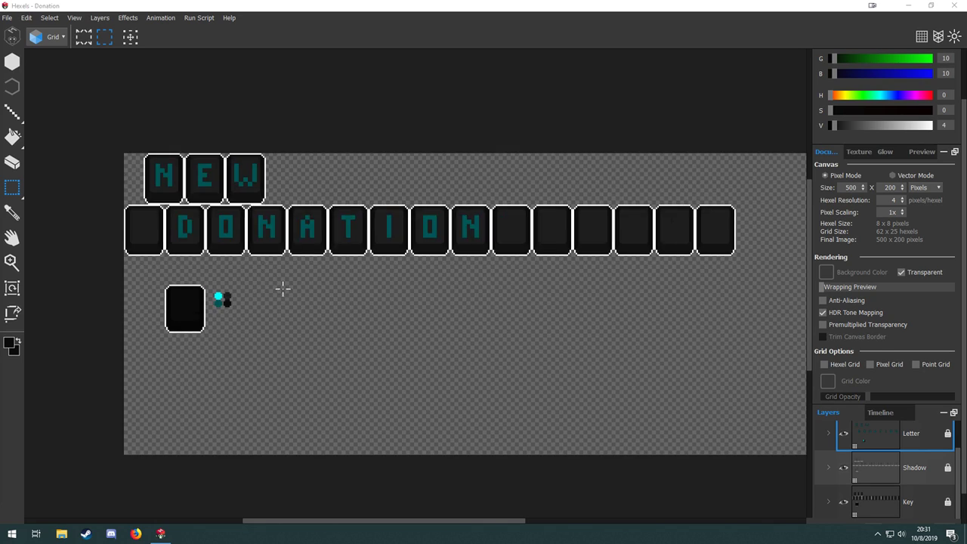
Switch to the web browser and review the preview video on the Social Media Popup V2 product page.
drag(302, 522, 325, 527)
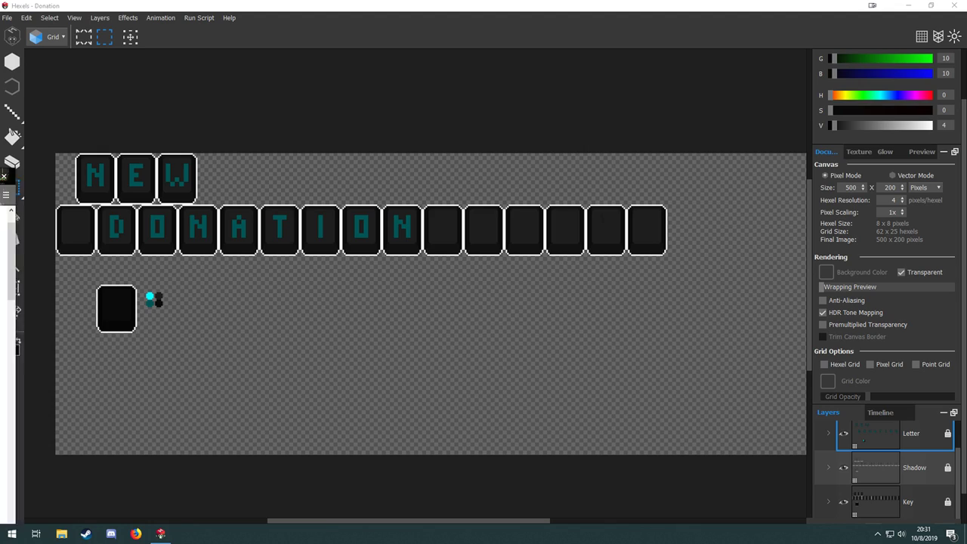
drag(0, 163, 605, 1)
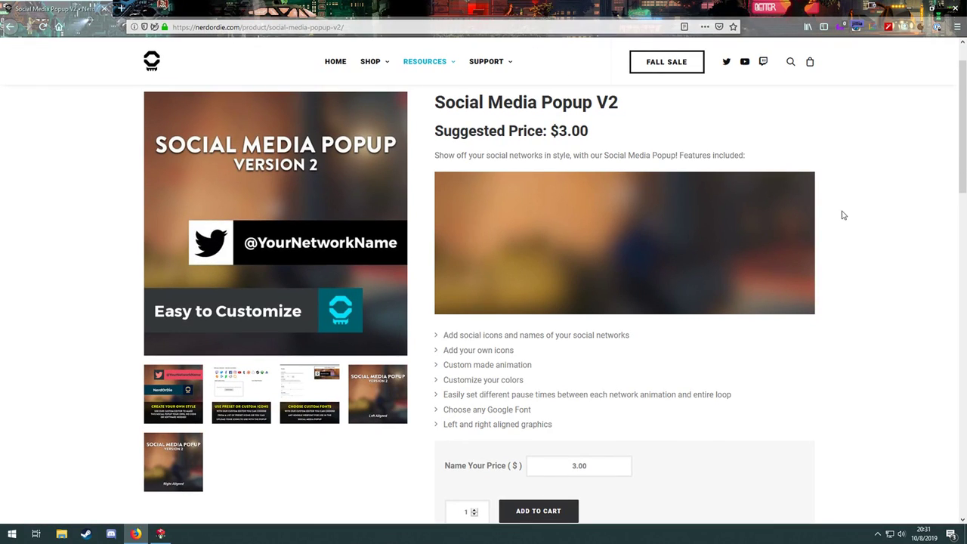
click(648, 244)
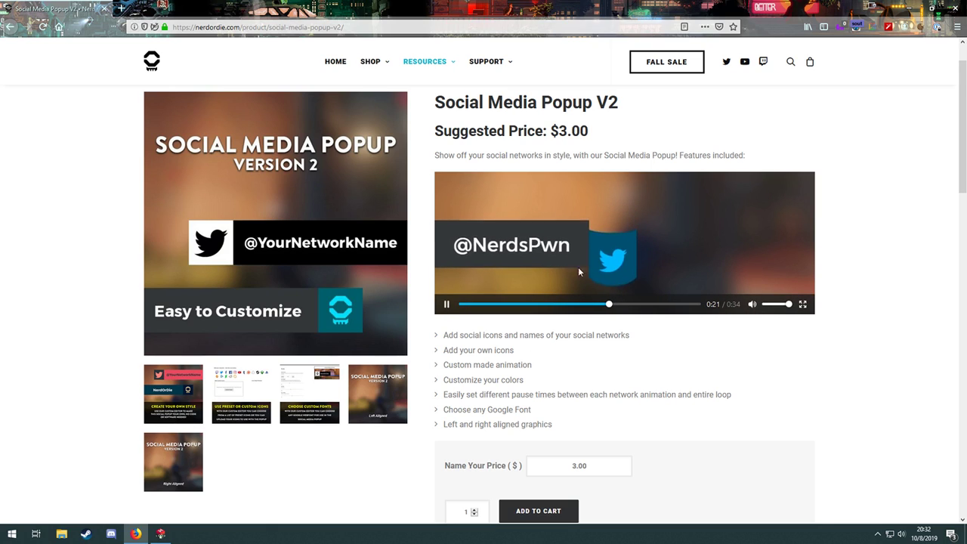
scroll(566, 227, up, 1)
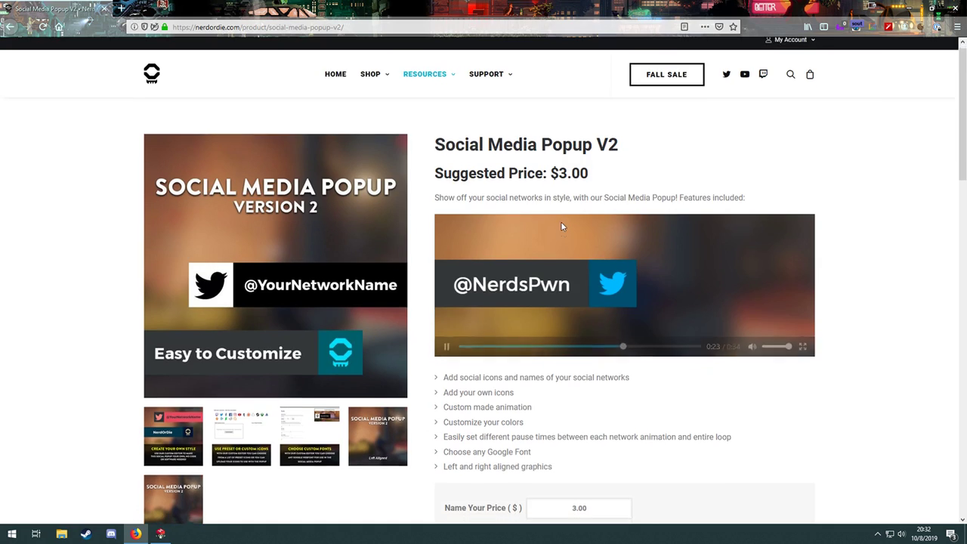
scroll(562, 226, down, 2)
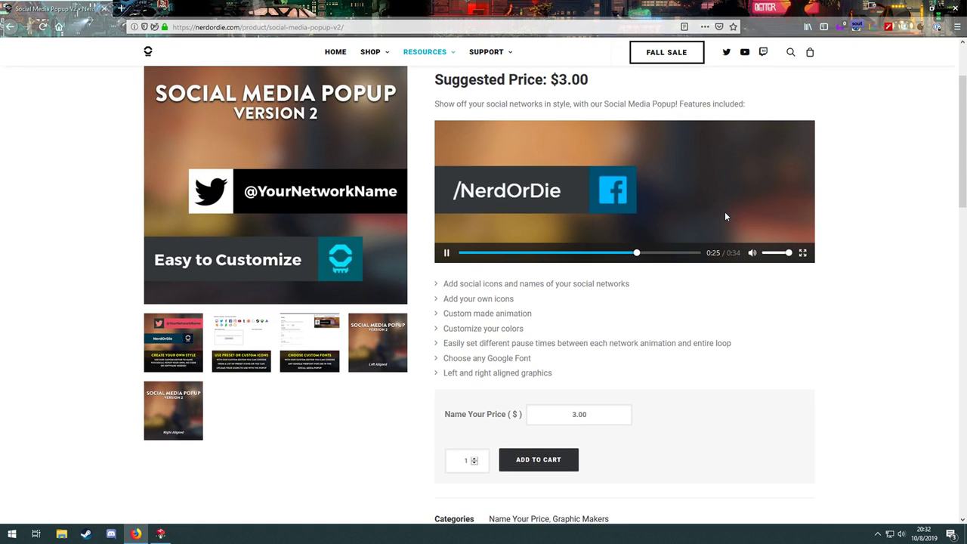
drag(182, 11, 173, 25)
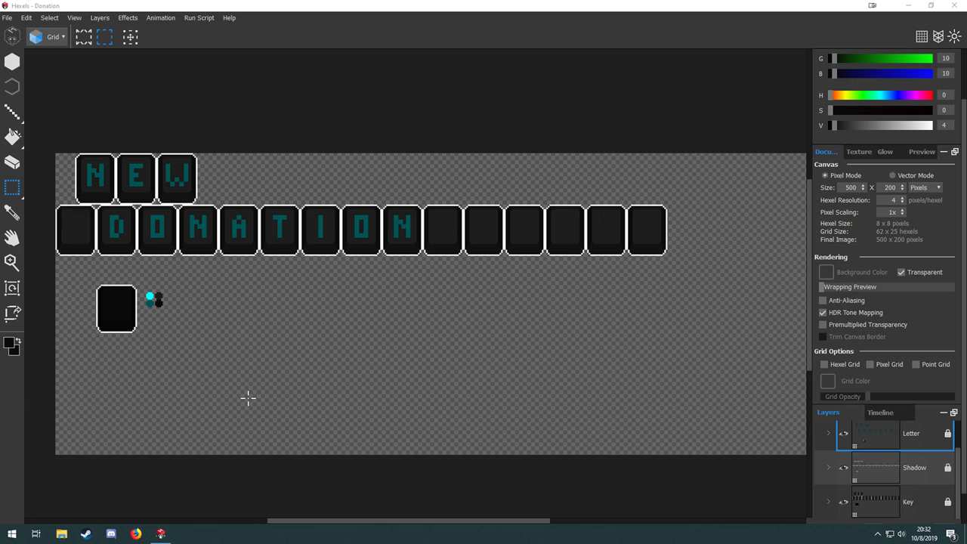
Paint a black sad face on the empty canvas area below the key rows with a size 5 brush.
click(12, 62)
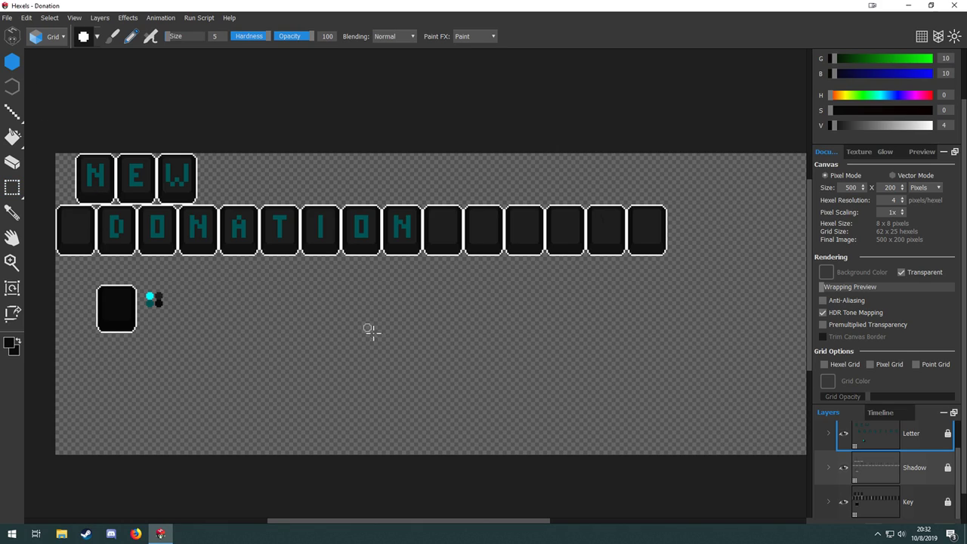
mouse_move(342, 402)
mouse_down()
mouse_move(351, 368)
mouse_move(408, 360)
mouse_move(440, 384)
mouse_up()
mouse_move(369, 302)
mouse_down()
mouse_move(372, 332)
mouse_move(404, 319)
mouse_move(406, 332)
mouse_up()
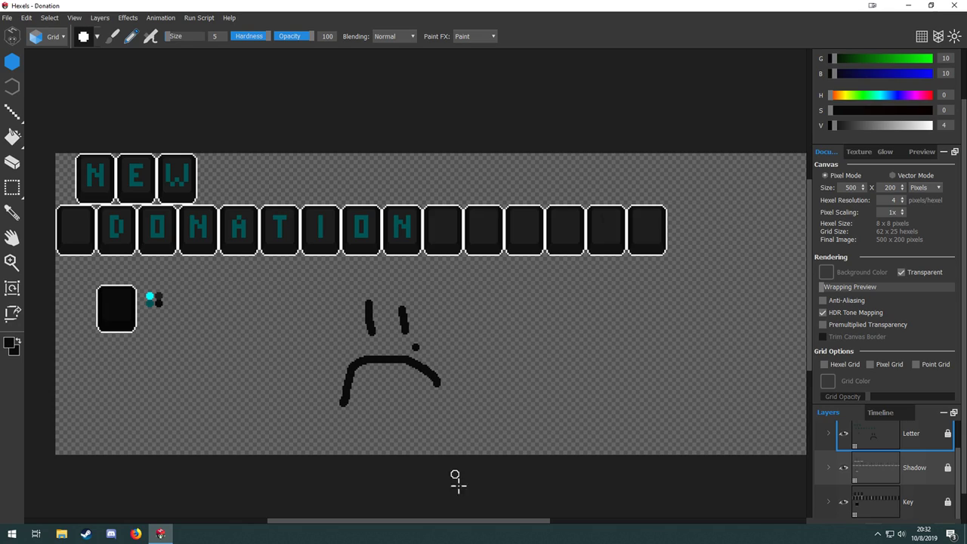
Sample the bright cyan from the palette swatches and dab a tear below the sad face's right eye.
key(i)
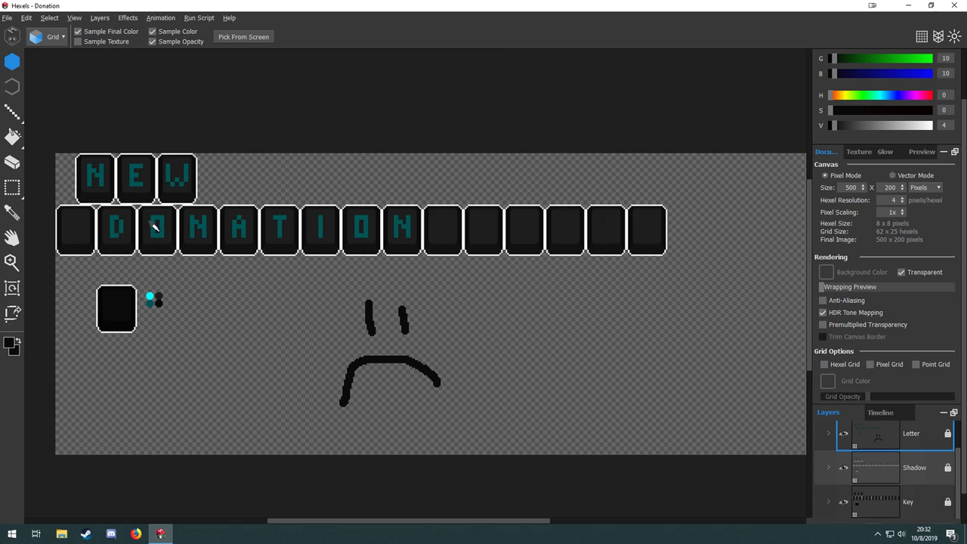
click(153, 225)
click(148, 295)
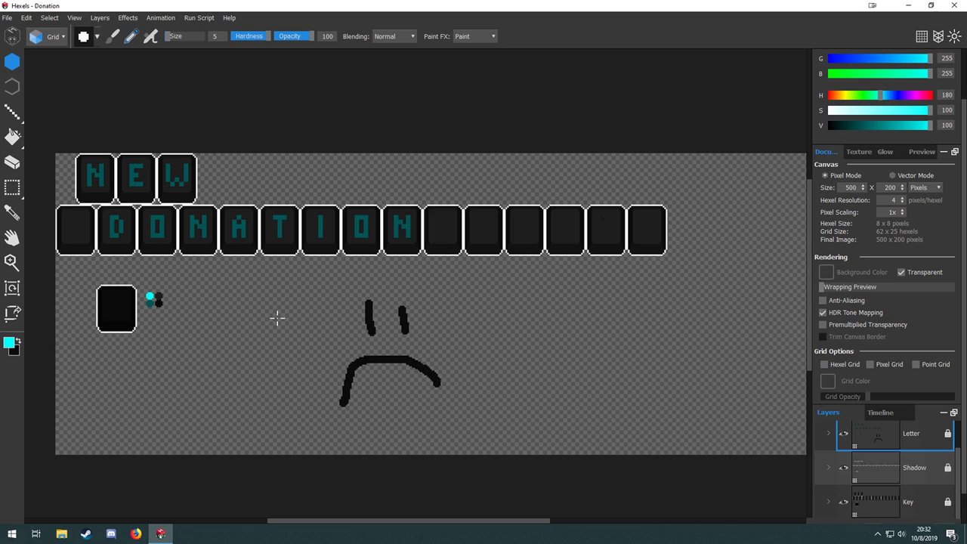
click(410, 343)
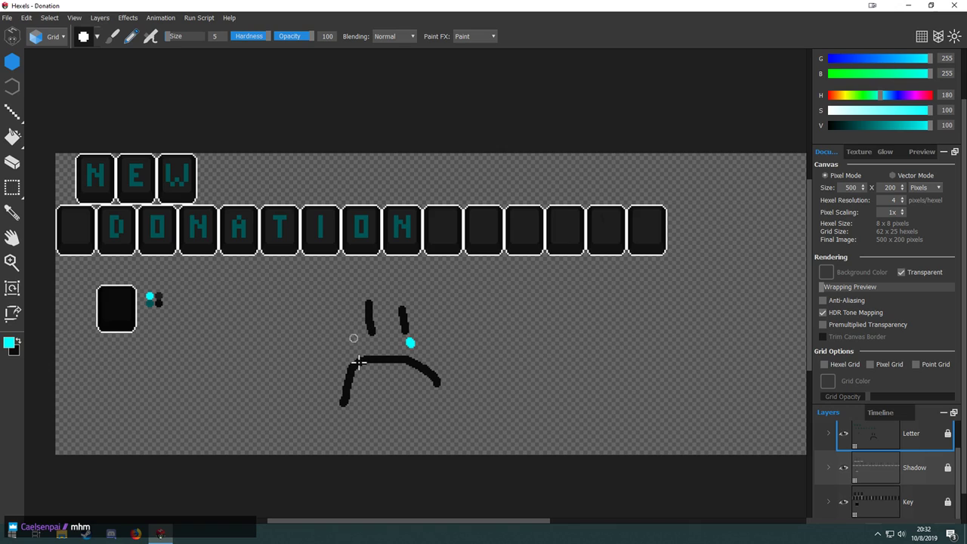
Undo all the sad face strokes and the tear.
key(ctrl+z)
key(ctrl+z)
key(ctrl+z)
key(ctrl+z)
key(ctrl+z)
key(ctrl+z)
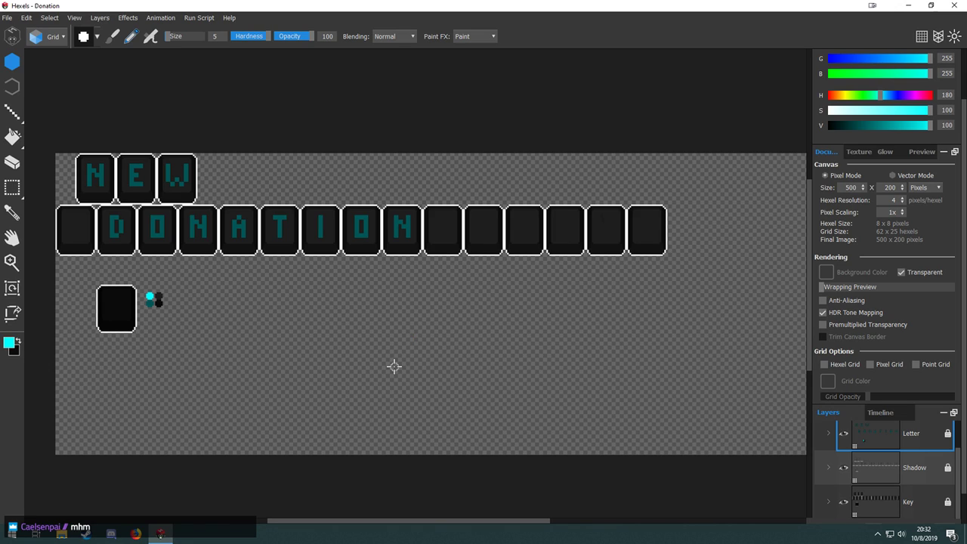
Set the brush size to 1.
scroll(222, 302, up, 2)
drag(269, 345, 266, 331)
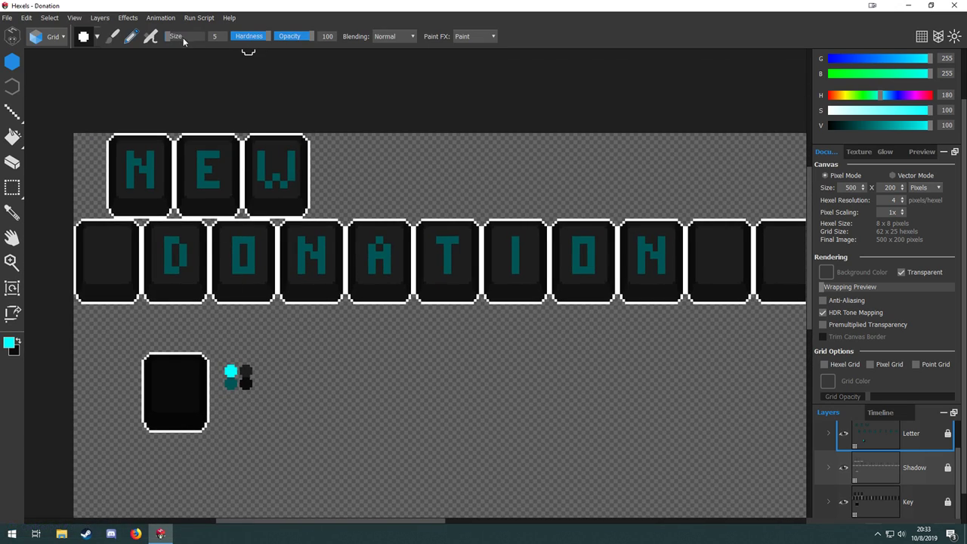
drag(171, 38, 54, 49)
scroll(113, 271, up, 3)
drag(344, 267, 319, 308)
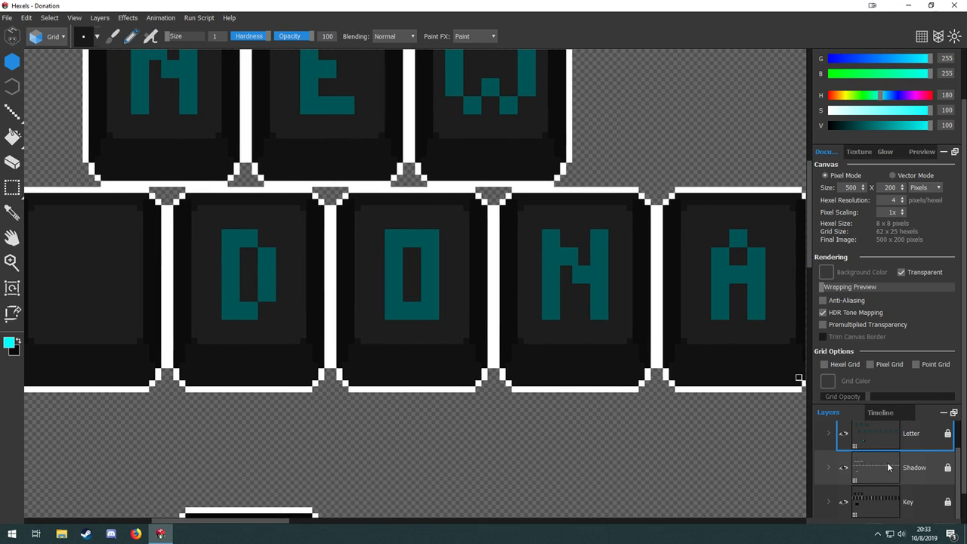
Move the DONATION and NEW letters off the keys to the empty canvas area below the spare black key.
scroll(887, 463, up, 2)
drag(503, 383, 505, 344)
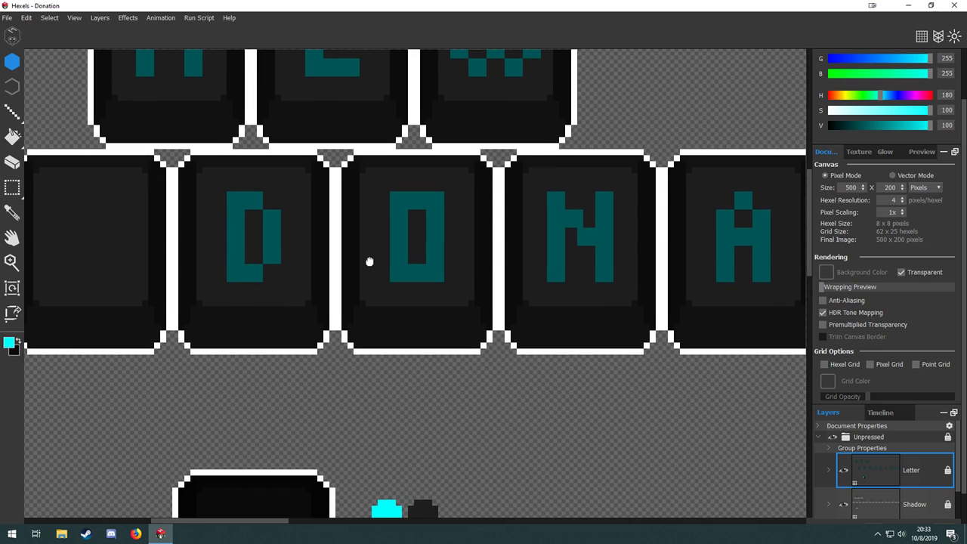
drag(327, 238, 369, 196)
drag(372, 266, 292, 293)
scroll(299, 282, down, 3)
drag(507, 306, 383, 291)
scroll(269, 261, down, 1)
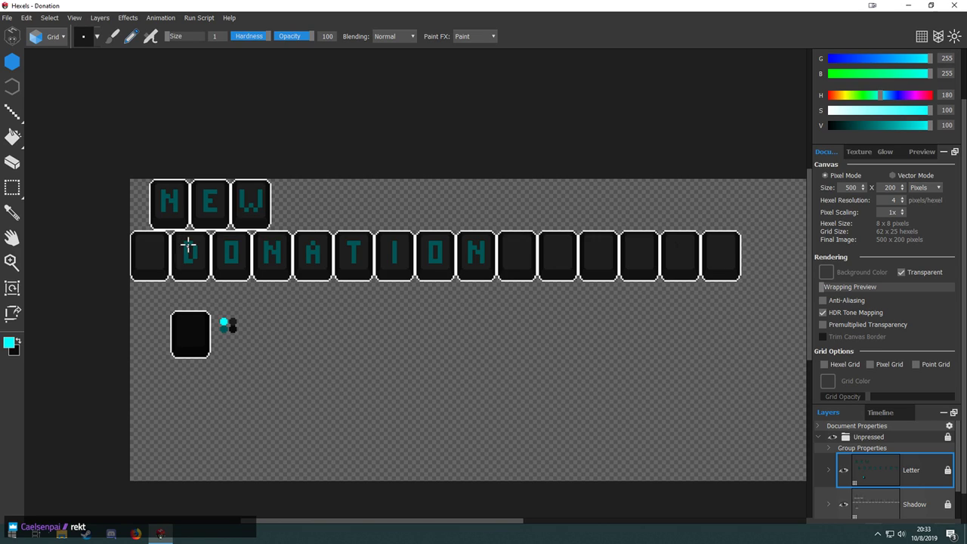
key(m)
drag(176, 235, 443, 396)
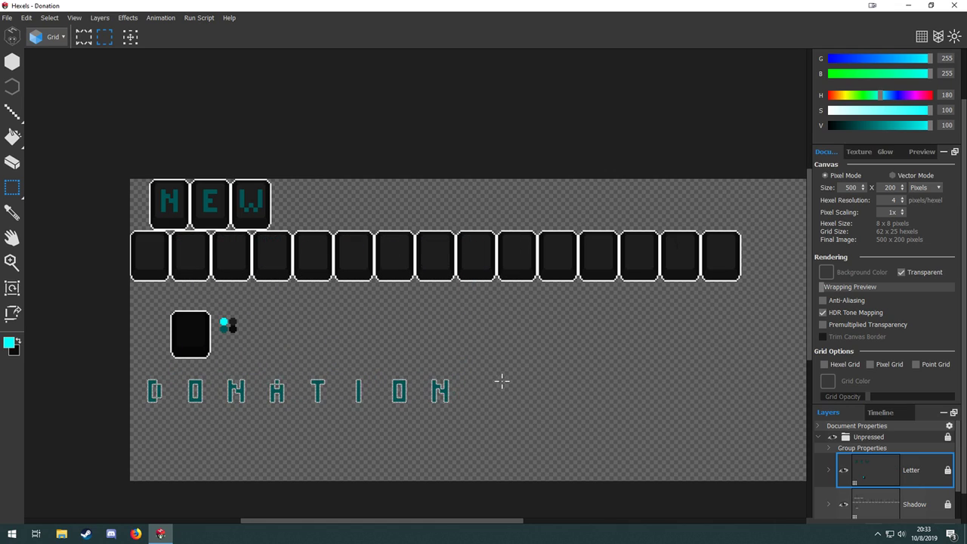
click(247, 192)
drag(138, 175, 230, 426)
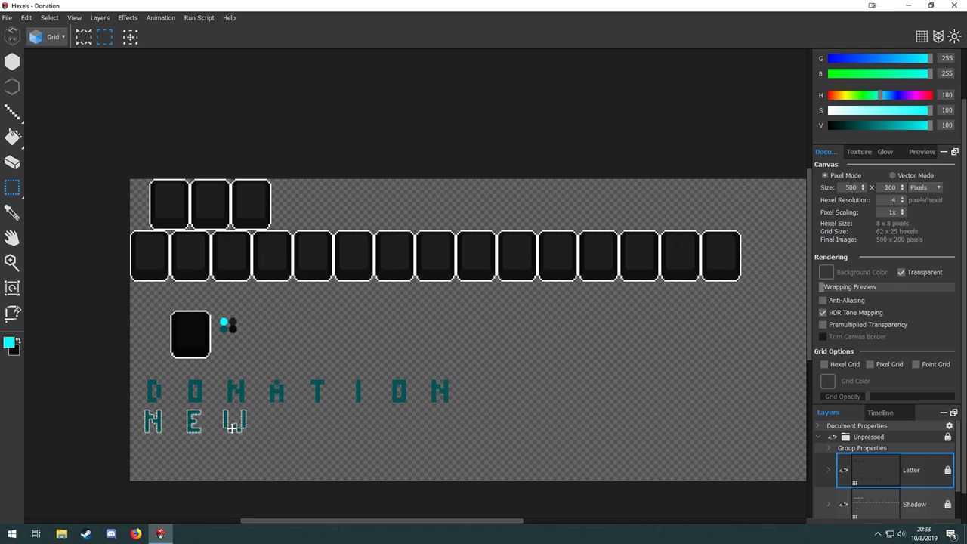
On the Key layer, select the last key of the top row with a rectangular marquee.
scroll(215, 412, up, 2)
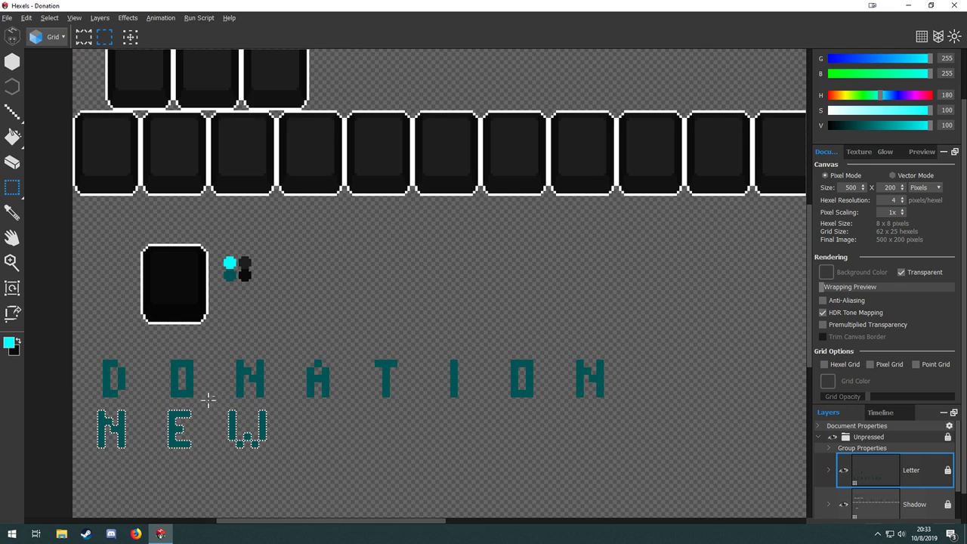
drag(401, 239, 496, 389)
drag(443, 261, 335, 195)
drag(324, 350, 427, 412)
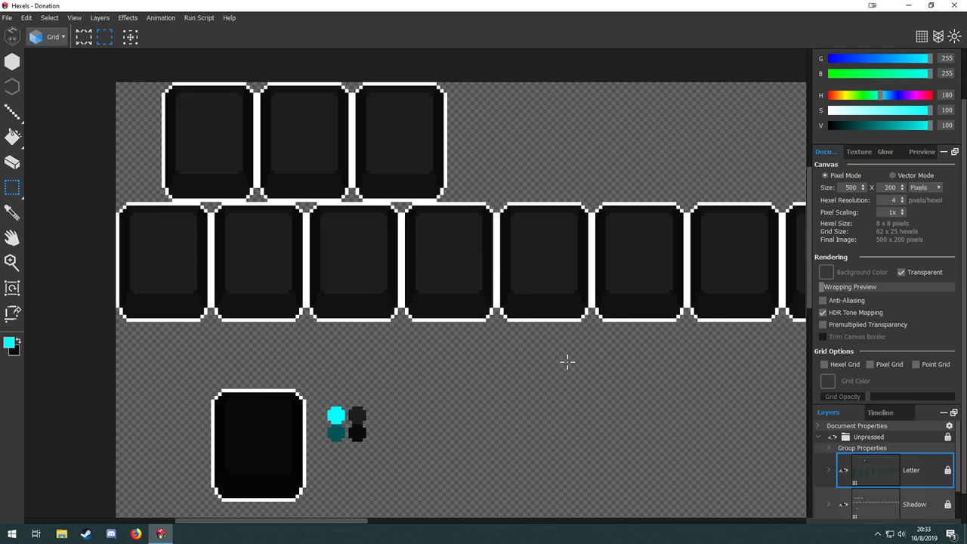
drag(522, 314, 465, 439)
scroll(360, 238, up, 3)
drag(426, 281, 365, 278)
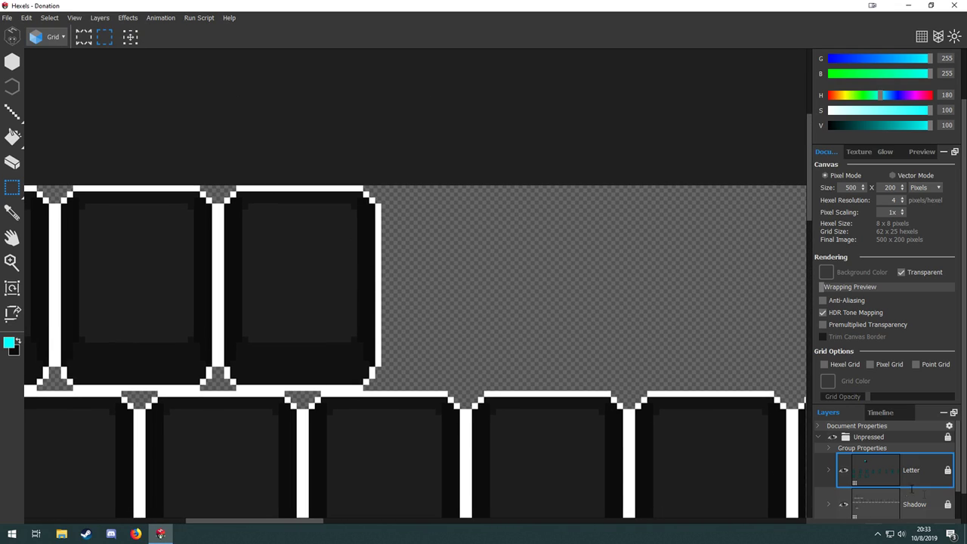
scroll(923, 492, down, 2)
click(923, 495)
drag(430, 155, 201, 313)
right_click(202, 313)
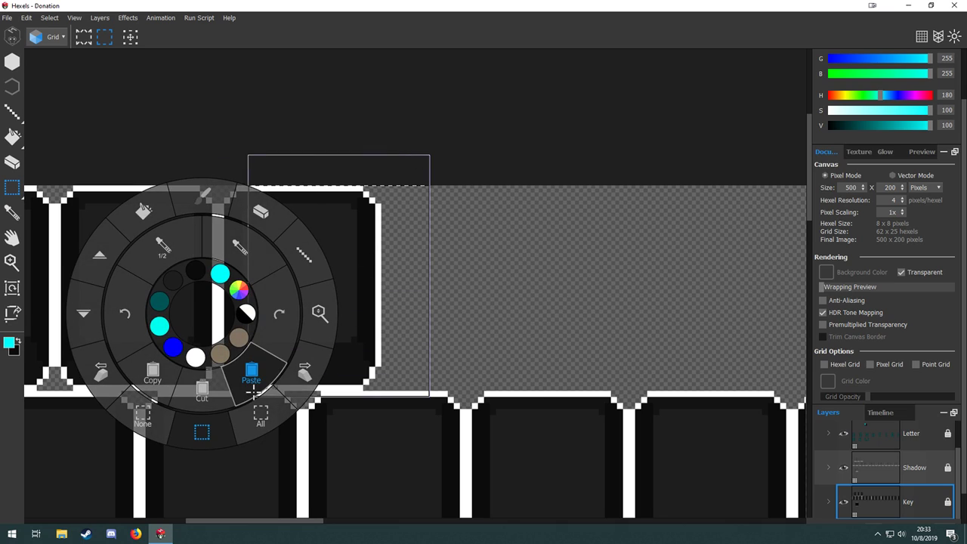
drag(271, 371, 219, 328)
drag(218, 342, 219, 390)
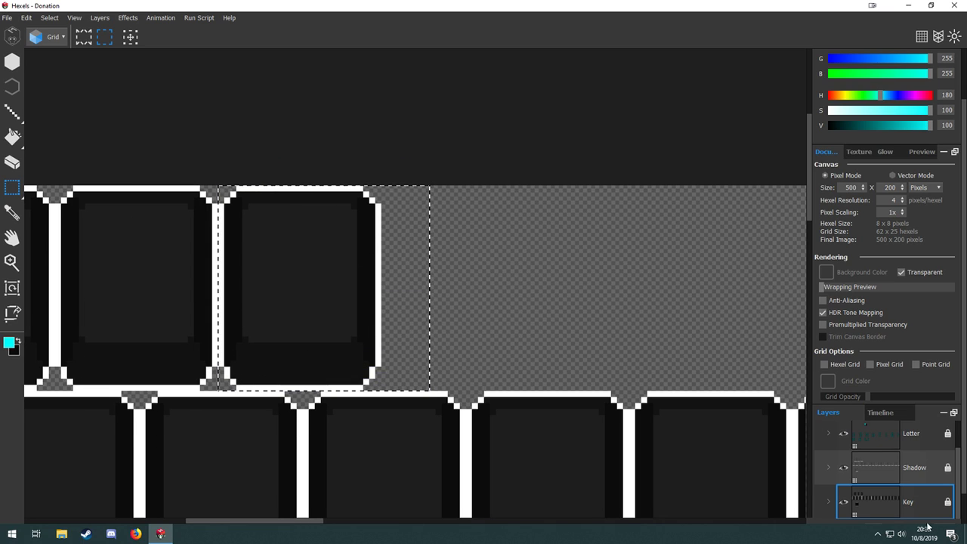
Duplicate the selected key on the Key layer, placing two copies side by side at the right end of the top row.
drag(320, 339, 432, 340)
key(ctrl+z)
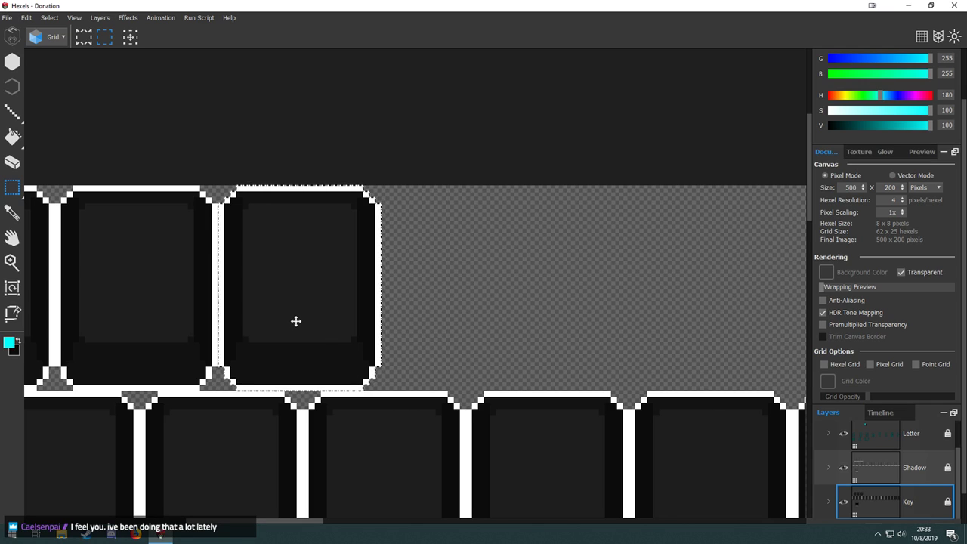
drag(296, 320, 461, 310)
key(ctrl+c)
key(ctrl+v)
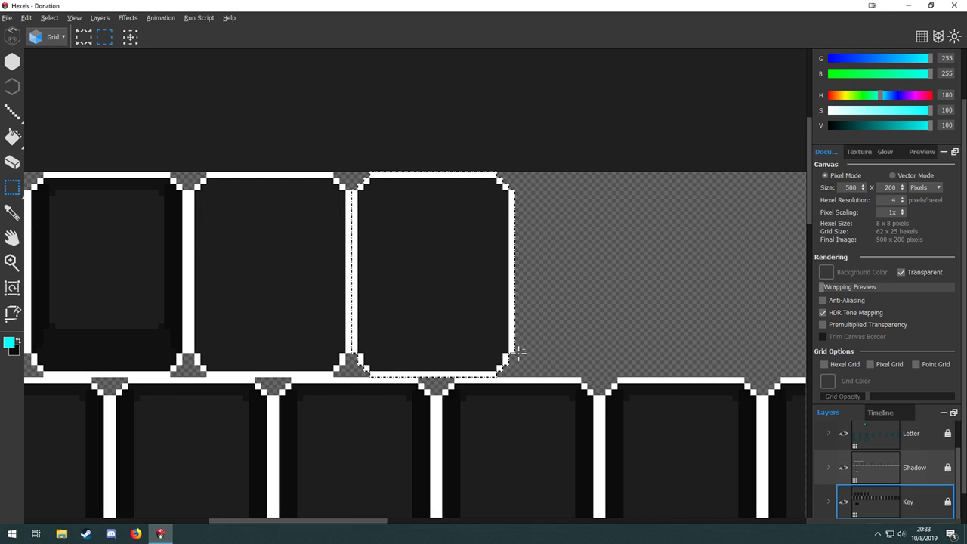
scroll(518, 350, down, 3)
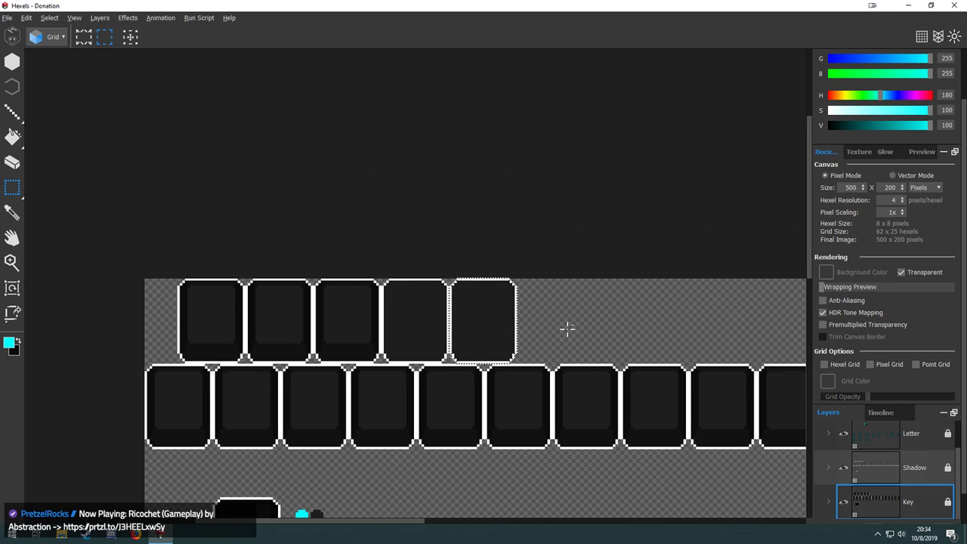
Paste two more key copies at the end of the top row, extending it to seven keys.
scroll(566, 328, up, 3)
key(ctrl+c)
key(ctrl+v)
drag(381, 319, 535, 321)
drag(622, 353, 407, 328)
drag(253, 292, 415, 306)
scroll(443, 330, down, 5)
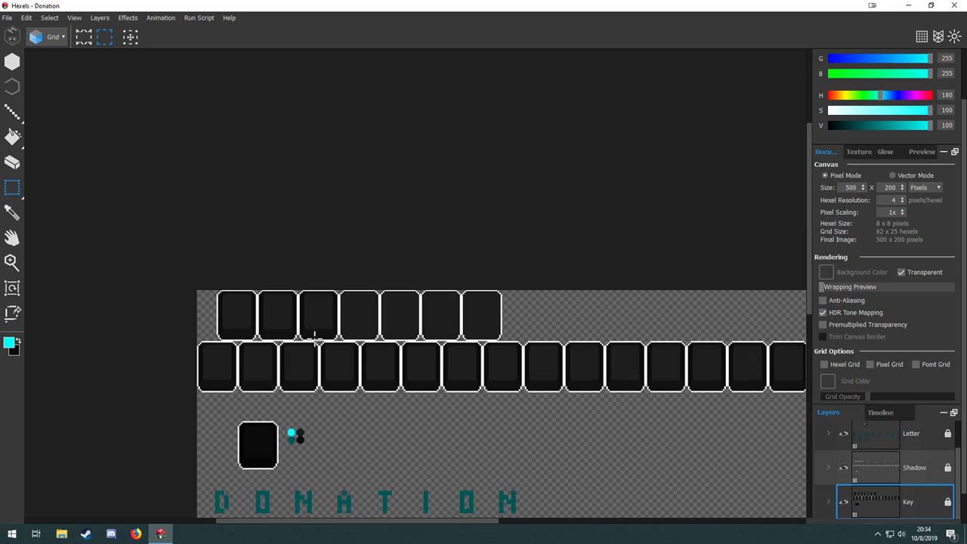
On the Shadow layer, copy the third top-row key's shading onto the four new keys beside it.
scroll(316, 335, up, 4)
drag(235, 186, 396, 389)
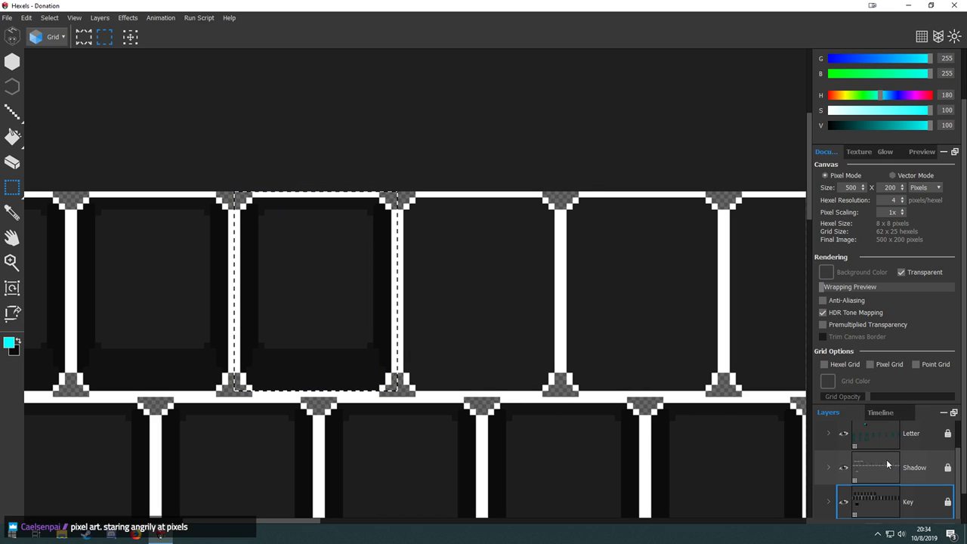
click(926, 467)
drag(363, 310, 540, 349)
drag(597, 375, 303, 359)
drag(188, 365, 476, 330)
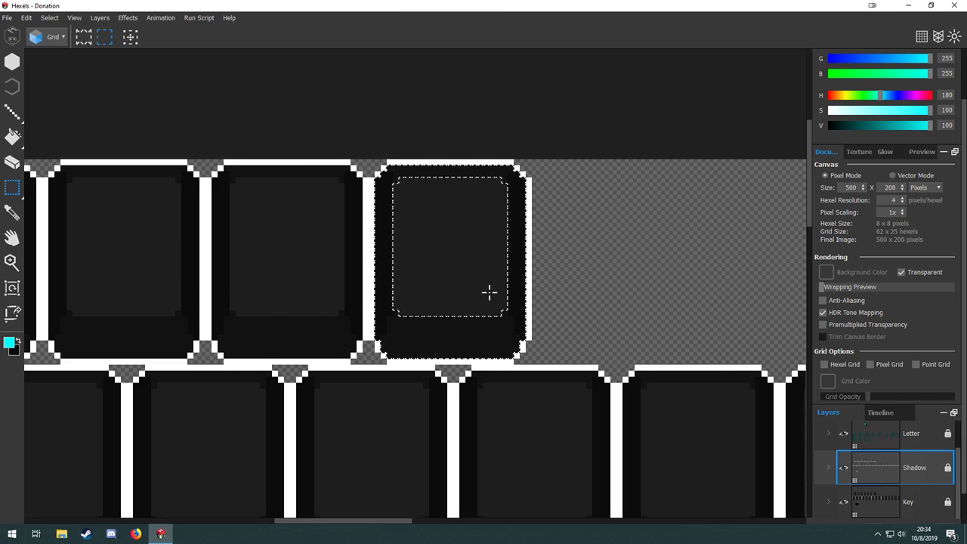
scroll(423, 250, down, 4)
scroll(383, 312, down, 2)
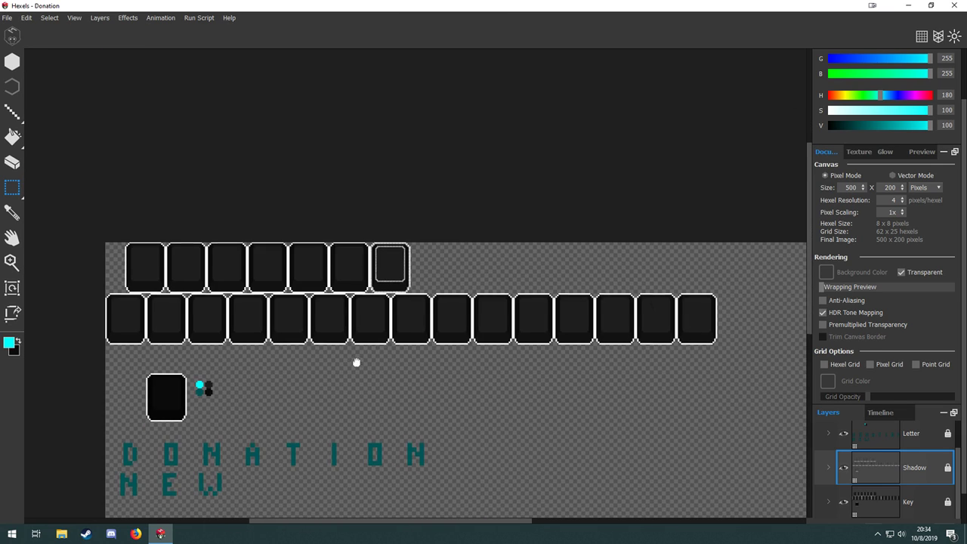
Examine the extended top row, the row below it and the spare black key up close.
scroll(391, 382, up, 4)
drag(344, 348, 513, 300)
drag(234, 288, 466, 287)
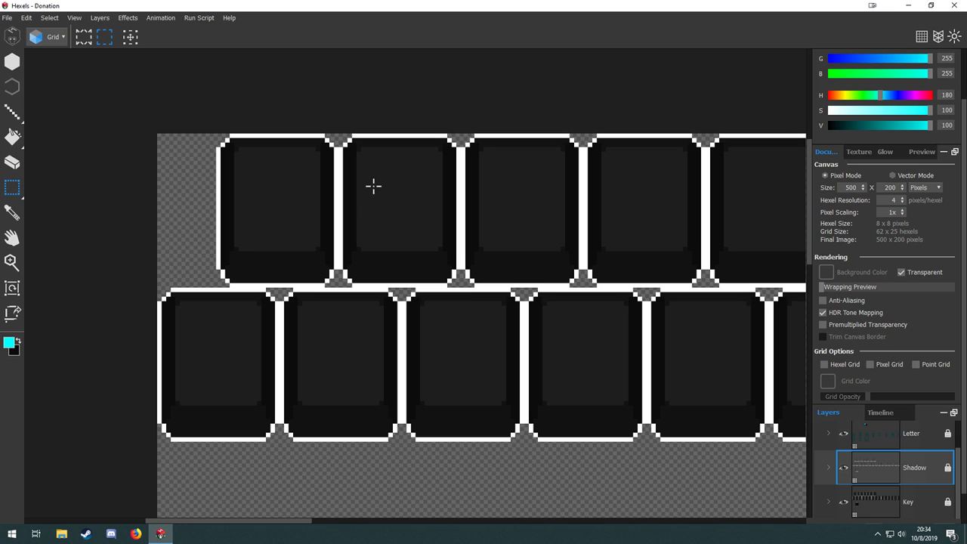
drag(424, 318, 323, 276)
drag(356, 411, 294, 330)
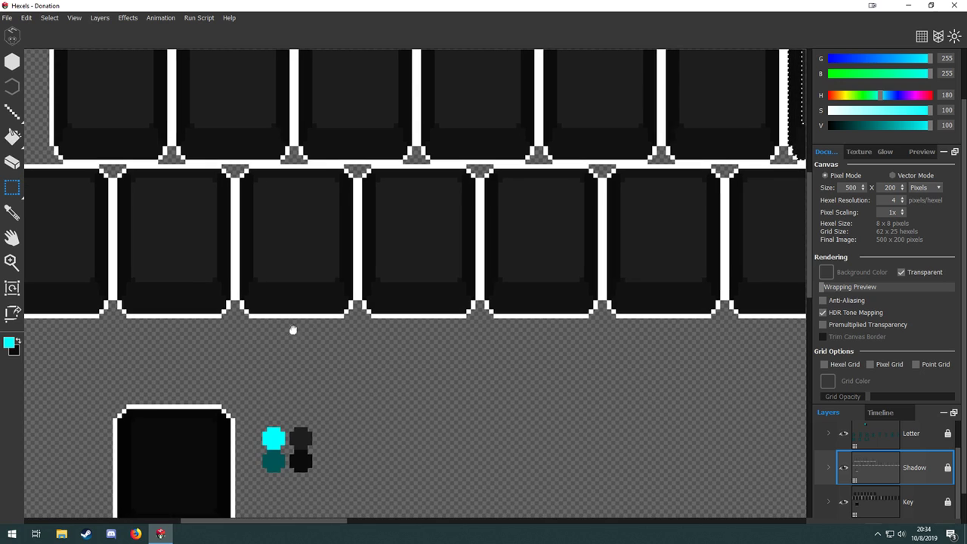
drag(175, 417, 361, 391)
drag(307, 385, 162, 451)
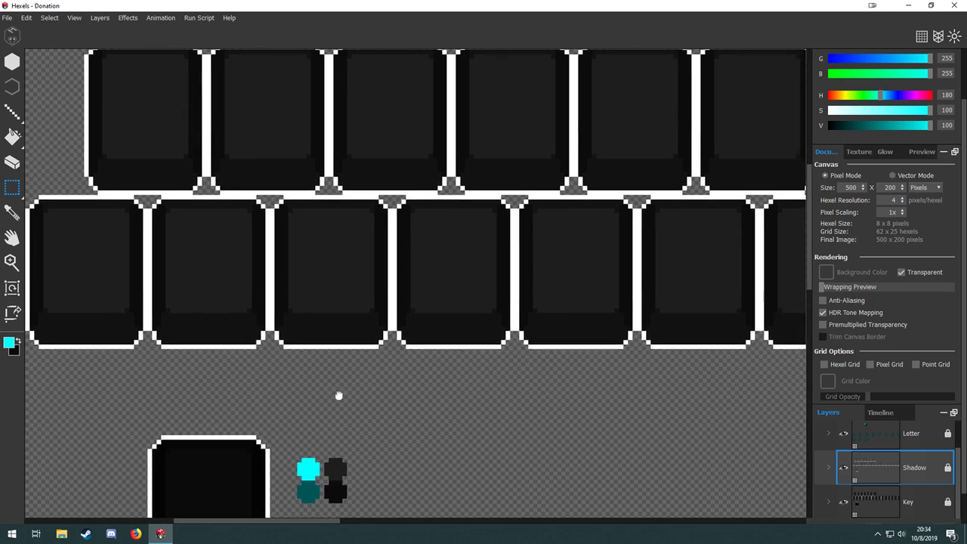
drag(339, 368, 329, 410)
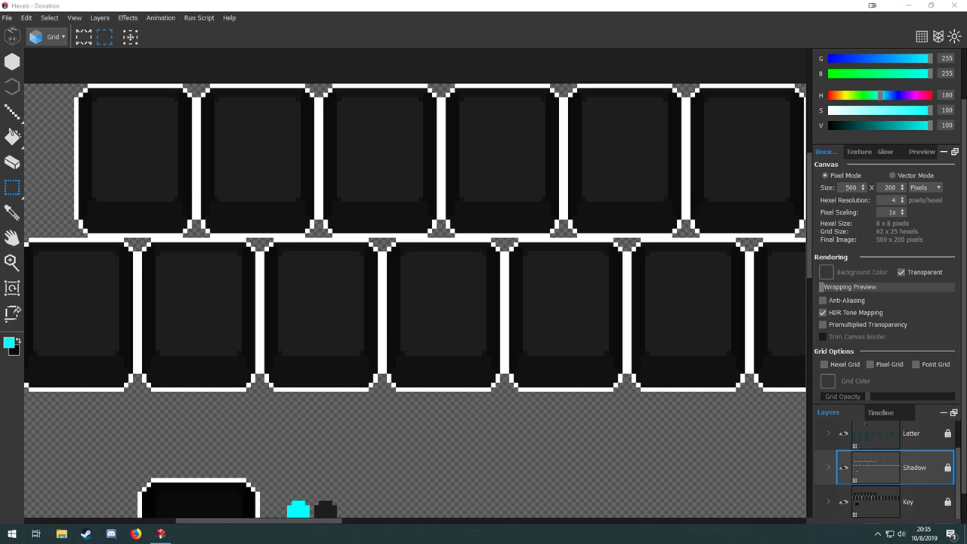
right_click(360, 396)
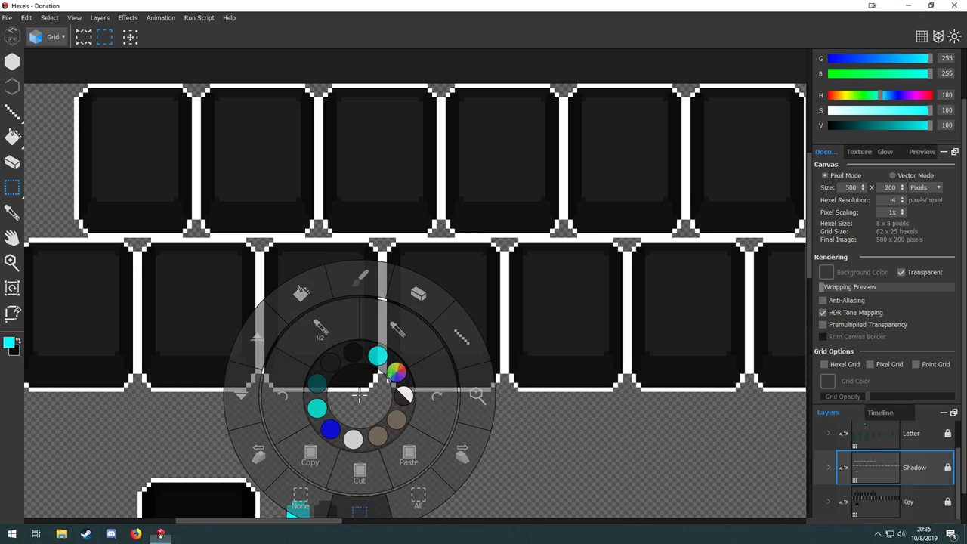
Examine both key rows from end to end, the spare black key and the separate letters below them.
click(356, 391)
drag(310, 427, 439, 343)
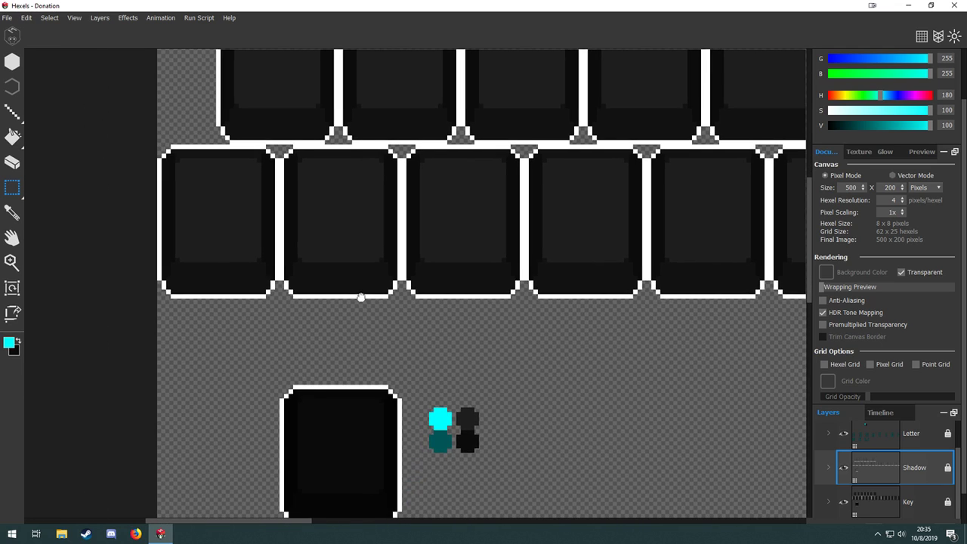
drag(362, 298, 362, 393)
right_click(348, 288)
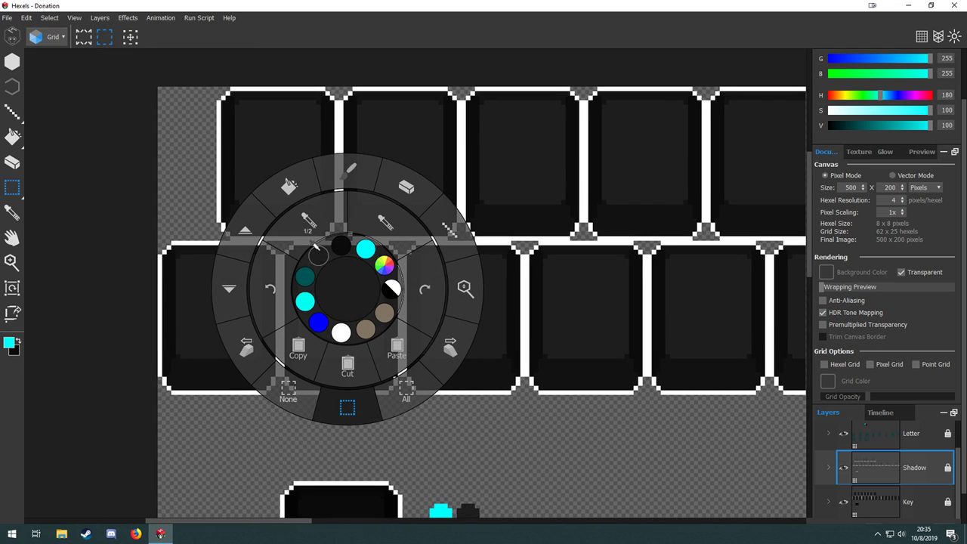
click(358, 293)
drag(615, 201, 525, 334)
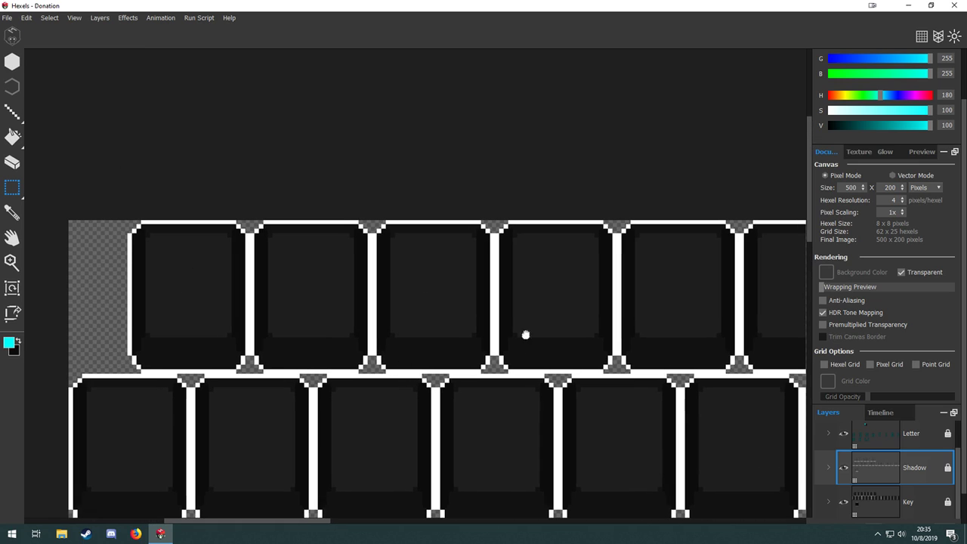
drag(633, 353, 300, 207)
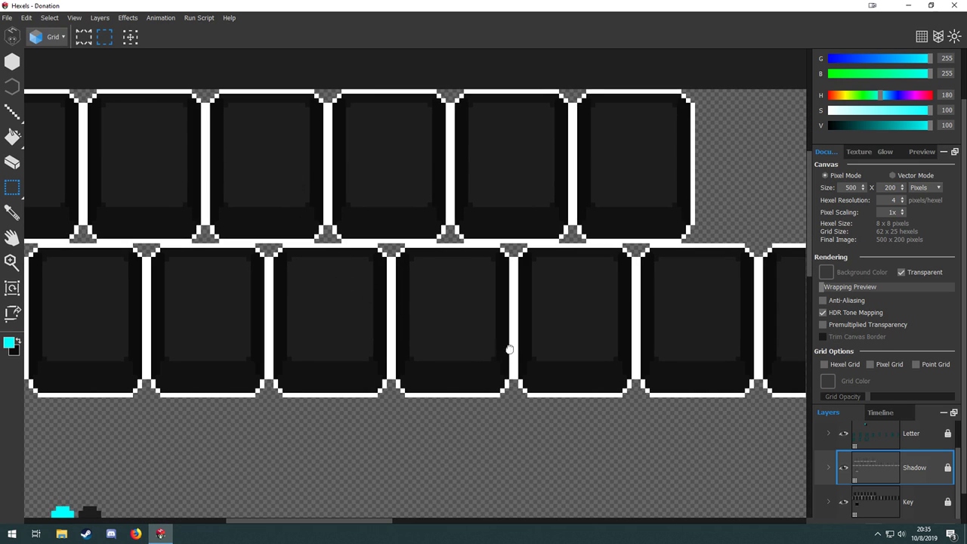
mouse_move(507, 347)
mouse_down()
mouse_move(378, 301)
mouse_move(689, 277)
mouse_up()
mouse_move(258, 316)
mouse_down()
mouse_move(396, 432)
mouse_move(325, 183)
mouse_up()
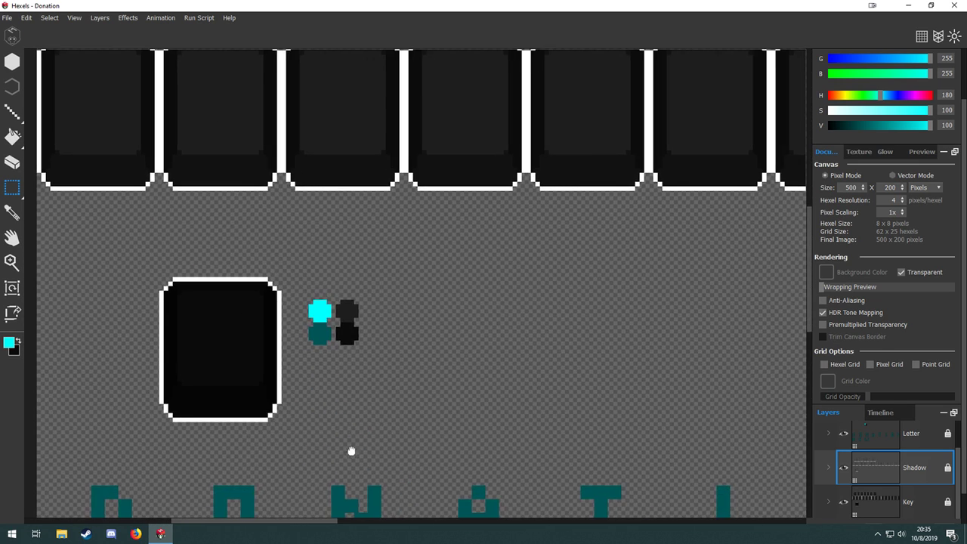
drag(352, 452, 331, 267)
scroll(329, 306, down, 1)
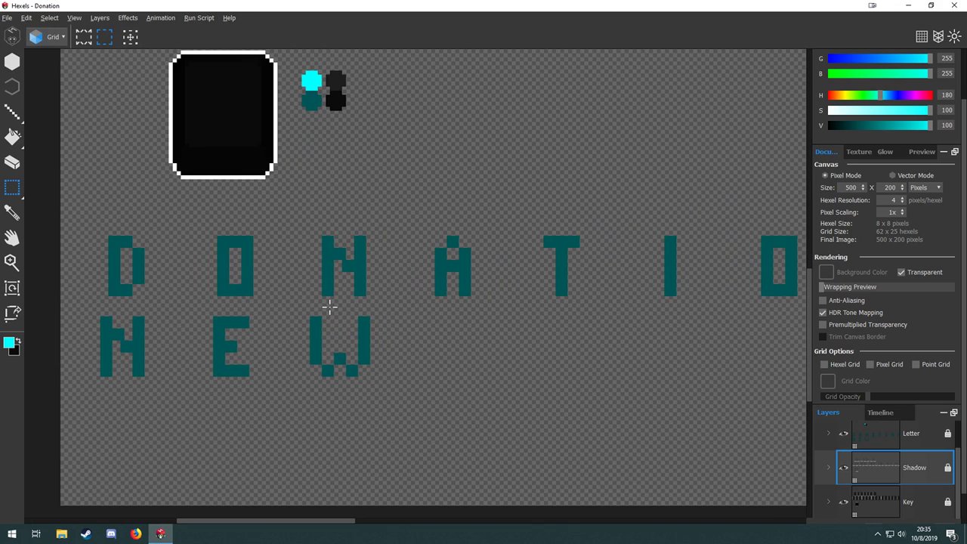
key(b)
key(m)
drag(478, 228, 419, 303)
drag(471, 370, 512, 282)
key(f)
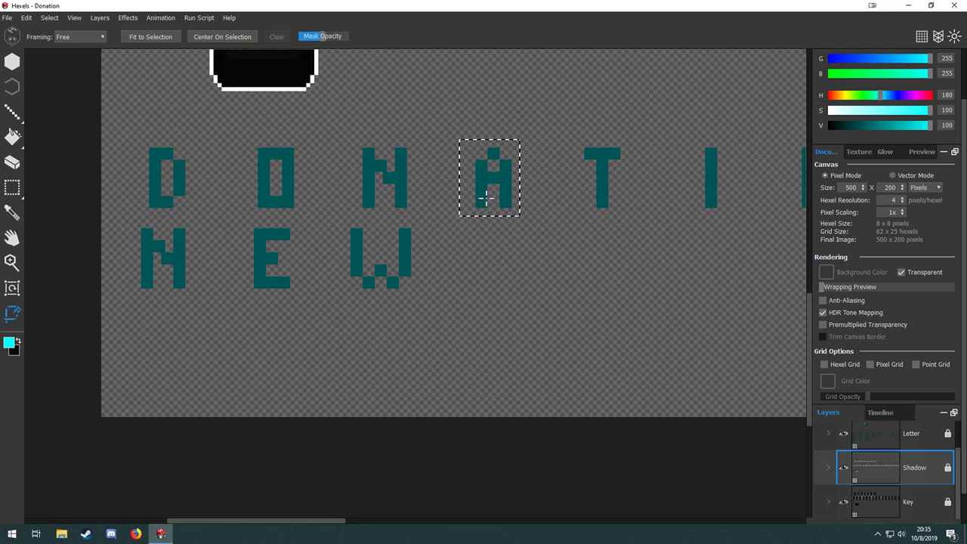
drag(499, 193, 448, 269)
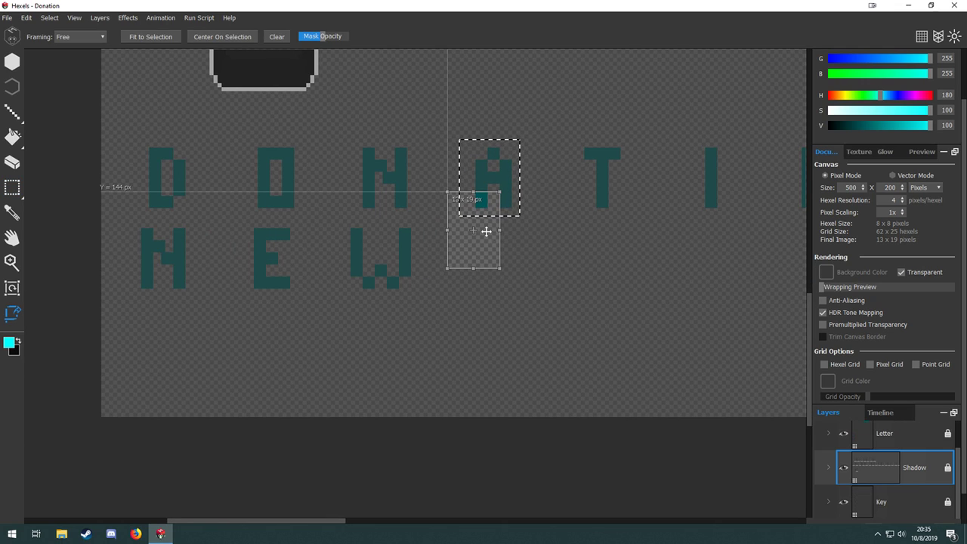
click(279, 37)
key(m)
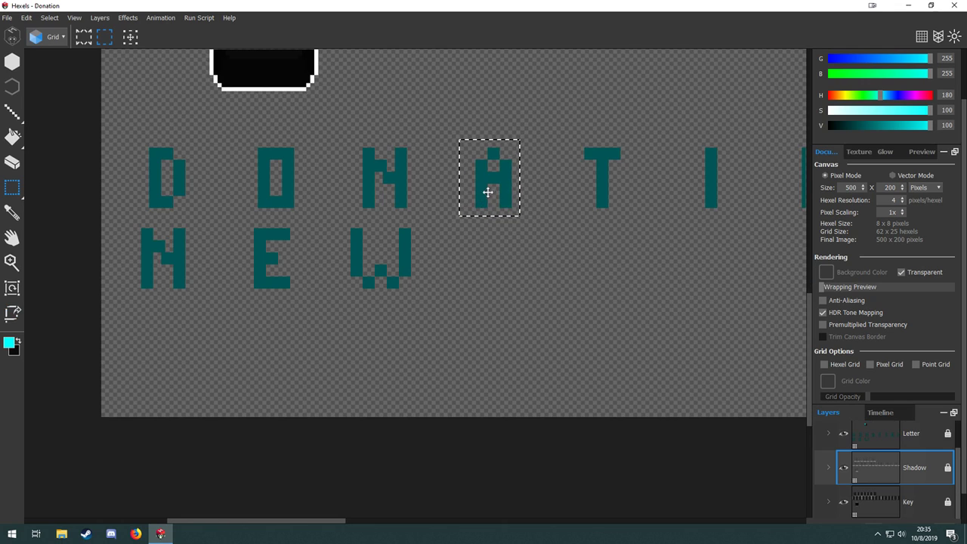
click(452, 295)
drag(513, 161, 462, 225)
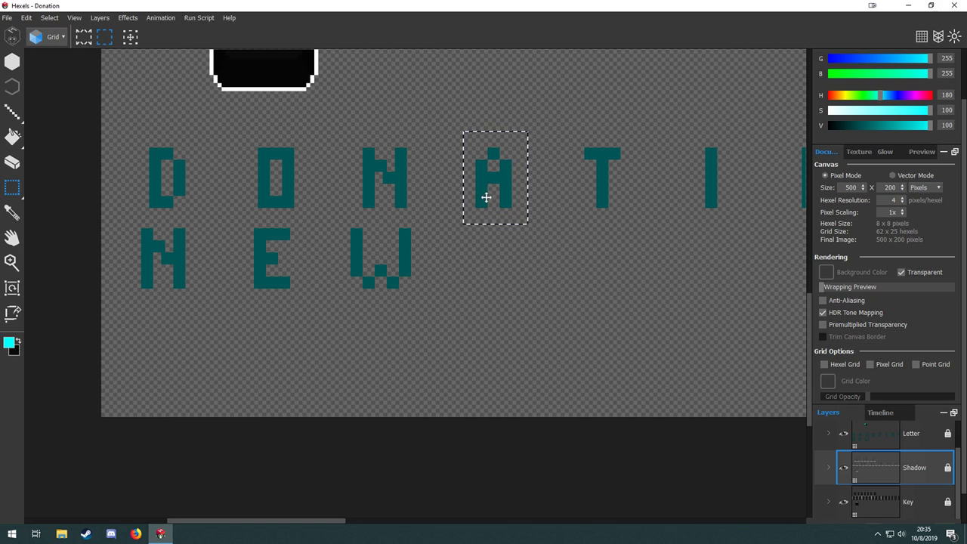
drag(496, 193, 302, 345)
On the Letter layer, move the A out of DONATION to the lower-left corner of the canvas.
click(896, 430)
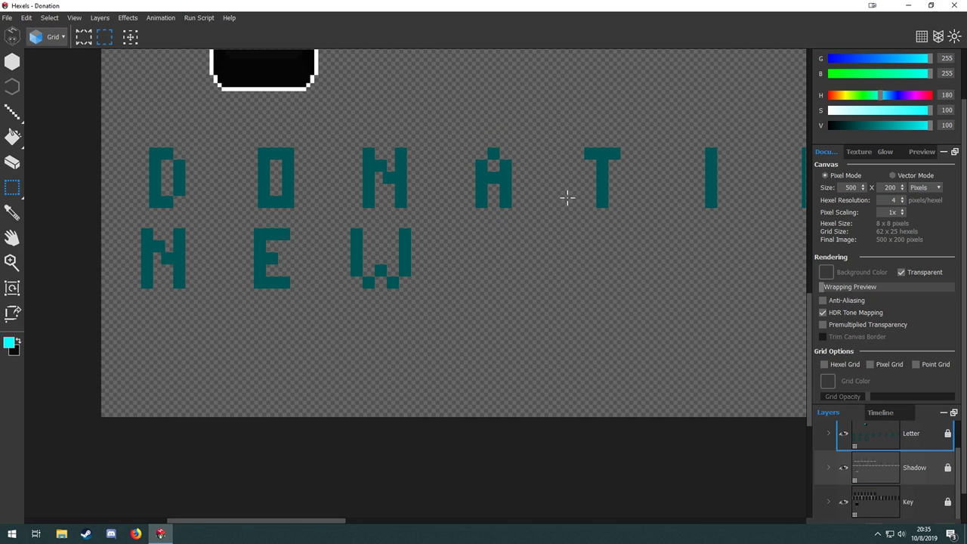
drag(520, 134, 149, 393)
scroll(186, 360, up, 1)
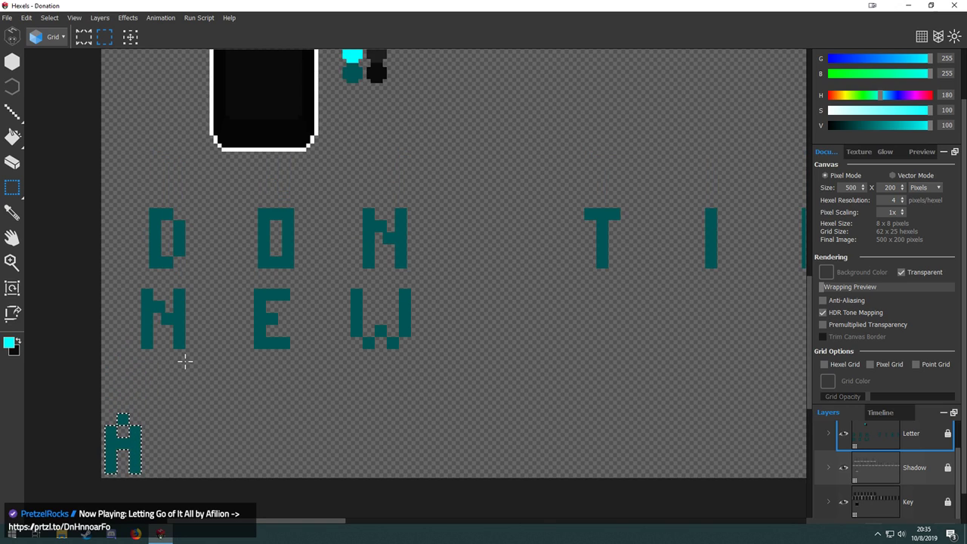
Sample the relocated A's dark teal as the paint colour and clear the selection.
scroll(188, 361, down, 1)
drag(505, 332, 235, 380)
drag(586, 337, 496, 378)
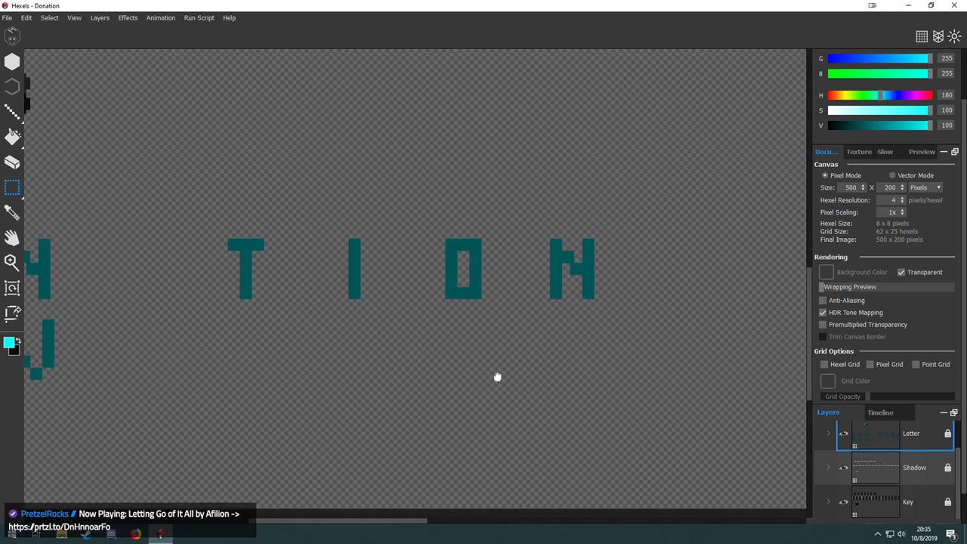
drag(196, 381, 431, 346)
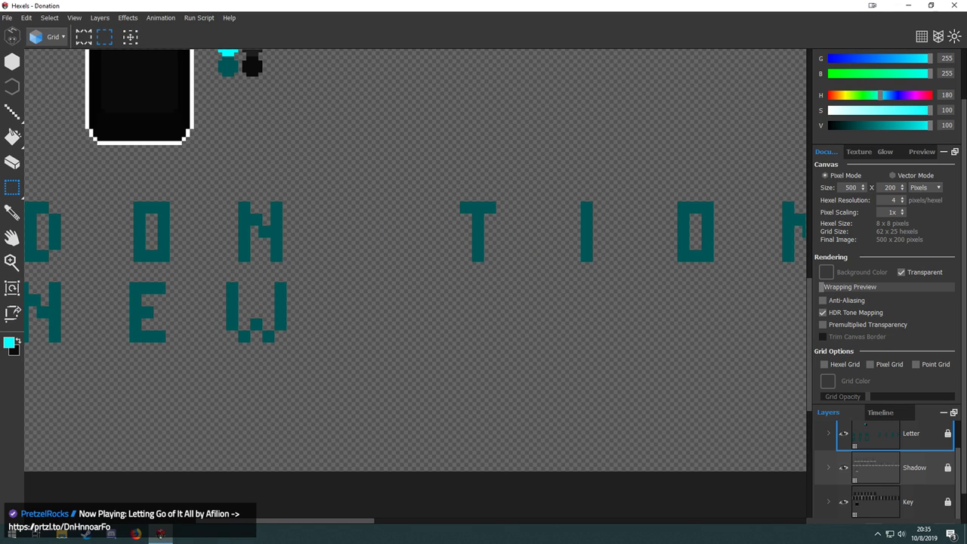
mouse_move(213, 372)
mouse_down()
mouse_move(406, 325)
mouse_move(181, 392)
mouse_move(27, 396)
mouse_move(540, 264)
mouse_up()
scroll(295, 324, up, 1)
key(b)
scroll(379, 352, up, 3)
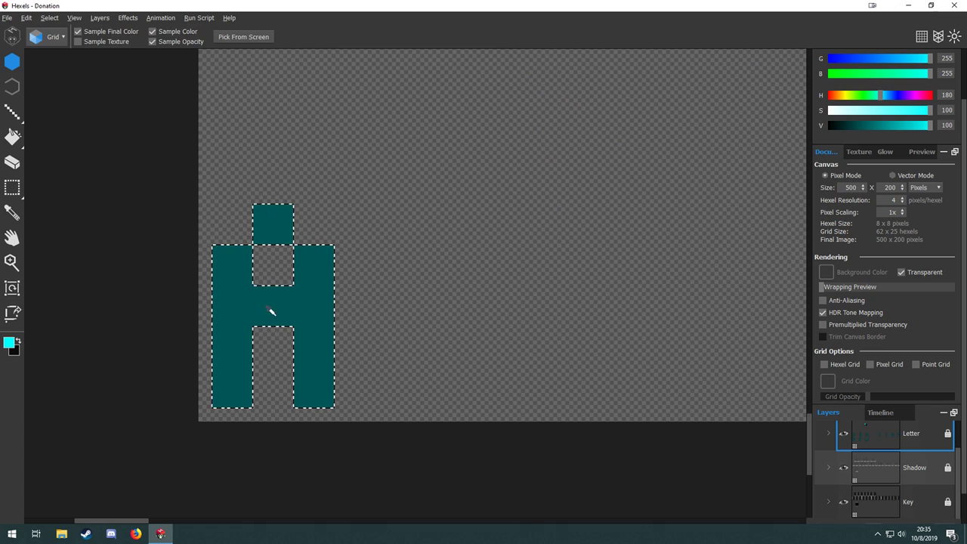
alt+click(271, 310)
scroll(363, 360, up, 1)
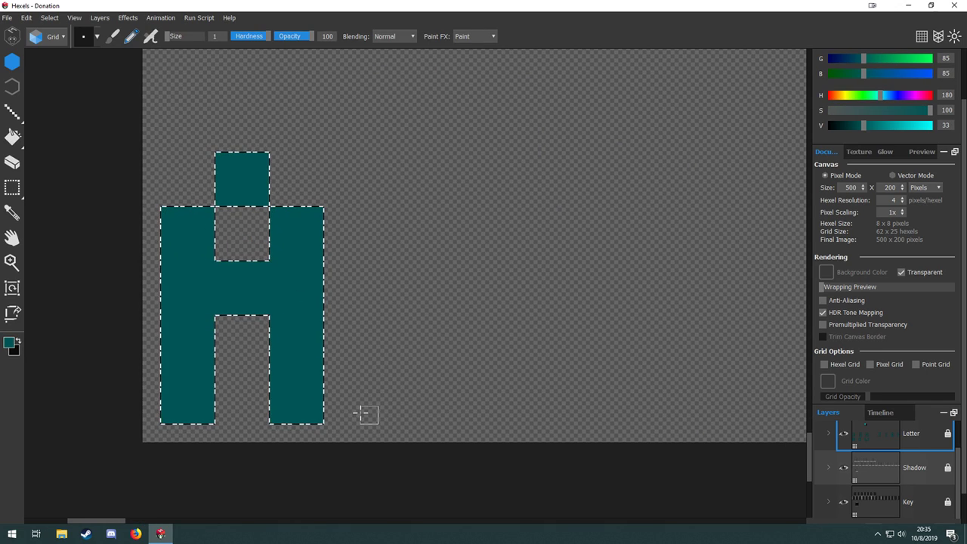
key(ctrl+d)
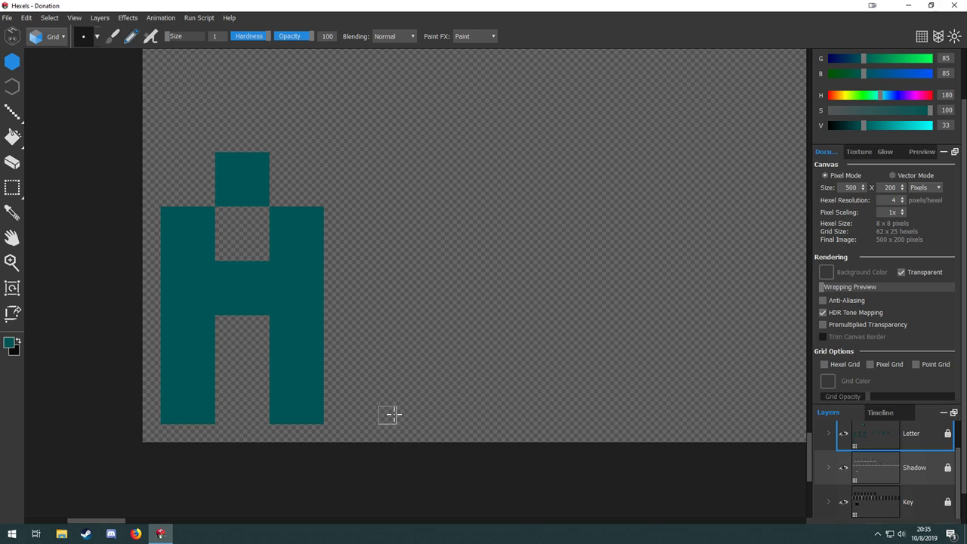
Paint the stem of a B beside the A, 3 pixels wide and 15 pixels tall, leaving a 3-pixel gap.
drag(395, 414, 424, 415)
key(space)
drag(482, 414, 420, 448)
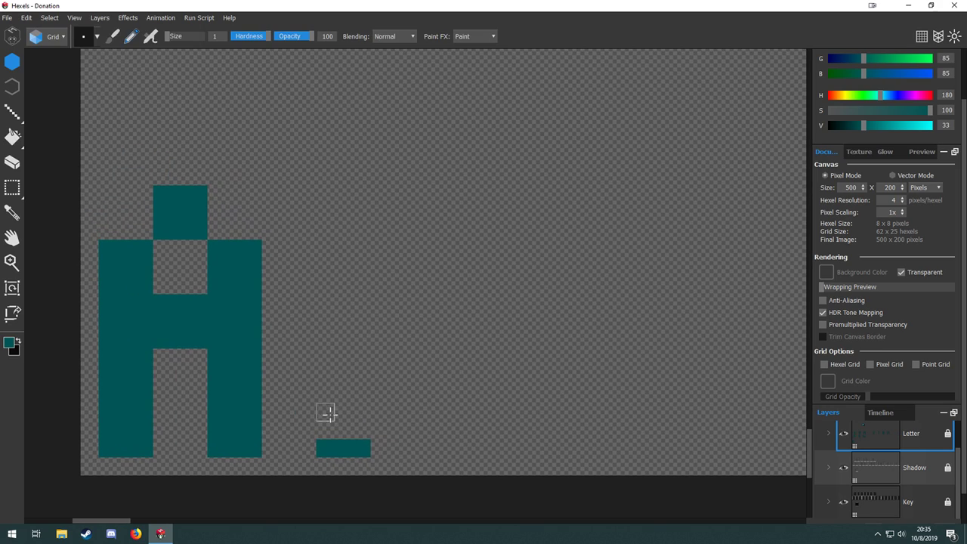
mouse_move(326, 413)
mouse_down()
mouse_move(365, 410)
mouse_move(326, 390)
mouse_move(355, 386)
mouse_move(326, 355)
mouse_up()
key(ctrl+z)
drag(363, 392, 357, 339)
mouse_move(325, 303)
mouse_down()
mouse_move(359, 298)
mouse_move(322, 281)
mouse_move(326, 254)
mouse_move(360, 254)
mouse_move(361, 284)
mouse_up()
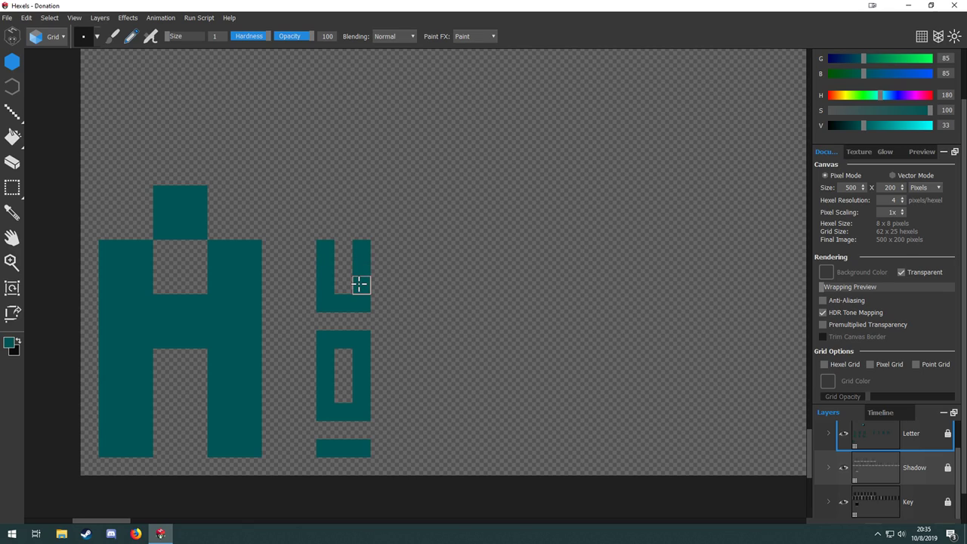
right_click(327, 246)
right_click(361, 246)
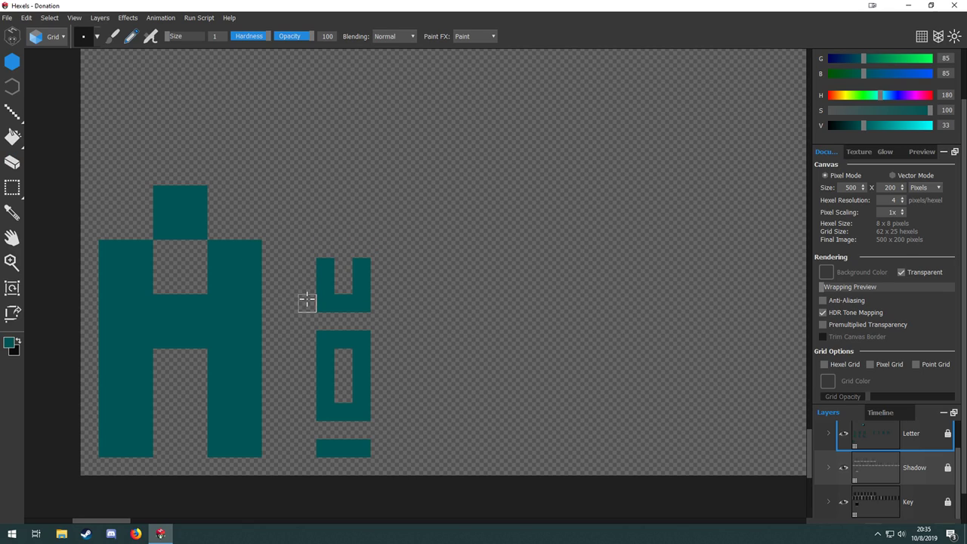
mouse_move(344, 246)
mouse_down()
mouse_move(345, 430)
mouse_move(336, 432)
mouse_move(328, 409)
mouse_move(327, 420)
mouse_move(361, 430)
mouse_move(360, 294)
mouse_move(344, 321)
mouse_up()
mouse_move(358, 219)
mouse_down()
mouse_move(286, 282)
mouse_move(255, 292)
mouse_move(255, 259)
mouse_move(287, 260)
mouse_move(276, 284)
mouse_move(273, 275)
mouse_up()
key(b)
key(space)
drag(331, 353, 250, 278)
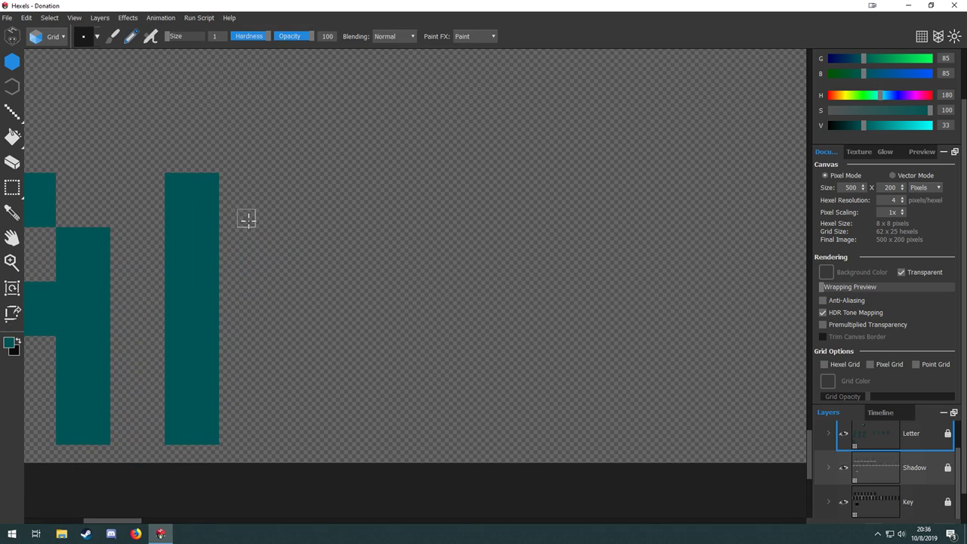
Complete the B by painting its three horizontal arms and the two 3 × 3 pixel blocks of its bowls.
mouse_move(227, 184)
mouse_down()
mouse_move(227, 199)
mouse_move(259, 216)
mouse_move(264, 199)
mouse_move(245, 185)
mouse_move(246, 200)
mouse_up()
key(space)
mouse_move(285, 239)
mouse_down()
mouse_move(240, 230)
mouse_move(273, 233)
mouse_move(273, 261)
mouse_move(245, 254)
mouse_move(255, 251)
mouse_up()
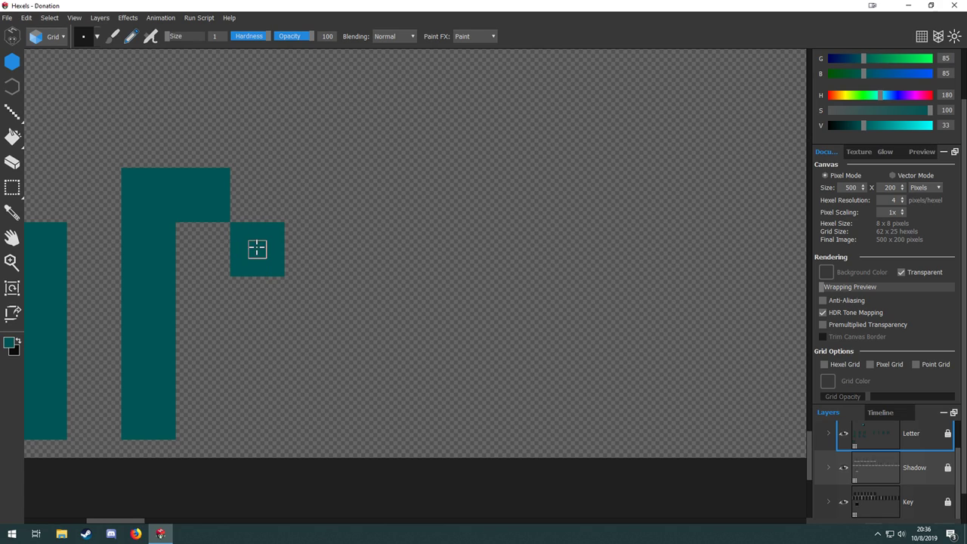
mouse_move(266, 294)
mouse_down()
mouse_move(333, 257)
mouse_move(265, 246)
mouse_move(250, 281)
mouse_move(283, 284)
mouse_move(270, 268)
mouse_up()
key(space)
mouse_move(305, 302)
mouse_down()
mouse_move(313, 247)
mouse_move(348, 247)
mouse_move(350, 283)
mouse_move(313, 280)
mouse_move(333, 265)
mouse_move(392, 282)
mouse_move(322, 275)
mouse_move(324, 313)
mouse_move(361, 293)
mouse_move(343, 295)
mouse_up()
key(space)
mouse_move(444, 172)
mouse_down()
mouse_move(352, 246)
mouse_move(349, 277)
mouse_up()
scroll(326, 296, down, 5)
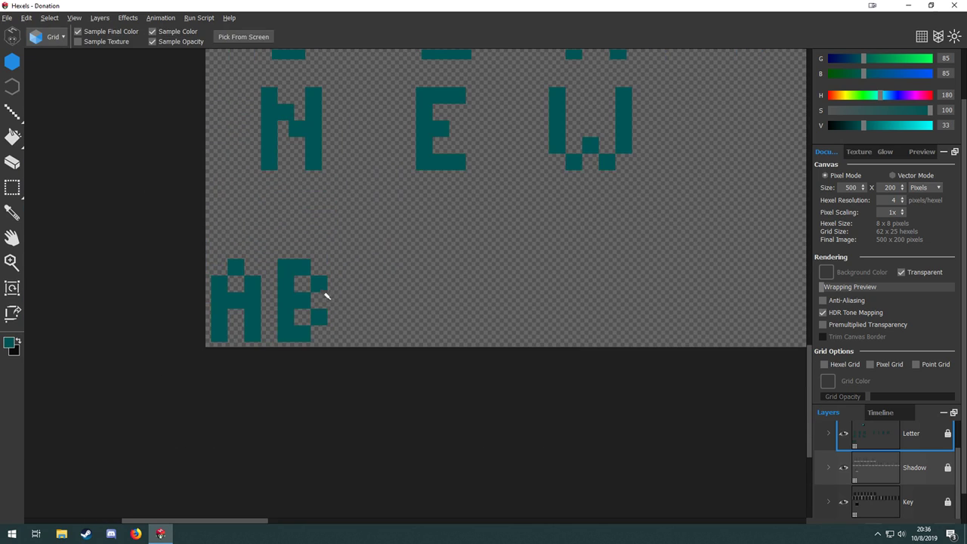
Examine the remaining DONATION and NEW letters and the new A and B up close.
key(space)
drag(470, 260, 303, 384)
drag(519, 307, 226, 339)
drag(564, 301, 579, 272)
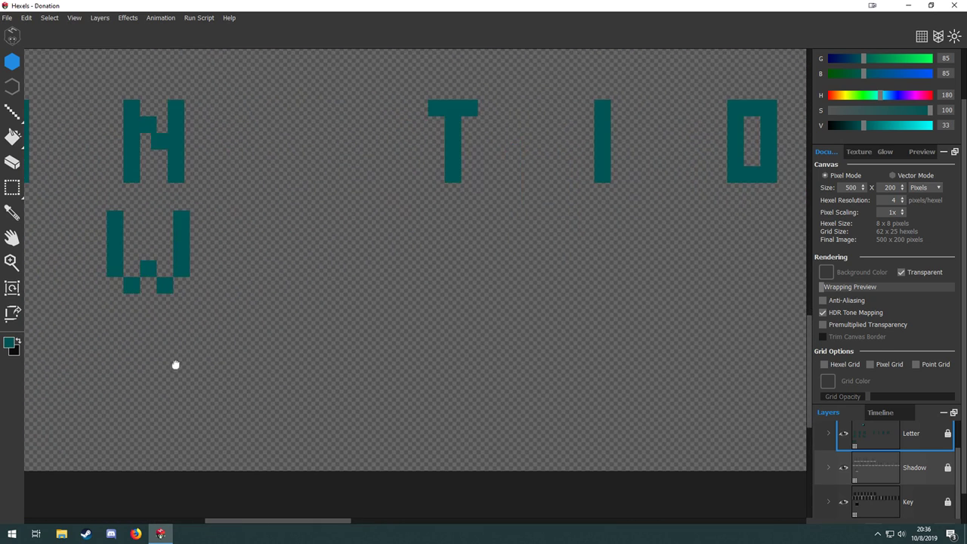
drag(177, 365, 509, 254)
key(alt)
scroll(177, 301, up, 3)
drag(330, 302, 363, 293)
scroll(328, 279, up, 5)
drag(272, 287, 371, 241)
scroll(299, 261, down, 2)
drag(383, 275, 285, 316)
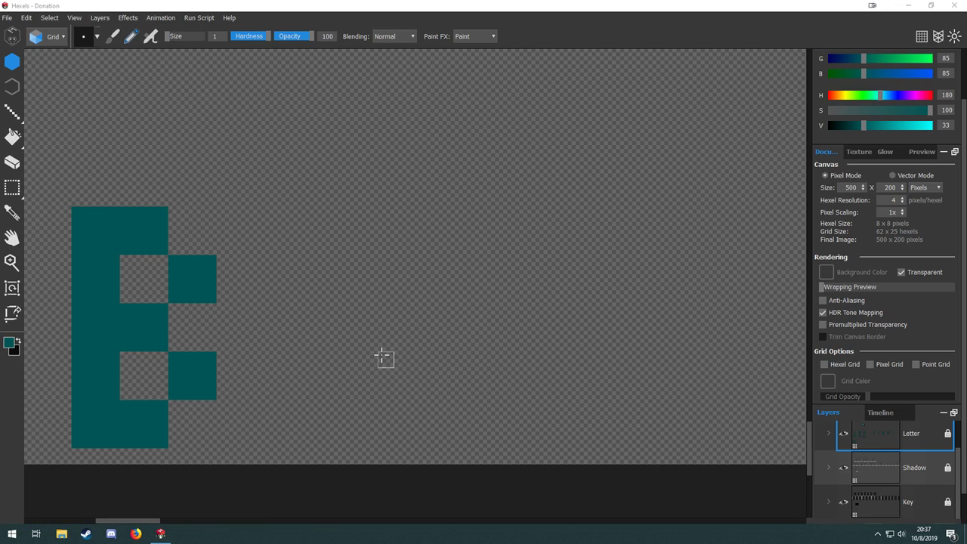
drag(317, 360, 410, 332)
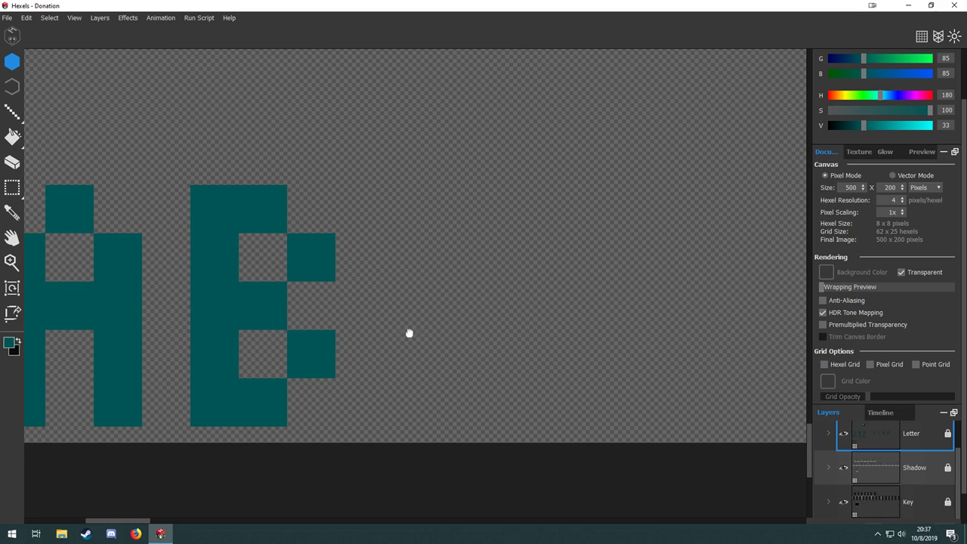
Show the pixel grid and paint a C's stem 3 pixels wide and 15 pixels tall, 3 pixels past the B.
click(922, 35)
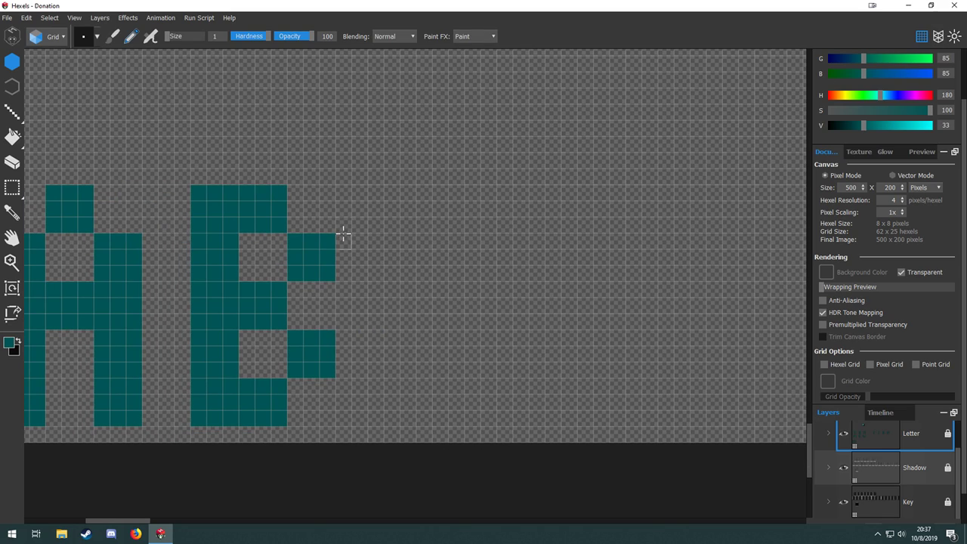
mouse_move(389, 195)
mouse_down()
mouse_move(401, 411)
mouse_move(391, 415)
mouse_move(390, 397)
mouse_move(319, 436)
mouse_move(314, 215)
mouse_move(303, 216)
mouse_move(297, 313)
mouse_move(300, 404)
mouse_up()
key(space)
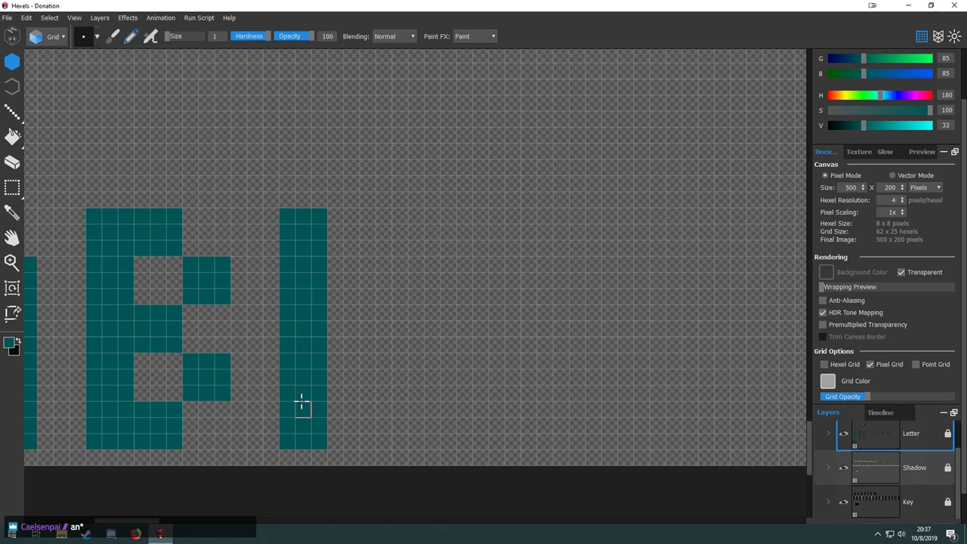
key(space)
Paint the C's bottom and top arms, each 3 pixels thick and extending 6 pixels from the stem.
mouse_move(353, 428)
mouse_down()
mouse_move(404, 390)
mouse_move(386, 401)
mouse_move(421, 402)
mouse_move(419, 391)
mouse_move(462, 401)
mouse_move(466, 390)
mouse_move(398, 369)
mouse_move(451, 387)
mouse_up()
key(space)
drag(374, 334, 321, 404)
mouse_move(343, 276)
mouse_down()
mouse_move(414, 276)
mouse_move(421, 246)
mouse_move(322, 257)
mouse_move(404, 263)
mouse_up()
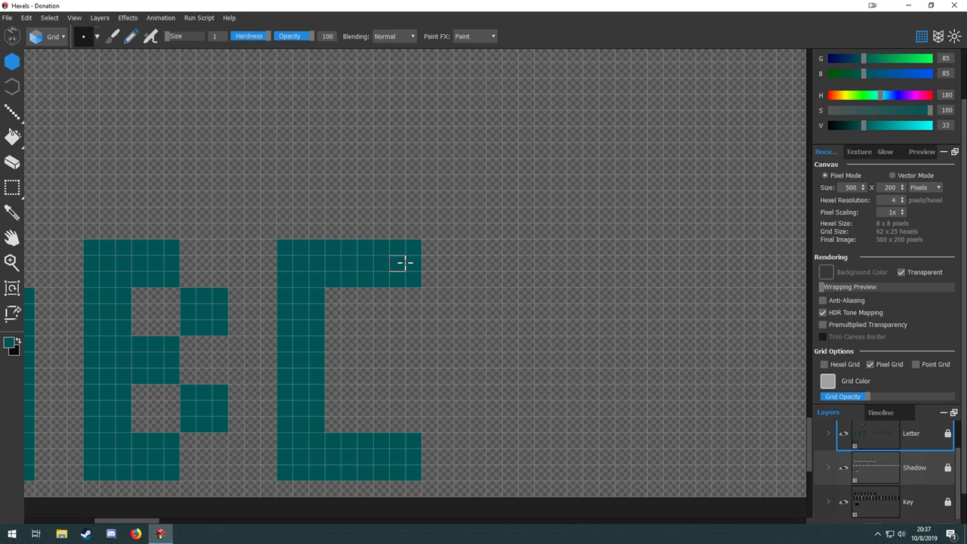
Move the D from DONATION into the alphabet row beside the C and deselect it.
key(space)
drag(425, 326, 302, 325)
scroll(254, 330, down, 5)
key(space)
drag(400, 280, 416, 347)
scroll(211, 246, up, 3)
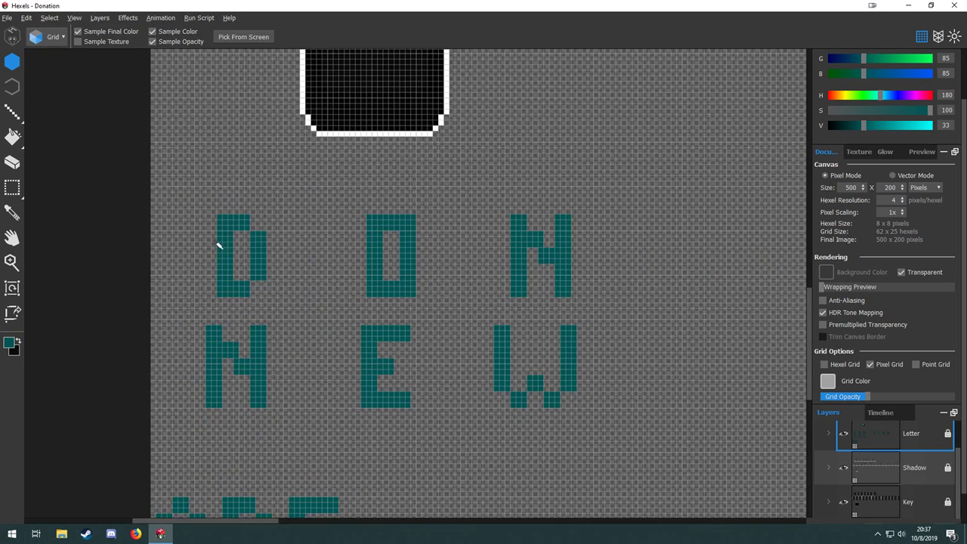
key(m)
drag(197, 198, 248, 218)
key(space)
drag(202, 179, 353, 463)
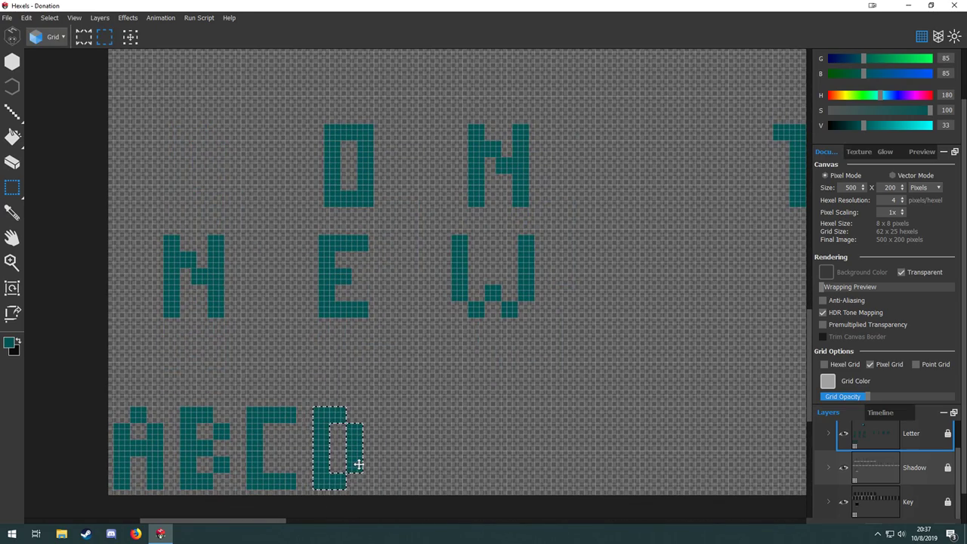
scroll(311, 478, up, 4)
scroll(311, 479, down, 2)
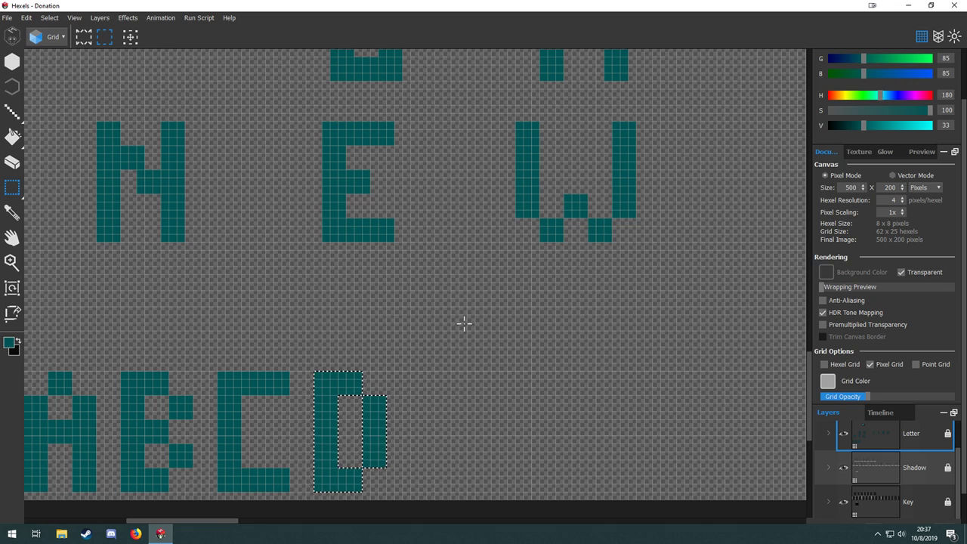
key(space)
drag(510, 350, 400, 368)
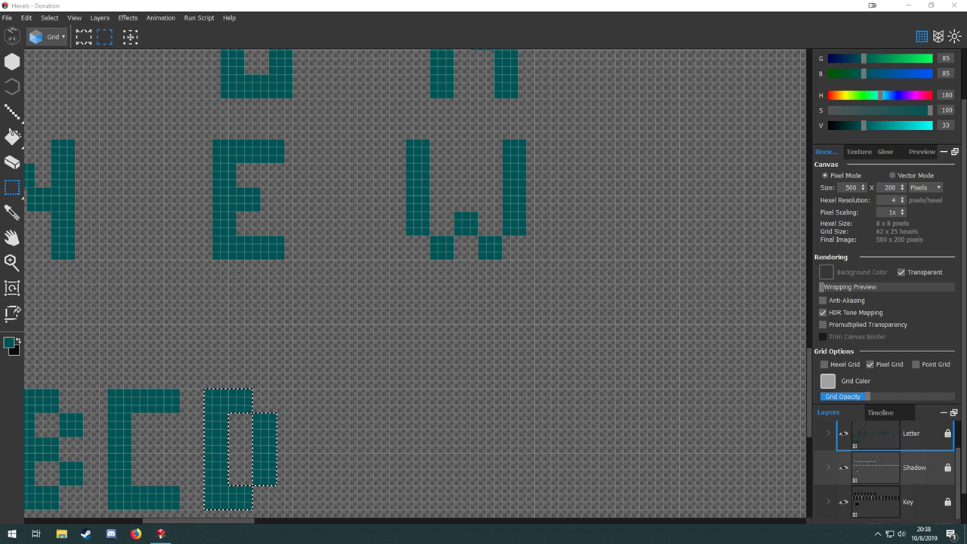
click(352, 359)
Move the E from NEW into the alphabet row beside the D.
drag(230, 338, 491, 299)
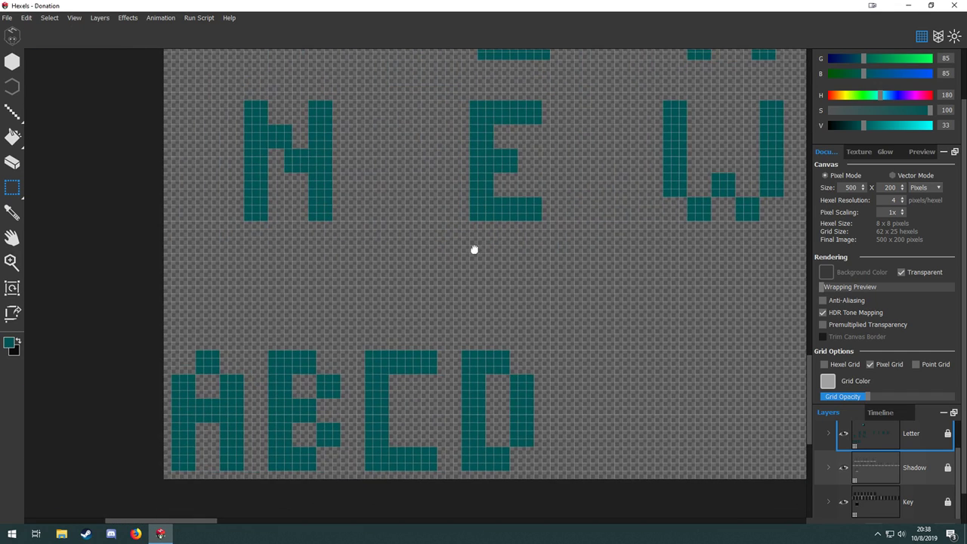
drag(475, 251, 299, 270)
drag(293, 119, 407, 250)
drag(315, 219, 405, 468)
drag(476, 411, 331, 388)
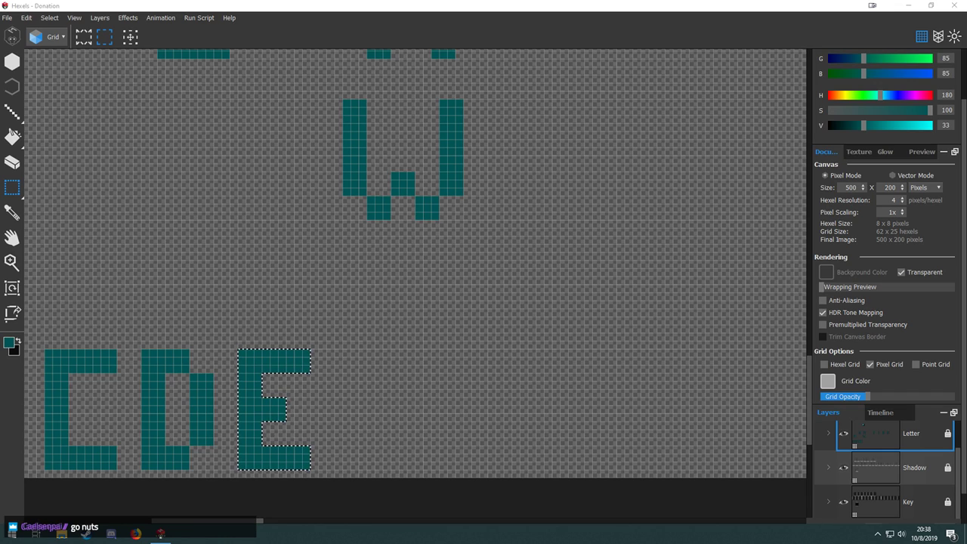
Bring the Firefox window with the pixel-art character image into view, look at the image and close the window.
drag(0, 170, 511, 171)
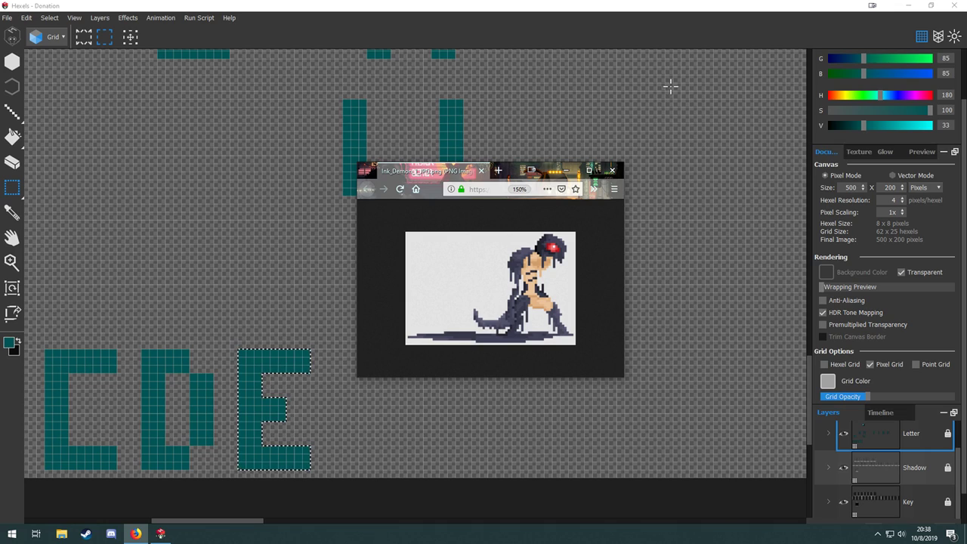
click(613, 171)
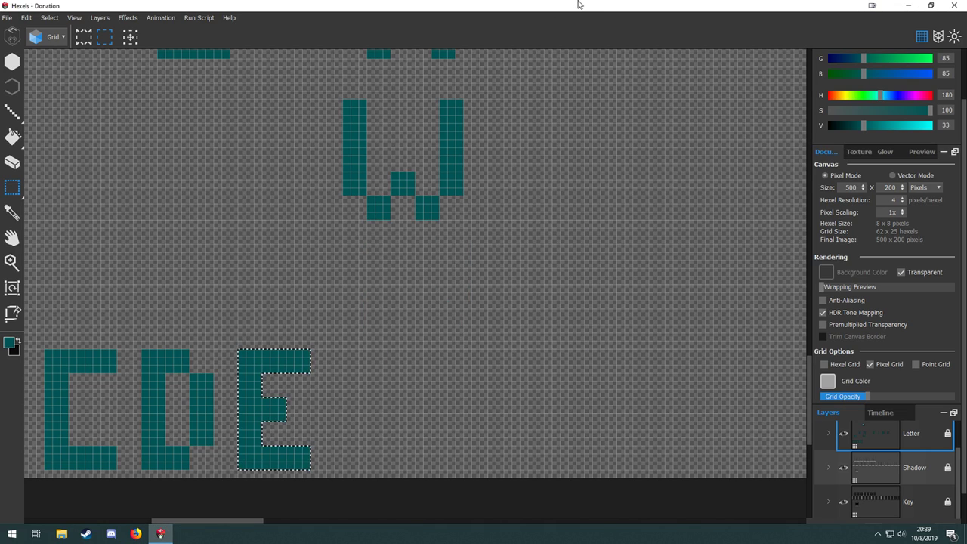
Look over both rows of keys, the remaining DONATION and NEW letters, and the alphabet row.
scroll(378, 283, down, 4)
drag(497, 333, 300, 363)
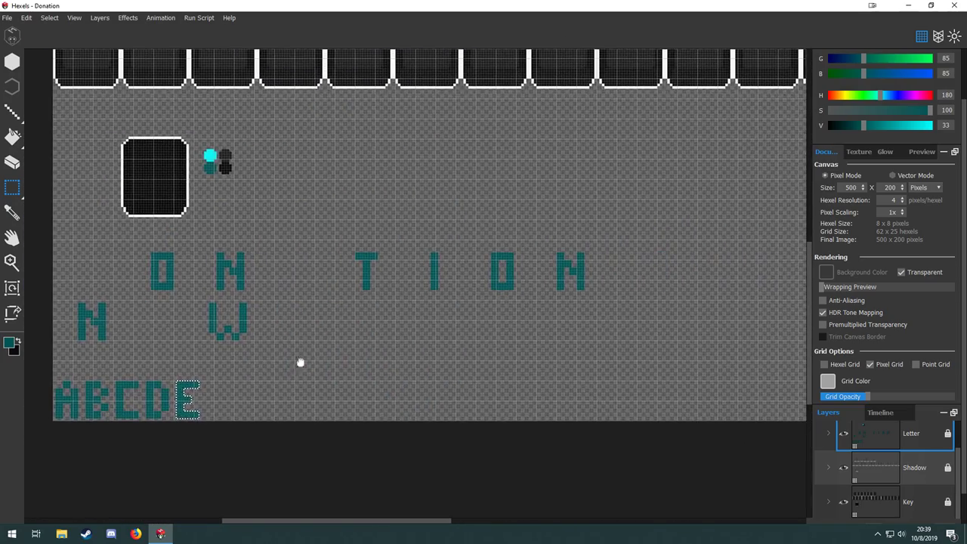
drag(373, 353, 481, 275)
drag(432, 187, 365, 289)
scroll(380, 231, up, 4)
scroll(380, 231, down, 3)
drag(429, 363, 526, 371)
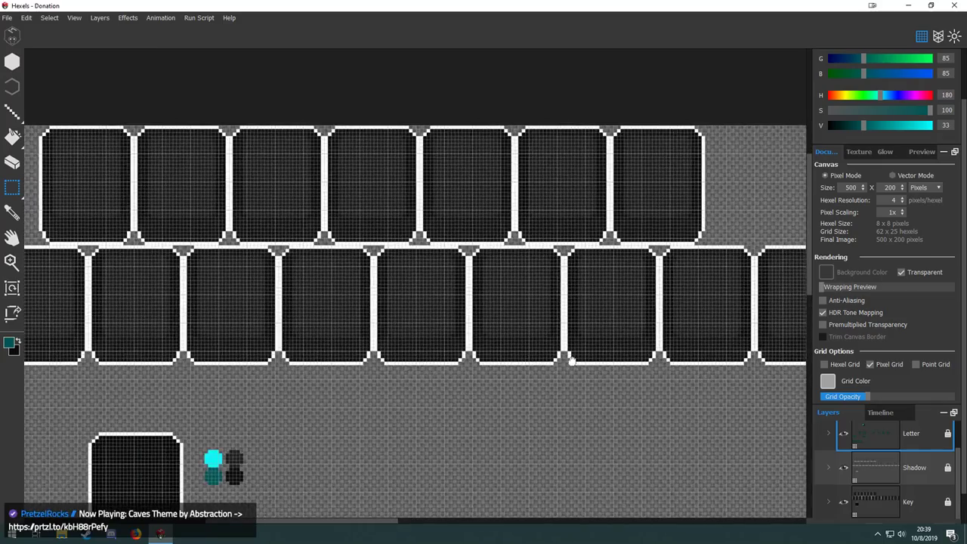
drag(375, 438, 471, 119)
drag(269, 366, 306, 255)
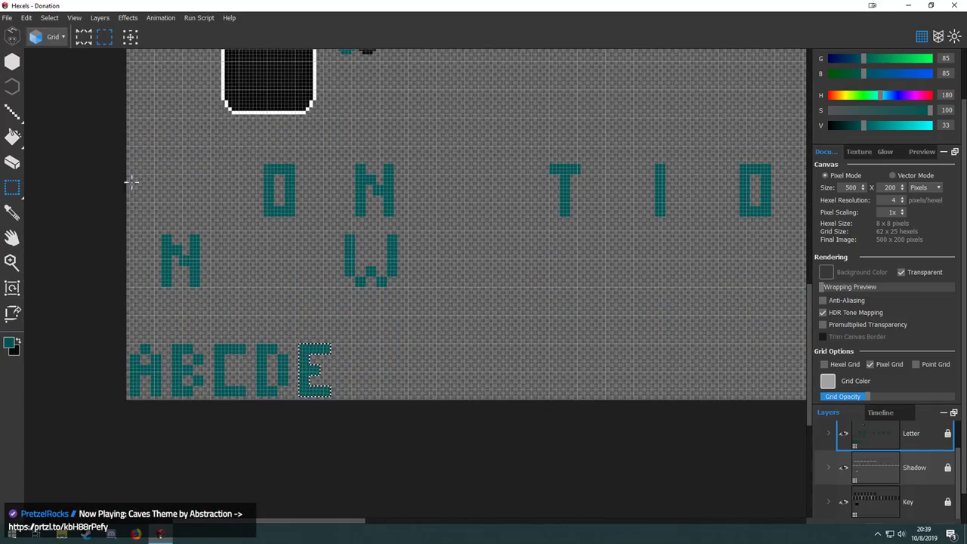
drag(322, 315, 198, 310)
Duplicate the selected E in the alphabet row, placing the copy 3 pixels past the original.
scroll(216, 350, up, 3)
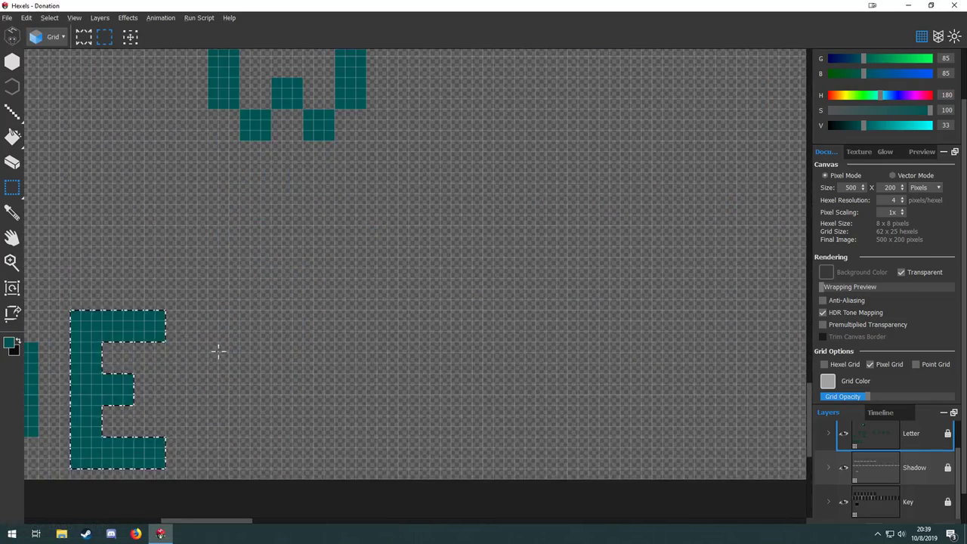
scroll(384, 289, down, 4)
scroll(302, 352, up, 1)
scroll(303, 351, up, 3)
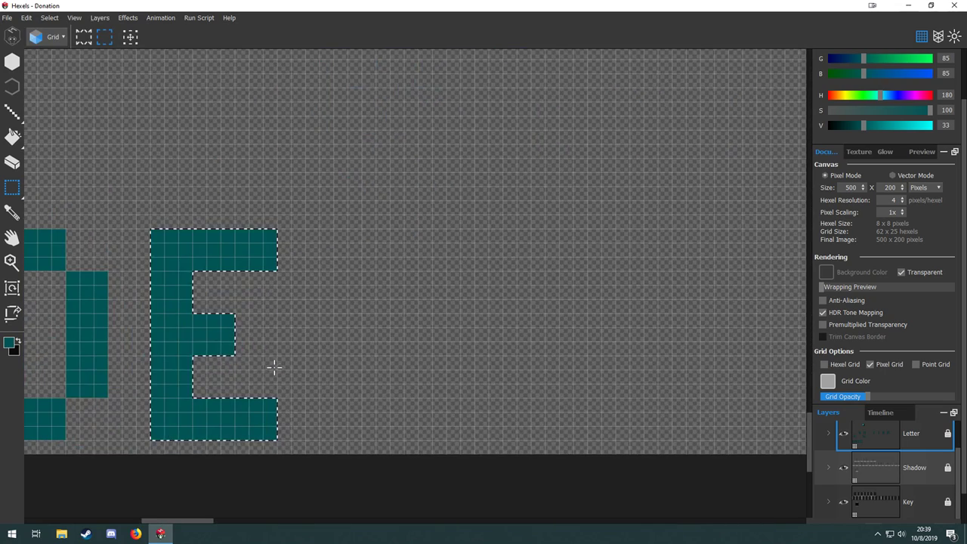
drag(186, 343, 355, 343)
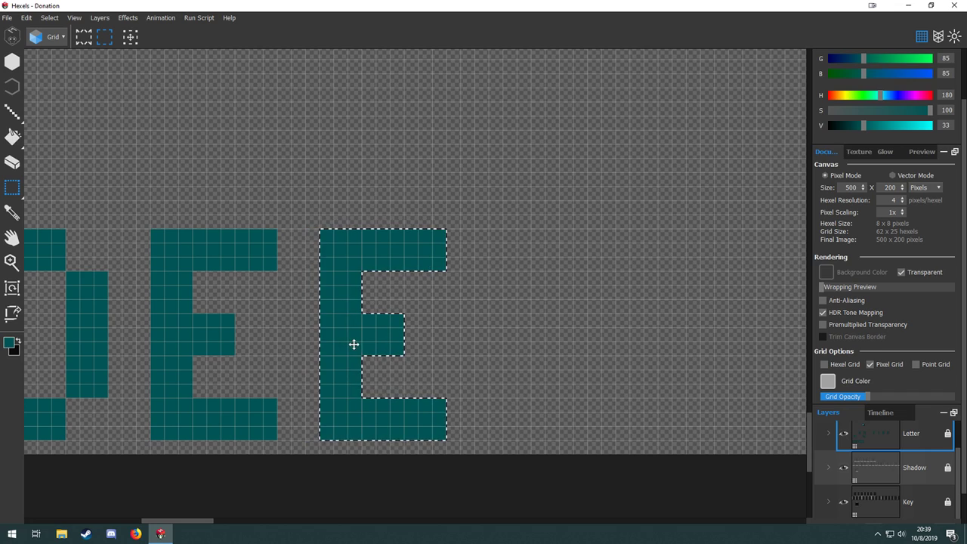
Deselect the copied E and erase its bottom arm to turn it into an F.
drag(395, 317, 367, 238)
key(e)
key(ctrl+d)
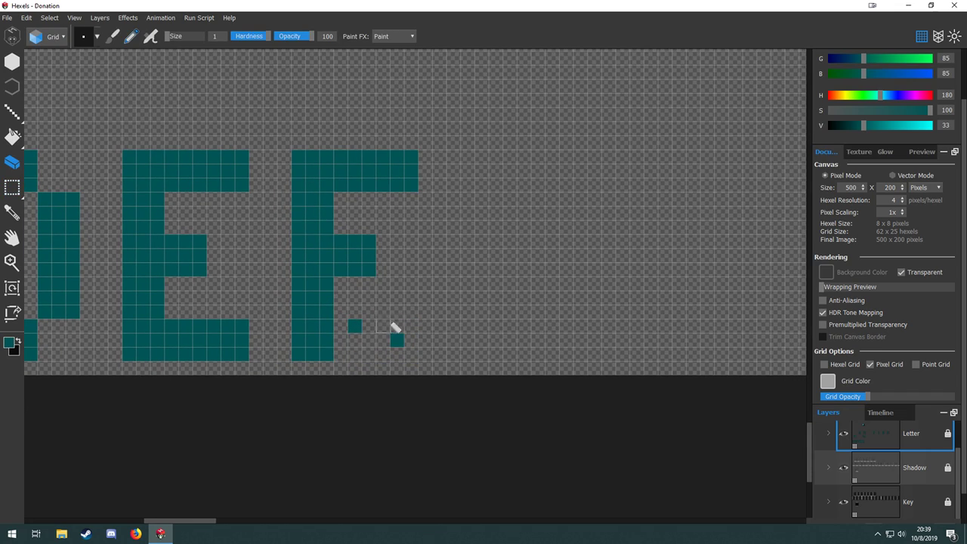
scroll(394, 301, down, 5)
drag(489, 242, 501, 280)
scroll(396, 310, up, 3)
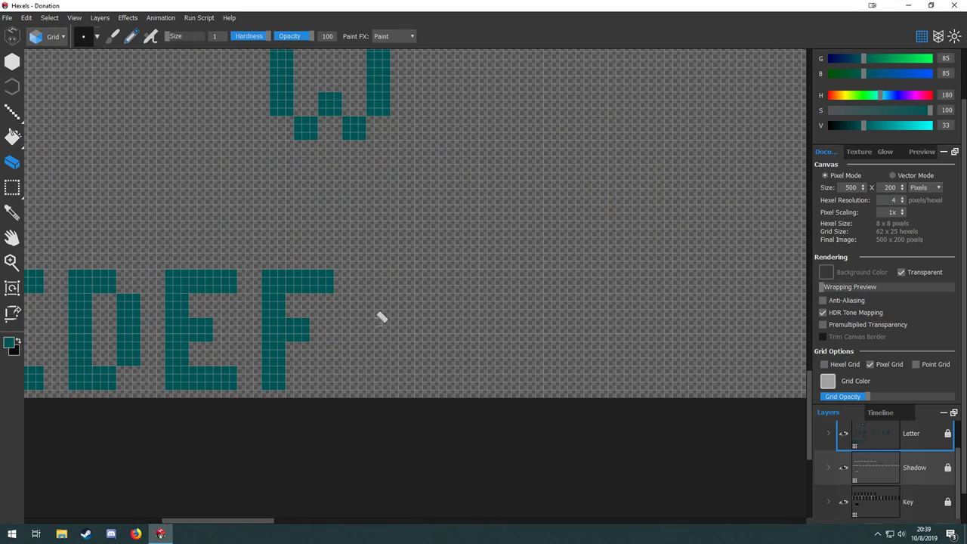
key(b)
key(alt)
scroll(326, 340, up, 3)
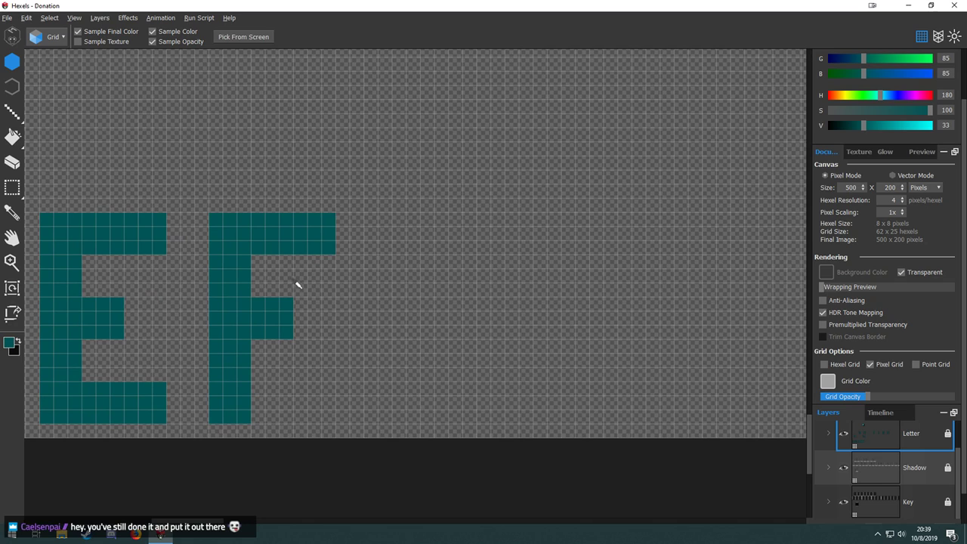
drag(376, 323, 324, 323)
scroll(325, 322, up, 3)
scroll(383, 317, right, 2)
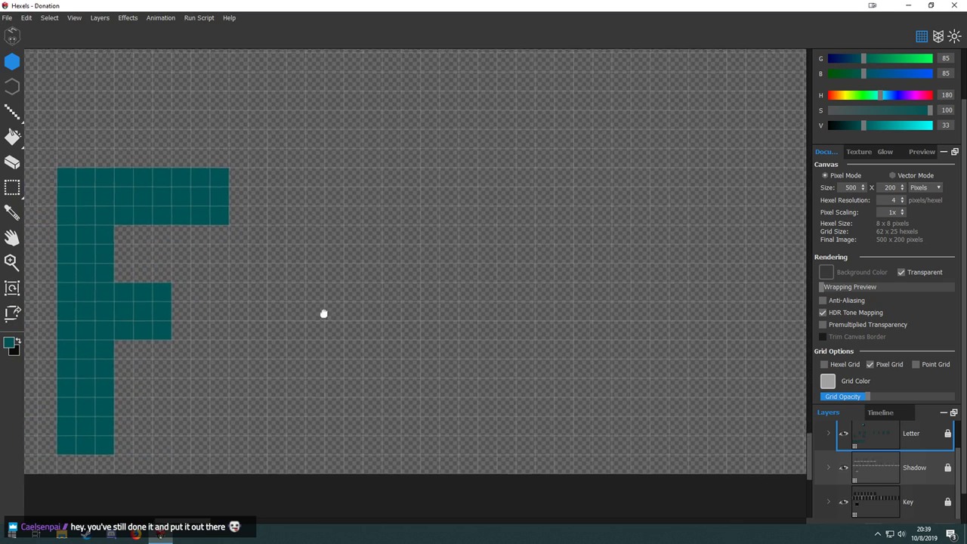
Hide the grid overlay and examine the shaded keys in both rows without it.
drag(322, 102, 315, 272)
scroll(340, 213, down, 5)
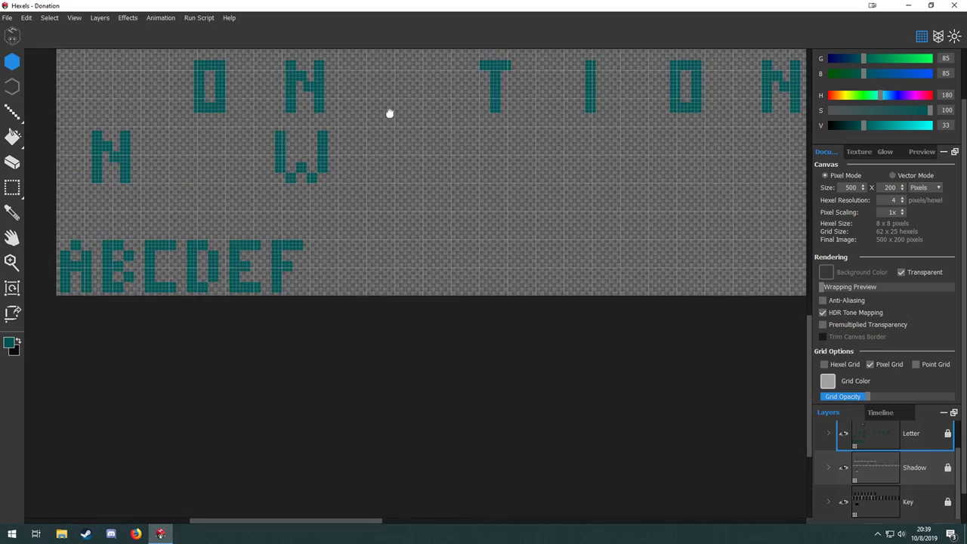
drag(387, 106, 392, 364)
drag(381, 175, 367, 403)
scroll(361, 217, up, 3)
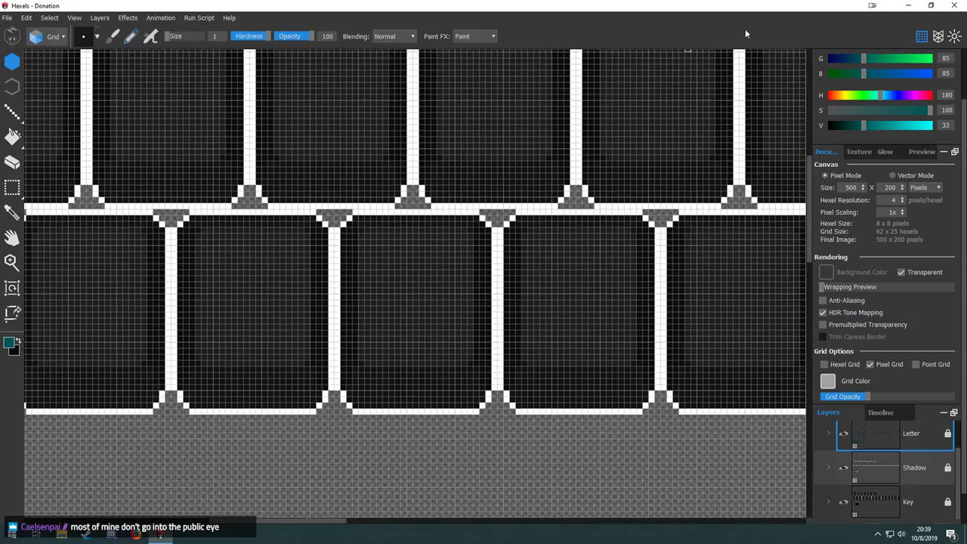
click(924, 37)
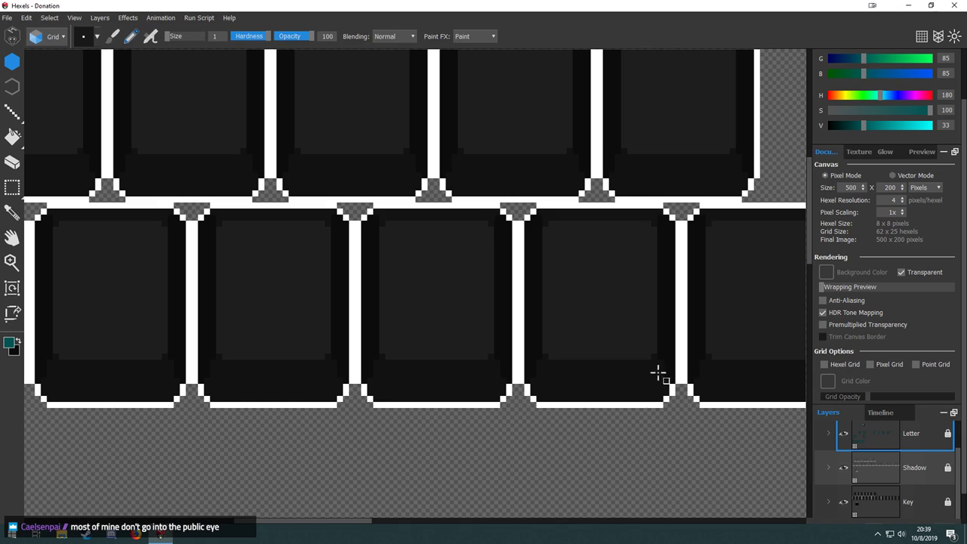
scroll(425, 307, down, 1)
scroll(378, 325, down, 5)
scroll(348, 337, up, 2)
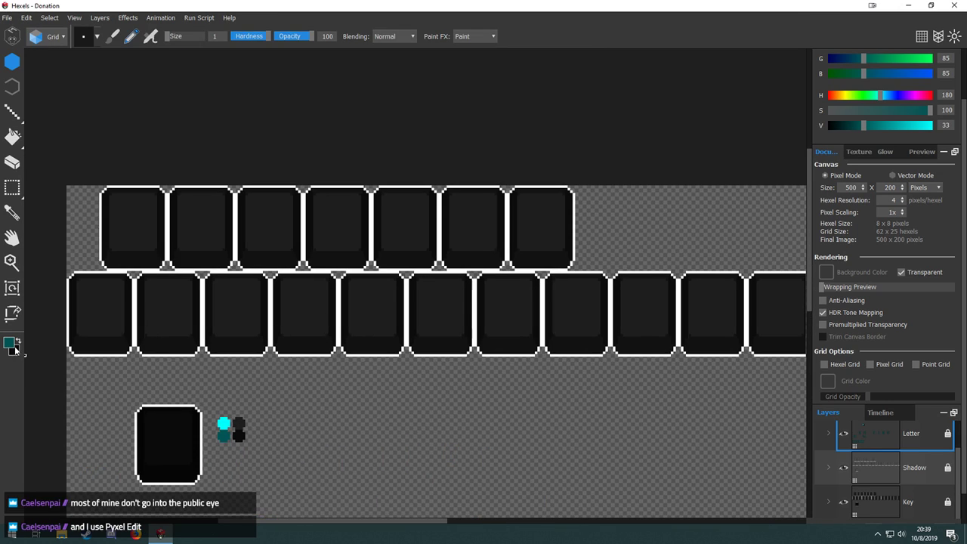
Set the foreground colour to a medium turquoise with hue 180, saturation 72 and value 78.
click(10, 344)
click(454, 224)
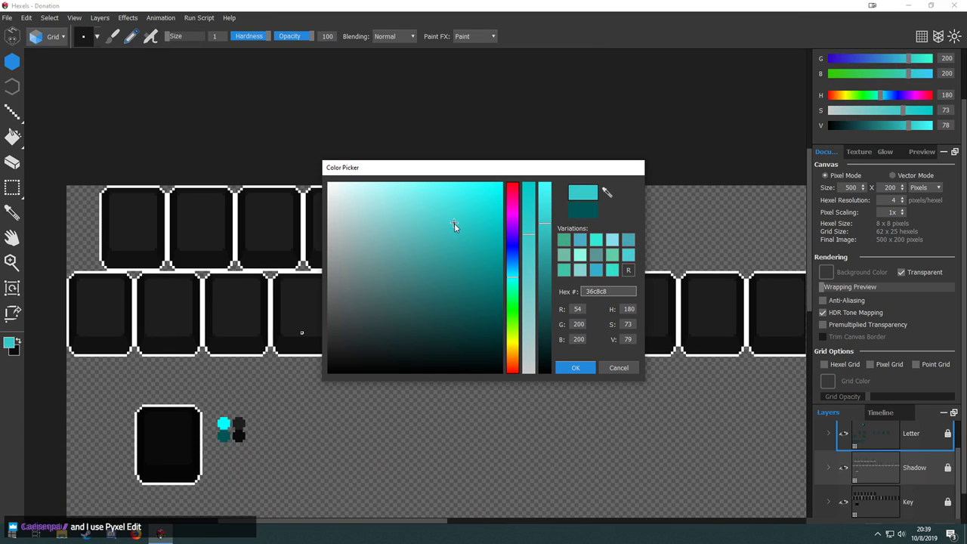
click(576, 367)
Fill the last key of the lower row with the turquoise colour on the Key layer.
key(f)
drag(630, 368, 151, 350)
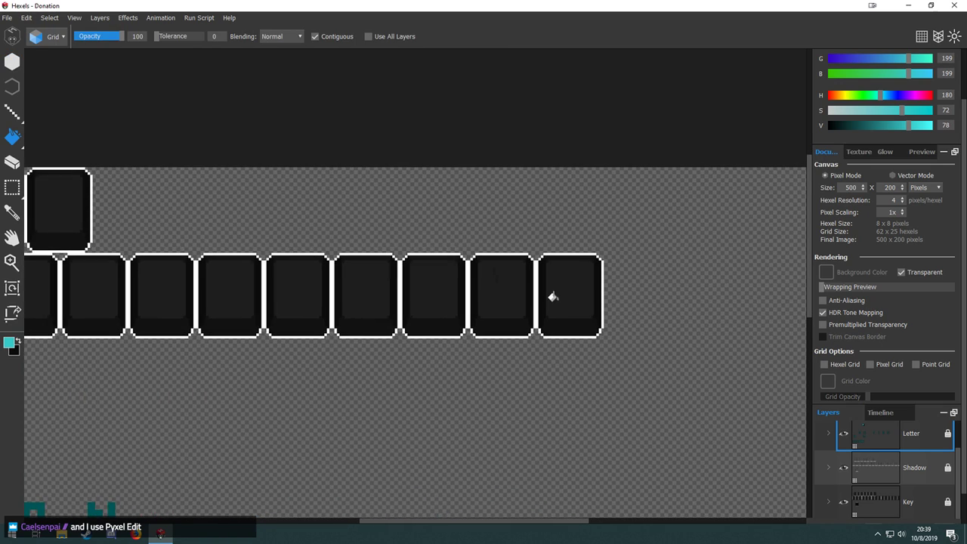
click(581, 429)
key(ctrl+z)
click(888, 493)
click(582, 307)
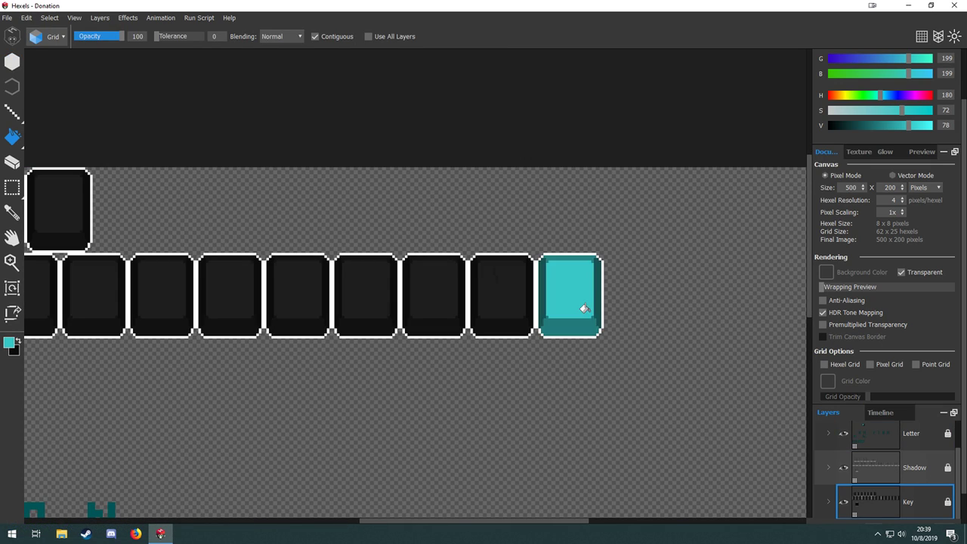
Try filling the second-to-last key of the lower row with turquoise and undo that fill.
scroll(620, 336, up, 2)
click(382, 240)
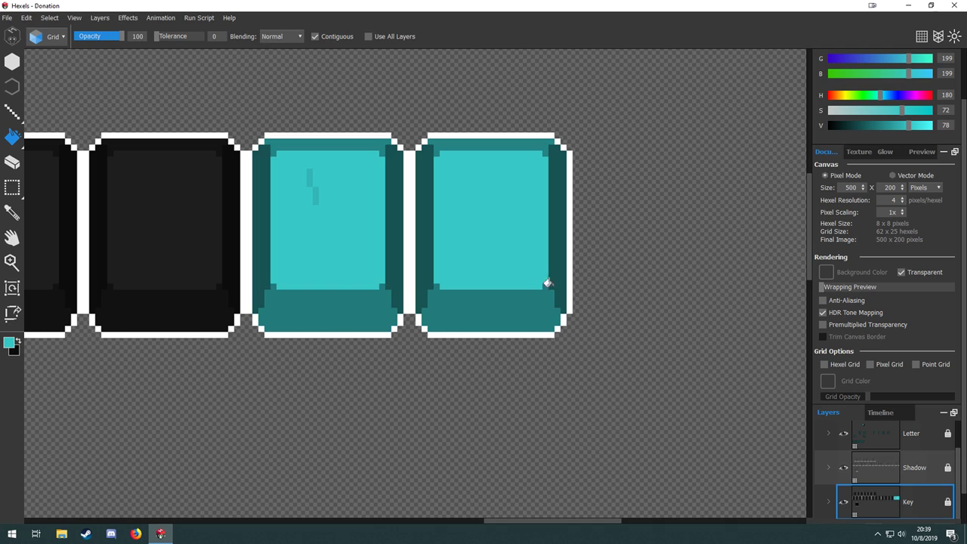
key(ctrl+z)
click(349, 253)
drag(345, 276, 348, 370)
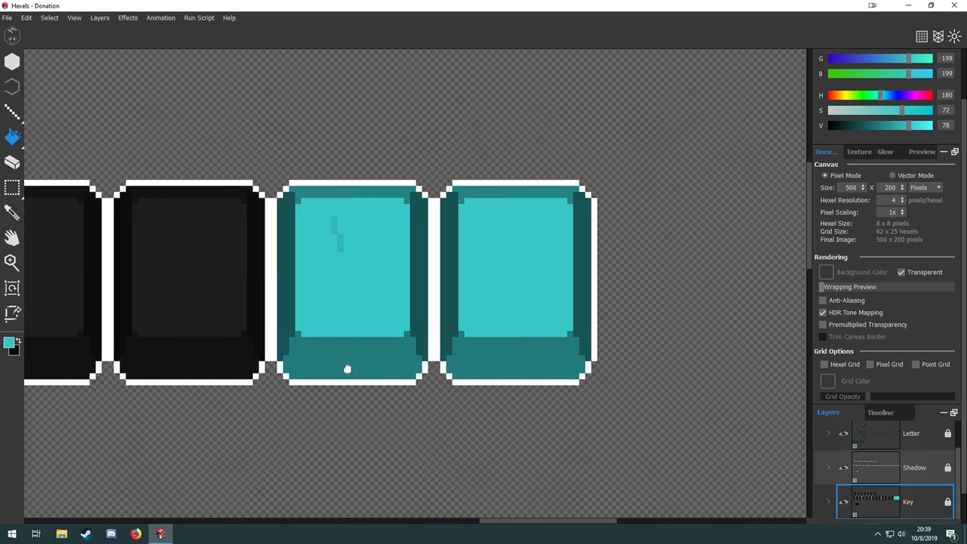
key(ctrl+z)
drag(613, 406, 393, 408)
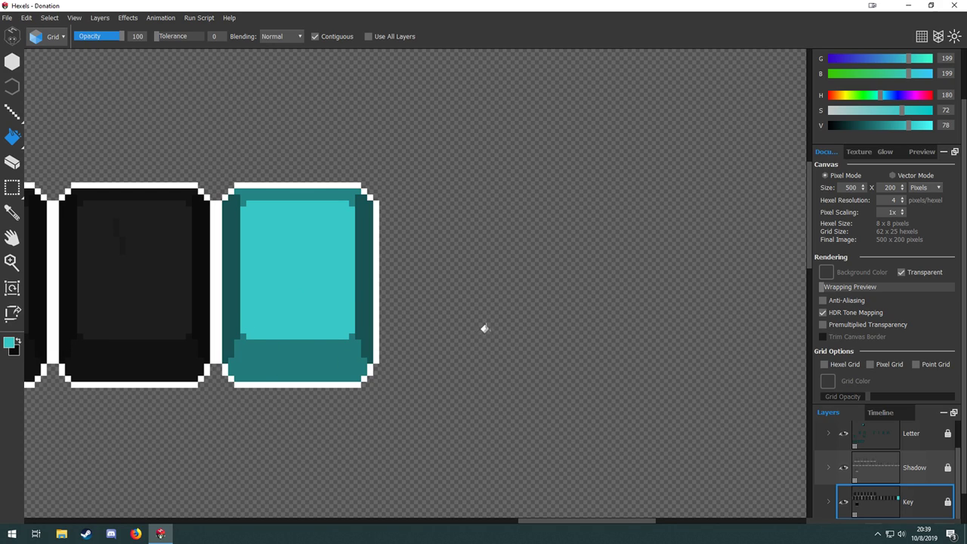
Try other light direction and altitude values in the Shadow layer's Normal Map Lighting effect, such as altitude 19.71 and direction 178.20, and cancel the changes.
drag(359, 285, 458, 264)
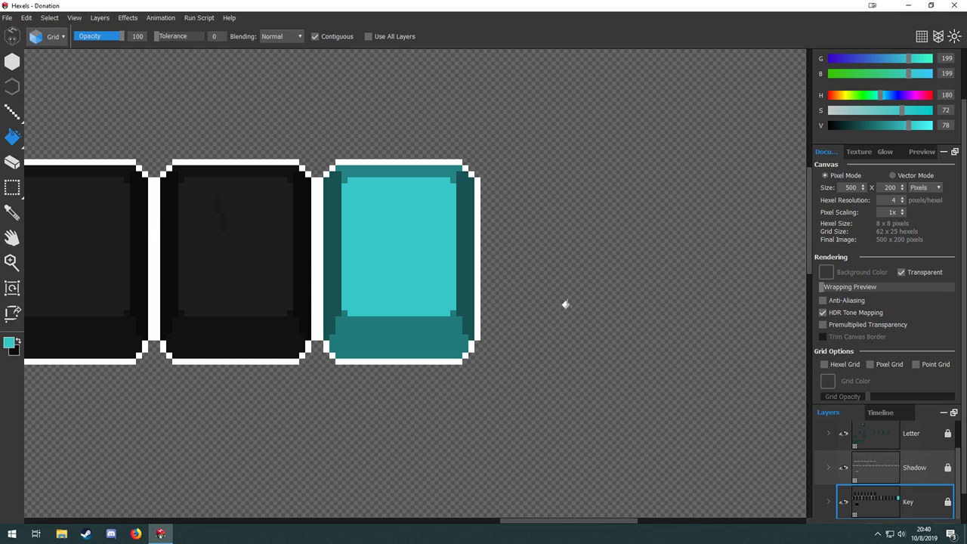
drag(574, 317, 538, 364)
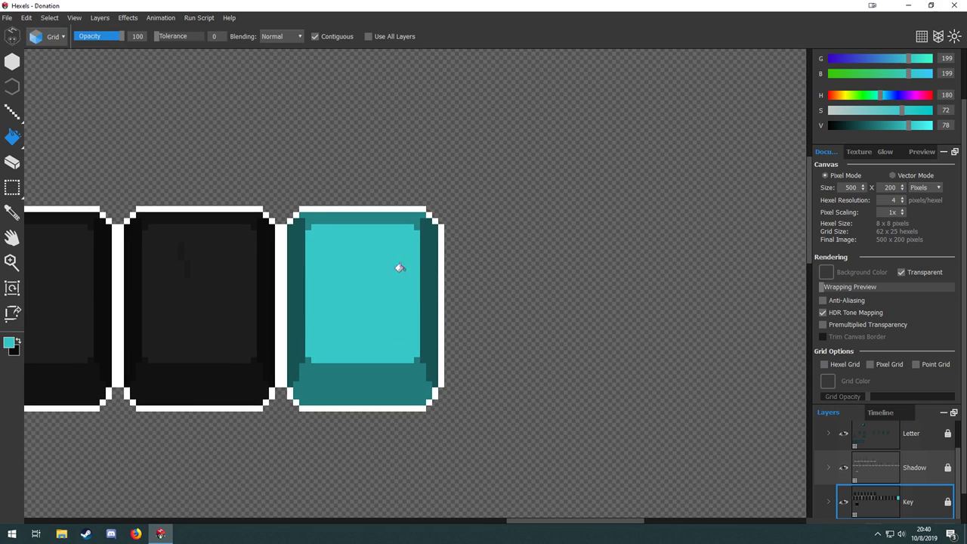
right_click(879, 470)
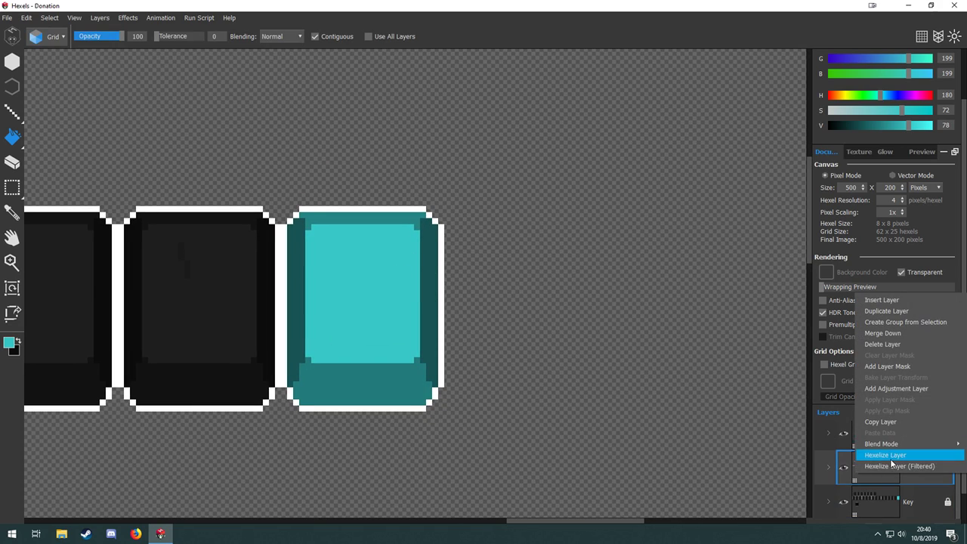
click(830, 469)
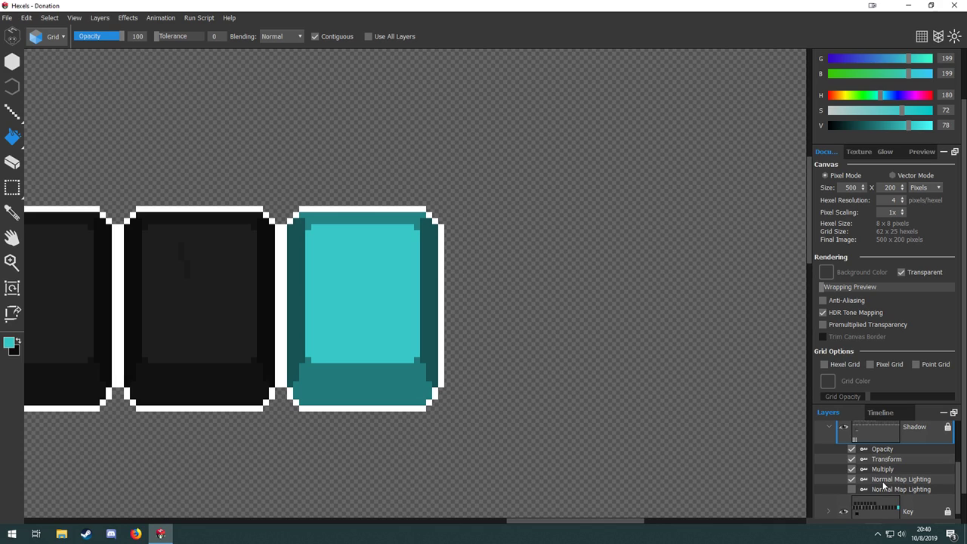
double_click(885, 481)
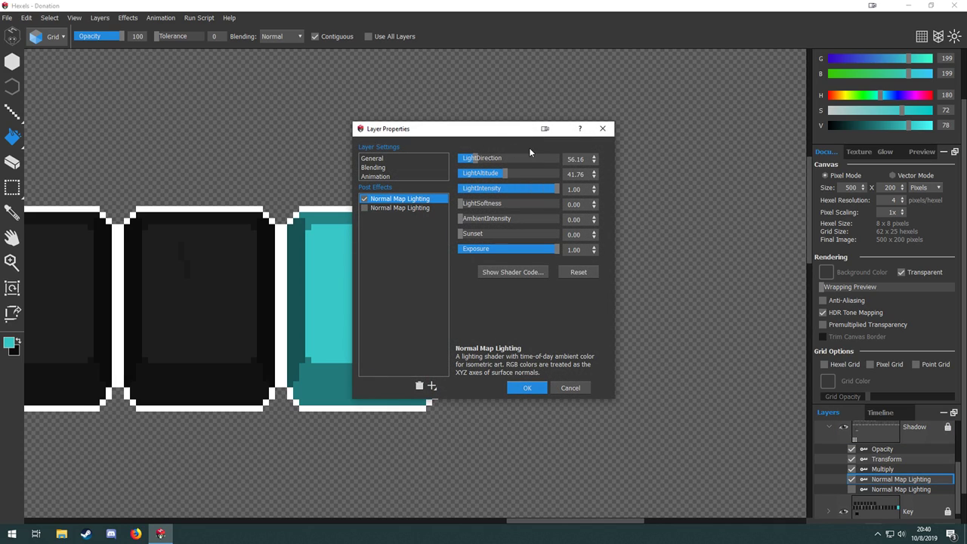
drag(488, 146, 639, 172)
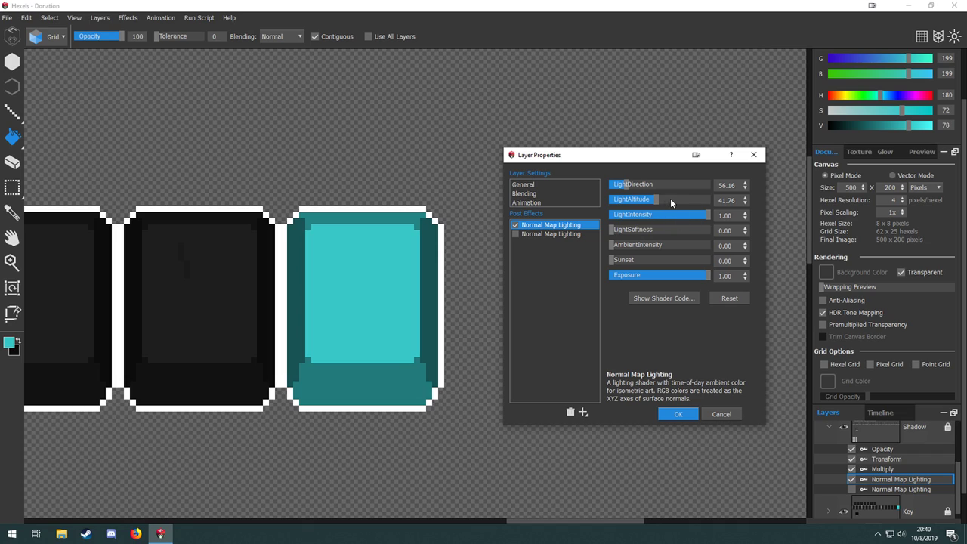
drag(657, 201, 661, 204)
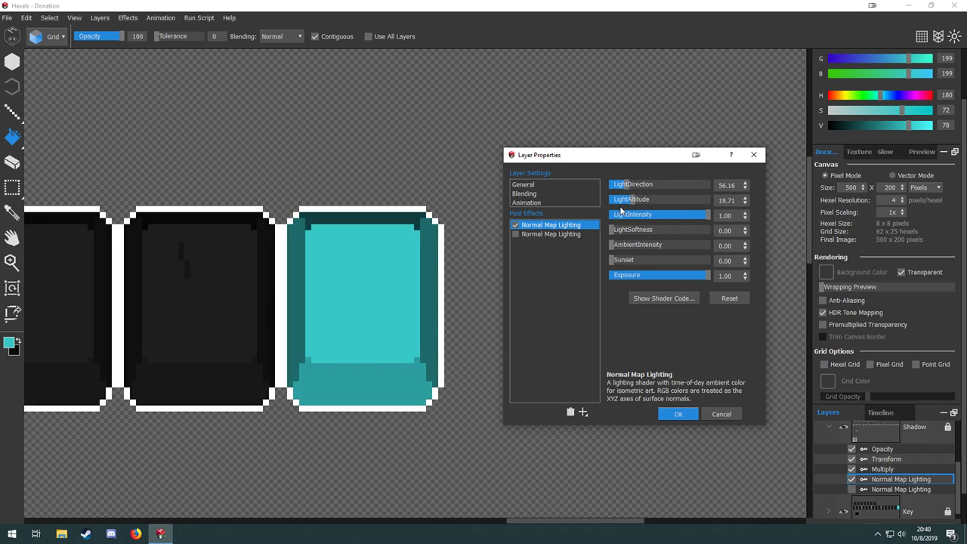
mouse_move(679, 201)
mouse_down()
mouse_move(594, 203)
mouse_move(655, 204)
mouse_move(648, 187)
mouse_move(616, 189)
mouse_move(671, 210)
mouse_up()
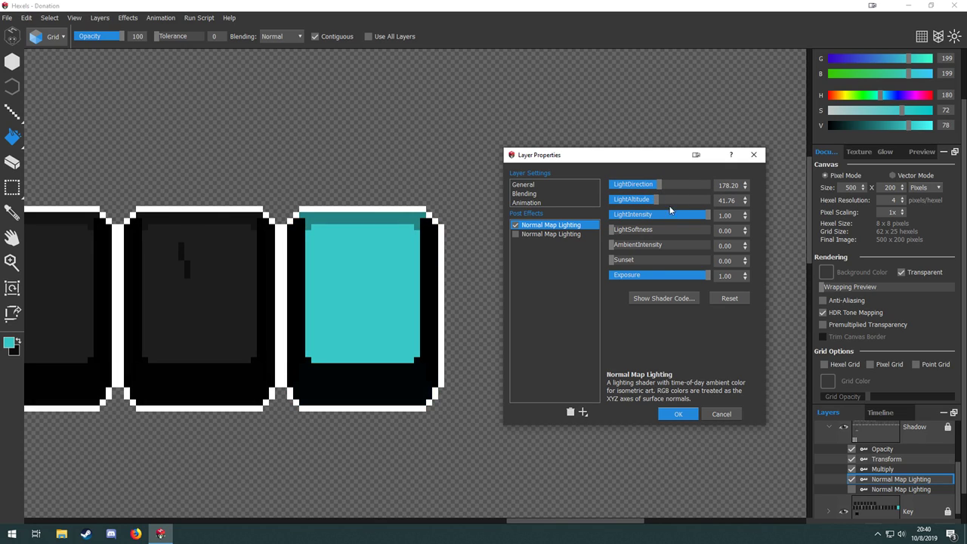
click(722, 418)
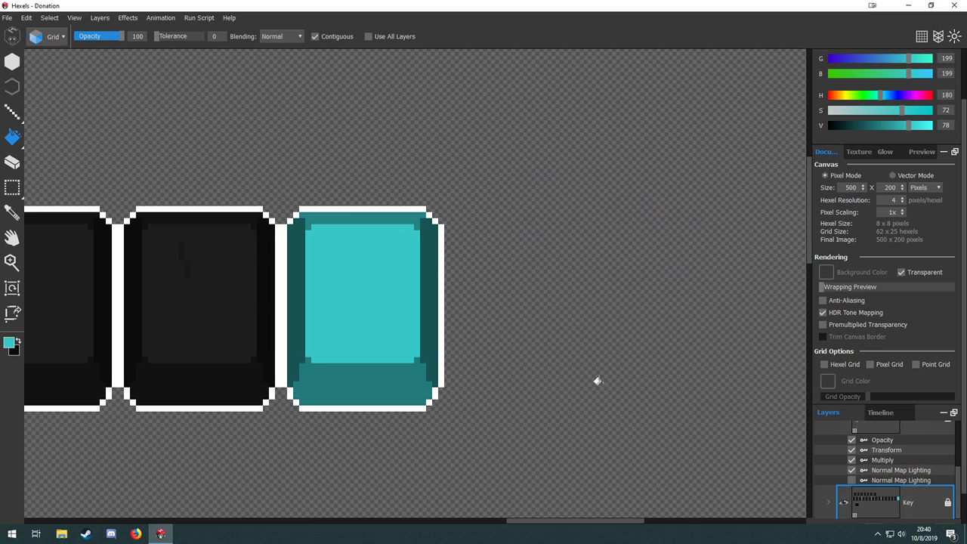
Undo the turquoise fill on the last key of the lower row.
key(alt)
scroll(586, 303, down, 5)
drag(436, 382, 555, 317)
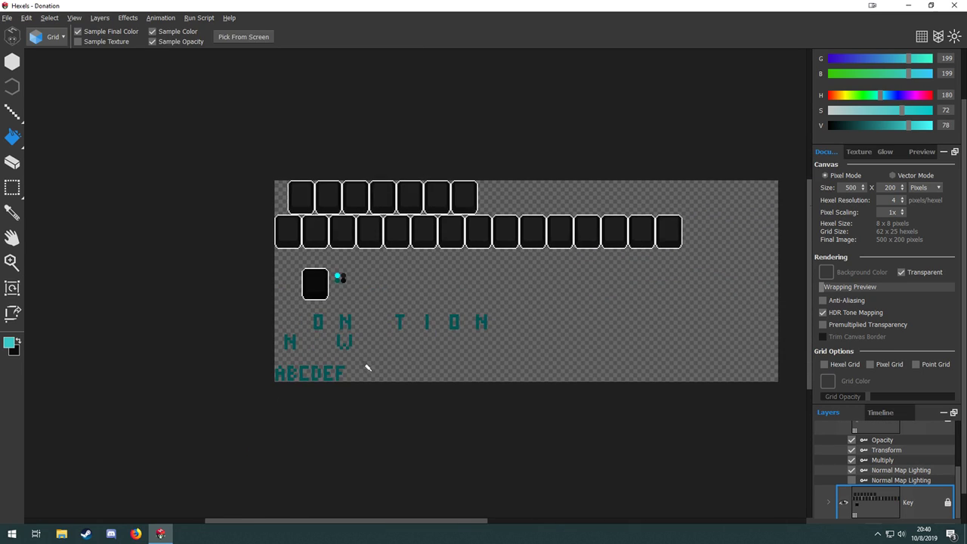
Inspect the loose DONATION and NEW letters and the A to F row, and switch to the brush.
scroll(367, 368, up, 3)
drag(335, 347, 525, 339)
scroll(423, 305, up, 2)
drag(540, 295, 326, 346)
drag(245, 333, 230, 381)
scroll(259, 376, down, 1)
scroll(251, 380, up, 1)
scroll(255, 383, up, 2)
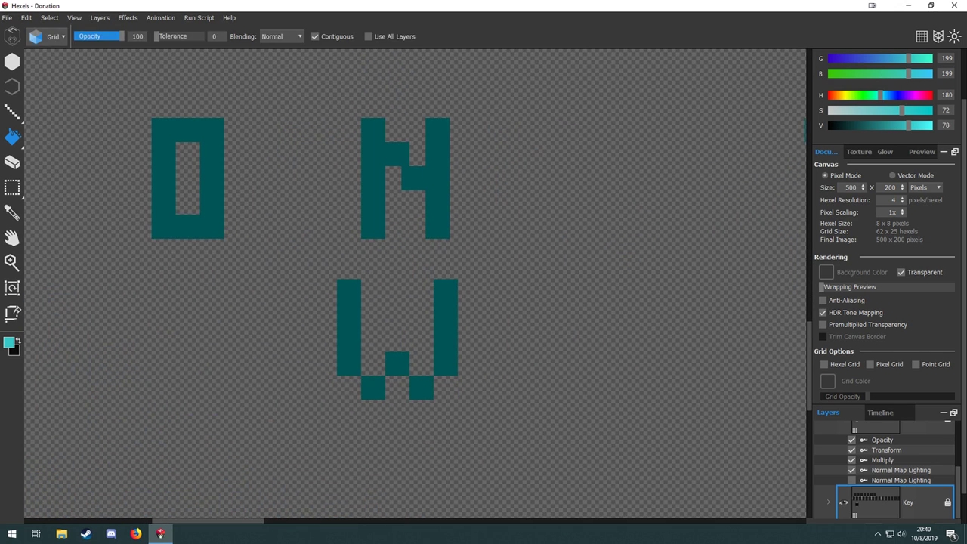
scroll(320, 385, down, 3)
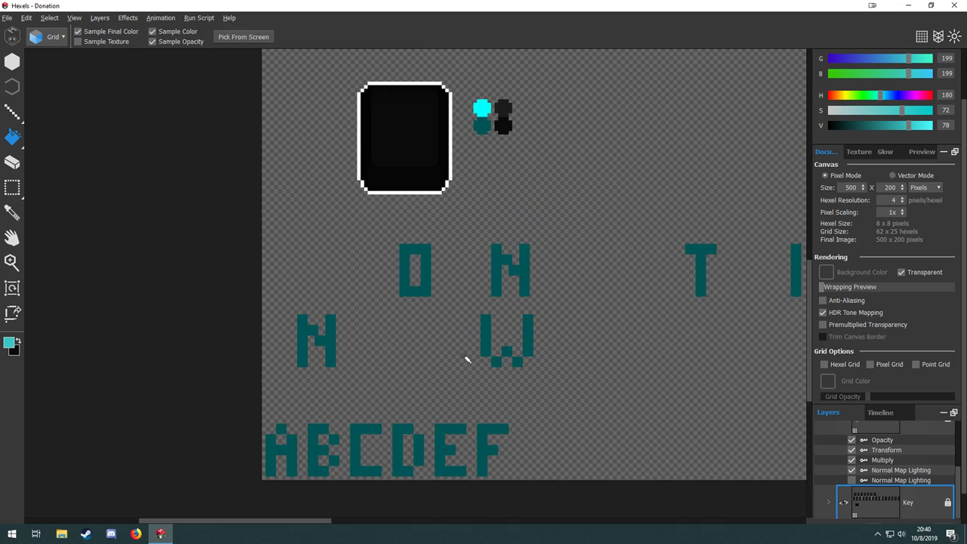
drag(594, 349, 413, 315)
drag(533, 338, 331, 324)
drag(431, 279, 647, 286)
mouse_move(568, 367)
mouse_down()
mouse_move(437, 367)
mouse_move(511, 316)
mouse_up()
drag(397, 294, 240, 324)
drag(430, 307, 549, 293)
key(b)
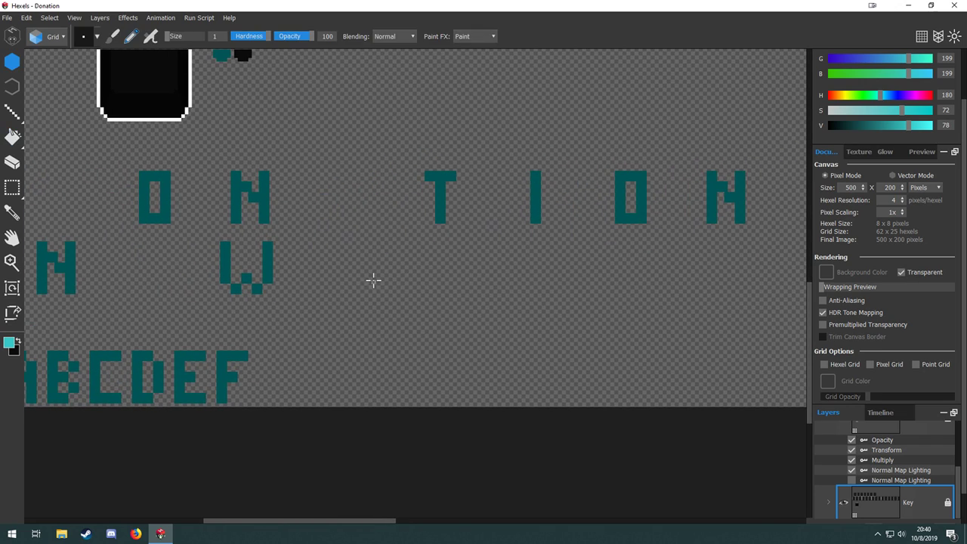
Sample the dark teal colour from the letter F in the A to F row for painting.
key(i)
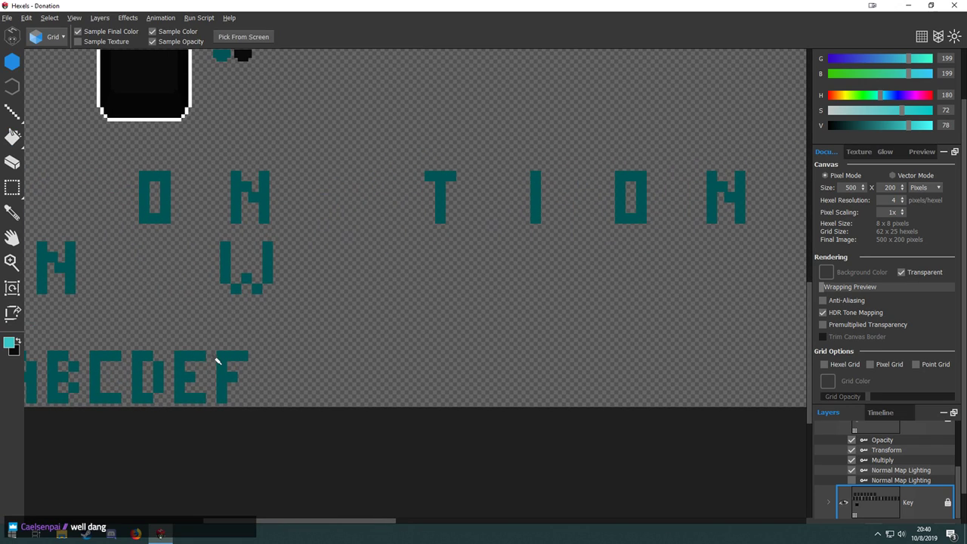
click(217, 362)
scroll(227, 367, up, 3)
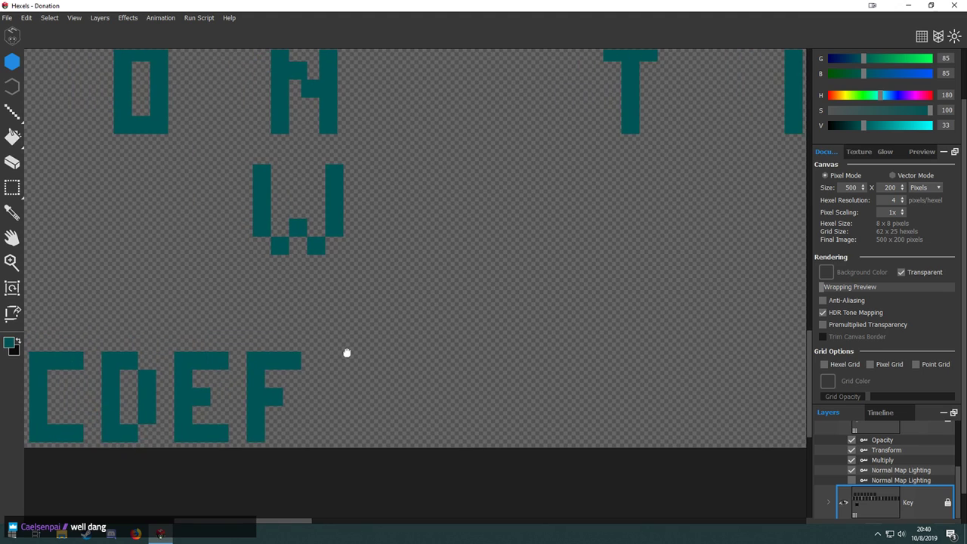
drag(347, 353, 341, 328)
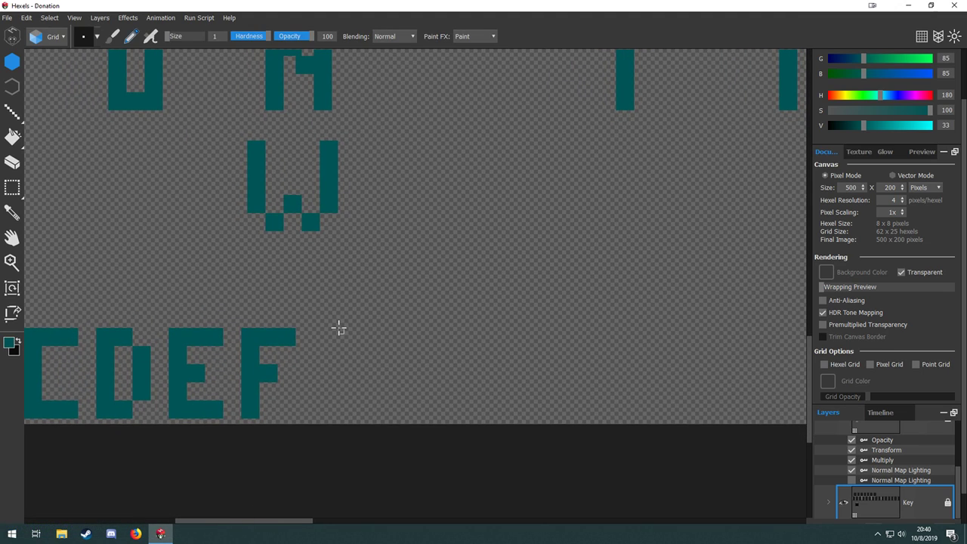
Try the Normal blend mode on the Shadow layer.
scroll(346, 197, down, 3)
scroll(319, 356, up, 5)
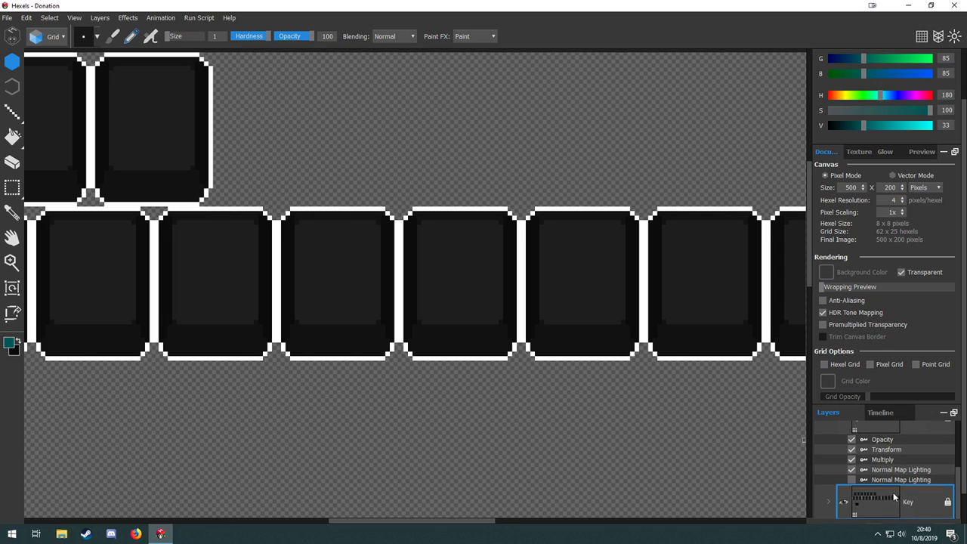
scroll(896, 499, up, 3)
click(896, 499)
scroll(899, 487, down, 3)
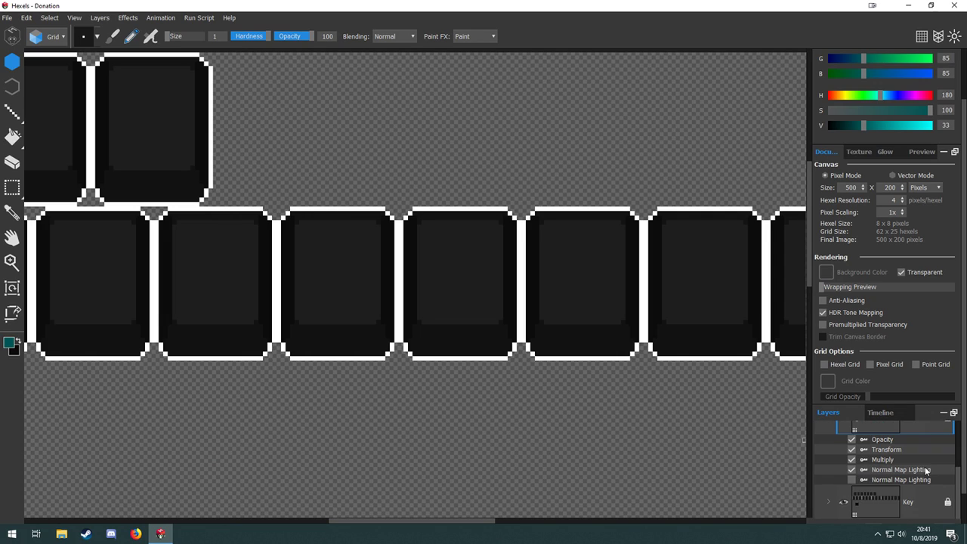
double_click(887, 470)
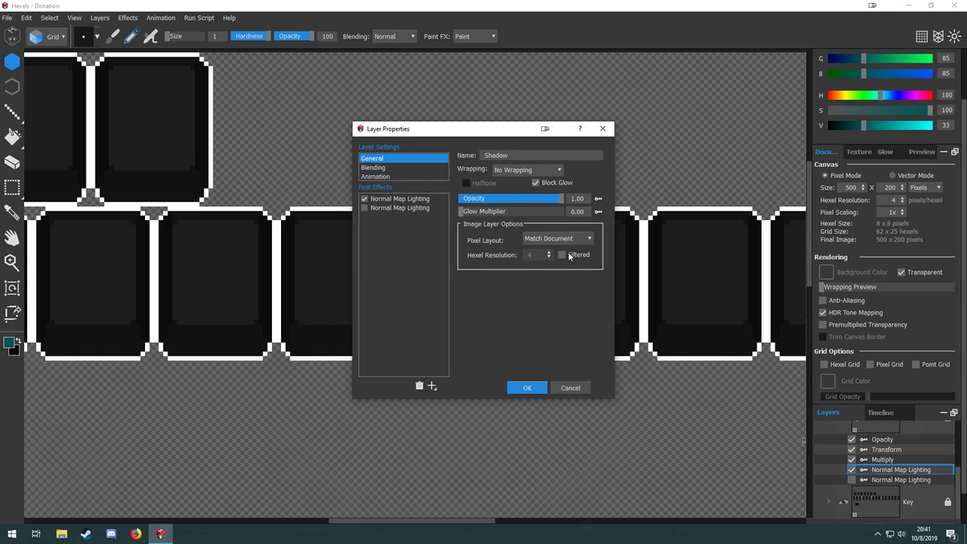
click(375, 168)
click(524, 154)
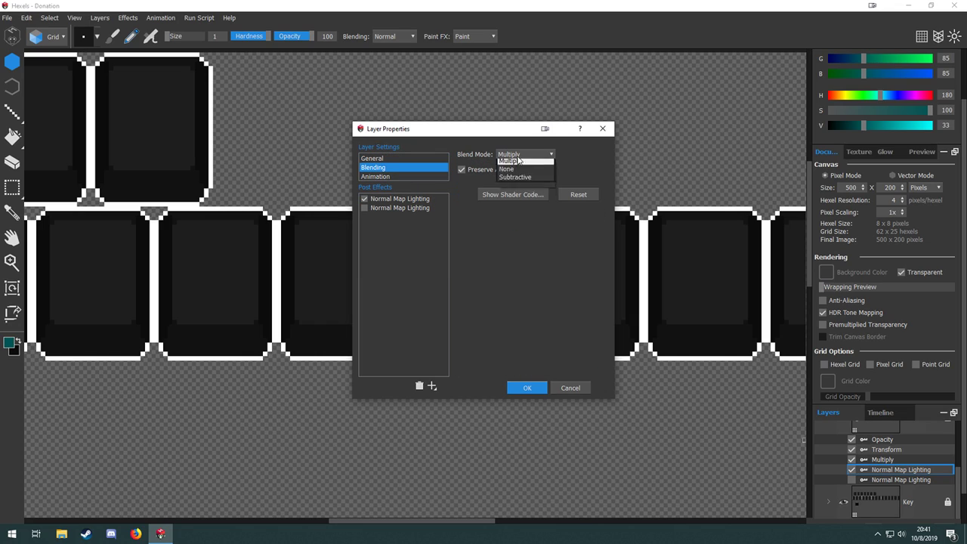
click(524, 161)
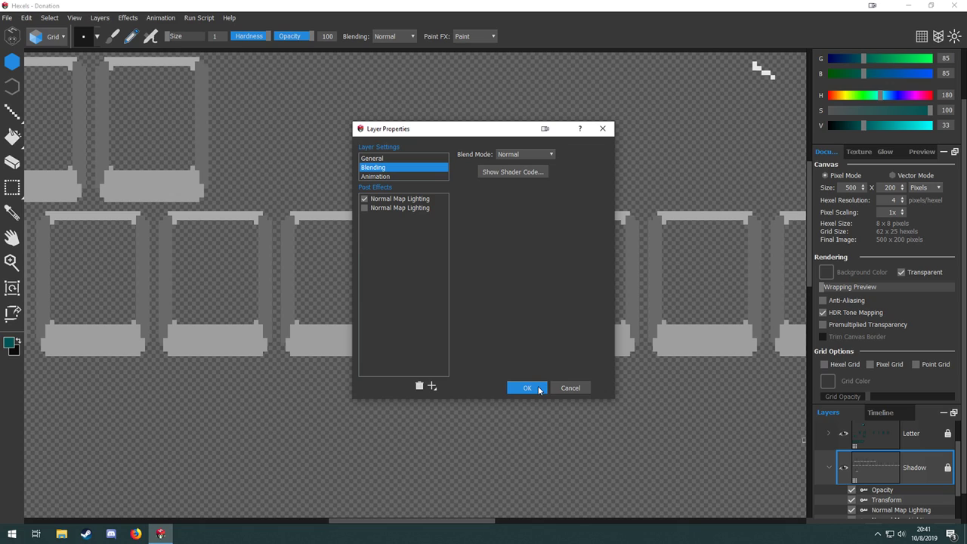
click(535, 388)
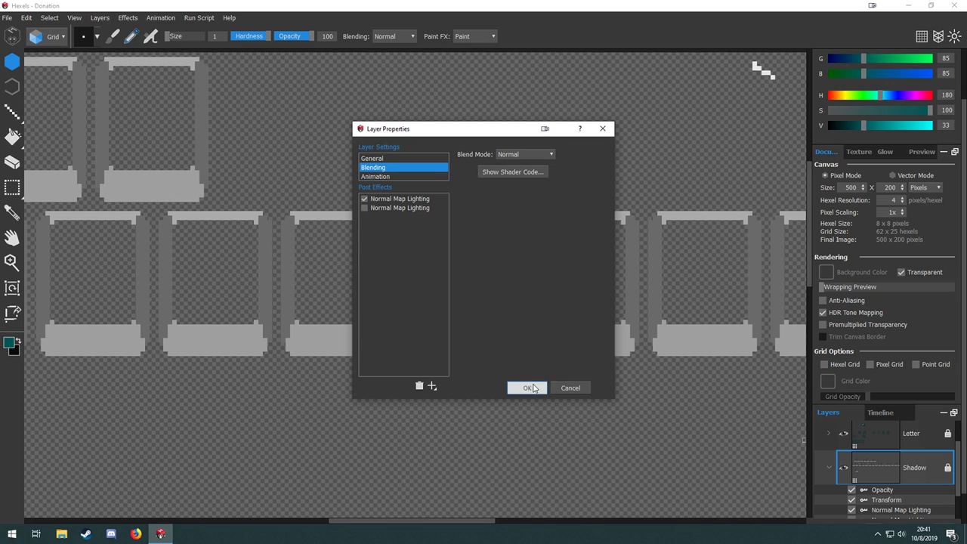
Try selecting the shading of the last key in the lower row.
drag(739, 397, 696, 384)
drag(310, 365, 926, 380)
drag(655, 379, 463, 370)
drag(613, 403, 242, 372)
drag(786, 377, 282, 360)
drag(629, 277, 480, 341)
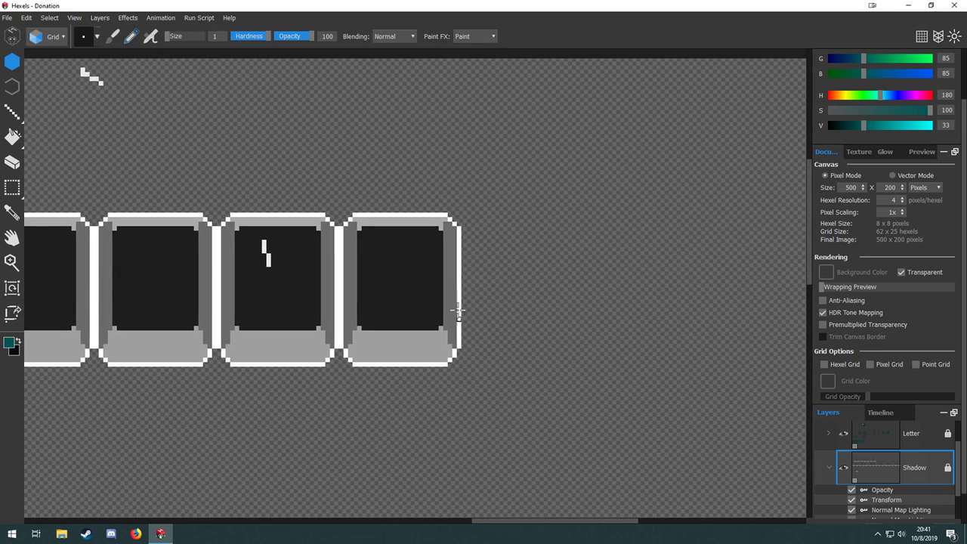
key(m)
mouse_move(512, 168)
mouse_down()
mouse_move(342, 358)
mouse_move(342, 381)
mouse_move(534, 389)
mouse_up()
Undo the selection of the last key's shading and the Shadow layer's blend mode change.
key(ctrl+z)
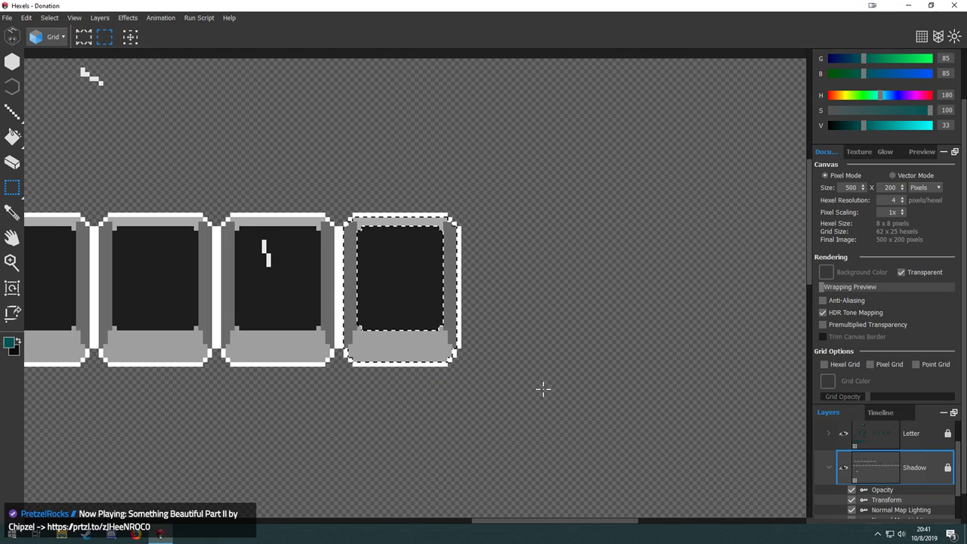
key(ctrl+z)
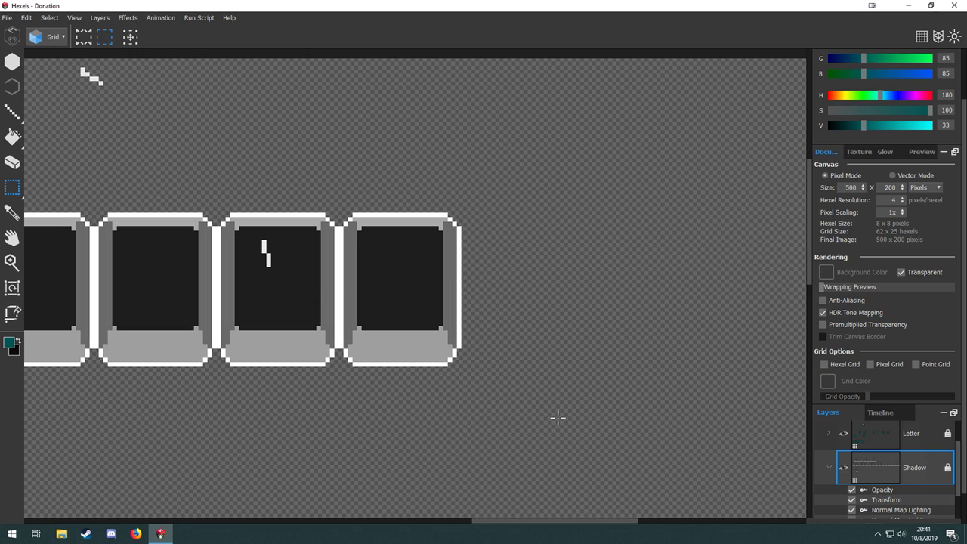
key(ctrl+z)
key(ctrl+z)
Examine the shading of the key rows, the loose DONATION and NEW letters, and the A to F row up close.
drag(342, 422, 660, 214)
scroll(471, 330, down, 5)
drag(326, 372, 376, 353)
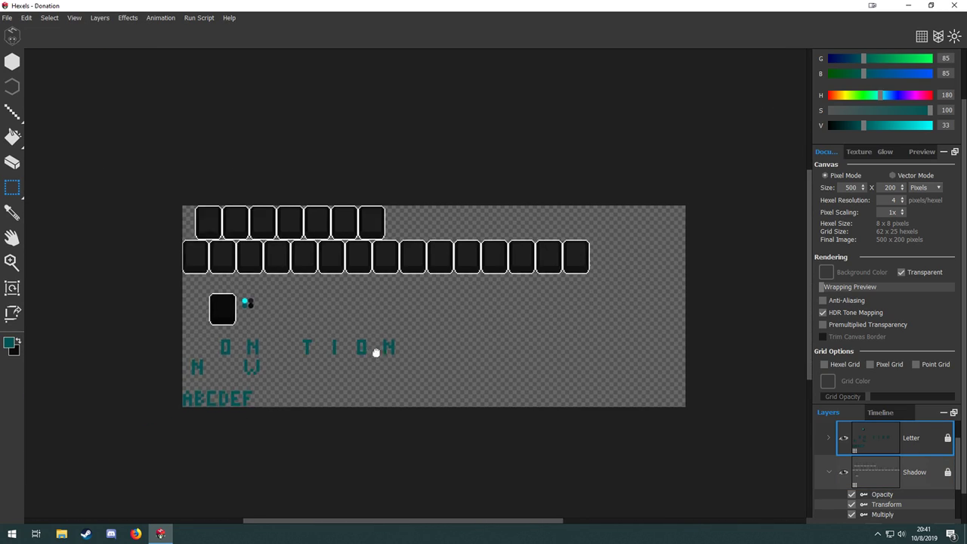
scroll(375, 353, up, 6)
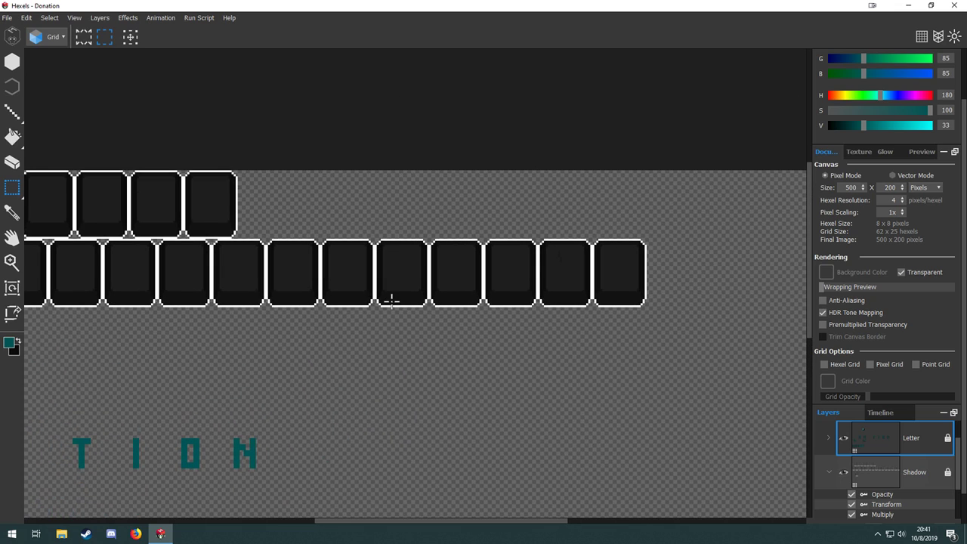
scroll(395, 298, up, 4)
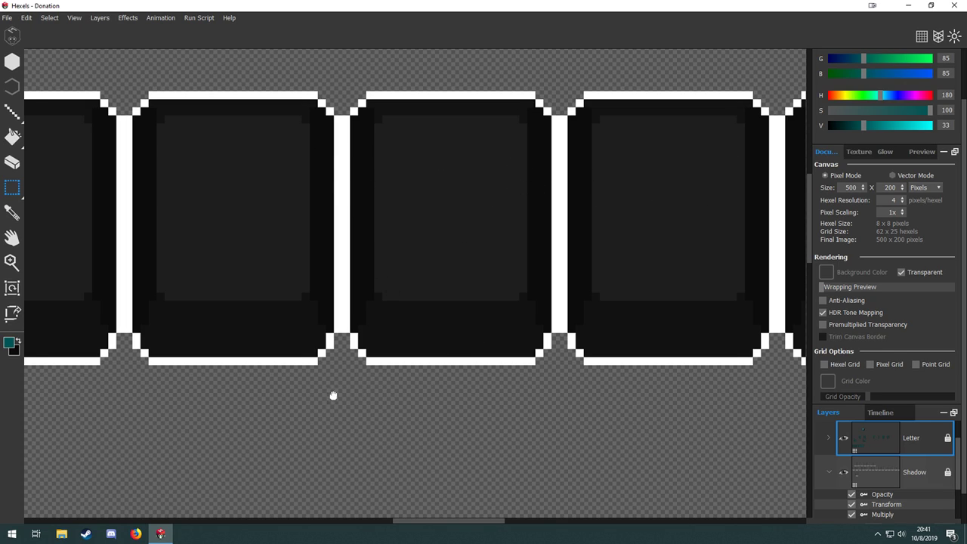
drag(333, 396, 546, 313)
scroll(518, 318, down, 4)
drag(407, 415, 131, 389)
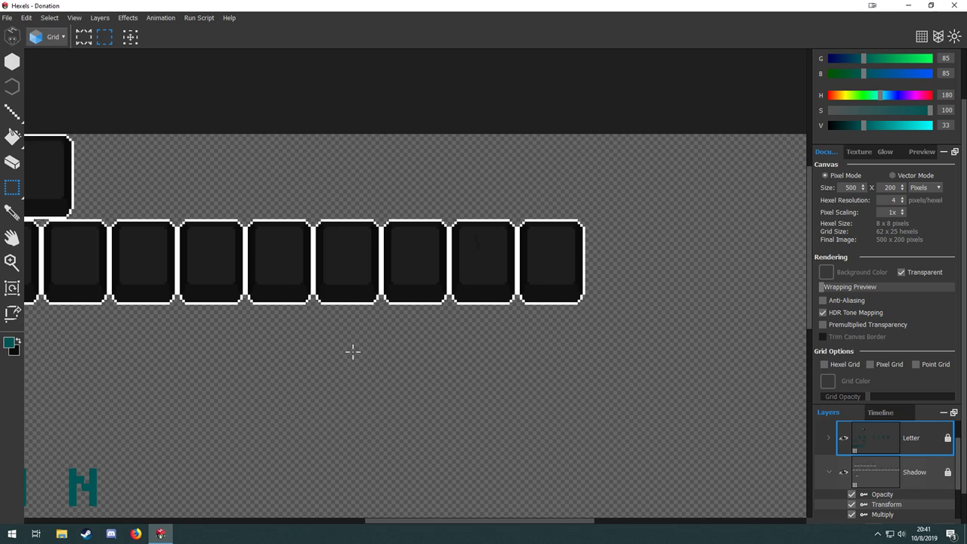
drag(340, 433, 671, 258)
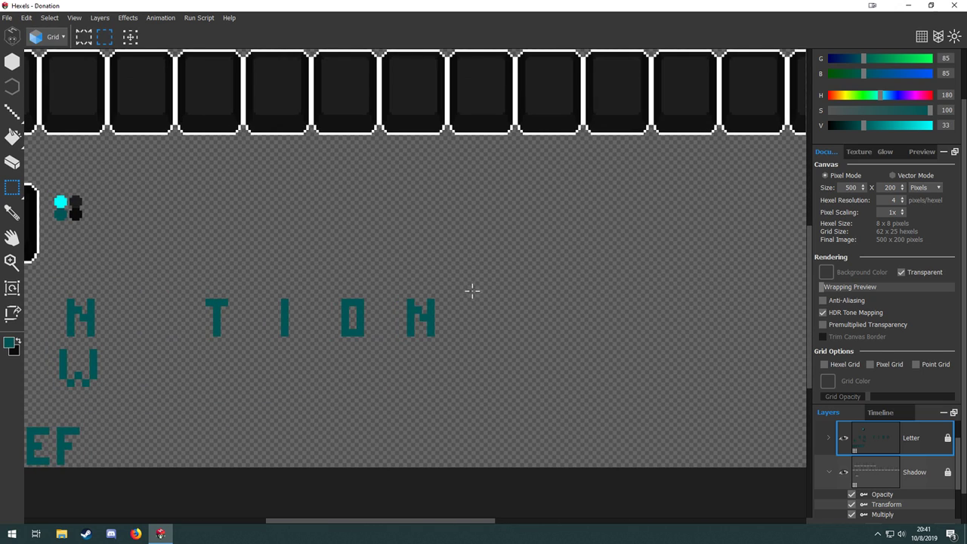
drag(180, 426, 520, 405)
scroll(375, 383, up, 3)
scroll(375, 382, up, 3)
drag(463, 388, 302, 333)
scroll(408, 348, down, 4)
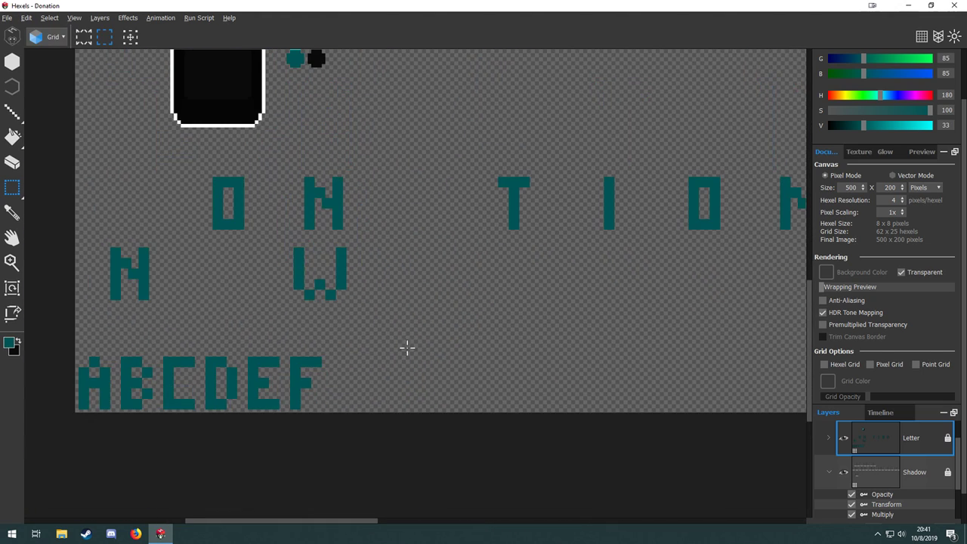
scroll(402, 320, down, 1)
scroll(378, 350, up, 1)
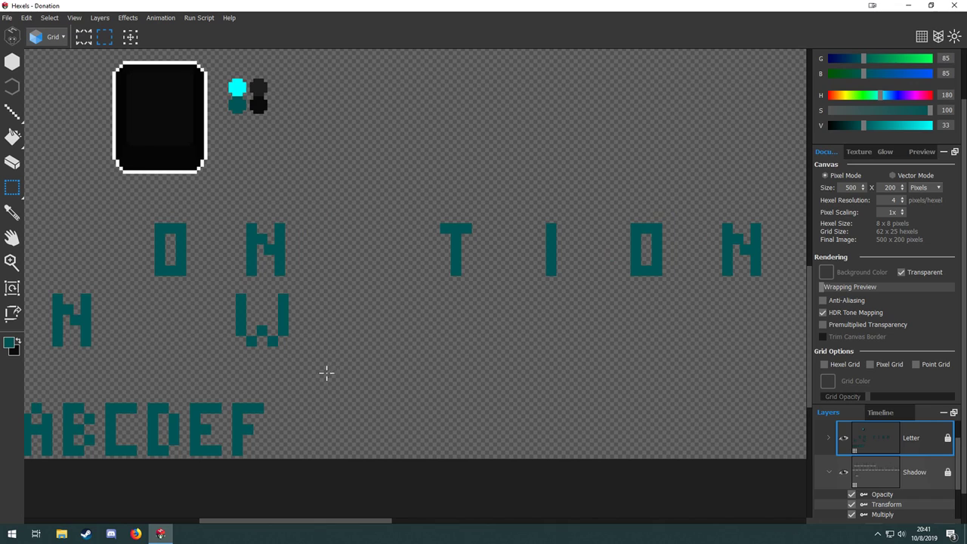
scroll(287, 416, up, 3)
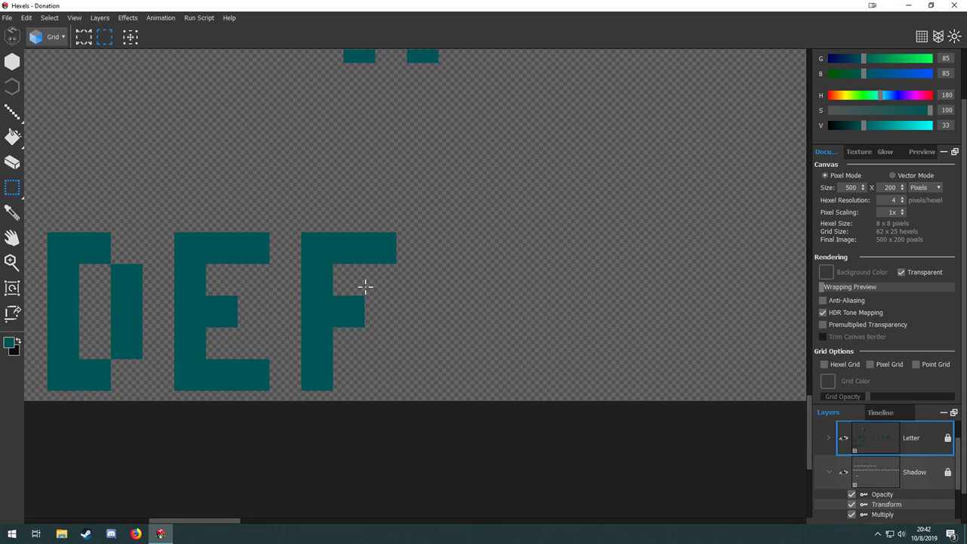
Switch to the brush and show the pixel grid around the empty space after the letter F.
key(b)
drag(367, 328, 385, 328)
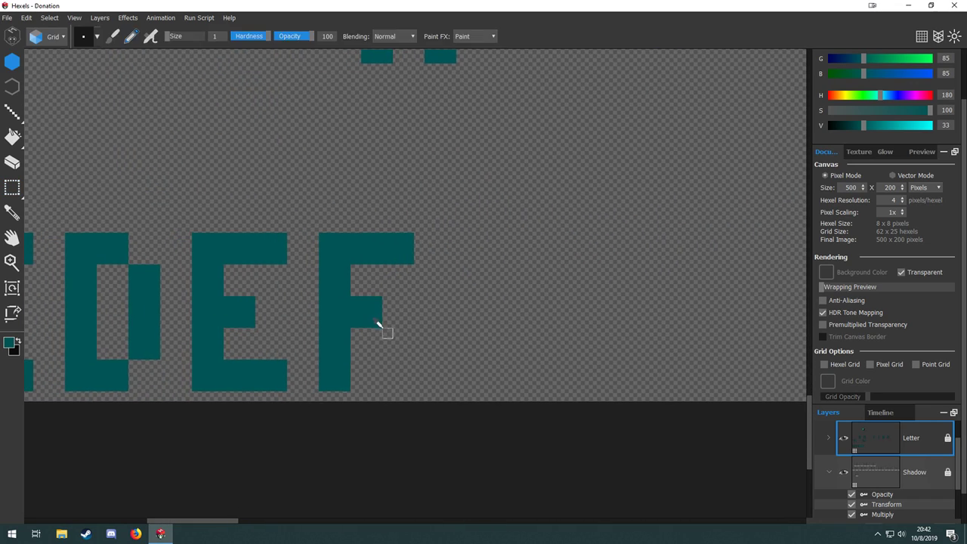
scroll(385, 328, up, 3)
drag(501, 292, 491, 301)
scroll(438, 298, down, 2)
scroll(325, 375, up, 3)
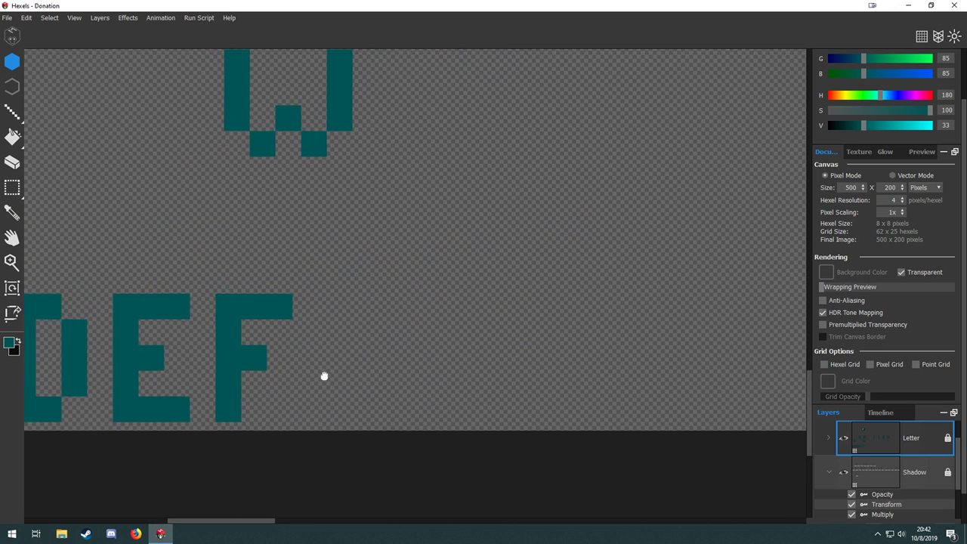
key(alt)
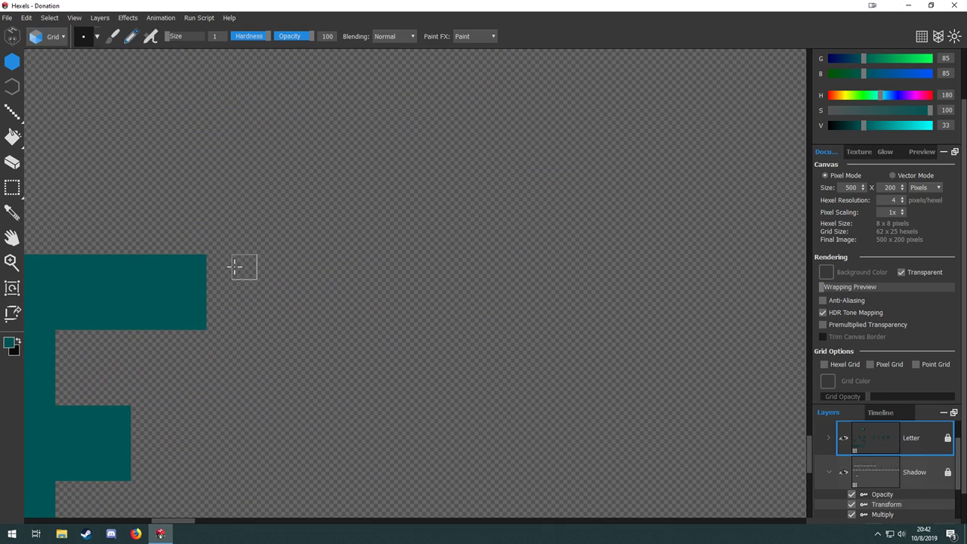
click(919, 36)
scroll(309, 173, down, 3)
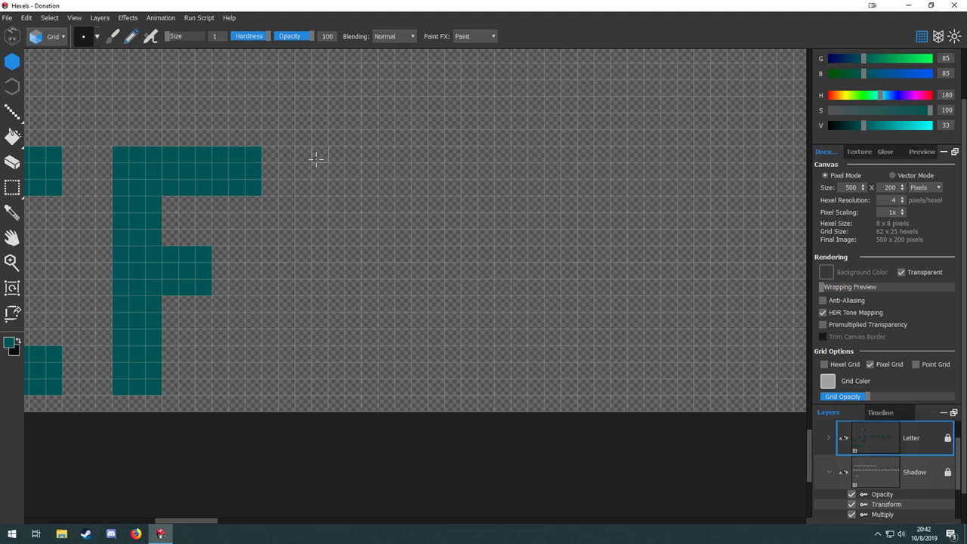
Outline the stem and the upper and lower arms of a teal letter G after the F, 15 pixels tall and 9 pixels wide.
mouse_move(316, 157)
mouse_down()
mouse_move(348, 154)
mouse_move(324, 158)
mouse_move(317, 260)
mouse_move(323, 381)
mouse_move(354, 388)
mouse_move(309, 414)
mouse_up()
key(space)
drag(296, 410, 380, 408)
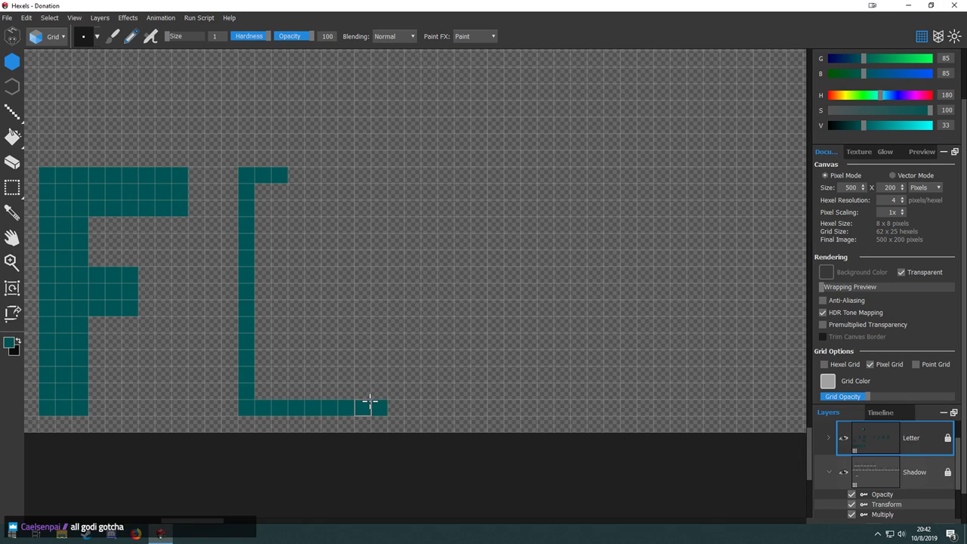
click(293, 390)
click(346, 391)
mouse_move(379, 391)
mouse_down()
mouse_move(379, 359)
mouse_move(375, 369)
mouse_move(261, 374)
mouse_up()
right_click(380, 358)
drag(281, 233, 278, 287)
mouse_move(275, 246)
mouse_down()
mouse_move(279, 409)
mouse_move(282, 341)
mouse_move(341, 229)
mouse_move(381, 228)
mouse_move(377, 262)
mouse_move(313, 267)
mouse_move(286, 248)
mouse_up()
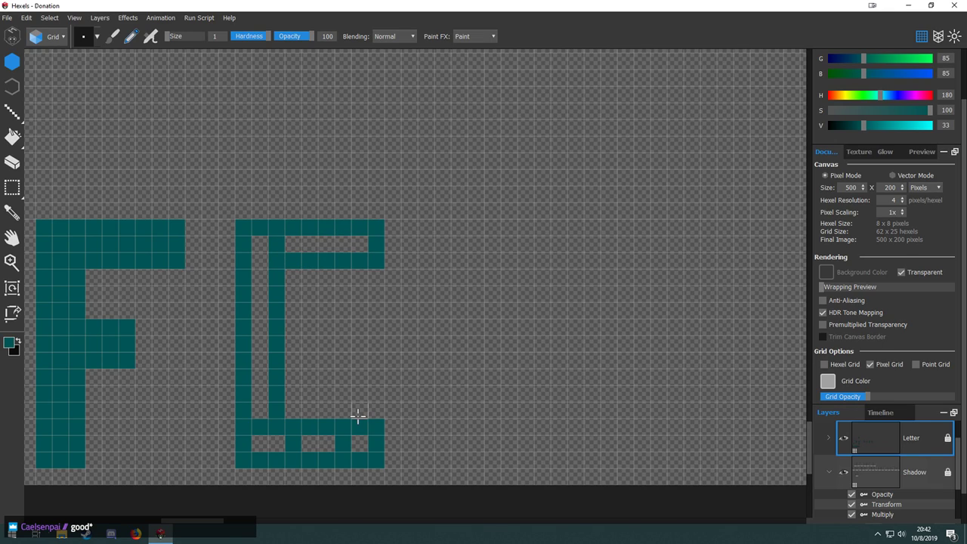
Paint a 3-pixel-wide hook rising from the end of the G's lower arm and trim its uppermost row.
mouse_move(375, 426)
mouse_down()
mouse_move(374, 377)
mouse_move(343, 375)
mouse_move(343, 416)
mouse_up()
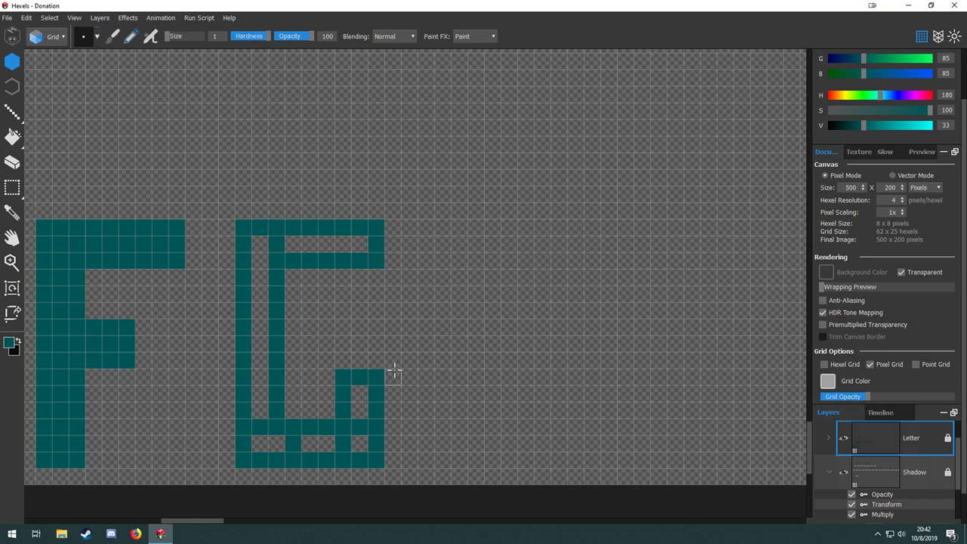
key(e)
drag(342, 373, 380, 377)
key(b)
click(358, 393)
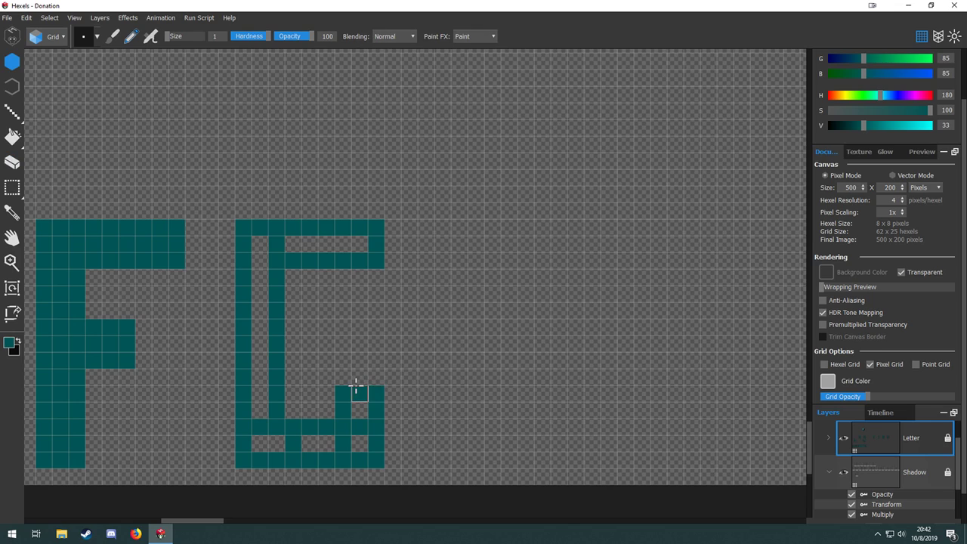
Try a taller hook on the G and erase its upper part back to 6 pixels tall.
key(space)
drag(441, 406, 467, 359)
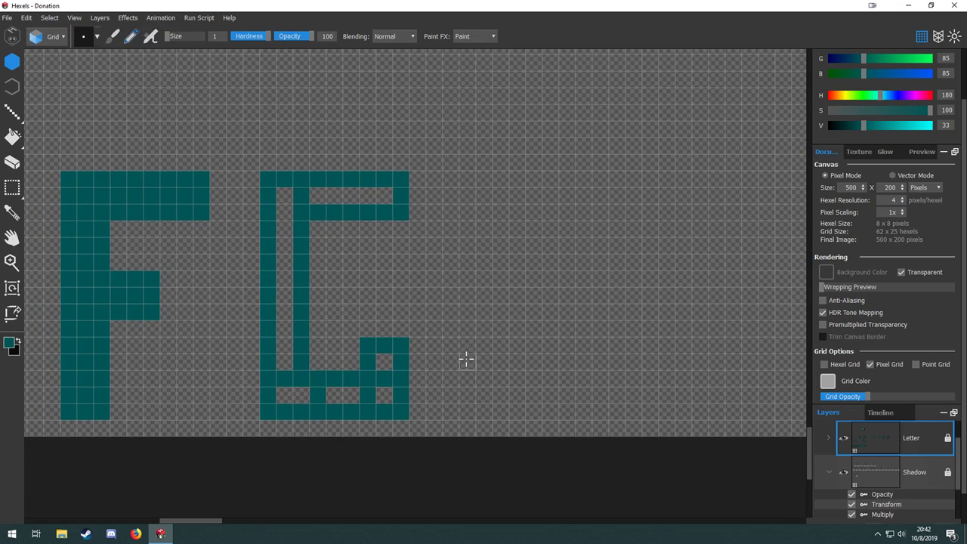
mouse_move(400, 328)
mouse_down()
mouse_move(396, 300)
mouse_move(367, 297)
mouse_move(386, 330)
mouse_up()
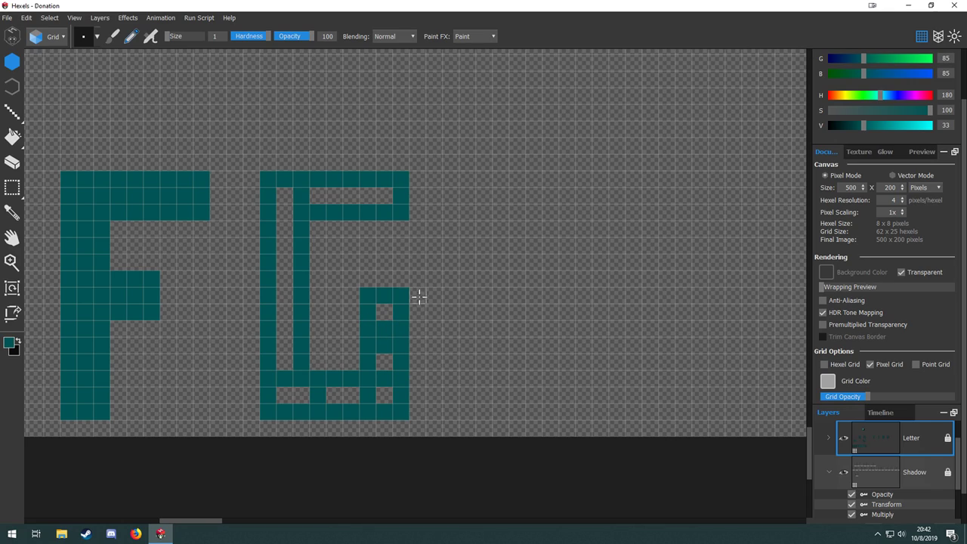
drag(402, 279, 369, 279)
scroll(392, 347, down, 5)
scroll(387, 344, up, 3)
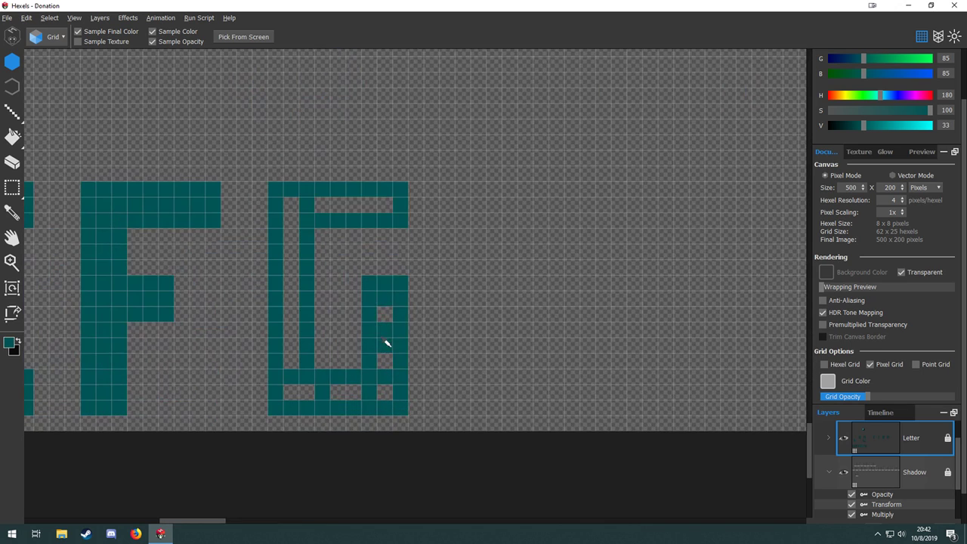
drag(401, 313, 367, 312)
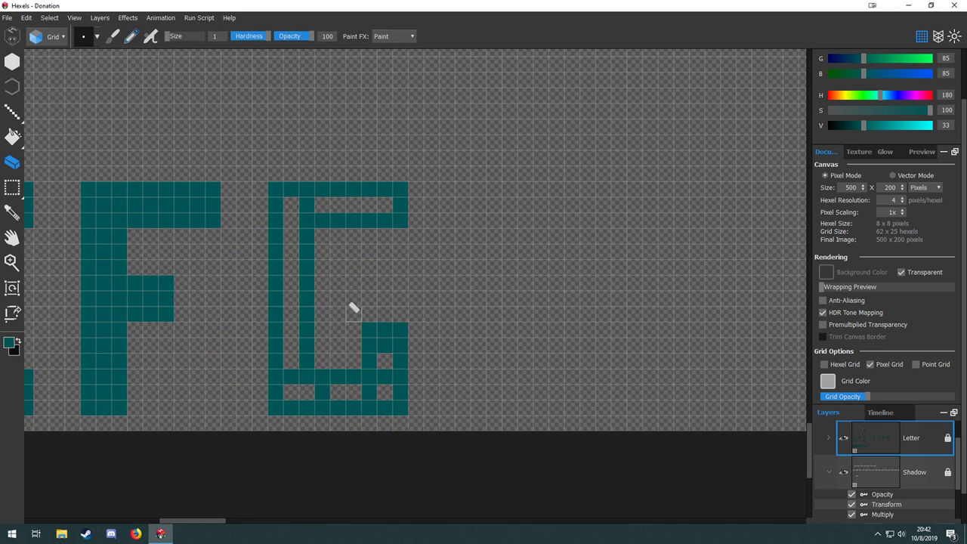
Fill the remaining gaps inside the G's outline with teal to make its strokes solid.
key(b)
click(386, 360)
mouse_move(388, 393)
mouse_down()
mouse_move(281, 380)
mouse_move(295, 346)
mouse_move(303, 208)
mouse_move(382, 217)
mouse_up()
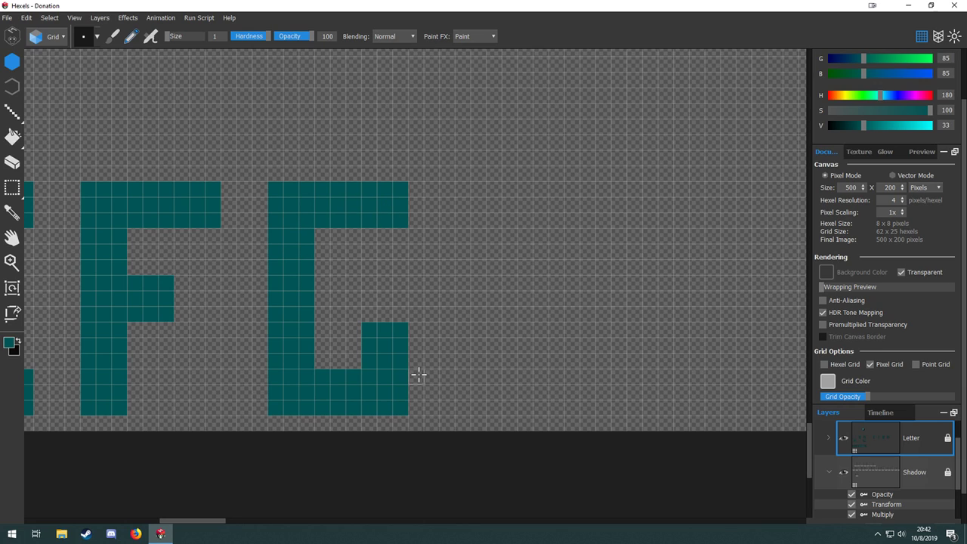
scroll(418, 374, down, 3)
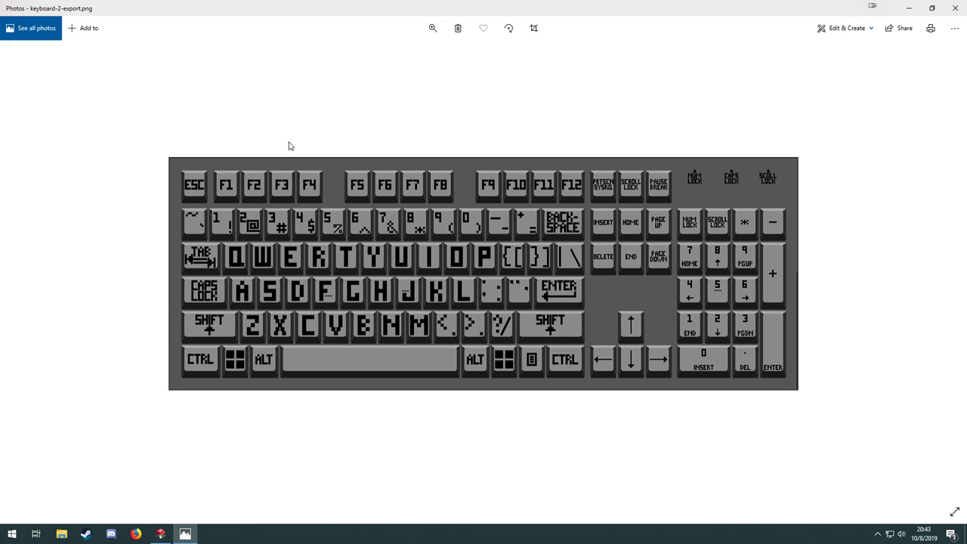
In Photos, close the keyboard-2-export.png reference image and view keyboard.png.
click(958, 7)
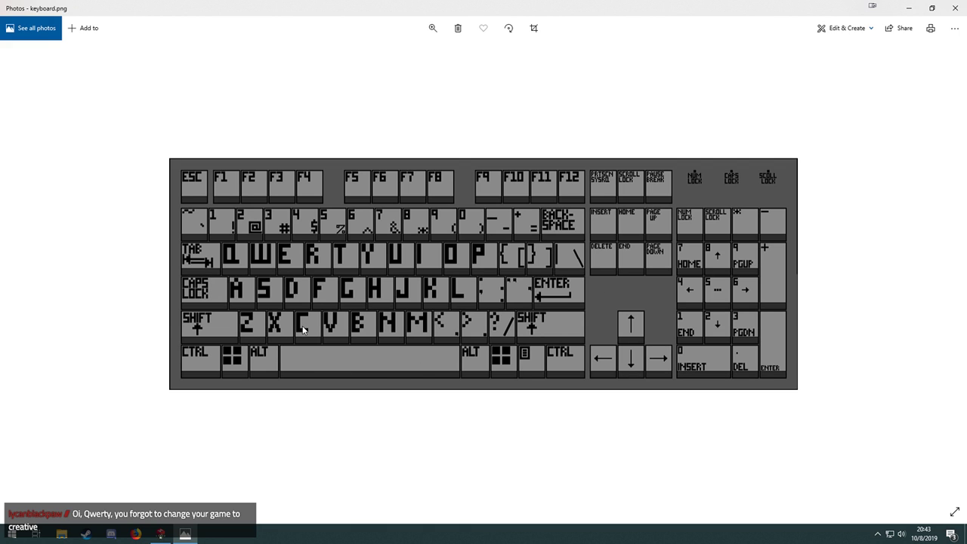
Close the keyboard.png view and move the QwertyTheGTFerretYT.png reference window off this screen.
click(956, 7)
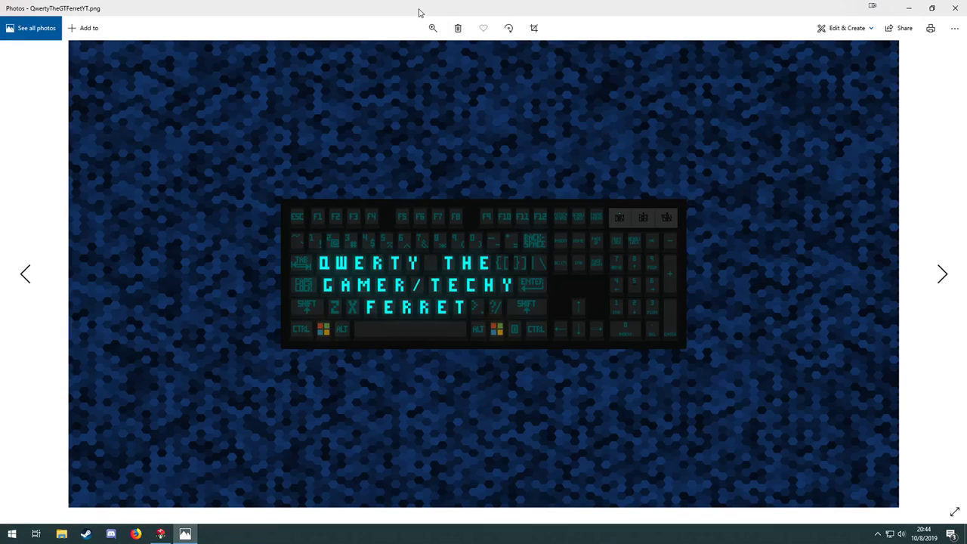
drag(421, 10, 0, 178)
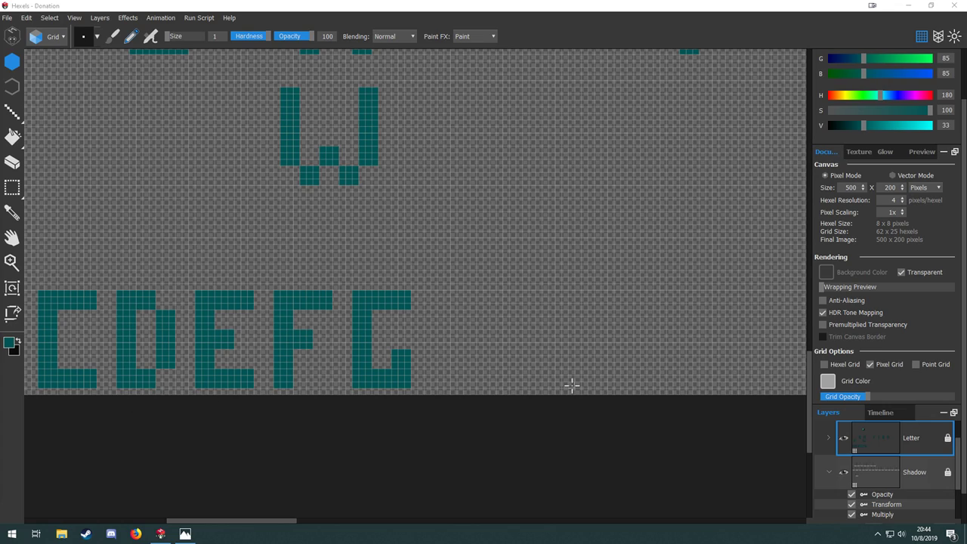
Examine the teal letters A to G and the remaining letters of the two rows above them.
key(space)
drag(254, 224, 303, 249)
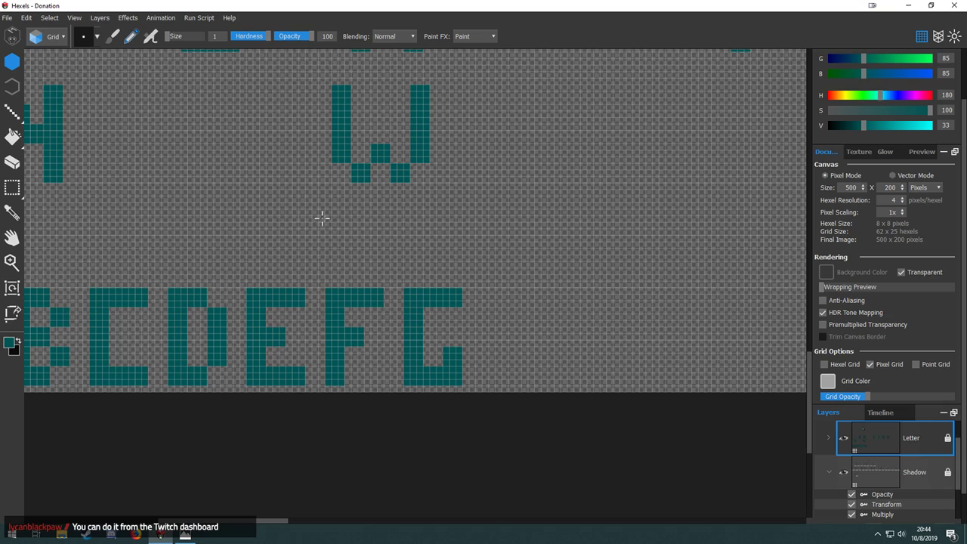
key(space)
drag(337, 279, 381, 353)
scroll(378, 335, down, 3)
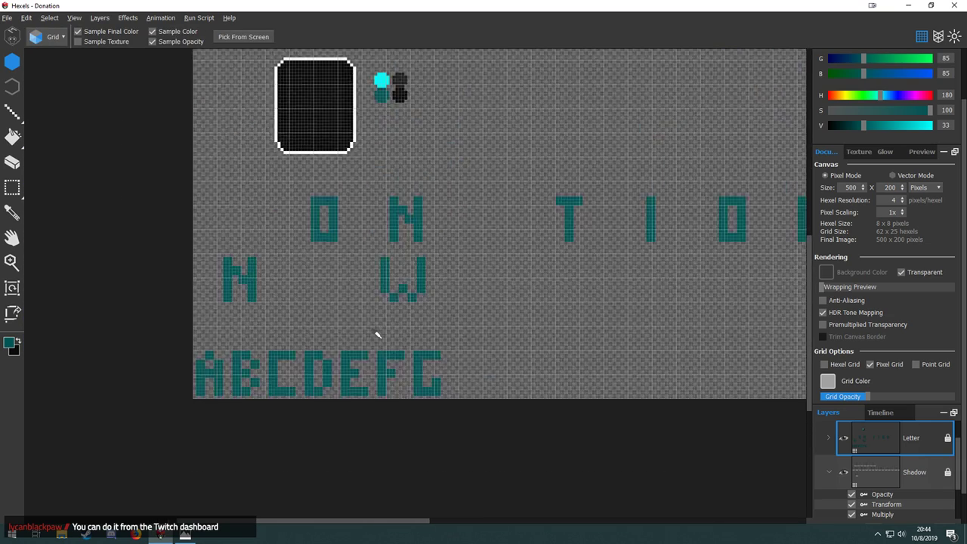
scroll(403, 328, up, 2)
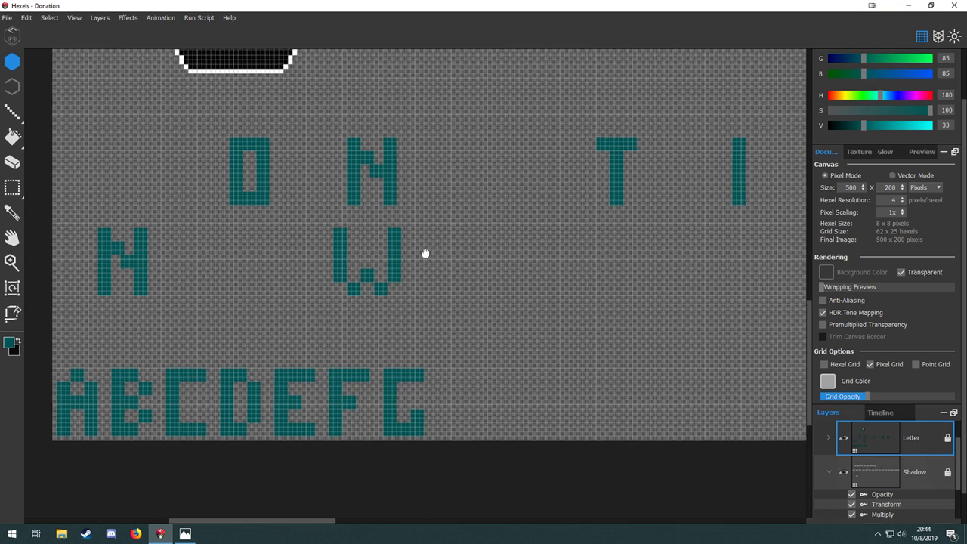
drag(426, 254, 356, 283)
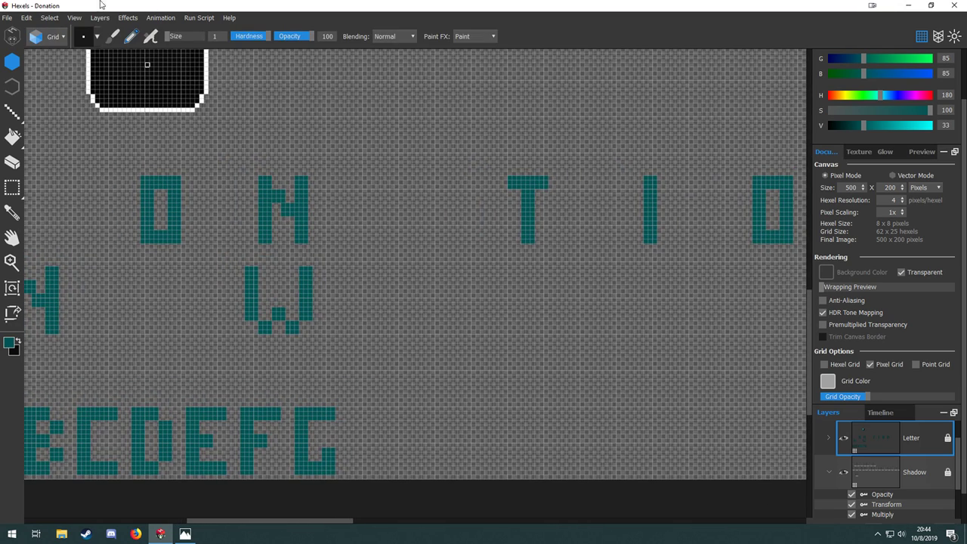
drag(390, 287, 158, 300)
drag(353, 334, 162, 378)
drag(322, 352, 537, 332)
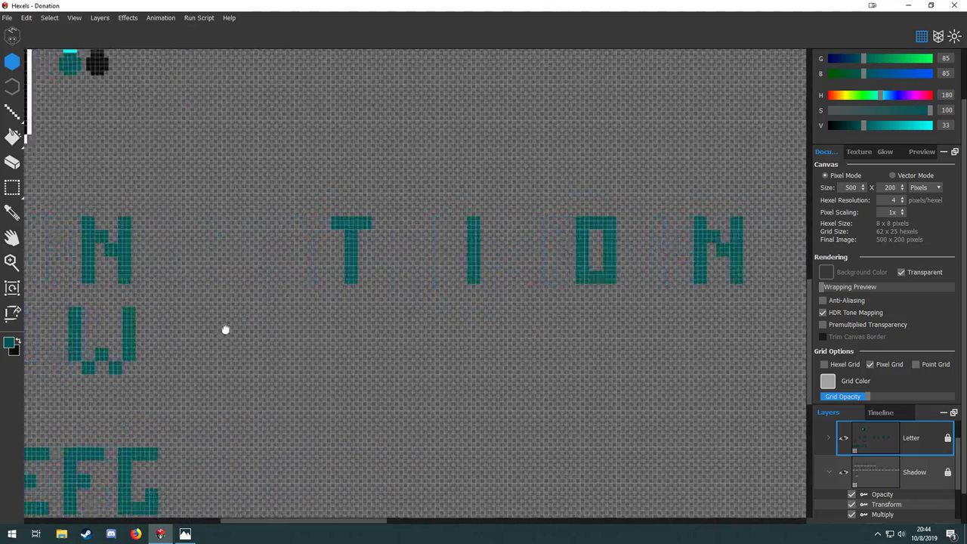
drag(226, 329, 284, 319)
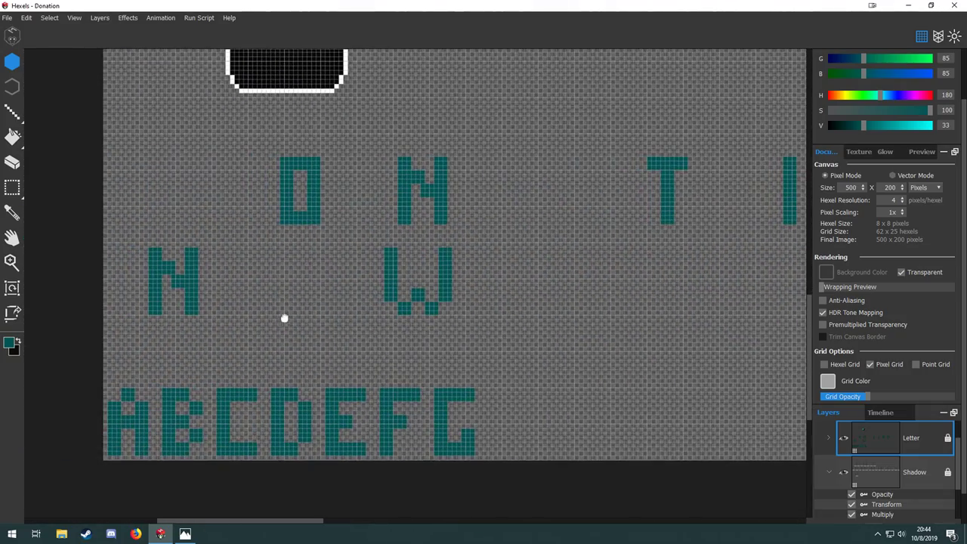
drag(340, 244, 212, 277)
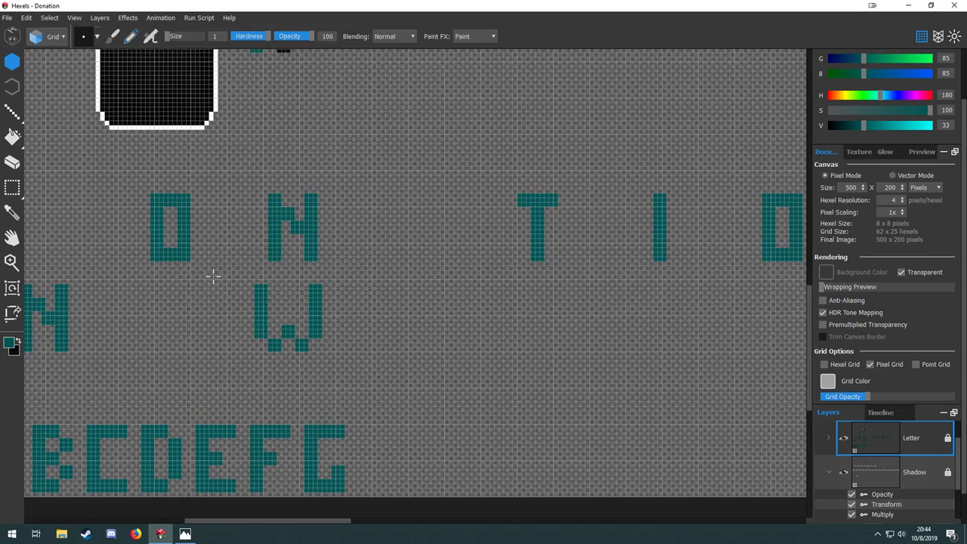
scroll(159, 352, up, 2)
mouse_move(111, 326)
mouse_down()
mouse_move(447, 321)
mouse_move(149, 298)
mouse_up()
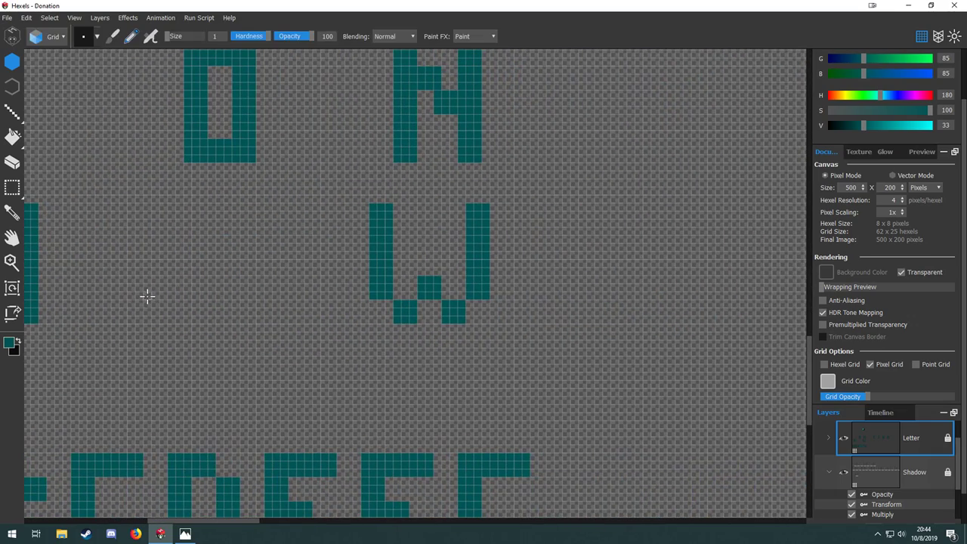
drag(307, 320, 382, 383)
drag(191, 343, 264, 325)
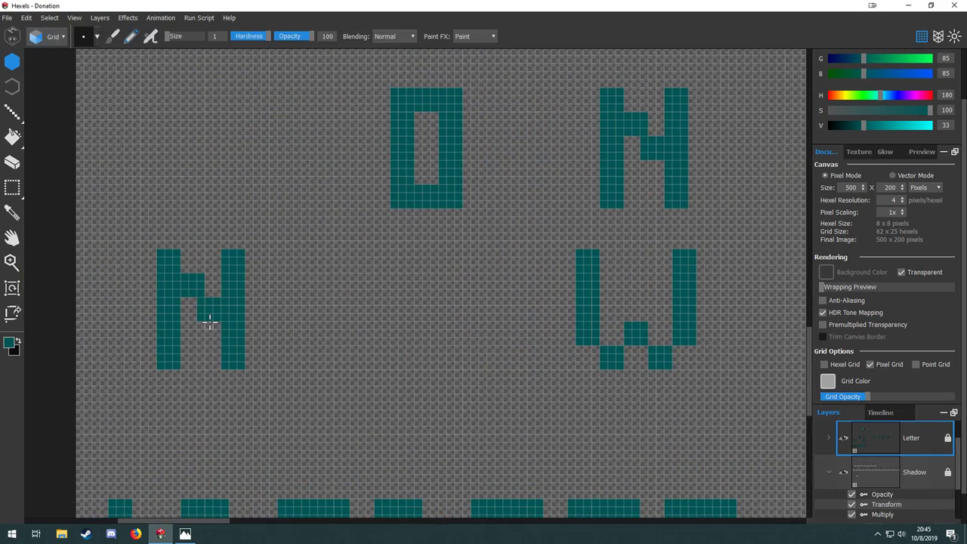
drag(597, 343, 309, 331)
drag(519, 307, 657, 346)
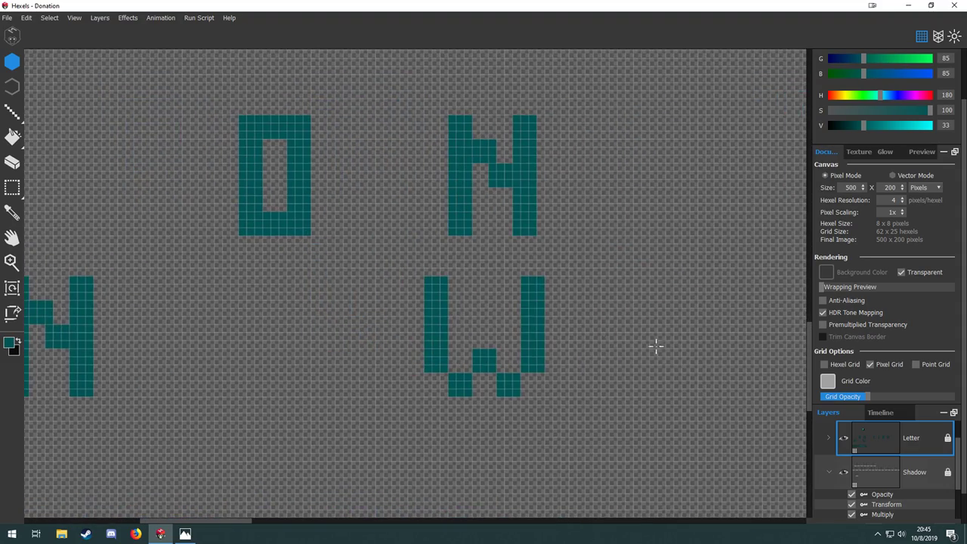
scroll(520, 325, down, 2)
drag(518, 325, 196, 304)
drag(572, 272, 727, 288)
drag(285, 262, 241, 90)
drag(267, 199, 261, 249)
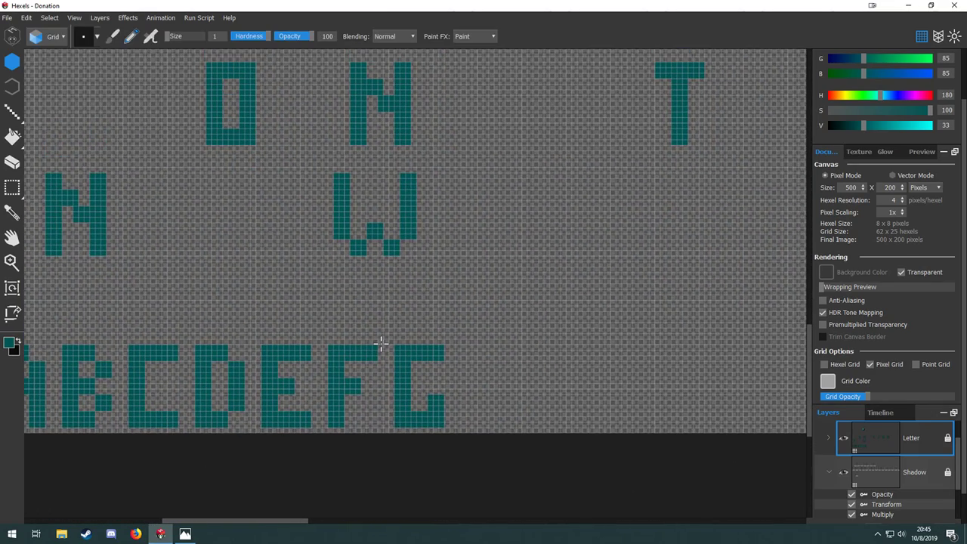
Duplicate the F in the alphabet row, place the copy just after the G, and deselect it.
key(m)
drag(381, 338, 377, 266)
scroll(479, 375, up, 3)
scroll(511, 368, up, 1)
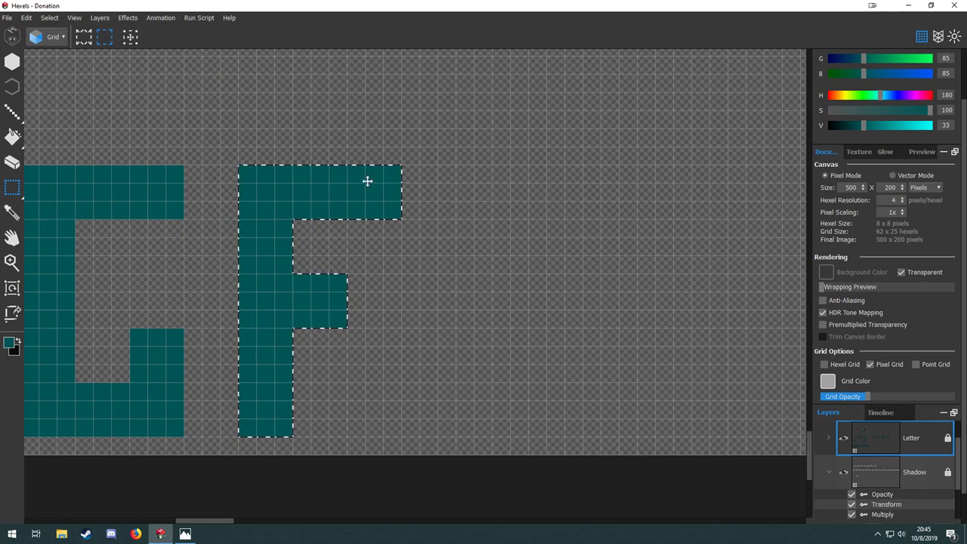
click(364, 229)
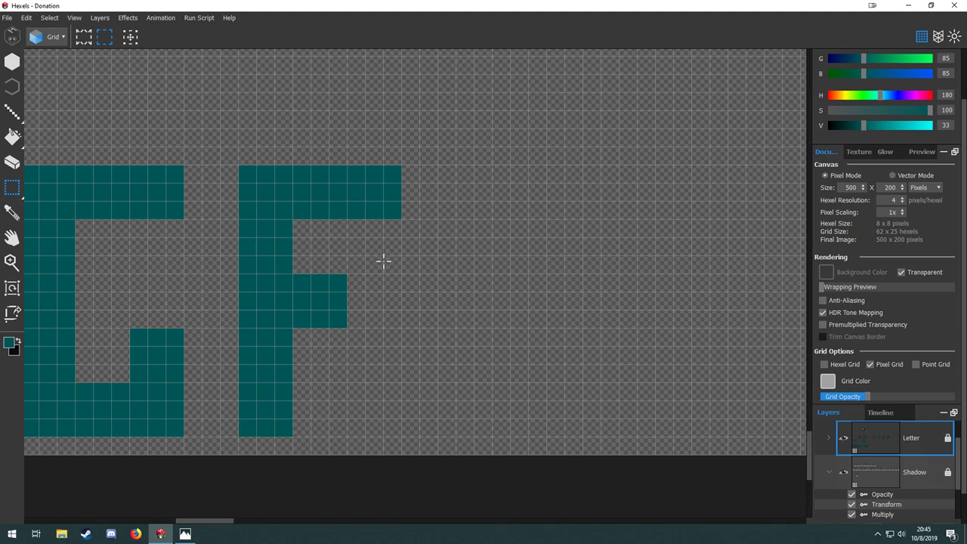
Turn the copied F into an H by painting a 3-pixel-wide right stem and erasing the middle of its upper bar.
key(b)
mouse_move(357, 229)
mouse_down()
mouse_move(371, 394)
mouse_move(362, 422)
mouse_move(390, 421)
mouse_move(394, 213)
mouse_up()
drag(371, 423, 376, 224)
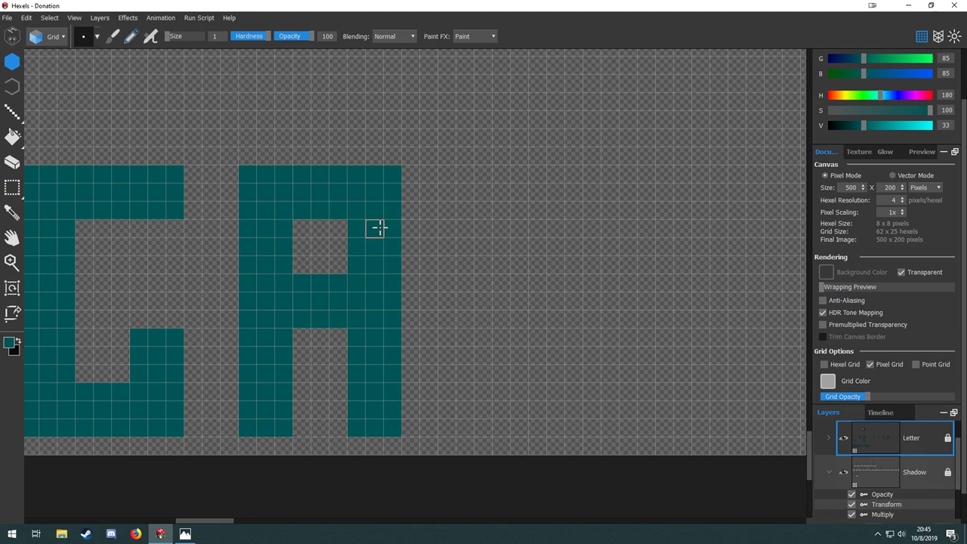
key(e)
mouse_move(333, 198)
mouse_down()
mouse_move(327, 166)
mouse_move(307, 213)
mouse_move(302, 160)
mouse_up()
drag(424, 258, 285, 287)
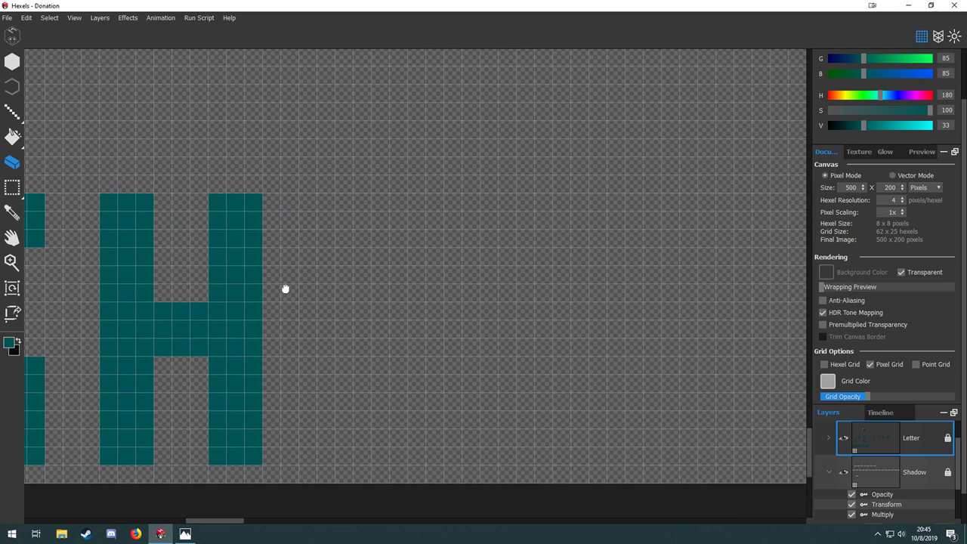
key(b)
scroll(283, 353, down, 5)
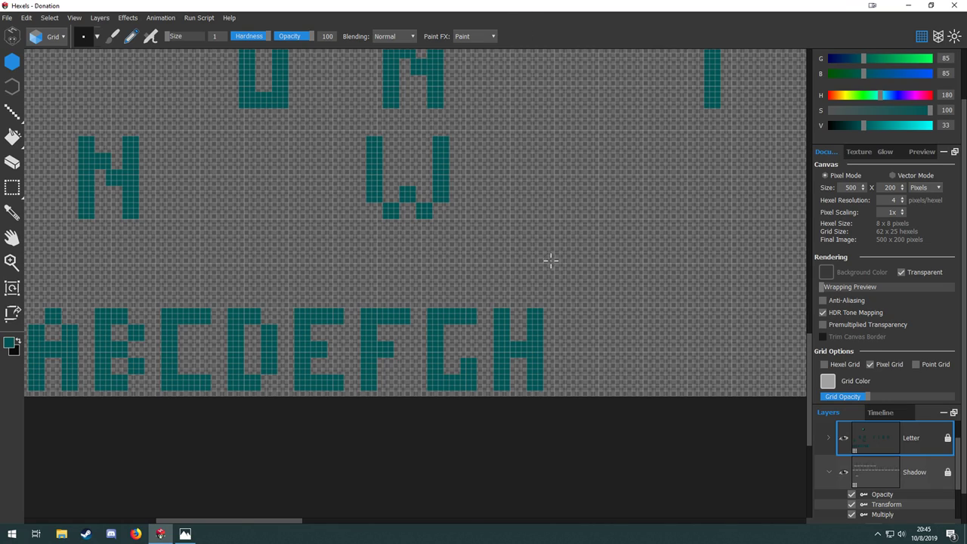
drag(576, 281, 492, 308)
scroll(451, 319, down, 4)
scroll(451, 319, up, 1)
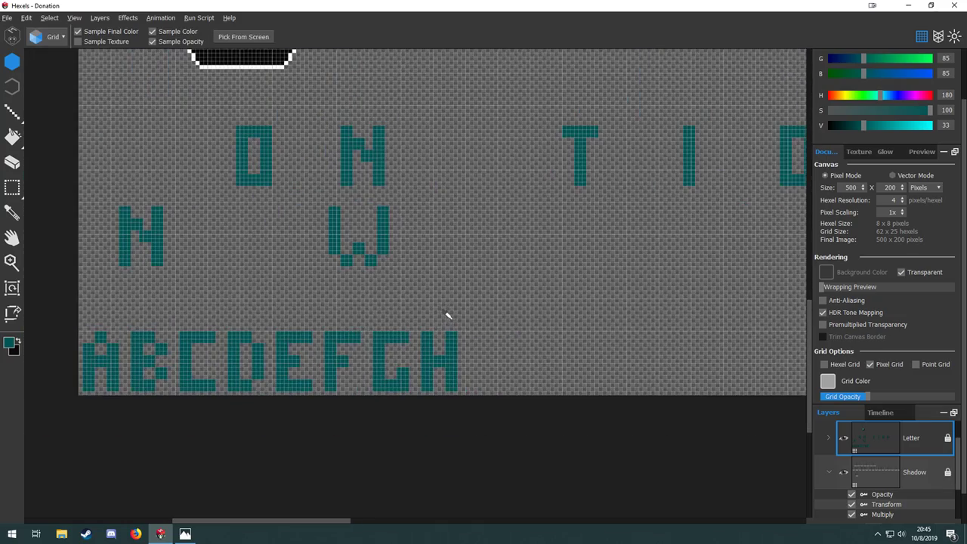
scroll(430, 330, up, 5)
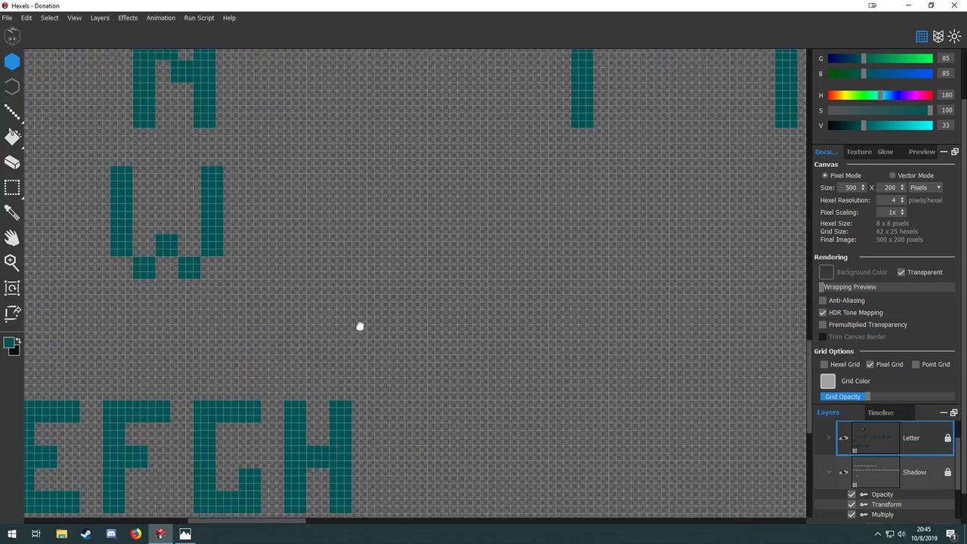
scroll(360, 327, down, 3)
drag(587, 166, 533, 239)
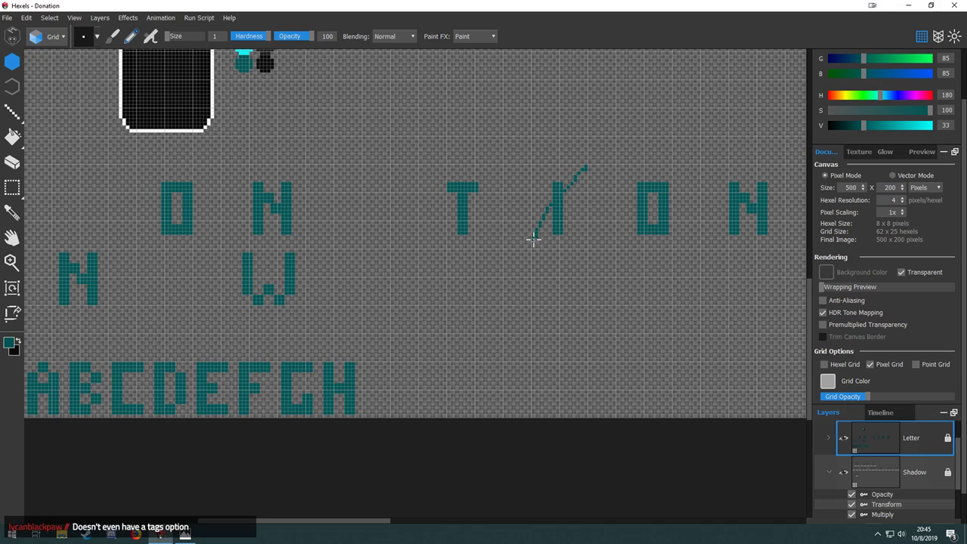
key(ctrl+z)
Move the I between the T and O down into the alphabet row, after the H and level with it.
key(m)
drag(576, 164, 528, 252)
mouse_move(556, 210)
mouse_down()
mouse_move(458, 324)
mouse_move(375, 390)
mouse_move(289, 305)
mouse_up()
scroll(364, 380, up, 5)
mouse_move(388, 228)
mouse_down()
mouse_move(317, 251)
mouse_move(335, 227)
mouse_move(397, 230)
mouse_up()
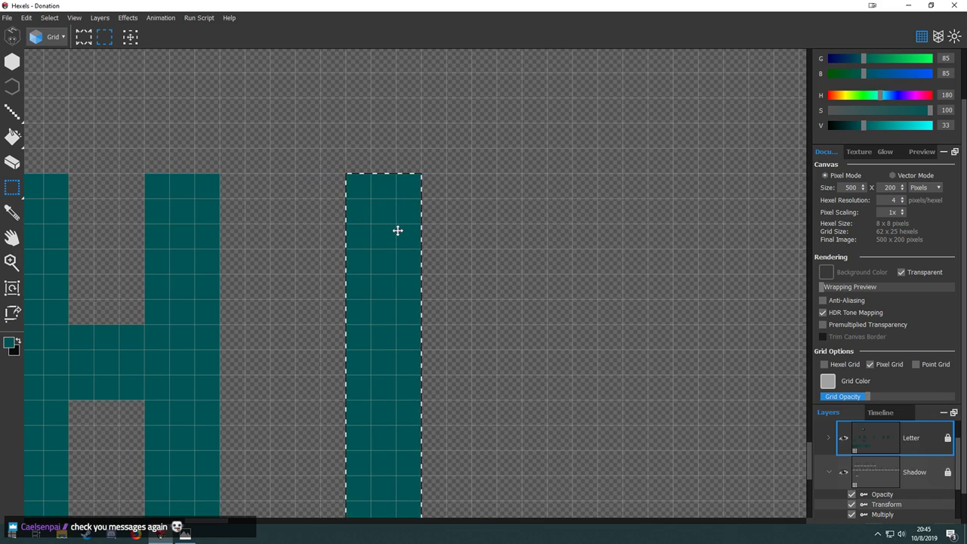
scroll(356, 277, down, 3)
scroll(467, 341, down, 2)
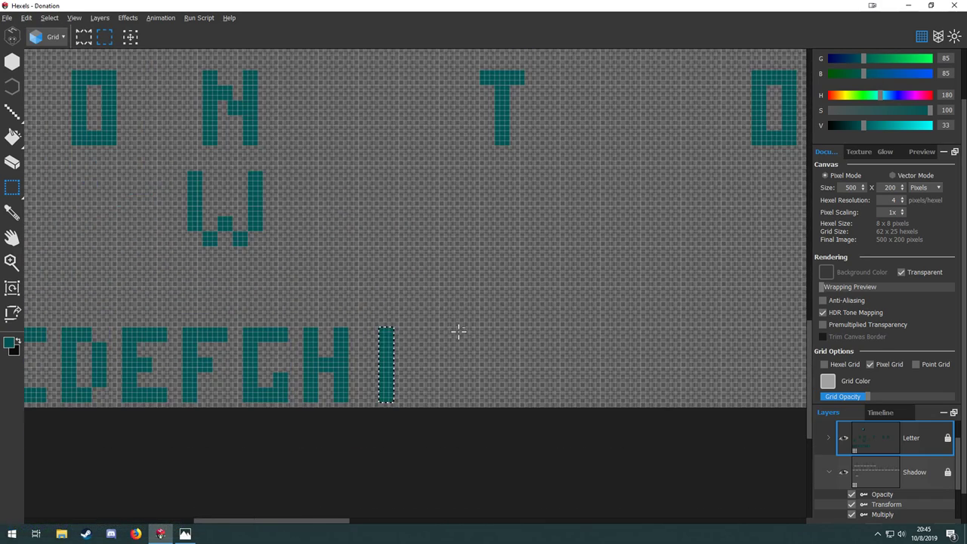
drag(382, 253, 381, 335)
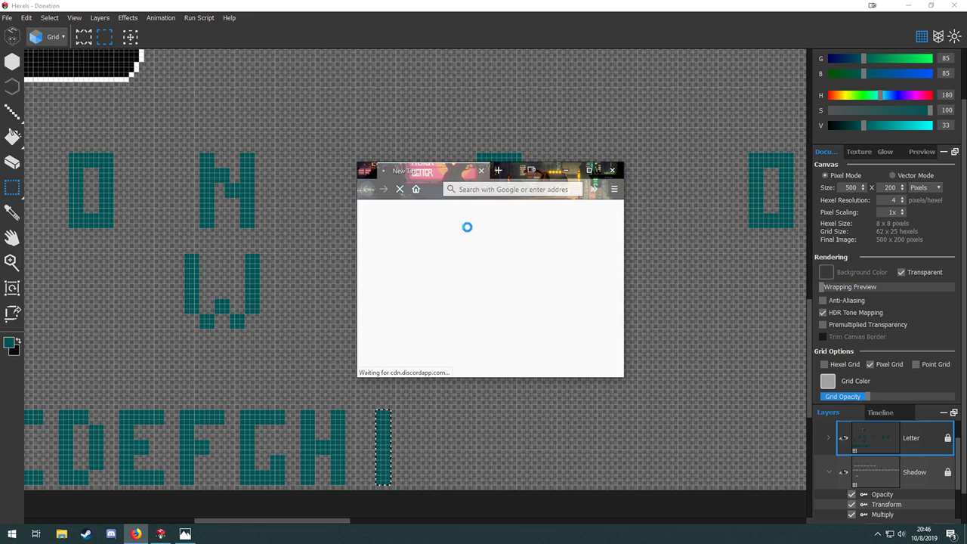
In Firefox, enlarge the pixel-art character sprite to 250% and close the browser window.
scroll(604, 309, up, 12)
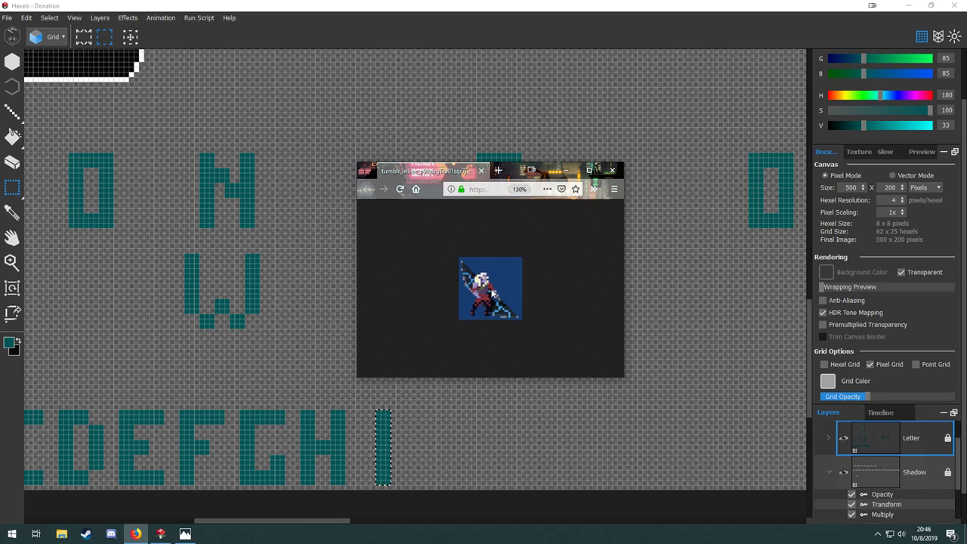
scroll(597, 306, up, 1)
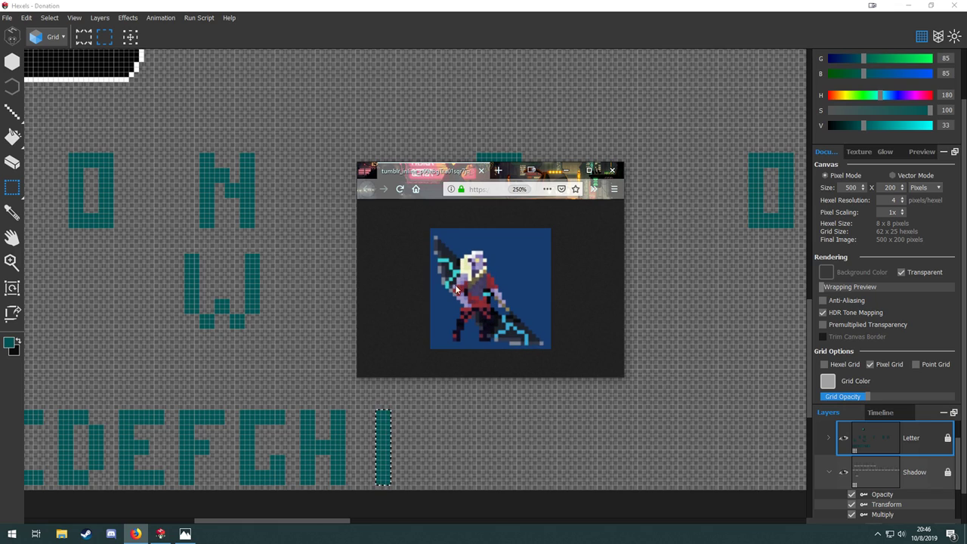
click(614, 170)
Clear the selection around the I and review the alphabet row with the letters above it.
drag(304, 384, 416, 405)
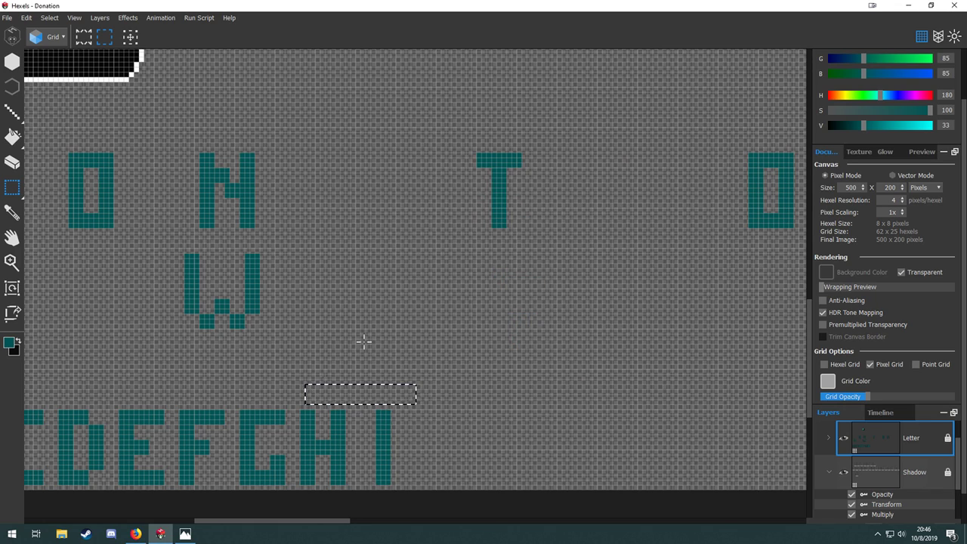
click(337, 400)
scroll(343, 384, down, 1)
drag(343, 368, 188, 287)
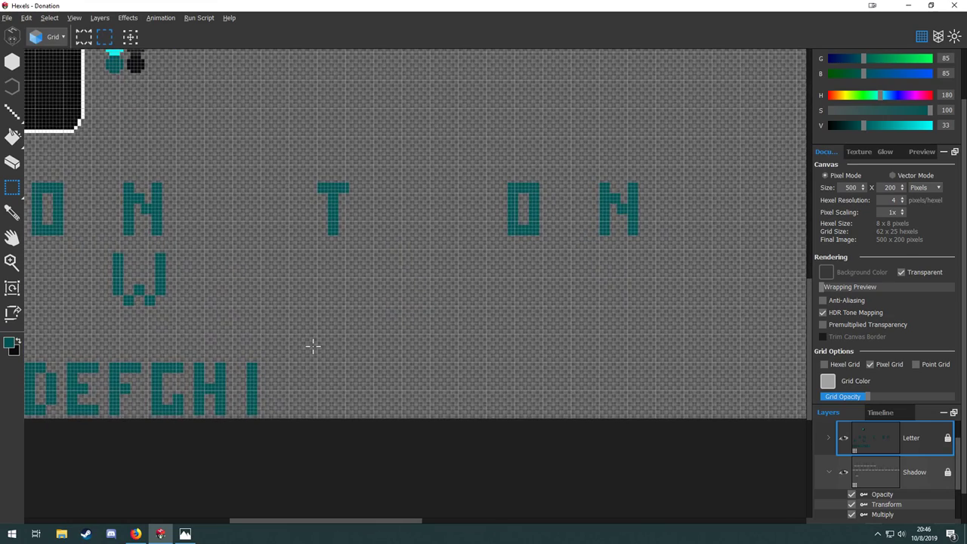
scroll(308, 340, up, 2)
drag(305, 337, 378, 219)
scroll(419, 286, down, 2)
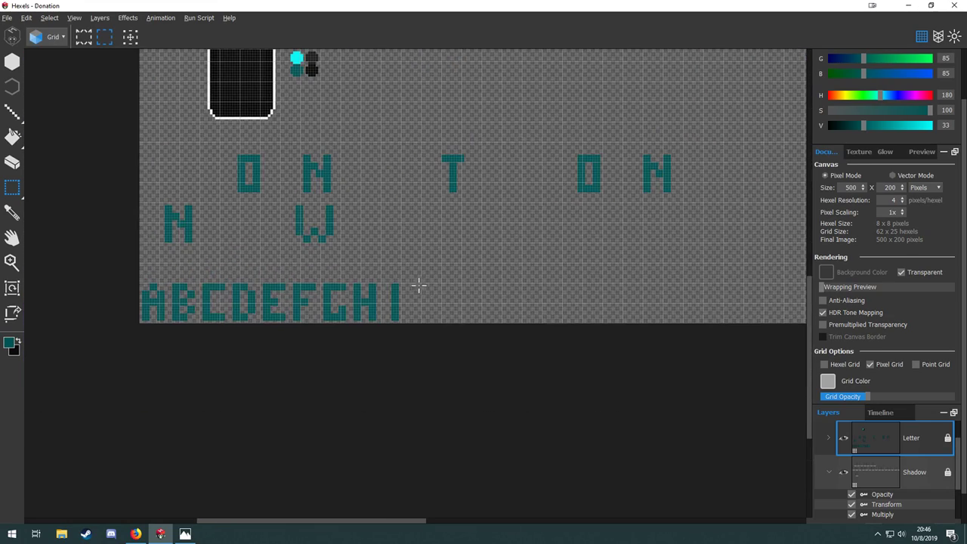
drag(457, 253, 364, 331)
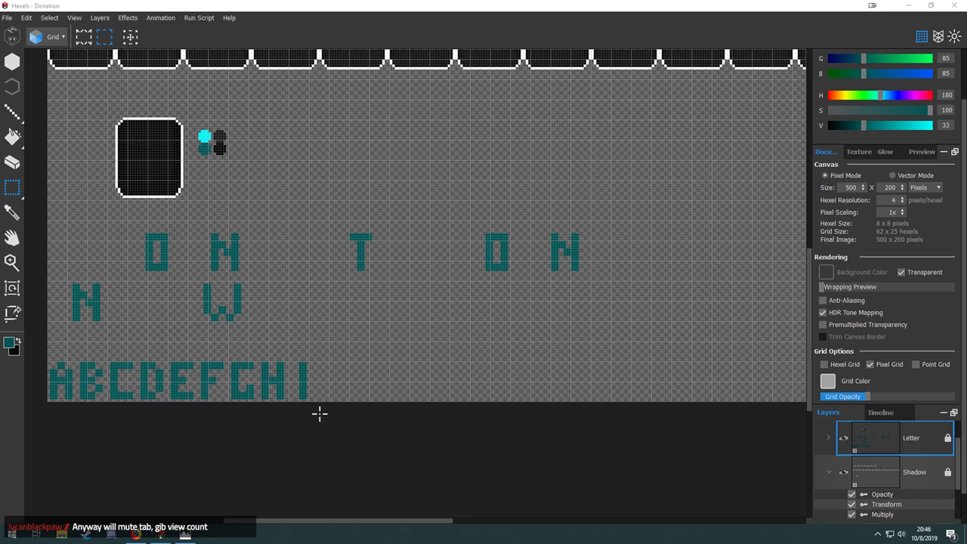
drag(344, 346, 401, 301)
scroll(350, 349, up, 5)
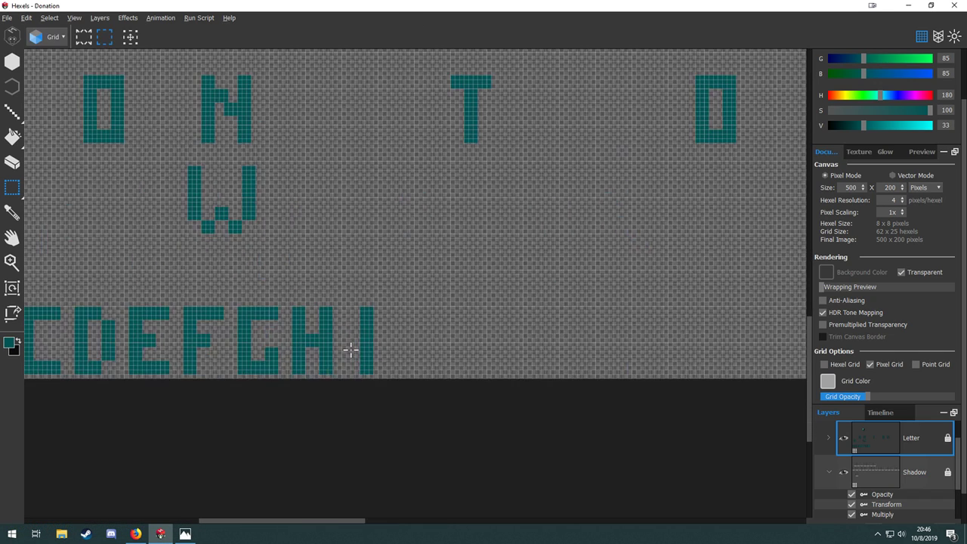
drag(483, 319, 672, 458)
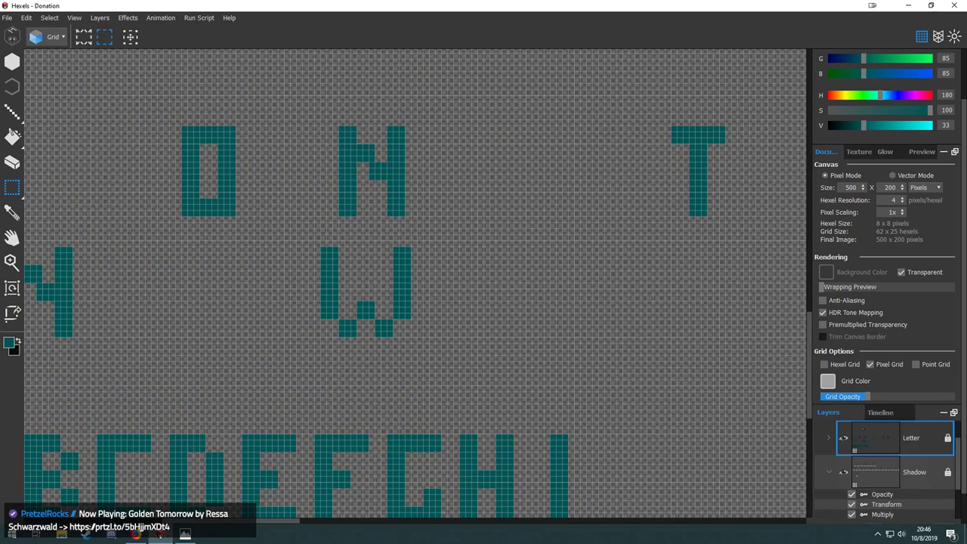
Switch to the Photos reference image and return to Hexels at the empty space beside the I.
key(alt+Tab)
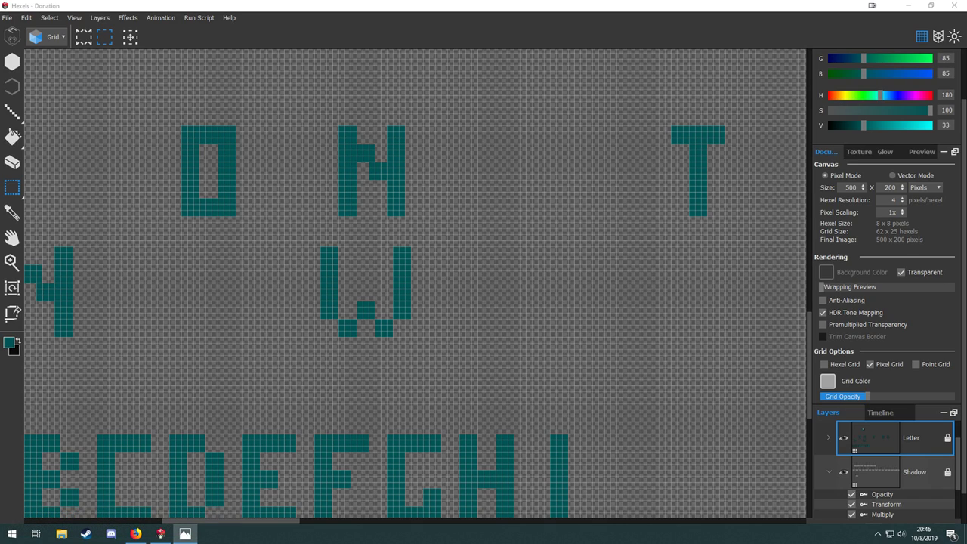
click(445, 9)
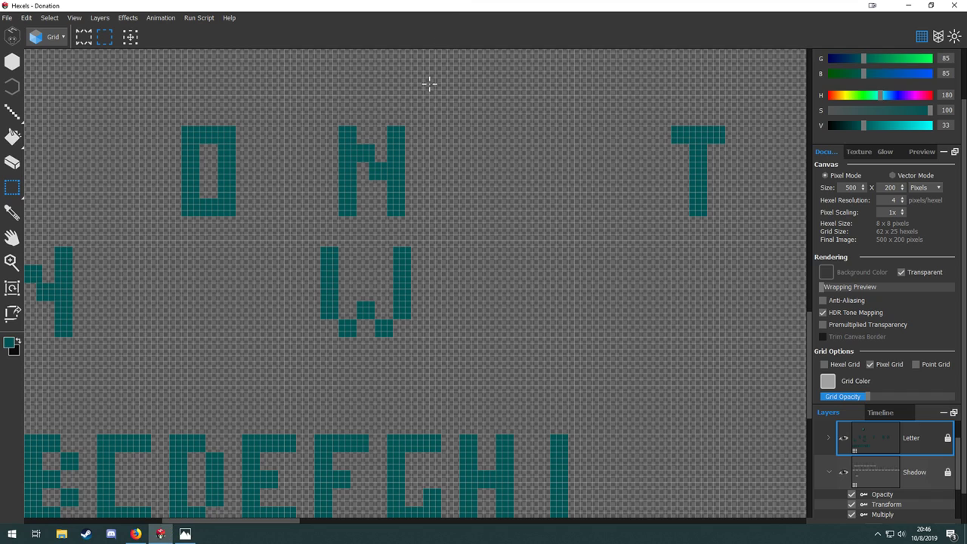
drag(405, 385, 133, 235)
scroll(276, 340, up, 4)
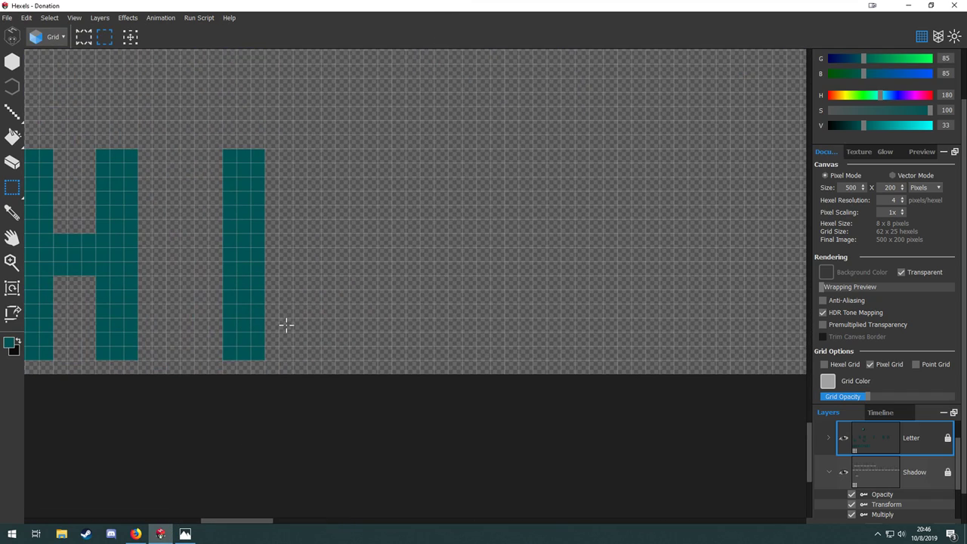
Paint the J's short hook in teal to the right of the I, 3 pixels wide and 6 tall, level with its base.
key(b)
scroll(193, 347, up, 2)
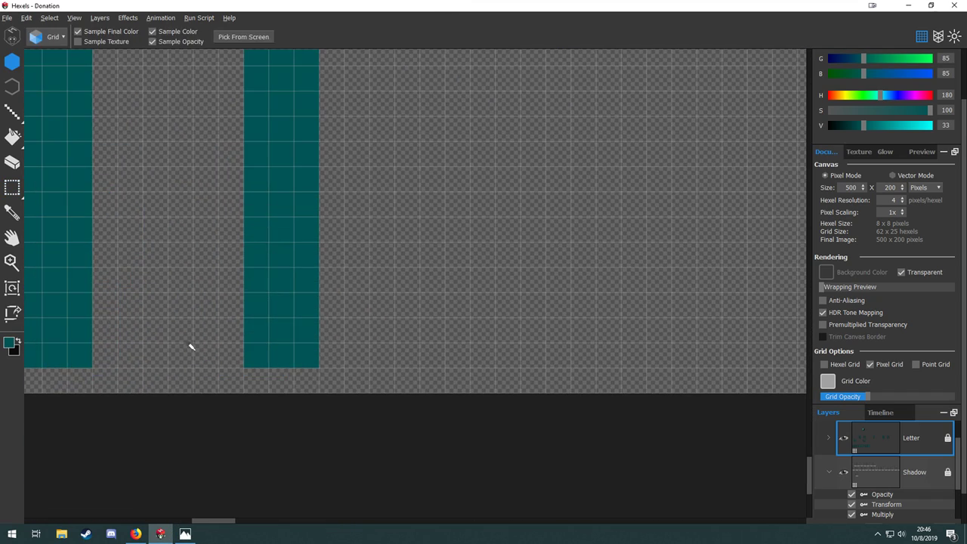
drag(407, 356, 212, 390)
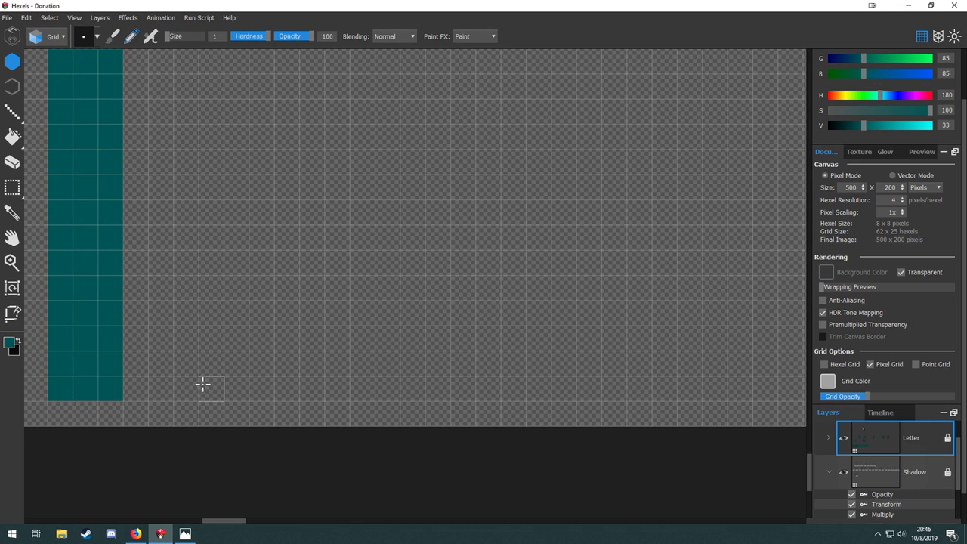
mouse_move(284, 388)
mouse_down()
mouse_move(291, 347)
mouse_move(326, 342)
mouse_move(309, 368)
mouse_up()
scroll(370, 383, down, 2)
drag(380, 353, 360, 401)
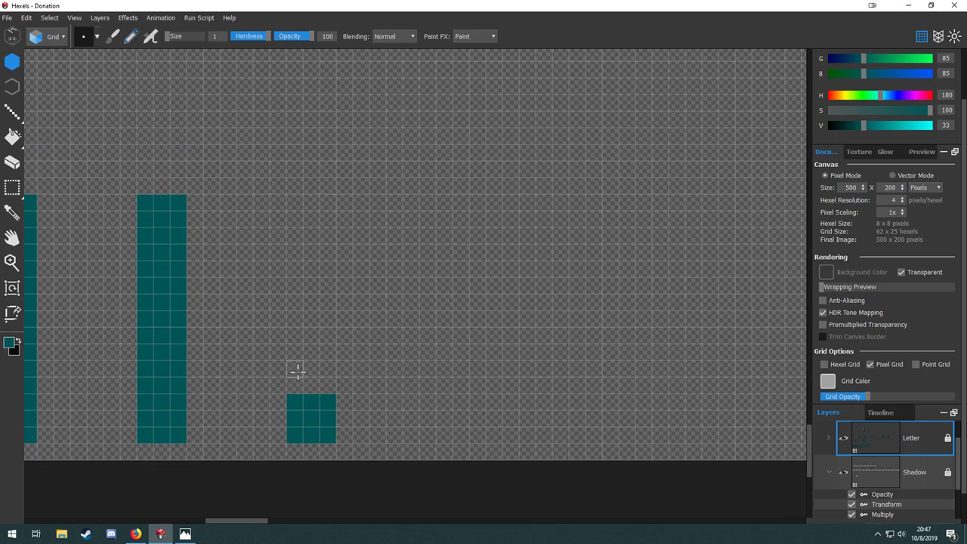
drag(297, 371, 322, 367)
click(328, 385)
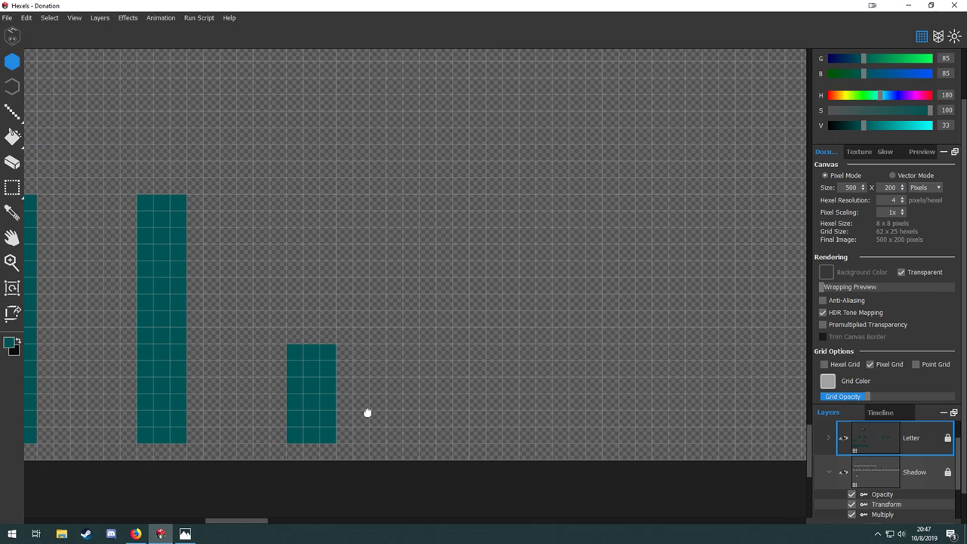
Complete the J with a 3-pixel-thick base, 9 pixels wide overall, and a 3-pixel-wide stem as tall as the I.
scroll(296, 427, right, 2)
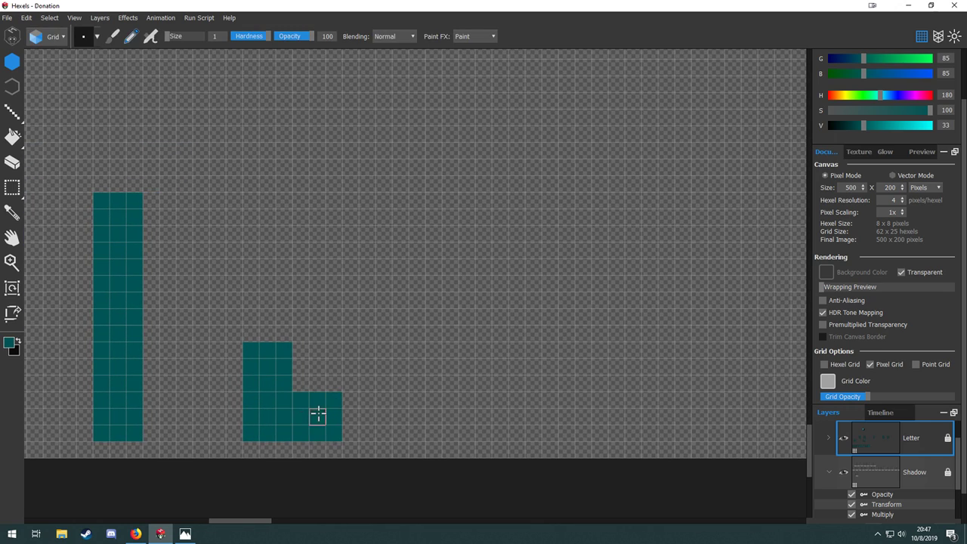
mouse_move(367, 441)
mouse_down()
mouse_move(332, 458)
mouse_move(304, 455)
mouse_move(338, 450)
mouse_move(339, 302)
mouse_up()
click(305, 456)
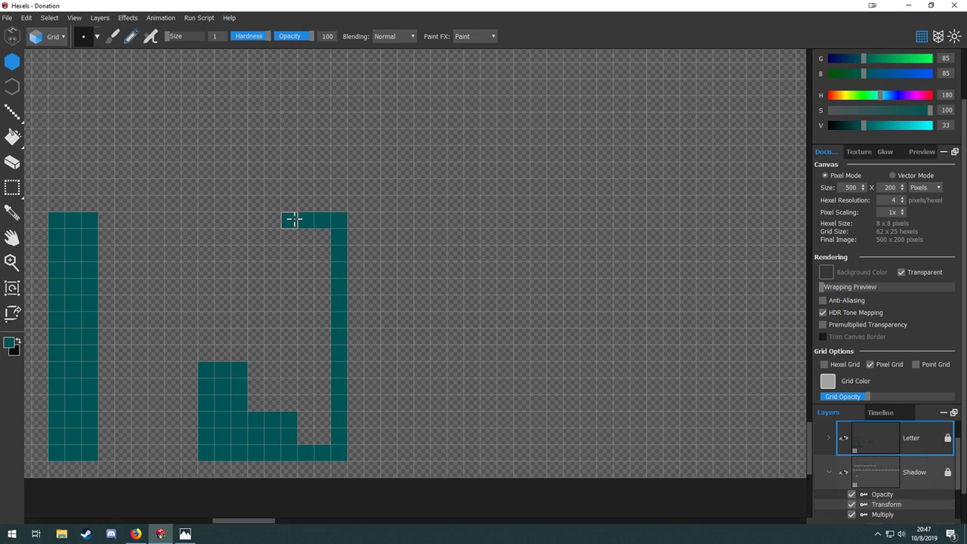
mouse_move(299, 218)
mouse_down()
mouse_move(321, 445)
mouse_move(318, 236)
mouse_up()
scroll(337, 329, down, 3)
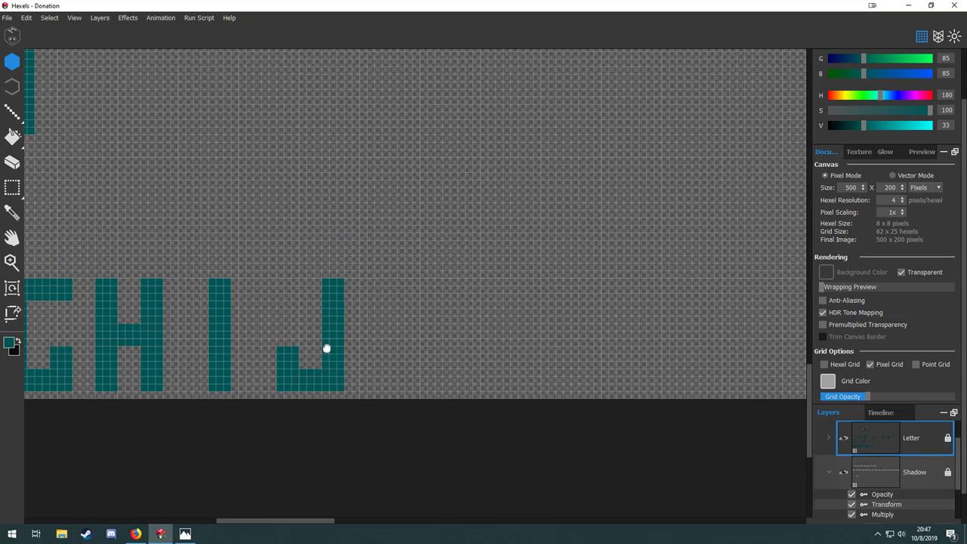
scroll(326, 348, down, 1)
scroll(283, 348, up, 3)
scroll(280, 357, down, 5)
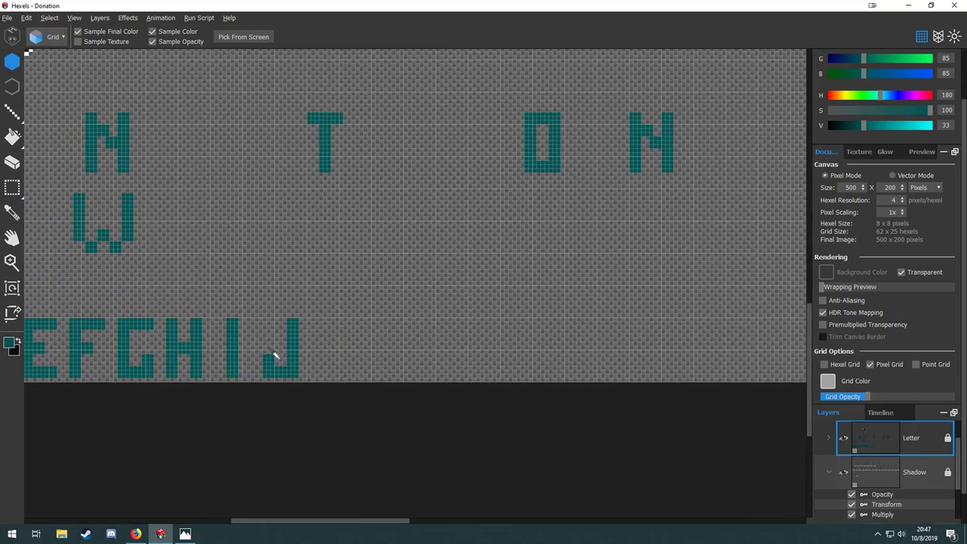
Paint the K's stem 3 pixels after the J, 3 pixels wide and 15 tall, leaving small gaps inside it.
scroll(231, 345, up, 3)
key(space)
drag(377, 316, 229, 328)
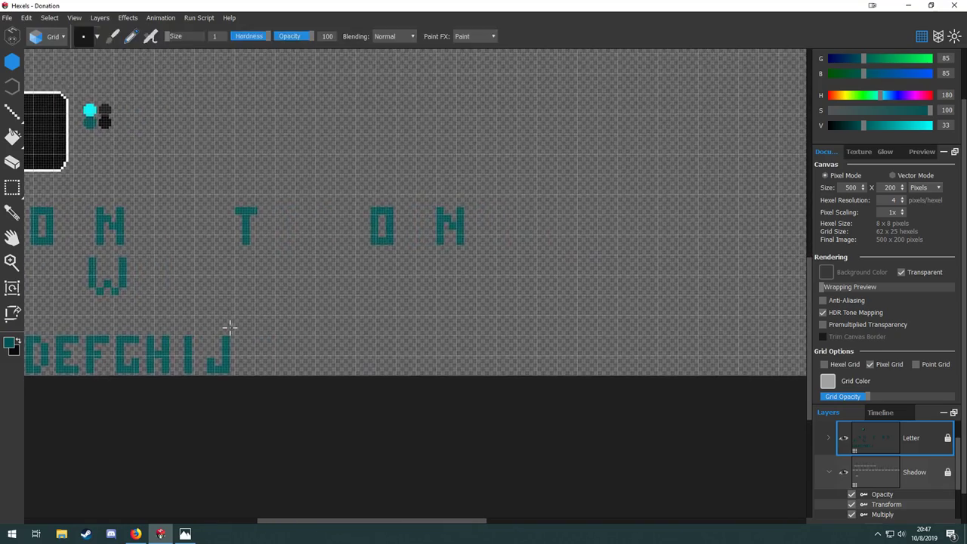
scroll(252, 348, up, 4)
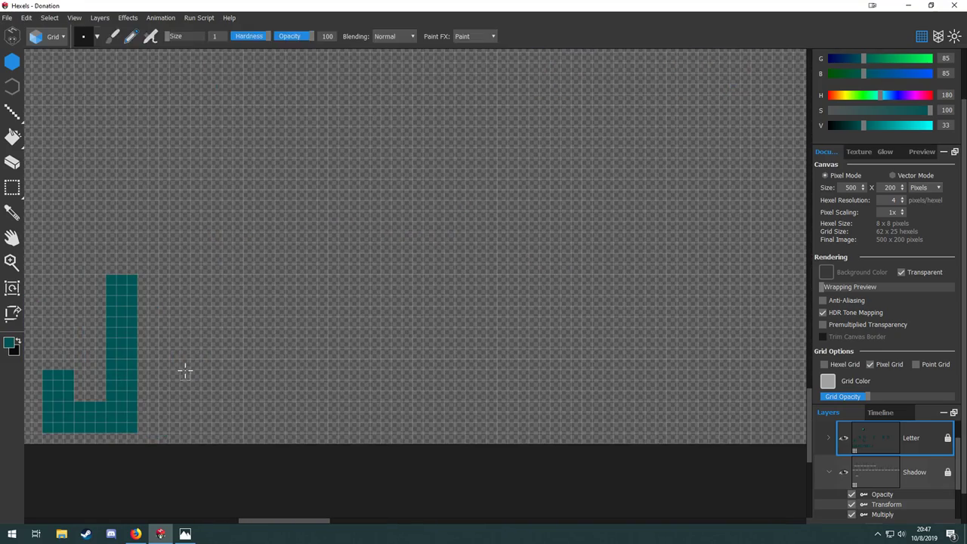
drag(180, 369, 285, 339)
scroll(244, 330, up, 3)
drag(352, 262, 288, 277)
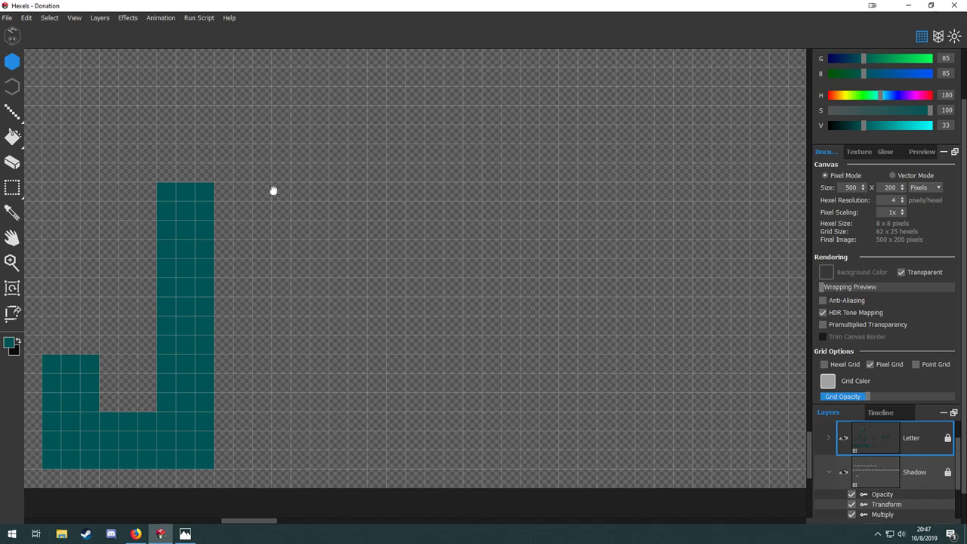
mouse_move(315, 215)
mouse_down()
mouse_move(283, 229)
mouse_move(303, 296)
mouse_move(201, 218)
mouse_move(227, 234)
mouse_move(206, 215)
mouse_move(239, 215)
mouse_move(241, 251)
mouse_move(218, 255)
mouse_move(205, 234)
mouse_move(238, 267)
mouse_move(204, 269)
mouse_move(203, 296)
mouse_move(241, 289)
mouse_up()
mouse_move(241, 329)
mouse_down()
mouse_move(225, 364)
mouse_move(203, 341)
mouse_move(198, 364)
mouse_up()
mouse_move(205, 408)
mouse_down()
mouse_move(241, 417)
mouse_move(224, 379)
mouse_move(290, 416)
mouse_up()
key(space)
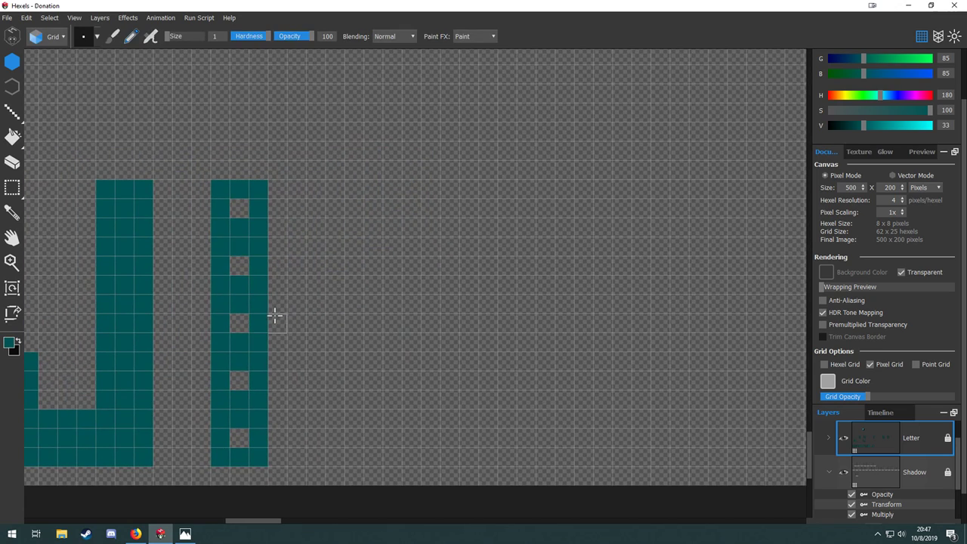
Add the K's 3×3 middle joint, its 3×6 lower arm and a 3×3 block starting the upper arm.
mouse_move(296, 303)
mouse_down()
mouse_move(312, 340)
mouse_move(276, 322)
mouse_up()
key(space)
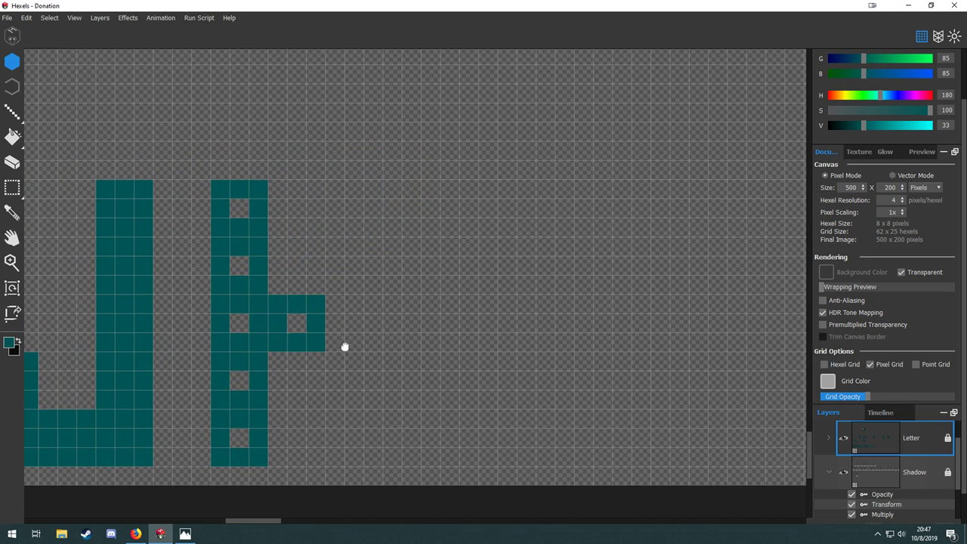
drag(352, 297, 300, 297)
click(278, 286)
drag(291, 248, 322, 285)
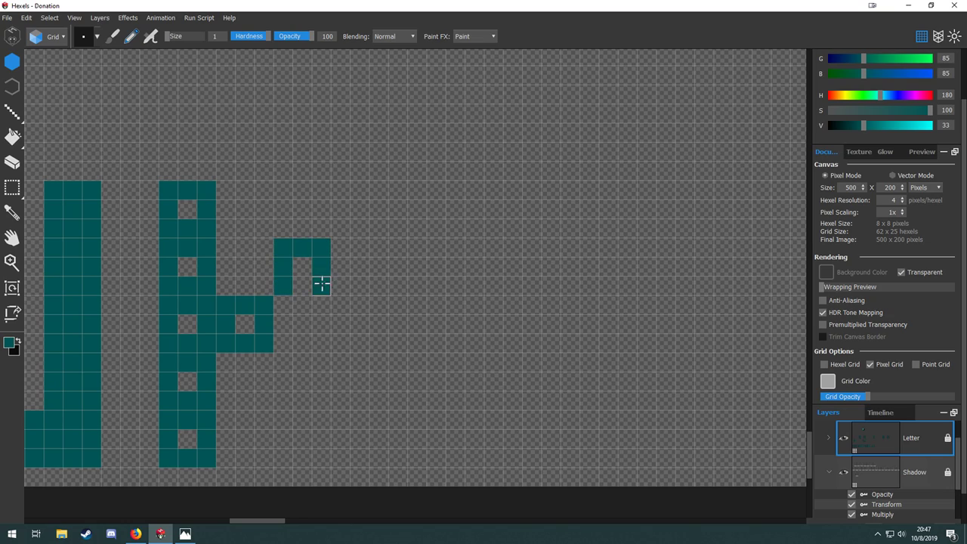
mouse_move(285, 363)
mouse_down()
mouse_move(318, 367)
mouse_move(323, 458)
mouse_move(288, 457)
mouse_move(286, 363)
mouse_up()
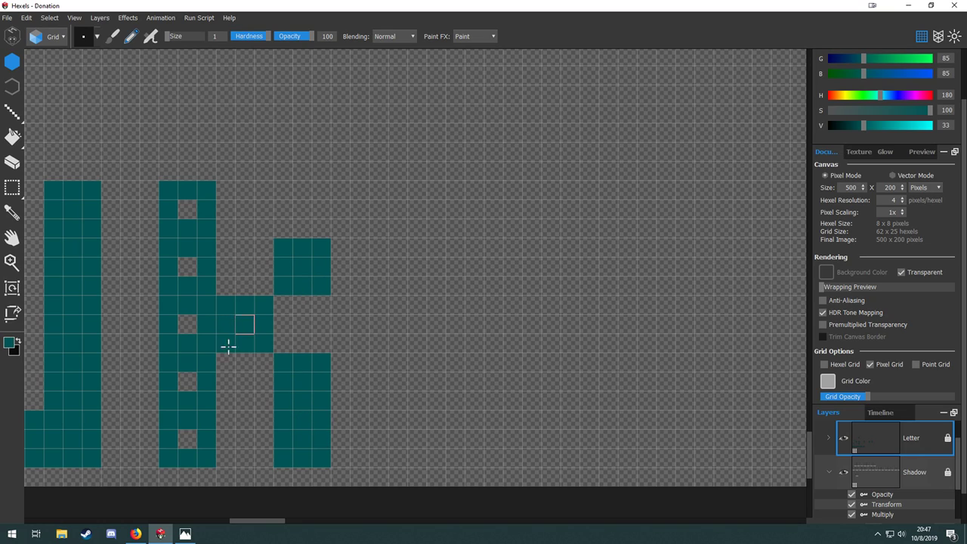
Fill the gaps in the K's stem and extend its upper arm to the letter's full height.
drag(192, 409, 189, 210)
mouse_move(303, 229)
mouse_down()
mouse_move(291, 189)
mouse_move(316, 183)
mouse_up()
right_click(303, 172)
Erase the stray pixel above the K's upper arm and sample the letter's teal as the paint color again.
drag(320, 340, 656, 372)
scroll(499, 356, down, 6)
alt+click(532, 332)
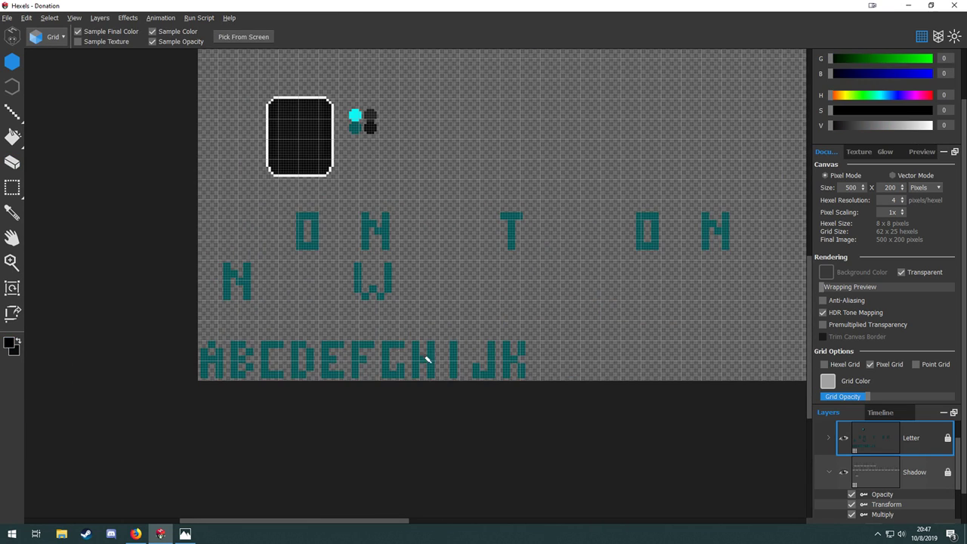
drag(566, 338, 372, 351)
scroll(305, 366, up, 5)
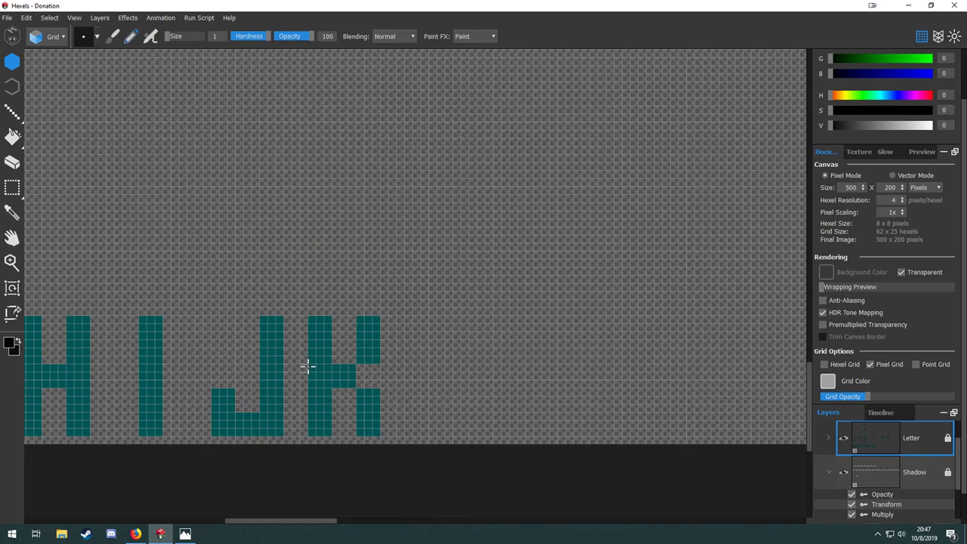
key(e)
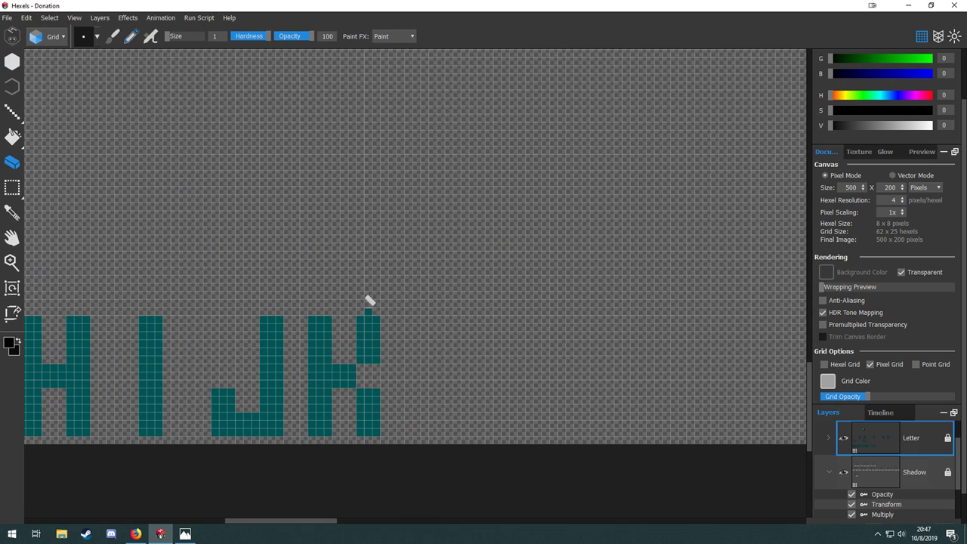
key(b)
alt+click(367, 325)
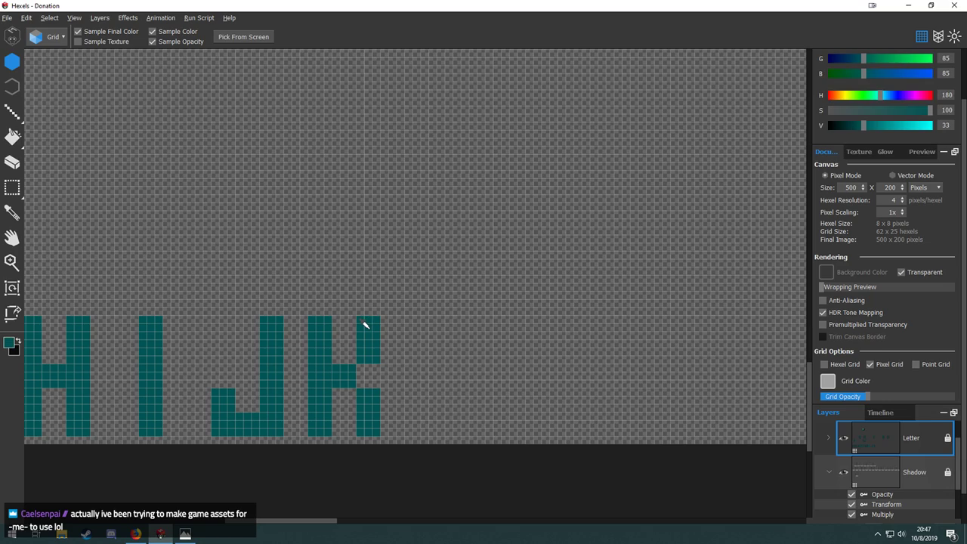
Outline the L beside the K with a 3×3 top block, a 1-pixel left edge 15 pixels tall and a 1-pixel bottom edge.
scroll(388, 366, down, 5)
drag(443, 368, 383, 384)
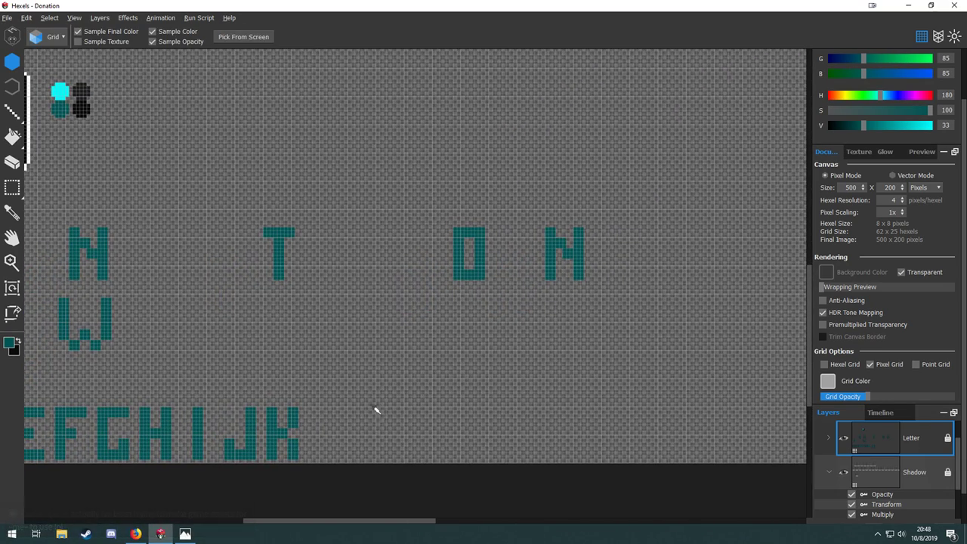
drag(324, 387, 339, 277)
scroll(356, 416, up, 3)
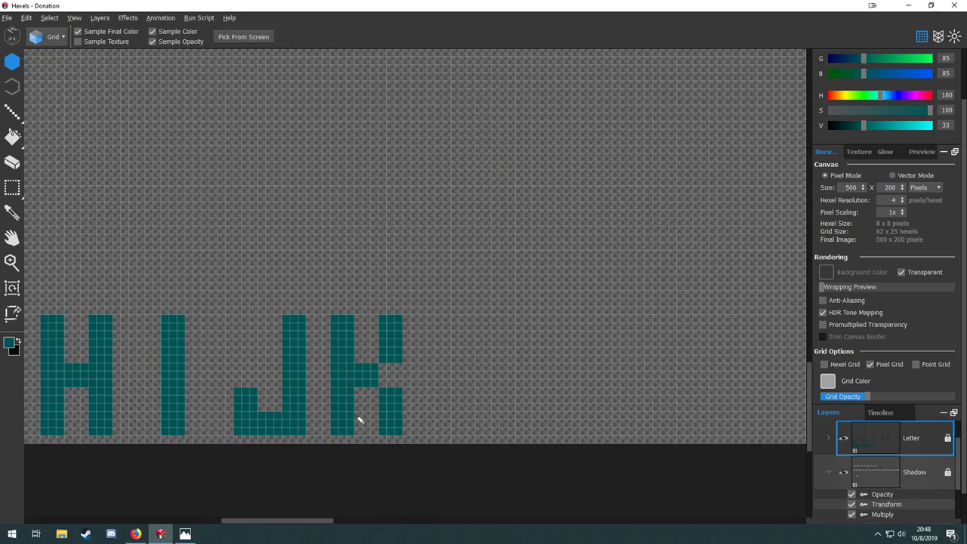
scroll(401, 399, up, 3)
drag(400, 398, 224, 385)
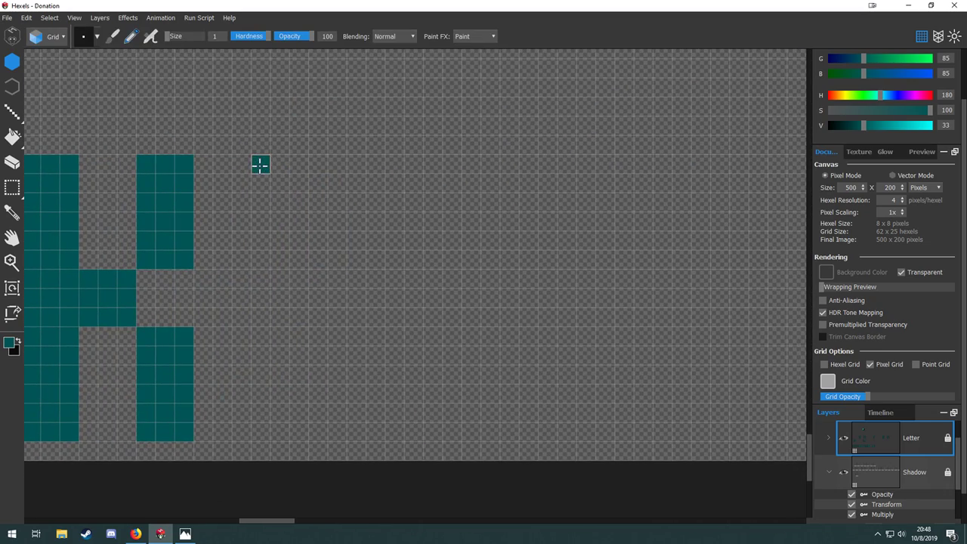
mouse_move(260, 164)
mouse_down()
mouse_move(299, 168)
mouse_move(295, 204)
mouse_move(259, 202)
mouse_move(253, 221)
mouse_move(270, 264)
mouse_up()
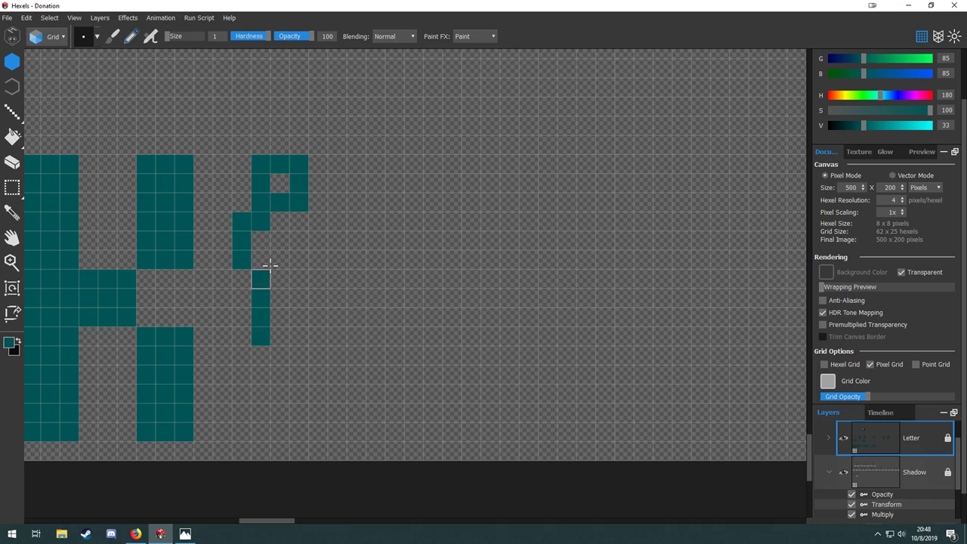
mouse_move(244, 220)
mouse_down()
mouse_move(243, 271)
mouse_move(261, 221)
mouse_move(254, 307)
mouse_up()
right_click(256, 350)
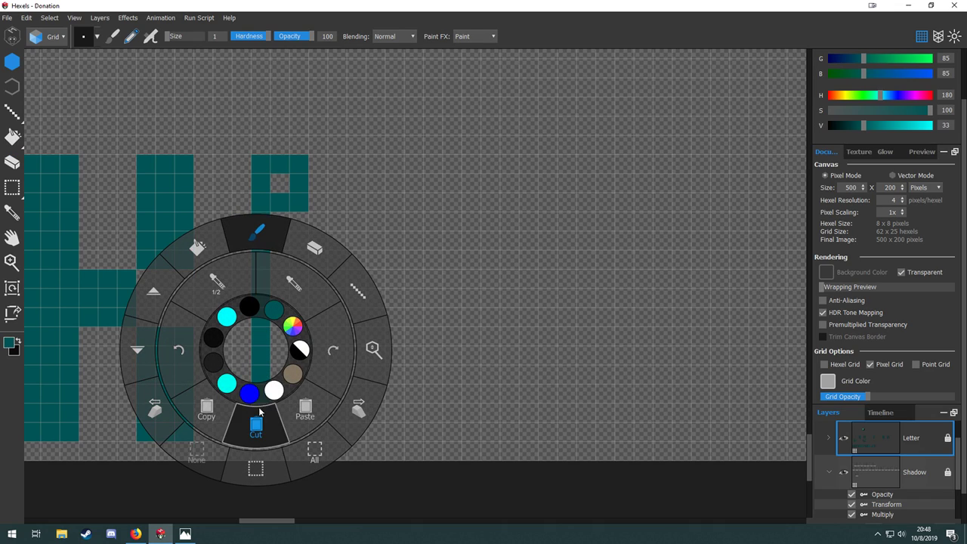
drag(258, 412, 253, 362)
drag(303, 425, 372, 428)
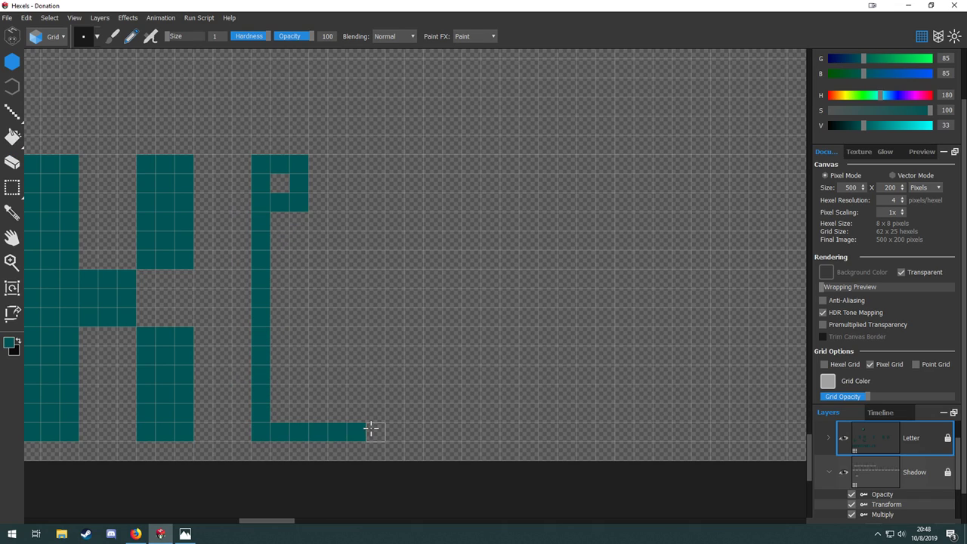
Fill the L's stem to 3 pixels wide and complete its foot, 3 pixels thick and 9 pixels wide overall.
mouse_move(299, 215)
mouse_down()
mouse_move(296, 409)
mouse_move(280, 356)
mouse_up()
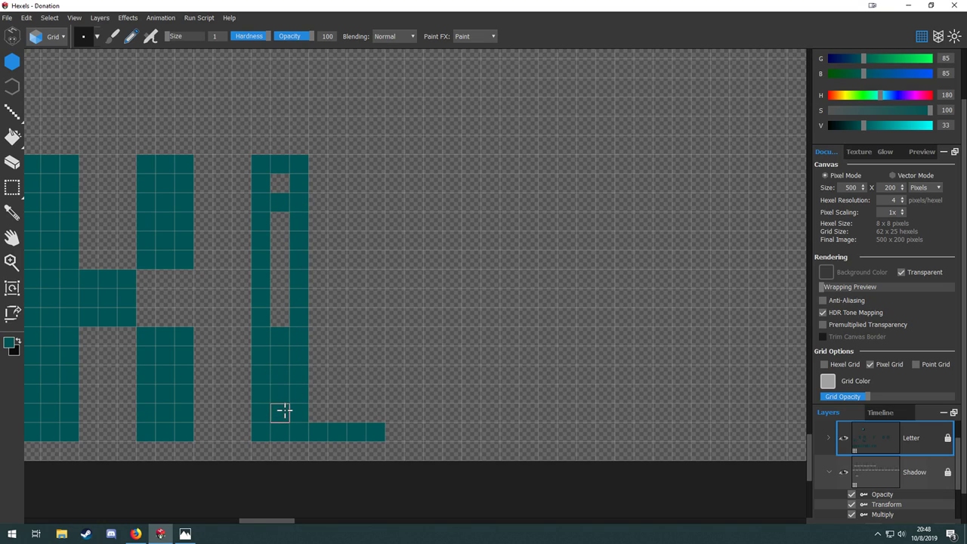
mouse_move(283, 412)
mouse_down()
mouse_move(274, 253)
mouse_move(286, 221)
mouse_up()
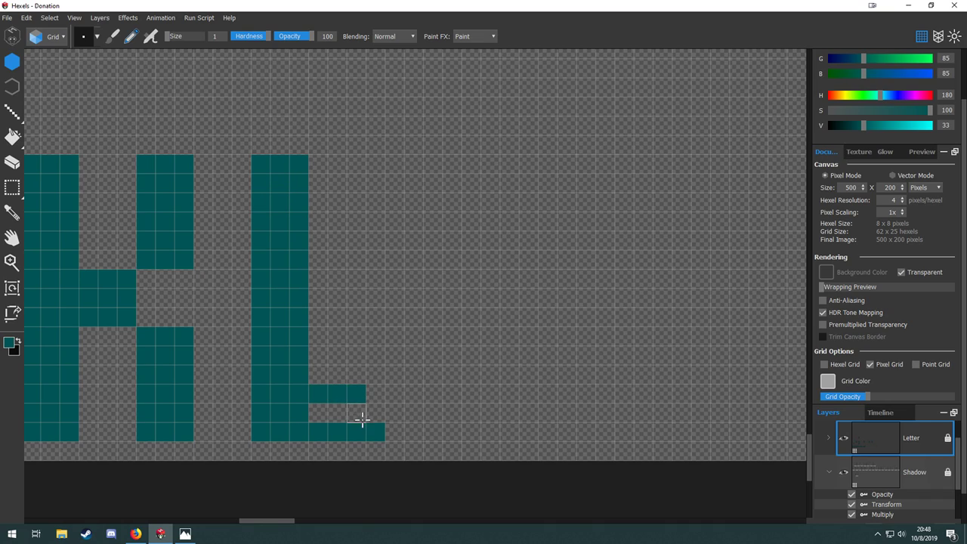
mouse_move(376, 394)
mouse_down()
mouse_move(369, 424)
mouse_move(376, 402)
mouse_move(421, 398)
mouse_move(422, 424)
mouse_move(406, 434)
mouse_move(400, 428)
mouse_move(425, 392)
mouse_move(425, 428)
mouse_up()
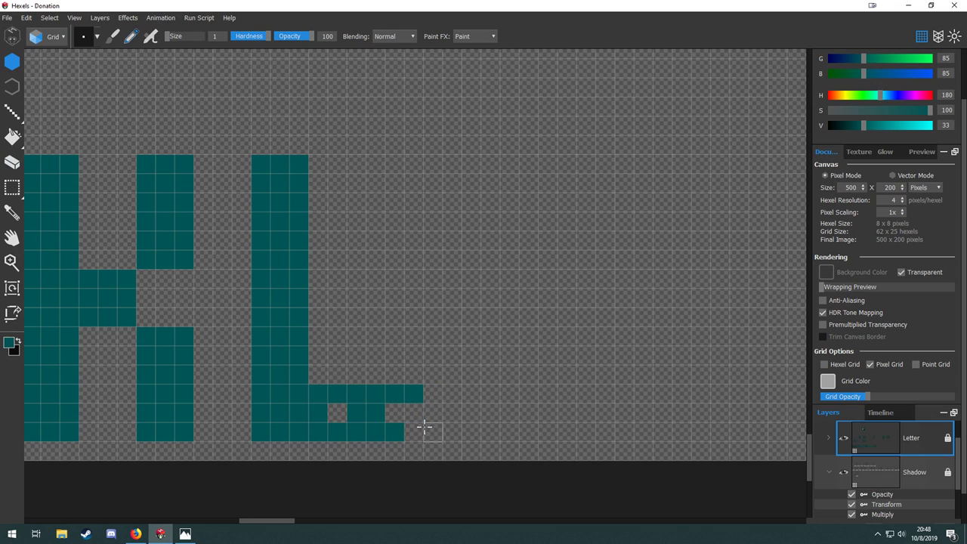
scroll(431, 391, down, 4)
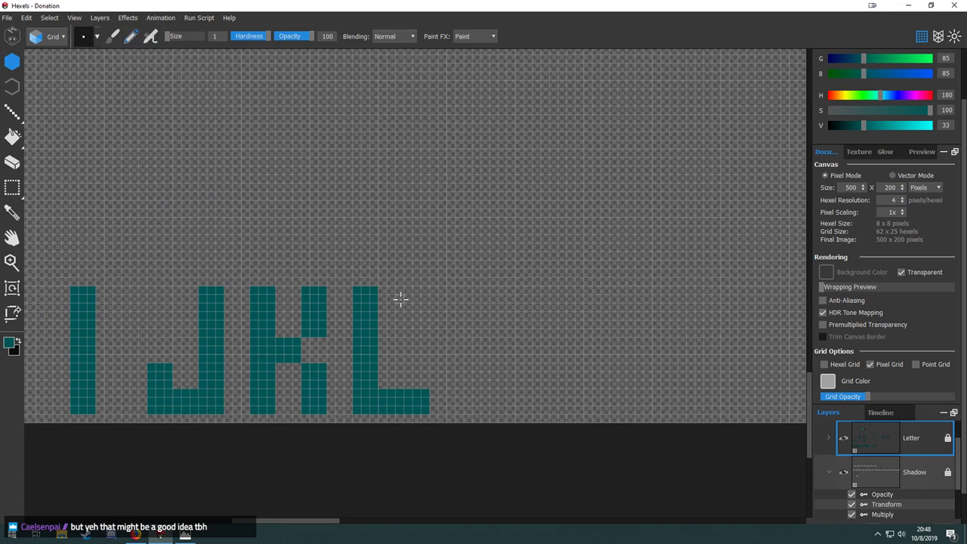
drag(324, 277, 452, 346)
scroll(451, 347, down, 3)
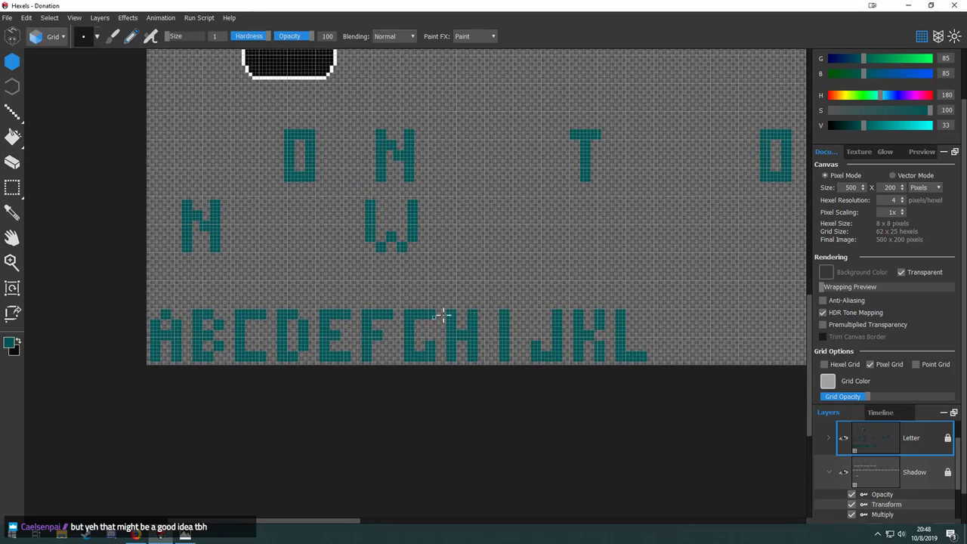
Paint a teal block 3 pixels wide and 6 pixels tall, three pixels beyond the L's foot and level with its base.
scroll(443, 315, up, 6)
key(alt)
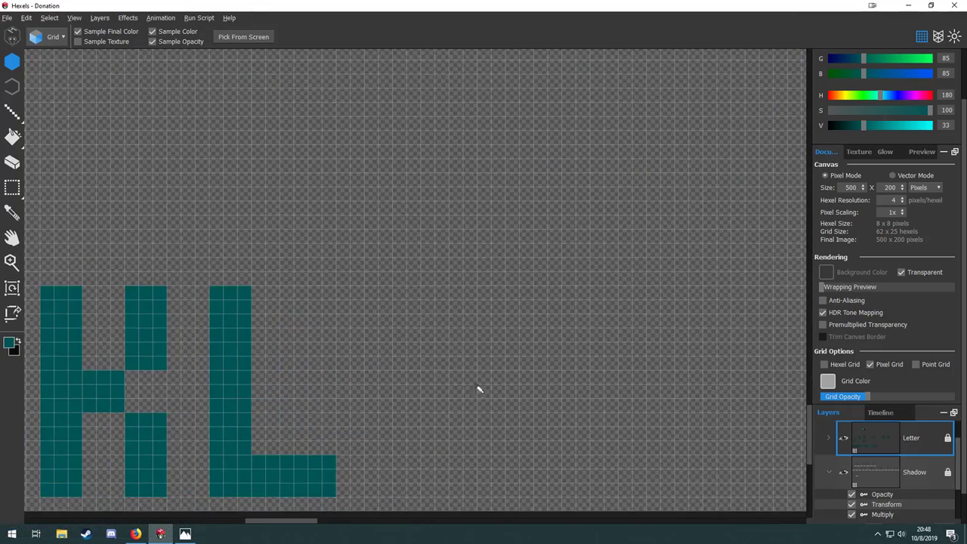
scroll(458, 371, down, 6)
scroll(430, 367, up, 3)
drag(295, 326, 147, 282)
scroll(250, 325, up, 5)
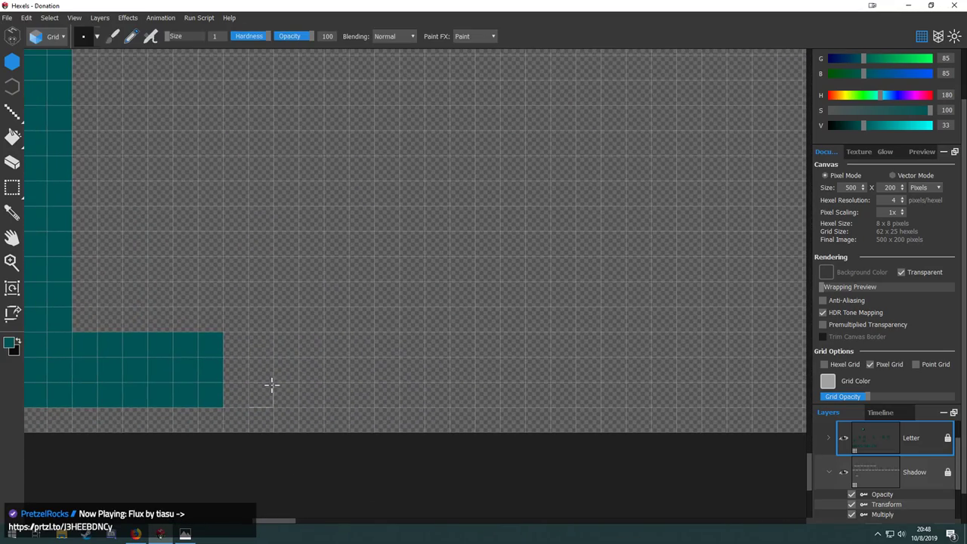
drag(316, 361, 313, 345)
mouse_move(337, 395)
mouse_down()
mouse_move(359, 368)
mouse_move(342, 346)
mouse_move(361, 429)
mouse_move(304, 423)
mouse_move(284, 400)
mouse_move(294, 372)
mouse_move(322, 373)
mouse_move(335, 393)
mouse_up()
click(312, 474)
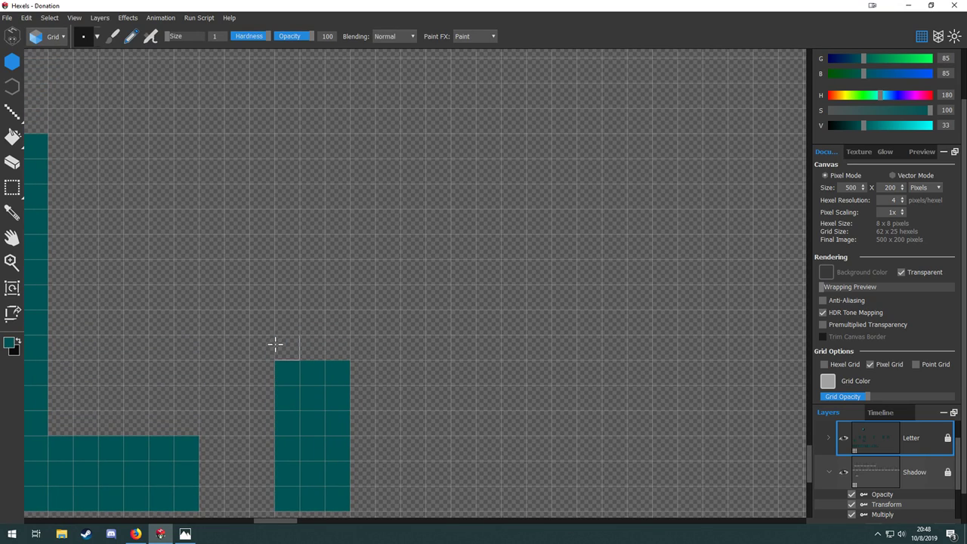
Extend the block upward into the M's solid first stem, 3 pixels wide and 15 pixels tall.
drag(275, 344, 286, 240)
drag(281, 143, 291, 286)
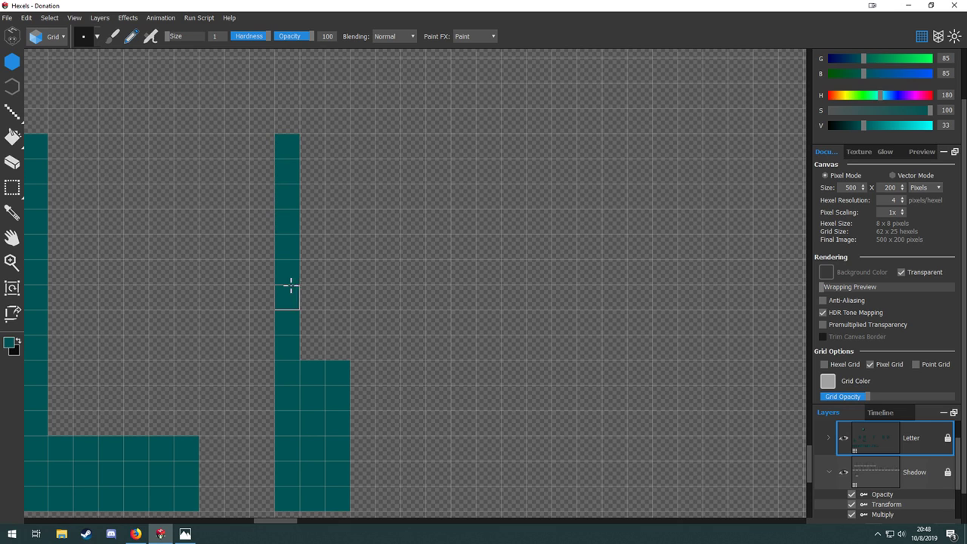
mouse_move(330, 155)
mouse_down()
mouse_move(336, 374)
mouse_move(316, 154)
mouse_move(313, 321)
mouse_up()
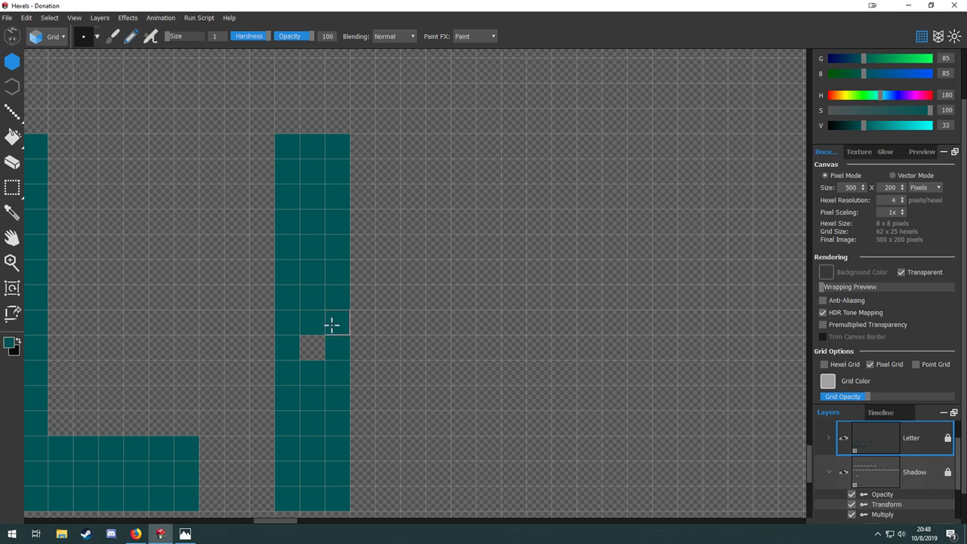
click(313, 348)
Paint two 3×3 blocks stepping diagonally down from the M's stem, starting 3 pixels below its top.
scroll(468, 261, down, 3)
mouse_move(468, 261)
mouse_down()
mouse_move(312, 350)
mouse_move(305, 262)
mouse_move(298, 312)
mouse_move(309, 339)
mouse_move(329, 288)
mouse_move(325, 314)
mouse_up()
scroll(265, 311, up, 3)
mouse_move(389, 348)
mouse_down()
mouse_move(261, 285)
mouse_move(273, 315)
mouse_move(304, 301)
mouse_move(300, 322)
mouse_move(273, 280)
mouse_move(305, 276)
mouse_up()
key(alt)
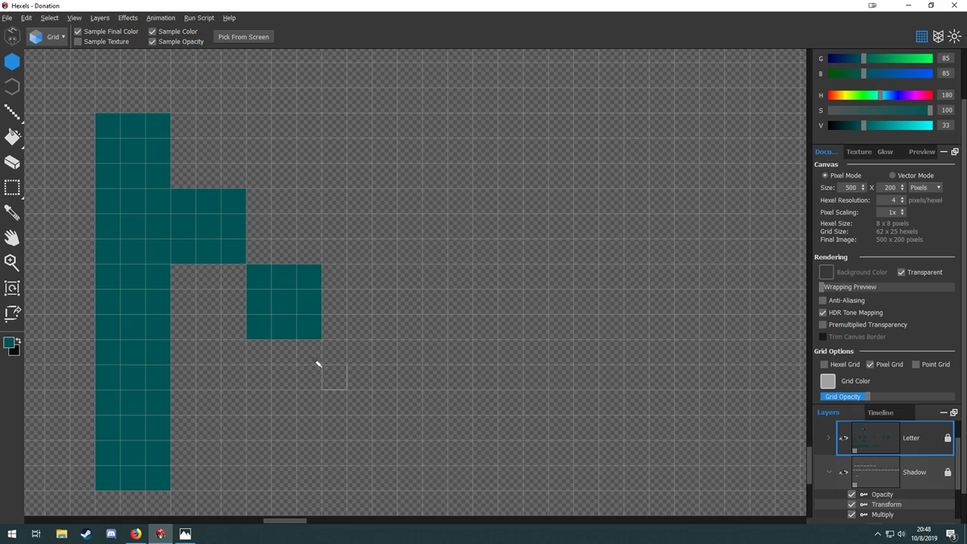
scroll(320, 369, down, 6)
scroll(271, 336, up, 6)
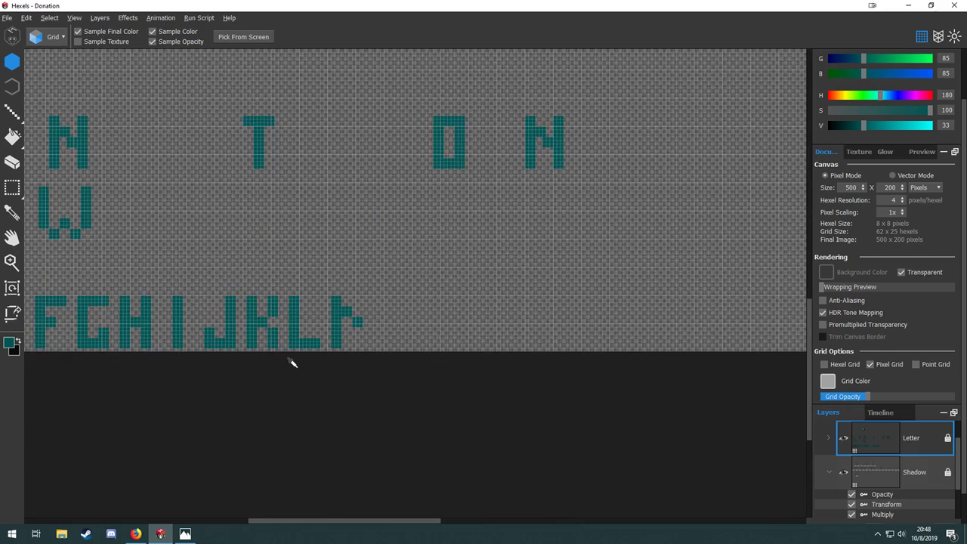
drag(510, 311, 541, 288)
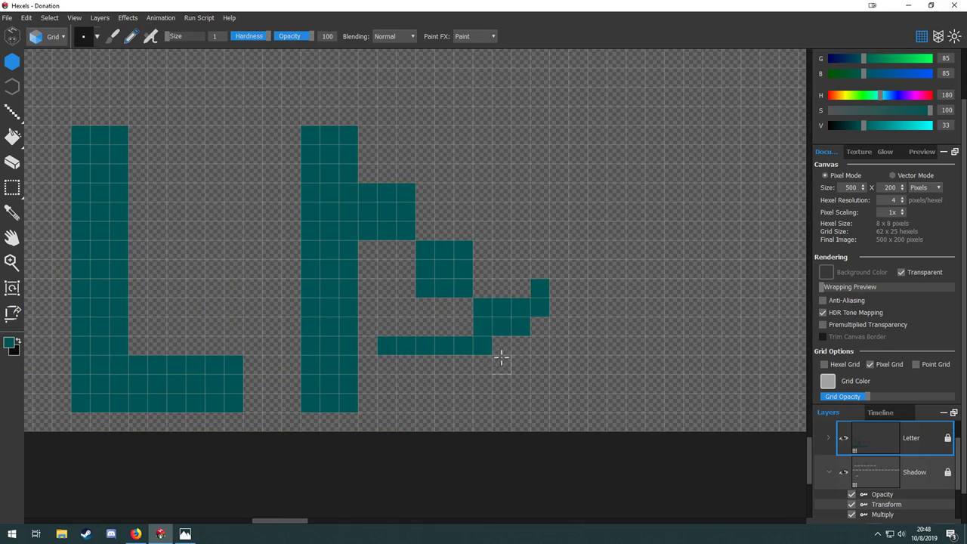
key(ctrl+z)
drag(553, 344, 394, 389)
key(ctrl+z)
Paint the M's mirrored 3×3 block and 3-pixel-wide second stem, and erase that stem's extra top row.
mouse_move(329, 271)
mouse_down()
mouse_move(363, 264)
mouse_move(349, 241)
mouse_move(326, 241)
mouse_move(343, 256)
mouse_move(367, 242)
mouse_up()
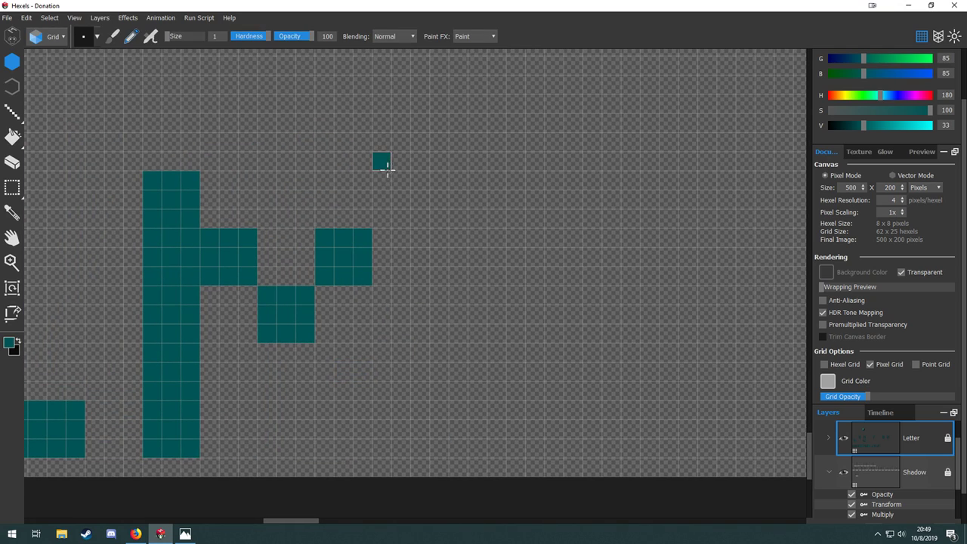
mouse_move(387, 170)
mouse_down()
mouse_move(381, 444)
mouse_move(424, 447)
mouse_move(401, 218)
mouse_move(407, 163)
mouse_move(399, 438)
mouse_up()
key(m)
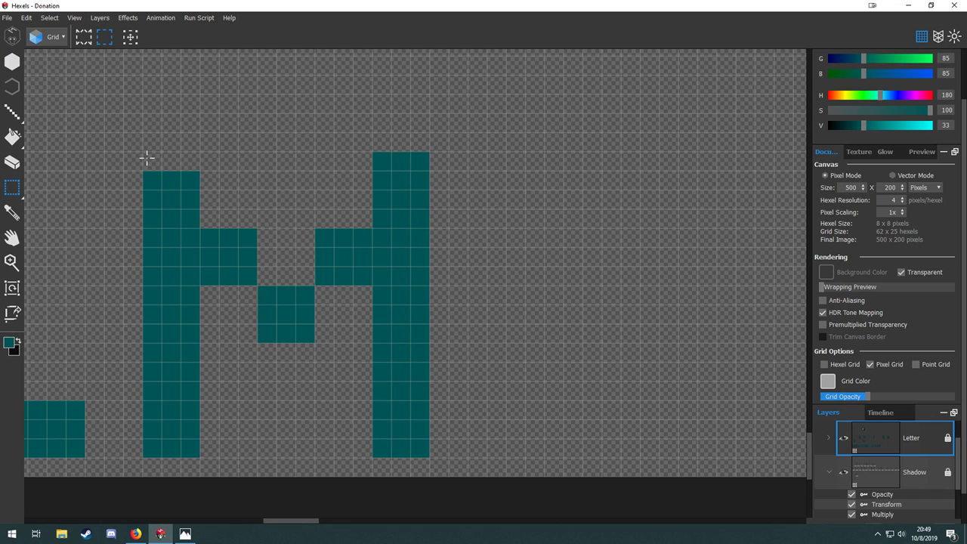
drag(124, 152, 280, 303)
key(e)
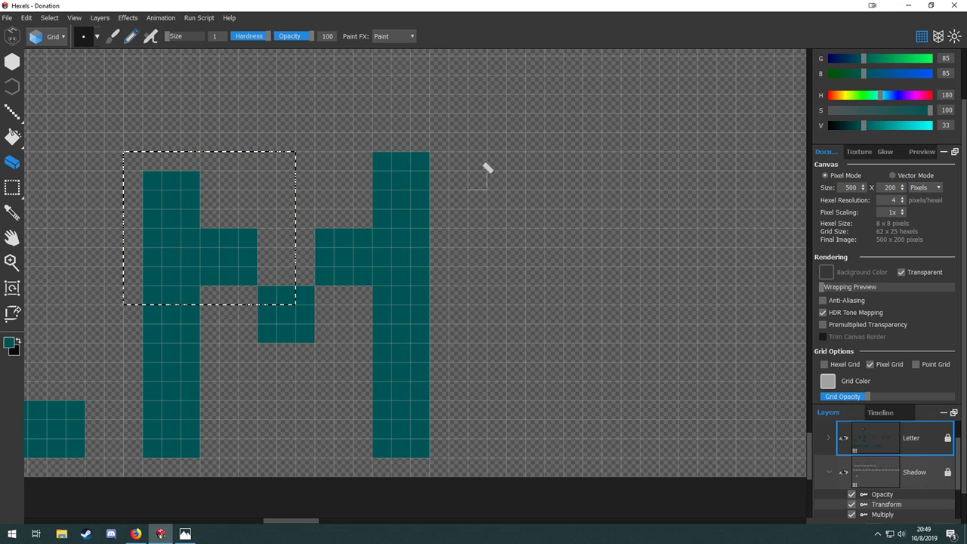
key(ctrl+d)
mouse_move(381, 159)
mouse_down()
mouse_move(410, 158)
mouse_move(187, 375)
mouse_move(143, 458)
mouse_up()
Try a pasted copy of the M on a key in the second keyboard row to check its fit, and delete the copy.
key(m)
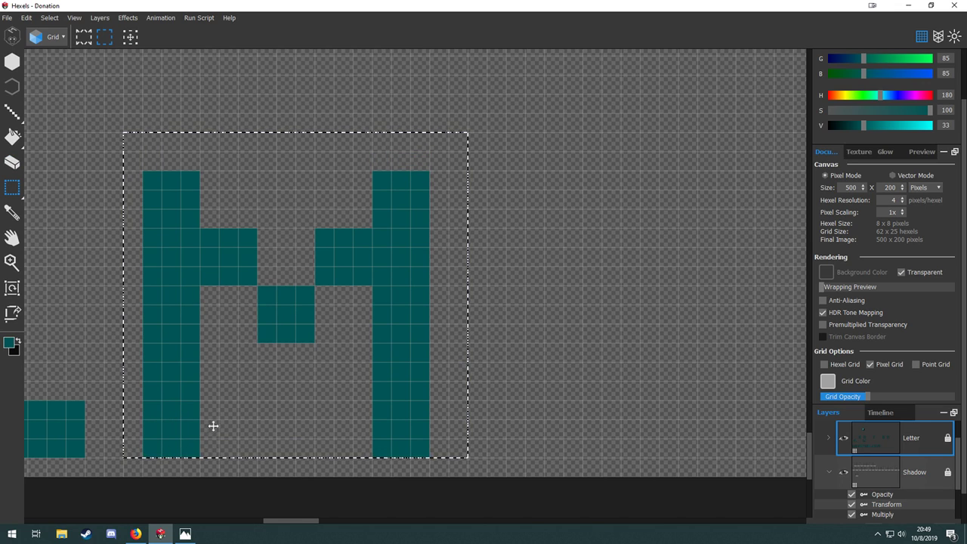
scroll(236, 421, down, 5)
key(ctrl+c)
key(ctrl+v)
drag(270, 391, 291, 200)
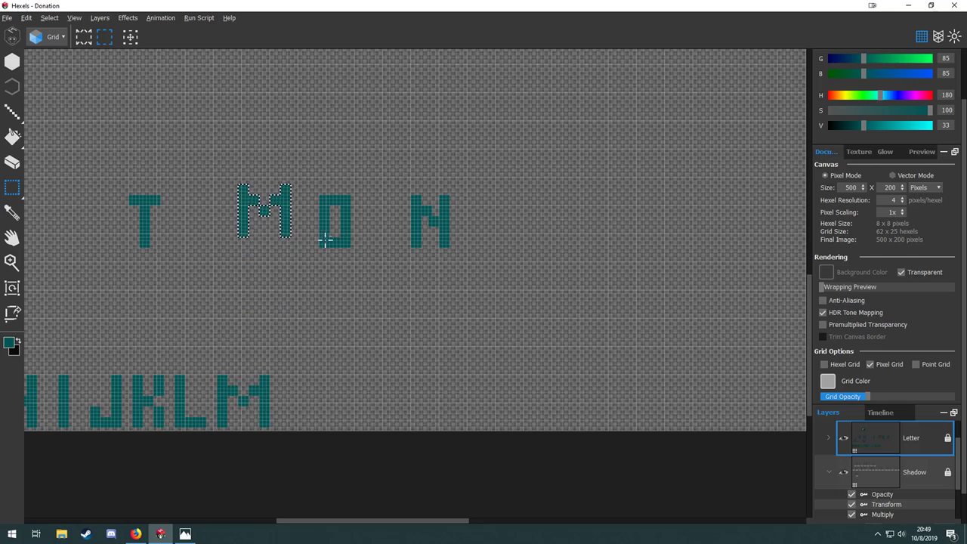
drag(334, 165, 348, 368)
drag(298, 402, 328, 387)
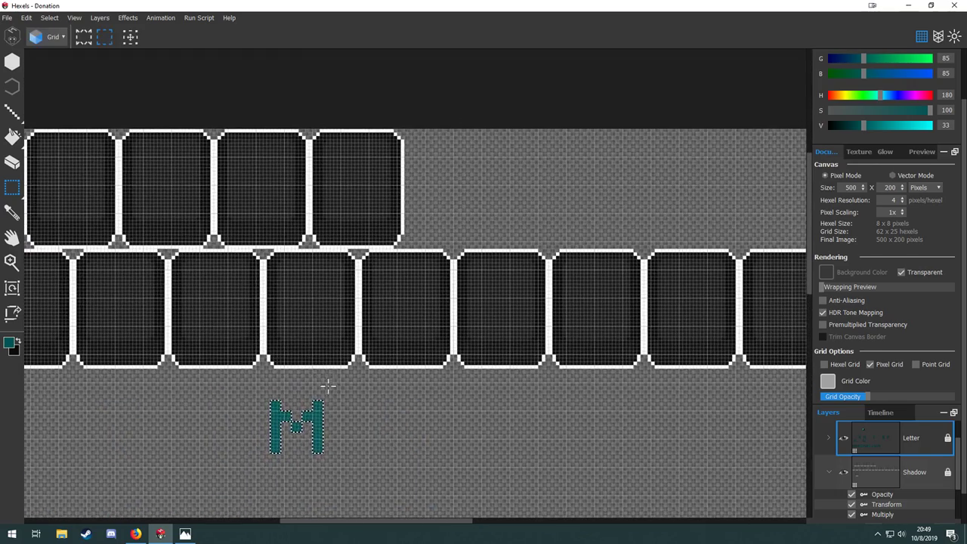
scroll(328, 387, up, 3)
drag(306, 446, 421, 297)
key(Delete)
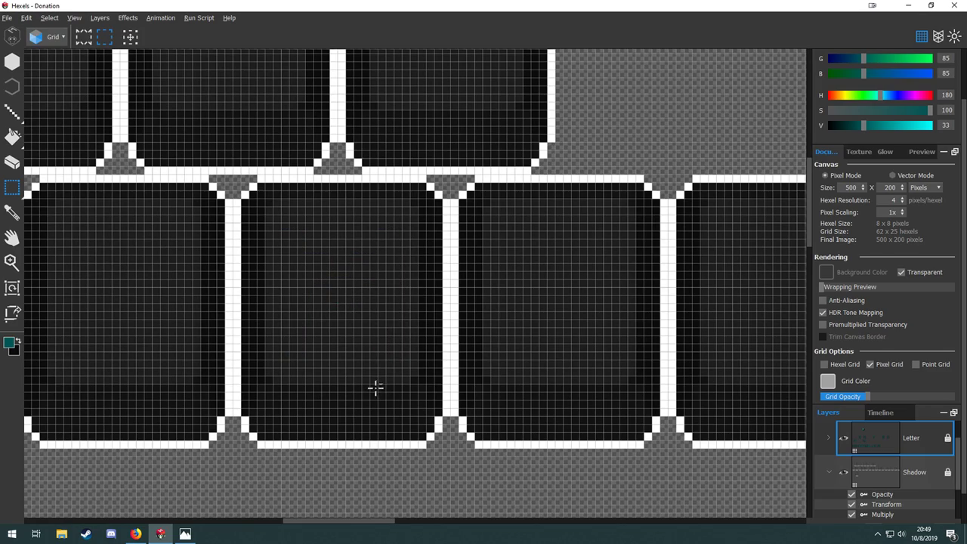
Move the spare N from the row above into the alphabet row, three pixels beyond the M.
scroll(376, 387, down, 3)
drag(363, 453, 402, 157)
scroll(331, 372, up, 3)
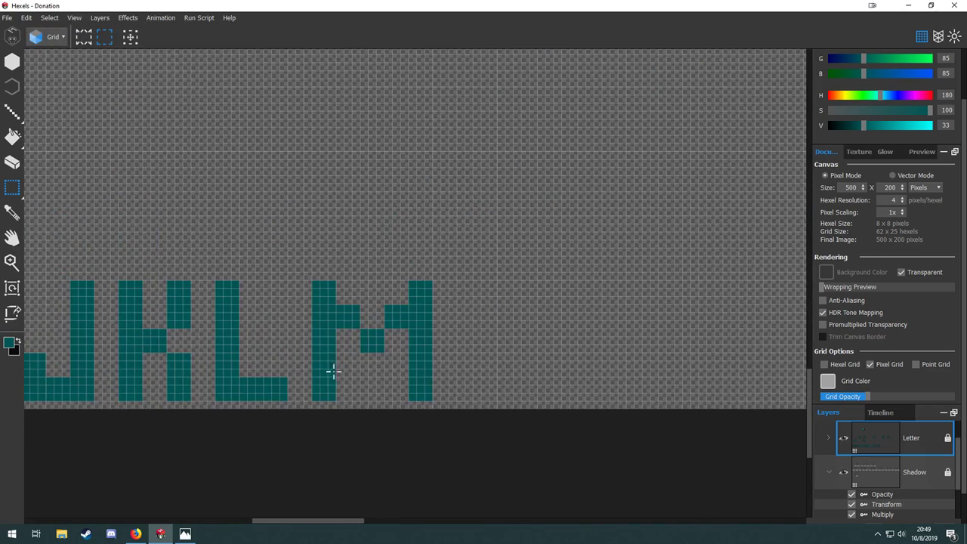
drag(372, 361, 328, 506)
scroll(358, 355, down, 1)
drag(546, 213, 404, 284)
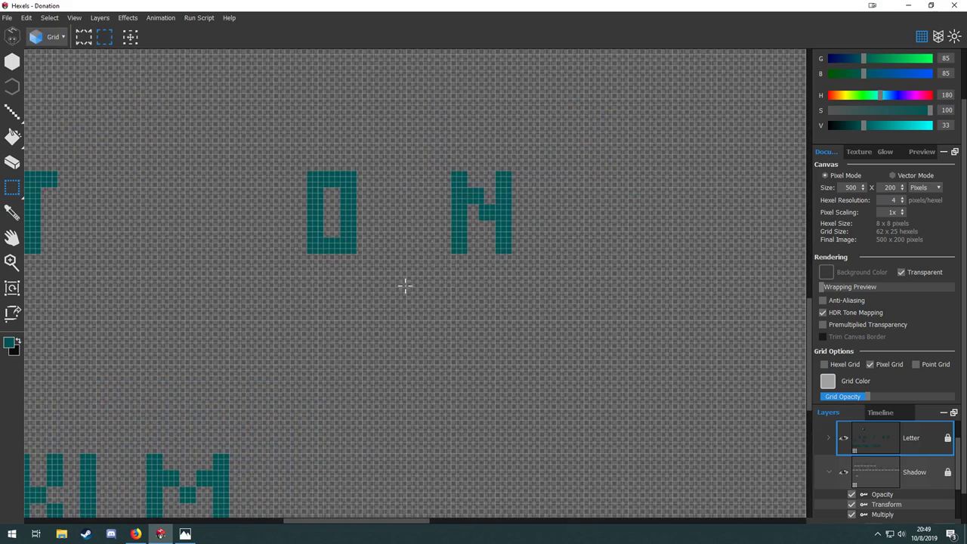
drag(428, 159, 544, 292)
drag(471, 305, 529, 154)
drag(547, 84, 354, 374)
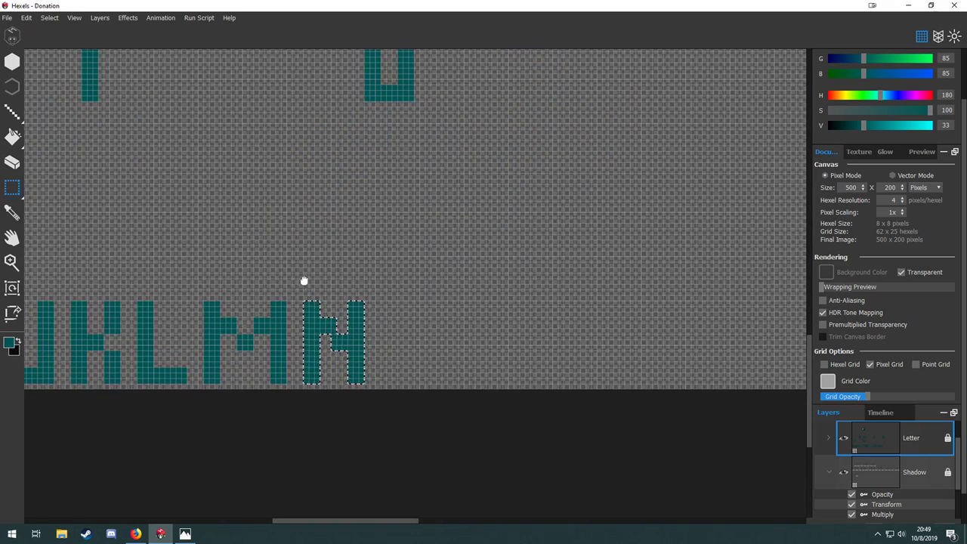
drag(305, 281, 350, 290)
Move the spare O from the row above into the alphabet row, three pixels beyond the N.
scroll(353, 335, up, 3)
scroll(355, 327, down, 5)
drag(368, 202, 435, 275)
scroll(434, 269, up, 5)
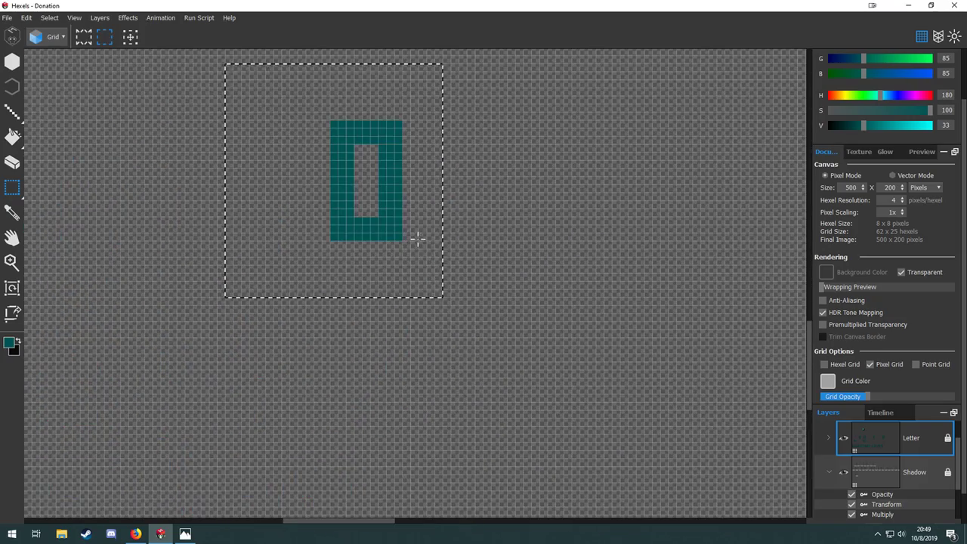
drag(375, 247, 358, 406)
drag(410, 433, 404, 177)
mouse_move(347, 150)
mouse_down()
mouse_move(350, 270)
mouse_move(408, 254)
mouse_up()
drag(392, 205, 403, 310)
drag(316, 120, 412, 295)
drag(449, 328, 377, 208)
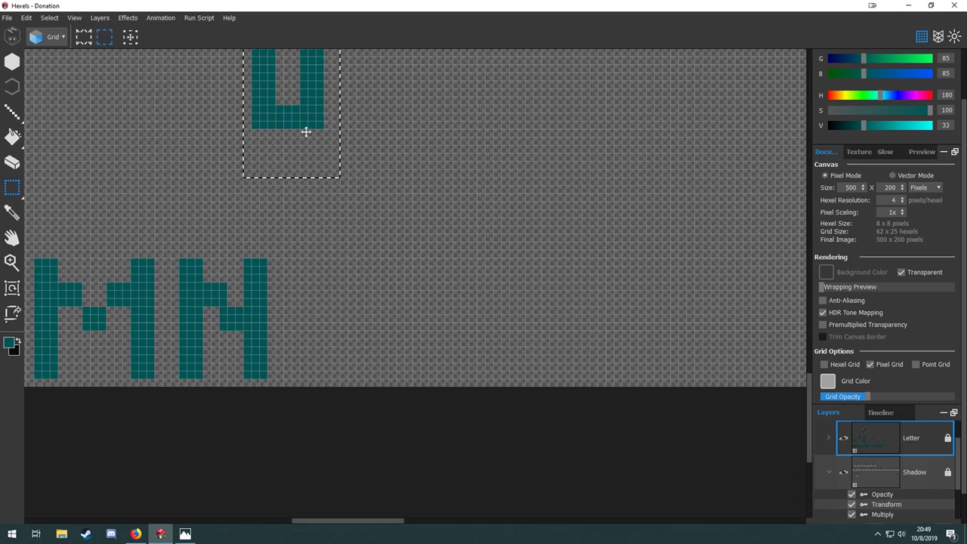
drag(306, 132, 332, 362)
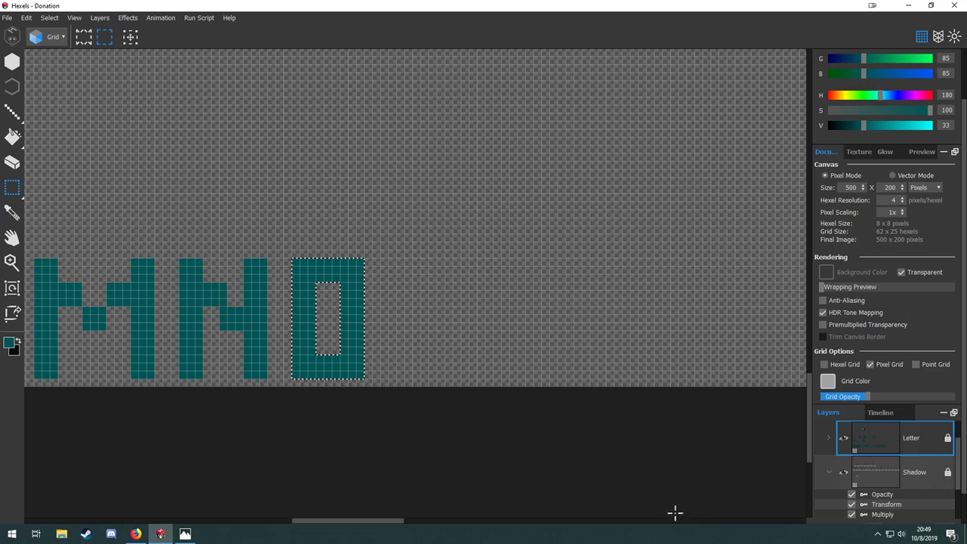
Deselect the O and paint the P's stem three pixels beyond it, 3 pixels wide and 15 pixels tall.
drag(347, 182, 569, 253)
scroll(389, 262, down, 4)
mouse_move(368, 256)
mouse_down()
mouse_move(538, 386)
mouse_move(691, 374)
mouse_up()
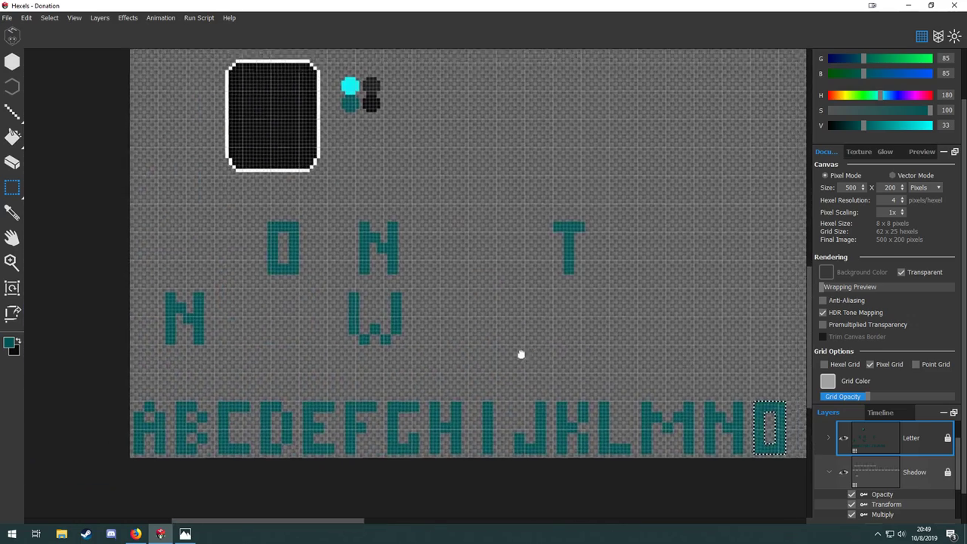
drag(520, 354, 254, 367)
scroll(307, 345, up, 4)
drag(398, 352, 281, 289)
key(b)
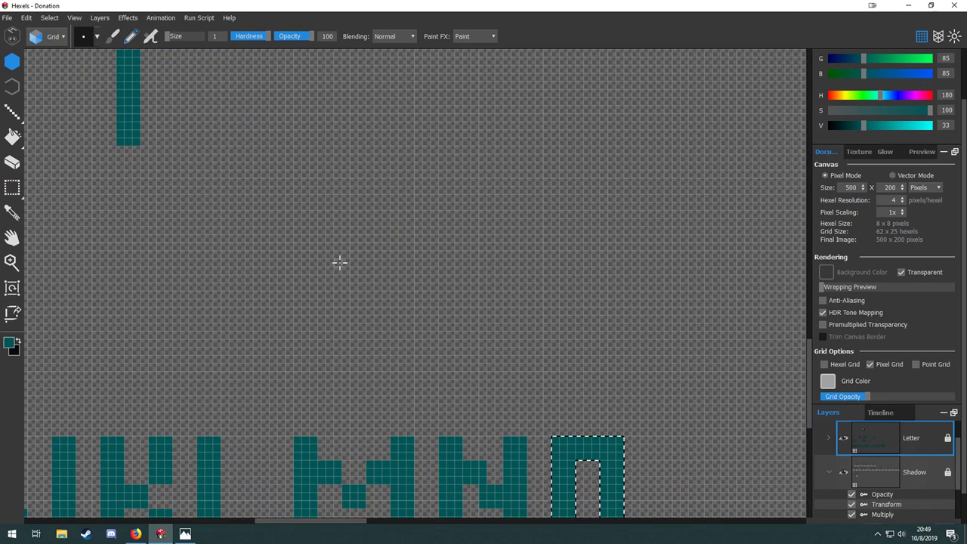
key(ctrl+d)
drag(461, 361, 44, 209)
scroll(182, 331, up, 4)
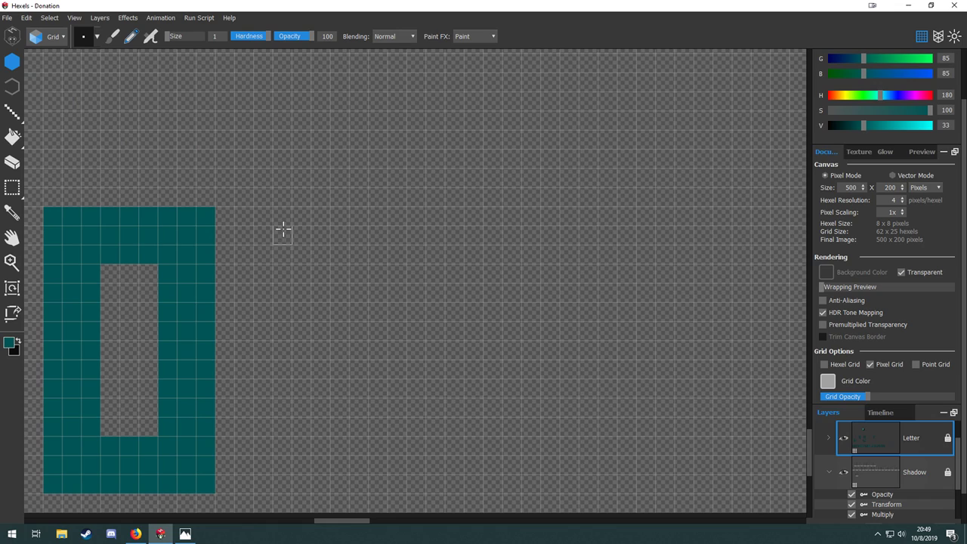
mouse_move(308, 225)
mouse_down()
mouse_move(318, 216)
mouse_move(309, 255)
mouse_move(321, 256)
mouse_up()
drag(312, 323, 284, 224)
mouse_move(261, 137)
mouse_down()
mouse_move(256, 385)
mouse_move(294, 302)
mouse_move(277, 162)
mouse_move(274, 367)
mouse_up()
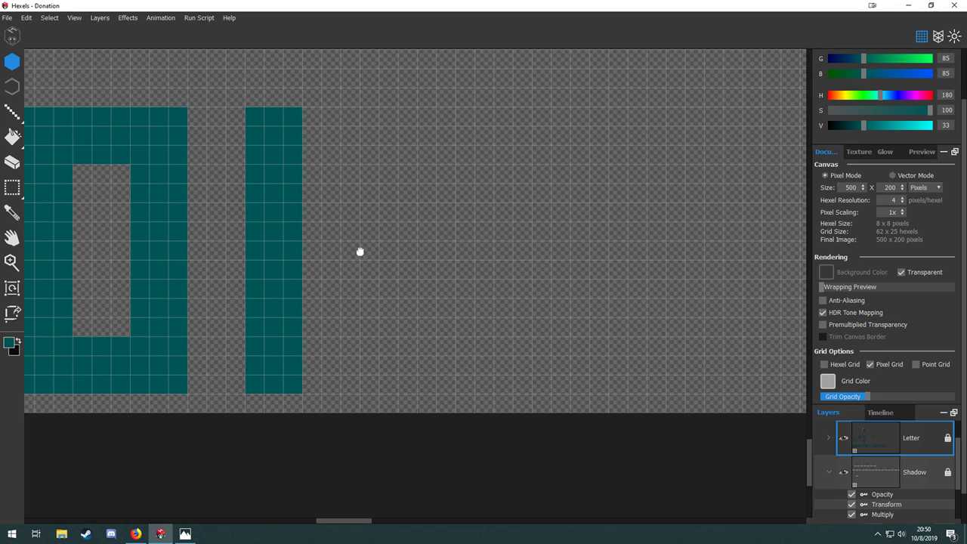
Paint the P's bowl 3 pixels thick around a 3×3 opening, making the letter 9 pixels wide.
drag(361, 250, 341, 327)
mouse_move(295, 186)
mouse_down()
mouse_move(339, 188)
mouse_move(331, 228)
mouse_move(291, 231)
mouse_up()
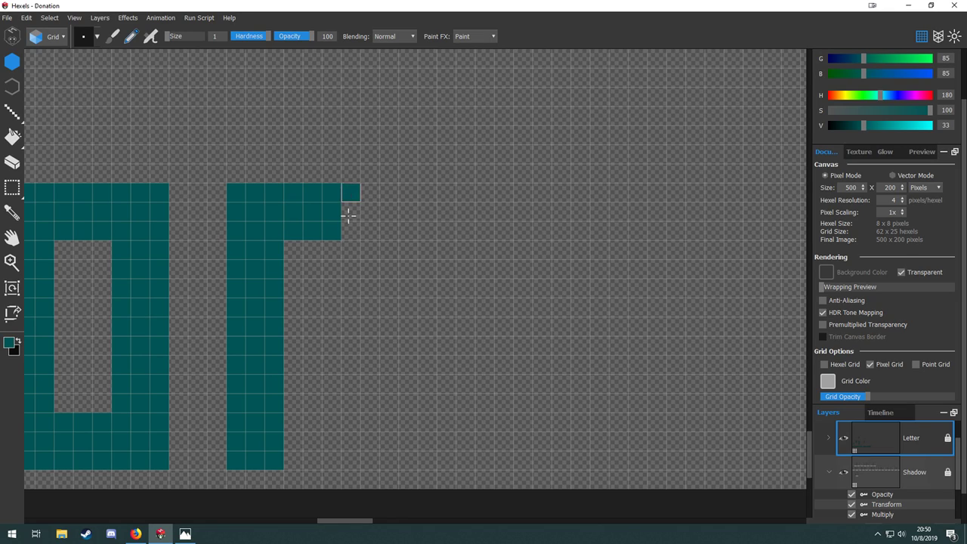
drag(348, 215, 377, 236)
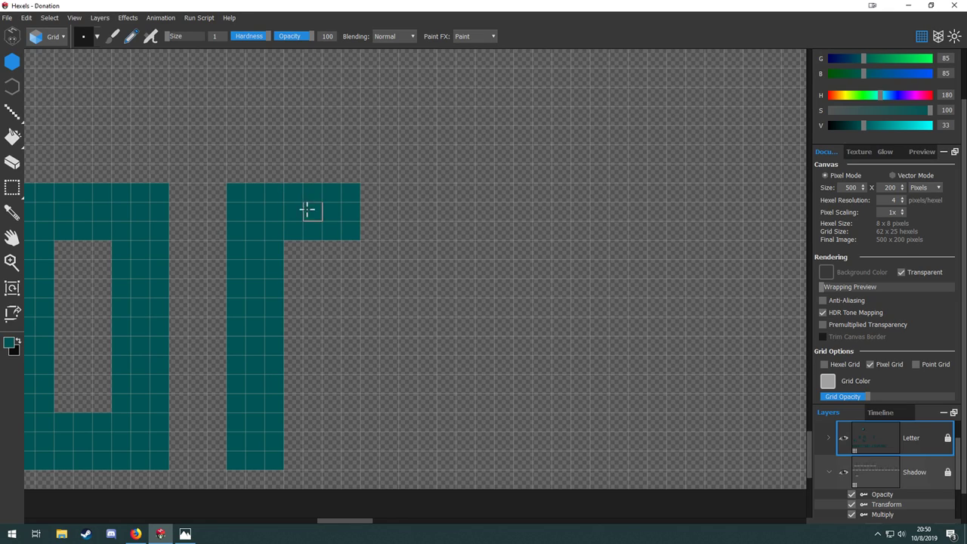
mouse_move(372, 219)
mouse_down()
mouse_move(382, 189)
mouse_move(390, 262)
mouse_move(369, 284)
mouse_up()
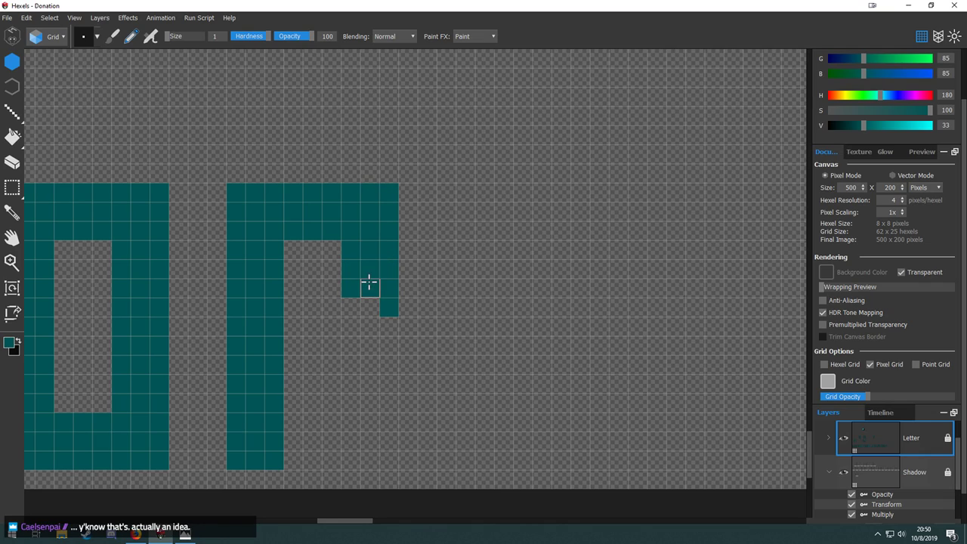
drag(374, 346, 294, 346)
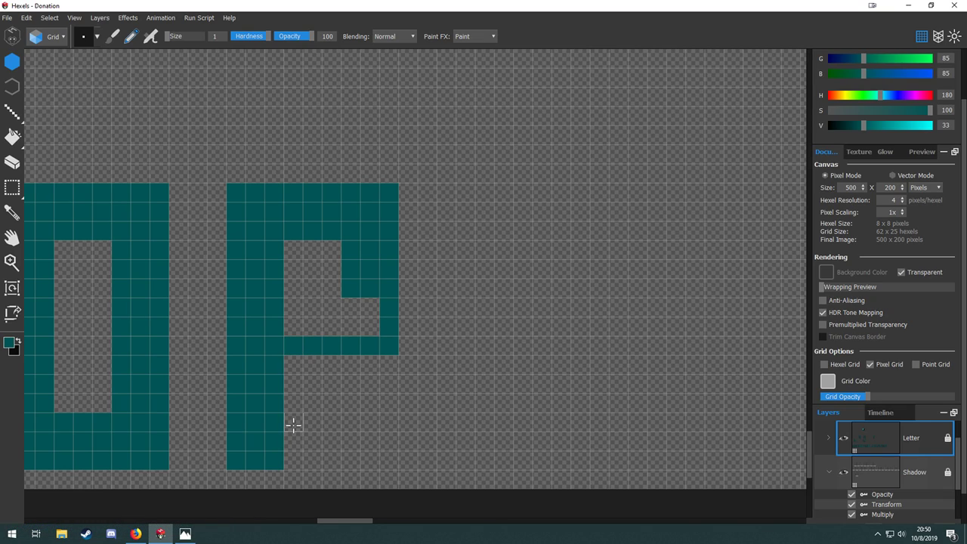
mouse_move(307, 324)
mouse_down()
mouse_move(386, 326)
mouse_move(294, 306)
mouse_up()
drag(434, 368, 296, 359)
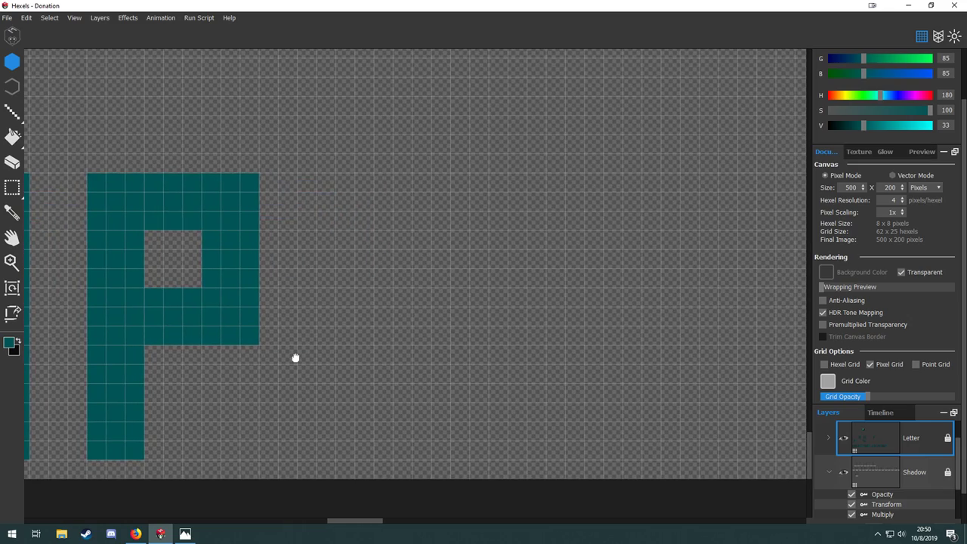
scroll(307, 365, down, 3)
scroll(488, 298, down, 5)
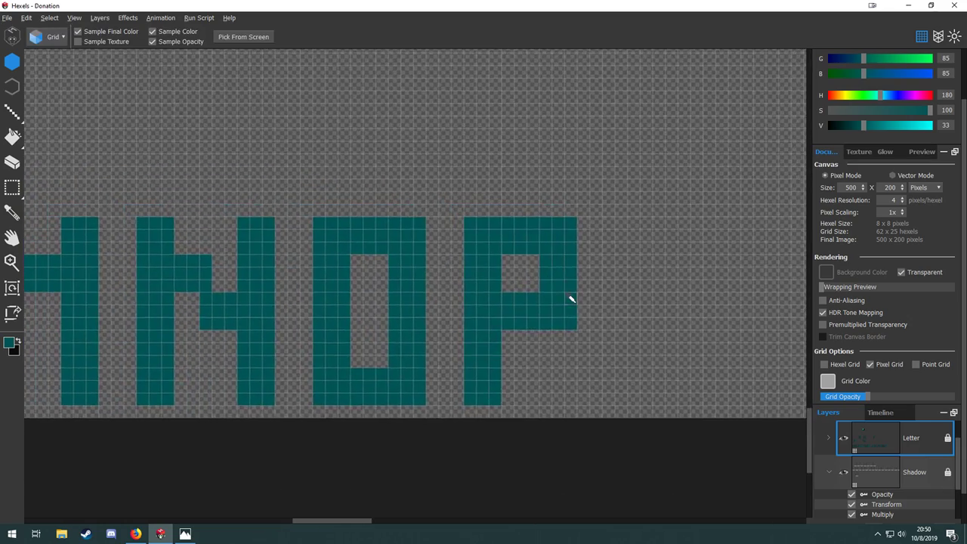
scroll(369, 325, up, 4)
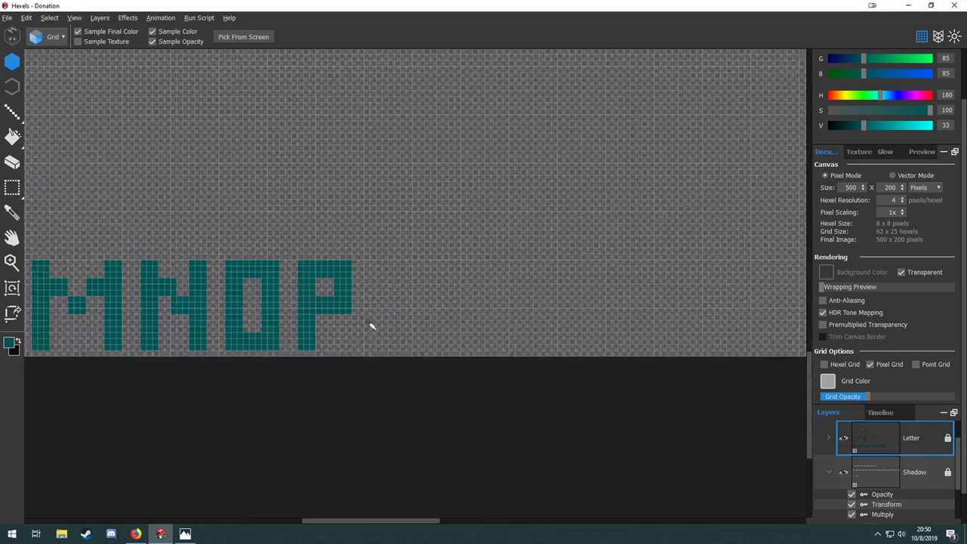
scroll(352, 274, down, 6)
scroll(350, 263, up, 8)
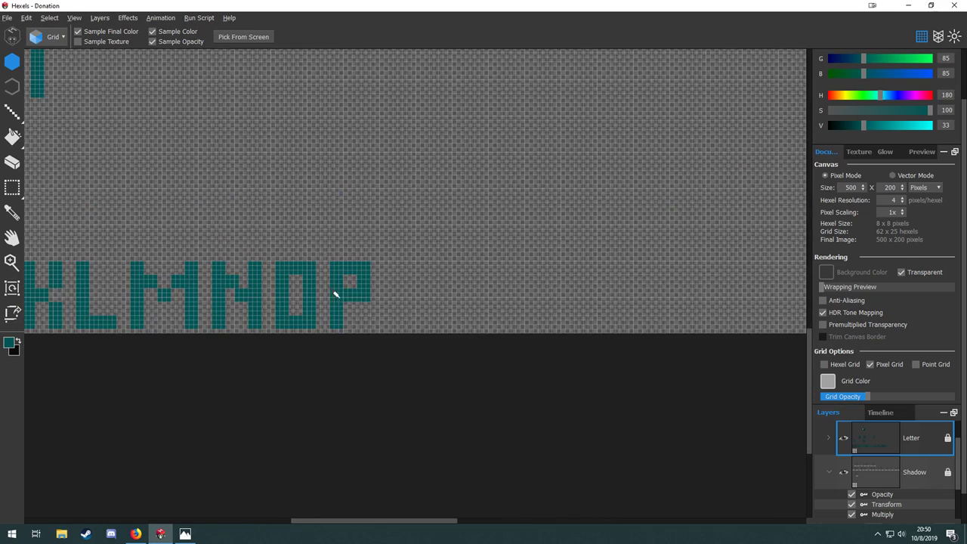
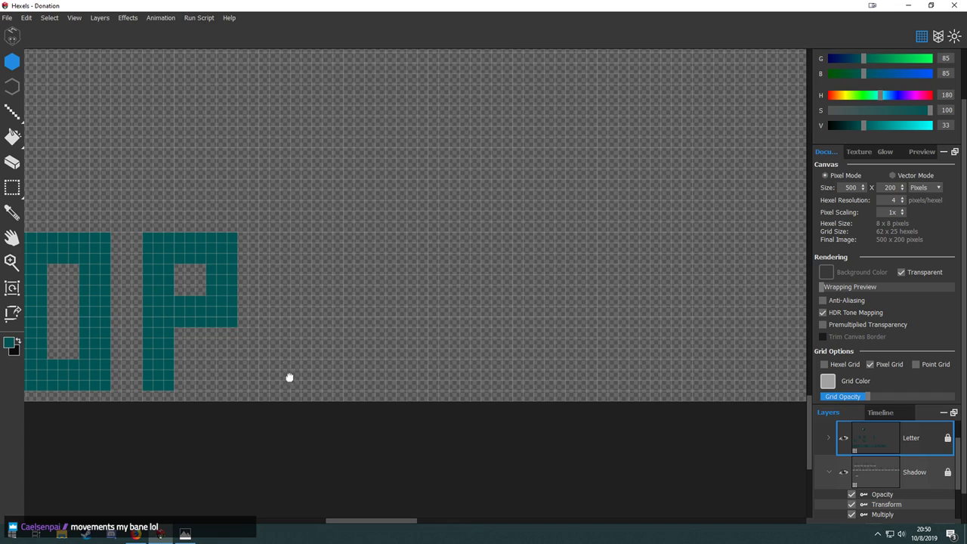
drag(289, 378, 344, 348)
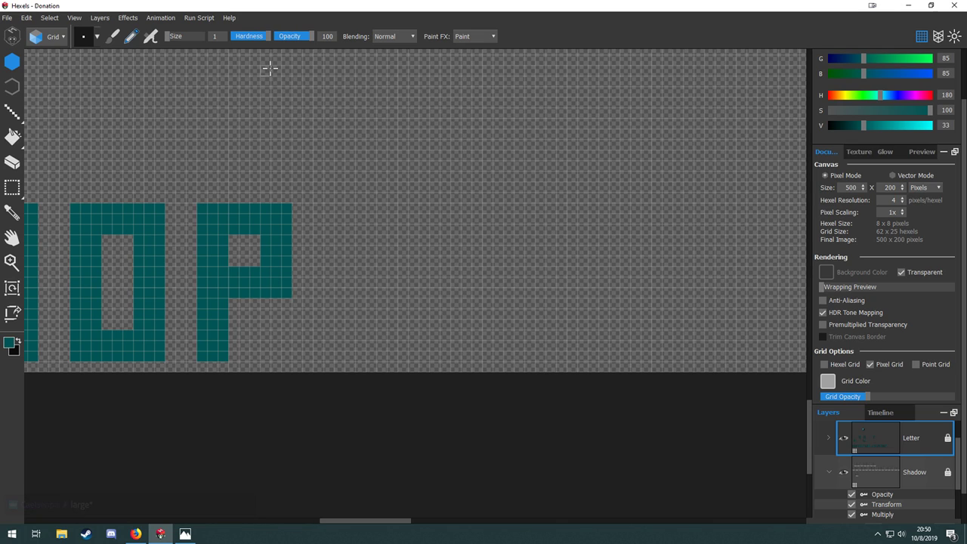
Paint the Q's outer left edge as a one-pixel-wide column 15 pixels tall, three pixels beyond the P.
scroll(273, 192, down, 6)
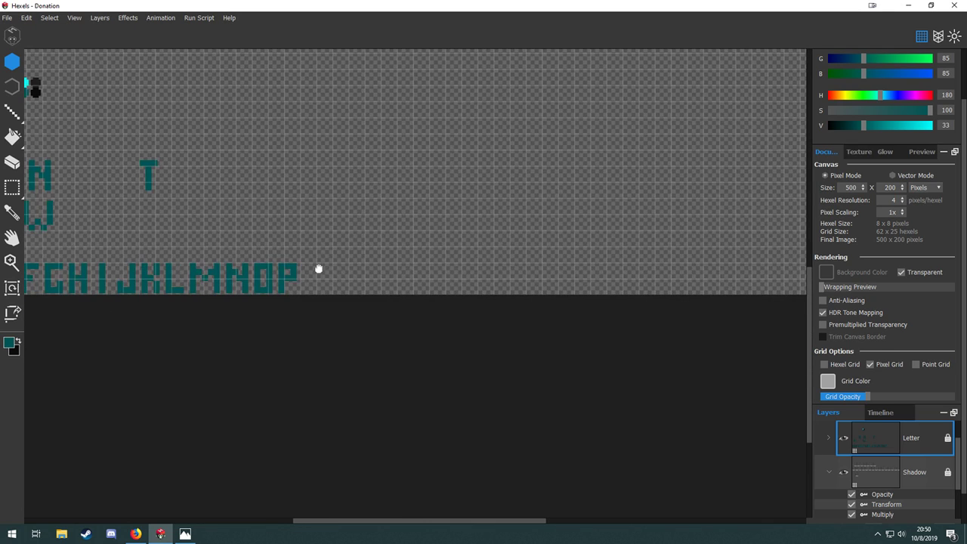
drag(319, 270, 471, 305)
key(i)
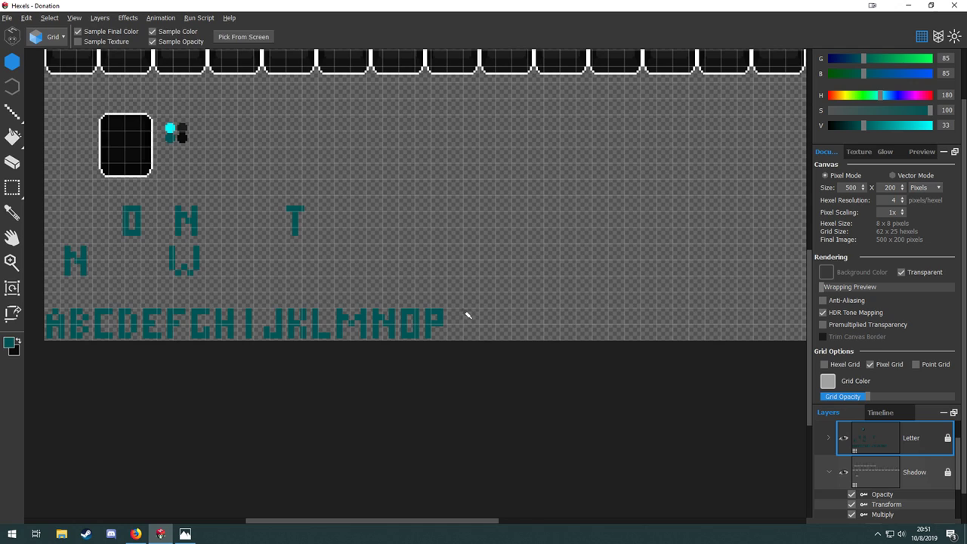
scroll(466, 316, up, 4)
scroll(466, 315, up, 3)
key(b)
drag(330, 285, 326, 168)
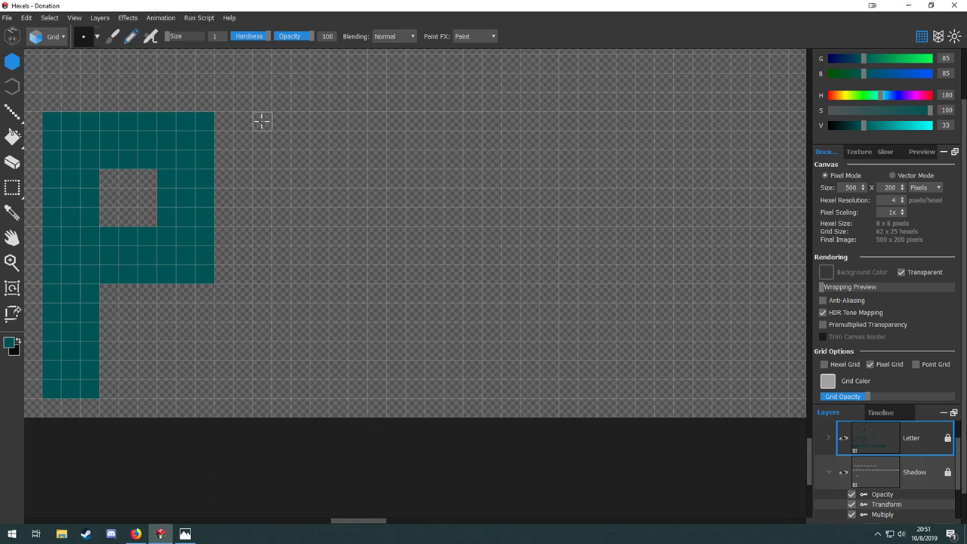
drag(262, 121, 261, 161)
key(ctrl+z)
mouse_move(280, 119)
mouse_down()
mouse_move(299, 248)
mouse_move(292, 321)
mouse_move(287, 118)
mouse_move(272, 312)
mouse_move(280, 390)
mouse_up()
key(ctrl+z)
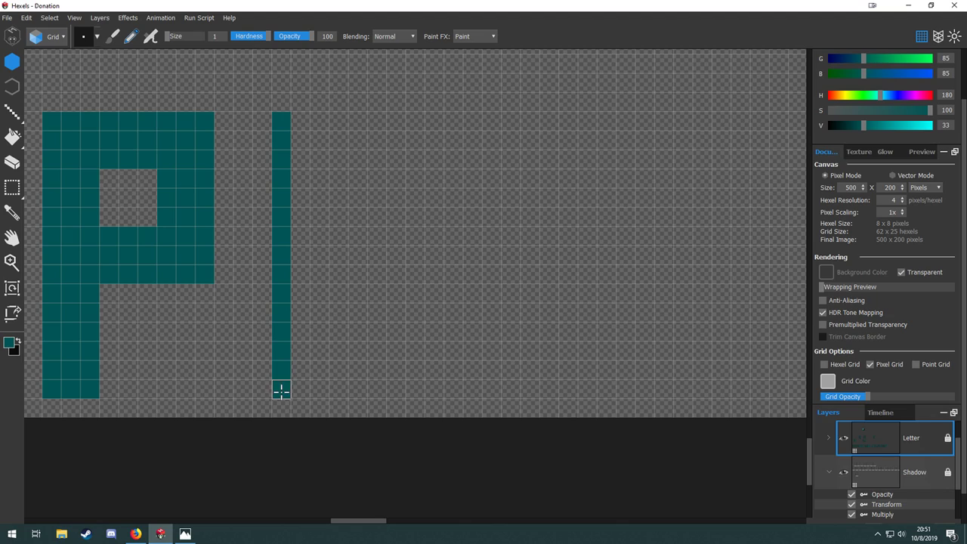
Paint the rest of the Q 3 pixels thick around a 3×9 opening, 9 pixels wide, with a 3×3 tail extending along the baseline.
click(321, 120)
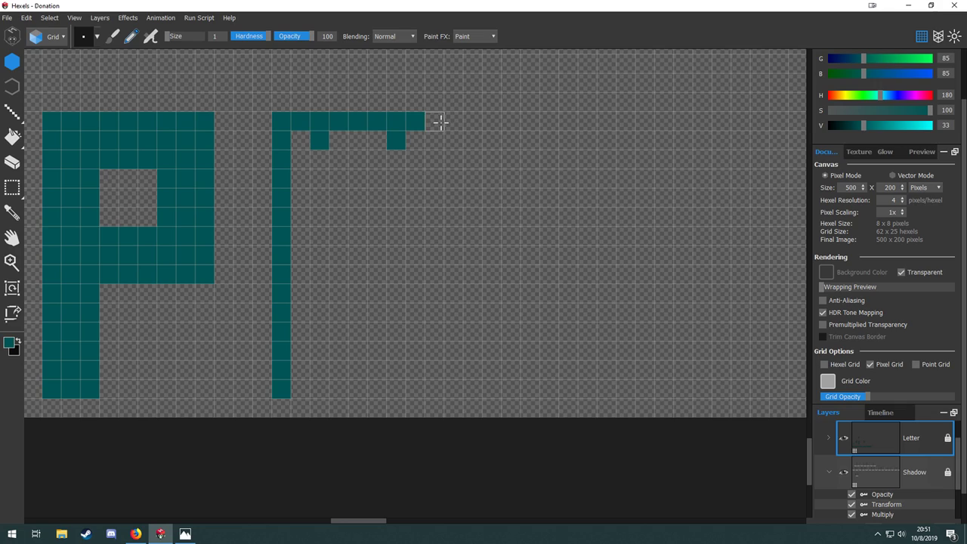
mouse_move(434, 123)
mouse_down()
mouse_move(434, 389)
mouse_move(306, 391)
mouse_move(315, 160)
mouse_move(303, 199)
mouse_move(301, 378)
mouse_up()
mouse_move(415, 140)
mouse_down()
mouse_move(411, 377)
mouse_move(314, 370)
mouse_move(394, 352)
mouse_up()
mouse_move(395, 281)
mouse_down()
mouse_move(411, 119)
mouse_move(378, 138)
mouse_move(304, 144)
mouse_move(378, 157)
mouse_move(397, 179)
mouse_up()
mouse_move(454, 328)
mouse_down()
mouse_move(320, 310)
mouse_move(320, 369)
mouse_move(346, 337)
mouse_move(378, 345)
mouse_up()
scroll(451, 300, down, 4)
drag(450, 299, 753, 395)
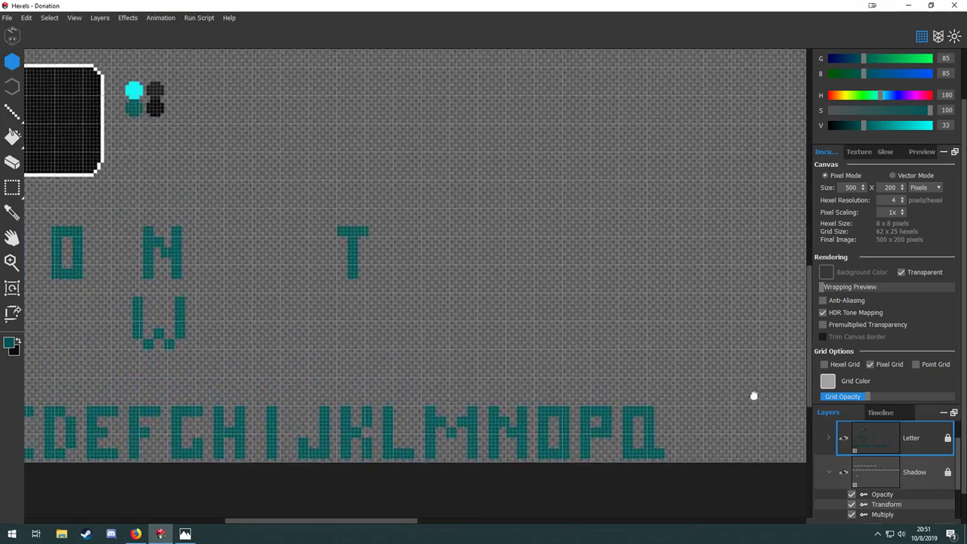
Duplicate the K and place the copy in the alphabet row, three pixels beyond the Q's tail.
drag(332, 296, 140, 188)
mouse_move(330, 234)
mouse_down()
mouse_move(495, 238)
mouse_move(483, 242)
mouse_move(494, 201)
mouse_up()
scroll(313, 275, up, 3)
key(m)
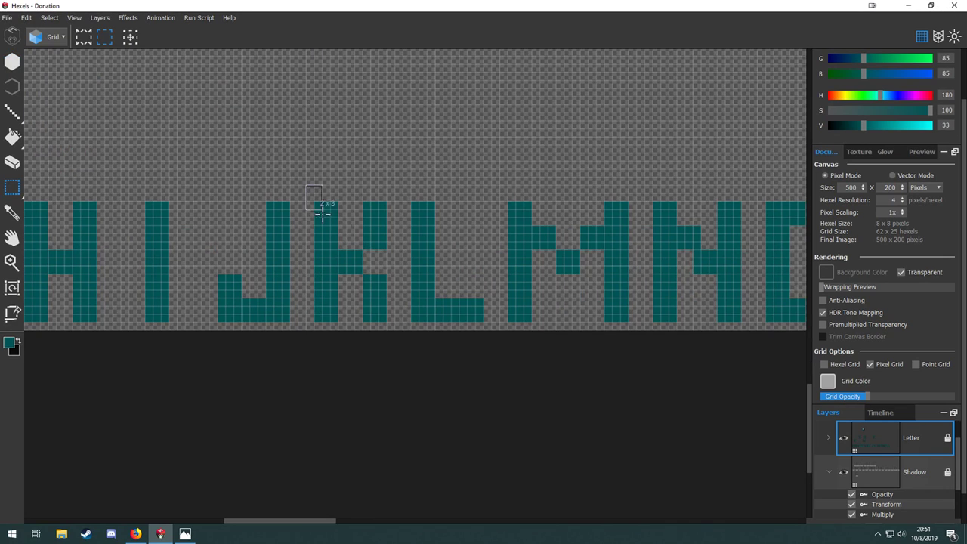
drag(306, 186, 385, 328)
key(ctrl+c)
key(ctrl+v)
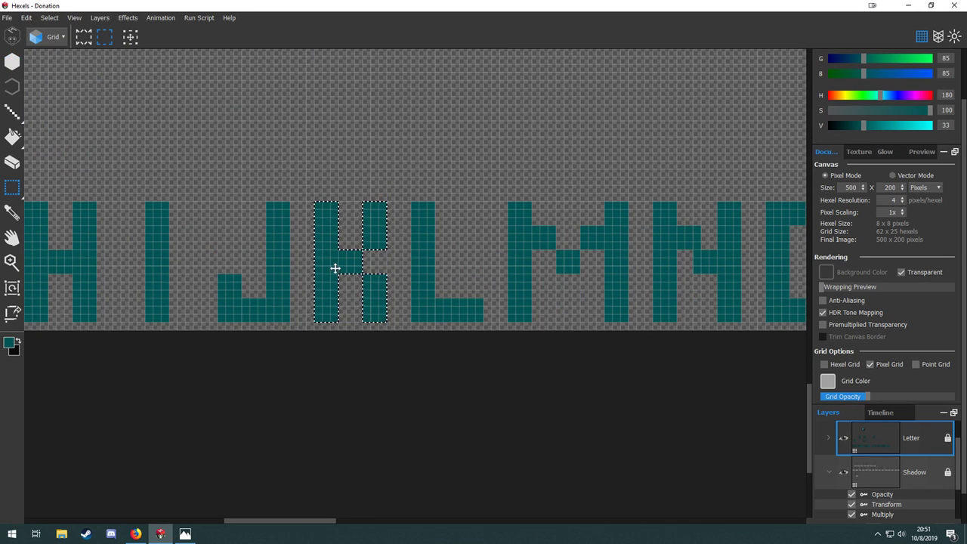
drag(335, 267, 726, 278)
drag(506, 238, 115, 242)
drag(350, 260, 749, 239)
drag(756, 292, 418, 308)
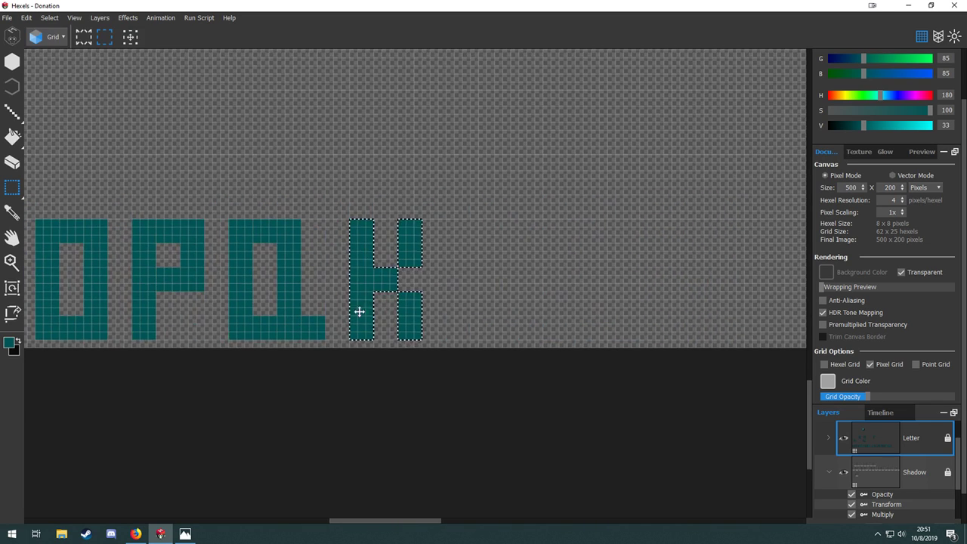
Deselect the K copy and fill the gap between its upper arms with a 3-pixel-thick top bar to form an R.
scroll(356, 312, up, 5)
drag(476, 303, 389, 367)
key(b)
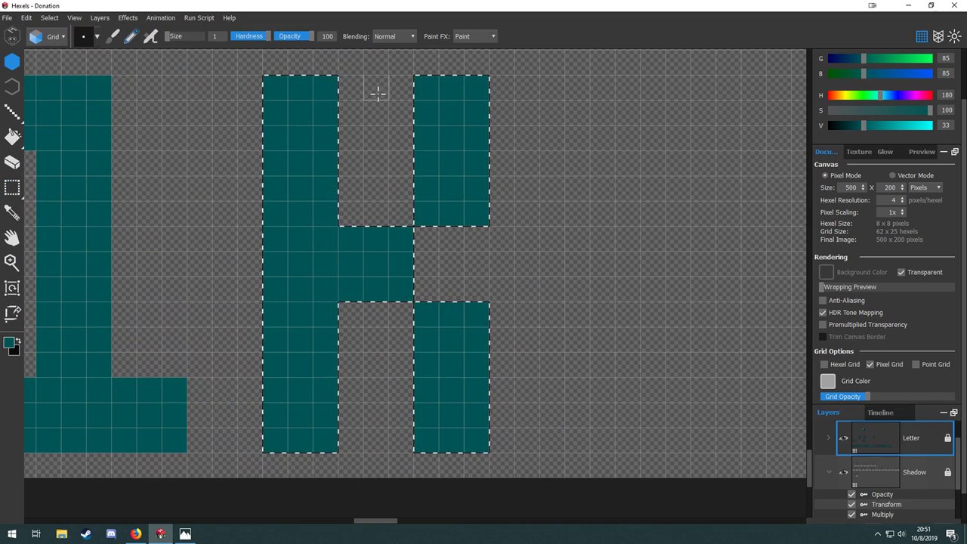
key(ctrl+d)
mouse_move(395, 96)
mouse_down()
mouse_move(363, 93)
mouse_move(357, 105)
mouse_move(401, 112)
mouse_up()
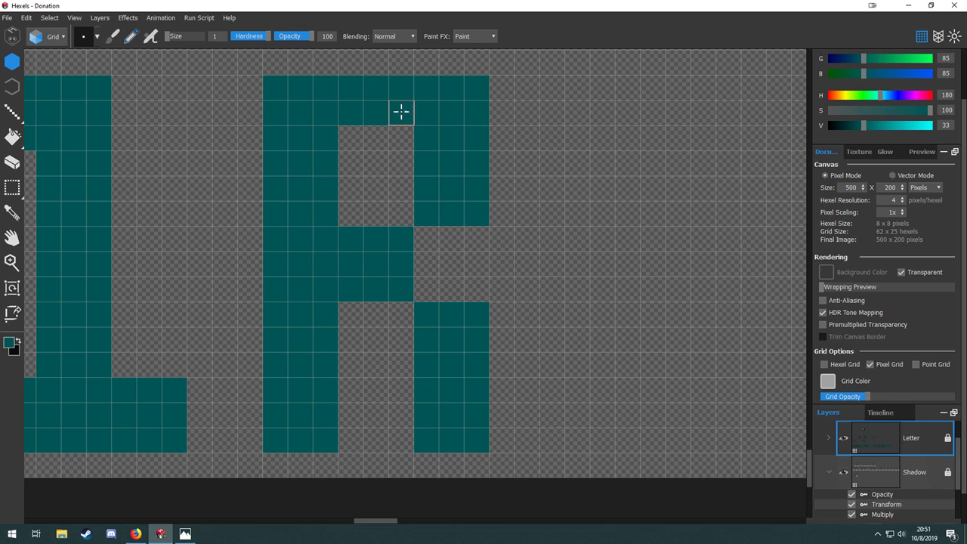
drag(452, 164, 365, 199)
scroll(444, 305, down, 5)
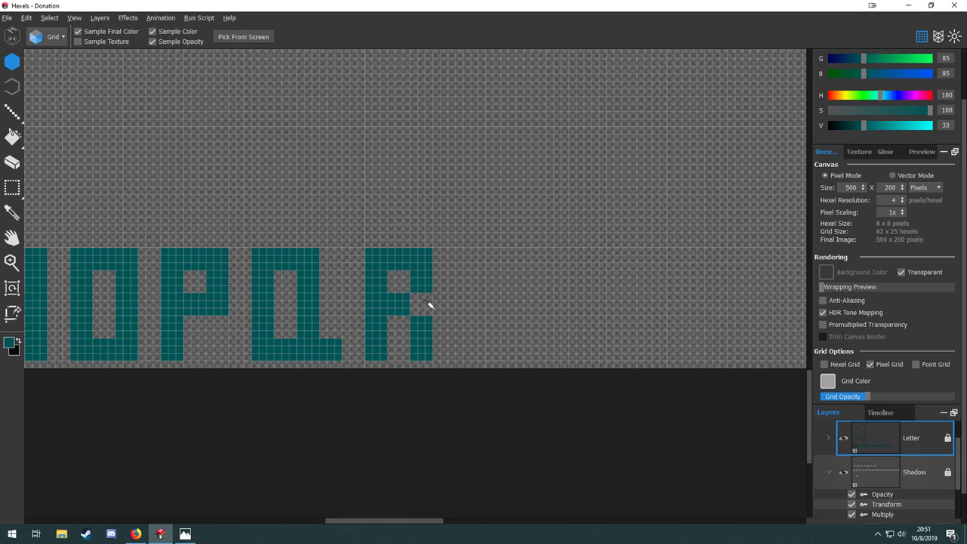
Erase the 3×3 pixel block at the R's upper right corner.
scroll(427, 306, up, 4)
scroll(423, 307, down, 2)
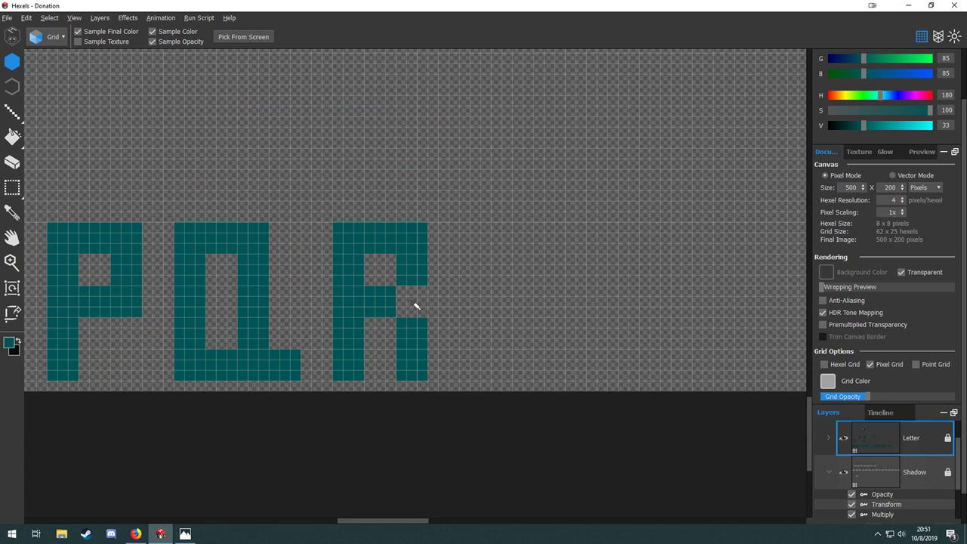
scroll(397, 272, up, 3)
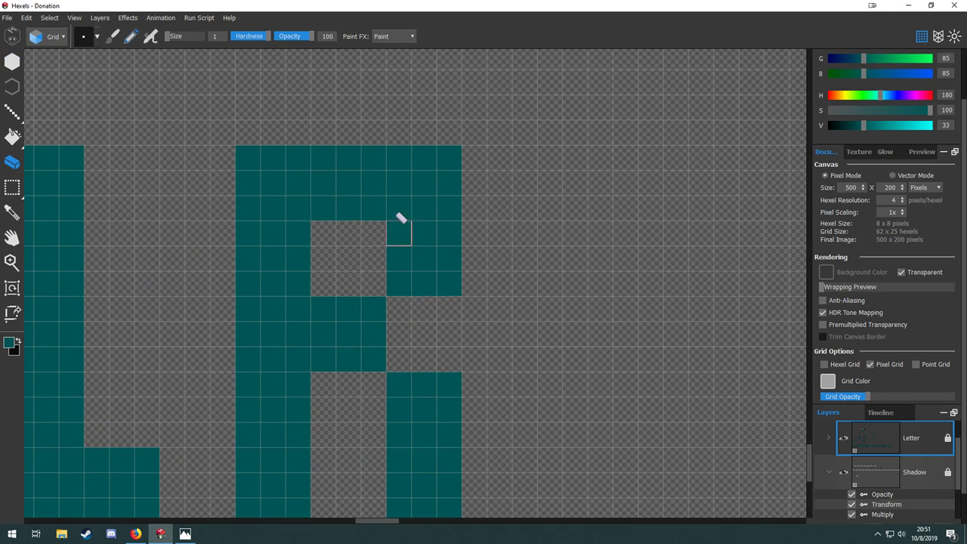
mouse_move(398, 207)
mouse_down()
mouse_move(459, 192)
mouse_move(433, 149)
mouse_move(408, 164)
mouse_move(428, 177)
mouse_up()
scroll(432, 220, down, 3)
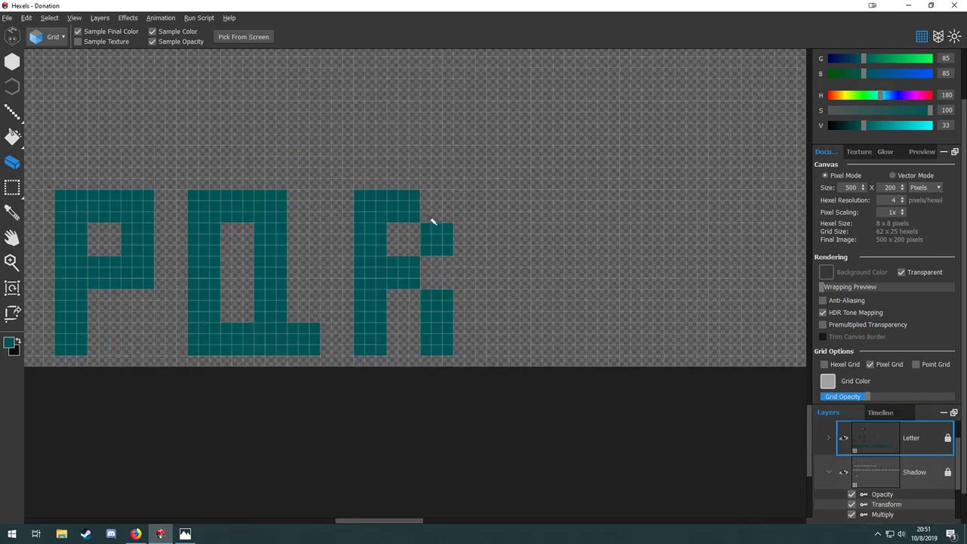
Review the R's shape against the other letters in the alphabet row.
drag(291, 240, 650, 250)
drag(280, 224, 648, 242)
mouse_move(183, 210)
mouse_down()
mouse_move(538, 209)
mouse_move(723, 192)
mouse_move(397, 225)
mouse_move(307, 266)
mouse_move(302, 238)
mouse_up()
scroll(417, 280, down, 5)
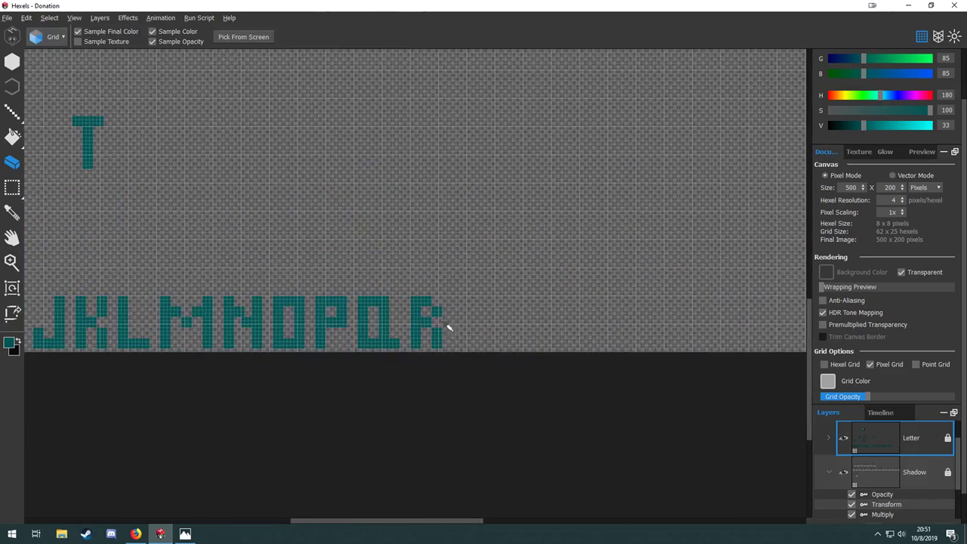
scroll(408, 323, up, 3)
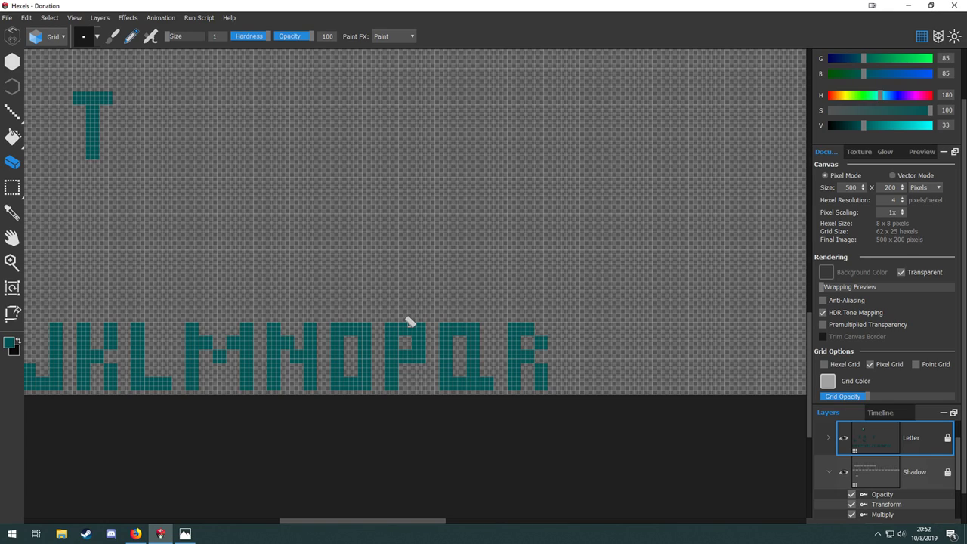
drag(215, 238, 158, 186)
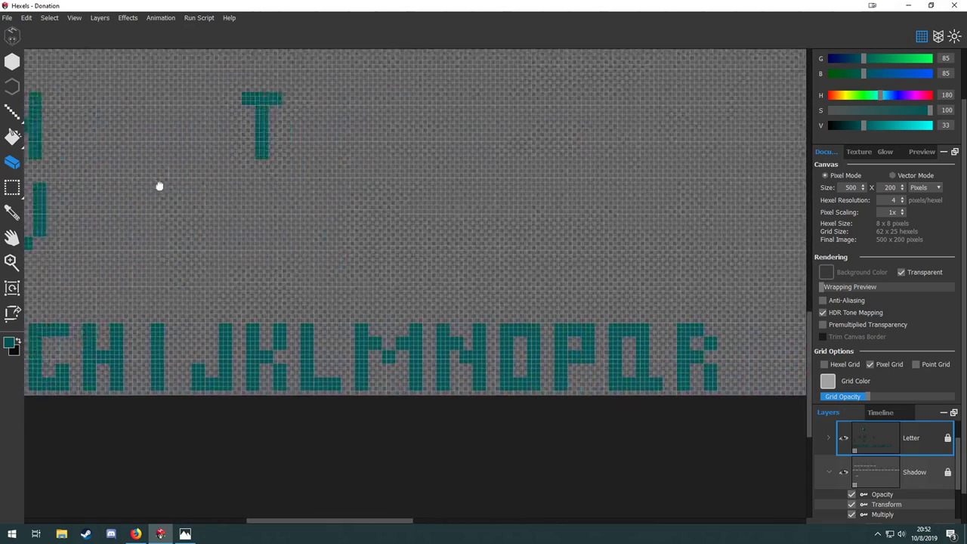
mouse_move(625, 195)
mouse_down()
mouse_move(340, 208)
mouse_move(326, 254)
mouse_up()
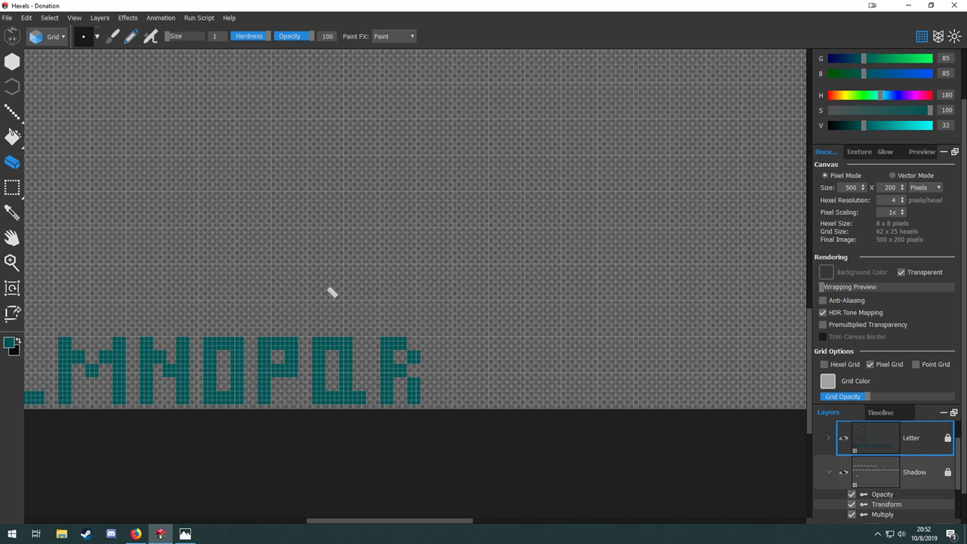
drag(199, 276, 744, 293)
drag(408, 266, 99, 229)
drag(539, 285, 87, 253)
Paint two 3×3 blocks for the top of the S, starting three pixels beyond the R and spaced 3 pixels apart.
key(b)
scroll(242, 312, up, 4)
drag(238, 312, 354, 312)
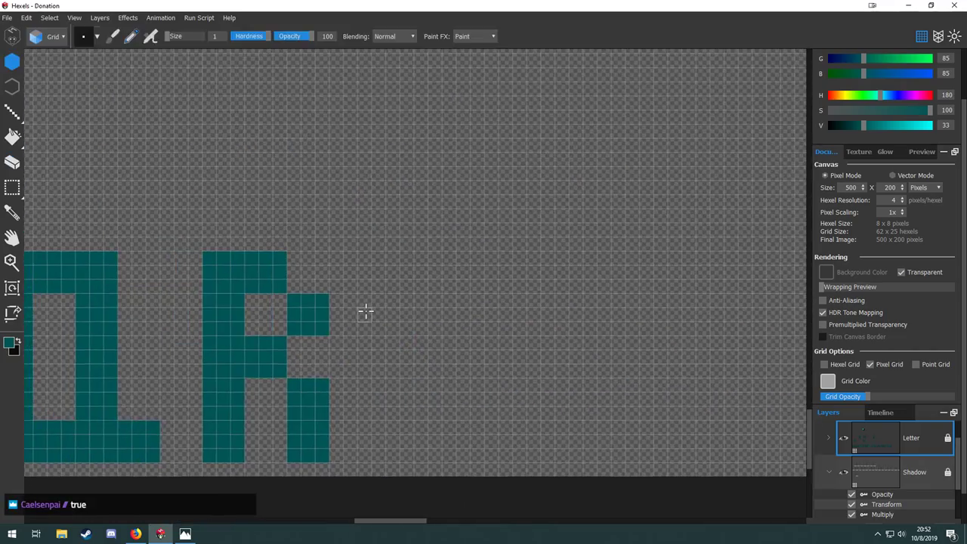
scroll(362, 309, up, 1)
mouse_move(383, 269)
mouse_down()
mouse_move(328, 243)
mouse_move(309, 265)
mouse_move(311, 204)
mouse_move(346, 209)
mouse_move(338, 240)
mouse_move(326, 233)
mouse_move(351, 258)
mouse_up()
key(ctrl+z)
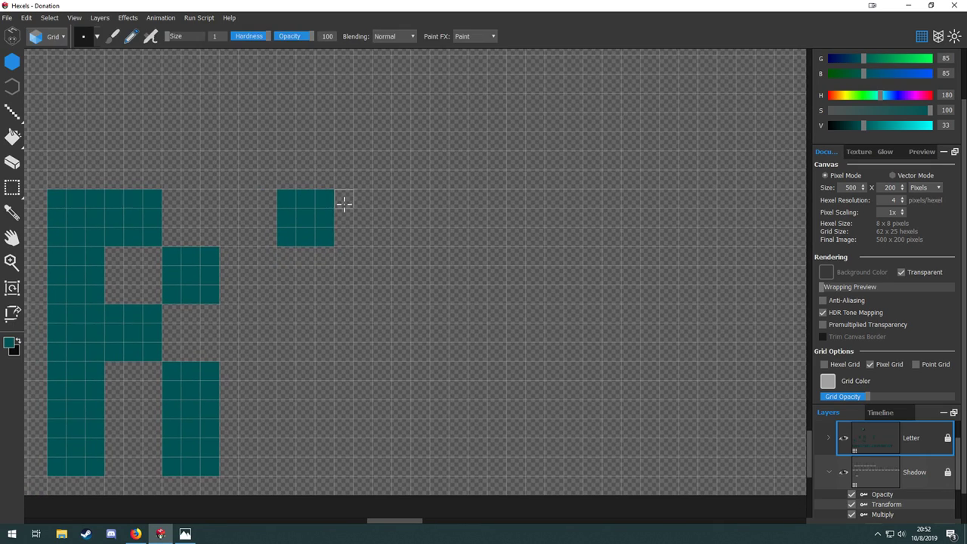
mouse_move(400, 198)
mouse_down()
mouse_move(414, 236)
mouse_move(430, 213)
mouse_move(420, 202)
mouse_move(443, 214)
mouse_move(440, 238)
mouse_up()
Paint two 3×3 blocks at the S's mid-height and one at its lower left end, aligned with the top blocks.
key(space)
drag(354, 270, 369, 218)
mouse_move(302, 261)
mouse_down()
mouse_move(341, 263)
mouse_move(340, 301)
mouse_move(320, 279)
mouse_up()
key(space)
mouse_move(419, 300)
mouse_down()
mouse_move(428, 267)
mouse_move(448, 276)
mouse_move(441, 301)
mouse_move(455, 263)
mouse_move(431, 282)
mouse_move(437, 305)
mouse_up()
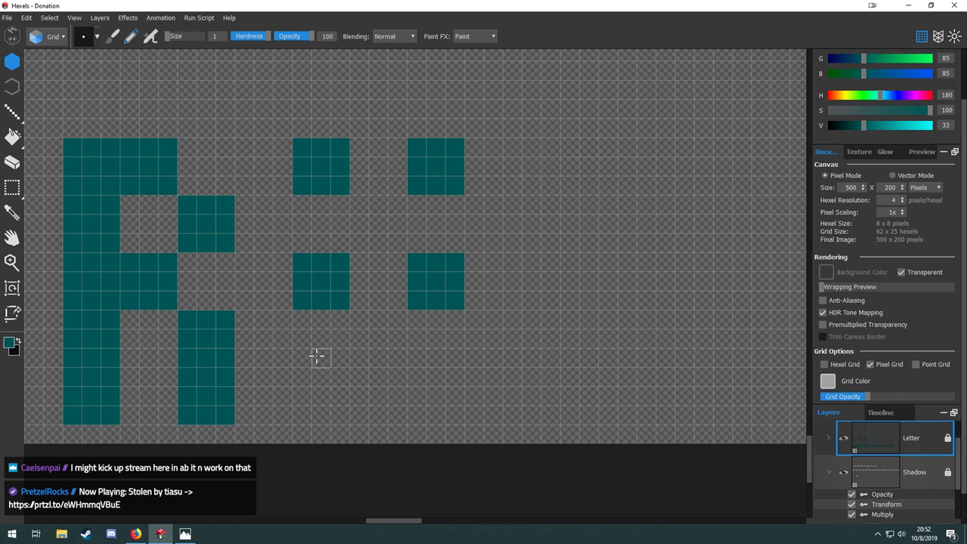
mouse_move(300, 376)
mouse_down()
mouse_move(307, 416)
mouse_move(340, 412)
mouse_move(335, 377)
mouse_move(321, 397)
mouse_up()
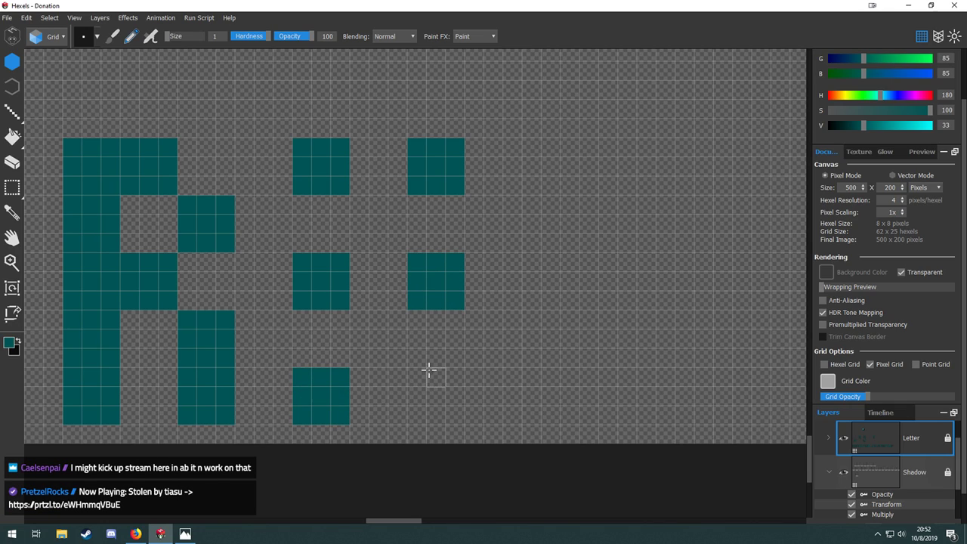
Join the blocks with 3-pixel-thick strokes into an S 9 pixels wide and 15 pixels tall.
click(399, 378)
key(ctrl+z)
mouse_move(414, 378)
mouse_down()
mouse_move(422, 411)
mouse_move(451, 416)
mouse_move(456, 378)
mouse_move(435, 383)
mouse_move(437, 398)
mouse_move(484, 393)
mouse_move(353, 413)
mouse_move(419, 411)
mouse_move(358, 404)
mouse_move(362, 390)
mouse_move(430, 391)
mouse_move(421, 312)
mouse_move(420, 374)
mouse_move(450, 306)
mouse_move(448, 362)
mouse_move(448, 349)
mouse_move(392, 300)
mouse_move(331, 302)
mouse_move(407, 288)
mouse_up()
right_click(476, 396)
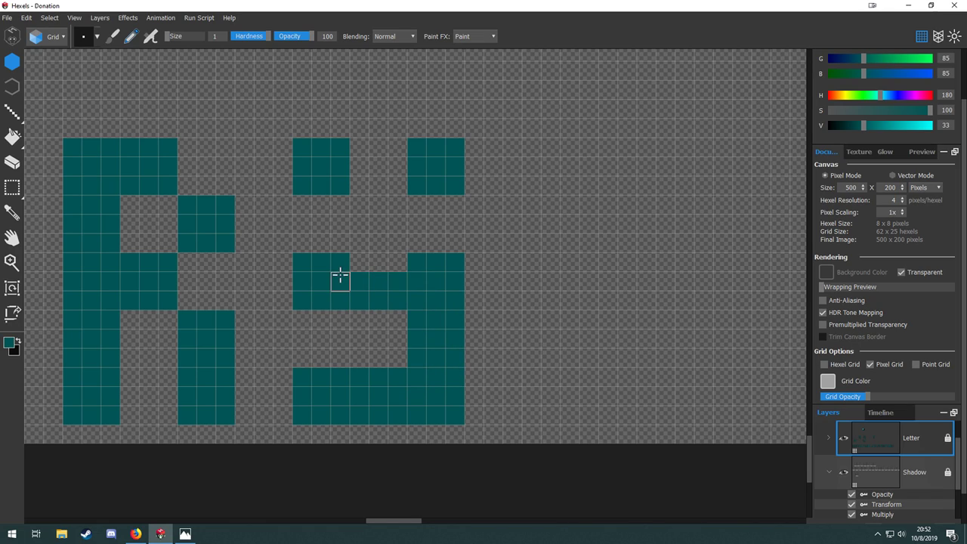
mouse_move(340, 278)
mouse_down()
mouse_move(344, 183)
mouse_move(329, 242)
mouse_move(318, 246)
mouse_move(316, 180)
mouse_move(413, 168)
mouse_move(348, 174)
mouse_move(416, 183)
mouse_move(363, 151)
mouse_move(321, 172)
mouse_move(302, 216)
mouse_up()
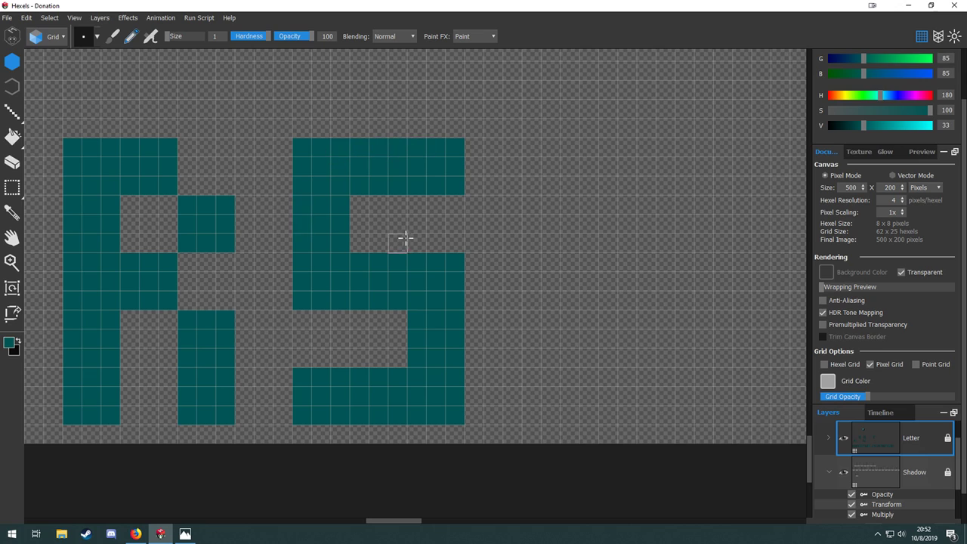
drag(497, 301, 444, 338)
scroll(444, 338, down, 6)
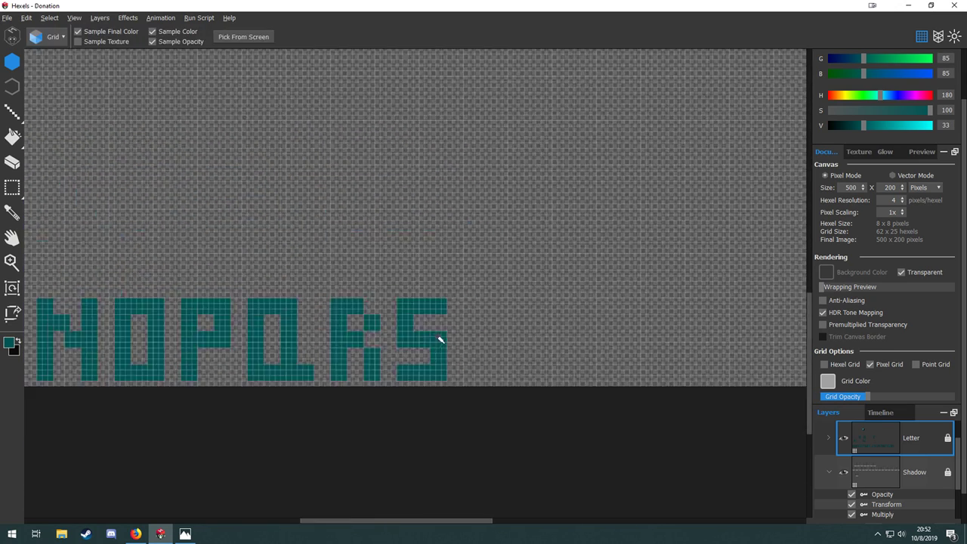
Move the spare T from the row above into the alphabet row, three pixels beyond the S.
drag(359, 344, 440, 327)
scroll(380, 284, up, 3)
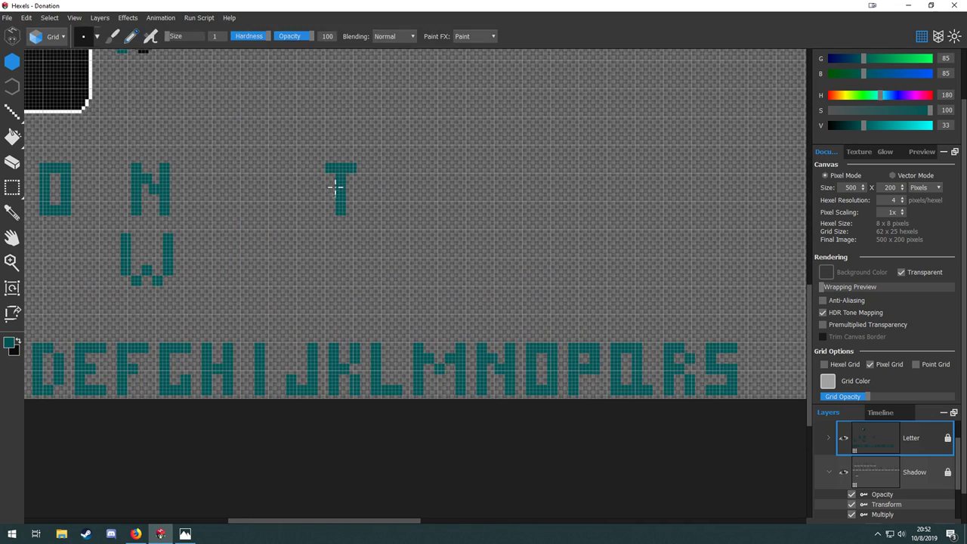
key(m)
mouse_move(328, 156)
mouse_down()
mouse_move(395, 232)
mouse_move(204, 223)
mouse_up()
drag(155, 173, 569, 346)
scroll(575, 339, up, 4)
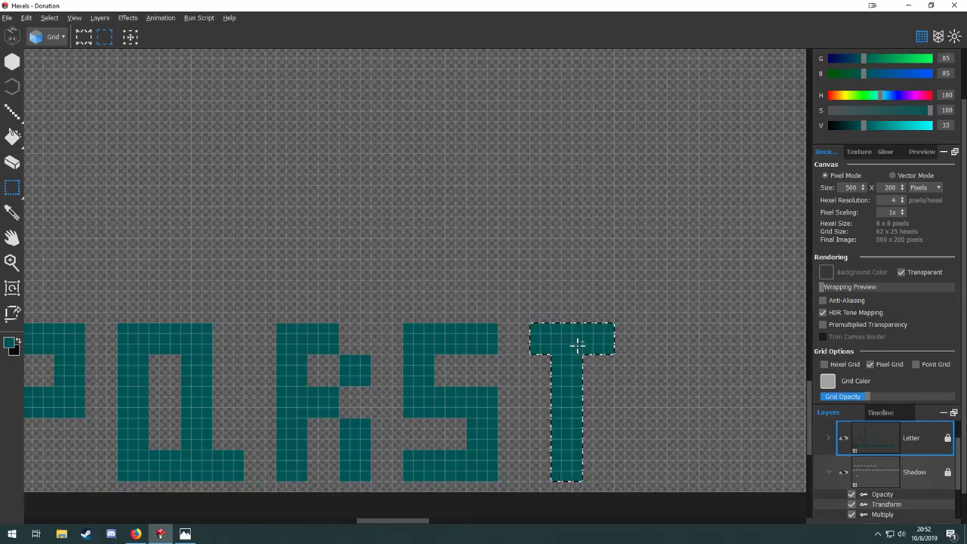
Shift the selected T one pixel further away from the S.
scroll(456, 341, down, 3)
scroll(462, 345, up, 3)
scroll(280, 396, down, 5)
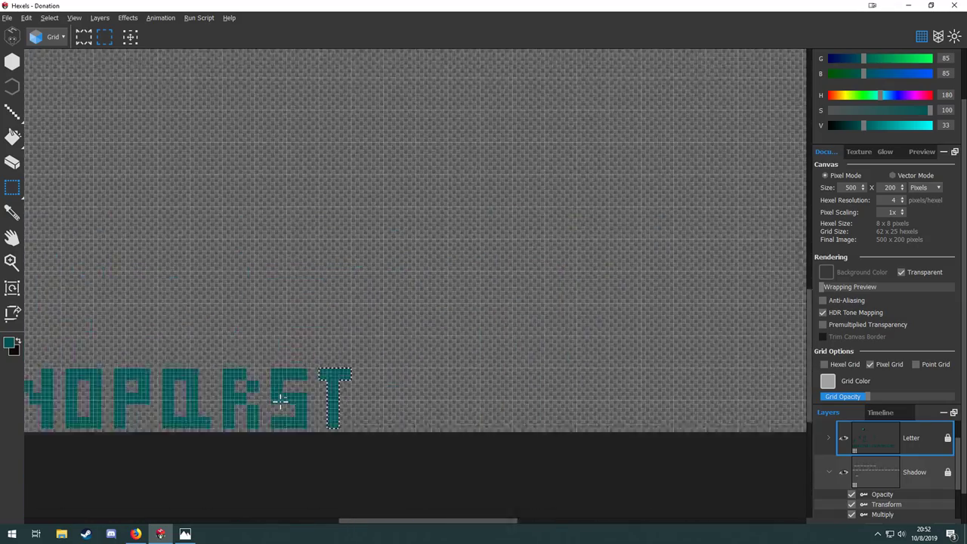
scroll(283, 397, up, 3)
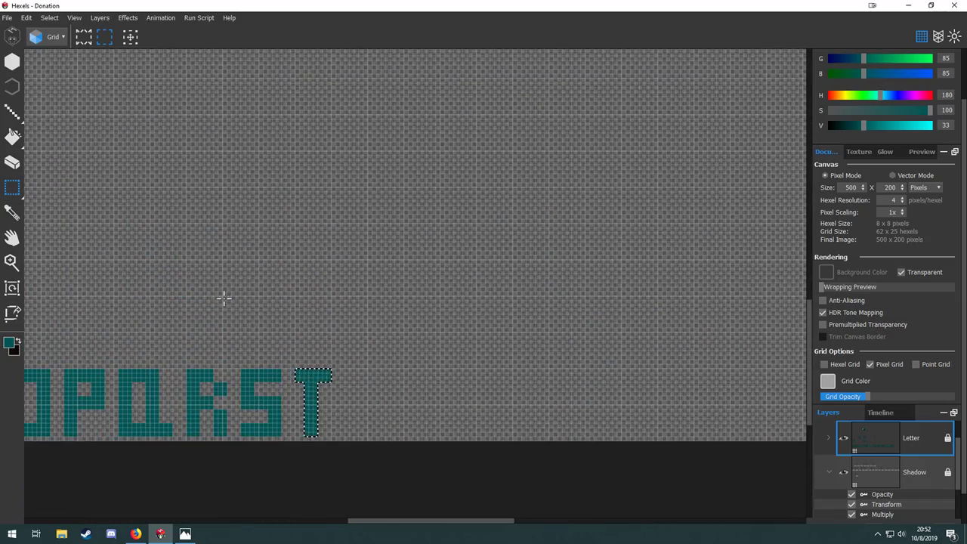
scroll(265, 385, up, 5)
scroll(406, 362, down, 4)
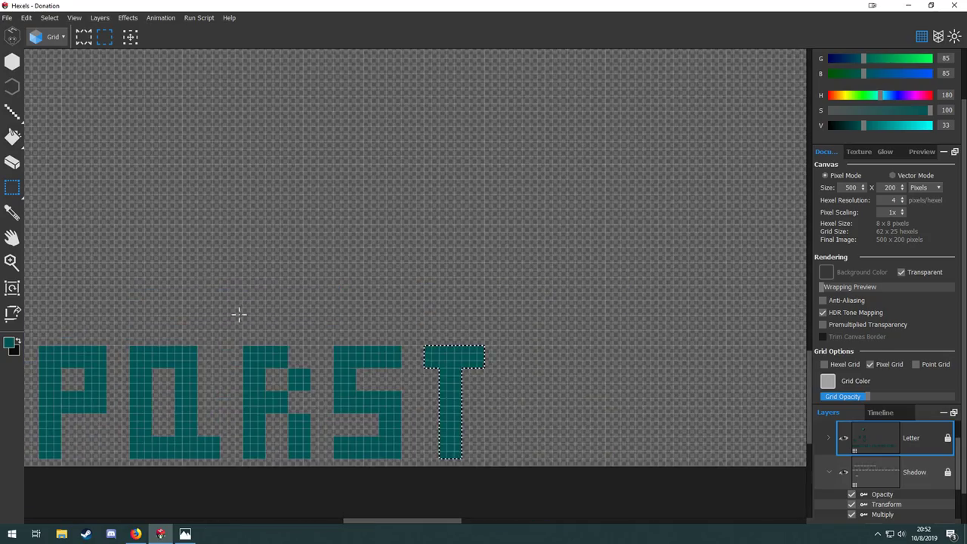
drag(237, 314, 570, 235)
drag(115, 255, 130, 230)
scroll(320, 302, up, 6)
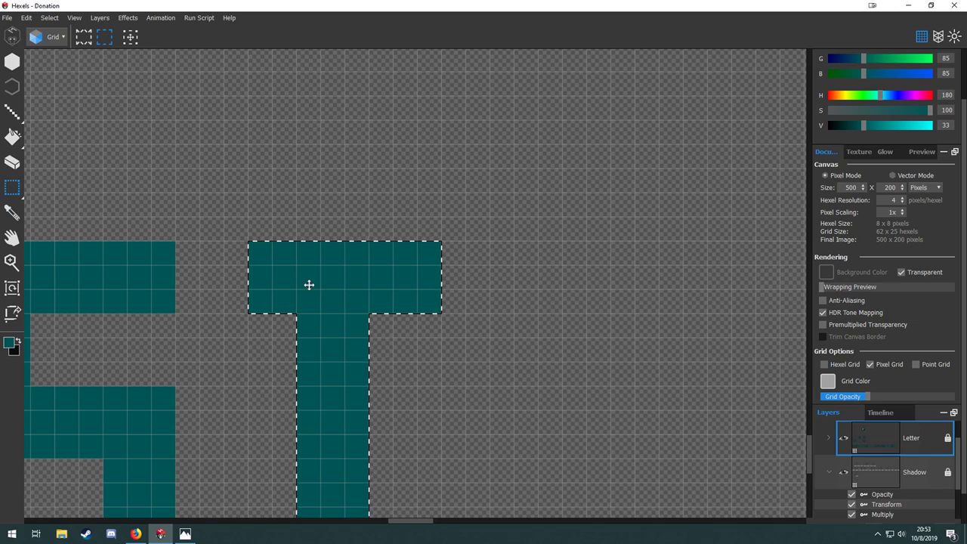
drag(308, 285, 328, 283)
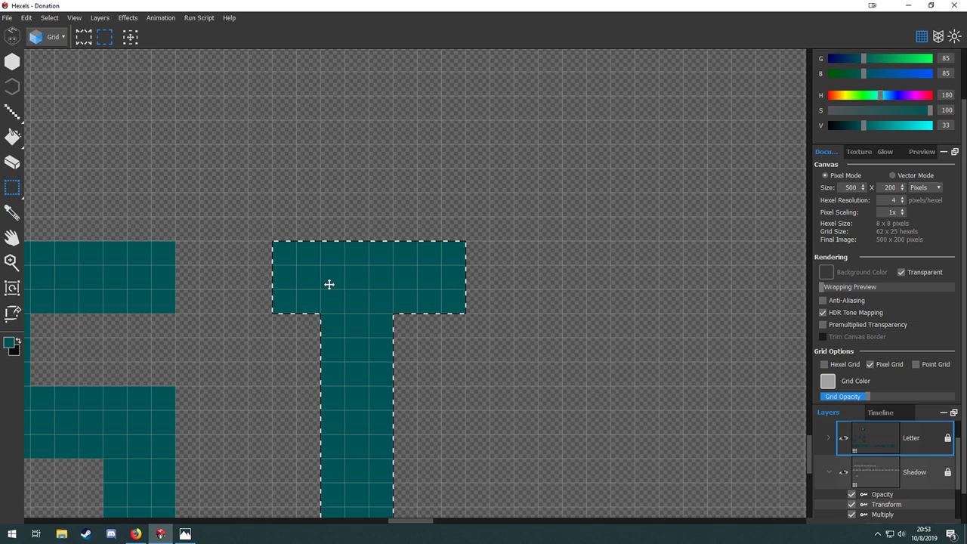
Deselect the T and add a one-pixel column 3 pixels tall to the left end of its crossbar.
click(275, 275)
key(b)
drag(262, 255, 262, 302)
Erase the leftover column of pixels at the T's old place in the upper row.
scroll(286, 296, down, 6)
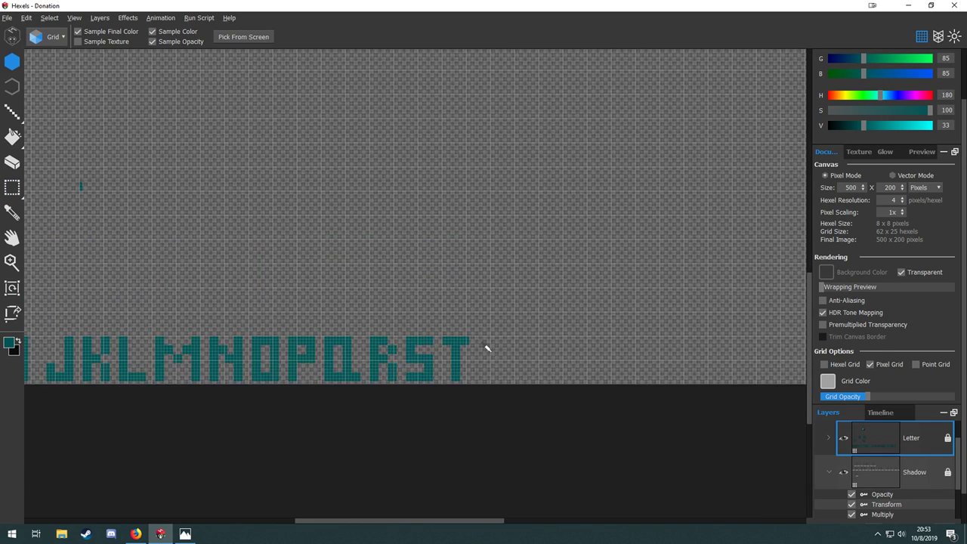
scroll(362, 292, up, 6)
key(e)
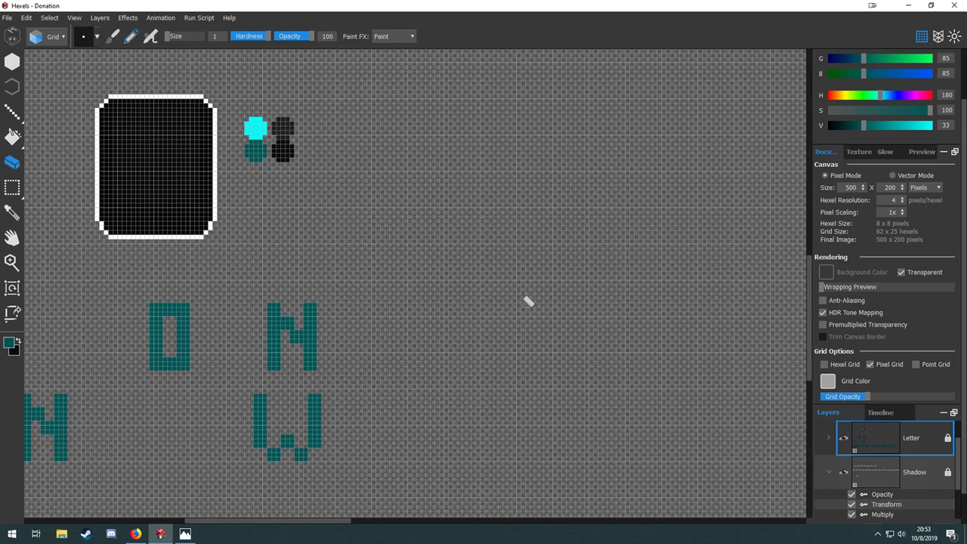
Paint the U's left stem in the alphabet row, 3 pixels wide and 15 pixels tall, three pixels beyond the T.
scroll(495, 361, down, 2)
scroll(379, 363, up, 3)
key(b)
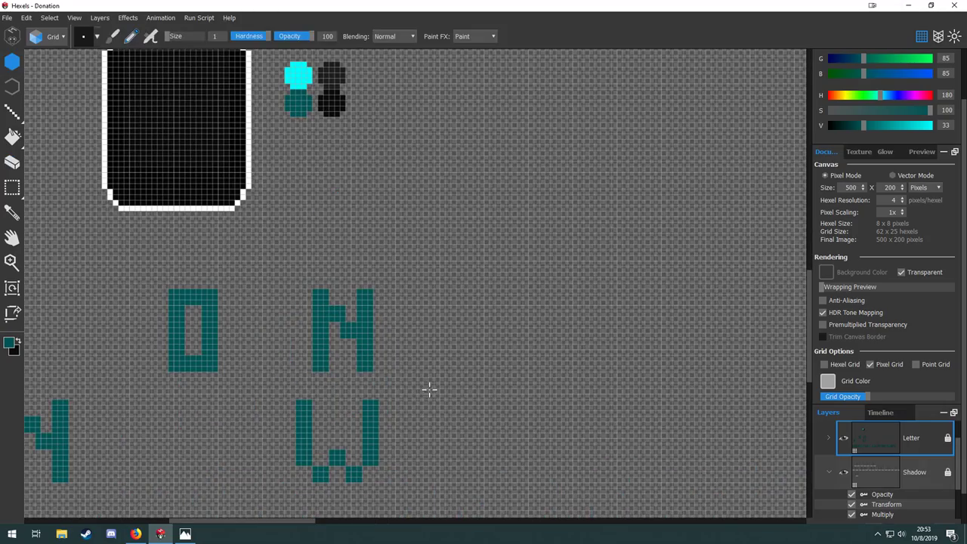
drag(424, 349, 541, 235)
drag(325, 272, 30, 160)
scroll(405, 276, down, 3)
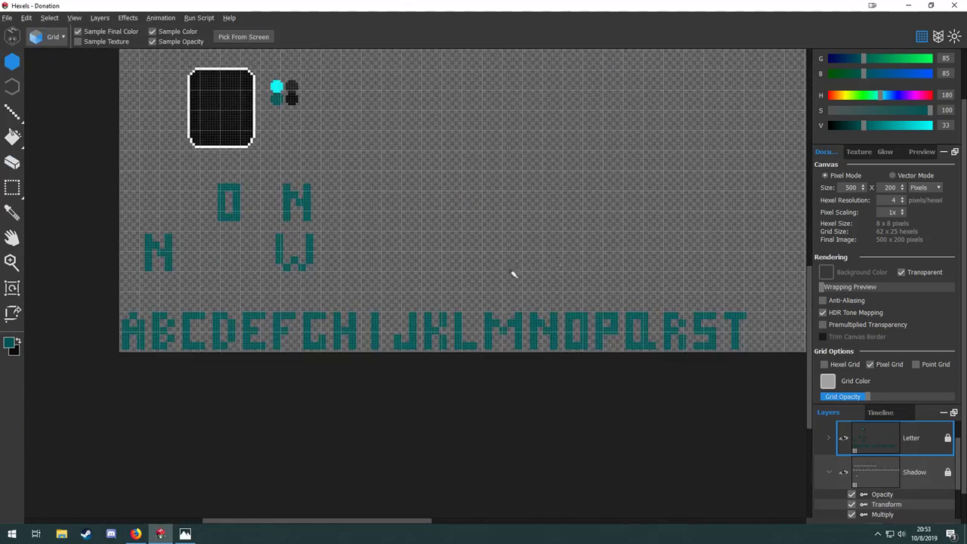
drag(605, 255, 365, 278)
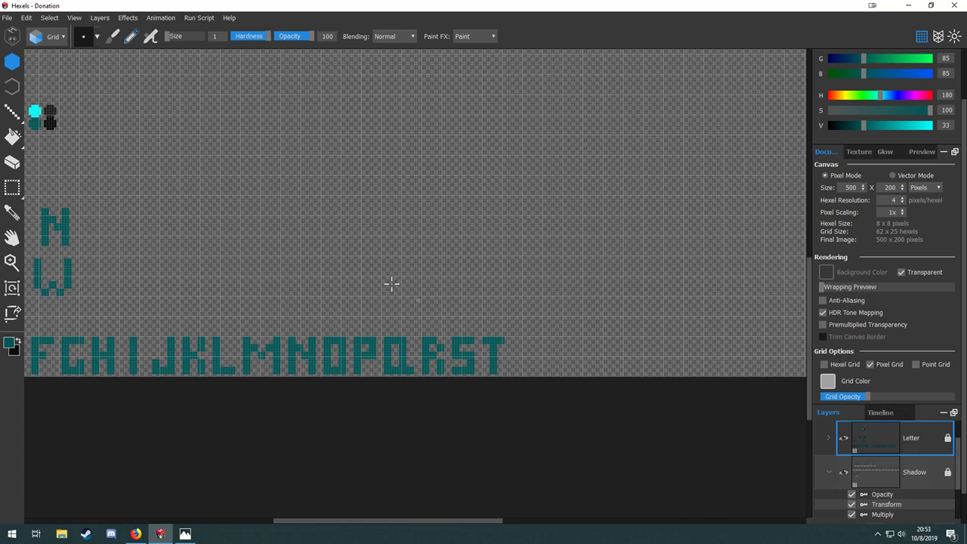
drag(221, 235, 84, 212)
scroll(446, 342, up, 6)
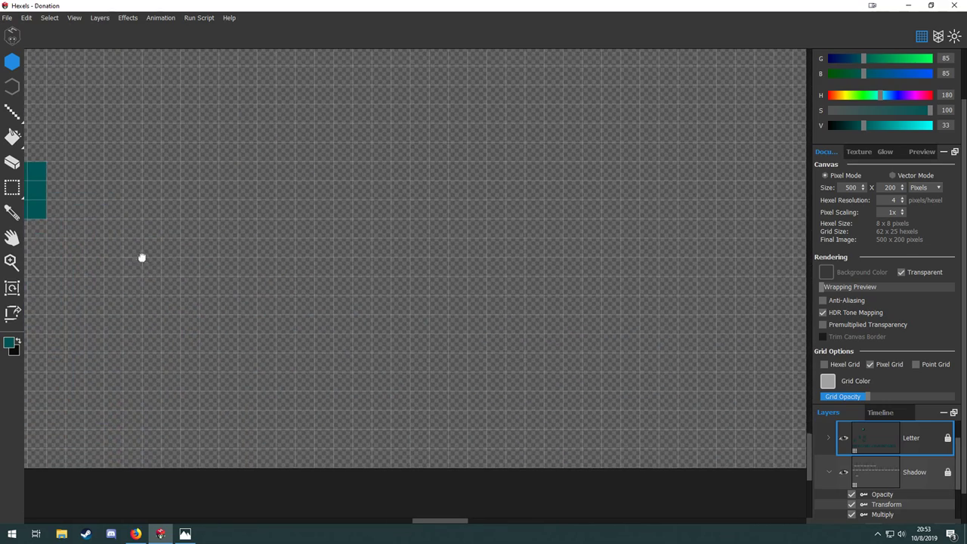
drag(142, 258, 385, 290)
mouse_move(357, 207)
mouse_down()
mouse_move(389, 233)
mouse_move(365, 202)
mouse_up()
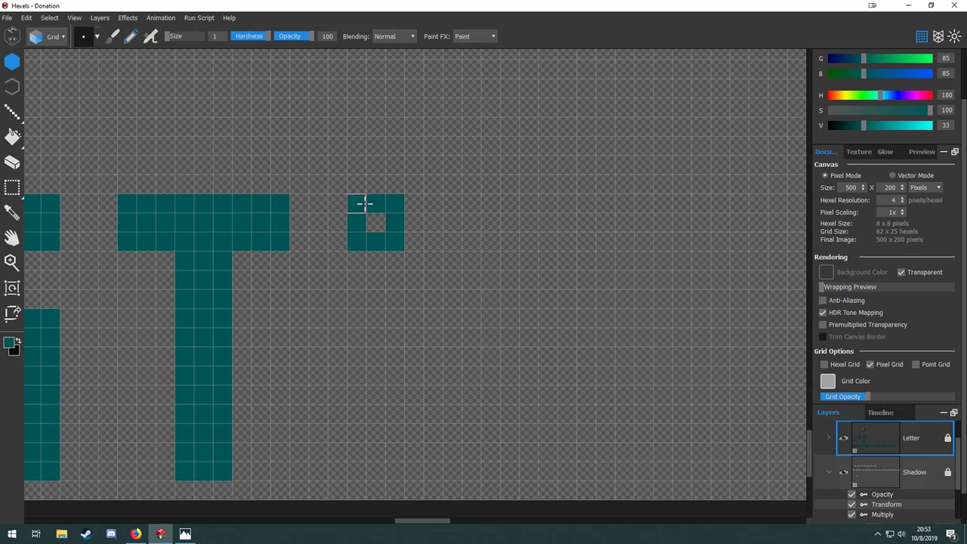
mouse_move(357, 241)
mouse_down()
mouse_move(355, 421)
mouse_move(362, 468)
mouse_move(394, 470)
mouse_move(375, 447)
mouse_move(391, 393)
mouse_move(371, 207)
mouse_move(377, 450)
mouse_up()
Complete the U with a 3-pixel-thick base and a matching 3-pixel-wide right stem, making the letter 9 pixels wide.
drag(404, 420, 290, 397)
click(319, 431)
click(337, 410)
click(299, 411)
click(340, 448)
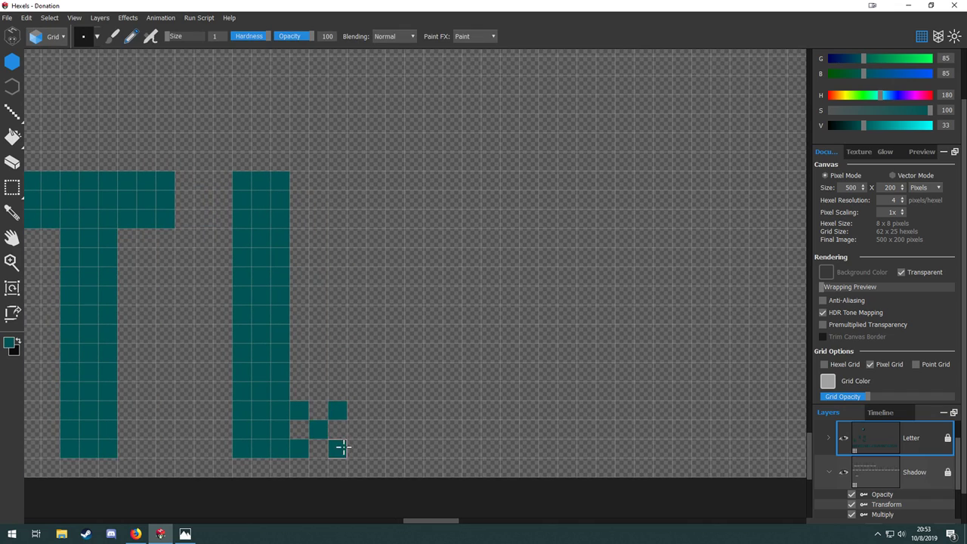
mouse_move(342, 437)
mouse_down()
mouse_move(300, 430)
mouse_move(354, 432)
mouse_move(353, 198)
mouse_move(390, 414)
mouse_up()
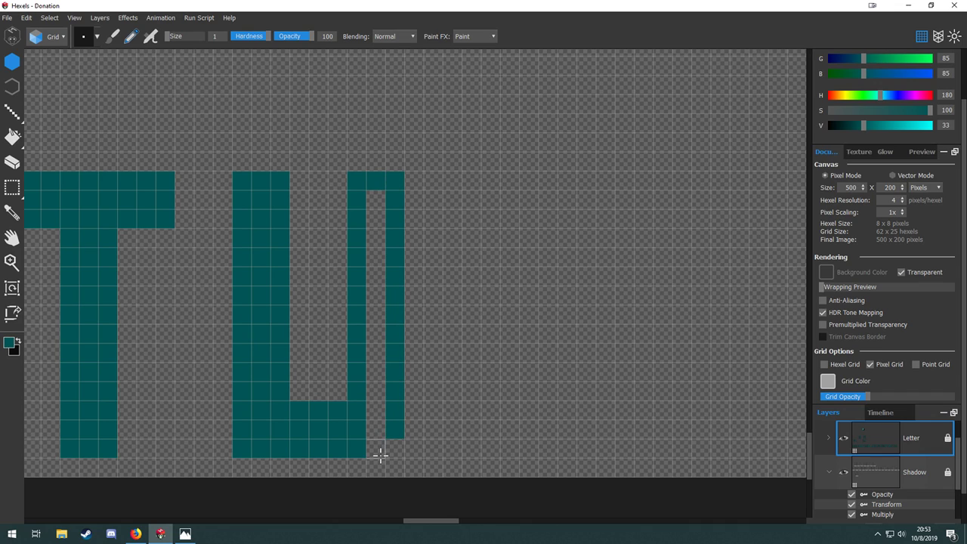
mouse_move(380, 455)
mouse_down()
mouse_move(376, 204)
mouse_move(394, 394)
mouse_up()
Switch to Photos to examine the letter shapes in the keyboard.png reference image, and return to the Hexels canvas.
scroll(470, 418, down, 5)
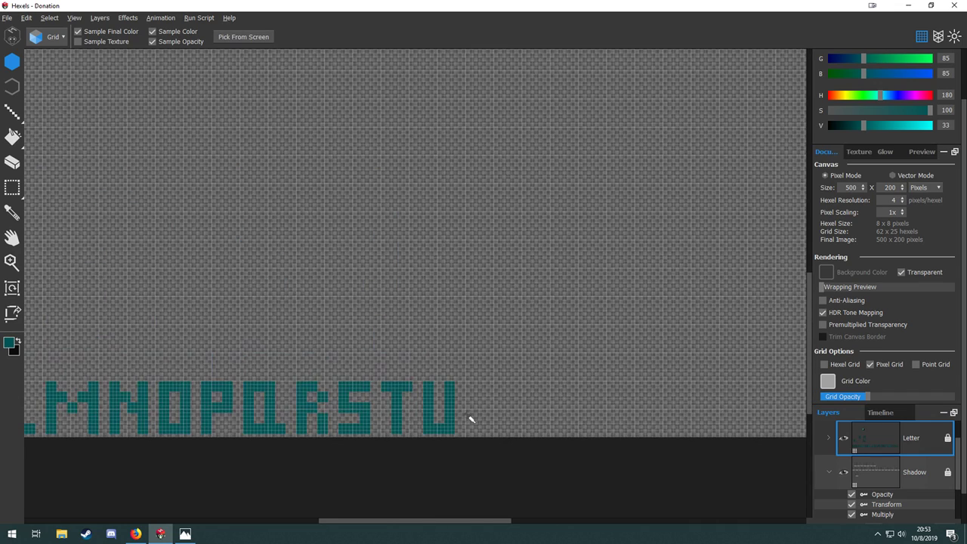
scroll(487, 425, up, 6)
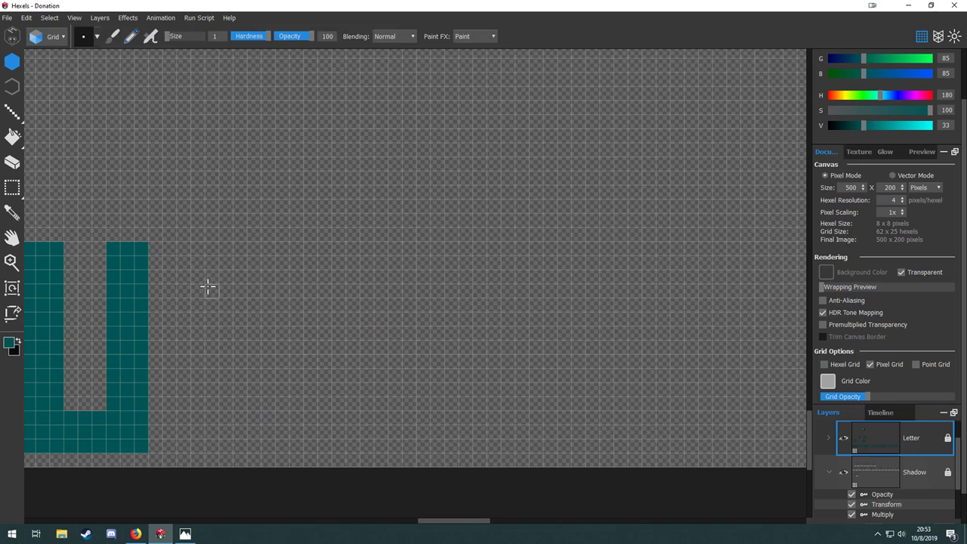
drag(207, 287, 365, 309)
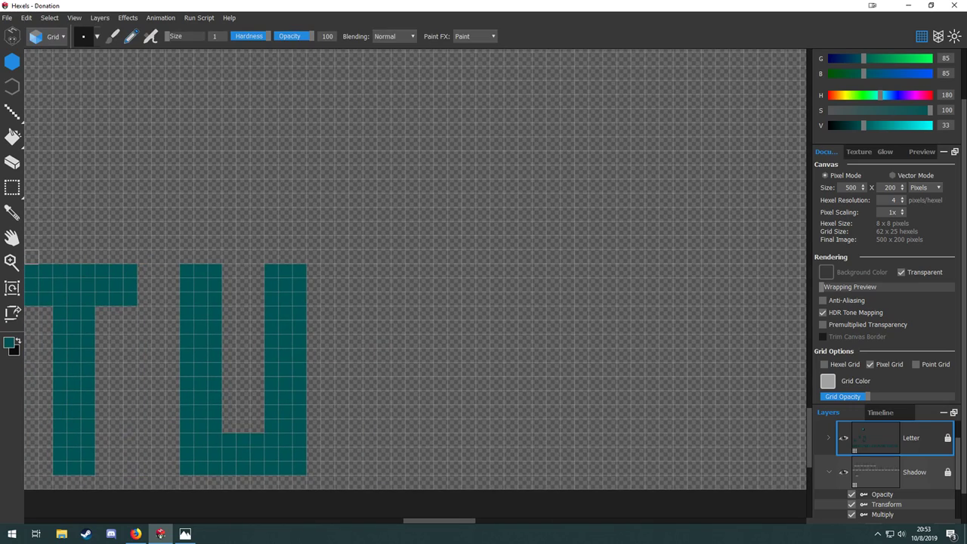
click(63, 535)
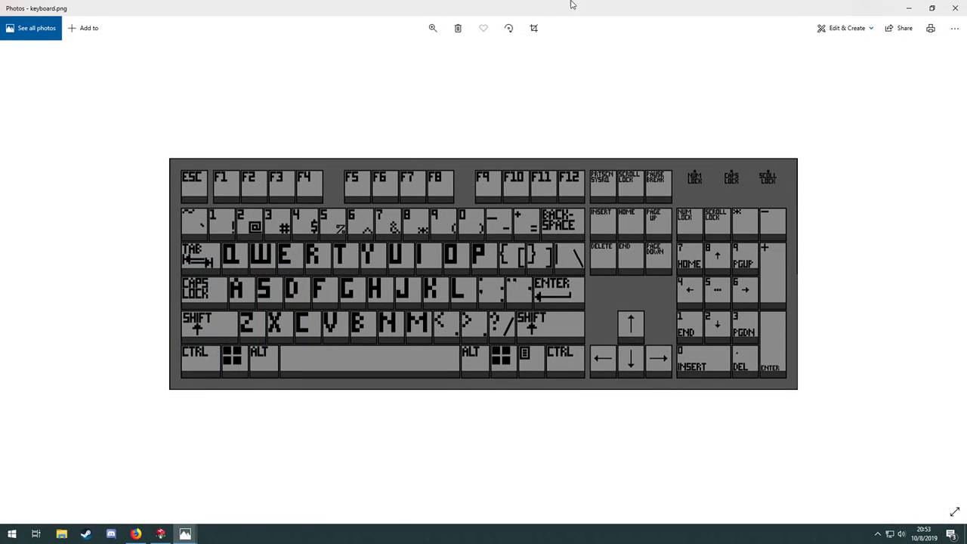
drag(543, 6, 0, 151)
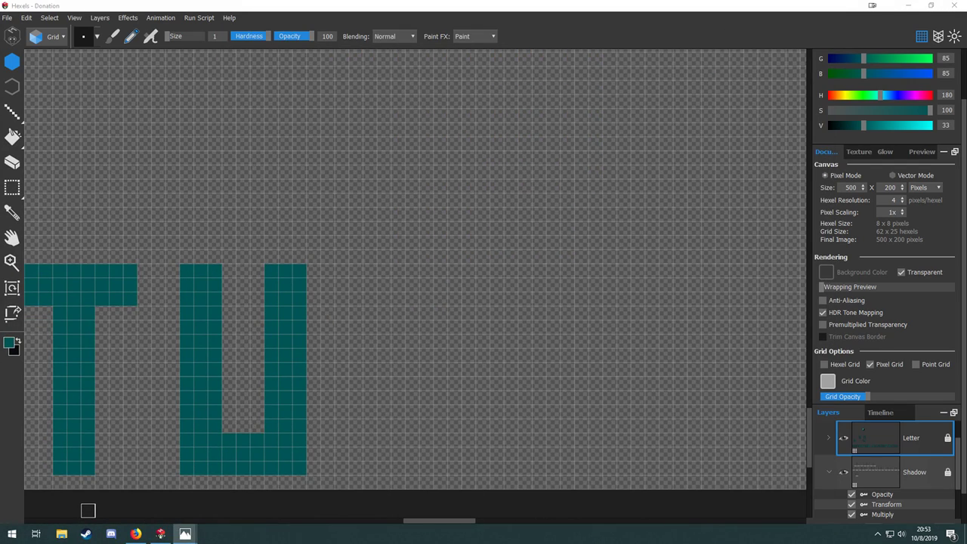
click(548, 13)
key(space)
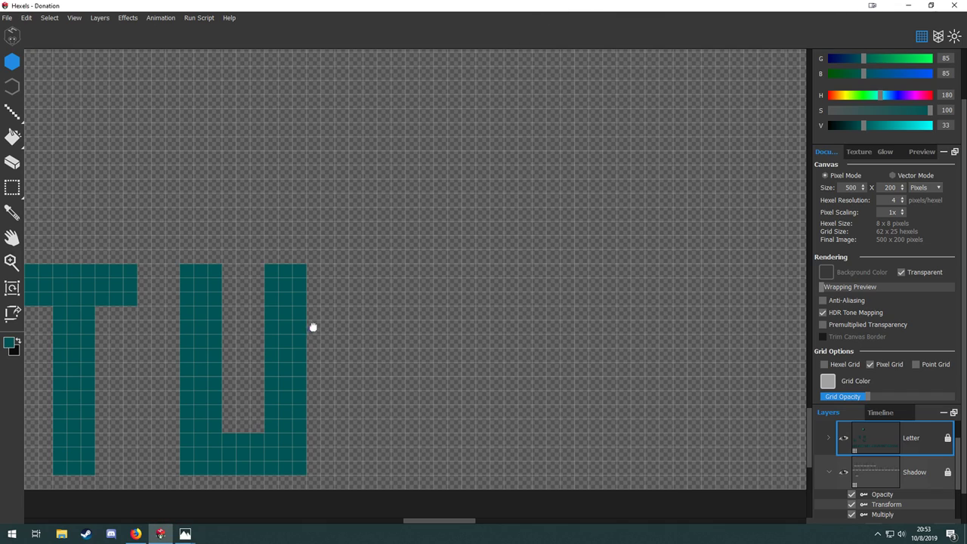
drag(353, 328, 268, 269)
key(alt+Tab)
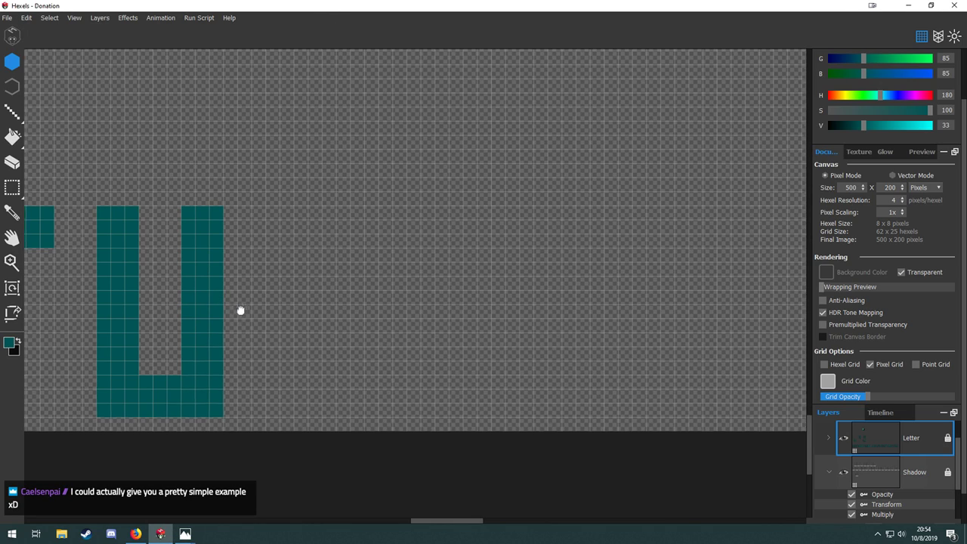
Paint the V's left arm three pixels beyond the U: a 3×6-pixel block with a 3×3 block below, shifted one pixel inward.
drag(237, 313, 305, 313)
scroll(302, 319, up, 3)
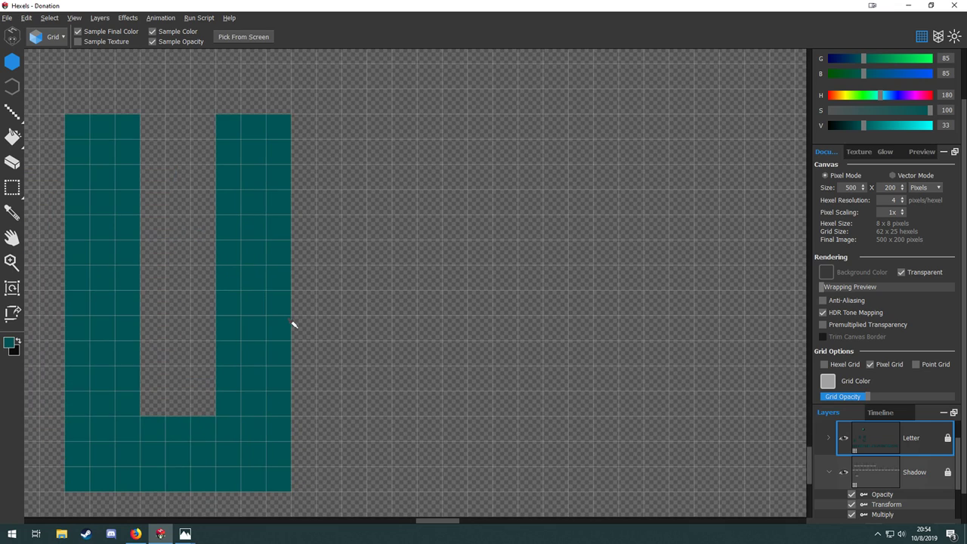
scroll(295, 323, down, 2)
drag(345, 340, 270, 341)
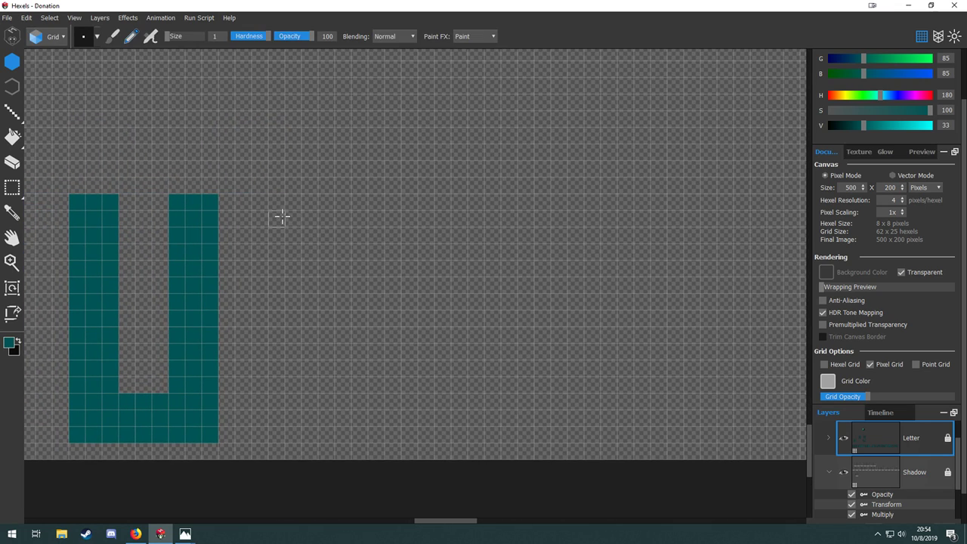
mouse_move(281, 218)
mouse_down()
mouse_move(309, 222)
mouse_move(299, 204)
mouse_move(309, 217)
mouse_move(310, 233)
mouse_move(281, 251)
mouse_move(280, 287)
mouse_move(313, 282)
mouse_move(308, 254)
mouse_move(287, 259)
mouse_move(301, 284)
mouse_up()
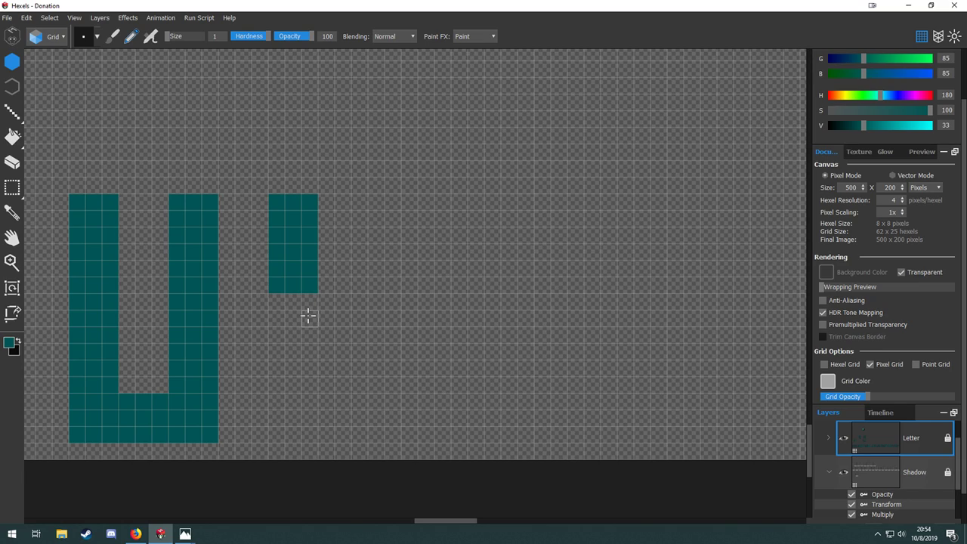
mouse_move(296, 306)
mouse_down()
mouse_move(294, 320)
mouse_move(310, 330)
mouse_move(325, 303)
mouse_move(313, 312)
mouse_up()
key(space)
drag(388, 352, 320, 330)
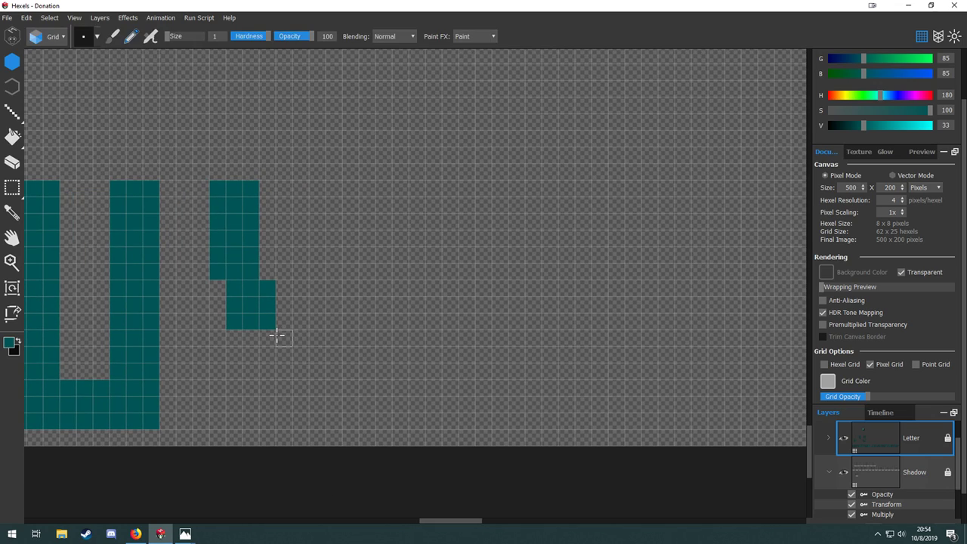
Paint the V's mirrored right arm and extend both arms three pixels down to a centred 3×3-pixel tip.
mouse_move(319, 271)
mouse_down()
mouse_move(328, 183)
mouse_move(344, 185)
mouse_move(350, 205)
mouse_move(343, 274)
mouse_move(329, 263)
mouse_move(338, 210)
mouse_up()
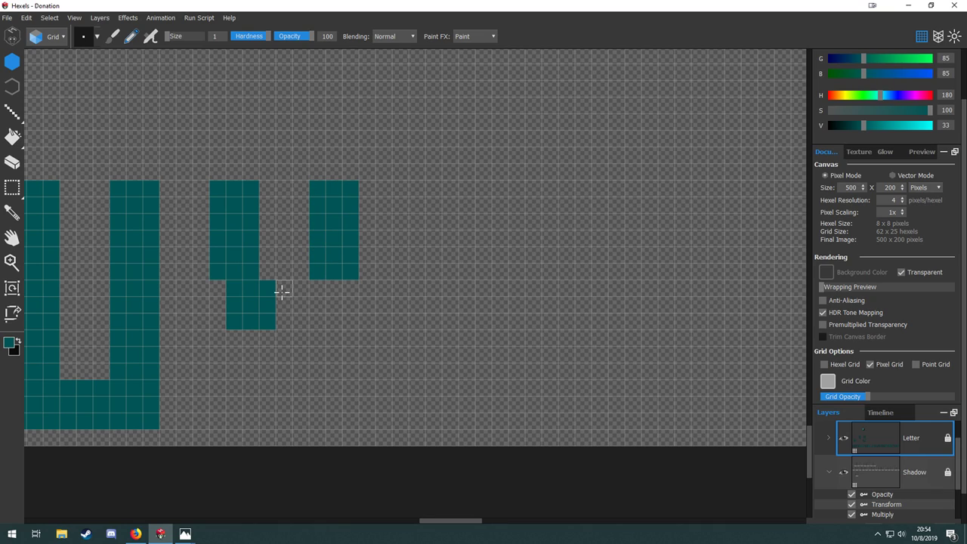
mouse_move(301, 287)
mouse_down()
mouse_move(309, 328)
mouse_move(332, 307)
mouse_move(327, 281)
mouse_move(308, 319)
mouse_up()
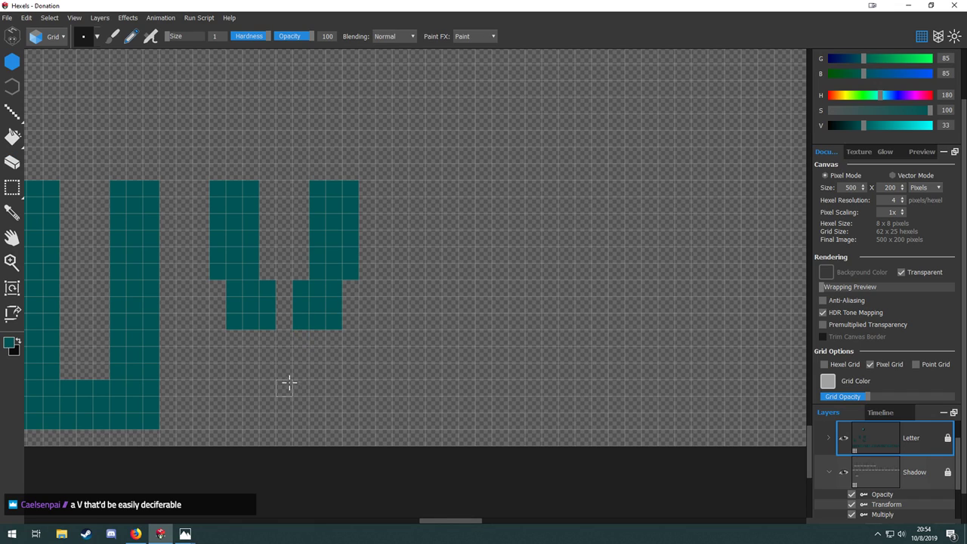
key(space)
drag(296, 381, 368, 285)
mouse_move(339, 242)
mouse_down()
mouse_move(314, 245)
mouse_move(309, 273)
mouse_move(323, 272)
mouse_move(320, 261)
mouse_up()
mouse_move(371, 244)
mouse_down()
mouse_move(371, 274)
mouse_move(388, 244)
mouse_move(387, 272)
mouse_up()
mouse_move(340, 302)
mouse_down()
mouse_move(364, 313)
mouse_move(372, 296)
mouse_move(354, 296)
mouse_move(371, 326)
mouse_up()
Examine the V's shape and spacing against the other letters in the alphabet row.
key(i)
scroll(457, 348, down, 2)
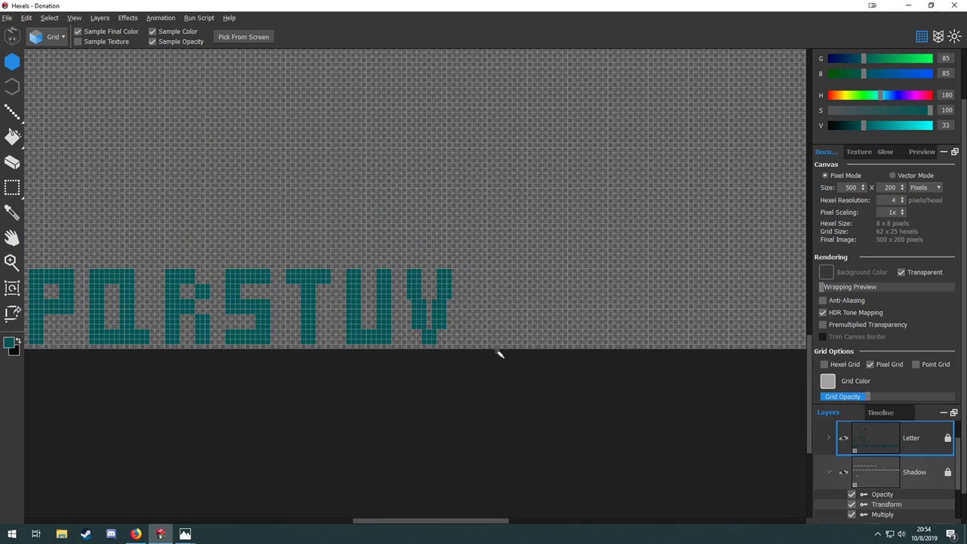
scroll(510, 317, up, 1)
drag(516, 280, 452, 318)
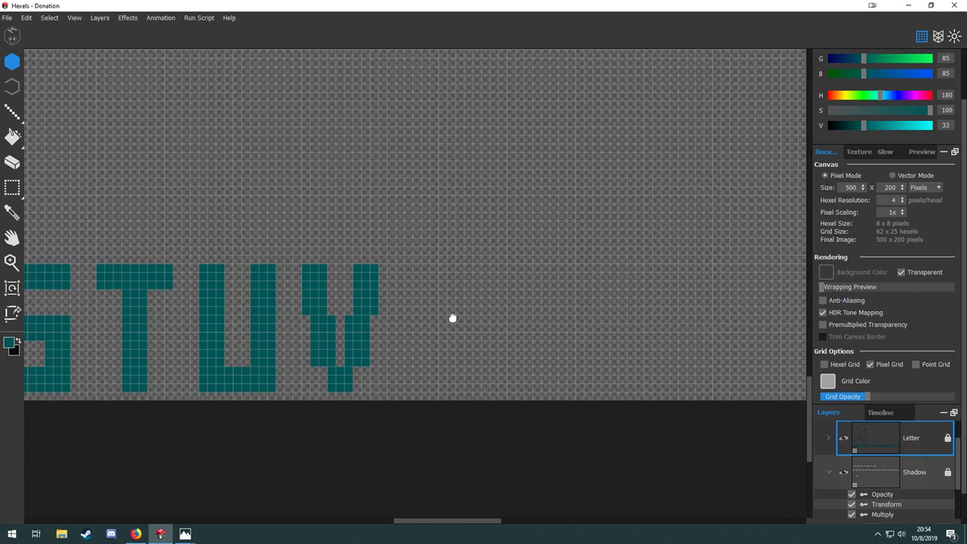
key(b)
key(i)
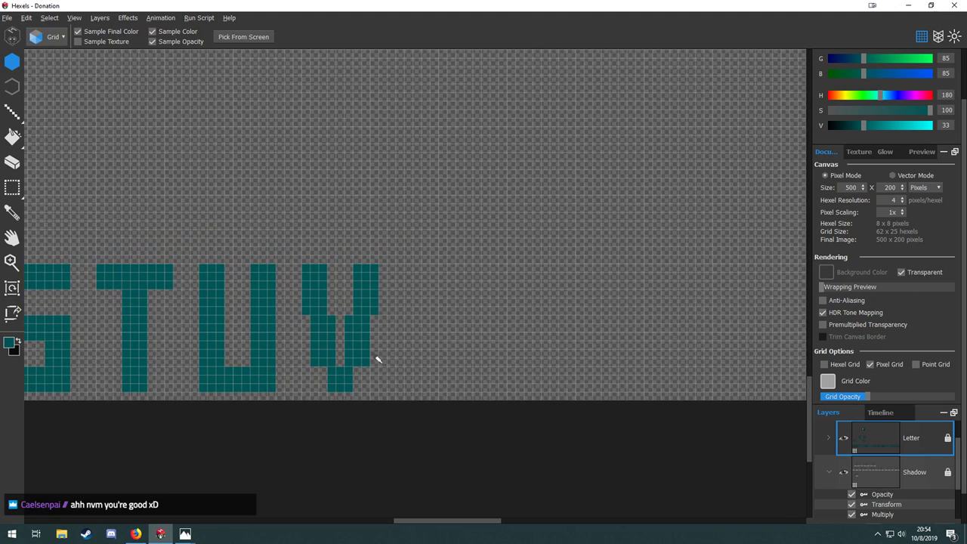
key(b)
scroll(471, 262, down, 3)
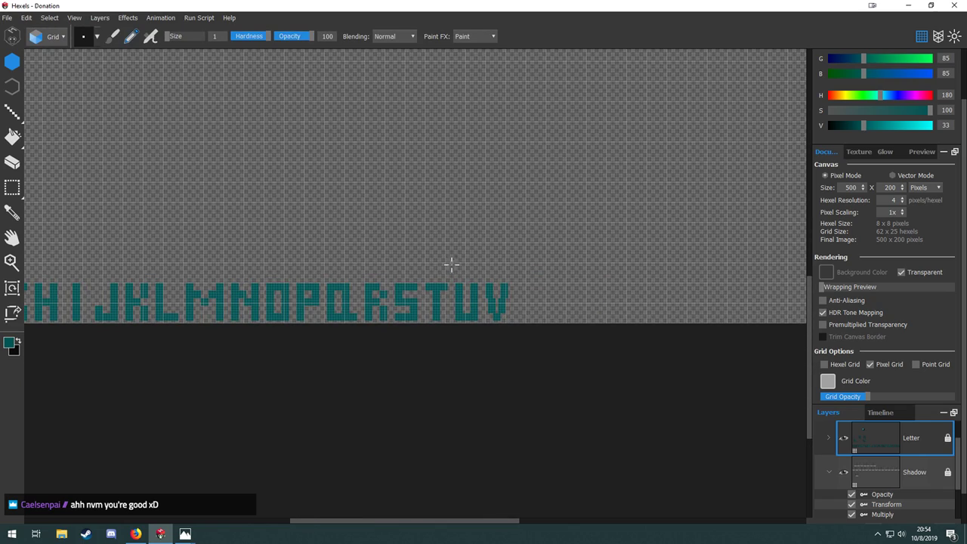
drag(544, 272, 431, 320)
scroll(400, 343, up, 4)
scroll(460, 355, down, 6)
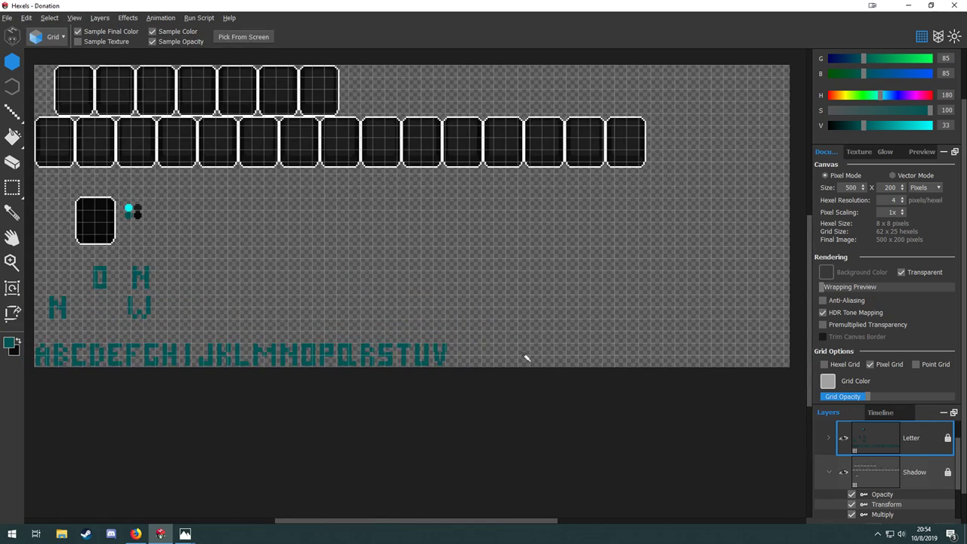
Move the spare W from the row above into the alphabet row, three pixels beyond the V and level with it.
key(m)
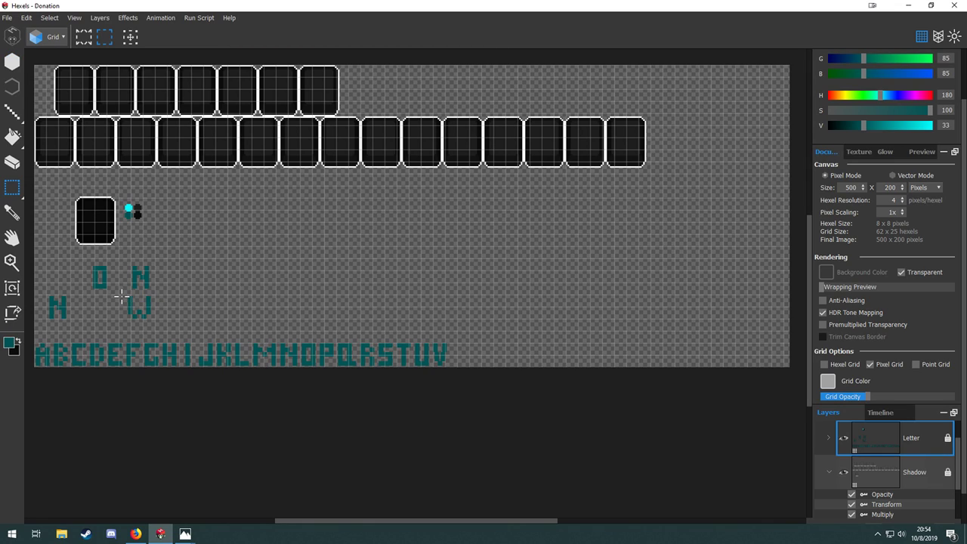
mouse_move(122, 293)
mouse_down()
mouse_move(159, 318)
mouse_move(475, 351)
mouse_up()
click(117, 301)
scroll(475, 352, up, 5)
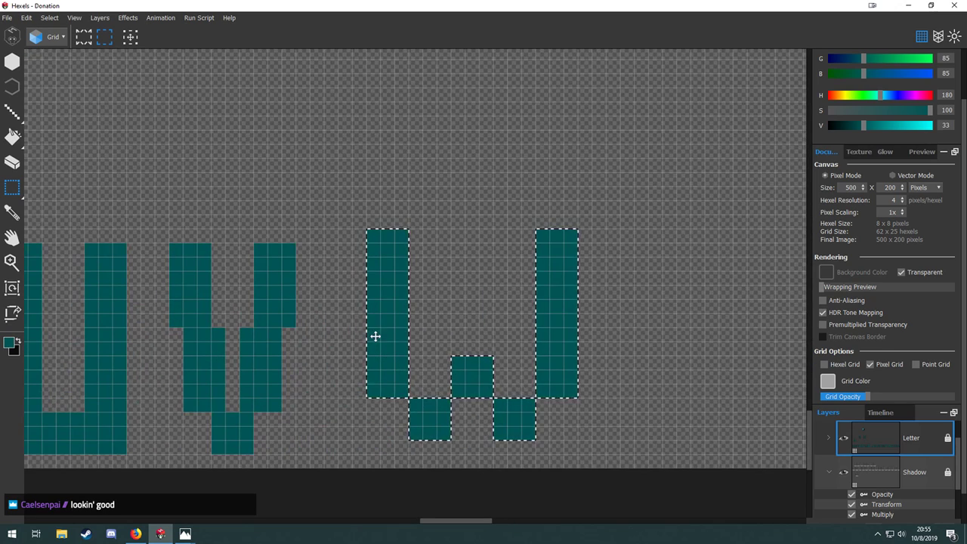
drag(375, 335, 341, 346)
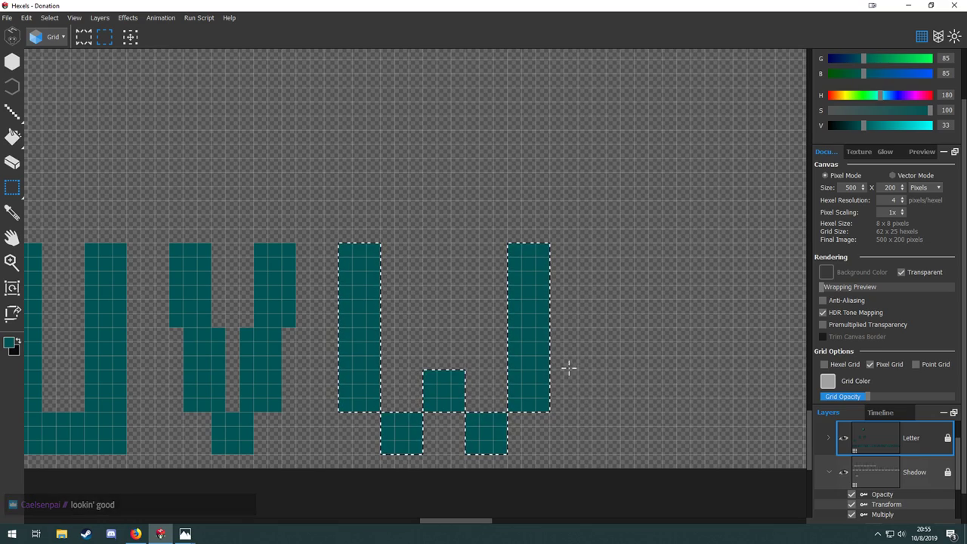
Delete the leftover O and the two leftover N letters above the alphabet row.
scroll(570, 374, down, 5)
scroll(575, 384, down, 3)
scroll(529, 343, down, 3)
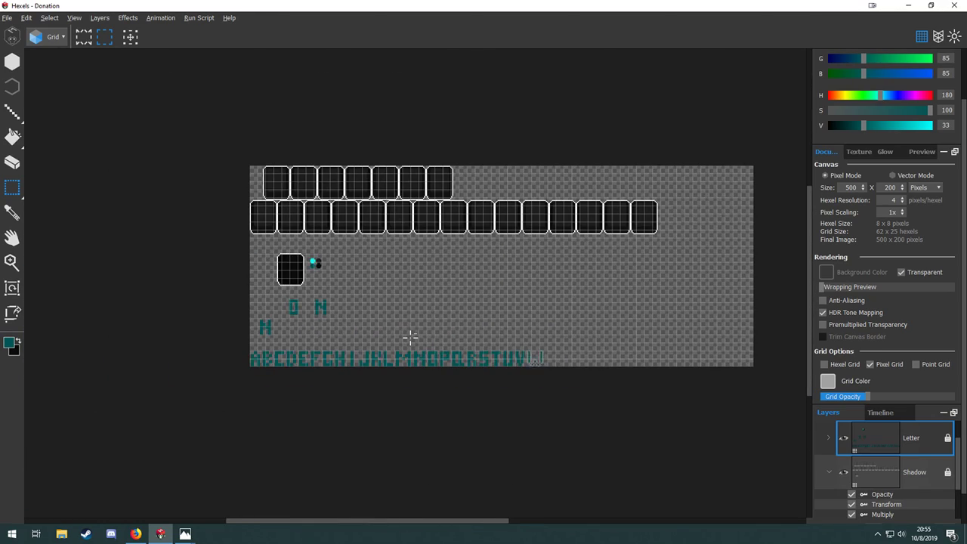
scroll(410, 337, up, 3)
drag(185, 289, 362, 303)
drag(403, 250, 187, 346)
key(Delete)
Paint four 3×3-pixel corner blocks for the X, three pixels beyond the W, spanning 9 pixels wide and 15 pixels tall.
mouse_move(588, 302)
mouse_down()
mouse_move(281, 229)
mouse_move(39, 233)
mouse_up()
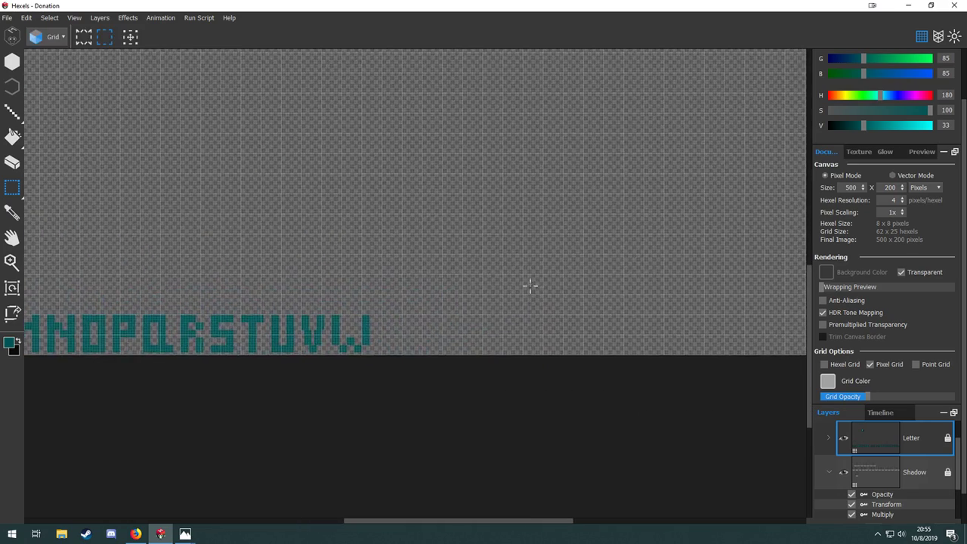
scroll(351, 329, up, 5)
key(b)
drag(421, 330, 268, 283)
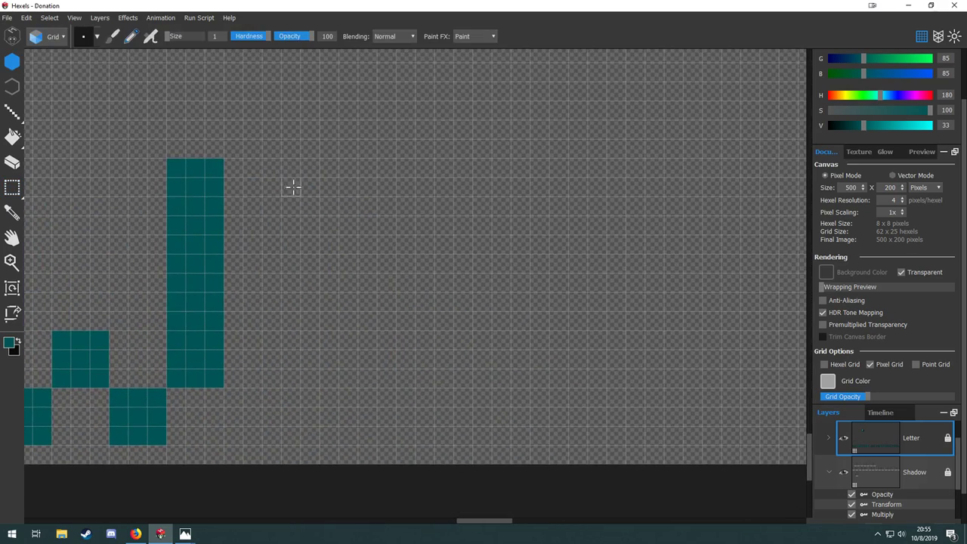
mouse_move(293, 169)
mouse_down()
mouse_move(294, 200)
mouse_move(325, 203)
mouse_move(311, 182)
mouse_up()
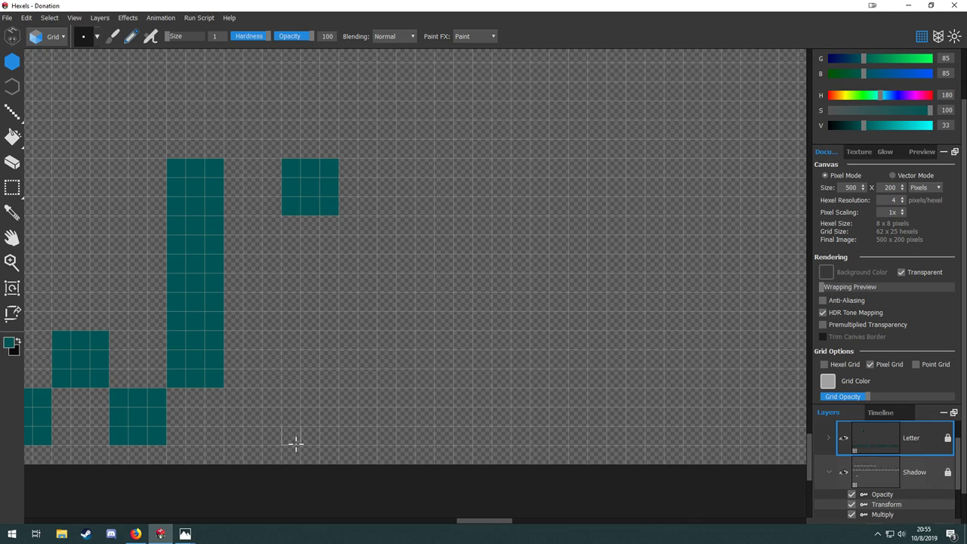
mouse_move(295, 443)
mouse_down()
mouse_move(328, 435)
mouse_move(327, 399)
mouse_move(297, 408)
mouse_move(306, 415)
mouse_move(293, 399)
mouse_move(318, 448)
mouse_move(265, 447)
mouse_move(344, 392)
mouse_move(245, 392)
mouse_move(317, 432)
mouse_move(312, 400)
mouse_move(309, 416)
mouse_move(333, 395)
mouse_move(340, 427)
mouse_up()
key(h)
key(b)
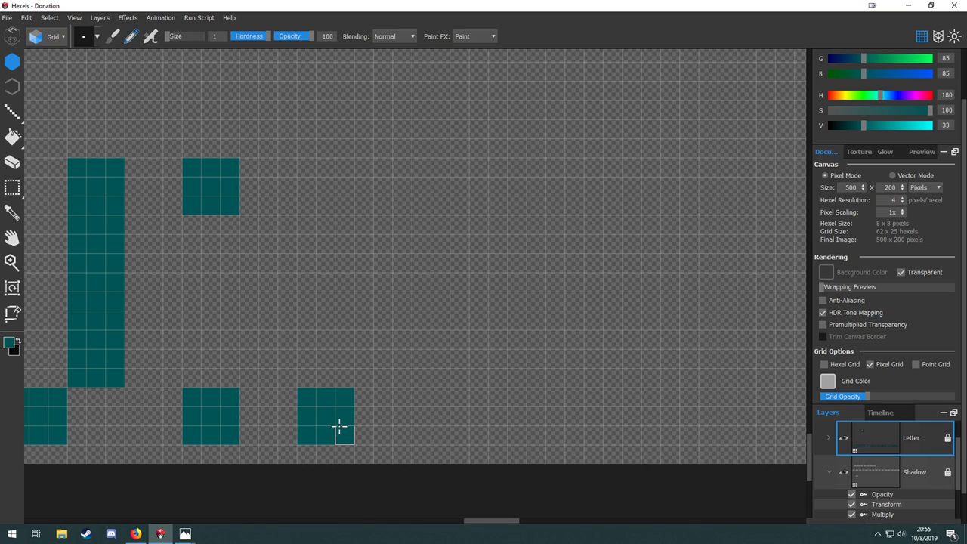
mouse_move(306, 205)
mouse_down()
mouse_move(339, 172)
mouse_move(307, 162)
mouse_move(321, 183)
mouse_up()
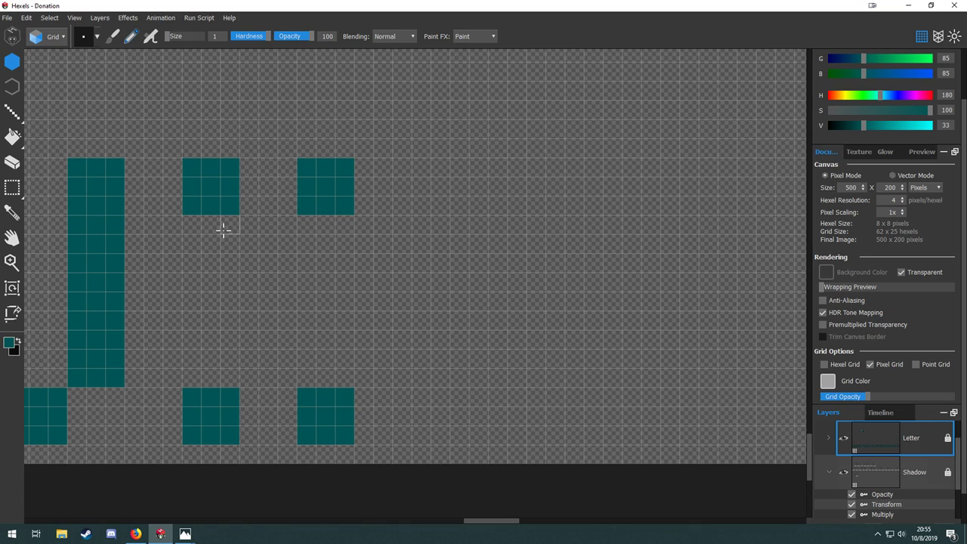
Extend the X's four corners toward its centre with overlapping 3×3-pixel blocks, each offset one pixel horizontally and two vertically.
mouse_move(223, 230)
mouse_down()
mouse_move(242, 208)
mouse_move(214, 217)
mouse_move(218, 234)
mouse_move(249, 247)
mouse_move(232, 224)
mouse_up()
mouse_move(301, 204)
mouse_down()
mouse_move(297, 245)
mouse_move(315, 222)
mouse_move(306, 225)
mouse_up()
mouse_move(250, 408)
mouse_down()
mouse_move(238, 356)
mouse_move(212, 371)
mouse_move(212, 358)
mouse_up()
mouse_move(307, 389)
mouse_down()
mouse_move(294, 395)
mouse_move(283, 359)
mouse_move(311, 376)
mouse_move(320, 360)
mouse_move(330, 366)
mouse_up()
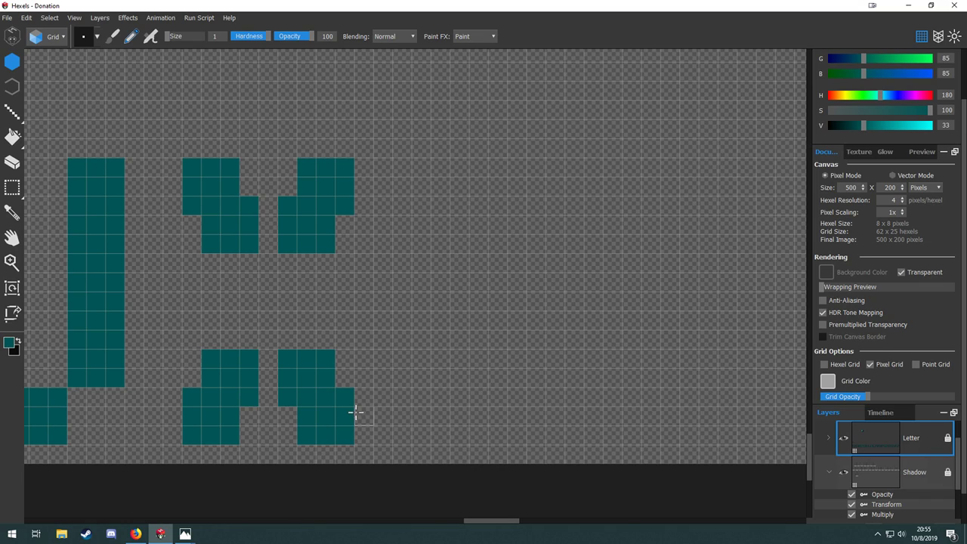
Fill the X's centre with a solid 5×5-pixel teal block joining its four arms.
click(235, 342)
mouse_move(265, 343)
mouse_down()
mouse_move(249, 339)
mouse_move(265, 322)
mouse_move(231, 298)
mouse_move(257, 319)
mouse_up()
mouse_move(315, 343)
mouse_down()
mouse_move(303, 303)
mouse_move(283, 304)
mouse_move(273, 326)
mouse_move(284, 340)
mouse_move(304, 296)
mouse_move(304, 249)
mouse_move(275, 251)
mouse_move(286, 283)
mouse_up()
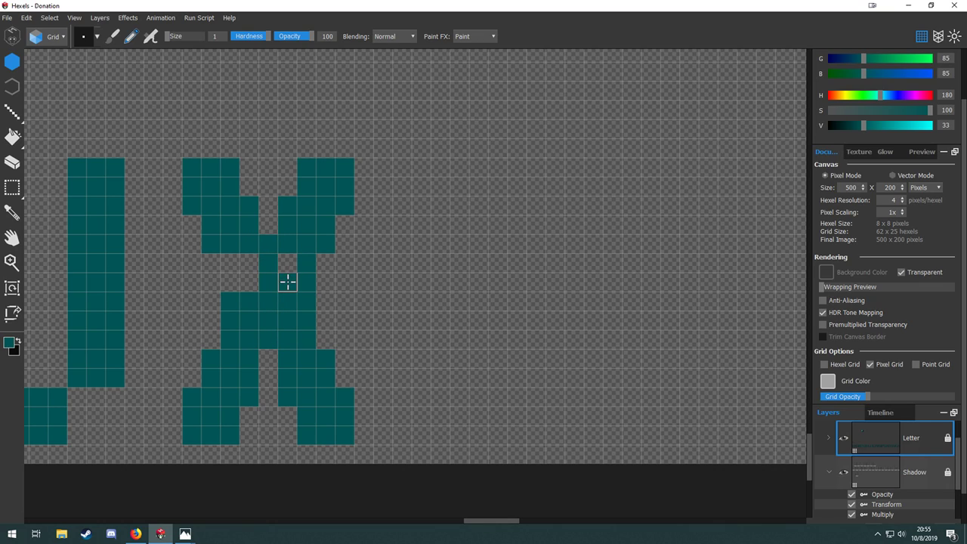
key(ctrl+z)
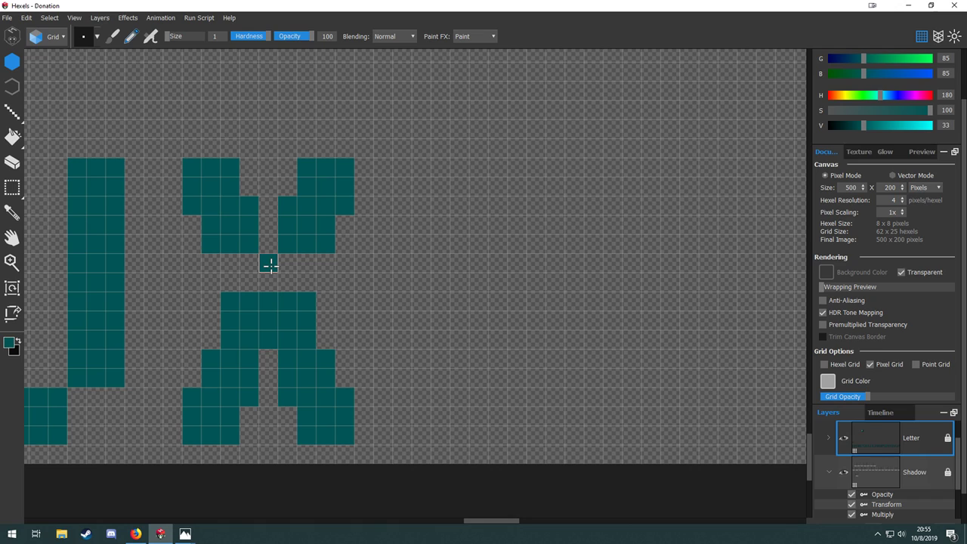
mouse_move(270, 263)
mouse_down()
mouse_move(299, 268)
mouse_move(301, 294)
mouse_move(246, 295)
mouse_move(230, 282)
mouse_move(239, 271)
mouse_move(288, 283)
mouse_up()
scroll(307, 336, down, 5)
scroll(297, 347, up, 5)
Erase the middle pixel on each side of the X's central block to narrow its waist to three pixels.
key(e)
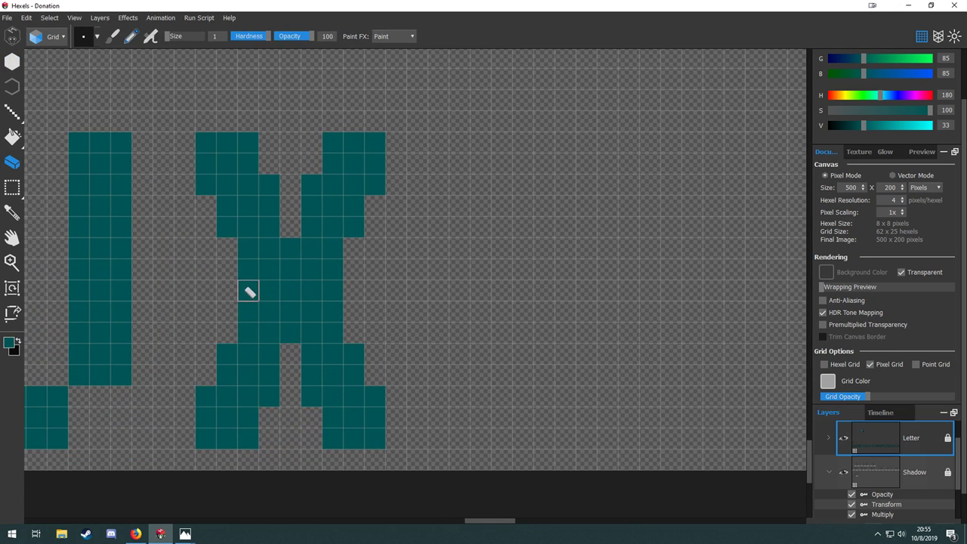
click(249, 292)
click(336, 291)
scroll(291, 340, down, 5)
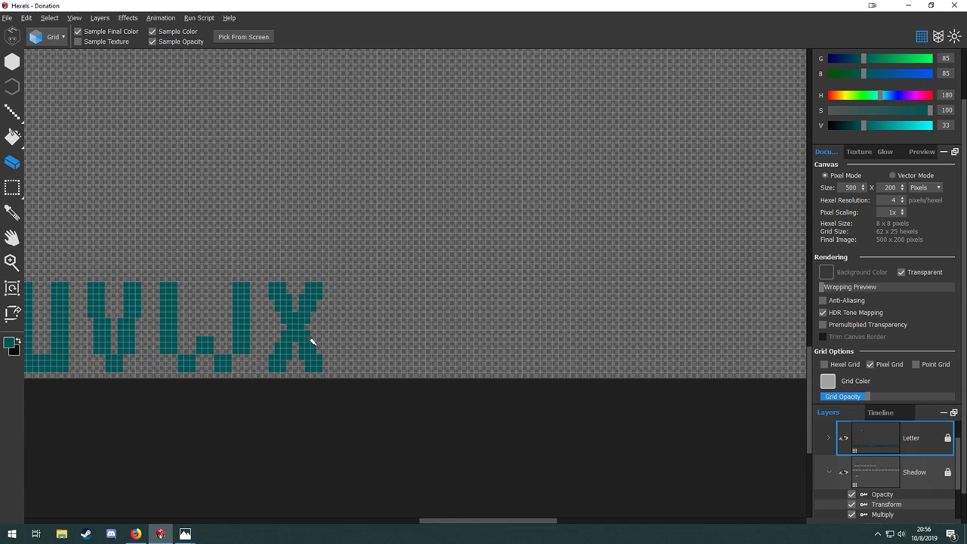
scroll(300, 340, up, 5)
drag(452, 310, 366, 317)
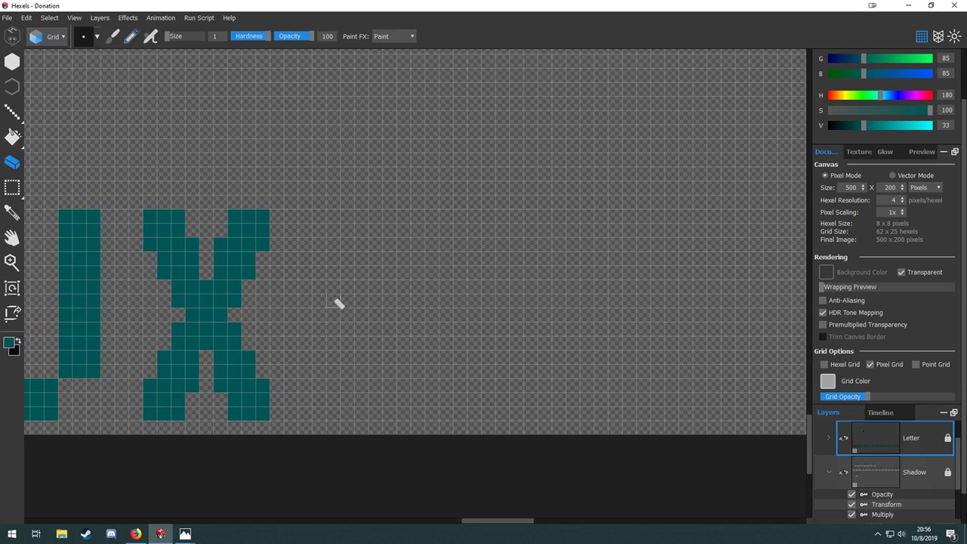
Paint the Y's two arms, each 3×6 pixels and three pixels apart, starting three pixels beyond the X and level with its top.
key(b)
mouse_move(324, 342)
mouse_down()
mouse_move(287, 349)
mouse_move(434, 356)
mouse_move(361, 264)
mouse_up()
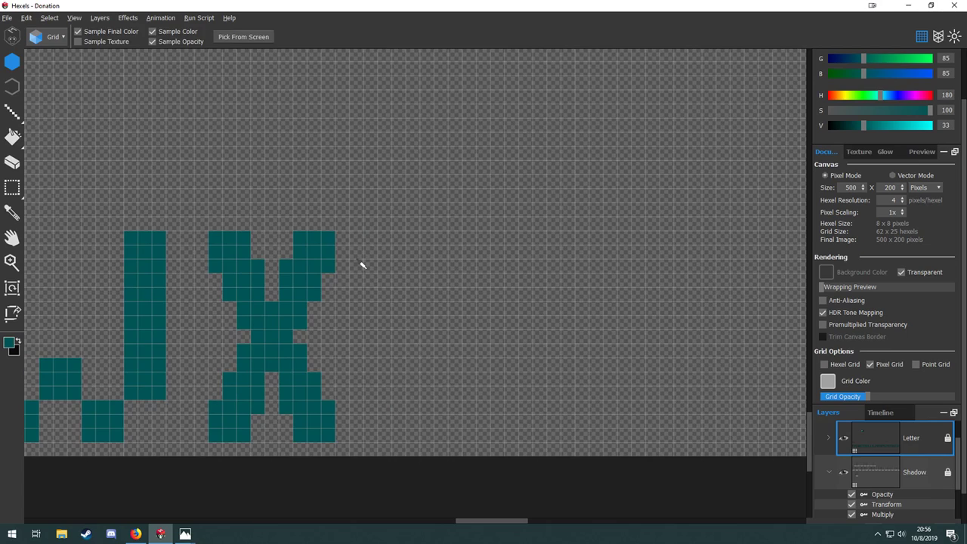
scroll(361, 263, up, 3)
mouse_move(399, 213)
mouse_down()
mouse_move(399, 259)
mouse_move(429, 257)
mouse_move(449, 242)
mouse_move(427, 219)
mouse_move(430, 235)
mouse_move(358, 261)
mouse_up()
mouse_move(363, 225)
mouse_down()
mouse_move(362, 181)
mouse_move(403, 190)
mouse_move(384, 194)
mouse_up()
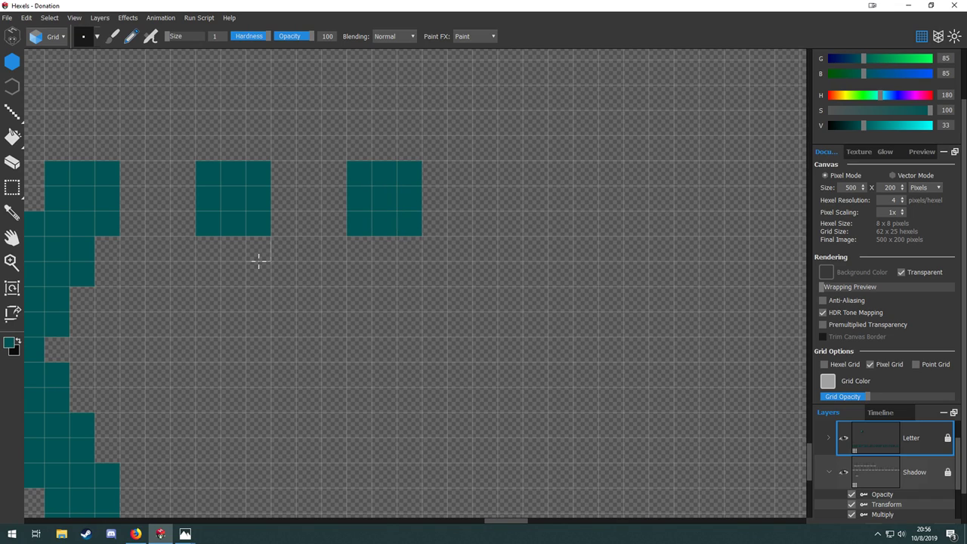
drag(247, 288, 265, 253)
mouse_move(266, 214)
mouse_down()
mouse_move(237, 209)
mouse_move(245, 245)
mouse_move(254, 231)
mouse_up()
mouse_move(374, 255)
mouse_down()
mouse_move(429, 256)
mouse_move(429, 226)
mouse_move(381, 226)
mouse_up()
Paint the Y's 3×9-pixel stem, centred below the arms and reaching the letters' baseline.
mouse_move(363, 300)
mouse_down()
mouse_move(358, 250)
mouse_move(302, 238)
mouse_move(344, 225)
mouse_move(345, 266)
mouse_move(331, 273)
mouse_move(321, 247)
mouse_move(306, 274)
mouse_up()
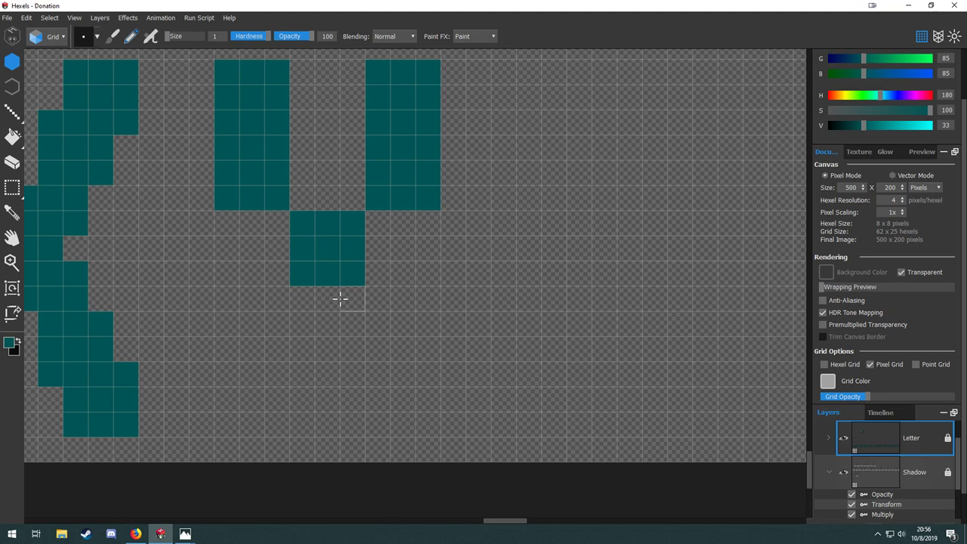
mouse_move(298, 302)
mouse_down()
mouse_move(300, 412)
mouse_move(332, 425)
mouse_move(353, 420)
mouse_move(361, 301)
mouse_move(332, 295)
mouse_move(328, 393)
mouse_up()
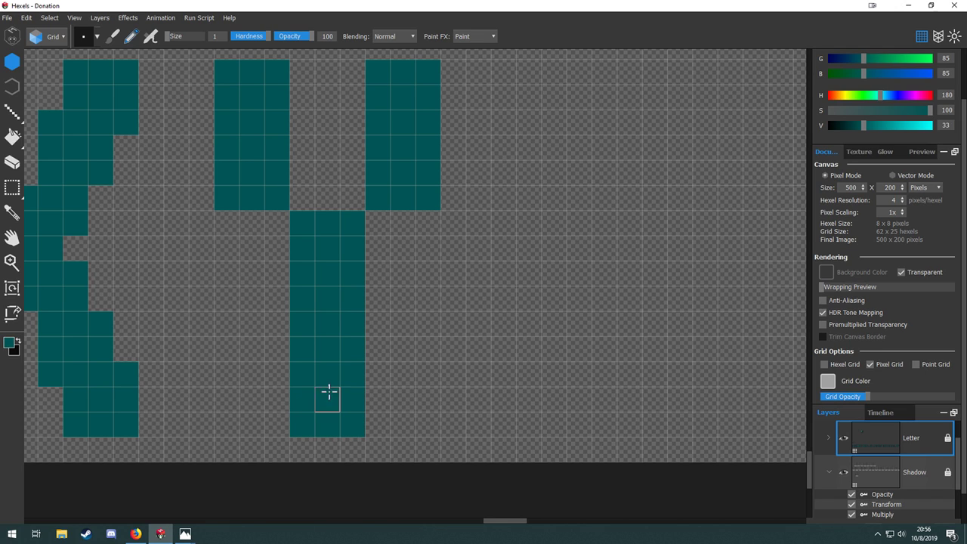
scroll(375, 367, down, 4)
mouse_move(451, 308)
mouse_down()
mouse_move(452, 381)
mouse_move(471, 320)
mouse_move(322, 321)
mouse_up()
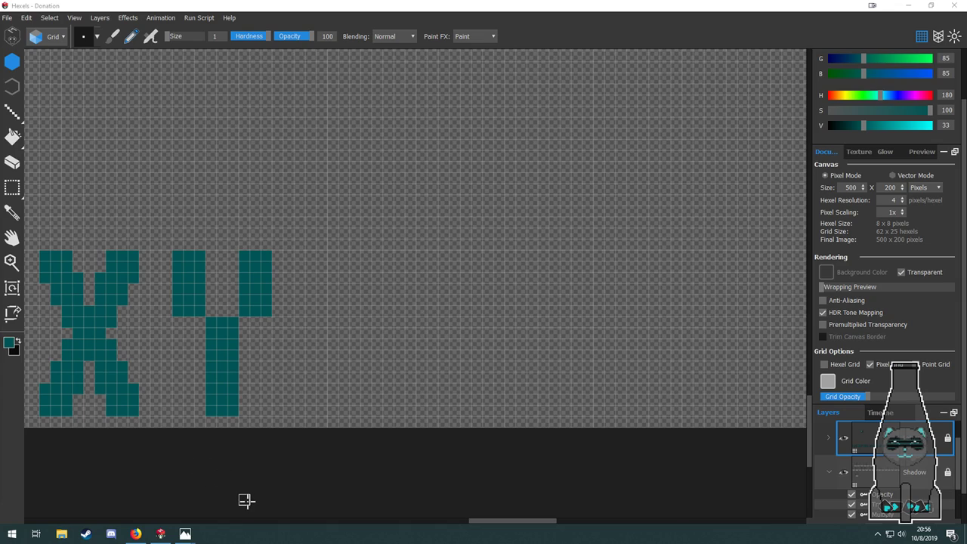
click(248, 501)
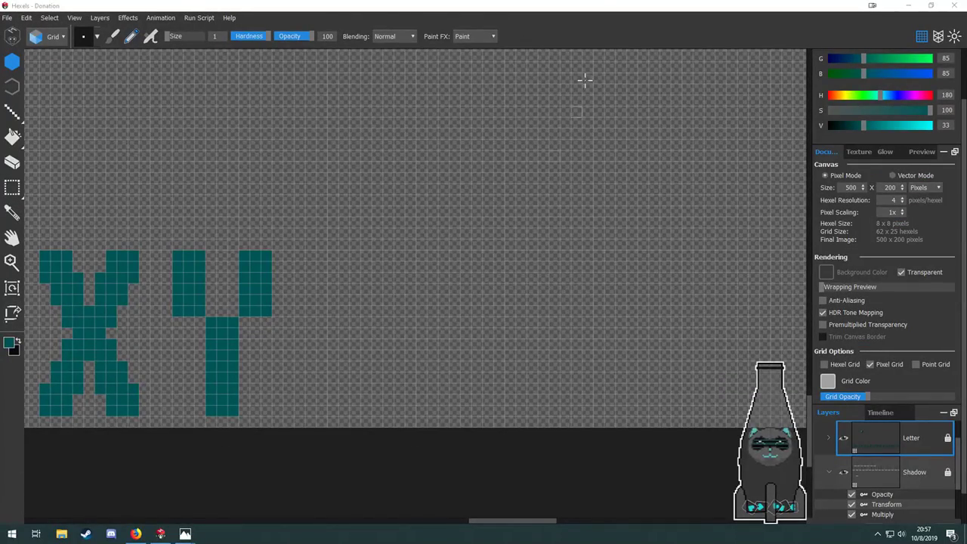
click(534, 6)
drag(285, 317, 316, 321)
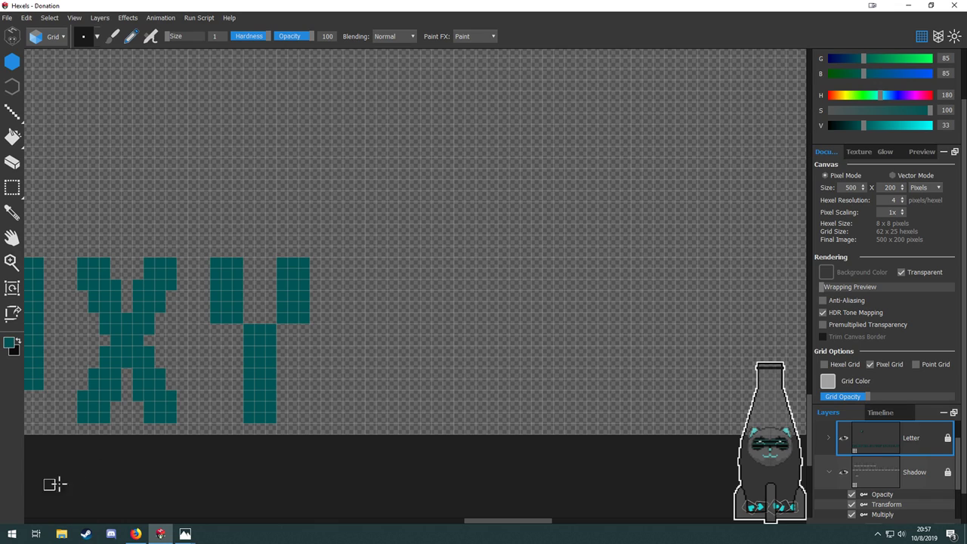
drag(238, 446, 244, 337)
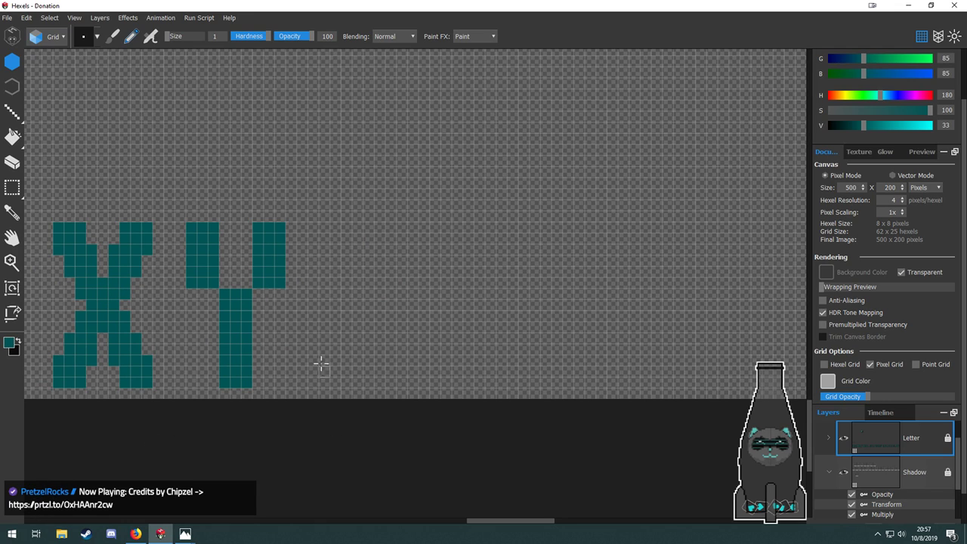
Start the Z three pixels beyond the Y with a 9×3-pixel top bar and a 3×3-pixel block below its right end.
scroll(309, 219, up, 4)
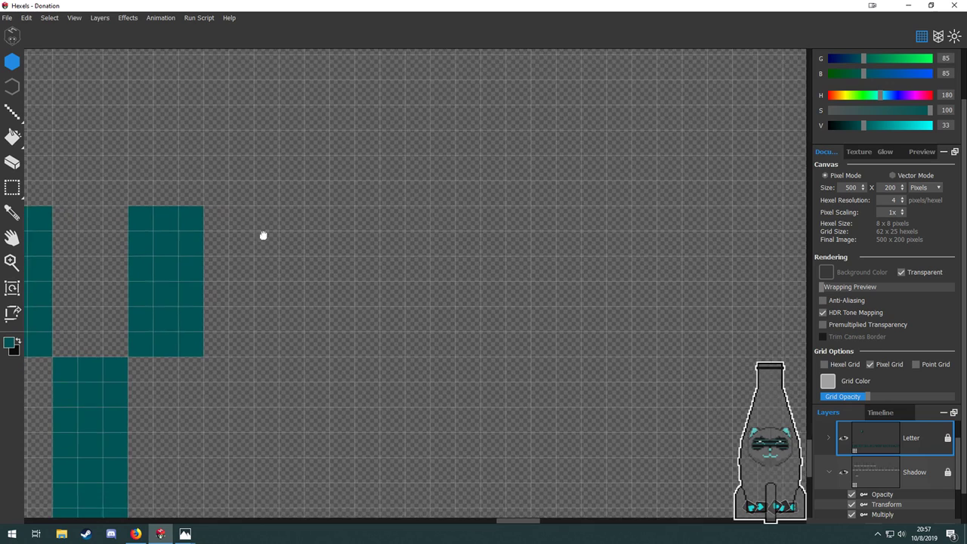
mouse_move(263, 235)
mouse_down()
mouse_move(247, 230)
mouse_move(326, 236)
mouse_move(277, 260)
mouse_move(300, 238)
mouse_move(187, 209)
mouse_up()
click(257, 212)
key(ctrl+z)
click(284, 215)
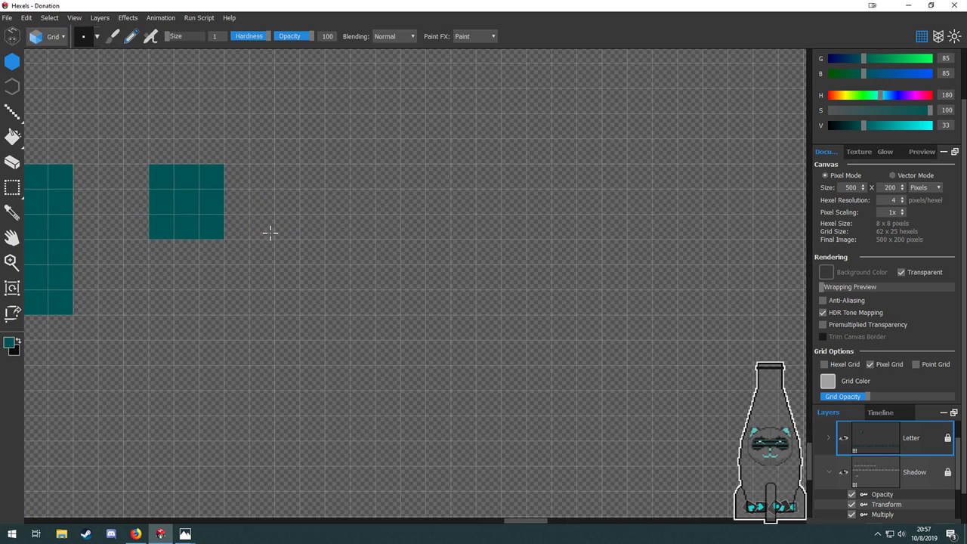
mouse_move(318, 195)
mouse_down()
mouse_move(320, 220)
mouse_move(353, 222)
mouse_move(348, 183)
mouse_move(339, 205)
mouse_up()
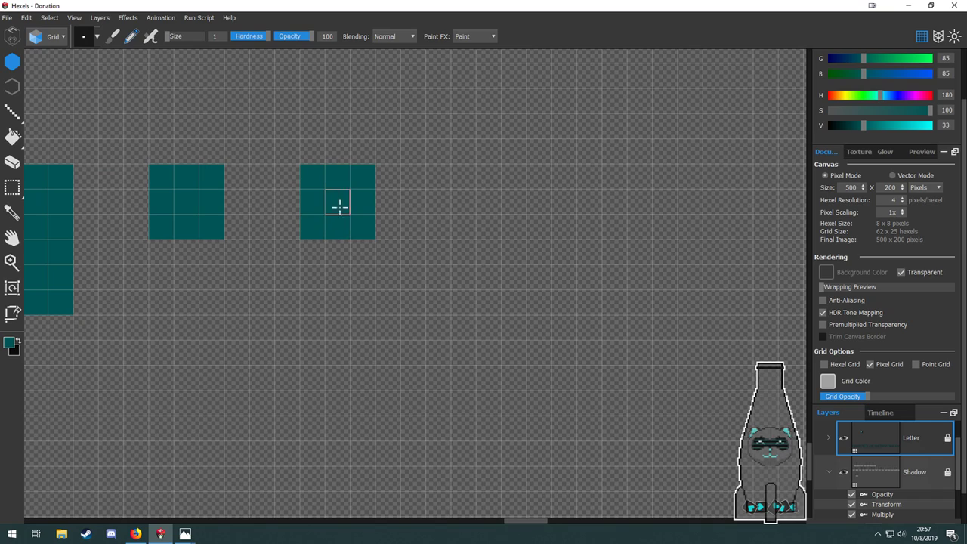
scroll(377, 350, down, 5)
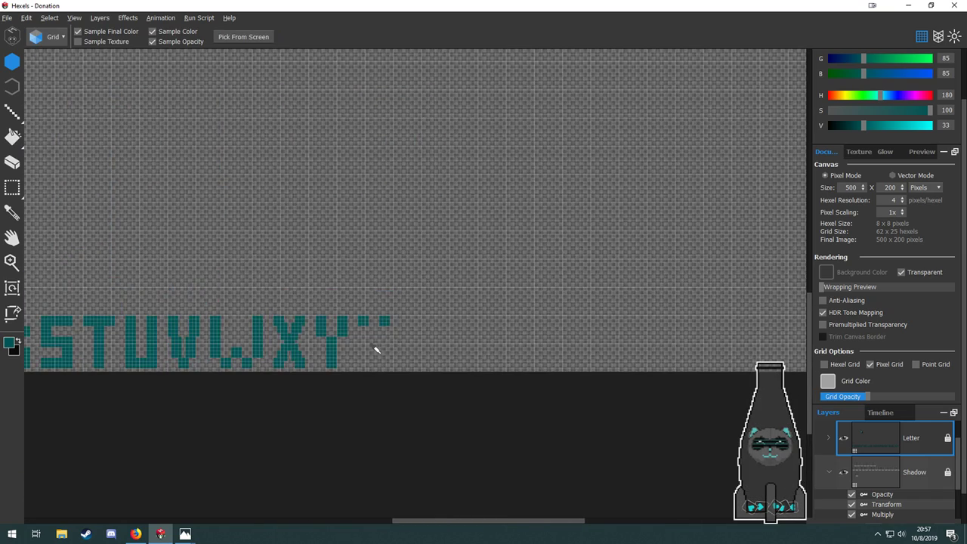
scroll(378, 350, up, 1)
scroll(376, 349, up, 1)
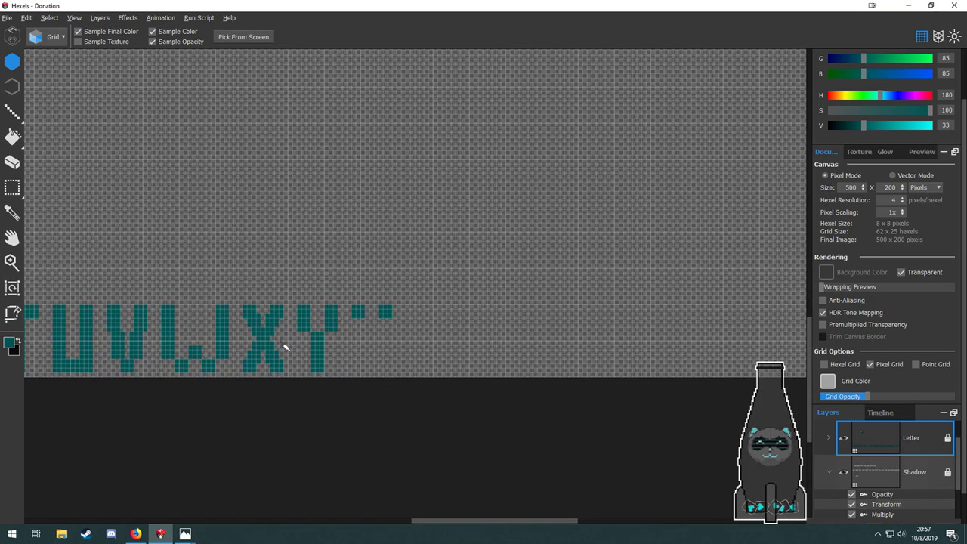
scroll(286, 348, up, 2)
key(b)
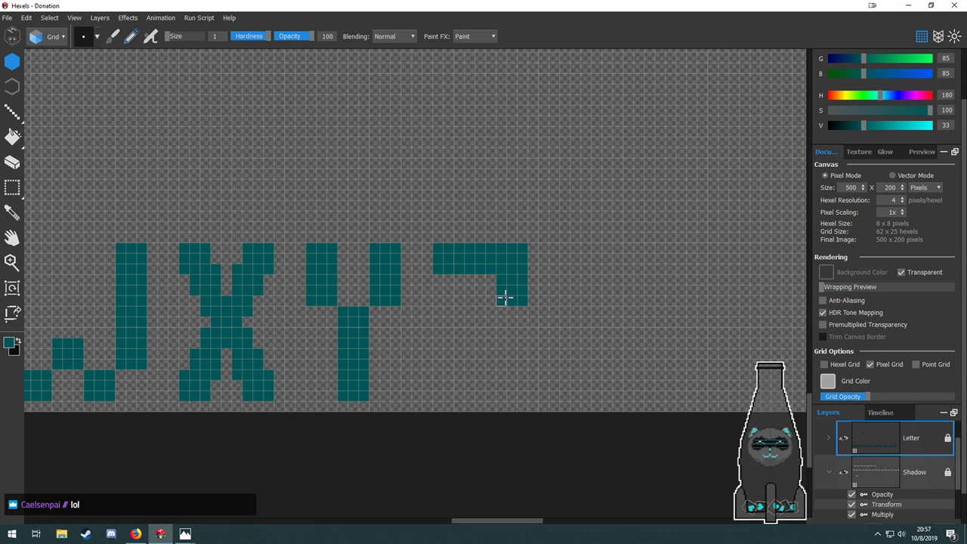
Complete the Z with a 3×3-pixel centre block, a 3×3-pixel block at the lower left and a 9×3-pixel bottom bar.
scroll(505, 298, up, 2)
mouse_move(465, 271)
mouse_down()
mouse_move(421, 284)
mouse_move(427, 320)
mouse_move(438, 289)
mouse_up()
mouse_move(393, 348)
mouse_down()
mouse_move(353, 349)
mouse_move(337, 372)
mouse_move(344, 397)
mouse_move(371, 366)
mouse_up()
drag(411, 415, 350, 320)
mouse_move(284, 330)
mouse_down()
mouse_move(286, 367)
mouse_move(308, 375)
mouse_move(484, 380)
mouse_move(491, 356)
mouse_move(480, 346)
mouse_move(314, 331)
mouse_move(319, 352)
mouse_move(443, 350)
mouse_up()
key(alt)
scroll(417, 362, down, 3)
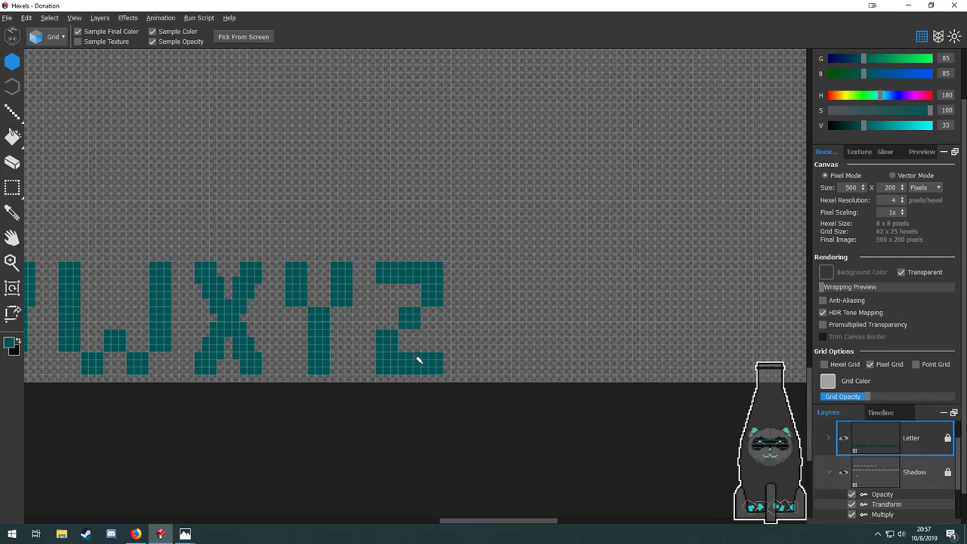
drag(153, 248, 381, 314)
scroll(370, 314, down, 3)
mouse_move(237, 278)
mouse_down()
mouse_move(399, 340)
mouse_move(486, 313)
mouse_move(610, 294)
mouse_move(449, 300)
mouse_move(733, 280)
mouse_up()
scroll(138, 307, up, 3)
drag(200, 194, 365, 266)
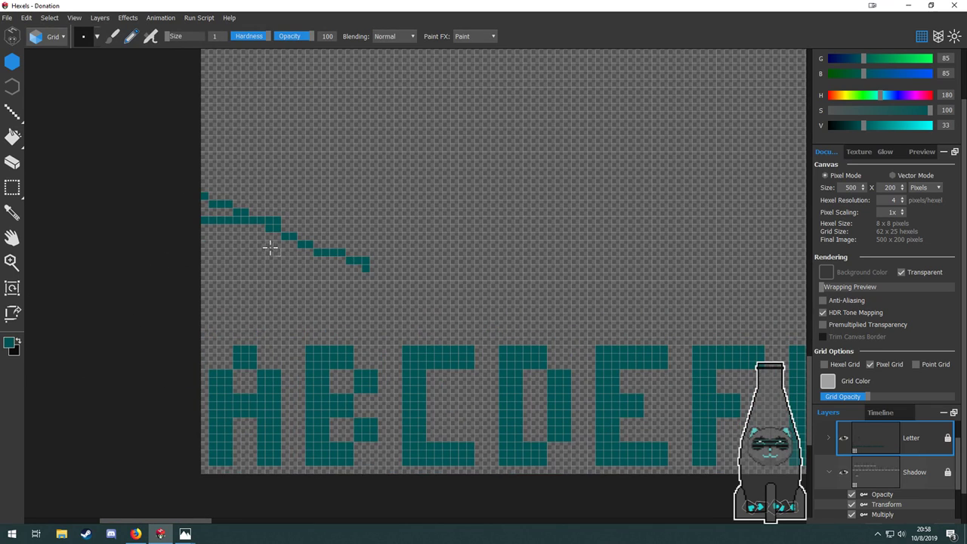
key(ctrl+z)
key(m)
mouse_move(198, 184)
mouse_down()
mouse_move(403, 266)
mouse_move(393, 263)
mouse_up()
key(Delete)
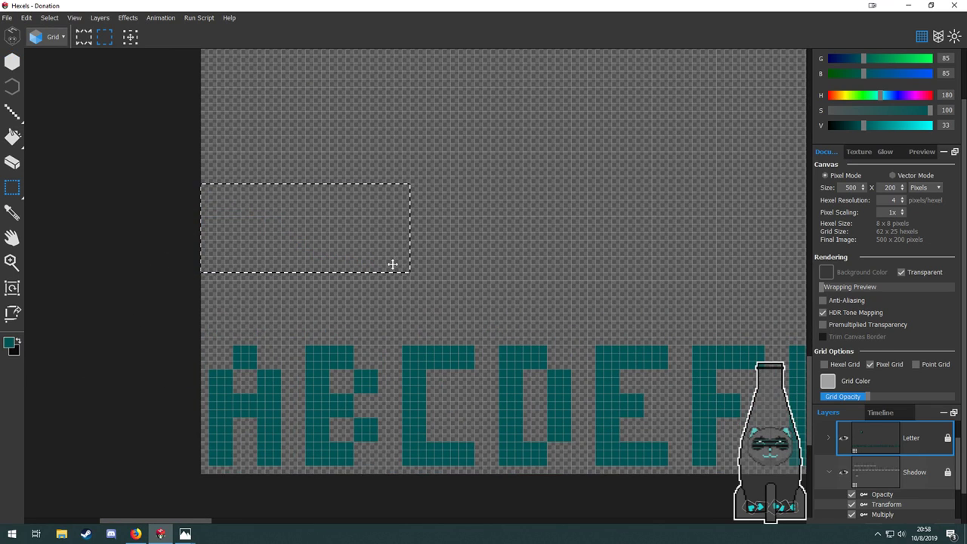
Examine the two key rows together with the completed alphabet row.
scroll(341, 240, down, 3)
drag(498, 210, 132, 191)
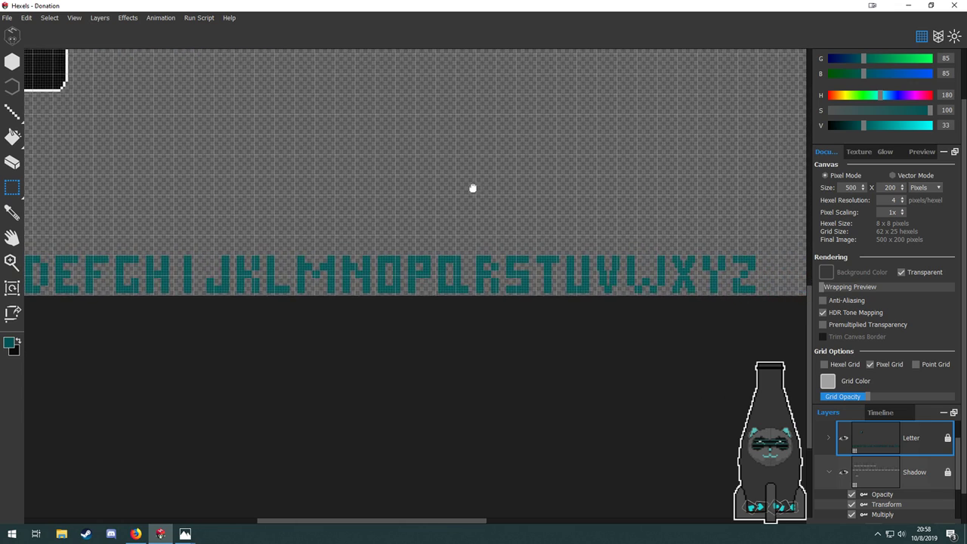
drag(534, 197, 492, 272)
scroll(499, 240, down, 2)
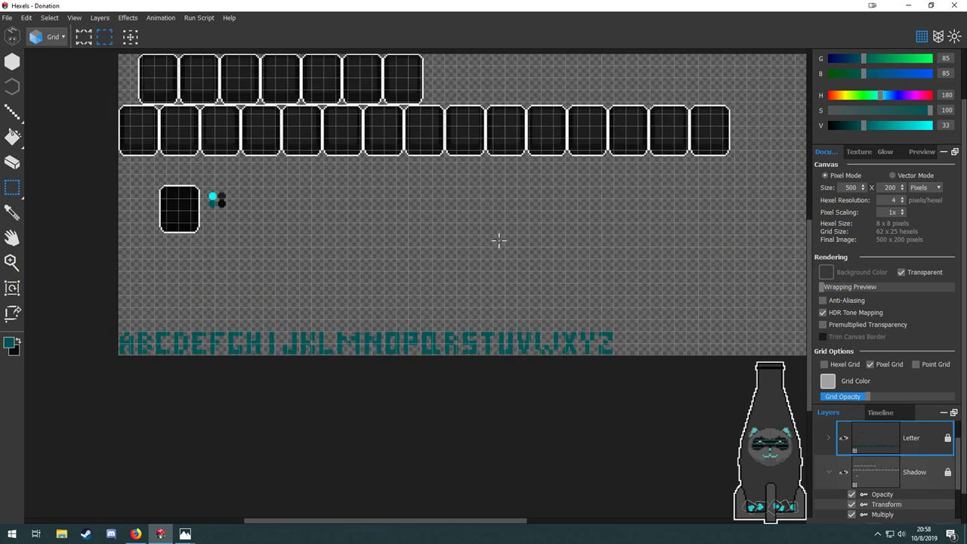
drag(499, 239, 483, 310)
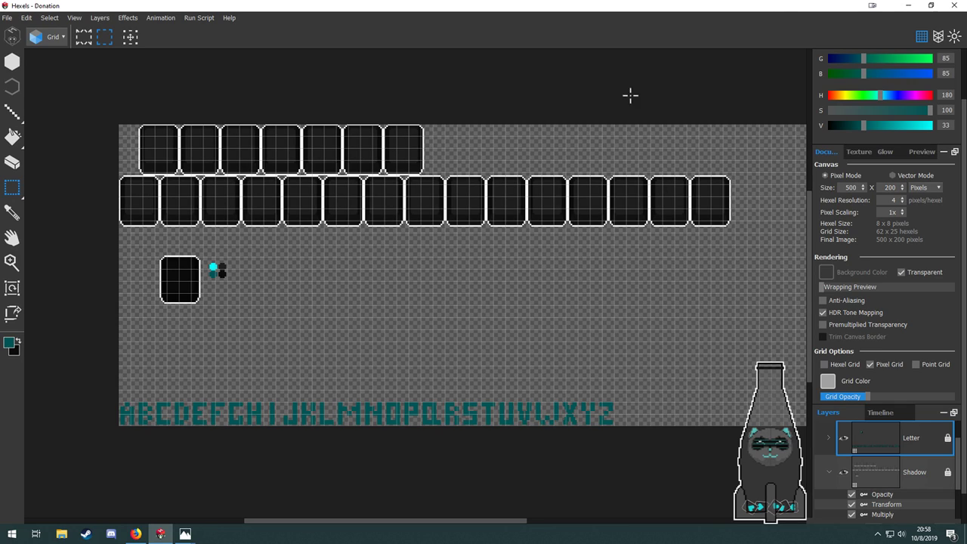
click(928, 44)
click(925, 40)
scroll(385, 244, up, 4)
scroll(279, 215, down, 3)
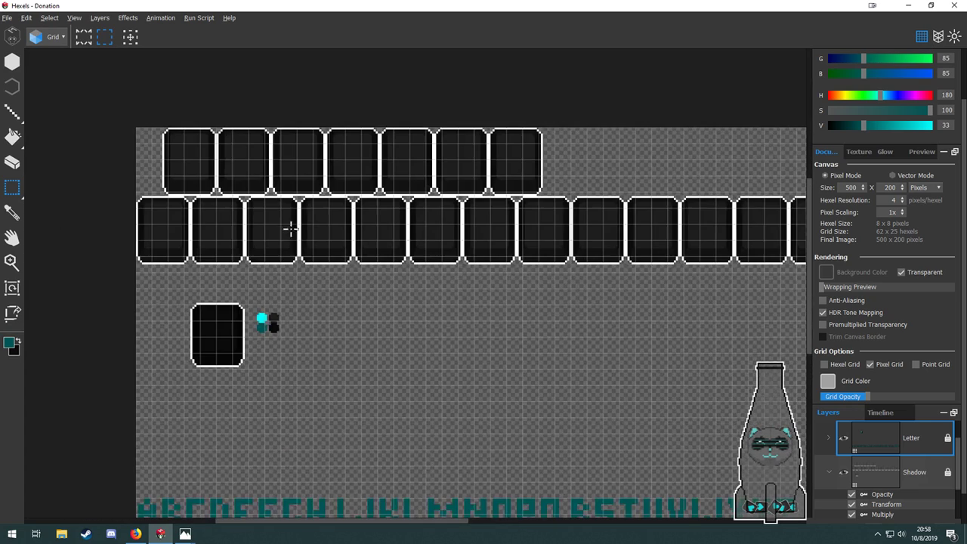
drag(386, 396, 367, 285)
drag(350, 231, 339, 150)
drag(358, 198, 379, 290)
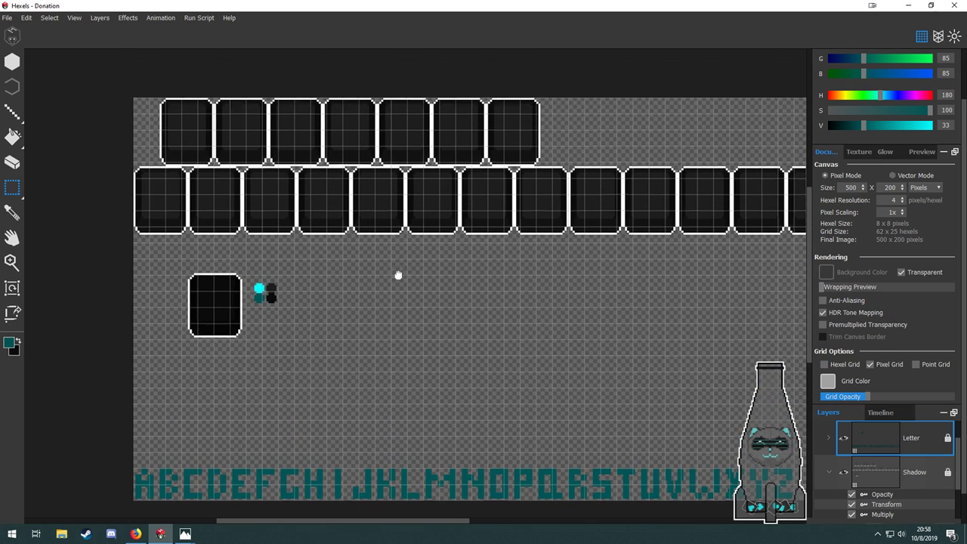
mouse_move(393, 257)
mouse_down()
mouse_move(403, 339)
mouse_move(398, 275)
mouse_up()
drag(338, 366, 359, 278)
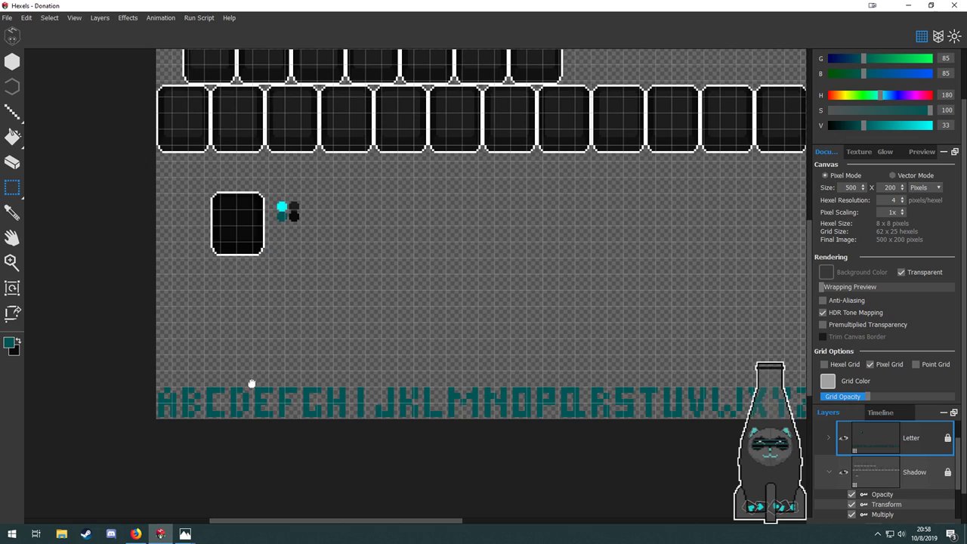
Copy the Q from the alphabet row onto the first key of the upper row, near the key's centre.
drag(514, 335, 285, 323)
scroll(458, 367, up, 2)
mouse_move(421, 319)
mouse_down()
mouse_move(573, 283)
mouse_move(610, 259)
mouse_up()
drag(360, 296, 544, 232)
mouse_move(376, 259)
mouse_down()
mouse_move(411, 313)
mouse_move(455, 353)
mouse_move(305, 138)
mouse_up()
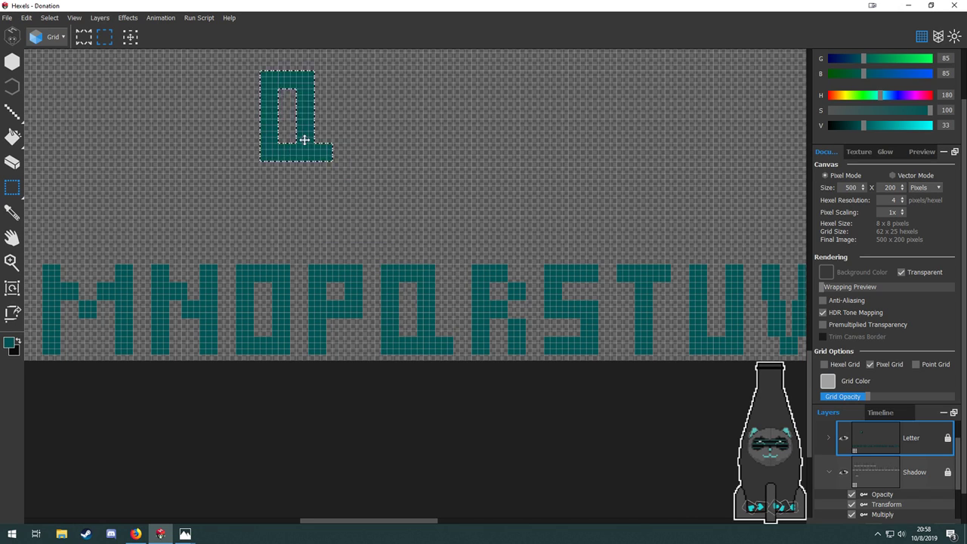
scroll(417, 359, down, 5)
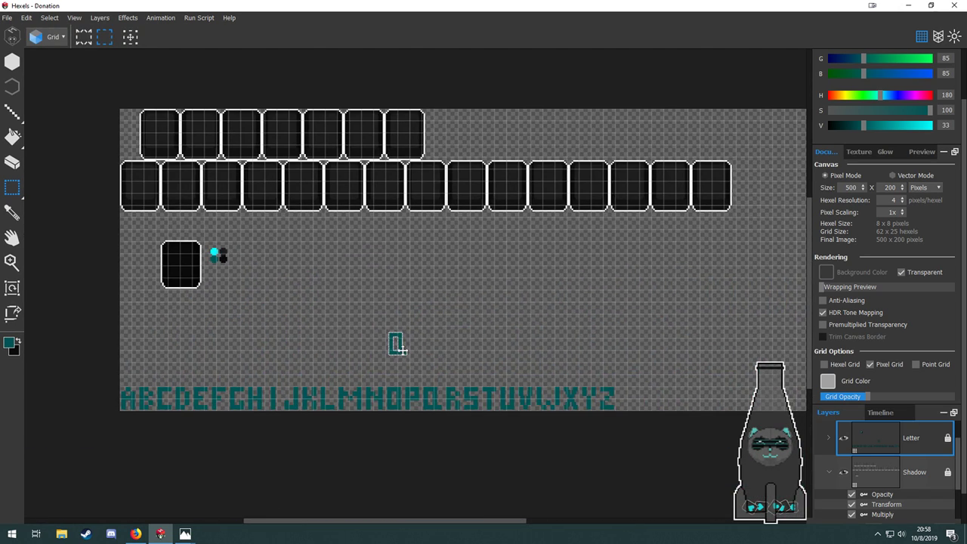
drag(399, 349, 156, 133)
scroll(156, 121, up, 5)
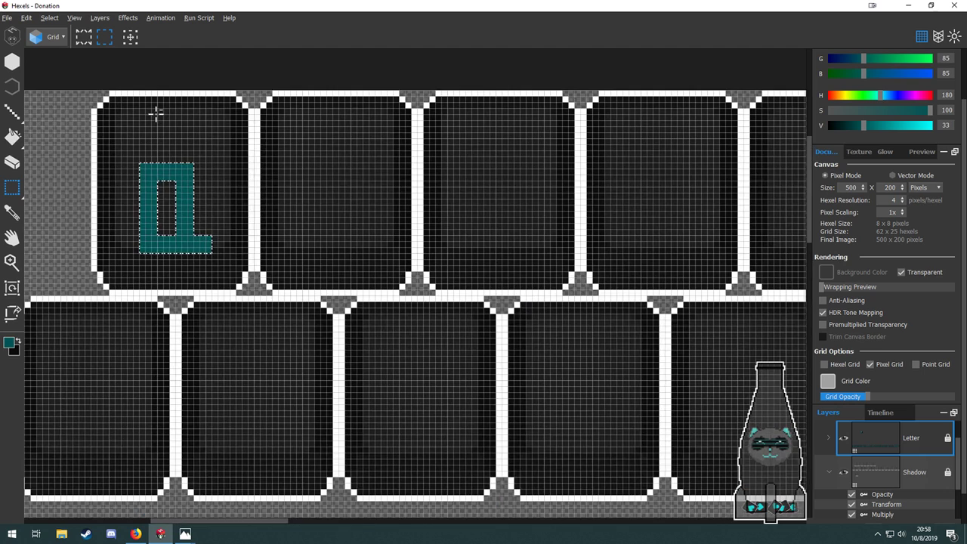
drag(225, 180, 315, 235)
drag(308, 301, 317, 223)
Erase the outermost pixel column of the Q's tail on the key, leaving it two pixels long, and select the whole letter.
key(ctrl+d)
key(e)
click(367, 385)
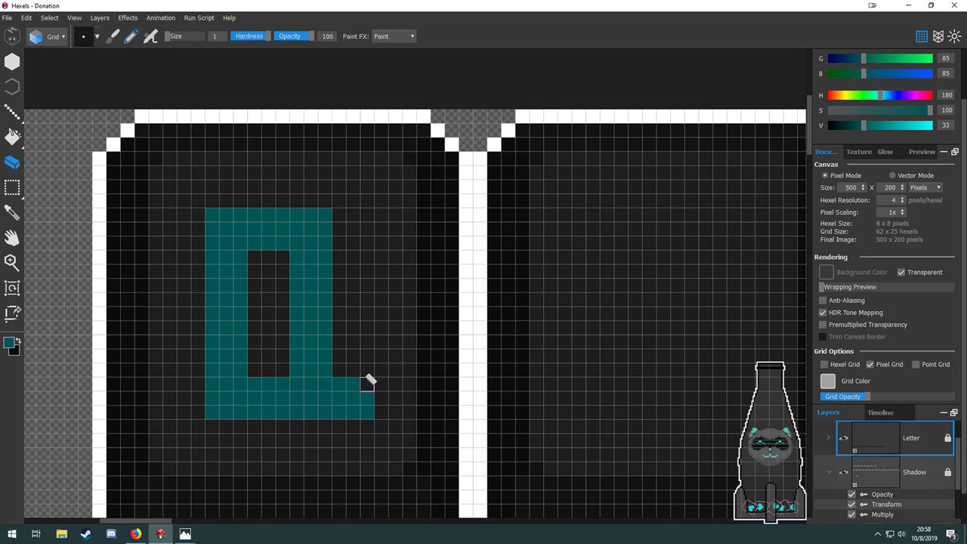
key(m)
drag(389, 180, 191, 434)
mouse_move(324, 283)
mouse_down()
mouse_move(325, 270)
mouse_move(322, 283)
mouse_up()
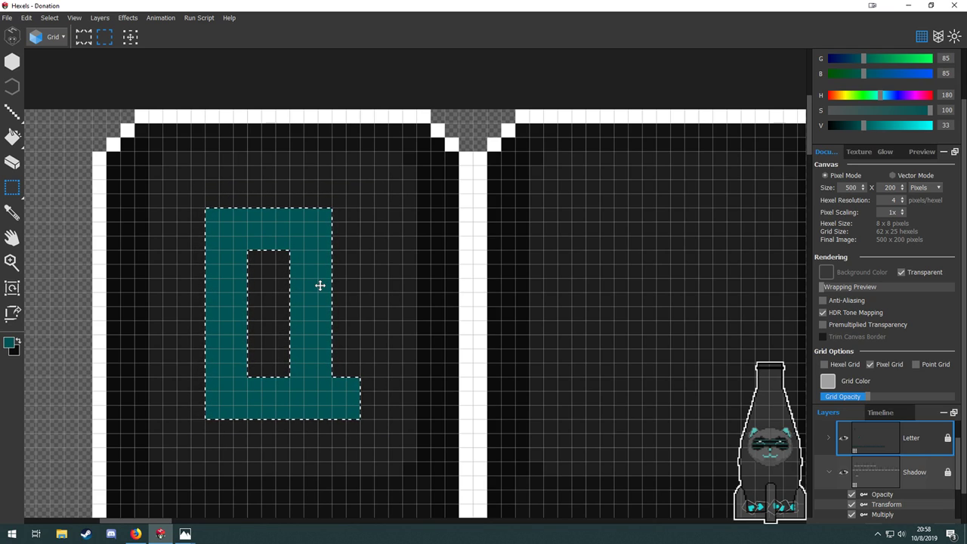
scroll(273, 351, down, 5)
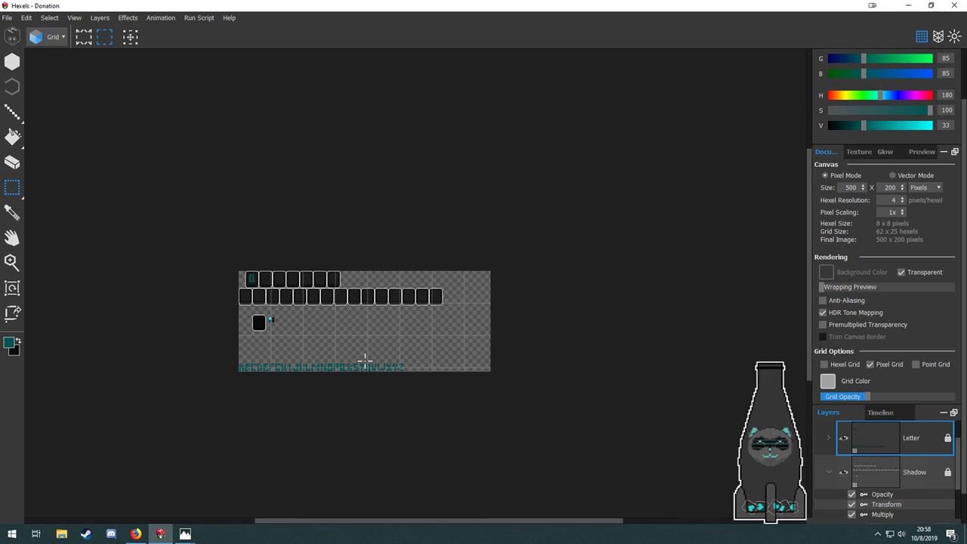
scroll(363, 356, up, 5)
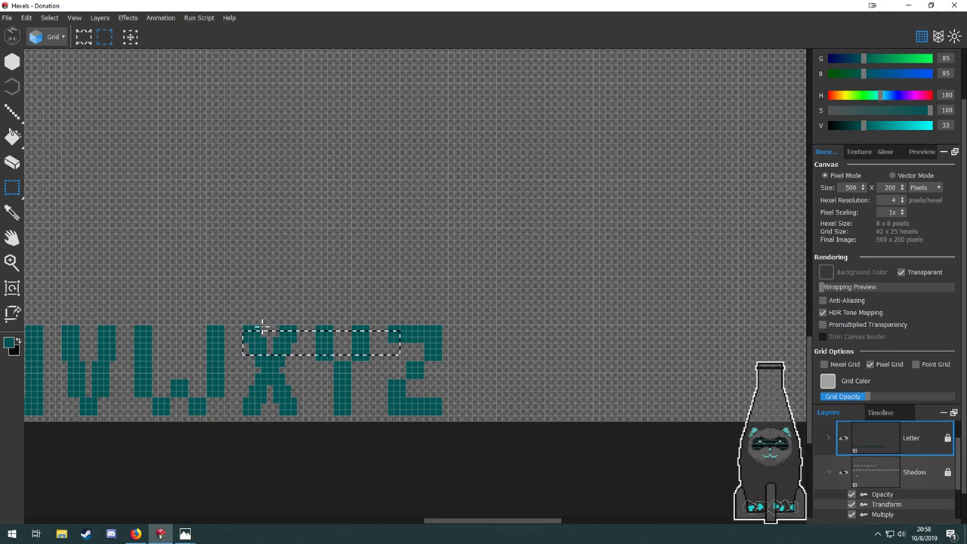
Copy the W from the alphabet row onto the second key of the lower row, near the key's centre.
drag(253, 284, 294, 330)
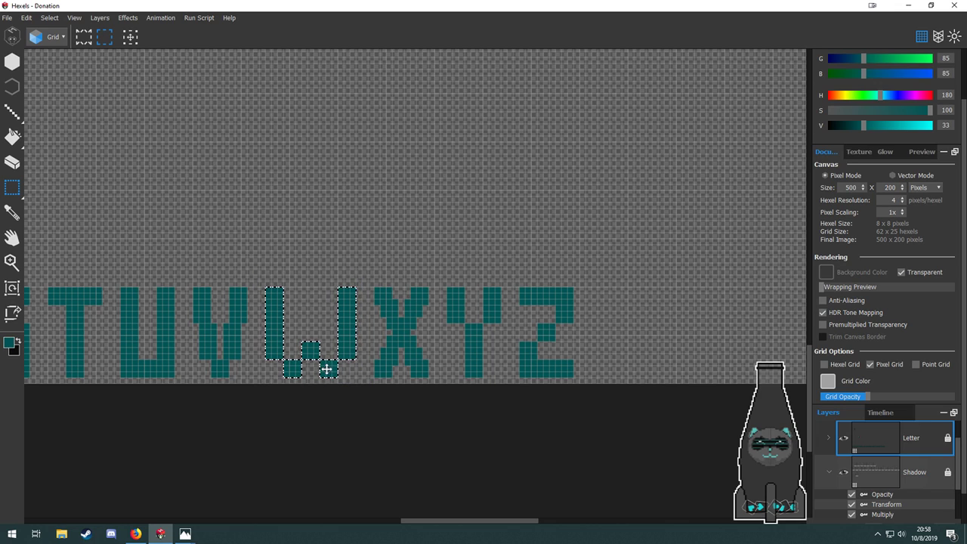
drag(327, 369, 206, 164)
scroll(331, 268, down, 5)
drag(328, 218, 413, 351)
scroll(300, 364, up, 2)
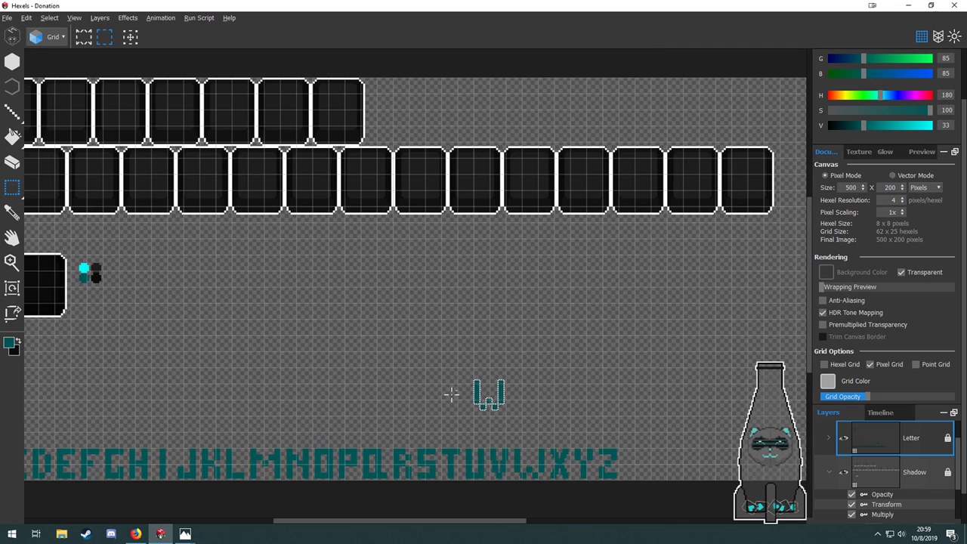
drag(478, 395, 296, 318)
drag(182, 316, 393, 383)
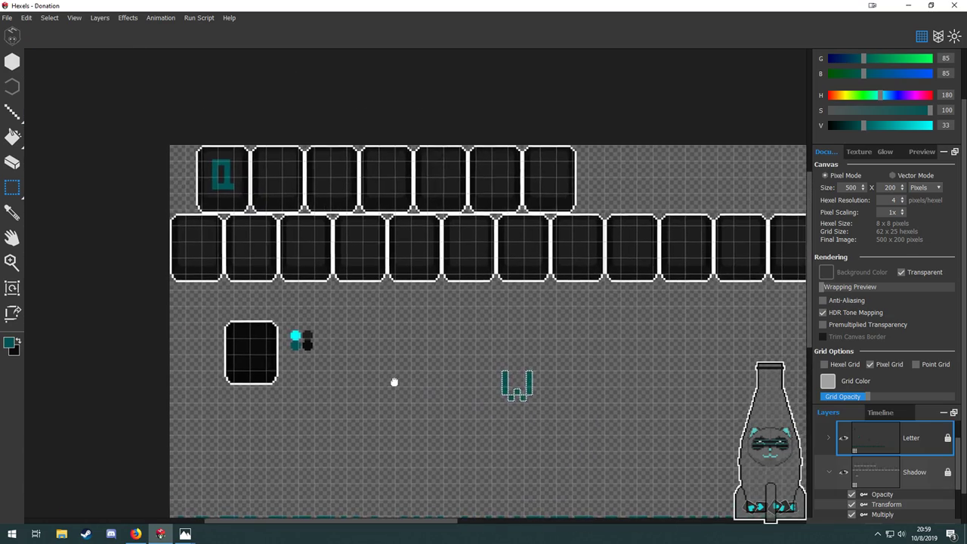
drag(502, 385, 267, 234)
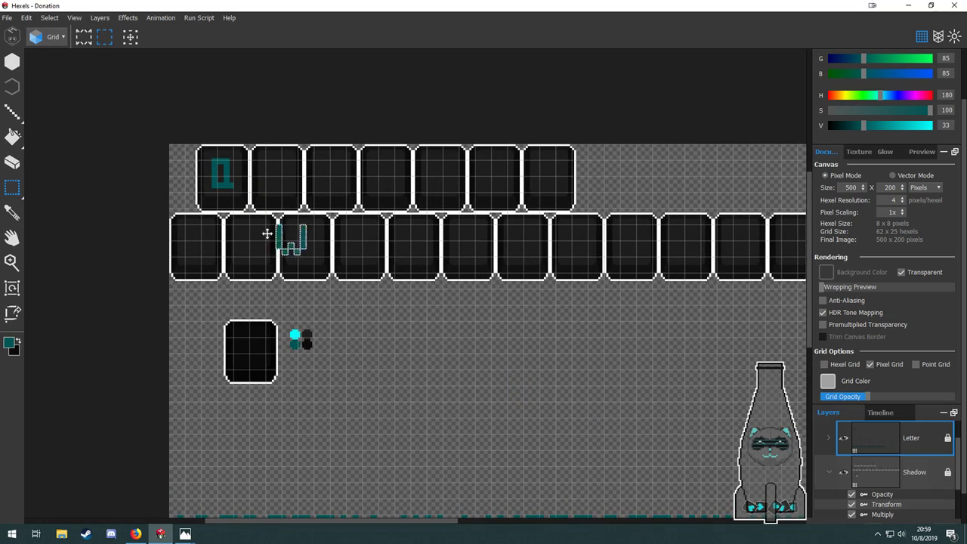
scroll(235, 246, up, 5)
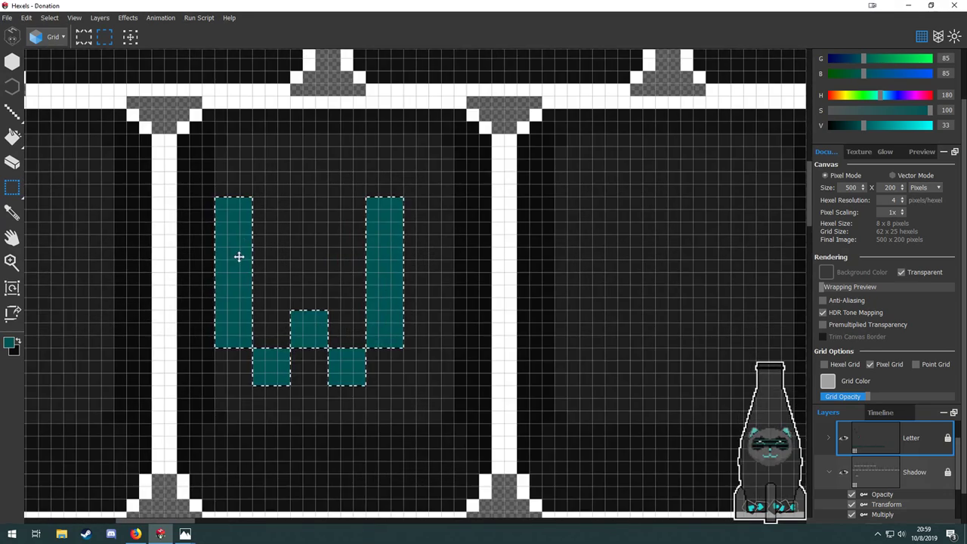
mouse_move(260, 261)
mouse_down()
mouse_move(263, 245)
mouse_move(266, 255)
mouse_up()
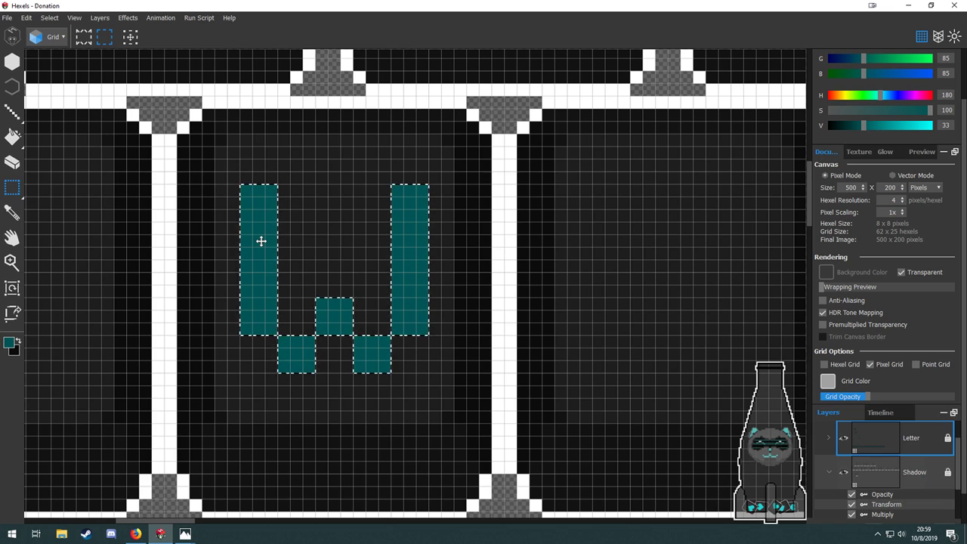
Move the Q from the upper row onto the first key of the lower row, level with the W.
key(space)
drag(375, 221, 506, 415)
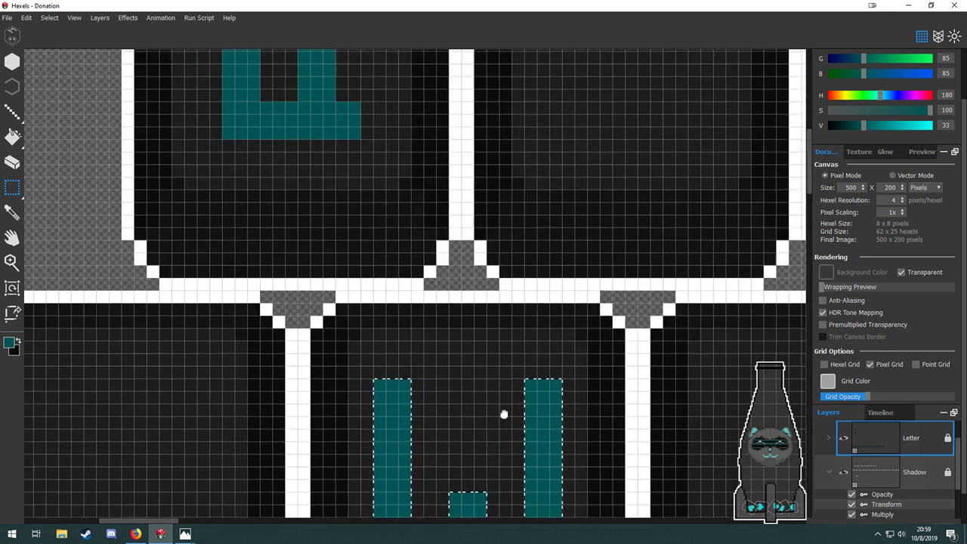
drag(296, 142, 409, 363)
drag(290, 151, 496, 383)
key(space)
mouse_move(471, 375)
mouse_down()
mouse_move(512, 331)
mouse_move(527, 205)
mouse_up()
drag(481, 201, 343, 476)
key(space)
drag(456, 461, 453, 223)
drag(358, 205, 333, 375)
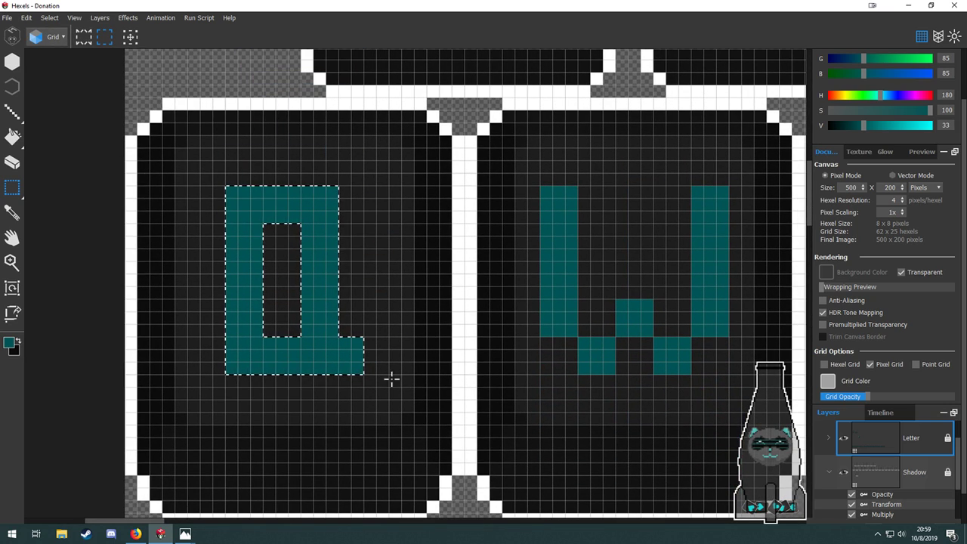
Examine the two key rows, the spare blank key and the empty area beneath them.
scroll(336, 394, down, 3)
key(space)
drag(415, 389, 356, 312)
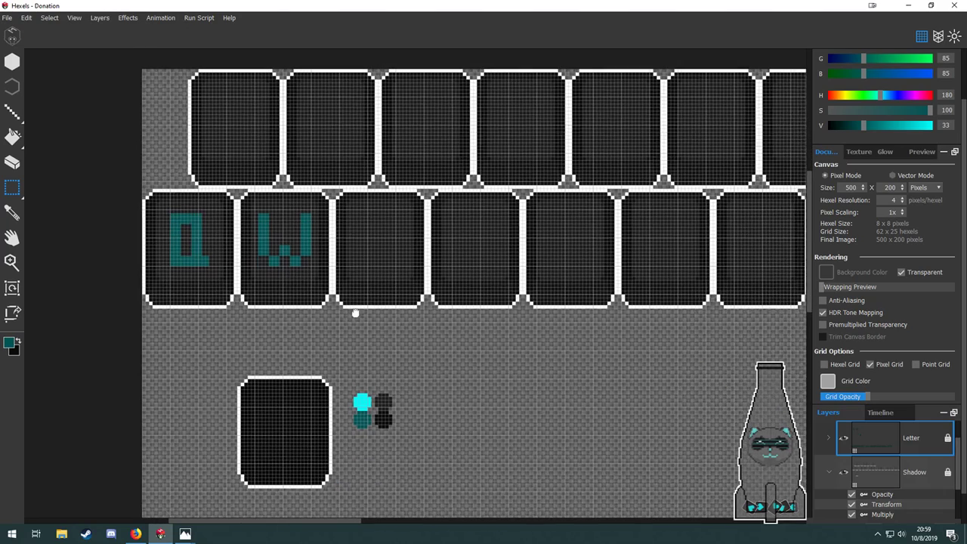
key(space)
drag(491, 389, 431, 265)
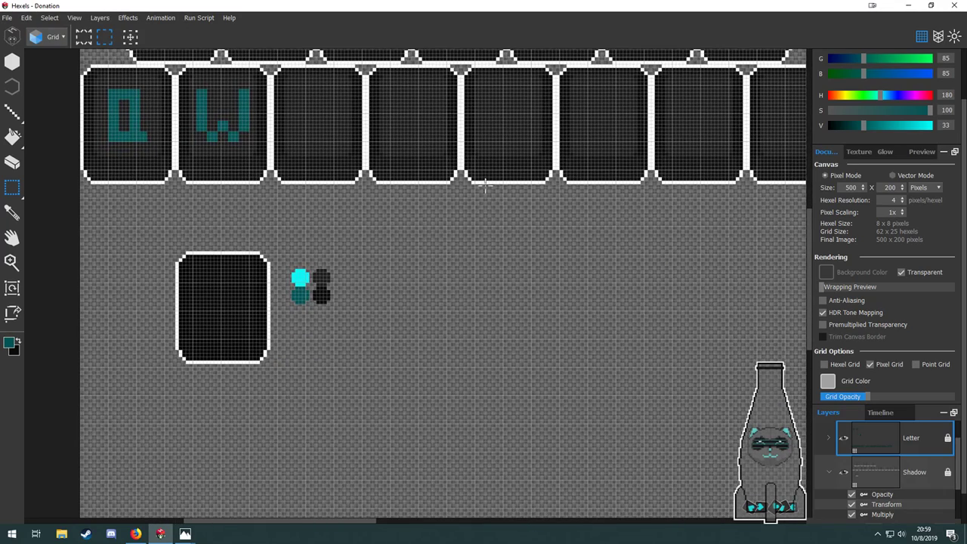
key(space)
drag(420, 306, 402, 111)
drag(415, 247, 458, 383)
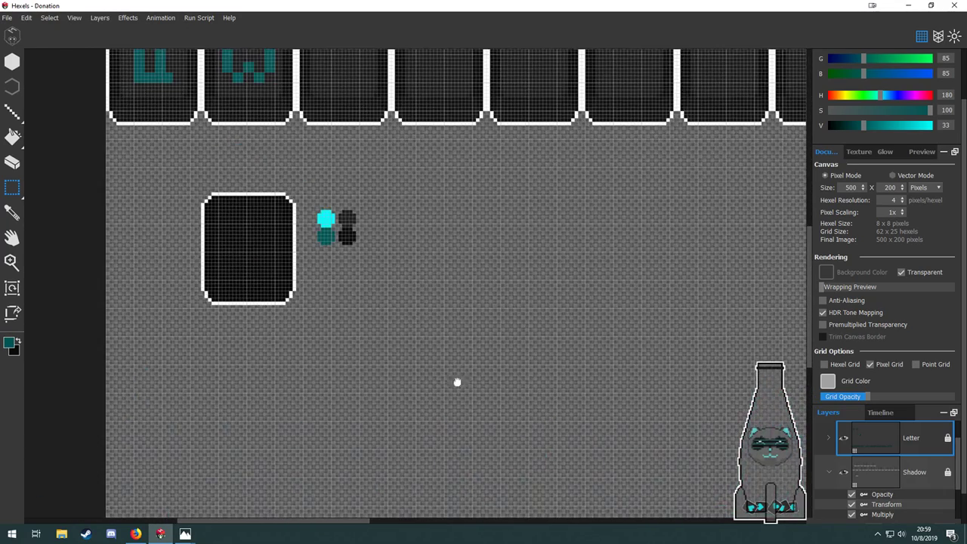
drag(400, 174, 561, 437)
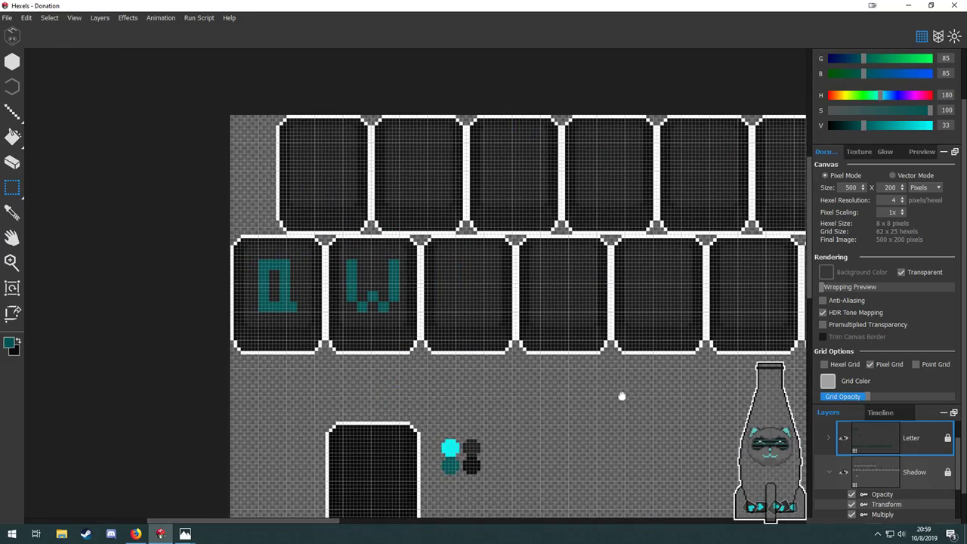
drag(622, 396, 161, 361)
drag(473, 363, 669, 350)
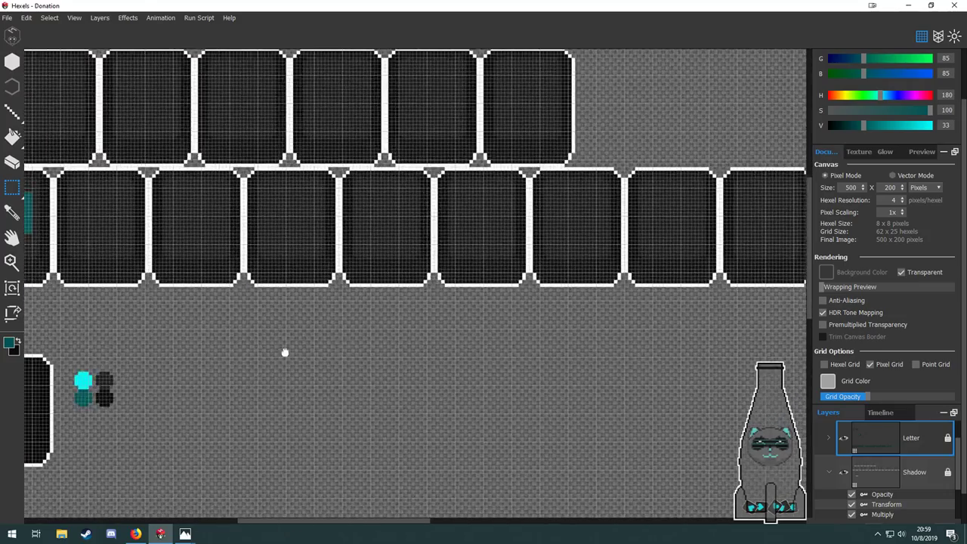
drag(283, 350, 470, 214)
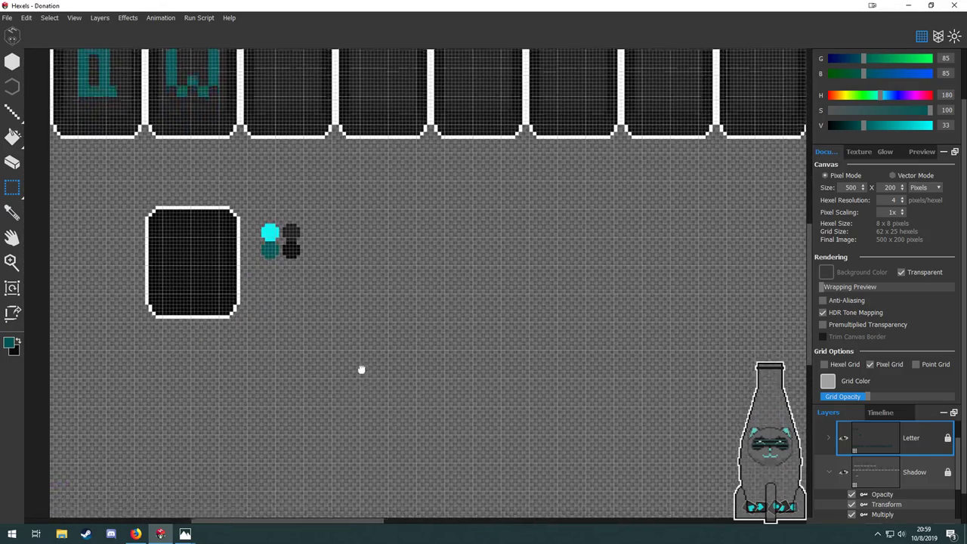
drag(360, 371, 403, 224)
drag(435, 183, 352, 354)
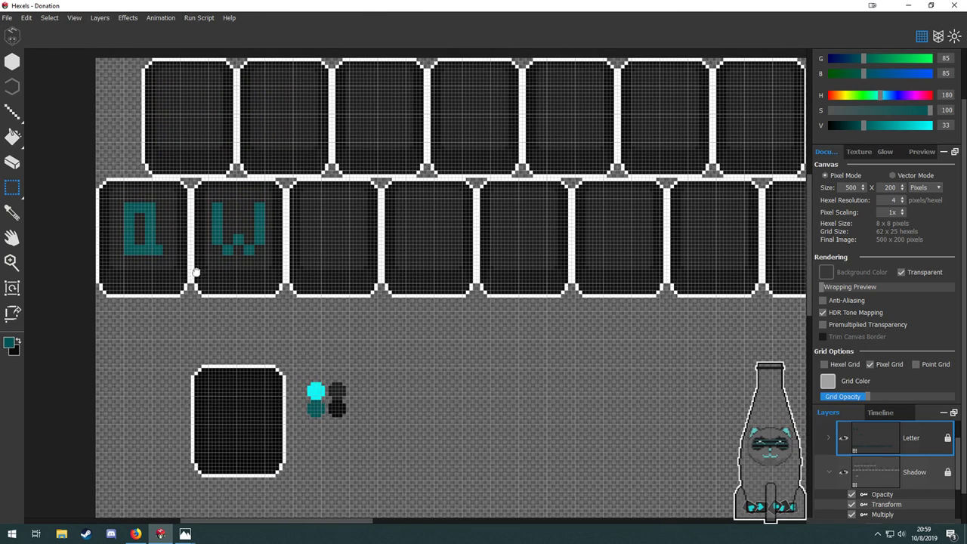
drag(398, 395, 436, 462)
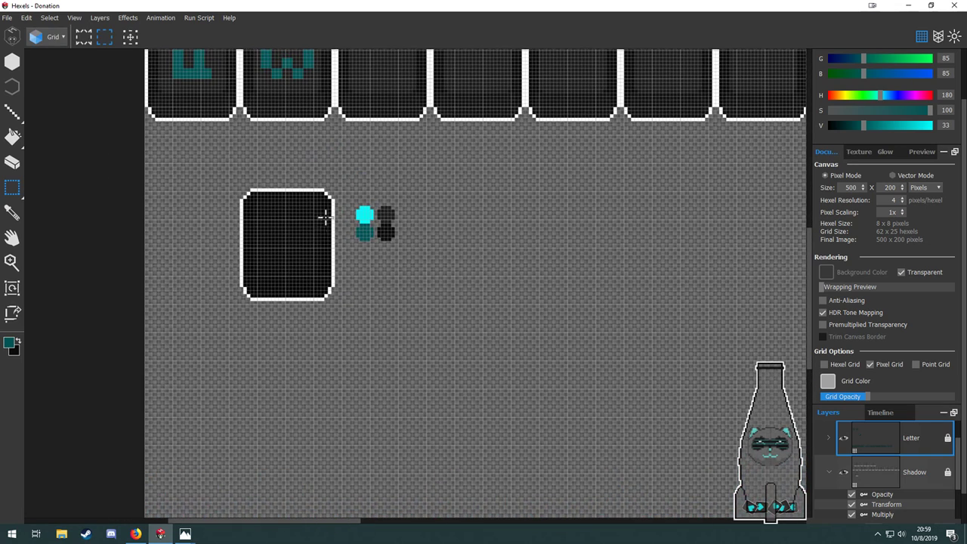
Hide the grid and inspect the shading of the blank key and the lower-row keys.
click(922, 36)
scroll(291, 179, up, 4)
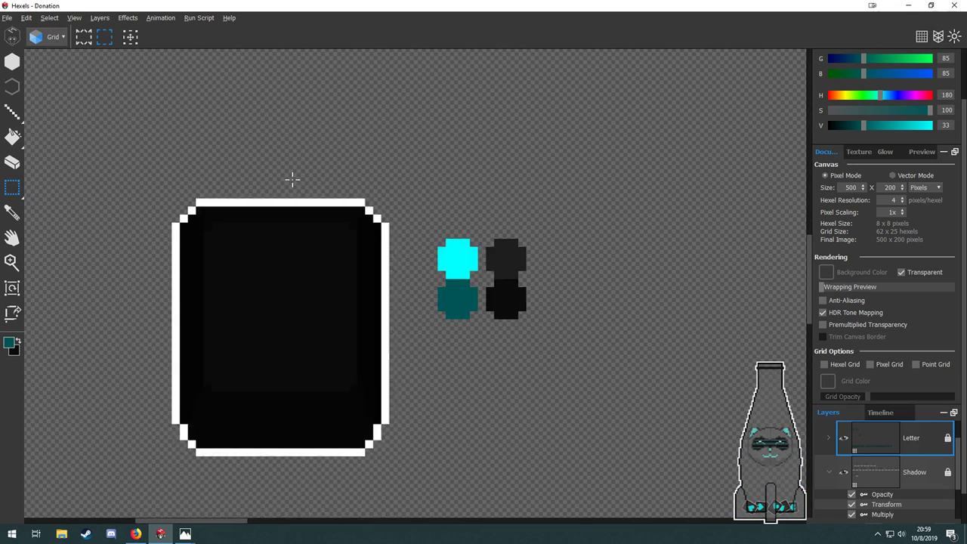
drag(397, 255, 468, 96)
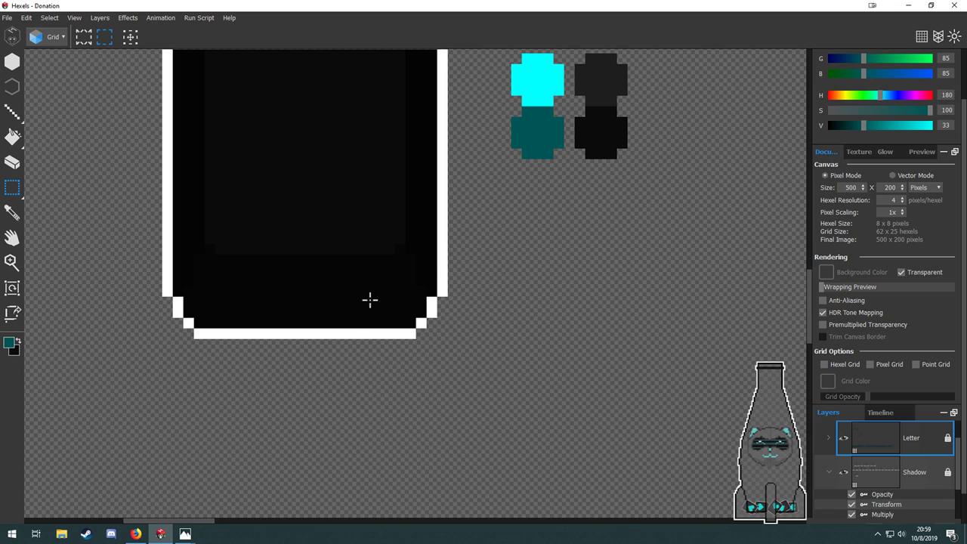
drag(522, 109, 364, 484)
drag(583, 112, 417, 371)
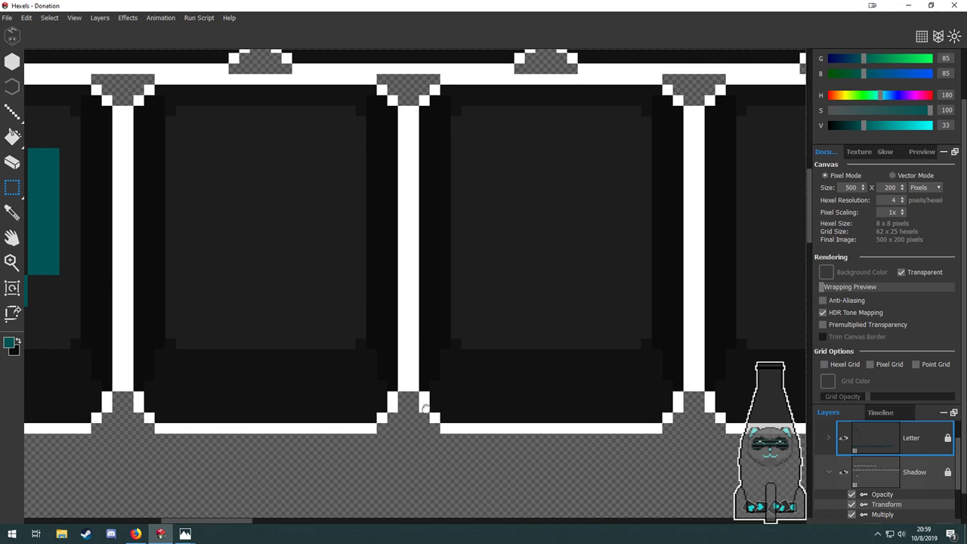
scroll(425, 408, down, 5)
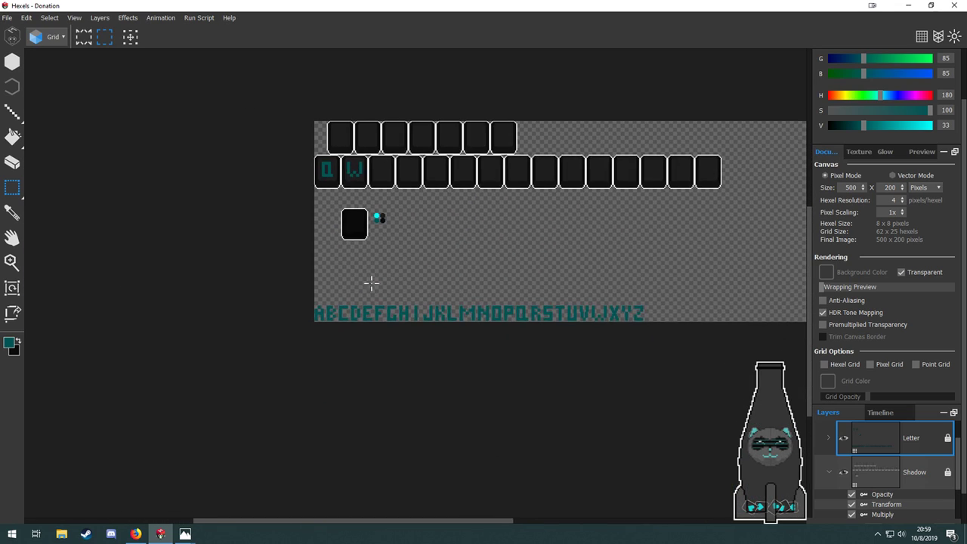
Show the grid again and copy the E from the alphabet row onto the lower row's third key, level with the W.
scroll(371, 283, up, 3)
drag(395, 130, 402, 358)
drag(380, 265, 328, 11)
scroll(272, 259, up, 2)
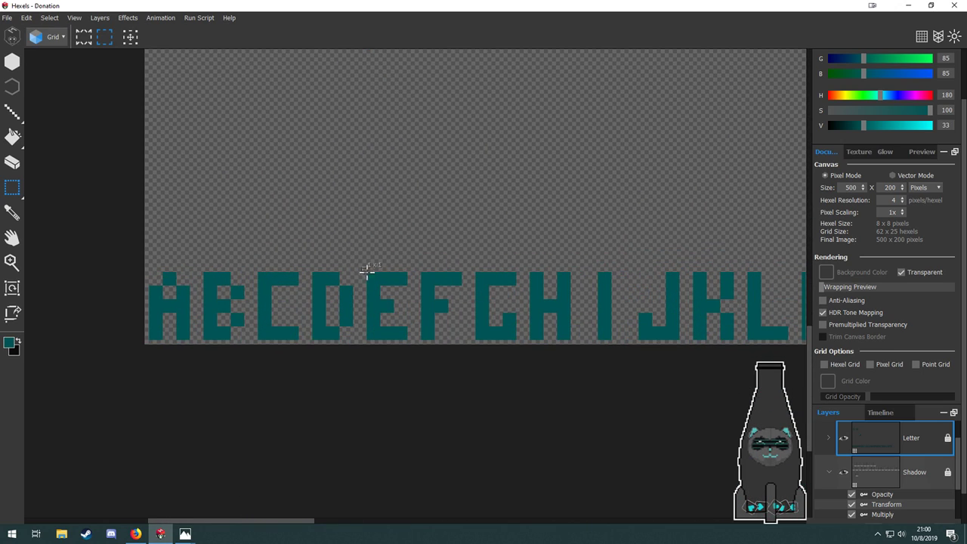
drag(367, 271, 420, 347)
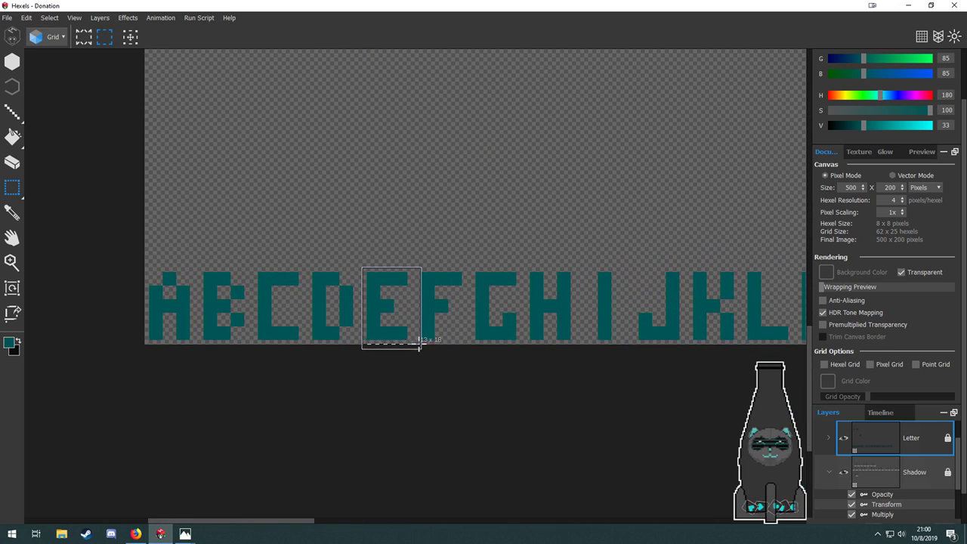
click(927, 38)
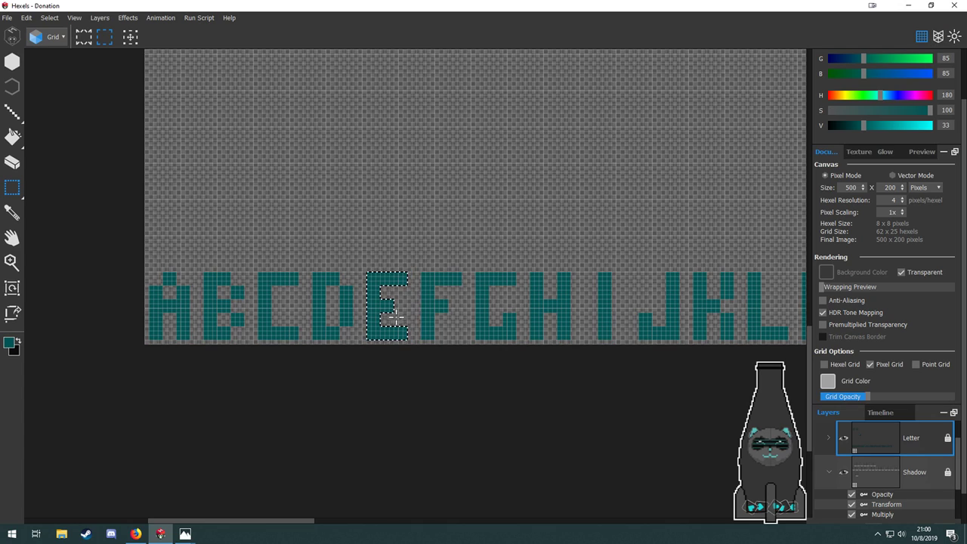
drag(394, 318, 417, 101)
drag(482, 136, 485, 428)
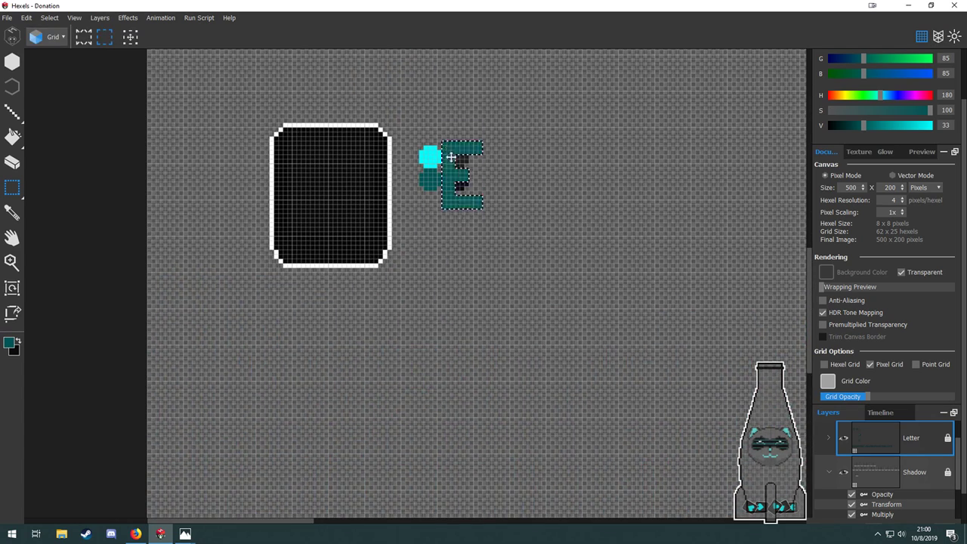
drag(451, 157, 446, 125)
drag(588, 159, 544, 447)
drag(405, 422, 414, 223)
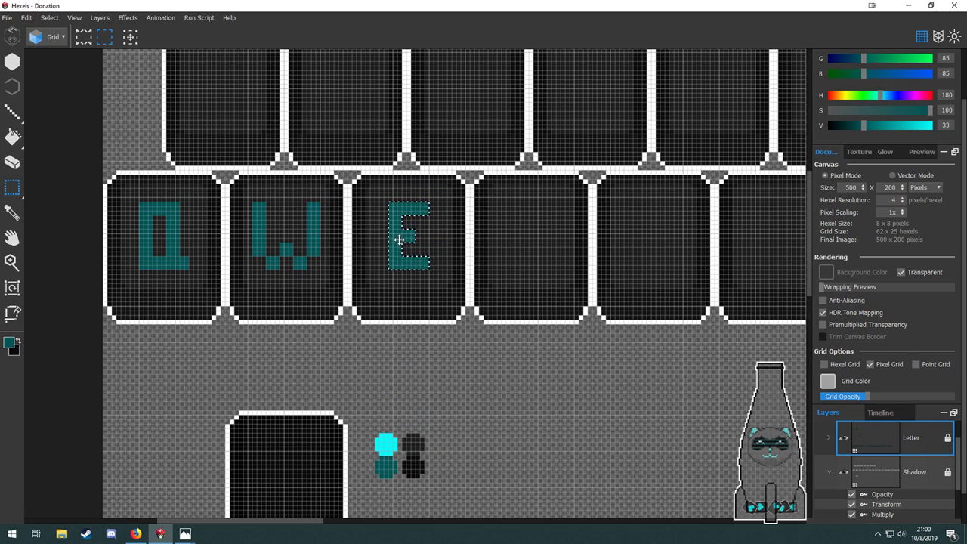
scroll(407, 220, up, 3)
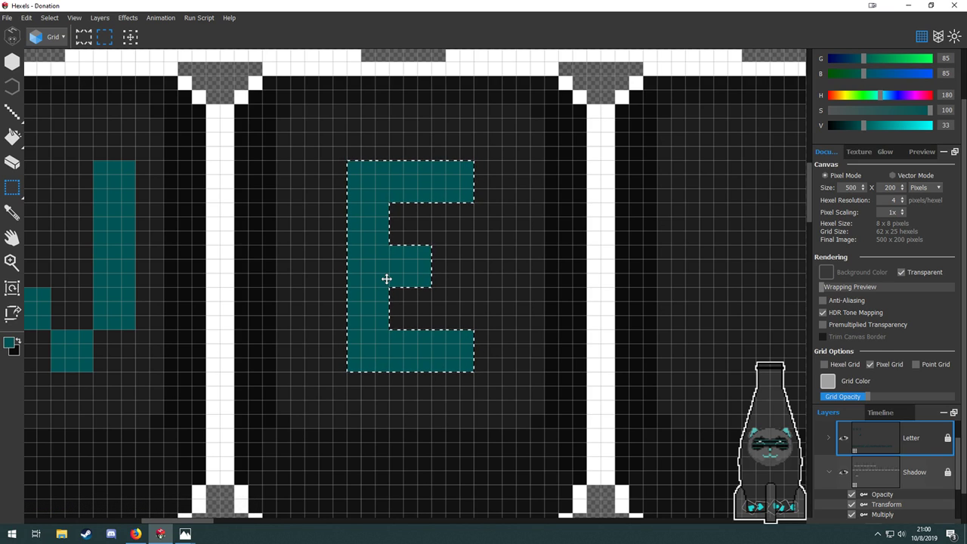
Duplicate the R in the alphabet row.
scroll(347, 350, down, 5)
drag(434, 428, 348, 199)
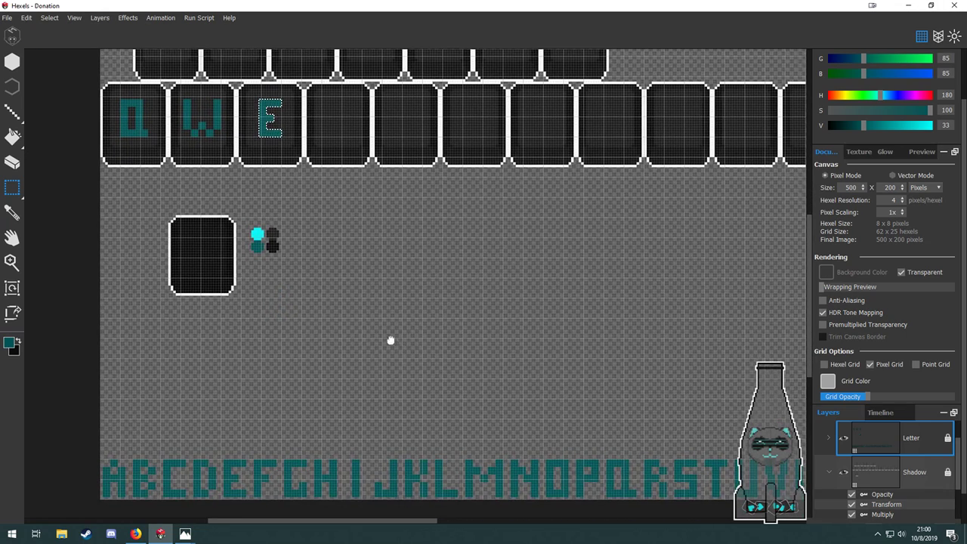
drag(391, 340, 320, 246)
drag(341, 286, 399, 334)
drag(421, 297, 309, 224)
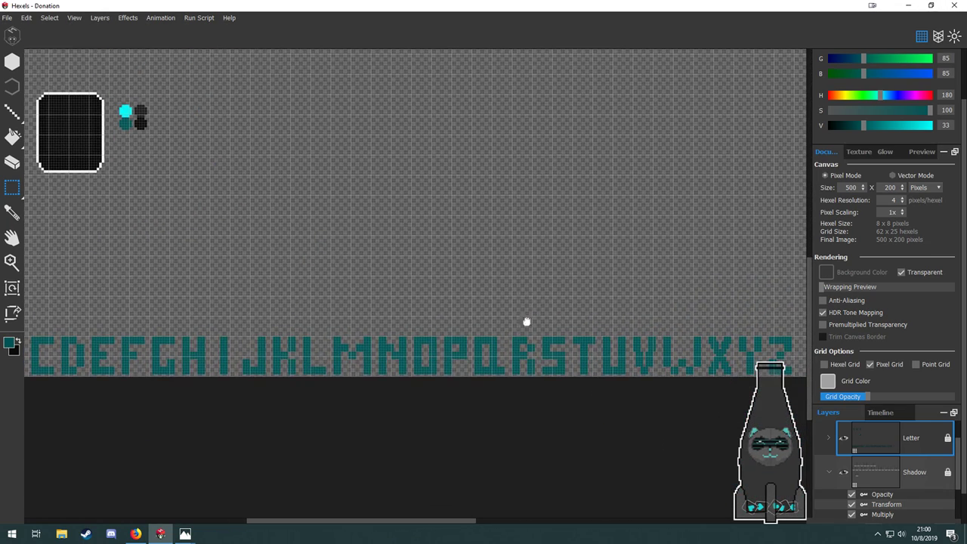
drag(486, 272, 342, 243)
scroll(351, 324, up, 3)
scroll(439, 305, up, 1)
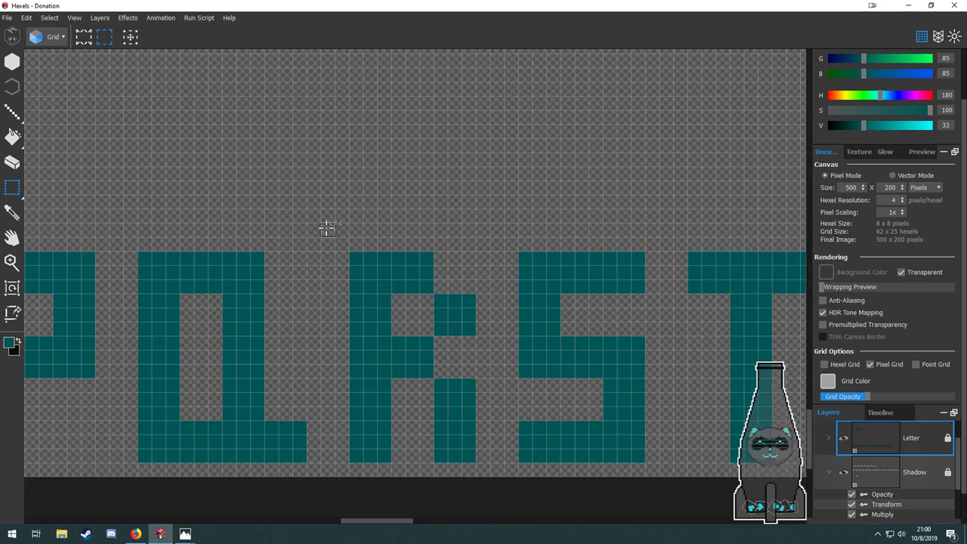
drag(323, 223, 489, 476)
key(ctrl+c)
key(ctrl+v)
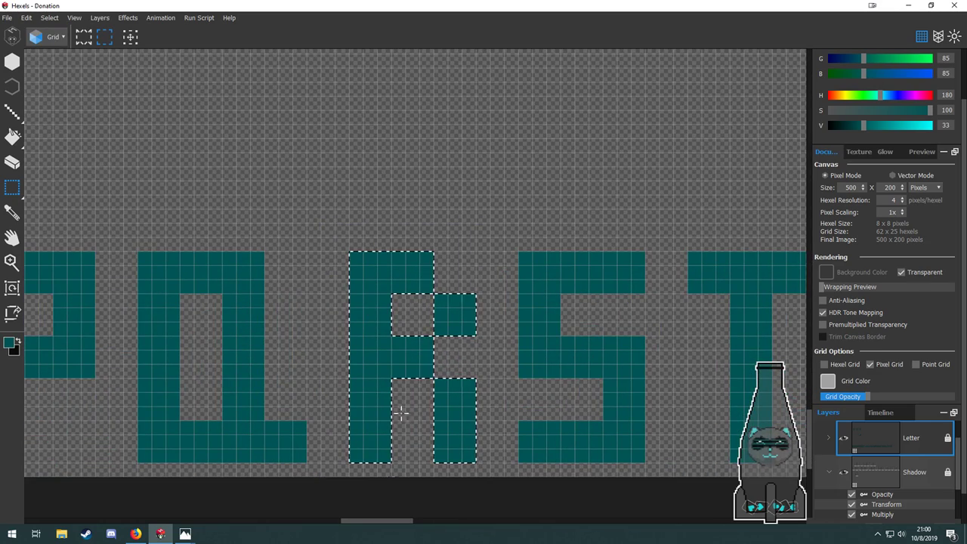
Move the duplicate R onto the fourth key of the lower row, level with the E.
drag(378, 367, 237, 170)
scroll(345, 261, down, 3)
drag(397, 234, 536, 433)
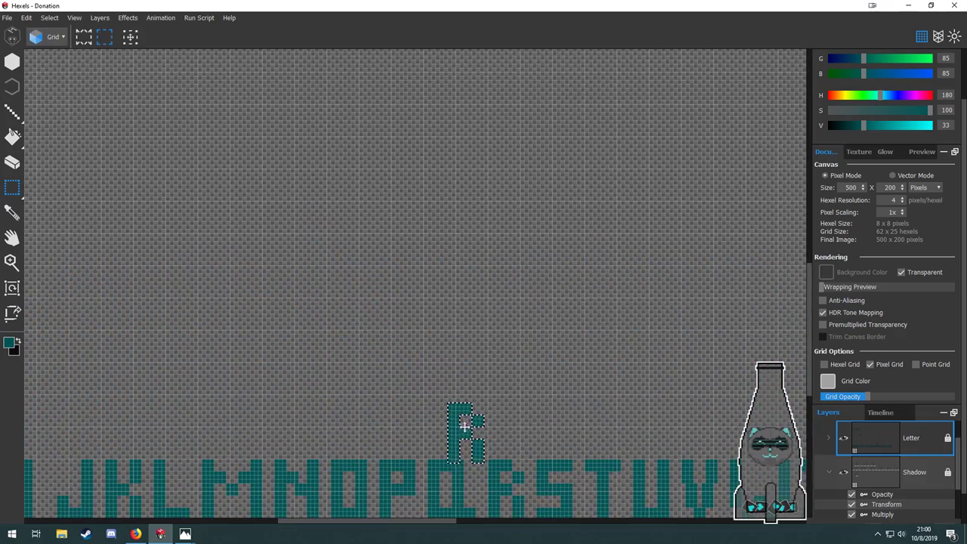
drag(464, 425, 237, 167)
drag(294, 201, 539, 428)
drag(484, 414, 262, 291)
scroll(486, 421, up, 1)
scroll(348, 370, up, 2)
drag(347, 372, 318, 130)
drag(391, 290, 430, 490)
drag(350, 378, 335, 204)
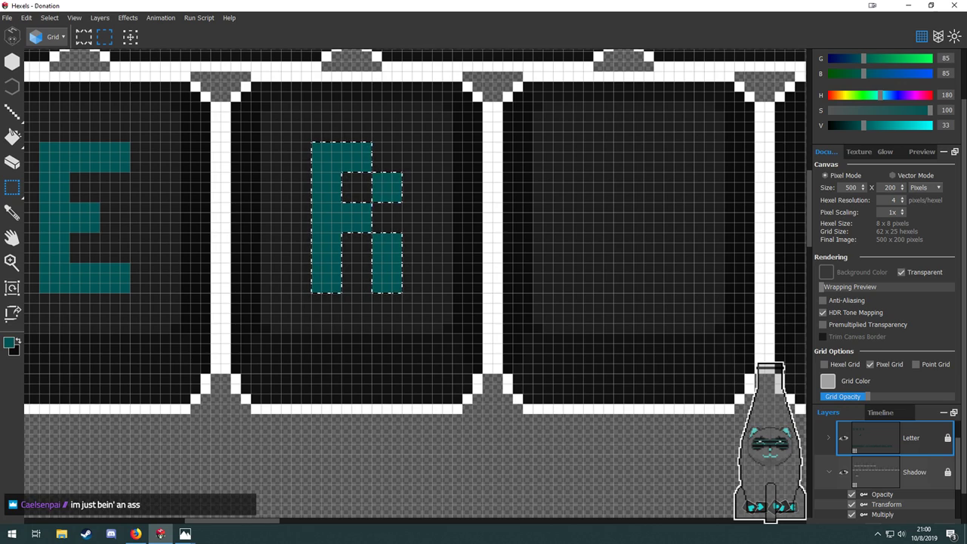
click(136, 535)
click(136, 535)
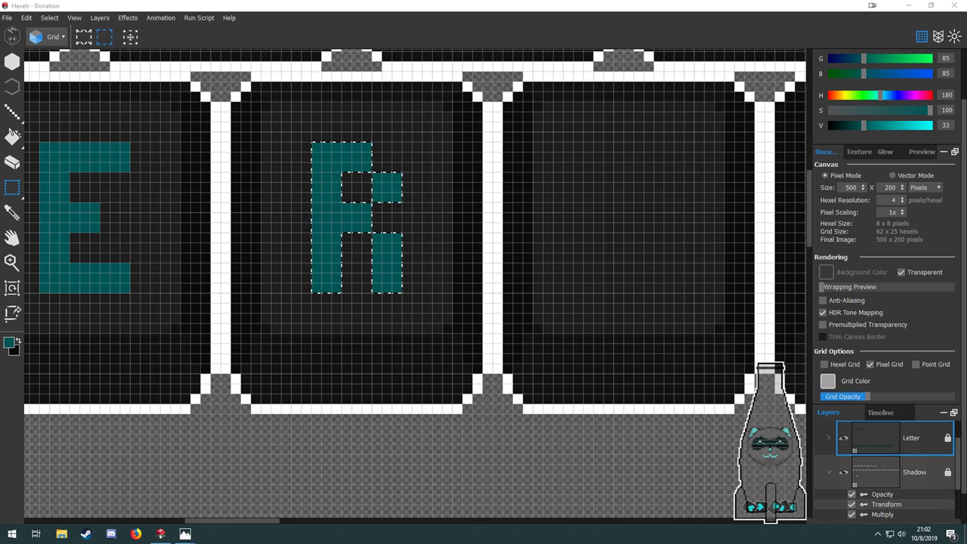
Copy the T from the alphabet row onto the fifth key of the lower row, near the key's centre.
scroll(374, 327, down, 4)
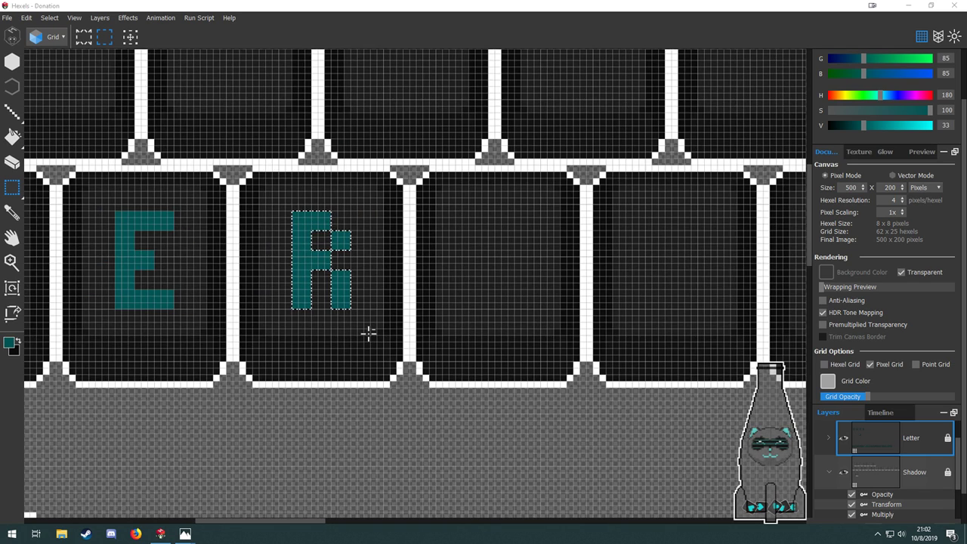
drag(395, 405, 272, 181)
click(430, 432)
drag(445, 386, 216, 131)
scroll(435, 348, up, 4)
drag(376, 290, 458, 425)
drag(415, 341, 221, 59)
mouse_move(220, 59)
mouse_down()
mouse_move(495, 389)
mouse_move(488, 396)
mouse_move(264, 148)
mouse_move(504, 471)
mouse_move(460, 382)
mouse_move(458, 395)
mouse_up()
drag(572, 470, 473, 344)
drag(505, 235, 320, 463)
scroll(400, 404, down, 4)
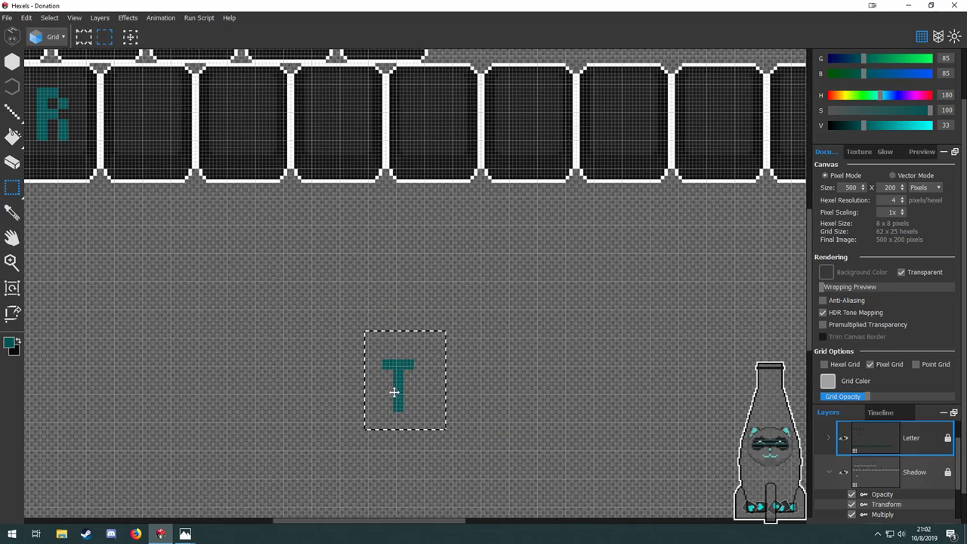
mouse_move(394, 393)
mouse_down()
mouse_move(304, 277)
mouse_move(134, 130)
mouse_up()
scroll(147, 82, up, 5)
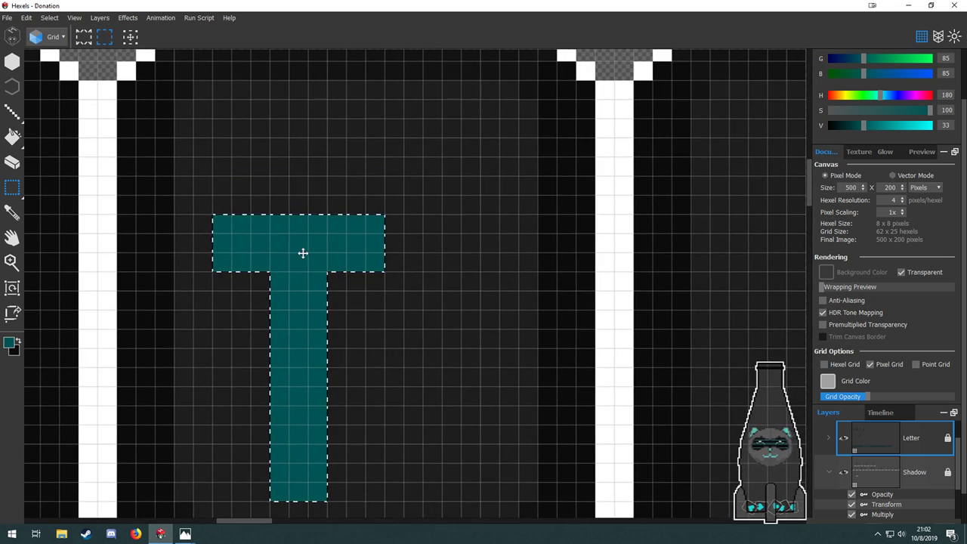
drag(303, 253, 351, 190)
drag(412, 308, 372, 237)
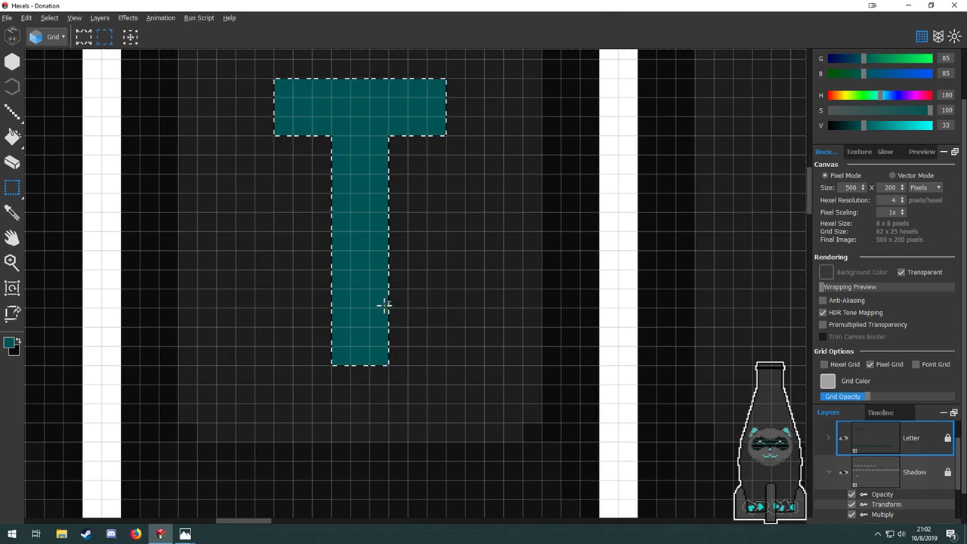
Duplicate the Y in the alphabet row.
scroll(349, 280, down, 5)
scroll(350, 281, down, 4)
drag(405, 355, 288, 203)
scroll(527, 368, up, 7)
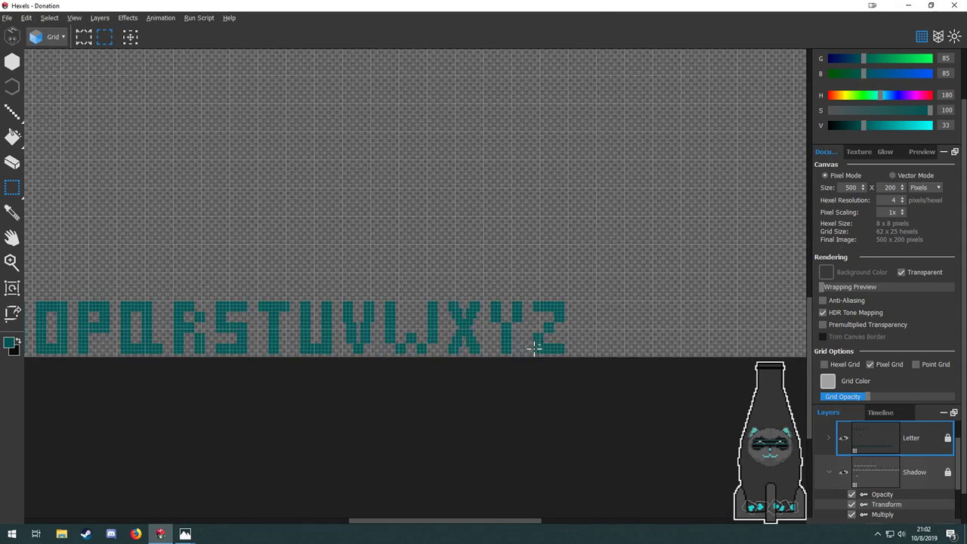
scroll(517, 297, up, 1)
drag(540, 254, 253, 134)
key(ctrl+c)
key(ctrl+v)
Move the duplicate Y up from the alphabet row towards the lower row of keys.
drag(358, 192, 521, 529)
drag(423, 451, 253, 188)
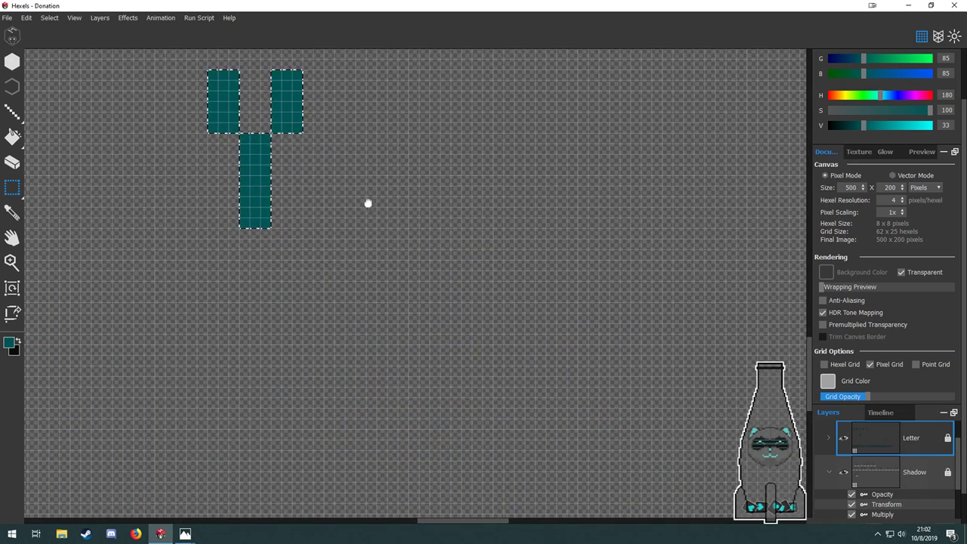
drag(367, 203, 570, 434)
drag(447, 395, 289, 185)
drag(391, 221, 588, 459)
drag(508, 427, 370, 205)
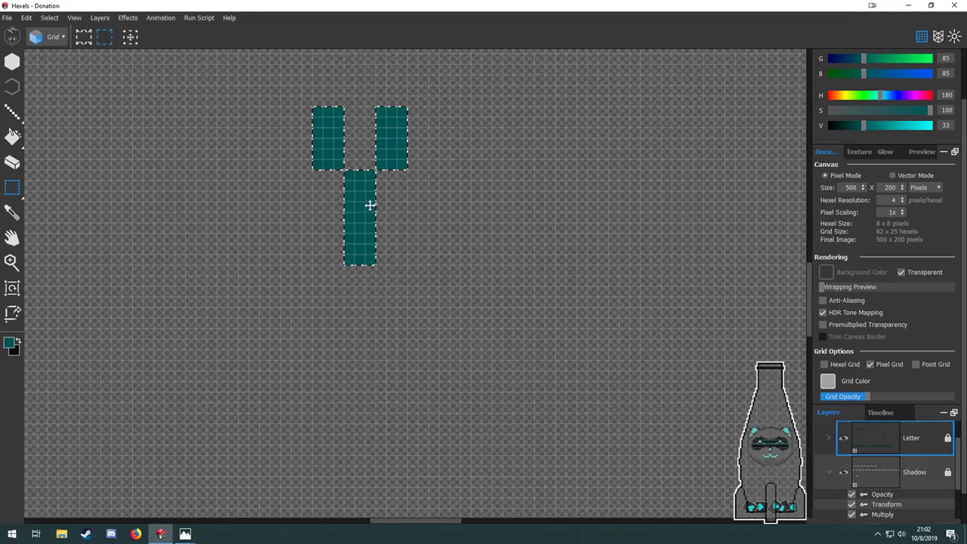
Move the selected teal Y onto the empty sixth key beside the T and centre it on the key face.
drag(447, 180, 509, 497)
drag(463, 457, 486, 451)
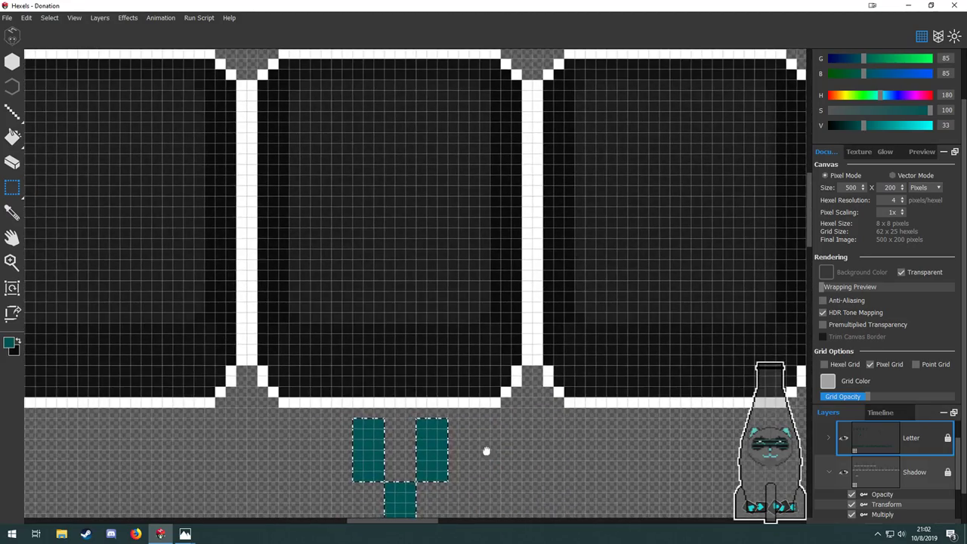
drag(361, 441, 123, 364)
drag(292, 396, 723, 389)
drag(545, 363, 137, 352)
drag(337, 387, 692, 397)
drag(576, 334, 383, 185)
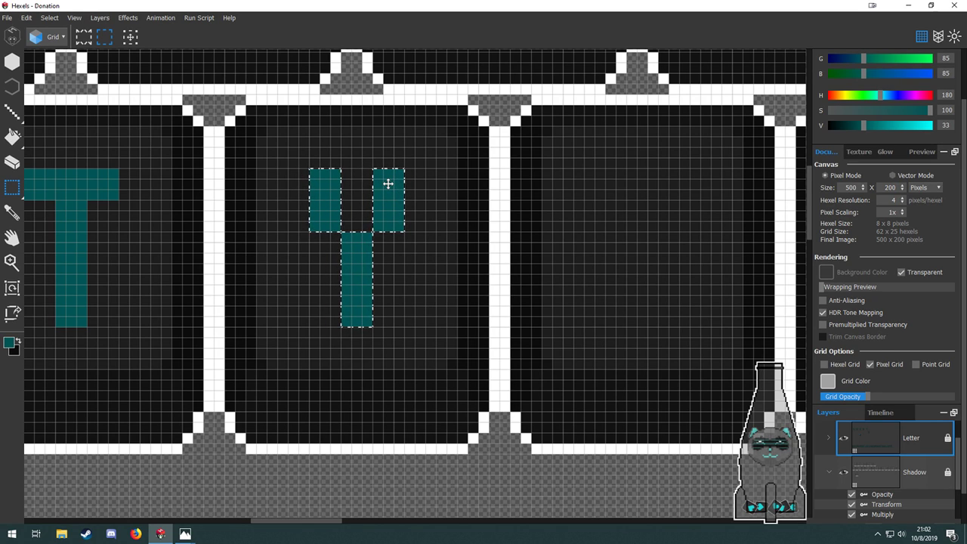
scroll(383, 316, up, 2)
drag(439, 204, 439, 378)
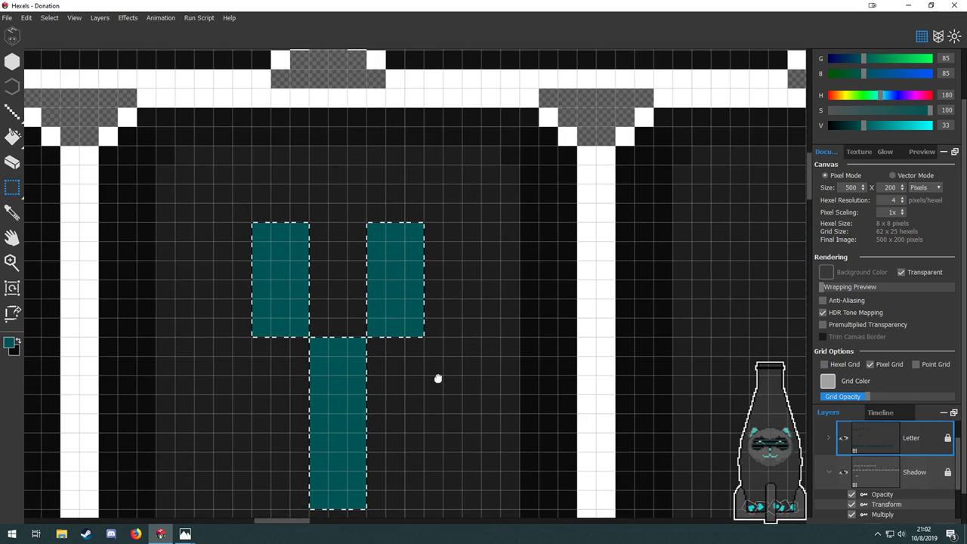
Copy the letter T from the alphabet row and paste it onto the empty canvas above the row.
scroll(250, 217, down, 4)
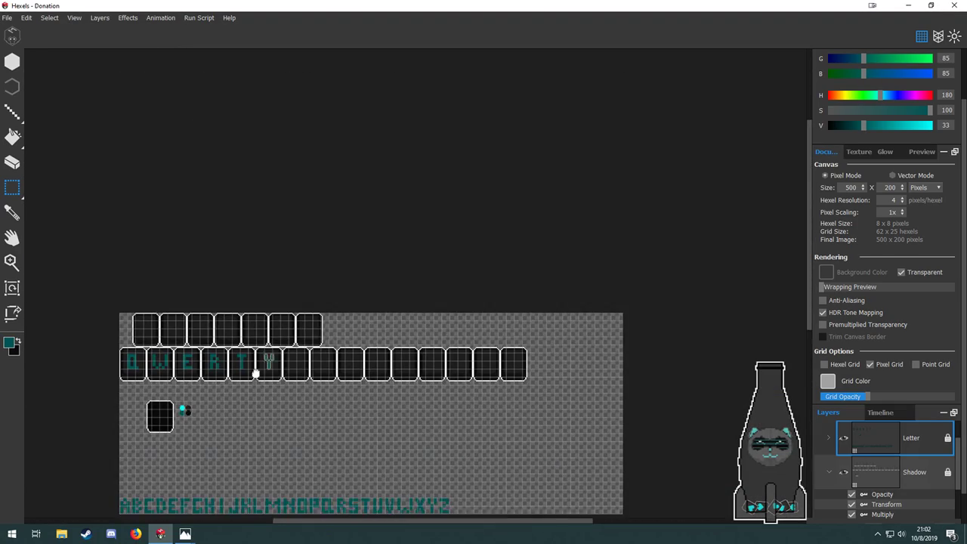
scroll(274, 376, up, 3)
scroll(288, 350, right, 3)
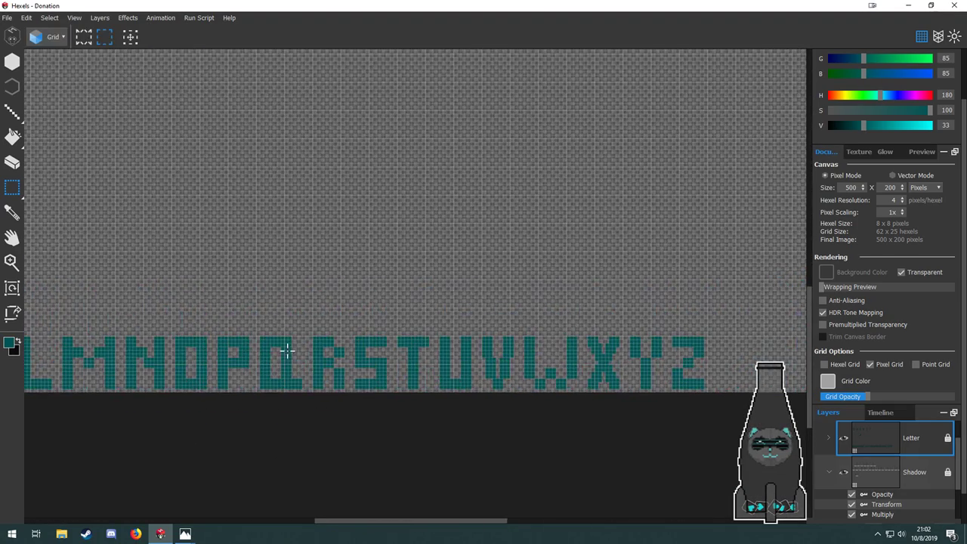
scroll(287, 355, up, 2)
scroll(491, 346, right, 3)
drag(407, 290, 321, 422)
key(ctrl+c)
key(ctrl+v)
drag(362, 395, 299, 121)
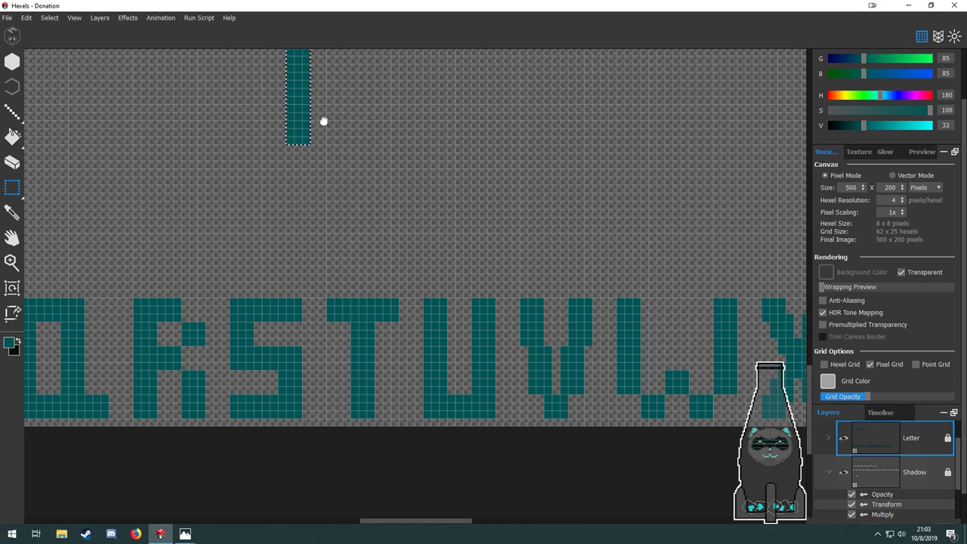
Move the copied T onto the seventh key, after the Y, and align it on the key face.
drag(377, 96, 433, 449)
scroll(366, 385, down, 3)
drag(363, 398, 322, 177)
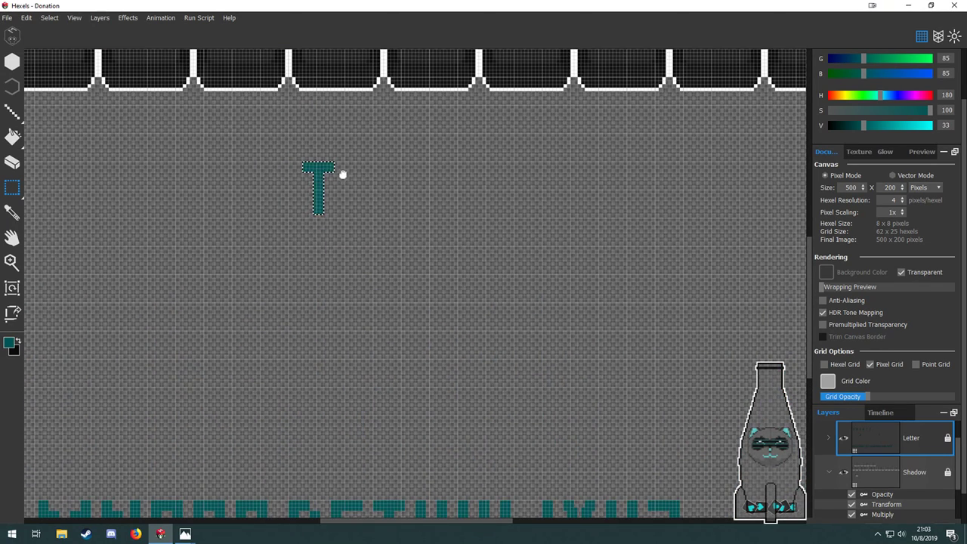
drag(354, 143, 180, 227)
scroll(182, 229, up, 5)
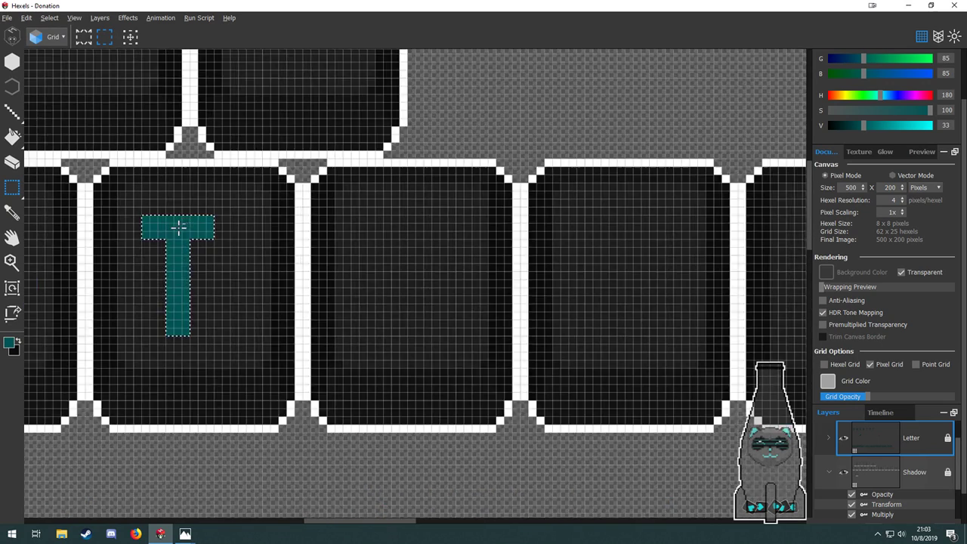
drag(183, 265, 210, 241)
scroll(277, 285, down, 3)
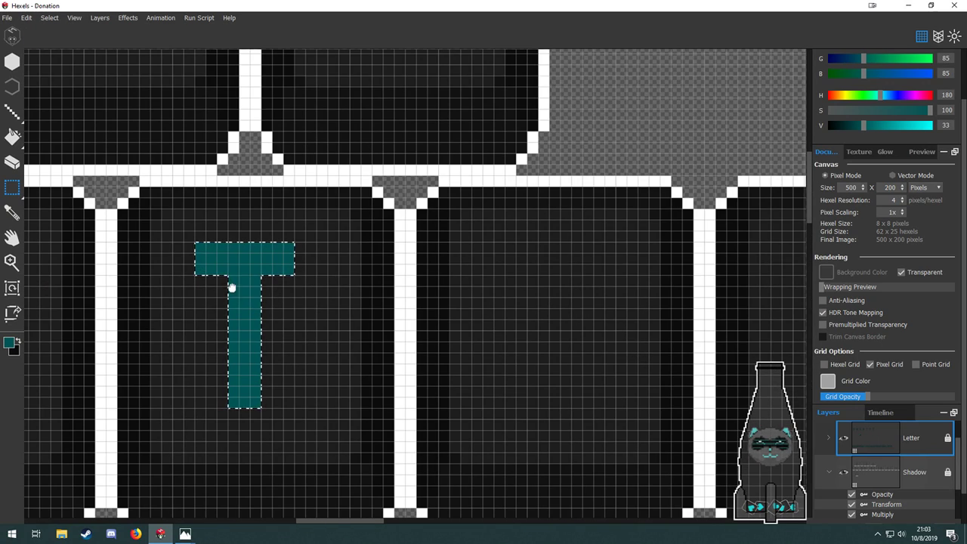
drag(233, 286, 311, 256)
scroll(273, 268, up, 2)
Select the letter H in the alphabet row.
scroll(206, 165, down, 4)
scroll(206, 168, down, 3)
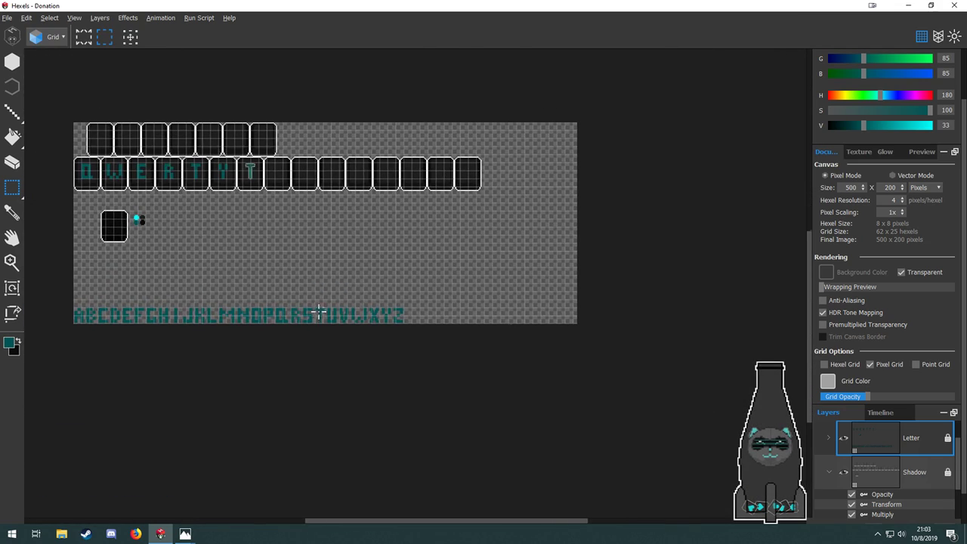
scroll(318, 313, up, 5)
drag(245, 188, 473, 268)
scroll(352, 254, down, 5)
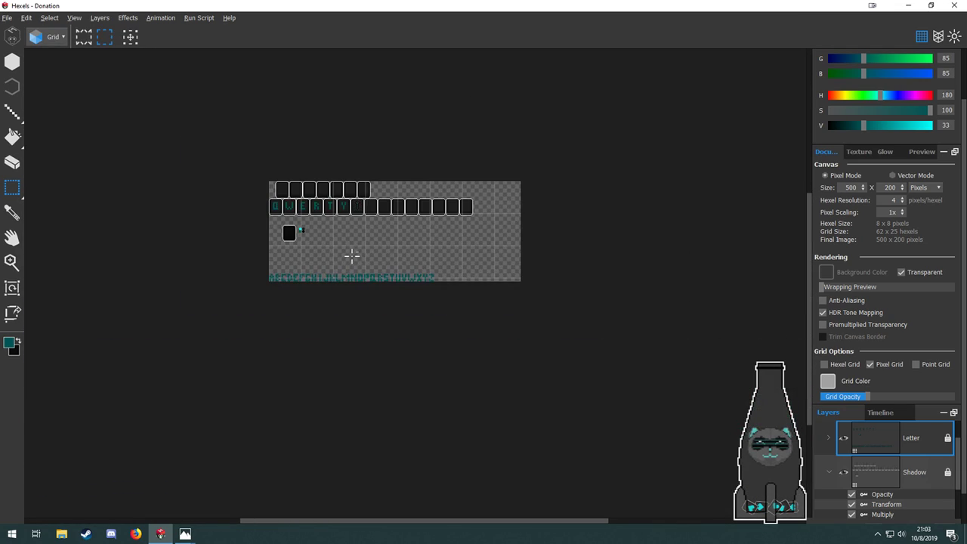
scroll(330, 266, up, 6)
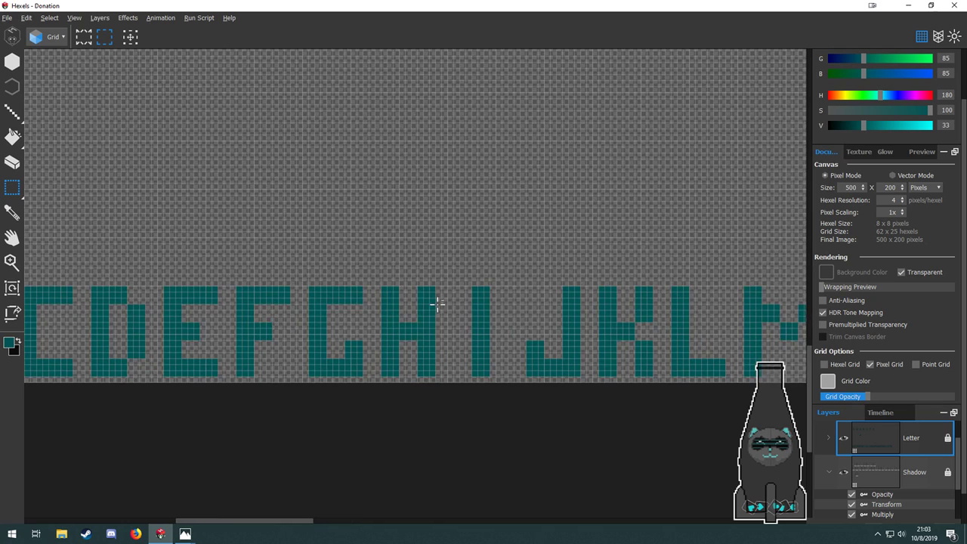
drag(416, 323, 376, 377)
drag(396, 332, 498, 137)
click(579, 184)
key(ctrl+z)
key(ctrl+z)
Duplicate the alphabet's H and place the copy on the eighth key, level with the T before it.
alt+drag(423, 337, 508, 174)
drag(598, 165, 194, 237)
scroll(229, 273, down, 3)
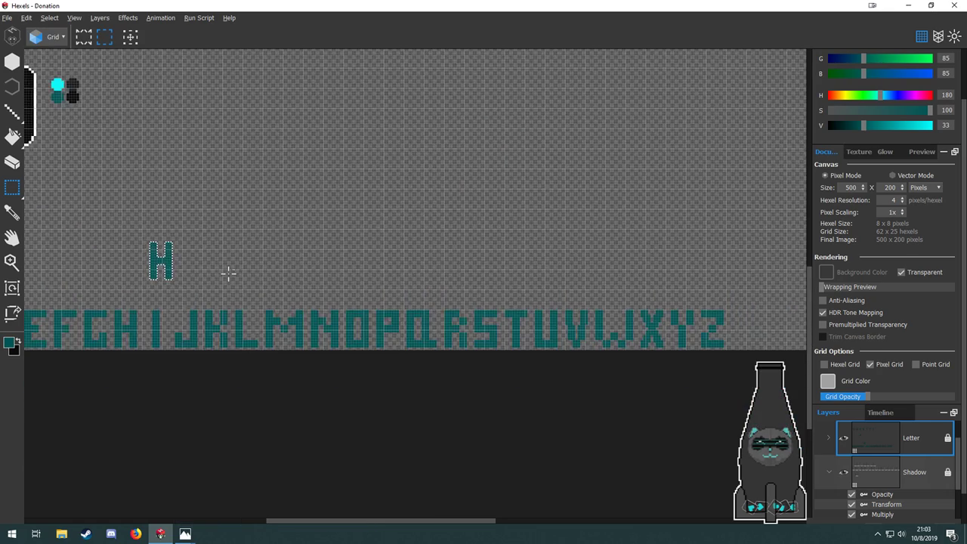
scroll(229, 273, up, 3)
drag(117, 257, 213, 116)
scroll(199, 263, down, 3)
drag(299, 319, 266, 499)
drag(176, 388, 292, 258)
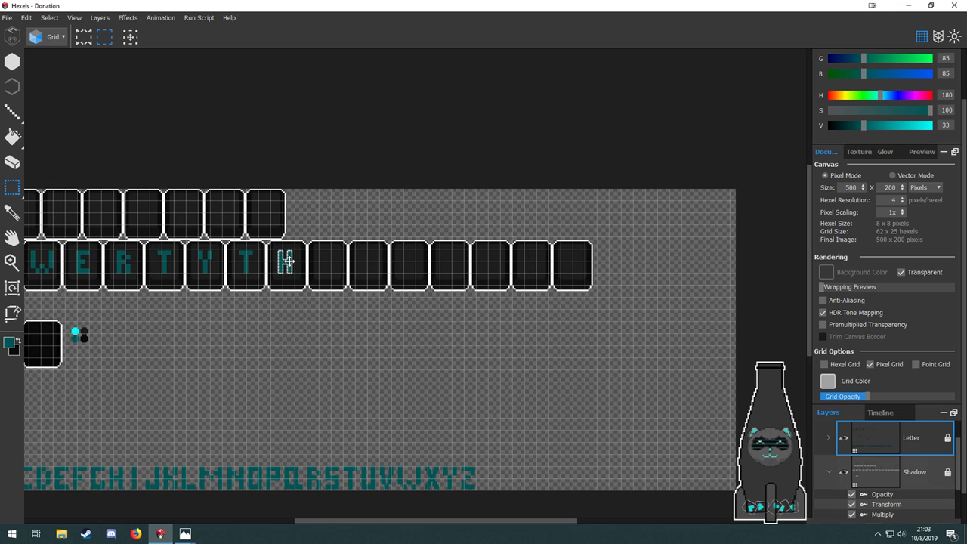
scroll(287, 252, up, 3)
scroll(325, 350, up, 2)
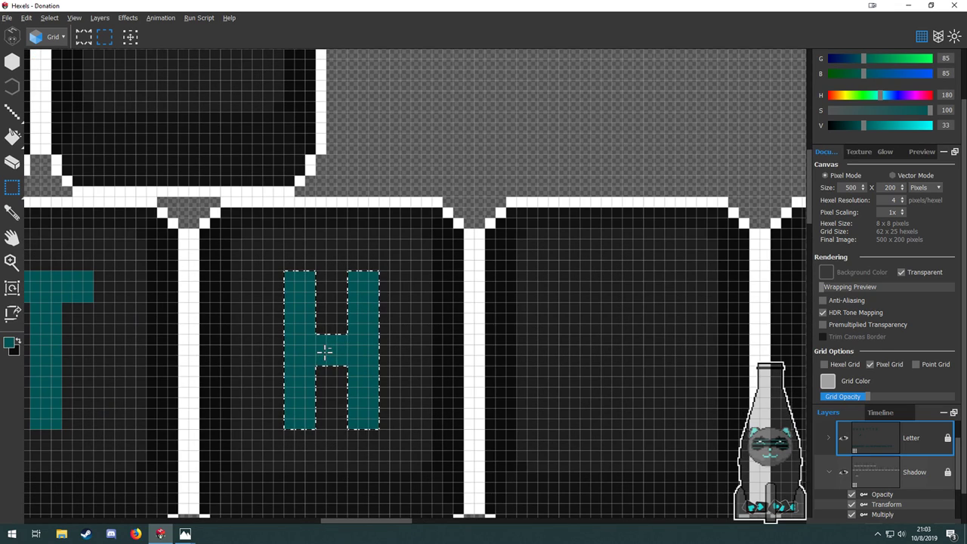
drag(328, 352, 330, 351)
Duplicate the letter E from the alphabet row onto the empty canvas above it.
scroll(337, 273, down, 8)
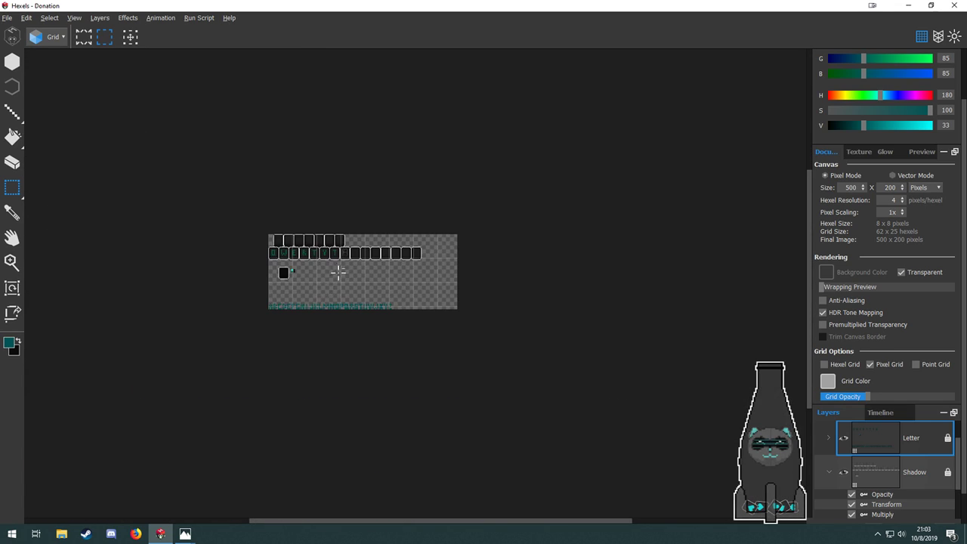
scroll(301, 303, up, 3)
scroll(302, 303, up, 4)
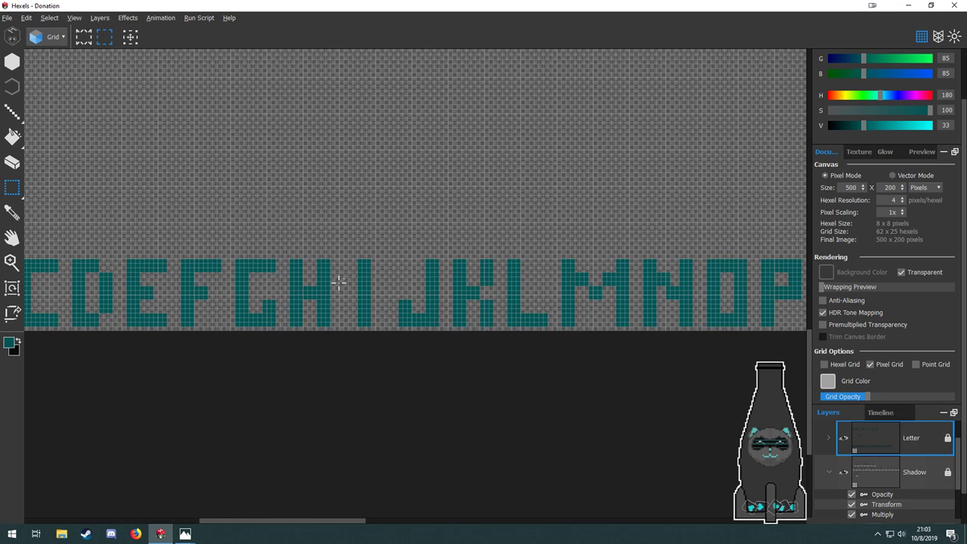
drag(180, 250, 117, 331)
alt+drag(155, 305, 373, 92)
Move the E copy onto the ninth key and nudge it level with the neighbouring H.
key(space)
drag(510, 164, 299, 376)
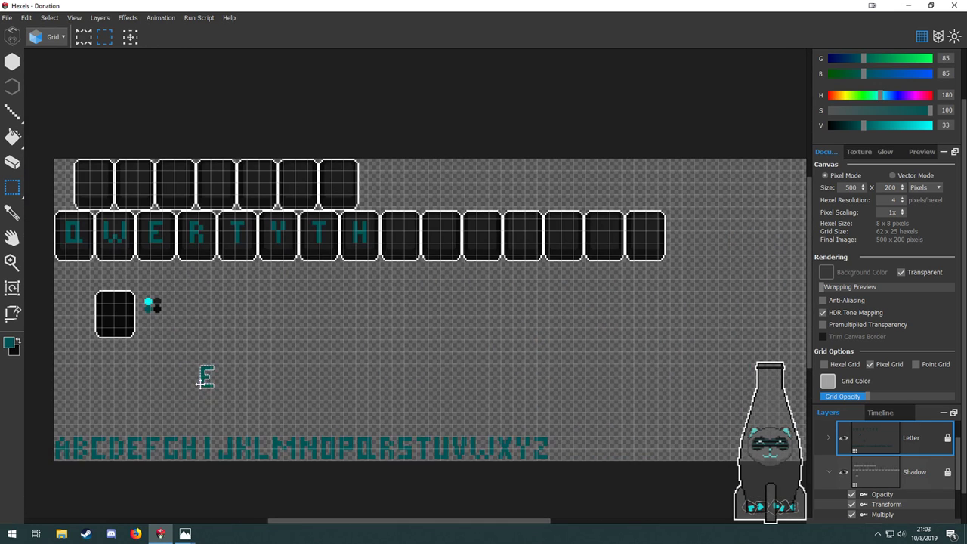
drag(206, 377, 404, 224)
scroll(403, 224, up, 5)
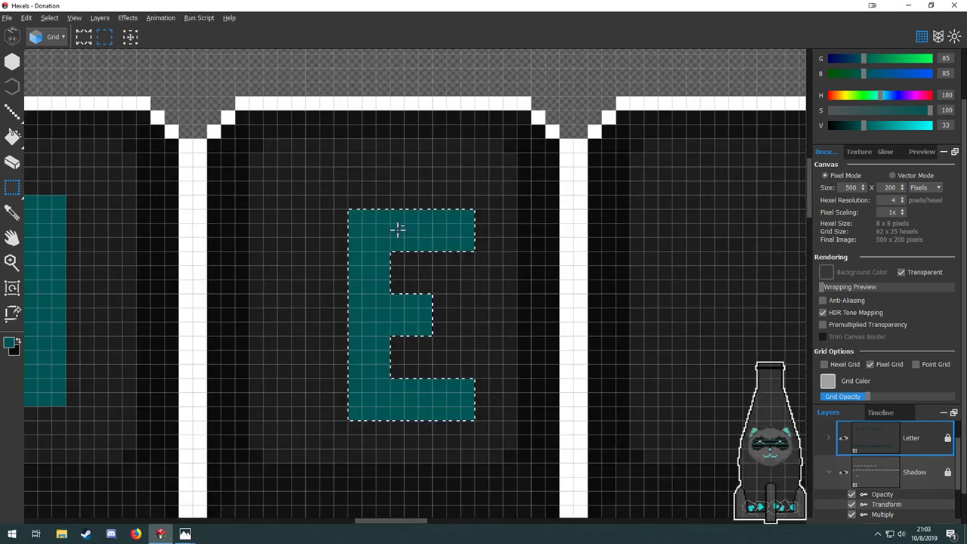
drag(361, 275, 335, 255)
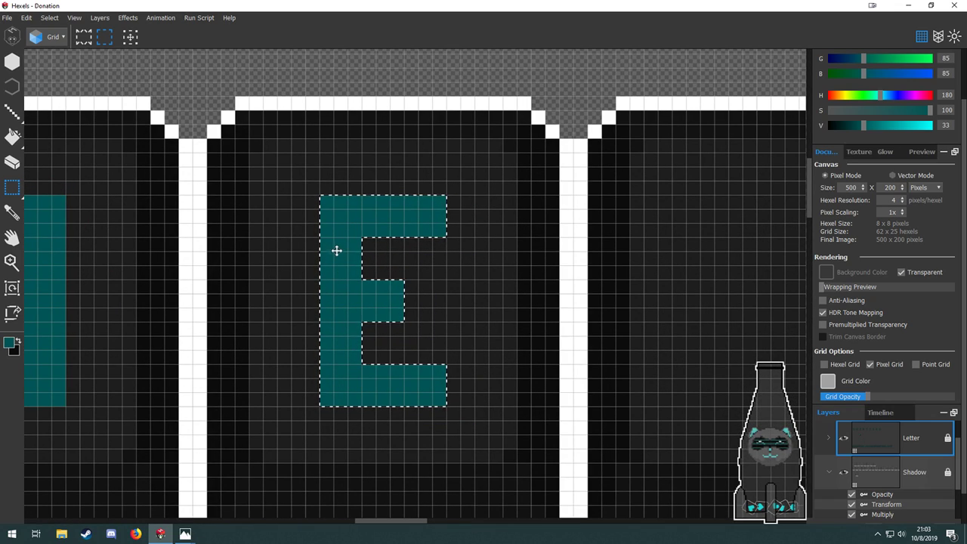
Deselect the placed E and select the letter F in the alphabet row.
scroll(332, 212, down, 5)
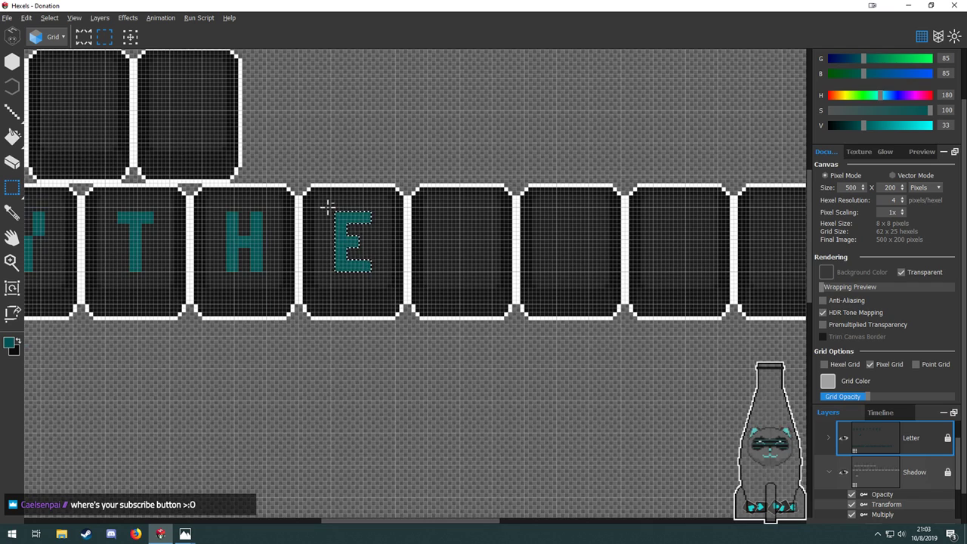
drag(220, 337, 296, 298)
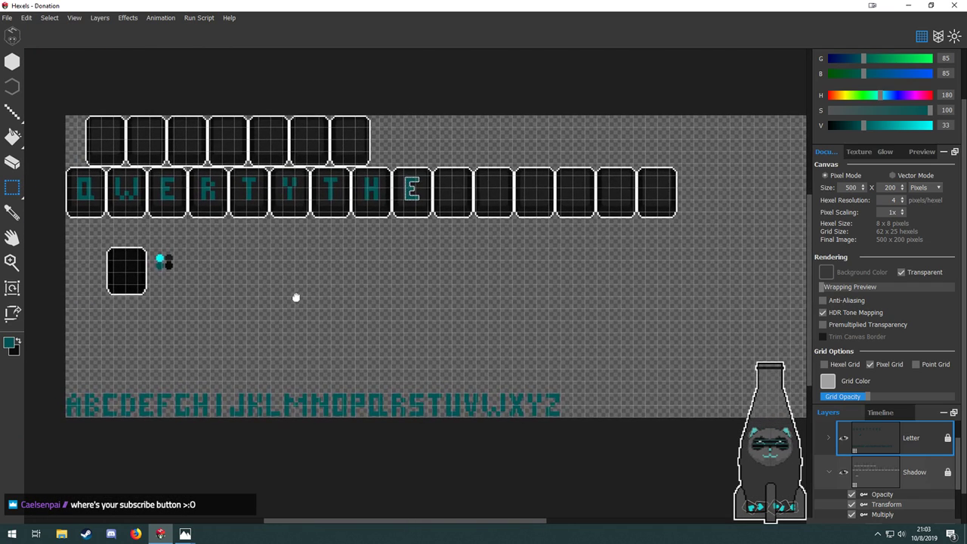
click(252, 316)
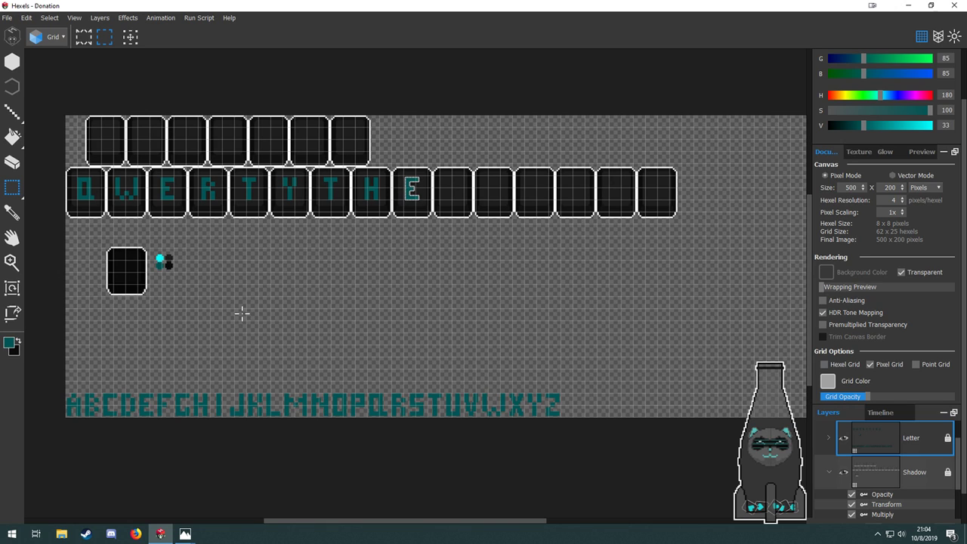
key(space)
drag(238, 358, 361, 448)
scroll(212, 349, up, 4)
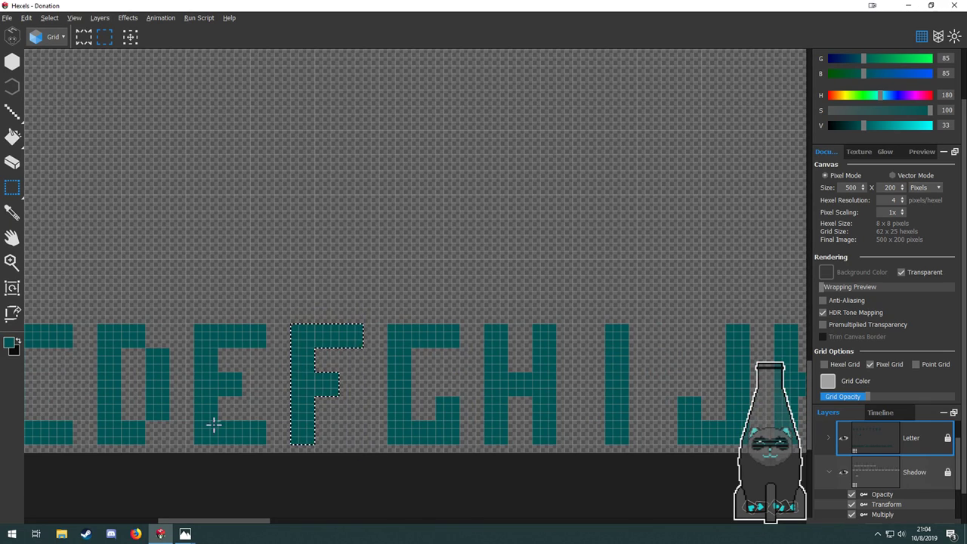
Place a copy of the selected F on the tenth key, after the E, and align it on the key face.
scroll(212, 426, down, 4)
key(space)
drag(290, 331, 130, 415)
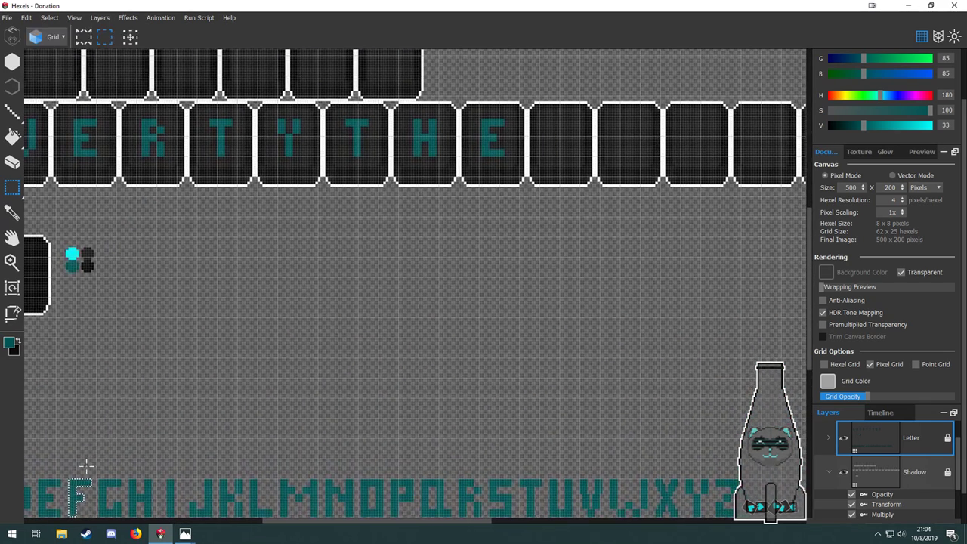
drag(73, 497, 566, 132)
scroll(572, 93, up, 4)
scroll(572, 93, up, 2)
drag(470, 235, 460, 244)
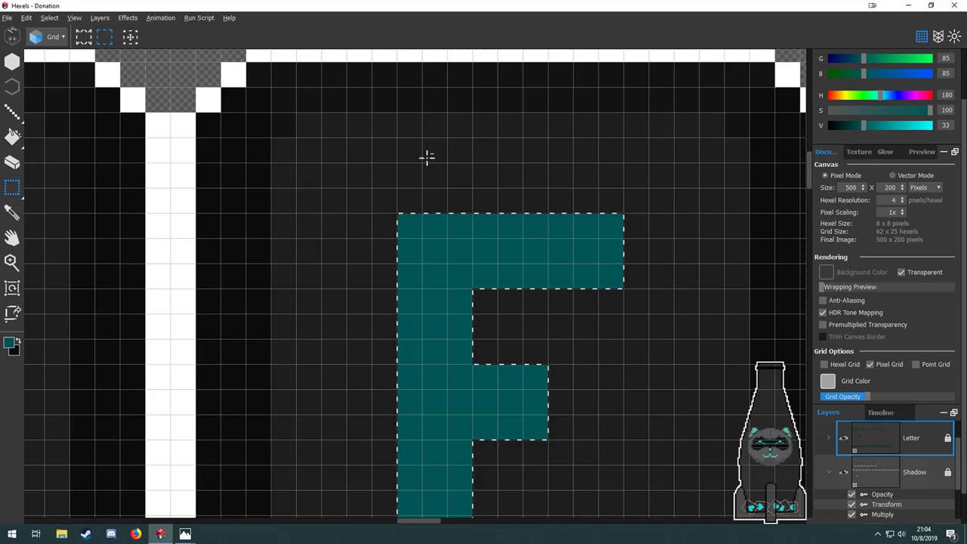
Duplicate the E from the ninth key onto the eleventh key and align it with the F.
scroll(426, 158, down, 3)
scroll(427, 198, up, 1)
scroll(426, 169, down, 5)
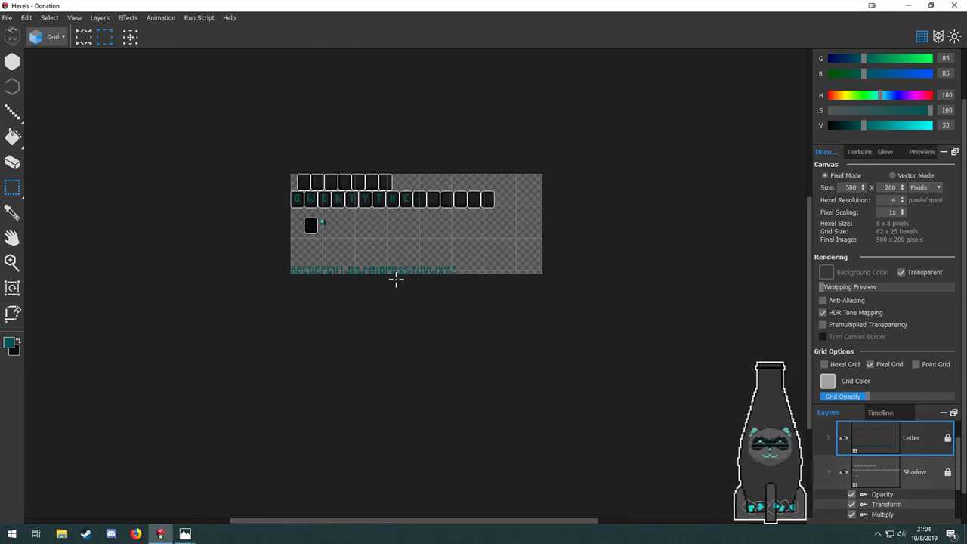
scroll(414, 198, up, 2)
scroll(414, 198, up, 3)
drag(446, 166, 367, 273)
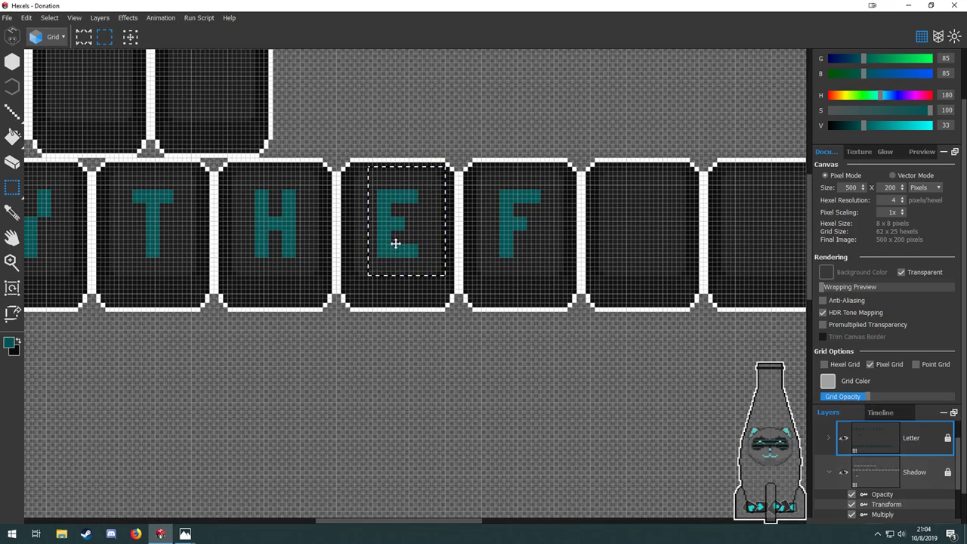
click(387, 242)
drag(387, 242, 635, 240)
scroll(637, 237, up, 3)
drag(680, 311, 547, 343)
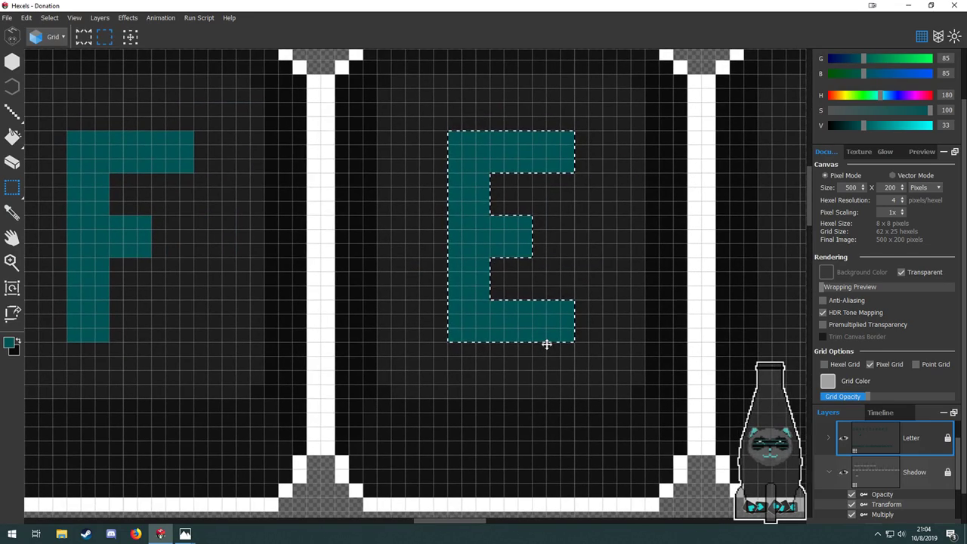
Copy the R from the fourth key and paste it in place.
scroll(552, 323, down, 1)
scroll(555, 318, down, 2)
key(space)
mouse_move(280, 328)
mouse_down()
mouse_move(498, 317)
mouse_move(504, 329)
mouse_move(639, 325)
mouse_move(439, 333)
mouse_up()
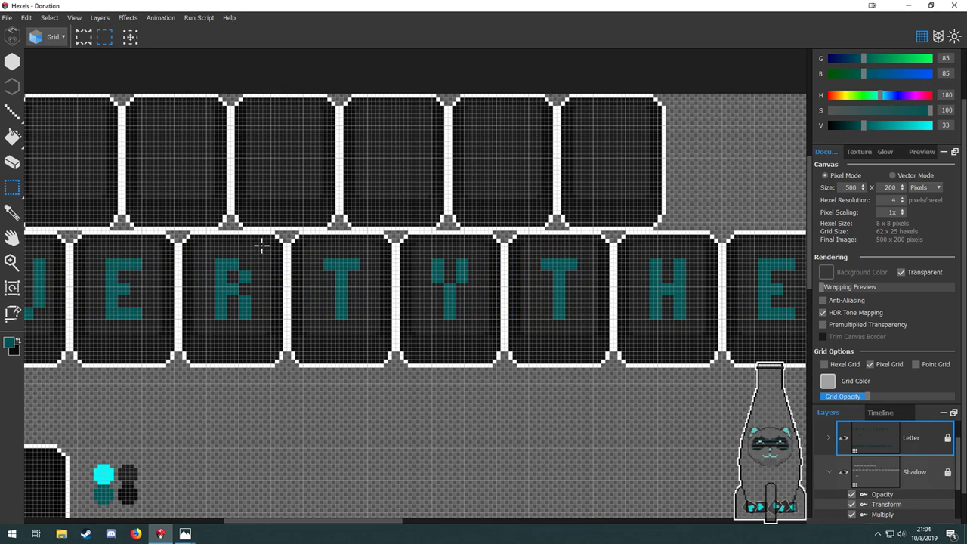
drag(263, 242, 204, 321)
key(ctrl+c)
key(ctrl+v)
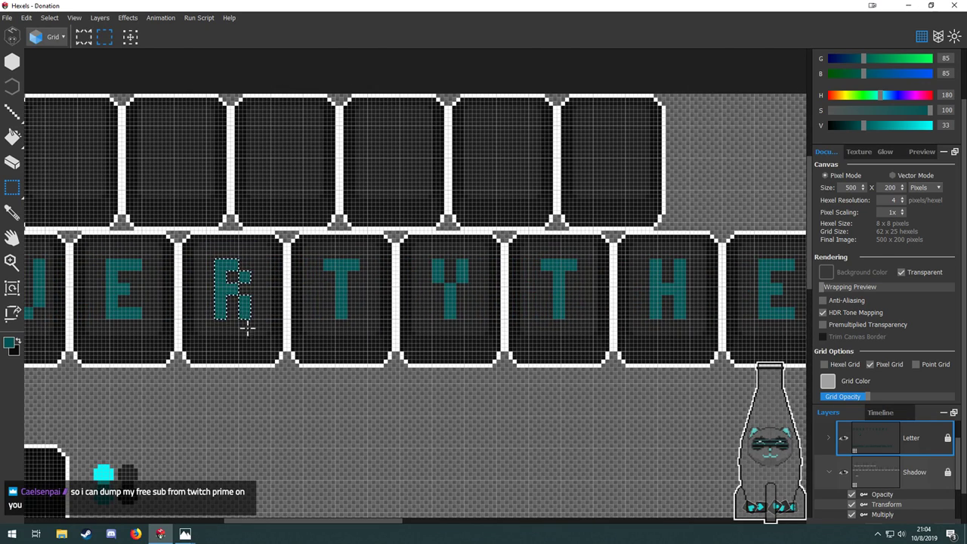
Move the pasted R onto the twelfth key and shift it level with the E, centred on the key face.
scroll(182, 328, down, 2)
key(space)
drag(274, 377, 191, 379)
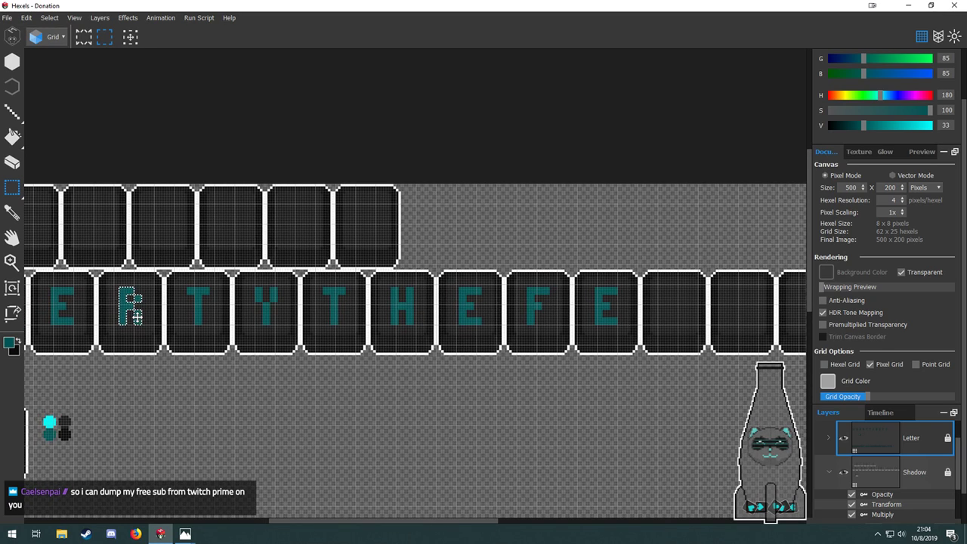
drag(137, 318, 678, 315)
scroll(713, 302, up, 3)
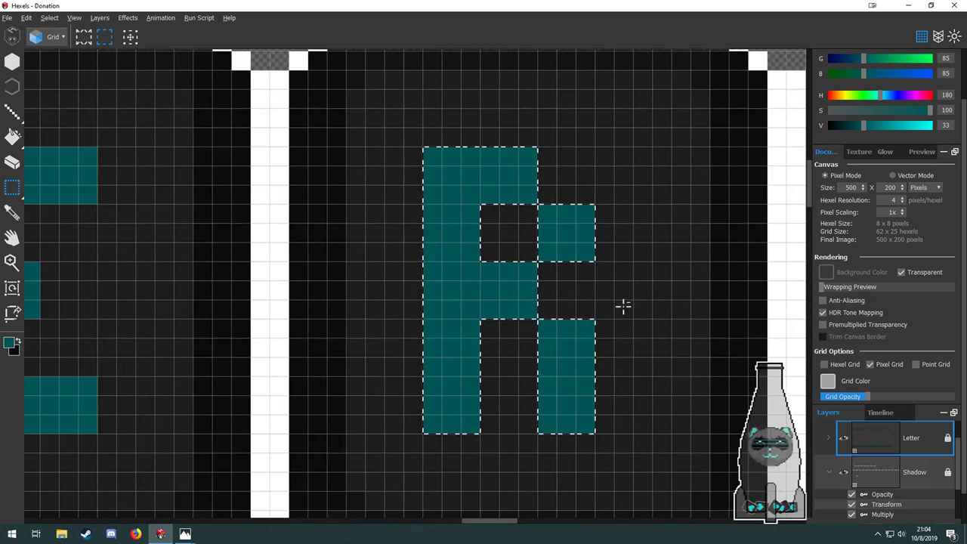
drag(504, 300, 527, 288)
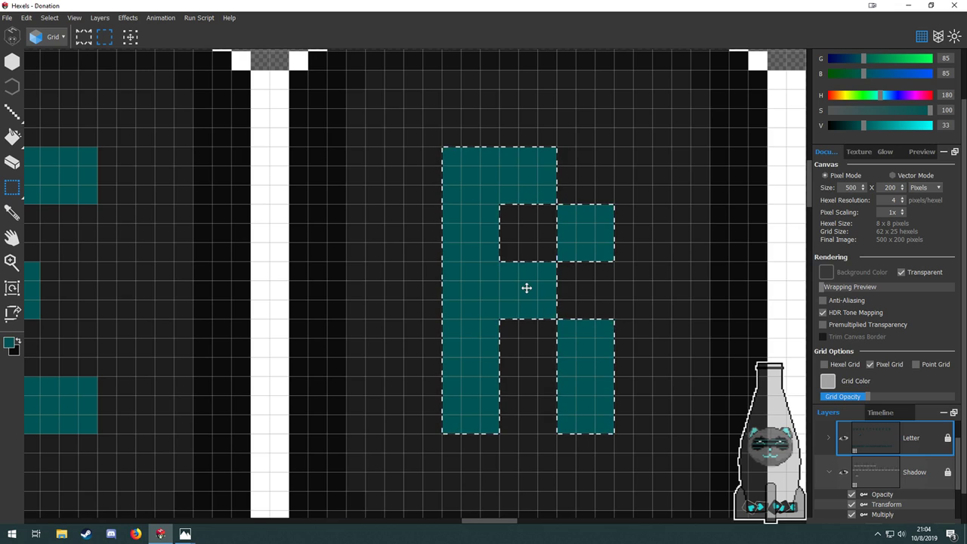
scroll(527, 288, down, 1)
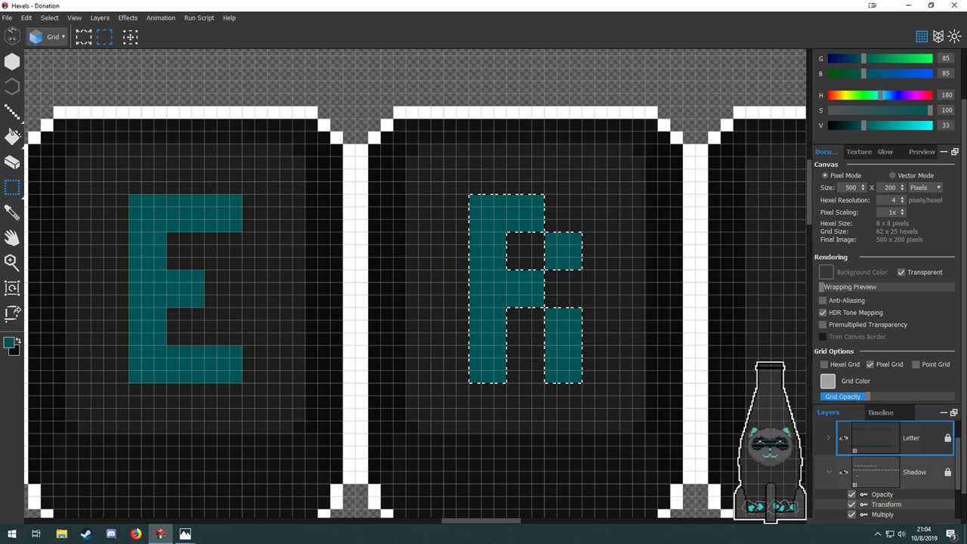
Duplicate the selected R from the twelfth key onto the thirteenth key and centre it on the key face.
click(141, 528)
drag(445, 273, 210, 283)
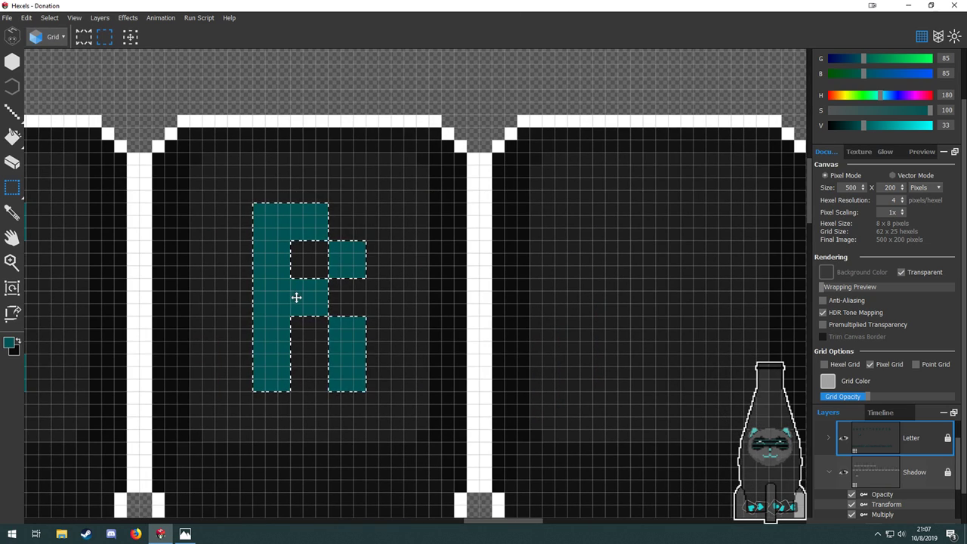
drag(296, 297, 621, 289)
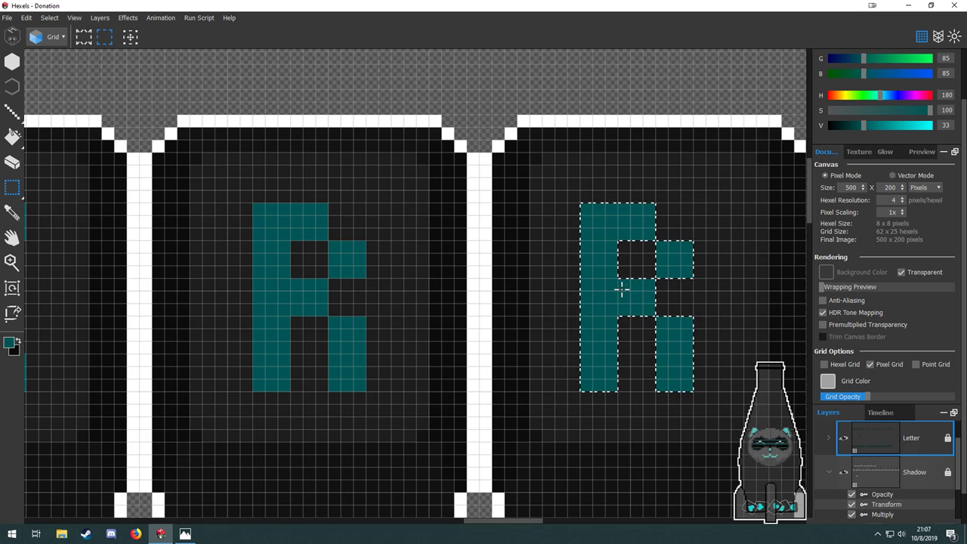
drag(686, 317, 359, 291)
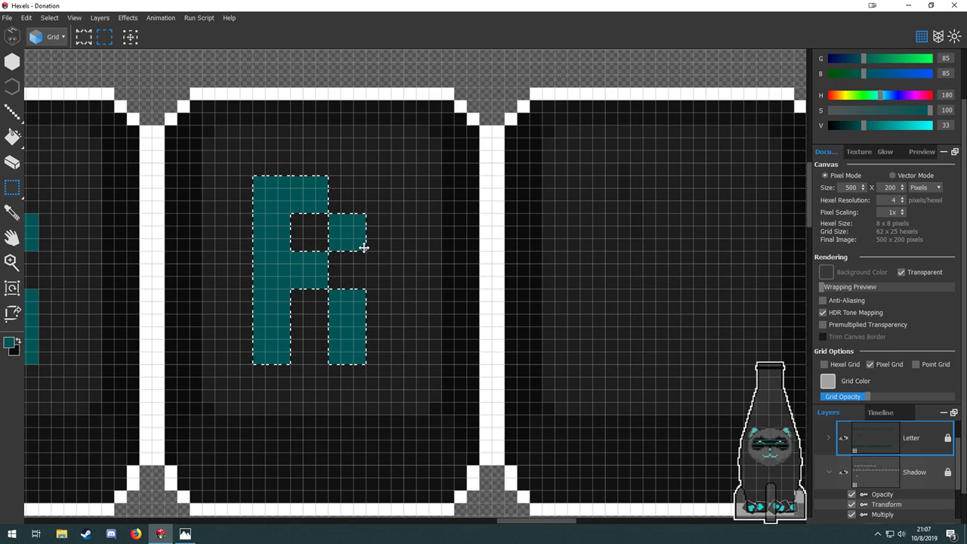
drag(365, 248, 378, 251)
Duplicate the E from the eleventh key onto the fourteenth key and align it with the neighbouring letters.
drag(212, 283, 514, 290)
drag(286, 282, 589, 282)
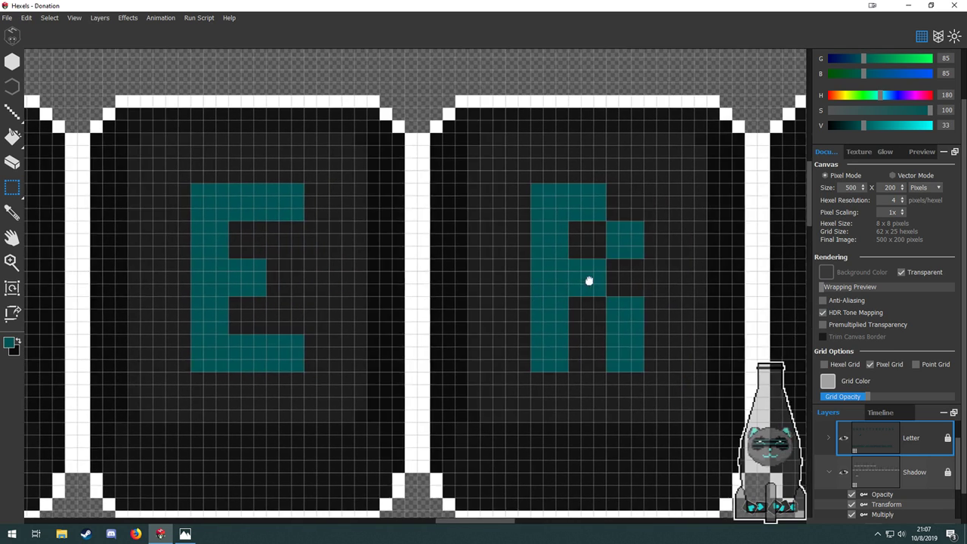
drag(325, 158, 129, 405)
drag(209, 345, 792, 348)
drag(733, 344, 140, 362)
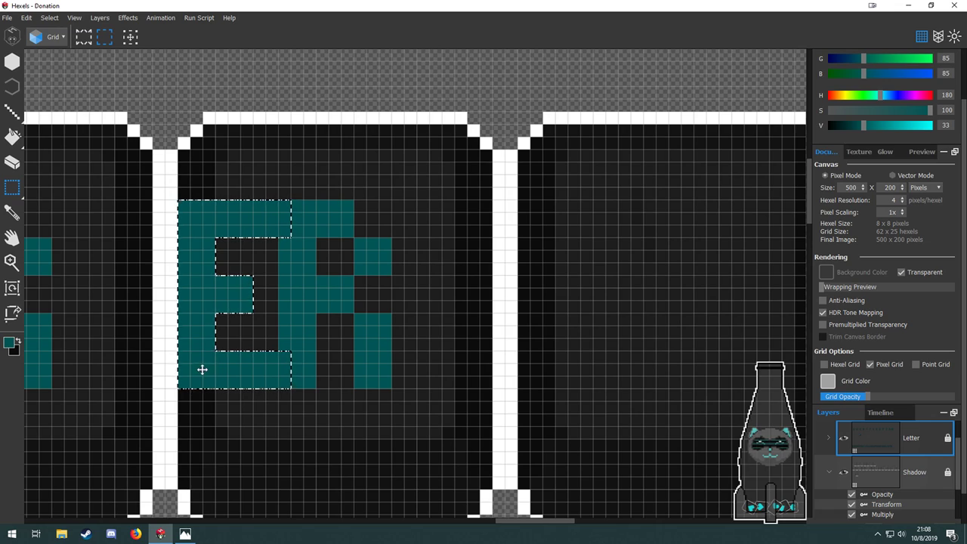
drag(202, 370, 630, 363)
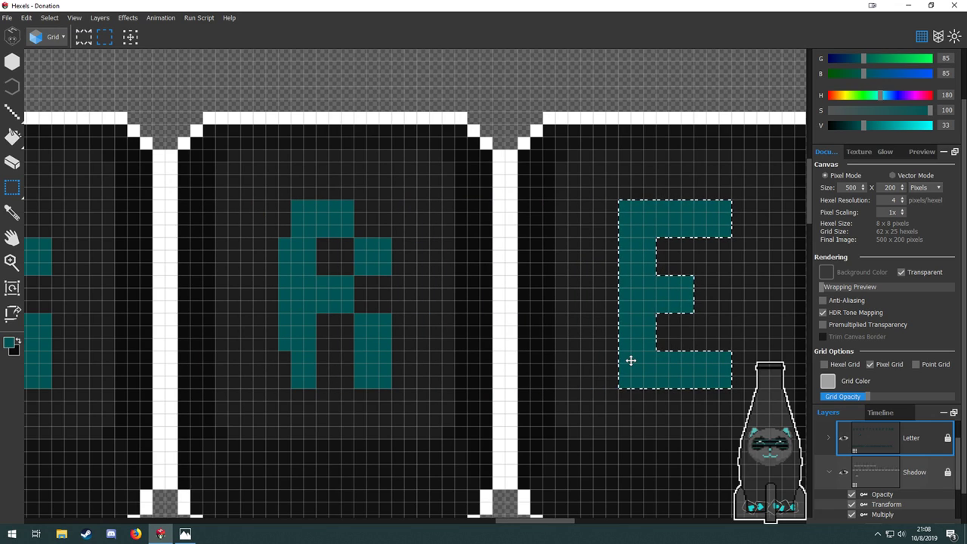
Clear the selection and repaint the missing teal pixels along the left edge of the R on the thirteenth key.
scroll(458, 388, down, 5)
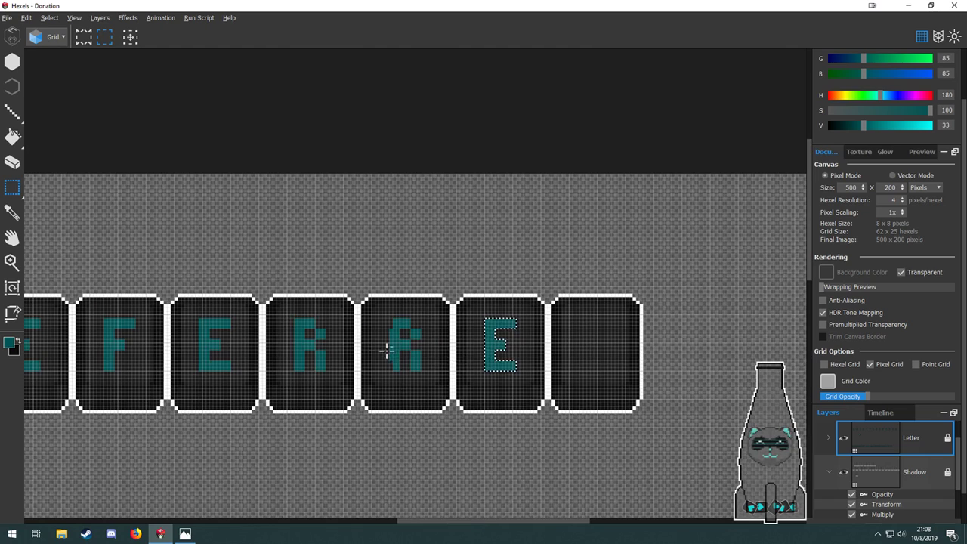
scroll(386, 349, up, 4)
scroll(436, 361, up, 3)
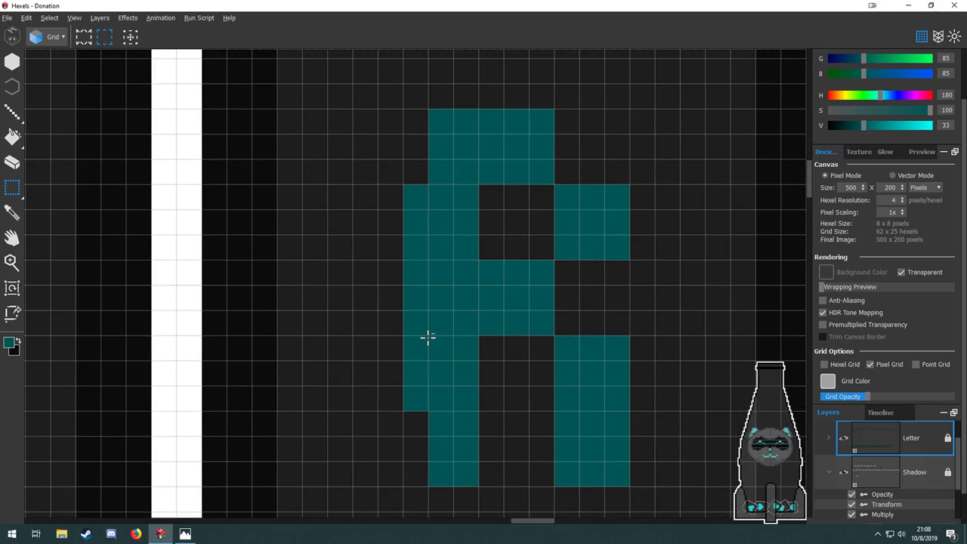
scroll(428, 338, down, 3)
scroll(464, 350, up, 4)
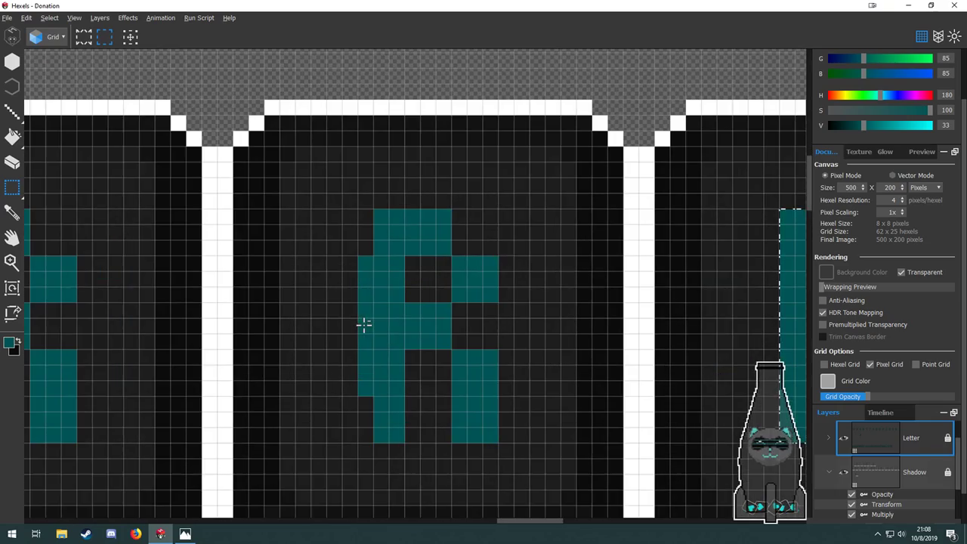
drag(395, 336, 363, 273)
key(b)
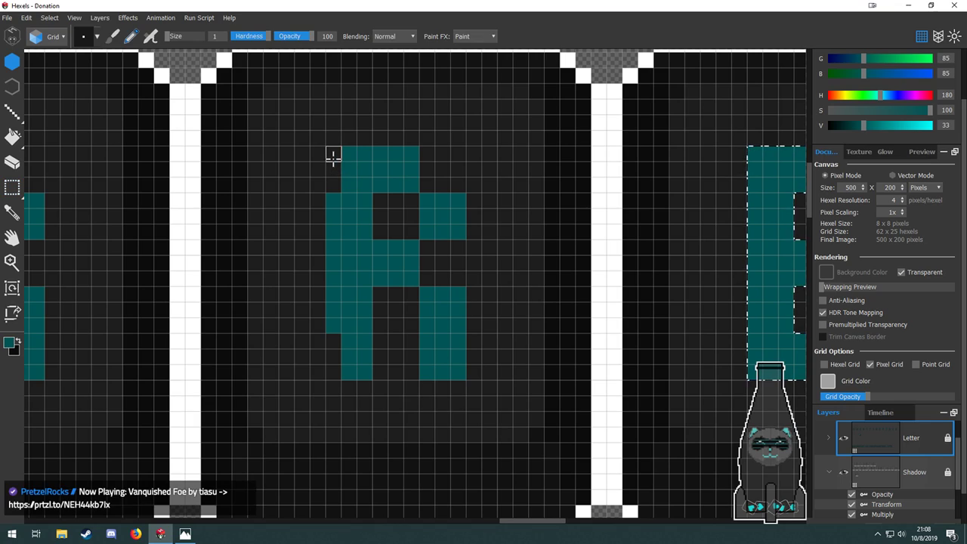
key(ctrl+d)
drag(333, 157, 333, 211)
key(ctrl+z)
drag(331, 156, 334, 189)
drag(333, 356, 333, 310)
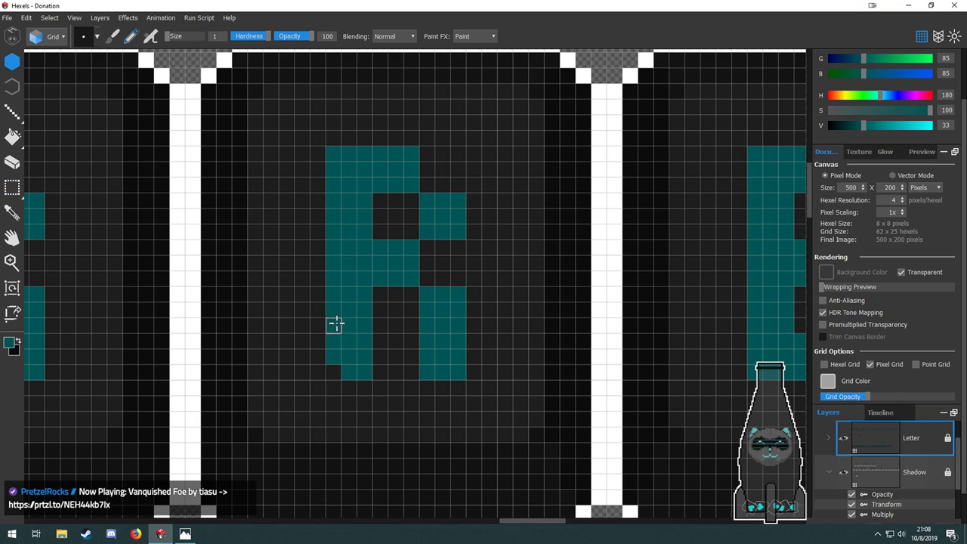
click(333, 371)
Copy the T from the seventh key and paste it in place.
scroll(380, 337, down, 5)
drag(203, 334, 433, 317)
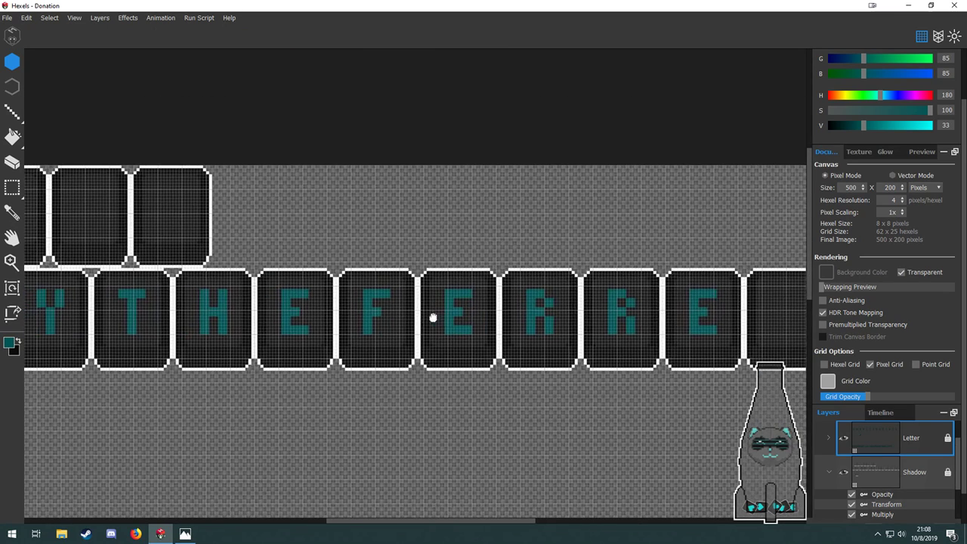
drag(237, 304, 463, 307)
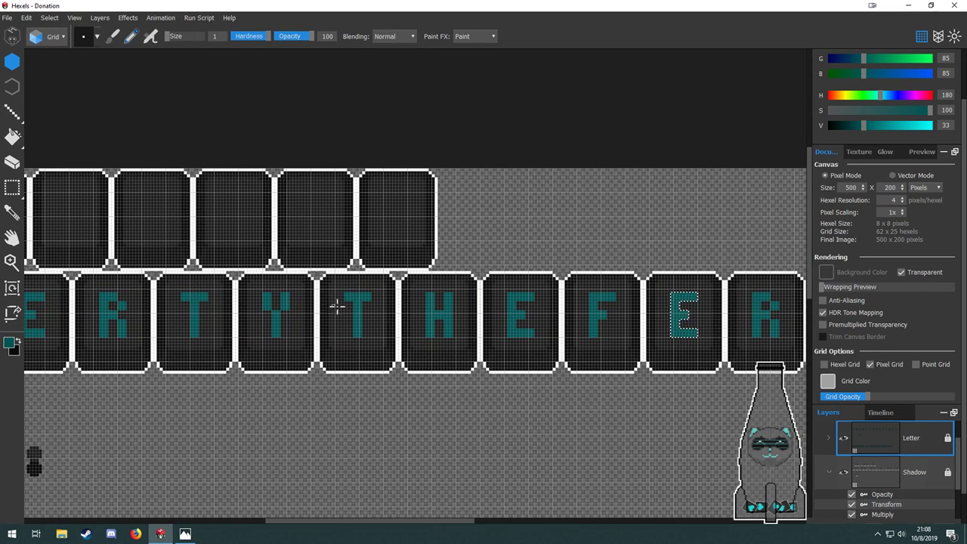
key(m)
drag(335, 286, 375, 342)
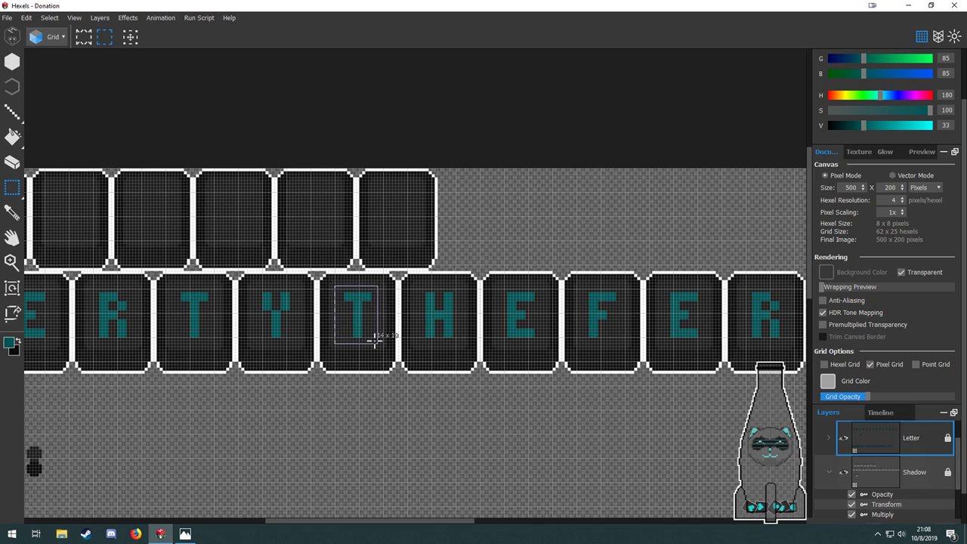
drag(330, 285, 381, 346)
key(ctrl+c)
key(ctrl+v)
Move the pasted T onto the last empty key of the row and centre it on the key face.
drag(356, 311, 747, 331)
key(space)
drag(747, 331, 514, 299)
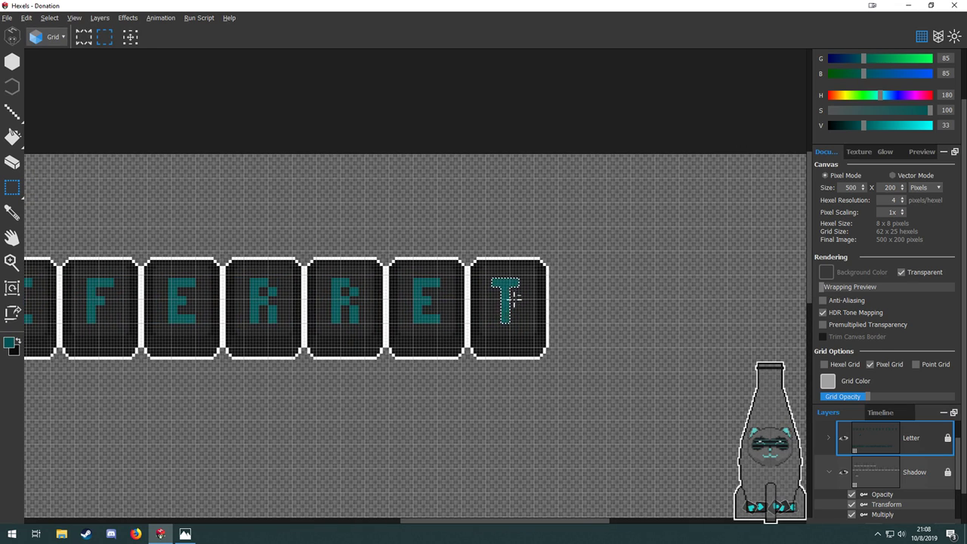
scroll(514, 299, up, 4)
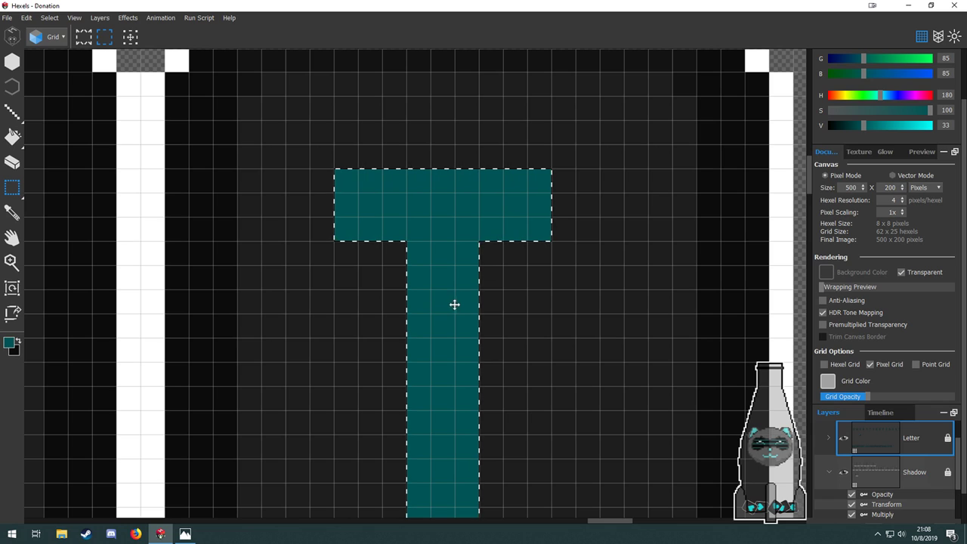
drag(454, 305, 462, 305)
scroll(519, 327, down, 4)
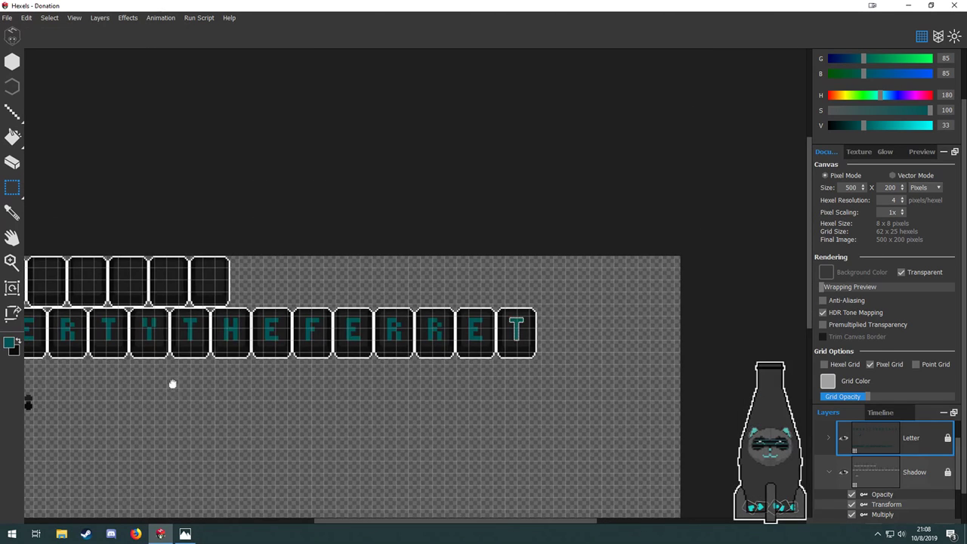
Review the whole row of lettered keys and hide the grid overlay.
drag(172, 384, 378, 378)
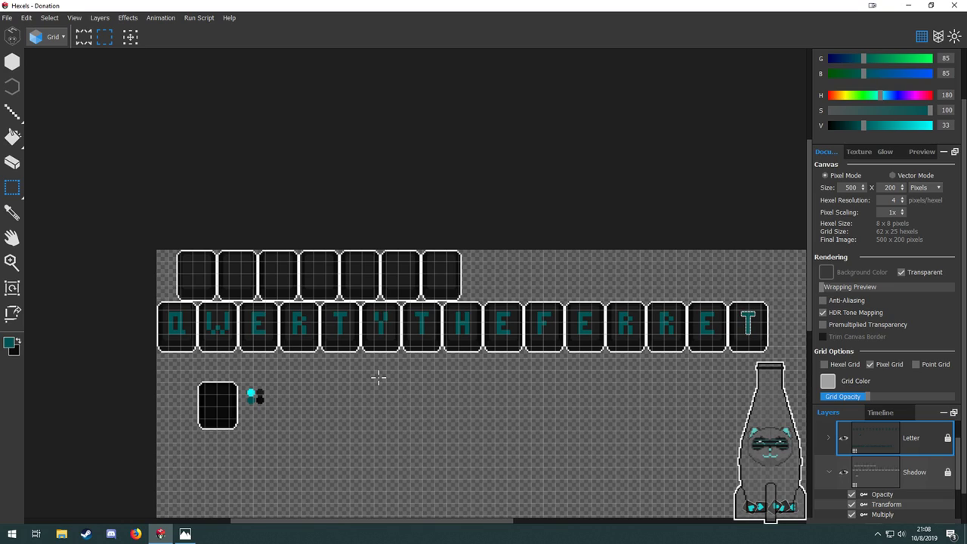
drag(393, 416, 350, 296)
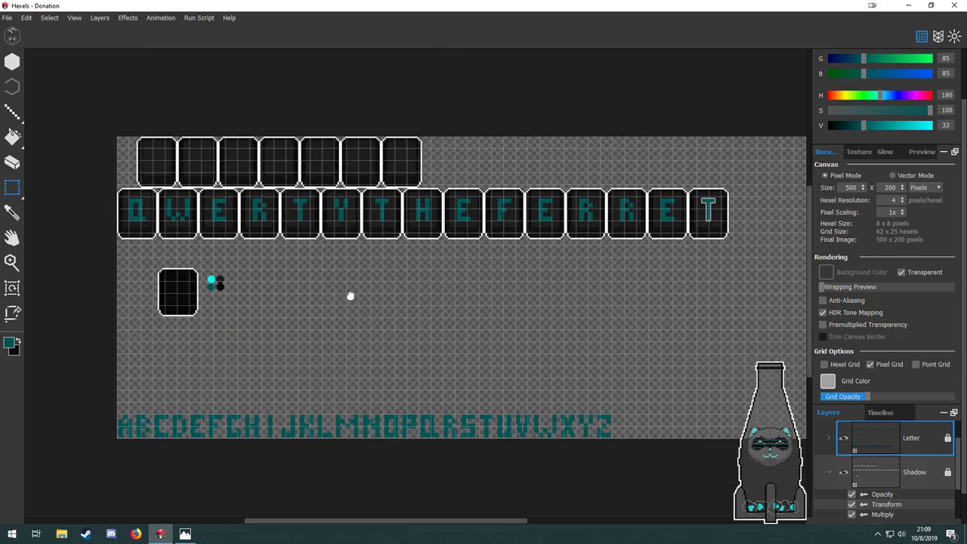
scroll(318, 336, down, 2)
scroll(244, 363, up, 4)
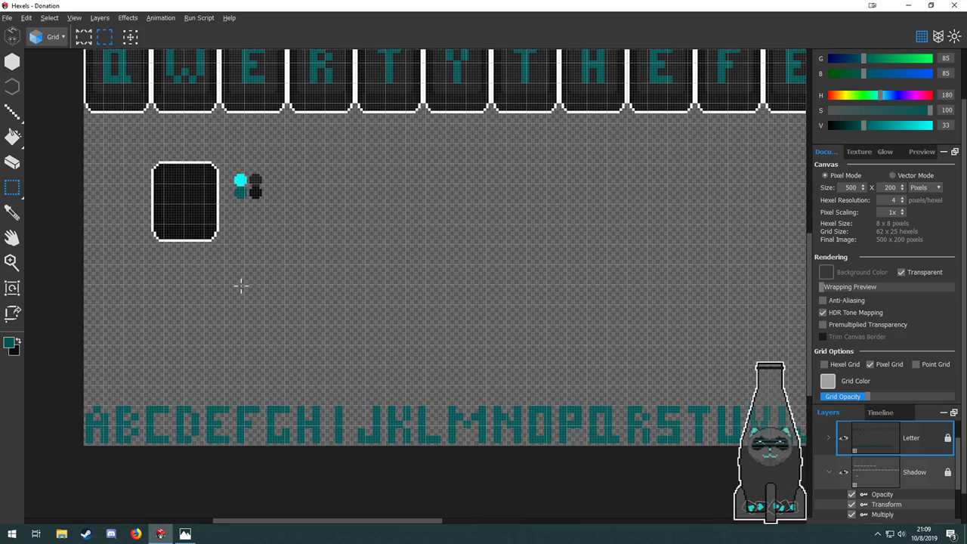
scroll(242, 261, up, 5)
scroll(240, 254, down, 7)
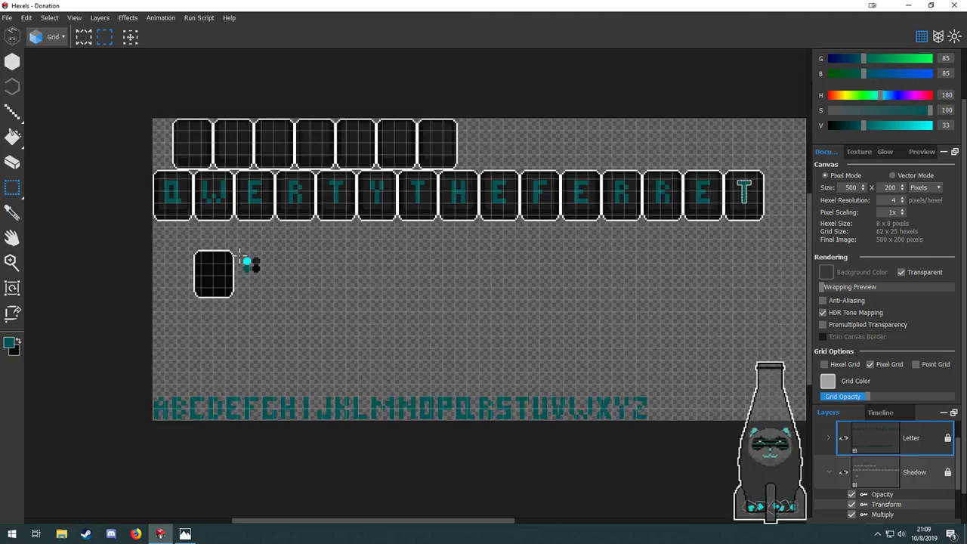
scroll(241, 253, up, 3)
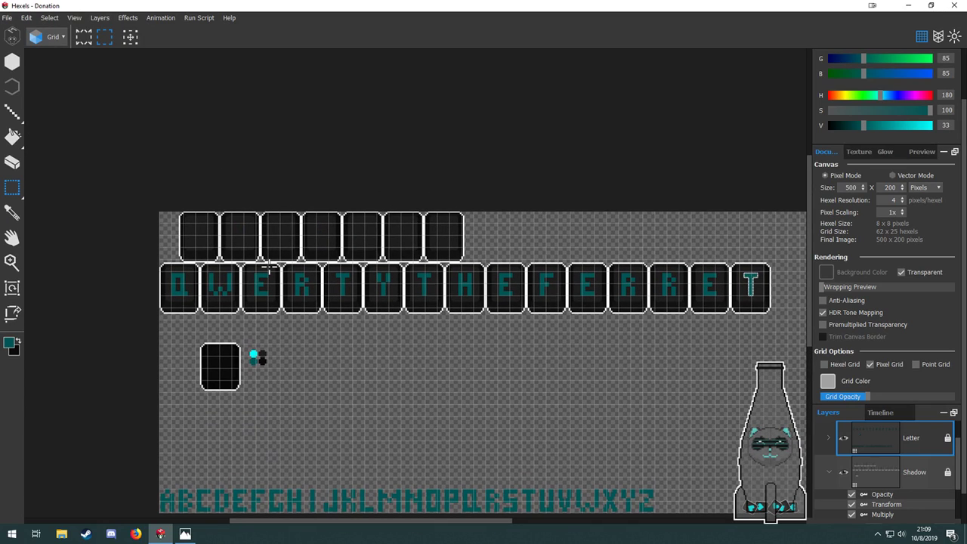
click(921, 37)
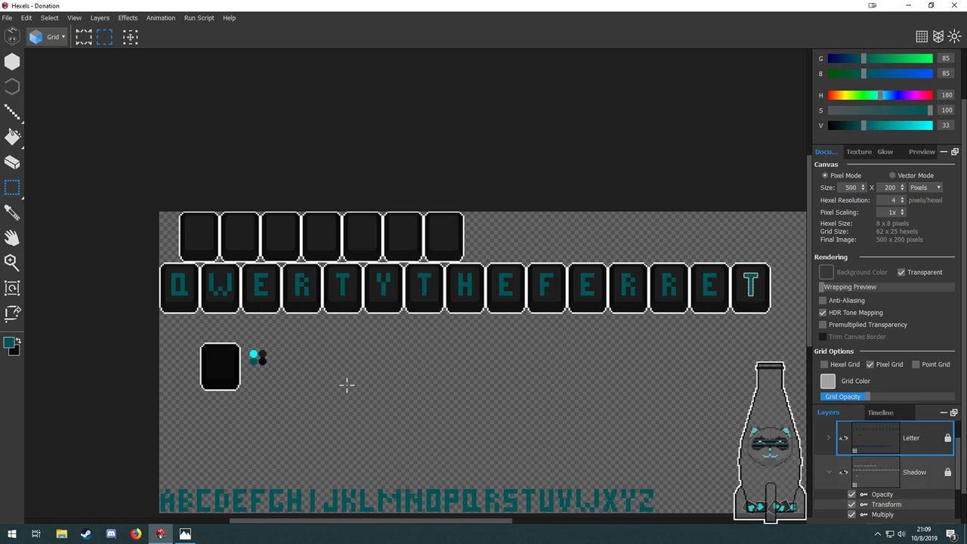
Sample the bright cyan swatch and fill the Q and the left stroke and lower-left block of the W with it.
key(b)
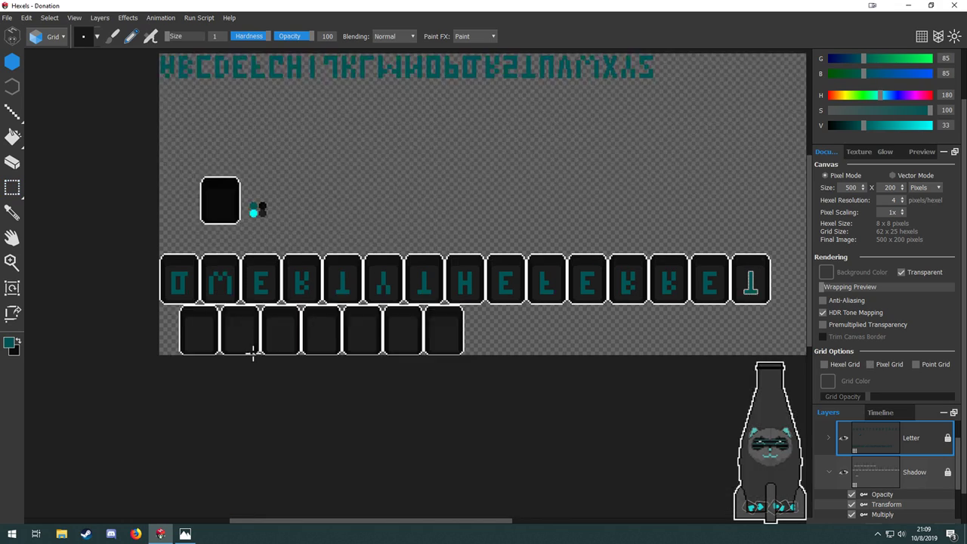
alt+click(254, 354)
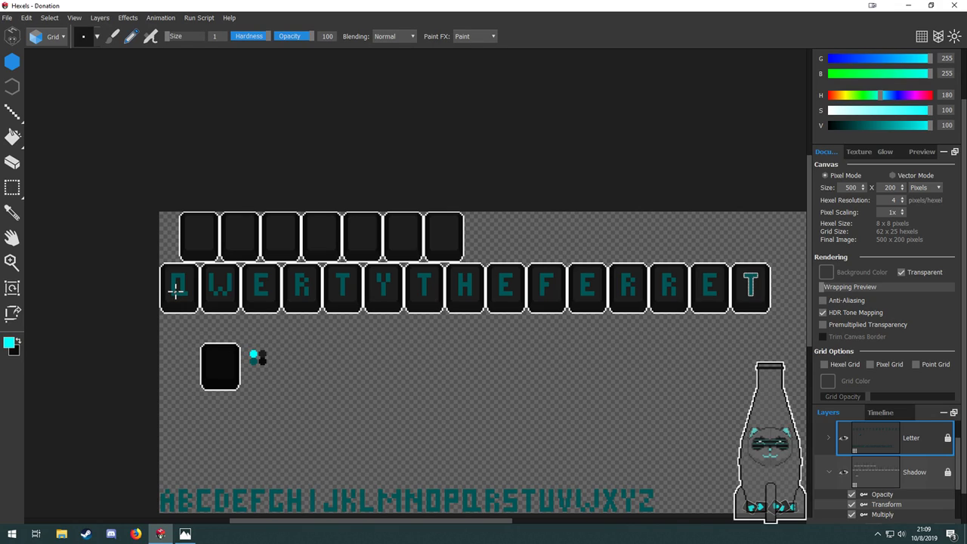
key(f)
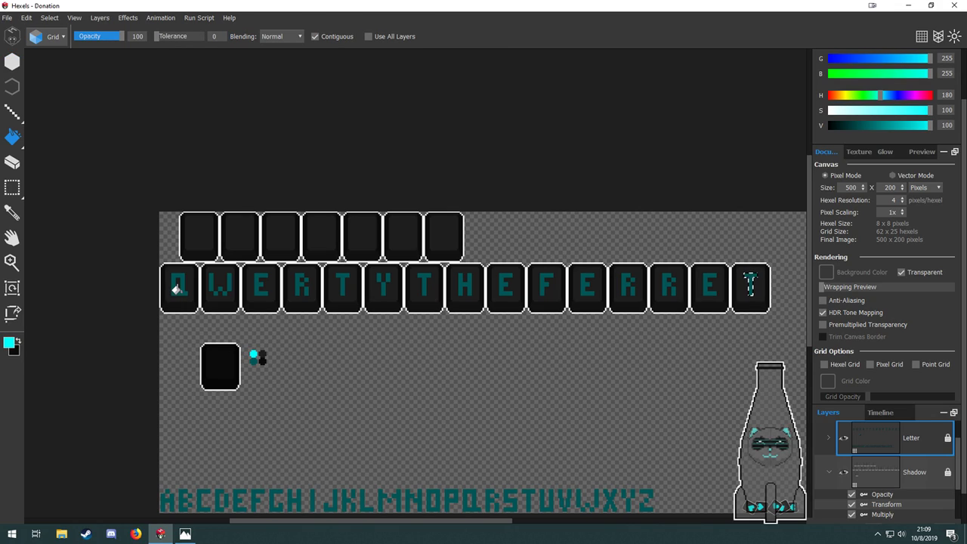
click(177, 288)
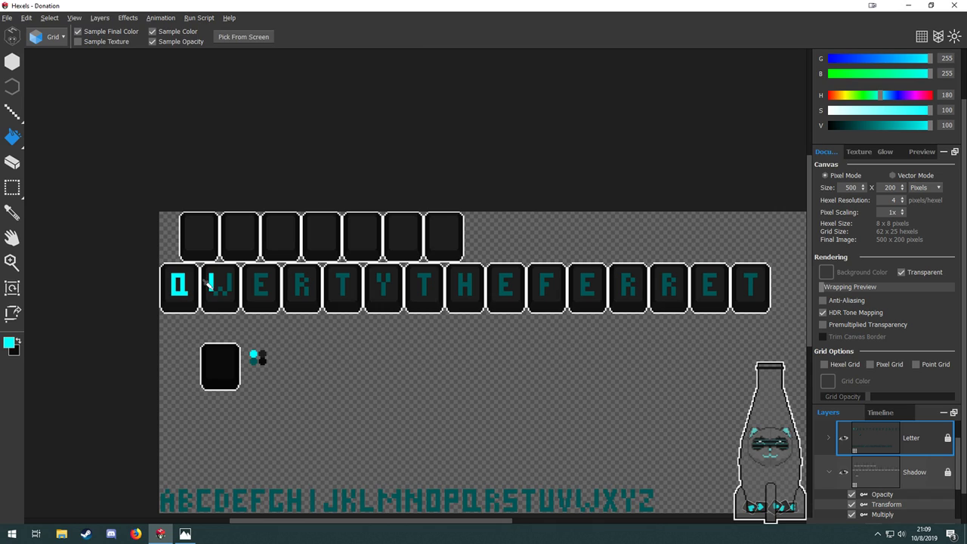
scroll(210, 282, up, 3)
click(210, 282)
click(219, 302)
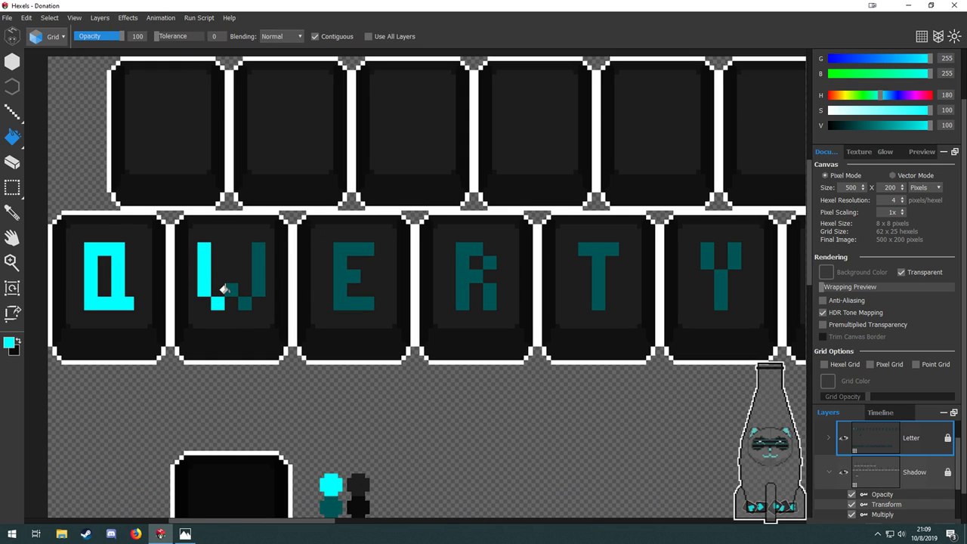
Select the letters across the entire QWERTYTHEFERRET key row.
scroll(222, 286, down, 3)
scroll(215, 280, down, 3)
drag(315, 265, 217, 311)
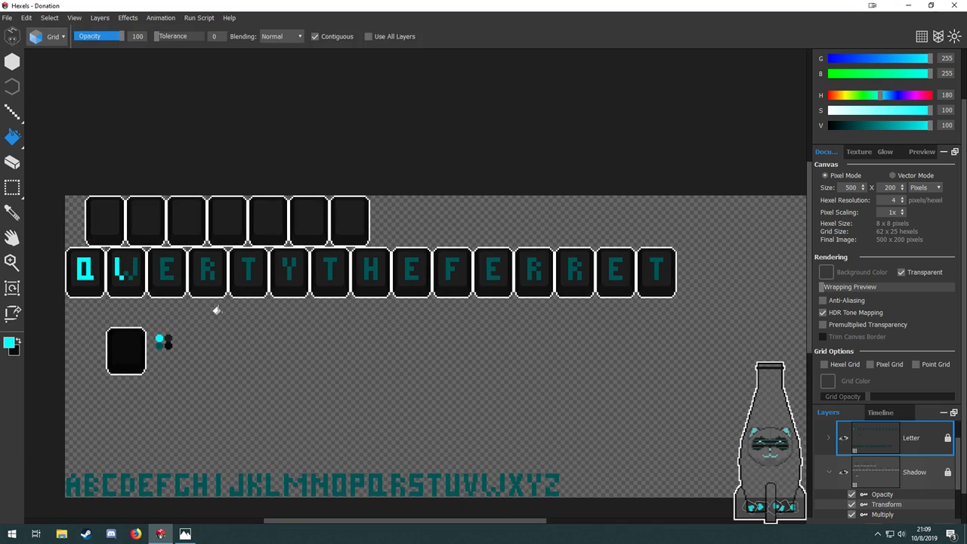
key(m)
scroll(216, 310, down, 2)
drag(116, 266, 585, 310)
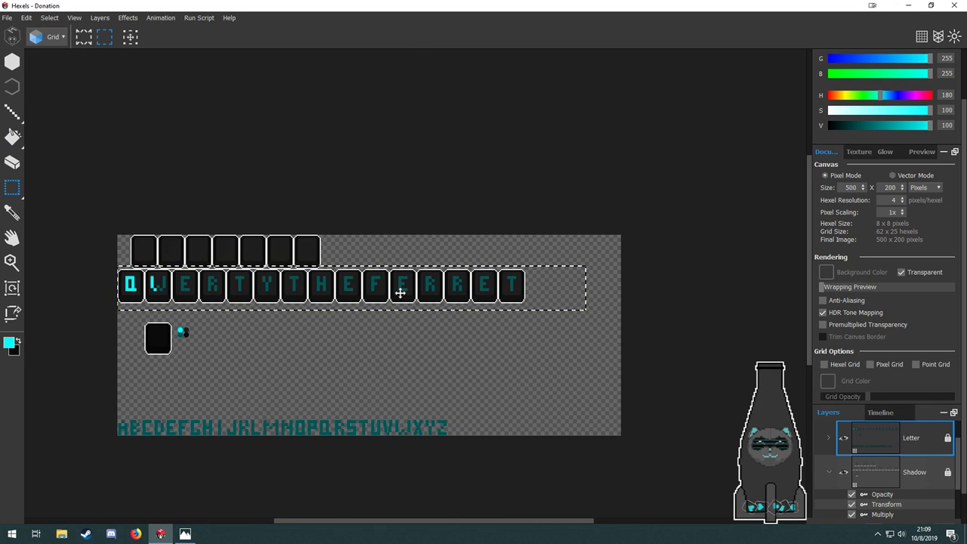
drag(401, 290, 403, 288)
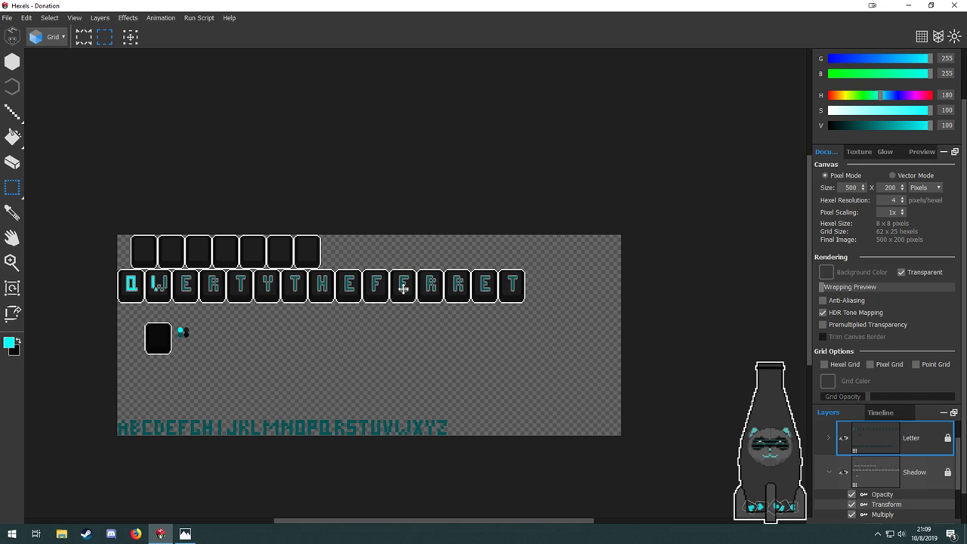
Inspect the selected Q and W up close and show the grid overlay again.
scroll(140, 283, up, 5)
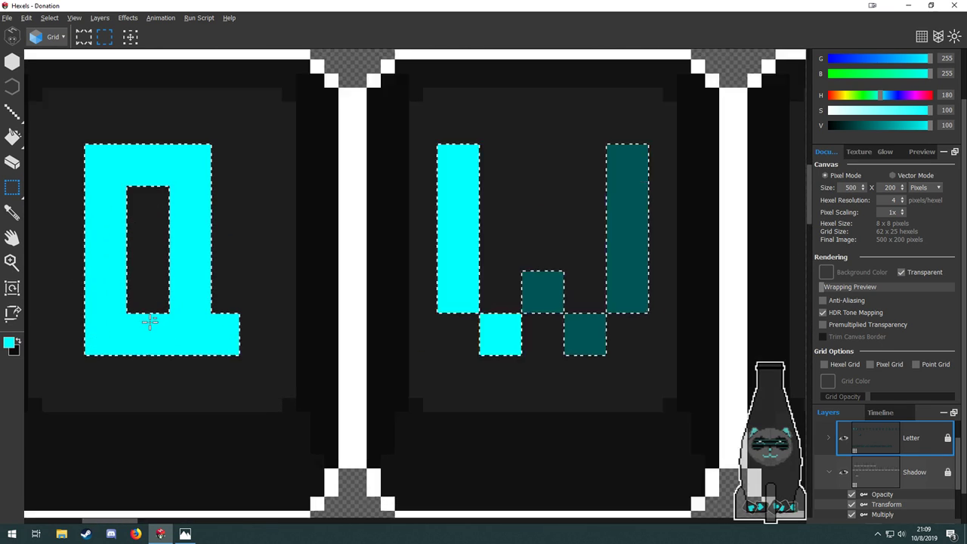
scroll(151, 323, up, 2)
click(923, 36)
drag(303, 369, 82, 391)
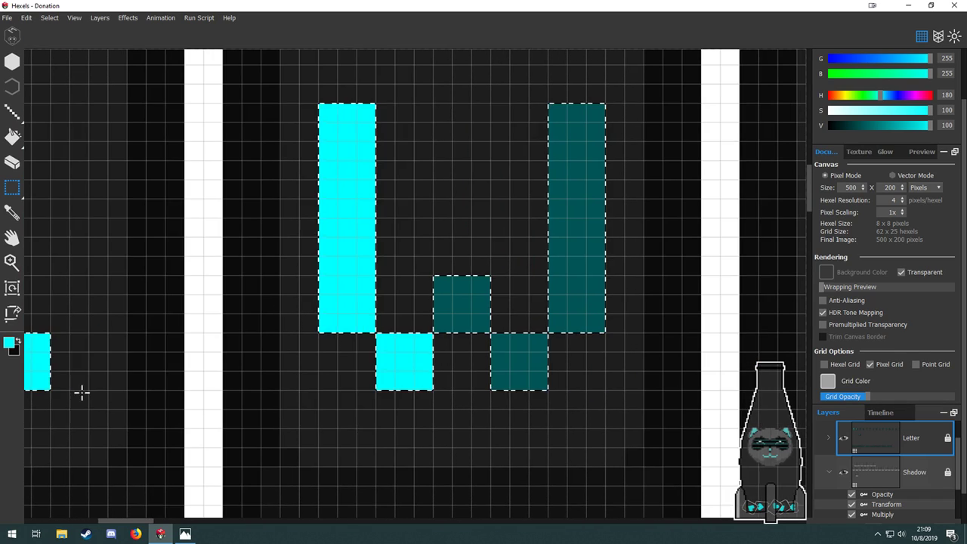
Turn off Contiguous for the fill and recolour the remaining teal letters in the selected row bright cyan.
key(f)
scroll(82, 391, down, 6)
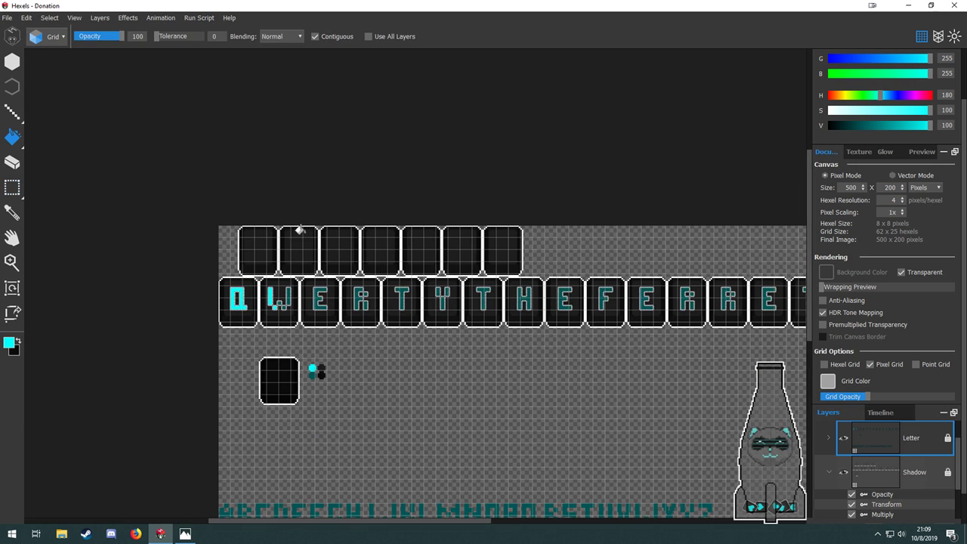
click(315, 36)
click(356, 294)
drag(642, 347, 458, 349)
key(space)
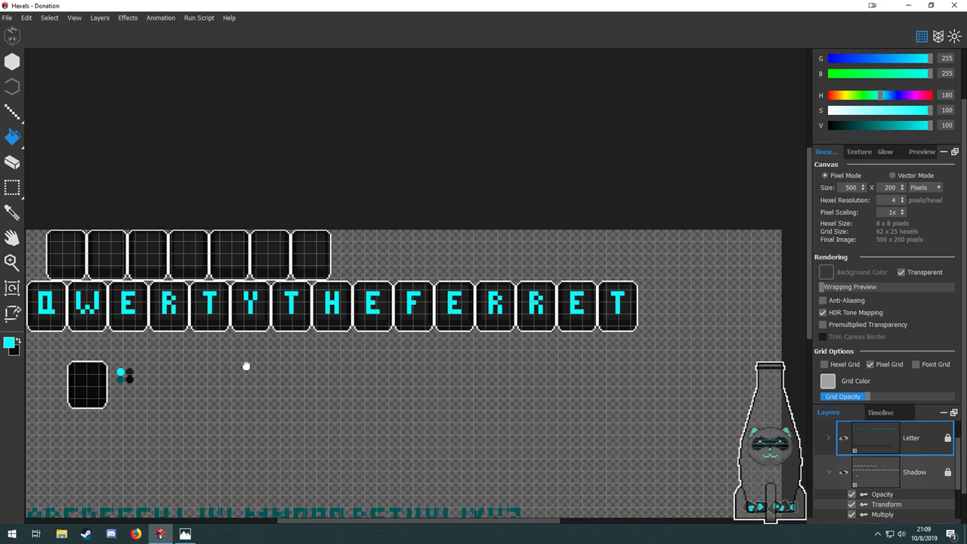
Lower the cyan fill colour's brightness to V 75 and try a non-contiguous fill on the W, undoing it.
drag(246, 367, 283, 359)
scroll(395, 329, up, 2)
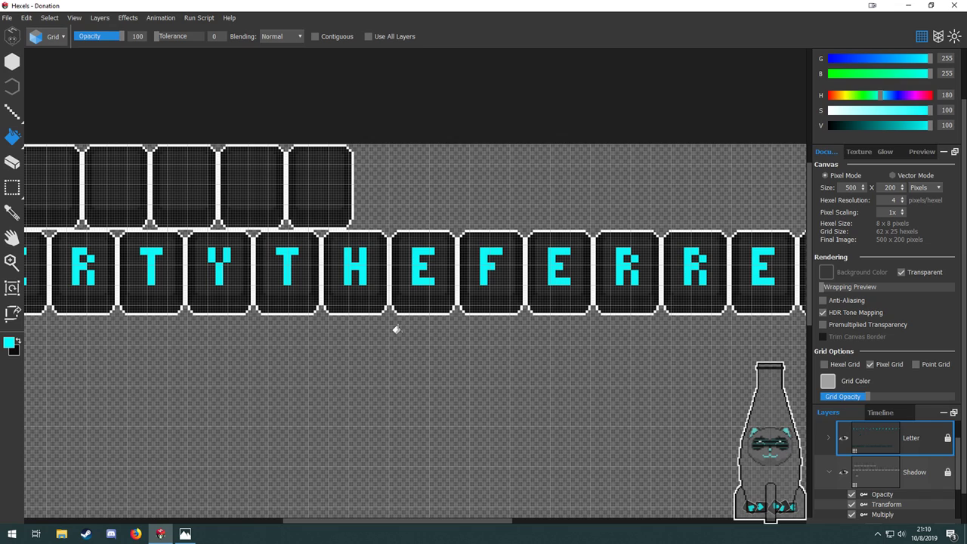
scroll(396, 330, down, 3)
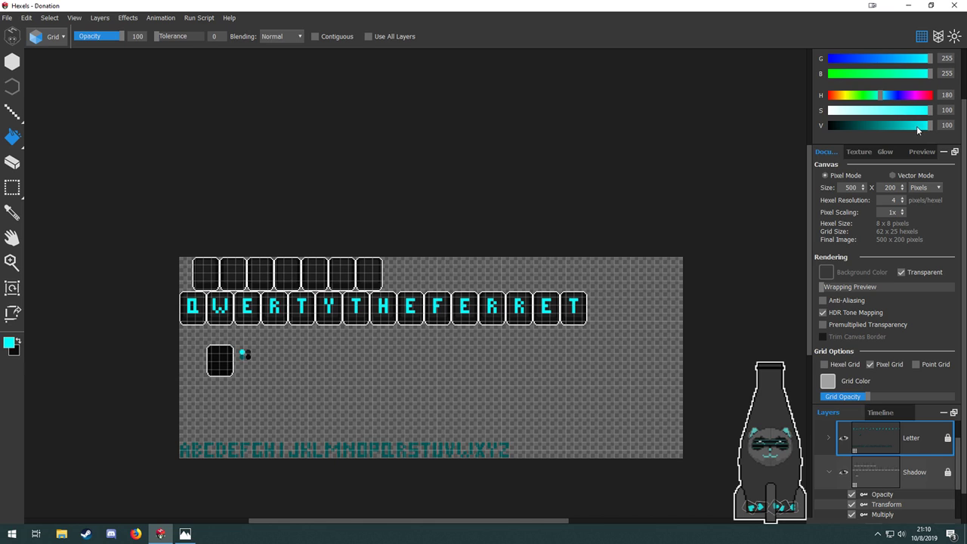
click(944, 129)
text(75)
key(Return)
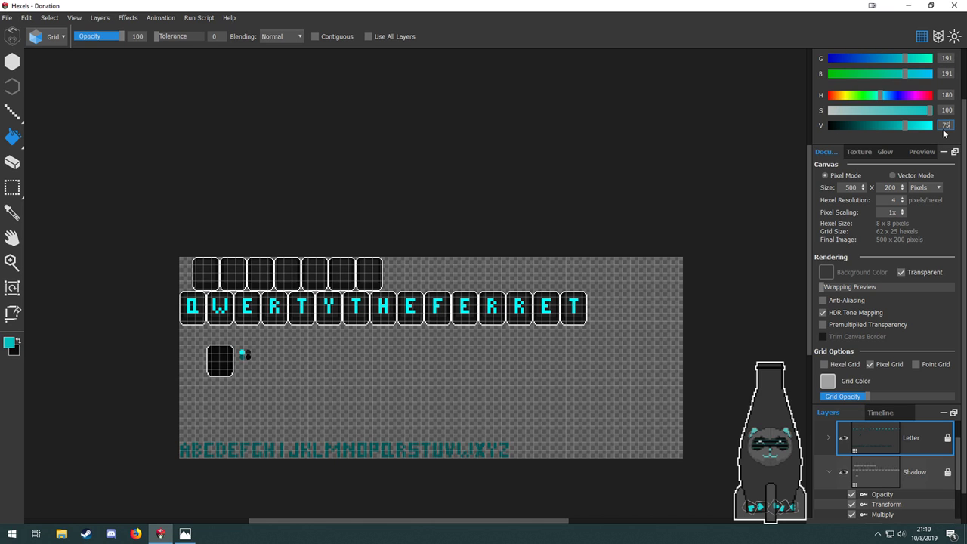
scroll(217, 309, up, 5)
scroll(185, 316, up, 2)
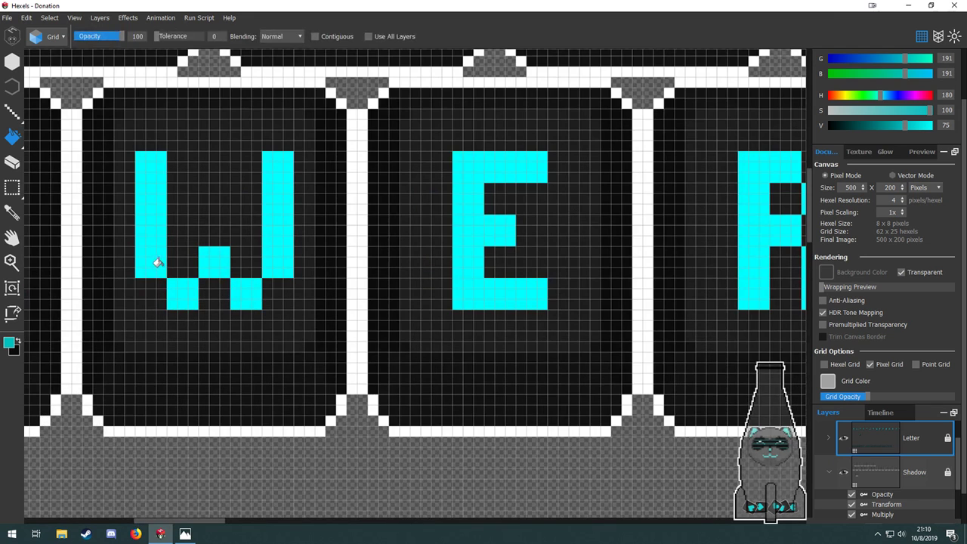
click(173, 283)
key(ctrl+z)
Turn Contiguous back on for the fill and set the layer's glow to 0.
click(314, 37)
scroll(919, 475, down, 2)
scroll(913, 321, down, 1)
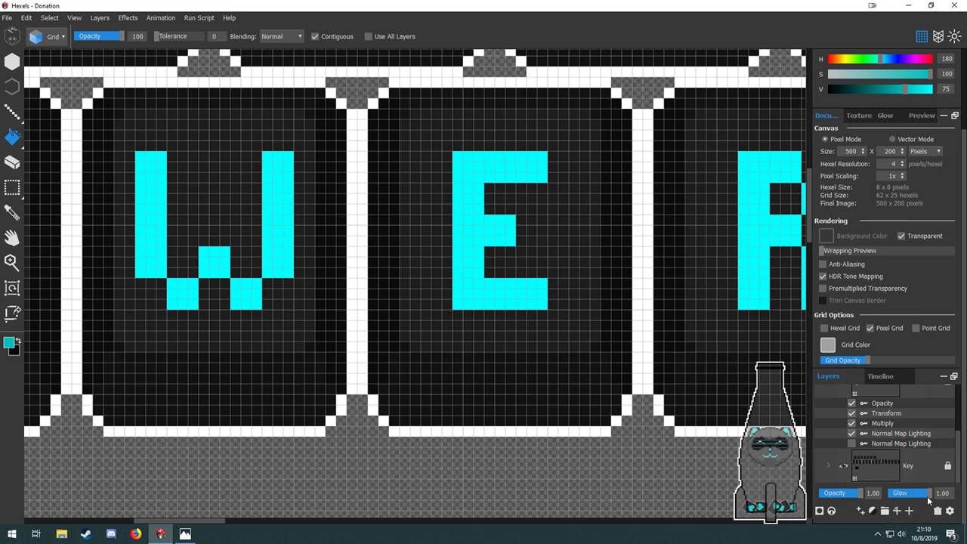
drag(929, 499, 819, 494)
Try the darker cyan on every separate block and stroke of the W.
click(144, 255)
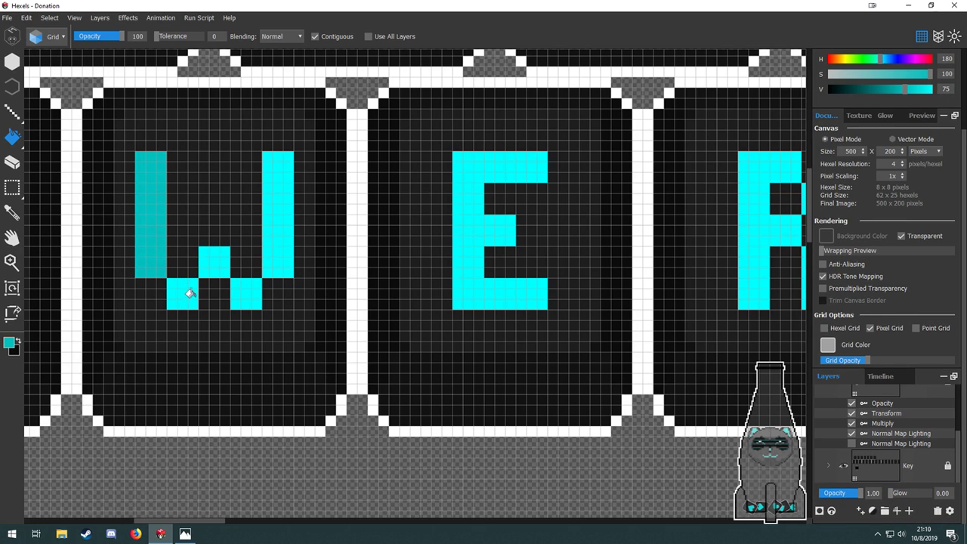
click(190, 293)
click(212, 267)
click(245, 290)
click(265, 236)
Try the darker cyan on the E and all parts of the R in QWERTY.
drag(435, 300, 268, 314)
click(283, 280)
key(ctrl+z)
click(293, 277)
click(581, 189)
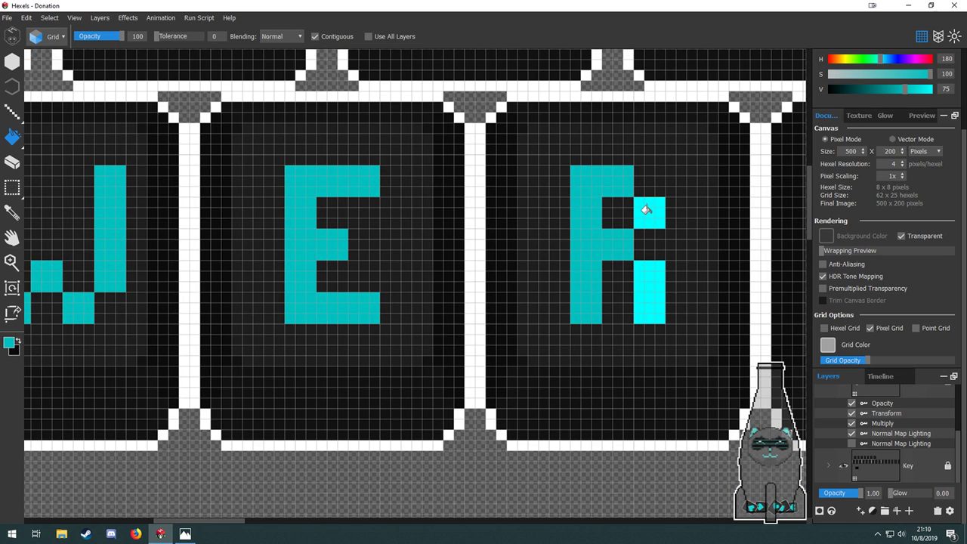
click(644, 211)
click(644, 274)
Try the darker cyan on the T and the three parts of the Y in QWERTY.
drag(643, 275, 189, 336)
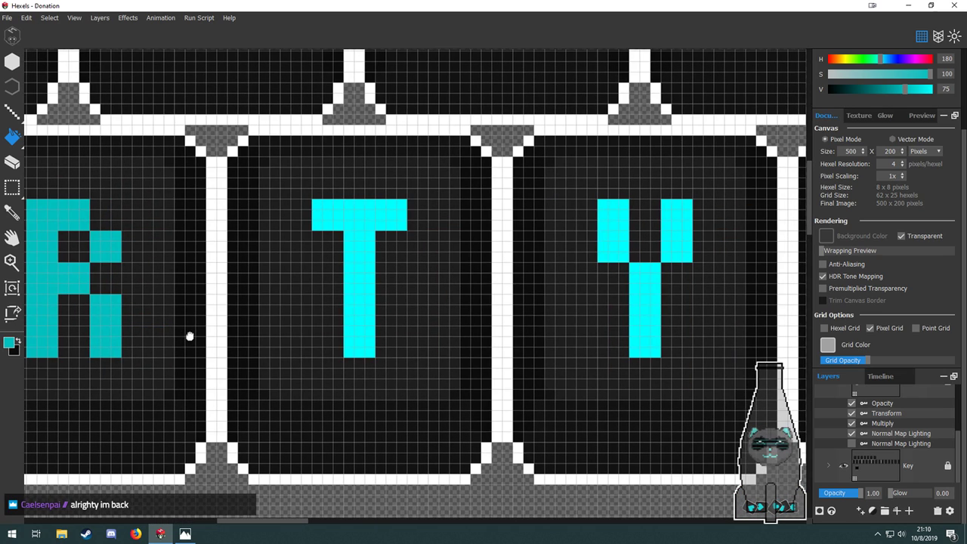
click(325, 216)
drag(508, 347, 327, 347)
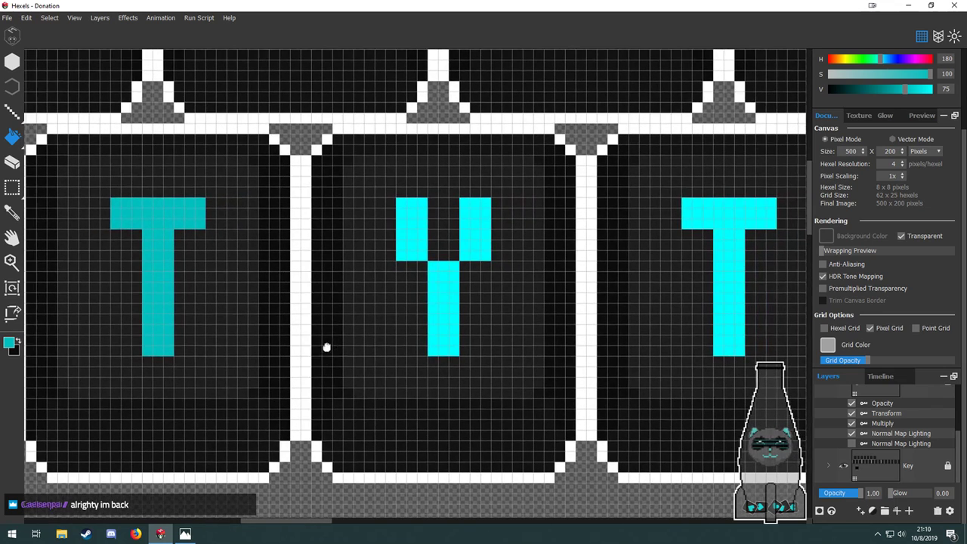
click(399, 226)
click(474, 244)
click(445, 294)
Try the darker cyan on the H and E of THE.
drag(628, 338, 134, 352)
click(512, 270)
drag(727, 297, 673, 287)
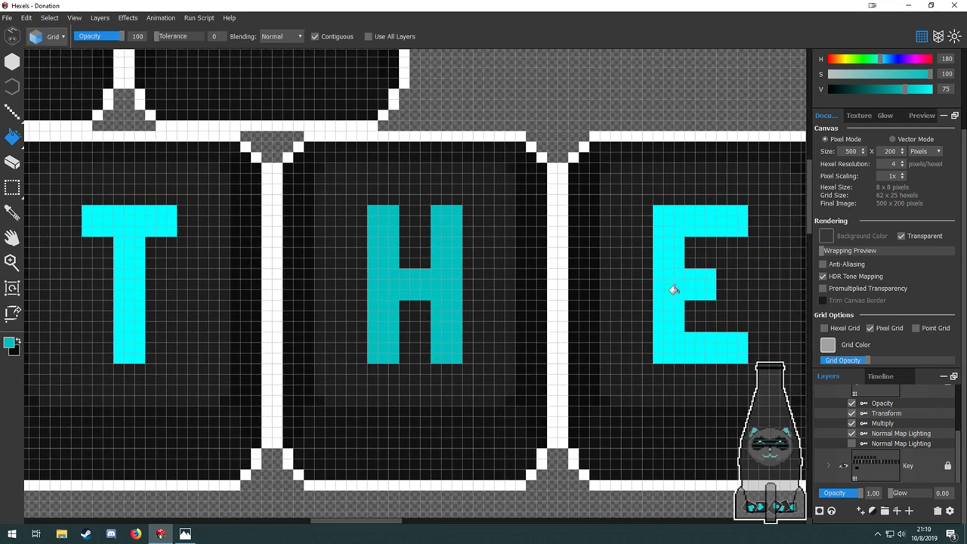
click(674, 287)
Hide the grid overlay and compare the darkened letters with the bright cyan ones.
scroll(639, 346, down, 5)
drag(513, 414, 425, 368)
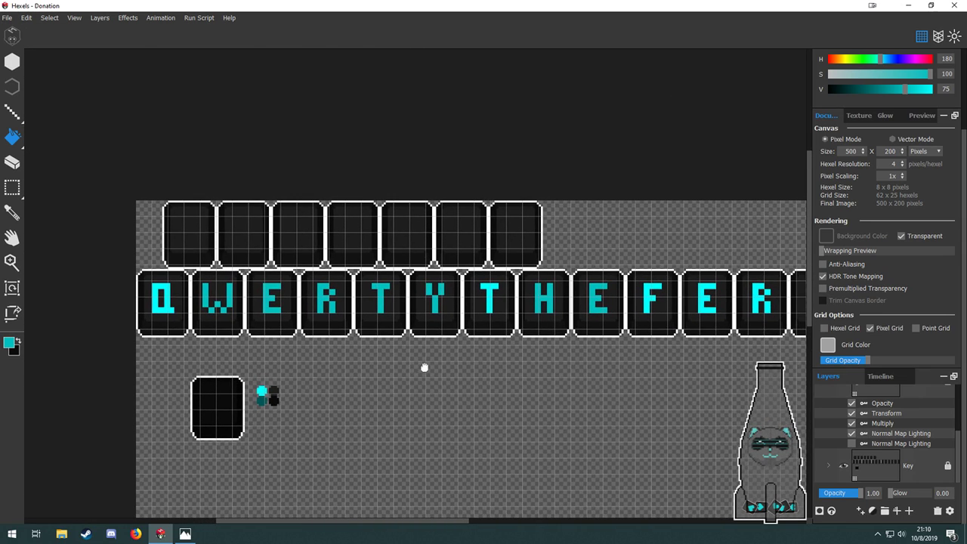
scroll(512, 311, up, 1)
scroll(497, 319, down, 2)
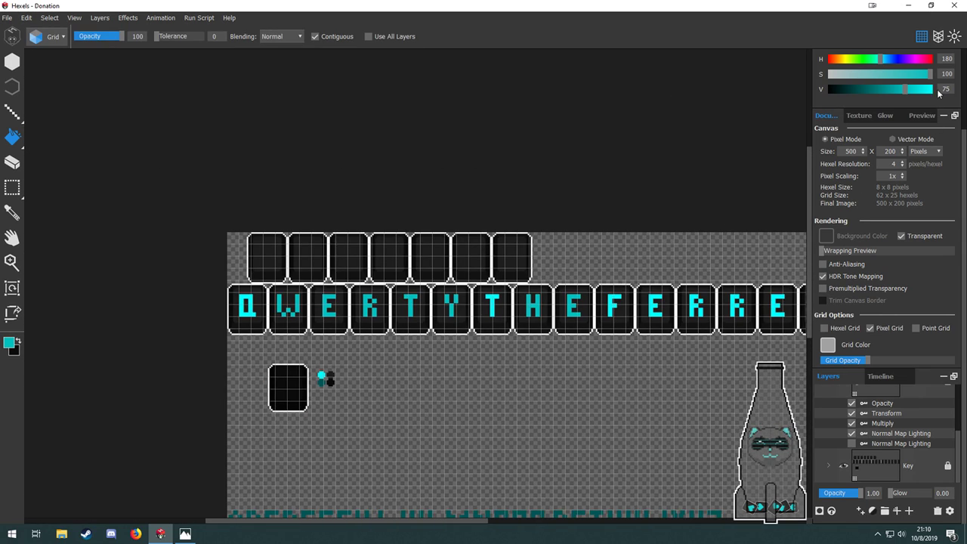
click(923, 36)
key(alt)
scroll(507, 326, up, 2)
drag(429, 405, 556, 388)
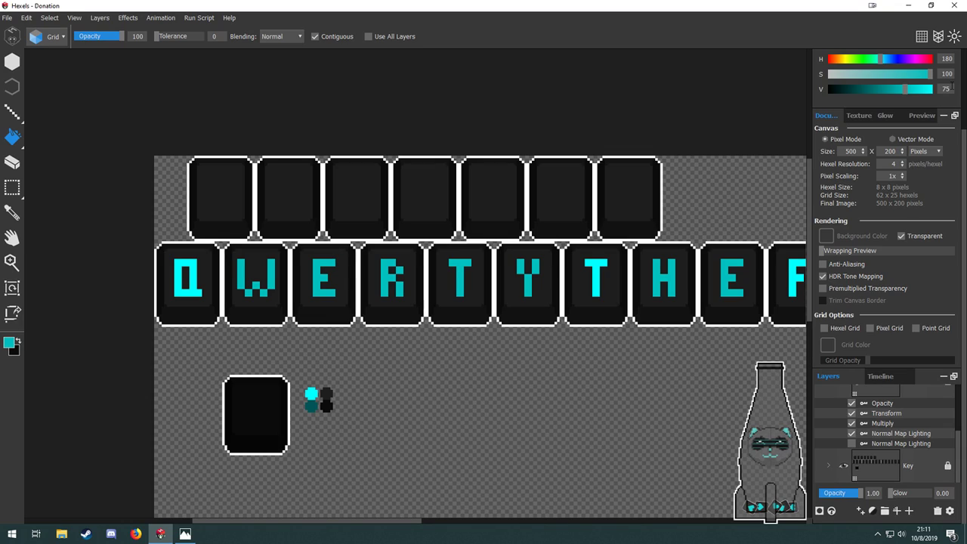
Set the fill colour's brightness to V 50 and try it on all parts of the W.
double_click(946, 88)
text(50)
key(Return)
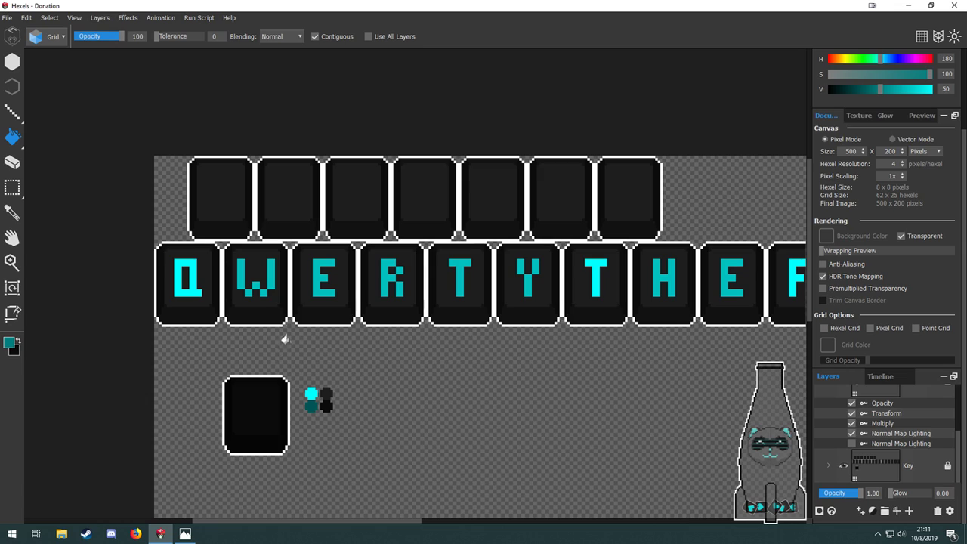
click(239, 281)
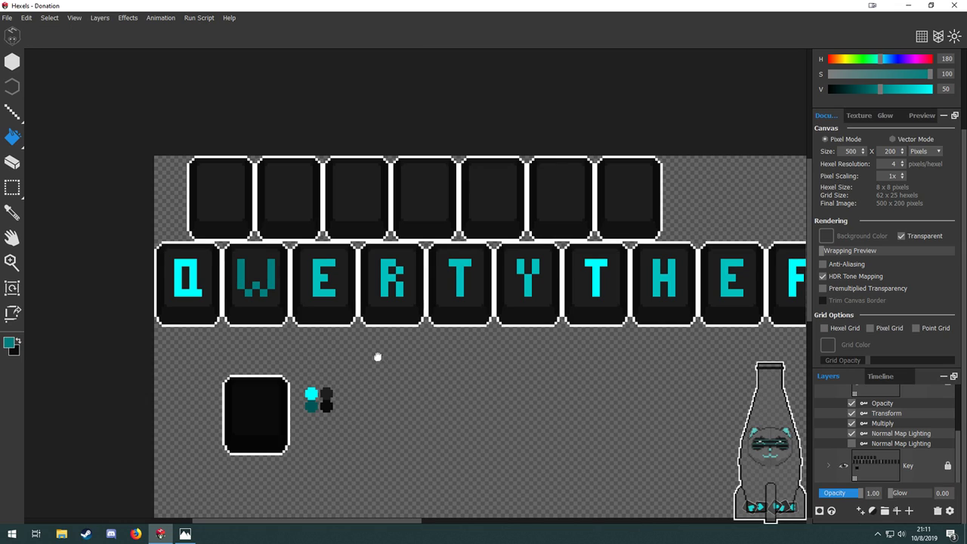
mouse_move(377, 356)
mouse_down()
mouse_move(350, 358)
mouse_move(387, 329)
mouse_up()
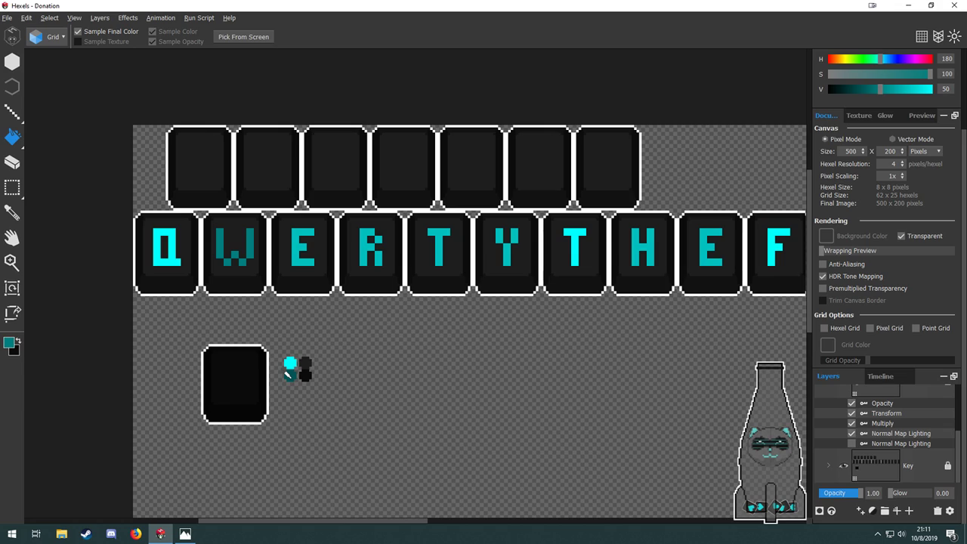
Sample the dark teal swatch and try it on the W's left stroke.
alt+click(287, 373)
scroll(226, 227, up, 3)
click(194, 282)
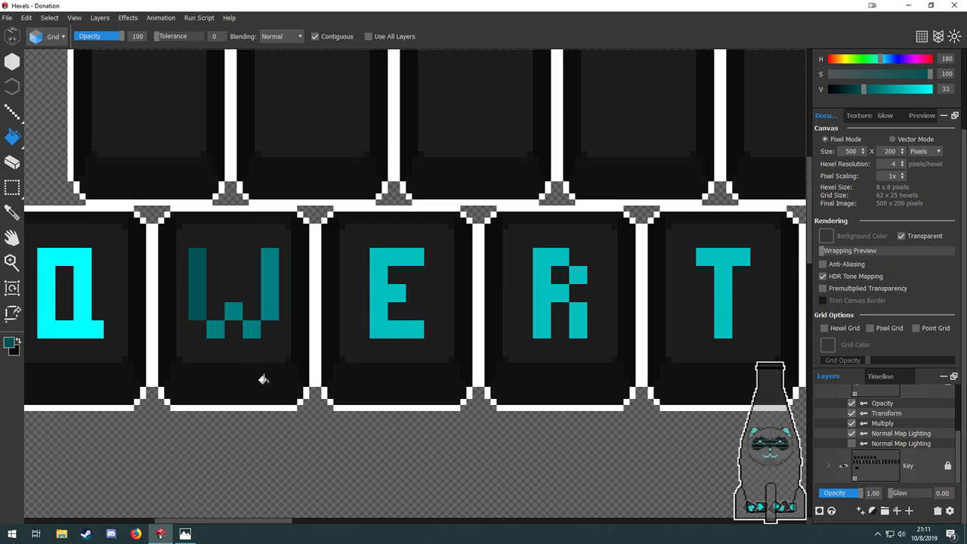
Undo all the darker fills back to the uniformly bright cyan key row.
key(ctrl+z)
key(ctrl+z)
key(ctrl+z)
key(ctrl+z)
key(ctrl+z)
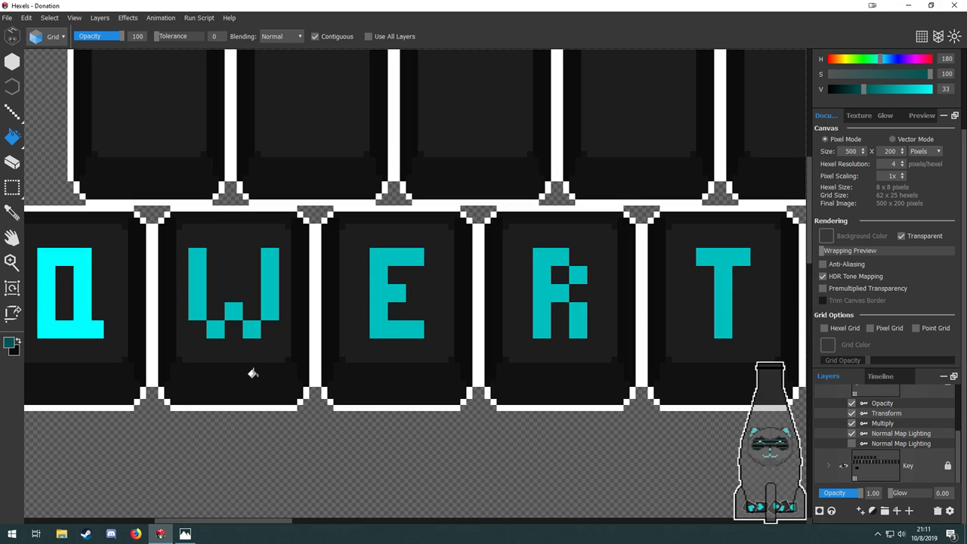
key(ctrl+z)
key(ctrl+z)
key(ctrl+z)
key(ctrl+z)
key(ctrl+z)
key(ctrl+z)
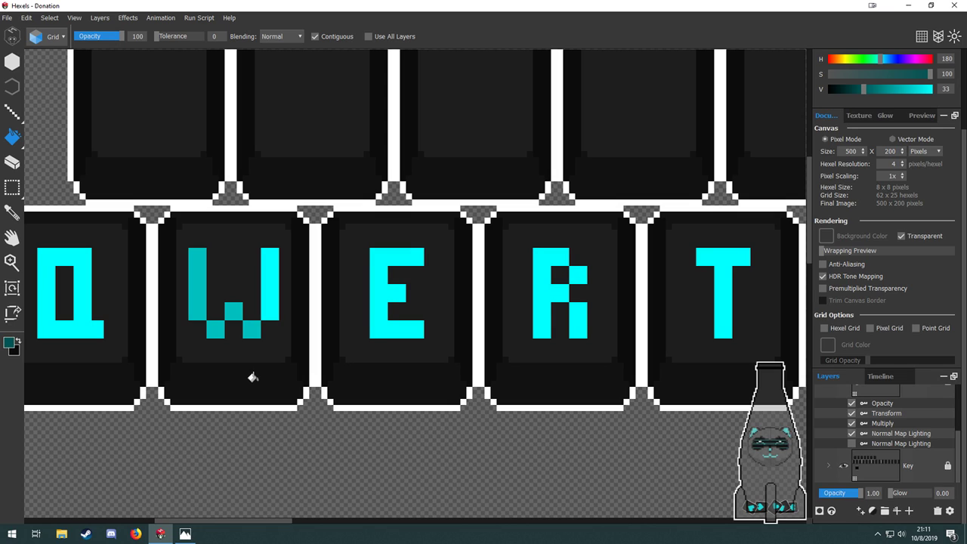
key(ctrl+z)
key(ctrl+z)
key(ctrl+z)
scroll(252, 388, down, 5)
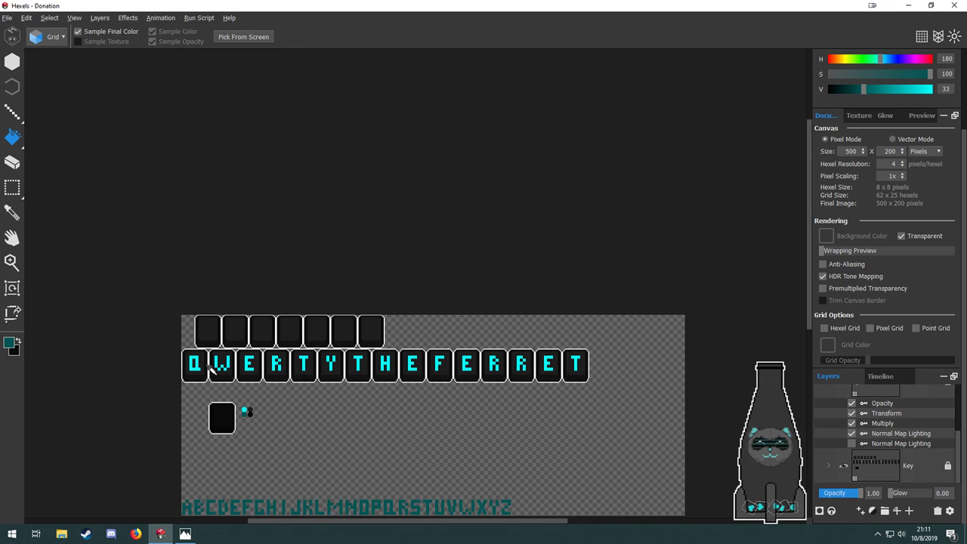
drag(356, 417, 357, 352)
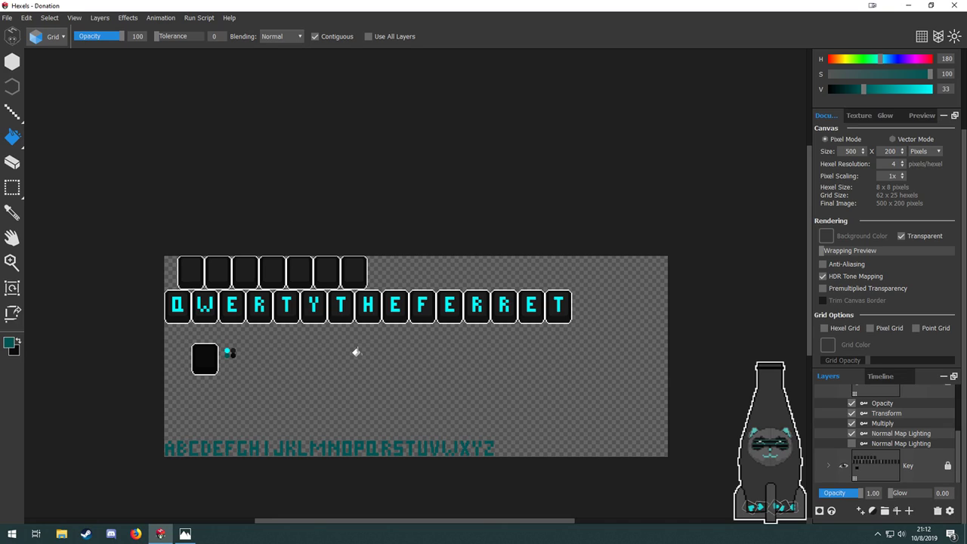
Set the fill colour to hex ff0000 and fill the letters T, H and E of THE with red.
scroll(356, 352, up, 3)
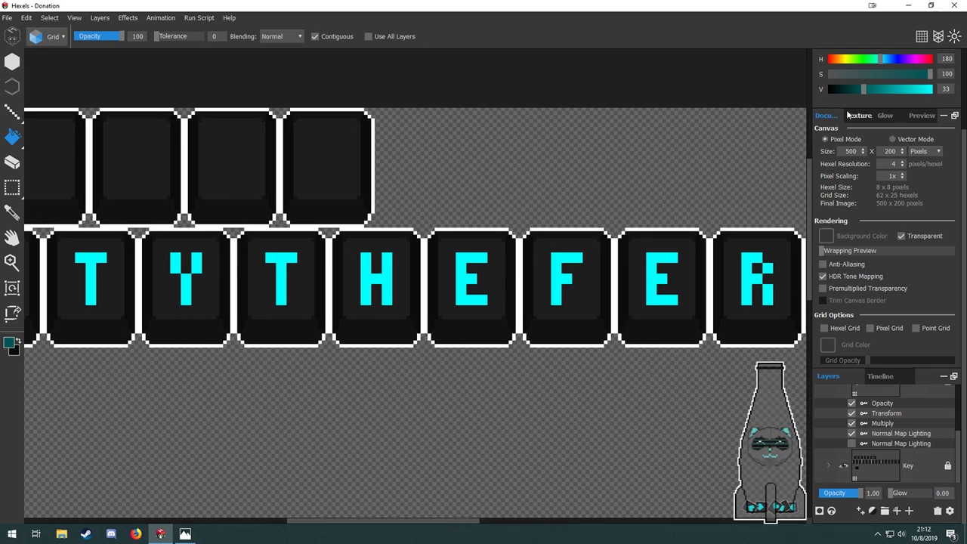
scroll(849, 97, up, 2)
click(897, 89)
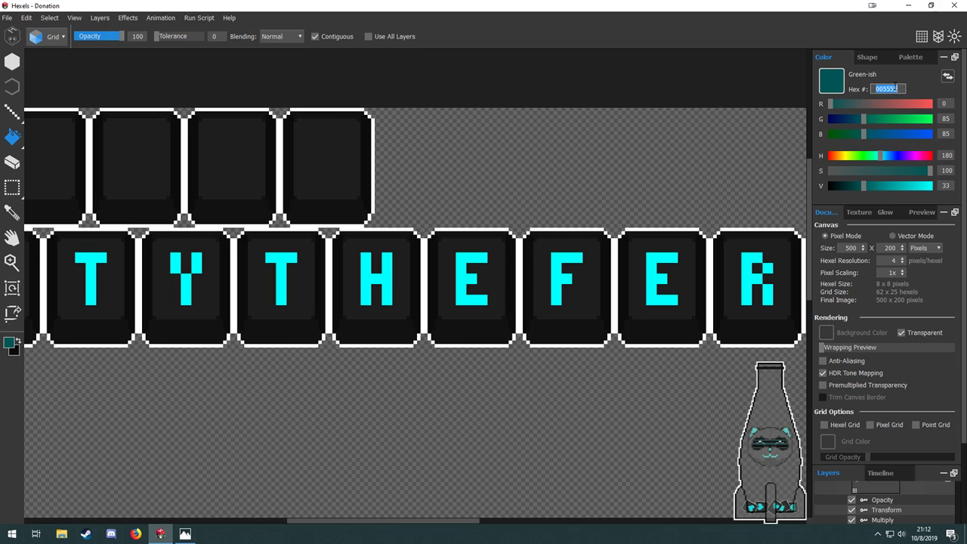
text(ff0000)
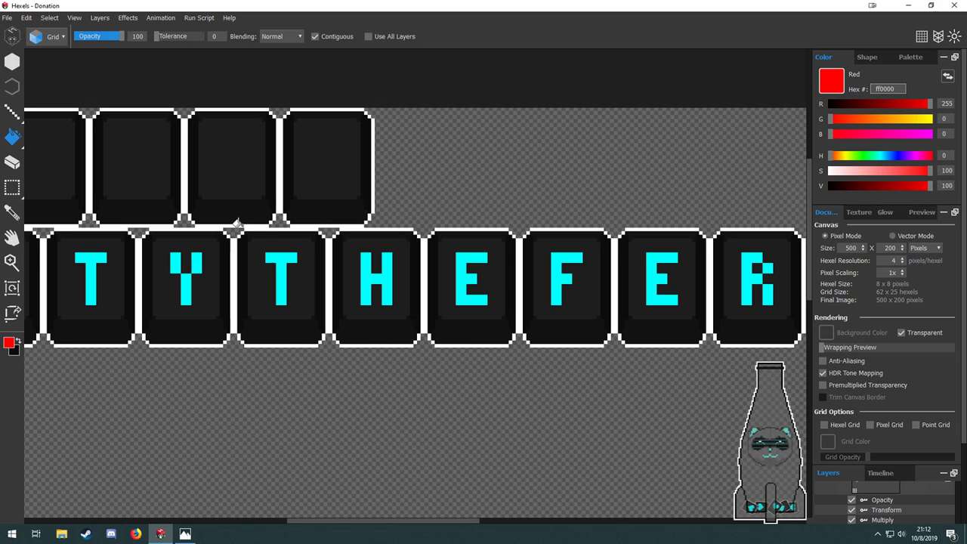
key(space)
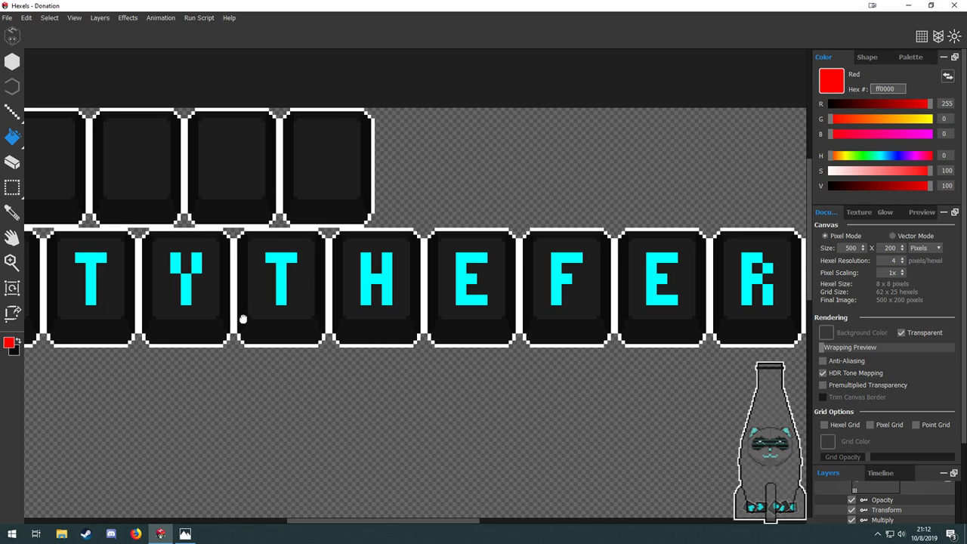
drag(242, 317, 321, 308)
click(347, 267)
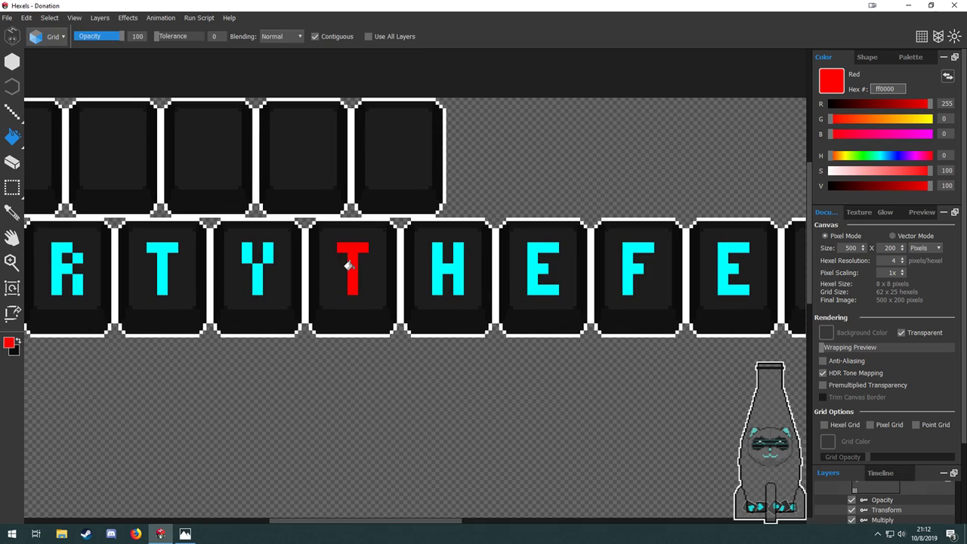
click(449, 266)
click(541, 270)
Examine the red THE against the cyan letters at overview and close-up scale.
scroll(469, 317, down, 5)
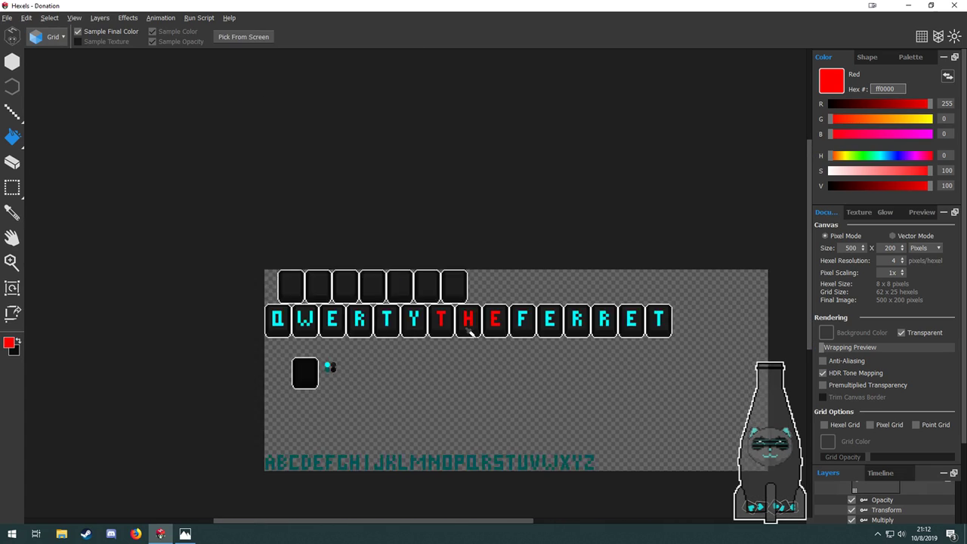
scroll(484, 355, up, 3)
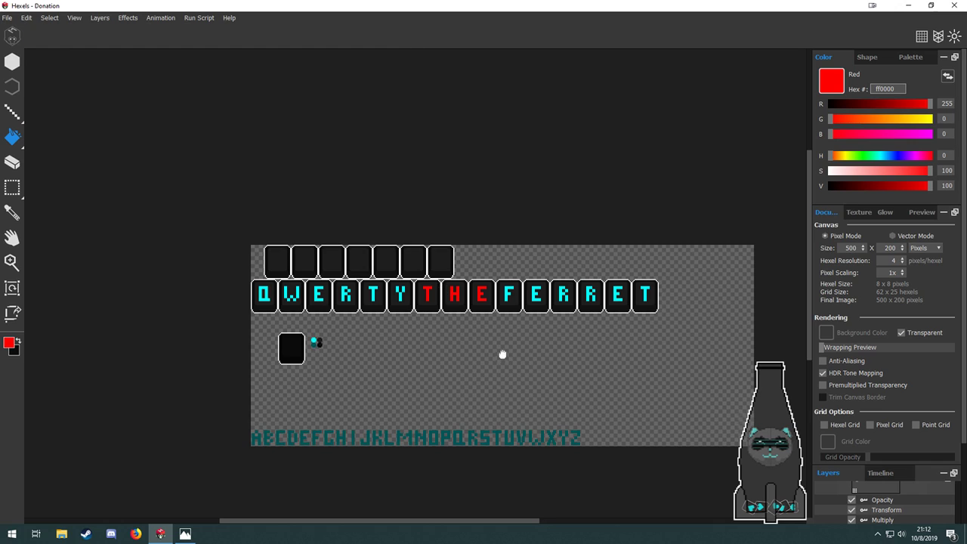
scroll(444, 271, up, 3)
scroll(449, 304, down, 2)
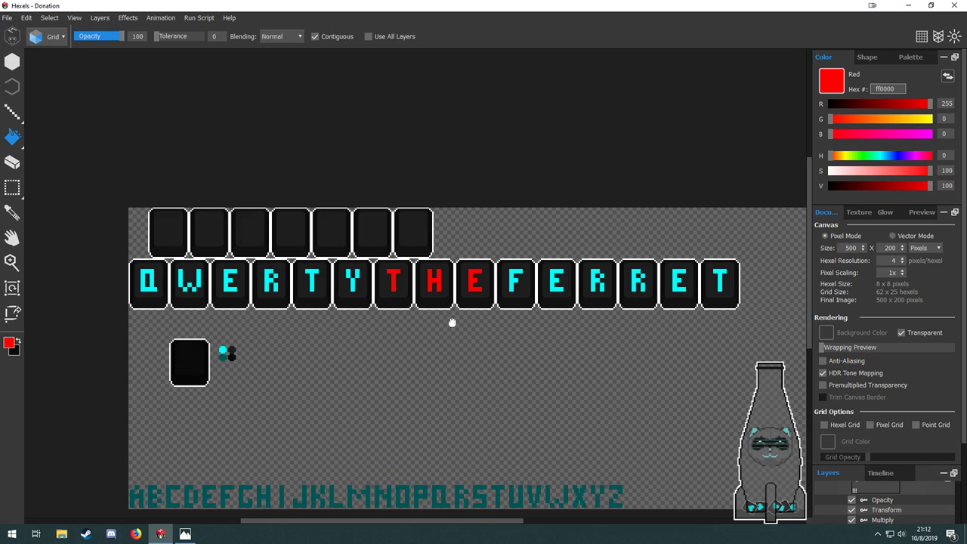
drag(417, 341, 430, 334)
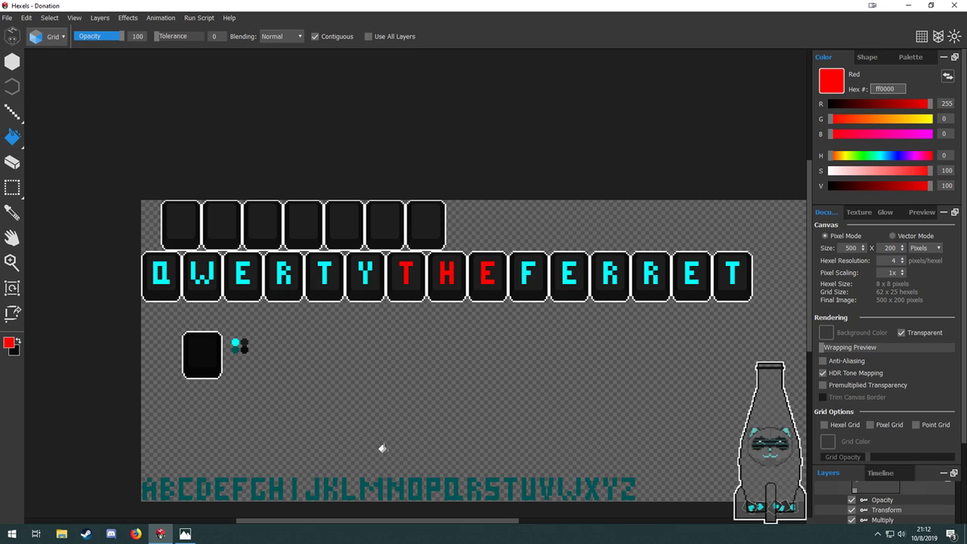
scroll(521, 282, up, 5)
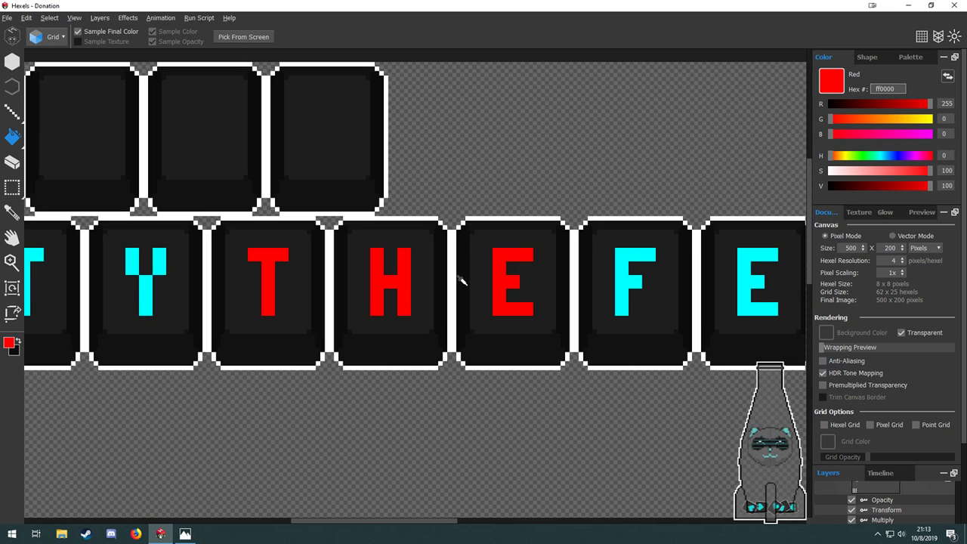
drag(567, 328, 471, 339)
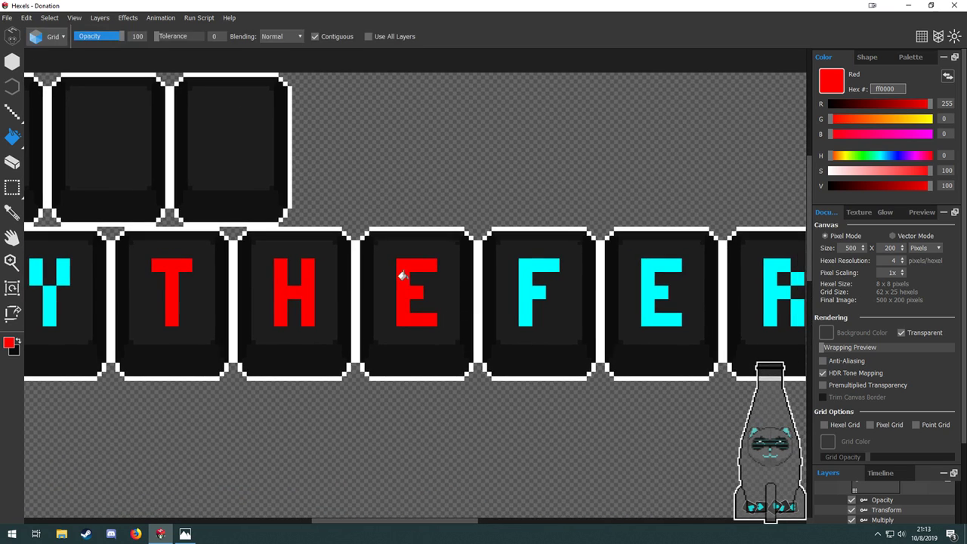
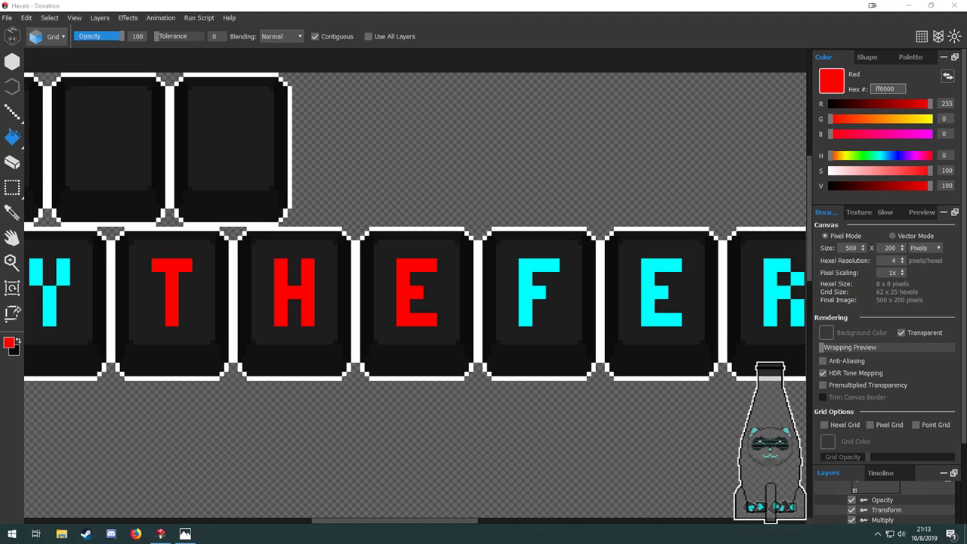
Set the fill colour to hex ff4000 and recolour the letters E, H and T of THE with it.
click(880, 88)
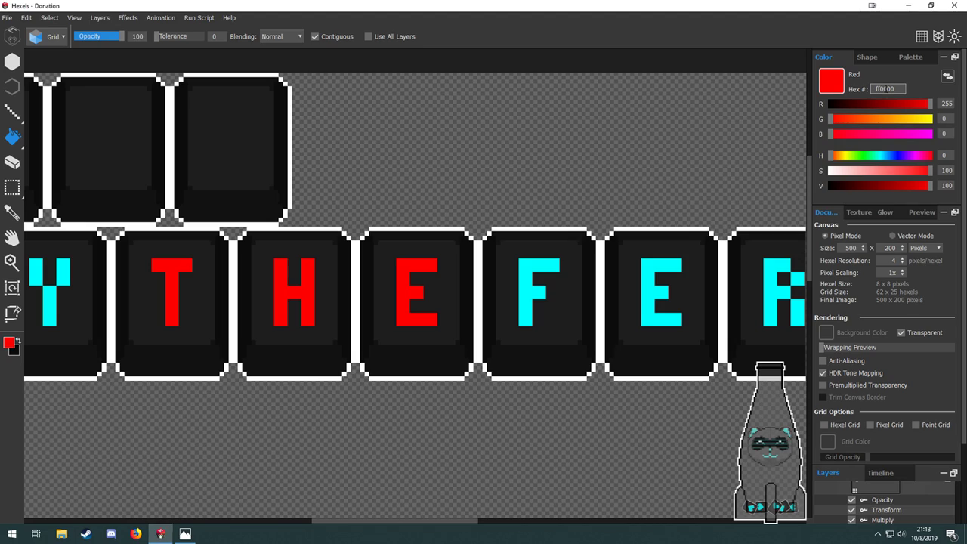
key(4)
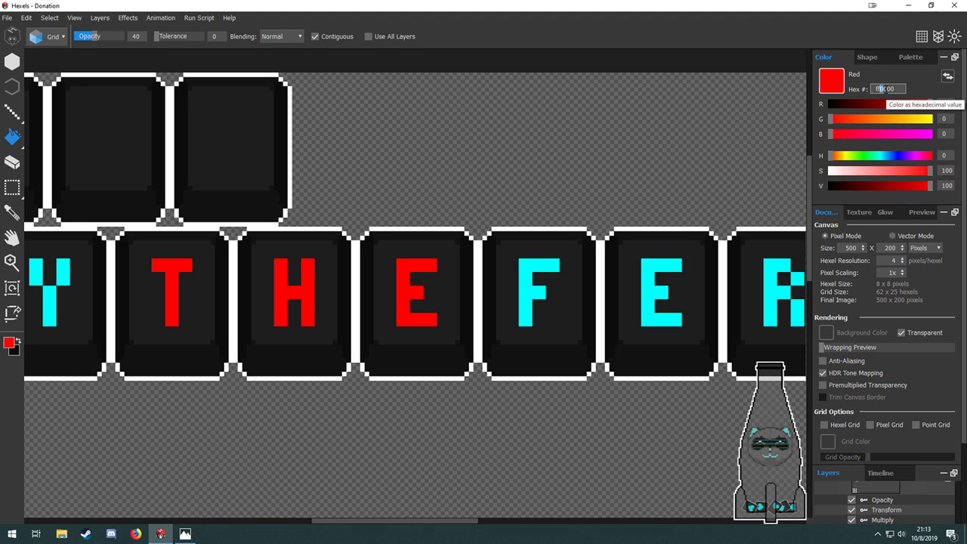
drag(97, 36, 479, 60)
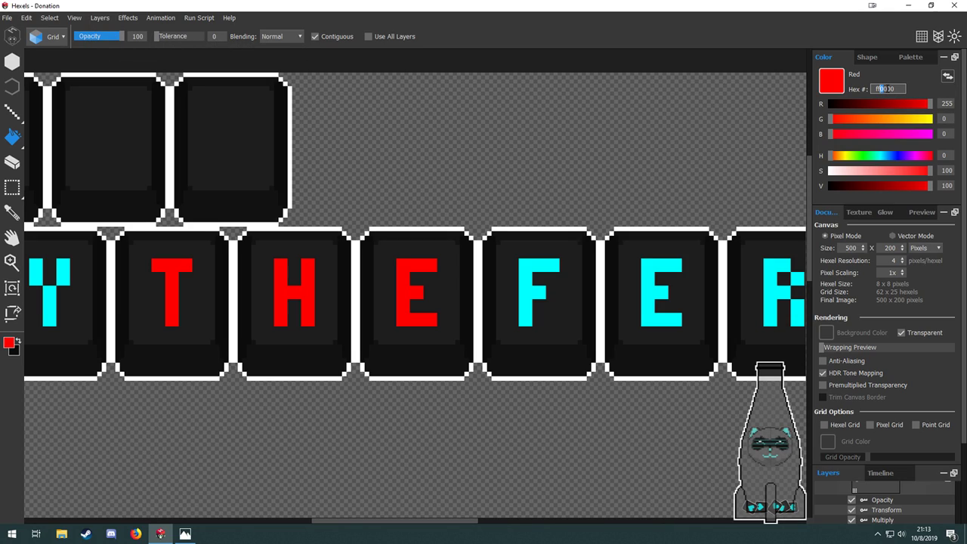
text(4)
click(406, 311)
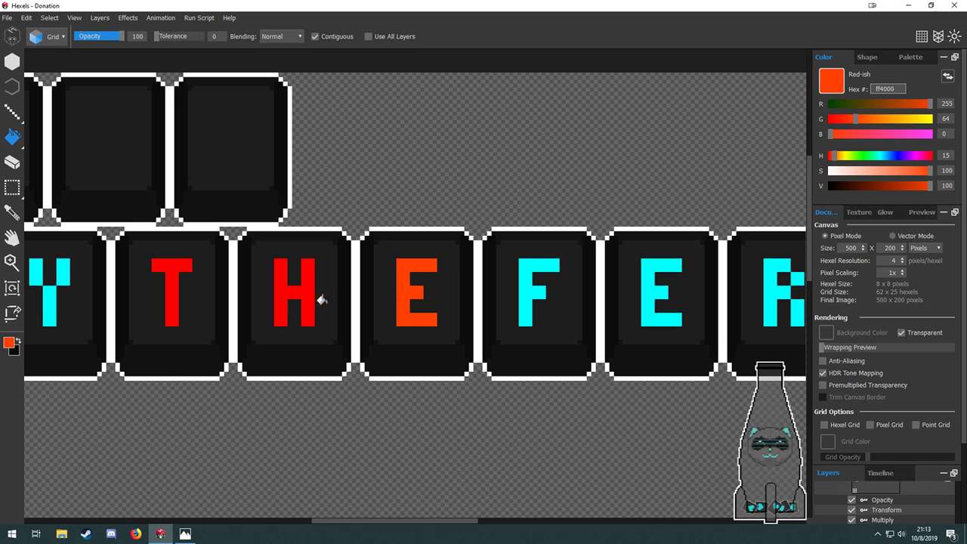
click(274, 295)
click(173, 286)
scroll(269, 313, down, 3)
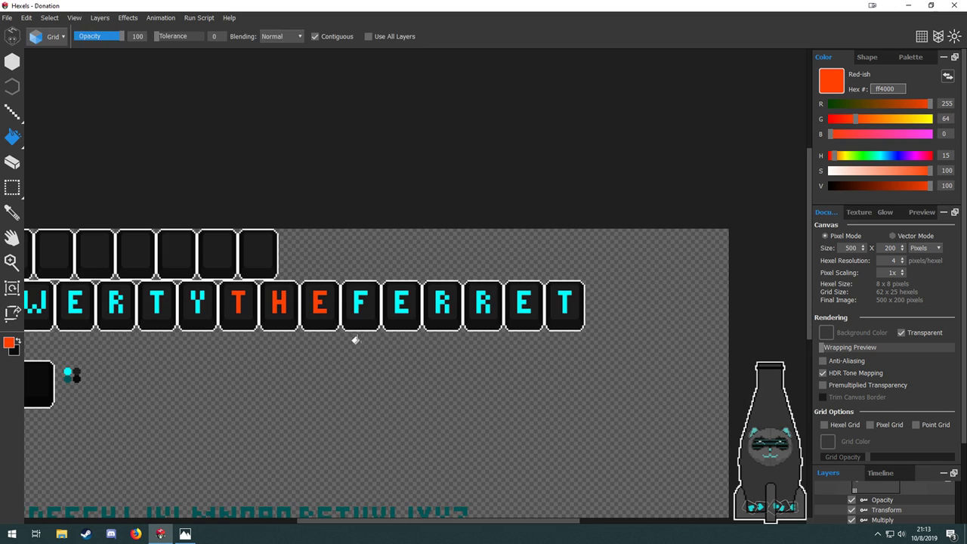
drag(356, 350, 474, 340)
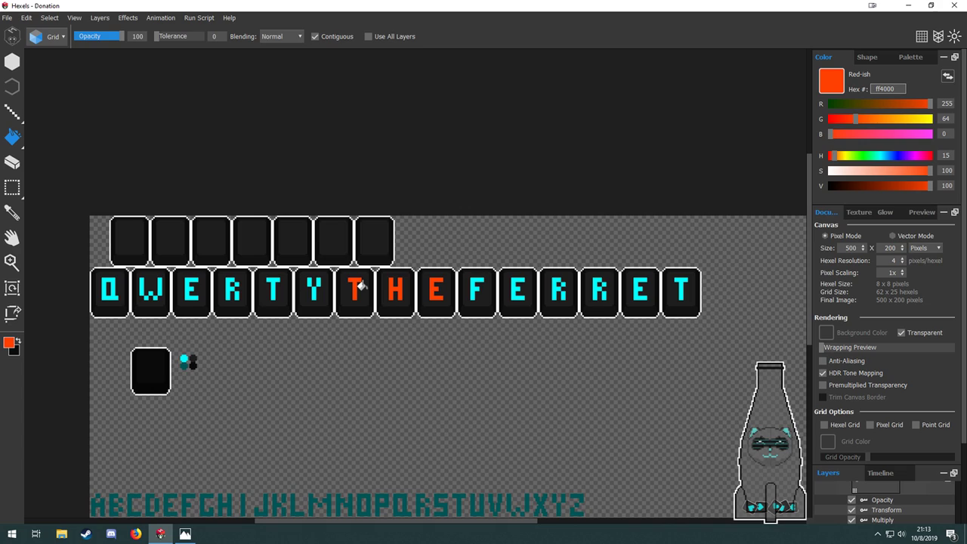
scroll(359, 294, up, 3)
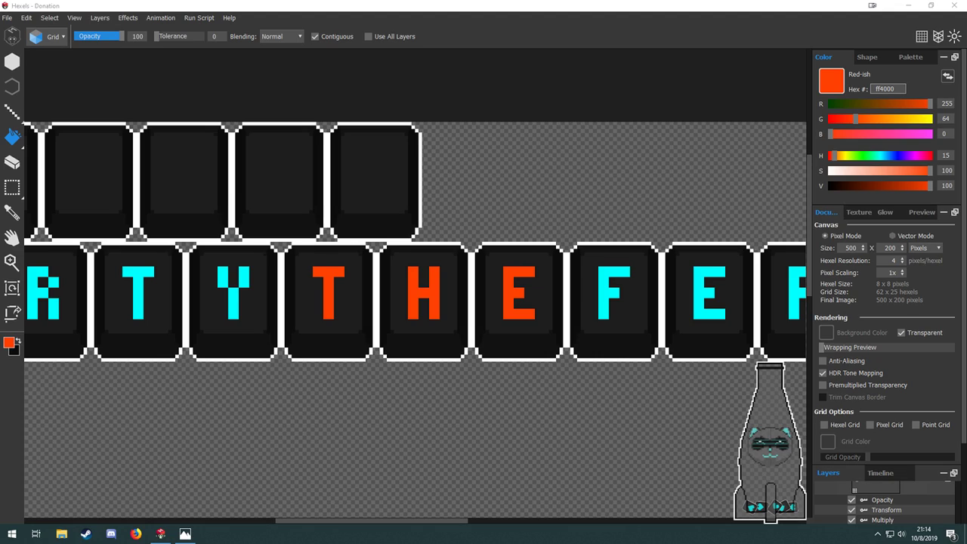
Set the fill colour to hex F5F5DC and try it on the face of the T key in THE.
double_click(893, 89)
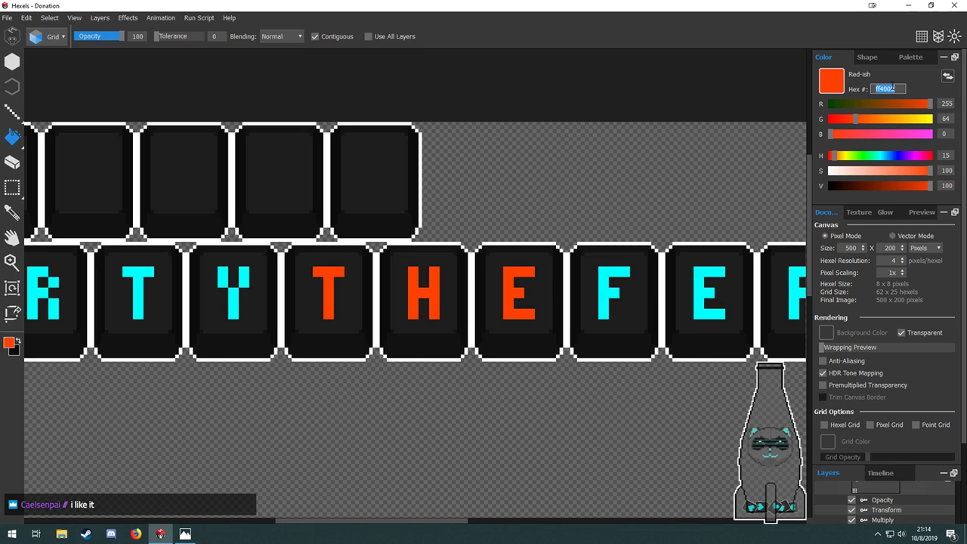
text(F5F5DC)
drag(428, 440, 464, 392)
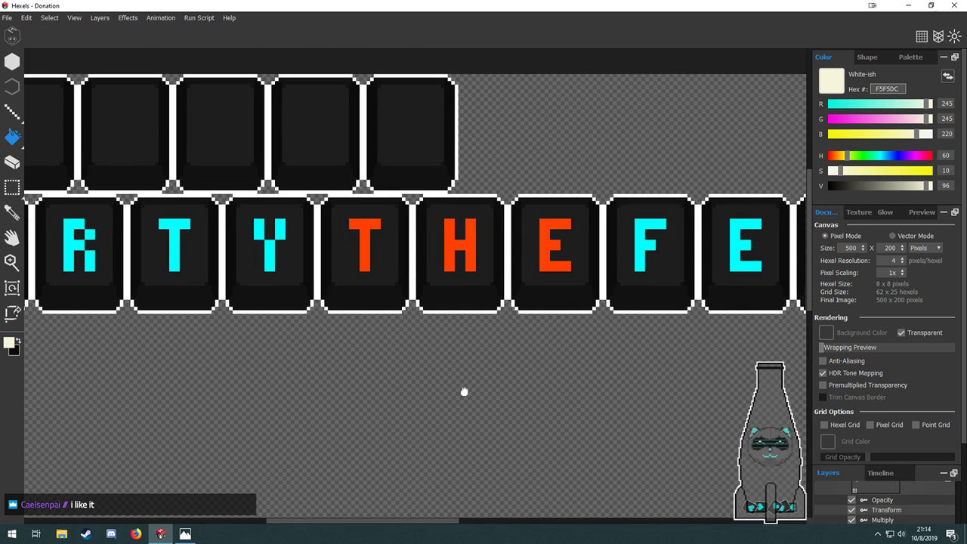
click(378, 270)
key(ctrl+z)
Switch to the Key layer and fill the T, H and E keycaps of THE with the beige.
scroll(916, 485, down, 1)
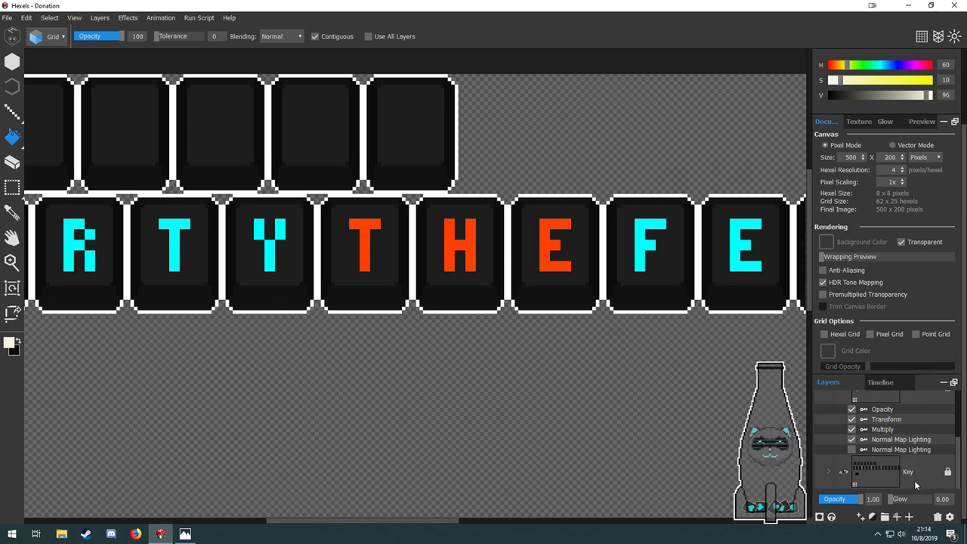
scroll(916, 484, down, 1)
scroll(914, 455, up, 1)
click(913, 463)
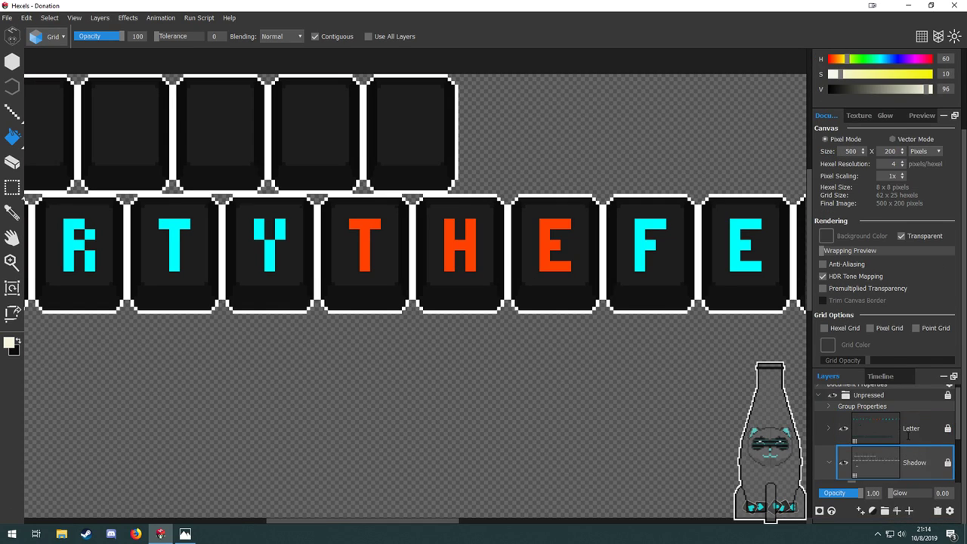
scroll(870, 455, down, 2)
click(904, 464)
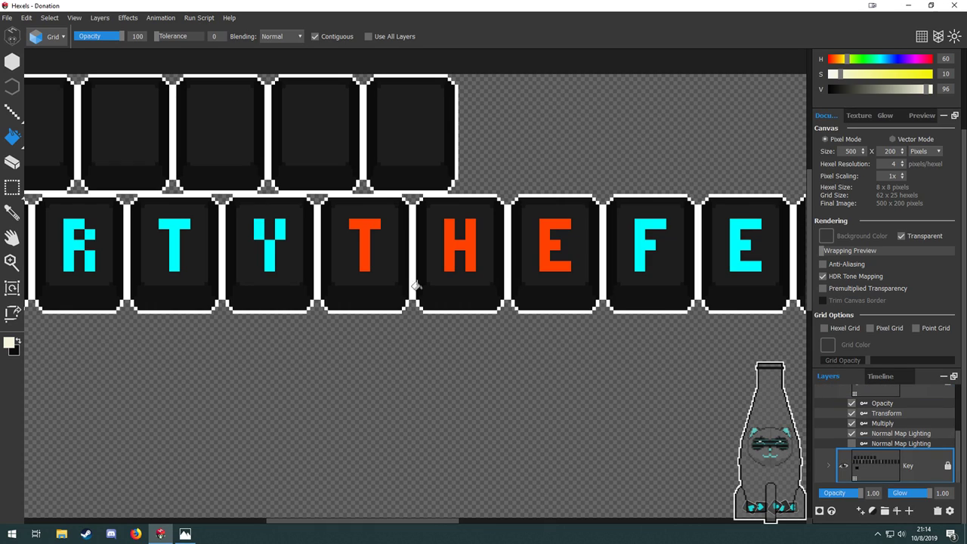
click(378, 267)
click(472, 269)
click(538, 274)
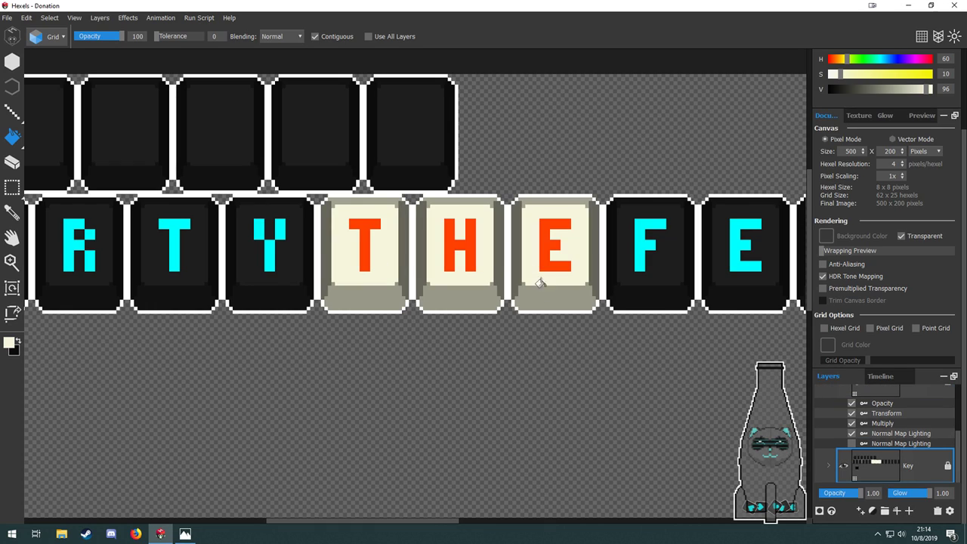
Examine the beige THE keycaps against the dark keys at overview and close-up scale.
scroll(569, 339, down, 2)
scroll(571, 313, up, 2)
scroll(529, 324, down, 2)
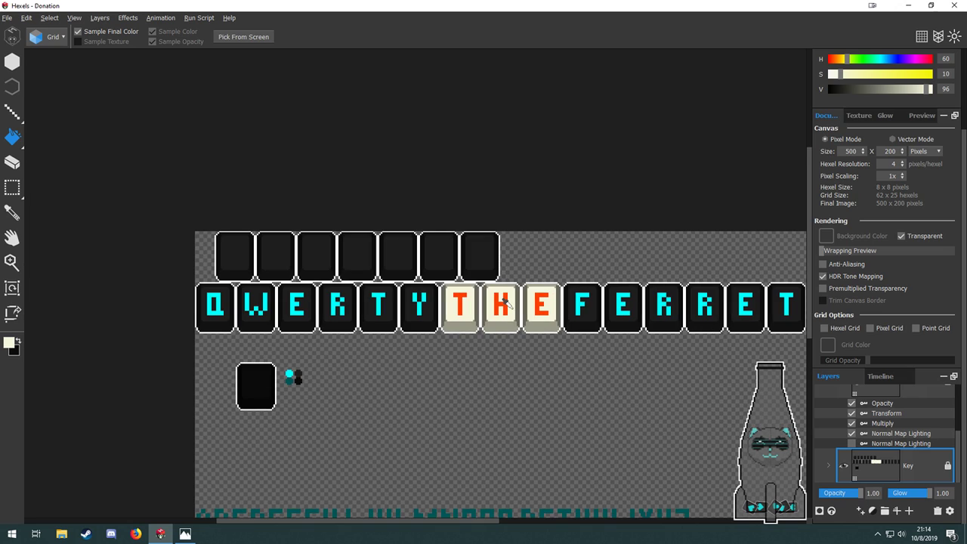
drag(559, 366, 364, 396)
scroll(465, 391, up, 3)
drag(300, 378, 378, 396)
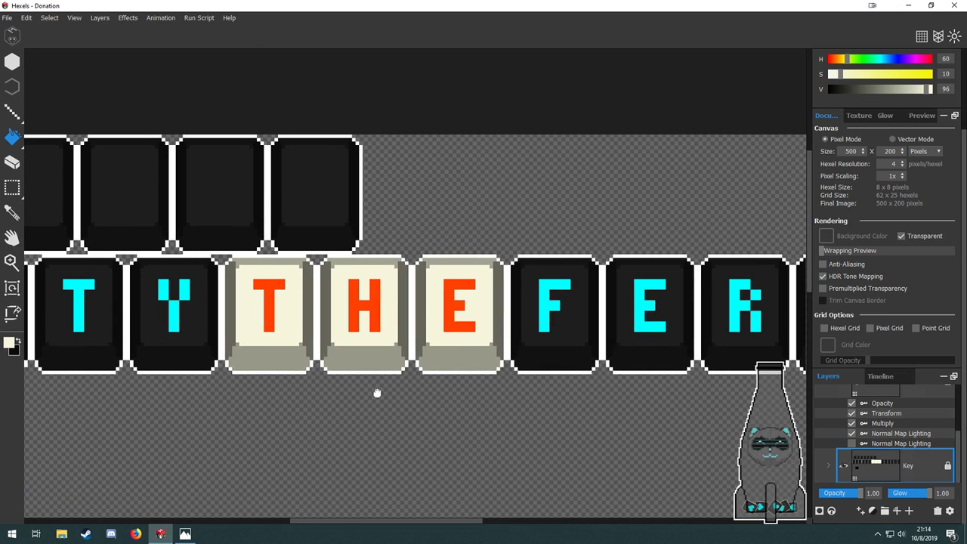
key(alt)
scroll(387, 318, up, 2)
scroll(295, 309, up, 3)
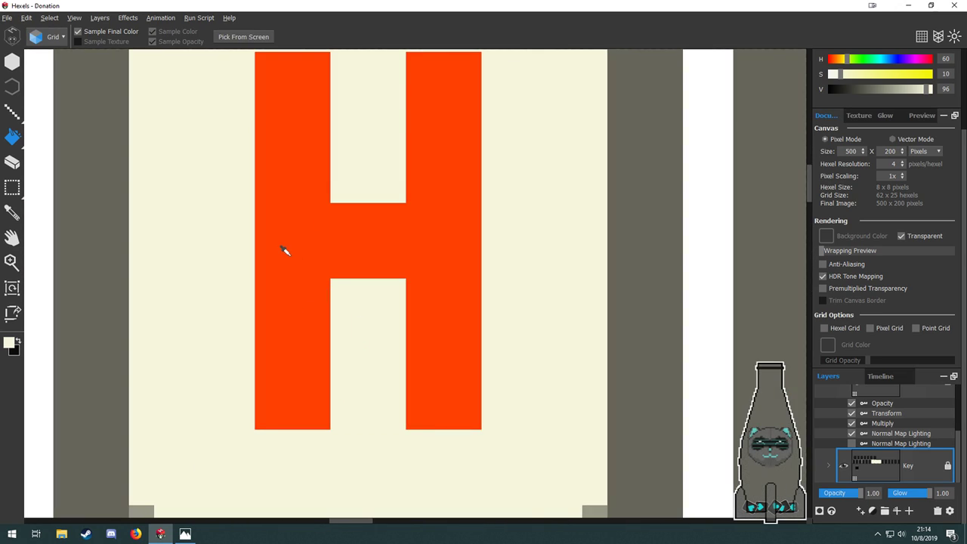
scroll(285, 251, down, 5)
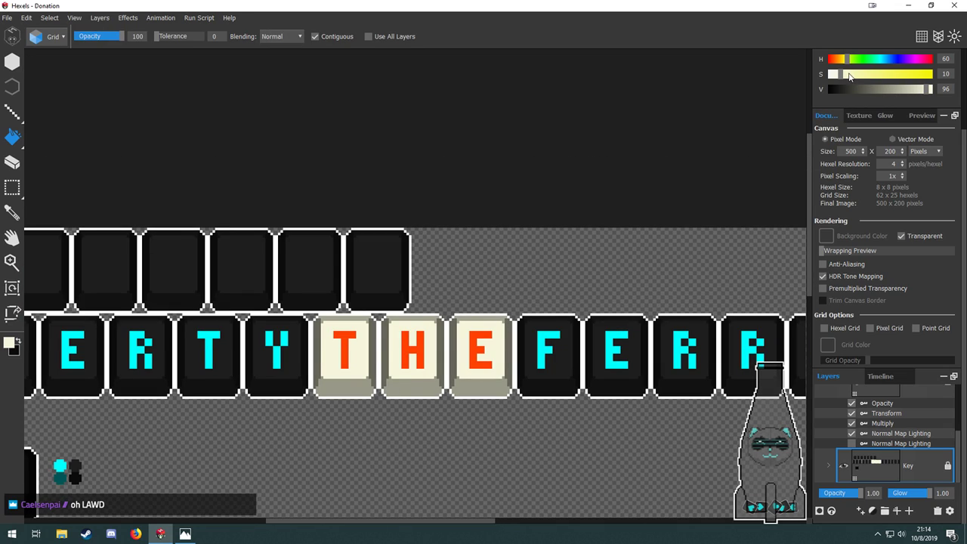
Raise the fill colour's saturation to 35 and undo the beige fills on the T, H and E keycaps.
drag(850, 76, 866, 77)
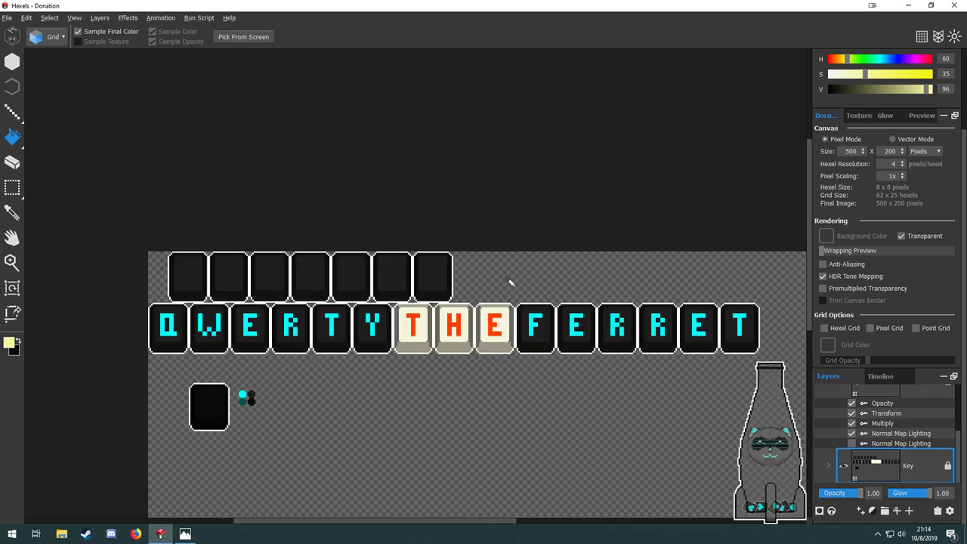
scroll(510, 281, down, 4)
scroll(464, 339, up, 3)
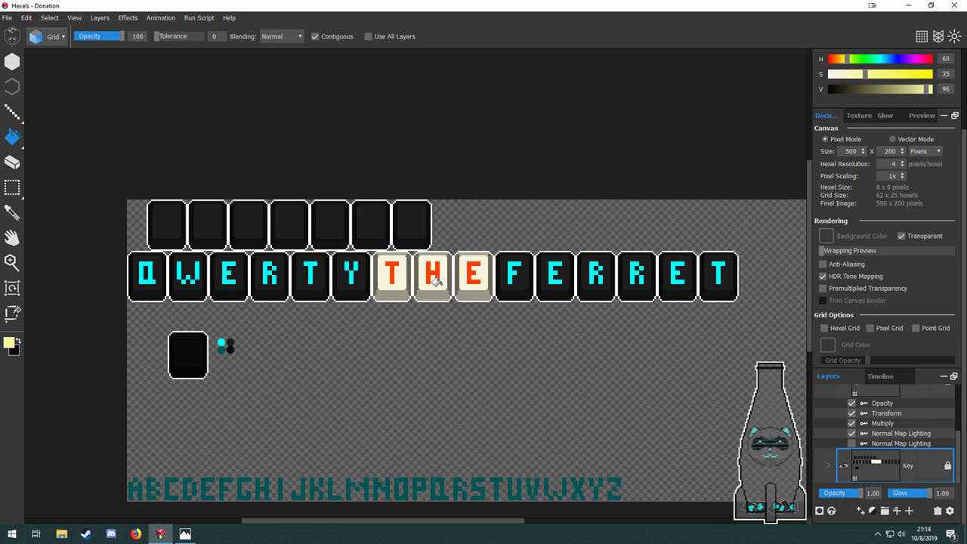
key(ctrl+z)
key(ctrl+z)
key(ctrl+z)
scroll(386, 266, up, 3)
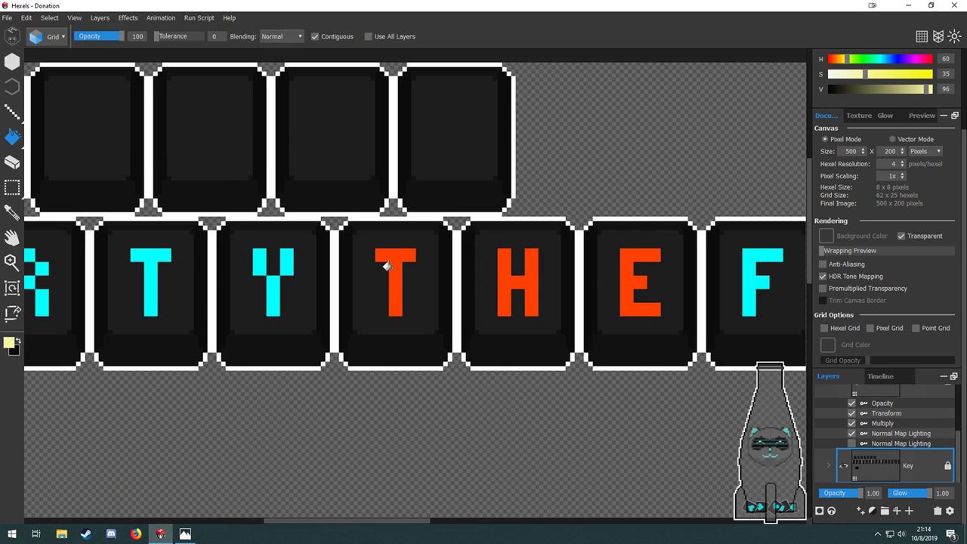
Sample the orange-red from THE, shift its hue to 28 and fill the T on the Letter layer with this orange.
alt+click(389, 266)
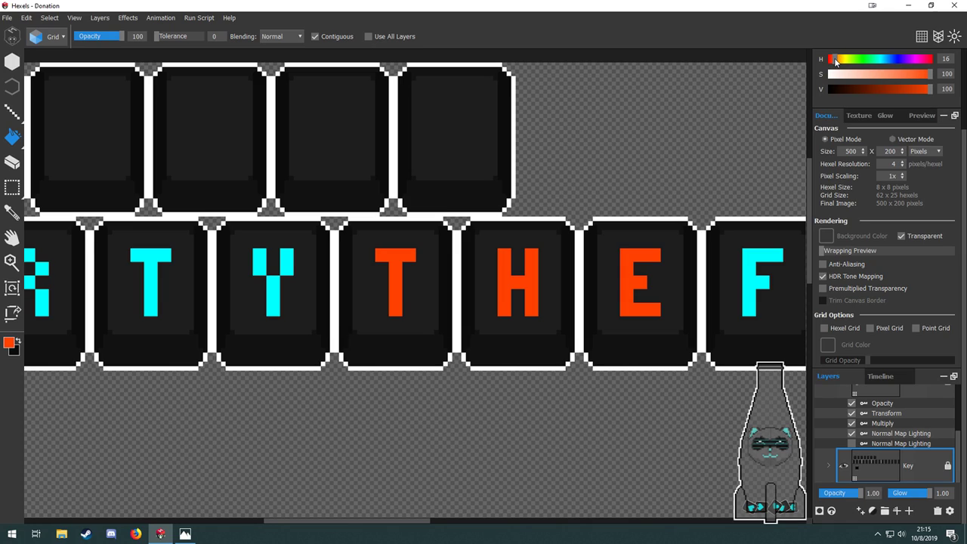
drag(836, 61, 839, 61)
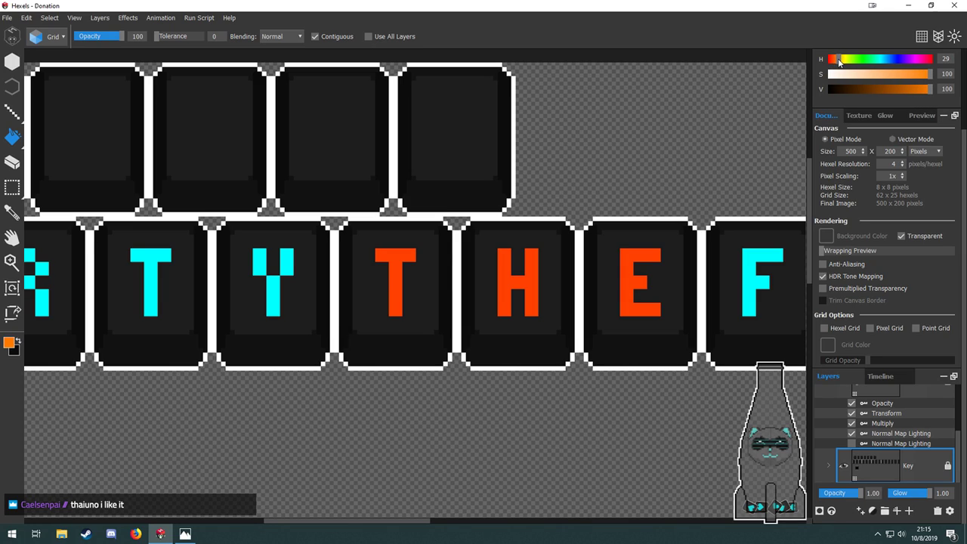
click(387, 260)
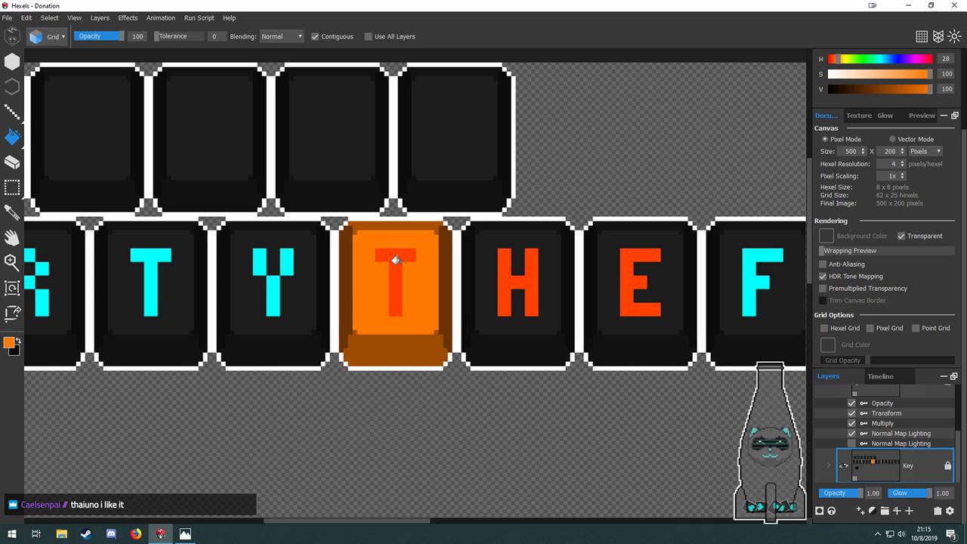
key(ctrl+z)
scroll(917, 462, up, 2)
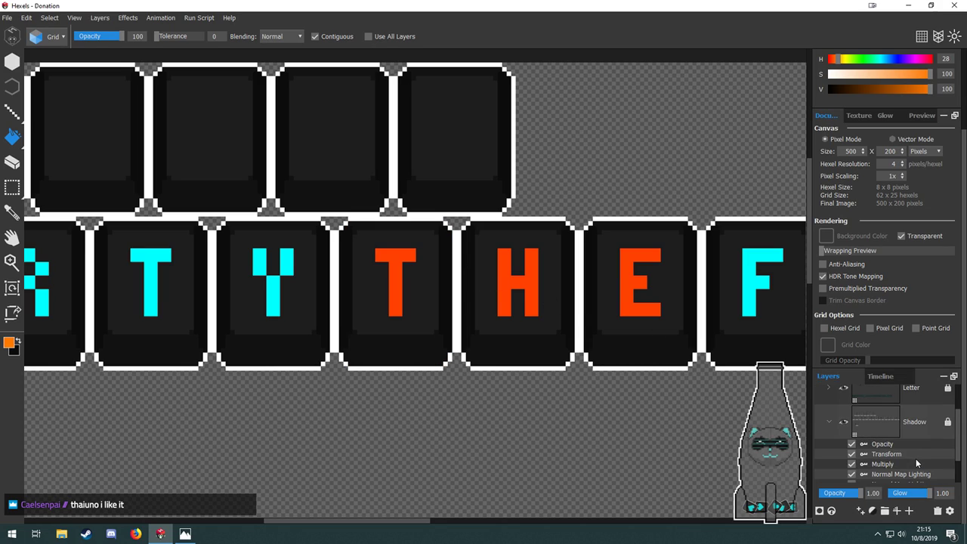
click(914, 432)
click(393, 252)
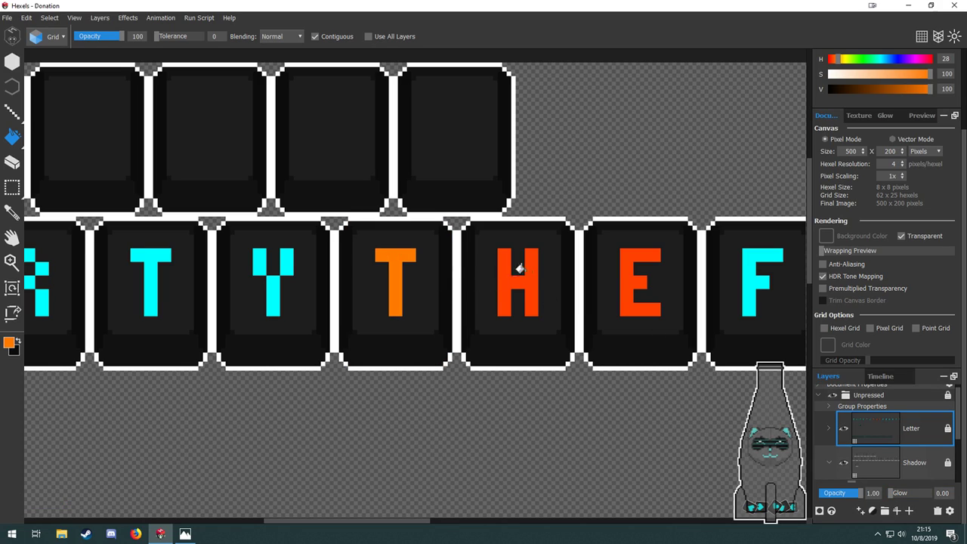
Fill the H and E of THE with the same orange as the T.
scroll(400, 309, down, 2)
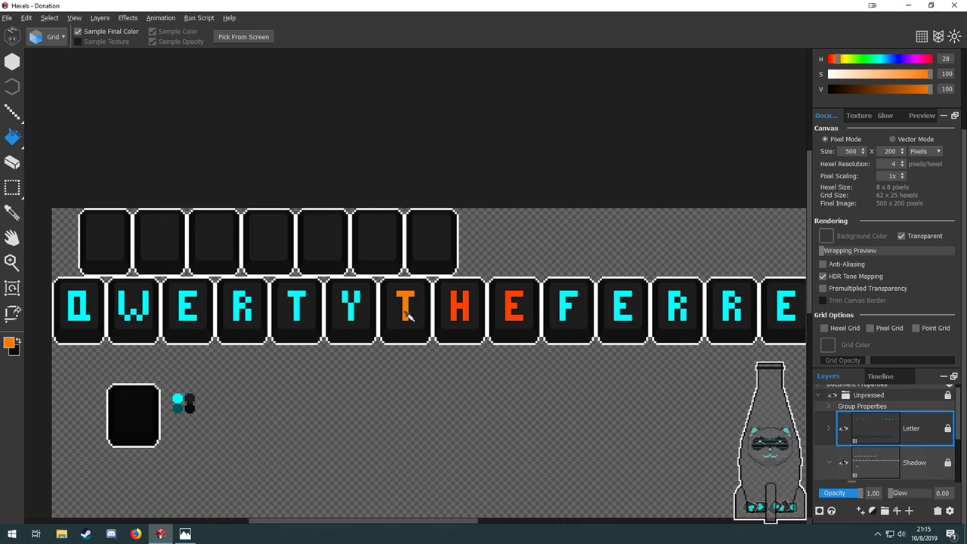
scroll(404, 310, up, 2)
scroll(401, 306, down, 1)
drag(507, 344, 461, 351)
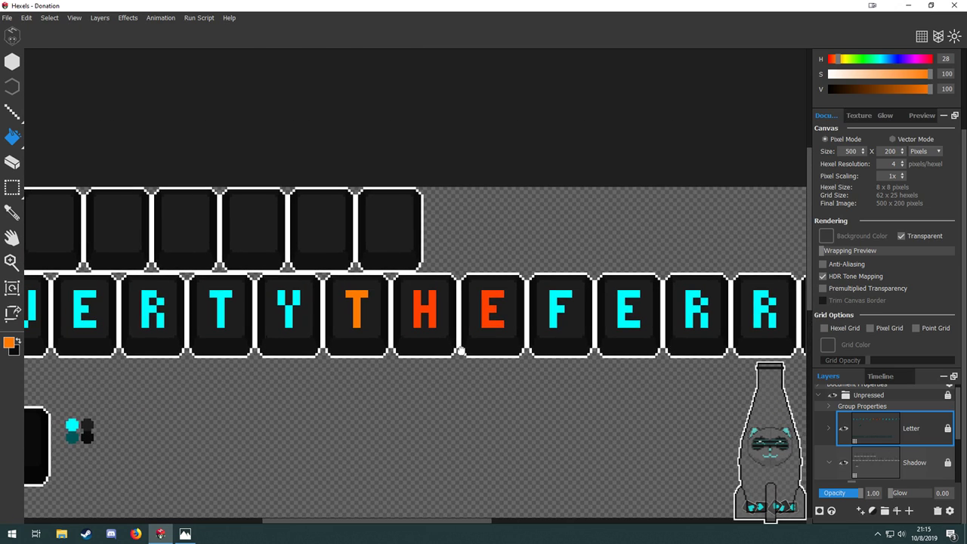
scroll(422, 317, up, 2)
scroll(434, 331, right, 1)
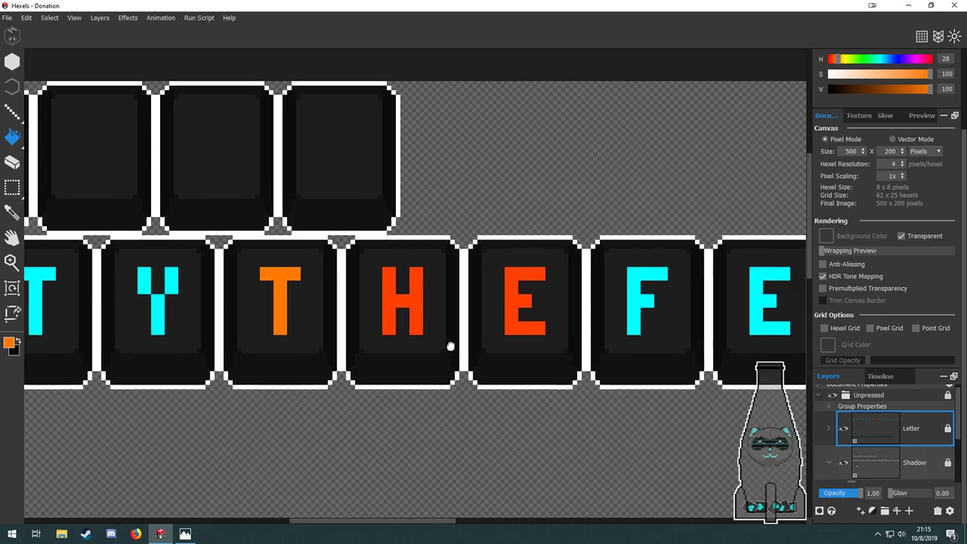
click(410, 294)
click(498, 297)
scroll(519, 335, down, 3)
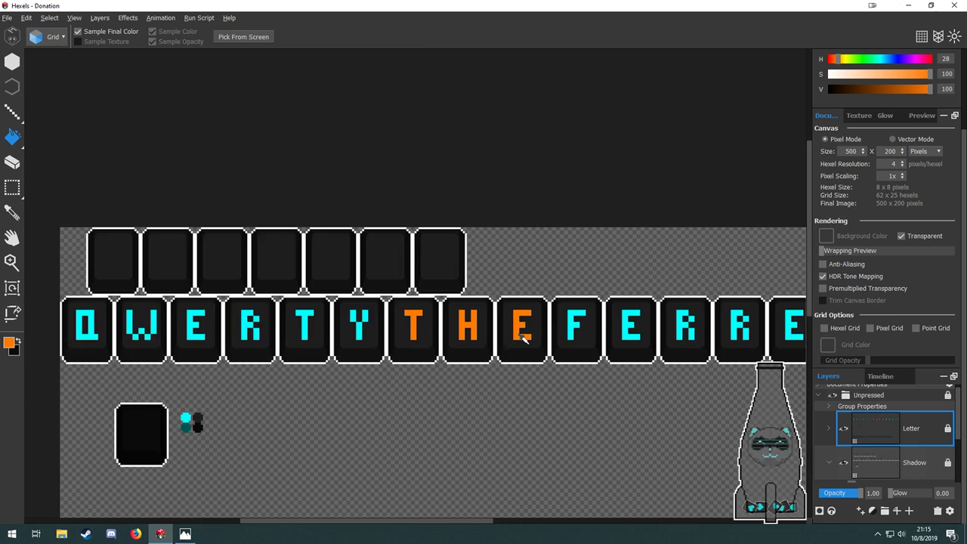
scroll(539, 368, up, 3)
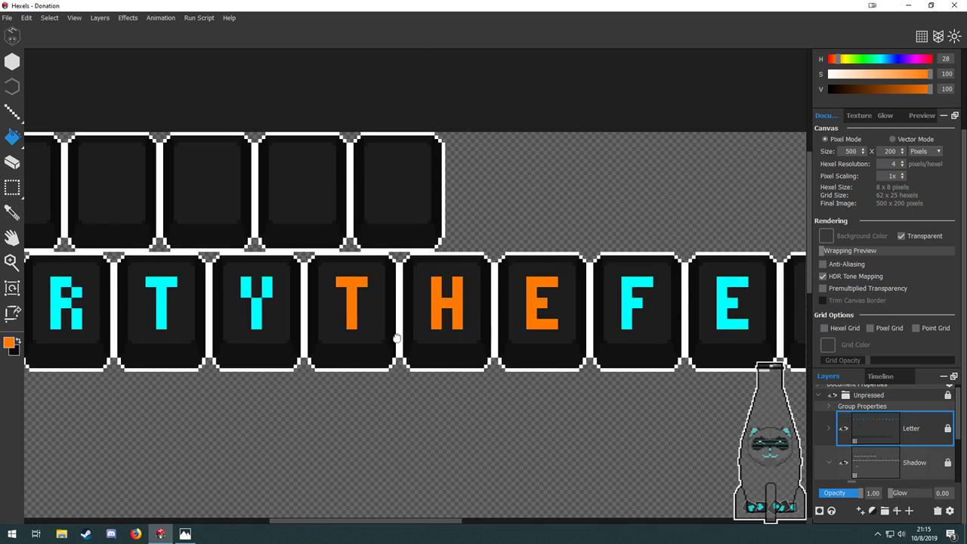
Lower the orange's brightness value to 75 and fill the H and E of THE with the darker shade.
scroll(555, 339, left, 6)
drag(226, 323, 203, 314)
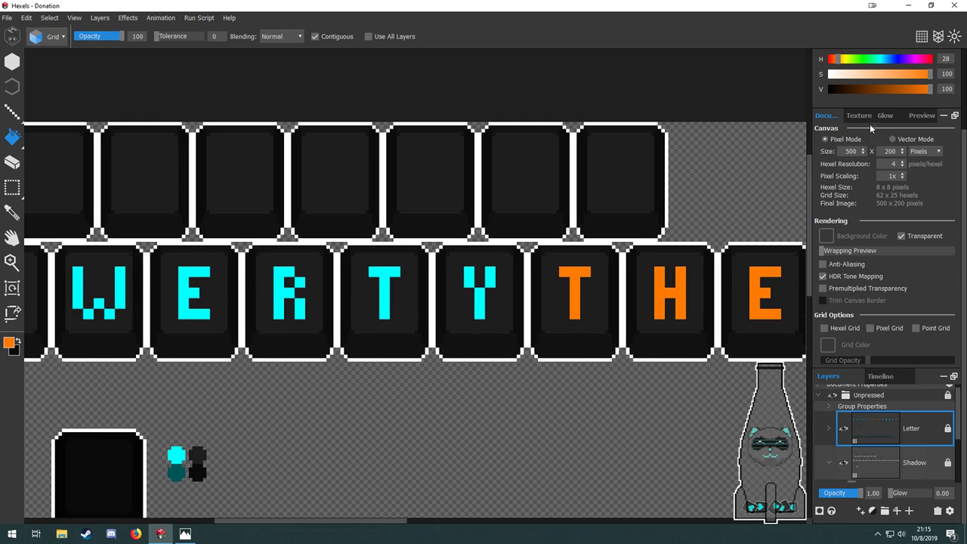
double_click(947, 90)
text(75)
key(Return)
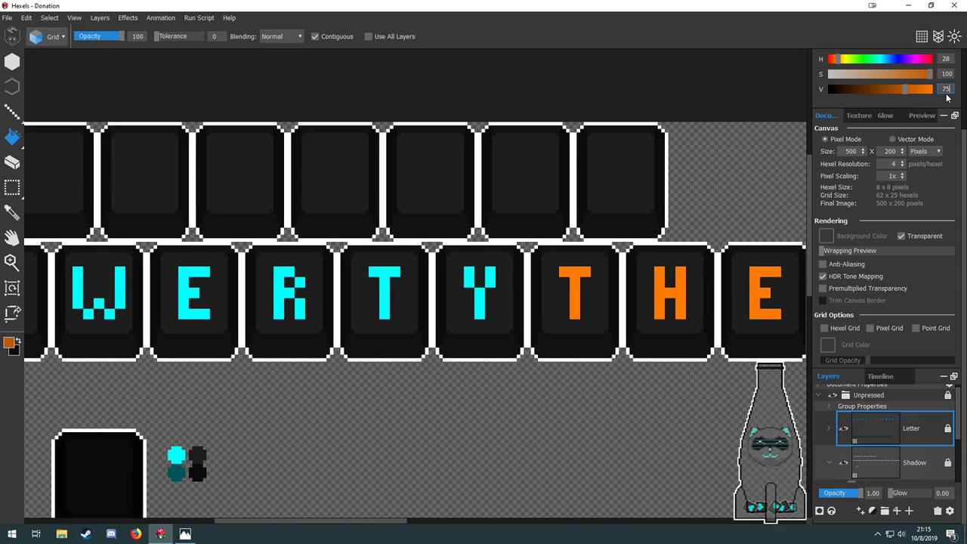
key(space)
drag(696, 338, 600, 352)
click(574, 302)
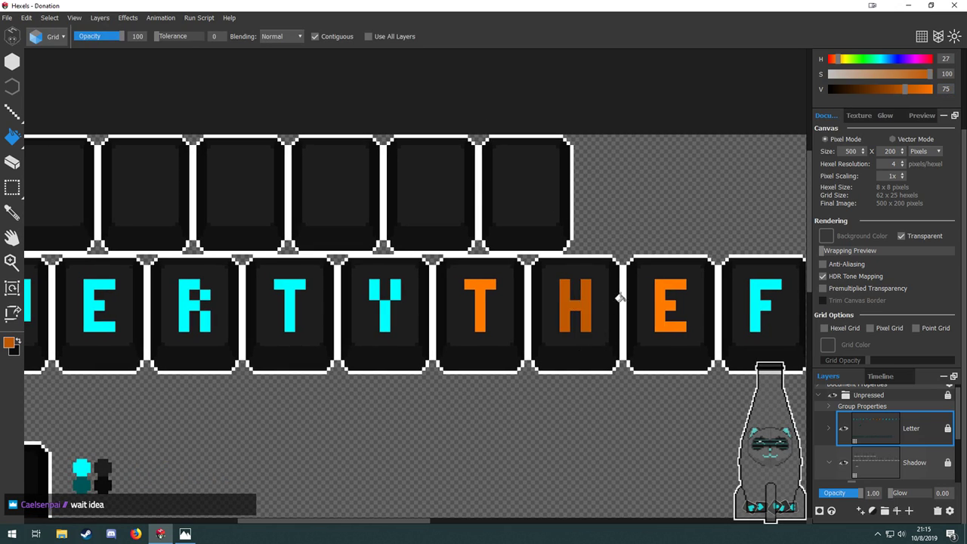
click(656, 301)
Sample the cyan from QWERTY, lower its brightness value to 75 and fill W, E, R, T and Y with it.
scroll(621, 313, down, 1)
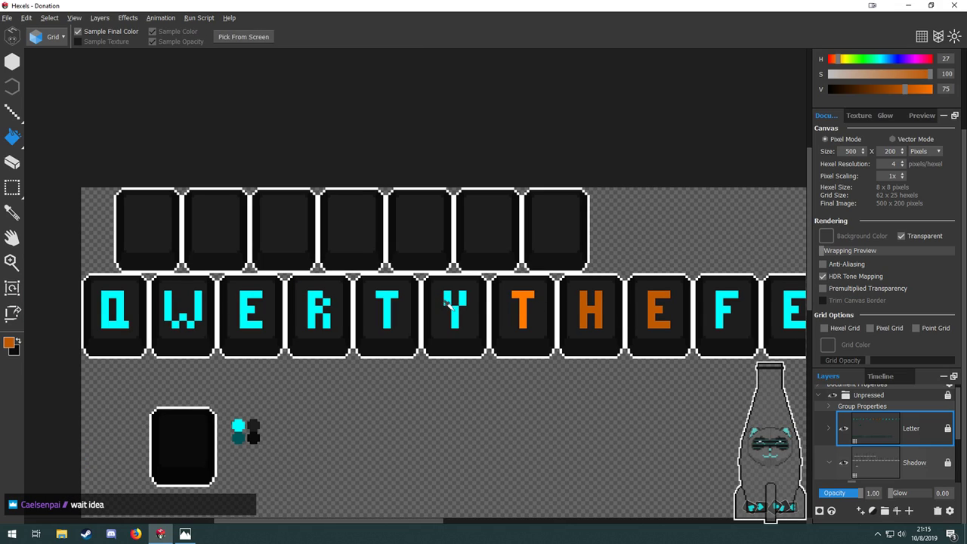
click(447, 303)
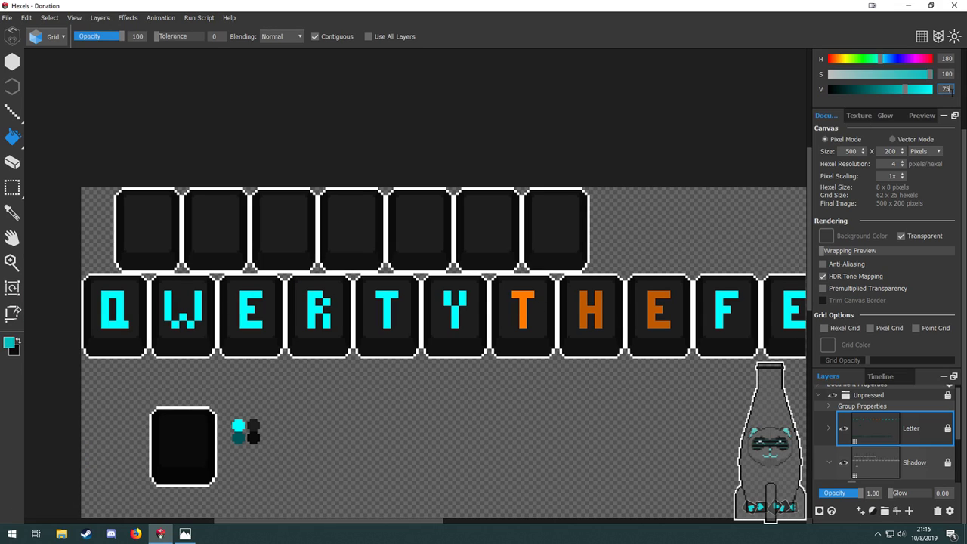
click(166, 313)
click(195, 312)
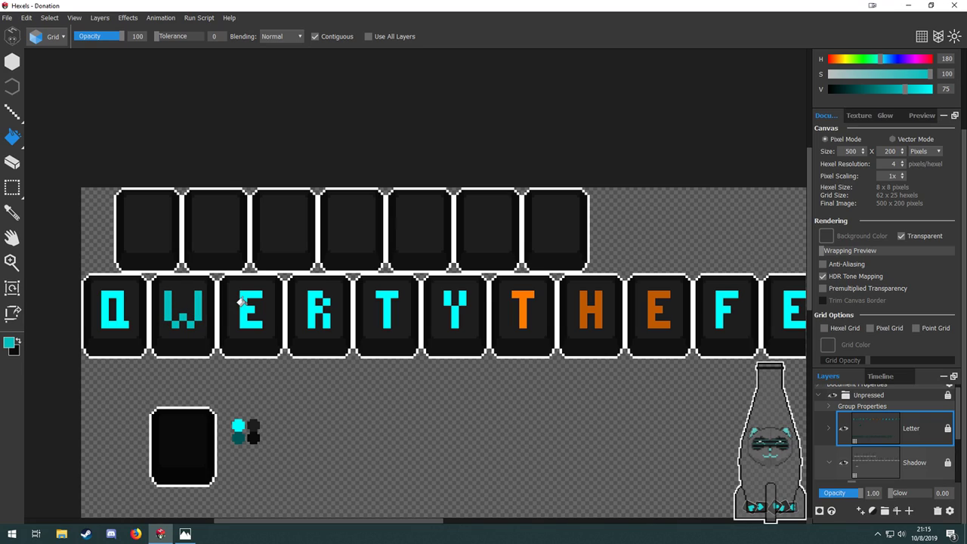
click(240, 302)
click(309, 305)
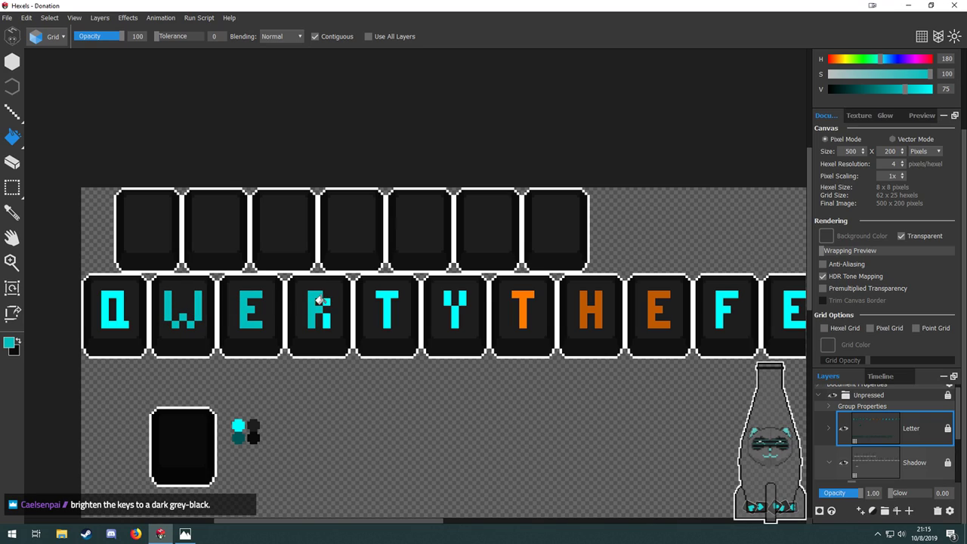
click(321, 321)
click(389, 293)
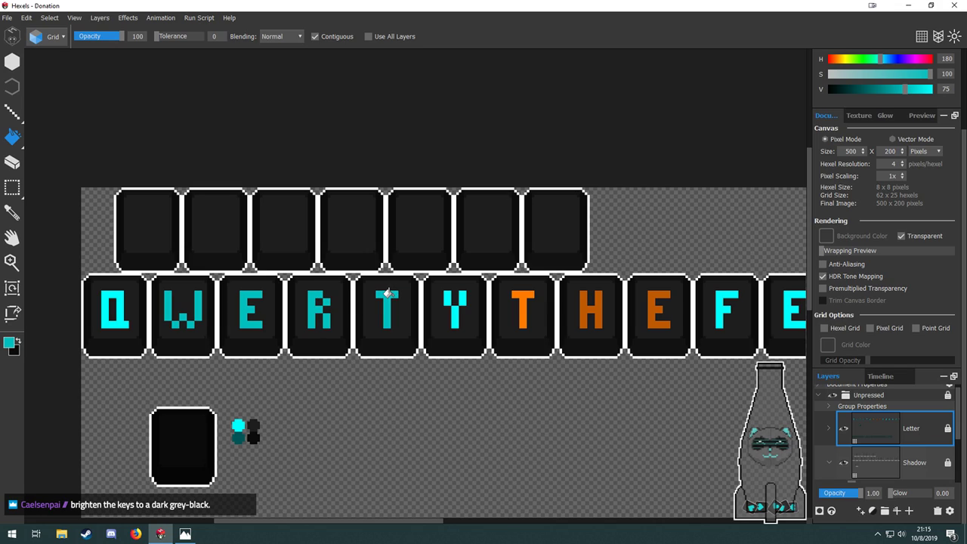
click(446, 299)
click(453, 317)
click(462, 301)
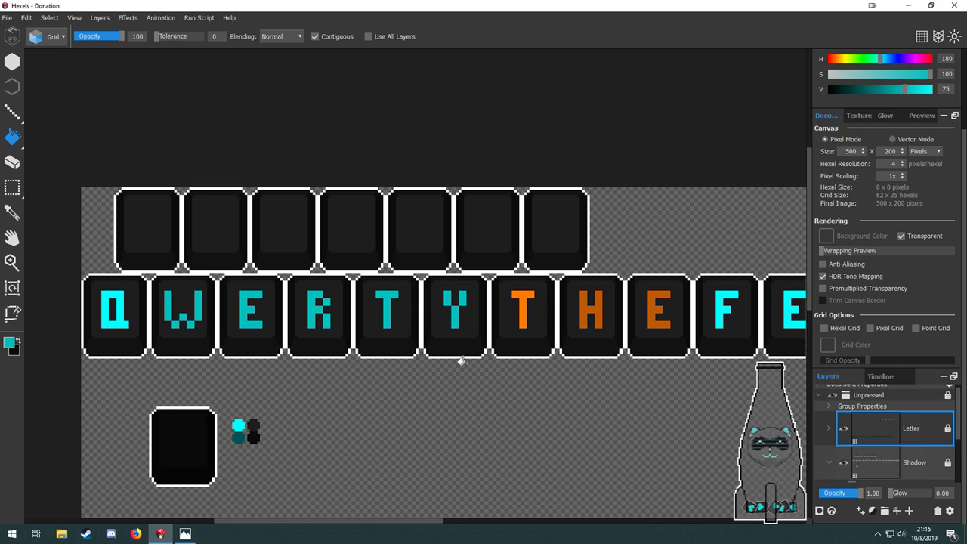
Set the fill colour to a neutral keycap grey with brightness value 33, try filling the T keycap on the Letter layer, and undo the fill.
scroll(384, 317, up, 2)
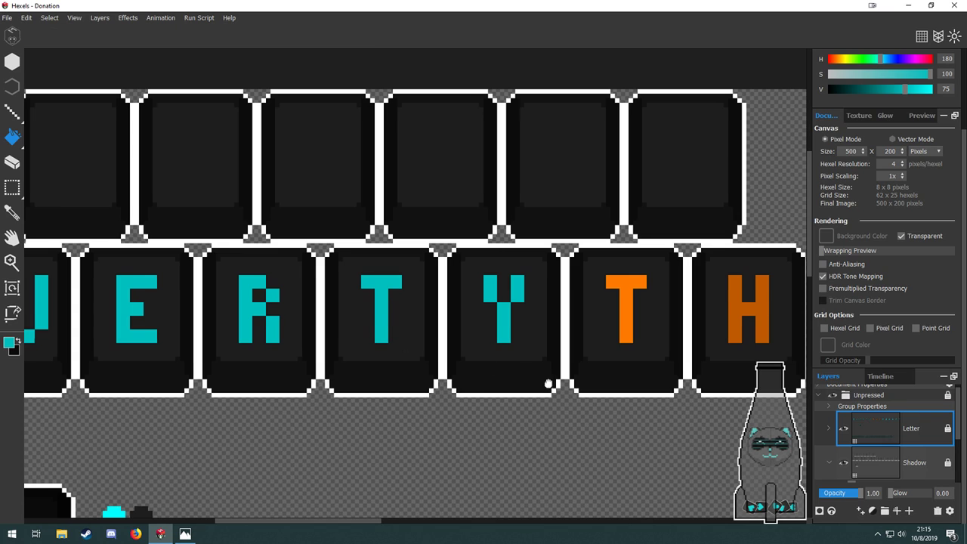
drag(549, 384, 285, 338)
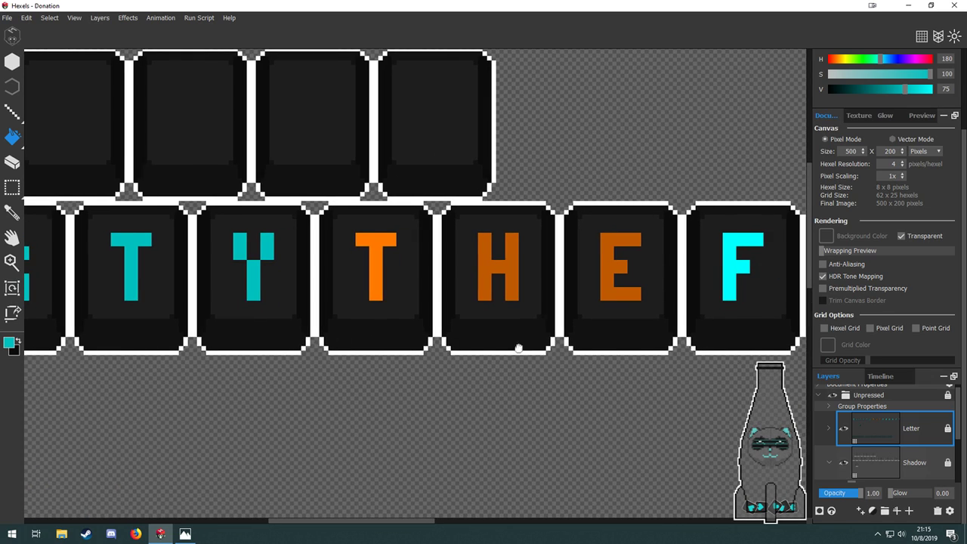
drag(519, 348, 424, 364)
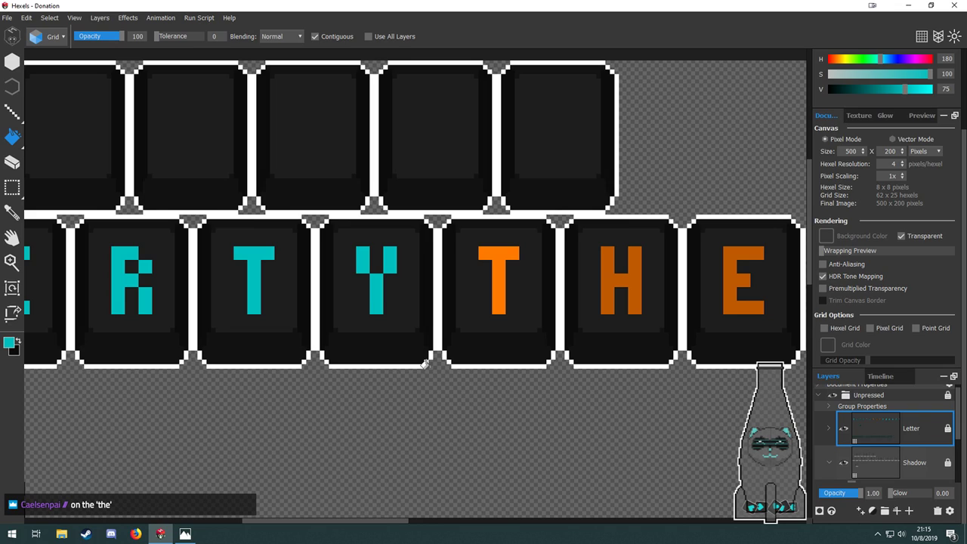
drag(683, 456, 520, 444)
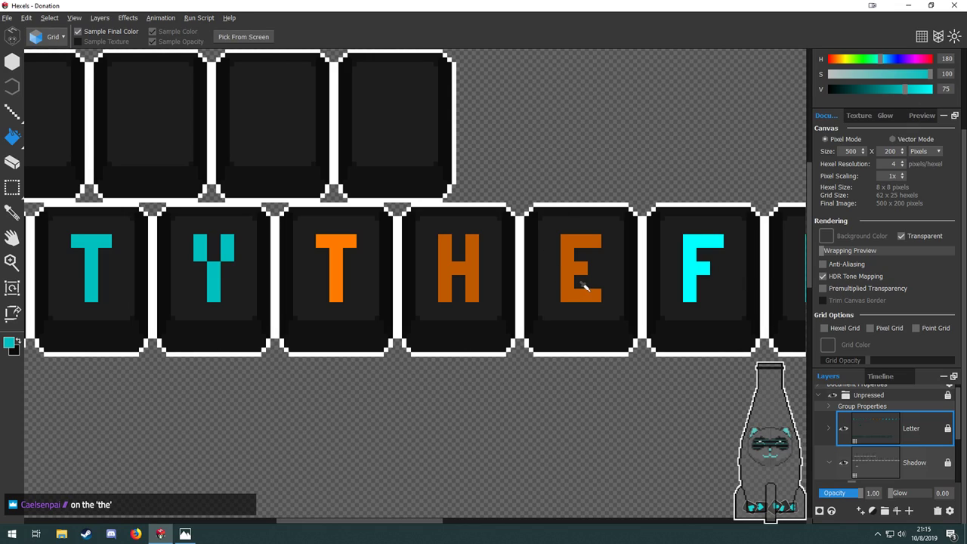
alt+click(609, 269)
drag(850, 89, 864, 93)
click(357, 300)
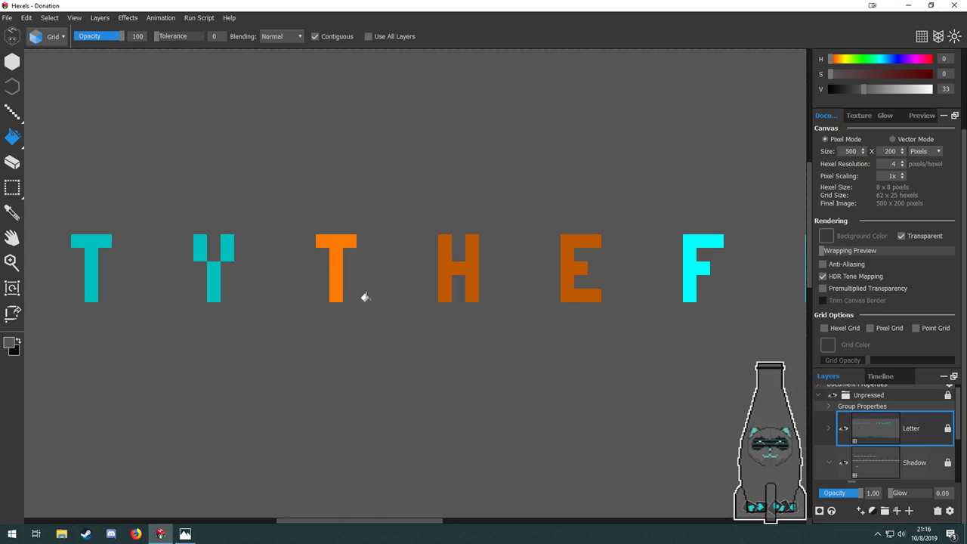
key(ctrl+z)
Fill the T, H and E keycaps of THE on the Key layer with the brightness-33 grey.
scroll(916, 454, down, 1)
scroll(916, 453, down, 1)
click(919, 477)
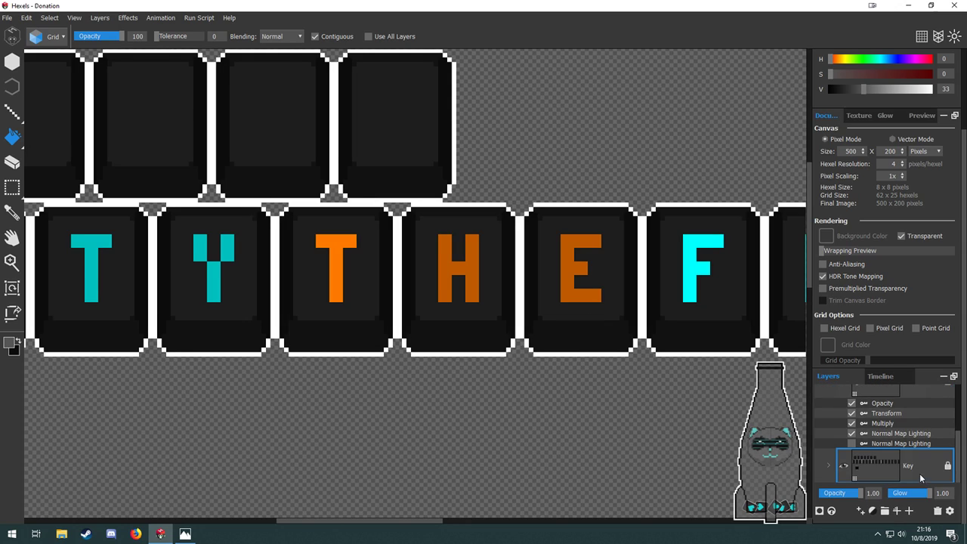
click(358, 308)
click(471, 301)
click(560, 296)
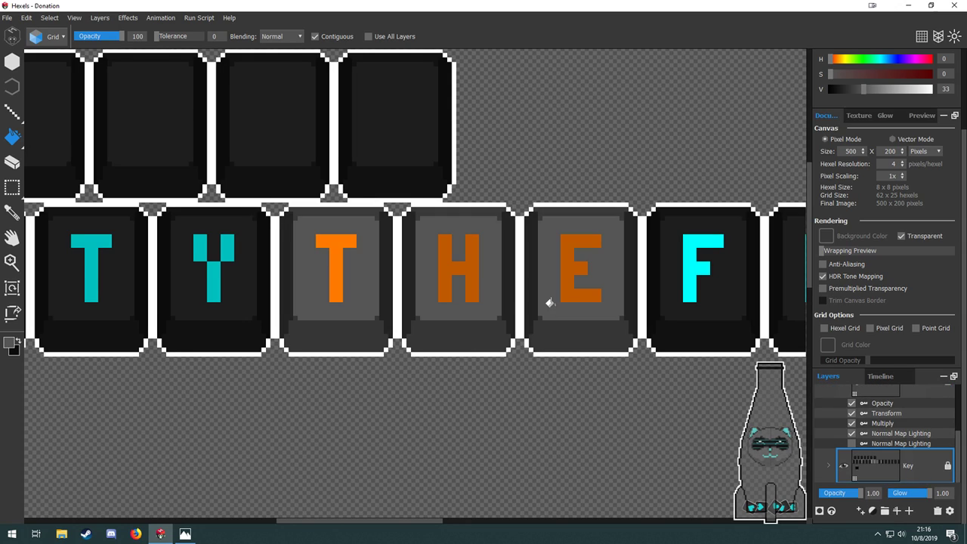
scroll(555, 303, down, 3)
scroll(566, 391, right, 3)
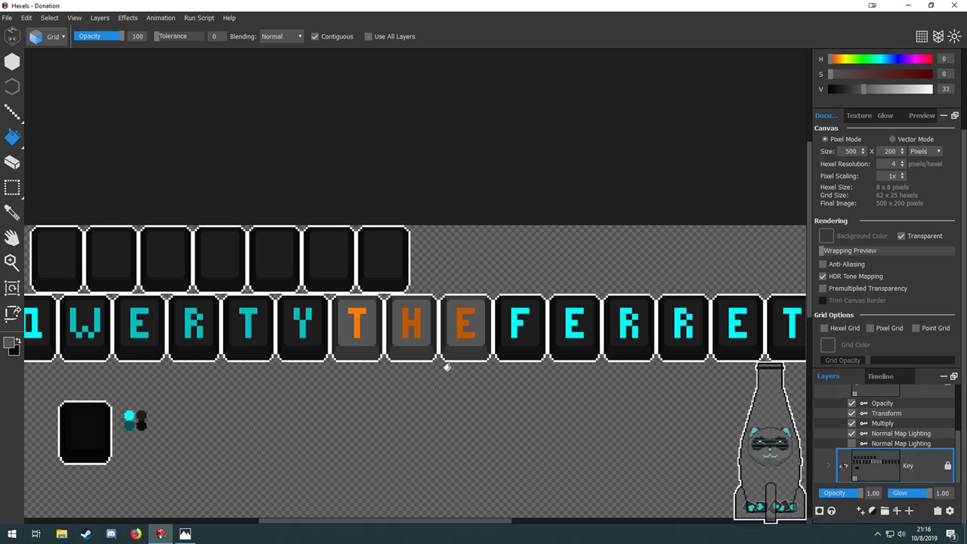
Sample the bright orange from the T of THE and fill the H and E on the Letter layer with it.
key(alt)
alt+click(356, 317)
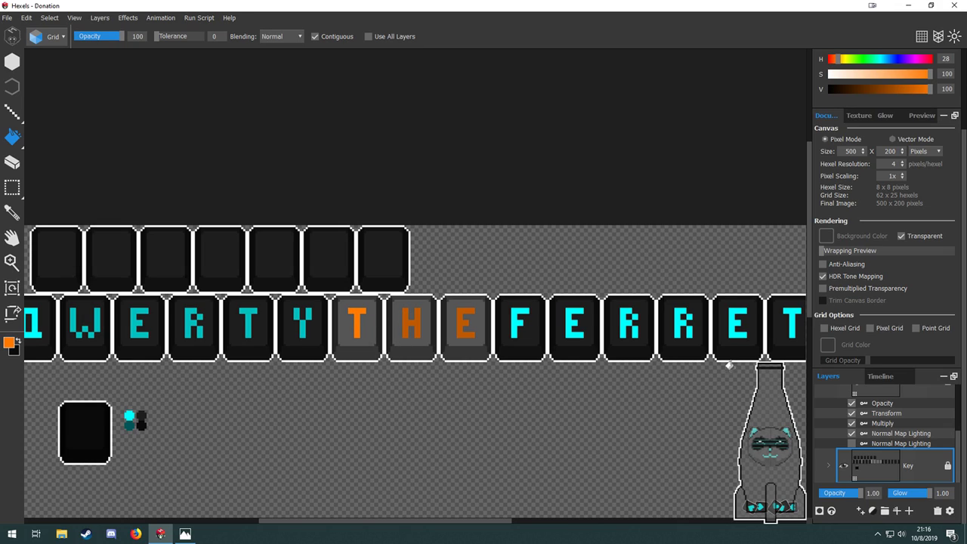
scroll(917, 430, up, 2)
click(925, 404)
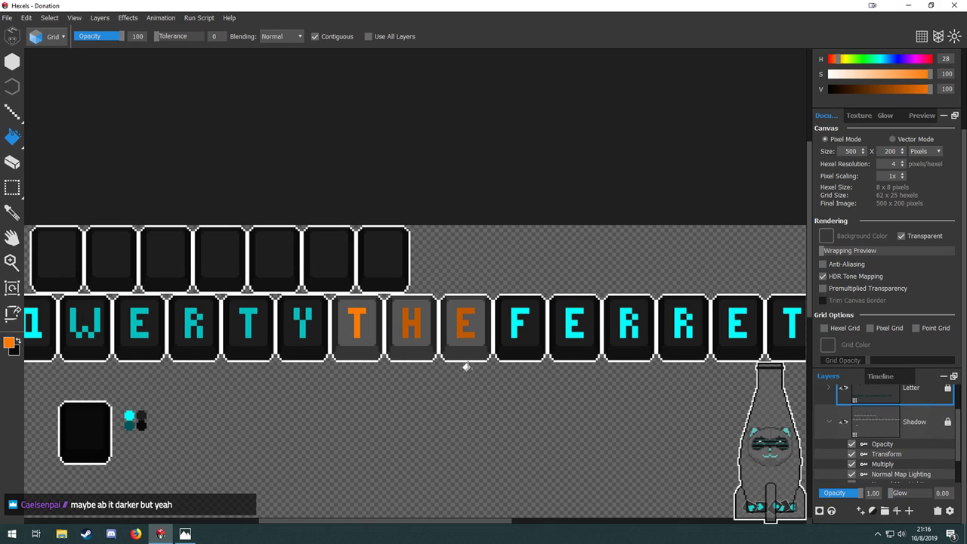
click(412, 317)
click(457, 318)
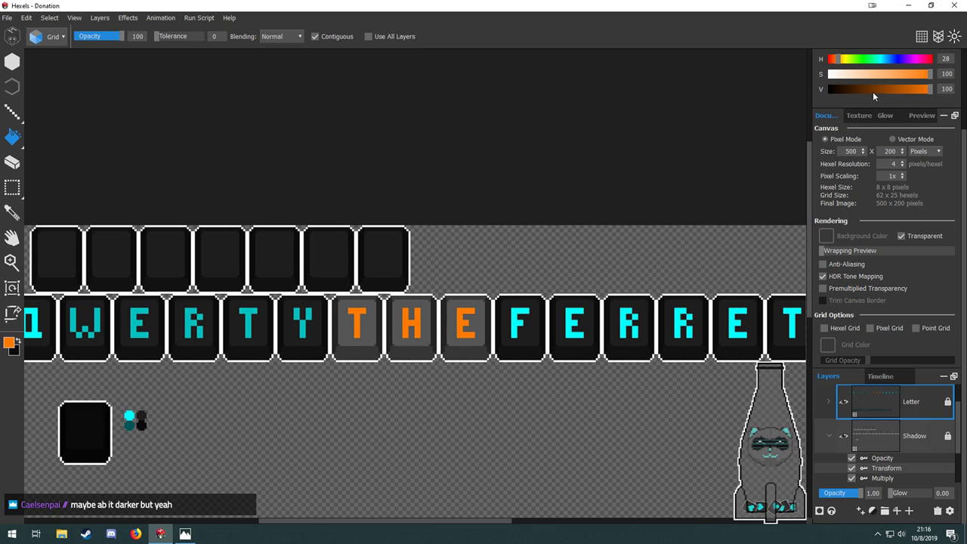
Sample the grey of the THE keycaps, lower its brightness value to 22 and refill the T, H and E keycaps on the Key layer.
alt+click(467, 326)
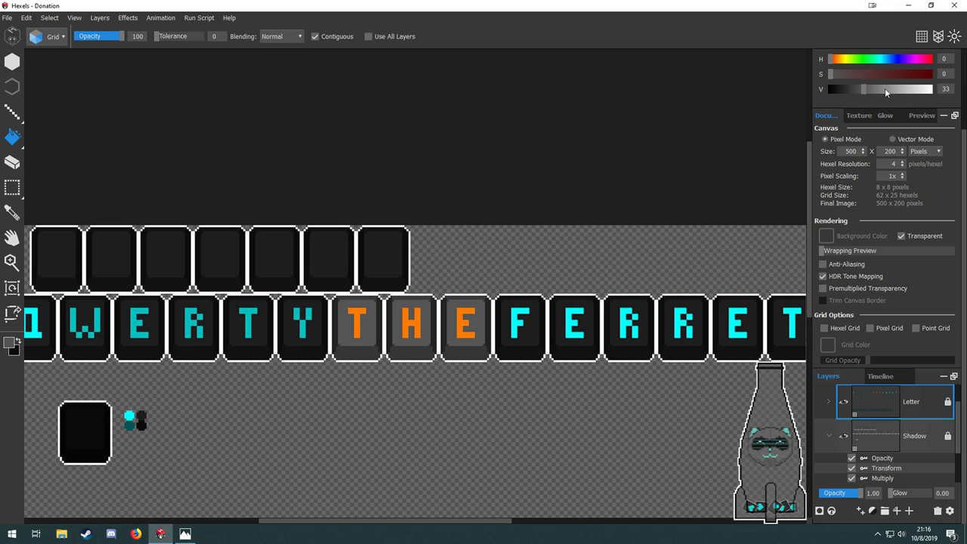
drag(885, 89, 852, 92)
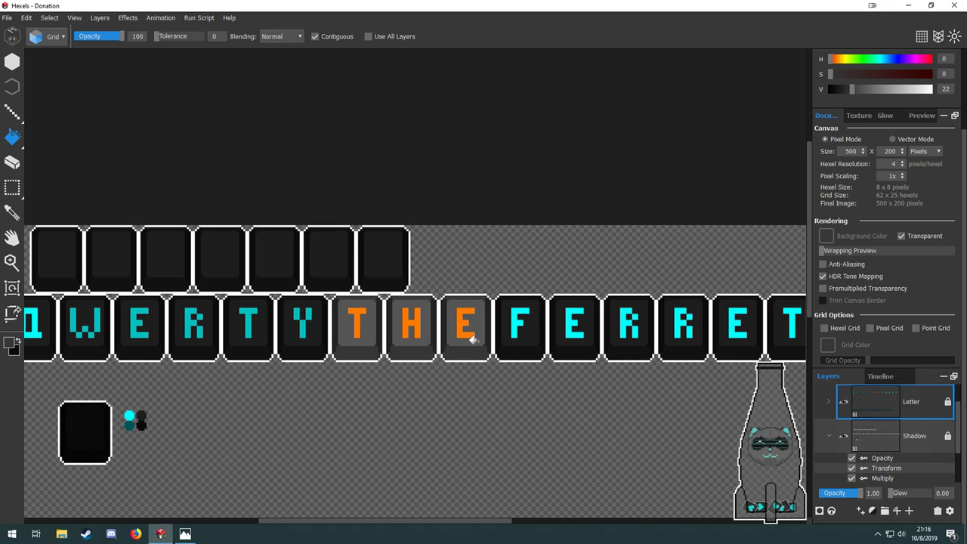
scroll(892, 437, down, 2)
click(869, 472)
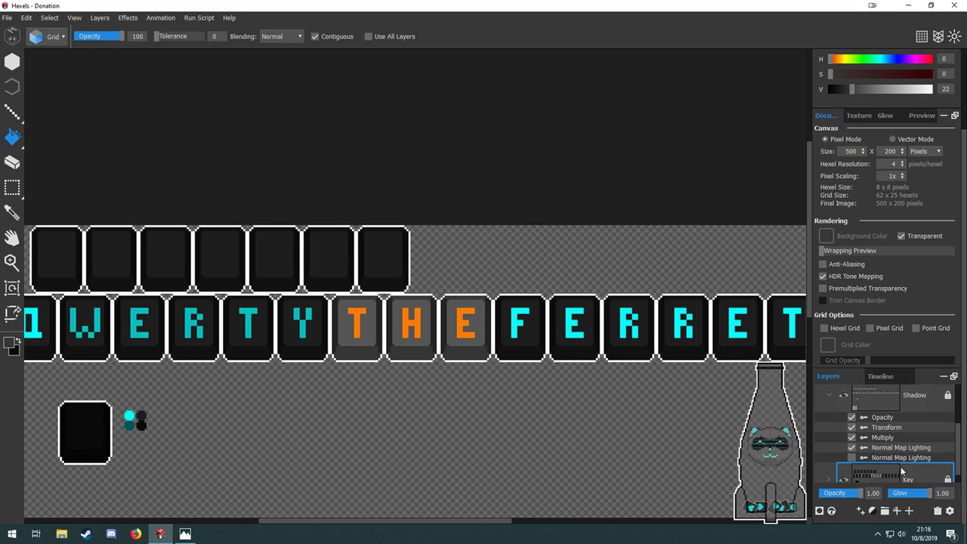
click(350, 336)
click(418, 331)
click(470, 328)
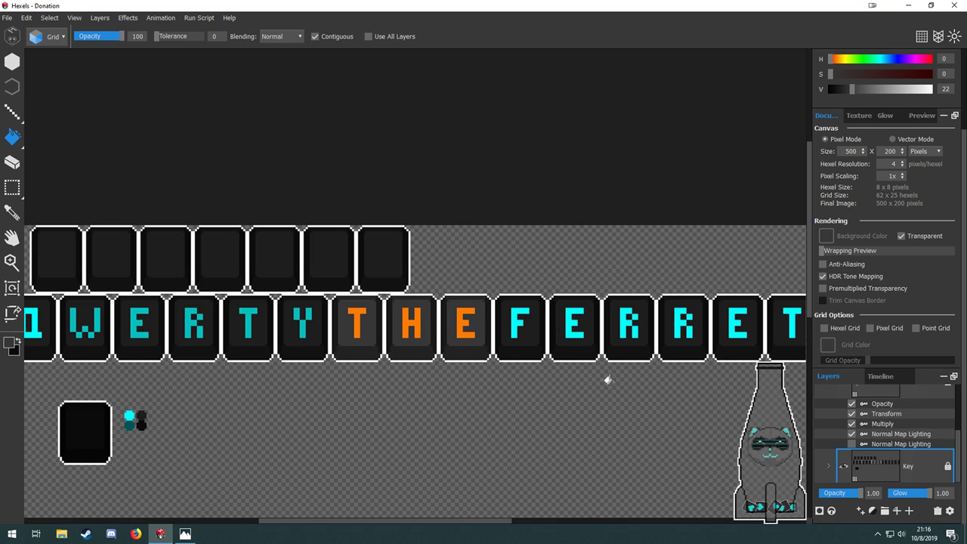
Examine the recoloured QWERTYTHEFERRET key row against the whole canvas at different zoom levels.
scroll(911, 439, down, 1)
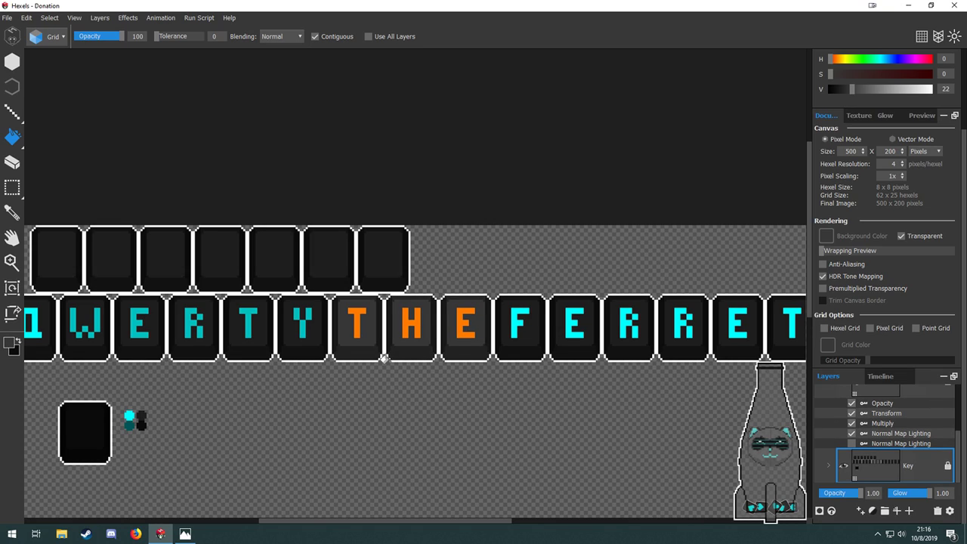
scroll(439, 350, down, 3)
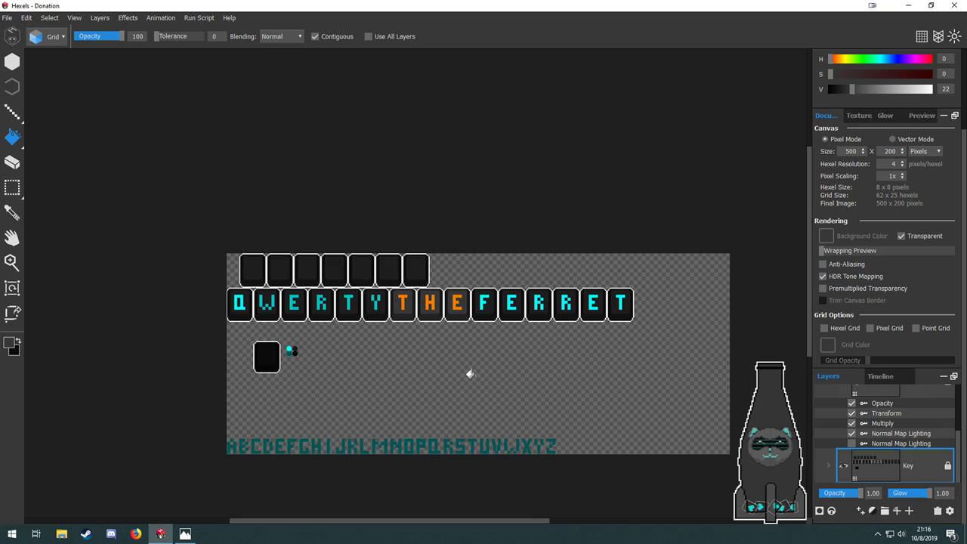
key(alt)
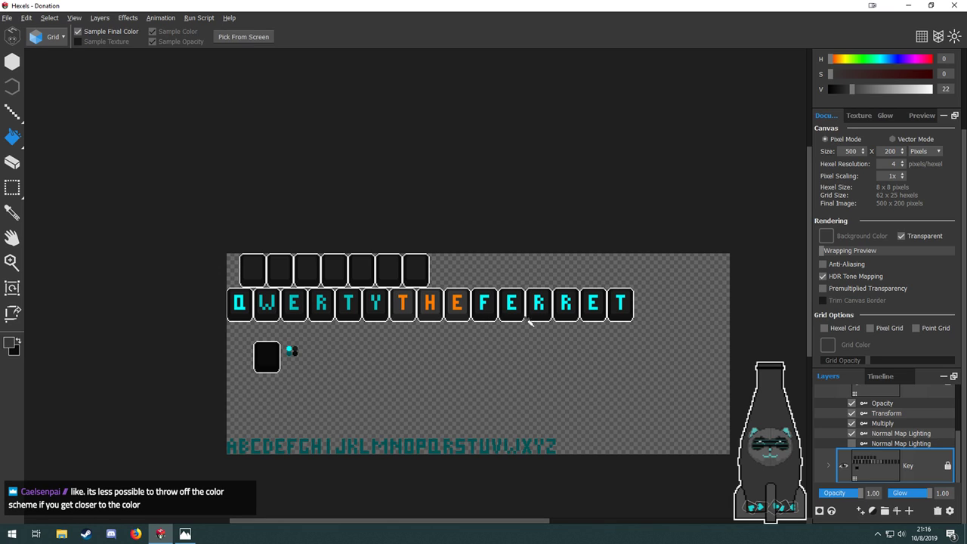
scroll(529, 321, up, 3)
scroll(521, 317, down, 6)
scroll(460, 315, up, 3)
drag(505, 353, 378, 335)
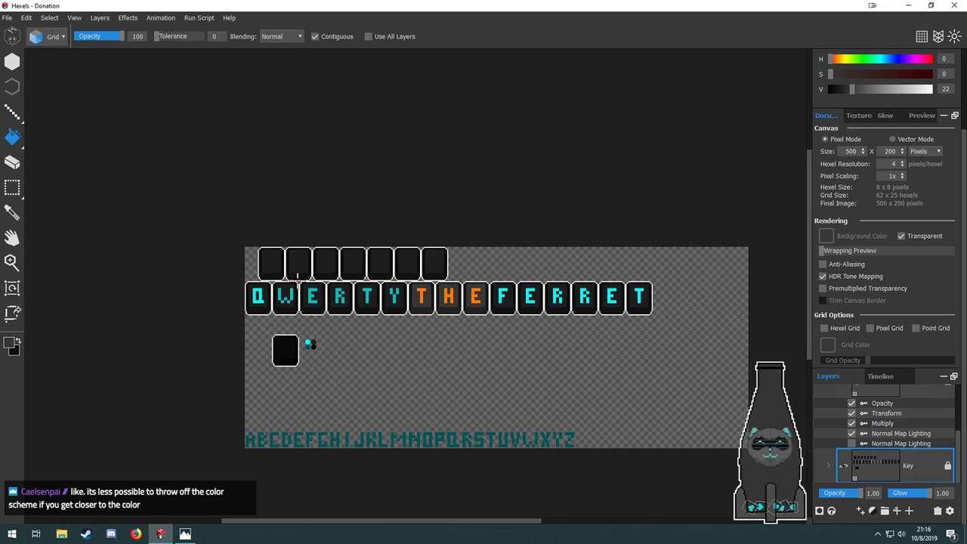
Draw an export frame around both key rows and fit its lower-right corner to the final T key, making it 425 x 69 px.
key(t)
mouse_move(225, 245)
mouse_down()
mouse_move(272, 313)
mouse_move(655, 316)
mouse_up()
scroll(655, 307, up, 5)
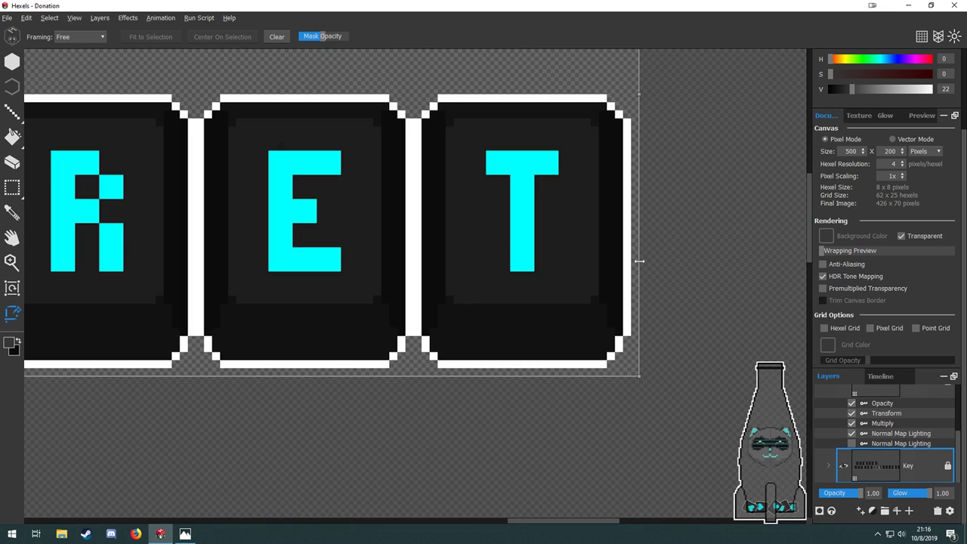
drag(640, 376, 636, 363)
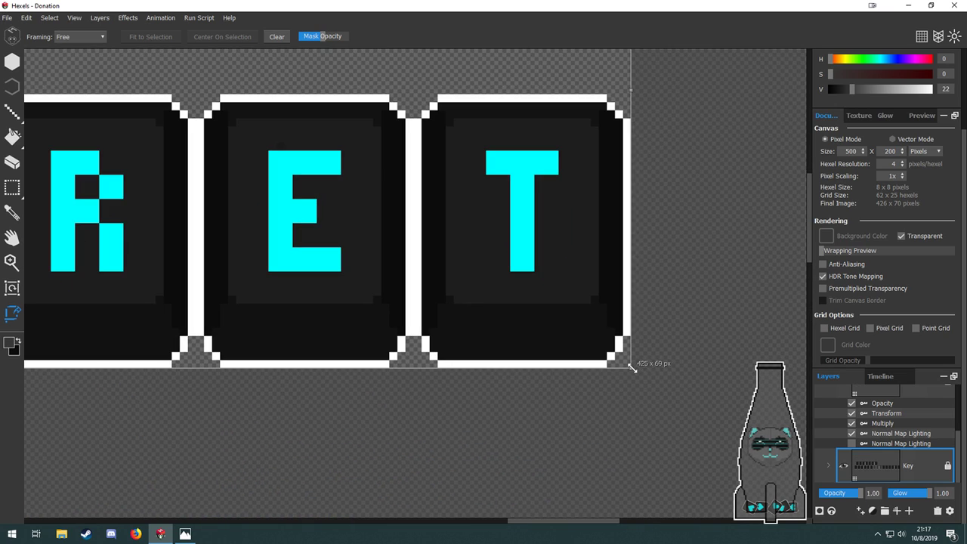
Pull the frame's left edge in to the canvas edge and its top edge down to the upper keys, making it 405 x 68 px.
scroll(708, 406, down, 4)
scroll(126, 232, down, 4)
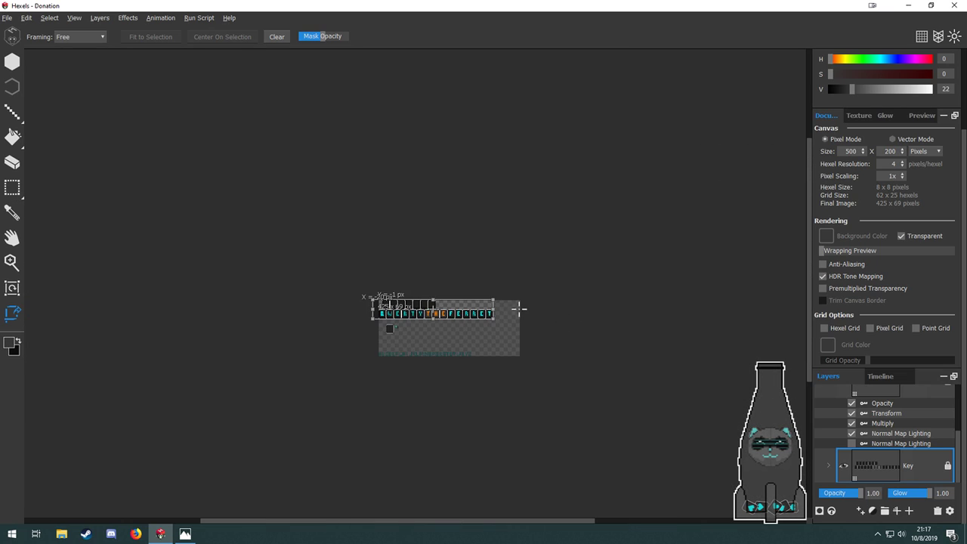
scroll(403, 292, up, 4)
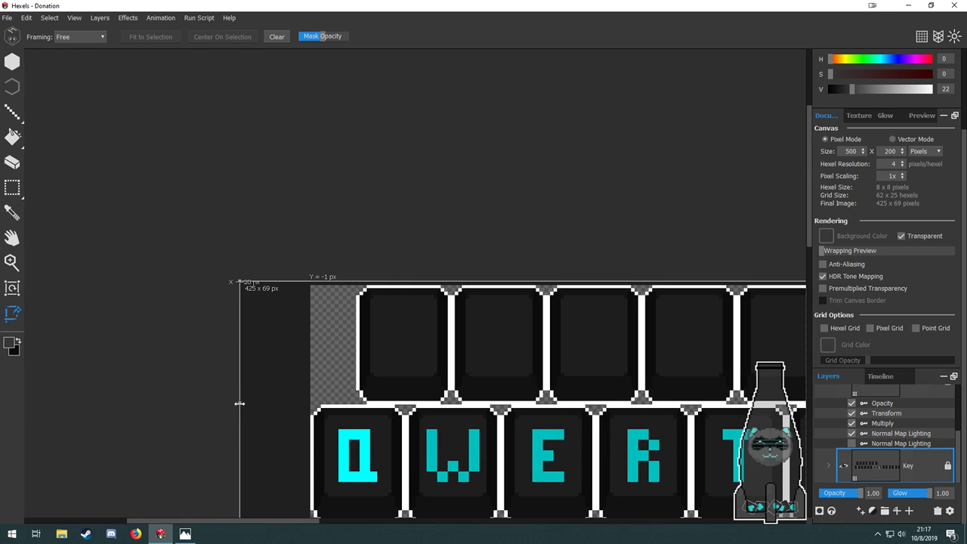
drag(239, 404, 310, 390)
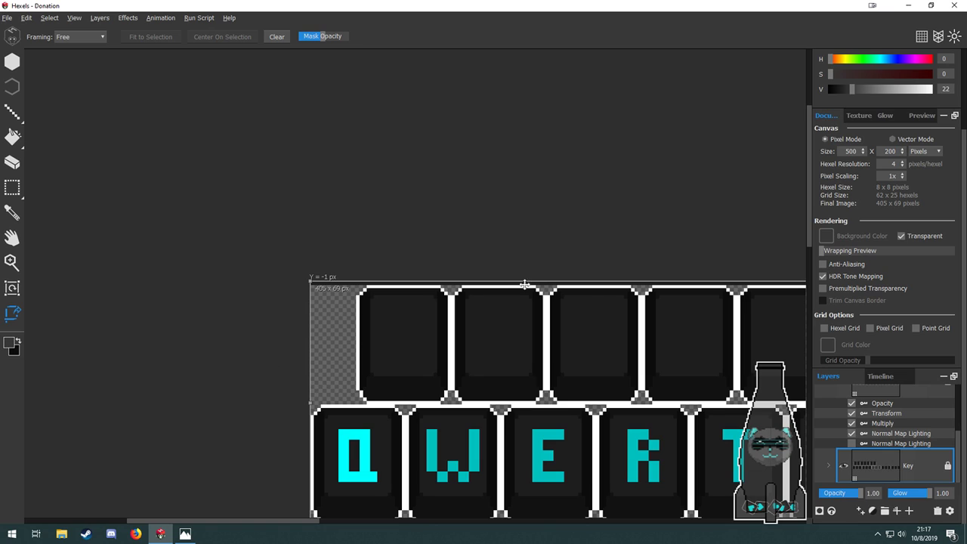
key(Return)
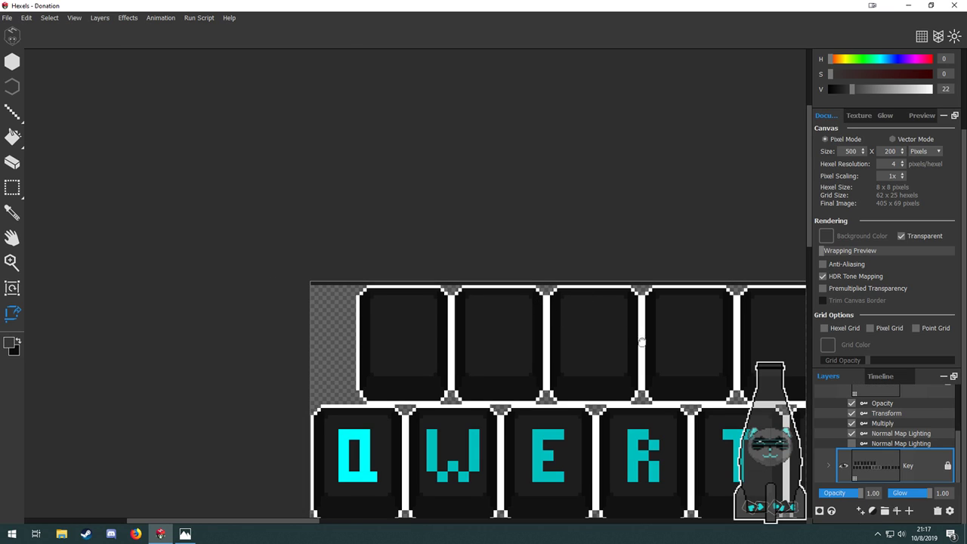
drag(642, 343, 239, 304)
drag(595, 240, 595, 245)
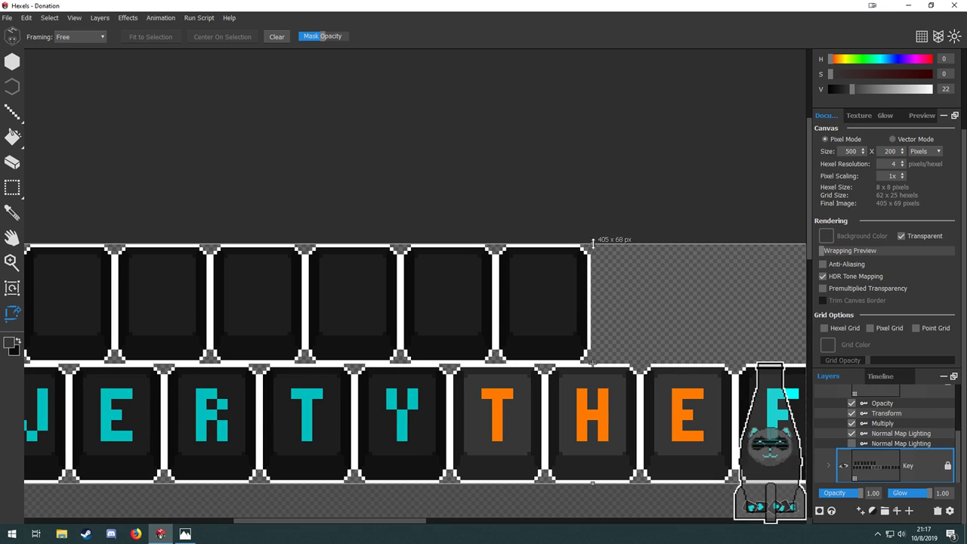
click(7, 18)
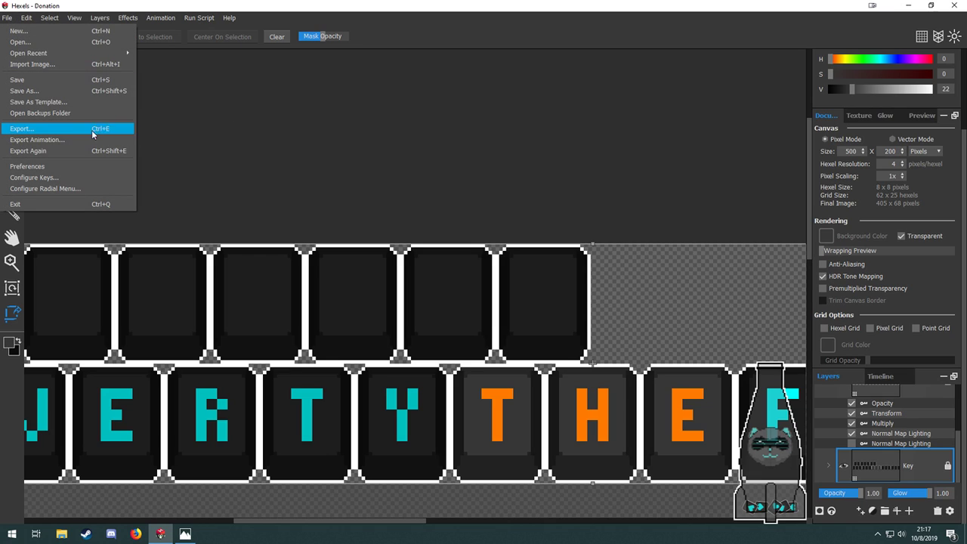
click(65, 126)
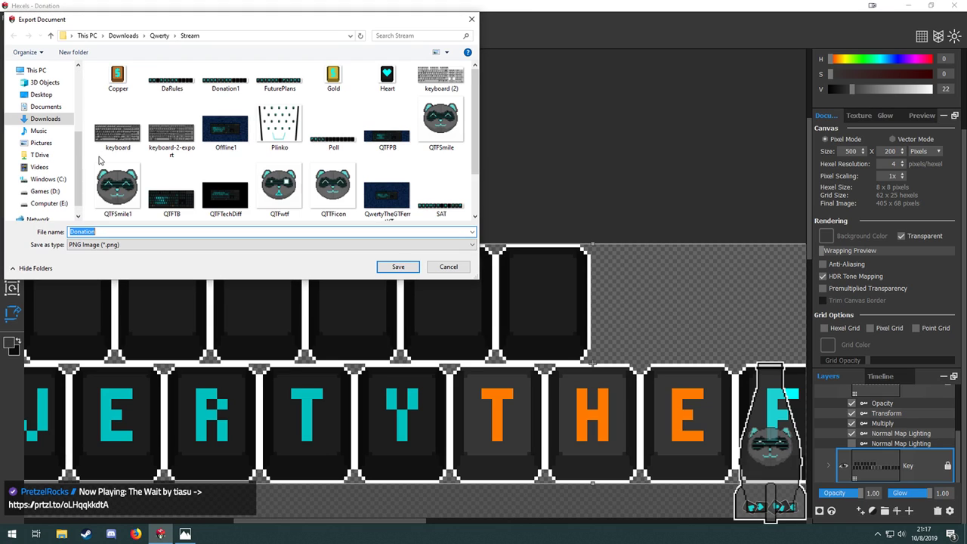
click(453, 269)
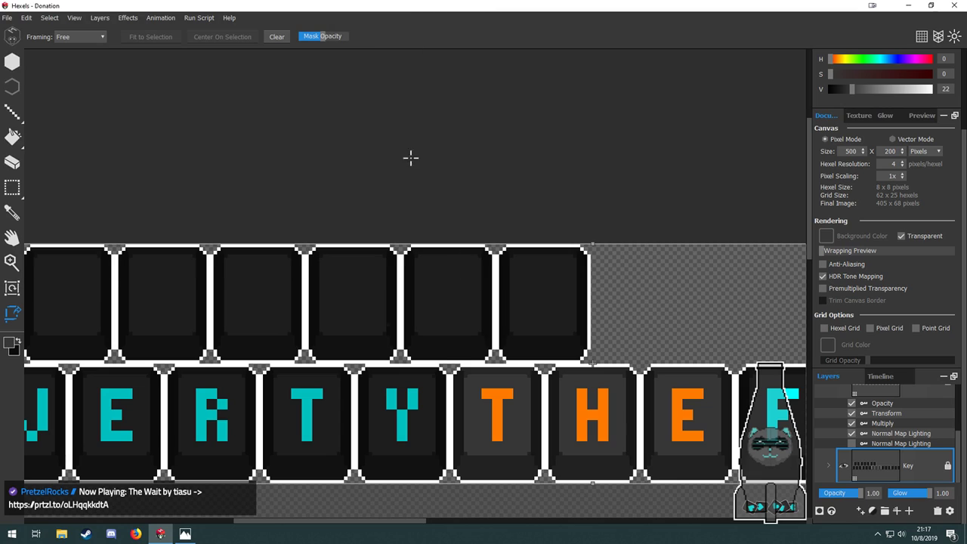
Bring up the canvas preview and examine the framed key rows in it and on the canvas.
scroll(366, 290, down, 2)
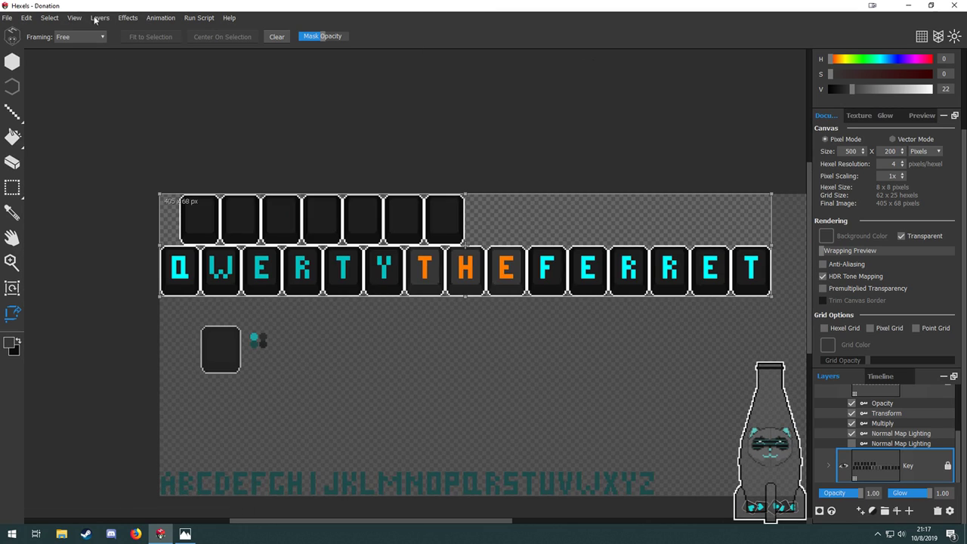
click(9, 18)
mouse_move(26, 18)
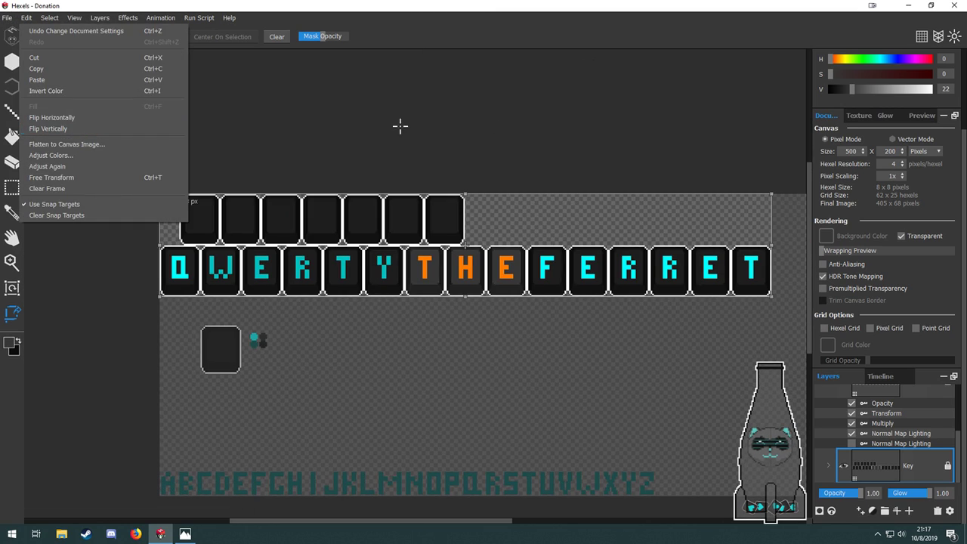
click(919, 282)
scroll(913, 265, up, 2)
click(922, 176)
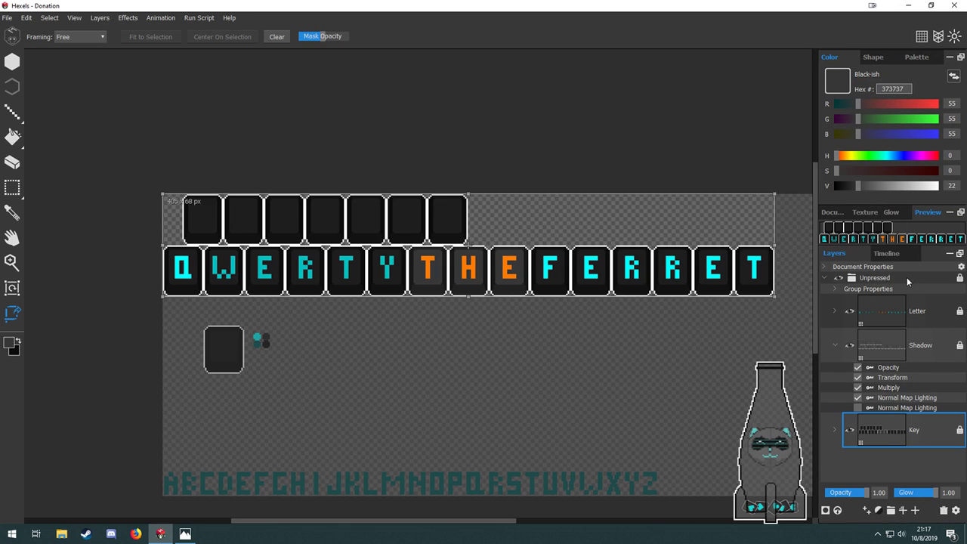
click(874, 232)
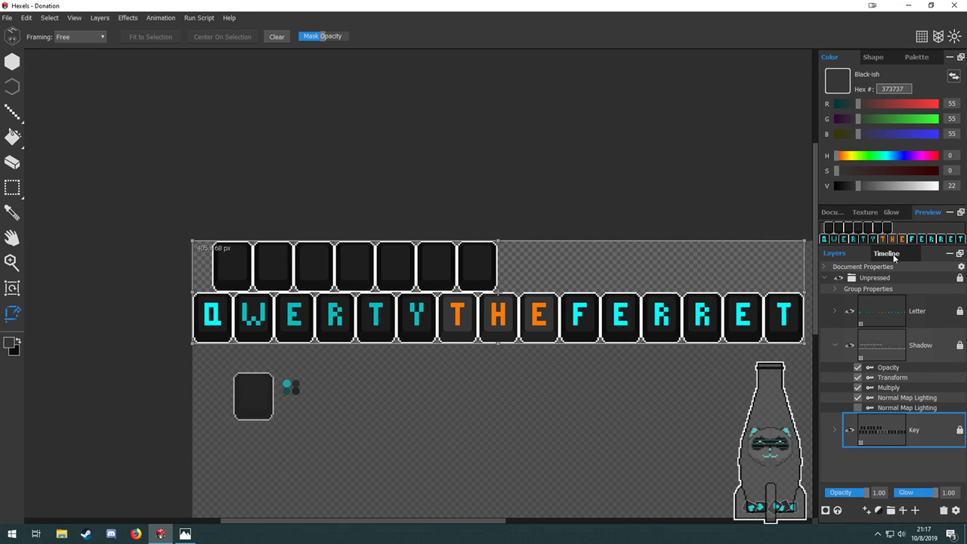
click(900, 239)
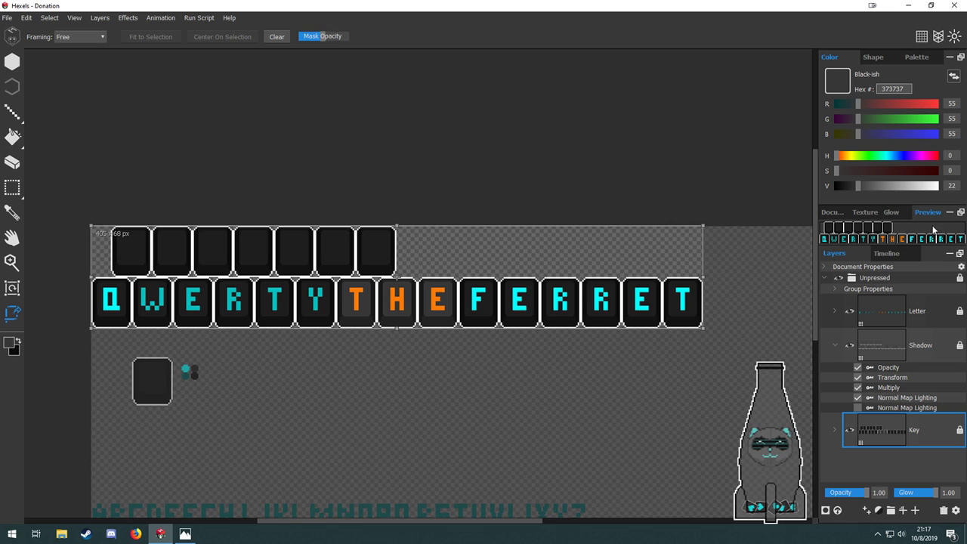
click(922, 236)
mouse_move(921, 234)
mouse_down()
mouse_move(883, 233)
mouse_move(918, 236)
mouse_up()
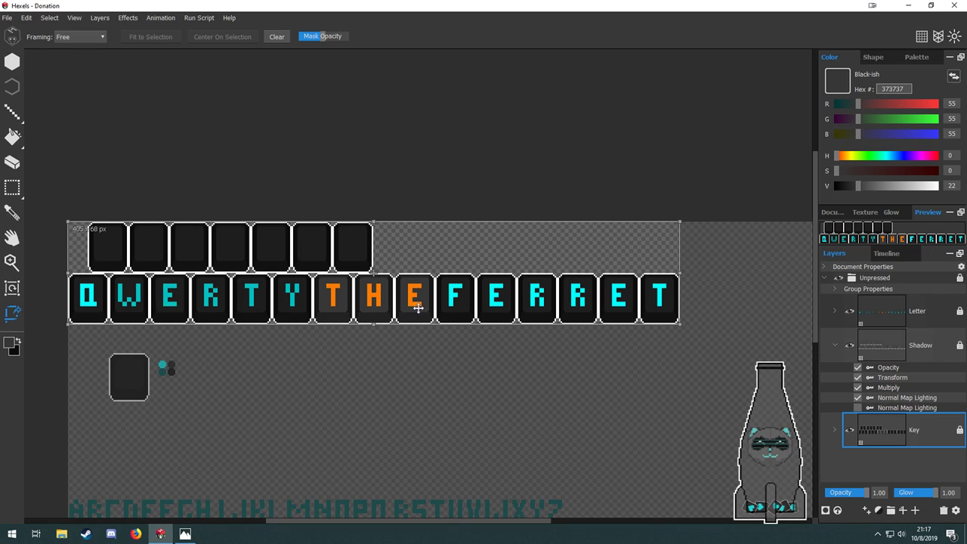
scroll(340, 325, up, 4)
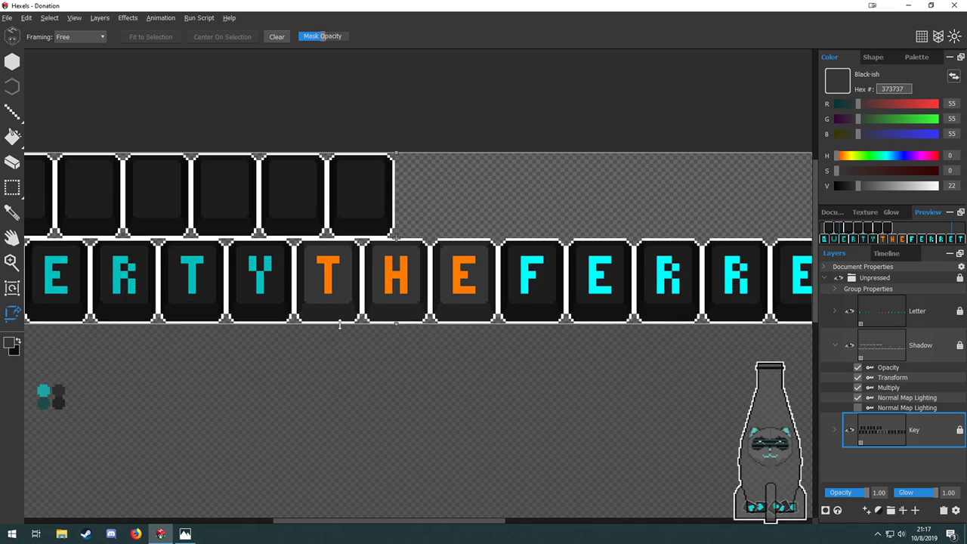
scroll(341, 325, down, 4)
Clear the 405 x 68 px export frame from the canvas and return to the brush.
key(space)
drag(335, 361, 407, 361)
key(ctrl+z)
key(space)
key(m)
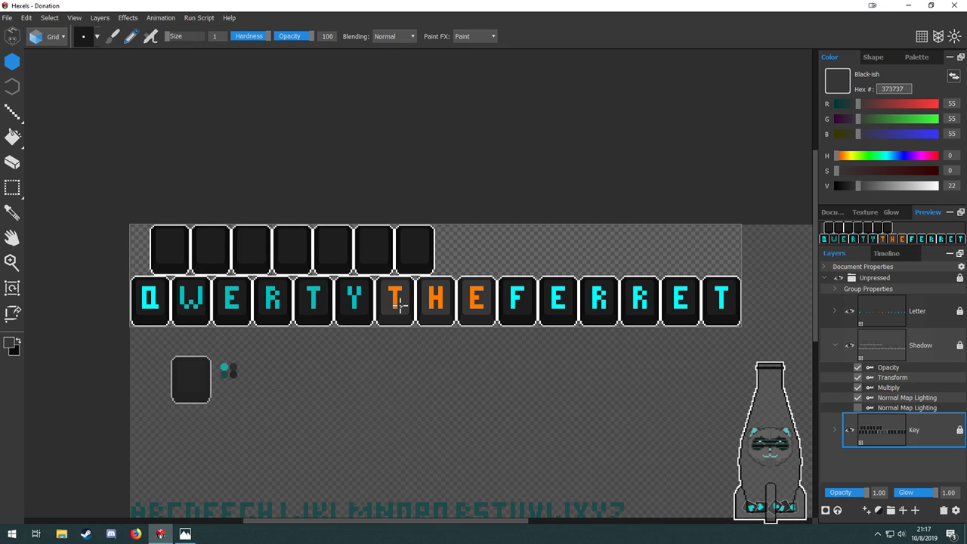
key(t)
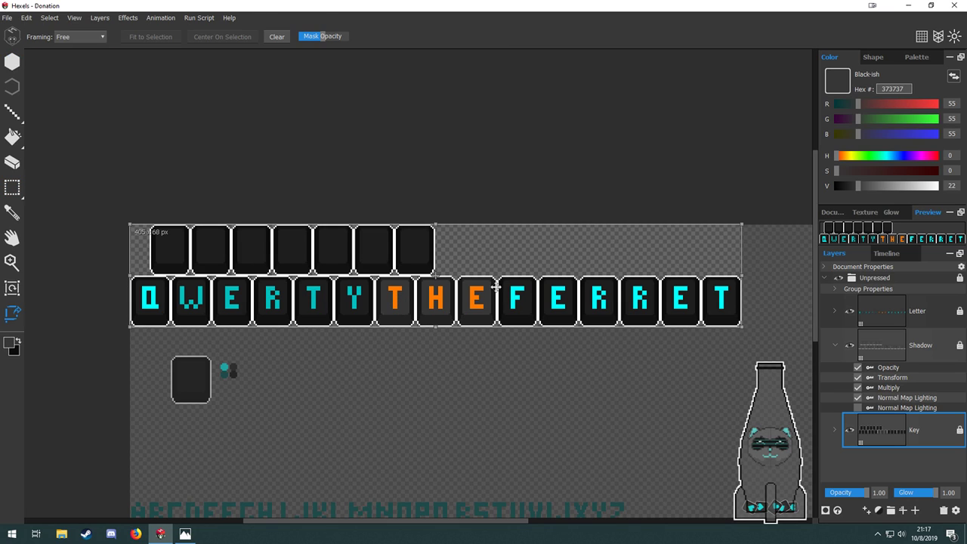
key(b)
Sample the orange of the H and the grey of its keycap to compare the two colours.
scroll(446, 306, up, 4)
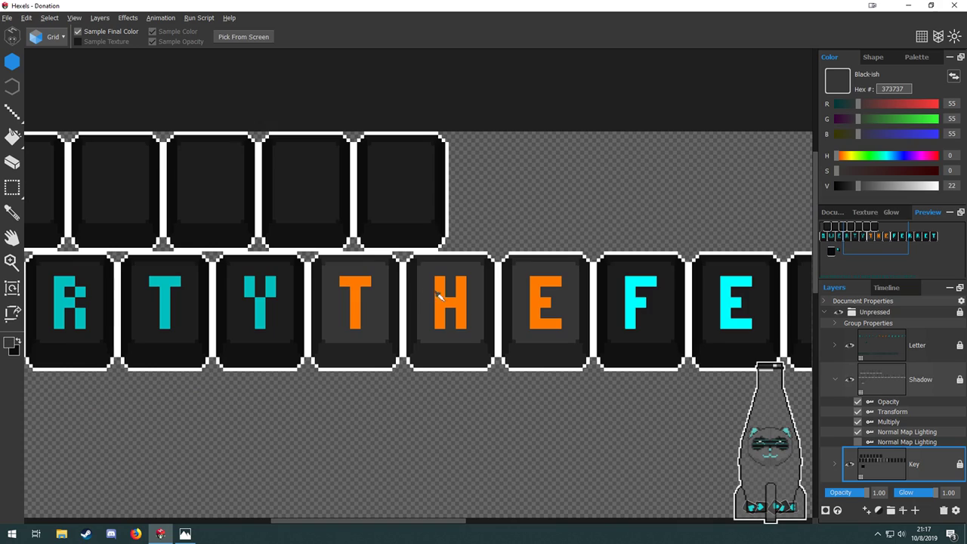
alt+click(421, 286)
alt+click(445, 291)
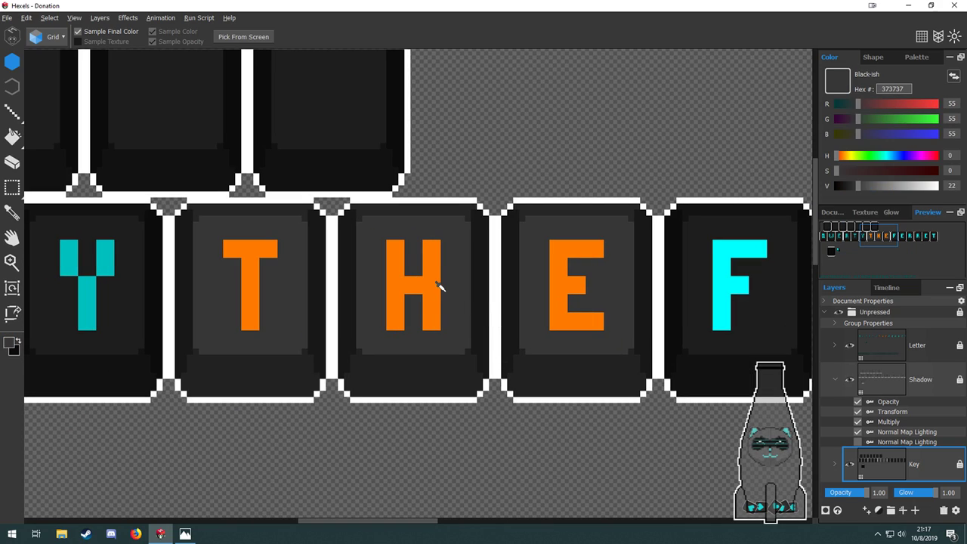
alt+click(418, 288)
alt+click(442, 290)
alt+click(412, 288)
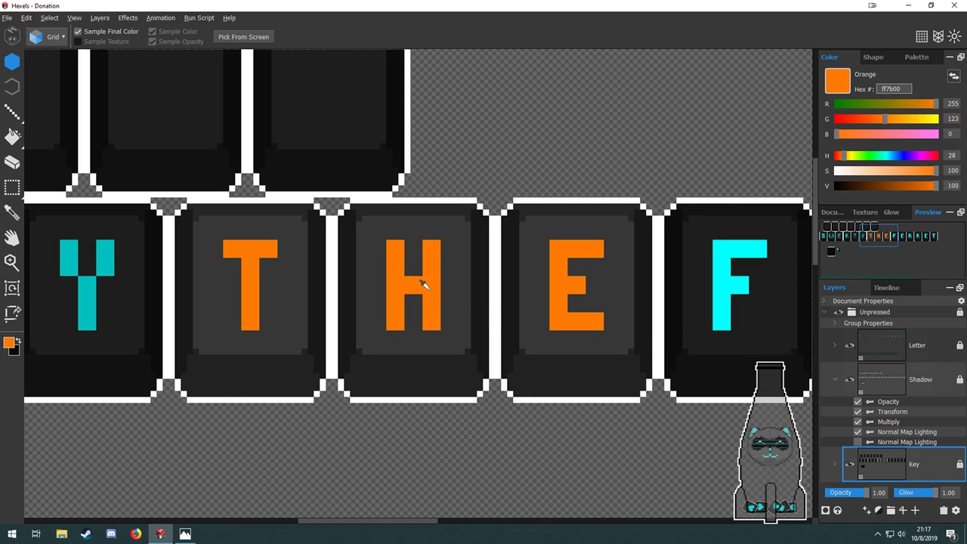
alt+click(450, 291)
scroll(508, 370, down, 3)
scroll(505, 368, up, 2)
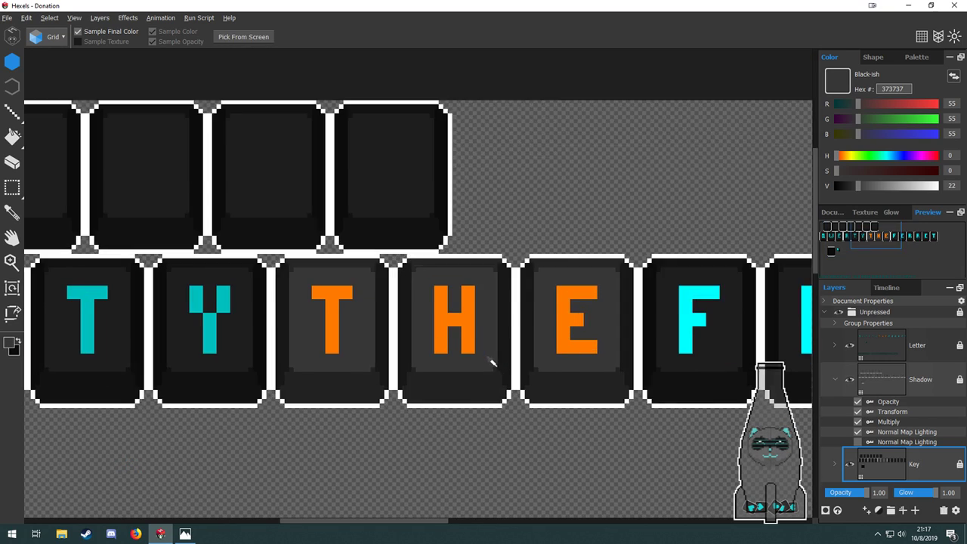
scroll(492, 362, down, 1)
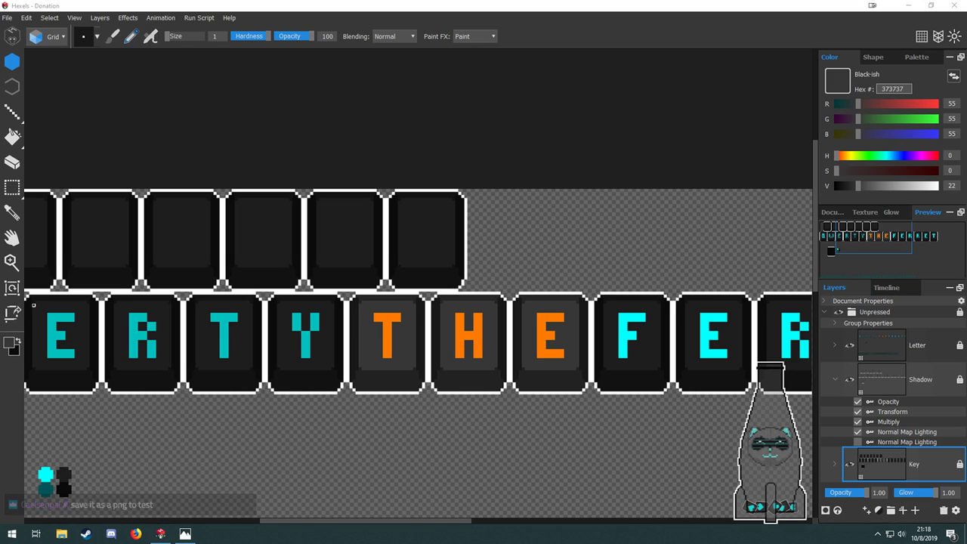
click(11, 344)
click(607, 192)
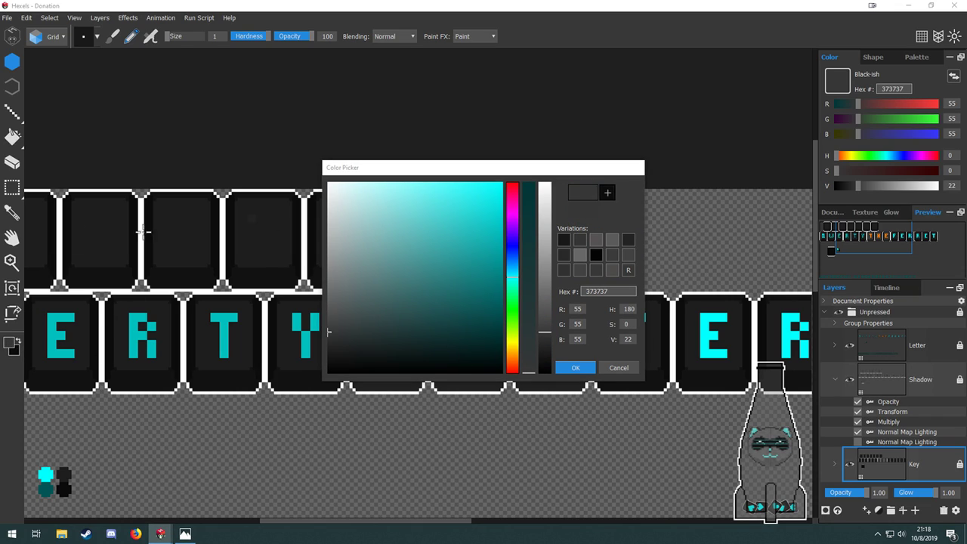
key(Escape)
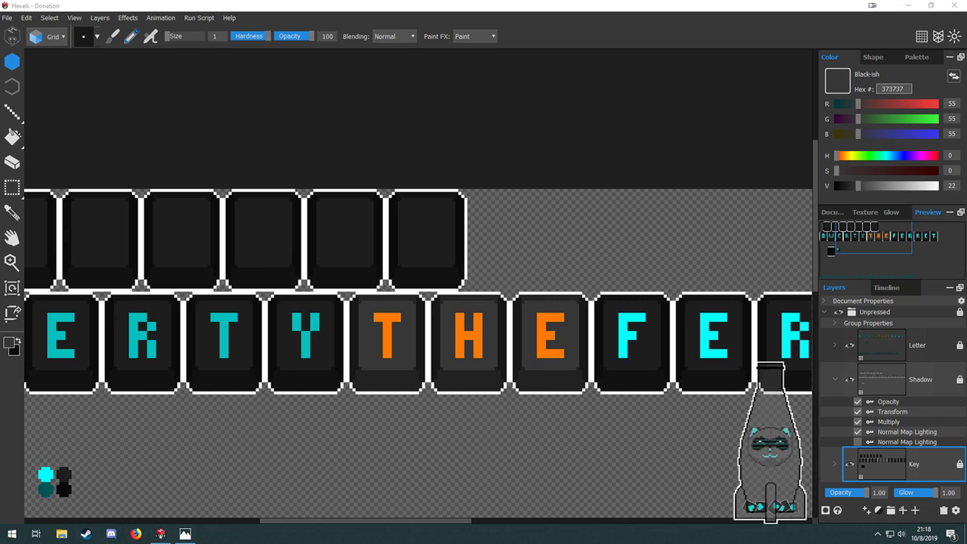
Pick the beige e2d4b1 from the screen as the foreground colour and fill the T, H and E keycaps of THE with it.
click(11, 347)
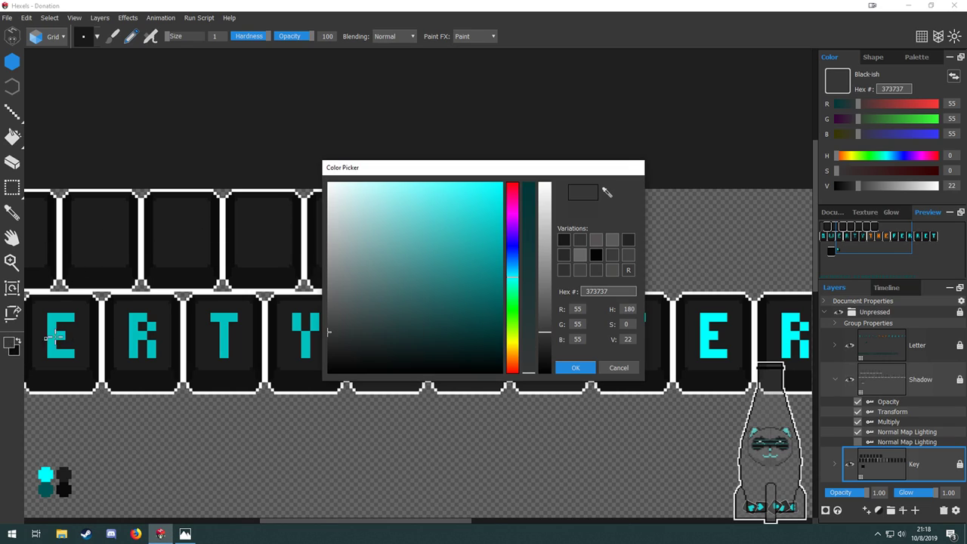
click(607, 193)
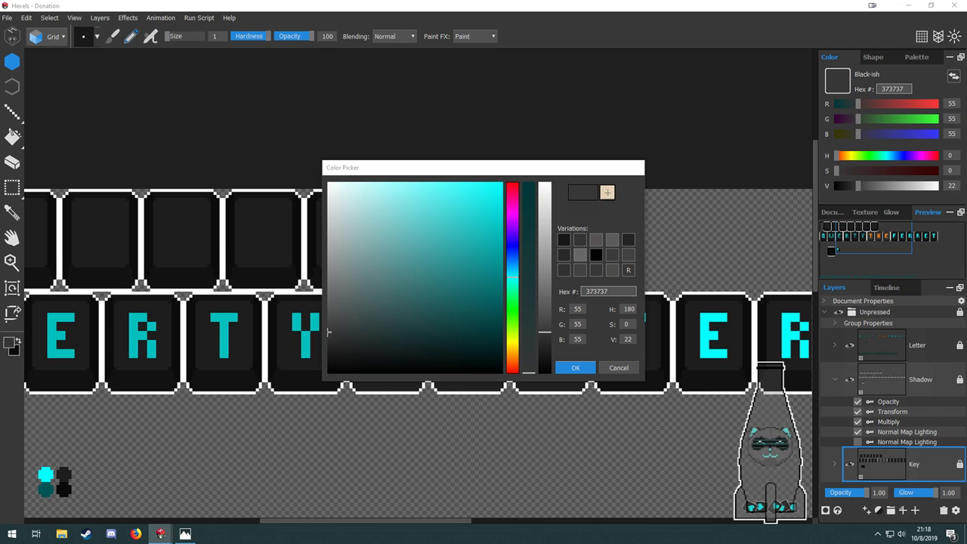
click(365, 204)
click(575, 367)
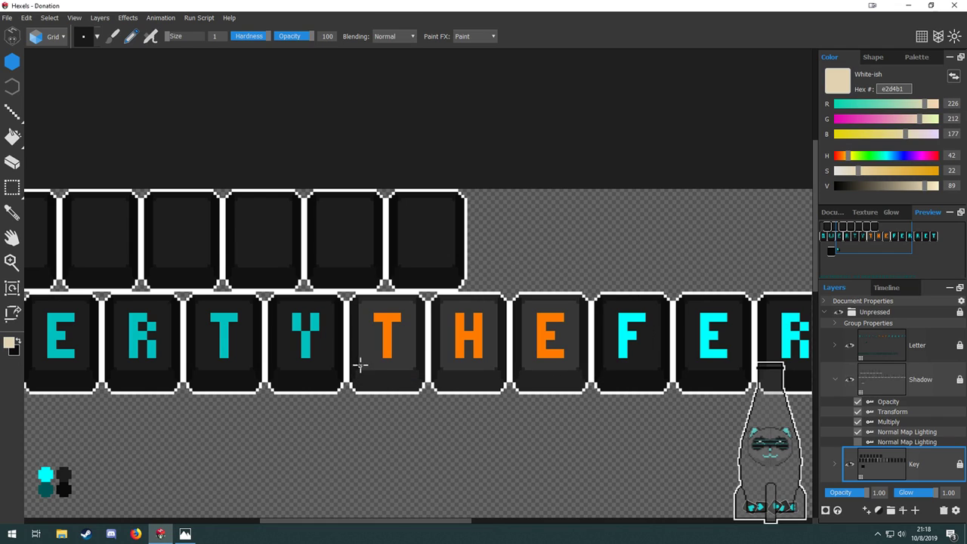
key(f)
click(399, 355)
click(476, 353)
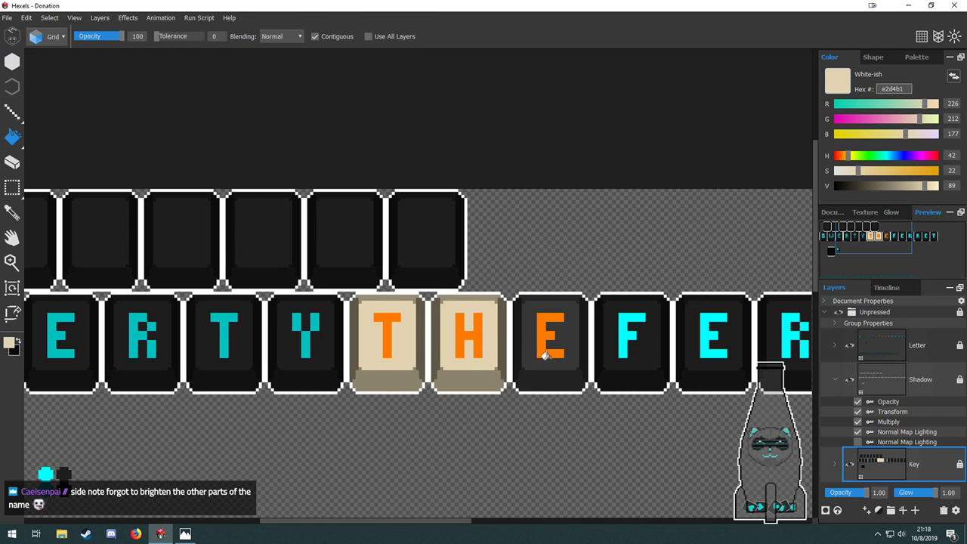
click(547, 357)
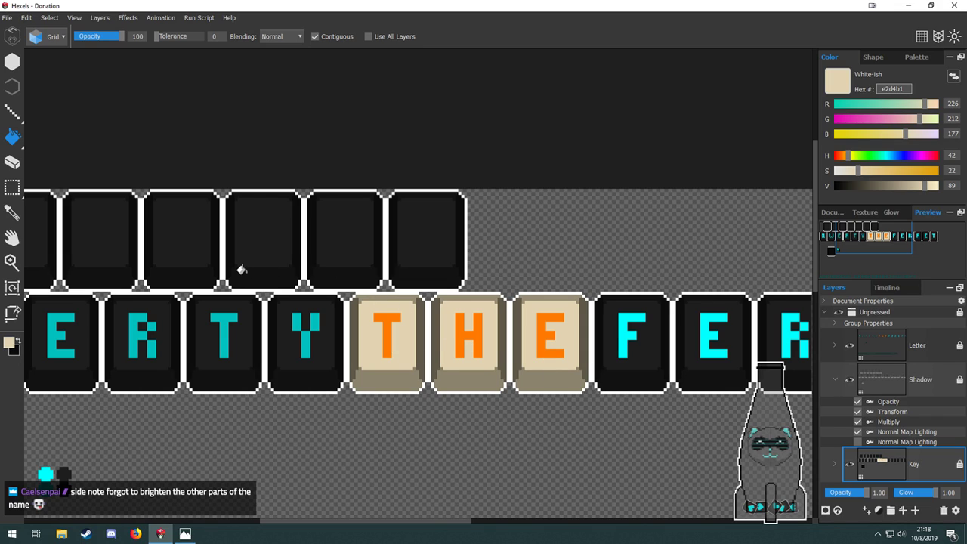
Select the letters W, E, R, T and Y on the Letter layer and fill them non-contiguously with the Q's cyan, 00ffff.
key(space)
drag(238, 394, 534, 365)
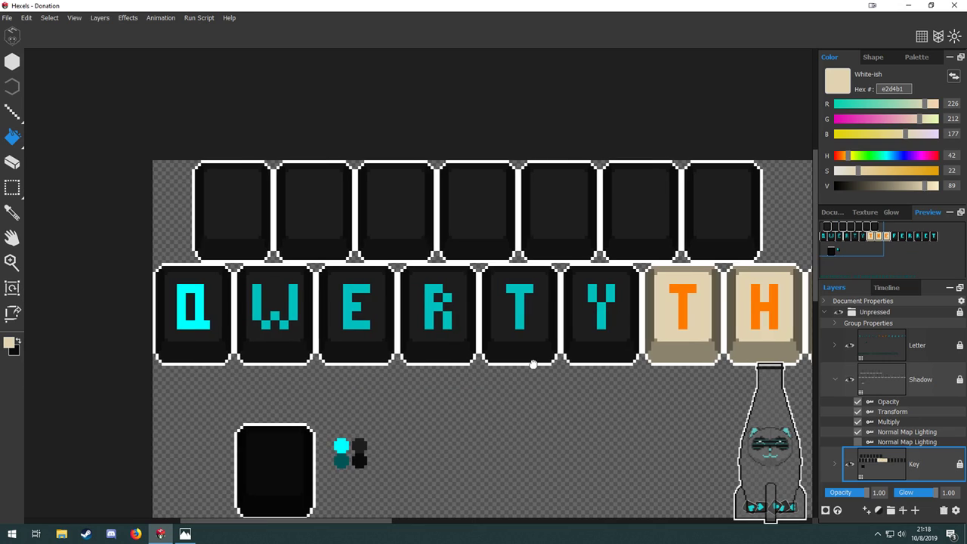
alt+click(198, 306)
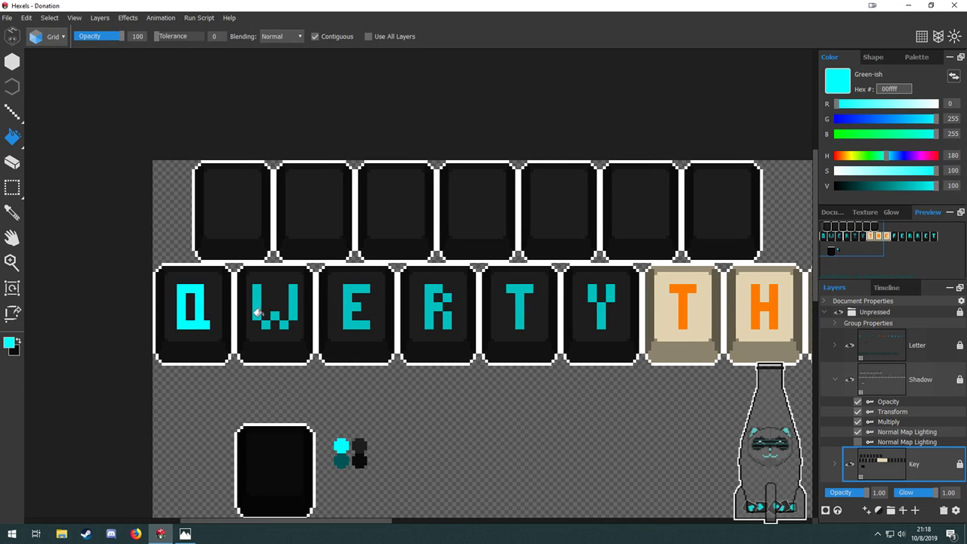
key(m)
drag(235, 251, 633, 361)
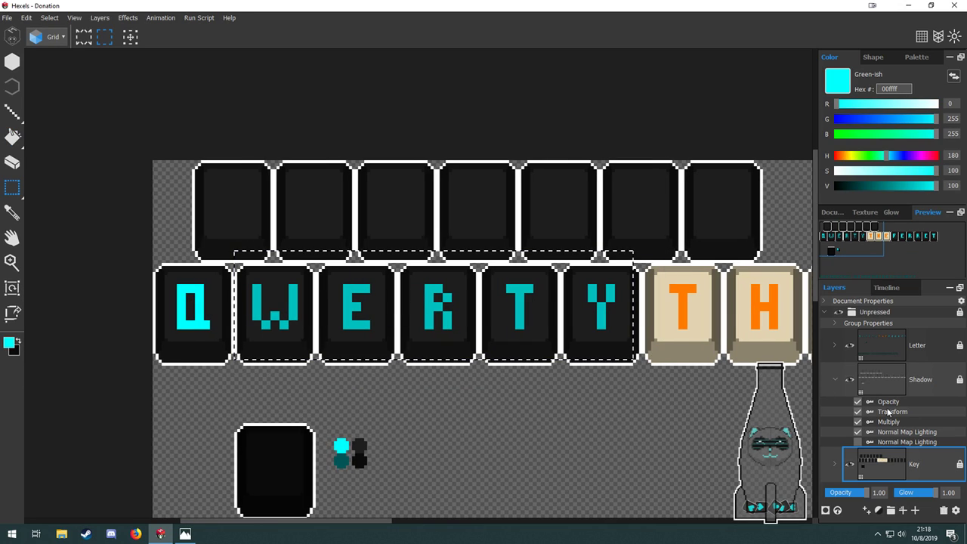
click(937, 353)
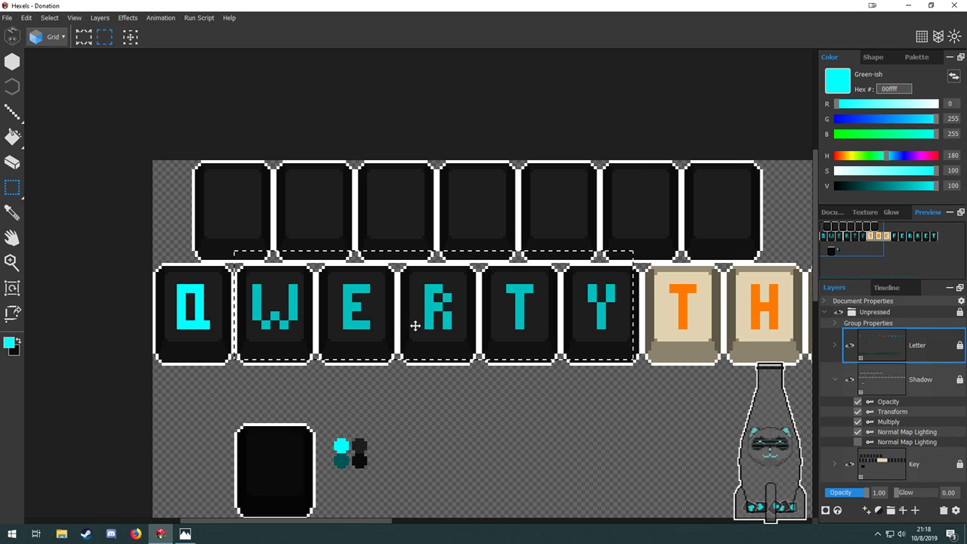
key(Left)
key(Right)
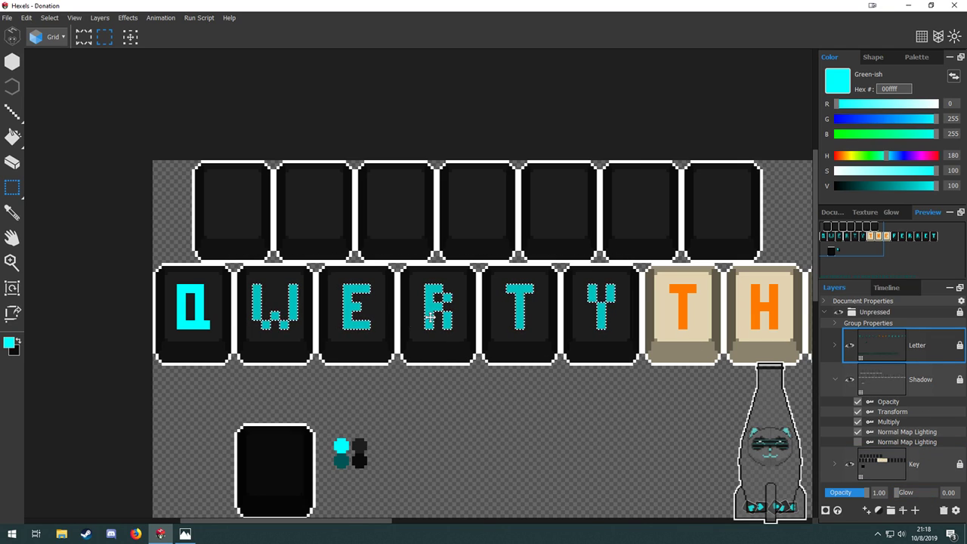
key(f)
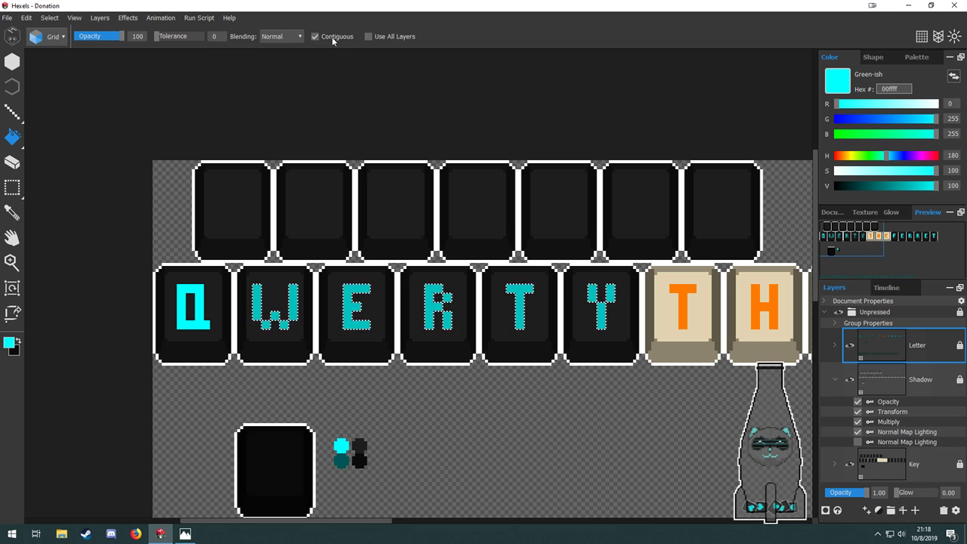
Examine the beige THE keycaps and the bright cyan letters in the whole key row at different zoom levels.
key(space)
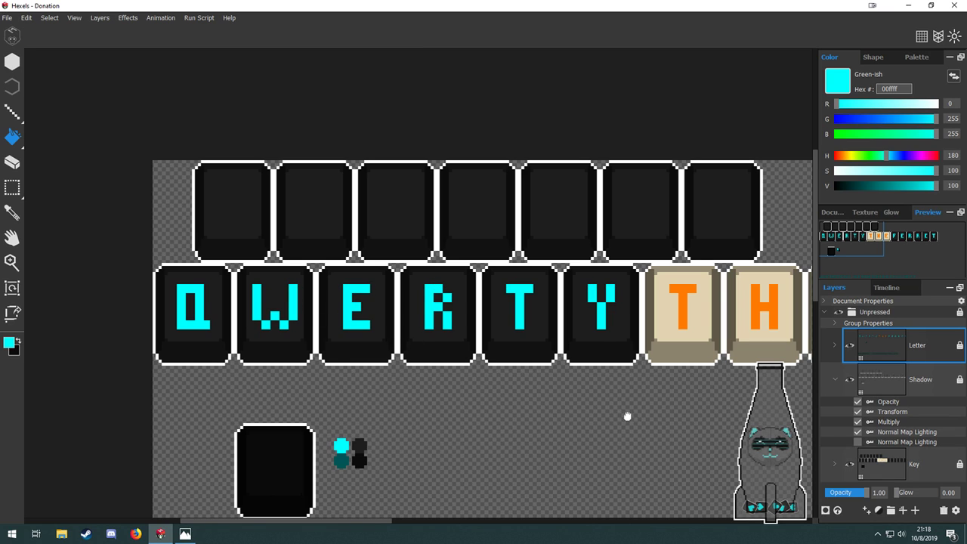
drag(626, 416, 352, 376)
scroll(349, 366, down, 3)
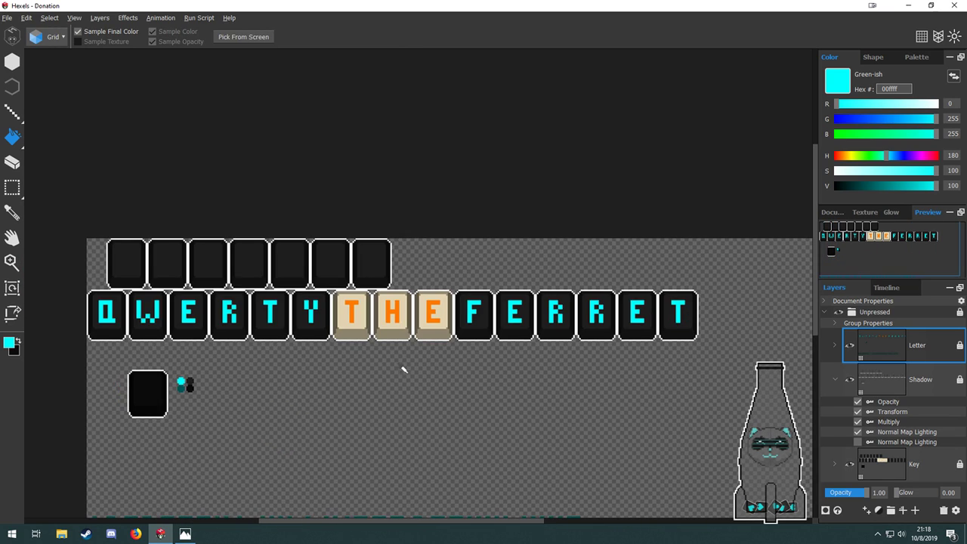
scroll(380, 322, up, 2)
scroll(381, 325, down, 5)
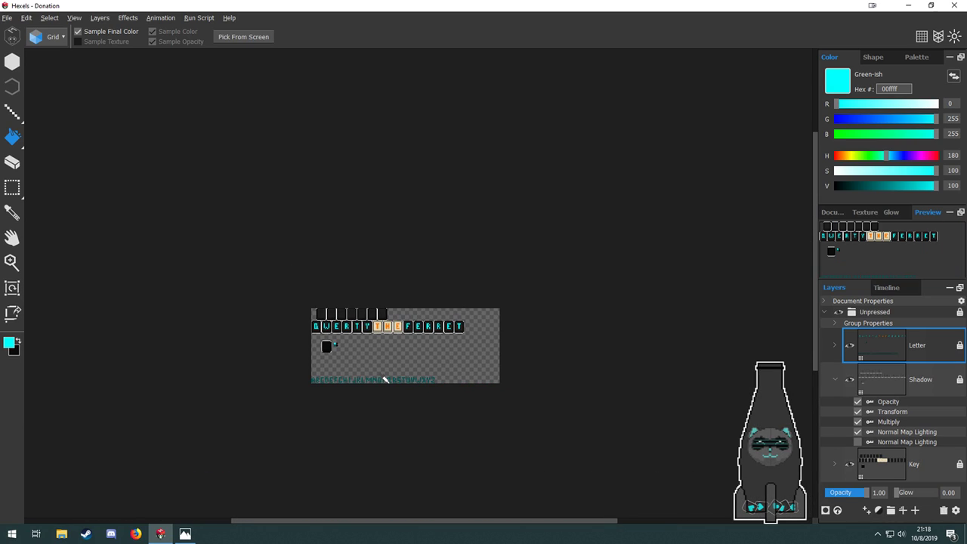
scroll(377, 328, up, 2)
scroll(377, 328, up, 3)
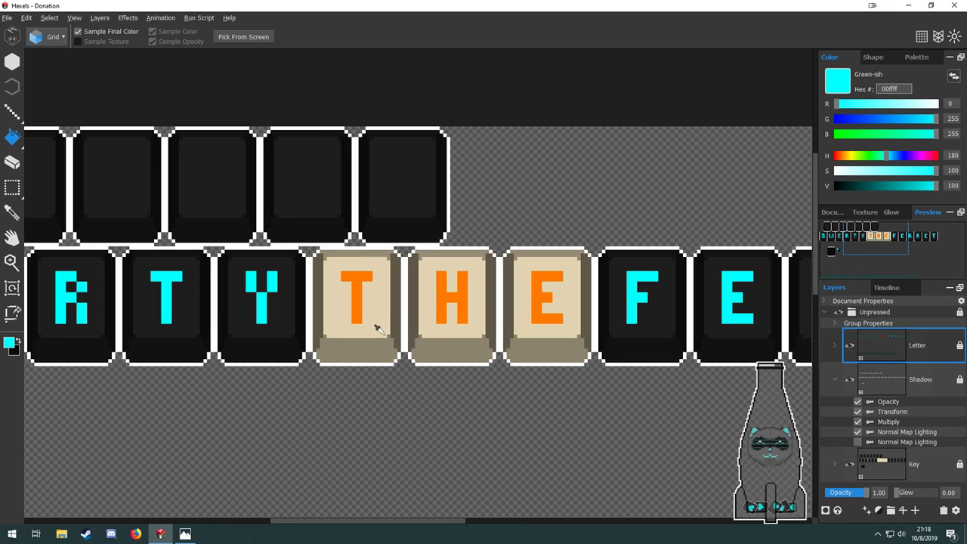
drag(526, 383, 429, 402)
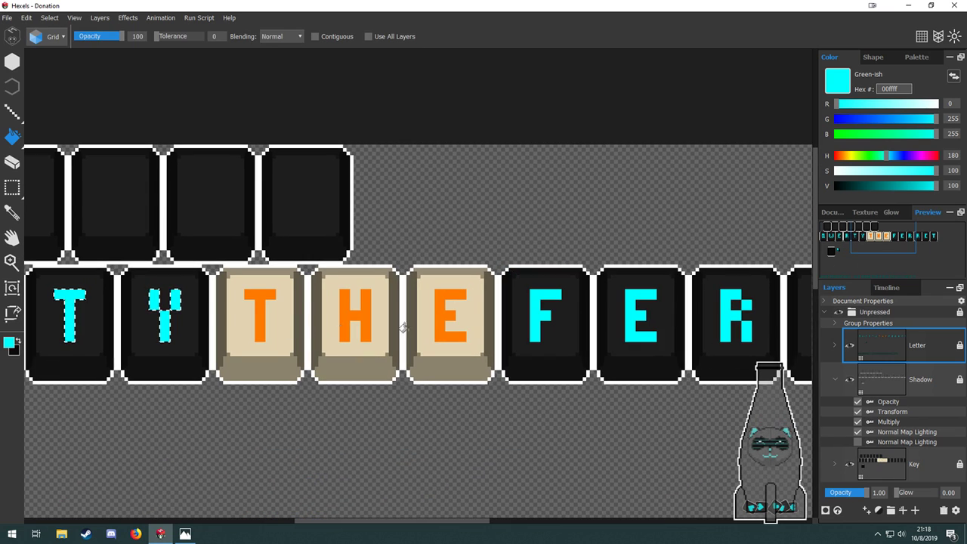
scroll(263, 335, left, 2)
drag(262, 335, 195, 322)
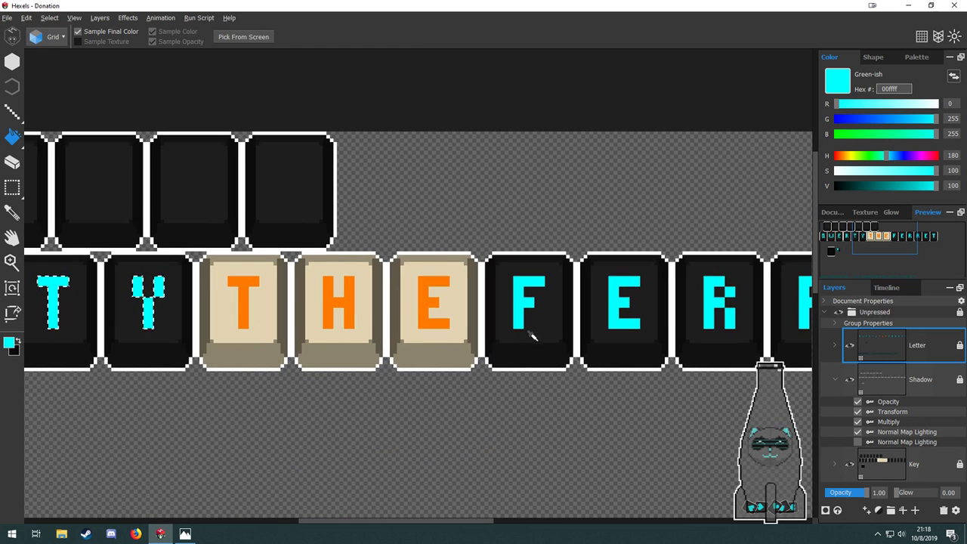
Sample the dark 1d1d1d of the F keycap and refill the T, H and E keycaps of THE on the Key layer.
alt+click(532, 335)
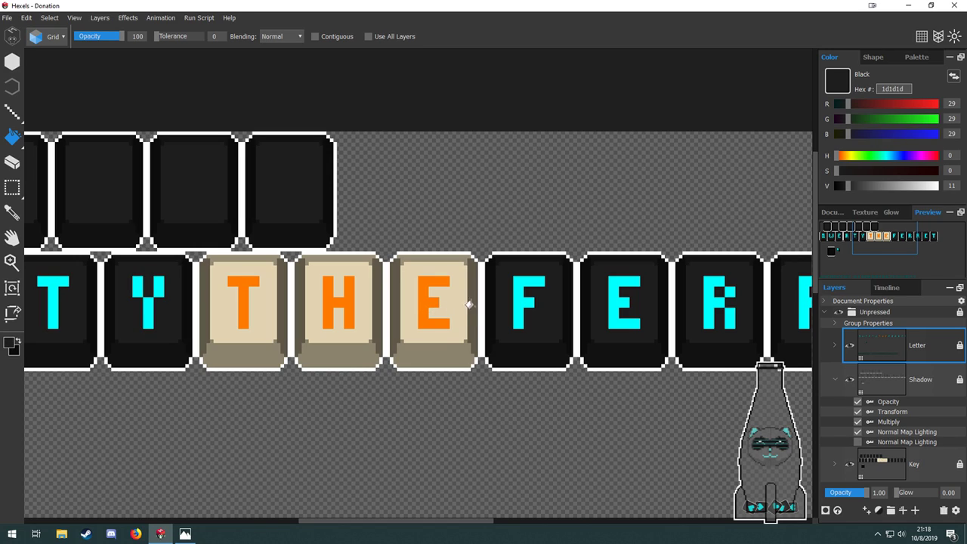
click(927, 460)
click(257, 301)
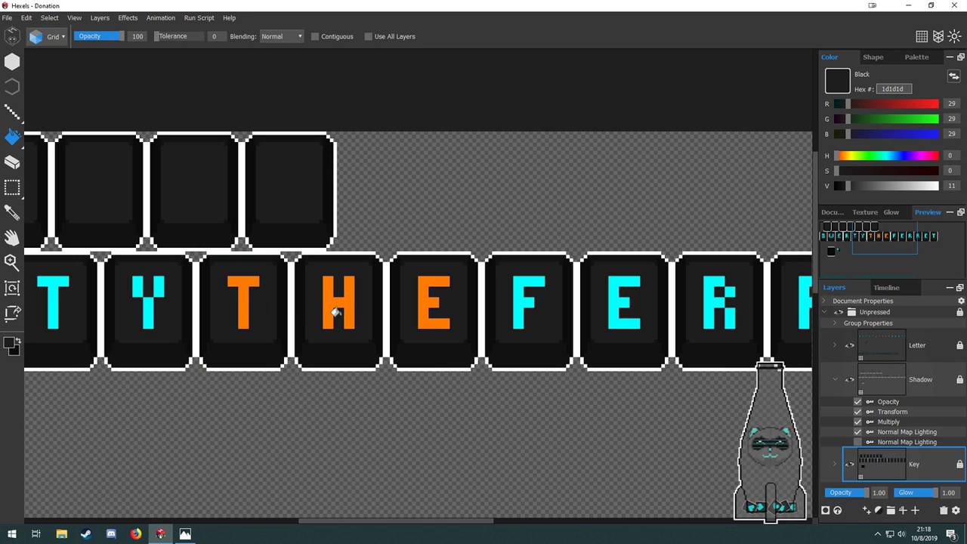
Turn on Contiguous for the fill tool and examine the orange THE on its dark keycaps within the whole key row.
click(348, 36)
scroll(378, 194, down, 3)
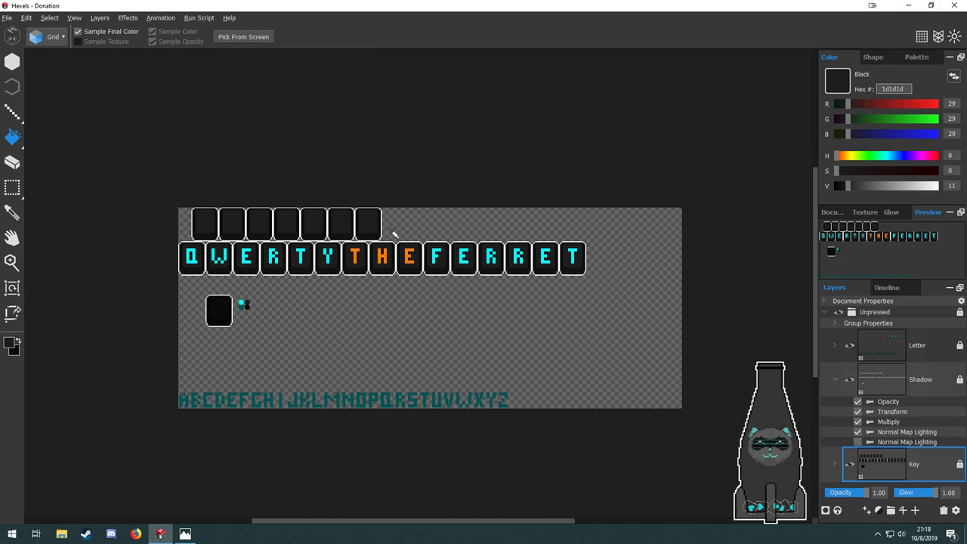
key(alt)
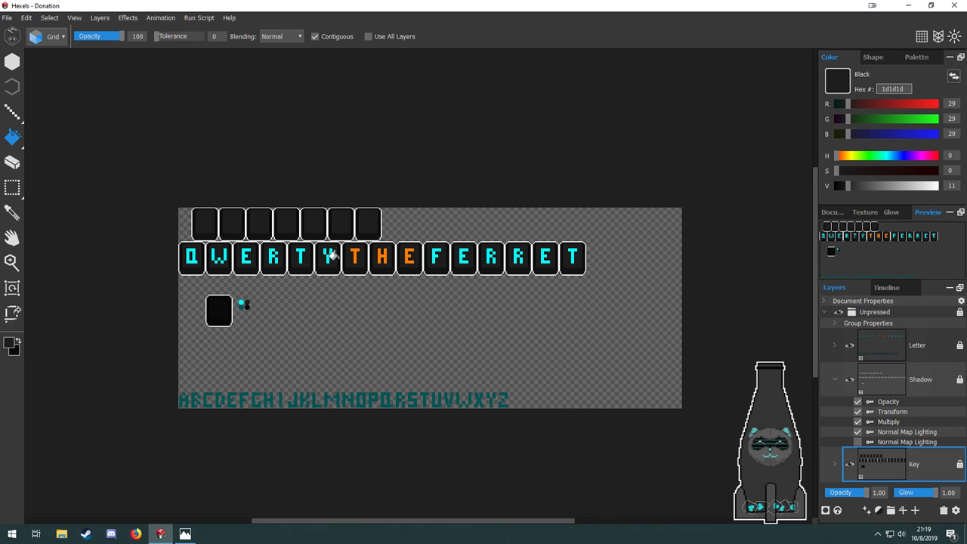
key(alt)
scroll(326, 249, up, 3)
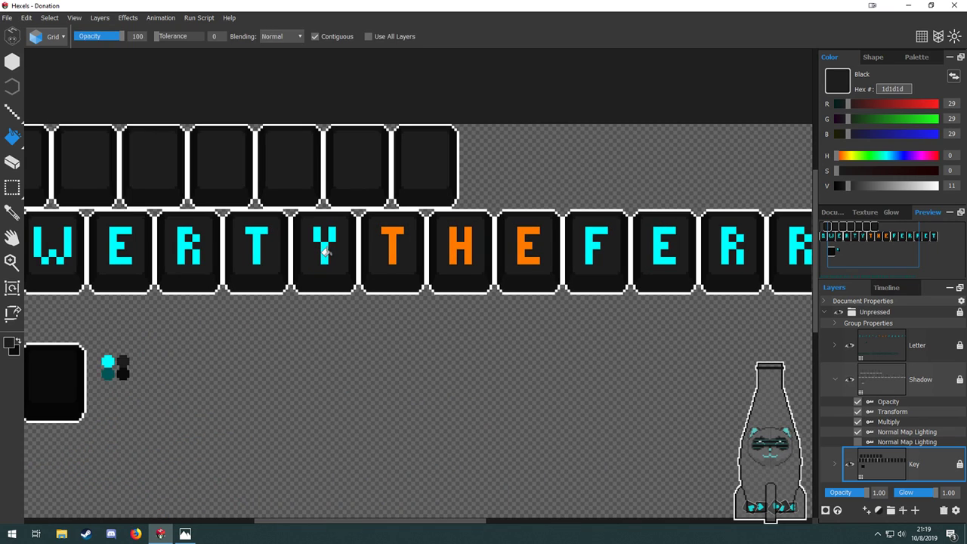
drag(626, 270, 417, 281)
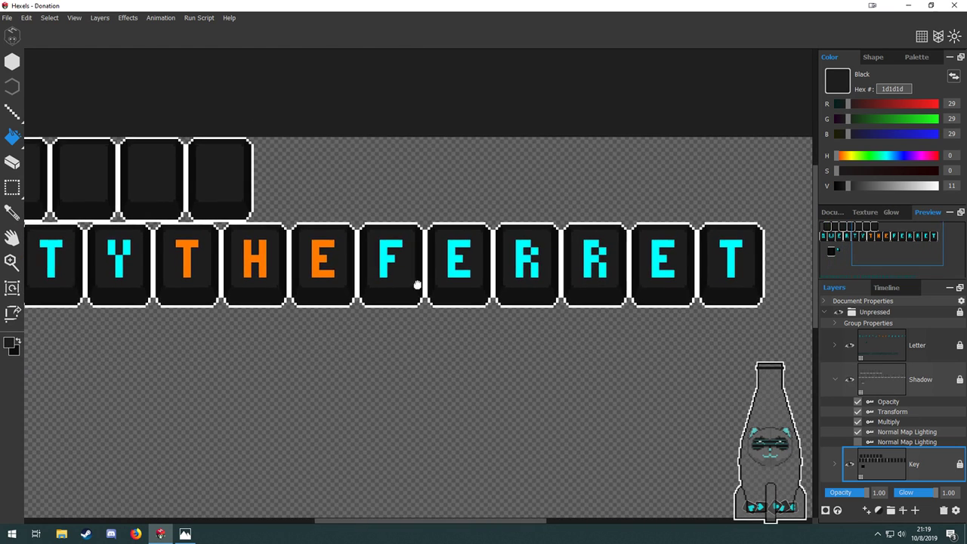
drag(630, 324, 614, 308)
scroll(501, 315, down, 3)
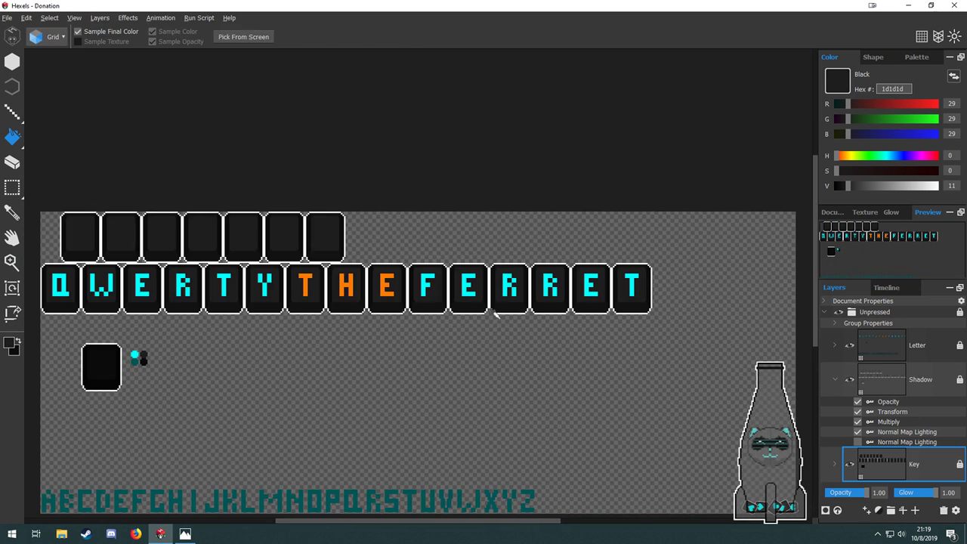
drag(418, 333, 554, 322)
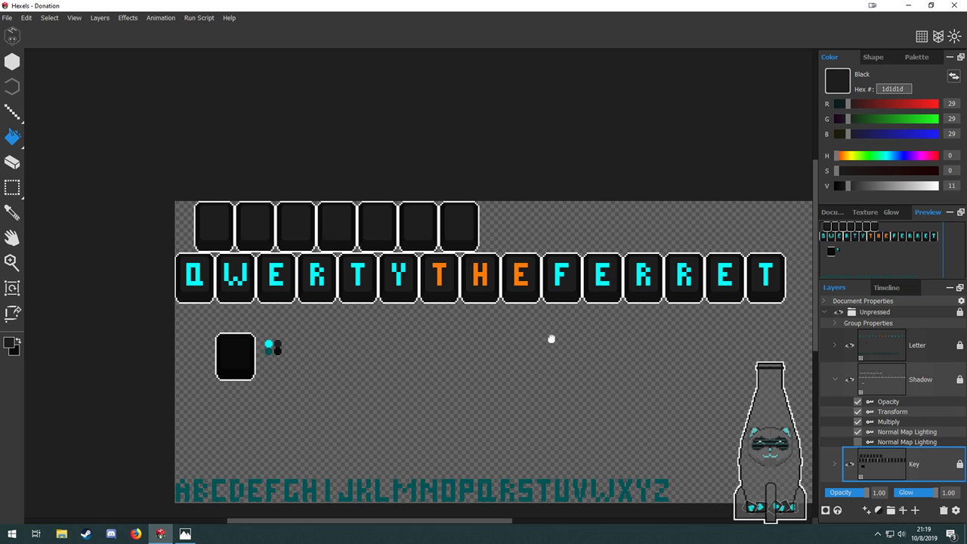
drag(553, 339, 449, 320)
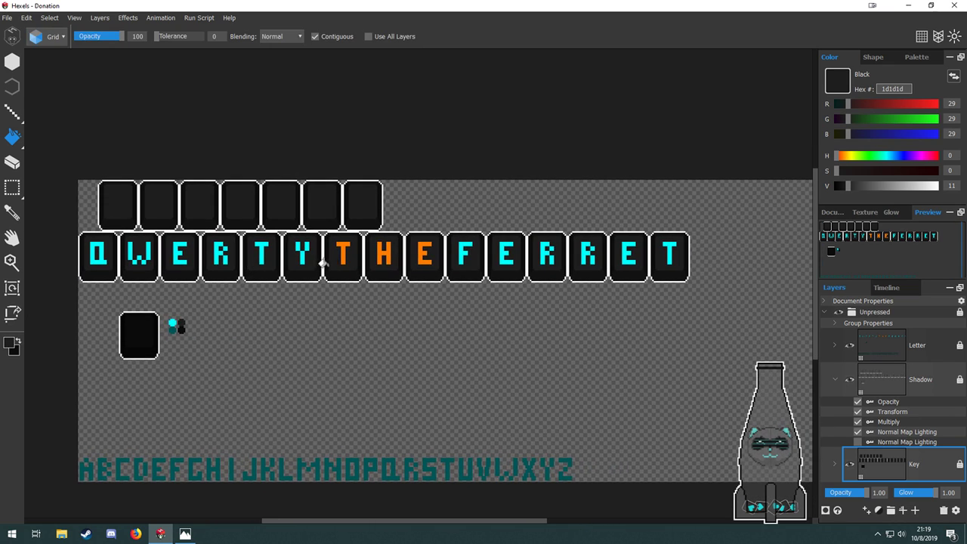
scroll(261, 269, up, 3)
drag(262, 310, 73, 294)
scroll(516, 322, down, 3)
drag(674, 362, 556, 346)
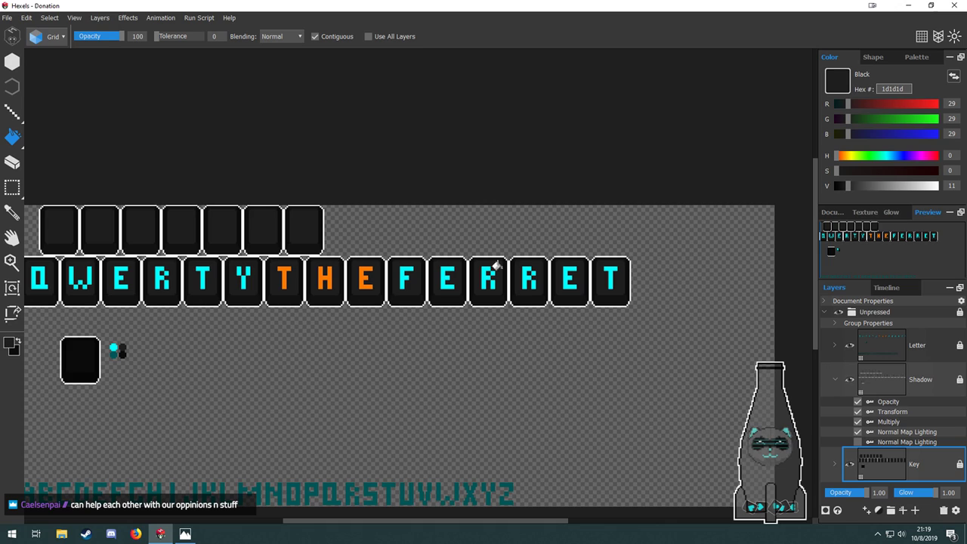
Flip the canvas view vertically to judge the lettering upside down, and restore its upright orientation.
key(space)
key(v)
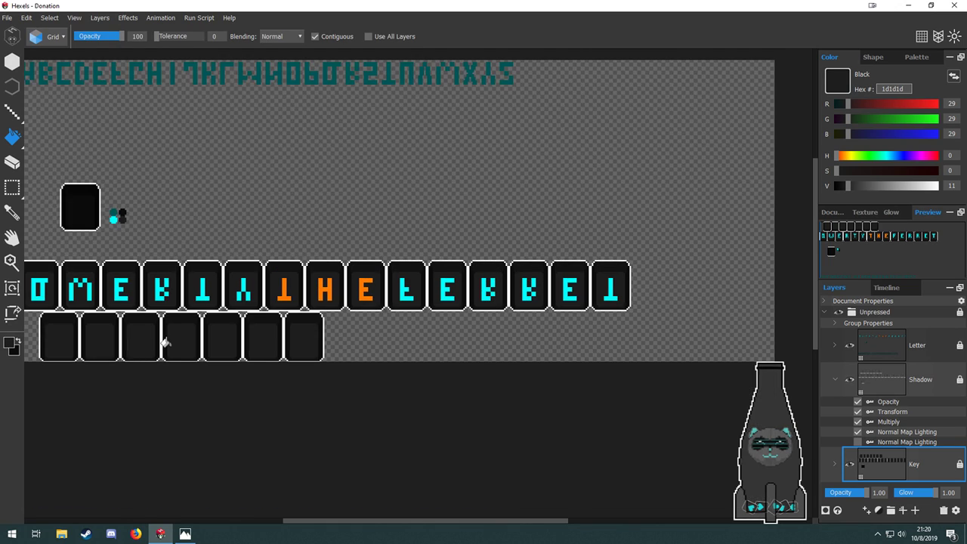
key(shift+v)
key(shift+v)
key(shift+v)
key(space)
mouse_move(291, 328)
mouse_down()
mouse_move(398, 283)
mouse_move(296, 250)
mouse_up()
key(b)
key(shift+v)
key(shift+v)
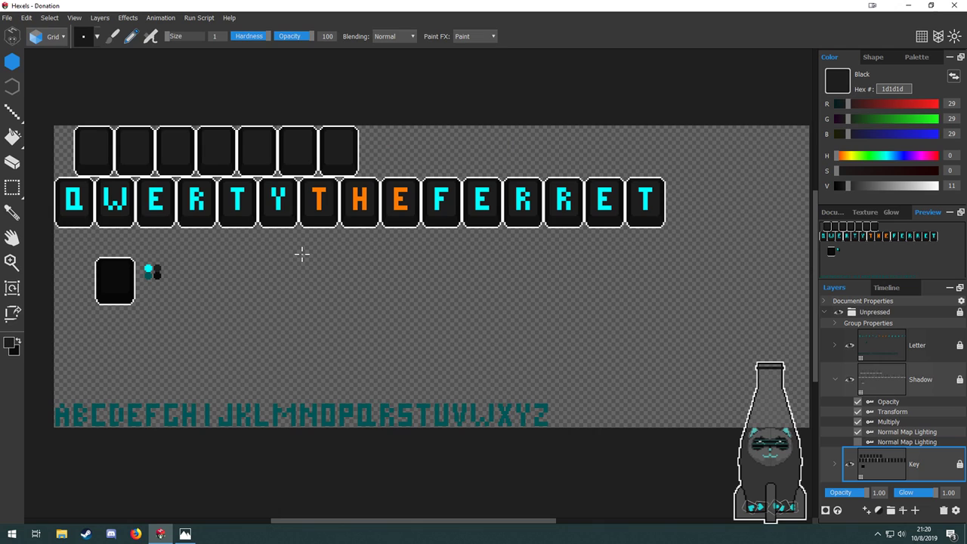
Compare the orange THE with the neighbouring cyan QWERTY and FERRET letters, both close up and at small size.
key(space)
drag(354, 271, 355, 326)
key(alt)
scroll(232, 261, up, 3)
scroll(232, 263, down, 3)
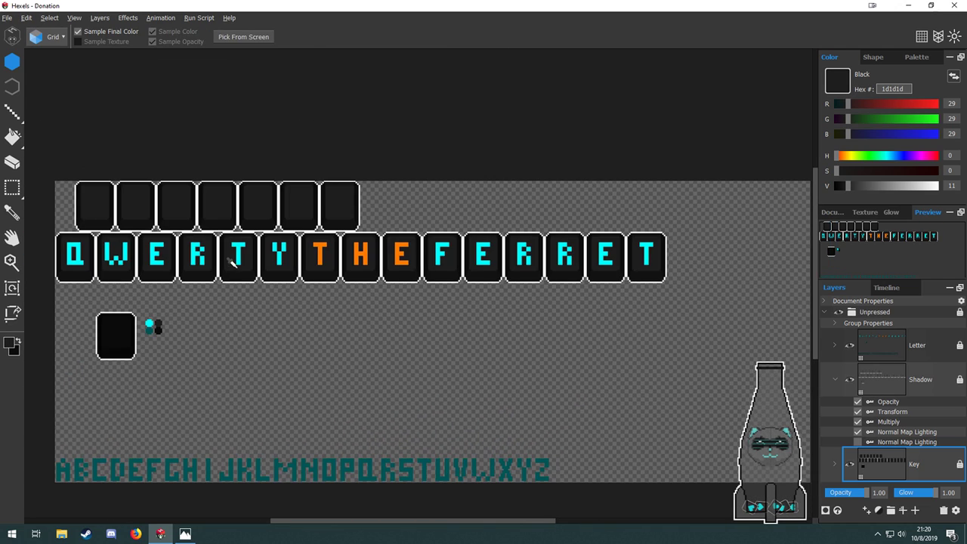
key(b)
key(space)
mouse_move(244, 325)
mouse_down()
mouse_move(234, 296)
mouse_move(211, 311)
mouse_move(224, 318)
mouse_up()
key(i)
scroll(278, 248, up, 2)
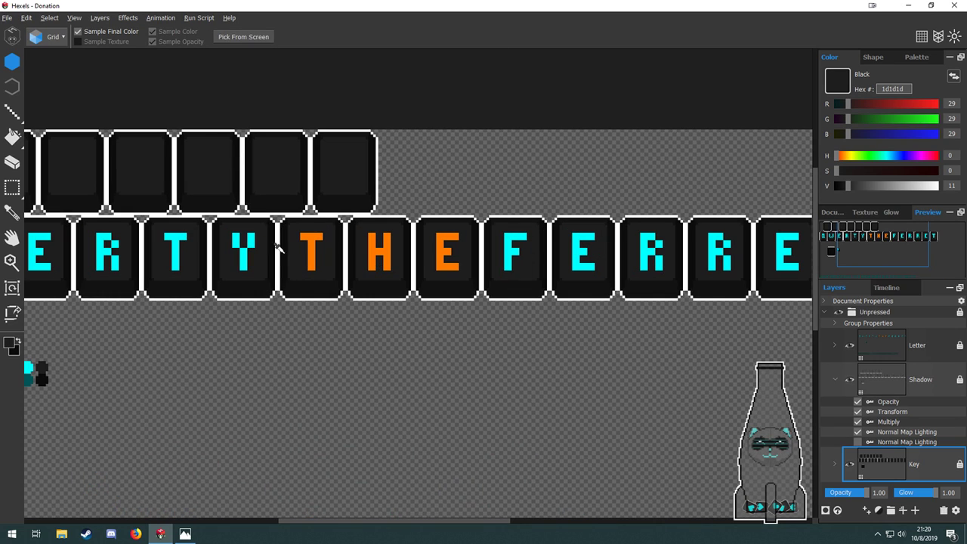
key(b)
key(space)
mouse_move(313, 287)
mouse_down()
mouse_move(399, 240)
mouse_move(382, 260)
mouse_move(257, 257)
mouse_up()
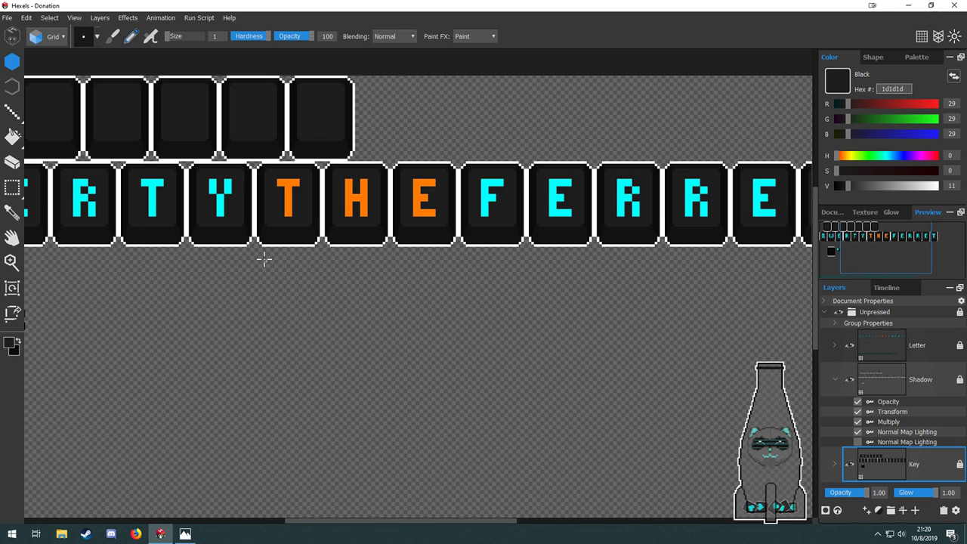
key(space)
drag(495, 285, 572, 293)
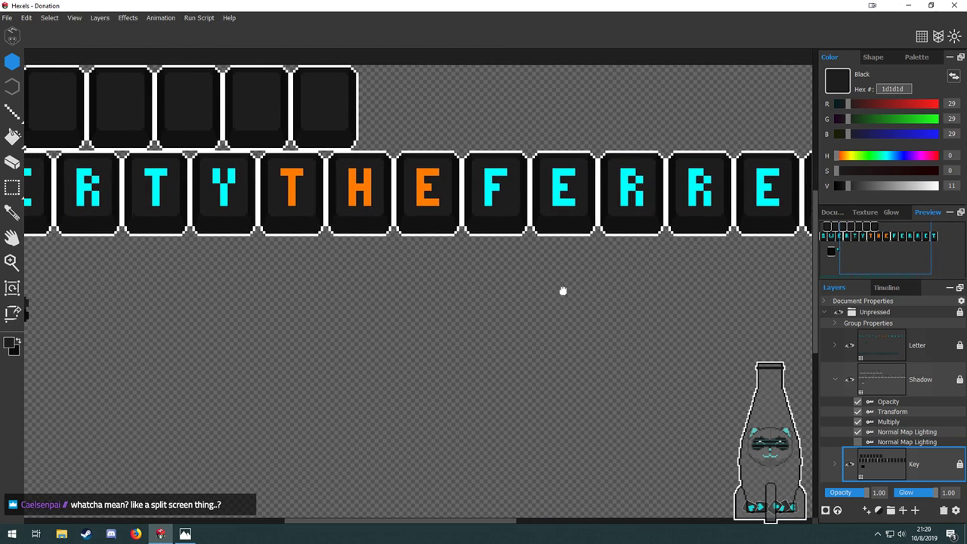
key(b)
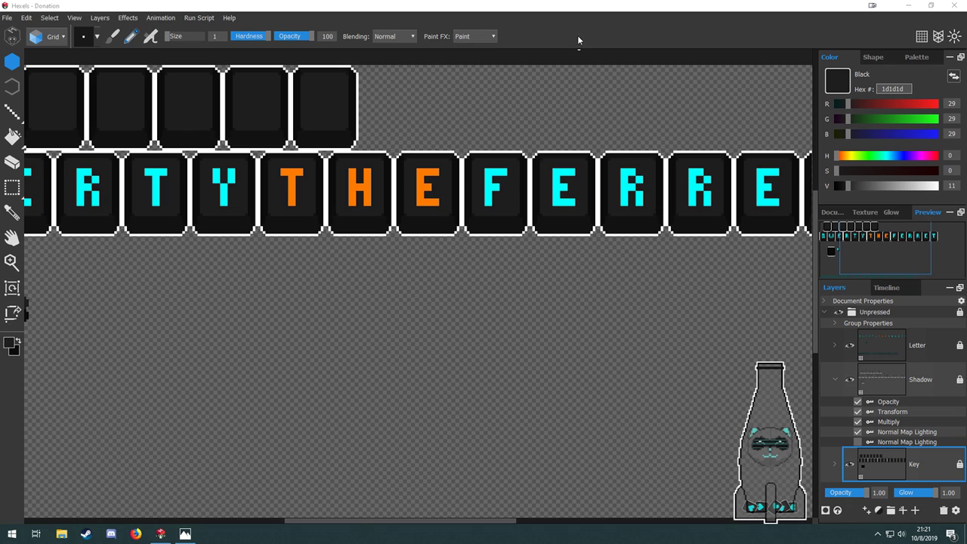
key(space)
drag(514, 308, 387, 324)
scroll(393, 317, down, 5)
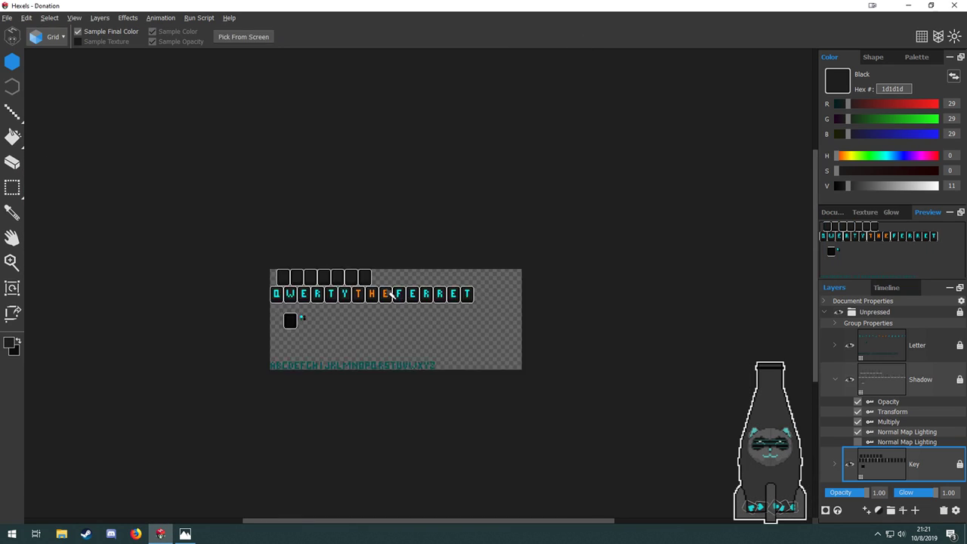
scroll(385, 319, up, 4)
drag(315, 281, 378, 294)
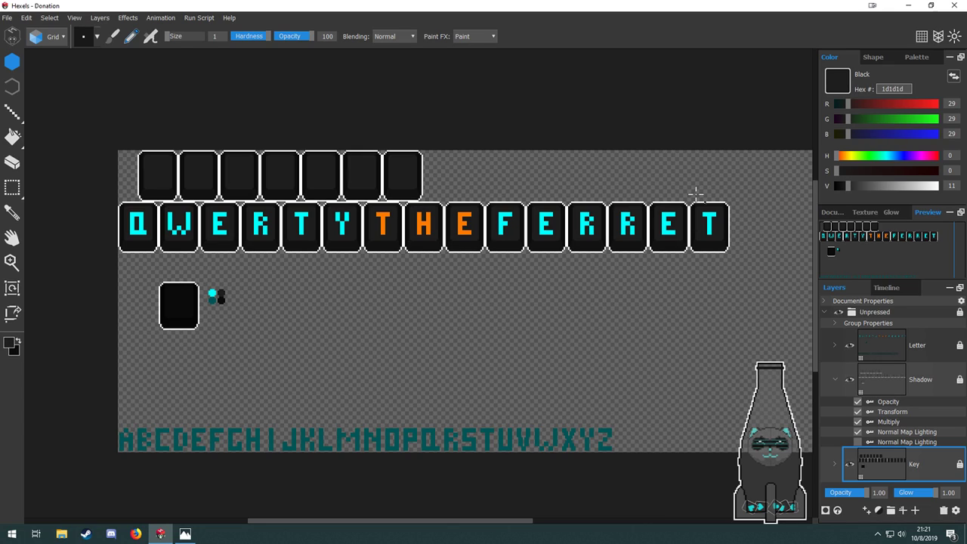
Sample the cyan letter colour, shift it to dark blue 004387, and fill the T, H and E of THE on the Letter layer.
alt+click(625, 216)
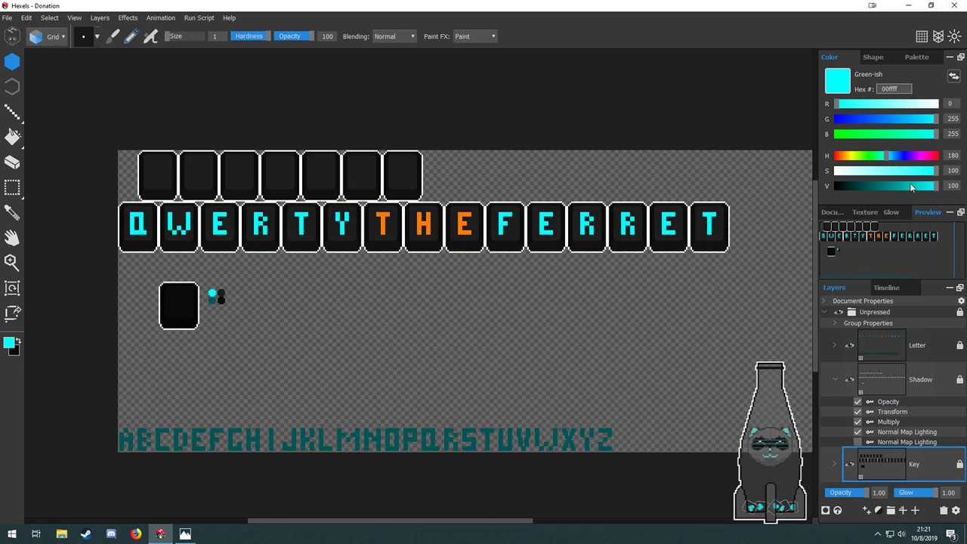
drag(914, 188, 889, 189)
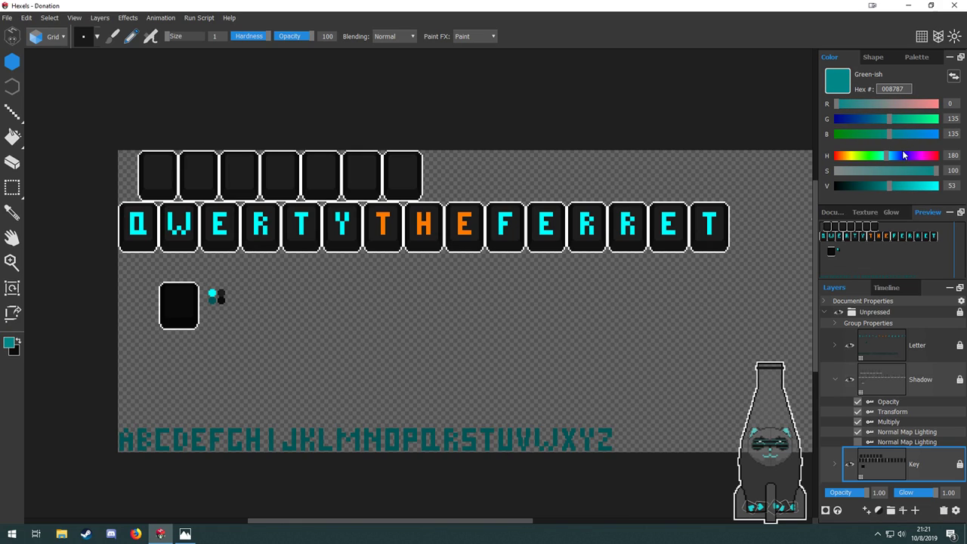
click(896, 156)
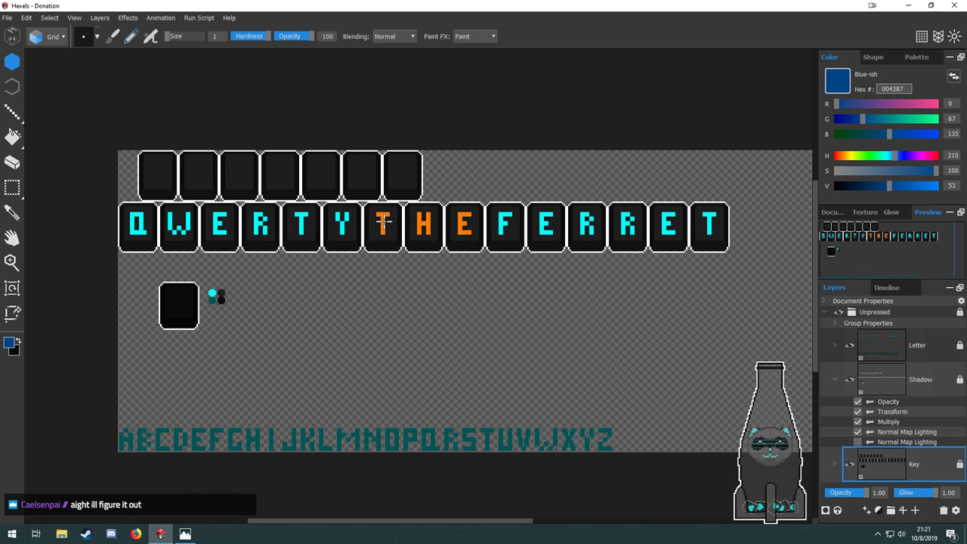
key(g)
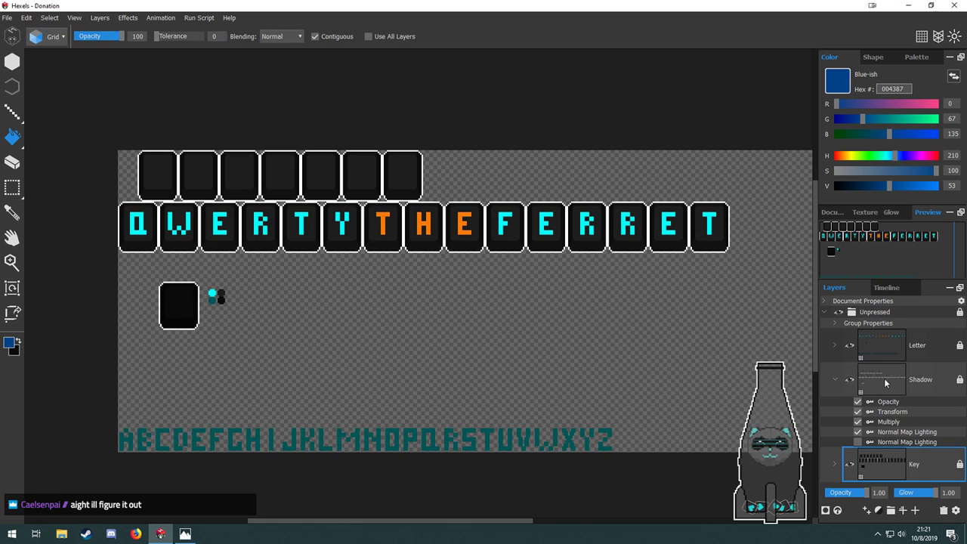
click(890, 351)
scroll(260, 272, up, 3)
click(255, 269)
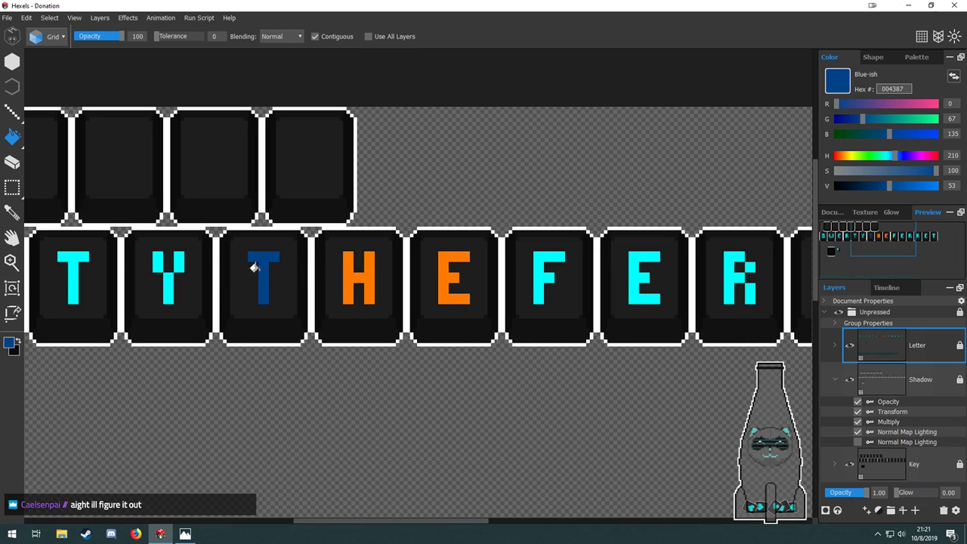
click(356, 269)
click(442, 274)
scroll(501, 346, down, 3)
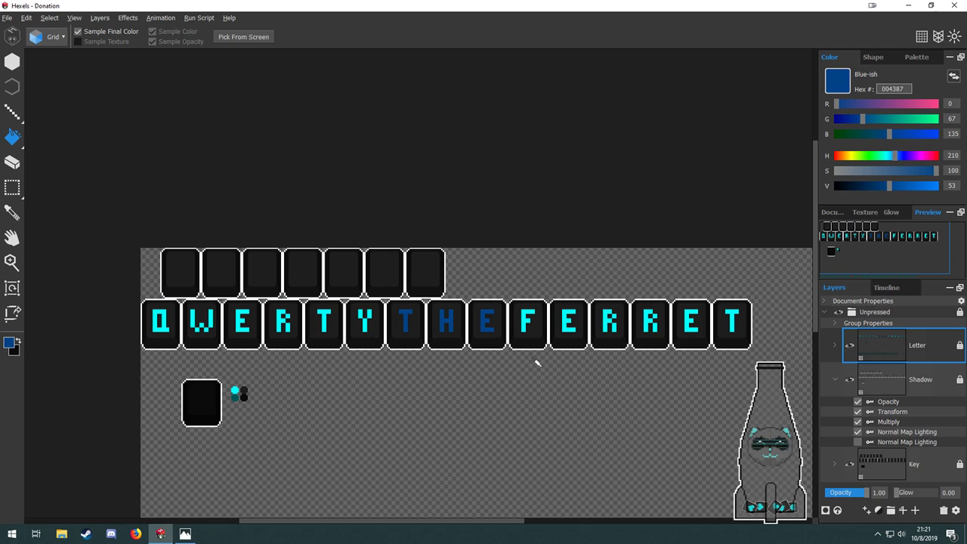
scroll(458, 335, up, 3)
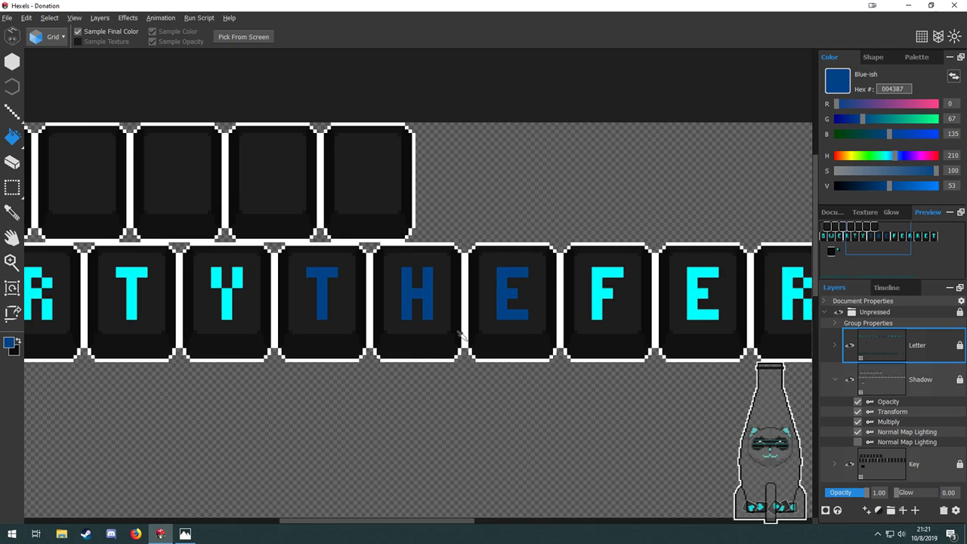
Brighten the blue to 006dda and refill the letters T, H and E of THE with it.
drag(889, 186, 921, 186)
click(498, 305)
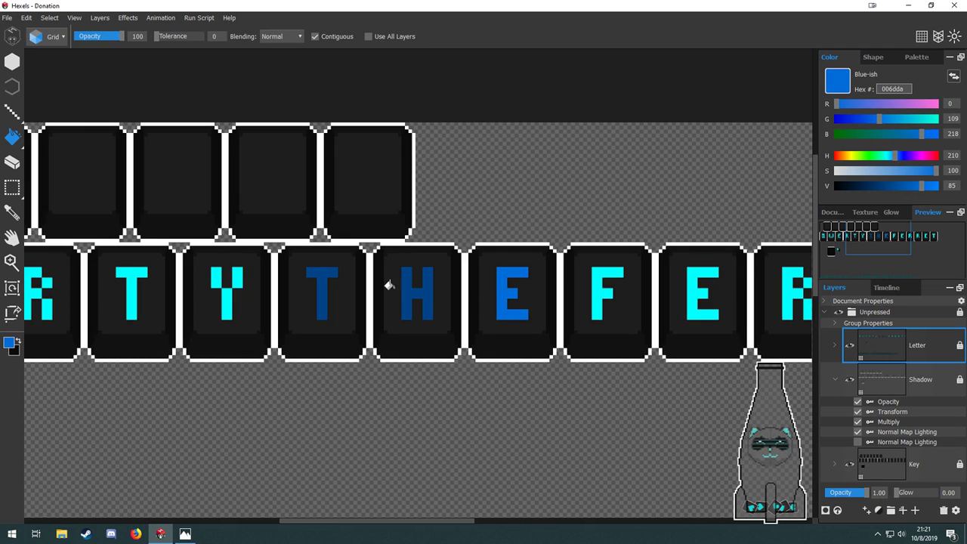
click(396, 291)
scroll(331, 302, down, 2)
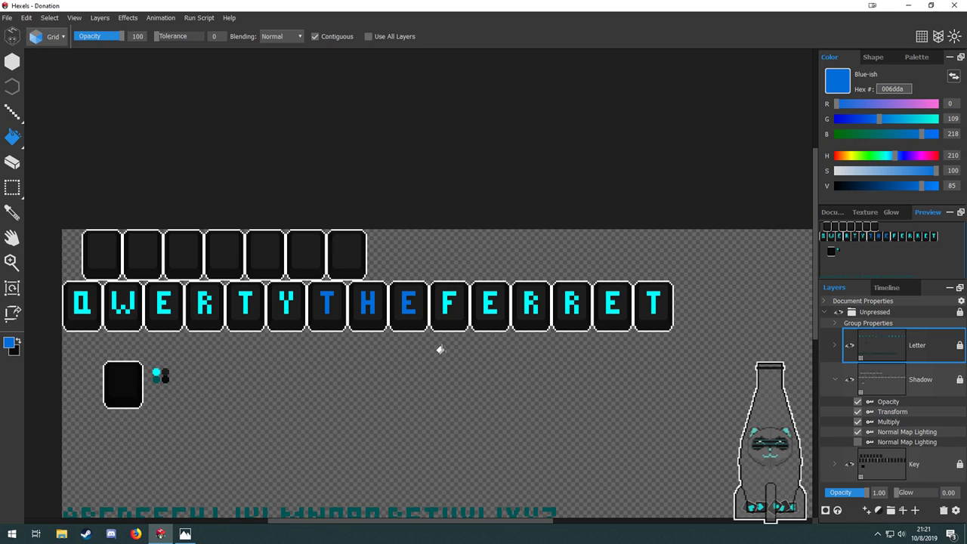
Show the document's canvas settings and examine the blue THE within the whole key row.
click(833, 213)
key(space)
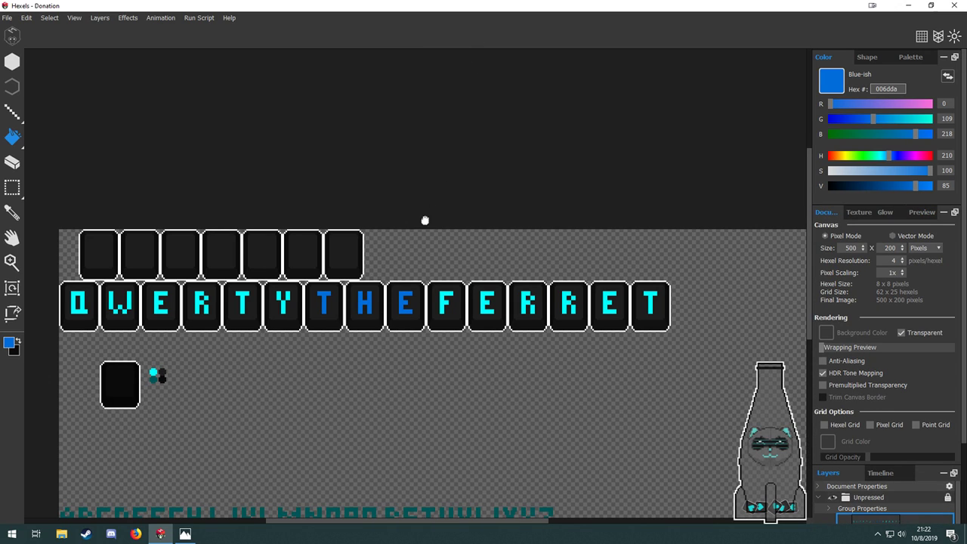
drag(425, 220, 408, 171)
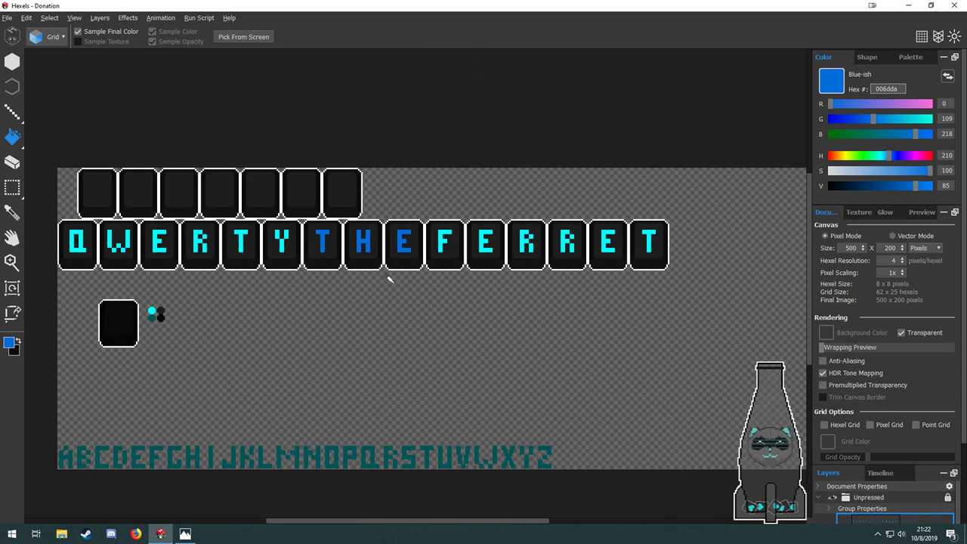
scroll(388, 278, down, 1)
scroll(210, 203, up, 3)
scroll(257, 273, down, 3)
key(space)
drag(384, 348, 358, 333)
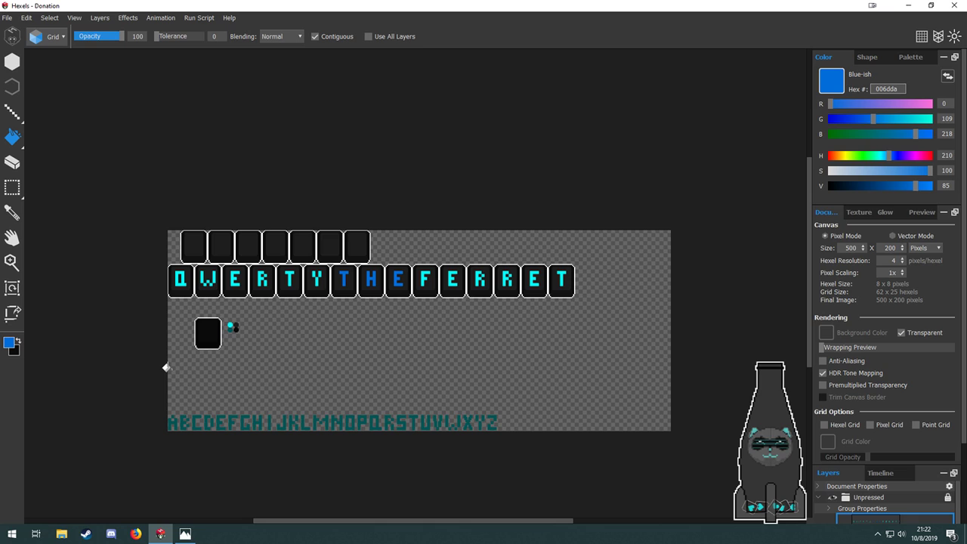
key(alt)
scroll(325, 381, up, 1)
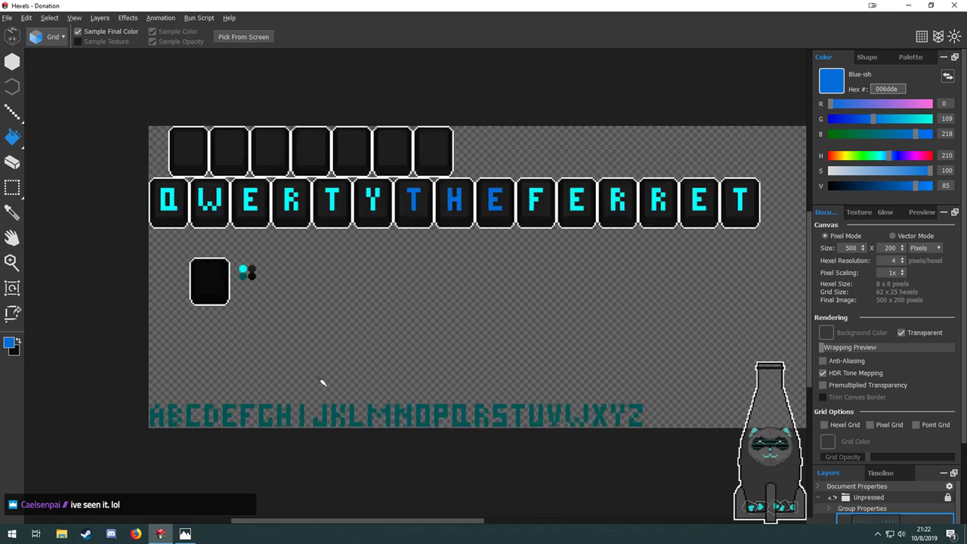
key(space)
drag(354, 334, 360, 391)
Examine the cyan and dark colour swatches beside the spare key, and compare the blue THE with the cyan letters at several zoom levels.
scroll(350, 344, up, 2)
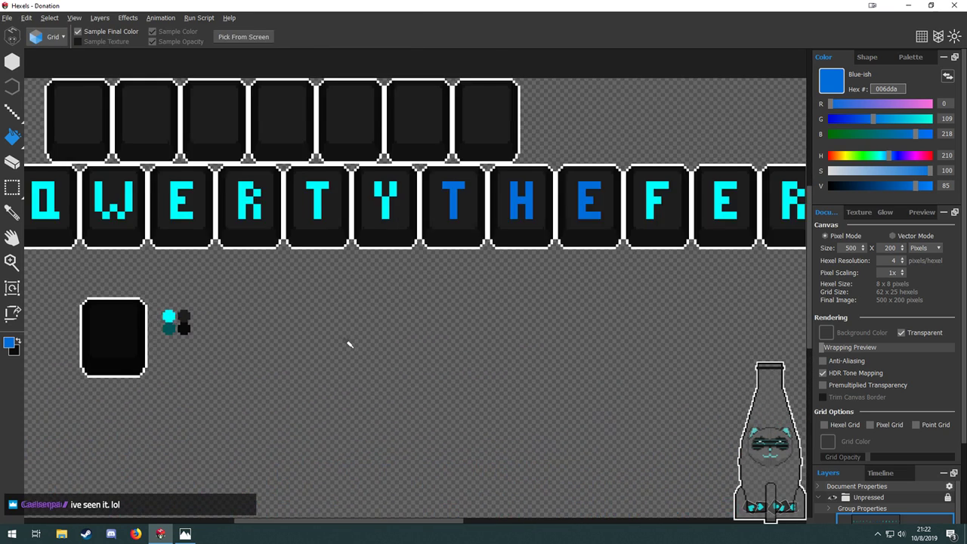
key(space)
drag(314, 257, 474, 326)
key(alt)
scroll(249, 366, up, 3)
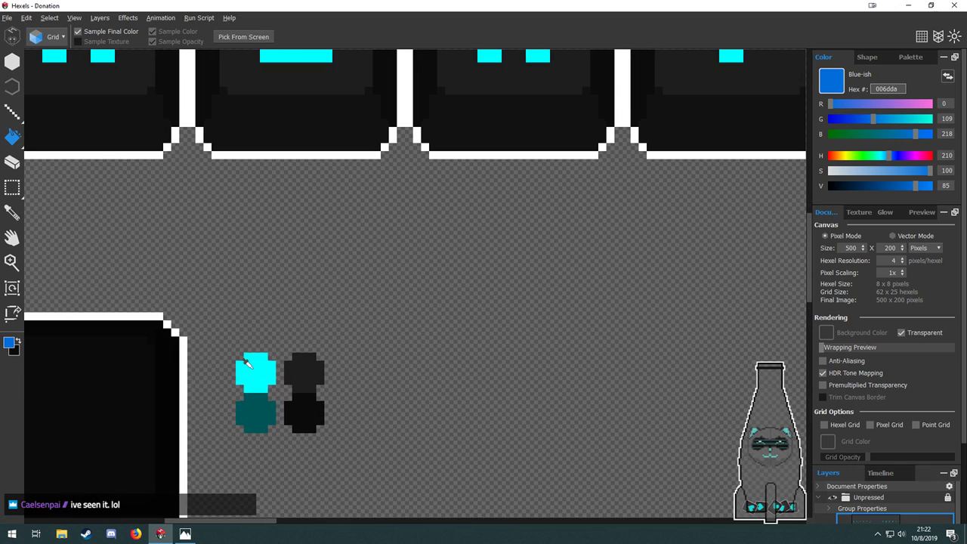
scroll(249, 367, down, 4)
key(space)
drag(306, 334, 326, 422)
key(space)
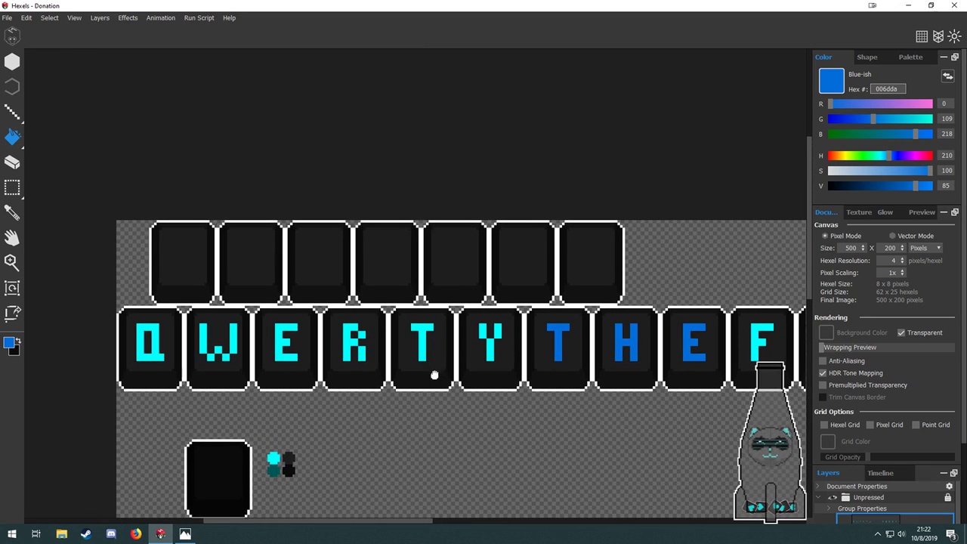
drag(450, 369, 368, 267)
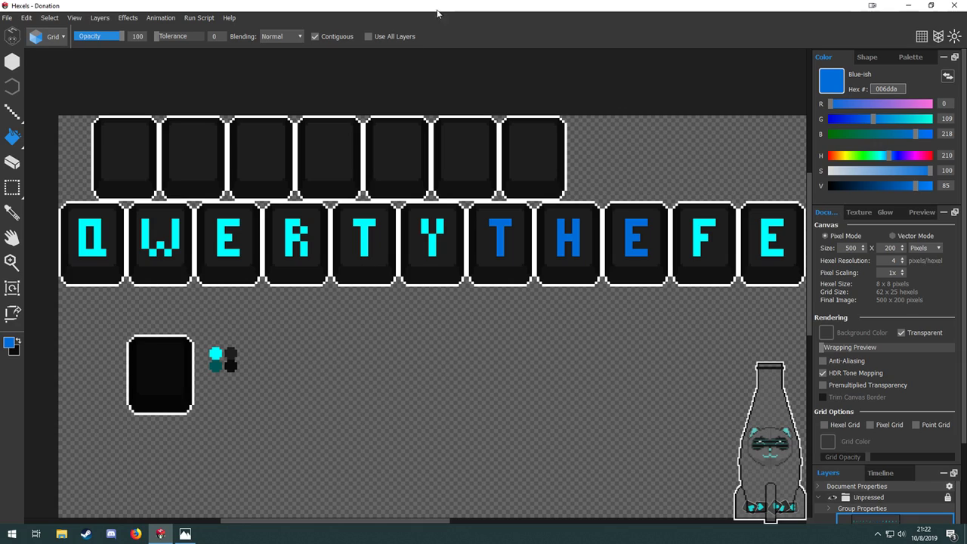
drag(476, 344, 324, 372)
scroll(415, 351, down, 3)
scroll(362, 325, up, 2)
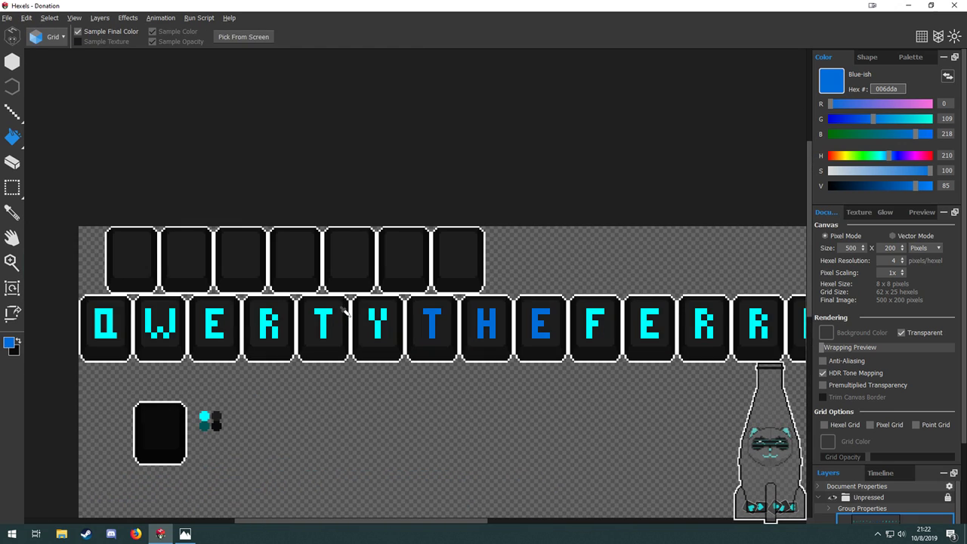
key(space)
drag(343, 393, 362, 350)
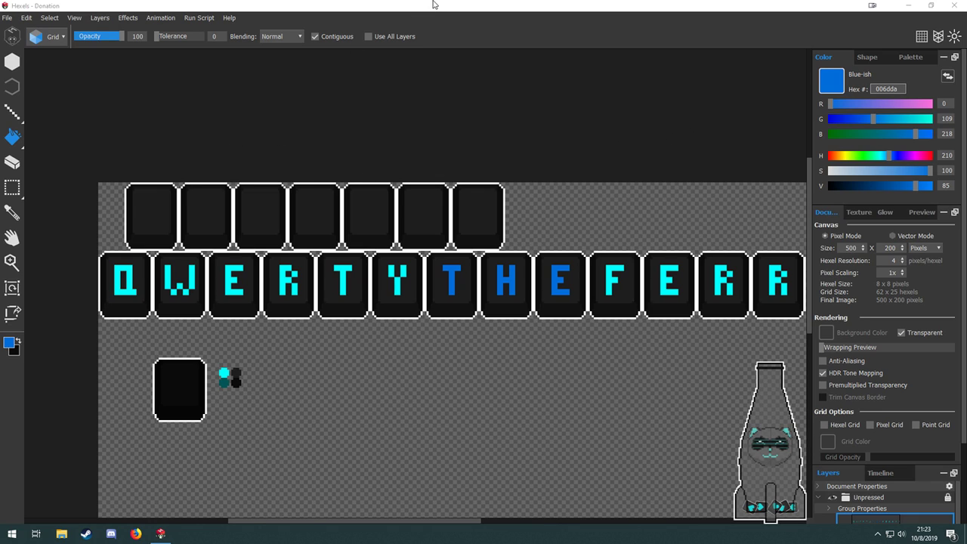
scroll(302, 186, up, 5)
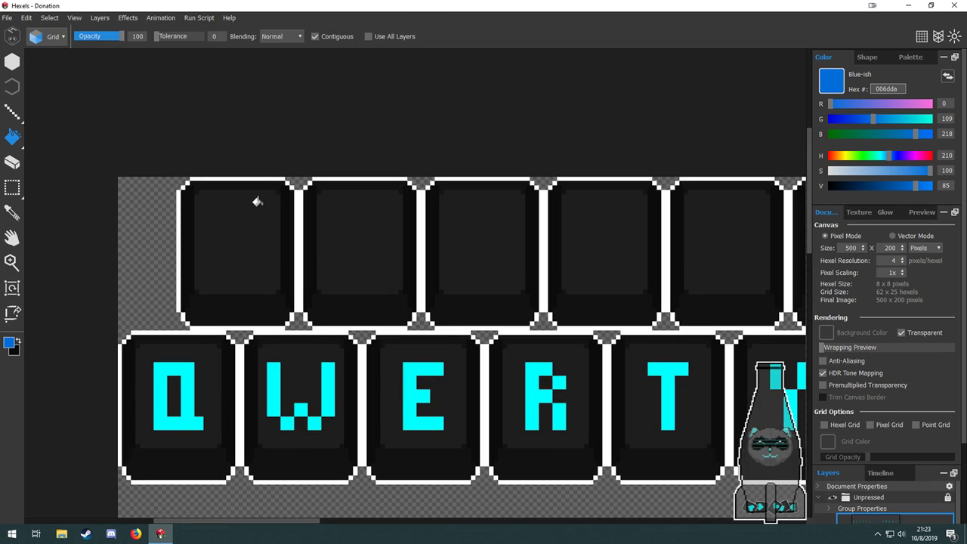
scroll(354, 302, down, 5)
scroll(932, 487, down, 2)
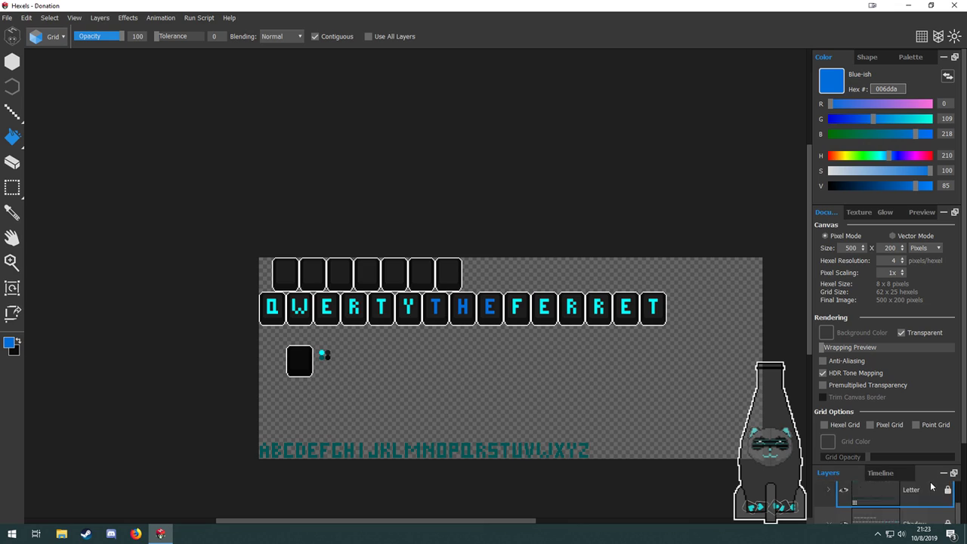
Copy the dark teal T from the alphabet strip on the Letter layer onto the empty canvas below the key row.
scroll(892, 389, down, 2)
scroll(889, 457, up, 3)
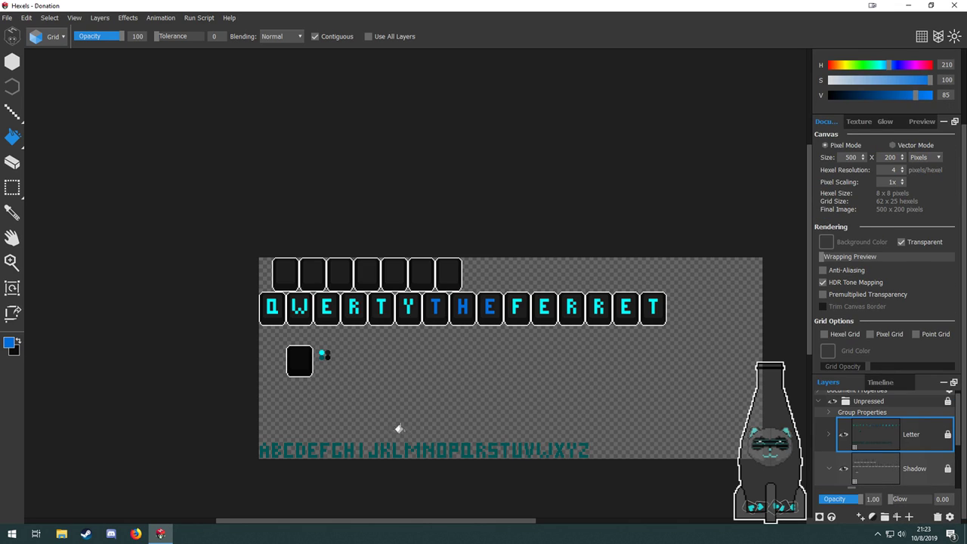
scroll(399, 428, up, 5)
key(m)
scroll(380, 404, right, 3)
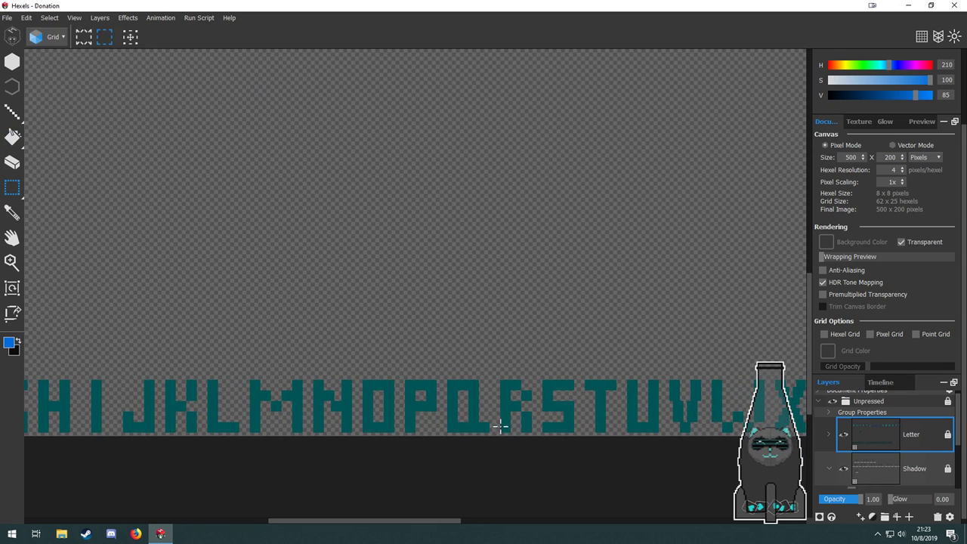
scroll(560, 421, right, 4)
drag(464, 368, 250, 152)
drag(455, 334, 530, 412)
drag(421, 252, 615, 409)
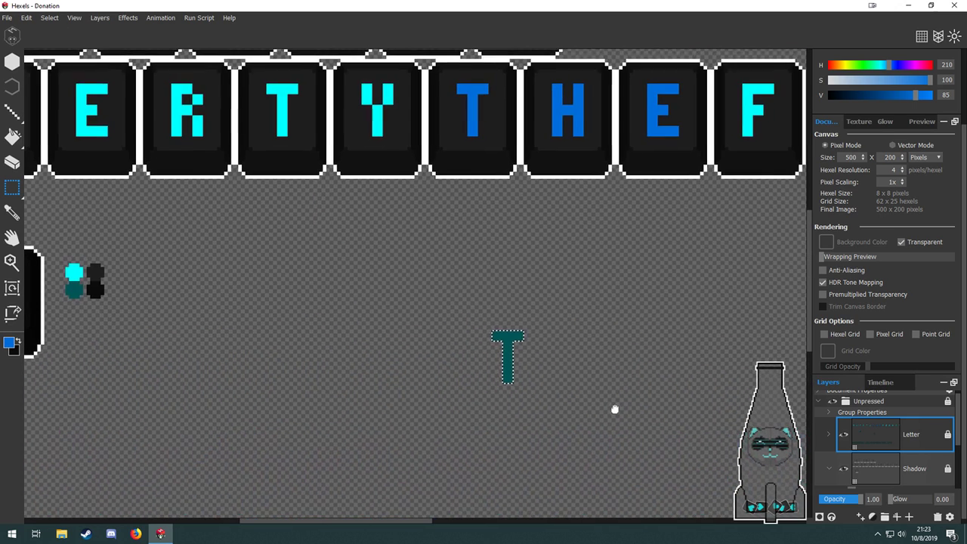
Place the teal T on the first key of the upper row, show the pixel grid, and move the letter up one pixel.
drag(507, 348, 304, 203)
drag(333, 216, 198, 205)
scroll(197, 203, up, 3)
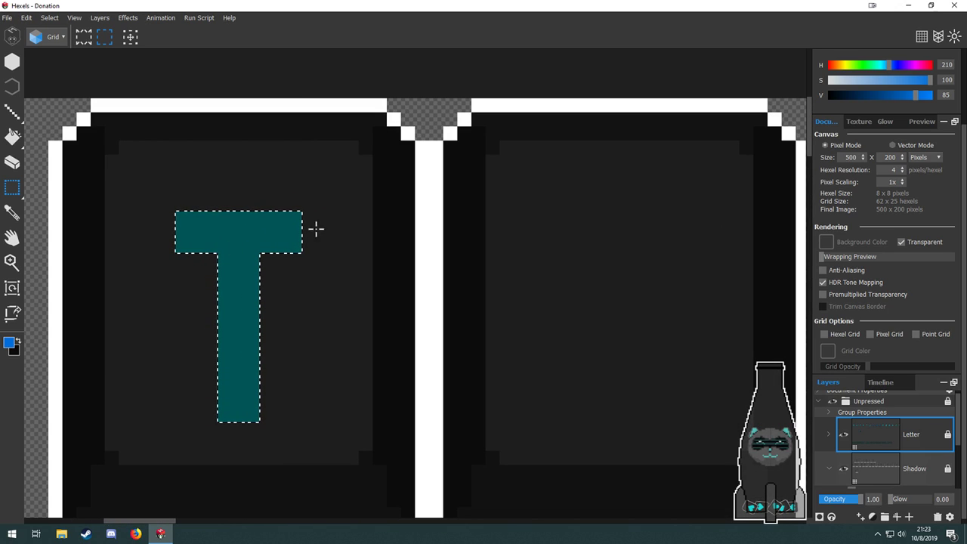
click(922, 36)
mouse_move(233, 233)
mouse_down()
mouse_move(220, 219)
mouse_move(237, 218)
mouse_up()
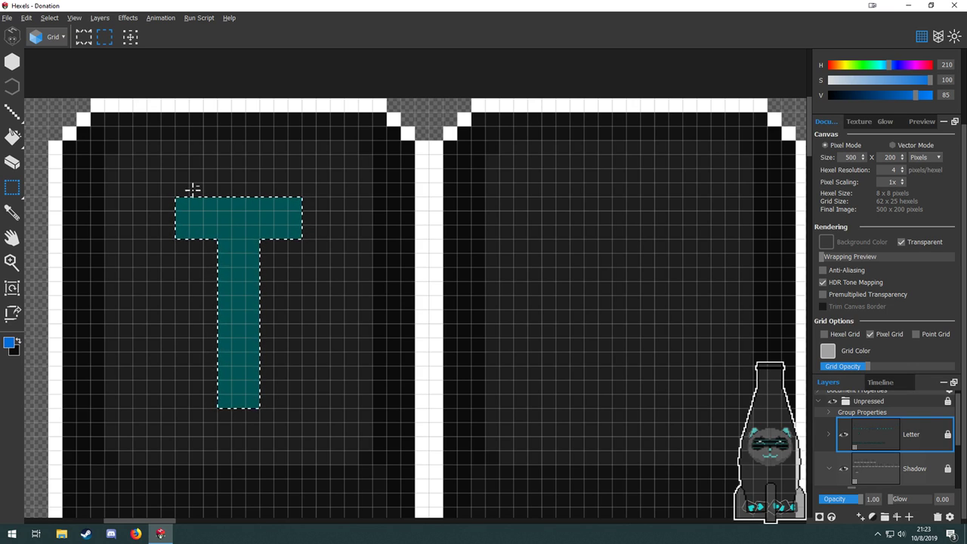
Copy the teal W from the alphabet strip onto the second key of the upper row.
scroll(275, 266, down, 5)
scroll(340, 298, up, 6)
key(space)
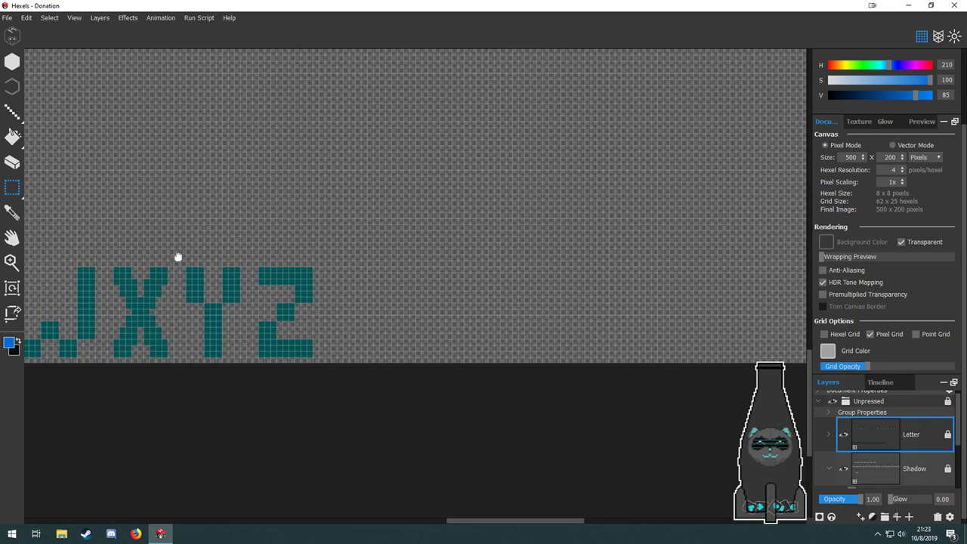
drag(179, 257, 226, 335)
drag(301, 347, 151, 213)
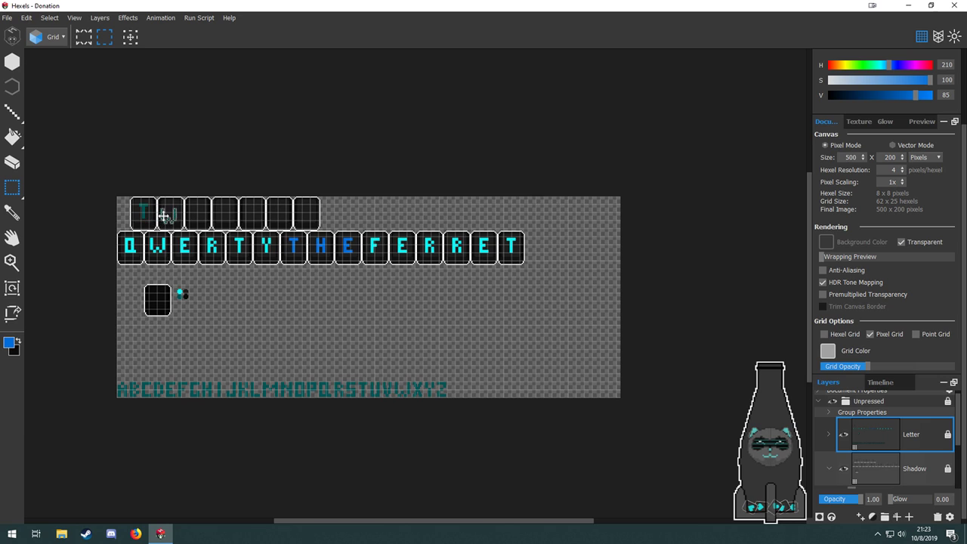
scroll(161, 213, up, 7)
Move the W up one pixel so that it lines up with the T on the neighbouring key.
drag(269, 217, 290, 302)
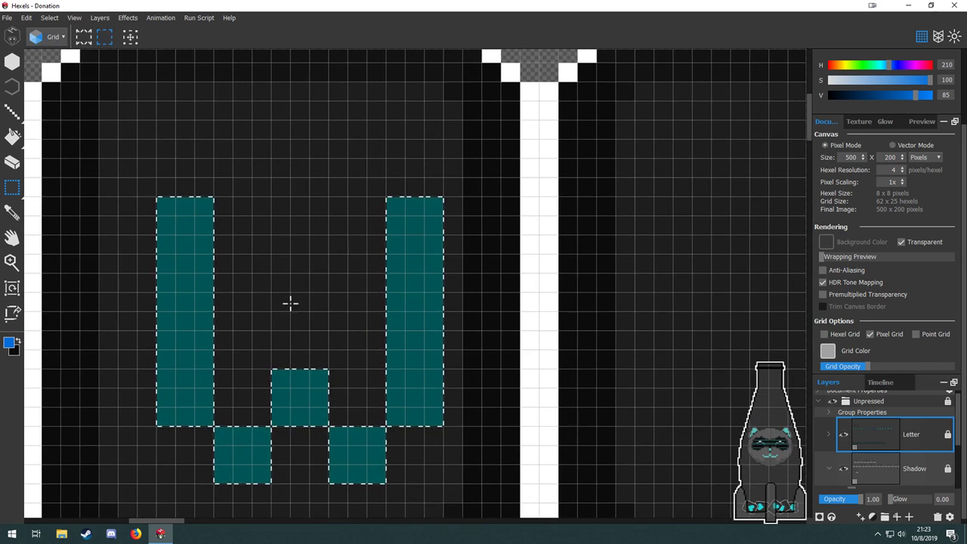
scroll(260, 293, down, 1)
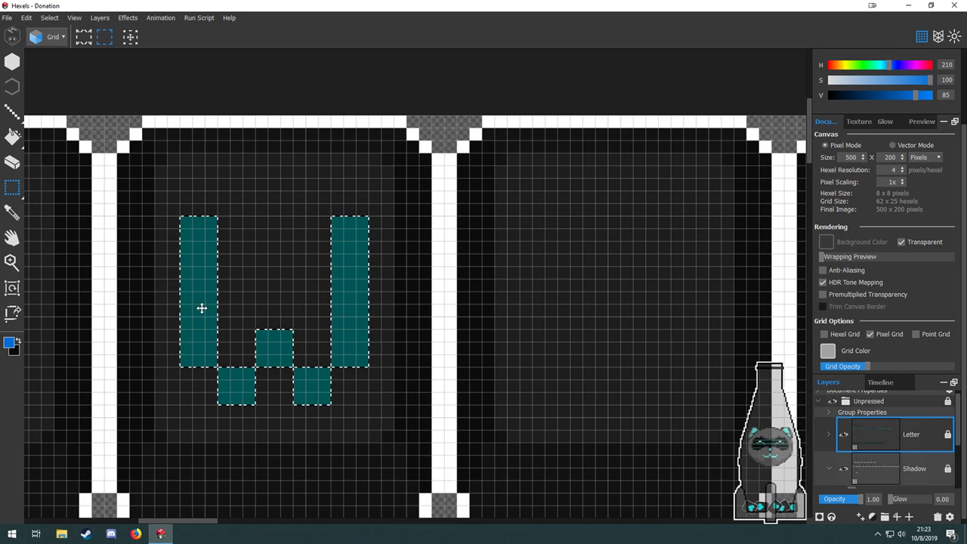
drag(201, 309, 201, 295)
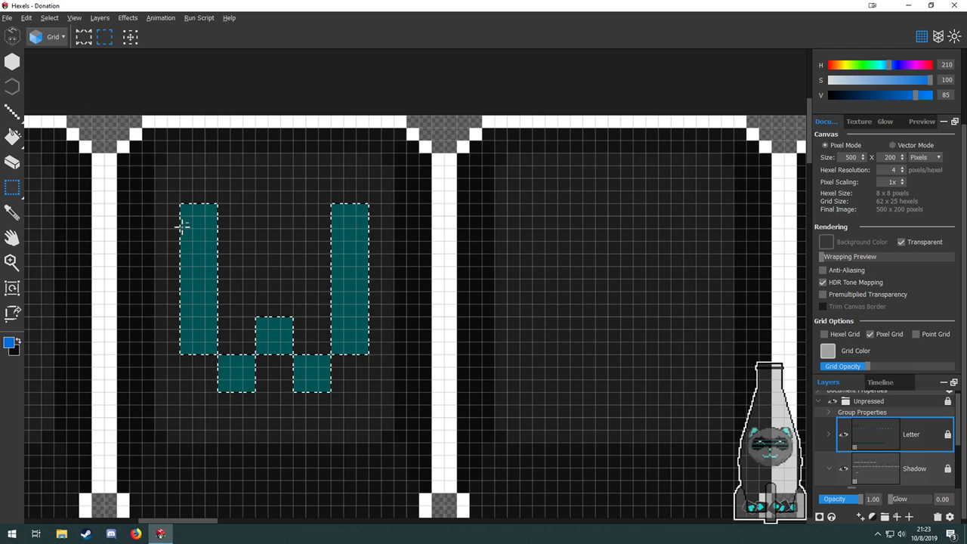
scroll(180, 219, down, 2)
scroll(183, 224, up, 1)
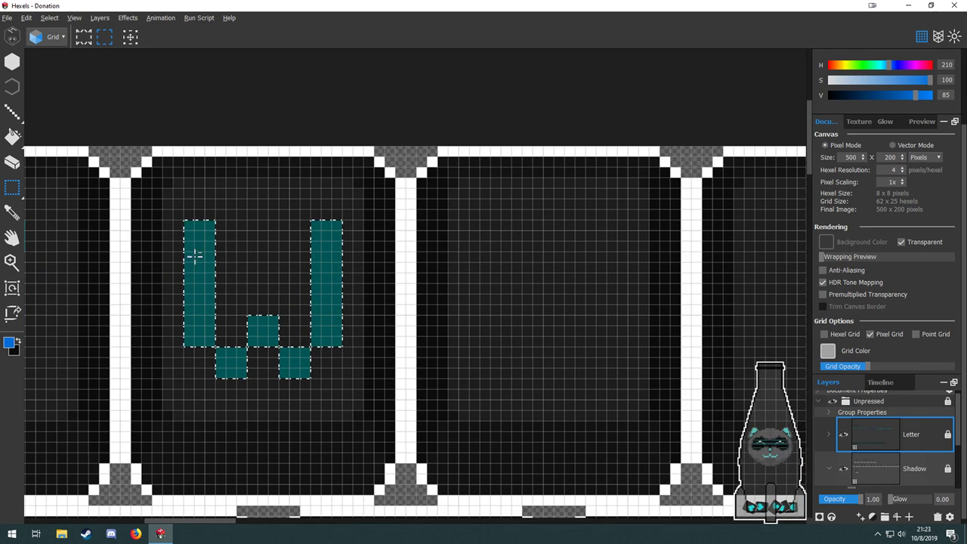
scroll(225, 411, up, 3)
scroll(238, 281, down, 5)
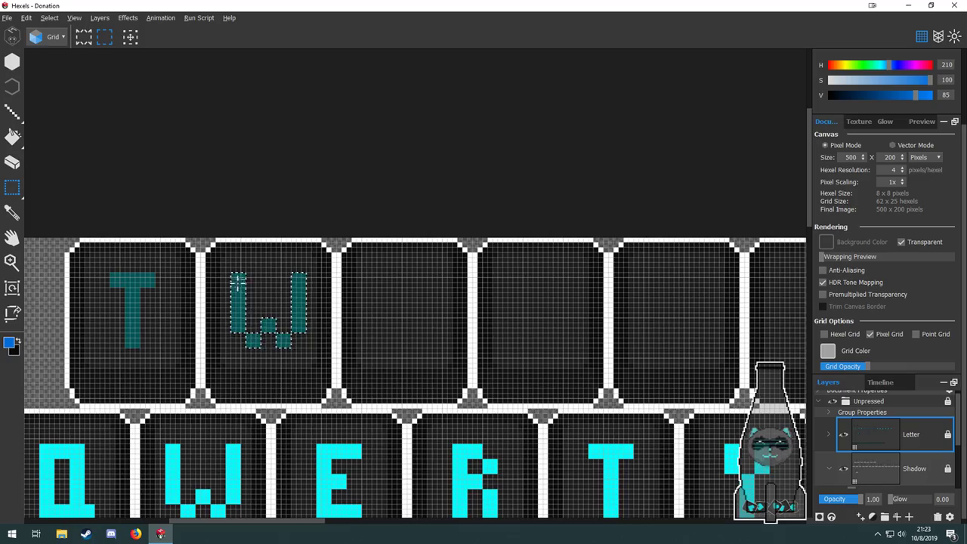
Copy the teal I from the alphabet strip onto the upper row's third key and centre it, three pixels further left and one up.
scroll(238, 272, up, 2)
scroll(233, 246, down, 5)
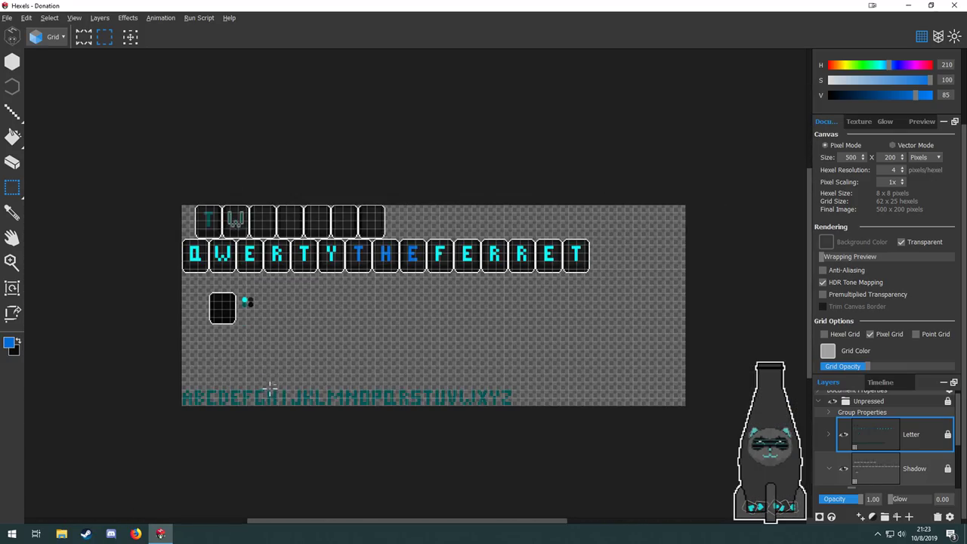
scroll(330, 402, up, 4)
scroll(227, 403, down, 3)
scroll(128, 404, up, 5)
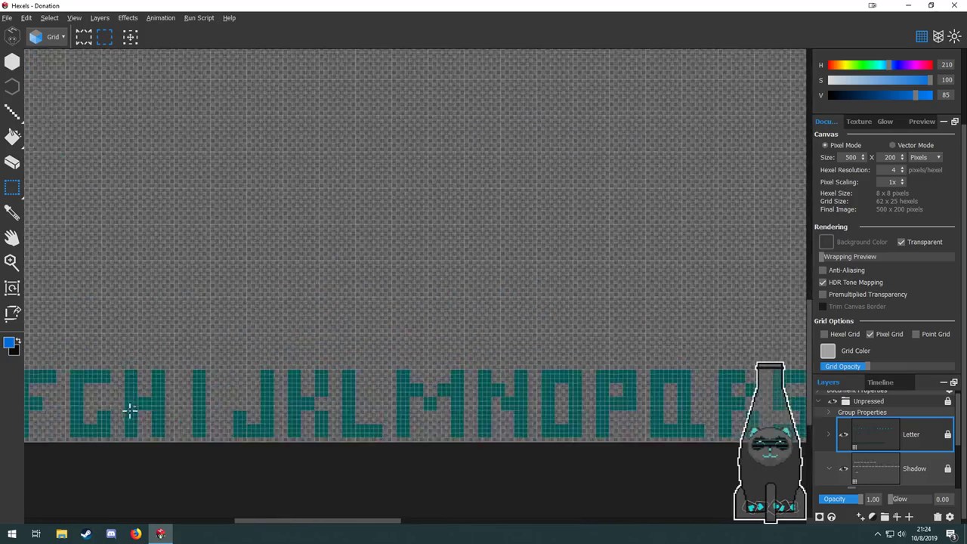
drag(211, 352, 298, 406)
scroll(302, 412, down, 4)
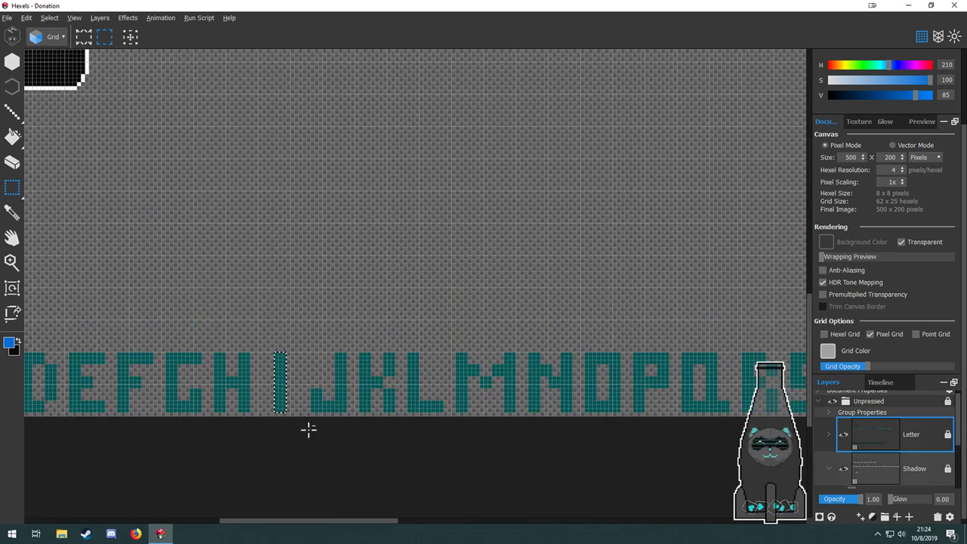
scroll(299, 411, down, 3)
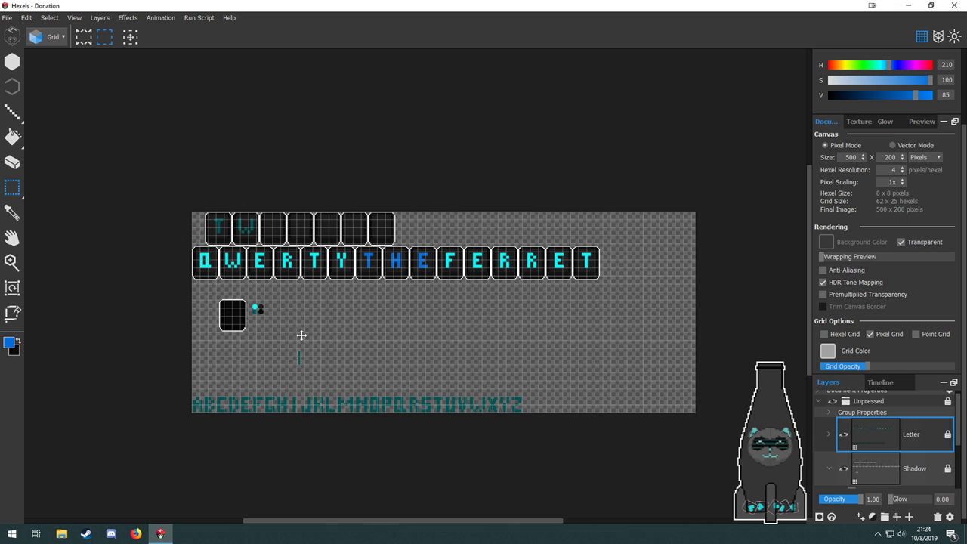
scroll(279, 227, up, 6)
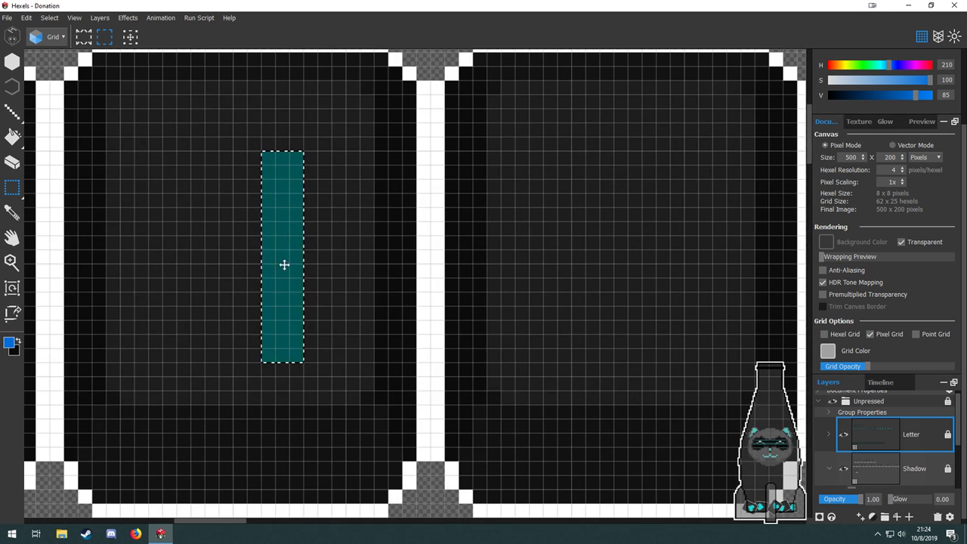
drag(282, 263, 256, 277)
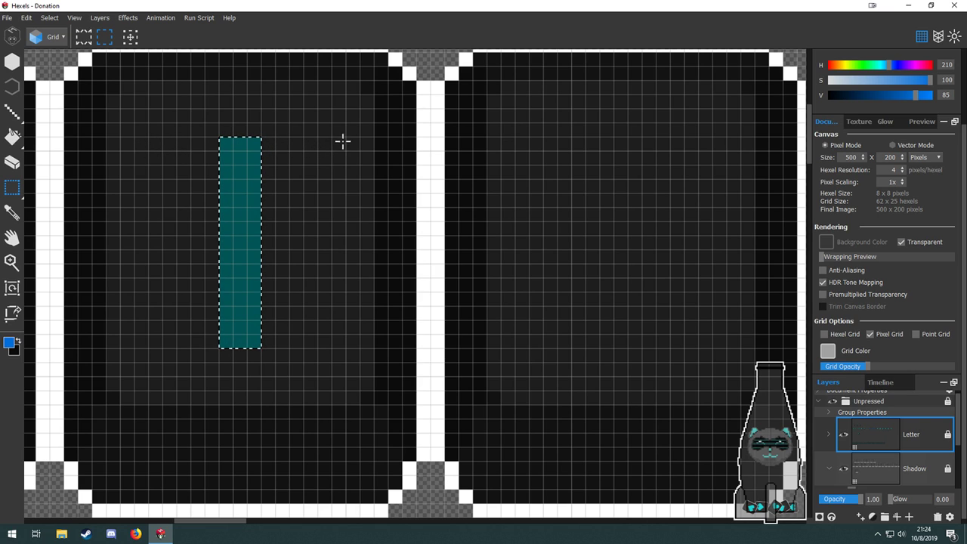
Copy the teal T from the alphabet strip onto the fourth key of the upper row.
scroll(234, 82, down, 5)
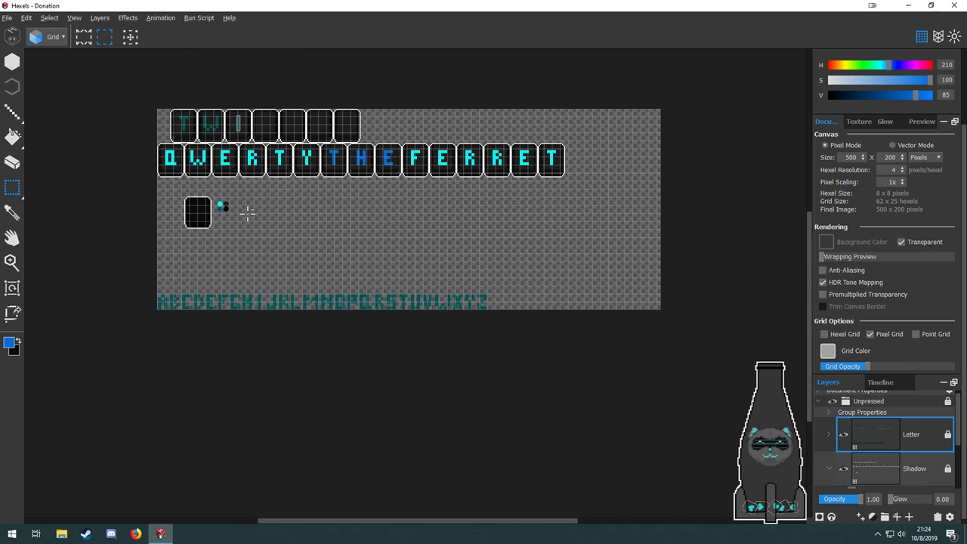
scroll(261, 257, up, 3)
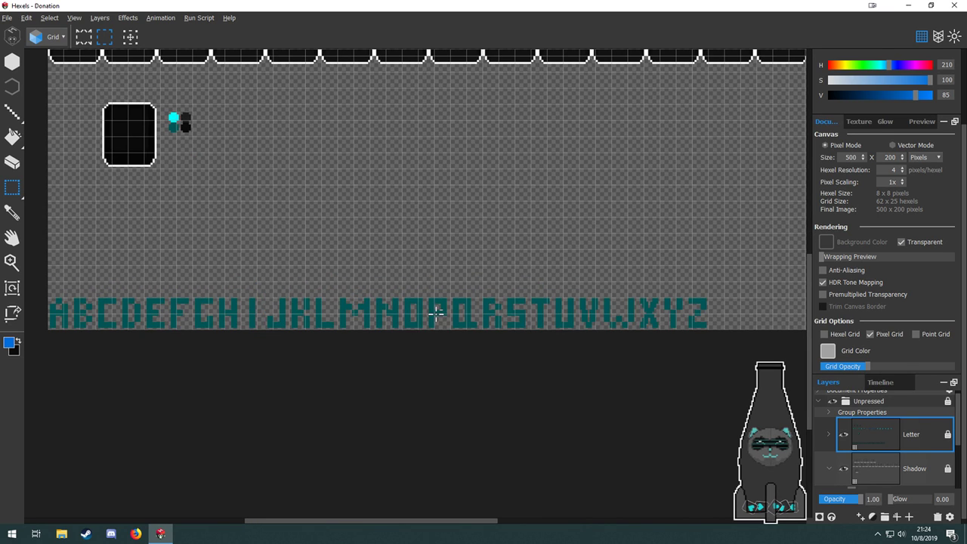
scroll(547, 328, up, 4)
drag(571, 221, 469, 233)
scroll(513, 371, down, 4)
scroll(469, 233, down, 4)
scroll(476, 340, up, 3)
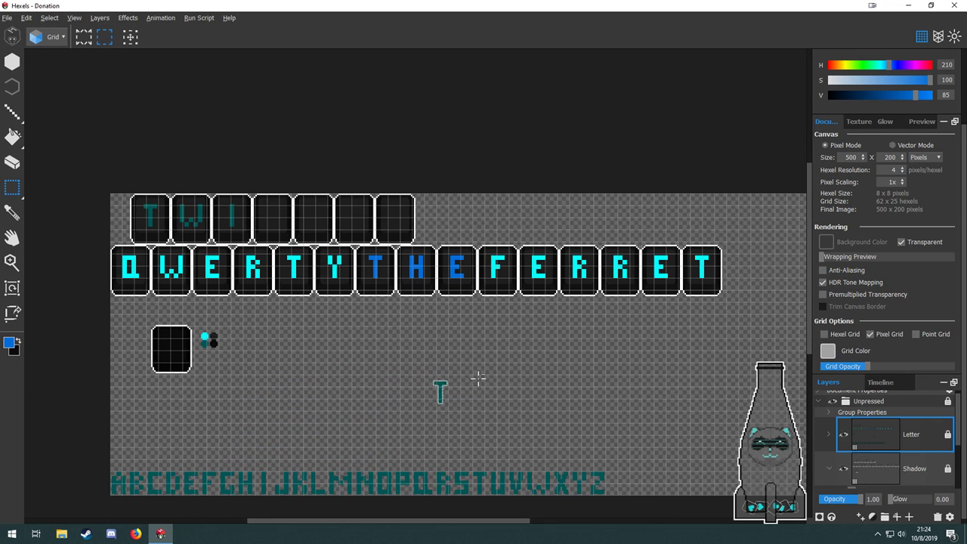
drag(441, 391, 274, 219)
Centre the T on the fourth key by moving it one pixel right and one pixel down.
scroll(274, 219, up, 4)
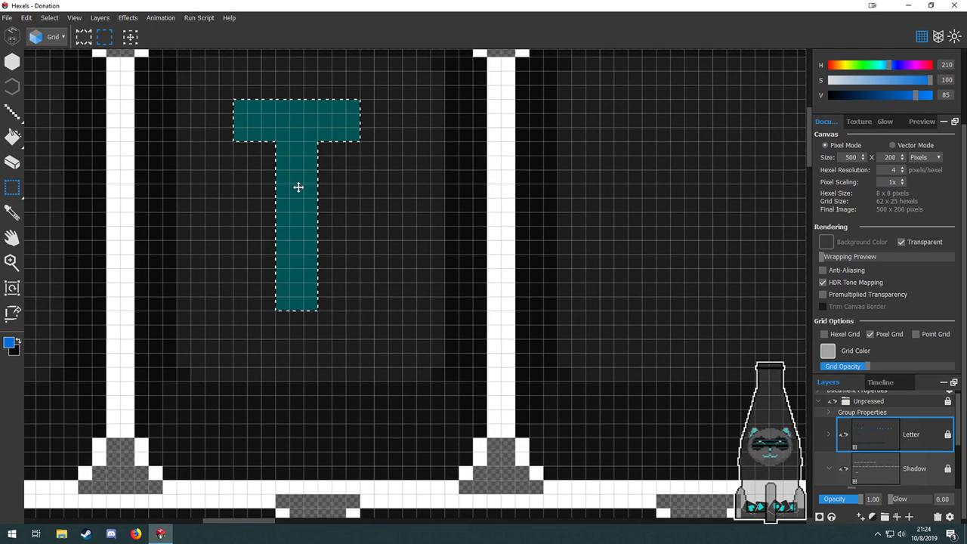
drag(383, 190, 385, 305)
drag(300, 257, 314, 271)
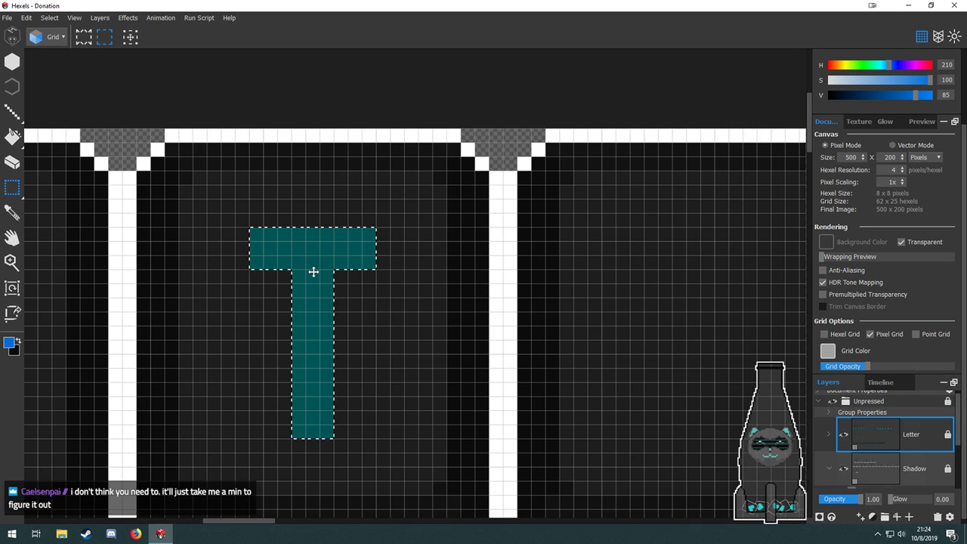
Copy the teal C from the alphabet strip onto the fifth key of the upper row.
scroll(302, 200, down, 3)
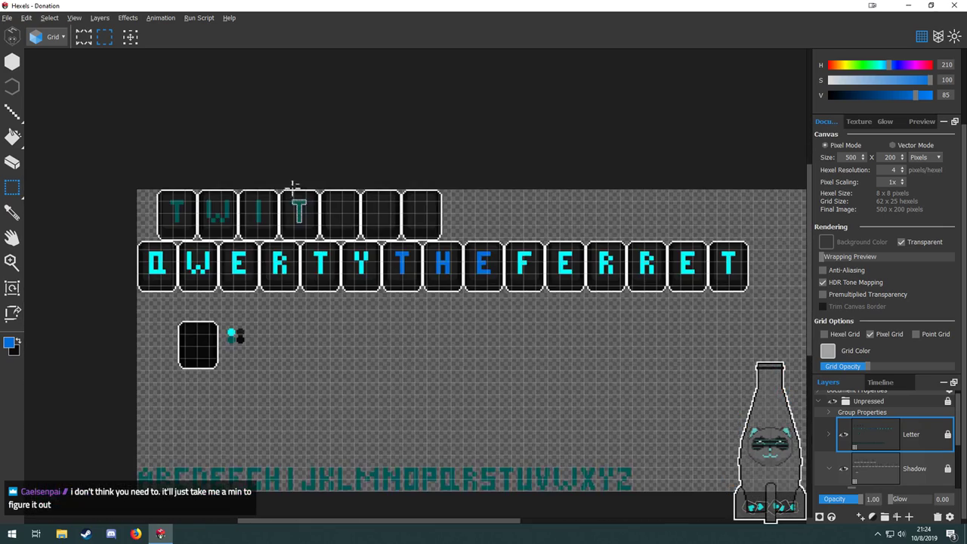
drag(382, 375, 345, 307)
scroll(141, 393, up, 5)
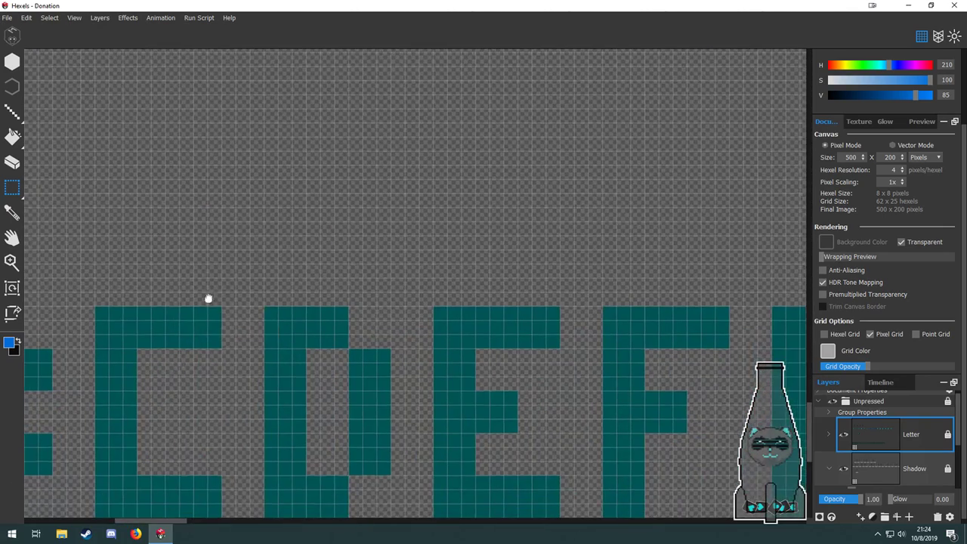
drag(209, 298, 256, 175)
key(m)
drag(311, 139, 133, 400)
scroll(231, 406, down, 5)
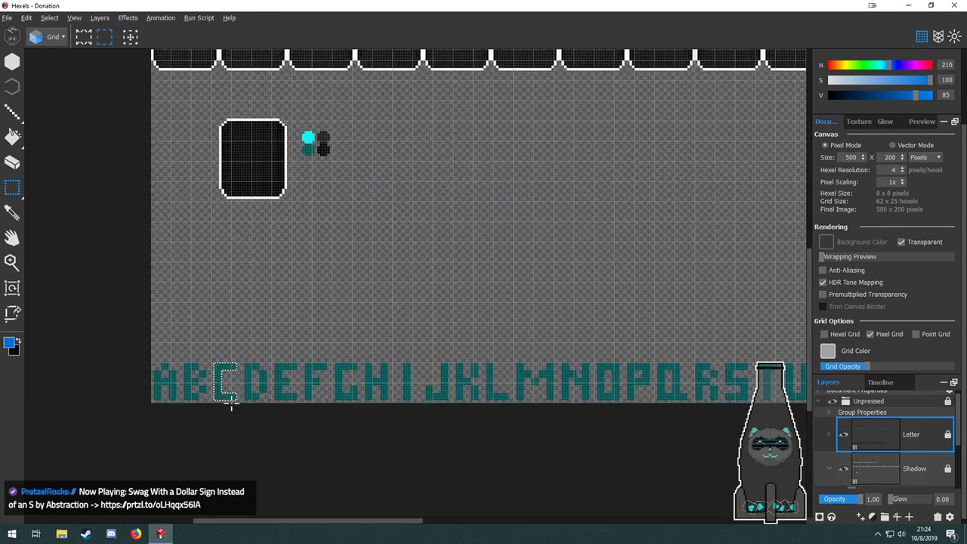
scroll(231, 406, down, 3)
drag(229, 392, 383, 130)
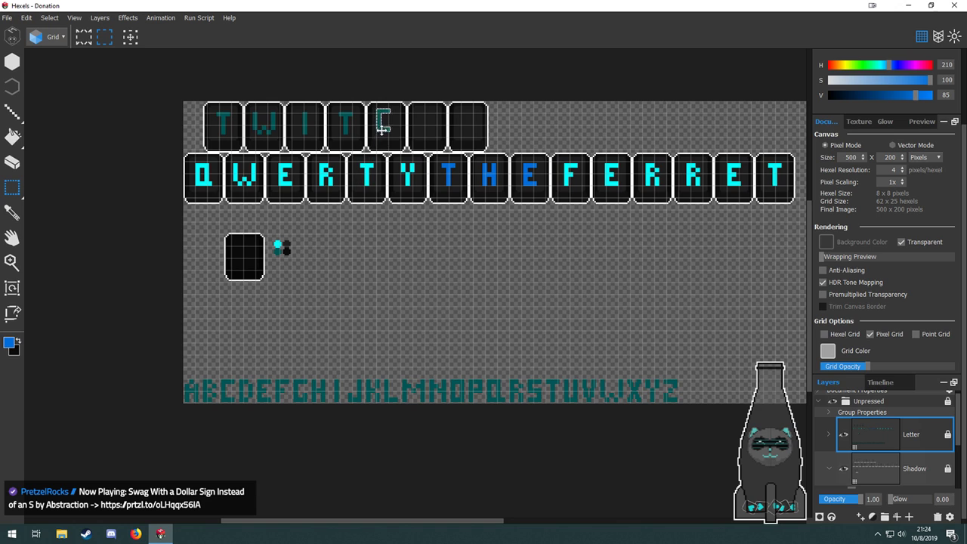
Move the C up two pixels so that its top is level with the neighbouring T.
scroll(383, 130, up, 7)
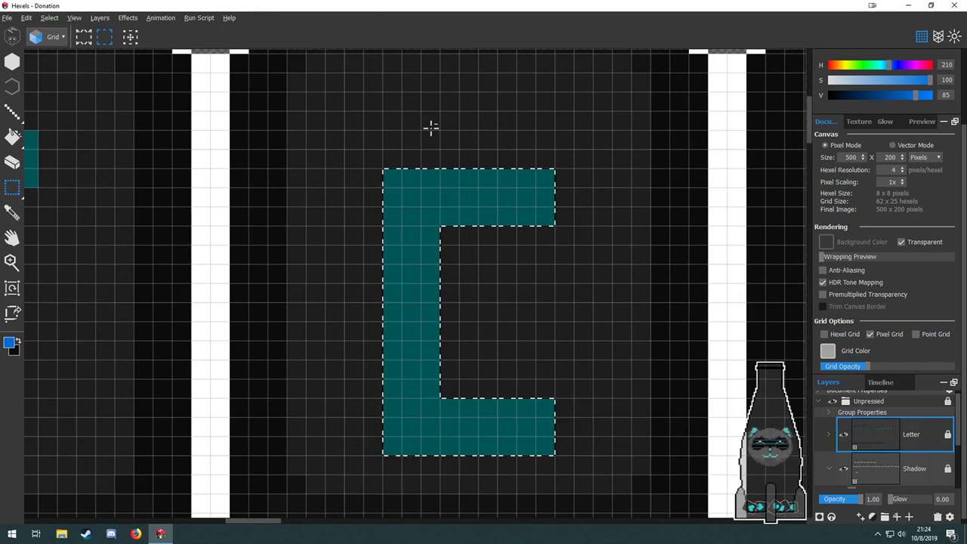
drag(425, 224, 421, 171)
scroll(417, 179, down, 2)
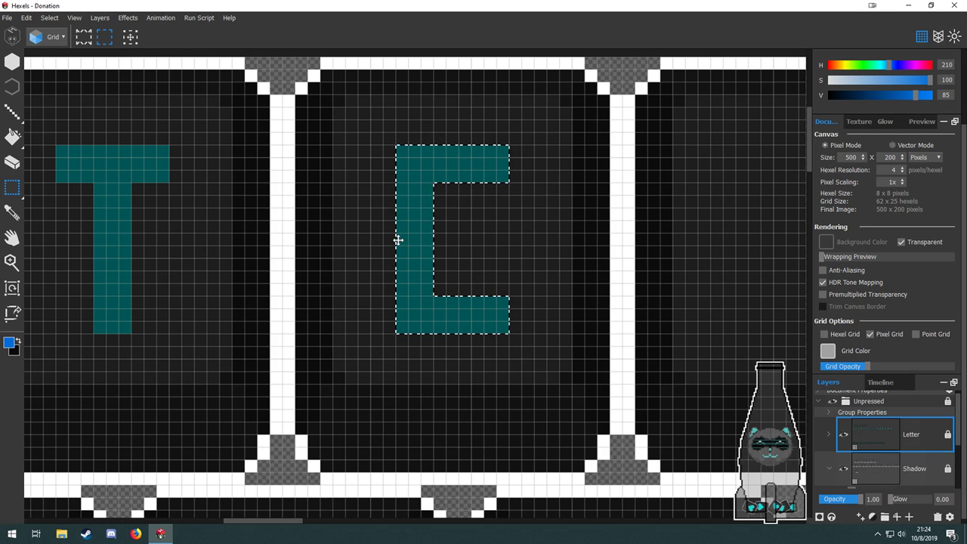
Copy the teal H from the alphabet strip onto the sixth key of the upper row and centre it horizontally.
scroll(418, 250, down, 5)
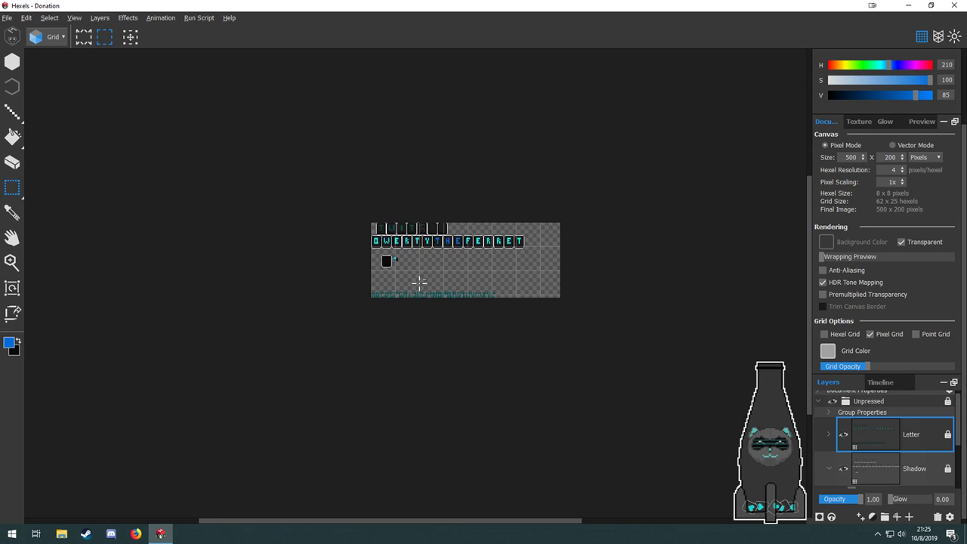
scroll(420, 283, up, 5)
drag(362, 295, 424, 178)
scroll(344, 364, down, 4)
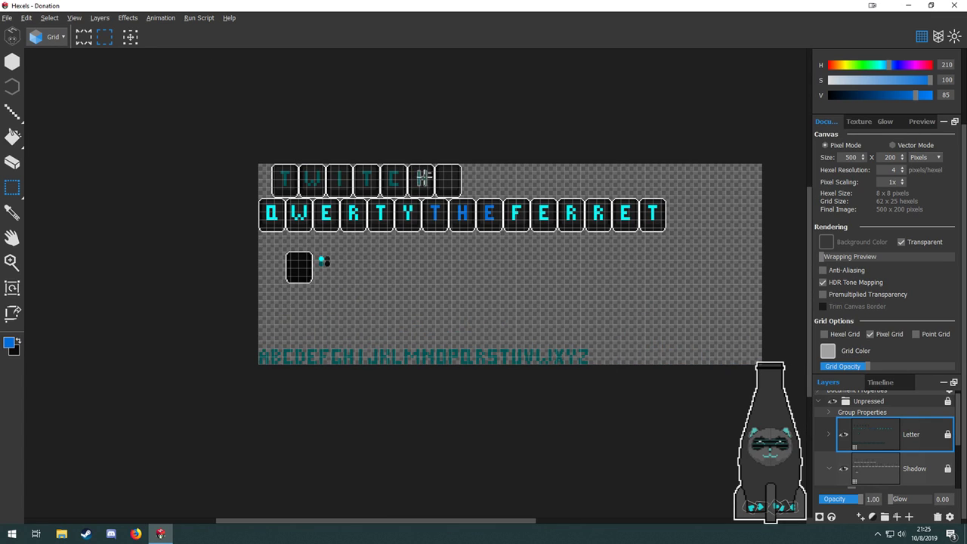
scroll(423, 178, up, 3)
scroll(393, 226, up, 2)
drag(363, 231, 345, 216)
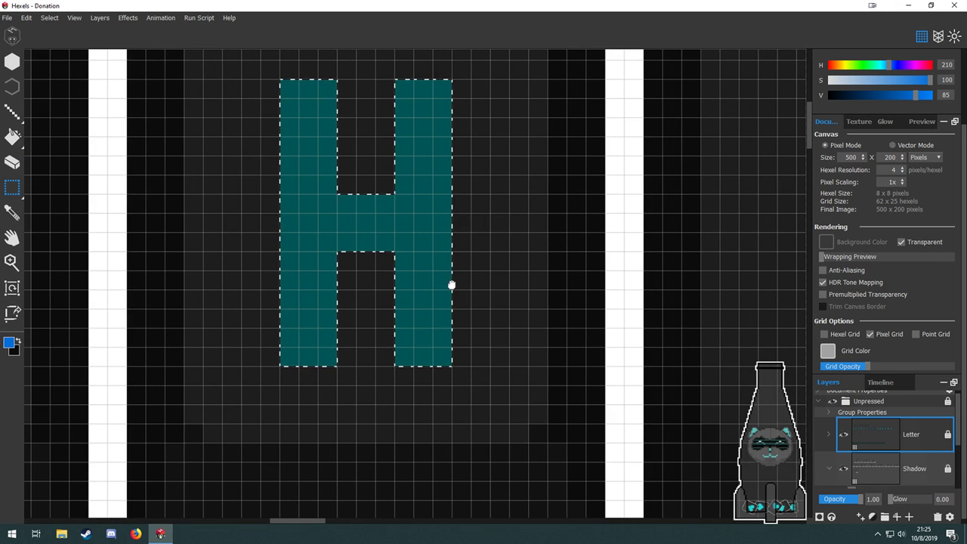
Examine the teal TWITCH lettering on the upper keys against the QWERTYTHEFERRET row below it.
scroll(451, 285, down, 6)
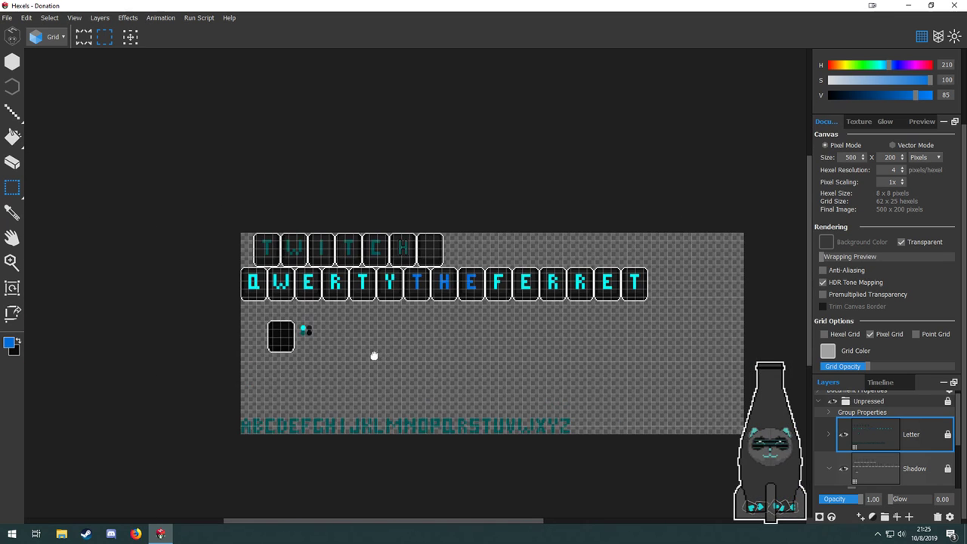
drag(373, 355, 422, 349)
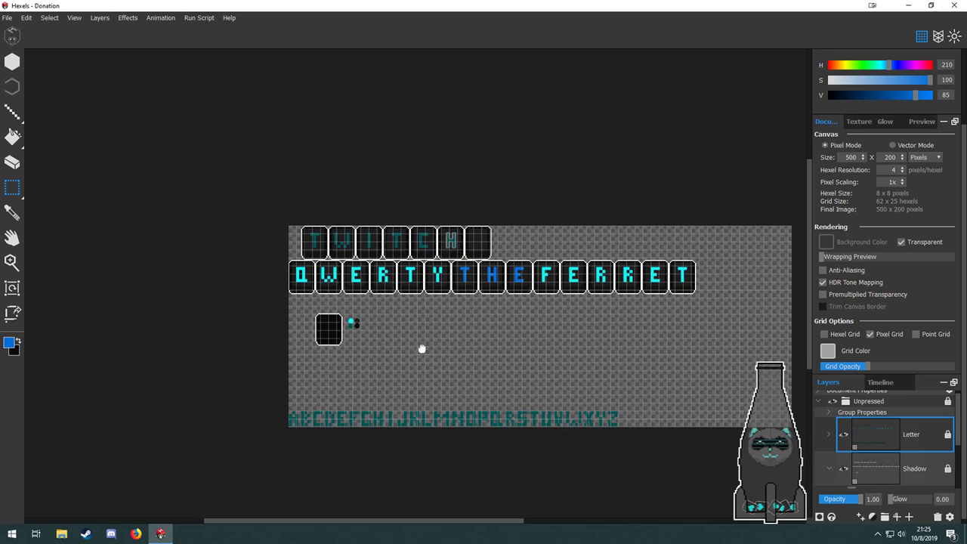
key(space)
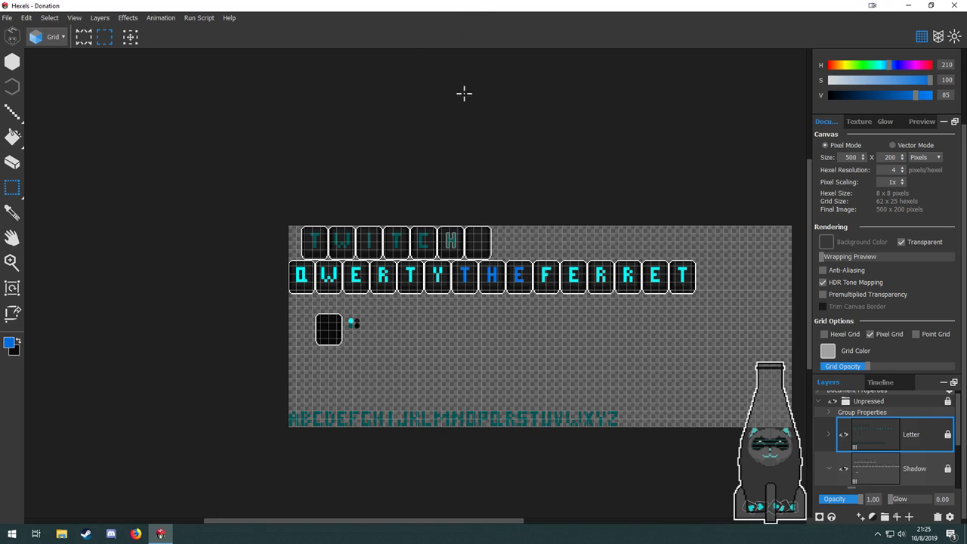
scroll(540, 318, up, 4)
scroll(449, 345, down, 2)
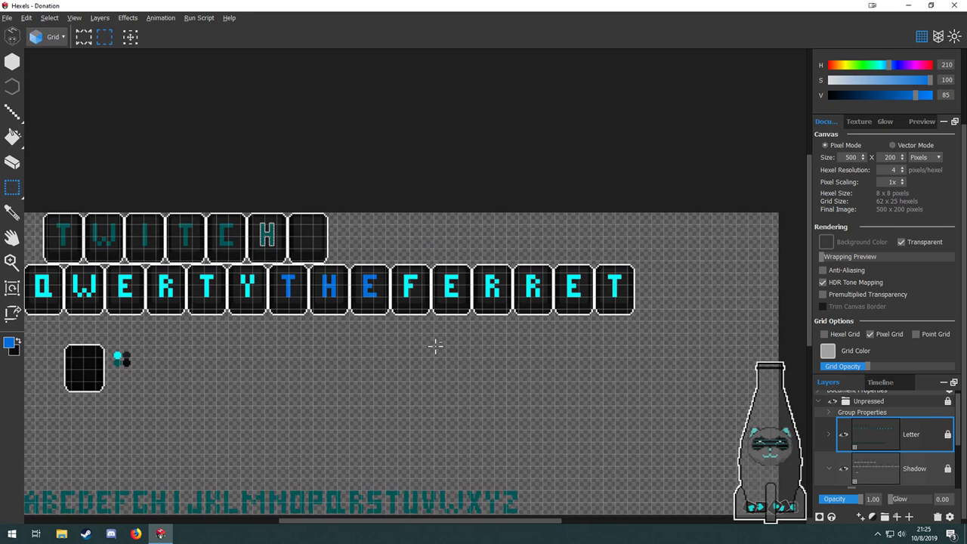
scroll(359, 300, down, 1)
drag(359, 301, 406, 305)
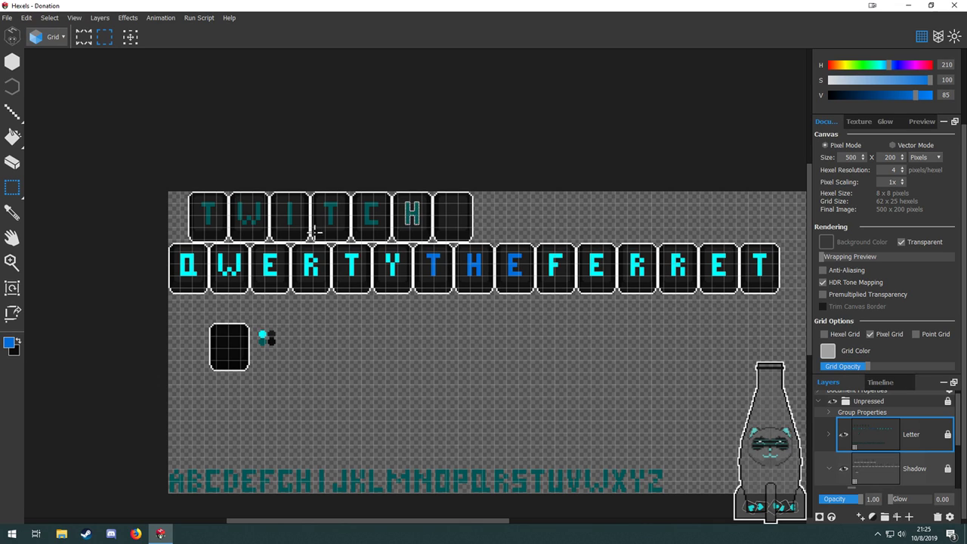
scroll(253, 205, up, 1)
scroll(252, 215, down, 1)
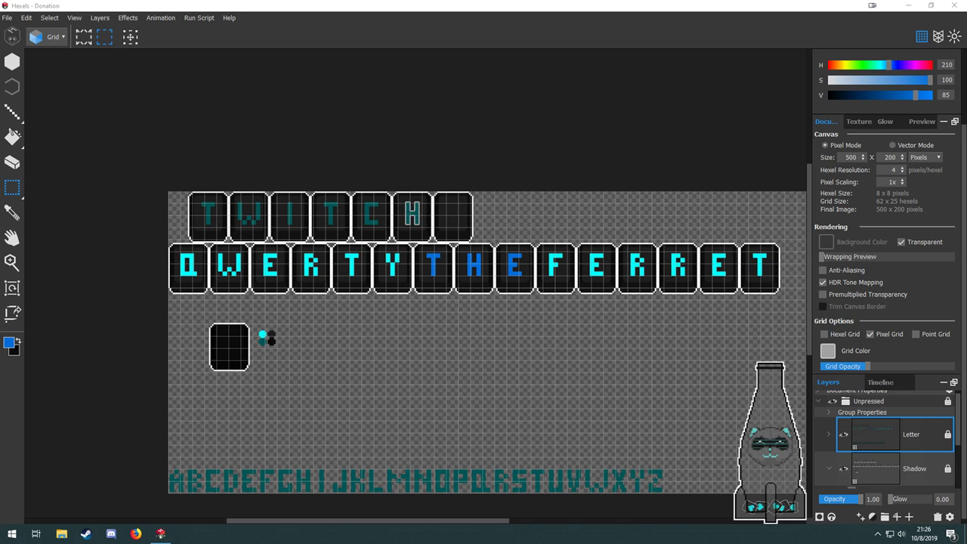
click(363, 14)
scroll(251, 219, up, 2)
key(space)
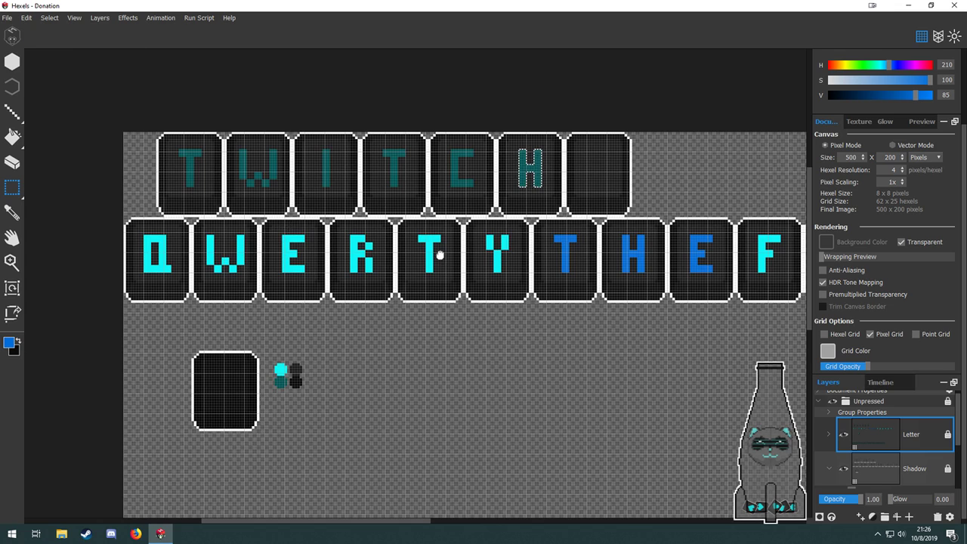
scroll(440, 256, up, 1)
scroll(492, 274, up, 2)
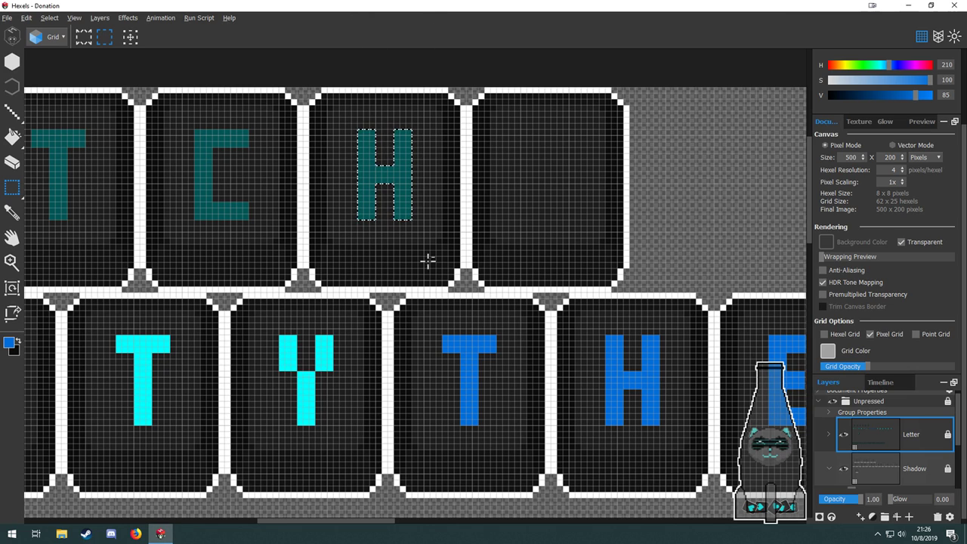
scroll(428, 261, down, 3)
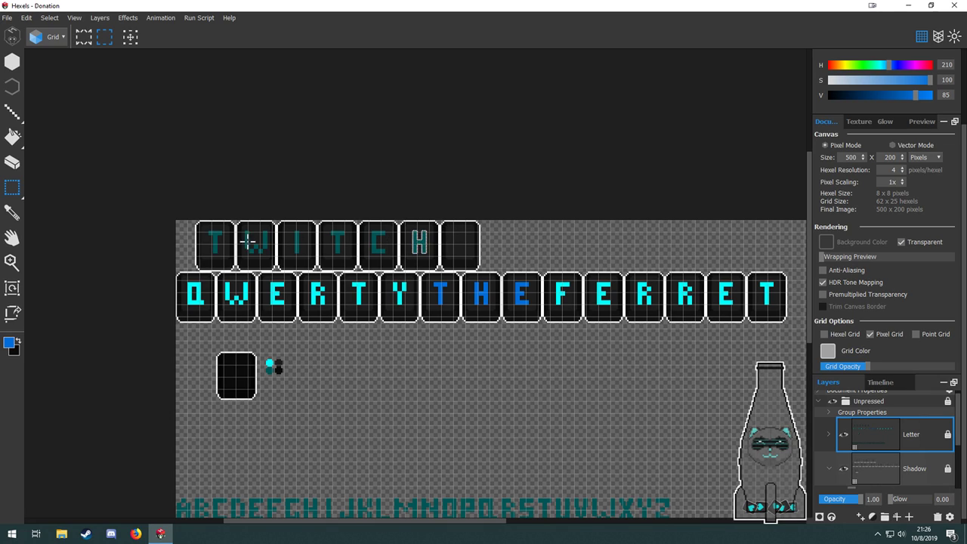
scroll(324, 321, down, 3)
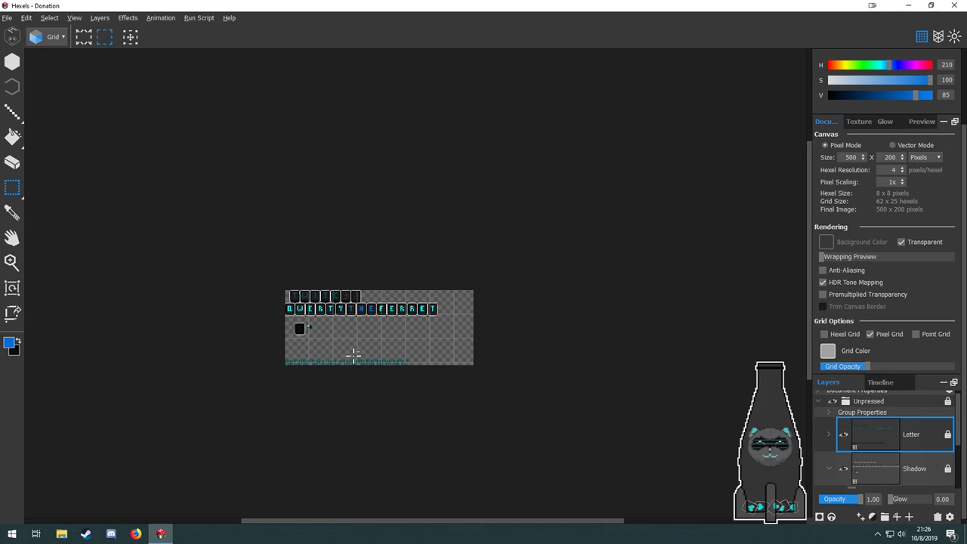
scroll(299, 285, up, 4)
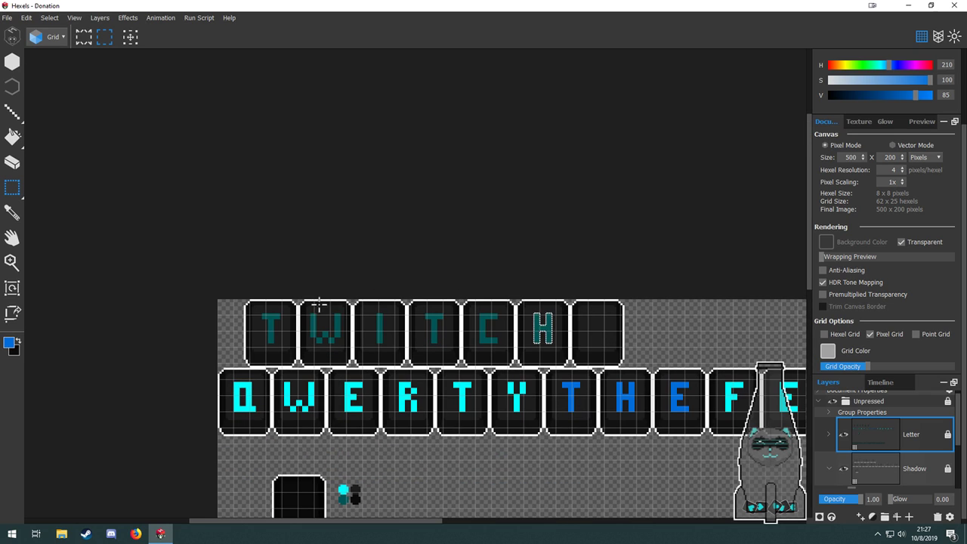
scroll(352, 345, up, 3)
scroll(334, 285, down, 1)
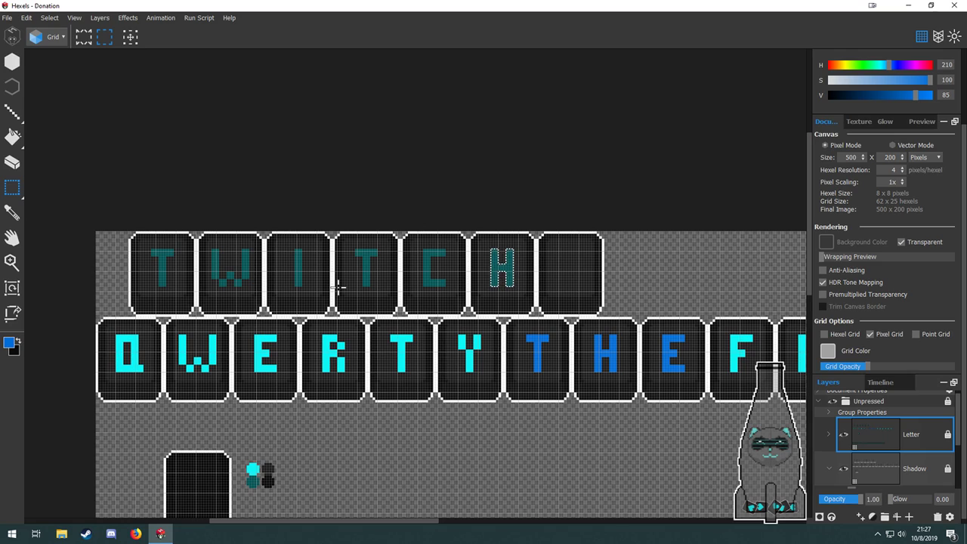
click(289, 275)
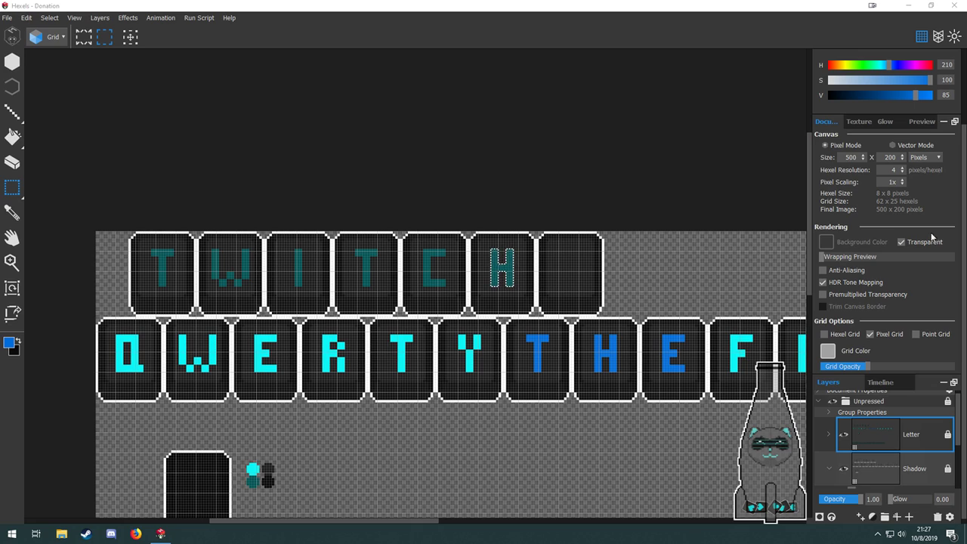
Try the hex value F5F5DC as the drawing colour.
scroll(901, 105, up, 2)
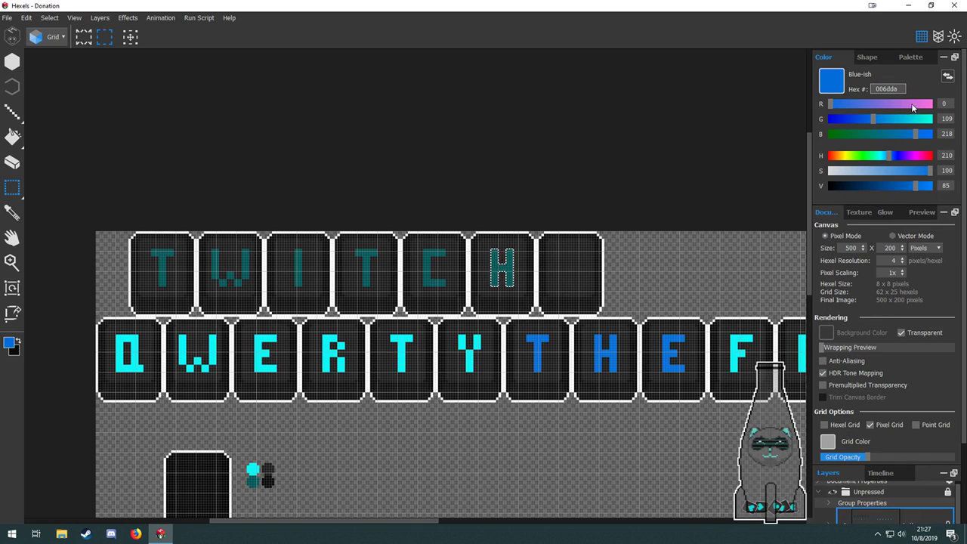
click(895, 102)
double_click(898, 88)
key(ctrl+v)
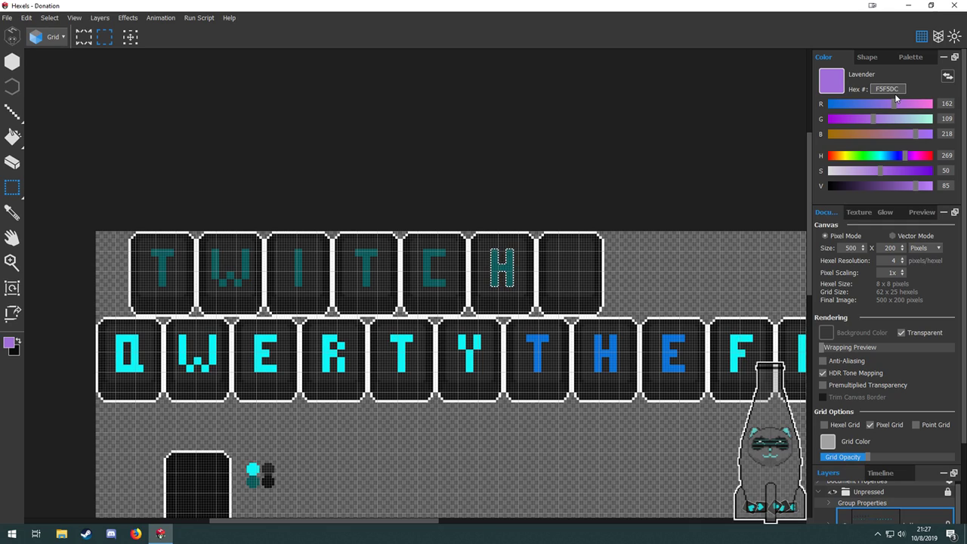
key(Return)
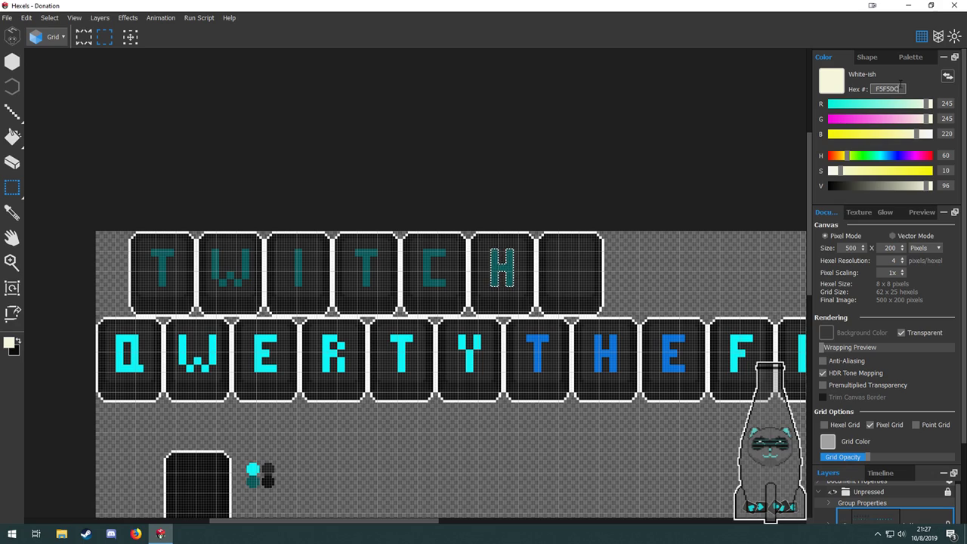
Set the drawing colour to hex 6441a5 and darken it to a brightness value (V) of 45.
double_click(897, 88)
text(6441a5)
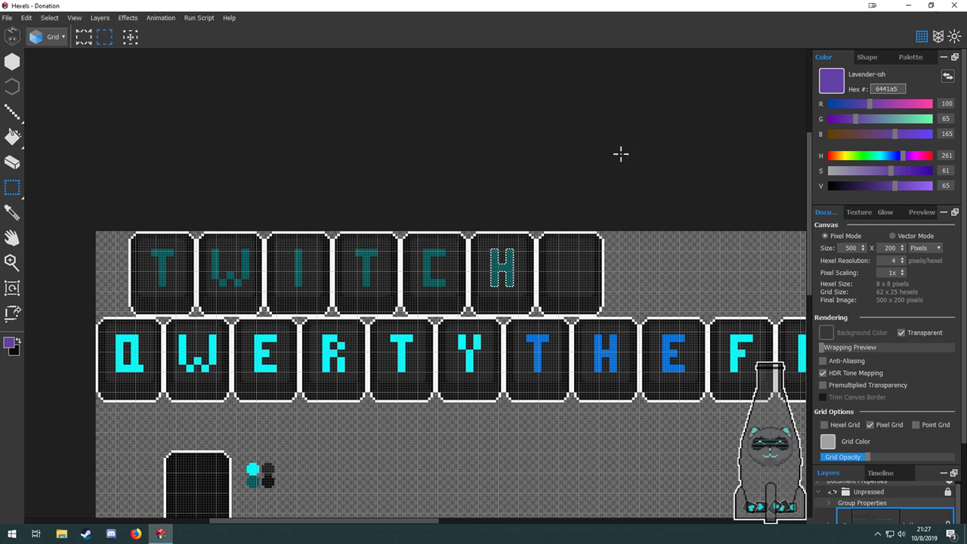
key(space)
drag(404, 216, 572, 195)
double_click(947, 185)
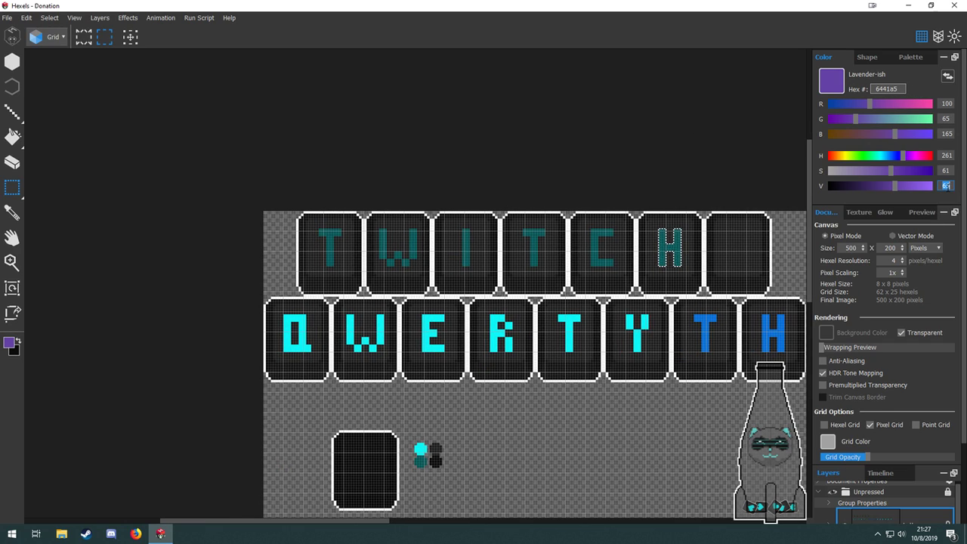
text(45)
key(Return)
Fill the T and every part of the W on the first two upper keys with the dark purple at 100 opacity.
key(g)
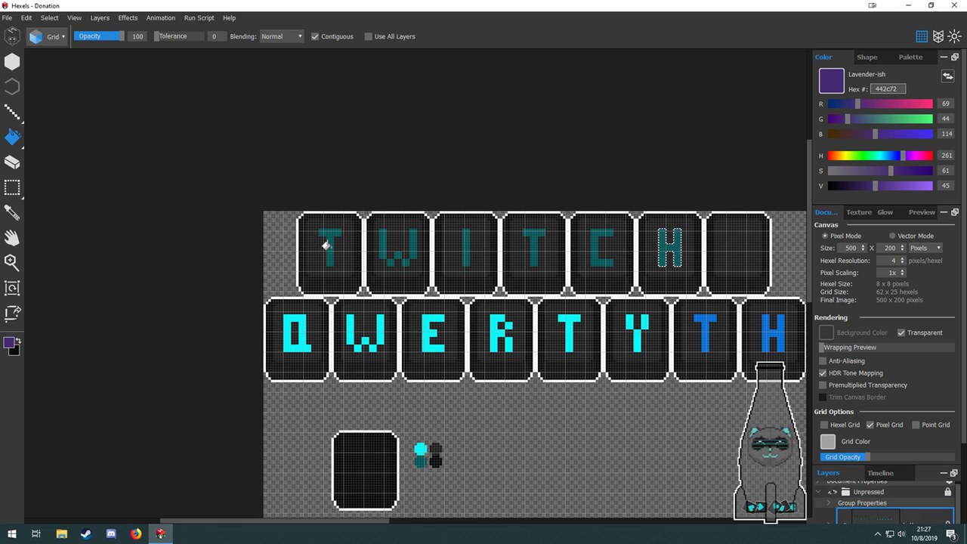
scroll(339, 255, up, 3)
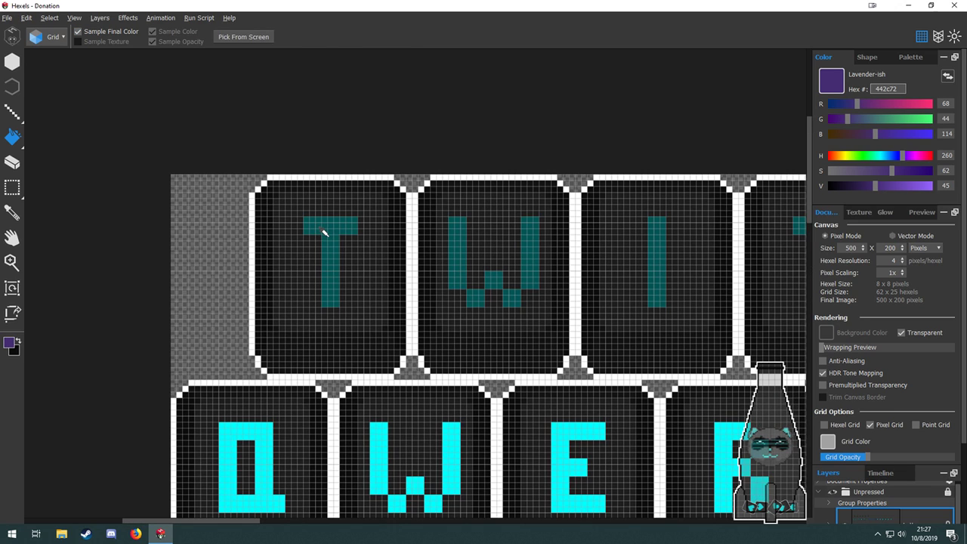
key(space)
drag(454, 279, 404, 300)
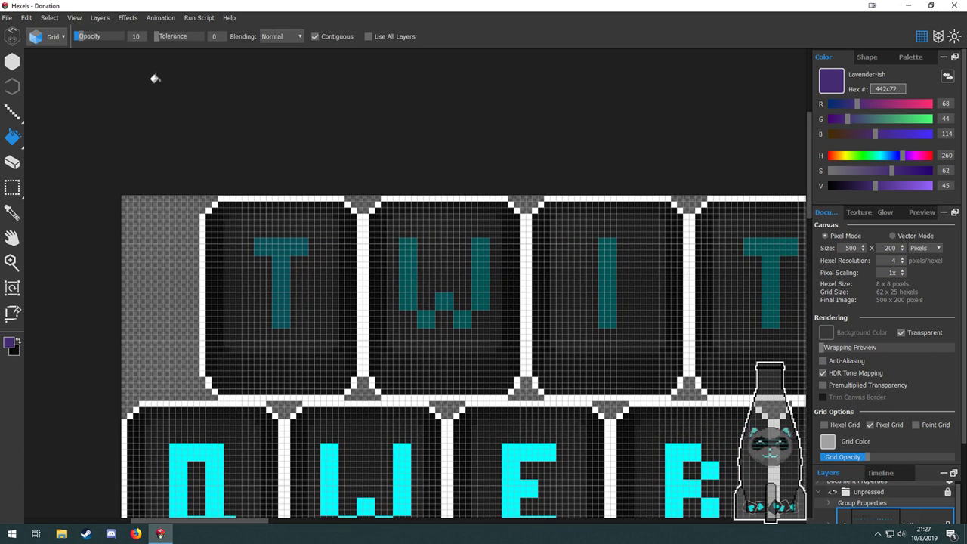
click(282, 243)
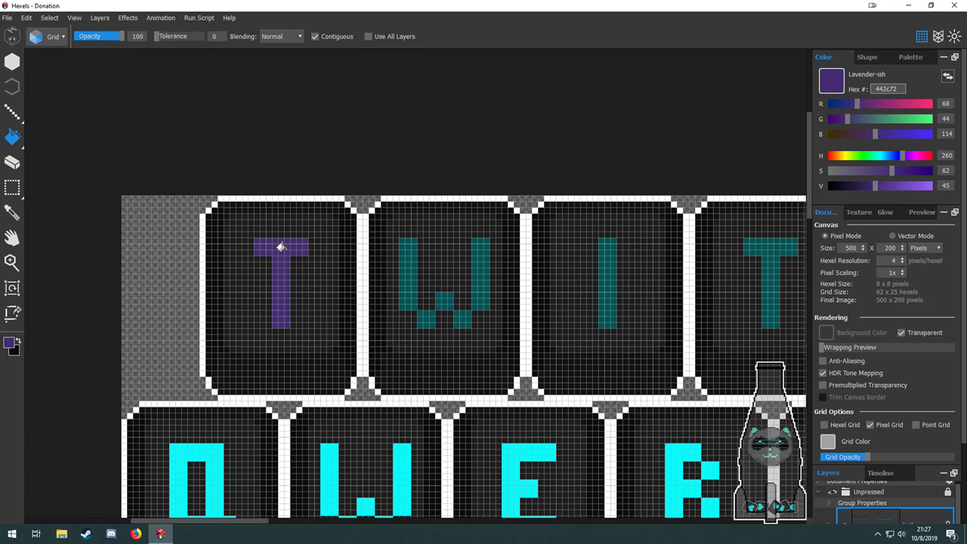
click(403, 275)
click(421, 317)
click(443, 296)
click(458, 315)
click(483, 290)
Fill the I, T, C and H on the remaining lettered upper keys with the same dark purple.
key(space)
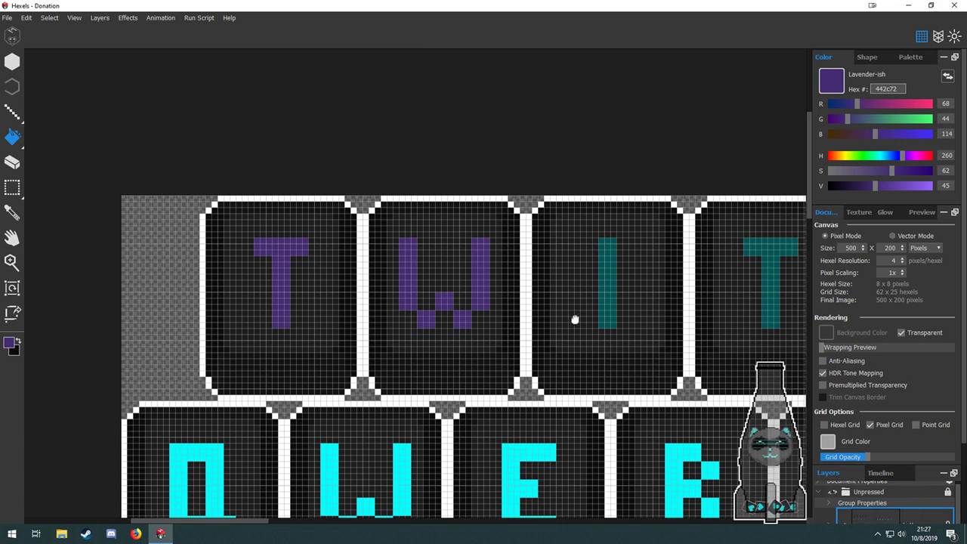
mouse_move(666, 312)
mouse_down()
mouse_move(467, 320)
mouse_move(349, 294)
mouse_up()
click(284, 286)
click(448, 242)
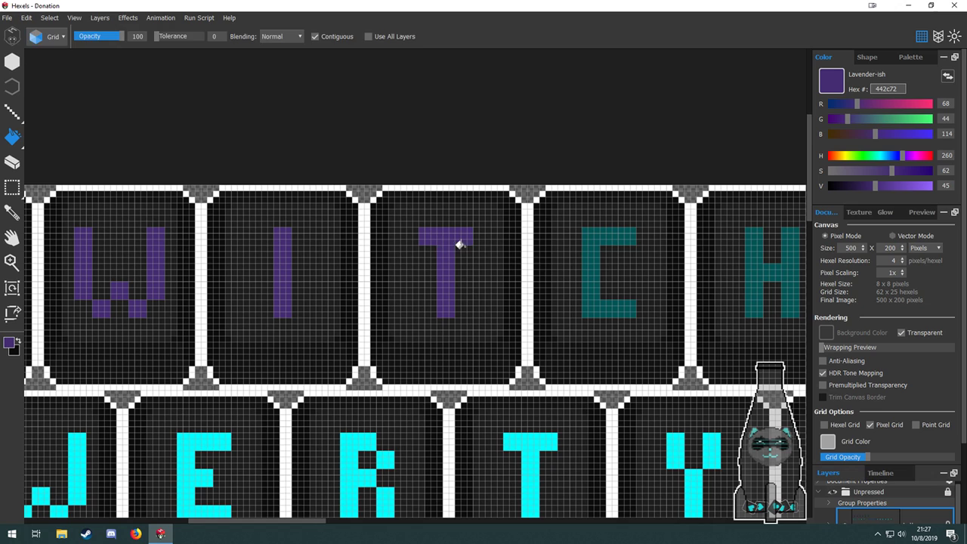
key(space)
drag(611, 264, 385, 270)
click(386, 271)
click(533, 283)
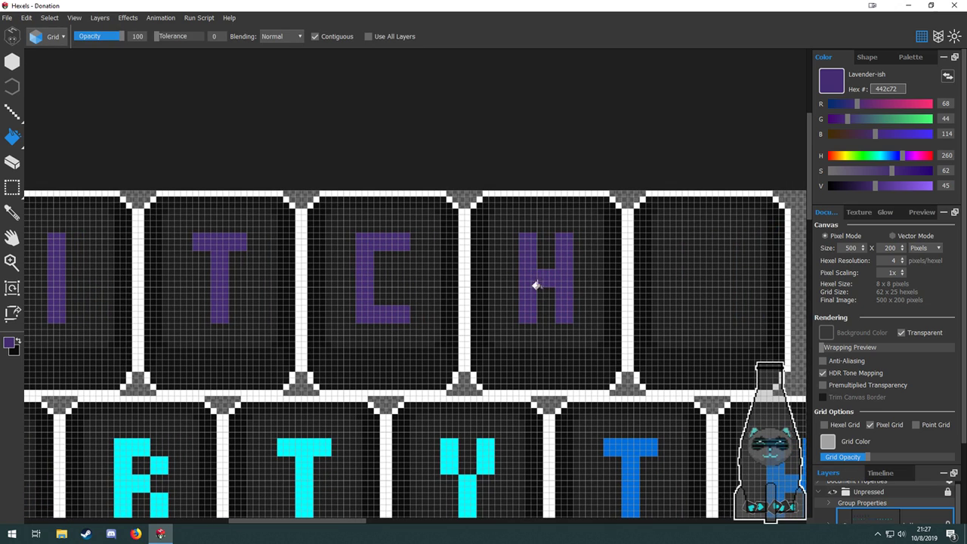
Turn off the pixel grid and check the TWITCH and QWERTYTHEFERRET key rows without it.
scroll(430, 298, down, 3)
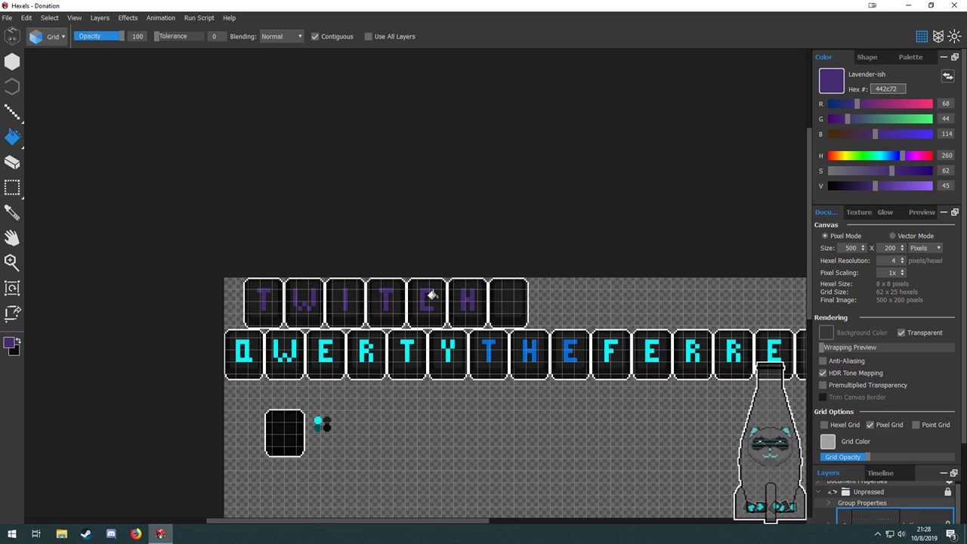
scroll(265, 285, up, 4)
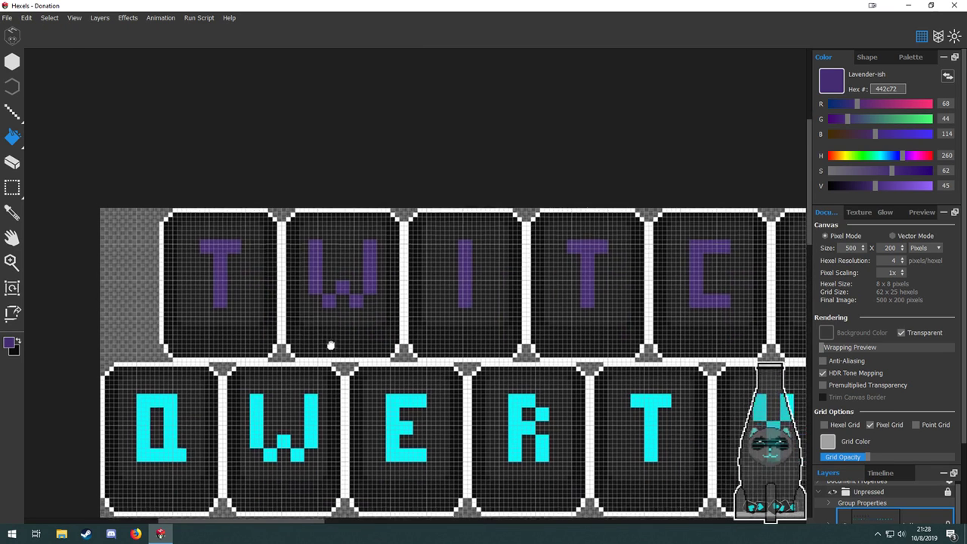
scroll(304, 319, down, 4)
scroll(304, 319, up, 4)
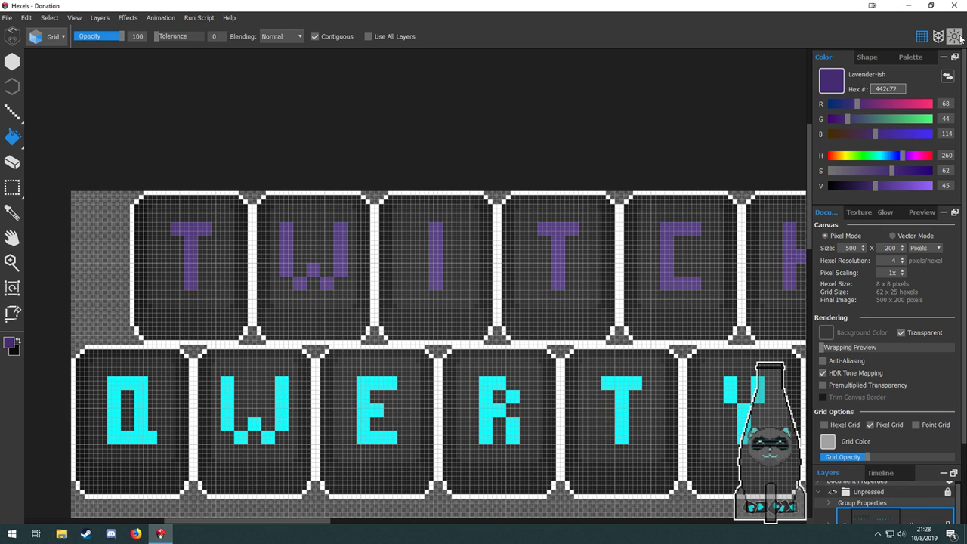
click(960, 38)
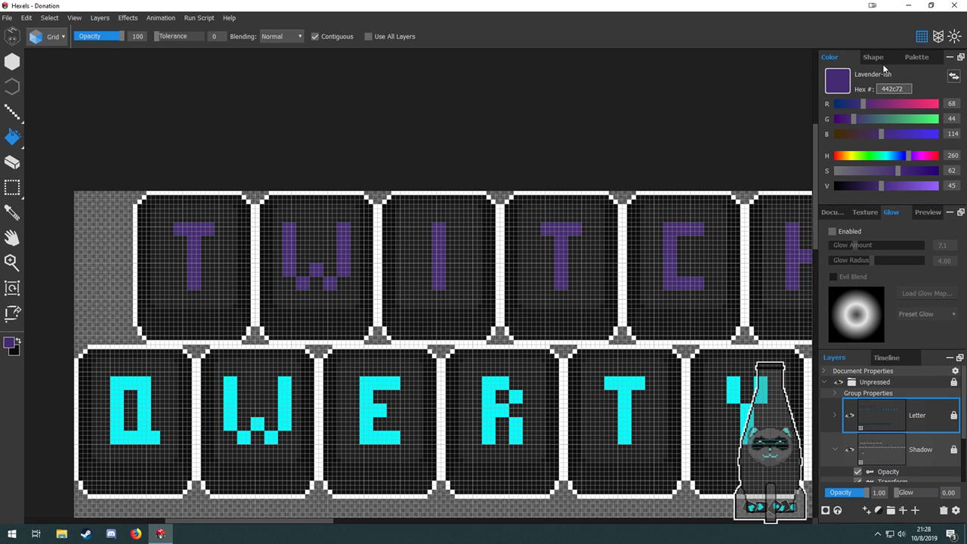
click(833, 212)
click(923, 36)
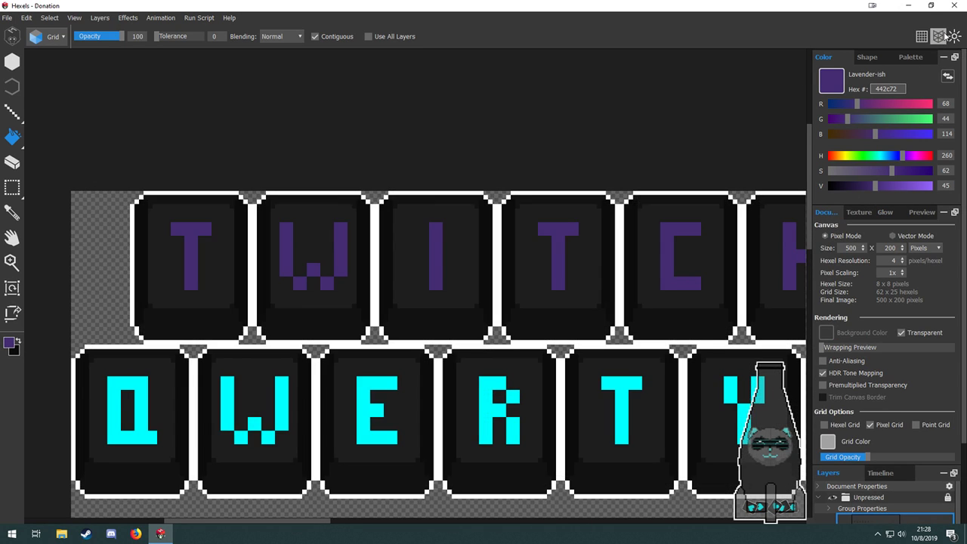
click(922, 37)
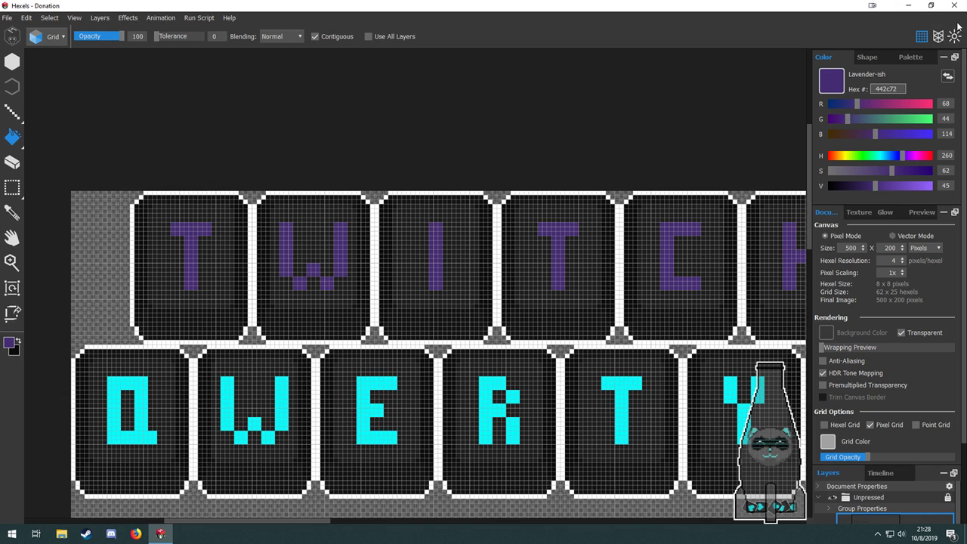
click(928, 40)
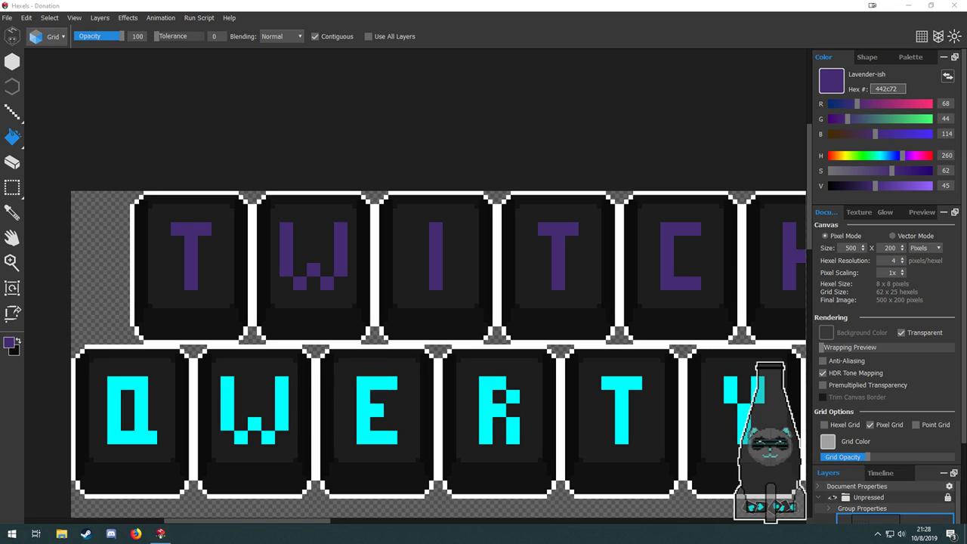
click(502, 38)
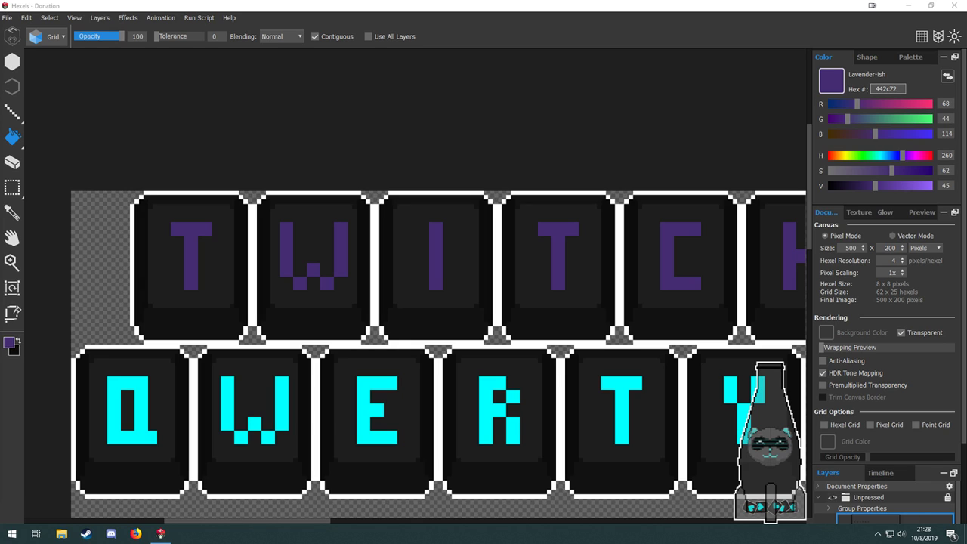
key(alt)
scroll(395, 277, down, 3)
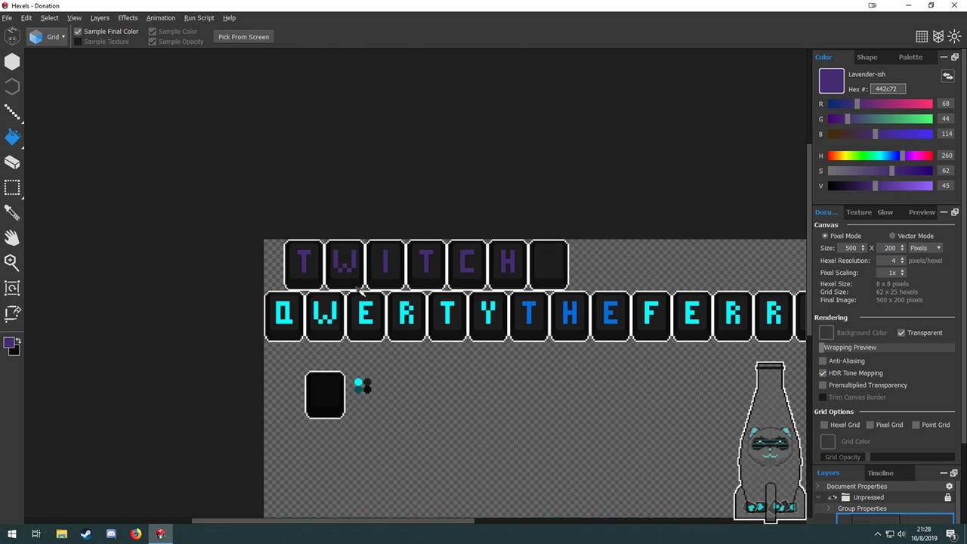
key(space)
drag(523, 391, 375, 365)
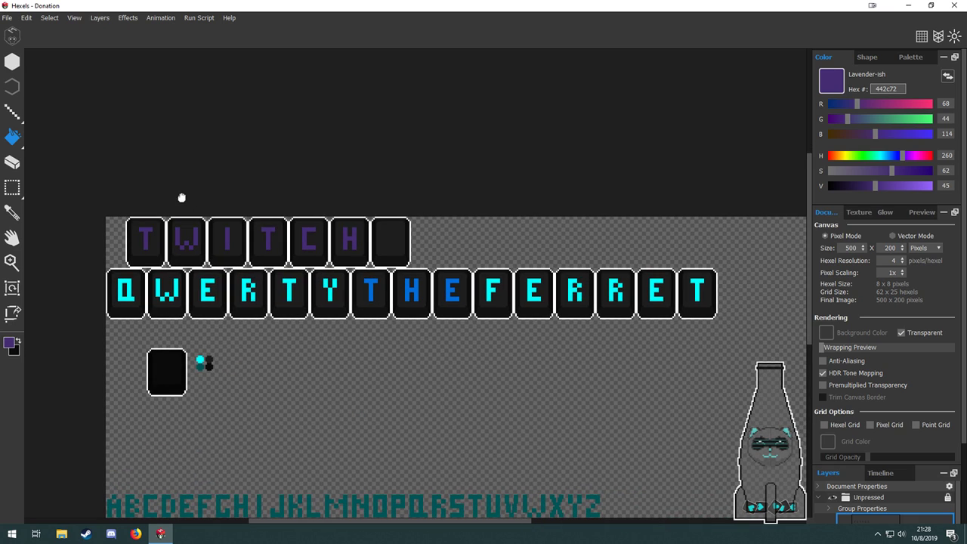
Save the document under the new name SocialTab as a Hexel file in the Templates folder.
drag(320, 356, 393, 331)
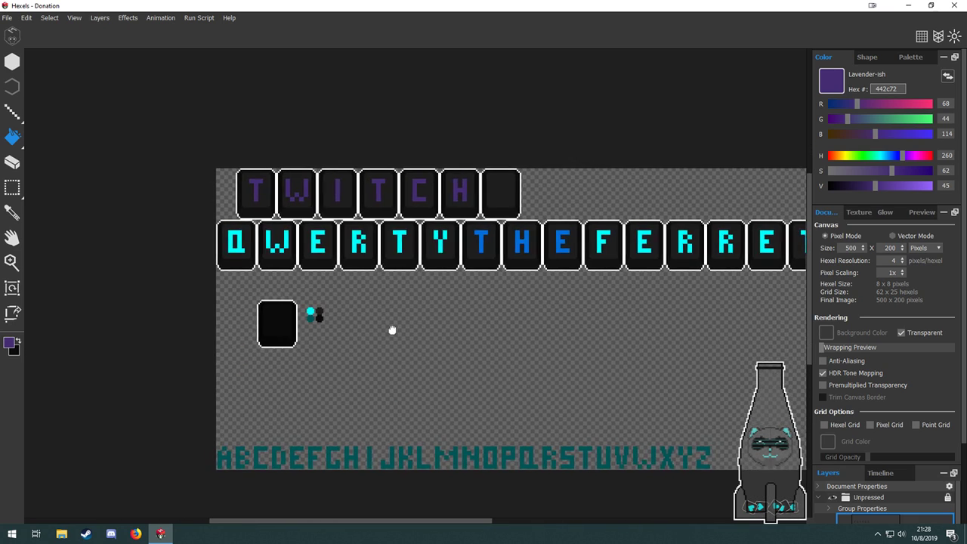
scroll(355, 352, down, 5)
key(alt)
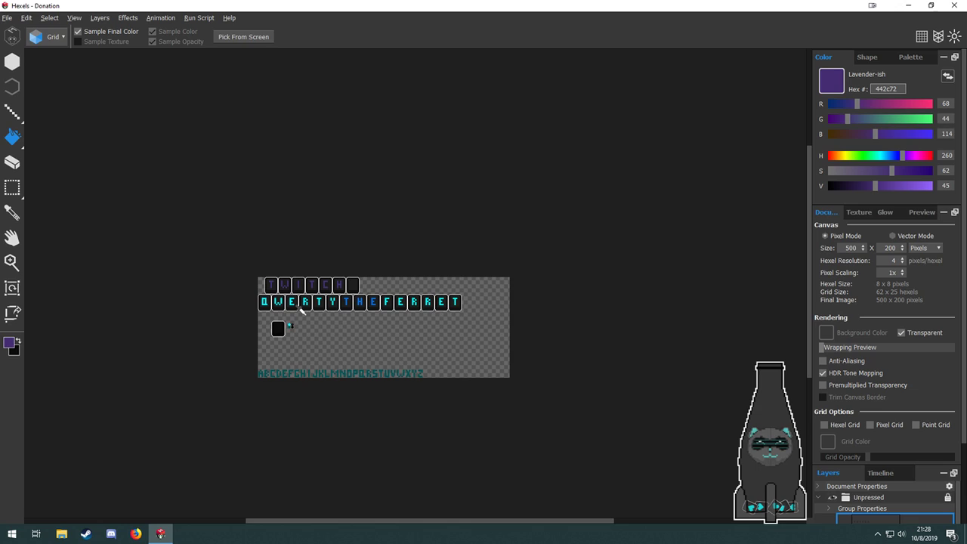
scroll(301, 311, up, 3)
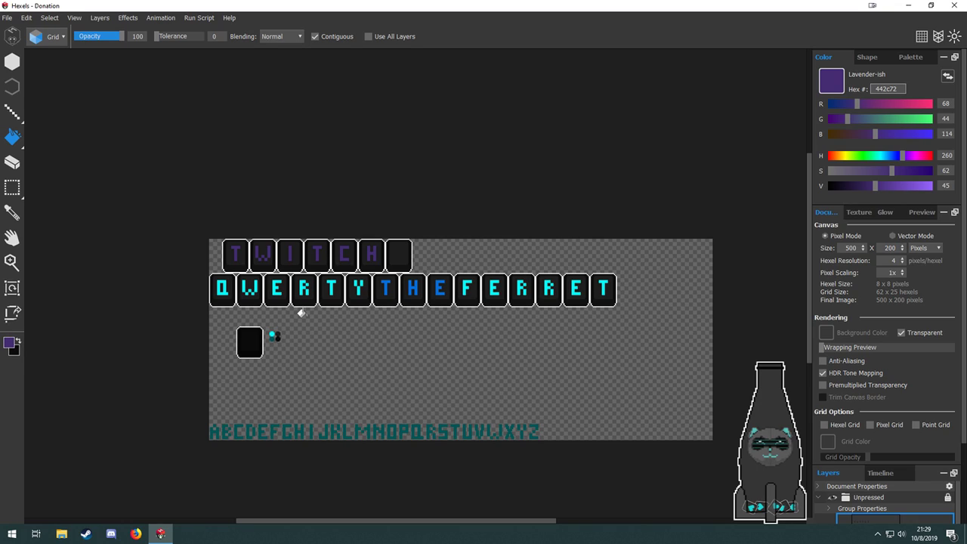
click(7, 18)
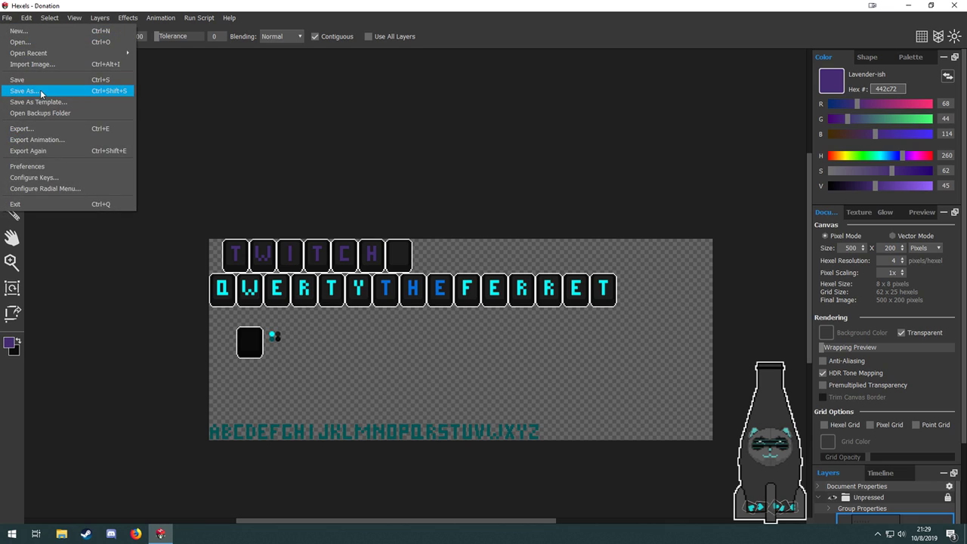
click(40, 91)
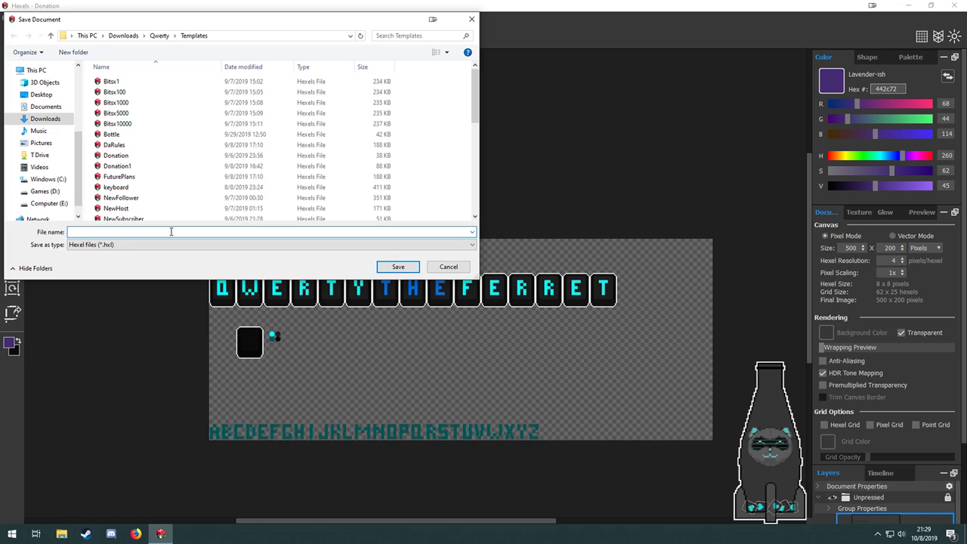
text(S)
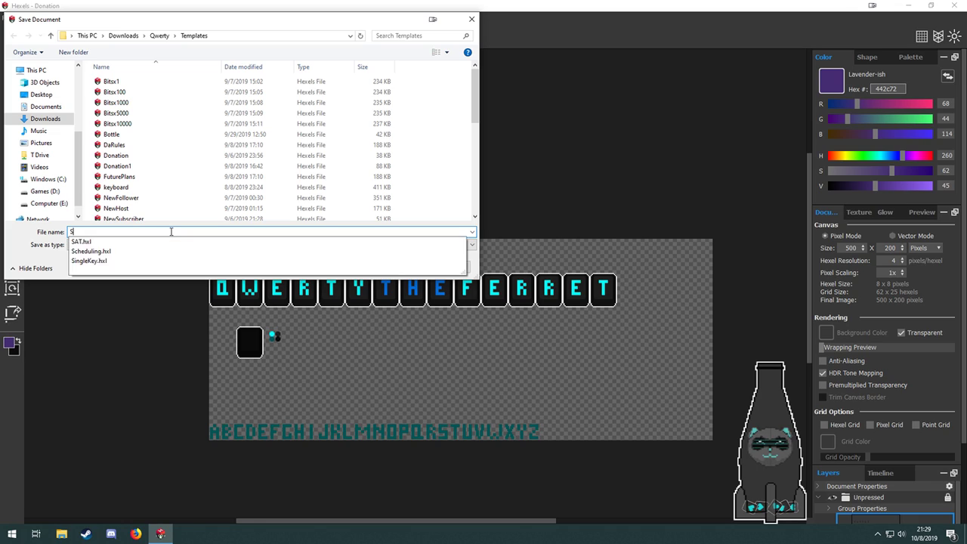
text(ocialTab)
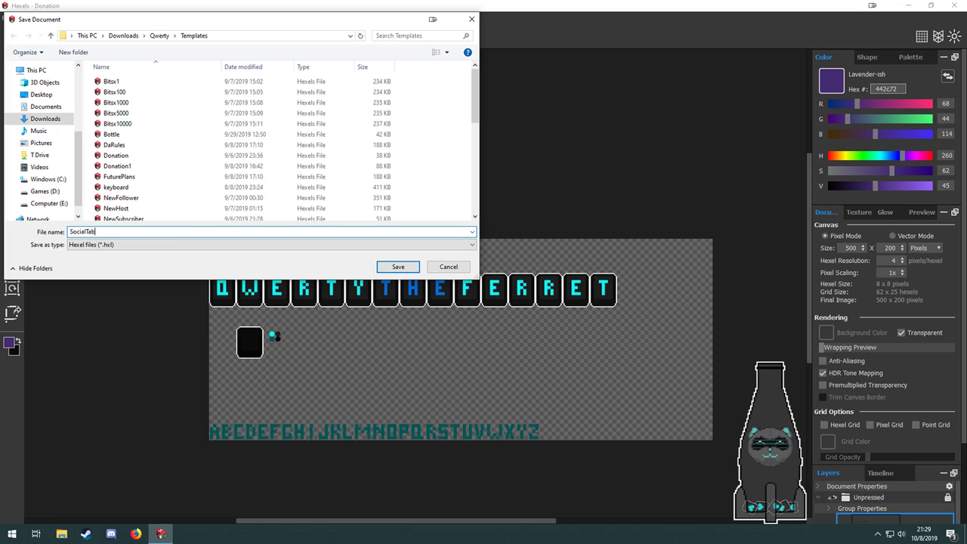
key(Return)
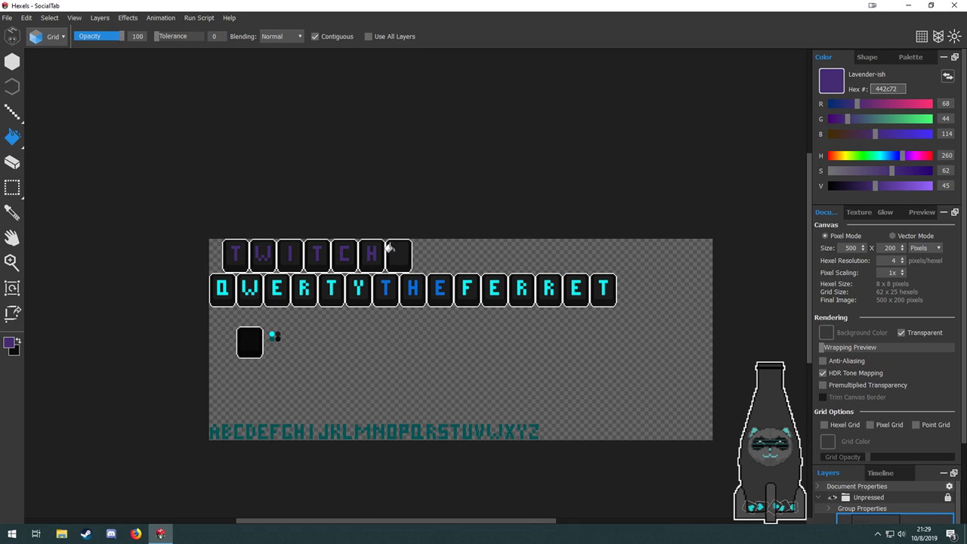
scroll(234, 330, left, 3)
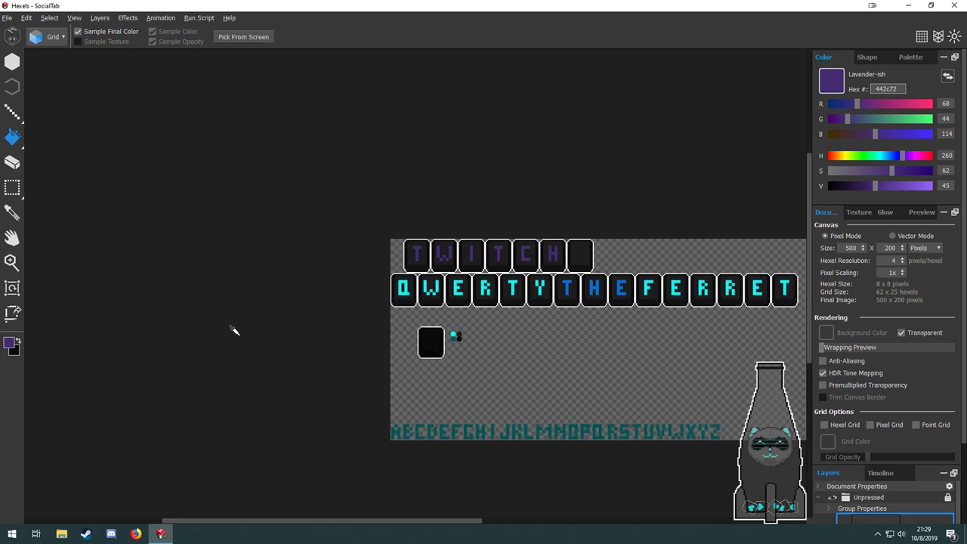
scroll(234, 333, up, 1)
scroll(262, 331, down, 4)
scroll(372, 315, up, 4)
scroll(299, 301, up, 2)
click(272, 341)
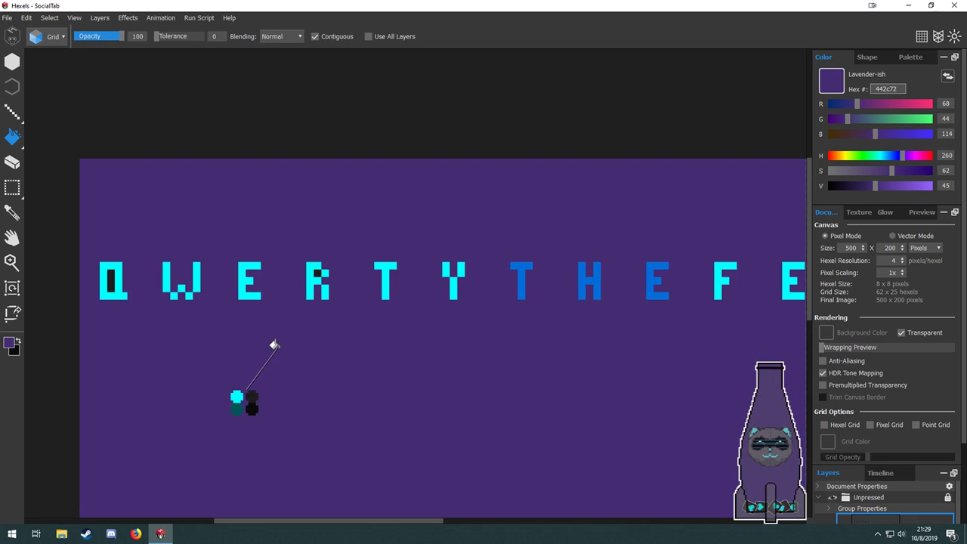
key(ctrl+z)
Collapse the document settings to make room for the full list of Letter, Shadow and Key layers.
scroll(918, 498, down, 2)
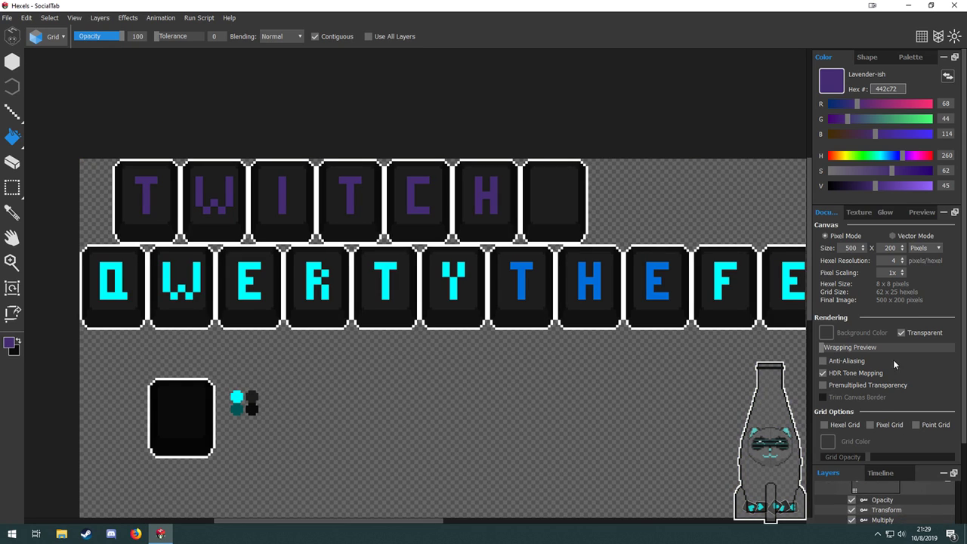
scroll(896, 364, down, 3)
scroll(897, 434, down, 2)
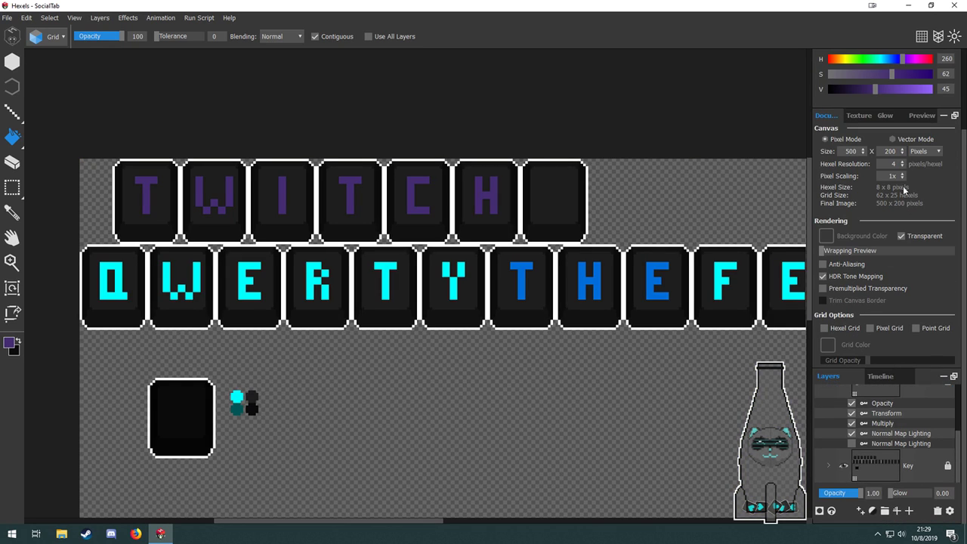
click(944, 114)
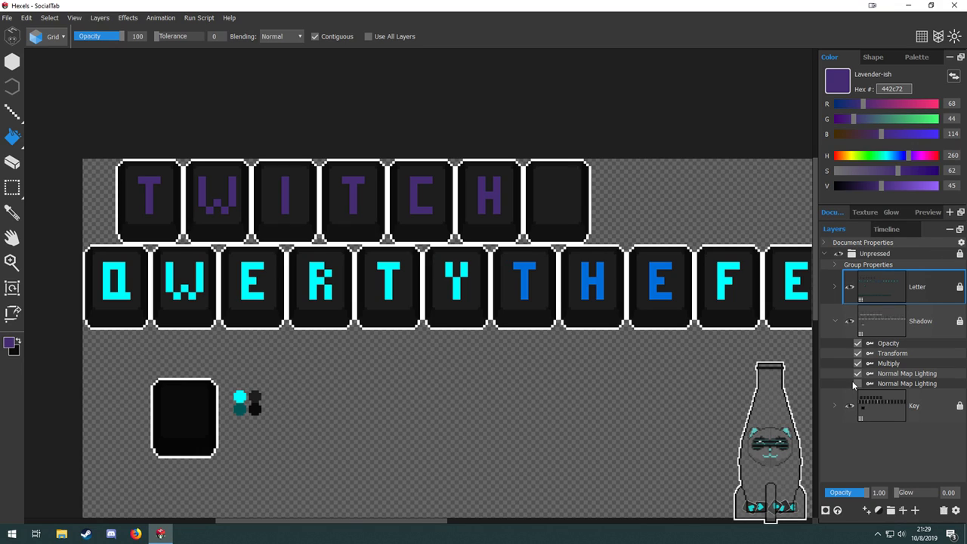
key(space)
drag(423, 398, 388, 366)
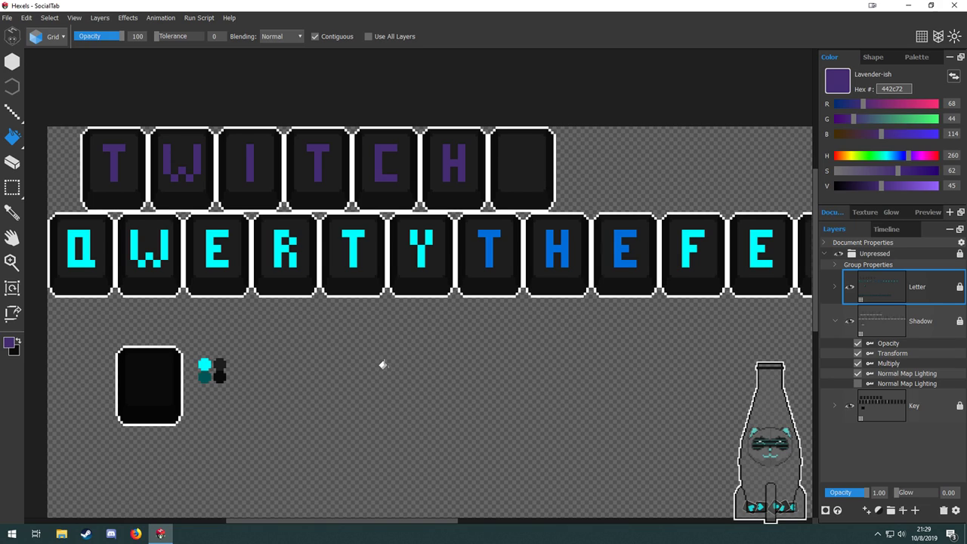
key(space)
drag(374, 335, 412, 363)
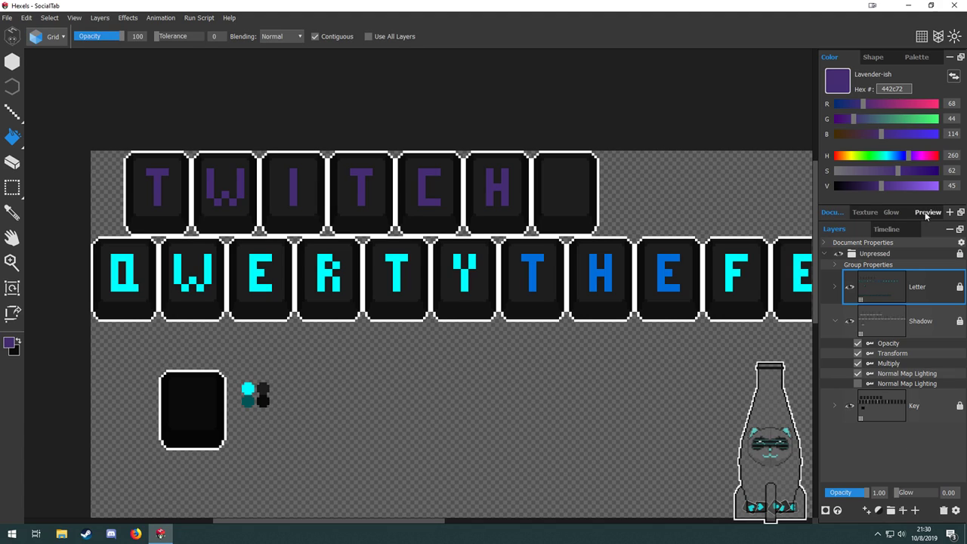
Show the animation timeline, reduce its height, collapse the Shadow layer's effects and select the Letter cel in frame 1.
click(896, 231)
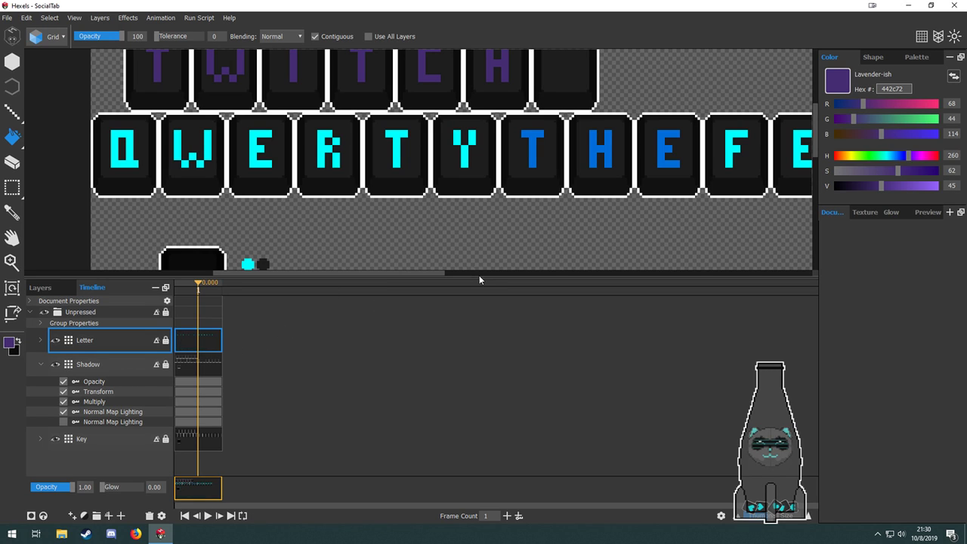
drag(479, 275, 469, 376)
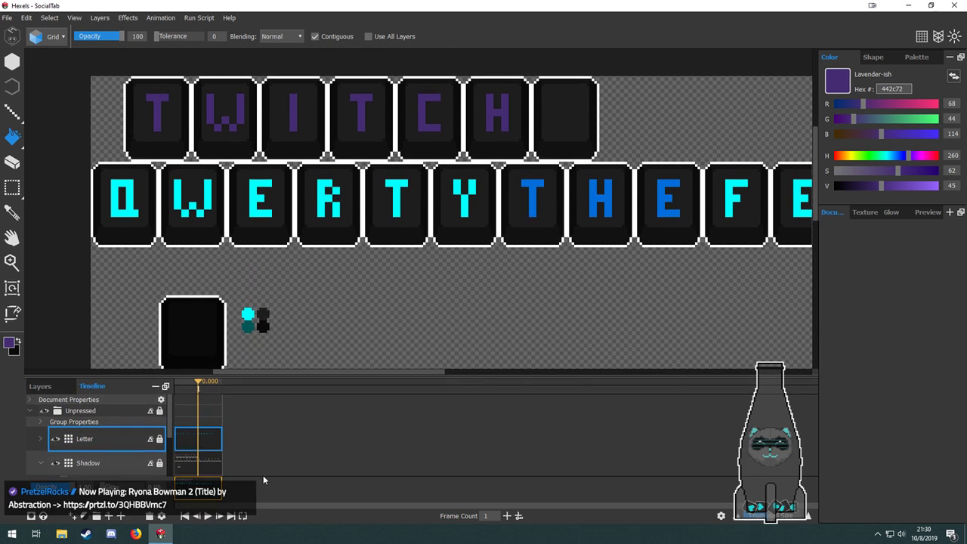
scroll(270, 451, down, 2)
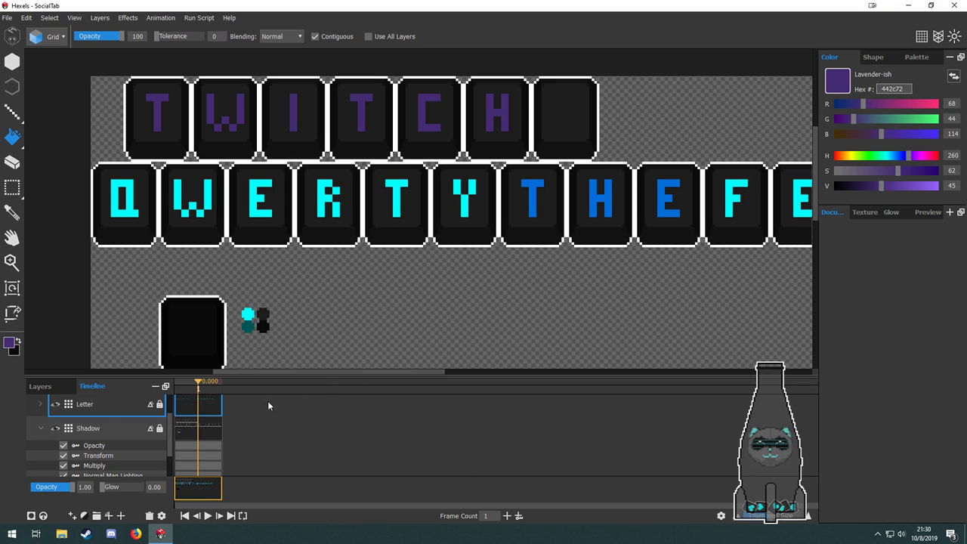
click(41, 430)
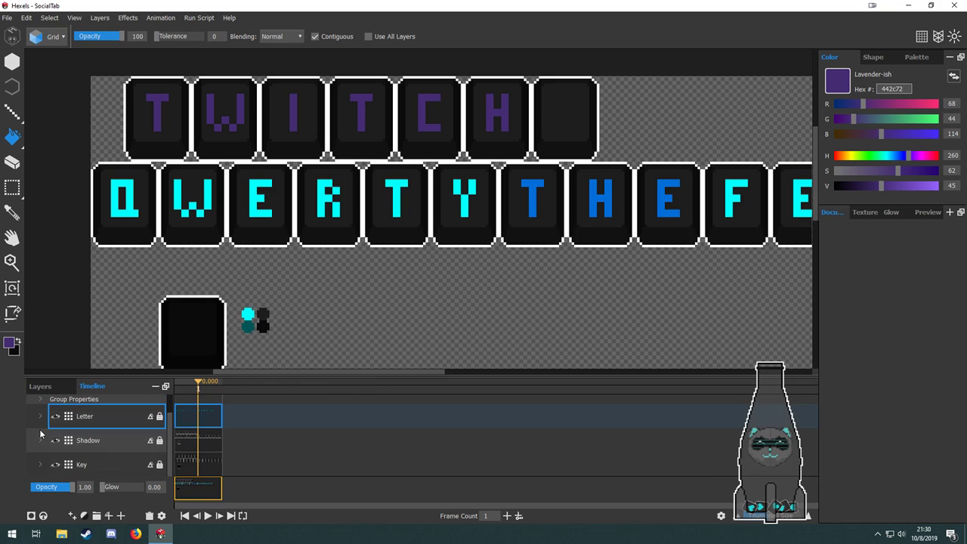
click(209, 414)
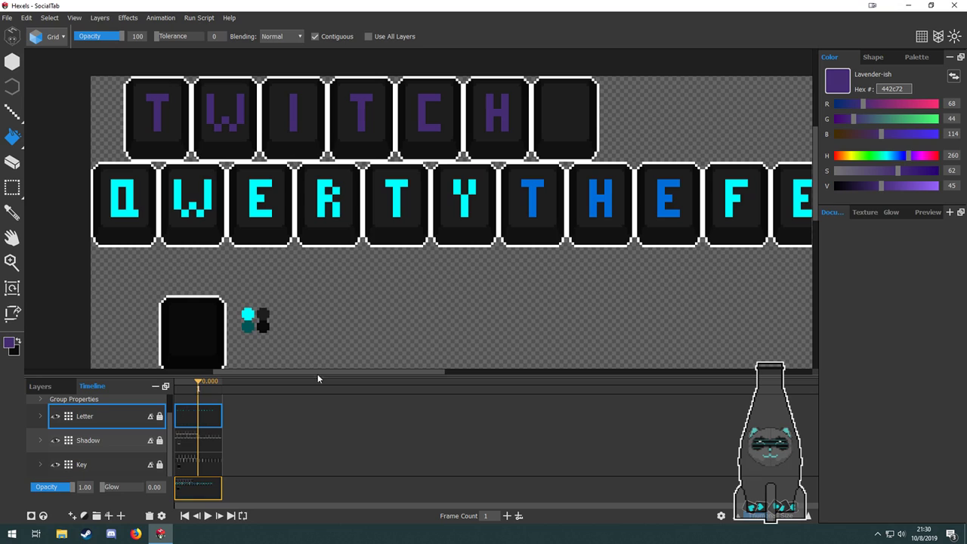
drag(393, 277, 494, 294)
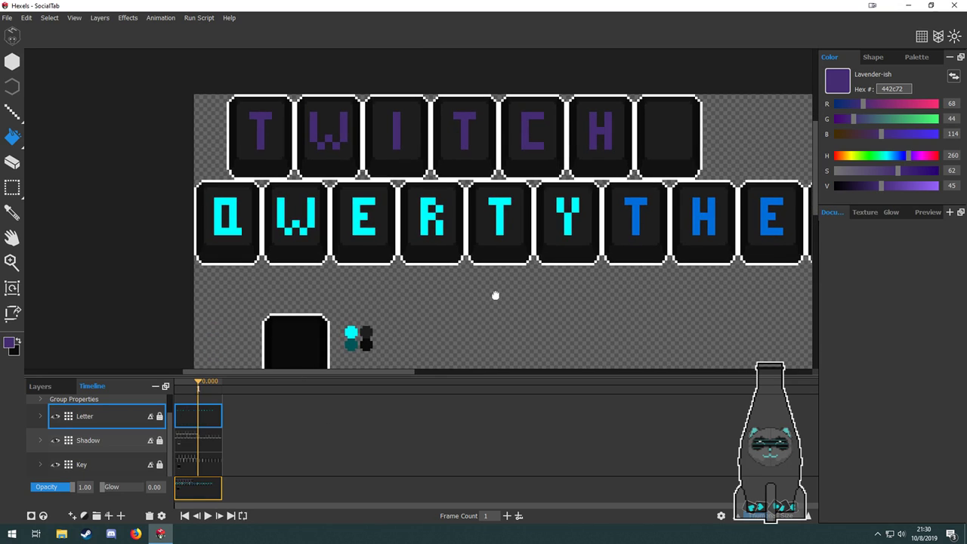
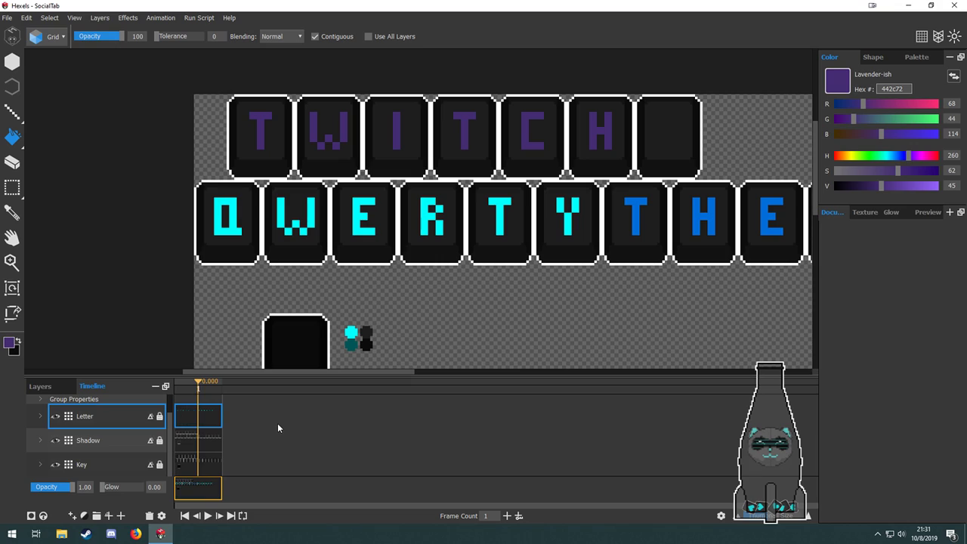
Create a trial layer above Letter and delete it, and add a second frame to the animation.
click(120, 517)
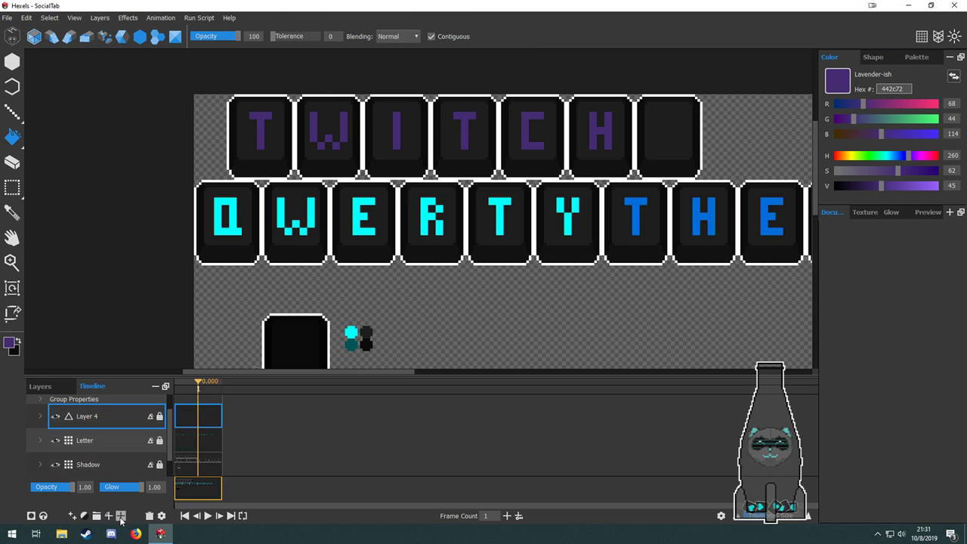
click(152, 517)
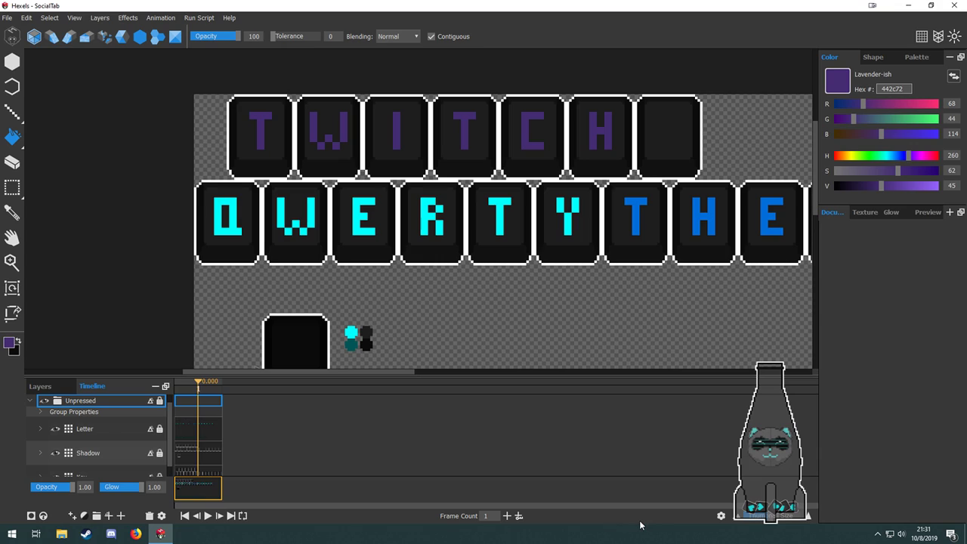
click(507, 516)
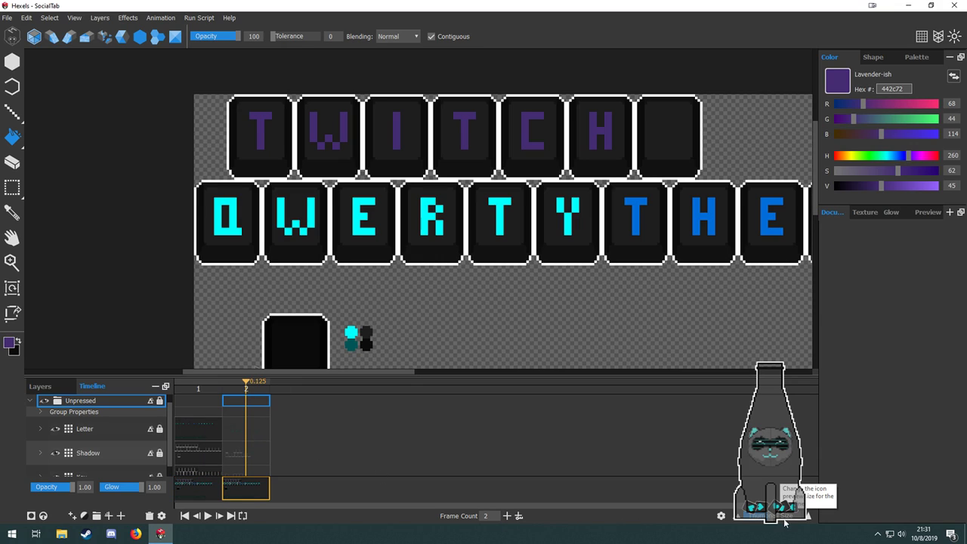
Check the authored and export frame rates in the animation settings, and leave them without applying anything.
click(720, 517)
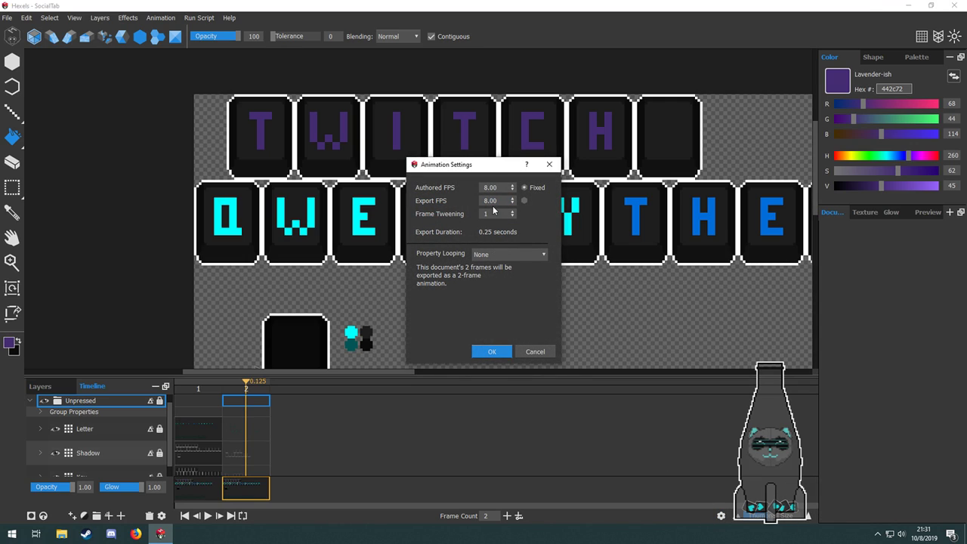
drag(496, 187, 469, 190)
click(535, 352)
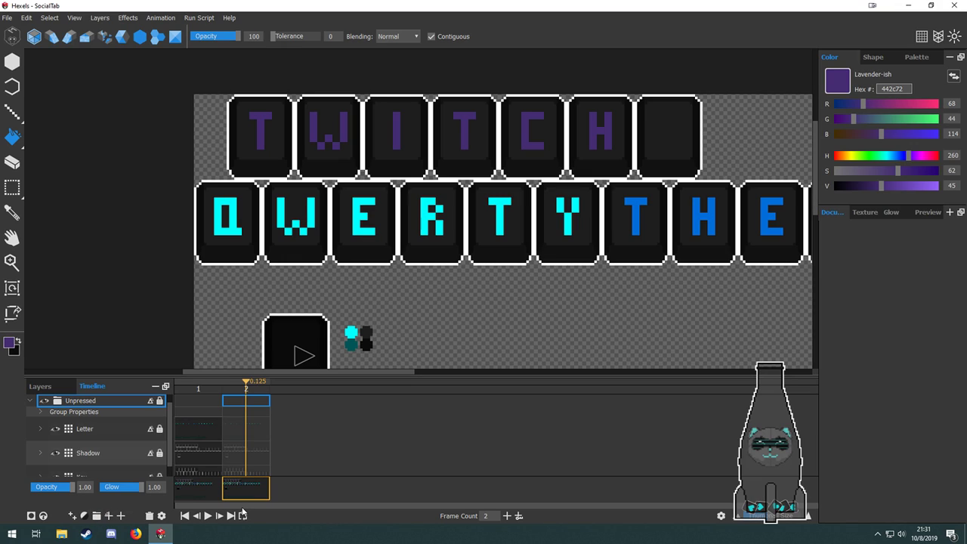
Add a third and a fourth frame to the animation.
click(508, 516)
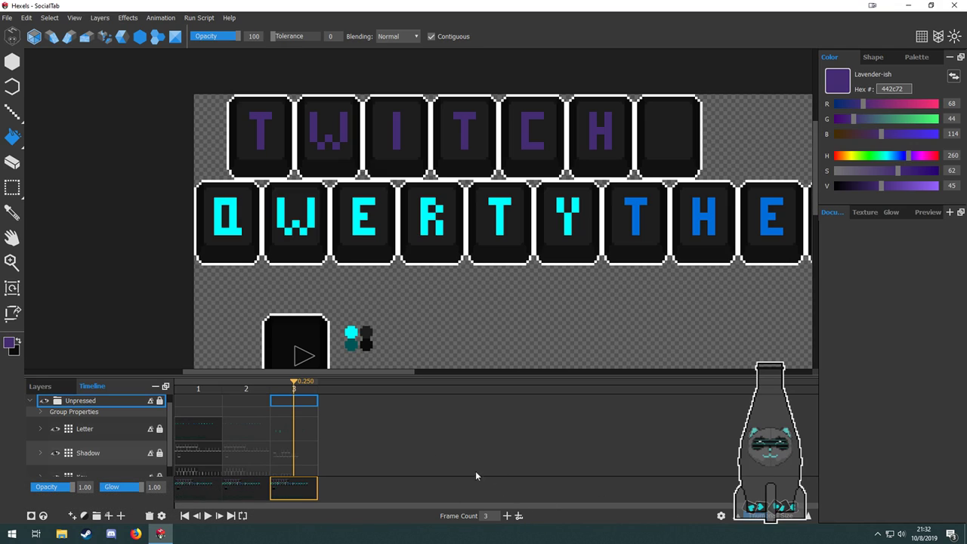
scroll(476, 473, down, 1)
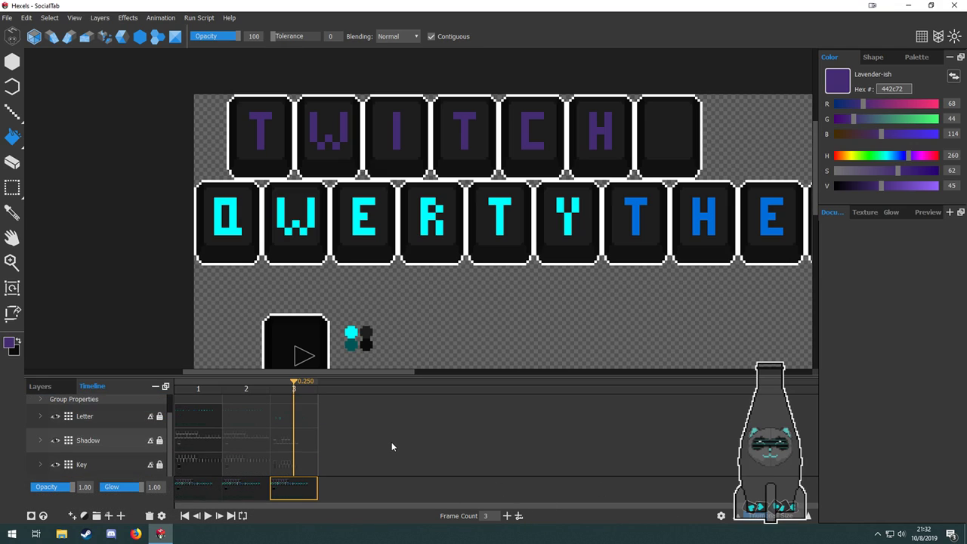
click(509, 516)
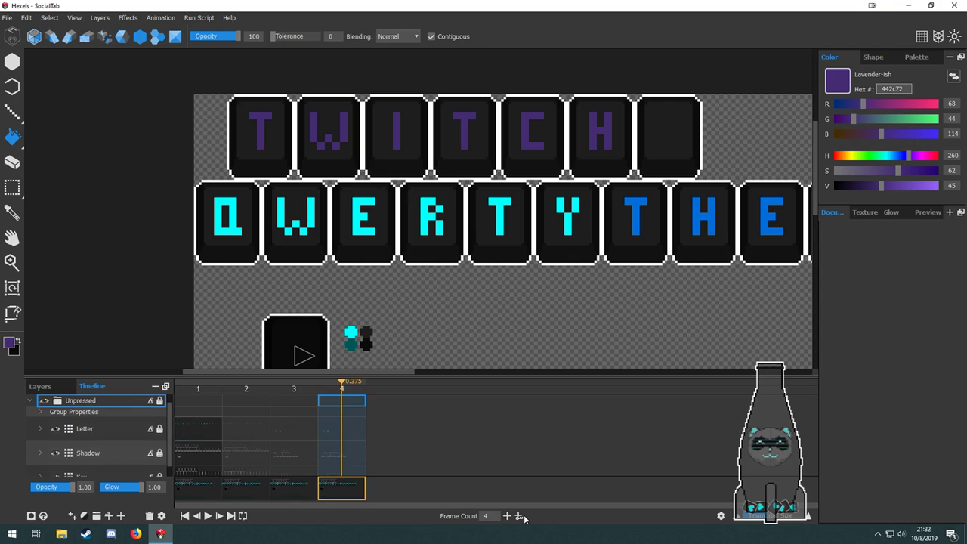
Try to insert a key cel at frame 4 in the Document Properties row.
click(351, 473)
scroll(359, 427, up, 2)
click(359, 425)
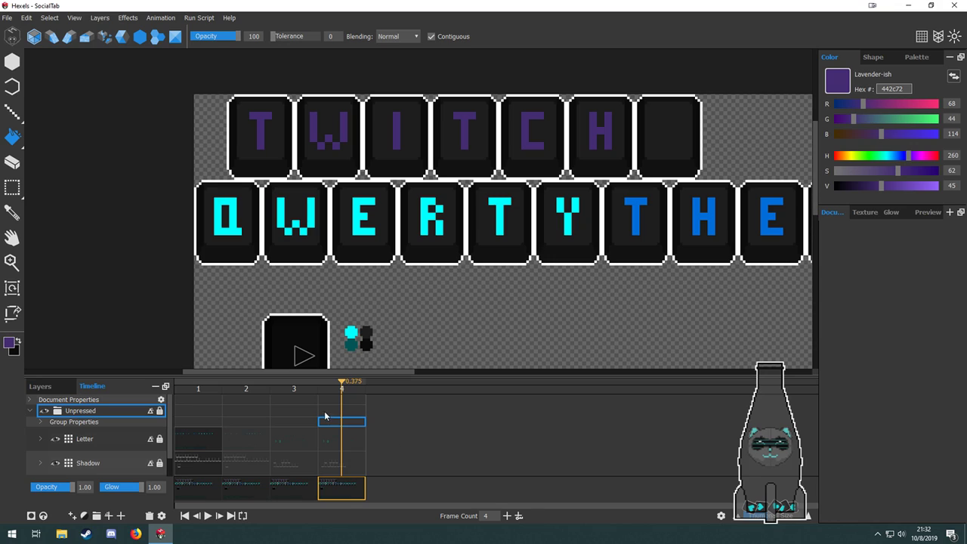
scroll(342, 438, down, 1)
click(348, 464)
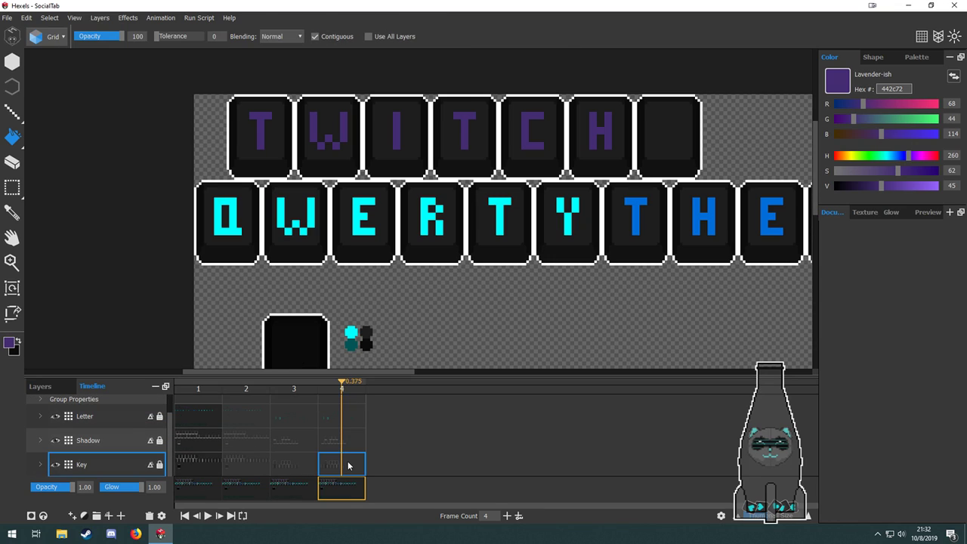
click(343, 442)
scroll(343, 444, up, 1)
right_click(345, 399)
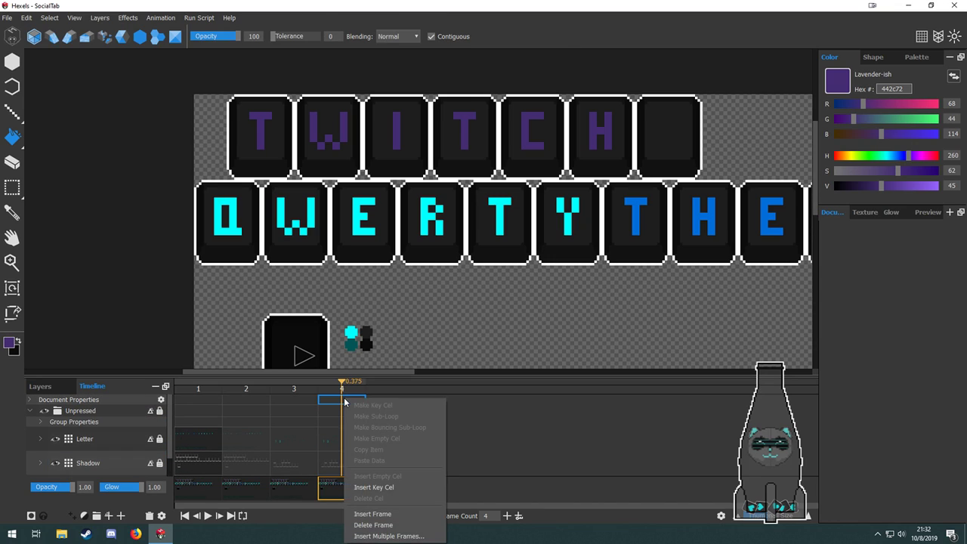
click(394, 491)
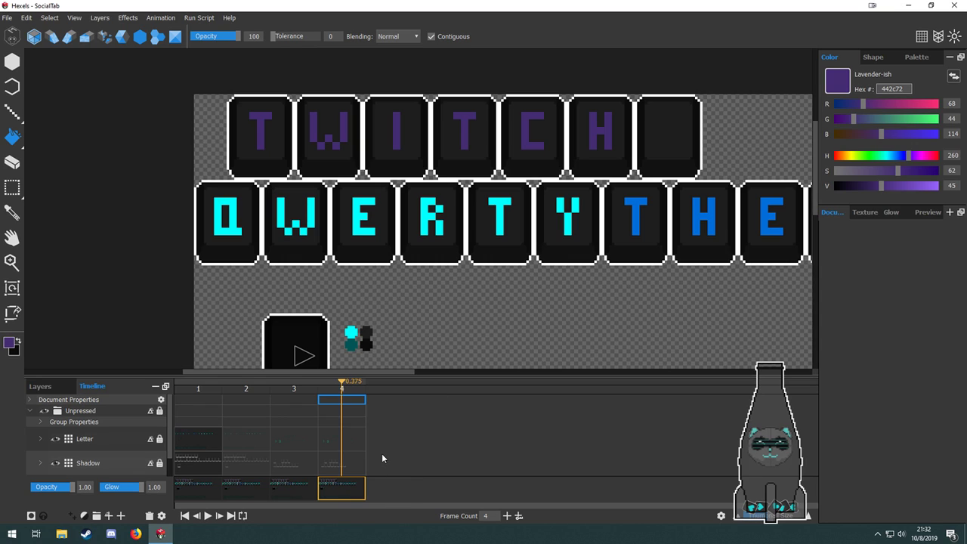
Insert a fifth frame after frame 4 and delete it again.
scroll(370, 455, down, 1)
right_click(355, 452)
right_click(355, 472)
right_click(360, 494)
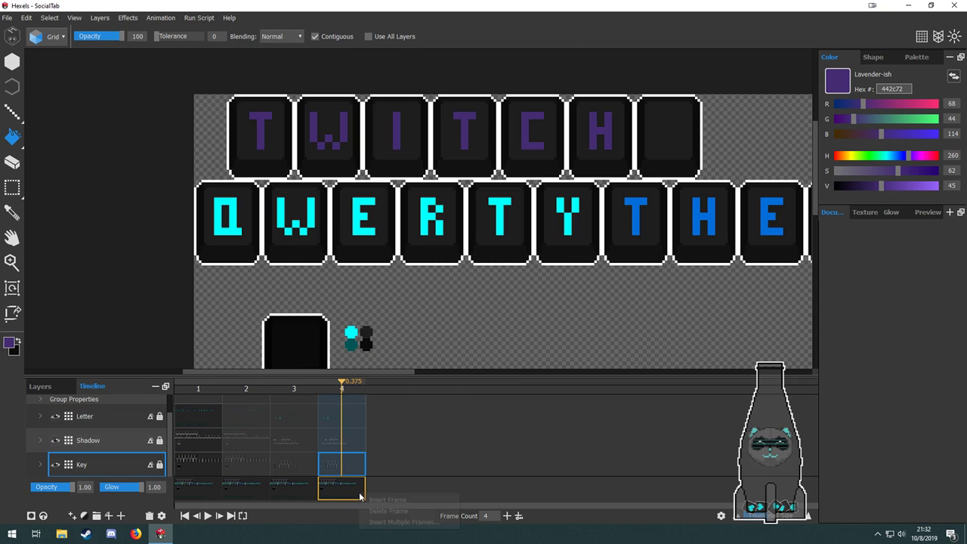
click(401, 501)
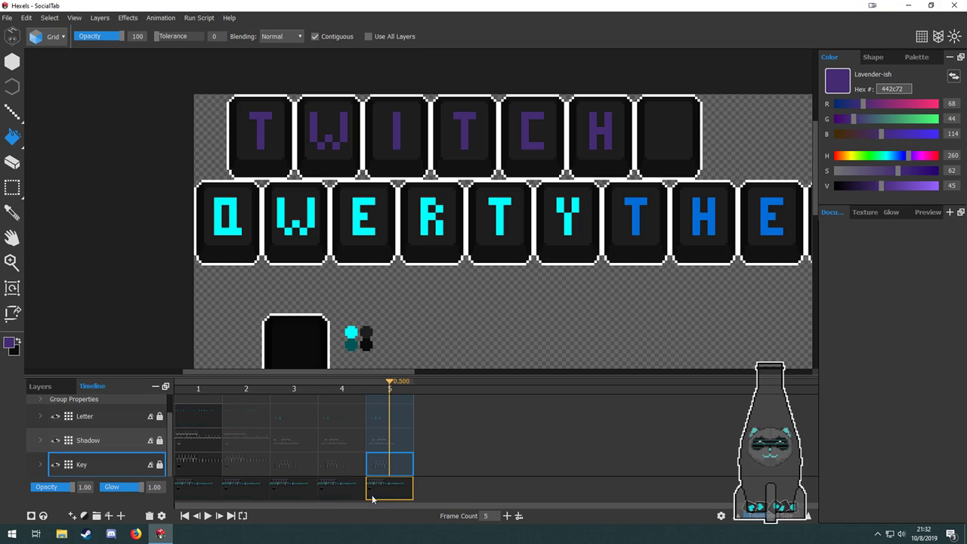
right_click(348, 489)
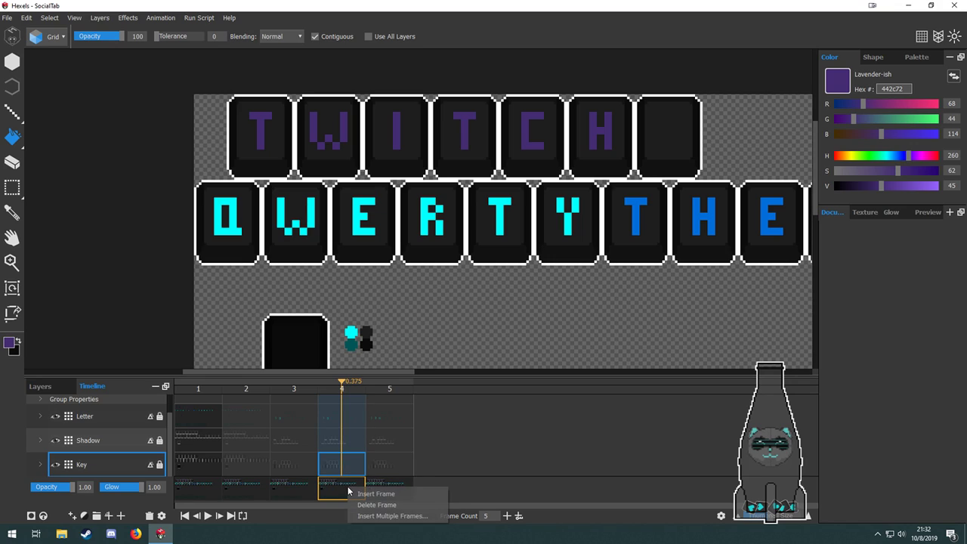
click(498, 440)
click(392, 495)
key(Delete)
key(Return)
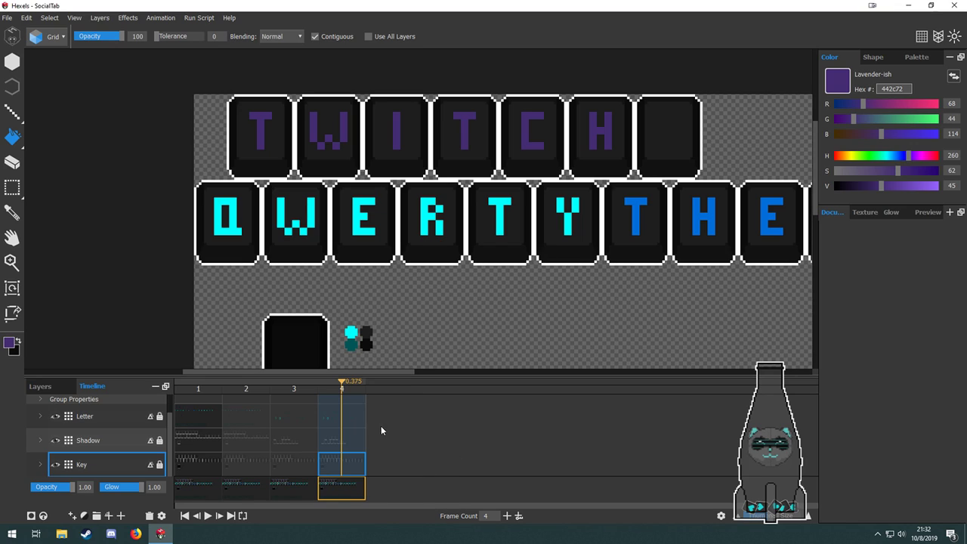
Give the Key, Shadow and Letter layers their own key cels at frame 4.
click(360, 441)
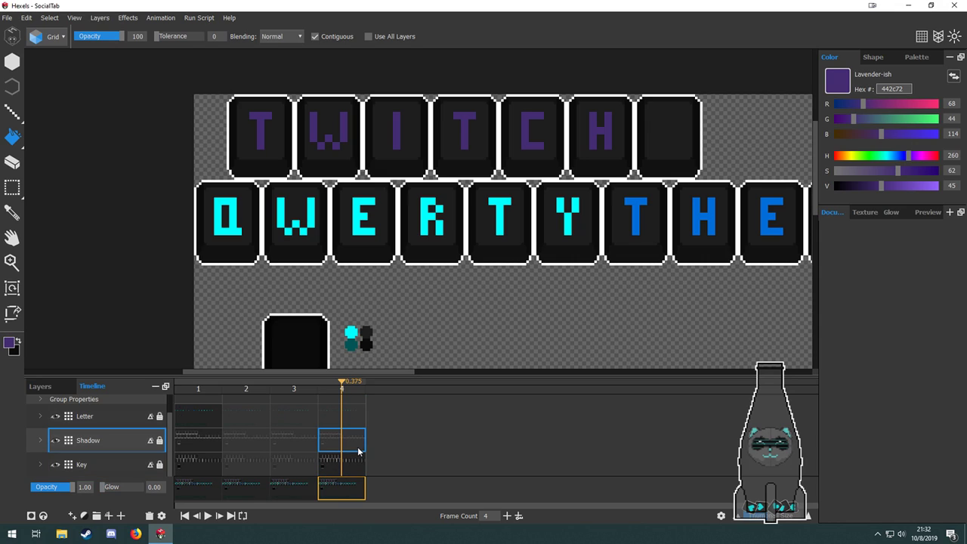
click(361, 418)
scroll(362, 423, up, 1)
scroll(362, 424, down, 1)
scroll(362, 424, up, 1)
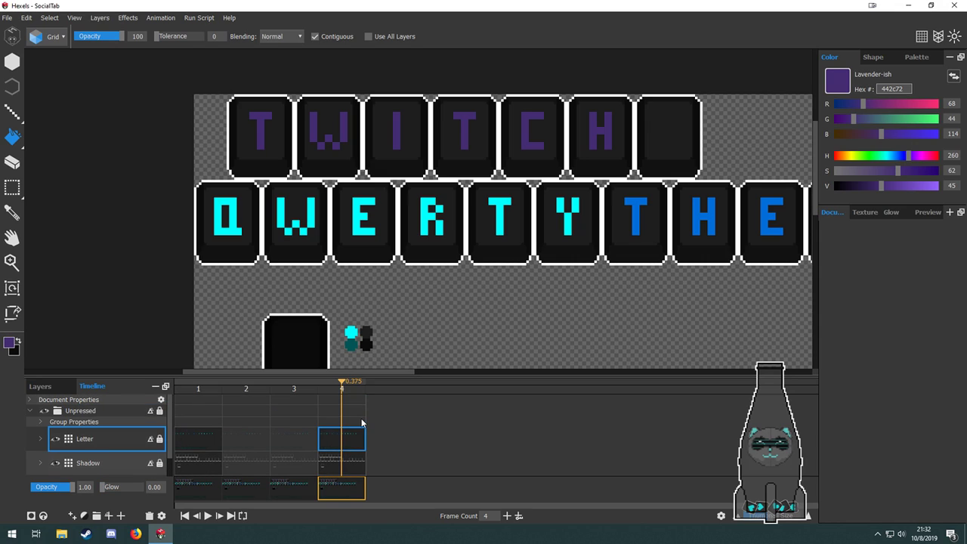
scroll(362, 423, down, 1)
On the Key layer at frame 4, move the TWITCH row's first T keycap down beside the dark pressed key.
click(354, 469)
drag(422, 305, 435, 319)
key(m)
drag(232, 109, 309, 194)
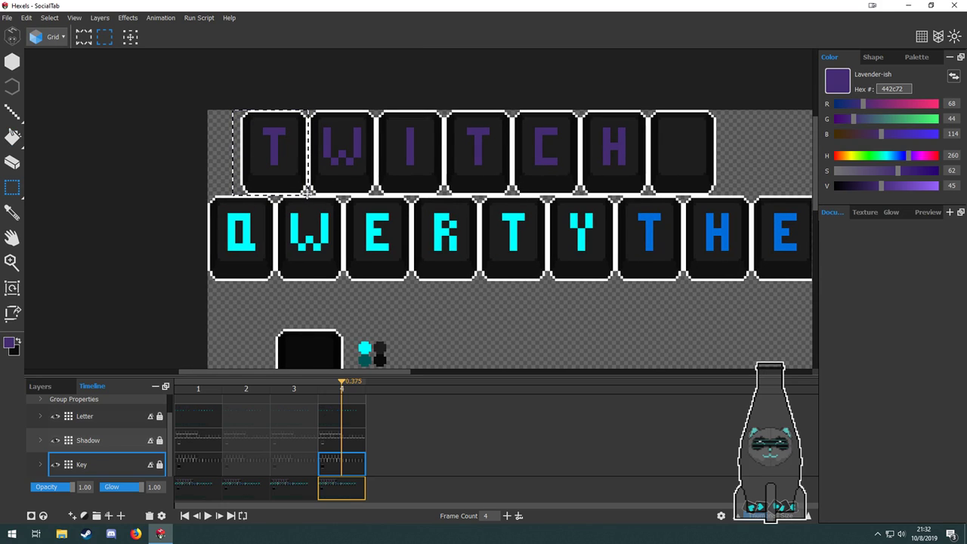
key(space)
drag(448, 315, 479, 264)
drag(342, 136, 297, 345)
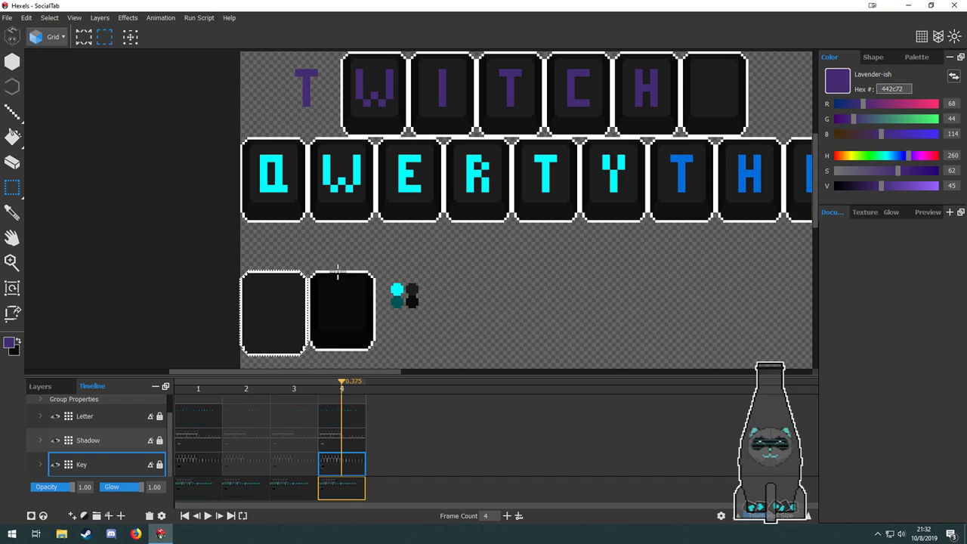
Move the first T key's shading on the Shadow layer down onto the relocated keycap.
click(327, 444)
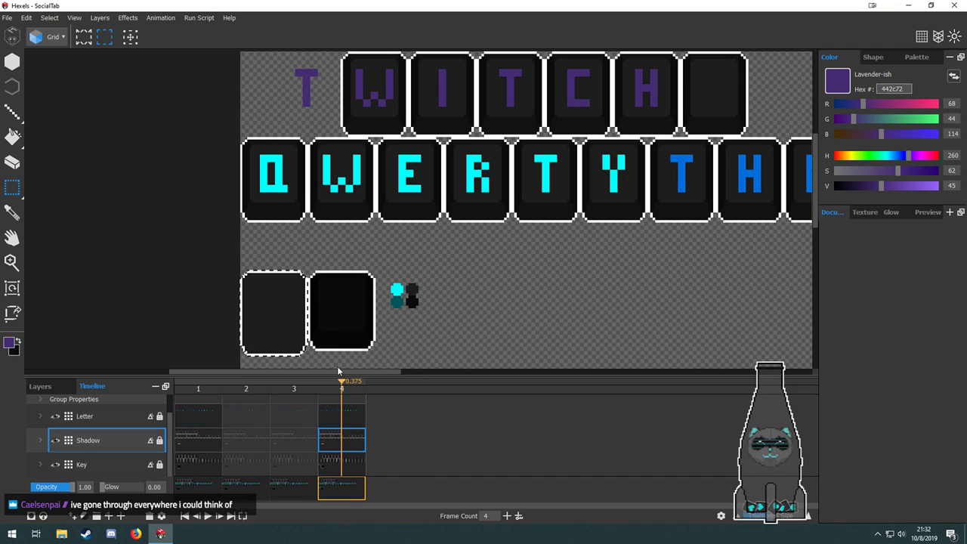
drag(252, 123, 311, 137)
mouse_move(250, 173)
mouse_down()
mouse_move(345, 85)
mouse_move(289, 128)
mouse_move(258, 170)
mouse_up()
click(340, 86)
drag(346, 211, 335, 162)
drag(307, 98, 277, 316)
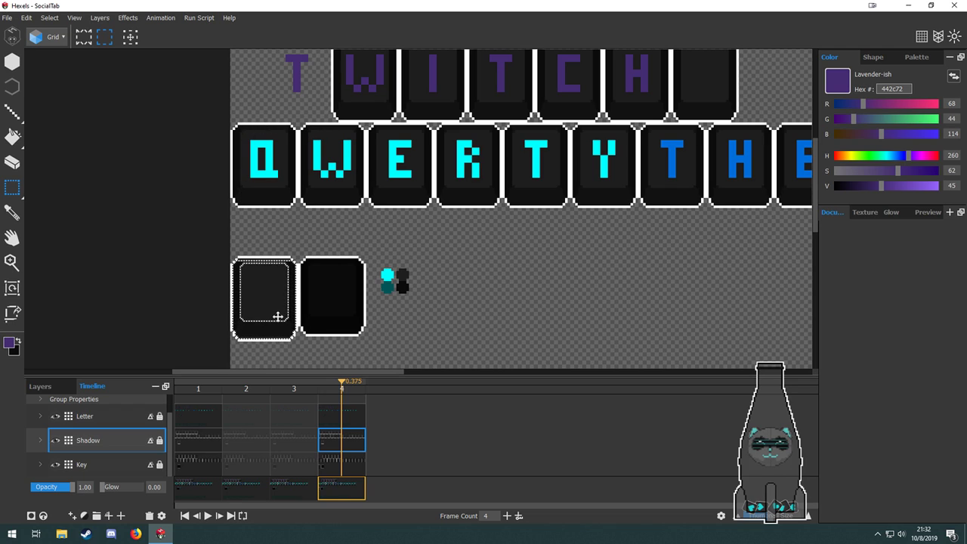
Reselect the T key's shading in its original slot and place it in line with the relocated keycap.
scroll(262, 264, up, 3)
scroll(261, 264, down, 3)
key(Delete)
drag(369, 182, 377, 302)
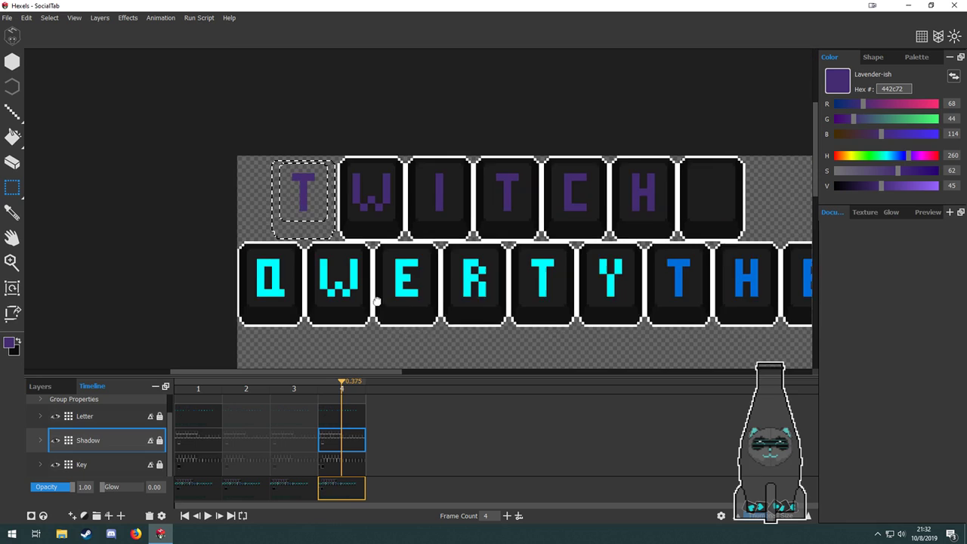
drag(234, 134, 339, 240)
drag(373, 302, 396, 195)
key(ctrl+v)
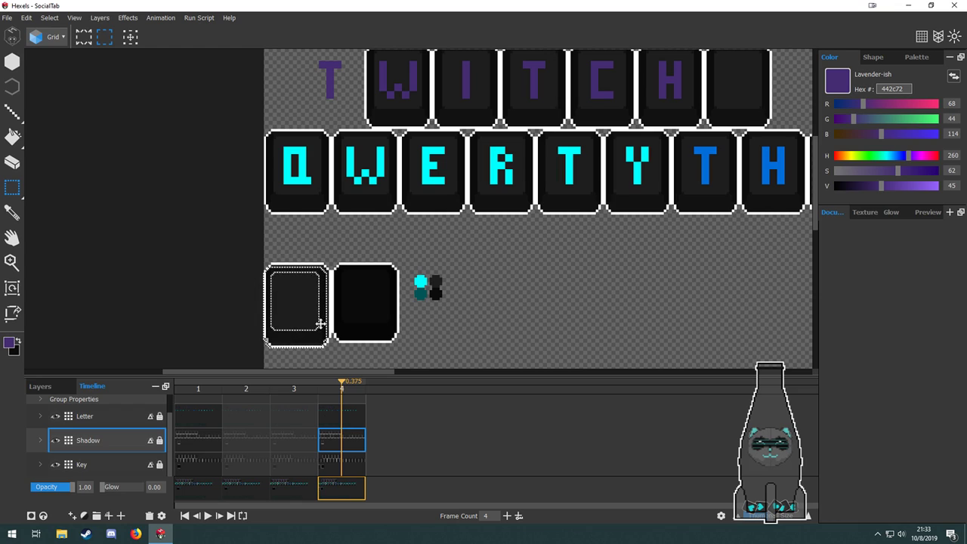
On the Key layer, move the dark pressed keycap into the empty first T slot of the TWITCH row.
click(362, 462)
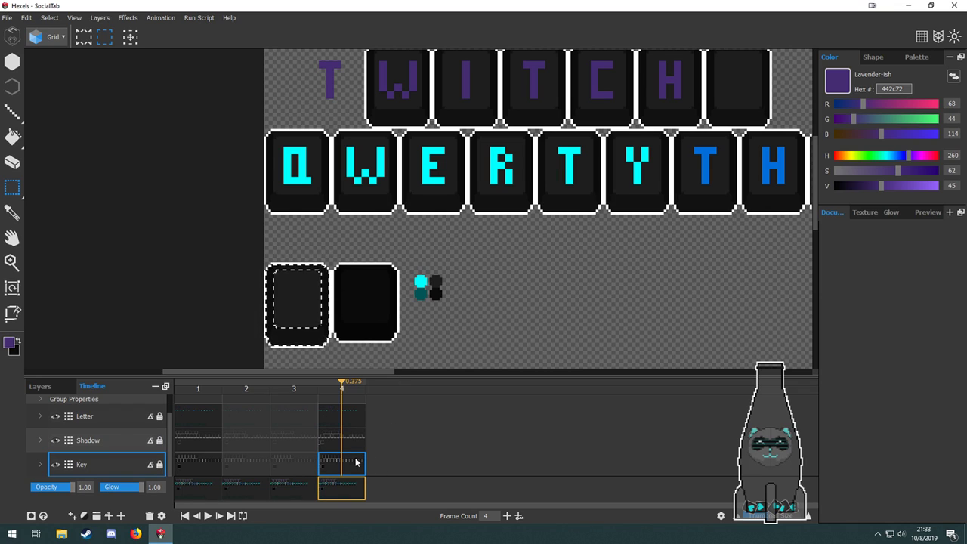
click(350, 411)
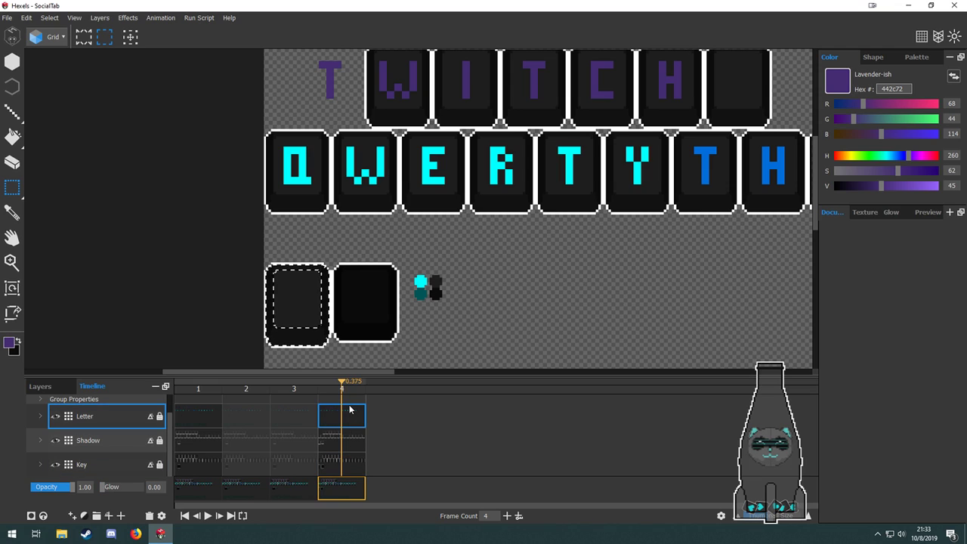
click(356, 462)
click(405, 254)
drag(405, 254, 319, 125)
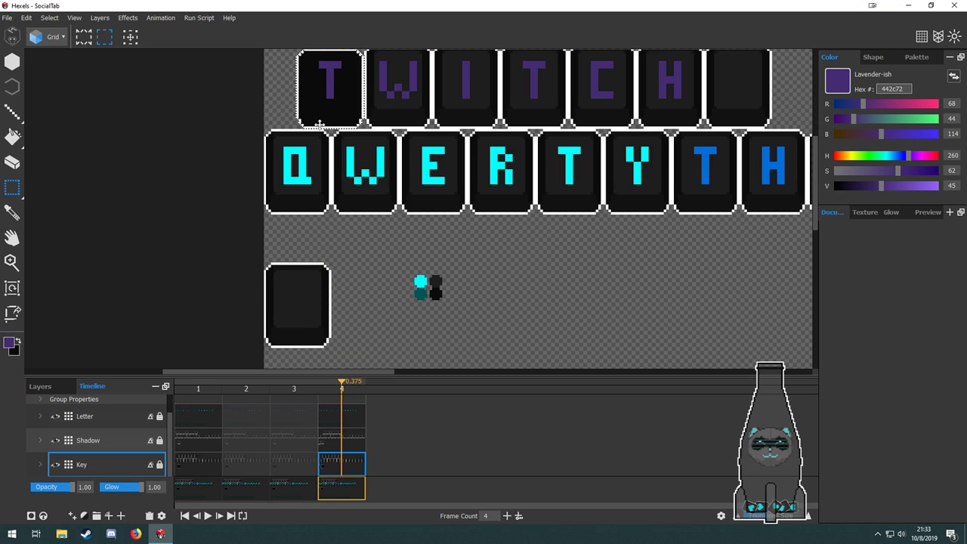
Move the pressed key's shading on the Shadow layer onto the pressed keycap behind the first T.
click(361, 441)
drag(331, 255, 401, 350)
drag(367, 318, 333, 103)
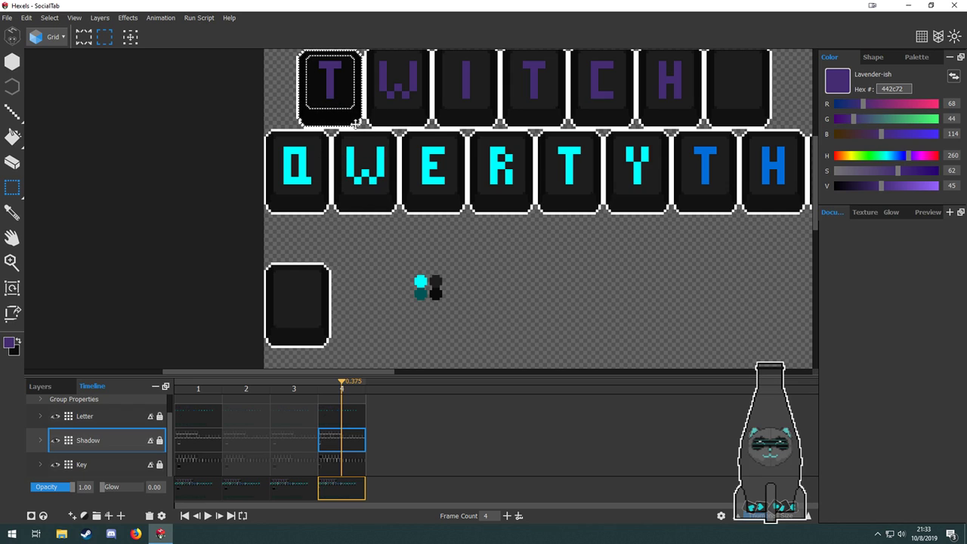
On the Letter layer, move the first purple T of TWITCH down one pixel and show the pixel grid.
key(space)
drag(458, 231, 477, 361)
scroll(361, 201, up, 4)
key(space)
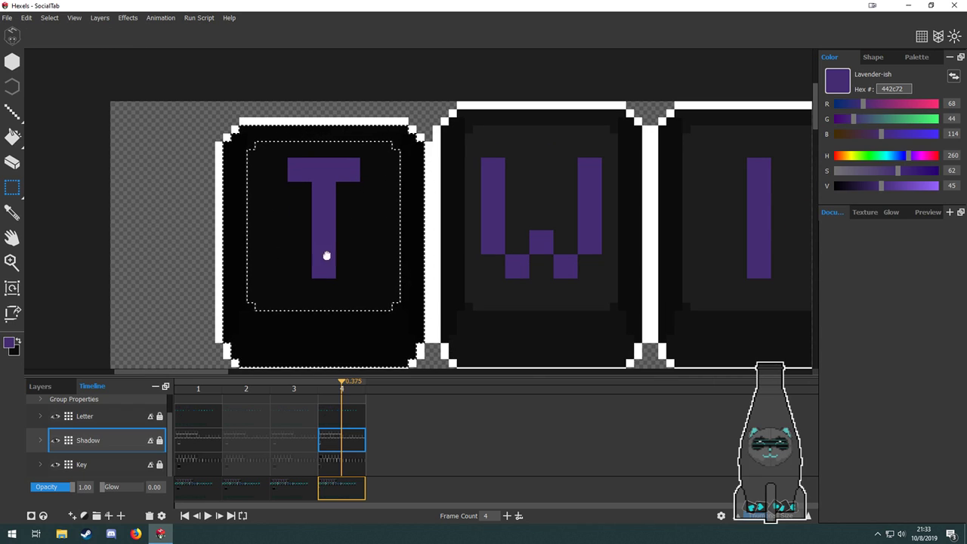
click(355, 420)
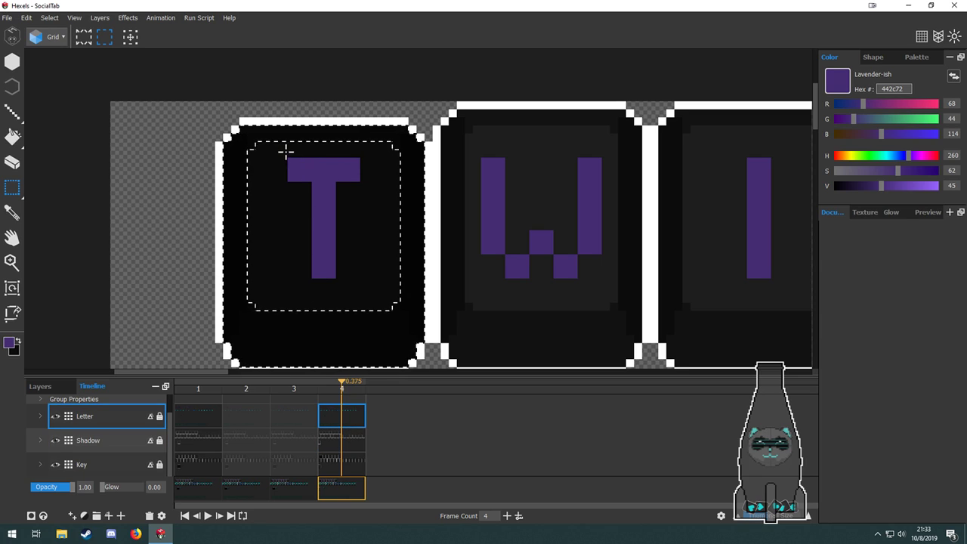
drag(280, 150, 368, 278)
mouse_move(331, 229)
mouse_down()
mouse_move(325, 242)
mouse_move(326, 233)
mouse_up()
click(922, 37)
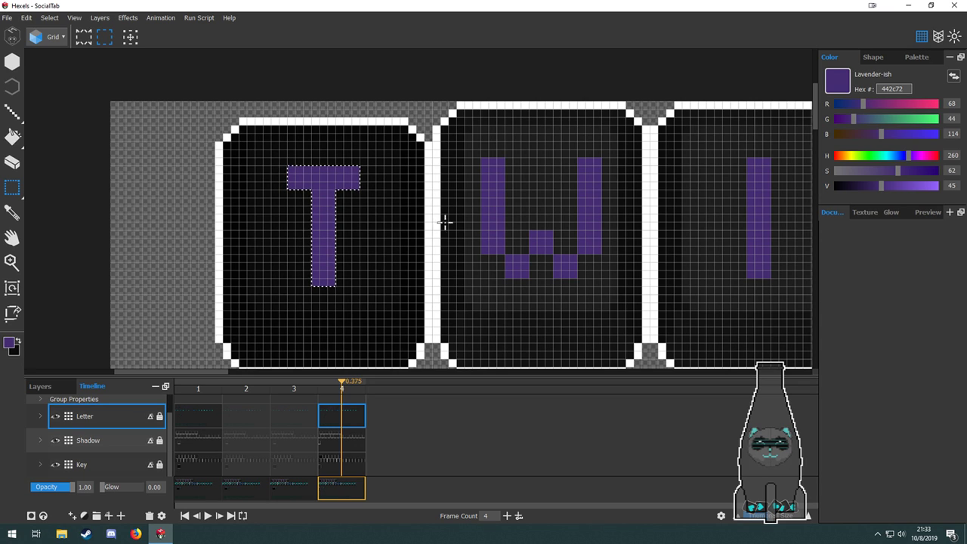
Examine the lowered T's placement on its pressed key against the grid and the neighbouring W.
scroll(426, 233, up, 3)
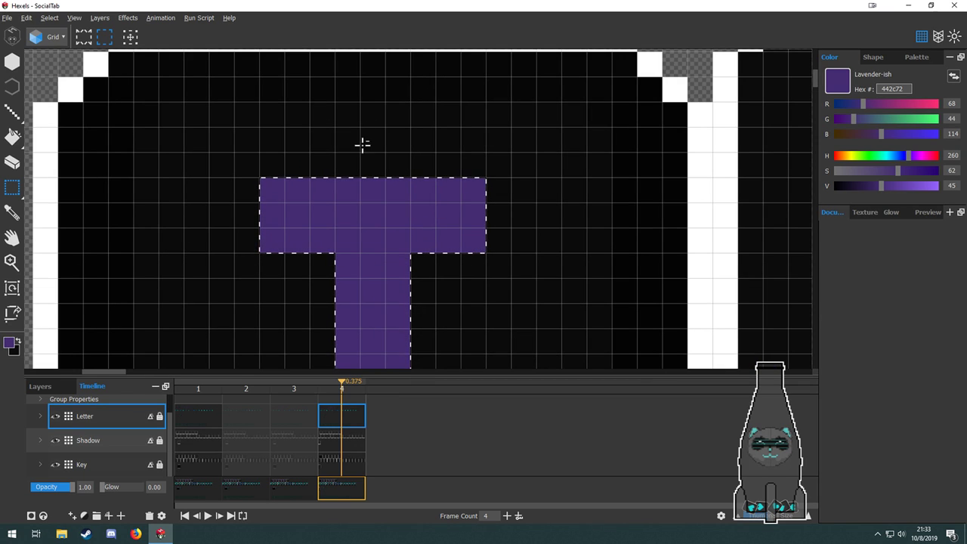
key(space)
drag(404, 123, 408, 210)
scroll(391, 190, up, 2)
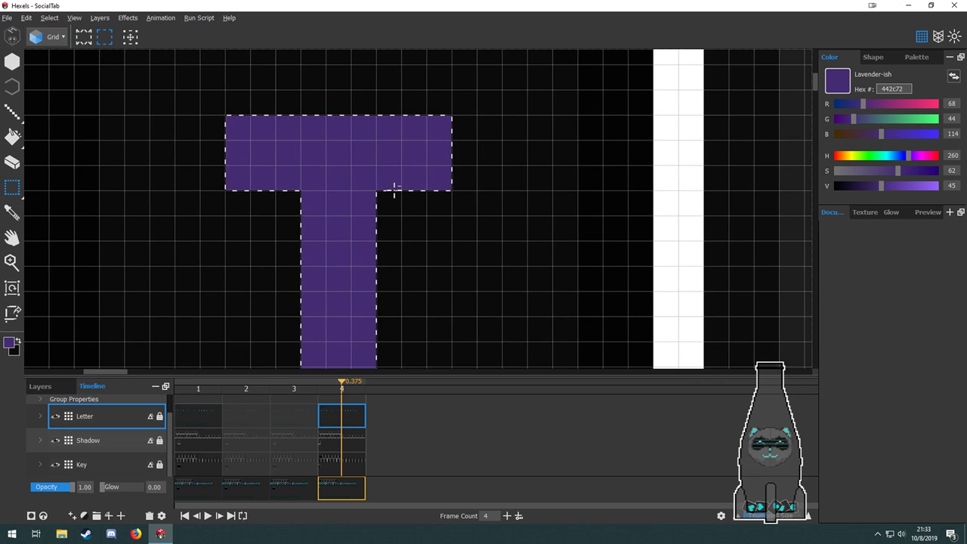
scroll(434, 231, down, 4)
scroll(375, 218, up, 5)
key(space)
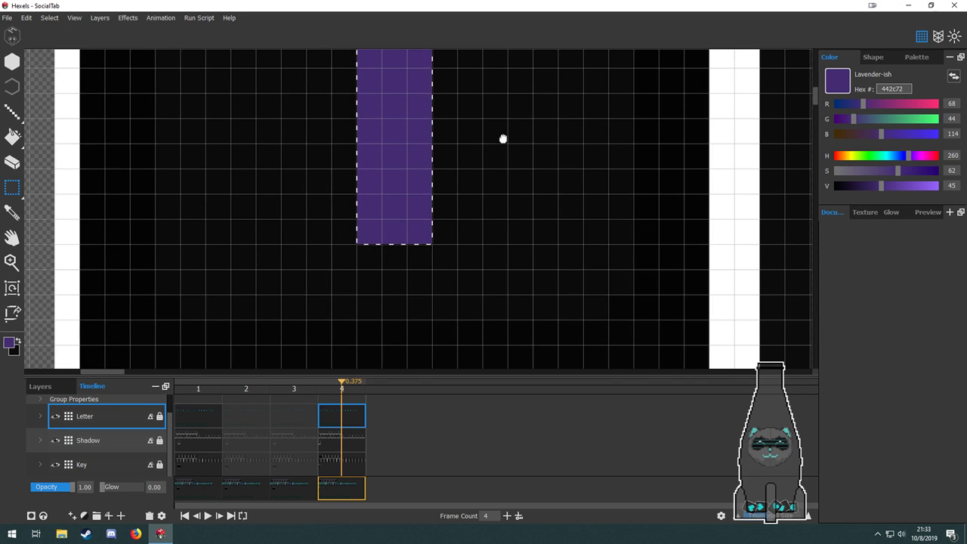
drag(503, 138, 476, 267)
scroll(473, 293, down, 4)
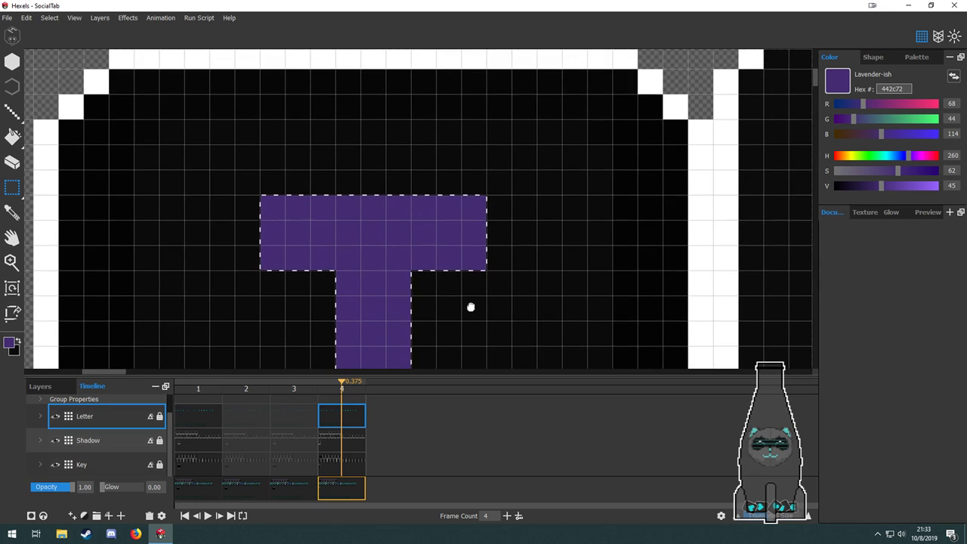
scroll(592, 198, up, 2)
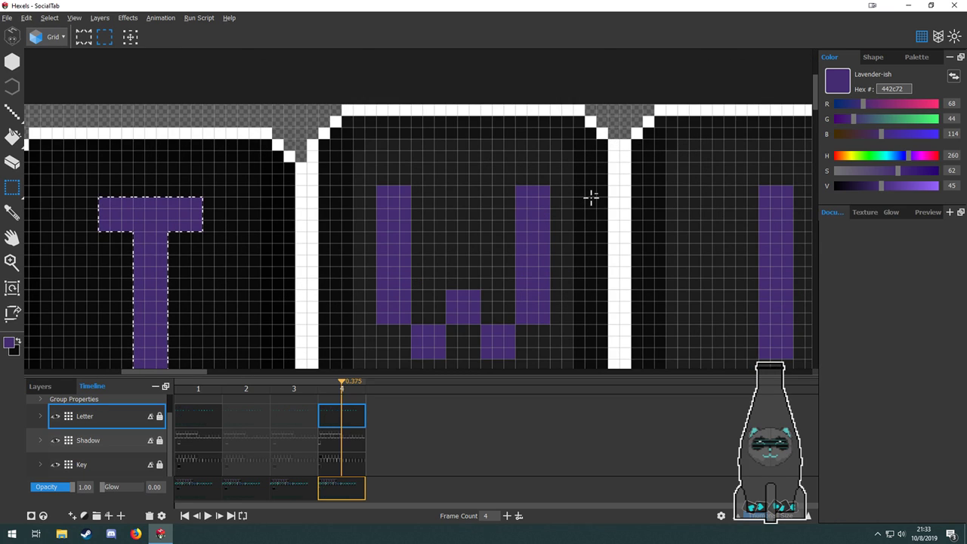
drag(486, 255, 642, 230)
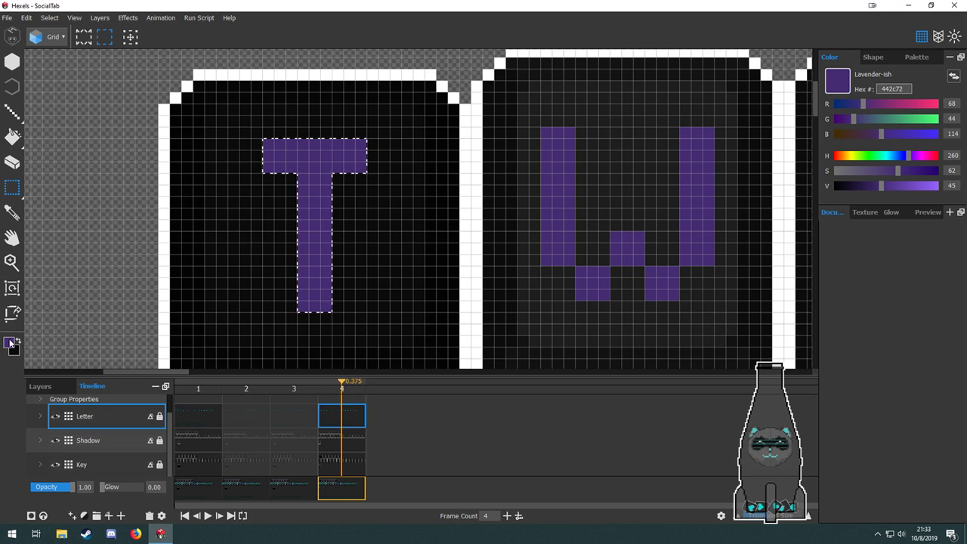
Try filling the pressed T keycap with white (ffffff) on the Key layer.
click(9, 342)
drag(393, 248, 294, 134)
click(587, 365)
key(f)
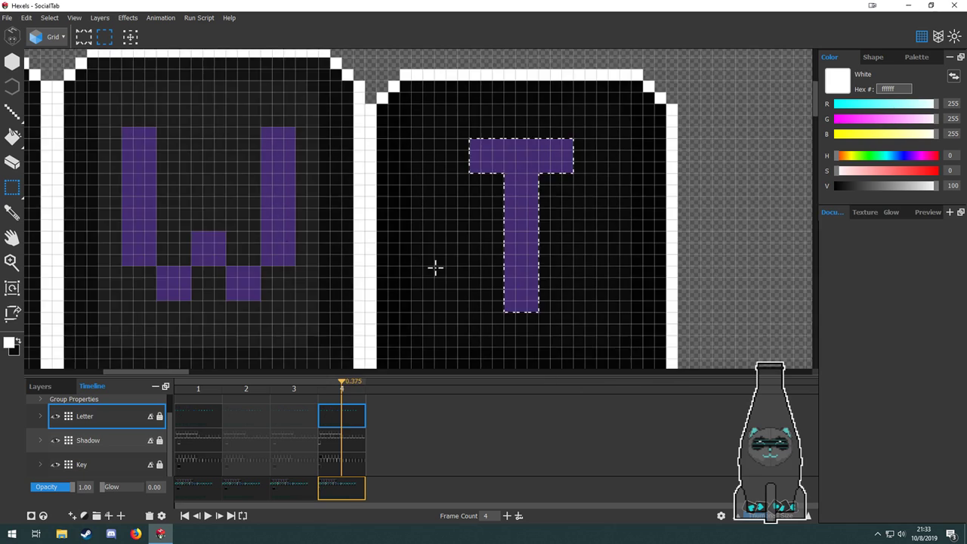
key(f)
key(g)
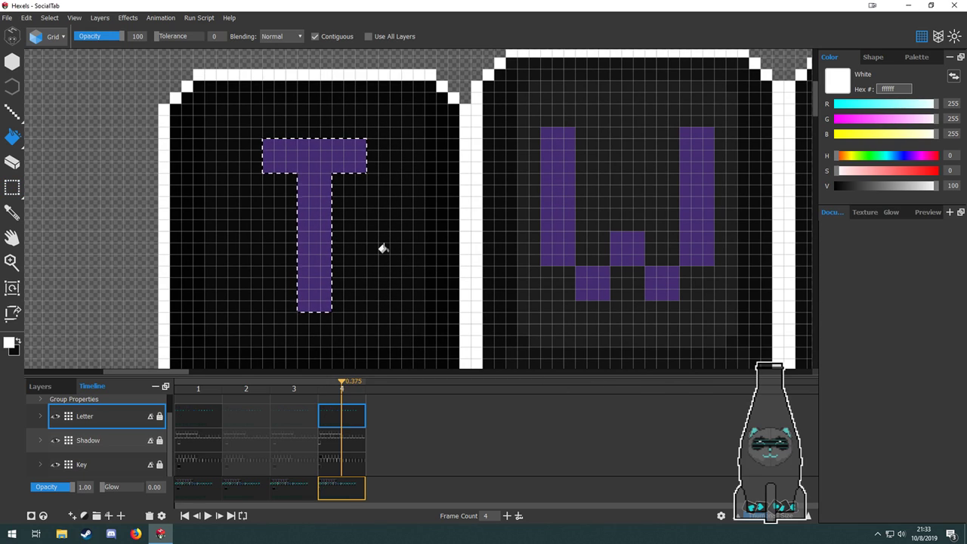
click(350, 459)
click(375, 269)
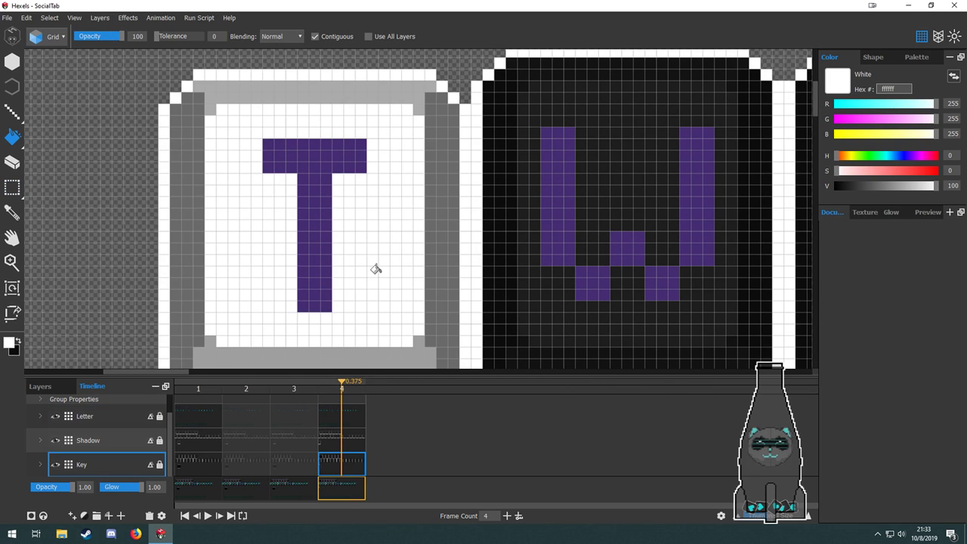
Compare the white T keycap with the surrounding keys and undo the white fill.
scroll(373, 279, down, 2)
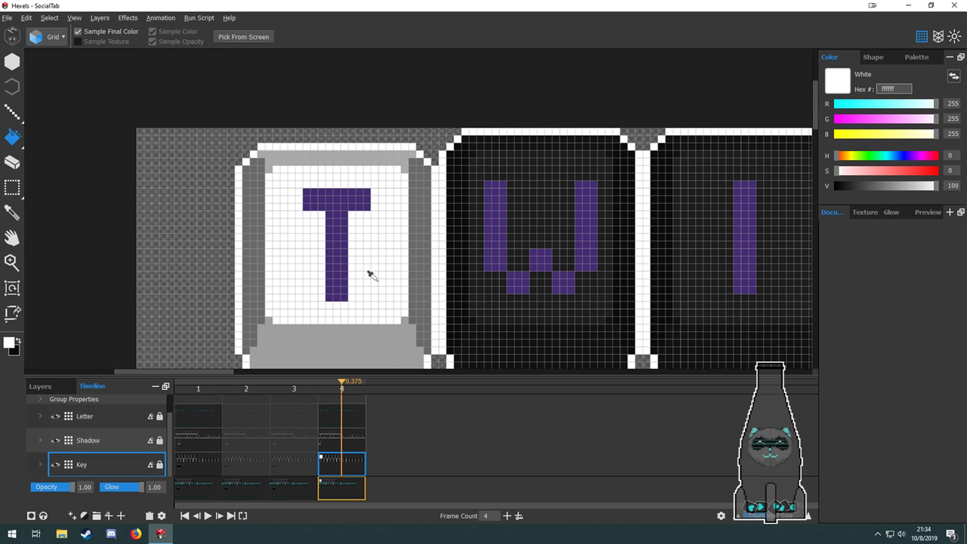
drag(370, 283, 356, 128)
drag(362, 205, 376, 262)
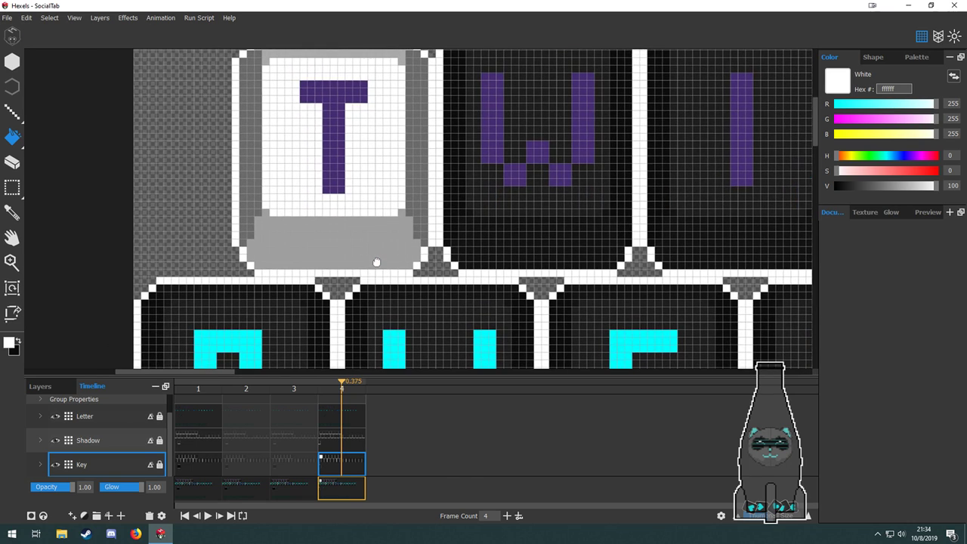
drag(386, 167, 384, 209)
scroll(384, 209, down, 4)
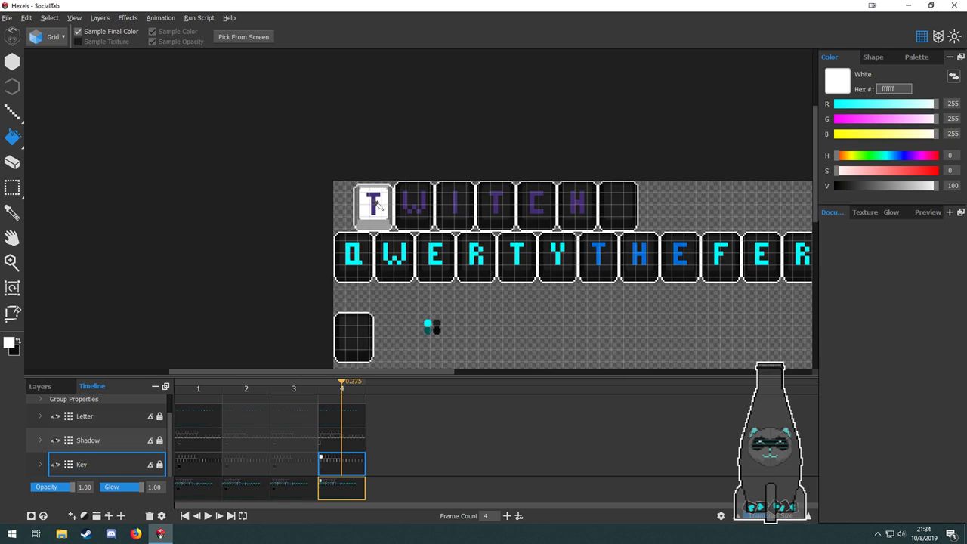
scroll(379, 206, up, 5)
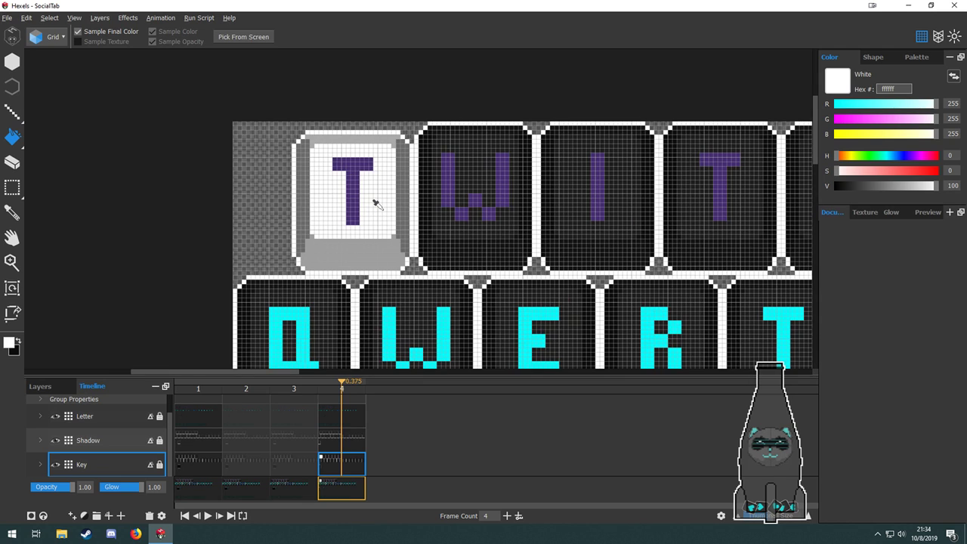
drag(626, 227, 517, 229)
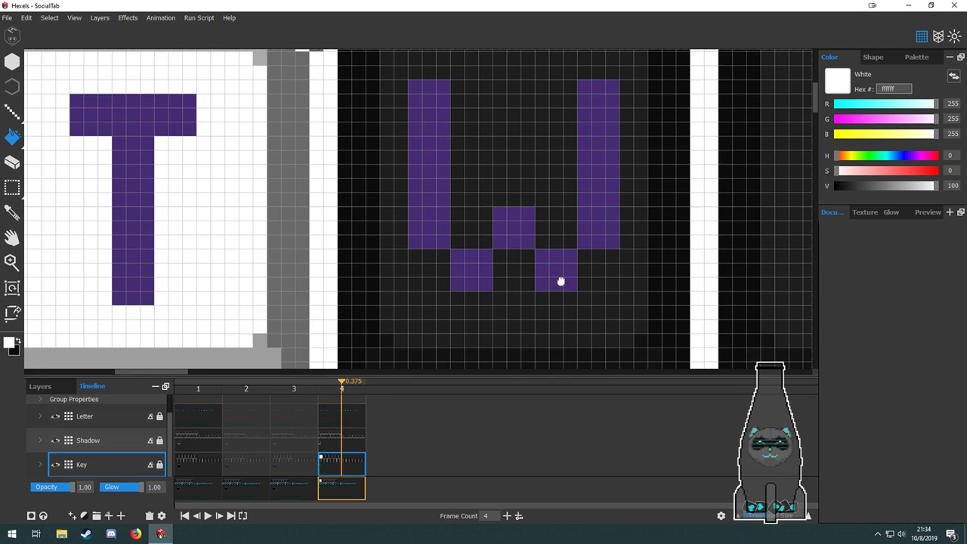
scroll(563, 280, down, 5)
drag(446, 220, 449, 171)
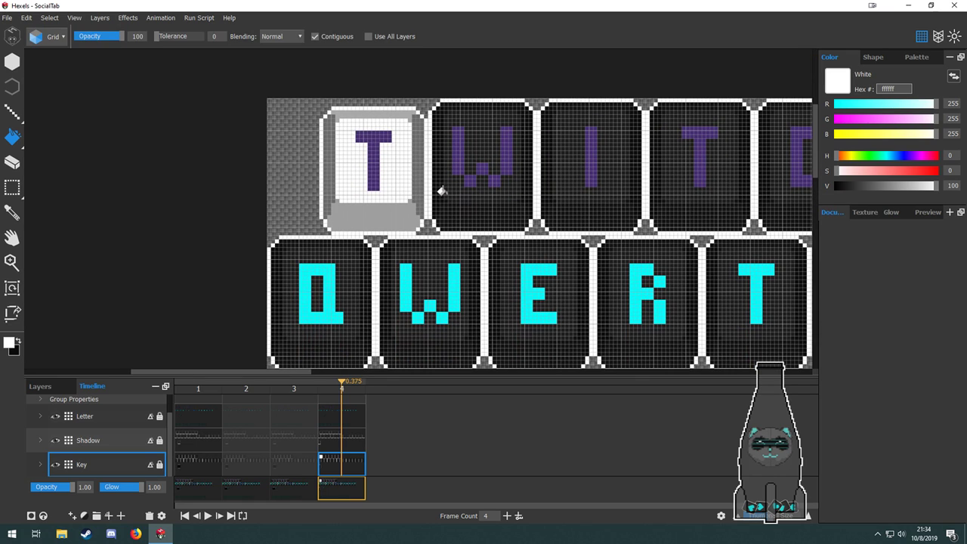
key(ctrl+z)
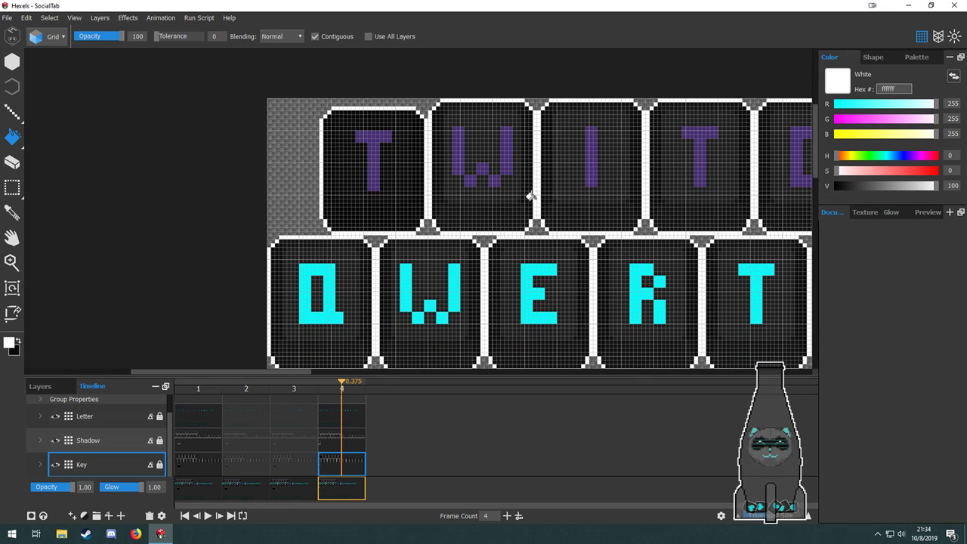
Examine the dark pressed T key beside the unpressed keys and look through the Shape settings.
scroll(406, 160, up, 4)
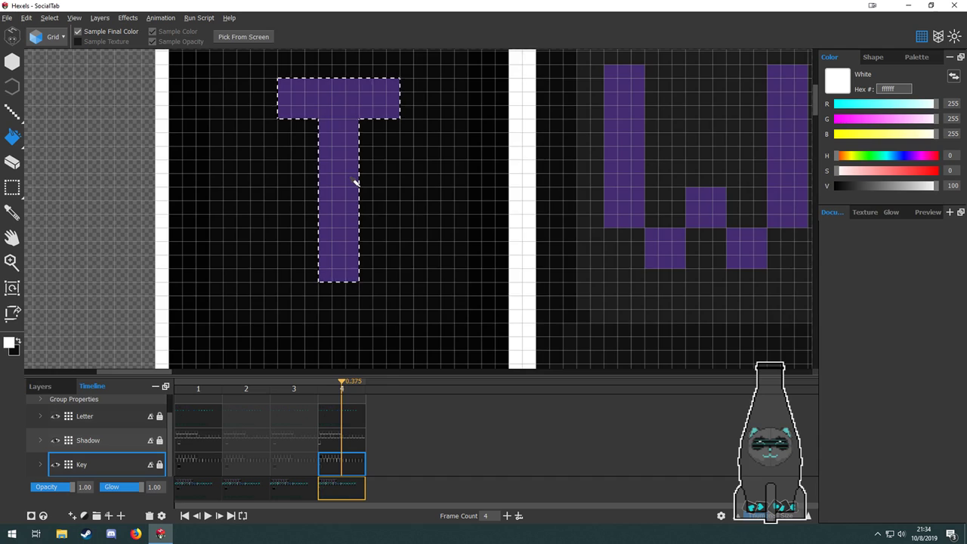
drag(439, 140, 411, 190)
scroll(409, 188, down, 3)
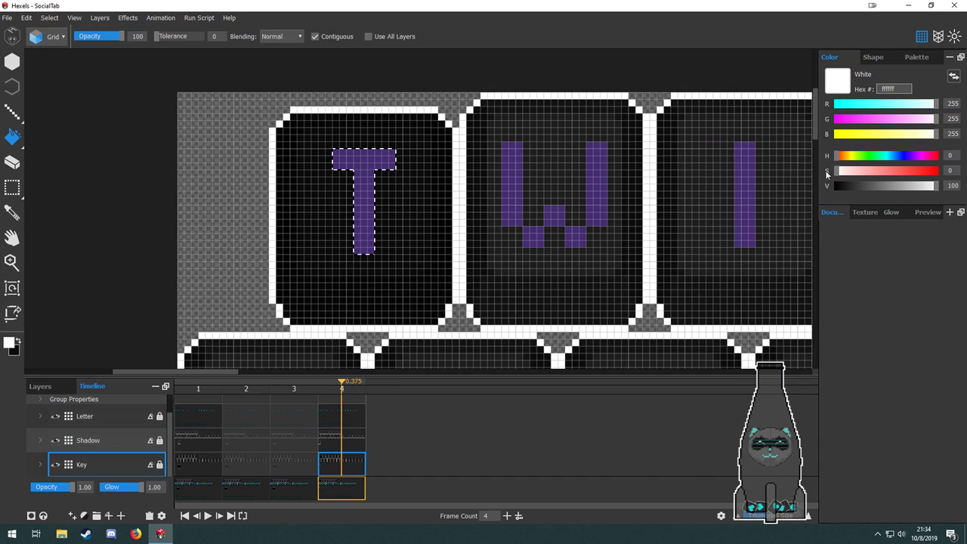
scroll(375, 250, up, 3)
drag(432, 324, 457, 351)
scroll(443, 206, down, 3)
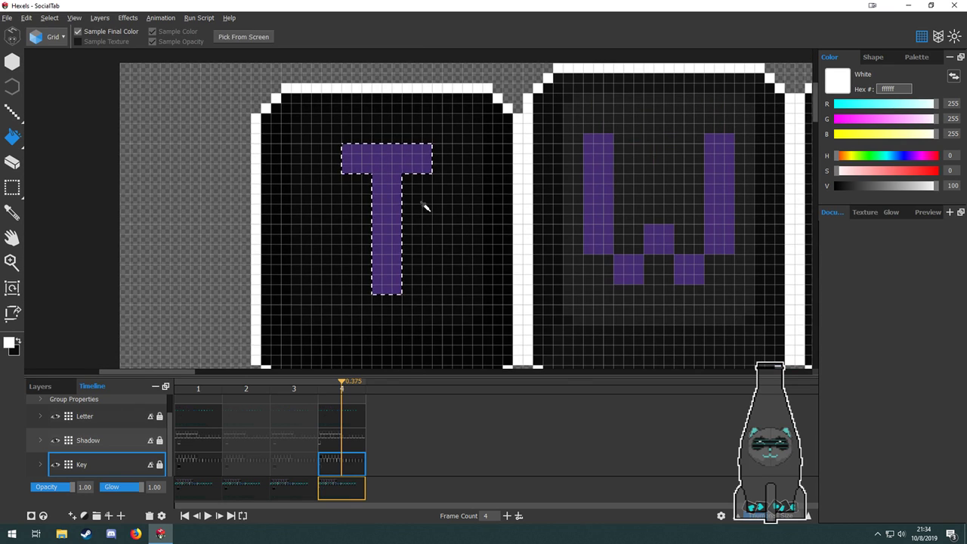
scroll(430, 209, down, 3)
click(877, 57)
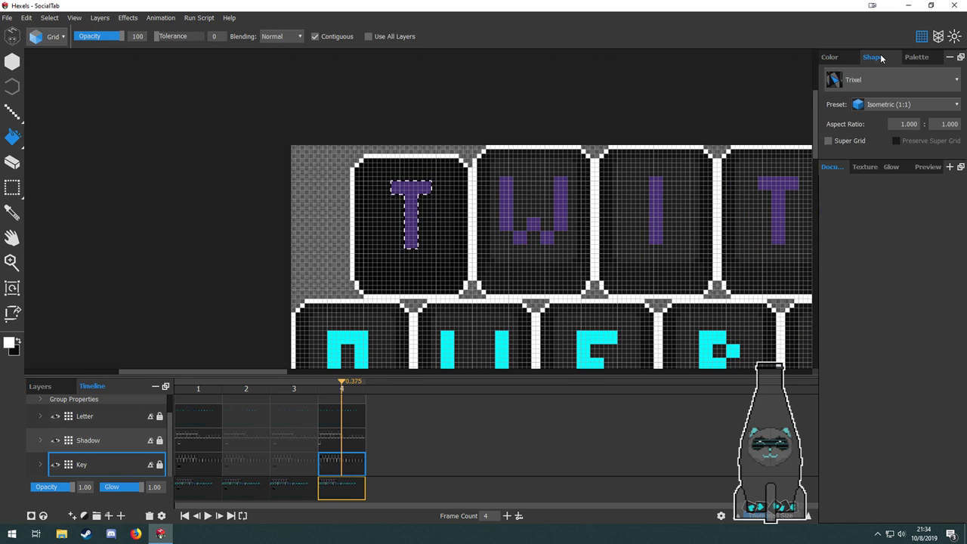
click(843, 57)
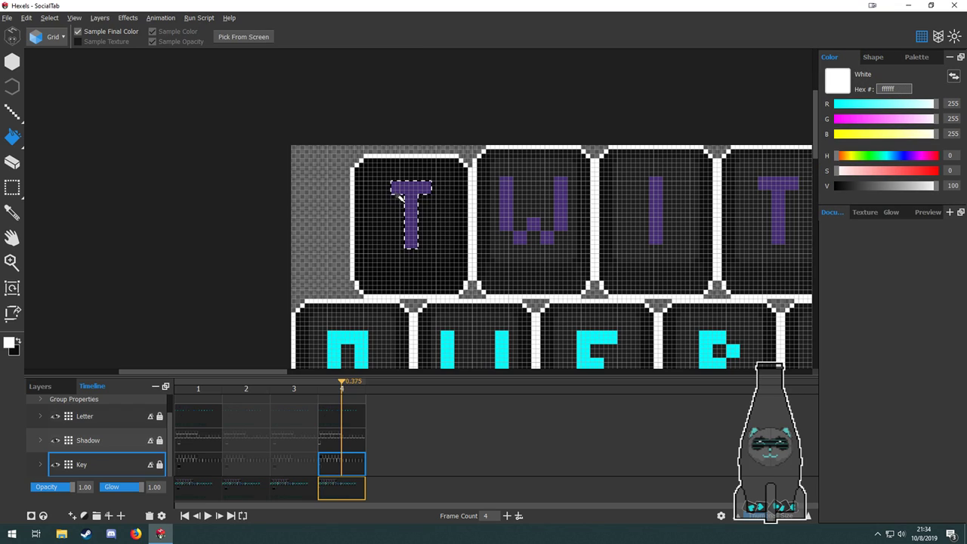
Brighten the purple sampled from the first T of TWITCH to value 65 and fill that T on frame 4's Letter layer.
alt+click(411, 192)
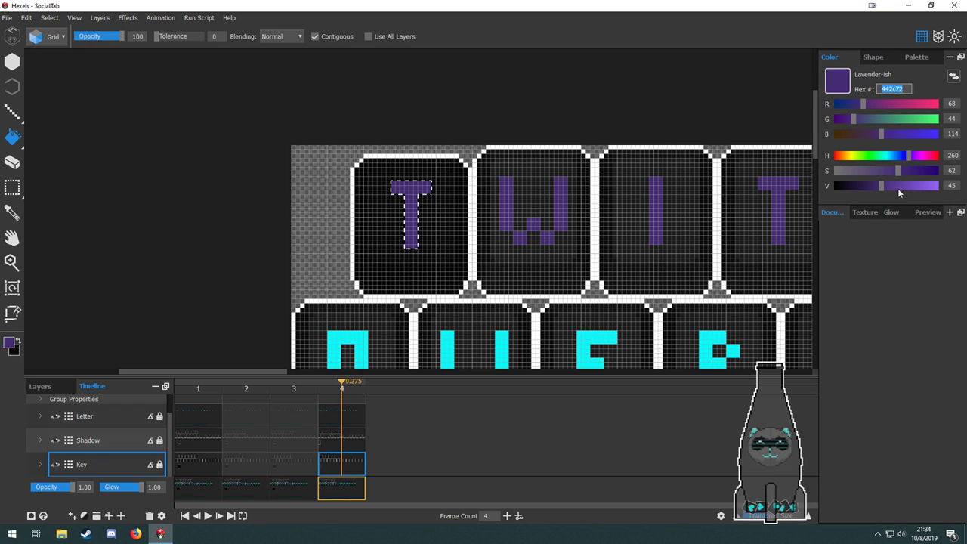
text(65)
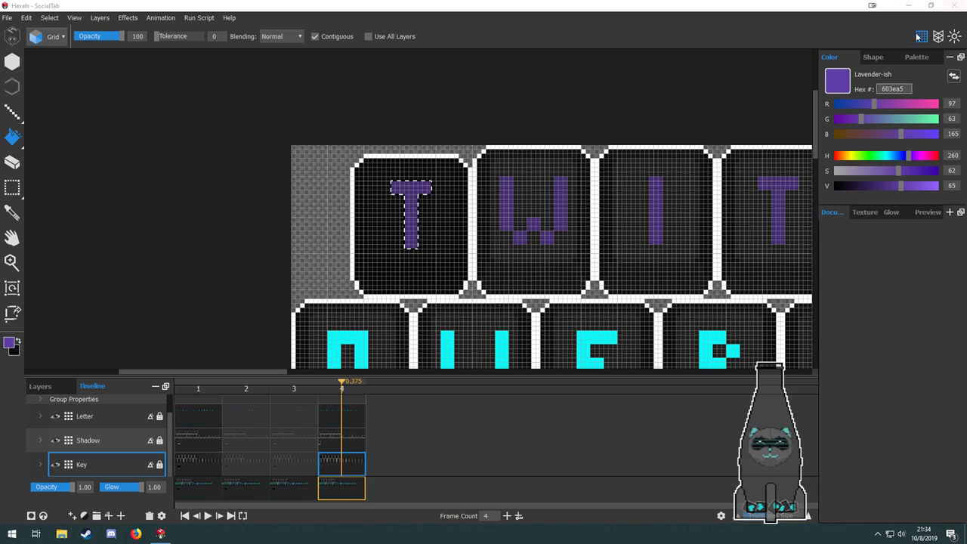
click(892, 88)
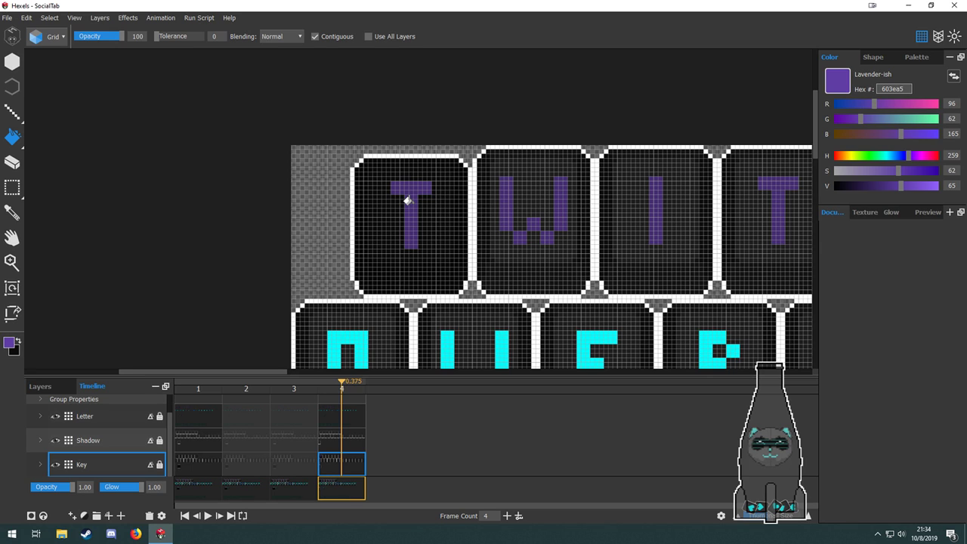
scroll(408, 201, up, 3)
scroll(410, 197, down, 2)
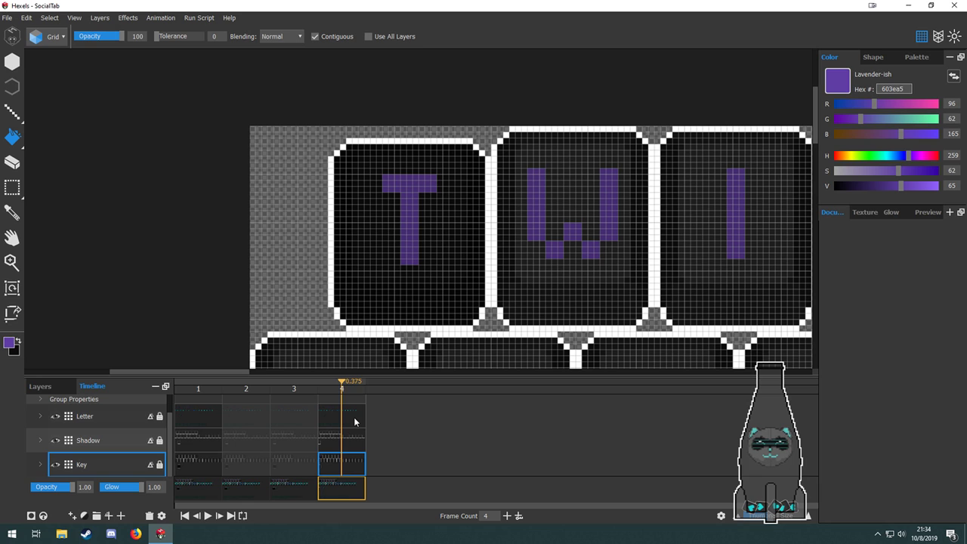
click(351, 416)
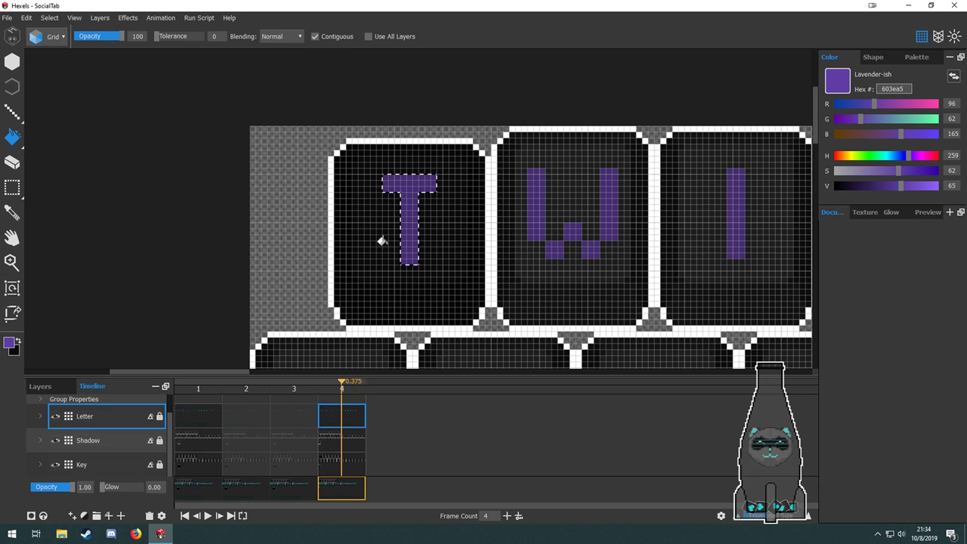
scroll(395, 209, up, 3)
scroll(453, 211, down, 3)
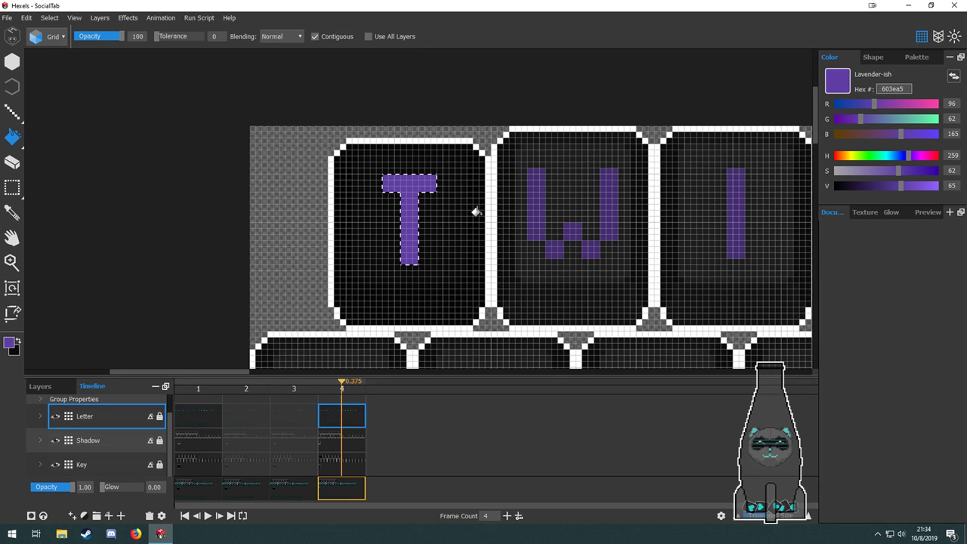
drag(473, 213, 391, 204)
key(ctrl+d)
Extend the animation to seven frames with two held frames and a new keyframe, and make frame 7's Key layer active.
drag(467, 262, 450, 155)
scroll(422, 233, down, 3)
drag(498, 297, 463, 242)
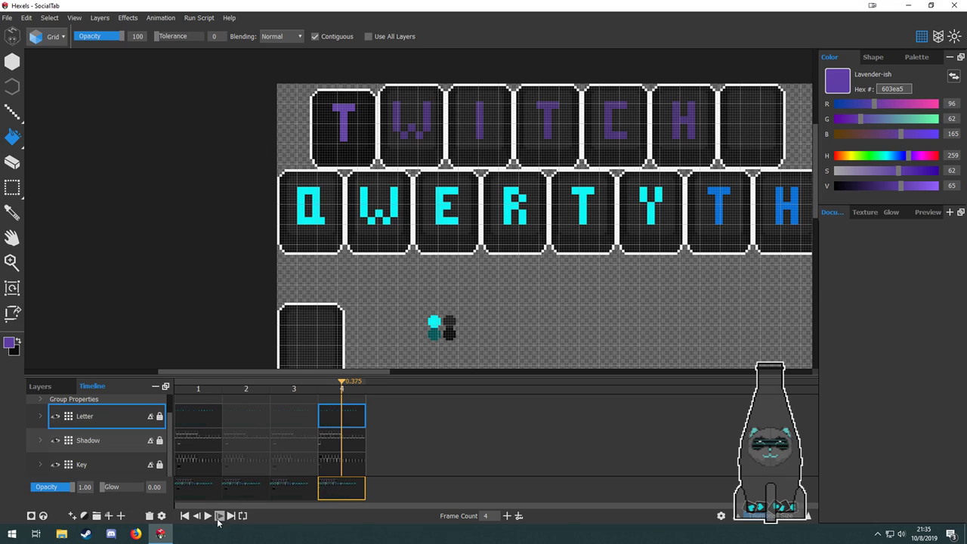
click(508, 517)
click(507, 516)
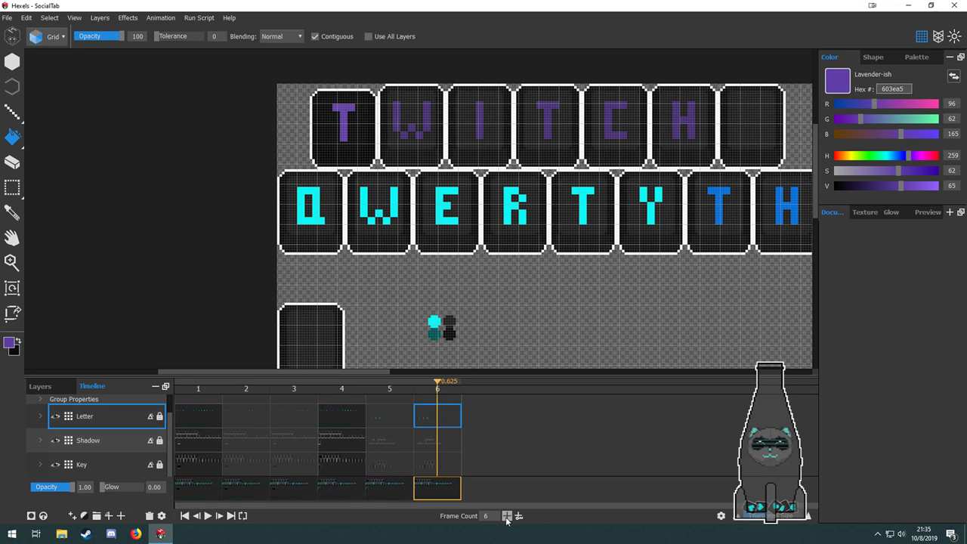
click(520, 517)
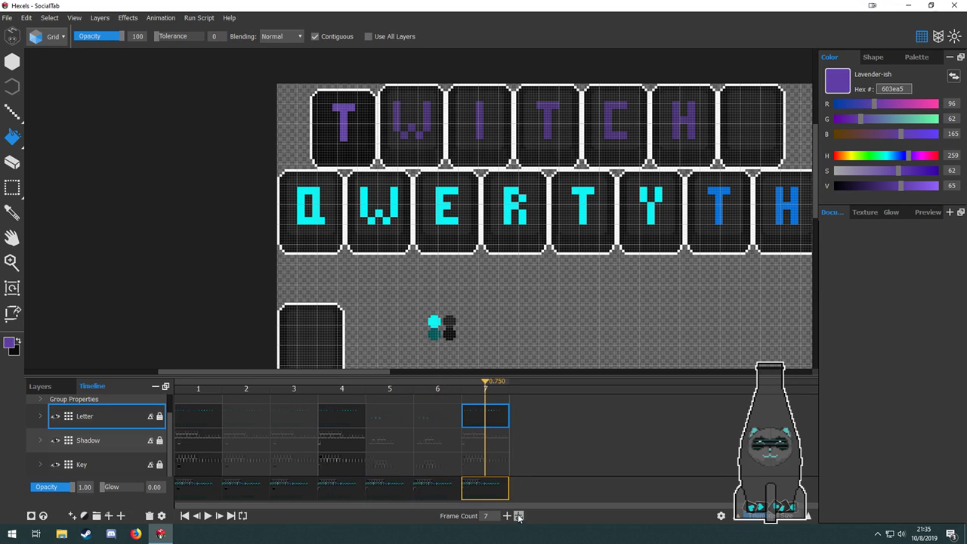
click(486, 441)
click(489, 462)
drag(406, 278, 371, 296)
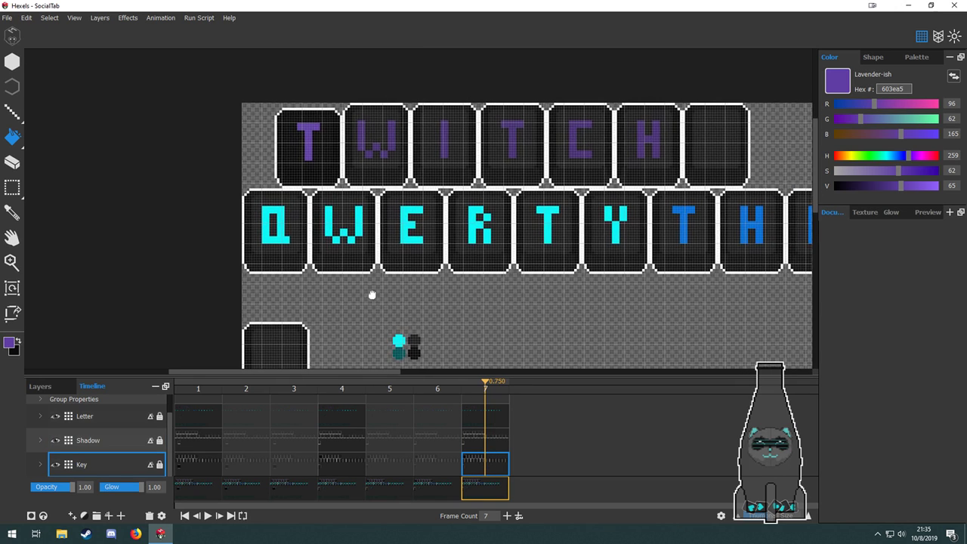
scroll(279, 208, up, 4)
scroll(353, 150, down, 4)
key(m)
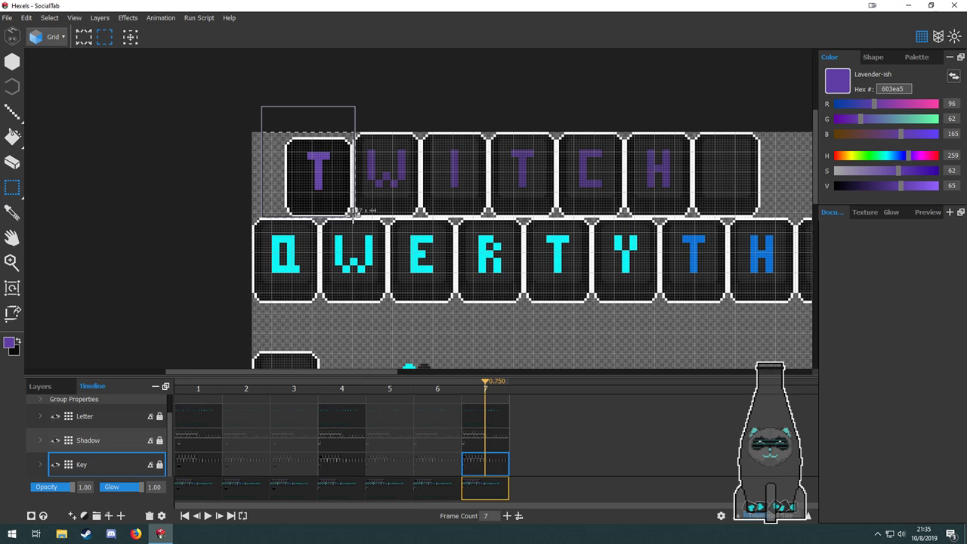
drag(353, 218, 352, 218)
scroll(339, 197, up, 4)
scroll(340, 196, down, 4)
drag(372, 271, 366, 228)
drag(365, 181, 385, 239)
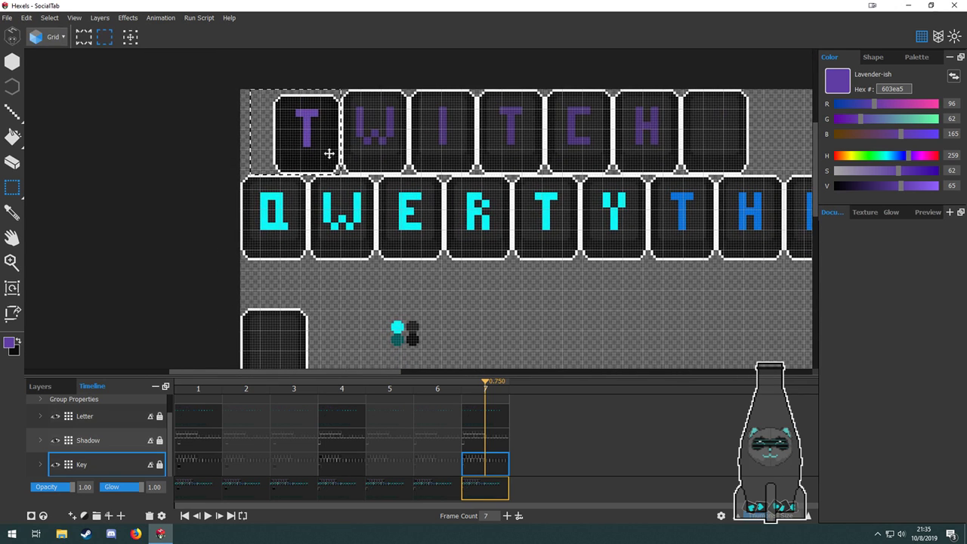
drag(328, 154, 336, 290)
drag(396, 290, 396, 331)
drag(339, 308, 331, 164)
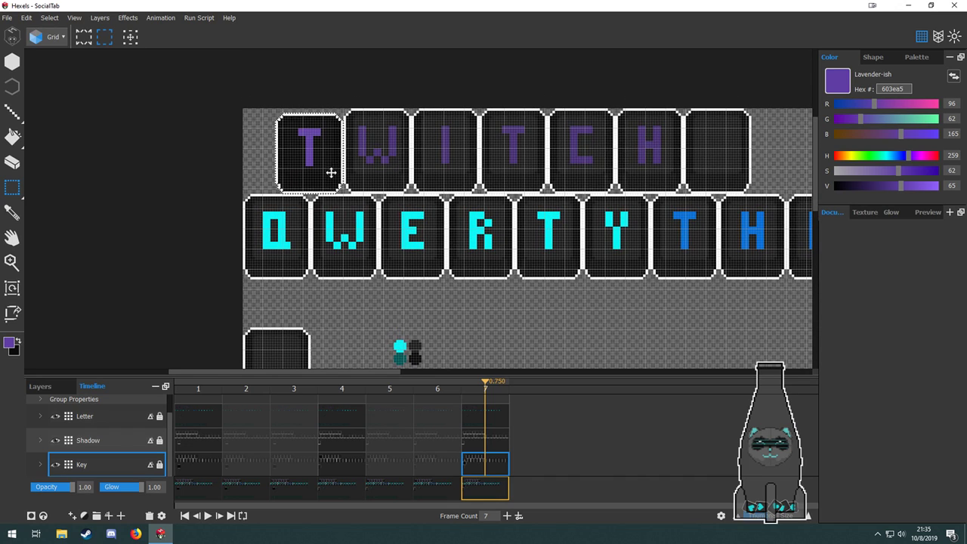
scroll(329, 160, up, 3)
scroll(329, 159, down, 3)
scroll(371, 106, up, 2)
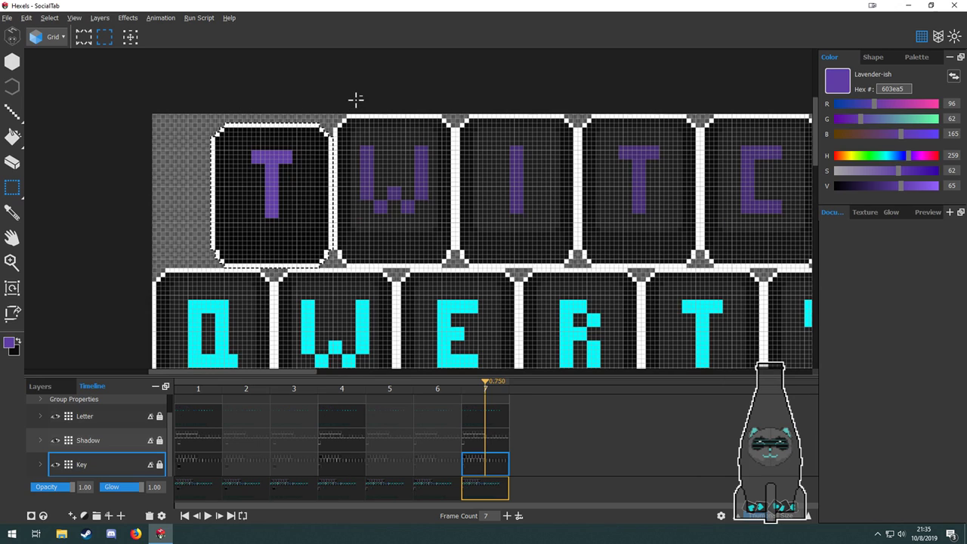
Select the W key of TWITCH on frame 7's Key layer and move it beside the blank spare key below the rows.
drag(335, 99, 388, 172)
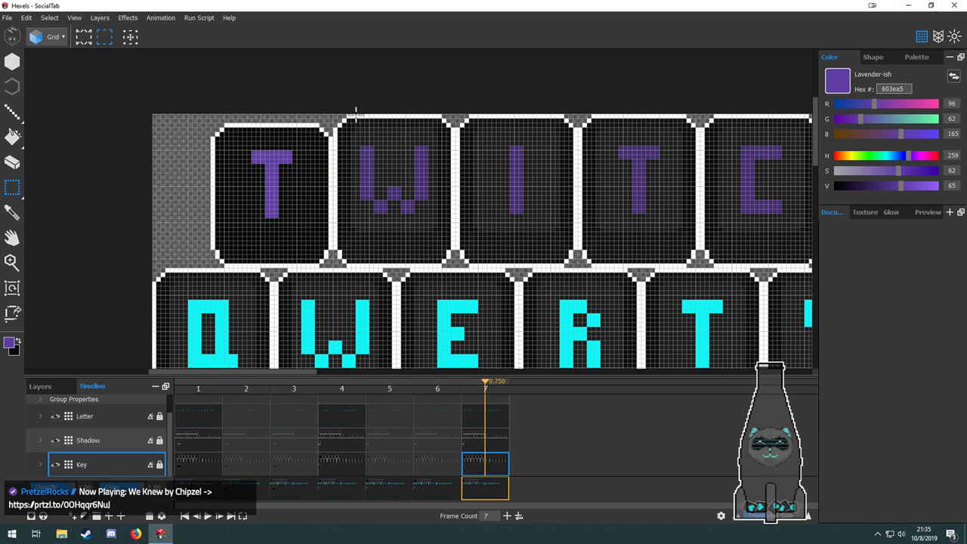
drag(340, 106, 425, 223)
click(313, 113)
drag(340, 109, 383, 172)
drag(333, 107, 454, 262)
scroll(451, 241, down, 4)
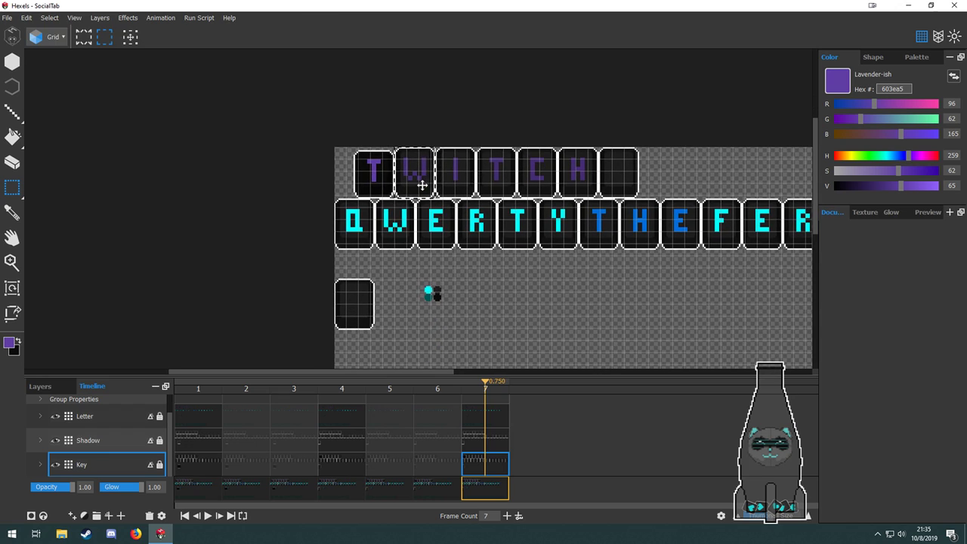
drag(425, 184, 402, 318)
Move the W key's shading on frame 7's Shadow layer onto the key parked beside the blank spare key.
click(496, 440)
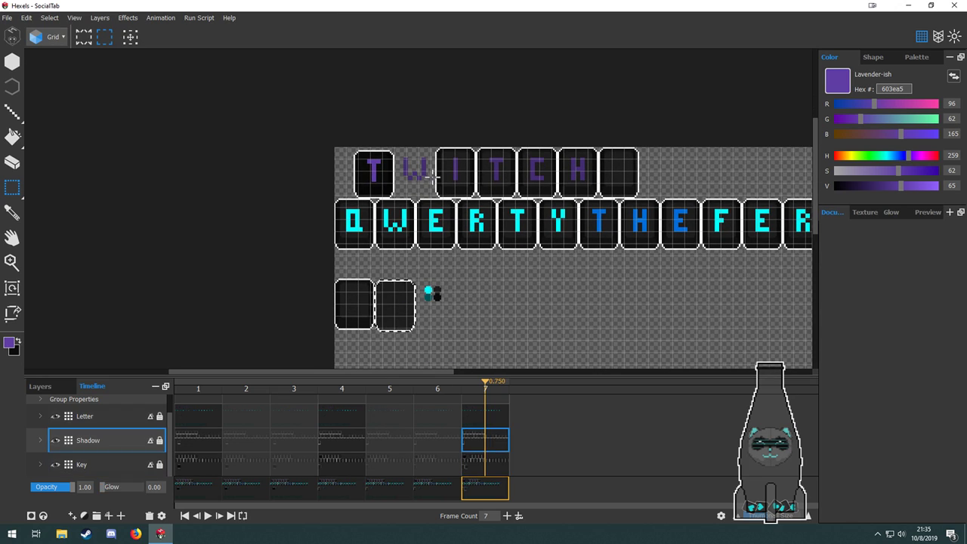
scroll(399, 157, up, 3)
mouse_move(371, 117)
mouse_down()
mouse_move(432, 227)
mouse_move(471, 232)
mouse_move(469, 241)
mouse_move(377, 128)
mouse_up()
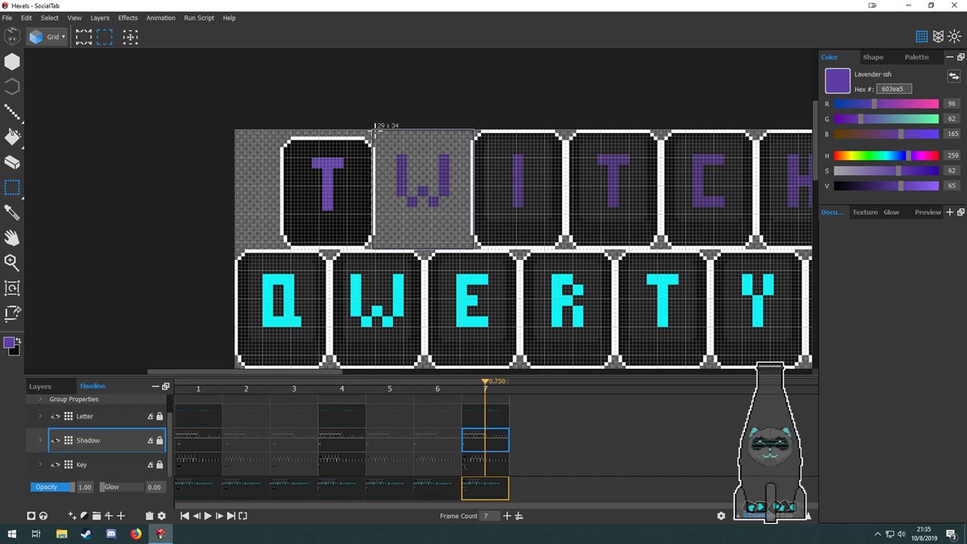
scroll(432, 167, down, 3)
drag(435, 166, 415, 298)
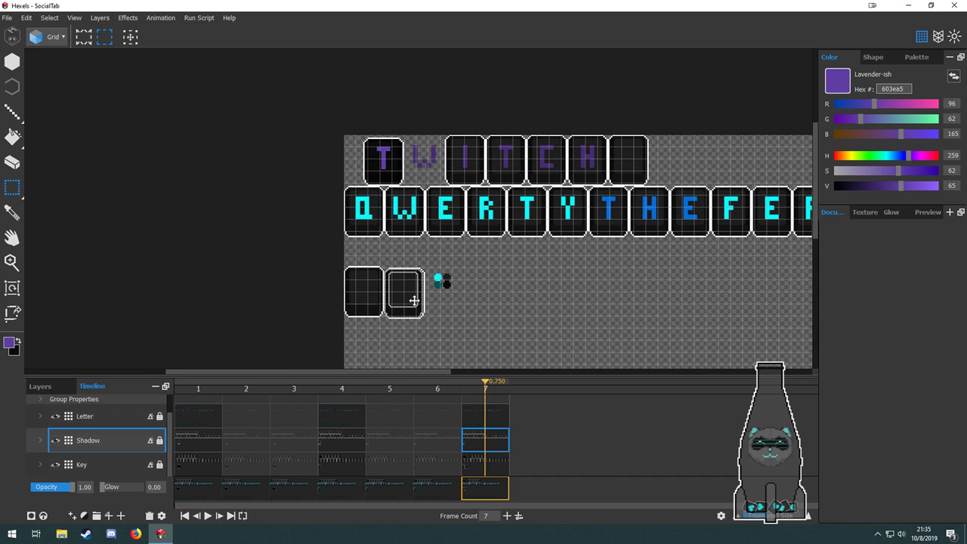
scroll(415, 298, up, 2)
click(441, 280)
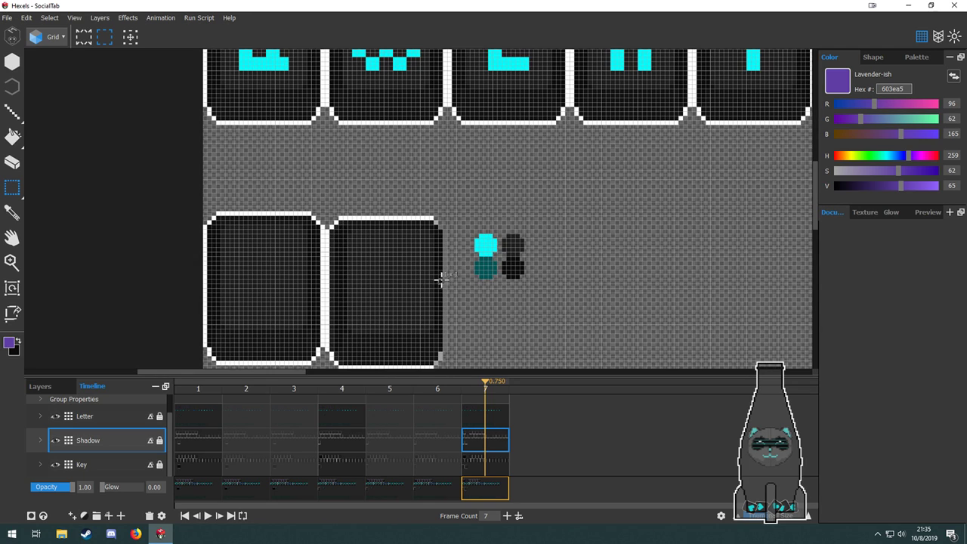
key(ctrl+z)
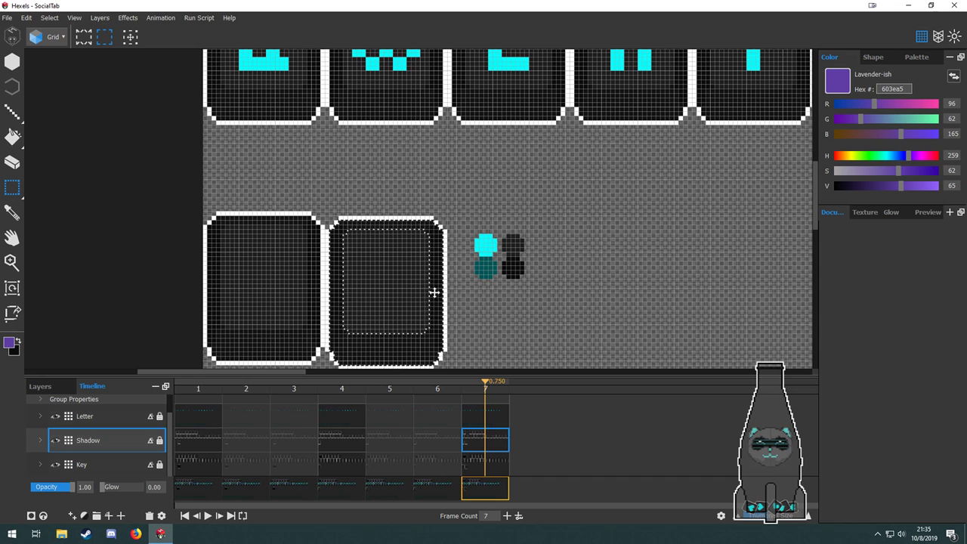
Move the lowered T key on frame 7's Key layer into the empty slot behind the W.
scroll(438, 295, down, 5)
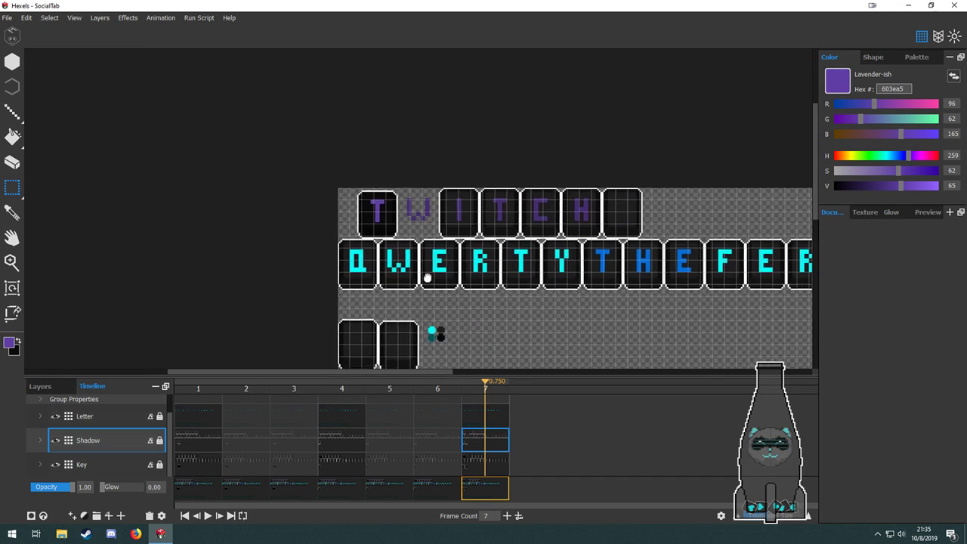
scroll(373, 242, up, 4)
click(490, 454)
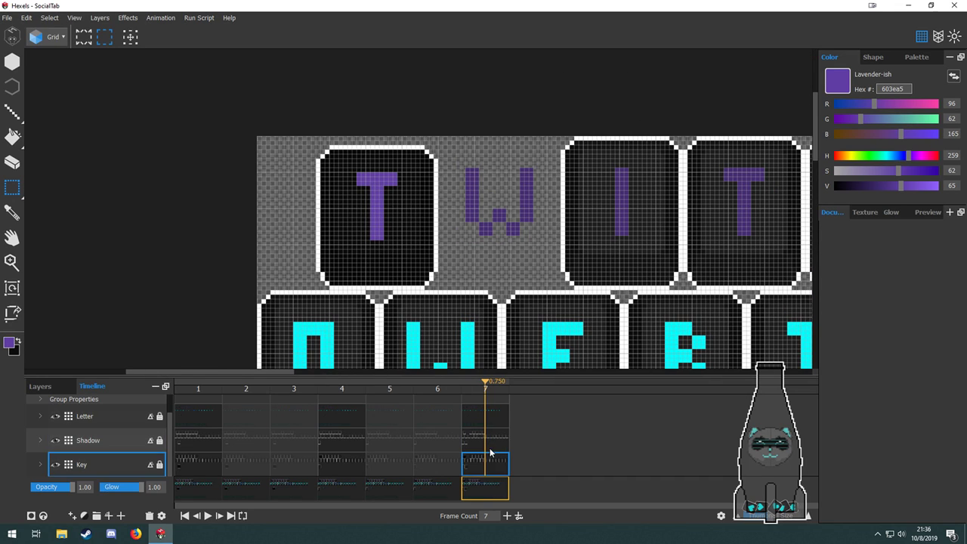
drag(323, 170, 550, 270)
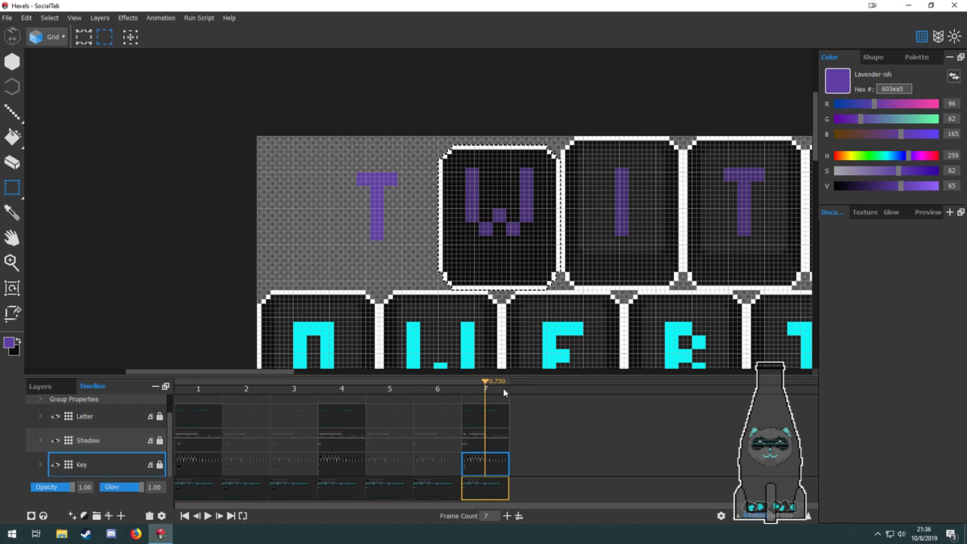
Move the pressed T key's shading on frame 7's Shadow layer onto the key behind the W.
click(493, 442)
drag(266, 113, 437, 292)
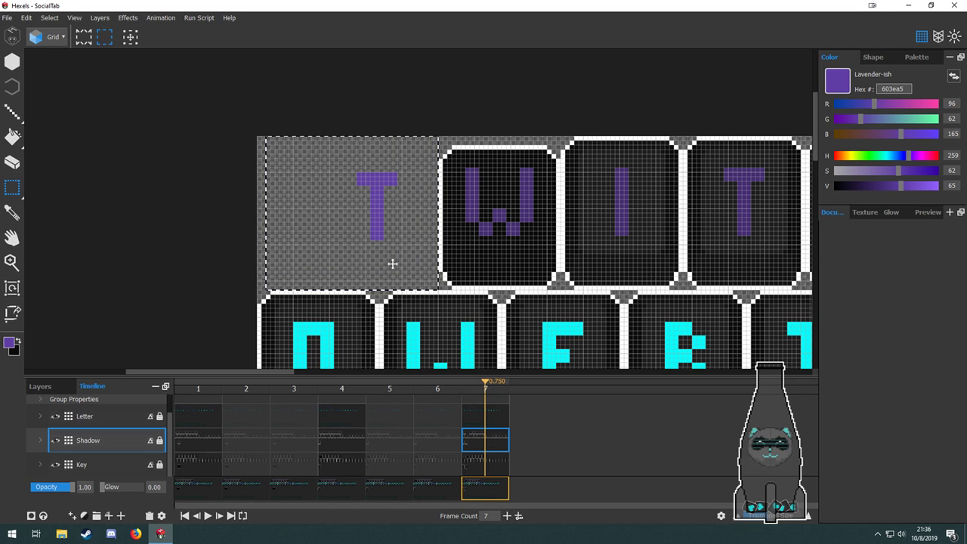
drag(391, 264, 514, 266)
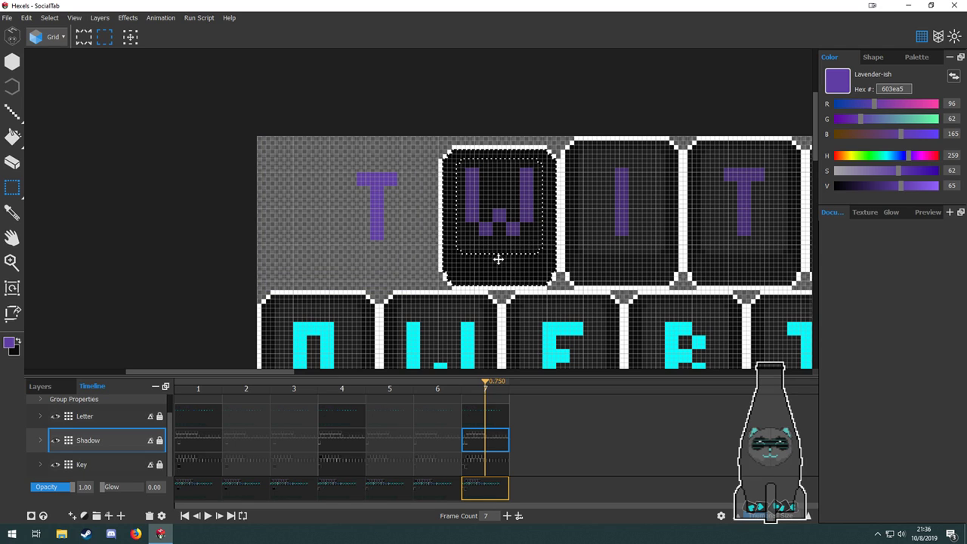
Move the key parked beside the blank spare key into the empty slot behind the first T on frame 7's Key layer.
scroll(310, 225, down, 4)
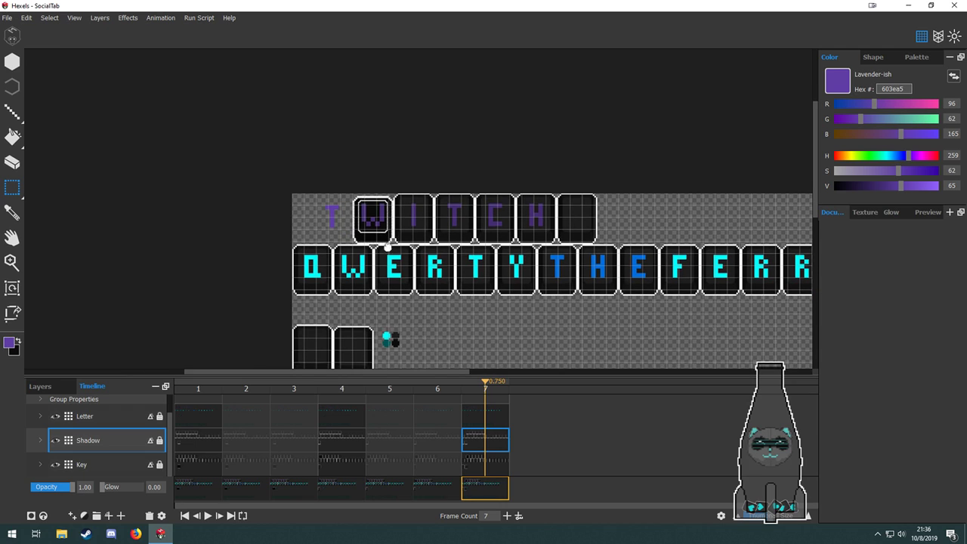
scroll(381, 283, up, 4)
drag(383, 284, 386, 265)
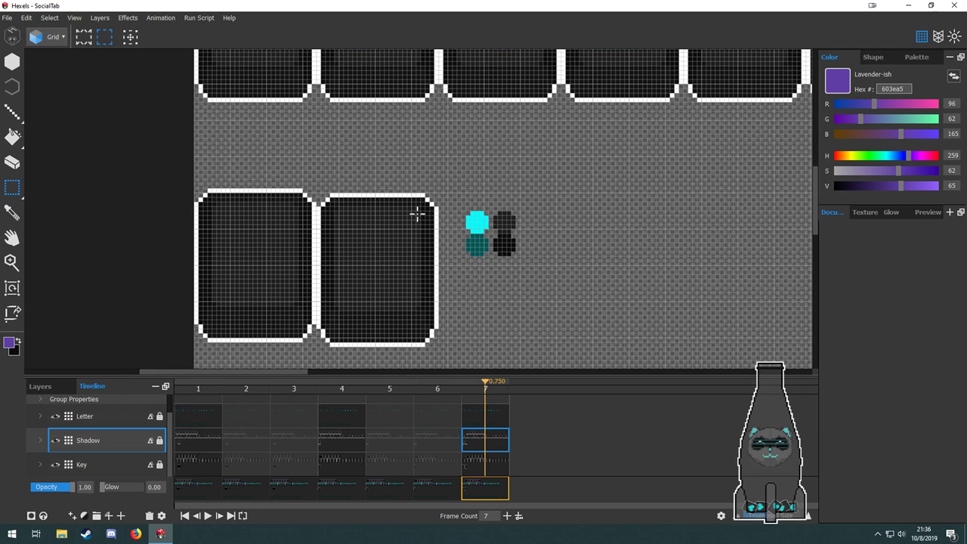
drag(427, 189, 316, 356)
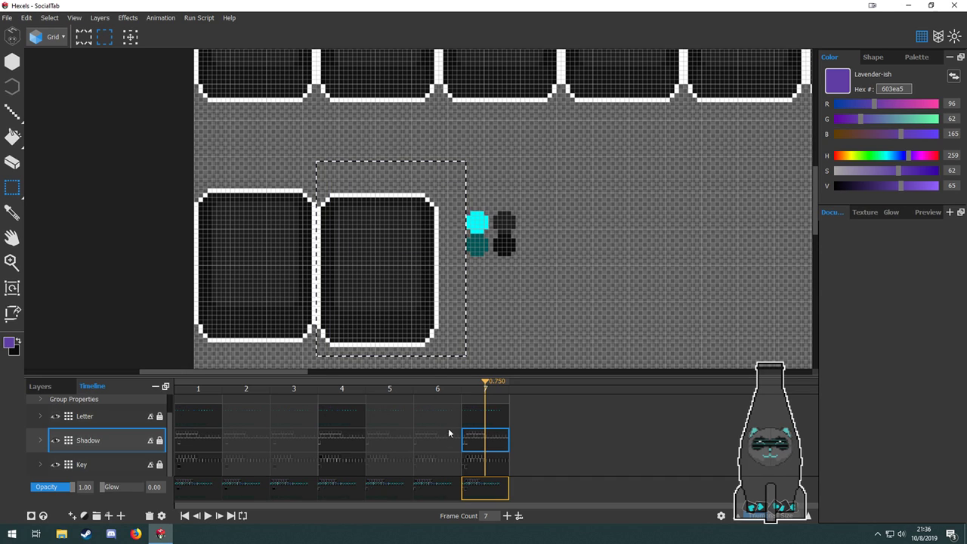
click(479, 461)
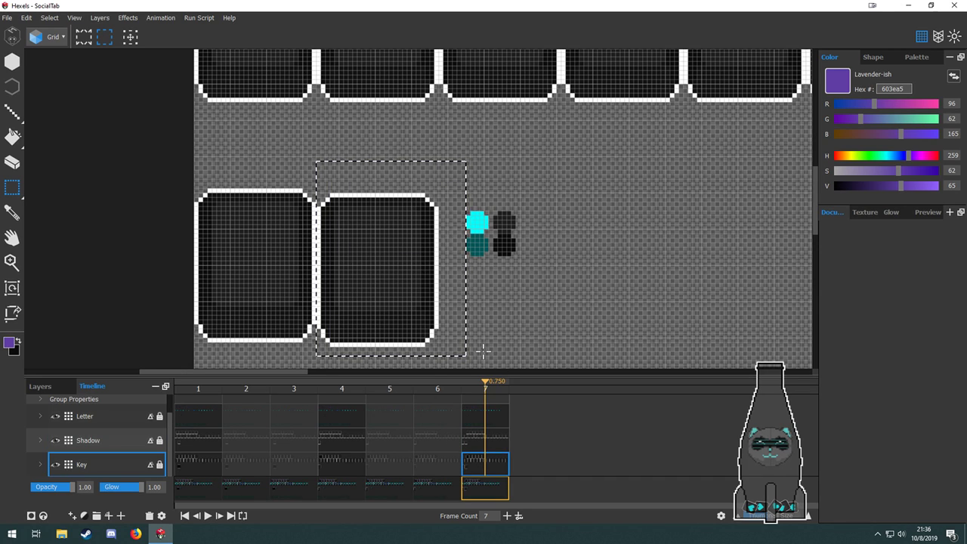
scroll(480, 353, down, 3)
drag(421, 313, 397, 156)
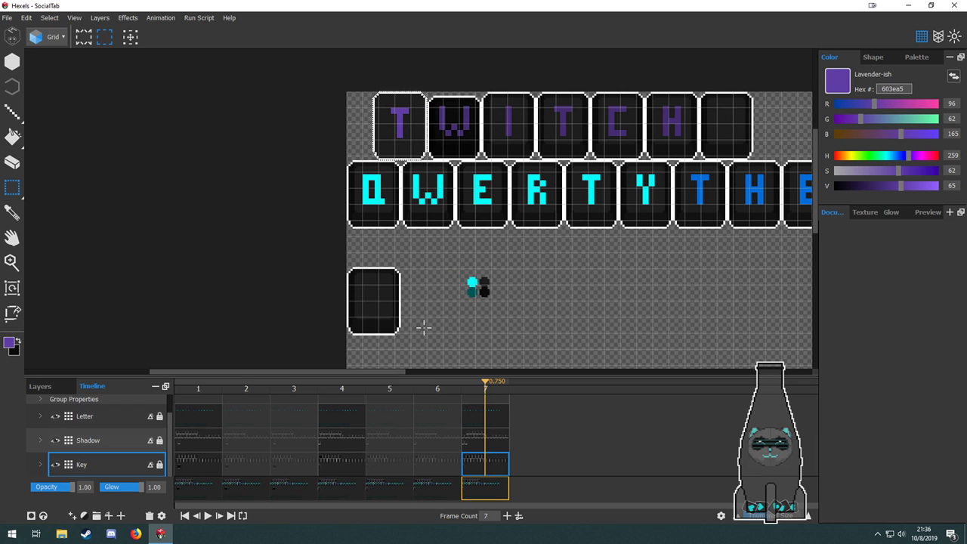
Select the parked key's remaining shading on frame 7's Shadow layer and move it onto the key behind the first T.
drag(405, 246, 409, 275)
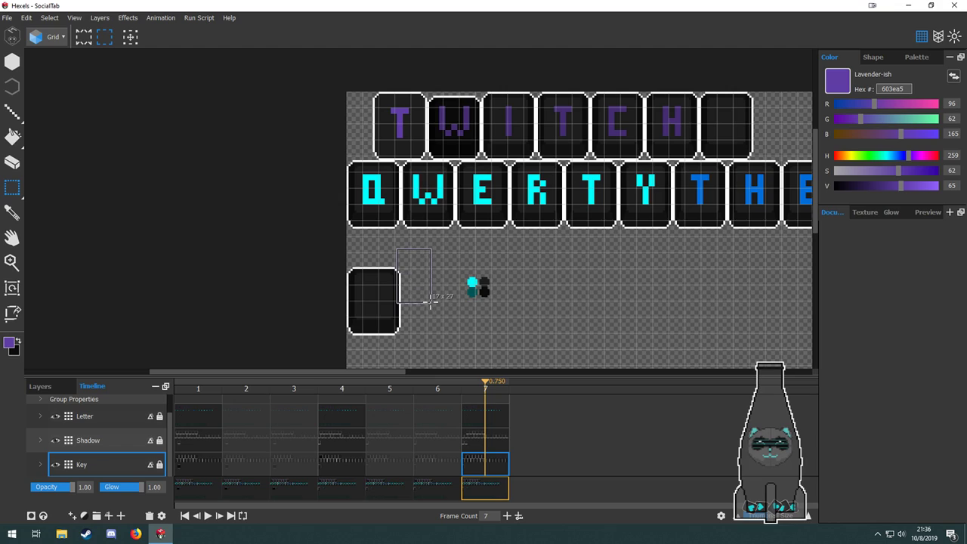
drag(427, 305, 443, 333)
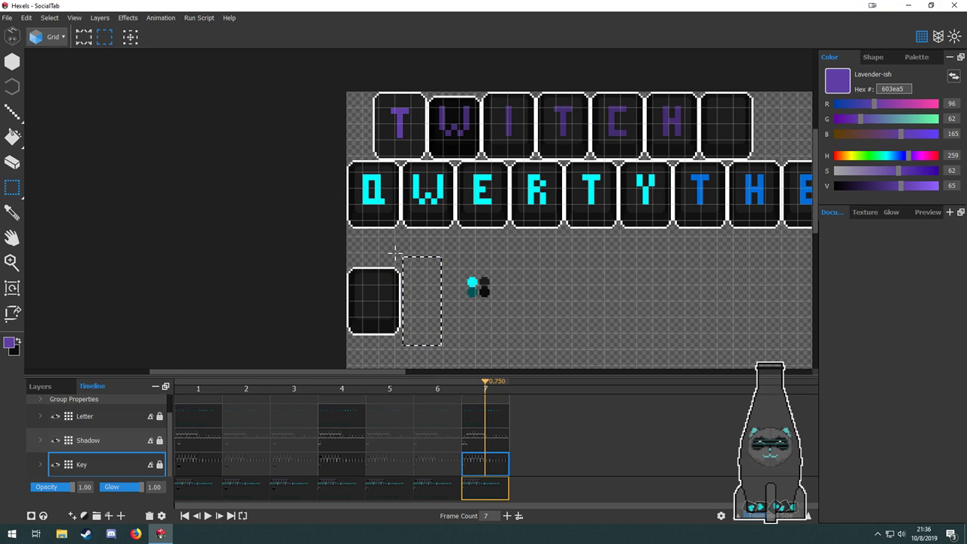
drag(400, 256, 455, 345)
click(484, 428)
click(485, 440)
drag(428, 302, 406, 147)
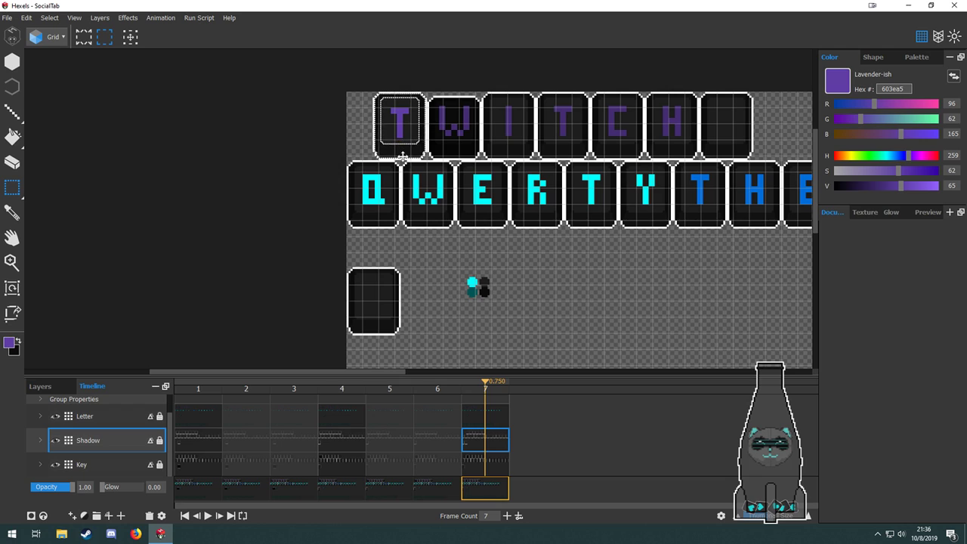
scroll(409, 108, up, 3)
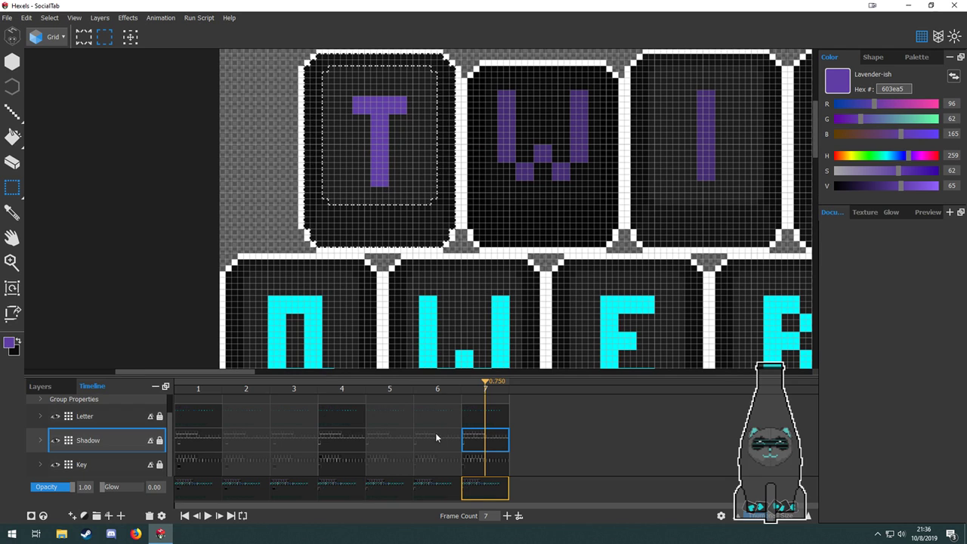
Raise the first T on frame 7's Letter layer by one pixel, level with the tops of the other letters.
click(487, 416)
drag(421, 90, 341, 187)
drag(383, 164, 384, 157)
key(Up)
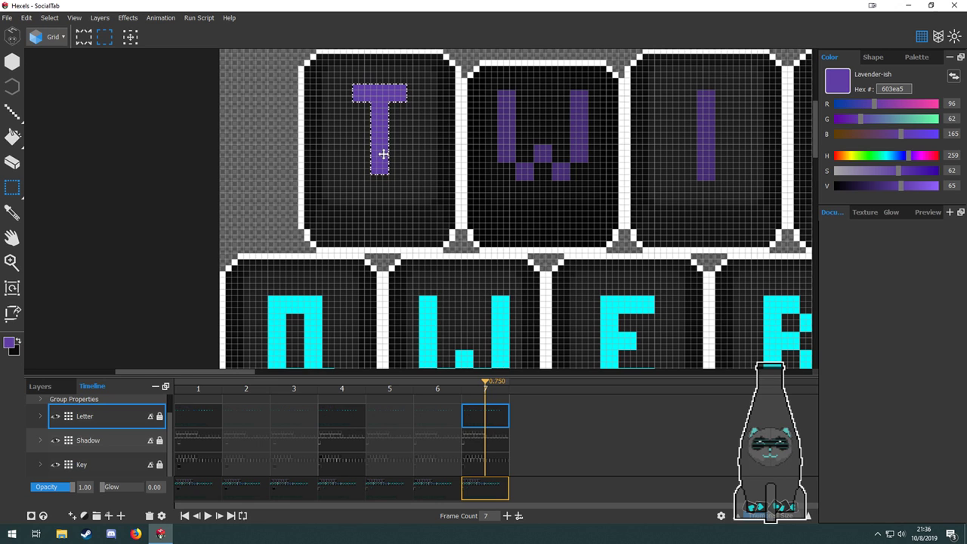
scroll(376, 178, up, 4)
drag(455, 157, 421, 323)
key(Down)
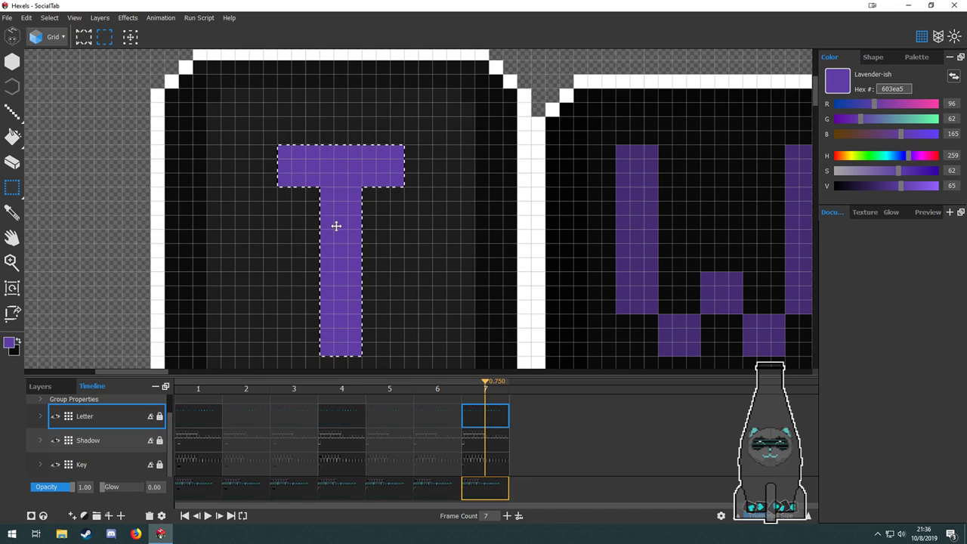
scroll(367, 209, down, 3)
Compare the first T's position between frames 4 and 7 on the Letter layer.
click(349, 417)
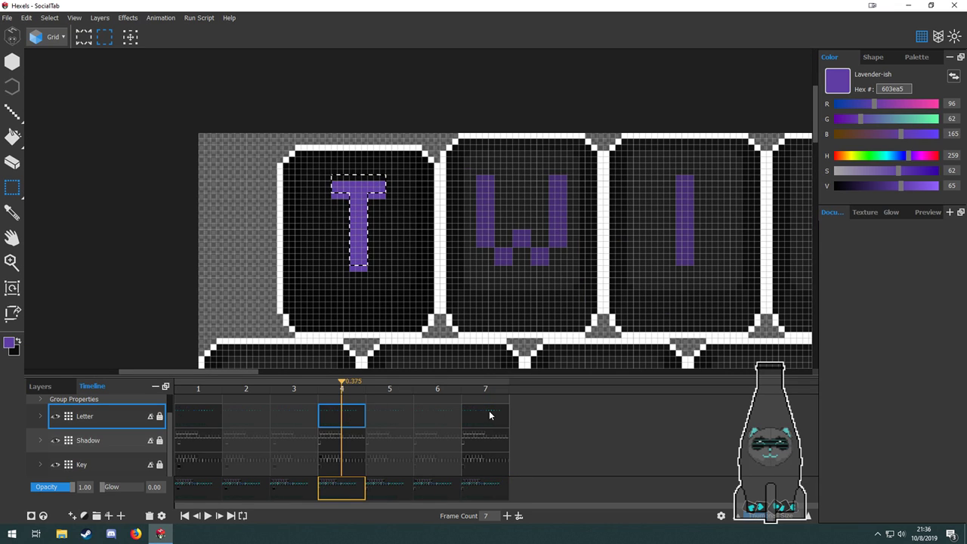
click(490, 415)
click(338, 411)
click(491, 413)
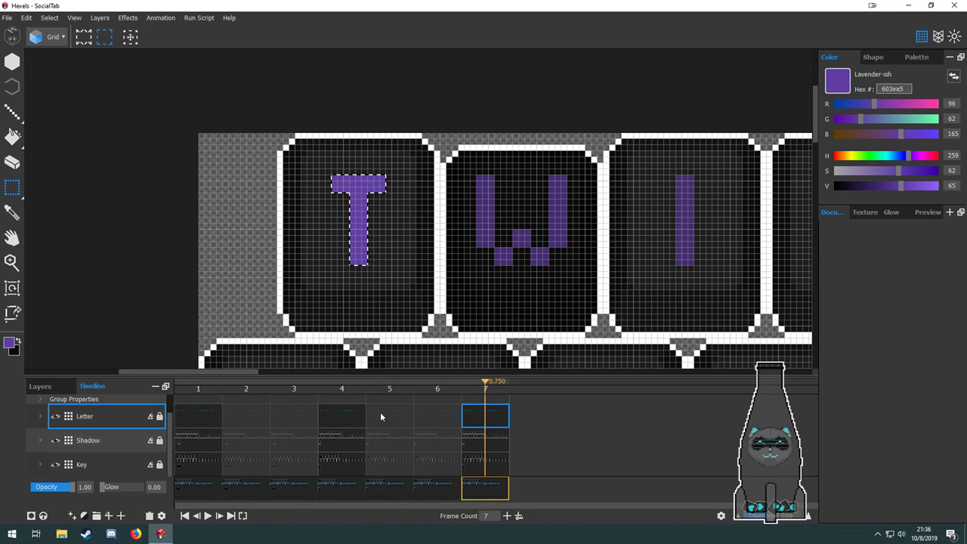
click(370, 417)
click(352, 415)
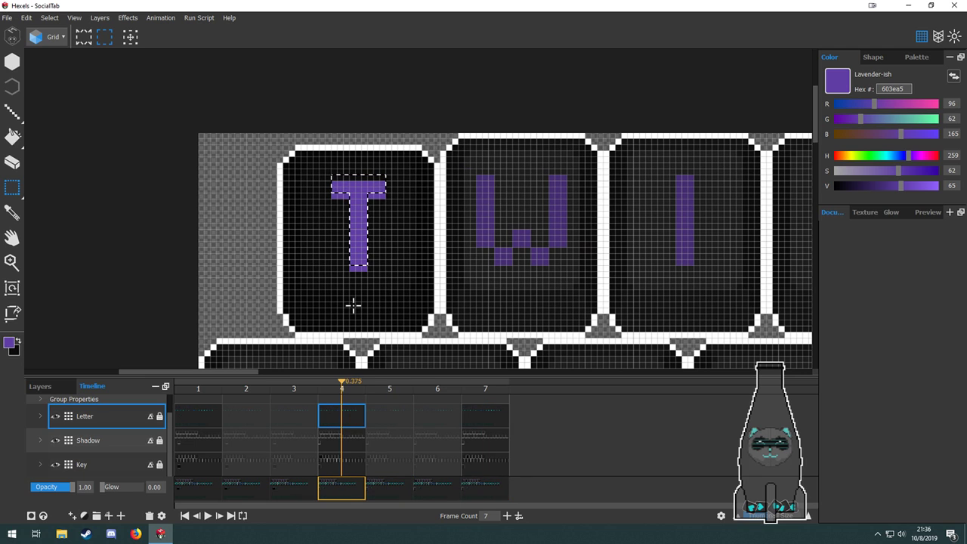
Clear the old selection and select the whole pressed T on frame 4's Letter layer.
scroll(344, 166, up, 5)
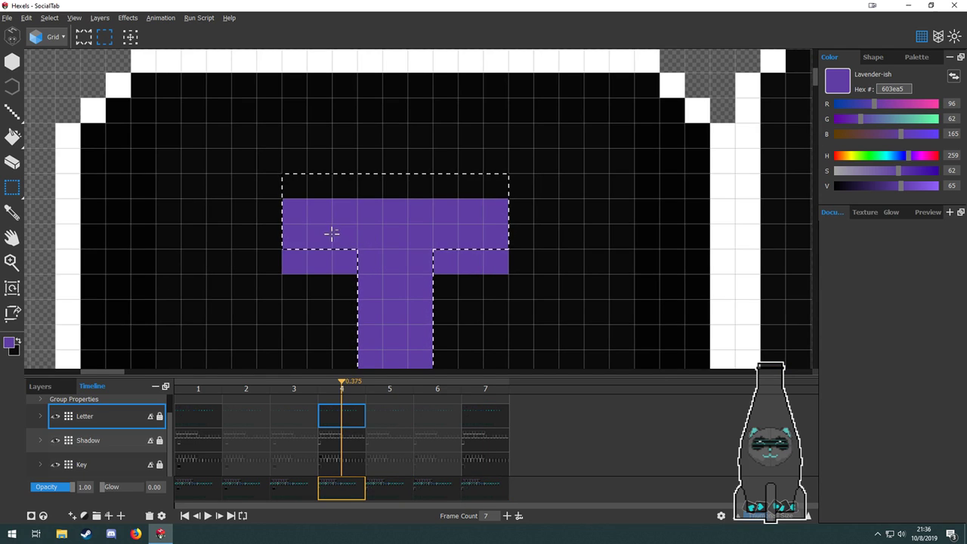
scroll(330, 231, down, 2)
drag(404, 299, 464, 244)
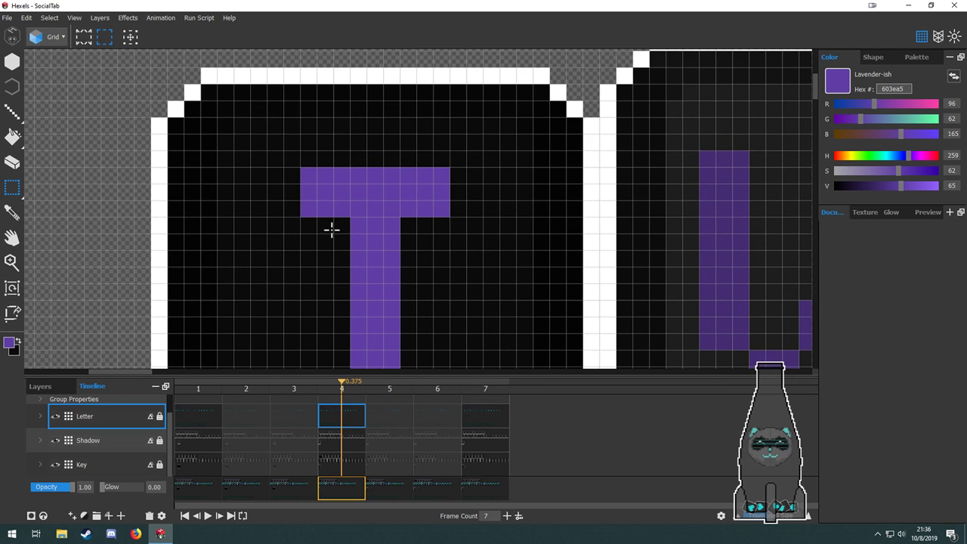
scroll(331, 230, down, 2)
drag(396, 248, 391, 203)
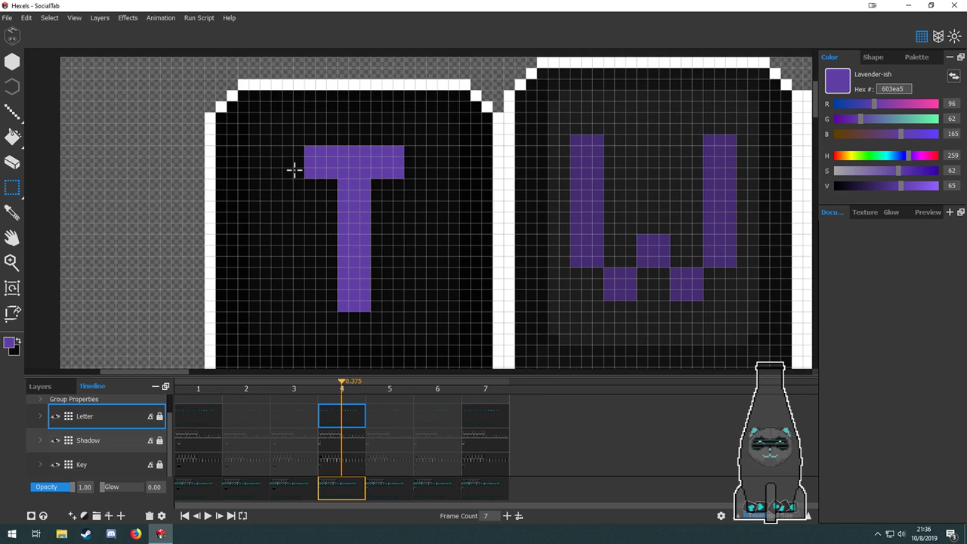
drag(296, 137, 425, 309)
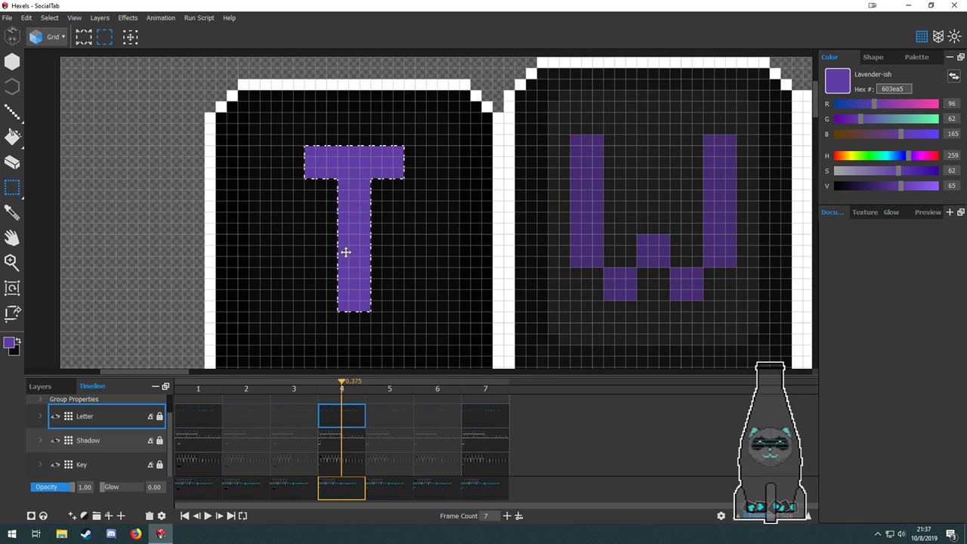
scroll(345, 257, down, 2)
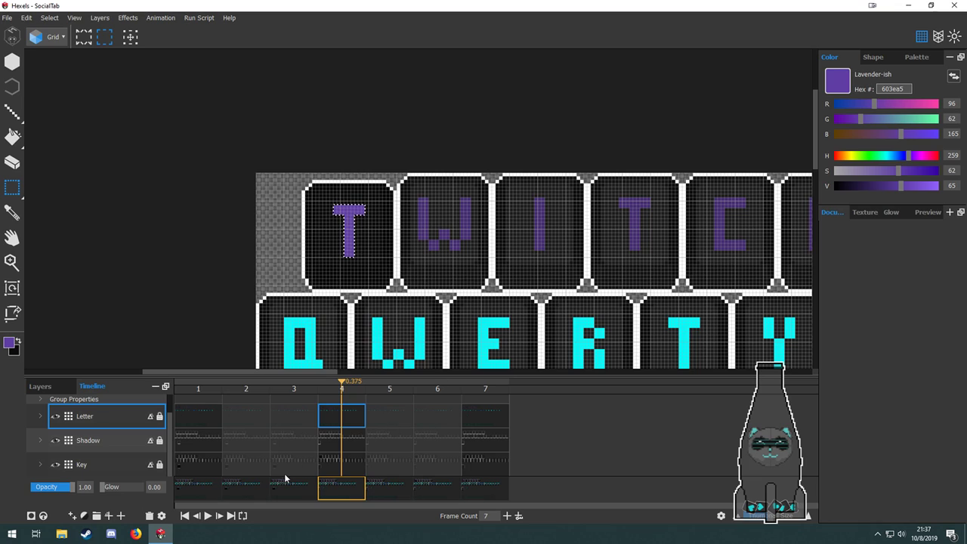
Hide the grid and compare the T and W keys between frames 4 and 7.
click(493, 418)
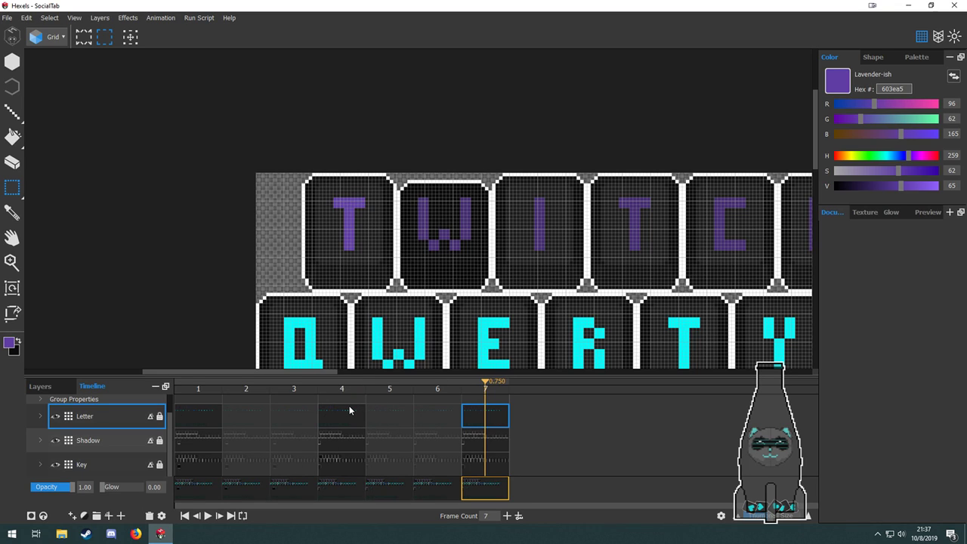
click(350, 410)
click(925, 39)
click(486, 418)
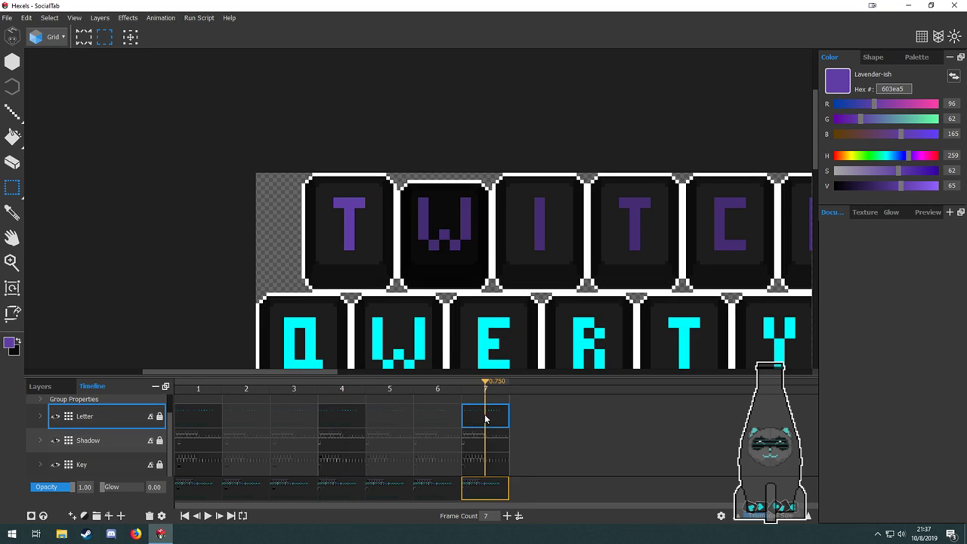
click(369, 416)
click(492, 425)
click(354, 420)
click(484, 422)
click(352, 419)
click(487, 417)
Save the document and open the NewHost file from the Qwerty Templates folder.
click(7, 17)
click(35, 80)
click(7, 17)
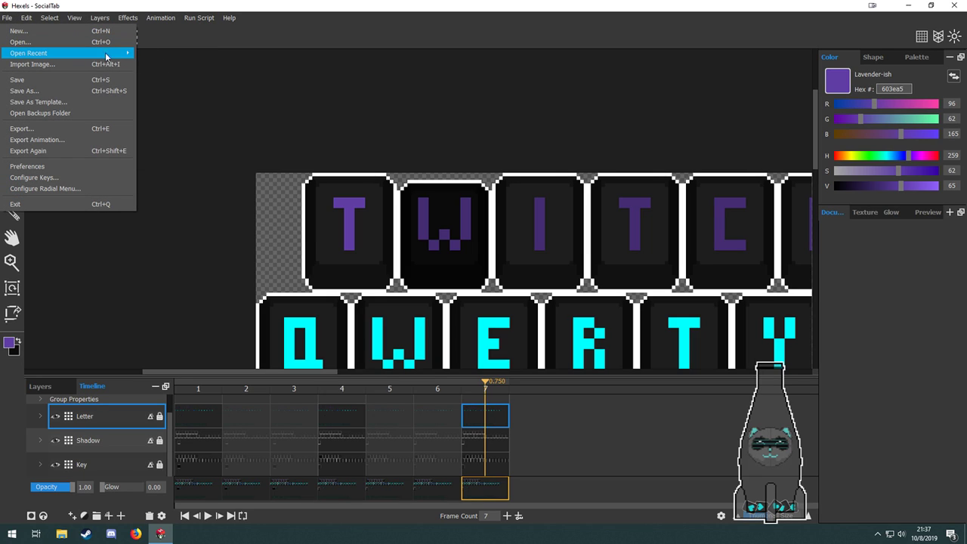
click(46, 41)
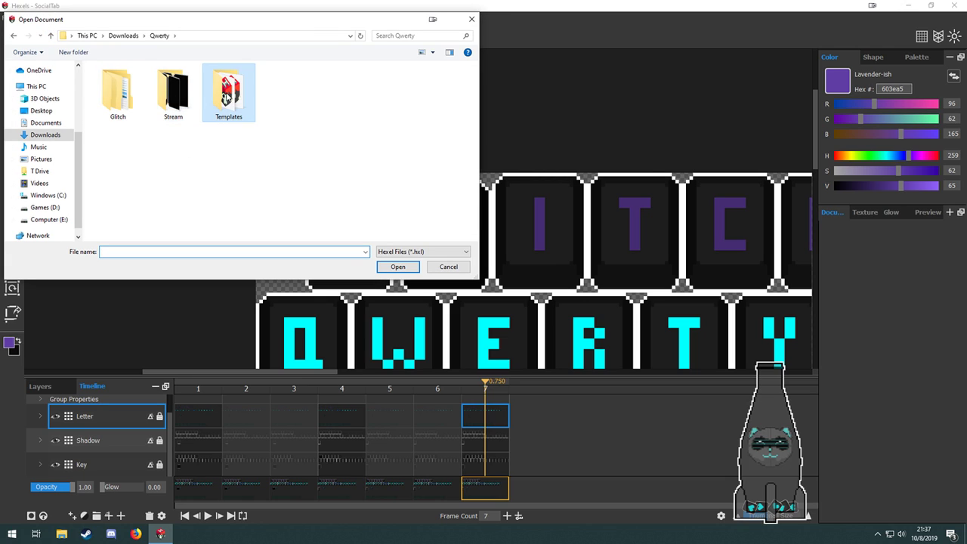
double_click(229, 94)
scroll(189, 166, down, 3)
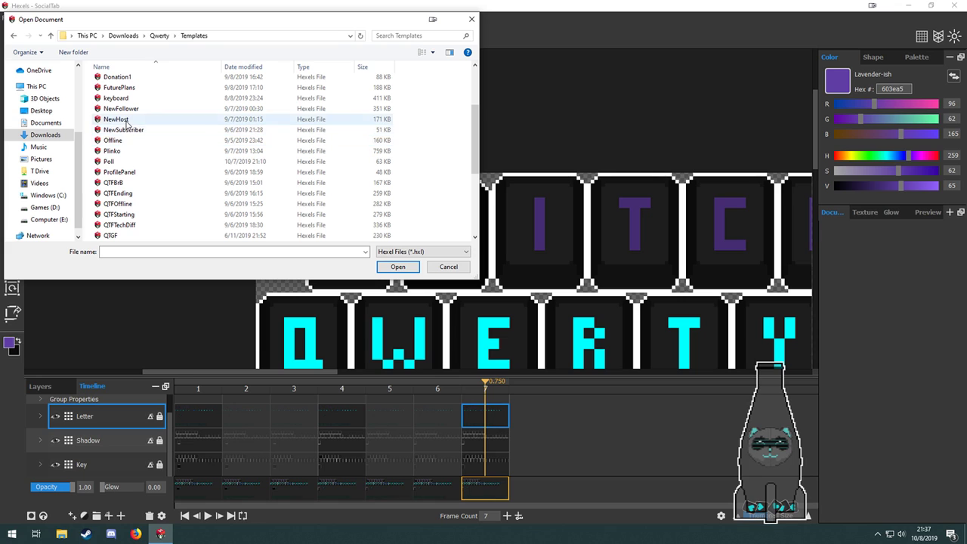
key(Escape)
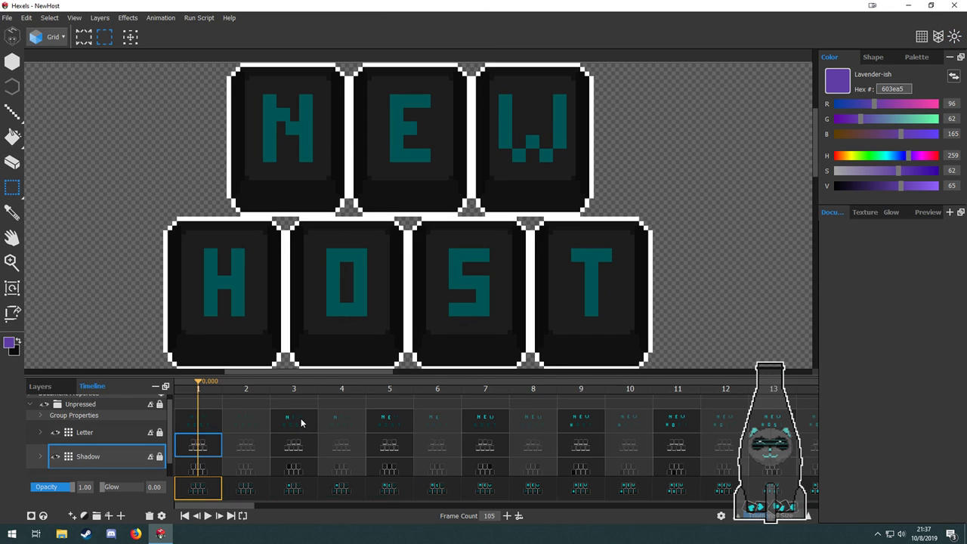
Compare the N key's unpressed and pressed states between frames 1 and 3 on NewHost's Letter layer.
click(301, 420)
click(195, 428)
click(294, 429)
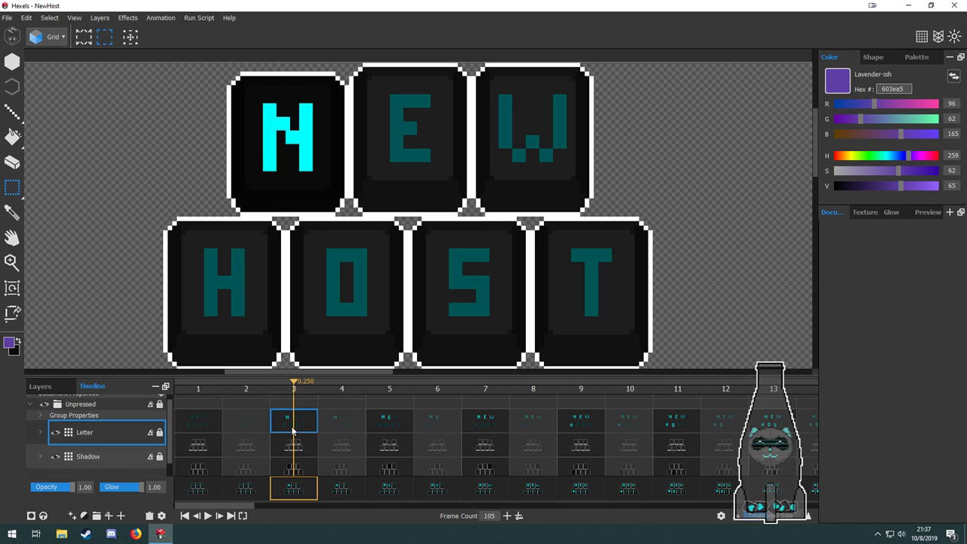
click(189, 419)
click(311, 428)
click(188, 427)
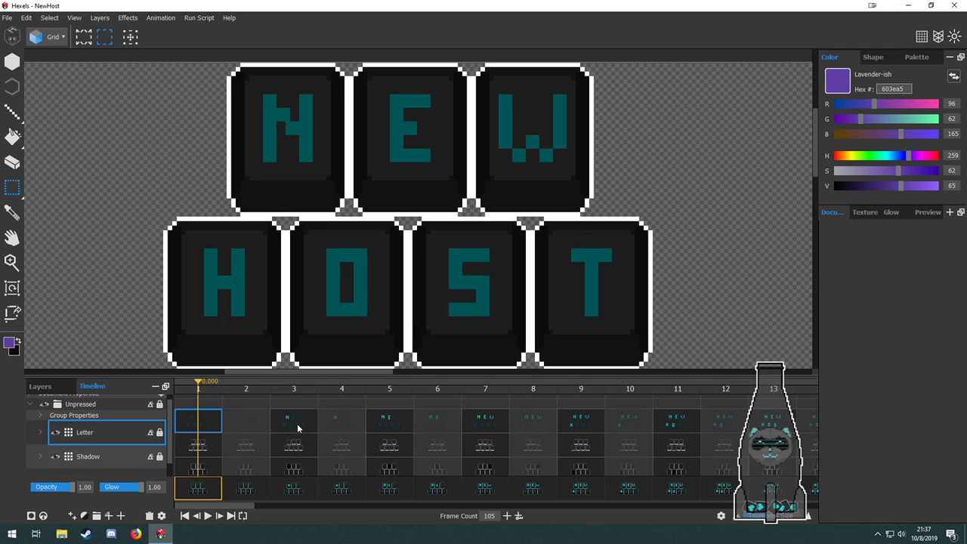
click(296, 428)
click(191, 421)
click(297, 424)
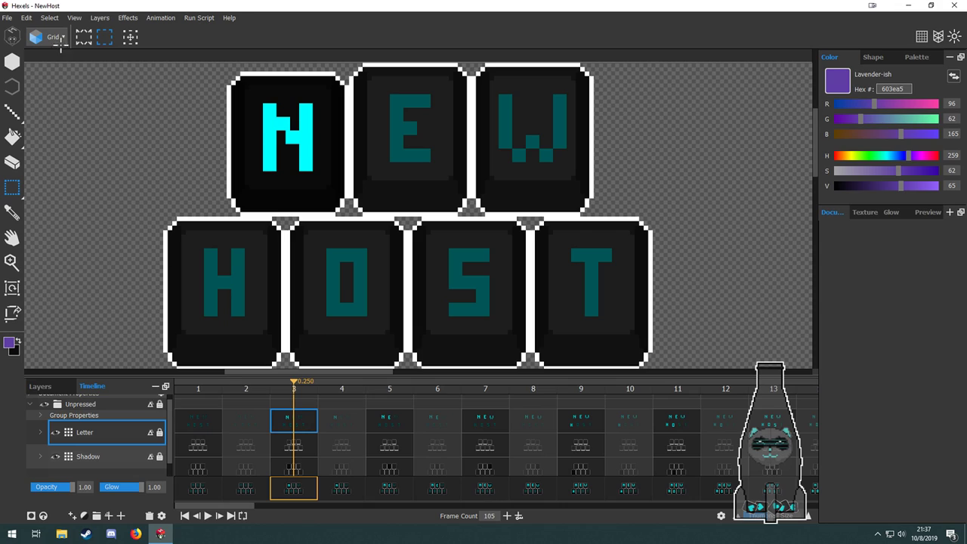
Reopen the recent SocialTab file, discarding the changes to NewHost.
click(6, 17)
mouse_move(32, 54)
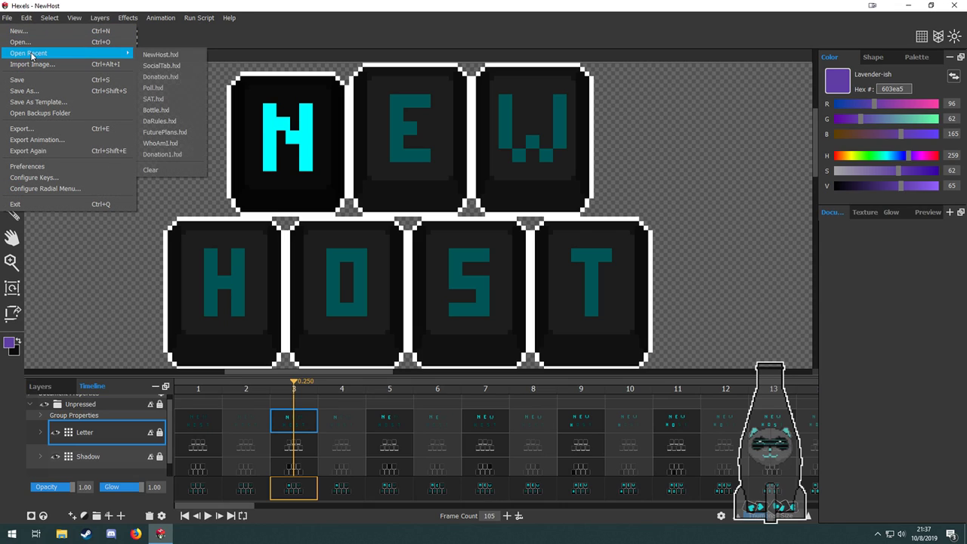
click(194, 65)
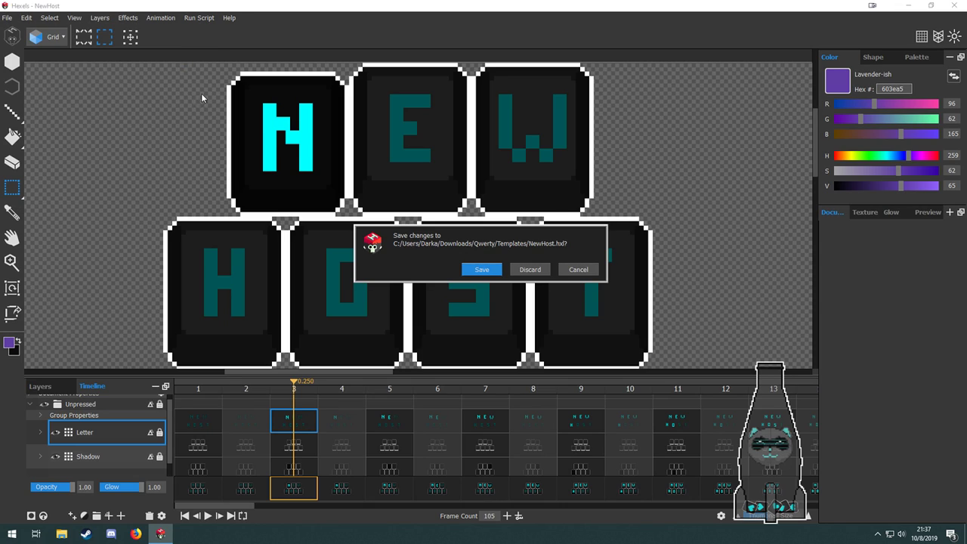
click(545, 271)
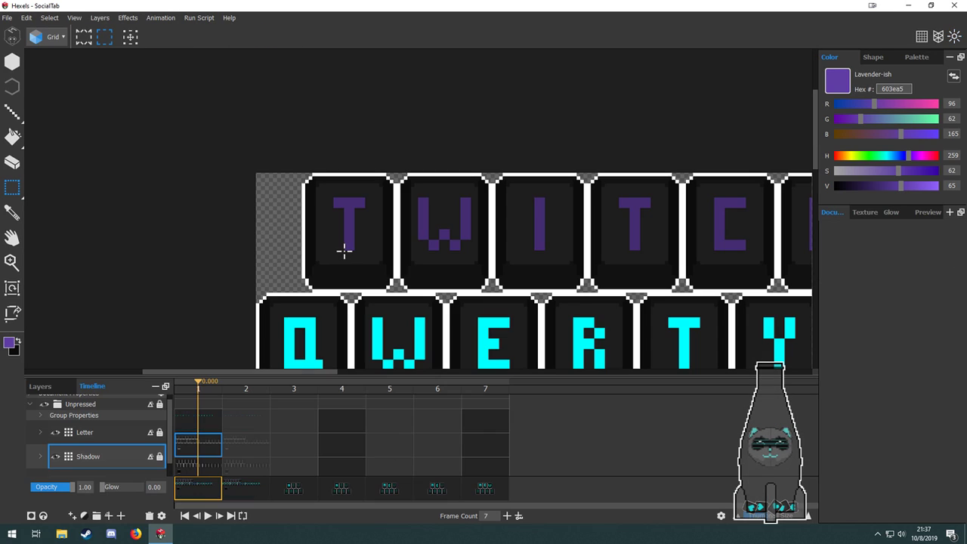
Compare the first T key's unpressed state on frame 1 with its pressed state on frame 4.
scroll(385, 206, up, 2)
click(330, 433)
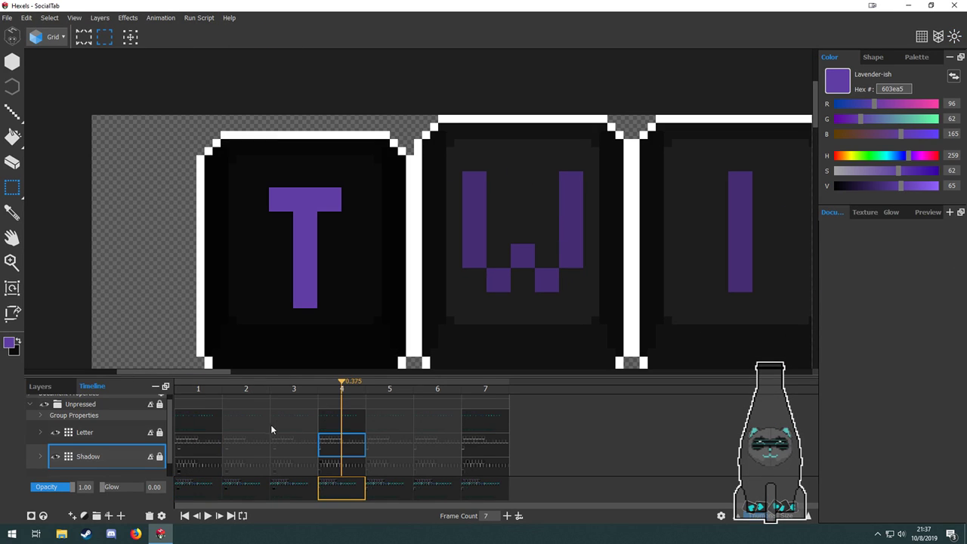
click(198, 436)
click(346, 447)
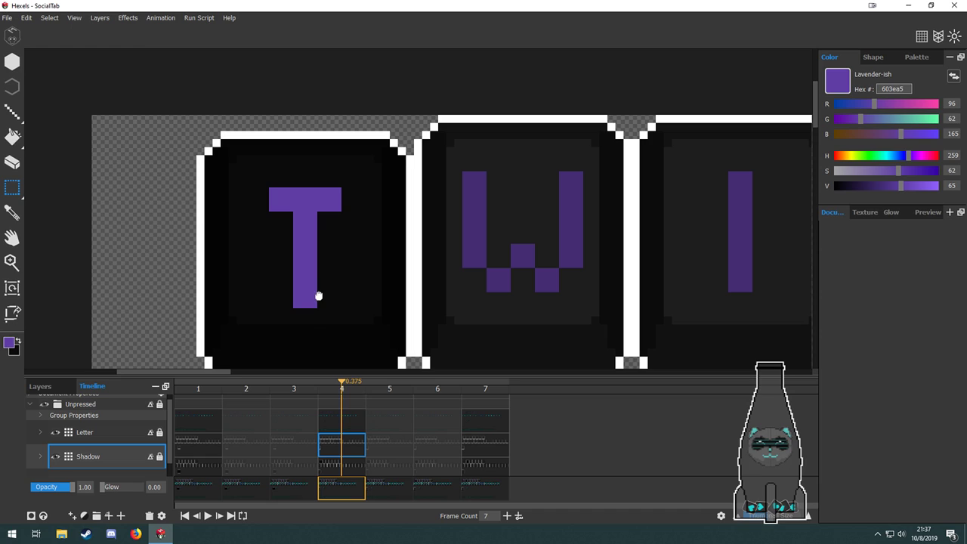
drag(326, 312, 336, 259)
click(193, 446)
click(368, 452)
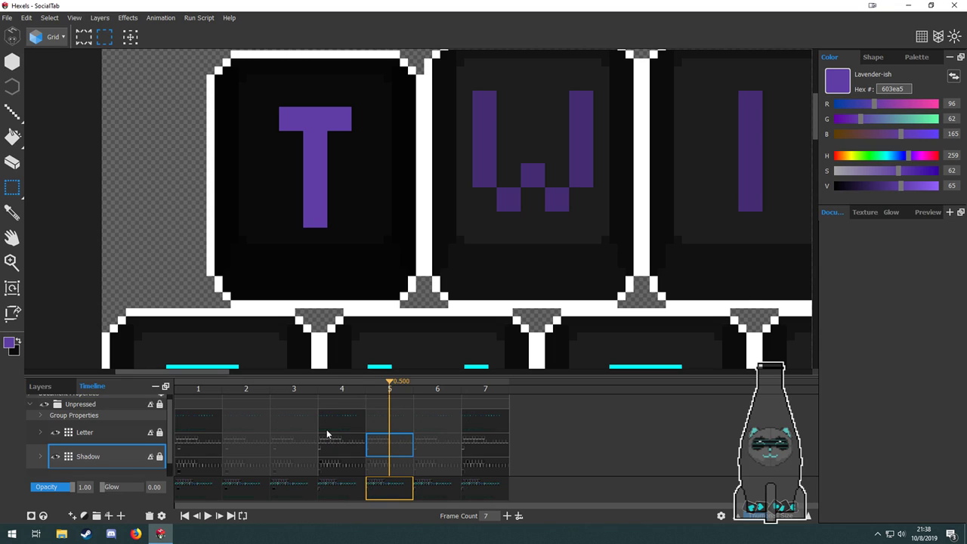
click(326, 429)
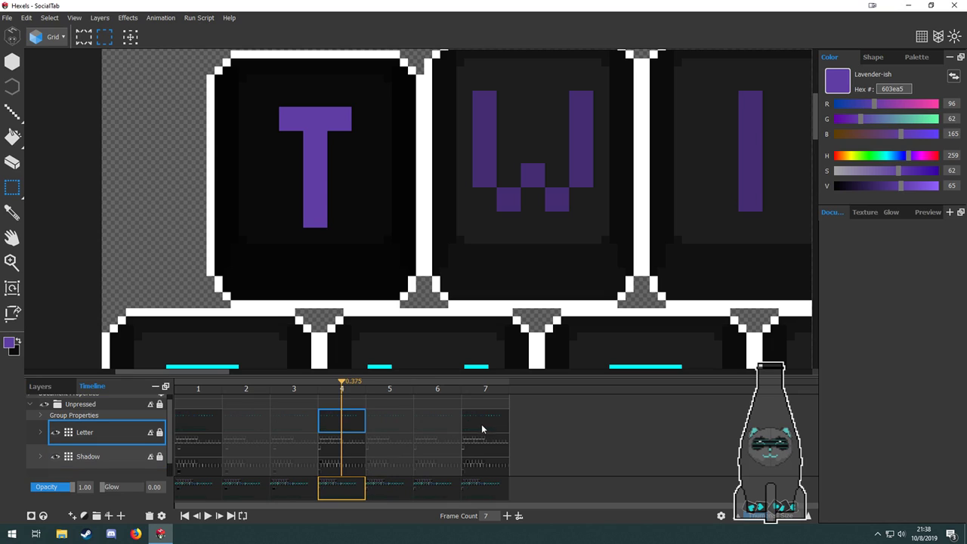
Try to reduce the frame count to 1, accepting the cel deletion and declining the repeated prompt.
double_click(486, 515)
text(1)
key(Return)
click(511, 284)
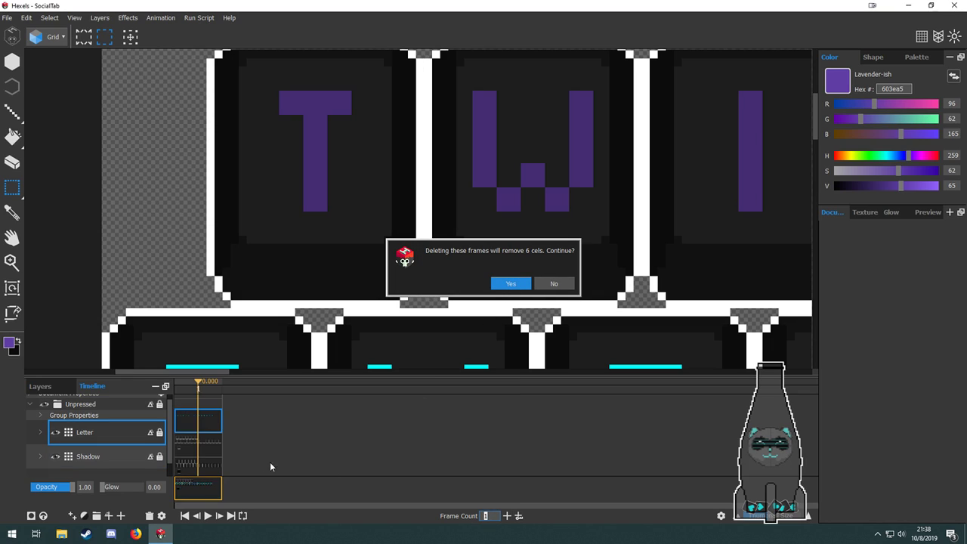
click(555, 285)
Examine the TWITCH and QWERTY key rows and the spare pressed key with its colour swatches on frame 7.
scroll(253, 246, down, 4)
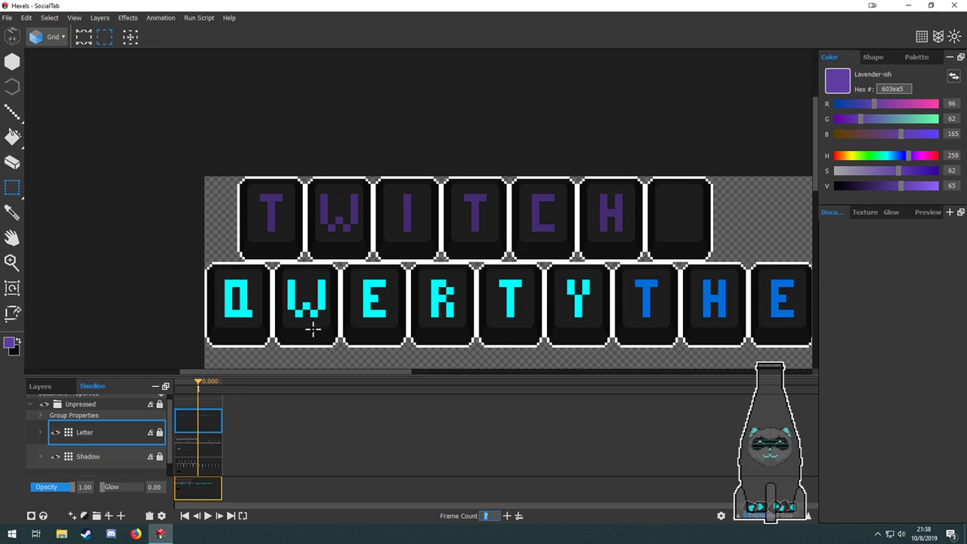
drag(314, 330, 318, 293)
key(space)
drag(347, 360, 396, 180)
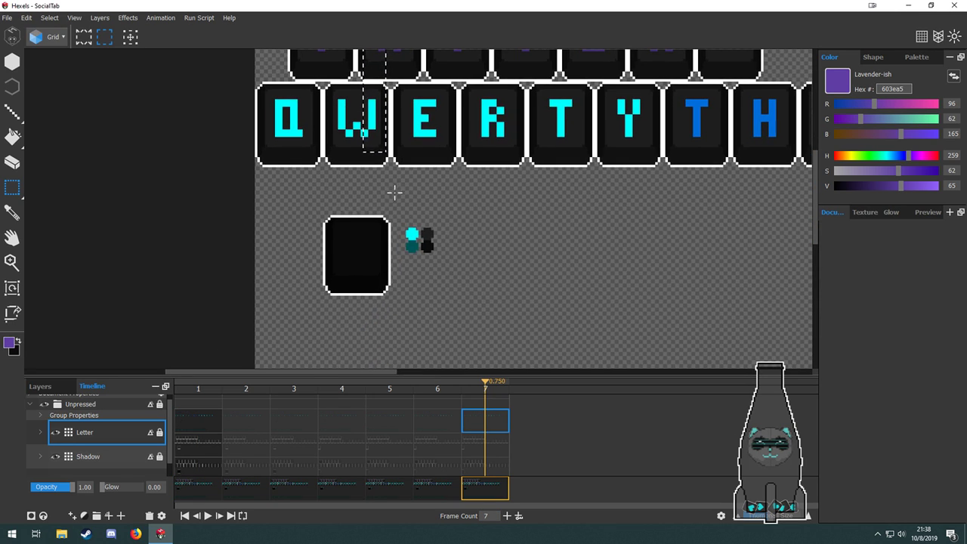
scroll(389, 219, up, 4)
key(space)
drag(395, 270, 412, 162)
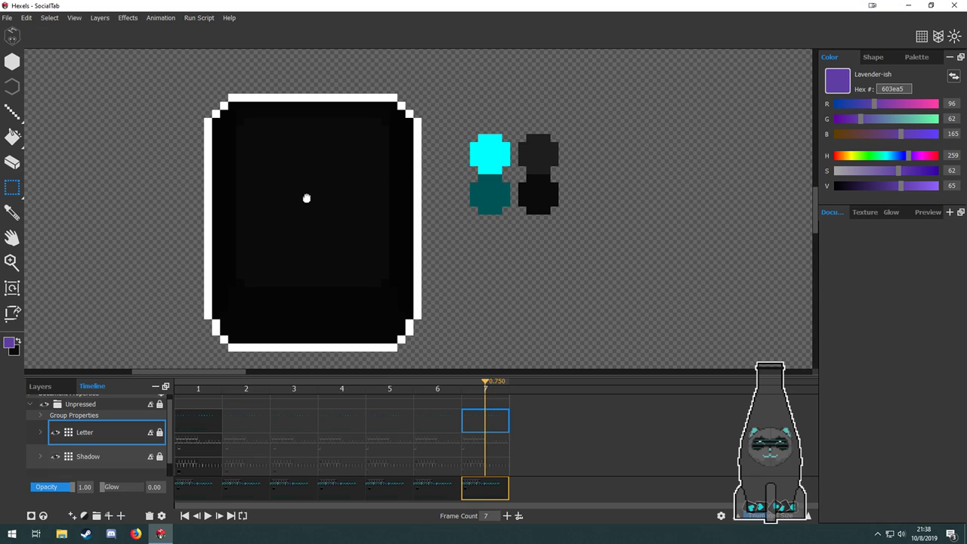
scroll(312, 216, down, 4)
drag(347, 163, 384, 280)
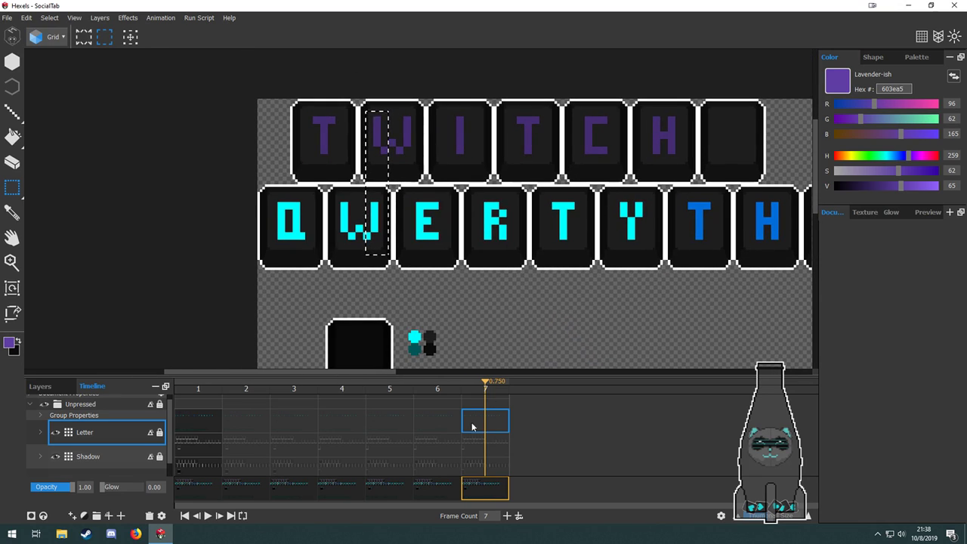
Set the frame count to 1 and clear the leftover selection across the W keys.
click(195, 431)
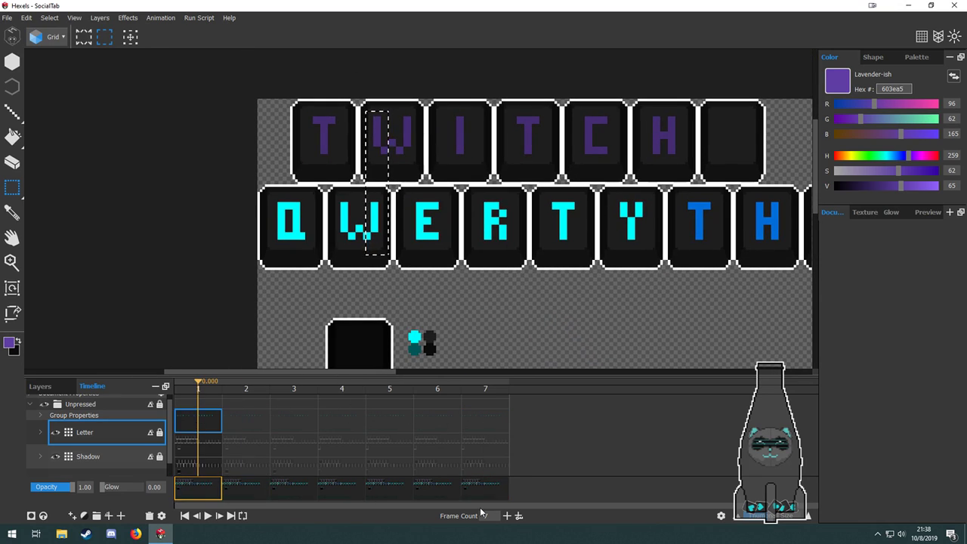
click(507, 515)
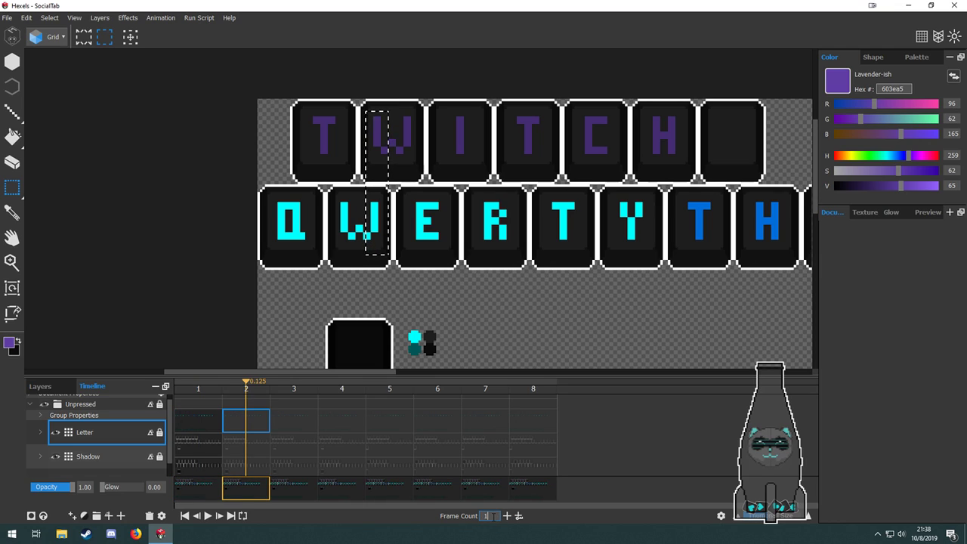
text(1)
key(Return)
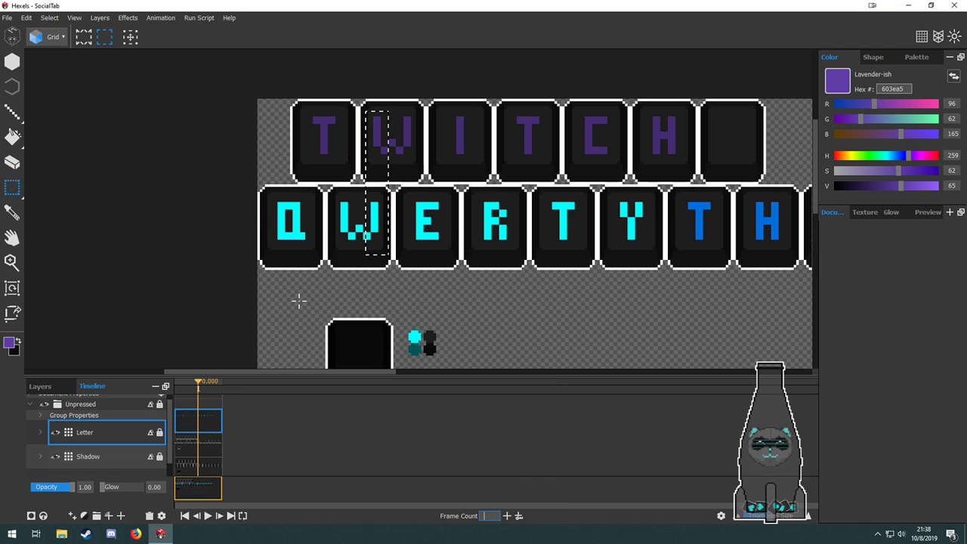
drag(296, 304, 315, 263)
click(289, 304)
key(space)
drag(288, 302, 321, 269)
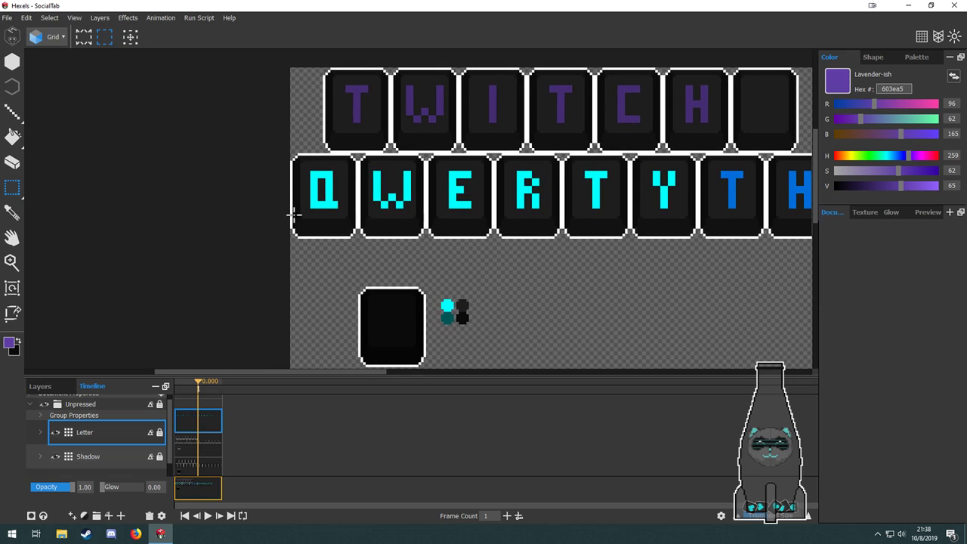
Duplicate the Q key's base on the Key layer into the empty space beside the spare pressed key.
scroll(304, 182, up, 3)
drag(276, 128, 399, 288)
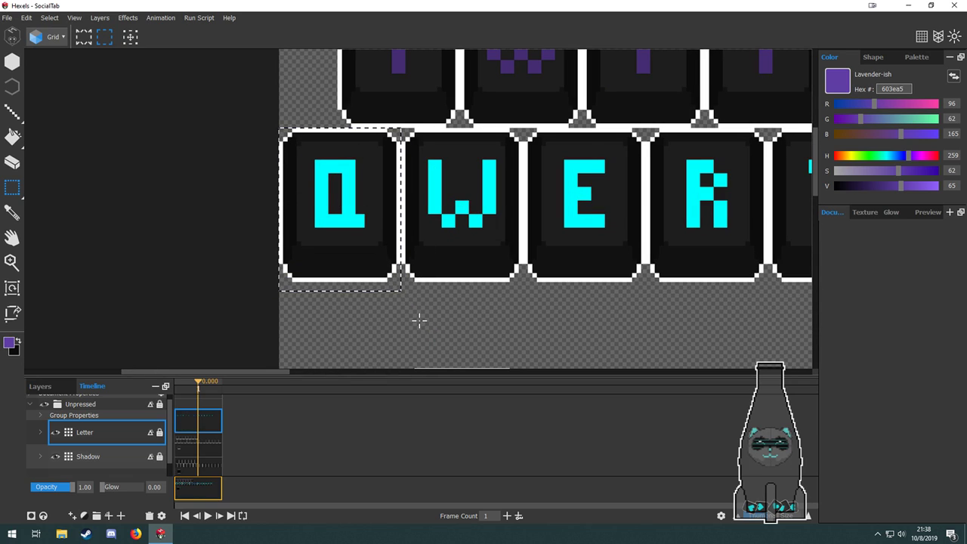
click(387, 322)
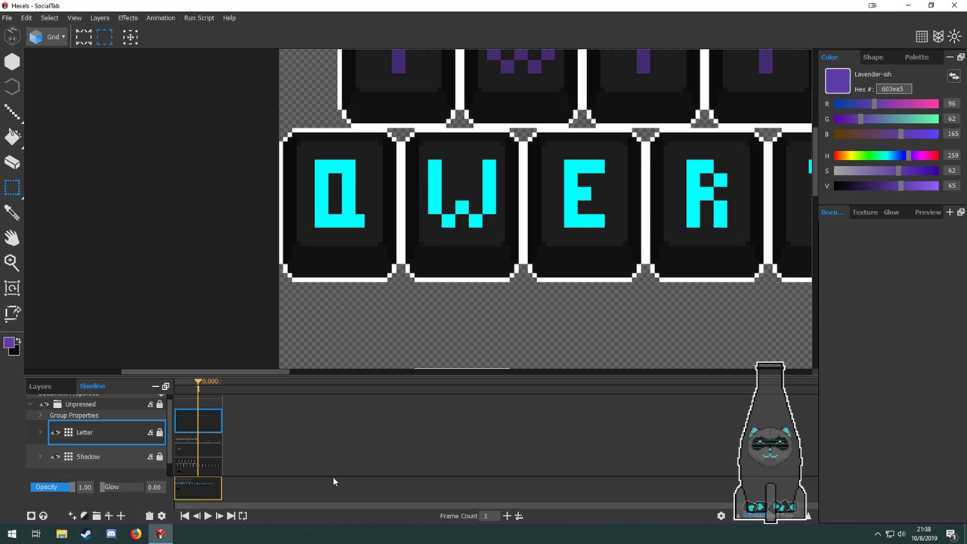
click(201, 464)
drag(279, 127, 279, 158)
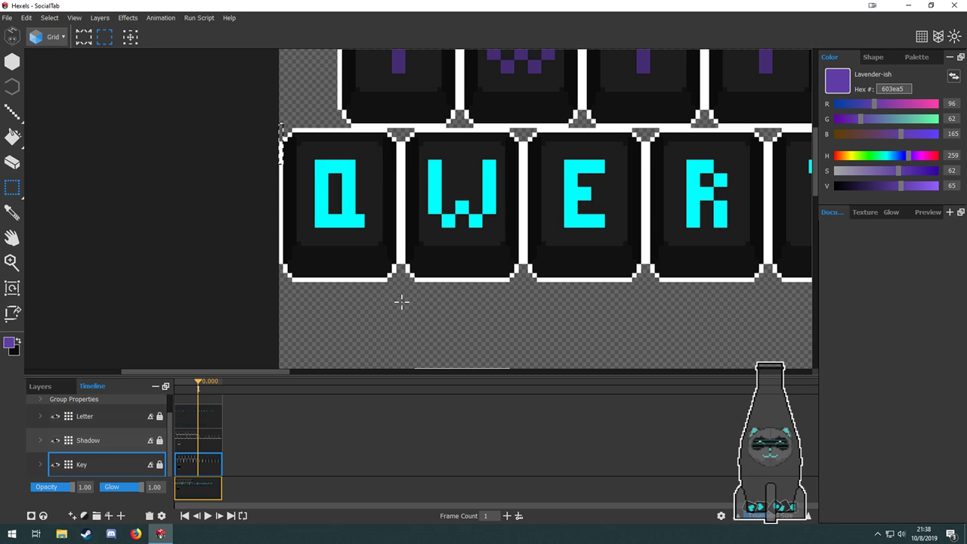
drag(401, 302, 320, 179)
drag(275, 128, 386, 190)
scroll(415, 312, up, 1)
drag(341, 159, 330, 389)
drag(382, 306, 381, 219)
drag(322, 226, 330, 236)
drag(363, 182, 391, 340)
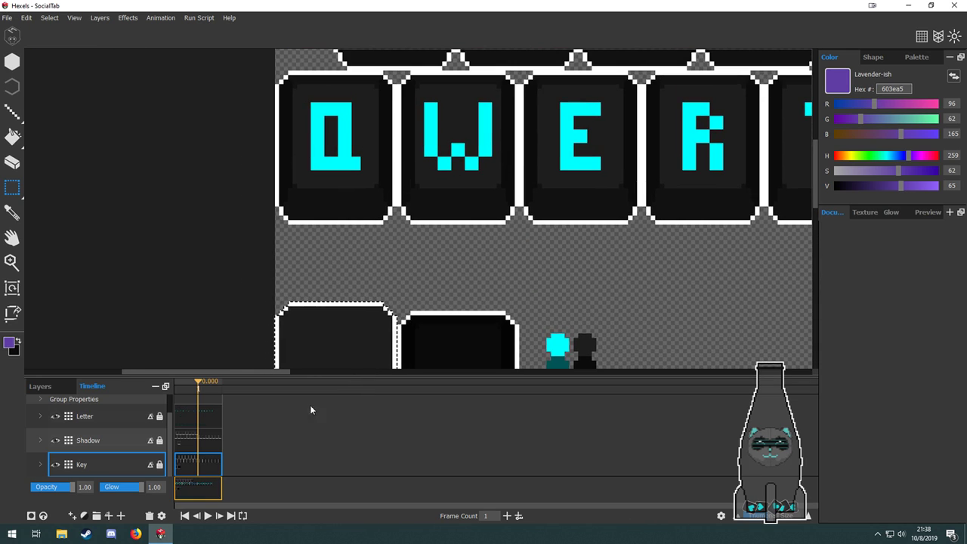
Copy the Q key's shading on the Shadow layer onto the duplicated base below, and clear the selection.
click(216, 440)
drag(372, 246, 382, 318)
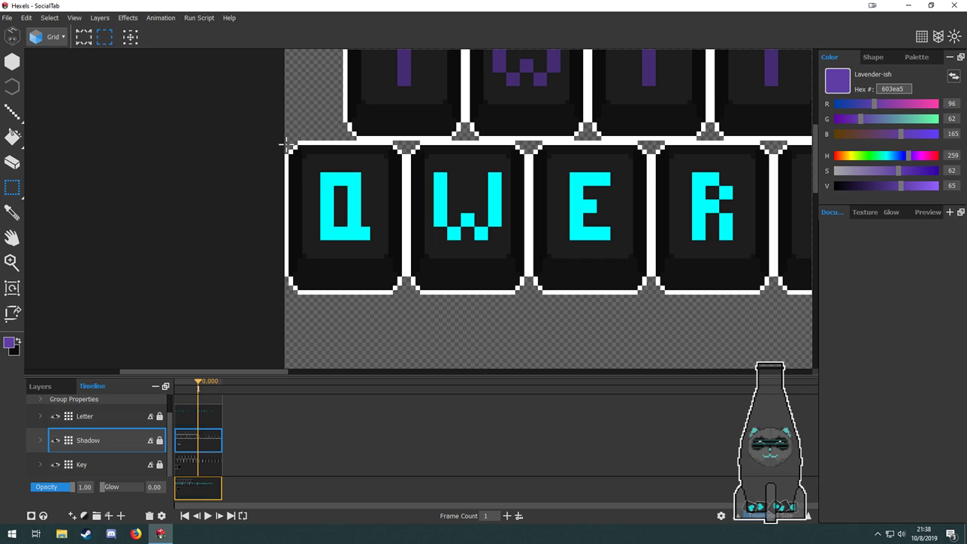
drag(283, 139, 406, 309)
drag(459, 294, 459, 144)
key(ctrl+c)
key(ctrl+v)
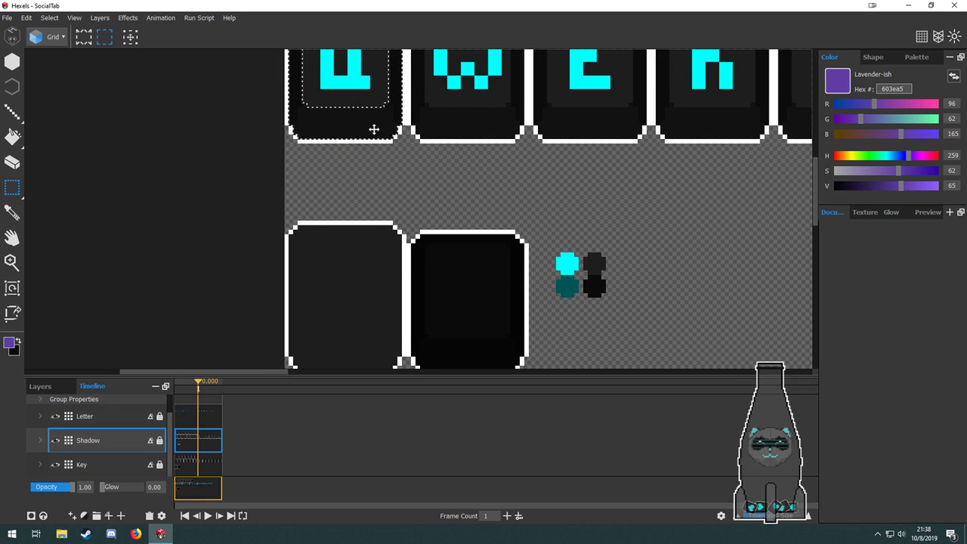
drag(373, 128, 378, 365)
click(443, 318)
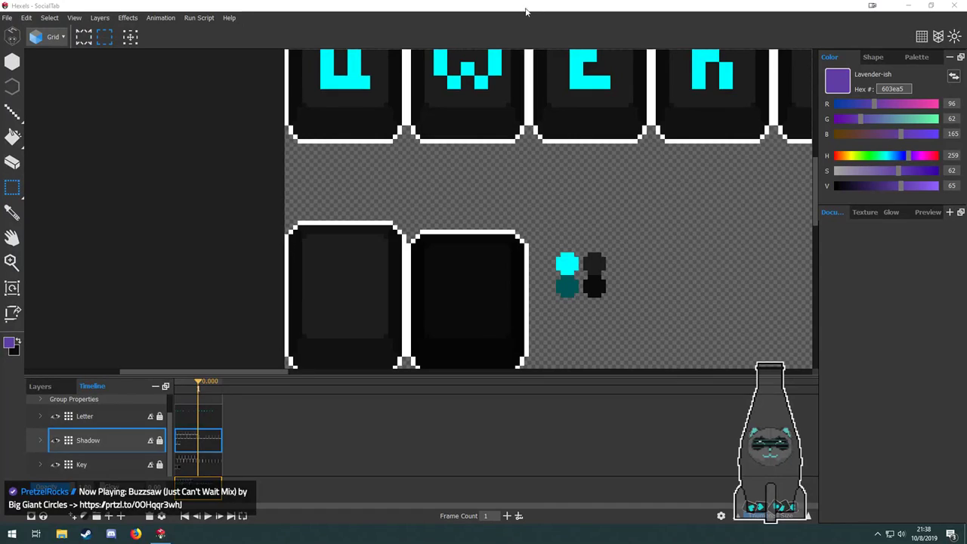
Delete the spare pressed key's shading from the Shadow layer.
drag(454, 277, 413, 118)
scroll(448, 205, up, 4)
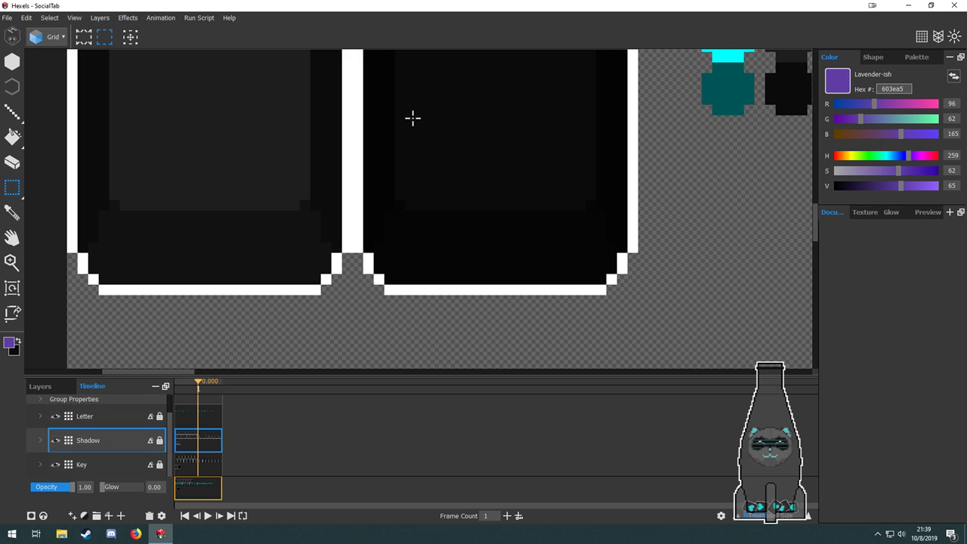
scroll(430, 143, down, 5)
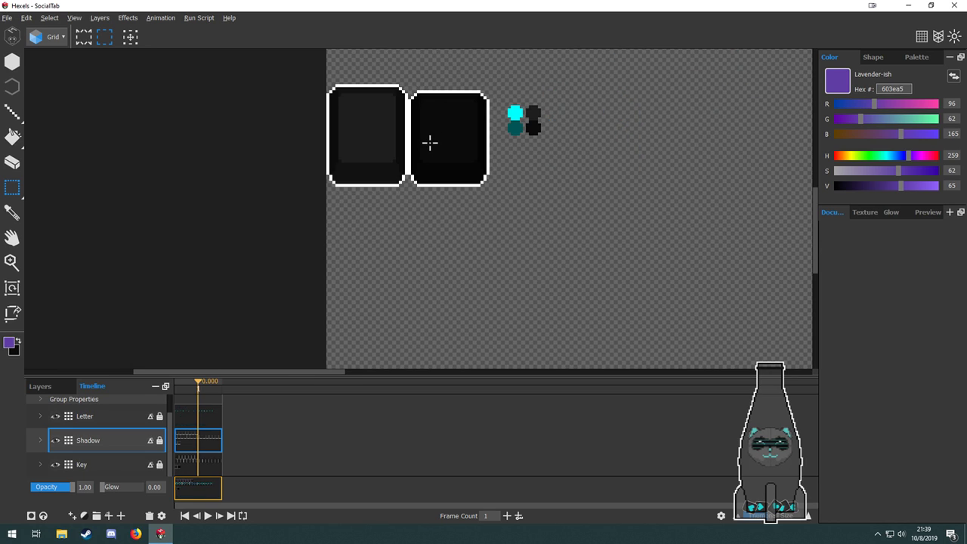
drag(468, 164, 471, 254)
scroll(470, 232, up, 3)
drag(568, 252, 536, 233)
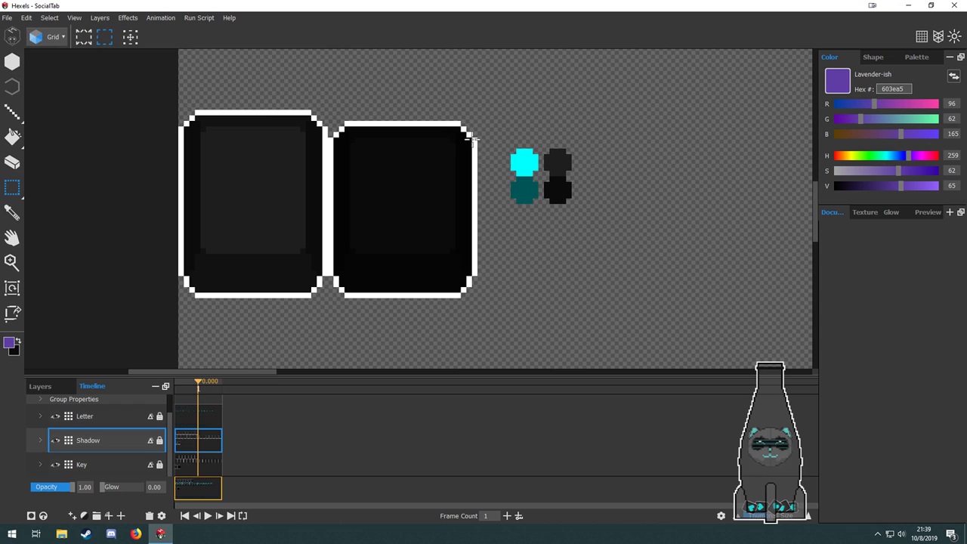
drag(487, 116, 333, 311)
drag(464, 330, 493, 261)
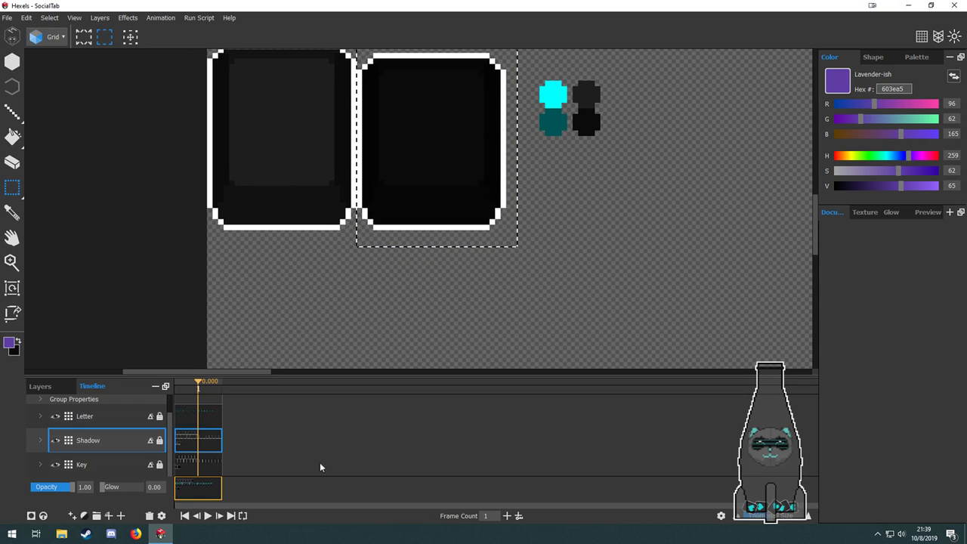
shift+click(212, 469)
mouse_move(410, 196)
mouse_down()
mouse_move(434, 293)
mouse_move(591, 340)
mouse_move(494, 295)
mouse_move(410, 194)
mouse_up()
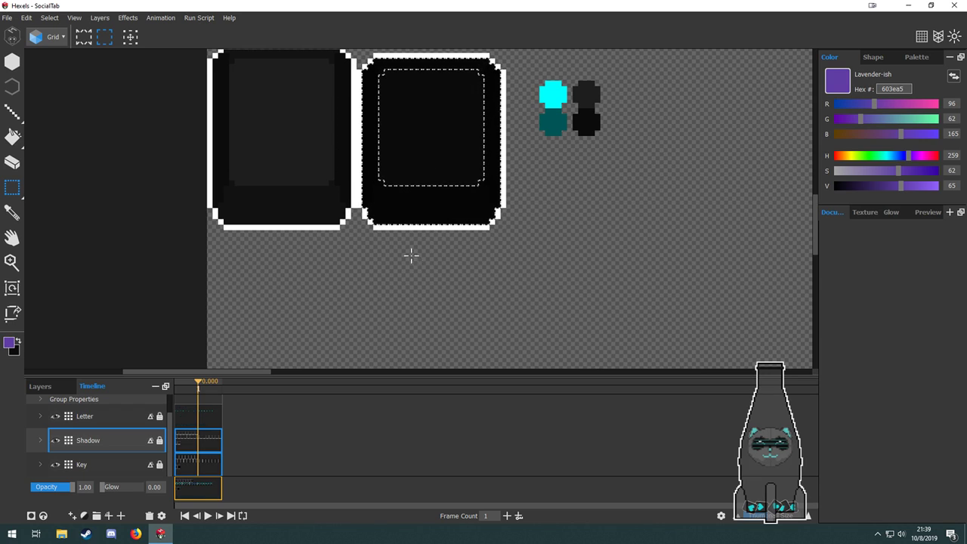
scroll(417, 206, down, 2)
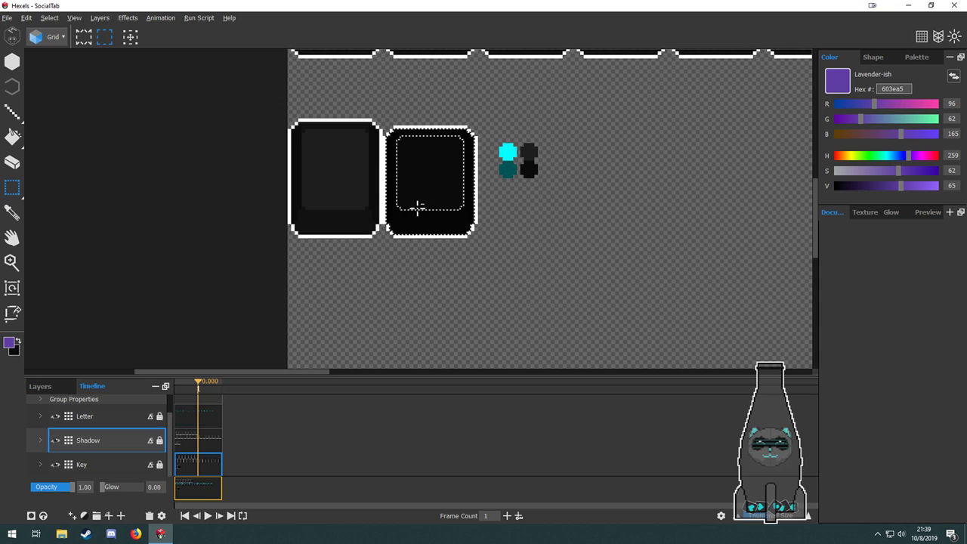
drag(384, 108, 478, 255)
key(Delete)
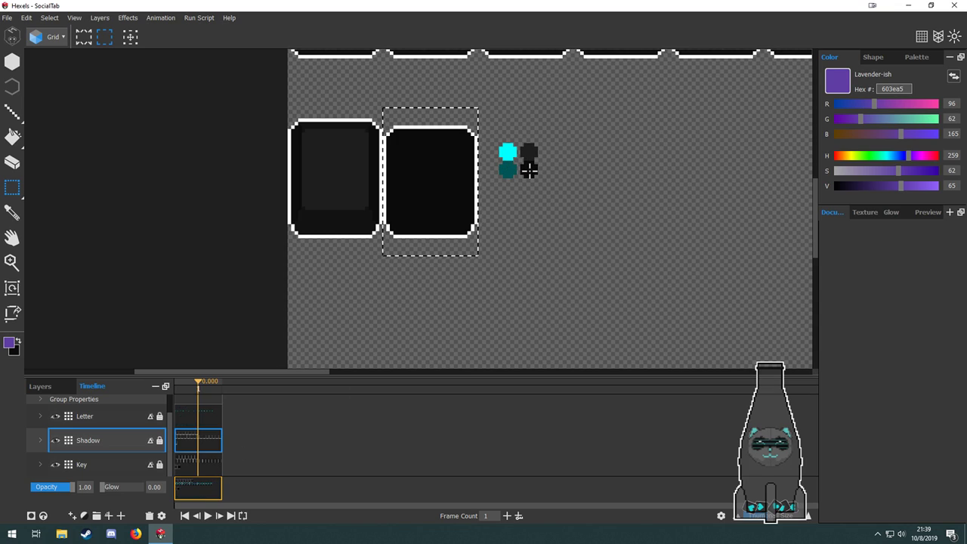
Clear the selection and sample the near-black swatch 0a0a0a as the paint colour.
key(b)
key(ctrl+d)
alt+click(524, 168)
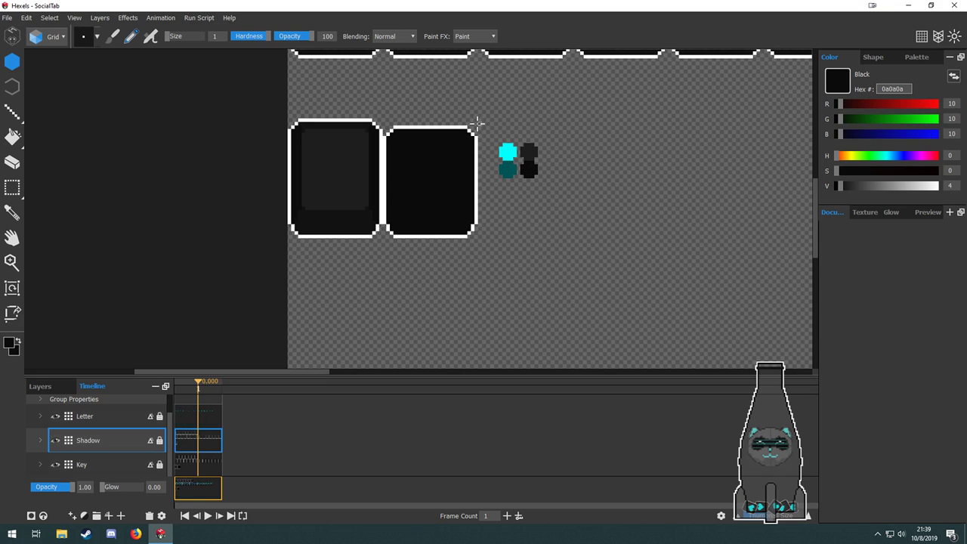
Delete the old spare pressed key's base from the Key layer and clear the selection.
key(m)
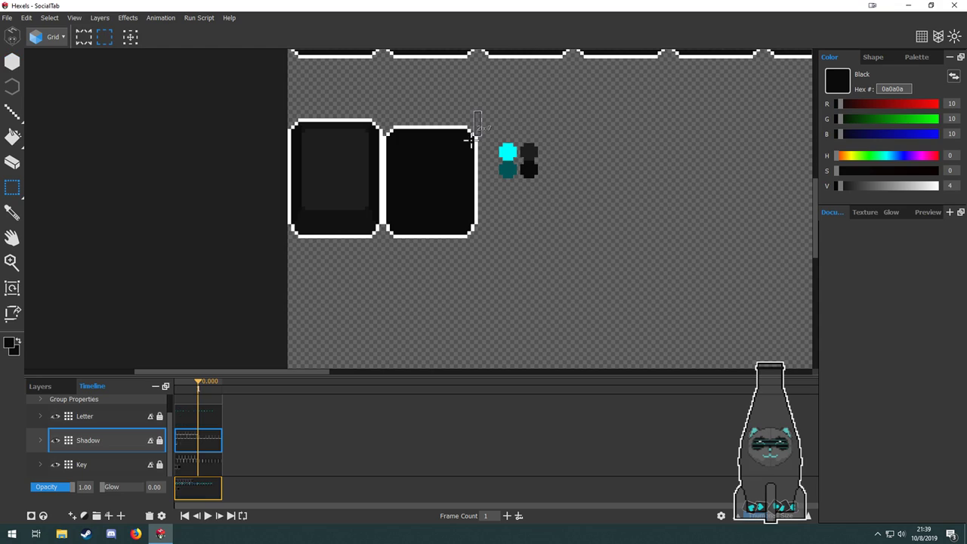
drag(481, 112, 387, 250)
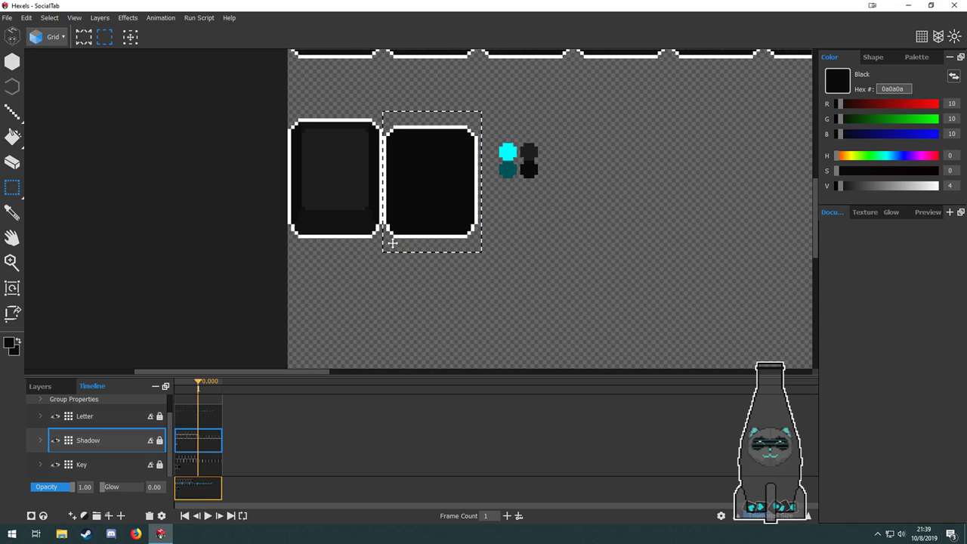
click(195, 463)
key(Delete)
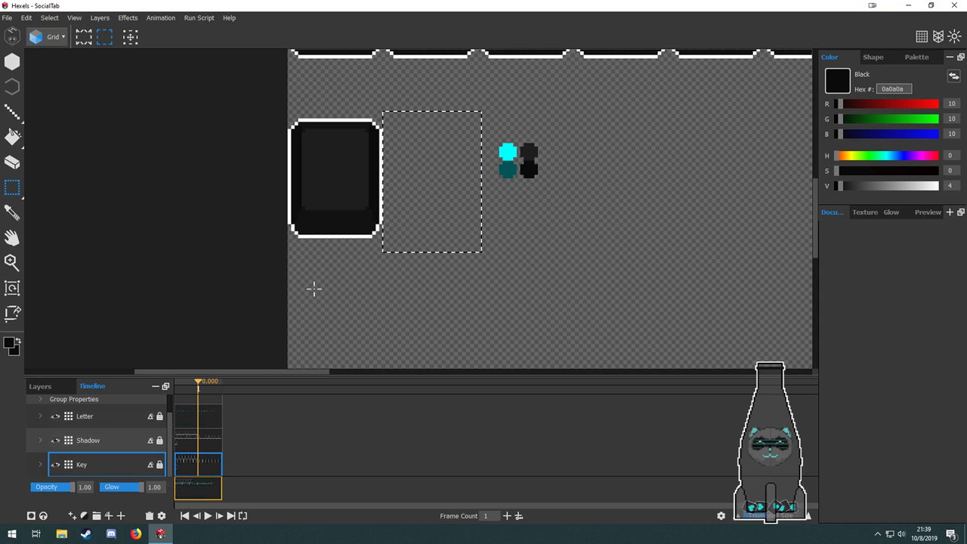
click(313, 287)
Duplicate the remaining blank key's base on the Key layer into the gap between it and the colour swatches.
click(199, 440)
scroll(346, 199, up, 1)
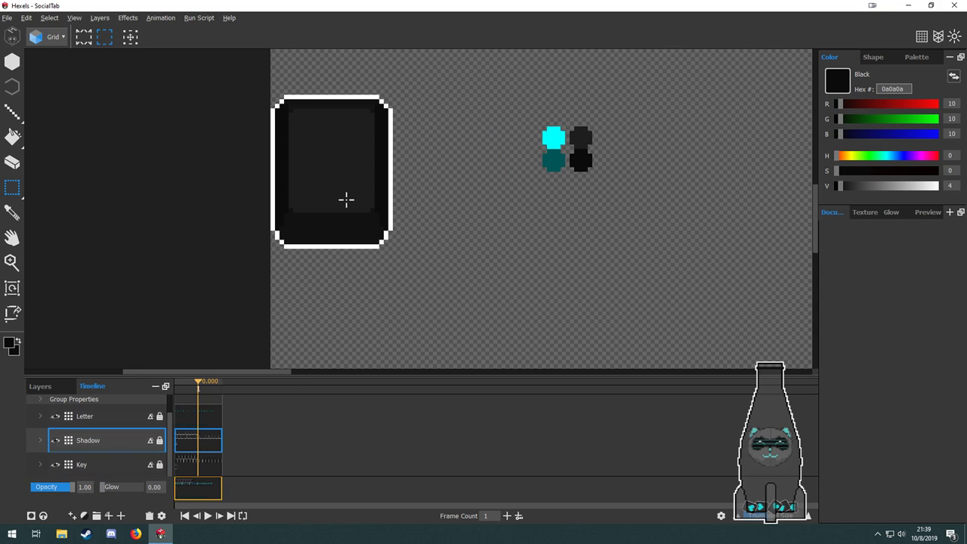
drag(408, 85, 274, 260)
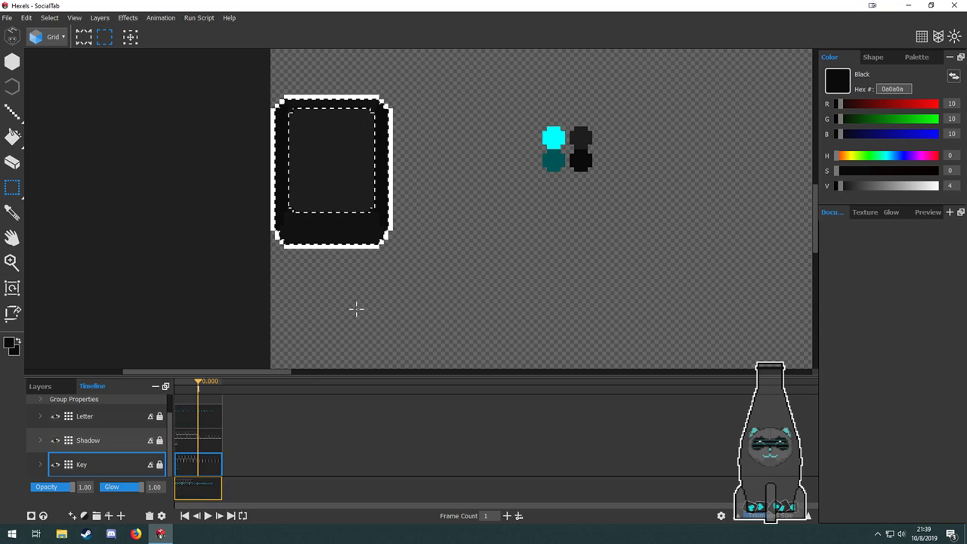
drag(442, 77, 270, 297)
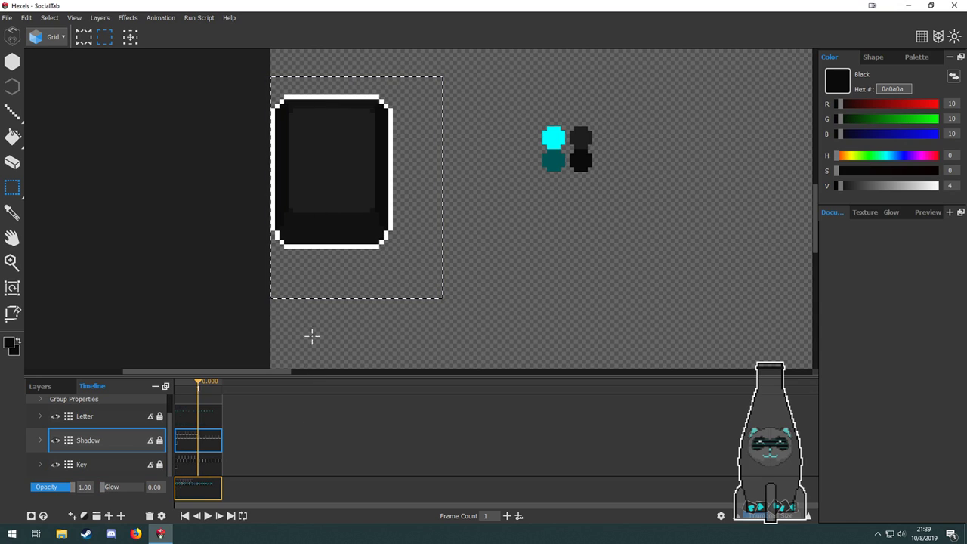
click(196, 468)
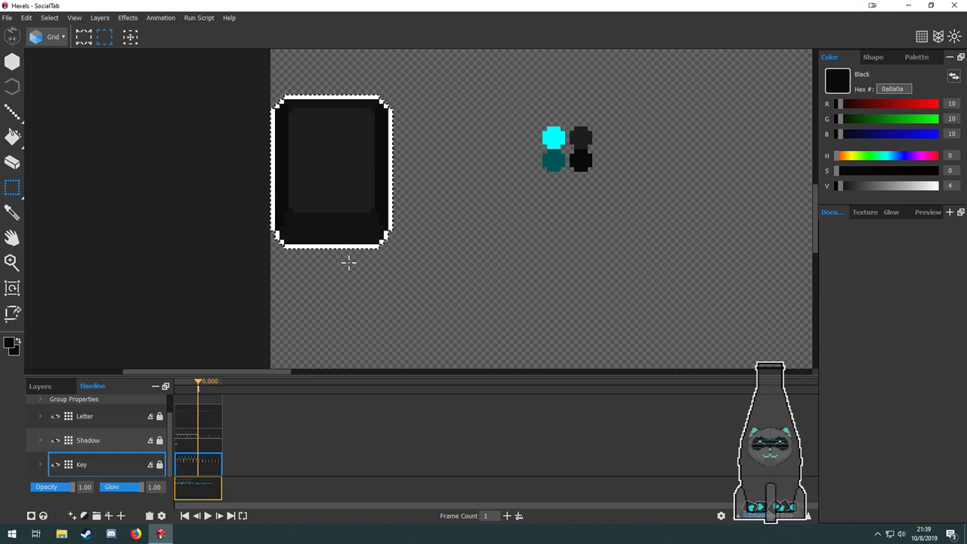
drag(347, 262, 476, 224)
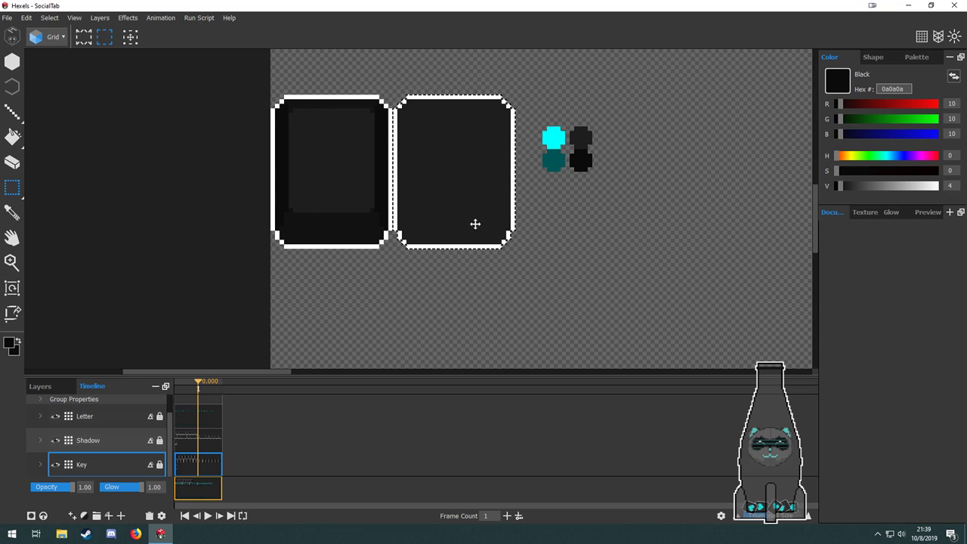
Copy the first blank key's shading on the Shadow layer onto the second base, and clear the selection.
click(215, 441)
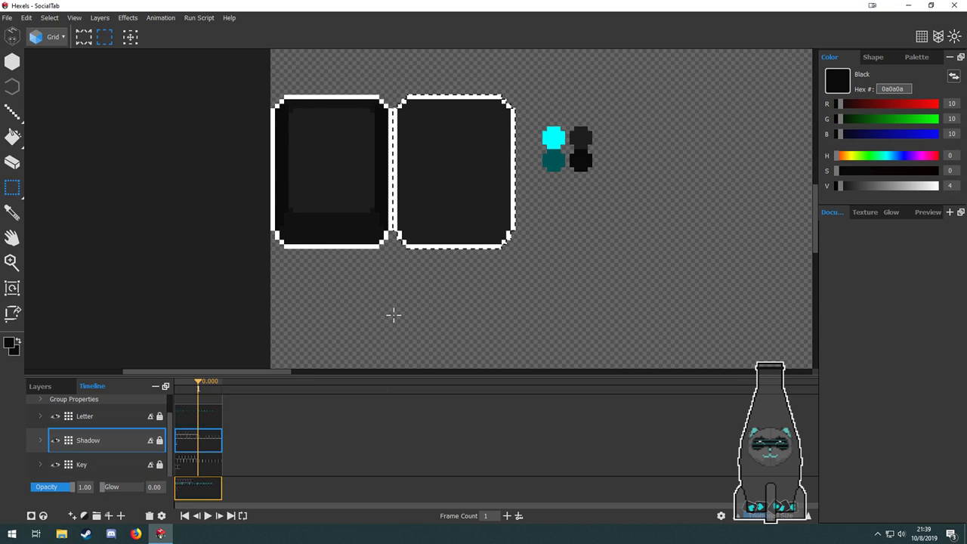
drag(397, 316, 258, 85)
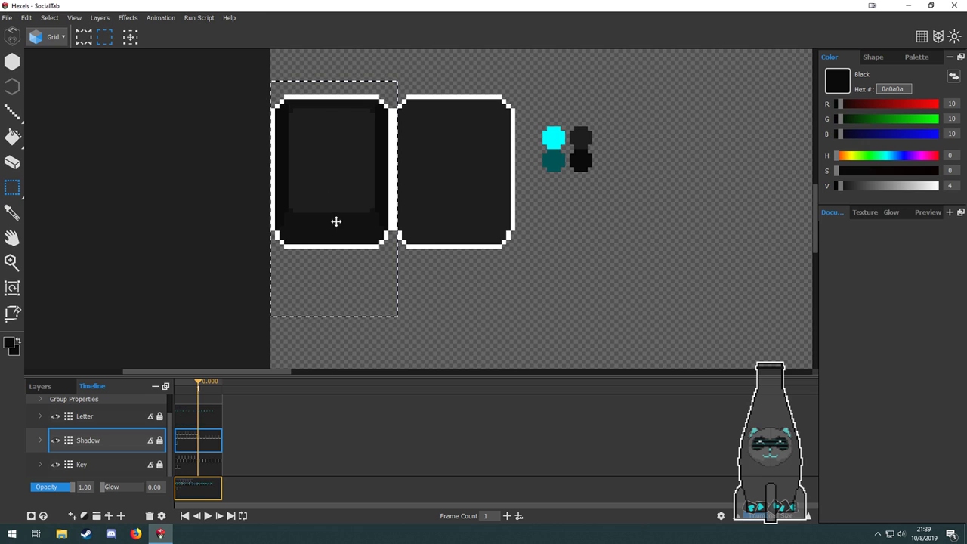
drag(348, 229, 475, 222)
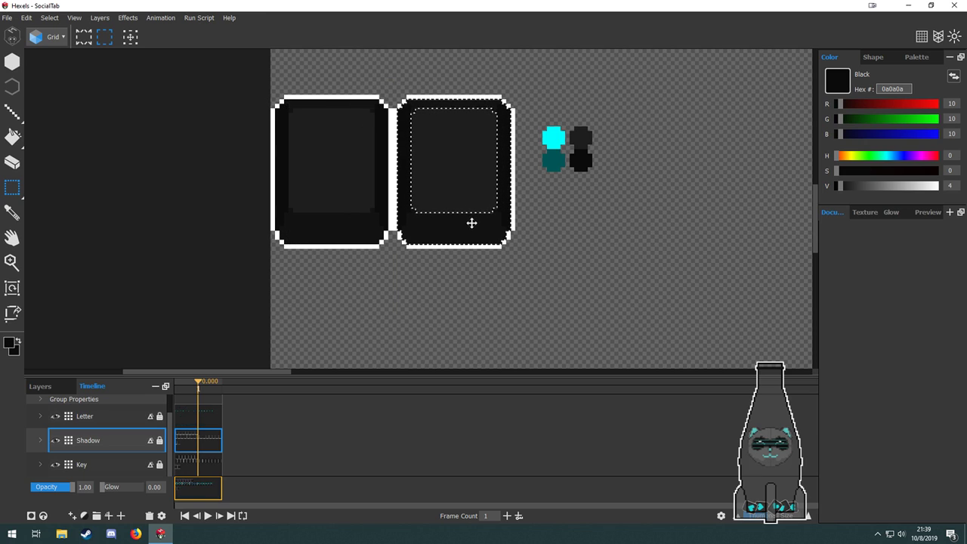
scroll(463, 221, up, 2)
drag(521, 324, 506, 339)
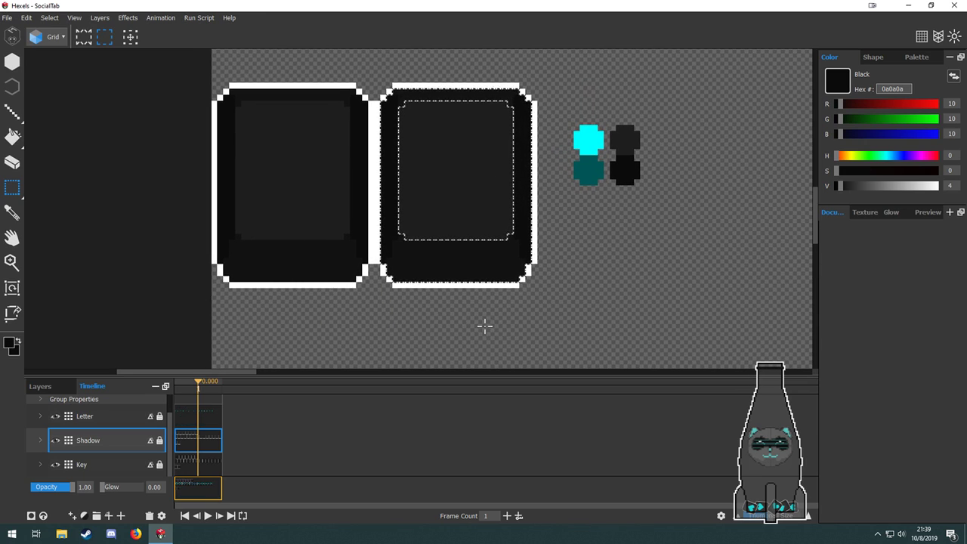
key(b)
key(ctrl+d)
scroll(427, 310, up, 3)
drag(376, 266, 362, 312)
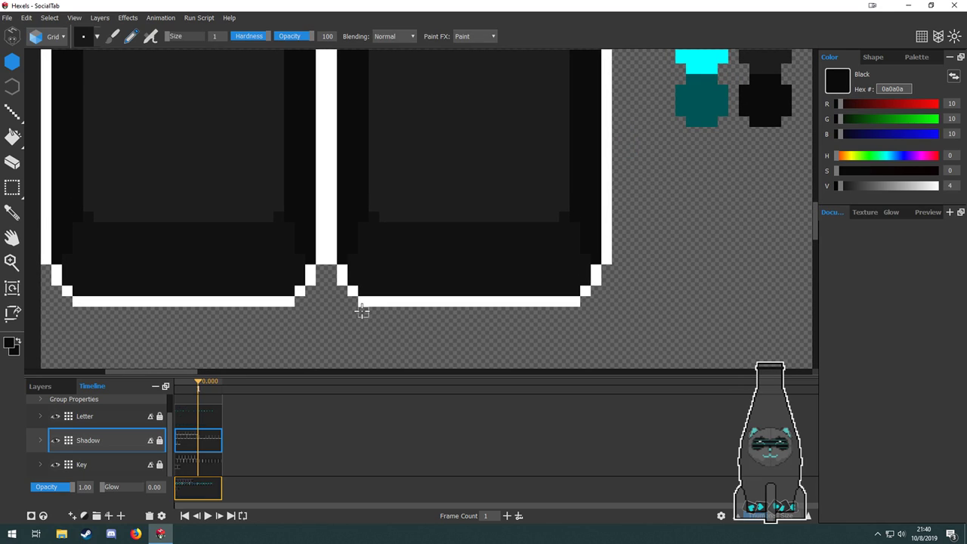
key(i)
scroll(352, 309, down, 3)
scroll(351, 313, up, 2)
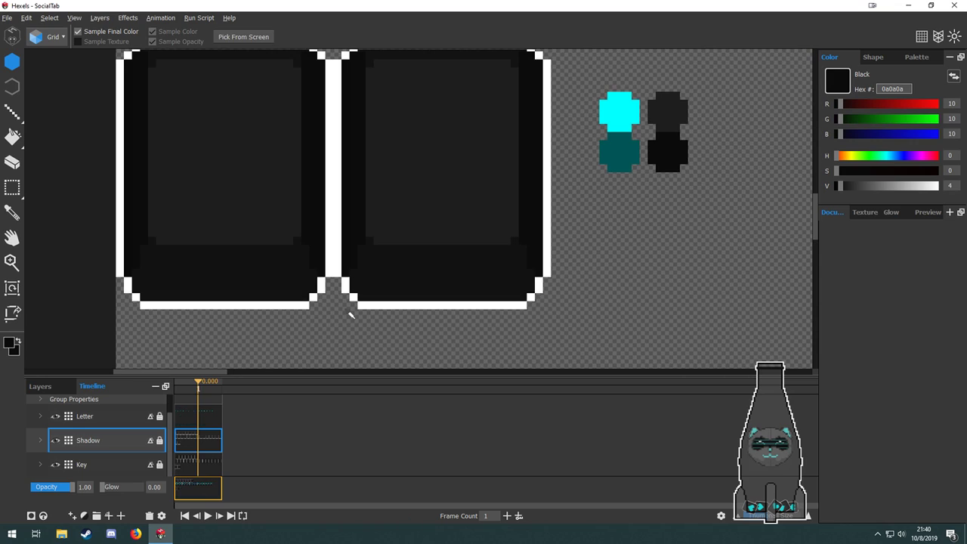
key(b)
Measure the second blank key's front face and its lower part with one-pixel-wide marquee strips.
key(m)
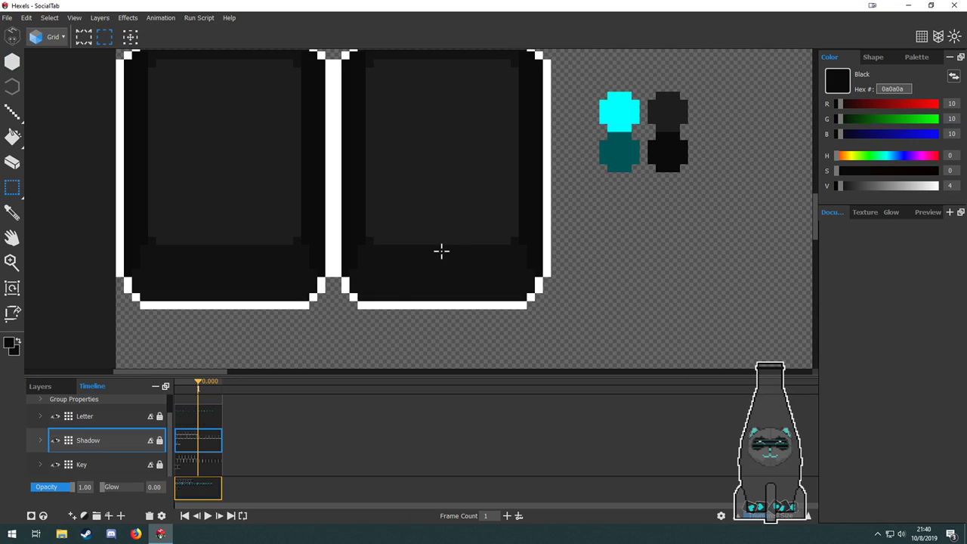
drag(442, 297, 442, 298)
scroll(487, 287, down, 1)
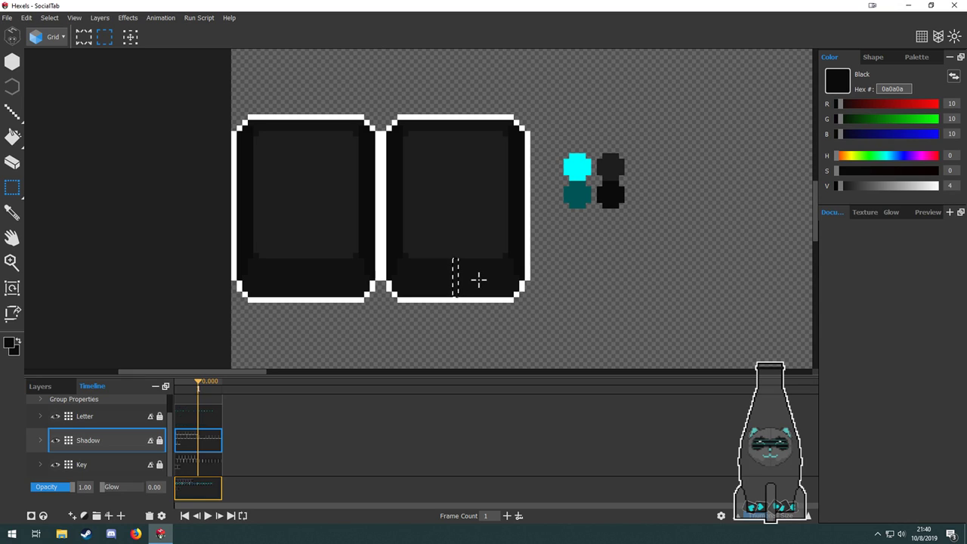
scroll(407, 319, up, 3)
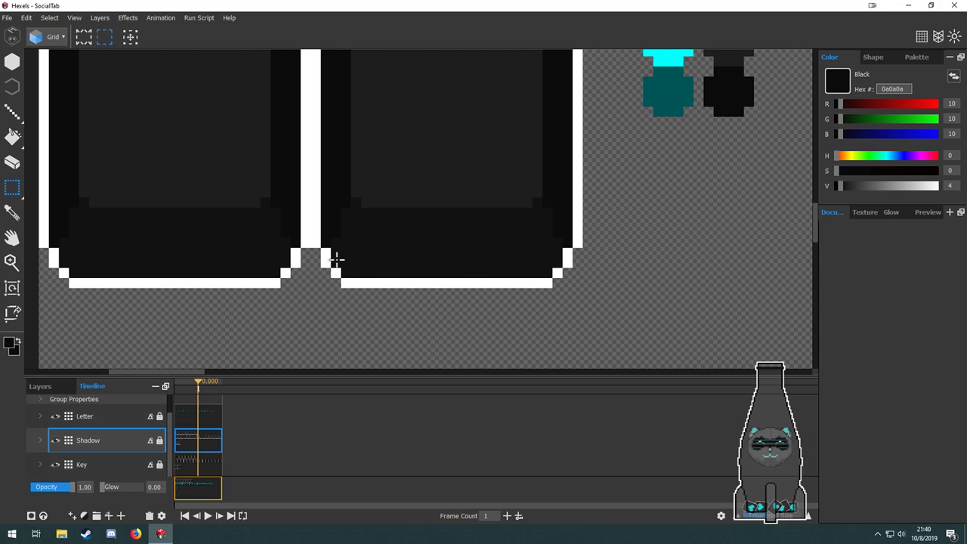
drag(398, 213, 395, 241)
scroll(469, 282, down, 2)
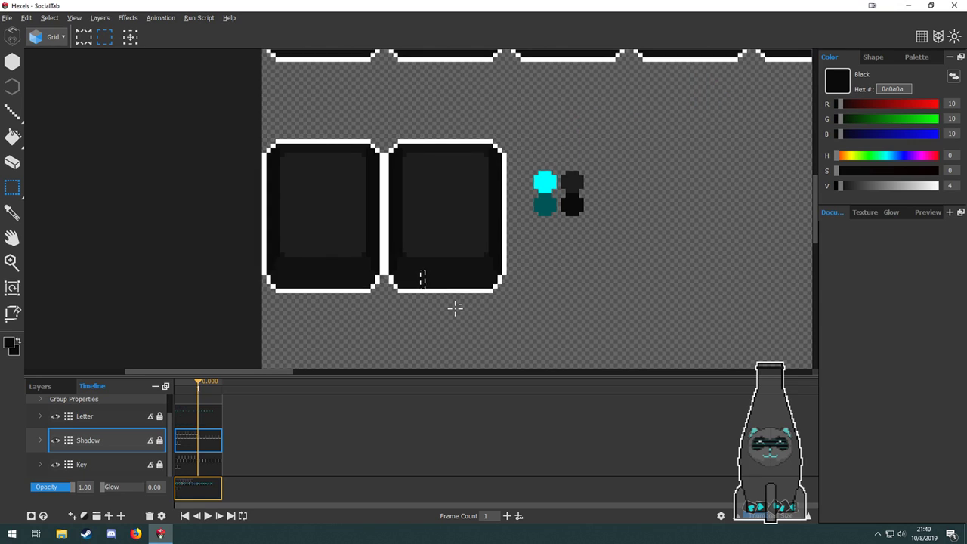
Erase a one-pixel line across the second blank key's lower front face on the Shadow layer, stepping up at both ends.
scroll(455, 307, up, 2)
key(e)
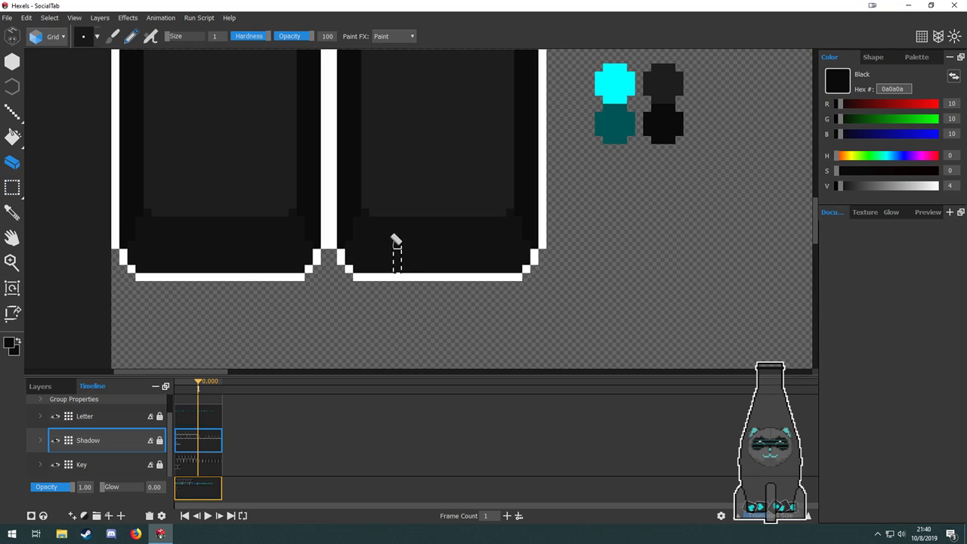
click(397, 245)
key(ctrl+d)
drag(398, 242, 514, 244)
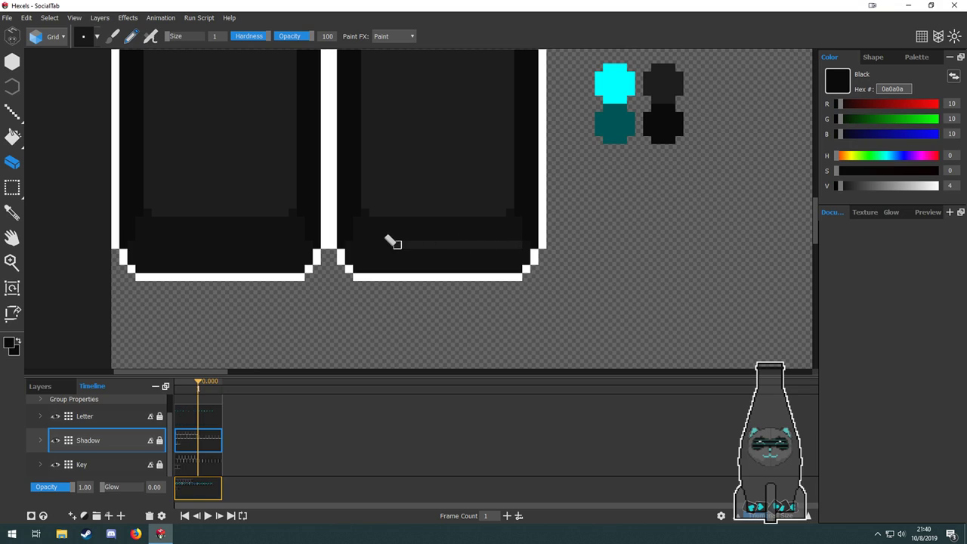
drag(397, 243, 358, 243)
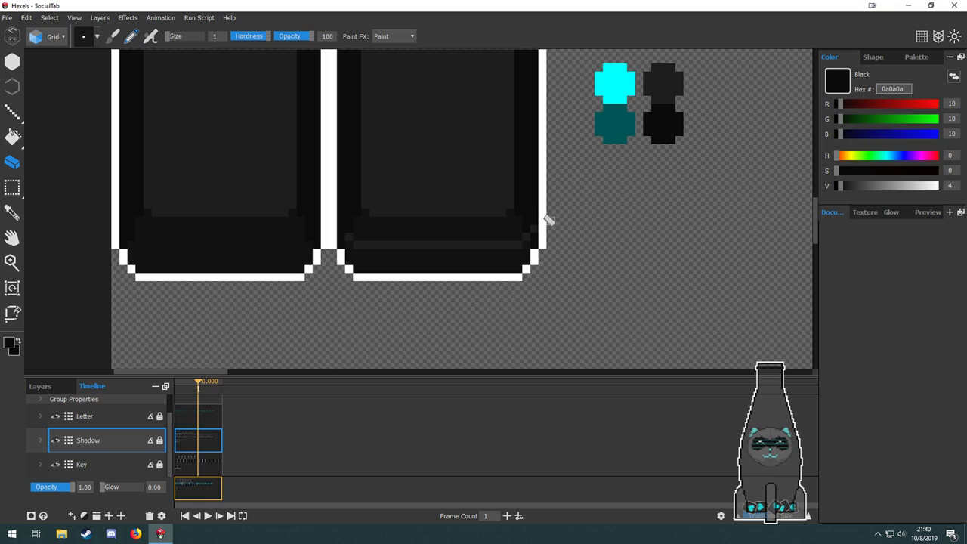
key(ctrl+z)
click(527, 228)
key(ctrl+z)
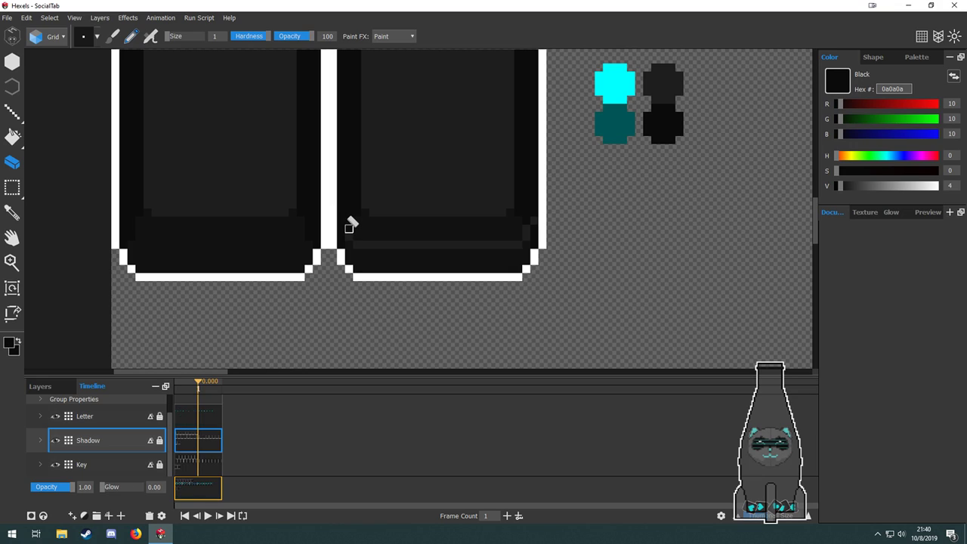
click(349, 228)
click(341, 221)
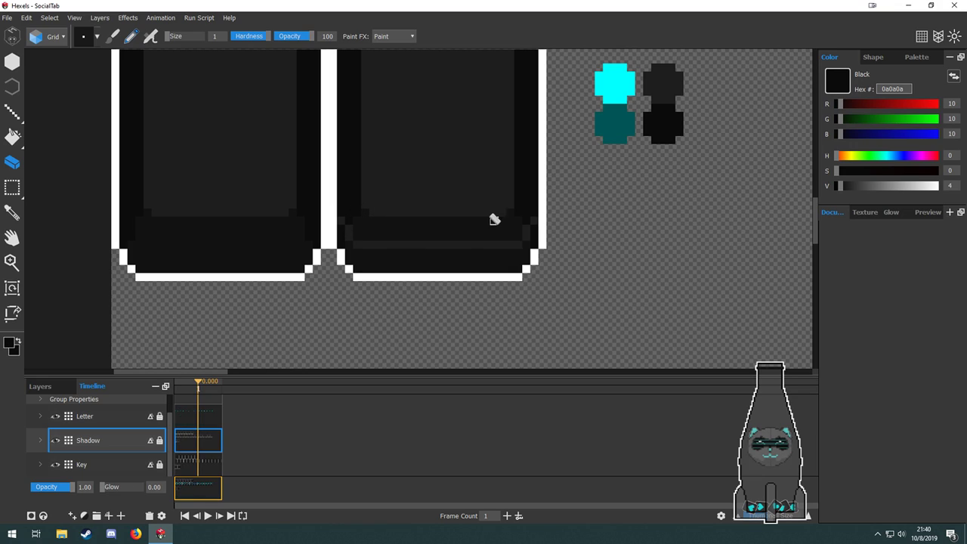
click(535, 221)
drag(610, 224, 597, 253)
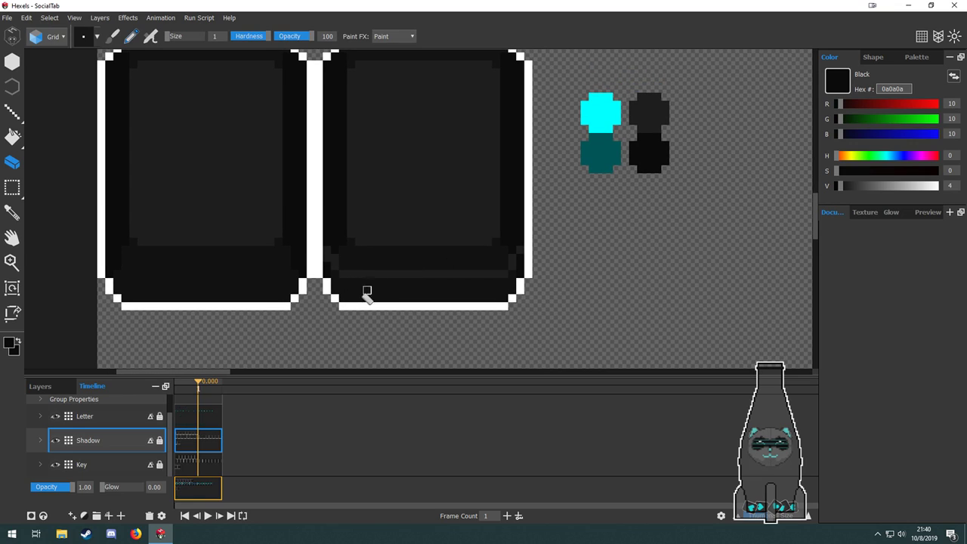
drag(335, 275, 352, 290)
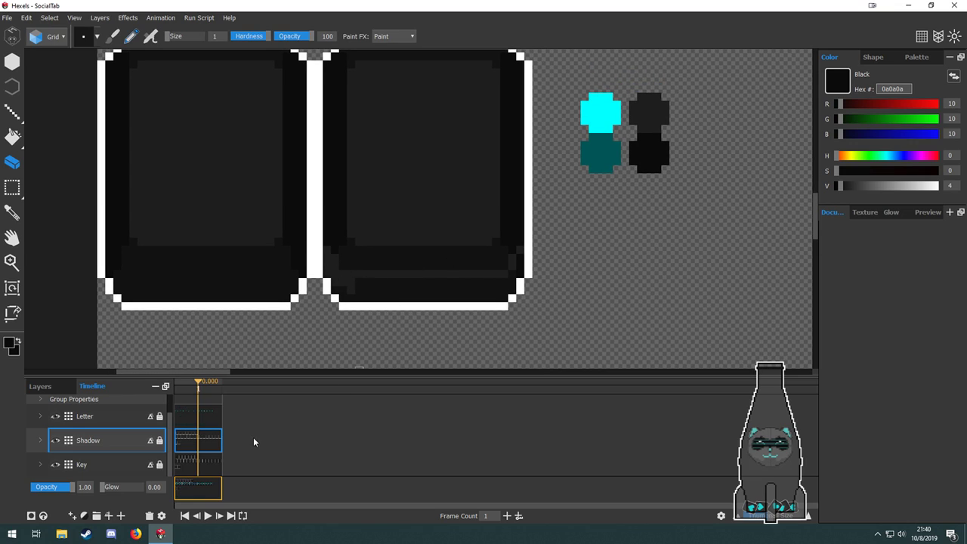
Erase the second key's base below the shortened front face on the Key layer, including its old lower outline.
click(207, 463)
mouse_move(327, 250)
mouse_down()
mouse_move(359, 274)
mouse_move(334, 267)
mouse_move(334, 275)
mouse_move(510, 257)
mouse_up()
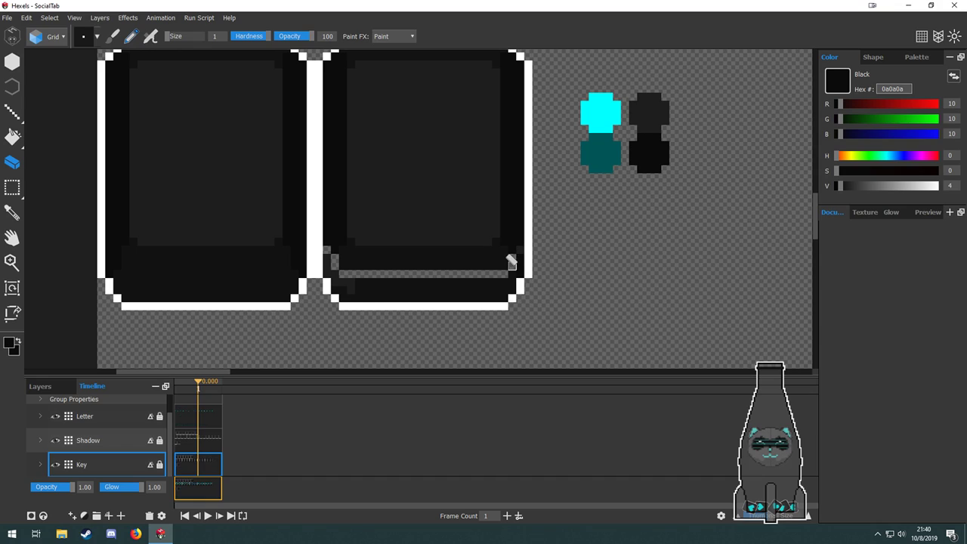
click(529, 250)
mouse_move(320, 254)
mouse_down()
mouse_move(319, 287)
mouse_move(333, 265)
mouse_move(327, 259)
mouse_move(326, 306)
mouse_move(334, 276)
mouse_move(334, 298)
mouse_move(342, 285)
mouse_move(543, 280)
mouse_move(535, 289)
mouse_move(342, 294)
mouse_move(511, 305)
mouse_up()
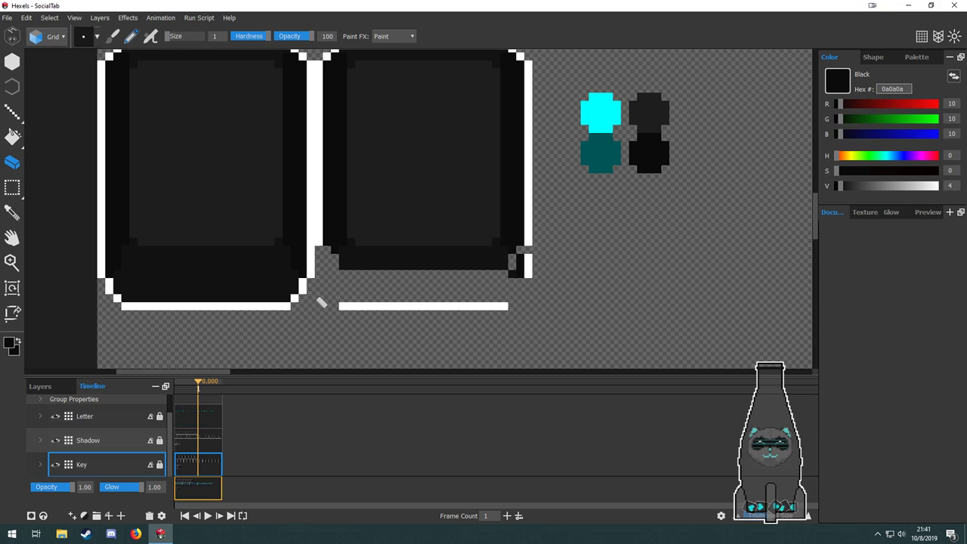
mouse_move(321, 303)
mouse_down()
mouse_move(393, 303)
mouse_move(530, 259)
mouse_move(529, 270)
mouse_up()
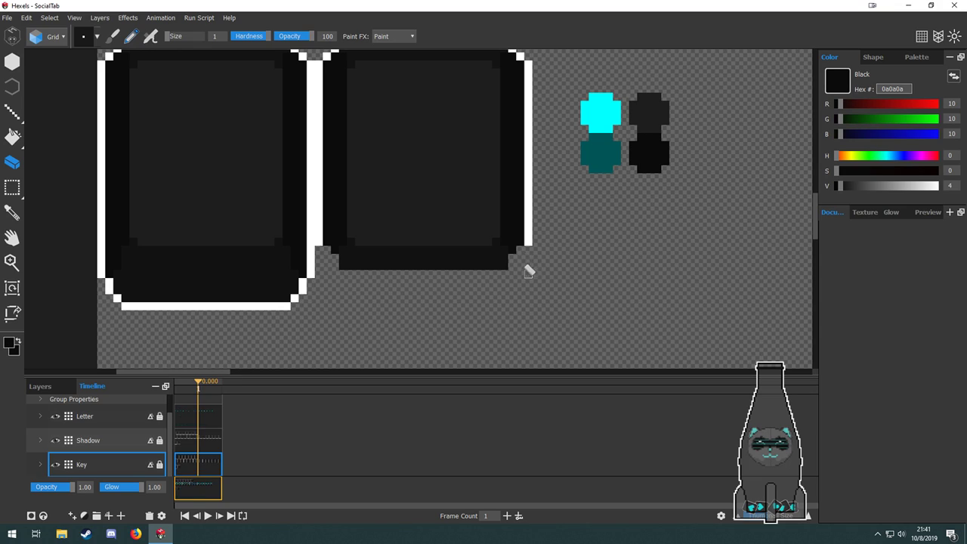
Sample the white outline colour and redraw the second key's lower outline around its shortened front face on the Key layer.
alt+click(522, 248)
key(b)
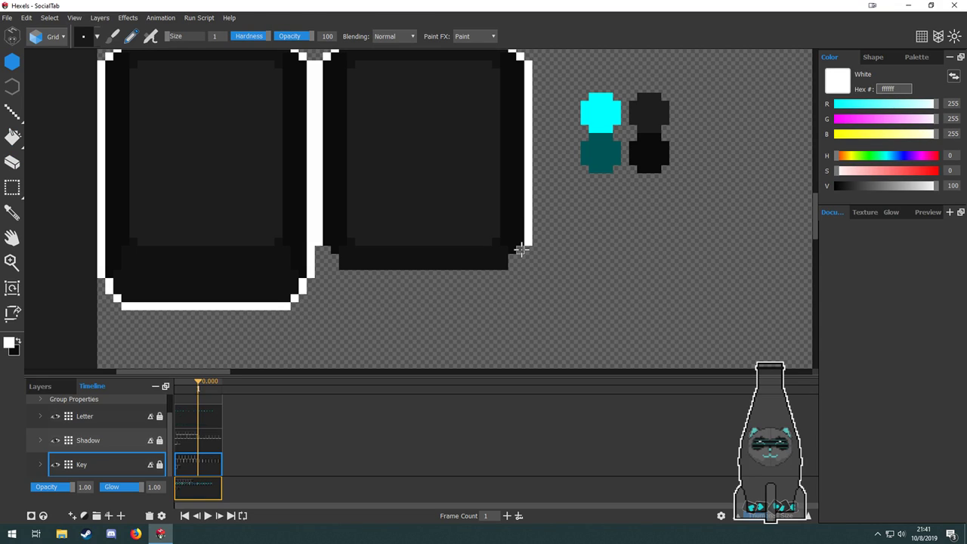
click(521, 249)
mouse_move(502, 275)
mouse_down()
mouse_move(340, 269)
mouse_move(327, 256)
mouse_move(333, 264)
mouse_up()
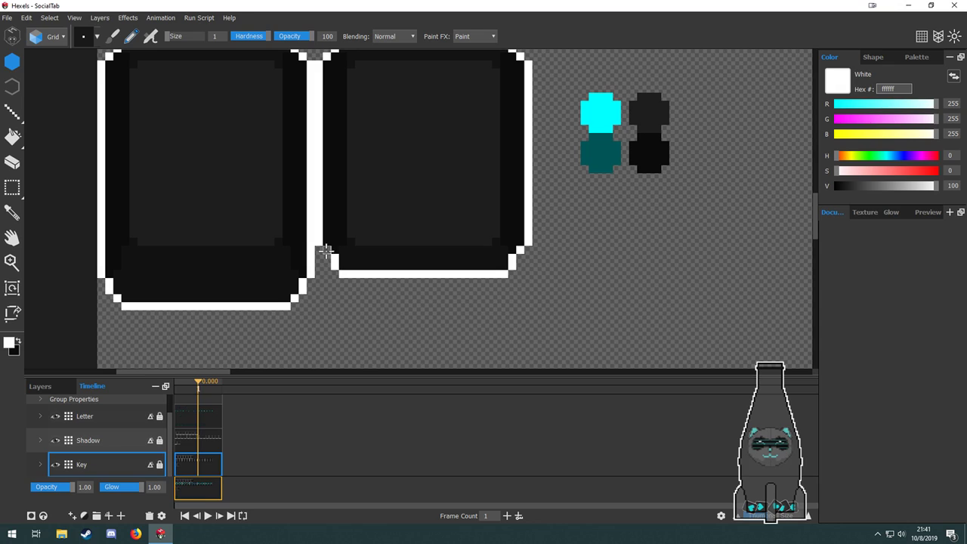
scroll(382, 313, down, 3)
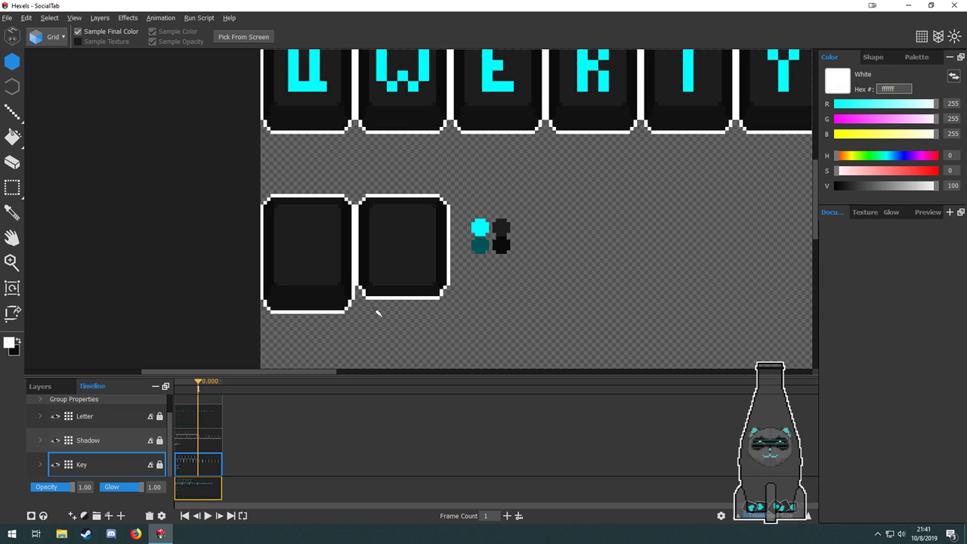
scroll(378, 313, up, 2)
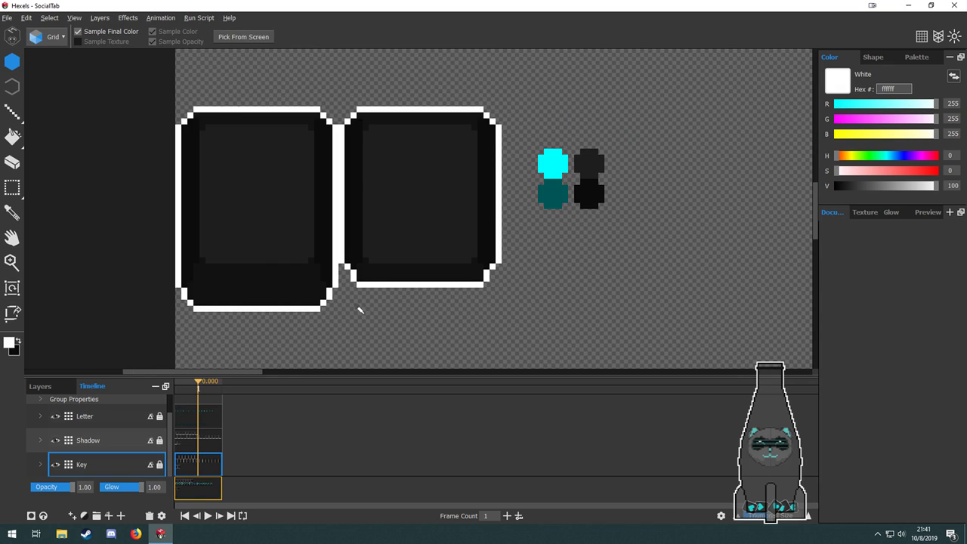
scroll(361, 310, down, 2)
scroll(358, 309, up, 1)
key(b)
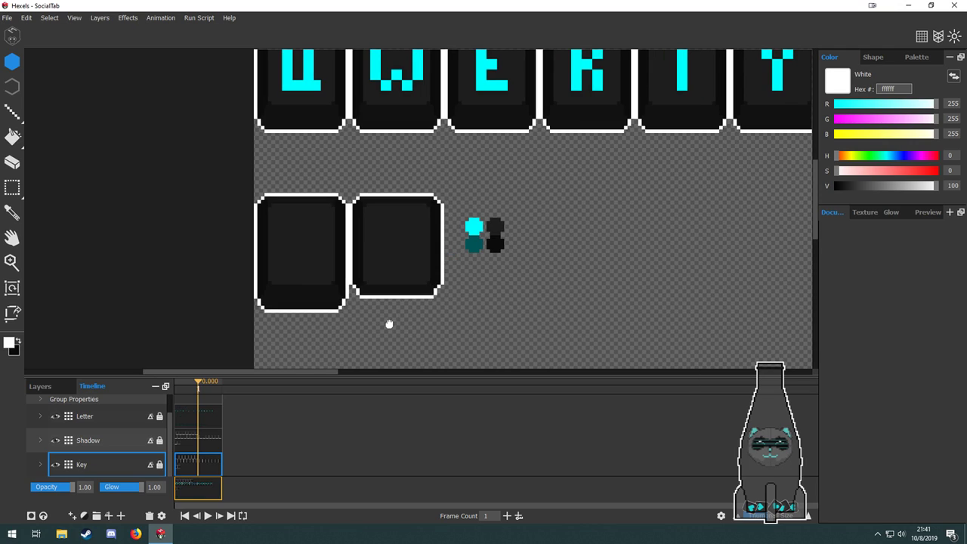
drag(389, 324, 393, 285)
Move the second key's shortened base down on the Key layer to line up with the first key's lower edge.
click(209, 443)
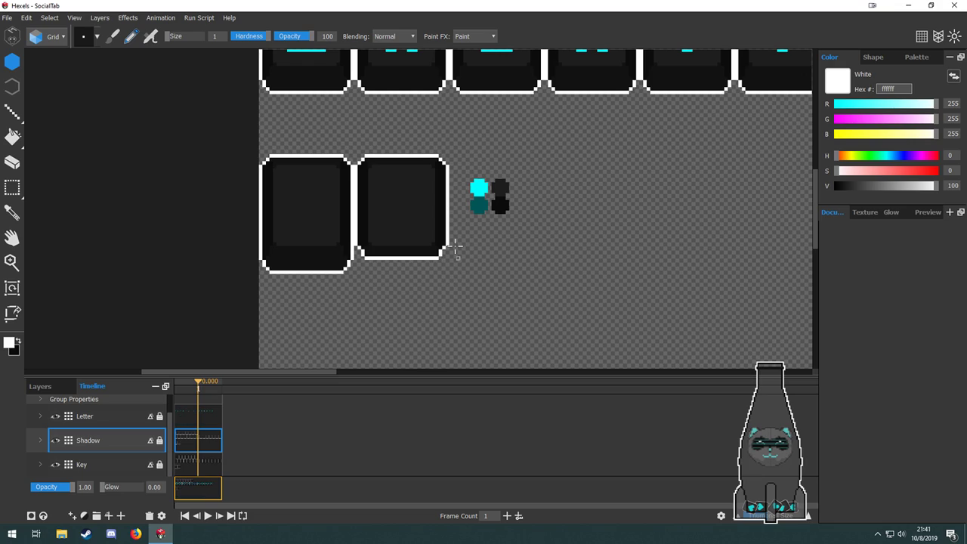
key(m)
drag(457, 148, 355, 263)
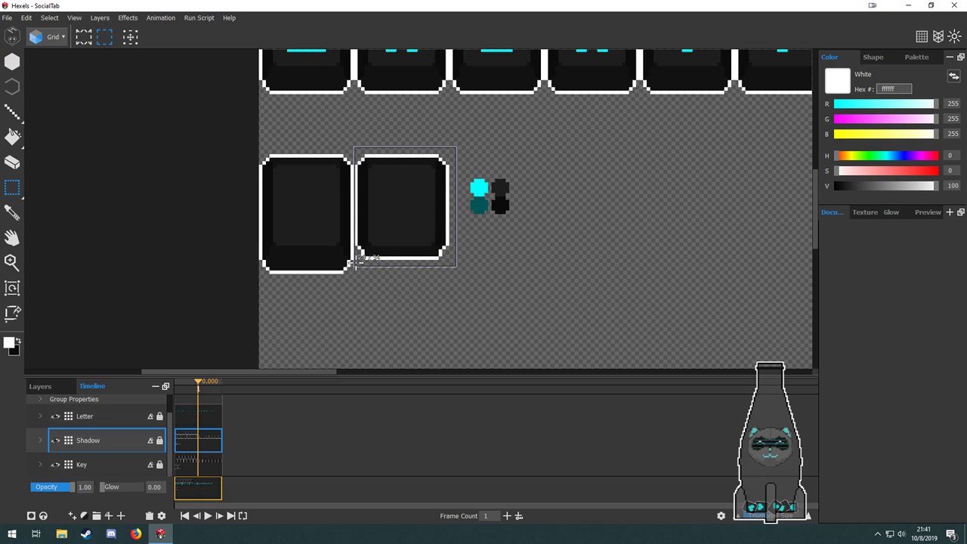
click(203, 461)
drag(418, 232, 417, 245)
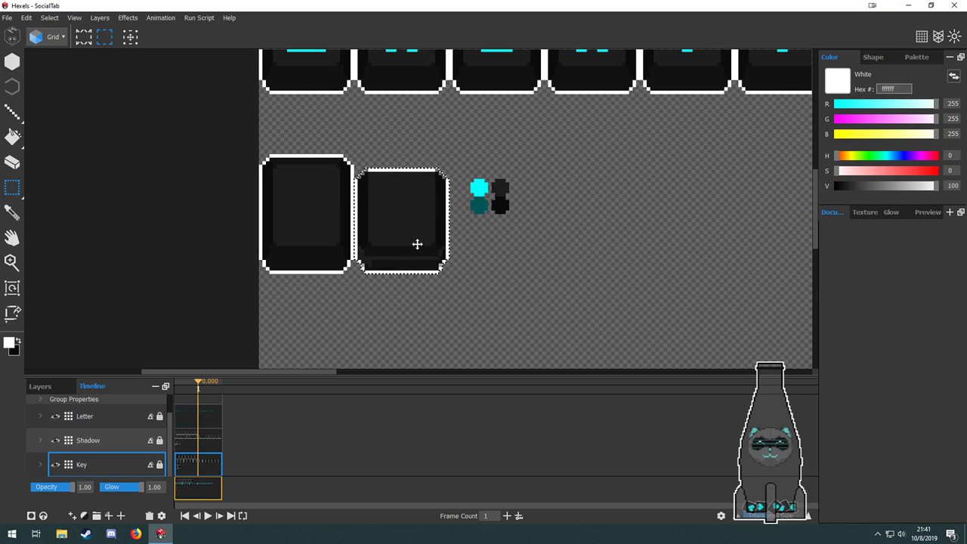
Move the second key's shading down on the Shadow layer to fit its lowered base, and clear the selection.
click(198, 440)
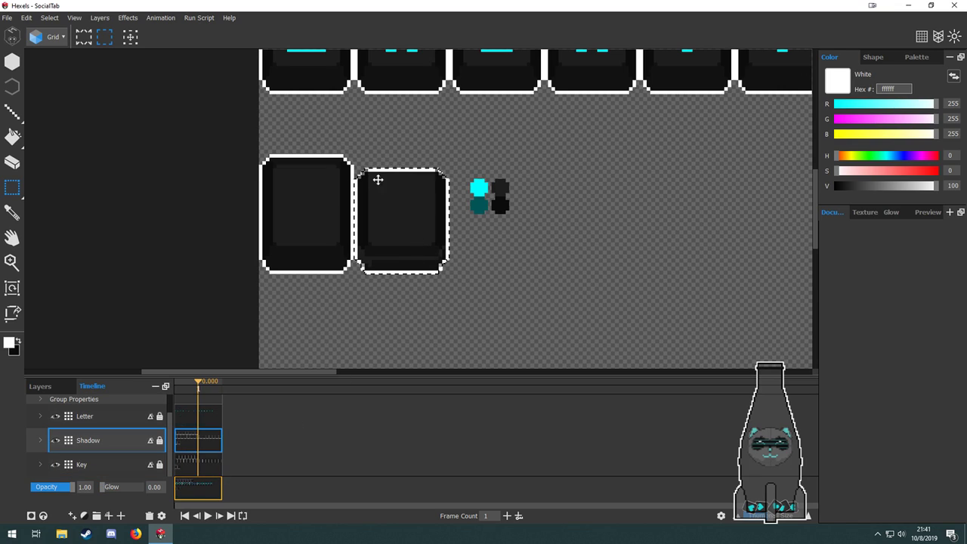
drag(354, 143, 460, 288)
key(Delete)
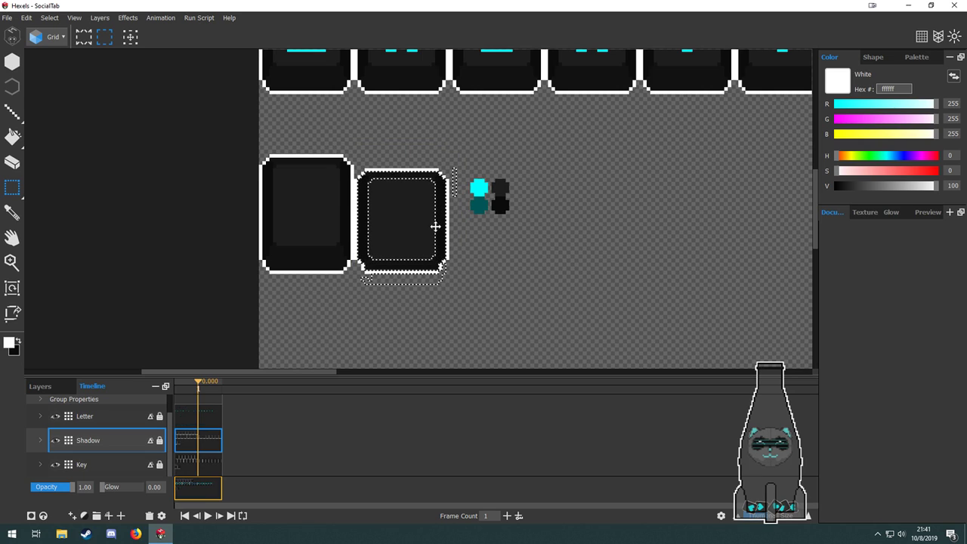
mouse_move(462, 147)
mouse_down()
mouse_move(477, 350)
mouse_move(422, 147)
mouse_up()
scroll(425, 251, up, 3)
drag(426, 270, 434, 207)
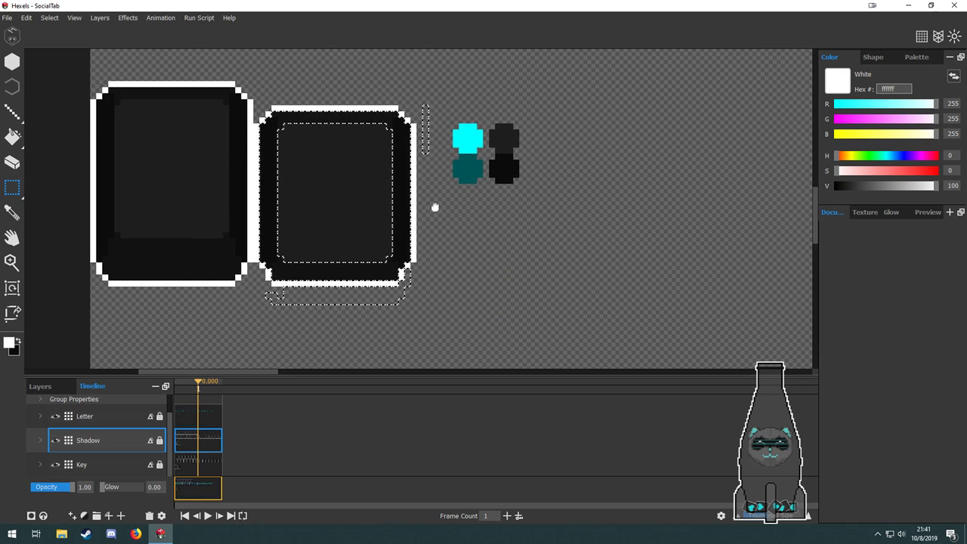
key(e)
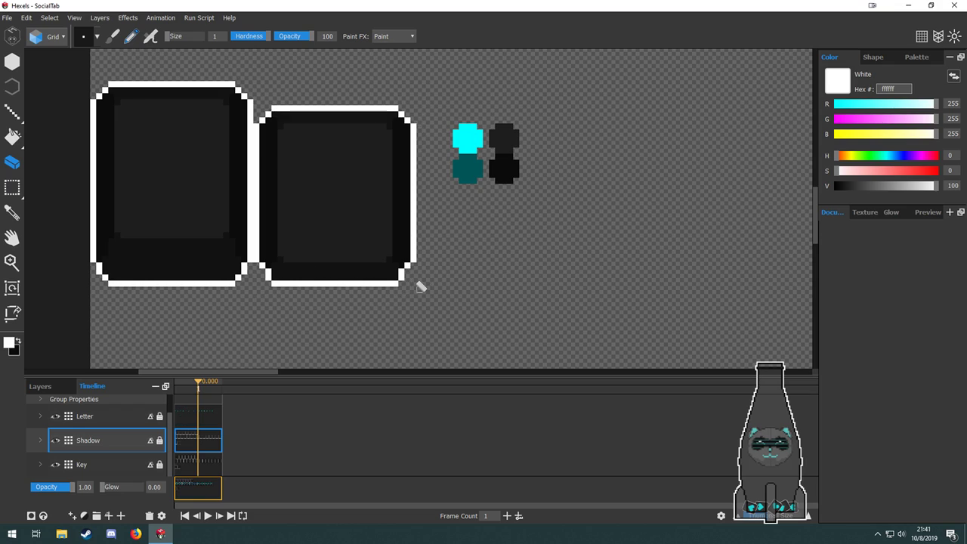
scroll(408, 248, down, 1)
drag(485, 288, 535, 315)
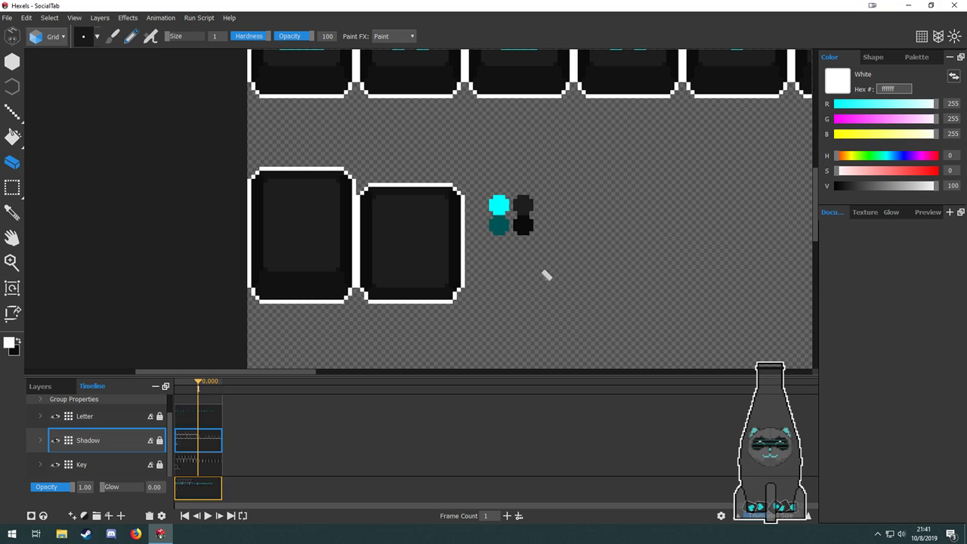
Undo the second key's move, outline redraw and erasing on both layers, back to its full-height shape.
key(ctrl+z)
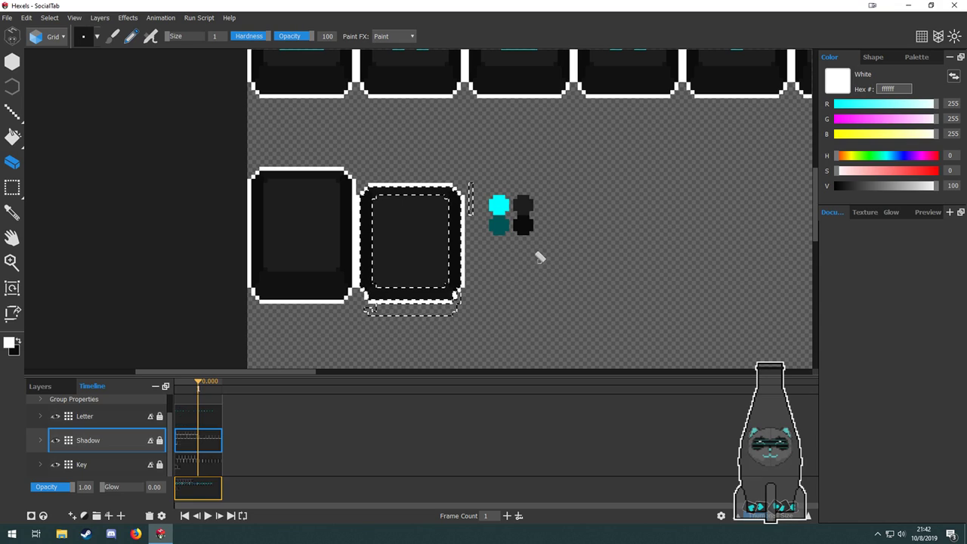
key(ctrl+z)
key(ctrl+z)
key(ctrl+z)
key(ctrl+z)
key(ctrl+z)
key(ctrl+z)
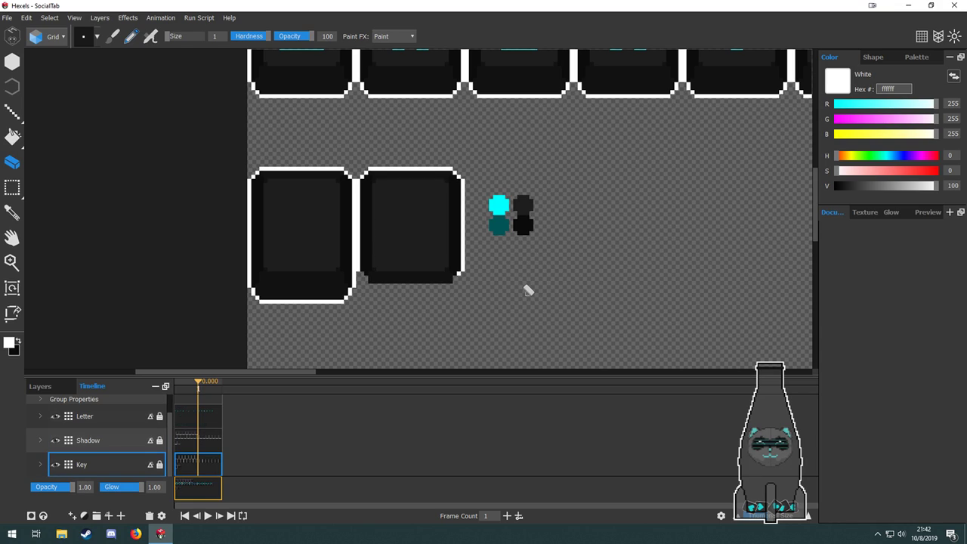
key(ctrl+z)
key(ctrl+z)
key(ctrl+z)
key(ctrl+z)
key(ctrl+z)
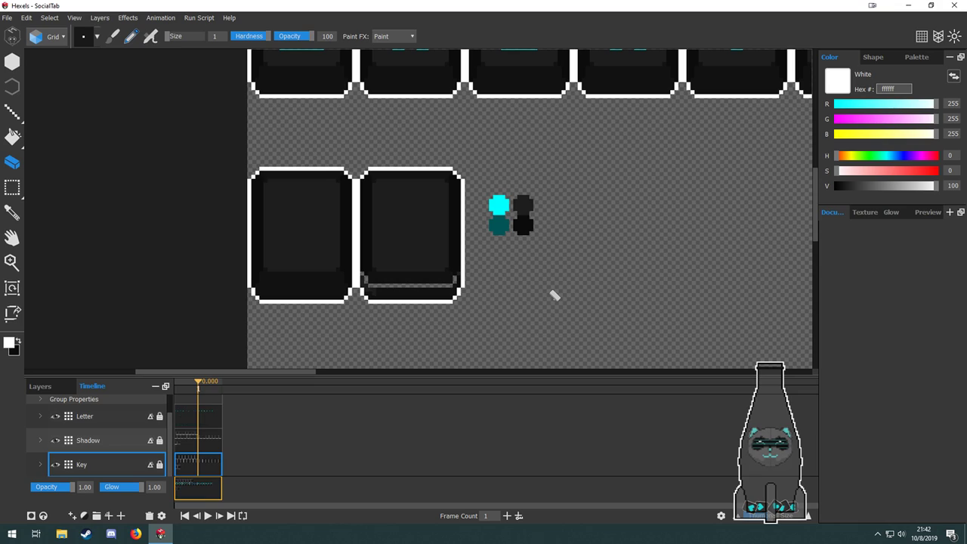
key(ctrl+Up)
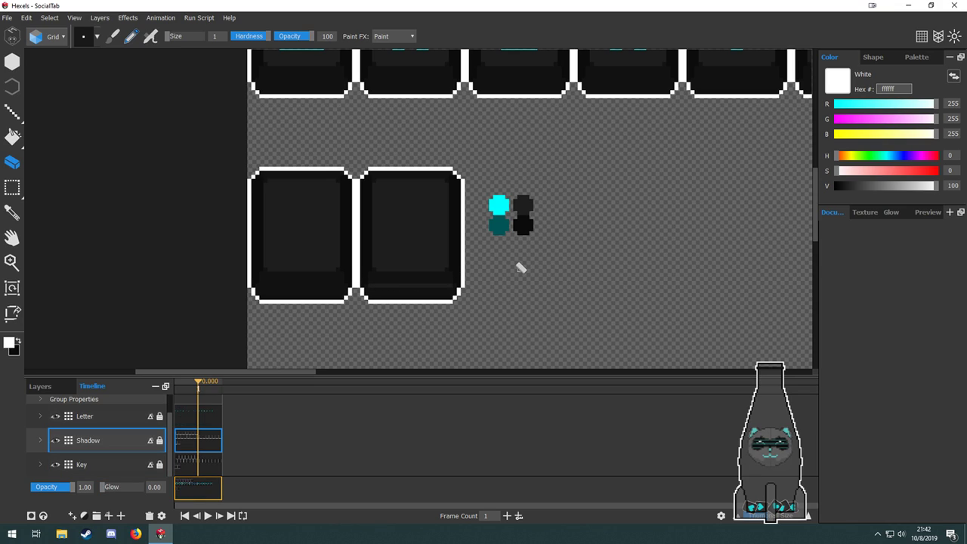
Erase one pixel row across the second key's front face on the Key layer, leaving four rows above it.
scroll(373, 325, up, 3)
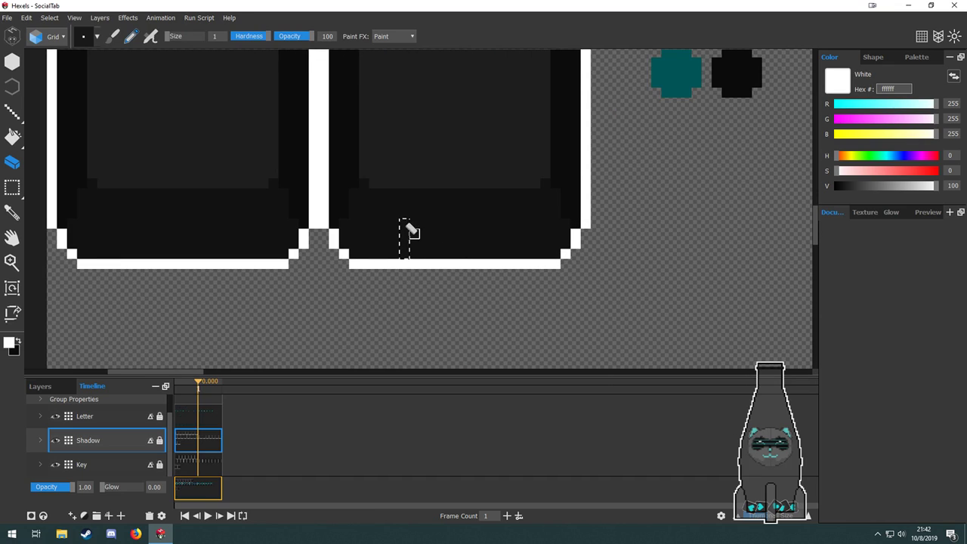
click(179, 473)
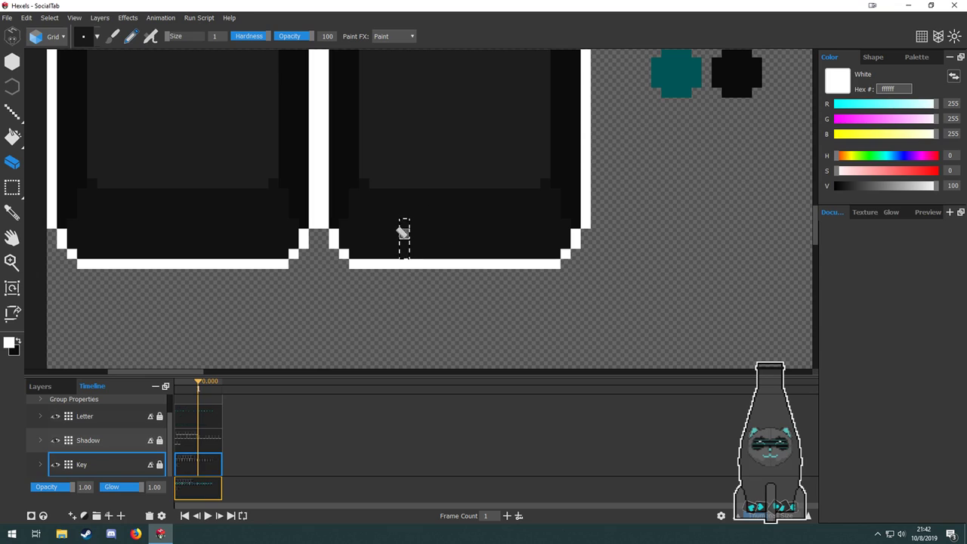
click(404, 234)
drag(417, 309, 366, 335)
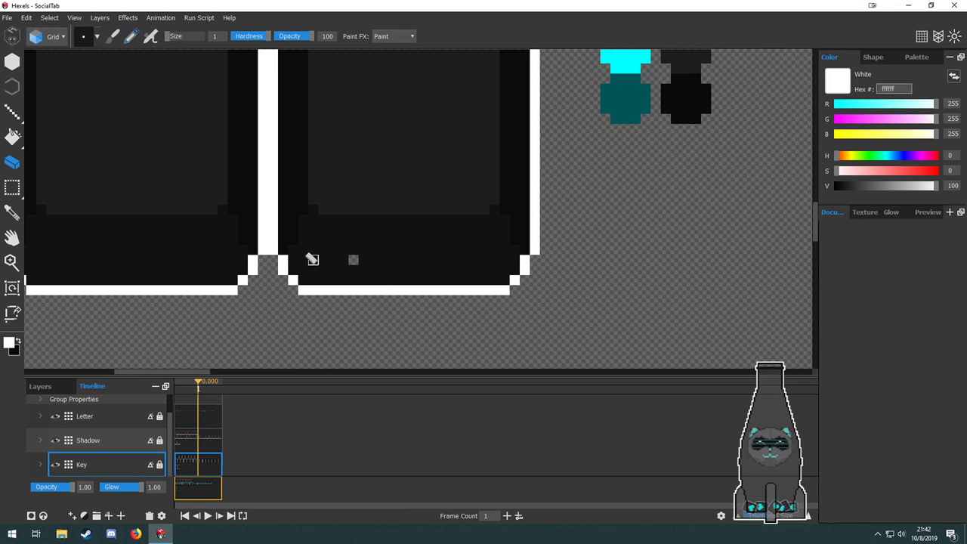
click(304, 260)
drag(305, 260, 508, 261)
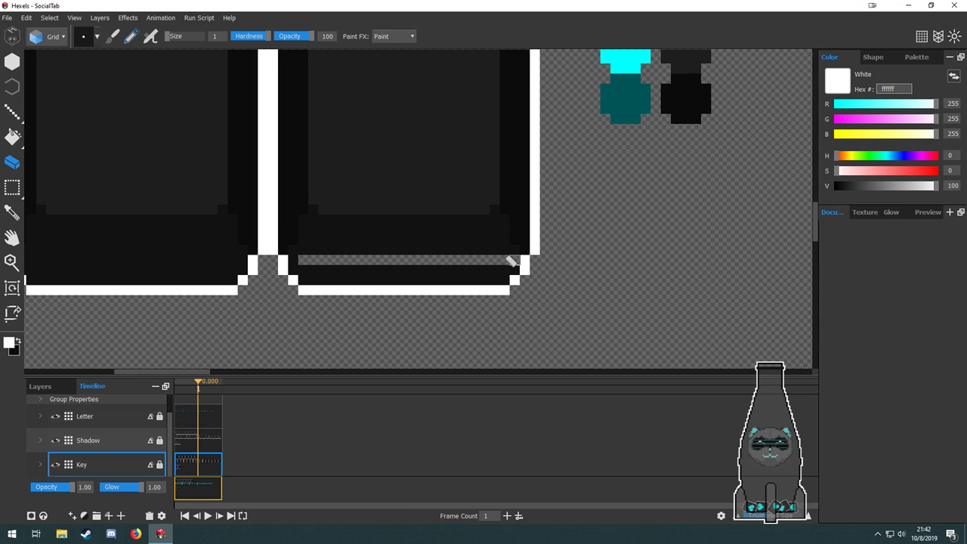
key(ctrl+z)
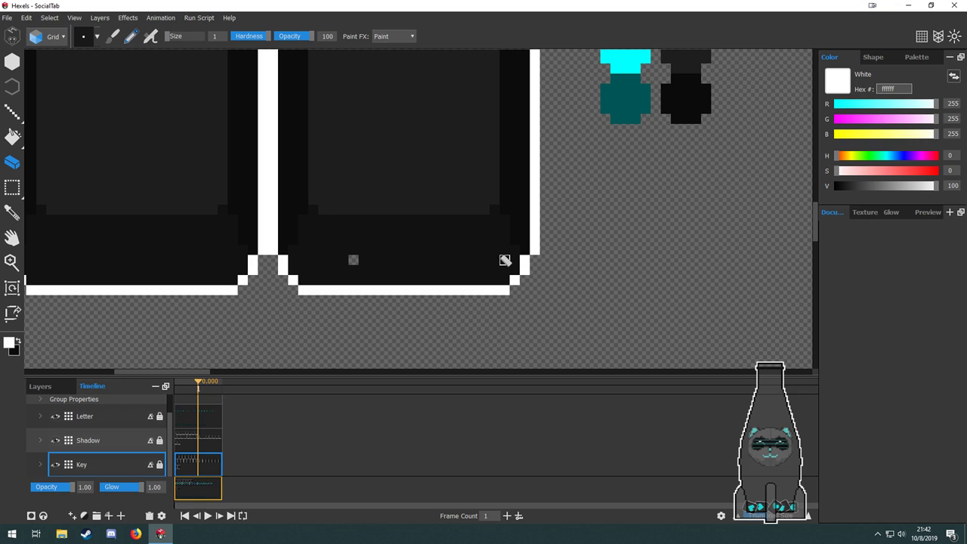
drag(505, 260, 298, 260)
key(space)
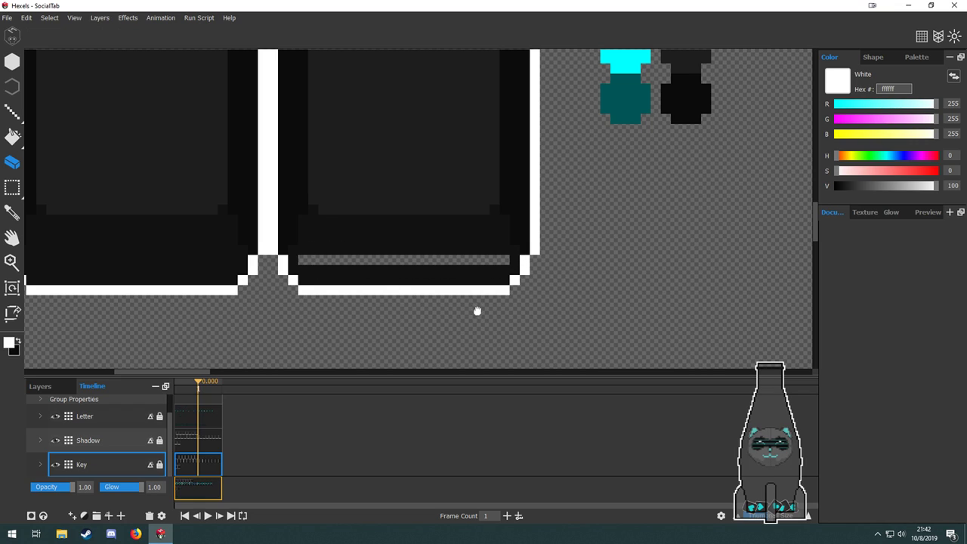
drag(477, 310, 397, 341)
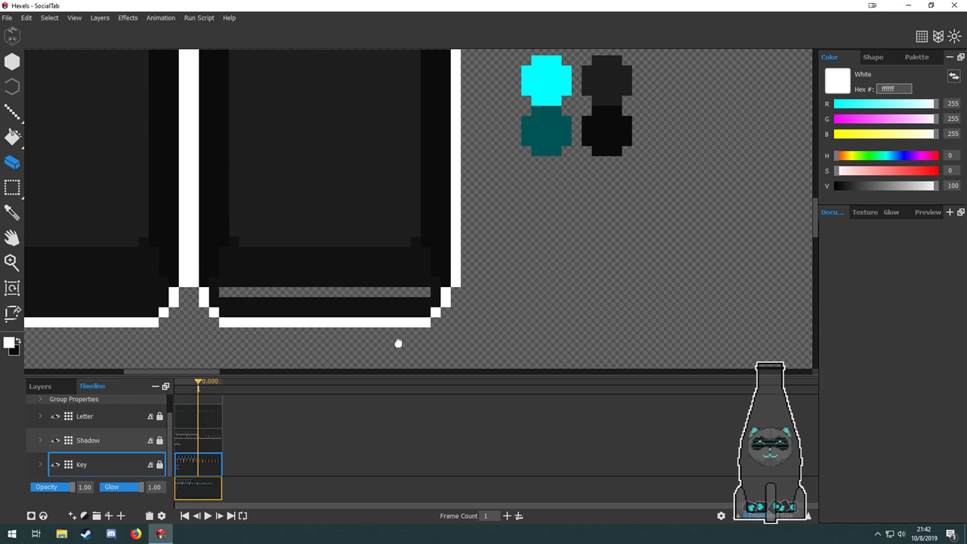
Erase stepped corner pixels at both ends of the erased row on the second key.
click(436, 282)
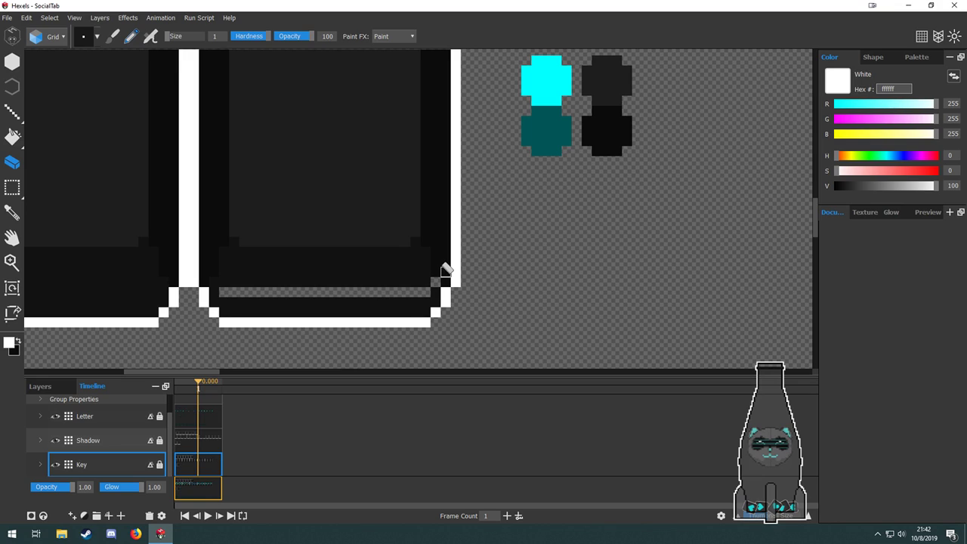
click(446, 262)
click(436, 272)
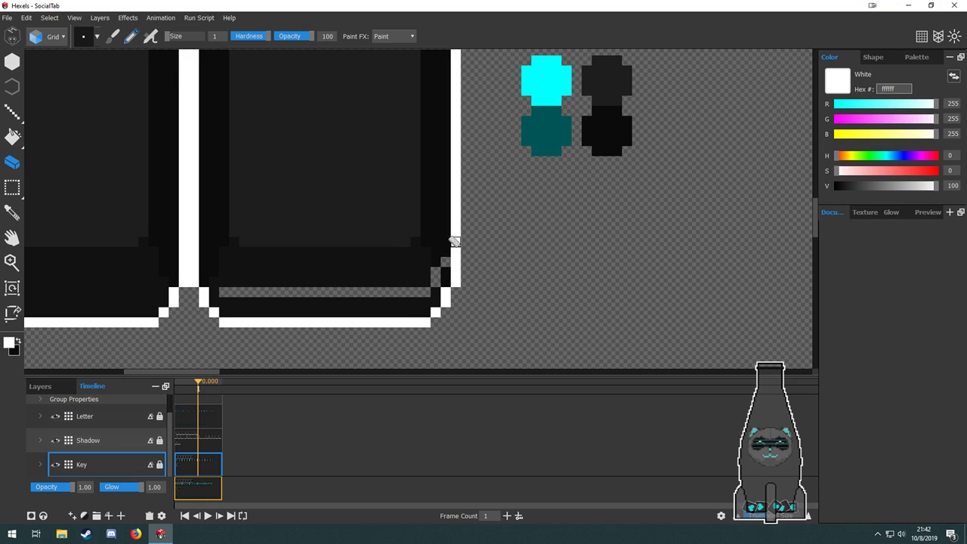
click(213, 282)
click(214, 272)
click(204, 261)
Erase the rest of the second key's base and lower white outline below the cut on the Key layer.
drag(348, 302, 434, 258)
mouse_move(300, 243)
mouse_down()
mouse_move(291, 288)
mouse_move(300, 248)
mouse_move(301, 287)
mouse_move(312, 258)
mouse_move(311, 288)
mouse_move(311, 257)
mouse_move(563, 257)
mouse_move(532, 258)
mouse_move(523, 268)
mouse_move(533, 268)
mouse_move(281, 267)
mouse_move(302, 278)
mouse_move(612, 272)
mouse_up()
mouse_move(298, 242)
mouse_down()
mouse_move(281, 216)
mouse_move(287, 212)
mouse_up()
mouse_move(510, 248)
mouse_down()
mouse_move(532, 255)
mouse_move(523, 247)
mouse_move(543, 246)
mouse_move(535, 238)
mouse_move(551, 236)
mouse_move(541, 214)
mouse_up()
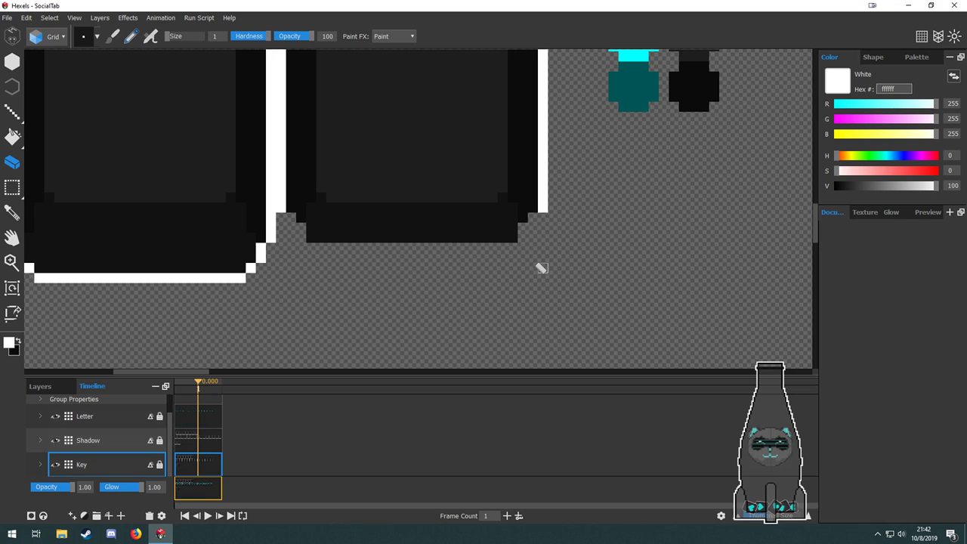
Select the second key's lower shading on the Shadow layer, erase the part beyond its shortened front face, and clear the selection.
click(211, 441)
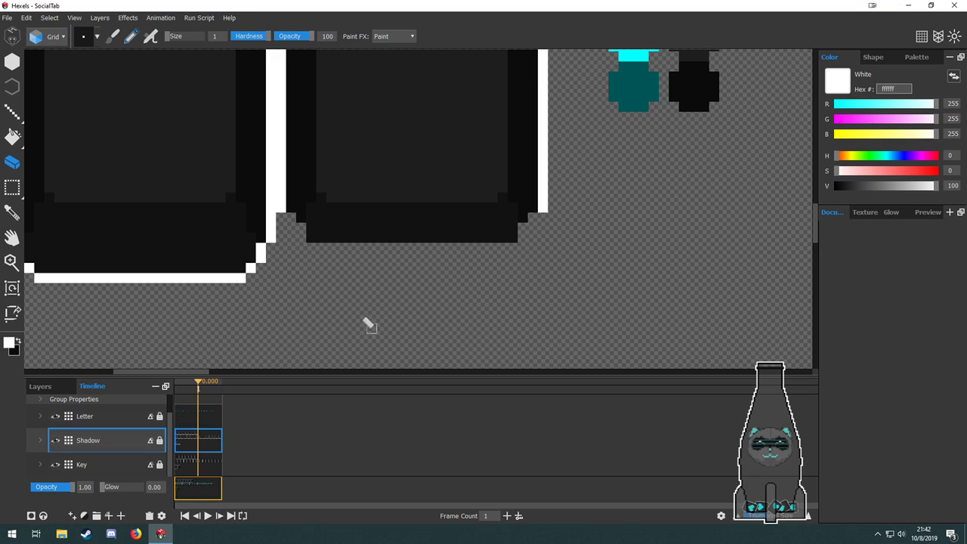
key(m)
drag(276, 125, 579, 315)
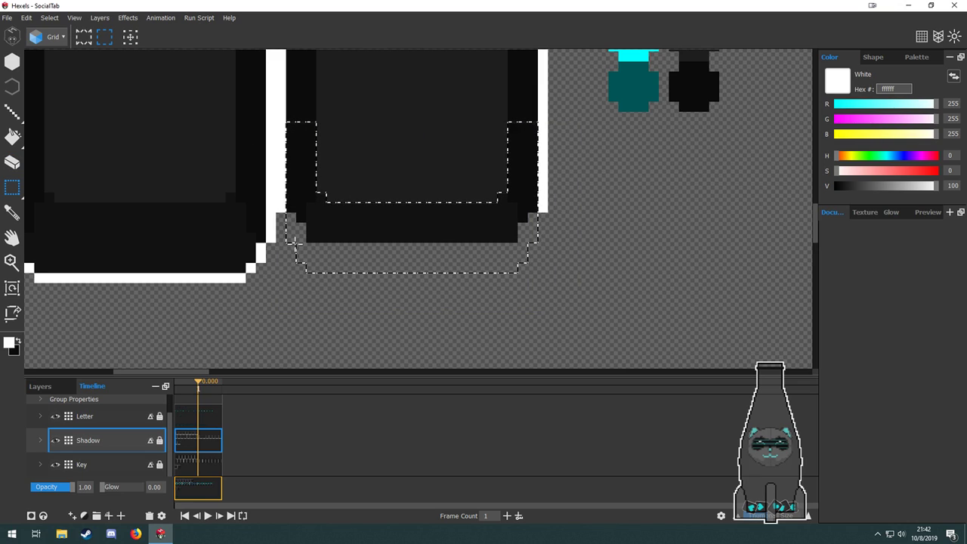
key(e)
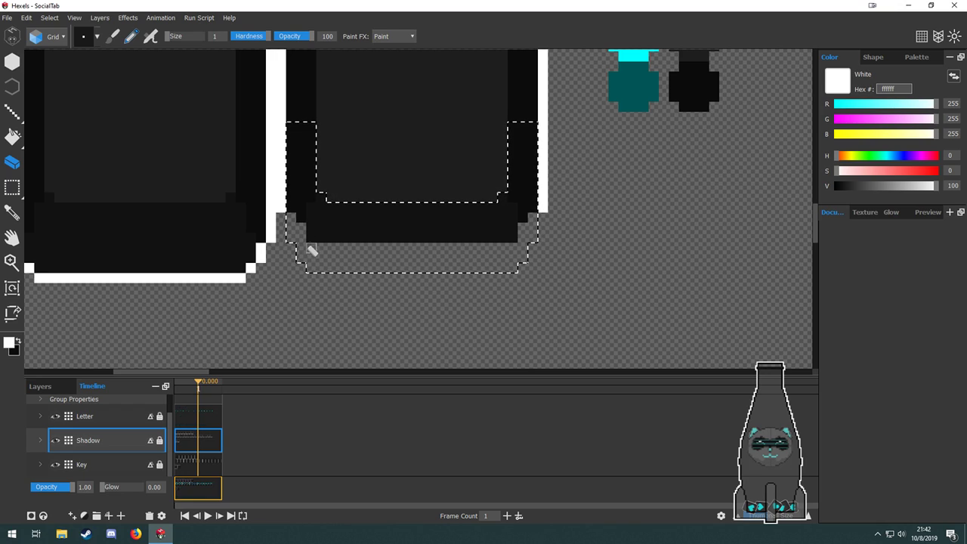
mouse_move(368, 248)
mouse_down()
mouse_move(432, 252)
mouse_move(307, 258)
mouse_move(459, 259)
mouse_move(310, 270)
mouse_move(525, 247)
mouse_move(533, 229)
mouse_up()
key(ctrl+d)
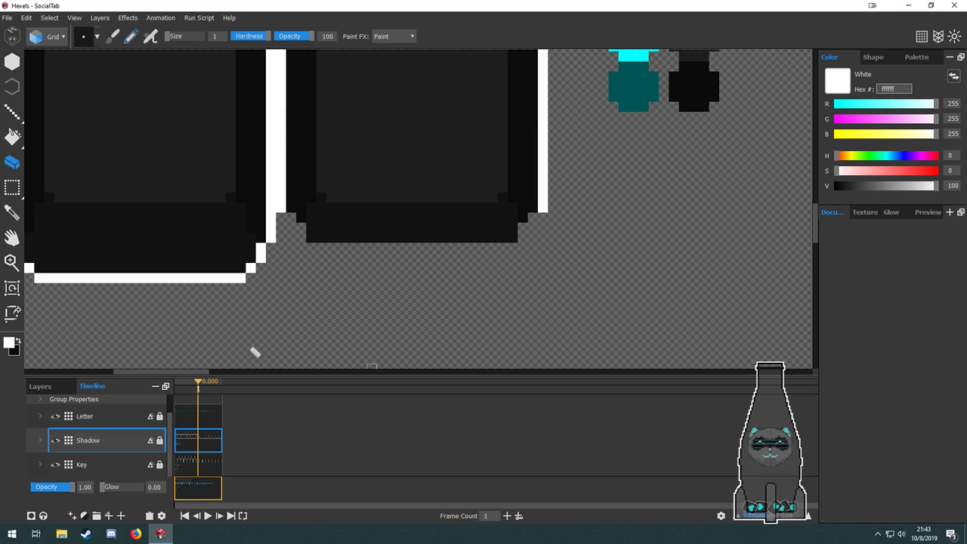
Redraw the white lower outline with stepped corners around the second key's shortened base on the Key layer.
key(b)
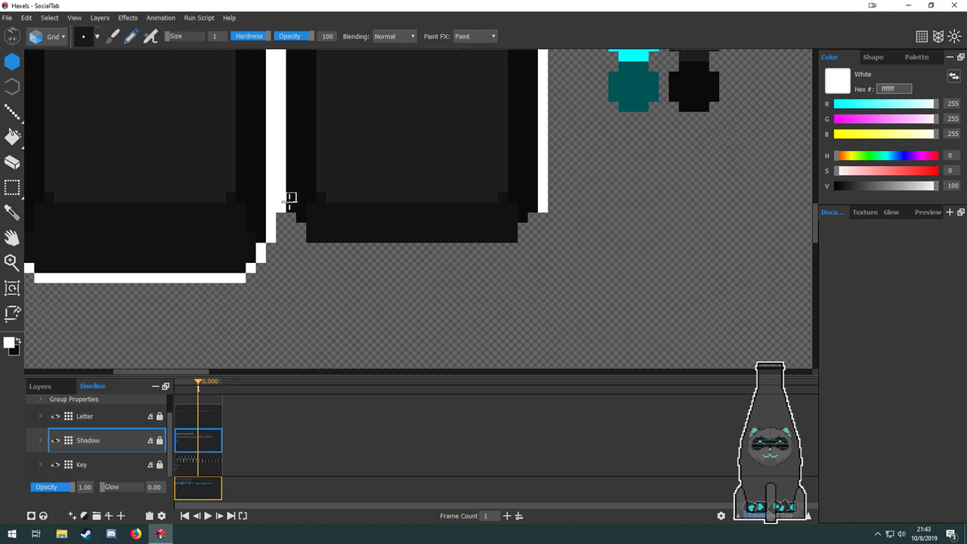
click(203, 466)
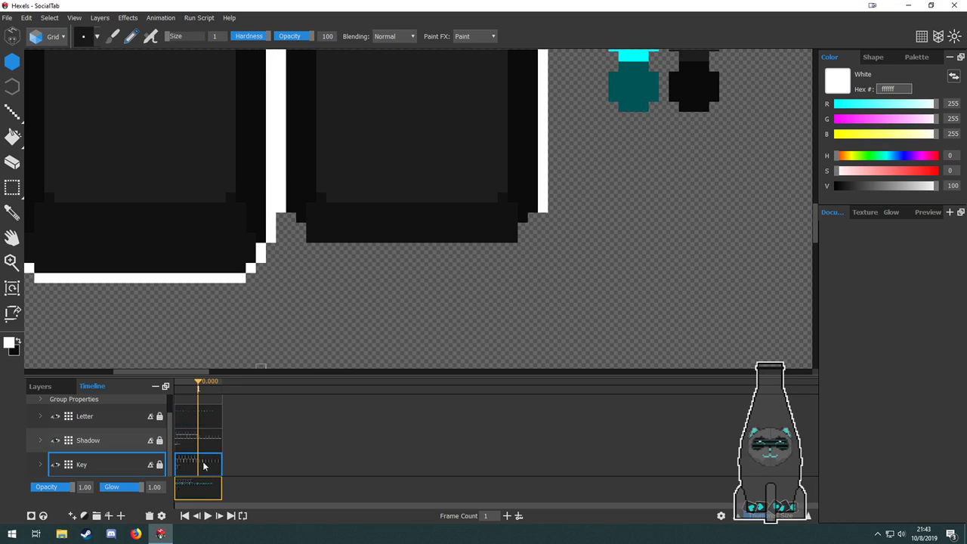
mouse_move(292, 217)
mouse_down()
mouse_move(307, 250)
mouse_move(514, 247)
mouse_move(540, 213)
mouse_up()
key(alt)
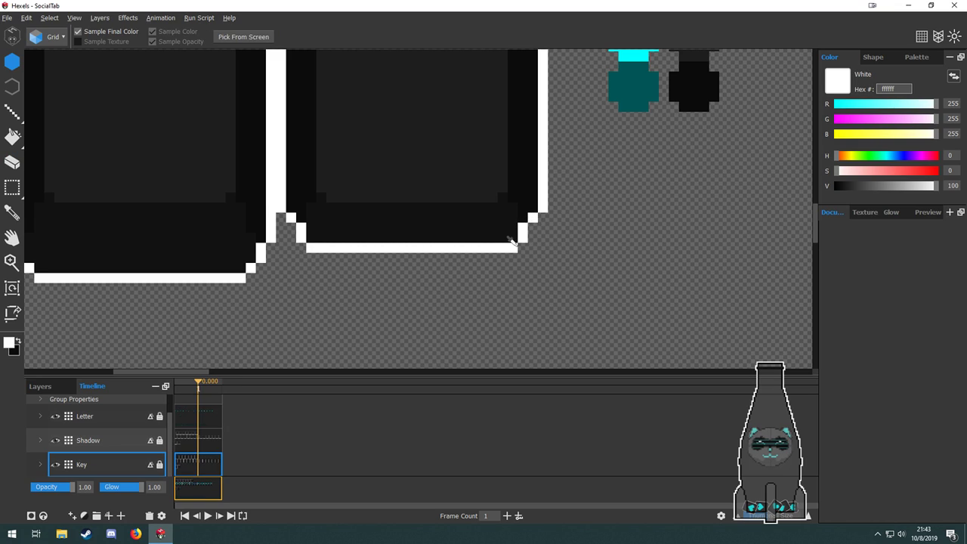
Select the whole second key on the Key layer and move it down 3 pixels to align with the first key's lower edge.
scroll(513, 242, down, 3)
drag(570, 268, 523, 326)
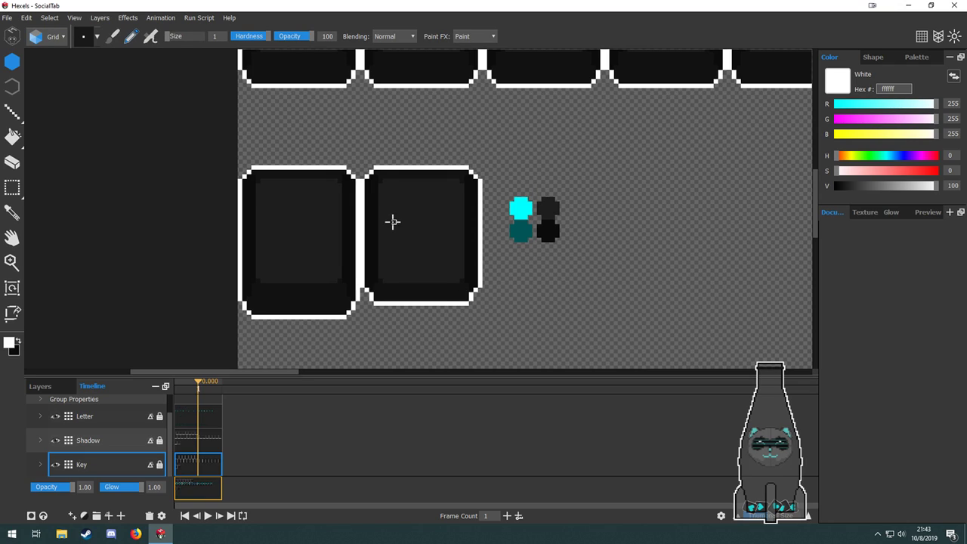
drag(396, 170, 406, 209)
scroll(406, 209, up, 6)
scroll(406, 210, down, 4)
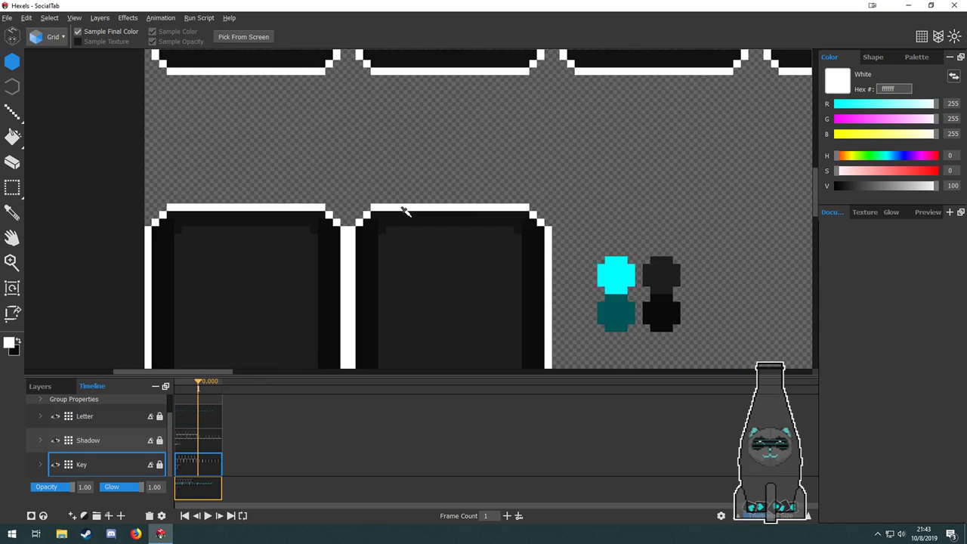
drag(426, 275, 418, 212)
scroll(414, 206, down, 2)
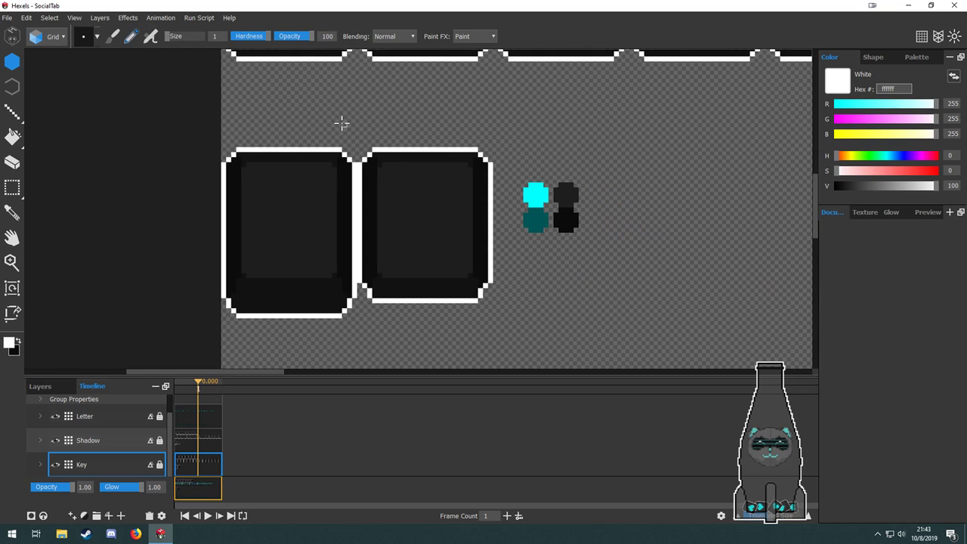
key(m)
drag(364, 141, 486, 277)
key(ctrl+d)
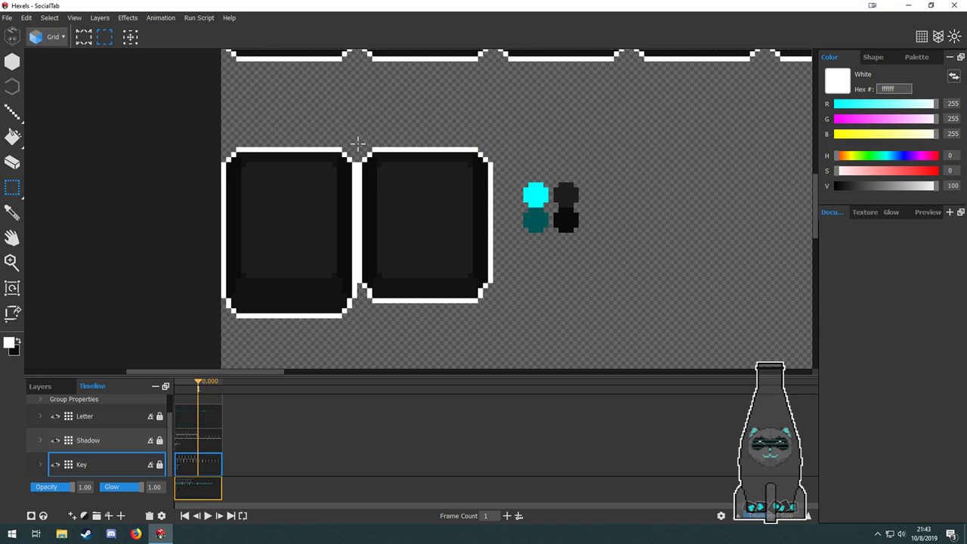
drag(358, 142, 498, 319)
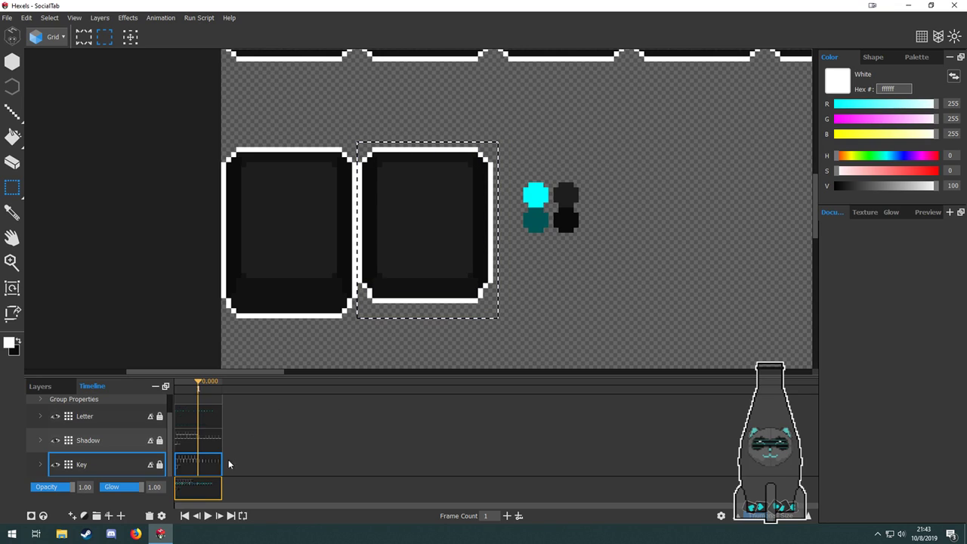
drag(410, 264, 411, 280)
Move the second key's shading down 3 pixels on the Shadow layer to match its outline, and clear the selection.
click(206, 448)
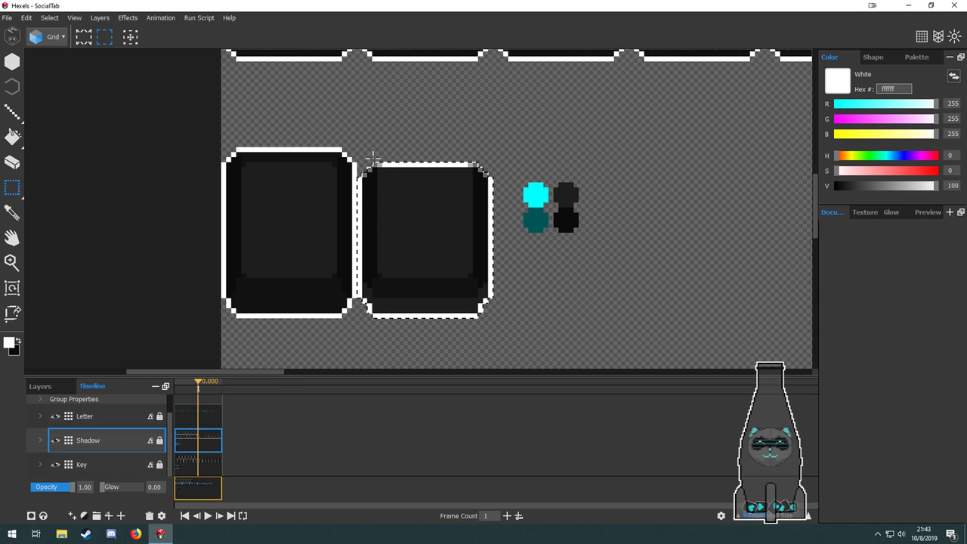
drag(353, 127, 496, 323)
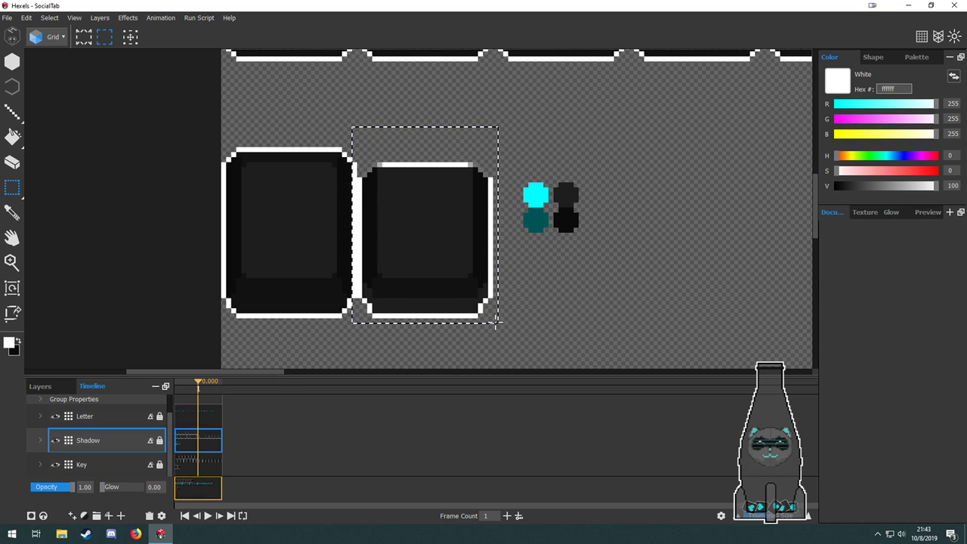
drag(481, 241, 481, 256)
click(521, 308)
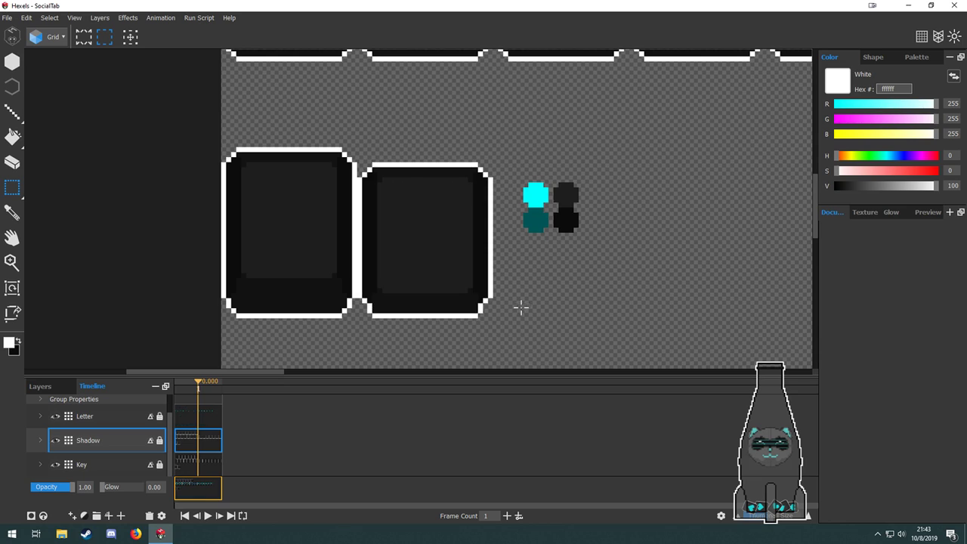
Compare the pressed key with the unpressed one and the lettered rows, checking its base and lower edge.
scroll(521, 307, down, 4)
scroll(386, 338, up, 3)
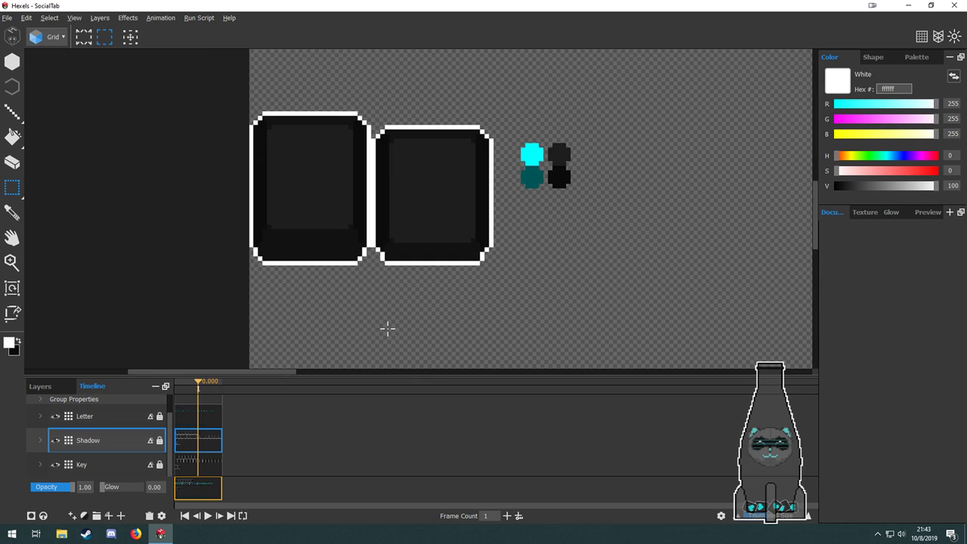
scroll(376, 277, up, 3)
scroll(352, 250, down, 4)
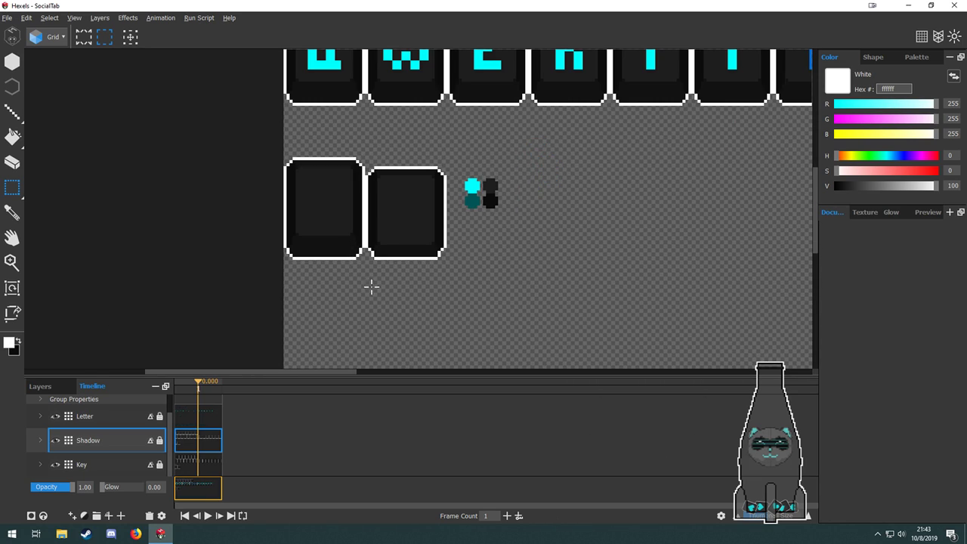
drag(522, 229, 469, 292)
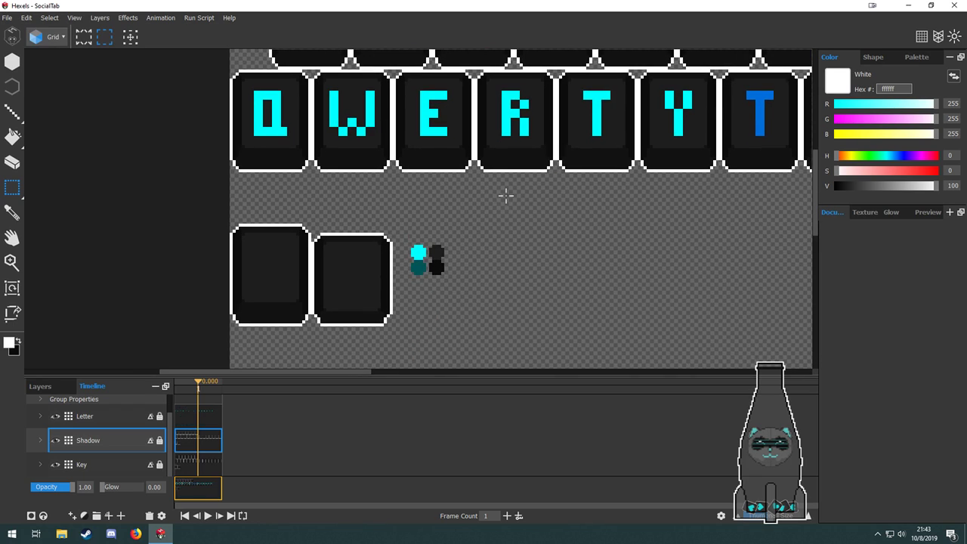
scroll(500, 238, down, 1)
scroll(376, 303, up, 4)
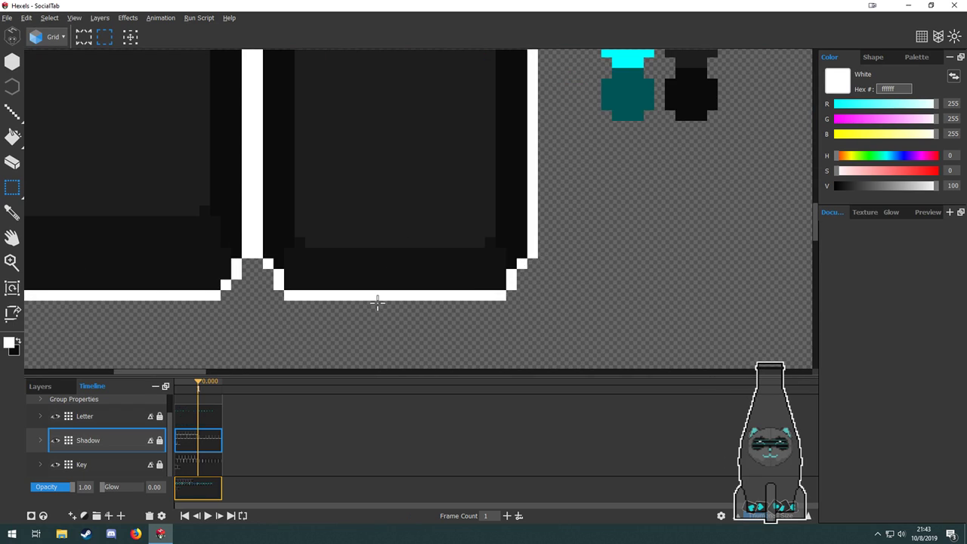
scroll(376, 304, down, 3)
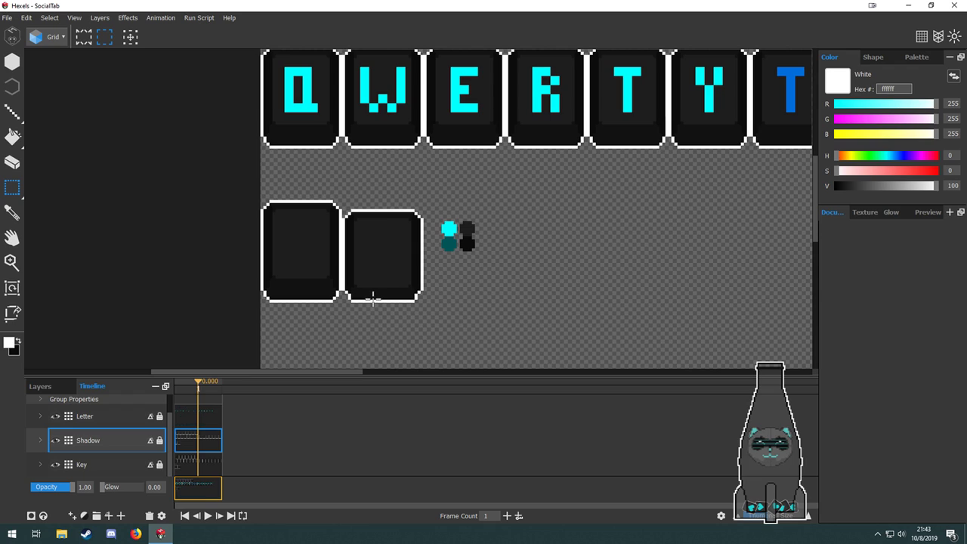
drag(494, 174, 452, 232)
scroll(444, 230, down, 2)
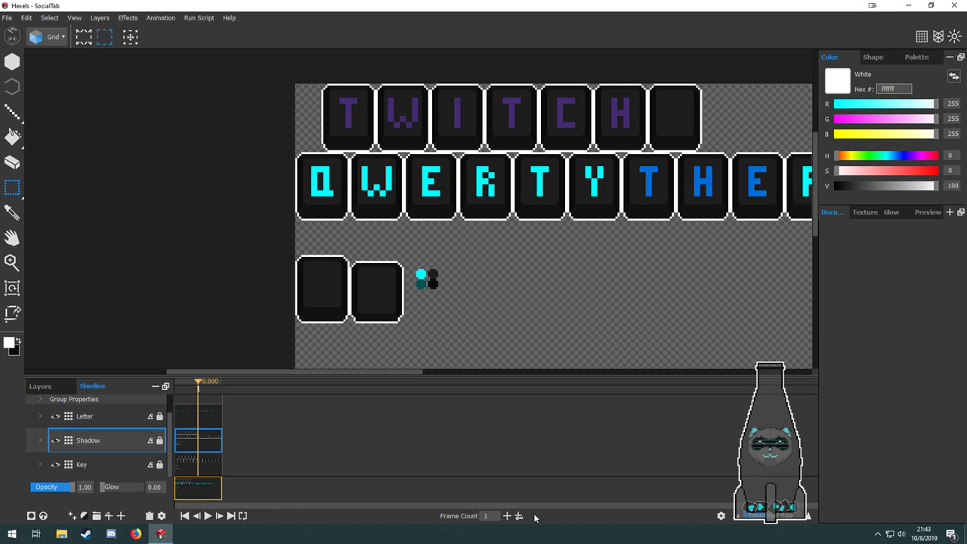
Delete the unpressed reference key from the Key and Shadow layers, and clear the selection.
drag(286, 251, 336, 340)
click(219, 463)
key(Delete)
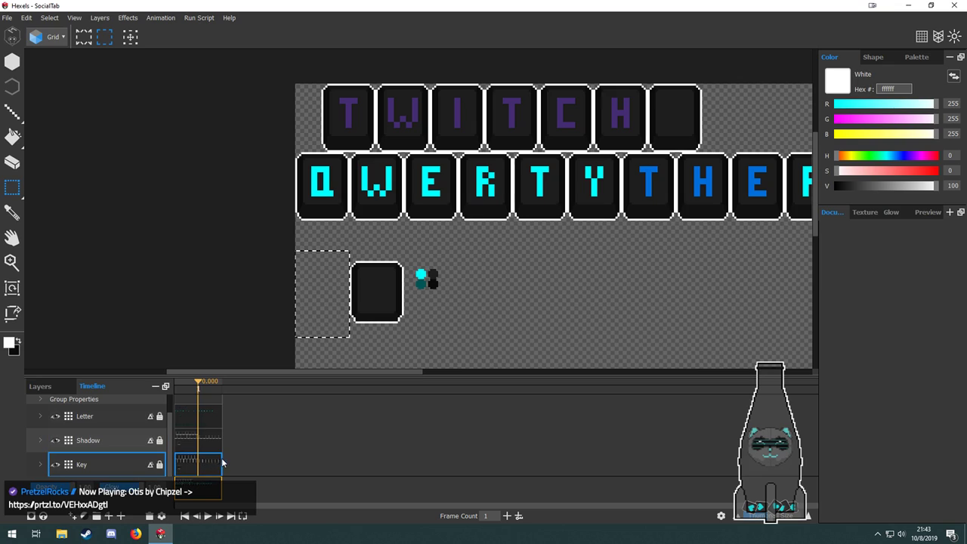
click(380, 360)
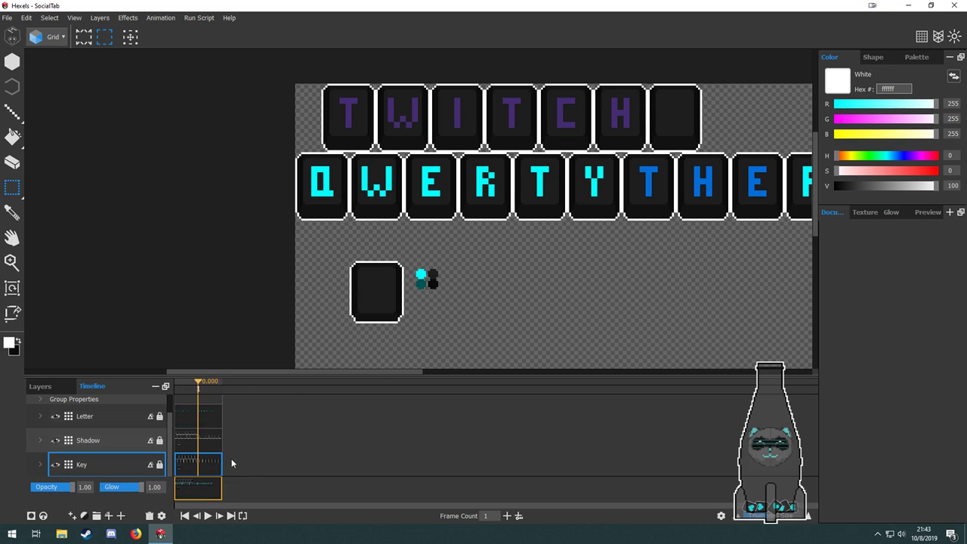
Extend the animation to four frames and create keyframes at frame 4 on the Letter, Shadow and Key layers.
click(507, 516)
click(507, 516)
click(507, 516)
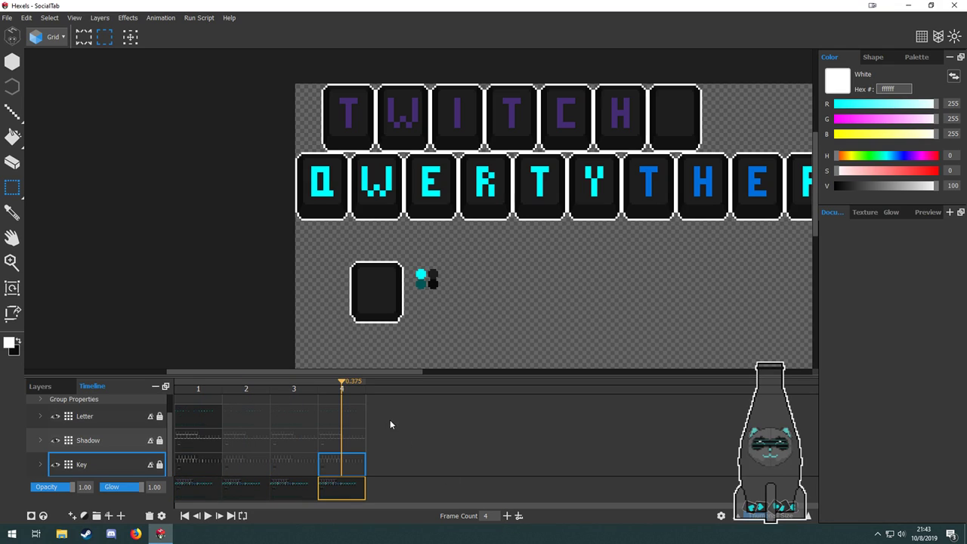
click(342, 415)
click(343, 441)
click(350, 462)
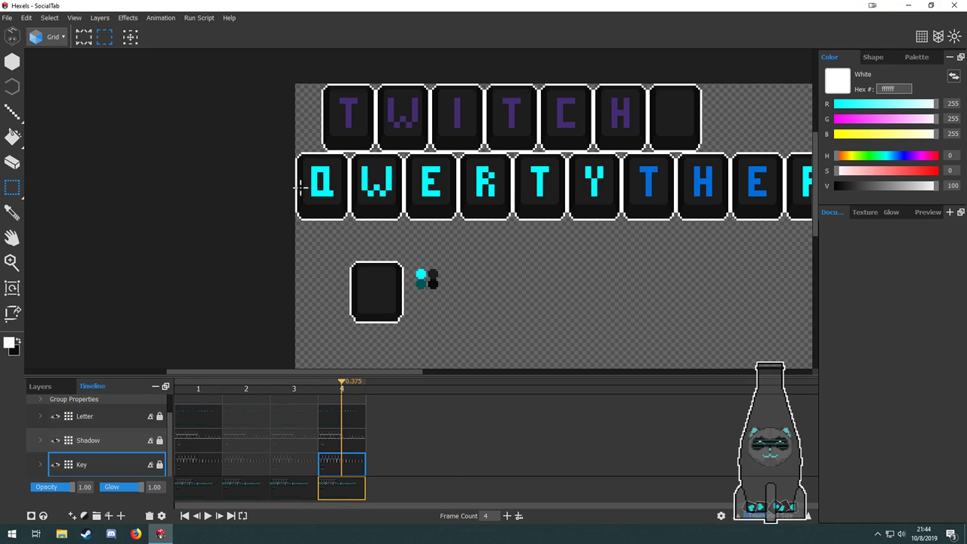
At frame 4, move the first T keycap's outline and shading from the TWITCH row to beside the pressed key, on the Key and Shadow layers.
drag(318, 148, 376, 85)
drag(371, 129, 349, 304)
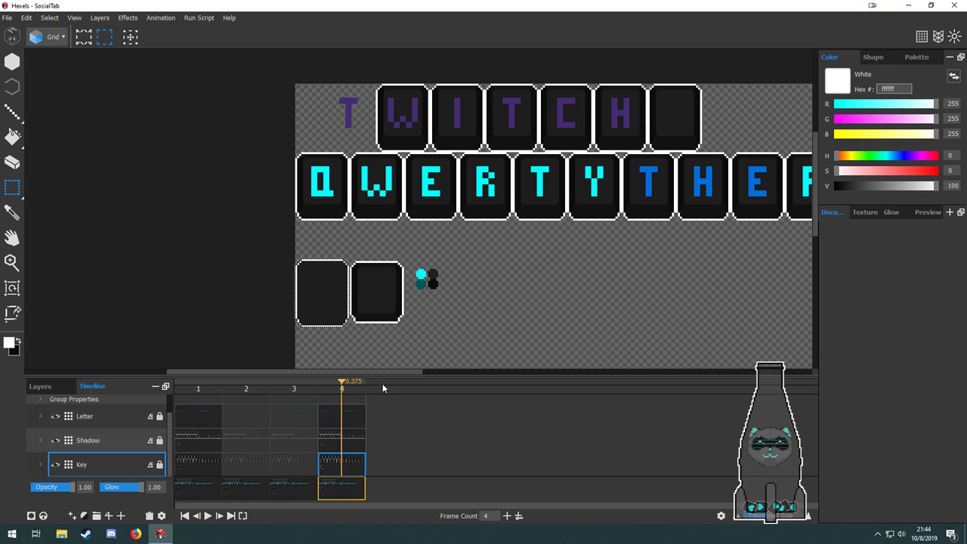
click(354, 442)
drag(303, 68, 340, 294)
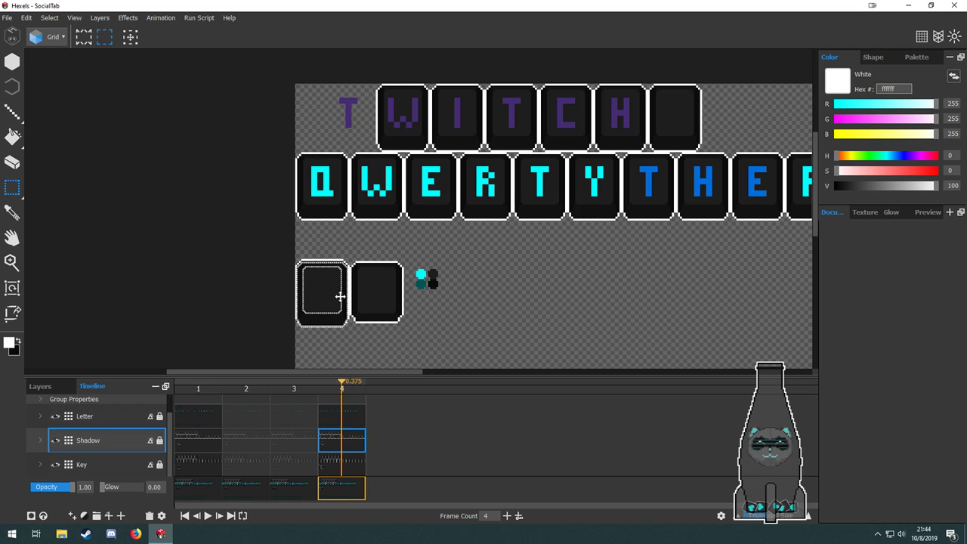
scroll(334, 295, up, 3)
scroll(334, 296, down, 4)
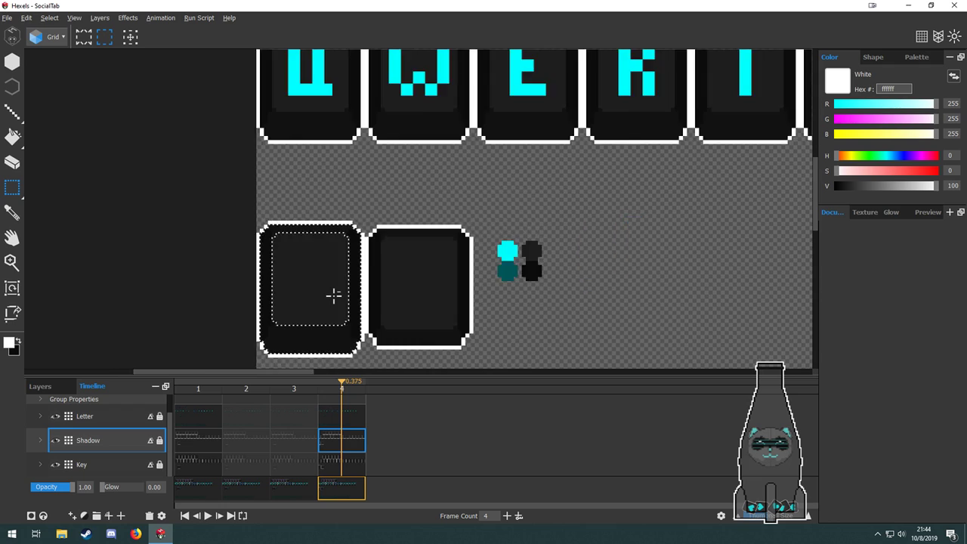
scroll(395, 326, up, 2)
On the Key layer at frame 4, move the pressed key into the first T's empty slot in the TWITCH row.
click(84, 464)
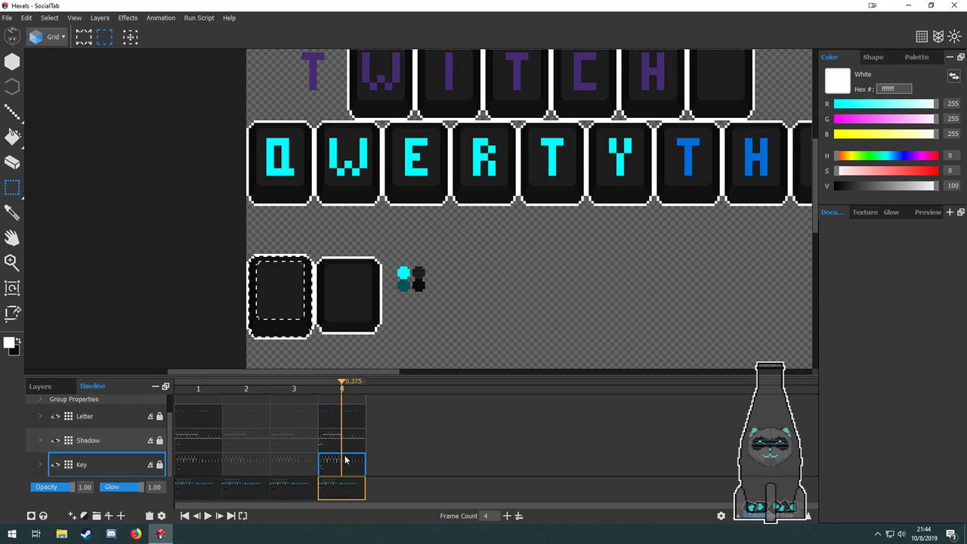
mouse_move(317, 252)
mouse_down()
mouse_move(359, 346)
mouse_move(383, 347)
mouse_move(320, 238)
mouse_up()
scroll(449, 257, down, 2)
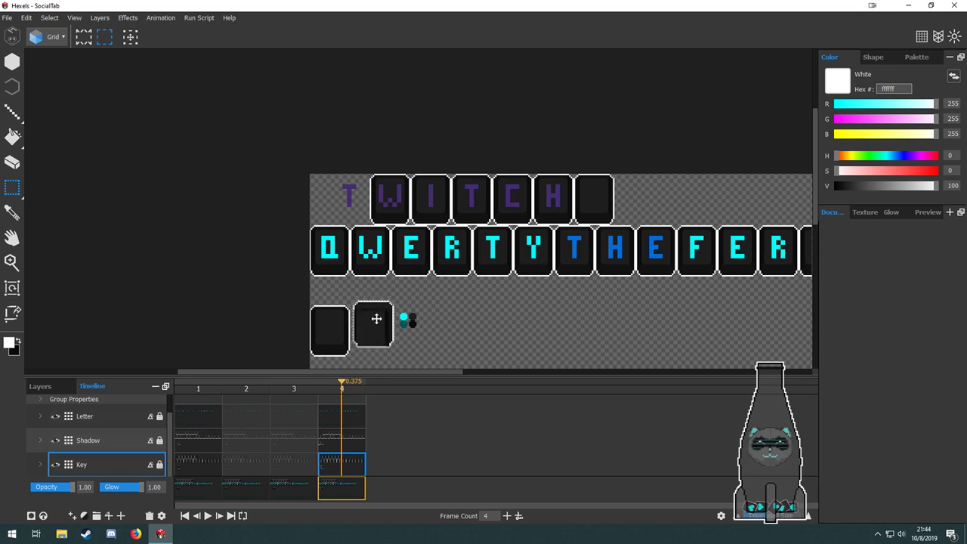
drag(378, 317, 350, 204)
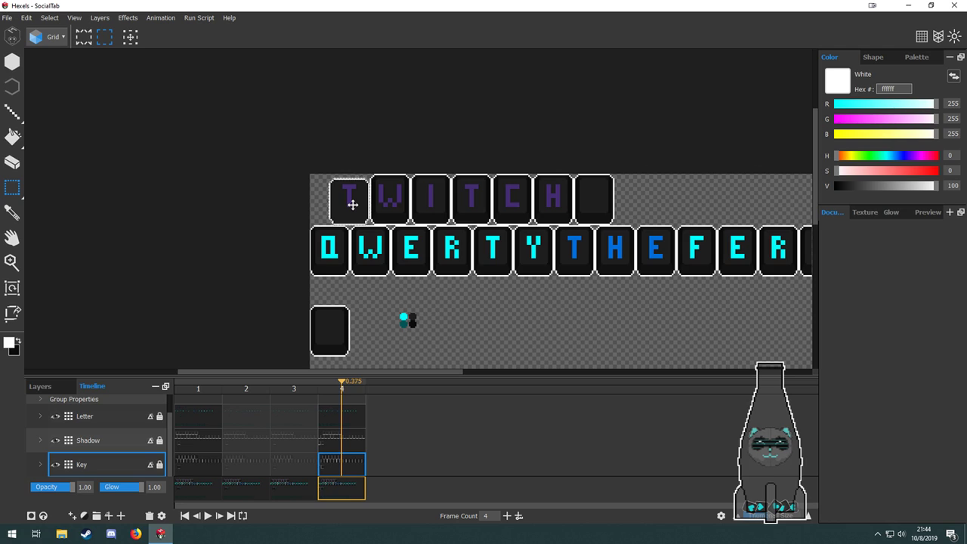
scroll(350, 204, up, 2)
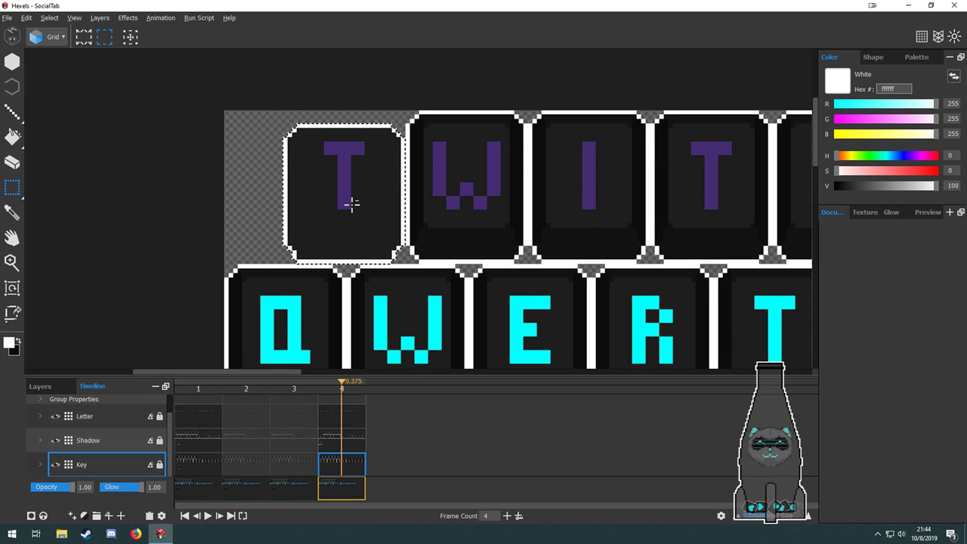
scroll(351, 204, down, 3)
drag(419, 312, 425, 212)
drag(414, 316, 419, 268)
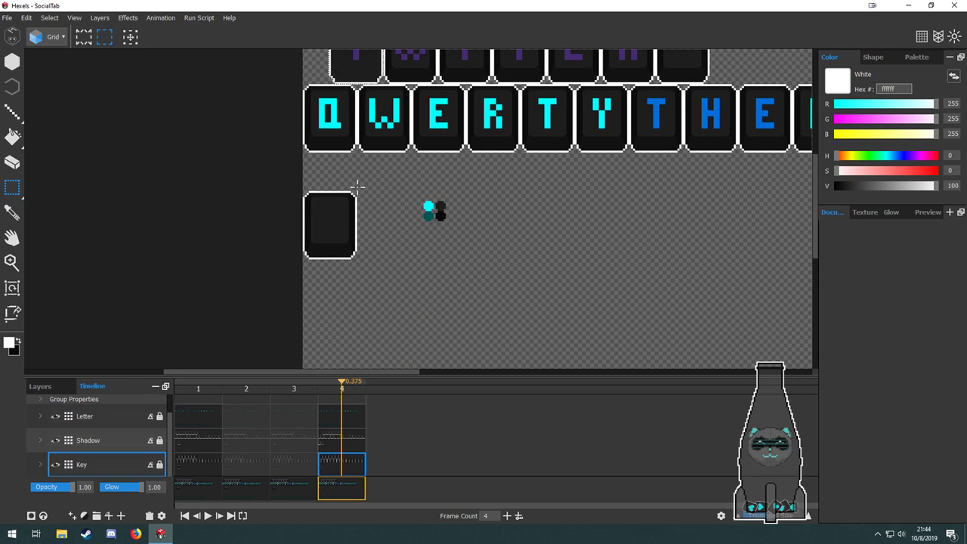
Try to move the pressed key's shading on the Shadow layer onto the first T key, and undo the move.
drag(372, 222, 418, 284)
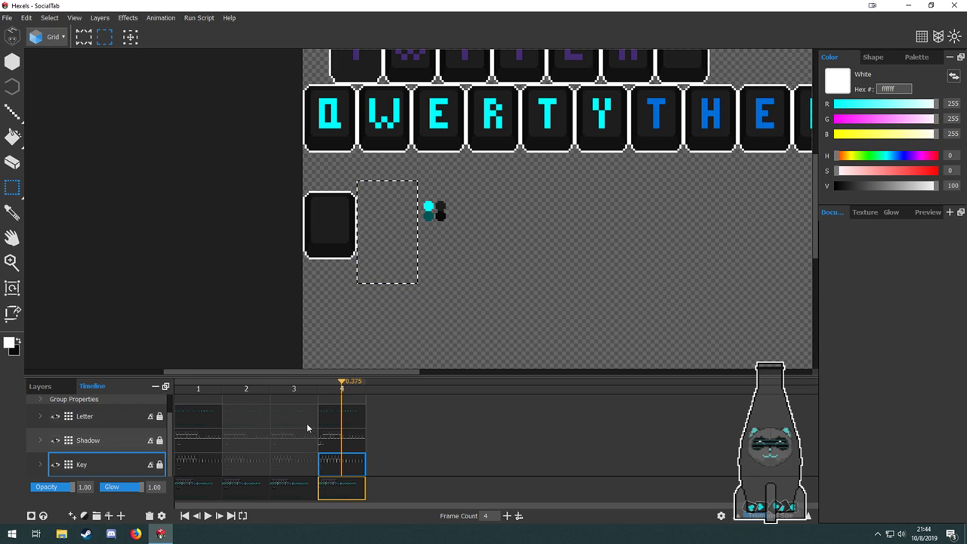
click(345, 434)
drag(502, 247, 512, 332)
key(ctrl+v)
drag(401, 250, 375, 140)
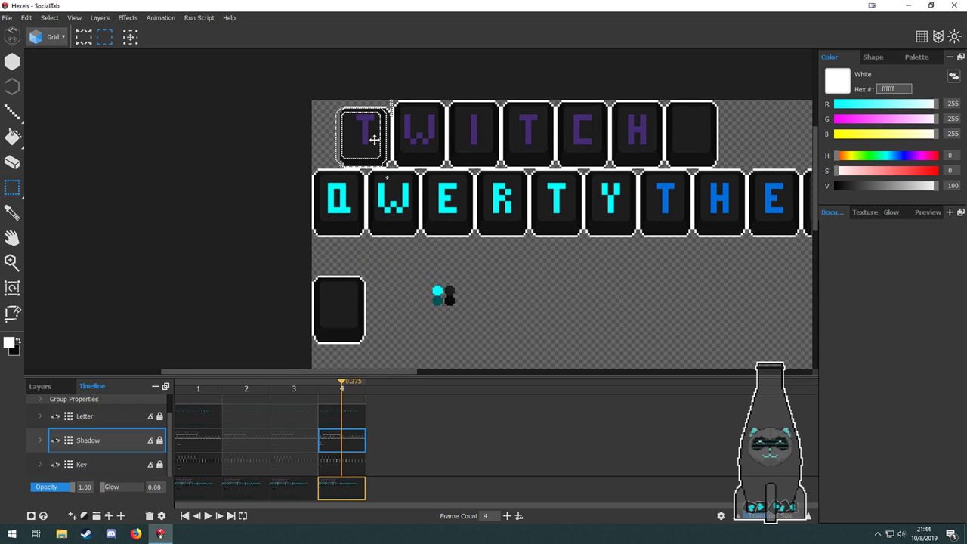
key(ctrl+z)
Try reselecting and shifting only the pressed key's shading without the stray pixels around it, and undo the shift.
drag(504, 301, 500, 177)
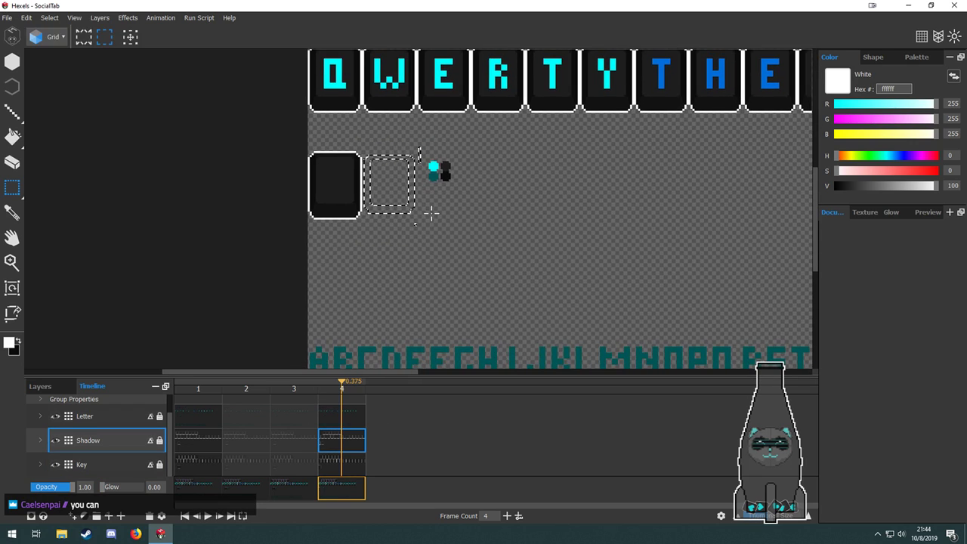
scroll(373, 182, up, 2)
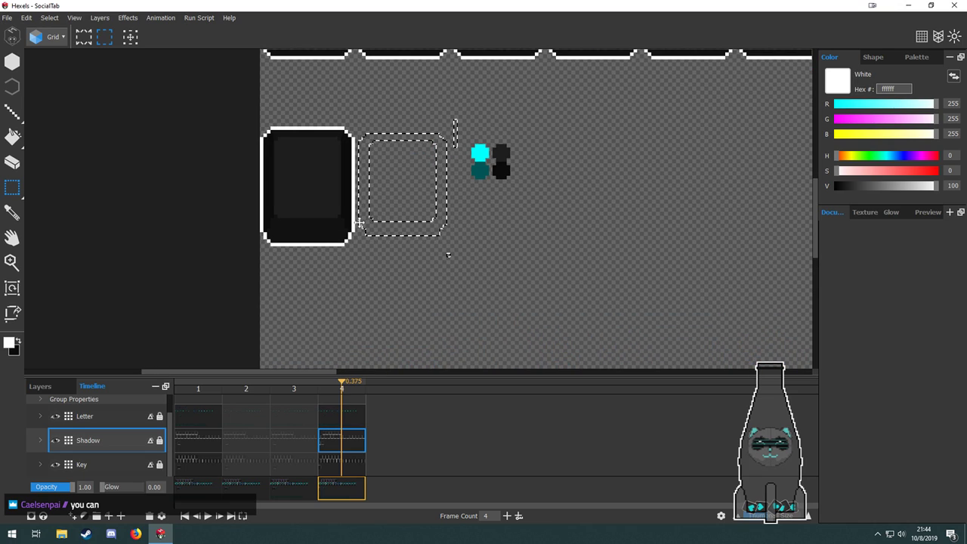
click(367, 251)
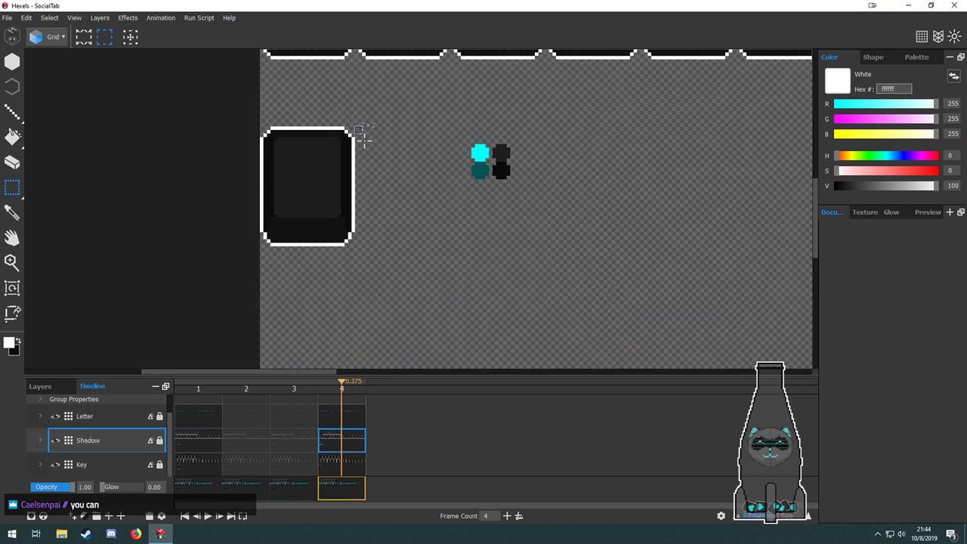
drag(364, 139, 445, 264)
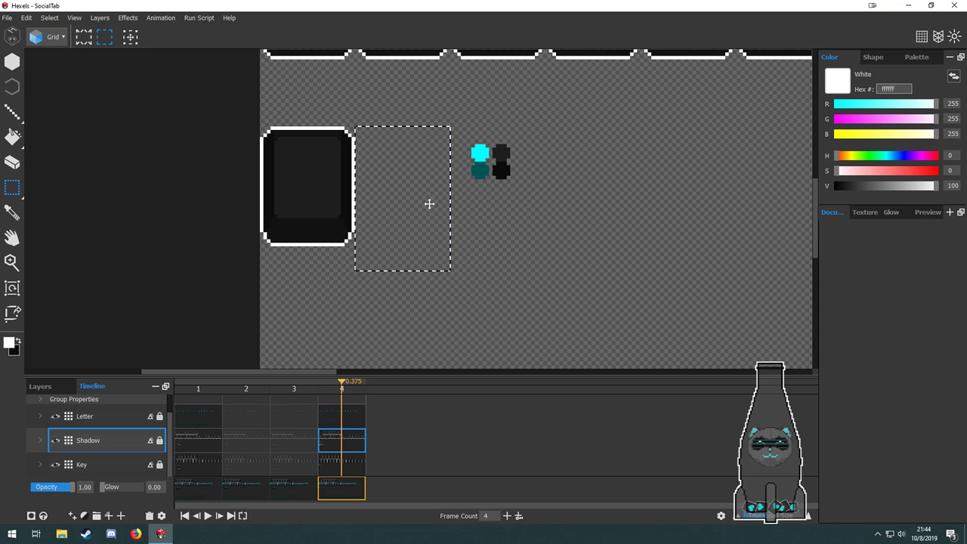
key(ctrl+z)
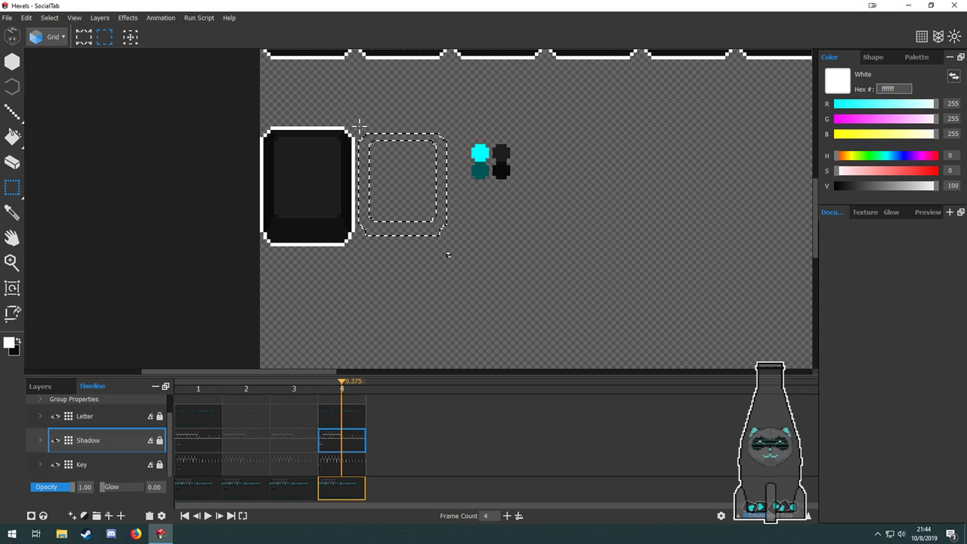
drag(360, 124, 437, 250)
drag(397, 172, 395, 152)
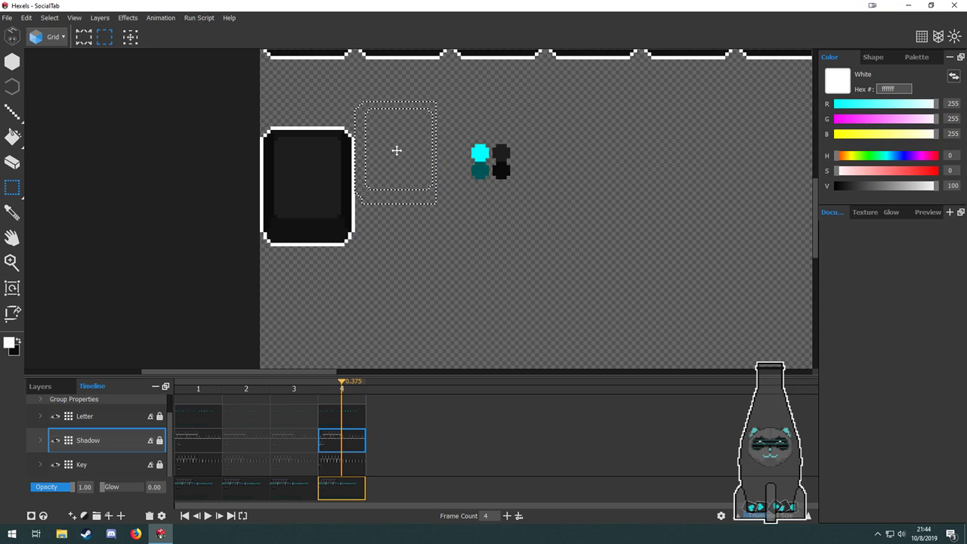
key(ctrl+z)
Select the pressed key's whole shading at frame 4 and fit it inside the pressed T key's outline in the TWITCH row.
drag(359, 117, 454, 252)
drag(403, 185, 403, 152)
scroll(456, 221, down, 4)
drag(462, 214, 447, 292)
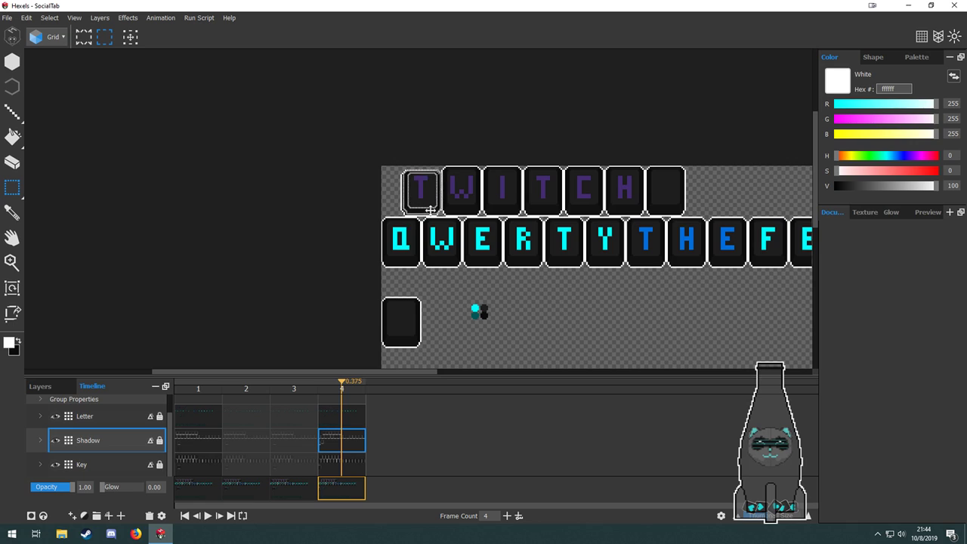
scroll(429, 210, up, 5)
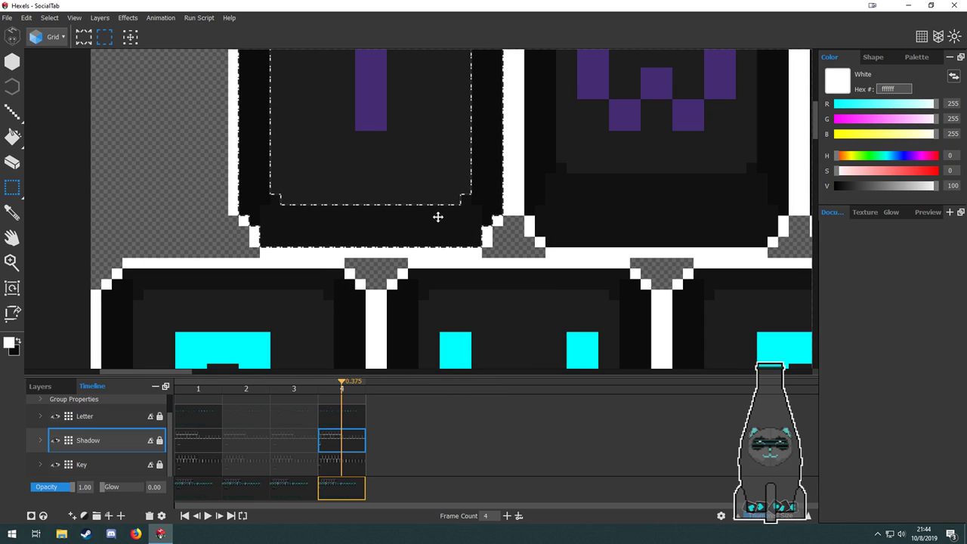
scroll(464, 240, down, 3)
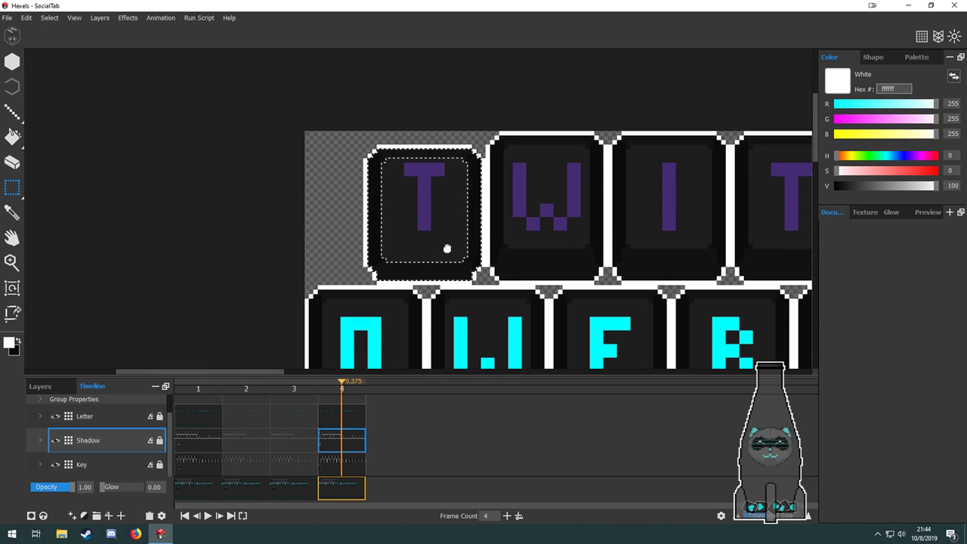
Show the grid and move the first letter T down 3 pixels on the Letter layer at frame 4.
click(351, 416)
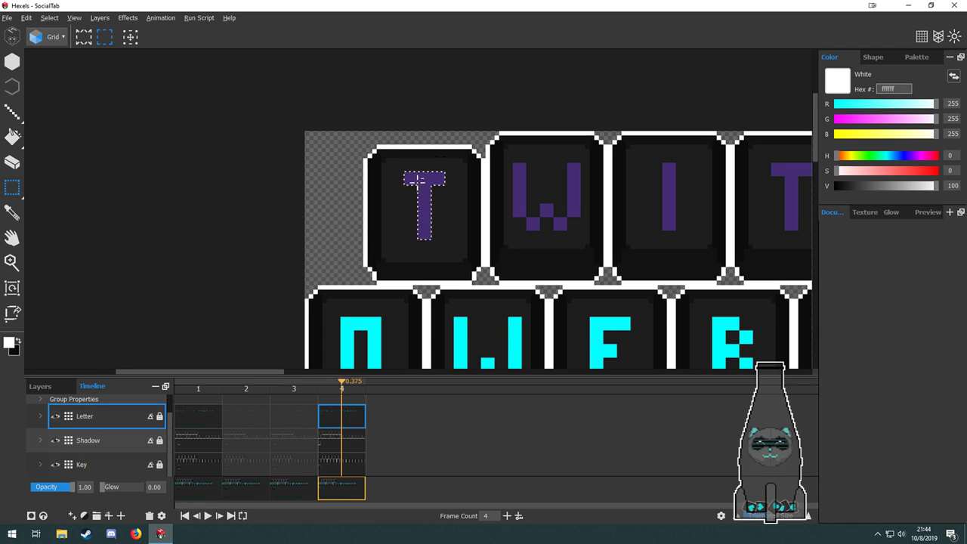
scroll(417, 179, up, 2)
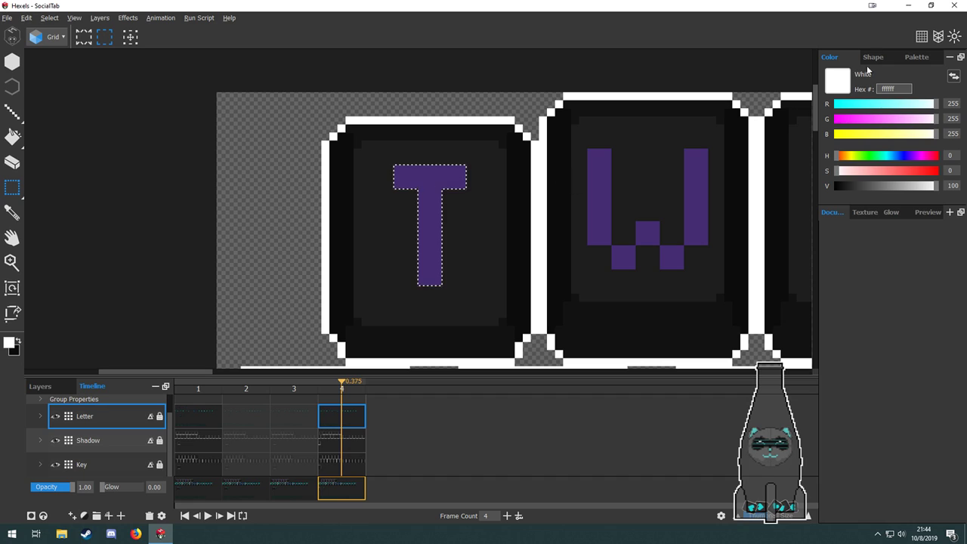
click(922, 36)
drag(431, 216, 428, 225)
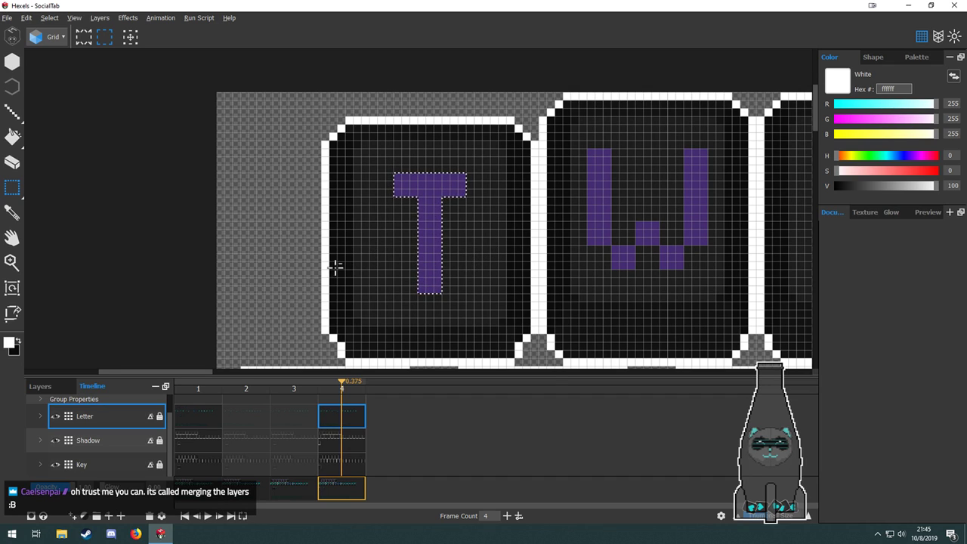
scroll(337, 267, down, 2)
drag(400, 273, 363, 269)
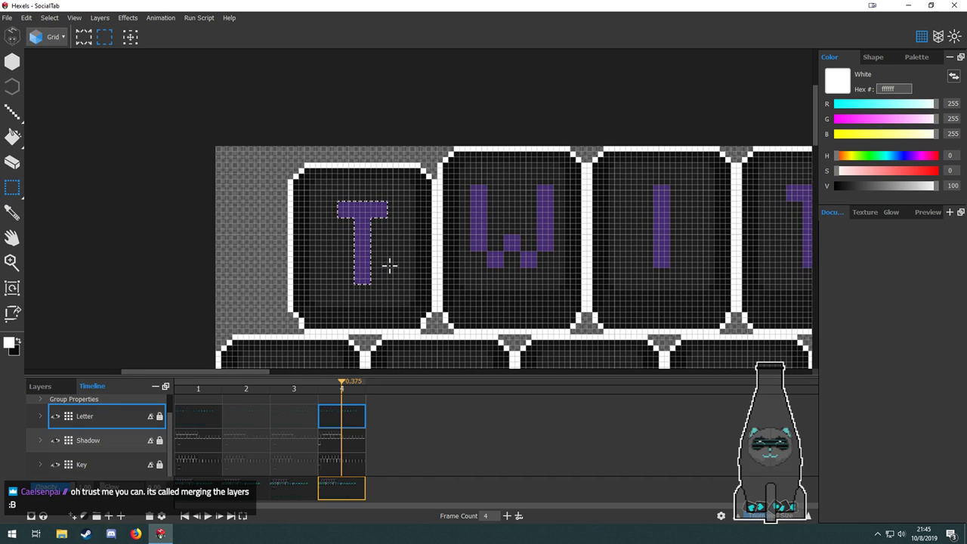
scroll(366, 274, down, 3)
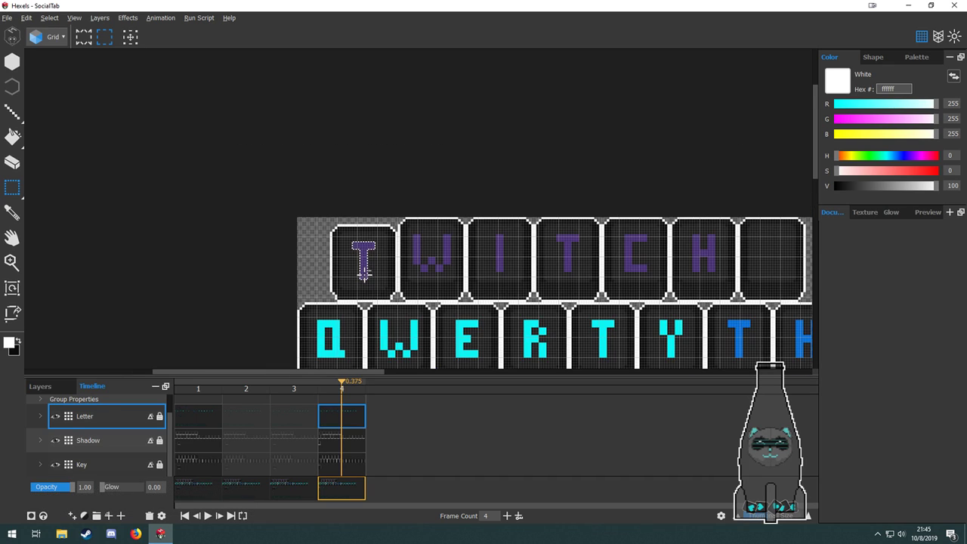
drag(451, 286, 415, 179)
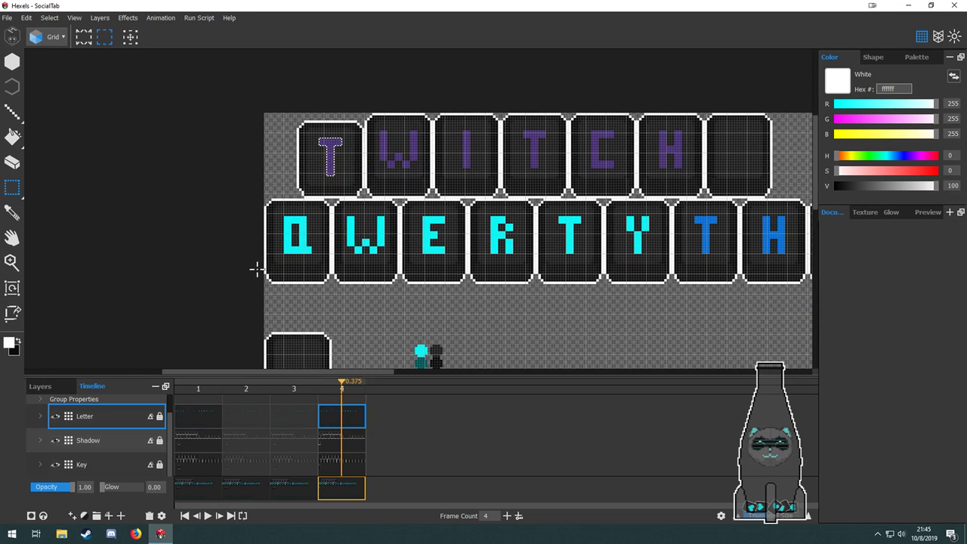
Set the drawing color to purple 6844ae and switch to the Fill tool.
click(7, 347)
click(433, 250)
click(570, 367)
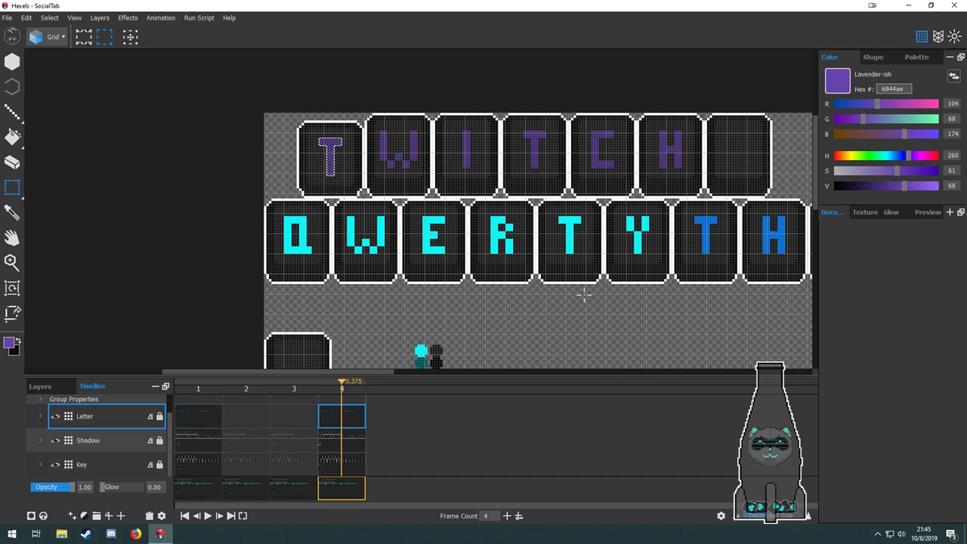
key(f)
Try filling several QWERTY-row keycaps with purple on the Key layer at frame 1, starting at E, and undo the fills.
drag(170, 469, 170, 468)
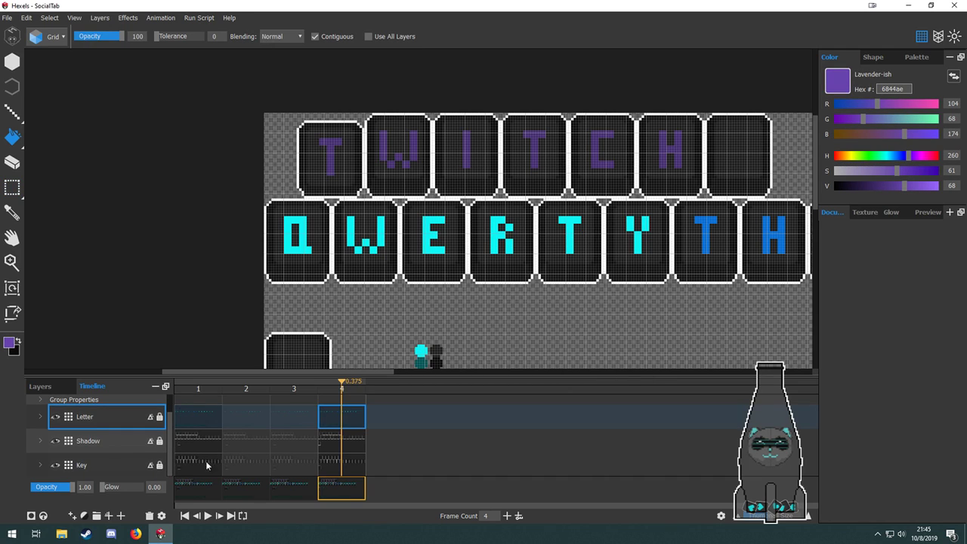
click(207, 465)
click(452, 244)
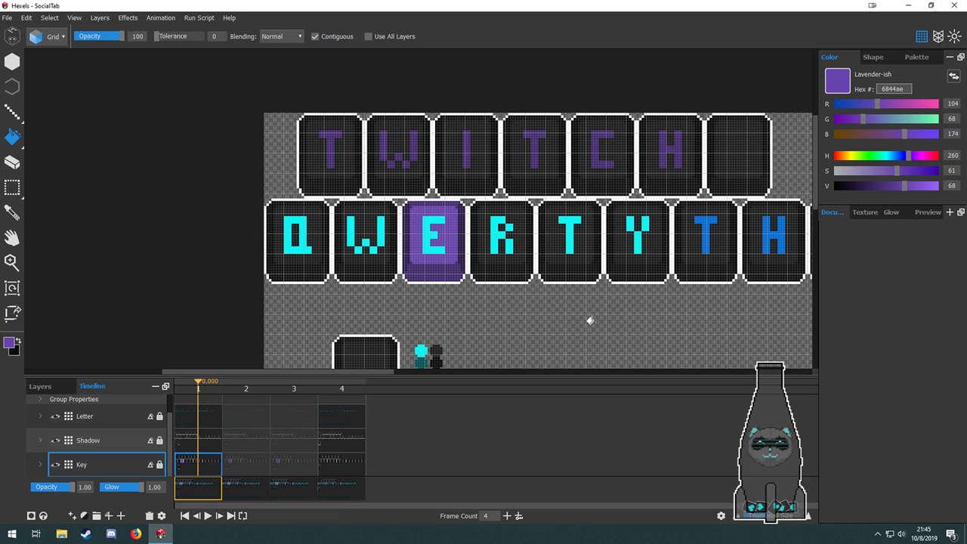
click(511, 229)
click(551, 241)
click(628, 250)
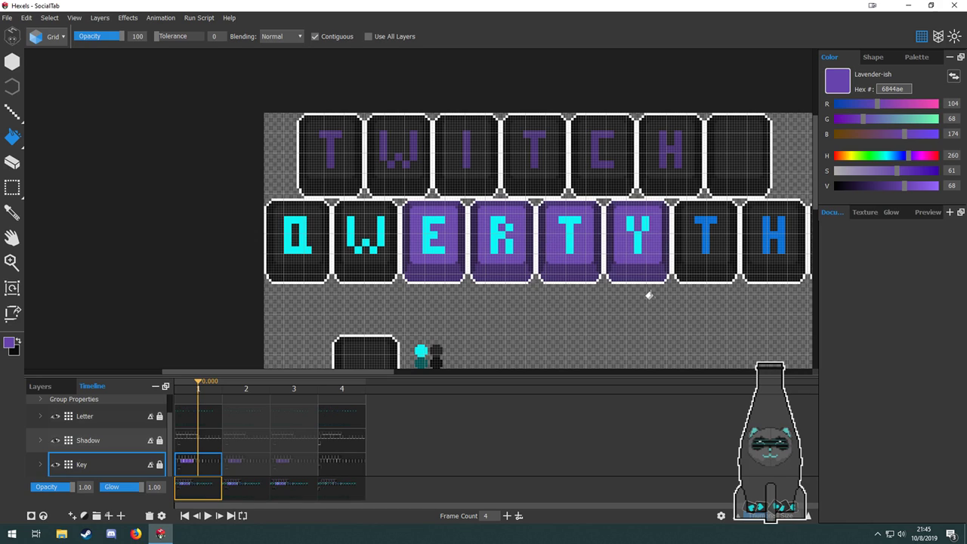
click(684, 239)
click(745, 254)
key(ctrl+z)
key(ctrl+z)
key(ctrl+z)
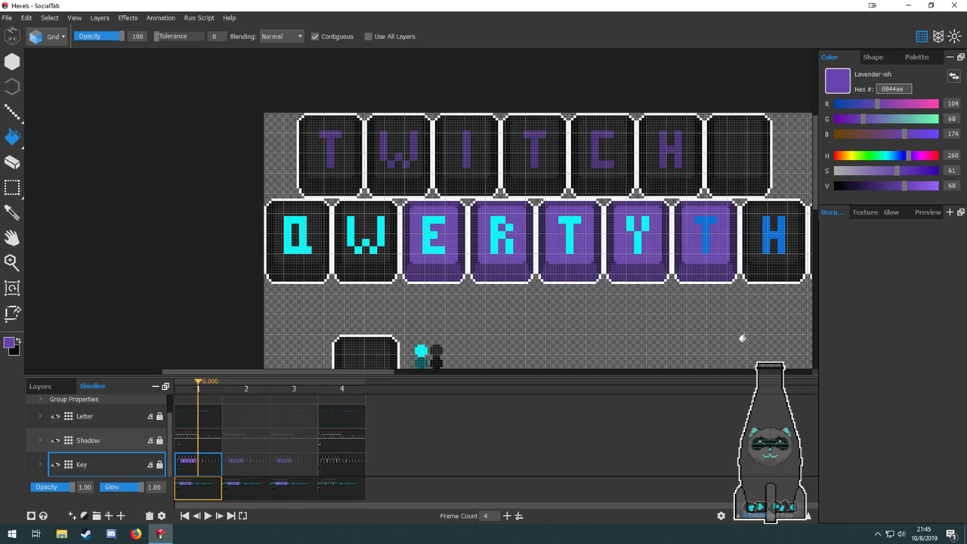
key(ctrl+z)
key(ctrl+z)
key(ctrl+z)
Fill the pressed key's letter T with the brighter purple on the Letter layer at frame 4.
scroll(368, 270, up, 3)
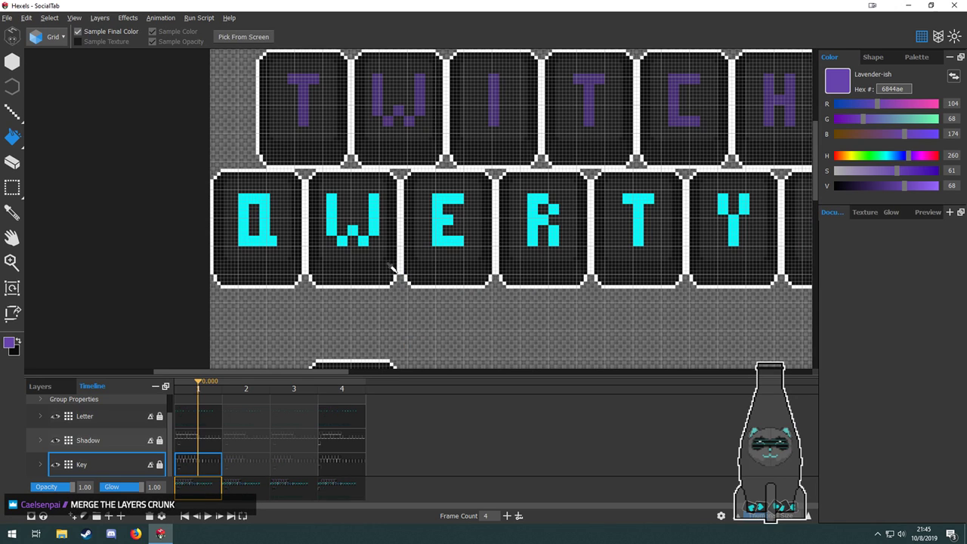
drag(421, 205, 439, 283)
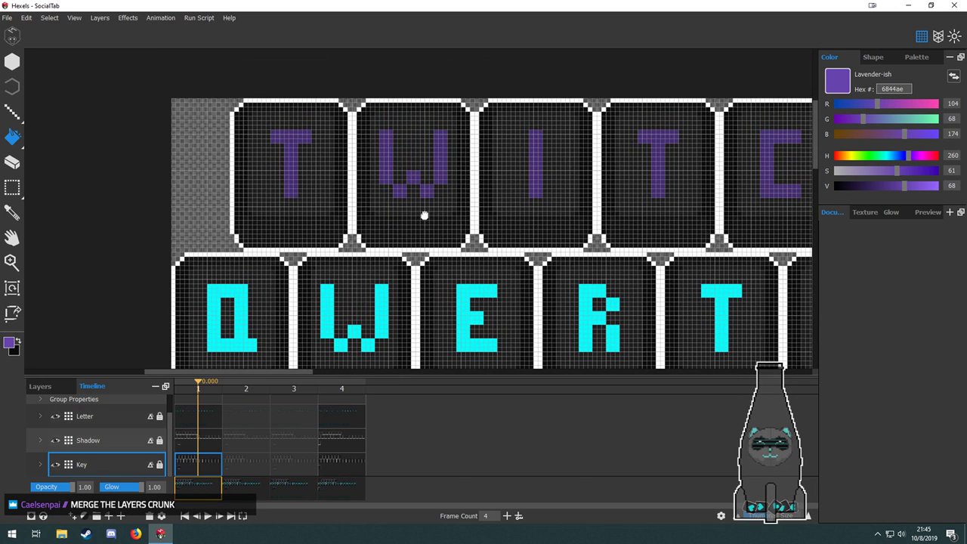
drag(424, 216, 464, 255)
scroll(336, 206, up, 1)
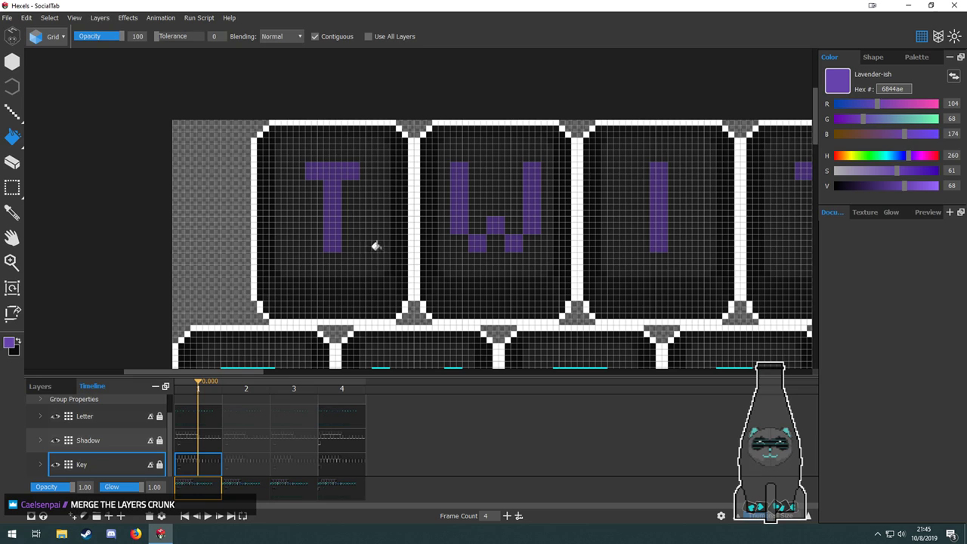
click(349, 418)
drag(382, 251, 413, 276)
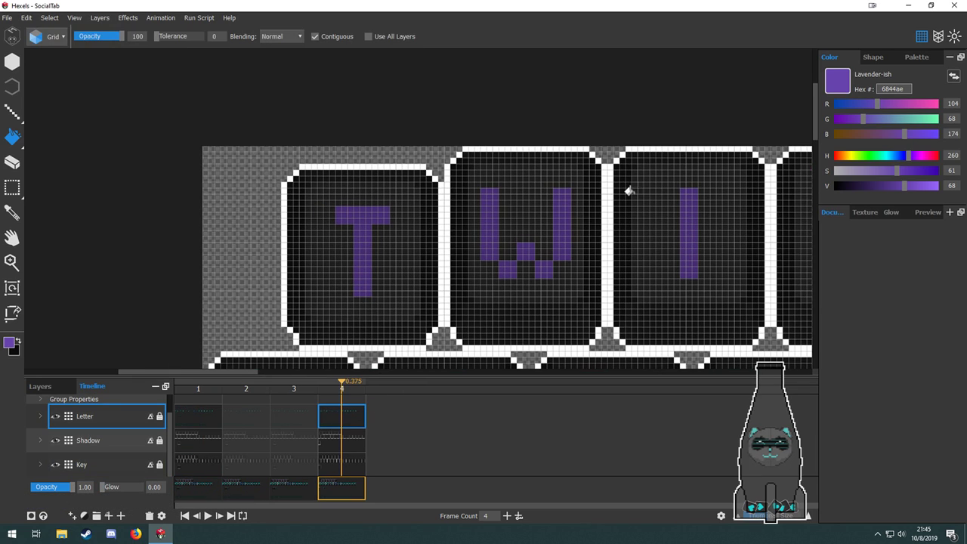
key(ctrl+x)
key(ctrl+z)
click(519, 3)
click(366, 228)
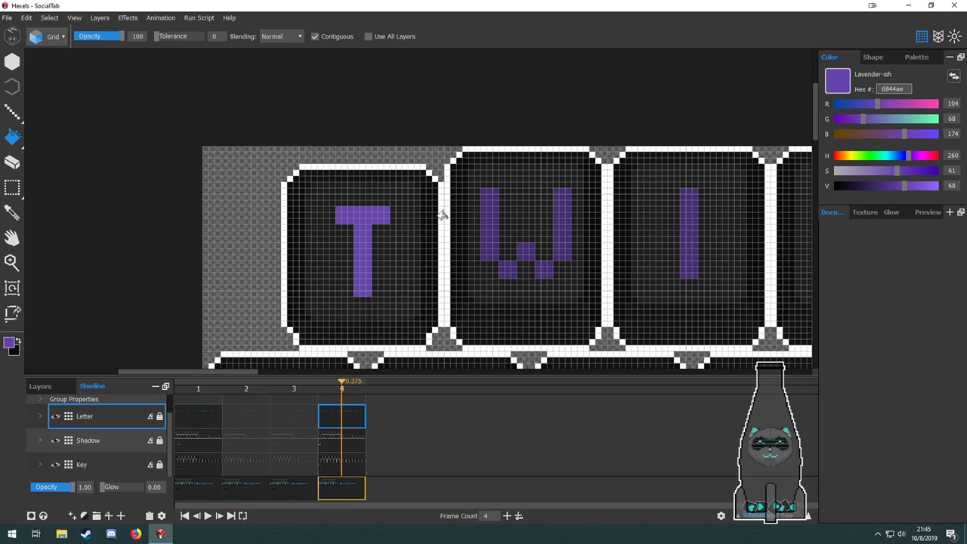
Hide the canvas grid and compare the TWITCH keycaps across frames 1, 2 and 4.
drag(411, 247, 380, 216)
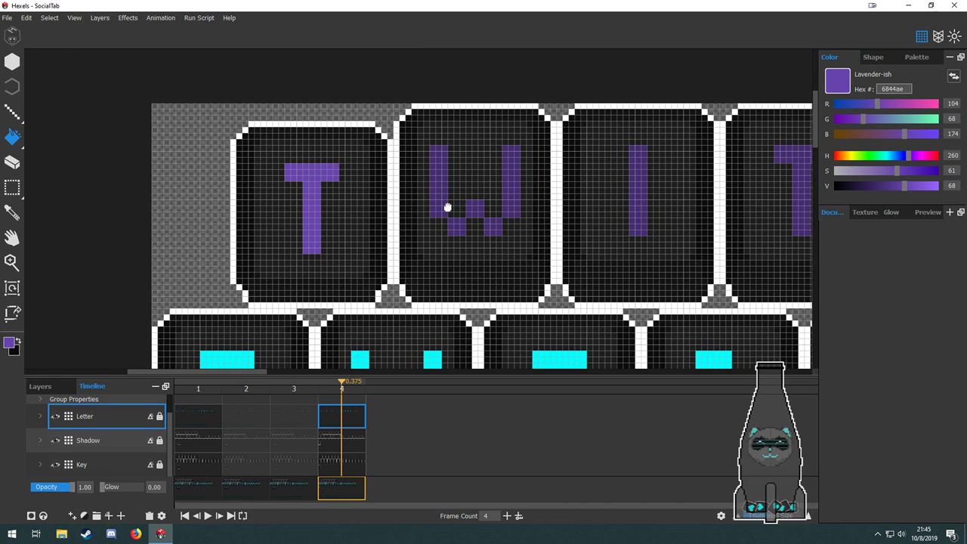
drag(447, 208, 432, 162)
scroll(317, 223, down, 3)
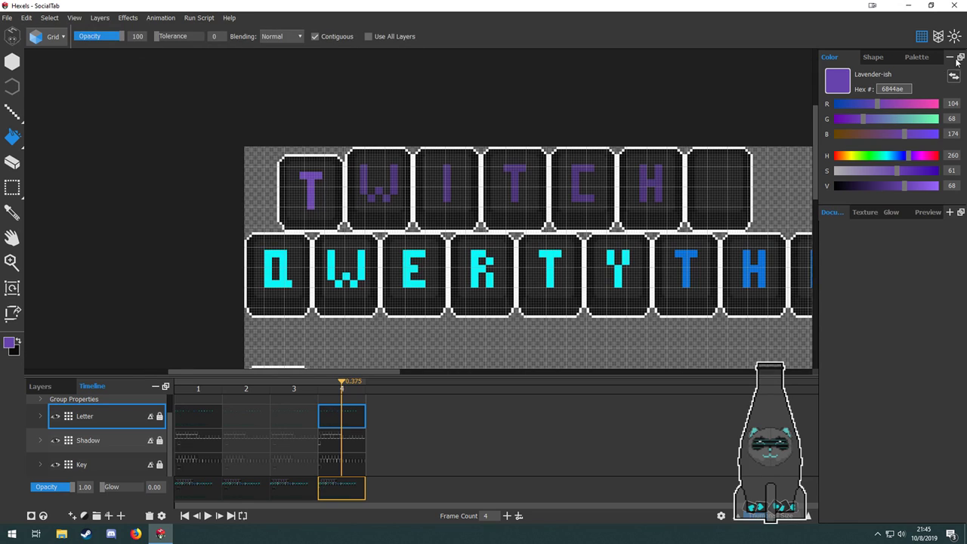
click(938, 37)
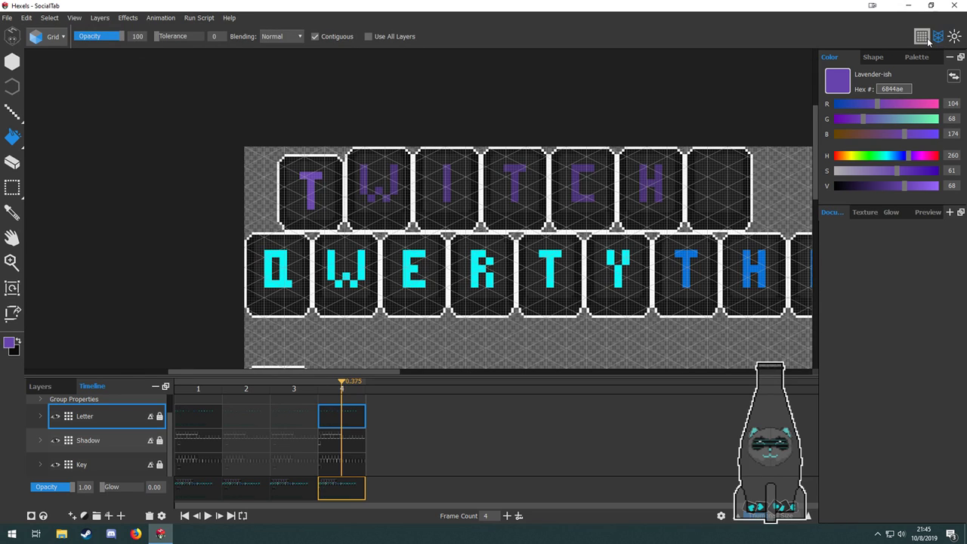
click(936, 37)
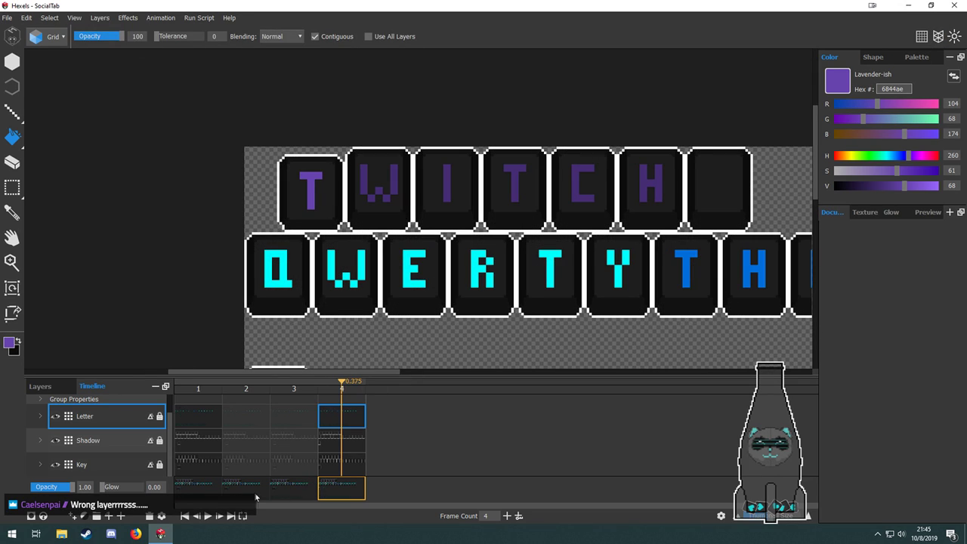
click(203, 491)
click(325, 494)
click(257, 493)
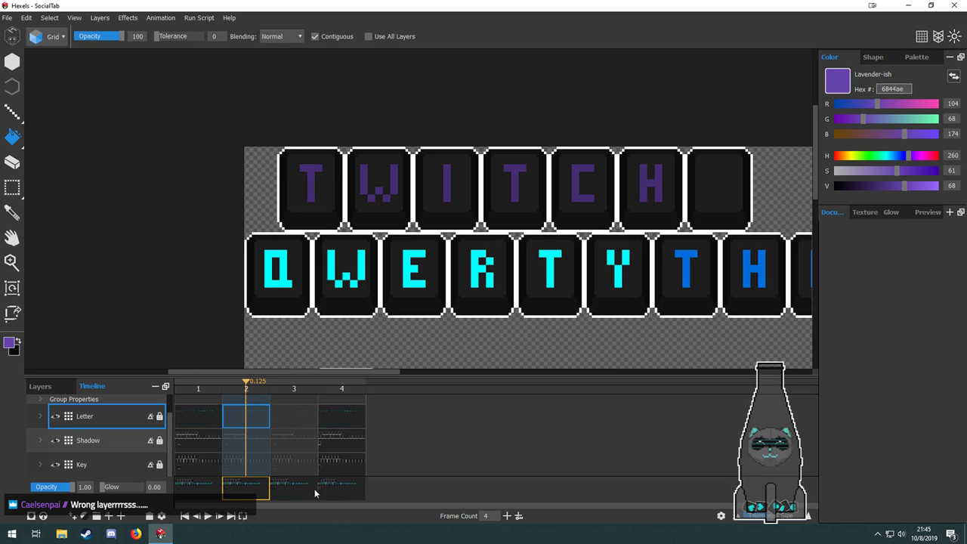
click(343, 496)
click(217, 492)
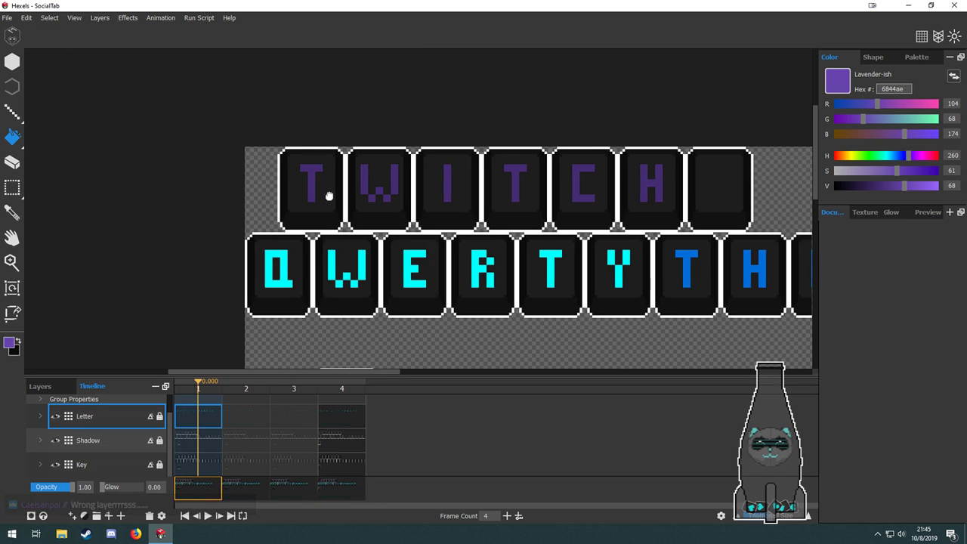
Sample the first letter T's purple at frame 1 and refill the letter with it darkened, trying V 25 and settling on V 35.
drag(329, 197, 372, 242)
alt+click(353, 225)
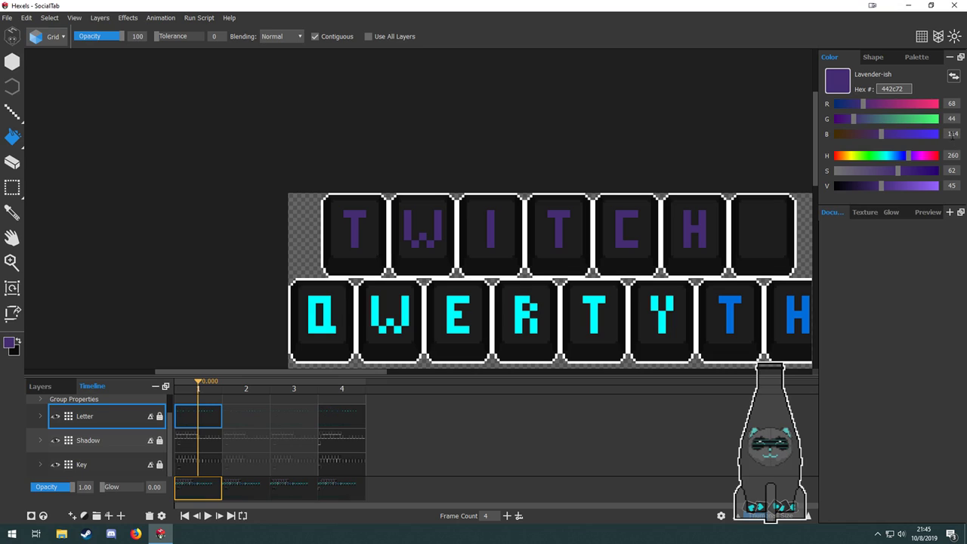
text(25)
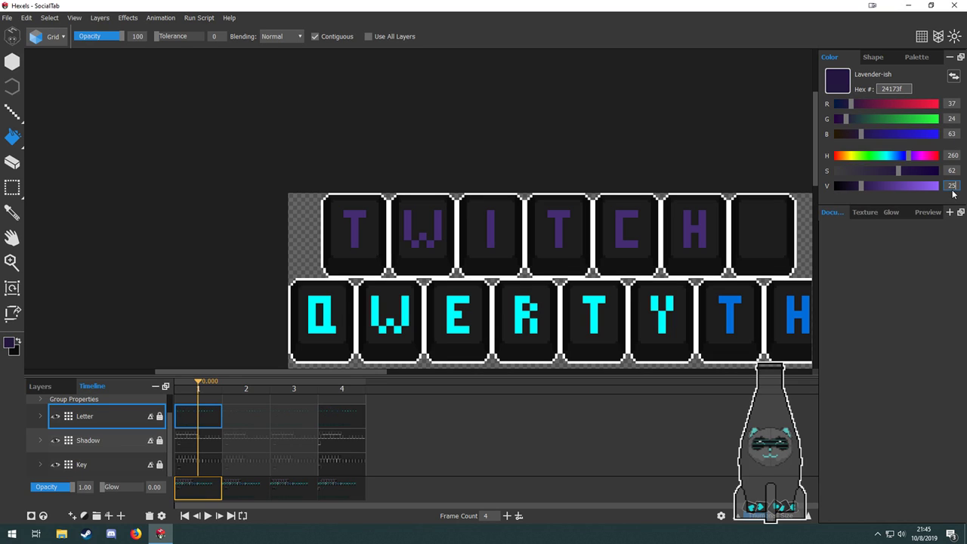
click(349, 222)
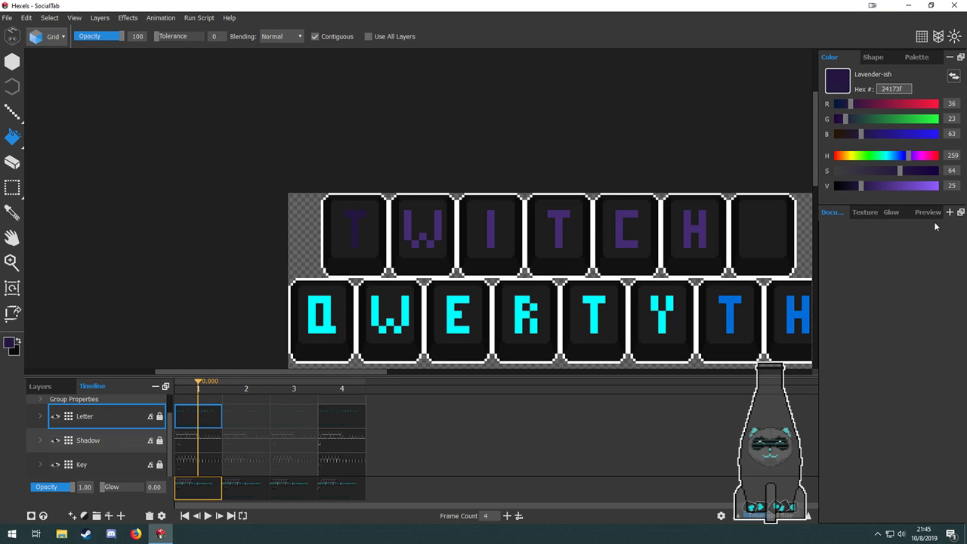
text(35)
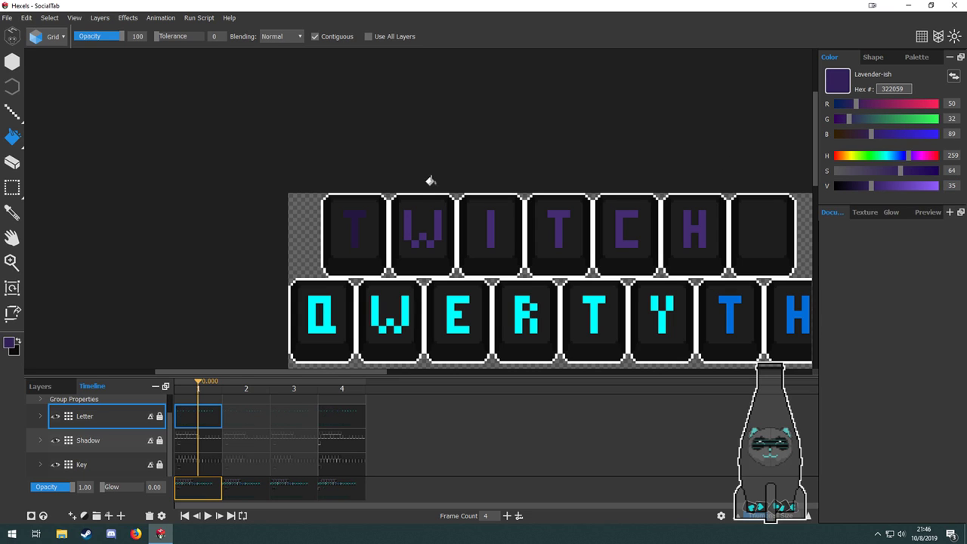
click(349, 219)
Fill the letters W, I, T, C and H of TWITCH with the darker purple 322059 on the Letter layer at frame 1.
scroll(424, 243, up, 3)
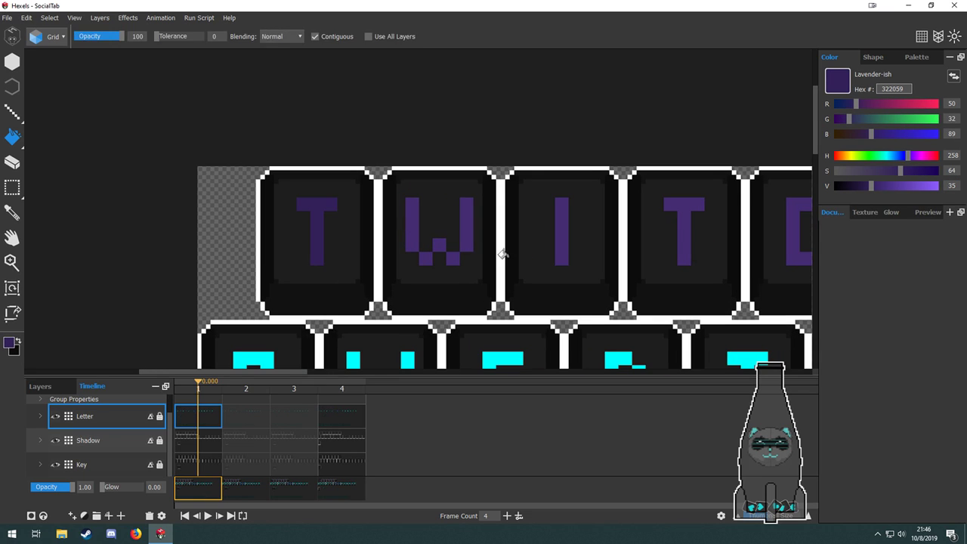
drag(458, 253, 338, 240)
click(289, 216)
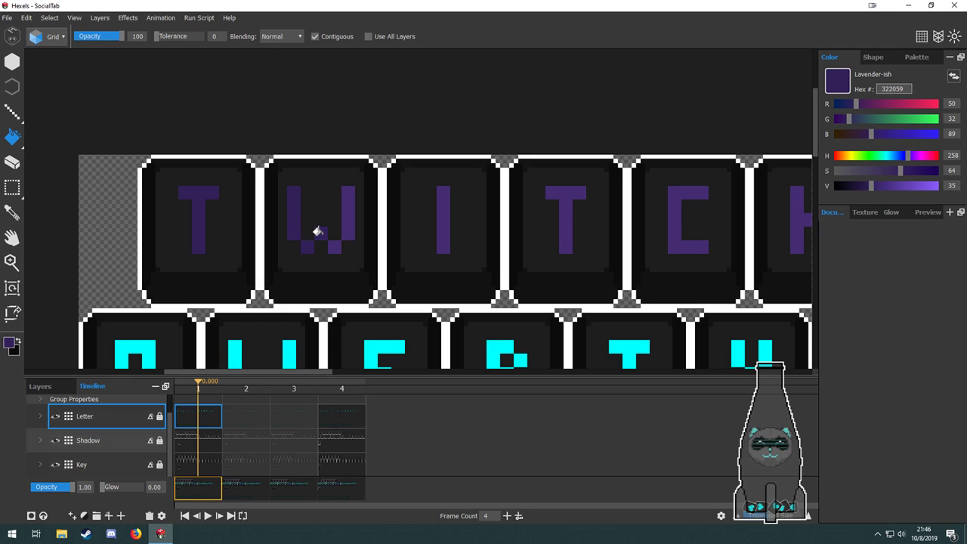
click(329, 239)
drag(445, 266, 344, 220)
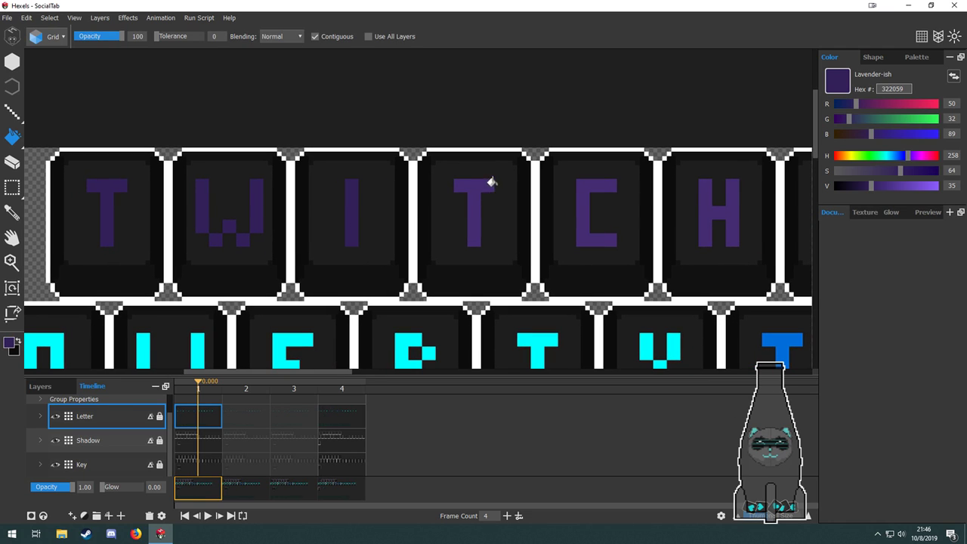
drag(568, 230, 404, 212)
click(404, 213)
click(508, 228)
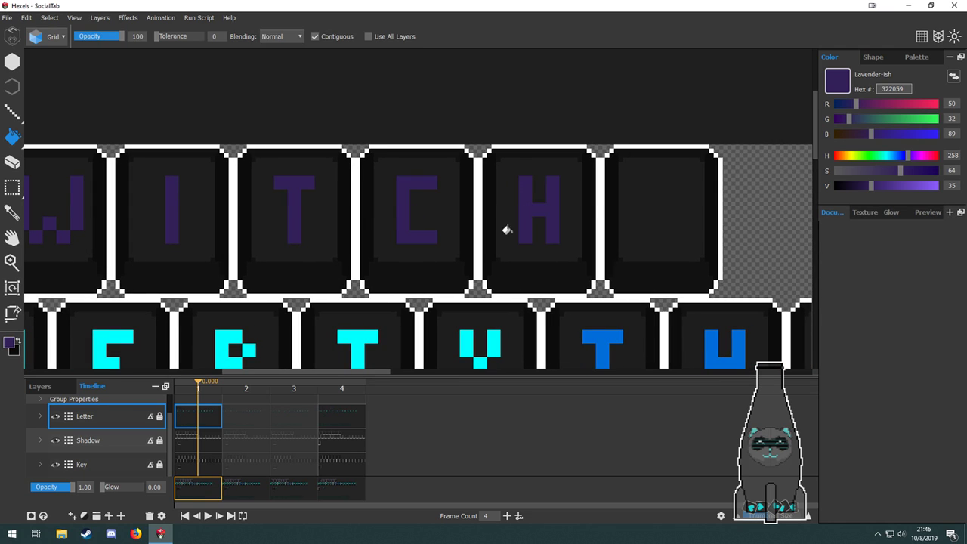
Fill the unpressed TWITCH letters W, I, T, C and H with the same dark purple at frame 4.
scroll(529, 235, down, 3)
drag(419, 250, 479, 247)
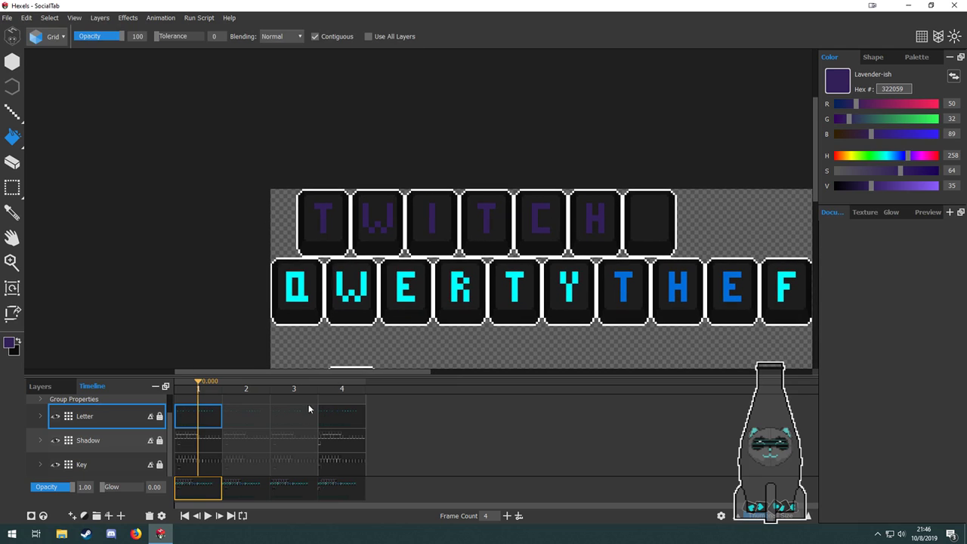
click(354, 492)
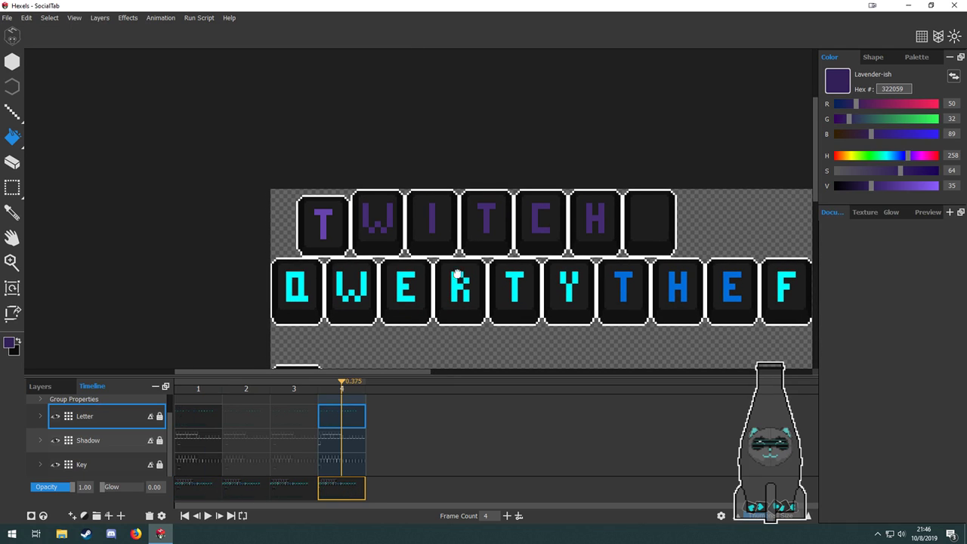
scroll(285, 244, up, 4)
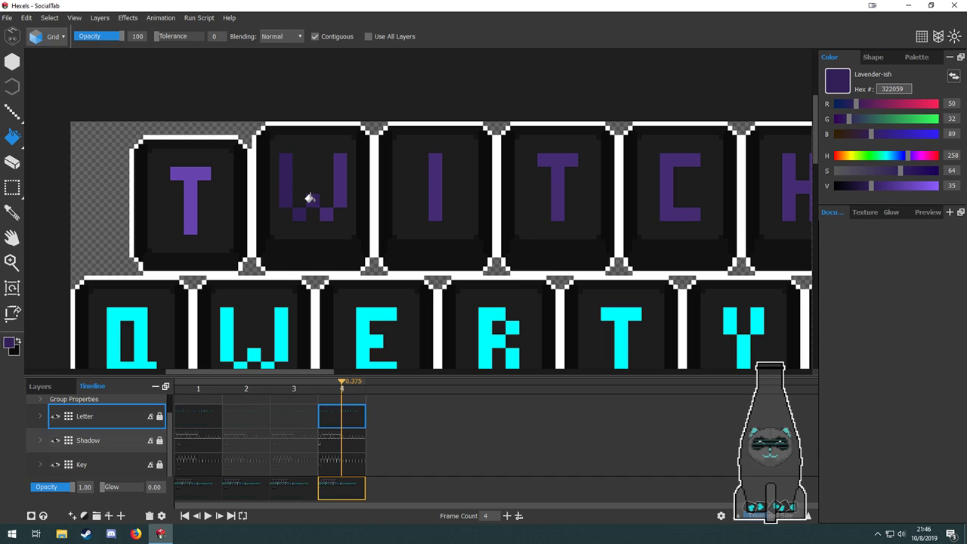
click(338, 194)
drag(456, 227, 319, 229)
click(292, 195)
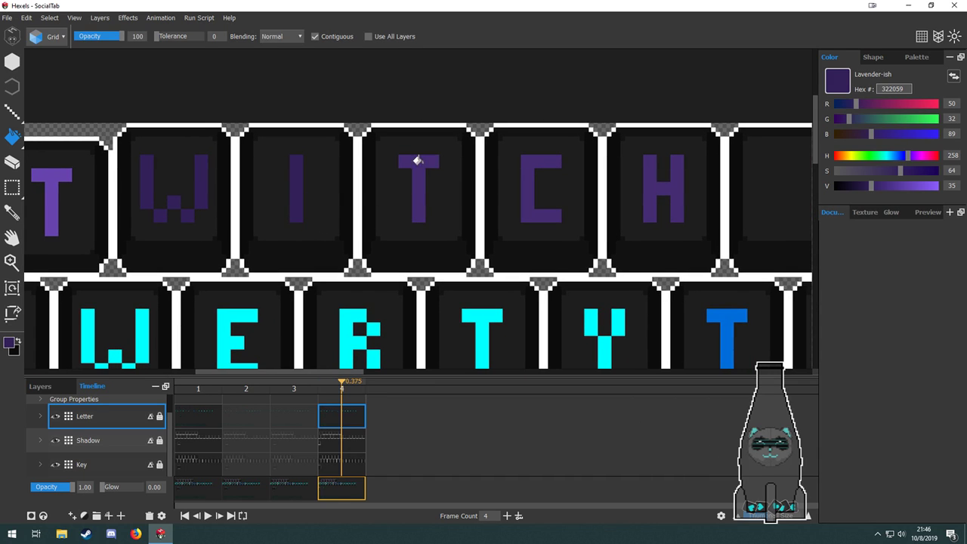
click(418, 160)
click(518, 161)
click(650, 176)
Examine the recolored TWITCH row by comparing frame 1 with frame 4.
scroll(620, 219, down, 3)
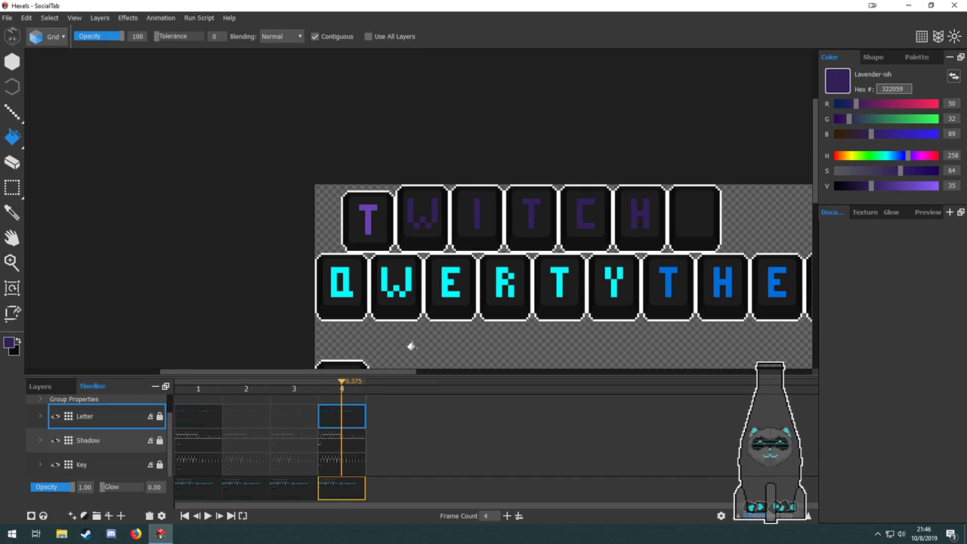
click(194, 487)
click(326, 486)
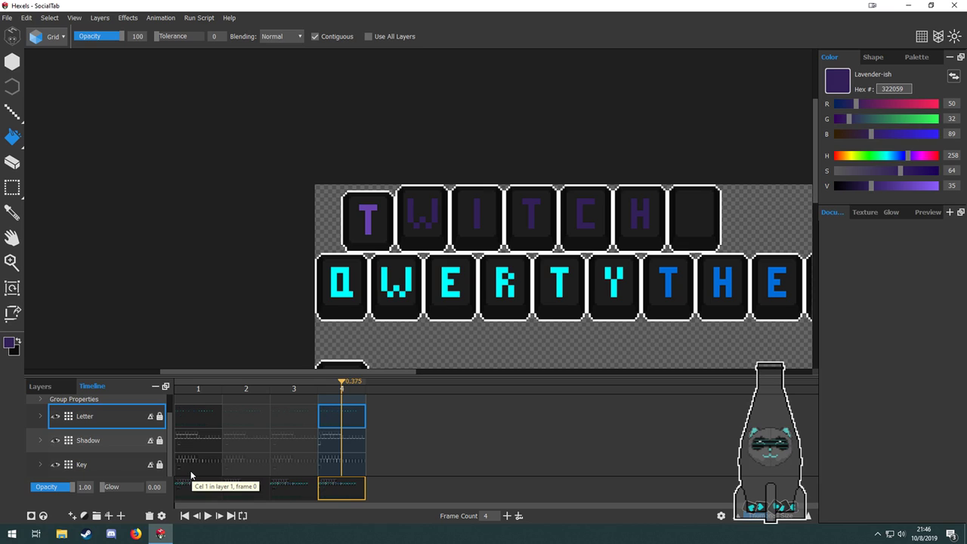
click(191, 471)
drag(338, 269, 305, 257)
scroll(333, 186, up, 3)
scroll(337, 189, down, 2)
drag(408, 277, 393, 227)
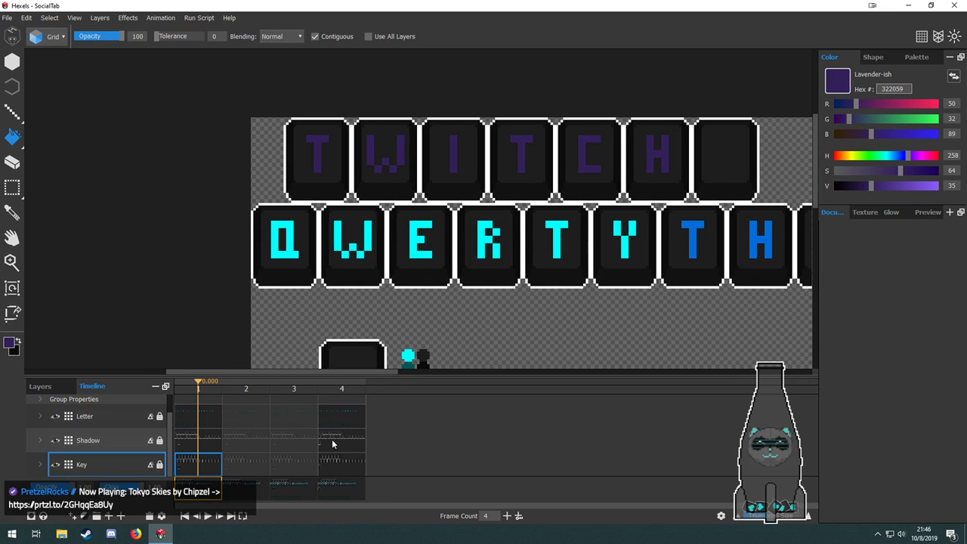
Compare the Key layer's cels at frames 1, 2 and 4 to check the first T key's pressed shape.
click(332, 463)
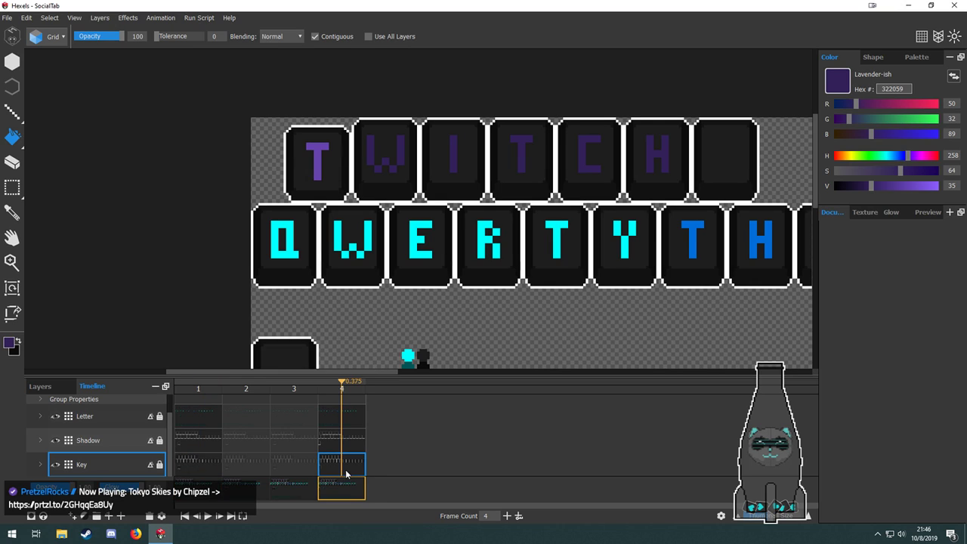
click(215, 466)
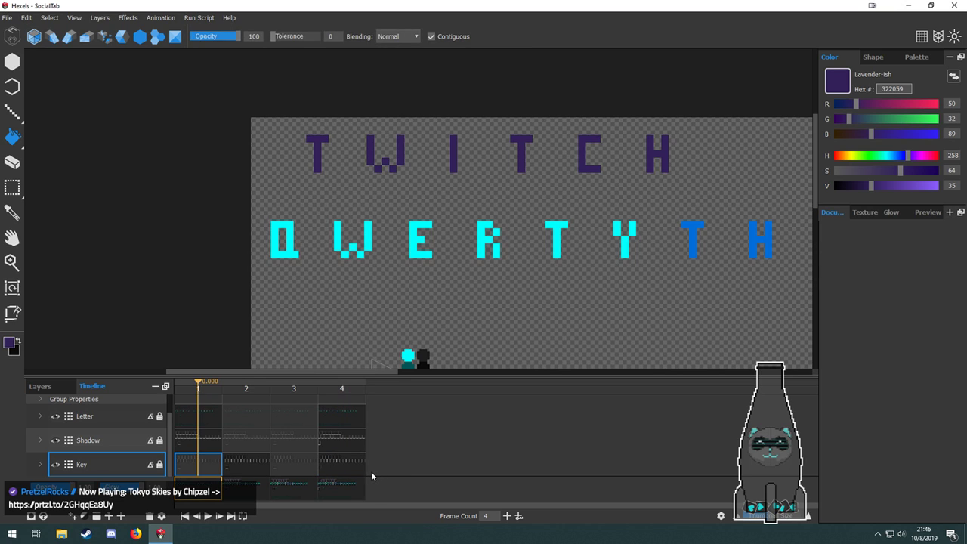
click(343, 464)
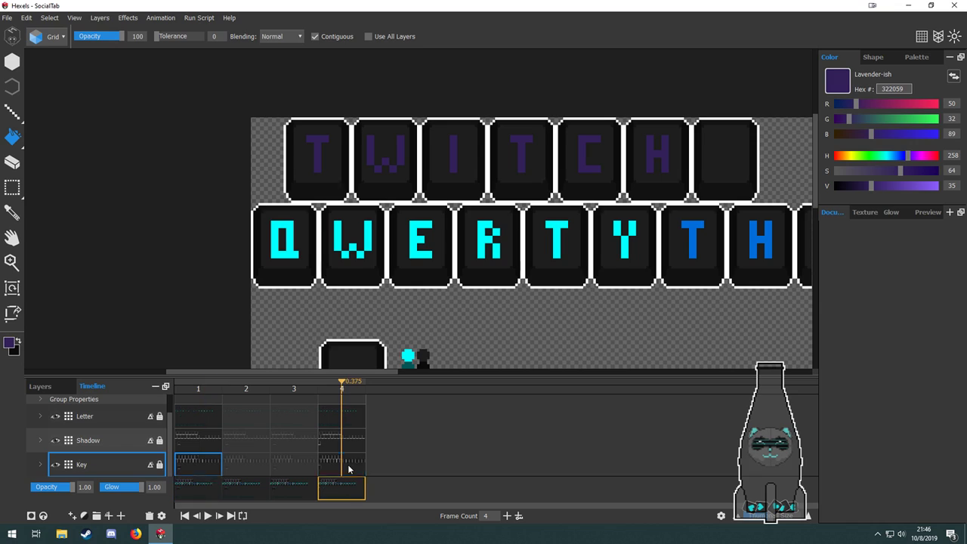
click(200, 462)
click(339, 460)
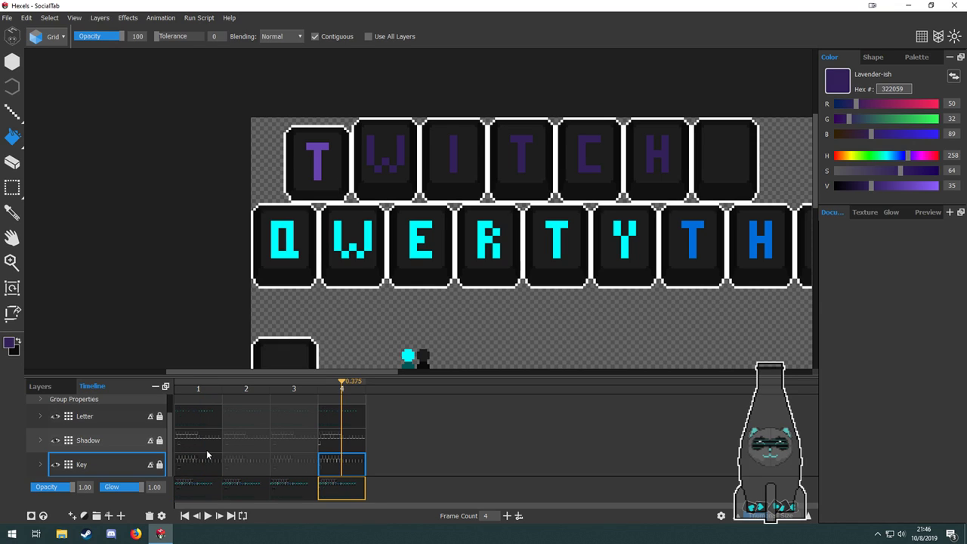
click(341, 444)
click(240, 458)
click(370, 465)
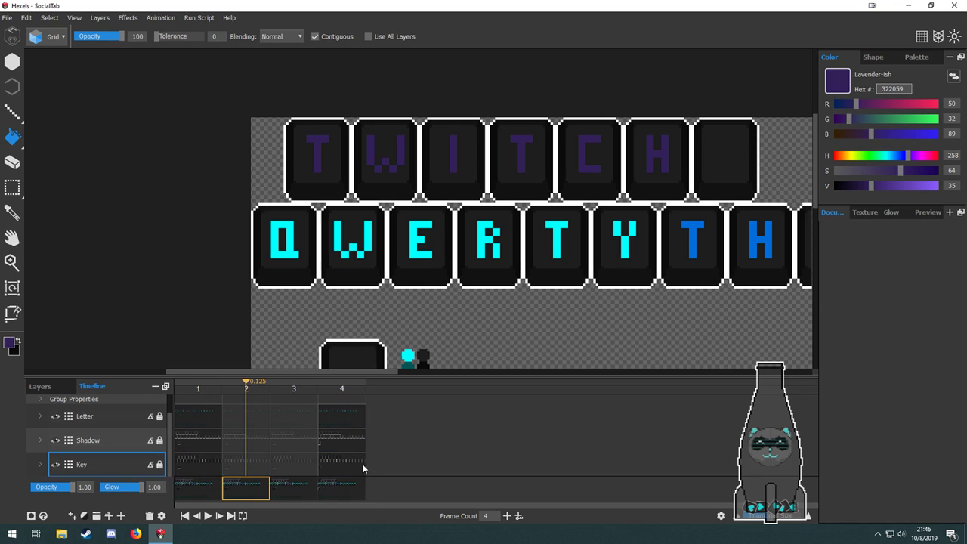
click(359, 466)
click(258, 462)
Examine the first T key's lower edge and corners up close, comparing its raised and pressed frames.
key(alt)
scroll(283, 193, up, 3)
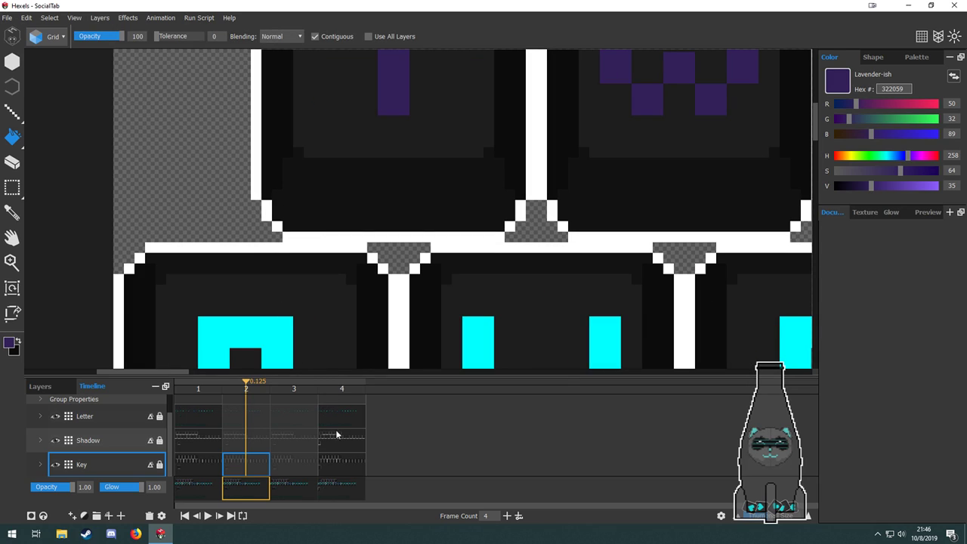
click(336, 439)
click(194, 459)
click(358, 460)
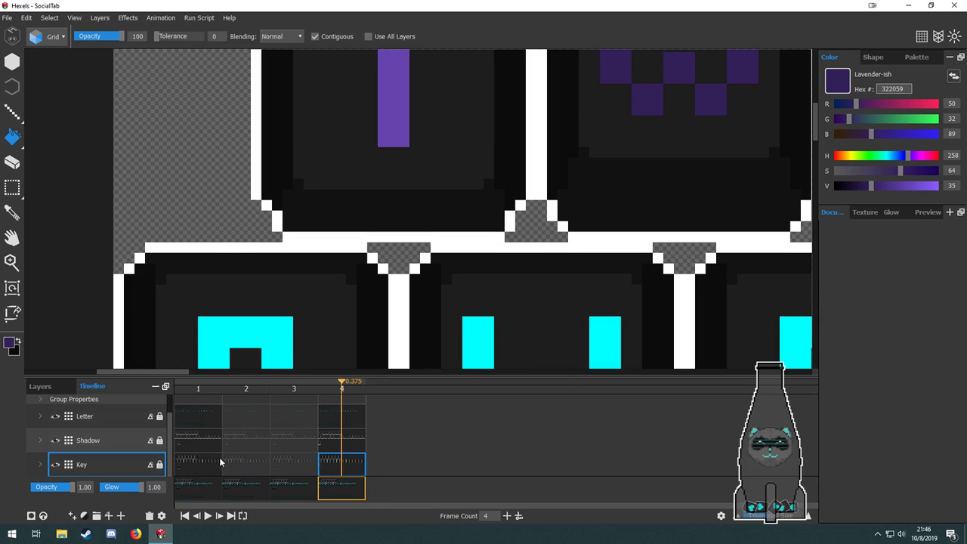
click(218, 460)
click(353, 461)
click(220, 458)
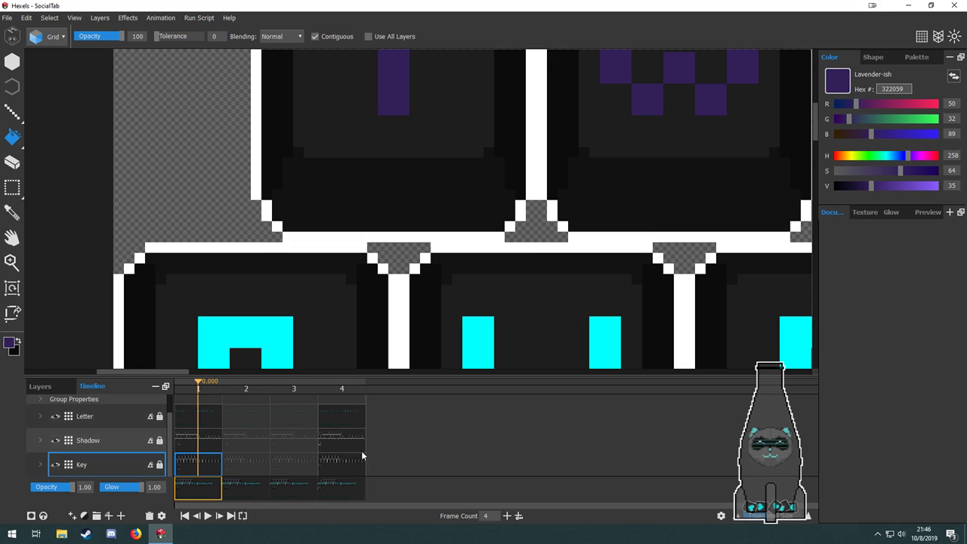
Sample the keycap outline's white ffffff at frame 4 and switch to the Brush tool.
click(360, 448)
key(alt)
alt+click(277, 221)
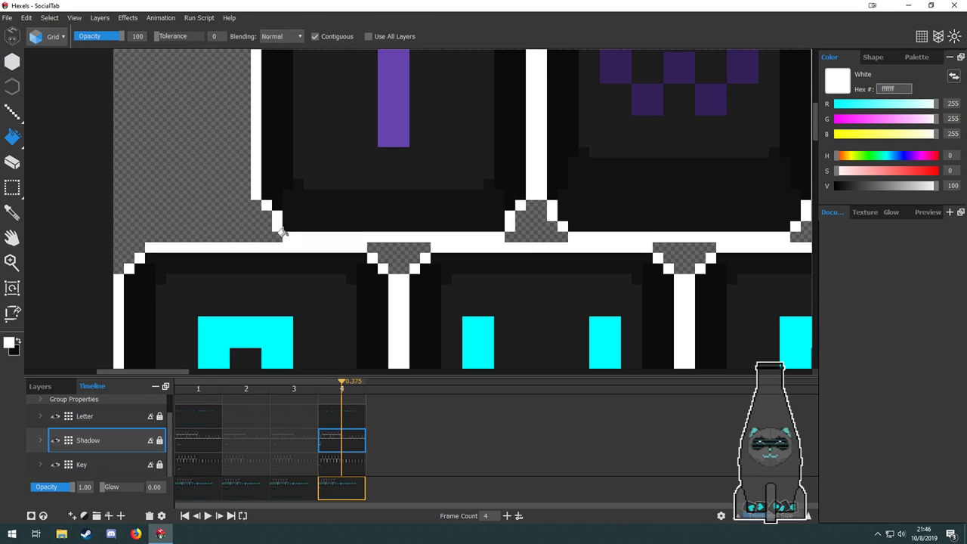
key(b)
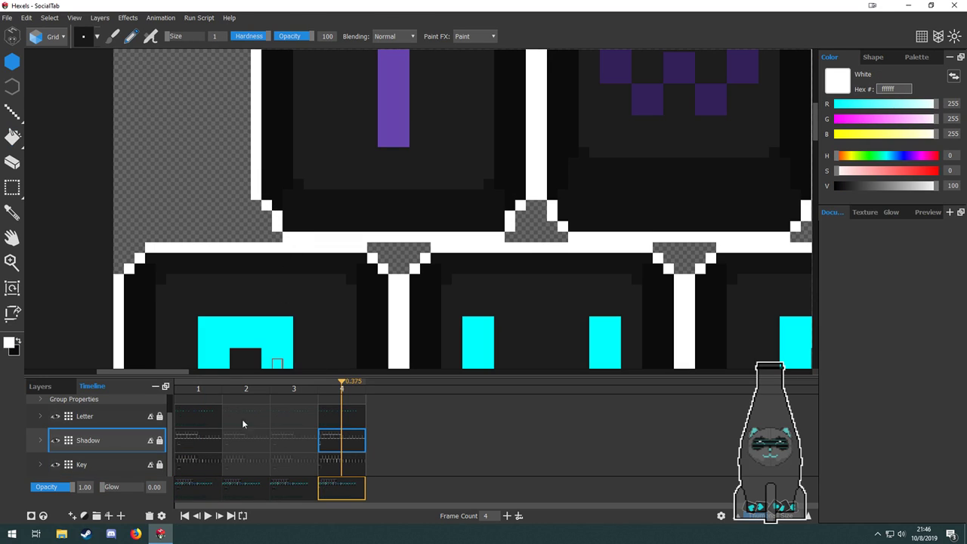
Compare the Shadow cels at frames 1 and 4, and paint extra white outline pixels at the pressed T key's lower corners.
click(213, 440)
click(331, 441)
click(214, 441)
click(332, 441)
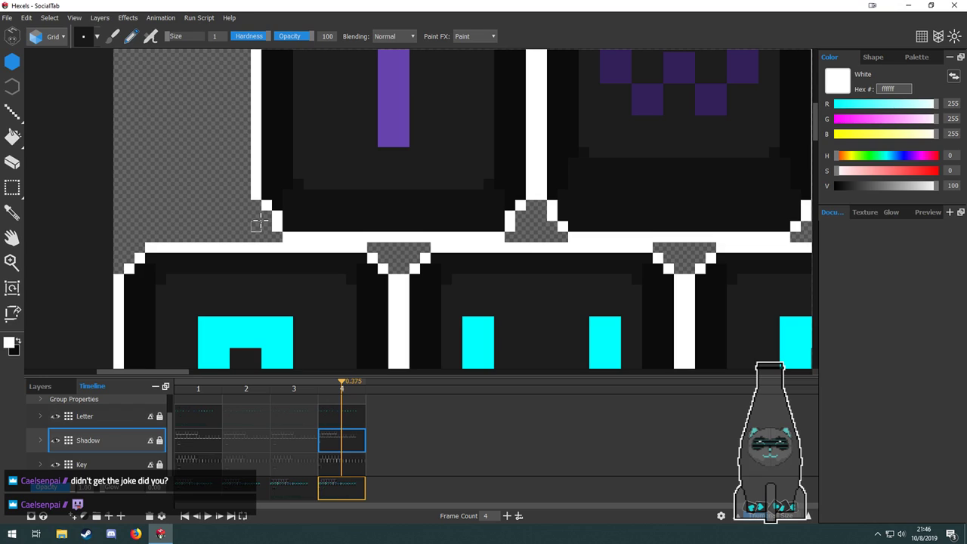
click(351, 465)
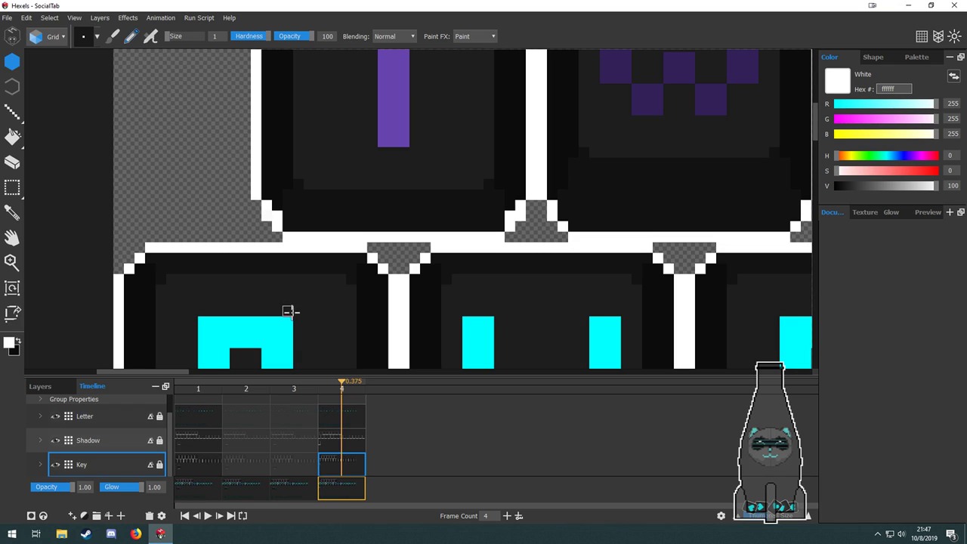
Sample the keycap's dark shade 121212 from the Key layer at frame 1 and return to that layer's cel at frame 4.
click(201, 458)
click(341, 461)
click(201, 461)
alt+click(302, 204)
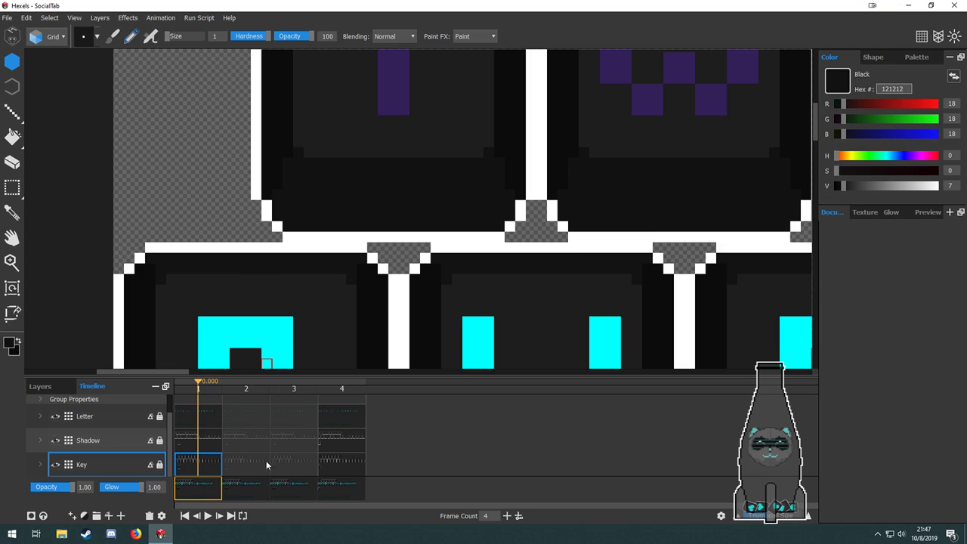
click(327, 469)
click(198, 461)
click(348, 460)
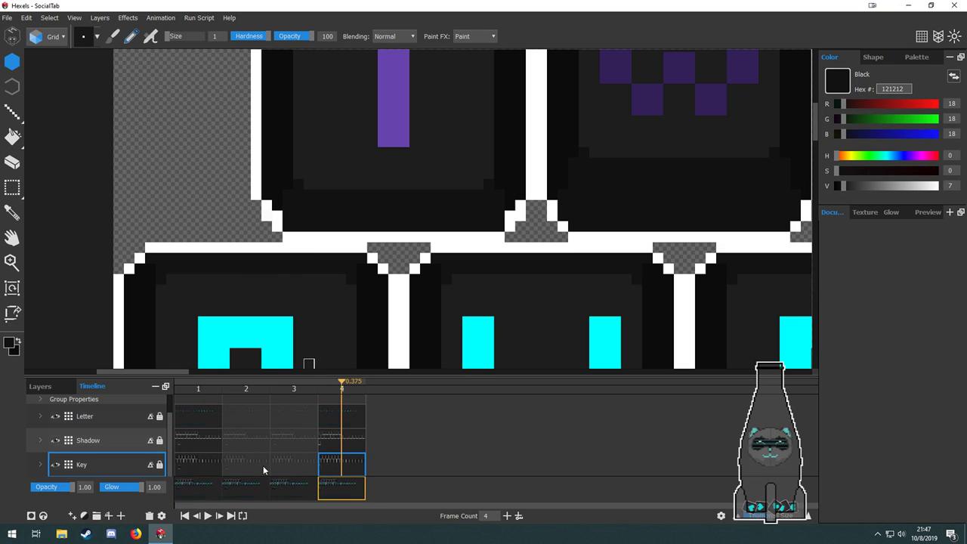
Compare the raised T key at frame 1 with the pressed one at frame 4 across the Key and Shadow layers.
click(204, 463)
click(345, 458)
click(207, 444)
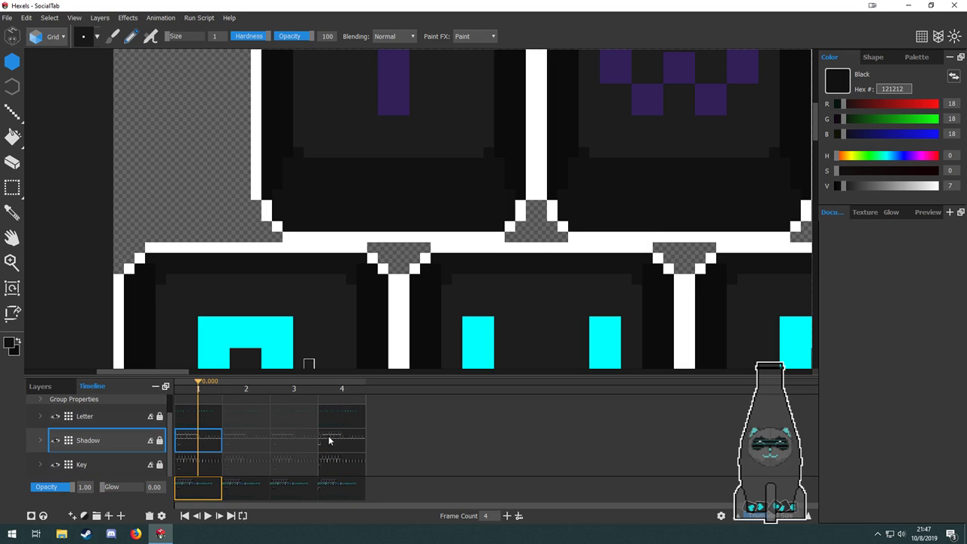
click(333, 441)
click(232, 443)
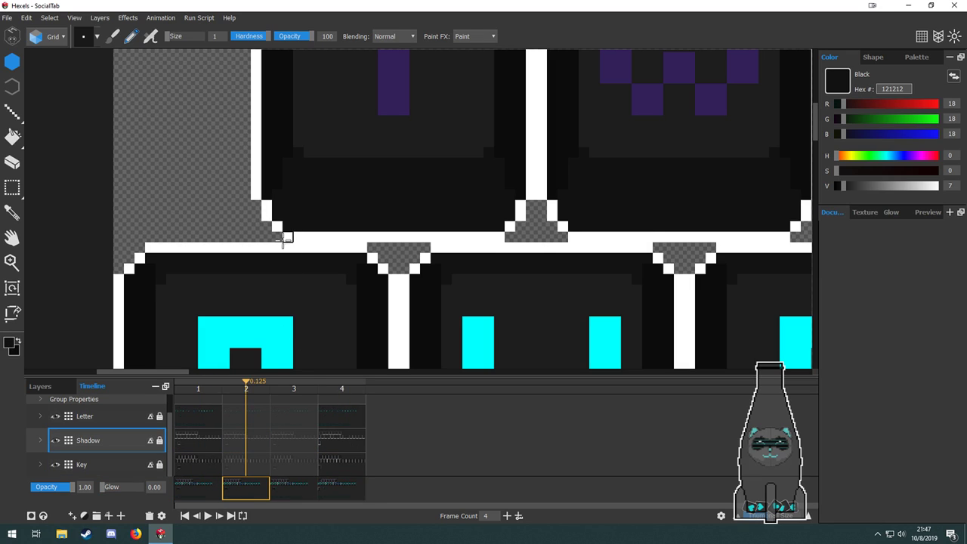
click(348, 466)
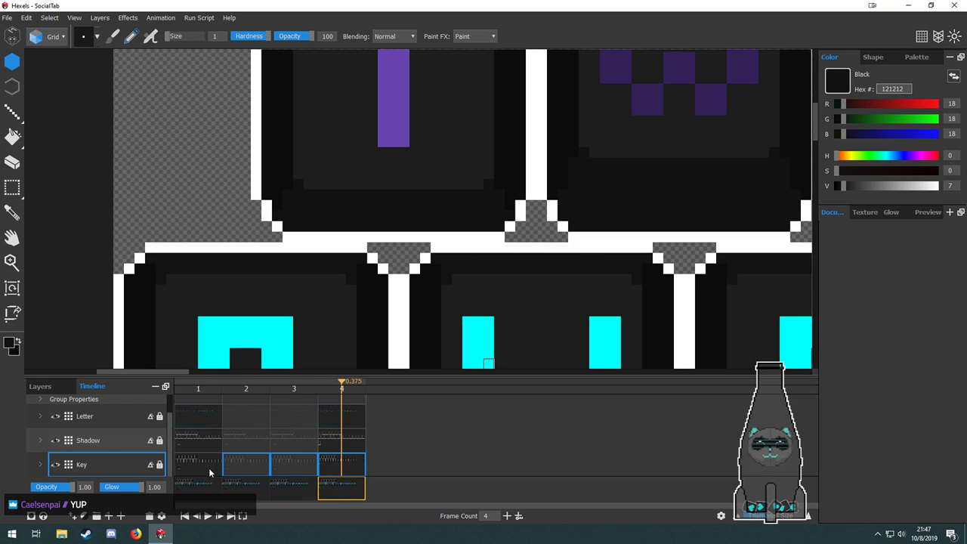
click(210, 470)
click(344, 465)
click(195, 464)
click(342, 463)
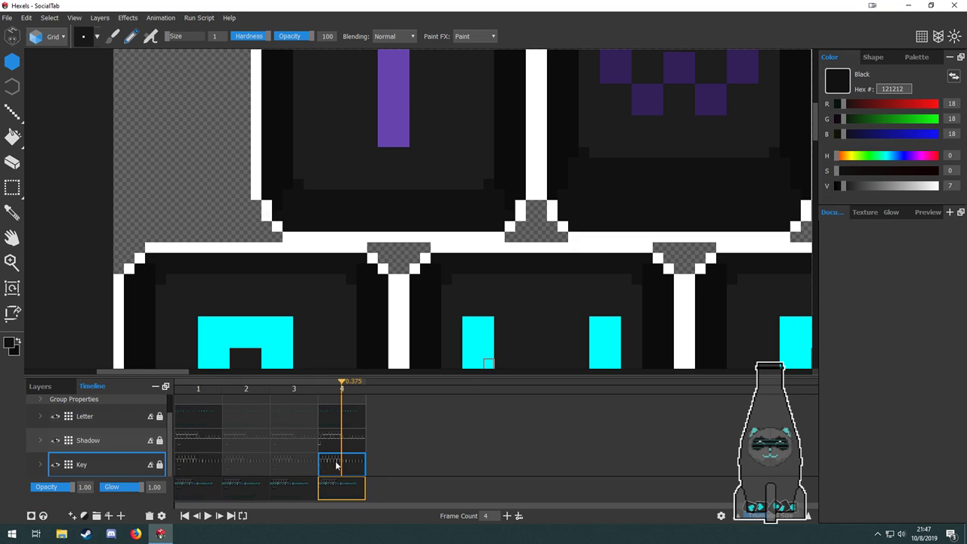
click(196, 461)
click(335, 461)
click(190, 463)
scroll(310, 284, down, 3)
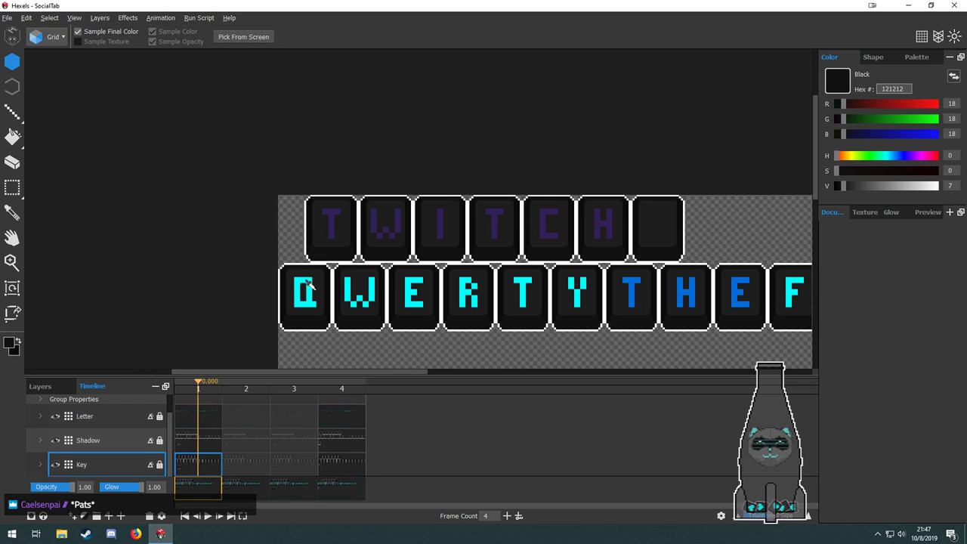
click(333, 458)
click(210, 443)
click(332, 444)
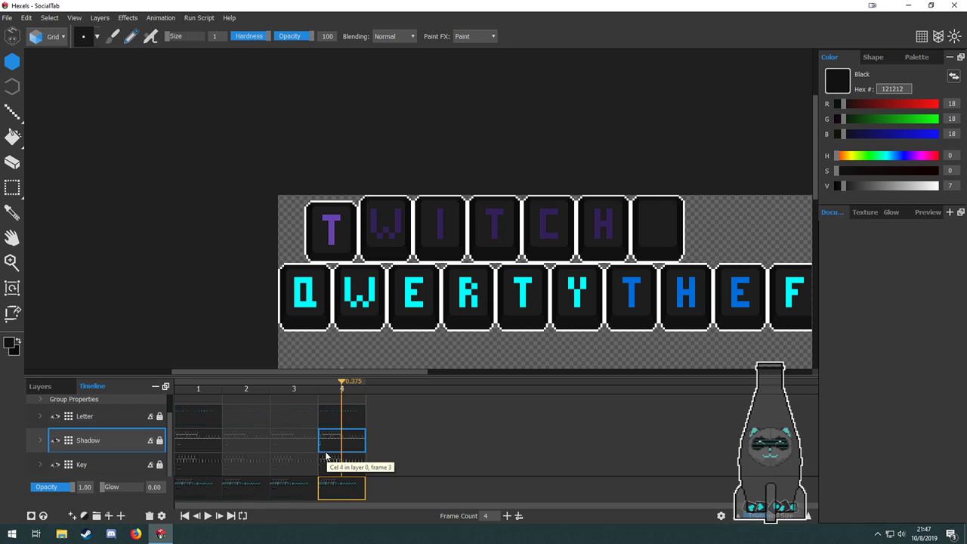
Extend the animation to 7 frames and create new cels at frame 7 on the Key, Shadow and Letter layers.
key(space)
drag(448, 260, 431, 241)
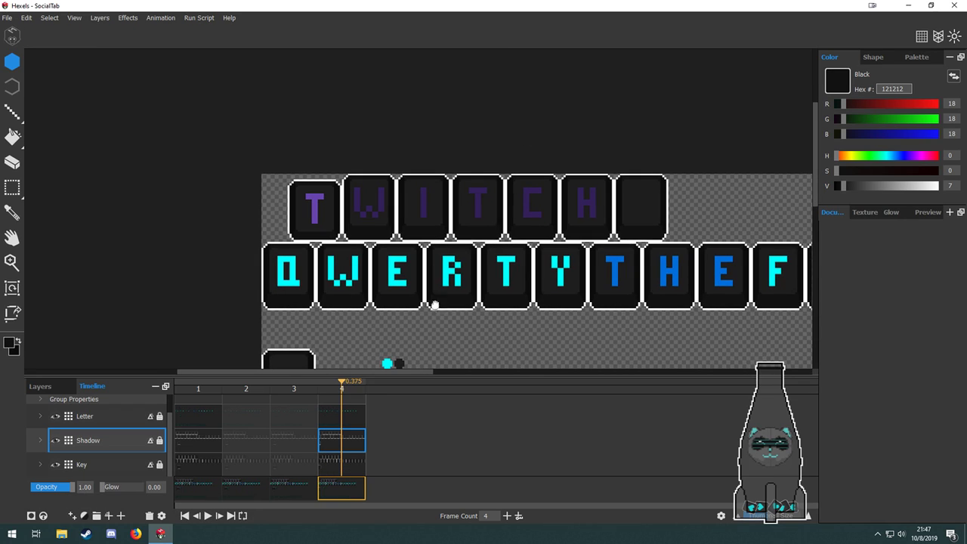
click(519, 515)
click(518, 516)
click(508, 517)
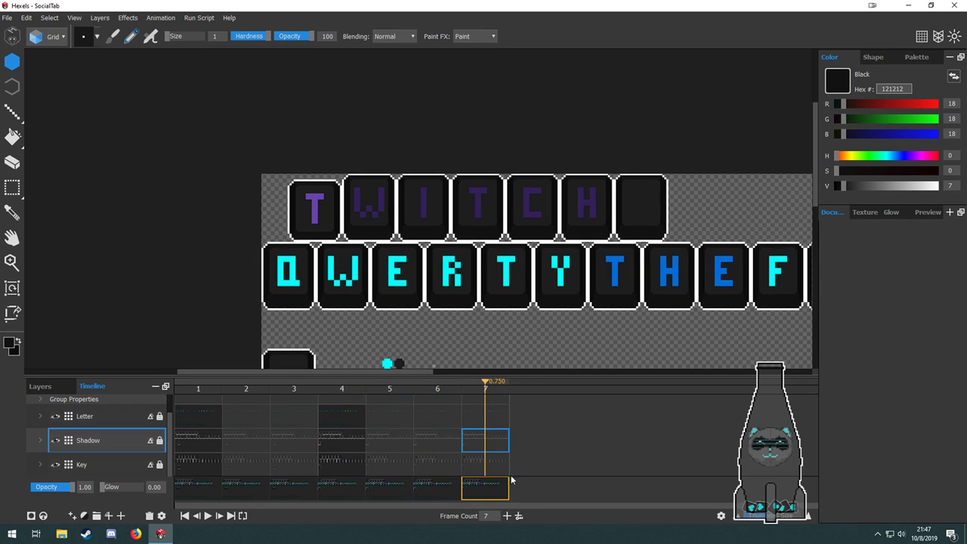
double_click(494, 463)
double_click(493, 440)
double_click(491, 417)
Play back the seven-frame animation and inspect the TWITCH row.
key(space)
drag(382, 318, 381, 294)
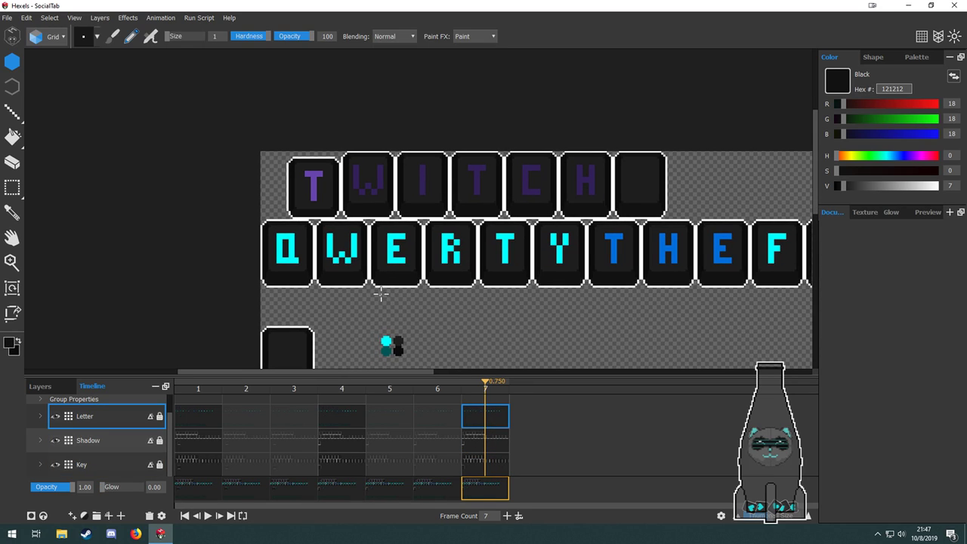
click(210, 520)
scroll(368, 181, up, 2)
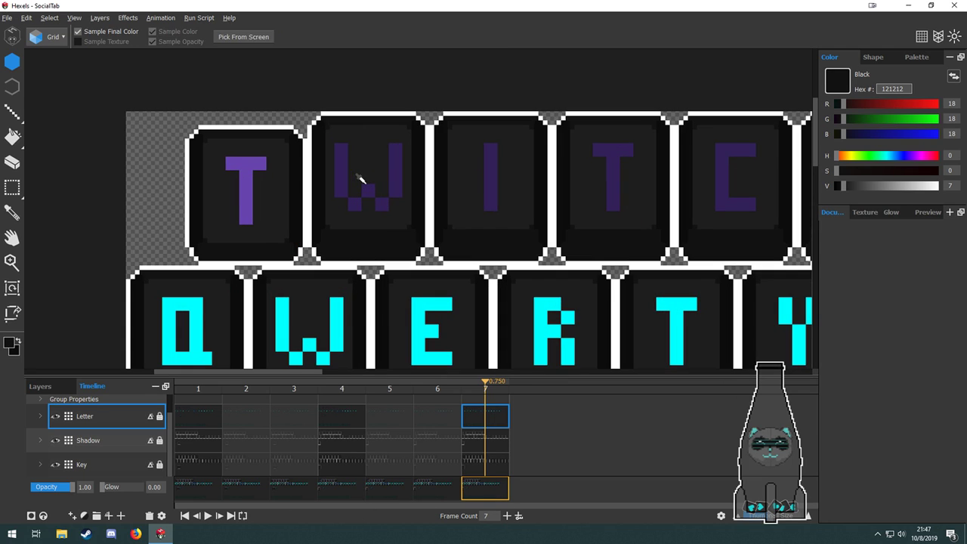
Try to move the selected W key past the end of the TWITCH row on the Letter layer at frame 7.
key(space)
drag(340, 218, 318, 185)
scroll(308, 182, down, 2)
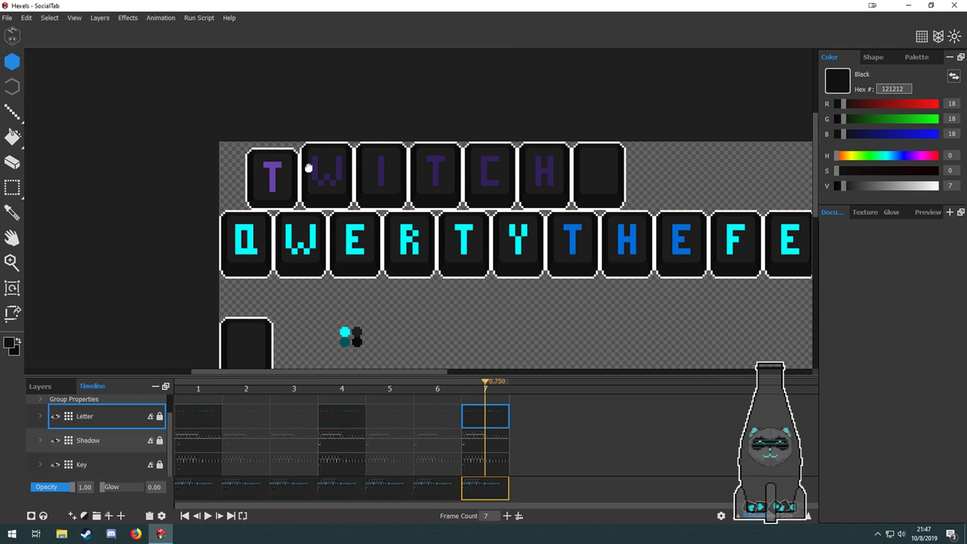
scroll(312, 168, up, 3)
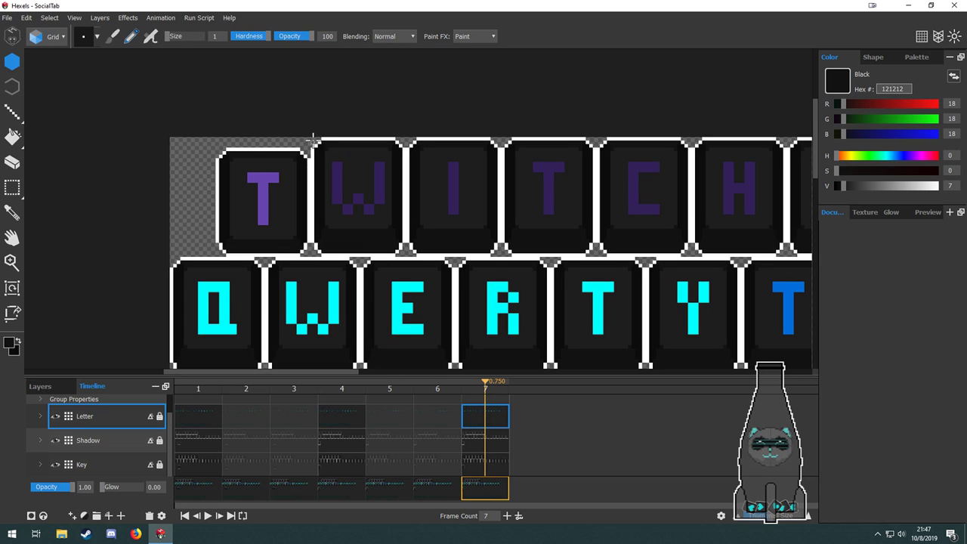
key(m)
drag(344, 180, 422, 215)
scroll(396, 224, down, 3)
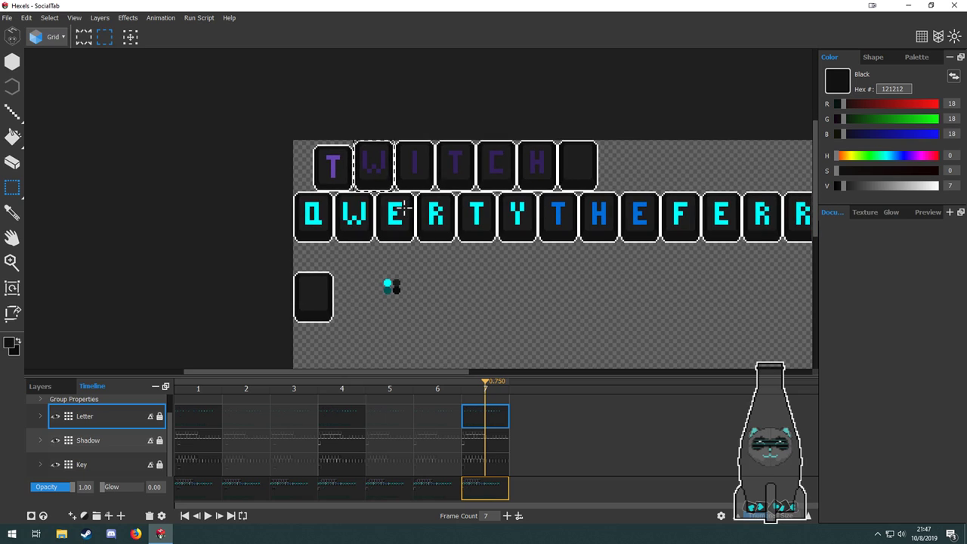
scroll(359, 181, up, 3)
scroll(389, 233, down, 3)
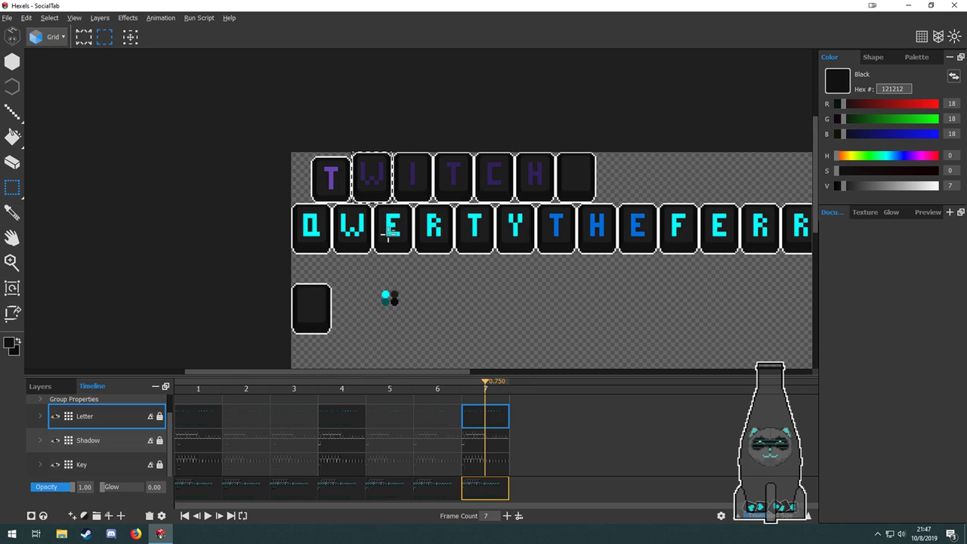
drag(380, 198, 627, 198)
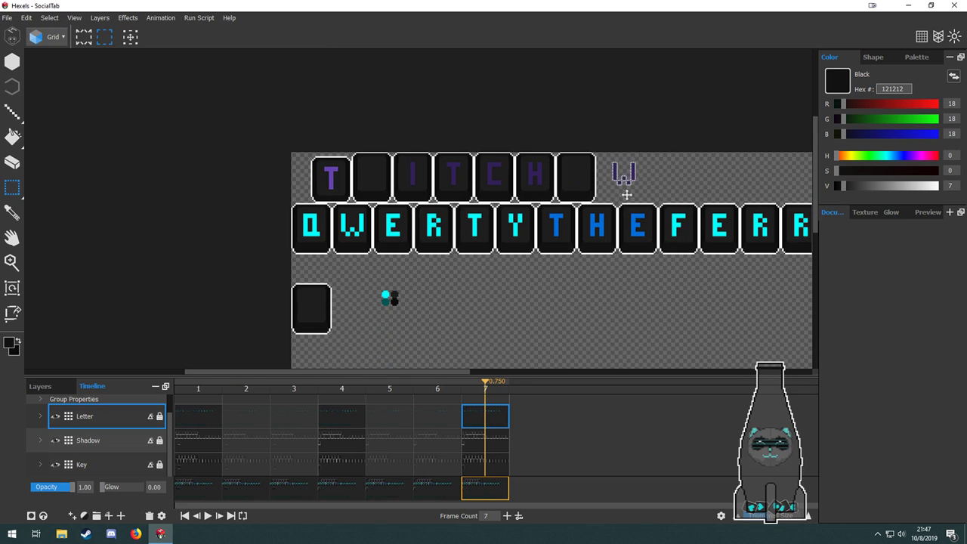
key(ctrl+z)
At frame 7, move the W keycap's Key and Shadow artwork to the empty space past the blank keycap ending the TWITCH row.
click(498, 445)
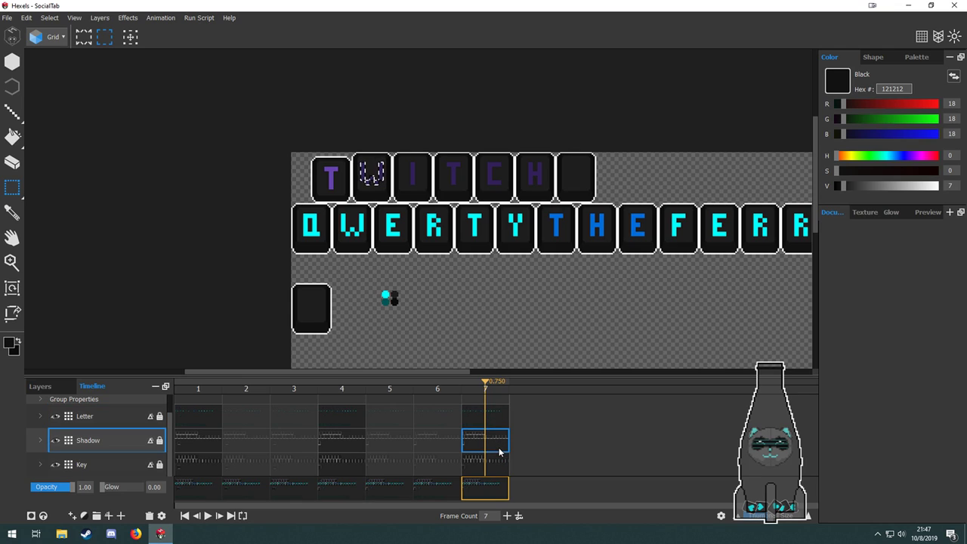
click(499, 457)
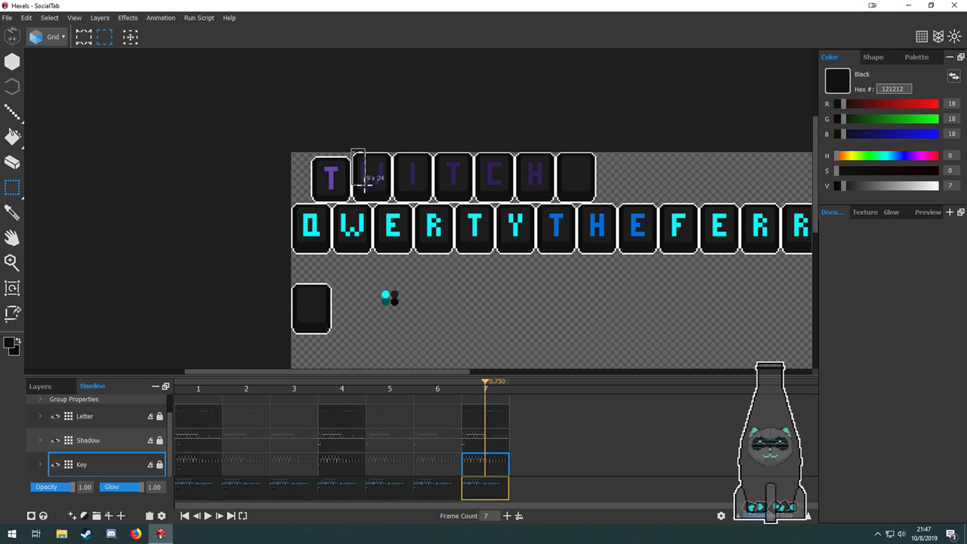
drag(389, 197, 394, 202)
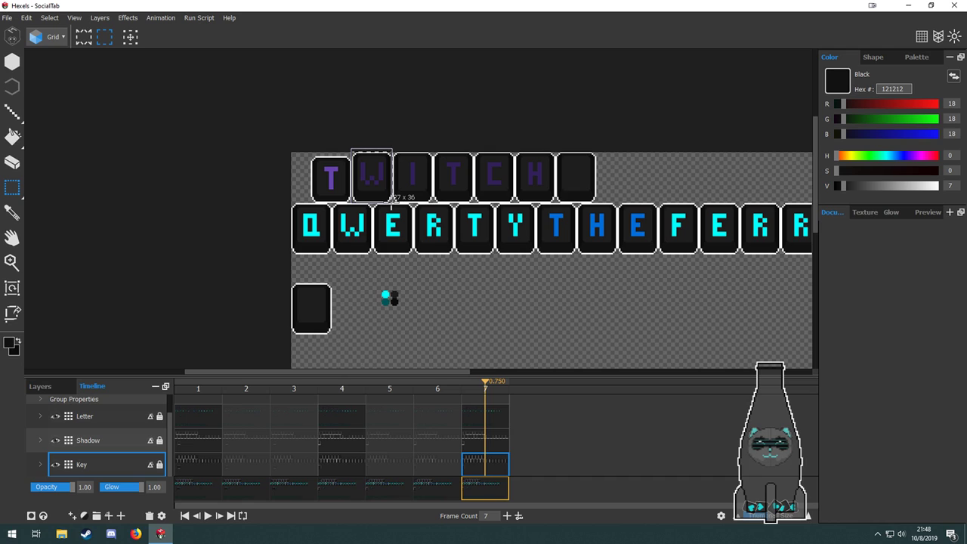
scroll(383, 196, up, 3)
scroll(382, 197, down, 3)
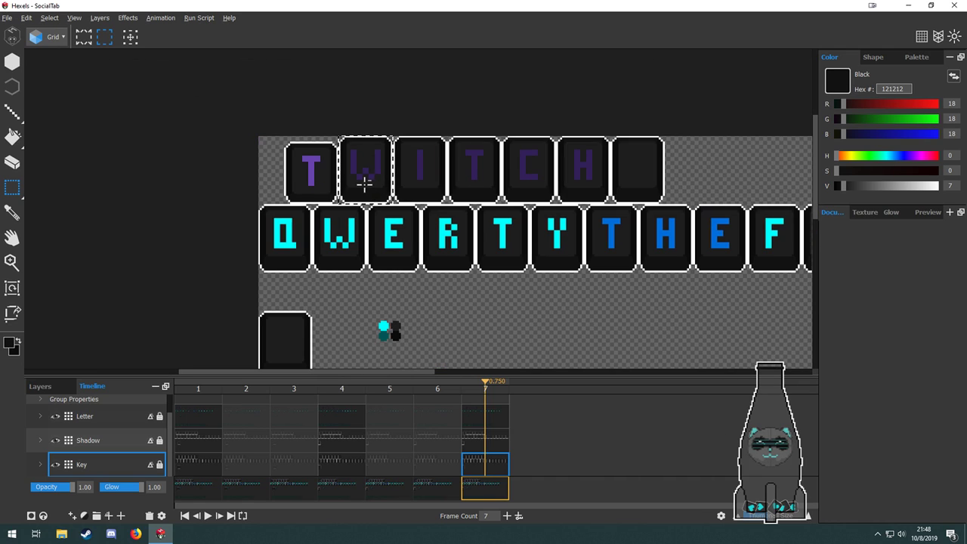
drag(362, 179, 696, 190)
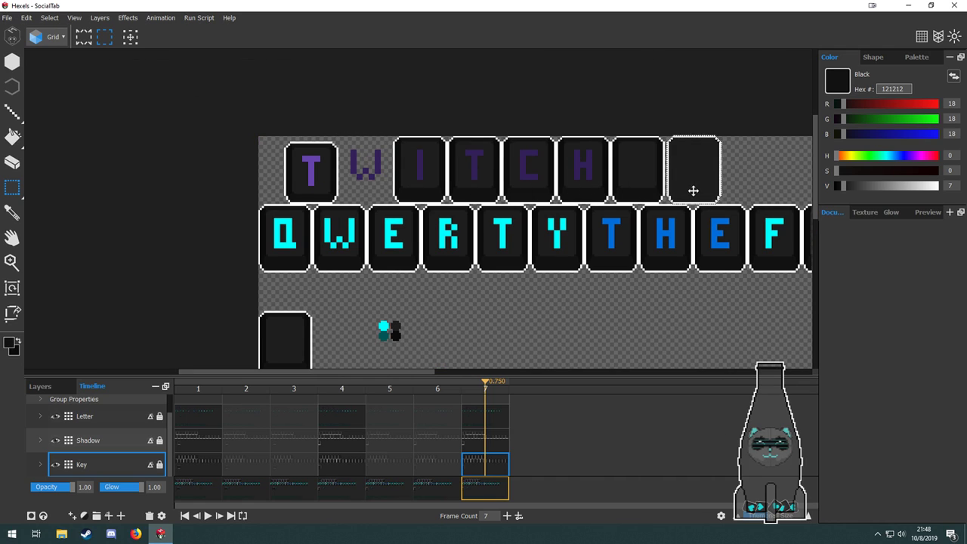
click(496, 438)
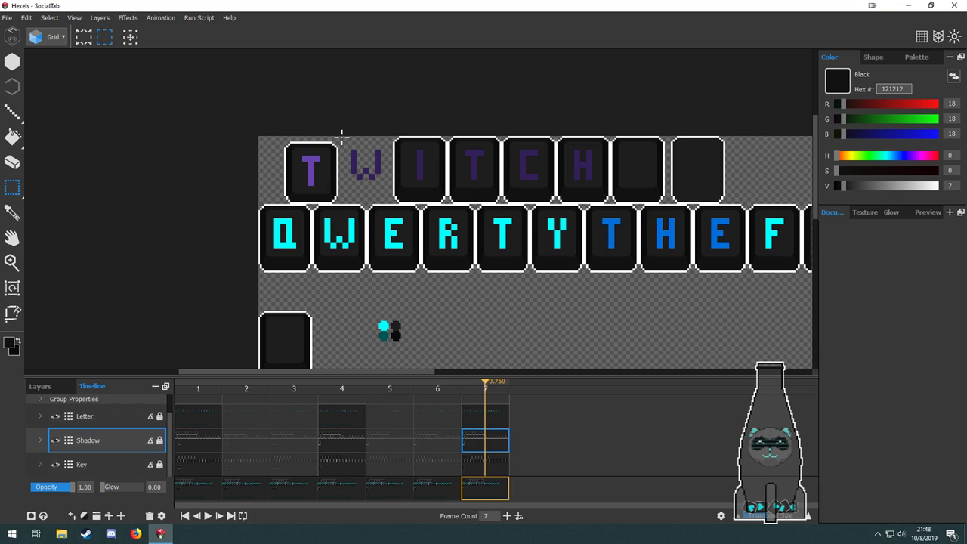
drag(339, 136, 712, 195)
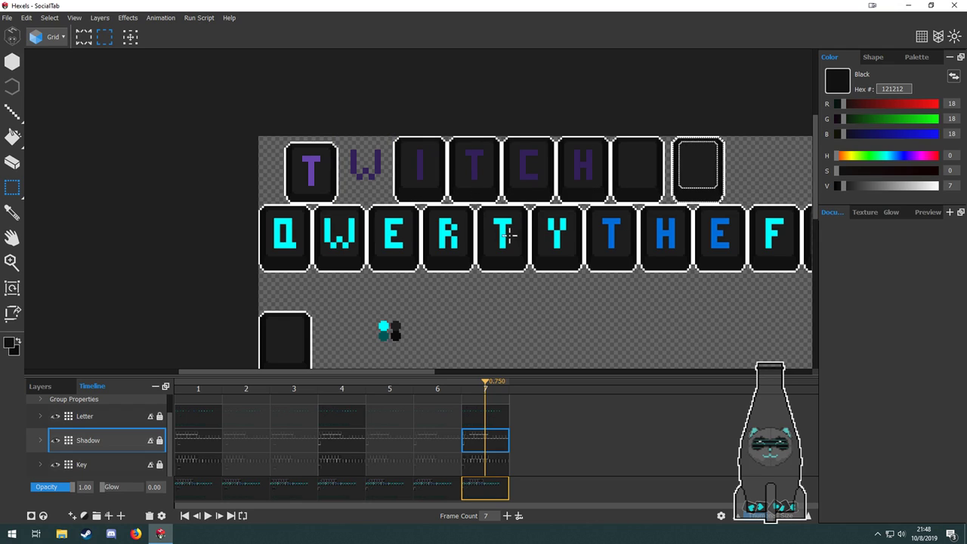
Move the pressed T keycap's Key and Shadow artwork at frame 7 into the vacated slot beneath the W.
click(505, 462)
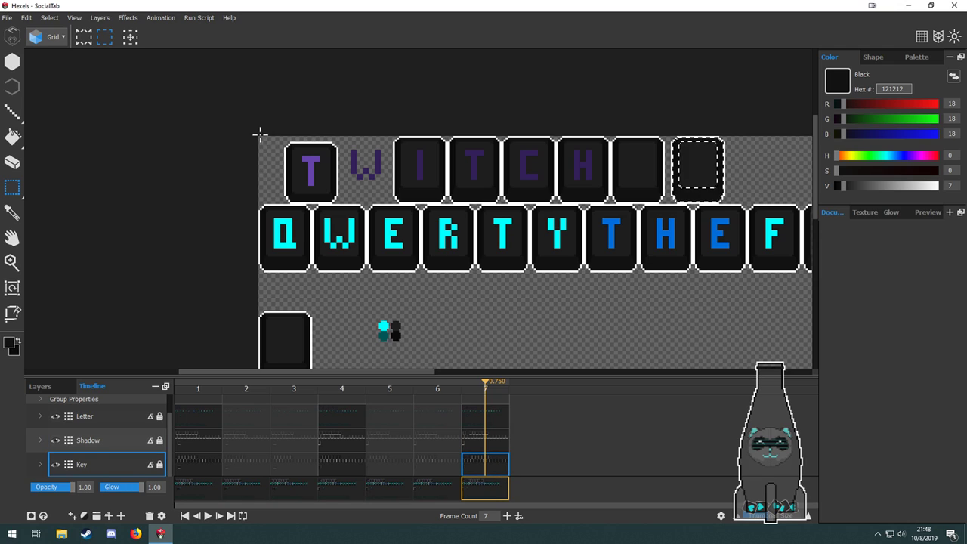
drag(262, 128, 384, 195)
click(498, 429)
drag(255, 119, 388, 189)
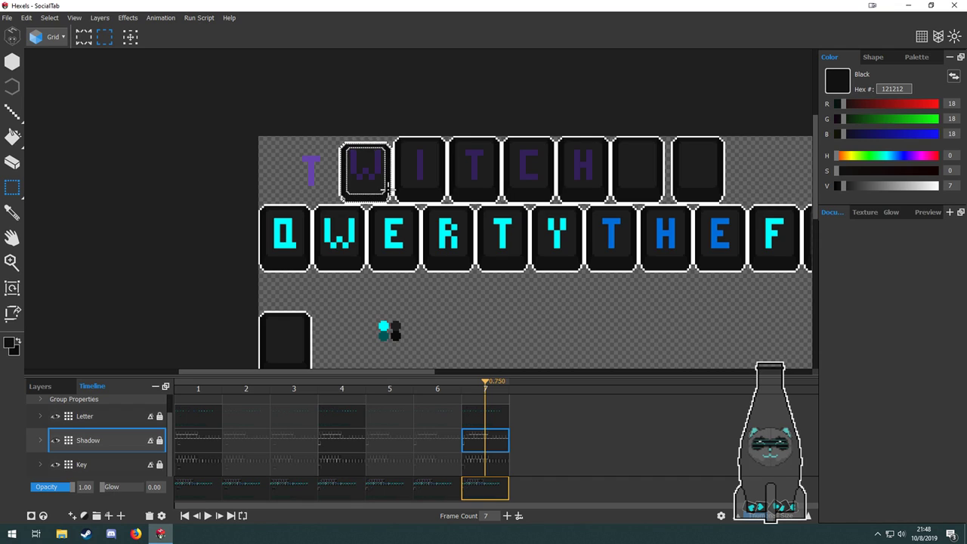
Move the set-aside raised keycap's Key and Shadow artwork into the T slot at frame 7.
scroll(390, 187, up, 1)
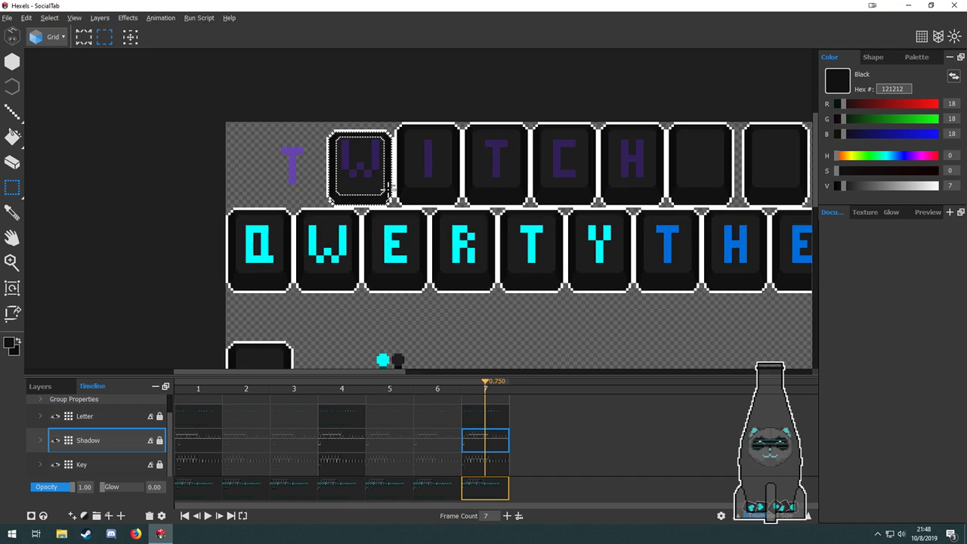
drag(549, 269, 393, 301)
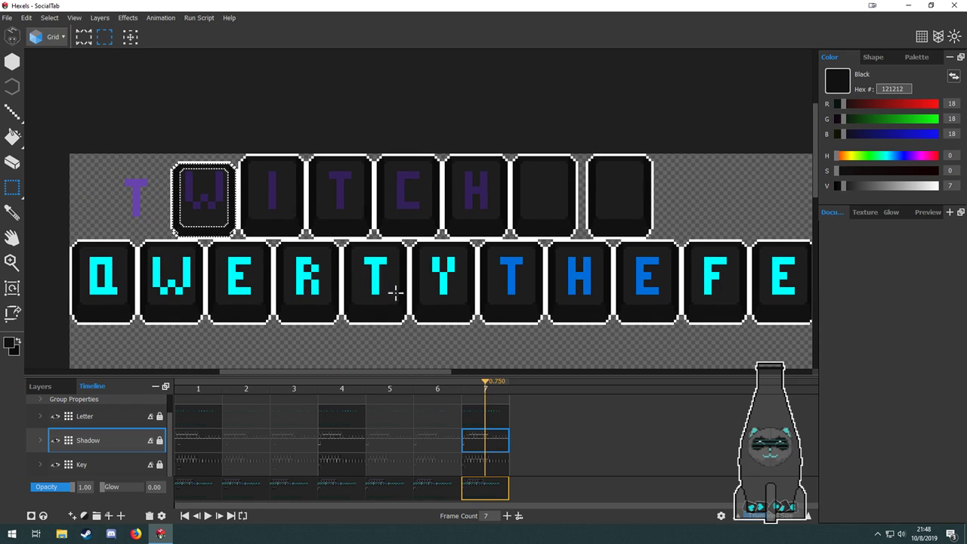
click(498, 467)
click(660, 140)
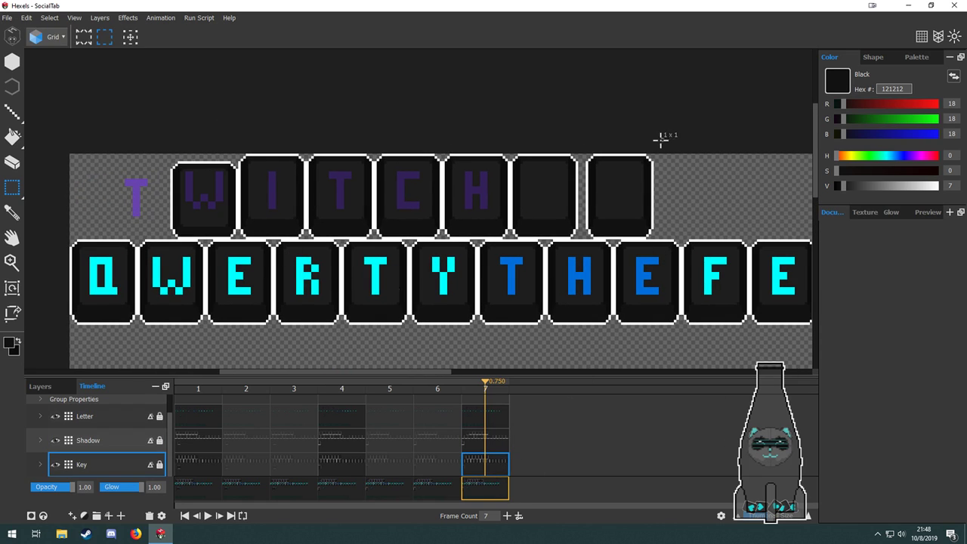
drag(661, 139, 153, 214)
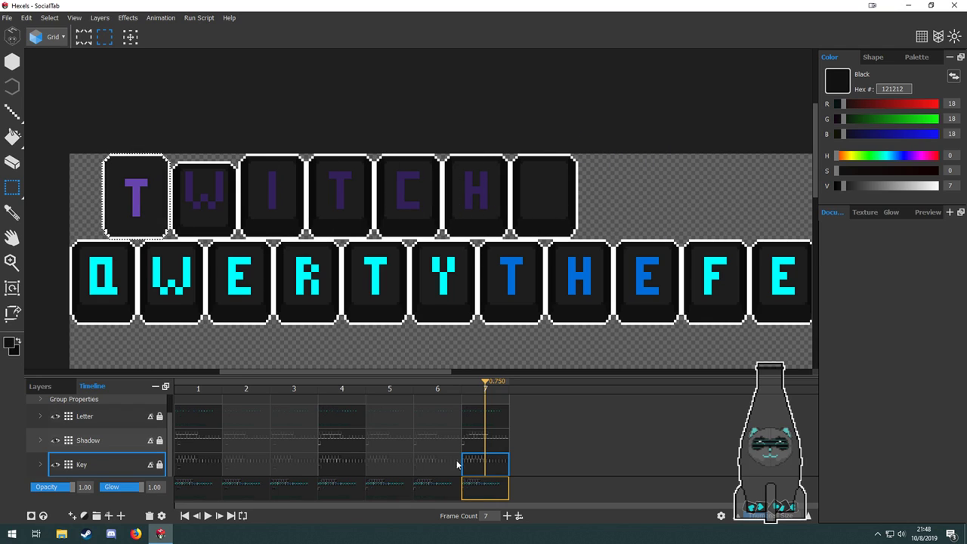
click(485, 439)
drag(592, 145, 137, 198)
Move the T on the Letter layer up three pixels at frame 7 to suit the raised keycap, with the grid shown.
scroll(138, 198, up, 4)
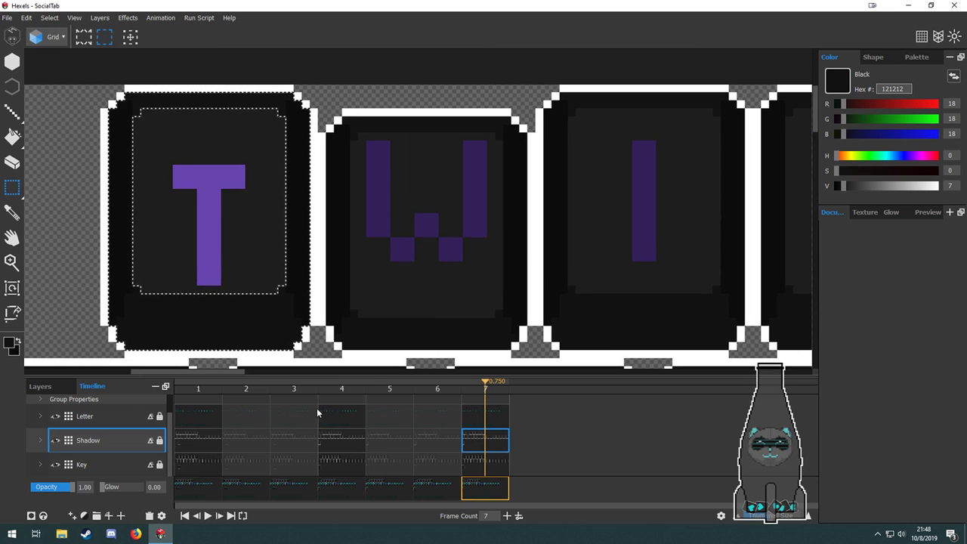
click(487, 417)
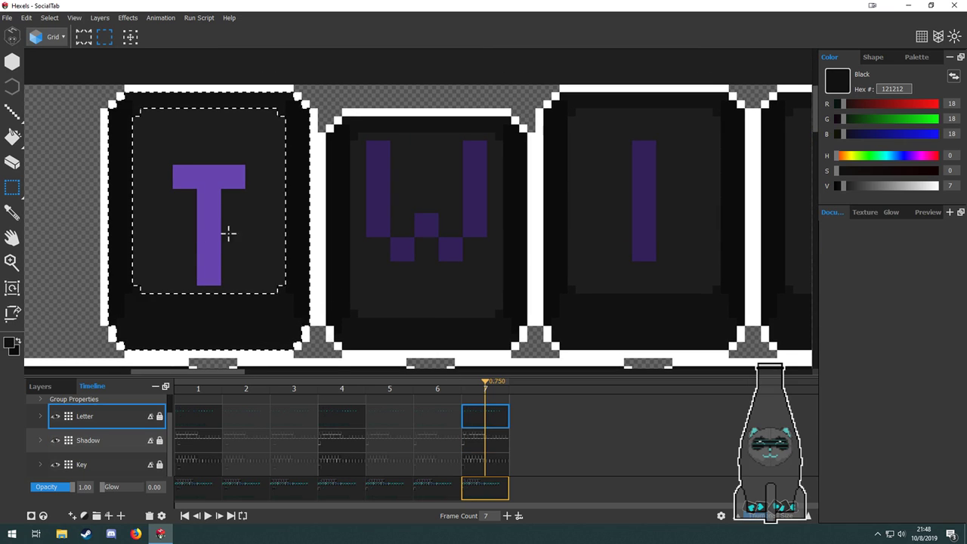
drag(165, 148, 254, 283)
click(206, 246)
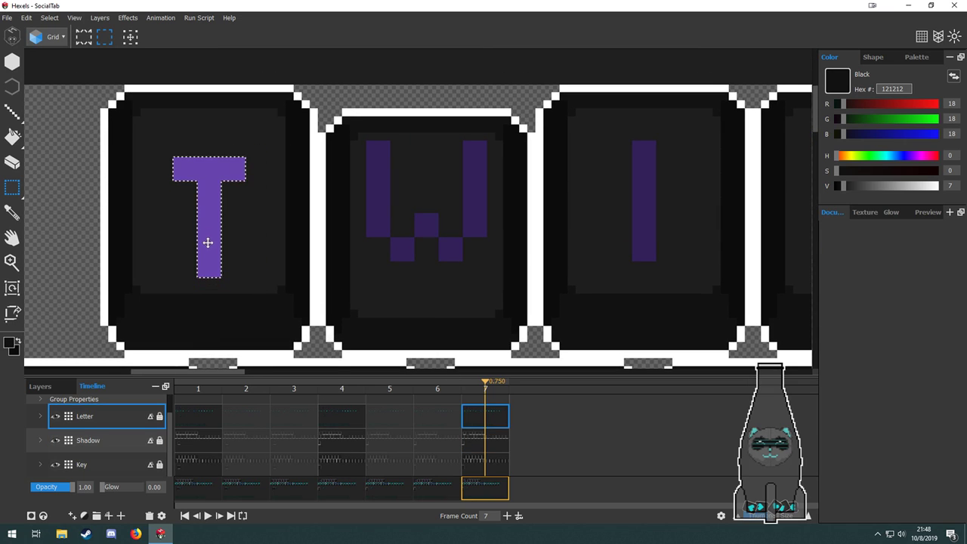
click(922, 35)
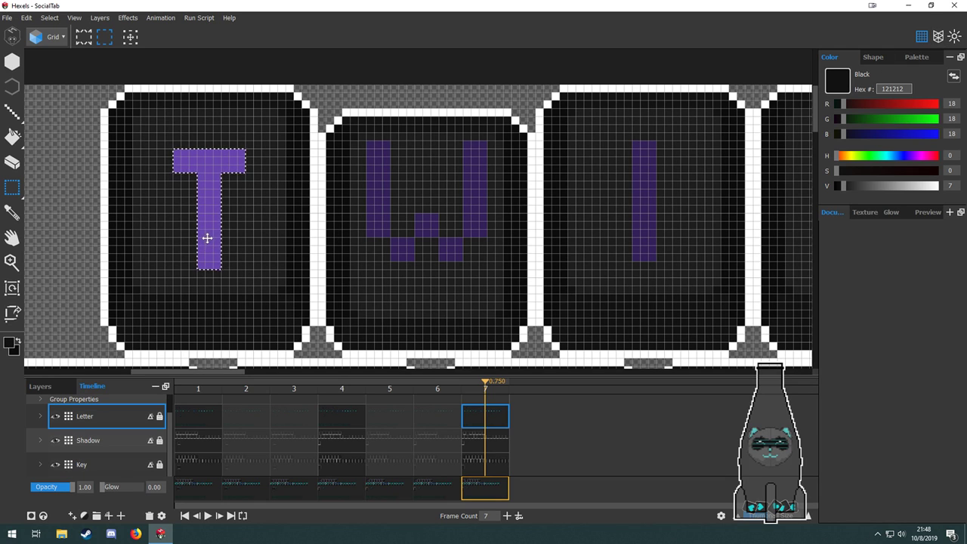
drag(207, 238, 207, 229)
Compare the T's position on the Letter layer at frames 1, 4 and 7.
click(199, 423)
click(490, 429)
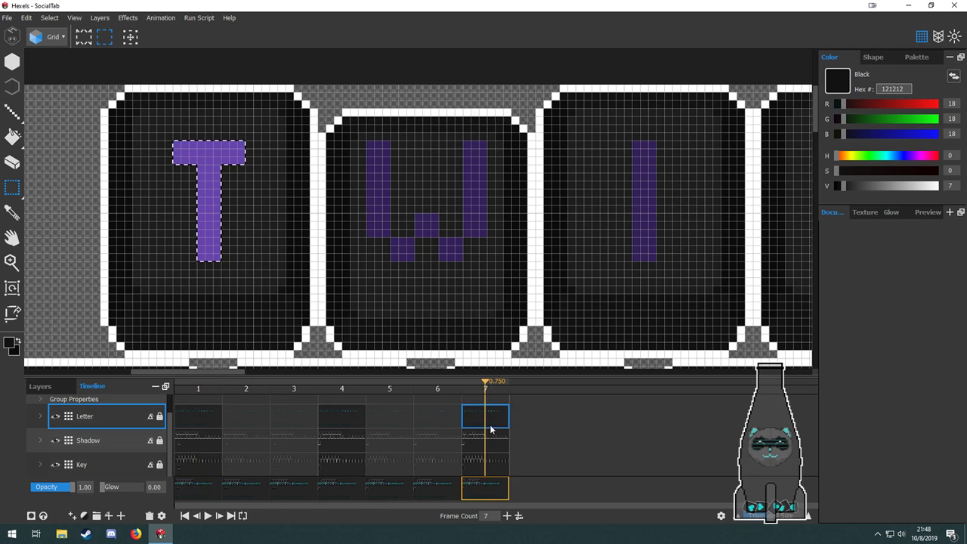
click(340, 414)
click(192, 420)
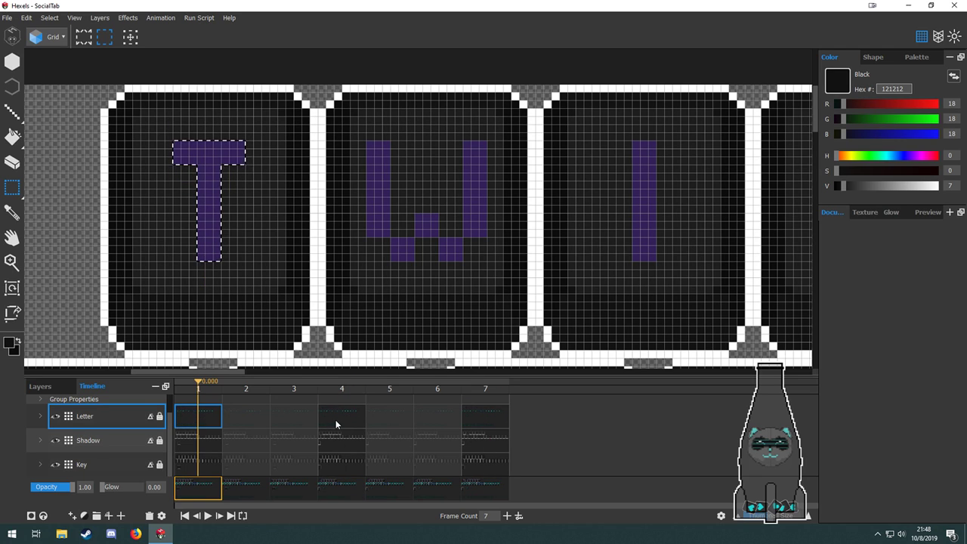
click(335, 419)
click(494, 421)
drag(467, 263, 395, 262)
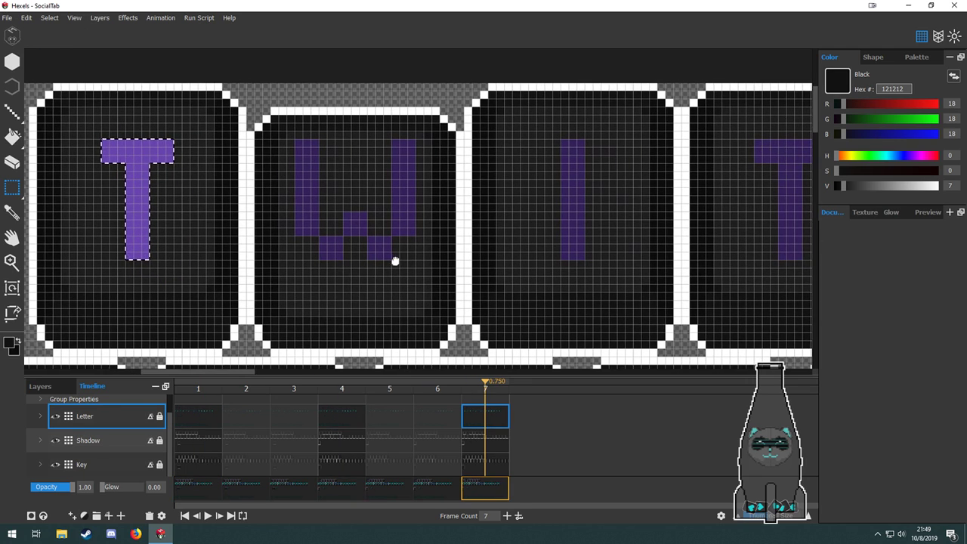
Move the W on the Letter layer down three pixels at frame 7 and fill it with the lit T's lavender, 6844ae.
drag(282, 119, 386, 272)
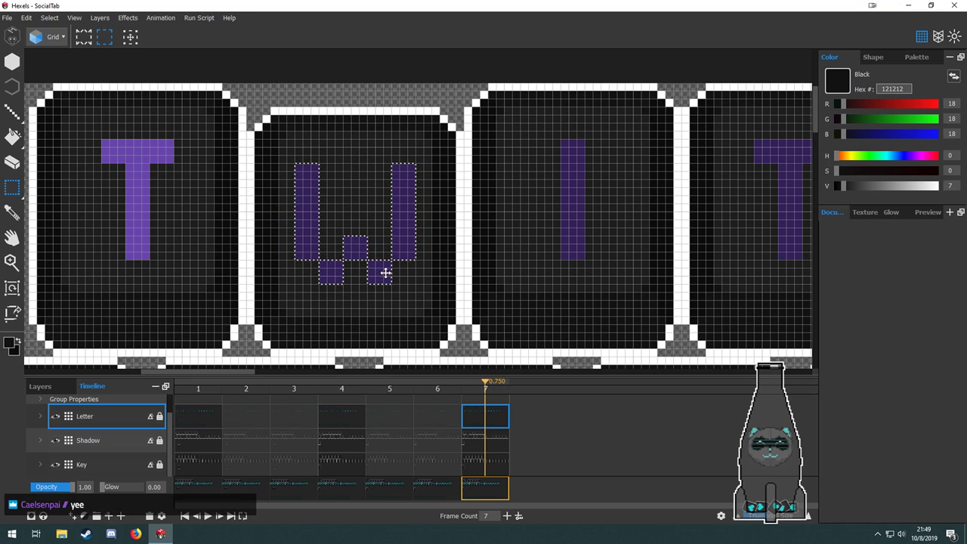
key(g)
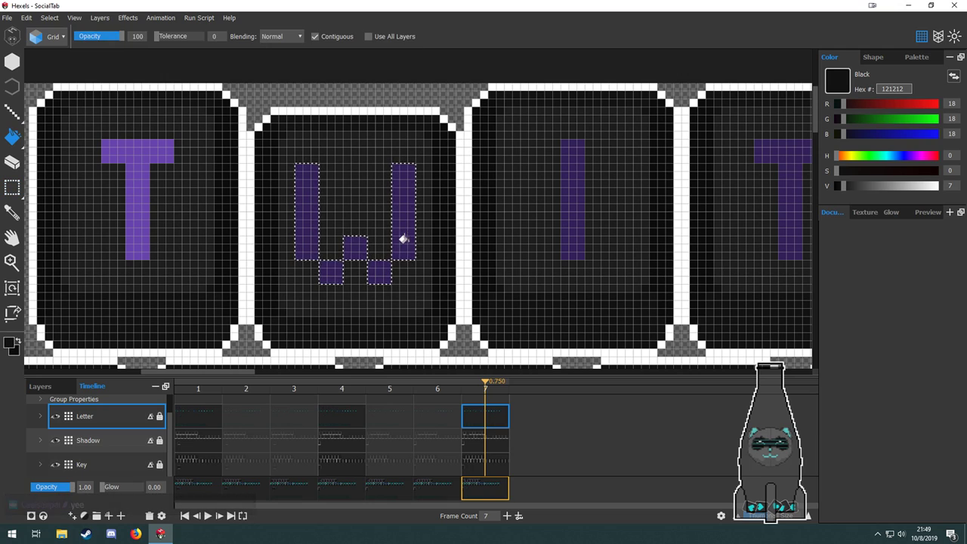
click(402, 238)
key(ctrl+z)
alt+click(132, 188)
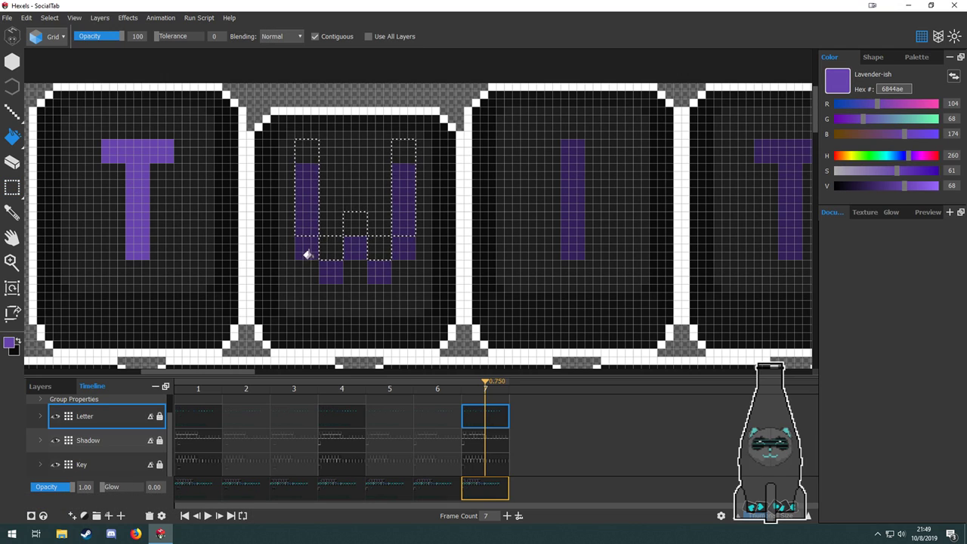
key(ctrl+d)
click(395, 235)
click(346, 246)
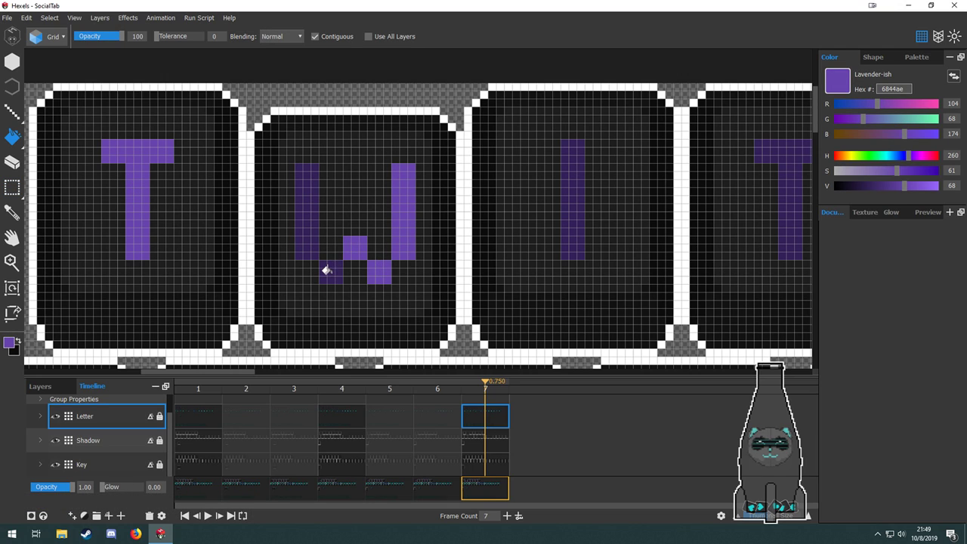
click(301, 228)
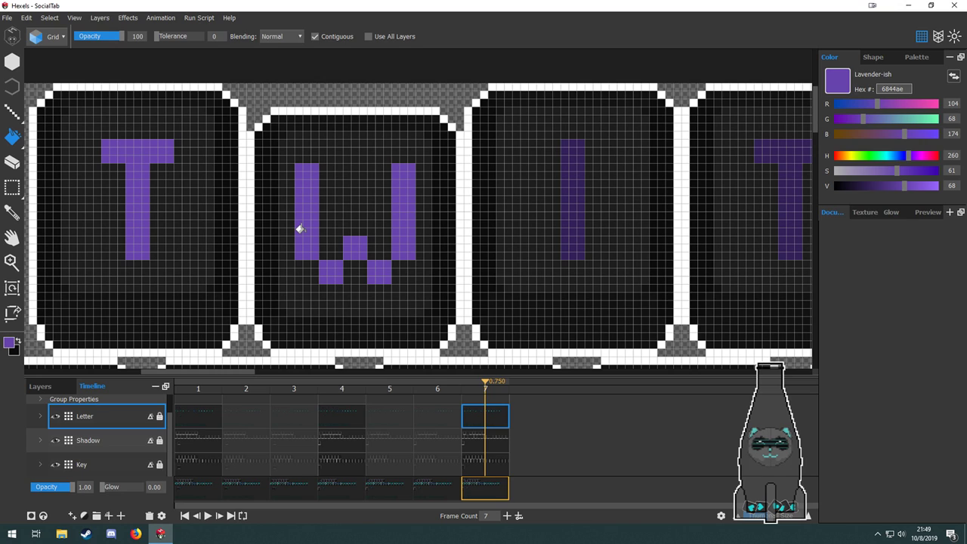
Hide the grid and compare the T and W keycaps between frames 4 and 7.
scroll(295, 238, down, 3)
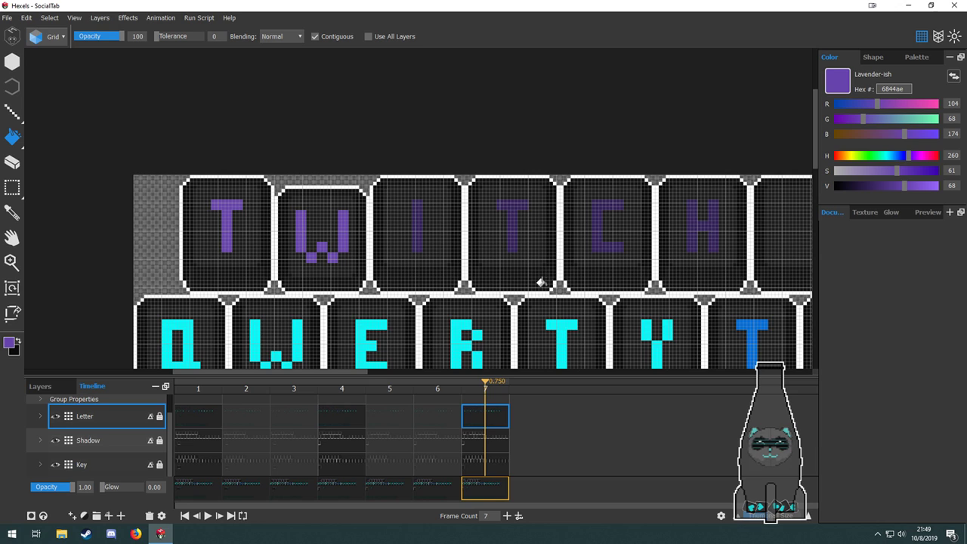
scroll(329, 234, up, 1)
scroll(335, 237, down, 1)
scroll(336, 238, up, 1)
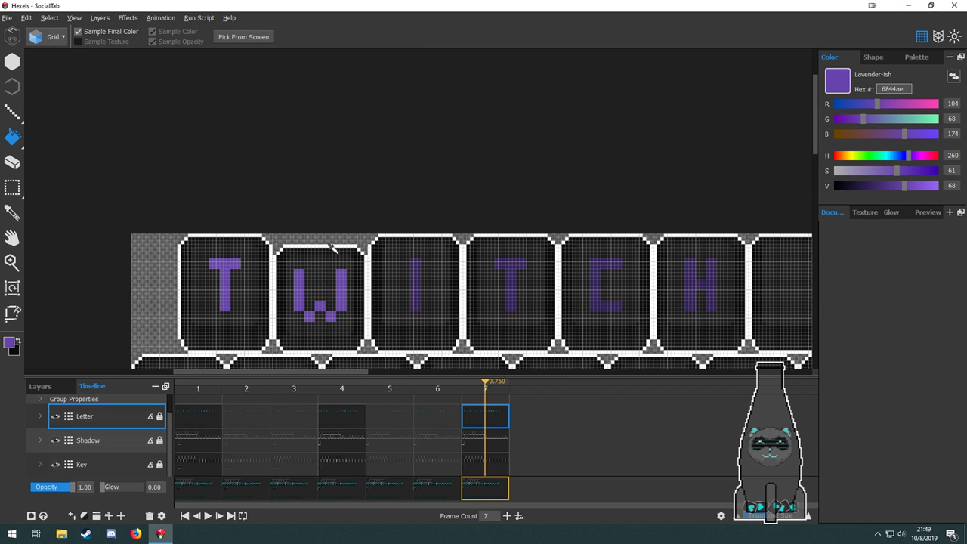
drag(368, 293, 371, 249)
click(923, 38)
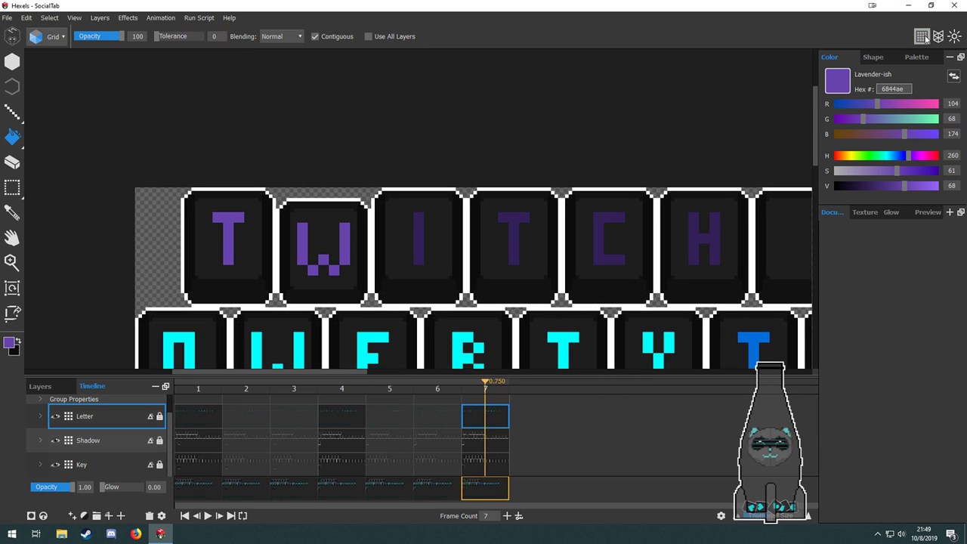
click(924, 38)
click(923, 37)
click(351, 417)
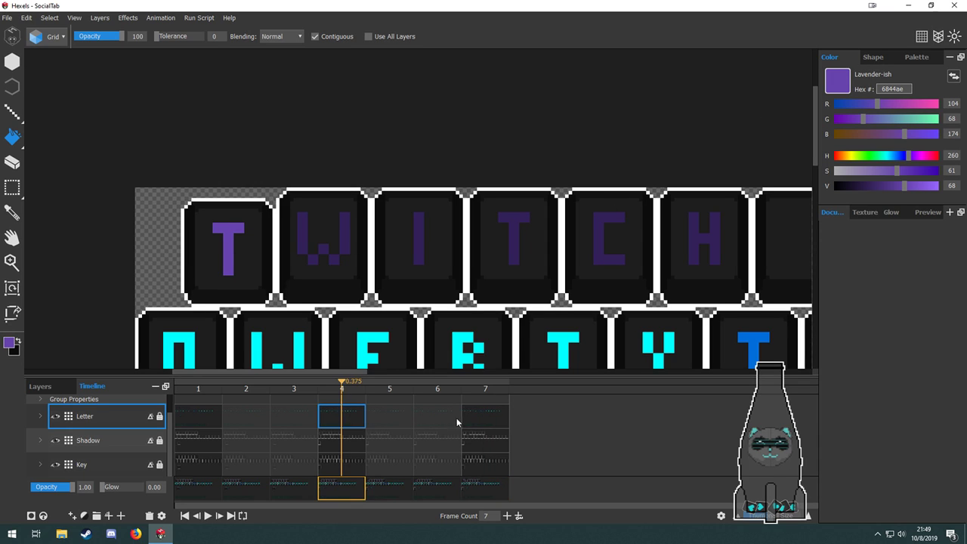
click(491, 418)
click(328, 413)
click(474, 420)
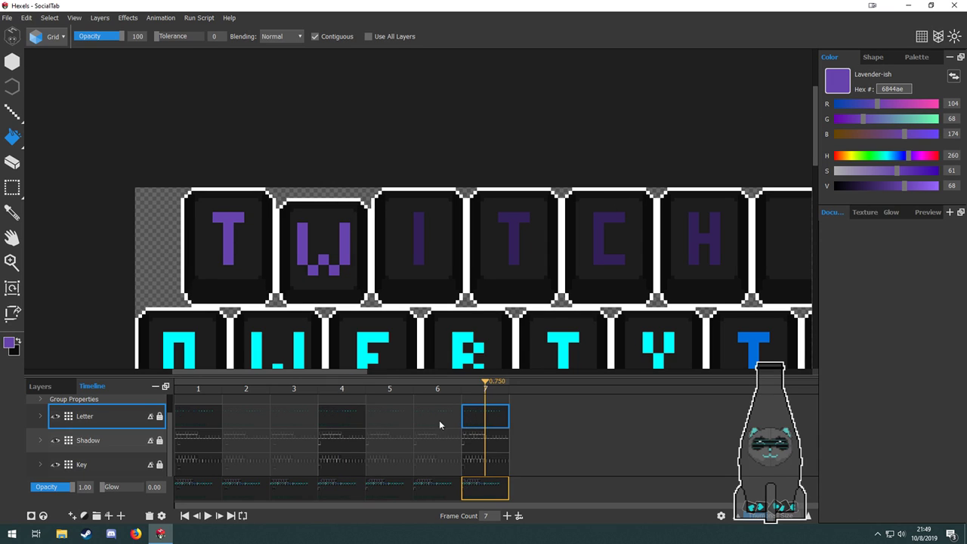
drag(391, 298, 330, 194)
scroll(330, 194, down, 1)
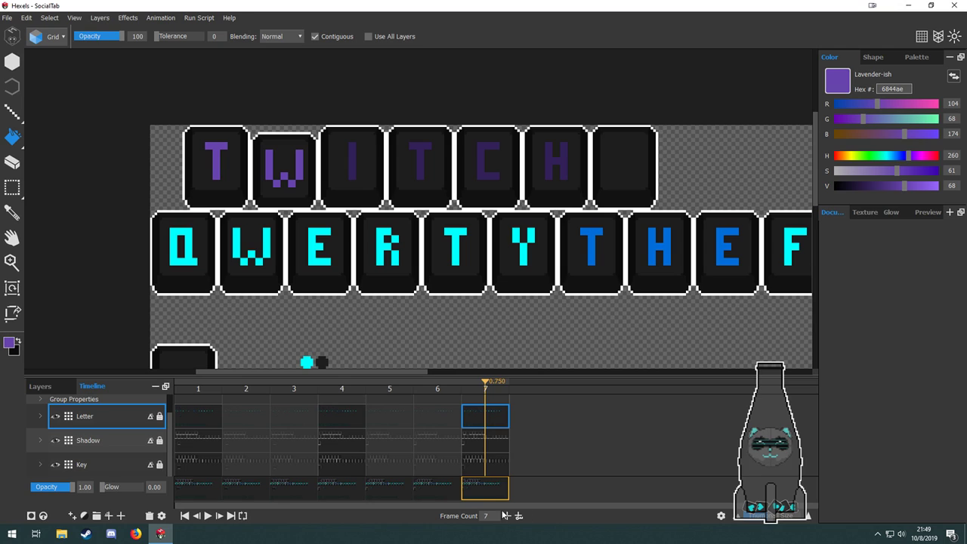
Extend the animation to 10 frames and add keyframes at frame 10 on the Key, Shadow and Letter layers.
click(506, 516)
click(507, 517)
click(507, 516)
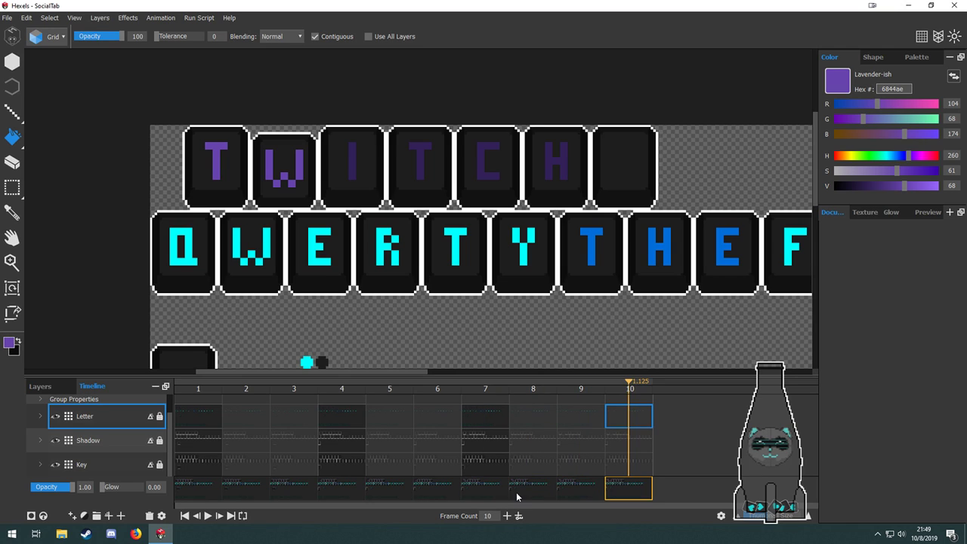
double_click(638, 459)
double_click(640, 443)
double_click(643, 420)
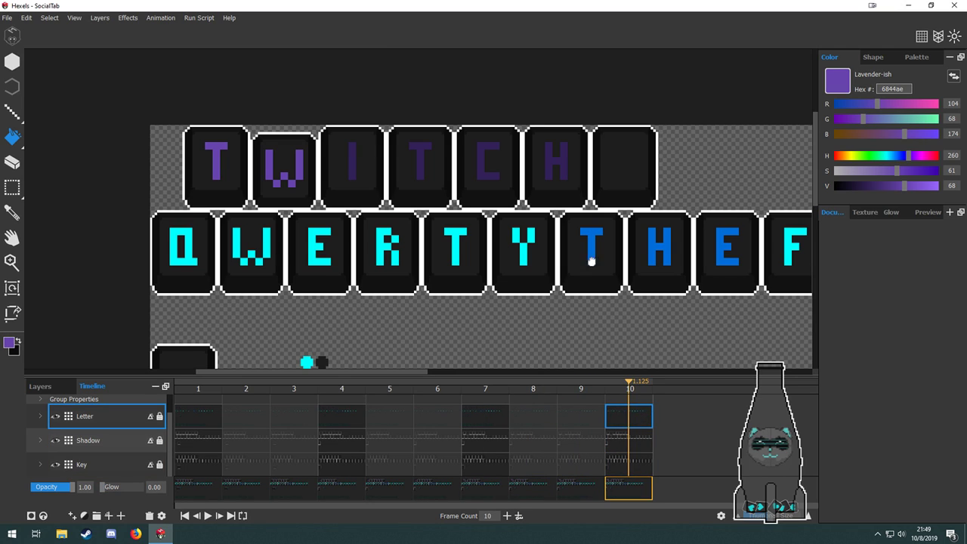
Set the pressed W keycap's Key and Shadow artwork aside at frame 10, in the empty space just past the blank keycap.
drag(586, 249, 534, 275)
scroll(210, 178, up, 1)
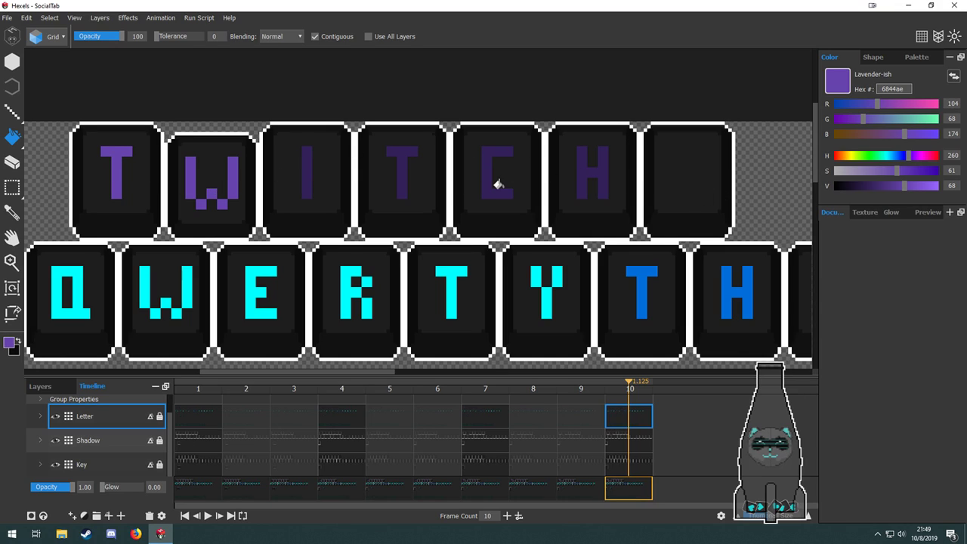
scroll(283, 195, down, 5)
scroll(265, 194, up, 4)
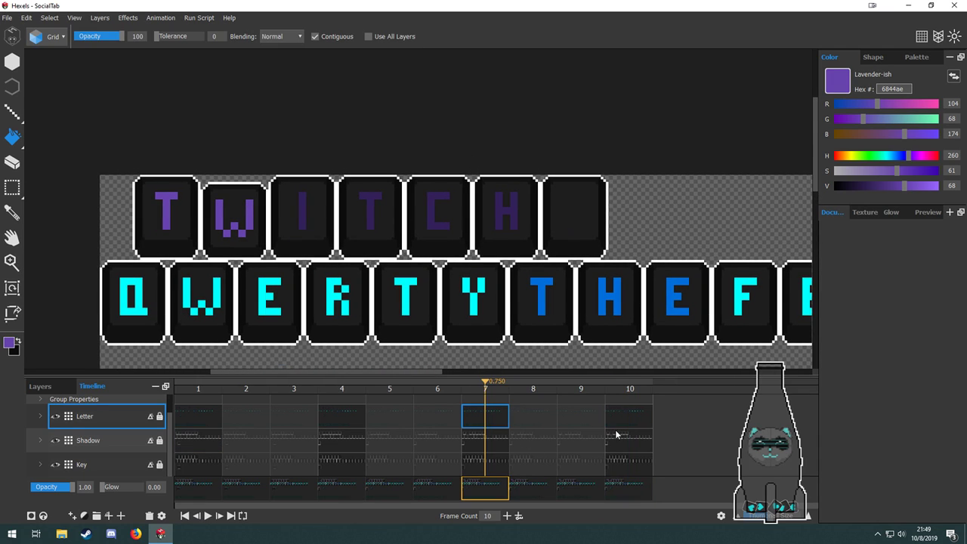
click(631, 449)
click(629, 461)
scroll(255, 210, up, 2)
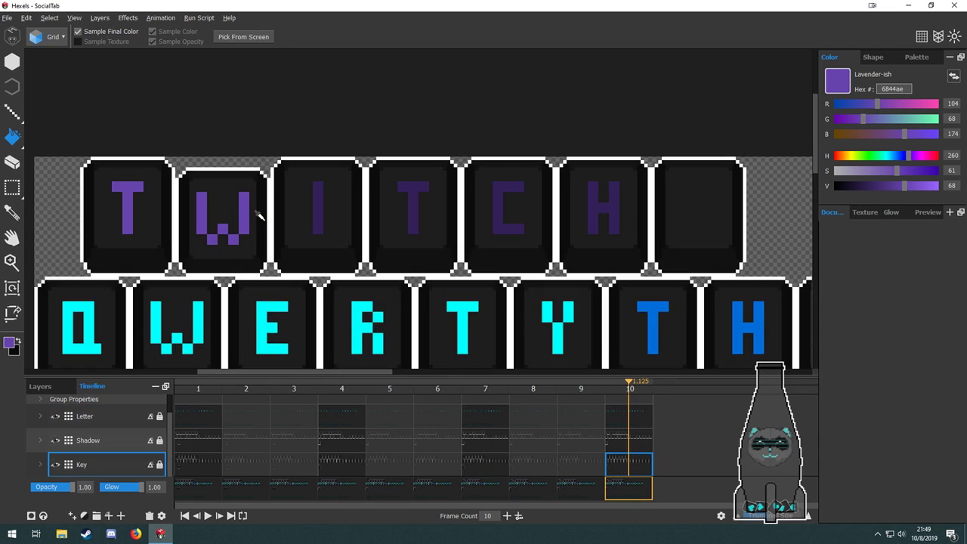
key(m)
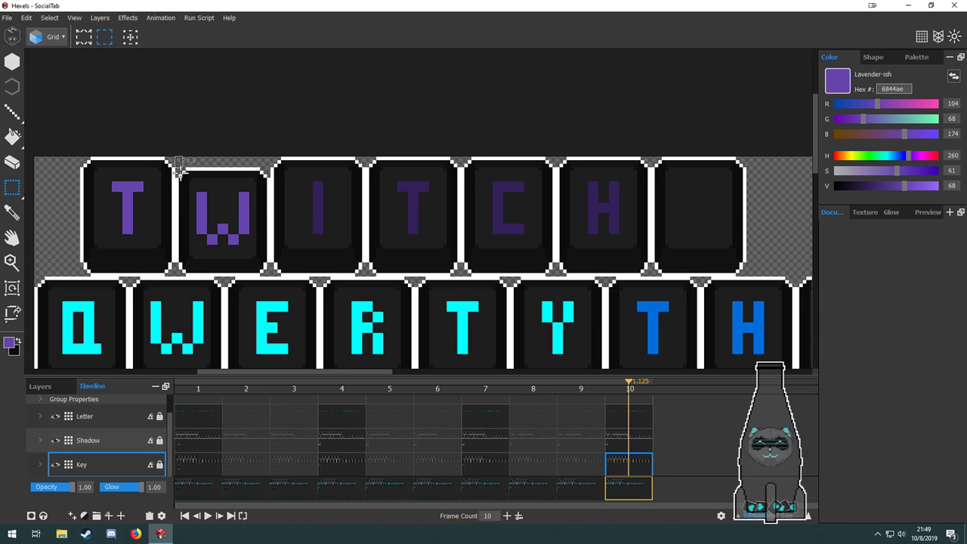
drag(178, 161, 805, 224)
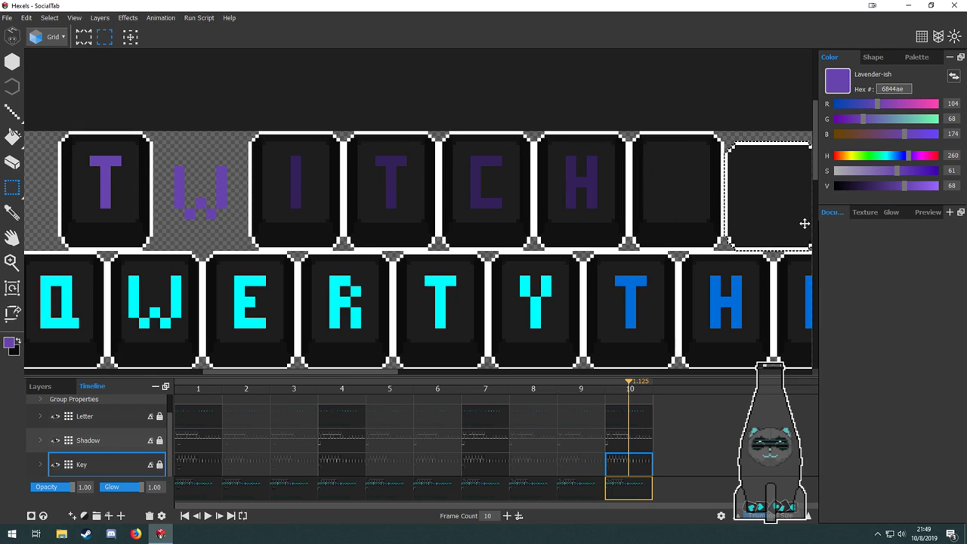
click(635, 441)
drag(153, 128, 263, 253)
scroll(301, 257, right, 3)
drag(114, 231, 667, 232)
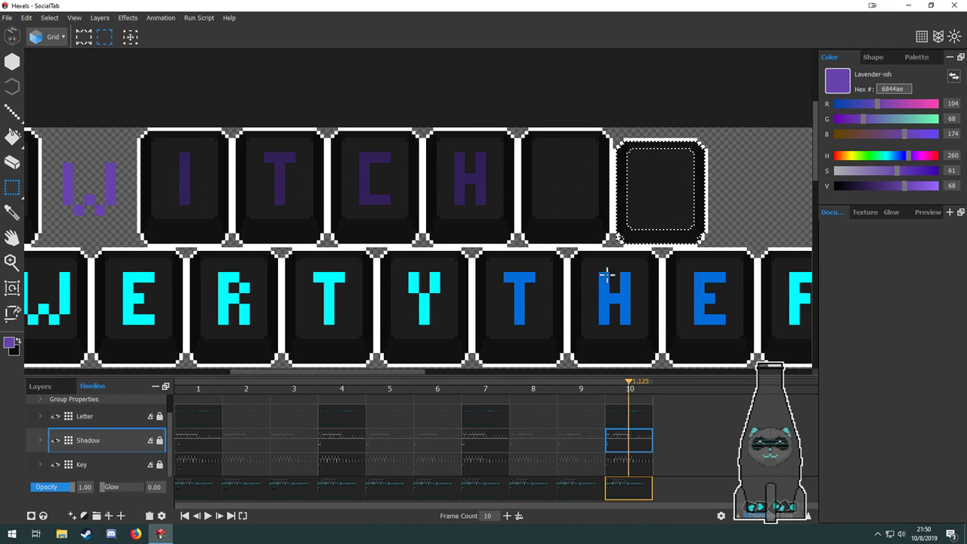
Move the raised I keycap's Key and Shadow artwork into the vacated W slot at frame 10.
scroll(607, 277, left, 5)
click(633, 462)
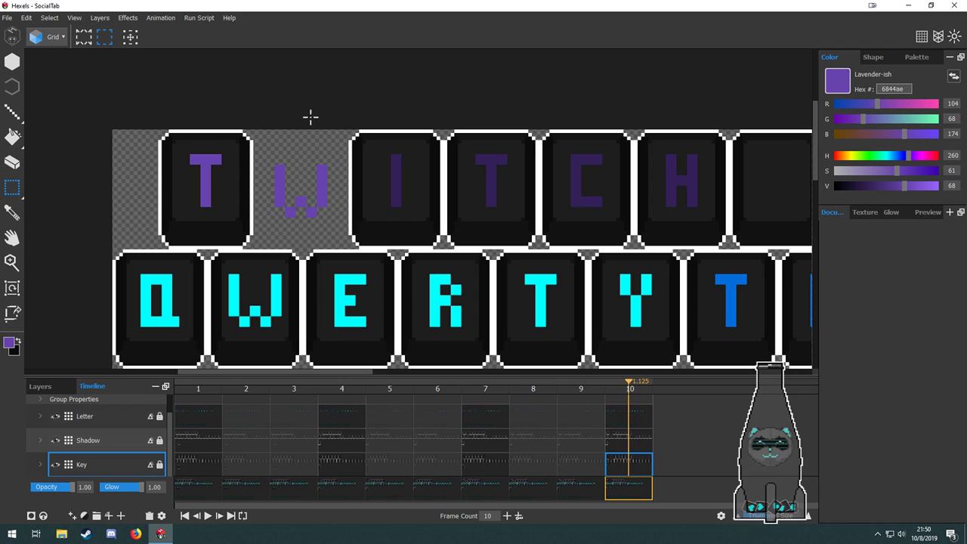
drag(311, 117, 340, 221)
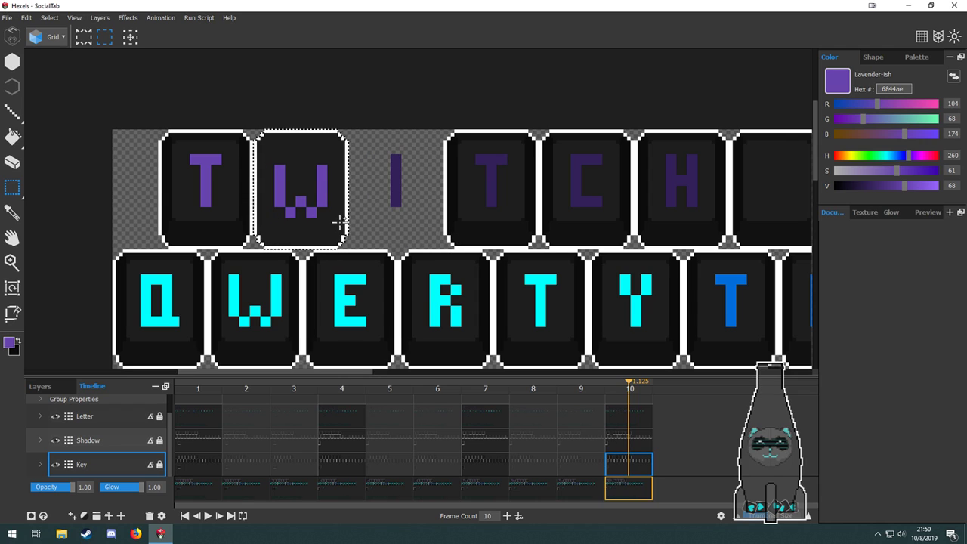
click(629, 445)
drag(346, 123, 337, 225)
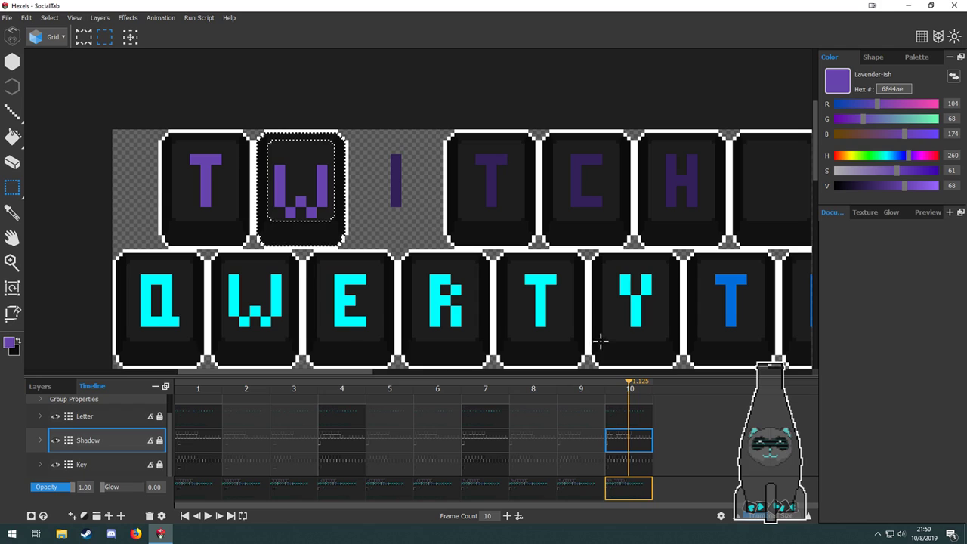
Move the W on the Letter layer up three pixels at frame 10 to line up with the T, with the grid shown.
click(636, 421)
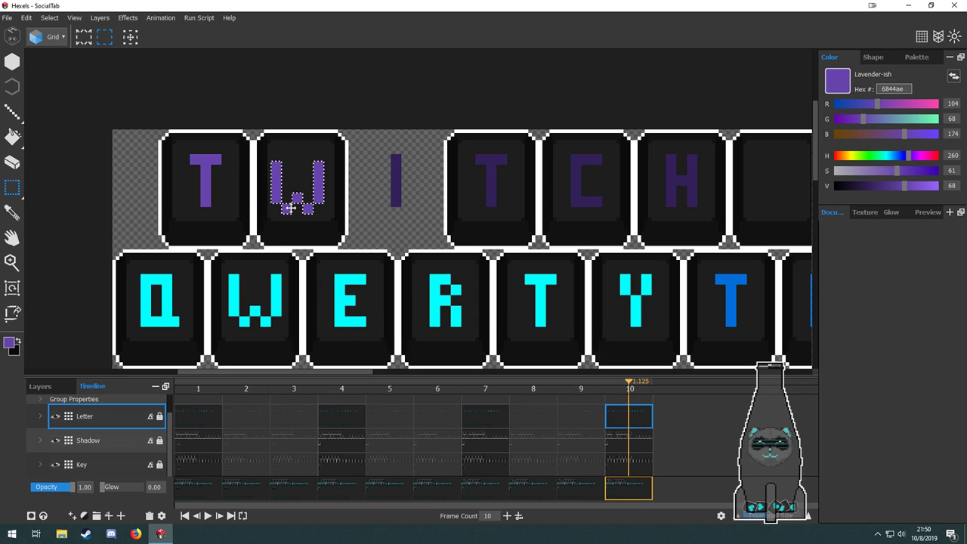
click(923, 36)
scroll(302, 189, up, 4)
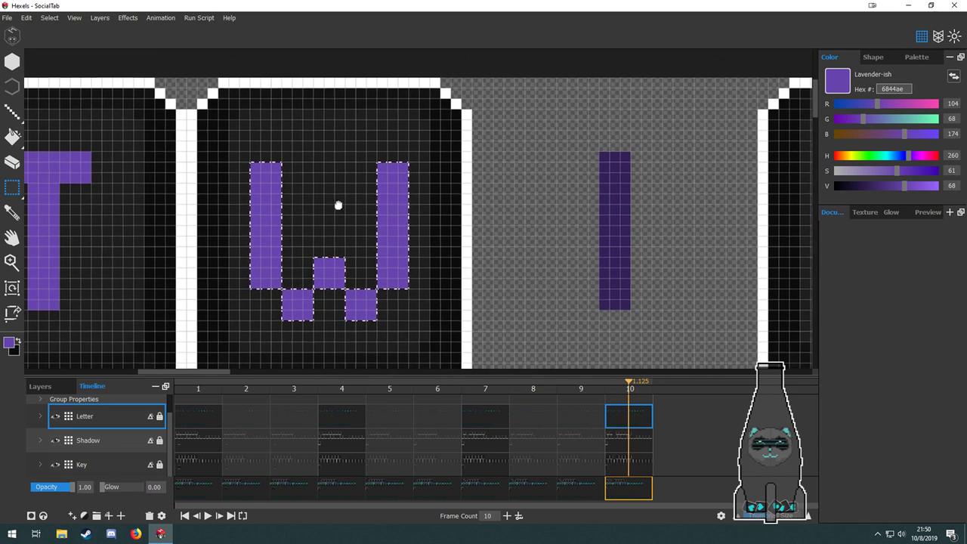
drag(386, 210, 386, 201)
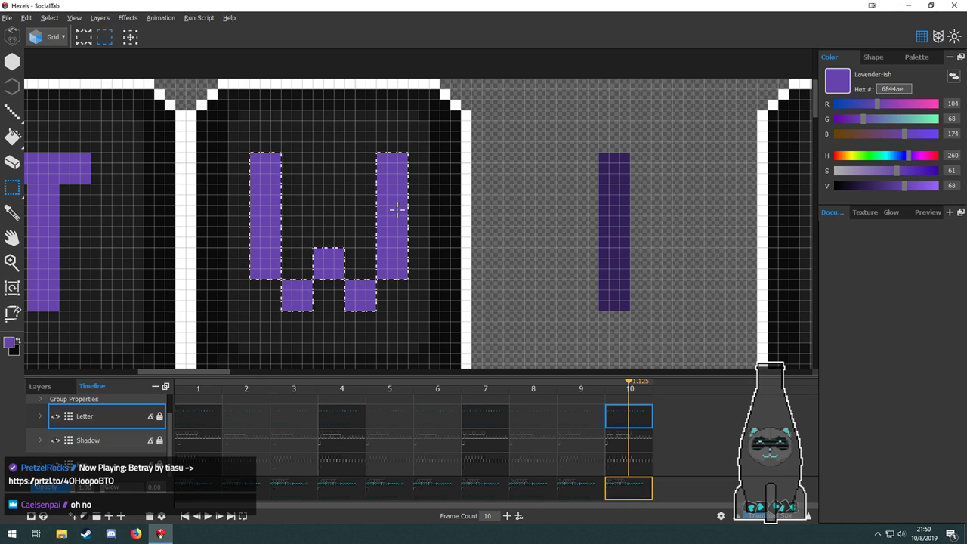
scroll(442, 216, down, 3)
scroll(423, 246, down, 1)
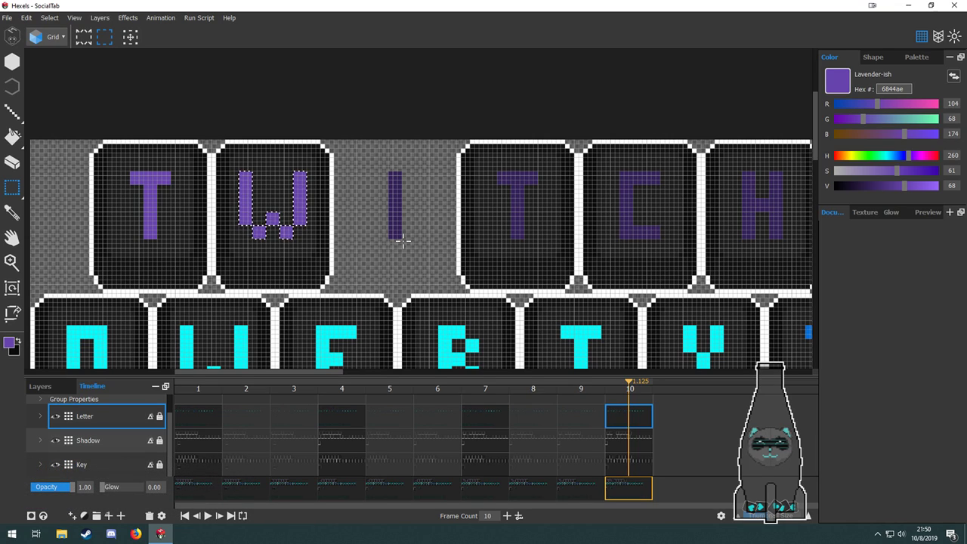
scroll(313, 200, up, 4)
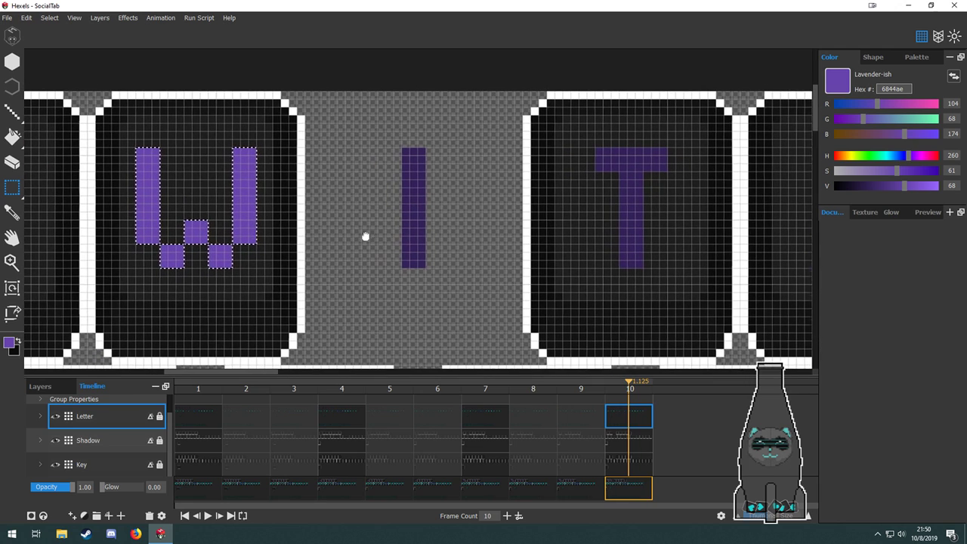
drag(366, 236, 361, 240)
scroll(360, 237, down, 3)
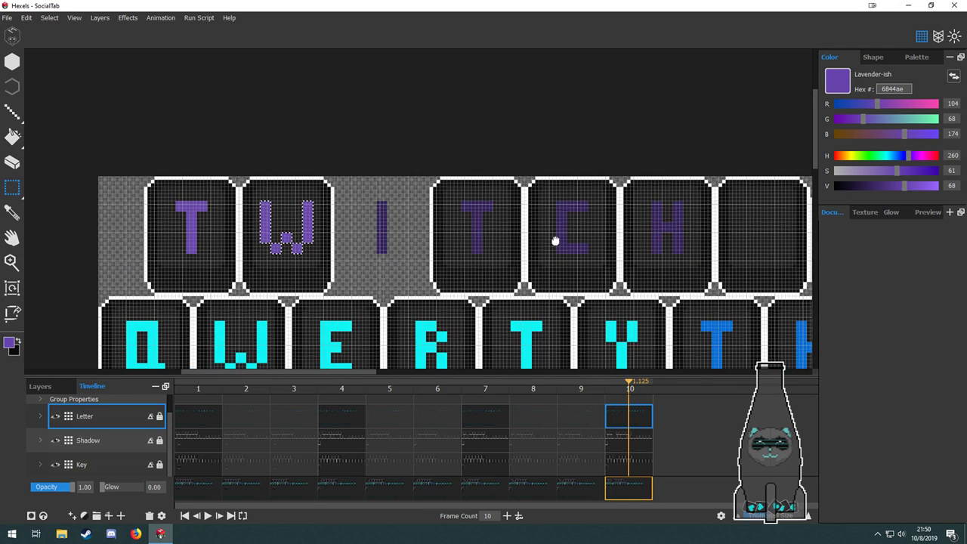
Move the set-aside pressed keycap's Key artwork into the vacated slot beneath the I at frame 10.
drag(555, 240, 208, 207)
click(633, 463)
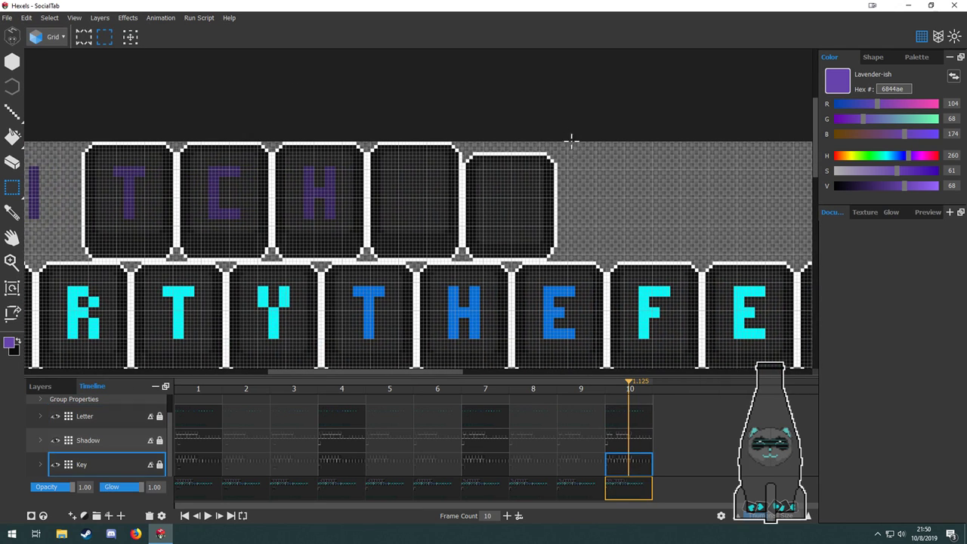
drag(572, 140, 466, 259)
drag(575, 201, 155, 232)
key(ctrl+z)
drag(702, 131, 555, 255)
drag(617, 224, 159, 235)
key(space)
drag(298, 240, 369, 239)
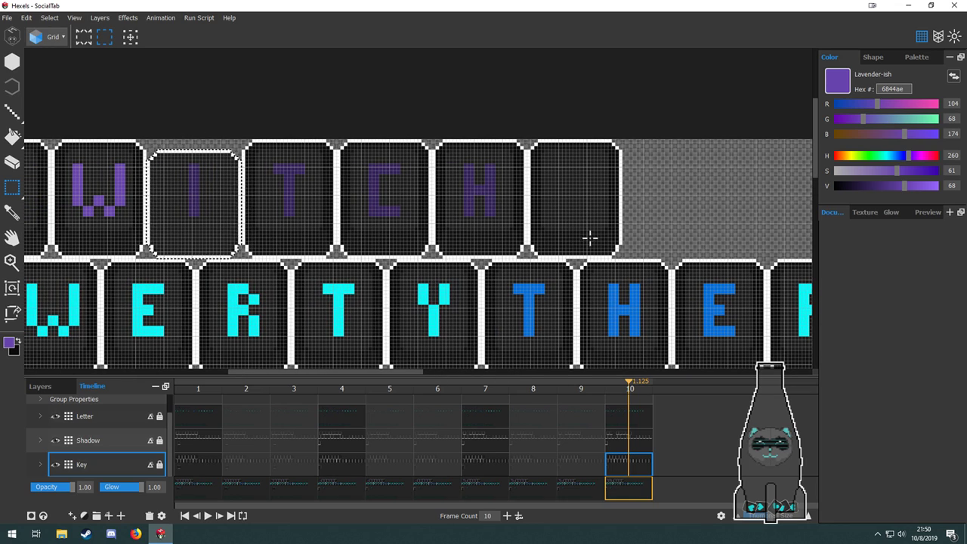
Move the set-aside pressed keycap's Shadow artwork into the I slot at frame 10, fitting it inside the key outline.
click(645, 436)
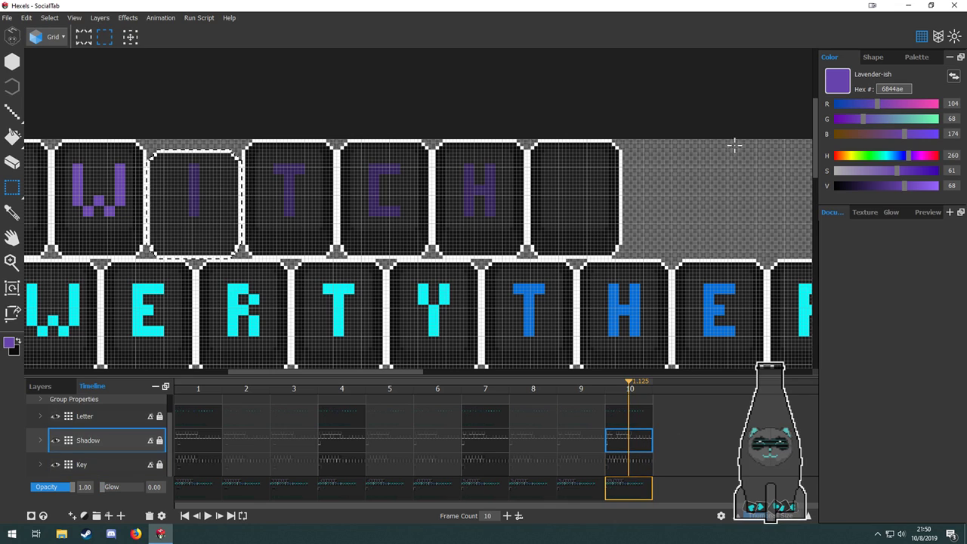
drag(756, 121, 624, 255)
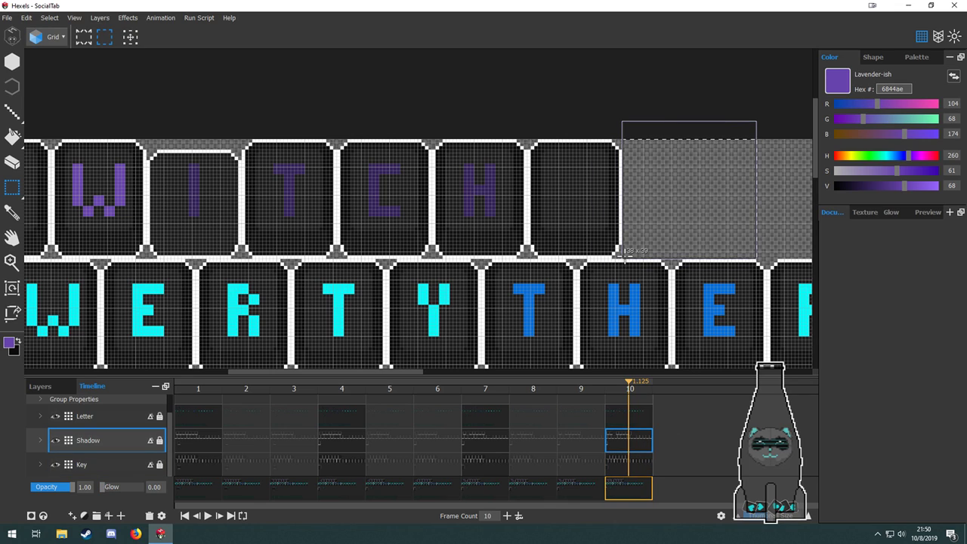
drag(702, 217, 263, 226)
key(space)
Move the I on the Letter layer down three pixels at frame 10 to suit the pressed keycap.
scroll(266, 225, up, 3)
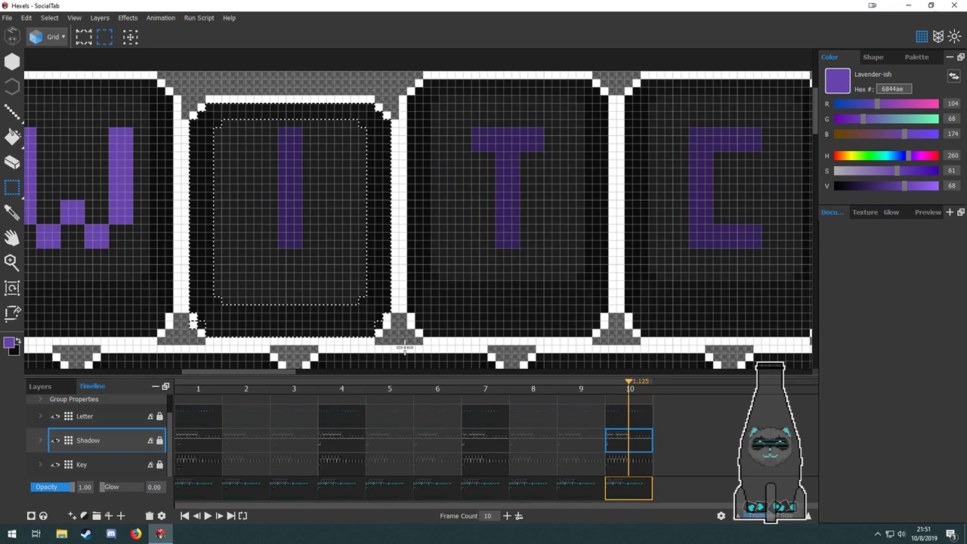
click(639, 422)
drag(257, 302, 332, 121)
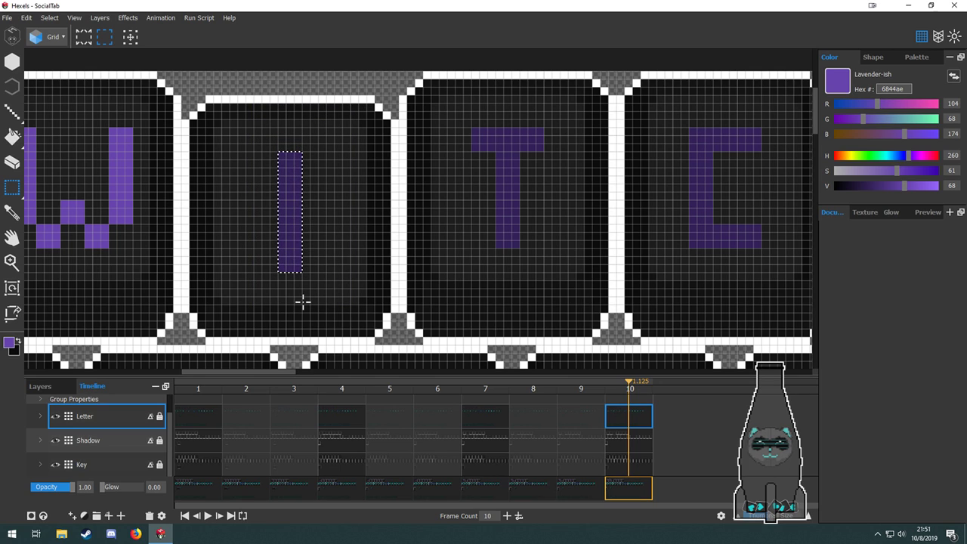
drag(321, 262, 389, 289)
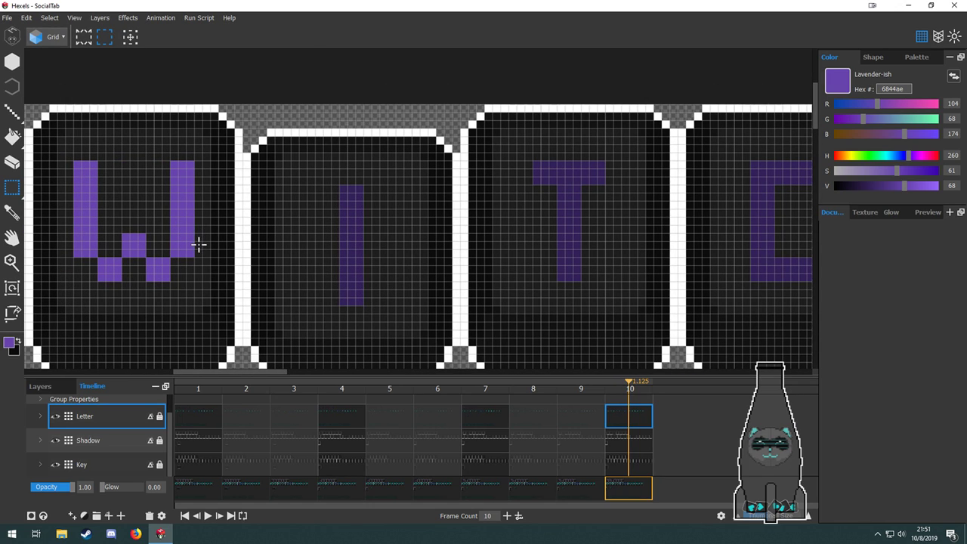
Fill the I on the Letter layer at frame 10 with the lit W's purple, 6844ae, and compare the result with frame 7.
key(b)
alt+click(180, 223)
key(g)
click(353, 242)
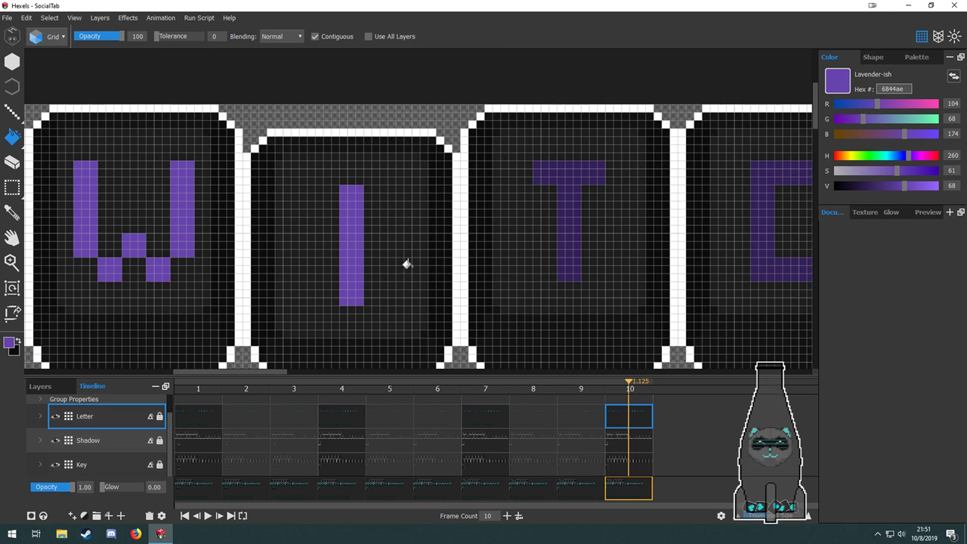
drag(437, 277, 399, 270)
click(495, 413)
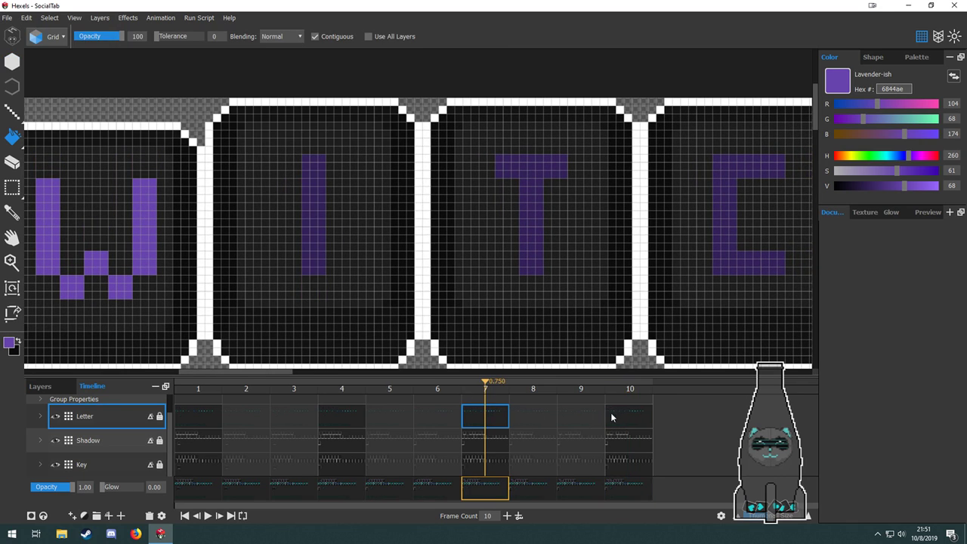
click(610, 413)
click(480, 414)
click(635, 421)
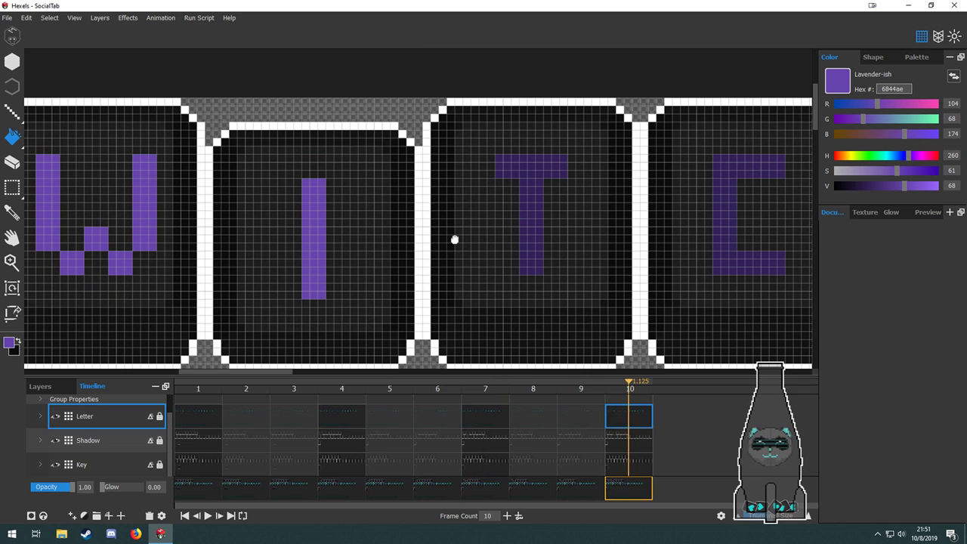
Extend the animation to 13 frames and add keyframes for the keycap layers at frame 13.
drag(455, 239, 296, 211)
scroll(465, 310, down, 3)
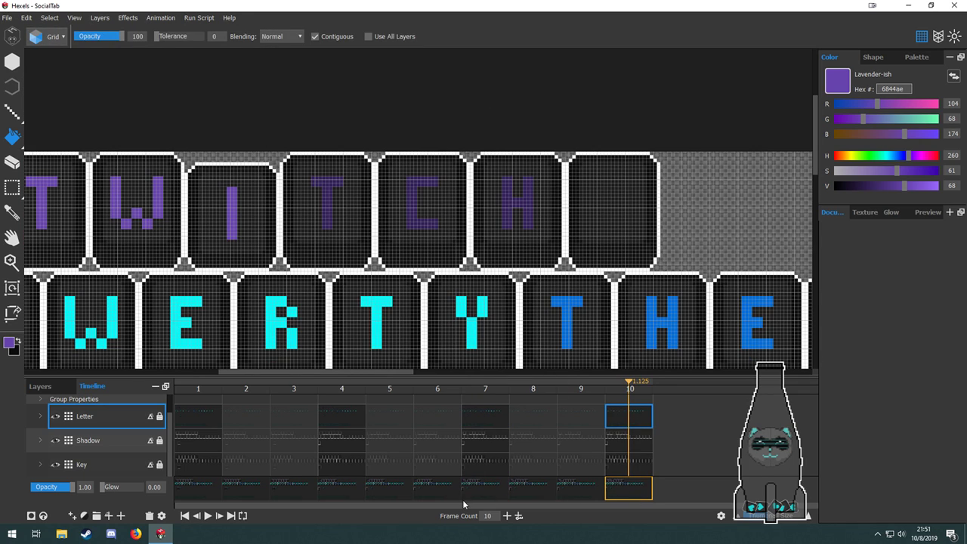
click(511, 518)
click(510, 518)
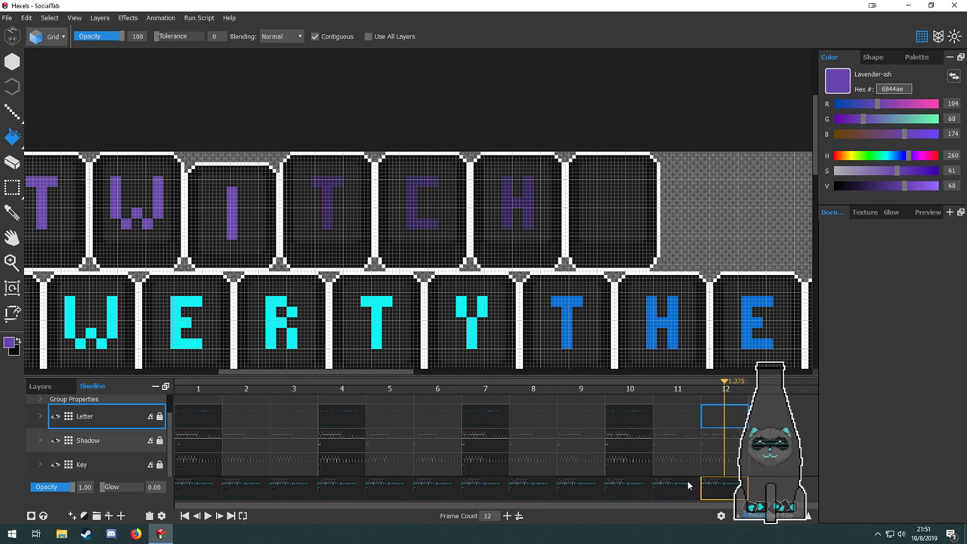
click(506, 518)
double_click(771, 469)
click(771, 446)
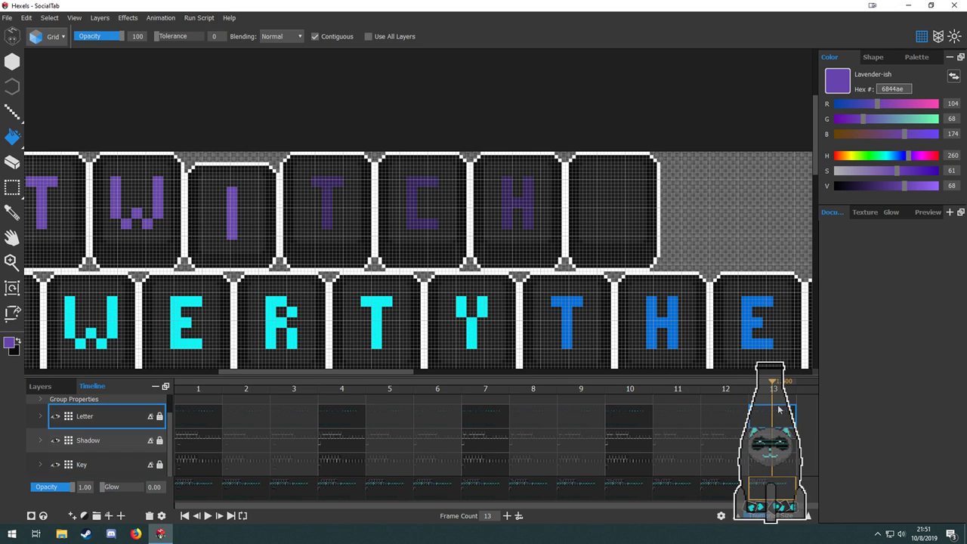
Move the pressed I keycap's Key artwork at frame 13 to the empty area beyond the blank keycap.
drag(508, 270, 501, 251)
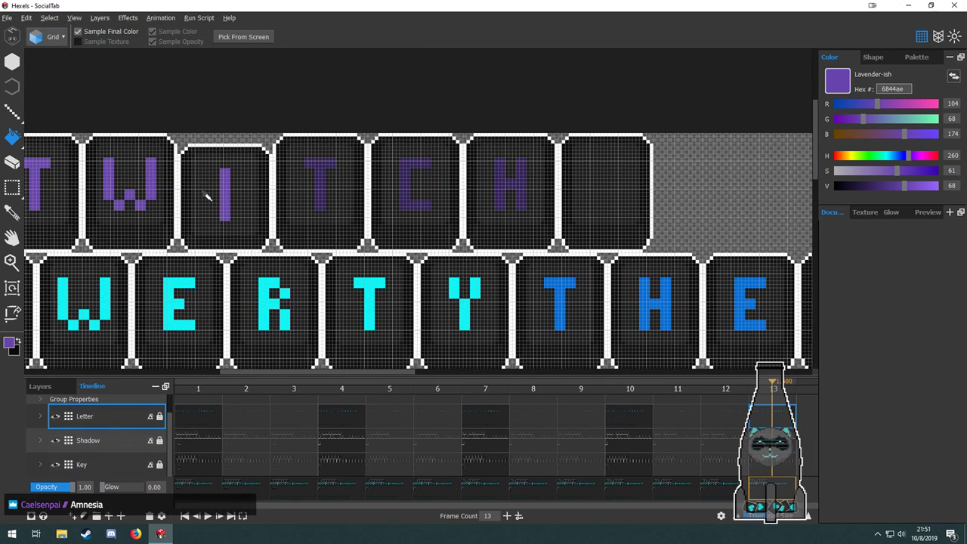
key(f)
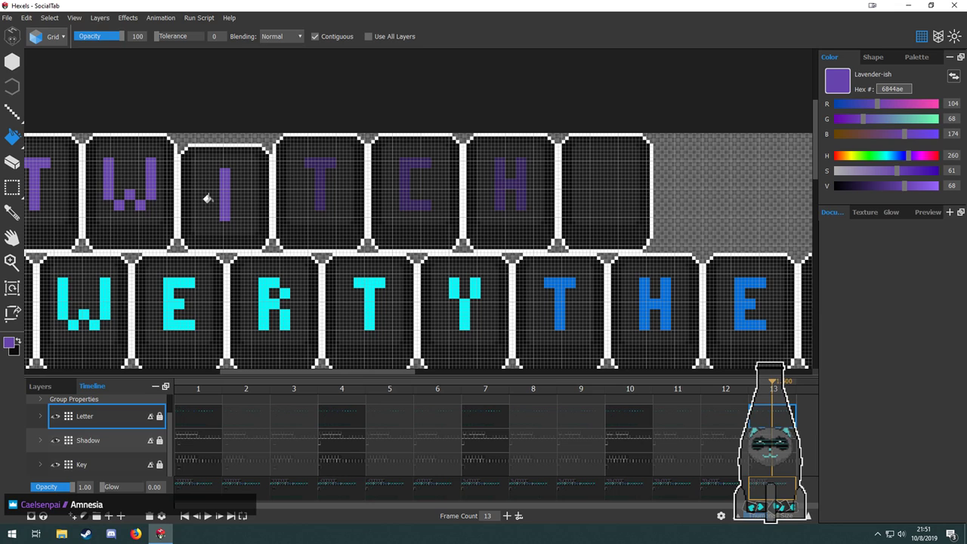
drag(210, 206, 383, 326)
key(m)
scroll(228, 148, up, 2)
scroll(229, 148, up, 1)
scroll(227, 257, down, 4)
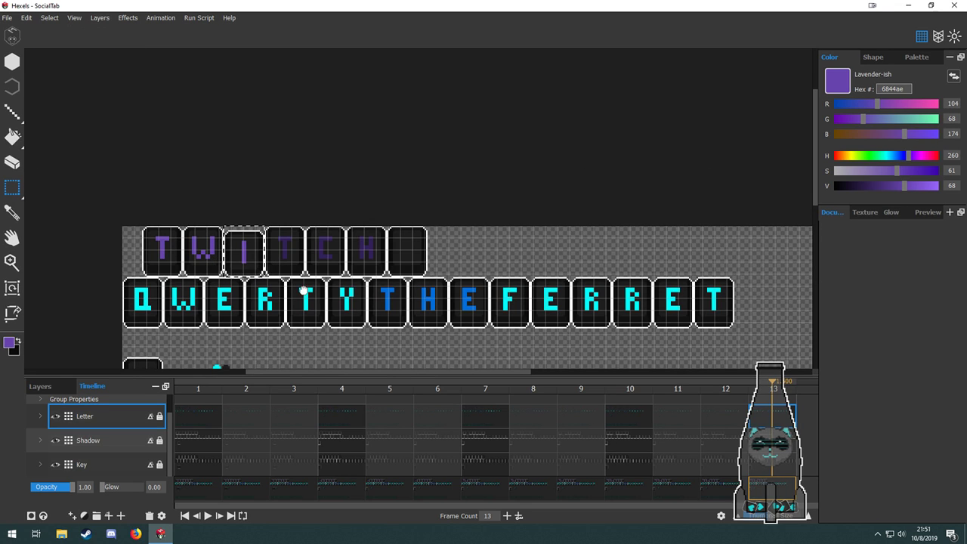
drag(303, 290, 362, 281)
click(125, 465)
scroll(355, 257, up, 2)
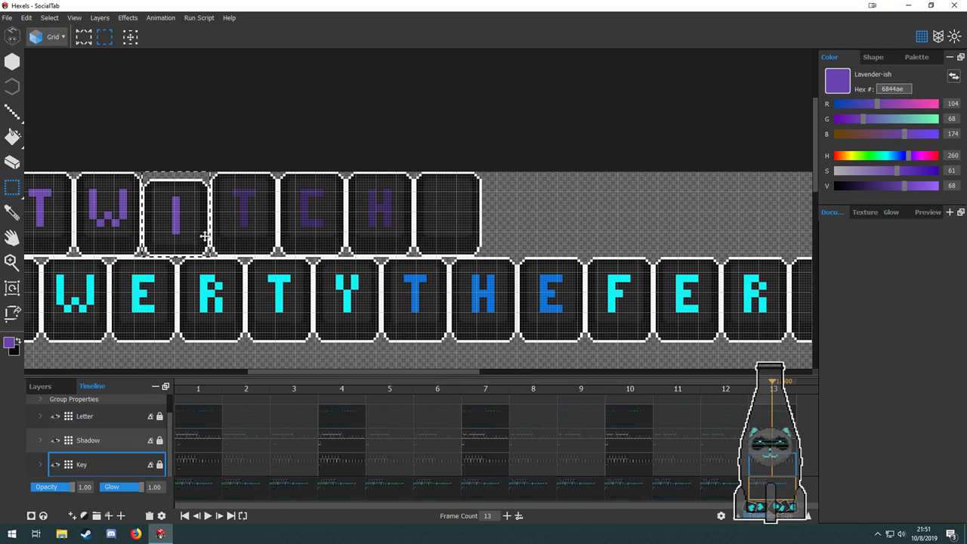
drag(204, 237, 533, 243)
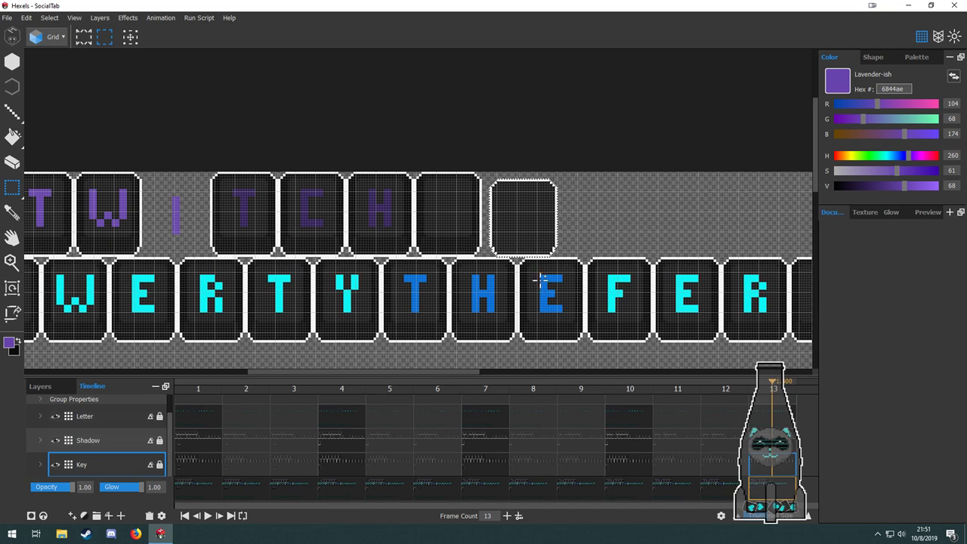
Move the pressed I keycap's Shadow artwork at frame 13 into the set-aside key outline.
click(121, 441)
drag(142, 167, 179, 227)
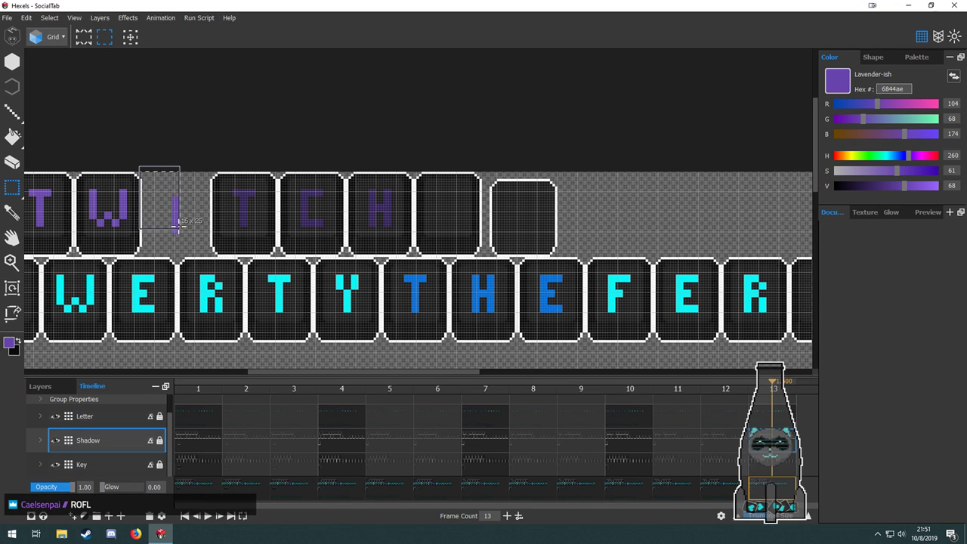
scroll(137, 218, up, 1)
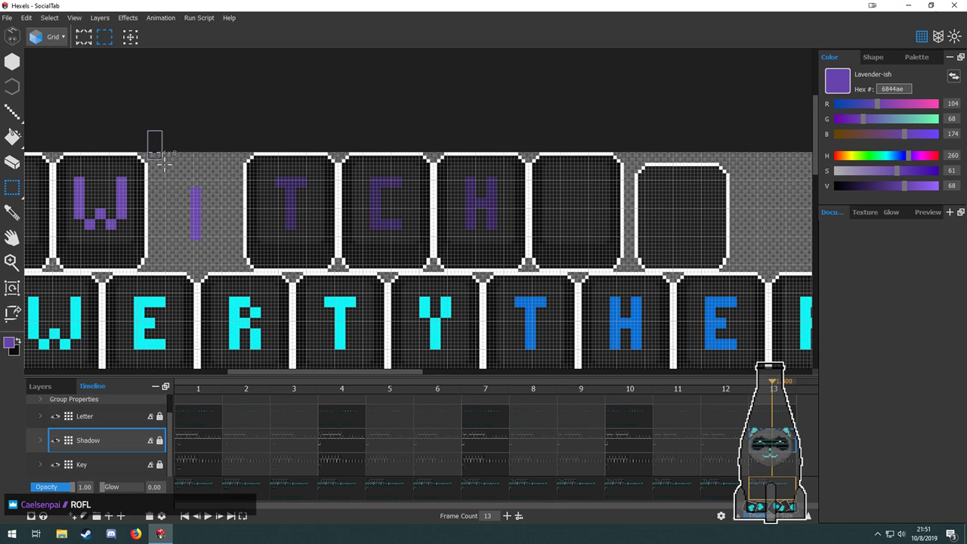
drag(243, 266, 243, 267)
scroll(150, 218, down, 3)
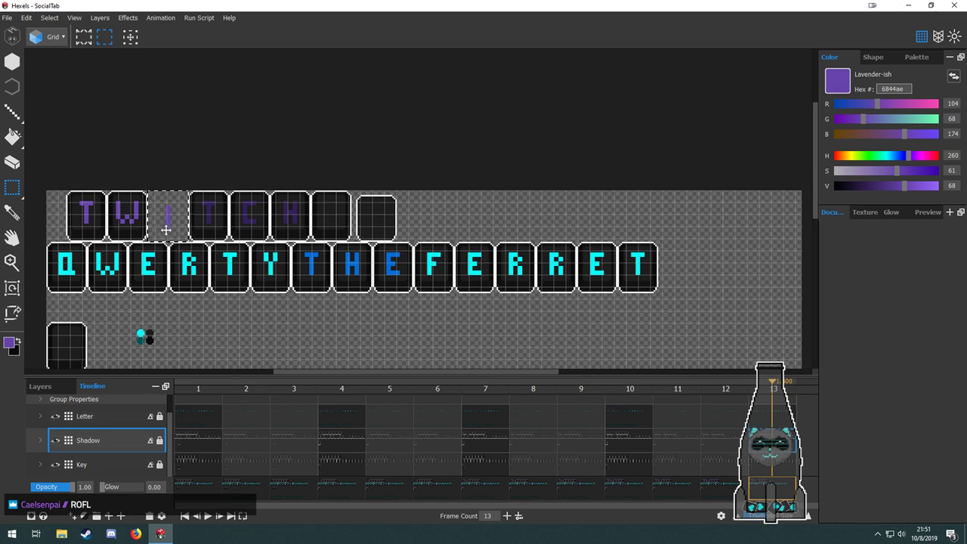
drag(369, 232, 375, 232)
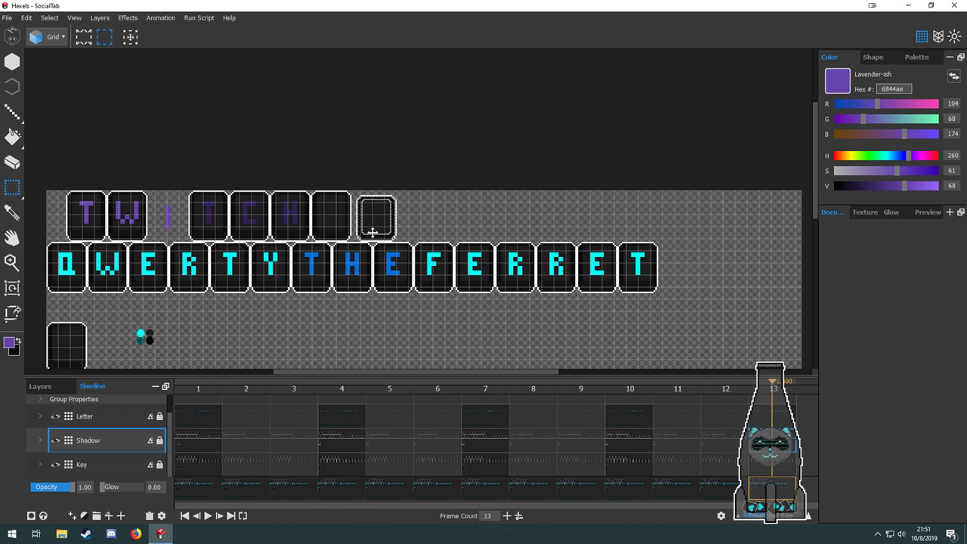
Examine how the Shadow artwork fits inside the set-aside keycap's outline at frame 13, checking the corners up close.
scroll(375, 214, up, 2)
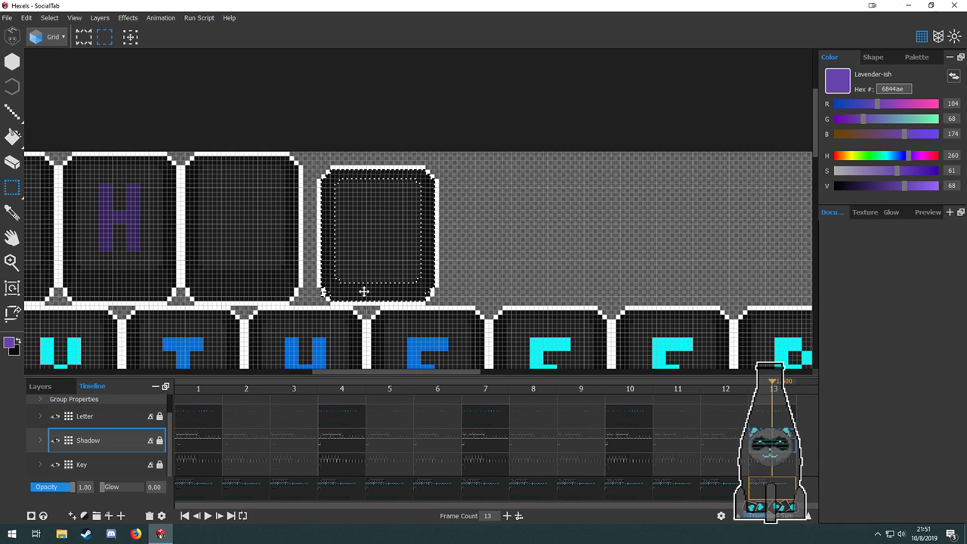
scroll(366, 291, up, 3)
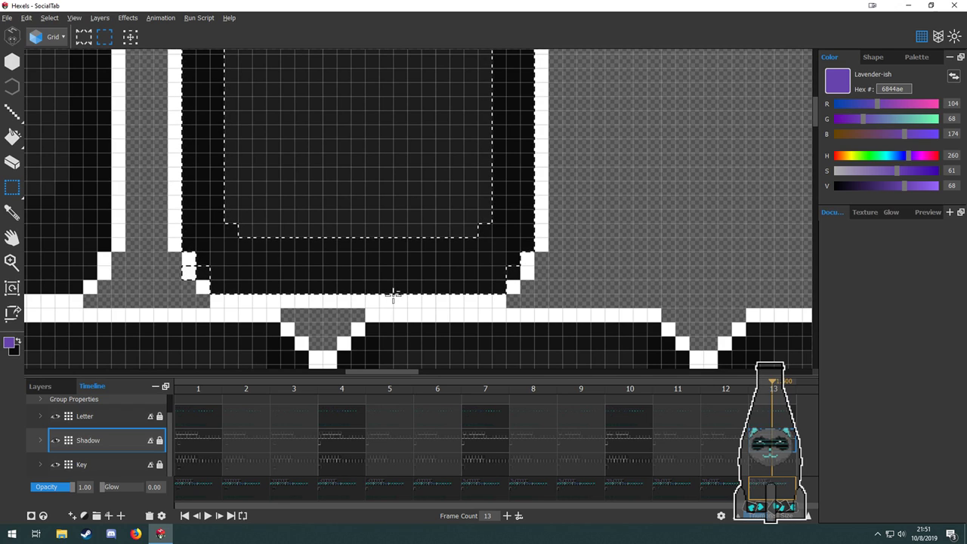
key(z)
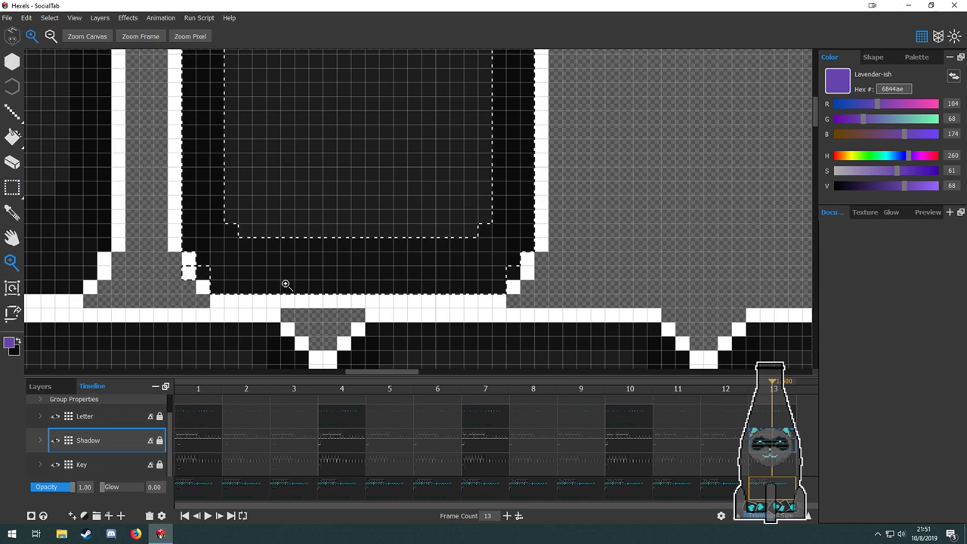
scroll(279, 271, down, 1)
scroll(253, 231, up, 1)
key(ctrl+d)
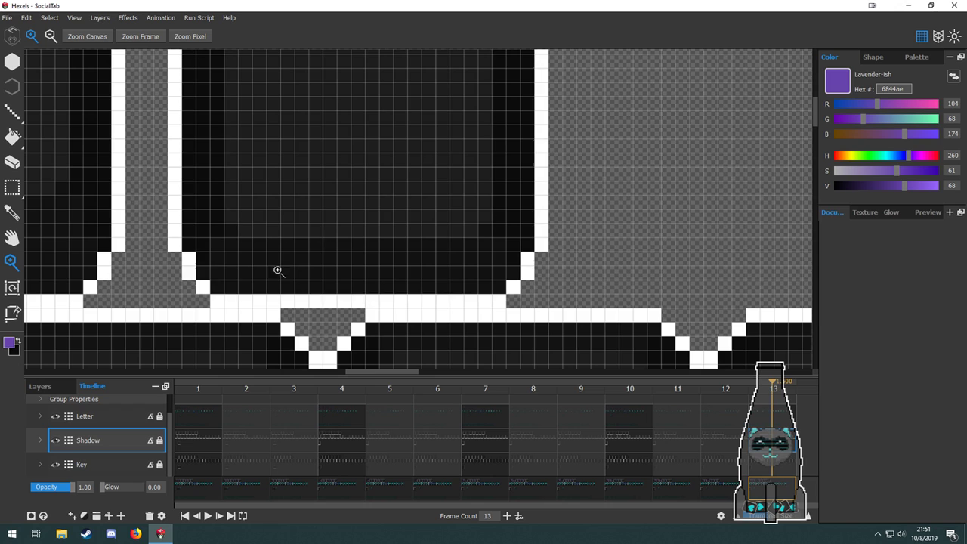
scroll(178, 270, up, 2)
scroll(266, 276, down, 2)
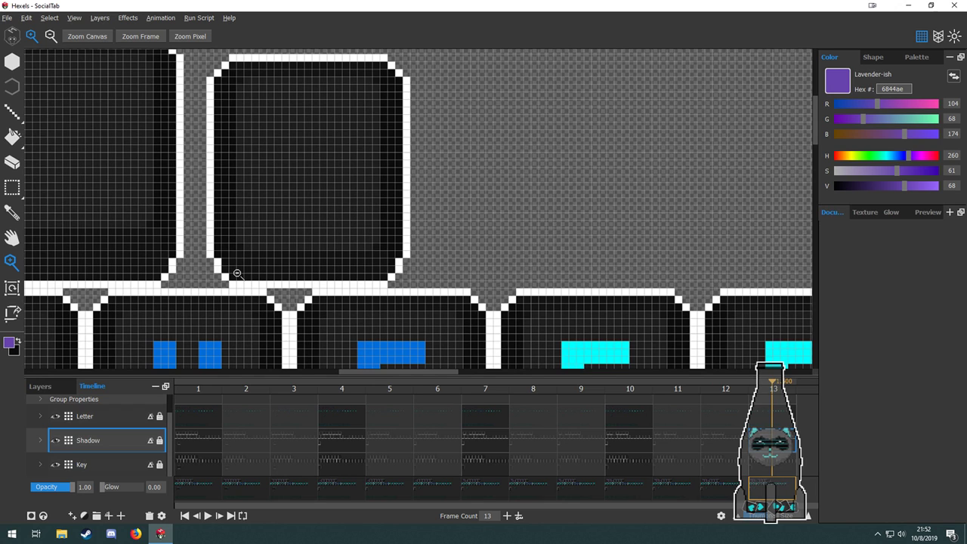
scroll(214, 221, down, 2)
scroll(277, 213, up, 2)
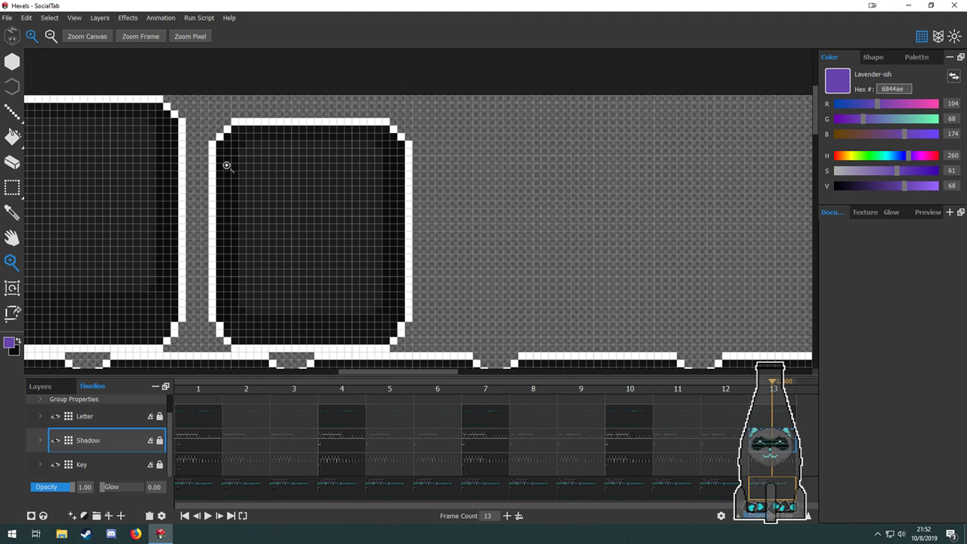
key(m)
drag(203, 112, 438, 345)
mouse_move(329, 292)
mouse_down()
mouse_move(393, 302)
mouse_move(324, 280)
mouse_up()
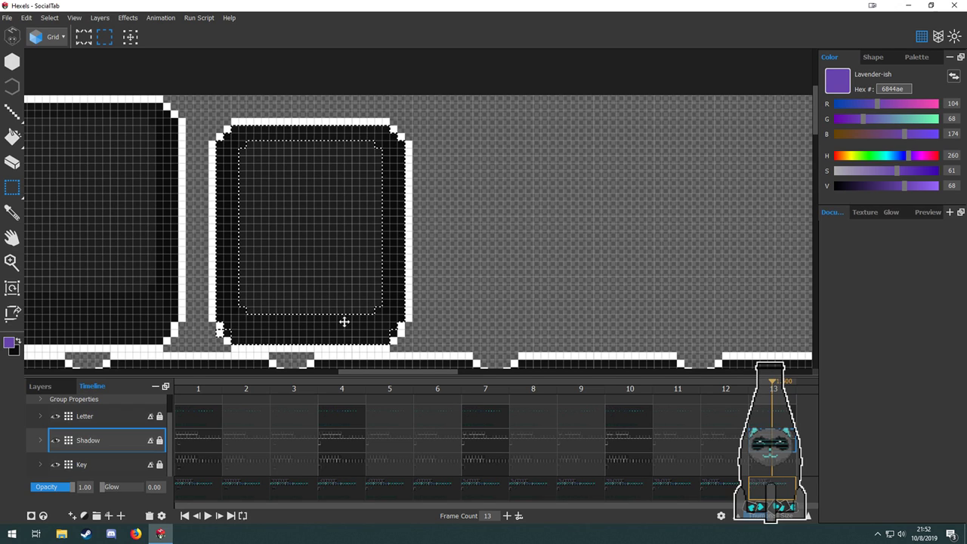
click(389, 338)
scroll(378, 331, up, 5)
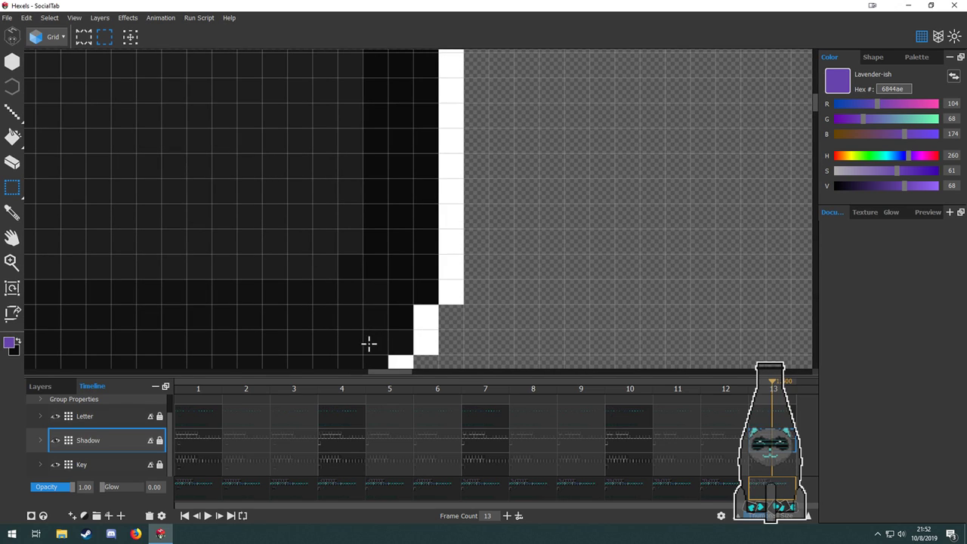
Sample the dark shadow colour 121212 from the set-aside keycap's lower area for the brush.
key(b)
alt+click(347, 319)
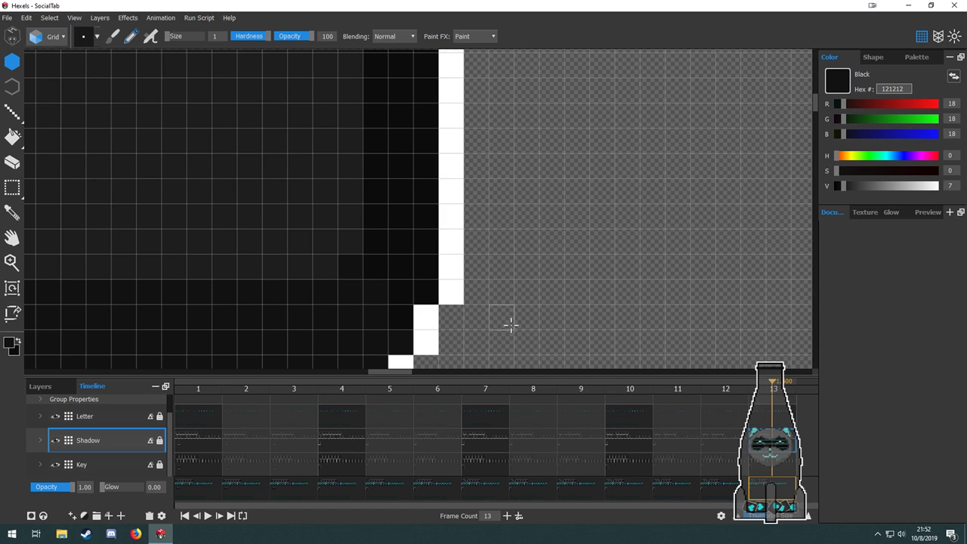
key(alt)
scroll(514, 327, down, 3)
scroll(533, 340, down, 2)
Erase the stray Shadow pixel covering the outline at the set-aside keycap's lower-left corner at frame 13.
key(m)
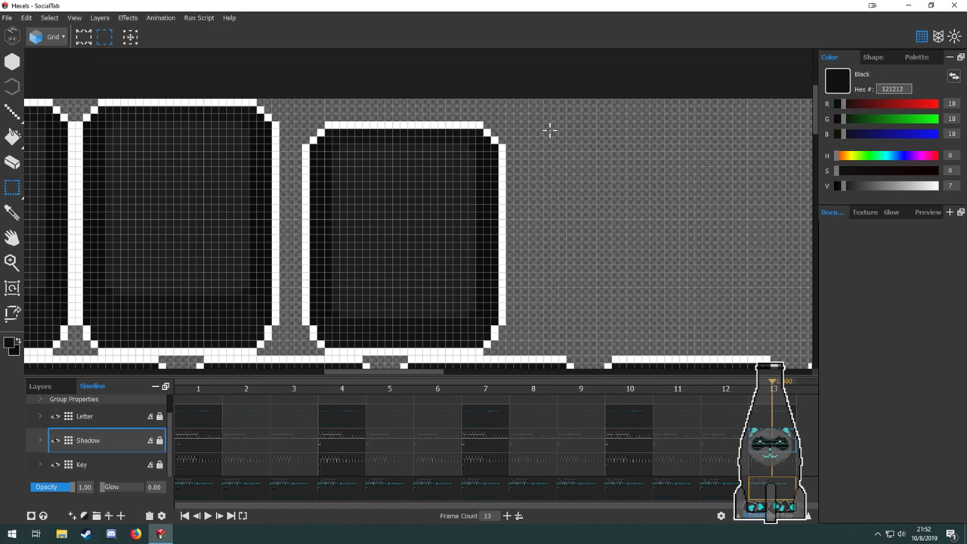
drag(552, 107, 305, 350)
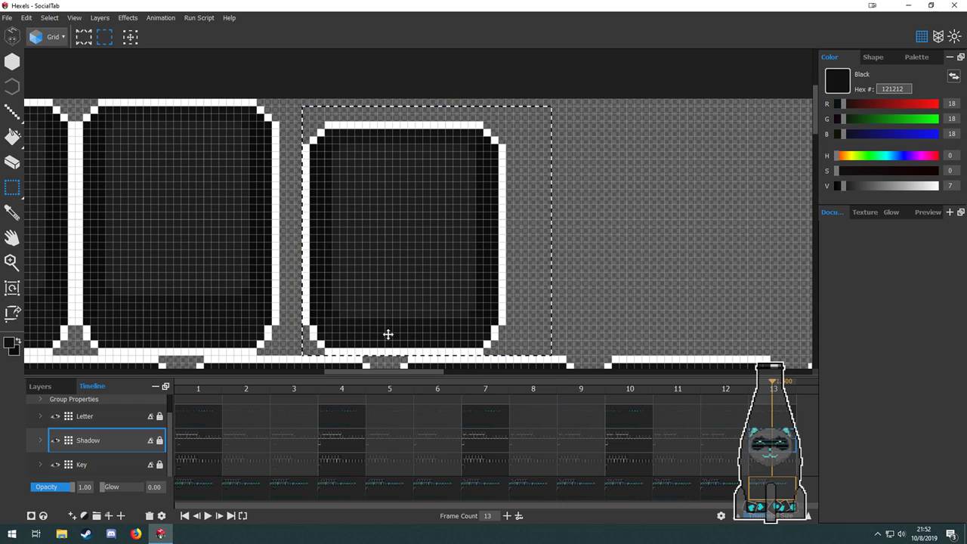
key(Right)
key(Left)
scroll(335, 335, up, 4)
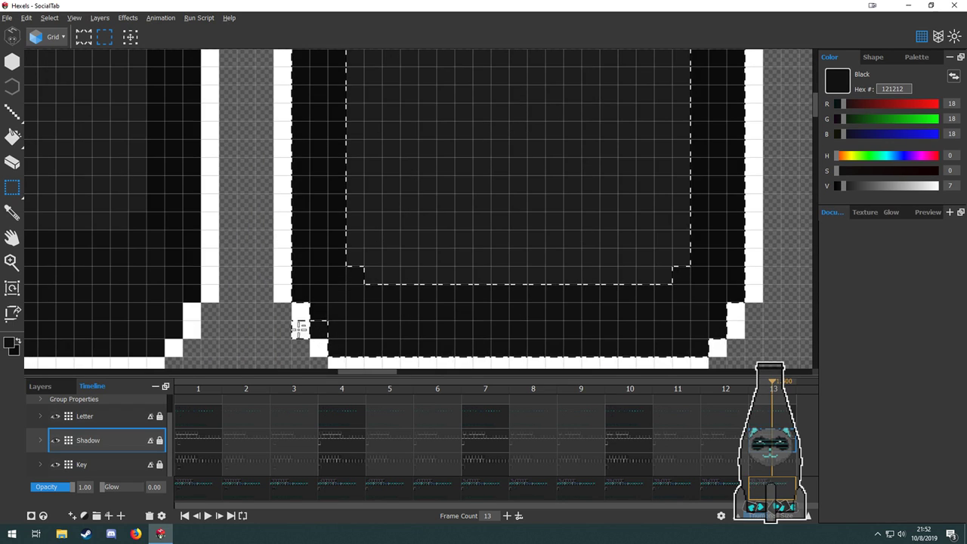
click(349, 338)
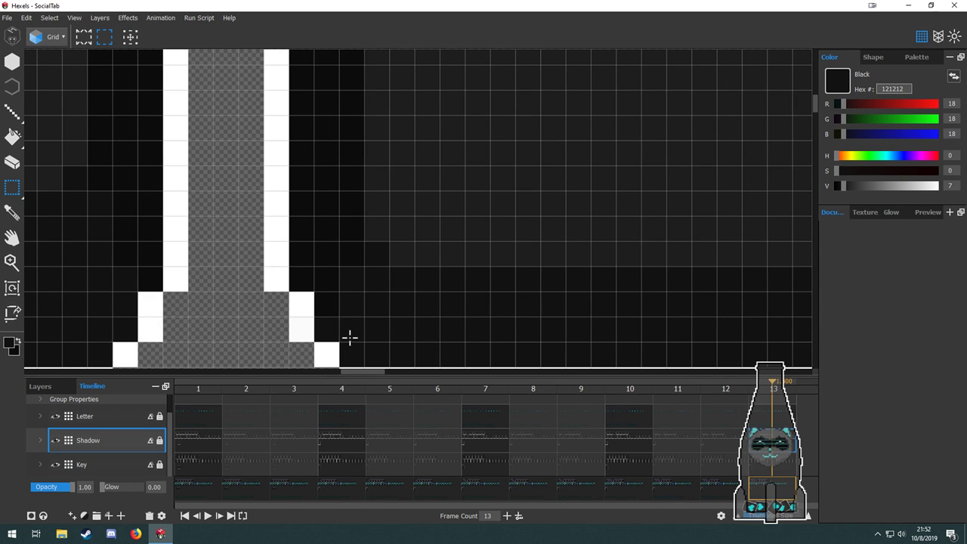
key(b)
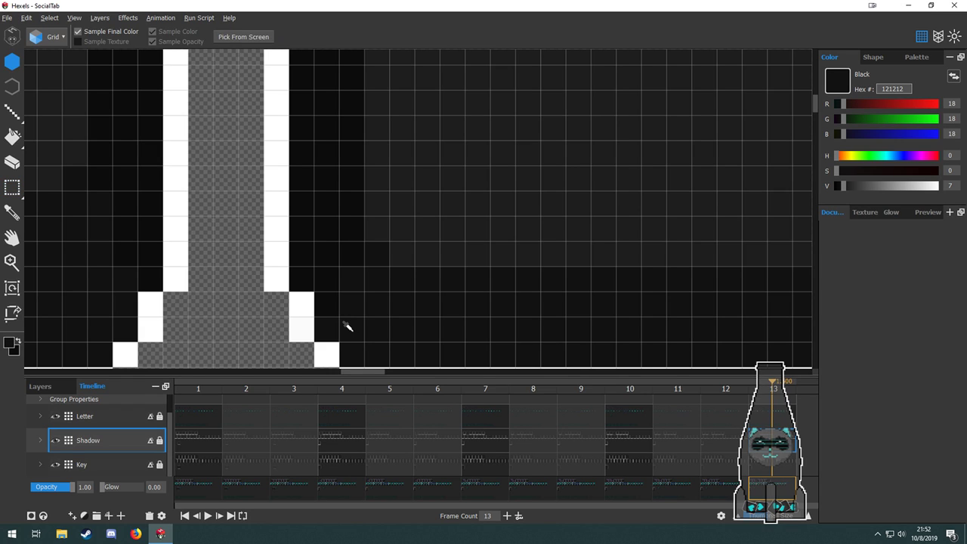
key(e)
click(303, 304)
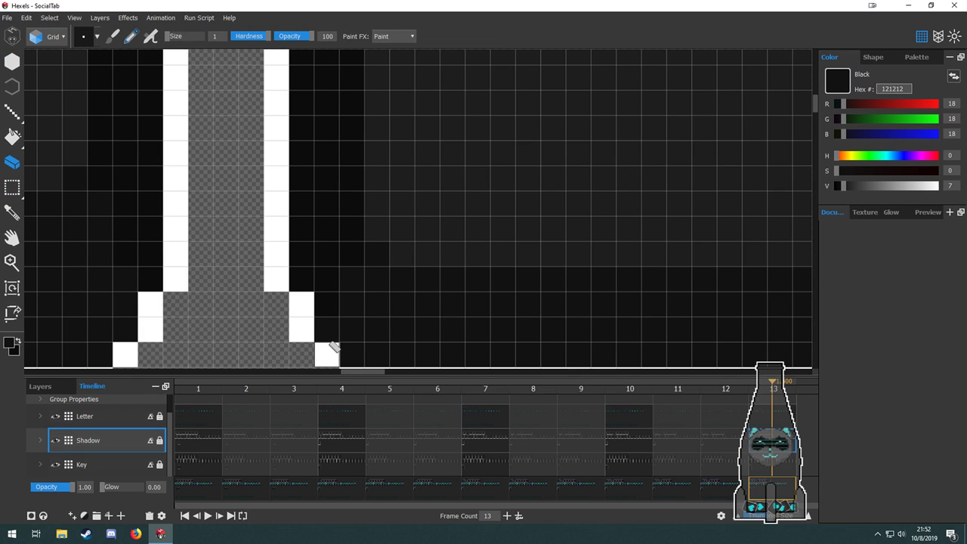
Select the set-aside keycap's Shadow artwork at frame 13 and fit it inside the keycap's outline.
scroll(333, 348, down, 3)
key(m)
drag(261, 74, 479, 312)
mouse_move(410, 295)
mouse_down()
mouse_move(432, 290)
mouse_move(411, 293)
mouse_up()
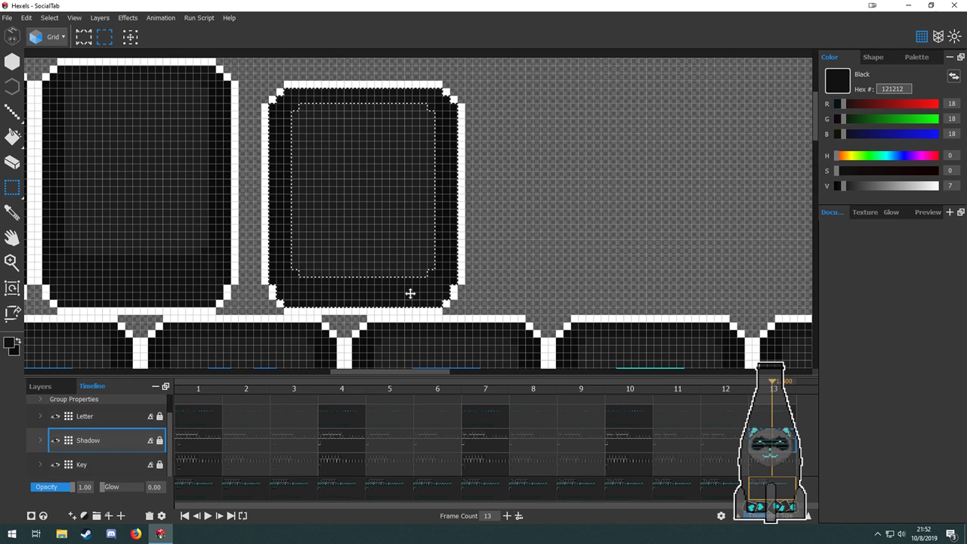
Move the Key outline of the second T's unpressed keycap around the I letter at frame 13.
scroll(415, 292, down, 3)
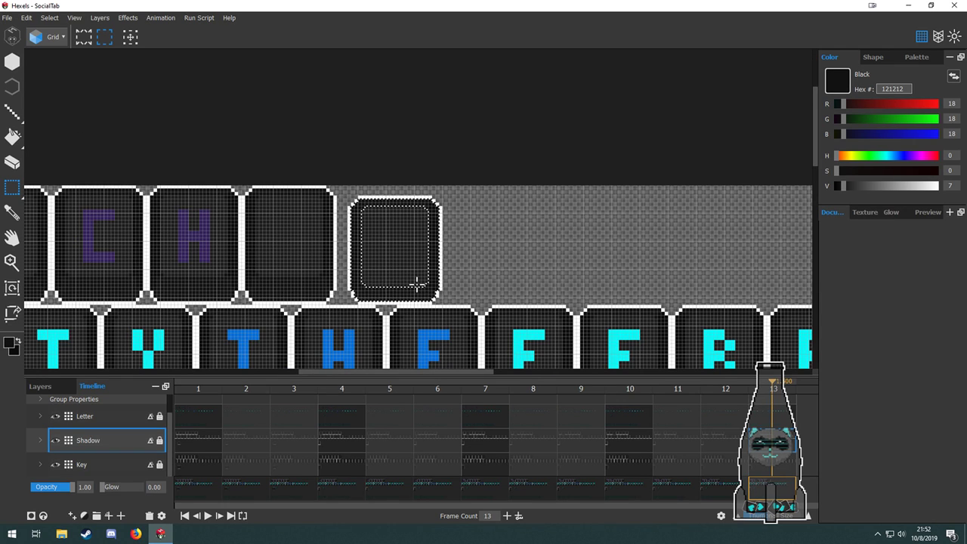
drag(197, 255, 488, 265)
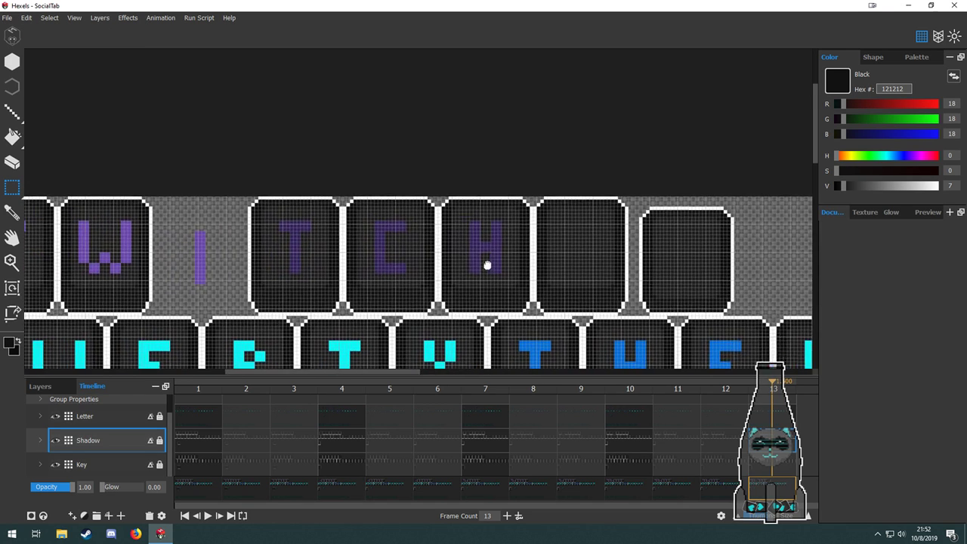
scroll(388, 234, down, 2)
scroll(265, 272, up, 4)
drag(545, 247, 357, 228)
scroll(477, 245, down, 2)
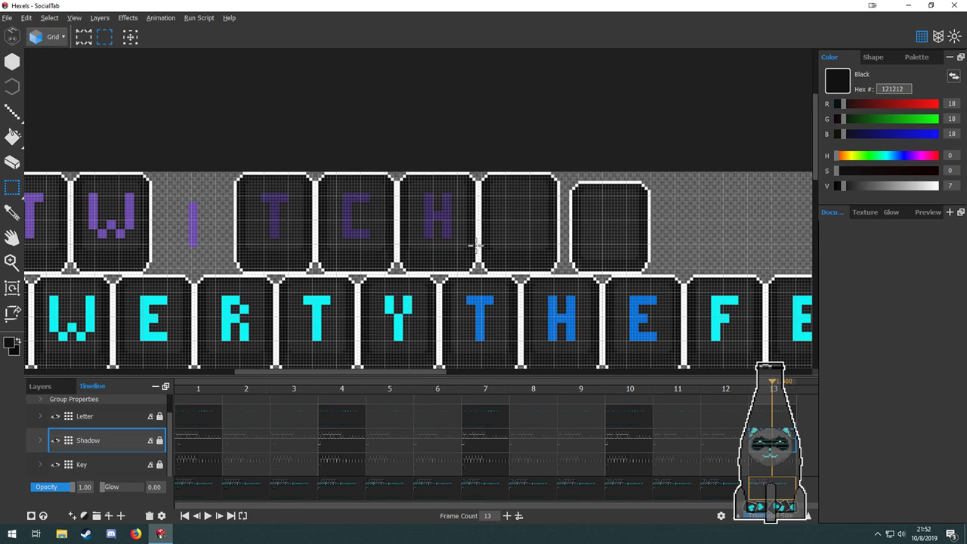
drag(569, 270, 564, 271)
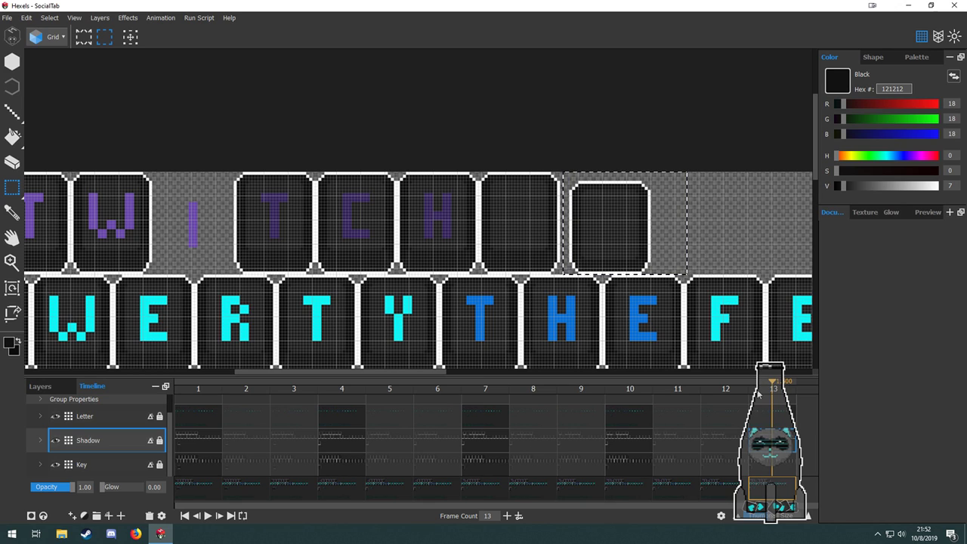
scroll(433, 280, up, 4)
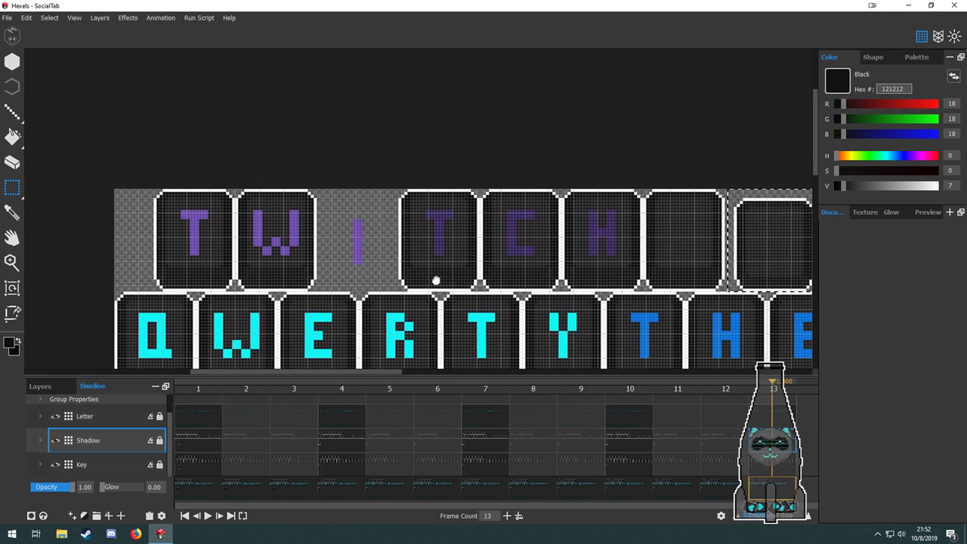
drag(356, 116, 524, 315)
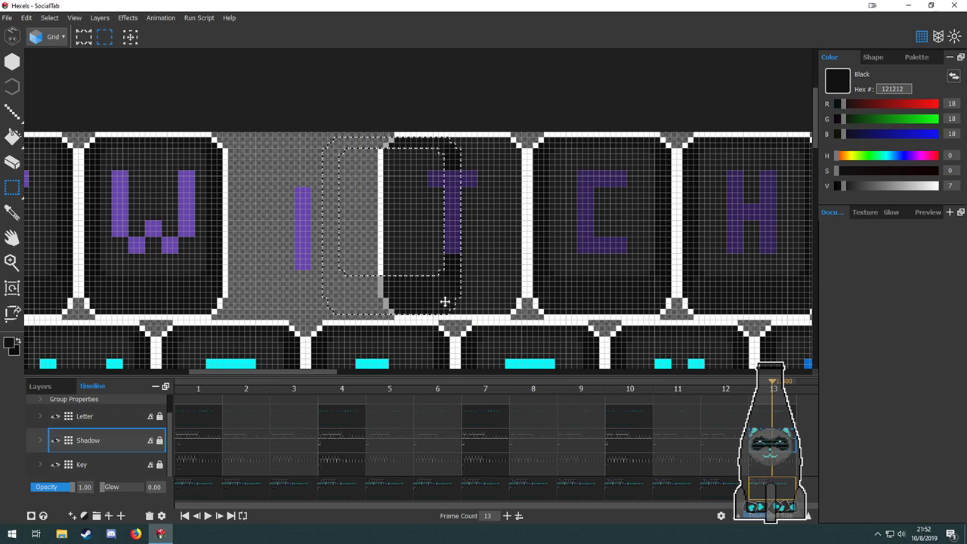
click(83, 464)
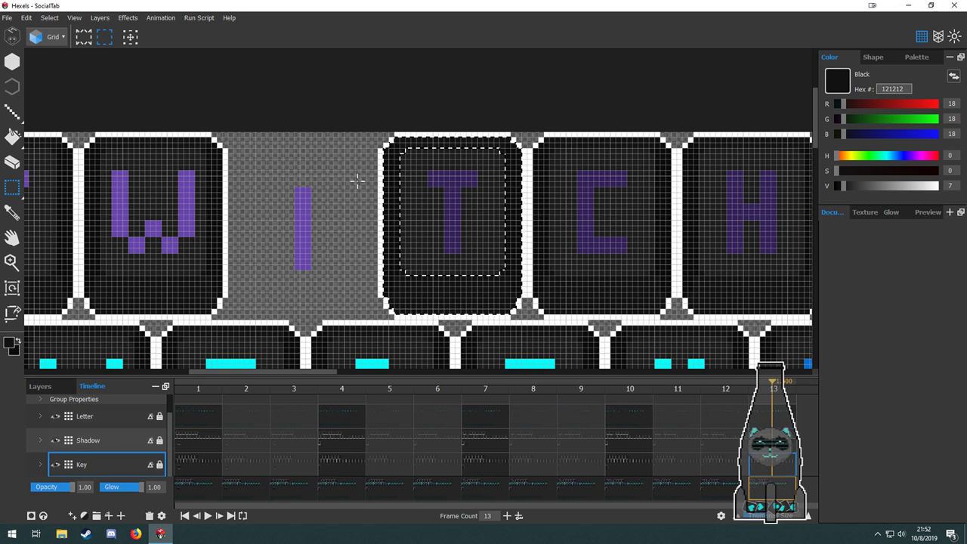
drag(344, 116, 366, 327)
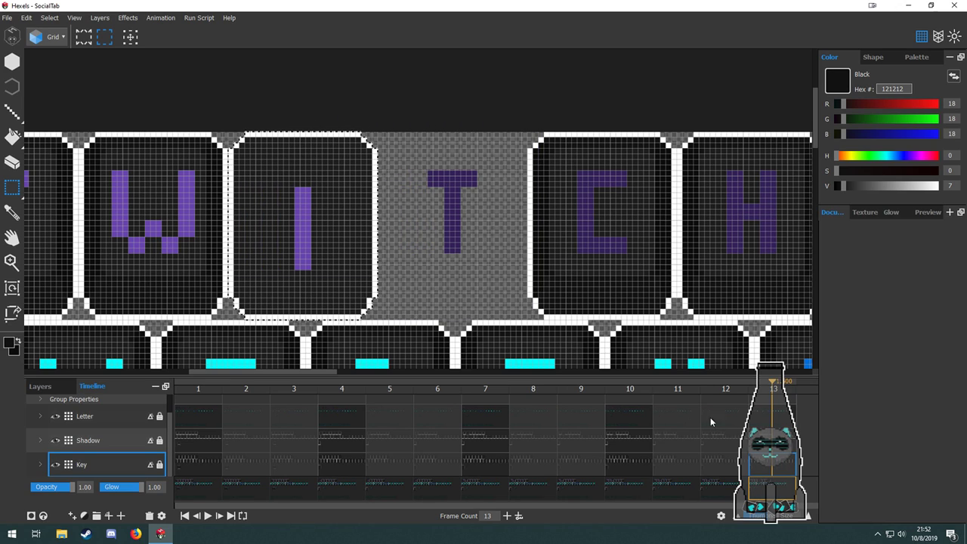
Move the second T's unpressed Shadow artwork into the outline around the I letter at frame 13.
click(755, 431)
drag(383, 127, 464, 305)
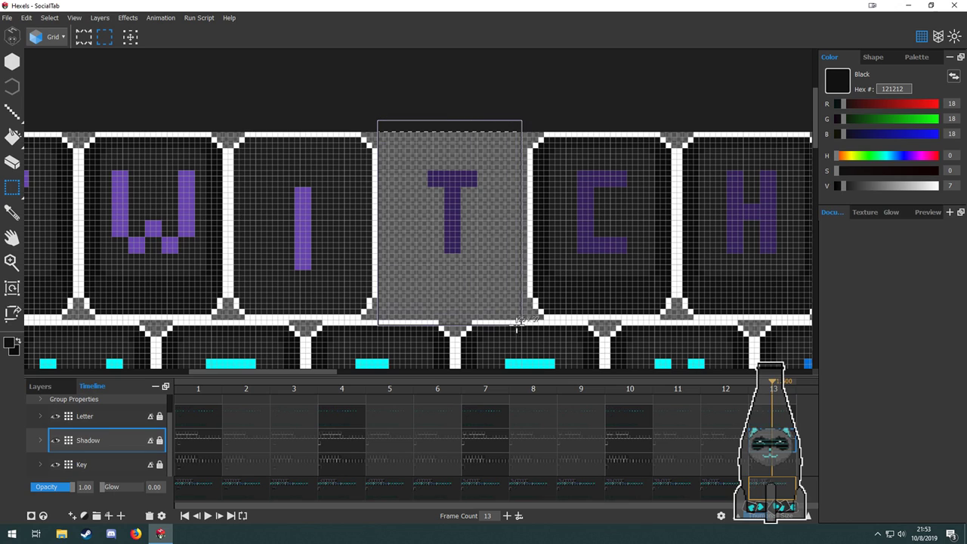
drag(517, 321, 345, 293)
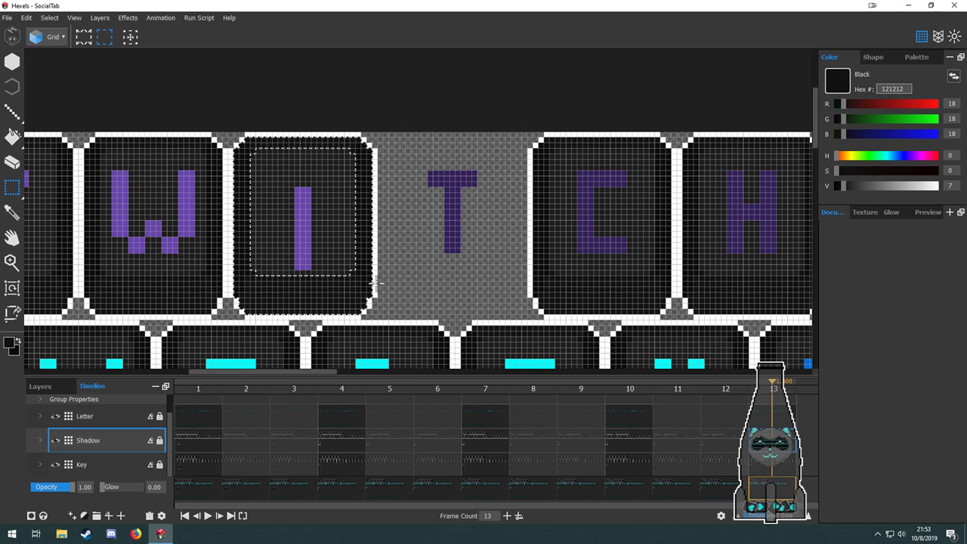
Raise the I on the Letter layer by three pixels at frame 13, level with the unpressed letters.
key(Up)
drag(321, 183, 311, 198)
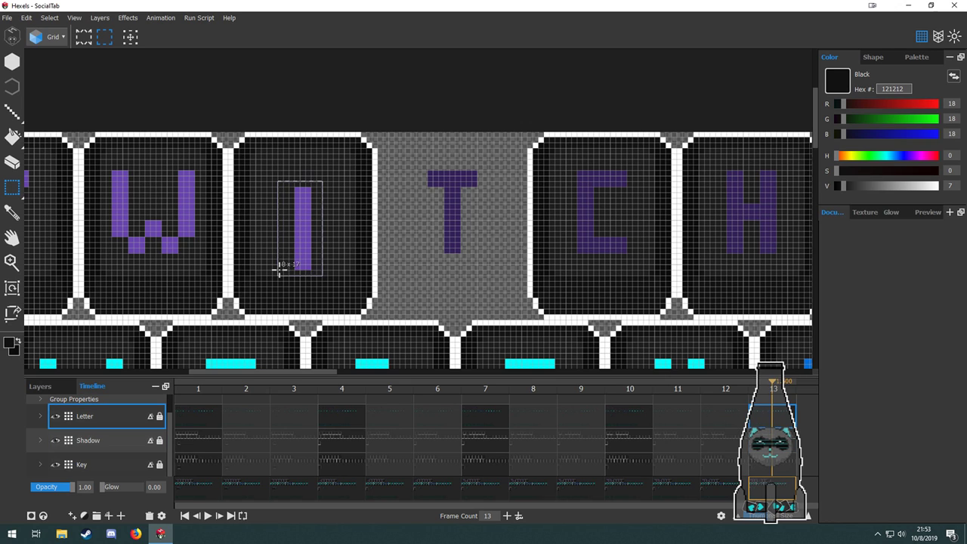
scroll(282, 245, up, 2)
drag(318, 240, 322, 209)
Move the set-aside pressed keycap's Key outline around the second T letter at frame 13.
drag(474, 221, 416, 232)
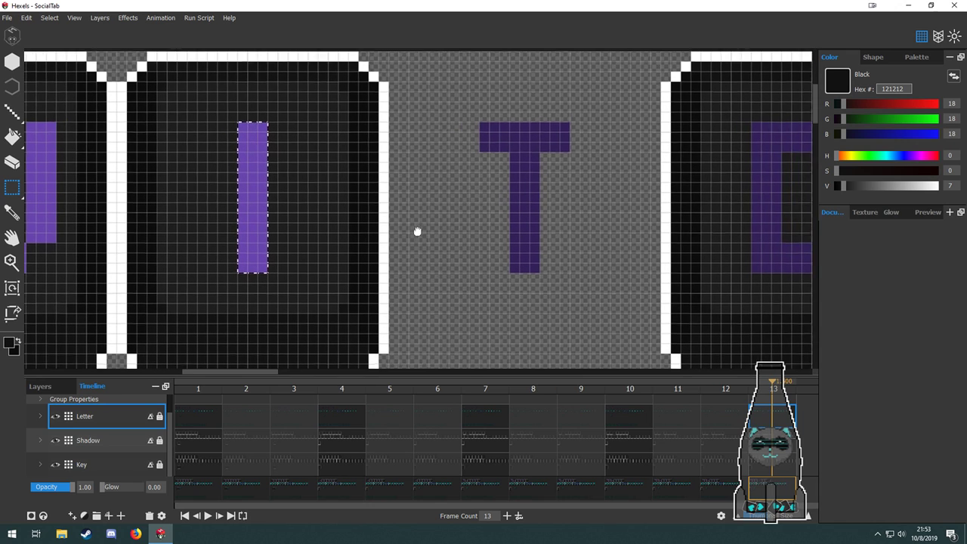
scroll(416, 231, down, 3)
drag(594, 258, 408, 249)
drag(748, 245, 557, 236)
scroll(557, 236, right, 2)
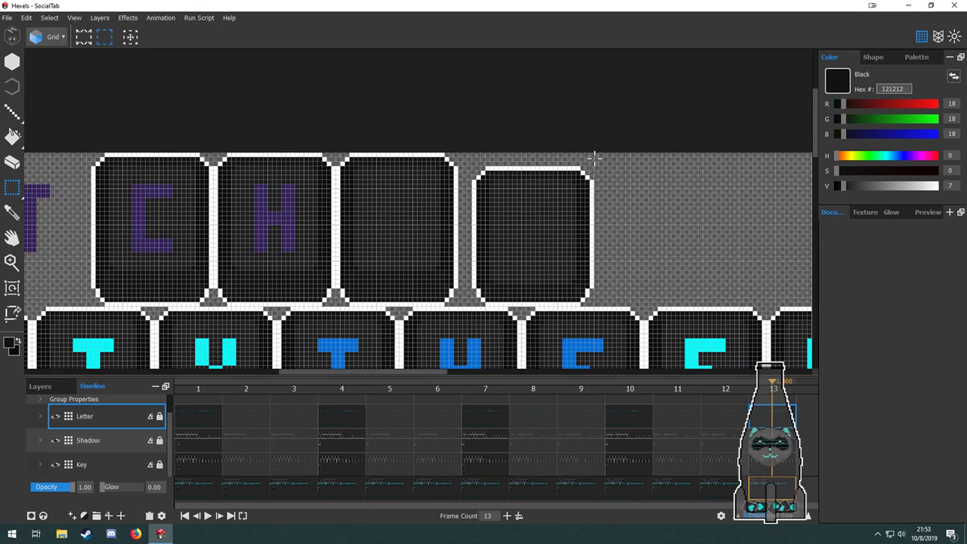
drag(635, 140, 468, 308)
scroll(604, 302, left, 5)
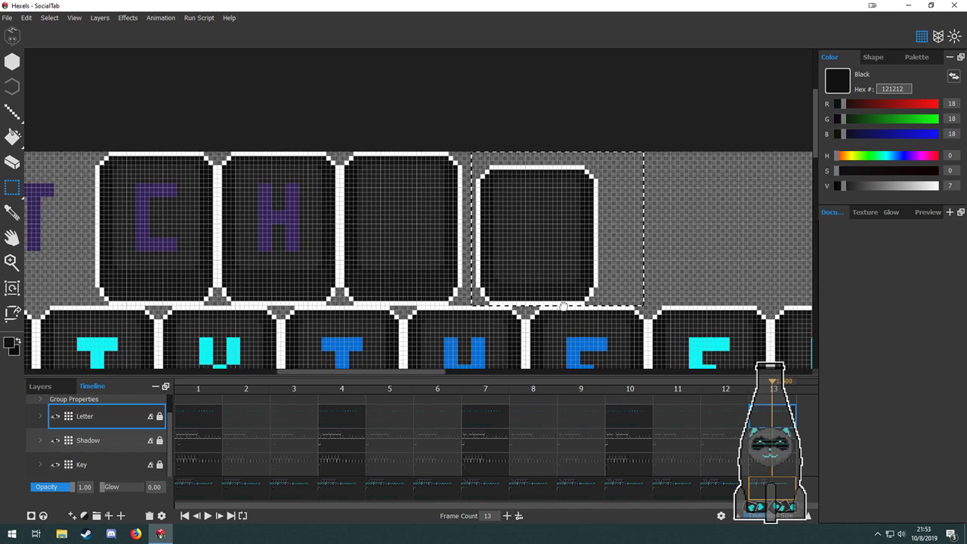
scroll(604, 303, down, 1)
drag(774, 416, 773, 464)
drag(694, 251, 188, 227)
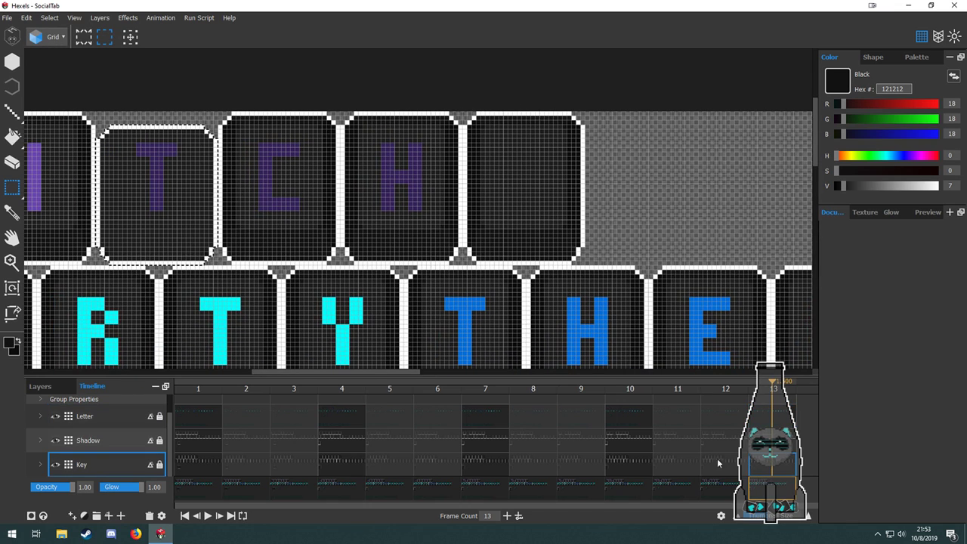
Move the set-aside pressed keycap's Shadow artwork into the second T's outline at frame 13.
key(Up)
drag(628, 176, 750, 264)
drag(660, 209, 204, 236)
scroll(205, 236, up, 5)
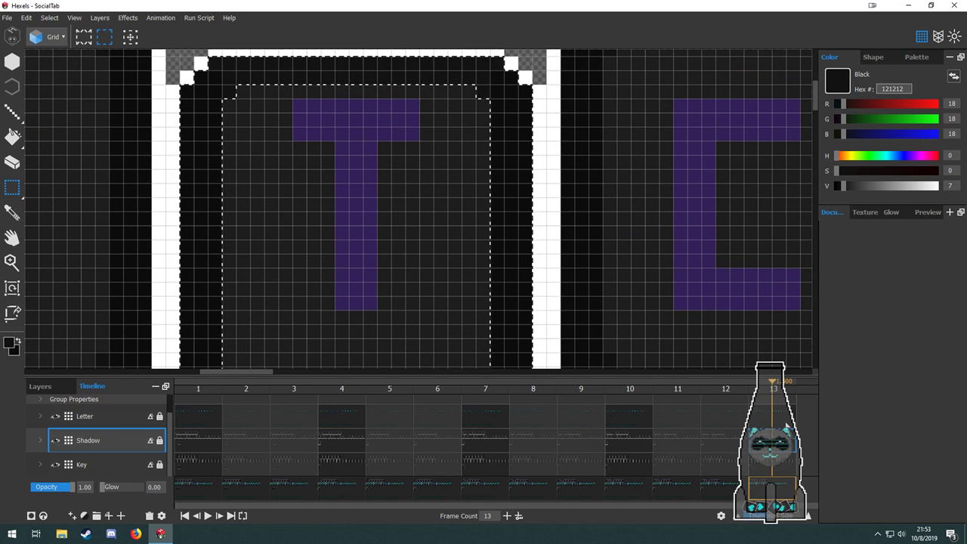
Lower the second T on the Letter layer by three pixels at frame 13 to match its pressed keycap.
click(85, 417)
drag(484, 339, 297, 108)
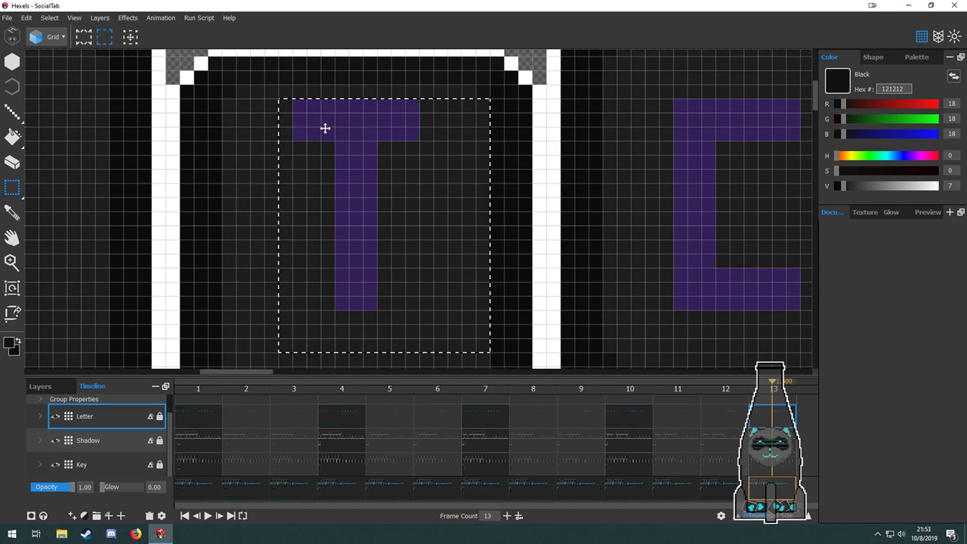
drag(330, 148, 330, 188)
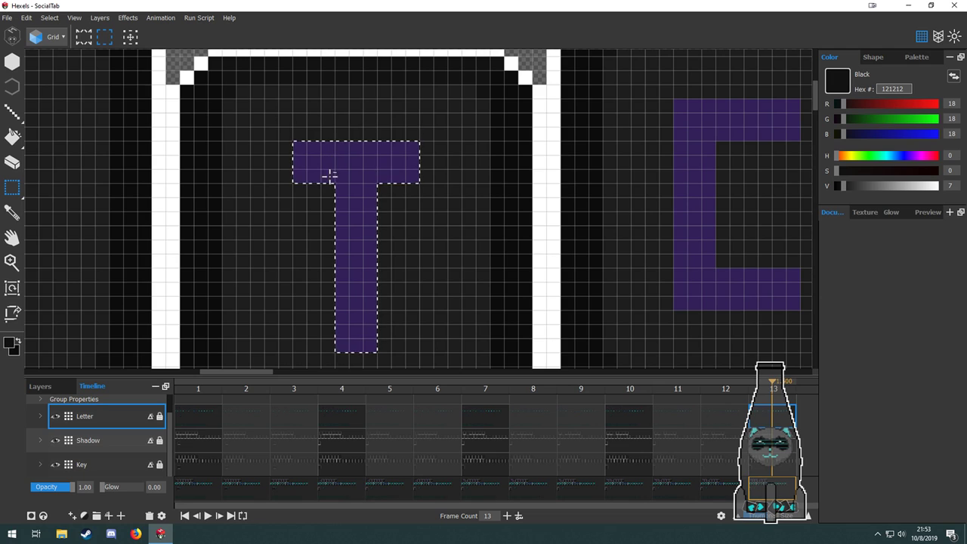
Sample the lit purple 6844ae from the I and fill the second T with it at frame 13.
scroll(425, 222, down, 5)
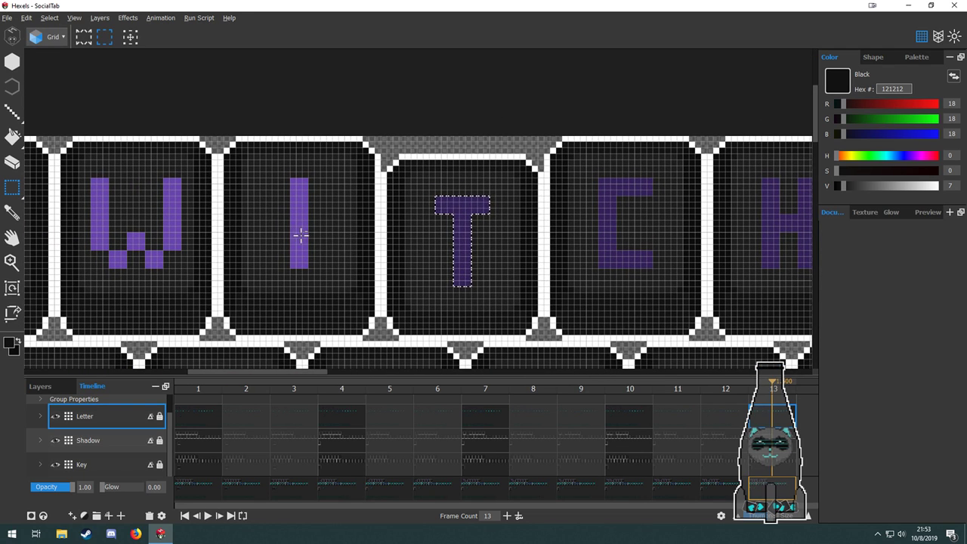
key(b)
key(g)
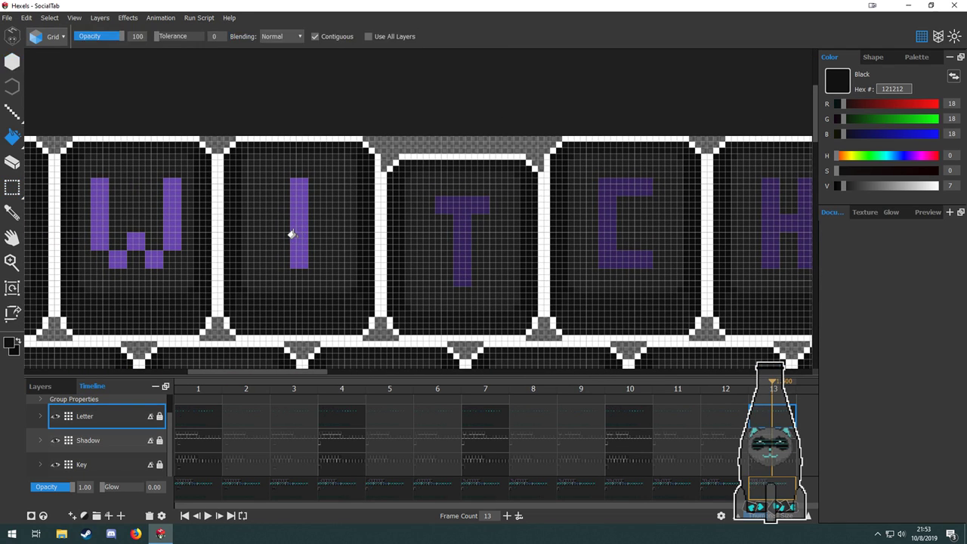
alt+click(297, 236)
click(457, 211)
drag(505, 279, 451, 258)
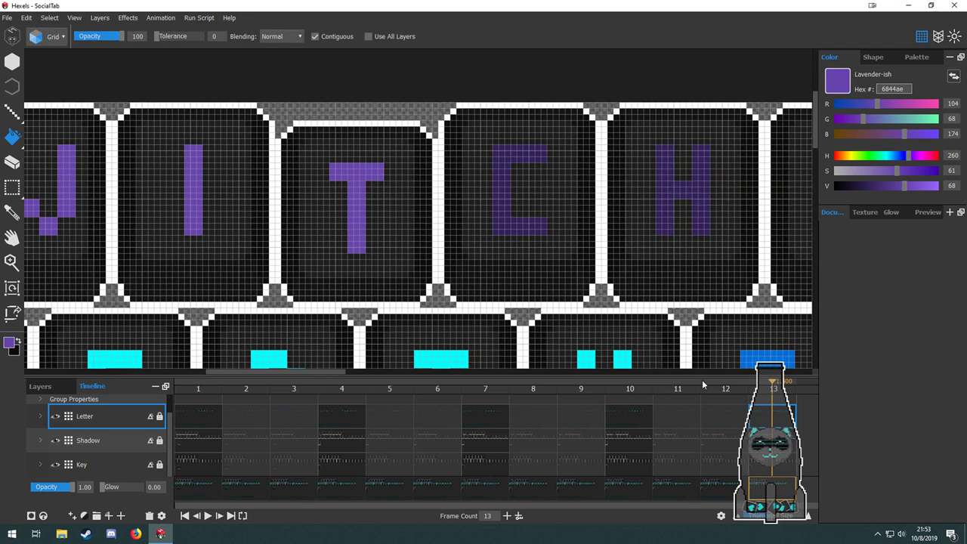
Compare frame 13 with frame 10 and play back the animation to check the key presses.
click(638, 422)
click(776, 427)
scroll(388, 237, down, 4)
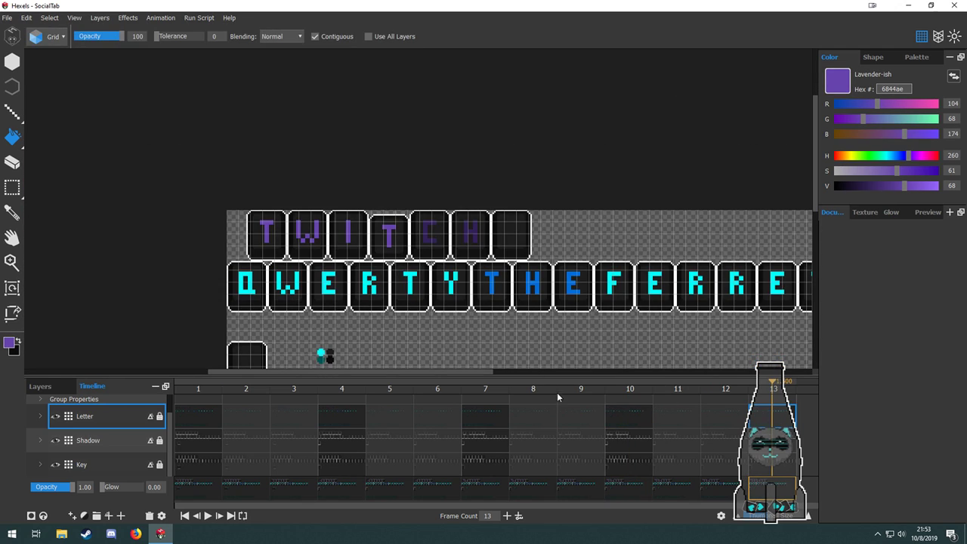
click(219, 495)
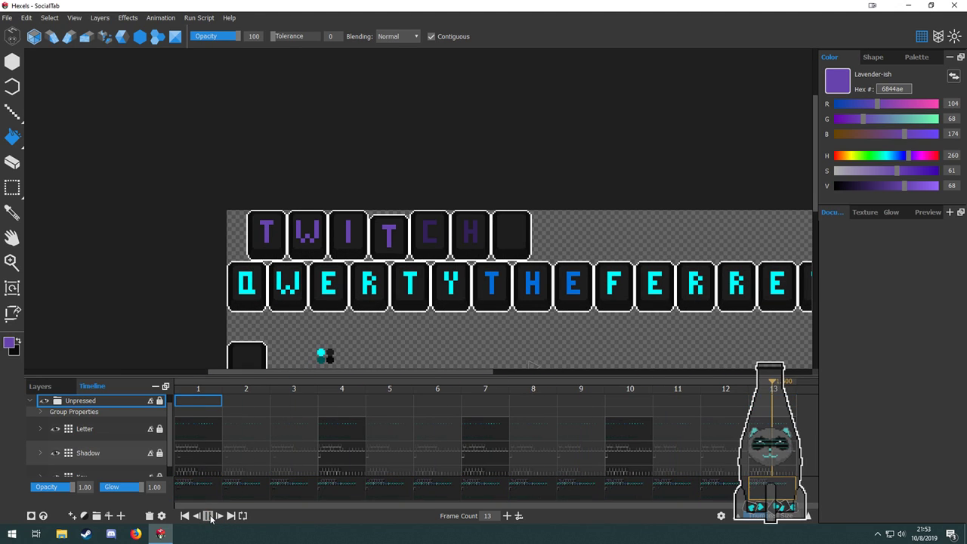
click(210, 517)
scroll(393, 217, up, 3)
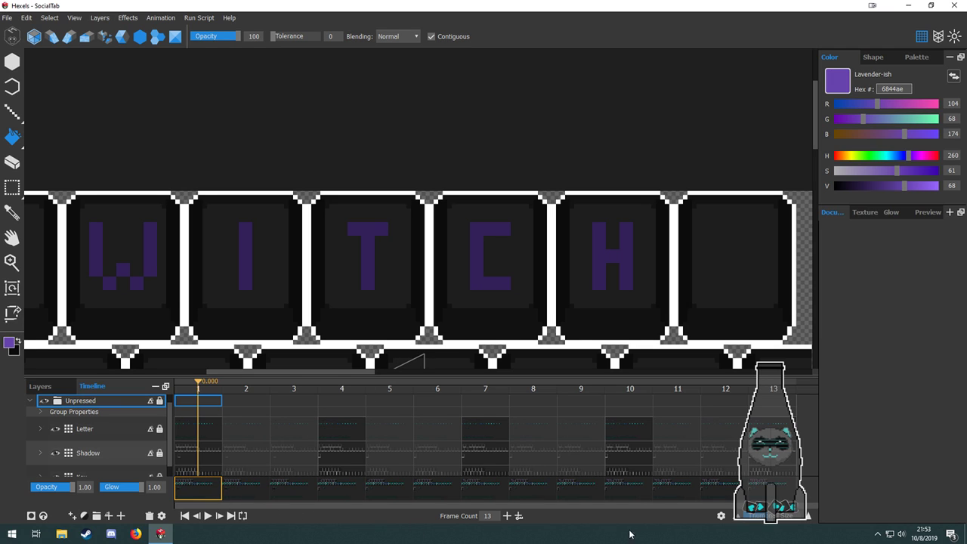
Add three frames after frame 13, extending the animation to 16 frames.
click(773, 453)
scroll(340, 236, down, 1)
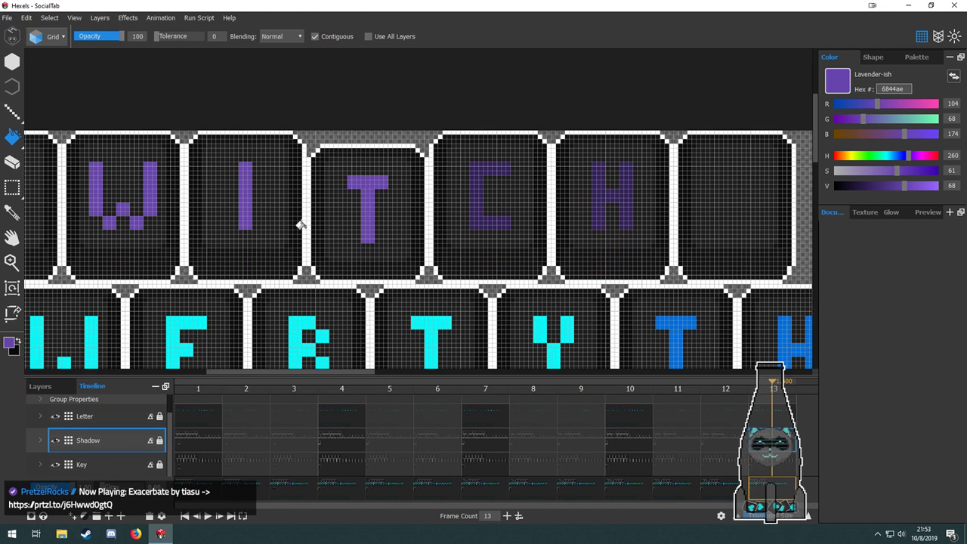
drag(456, 285, 276, 280)
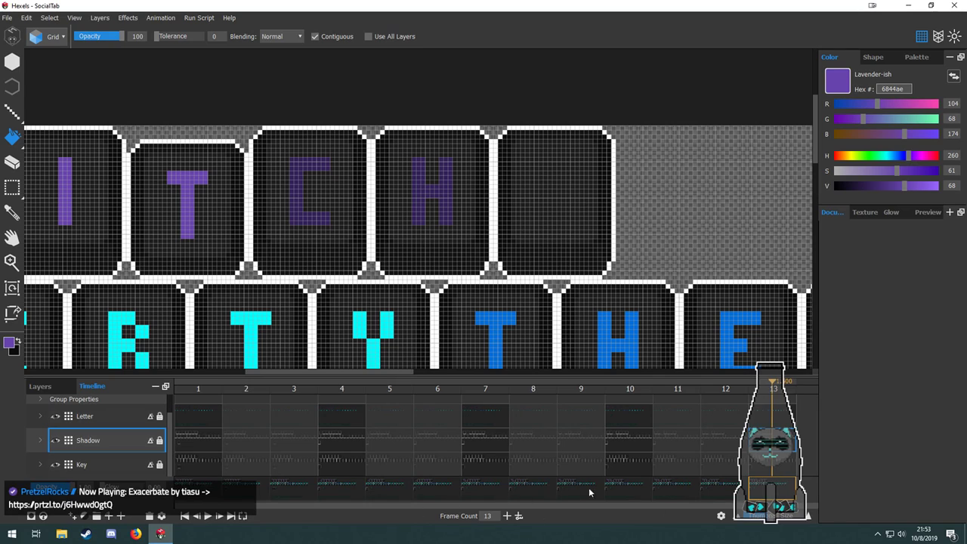
click(507, 517)
click(506, 517)
click(506, 517)
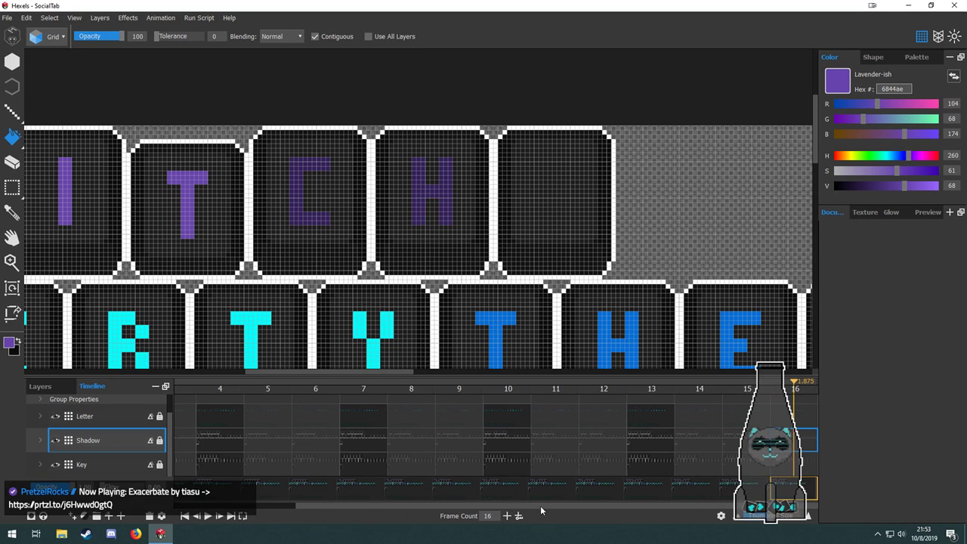
Move the C keycap's Key outline at frame 16 to the empty area beyond the blank keycap.
click(795, 440)
click(795, 464)
key(space)
drag(420, 246, 509, 282)
drag(637, 301, 596, 299)
scroll(310, 264, up, 2)
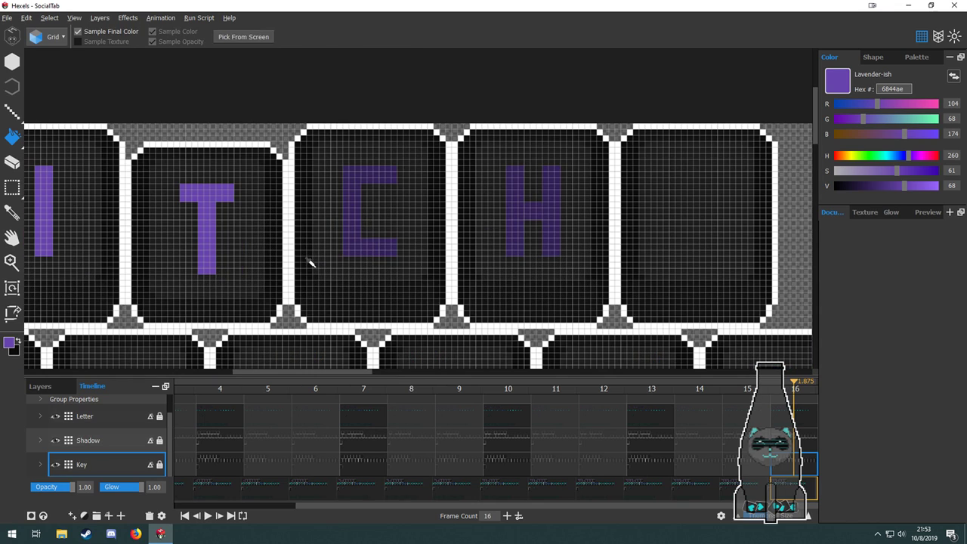
key(space)
drag(383, 246, 356, 237)
key(m)
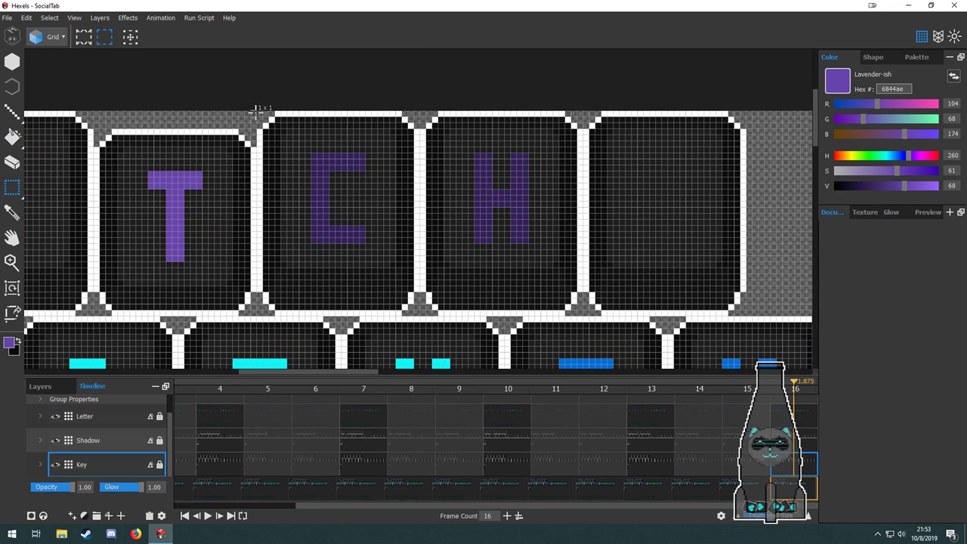
drag(272, 142, 420, 308)
key(space)
drag(432, 331, 337, 315)
drag(275, 272, 776, 261)
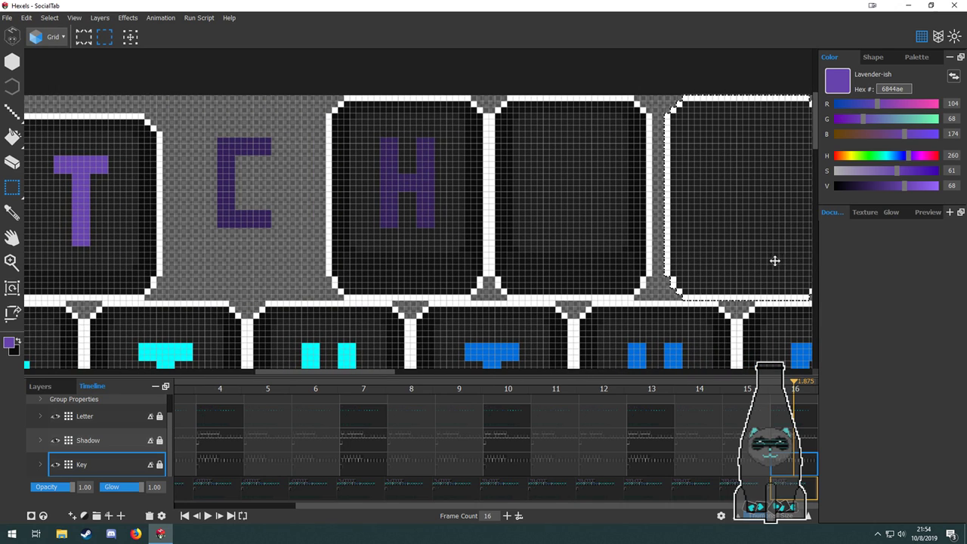
Move the C keycap's Shadow artwork at frame 16 into its set-aside outline beyond the blank keycap.
click(788, 440)
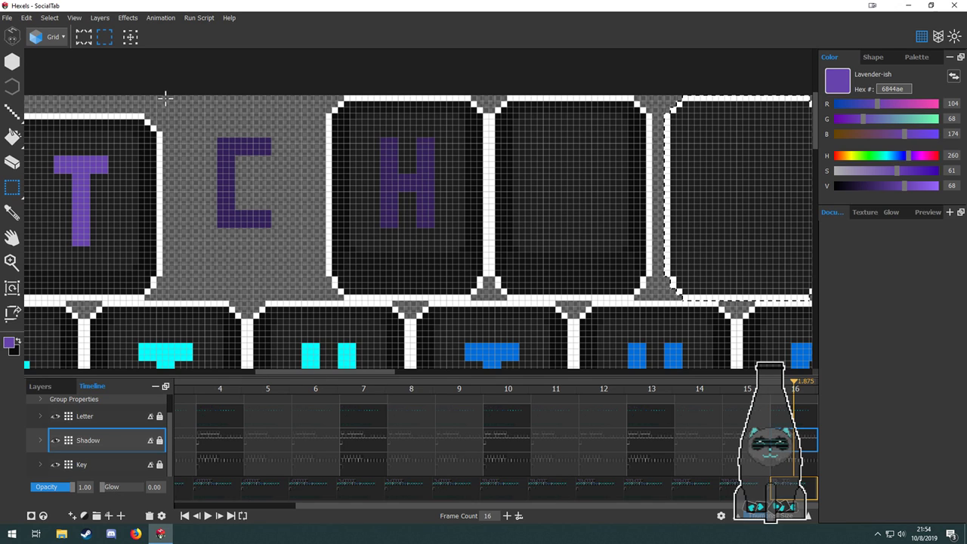
drag(250, 237, 324, 297)
key(space)
drag(361, 282, 282, 289)
drag(205, 286, 706, 283)
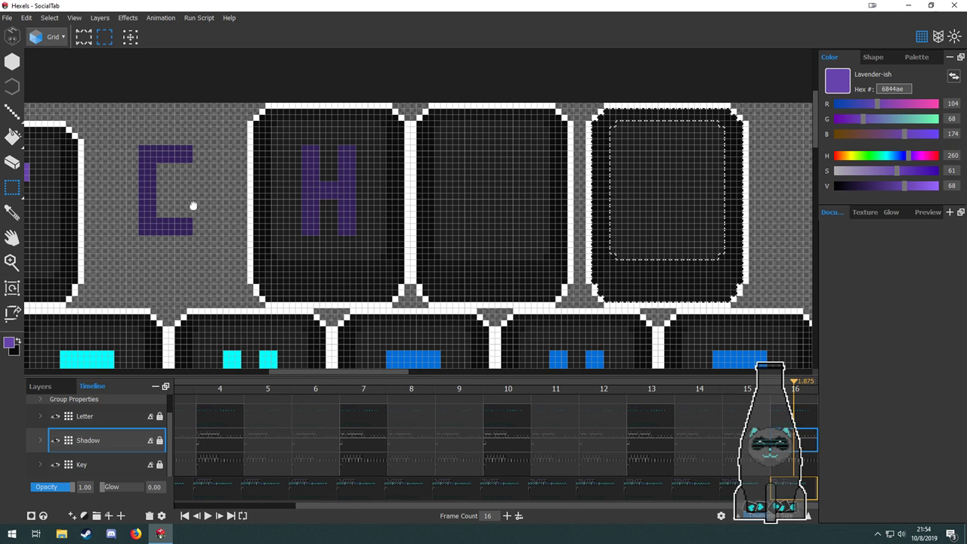
Move the pressed T keycap's Key outline at frame 16 over to the C letter's position.
drag(194, 205, 427, 204)
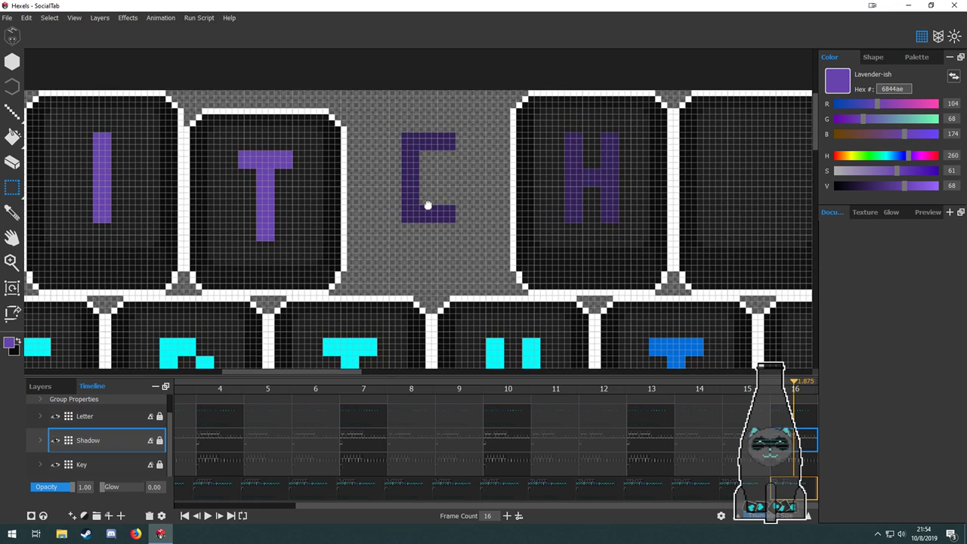
click(814, 466)
drag(185, 294, 378, 95)
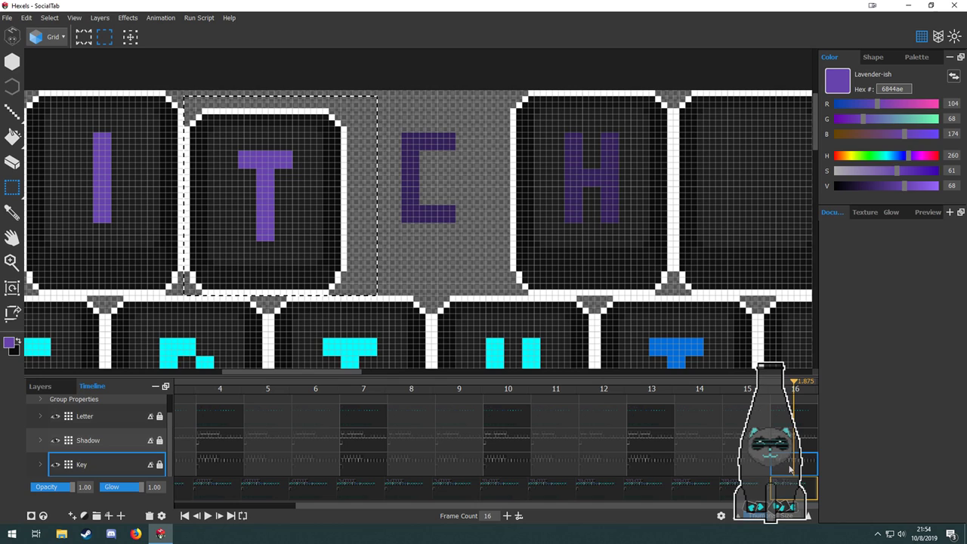
drag(285, 257, 452, 260)
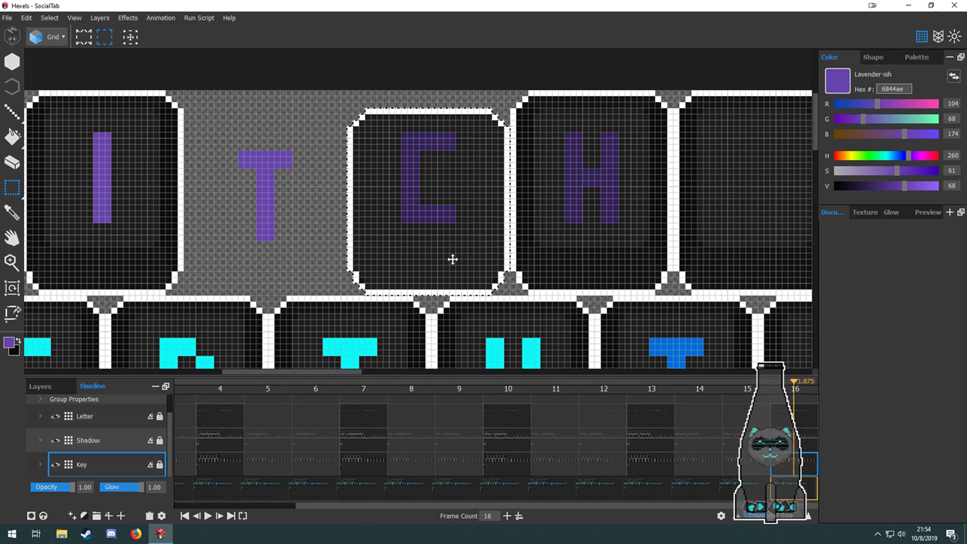
Move the pressed T keycap's Shadow artwork at frame 16 into the lowered outline around the C.
click(113, 441)
drag(185, 294, 211, 276)
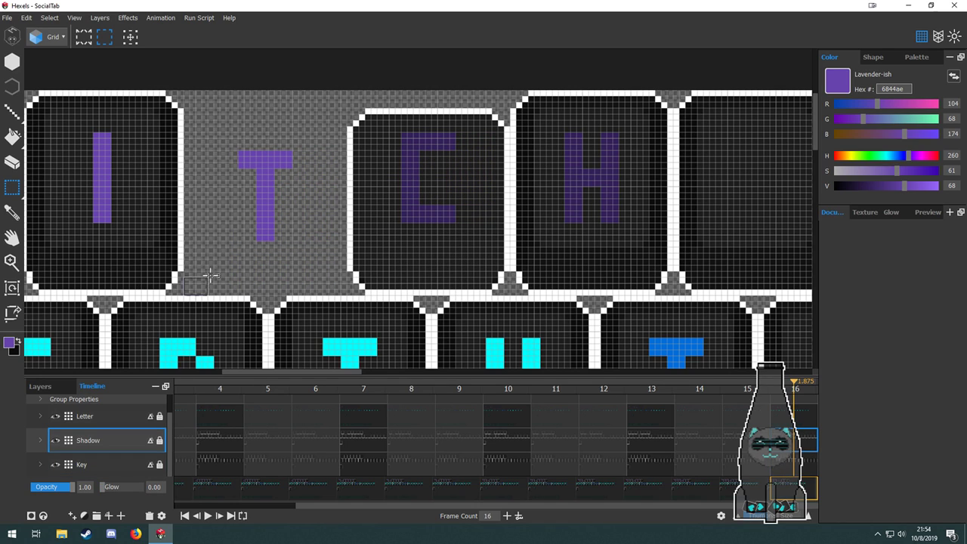
drag(339, 91, 341, 91)
drag(302, 194, 468, 229)
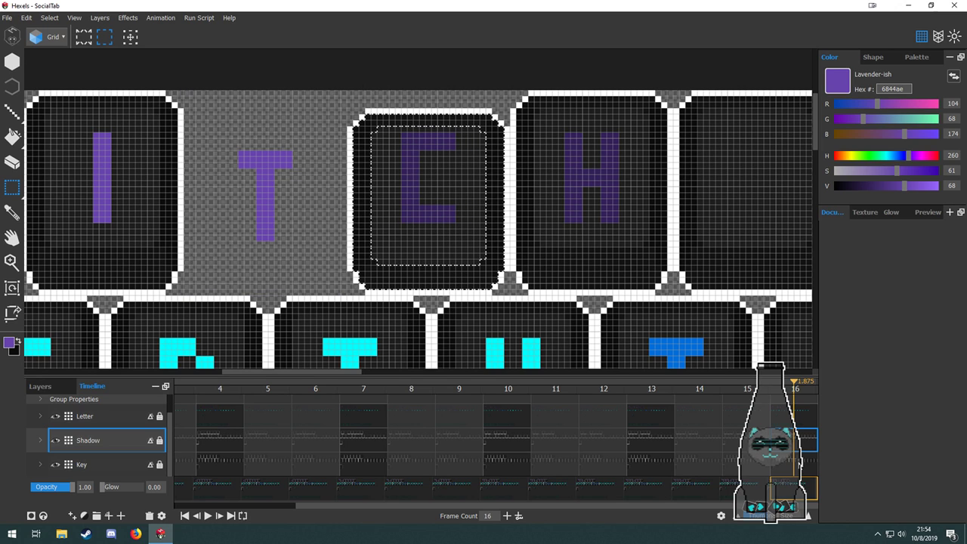
Move the set-aside raised Key outline at frame 16 from beyond the blank keycap to the T letter's position.
click(786, 462)
drag(538, 229, 167, 230)
drag(685, 72, 730, 276)
drag(772, 227, 104, 227)
drag(546, 237, 326, 261)
Move the set-aside raised Shadow artwork at frame 16 into the outline around the T letter.
click(786, 440)
drag(591, 266, 519, 271)
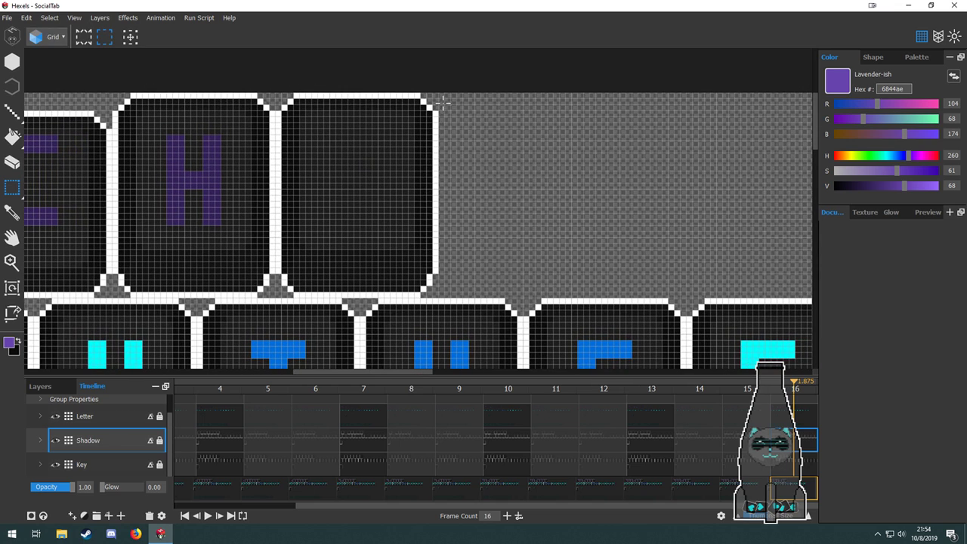
drag(443, 101, 717, 297)
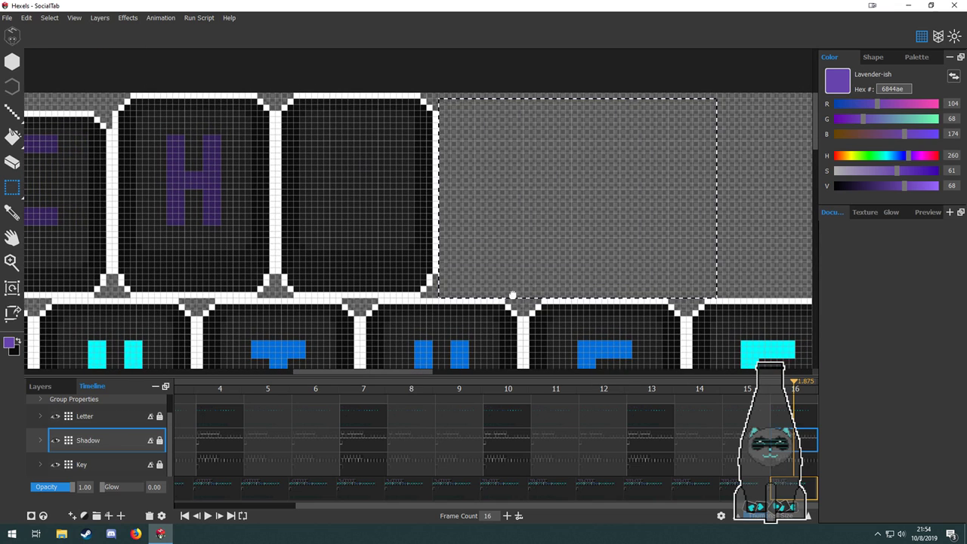
drag(513, 295, 687, 272)
drag(739, 237, 69, 238)
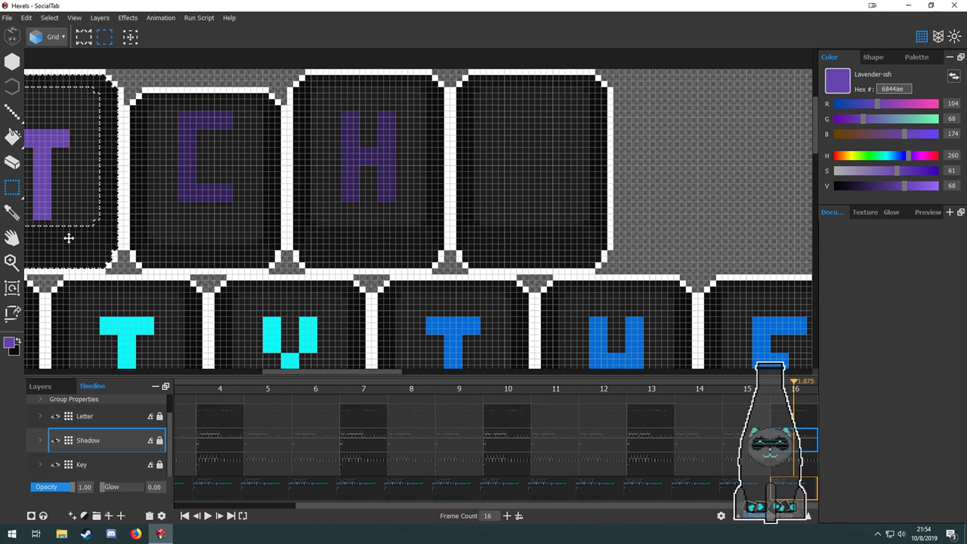
drag(226, 263, 576, 333)
Raise the T letter on the Letter layer at frame 16 to line up with the I on its unpressed keycap.
click(808, 418)
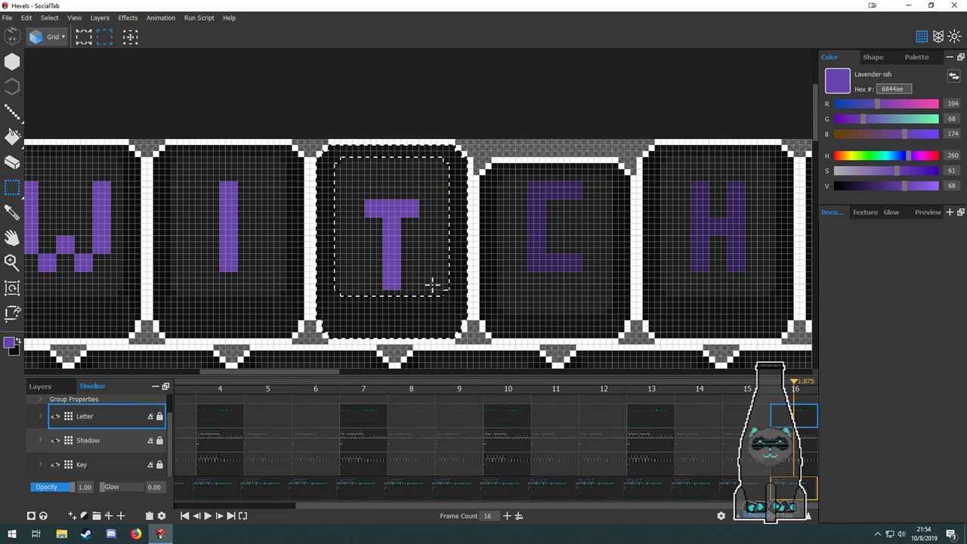
drag(352, 194, 387, 256)
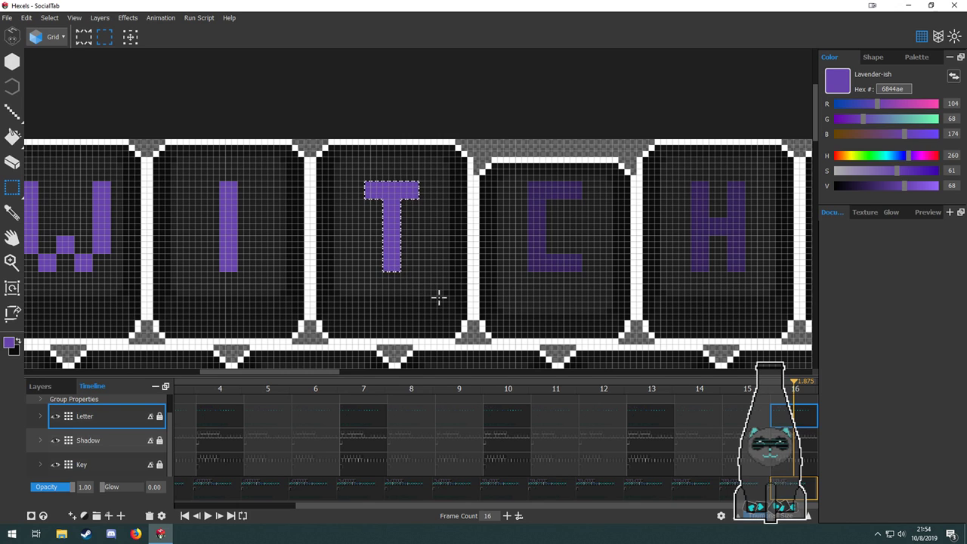
key(space)
drag(477, 285, 377, 261)
scroll(339, 236, up, 2)
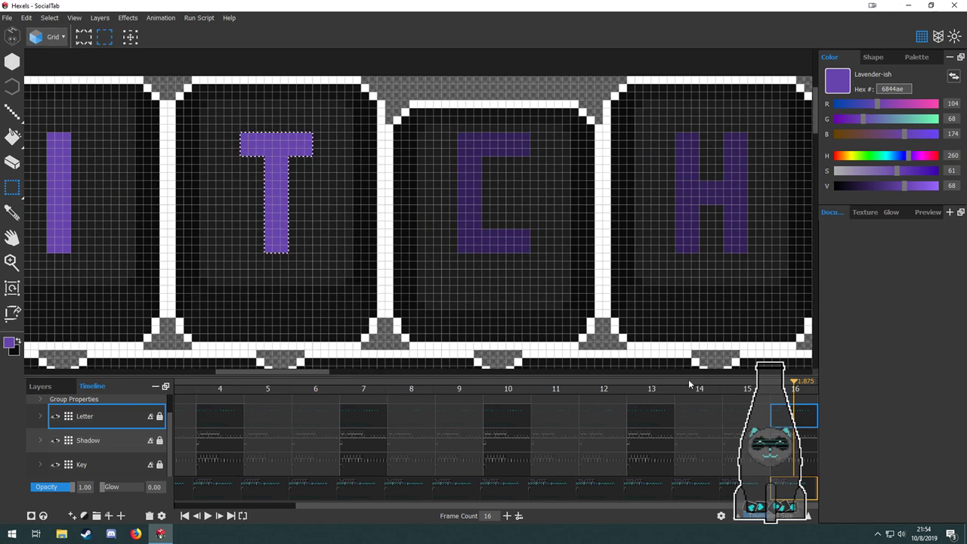
Check against frame 13, lower the C letter at frame 16 to suit its pressed keycap, and fill it with Lavender-ish purple 6844ae.
click(654, 414)
click(794, 420)
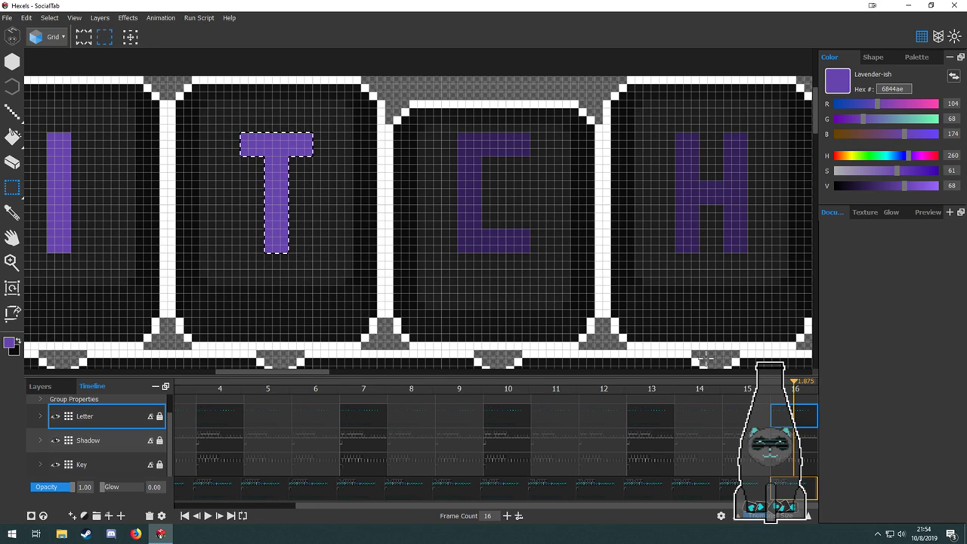
drag(442, 114, 570, 285)
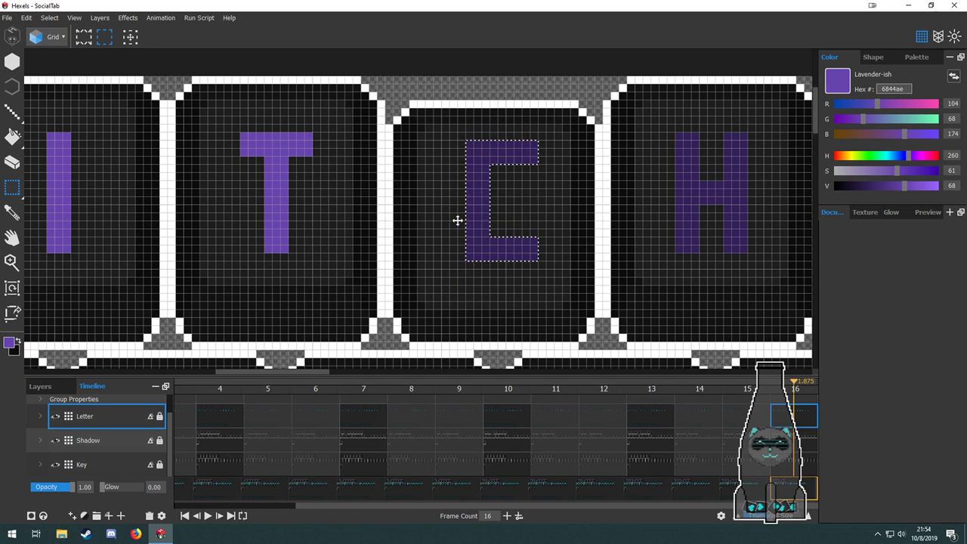
drag(451, 219, 477, 251)
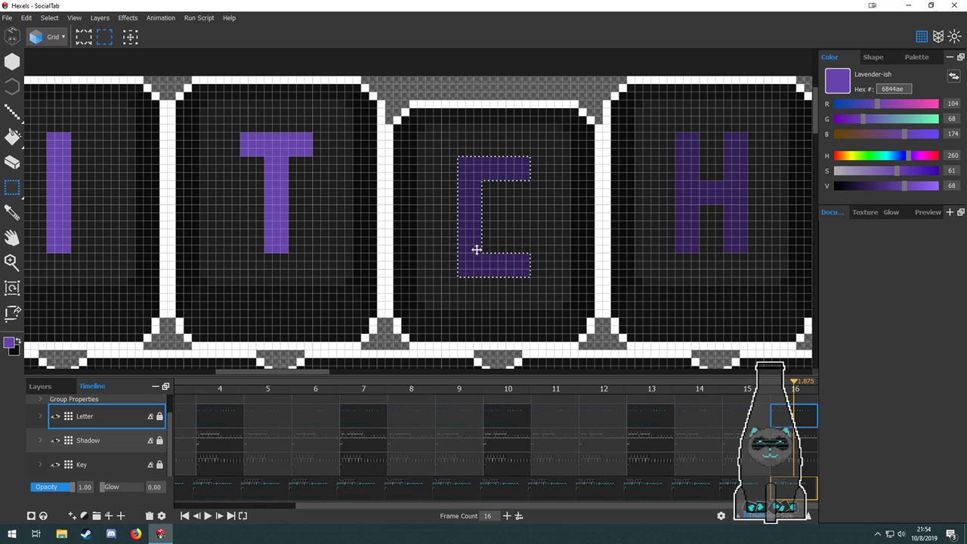
drag(554, 277, 536, 298)
key(f)
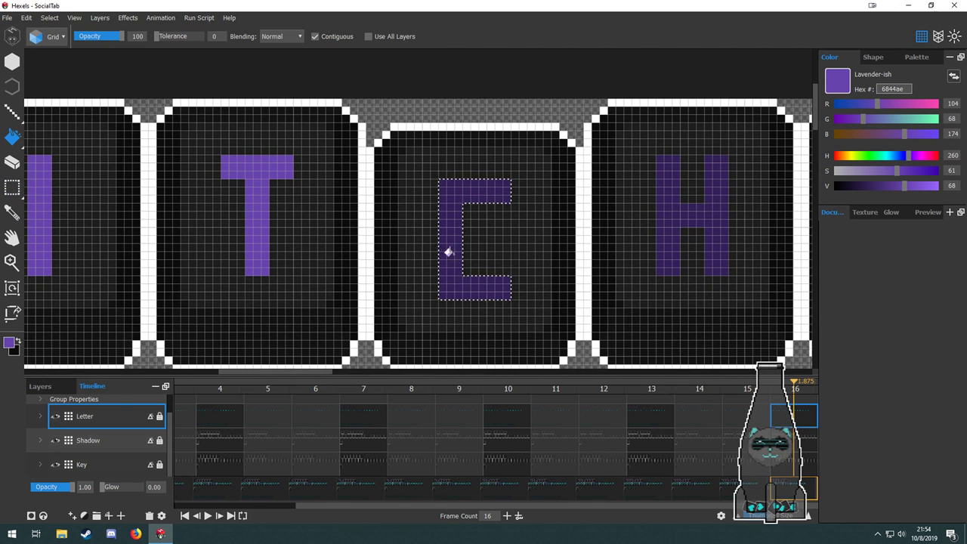
click(447, 253)
Compare the keycap states at frames 13, 4 and 7 to check the sequence of key presses.
click(665, 412)
scroll(399, 357, down, 5)
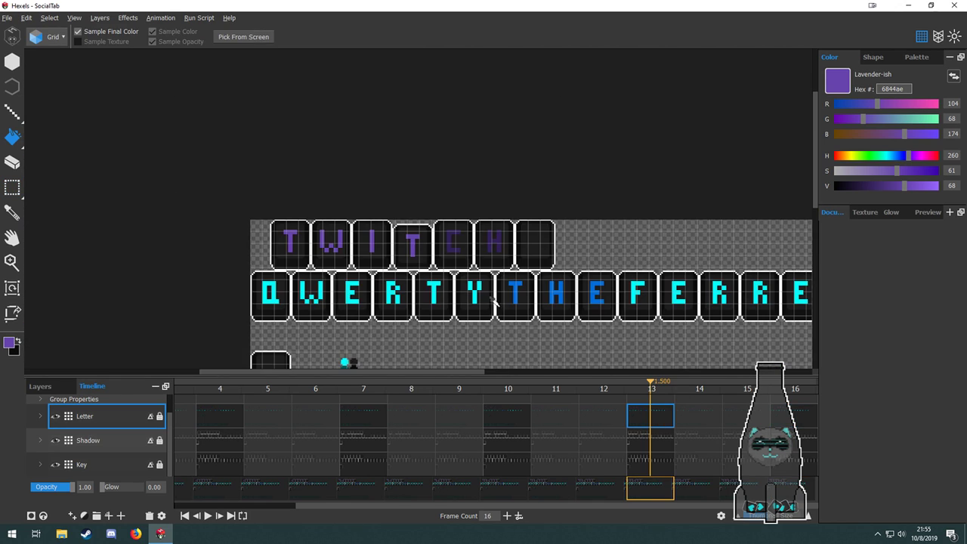
click(218, 418)
click(355, 418)
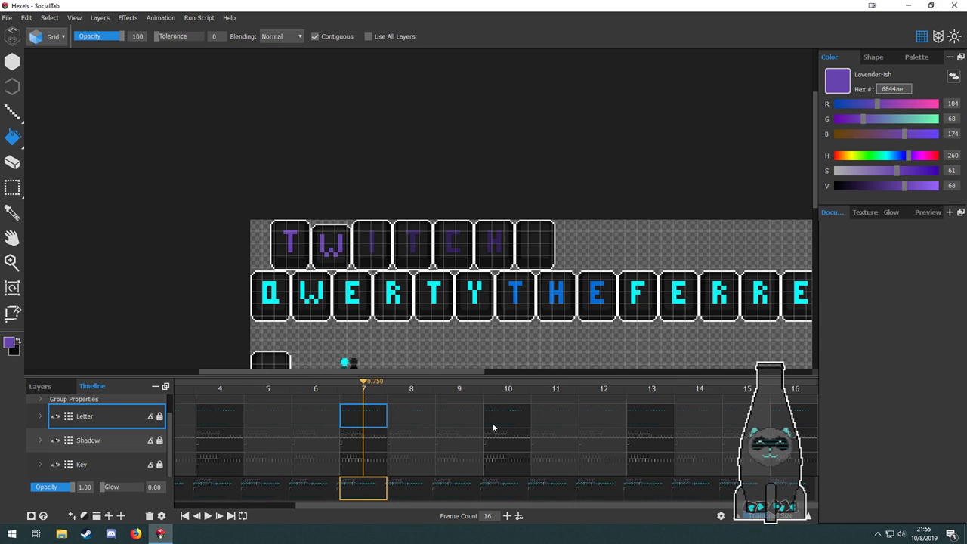
Check the TWITCH key-press animation at frames 10 and 13, and play it back.
click(495, 423)
click(642, 422)
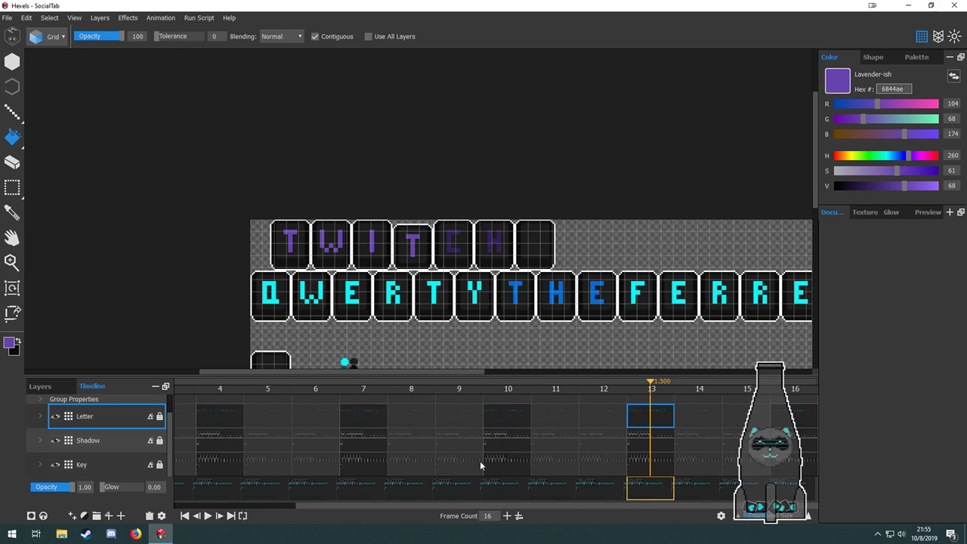
click(207, 518)
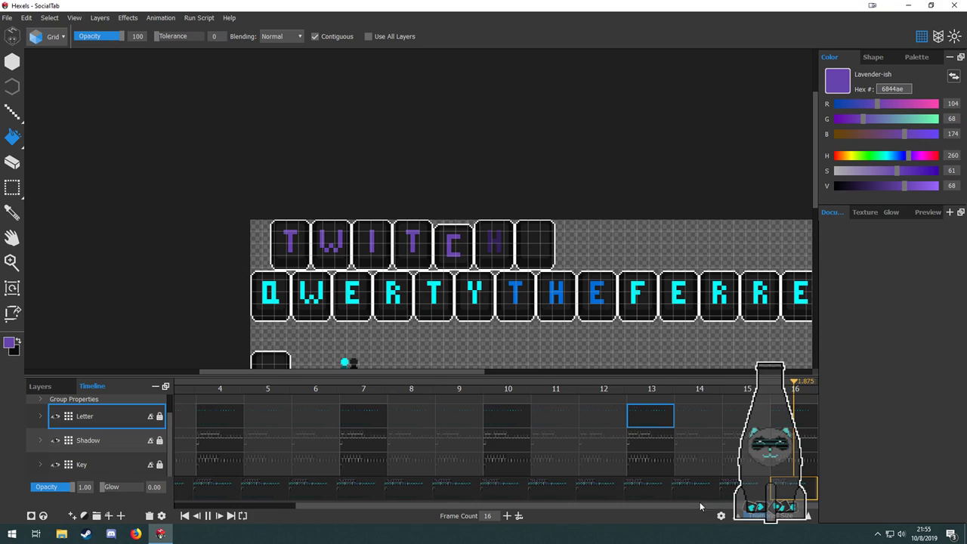
click(507, 519)
click(508, 519)
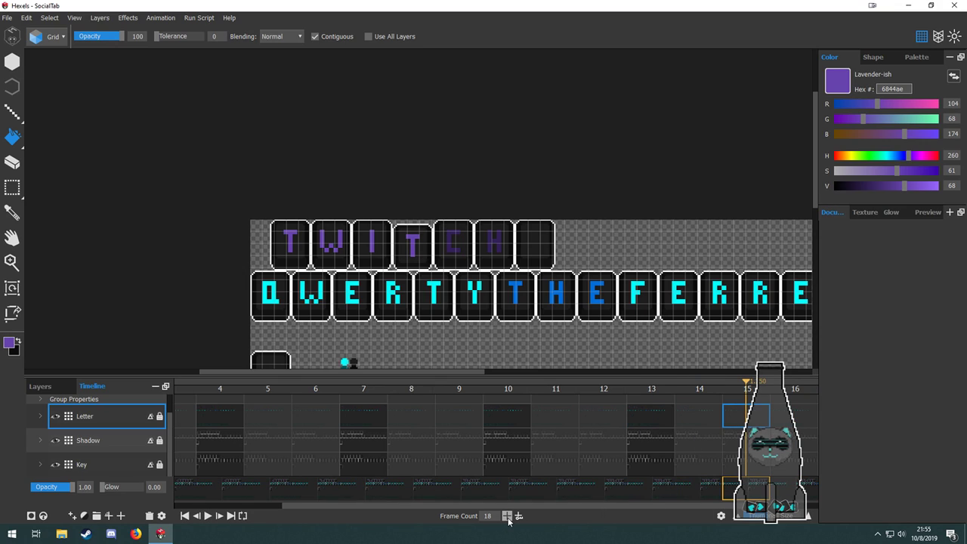
key(ctrl+z)
key(ctrl+z)
Extend the animation from frame 16 to a frame count of 19, and make the Key layer active at frame 19.
click(787, 424)
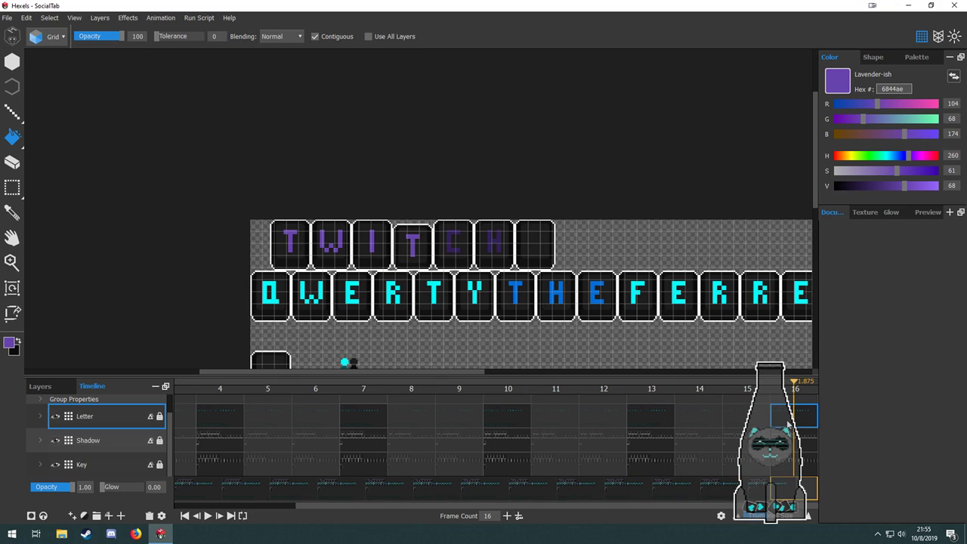
click(661, 424)
key(ctrl+z)
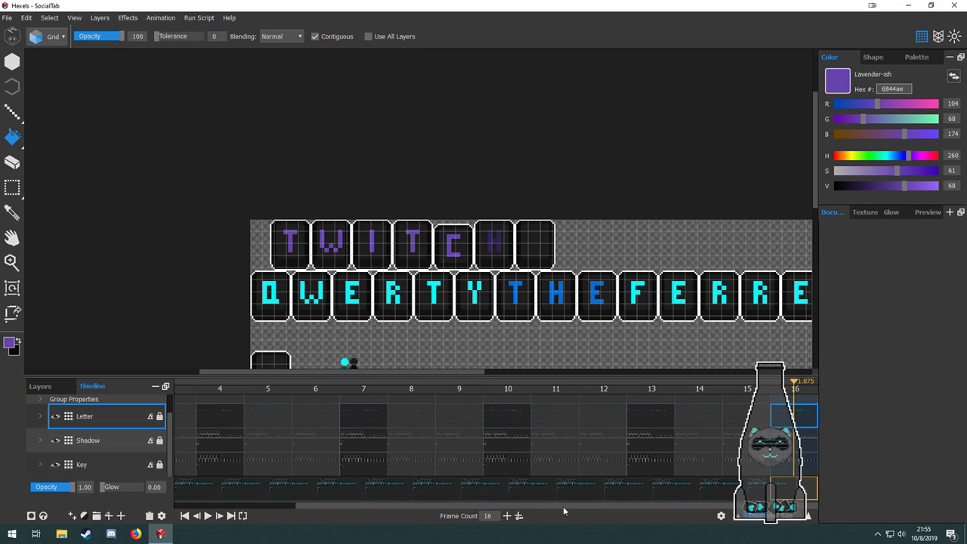
click(507, 516)
click(507, 517)
click(507, 516)
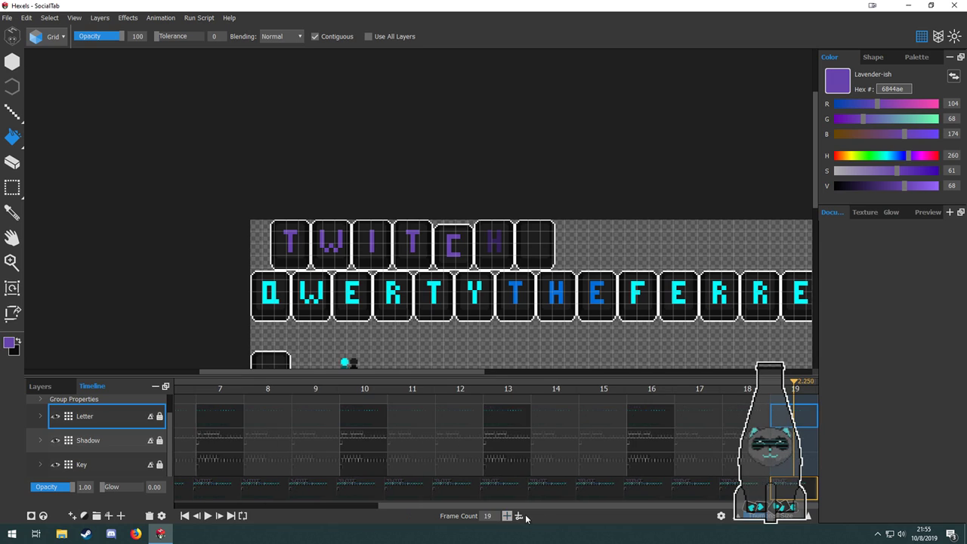
click(808, 458)
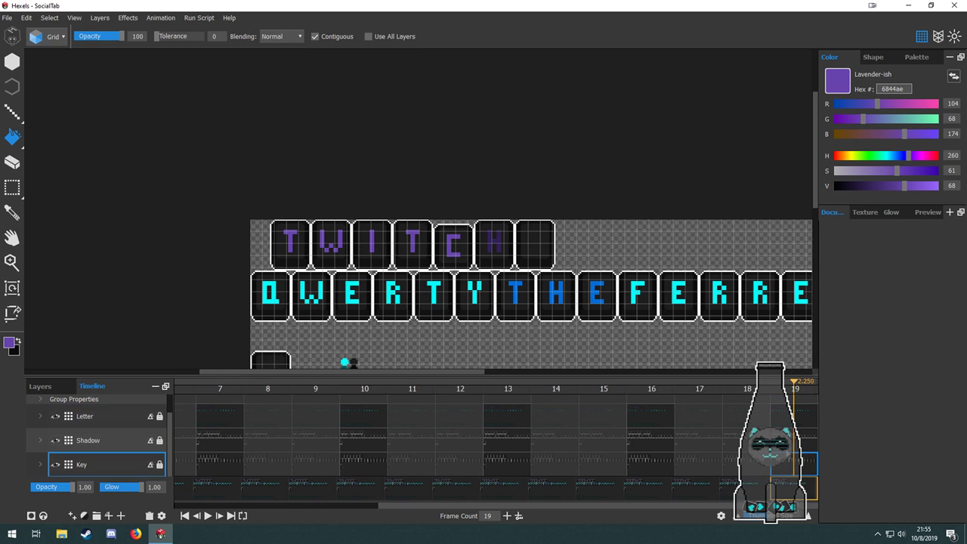
Try to move the lowered key outline around the C to the empty area beyond the blank key, and undo it.
scroll(531, 250, up, 3)
drag(375, 167, 432, 214)
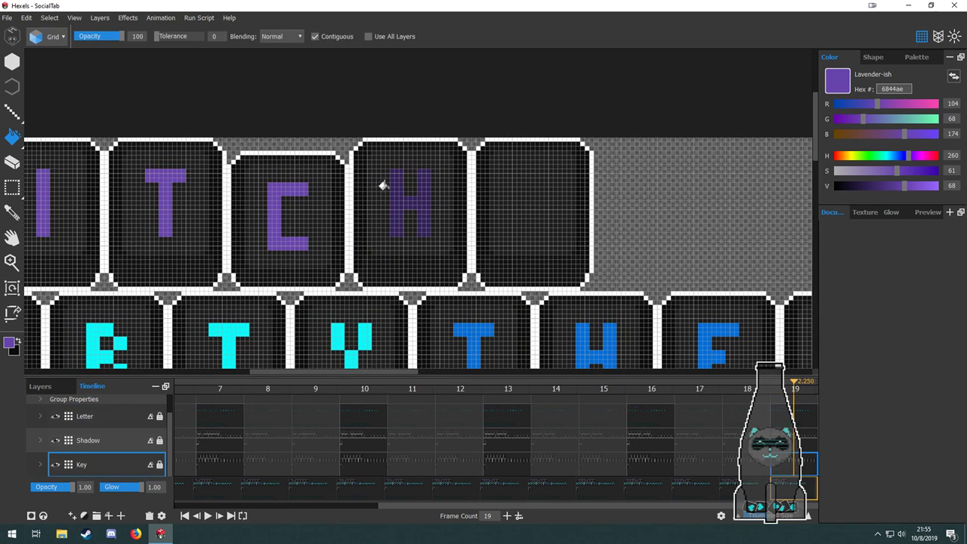
scroll(369, 181, down, 2)
scroll(368, 181, up, 1)
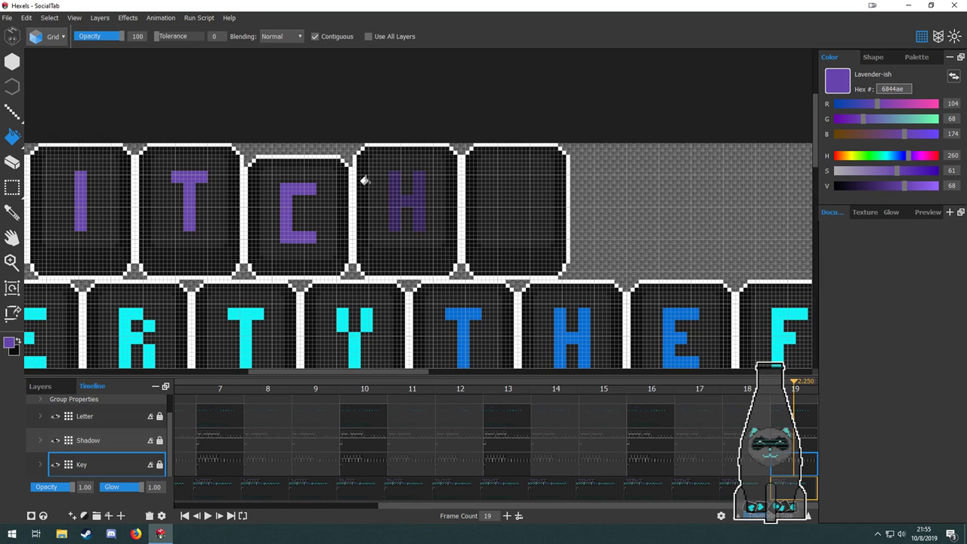
key(m)
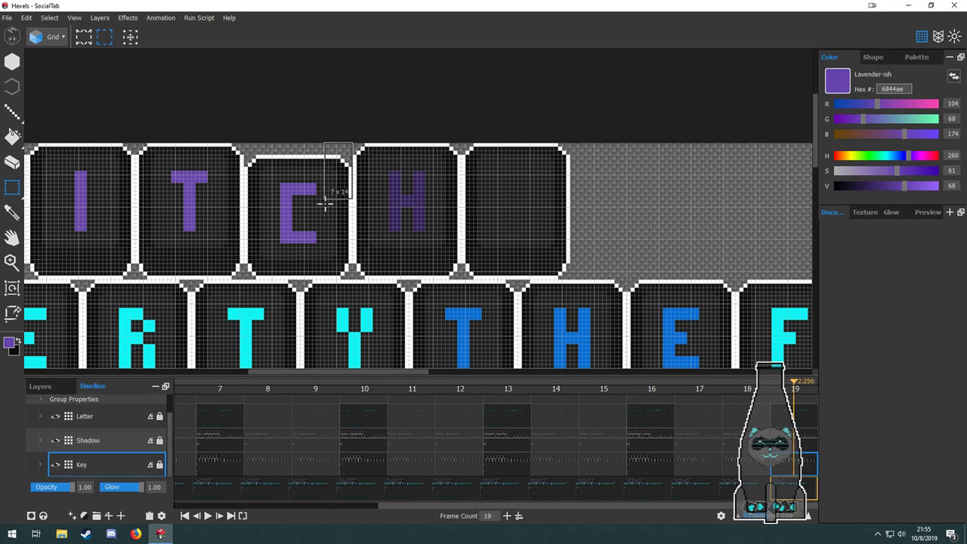
drag(276, 263, 244, 279)
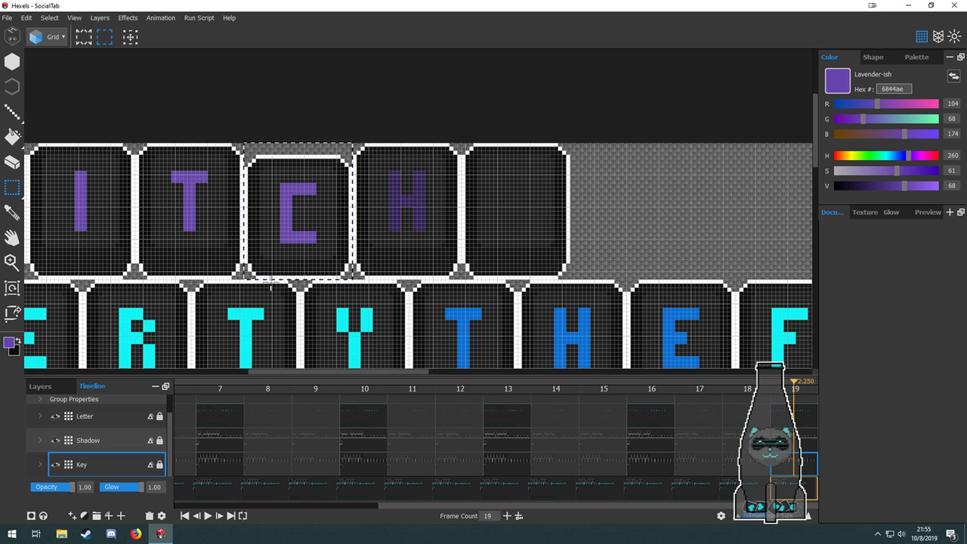
drag(335, 285, 613, 264)
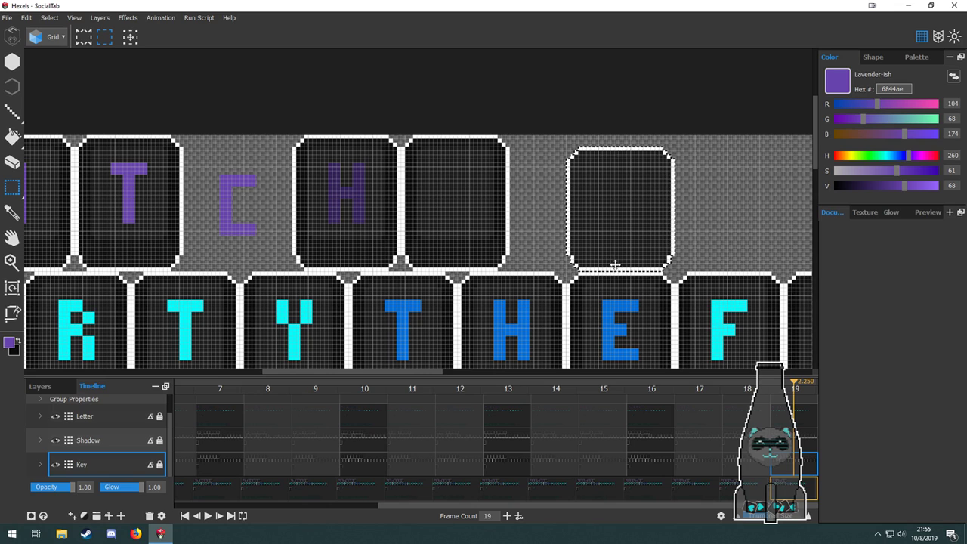
key(ctrl+z)
Select the raised key outline around the H on the Key layer and park it in the empty area beyond the blank key.
drag(290, 130, 345, 211)
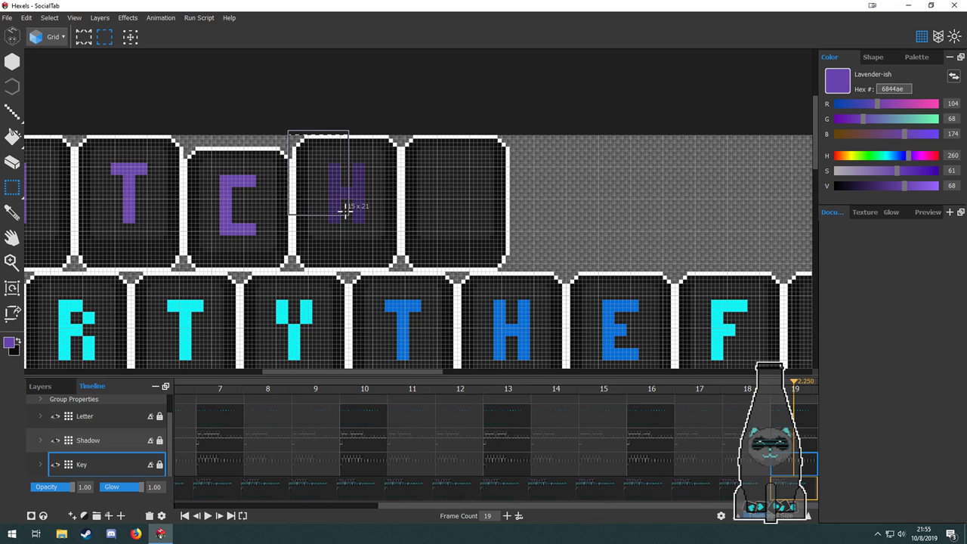
drag(293, 127, 398, 265)
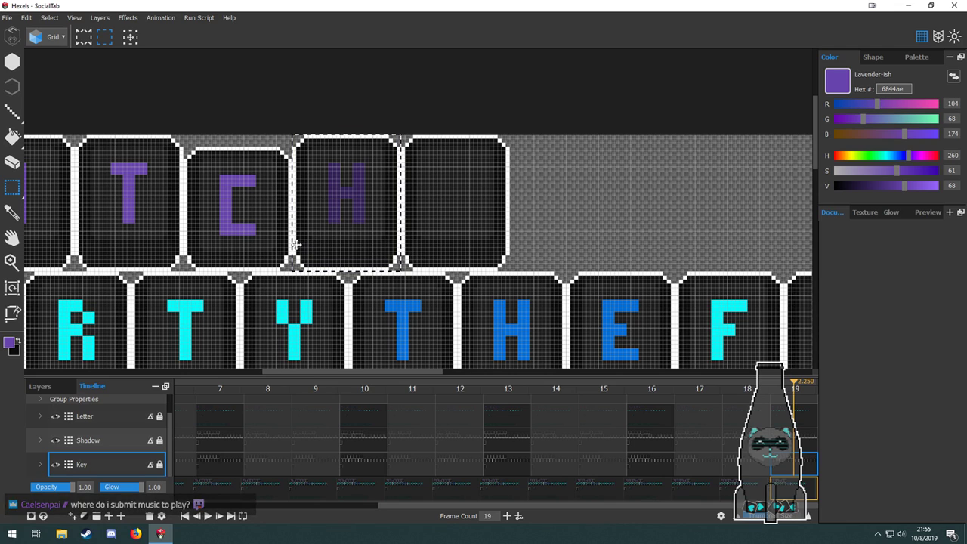
drag(307, 251, 590, 259)
Move the H key's shading on the Shadow layer at frame 19 onto the parked key outline.
click(810, 438)
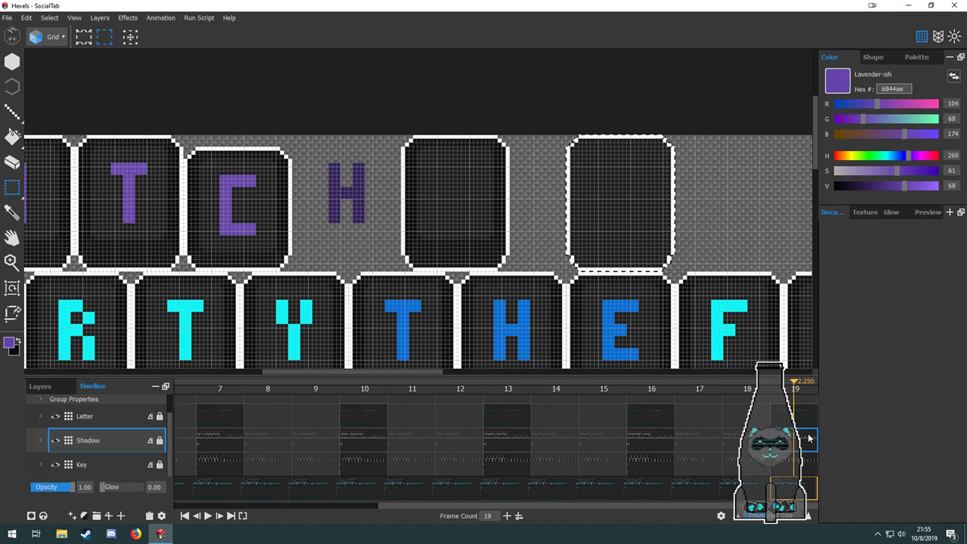
drag(316, 156, 404, 265)
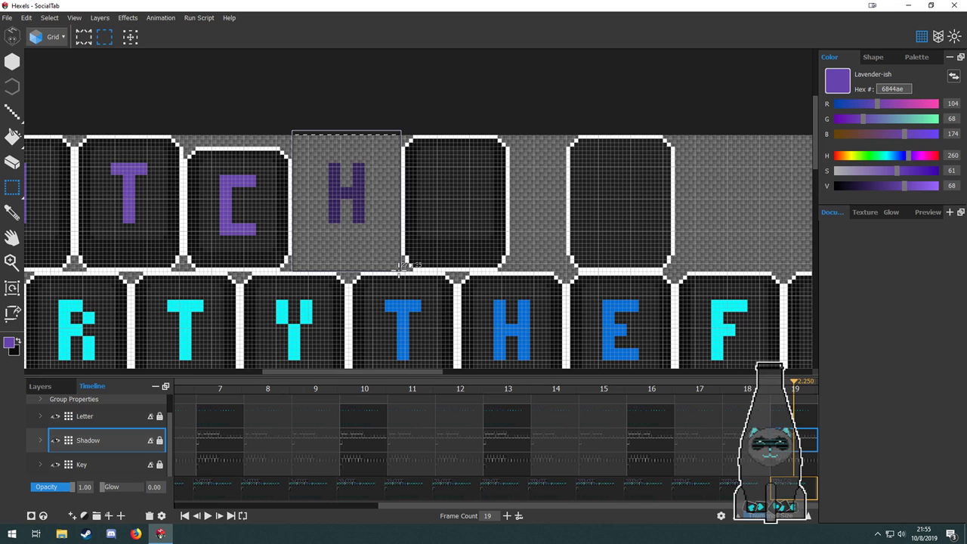
click(635, 263)
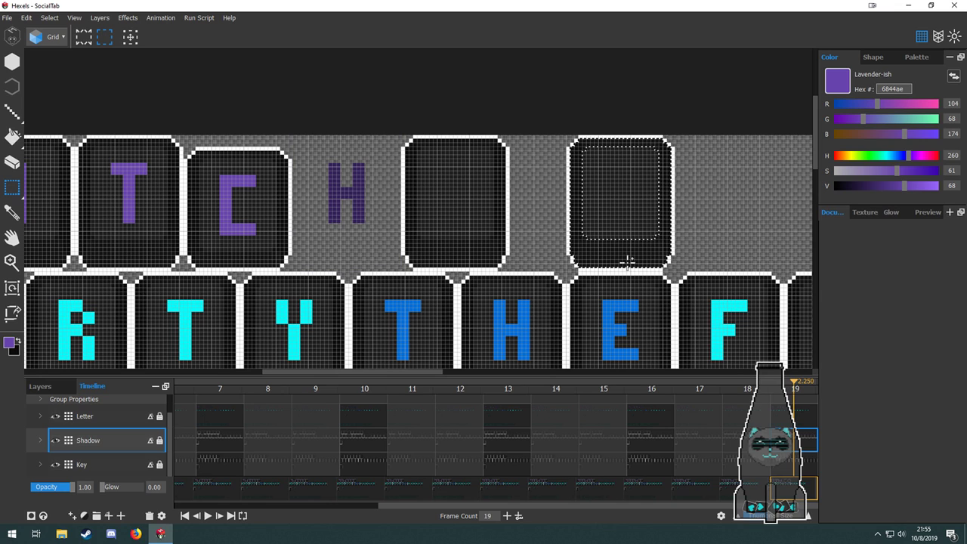
key(space)
drag(395, 238, 431, 238)
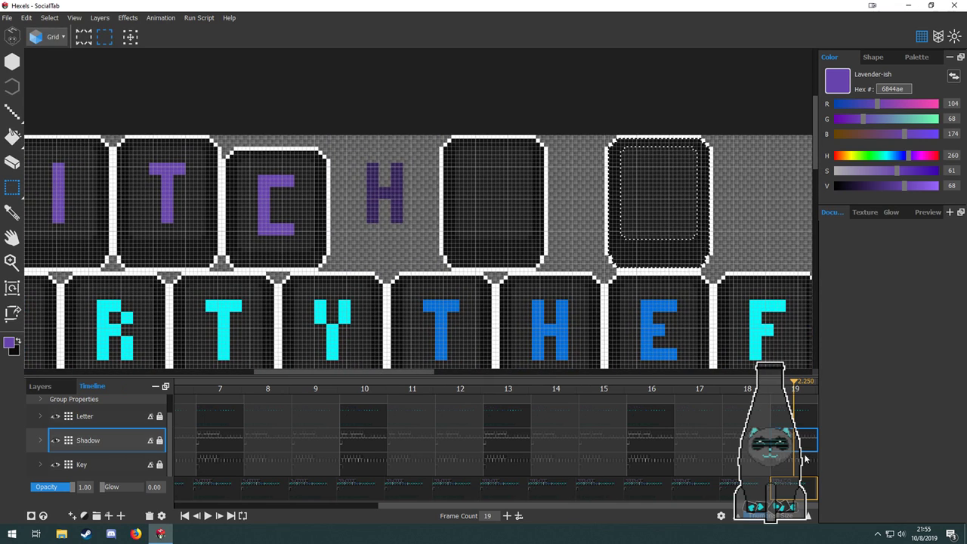
Try to move the letter H on the Letter layer onto the parked key, and undo the move.
click(799, 424)
drag(345, 155, 421, 247)
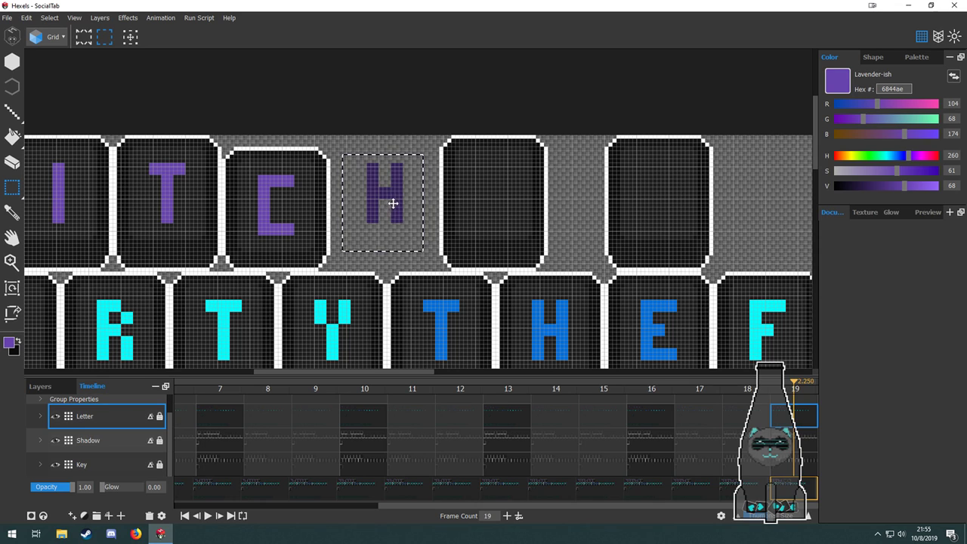
drag(393, 203, 670, 217)
scroll(684, 211, up, 3)
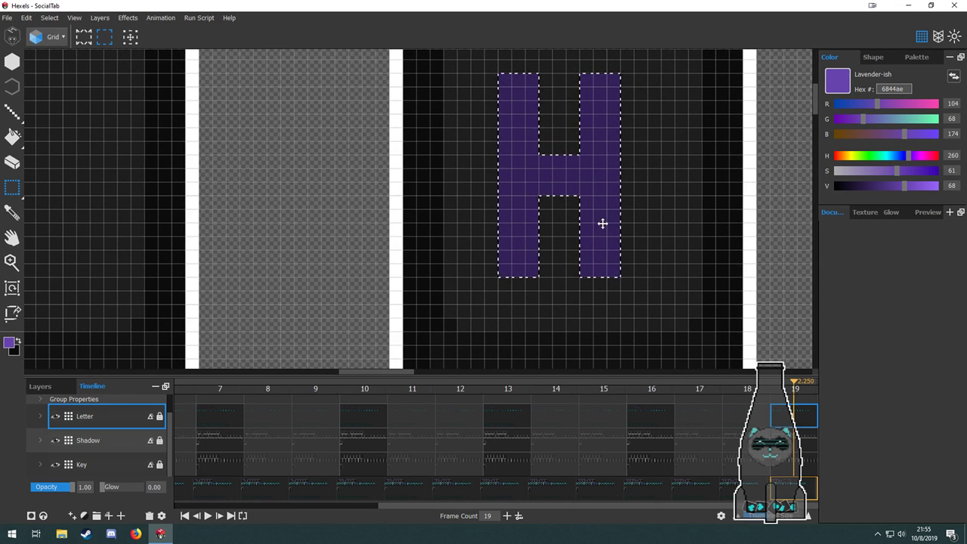
drag(602, 224, 618, 222)
scroll(674, 297, down, 3)
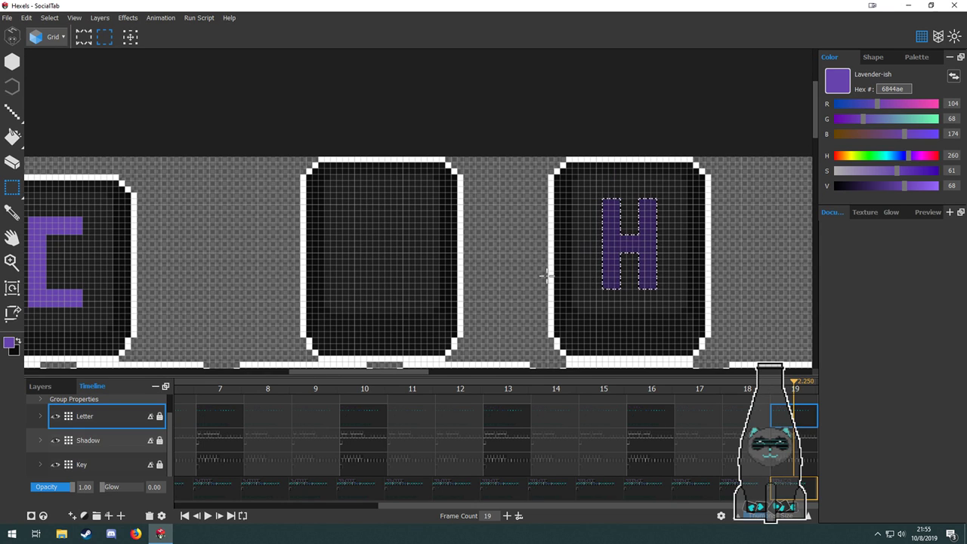
drag(431, 253, 476, 225)
key(ctrl+z)
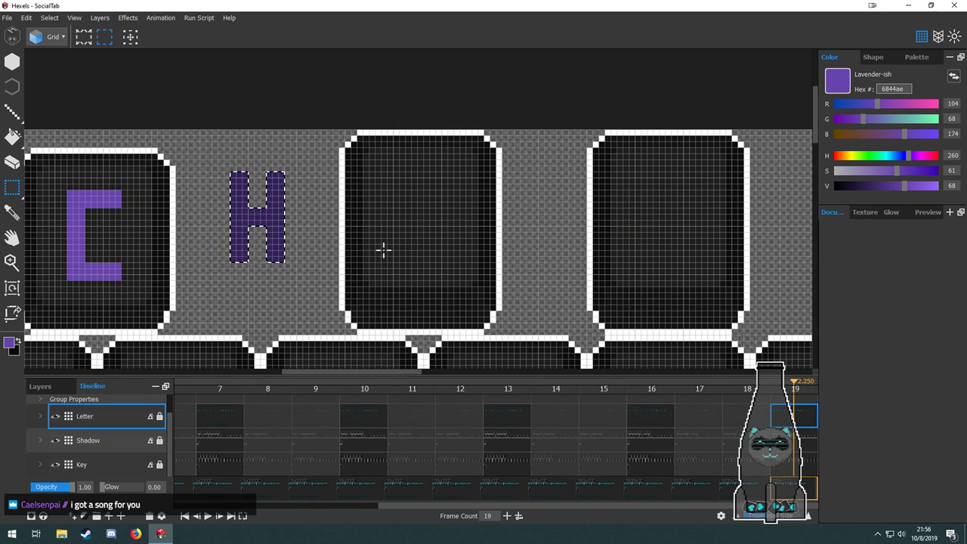
Select the lowered key outline around the C on frame 19's Key layer and move it around the H.
drag(374, 278, 481, 275)
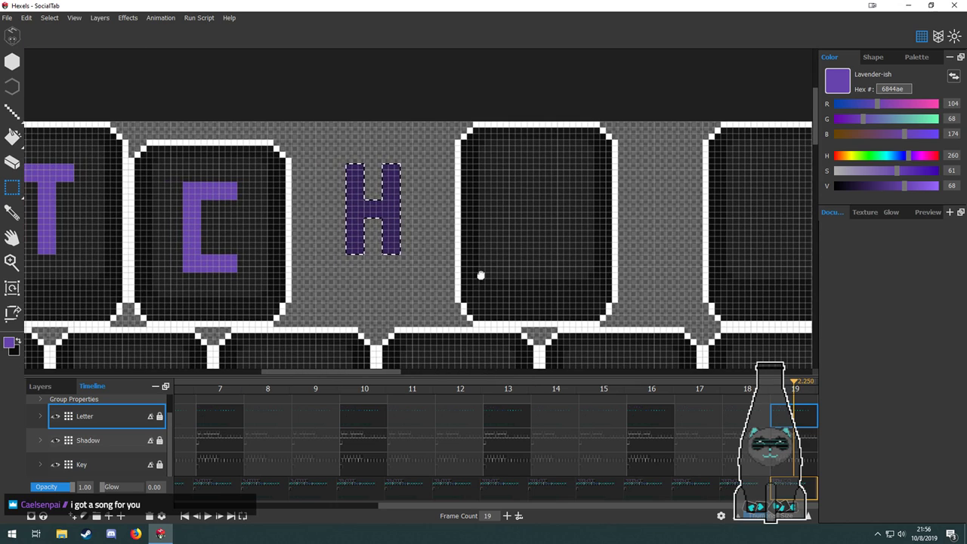
drag(286, 244, 391, 249)
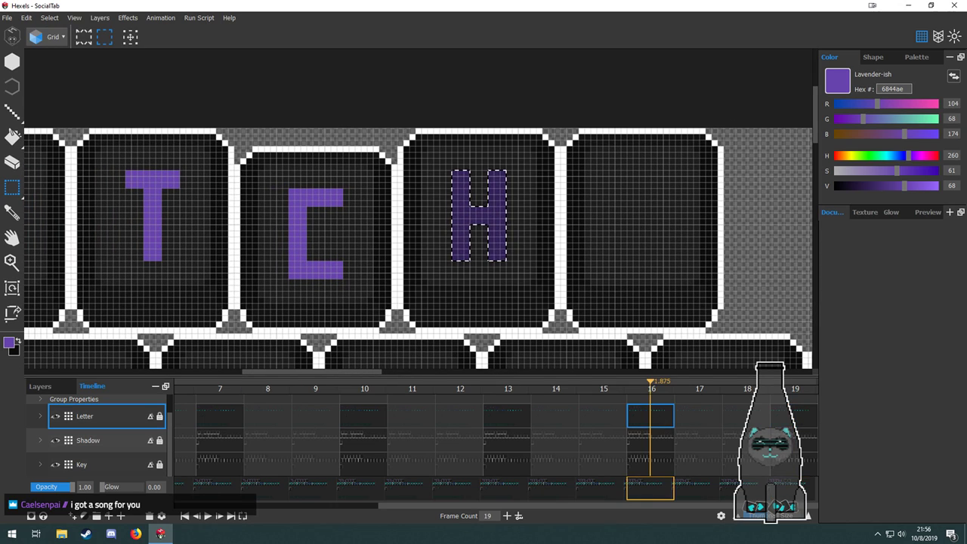
drag(651, 300, 530, 272)
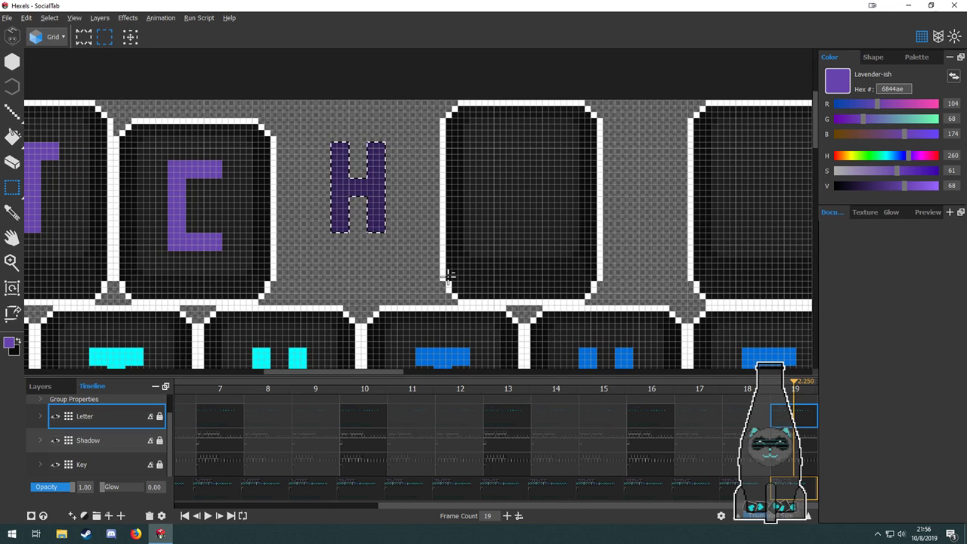
scroll(449, 277, down, 3)
scroll(410, 252, up, 2)
scroll(408, 251, down, 1)
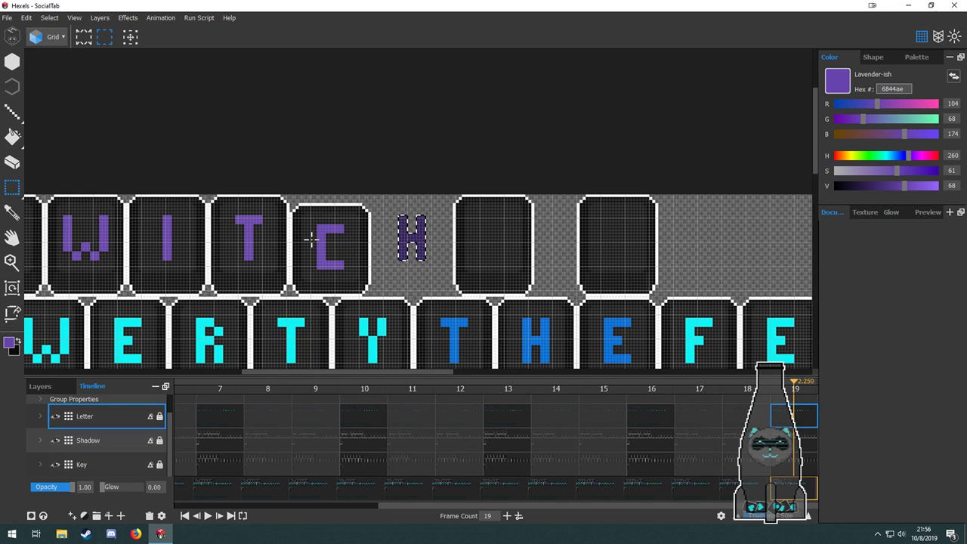
scroll(312, 239, up, 3)
drag(275, 131, 428, 318)
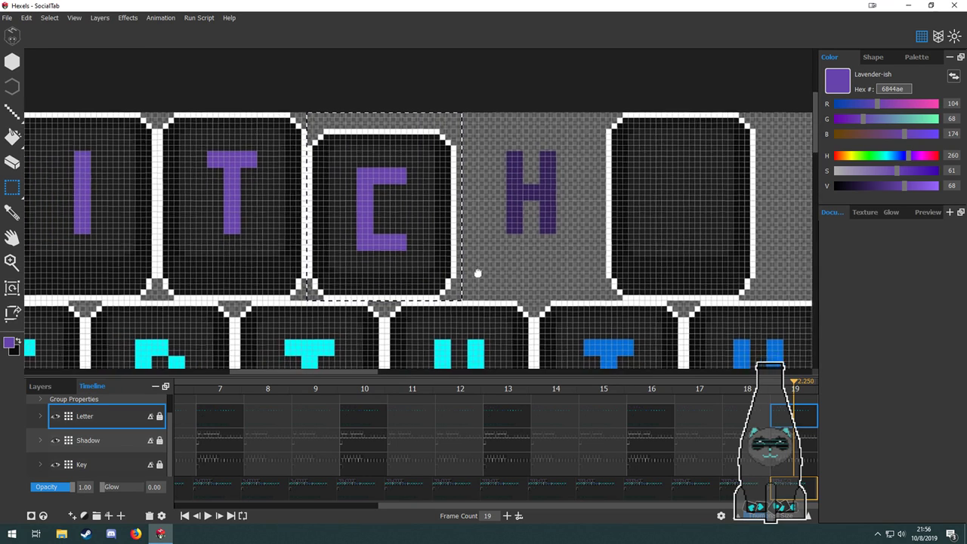
drag(447, 219, 596, 251)
Move the C key's lowered shading on the Shadow layer into the key outline around the H.
click(99, 441)
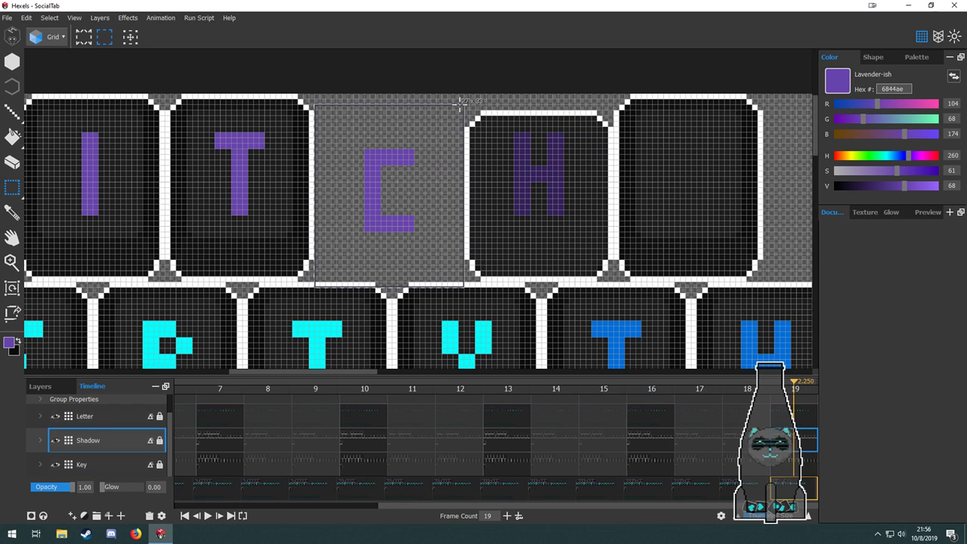
drag(460, 103, 461, 104)
drag(449, 138, 594, 255)
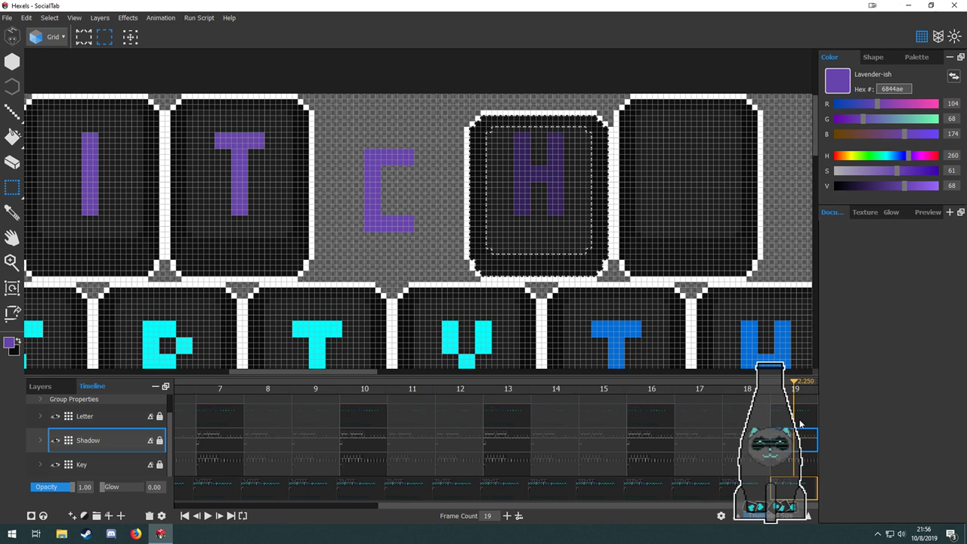
Move the parked raised key outline on the Key layer into the vacant place around the C.
key(Down)
scroll(438, 244, right, 5)
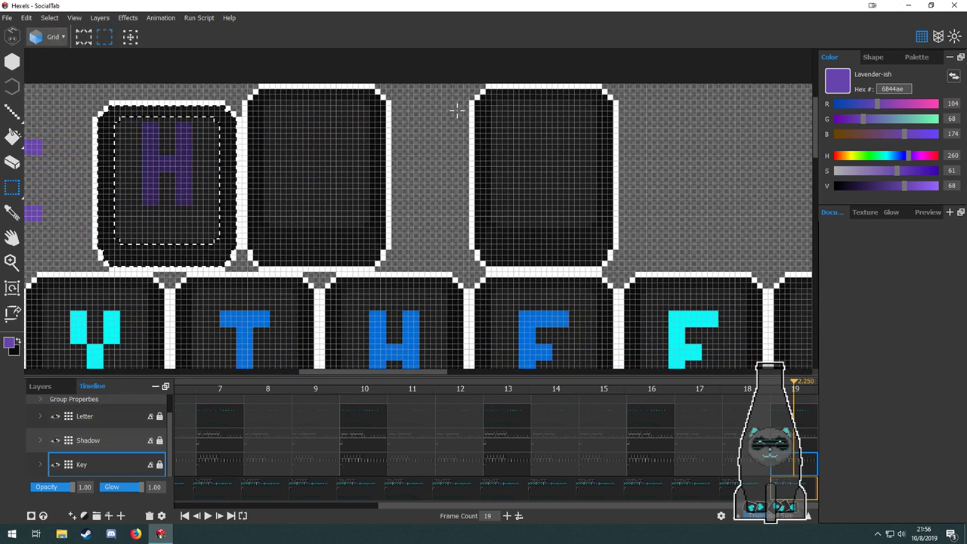
drag(458, 65, 629, 269)
drag(582, 294, 692, 305)
drag(644, 251, 151, 254)
Move the parked raised shading on the Shadow layer into the key outline around the C.
key(Up)
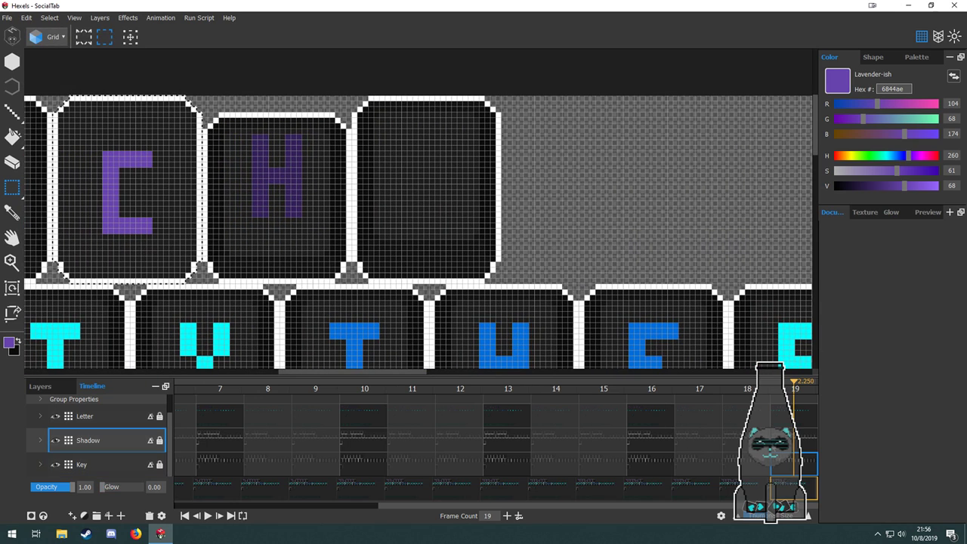
scroll(628, 277, right, 2)
drag(431, 65, 741, 269)
scroll(665, 259, left, 2)
drag(665, 260, 217, 233)
key(space)
drag(336, 258, 424, 284)
Select the letter C on frame 19's Letter layer and raise it level with the neighbouring letters.
click(783, 415)
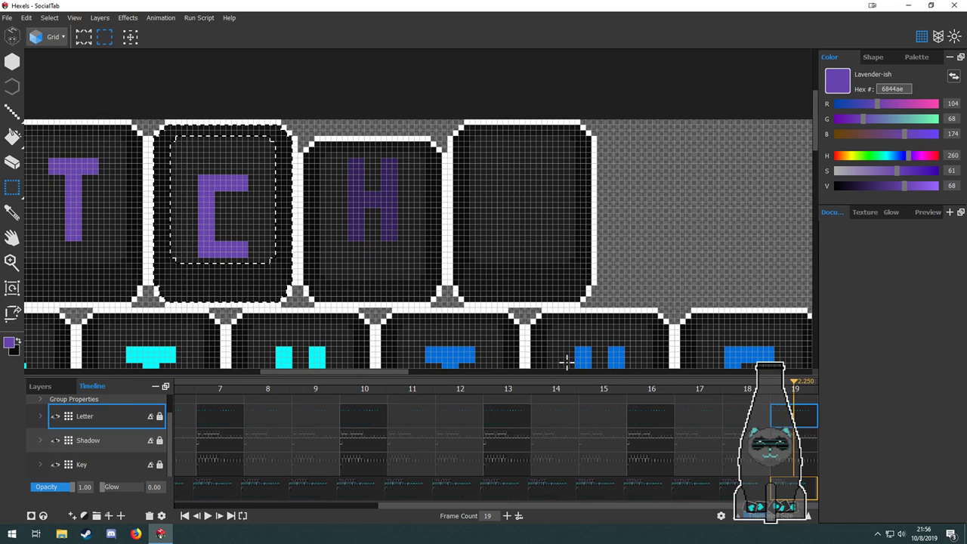
drag(252, 151, 261, 157)
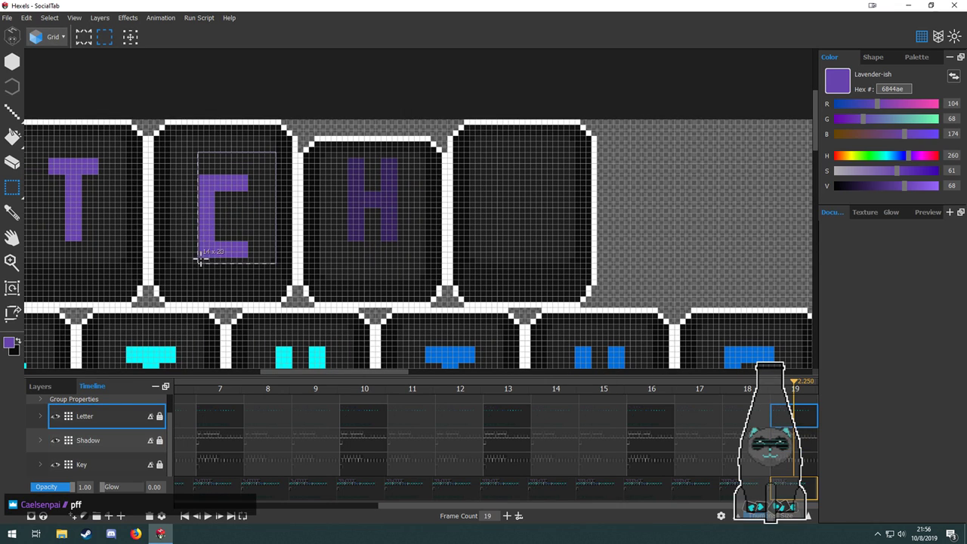
scroll(193, 269, up, 3)
drag(194, 269, 214, 220)
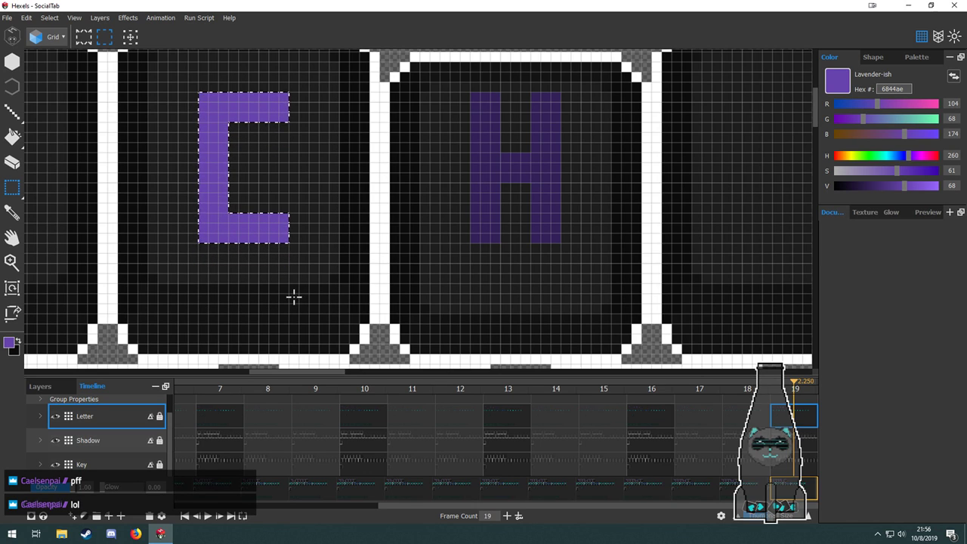
drag(310, 249, 295, 302)
Lower the letter H on frame 19's Letter layer by three cells and fill it with purple 6844ae.
scroll(259, 286, down, 2)
drag(464, 311, 440, 295)
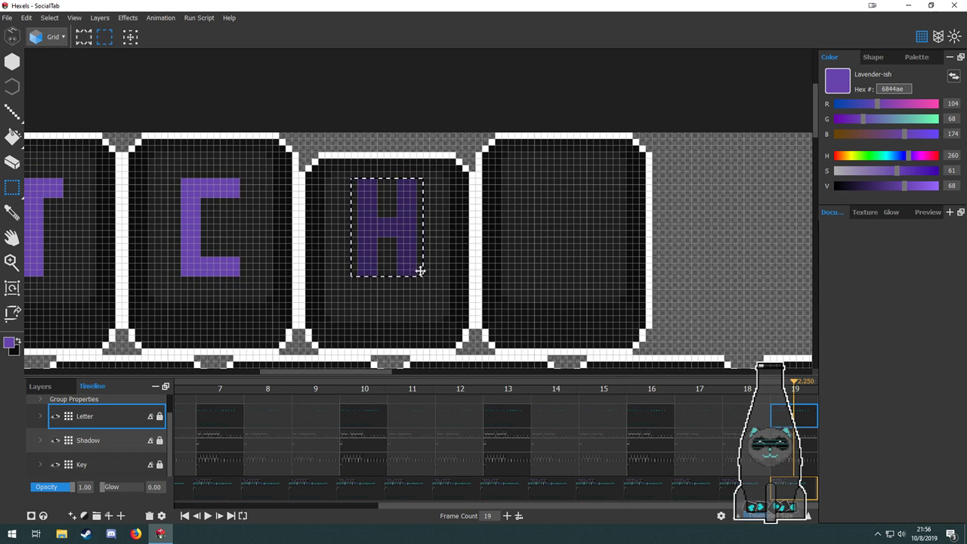
key(Down)
key(Down)
key(Down)
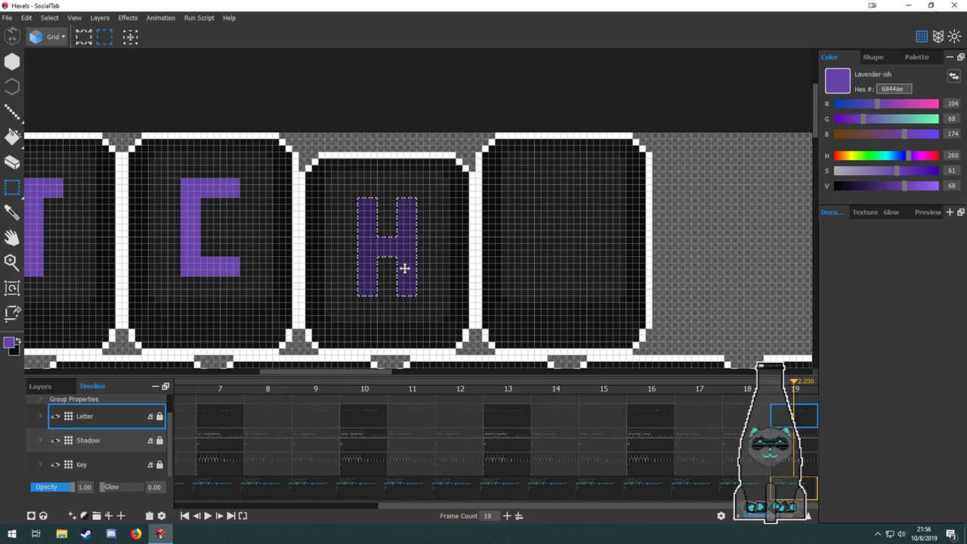
key(g)
click(399, 255)
scroll(427, 289, down, 3)
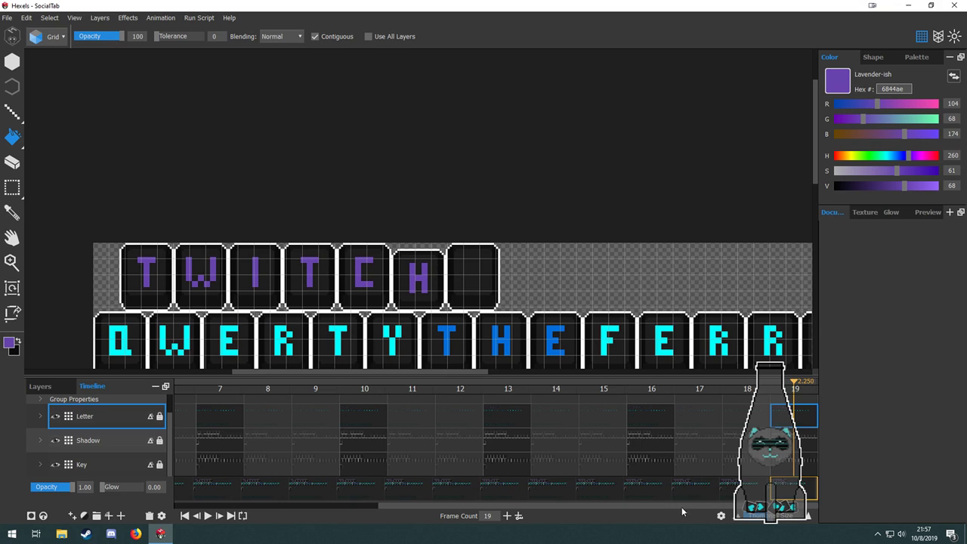
Extend the animation by three frames to a total of 22.
click(507, 516)
click(507, 516)
click(507, 516)
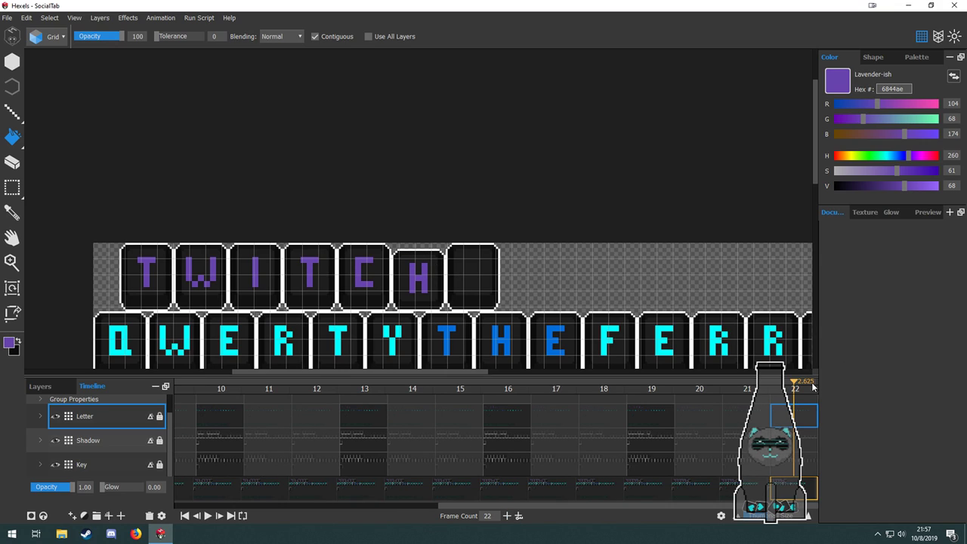
click(788, 465)
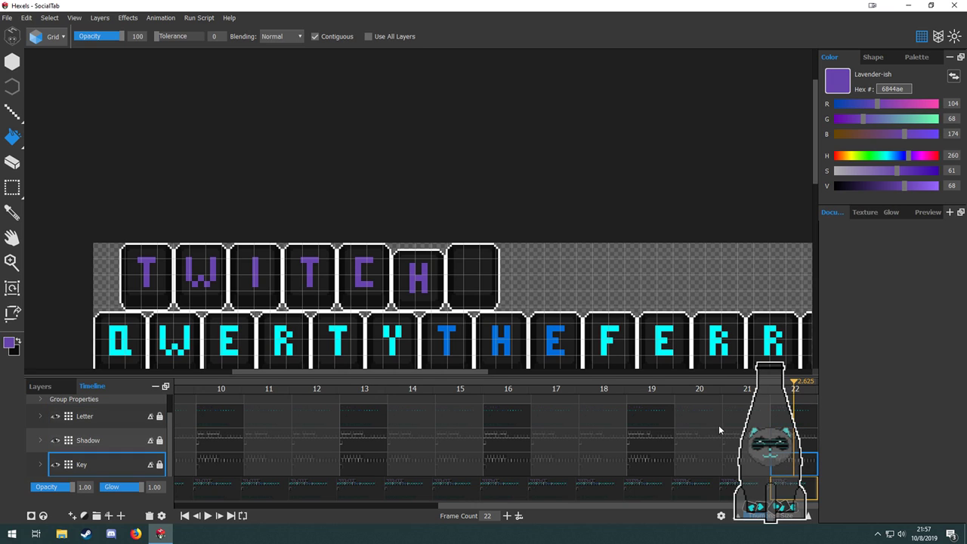
key(space)
drag(542, 346, 508, 299)
click(787, 416)
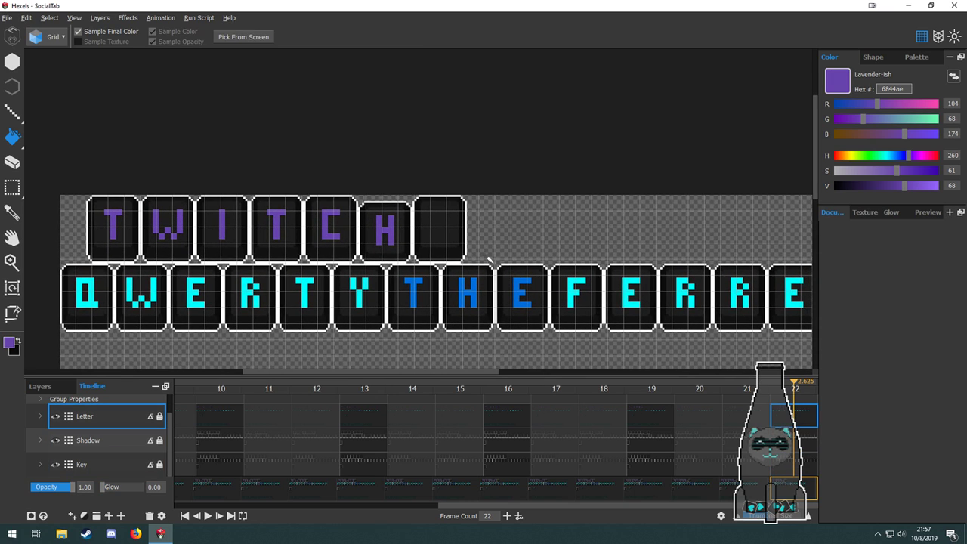
scroll(468, 250, up, 2)
scroll(408, 260, down, 3)
key(space)
drag(328, 305, 339, 241)
alt+click(519, 315)
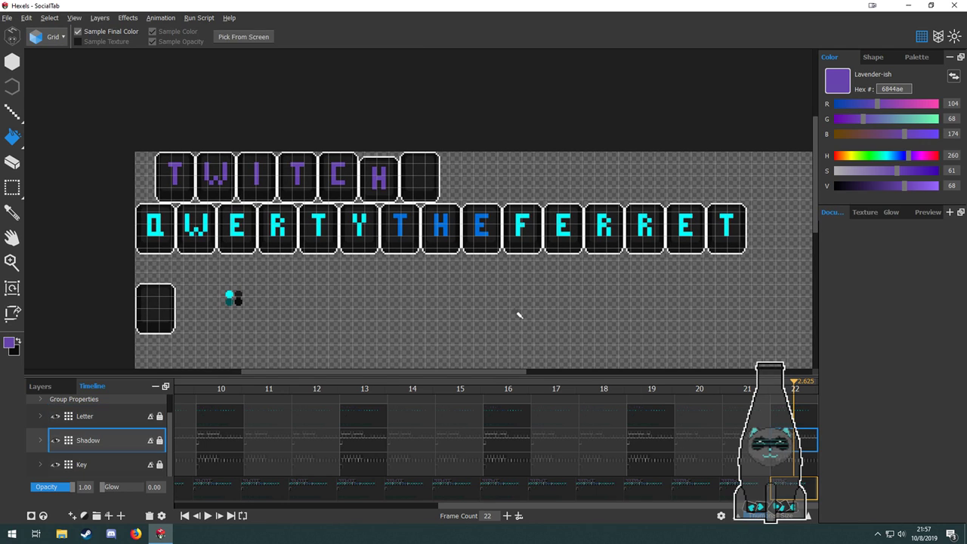
scroll(377, 180, up, 2)
key(m)
scroll(310, 102, up, 1)
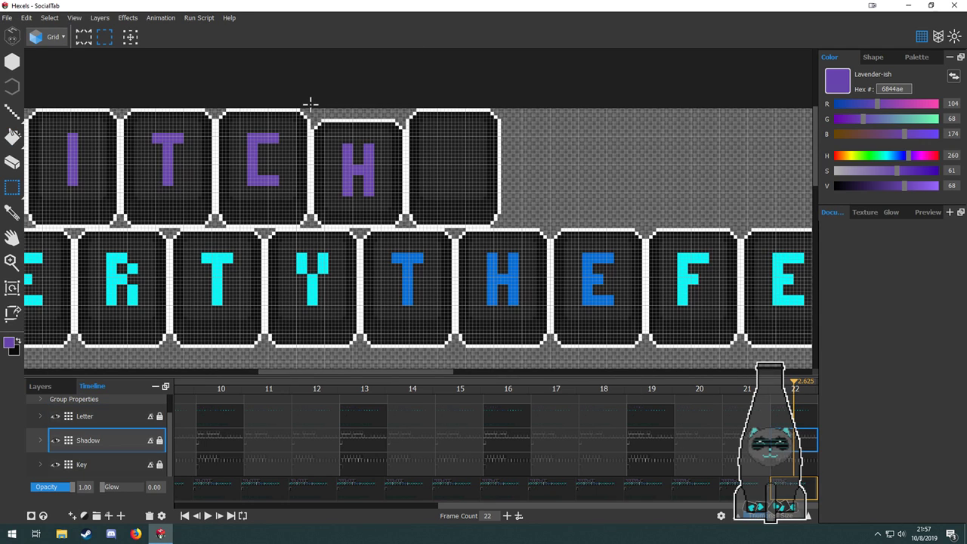
drag(310, 102, 402, 231)
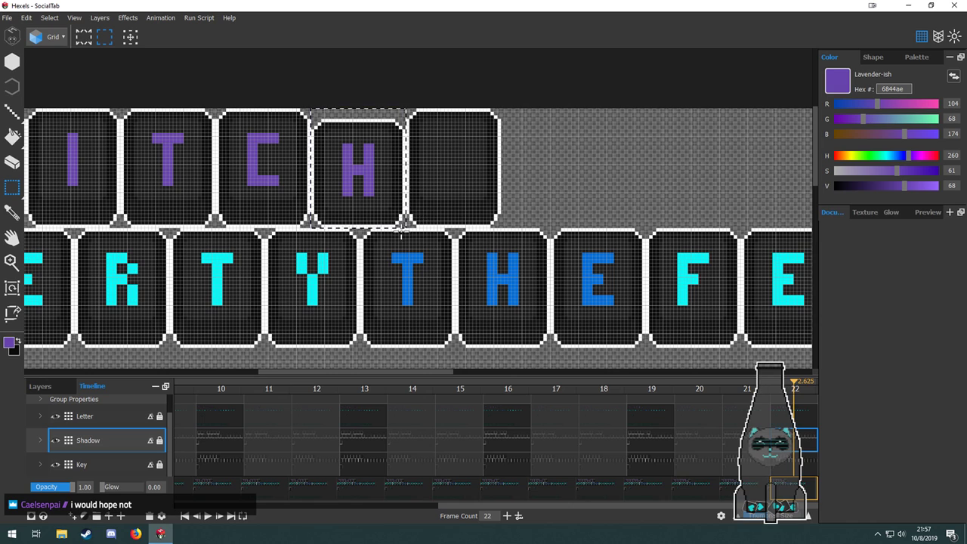
drag(408, 292, 523, 220)
scroll(425, 282, down, 3)
drag(315, 313, 360, 276)
mouse_move(241, 266)
mouse_down()
mouse_move(269, 282)
mouse_move(213, 344)
mouse_up()
mouse_move(269, 309)
mouse_down()
mouse_move(575, 246)
mouse_move(598, 173)
mouse_up()
key(ctrl+z)
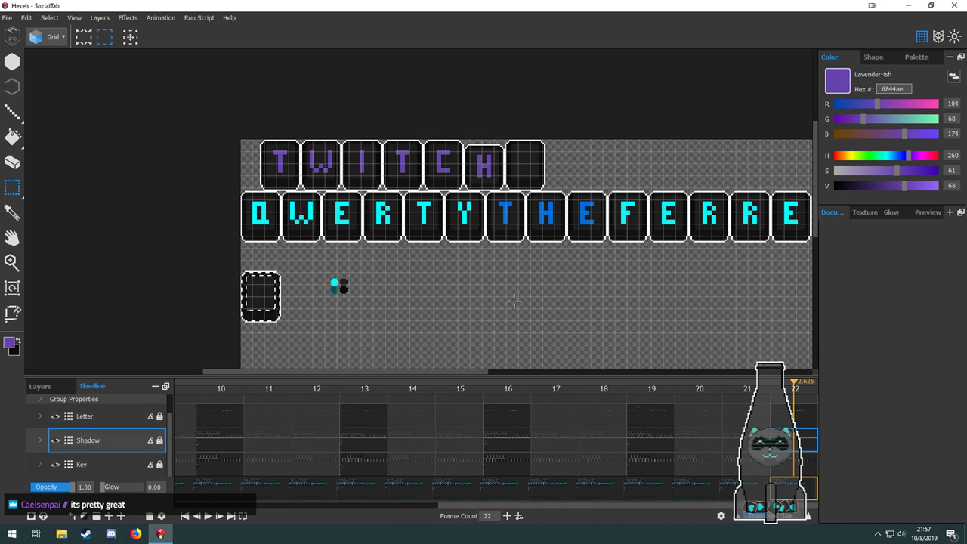
Move the spare raised key outline on frame 22's Key layer up to the TWITCH row, beyond the blank keycap.
click(82, 464)
drag(312, 352, 213, 271)
drag(261, 302, 588, 171)
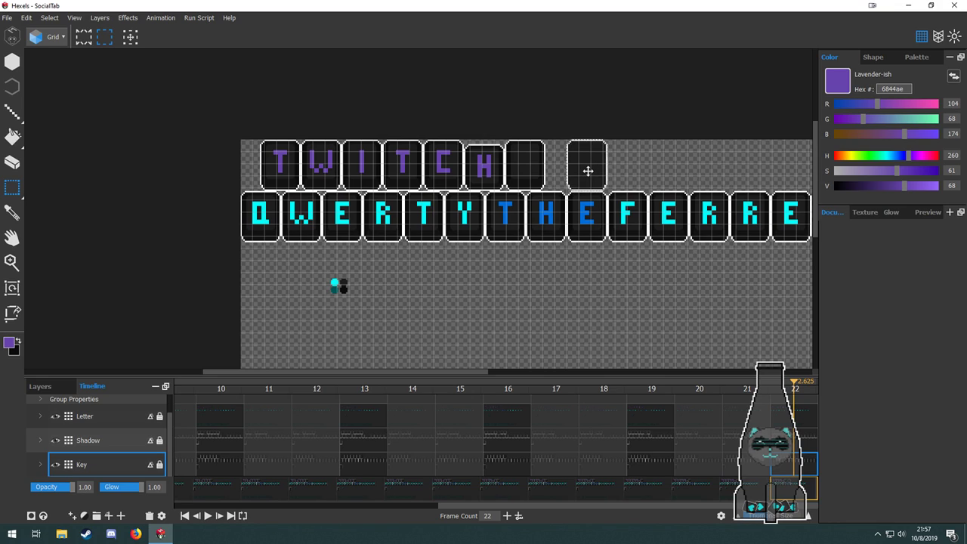
Move the spare raised key shading on frame 22's Shadow layer into the key outline parked beyond the blank keycap.
click(89, 441)
drag(223, 258, 325, 372)
drag(275, 317, 613, 194)
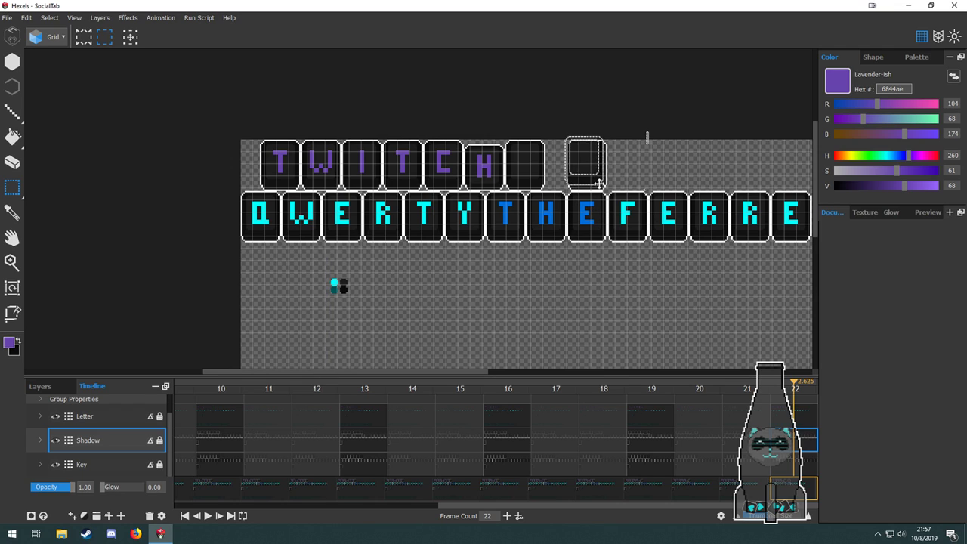
key(ctrl+z)
drag(305, 255, 206, 346)
drag(282, 304, 607, 170)
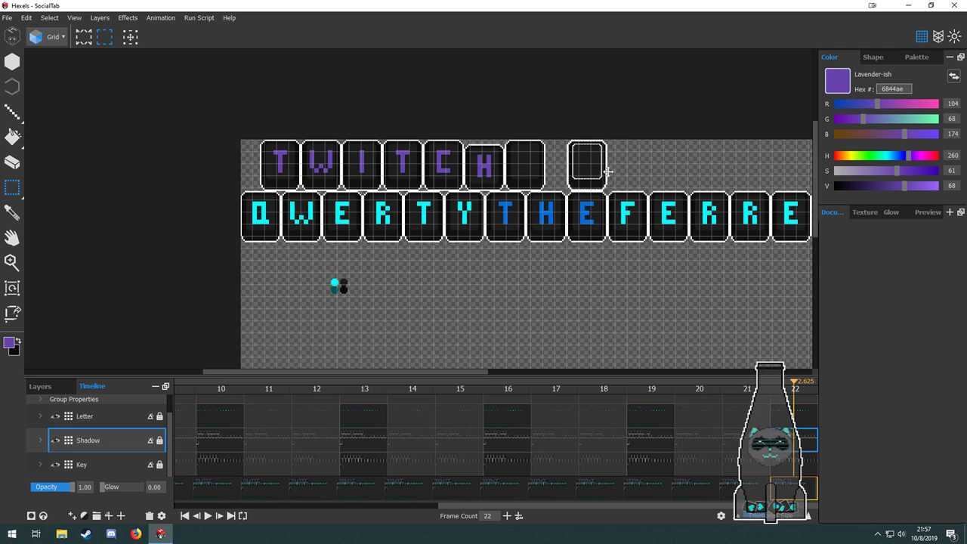
Examine the parked keycap's alignment and compare the keycap row on frame 22 with frame 19.
scroll(607, 170, up, 3)
scroll(611, 166, down, 2)
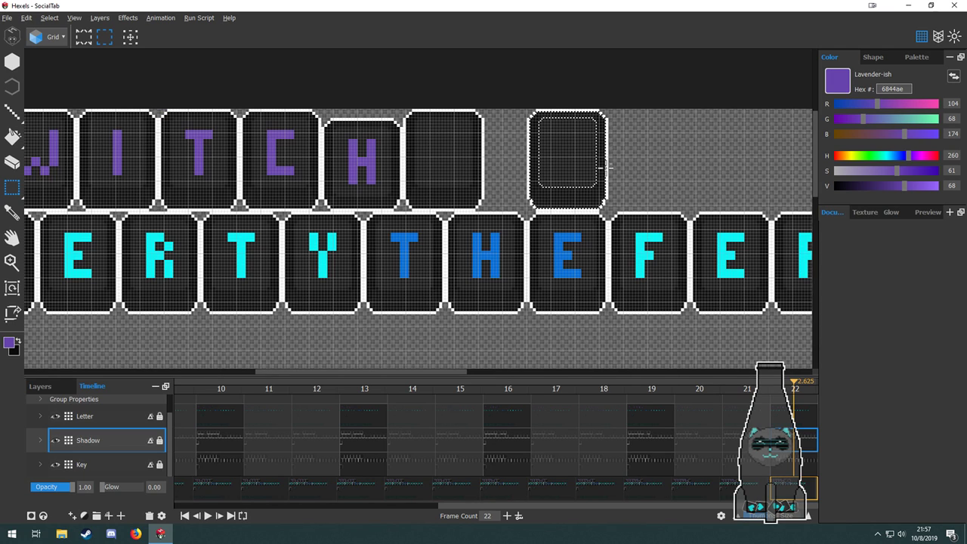
scroll(476, 242, down, 4)
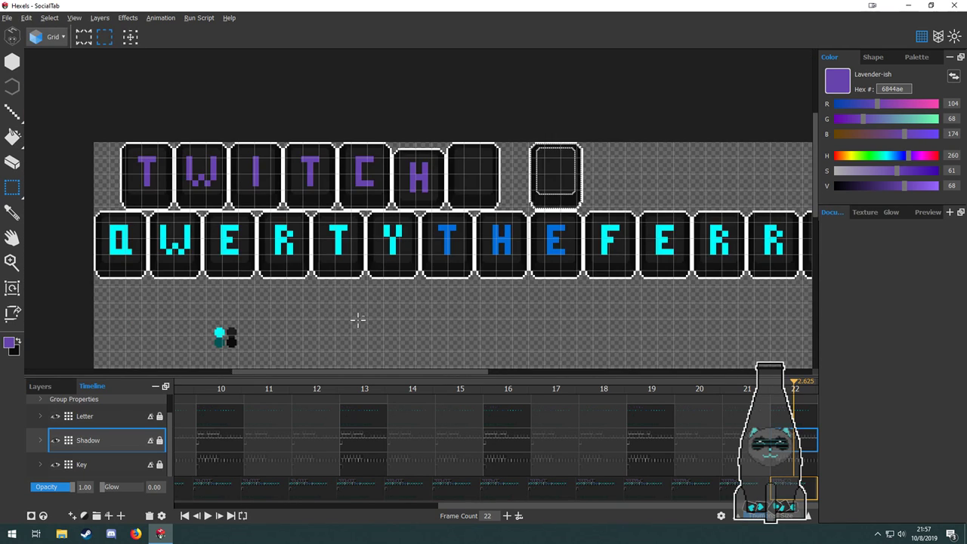
drag(543, 254, 554, 323)
click(650, 445)
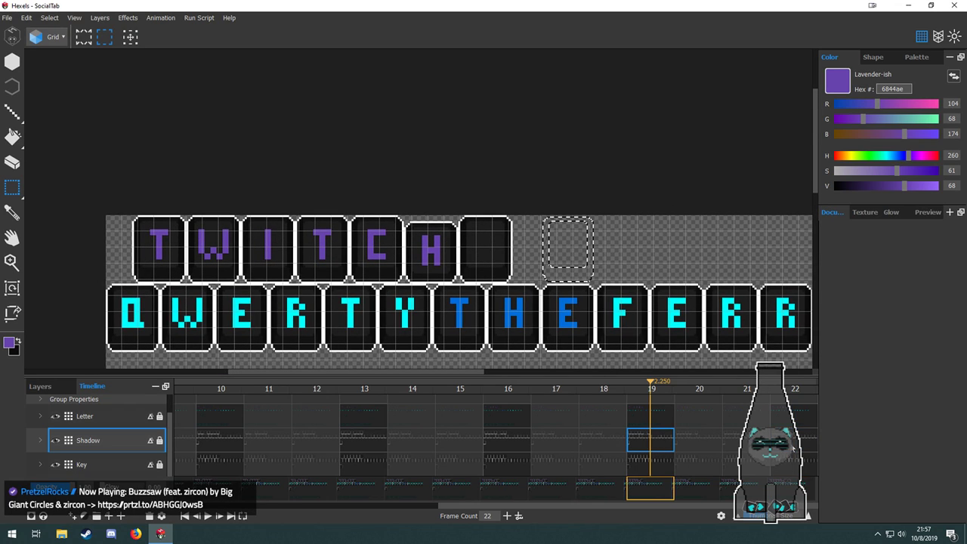
click(790, 444)
drag(454, 259, 470, 184)
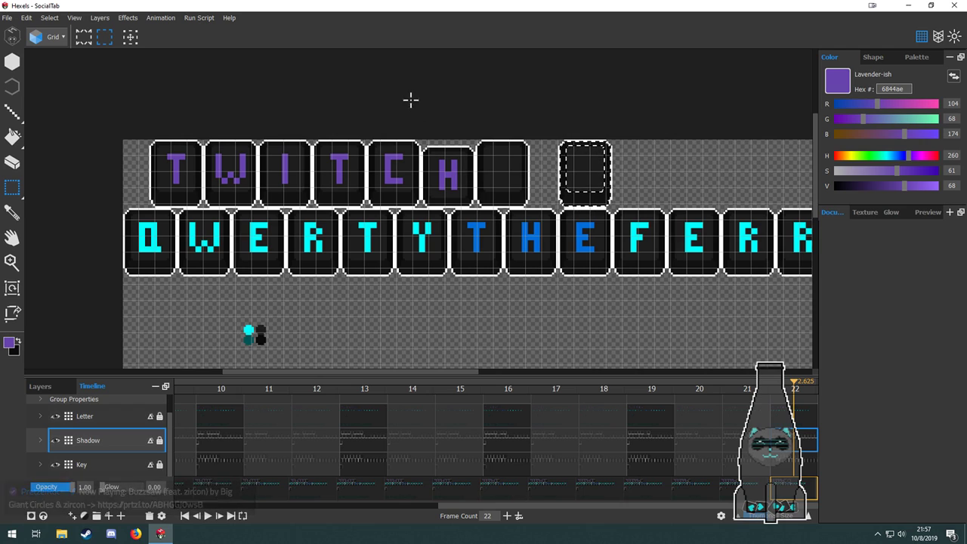
mouse_move(423, 141)
mouse_down()
mouse_move(470, 182)
mouse_move(462, 198)
mouse_move(421, 141)
mouse_up()
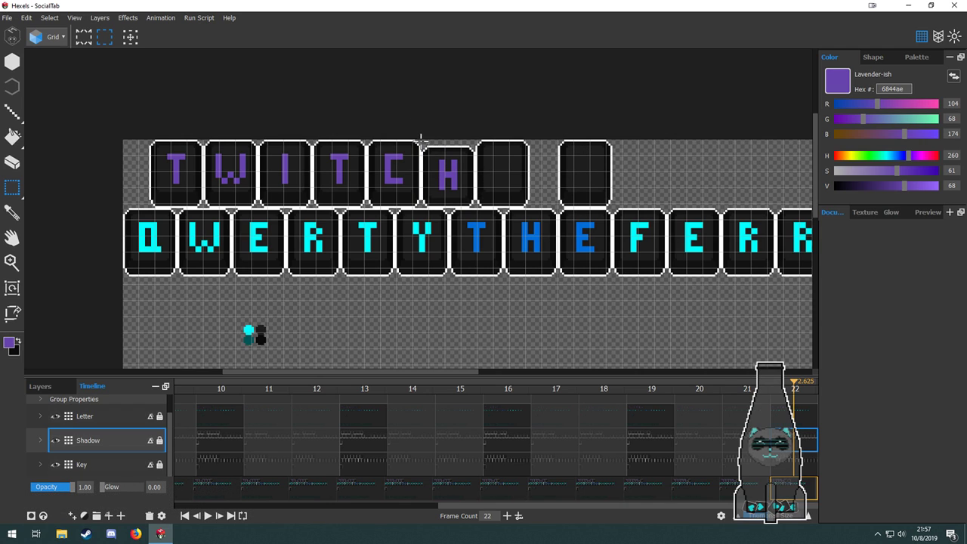
Move the pressed key outline around the H on frame 22's Key layer to the empty area below the letter Q.
scroll(431, 154, up, 3)
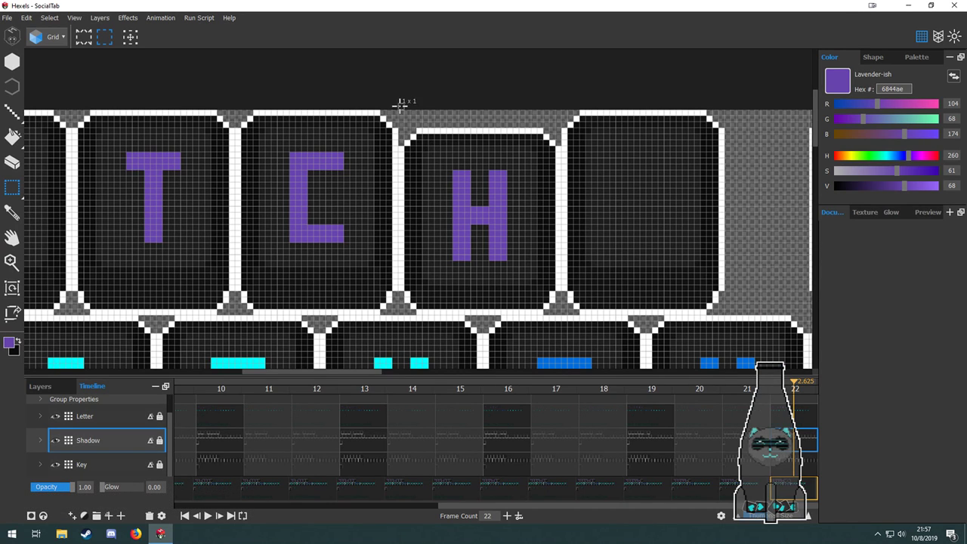
drag(399, 103, 559, 311)
scroll(559, 310, down, 4)
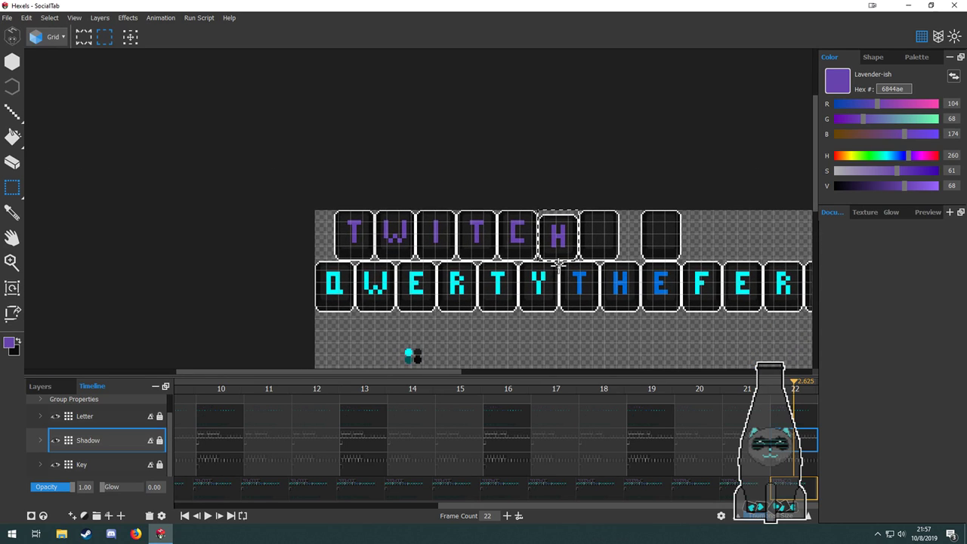
drag(551, 303, 519, 223)
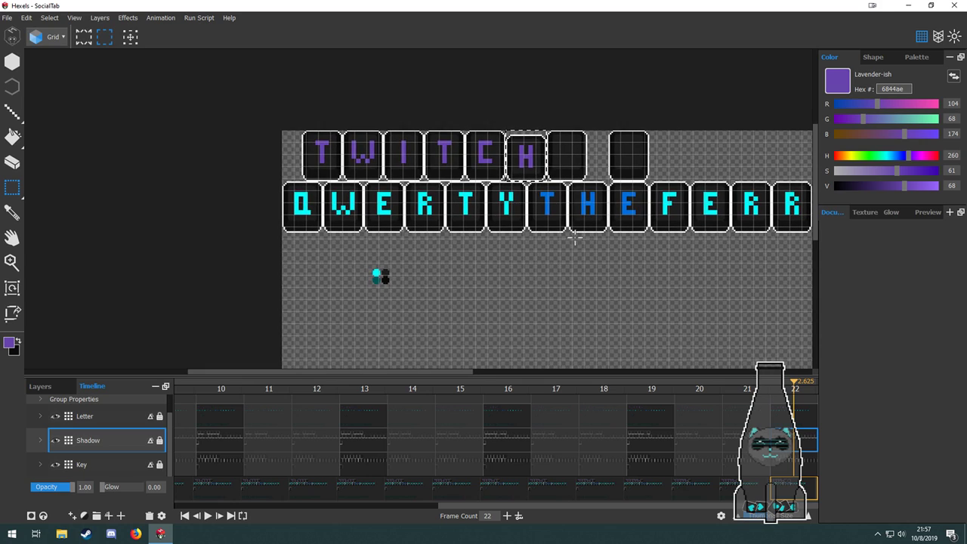
click(808, 470)
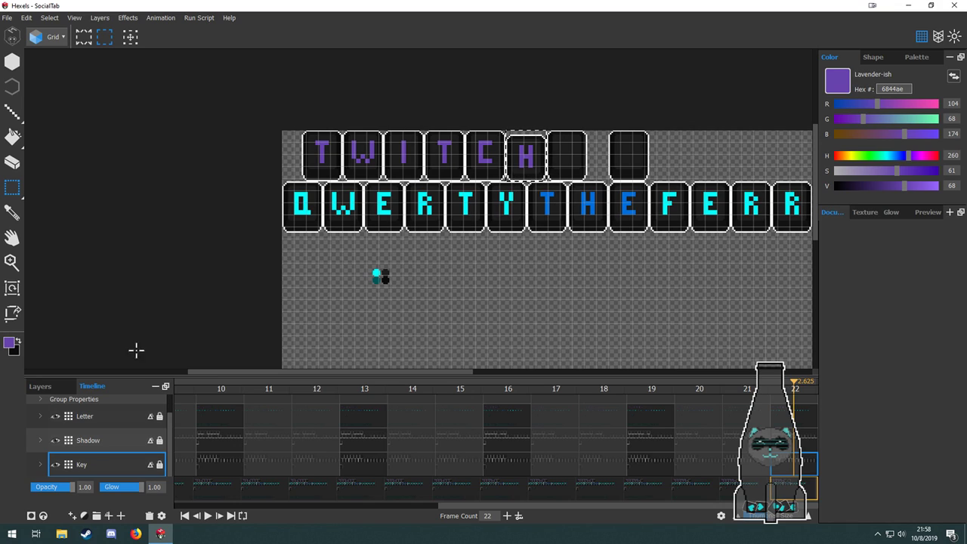
drag(550, 201, 261, 287)
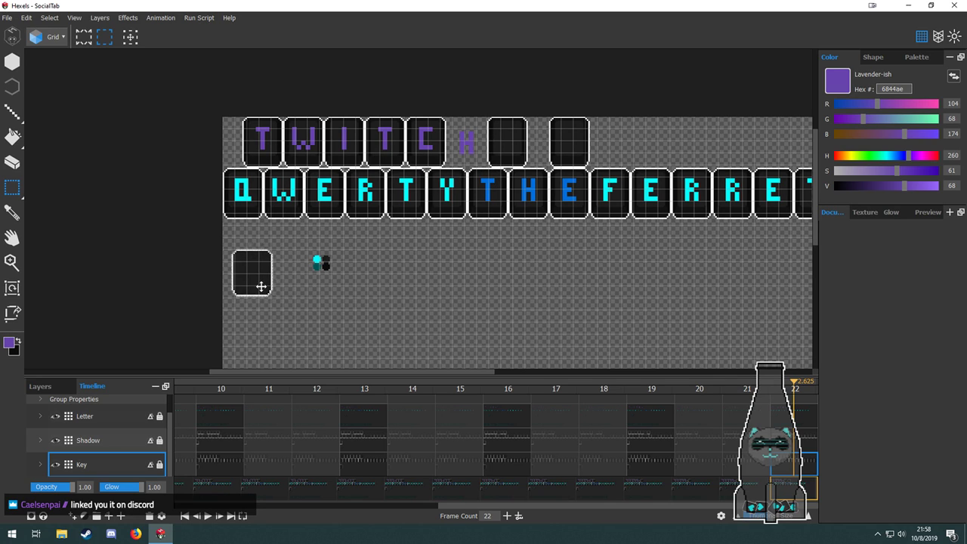
scroll(223, 257, up, 5)
drag(371, 318, 316, 254)
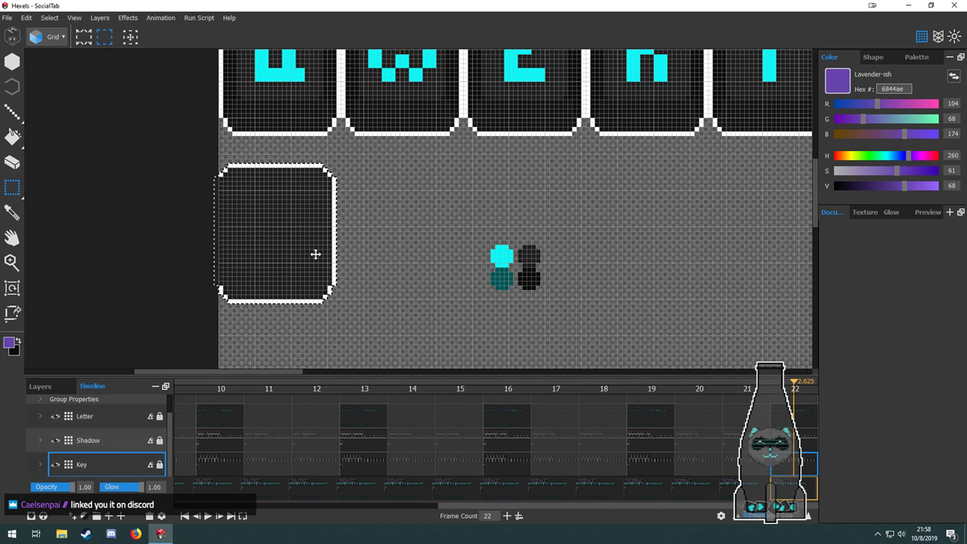
scroll(295, 237, down, 4)
scroll(277, 240, up, 3)
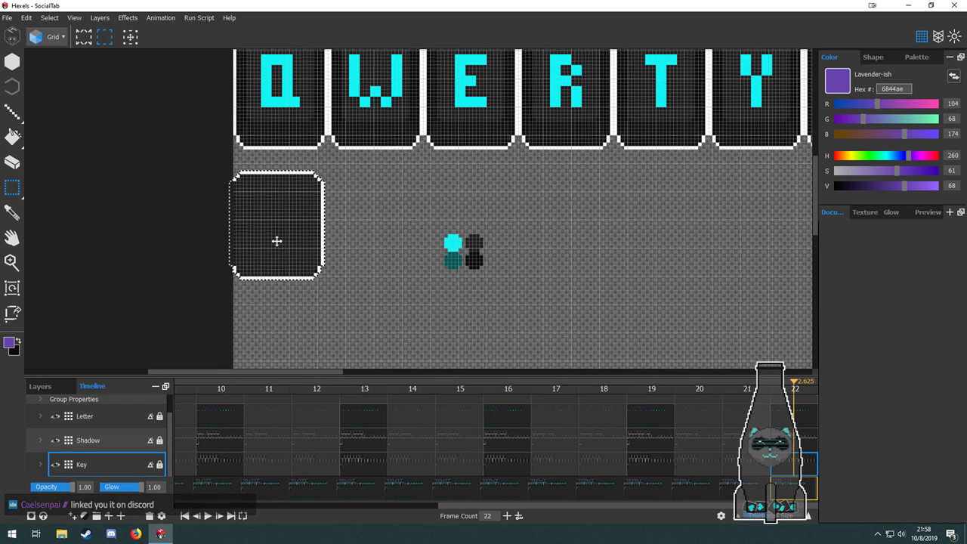
scroll(283, 239, down, 6)
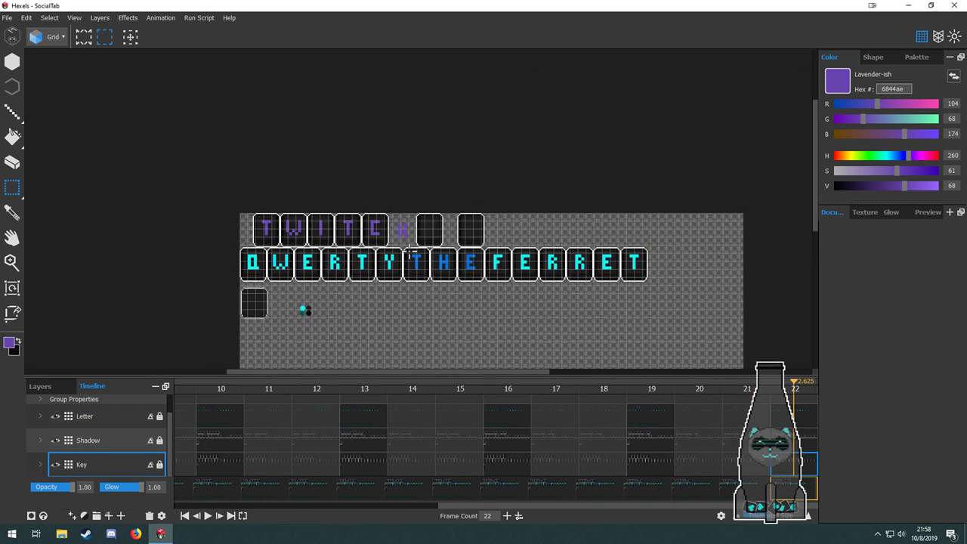
Move the H key's pressed shading on the Shadow layer into the key outline parked below the Q.
scroll(410, 253, up, 5)
click(799, 441)
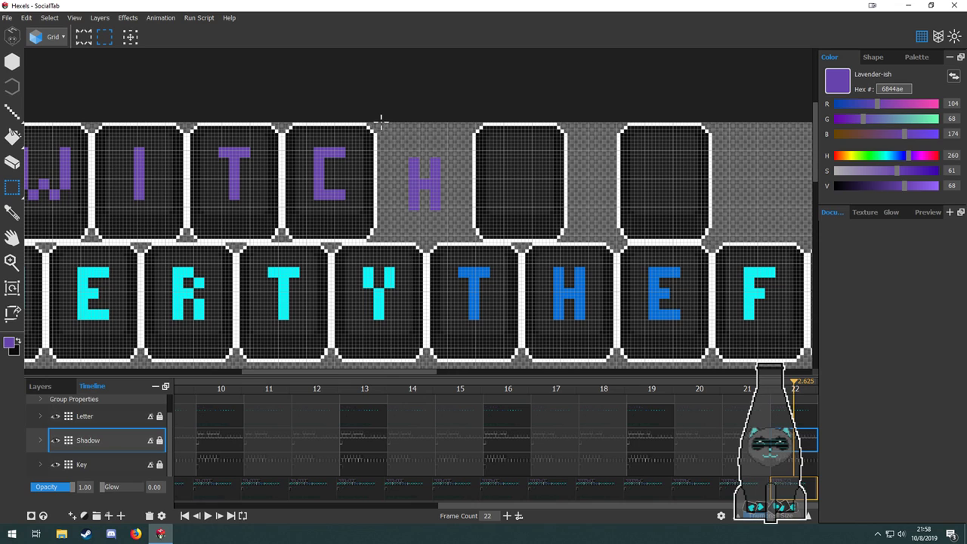
drag(381, 121, 417, 176)
drag(378, 121, 320, 343)
scroll(470, 240, down, 4)
scroll(474, 235, up, 2)
scroll(317, 302, up, 4)
scroll(318, 337, down, 4)
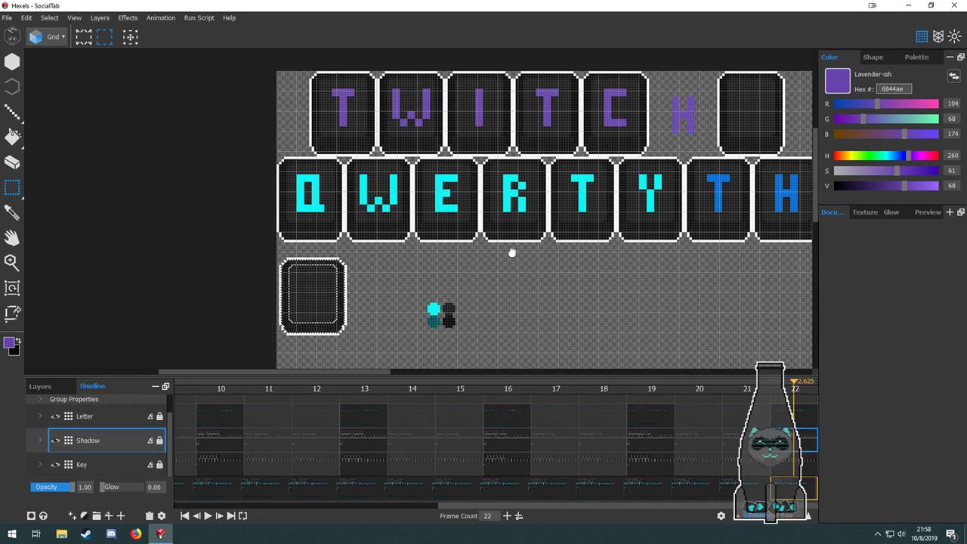
Move the parked raised key outline on the Key layer into the vacant place around the H.
drag(512, 252, 349, 349)
drag(727, 334, 594, 376)
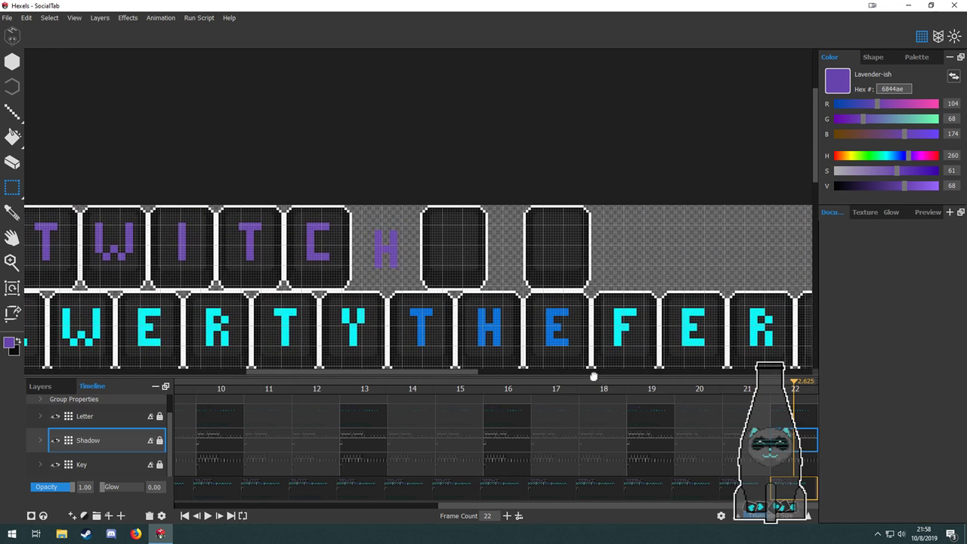
click(808, 472)
drag(637, 184, 506, 287)
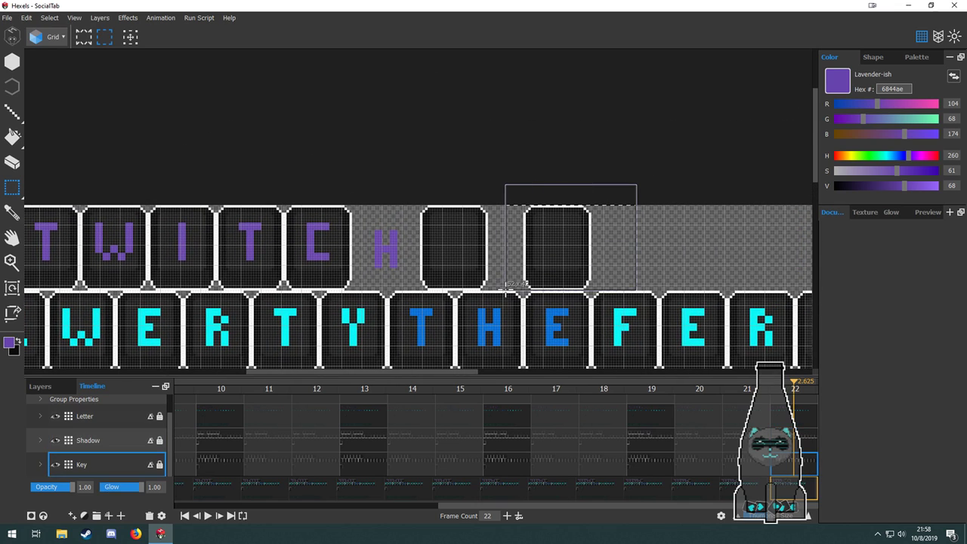
drag(586, 278, 408, 279)
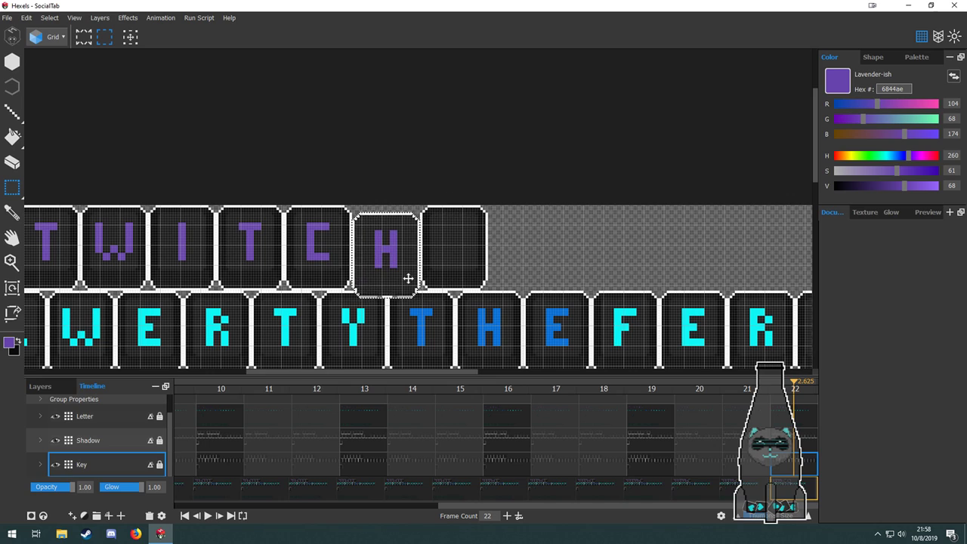
Move the parked raised shading on the Shadow layer into the key outline around the H.
click(782, 439)
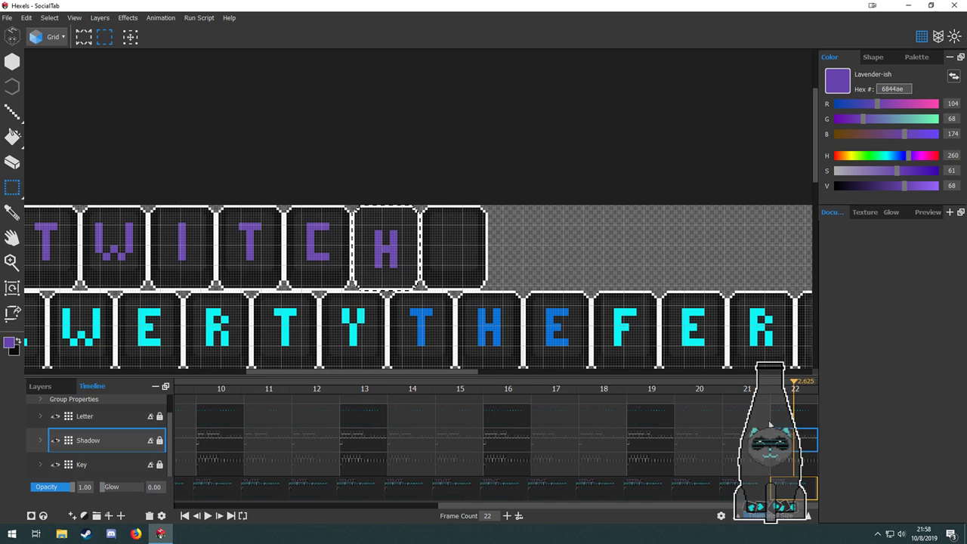
drag(495, 190, 649, 290)
drag(594, 268, 422, 252)
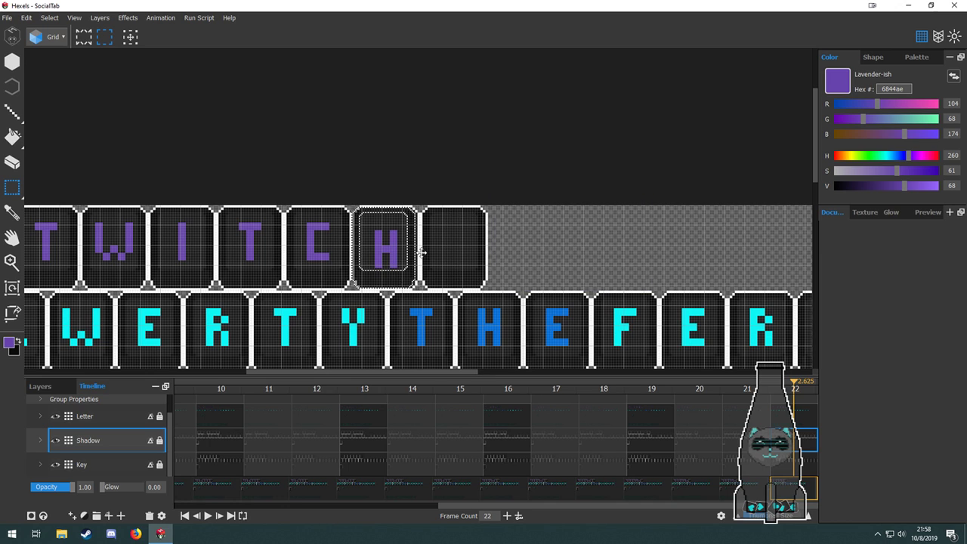
Select the letter H on frame 22's Letter layer and raise it by three cells.
click(794, 415)
scroll(409, 259, up, 3)
drag(371, 109, 234, 287)
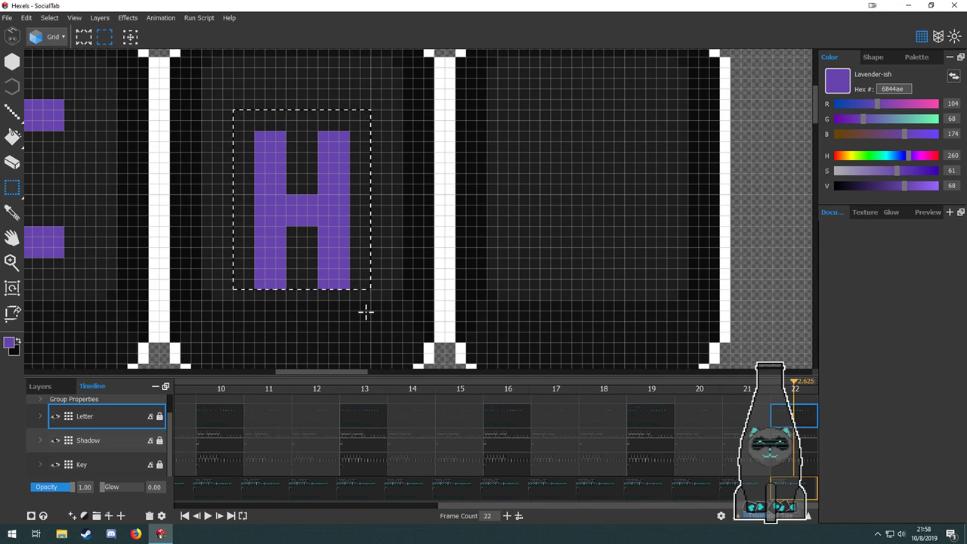
drag(335, 259, 331, 232)
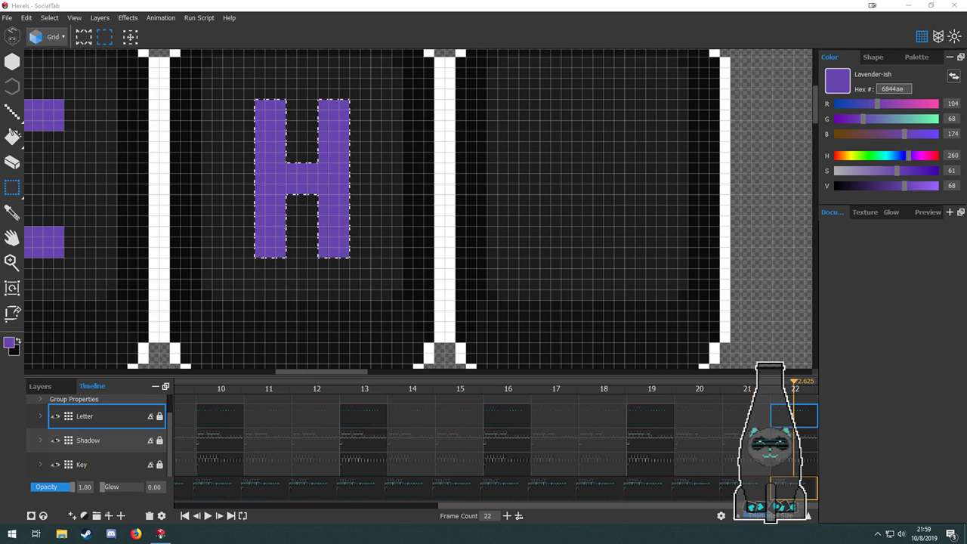
Deselect the letter H and play back the animation to review the TWITCH key presses.
click(384, 4)
scroll(325, 277, down, 6)
key(space)
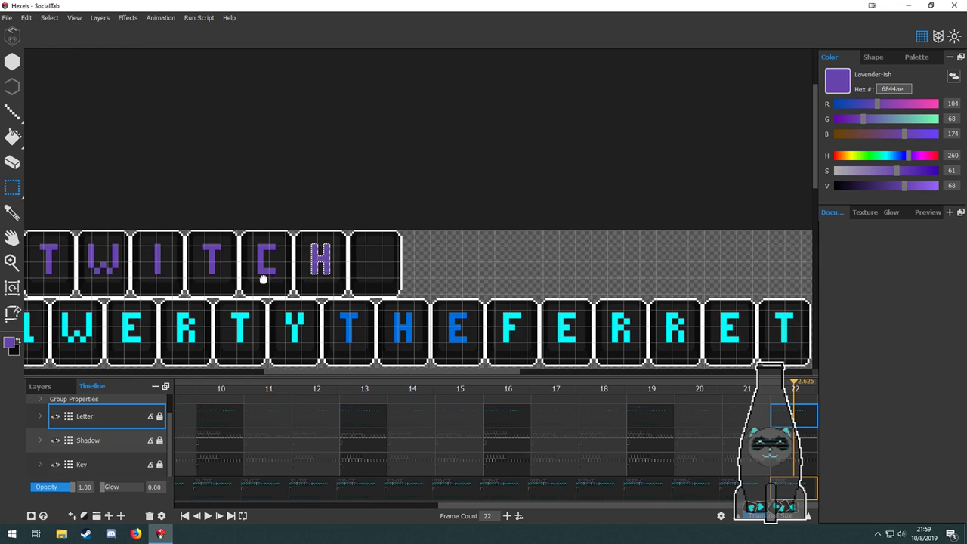
drag(263, 280, 393, 257)
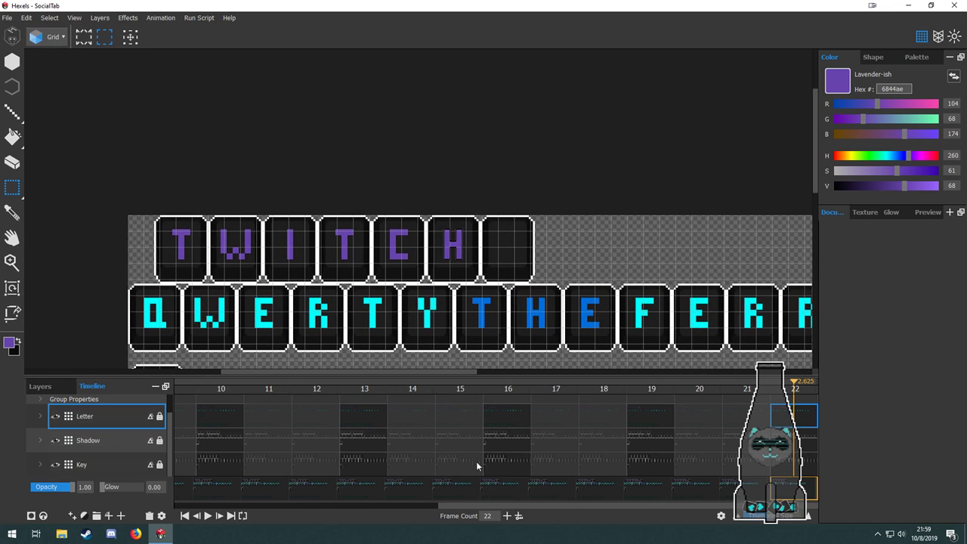
click(208, 516)
click(208, 517)
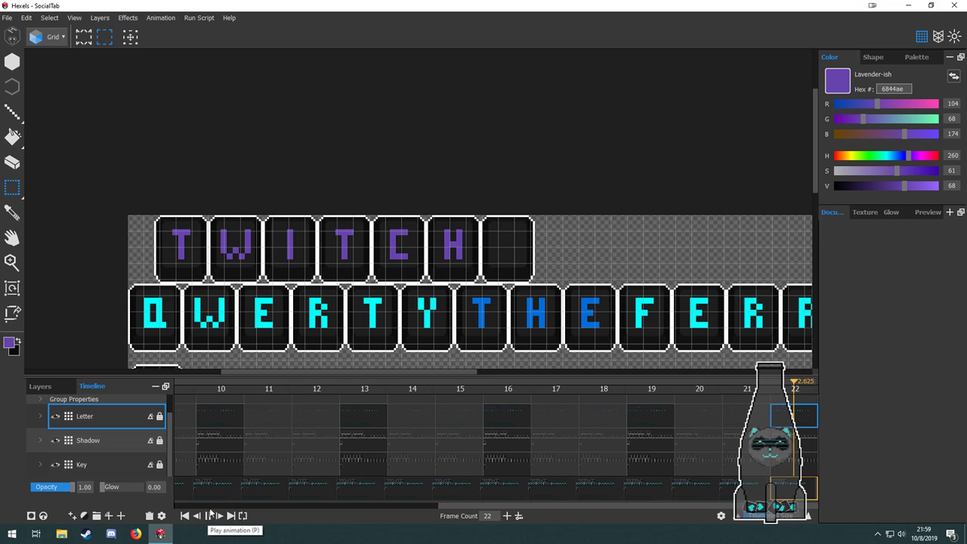
click(210, 515)
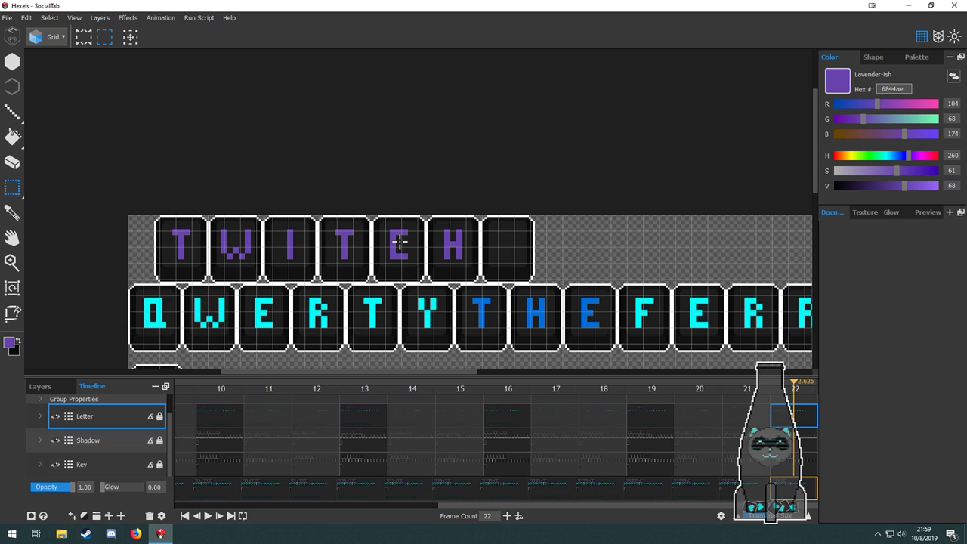
scroll(464, 306, down, 3)
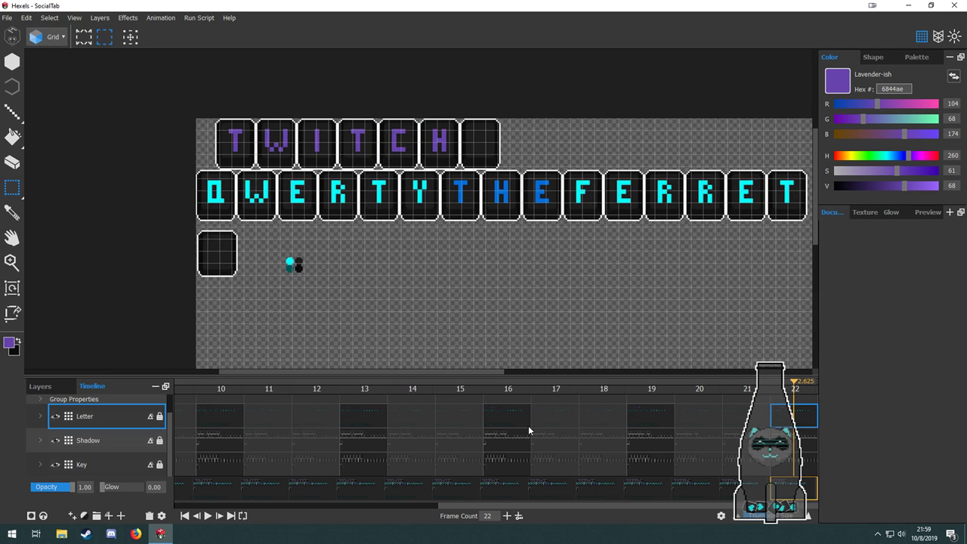
Check the animation settings and extend the animation by two frames to a frame count of 24.
click(720, 516)
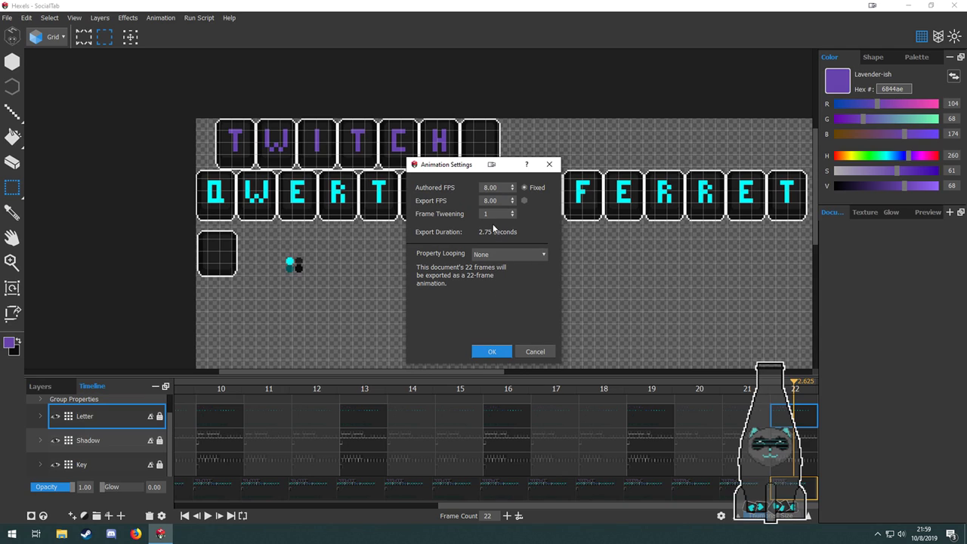
click(551, 352)
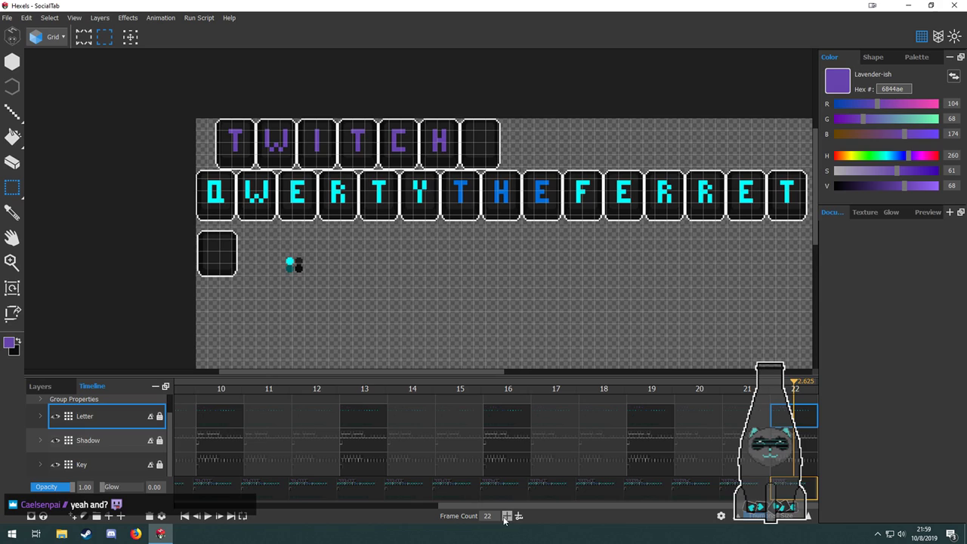
click(505, 519)
click(504, 518)
Play back the 24-frame animation to judge the pause after the last key press.
click(212, 517)
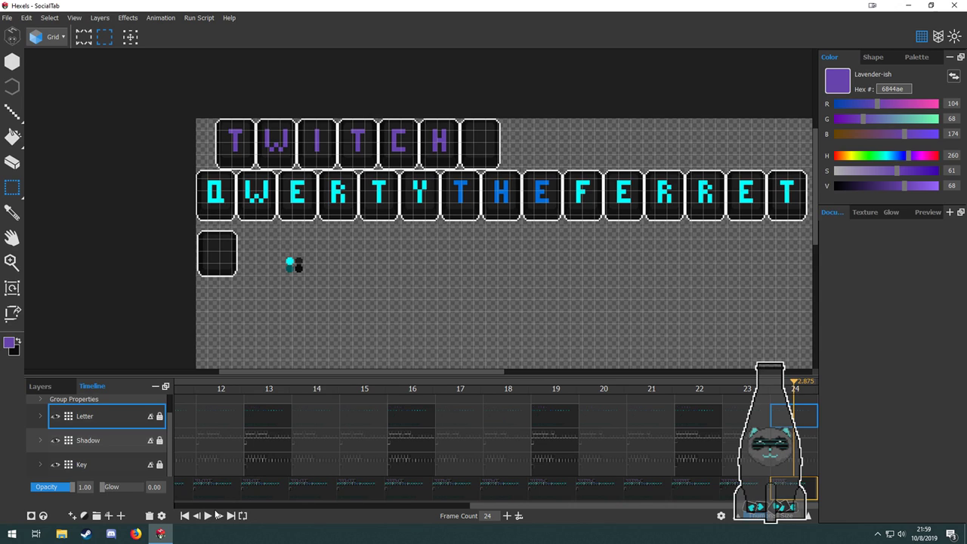
key(space)
drag(486, 157, 483, 280)
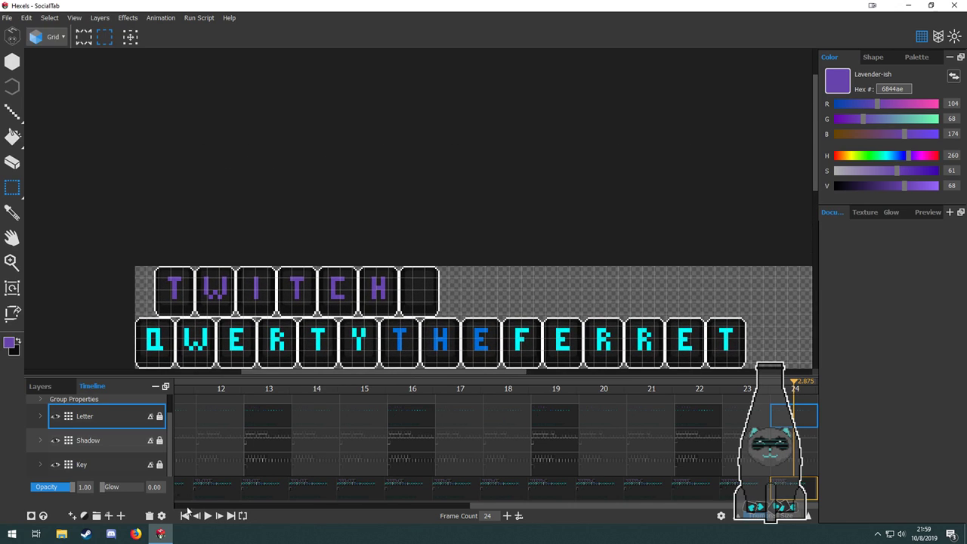
click(211, 517)
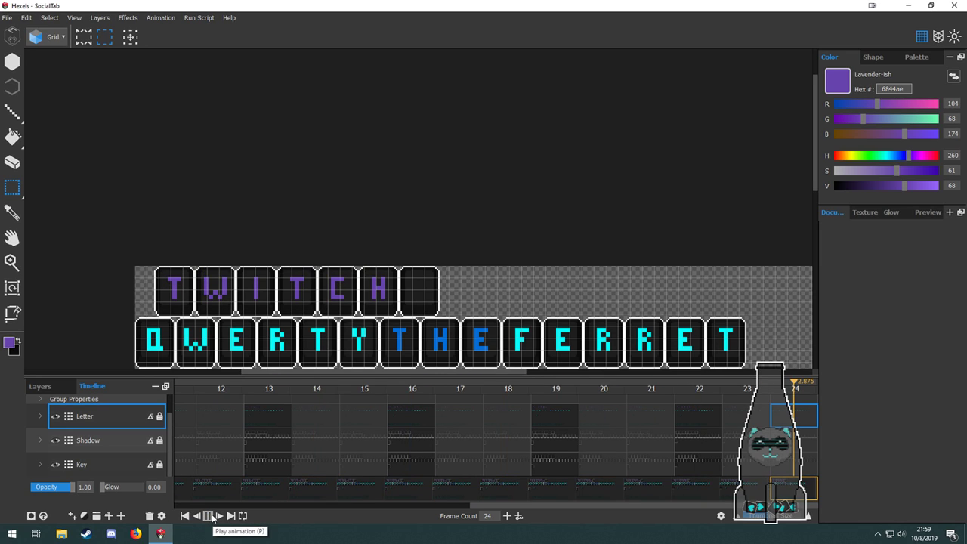
key(space)
drag(512, 302, 492, 185)
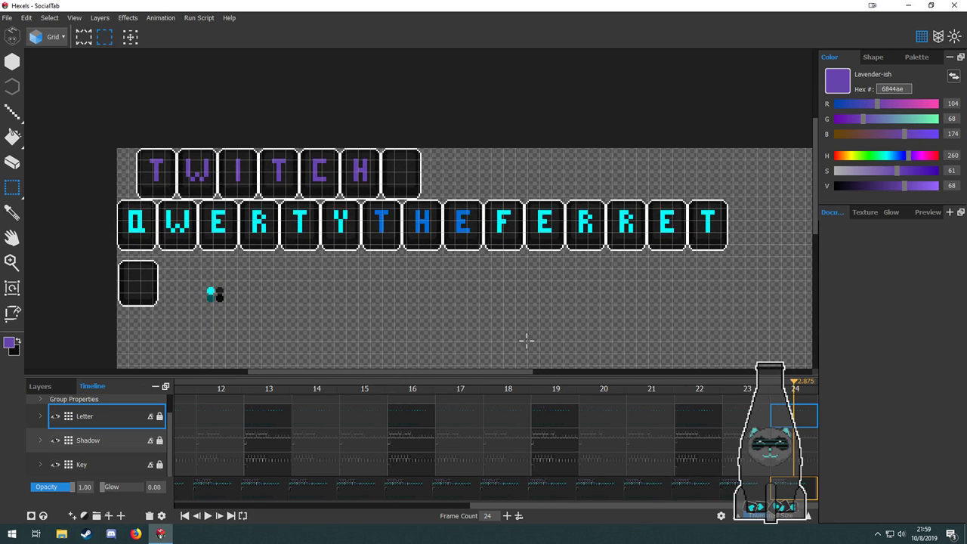
Review the authored FPS and export duration in the animation settings, and dismiss the dialog.
click(721, 516)
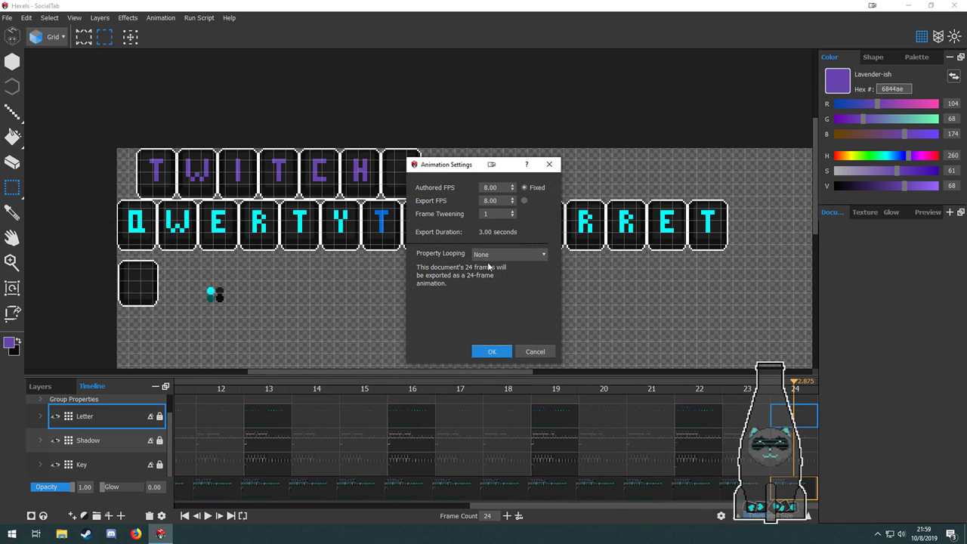
click(554, 354)
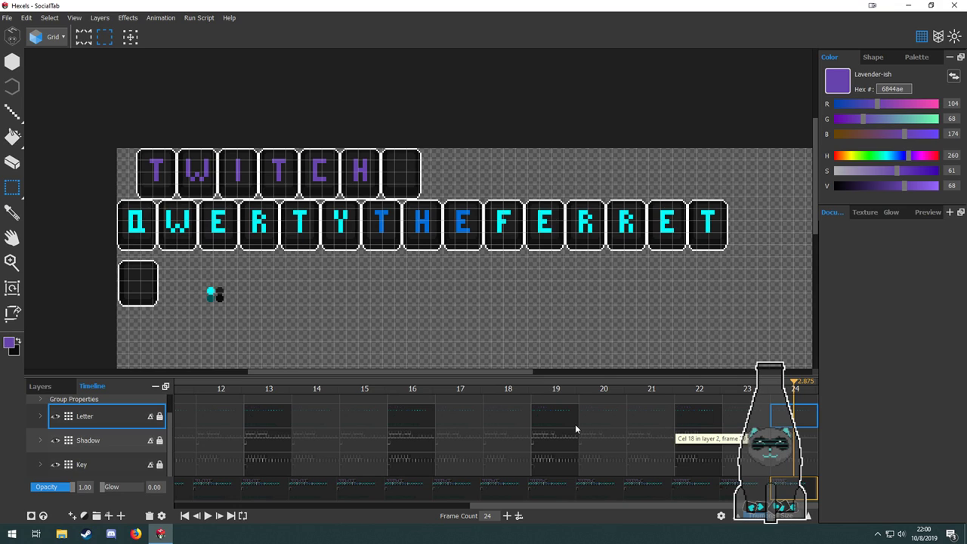
click(722, 516)
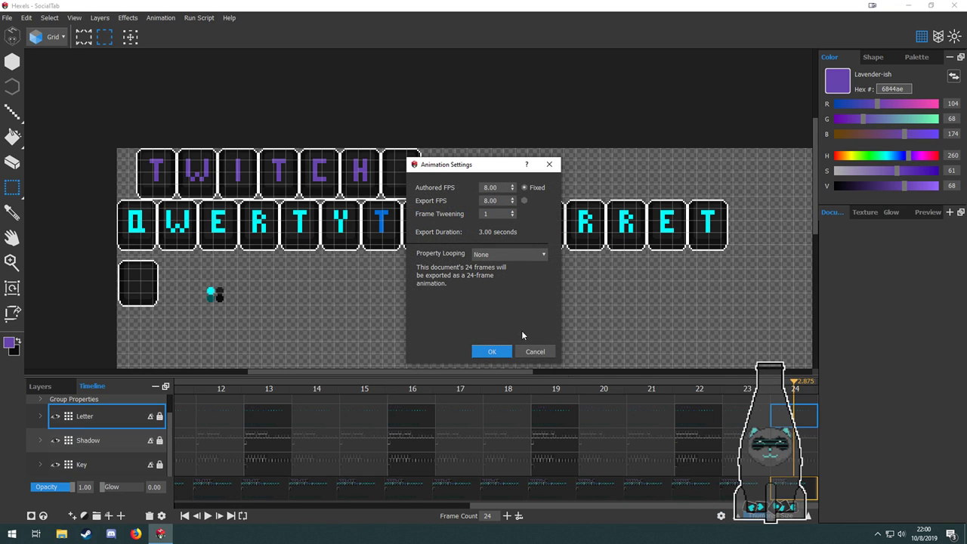
click(548, 352)
click(486, 188)
drag(484, 188, 508, 196)
click(528, 352)
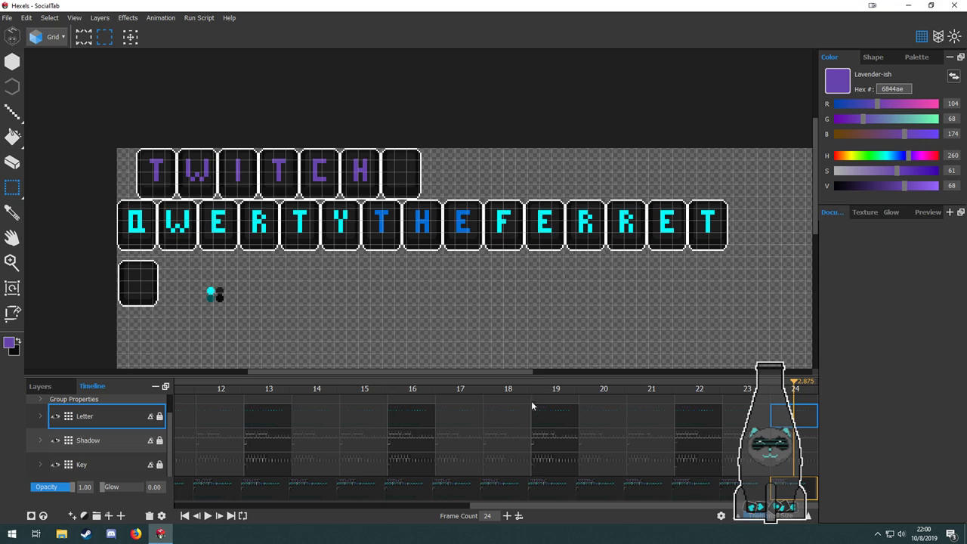
Replay the animation and examine the TWITCH and QWERTYTHEFERRET key rows together.
click(207, 515)
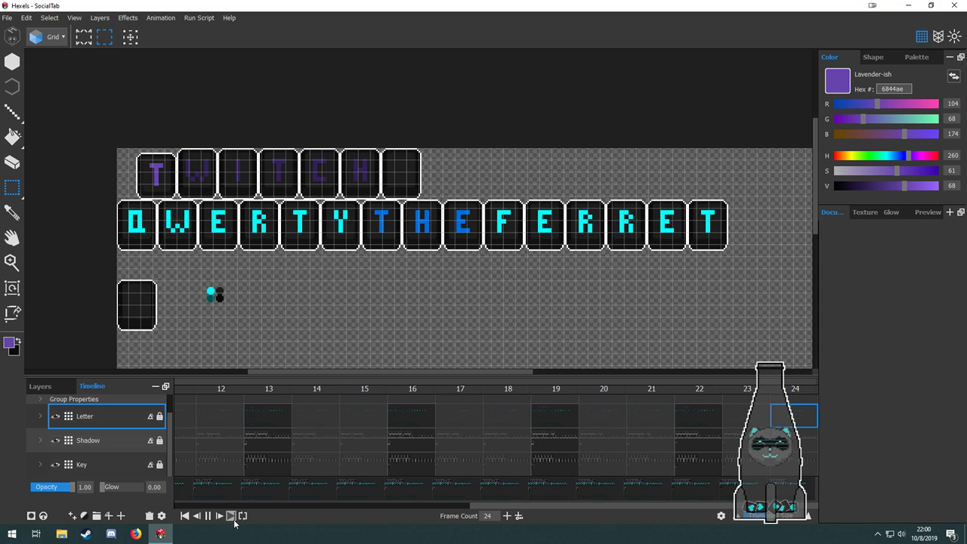
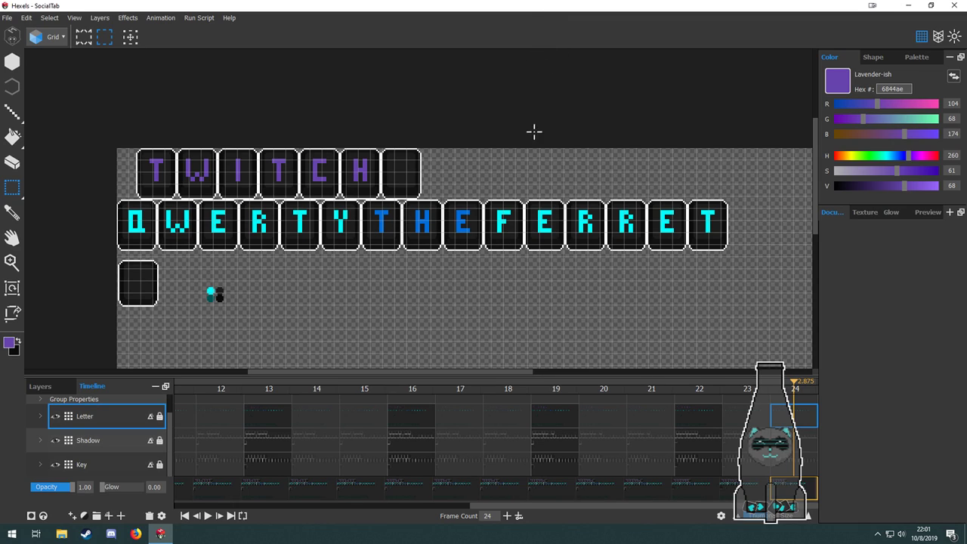
key(space)
drag(380, 289, 370, 207)
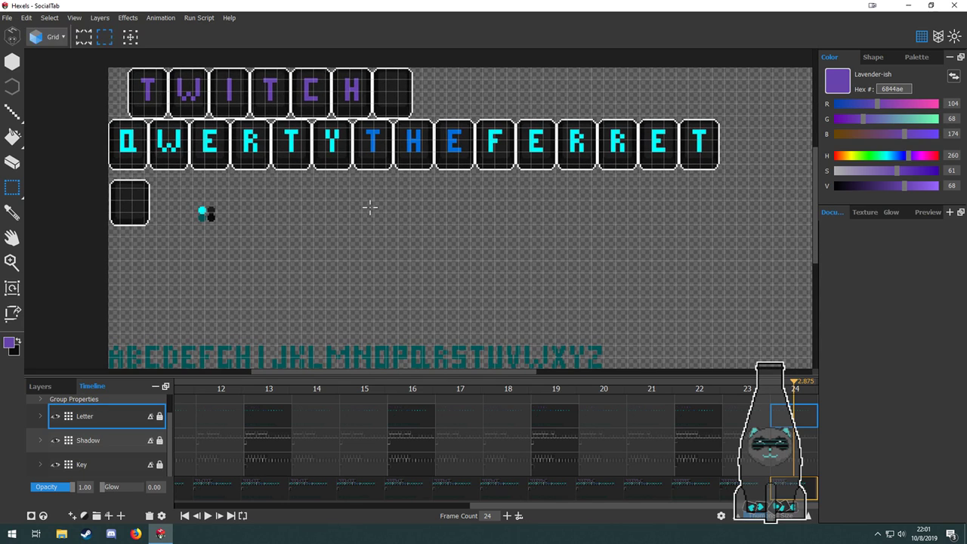
key(space)
drag(535, 265, 553, 294)
key(space)
drag(456, 234, 391, 277)
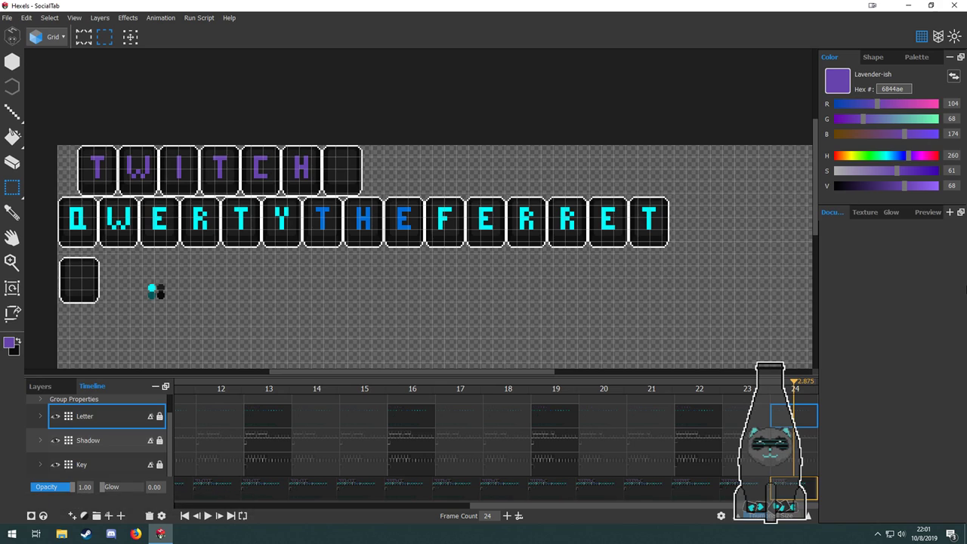
drag(327, 251, 402, 266)
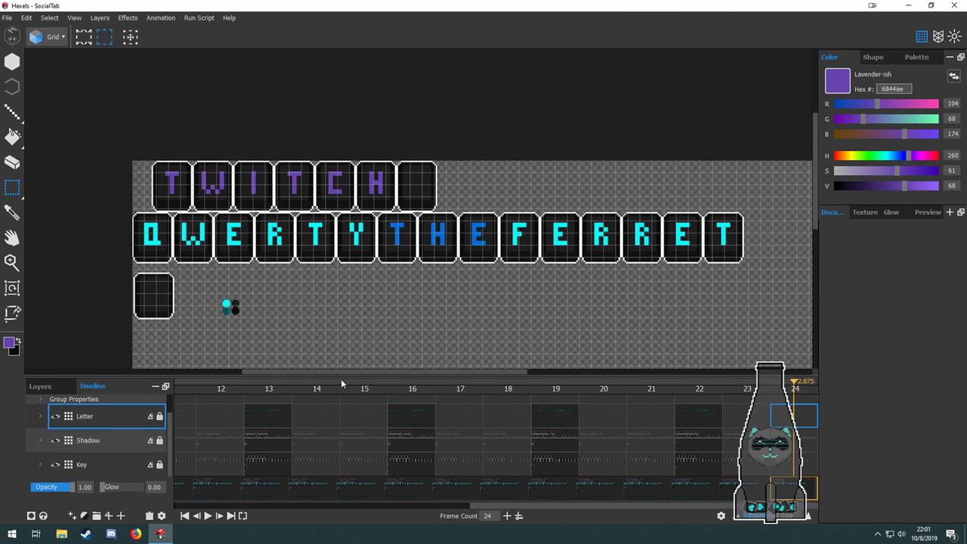
click(208, 517)
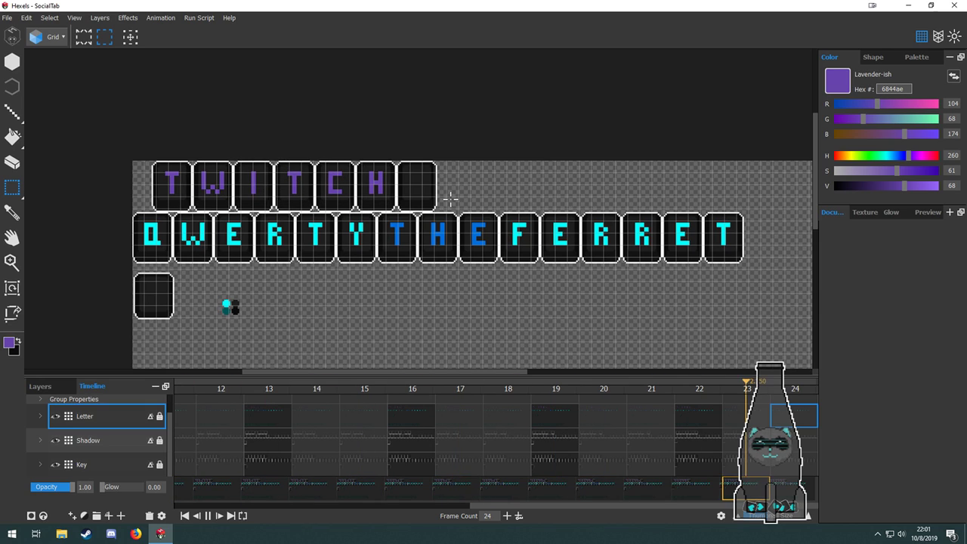
key(space)
drag(527, 318, 449, 290)
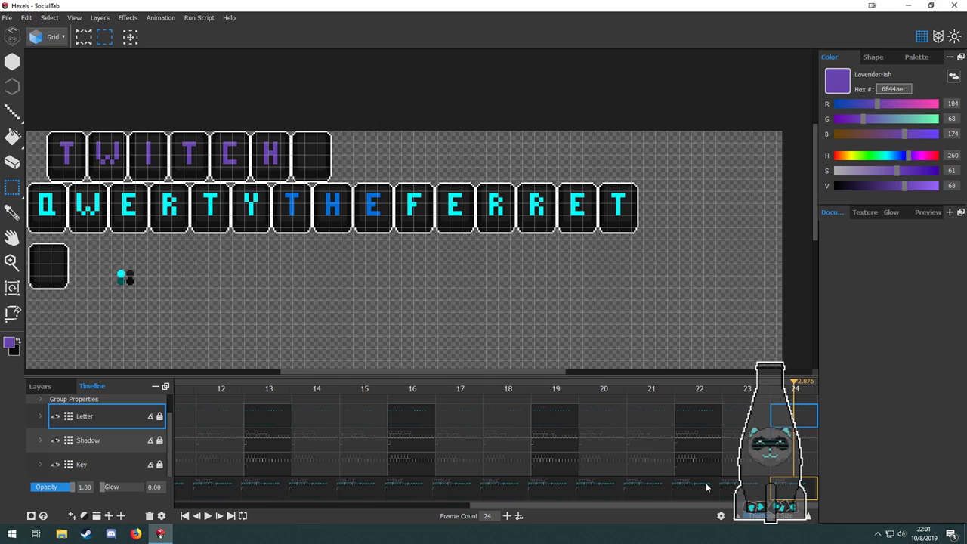
Set the animation's frame count to 48 and play back the extended timeline.
double_click(495, 515)
text(48)
key(Return)
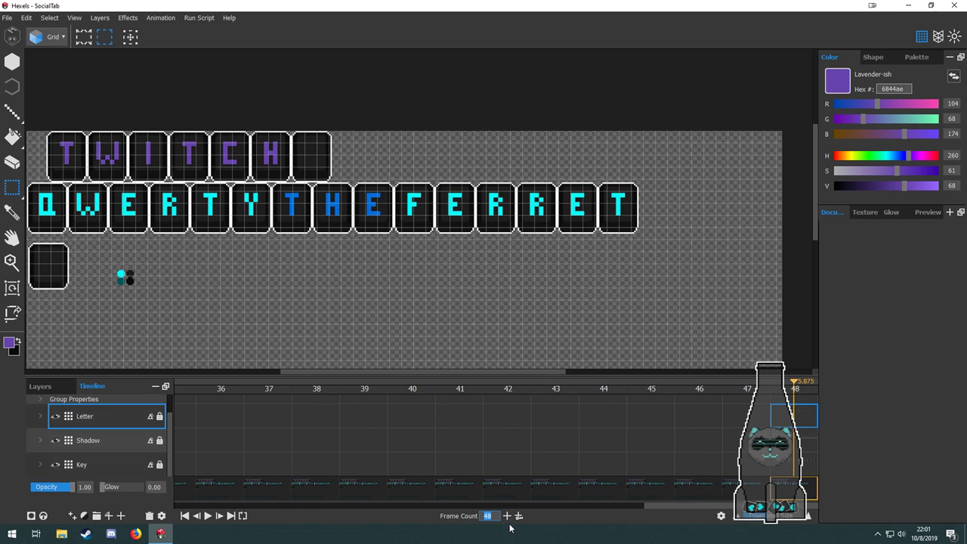
click(208, 516)
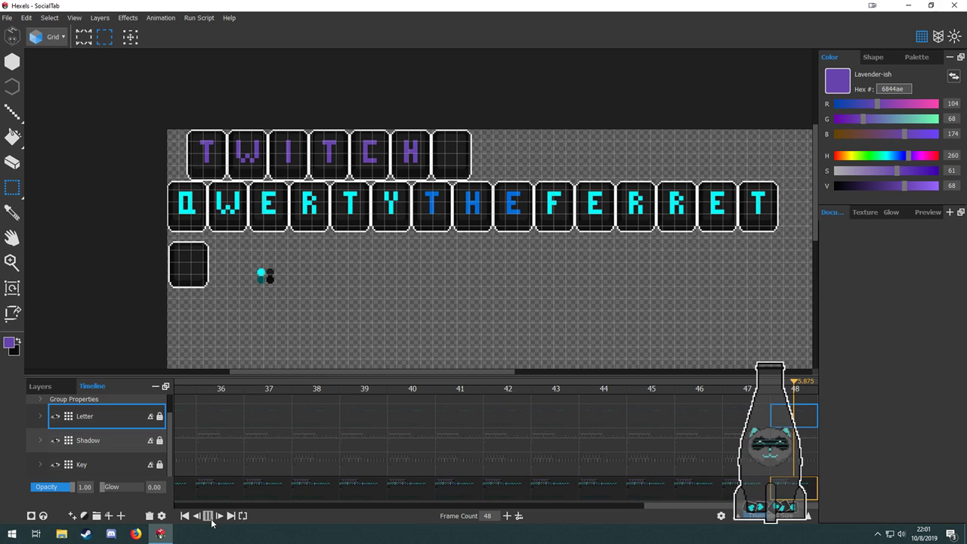
click(208, 515)
key(space)
drag(404, 266, 412, 290)
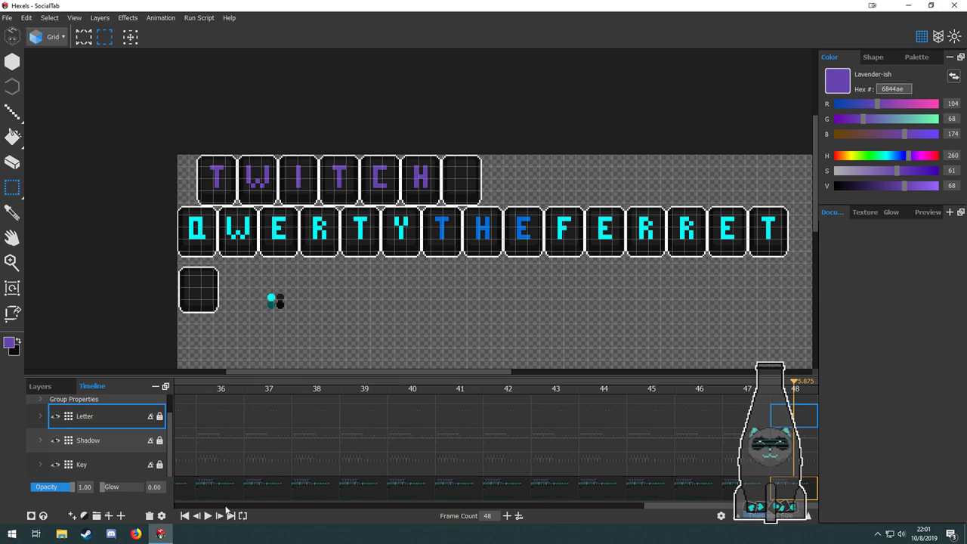
Add frame 49 and create its own cels on the Letter, Shadow and Key layers.
click(507, 515)
double_click(794, 416)
double_click(792, 436)
double_click(789, 460)
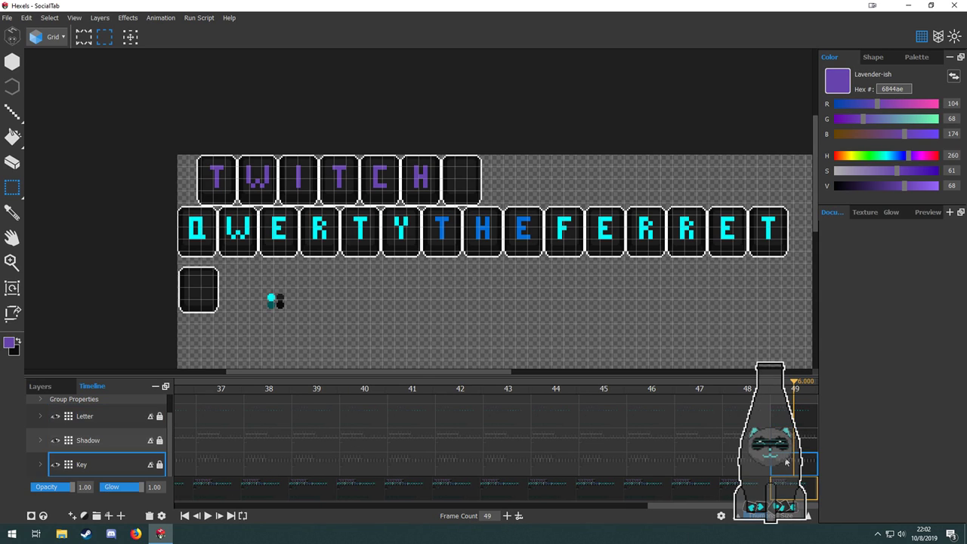
Sample the muted green 4c5844 from the screen as the drawing color.
key(space)
drag(297, 260, 353, 322)
scroll(295, 259, up, 3)
scroll(302, 181, down, 4)
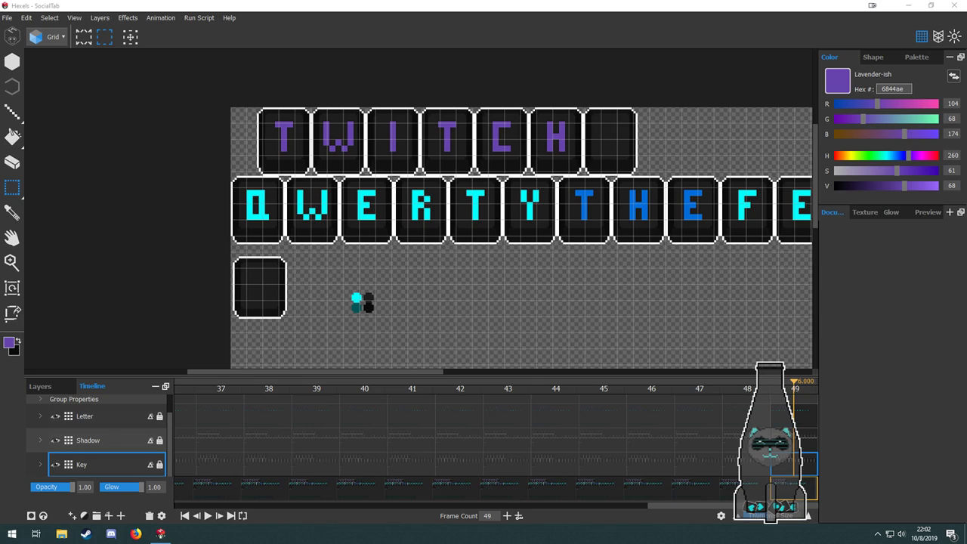
click(11, 343)
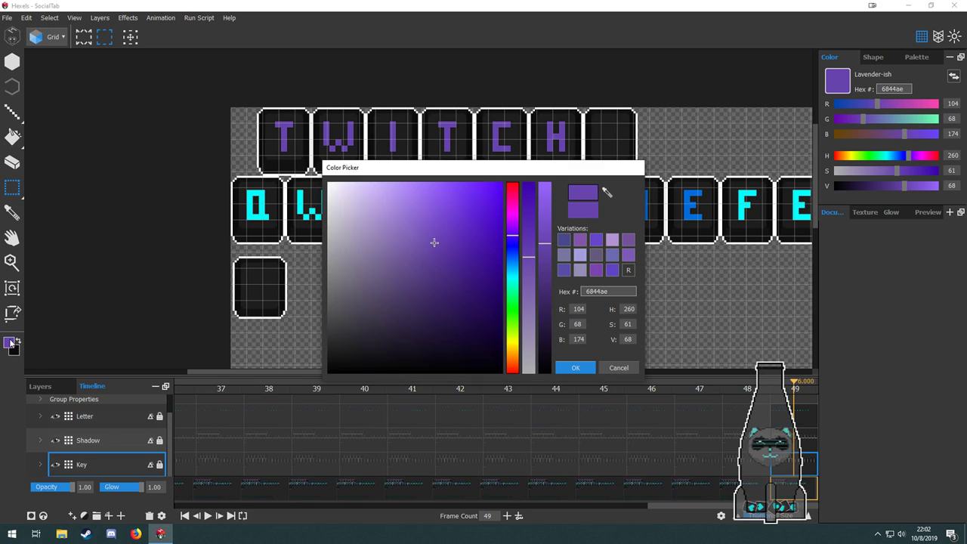
click(607, 193)
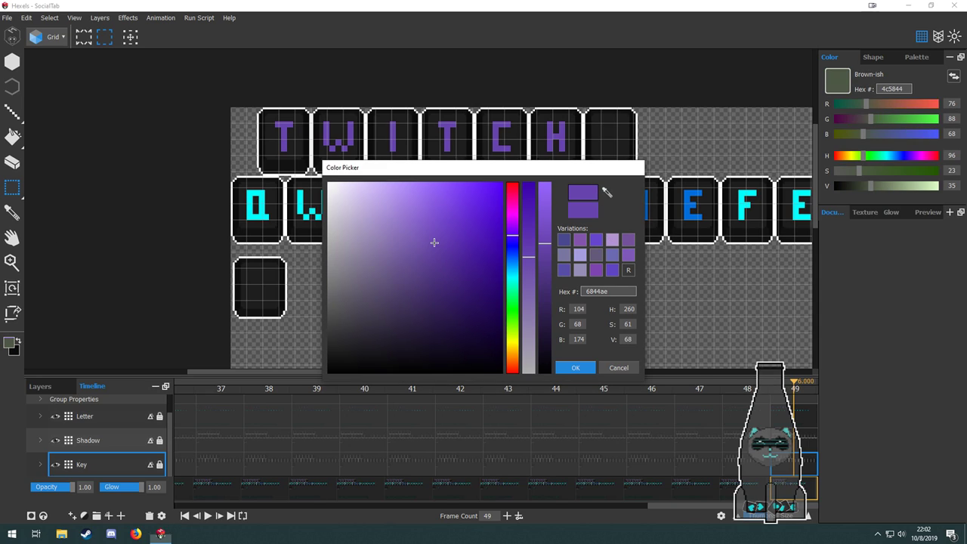
click(576, 378)
Fill the empty background around the keys on frame 49's Key layer with the green 4c5844.
key(g)
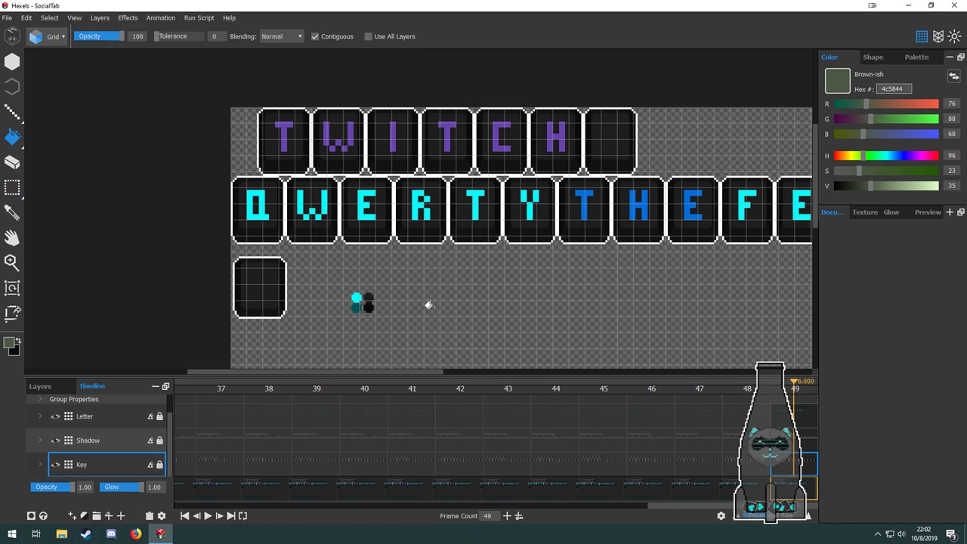
key(b)
mouse_move(544, 157)
mouse_down()
mouse_move(449, 296)
mouse_move(468, 305)
mouse_move(493, 260)
mouse_move(373, 138)
mouse_up()
key(g)
click(476, 275)
scroll(387, 204, down, 2)
drag(544, 209, 420, 275)
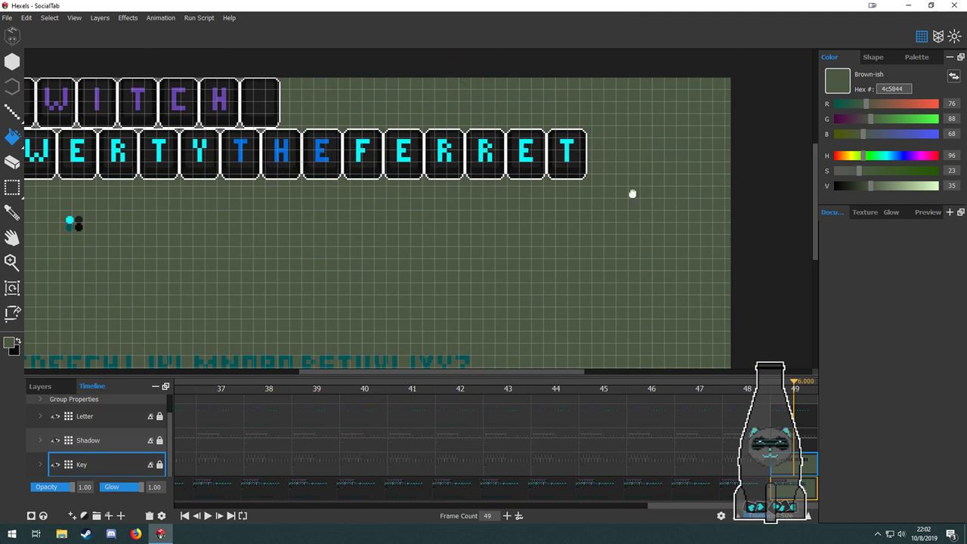
drag(295, 259, 486, 246)
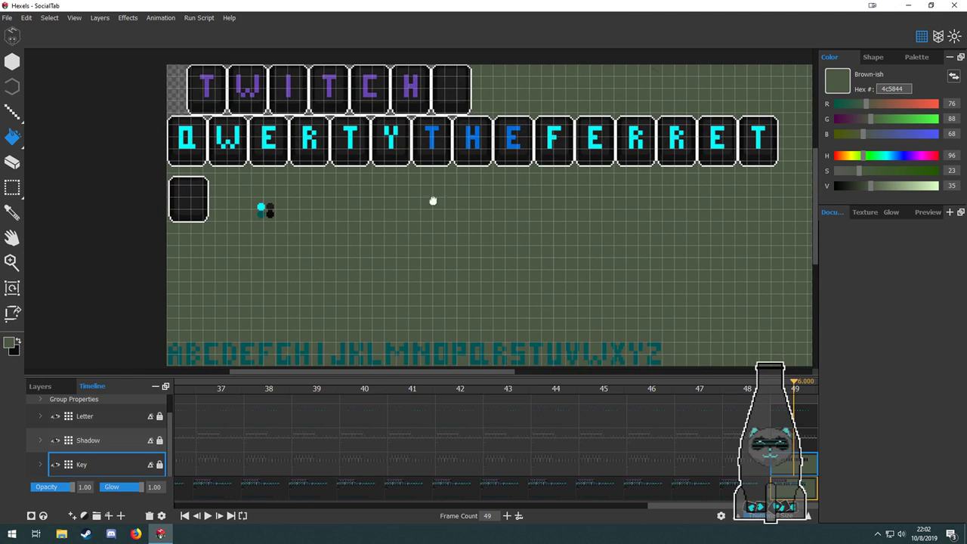
key(ctrl+z)
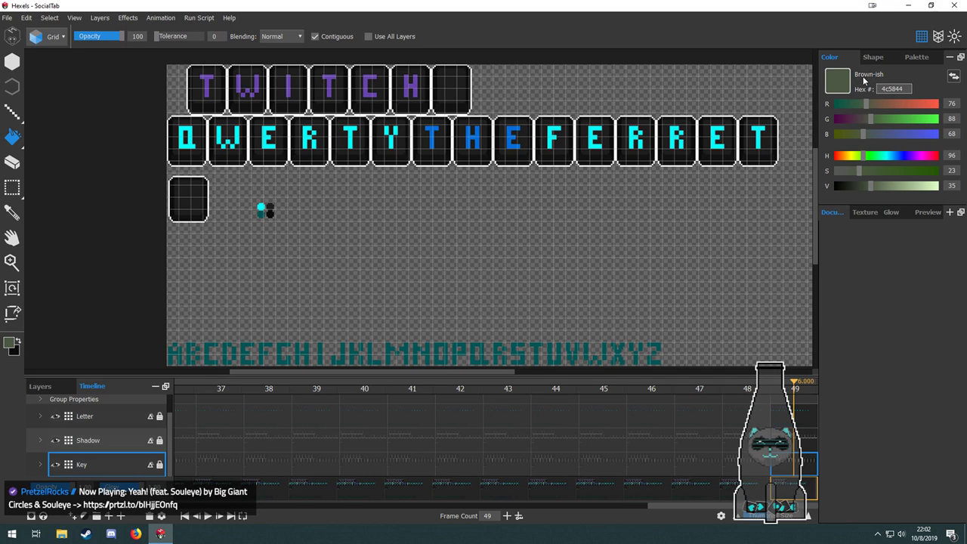
click(795, 114)
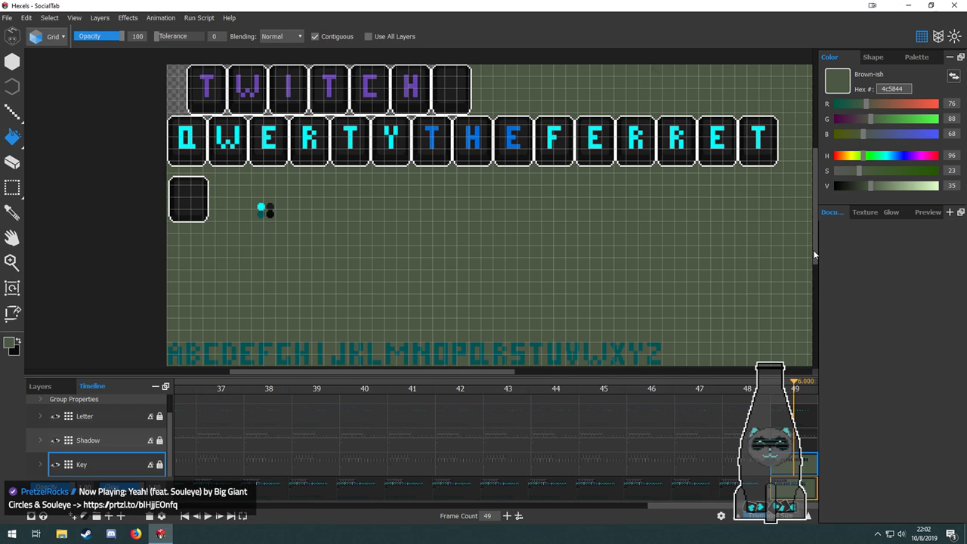
drag(663, 238, 547, 250)
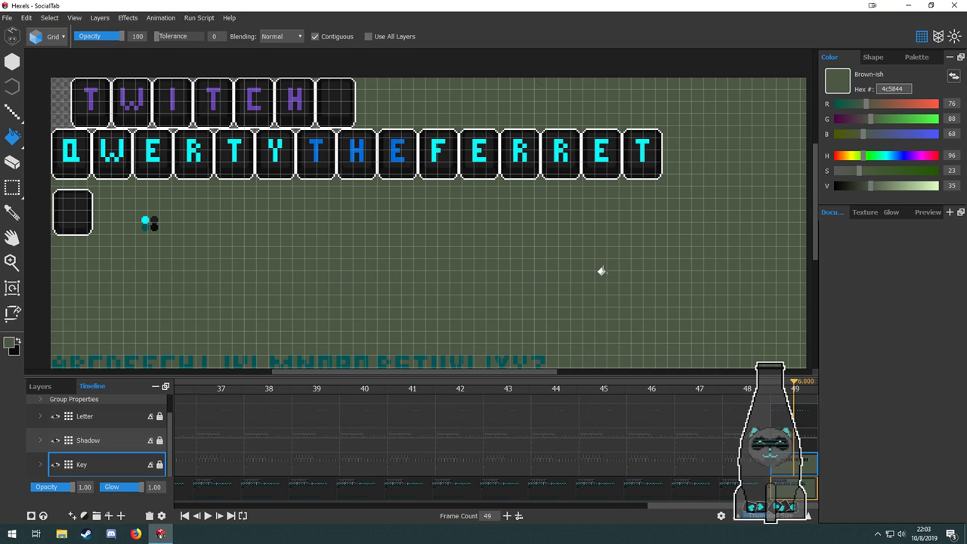
Undo the green background fill on frame 49's Key layer.
key(ctrl+z)
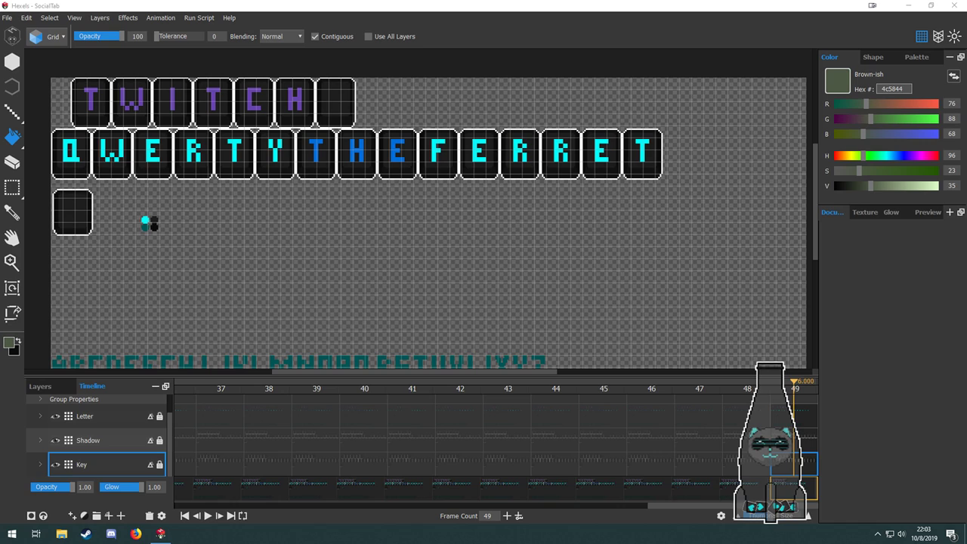
key(super)
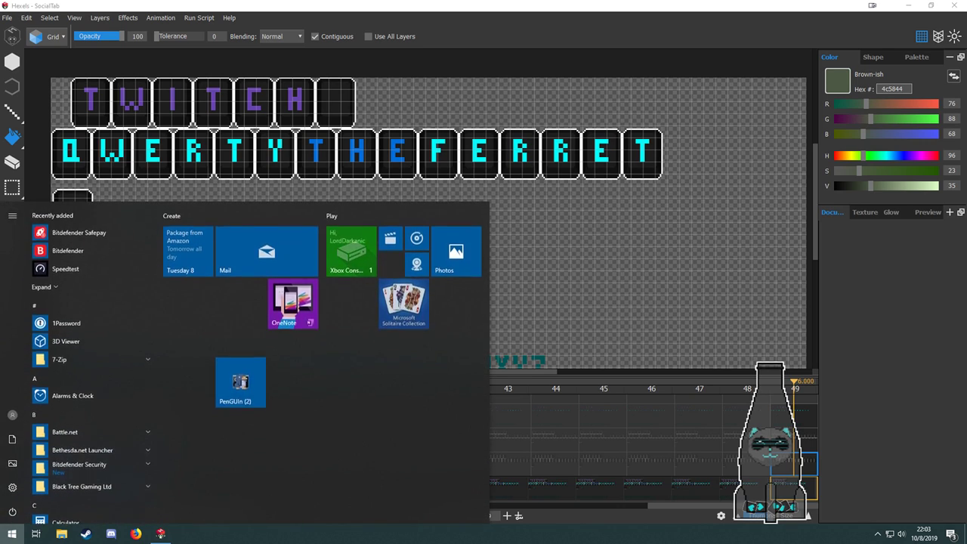
key(super)
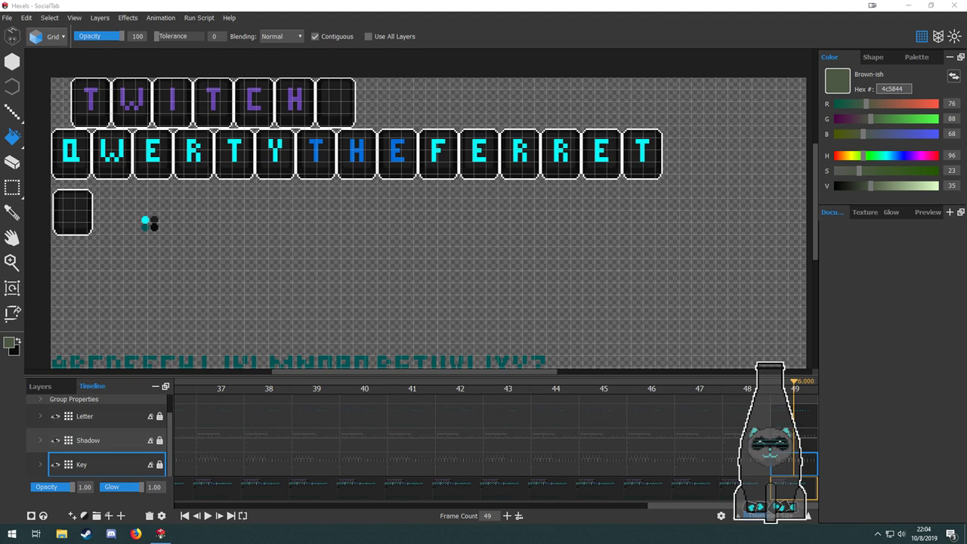
Switch to Steam and look through the store's front page, from the featured games to the suggested curators.
click(87, 533)
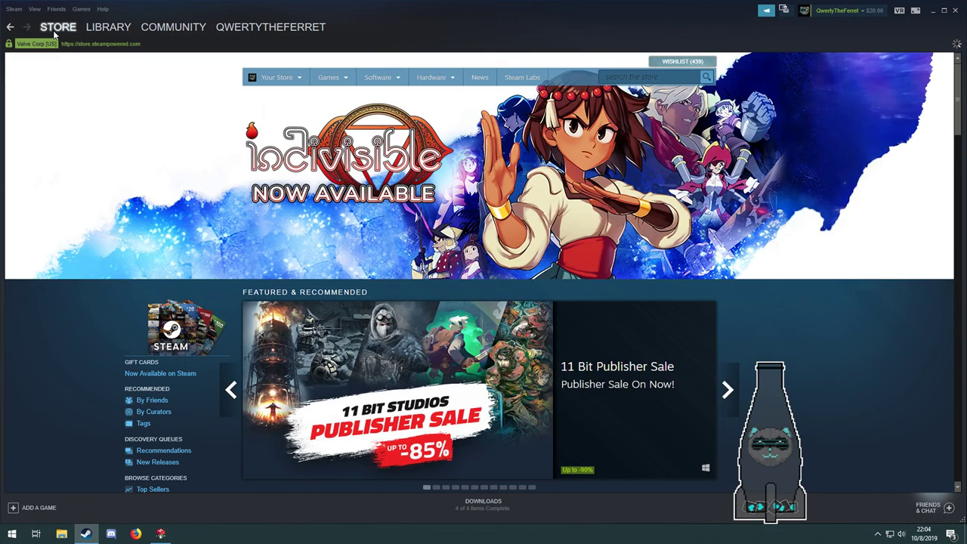
click(54, 32)
scroll(369, 291, down, 6)
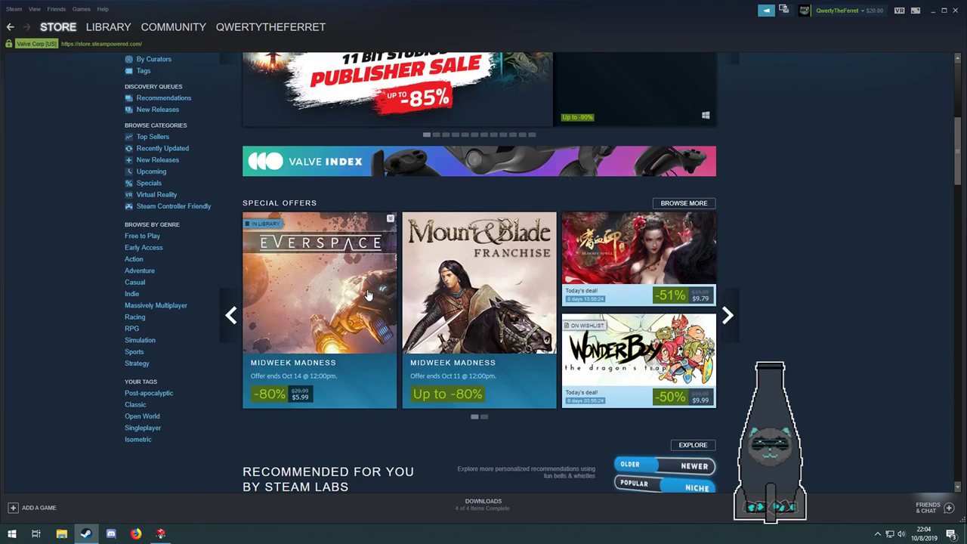
scroll(368, 295, down, 2)
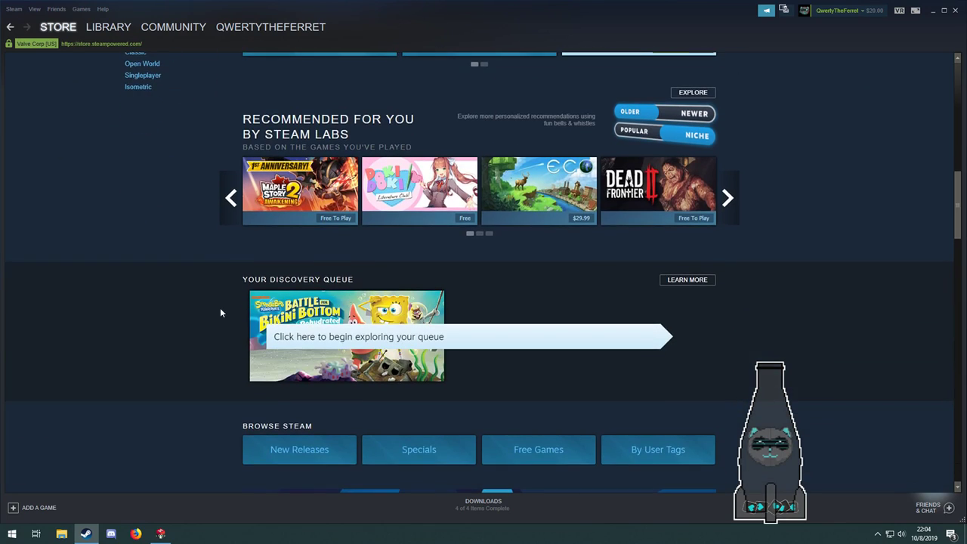
scroll(220, 313, up, 2)
scroll(189, 382, up, 6)
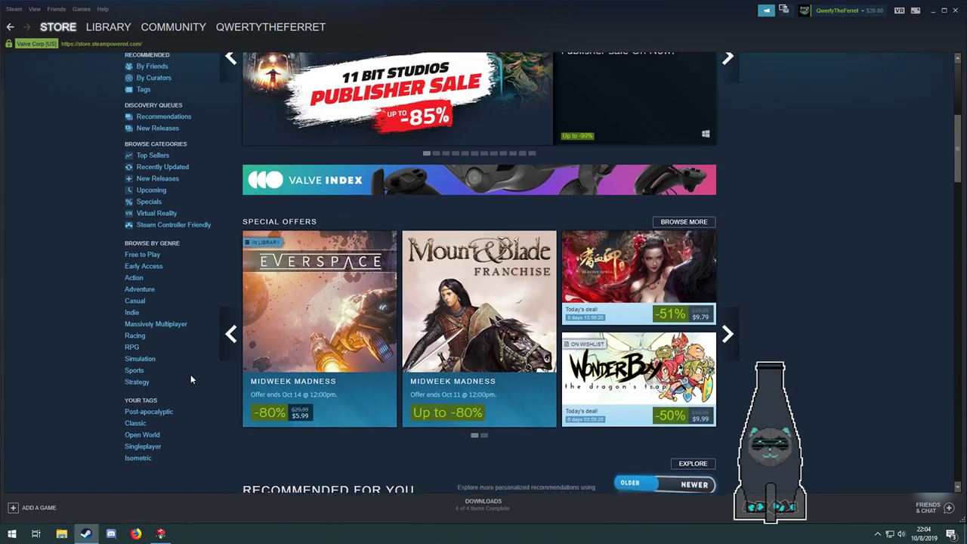
scroll(190, 381, down, 3)
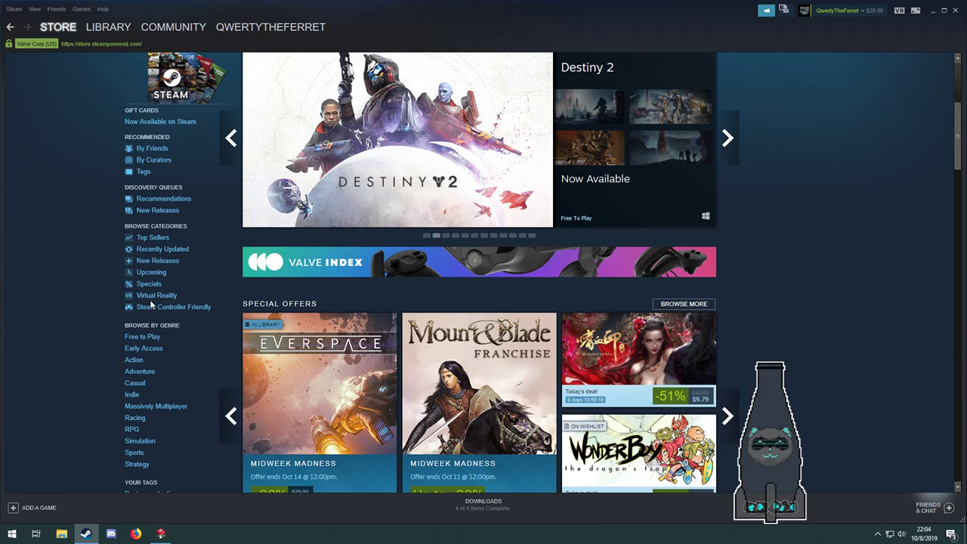
scroll(224, 400, down, 5)
scroll(224, 399, down, 3)
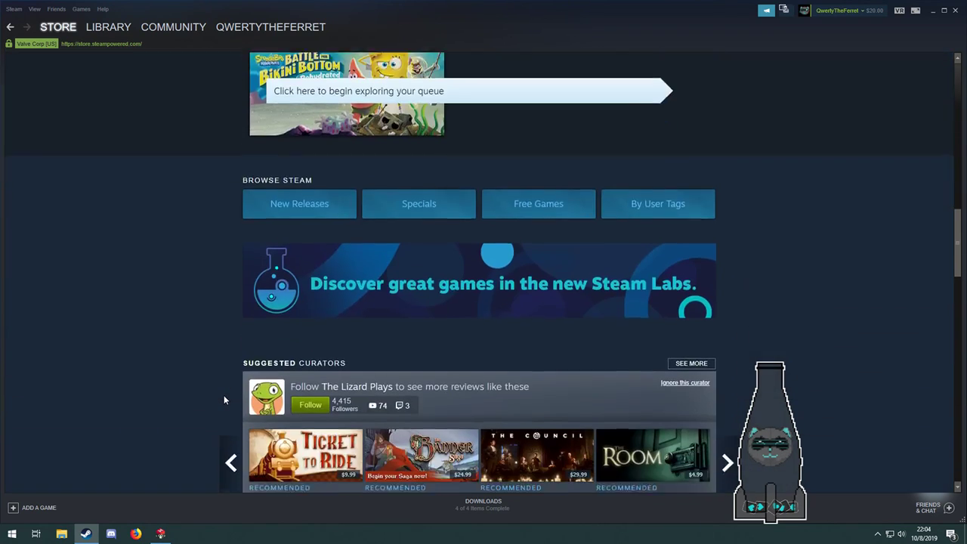
scroll(224, 393, up, 1)
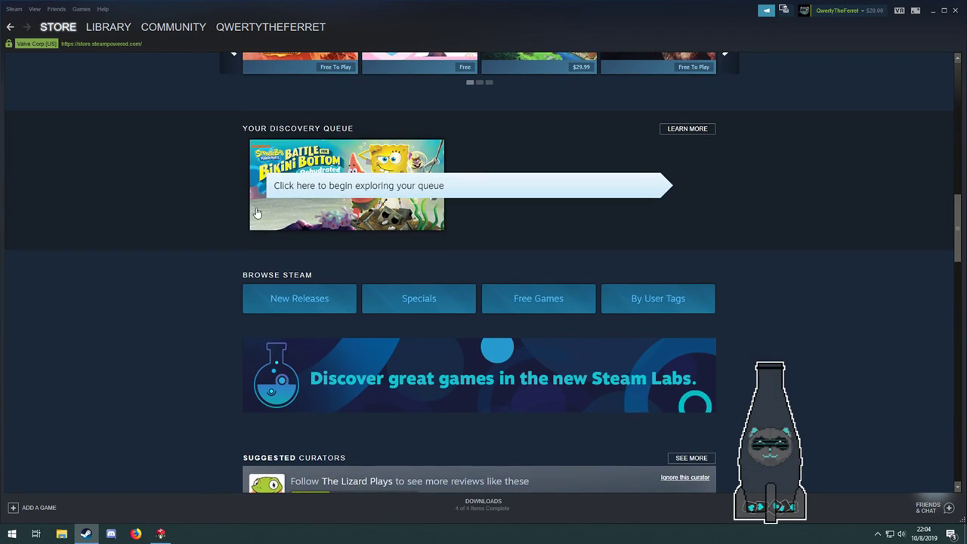
View the screenshots of SpongeBob SquarePants: Battle for Bikini Bottom - Rehydrated from the discovery queue and finish the queue.
click(257, 214)
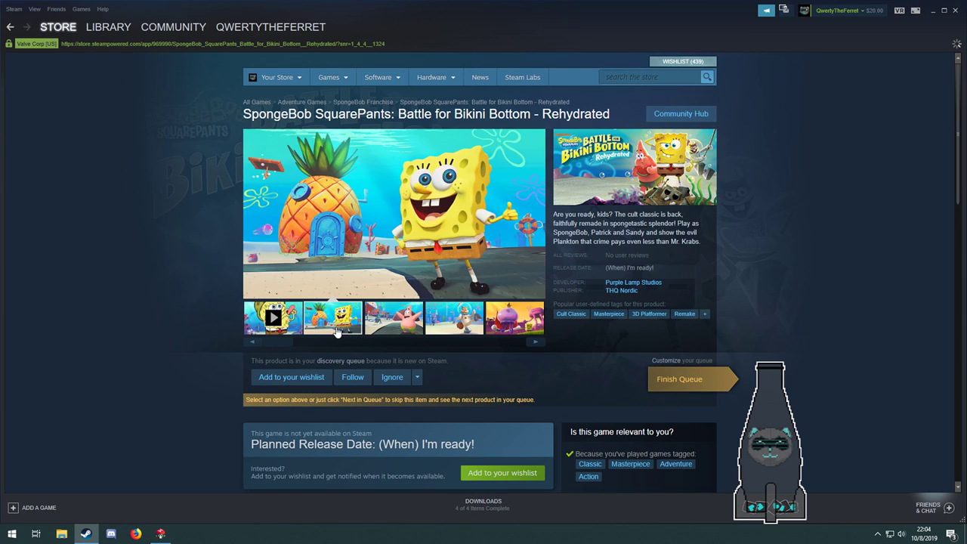
click(399, 332)
click(457, 328)
click(510, 328)
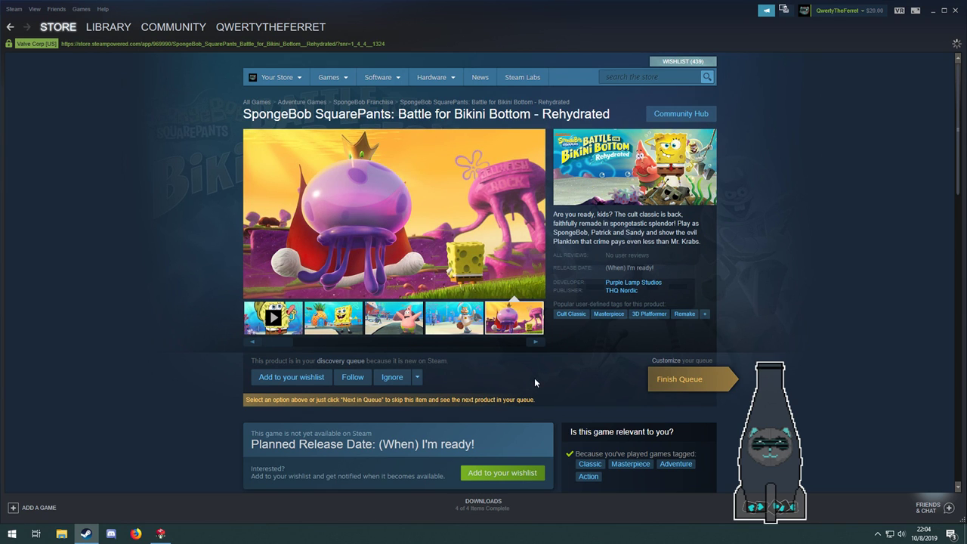
click(680, 379)
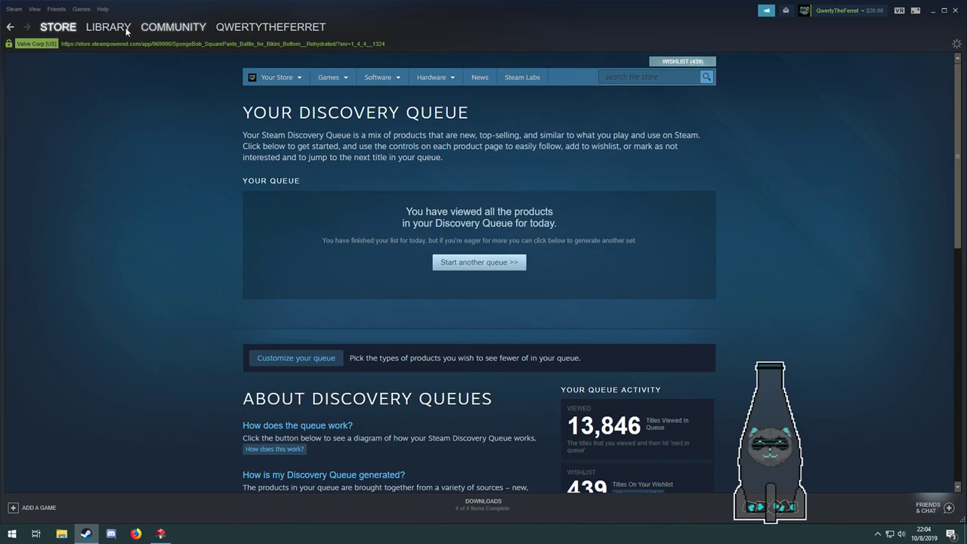
Return to the Steam store's front page and look through its sections down to the RPG recommendations.
click(58, 27)
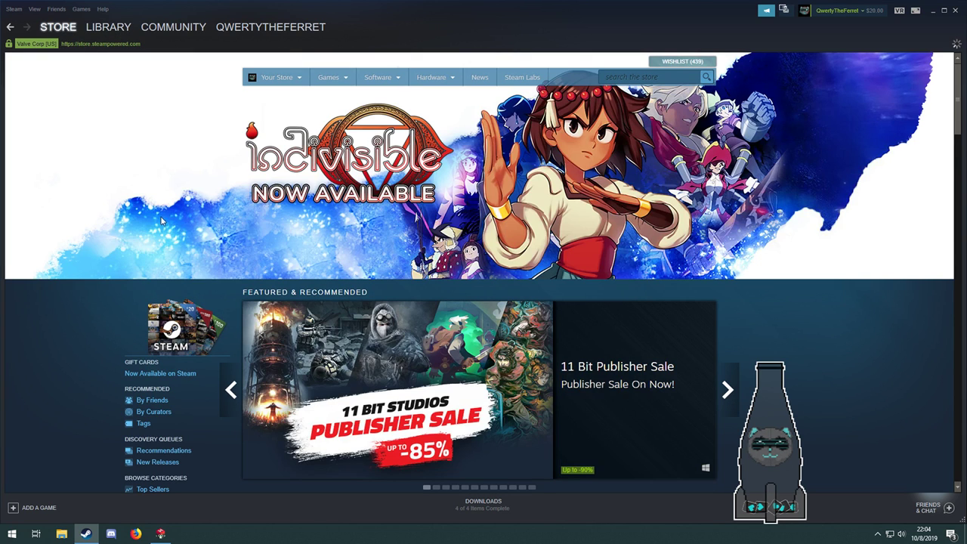
scroll(175, 317, down, 6)
scroll(175, 328, up, 3)
scroll(176, 328, down, 3)
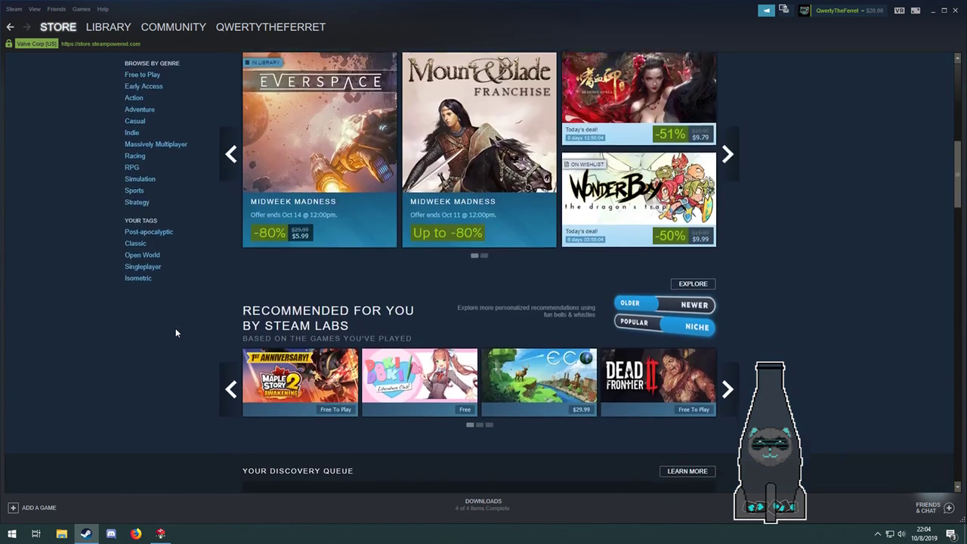
scroll(176, 328, down, 10)
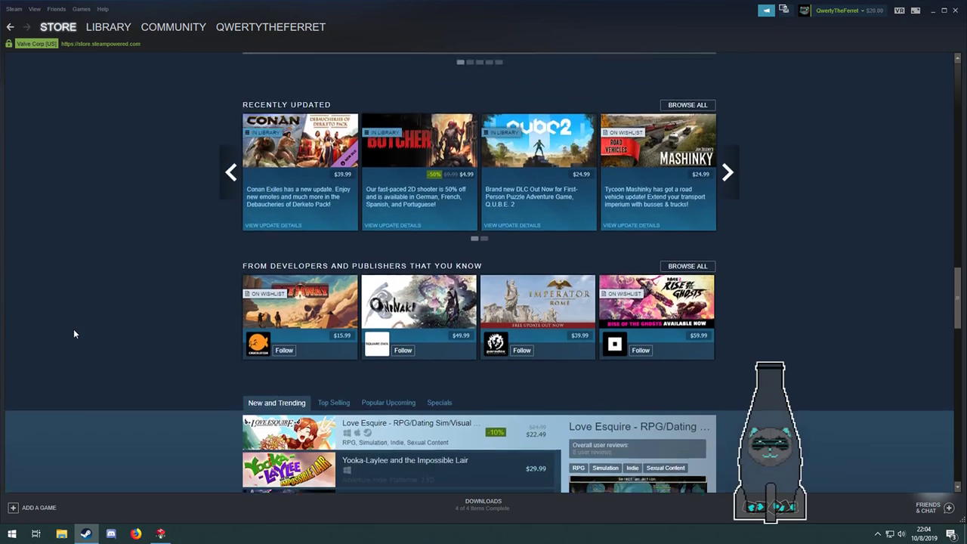
scroll(74, 334, down, 8)
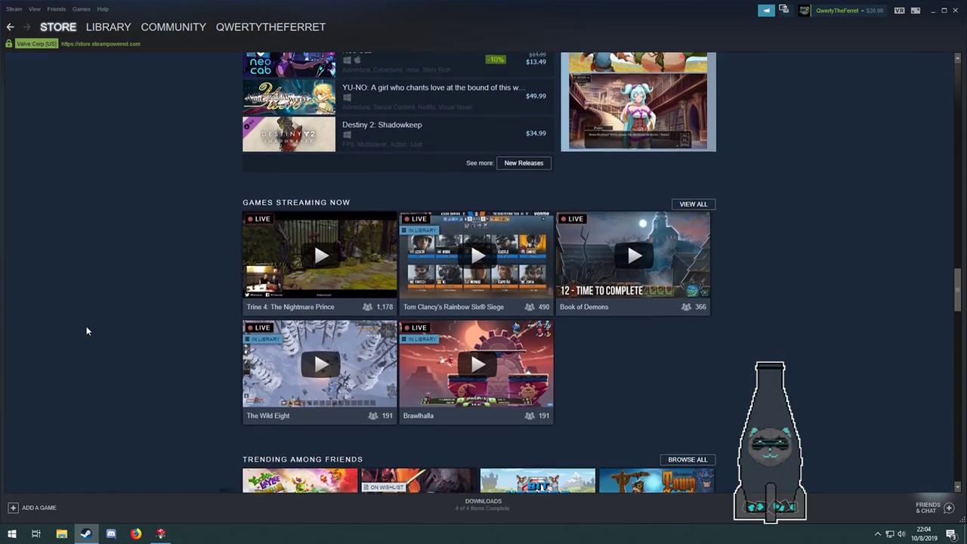
scroll(87, 330, down, 5)
scroll(343, 263, up, 1)
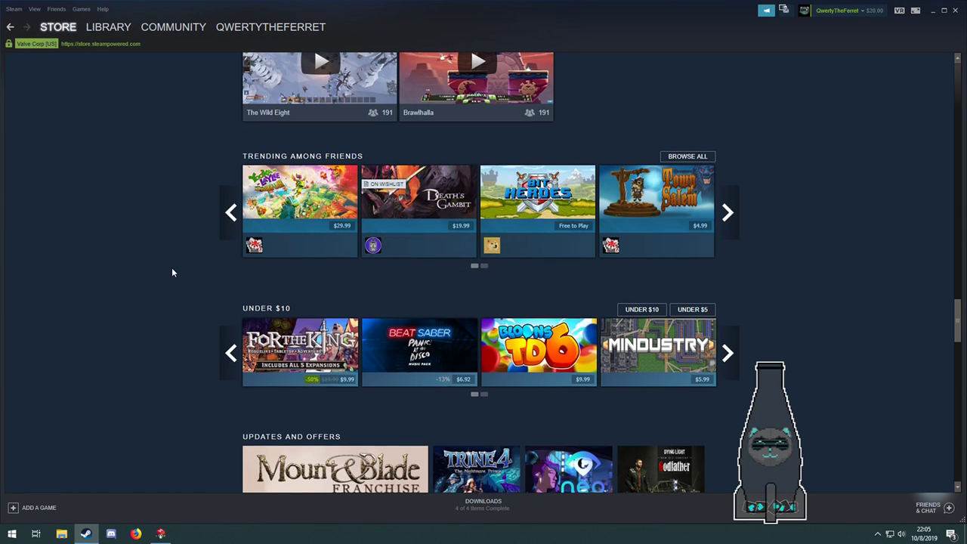
scroll(172, 272, down, 7)
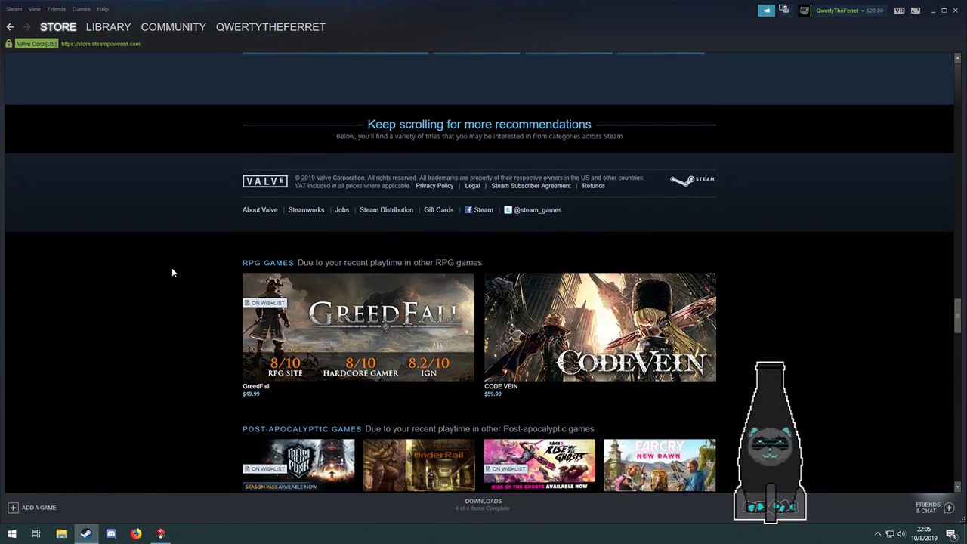
scroll(173, 273, up, 1)
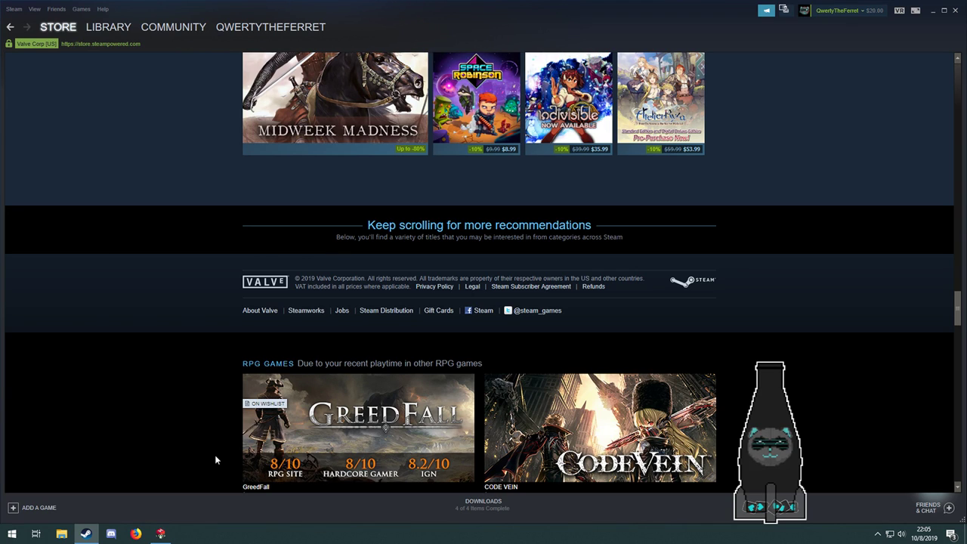
Switch back to Hexels and set the drawing color to the light blue 67c1f5.
click(87, 536)
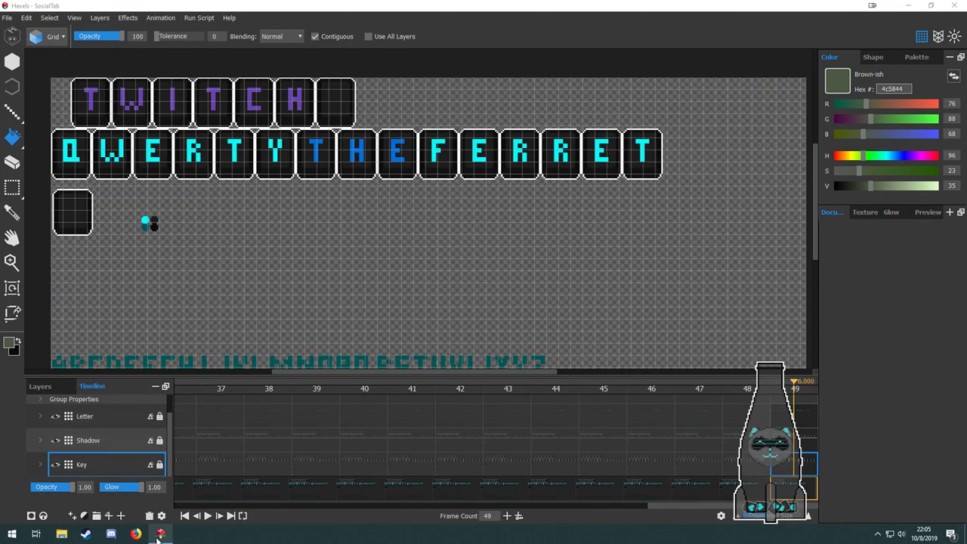
click(12, 344)
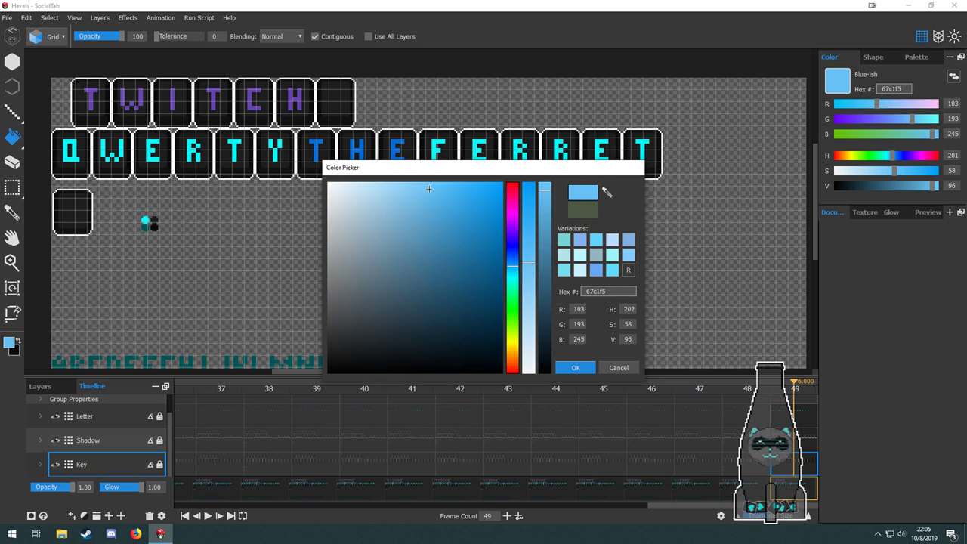
click(573, 367)
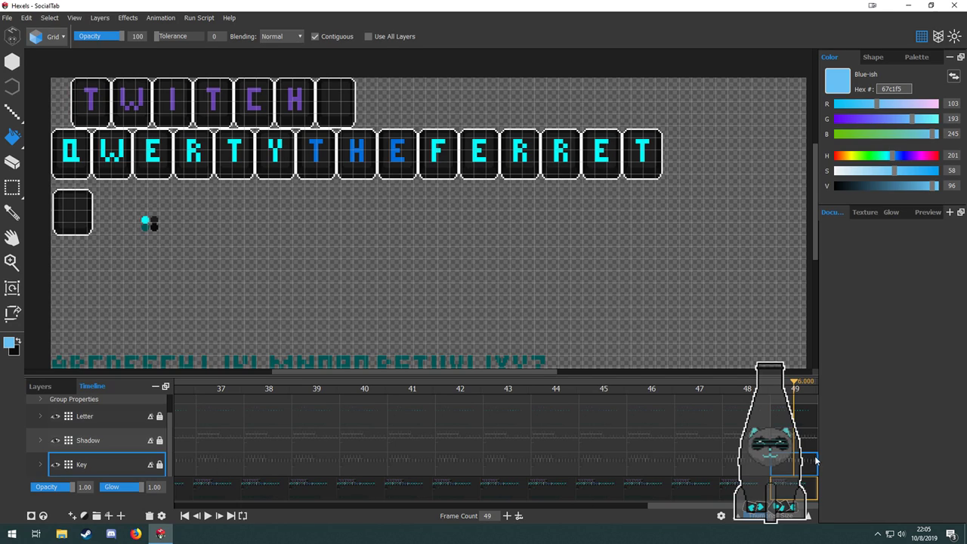
Try filling the first T of TWITCH on frame 49's Letter layer with the light blue 67c1f5.
click(85, 417)
click(90, 92)
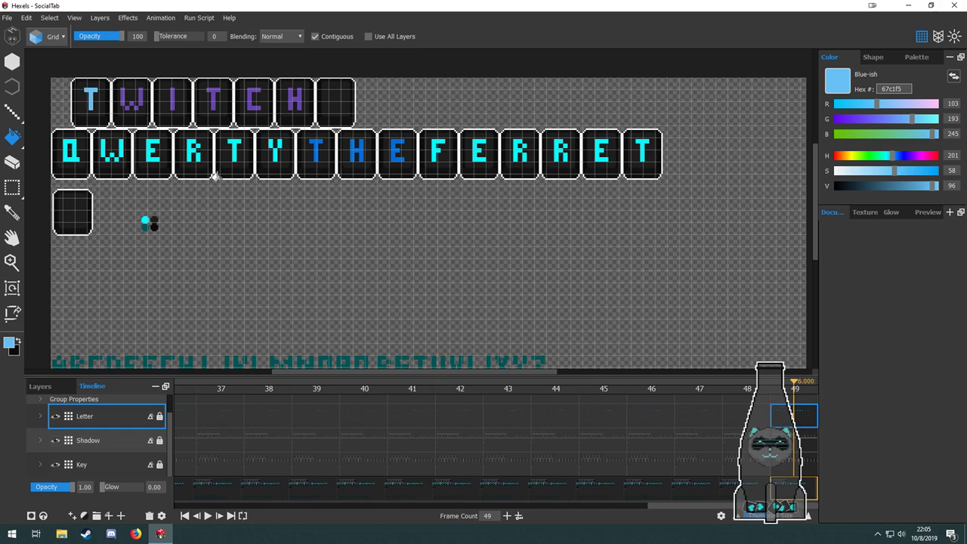
drag(199, 193, 216, 244)
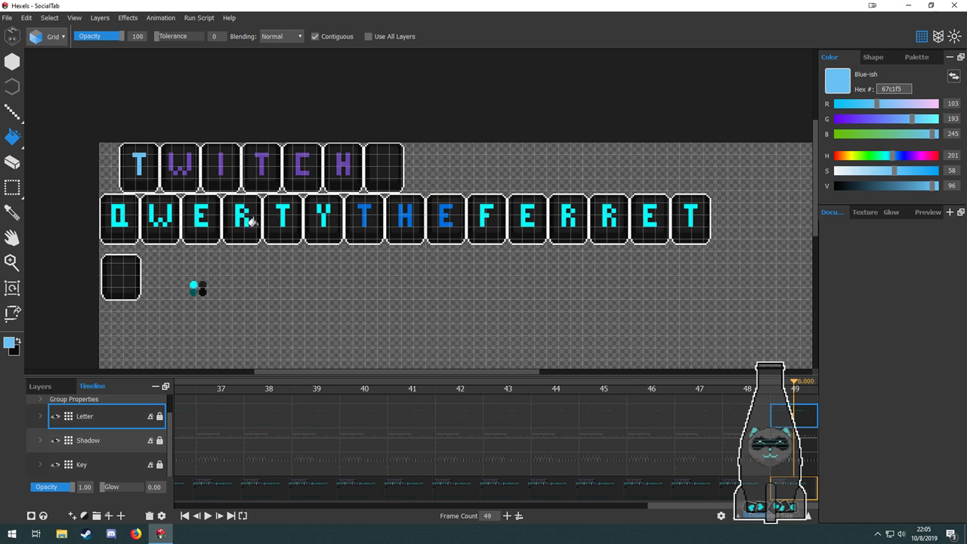
scroll(139, 163, up, 4)
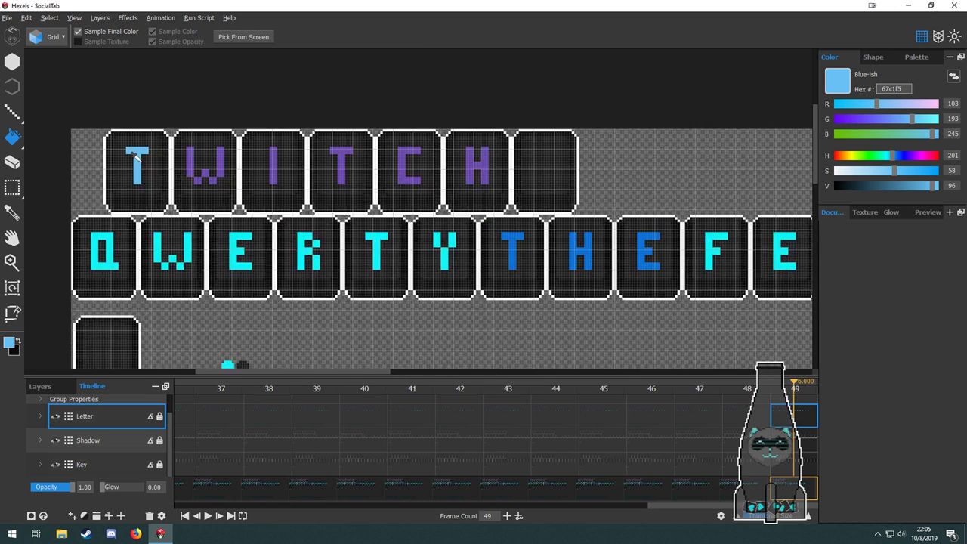
scroll(134, 159, down, 4)
drag(147, 225, 228, 280)
scroll(199, 234, up, 2)
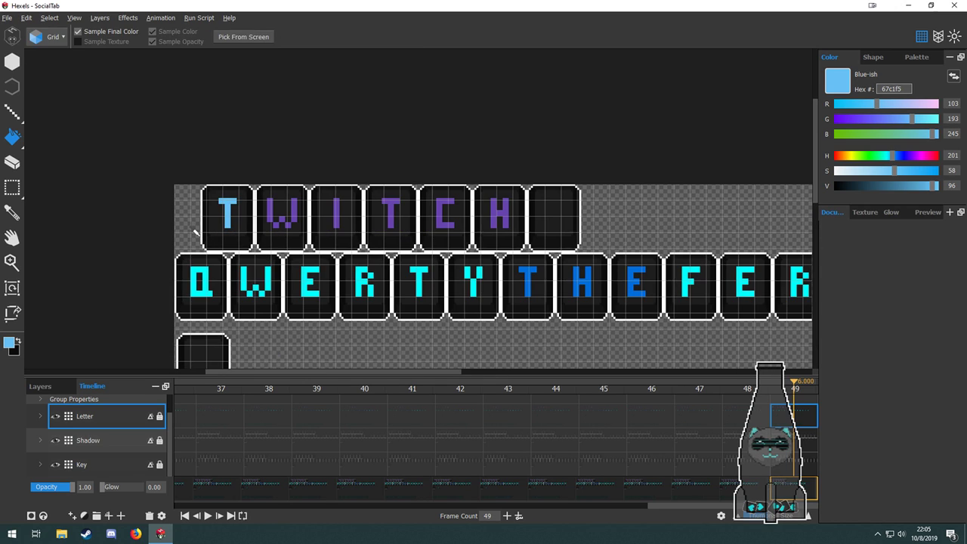
drag(326, 330, 293, 311)
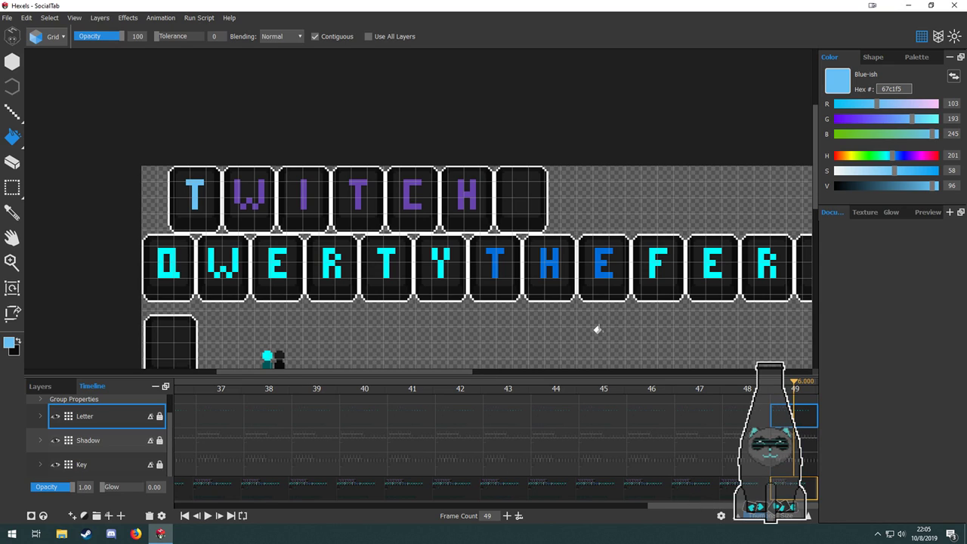
drag(603, 345, 521, 288)
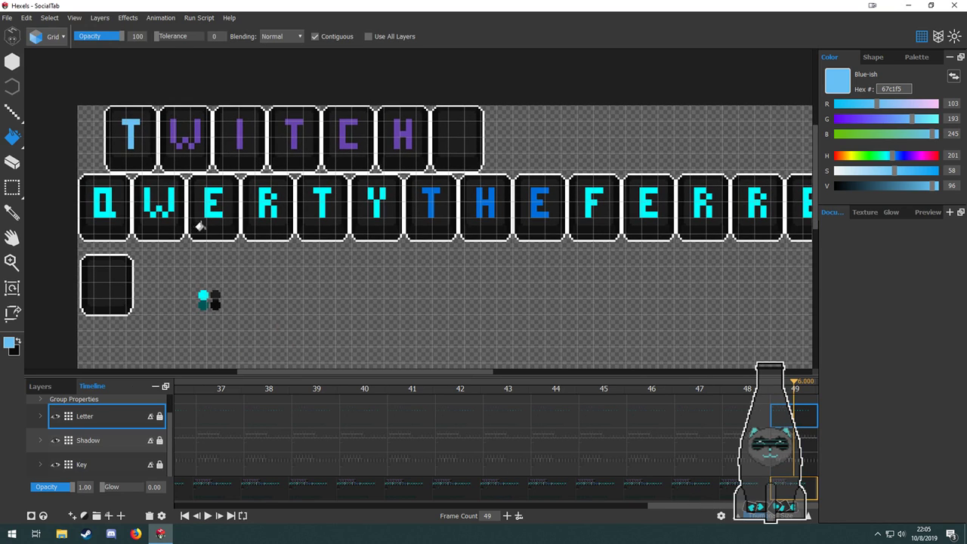
key(ctrl+z)
Extend the animation to 51 frames.
drag(376, 250, 527, 258)
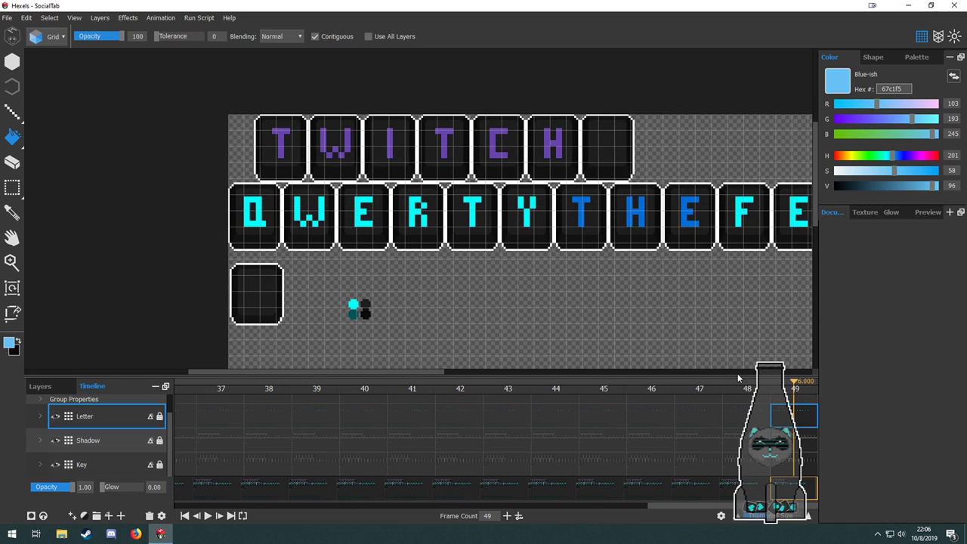
click(513, 518)
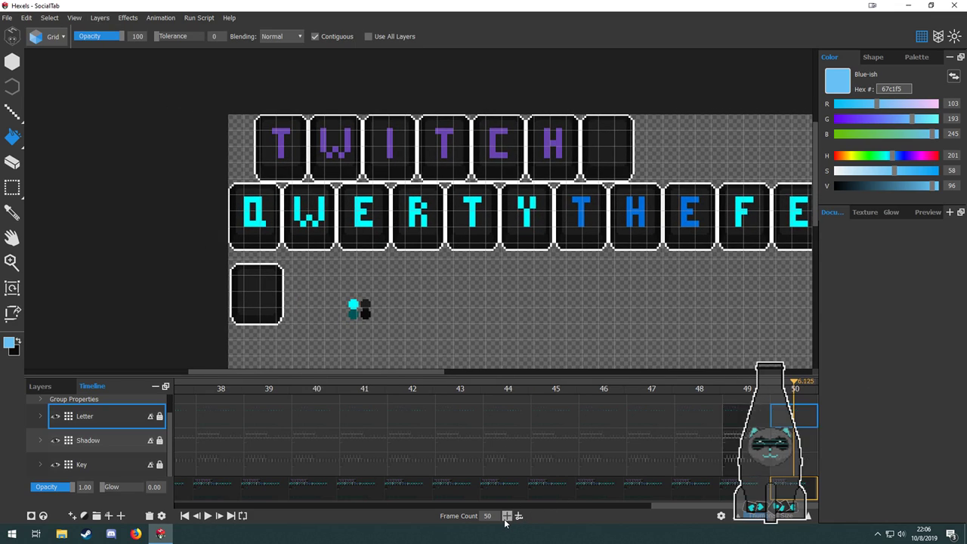
click(513, 518)
Try to select and move down the first TWITCH keycap on the Shadow and Key layers of frame 49.
click(690, 450)
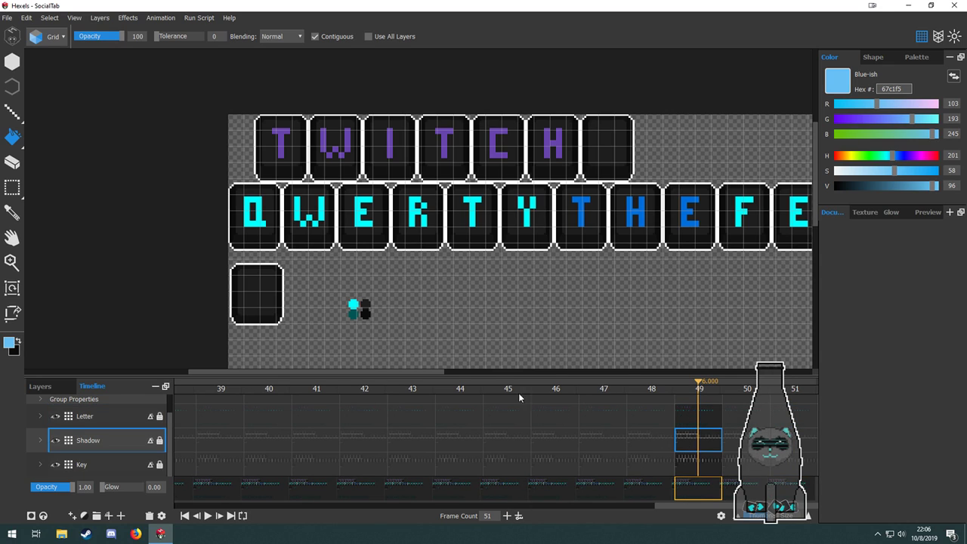
scroll(273, 276, up, 1)
key(m)
mouse_move(220, 91)
mouse_down()
mouse_move(216, 101)
mouse_move(331, 173)
mouse_move(313, 167)
mouse_up()
drag(371, 234, 364, 203)
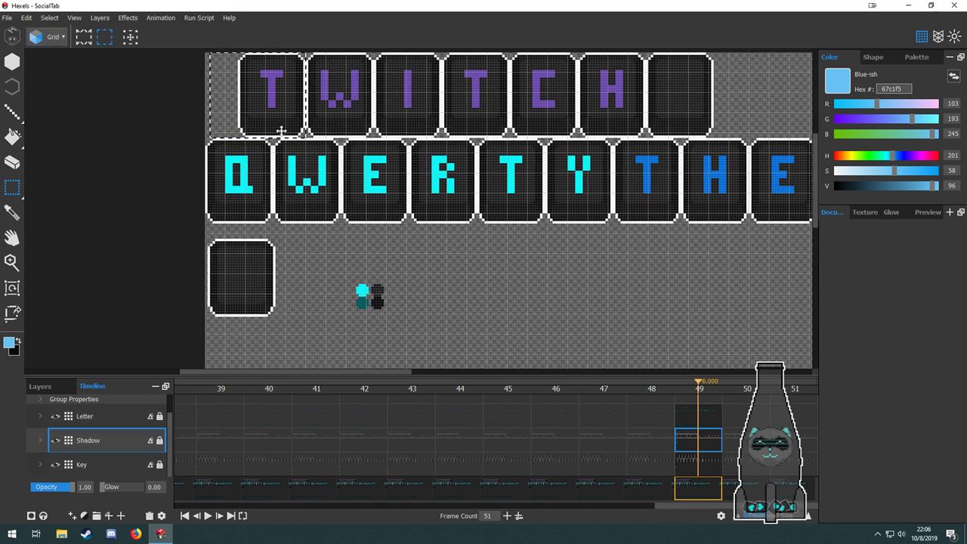
shift+click(701, 471)
drag(280, 122, 281, 191)
key(ctrl+z)
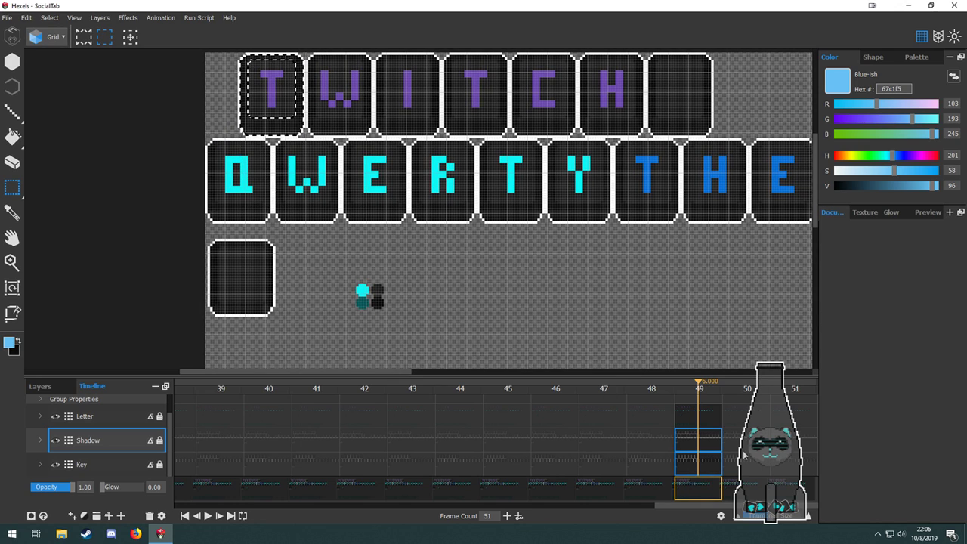
click(711, 457)
drag(214, 90, 334, 141)
drag(296, 107, 331, 288)
key(ctrl+z)
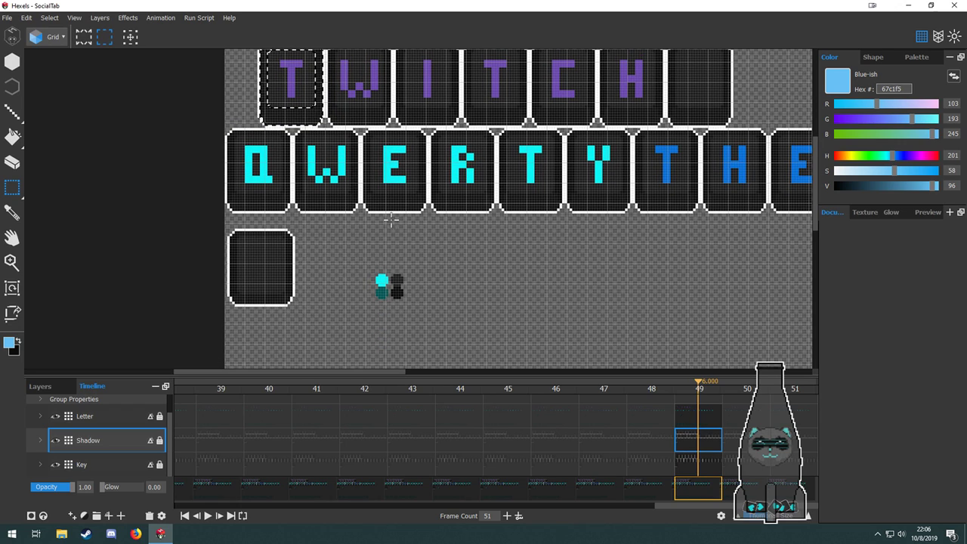
Move the first TWITCH keycap on frame 49's Key layer down beside the spare pressed keycap below the QWERTY row.
drag(393, 218, 395, 341)
click(710, 462)
drag(224, 142, 327, 250)
drag(322, 218, 327, 294)
drag(393, 321, 375, 192)
drag(307, 163, 342, 273)
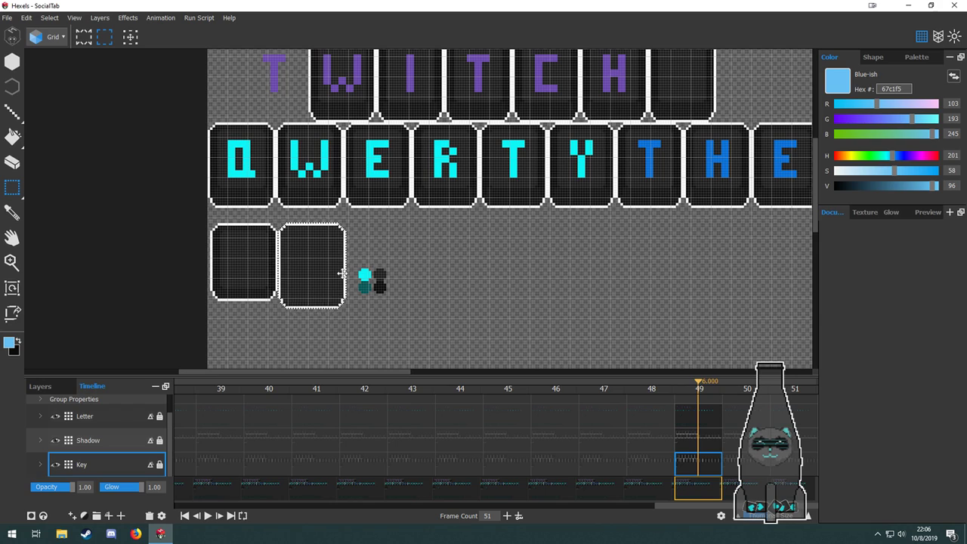
Move the first TWITCH keycap's shading on frame 49's Shadow layer down onto the relocated keycap.
click(688, 444)
scroll(395, 319, up, 3)
drag(221, 139, 318, 252)
drag(355, 292, 364, 206)
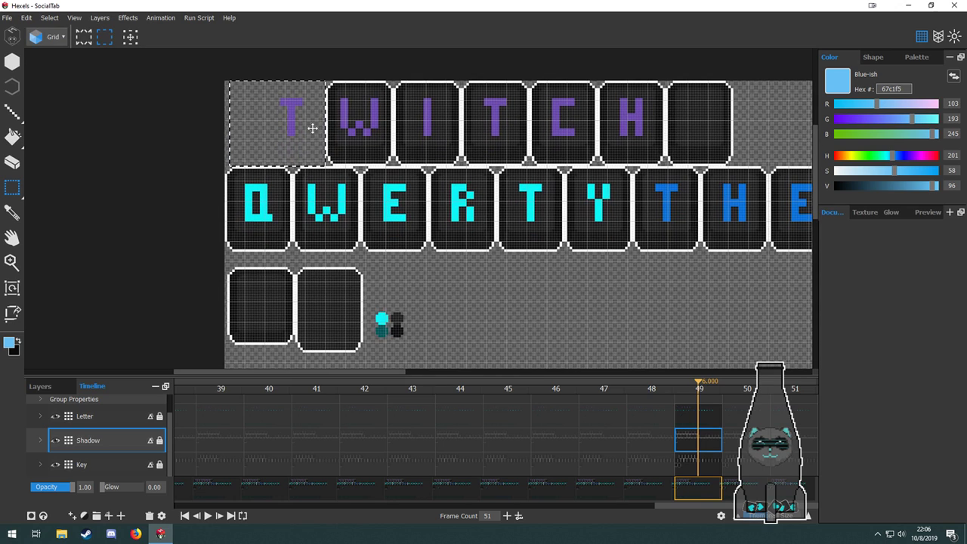
drag(312, 128, 443, 268)
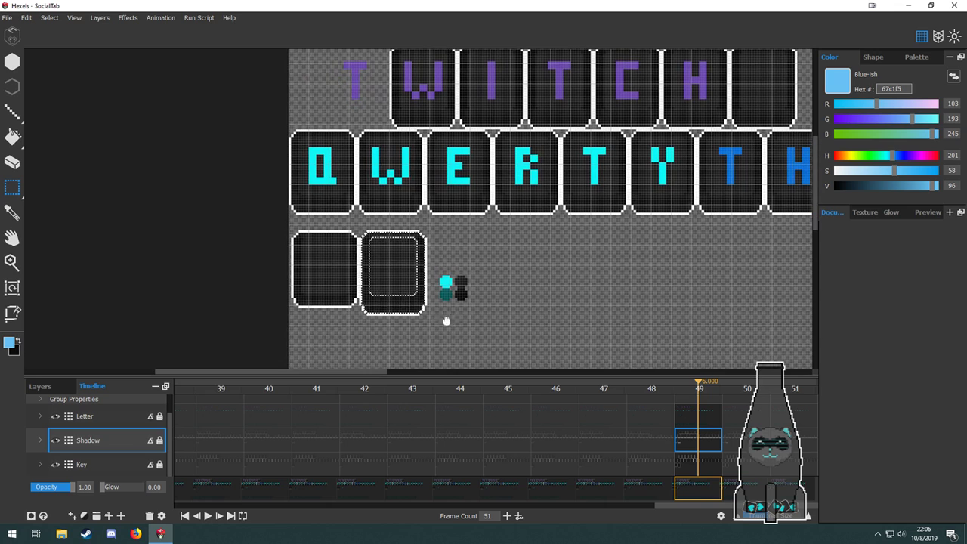
Move the spare pressed keycap on frame 49's Key layer up into the first TWITCH position.
click(711, 473)
mouse_move(361, 327)
mouse_down()
mouse_move(257, 233)
mouse_move(274, 229)
mouse_move(358, 315)
mouse_up()
drag(321, 267, 323, 167)
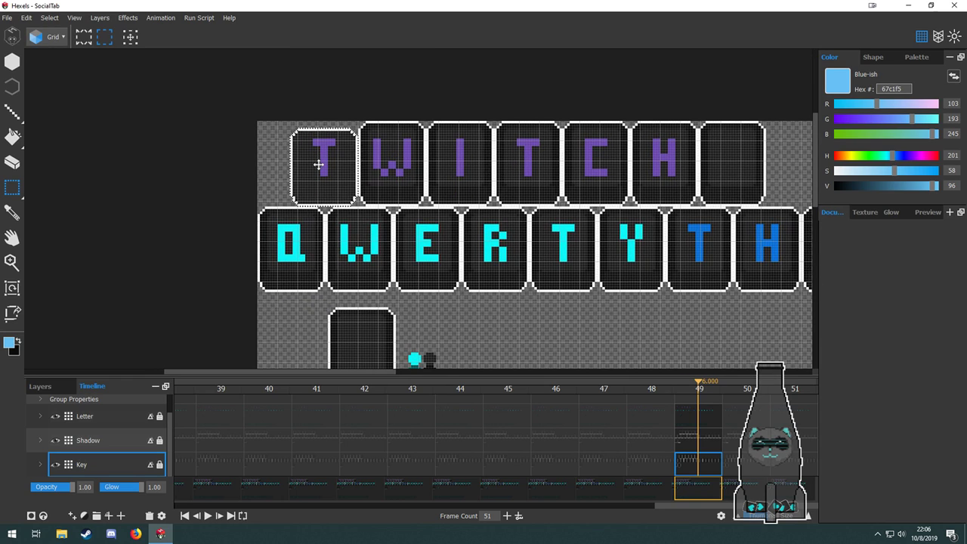
Move the spare pressed keycap's shading on frame 49's Shadow layer up onto the first TWITCH key.
click(706, 435)
drag(382, 302, 380, 220)
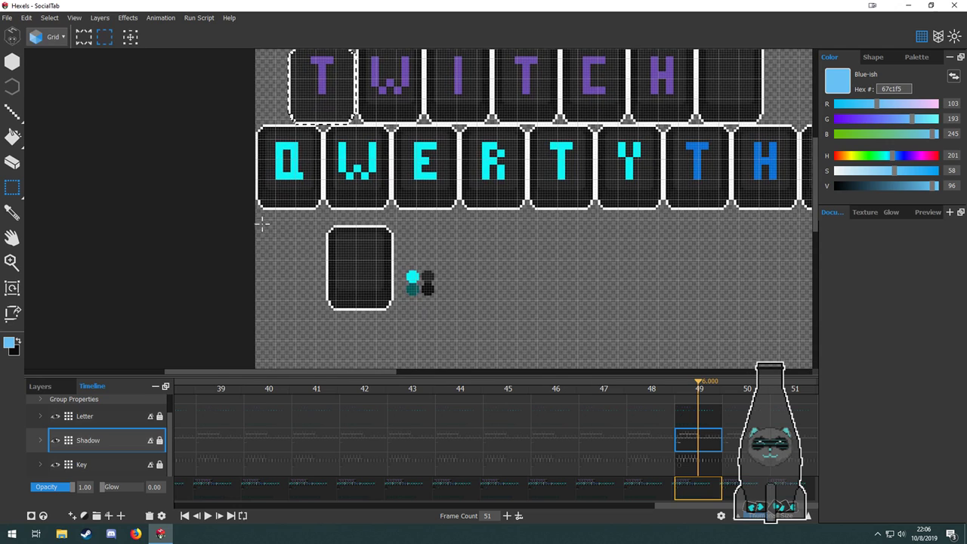
drag(249, 224, 328, 315)
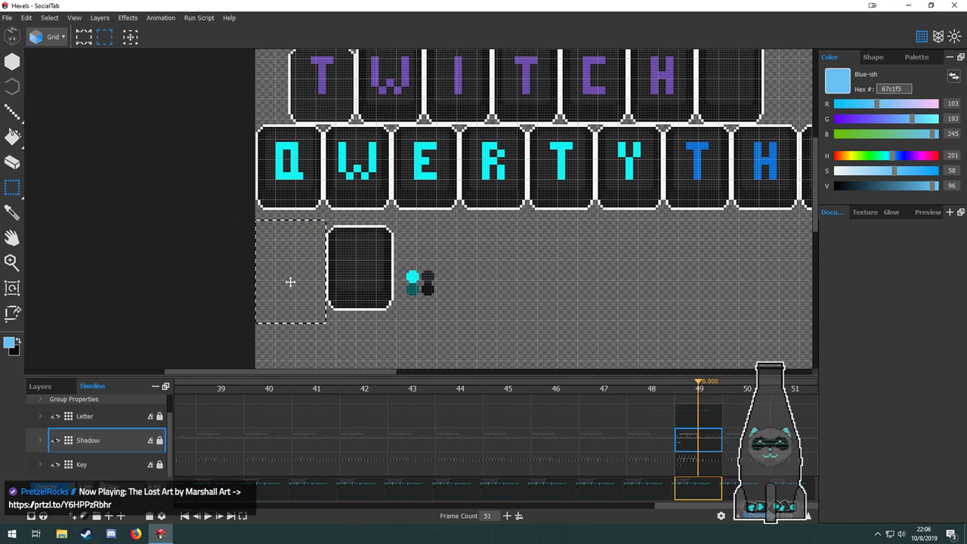
drag(289, 280, 320, 104)
scroll(320, 104, up, 4)
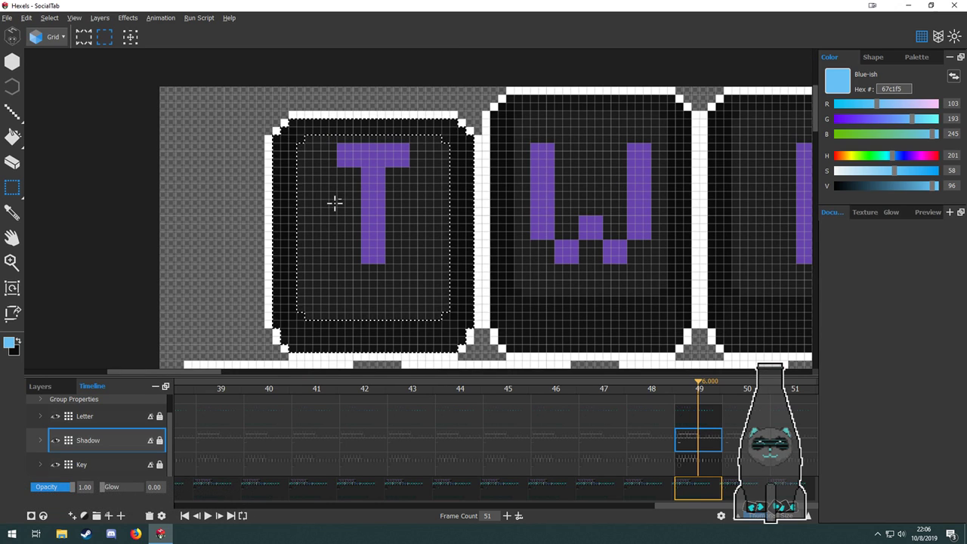
Delete the letter T from the first TWITCH key on frame 49's Letter layer.
scroll(335, 203, down, 2)
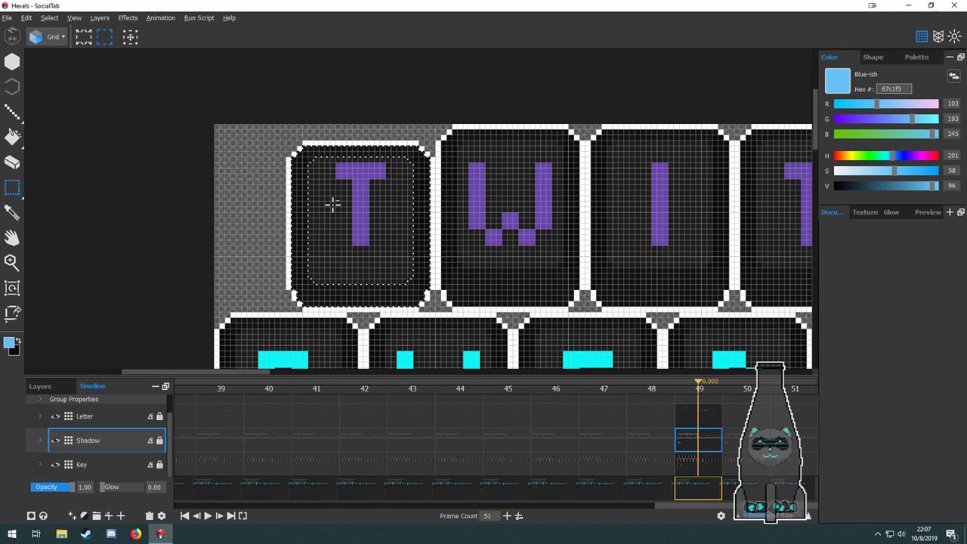
click(703, 414)
drag(337, 267, 268, 198)
scroll(267, 198, down, 3)
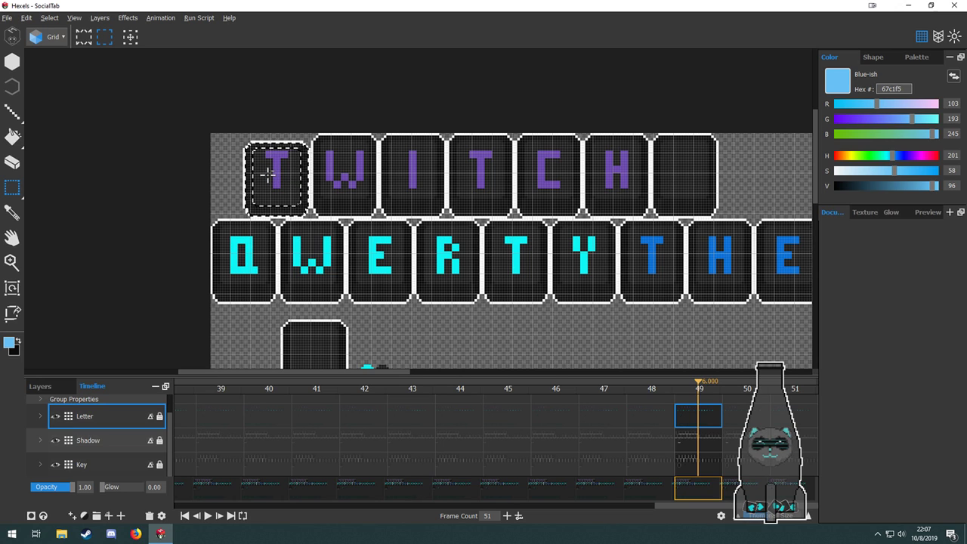
scroll(264, 169, down, 3)
scroll(261, 170, up, 4)
scroll(257, 167, down, 1)
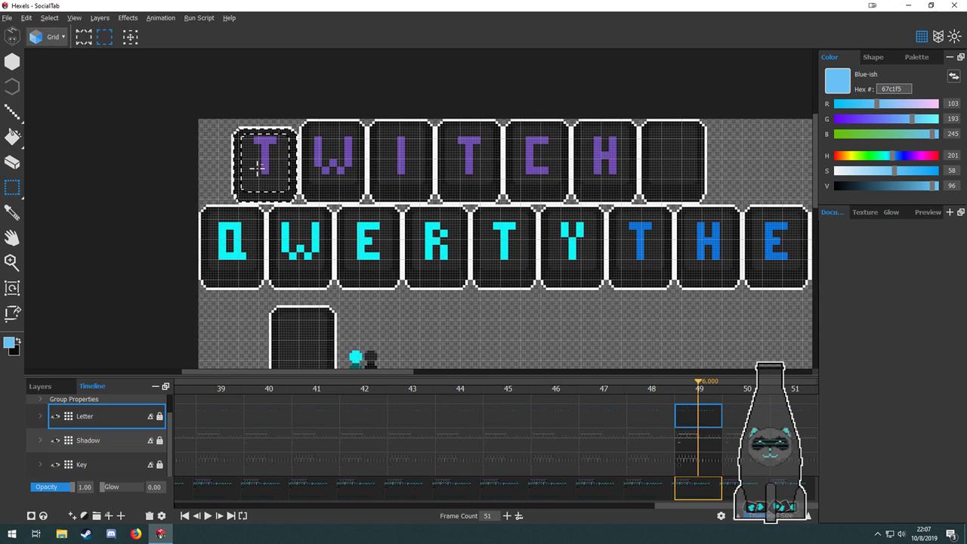
scroll(257, 168, up, 1)
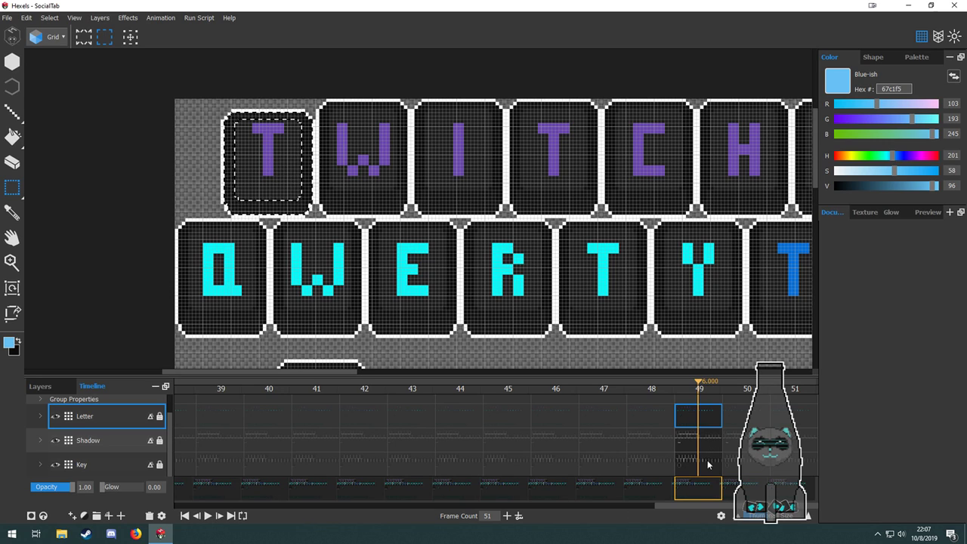
click(248, 121)
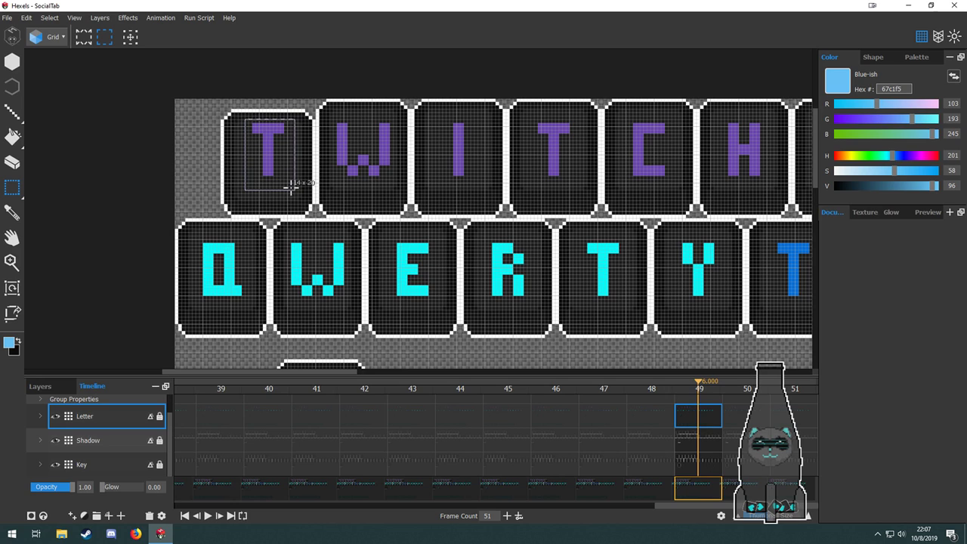
drag(291, 187, 293, 189)
scroll(290, 181, down, 2)
key(Delete)
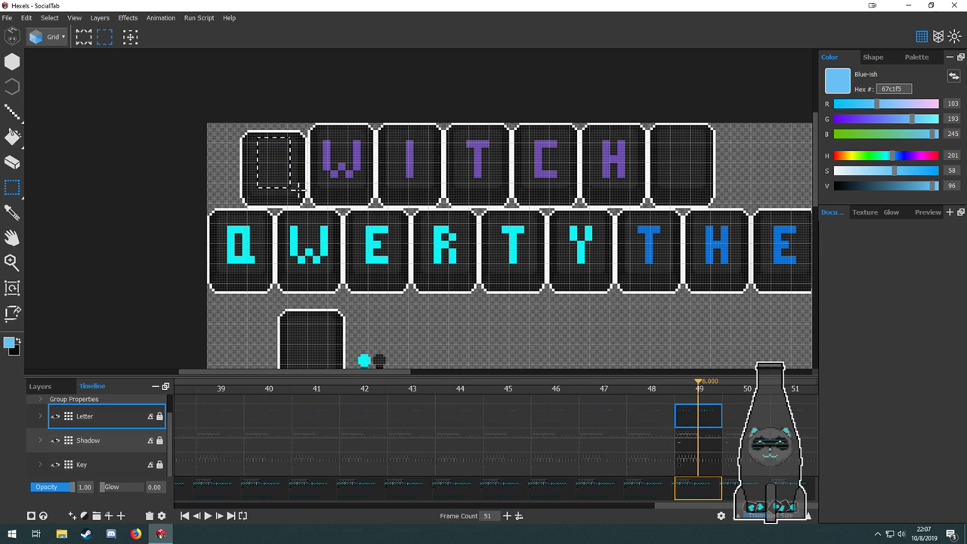
Stamp a light blue 67c1f5 swatch beside the dark grey color dot using a size 5 brush.
key(space)
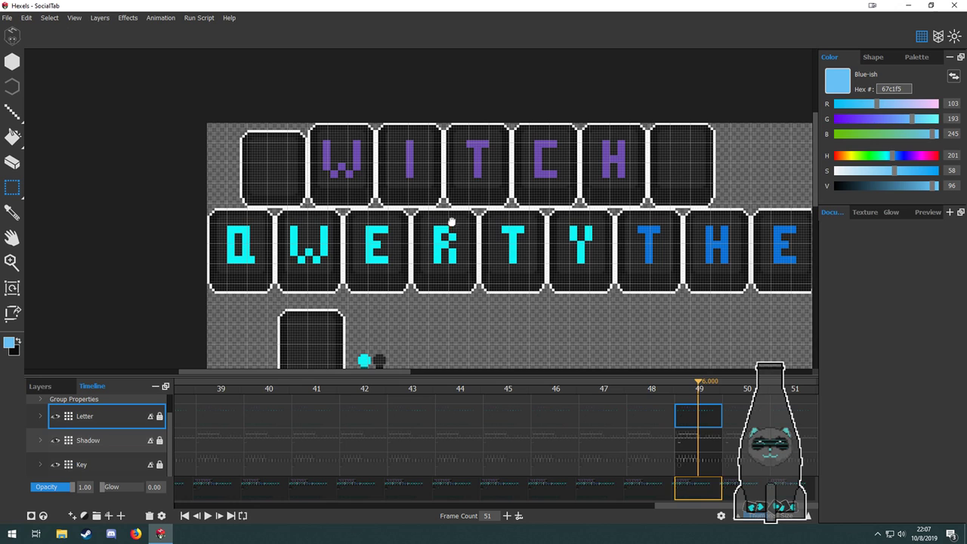
key(space)
drag(454, 320, 385, 179)
scroll(289, 260, up, 4)
key(f)
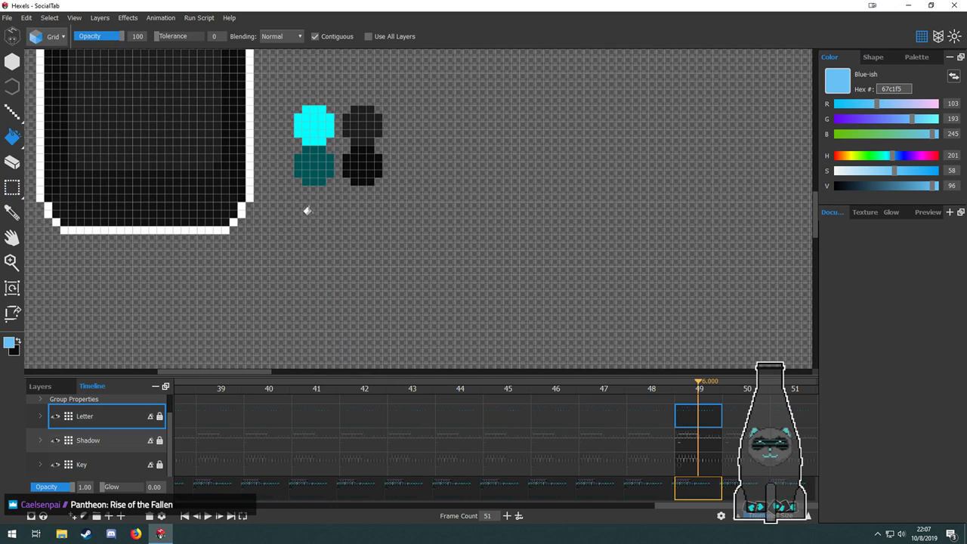
key(b)
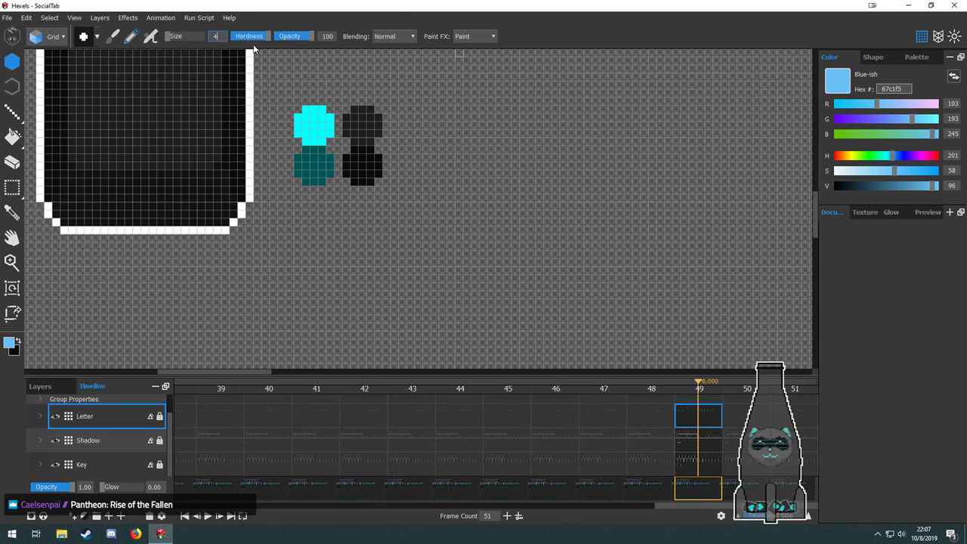
text(5)
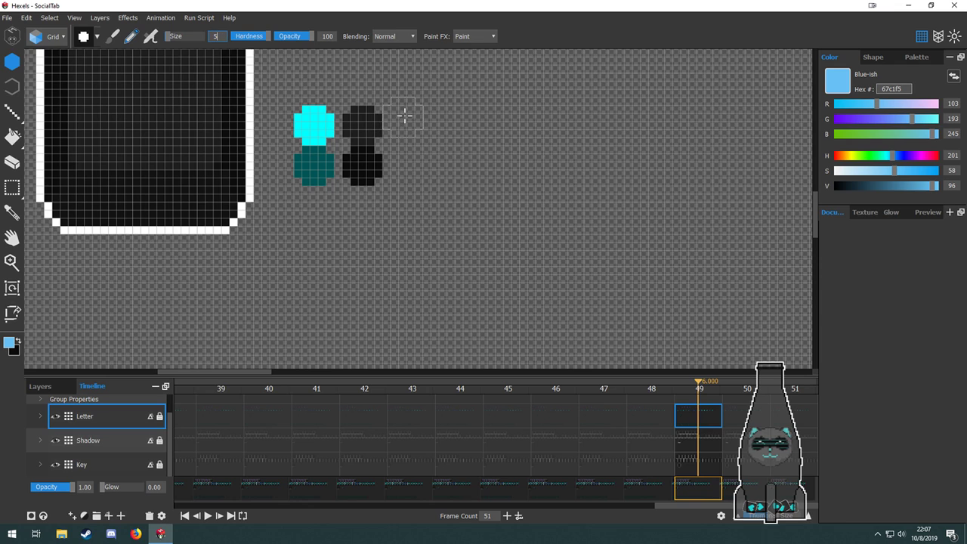
click(414, 123)
scroll(449, 168, down, 2)
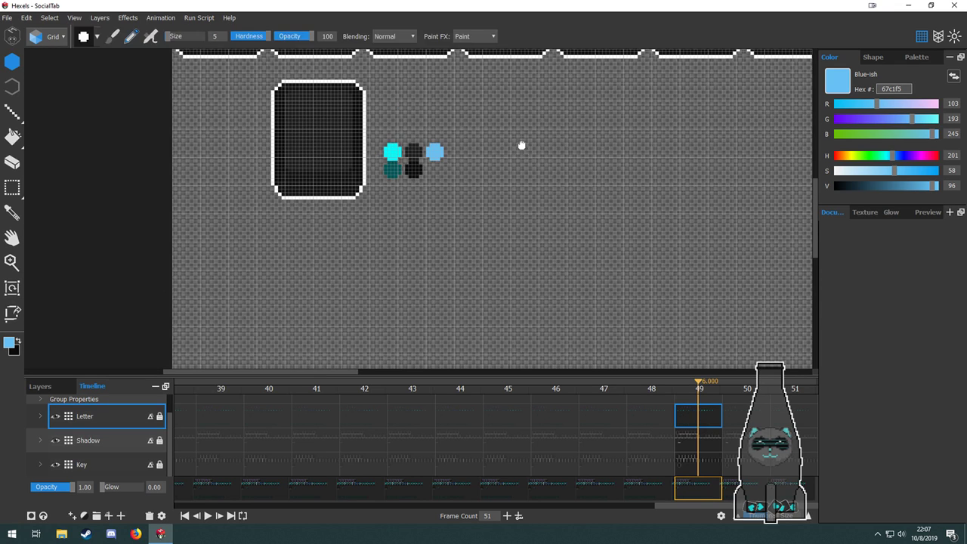
Sample the purple 6844ae from the W of TWITCH and stamp it as a swatch beside the light blue one.
drag(519, 150, 475, 340)
drag(365, 115, 387, 229)
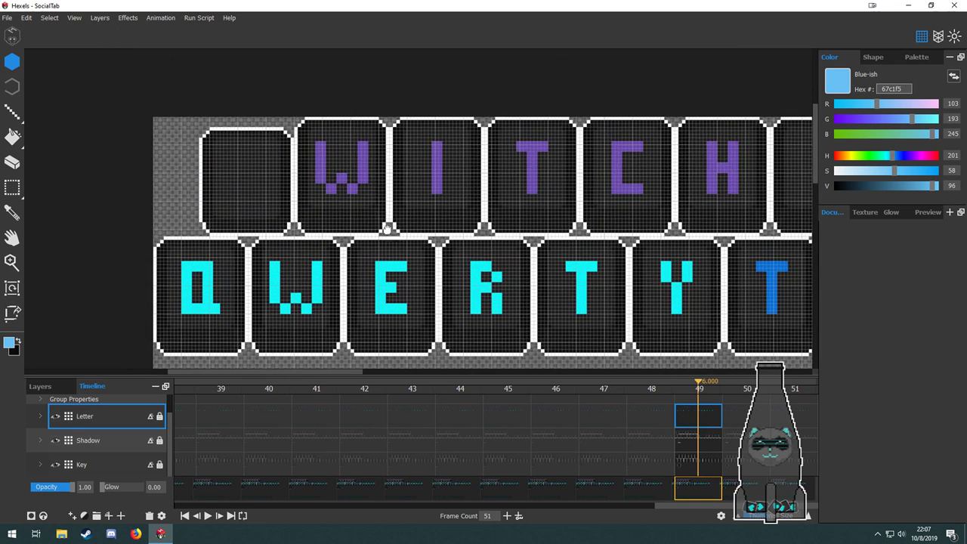
alt+click(360, 160)
drag(417, 311, 402, 117)
scroll(433, 262, up, 2)
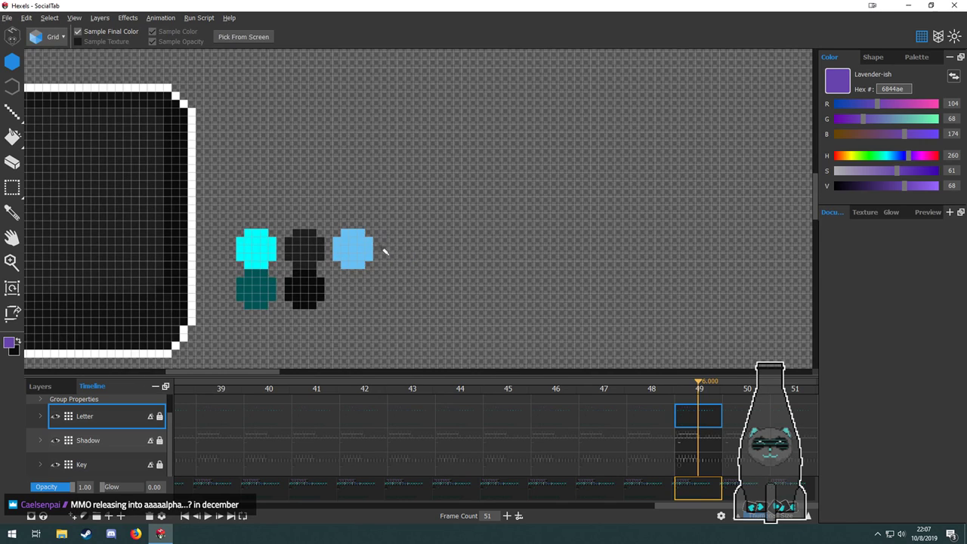
click(403, 247)
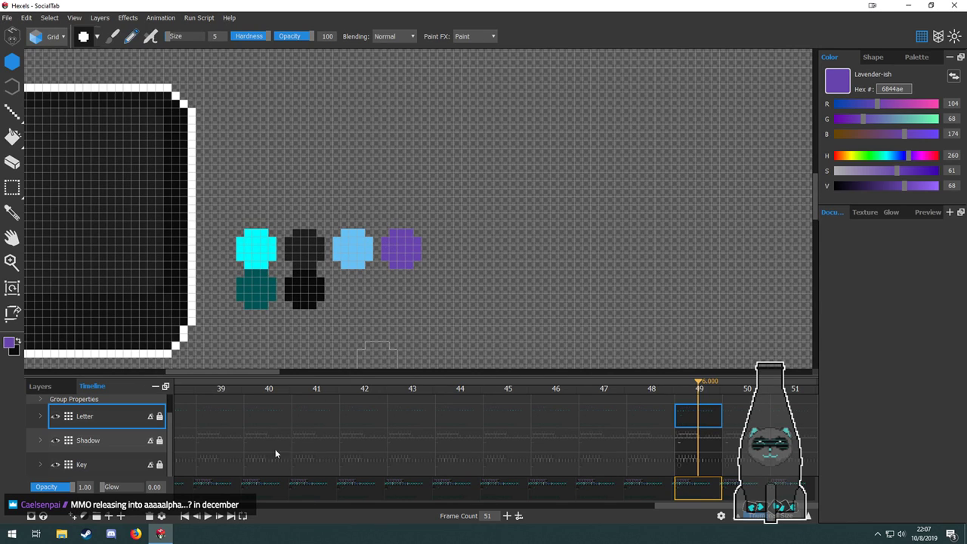
Try to sample the dimmed purple of the H of TWITCH on frame 16's Letter layer.
click(602, 505)
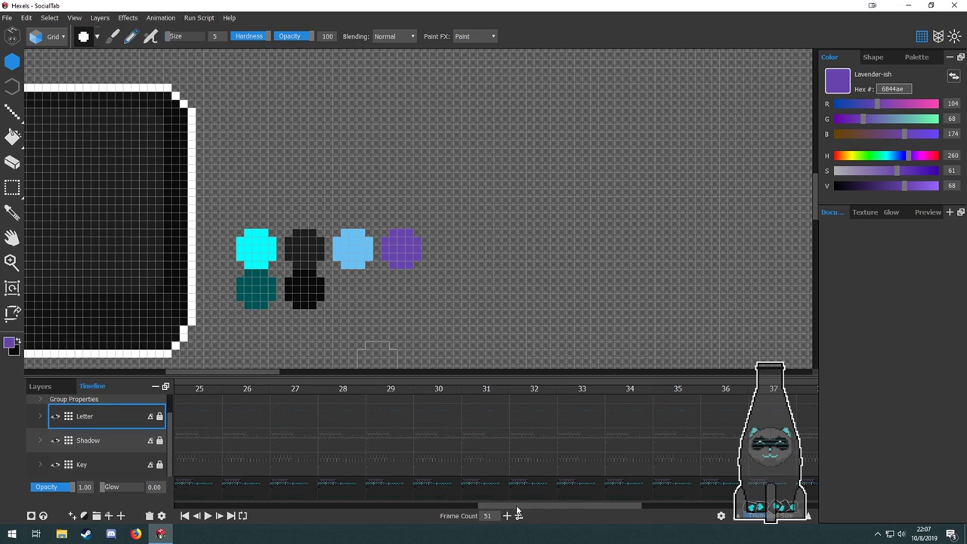
drag(518, 507, 389, 497)
click(390, 422)
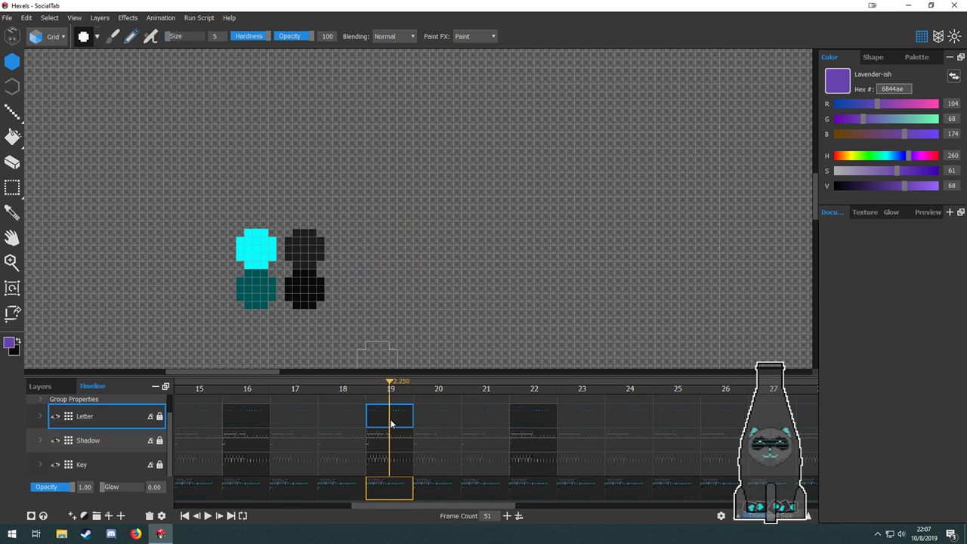
scroll(322, 275, down, 2)
scroll(320, 274, down, 5)
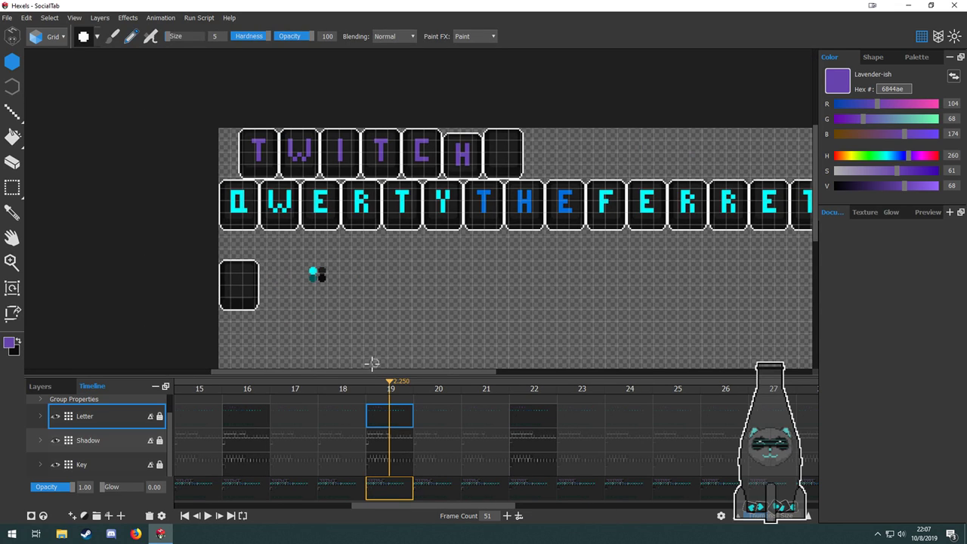
click(257, 419)
key(i)
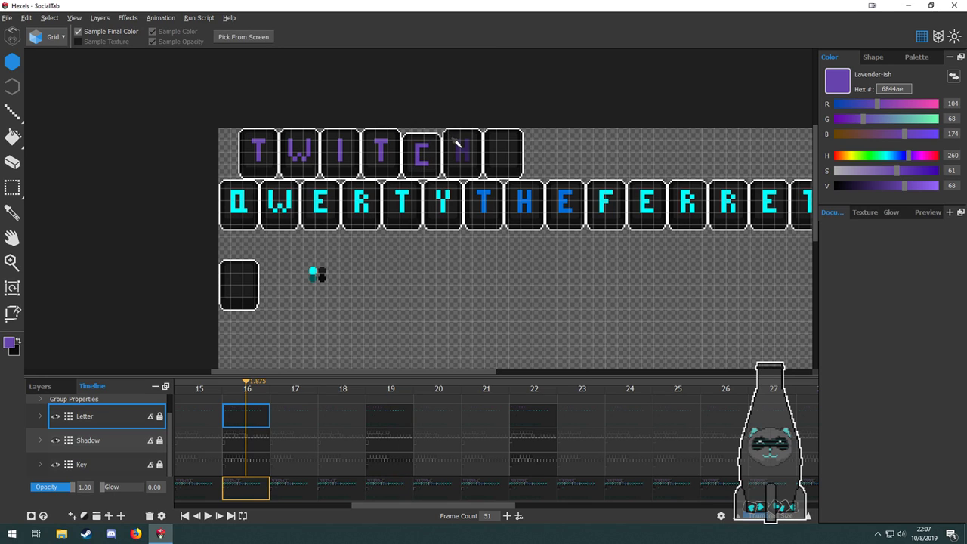
click(457, 142)
Return to the color swatches on frame 49 and make its Letter layer active.
drag(337, 503, 618, 505)
click(703, 439)
click(694, 403)
key(alt)
scroll(333, 283, up, 8)
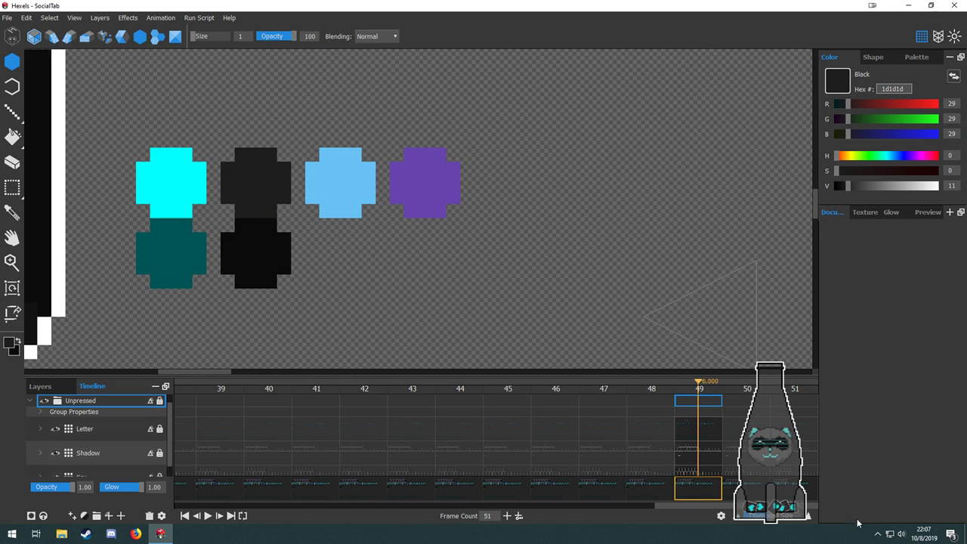
click(696, 454)
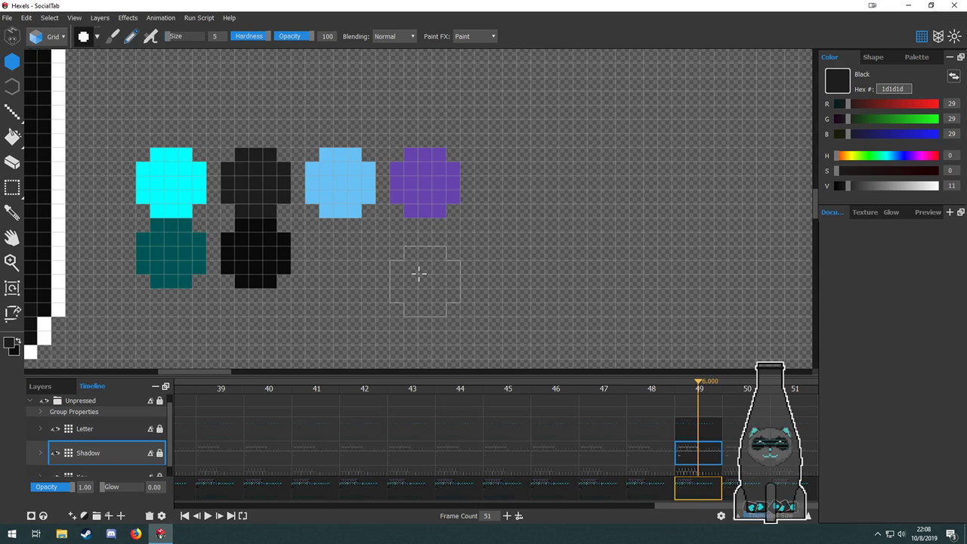
scroll(696, 471, down, 1)
click(683, 463)
click(688, 420)
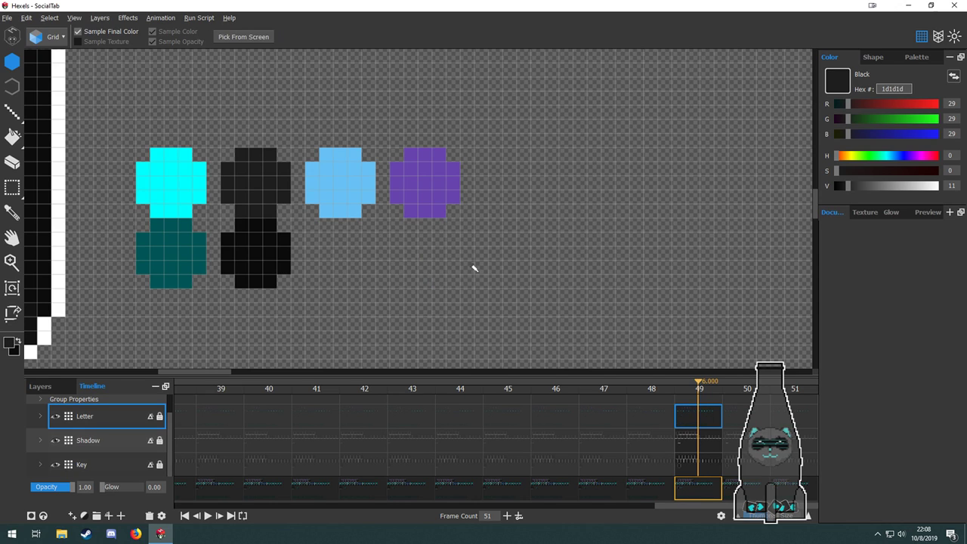
Sample the dimmed purple 322059 from the W of TWITCH on frame 4 and switch back to the brush.
scroll(475, 268, down, 4)
drag(487, 240, 481, 366)
click(303, 505)
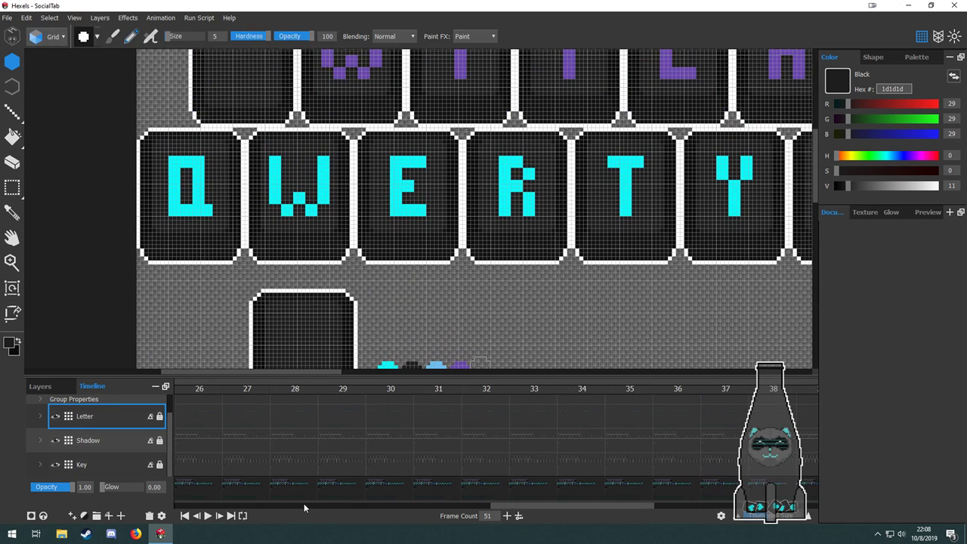
click(308, 504)
click(308, 505)
click(353, 421)
scroll(451, 268, down, 2)
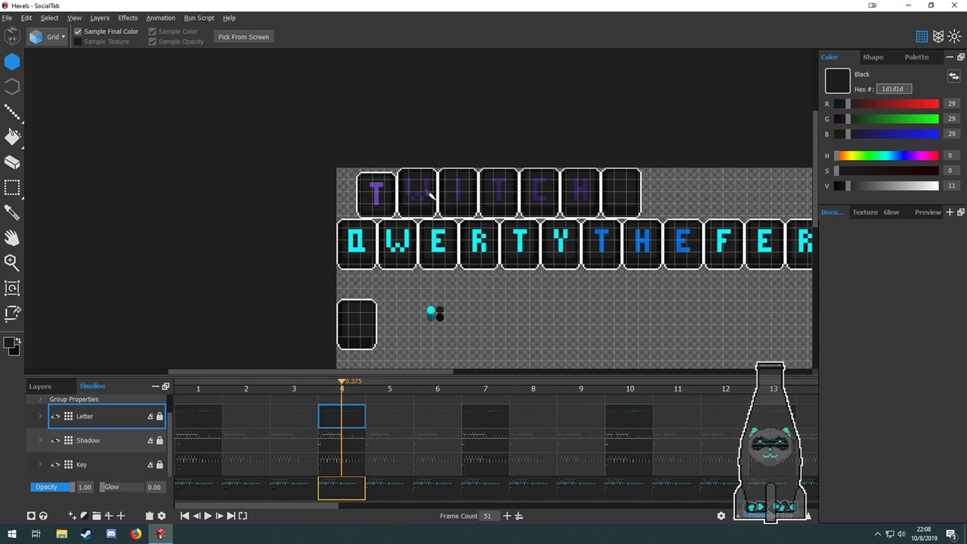
click(420, 189)
key(b)
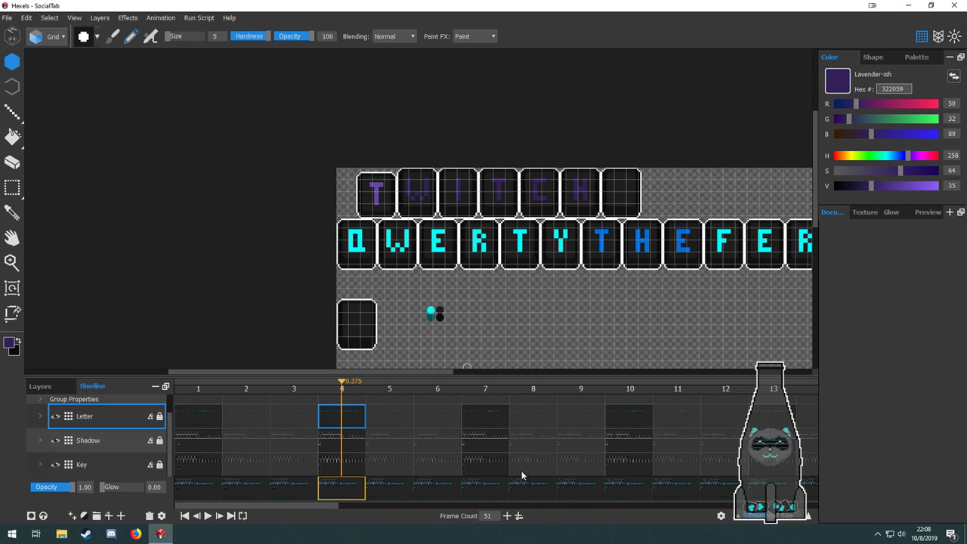
Stamp a dark purple 322059 swatch below the purple one on frame 49's Letter layer.
drag(333, 506, 813, 508)
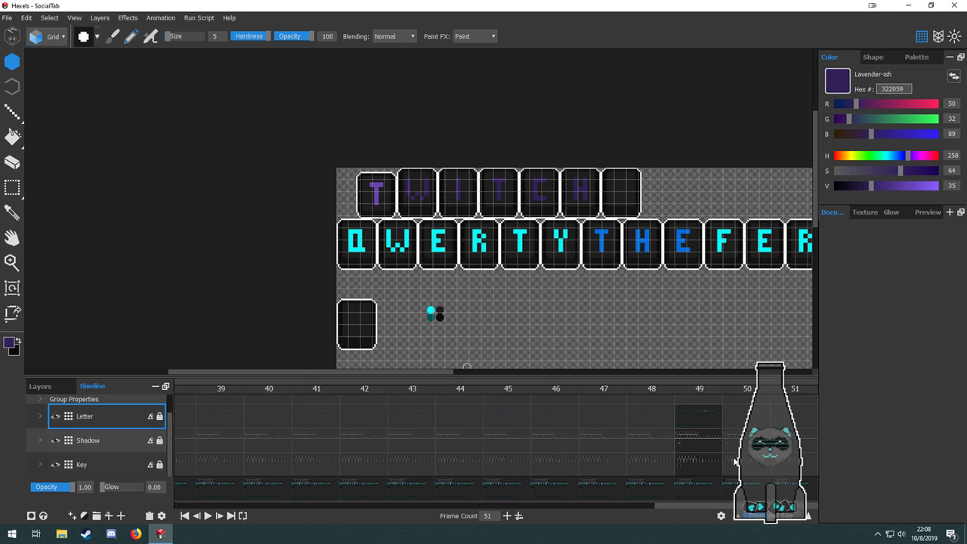
click(699, 438)
scroll(484, 325, up, 3)
click(700, 457)
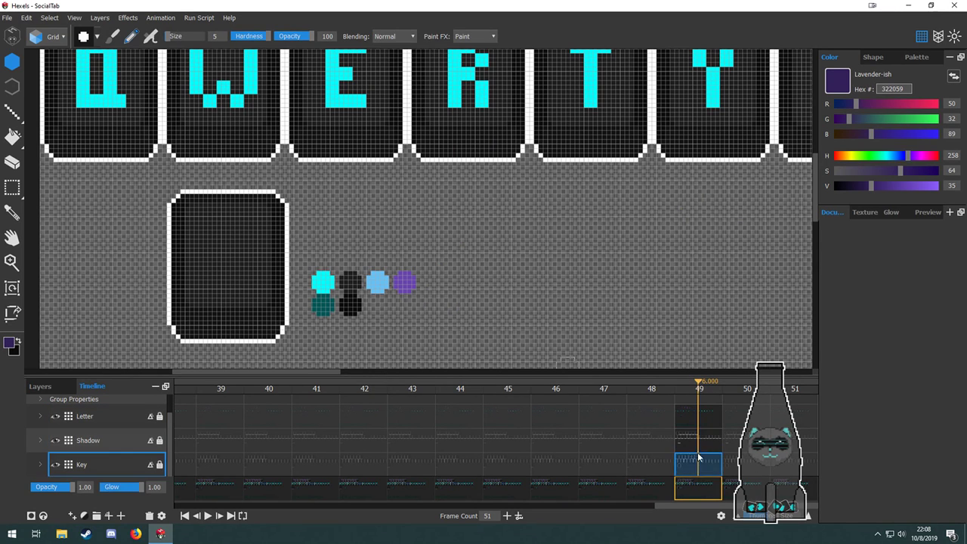
click(699, 415)
scroll(406, 307, up, 3)
click(390, 291)
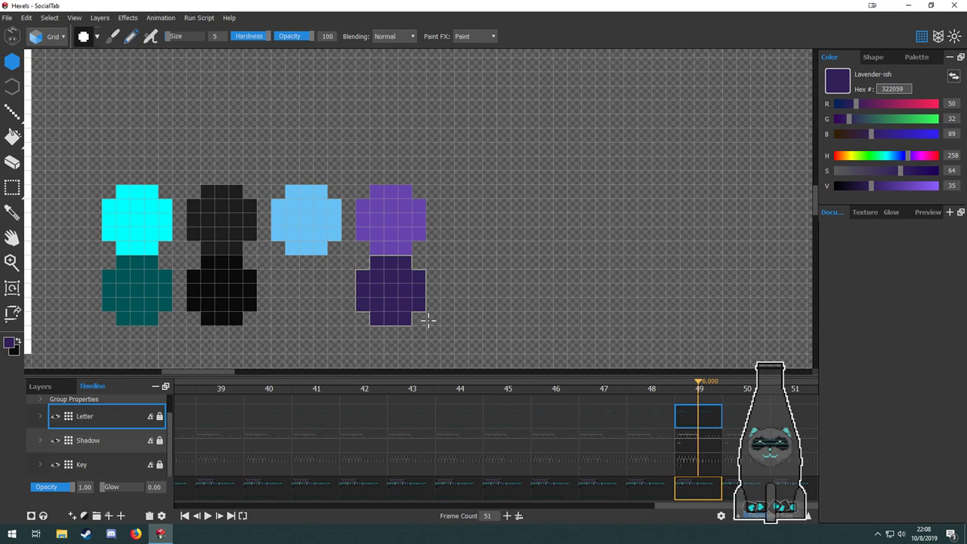
key(i)
scroll(454, 298, down, 3)
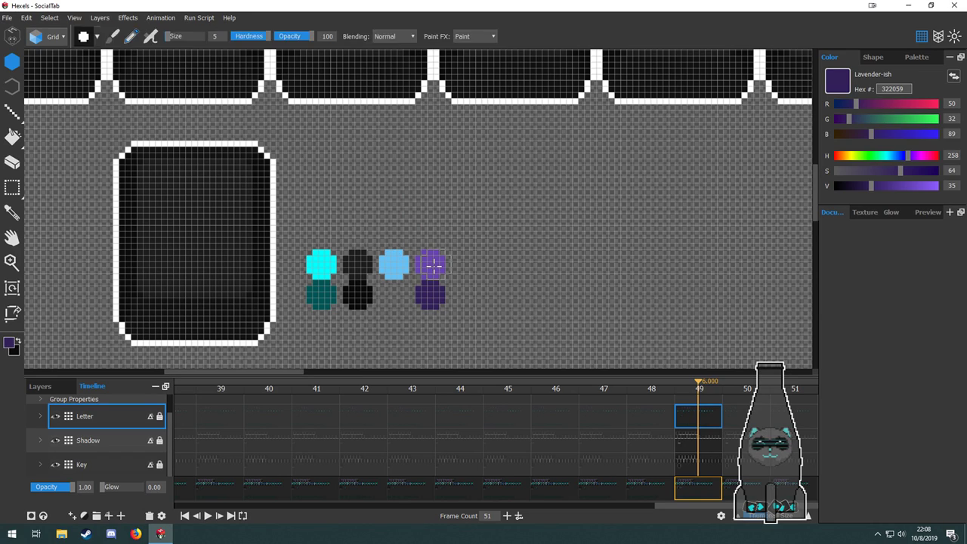
Sample the light blue 67c1f5 swatch and set its brightness value to 76.
click(429, 262)
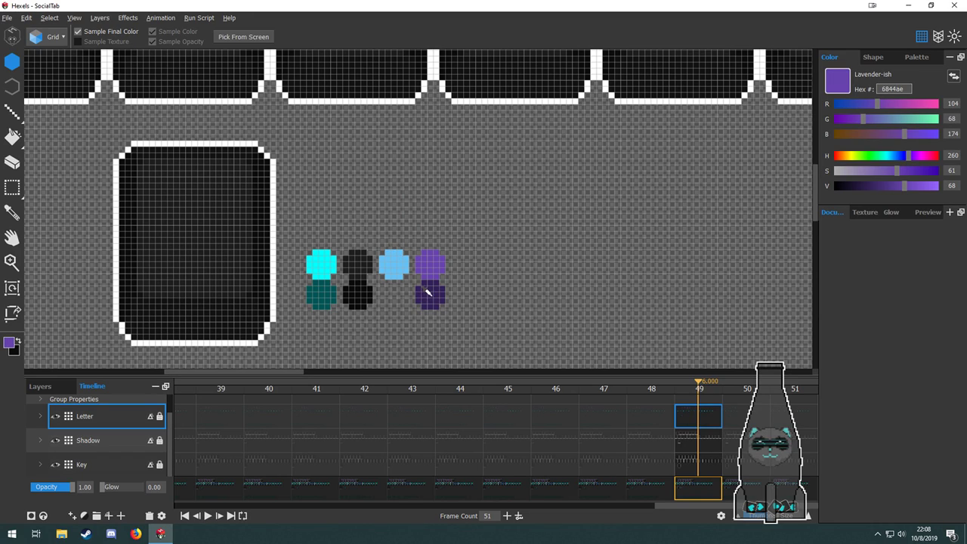
alt+click(427, 293)
alt+click(394, 264)
click(952, 186)
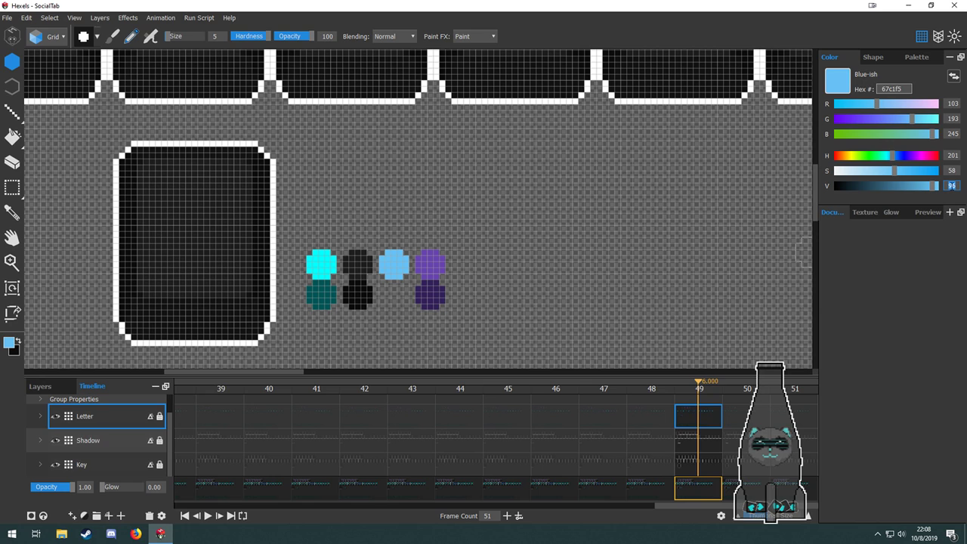
text(76i)
scroll(416, 212, down, 3)
key(h)
Stamp a medium blue 519ac1 swatch below the light blue one on frame 49's Letter layer.
drag(496, 231, 487, 302)
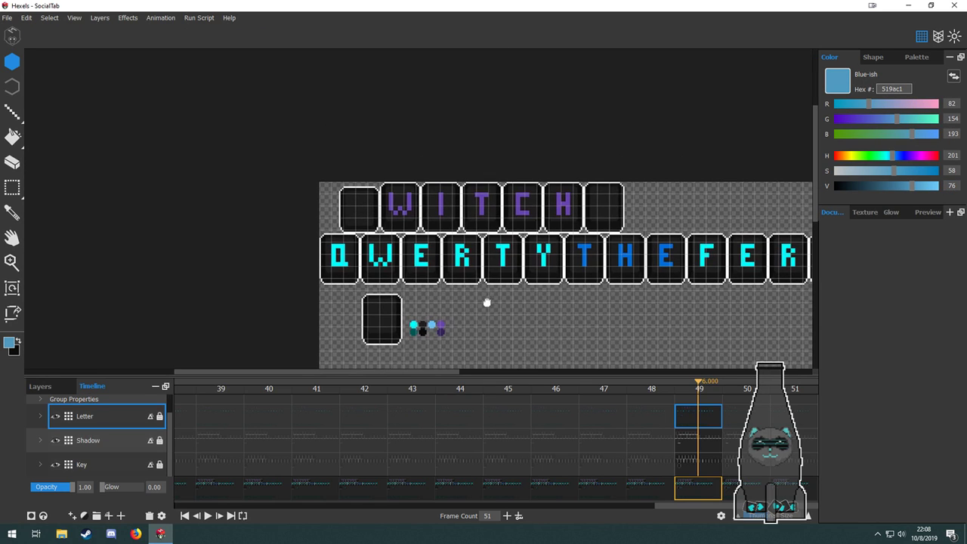
key(i)
scroll(486, 303, up, 5)
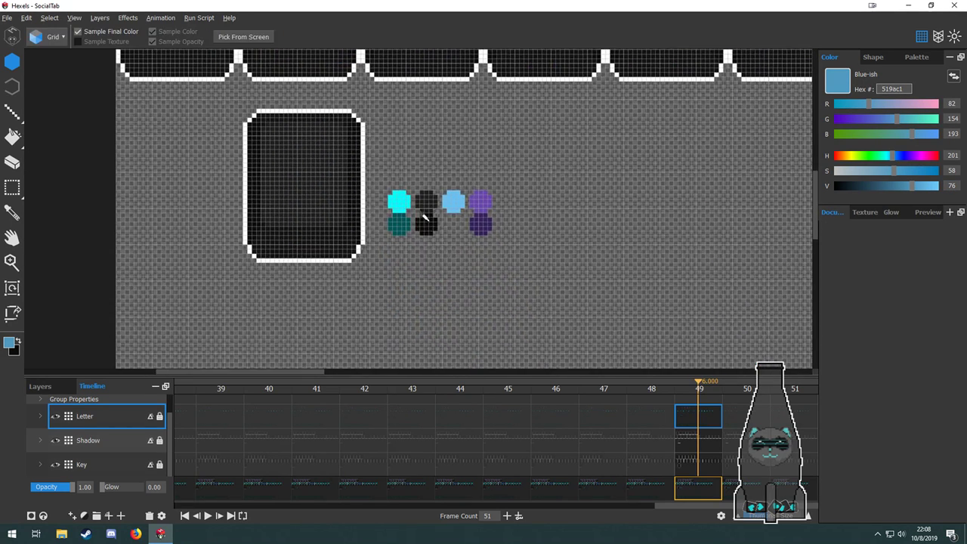
scroll(425, 218, up, 3)
key(b)
click(503, 229)
key(i)
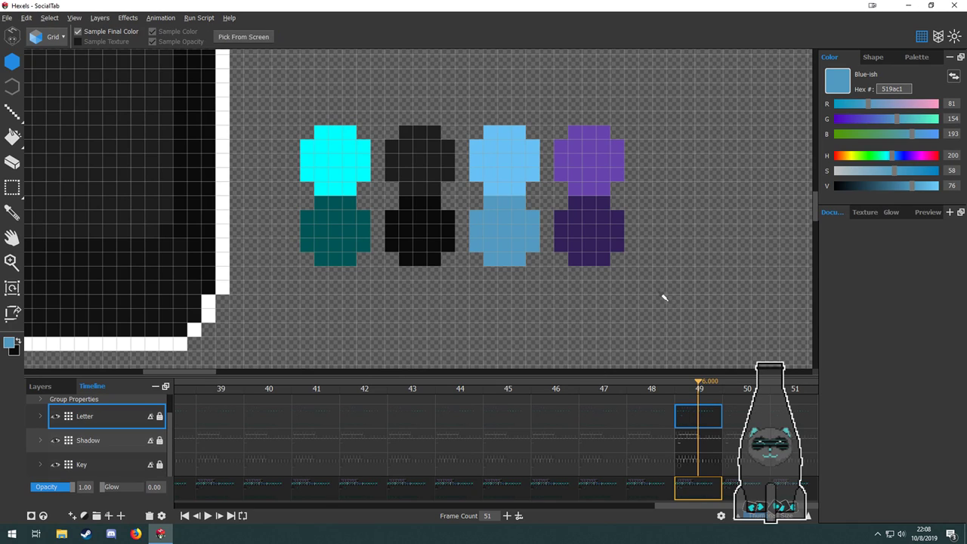
Set the blue's brightness value to 56 and stamp it over the swatch below the light blue one.
scroll(665, 298, down, 2)
key(b)
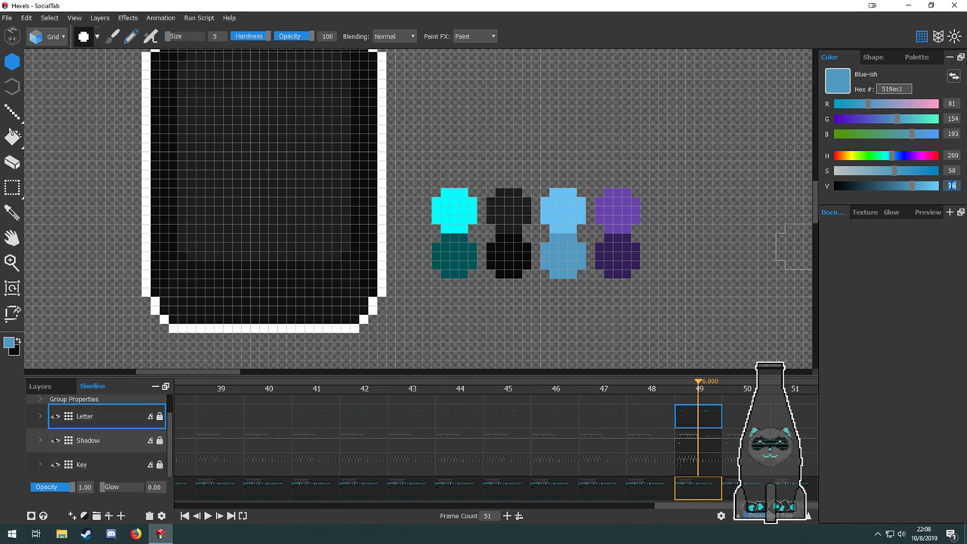
text(56)
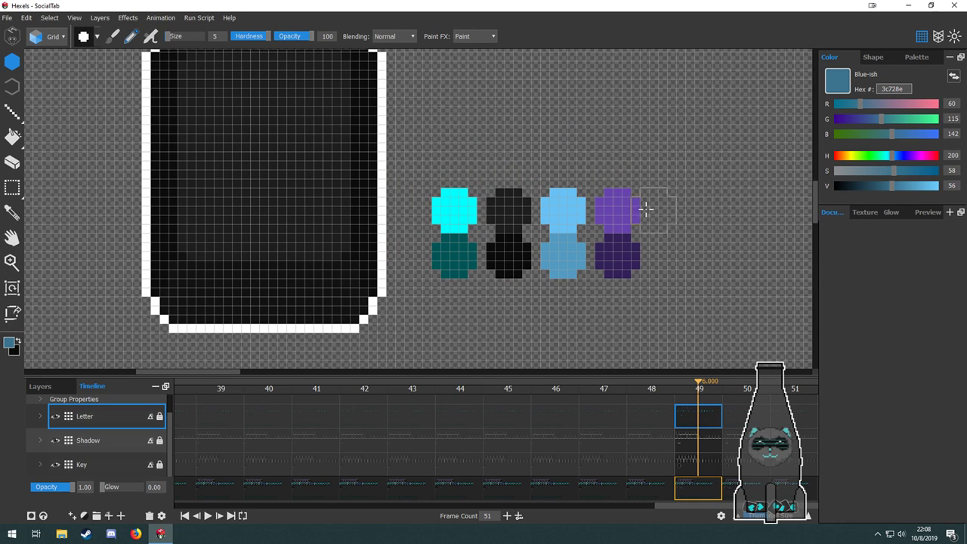
click(563, 255)
key(i)
scroll(627, 325, down, 2)
key(b)
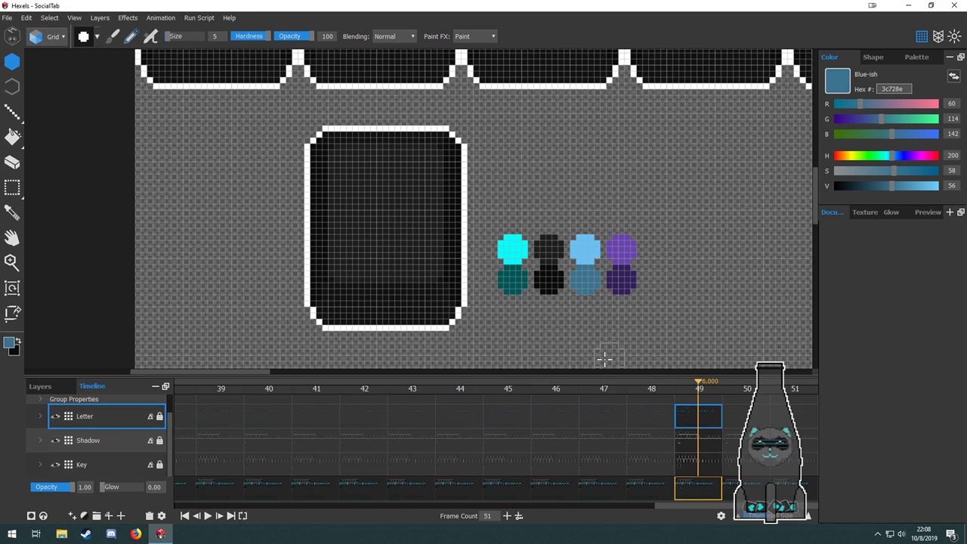
Sample the dark blue 3c738e from the new swatch below the light blue one.
scroll(574, 220, down, 2)
drag(542, 211, 429, 304)
drag(485, 136, 460, 112)
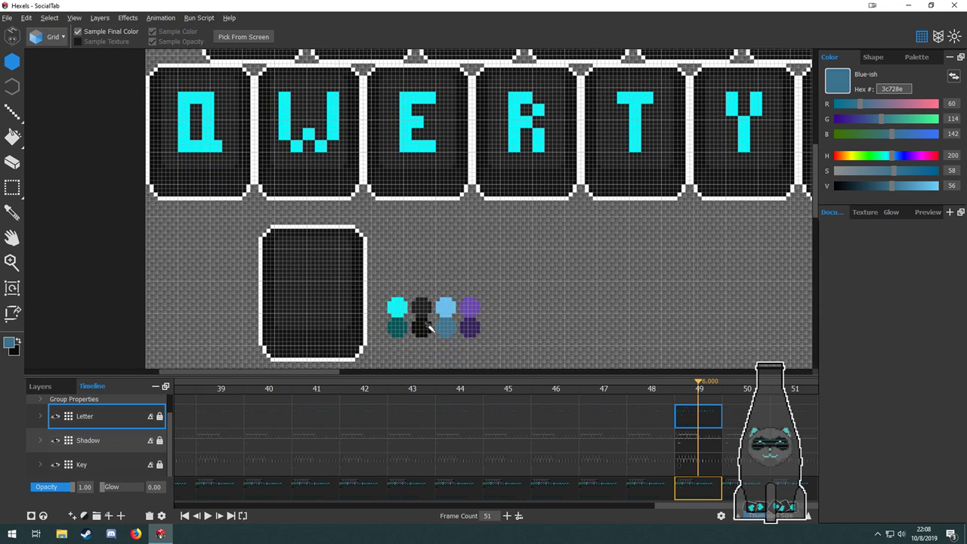
scroll(464, 291, down, 4)
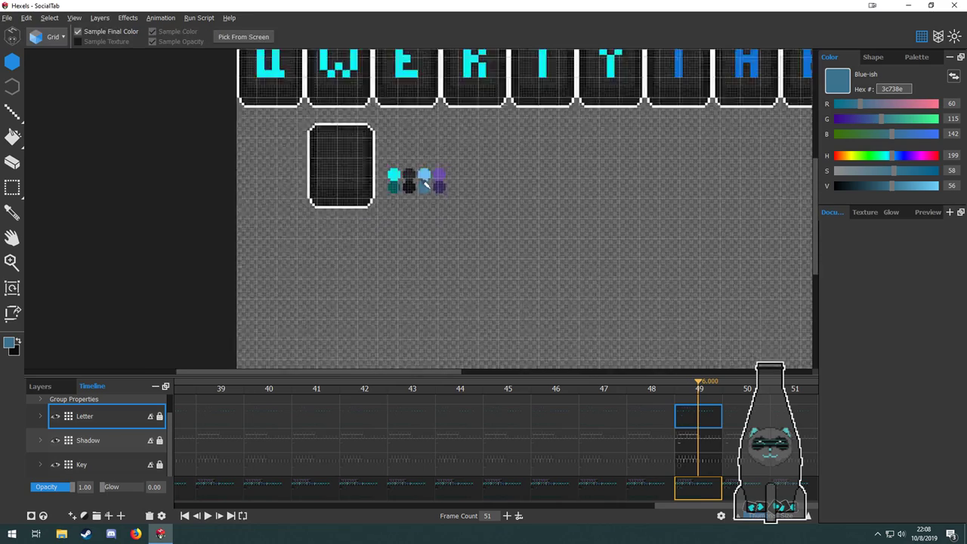
scroll(424, 242, up, 4)
Copy the S from the dark teal alphabet row onto the blank pressed keycap before the W on frame 49.
scroll(421, 240, right, 10)
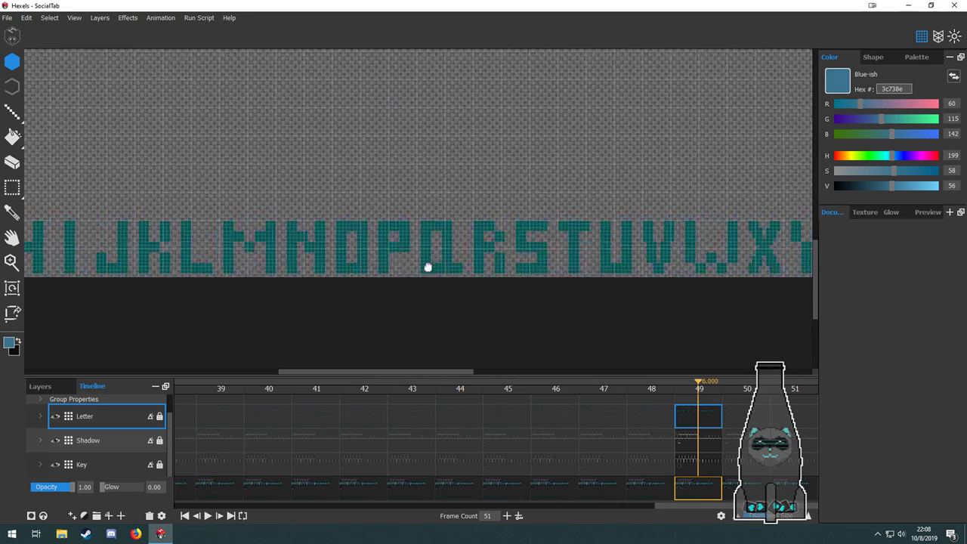
key(m)
scroll(378, 200, up, 2)
drag(371, 201, 479, 334)
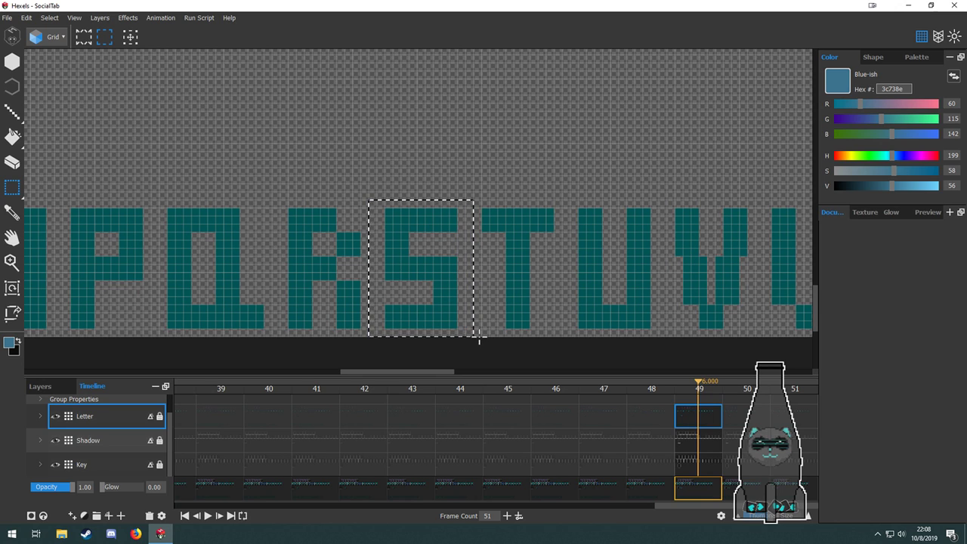
scroll(478, 331, down, 4)
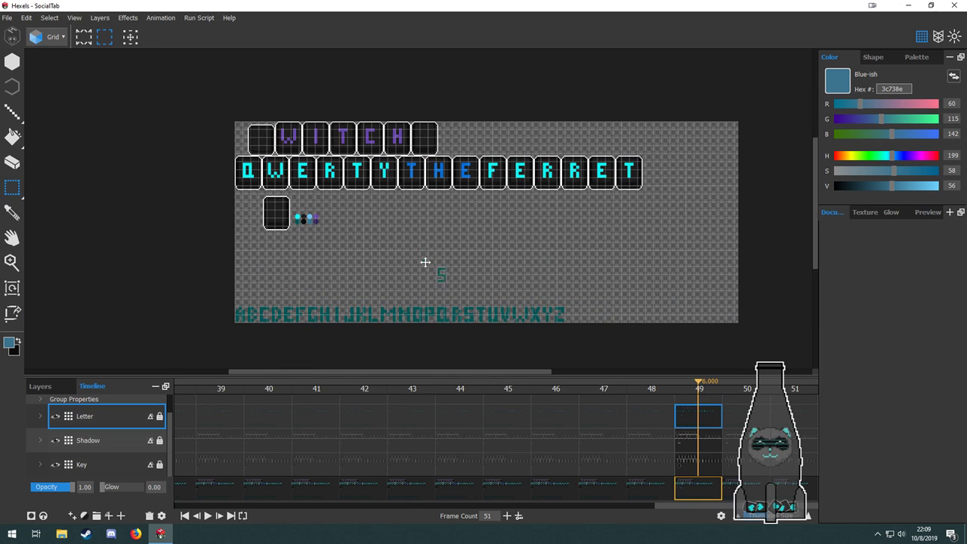
scroll(262, 141, up, 6)
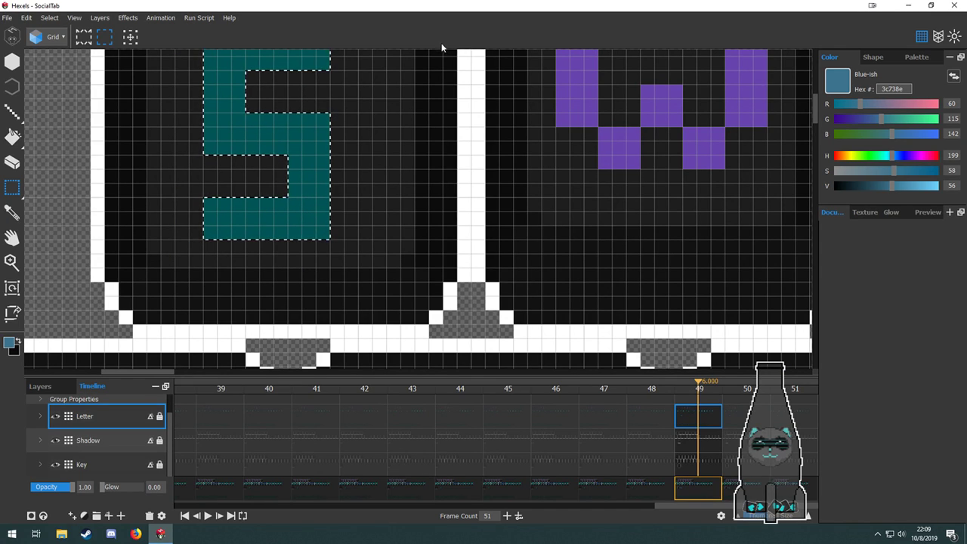
Nudge the S up and one cell right to center it on the pressed keycap.
drag(347, 163, 367, 285)
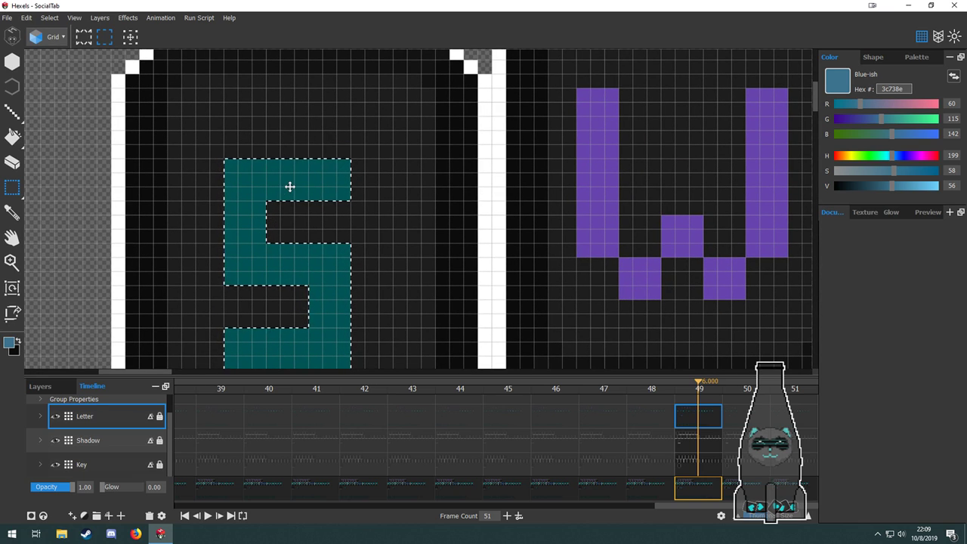
drag(290, 187, 292, 166)
drag(378, 264, 369, 201)
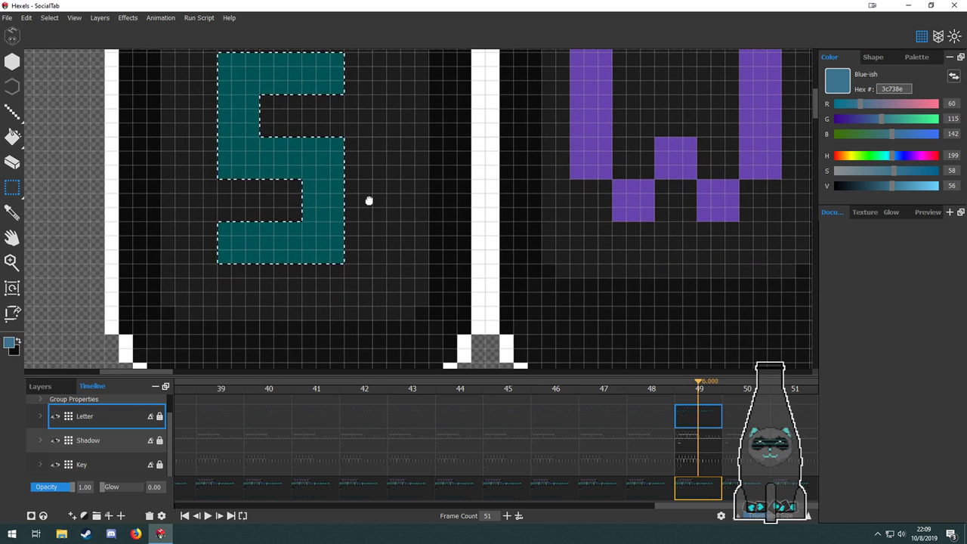
drag(323, 227, 337, 228)
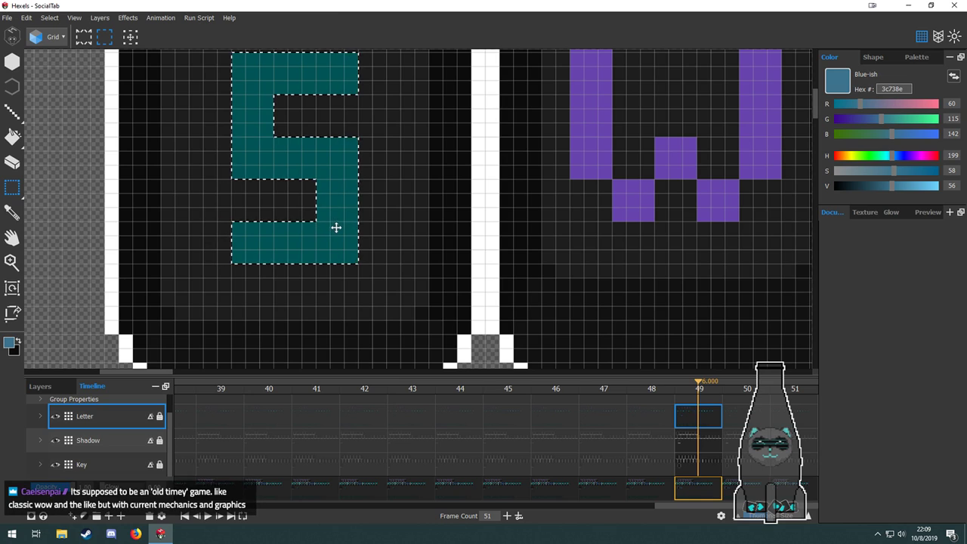
drag(396, 220, 399, 243)
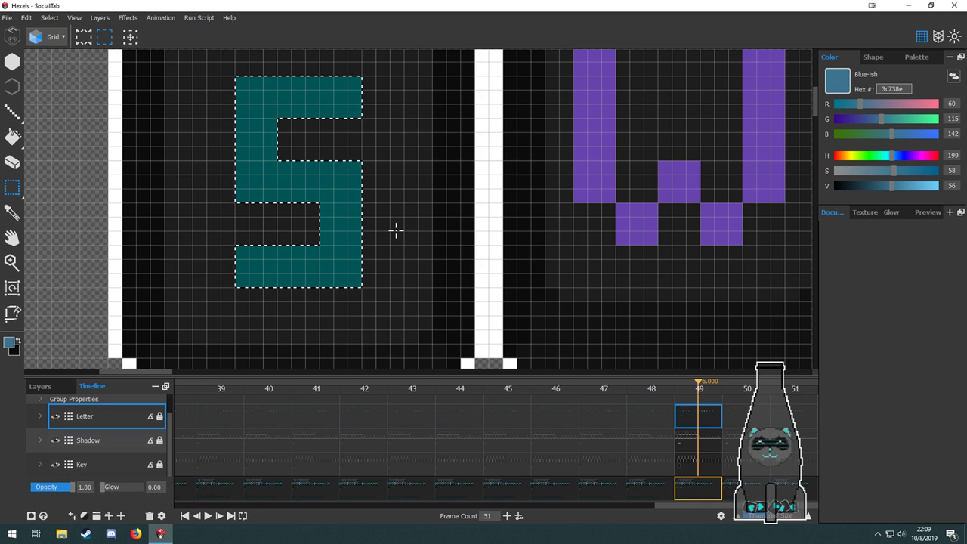
Fill the selected S with the dark blue 3c738e.
scroll(352, 176, down, 4)
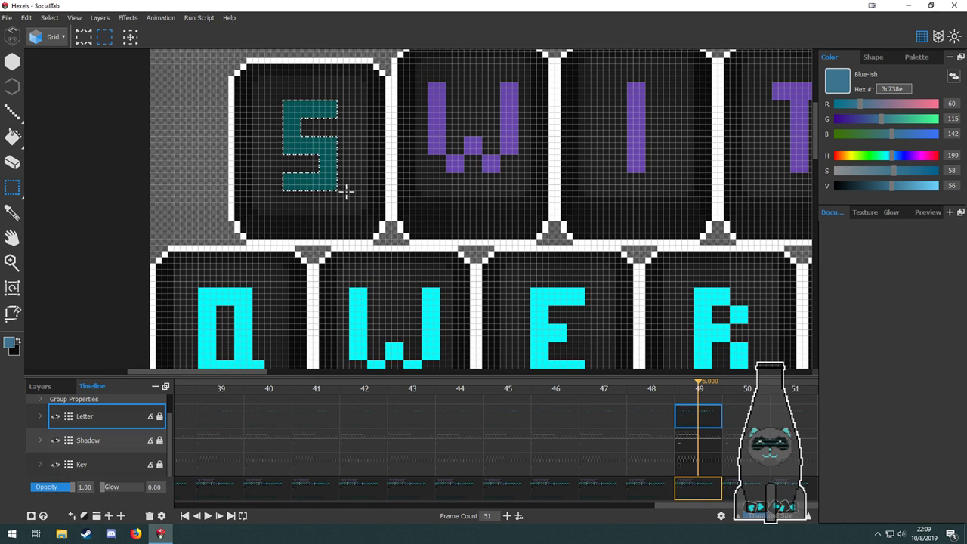
key(f)
click(325, 183)
drag(412, 141, 413, 206)
scroll(338, 205, up, 3)
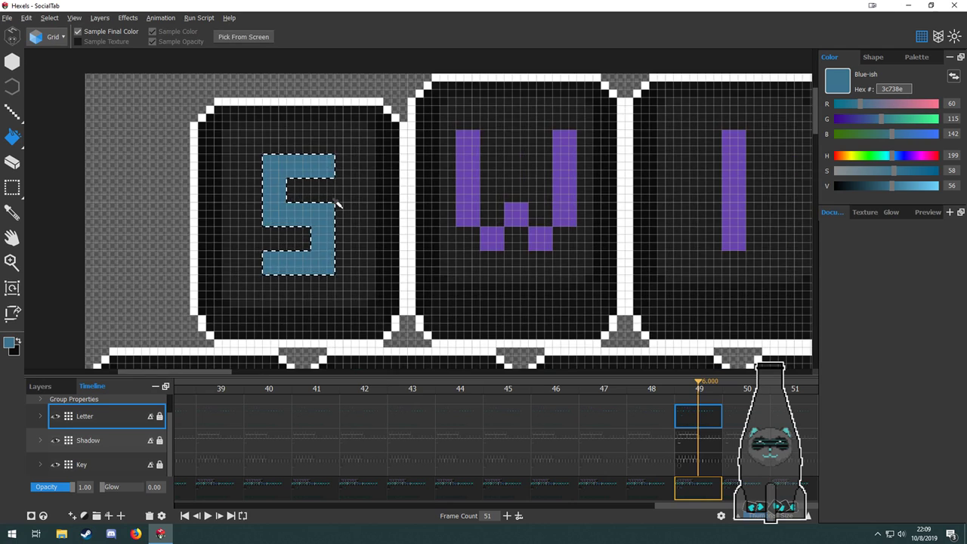
scroll(338, 205, down, 4)
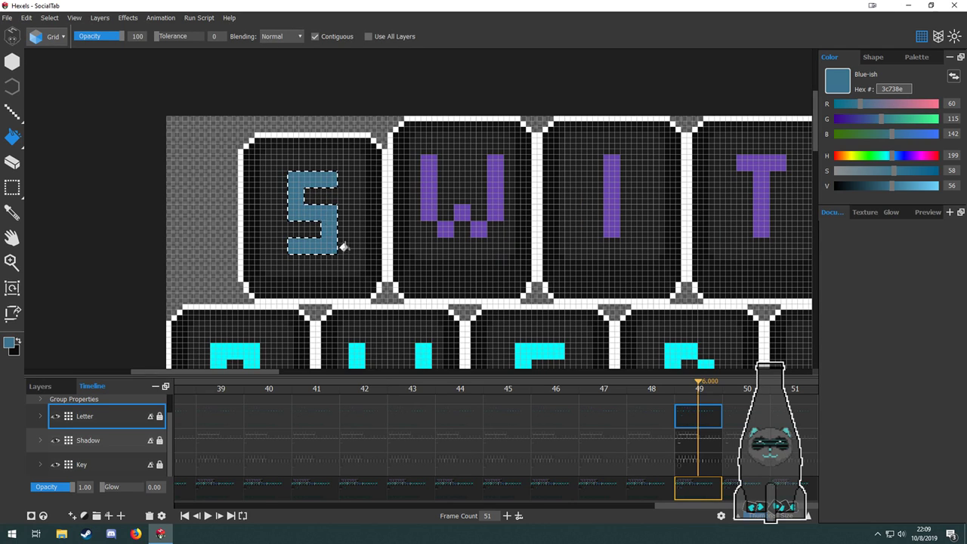
key(alt)
Add a frame 52 at the end of the timeline and make its Key layer active.
click(802, 464)
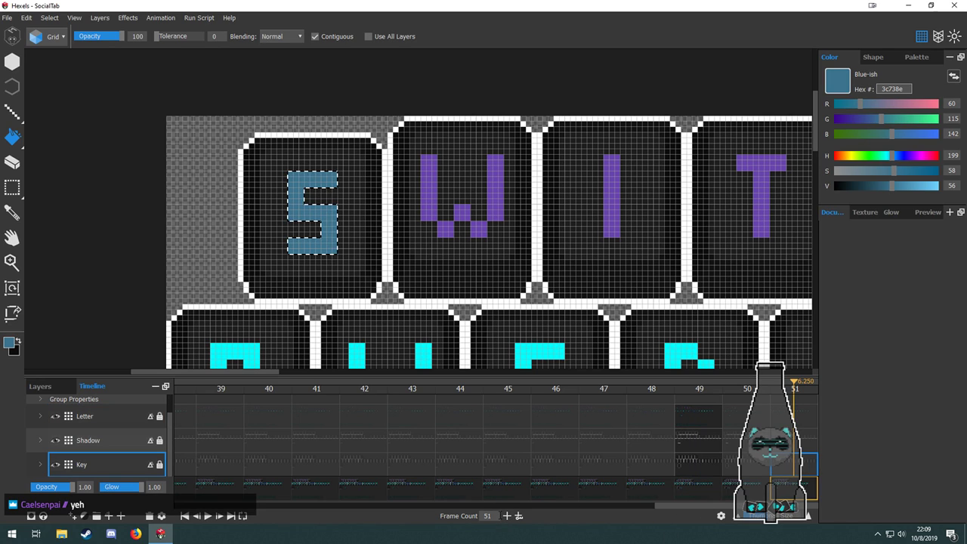
click(508, 517)
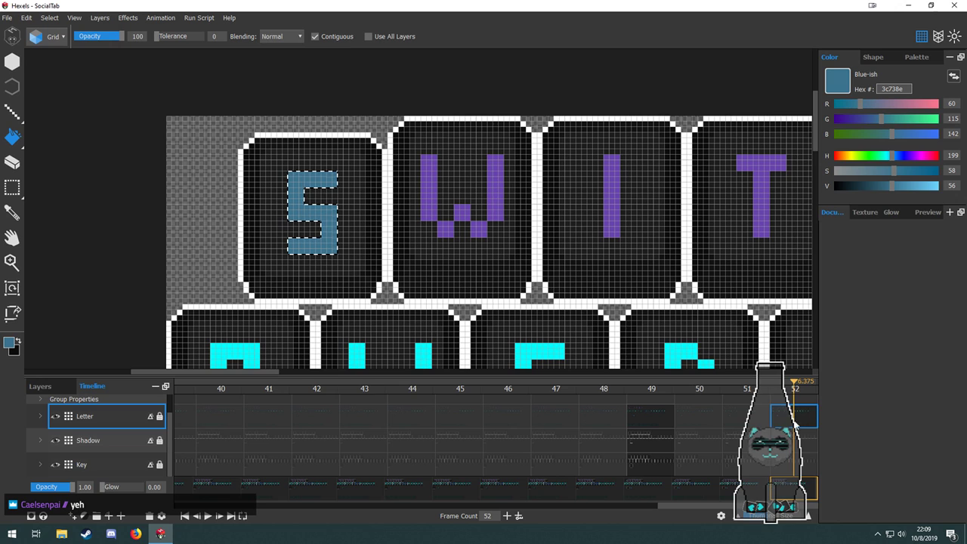
scroll(339, 281, down, 3)
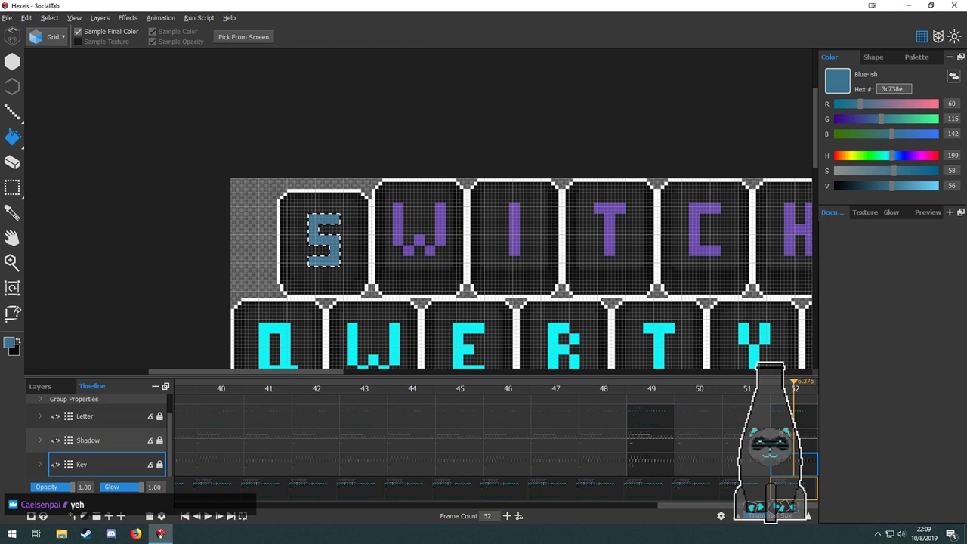
Move the raised keycap under the W past the right end of the SWITCH row on frame 52's Key layer.
drag(443, 267, 313, 224)
scroll(301, 158, down, 2)
scroll(303, 161, up, 4)
scroll(249, 141, down, 3)
key(m)
scroll(203, 139, up, 2)
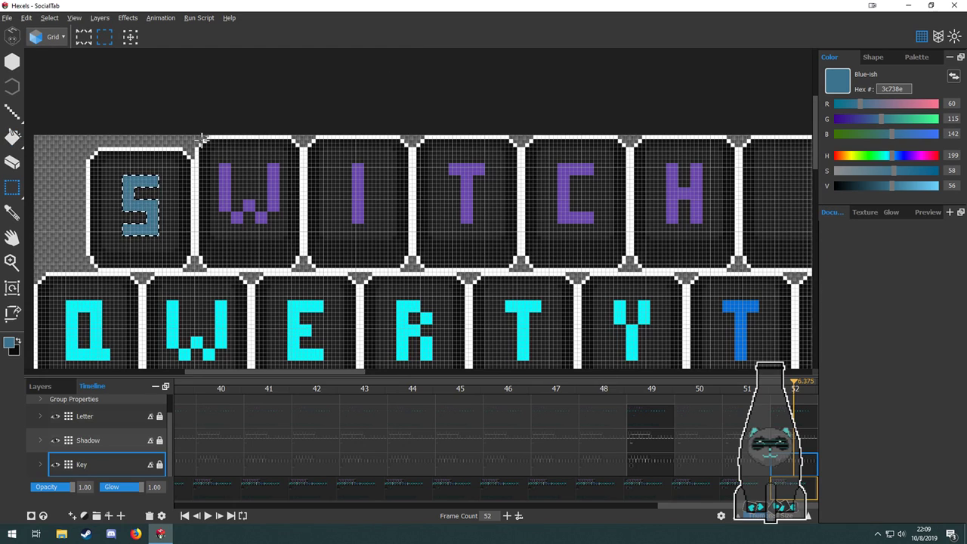
mouse_move(195, 137)
mouse_down()
mouse_move(303, 269)
mouse_move(231, 116)
mouse_move(198, 121)
mouse_move(196, 135)
mouse_up()
scroll(215, 170, down, 2)
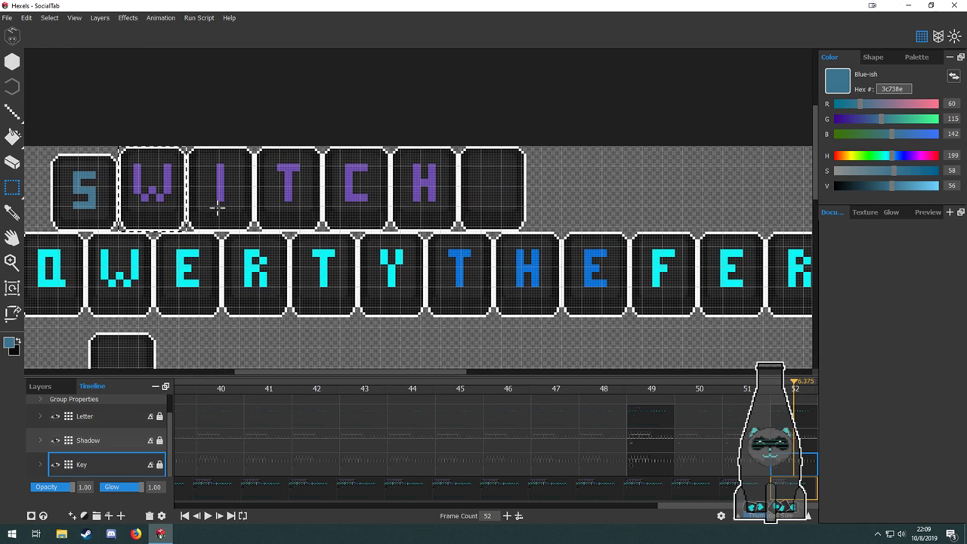
drag(173, 218, 607, 249)
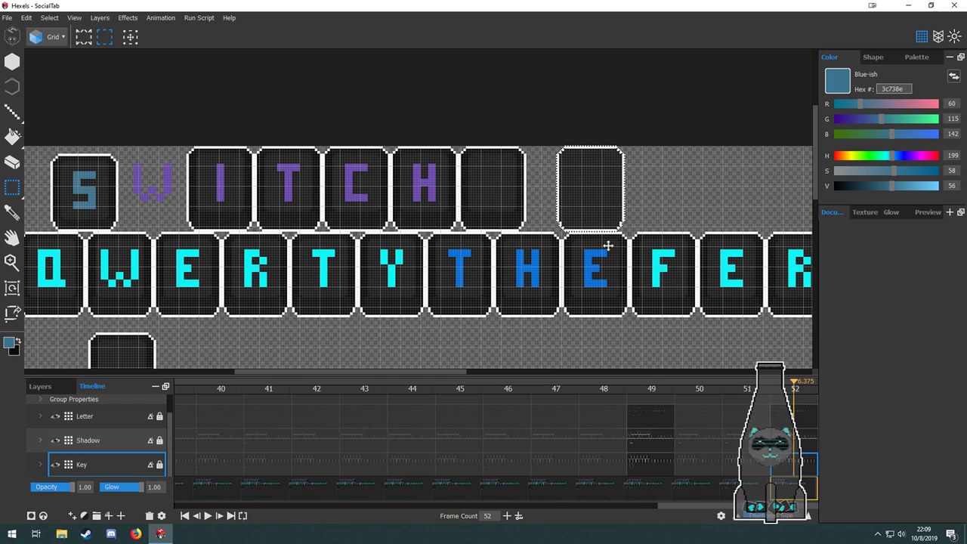
Move the W keycap's shading on frame 52's Shadow layer onto the keycap set aside past the row's right end.
click(812, 443)
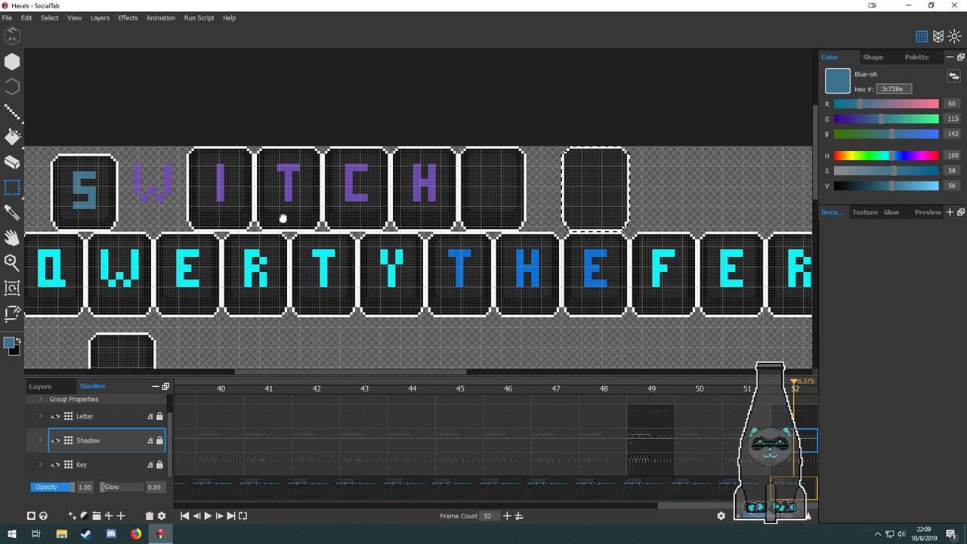
drag(283, 216, 381, 225)
drag(215, 155, 288, 239)
drag(266, 225, 711, 225)
scroll(710, 225, up, 3)
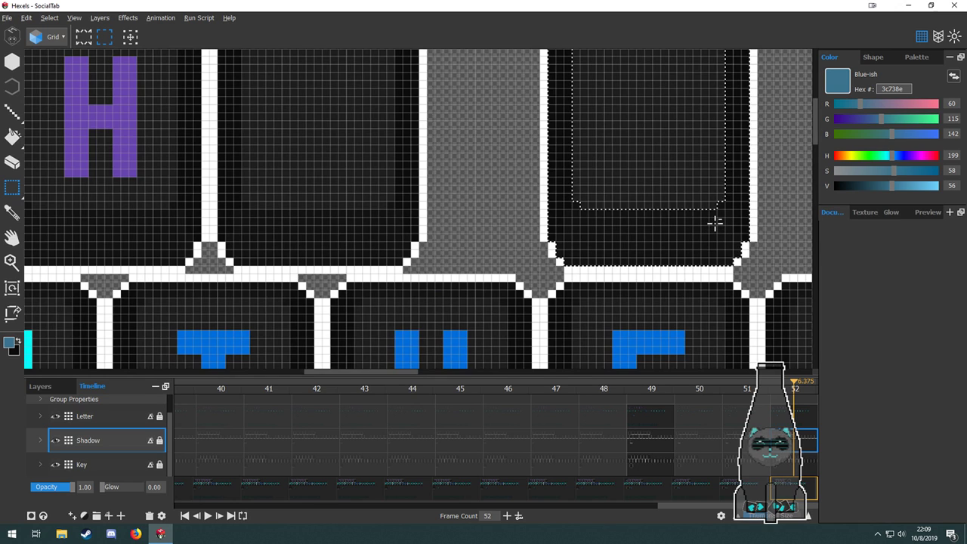
scroll(714, 222, down, 3)
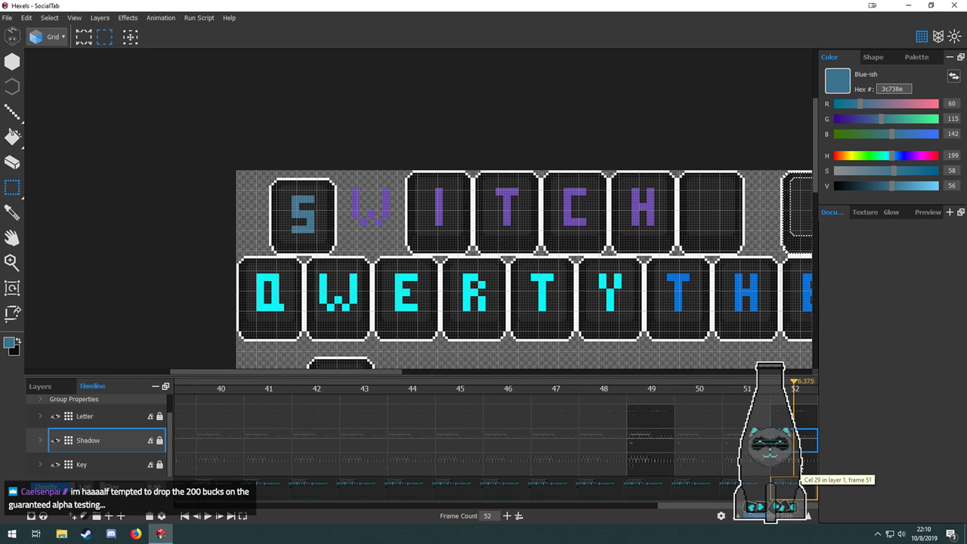
Move the lowered keycap and its shading from the S to the W on frame 52's Key and Shadow layers.
click(797, 464)
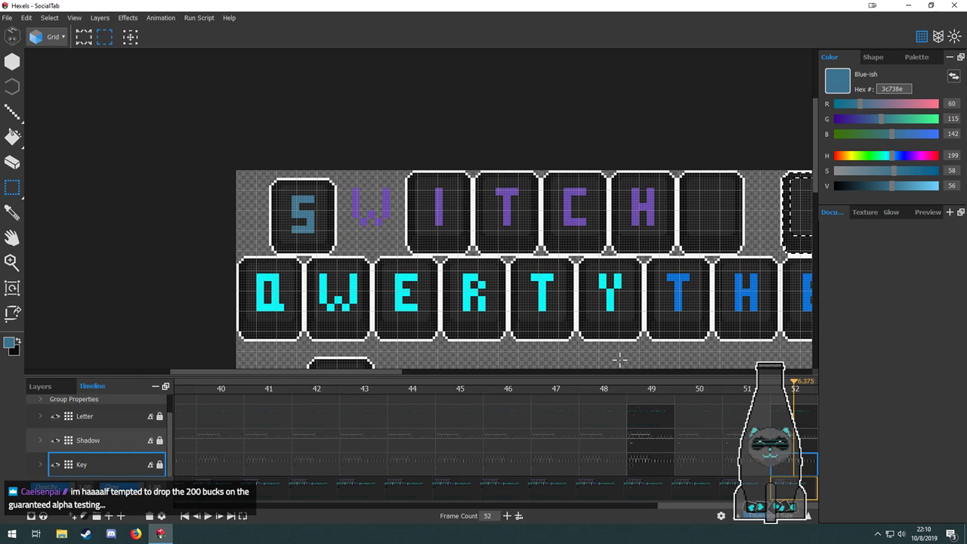
scroll(427, 223, up, 4)
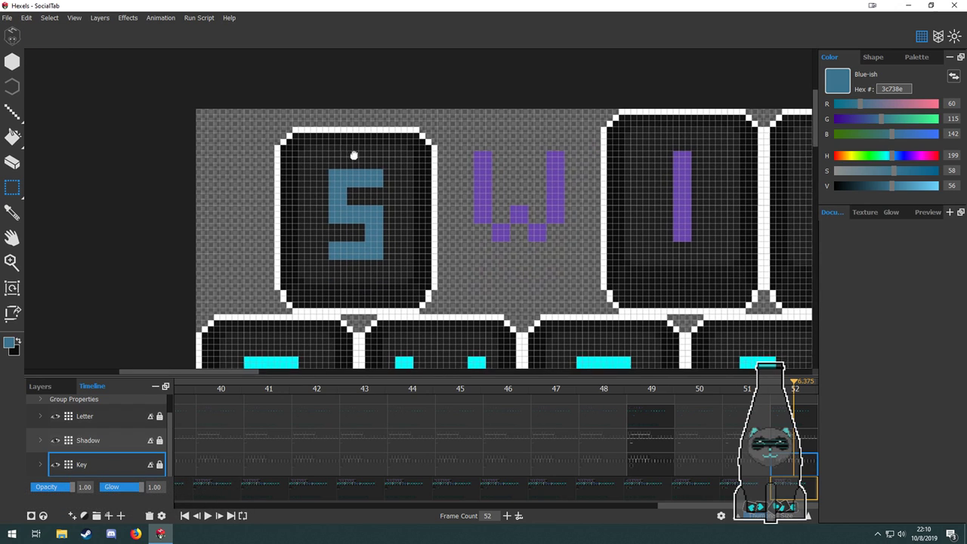
drag(246, 81, 441, 308)
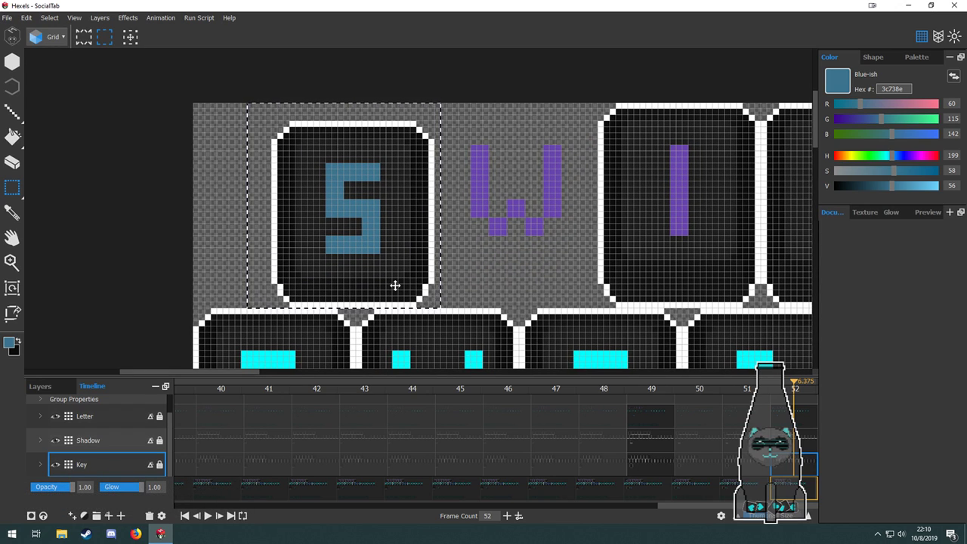
drag(394, 285, 563, 289)
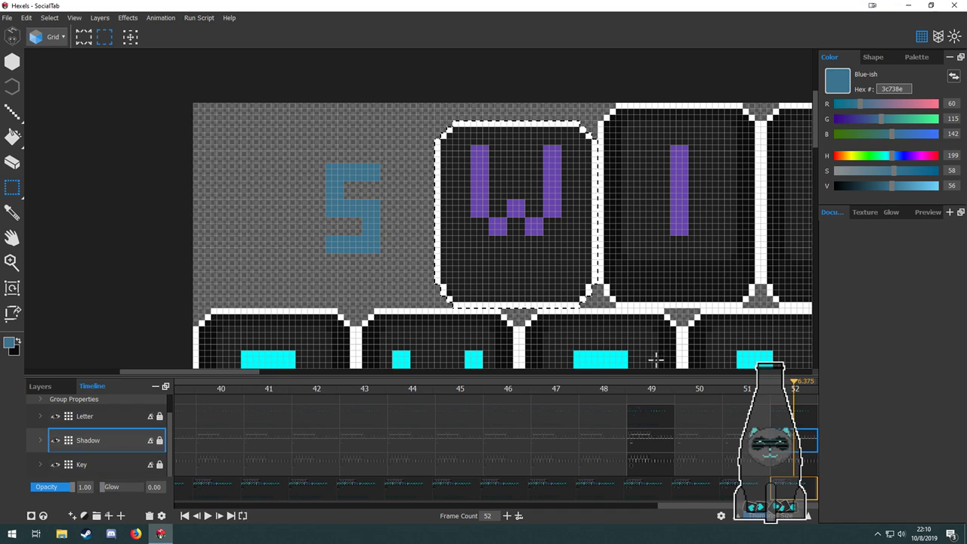
mouse_move(211, 104)
mouse_down()
mouse_move(443, 316)
mouse_move(436, 310)
mouse_up()
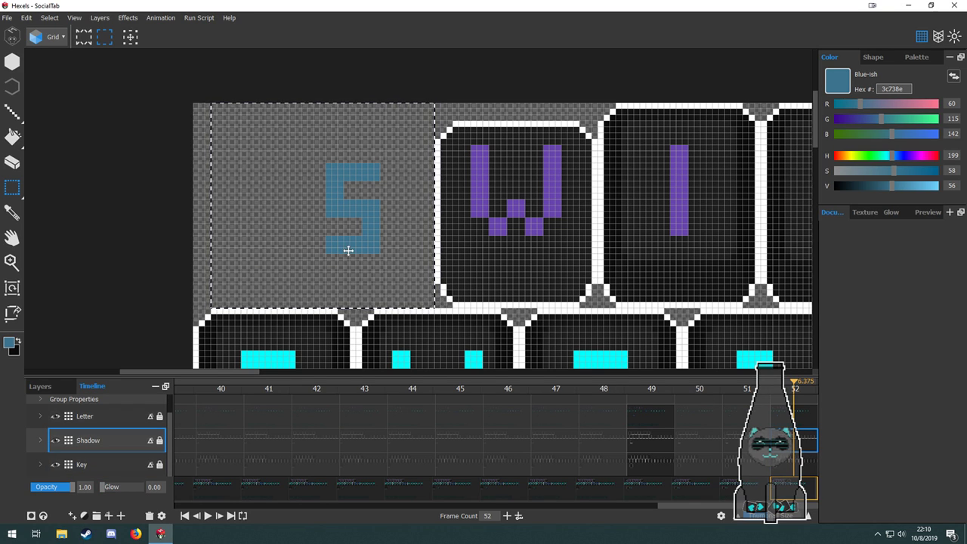
drag(348, 250, 511, 244)
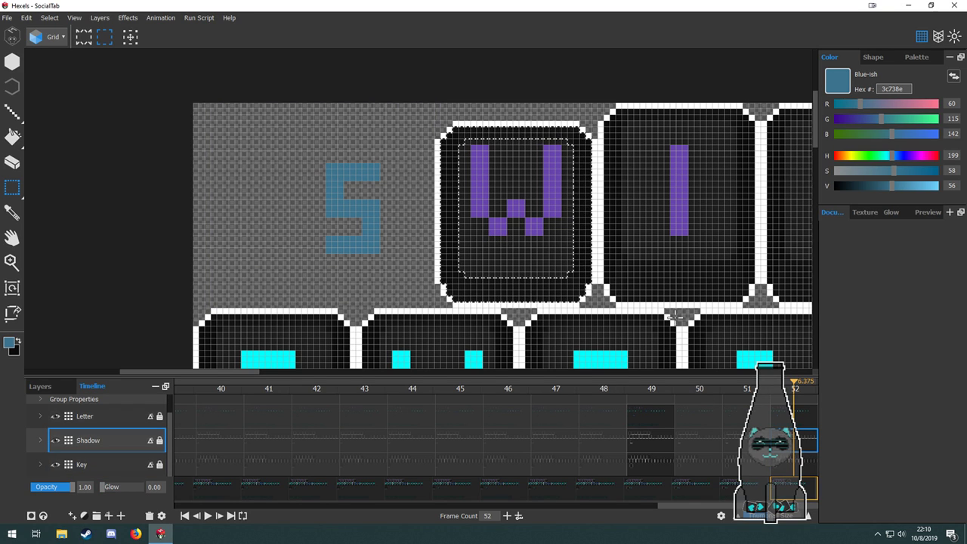
Move the raised keycap set aside past the row's end, along with its shading, under the S on frame 52.
click(808, 468)
scroll(444, 192, down, 3)
drag(596, 210, 507, 211)
drag(604, 158, 670, 221)
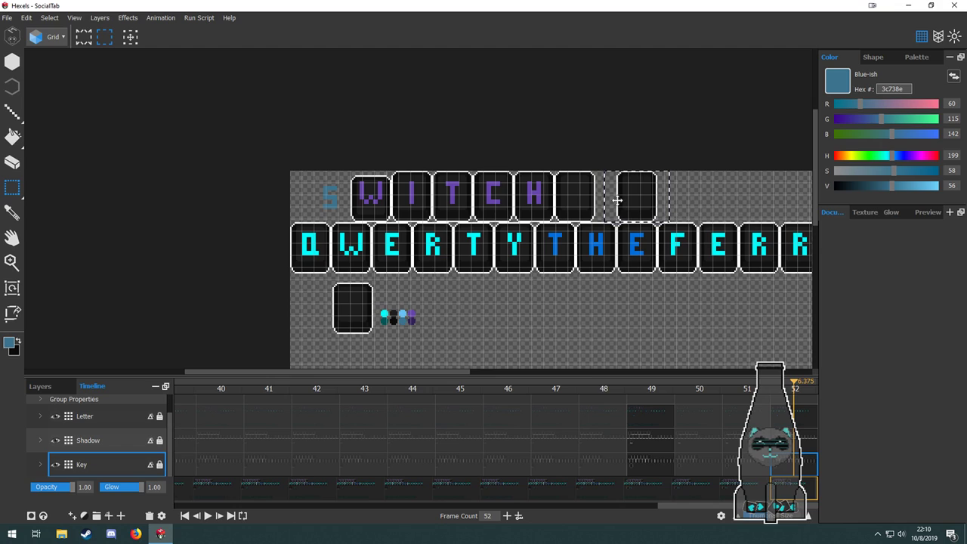
drag(618, 201, 327, 184)
click(794, 440)
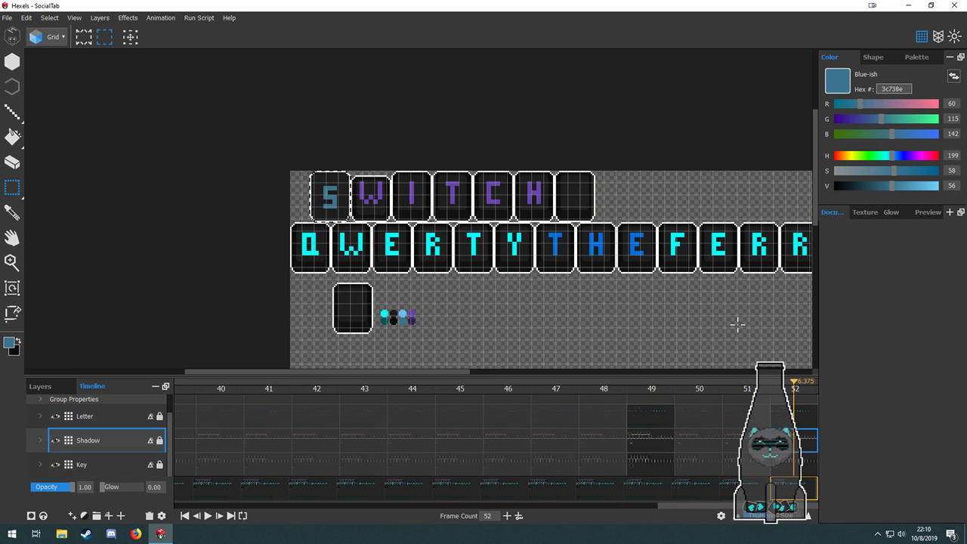
drag(602, 158, 668, 219)
drag(673, 220, 313, 207)
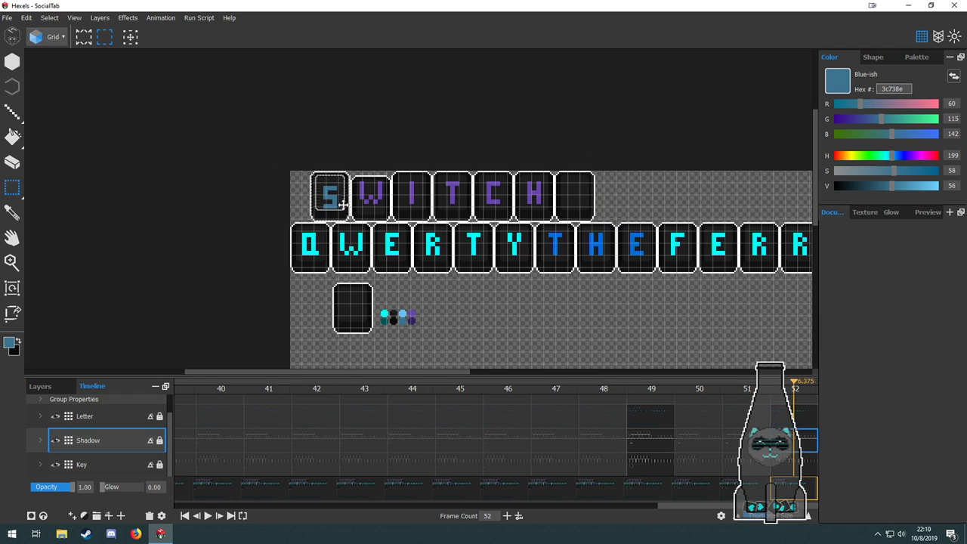
Move the S up on frame 52's Letter layer so it lines up with the other letters of its row.
scroll(344, 204, up, 5)
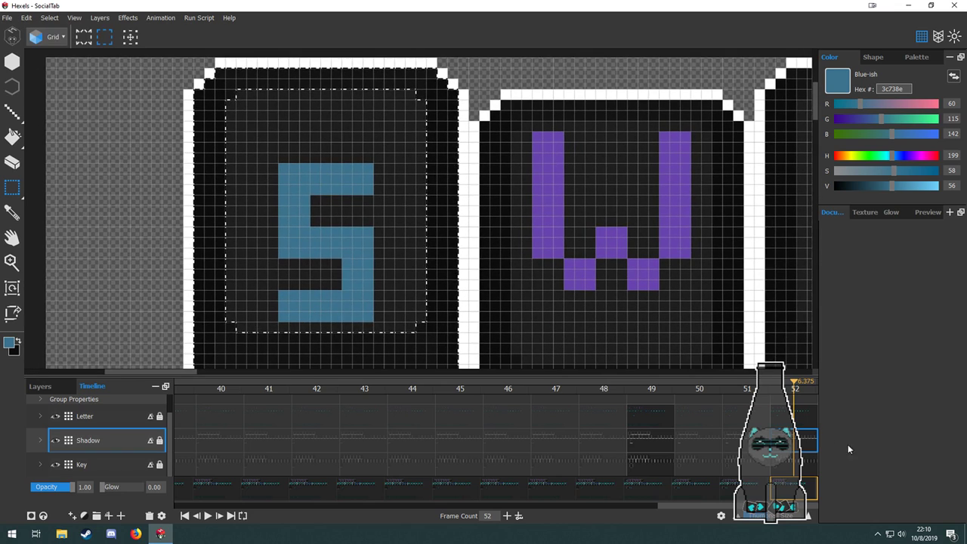
drag(384, 154, 258, 321)
drag(336, 309, 341, 278)
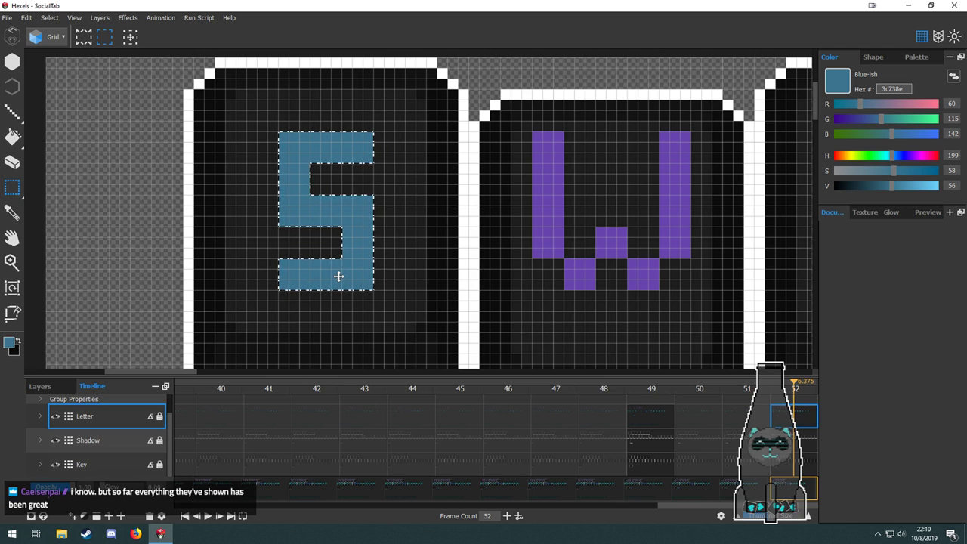
Fill the selected S with the light blue 67c1f5 sampled from the colour swatches beside the spare keycap.
key(f)
scroll(350, 219, down, 3)
scroll(352, 220, down, 4)
drag(393, 244, 353, 78)
scroll(405, 220, up, 5)
alt+click(408, 180)
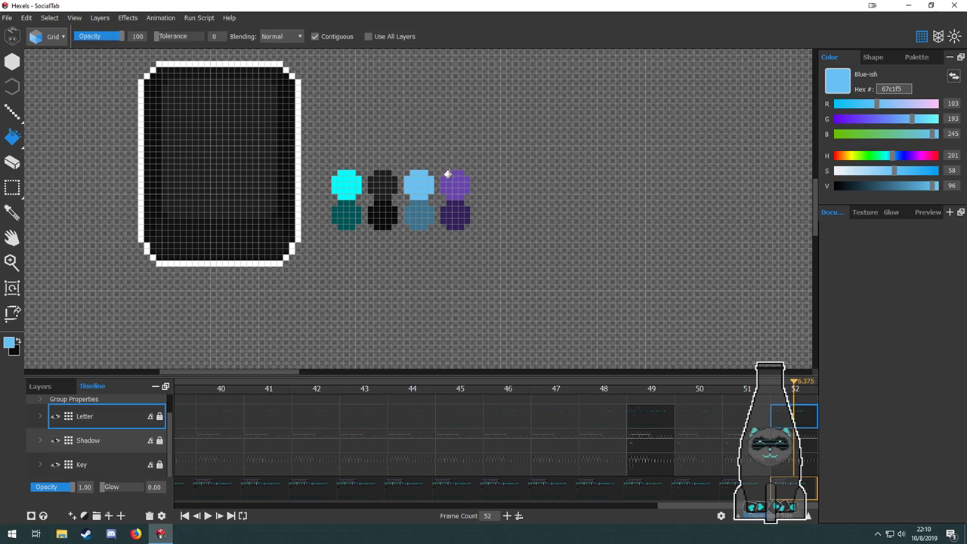
scroll(412, 183, down, 3)
scroll(362, 219, up, 5)
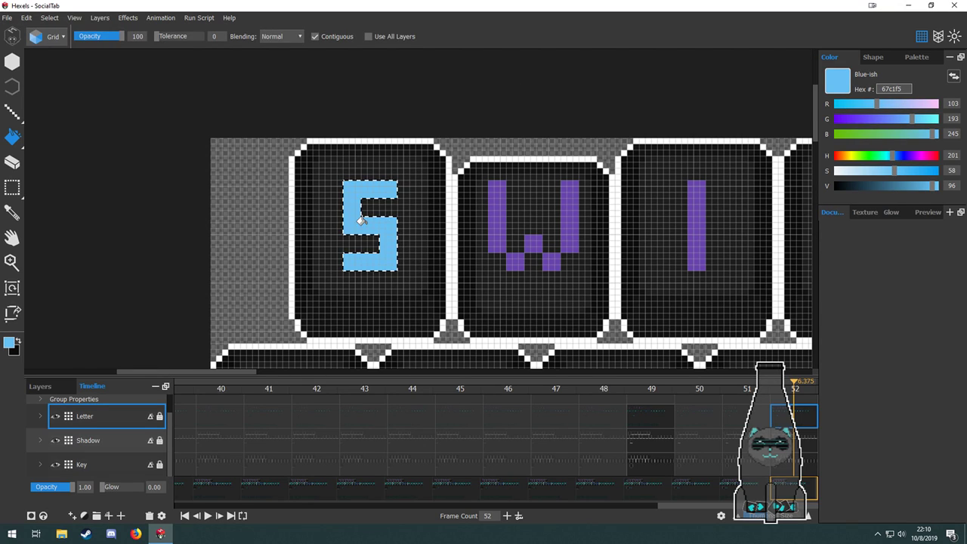
Delete the purple W from the lowered keycap on frame 52's Letter layer.
scroll(361, 220, down, 4)
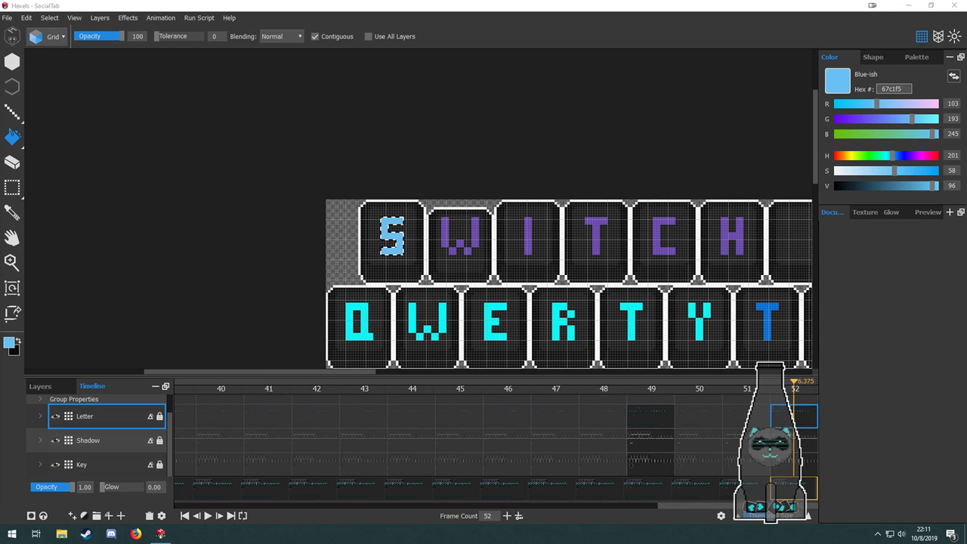
drag(515, 290, 458, 283)
scroll(376, 195, up, 3)
click(789, 470)
scroll(386, 236, up, 3)
key(alt)
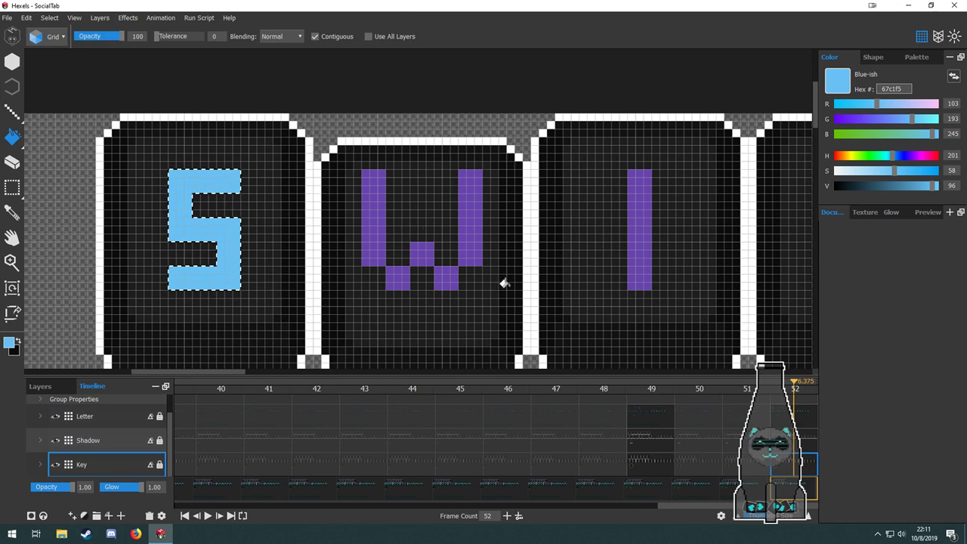
click(806, 422)
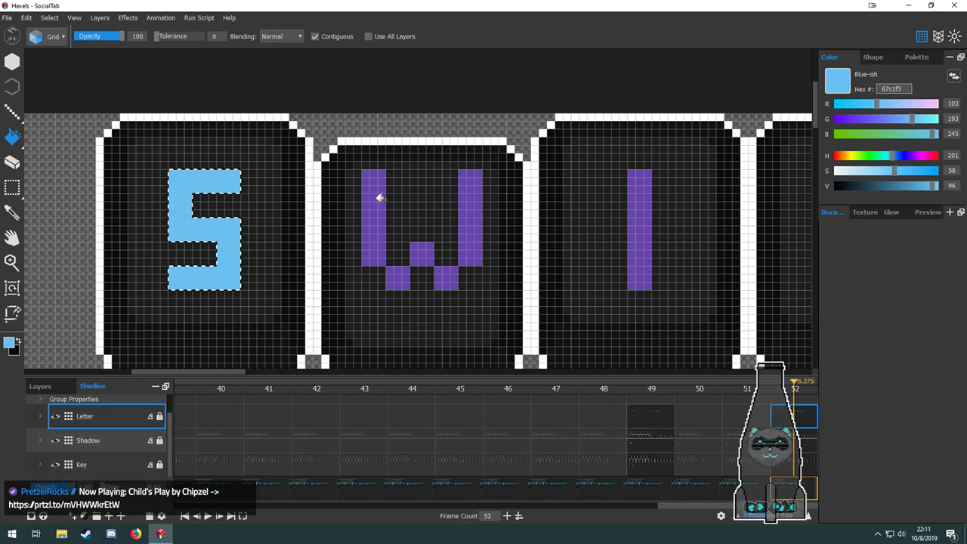
key(m)
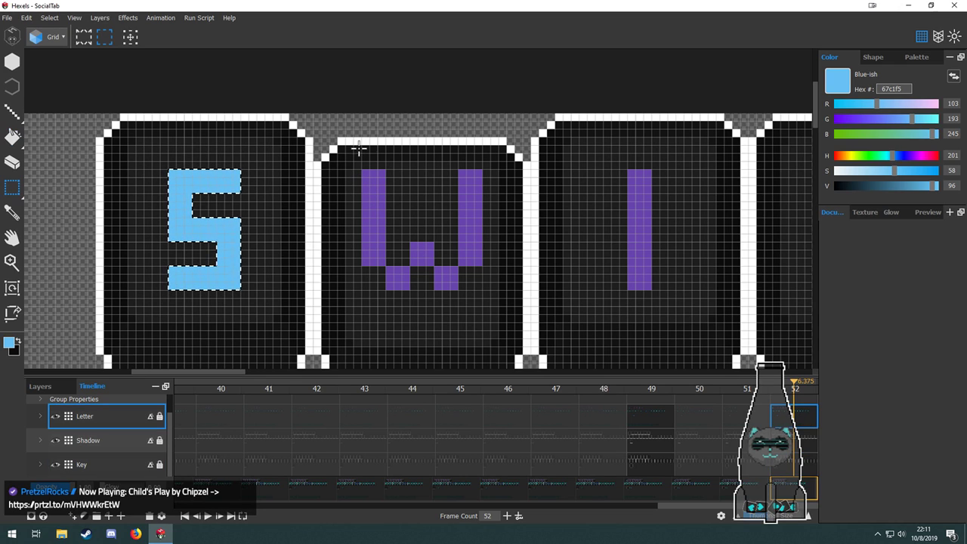
drag(345, 153, 482, 304)
key(Delete)
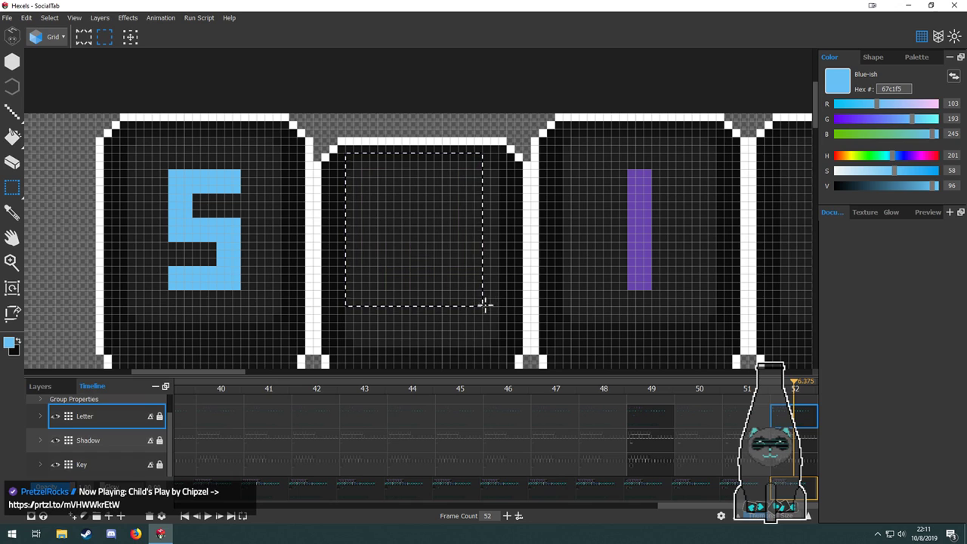
Sample the dark blue 3c738e from the S on frame 49's Letter layer.
click(648, 415)
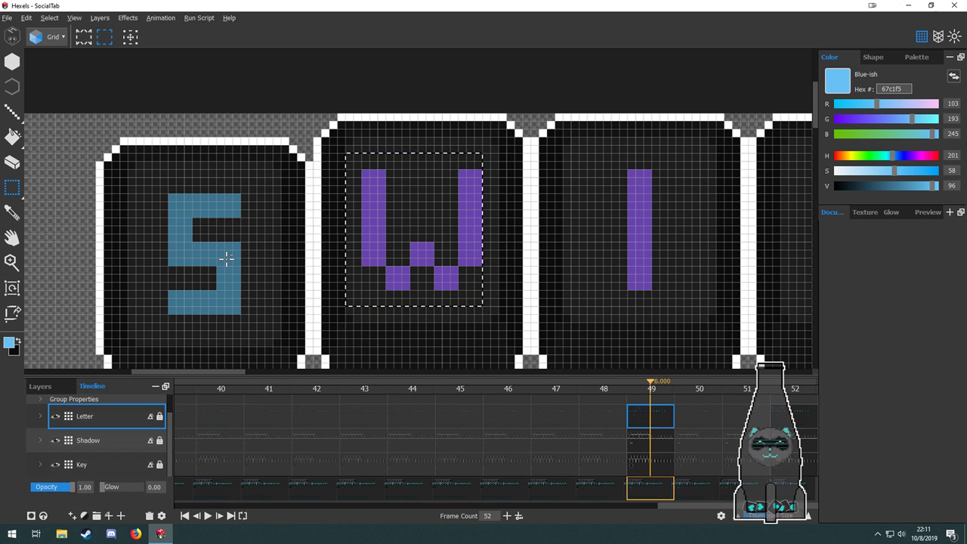
key(b)
alt+click(223, 257)
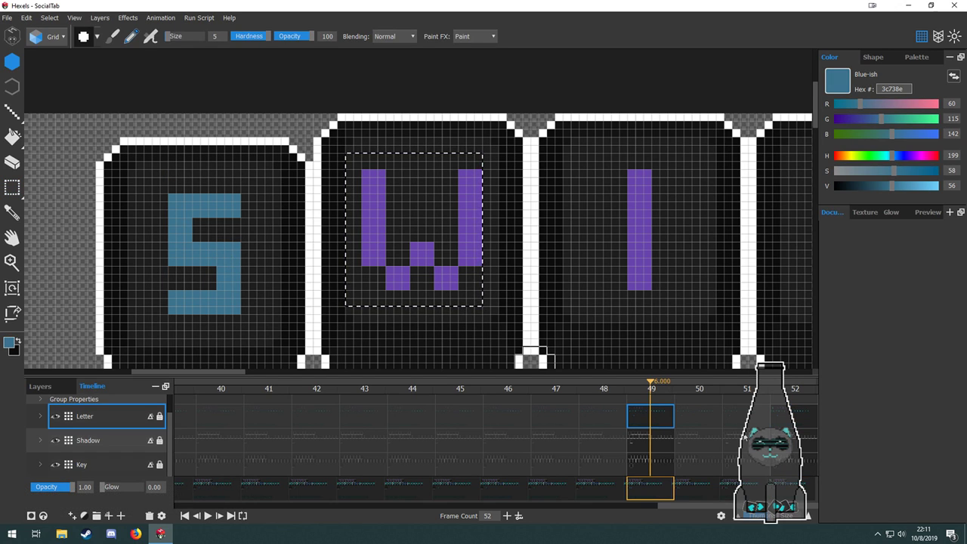
Copy the T from the alphabet row at the foot of the artwork on frame 52's Letter layer.
click(784, 415)
scroll(284, 181, down, 8)
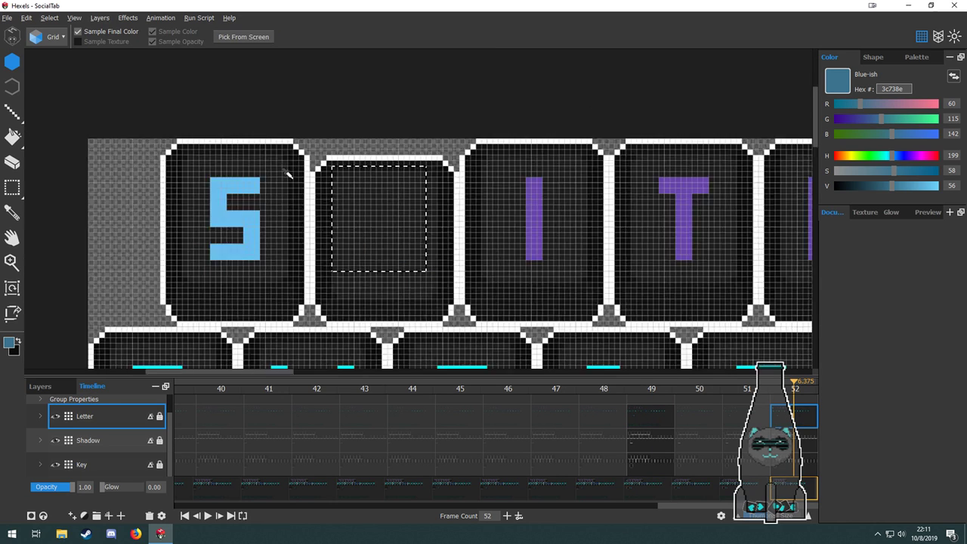
drag(386, 296, 360, 248)
drag(584, 271, 490, 257)
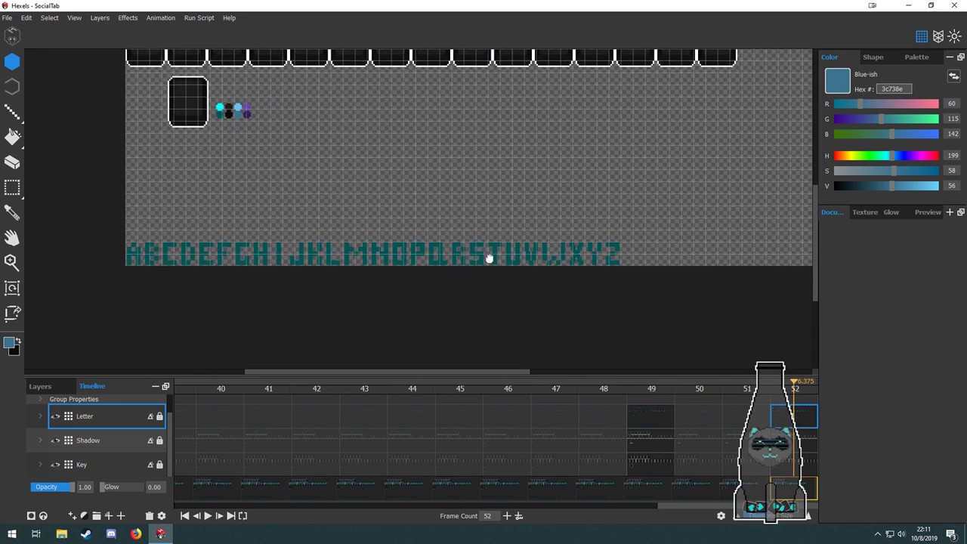
scroll(471, 224, up, 5)
key(m)
drag(444, 191, 521, 320)
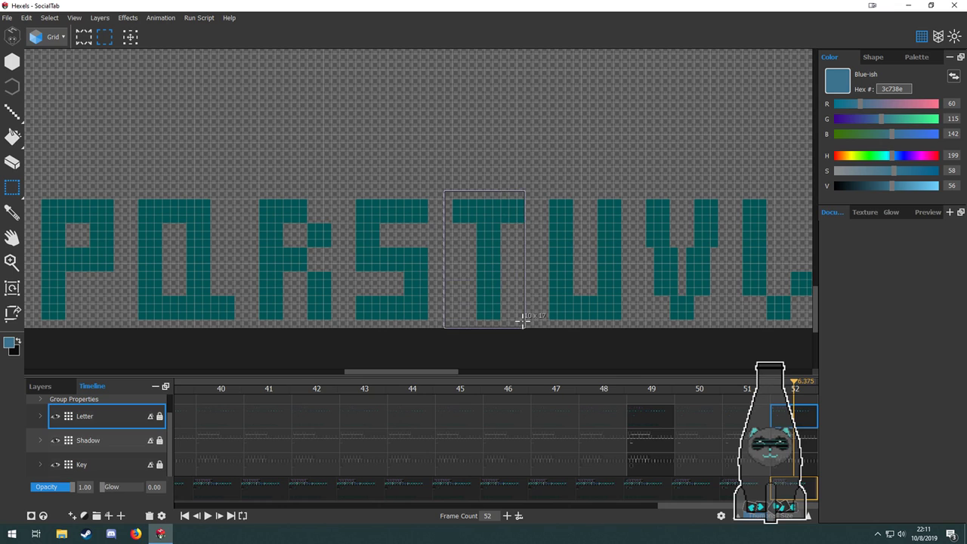
Place the copied T on the lowered keycap next to the S and centre it on the key face.
scroll(504, 307, down, 5)
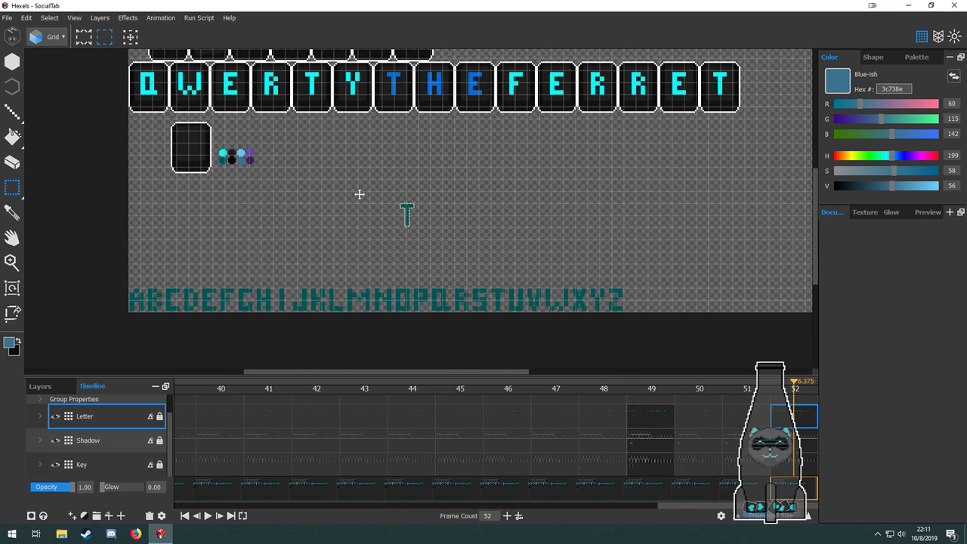
drag(360, 195, 327, 156)
mouse_move(327, 156)
mouse_down()
mouse_move(449, 325)
mouse_move(257, 161)
mouse_move(416, 306)
mouse_up()
scroll(451, 325, up, 4)
mouse_move(509, 309)
mouse_down()
mouse_move(493, 272)
mouse_move(389, 362)
mouse_up()
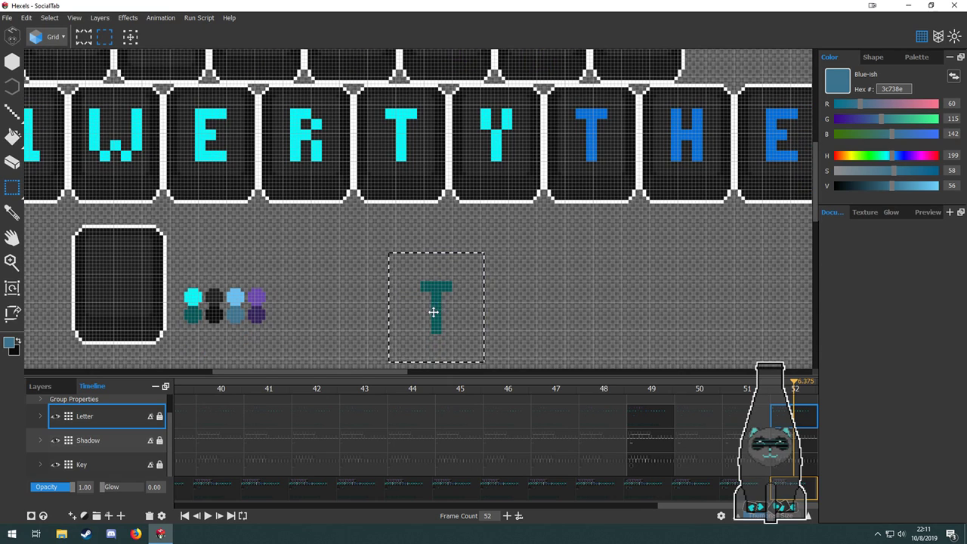
drag(434, 311, 394, 205)
scroll(464, 235, up, 3)
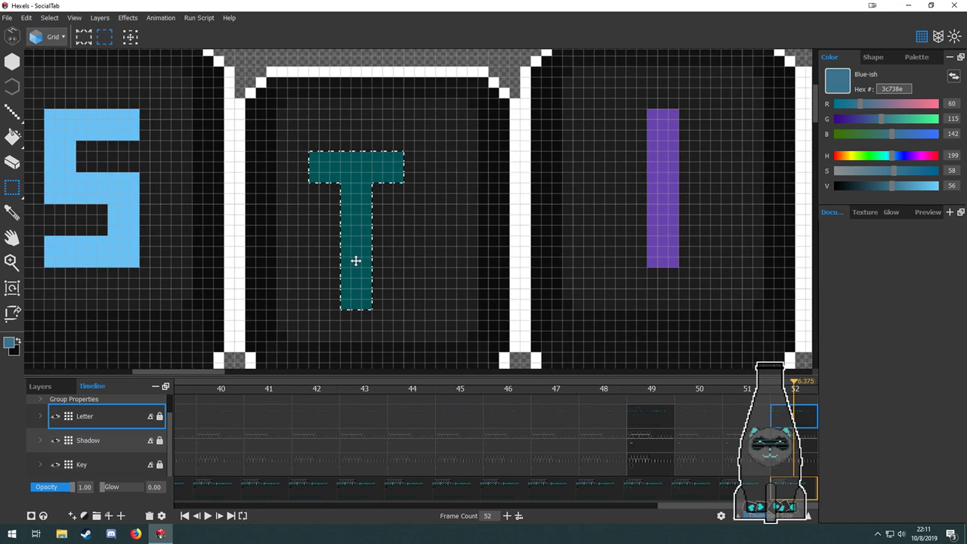
drag(356, 261, 379, 256)
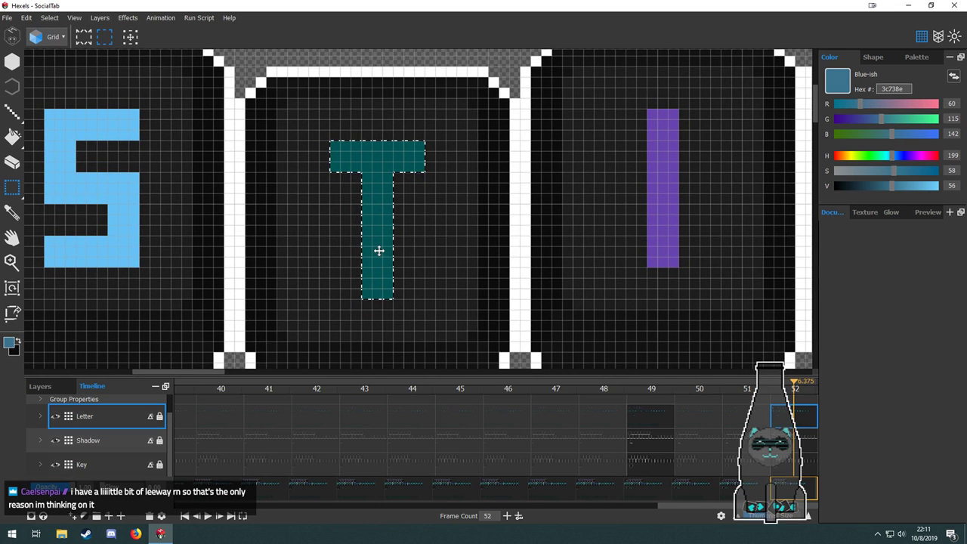
Fill the T on the lowered keycap with the dark blue 3c738e and clear the selection.
scroll(353, 305, down, 4)
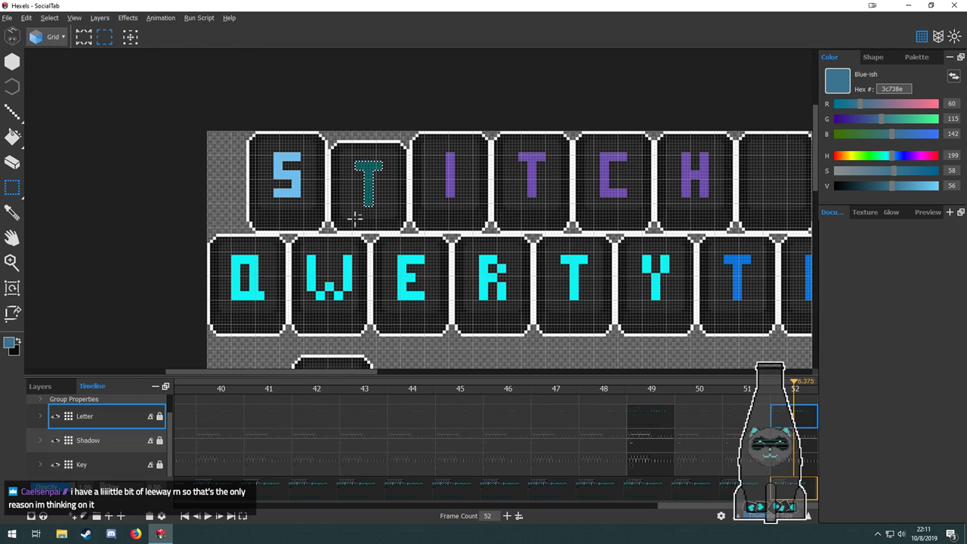
scroll(376, 306, down, 3)
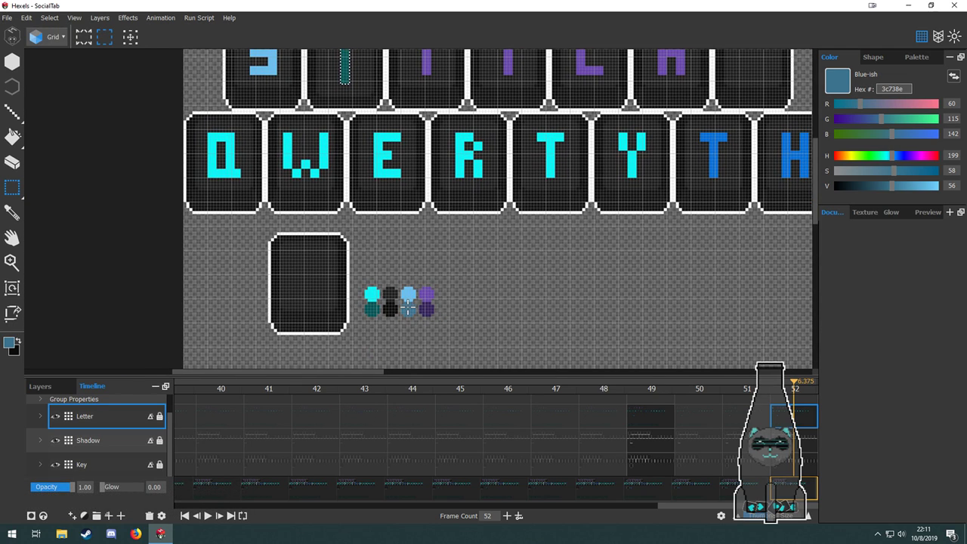
key(b)
key(g)
drag(396, 186, 413, 335)
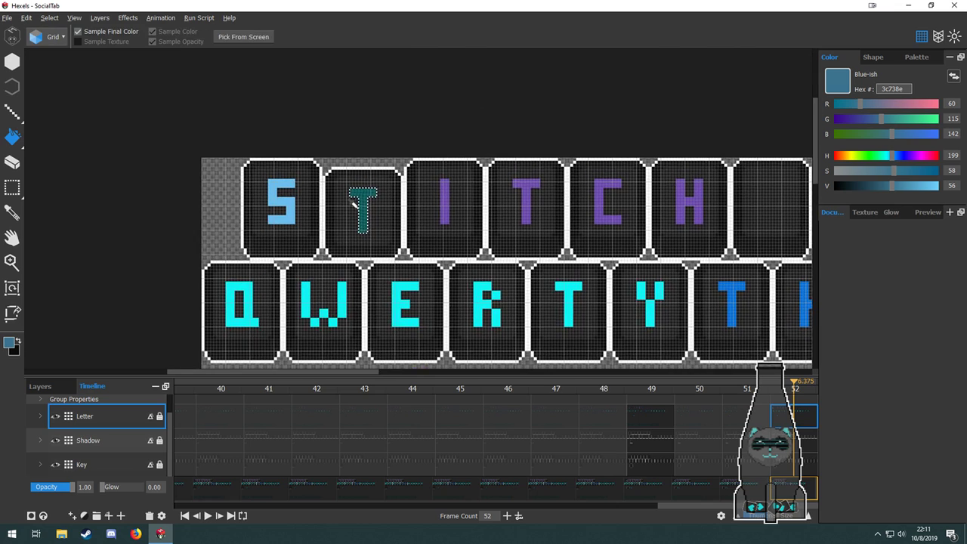
scroll(357, 207, up, 4)
click(362, 202)
key(ctrl+d)
drag(382, 265, 329, 270)
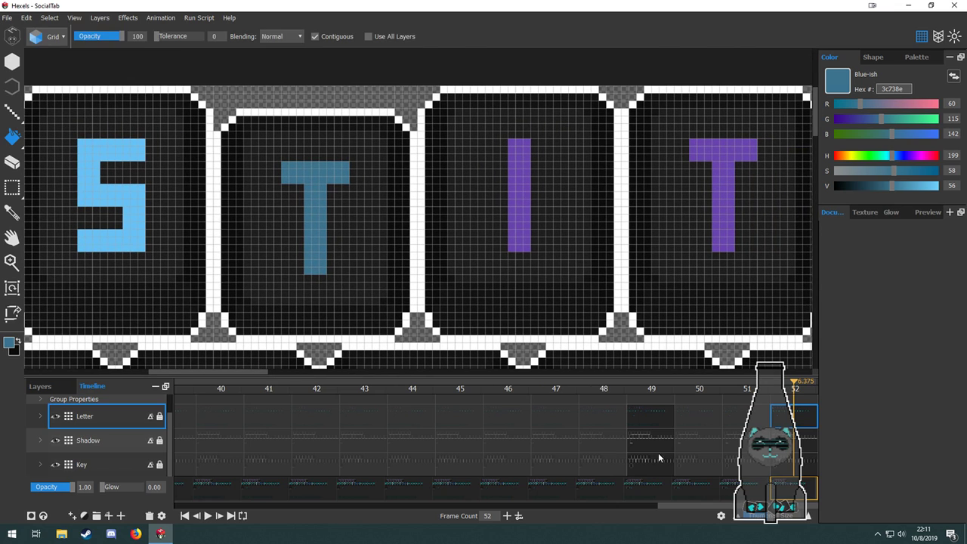
Compare the keycaps and letters of frame 49 with those of frame 52.
click(659, 453)
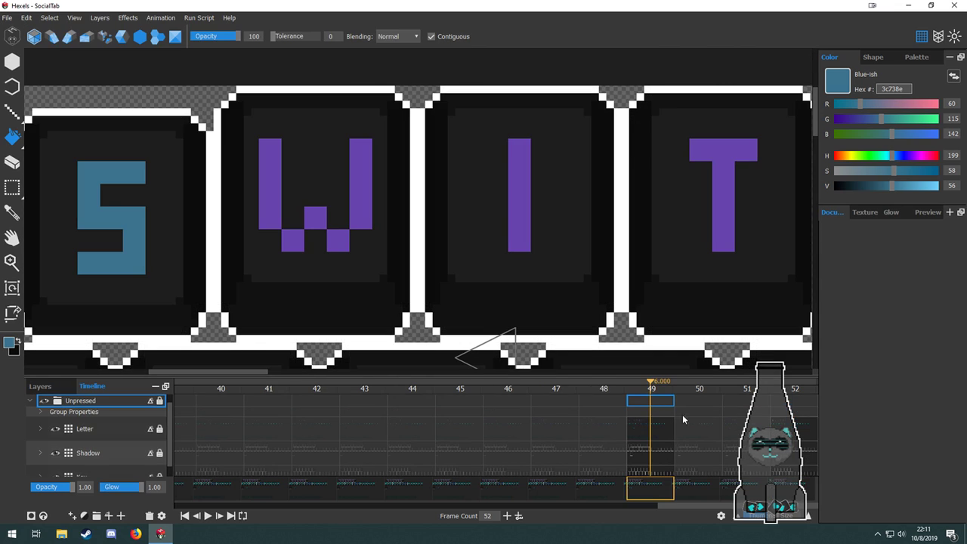
click(645, 433)
click(793, 431)
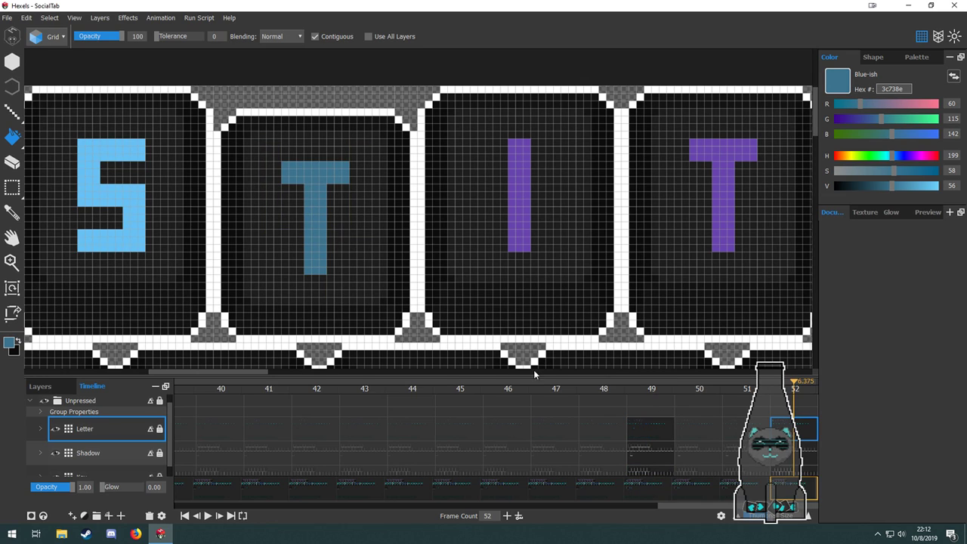
scroll(534, 370, down, 2)
click(650, 429)
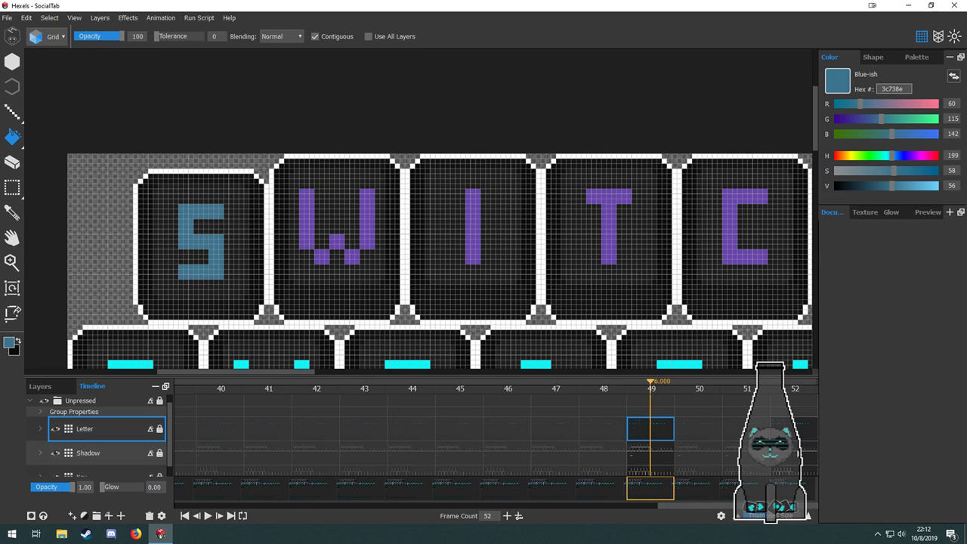
click(796, 431)
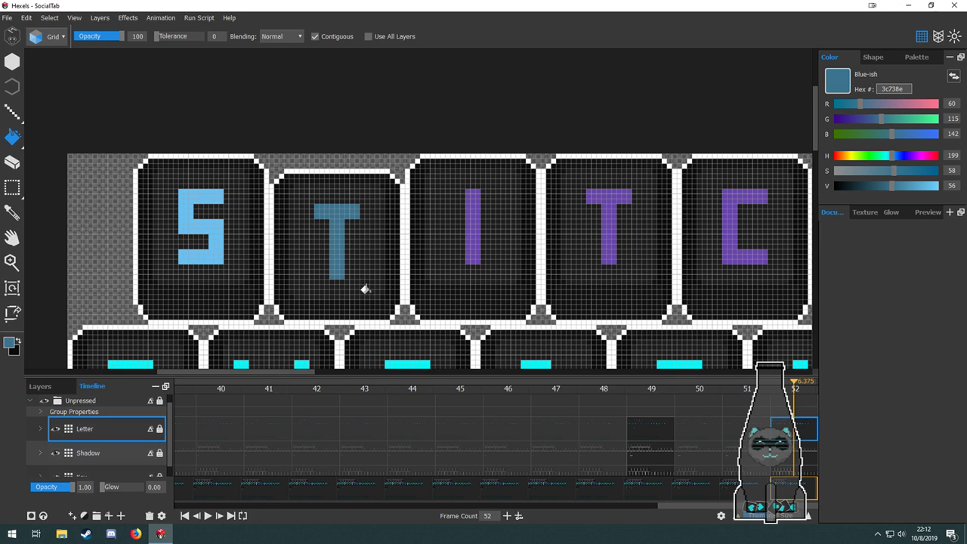
Extend the animation to 55 frames and make the Key layer of frame 55 active.
scroll(365, 290, up, 5)
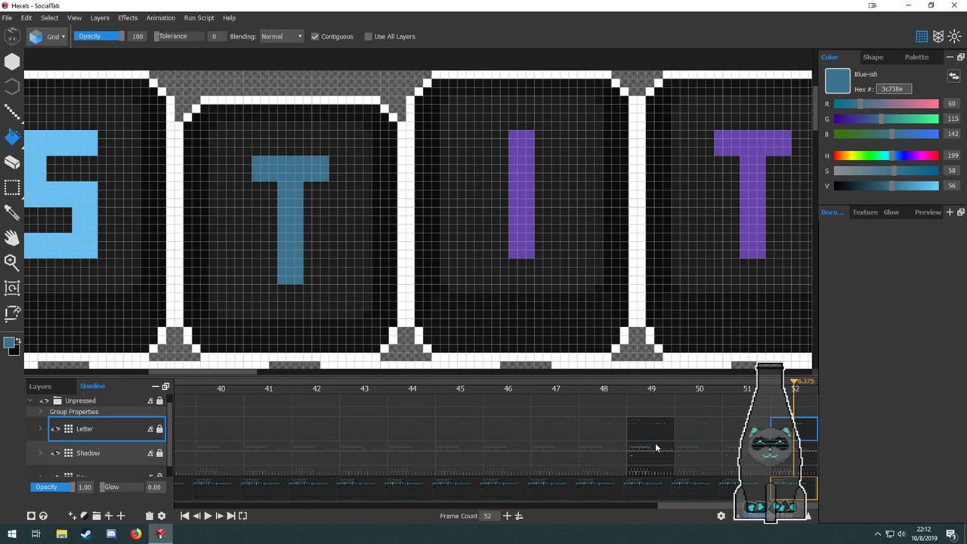
click(664, 432)
click(800, 433)
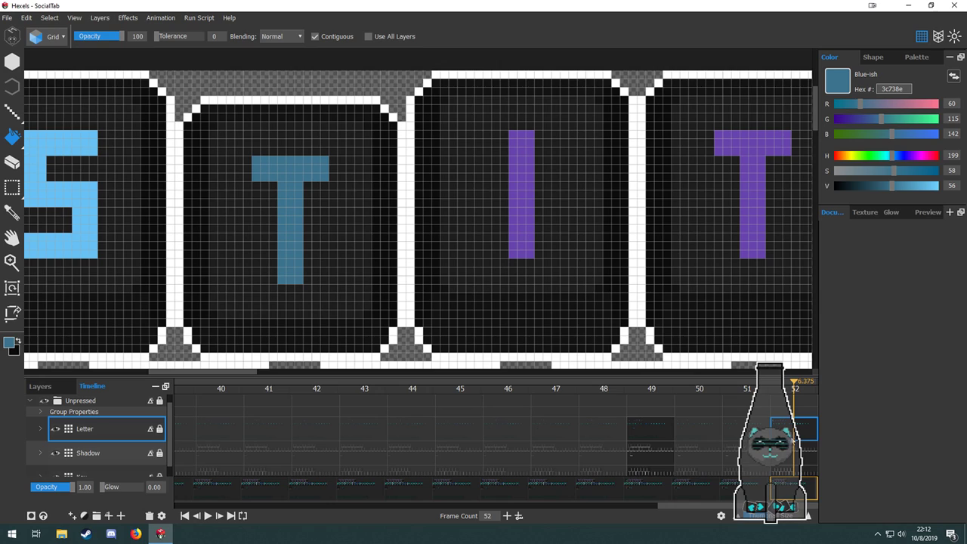
double_click(508, 515)
click(507, 517)
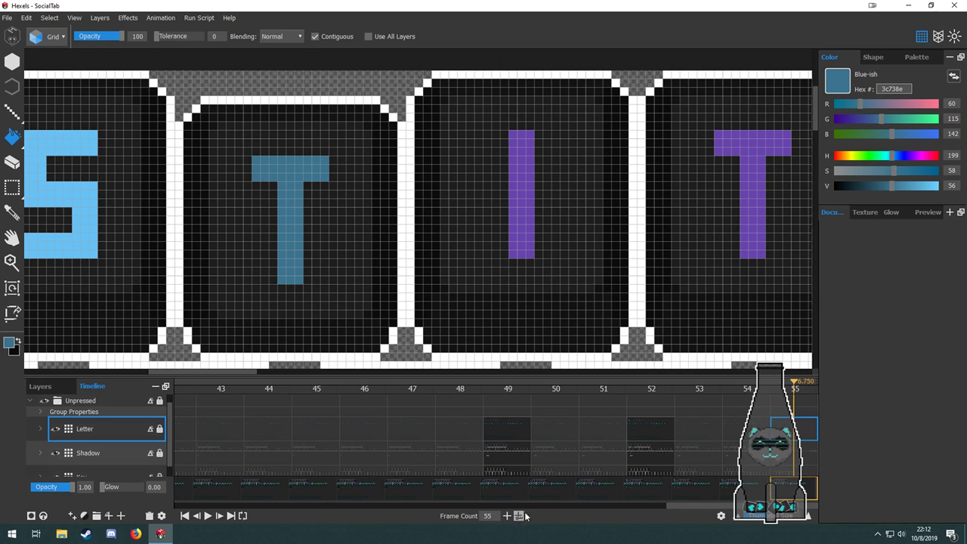
click(802, 451)
click(799, 469)
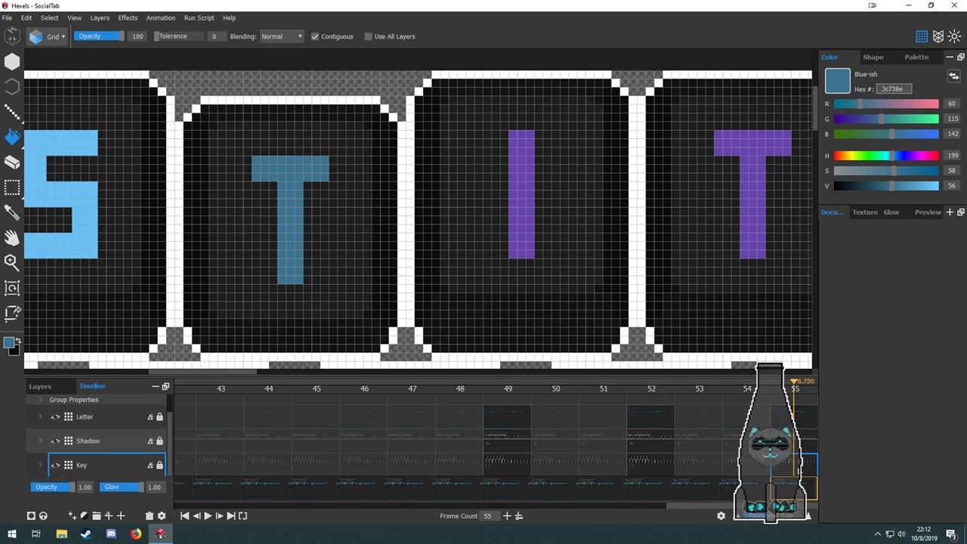
Move the lowered keycap under the T, together with its shadow, to the empty space beyond the row's blank keycap.
scroll(443, 216, down, 4)
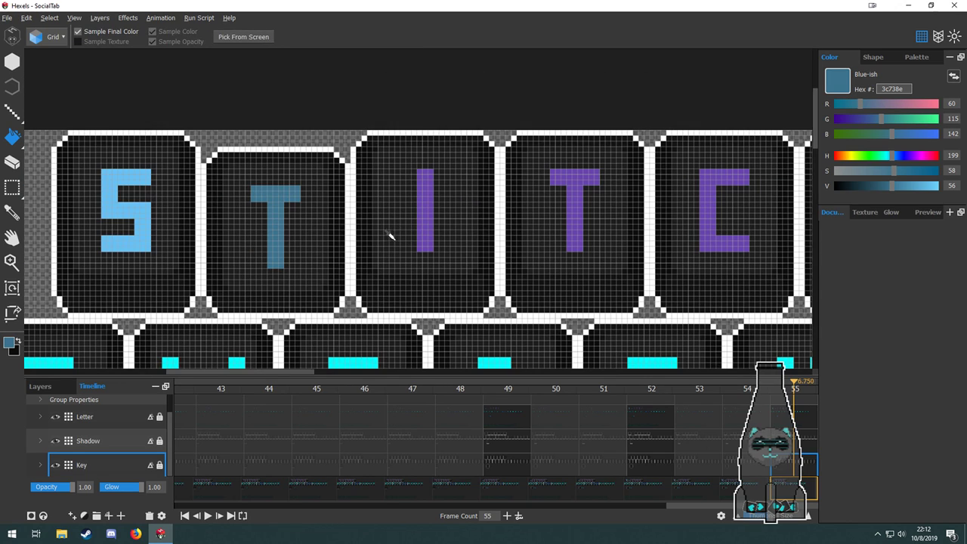
drag(397, 281, 377, 173)
scroll(363, 178, down, 2)
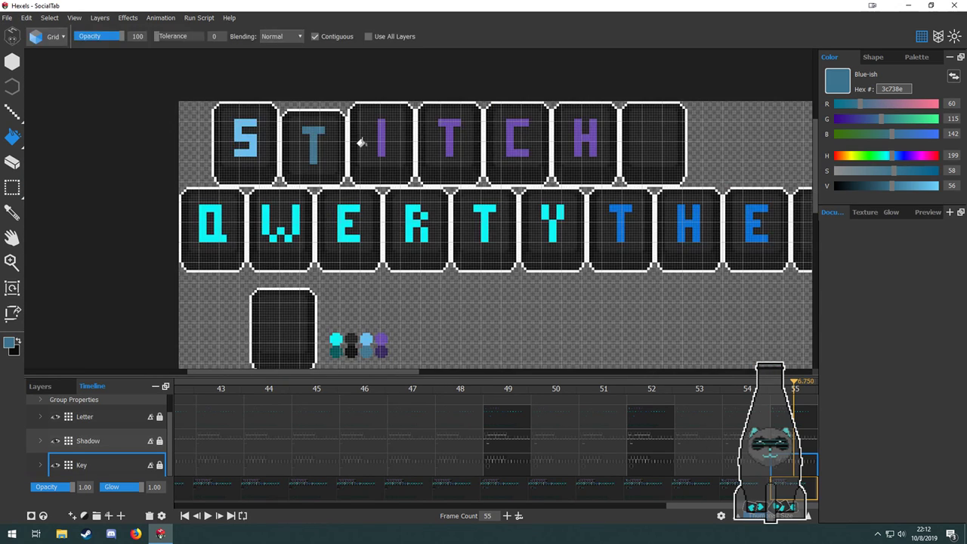
drag(326, 115, 327, 191)
scroll(321, 190, up, 2)
key(b)
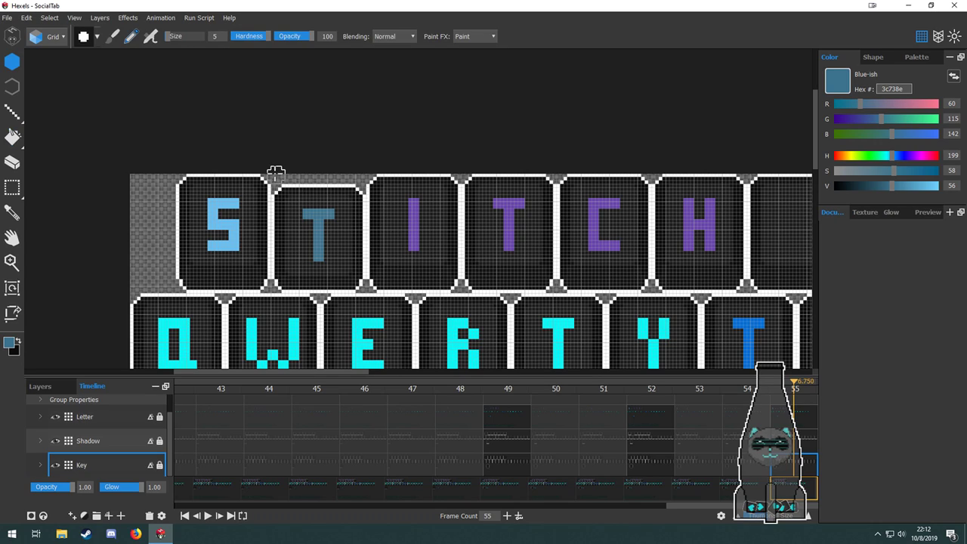
key(m)
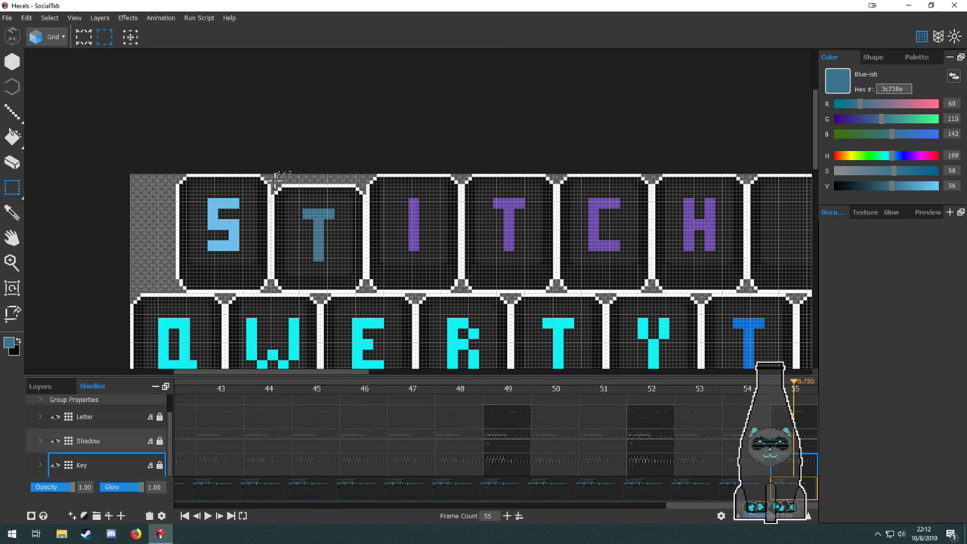
mouse_move(276, 179)
mouse_down()
mouse_move(333, 261)
mouse_move(263, 171)
mouse_up()
drag(310, 234, 366, 286)
scroll(355, 280, down, 3)
drag(201, 254, 637, 257)
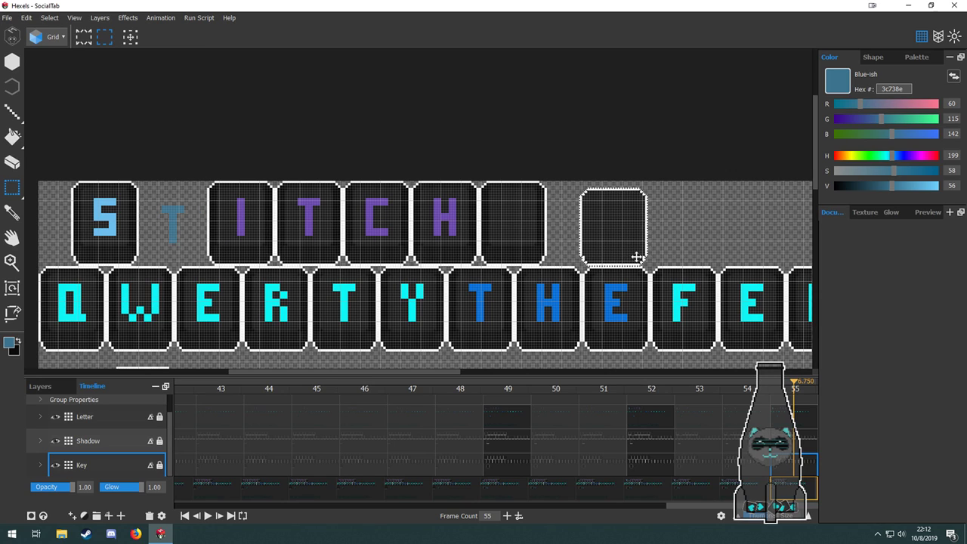
click(89, 442)
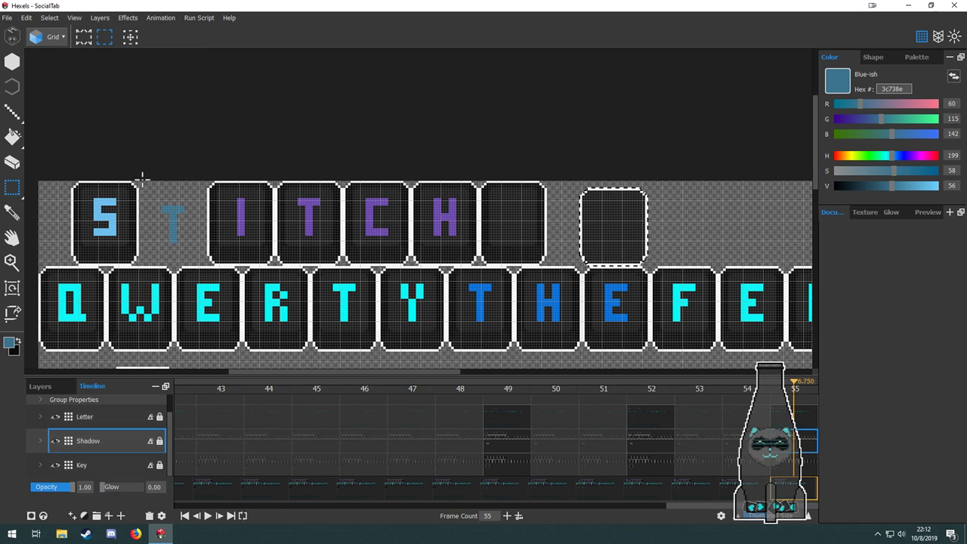
drag(140, 179, 628, 238)
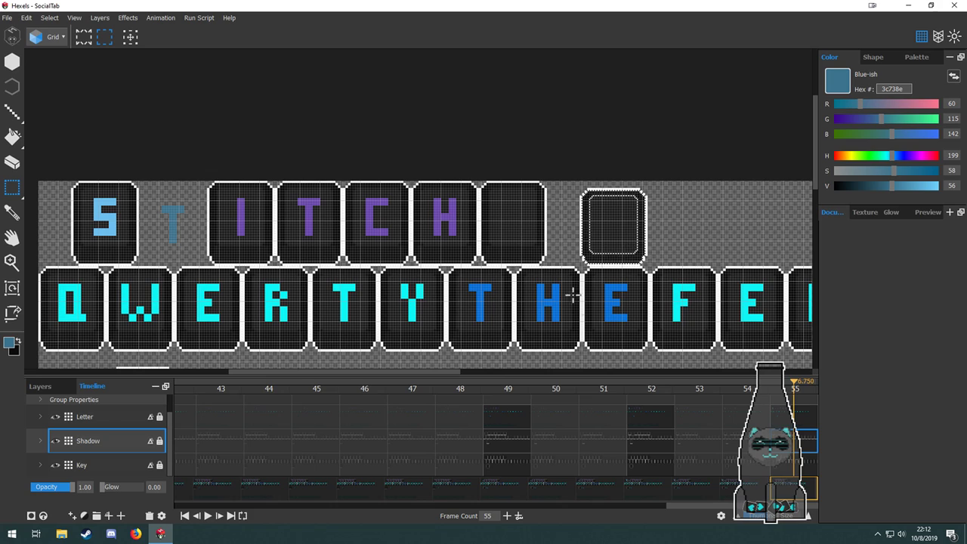
Move the I's raised keycap and its shadow into the gap under the T, aligned with the S keycap.
click(795, 463)
drag(338, 256, 443, 262)
scroll(311, 229, up, 2)
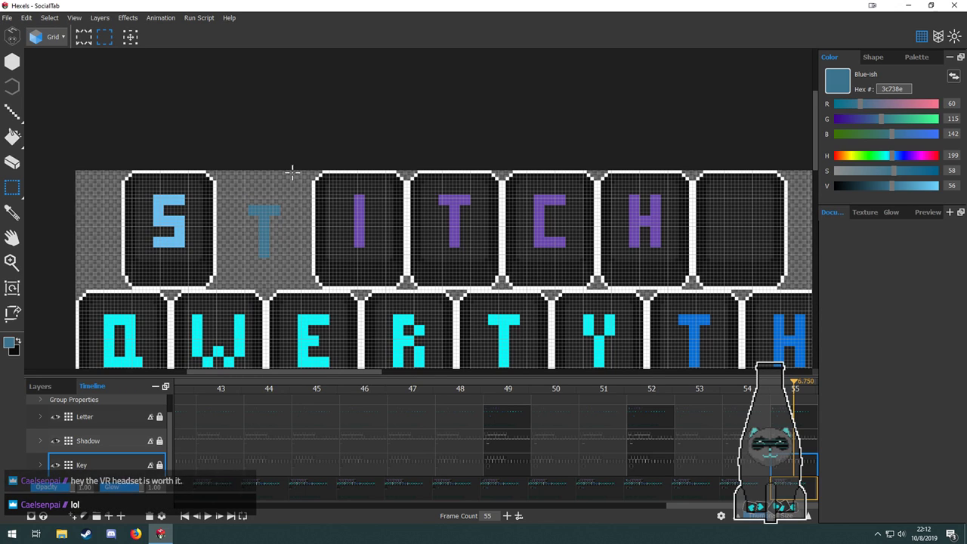
drag(298, 159, 317, 268)
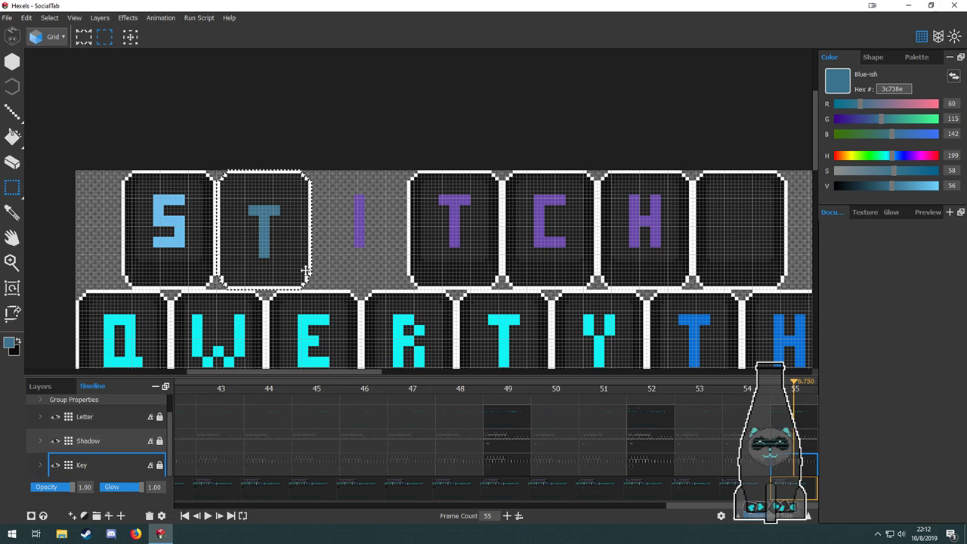
click(811, 440)
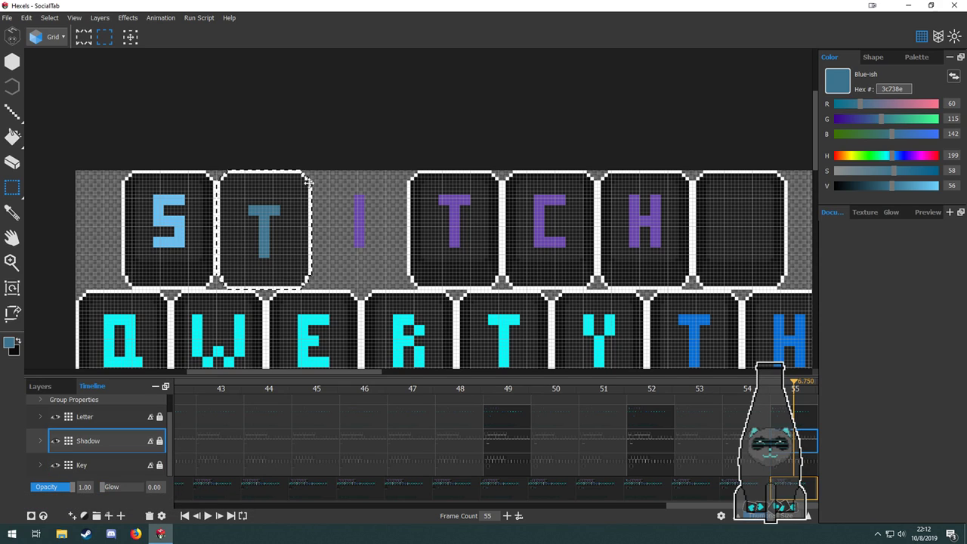
drag(308, 171, 288, 263)
key(Up)
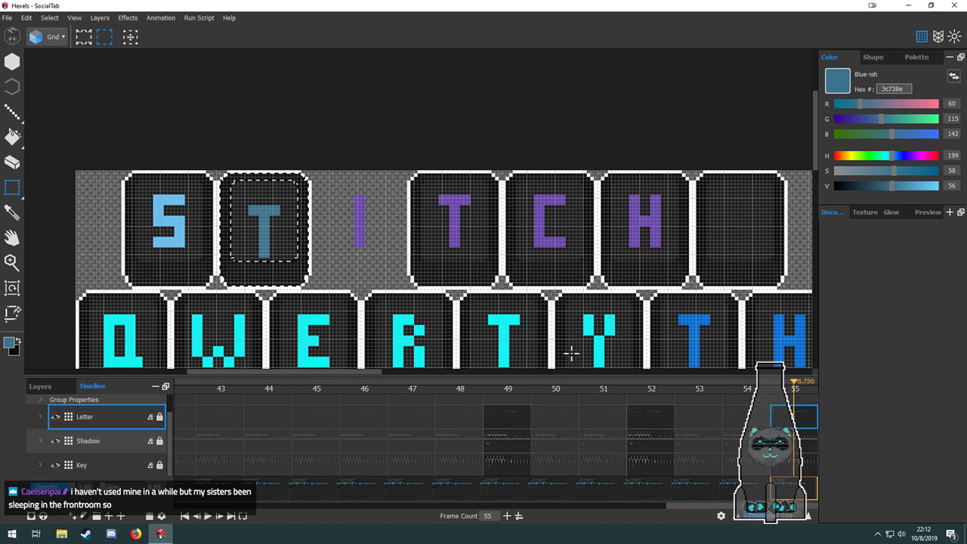
Move the dark blue T up on the Letter layer so it lines up with the S.
key(b)
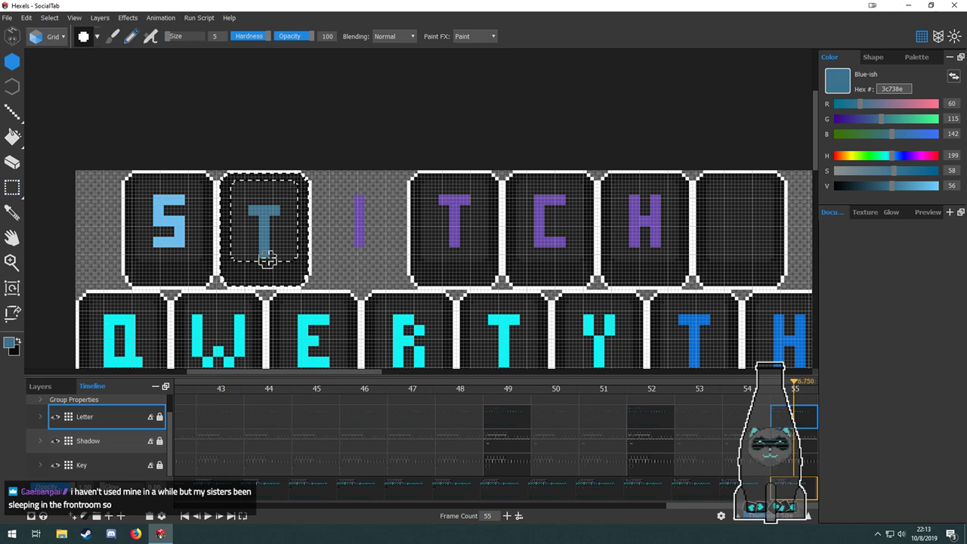
key(ctrl+d)
key(m)
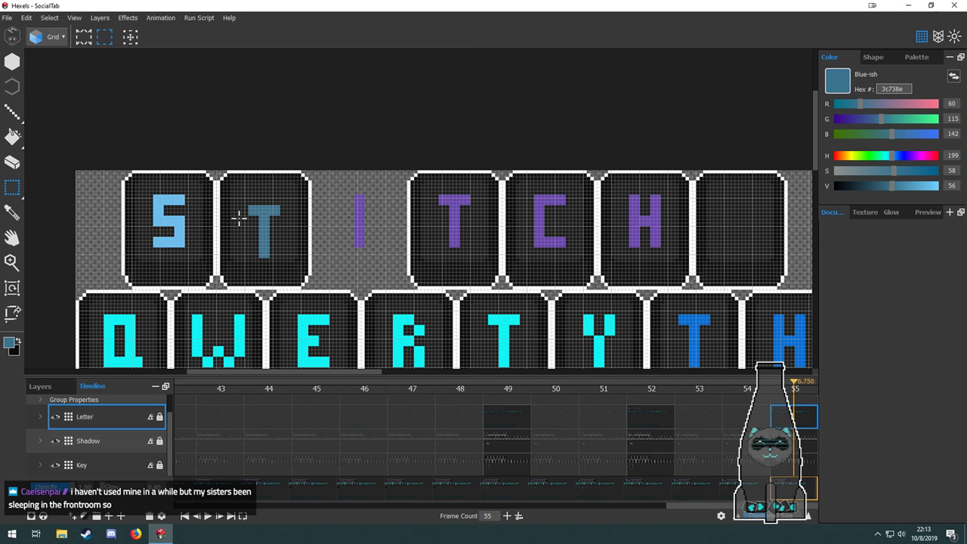
drag(240, 200, 310, 268)
scroll(261, 243, up, 2)
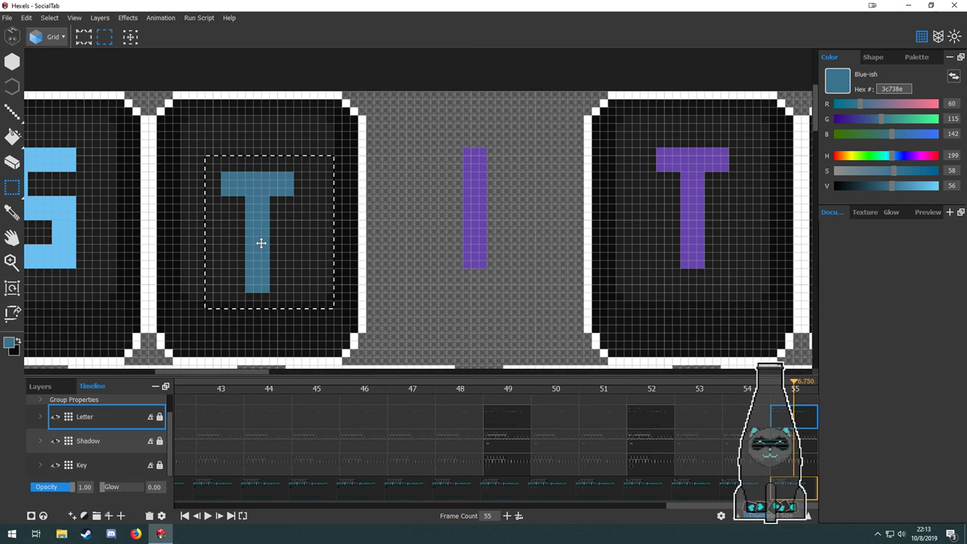
drag(259, 240, 257, 224)
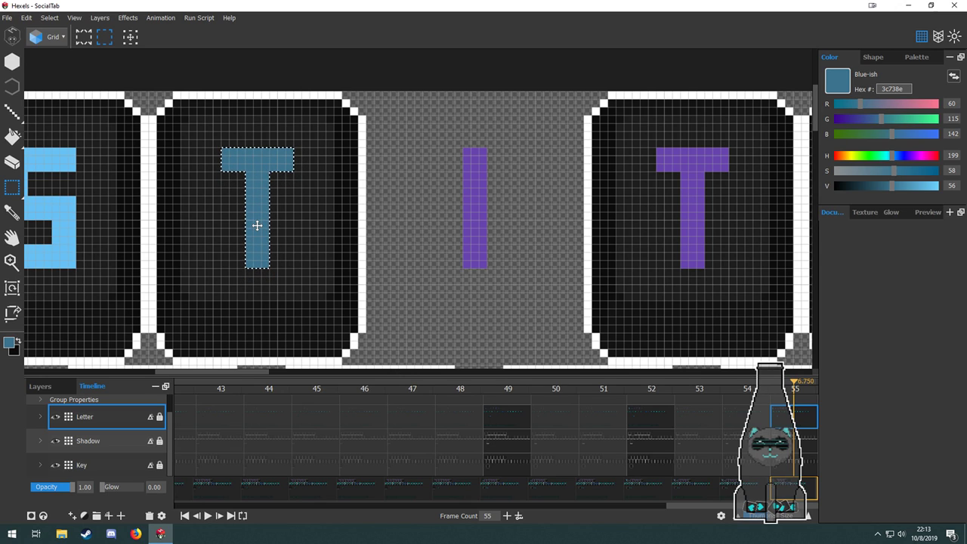
scroll(257, 224, down, 2)
key(b)
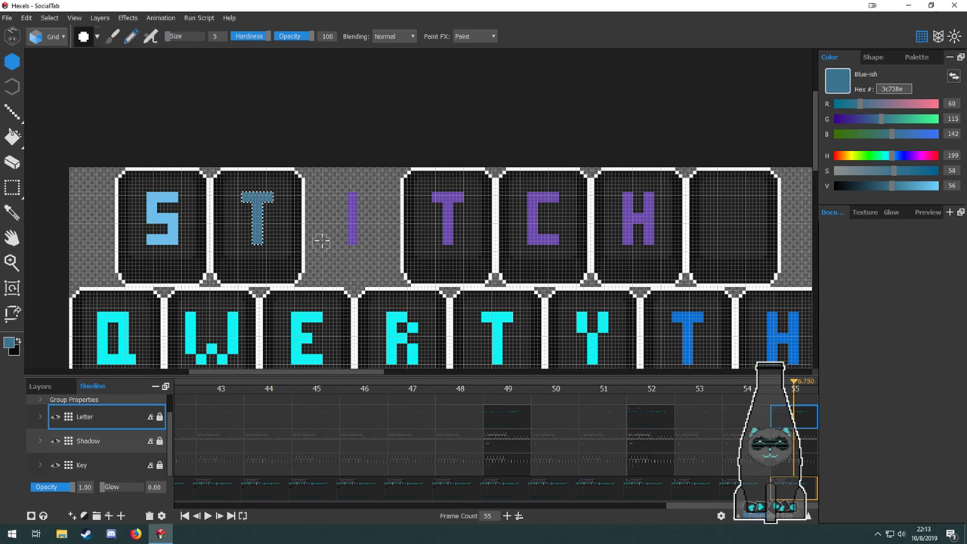
Move the lowered keycap on the Key layer into the gap under the purple I.
drag(405, 241, 246, 237)
drag(688, 232, 546, 225)
key(m)
mouse_move(525, 165)
mouse_down()
mouse_move(635, 265)
mouse_move(635, 278)
mouse_up()
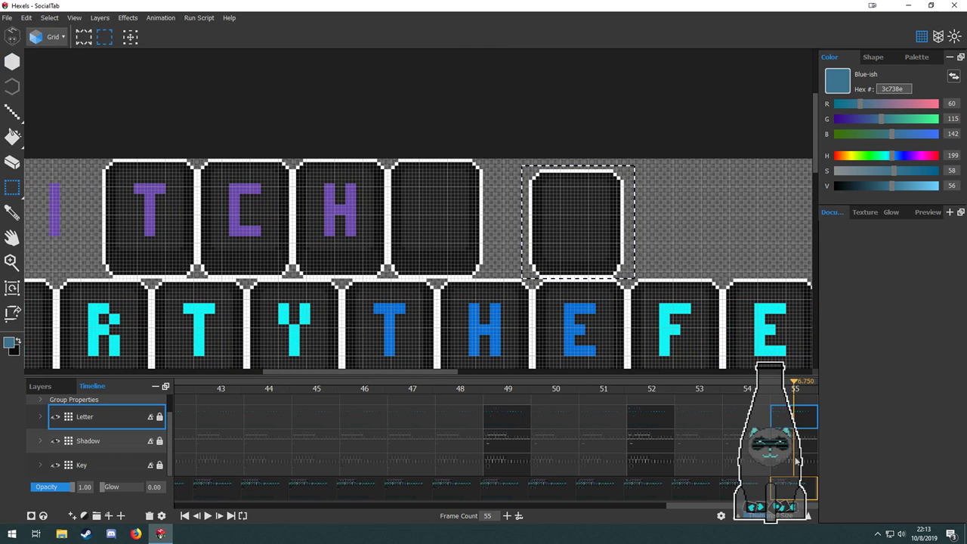
click(796, 461)
drag(593, 266, 142, 260)
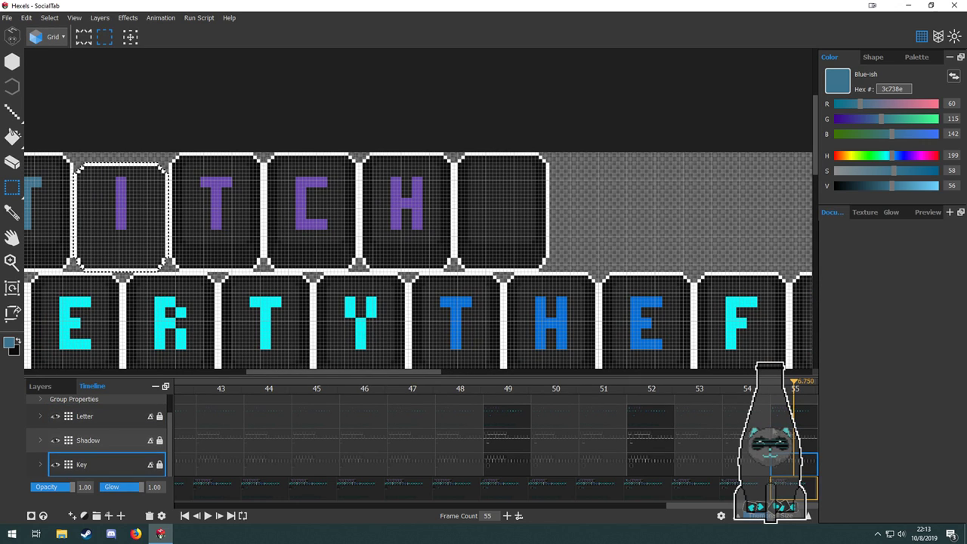
Move the lowered keycap's shadow on the Shadow layer onto the keycap under the I.
click(801, 417)
click(801, 441)
drag(548, 264, 432, 260)
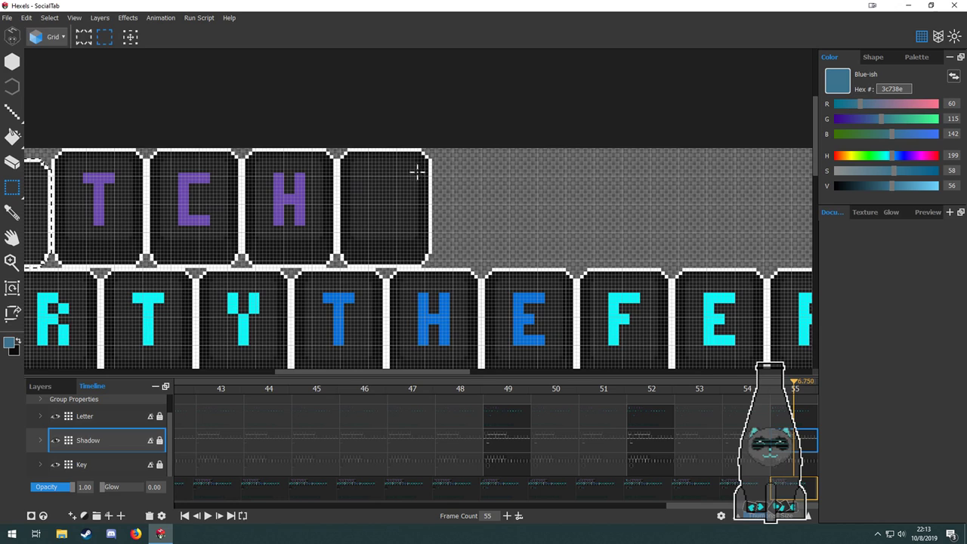
drag(443, 154, 646, 265)
drag(583, 258, 657, 256)
drag(625, 224, 171, 242)
scroll(149, 238, up, 2)
drag(260, 247, 398, 266)
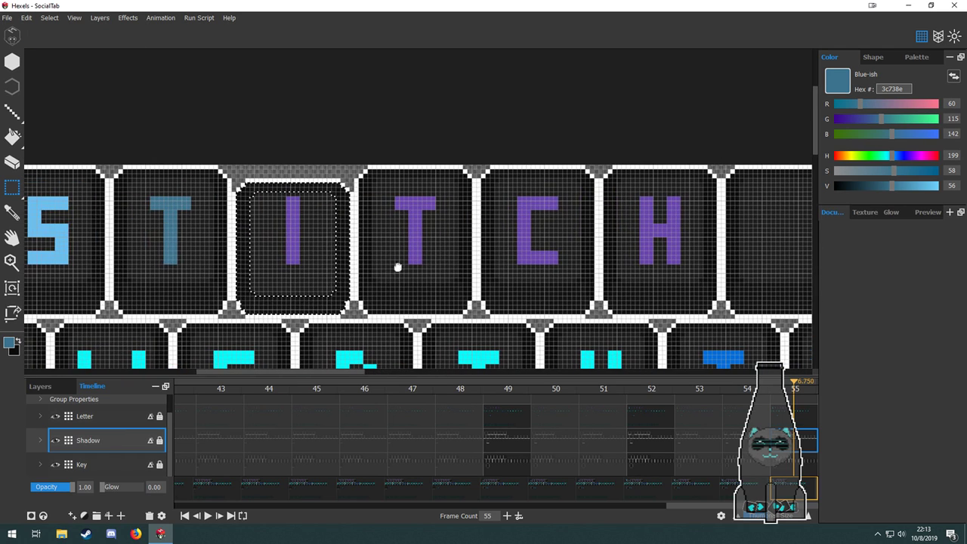
drag(305, 244, 346, 241)
Copy the A from the alphabet row on frame 55's Letter layer to the empty space near the colour swatches.
scroll(304, 235, down, 6)
drag(408, 255, 302, 40)
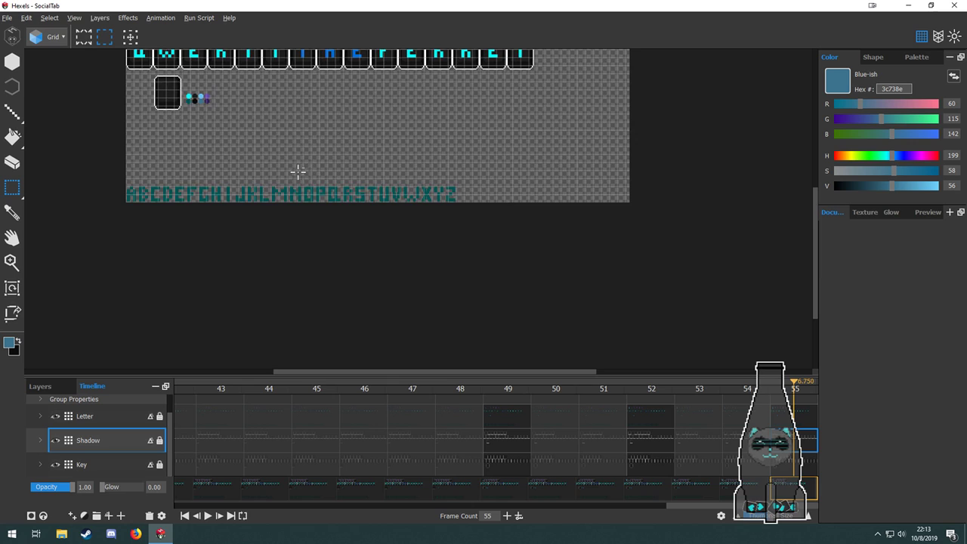
scroll(297, 171, up, 5)
click(789, 464)
click(786, 416)
drag(334, 240, 544, 264)
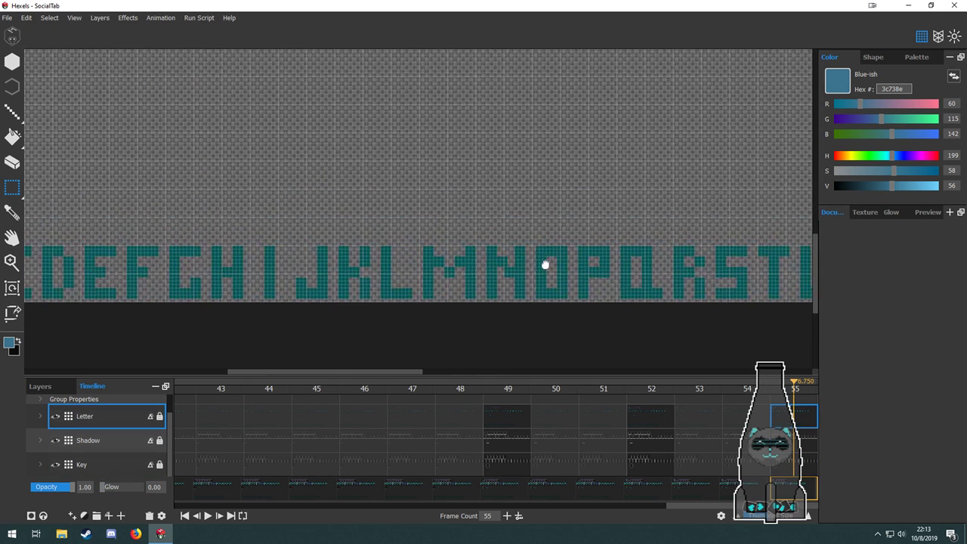
drag(369, 239, 480, 249)
scroll(480, 248, left, 5)
drag(301, 243, 266, 306)
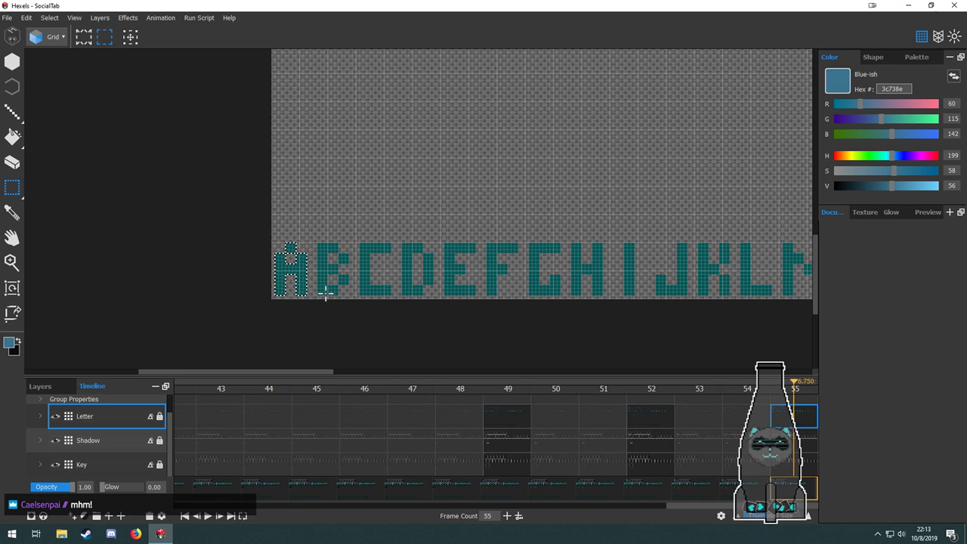
scroll(317, 294, down, 3)
drag(336, 271, 414, 173)
scroll(412, 200, up, 3)
scroll(411, 217, up, 4)
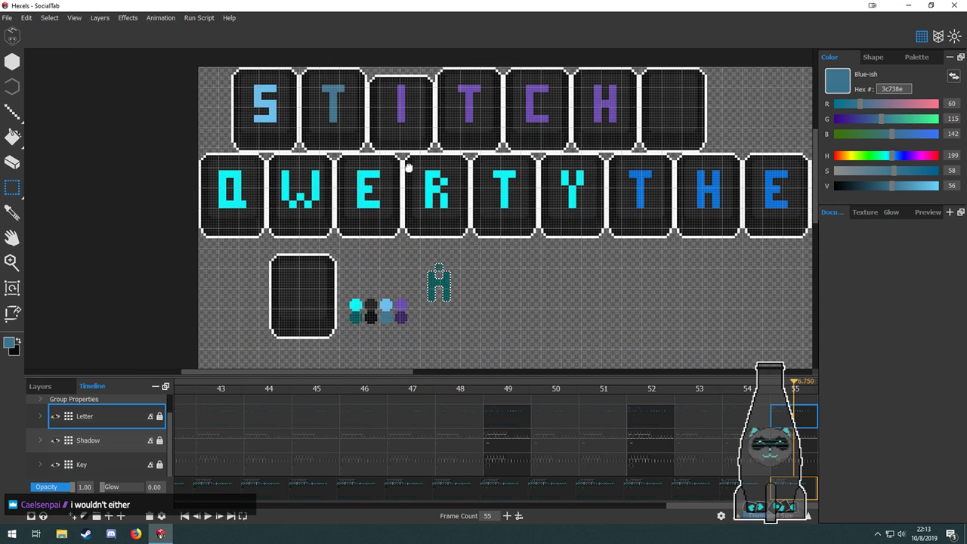
Delete the purple I from the lowered keycap and centre the copied A on the key face.
drag(337, 133, 370, 193)
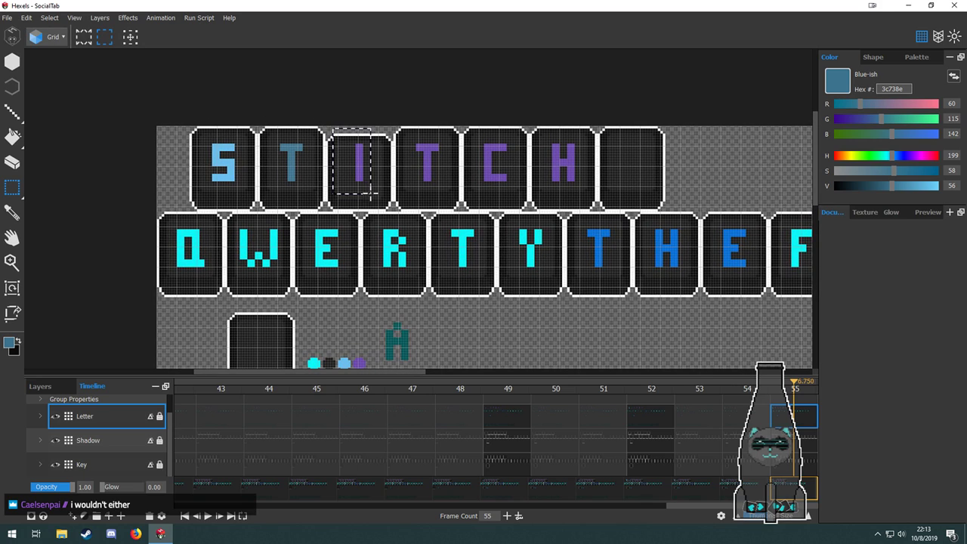
key(Delete)
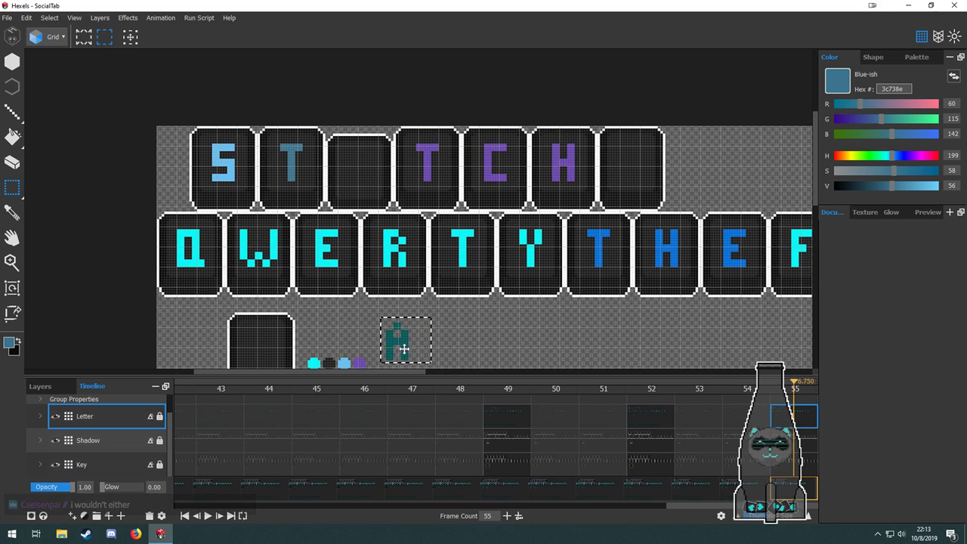
drag(401, 341, 370, 199)
scroll(369, 173, up, 4)
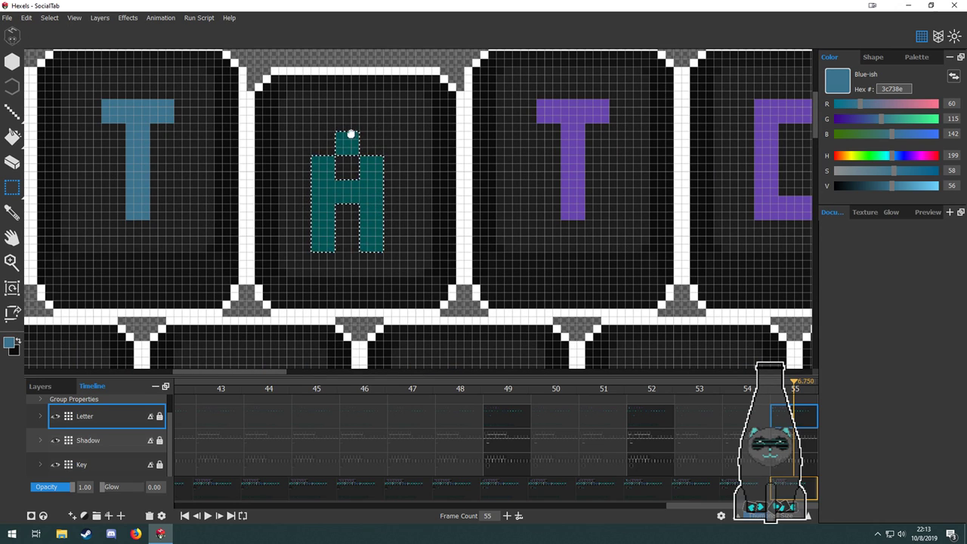
drag(351, 133, 366, 182)
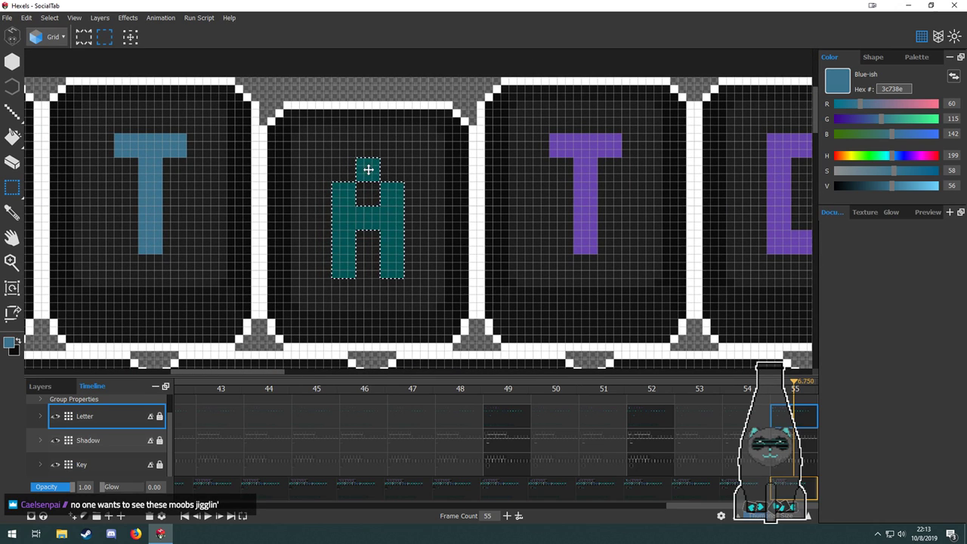
scroll(369, 170, up, 3)
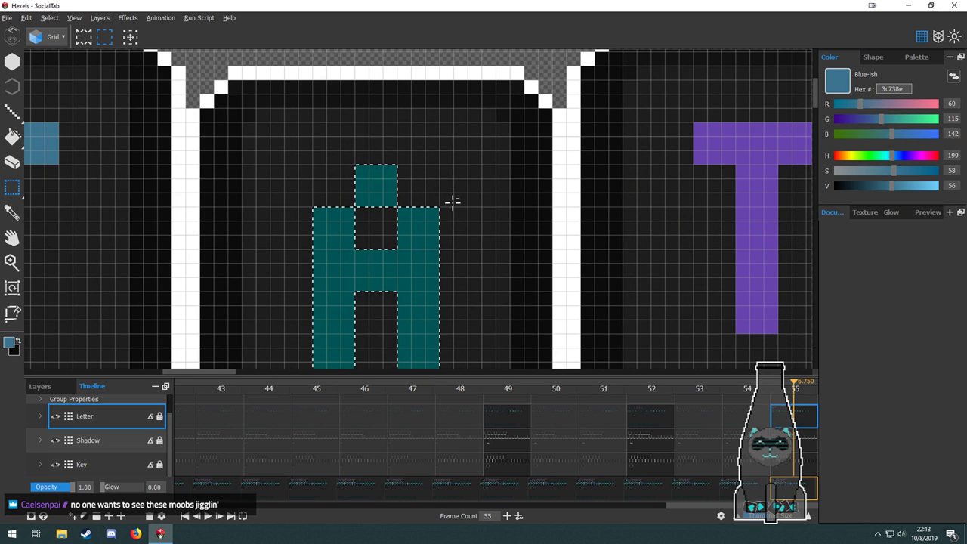
scroll(497, 117, down, 5)
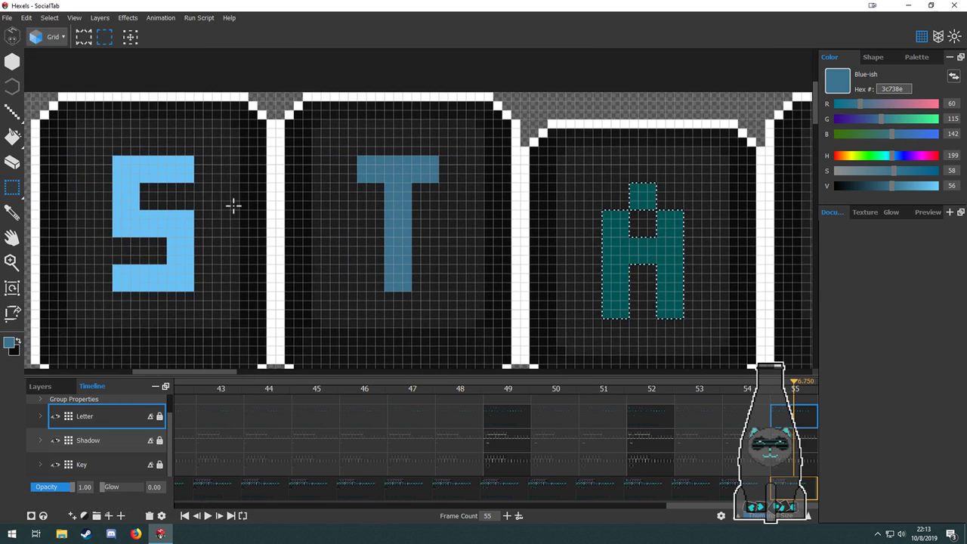
drag(527, 230, 335, 199)
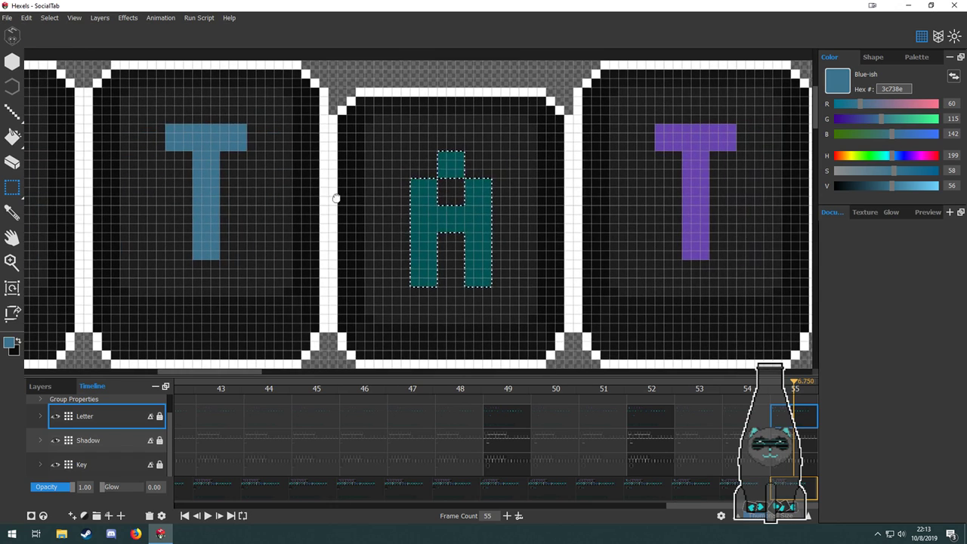
Fill both parts of the A on the lowered keycap with the dimmed blue 3c738e.
key(g)
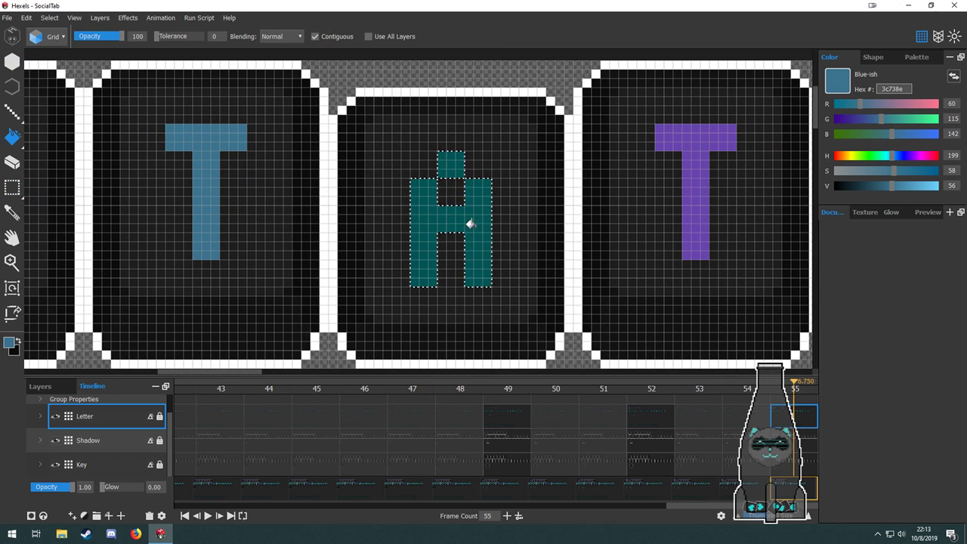
click(465, 221)
click(440, 162)
Recolour the dimmed T on the raised second keycap with the S's bright blue 67c1f5, and compare frames 52 and 55.
drag(199, 173, 394, 166)
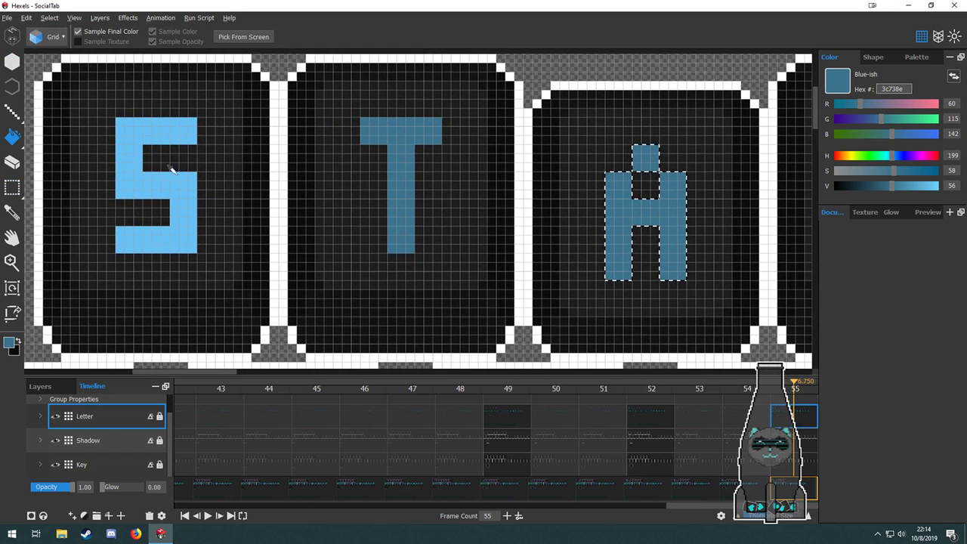
alt+click(173, 174)
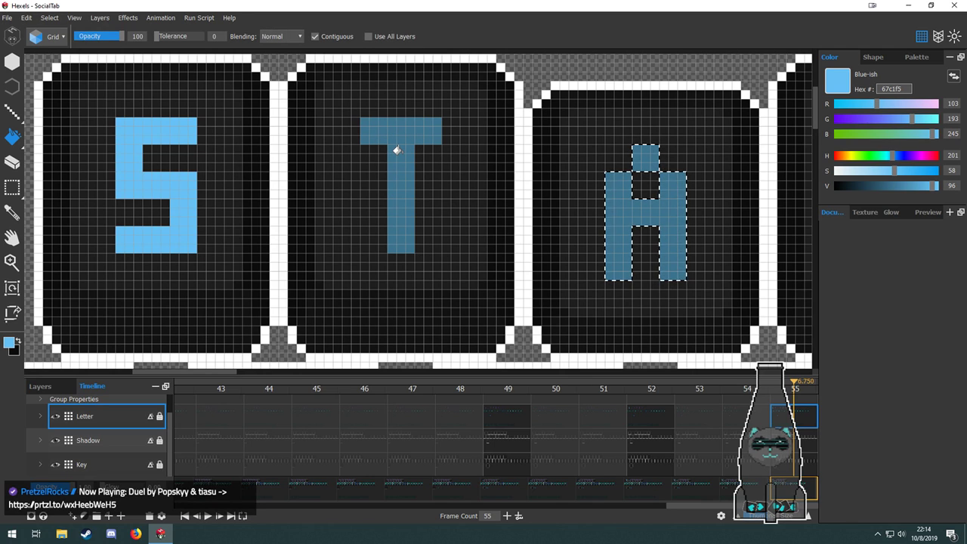
key(ctrl+d)
click(405, 156)
scroll(297, 174, down, 4)
drag(436, 252, 345, 280)
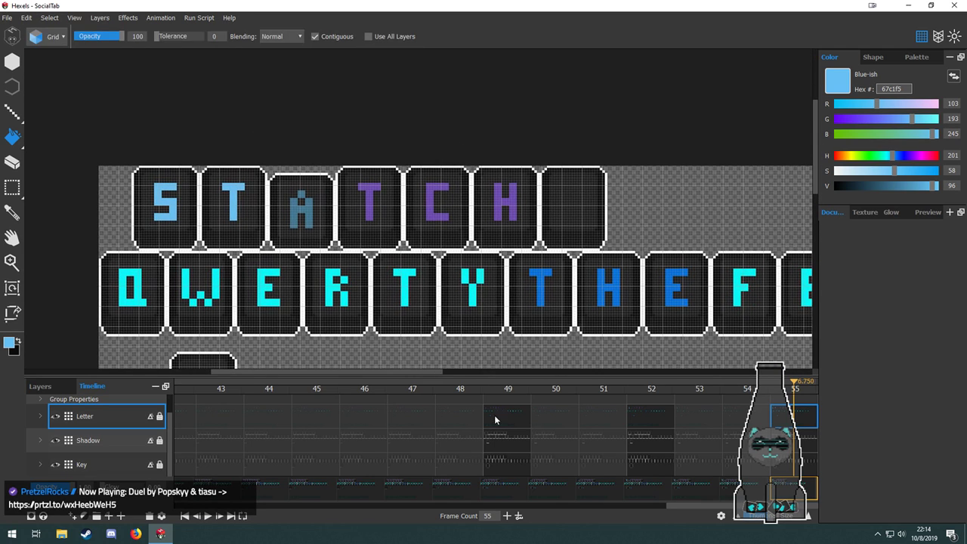
click(662, 421)
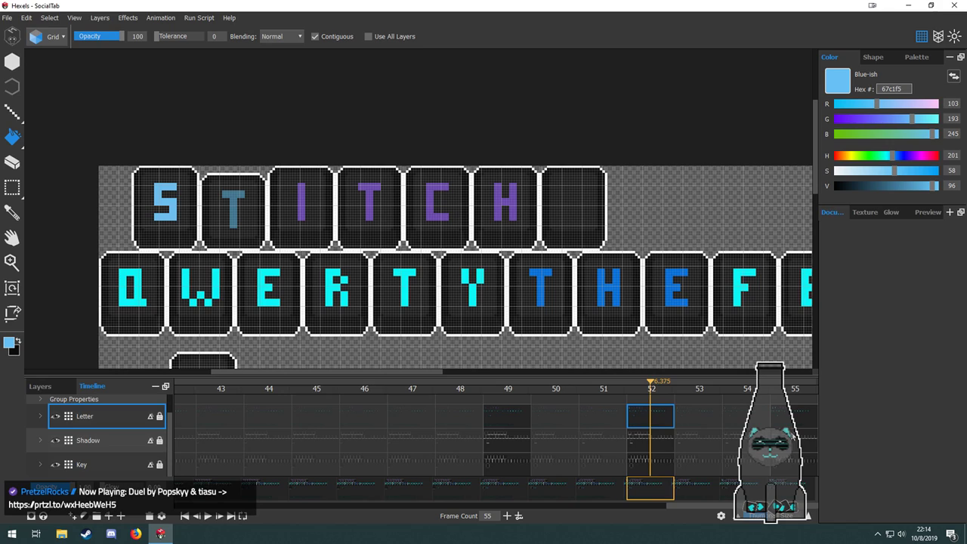
click(793, 421)
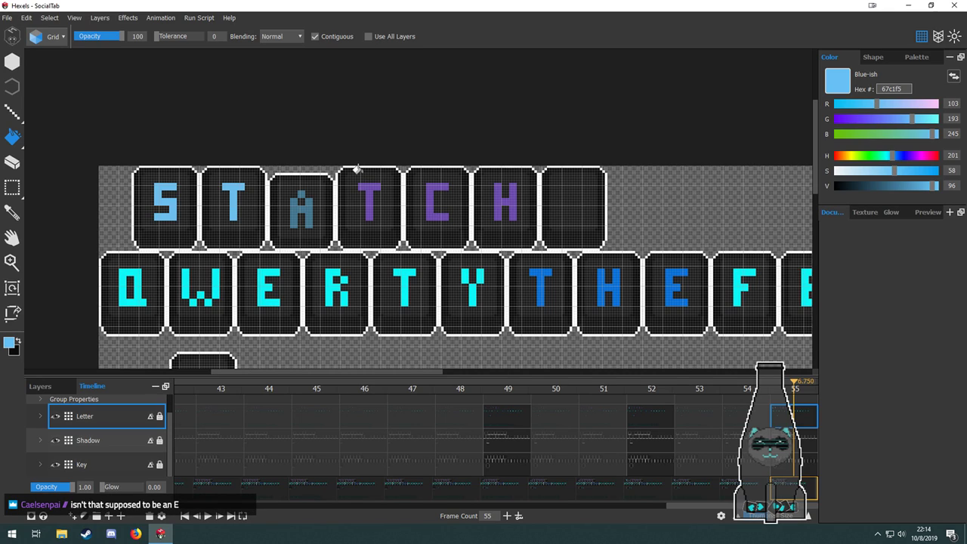
Sample the dimmed blue 3c738e from the A and delete the A from the lowered keycap.
drag(432, 252, 359, 184)
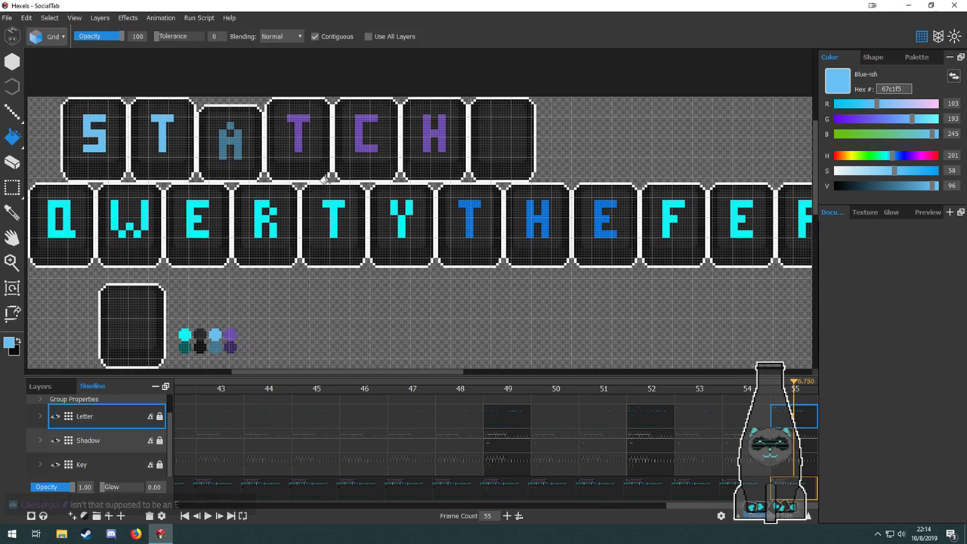
drag(276, 147, 441, 237)
key(e)
scroll(406, 215, up, 3)
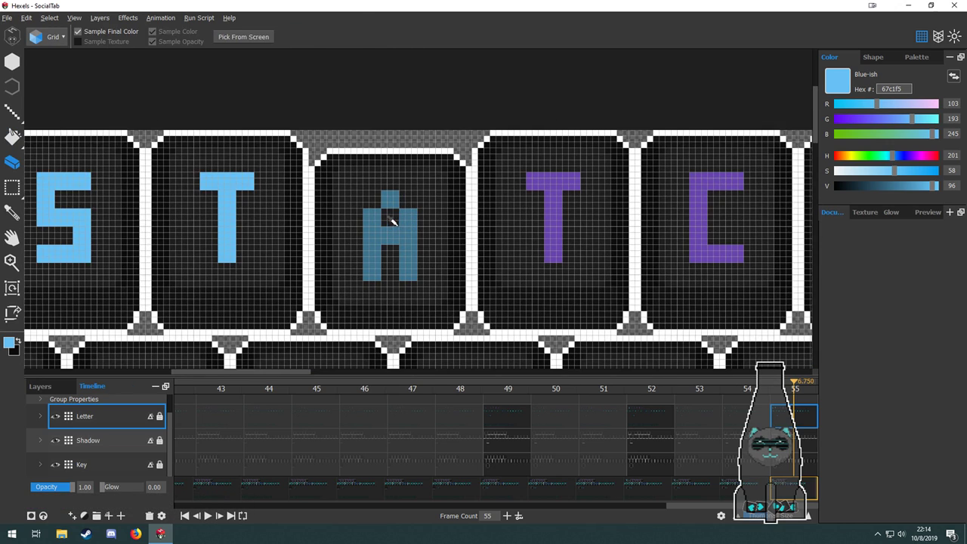
key(m)
drag(424, 183, 351, 292)
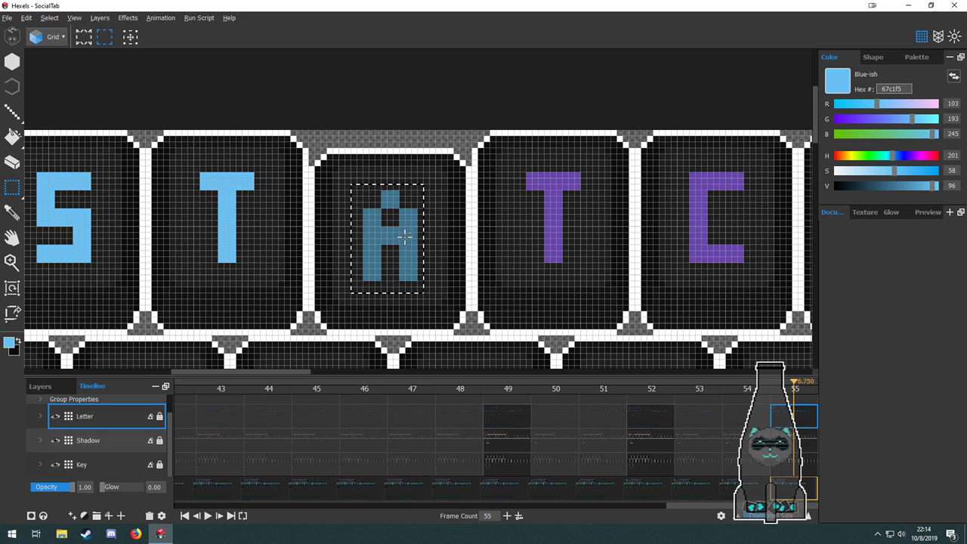
key(b)
alt+click(405, 238)
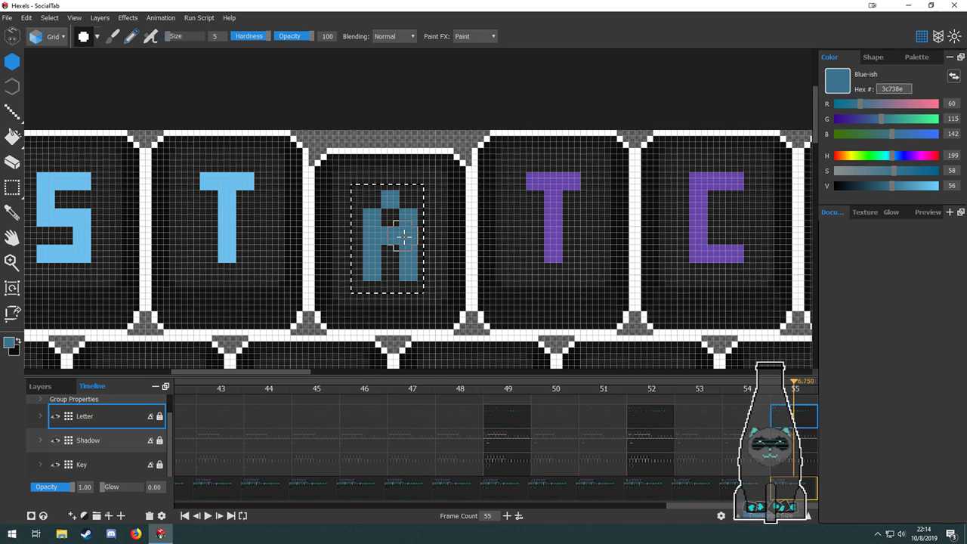
key(Delete)
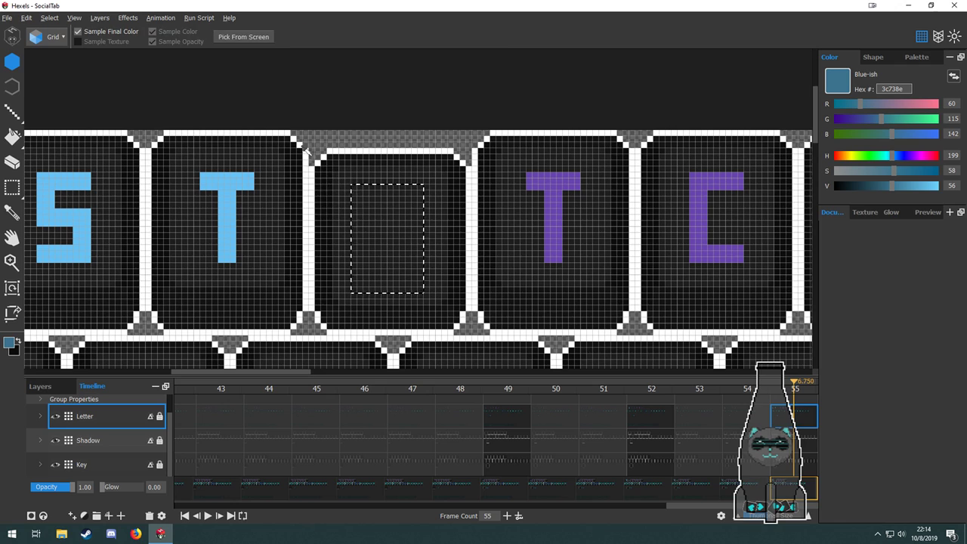
Copy the E in the alphabet row on frame 55's Letter layer and paste a duplicate.
scroll(310, 157, down, 5)
drag(378, 222, 361, 122)
scroll(254, 259, up, 5)
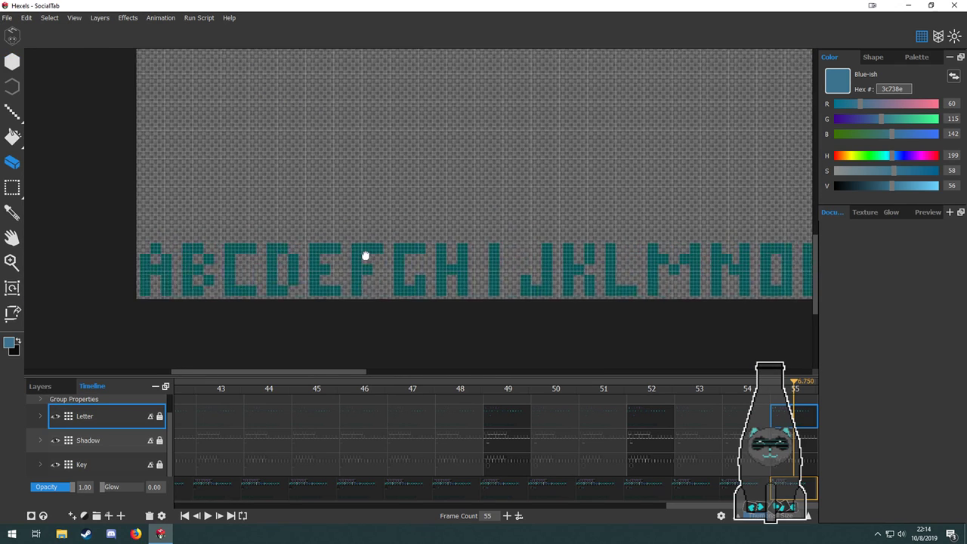
key(m)
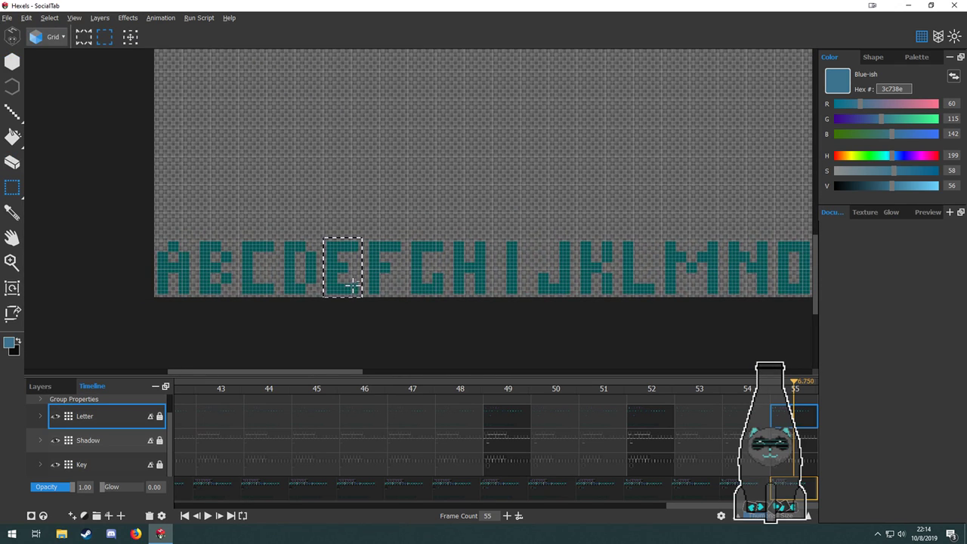
key(ctrl+c)
key(ctrl+v)
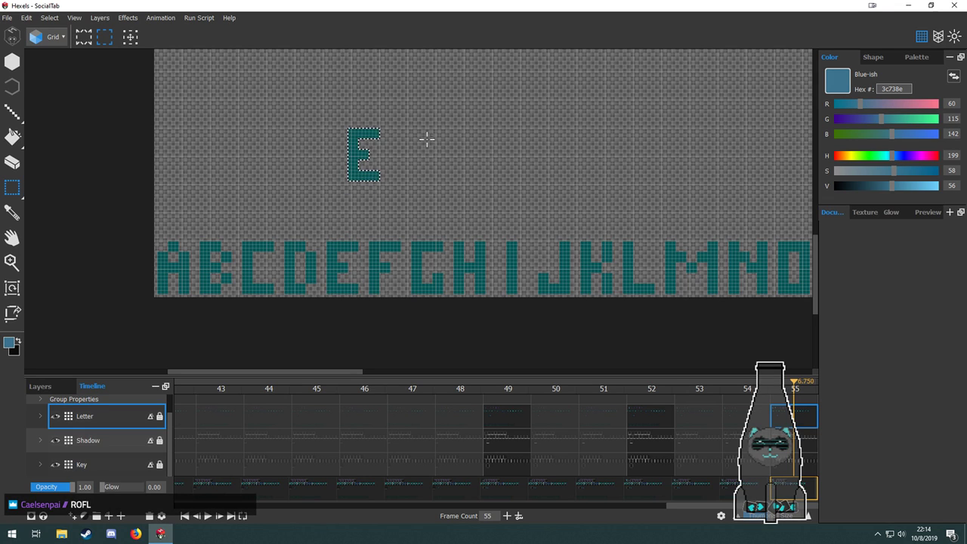
Move the pasted E up to the third keycap and centre it on the lowered key face.
drag(429, 121, 420, 300)
drag(421, 204, 502, 318)
drag(419, 335, 467, 222)
drag(522, 212, 382, 166)
scroll(388, 92, up, 3)
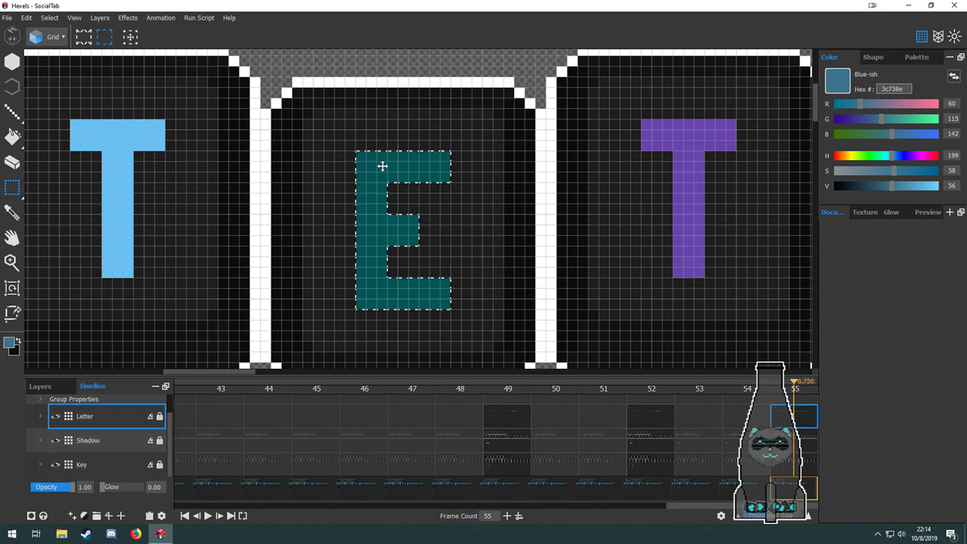
Fill the E on the lowered keycap with the dimmed blue 3c738e and compare the frame with frame 52.
drag(421, 207, 391, 208)
key(f)
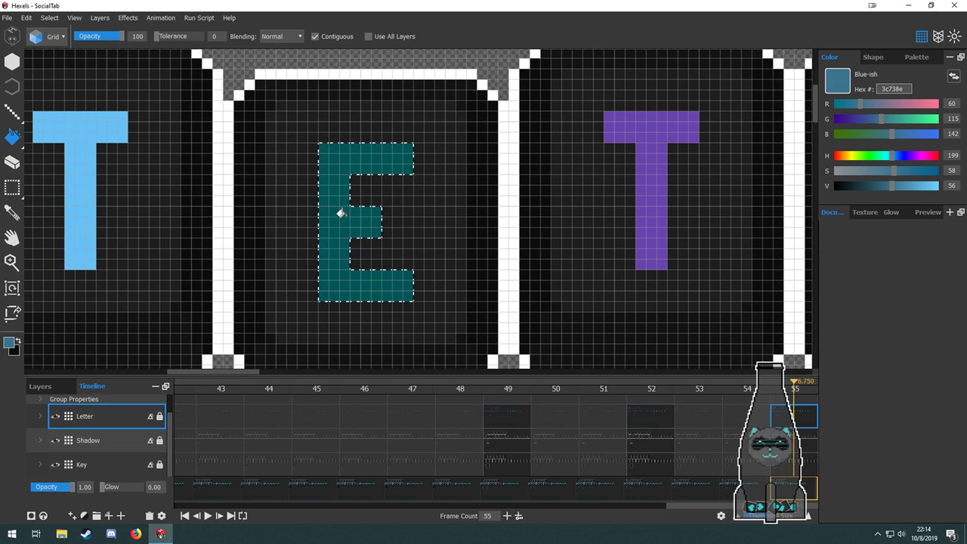
click(334, 222)
scroll(330, 192, down, 3)
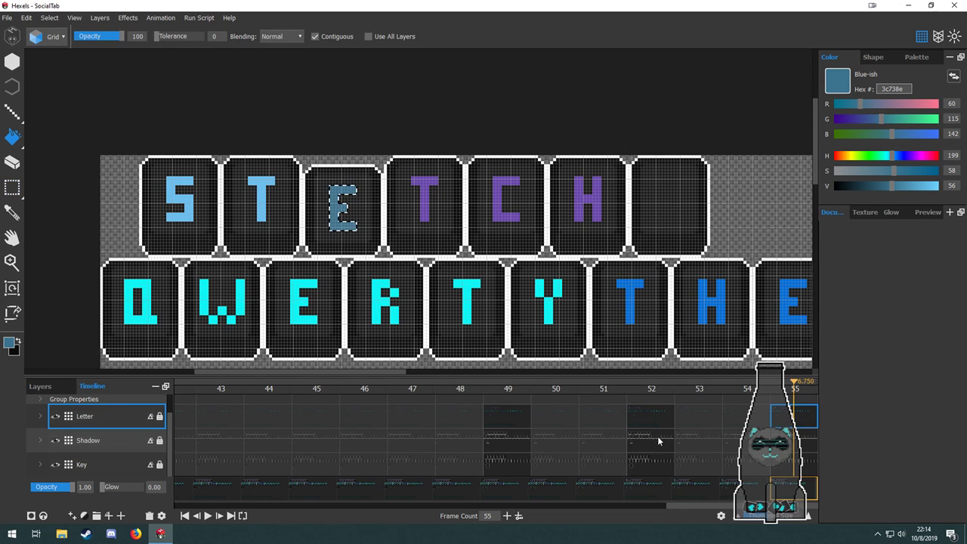
click(653, 440)
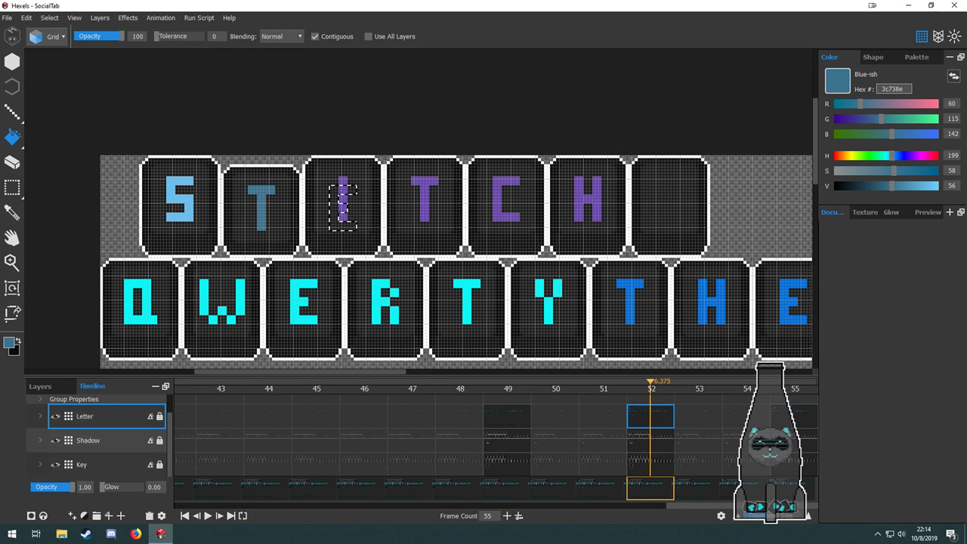
click(813, 412)
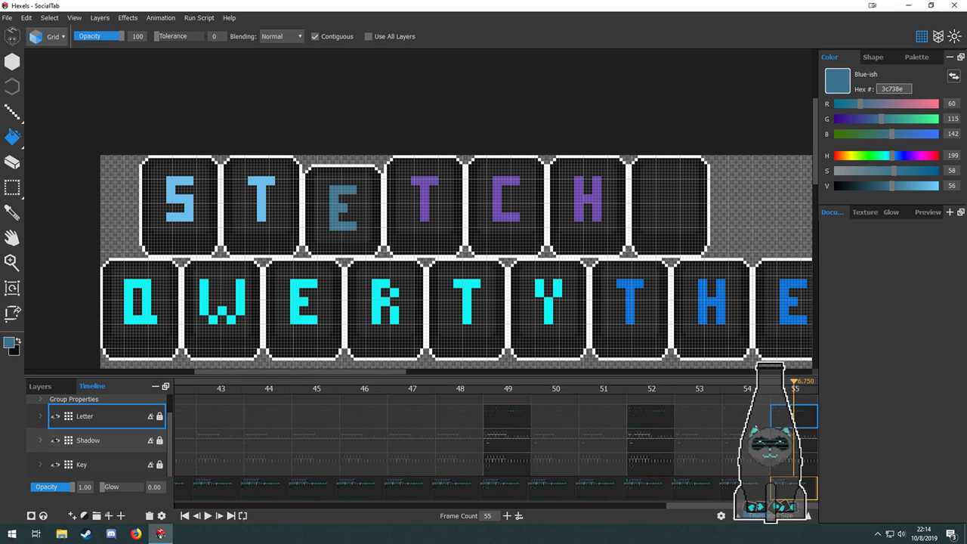
Add three frames to extend the animation to frame 58 and make the Key layer active there.
click(507, 516)
click(507, 516)
click(507, 516)
click(805, 444)
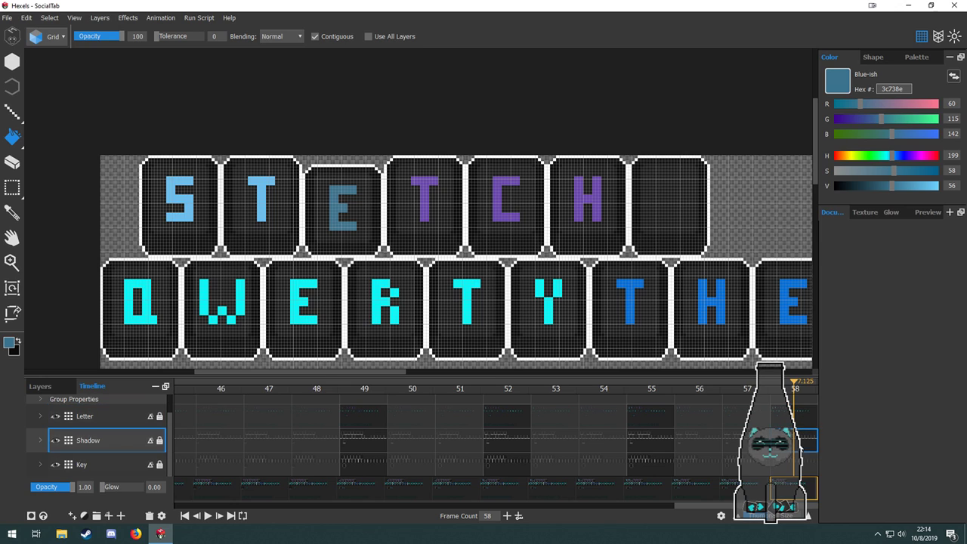
click(807, 466)
drag(529, 298, 442, 293)
scroll(326, 250, down, 2)
key(alt)
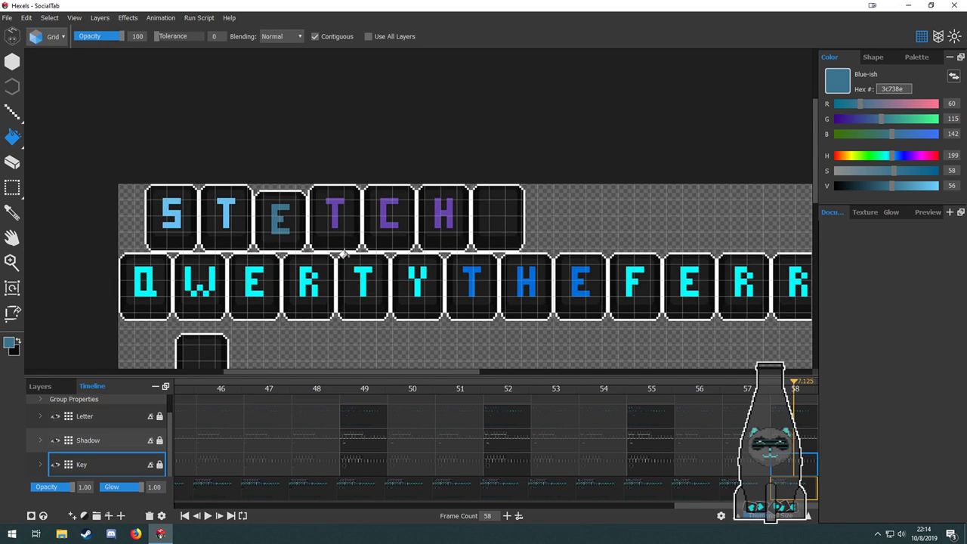
drag(312, 253, 339, 240)
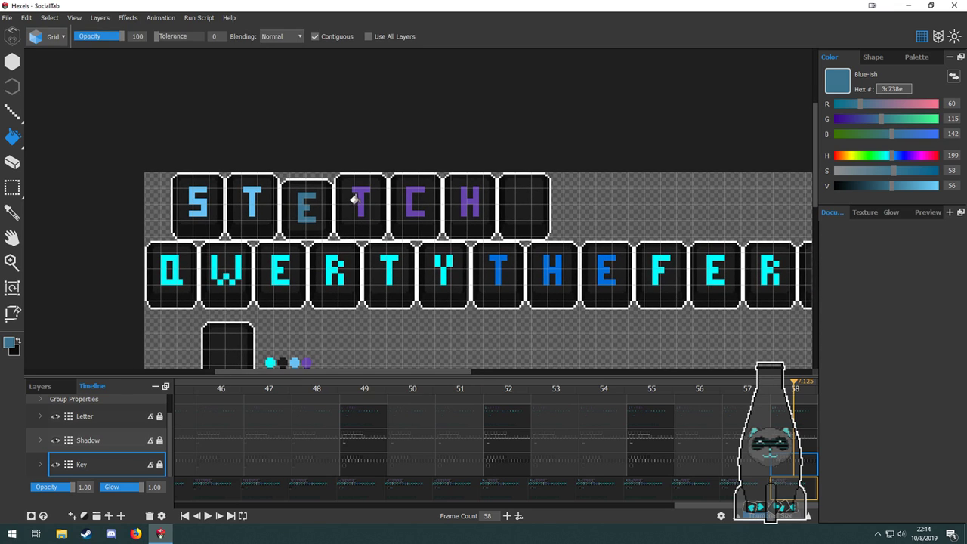
scroll(406, 245, up, 1)
key(space)
drag(406, 245, 365, 241)
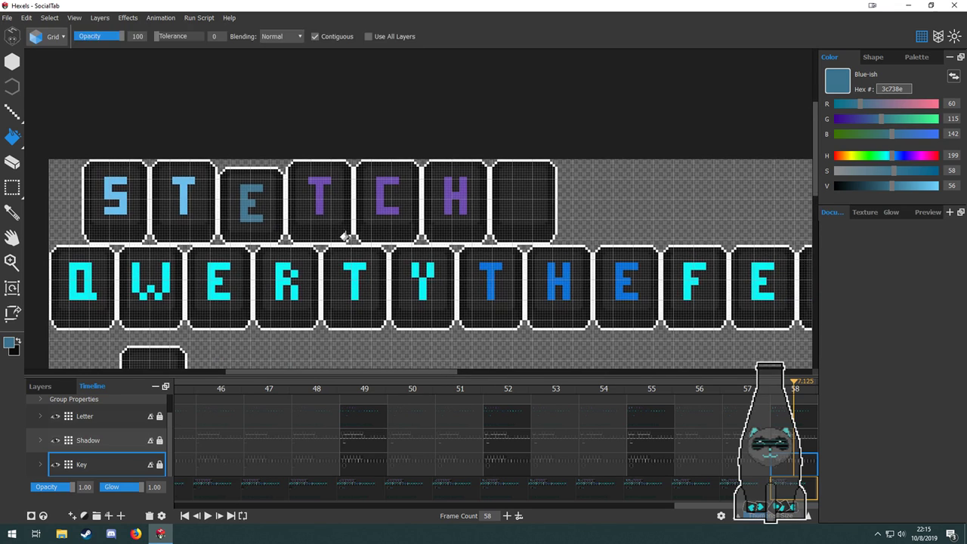
key(alt)
scroll(325, 211, up, 1)
scroll(361, 344, down, 1)
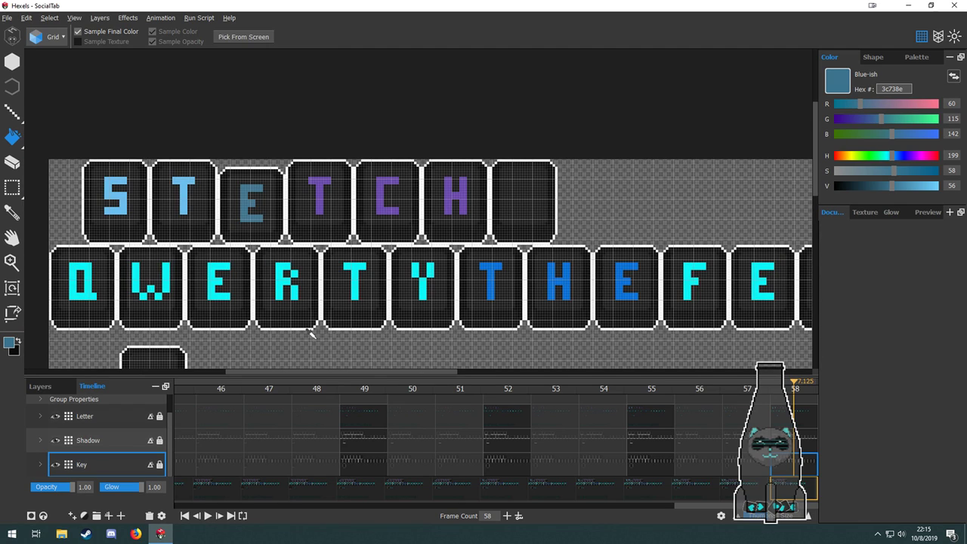
click(647, 417)
click(785, 421)
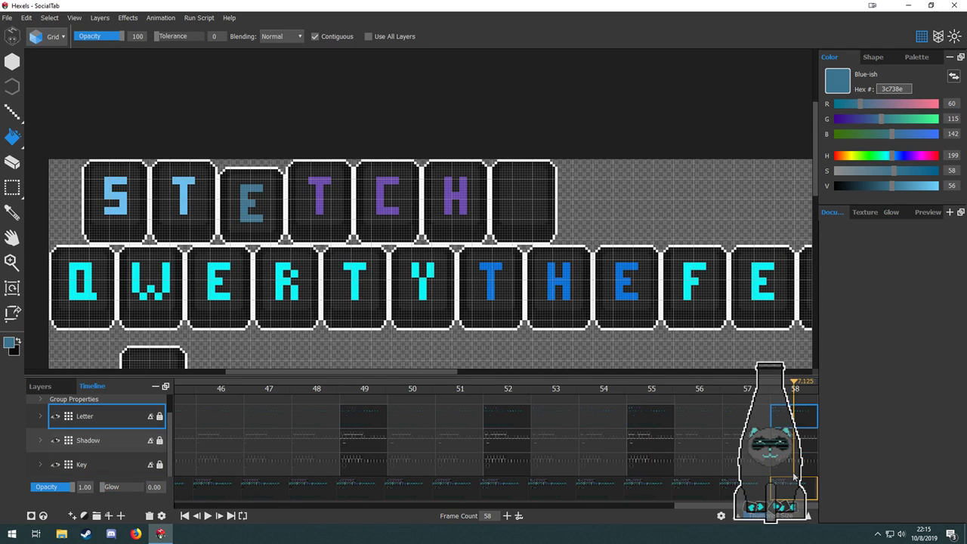
Move the lowered keycap under the E on frame 58's Key layer to the empty space beyond the row's blank keycap.
click(794, 467)
scroll(267, 236, up, 3)
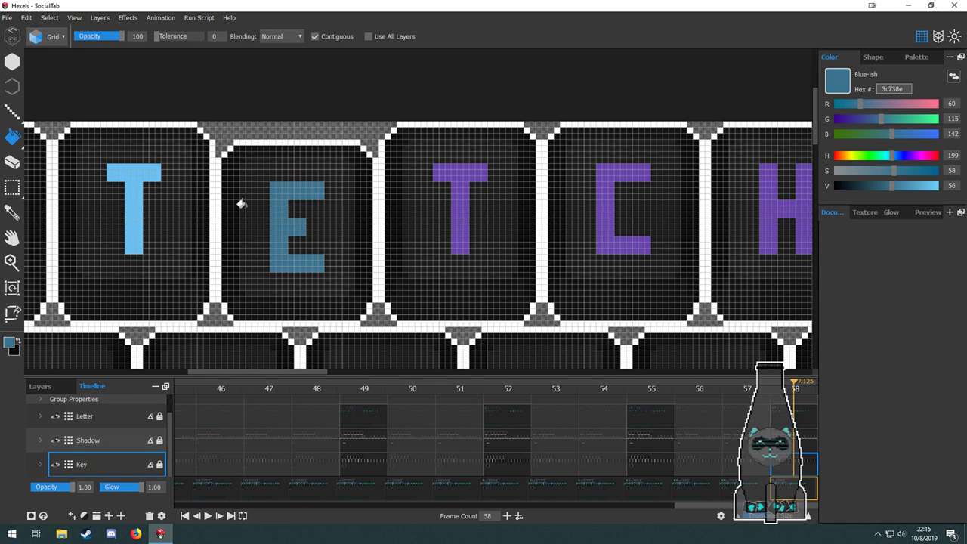
key(m)
drag(216, 116, 376, 322)
scroll(376, 321, down, 5)
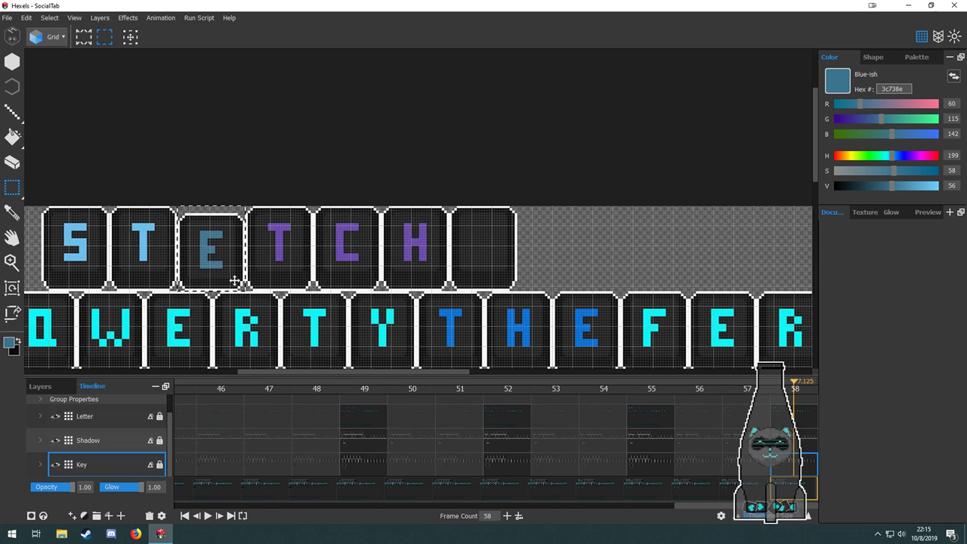
drag(235, 281, 604, 276)
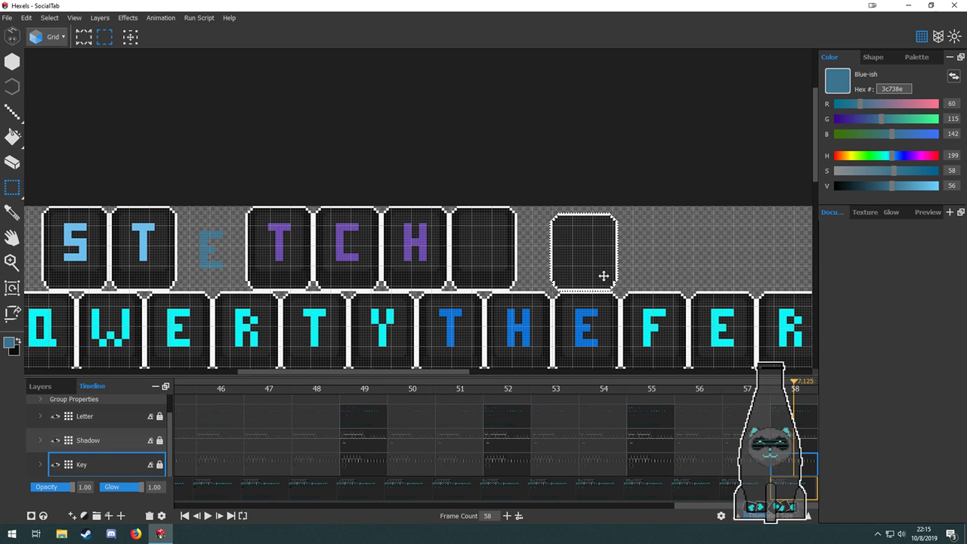
Move the lowered keycap's shadow from under the E on the Shadow layer onto the relocated keycap.
click(808, 444)
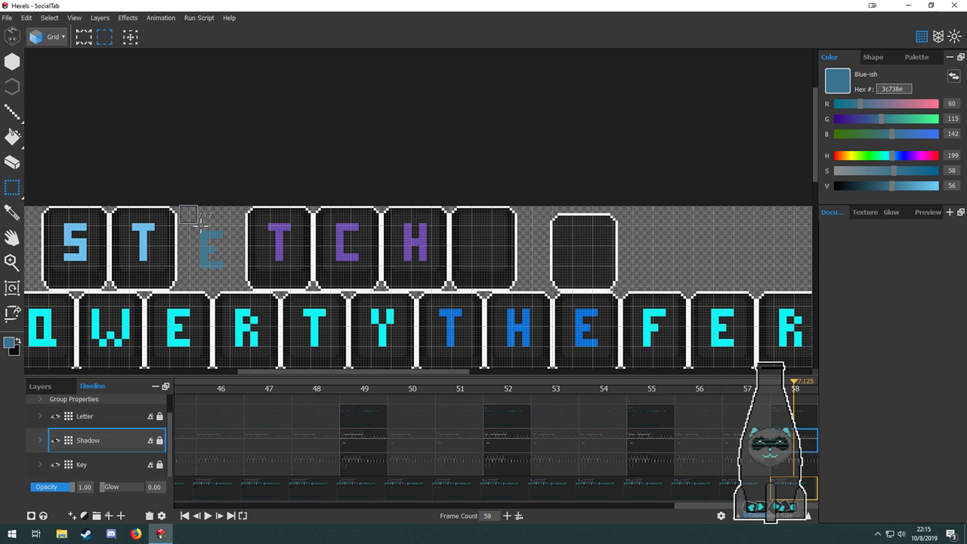
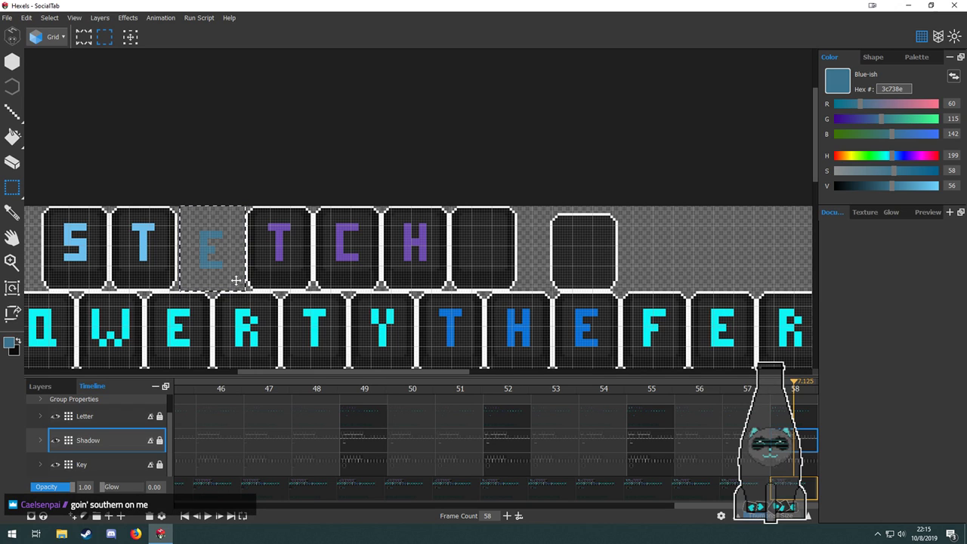
drag(236, 281, 609, 275)
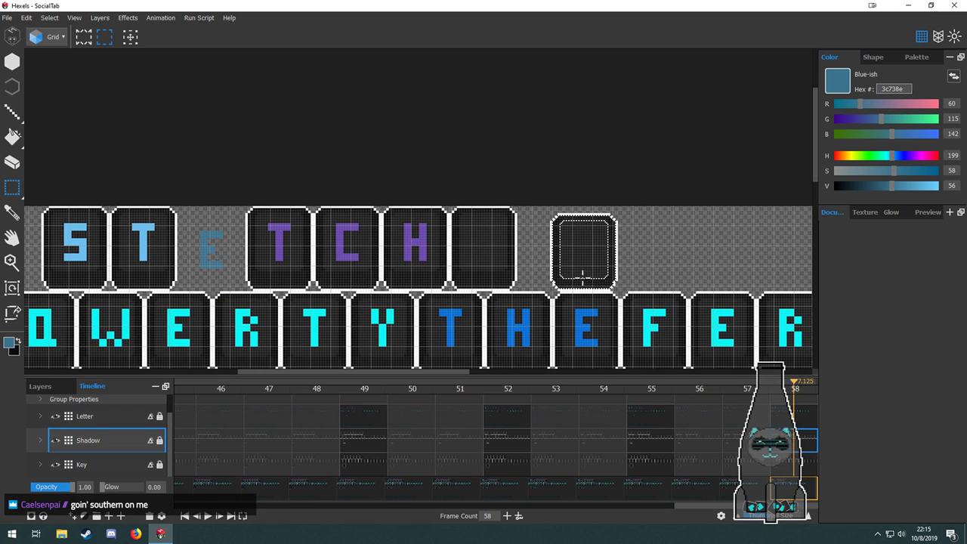
drag(385, 277, 339, 278)
scroll(514, 274, up, 4)
drag(596, 294, 703, 287)
drag(235, 248, 464, 247)
scroll(367, 245, down, 2)
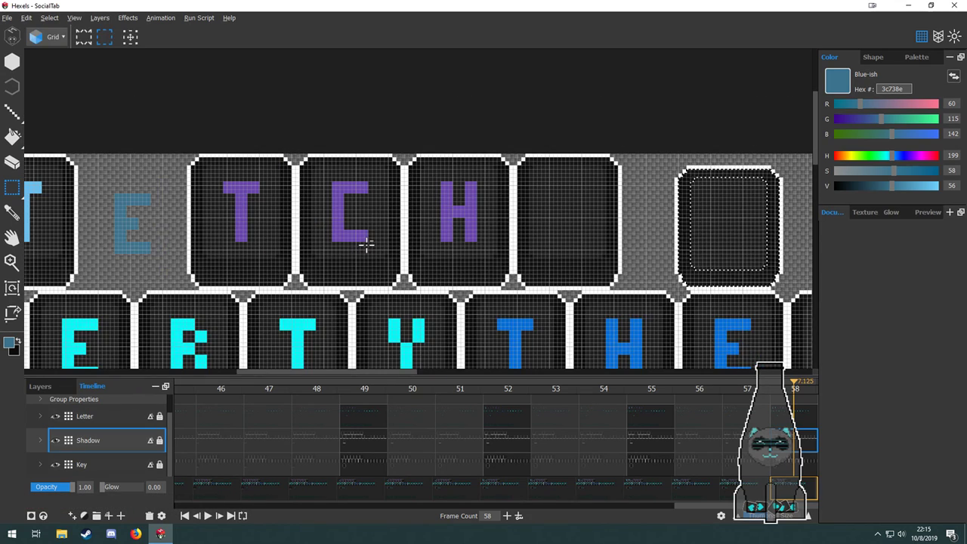
drag(237, 255, 447, 257)
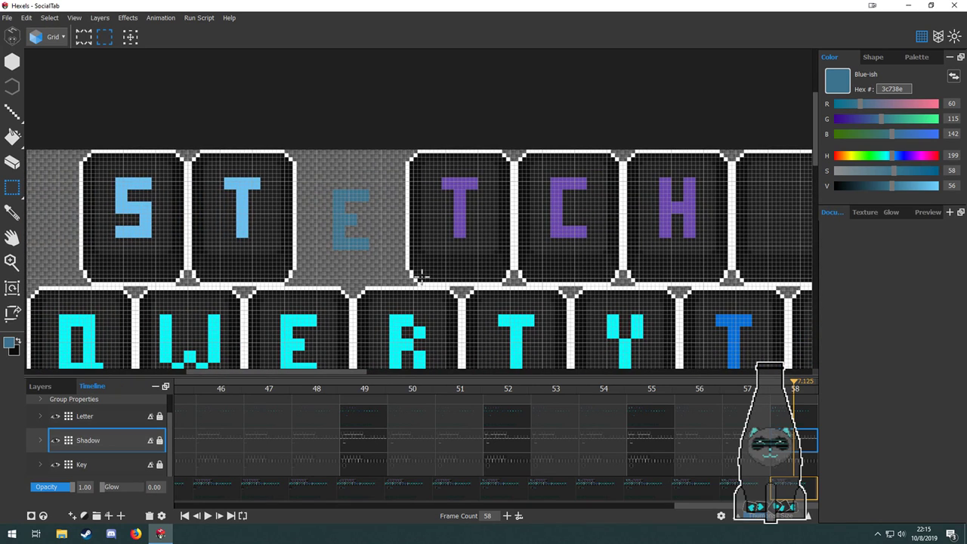
scroll(356, 231, up, 2)
scroll(348, 226, down, 5)
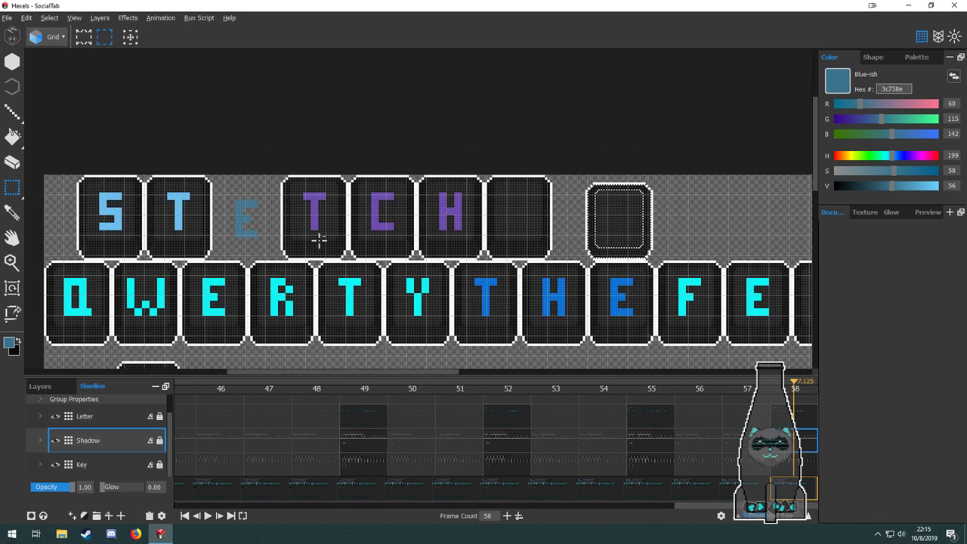
scroll(260, 208, up, 2)
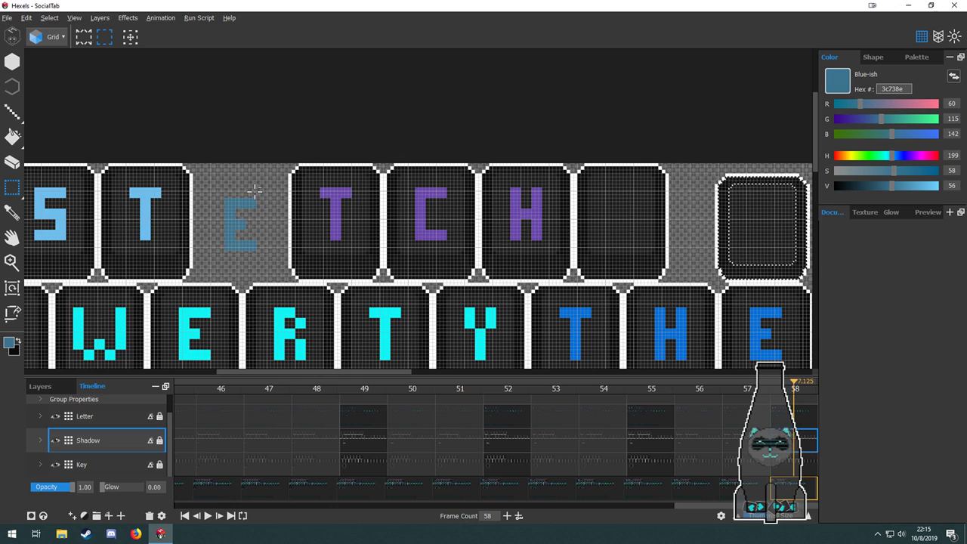
Move the raised keycap under the purple T on the Key layer beneath the E, and its shadow with it on the Shadow layer.
drag(420, 219, 522, 221)
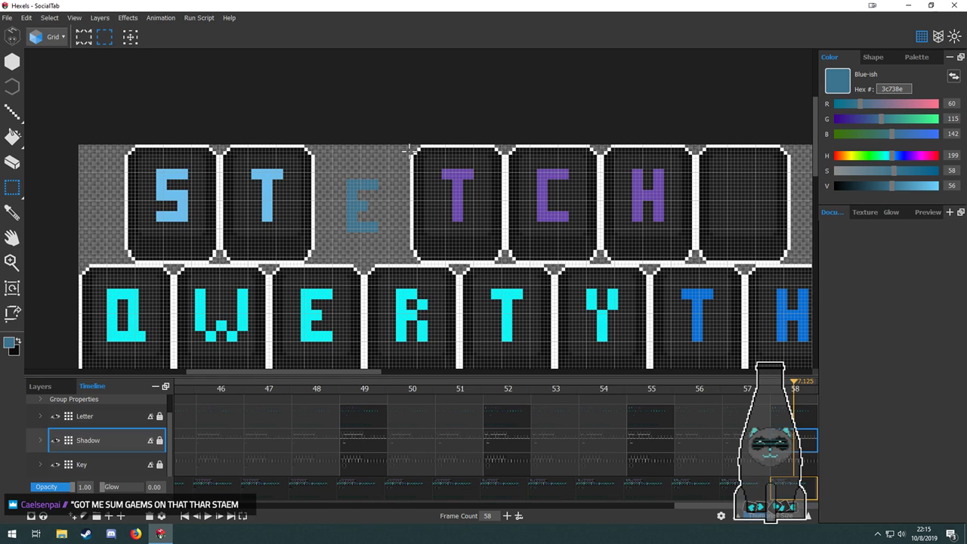
drag(409, 152, 387, 162)
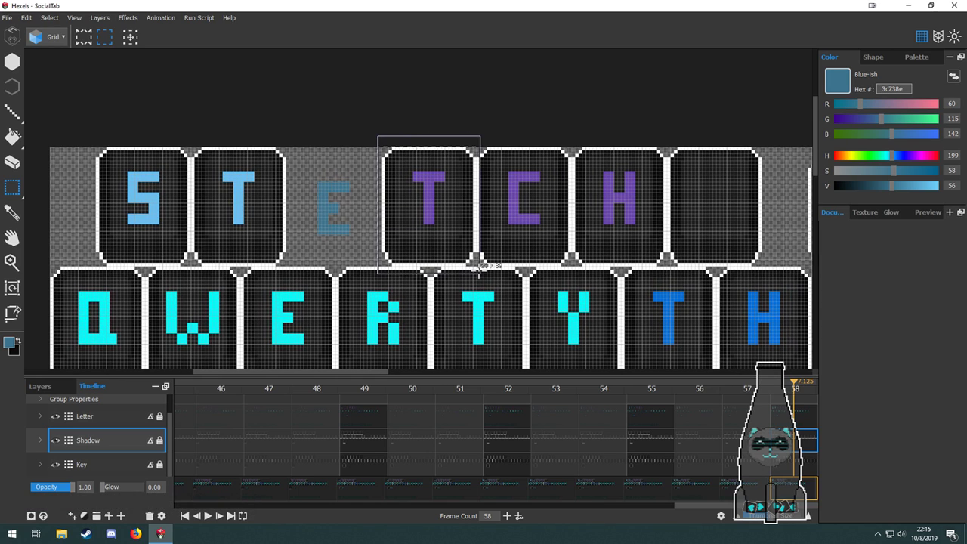
drag(479, 269, 475, 262)
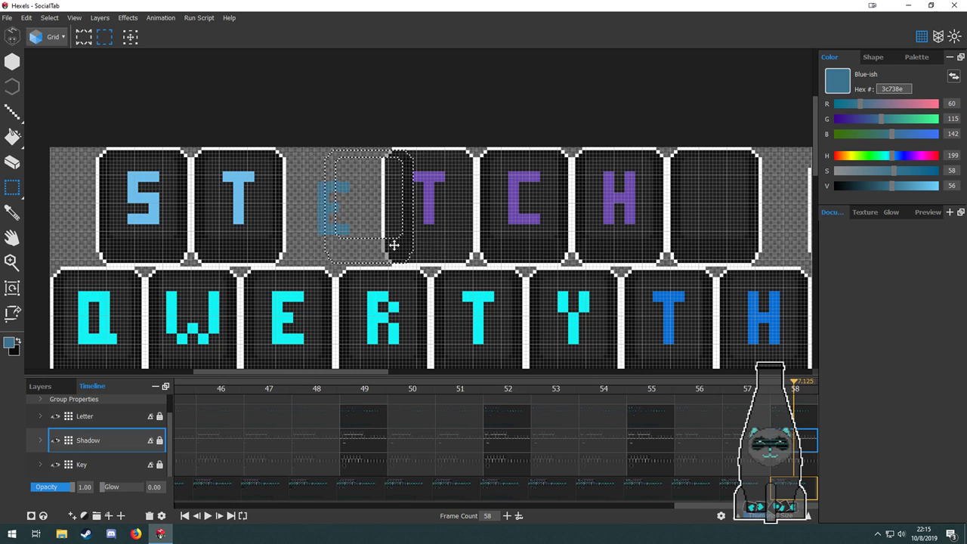
click(797, 463)
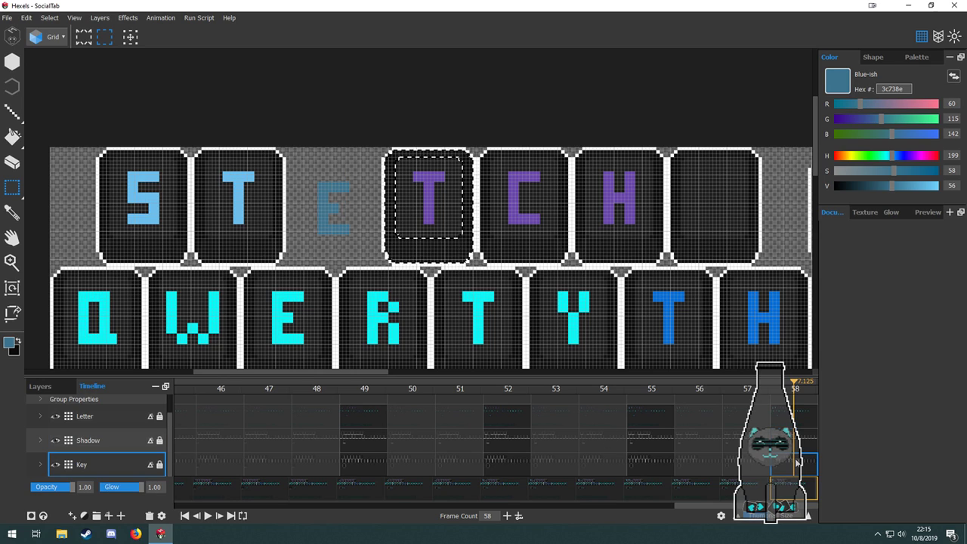
drag(360, 137, 372, 254)
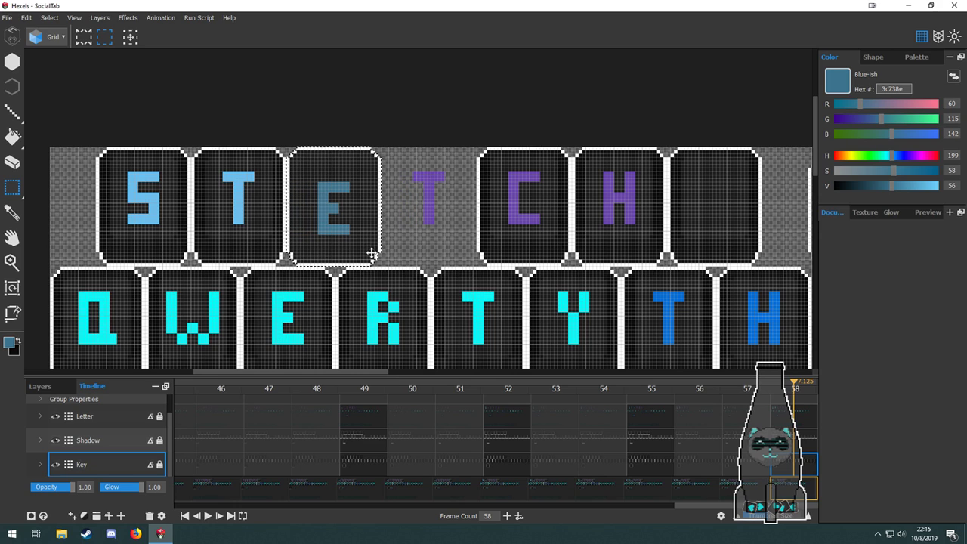
click(793, 439)
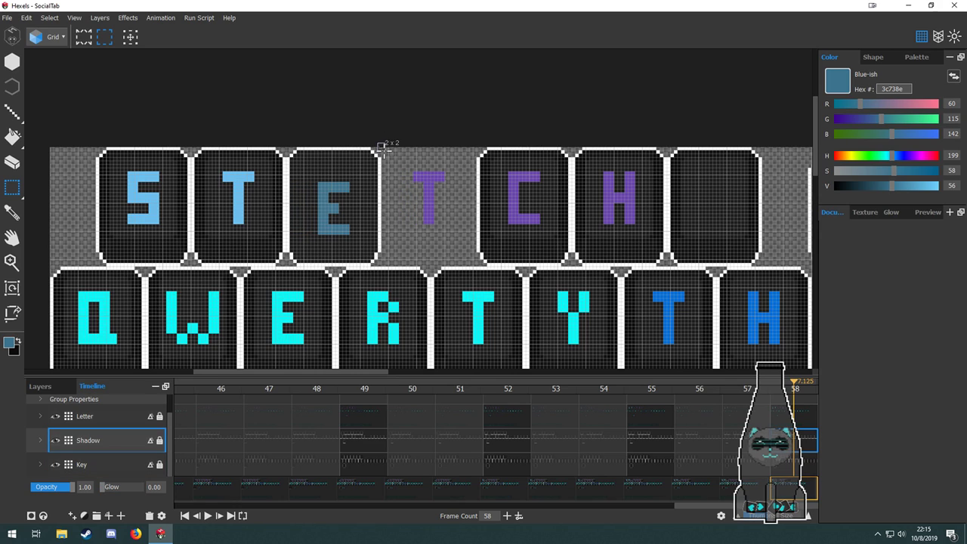
drag(381, 149, 357, 241)
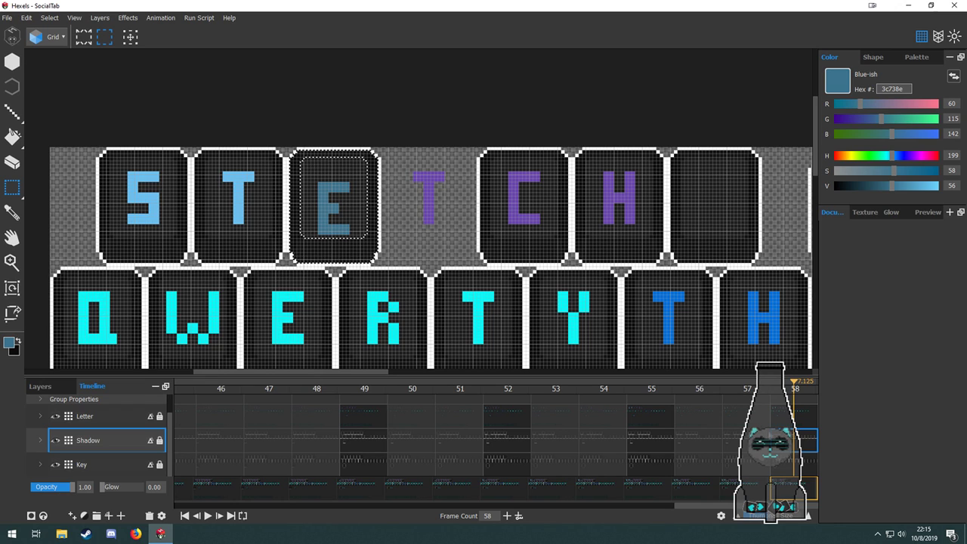
Move the lowered keycap parked beyond the row on the Key layer into the gap under the purple T.
click(803, 459)
drag(603, 266, 371, 259)
drag(560, 140, 687, 263)
drag(680, 261, 766, 262)
drag(717, 224, 291, 225)
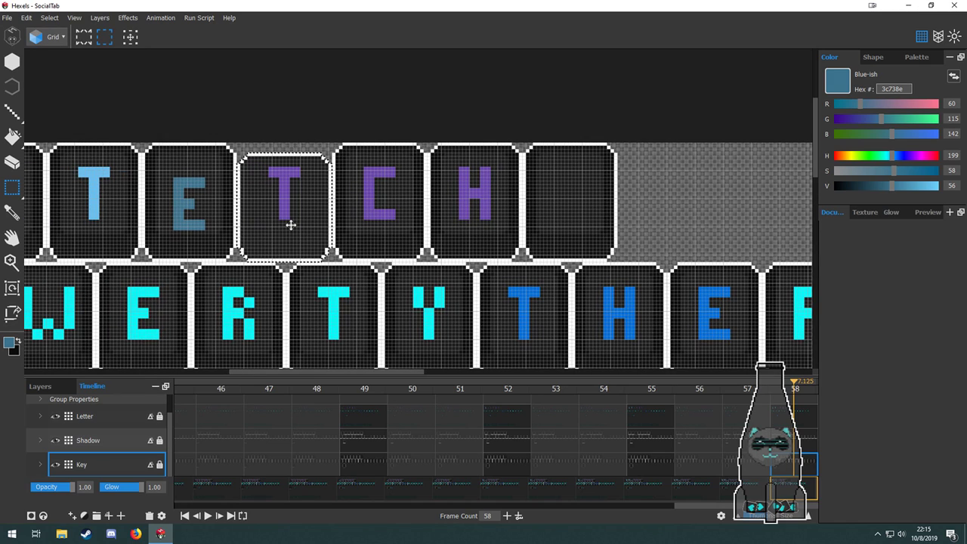
Move the parked shadow on the Shadow layer onto the lowered keycap under the purple T.
key(Up)
drag(584, 186, 434, 182)
drag(485, 137, 681, 256)
drag(681, 257, 772, 259)
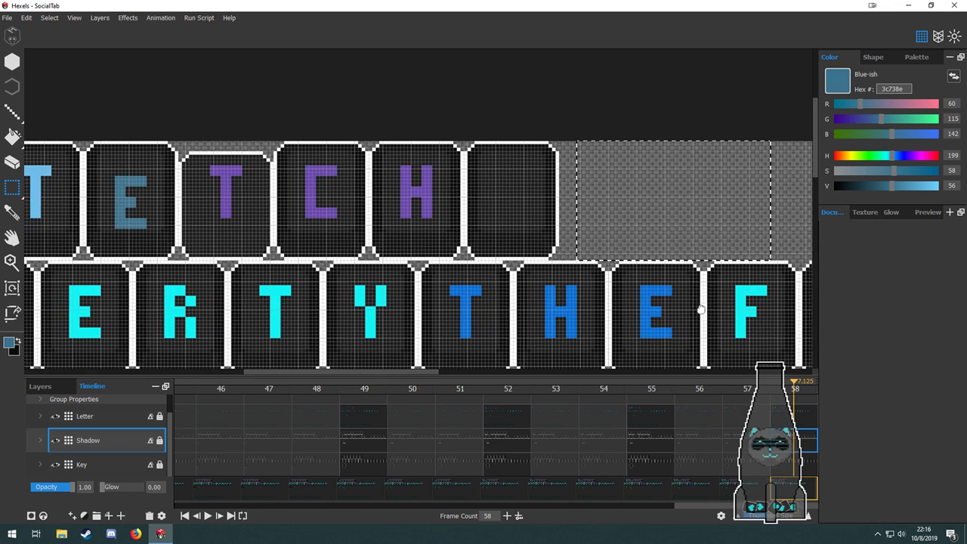
drag(648, 224, 214, 220)
scroll(218, 216, up, 4)
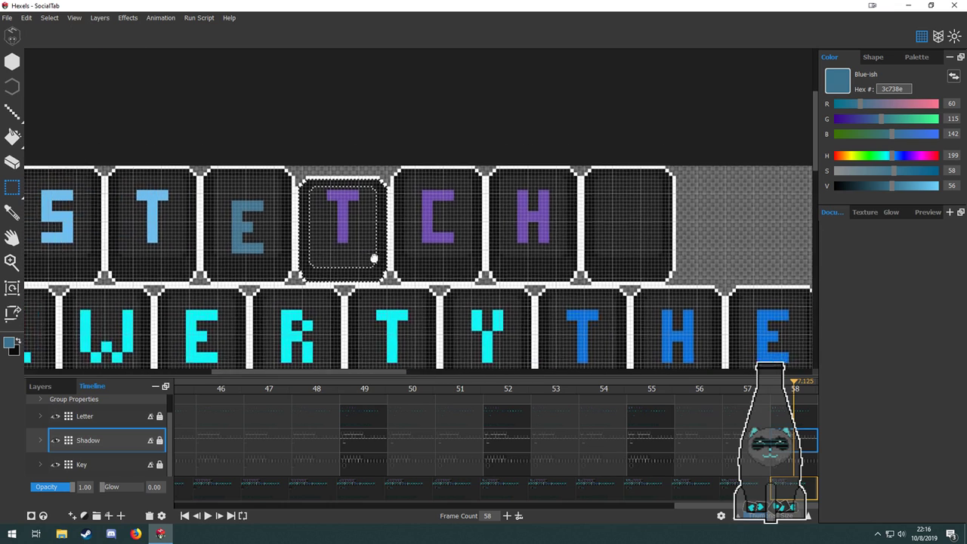
Raise the dimmed E on the Letter layer until it is level with the neighbouring light-blue T.
key(Up)
drag(387, 290, 425, 298)
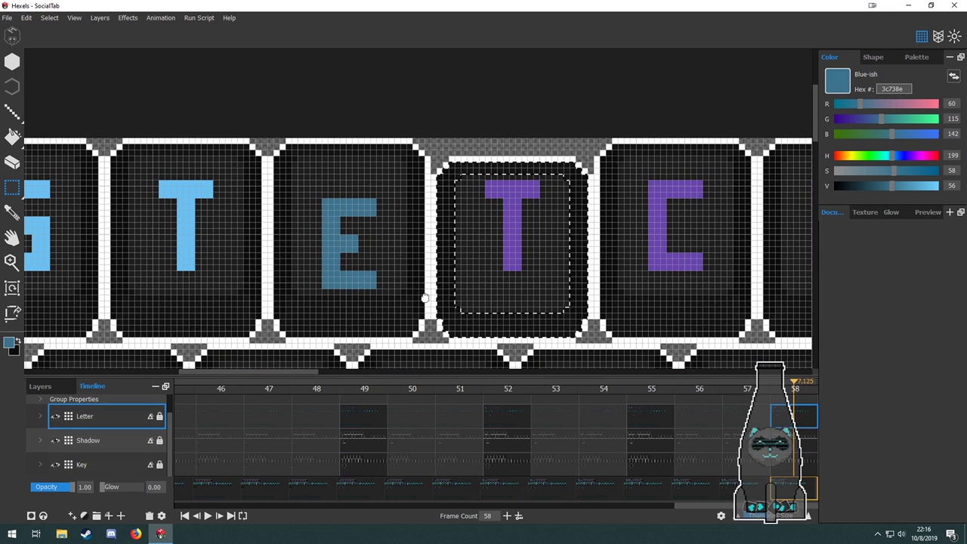
drag(406, 186, 333, 259)
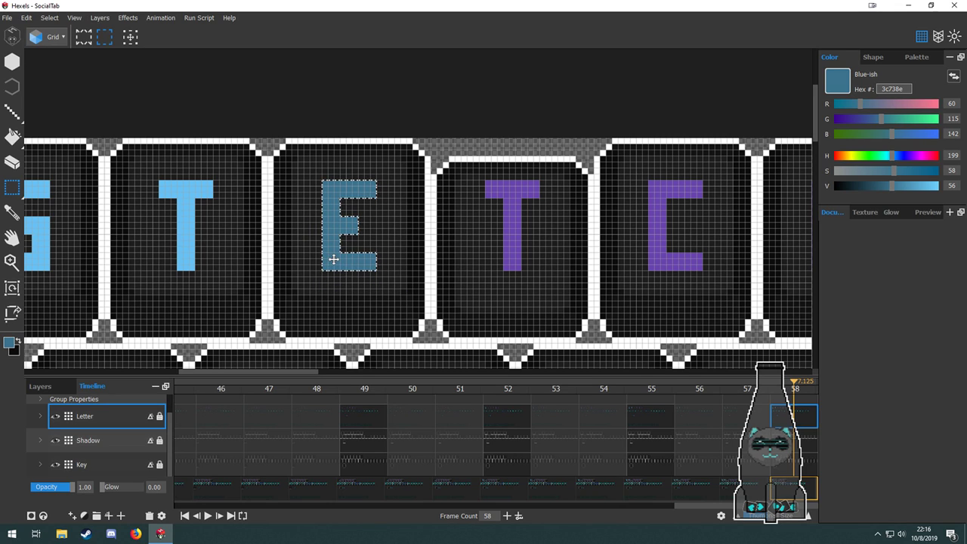
scroll(340, 195, up, 2)
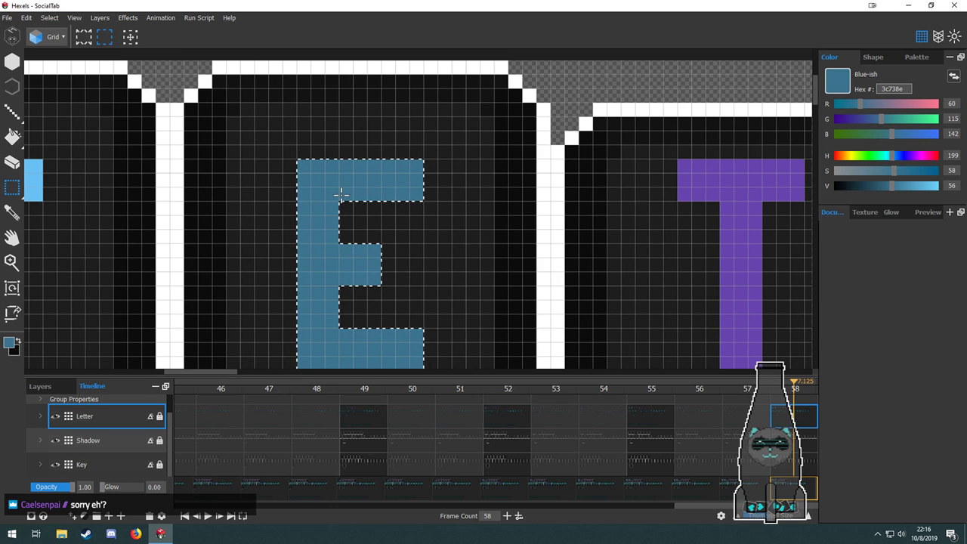
scroll(369, 216, down, 2)
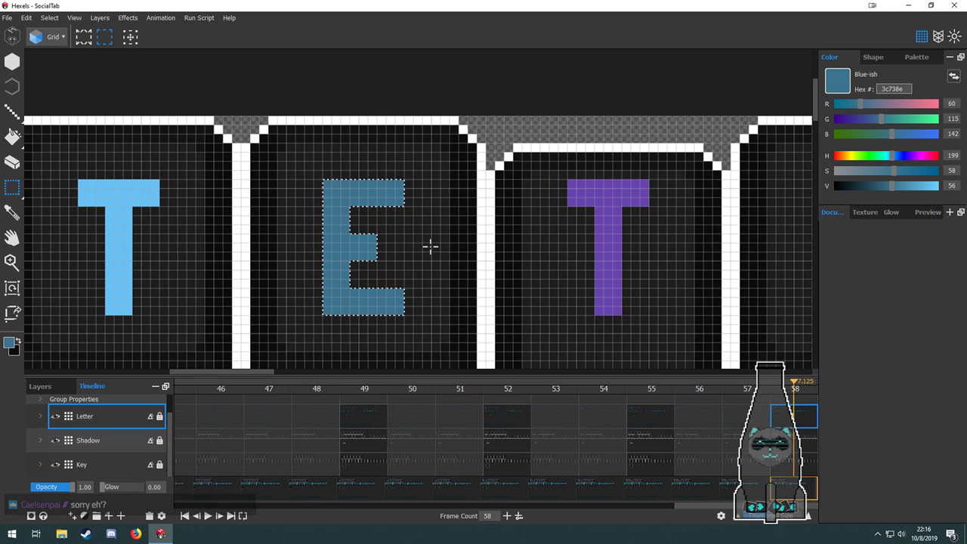
scroll(427, 248, right, 2)
Delete the purple T from the lowered keycap on the Letter layer and copy the letter A from the alphabet onto it.
scroll(423, 250, down, 2)
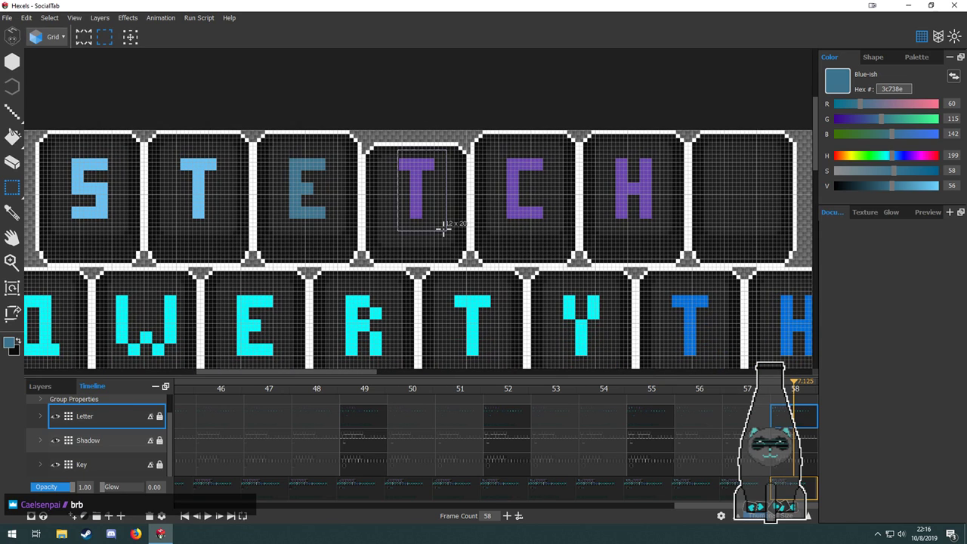
scroll(356, 177, down, 3)
drag(423, 254, 390, 76)
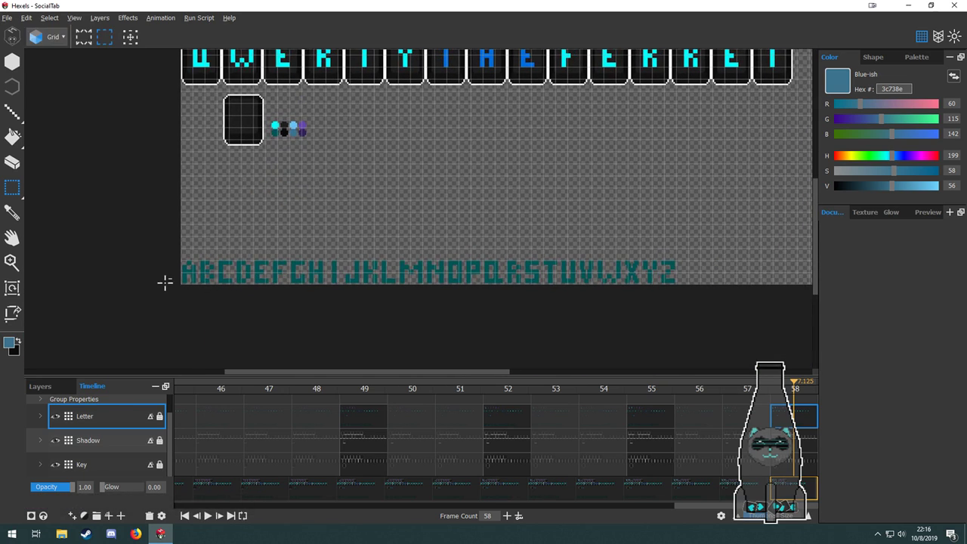
scroll(165, 282, up, 2)
drag(230, 273, 325, 146)
drag(438, 165, 380, 399)
drag(255, 338, 376, 127)
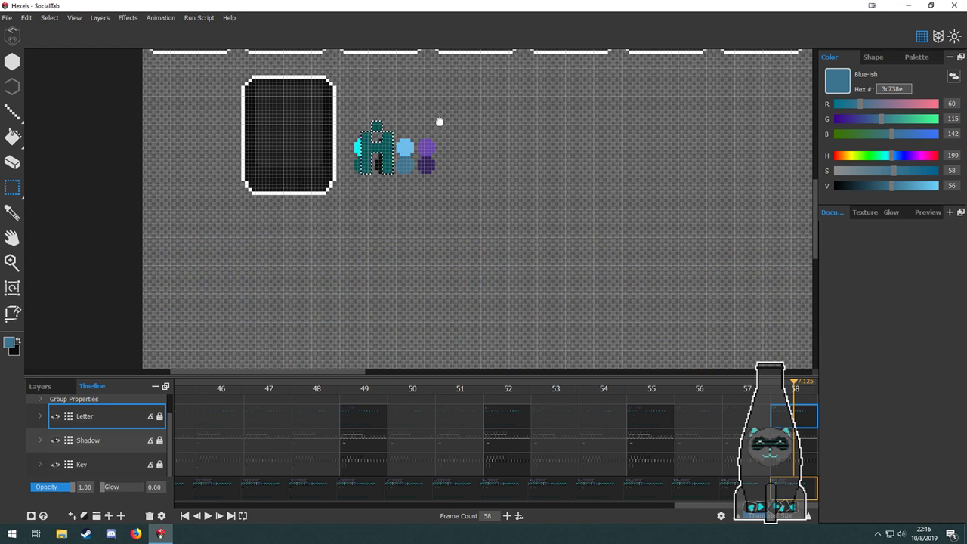
drag(441, 120, 420, 257)
drag(356, 263, 450, 287)
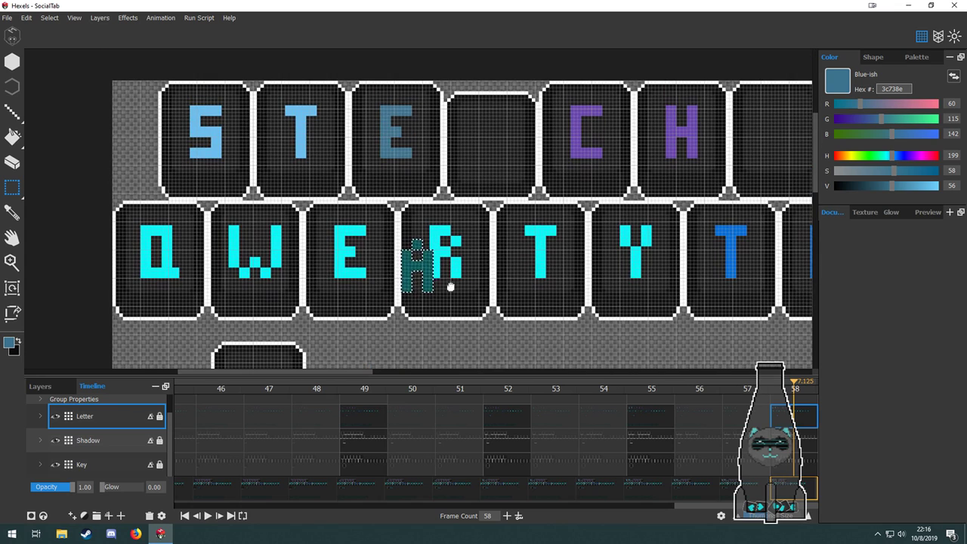
scroll(490, 111, up, 3)
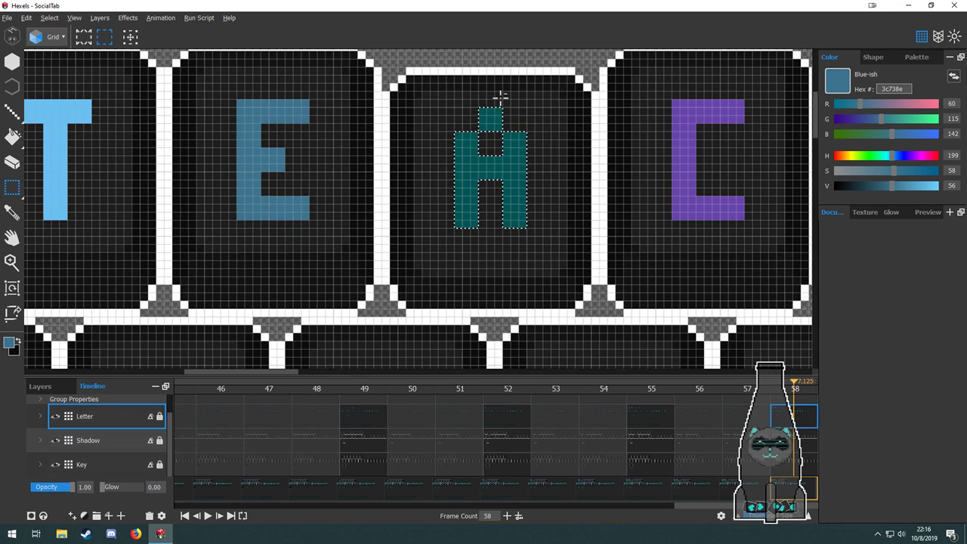
Centre the copied A horizontally on the lowered keycap and set it three pixels lower than the neighbouring E.
scroll(501, 98, up, 2)
drag(479, 132, 473, 143)
drag(533, 149, 523, 129)
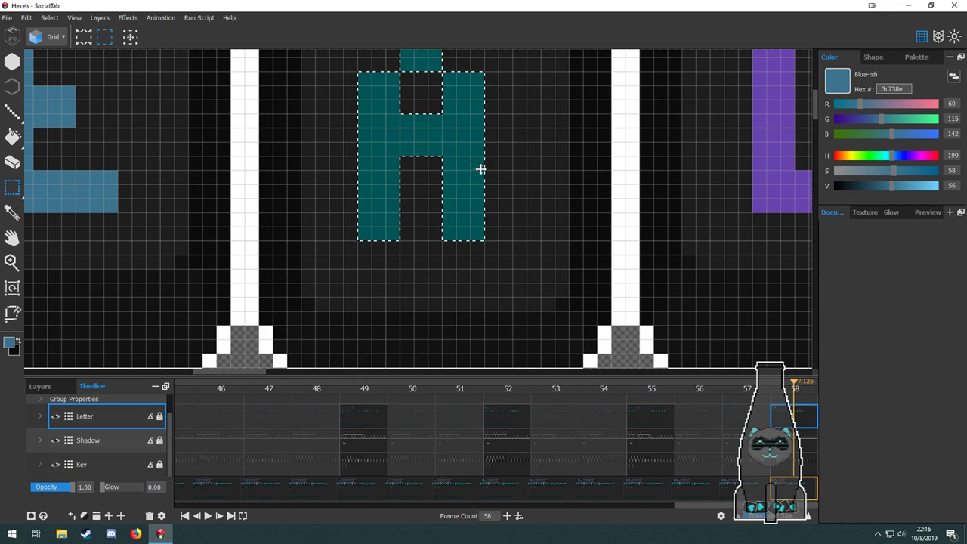
scroll(501, 255, down, 2)
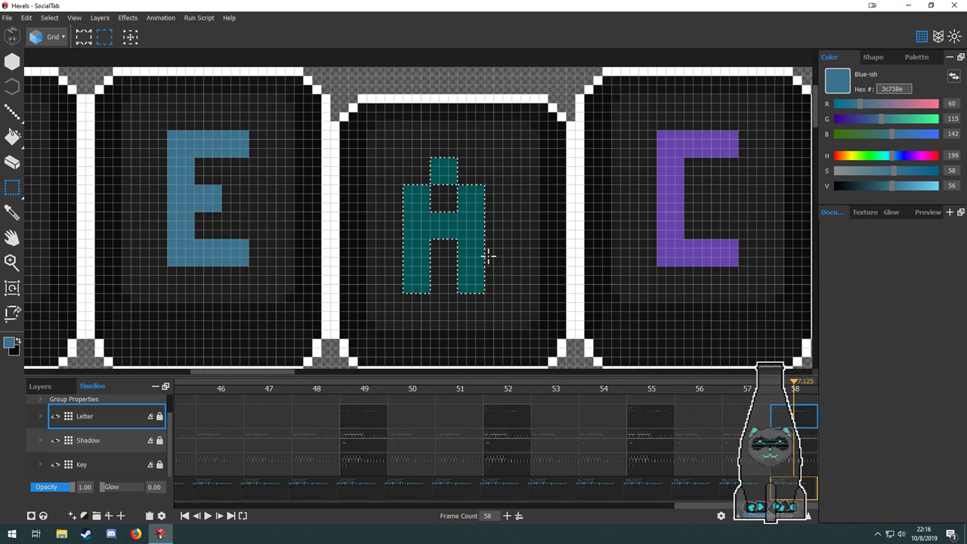
drag(477, 259, 490, 261)
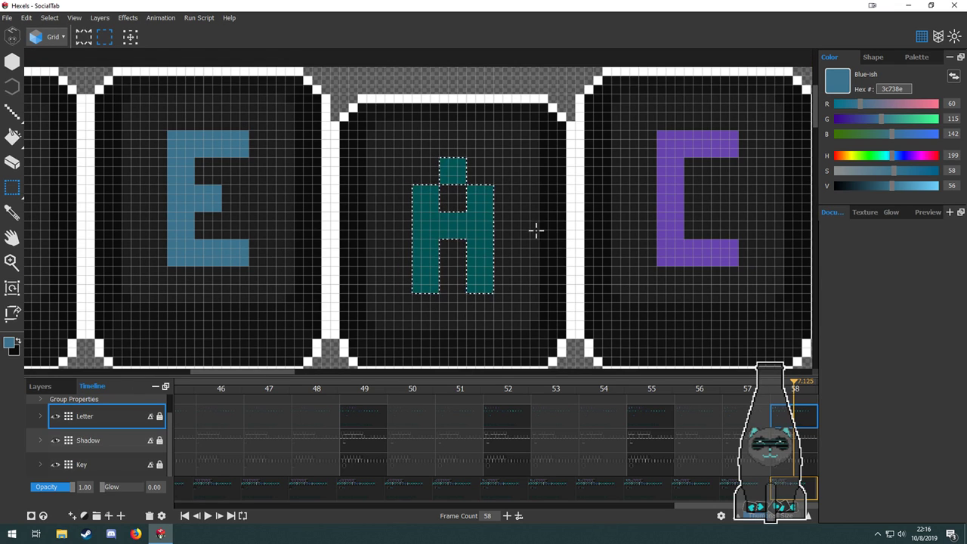
scroll(529, 235, up, 2)
scroll(507, 241, down, 3)
scroll(494, 272, up, 4)
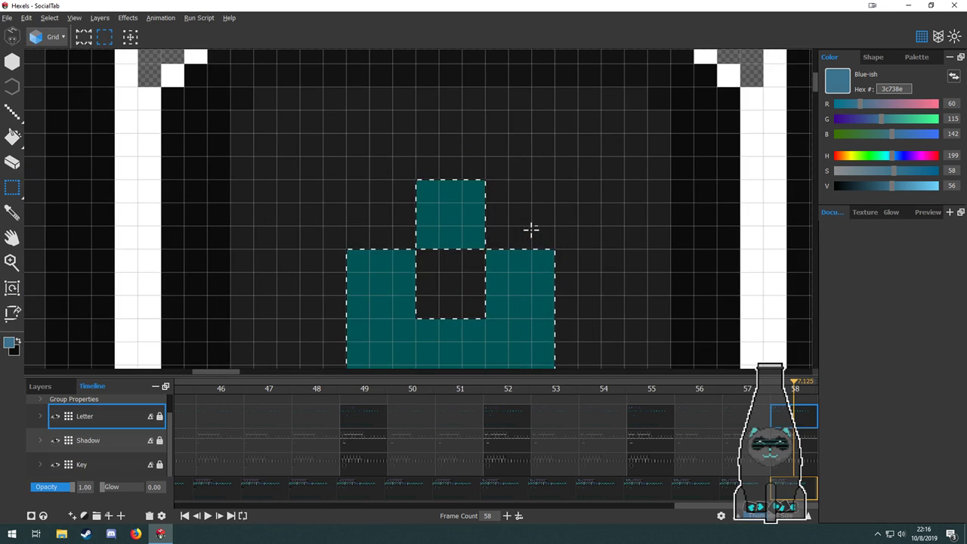
scroll(522, 227, up, 2)
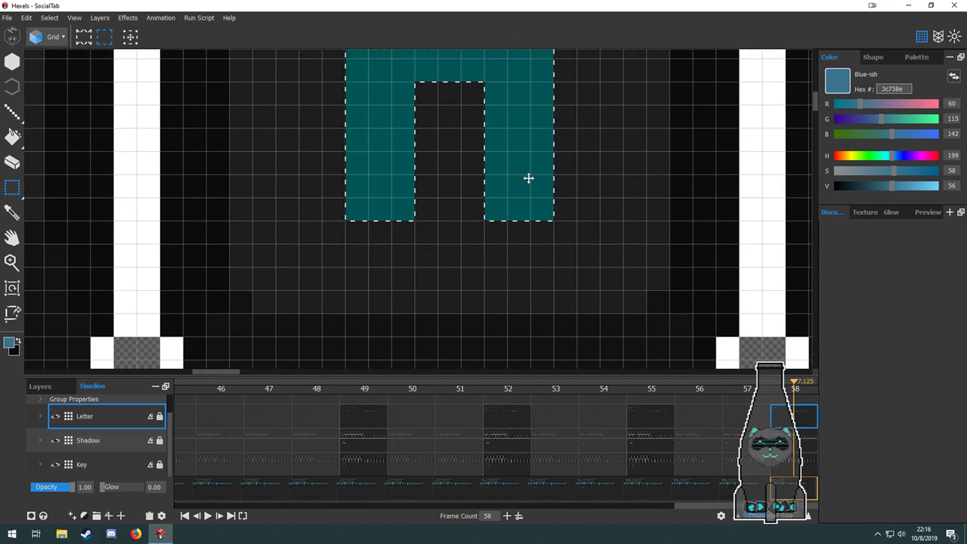
scroll(531, 184, down, 4)
Fill the A on the lowered keycap with the dimmed blue 3c738e sampled from the E.
drag(371, 204, 496, 266)
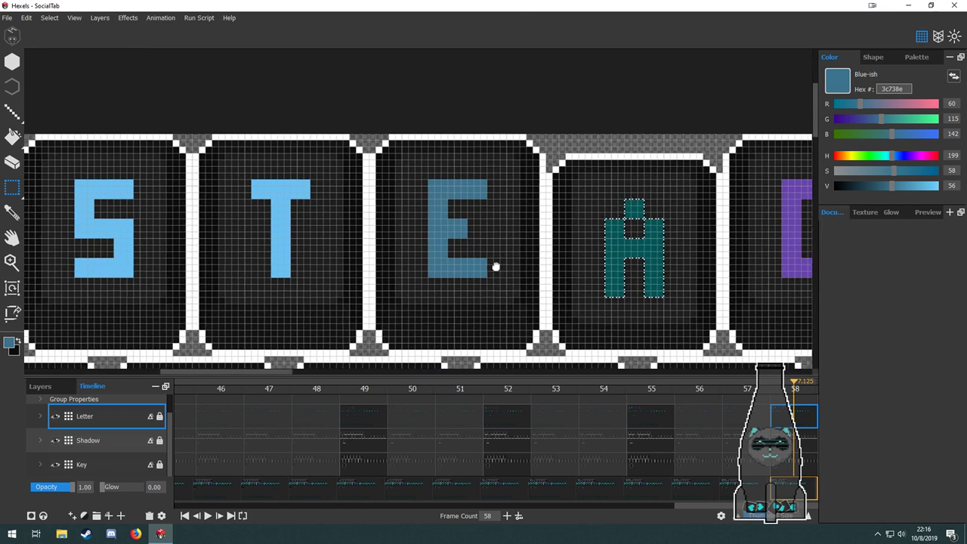
scroll(496, 267, right, 4)
key(g)
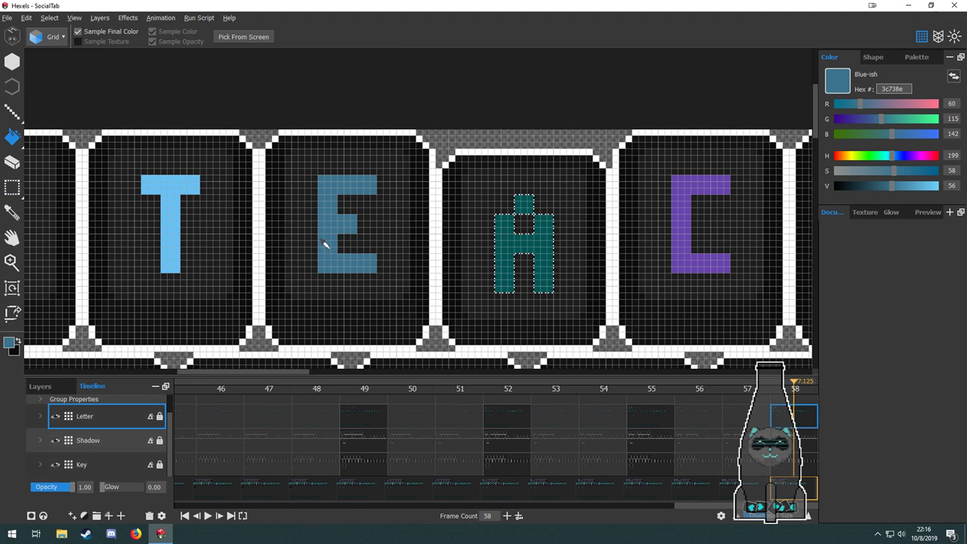
alt+click(326, 244)
click(538, 230)
Sample the bright blue 67c1f5 from the light-blue T and fill the raised E with it.
scroll(528, 208, left, 4)
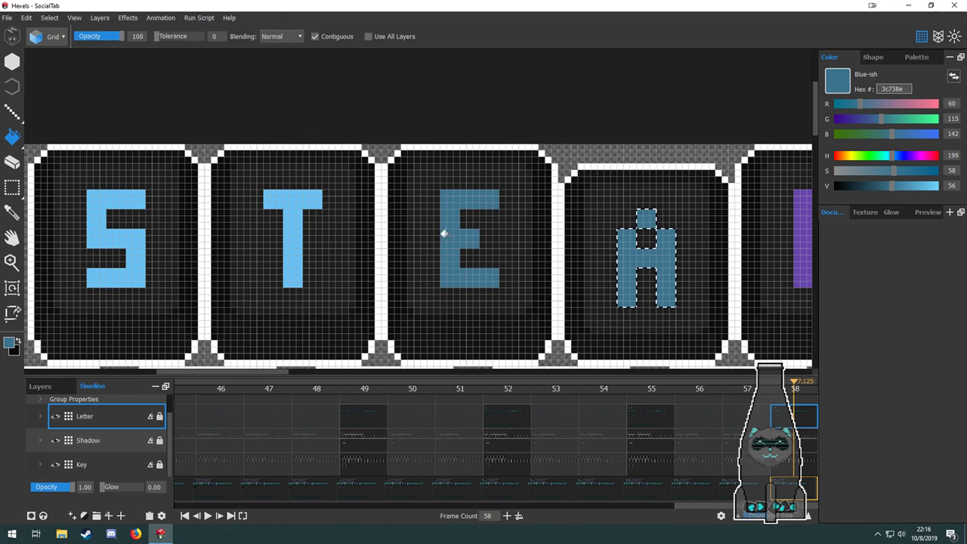
key(i)
click(298, 203)
key(f)
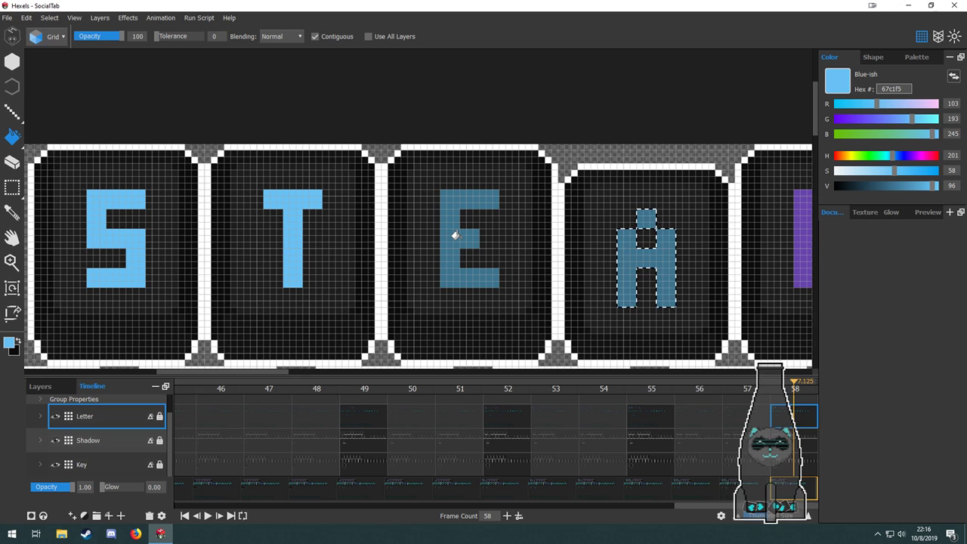
click(455, 236)
scroll(455, 237, down, 5)
drag(531, 259, 364, 106)
key(f)
scroll(347, 135, down, 5)
drag(538, 254, 491, 217)
scroll(453, 227, up, 3)
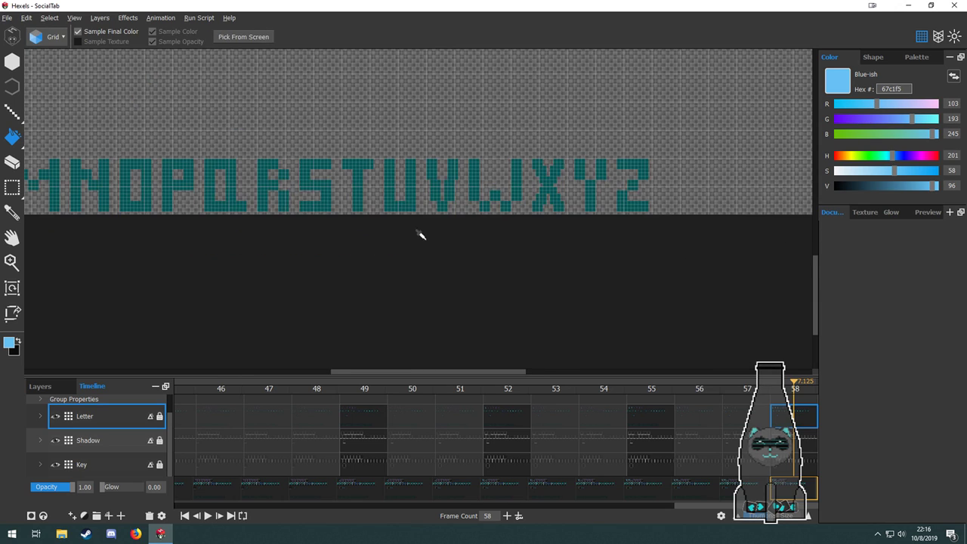
scroll(415, 220, up, 3)
key(m)
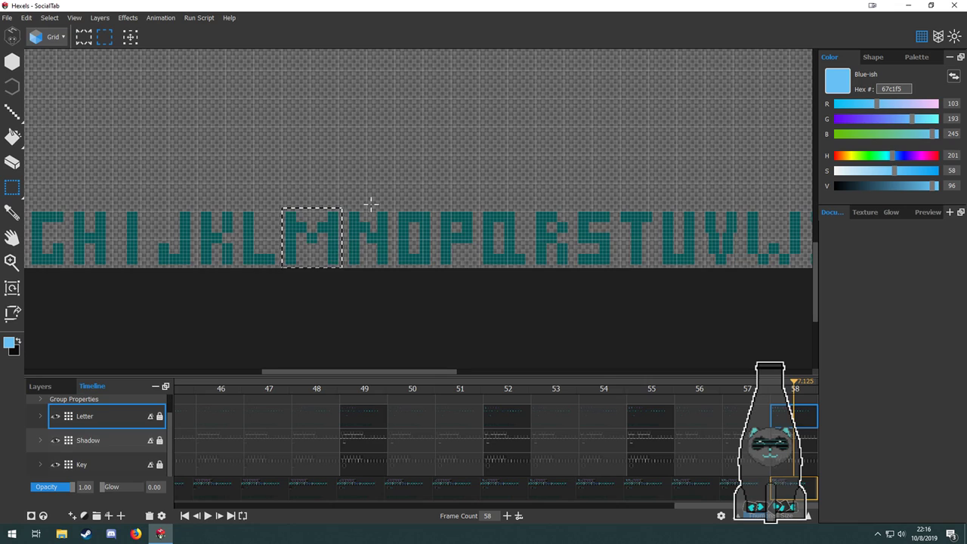
drag(355, 206, 418, 293)
drag(393, 330, 350, 154)
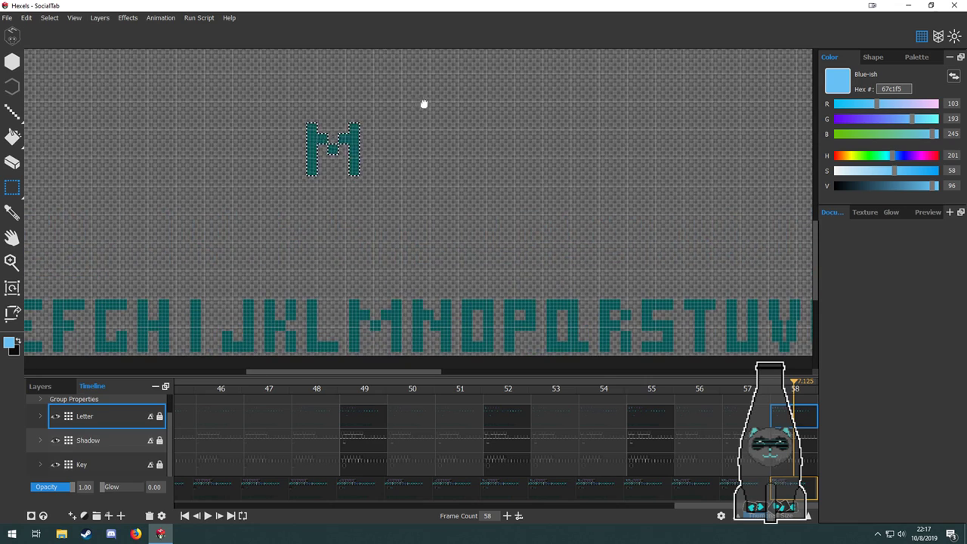
drag(424, 104, 467, 282)
scroll(414, 313, up, 5)
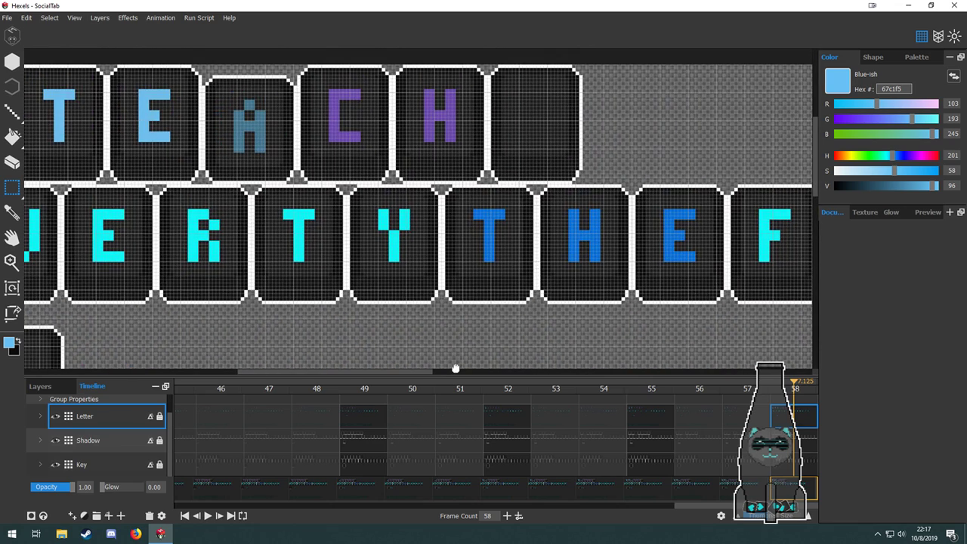
scroll(428, 261, down, 5)
drag(299, 294, 320, 132)
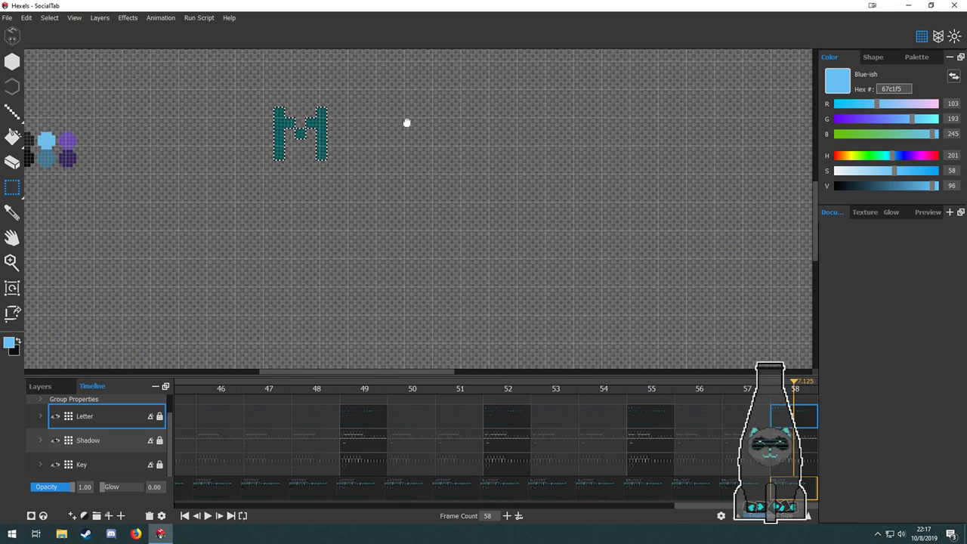
drag(406, 124, 479, 264)
click(642, 414)
drag(491, 191, 569, 330)
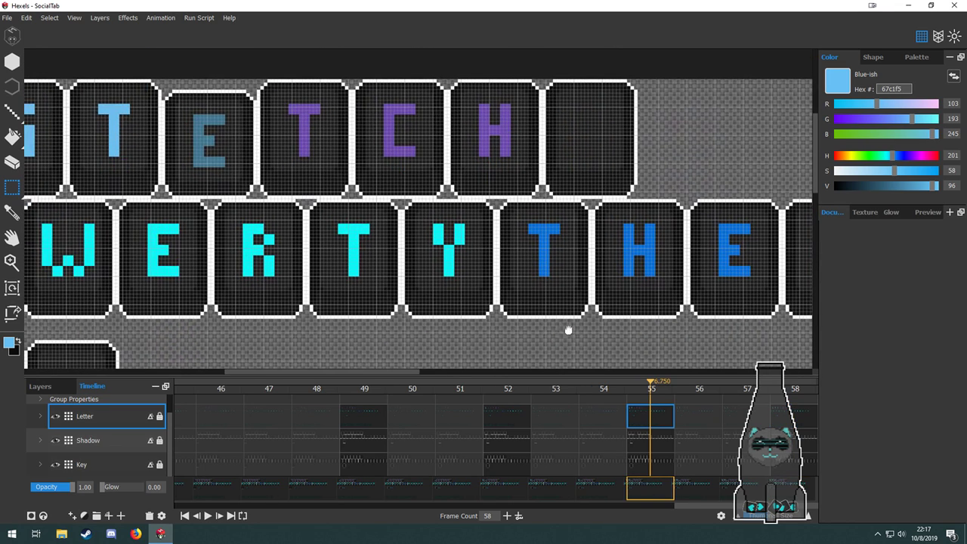
click(790, 416)
drag(579, 273, 505, 59)
key(Delete)
scroll(429, 214, down, 4)
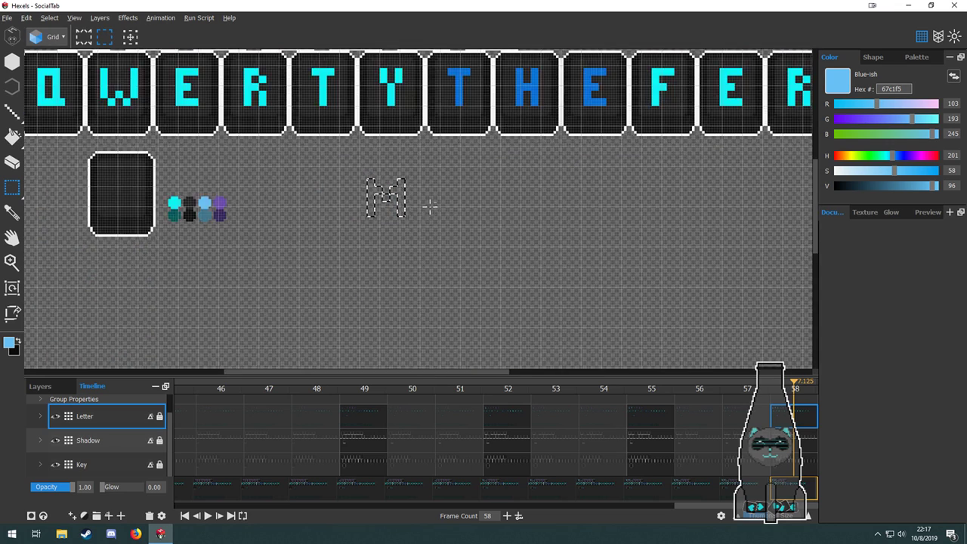
Extend the timeline to 61 frames and add keyframes at frame 61 on the Letter, Shadow and Key layers.
scroll(436, 155, up, 3)
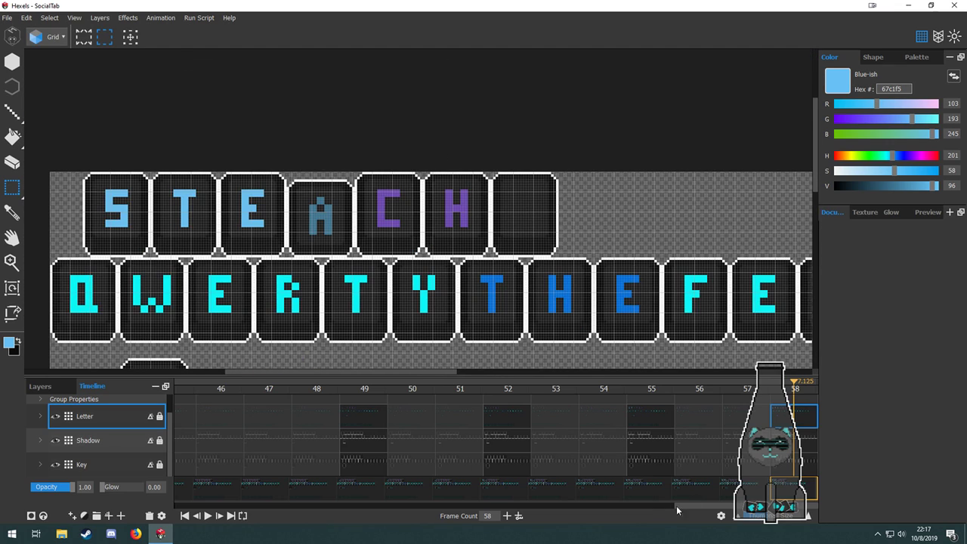
click(508, 516)
click(507, 515)
click(507, 515)
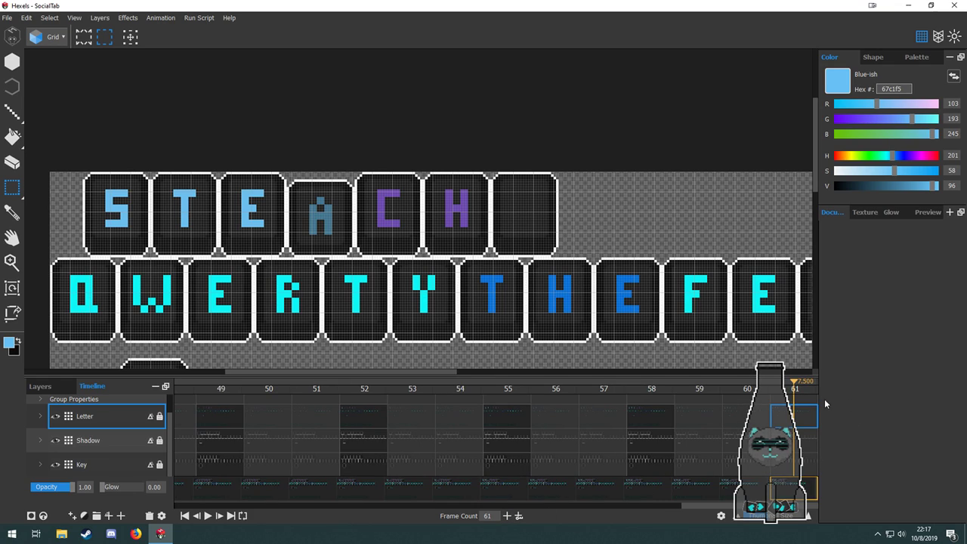
double_click(801, 418)
double_click(802, 441)
click(802, 463)
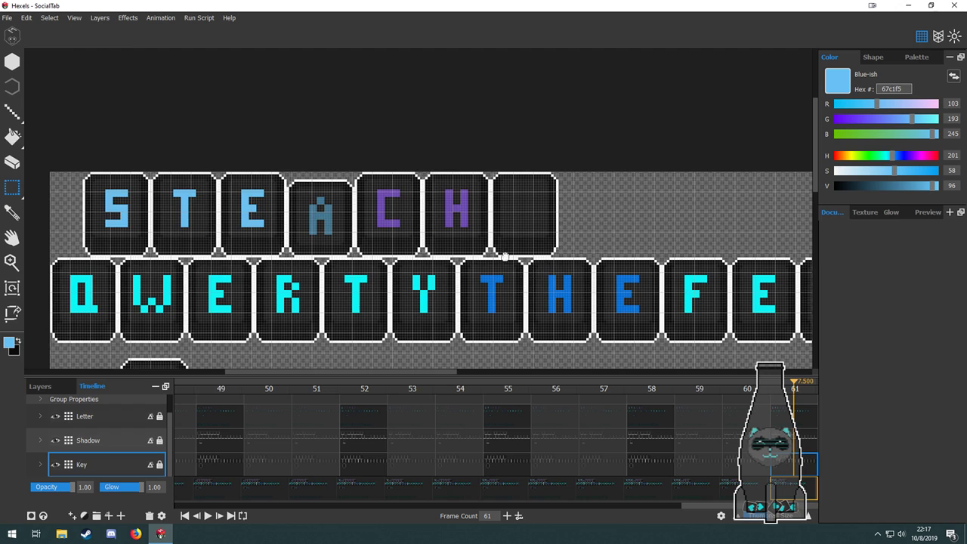
Compare the Letter layer keyframes at frames 55 and 58 with the one at frame 61.
mouse_move(515, 321)
mouse_down()
mouse_move(486, 227)
mouse_move(524, 324)
mouse_up()
scroll(485, 224, down, 2)
scroll(471, 209, up, 2)
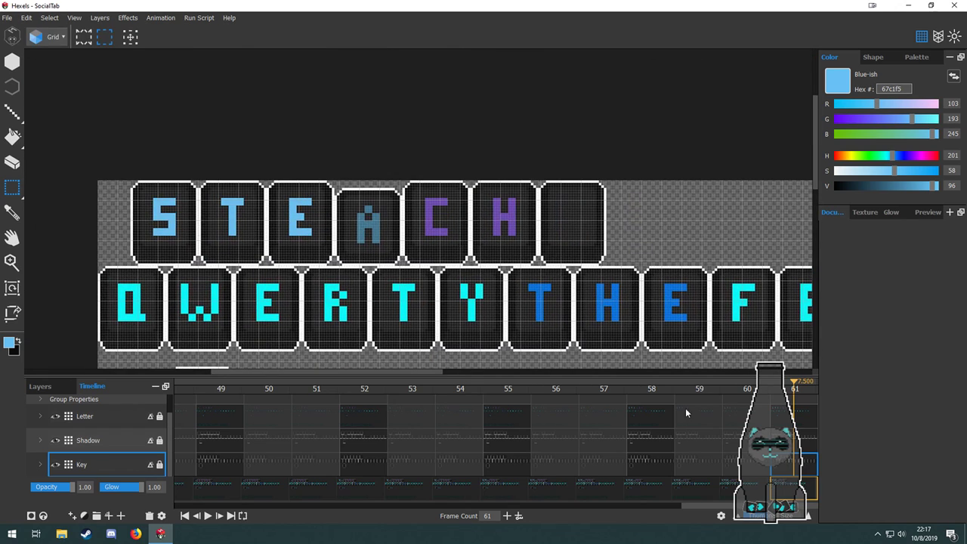
click(659, 422)
click(522, 418)
click(641, 421)
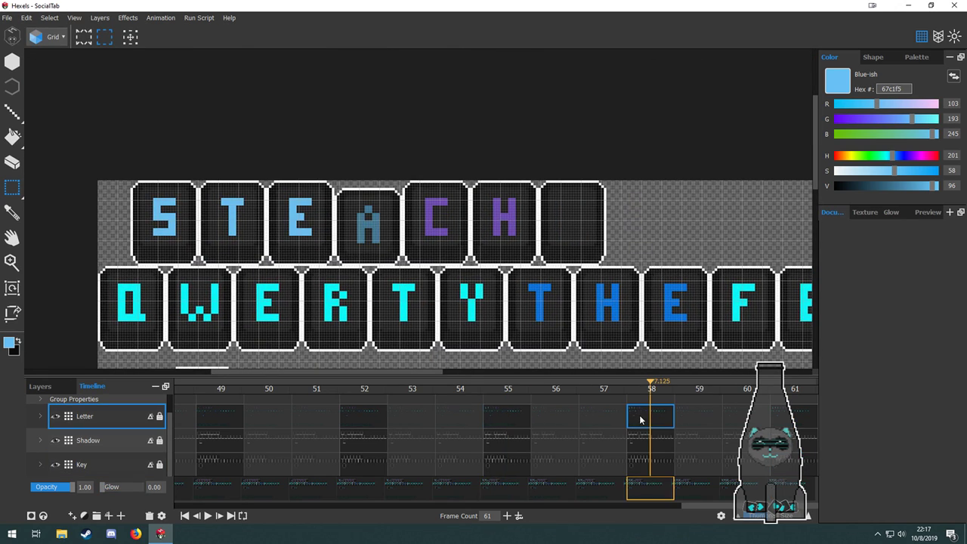
click(787, 426)
scroll(469, 241, up, 3)
drag(484, 209, 405, 174)
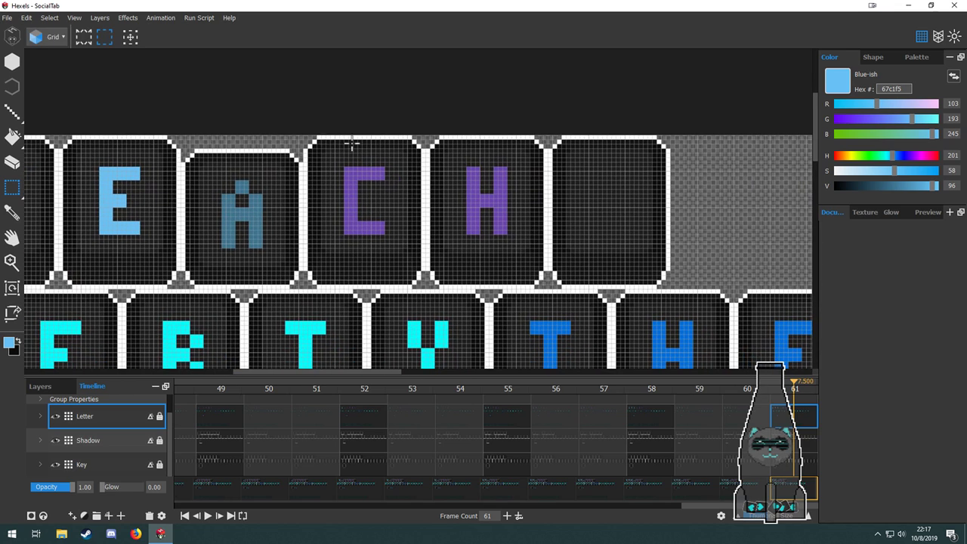
drag(306, 134, 415, 279)
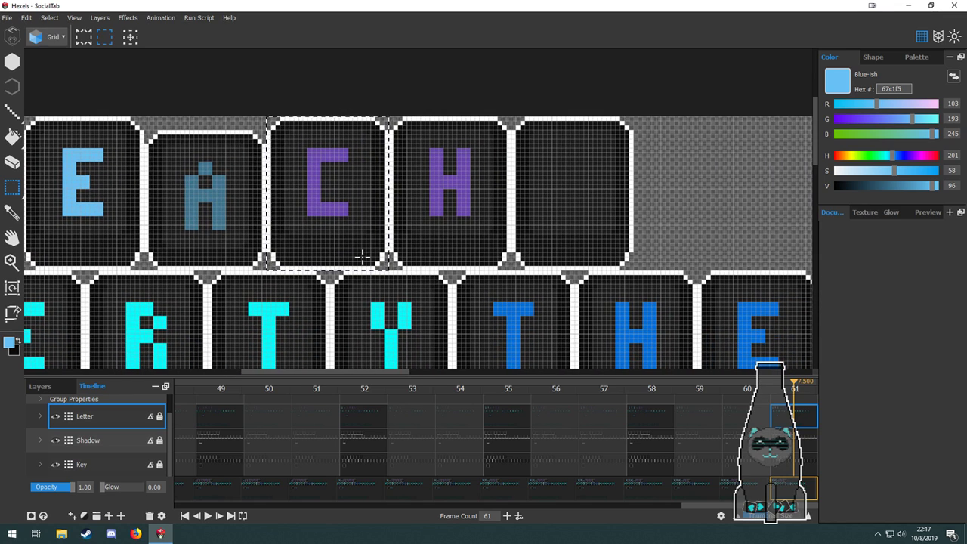
drag(364, 256, 725, 263)
click(713, 320)
key(ctrl+z)
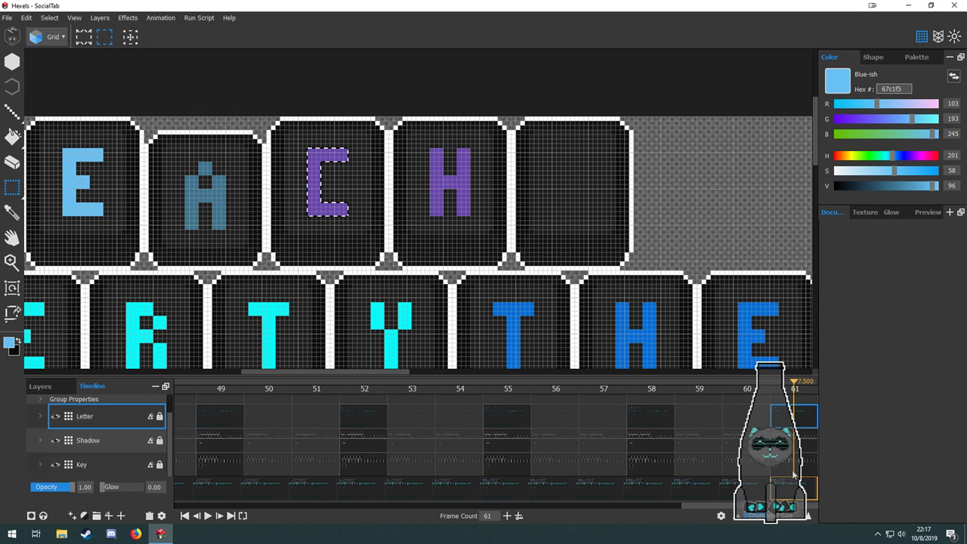
Move the raised keycap behind the C and its shadow to the empty area beyond the row, on the Key and Shadow layers.
click(787, 464)
drag(265, 106, 780, 248)
click(807, 442)
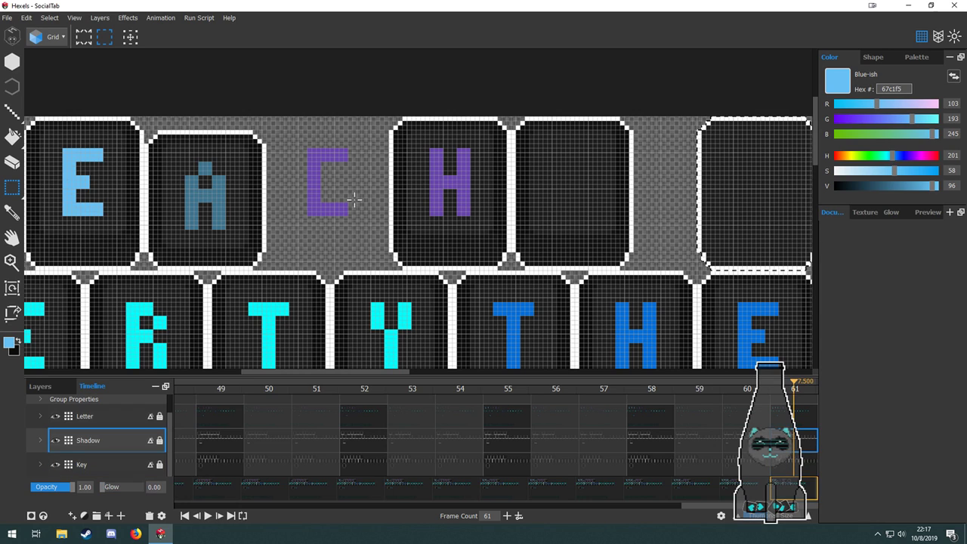
drag(270, 106, 304, 250)
drag(248, 214, 672, 196)
drag(372, 146, 577, 189)
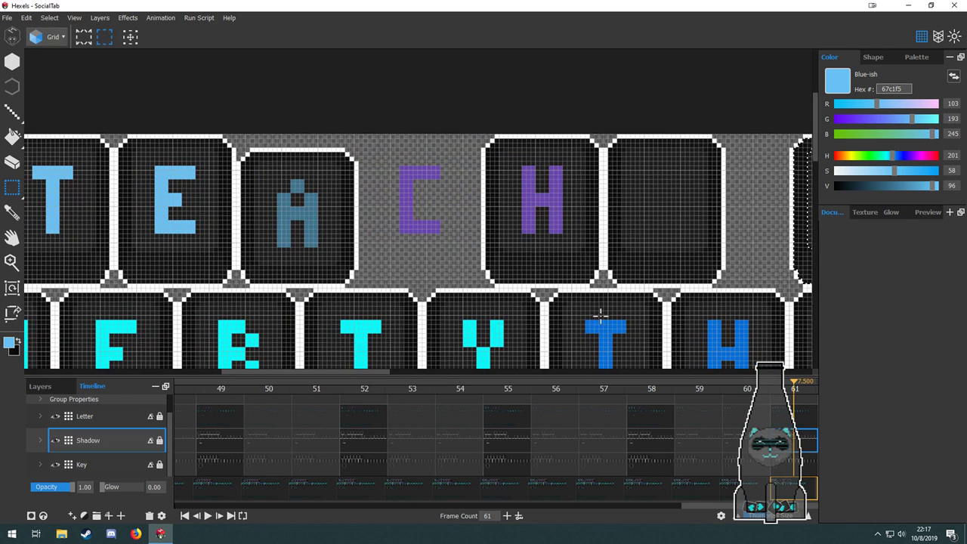
Move the lowered keycap and its shadow from behind the A to behind the C.
click(793, 471)
drag(395, 130, 366, 278)
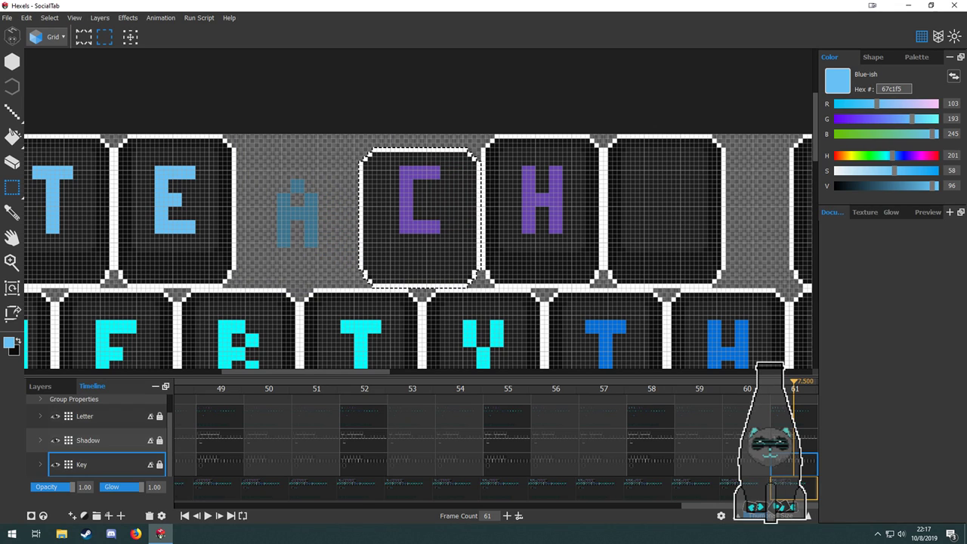
click(88, 440)
drag(358, 124, 397, 280)
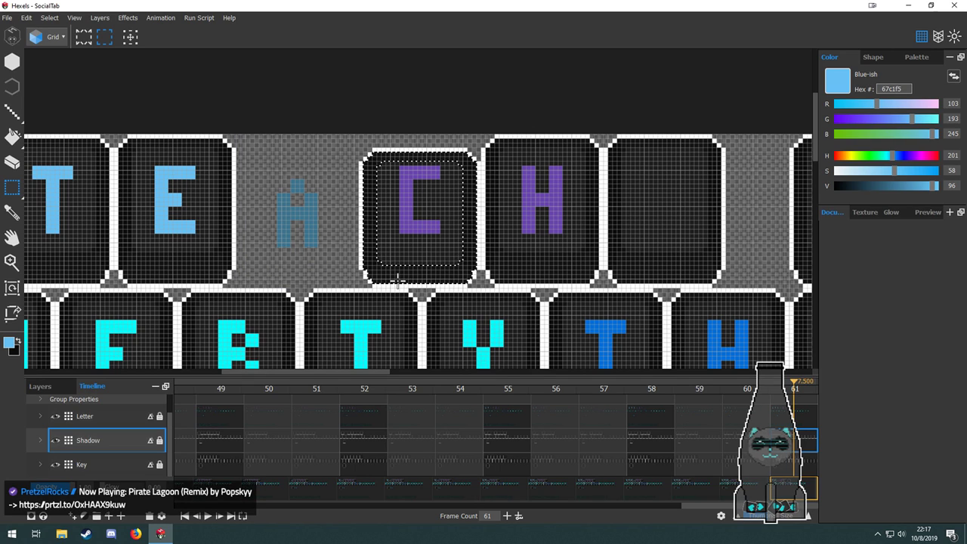
Move the raised keycap on the Key layer from beyond the row into the gap behind the A.
click(805, 462)
mouse_move(762, 127)
mouse_down()
mouse_move(537, 104)
mouse_move(686, 261)
mouse_move(698, 259)
mouse_up()
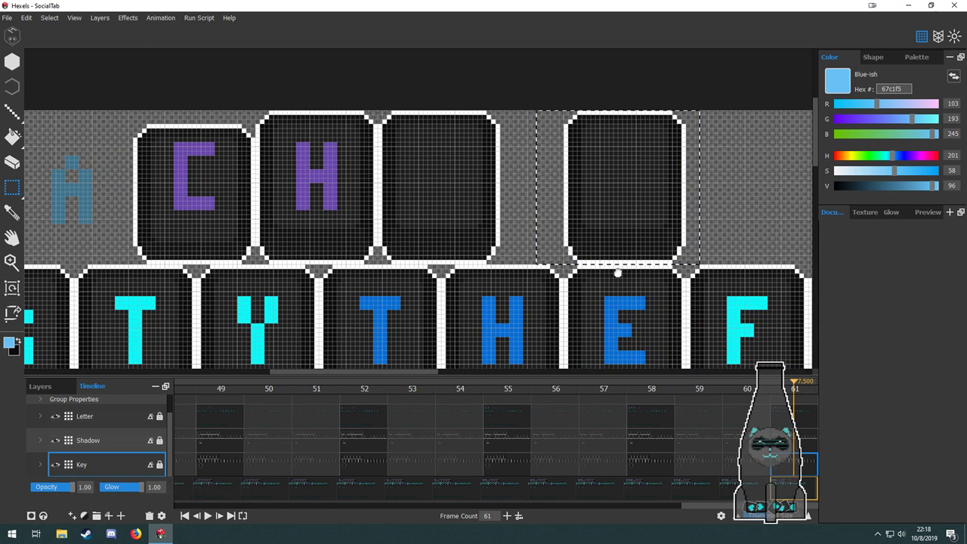
drag(618, 272, 696, 293)
drag(727, 272, 579, 289)
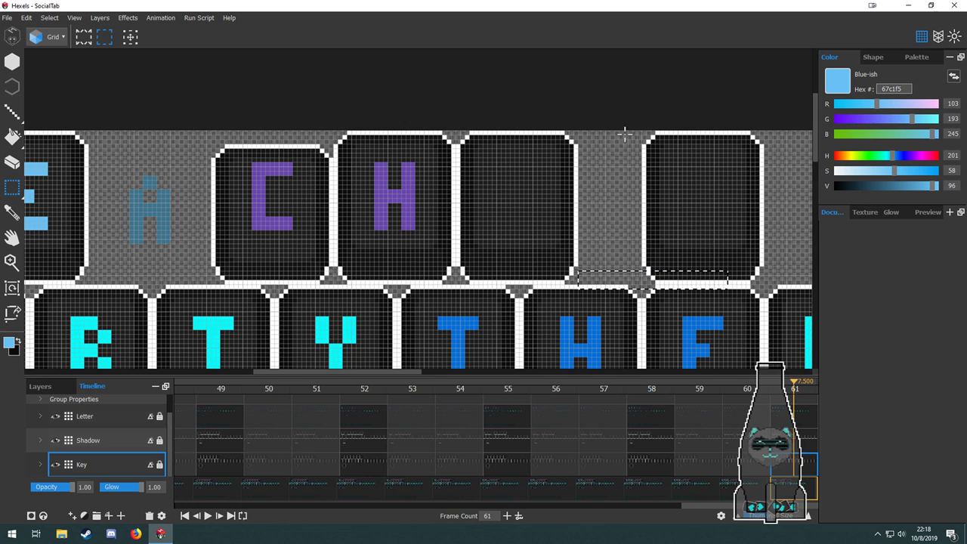
mouse_move(620, 113)
mouse_down()
mouse_move(751, 284)
mouse_move(788, 279)
mouse_up()
drag(689, 258, 136, 254)
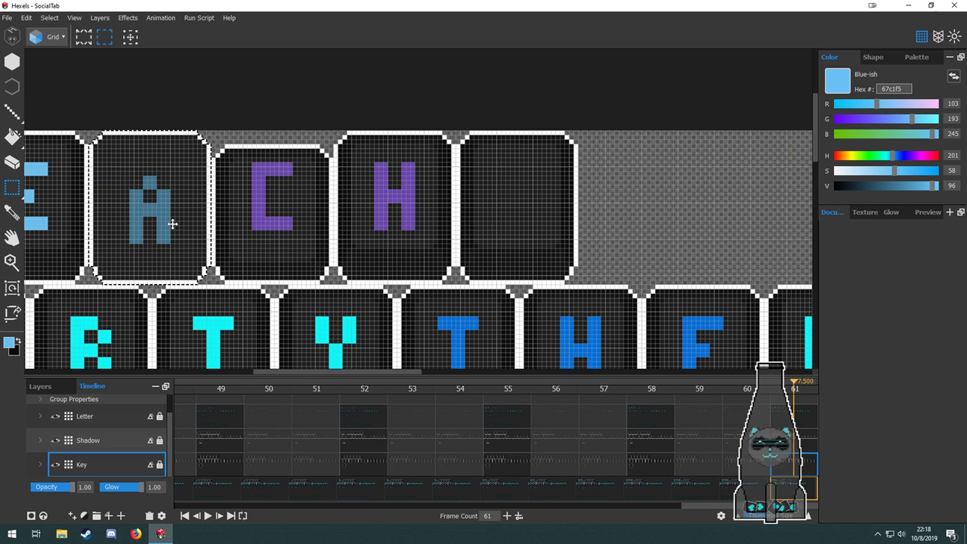
Move the raised keycap's shadow on the Shadow layer onto the keycap behind the A.
click(809, 441)
drag(463, 93, 743, 268)
drag(584, 261, 701, 279)
drag(662, 217, 298, 216)
key(ctrl+z)
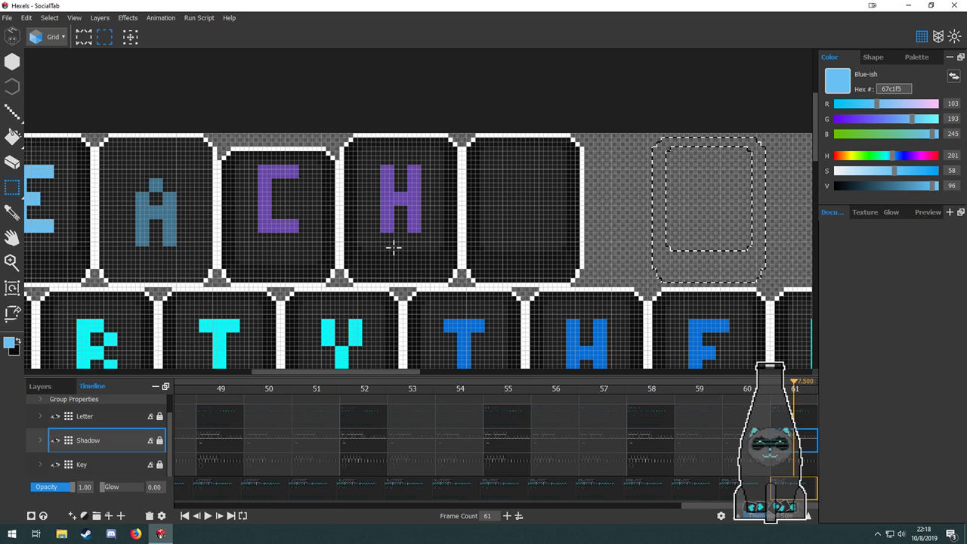
drag(736, 266, 183, 242)
drag(261, 233, 442, 270)
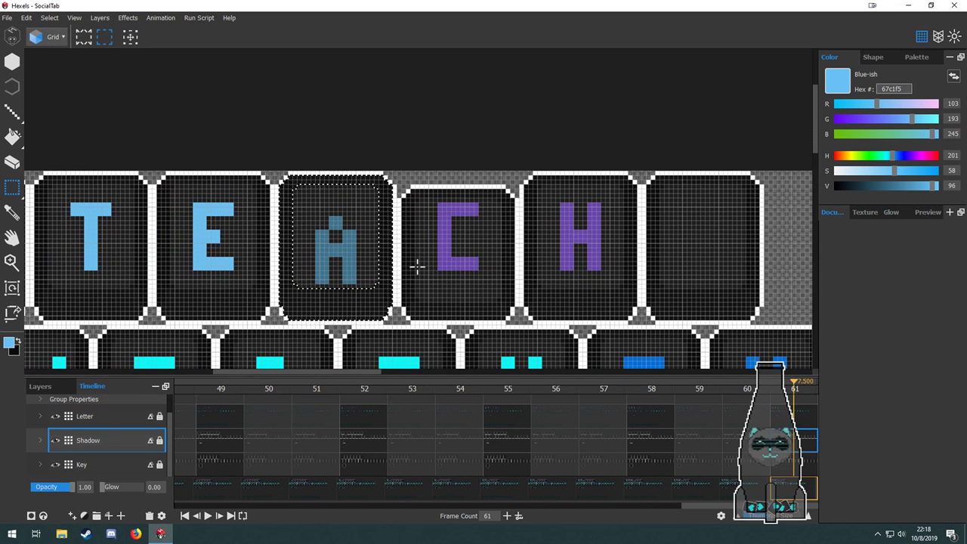
On the Letter layer, raise the dimmed A three pixels and delete the purple C from the lowered keycap.
click(805, 423)
drag(361, 206, 318, 291)
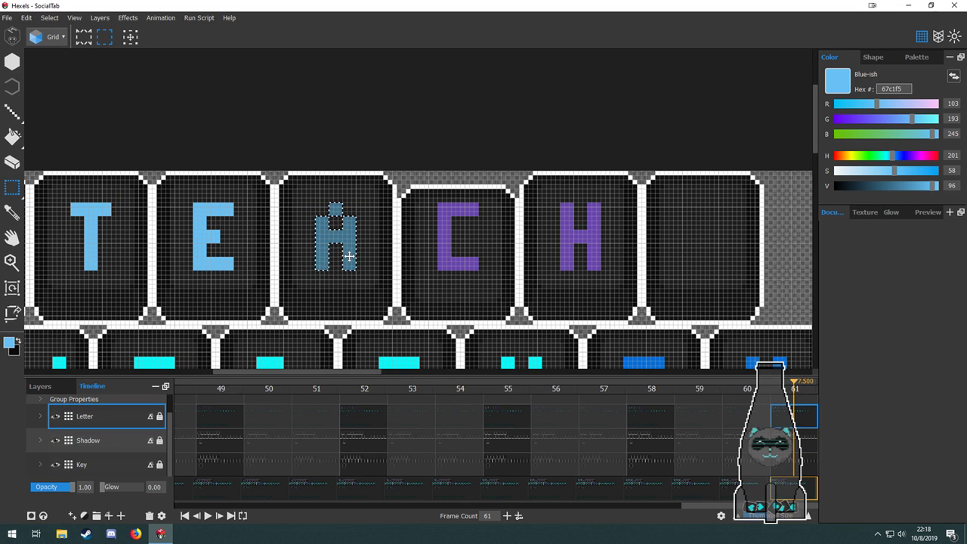
scroll(362, 281, up, 3)
drag(380, 194, 384, 272)
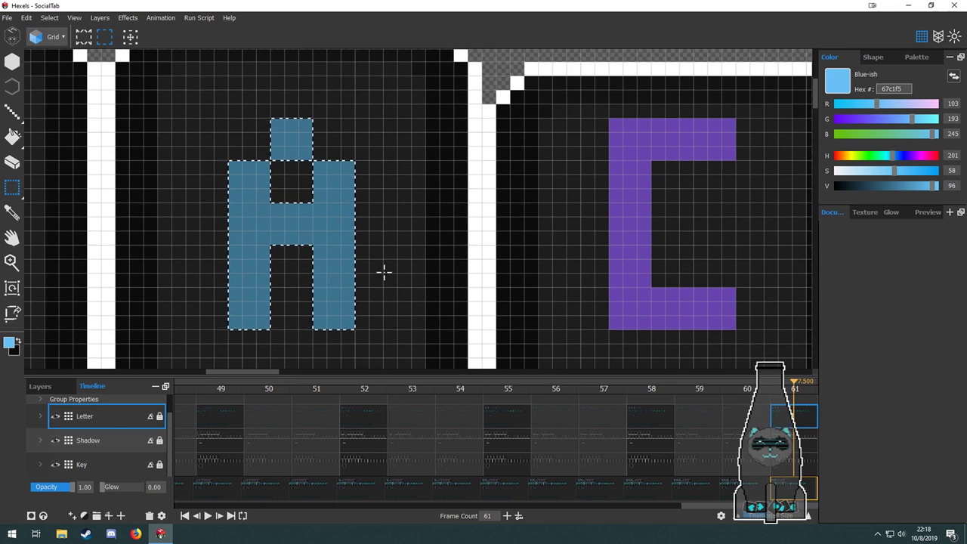
scroll(316, 250, down, 6)
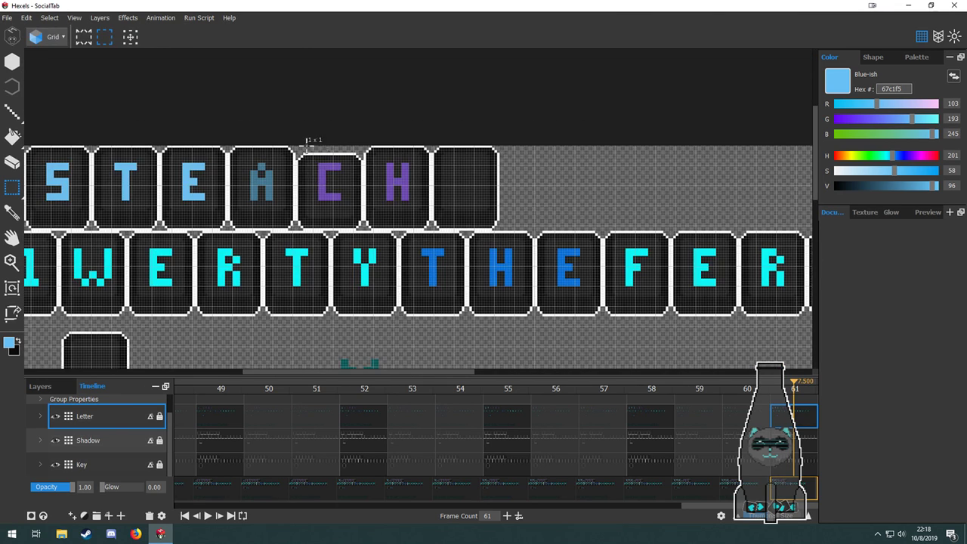
drag(350, 209, 356, 214)
key(Delete)
drag(445, 273, 443, 217)
drag(416, 288, 325, 356)
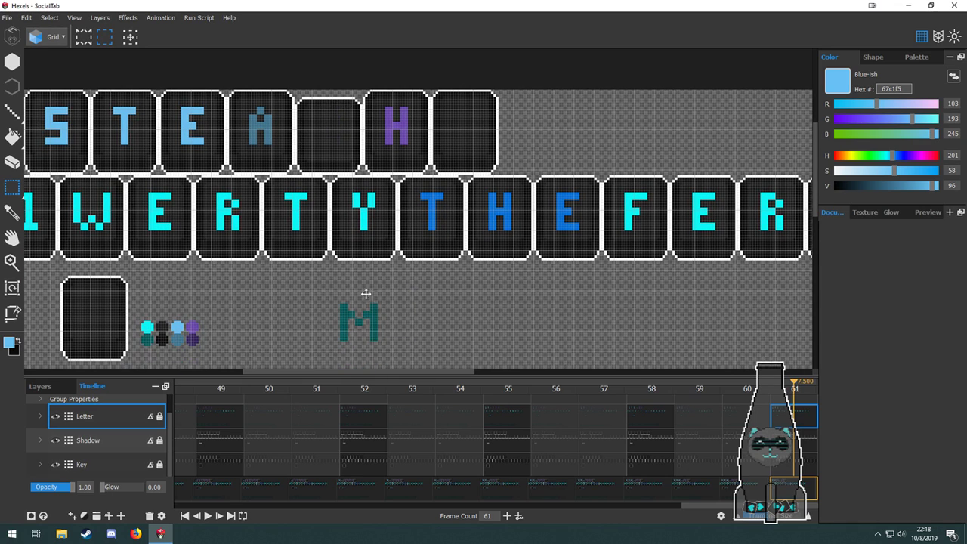
drag(401, 291, 313, 352)
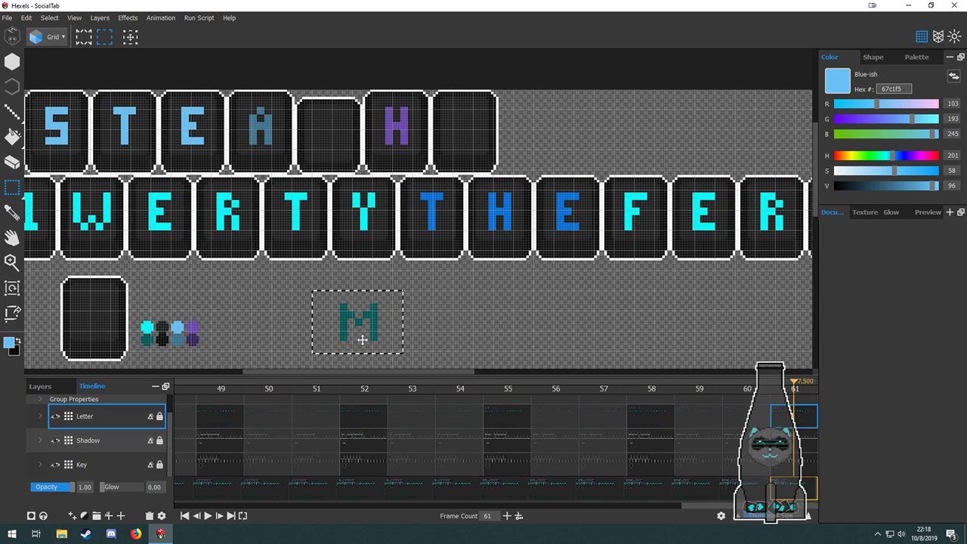
drag(411, 300, 313, 350)
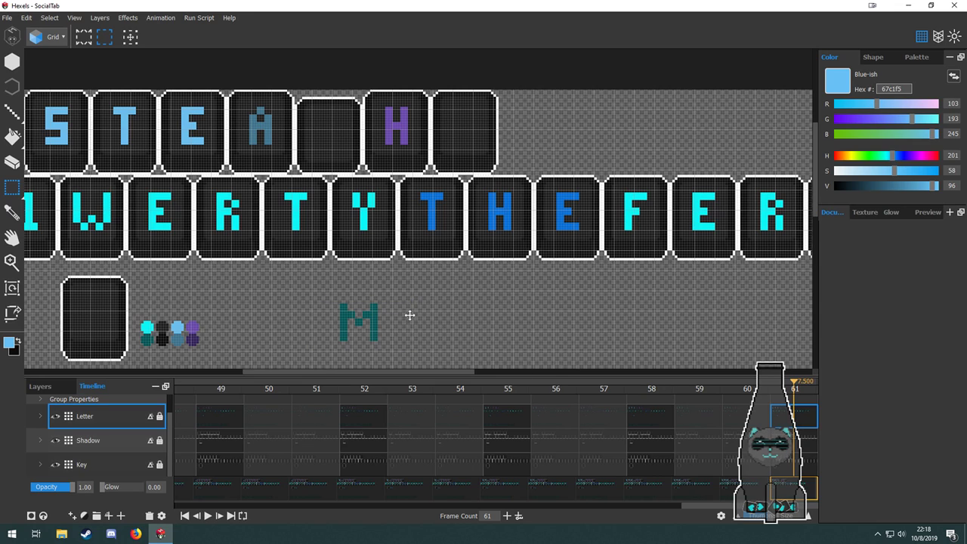
drag(327, 359, 326, 363)
Delete the stray teal M below the keycap rows from the Key layer.
click(810, 443)
key(e)
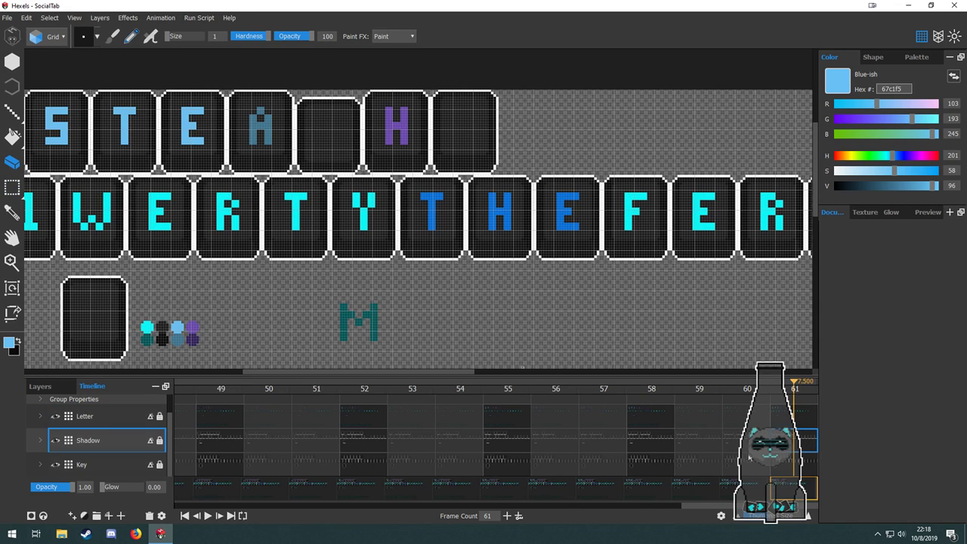
click(806, 465)
drag(419, 341, 458, 326)
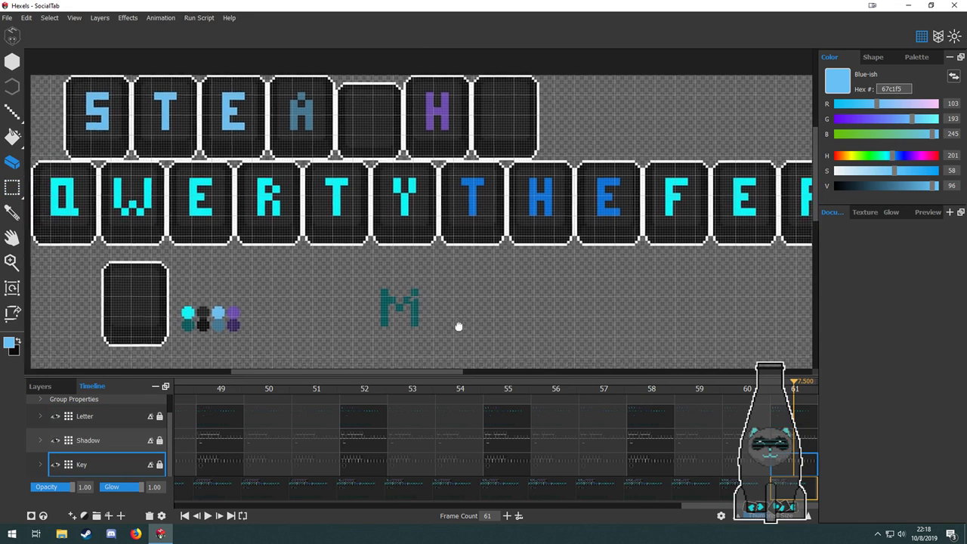
key(m)
drag(370, 281, 458, 335)
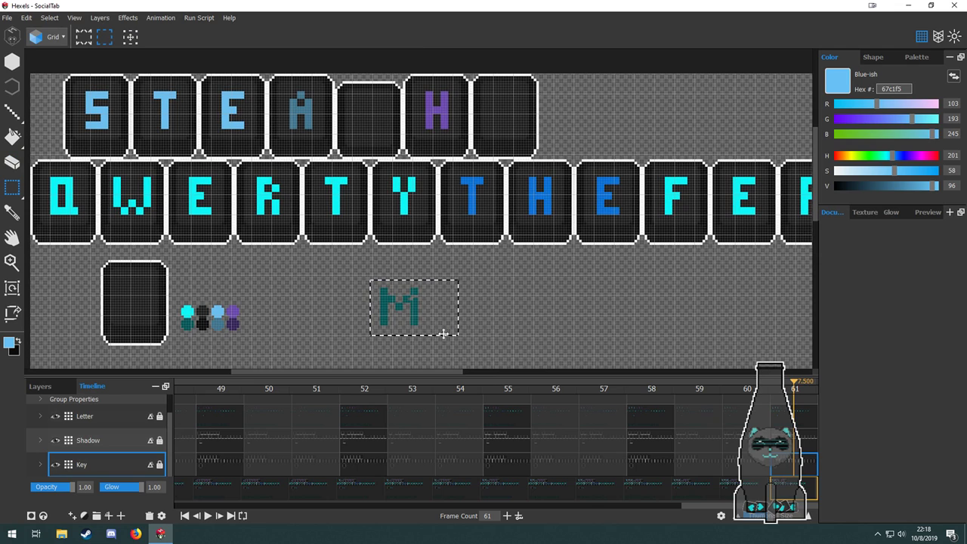
Copy the letter M from the alphabet onto the lowered keycap on the Letter layer.
click(795, 417)
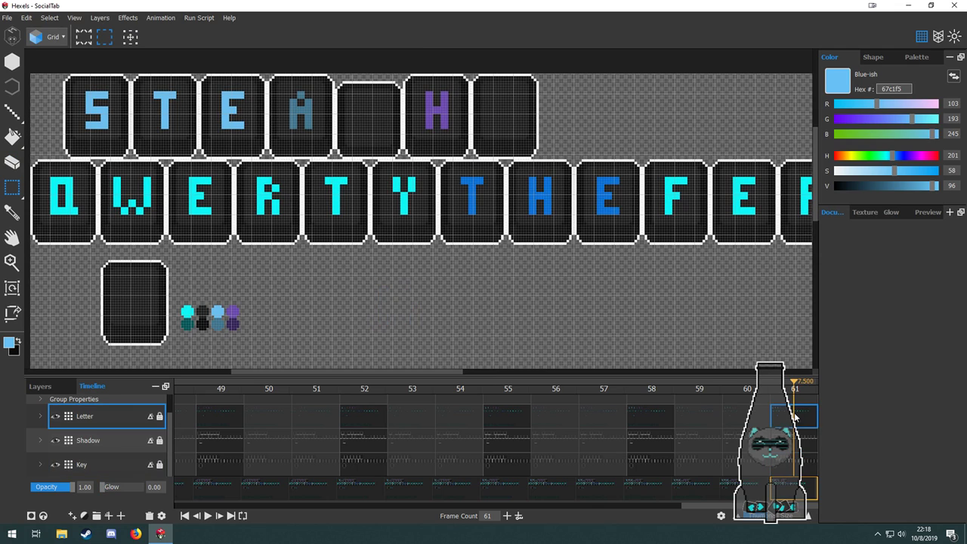
drag(491, 299, 416, 147)
scroll(425, 211, down, 5)
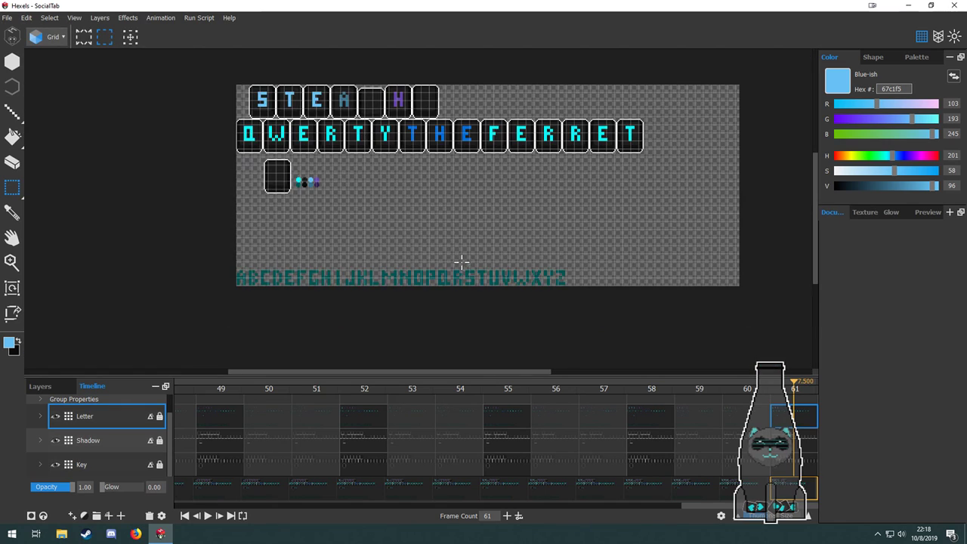
scroll(408, 265, up, 4)
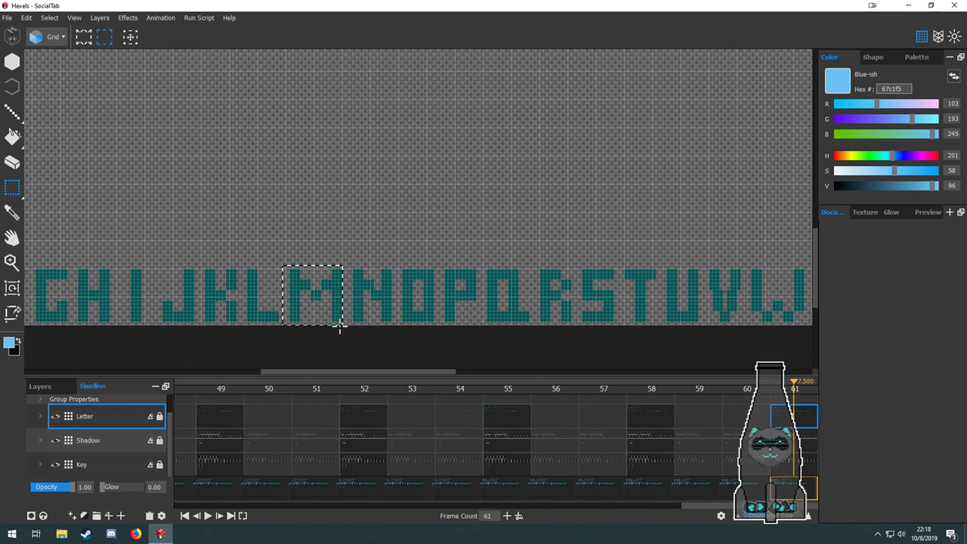
drag(343, 322, 325, 156)
scroll(359, 253, down, 5)
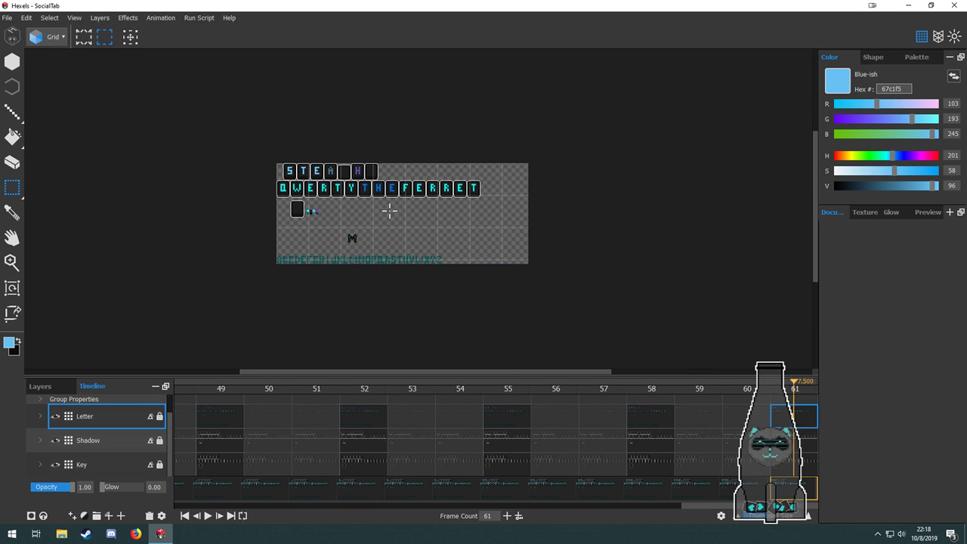
drag(389, 210, 386, 284)
scroll(351, 315, up, 3)
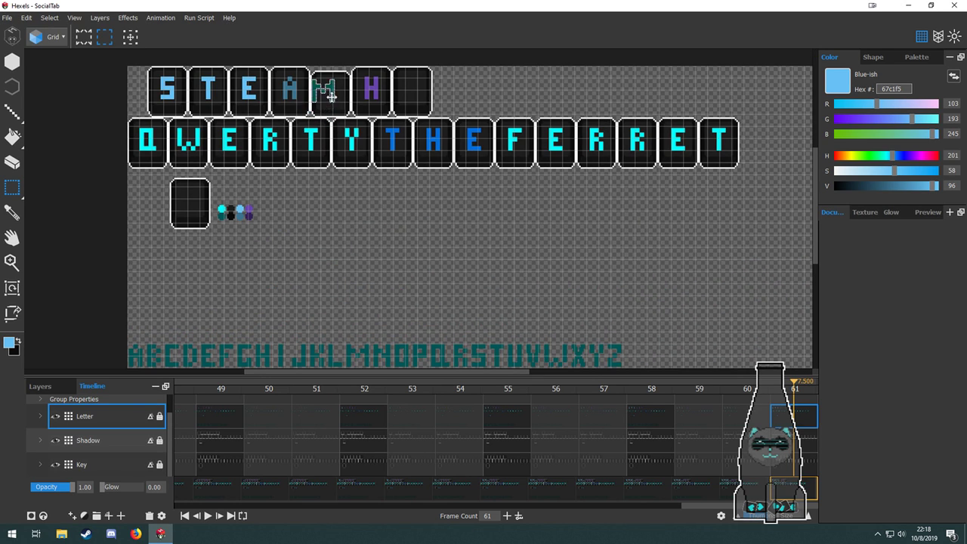
Centre the copied M horizontally on the lowered keycap, three pixels lower than the neighbouring A, and deselect it.
scroll(330, 96, up, 5)
drag(436, 270, 449, 187)
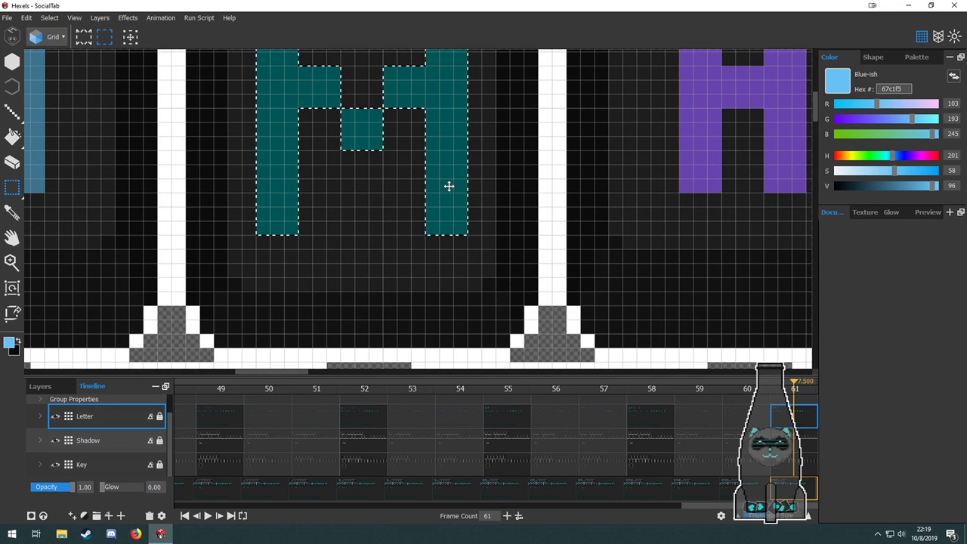
scroll(449, 186, down, 6)
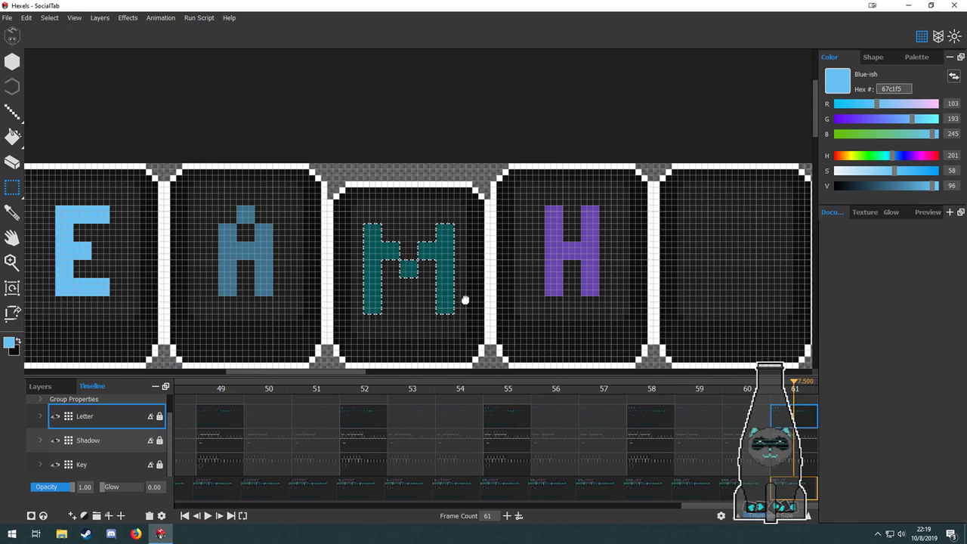
drag(465, 300, 484, 270)
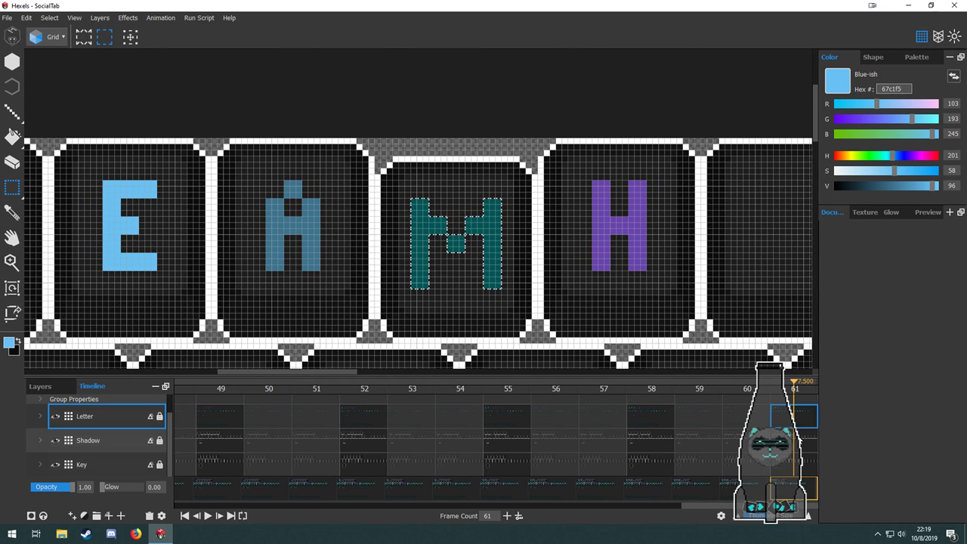
click(315, 233)
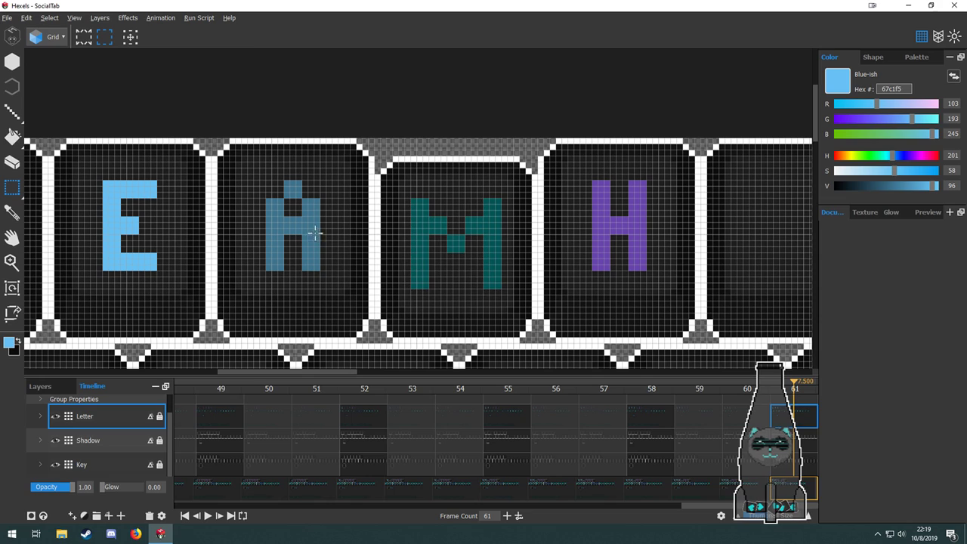
Fill all parts of the teal M on the lowered keycap with the dimmed blue 3c738e sampled from the A.
key(f)
alt+click(307, 227)
click(425, 225)
click(487, 232)
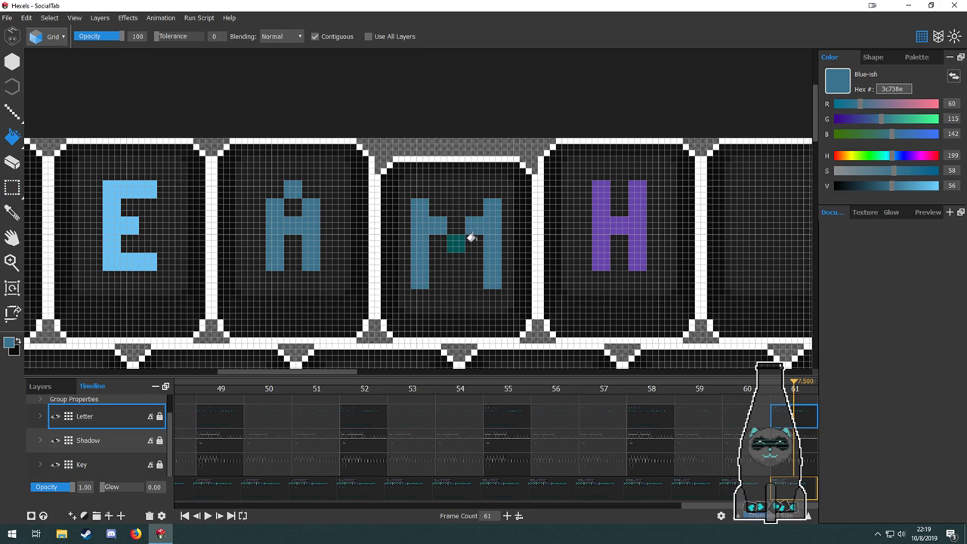
click(456, 242)
Fill the dimmed A with the bright blue 67c1f5 sampled from the E, and check the whole keycap row.
alt+click(162, 235)
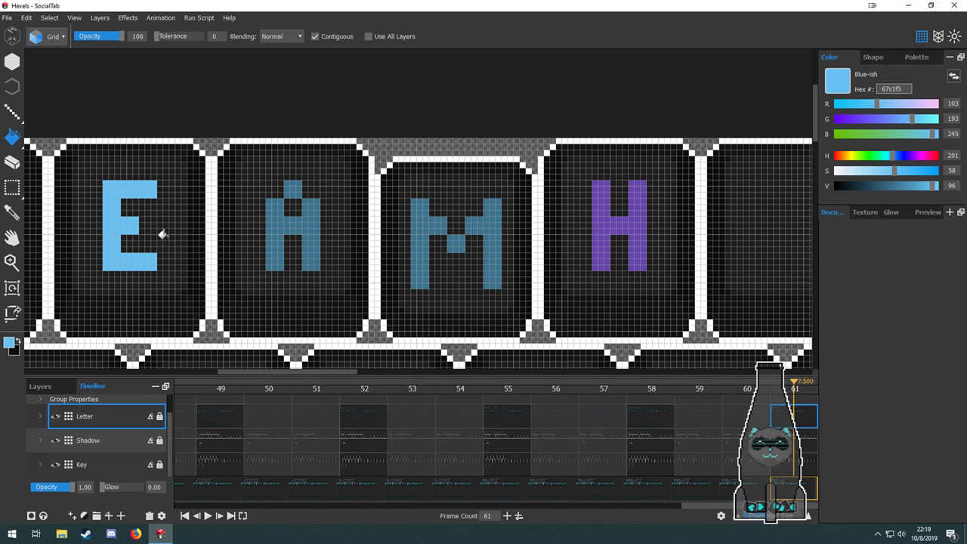
click(269, 230)
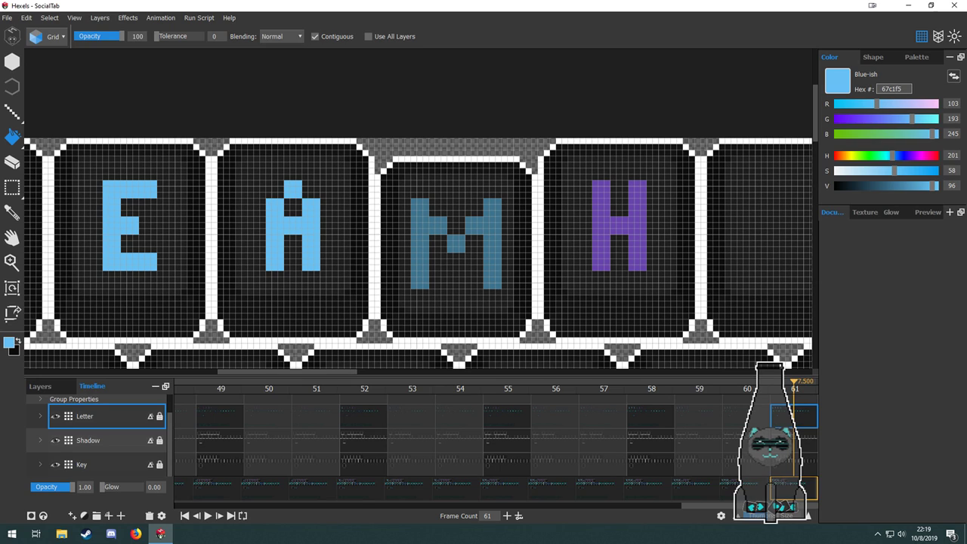
scroll(339, 231, down, 3)
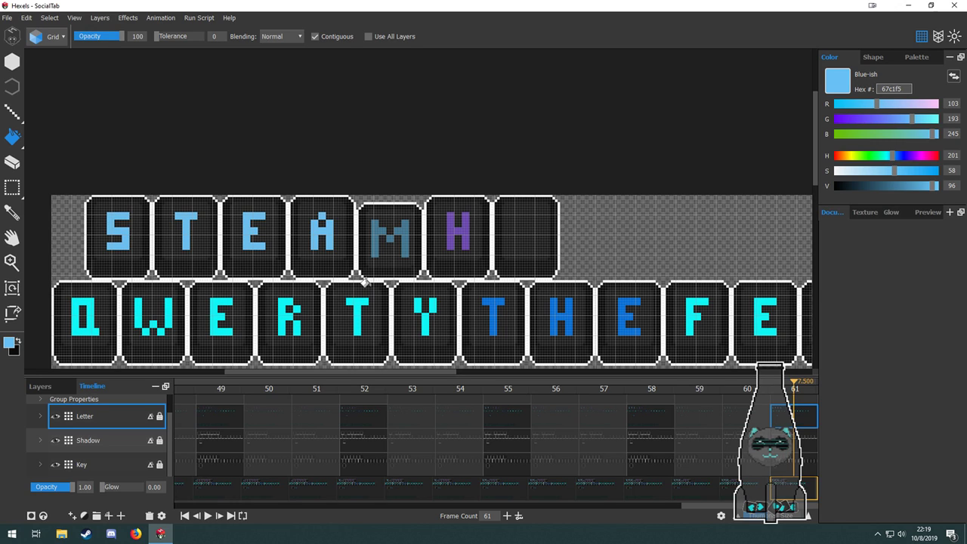
scroll(225, 270, down, 3)
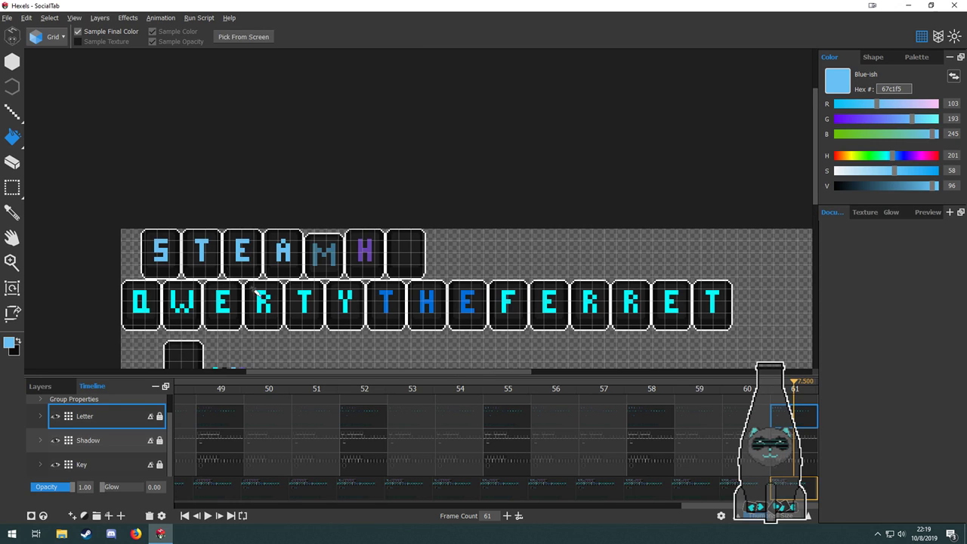
scroll(341, 298, up, 3)
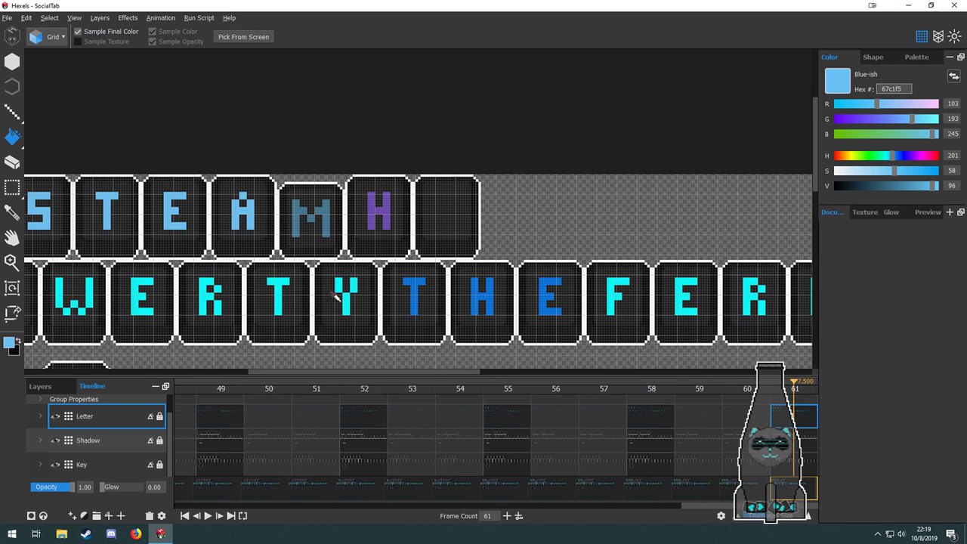
Extend the animation to 64 frames and add keyframes at frame 64 on the Shadow, Key and Letter layers.
click(507, 515)
click(508, 515)
click(507, 515)
double_click(794, 451)
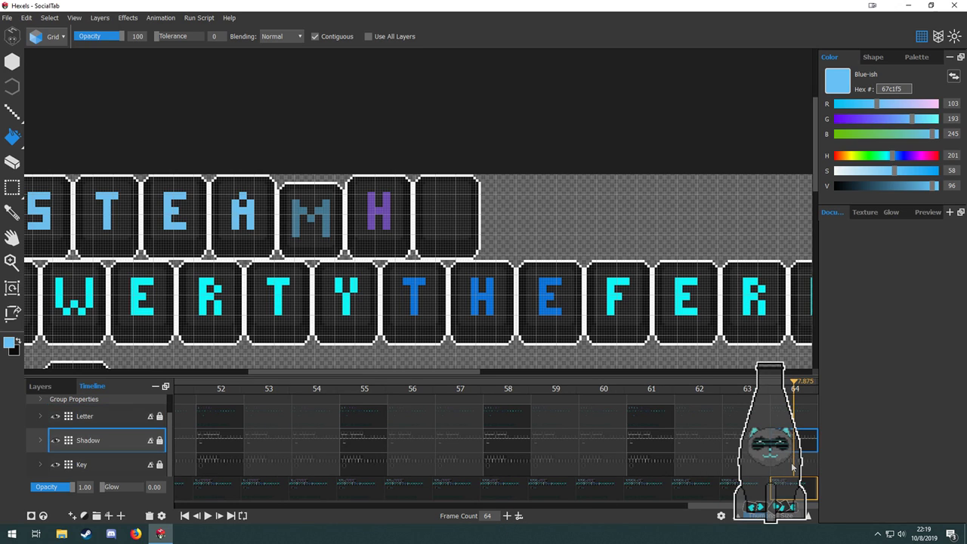
double_click(793, 466)
double_click(806, 421)
Delete the purple H beside the M key from the Letter layer at frame 64.
drag(374, 230, 439, 269)
scroll(367, 218, up, 4)
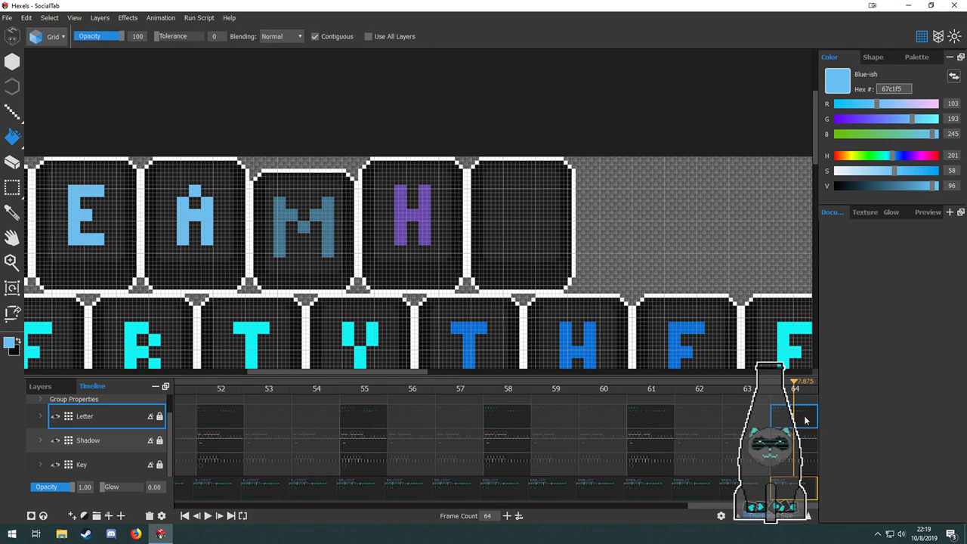
key(m)
drag(391, 179, 415, 212)
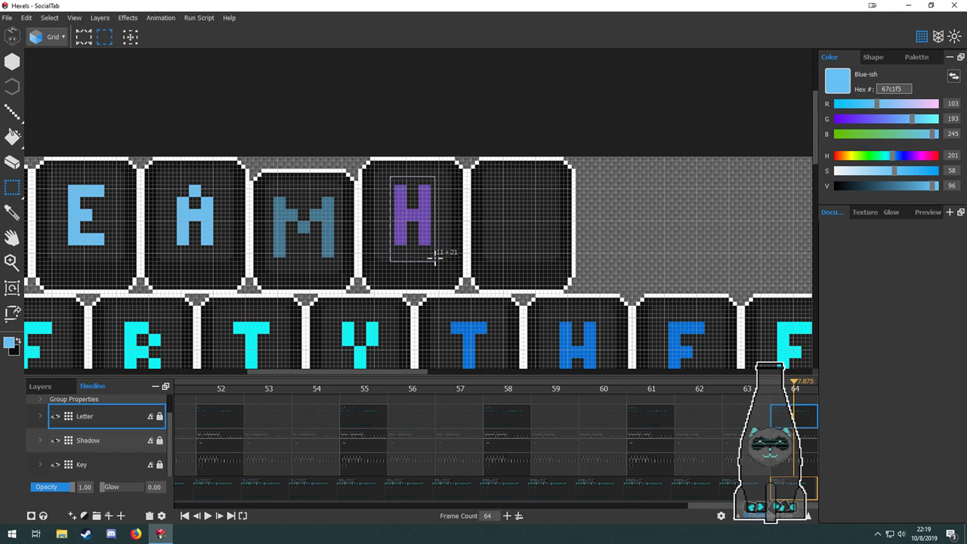
key(Delete)
Move the pressed M key's body and its shadow, each on its own layer, into the empty area beyond the top row's last key.
click(802, 459)
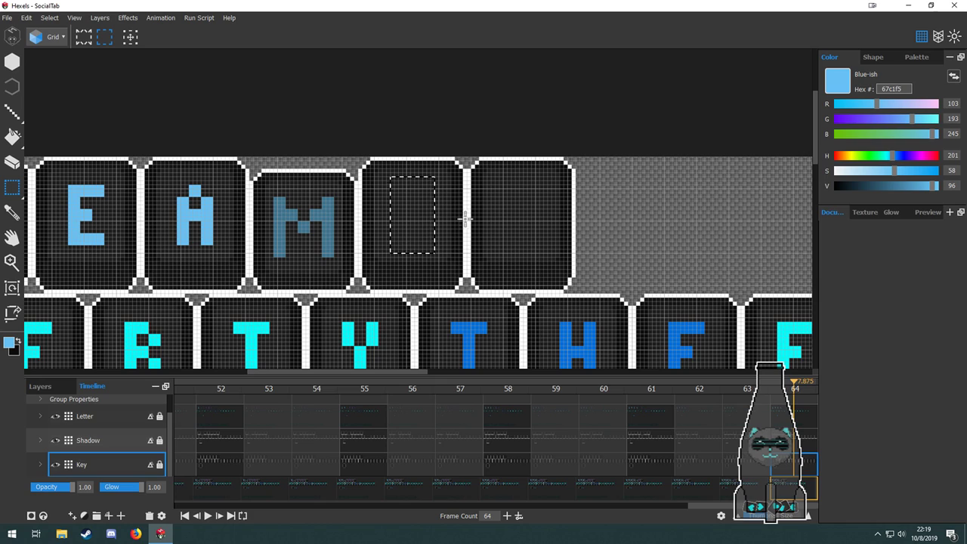
drag(260, 167, 732, 265)
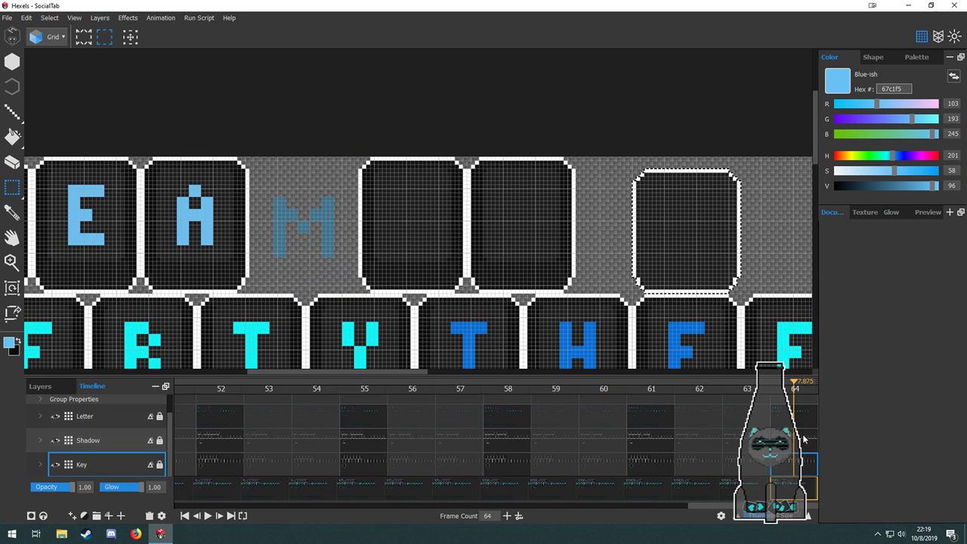
click(804, 439)
drag(242, 149, 290, 216)
drag(258, 154, 710, 272)
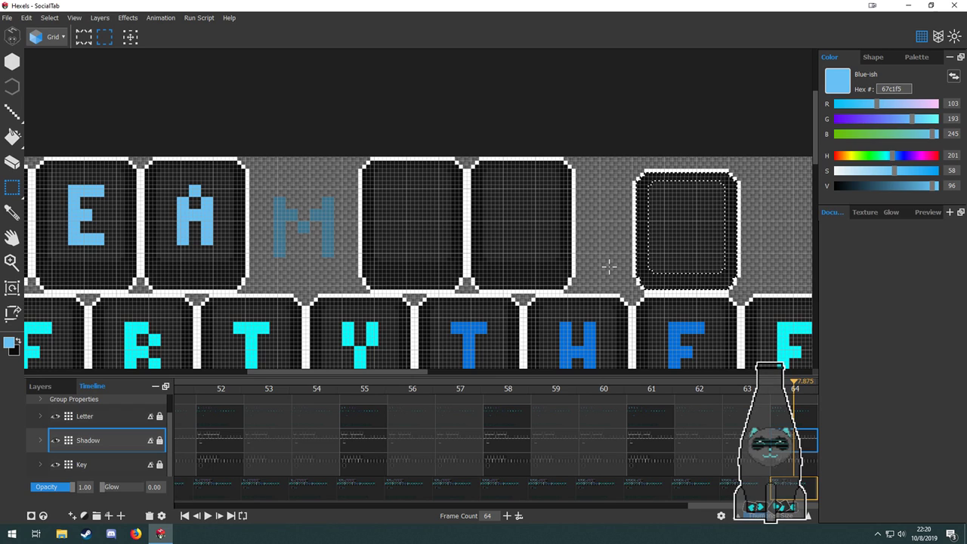
Move the pressed key's body on the Key layer to just left of the spare key below the QWERTY row.
scroll(585, 248, down, 5)
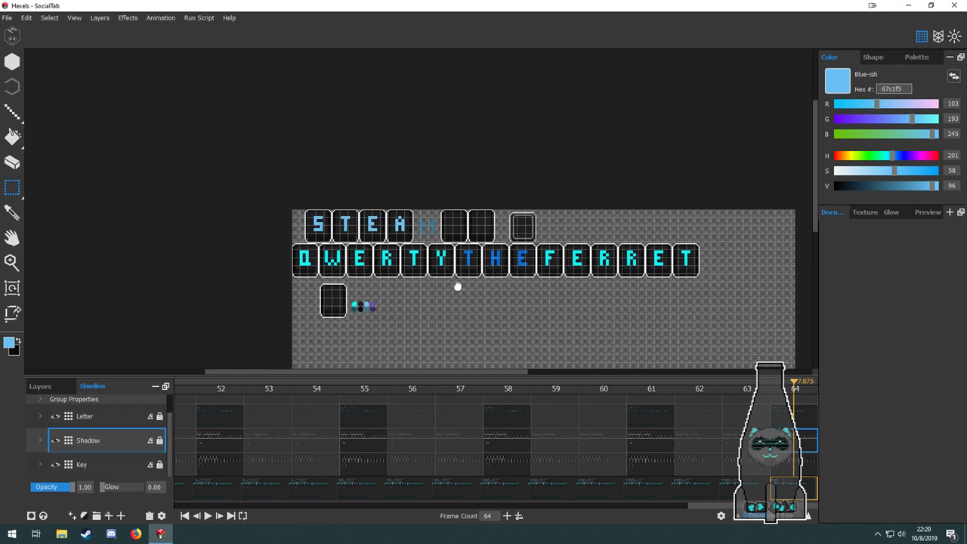
scroll(456, 272, up, 5)
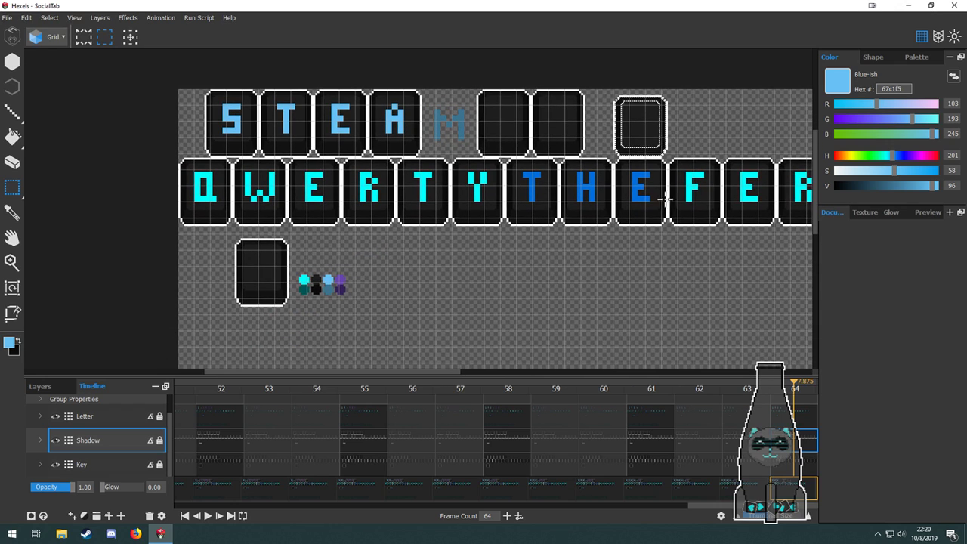
key(Down)
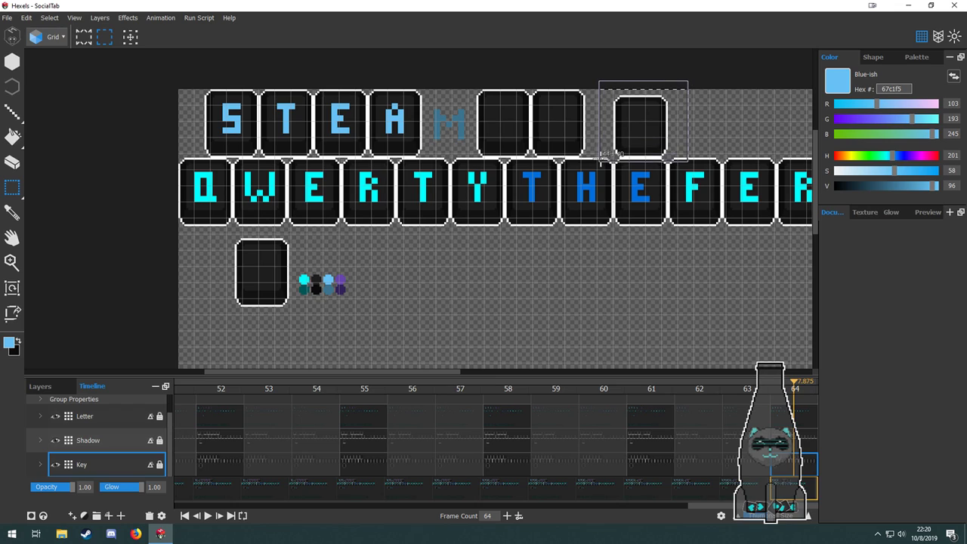
drag(572, 281, 587, 264)
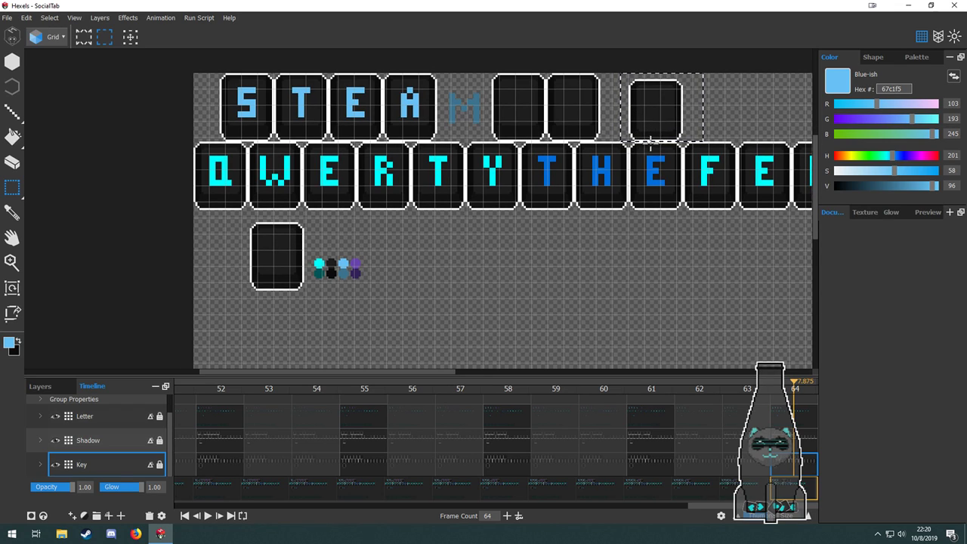
drag(660, 131, 224, 281)
scroll(211, 277, up, 6)
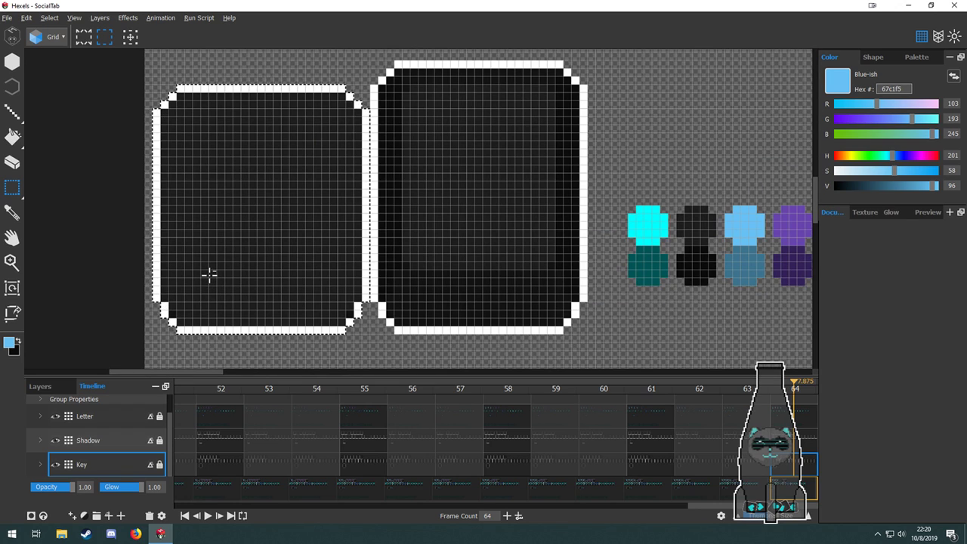
scroll(211, 275, down, 5)
Paste the pressed key's shadow on the Shadow layer and fit it onto the relocated pressed key below the QWERTY row.
drag(527, 235, 421, 336)
click(87, 440)
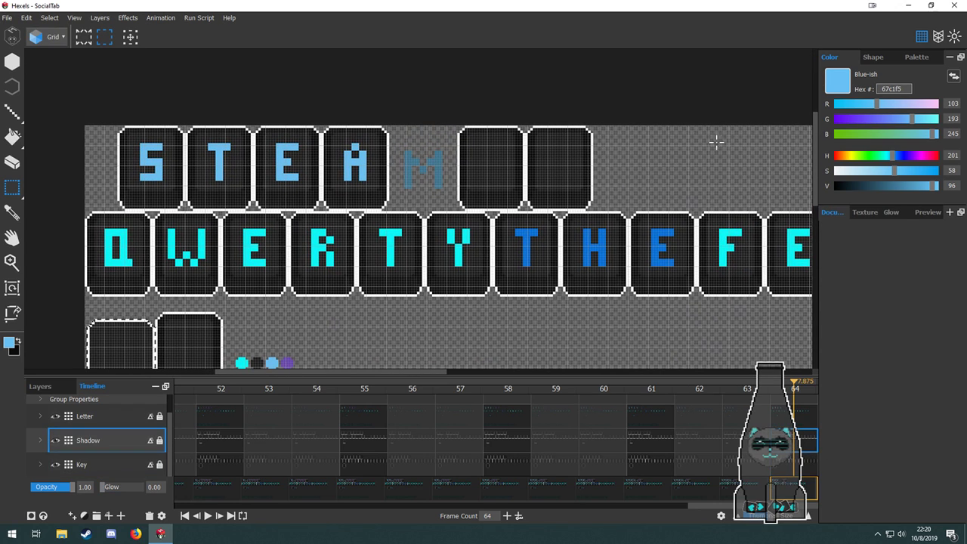
drag(729, 111, 595, 209)
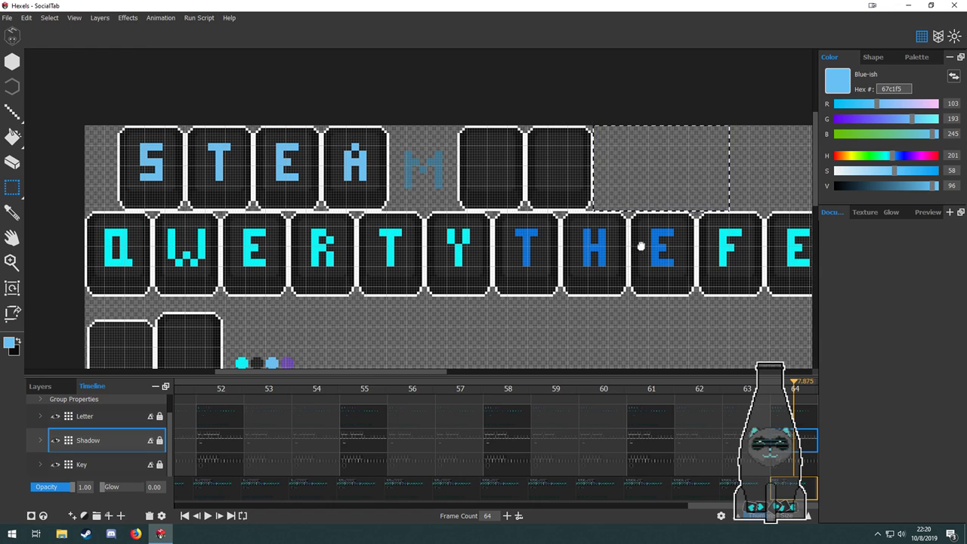
drag(642, 247, 592, 215)
key(ctrl+v)
drag(485, 355, 610, 290)
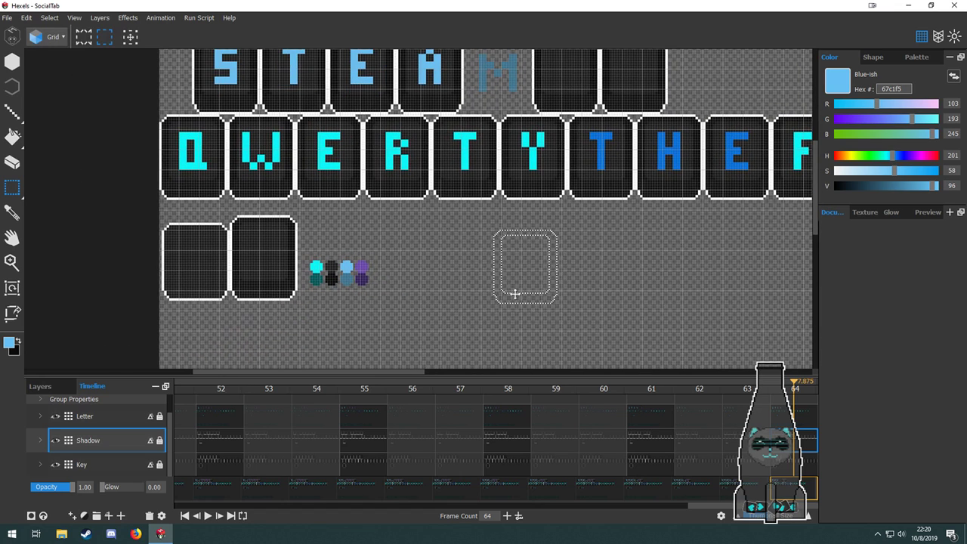
drag(514, 291, 183, 290)
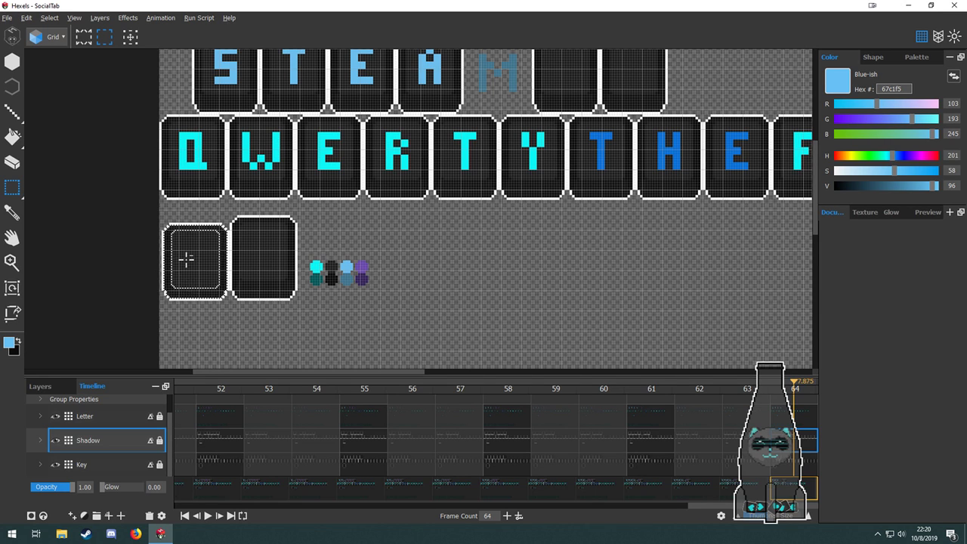
scroll(186, 260, up, 3)
scroll(186, 260, down, 3)
Place a full-size raised key in the gap behind the M on the Key layer.
drag(459, 244, 425, 309)
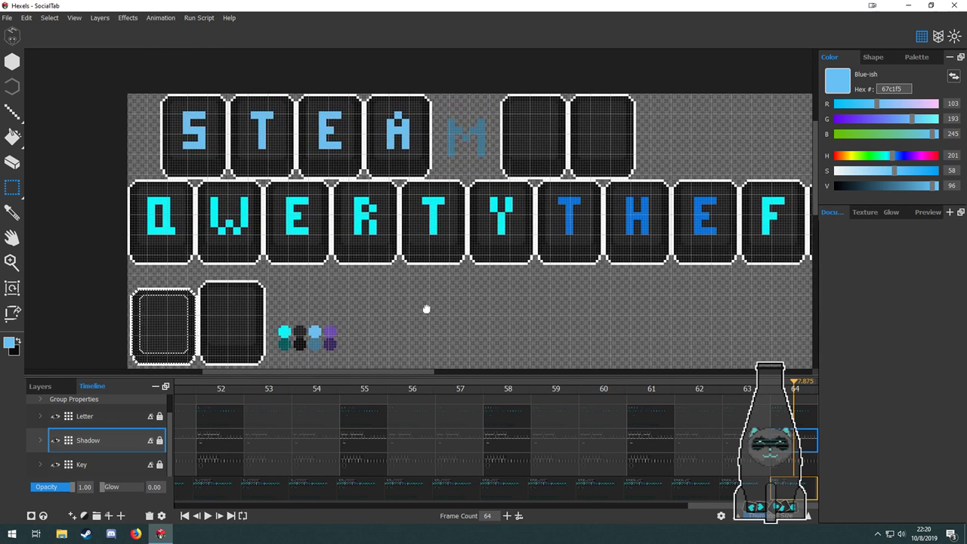
drag(712, 334, 662, 373)
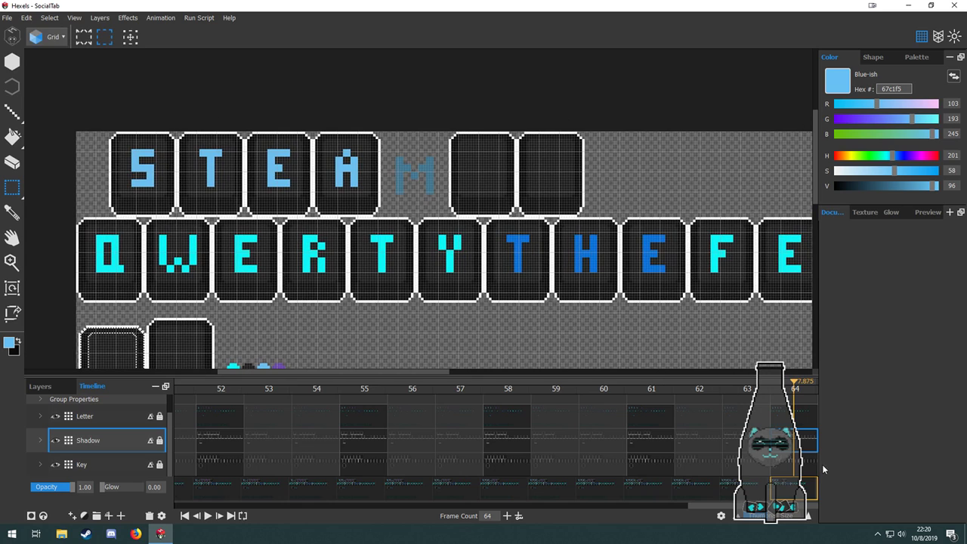
click(82, 464)
scroll(453, 121, up, 2)
drag(443, 122, 423, 259)
Copy the neighbouring blank key's shadow onto the M key on the Shadow layer.
click(801, 438)
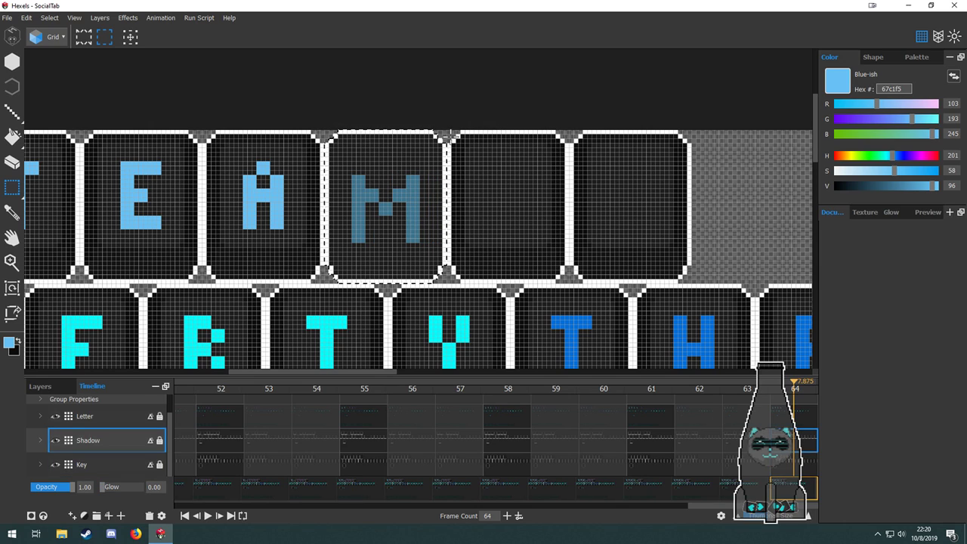
drag(448, 126, 568, 280)
drag(537, 251, 407, 255)
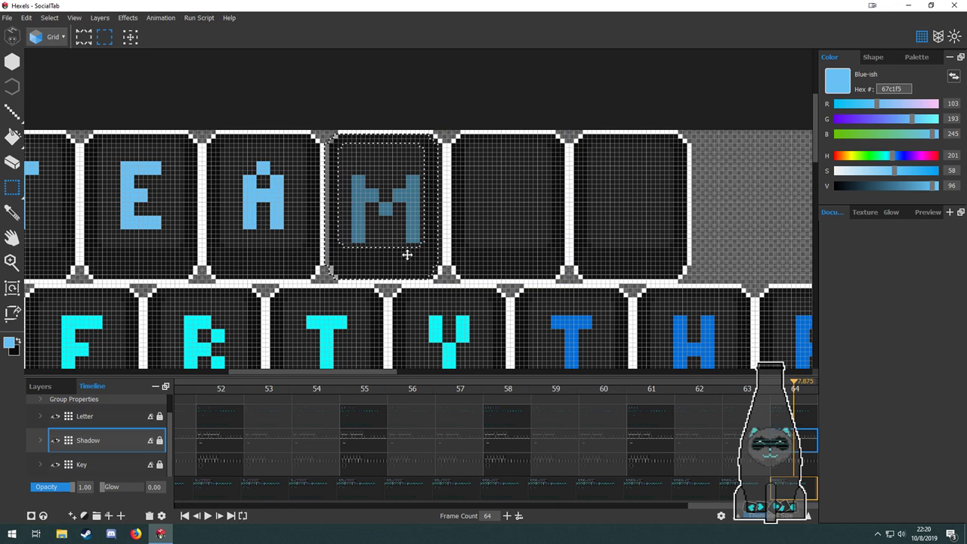
Examine the rebuilt M key in the top row and compare the pressed and raised spare keys below the QWERTY row.
scroll(411, 253, down, 5)
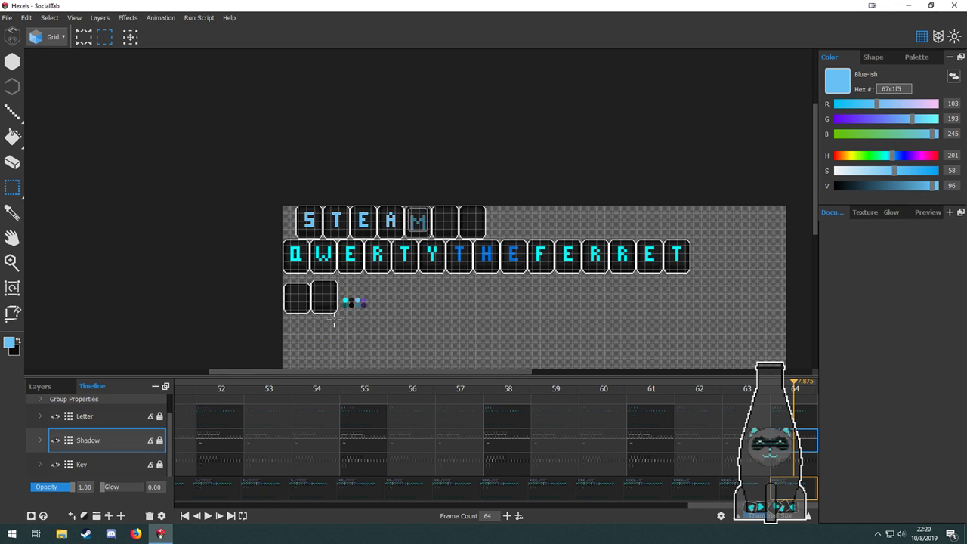
scroll(334, 321, up, 4)
scroll(315, 255, down, 3)
scroll(424, 244, up, 1)
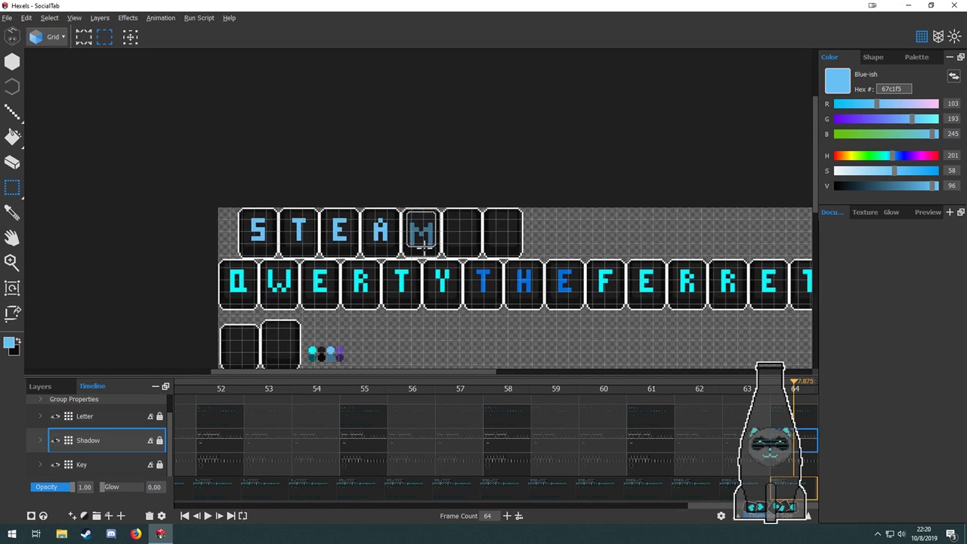
scroll(424, 244, up, 3)
key(space)
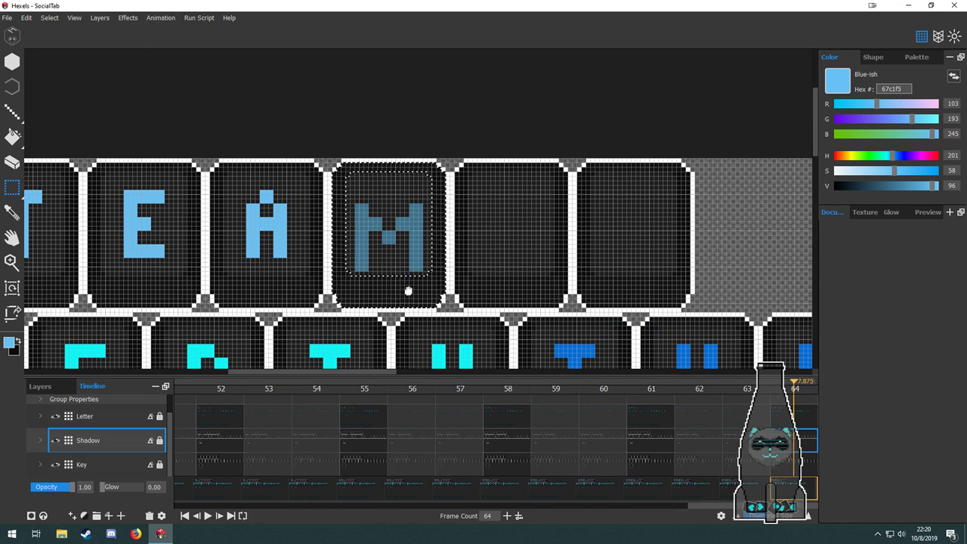
drag(408, 291, 563, 227)
click(803, 420)
key(space)
drag(495, 280, 597, 128)
drag(351, 264, 477, 171)
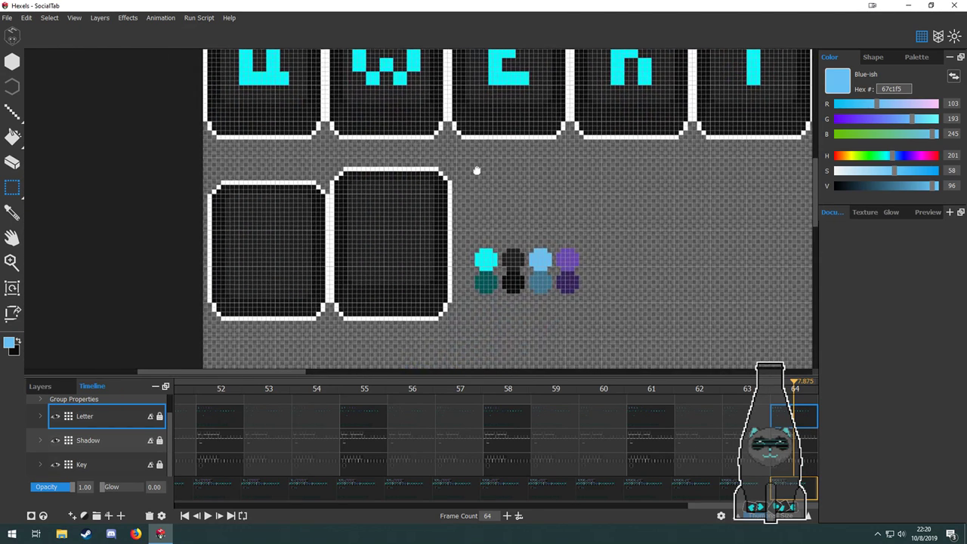
Hide the pixel grid and sample the dark grey key colour 1d1d1d for the brush.
click(924, 42)
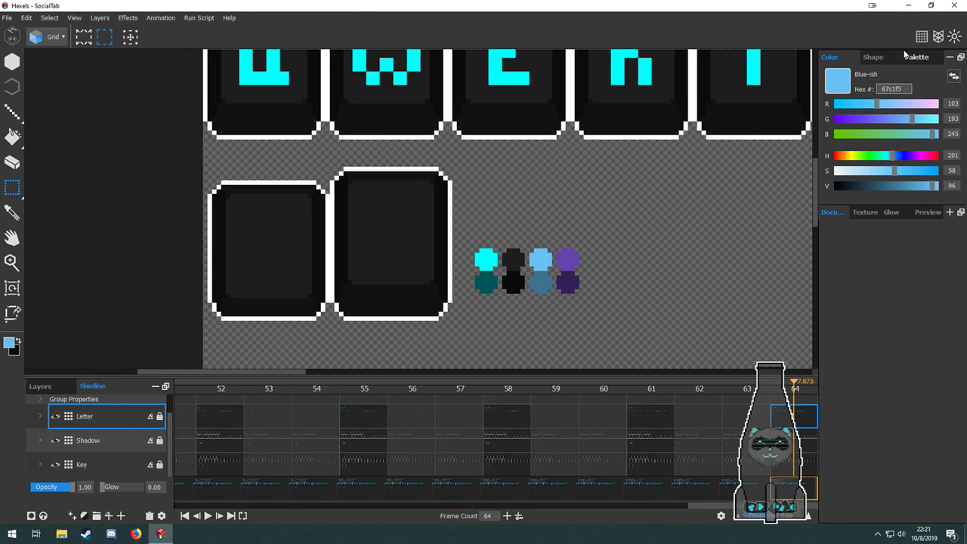
key(b)
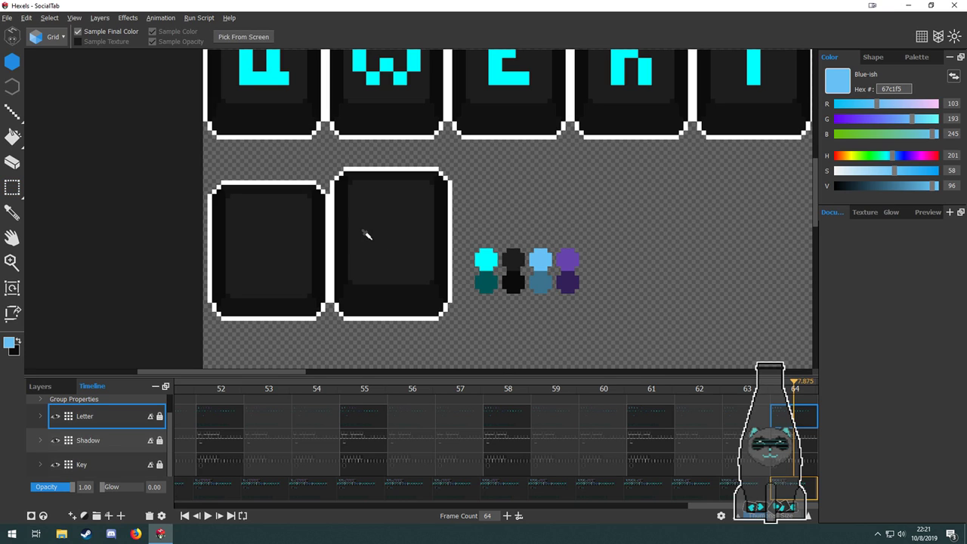
alt+click(317, 248)
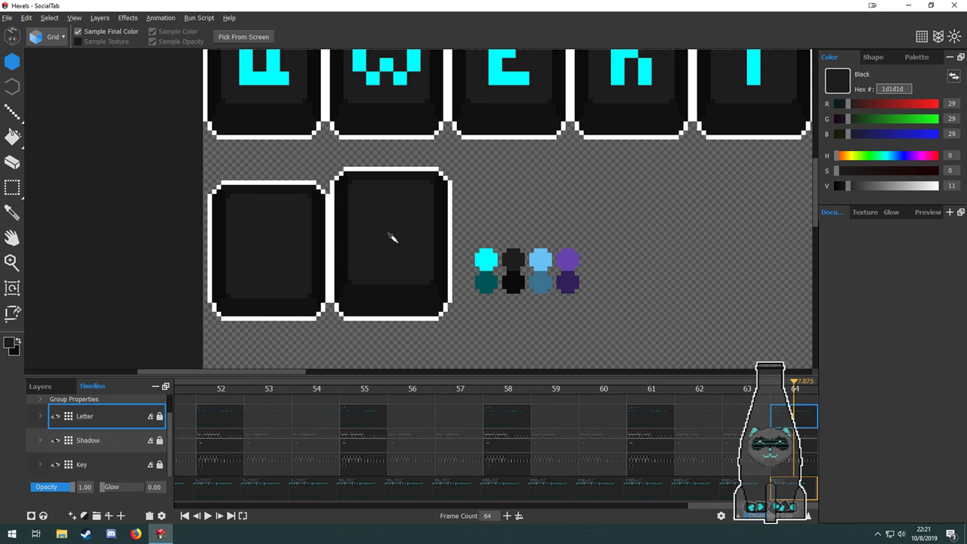
Select the M on the Letter layer and move it up three pixels to line up with the other STEAM letters.
scroll(393, 238, down, 5)
scroll(430, 142, up, 4)
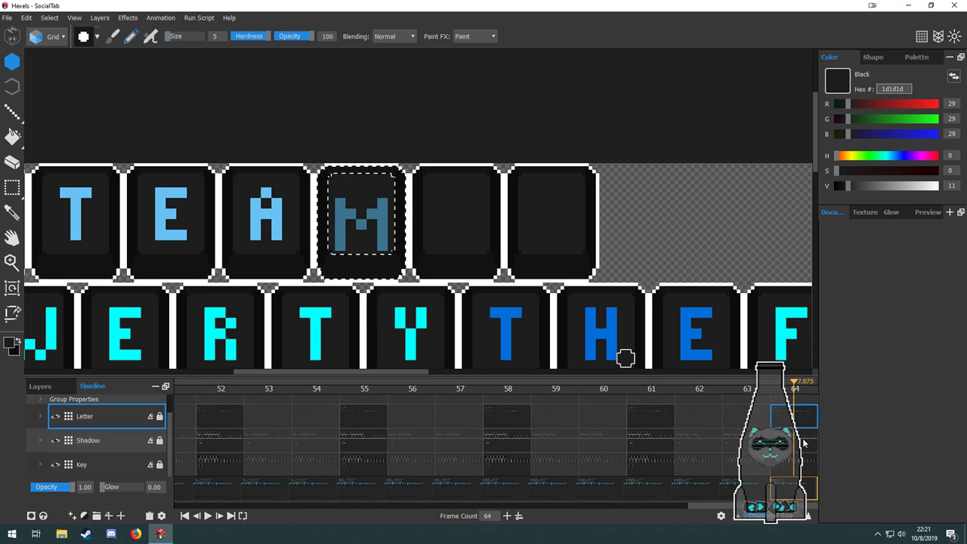
key(m)
drag(332, 192, 392, 255)
scroll(384, 223, up, 3)
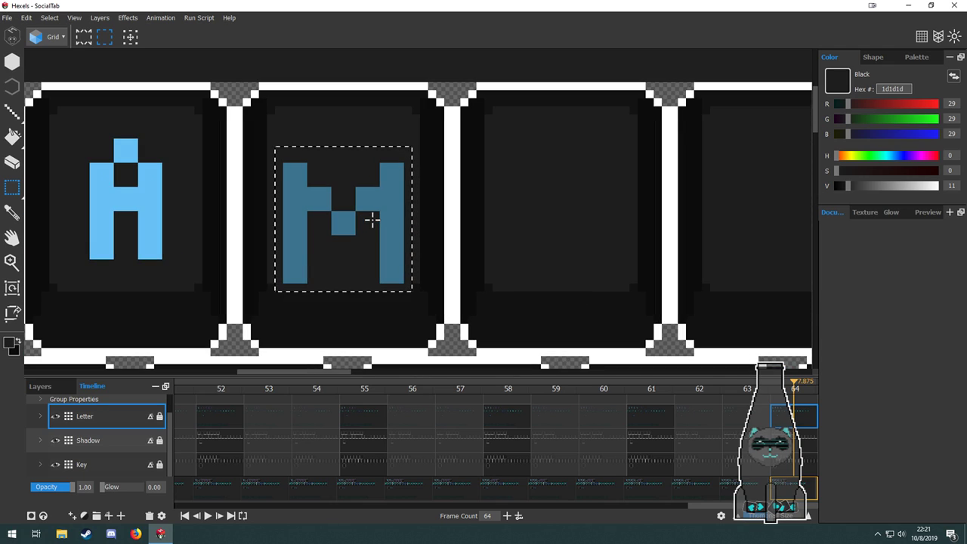
scroll(373, 212, up, 3)
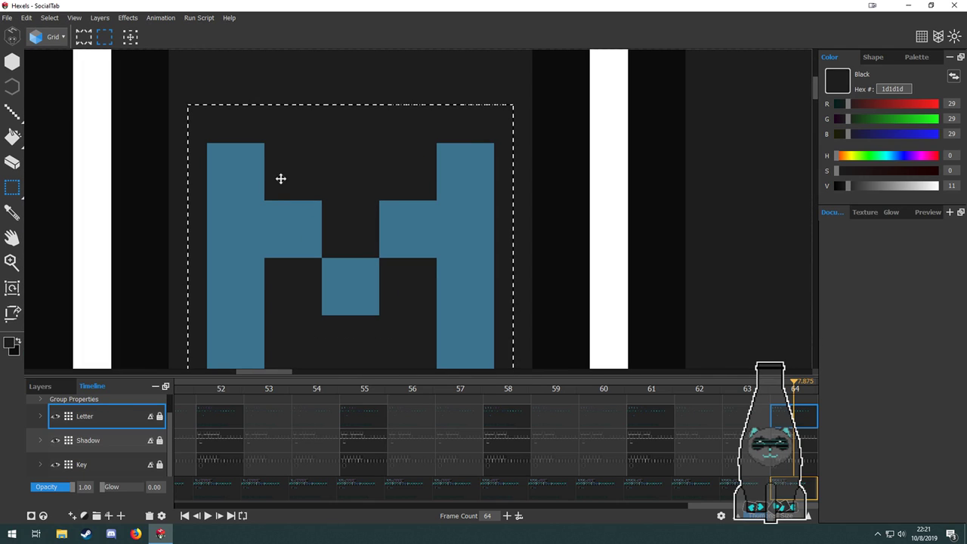
click(923, 37)
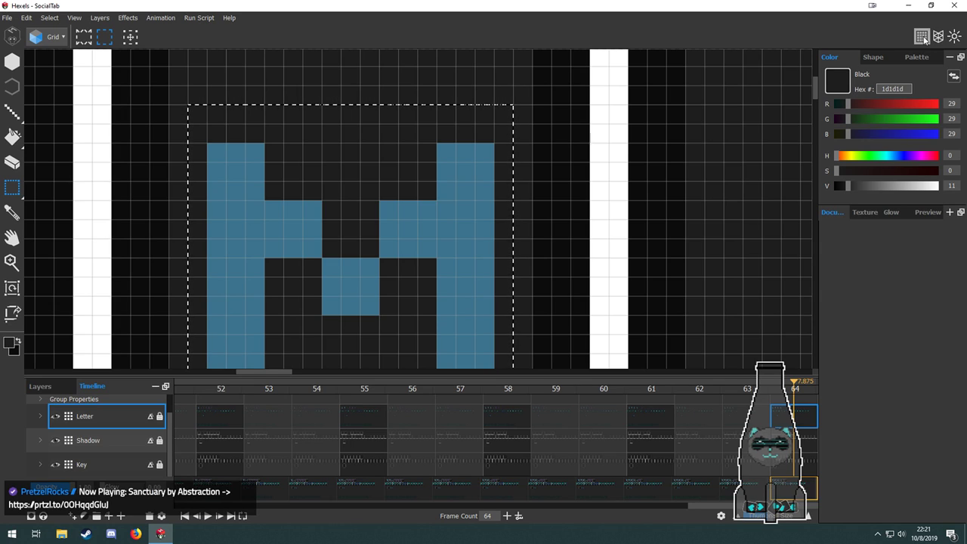
click(923, 37)
scroll(334, 183, down, 4)
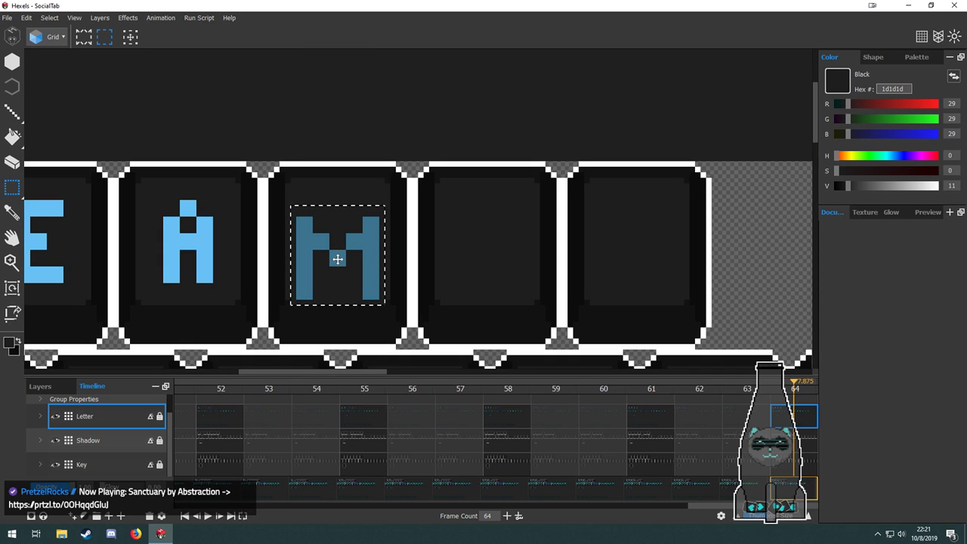
key(Up)
key(Up)
key(Up)
key(Right)
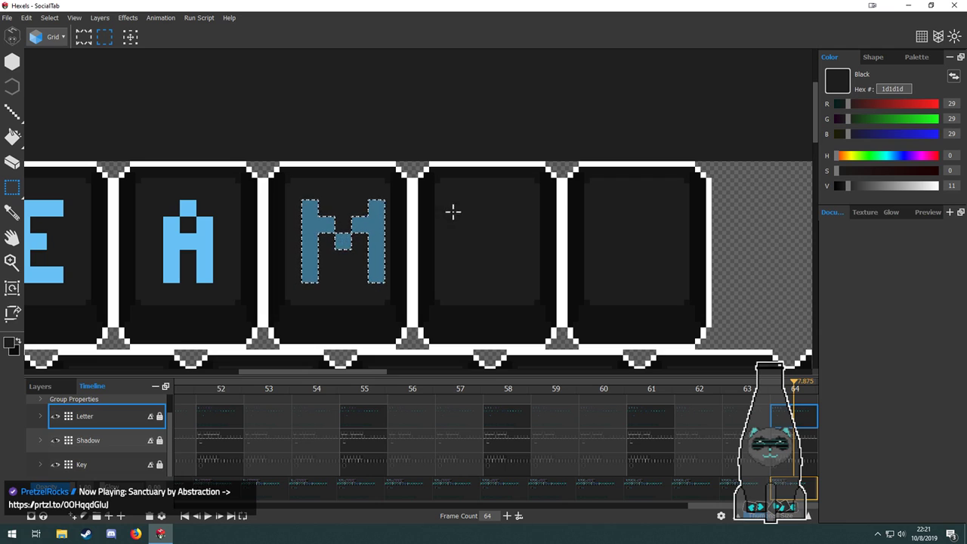
key(Left)
Show the pixel grid again and check the M's position on its key.
click(922, 37)
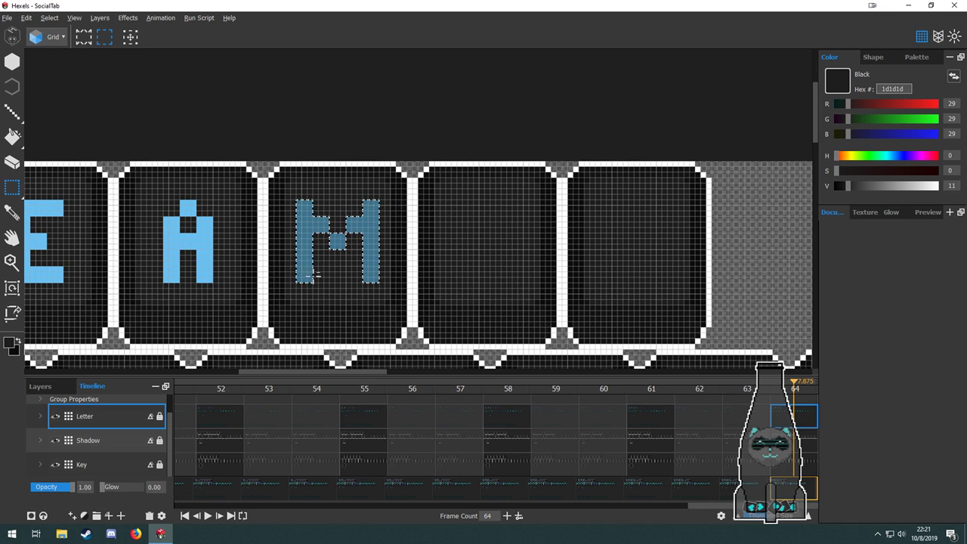
scroll(311, 275, up, 3)
drag(456, 273, 458, 295)
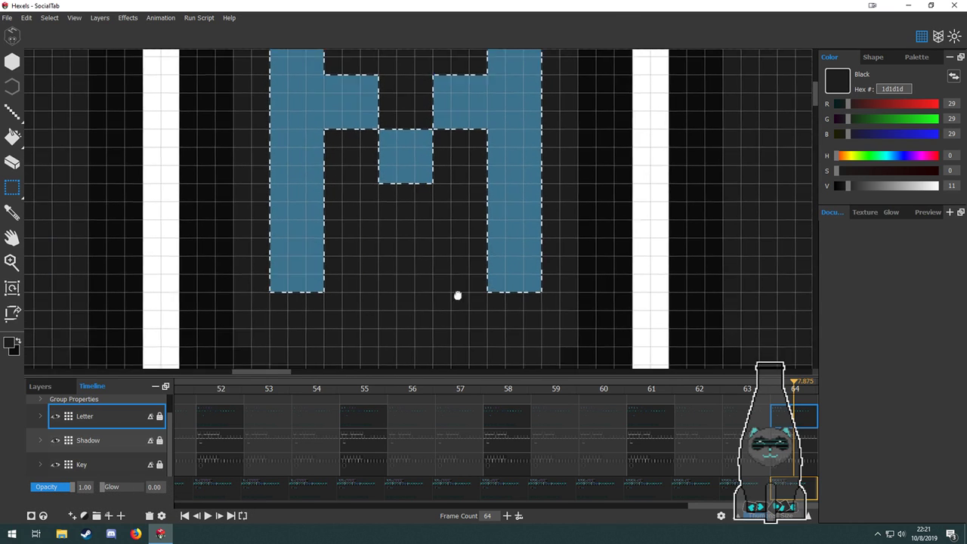
scroll(458, 296, down, 5)
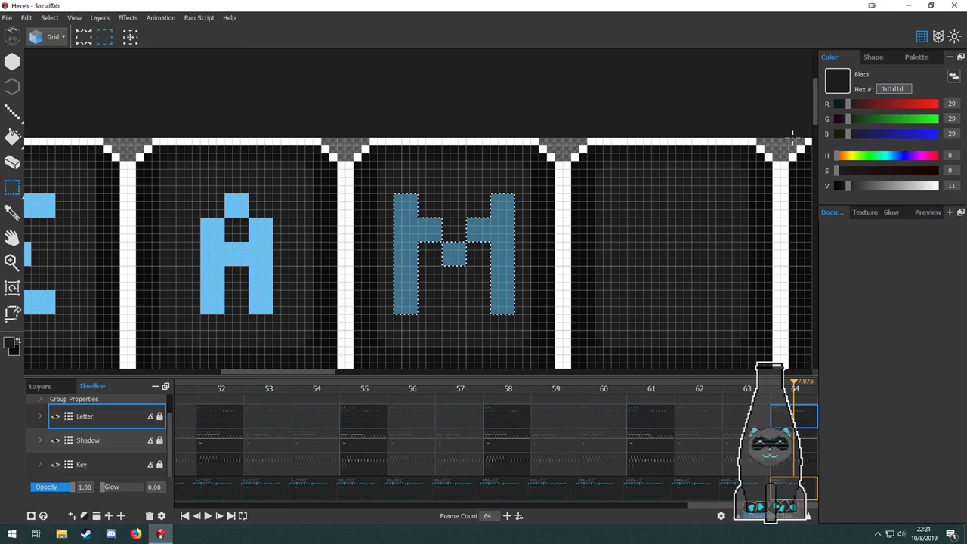
Hide the pixel grid, fill the selected M in frame 64 with the A's light blue 67c1f5, and clear the selection.
click(922, 37)
scroll(477, 167, down, 4)
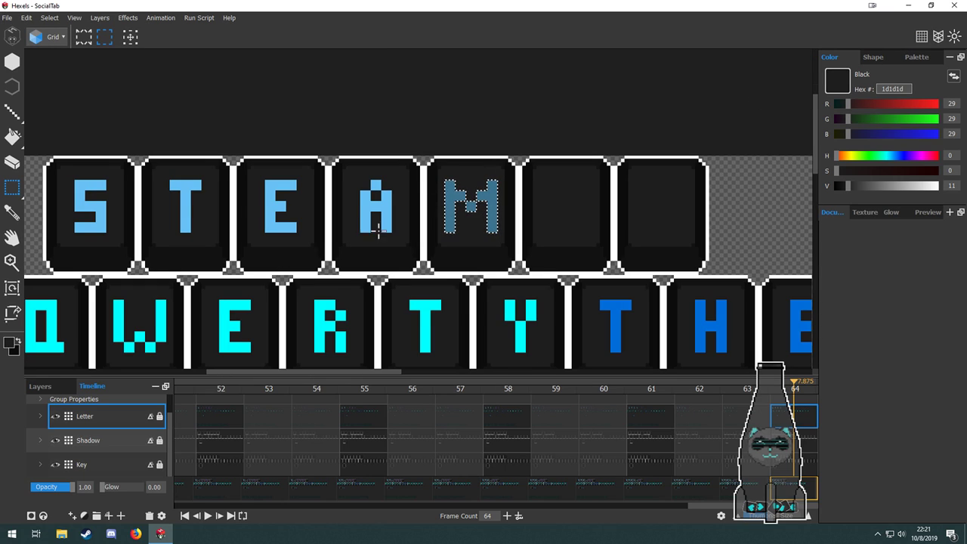
key(b)
key(g)
alt+click(387, 211)
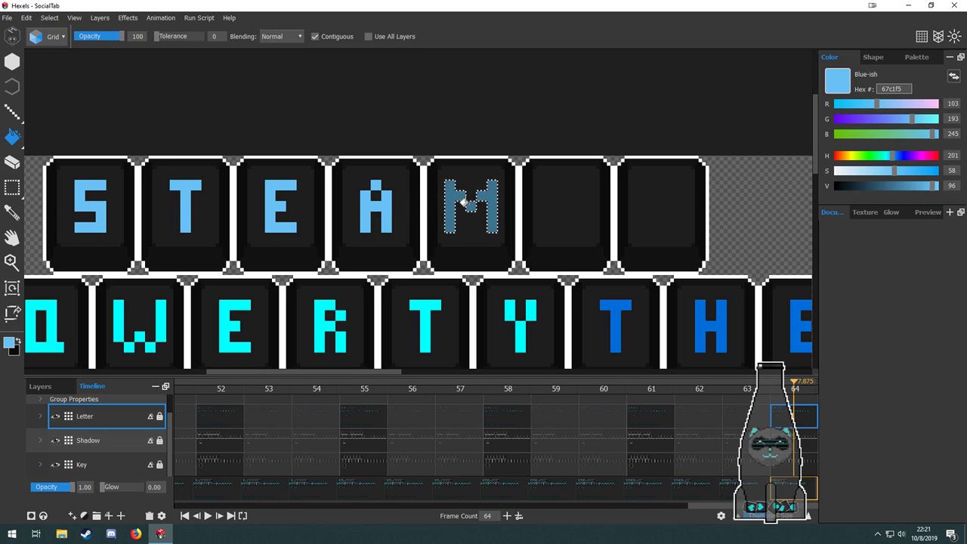
click(464, 202)
click(451, 193)
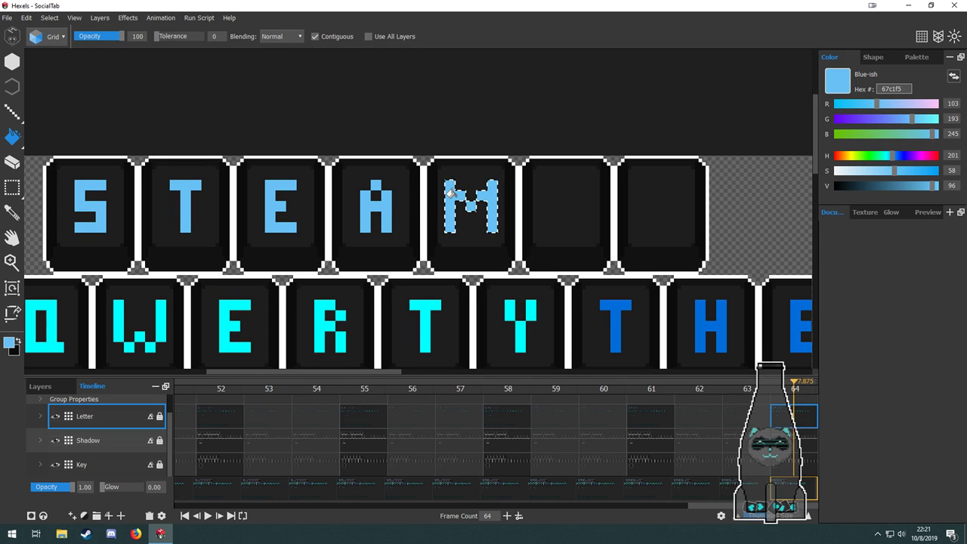
scroll(446, 197, down, 3)
key(ctrl+d)
drag(459, 254, 428, 207)
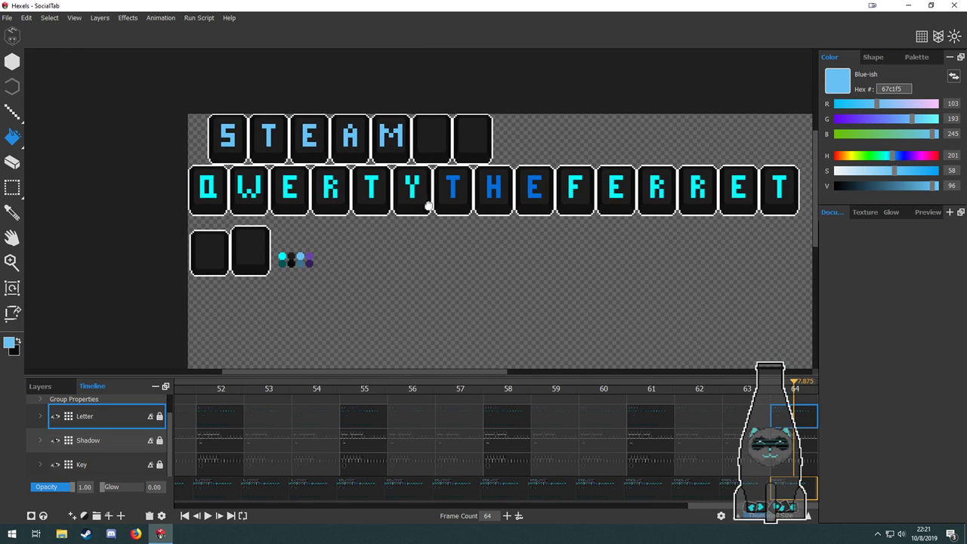
mouse_move(521, 244)
mouse_down()
mouse_move(470, 283)
mouse_move(494, 283)
mouse_up()
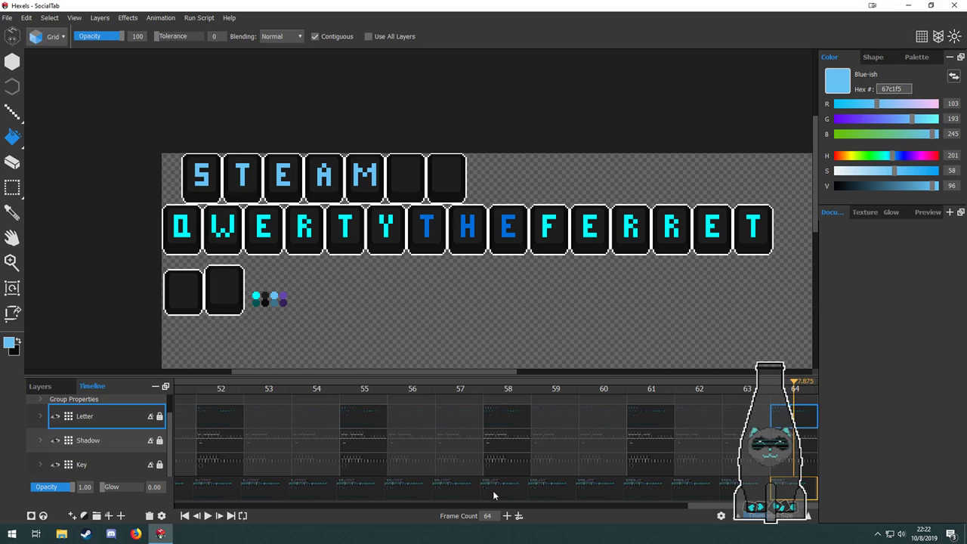
Extend the animation to a frame count of 96.
double_click(495, 517)
text(96)
key(Return)
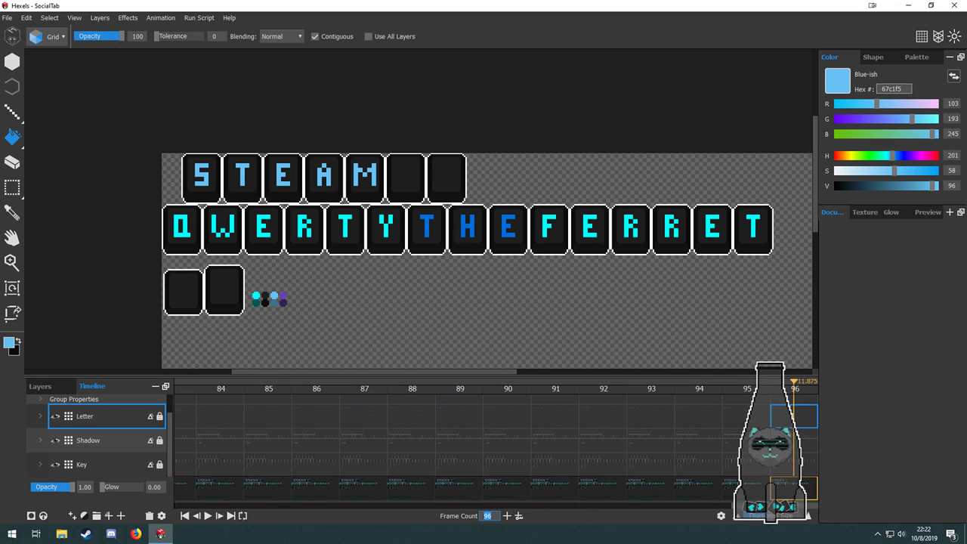
Play the animation and compare the top row's keys in frames 1 and 4.
click(208, 516)
click(220, 515)
click(208, 515)
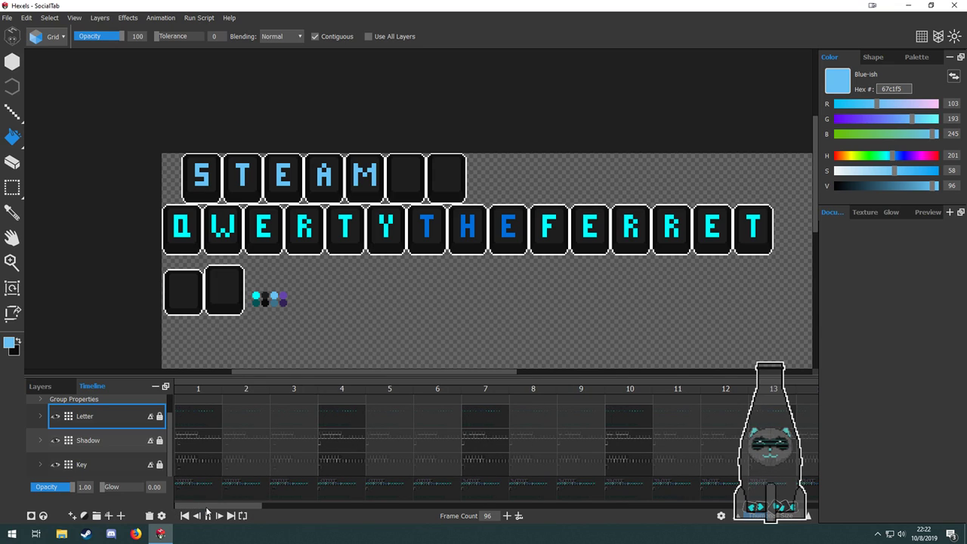
click(202, 417)
scroll(260, 177, up, 3)
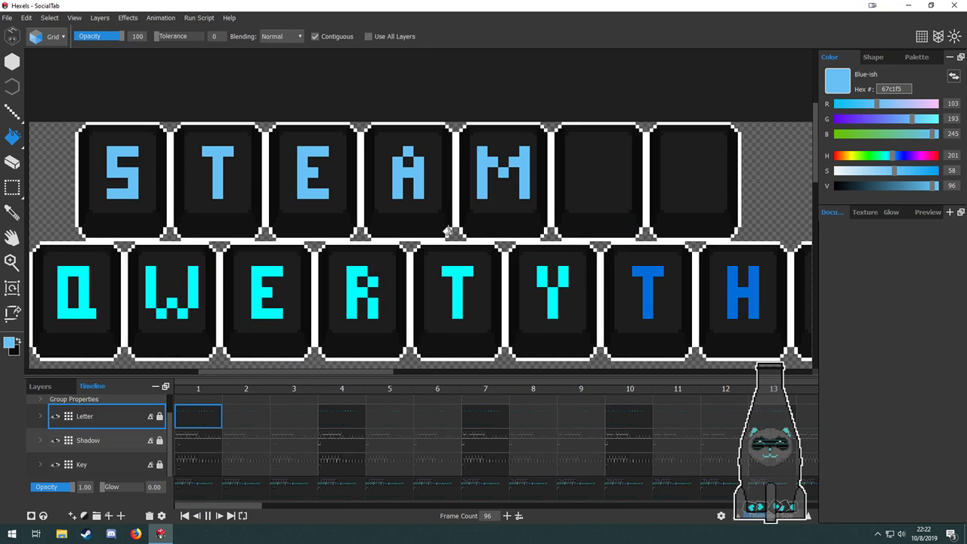
click(332, 419)
drag(346, 242, 418, 117)
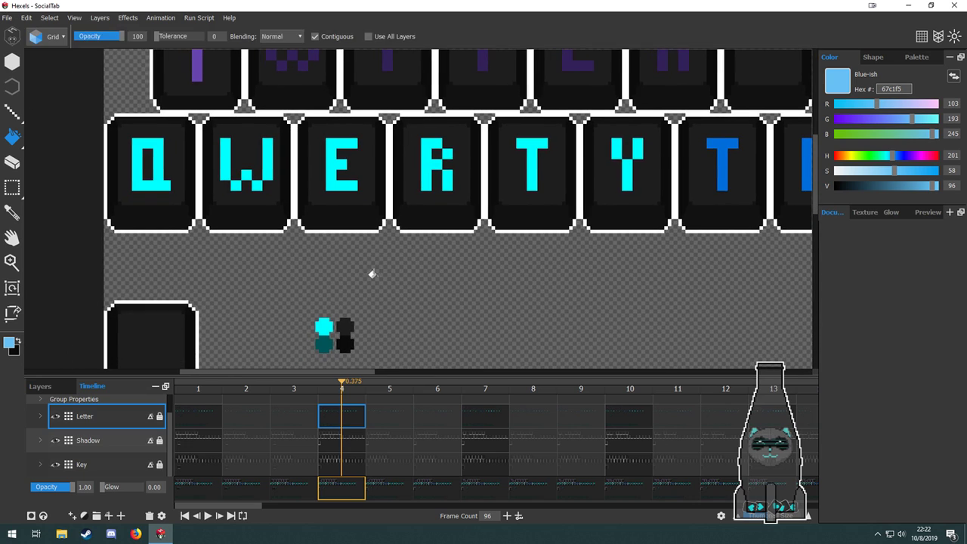
scroll(373, 275, down, 2)
click(198, 417)
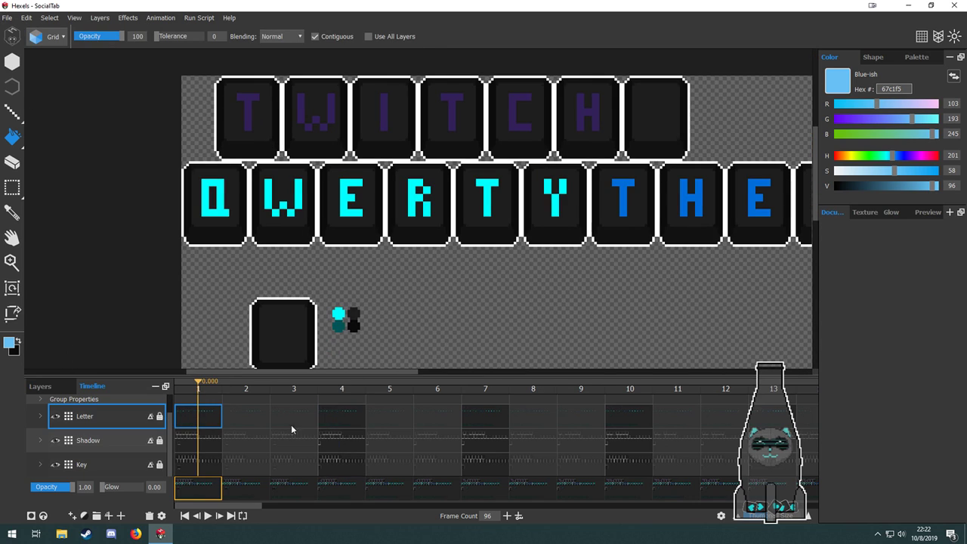
click(342, 421)
Sample the near-black 0a0a0a swatch and fill the face of the pressed T key on the Key layer in frame 4.
alt+click(352, 320)
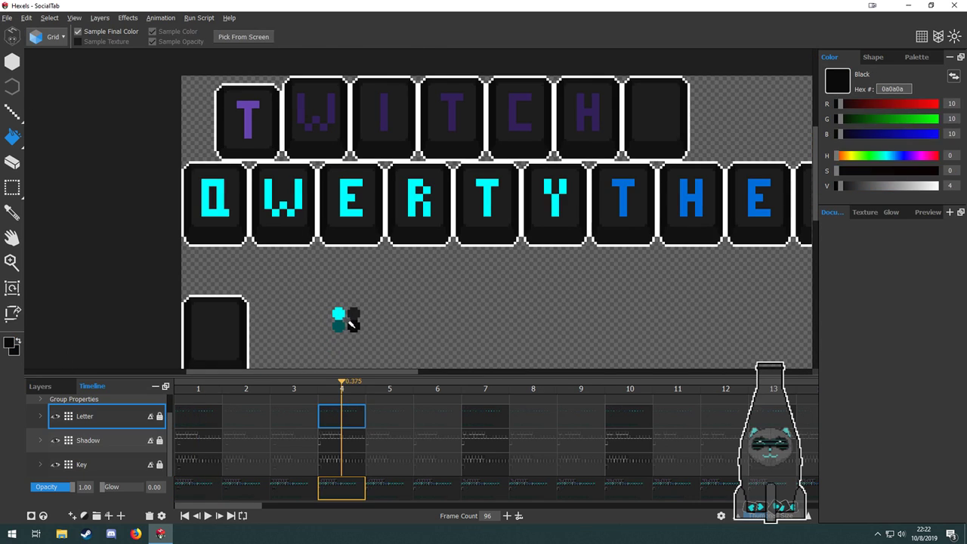
click(276, 142)
key(ctrl+z)
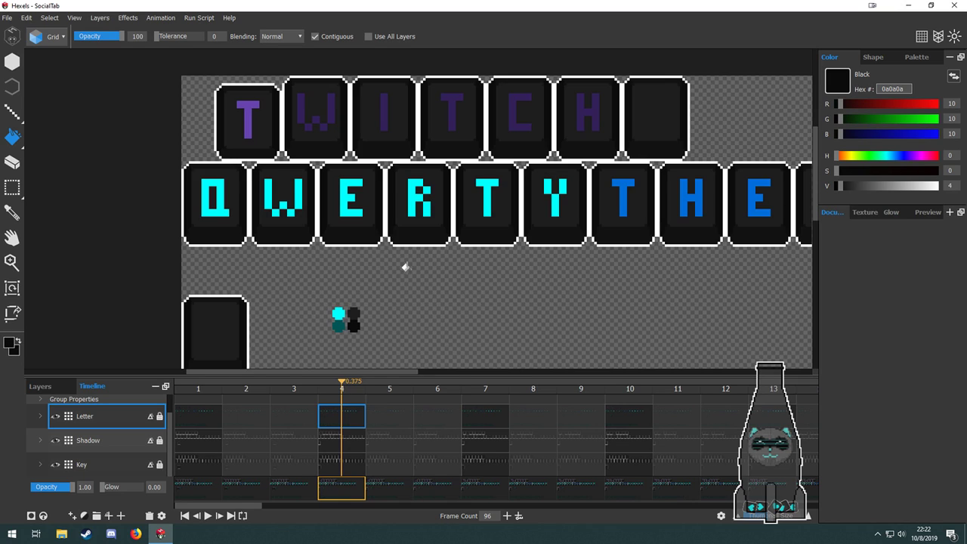
click(340, 459)
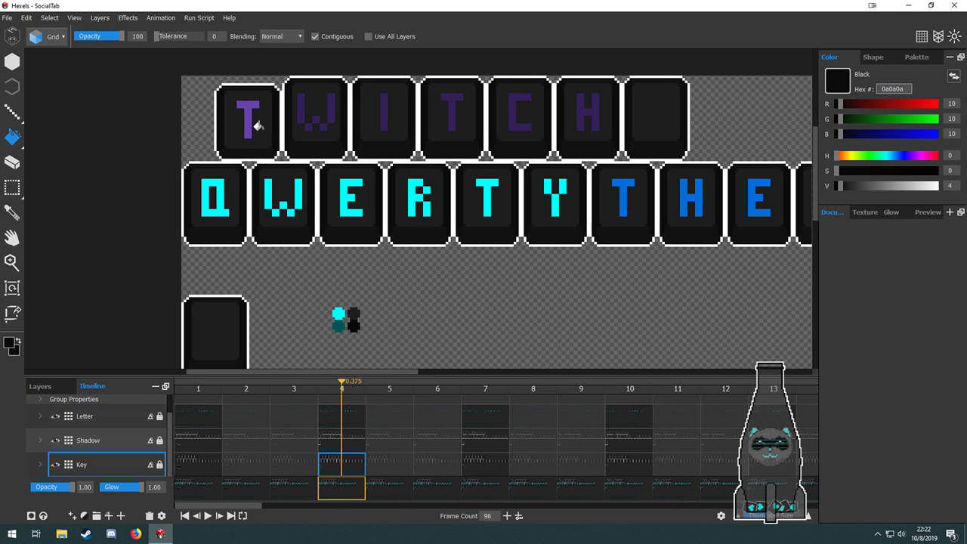
drag(464, 209, 443, 296)
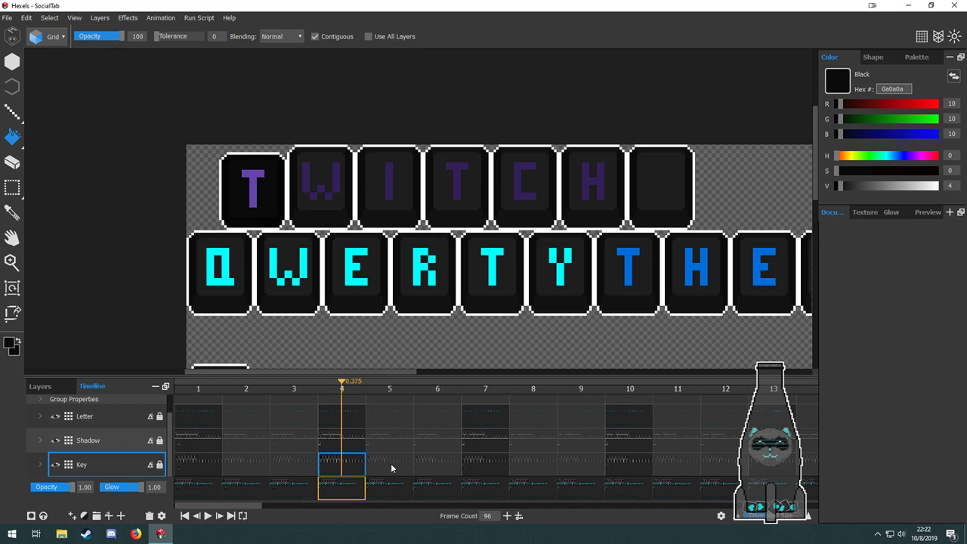
Fill the pressed W, I and second T key faces with 0a0a0a on the Key layer in frames 7, 10 and 13.
click(486, 459)
click(331, 209)
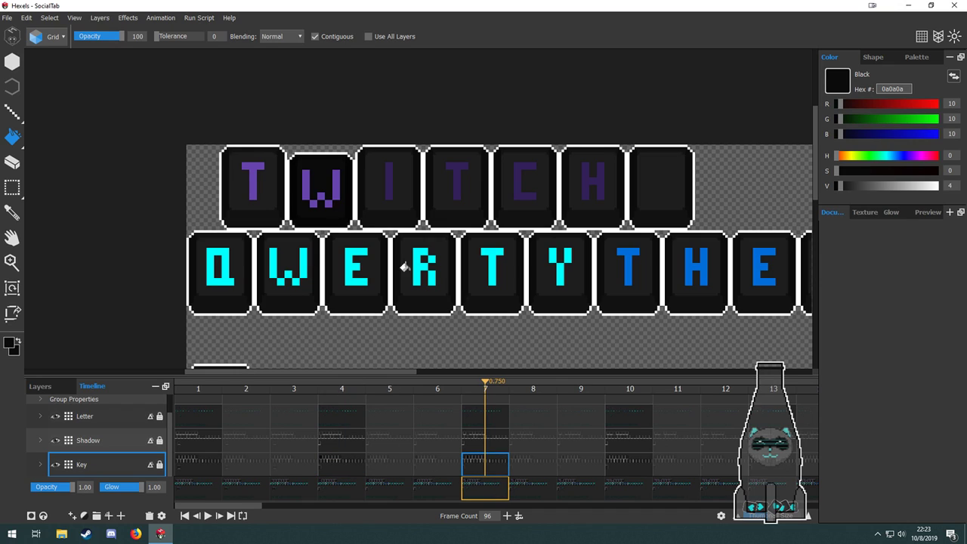
click(625, 457)
click(400, 210)
drag(401, 210, 285, 201)
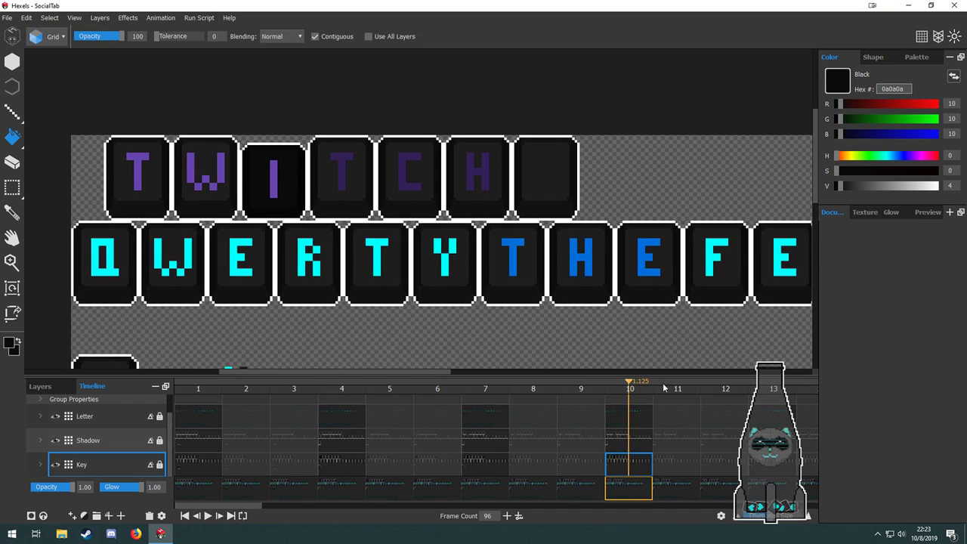
click(769, 465)
click(367, 187)
drag(367, 187, 291, 218)
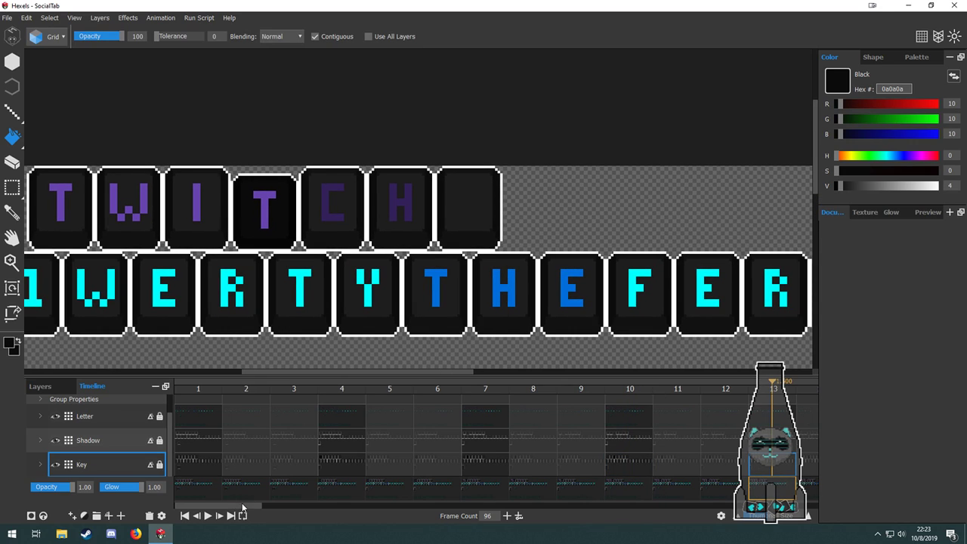
Fill the pressed C and H key faces with 0a0a0a on the Key layer in frames 16 and 19.
drag(242, 506, 328, 506)
click(315, 465)
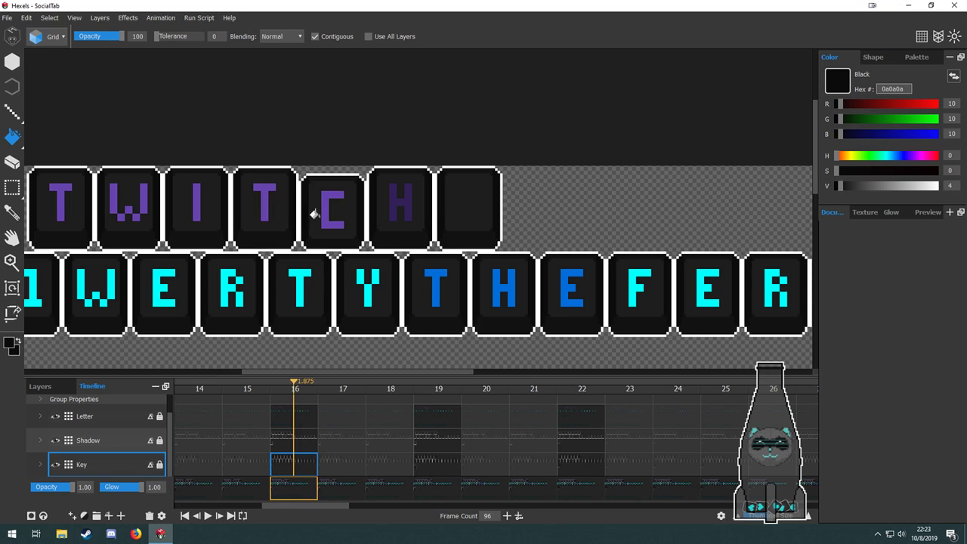
click(341, 217)
click(439, 455)
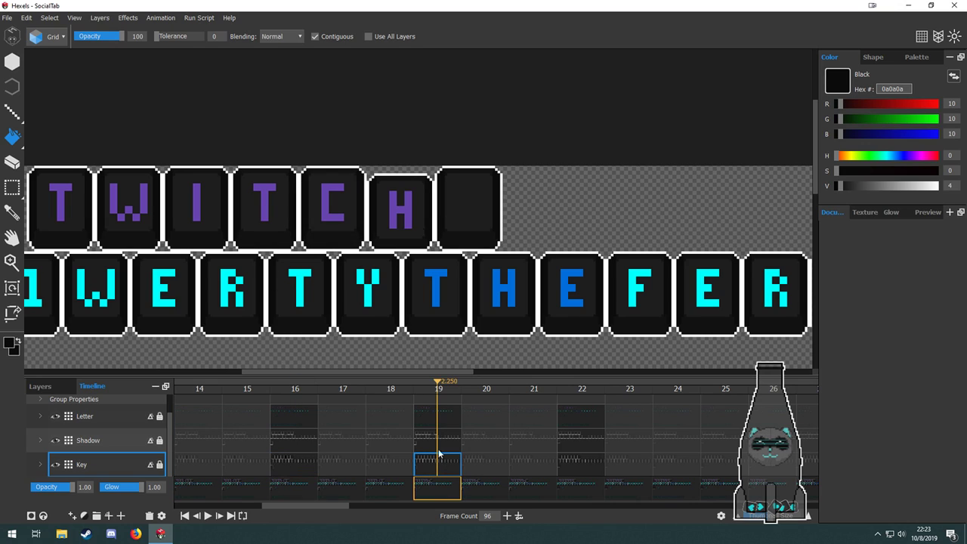
click(411, 212)
Check frame 22 and play the animation from frame 1 to review the darkened TWITCH key presses.
click(586, 463)
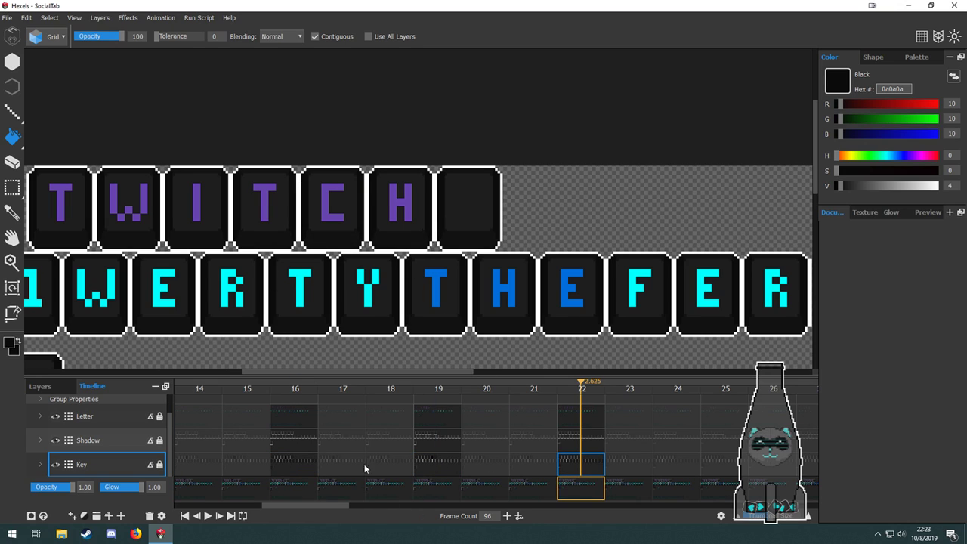
drag(288, 300, 481, 273)
click(186, 507)
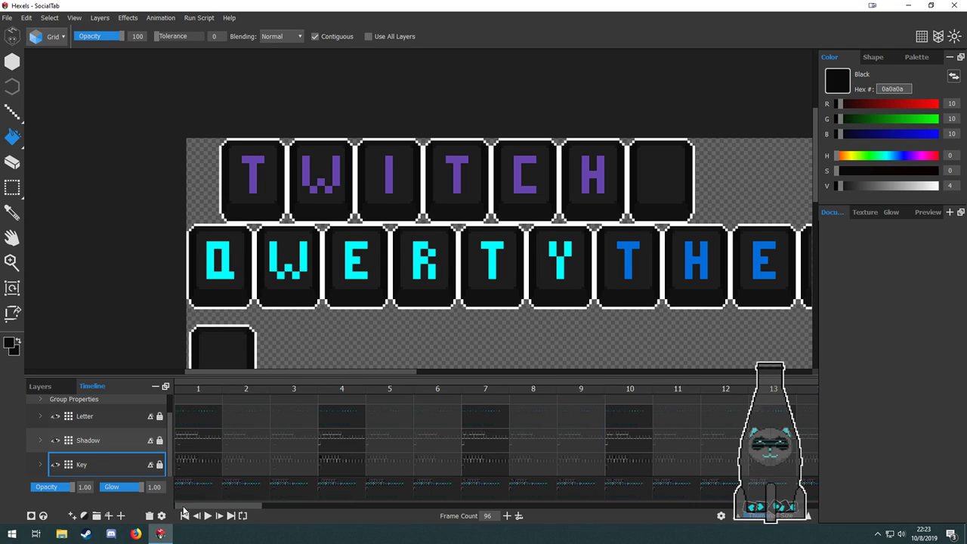
click(181, 493)
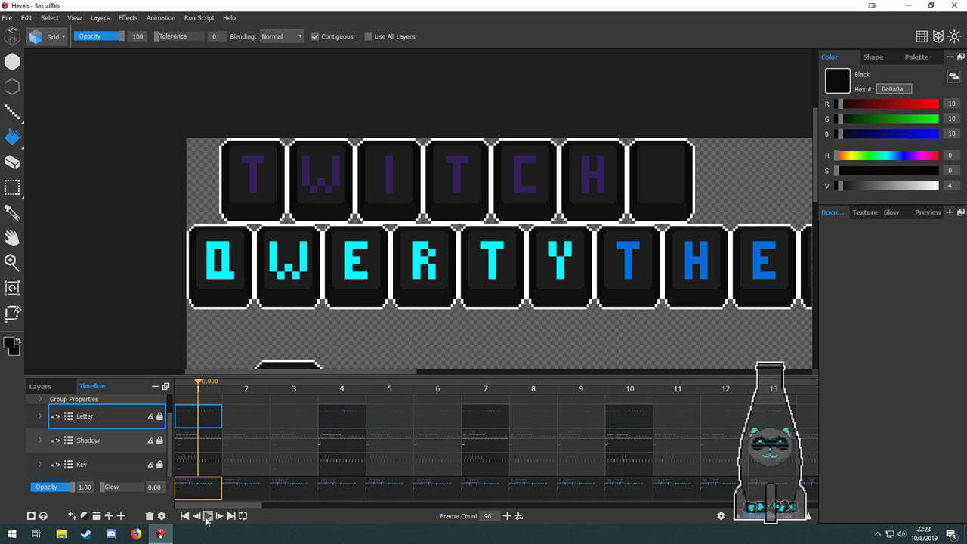
click(208, 516)
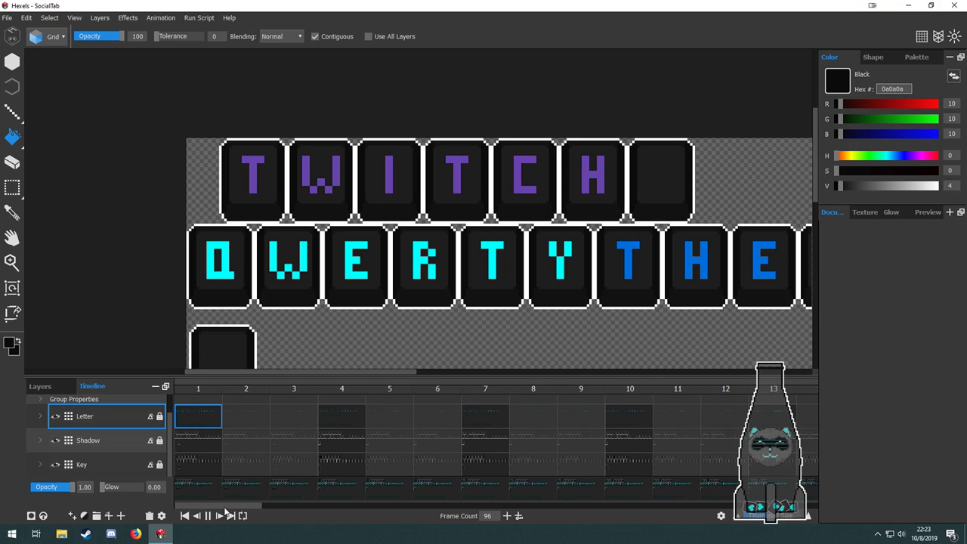
click(209, 515)
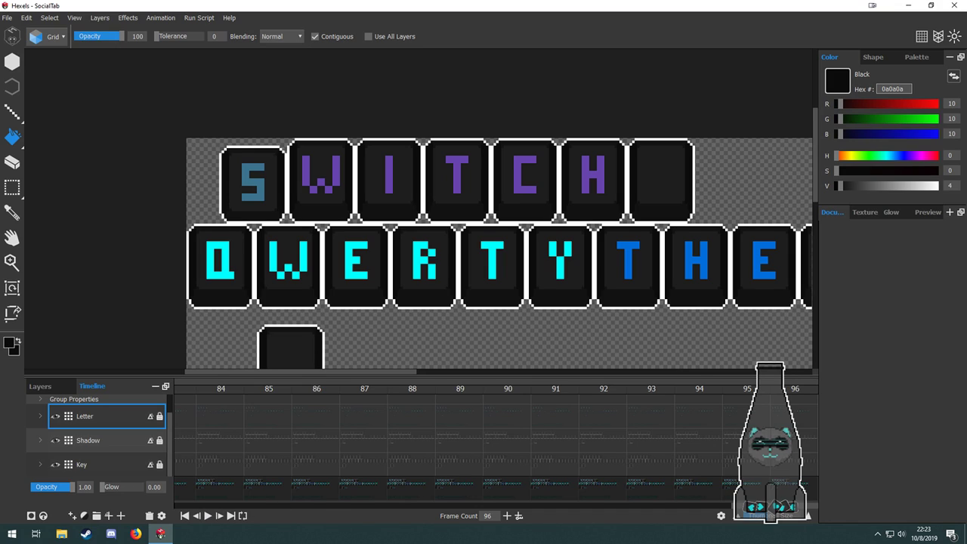
Fill the face of the pressed S key with 0a0a0a on the Key layer in frame 49.
drag(759, 507, 485, 513)
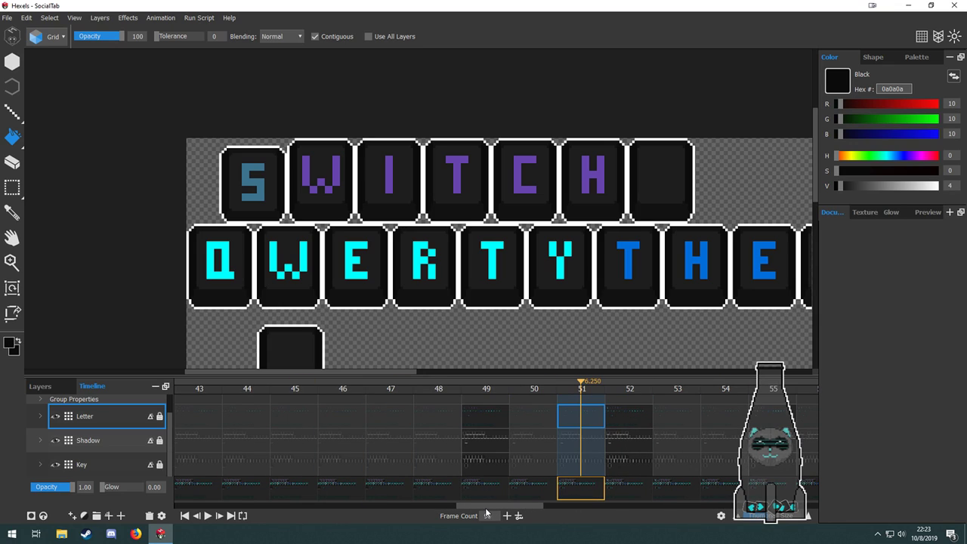
click(499, 417)
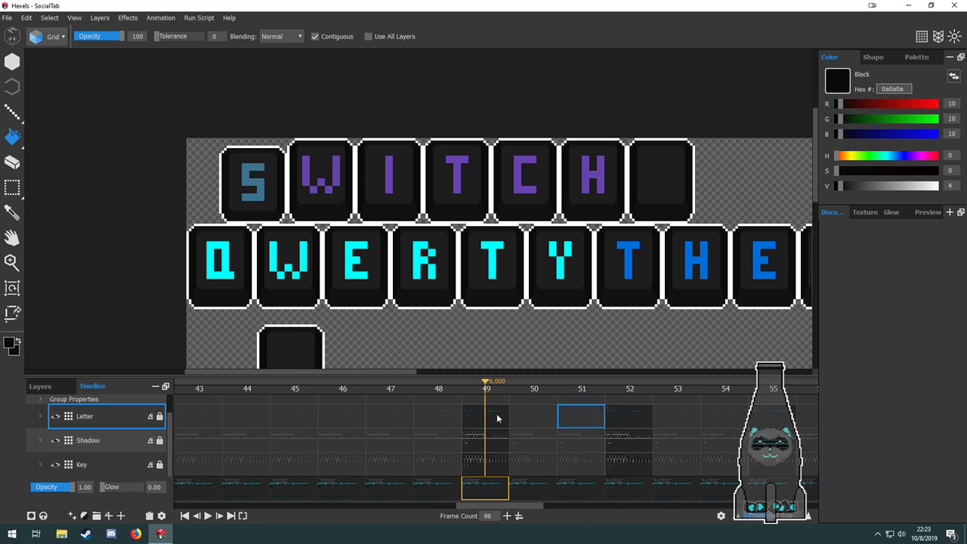
click(492, 442)
click(488, 417)
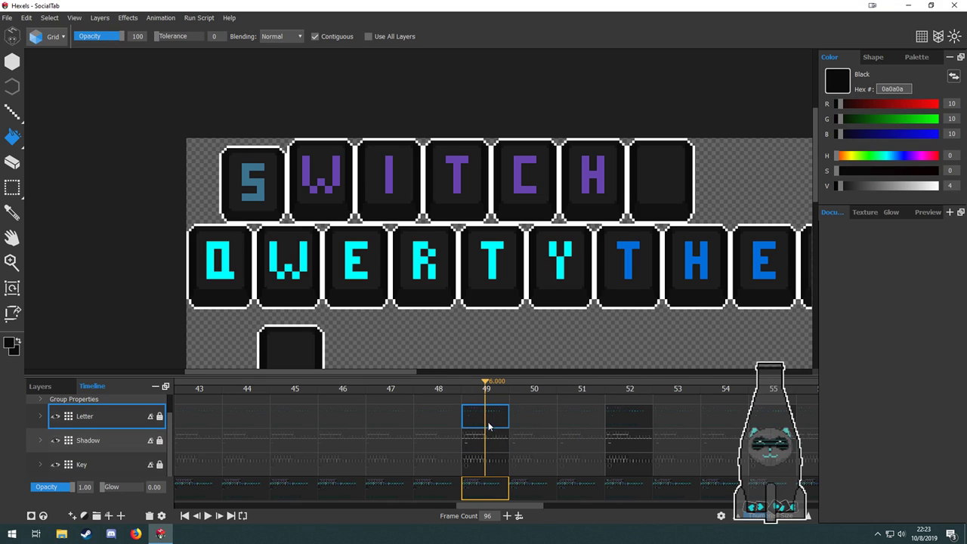
click(492, 462)
click(269, 200)
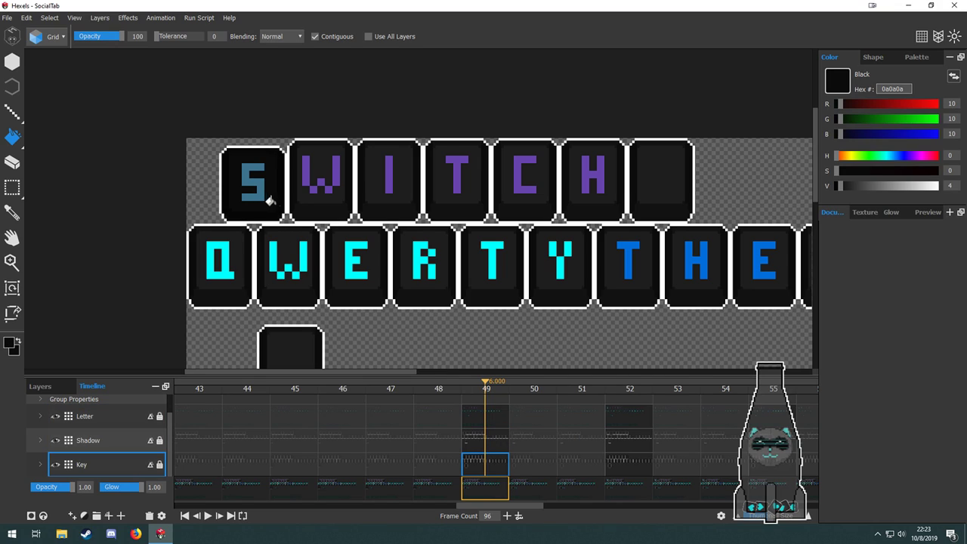
Fill the pressed T and E key faces of STEAM with 0a0a0a on the Key layer in frames 52 and 55.
click(637, 470)
click(353, 205)
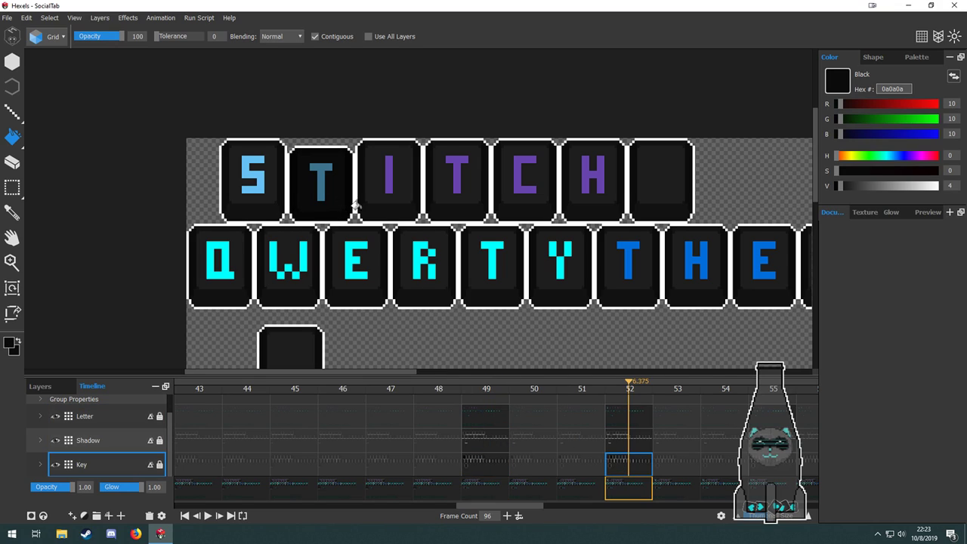
click(751, 462)
click(406, 200)
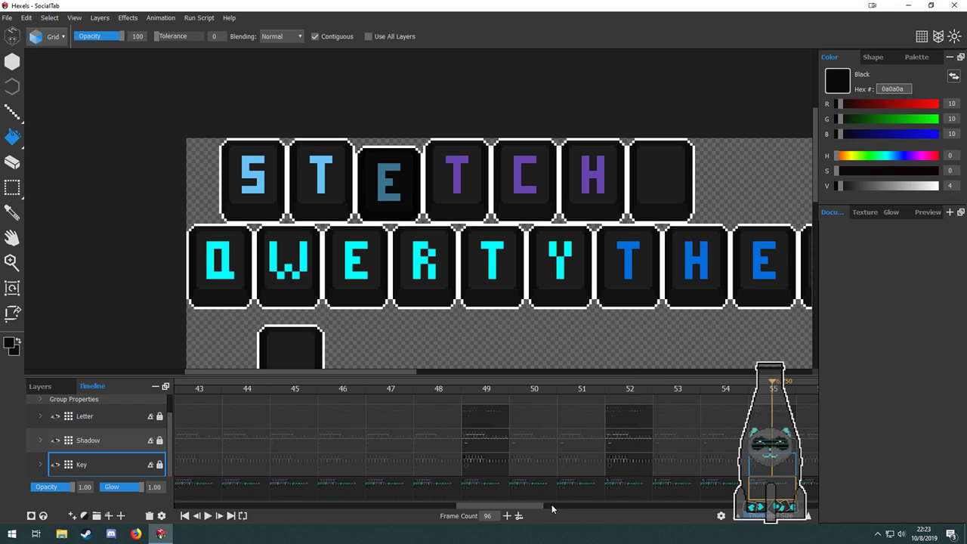
Fill the pressed A and M key faces with 0a0a0a on the Key layer in frames 58 and 61.
drag(537, 511, 565, 508)
drag(596, 507, 610, 507)
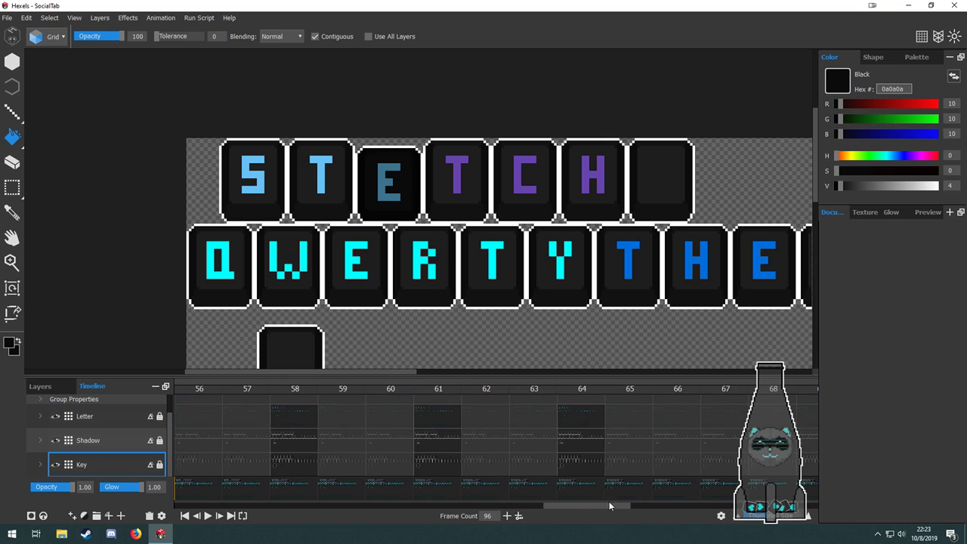
click(299, 459)
click(469, 195)
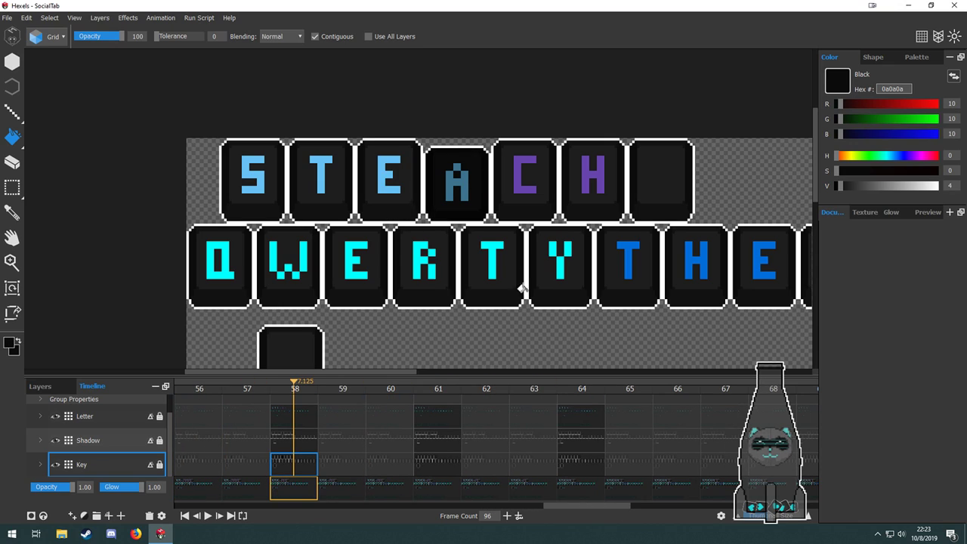
click(456, 454)
click(528, 201)
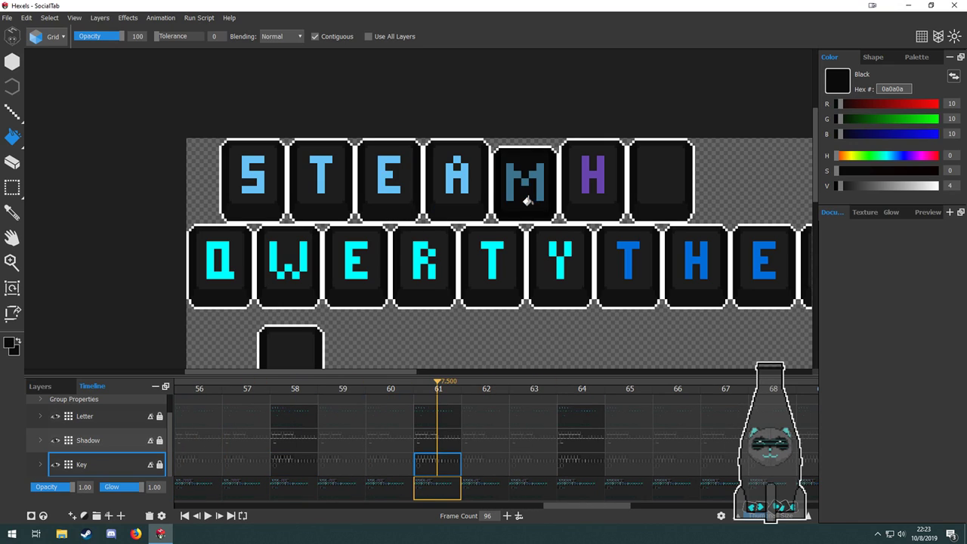
Check the finished STEAM row in frame 64 and replay the animation from the first frame.
click(588, 470)
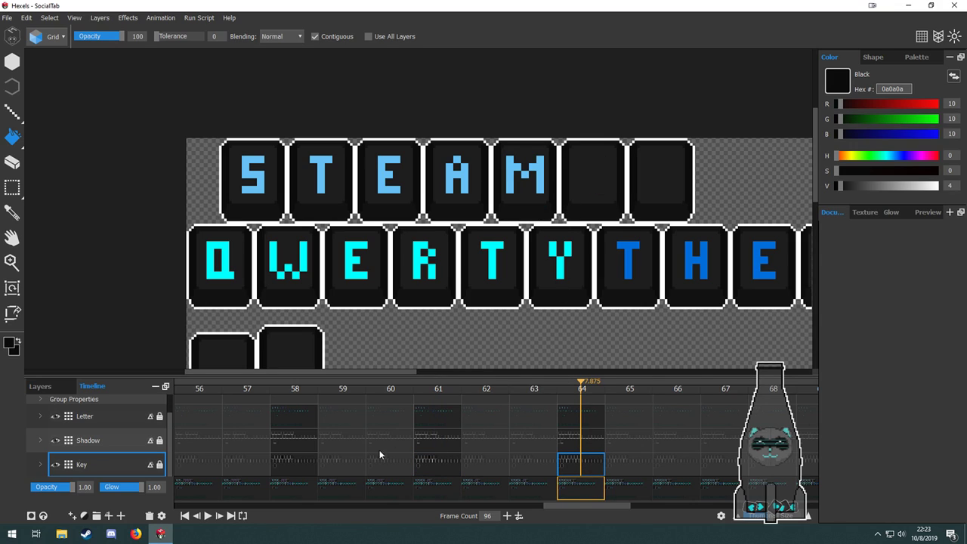
click(185, 516)
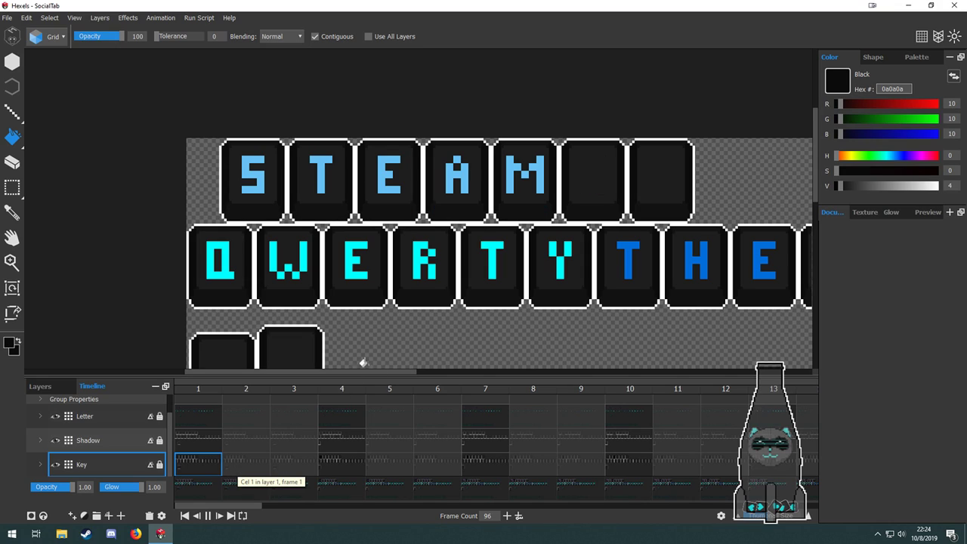
Play back the STEAM animation and step through frames 59 to 64 to check the final key presses.
drag(237, 506, 632, 534)
click(396, 421)
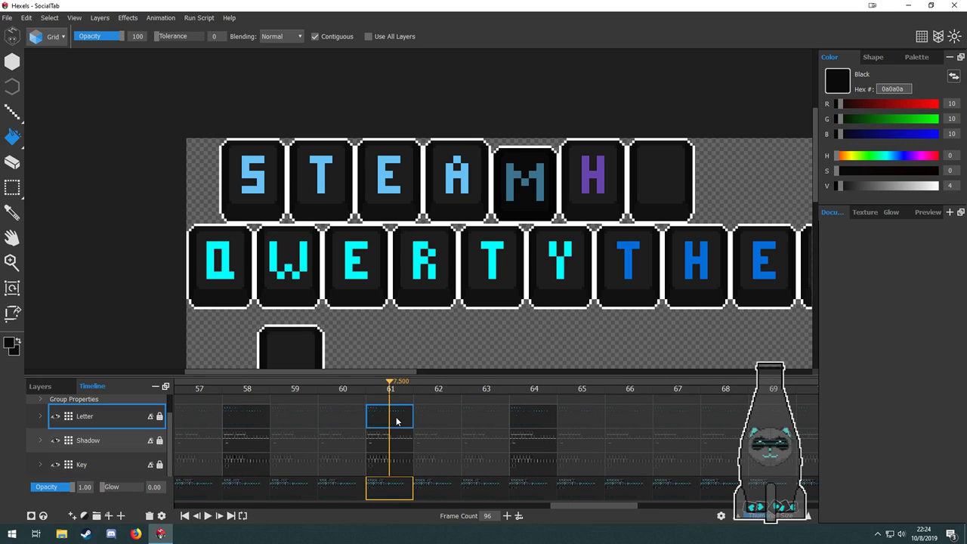
click(209, 517)
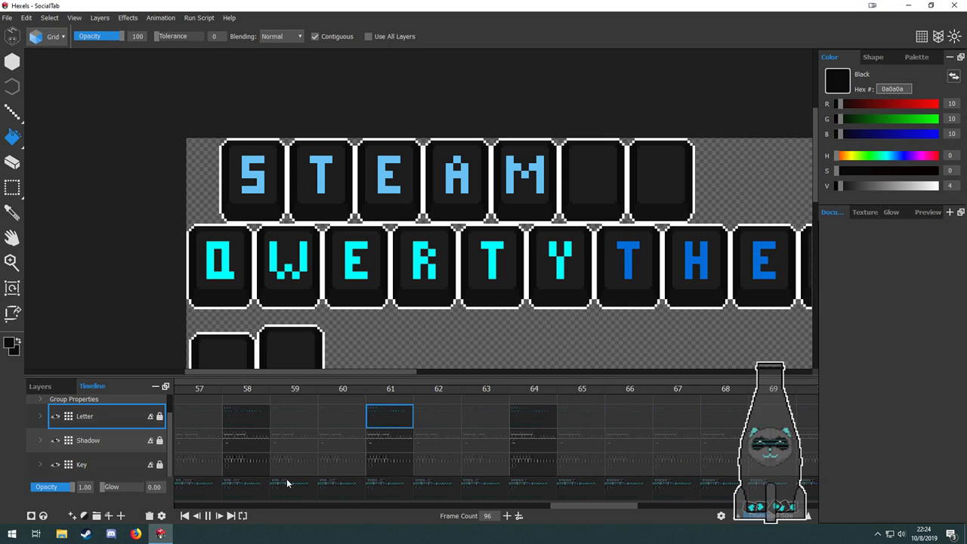
click(254, 426)
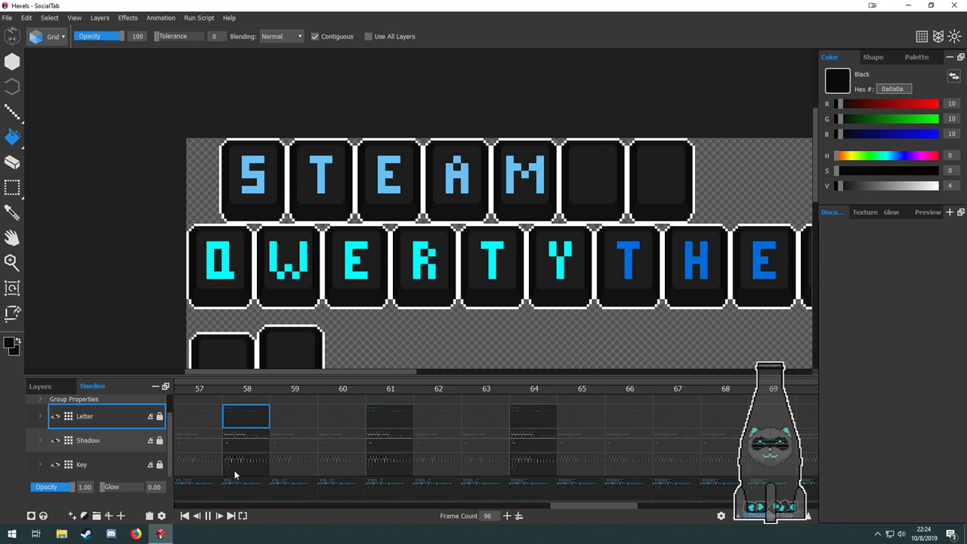
click(208, 516)
click(454, 509)
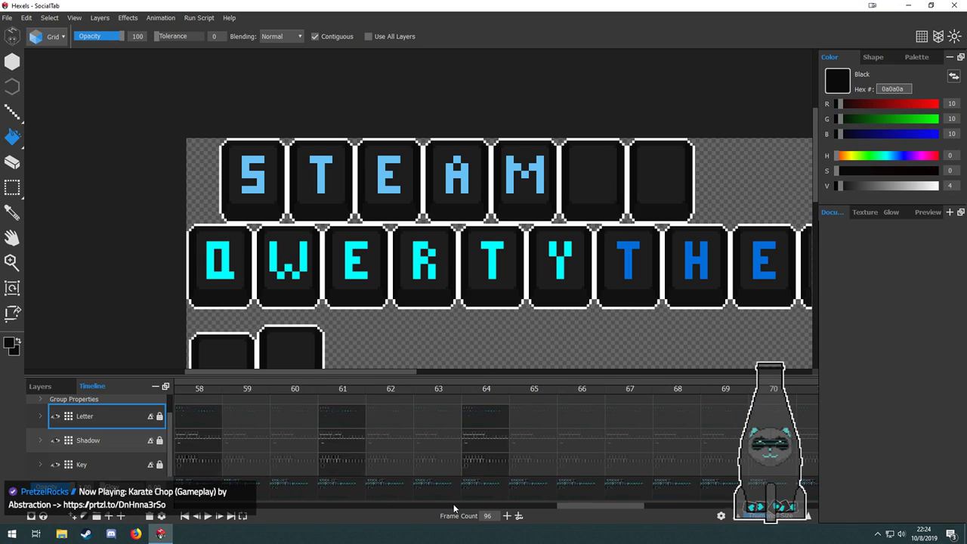
drag(488, 509, 556, 506)
click(224, 398)
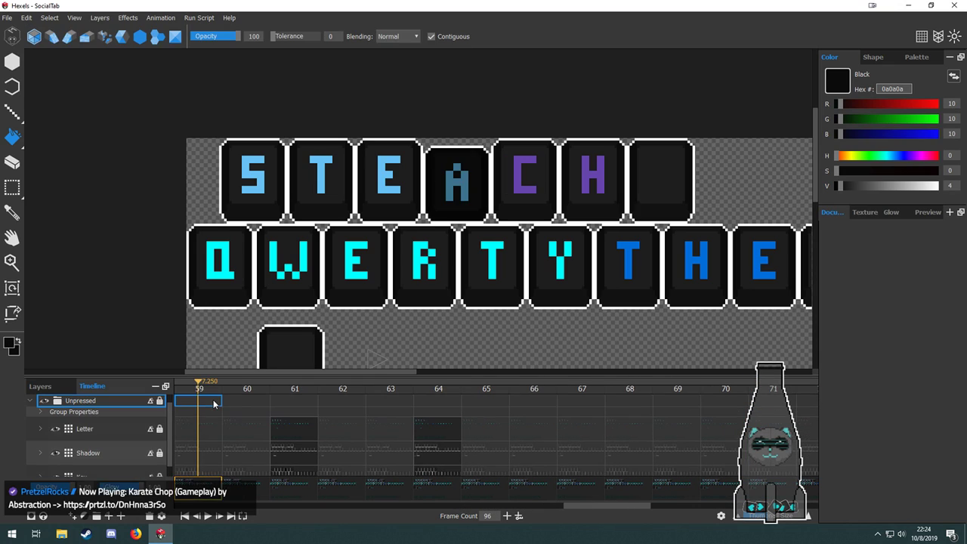
click(222, 519)
click(222, 519)
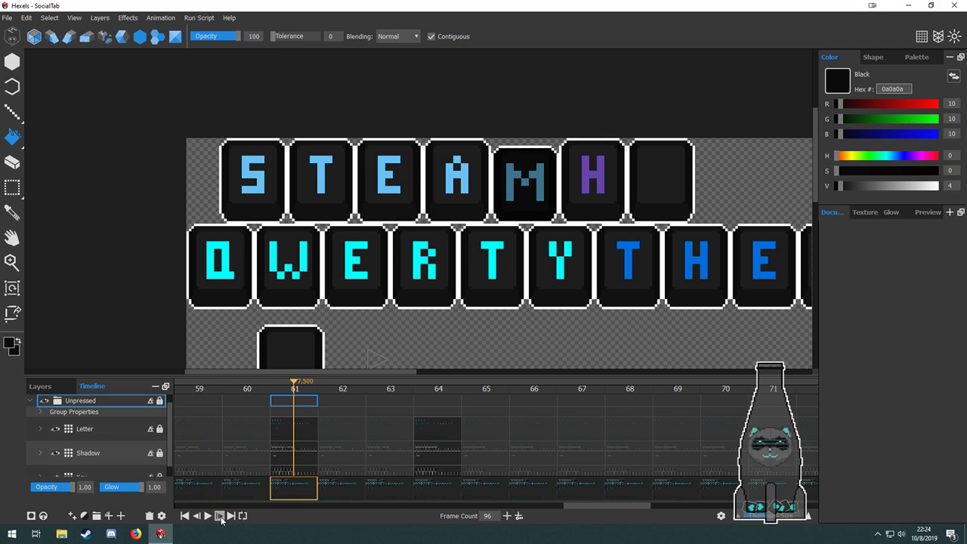
click(222, 519)
click(222, 519)
click(222, 519)
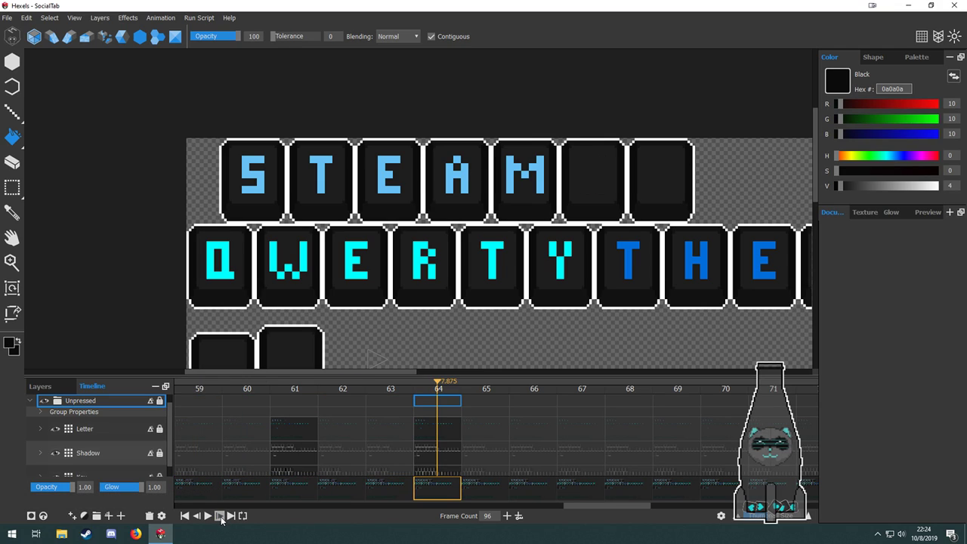
Clear the blank key after the M of STEAM from the Shadow and Key layers in frame 64.
drag(440, 387, 538, 399)
click(444, 415)
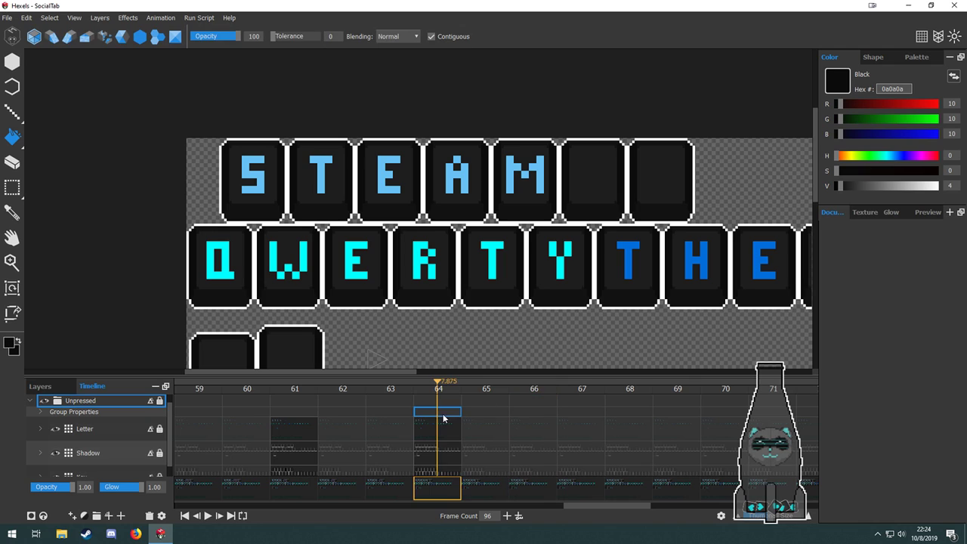
click(436, 431)
drag(617, 305, 557, 248)
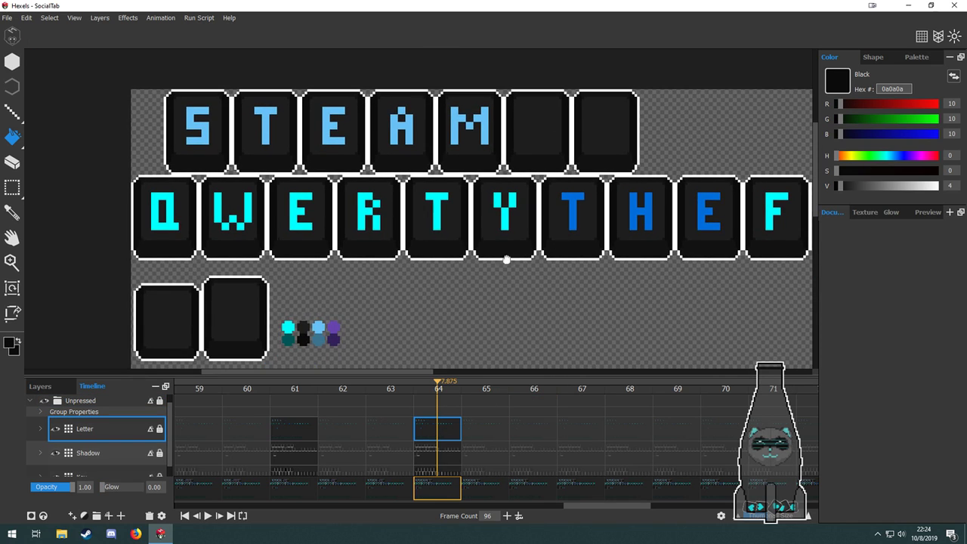
key(m)
drag(504, 84, 572, 170)
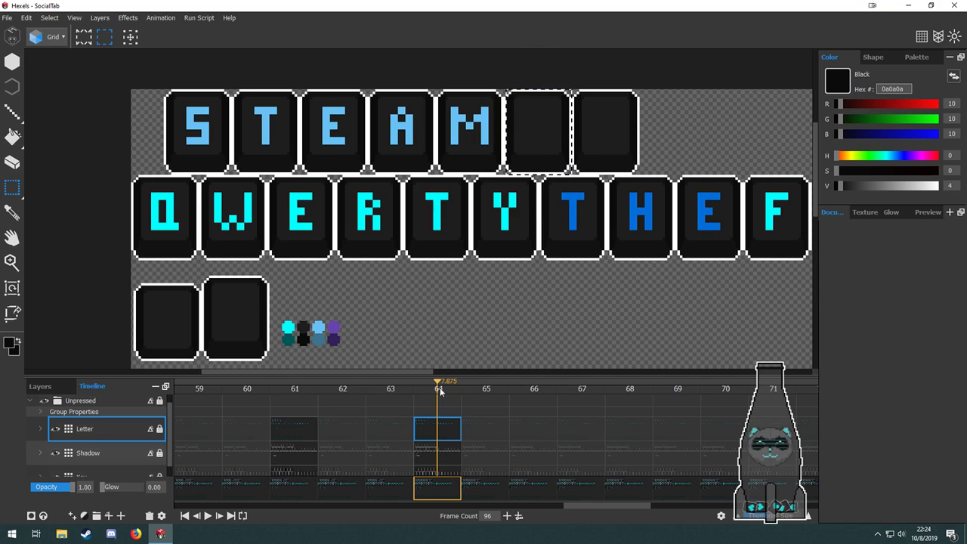
click(434, 463)
key(Delete)
click(440, 471)
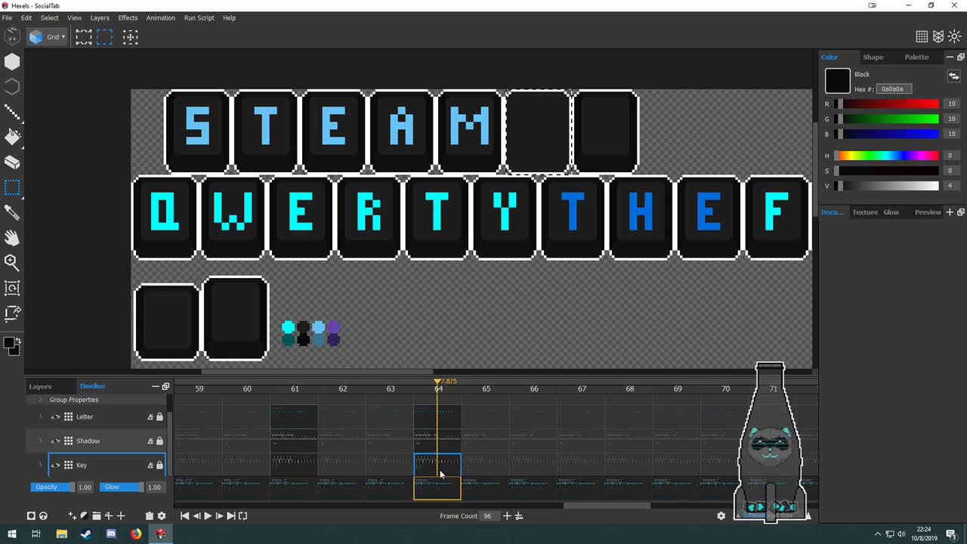
key(Delete)
scroll(520, 140, up, 2)
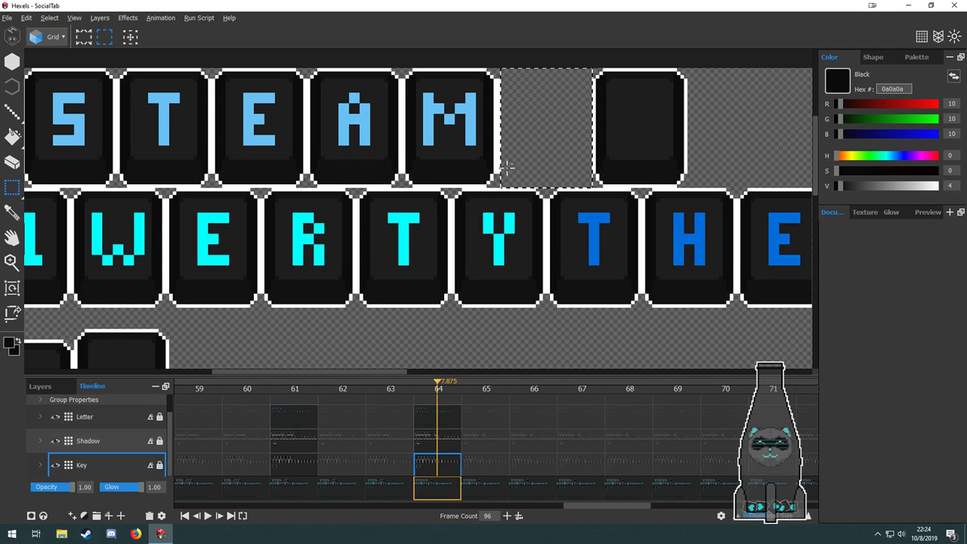
drag(497, 180, 525, 75)
key(Delete)
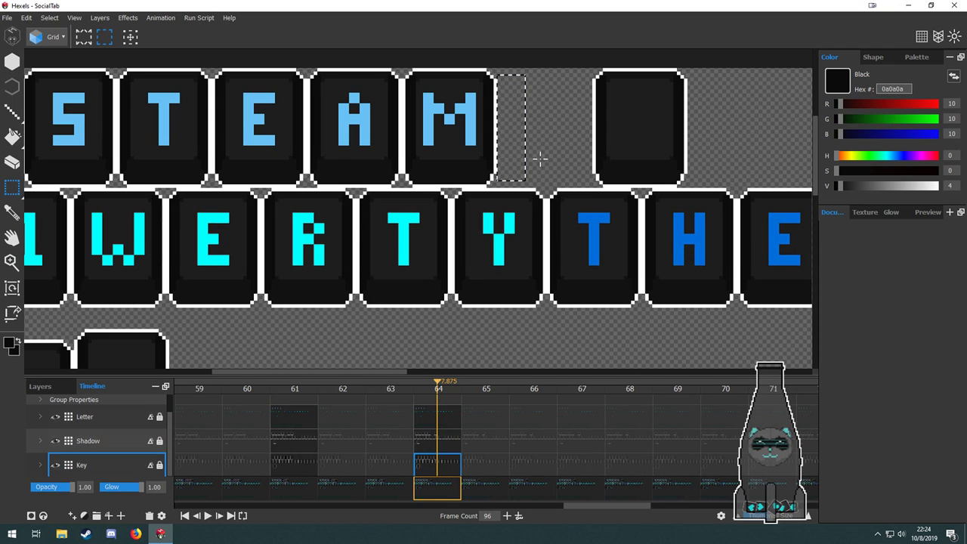
Copy the pressed template key into the gap after the M on the Key layer in frame 64.
scroll(510, 237, down, 2)
drag(277, 337, 396, 239)
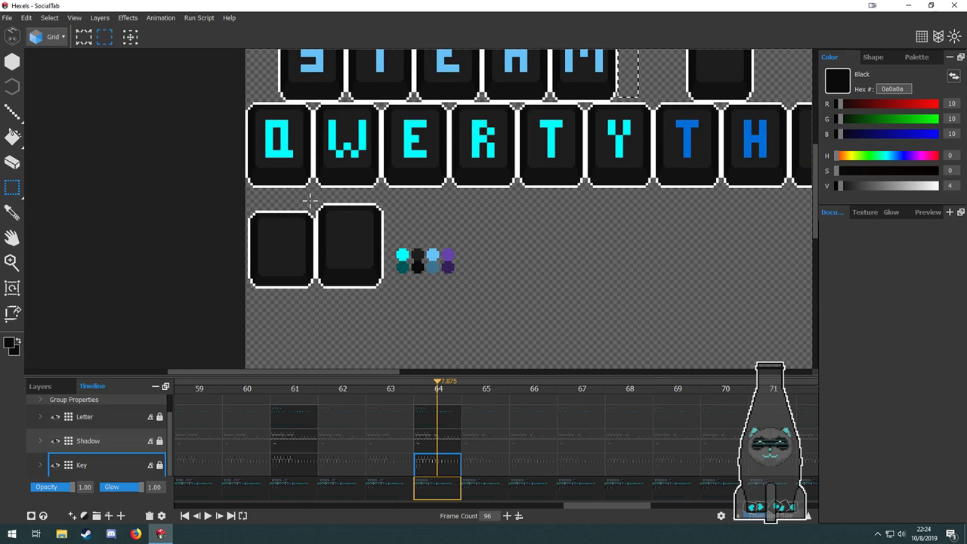
drag(316, 201, 234, 314)
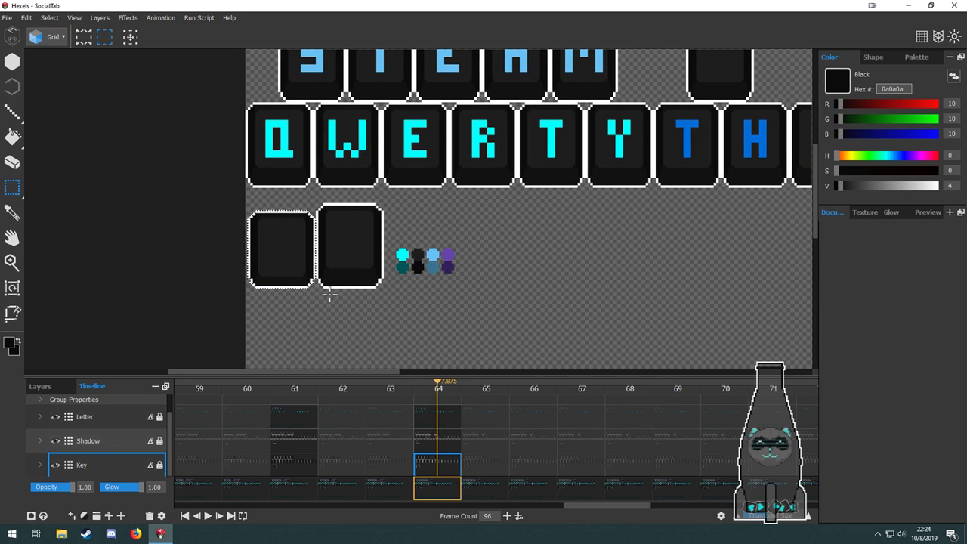
drag(281, 280, 571, 261)
drag(678, 259, 535, 348)
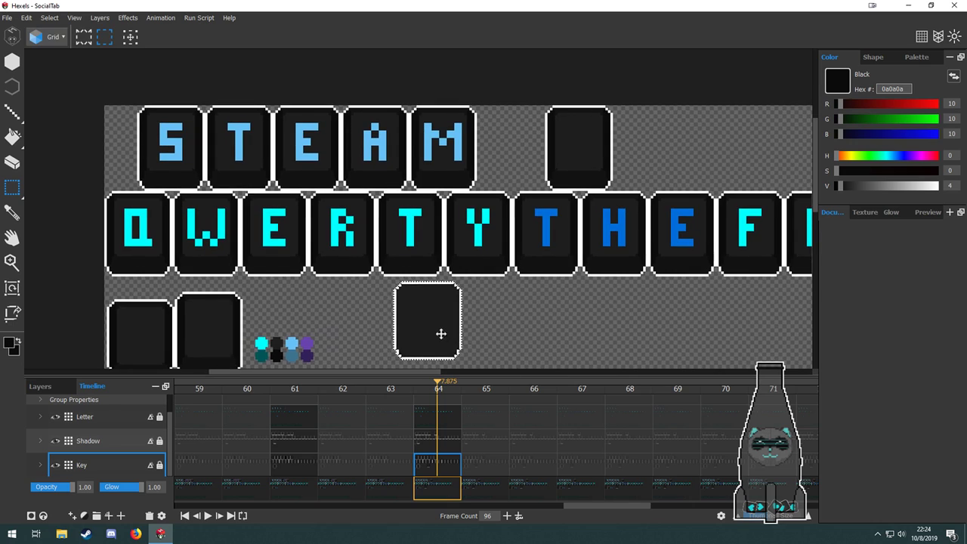
drag(441, 332, 523, 161)
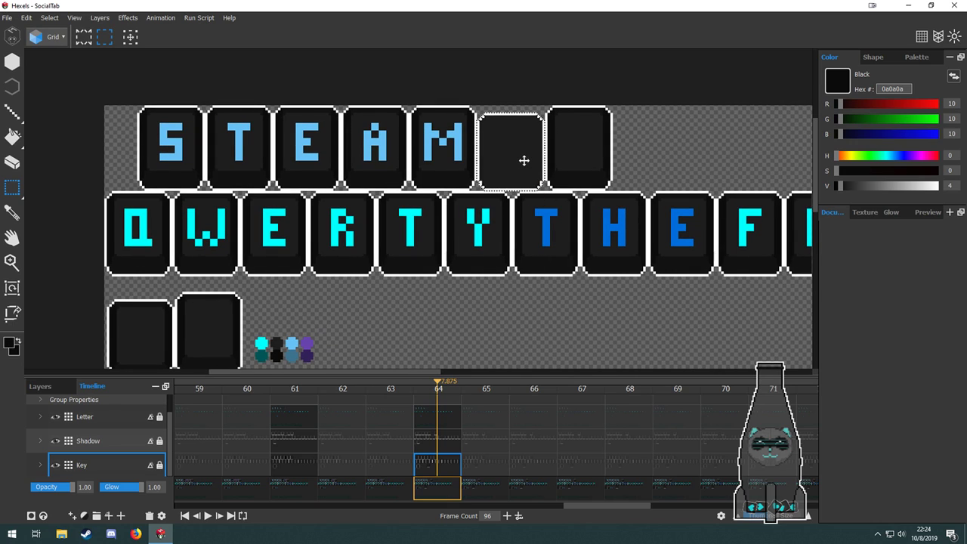
Copy the pressed template key's shadow onto the blank key after the M on the Shadow layer in frame 64.
drag(418, 287, 540, 187)
click(453, 441)
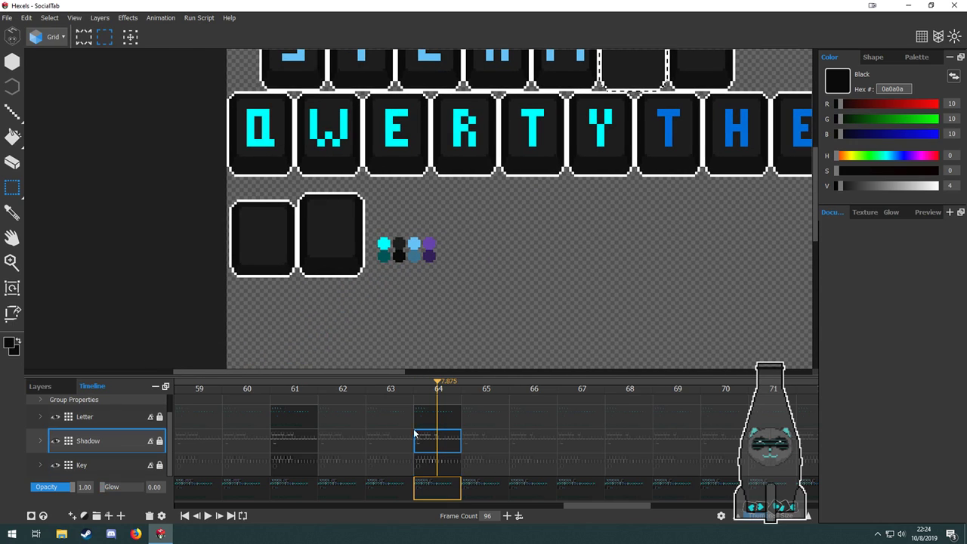
drag(209, 317, 295, 192)
drag(274, 220, 600, 144)
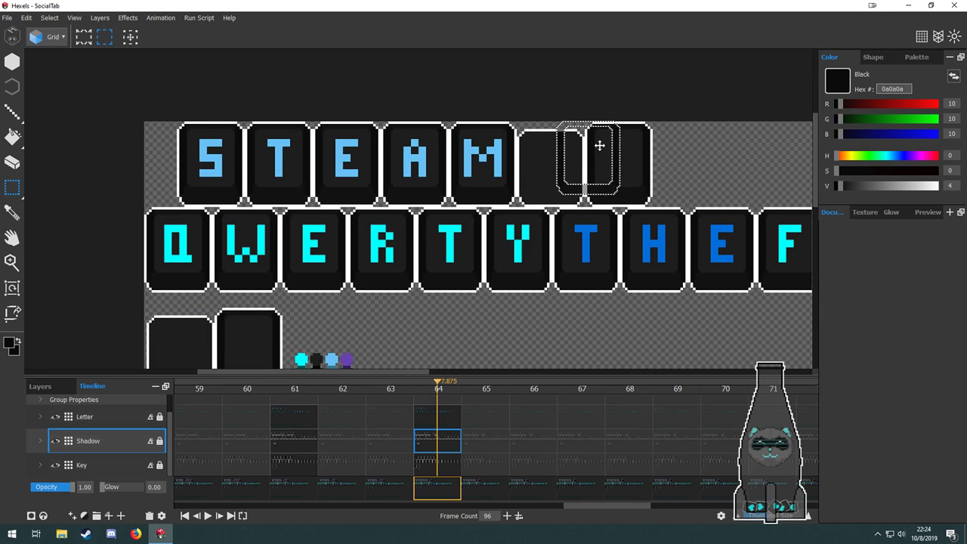
key(ctrl+z)
drag(207, 337, 577, 152)
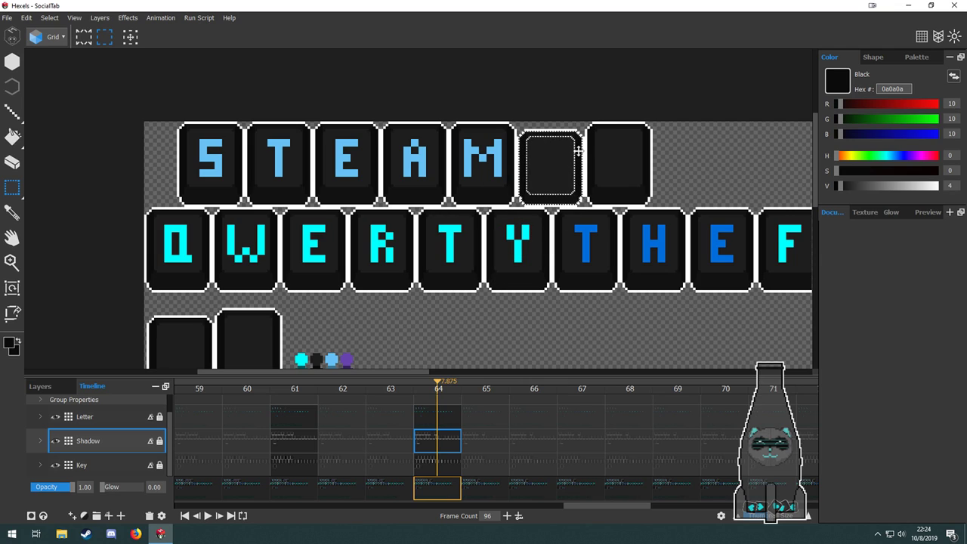
Fill the face of the pressed blank key after the M with 0a0a0a on the Key layer in frame 64.
key(g)
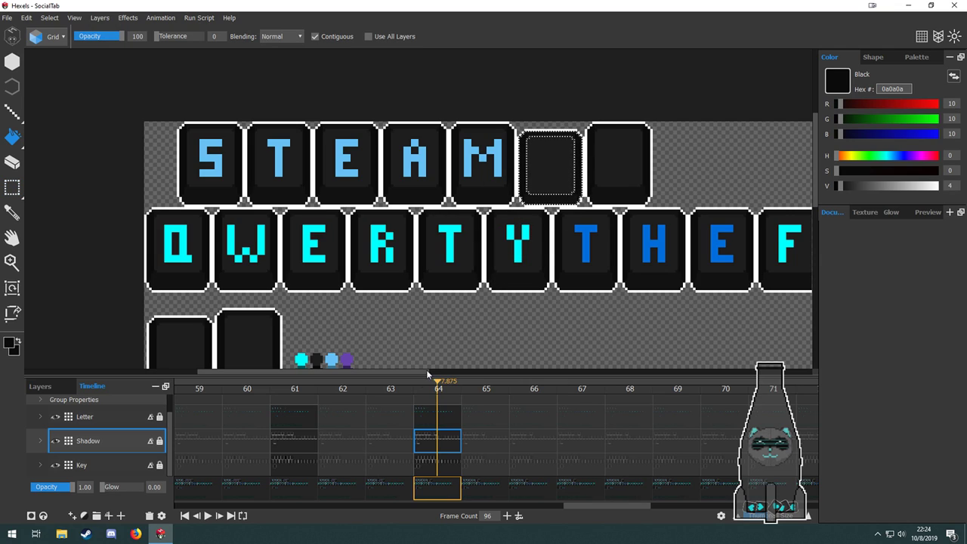
click(439, 463)
click(554, 168)
scroll(529, 158, down, 2)
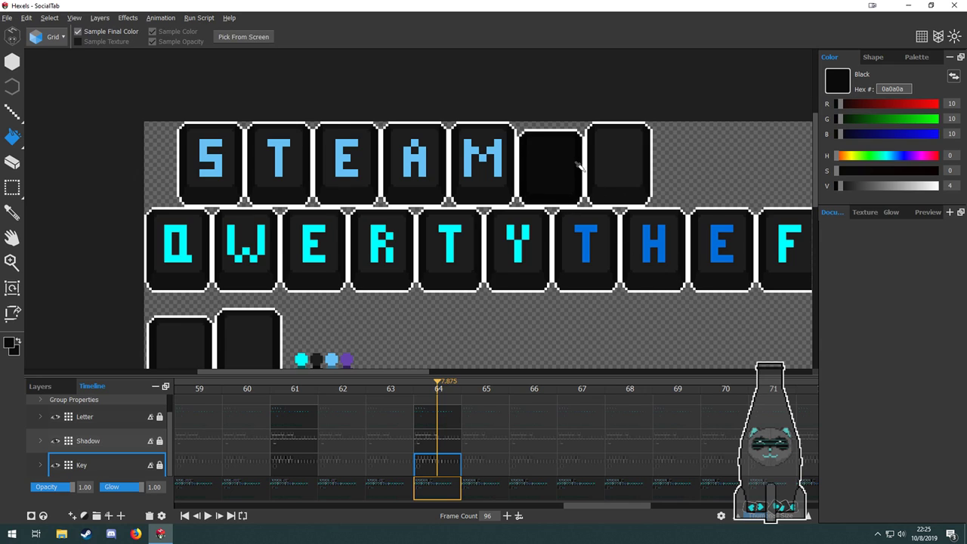
scroll(536, 147, up, 3)
scroll(509, 152, down, 3)
scroll(510, 151, down, 2)
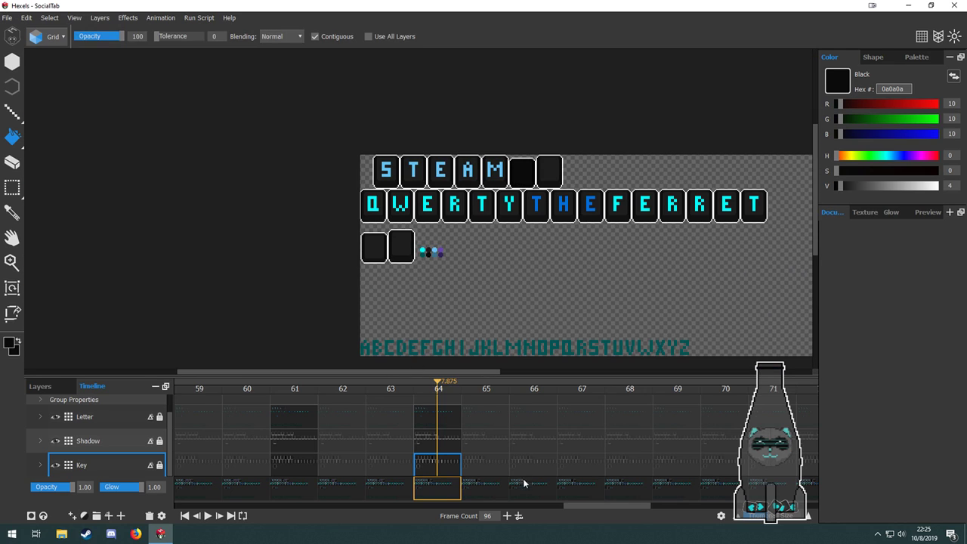
Create keyframes on the Letter, Shadow and Key layers in frame 67.
click(587, 419)
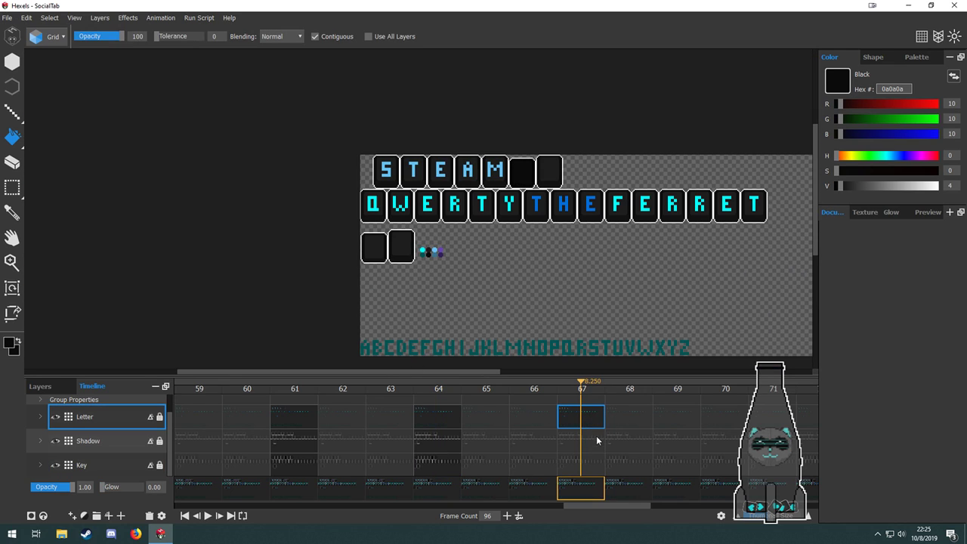
click(597, 442)
click(591, 464)
Clear the pressed blank key after the M from the Key and Shadow layers in frame 67.
scroll(496, 285, up, 3)
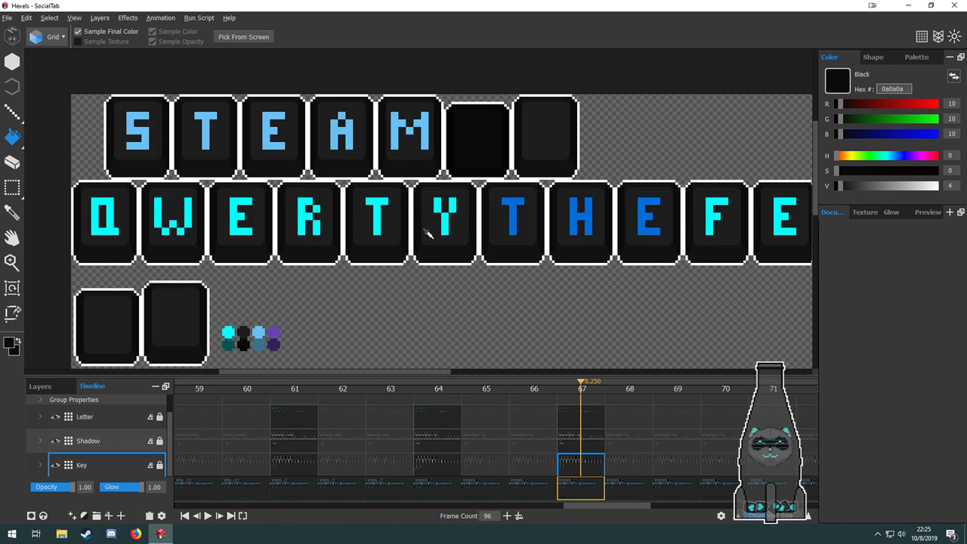
key(m)
drag(507, 92, 446, 176)
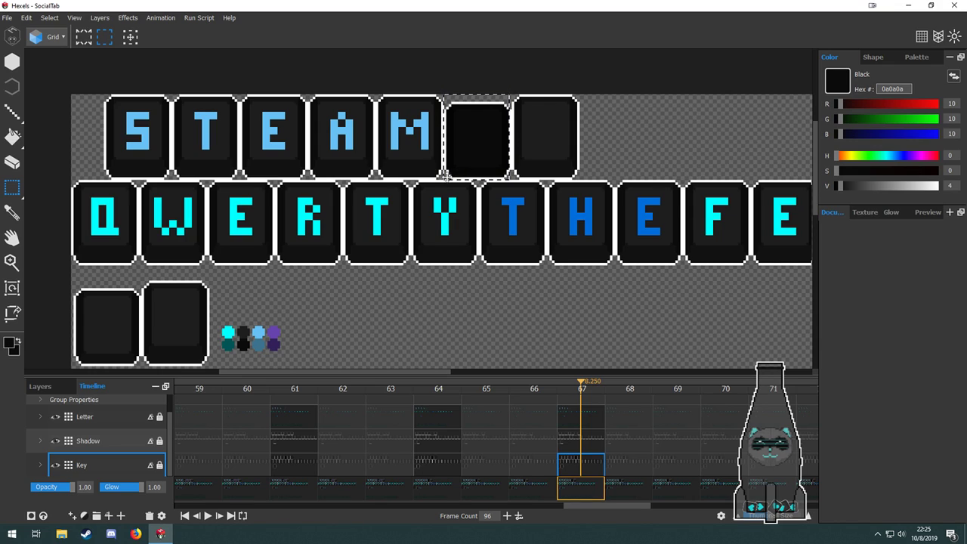
key(Delete)
drag(513, 88, 506, 179)
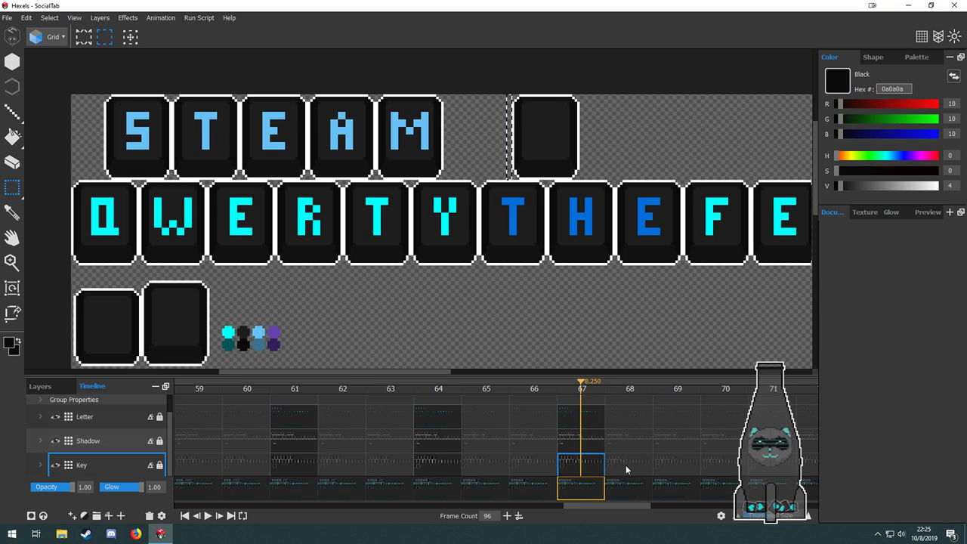
click(598, 446)
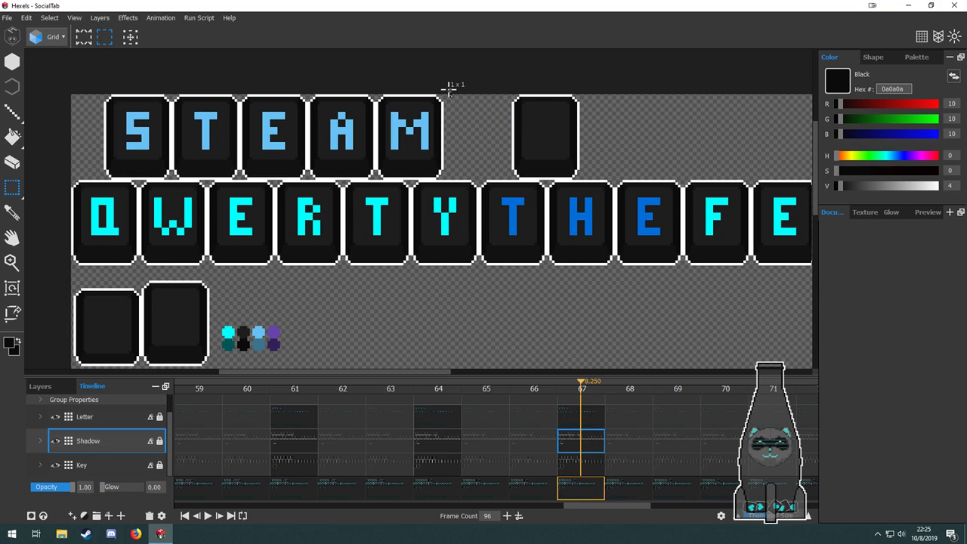
drag(449, 89, 515, 180)
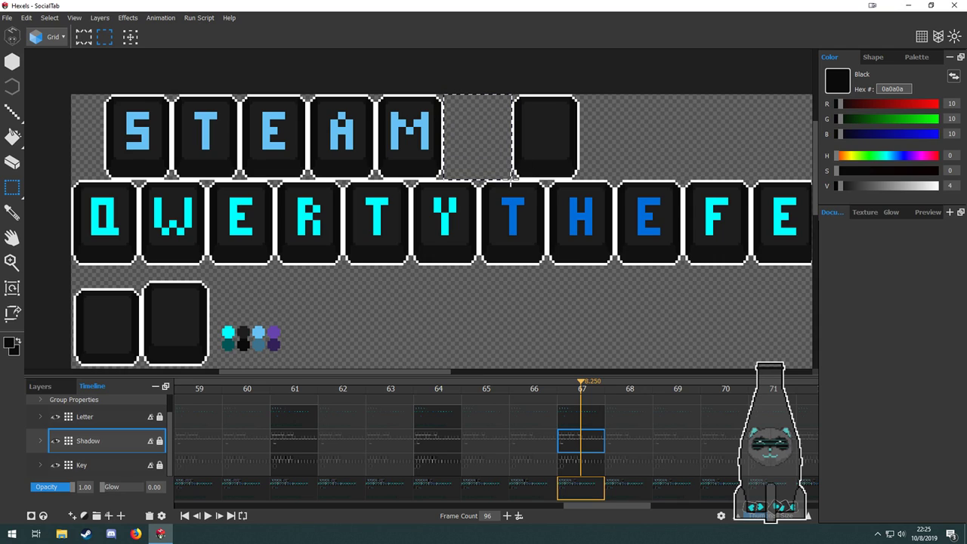
Copy the raised template key into the gap after the M on the Key layer in frame 67.
drag(338, 289, 435, 237)
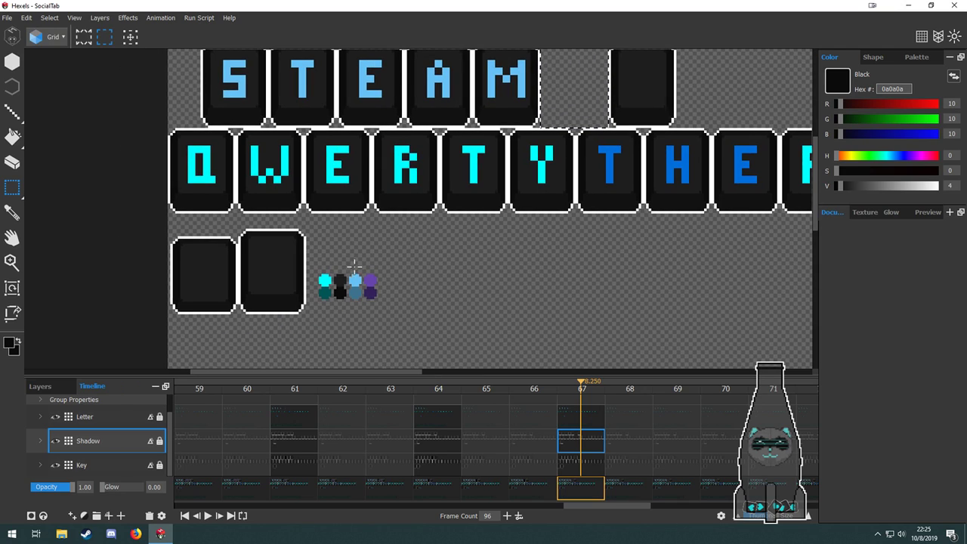
drag(312, 221, 238, 325)
click(572, 463)
drag(492, 248, 466, 311)
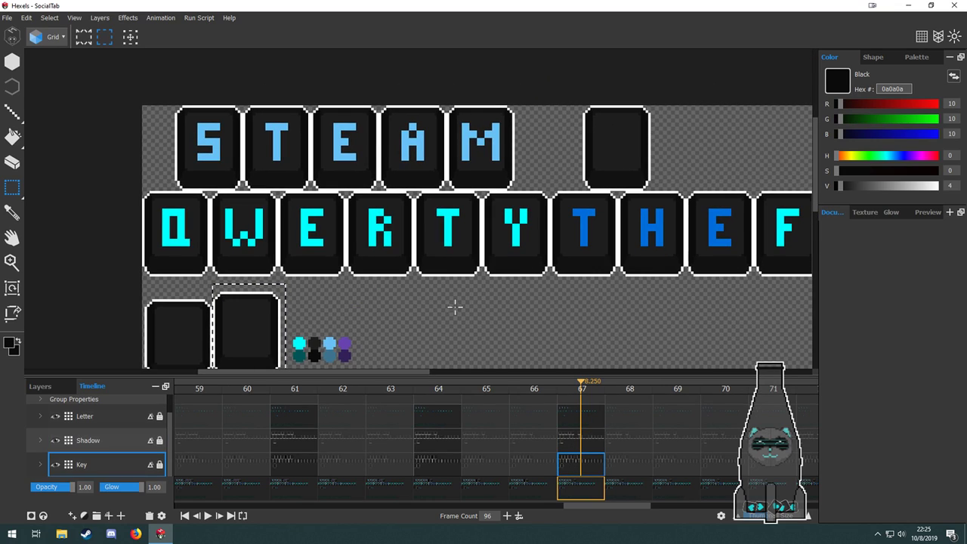
drag(269, 348, 570, 171)
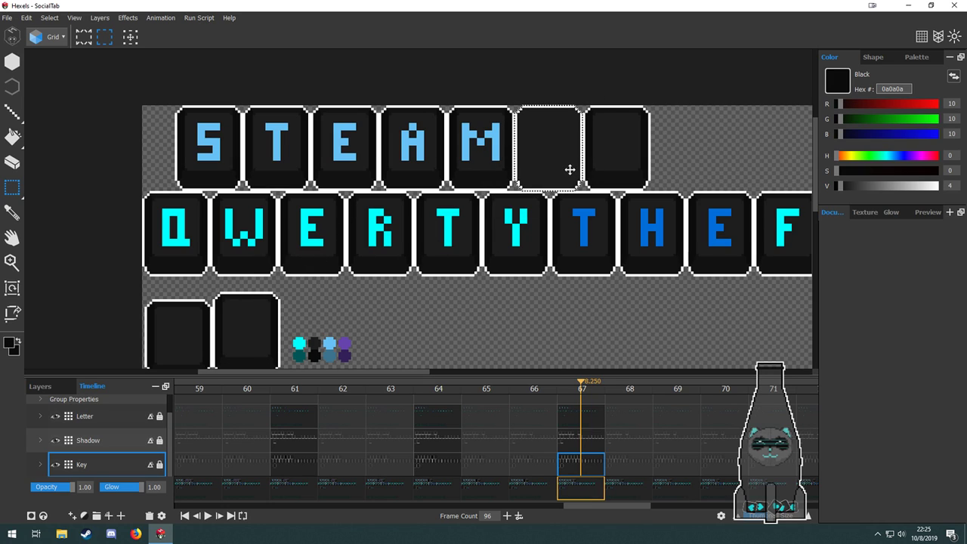
Copy the raised template key's shading onto the blank key after the M on the Shadow layer in frame 67.
click(591, 438)
drag(434, 334, 459, 272)
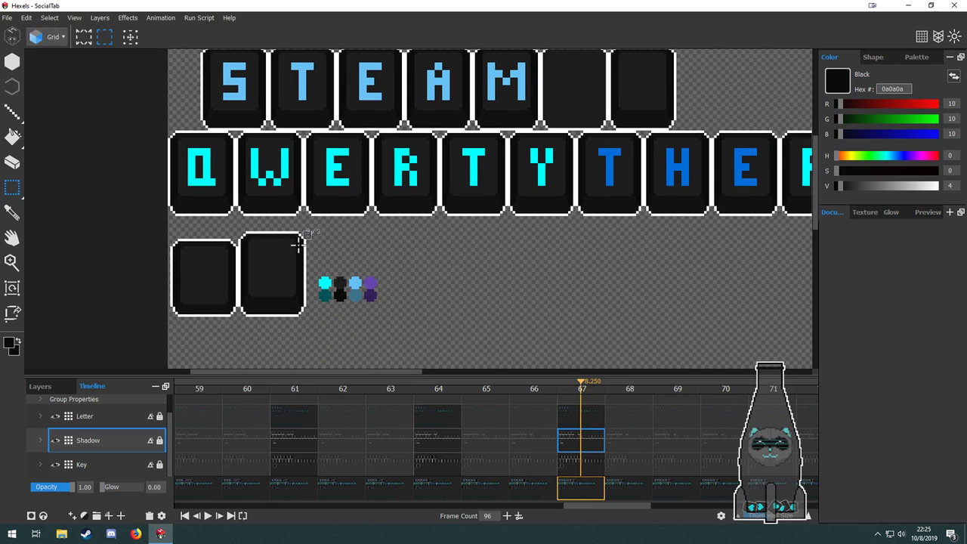
drag(310, 231, 238, 326)
drag(421, 274, 388, 331)
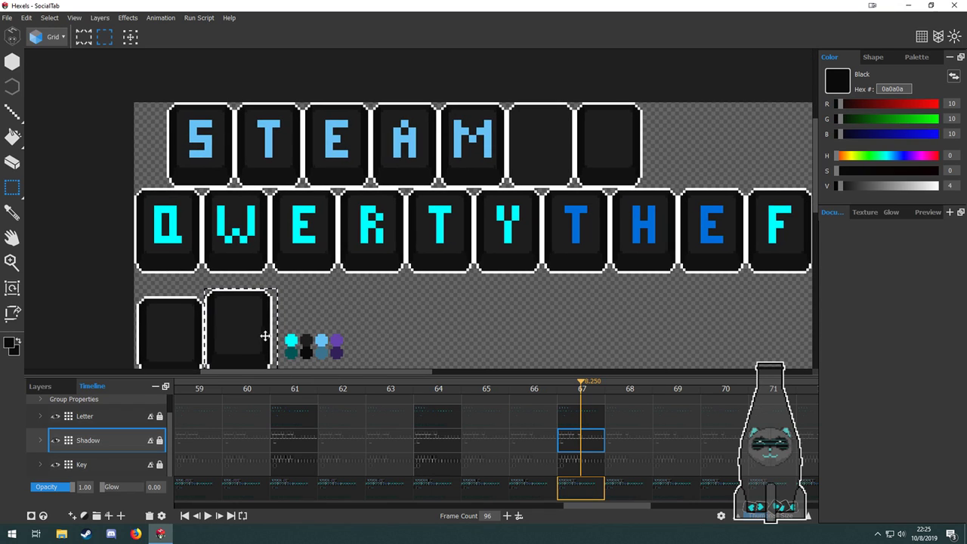
drag(265, 335, 510, 201)
key(ctrl+z)
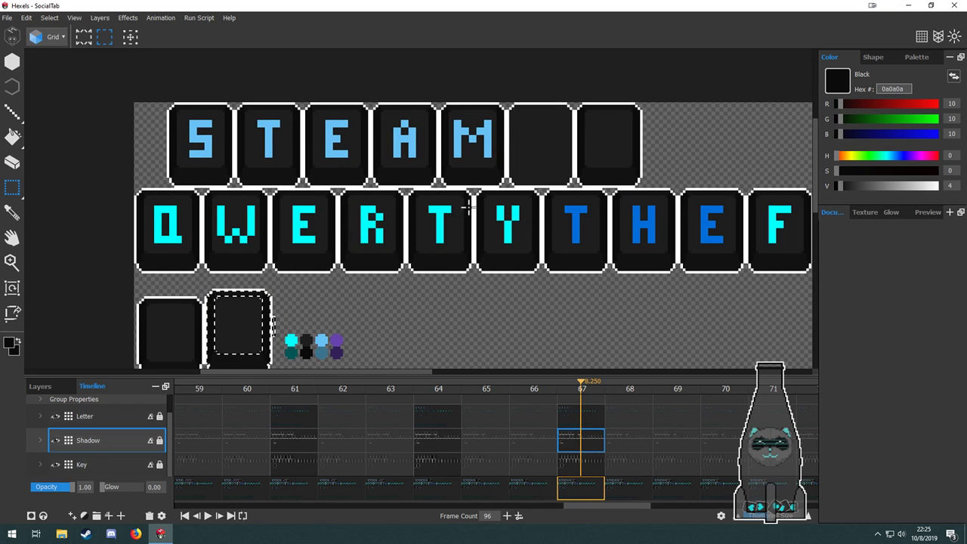
click(271, 283)
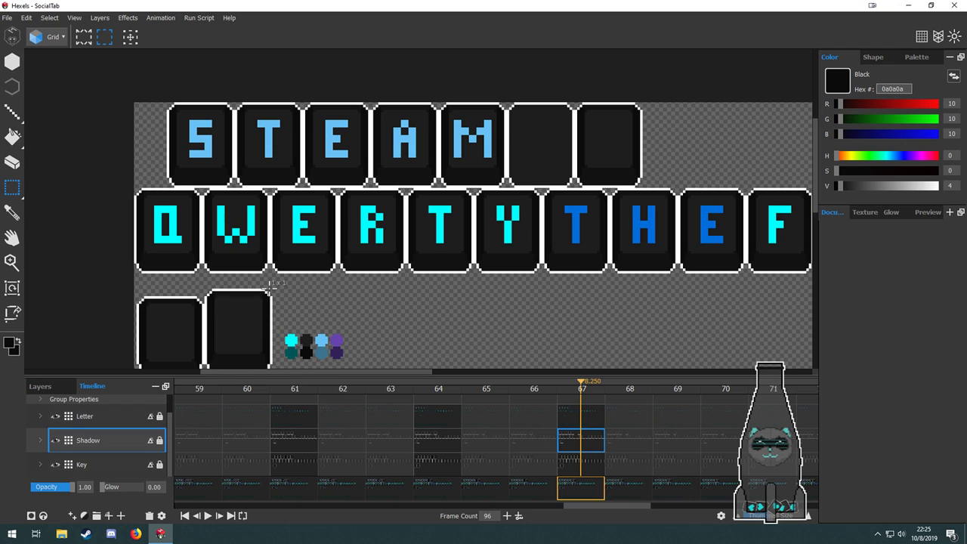
drag(273, 283, 370, 376)
drag(432, 337, 467, 281)
drag(242, 225, 300, 317)
drag(429, 272, 381, 305)
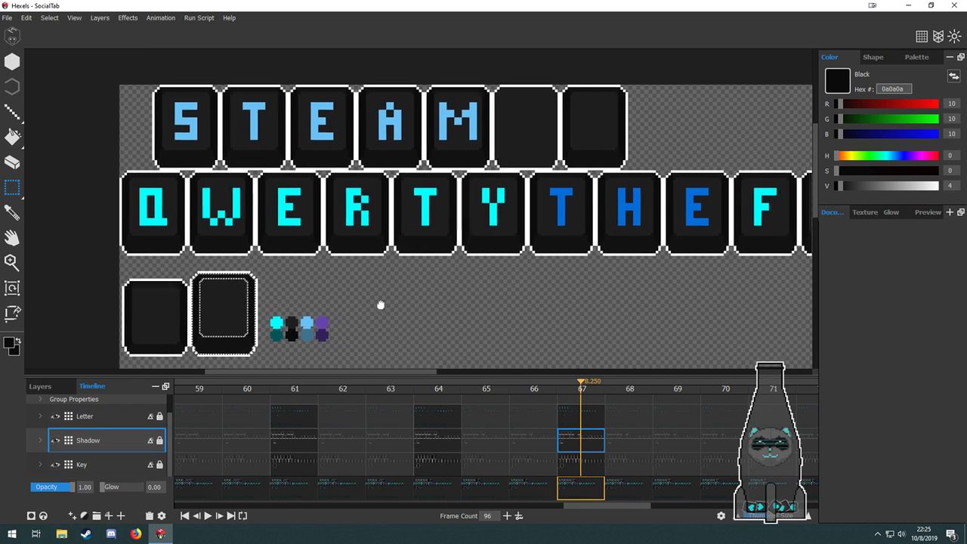
drag(252, 314, 556, 127)
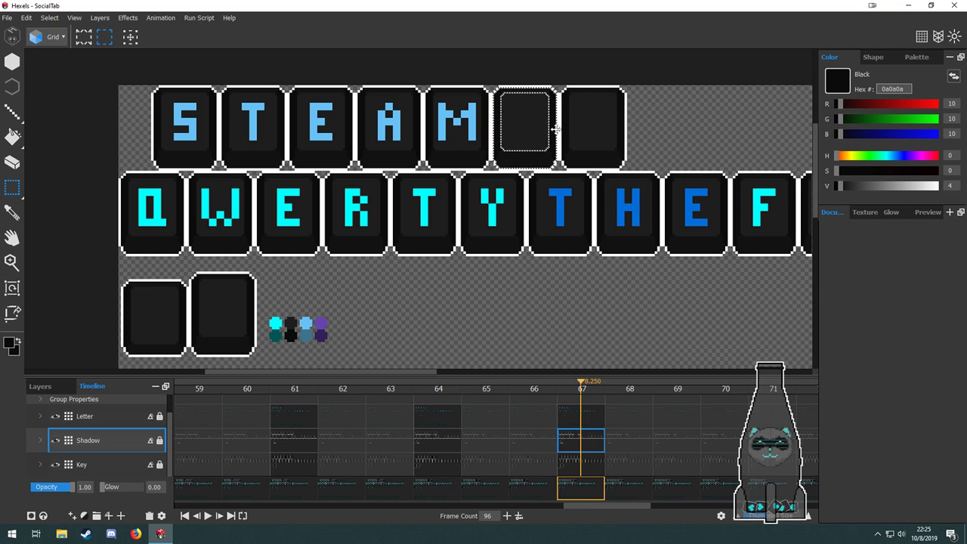
drag(554, 181, 566, 287)
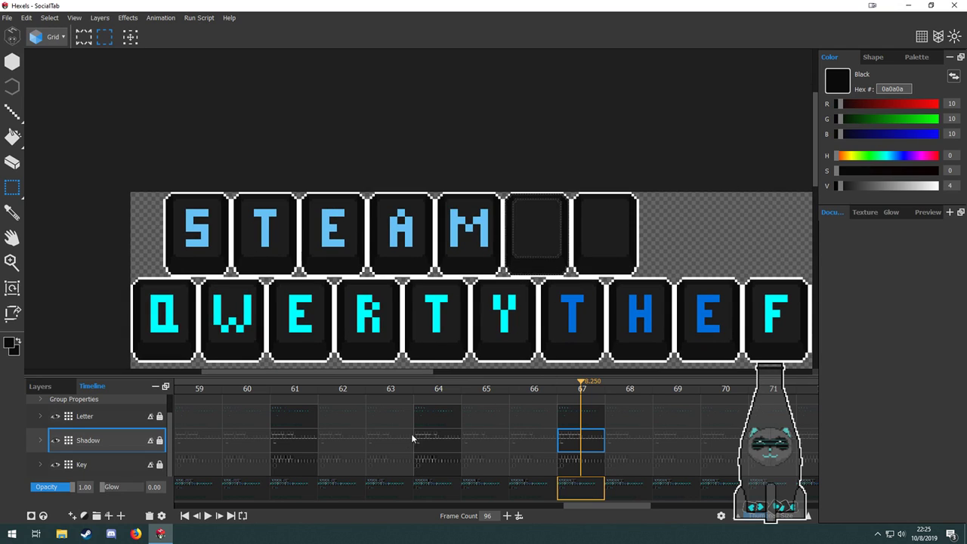
Play back the animation from frame 49 to review the STEAM key sequence.
click(200, 464)
drag(580, 507, 487, 517)
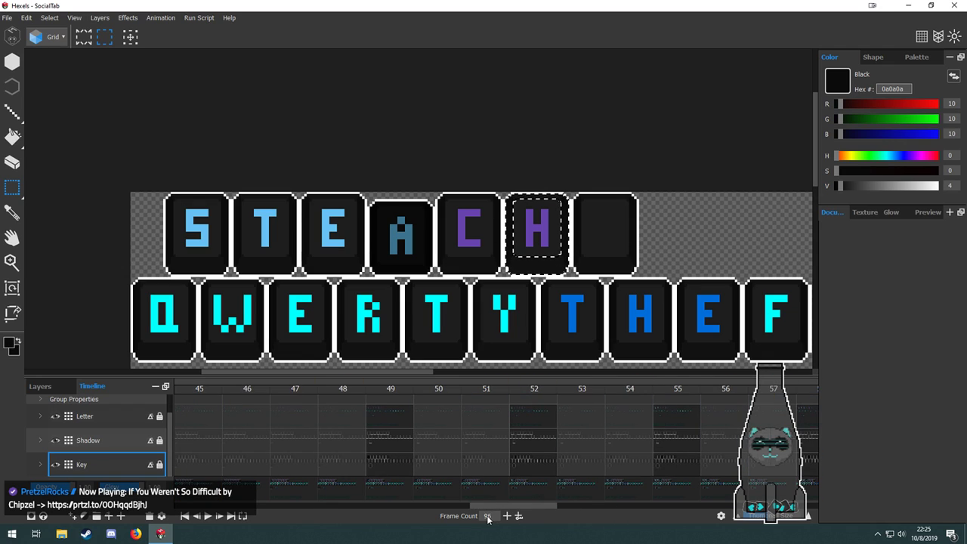
click(386, 402)
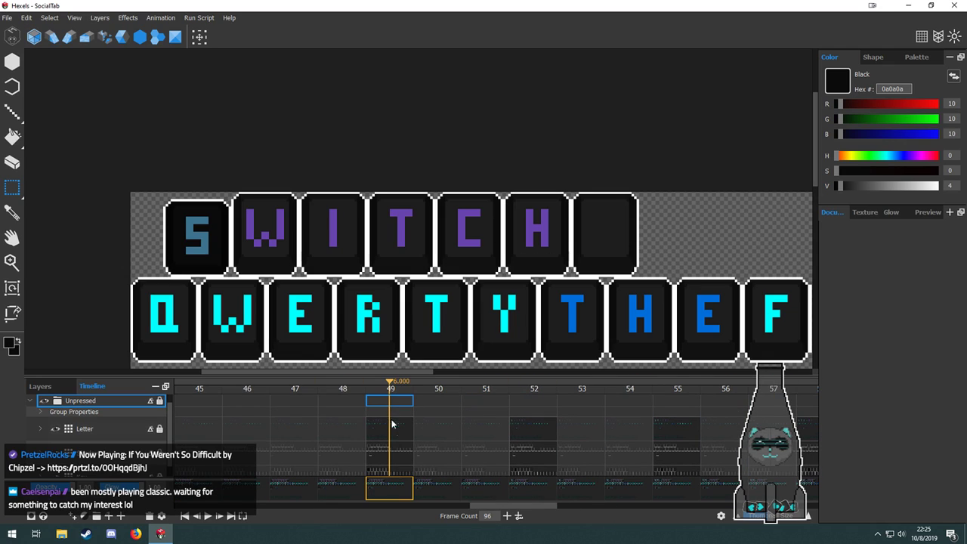
click(209, 517)
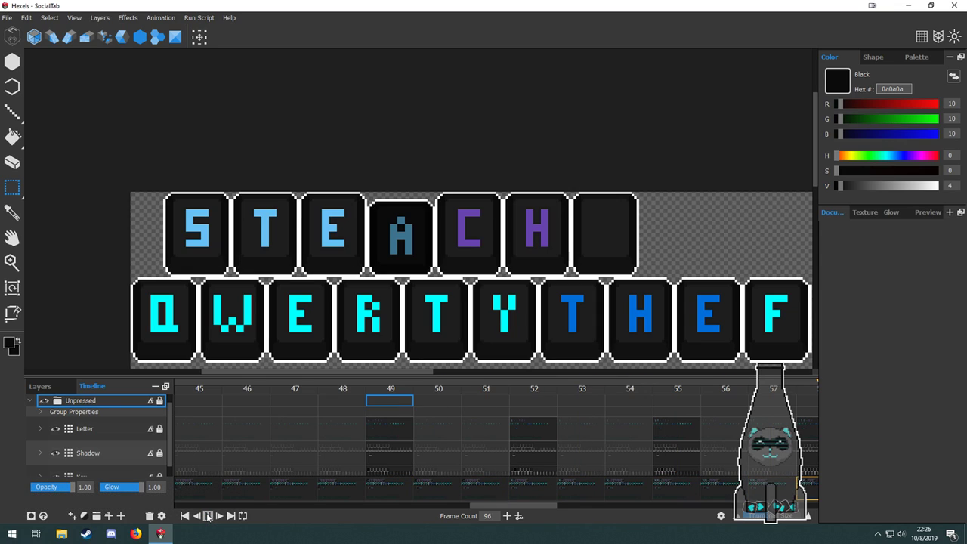
click(209, 516)
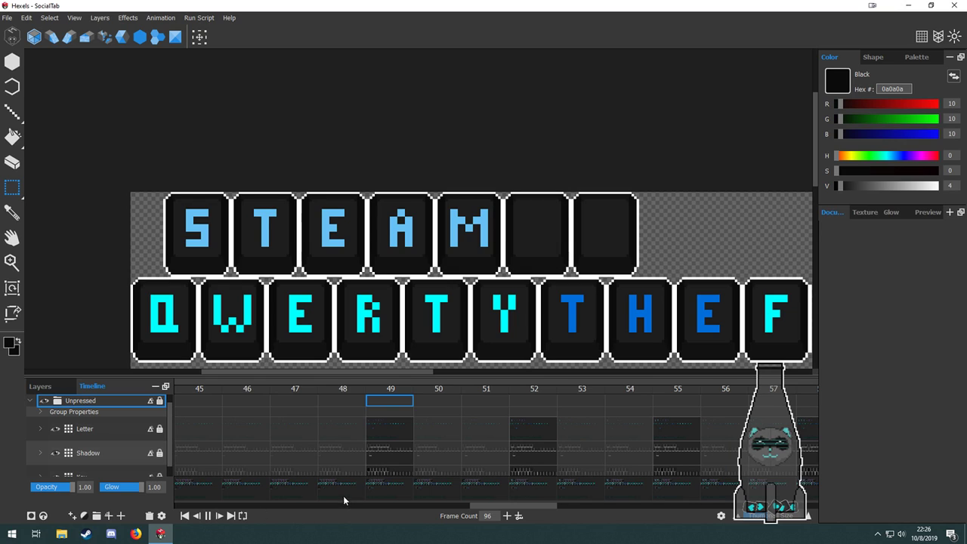
Add frame 97 at the end of the timeline and create keyframes in it on the Letter, Shadow and Key layers.
drag(503, 508, 740, 509)
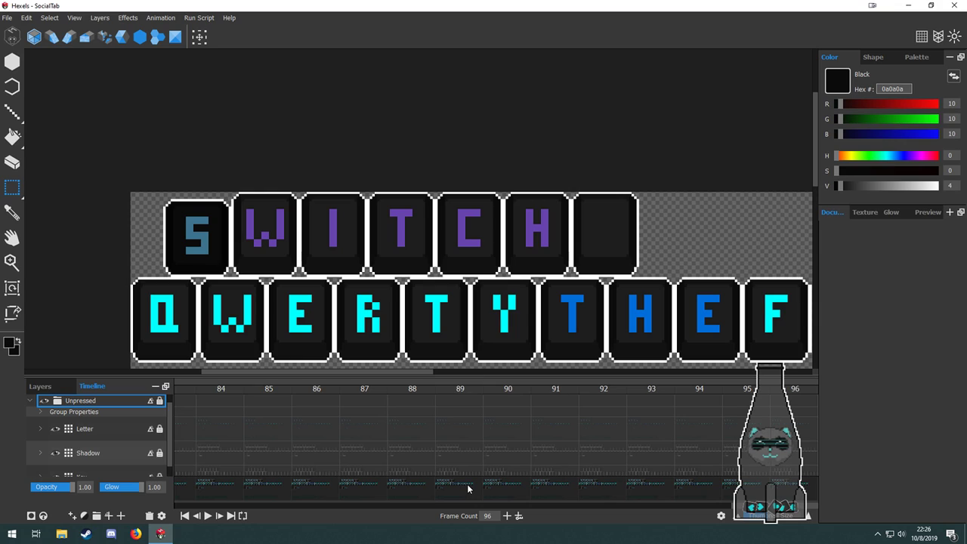
click(231, 517)
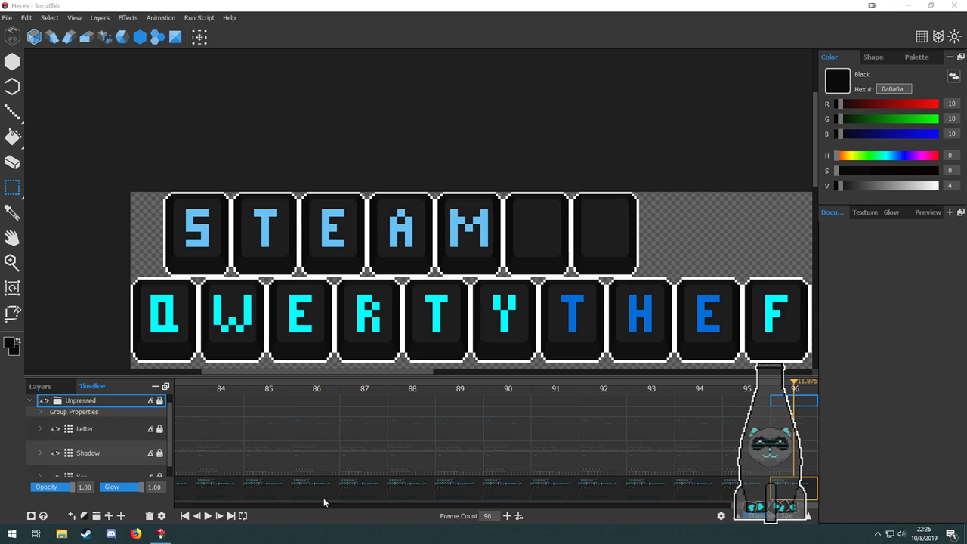
click(507, 516)
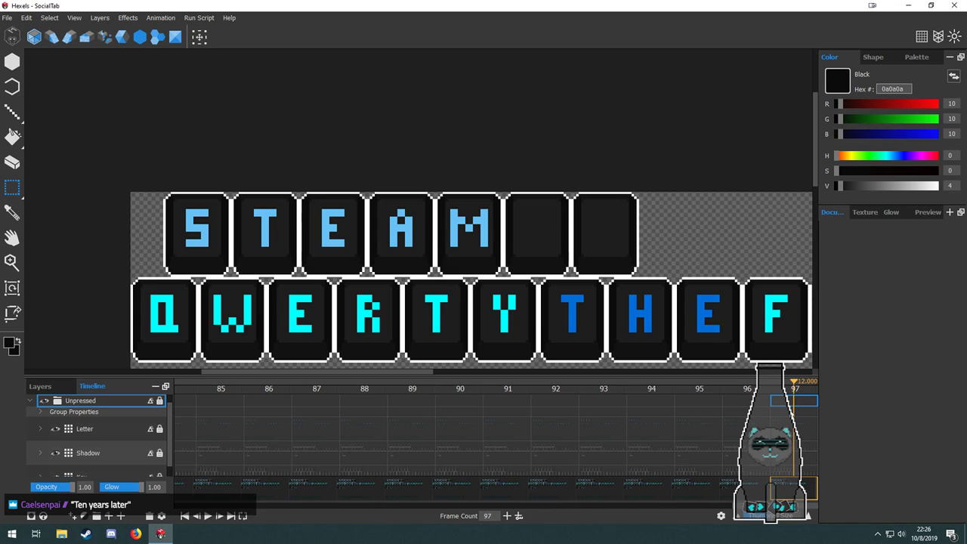
click(798, 427)
click(796, 452)
click(789, 473)
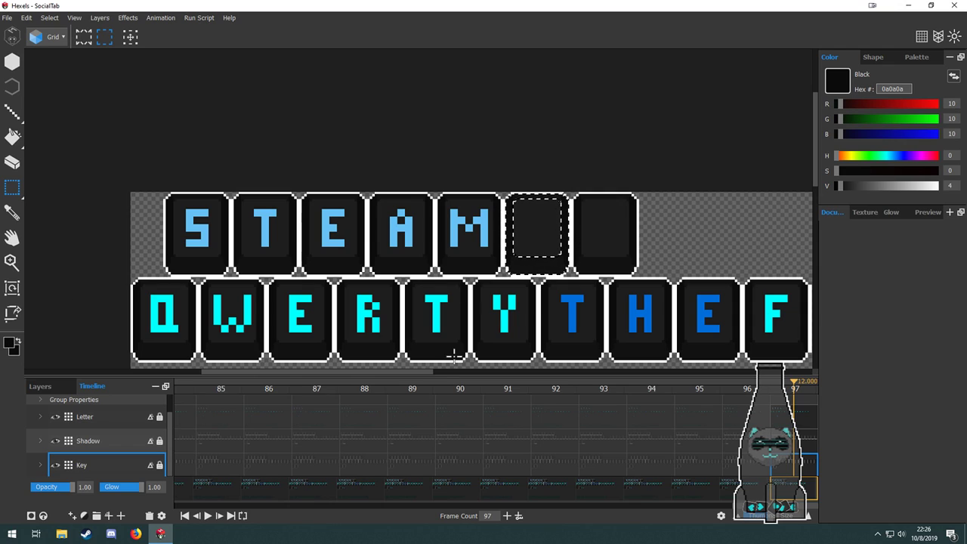
Fill the face of the pressed template key with 0a0a0a on the Key layer in frame 97.
key(space)
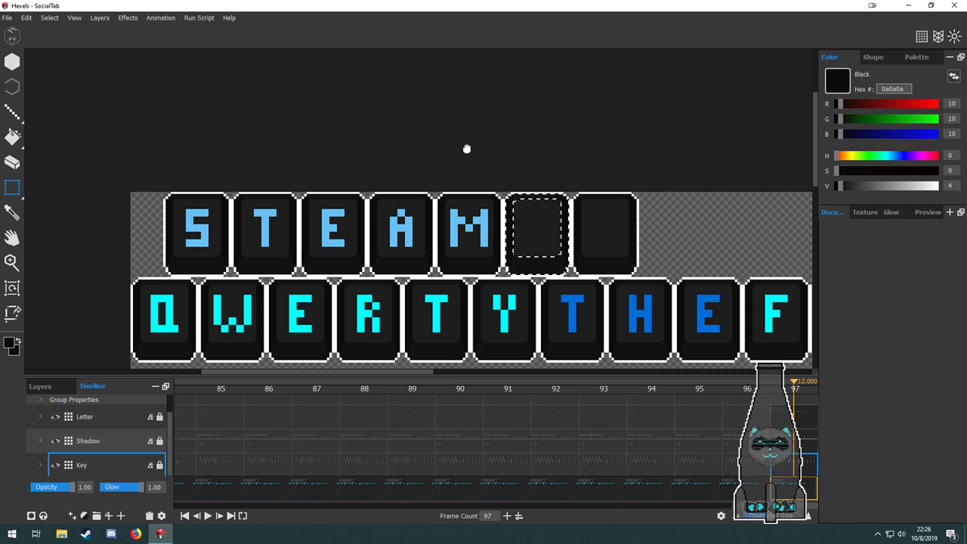
drag(473, 138, 507, 52)
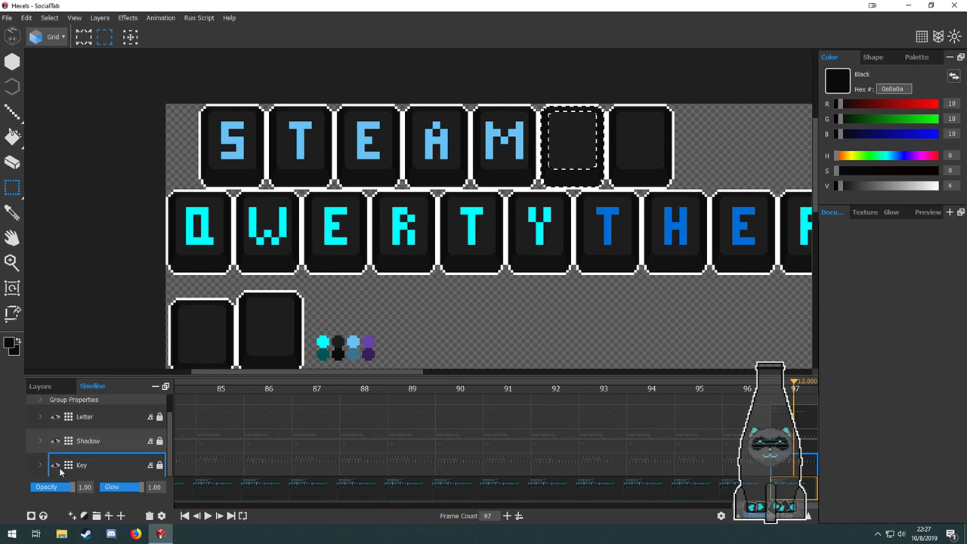
click(56, 468)
click(56, 468)
key(space)
drag(412, 341, 449, 272)
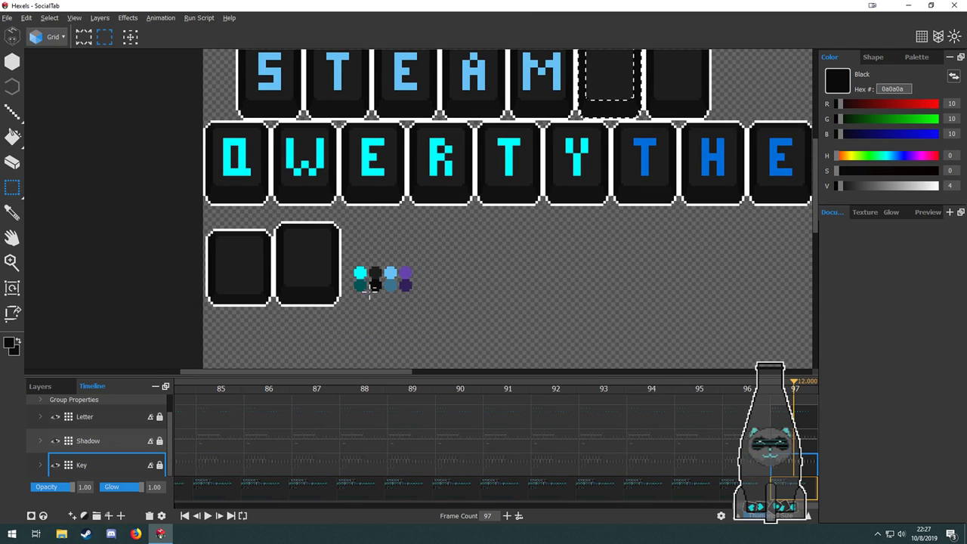
key(g)
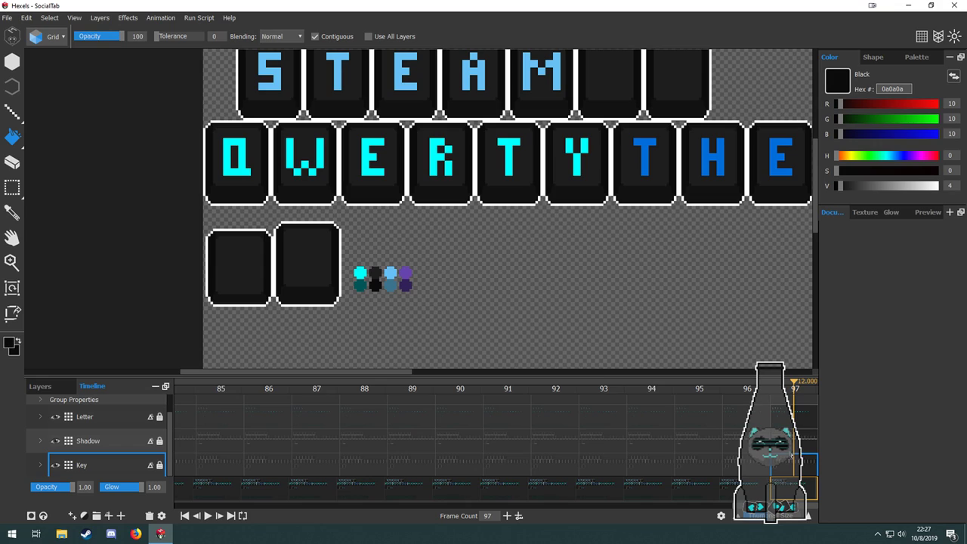
click(247, 280)
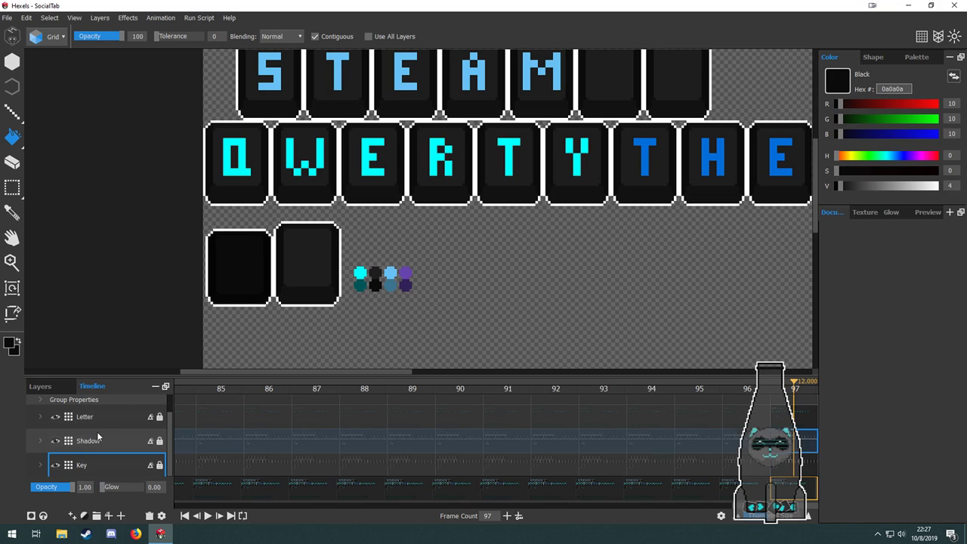
Add a new layer above the Letter layer in the Unpressed group.
key(Up)
key(Up)
scroll(133, 448, up, 1)
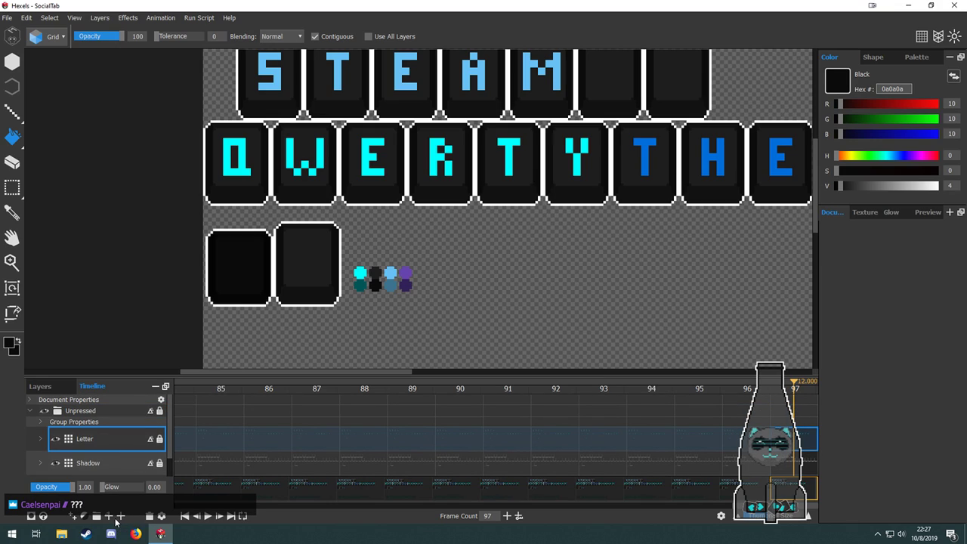
click(112, 518)
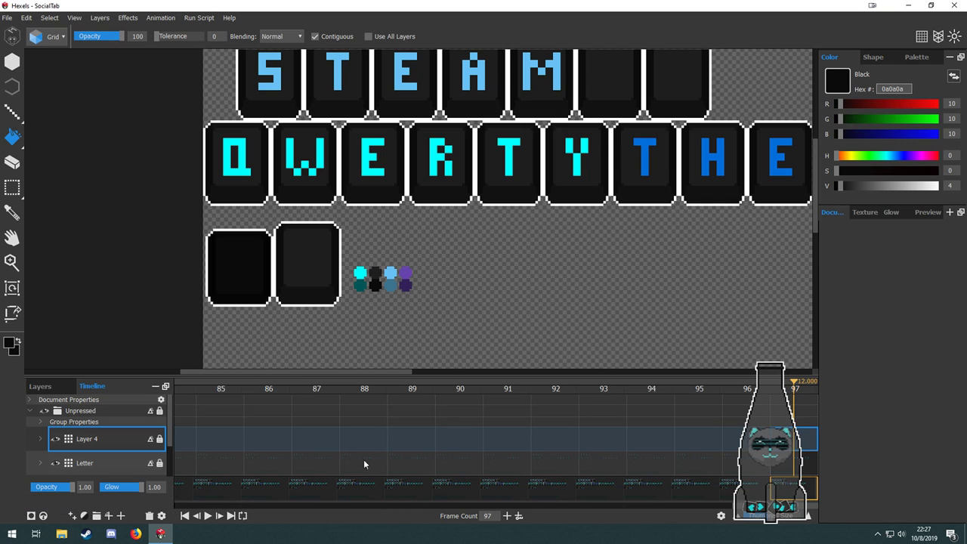
key(space)
drag(446, 252, 519, 287)
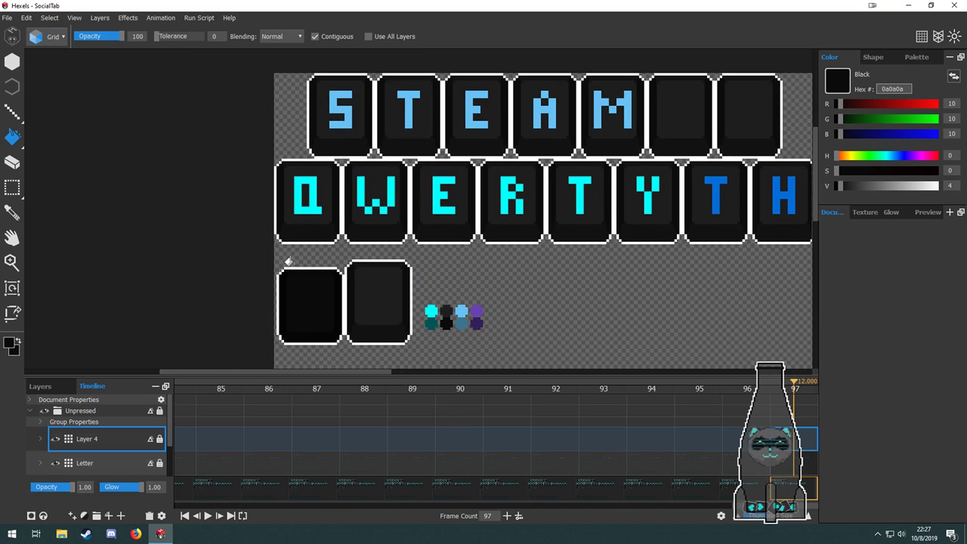
Select and copy the darkened pressed template key from the Key layer in frame 97.
key(m)
scroll(294, 294, up, 3)
key(space)
drag(382, 290, 382, 223)
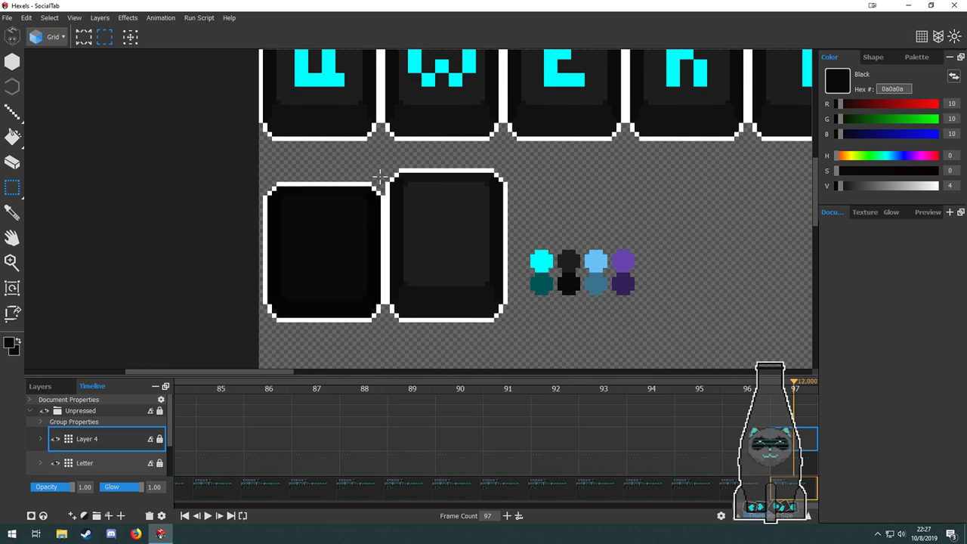
drag(384, 168, 267, 331)
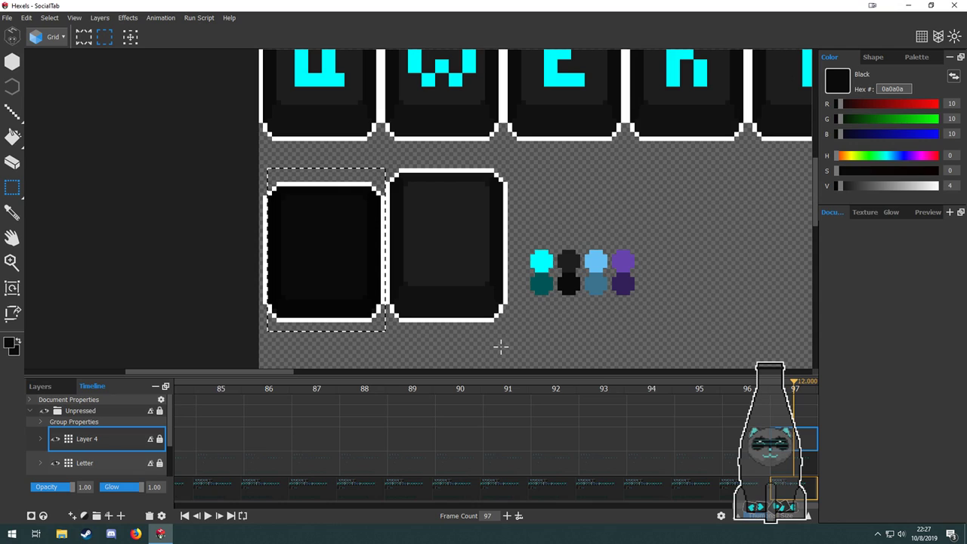
scroll(98, 435, down, 2)
click(795, 459)
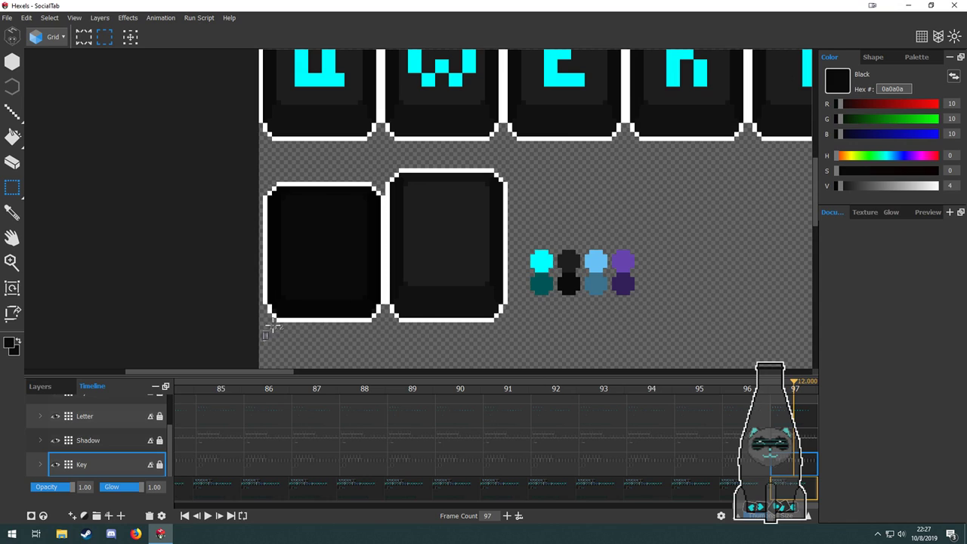
key(Right)
key(Right)
drag(365, 175, 282, 306)
key(Left)
key(Left)
drag(268, 342, 266, 343)
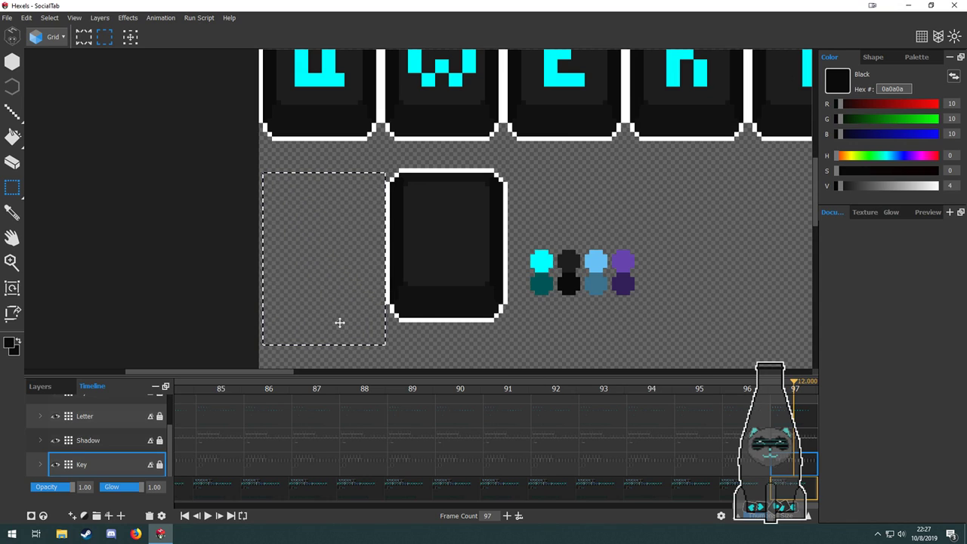
Paste the copied pressed key on Layer 4 and place it over the S key.
scroll(807, 438, up, 2)
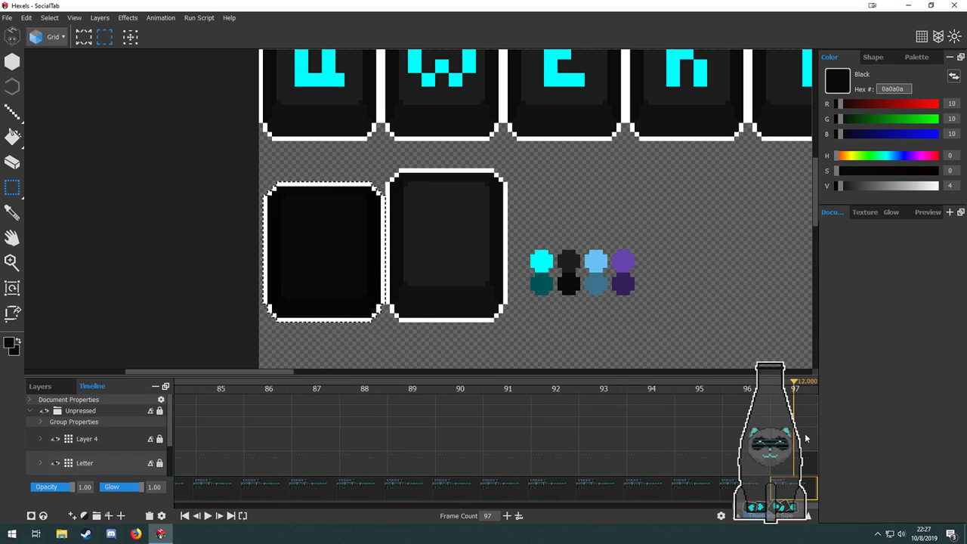
click(806, 444)
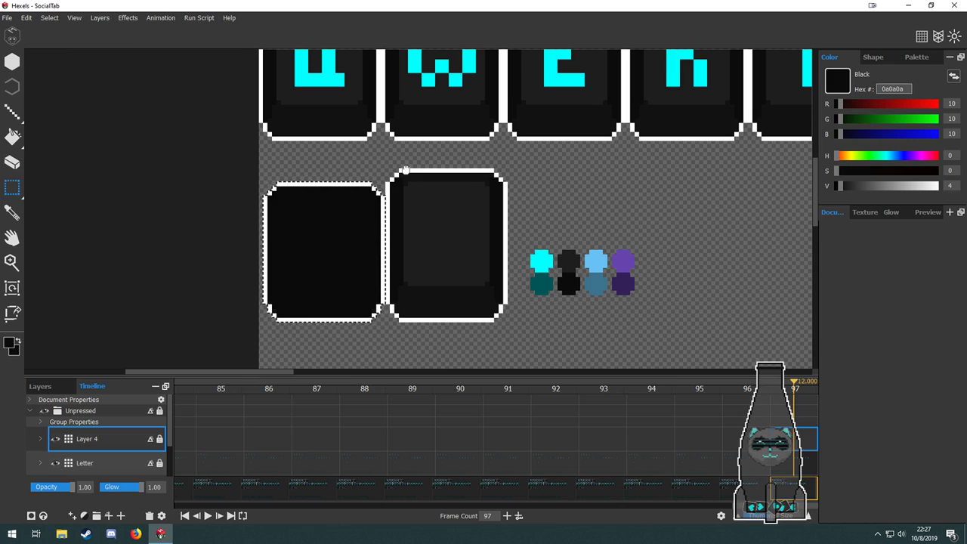
drag(376, 191, 383, 280)
scroll(338, 321, down, 2)
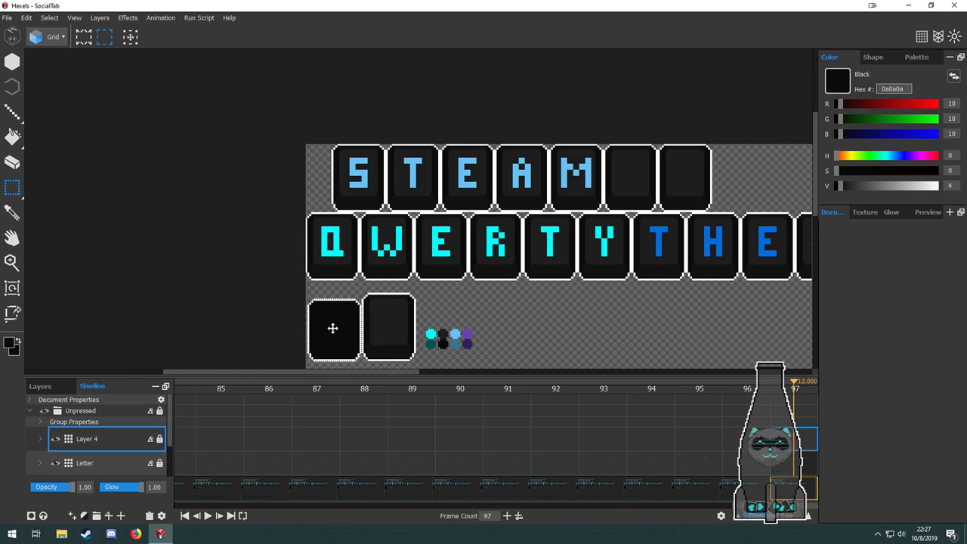
drag(336, 325, 357, 178)
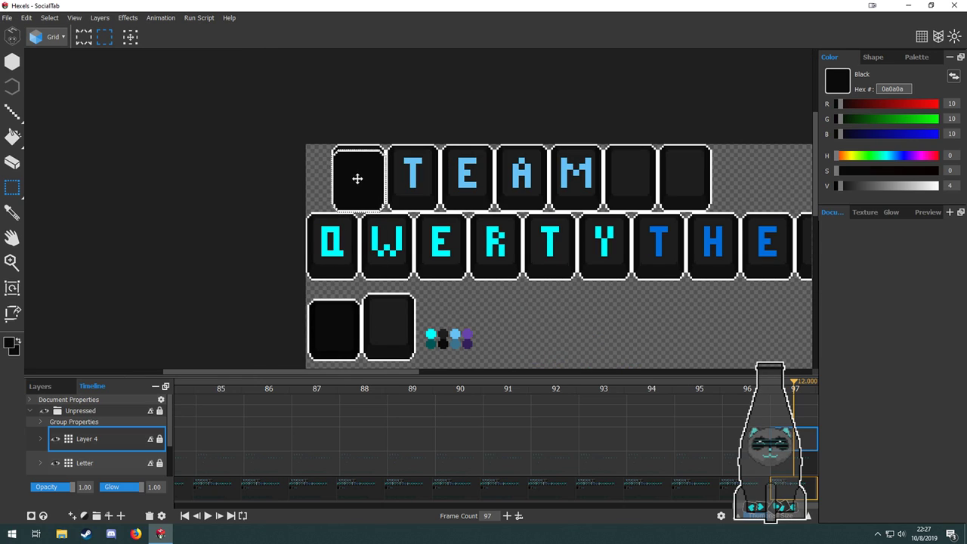
Move Layer 4 below the Key layer in the layer stack.
scroll(357, 179, up, 2)
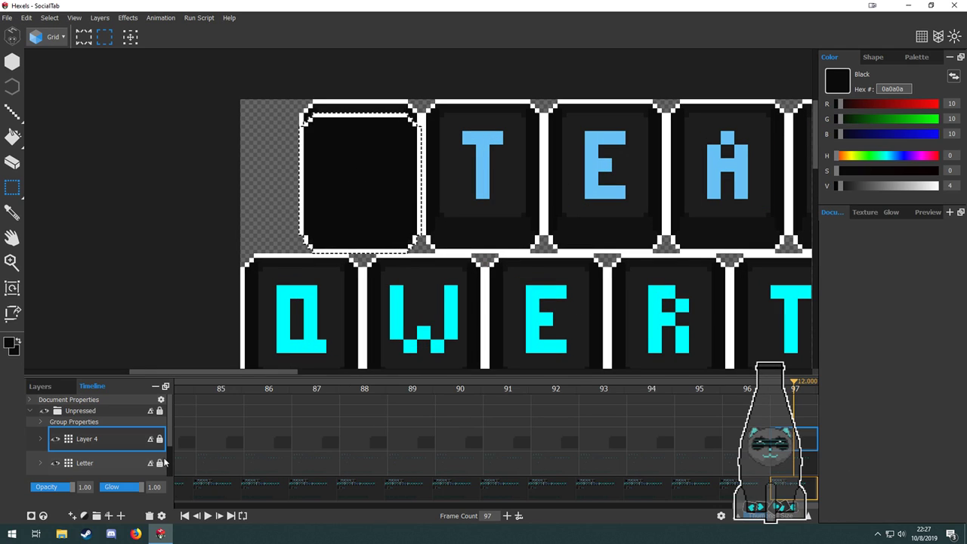
drag(403, 275, 412, 207)
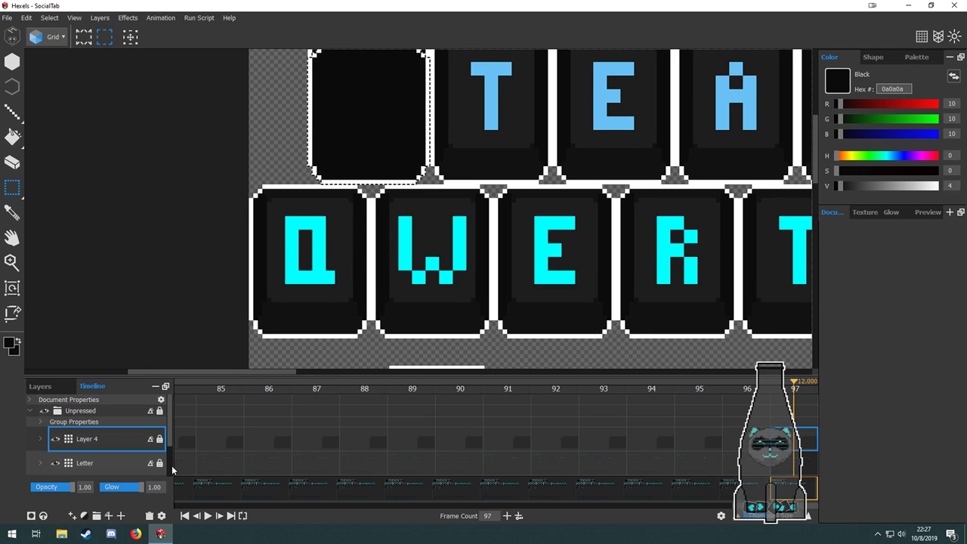
scroll(189, 443, down, 2)
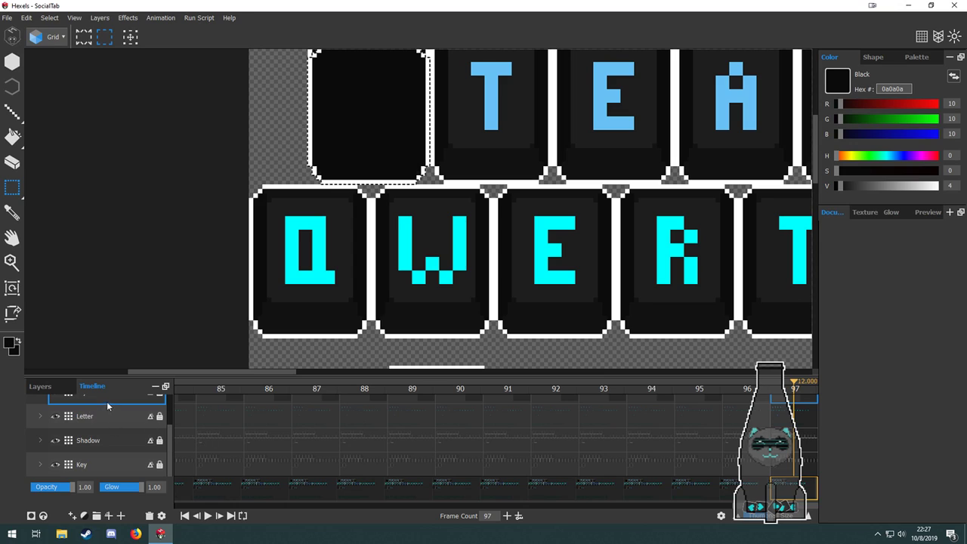
drag(107, 406, 108, 475)
drag(468, 218, 454, 255)
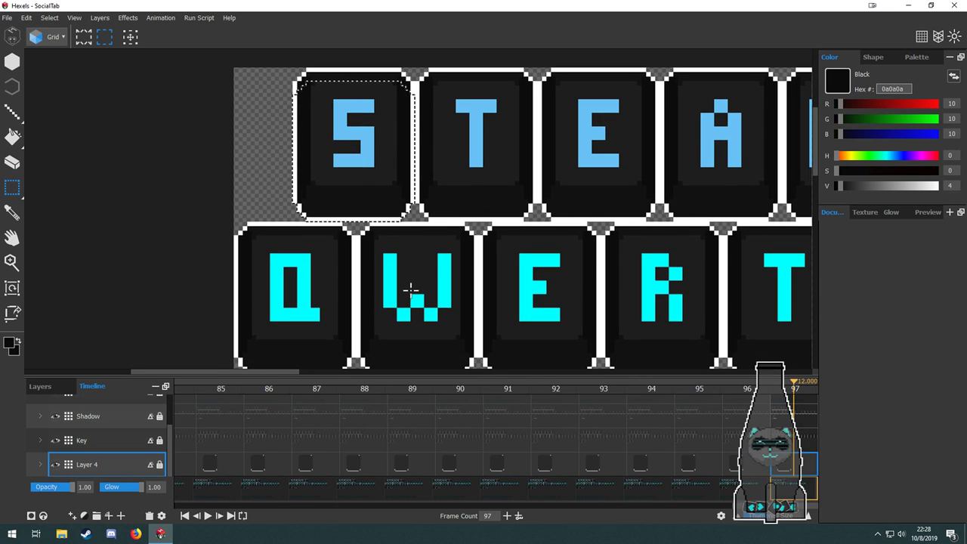
Hide the Key and Shadow layers to examine the pressed key on Layer 4 behind the S.
scroll(493, 181, down, 5)
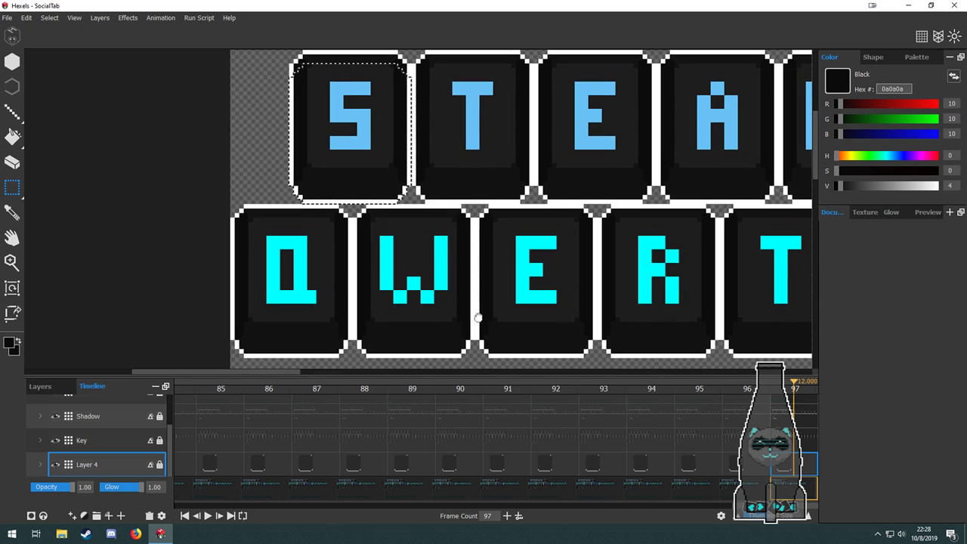
scroll(494, 181, up, 5)
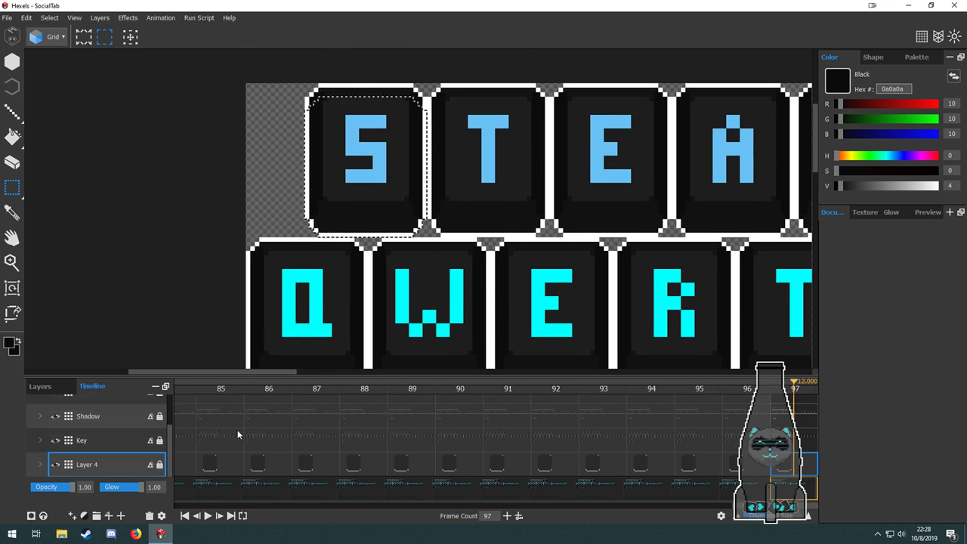
click(40, 441)
click(40, 441)
click(55, 441)
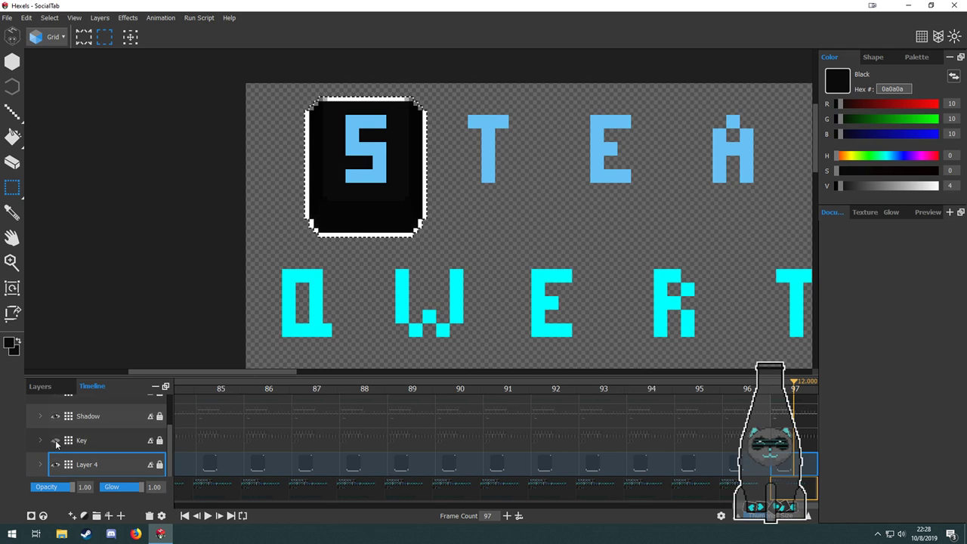
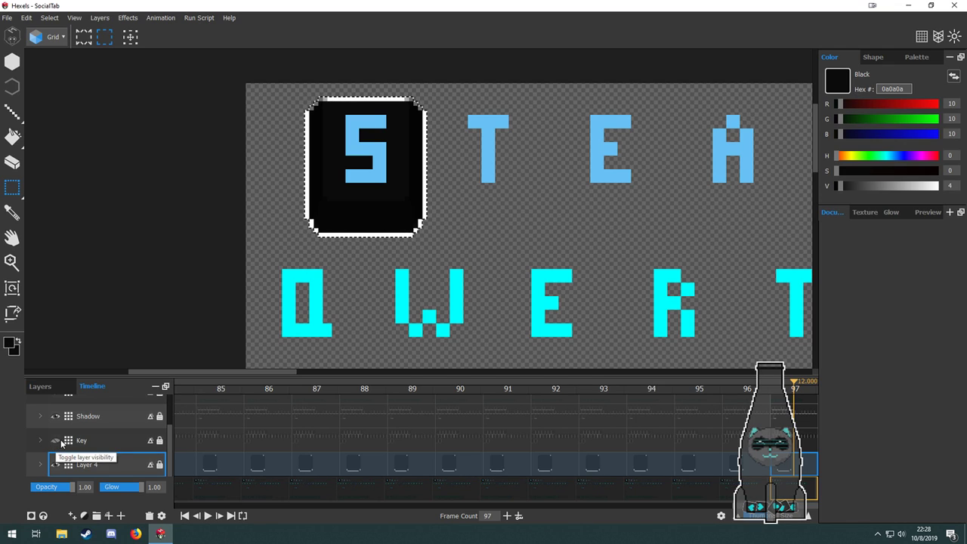
Show the Shadow and Key layers again and copy the pressed template key's shading from the Shadow layer.
key(space)
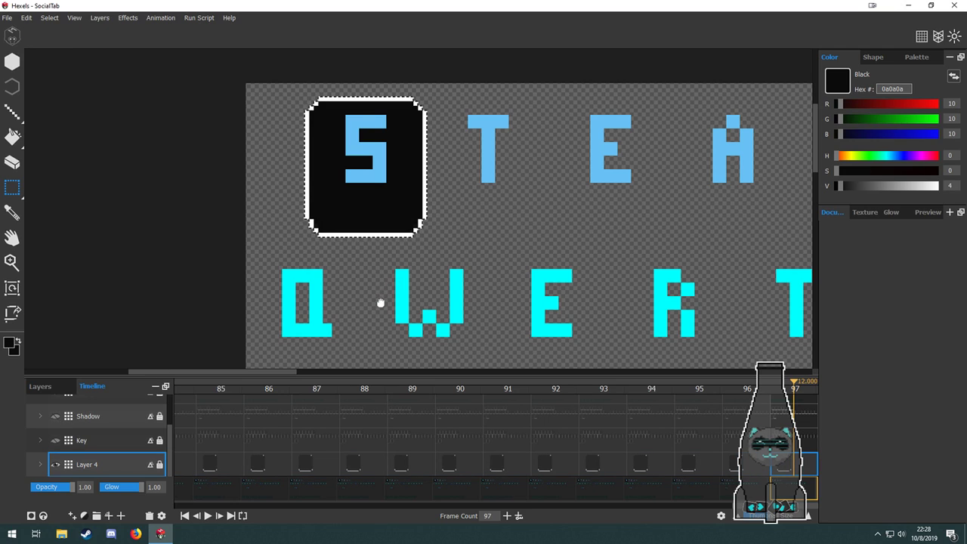
drag(378, 315, 398, 102)
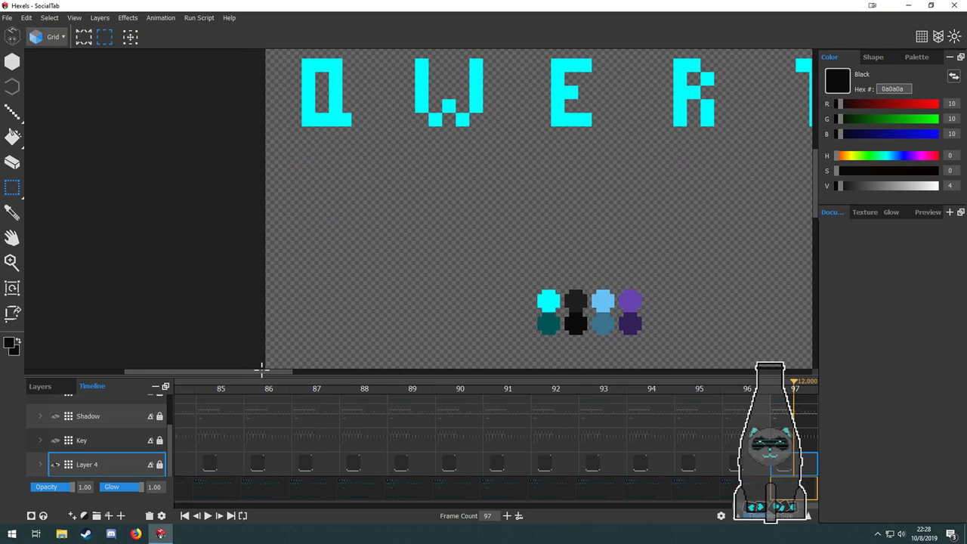
click(52, 420)
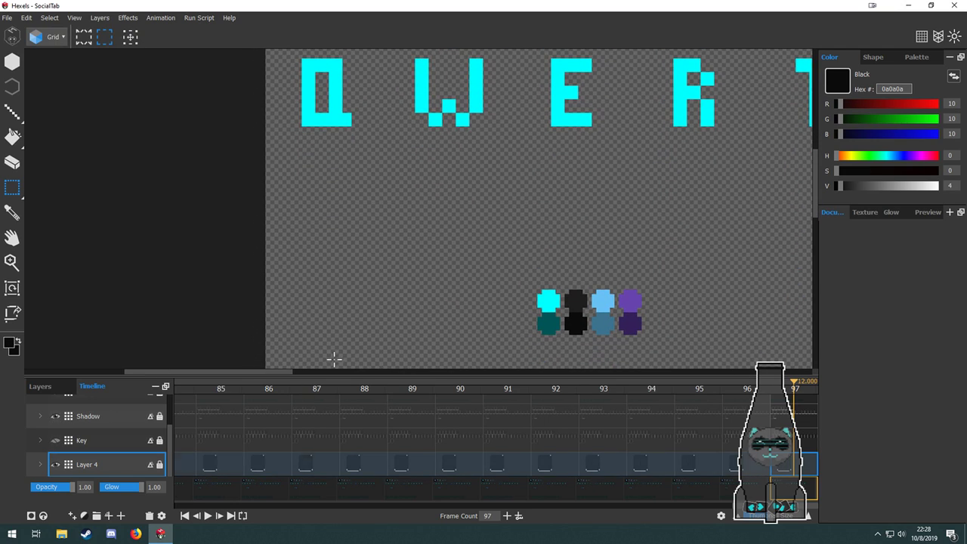
click(56, 443)
drag(394, 207, 269, 373)
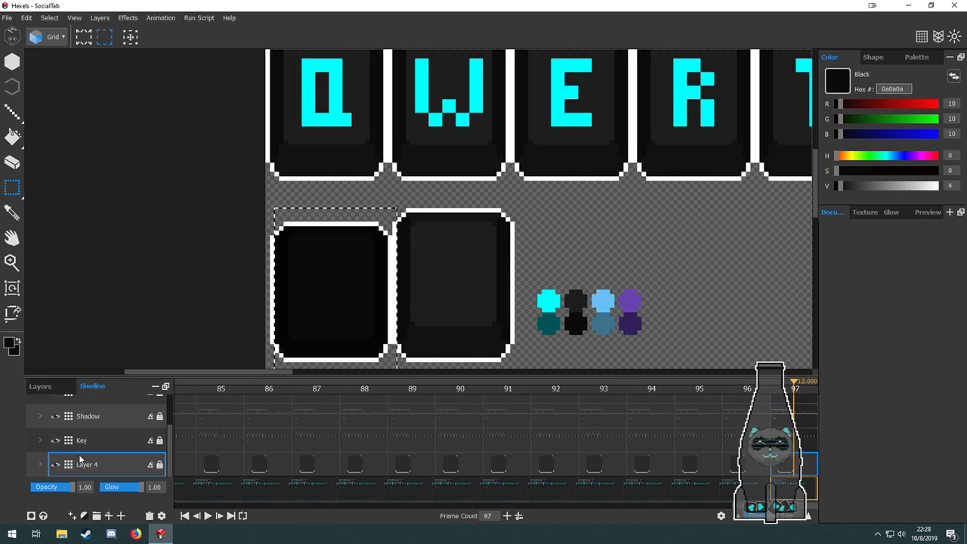
click(97, 424)
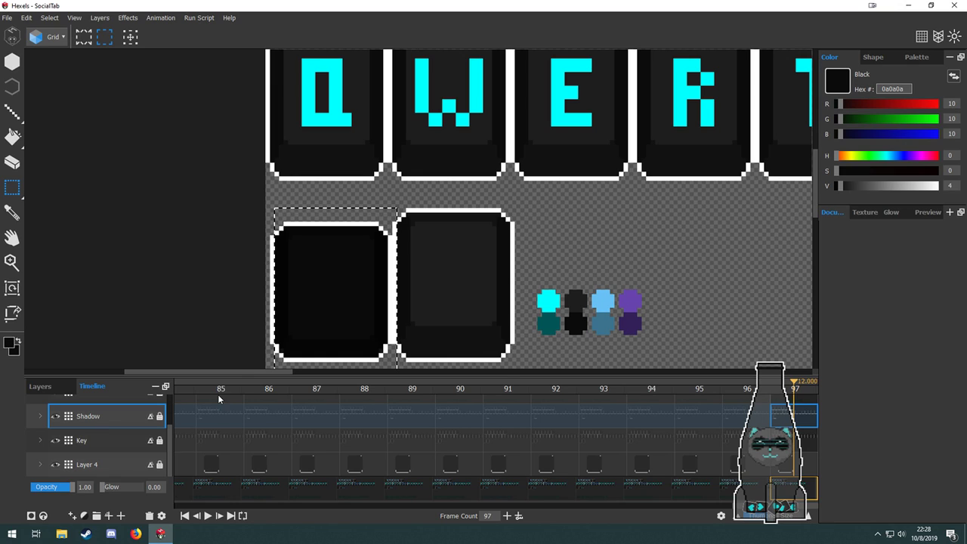
key(ctrl+c)
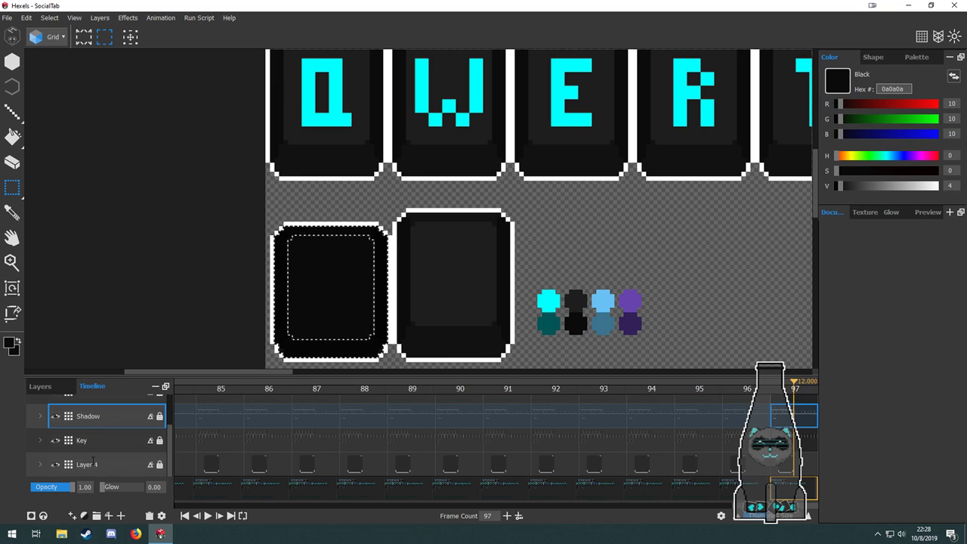
Paste the copied shading frame on Layer 4 and move it to the empty area beyond the colour swatches.
click(106, 464)
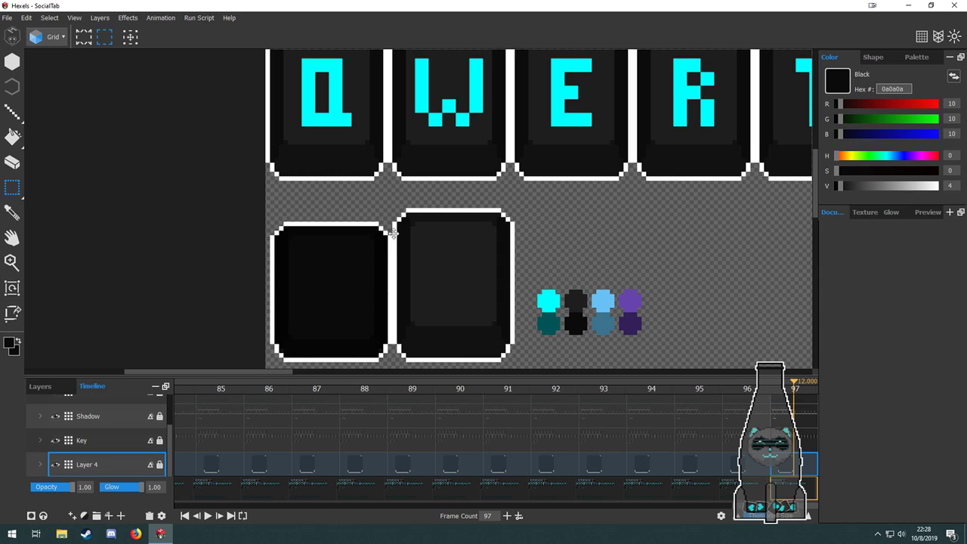
drag(546, 221, 543, 201)
key(ctrl+v)
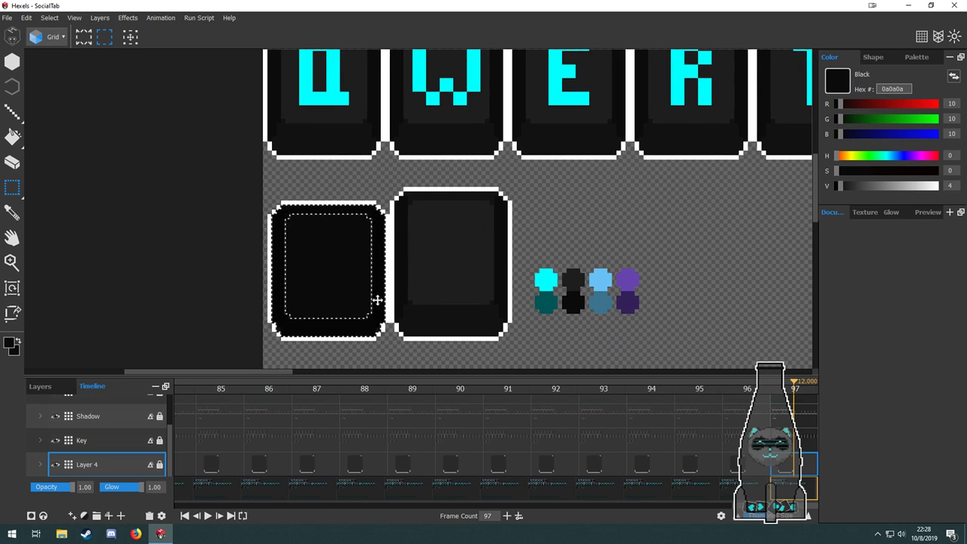
drag(378, 300, 428, 96)
drag(515, 218, 479, 199)
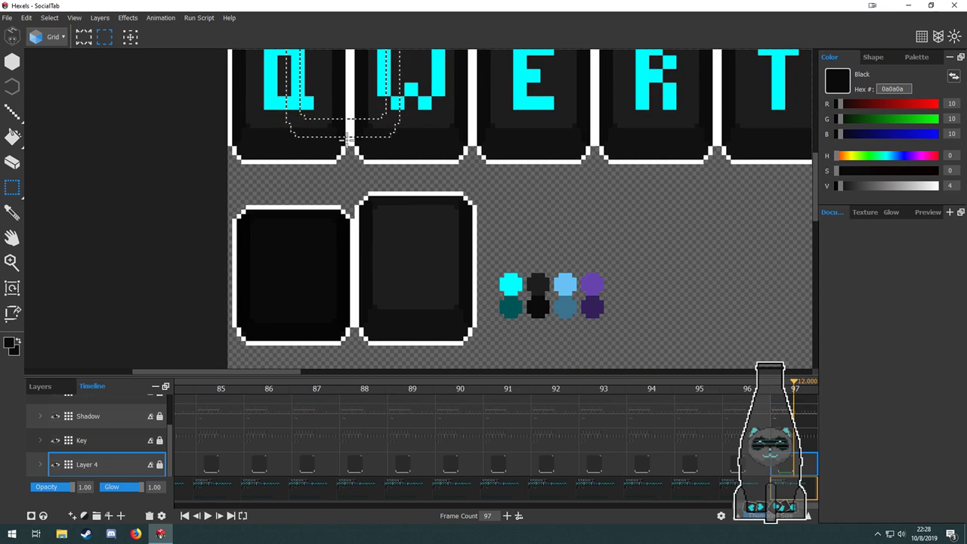
drag(348, 135, 706, 330)
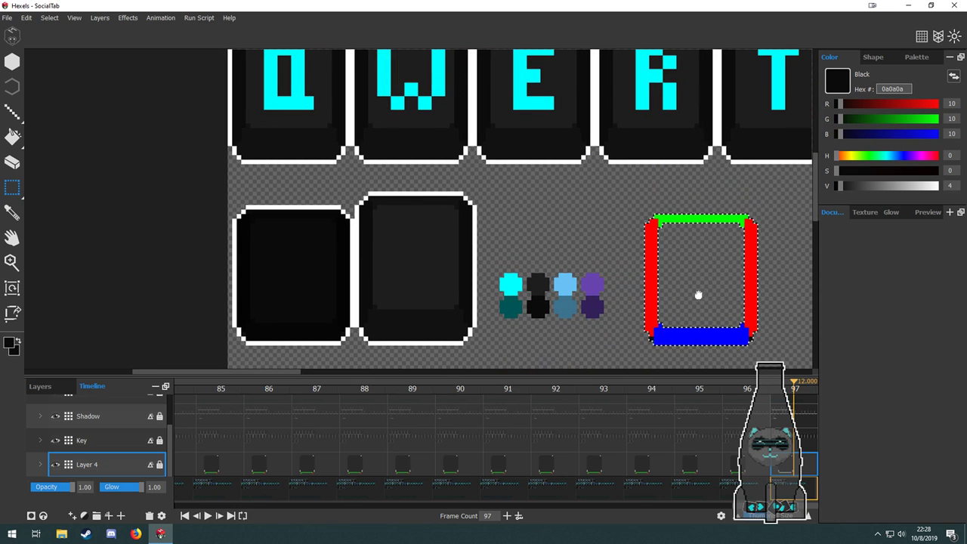
Examine the pasted shading frame on Layer 4 against the keys by hiding and showing the Key and Shadow layers.
drag(697, 294, 531, 264)
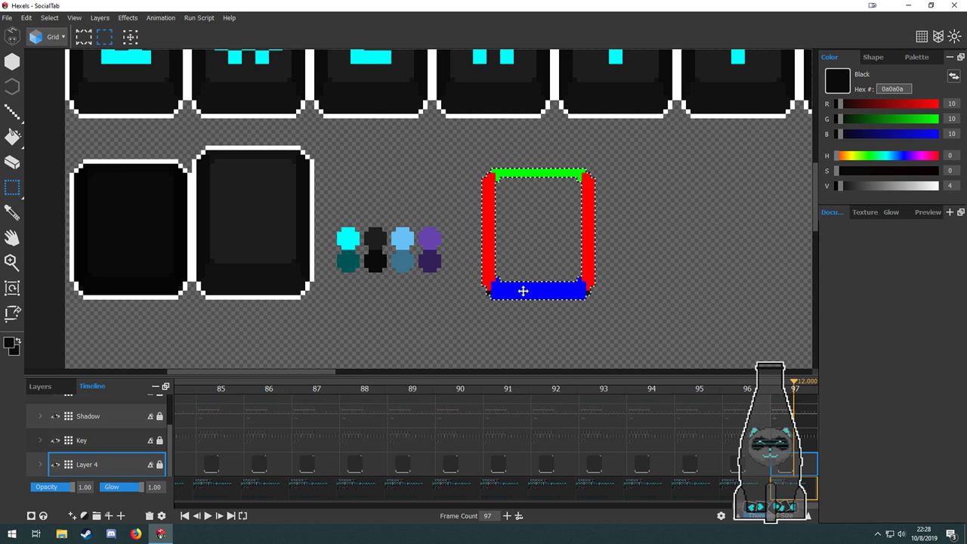
scroll(487, 289, up, 3)
scroll(488, 290, down, 4)
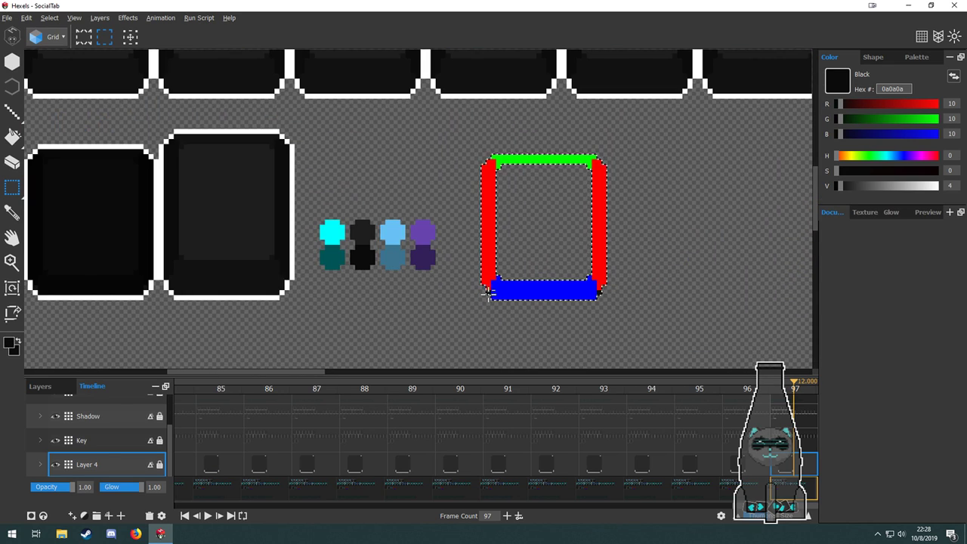
scroll(613, 304, down, 1)
key(space)
drag(643, 270, 556, 259)
scroll(568, 324, down, 2)
scroll(567, 323, up, 1)
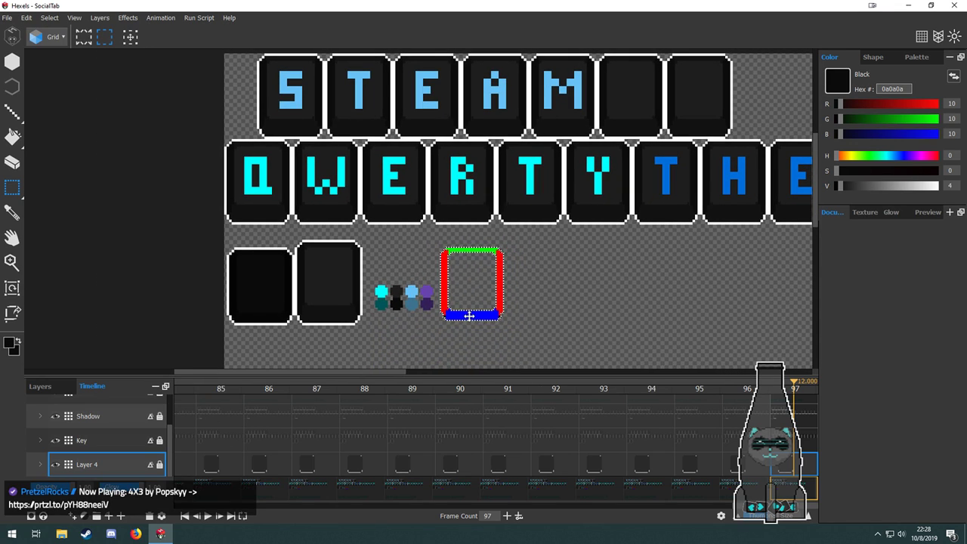
key(space)
drag(539, 292, 525, 335)
click(76, 440)
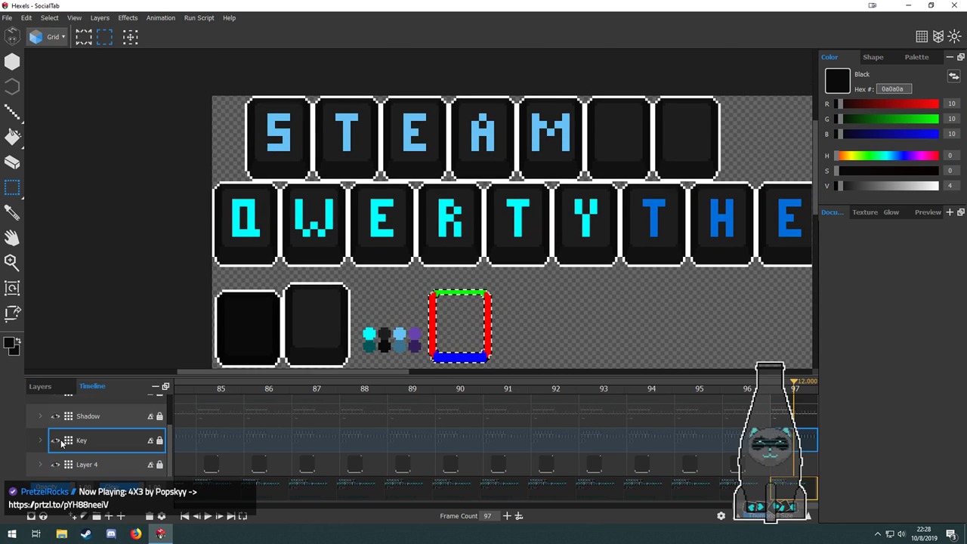
click(55, 440)
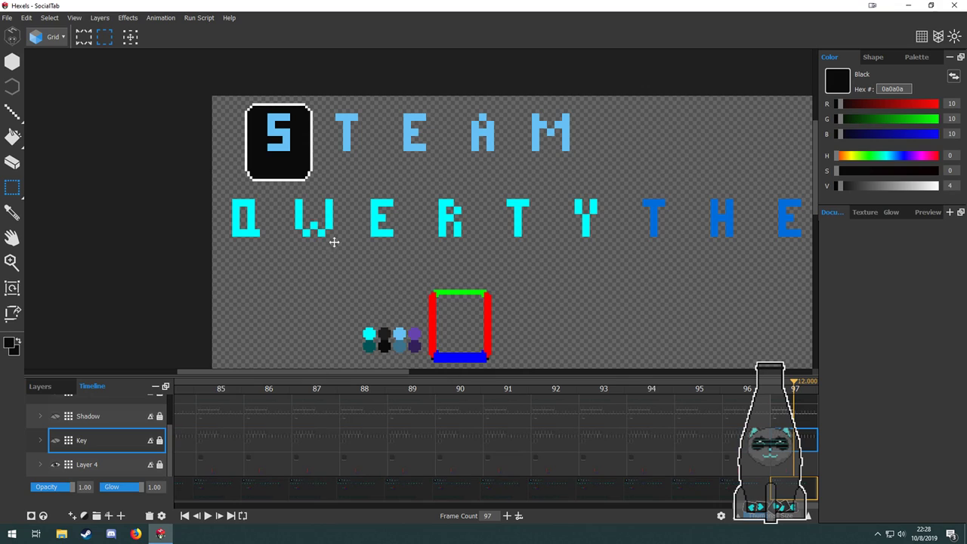
key(z)
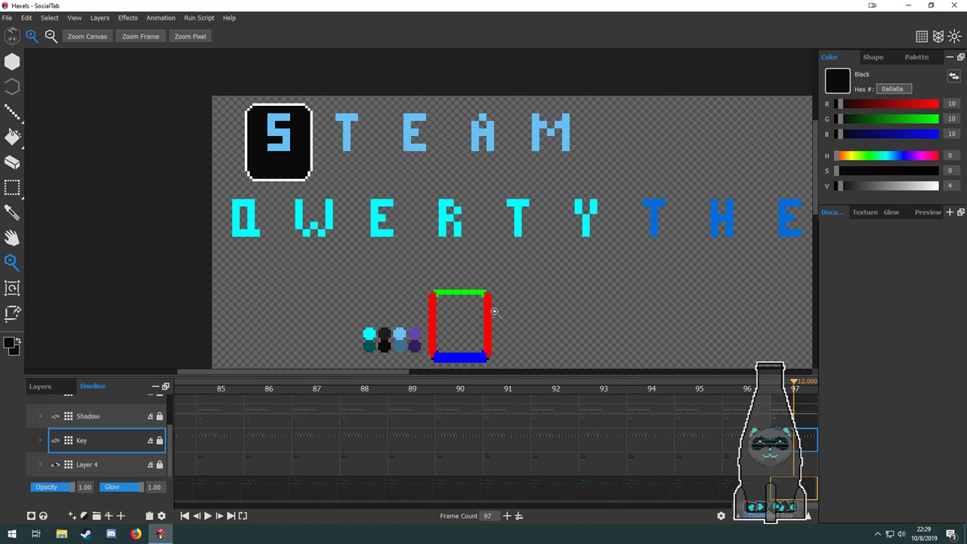
right_click(500, 310)
key(h)
key(Down)
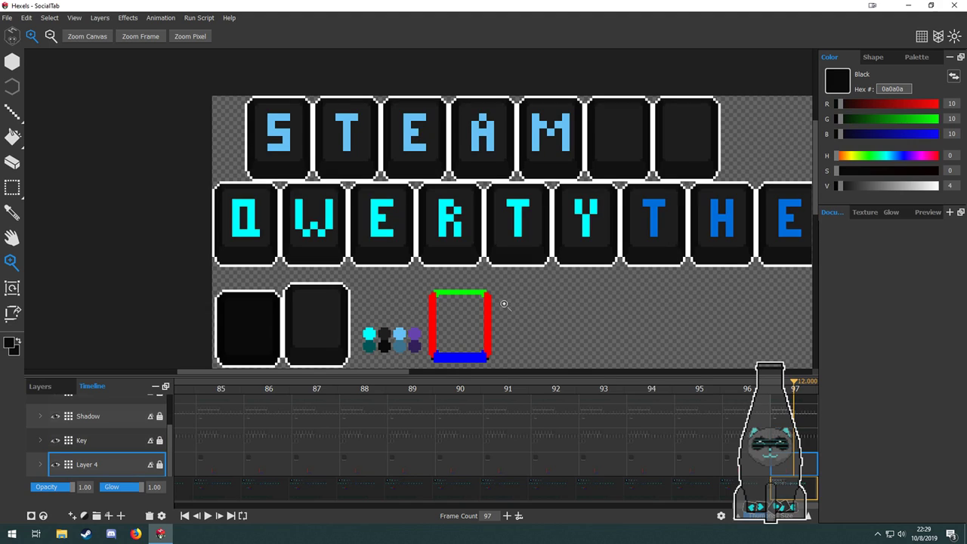
key(m)
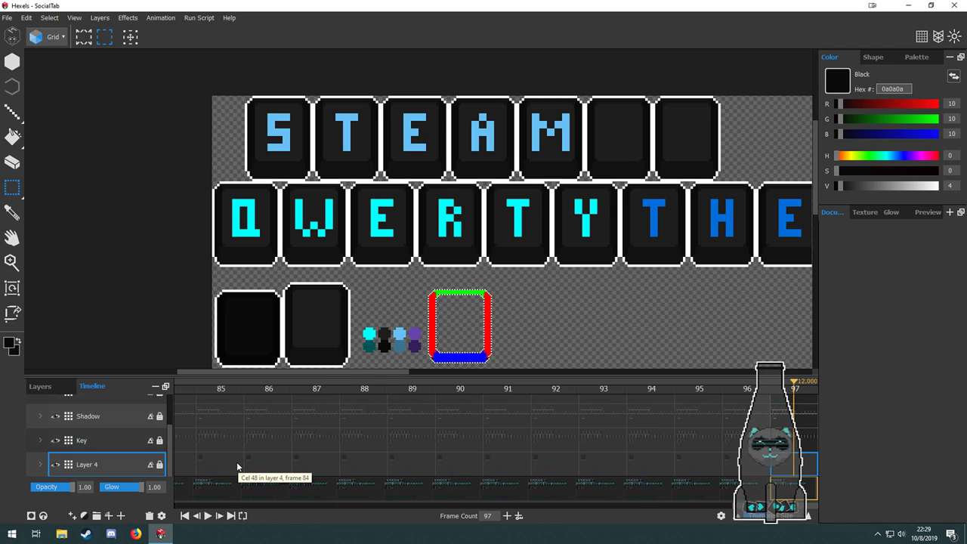
Duplicate the Shadow layer and place the copy between the Key layer and Layer 4.
click(116, 418)
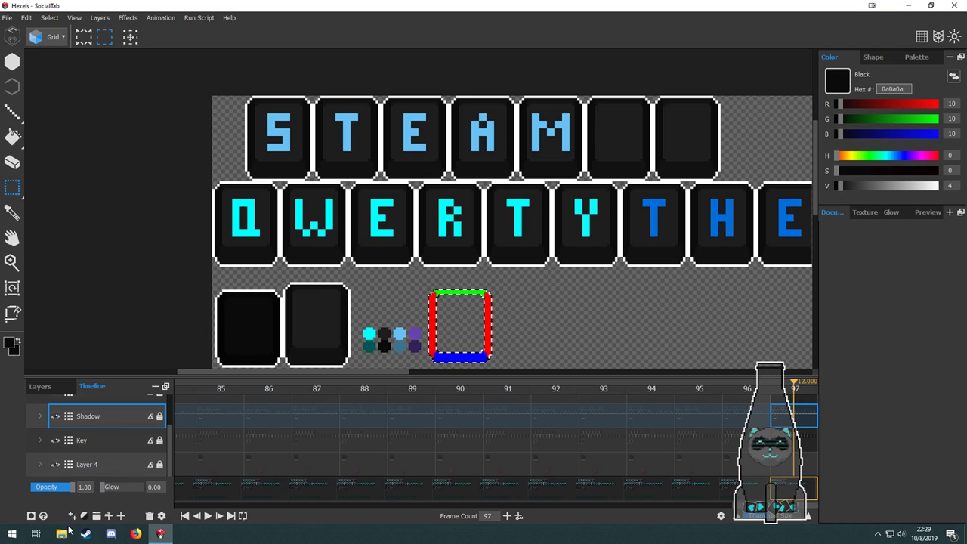
click(76, 517)
drag(104, 426, 102, 453)
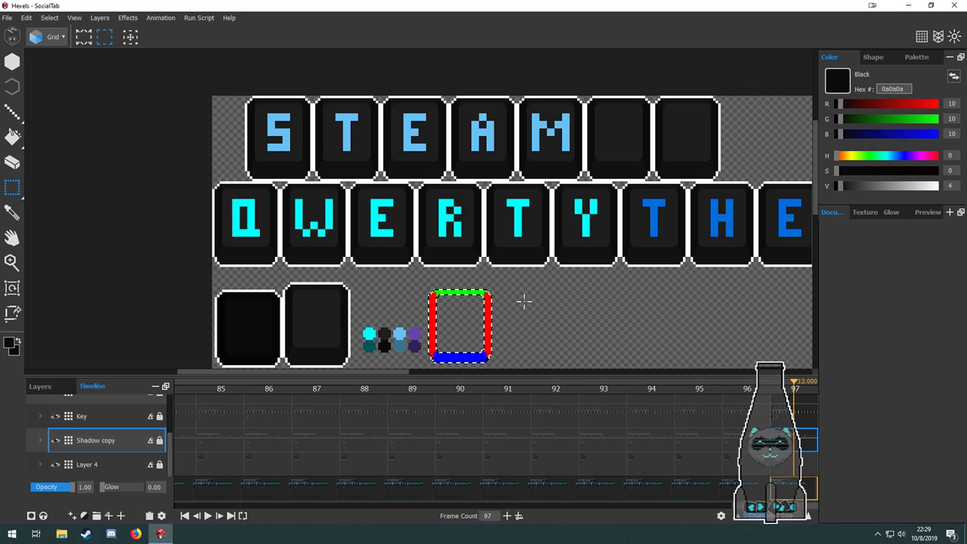
Transfer the shading frame from Layer 4 to the Shadow copy layer, hide the Letter and Shadow layers, and position the frame over the S key.
click(99, 467)
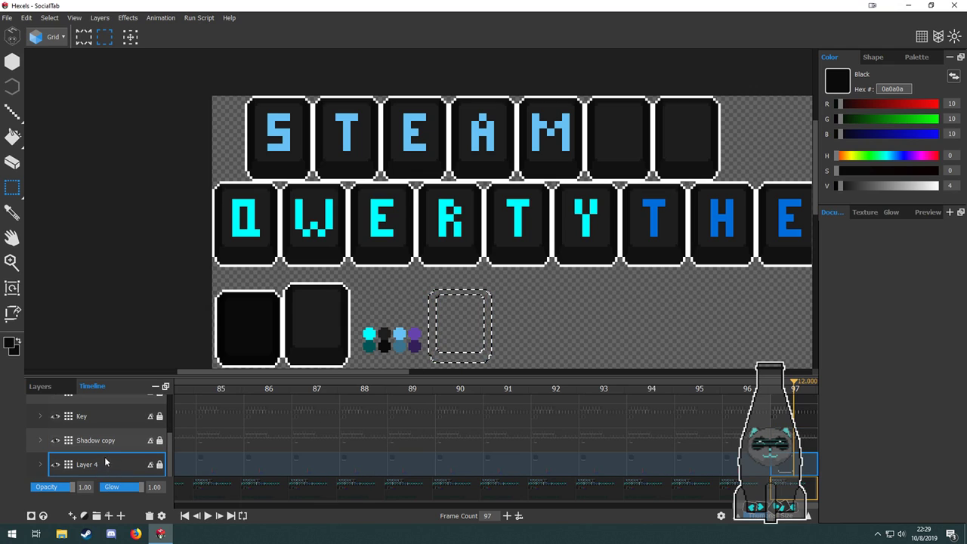
click(102, 441)
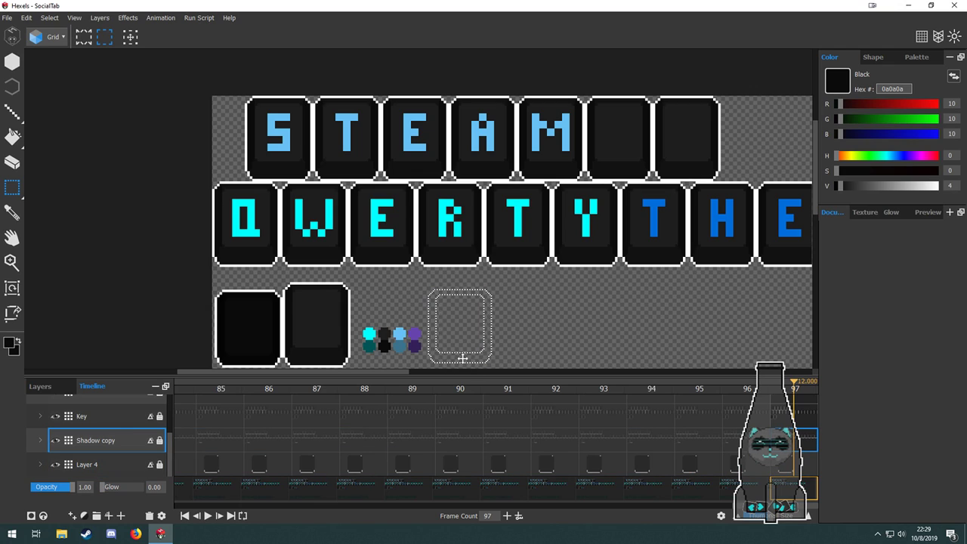
scroll(69, 452, up, 2)
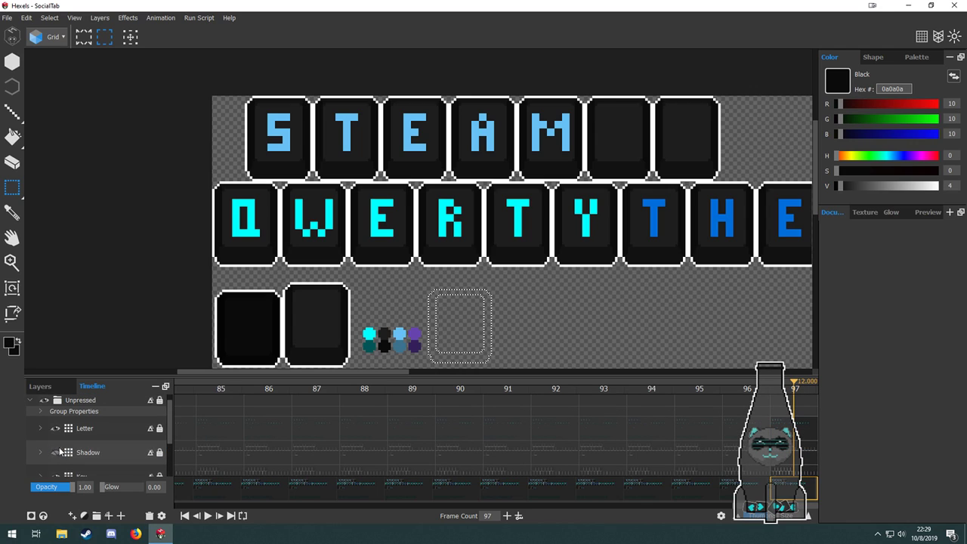
click(56, 428)
drag(455, 355, 275, 173)
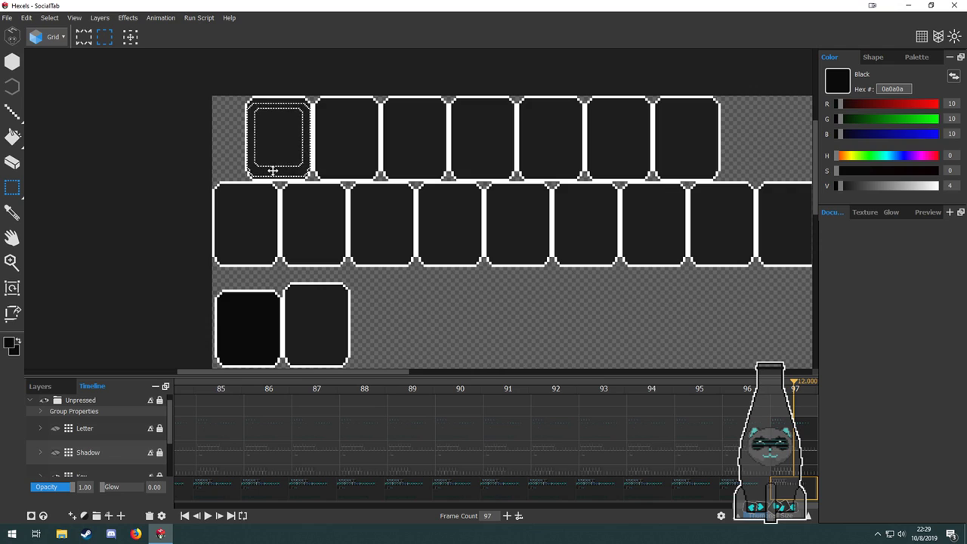
Hide the Key layer, clear the selection, and examine the outline and shading at the pressed key's upper corners.
scroll(61, 453, down, 3)
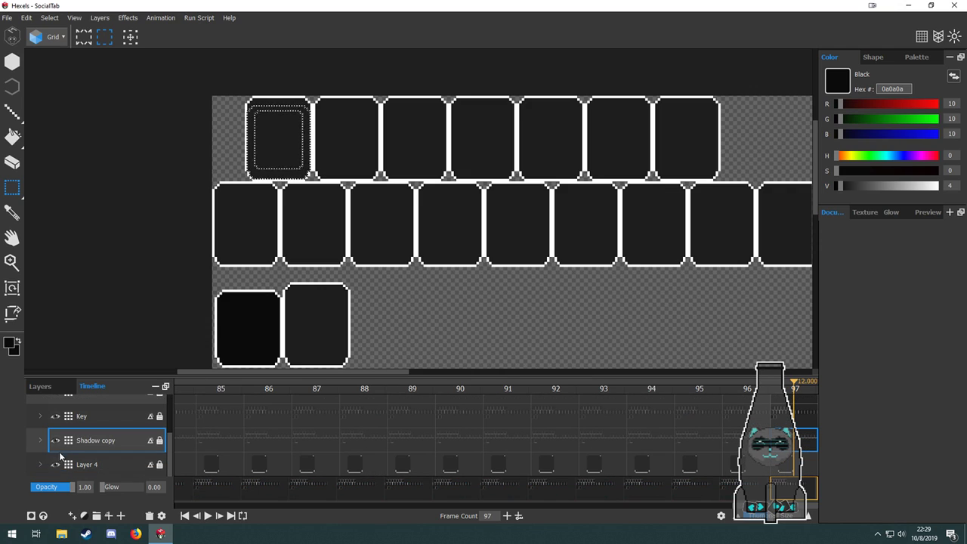
click(55, 416)
scroll(290, 133, up, 3)
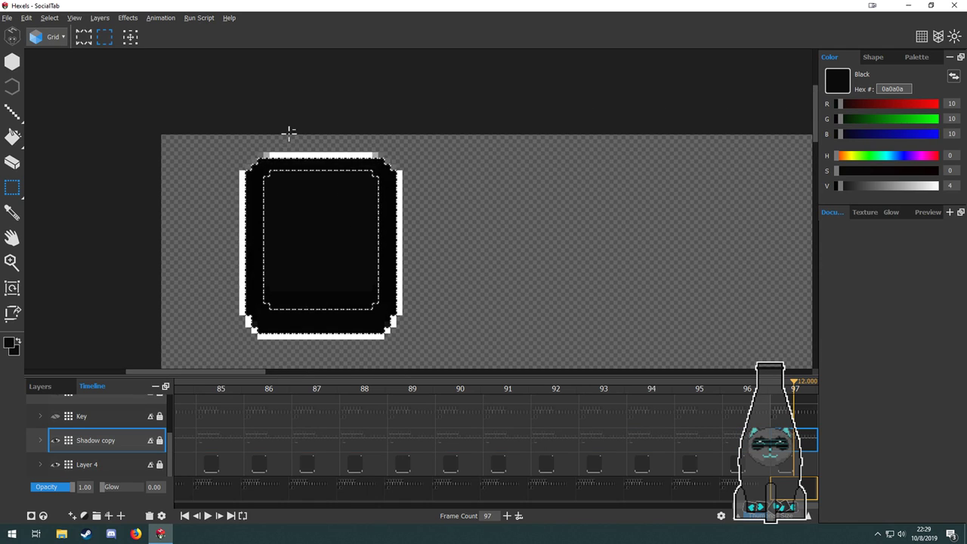
scroll(292, 177, up, 3)
scroll(293, 181, down, 3)
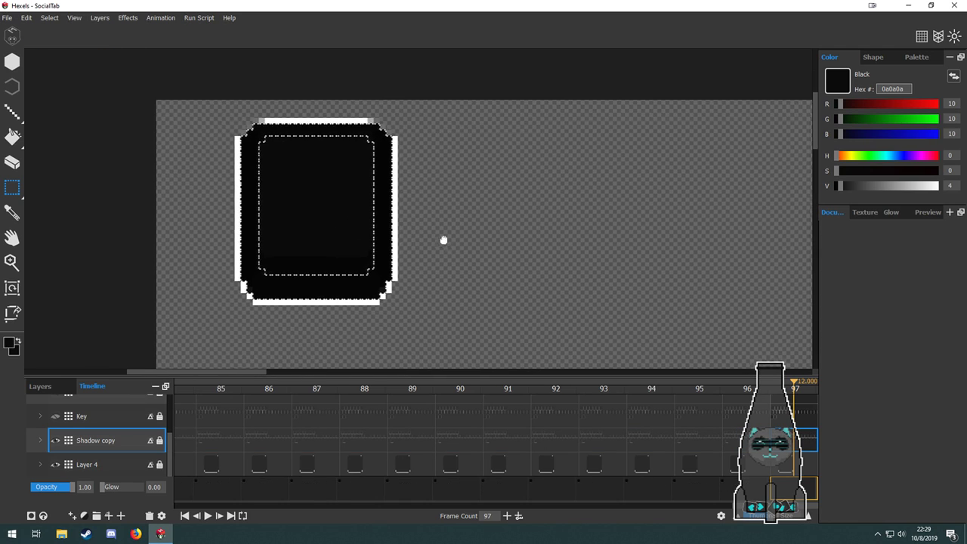
scroll(51, 433, up, 3)
scroll(51, 433, down, 4)
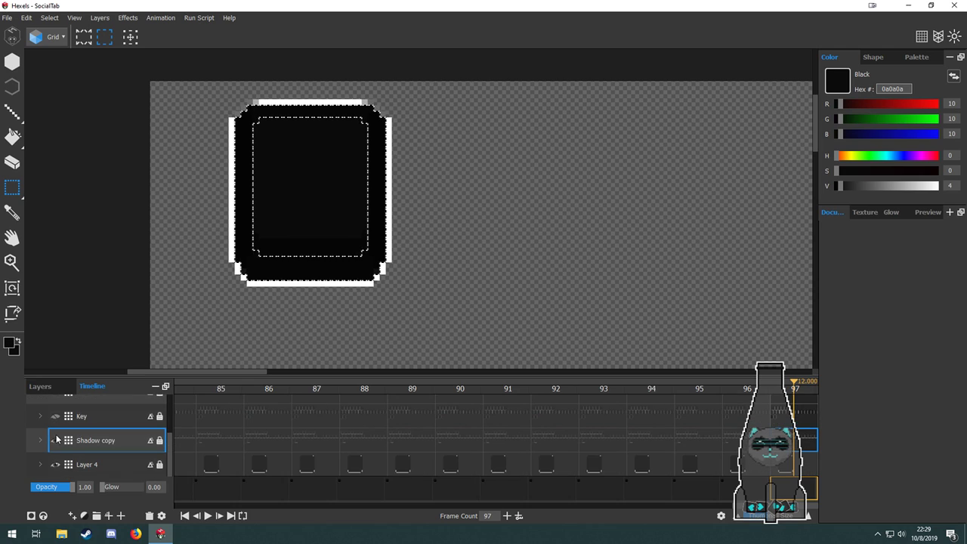
scroll(264, 150, up, 3)
scroll(264, 150, down, 3)
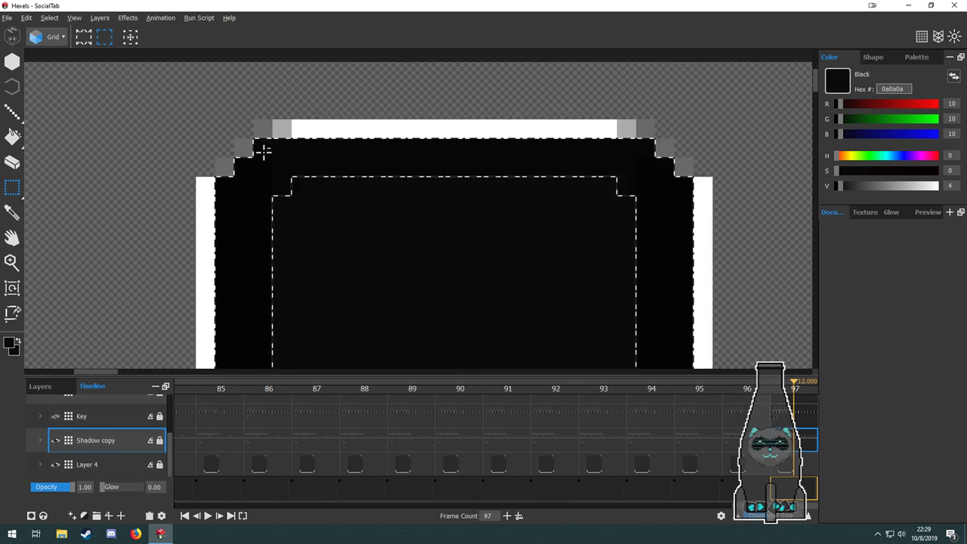
click(338, 255)
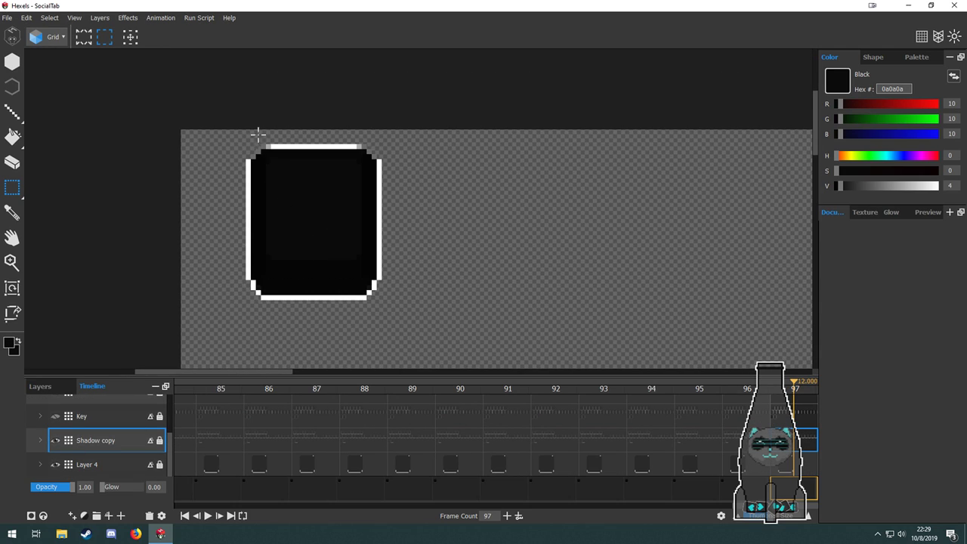
scroll(258, 136, up, 3)
scroll(268, 205, up, 1)
scroll(268, 211, down, 1)
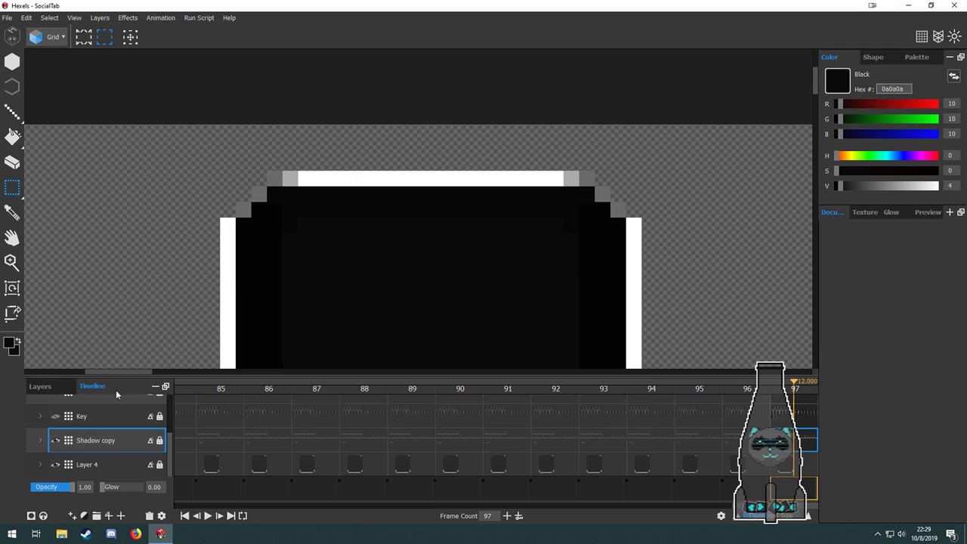
Compare the pressed key's outline and shading by hiding and showing Layer 4 and the Shadow copy layer.
click(55, 465)
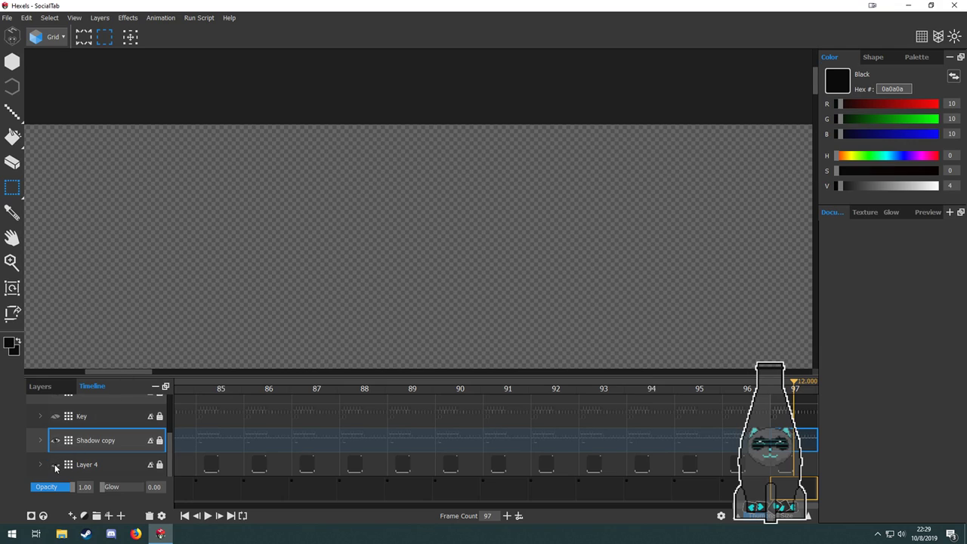
click(55, 465)
click(56, 441)
click(55, 441)
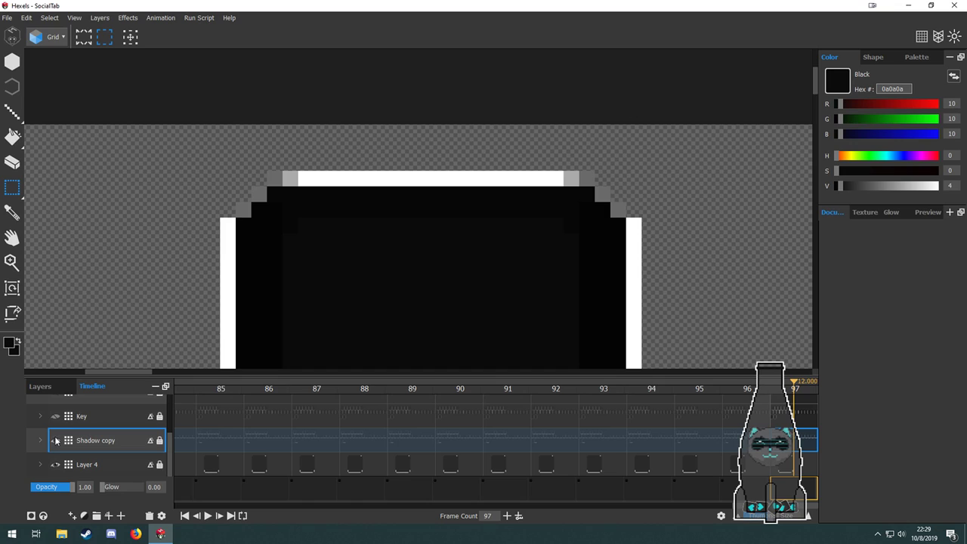
scroll(294, 264, down, 5)
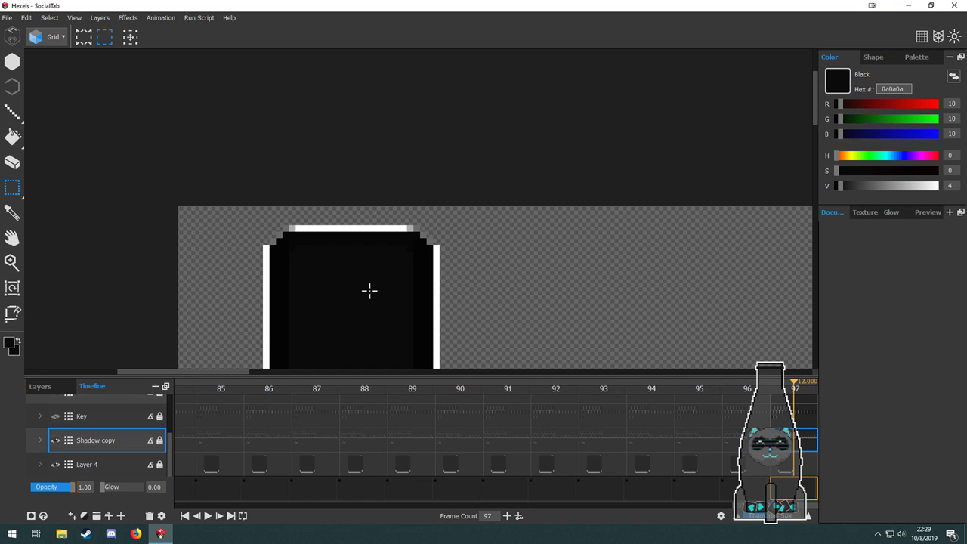
key(h)
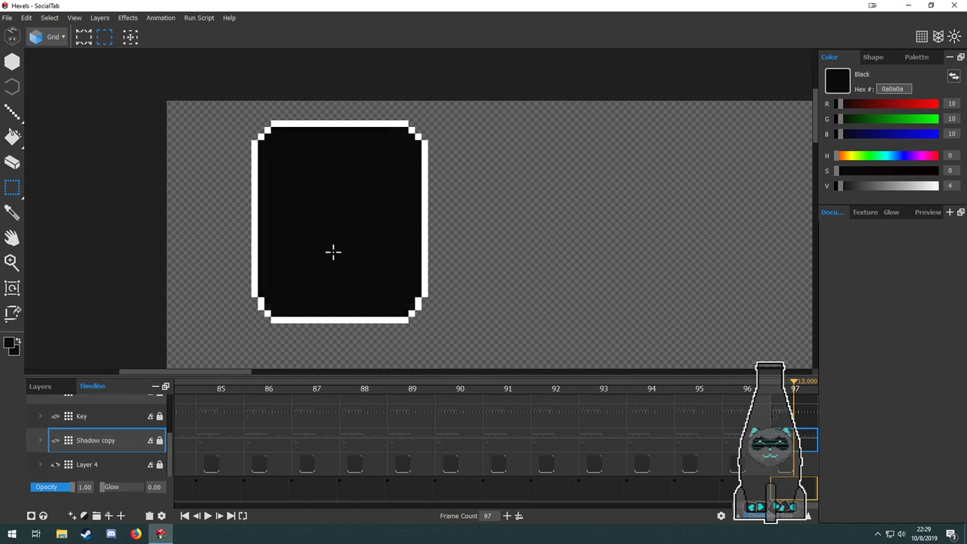
key(ctrl+y)
scroll(286, 227, down, 5)
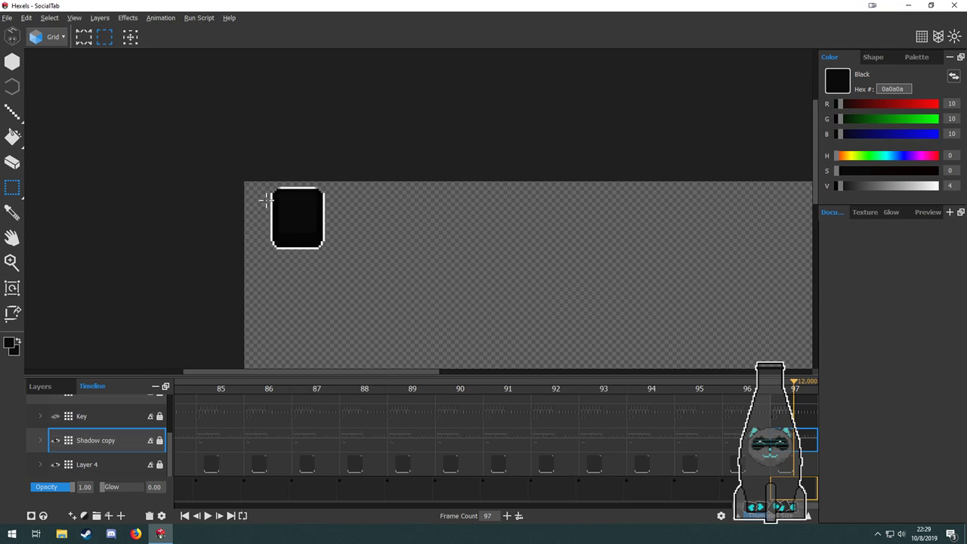
Select the shading frame on the Shadow copy layer and fit it inside the pressed key's white outline.
drag(243, 163, 722, 238)
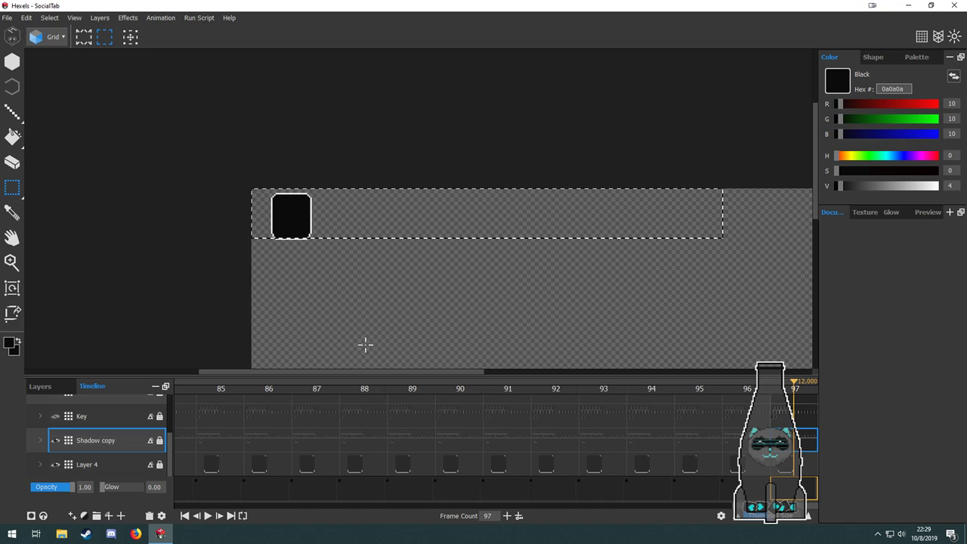
click(439, 334)
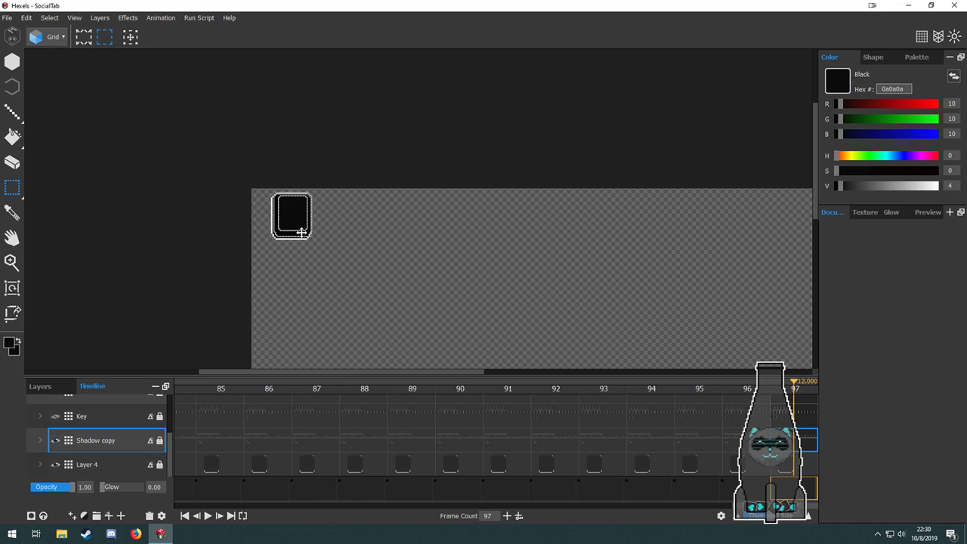
scroll(244, 216, up, 2)
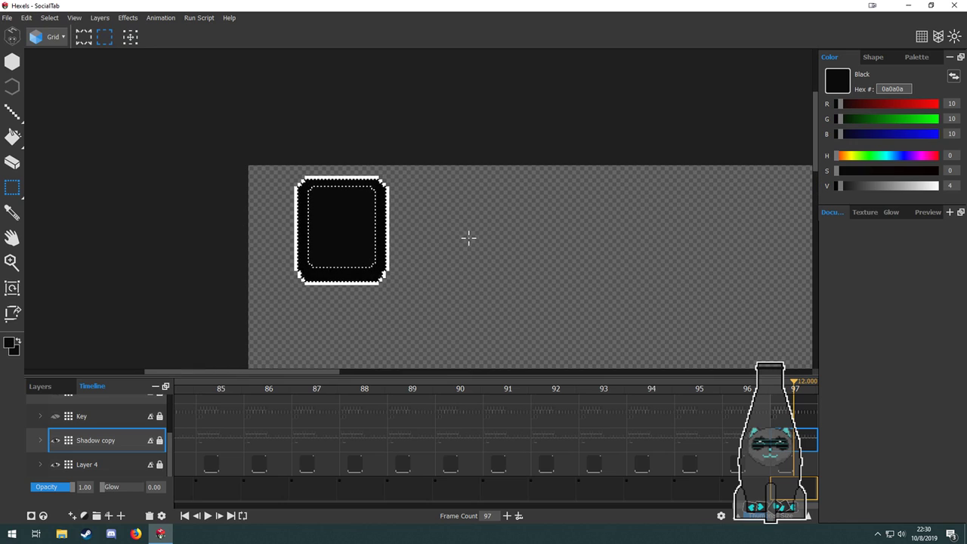
scroll(335, 262, up, 2)
scroll(336, 261, down, 3)
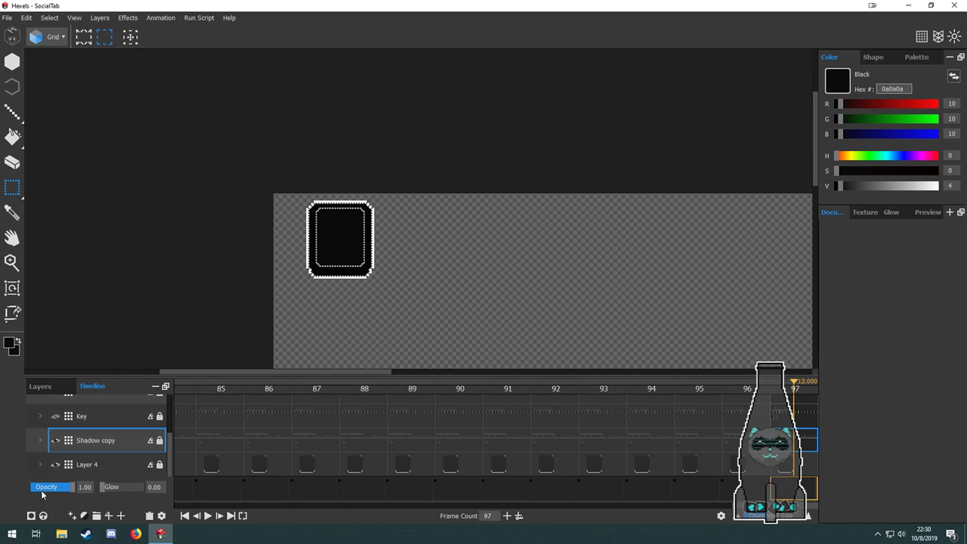
Show the Key and Shadow layers and compare the pressed key's shading with the unpressed key rows.
click(55, 416)
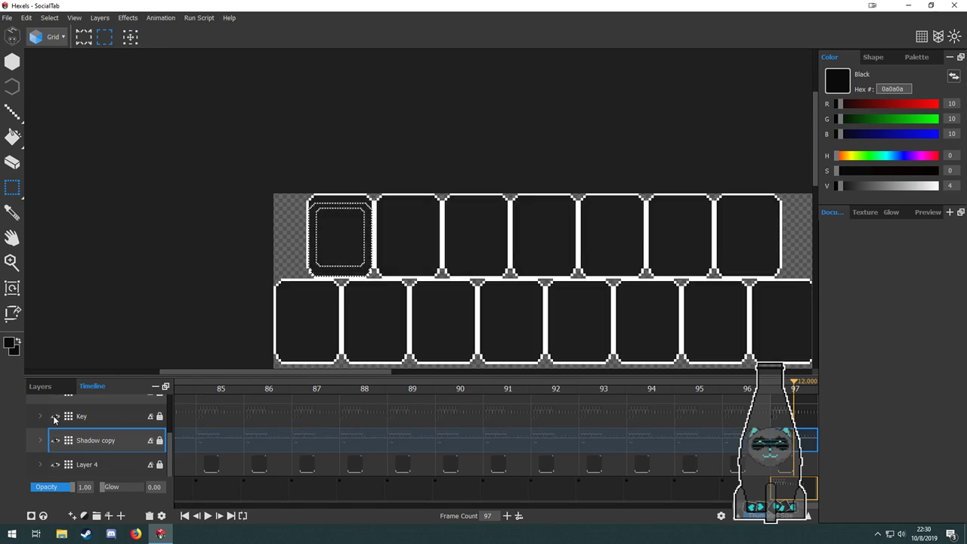
scroll(89, 437, up, 2)
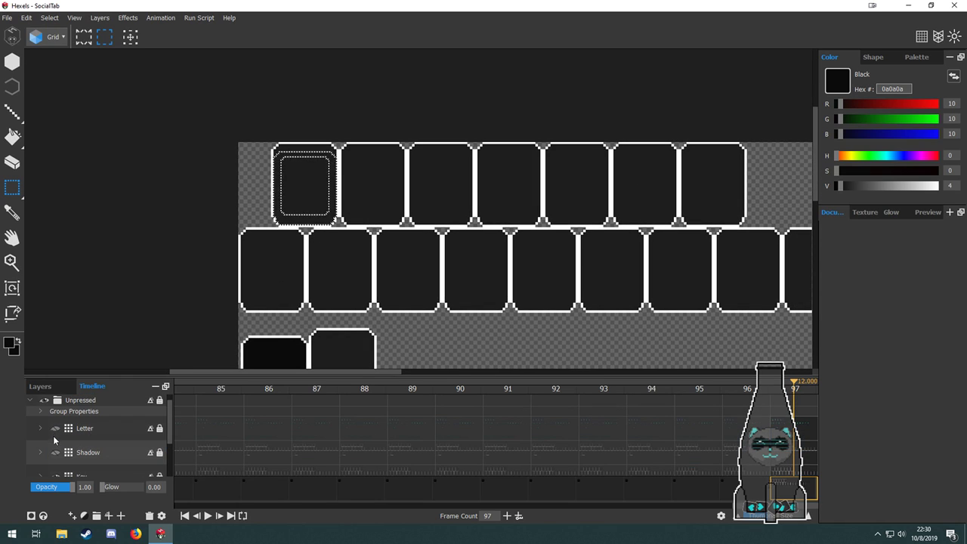
click(56, 429)
drag(353, 300, 339, 250)
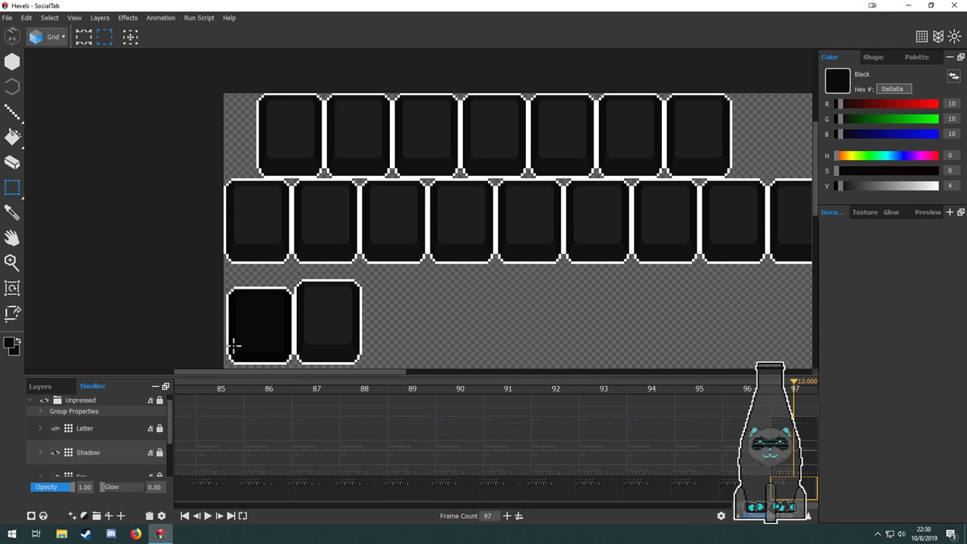
drag(578, 297, 549, 316)
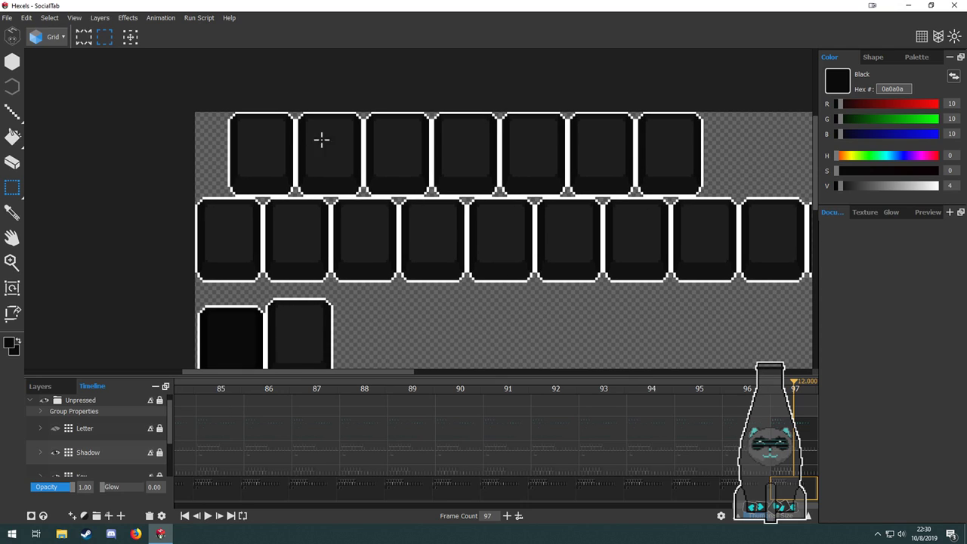
scroll(86, 457, down, 2)
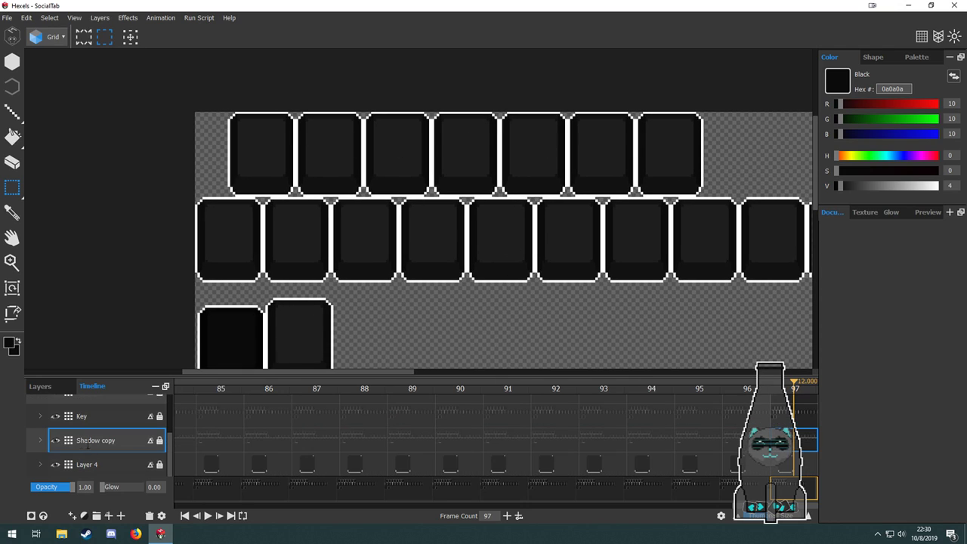
Hide the Key, Shadow and Shadow copy layers, leaving only the plain pressed key on Layer 4 showing.
click(55, 418)
drag(332, 182, 369, 239)
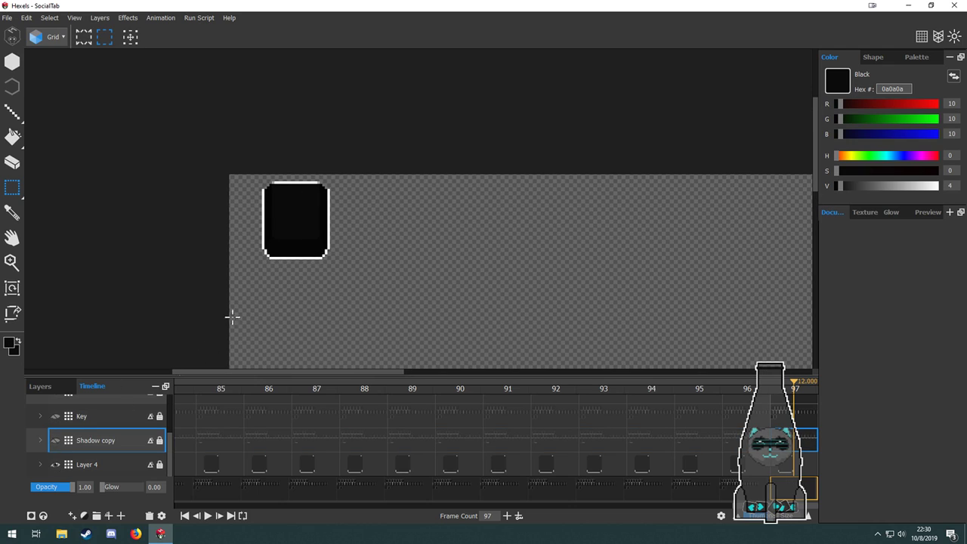
scroll(293, 206, up, 3)
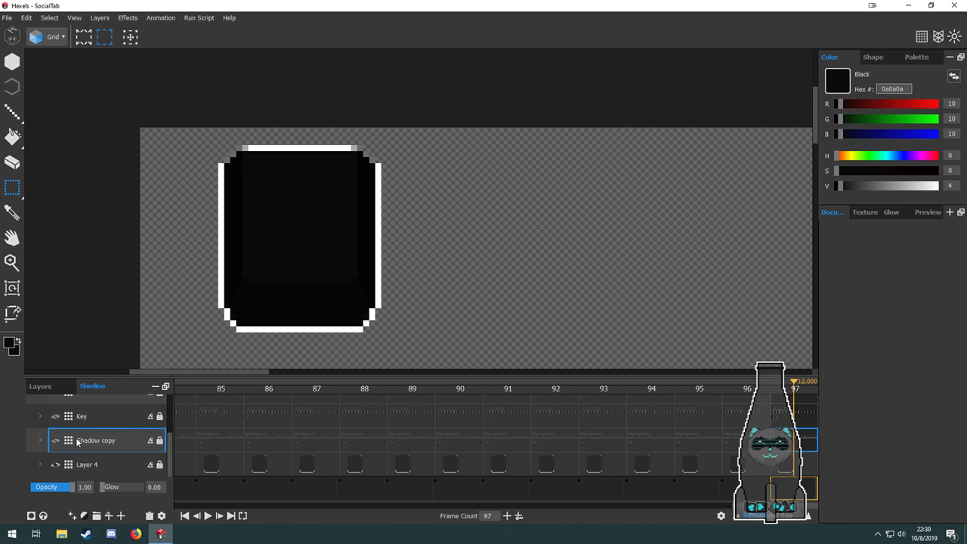
scroll(80, 442, up, 2)
scroll(57, 433, up, 2)
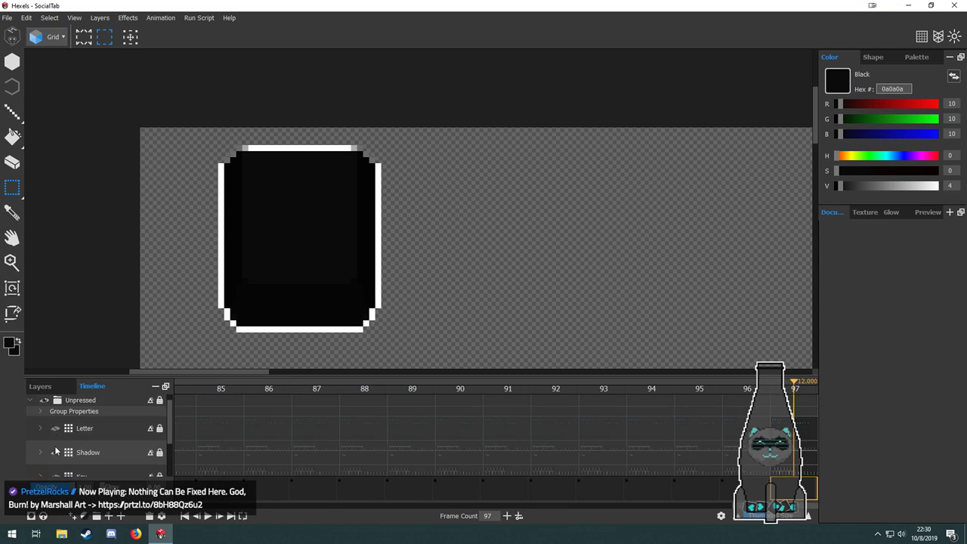
click(56, 452)
scroll(100, 450, down, 2)
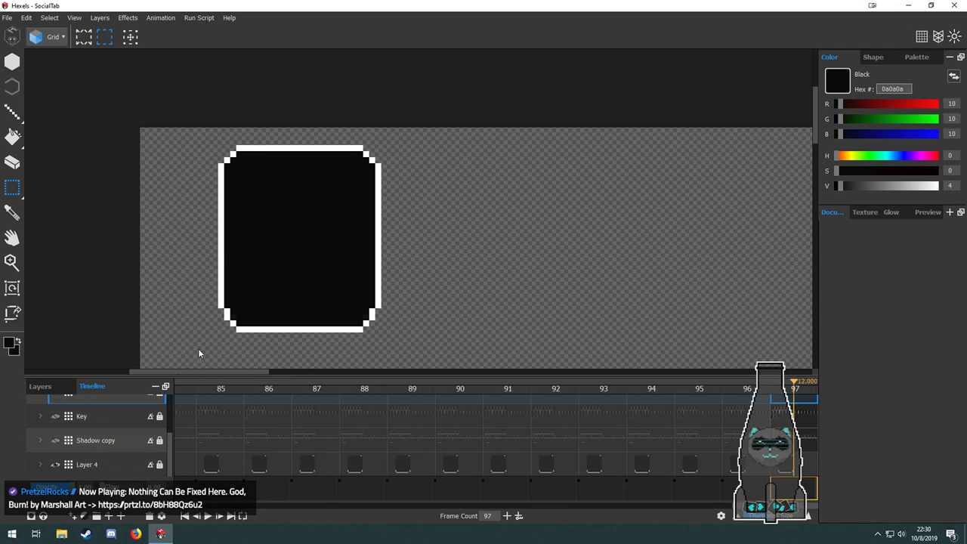
On Layer 4, duplicate the pressed key alongside itself, then duplicate the pair to make a row of four keys.
click(101, 464)
drag(278, 227, 320, 196)
drag(244, 101, 443, 294)
drag(378, 286, 540, 282)
drag(376, 221, 290, 231)
drag(174, 107, 536, 295)
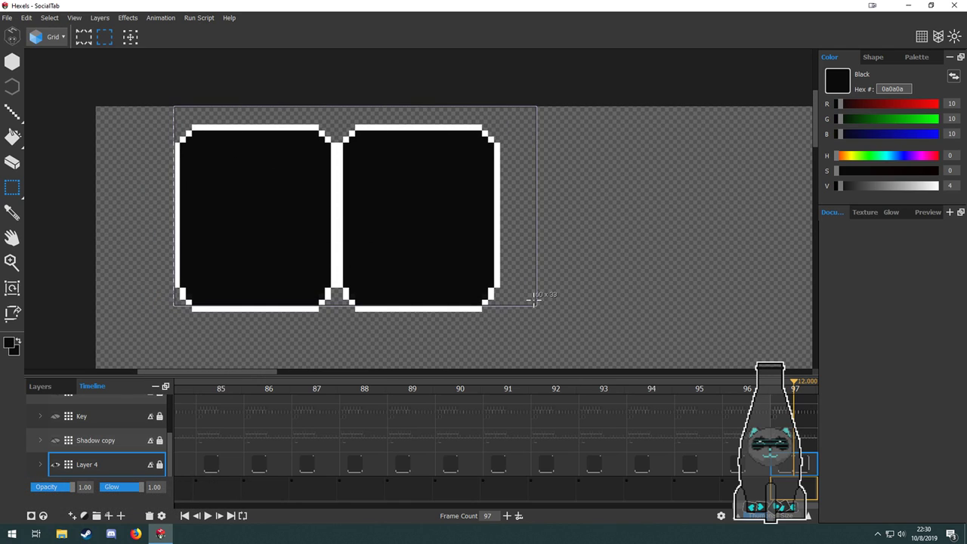
drag(324, 281, 632, 277)
scroll(373, 255, down, 2)
scroll(351, 254, down, 2)
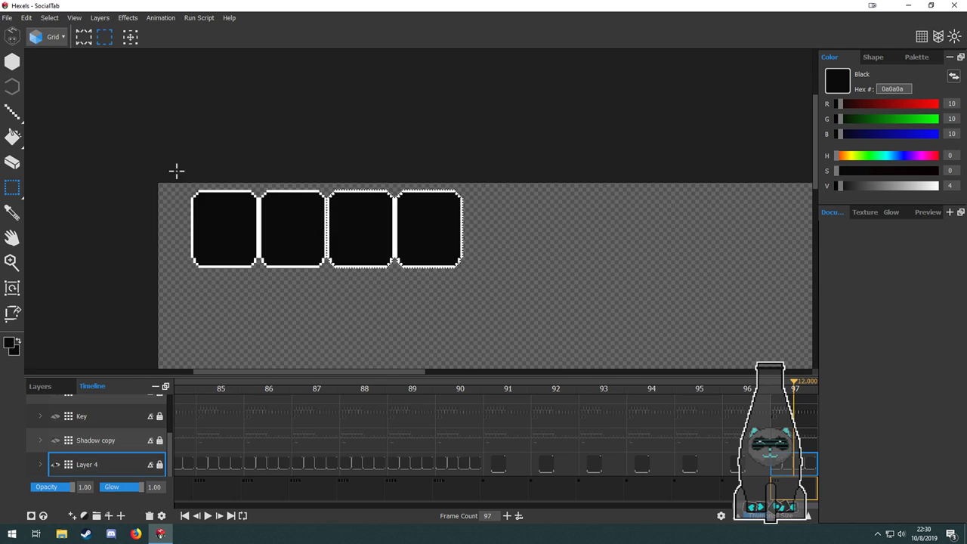
Duplicate the four pressed keys to extend the row and delete the surplus eighth key, leaving seven.
drag(176, 169, 477, 270)
drag(337, 264, 620, 255)
scroll(654, 289, right, 5)
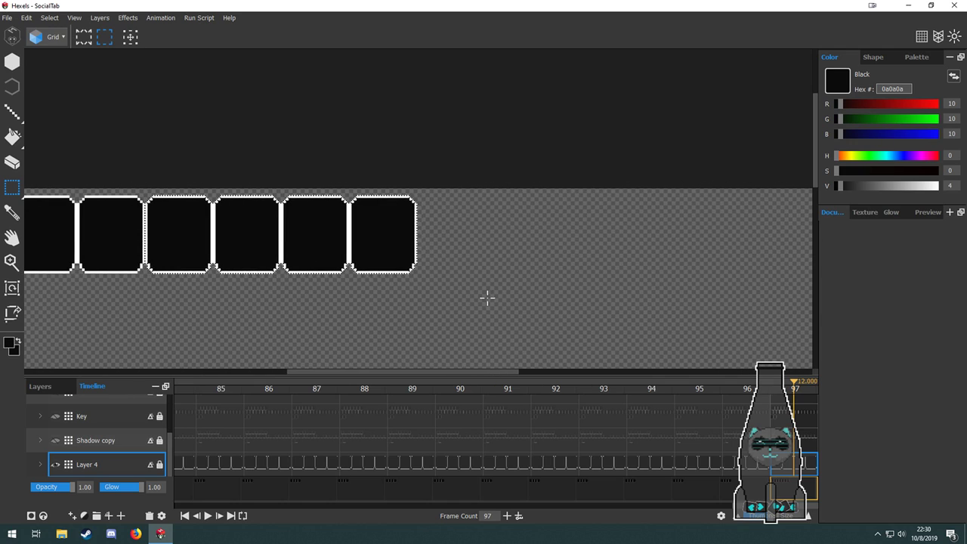
drag(489, 300, 349, 189)
key(Delete)
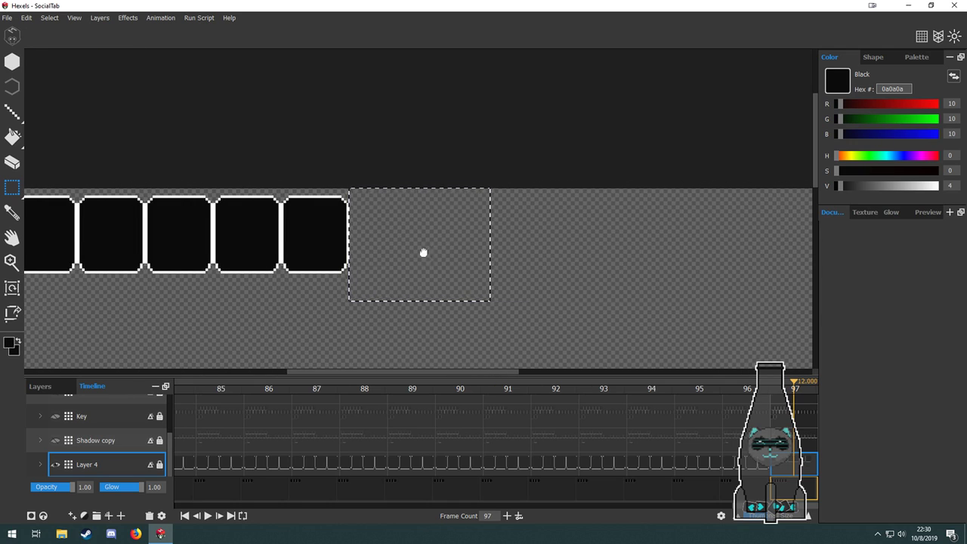
scroll(322, 268, left, 5)
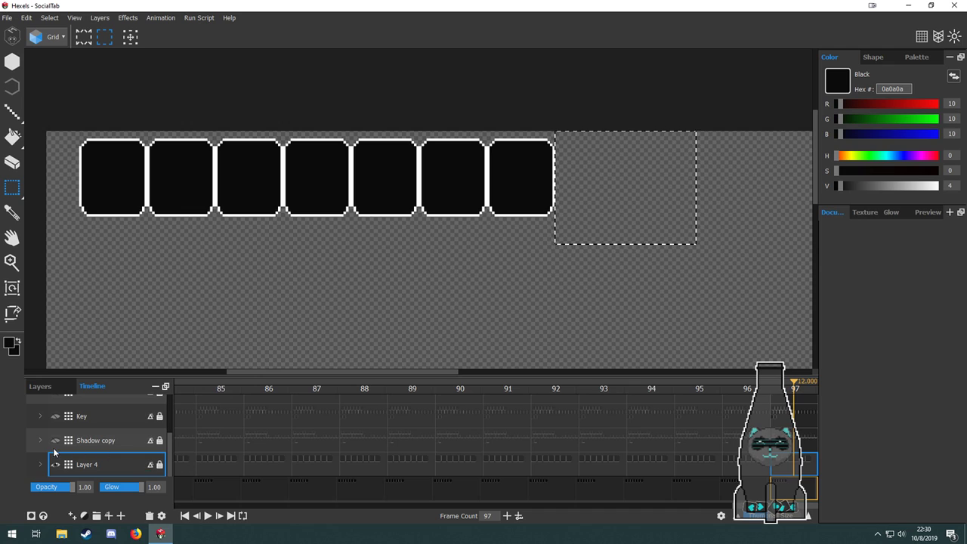
Show the Shadow copy layer over the pressed row and select the first key's area on Layer 4.
drag(92, 204, 277, 249)
scroll(256, 246, up, 4)
drag(248, 99, 431, 304)
key(ctrl+c)
key(ctrl+v)
drag(509, 323, 253, 274)
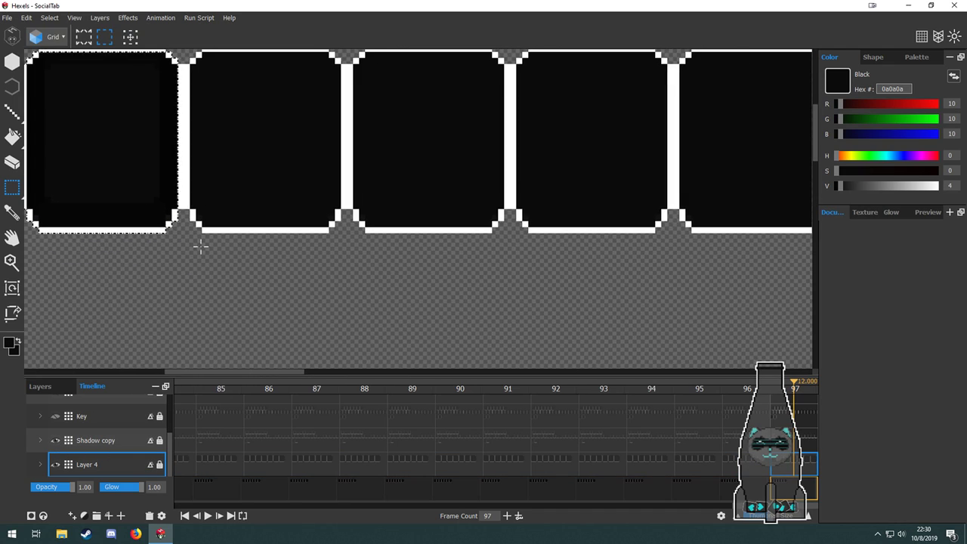
scroll(328, 237, down, 2)
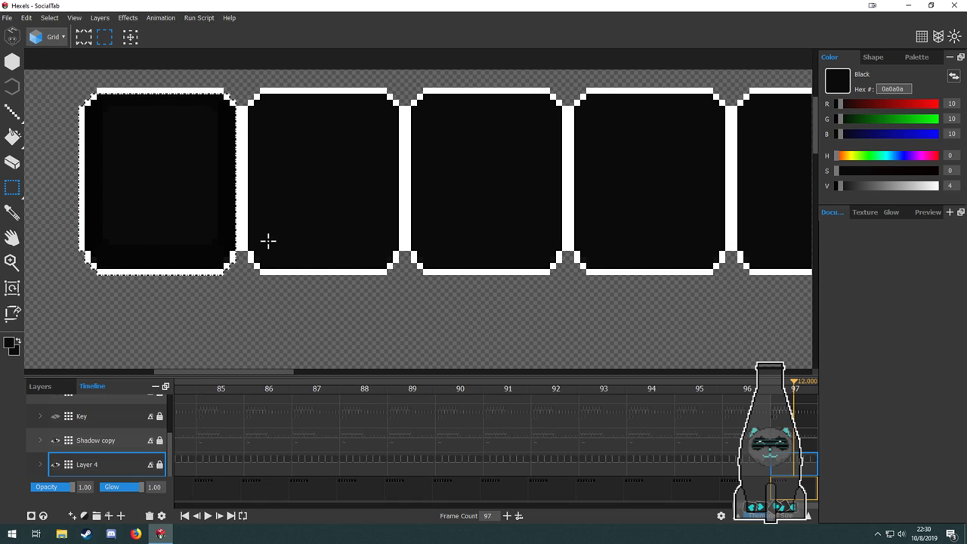
scroll(267, 242, down, 1)
scroll(264, 240, up, 1)
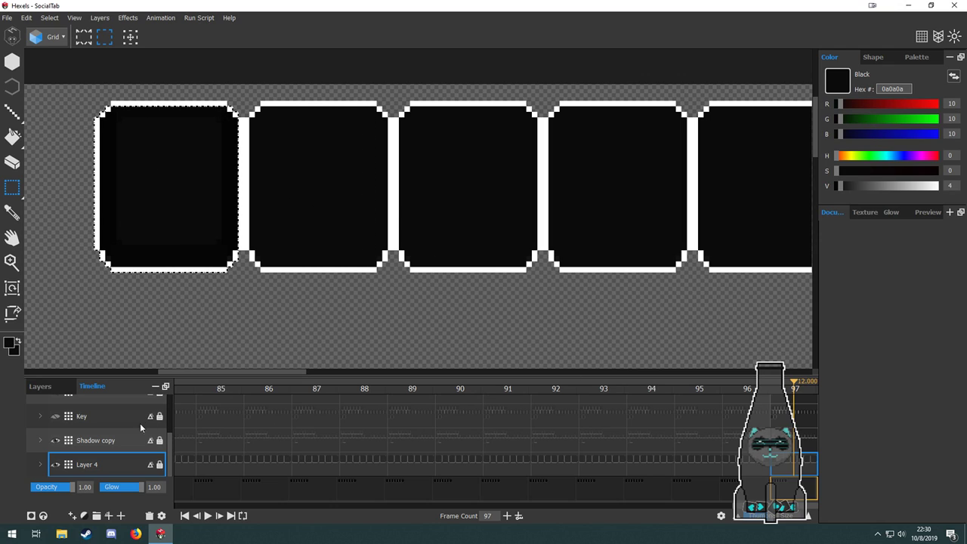
On the Shadow copy layer, select the first key's shading frame and duplicate it onto the second key.
click(98, 439)
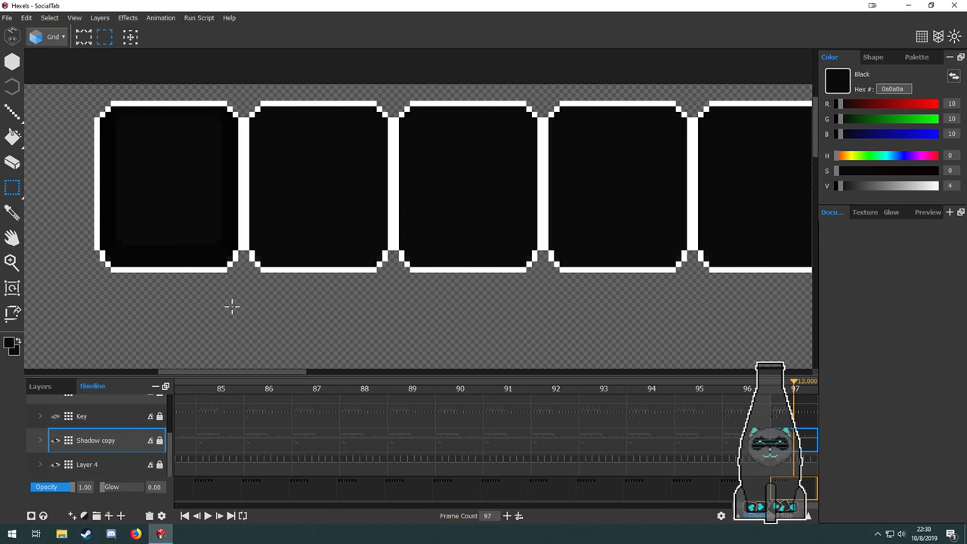
drag(242, 300, 96, 105)
key(ctrl+v)
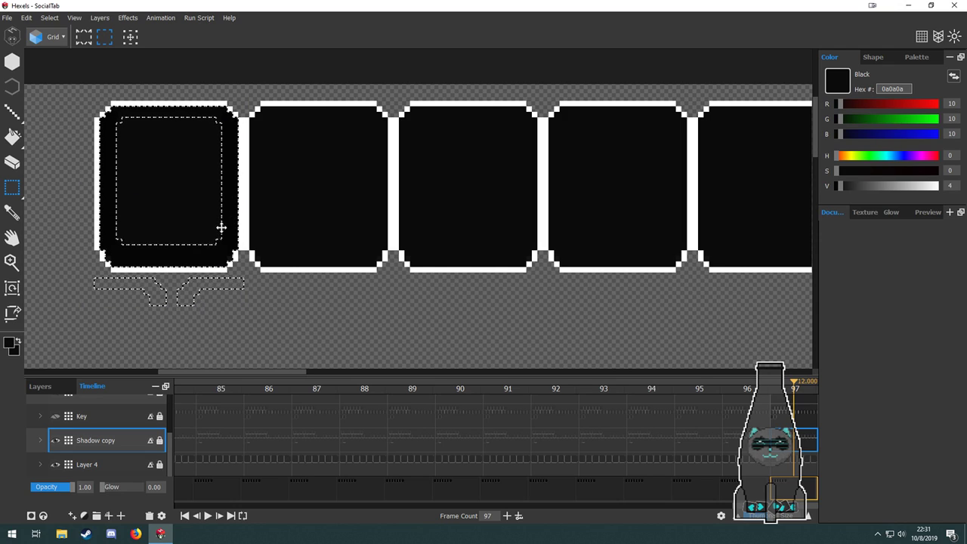
key(ctrl+d)
drag(238, 273, 90, 101)
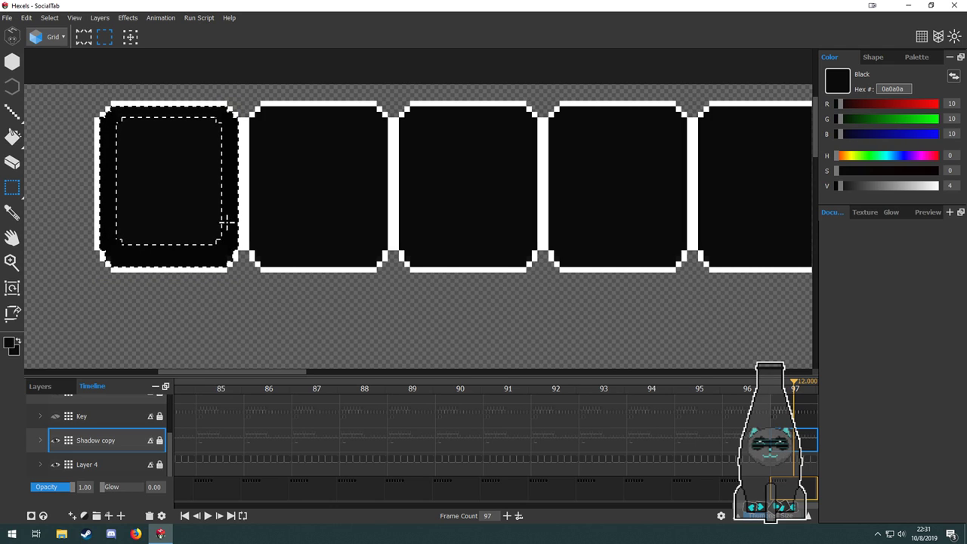
drag(227, 223, 386, 214)
key(ctrl+z)
drag(233, 232, 388, 217)
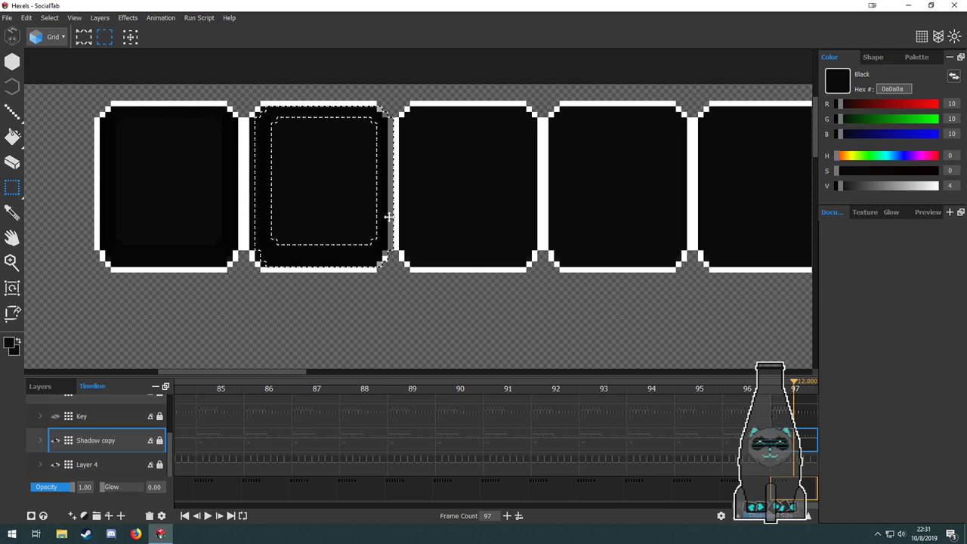
Duplicate the shading frames across the remaining five pressed keys of the row and clear the selection.
drag(88, 272, 393, 103)
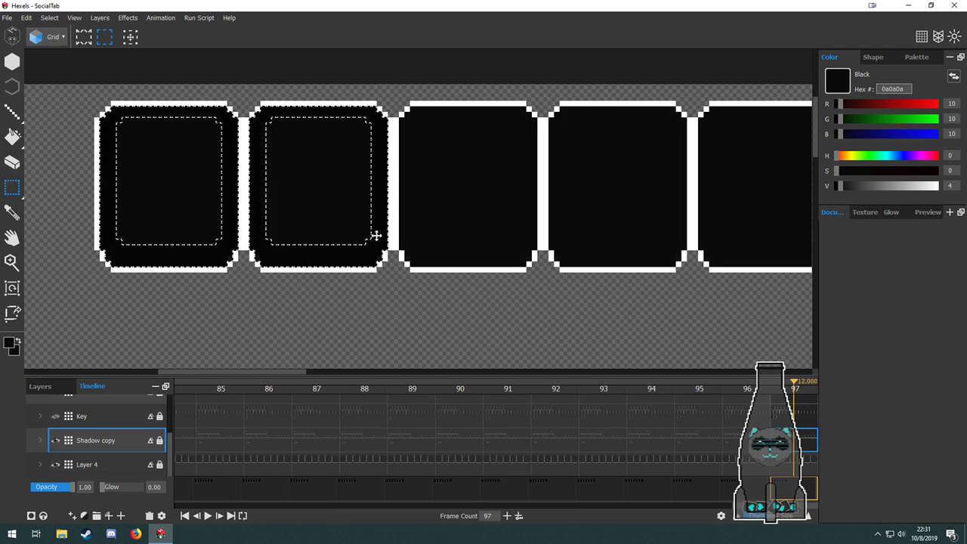
drag(376, 236, 681, 220)
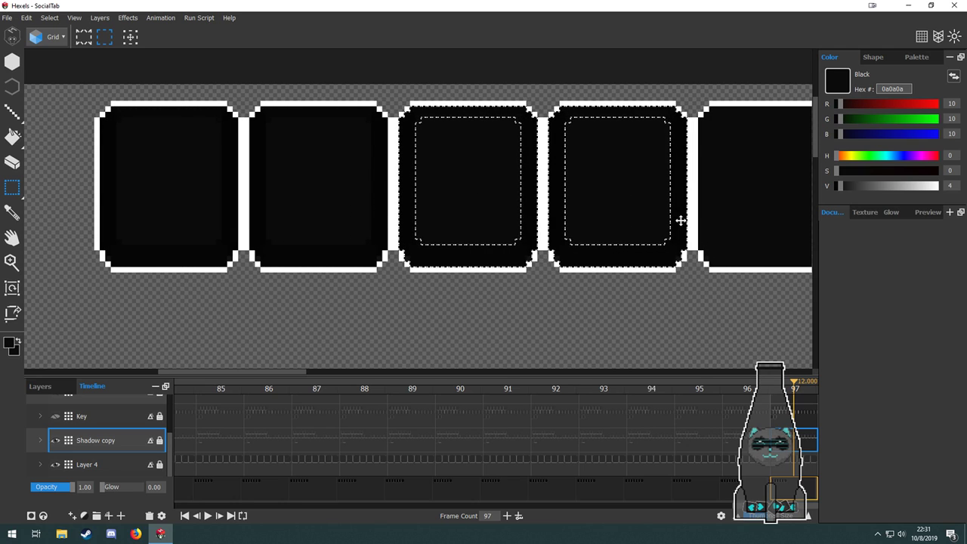
scroll(393, 264, down, 4)
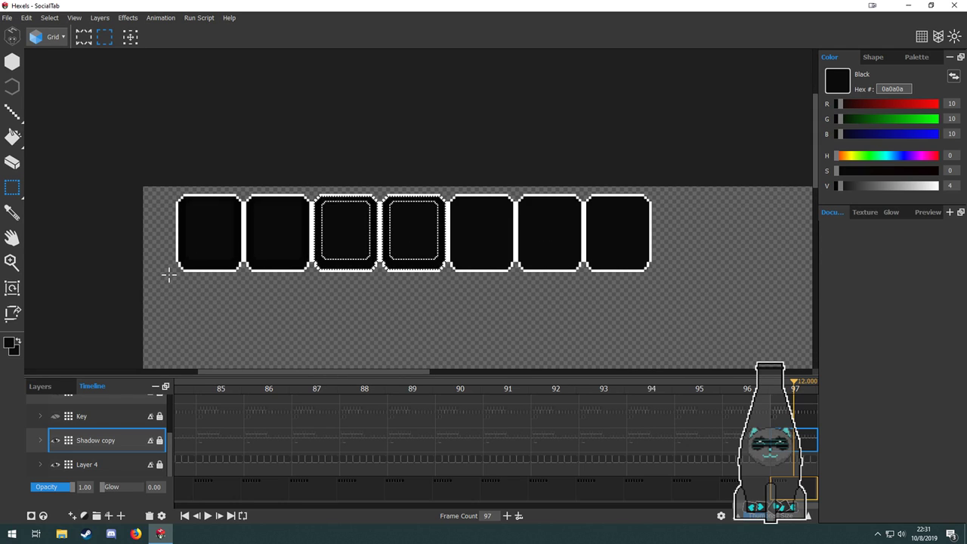
drag(169, 274, 437, 187)
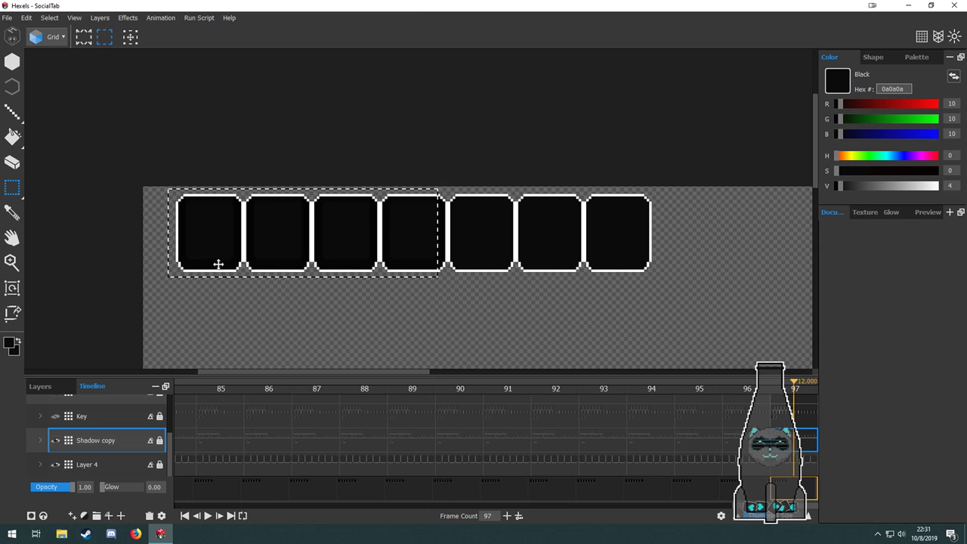
drag(158, 190, 436, 283)
scroll(458, 274, up, 3)
click(393, 136)
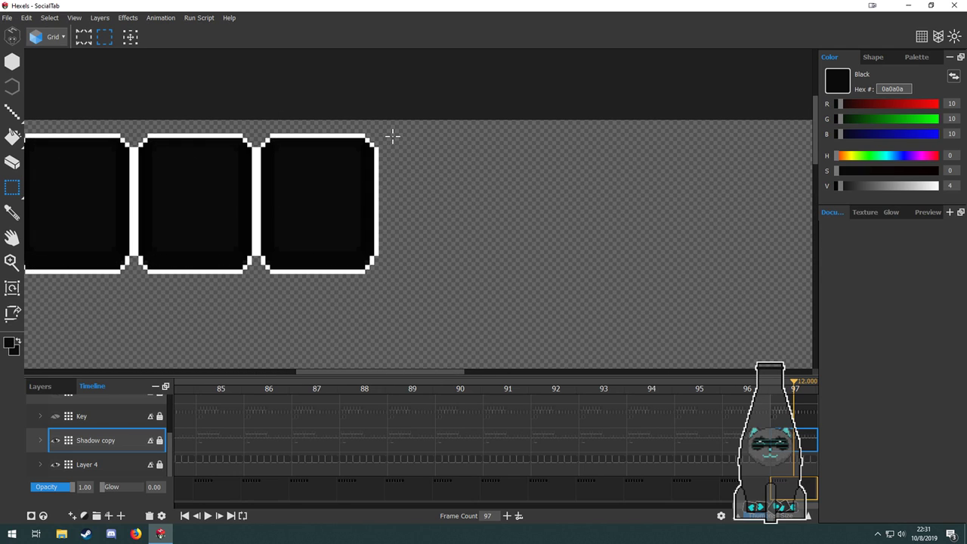
Select the empty area beside the seventh pressed key, and show the Key, Shadow and Letter layers again.
drag(385, 138, 600, 281)
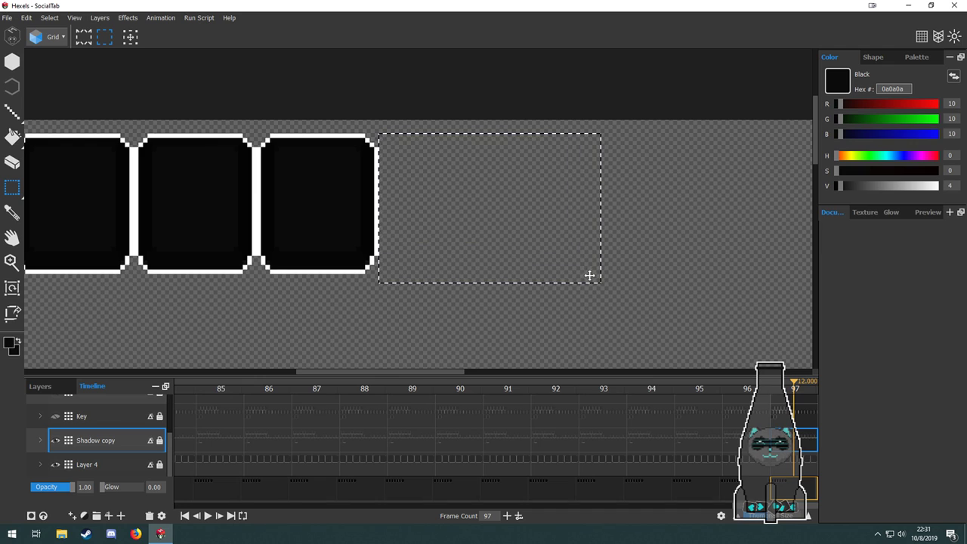
scroll(529, 277, down, 2)
drag(516, 306, 705, 225)
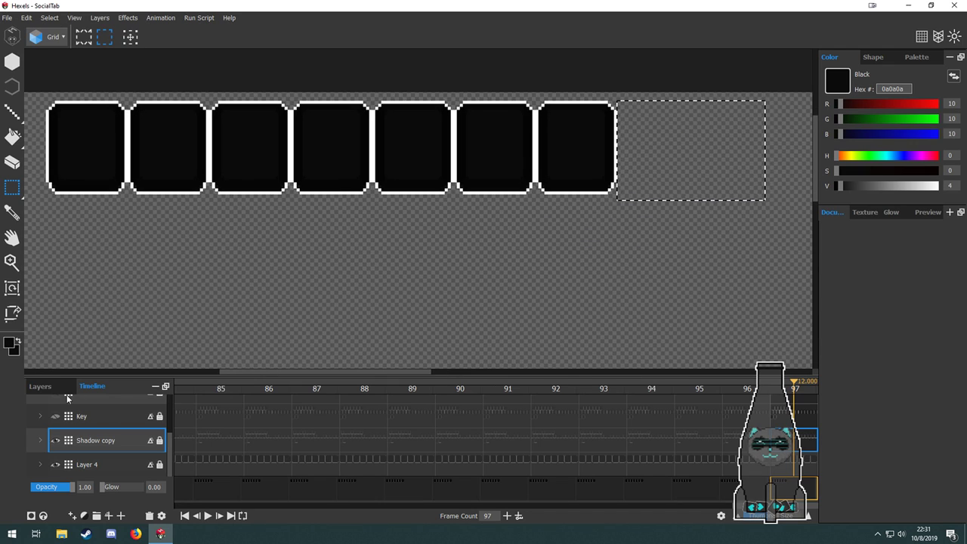
click(55, 416)
scroll(57, 431, up, 1)
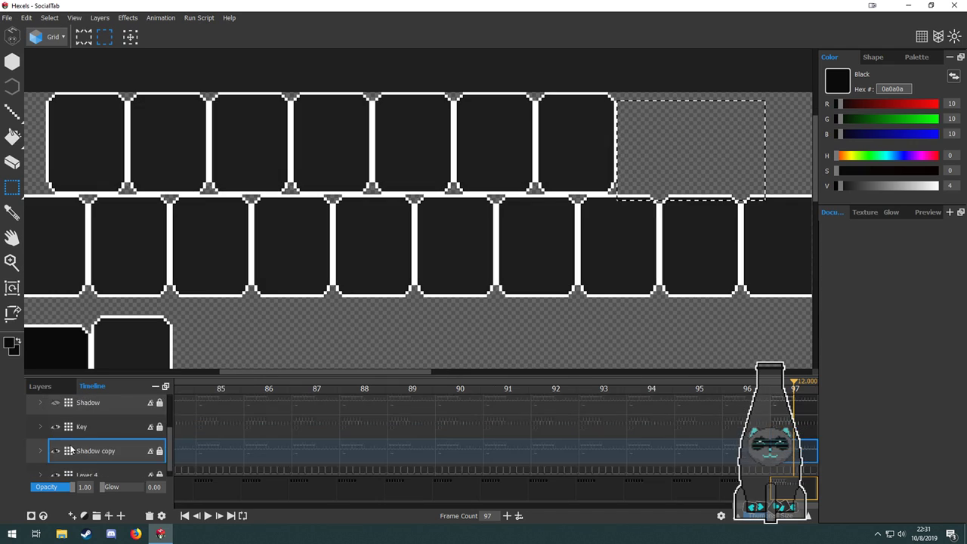
scroll(57, 437, down, 1)
scroll(57, 437, up, 2)
click(55, 453)
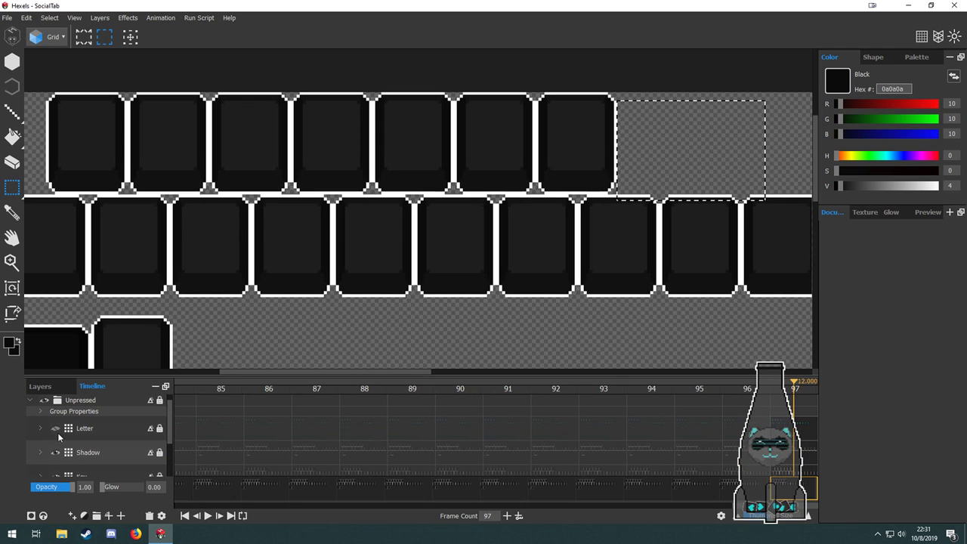
click(55, 429)
drag(250, 327, 433, 324)
scroll(466, 317, down, 1)
drag(498, 354, 445, 307)
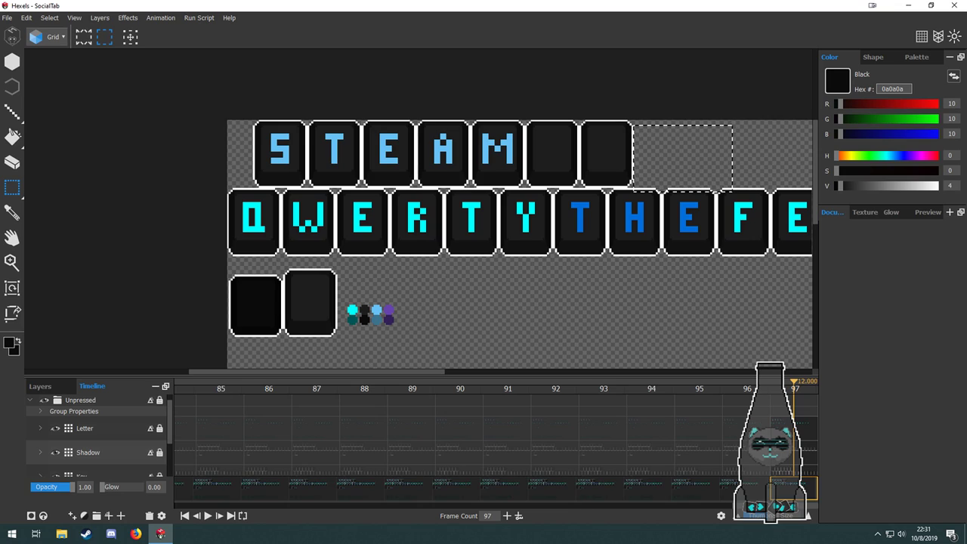
Examine how the pressed keys and letters look in frames 2, 4, 7, 10, 19 and 22 of the TWITCH animation.
scroll(813, 477, down, 2)
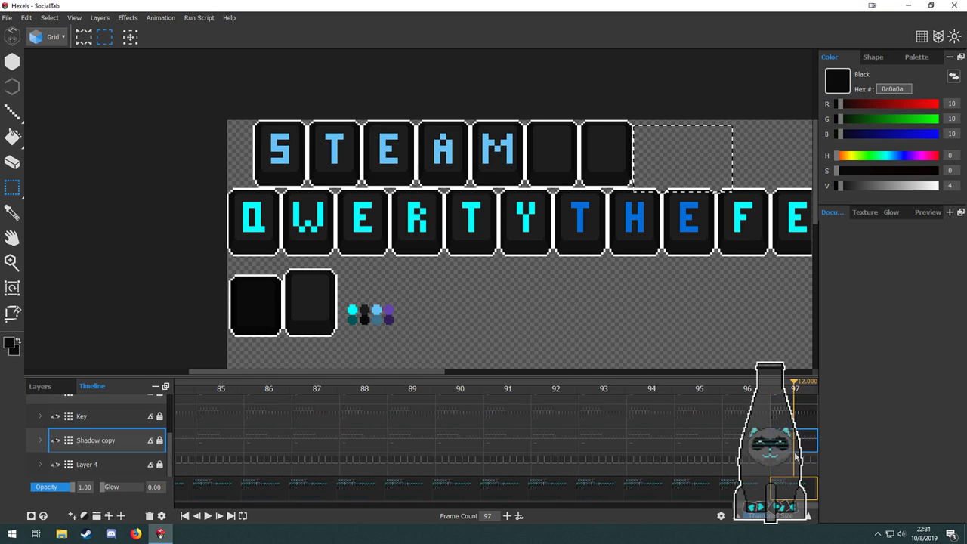
click(798, 444)
drag(782, 506, 220, 504)
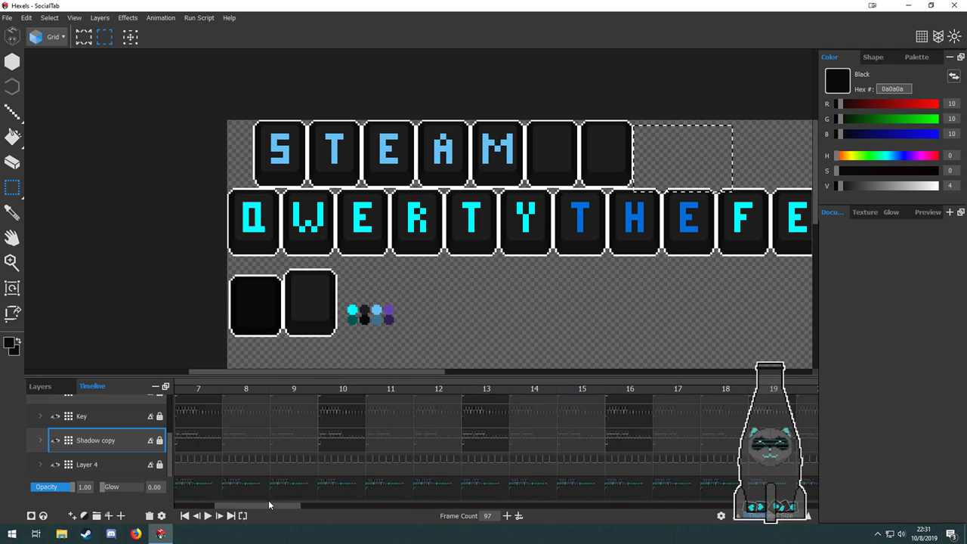
click(208, 465)
click(263, 465)
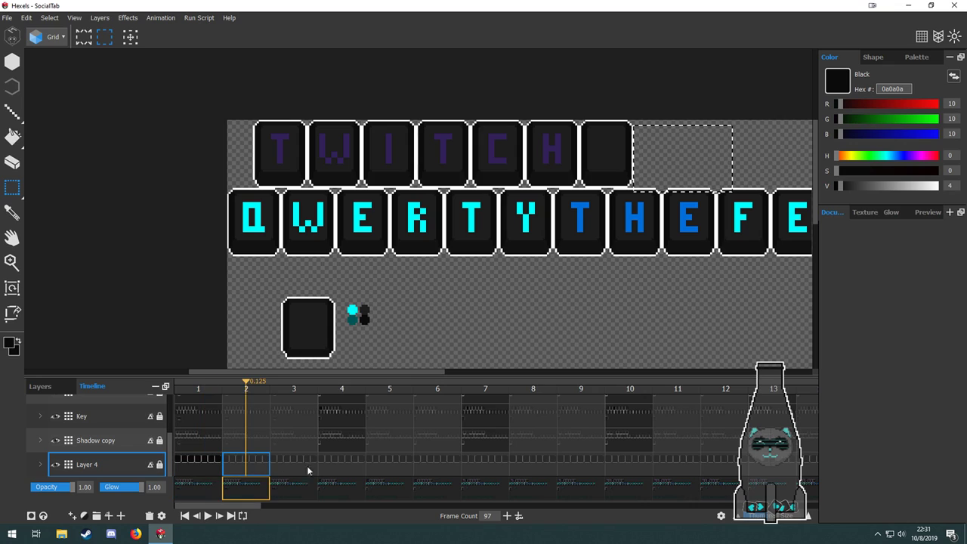
click(341, 465)
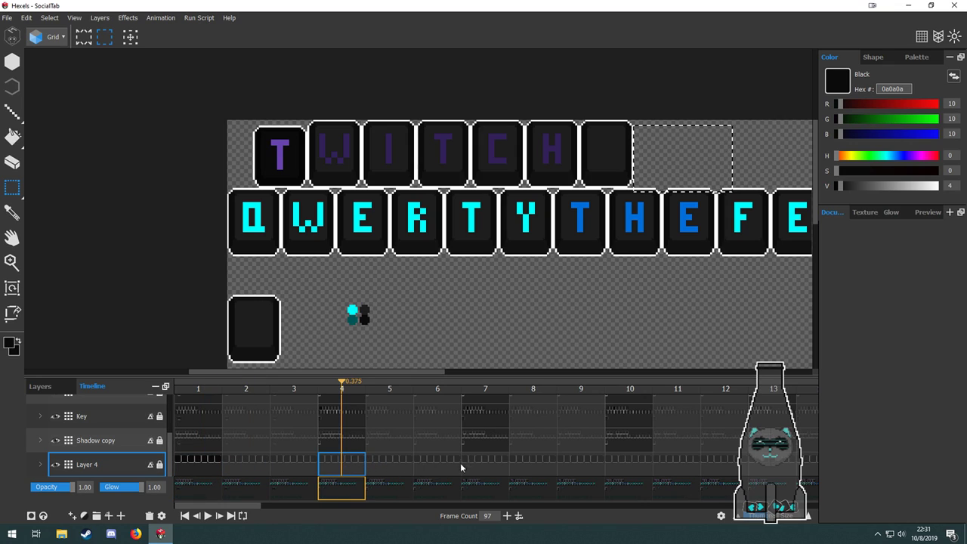
click(494, 461)
click(643, 466)
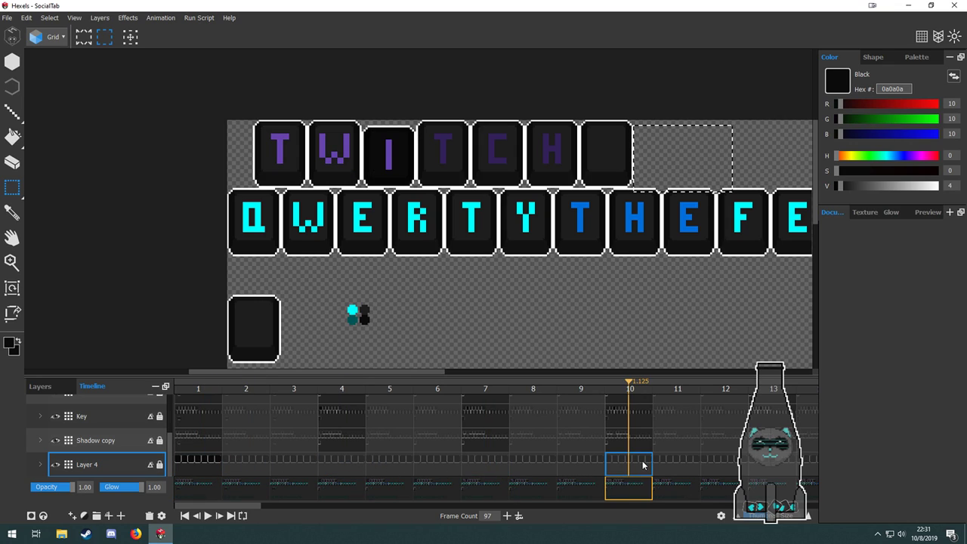
drag(244, 505, 353, 505)
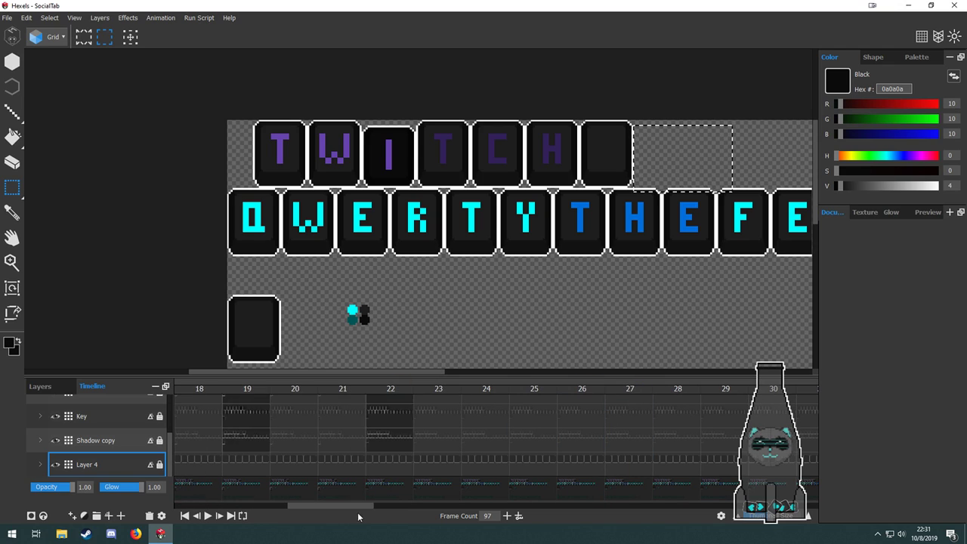
click(430, 466)
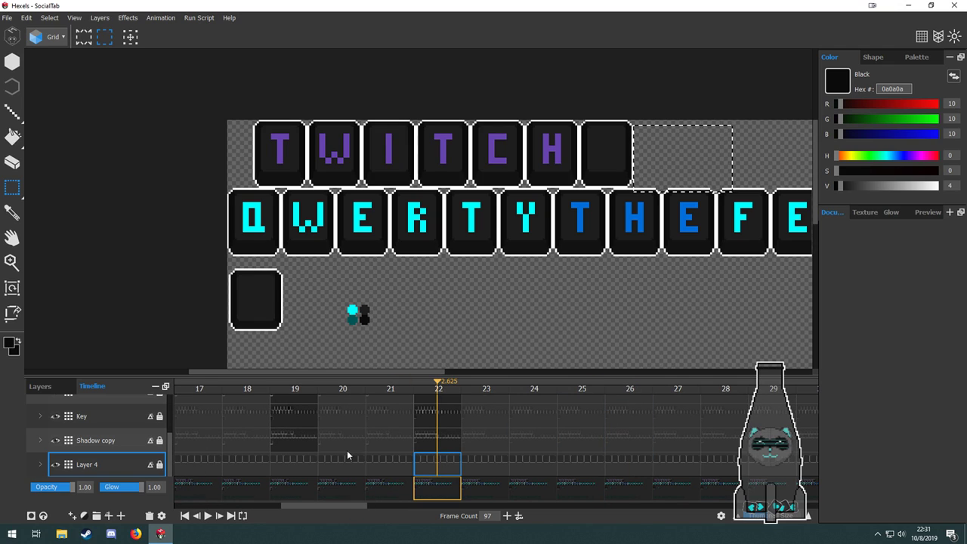
click(299, 459)
scroll(574, 152, up, 3)
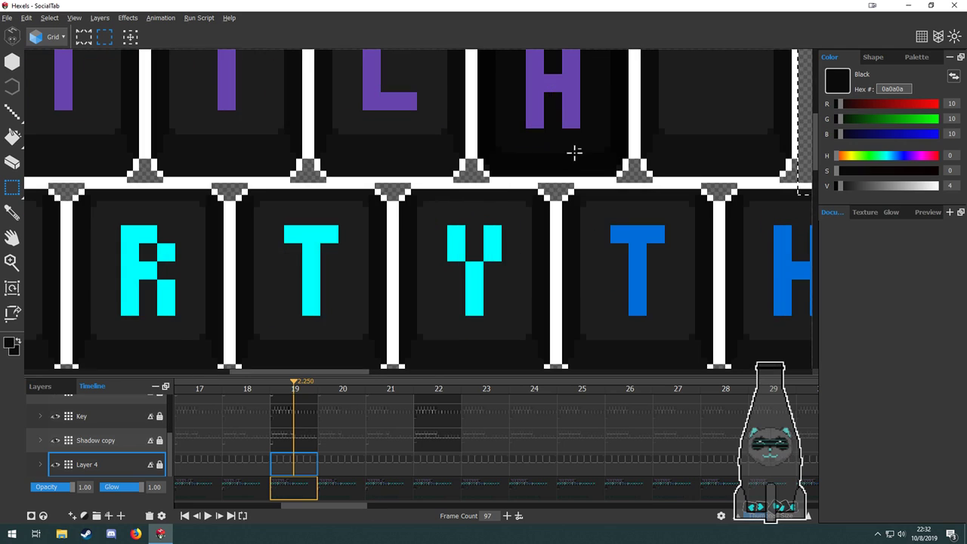
scroll(510, 243, down, 4)
In frame 97, delete the letter S of STEAM from the Letter layer.
drag(326, 512, 825, 510)
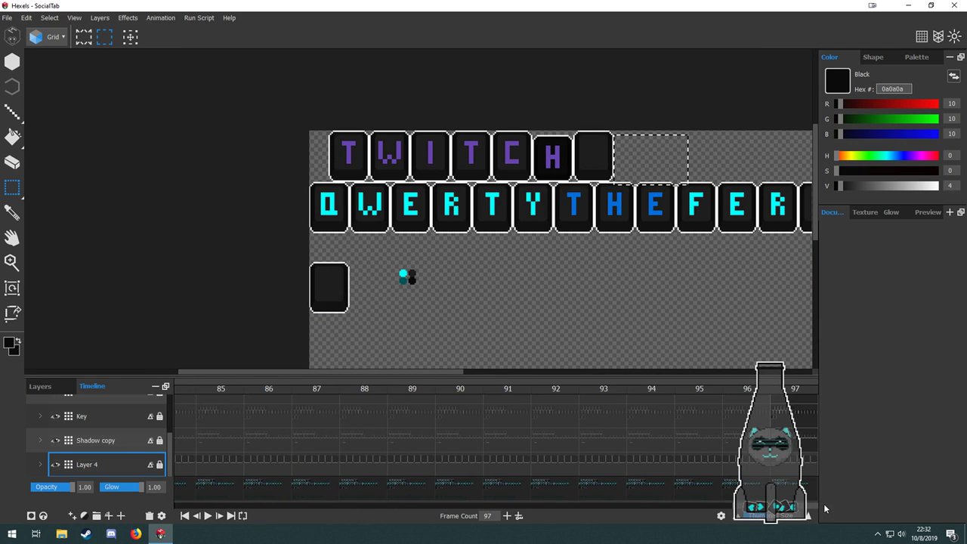
click(799, 424)
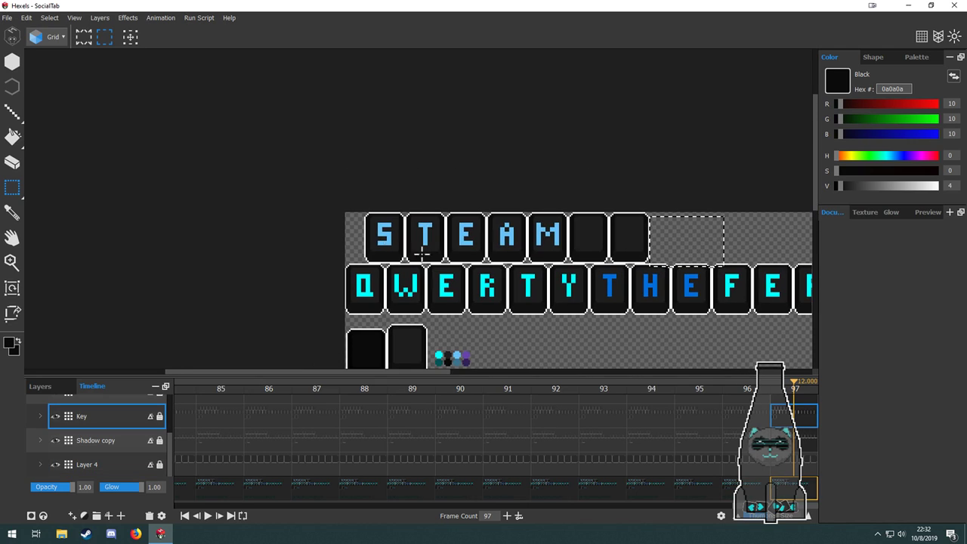
scroll(407, 227, up, 4)
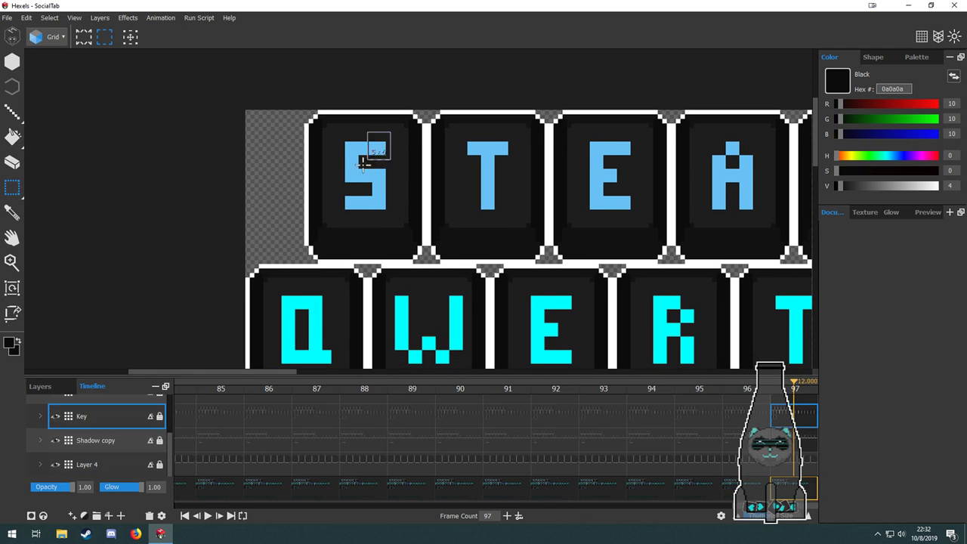
drag(364, 164, 339, 224)
scroll(794, 444, up, 5)
click(795, 447)
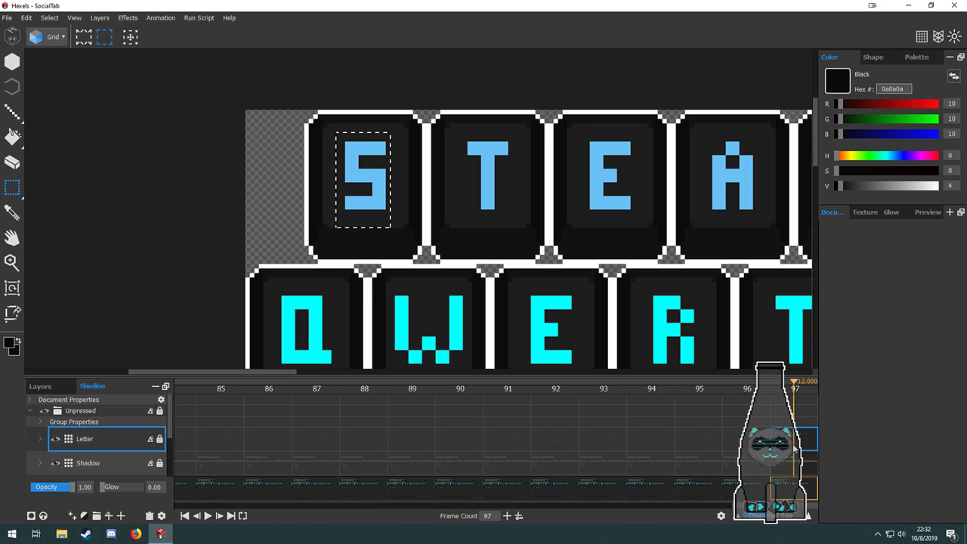
key(Delete)
In frame 97, delete the first key's shading from the Shadow layer and its base from the Key layer.
scroll(397, 251, down, 2)
drag(498, 277, 431, 228)
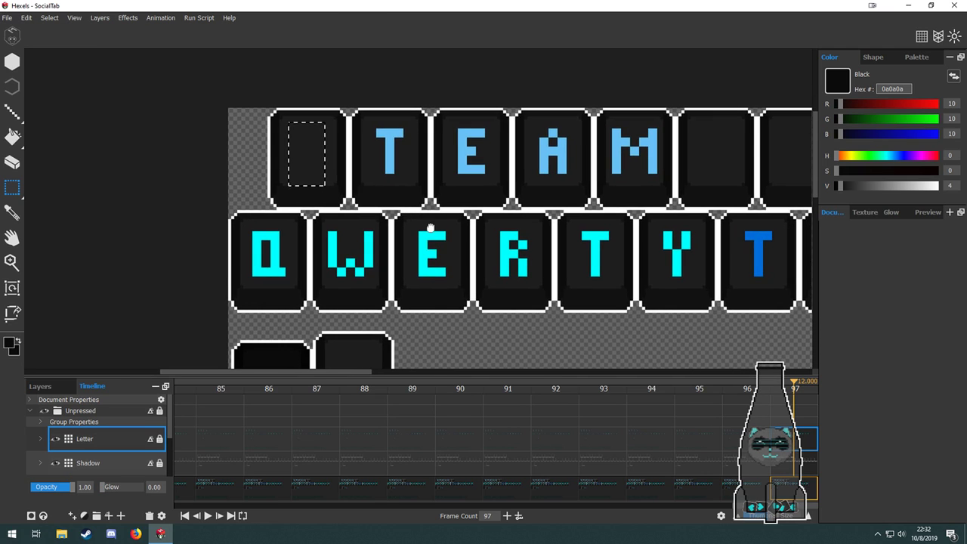
drag(483, 263, 464, 251)
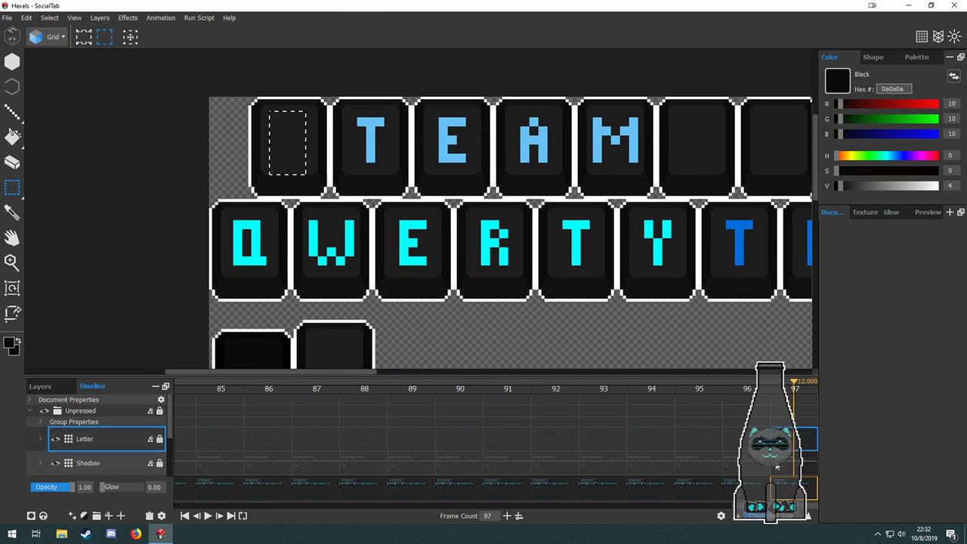
click(794, 463)
drag(246, 81, 330, 198)
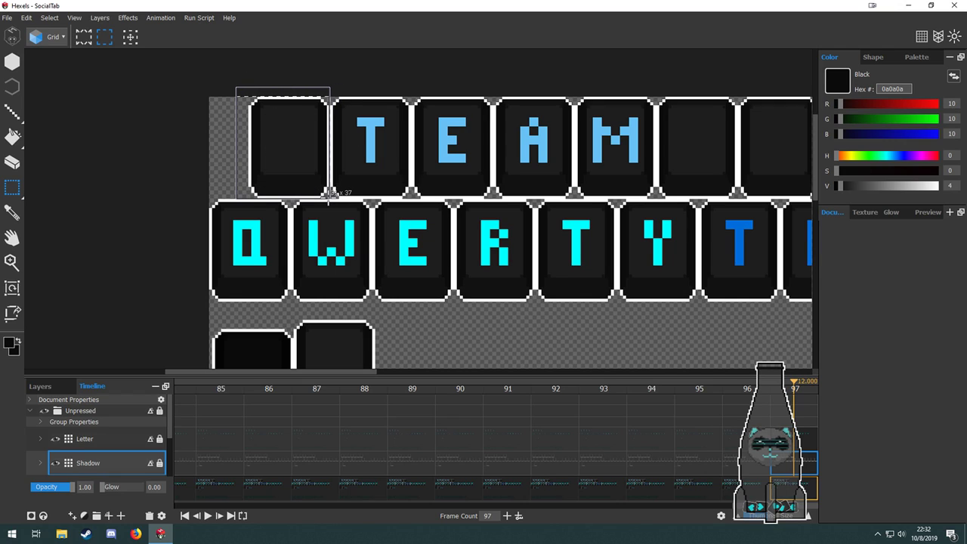
scroll(790, 463, down, 2)
key(Delete)
click(794, 452)
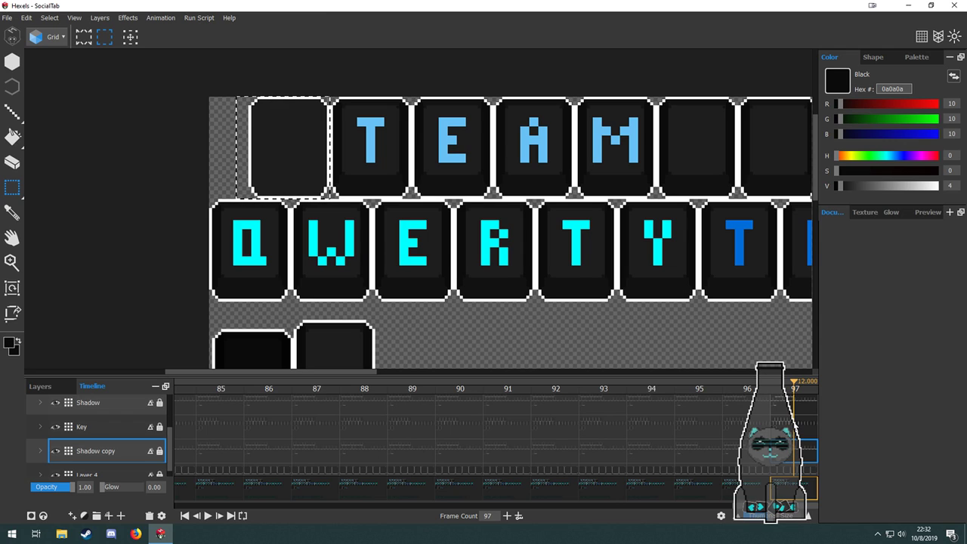
click(793, 427)
key(Delete)
On the Letter layer, duplicate the dark teal Y from the alphabet strip at the base of the canvas.
drag(544, 345, 484, 263)
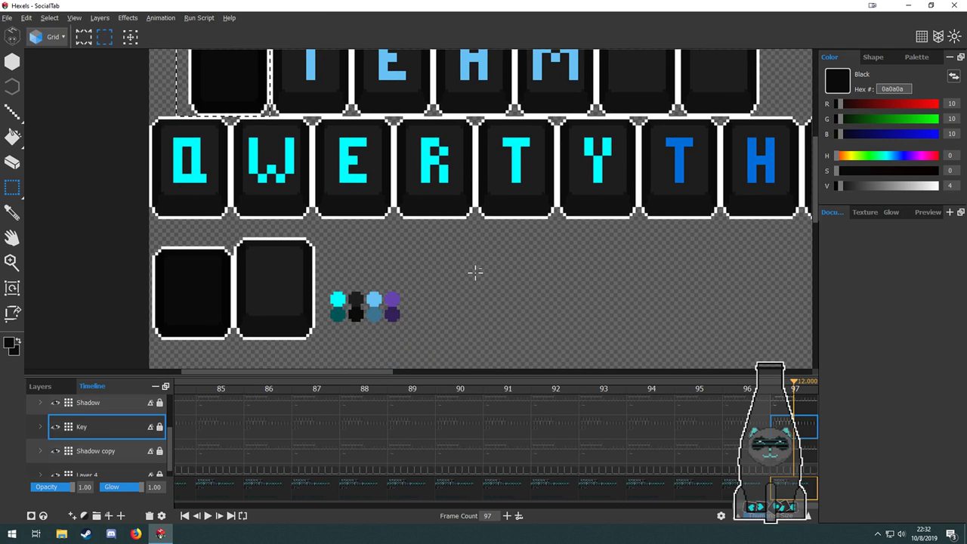
scroll(475, 272, down, 5)
scroll(412, 204, up, 8)
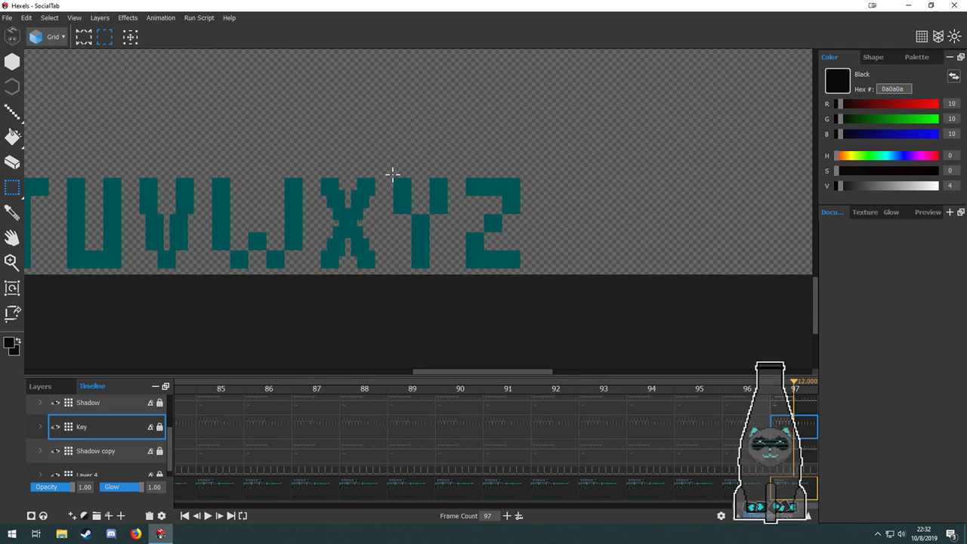
drag(393, 174, 451, 271)
scroll(486, 281, down, 3)
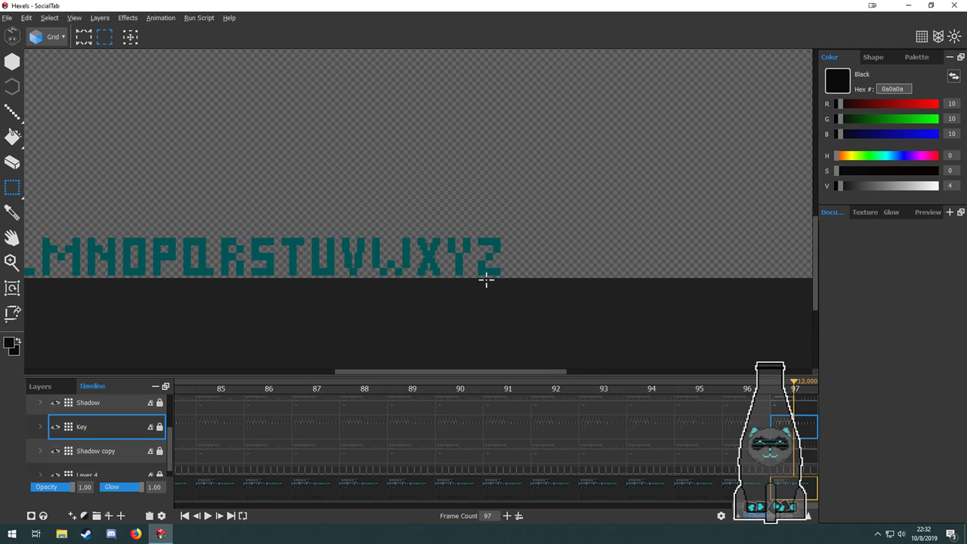
scroll(406, 202, down, 2)
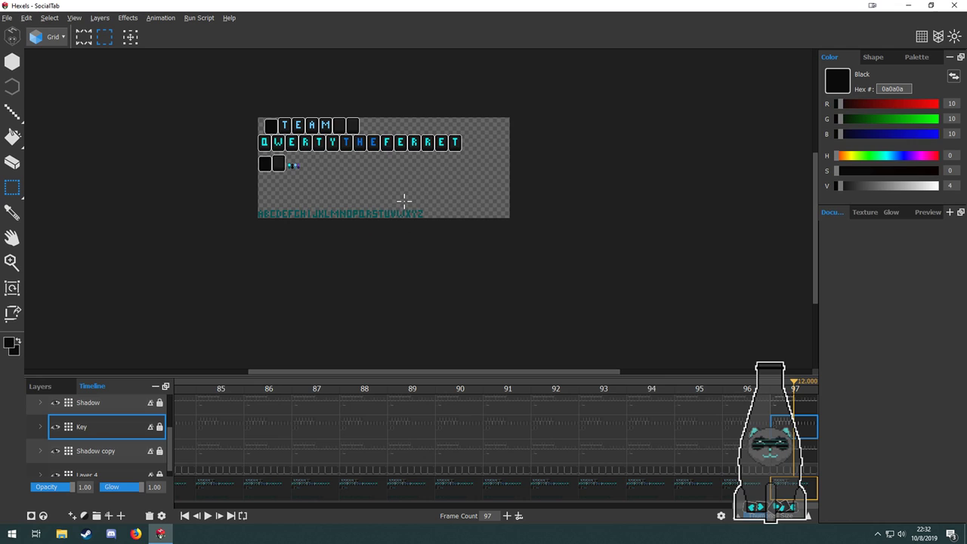
scroll(391, 191, up, 5)
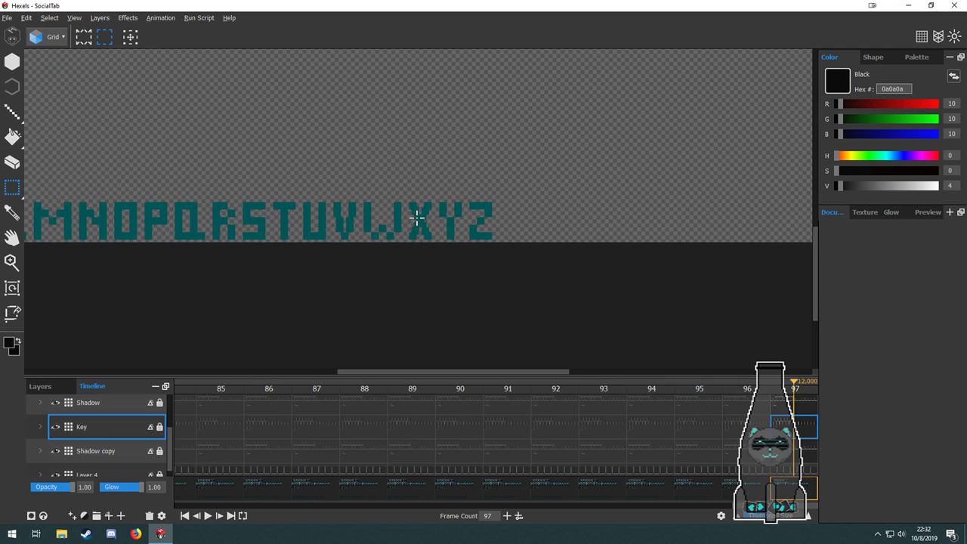
scroll(791, 431, up, 1)
scroll(793, 429, down, 1)
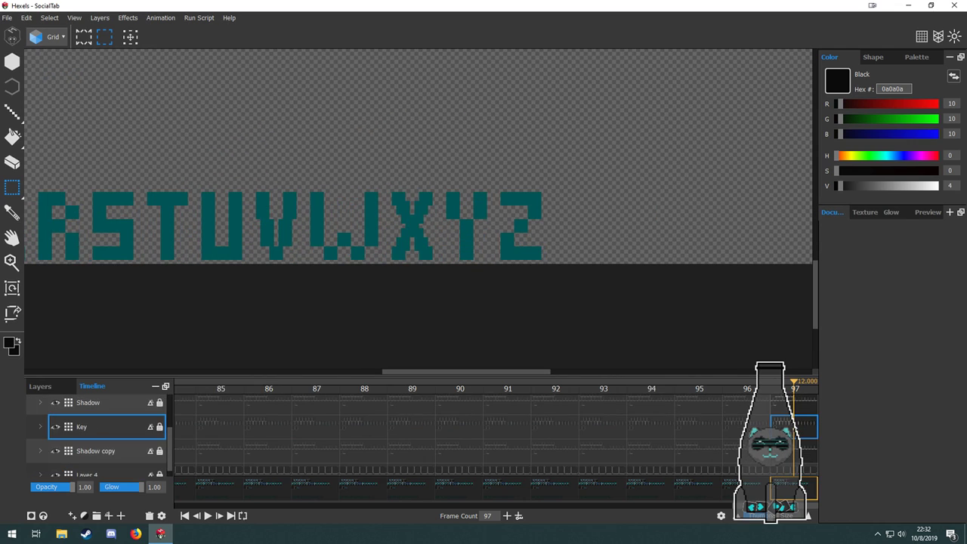
scroll(795, 414, up, 1)
click(802, 437)
drag(444, 184, 264, 176)
scroll(504, 294, down, 3)
key(space)
drag(355, 195, 618, 337)
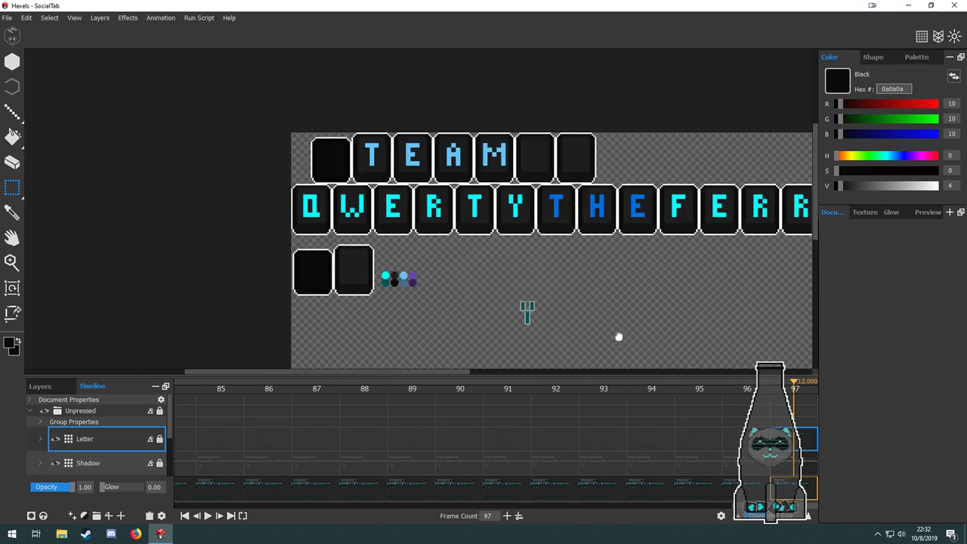
Move the copied Y onto the pressed first key of the top row and nudge it up and to the left.
drag(543, 278, 391, 200)
scroll(333, 170, up, 5)
scroll(339, 165, down, 2)
key(space)
scroll(391, 199, up, 4)
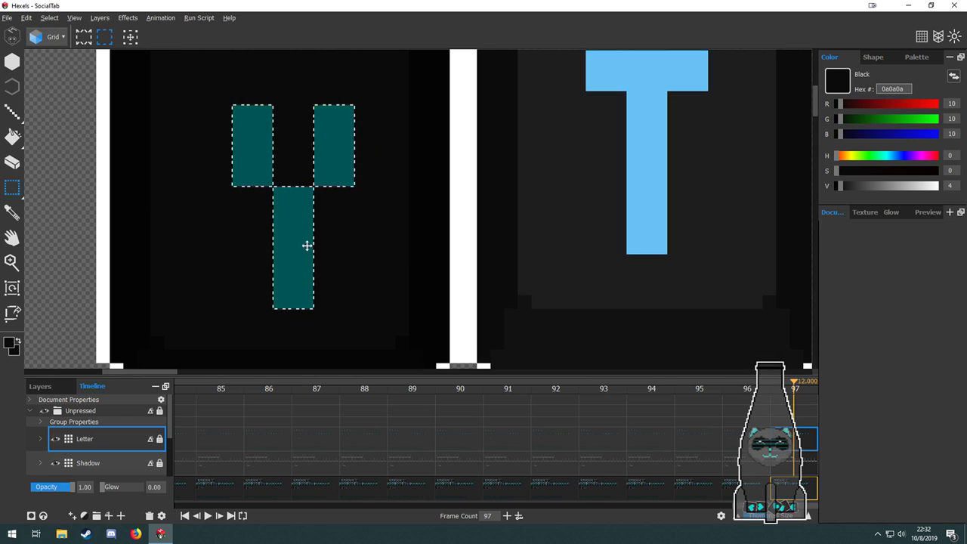
drag(307, 244, 290, 234)
Show the pixel grid and check the Y's centring on the first key.
click(922, 37)
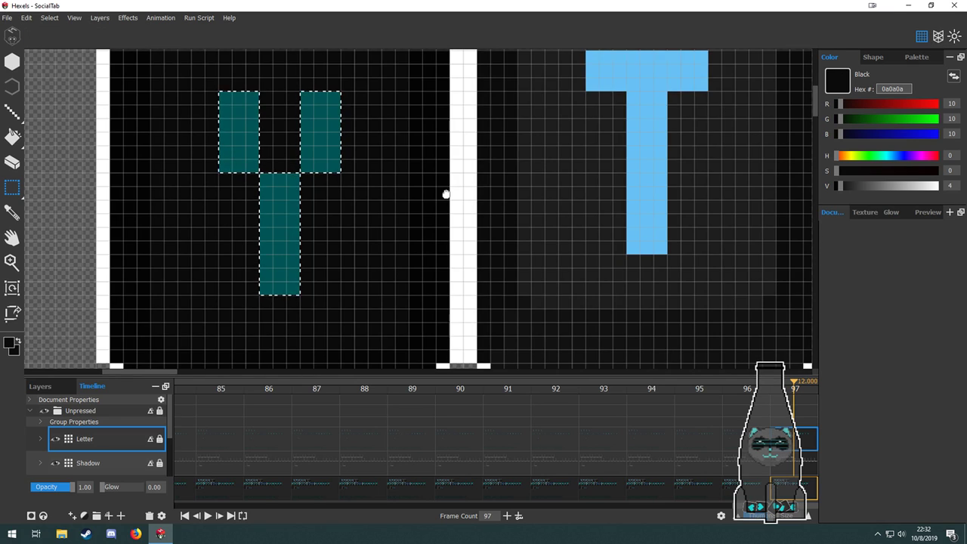
drag(447, 194, 436, 214)
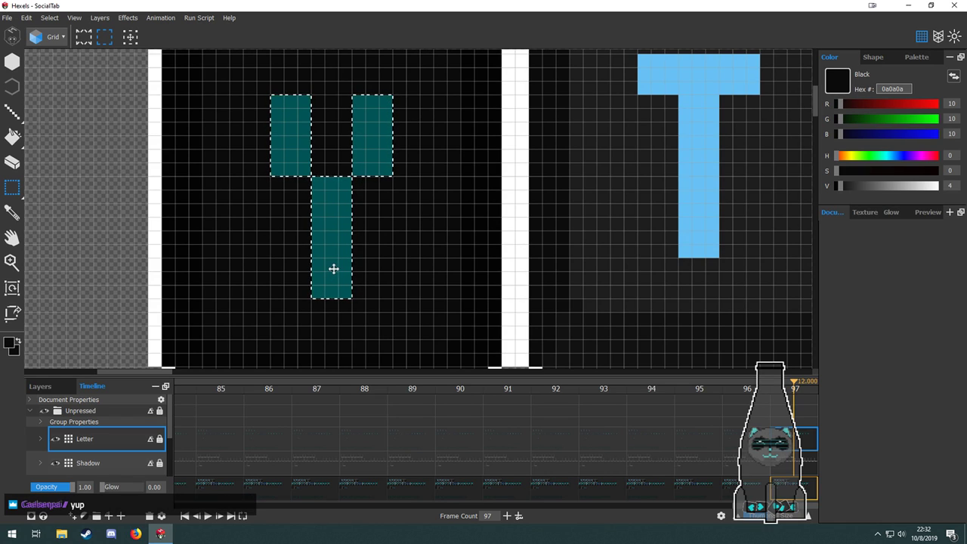
drag(378, 281, 391, 260)
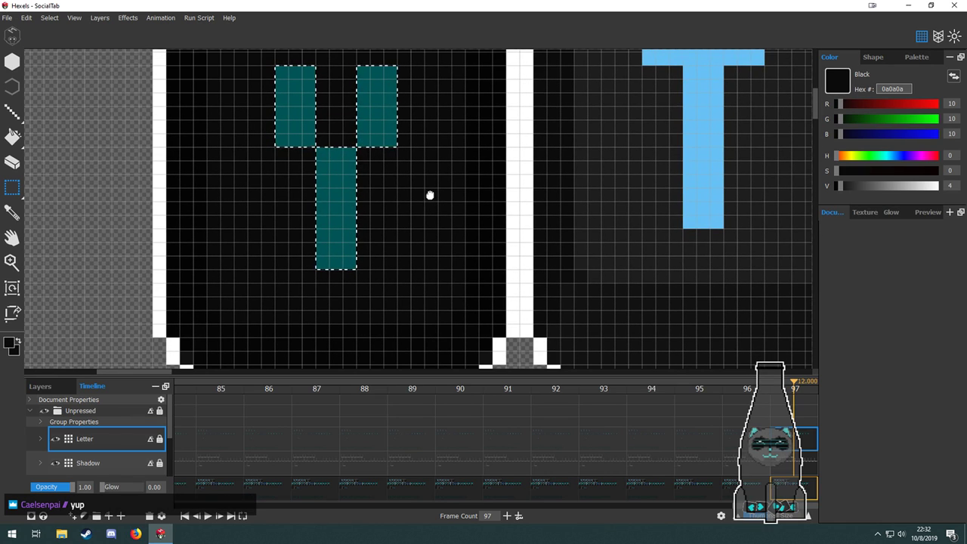
drag(430, 194, 403, 200)
scroll(342, 261, down, 4)
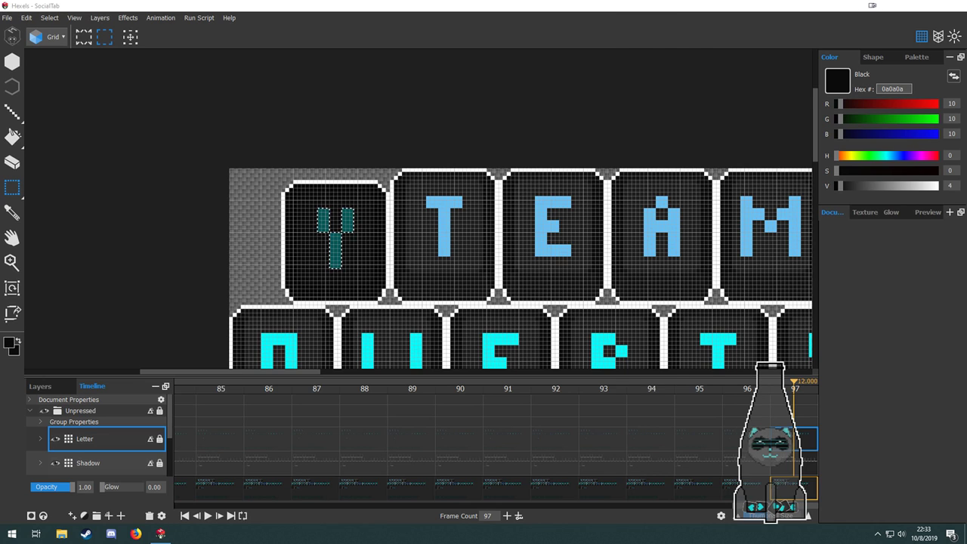
key(super+d)
key(super+d)
Set the colour to hex E62117 with its value lowered to 60, and fill all parts of the first key's Y.
click(908, 88)
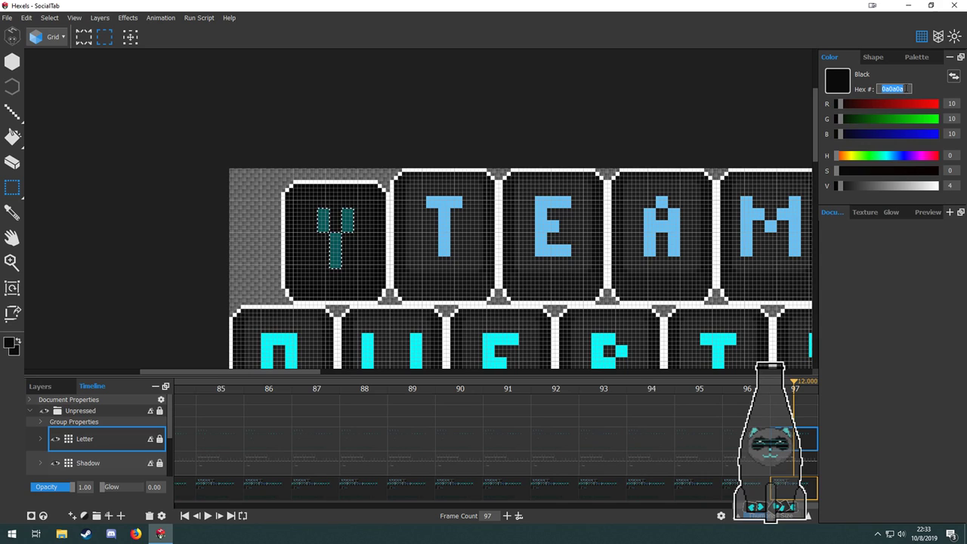
text(E)
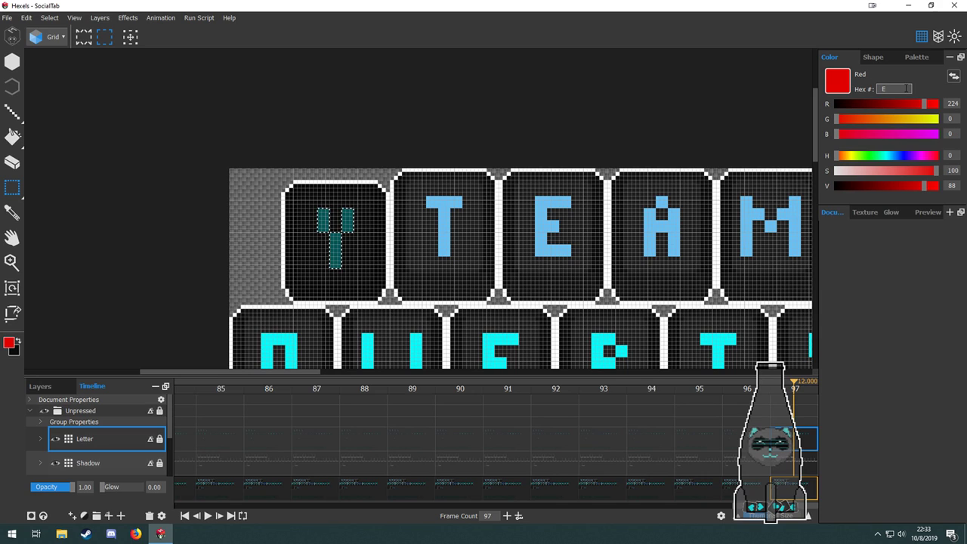
text(62117)
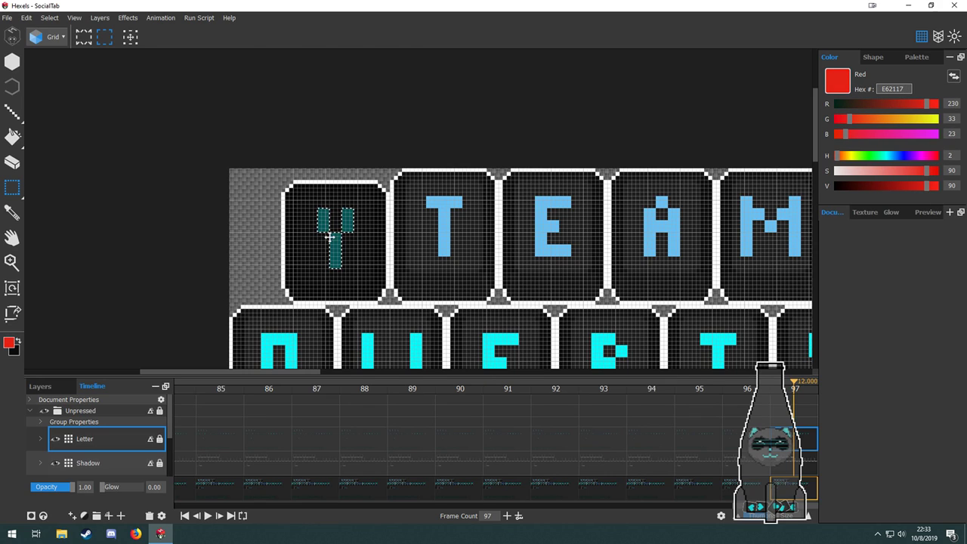
text(f)
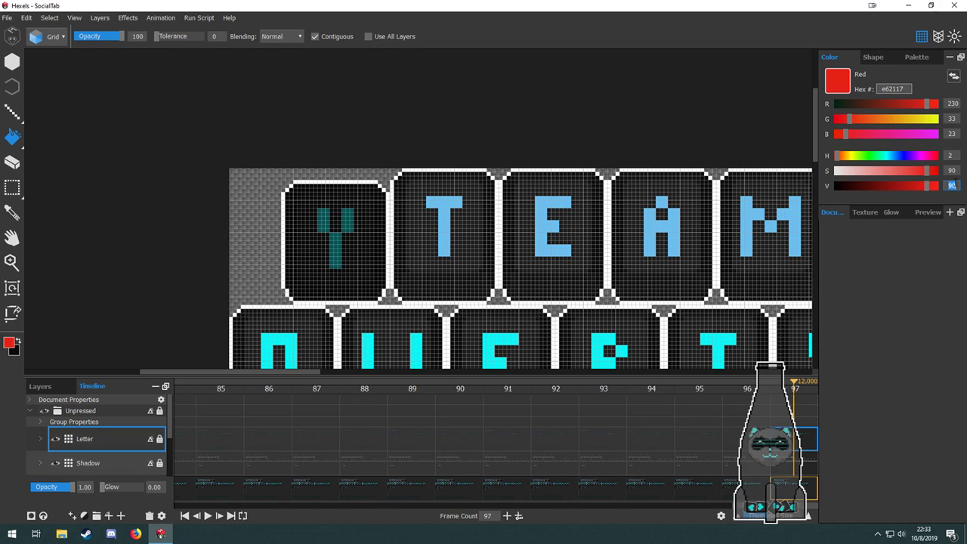
text(60)
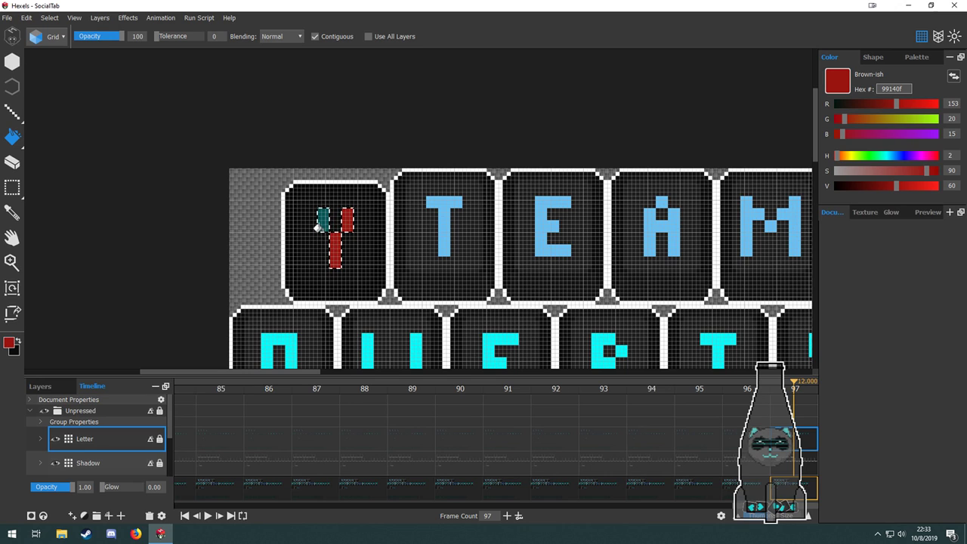
drag(383, 246, 392, 217)
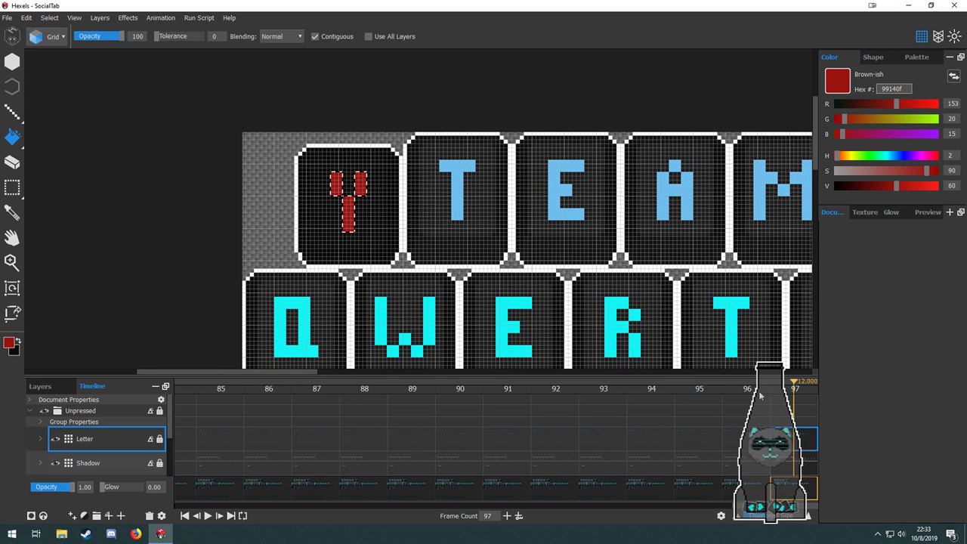
Examine the dark red Y against the rest of the top row, both with and without the pixel grid.
scroll(385, 242, down, 4)
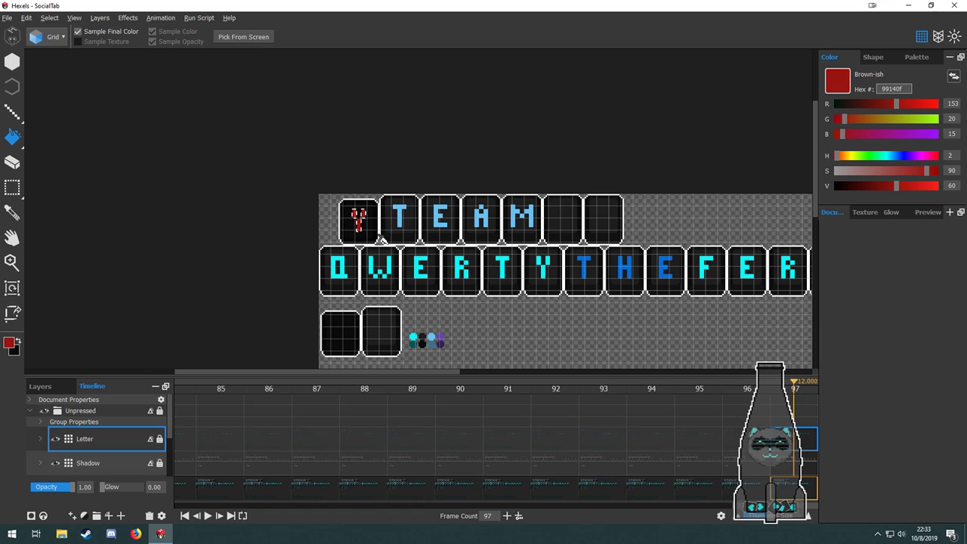
scroll(383, 241, up, 4)
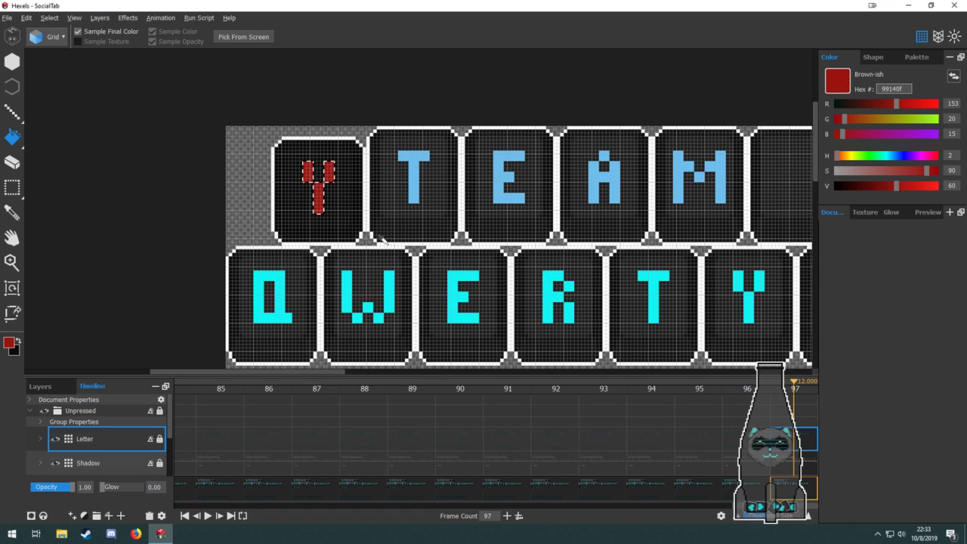
scroll(383, 240, down, 4)
key(alt)
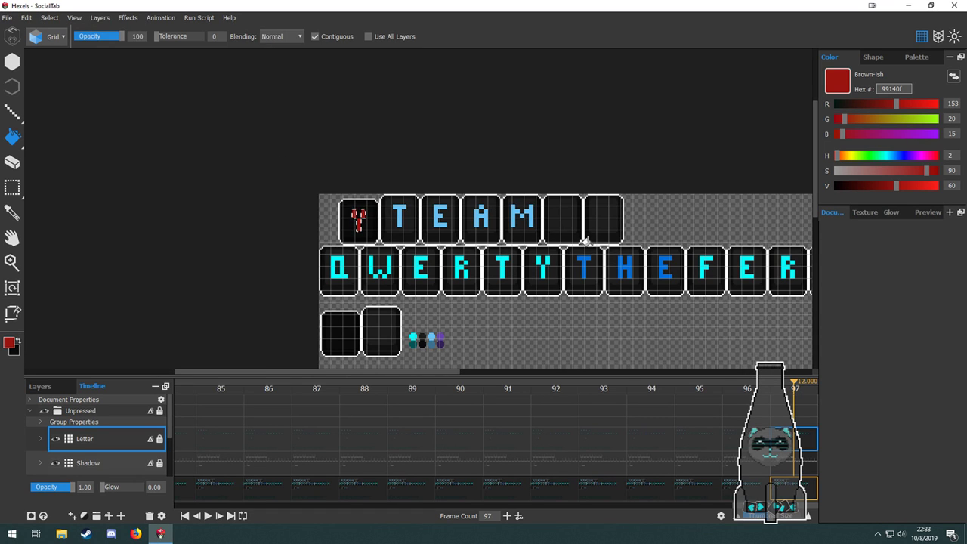
scroll(587, 241, up, 6)
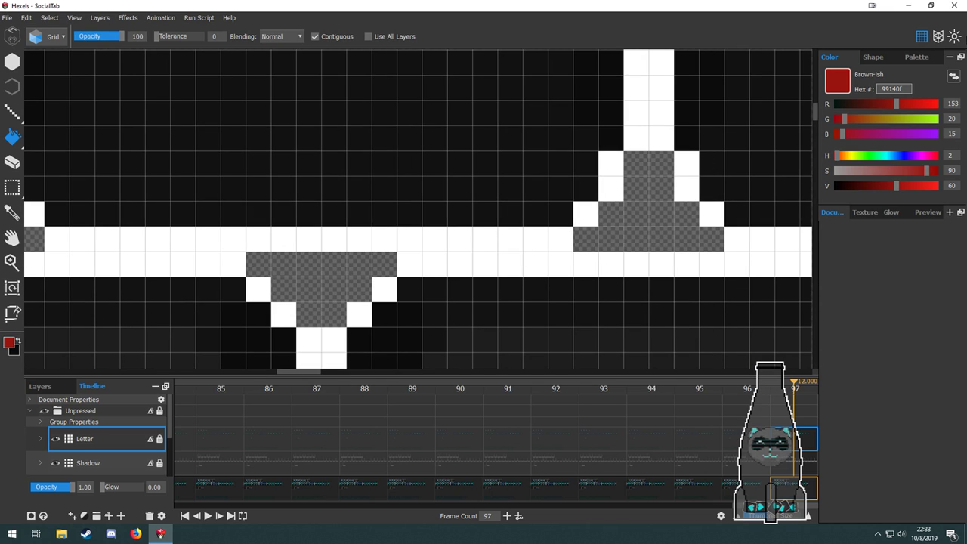
click(922, 36)
scroll(613, 285, down, 6)
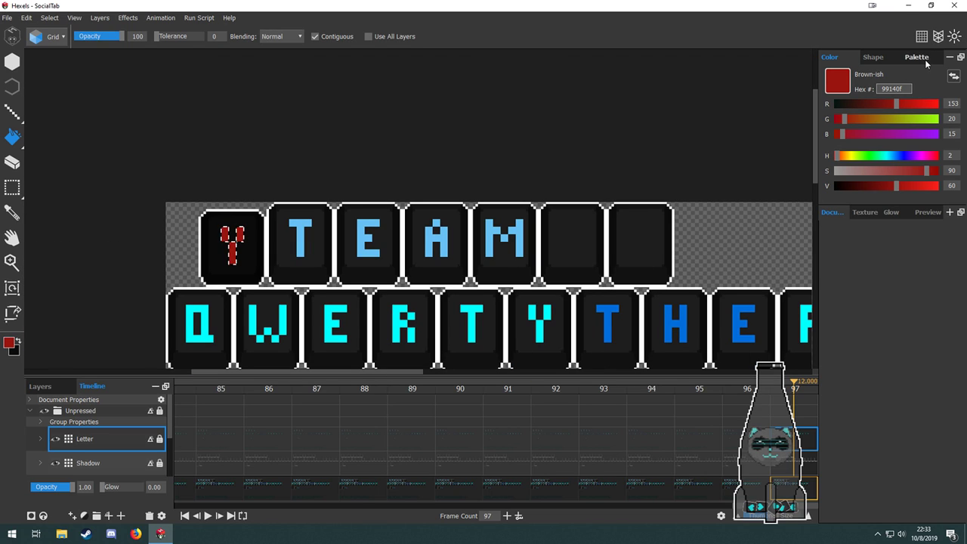
scroll(386, 288, up, 5)
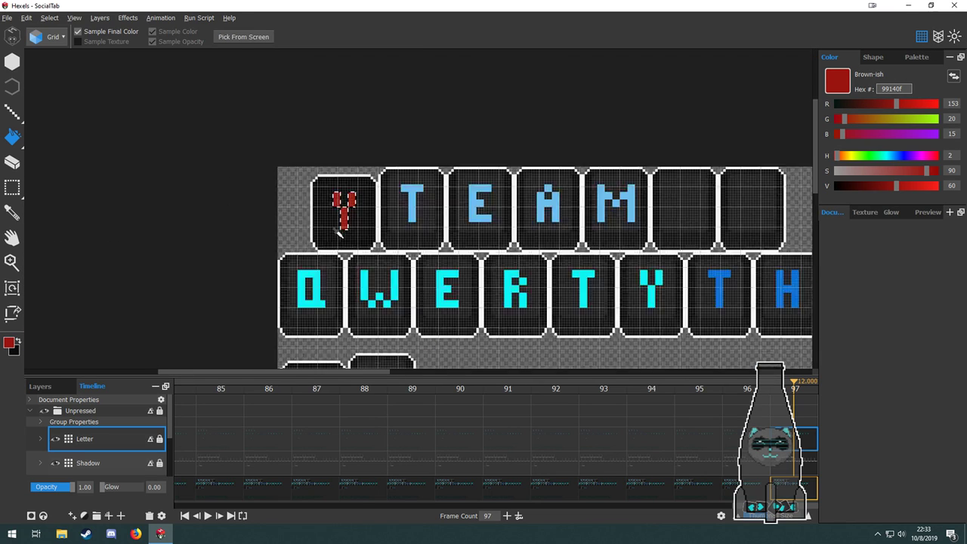
mouse_move(396, 272)
mouse_down()
mouse_move(460, 260)
mouse_move(434, 250)
mouse_move(416, 164)
mouse_move(387, 276)
mouse_up()
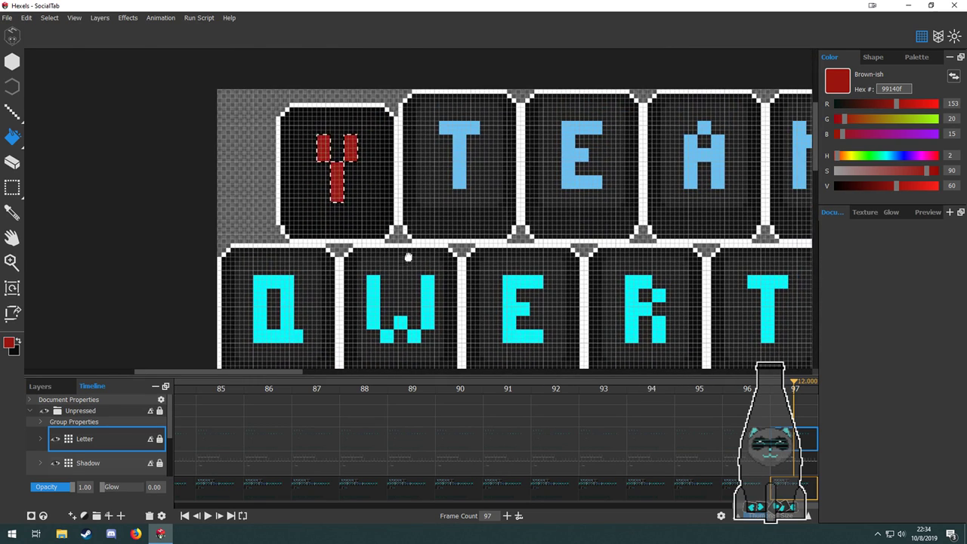
click(744, 450)
click(795, 442)
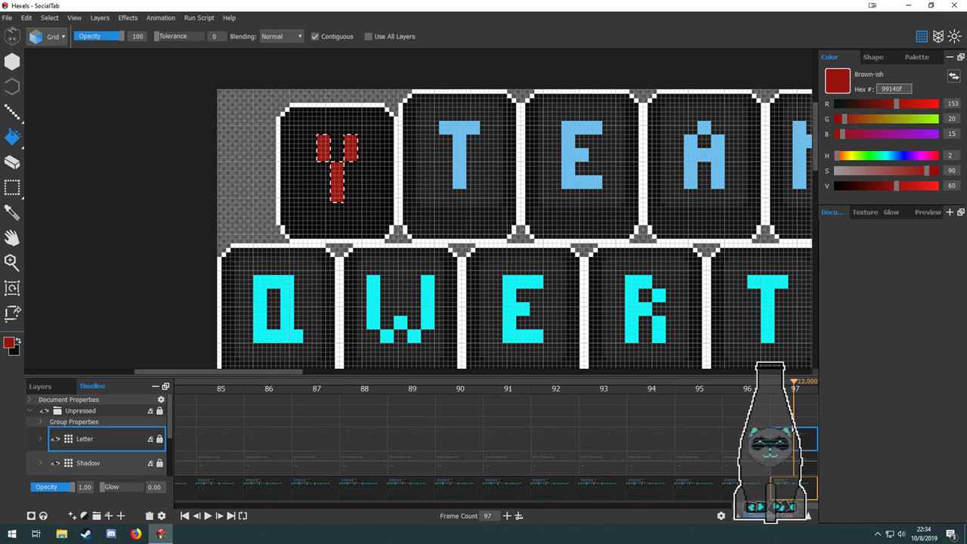
drag(437, 273, 424, 205)
drag(356, 187, 369, 265)
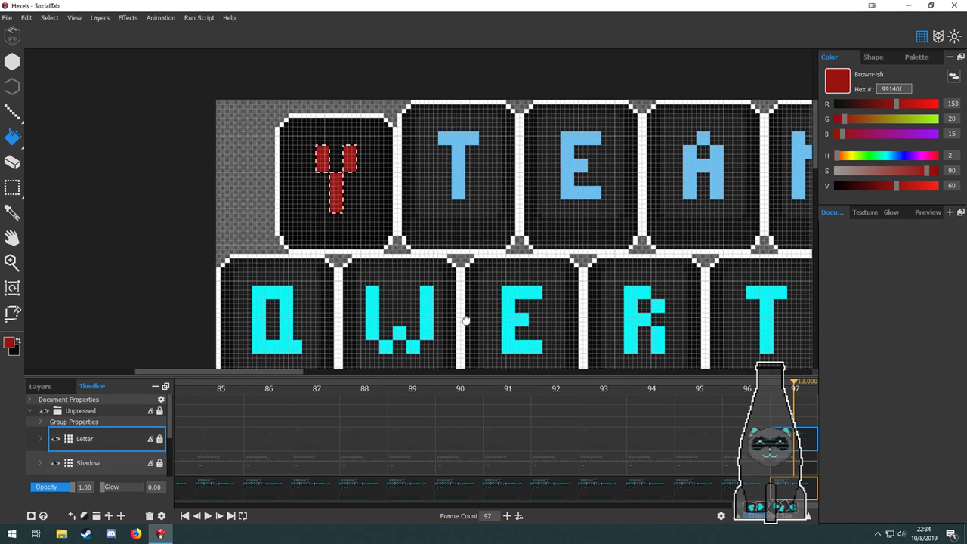
Add a dark red 99140f swatch and a bright red e62117 swatch above it beside the purple pair in the reference swatches.
drag(466, 322, 466, 141)
mouse_move(549, 237)
mouse_down()
mouse_move(534, 114)
mouse_move(507, 113)
mouse_up()
key(b)
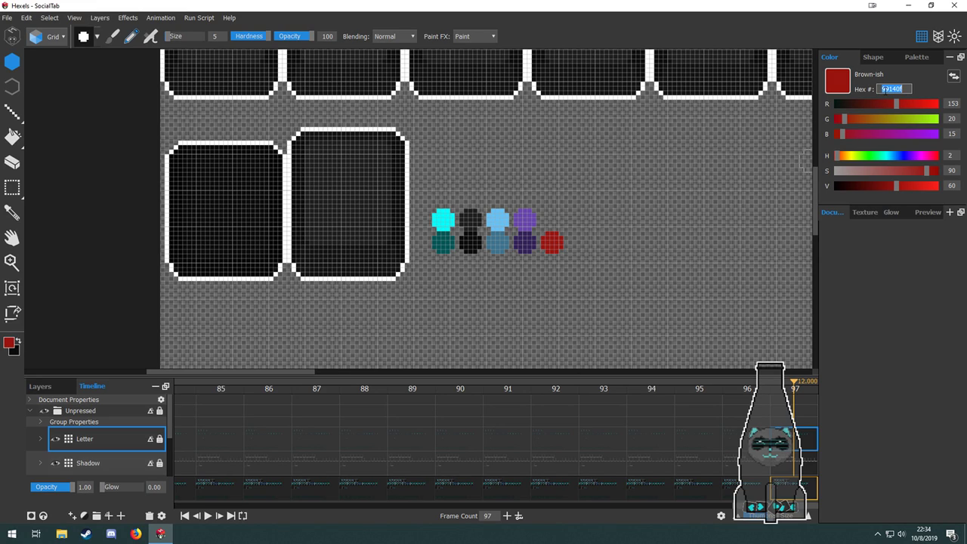
text(e)
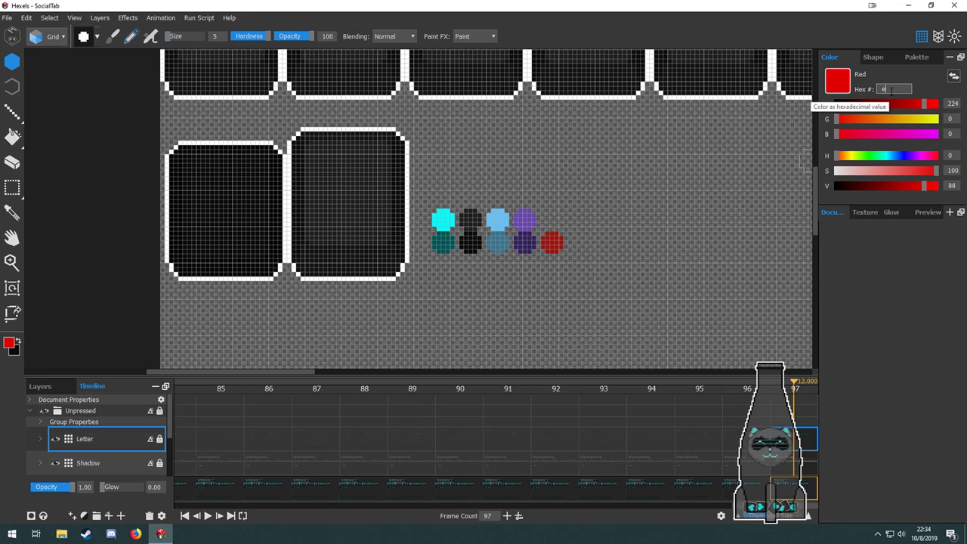
text(62117)
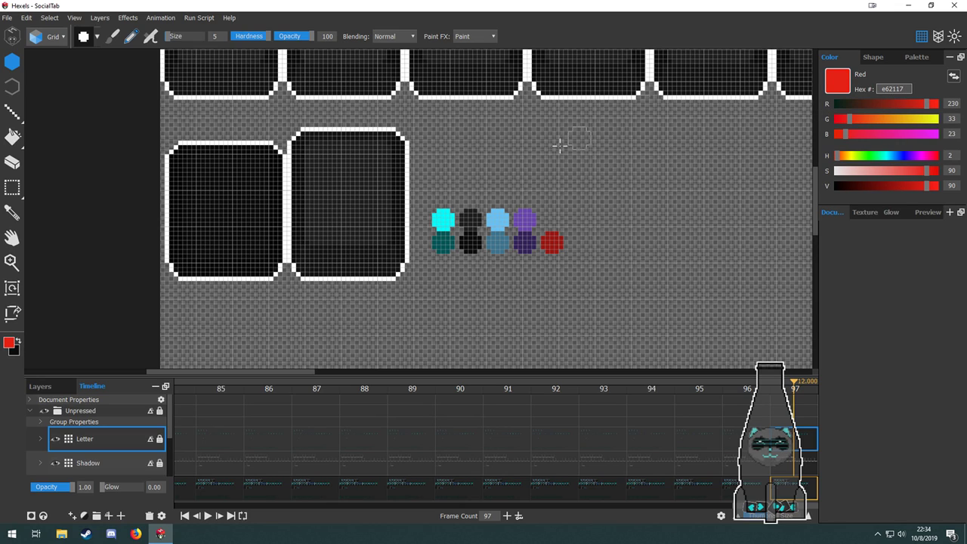
drag(644, 220, 581, 259)
drag(622, 202, 570, 242)
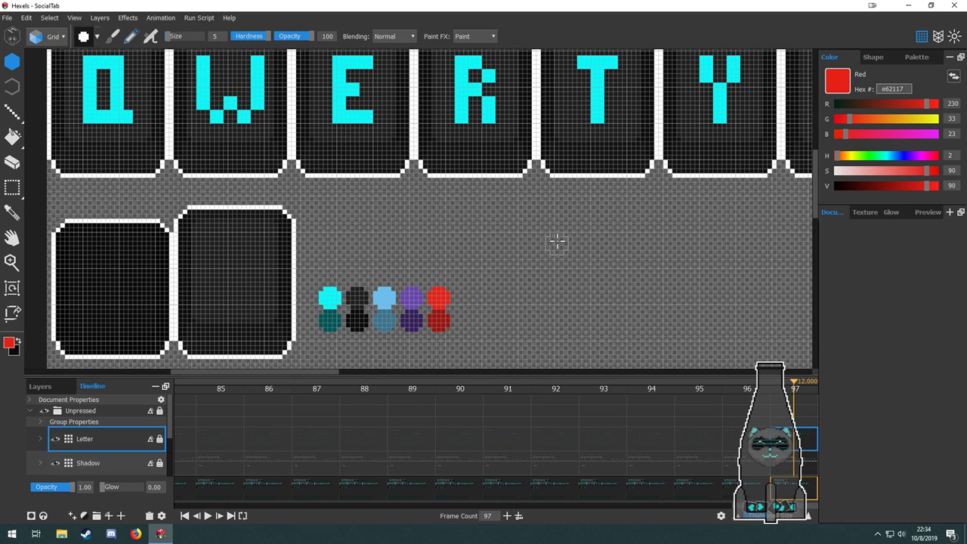
Extend the animation to 100 frames and select frame 100 on the Letter layer.
scroll(557, 242, left, 3)
scroll(527, 259, up, 9)
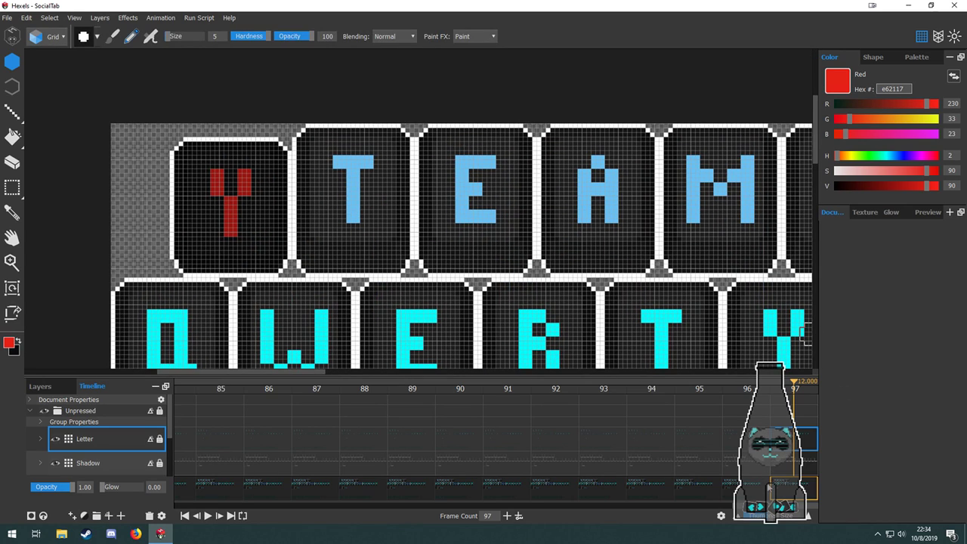
click(508, 518)
click(507, 518)
click(508, 517)
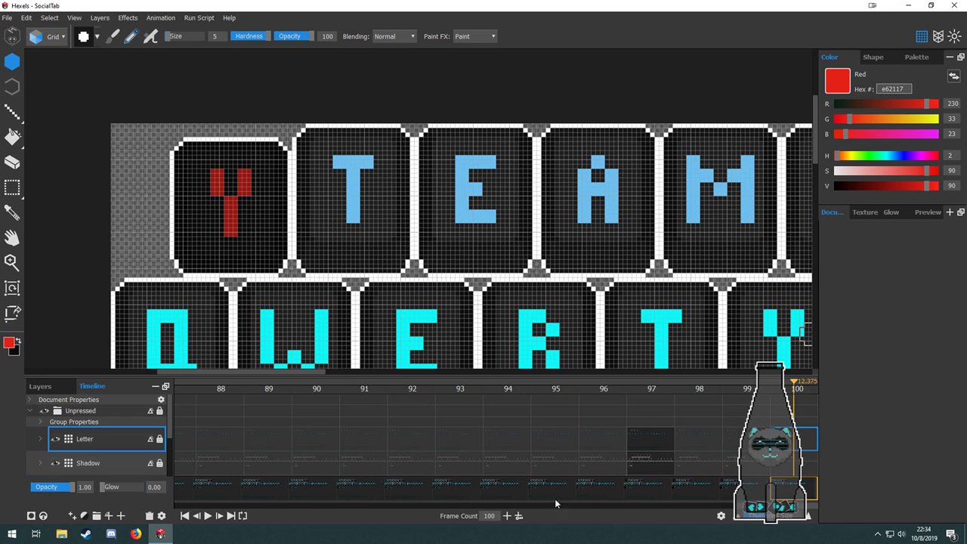
click(704, 411)
click(803, 446)
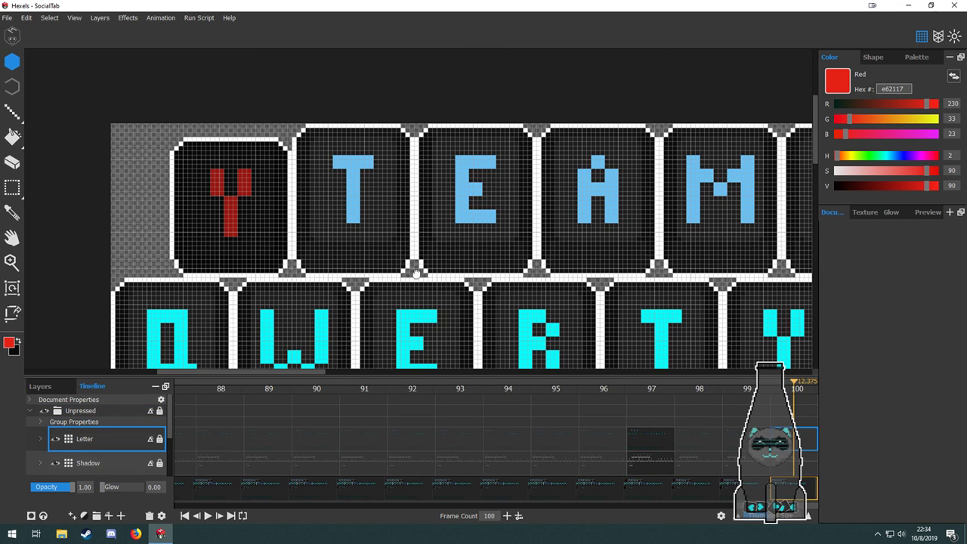
In frame 100 on the Key layer, move the second key's raised outline and base onto the first key's place.
scroll(611, 336, down, 5)
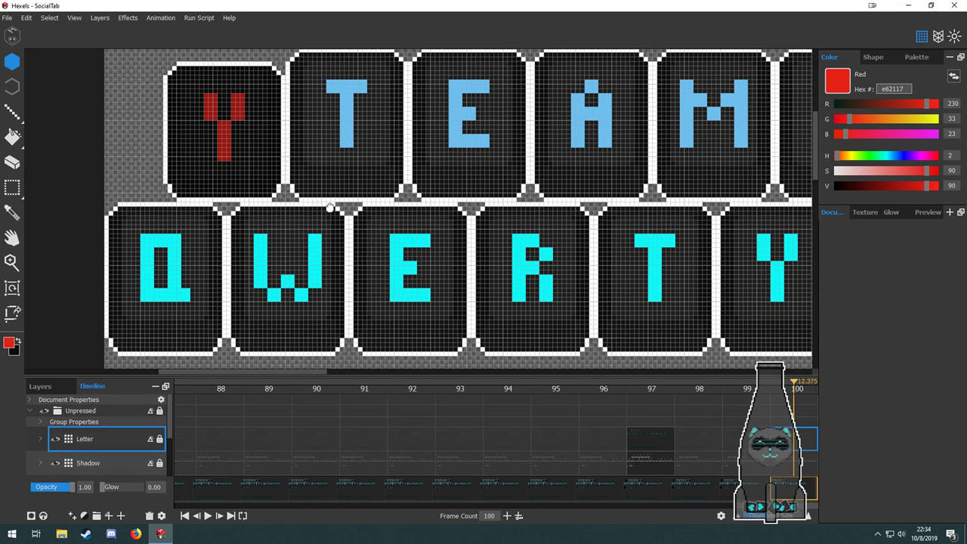
drag(328, 209, 384, 278)
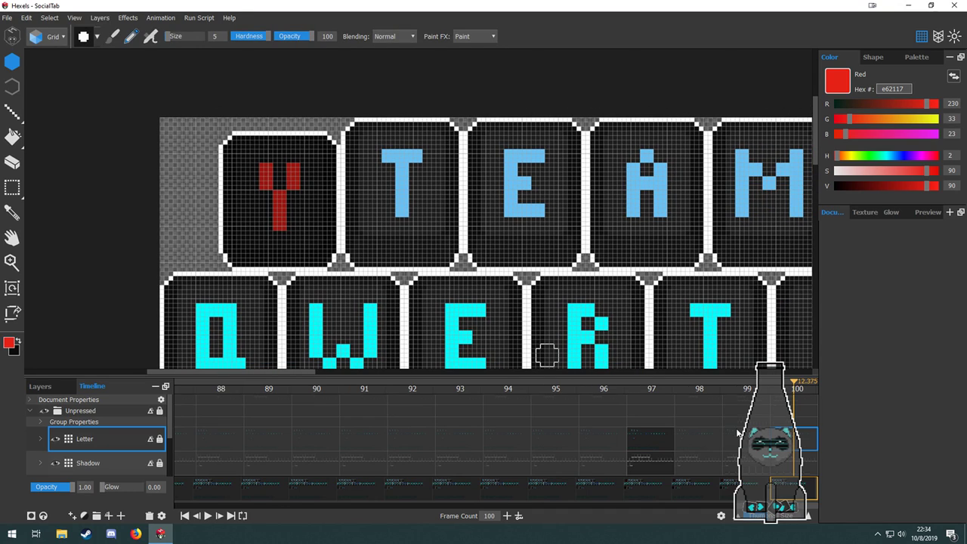
scroll(801, 454, down, 3)
scroll(802, 457, up, 3)
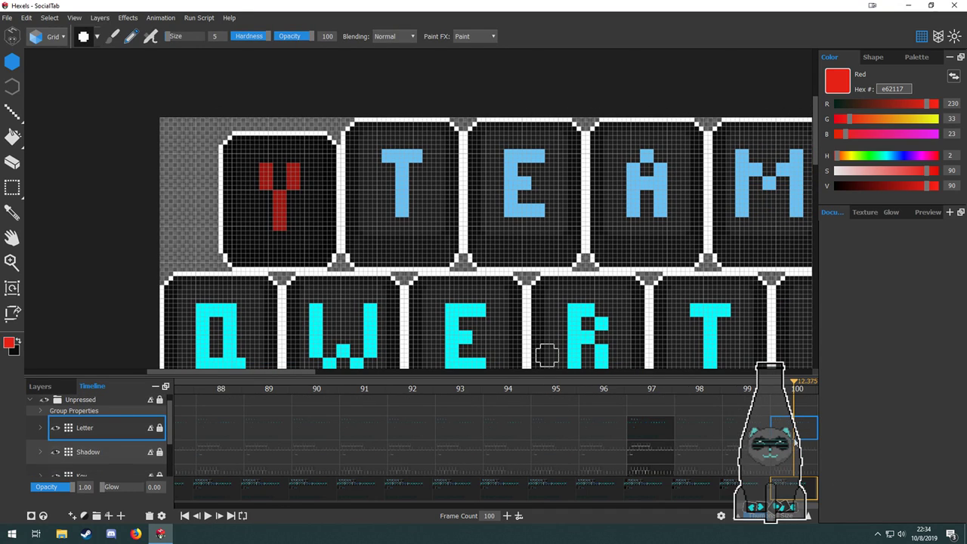
click(792, 452)
scroll(792, 451, down, 3)
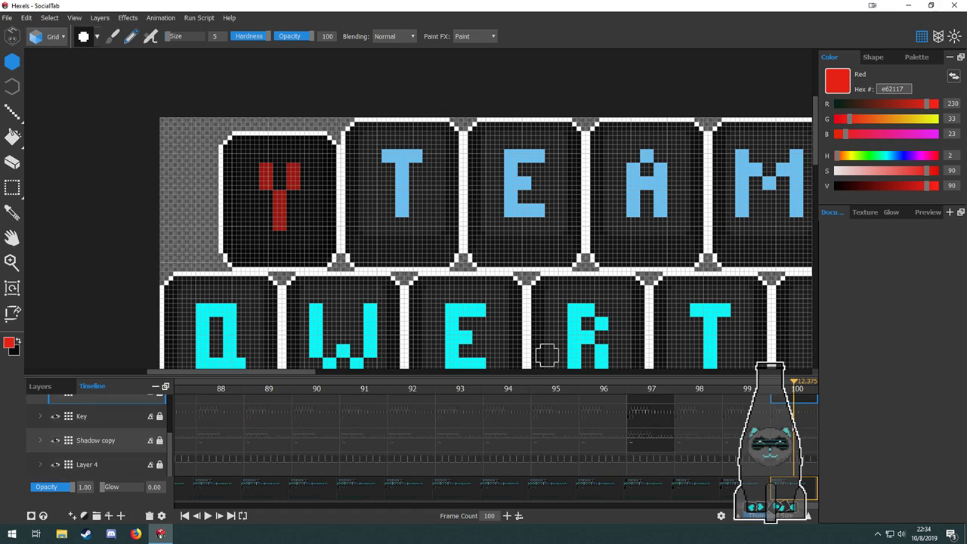
click(792, 417)
key(Down)
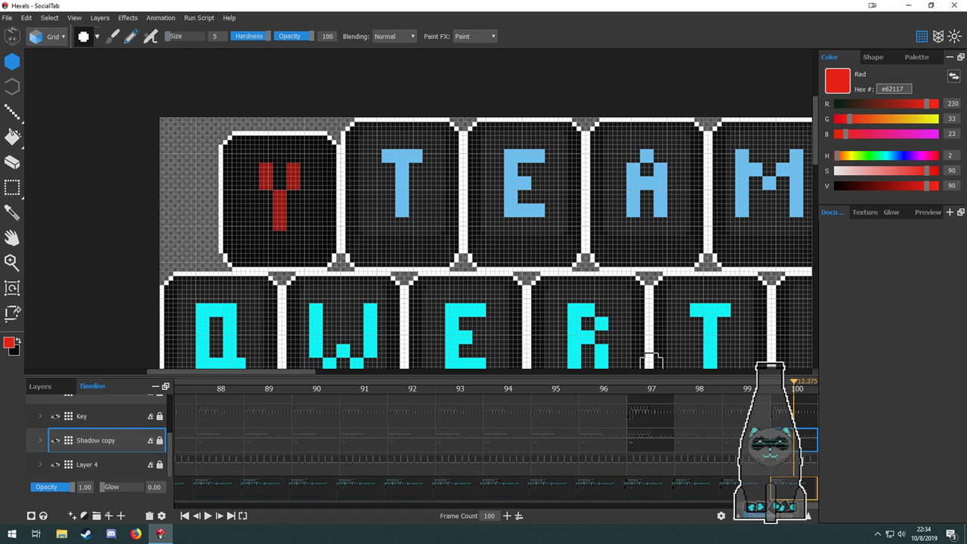
key(Up)
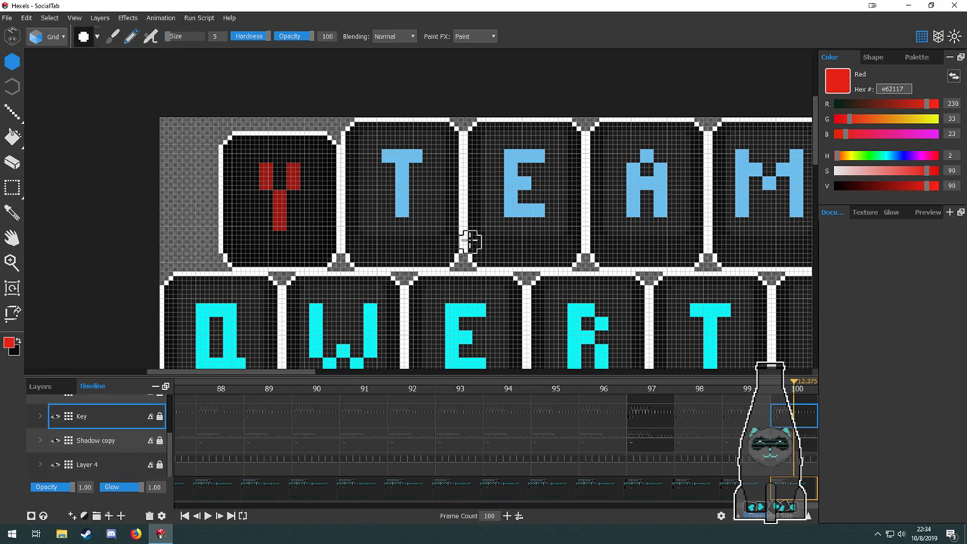
key(m)
drag(343, 115, 325, 231)
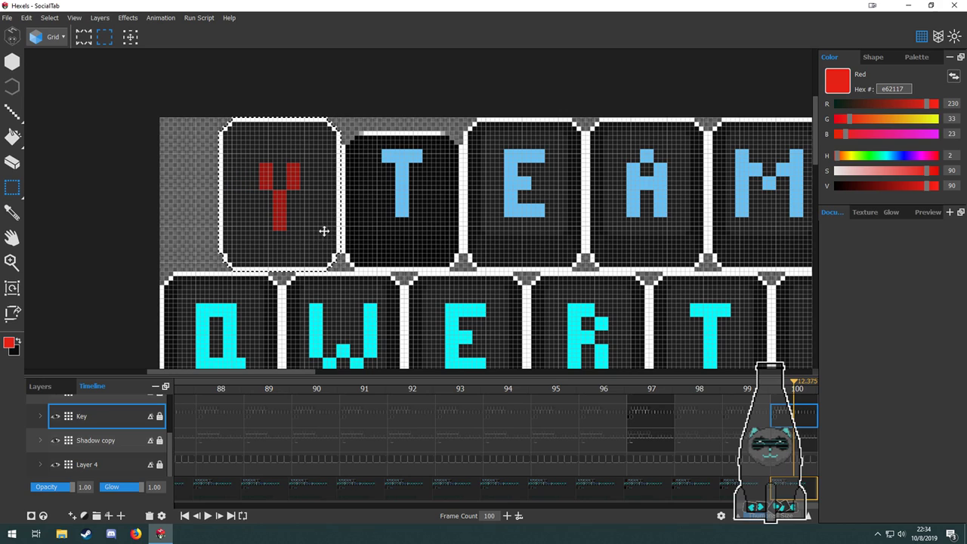
click(792, 439)
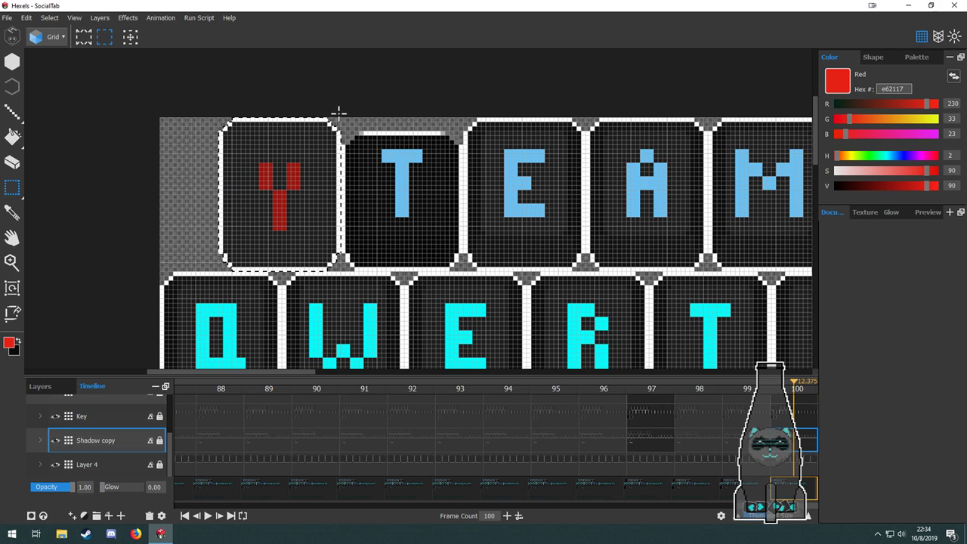
drag(337, 114, 314, 224)
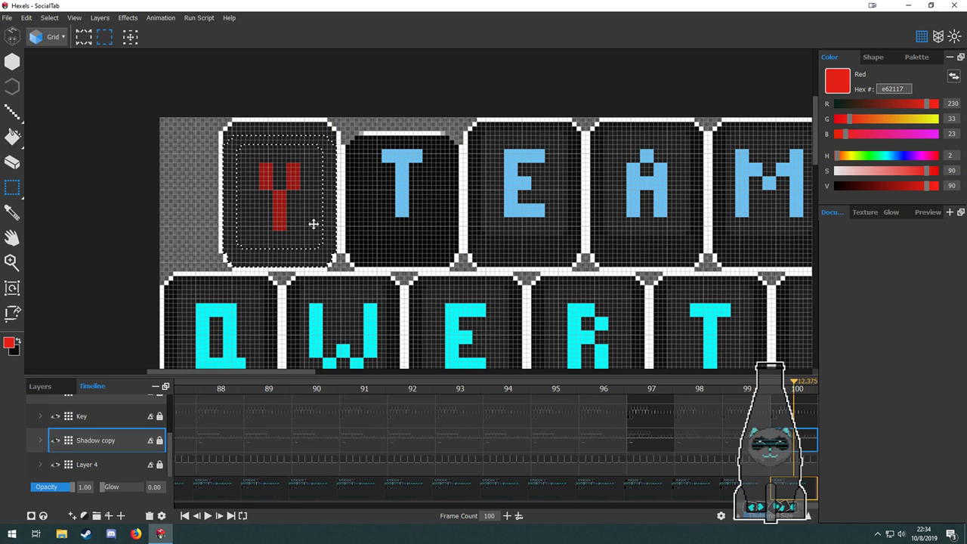
key(ctrl+z)
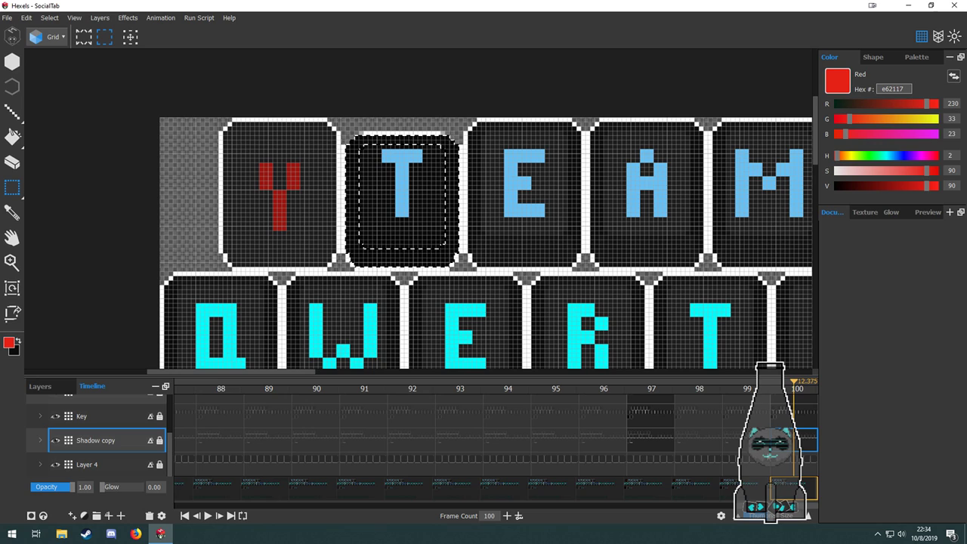
In frame 100 on the Shadow layer, move the second key's shading onto the first key.
scroll(794, 447, up, 2)
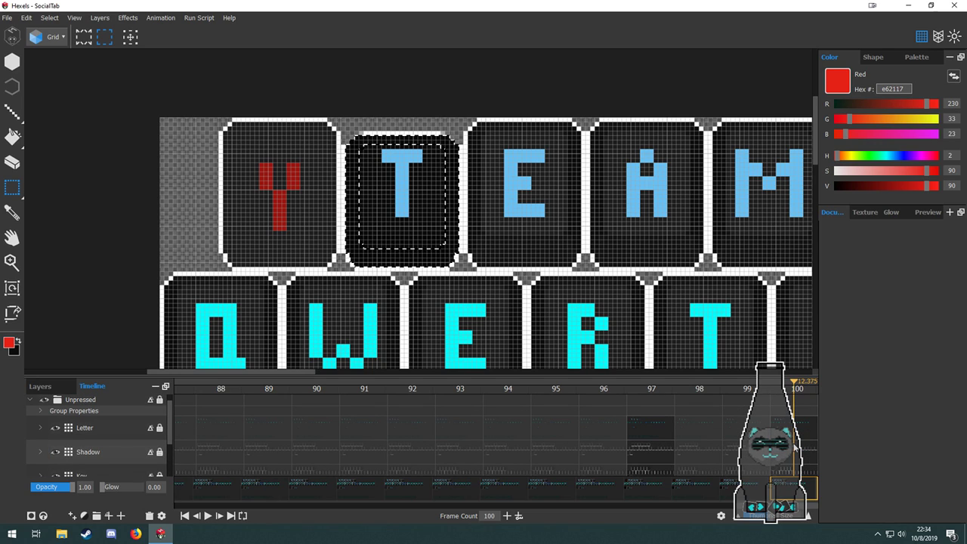
click(794, 447)
drag(468, 109, 341, 268)
drag(428, 242, 305, 235)
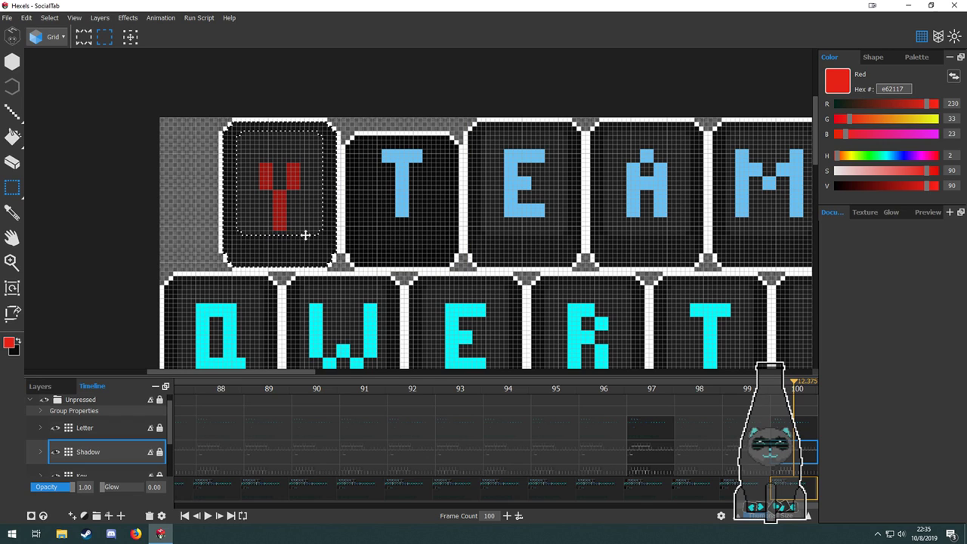
In frame 100 on the Letter layer, move the dark red Y up two cells on the raised first key.
click(658, 430)
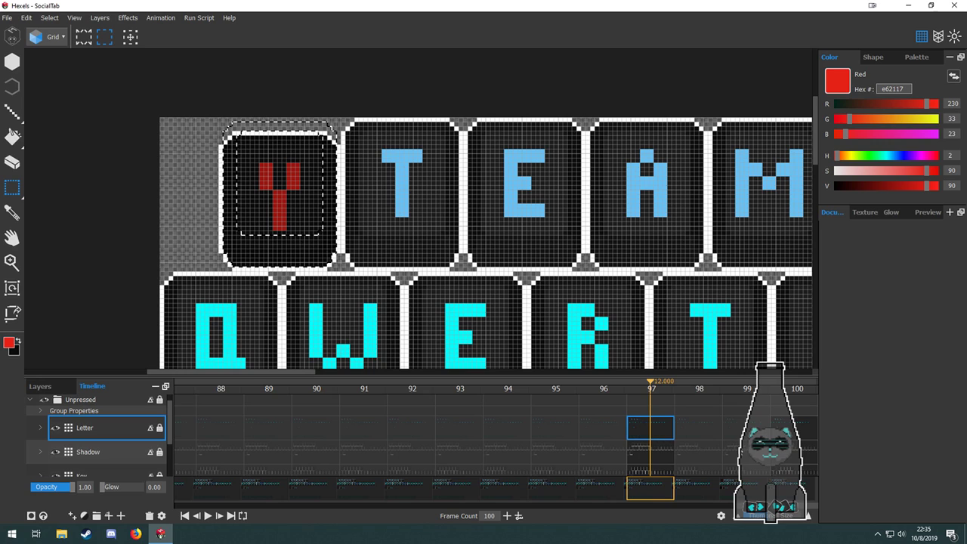
click(784, 429)
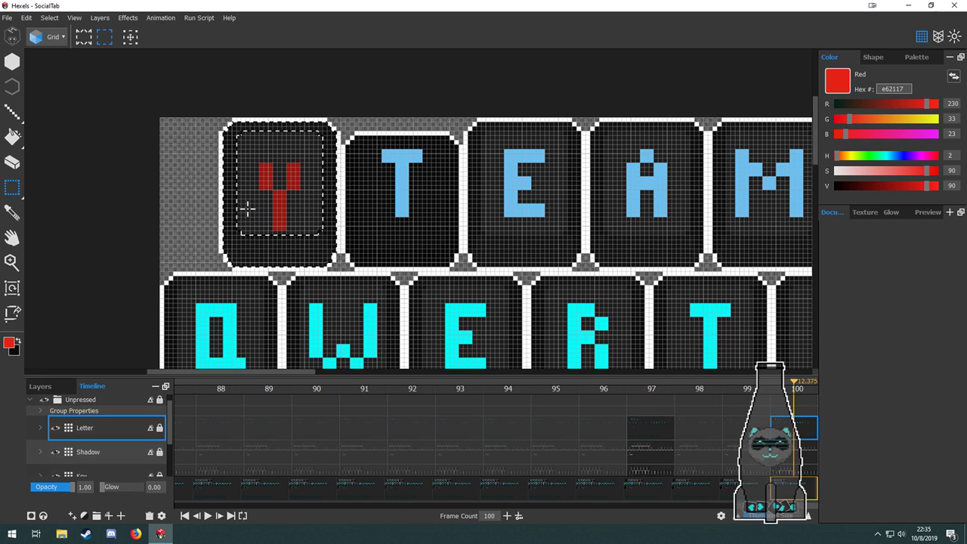
drag(250, 158, 286, 206)
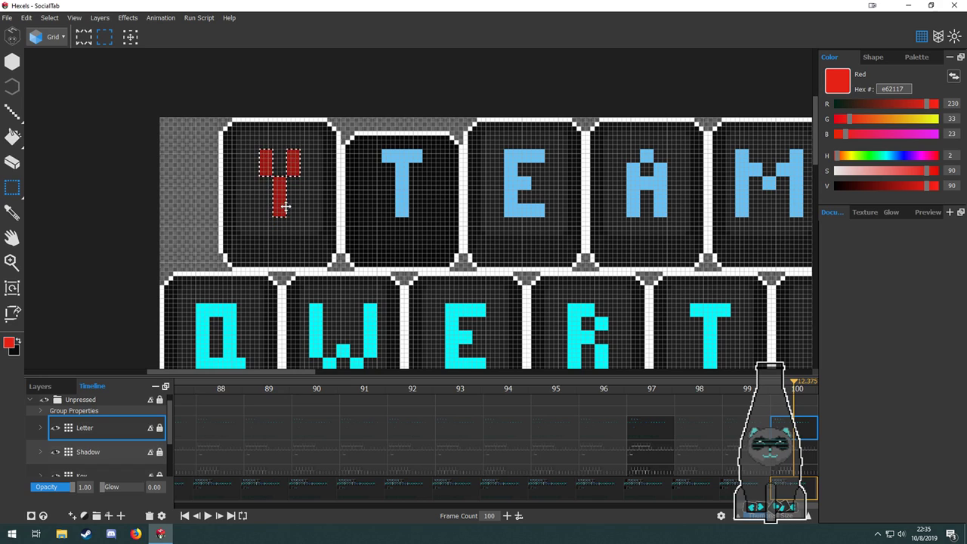
Fill all parts of the Y on the first key with bright red e62117 and deselect it.
key(f)
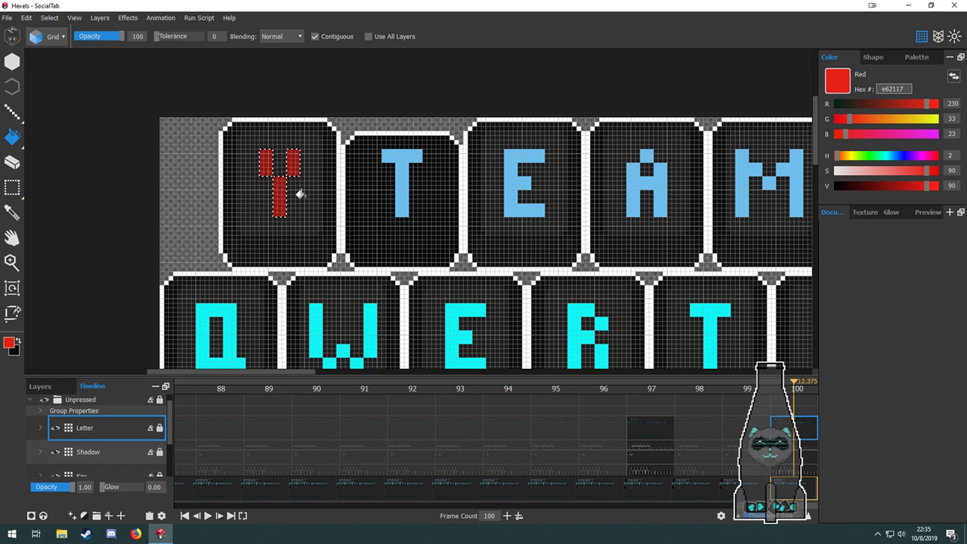
click(288, 163)
click(276, 194)
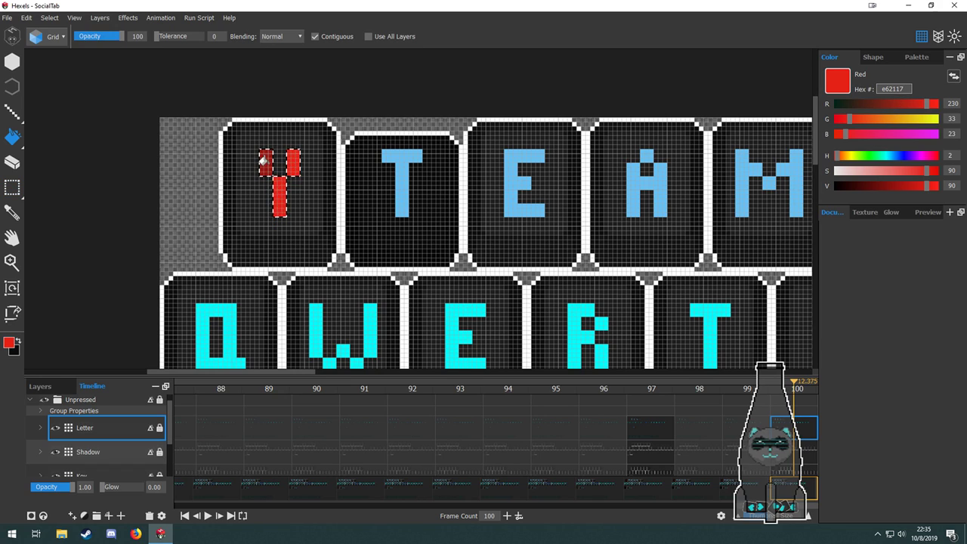
click(263, 160)
key(ctrl+d)
Move the blue T down two cells to sit on the pressed second key in frame 100.
key(space)
mouse_move(378, 200)
mouse_down()
mouse_move(365, 114)
mouse_move(363, 216)
mouse_move(373, 207)
mouse_up()
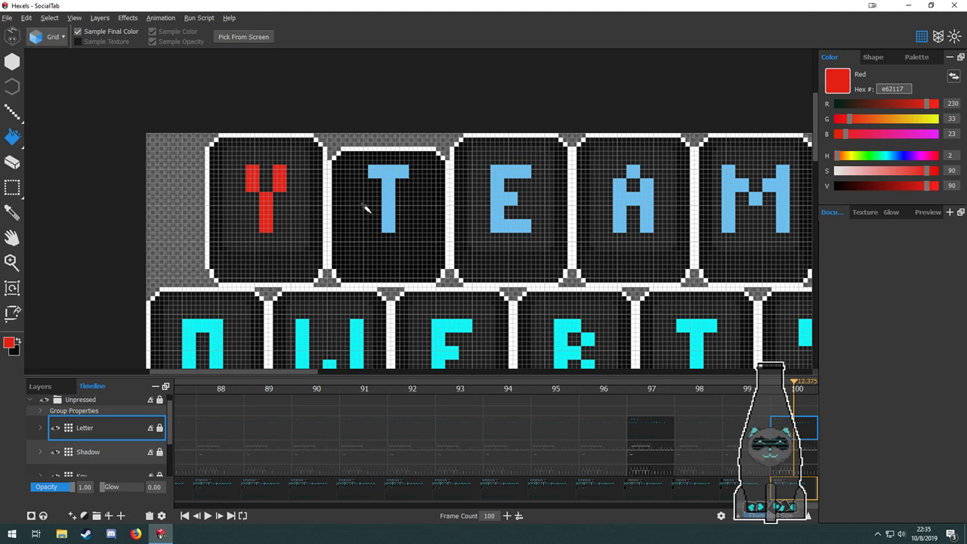
key(m)
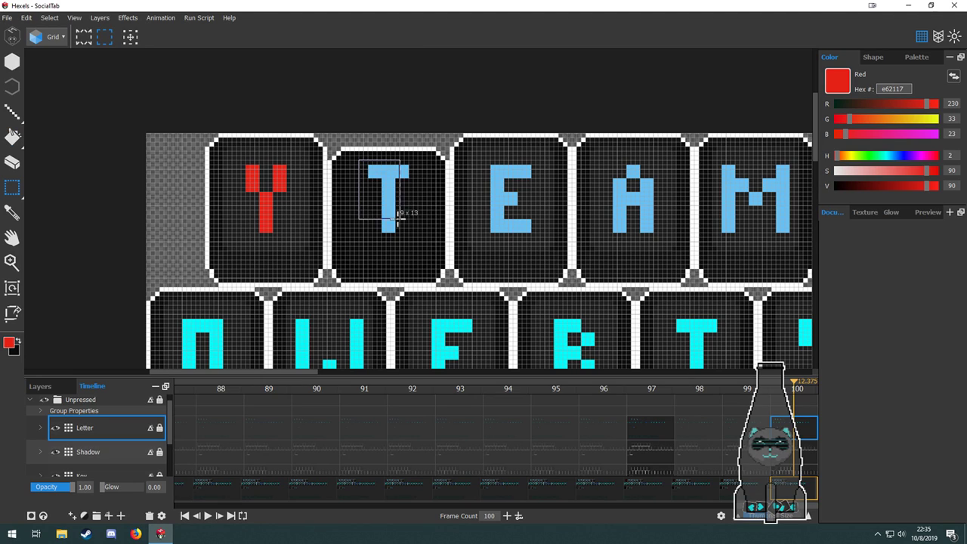
drag(399, 217, 391, 273)
scroll(395, 221, up, 3)
scroll(418, 280, down, 3)
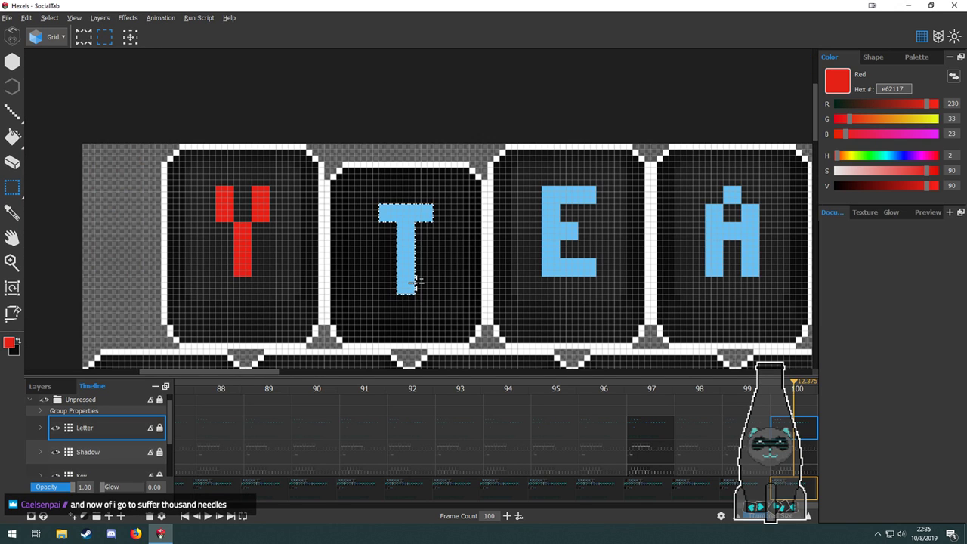
Sample dark red 991410 from the reference swatches and fill the T on the second key with it.
key(space)
drag(418, 322, 412, 143)
drag(420, 274, 398, 22)
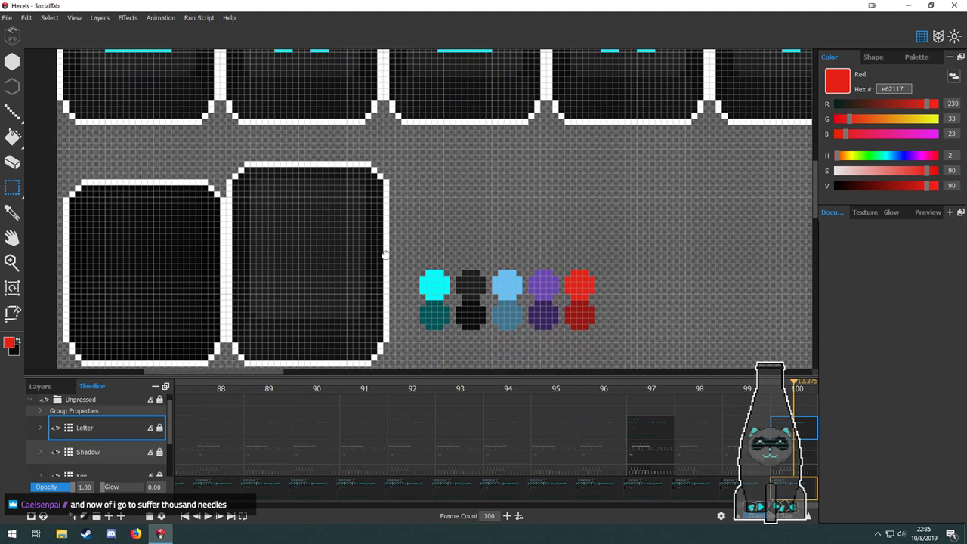
key(f)
alt+click(574, 316)
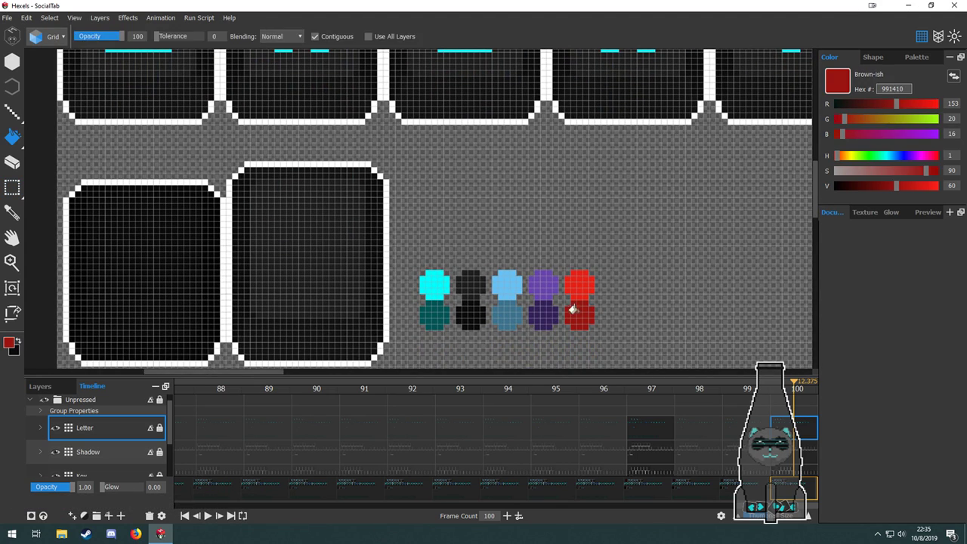
scroll(427, 226, up, 5)
click(427, 204)
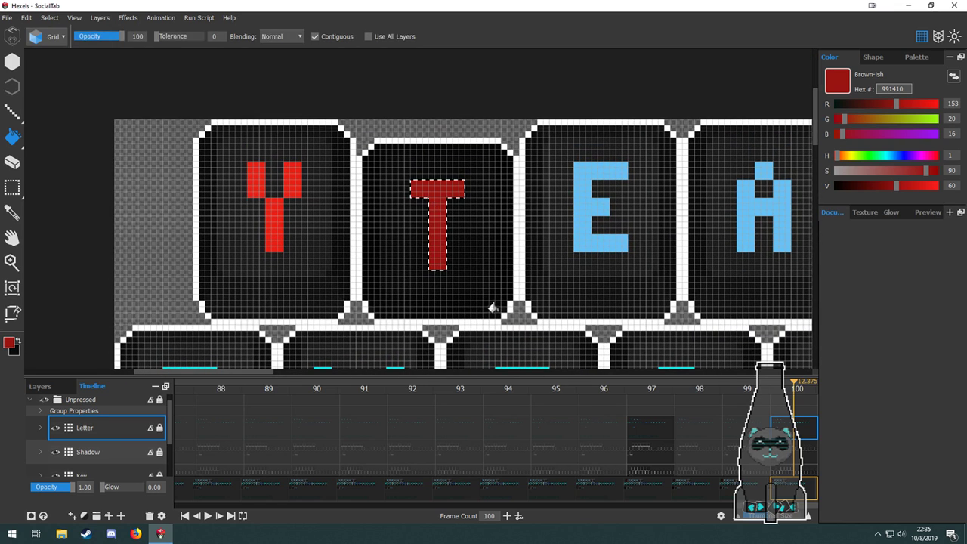
Extend the animation to 102 frames.
scroll(427, 226, down, 3)
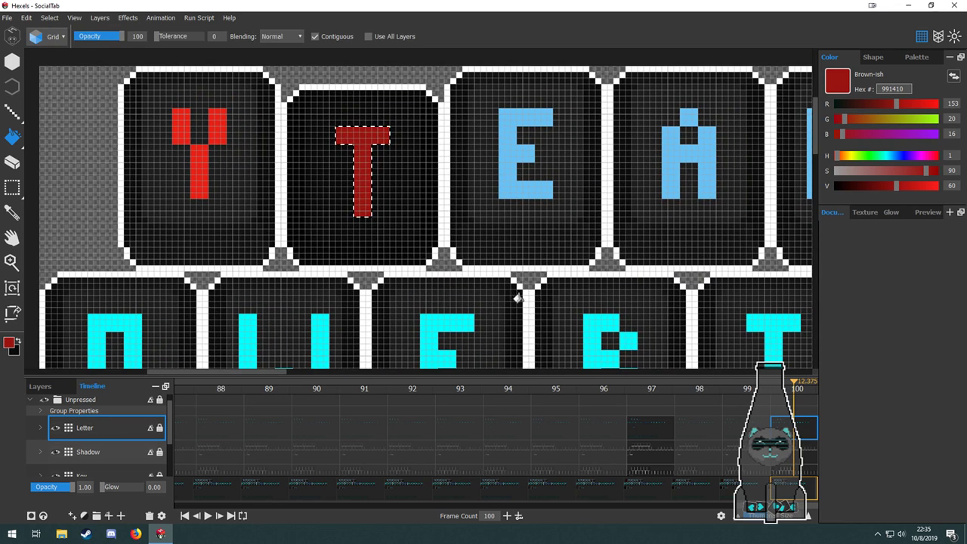
click(507, 516)
click(507, 517)
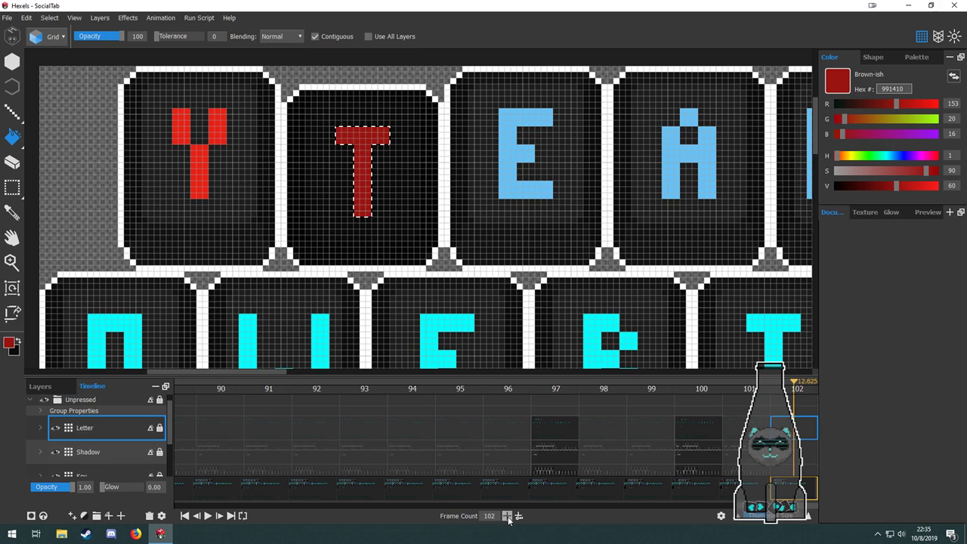
In frame 102 on the Key layer, move the third key's raised outline and base onto the second key's place.
click(796, 472)
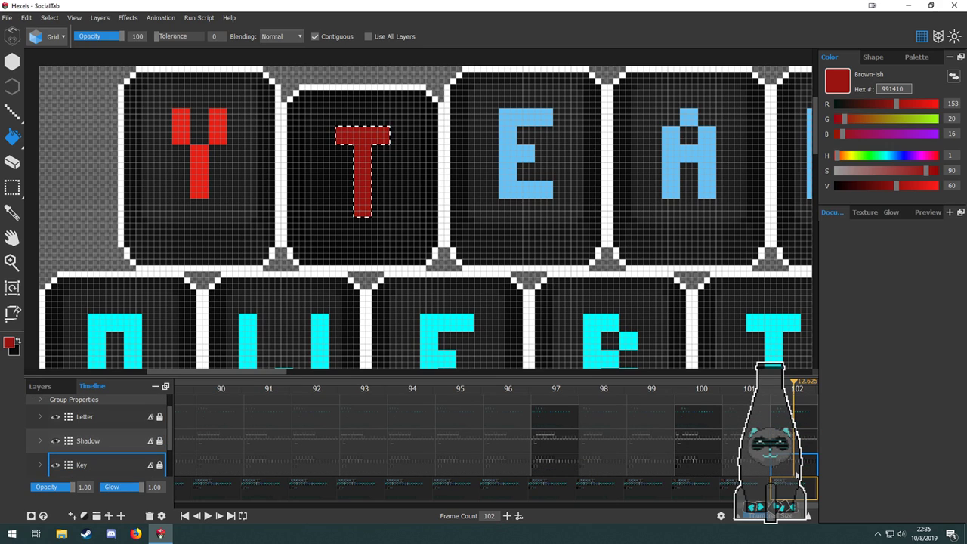
scroll(794, 451, down, 2)
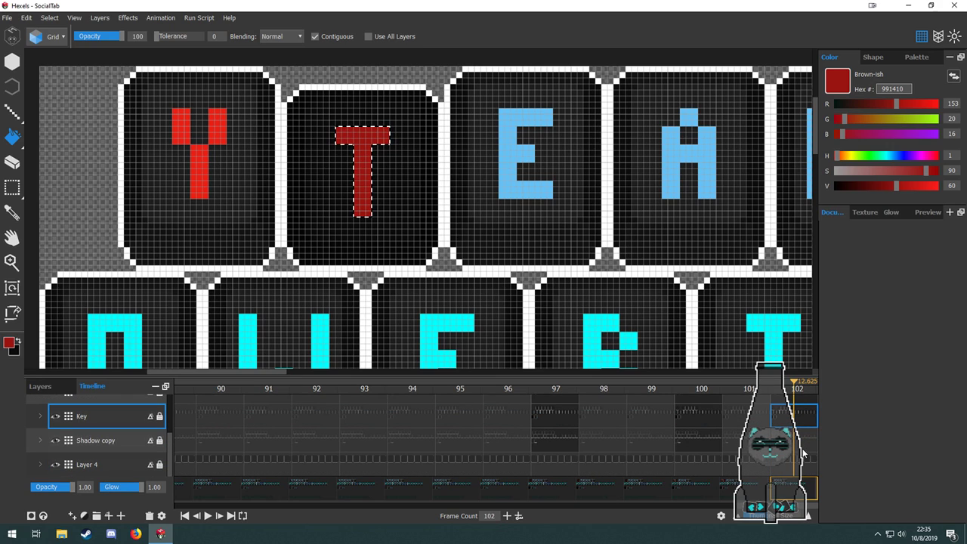
click(803, 440)
scroll(804, 455, up, 2)
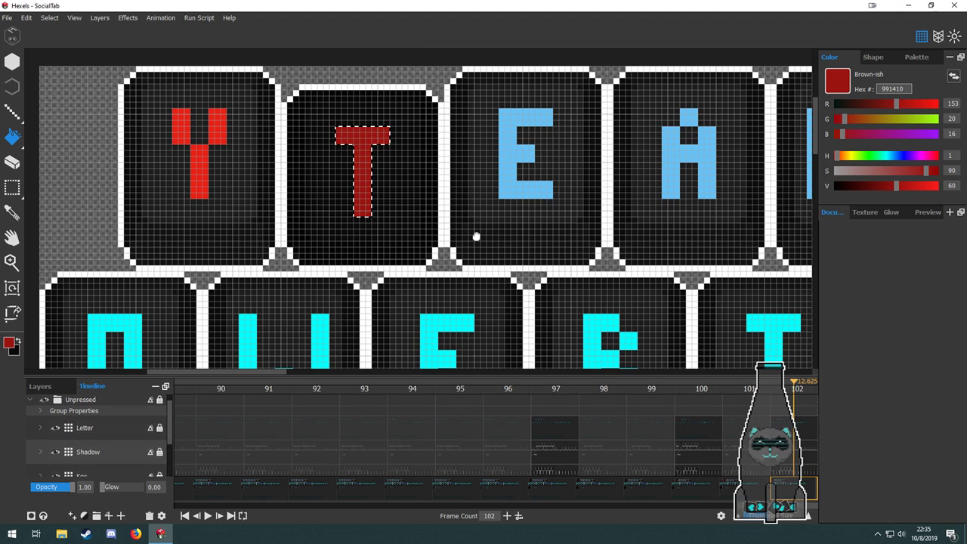
drag(451, 204, 396, 280)
scroll(808, 451, down, 2)
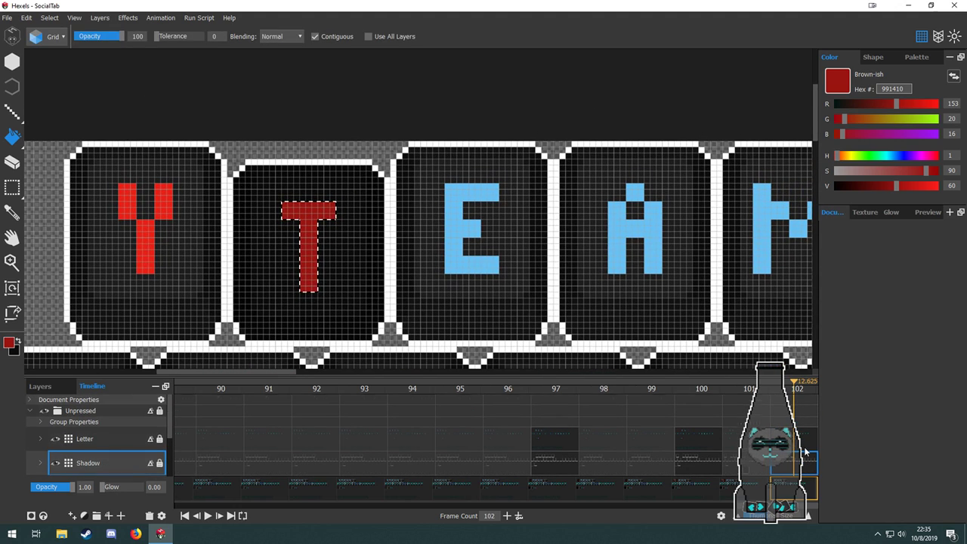
click(803, 427)
drag(391, 185, 466, 338)
key(m)
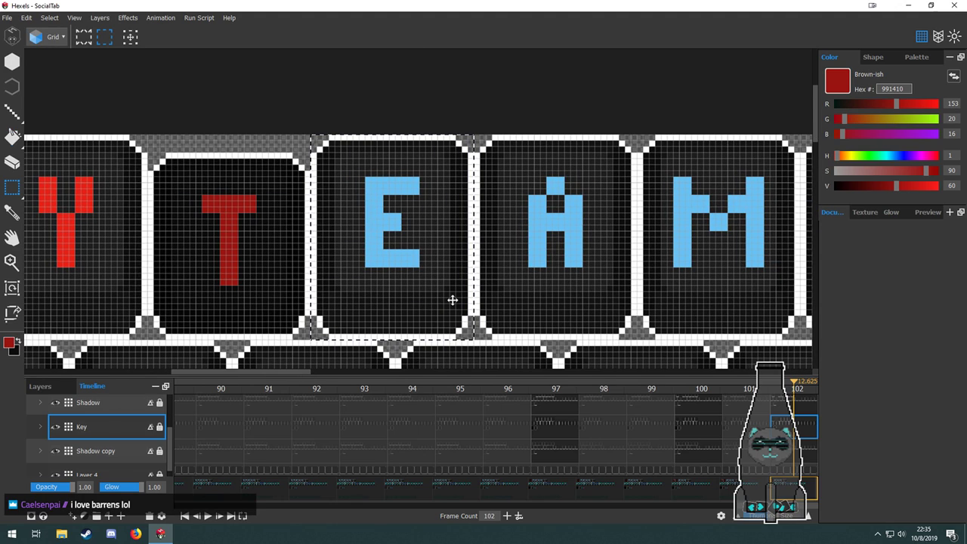
drag(452, 298, 291, 298)
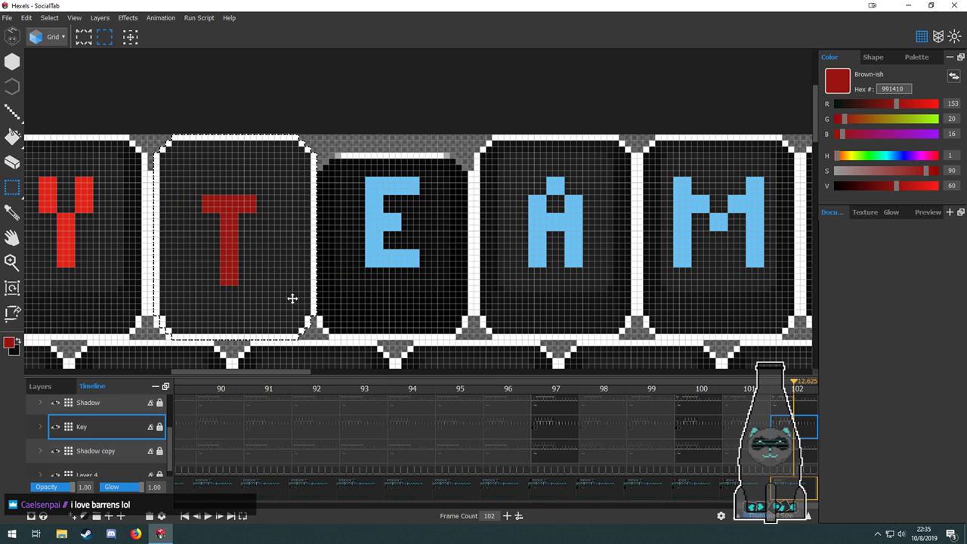
Lock the Shadow copy layer against edits.
click(809, 456)
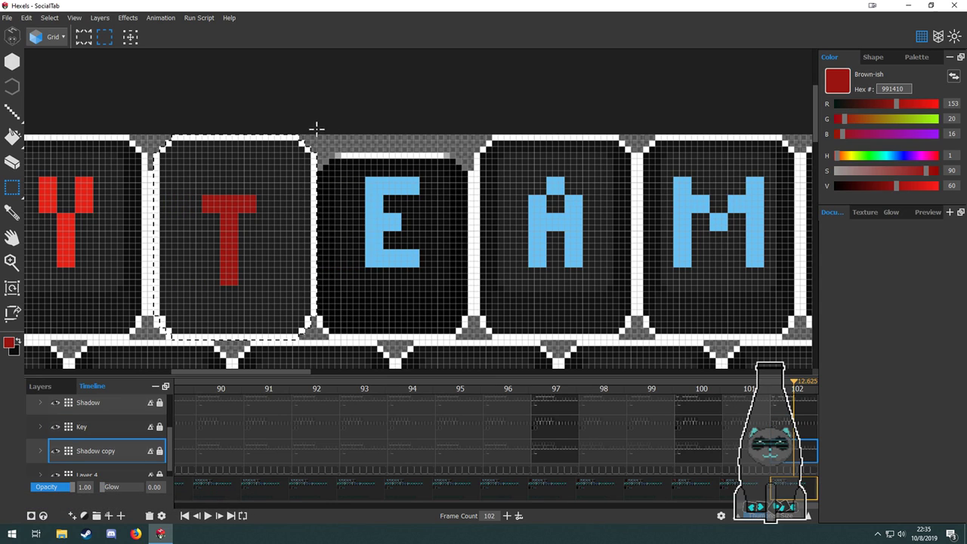
drag(385, 257, 470, 337)
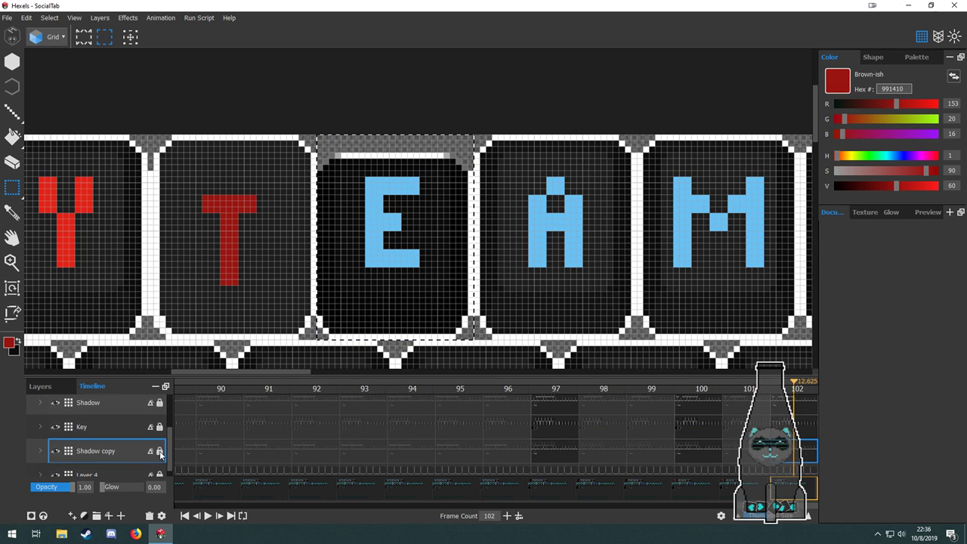
click(160, 452)
scroll(164, 470, down, 1)
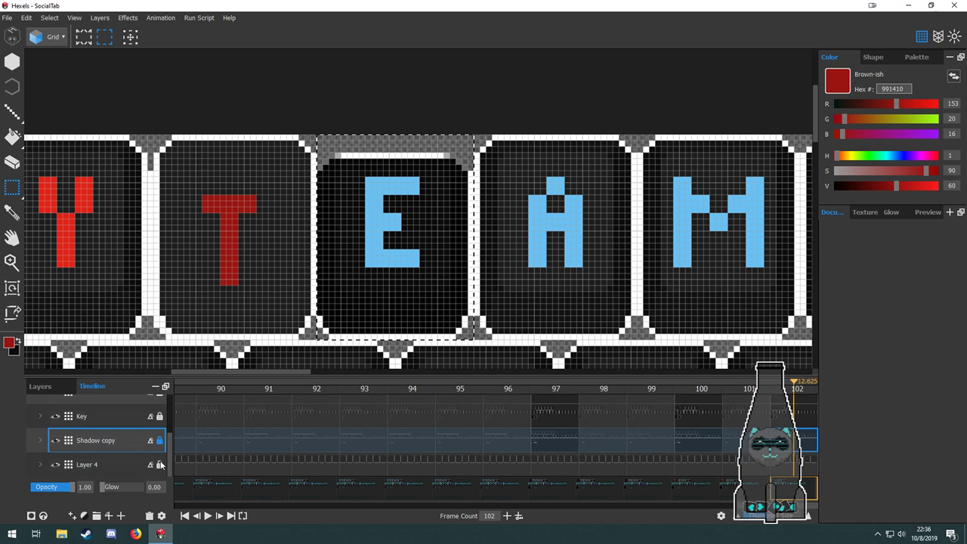
scroll(121, 437, up, 5)
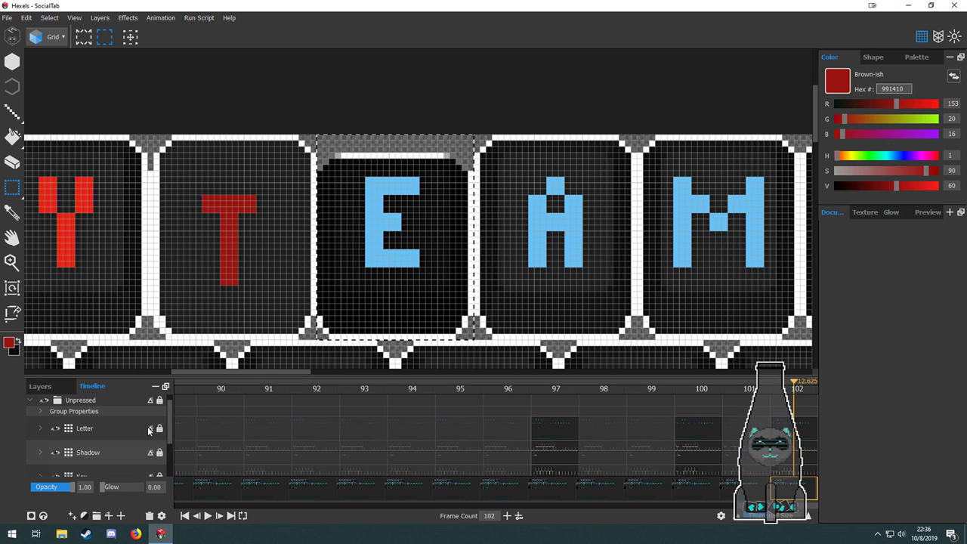
In frame 102 on the Shadow layer, move the third key's shading onto the second key.
click(111, 446)
drag(430, 289, 281, 281)
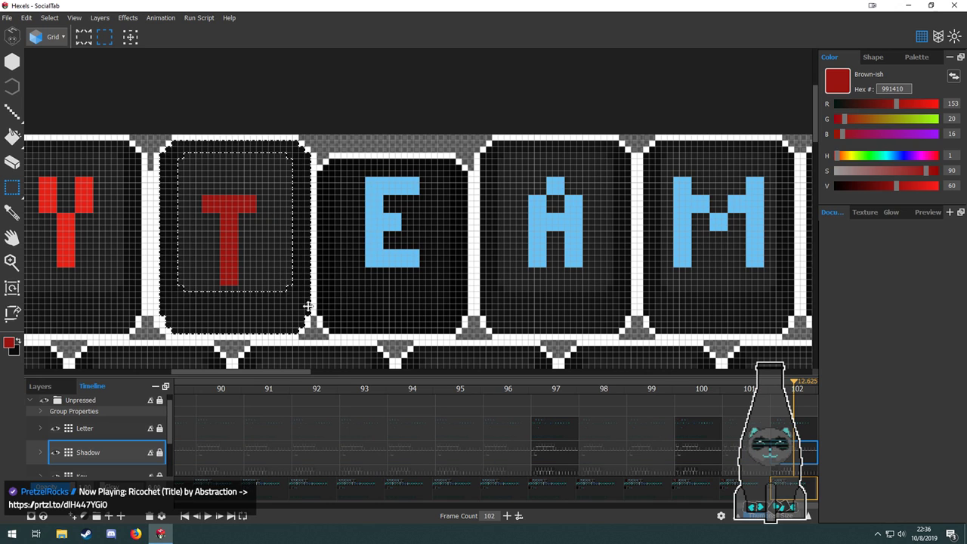
scroll(220, 218, up, 4)
scroll(222, 219, down, 2)
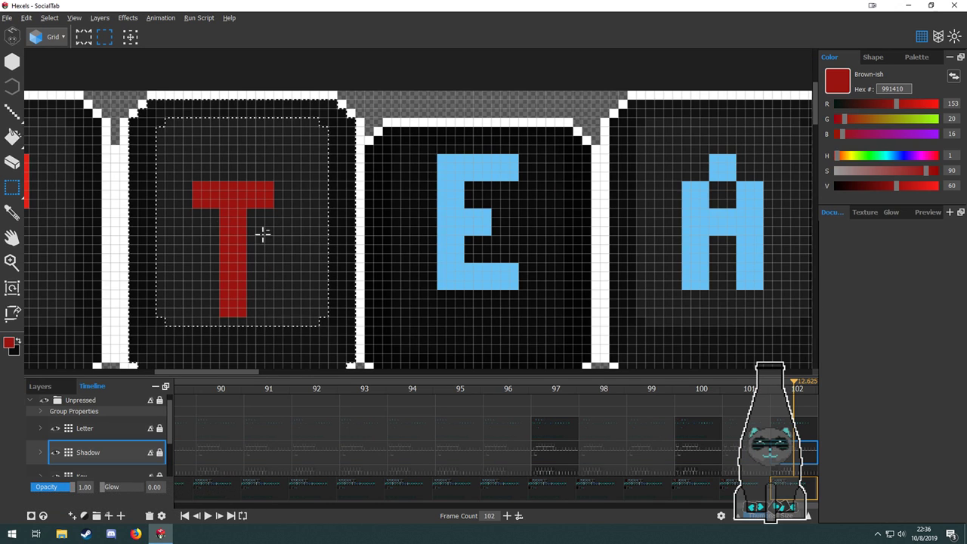
Try shifting the dark red T one cell sideways in frame 100 on the Letter layer, and return it to the key's center.
click(698, 428)
drag(233, 235, 310, 232)
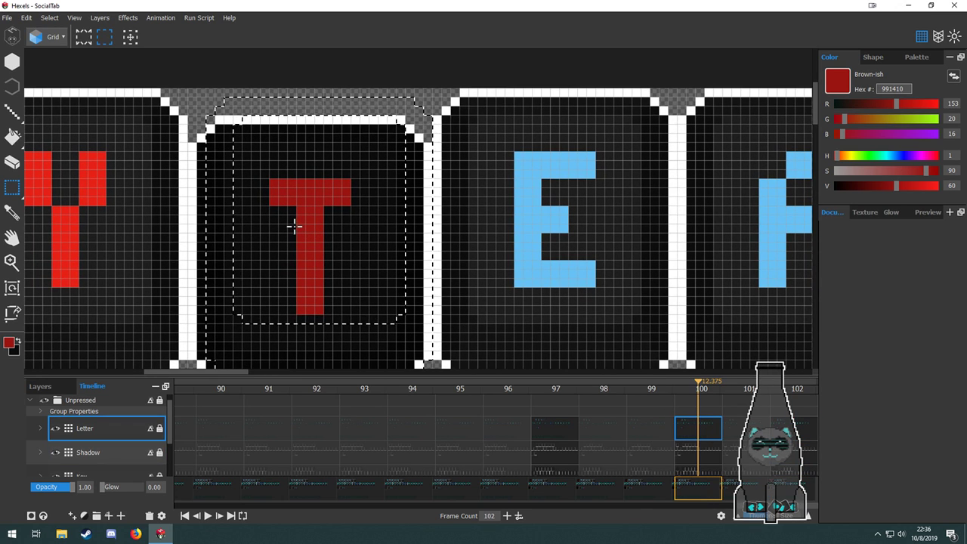
drag(267, 170, 367, 302)
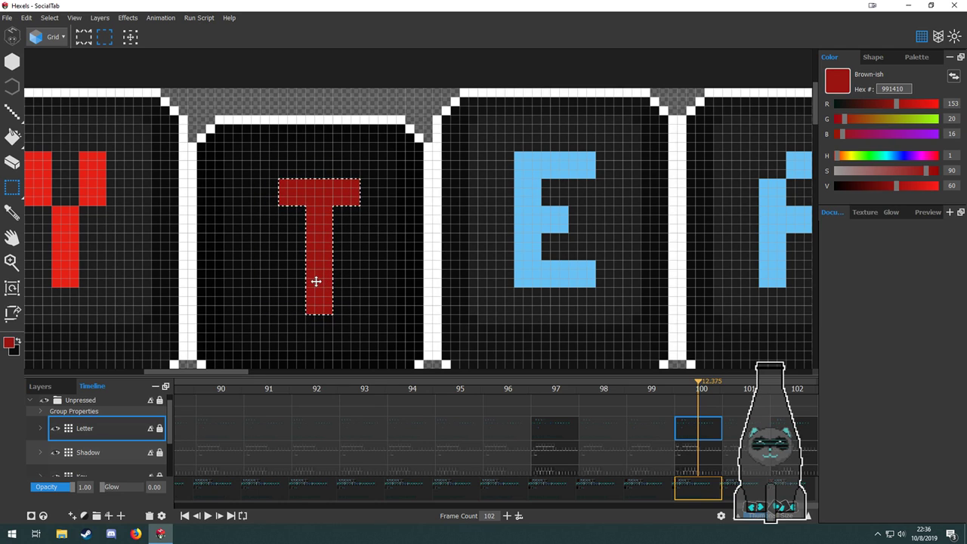
scroll(227, 189, up, 3)
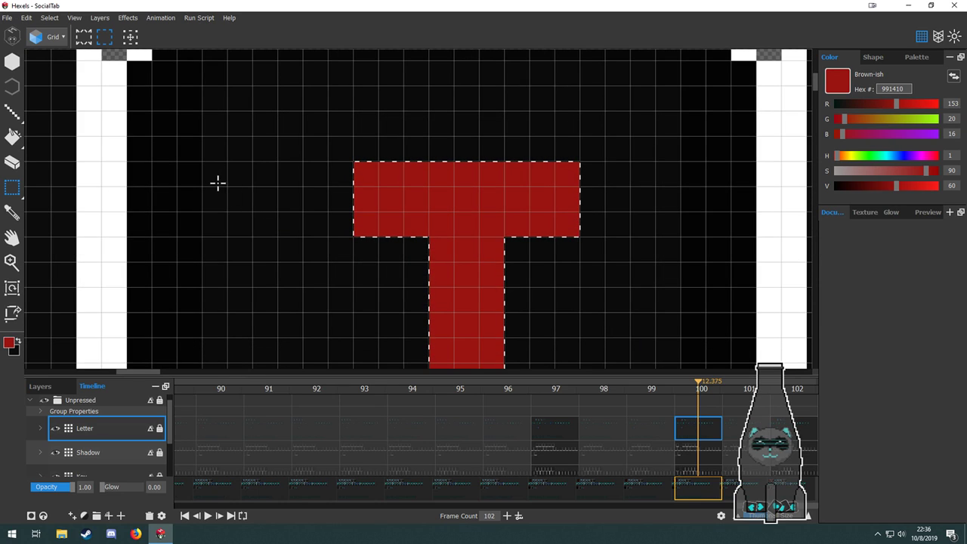
drag(467, 188, 441, 186)
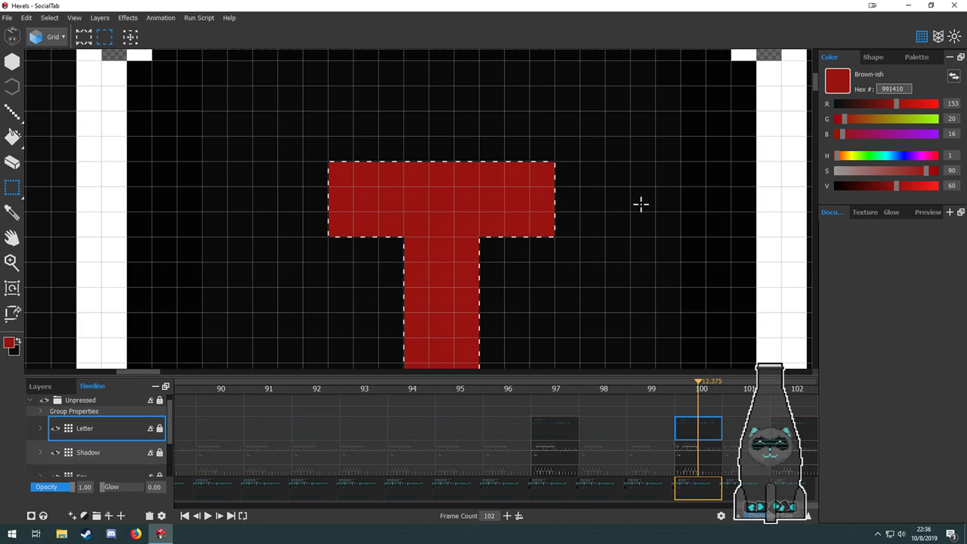
scroll(391, 175, down, 3)
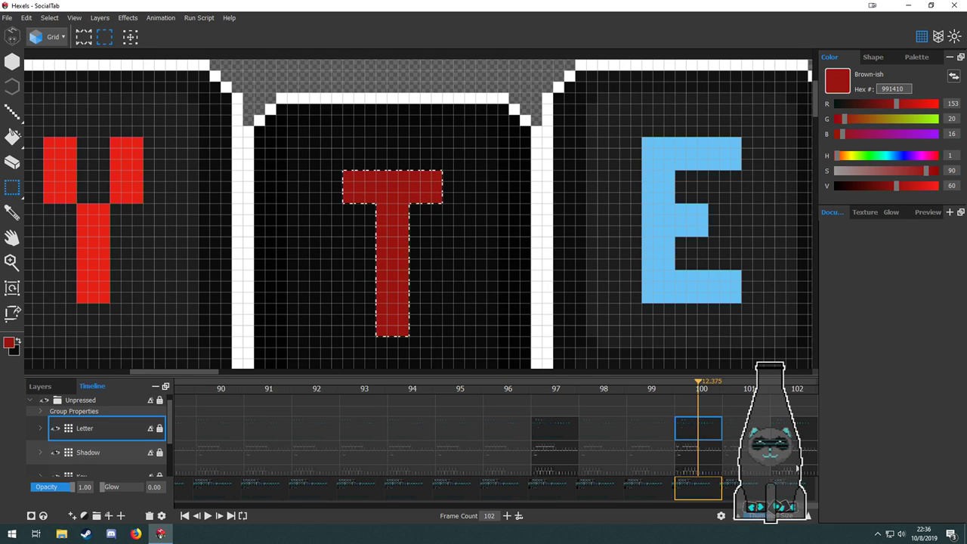
Try to shift the second key's shading one cell left in frame 102 on the Shadow layer.
click(795, 453)
scroll(413, 230, down, 2)
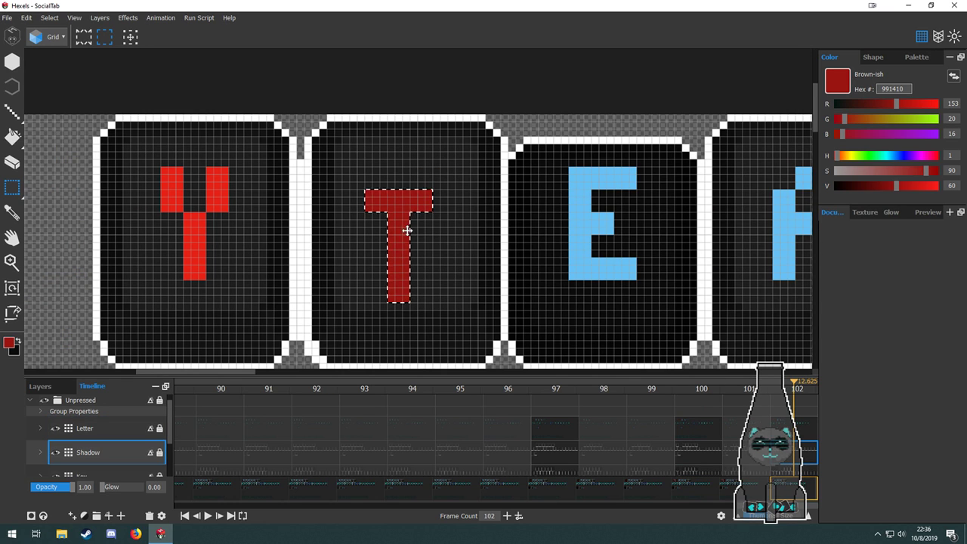
drag(393, 211, 364, 192)
drag(278, 103, 445, 322)
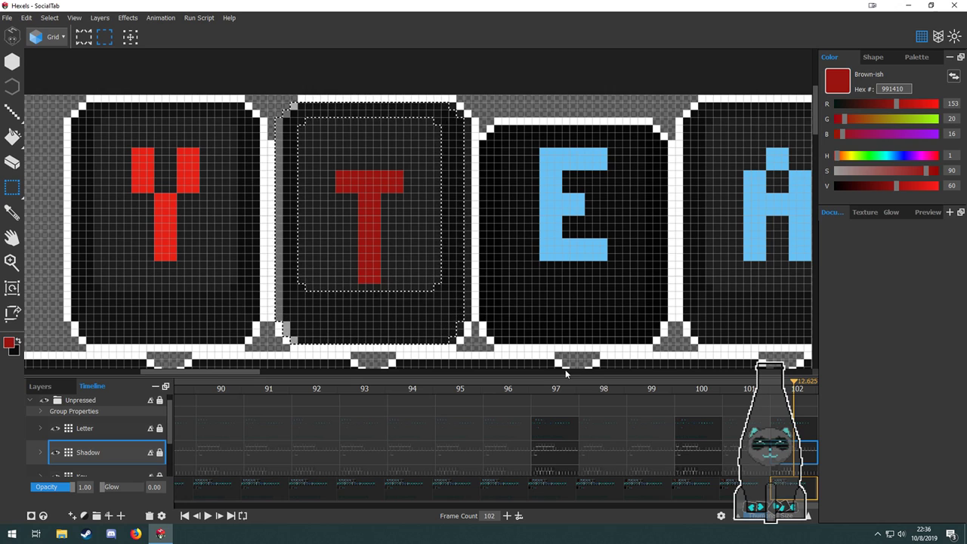
In frame 102, move the second key's outline on the Key layer and its shading on the Shadow layer one cell left.
click(808, 472)
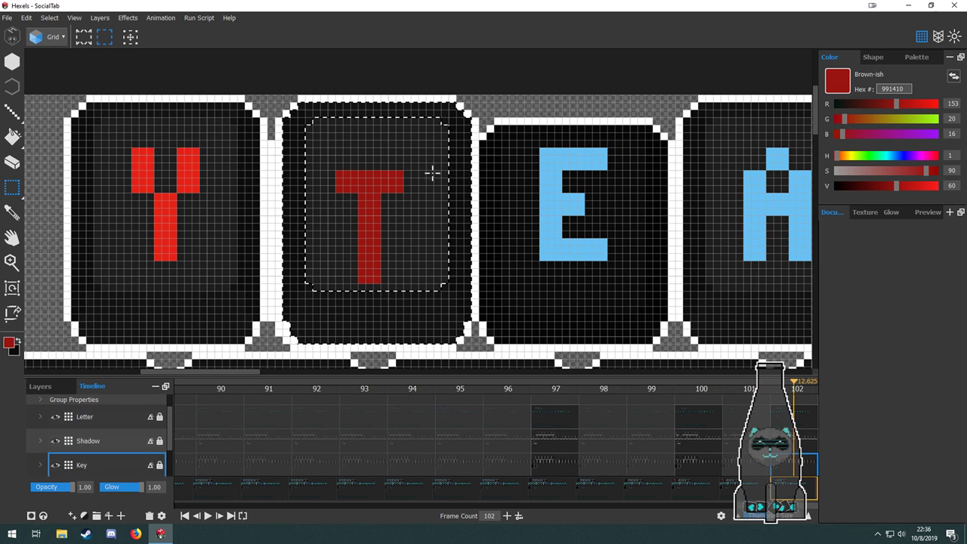
drag(485, 89, 277, 324)
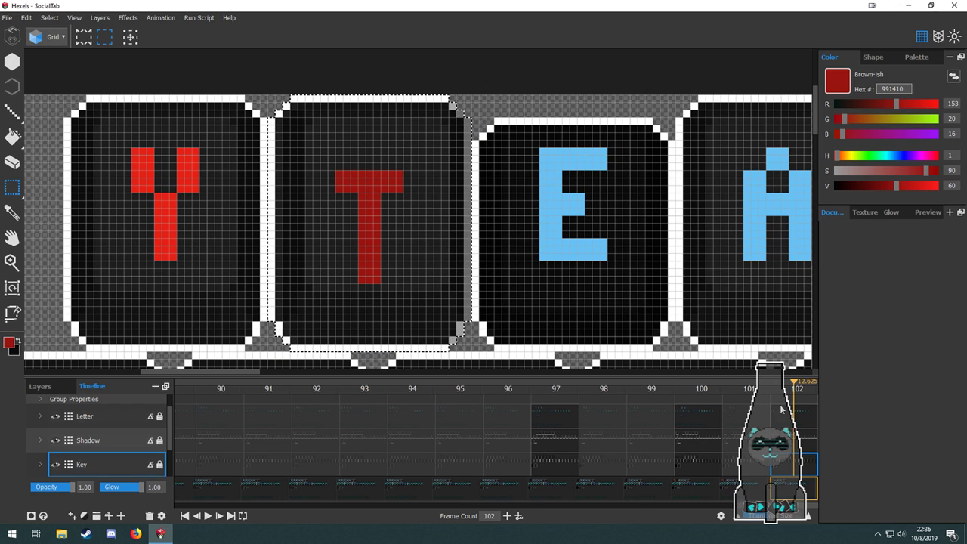
click(802, 444)
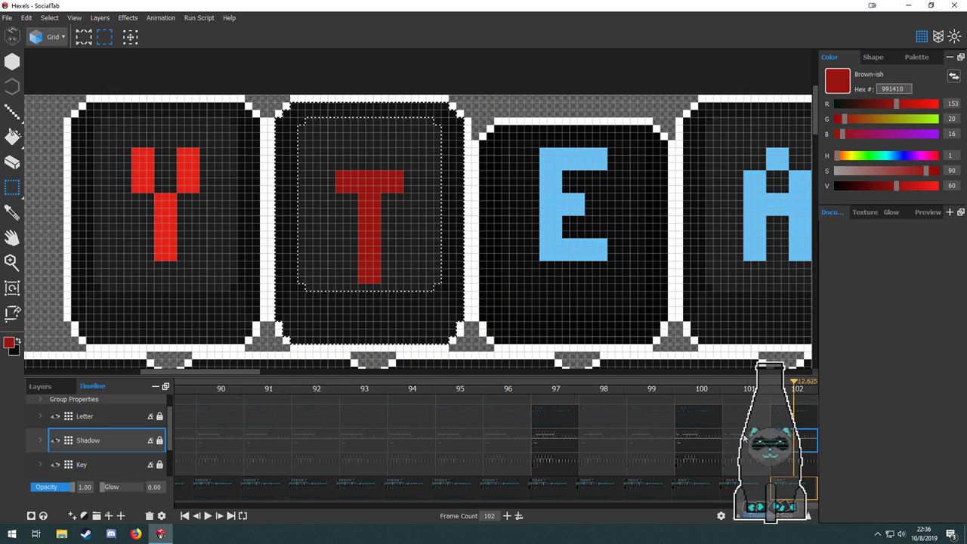
Compare the first keys' letters in frames 102, 100 and 97 on the Letter layer.
click(795, 416)
scroll(360, 201, up, 1)
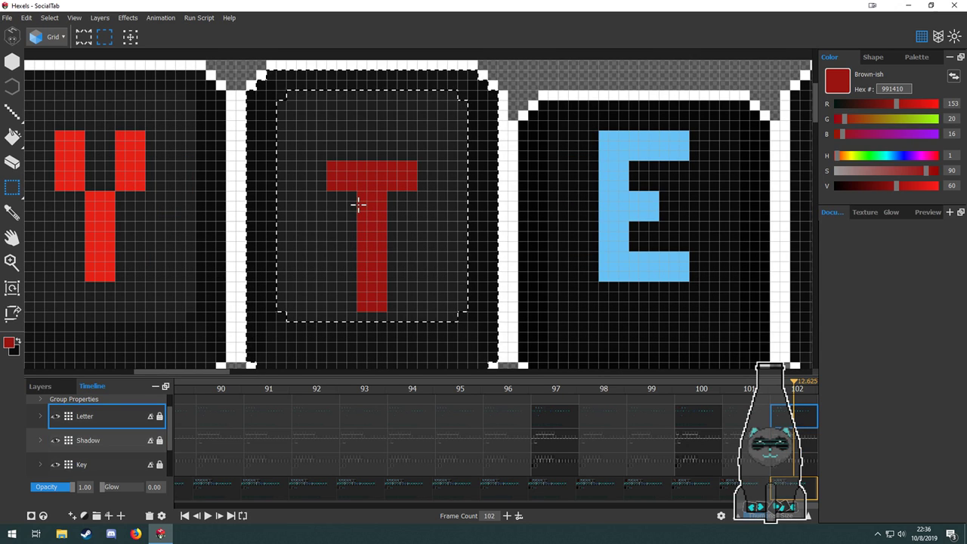
scroll(394, 240, down, 2)
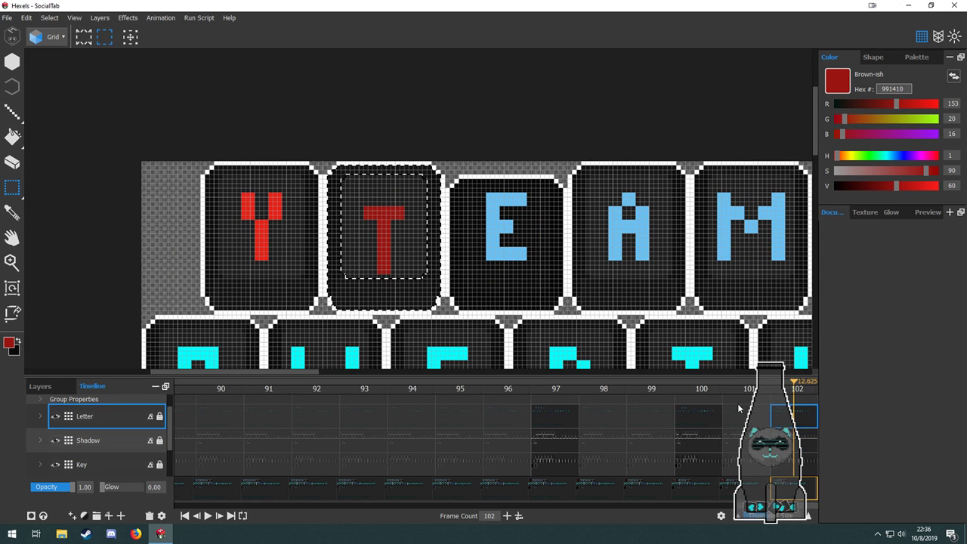
click(700, 417)
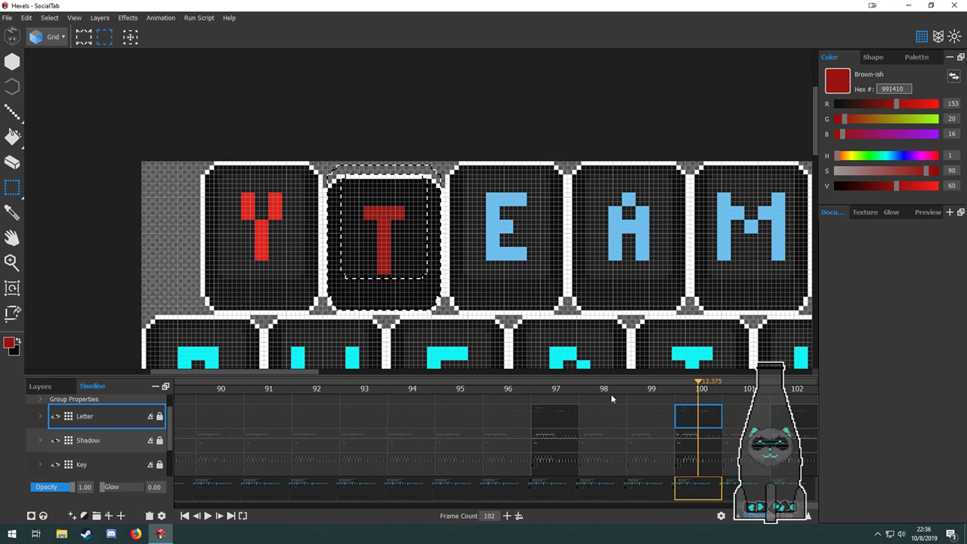
click(553, 416)
In frame 100 on the Letter layer, bring a copy of the teal O from the alphabet to just below the QWERTY row.
click(697, 416)
scroll(449, 284, down, 3)
drag(519, 341, 383, 156)
scroll(491, 203, up, 3)
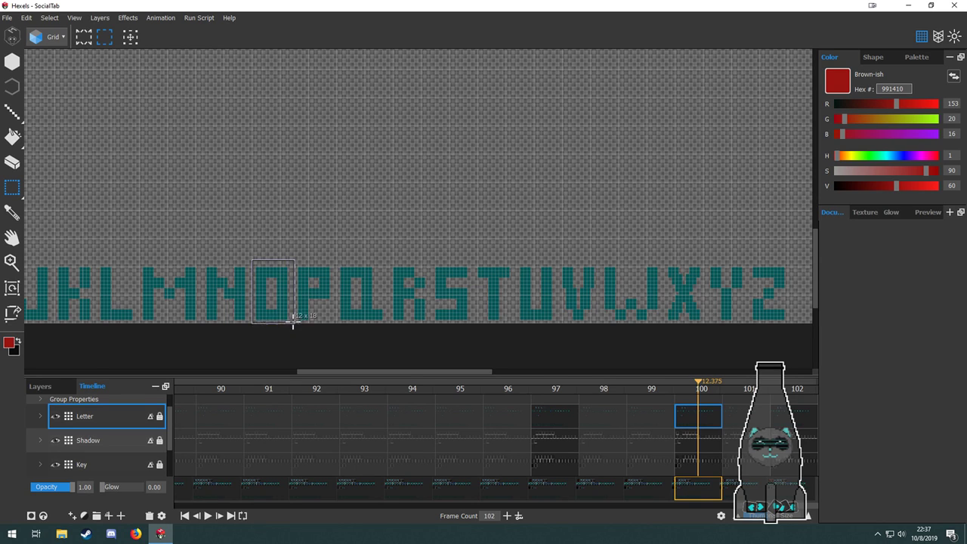
drag(281, 314, 231, 132)
drag(231, 132, 333, 362)
drag(332, 363, 207, 167)
drag(320, 195, 395, 317)
drag(323, 282, 252, 298)
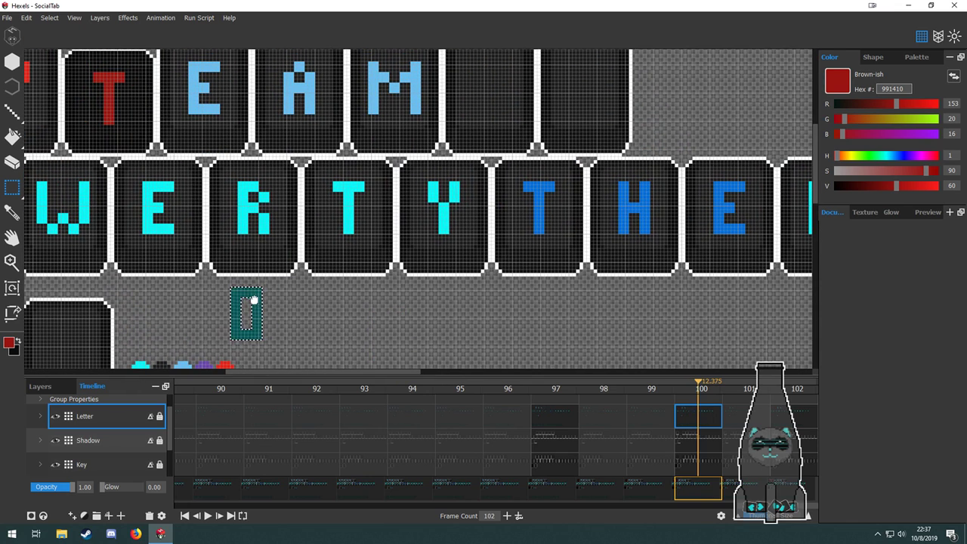
mouse_move(328, 314)
mouse_down()
mouse_move(451, 334)
mouse_move(477, 329)
mouse_up()
Delete the dark red T from the pressed second key in frame 100.
key(e)
key(m)
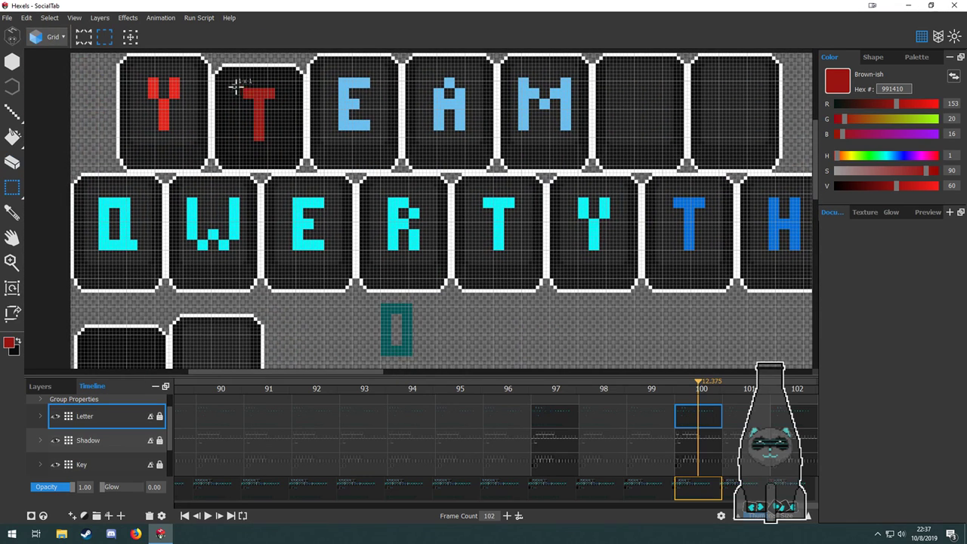
drag(232, 84, 278, 140)
key(Delete)
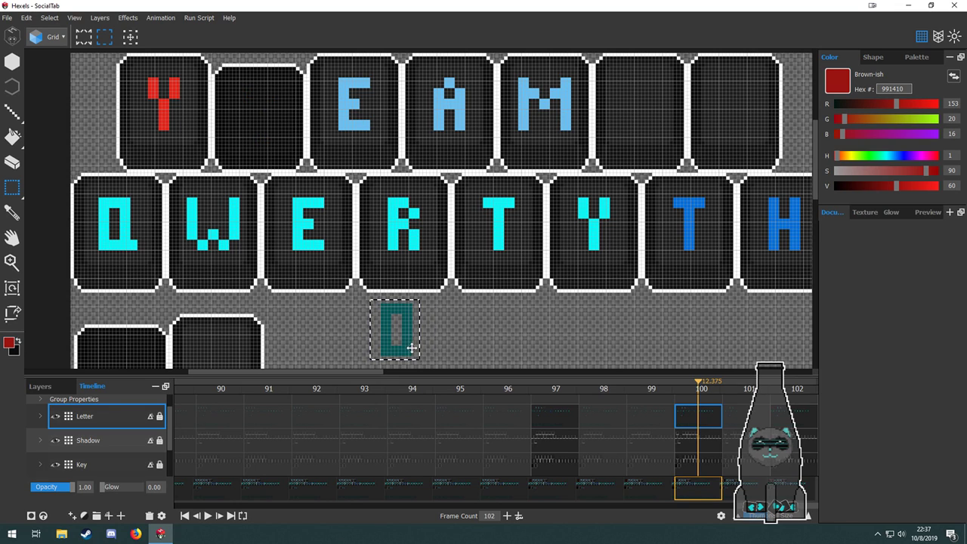
Move the teal O onto the pressed second key in frame 100 and align it where the T was.
drag(386, 303, 245, 104)
scroll(244, 104, up, 7)
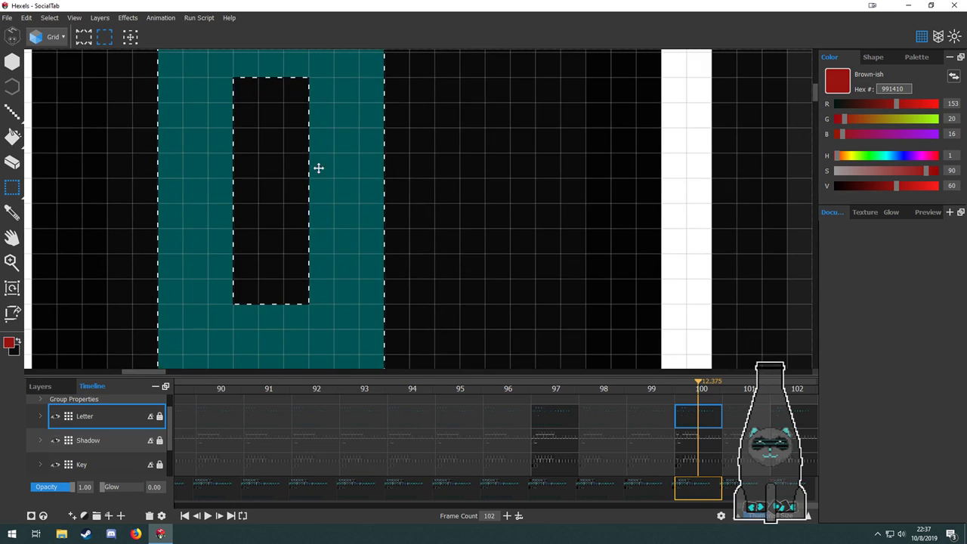
drag(443, 123, 467, 331)
drag(379, 225, 449, 186)
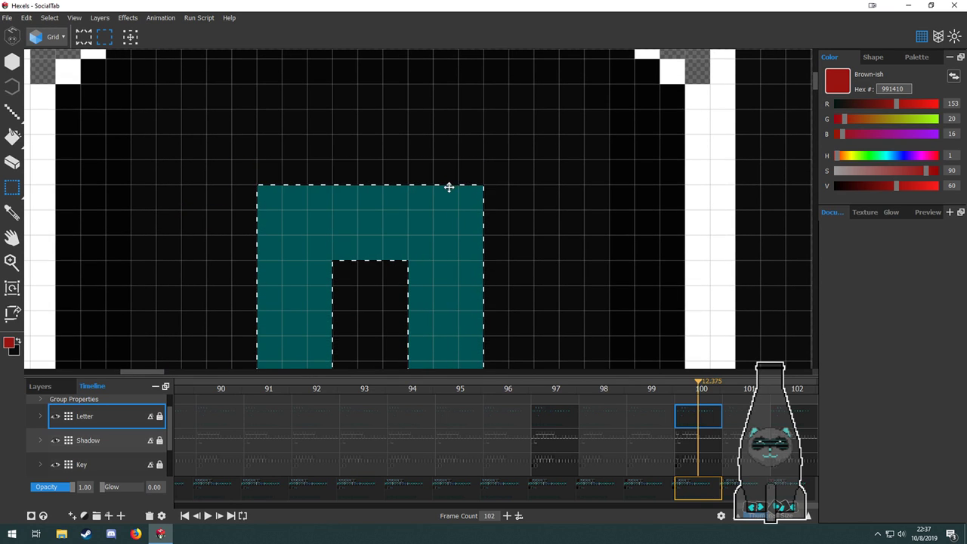
drag(542, 227, 511, 39)
drag(497, 339, 502, 192)
scroll(442, 189, down, 5)
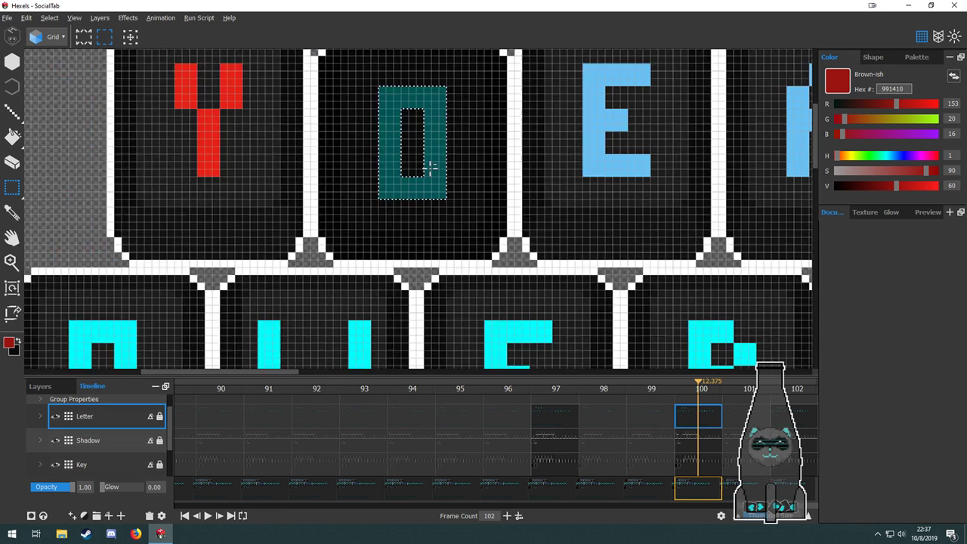
Fill the O on the second key in frame 100 with dark red 991410.
scroll(431, 170, down, 2)
drag(492, 255, 430, 148)
key(g)
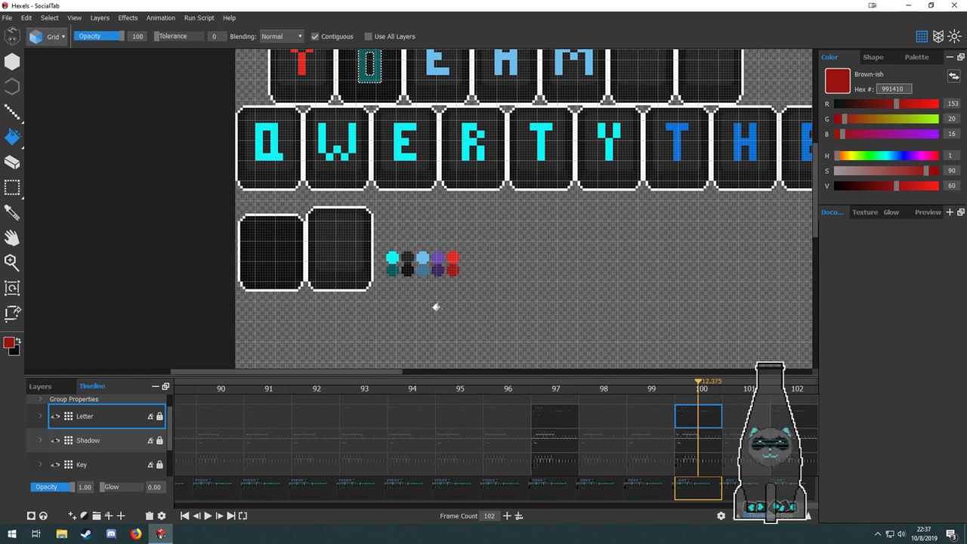
key(c)
key(Escape)
key(m)
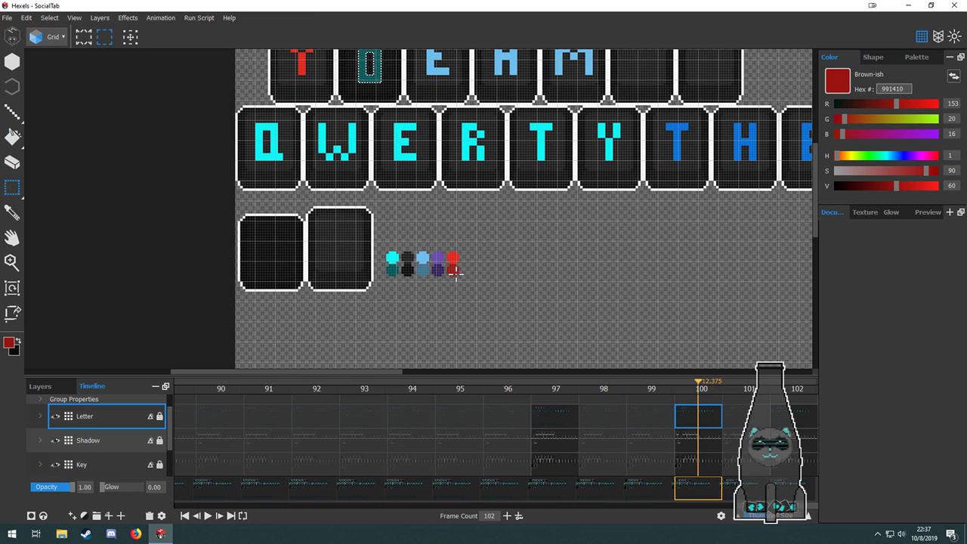
key(g)
drag(442, 218, 461, 368)
scroll(366, 216, up, 4)
scroll(368, 219, up, 1)
click(410, 216)
In frame 102, raise the second key's T level with the Y and fill it with the Y's bright red e62117.
click(553, 415)
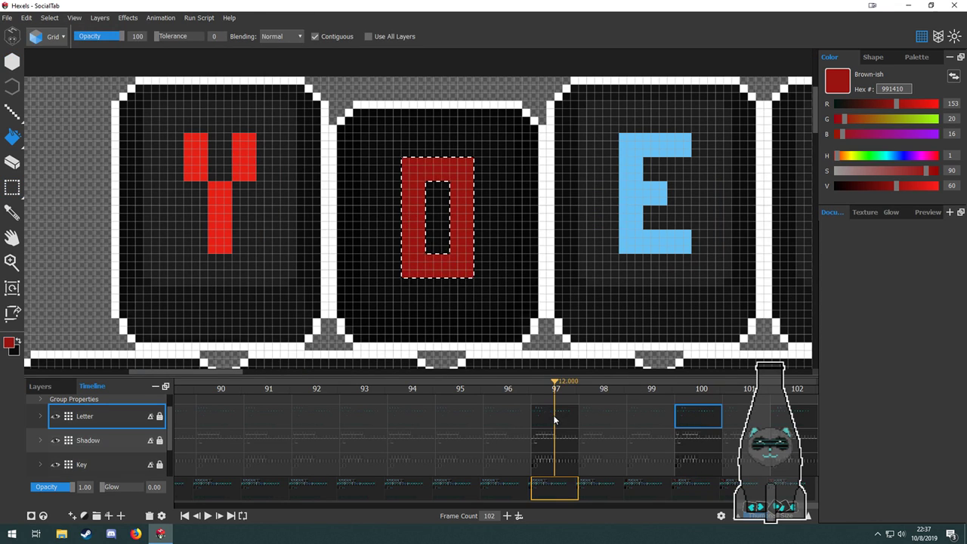
click(702, 424)
drag(509, 228, 387, 222)
click(780, 414)
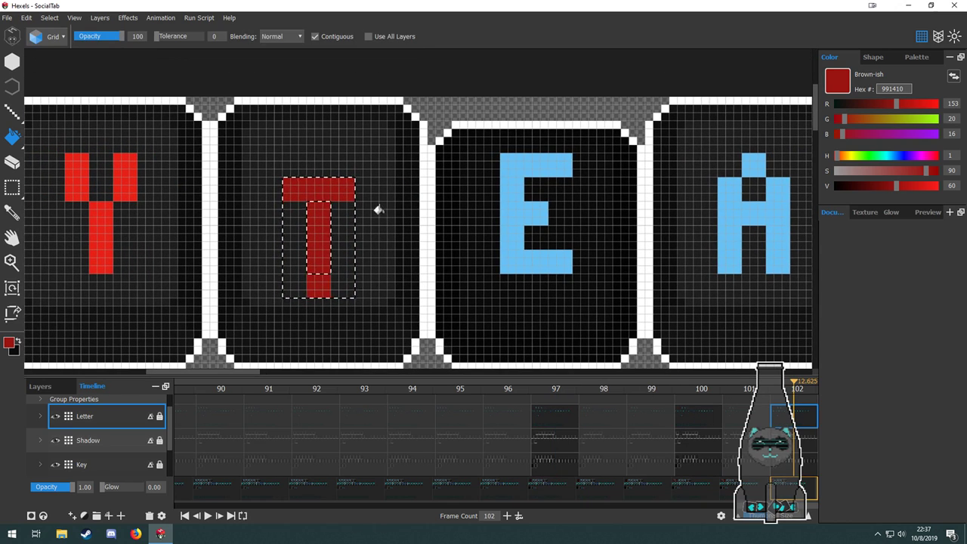
key(ctrl+d)
key(m)
drag(371, 161, 284, 297)
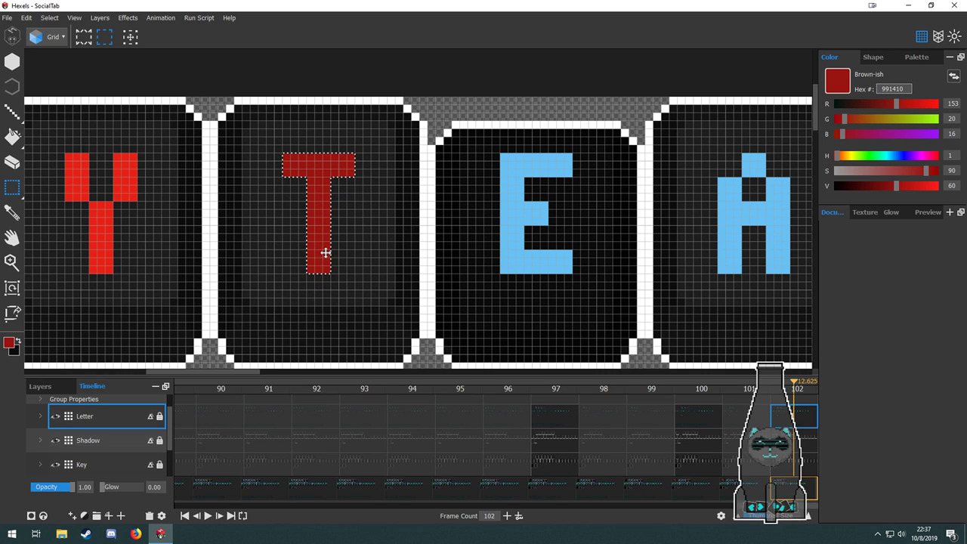
key(f)
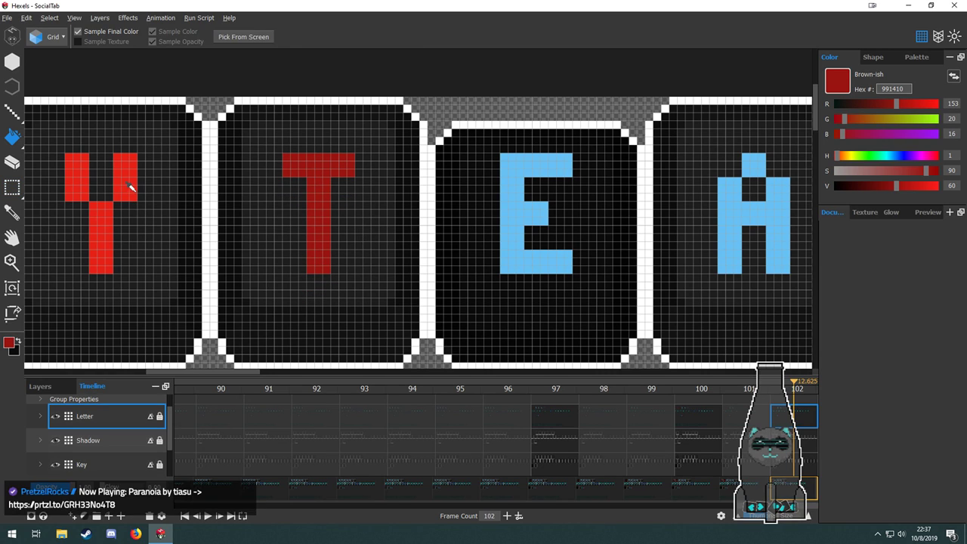
alt+click(130, 189)
click(320, 184)
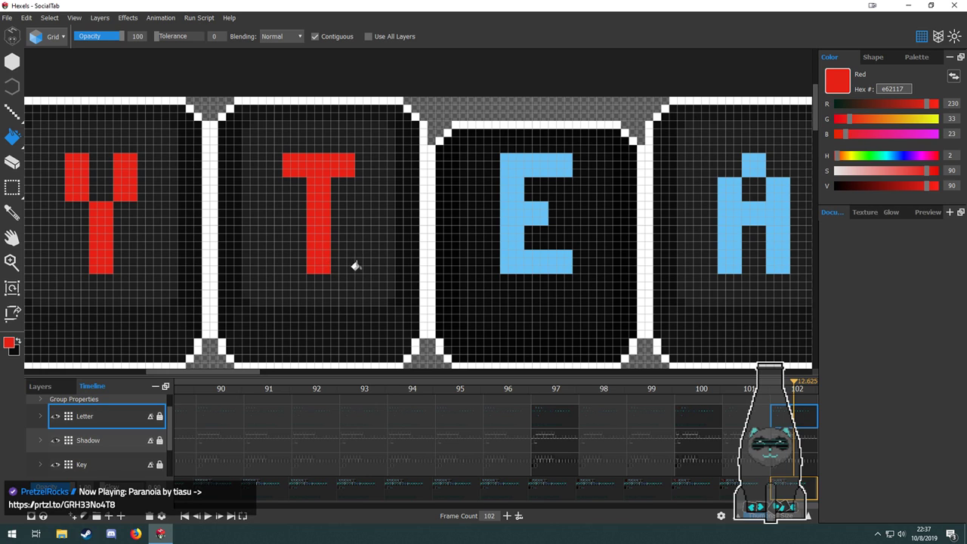
Delete the red T from the second key in frame 102.
key(m)
drag(265, 276, 259, 281)
key(Delete)
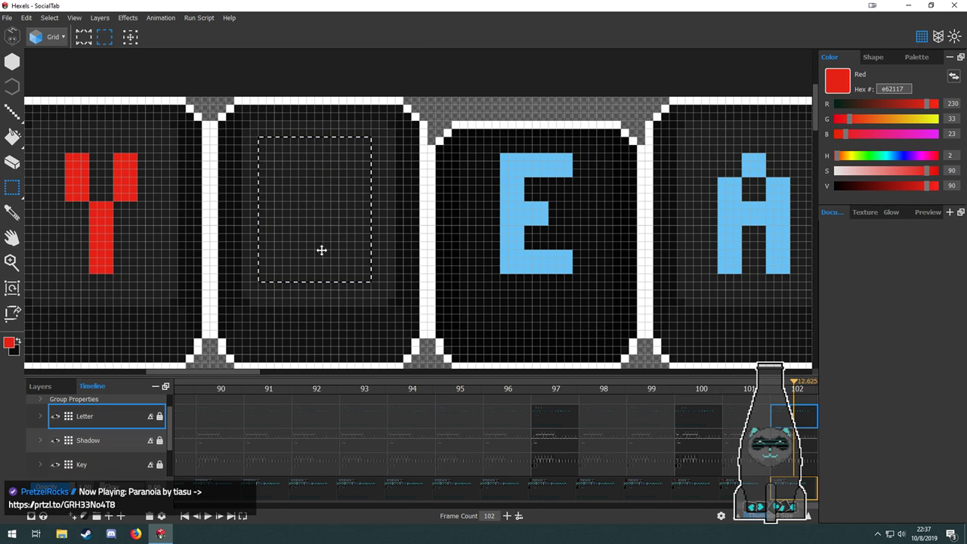
In frame 102, bring a copy of the teal O from the alphabet up to the keyboard rows.
scroll(214, 137, down, 7)
drag(465, 359, 370, 197)
scroll(365, 224, up, 2)
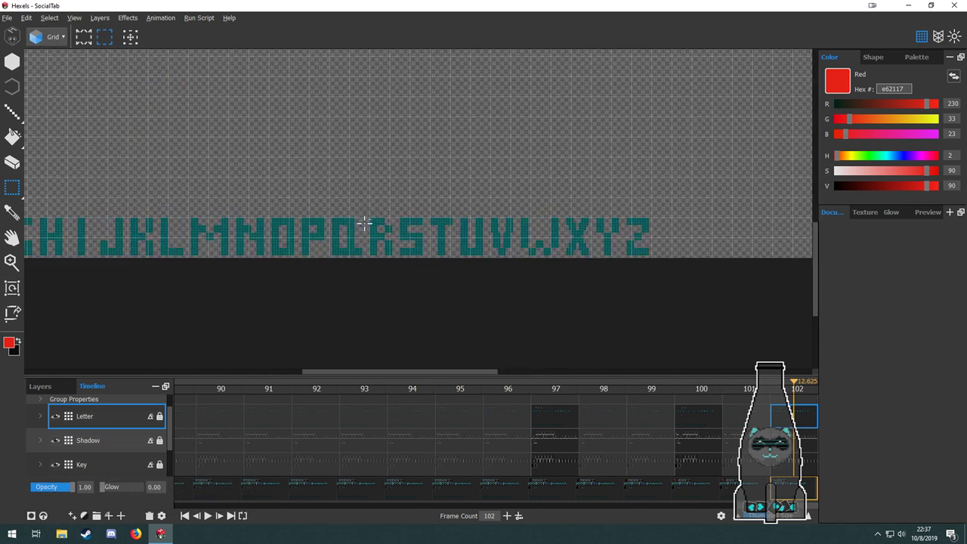
scroll(355, 221, down, 2)
drag(279, 121, 491, 321)
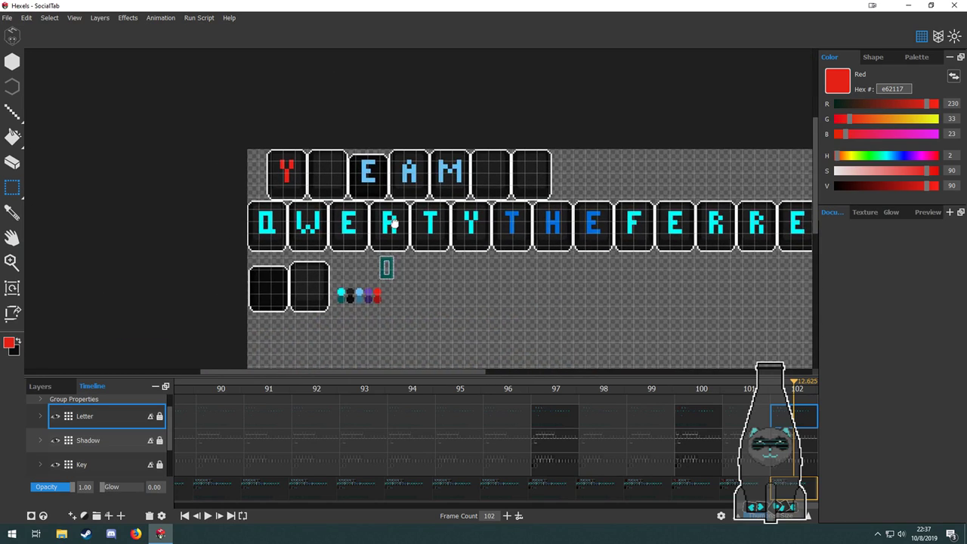
scroll(380, 267, up, 4)
drag(384, 267, 255, 91)
drag(338, 150, 395, 333)
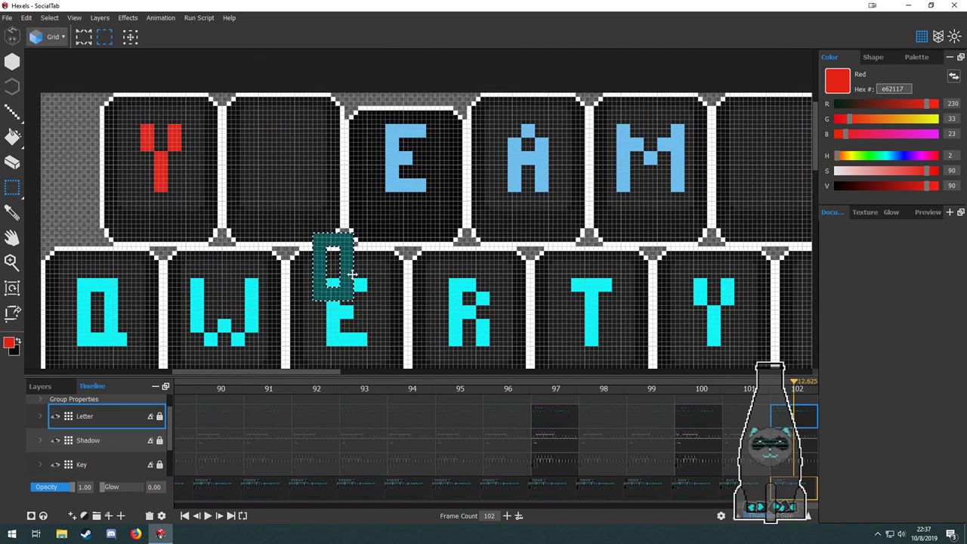
Center the teal O on the raised second key in frame 102, level with the neighboring letters.
drag(348, 275, 292, 167)
scroll(292, 168, up, 4)
scroll(293, 168, up, 1)
drag(295, 216, 302, 222)
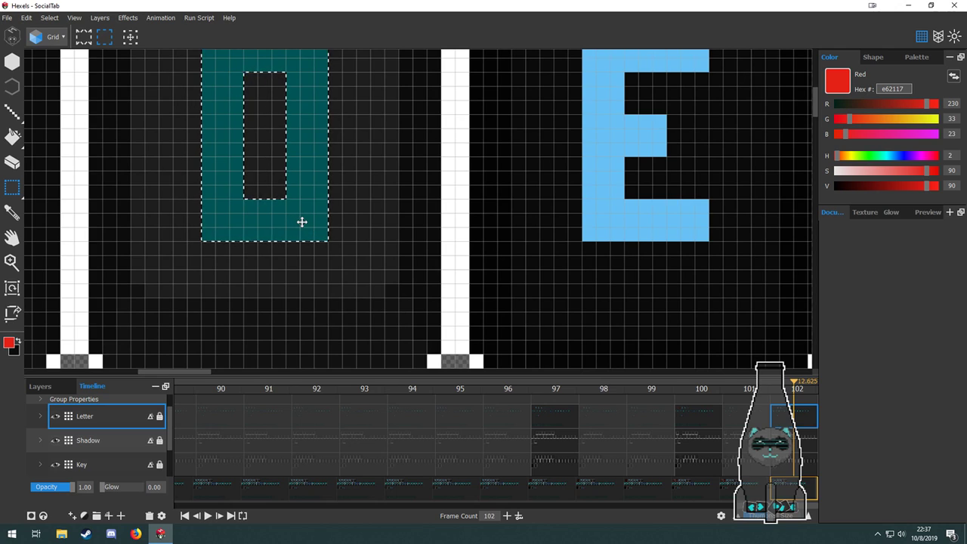
drag(335, 194, 359, 294)
Fill the second key's O in frame 102 with bright red e62117.
key(g)
click(326, 233)
scroll(342, 256, down, 5)
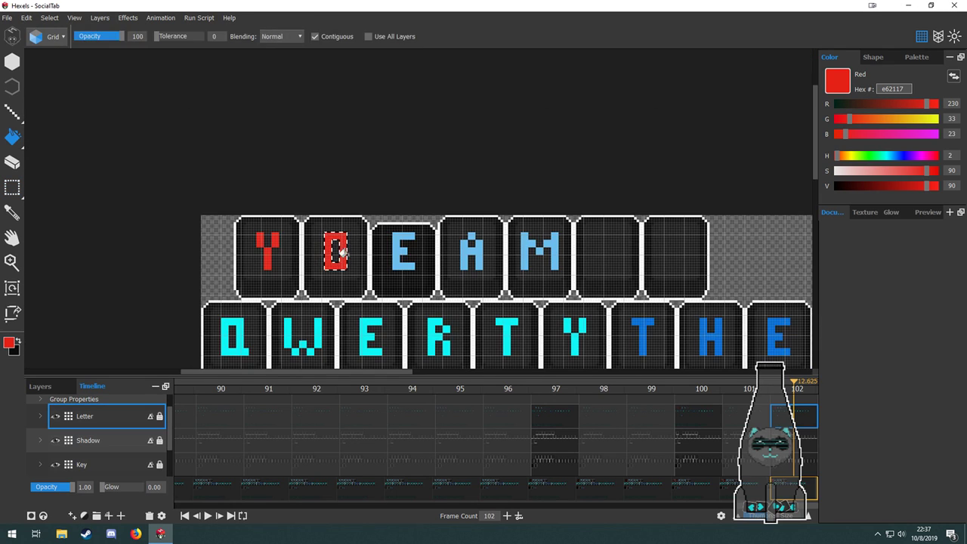
drag(386, 265, 351, 232)
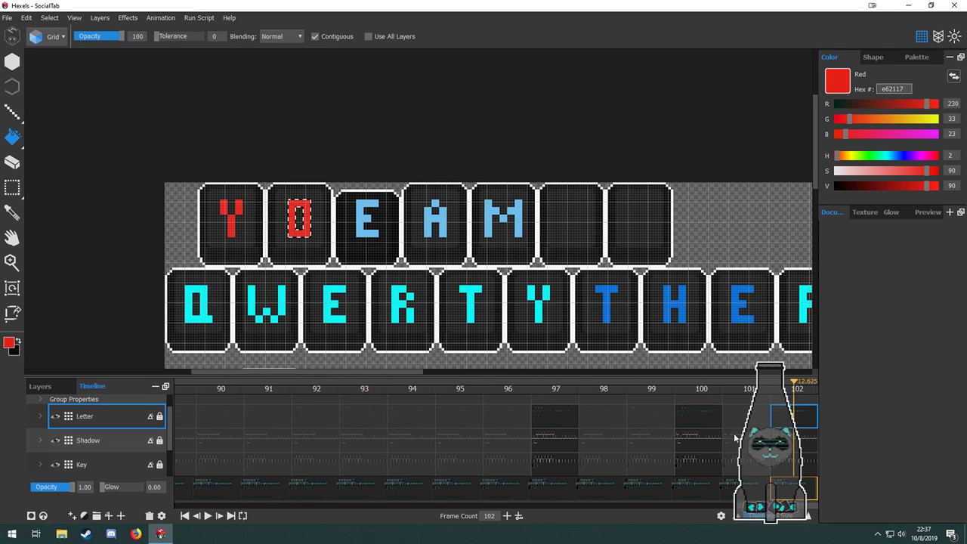
Insert a new frame after frame 101 on the timeline.
scroll(736, 437, down, 3)
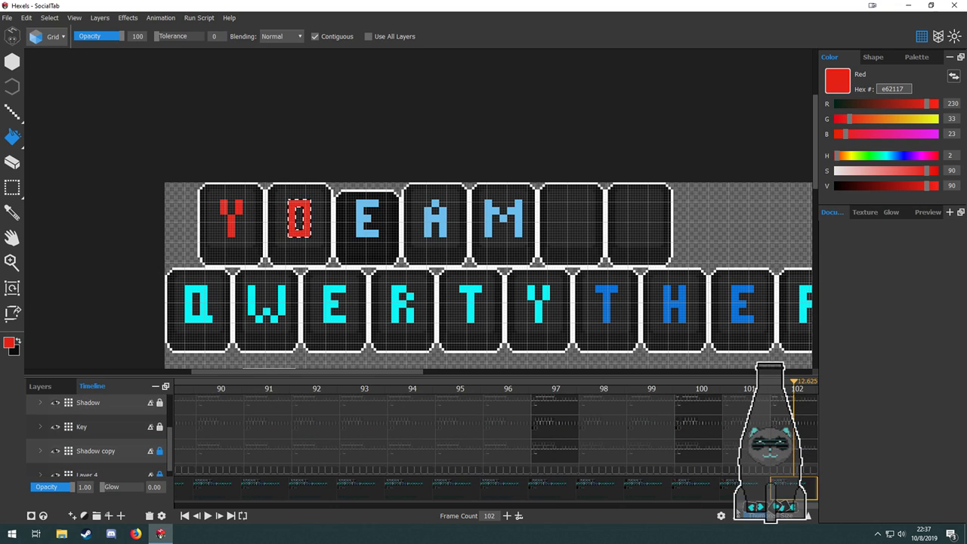
click(741, 428)
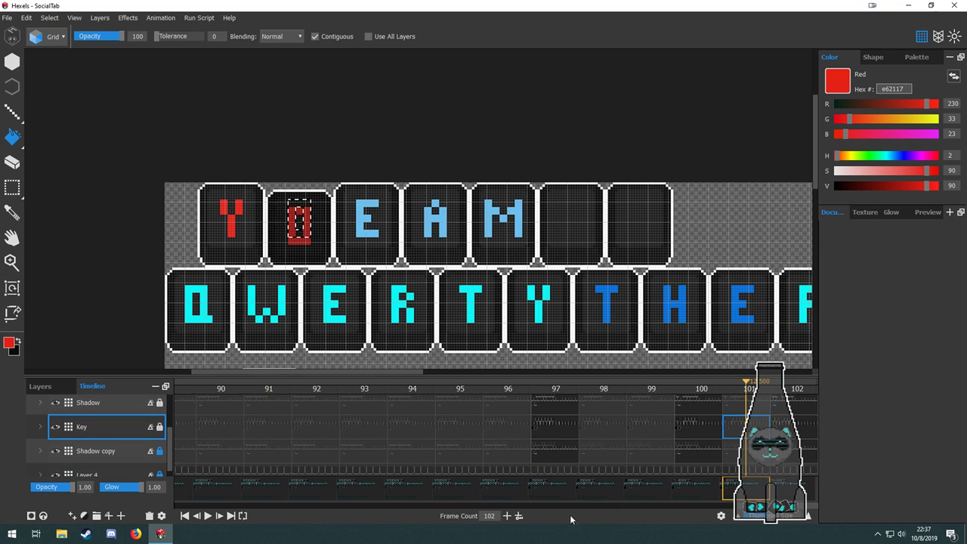
click(507, 516)
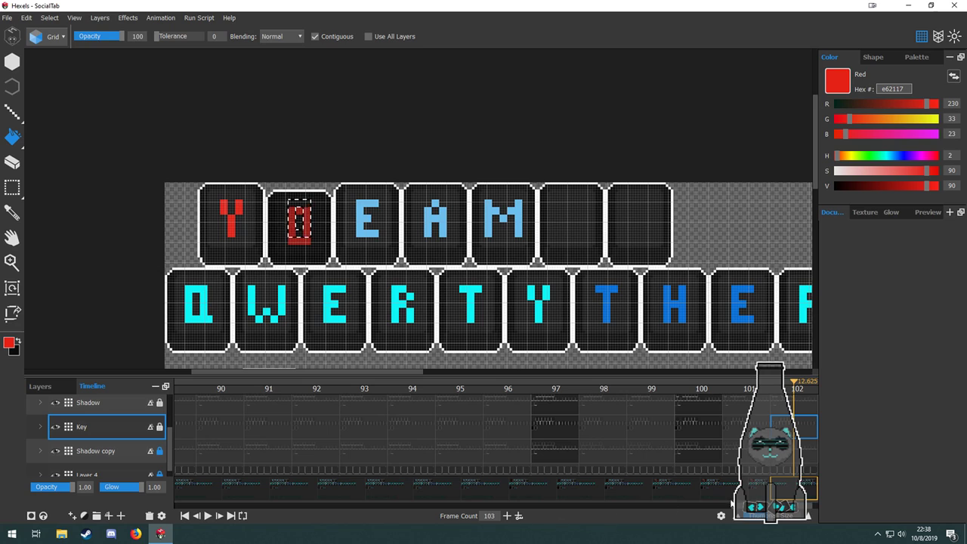
Compare the pressed and raised keys in frames 97, 100 and 103.
click(745, 492)
drag(778, 505, 837, 508)
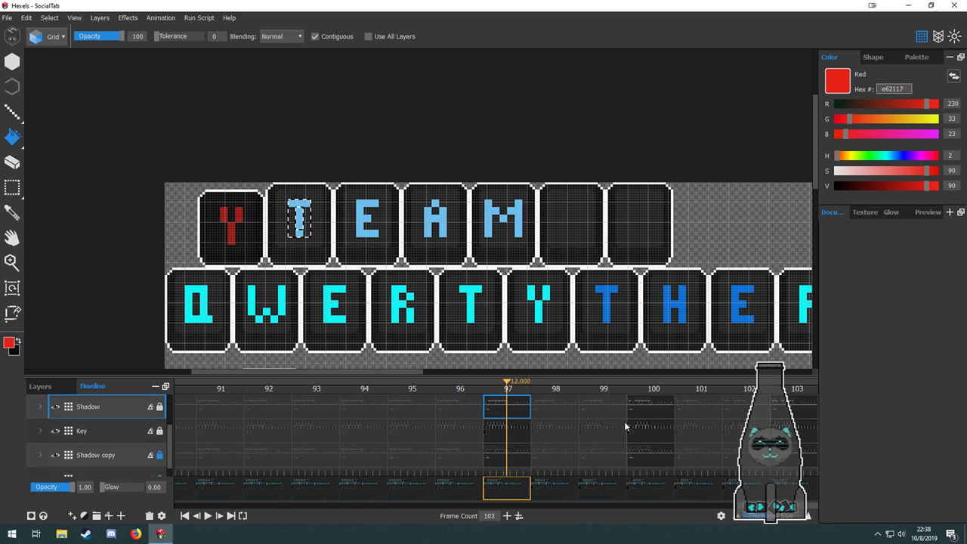
click(658, 428)
click(790, 431)
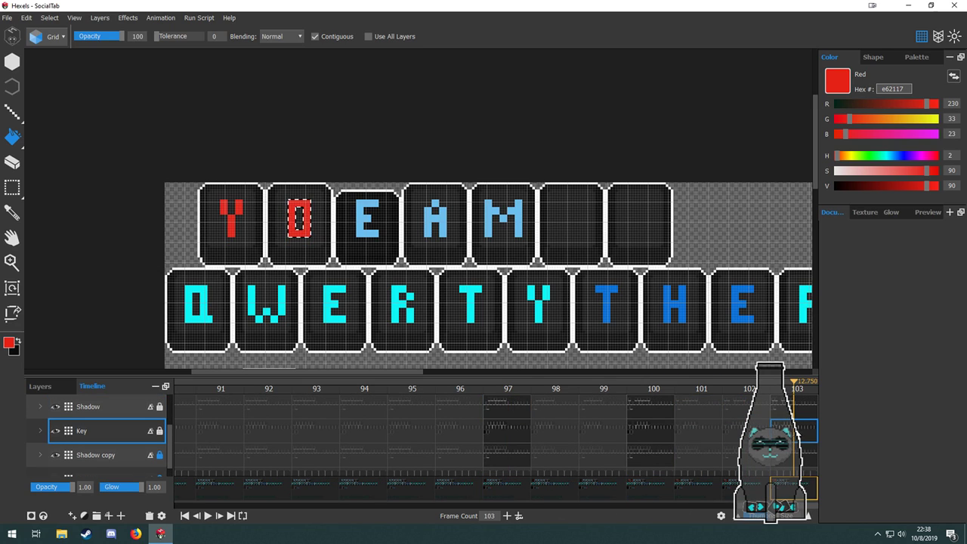
scroll(380, 227, up, 4)
click(642, 417)
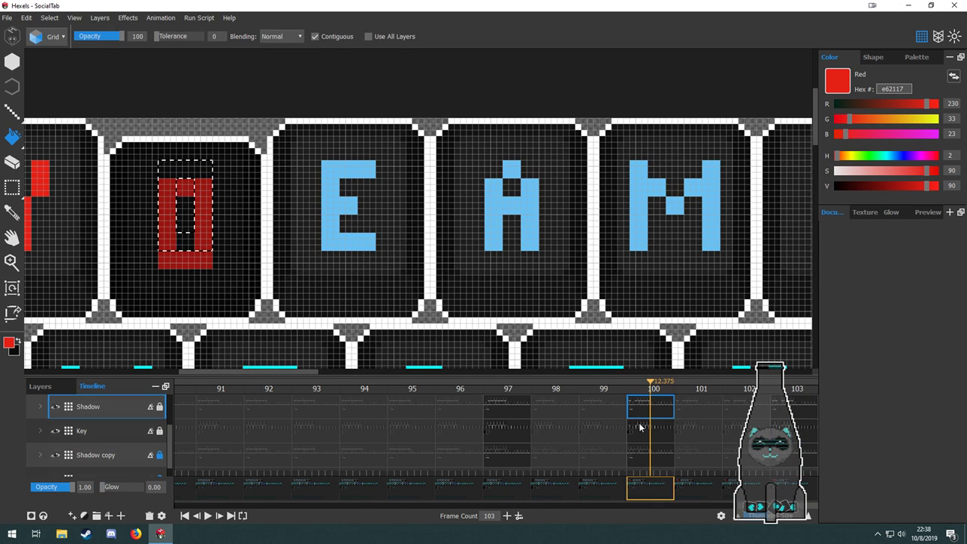
key(ctrl+z)
key(ctrl+z)
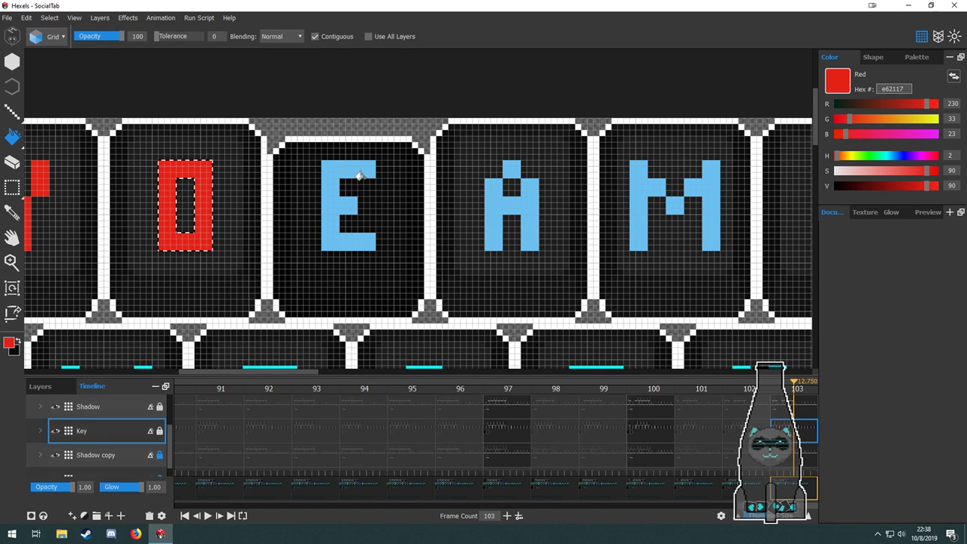
key(m)
drag(316, 154, 394, 262)
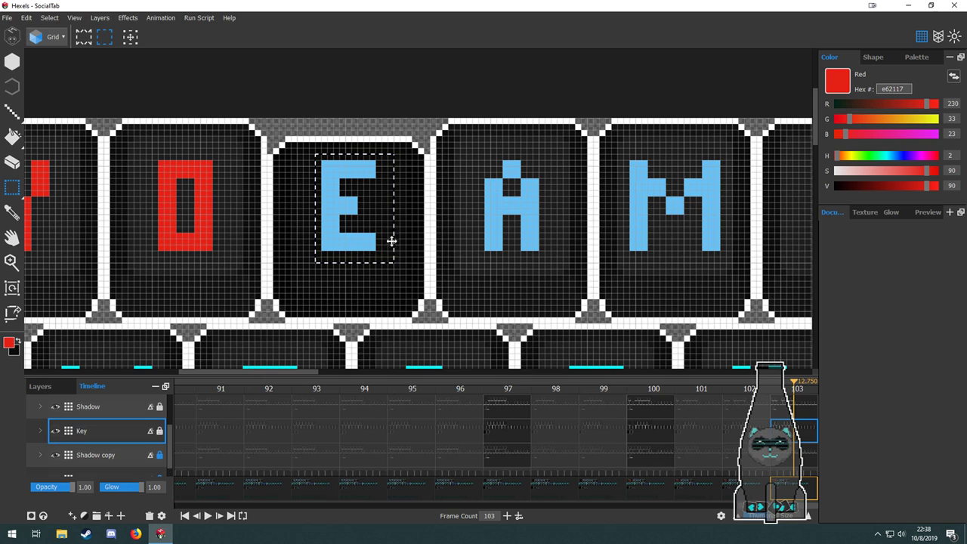
scroll(814, 424, up, 1)
scroll(813, 433, down, 1)
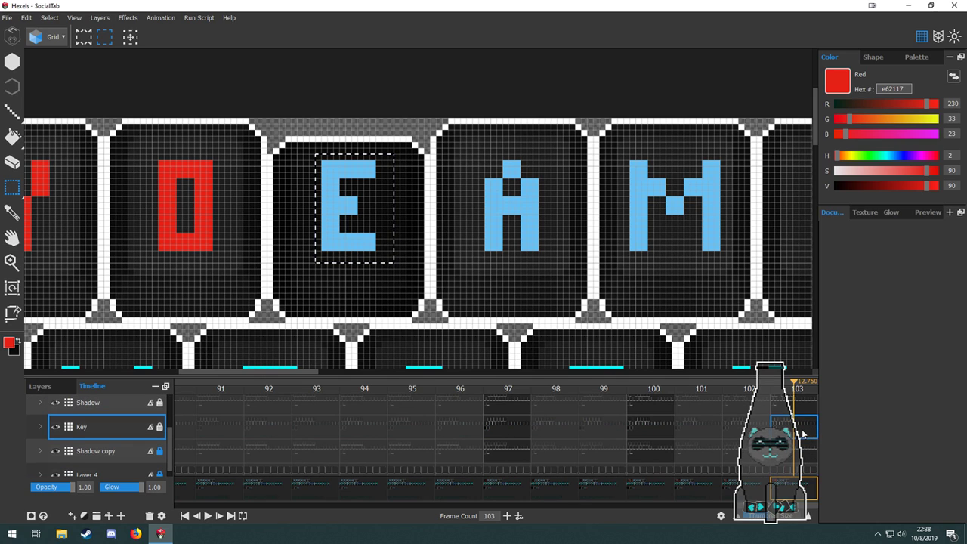
key(ctrl+z)
Delete the blue E from the pressed third key on the Letter layer in frame 103.
scroll(804, 430, up, 1)
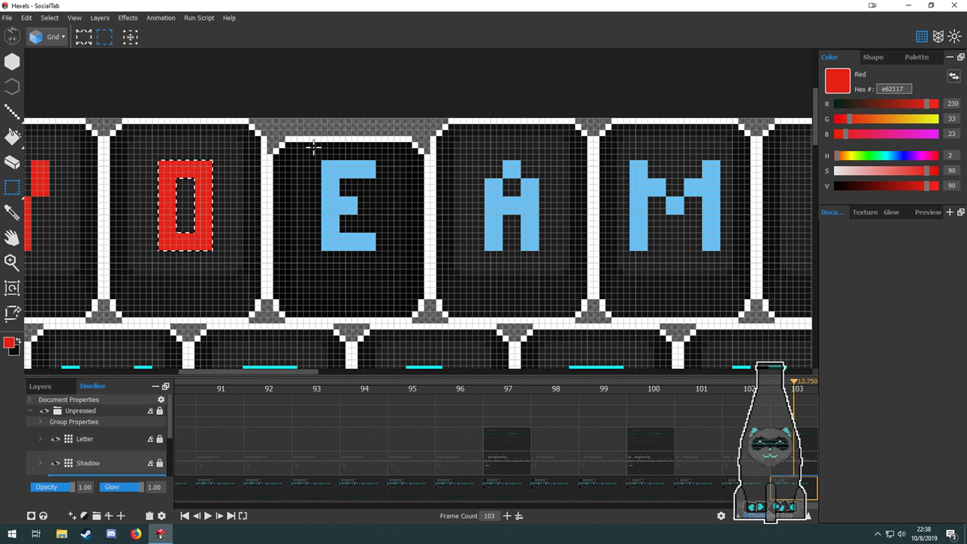
drag(314, 147, 388, 275)
click(813, 446)
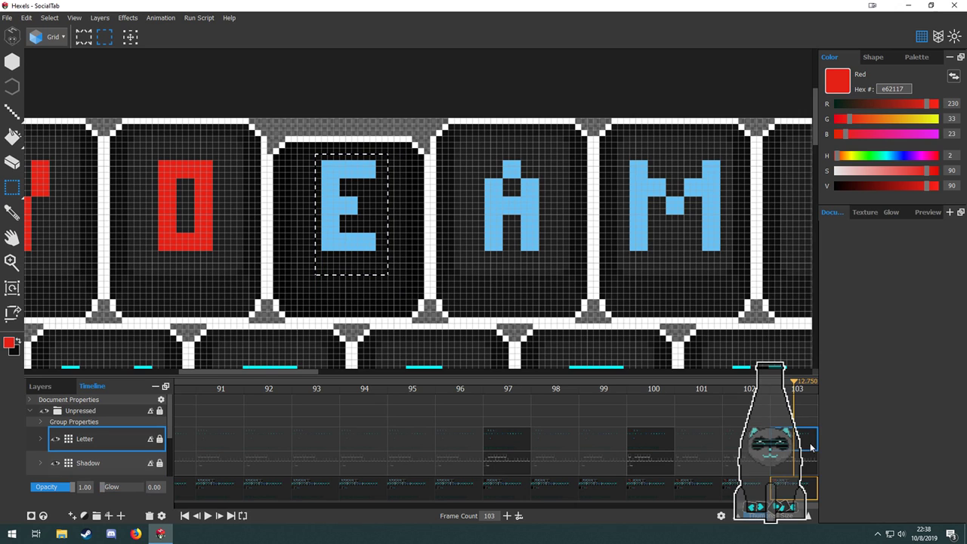
key(Delete)
Copy the teal U from the spare alphabet onto the pressed third key in frame 103.
scroll(482, 309, down, 5)
scroll(480, 199, up, 5)
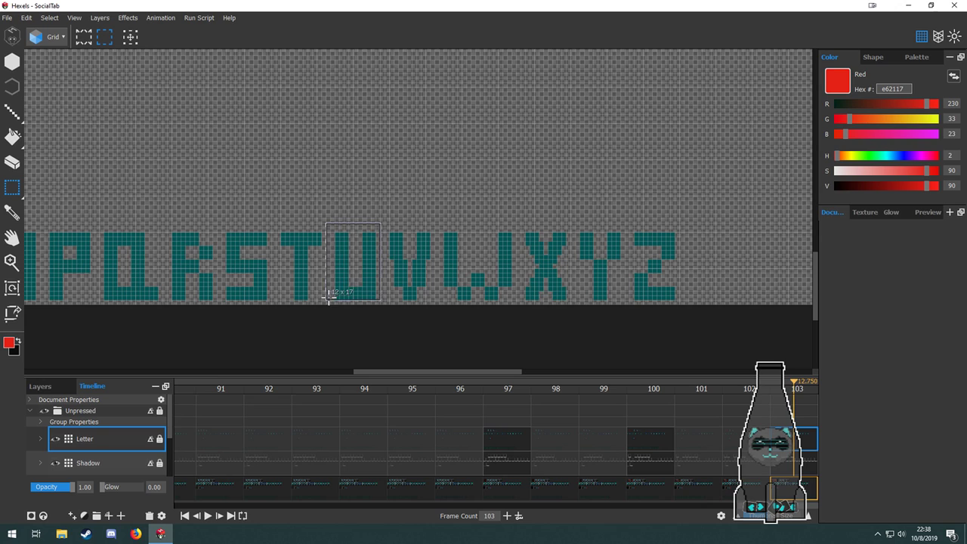
drag(329, 299, 260, 173)
scroll(454, 315, down, 3)
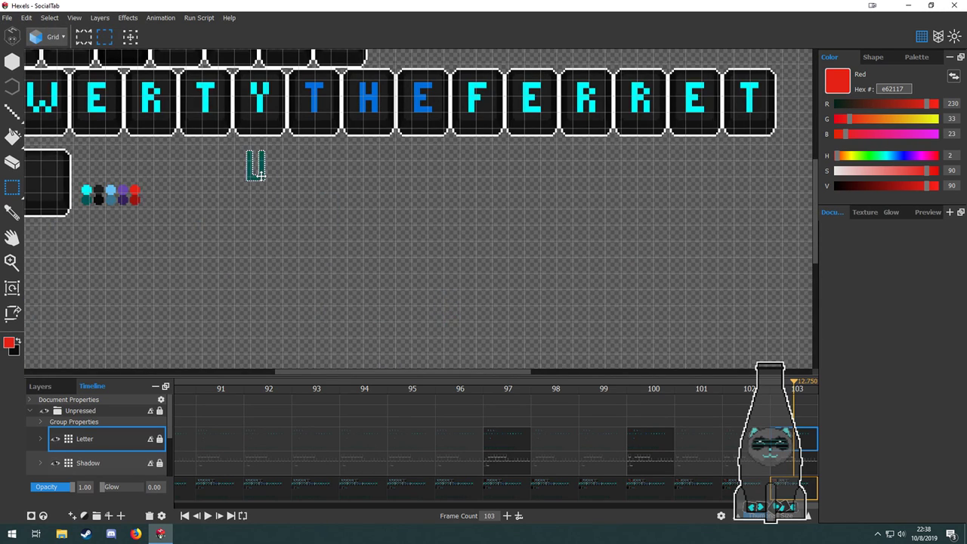
drag(315, 196, 475, 343)
drag(414, 324, 273, 190)
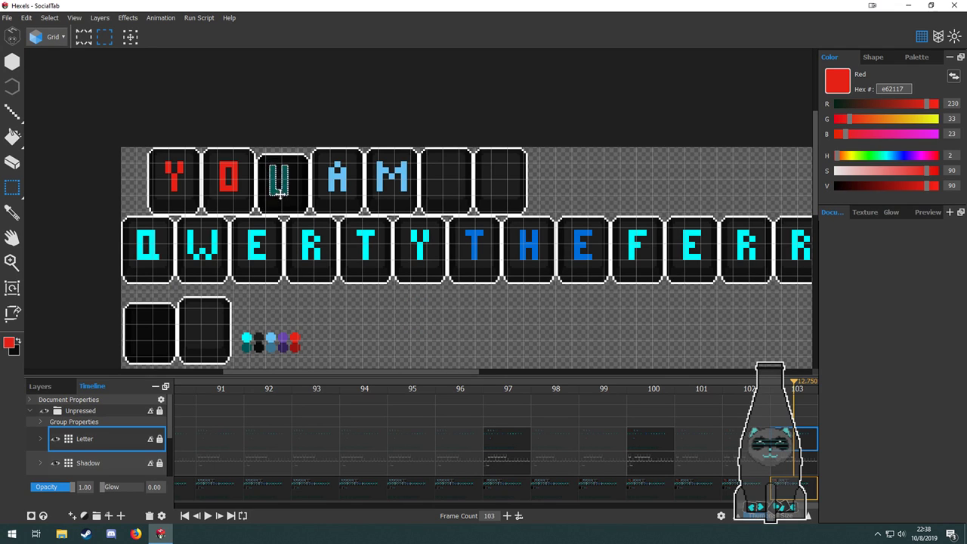
Center the teal U on the pressed third key, slightly lower than the letters on the raised keys.
scroll(275, 186, up, 5)
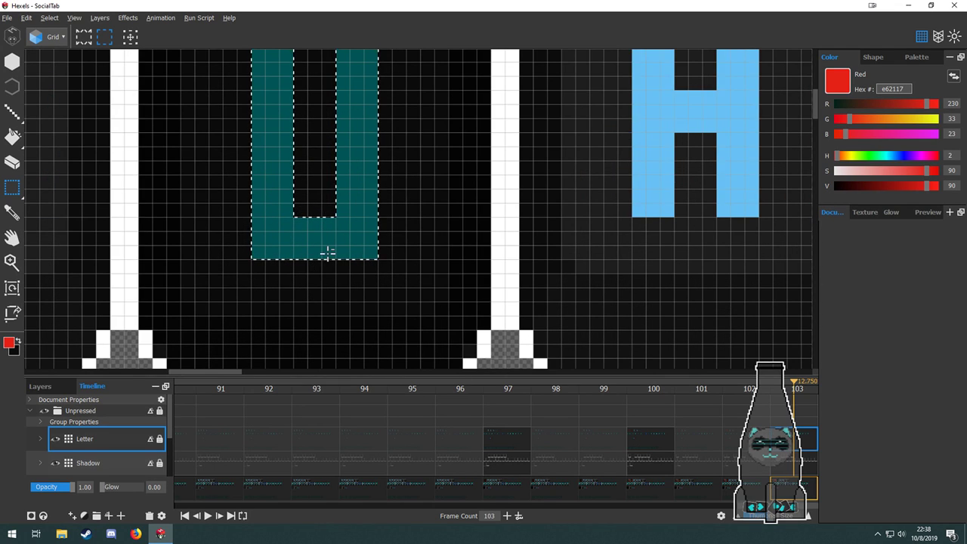
scroll(323, 268, up, 2)
key(space)
drag(382, 332, 373, 248)
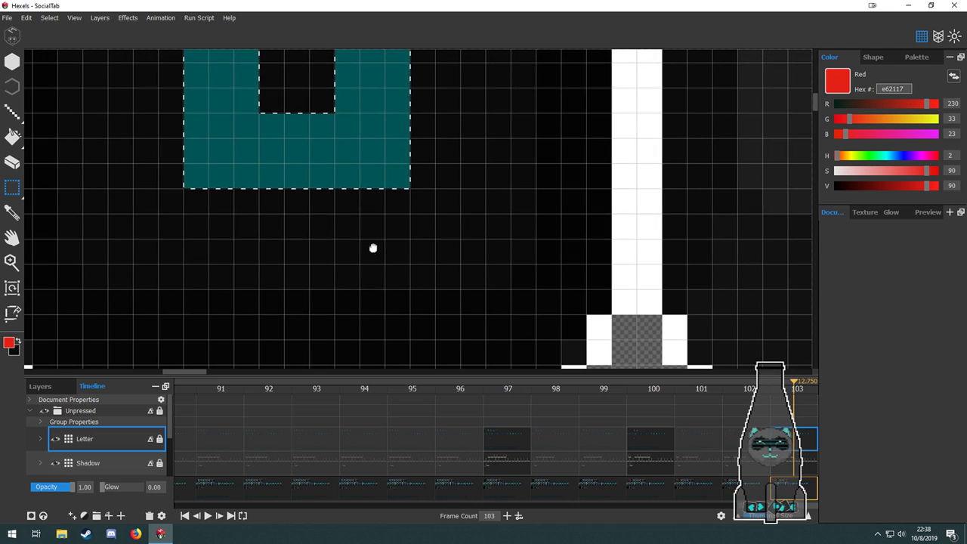
key(space)
drag(435, 98, 501, 322)
drag(502, 88, 469, 342)
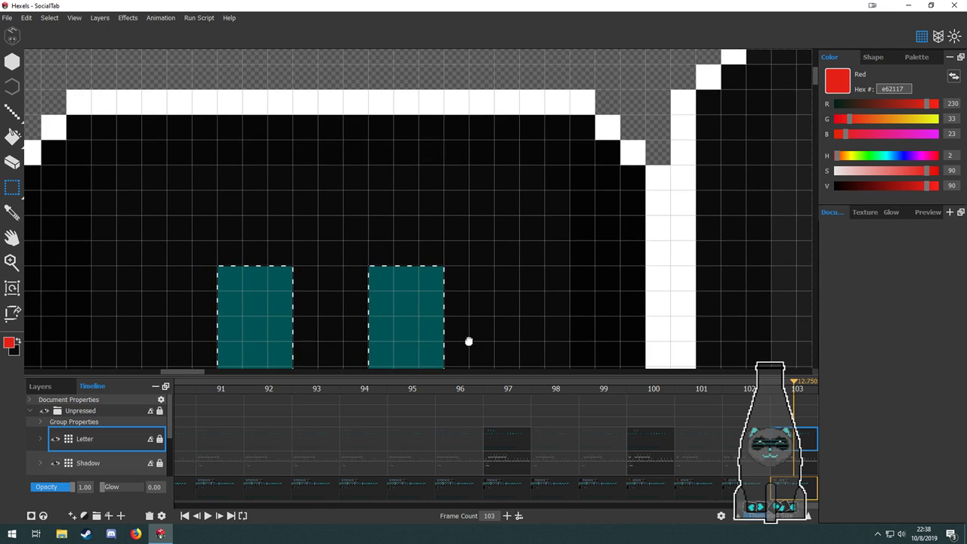
scroll(469, 341, down, 3)
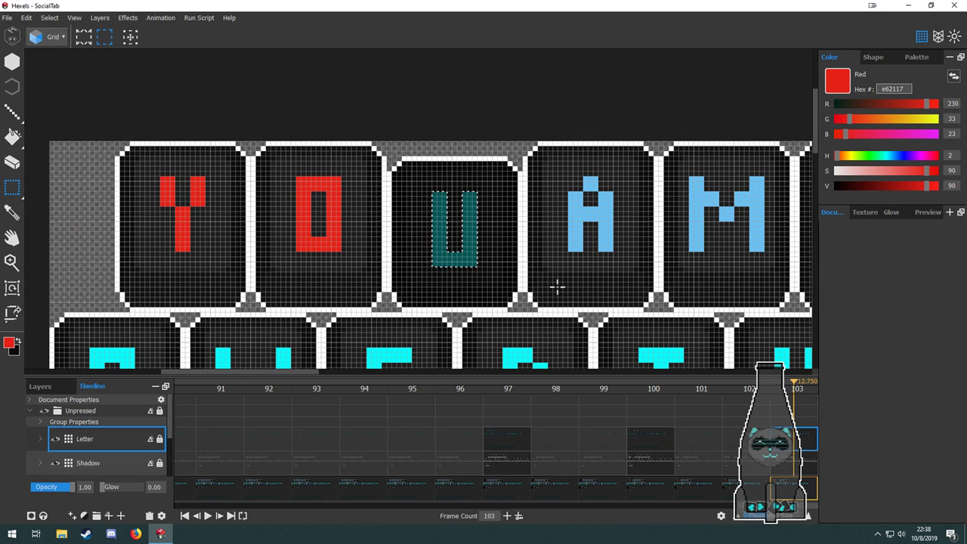
scroll(557, 283, down, 1)
Fill the U on the pressed third key with dark red 991410 sampled from the color swatches.
drag(529, 283, 379, 127)
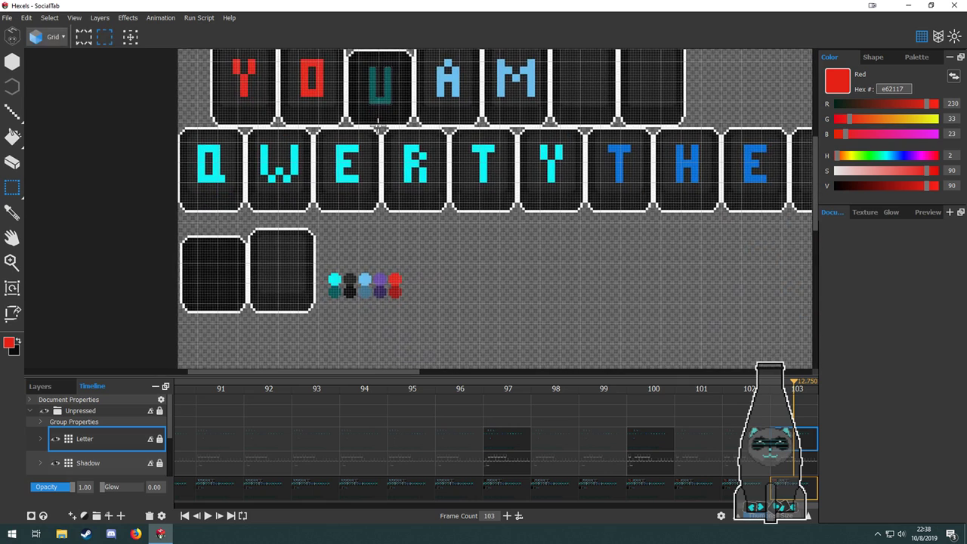
key(g)
alt+click(394, 292)
key(space)
drag(424, 174, 437, 322)
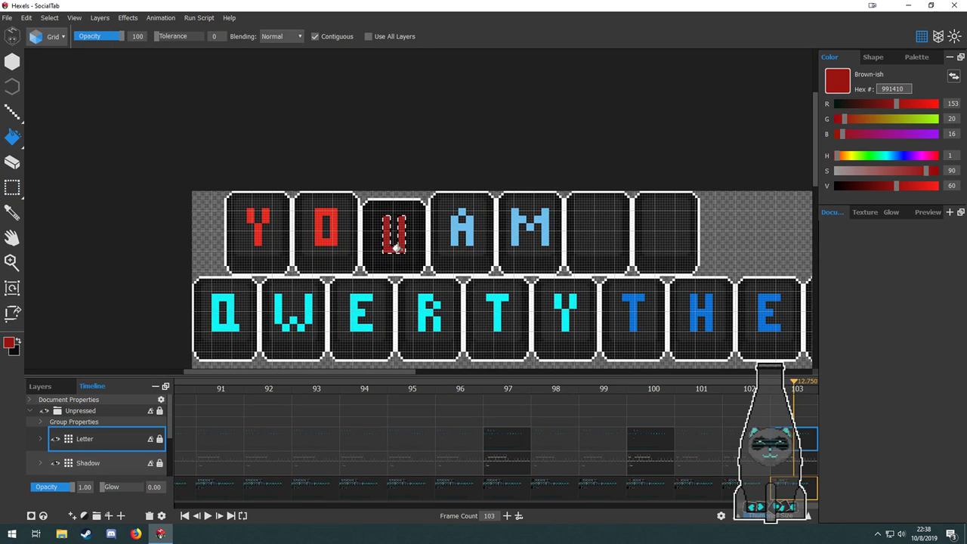
Compare frame 103 with frame 100 and add three frames to extend the animation to 106 frames.
click(657, 439)
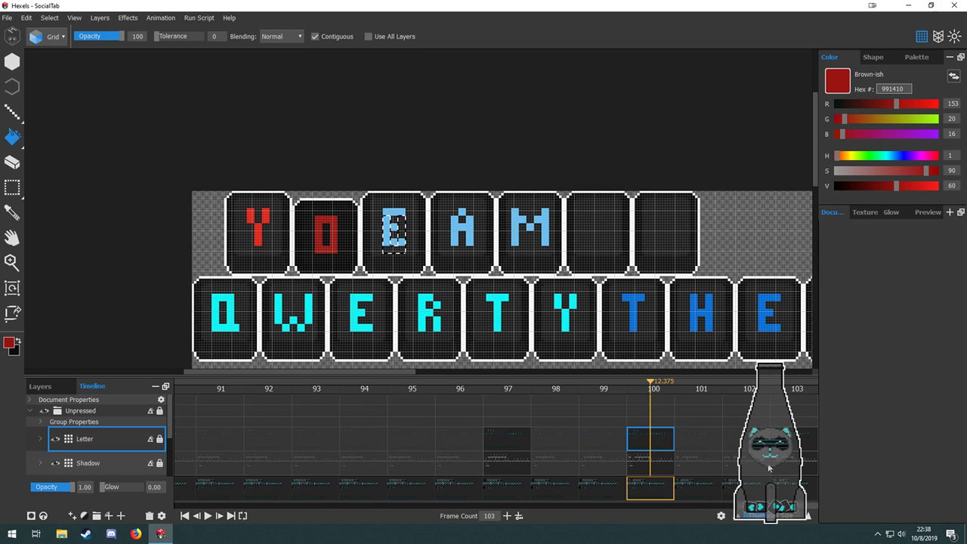
click(795, 440)
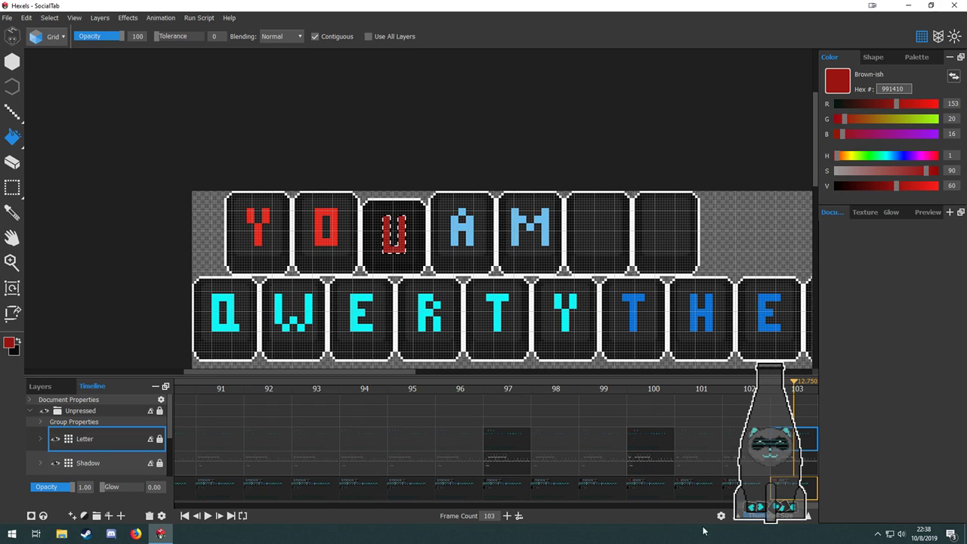
click(506, 517)
click(506, 517)
click(506, 516)
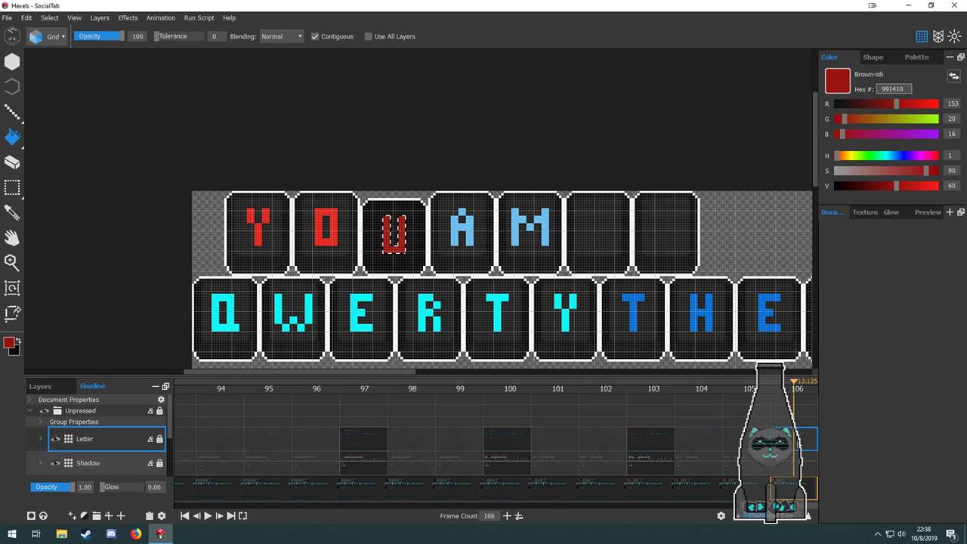
On the Key layer in frame 106, swap the pressed third key with the raised fourth key.
click(796, 462)
scroll(795, 463, down, 2)
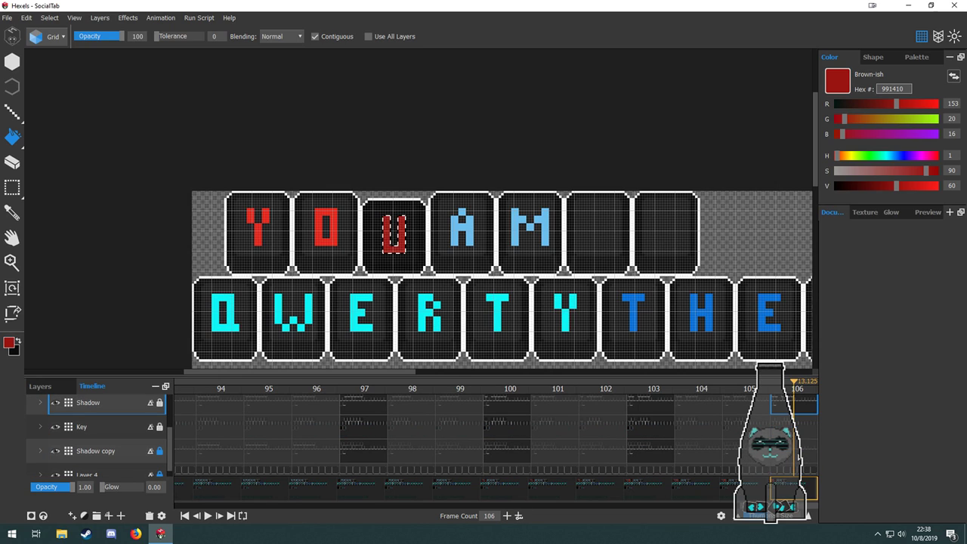
click(799, 435)
scroll(801, 442, down, 1)
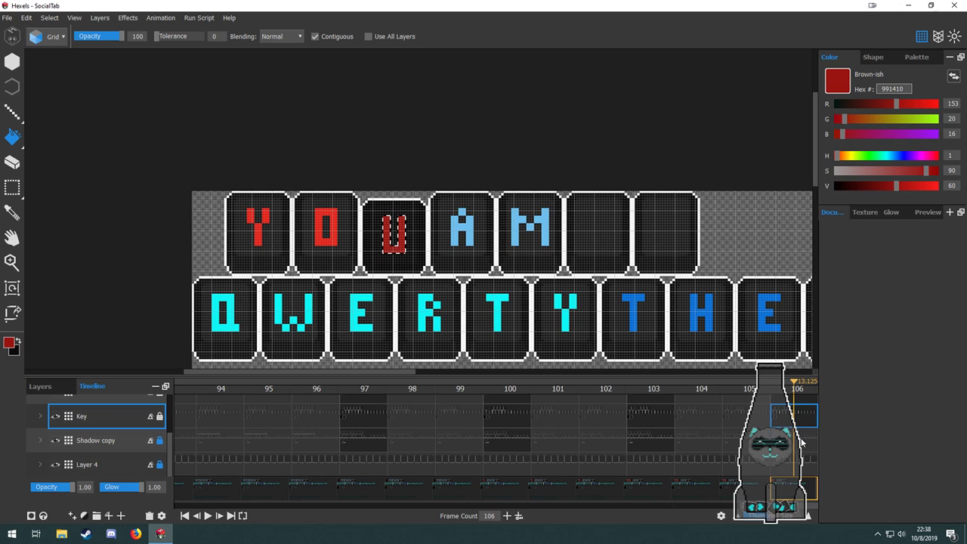
scroll(800, 452, up, 2)
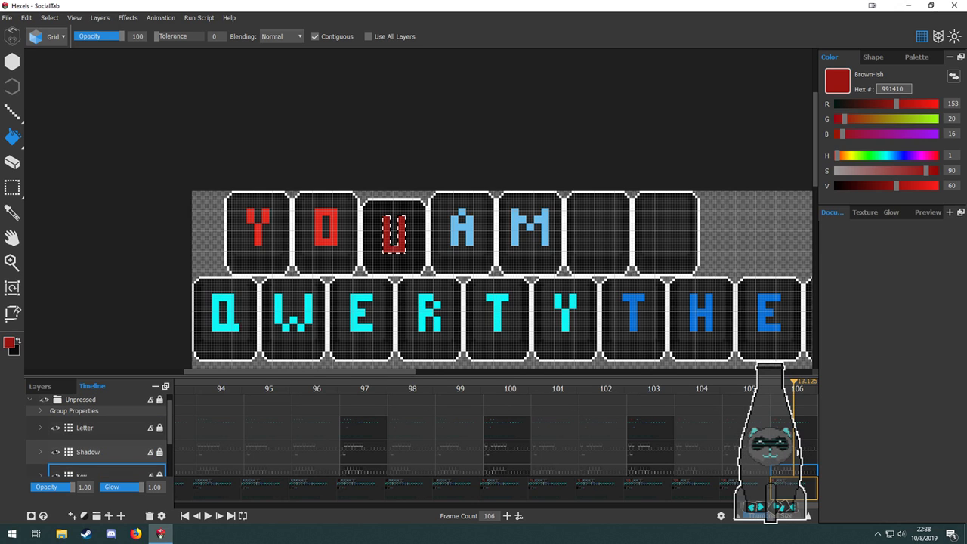
scroll(799, 452, down, 1)
key(space)
drag(483, 218, 402, 215)
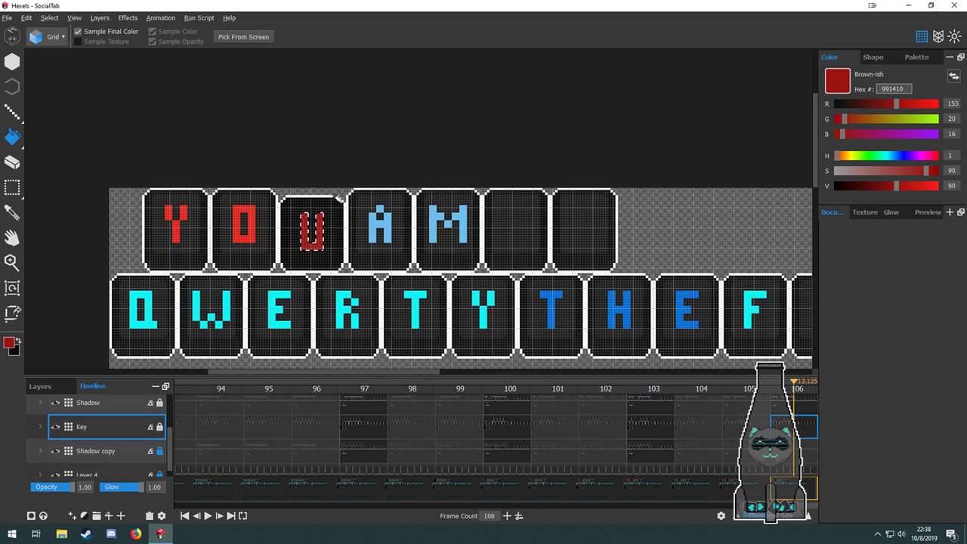
scroll(340, 203, up, 3)
key(m)
key(space)
drag(356, 165, 340, 126)
drag(336, 122, 501, 325)
drag(437, 287, 313, 285)
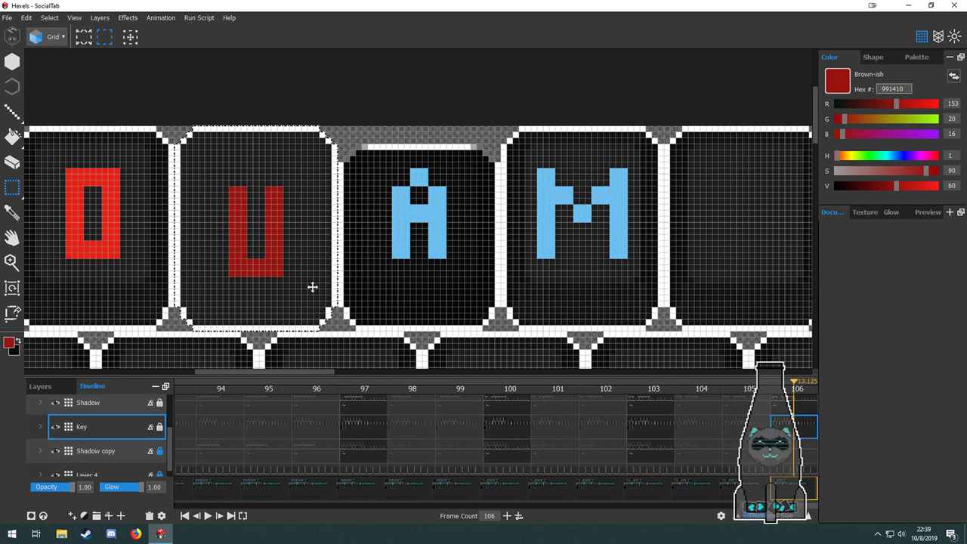
On the Shadow layer in frame 106, move the fourth key's shading onto the raised third key.
click(801, 406)
drag(349, 129, 350, 130)
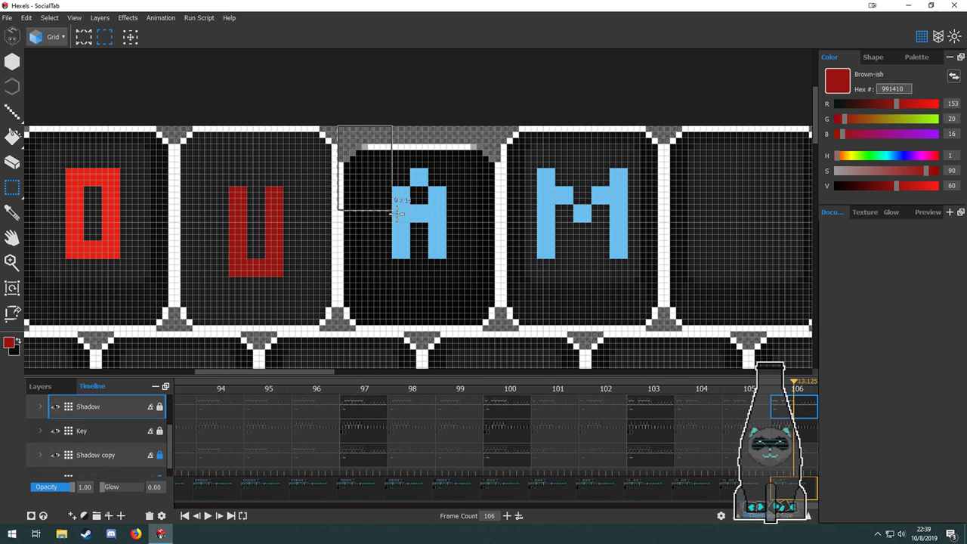
drag(397, 213, 520, 333)
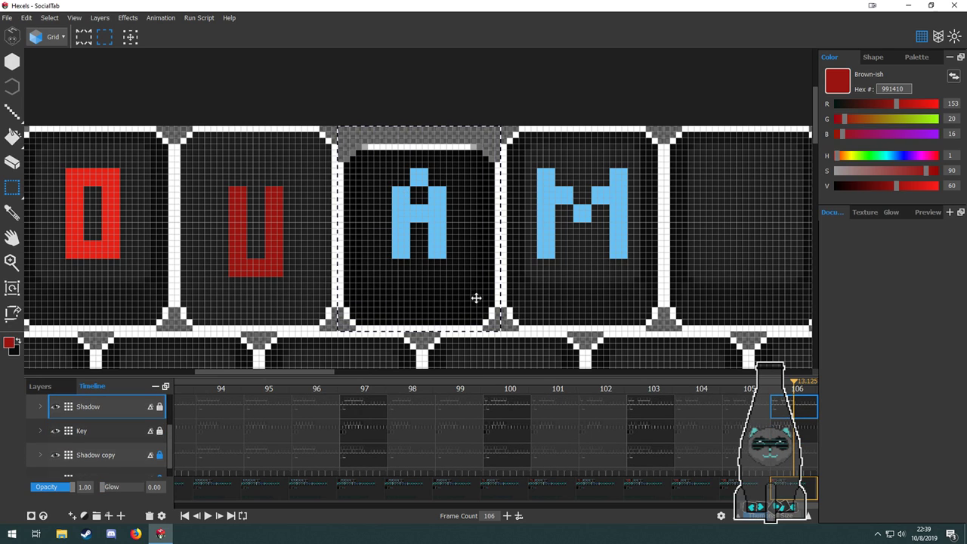
drag(476, 299, 315, 284)
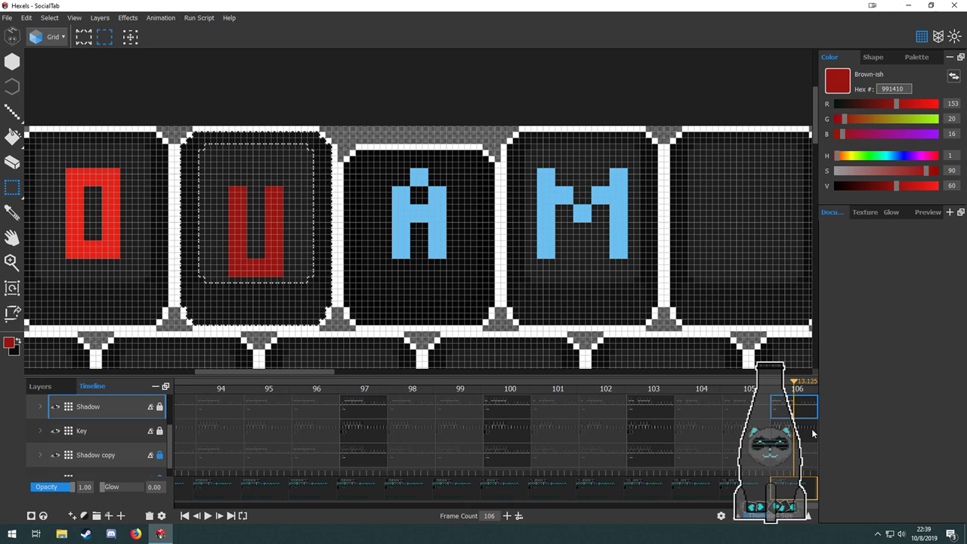
Raise the dark red U on the Letter layer in frame 106 level with the neighboring O.
scroll(814, 433, up, 2)
click(809, 433)
drag(331, 234, 449, 252)
drag(408, 195, 409, 196)
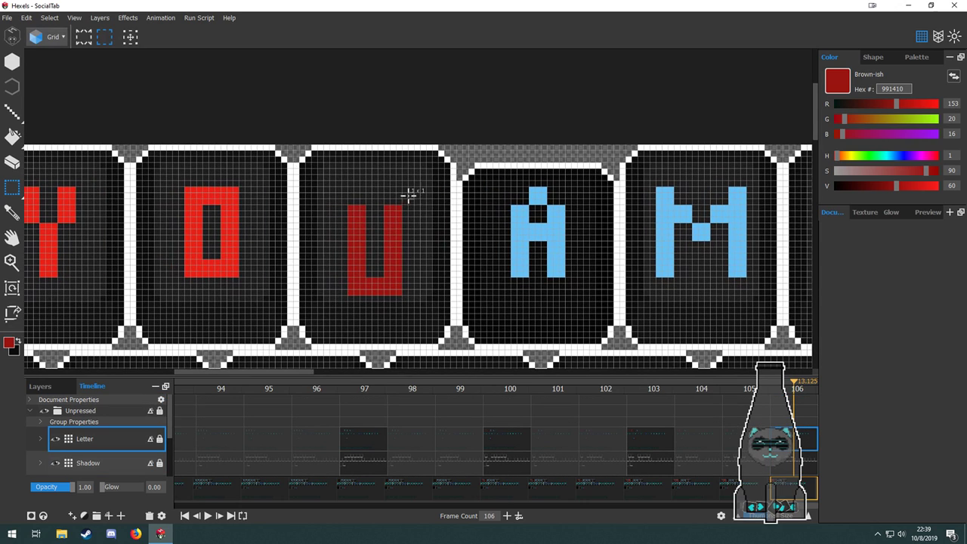
mouse_move(337, 295)
mouse_down()
mouse_move(388, 285)
mouse_move(387, 268)
mouse_up()
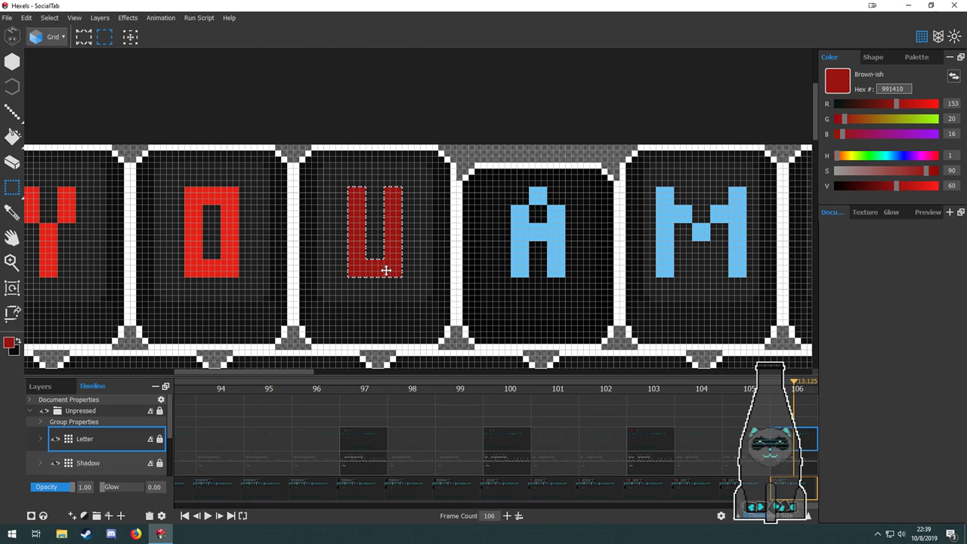
Fill the third key's U in frame 106 with bright red e62117 sampled from the O.
key(g)
alt+click(231, 260)
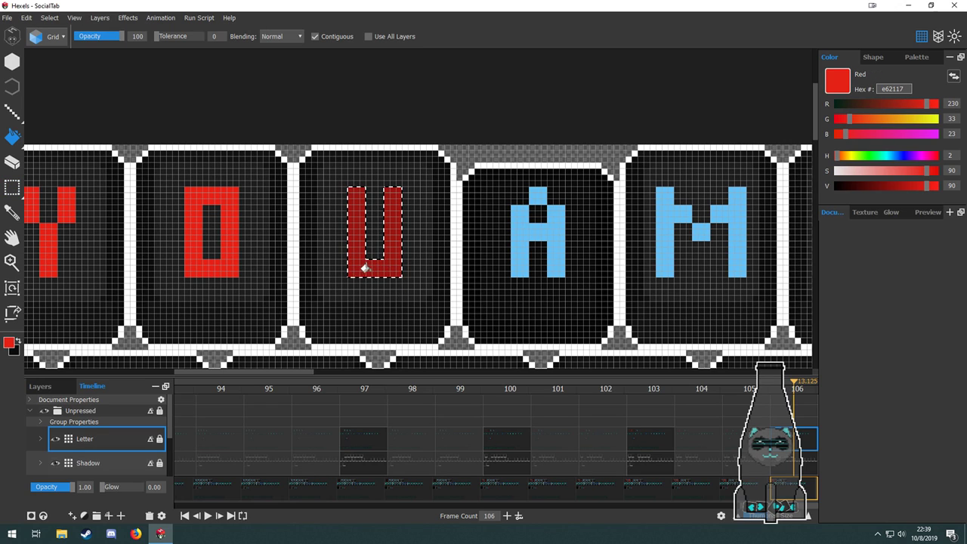
click(369, 269)
Delete the blue A from the pressed fourth key in frame 106.
scroll(389, 242, down, 2)
drag(473, 269, 375, 242)
key(m)
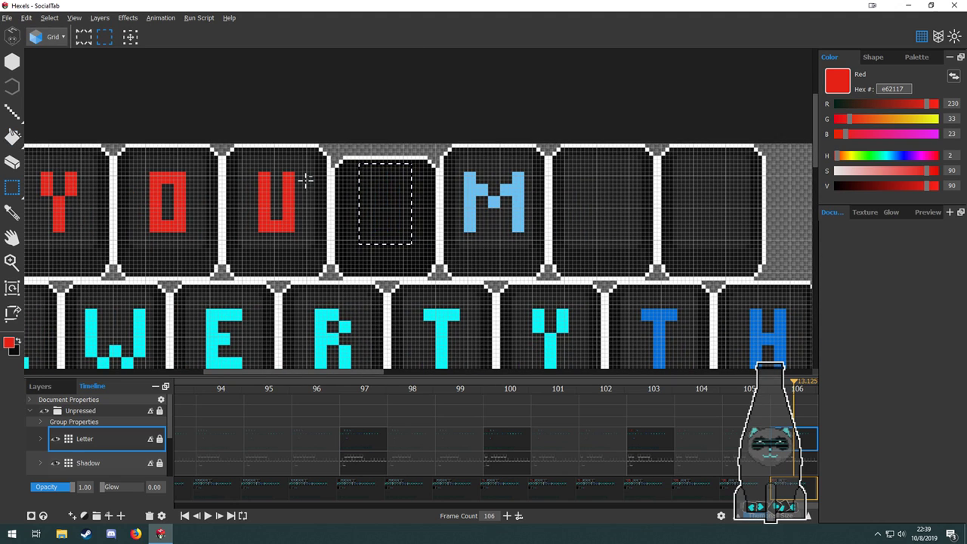
Copy the cyan T from the QWERTY row onto the pressed fourth key in frame 106.
scroll(306, 179, down, 5)
scroll(346, 214, up, 4)
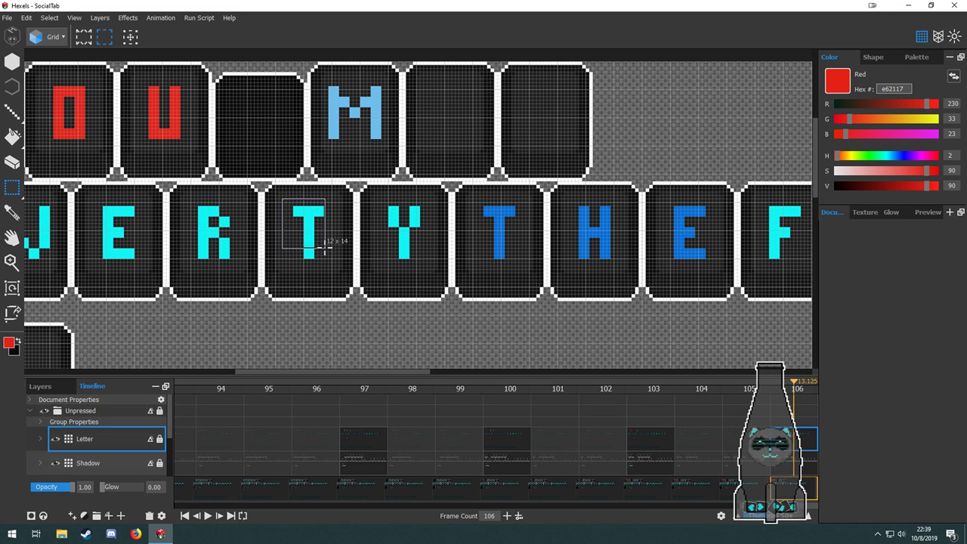
drag(318, 249, 408, 323)
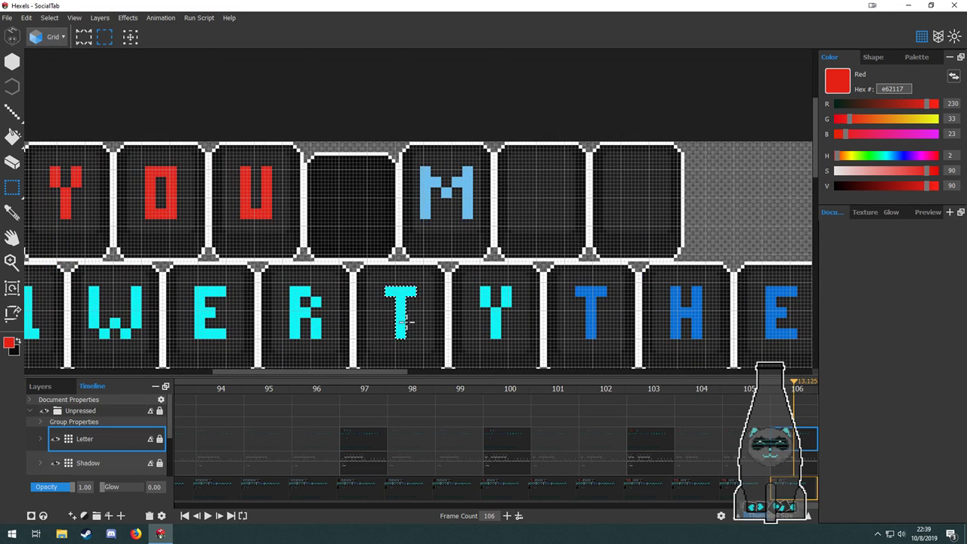
scroll(346, 207, up, 2)
drag(327, 178, 338, 202)
Center the cyan T on the pressed fourth key, slightly lower than the letters on the raised keys.
scroll(386, 291, up, 1)
drag(387, 288, 371, 231)
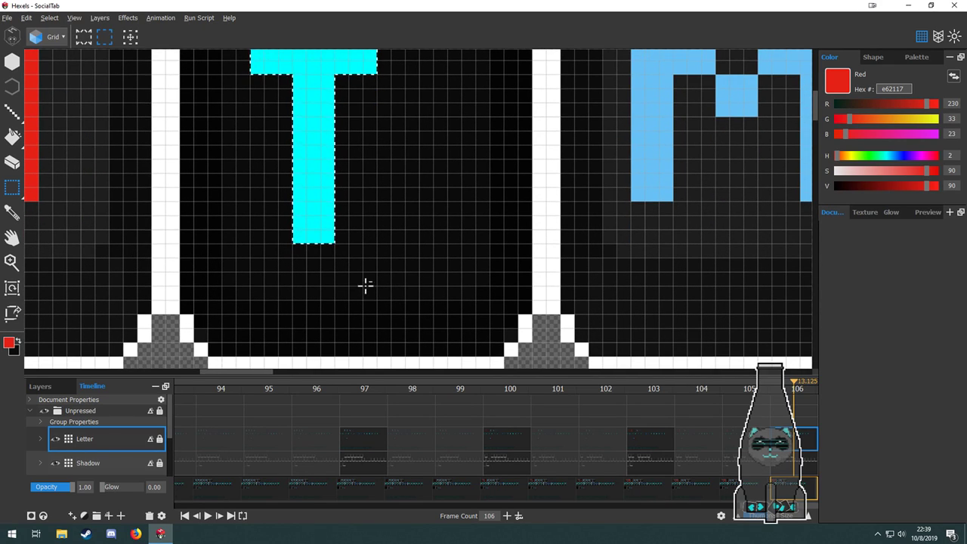
click(919, 36)
drag(353, 197, 442, 272)
key(space)
click(921, 36)
key(space)
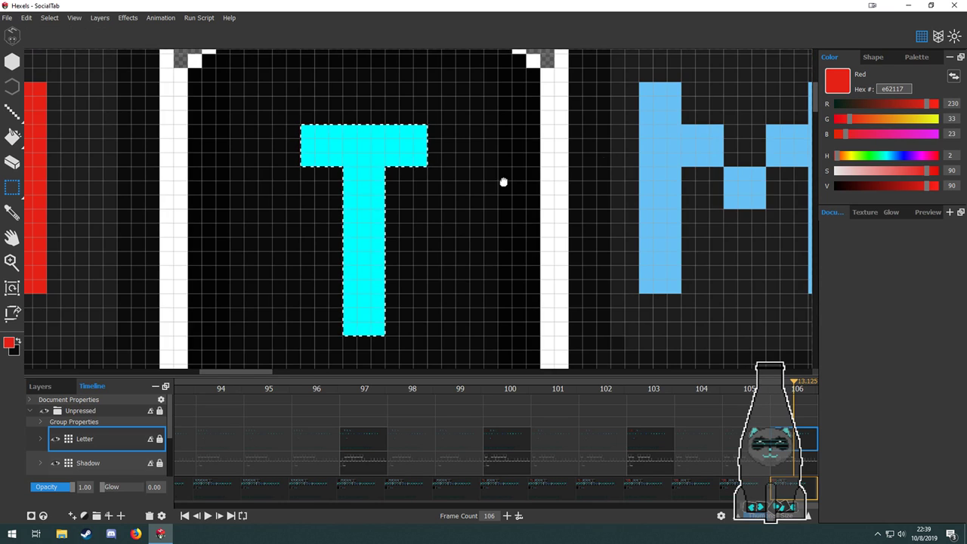
drag(409, 318, 425, 220)
scroll(423, 242, up, 2)
scroll(431, 294, up, 3)
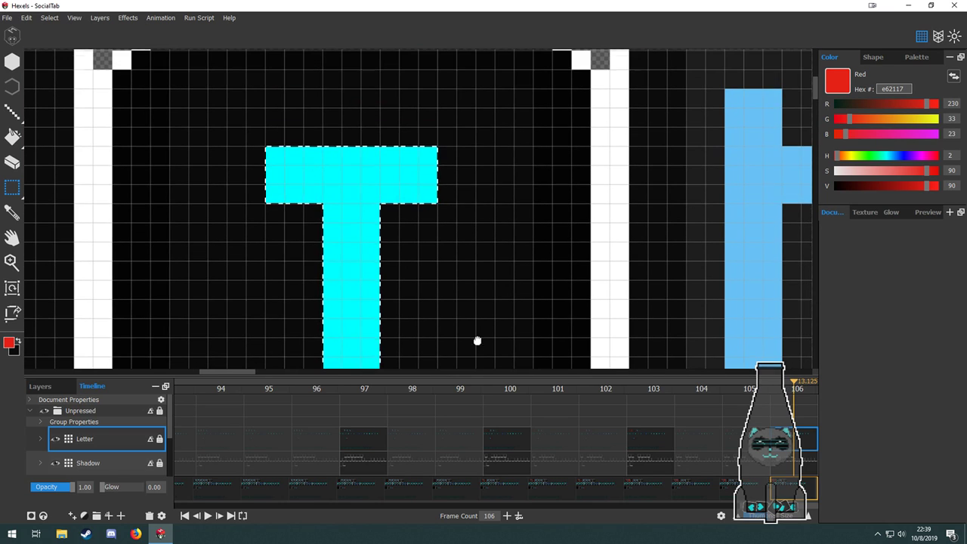
scroll(454, 204, up, 2)
scroll(404, 146, down, 5)
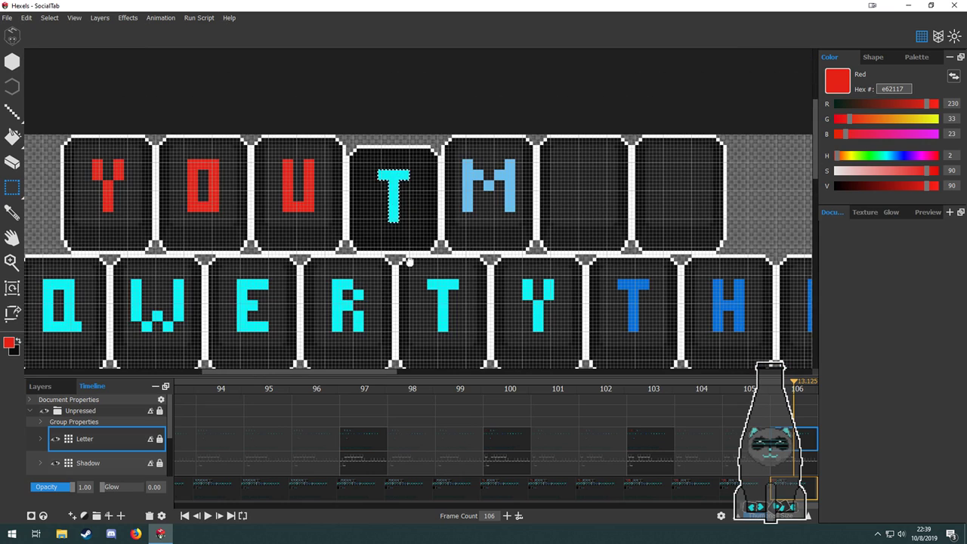
Fill the T on the pressed fourth key in frame 106 with dark red 991410, and check it against frame 103.
scroll(424, 239, up, 2)
key(g)
alt+click(292, 285)
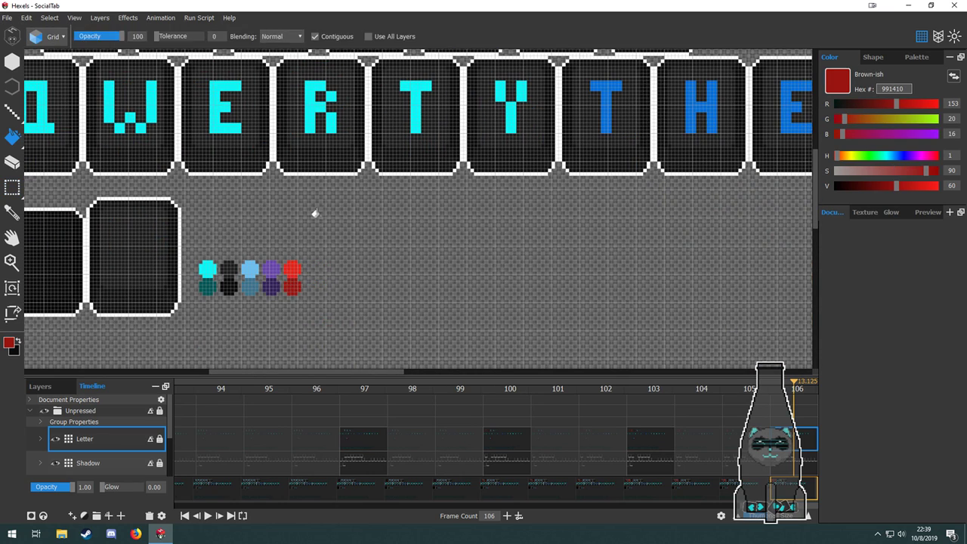
key(space)
drag(314, 129, 344, 337)
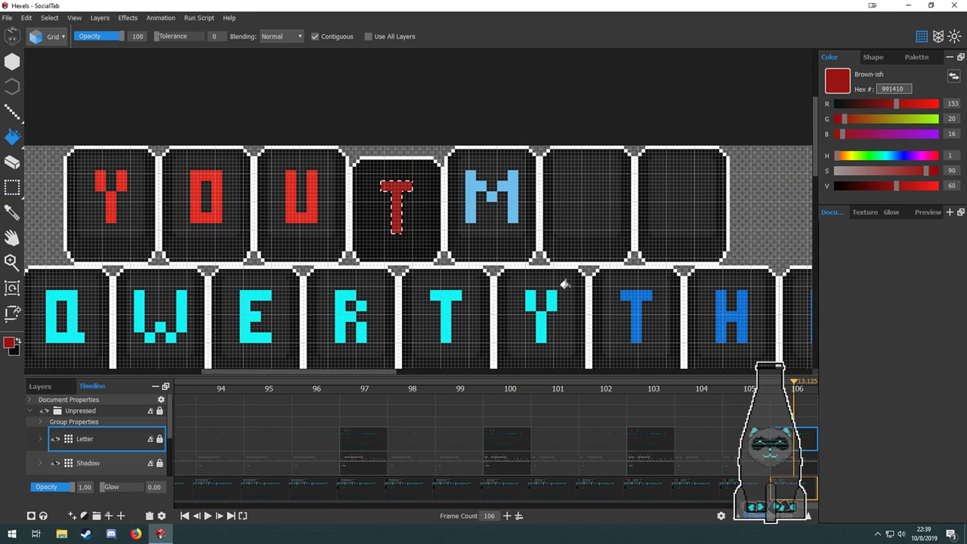
click(644, 442)
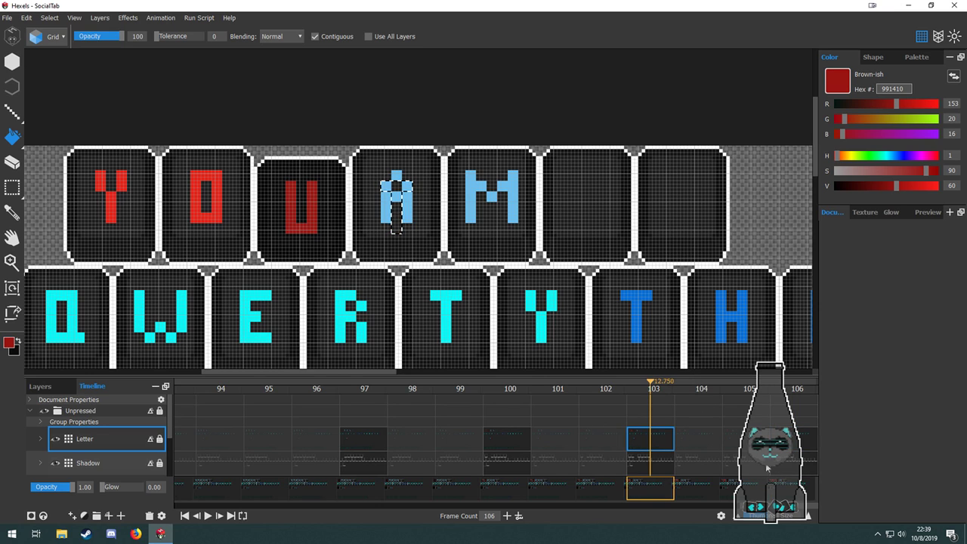
Return to frame 106 and add three frames to extend the animation to 109 frames.
click(804, 449)
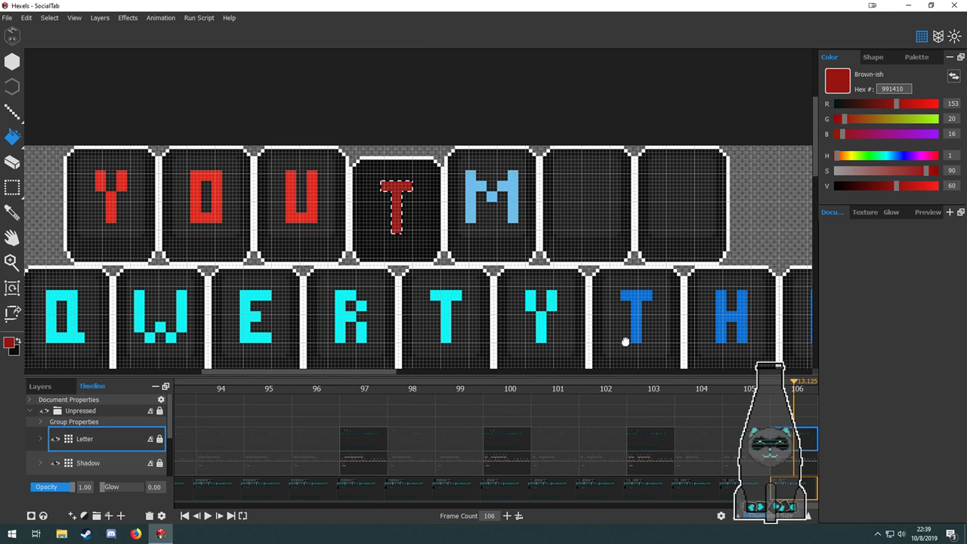
drag(627, 324, 597, 306)
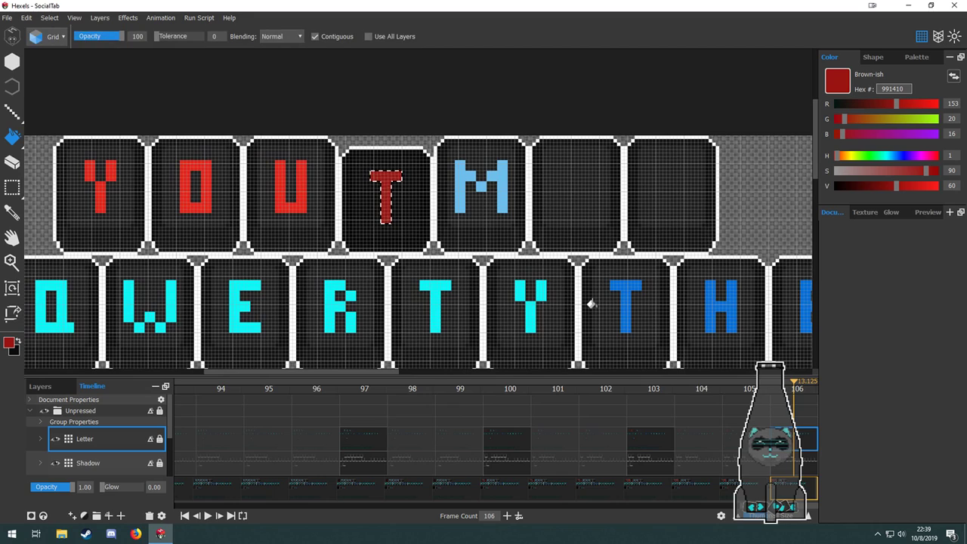
click(507, 517)
click(507, 517)
click(507, 517)
Swap the fourth and fifth key shapes on the Key layer in frame 109, so the fourth is raised and the fifth pressed.
click(798, 464)
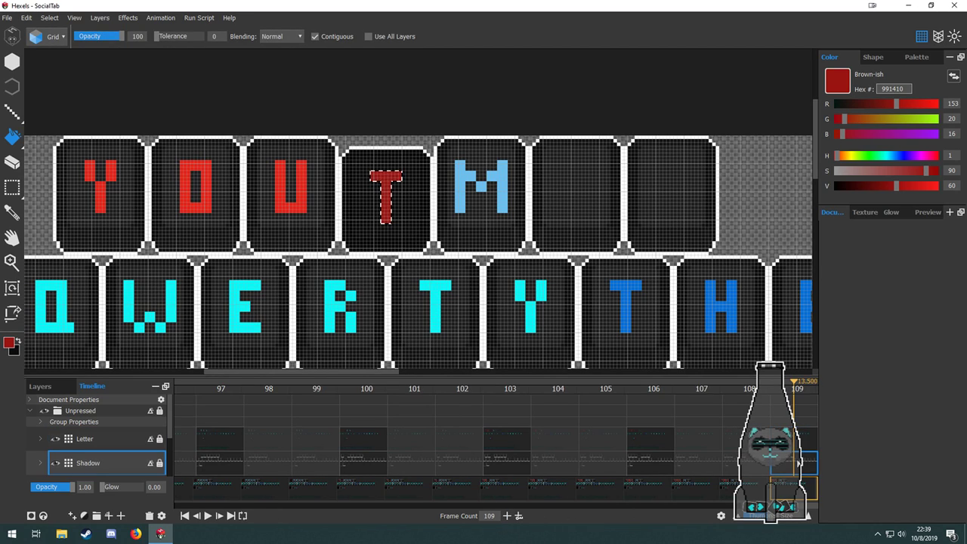
scroll(798, 462, down, 1)
click(795, 433)
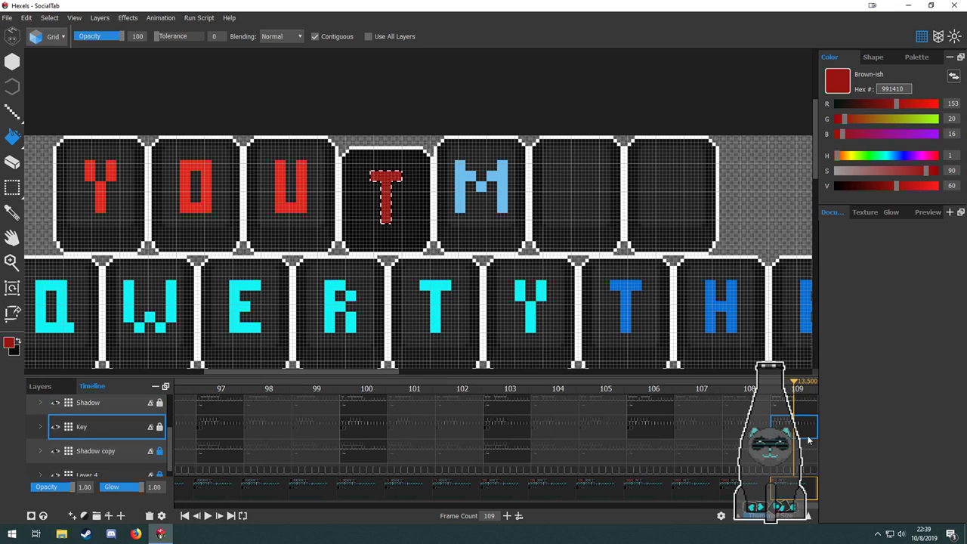
scroll(809, 440, up, 3)
scroll(803, 453, down, 3)
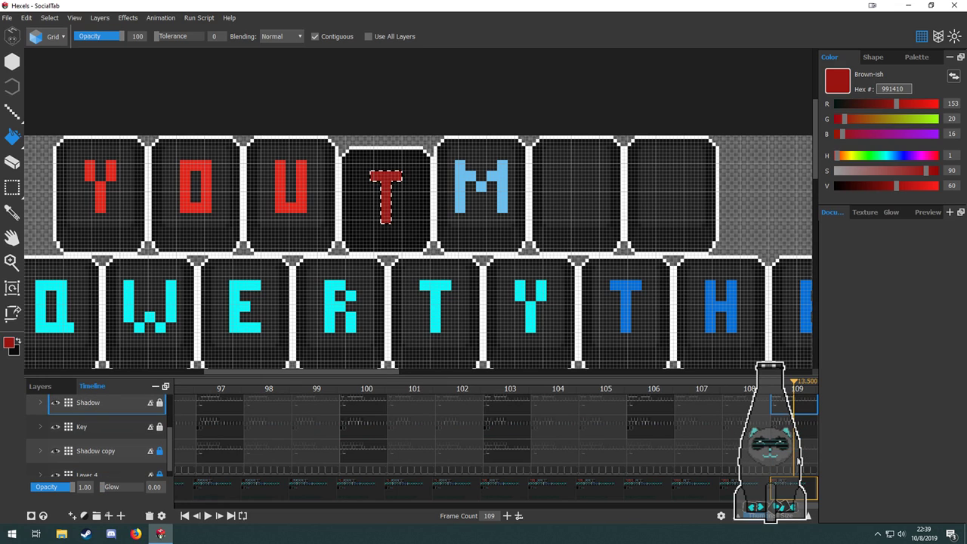
key(m)
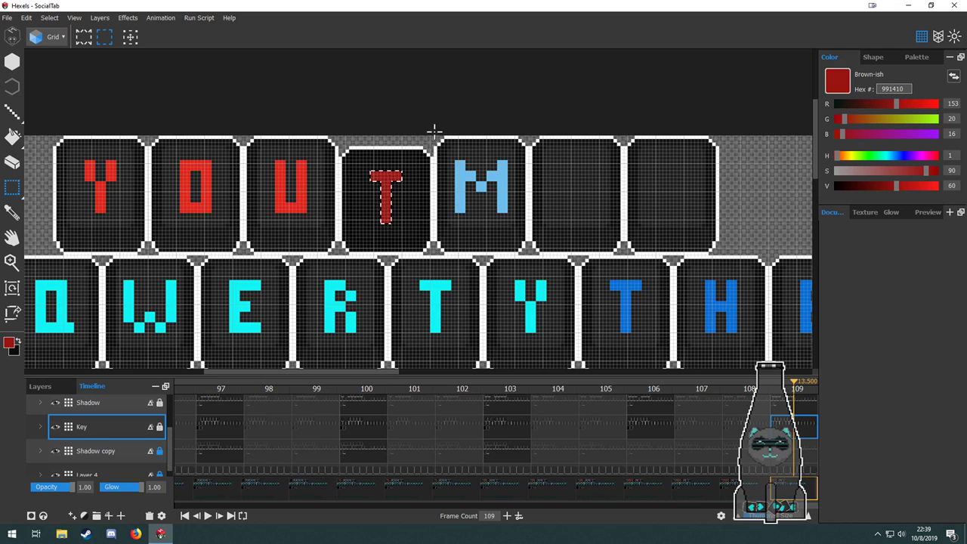
drag(435, 132, 426, 234)
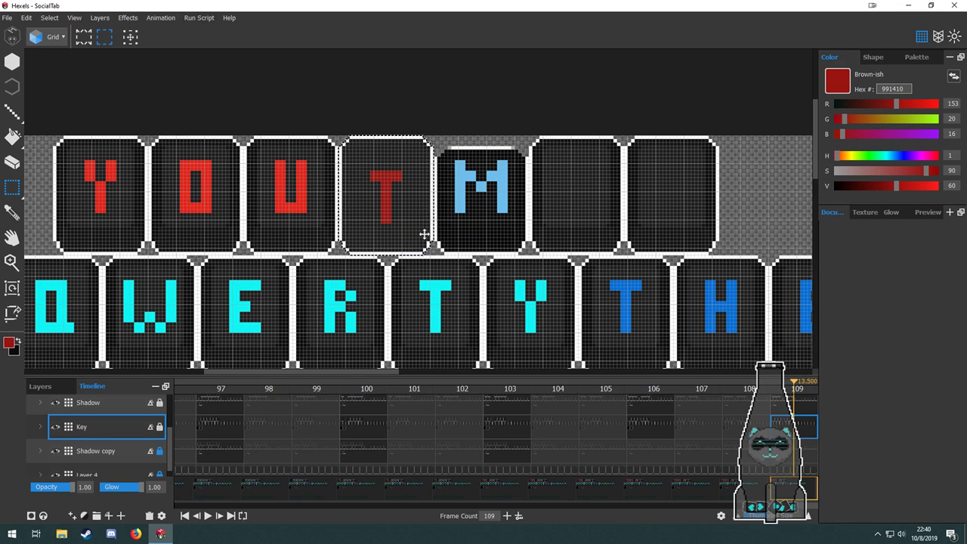
Move the raised-key shadow from the fifth key onto the fourth key on the Shadow layer in frame 109.
scroll(792, 472, up, 2)
click(796, 463)
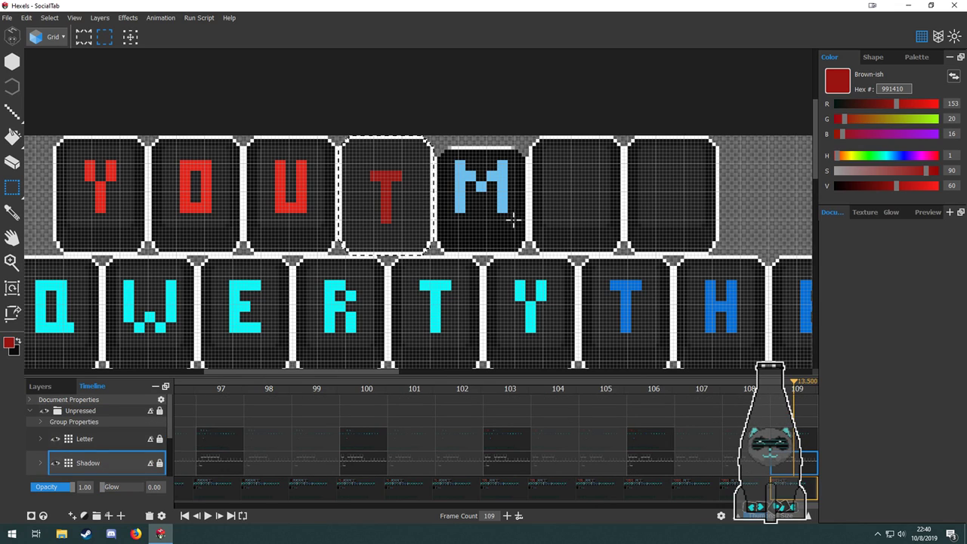
drag(431, 135, 531, 255)
drag(509, 221, 414, 219)
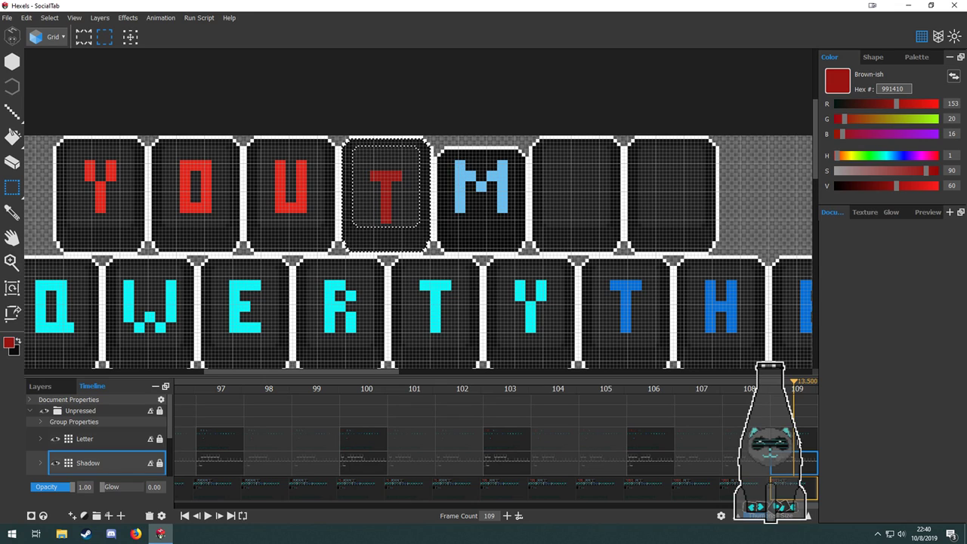
On the Letter layer in frame 109, raise the dark red T on the fourth key by three pixels.
click(799, 441)
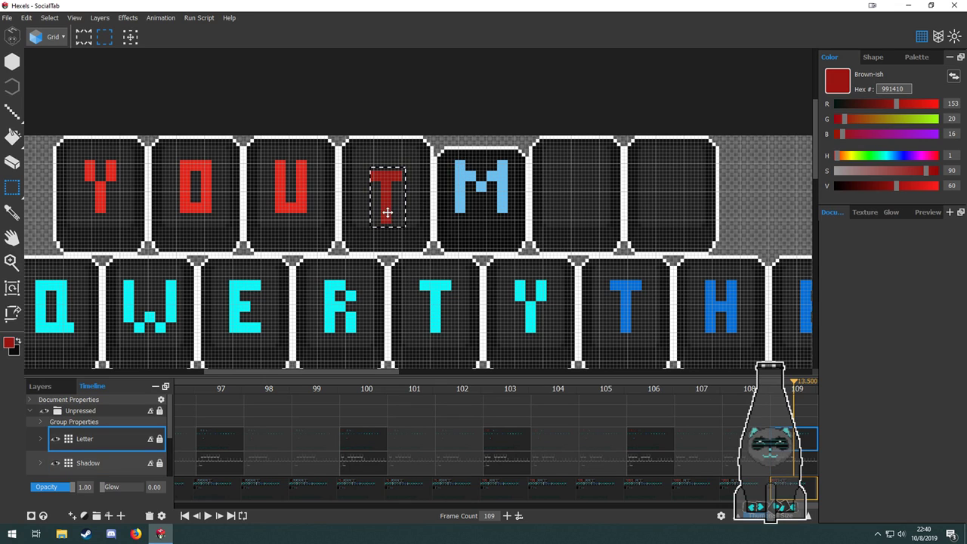
scroll(392, 213, up, 3)
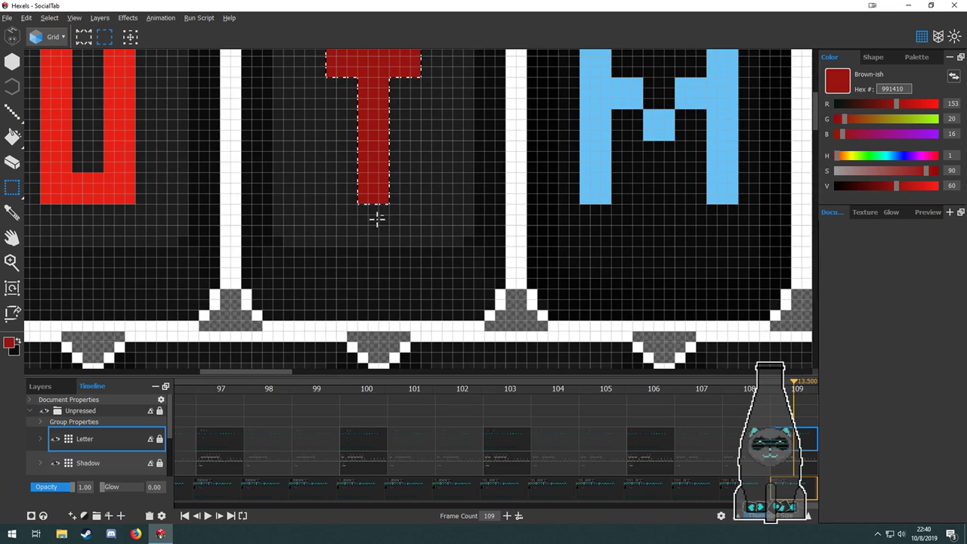
Examine the pressed T's position on its key in frame 106 of the Letter layer, from its crossbar down to its stem.
click(651, 439)
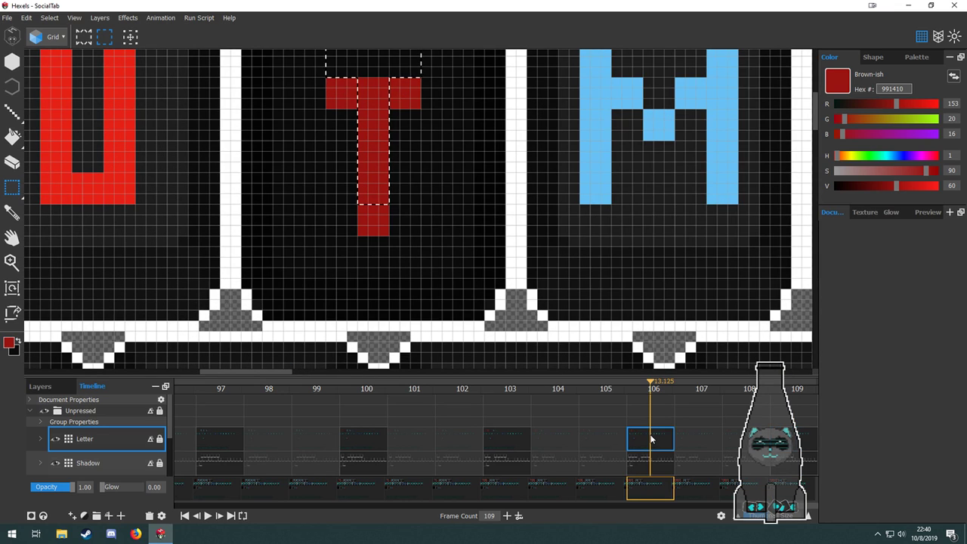
scroll(402, 261, up, 2)
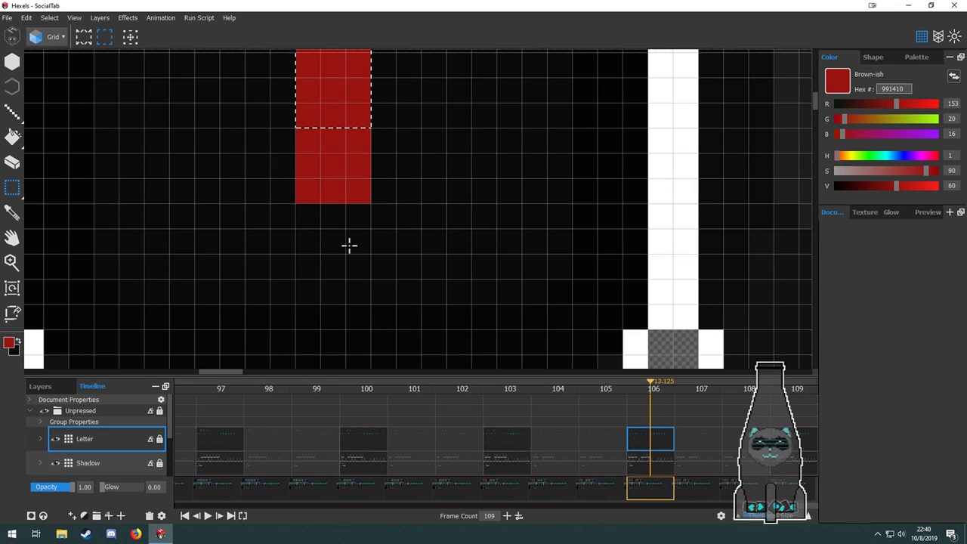
scroll(420, 249, down, 3)
scroll(408, 196, up, 3)
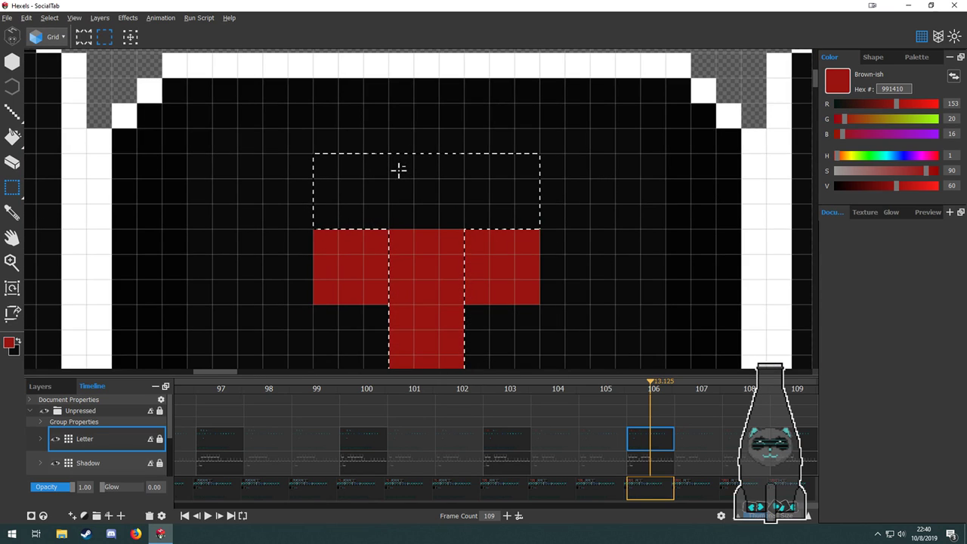
drag(565, 260, 587, 203)
scroll(538, 149, down, 1)
click(537, 136)
scroll(537, 134, up, 1)
drag(624, 267, 592, 54)
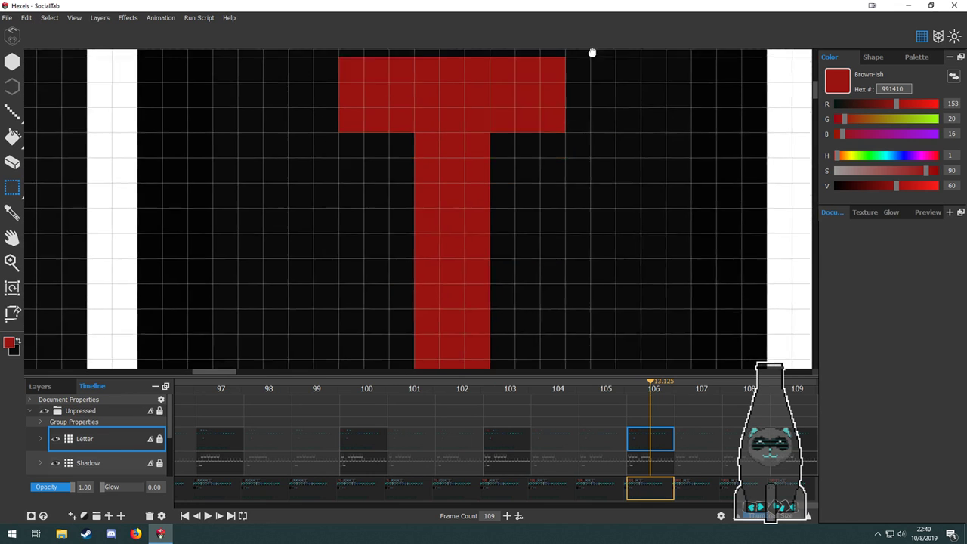
drag(531, 331, 562, 67)
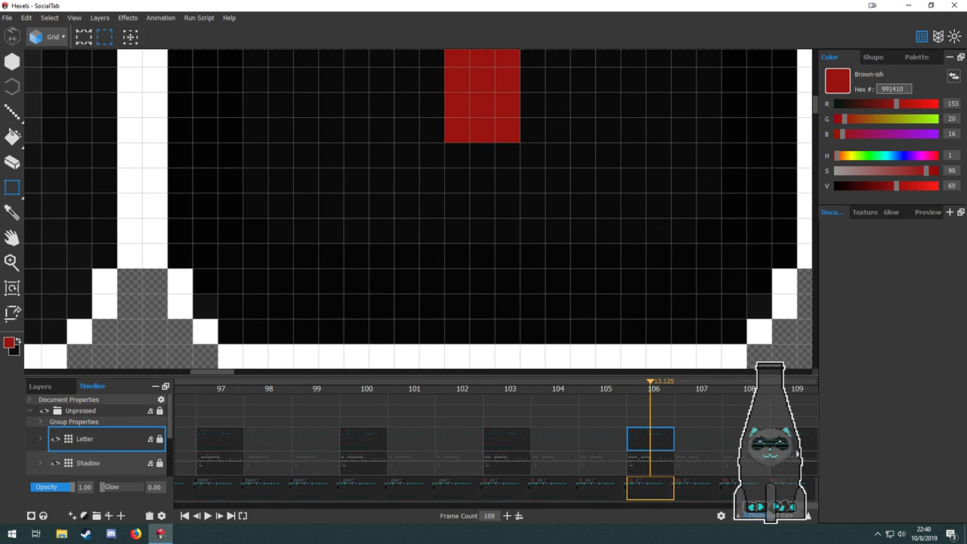
Delete the blue M from the pressed fifth key on the Letter layer in frame 109.
click(792, 432)
drag(573, 167, 415, 291)
scroll(501, 239, down, 6)
scroll(456, 211, up, 2)
drag(533, 117, 445, 201)
key(Delete)
Copy the red U from the third key and place the copy centred on the pressed fifth key.
scroll(396, 217, down, 3)
drag(557, 289, 378, 69)
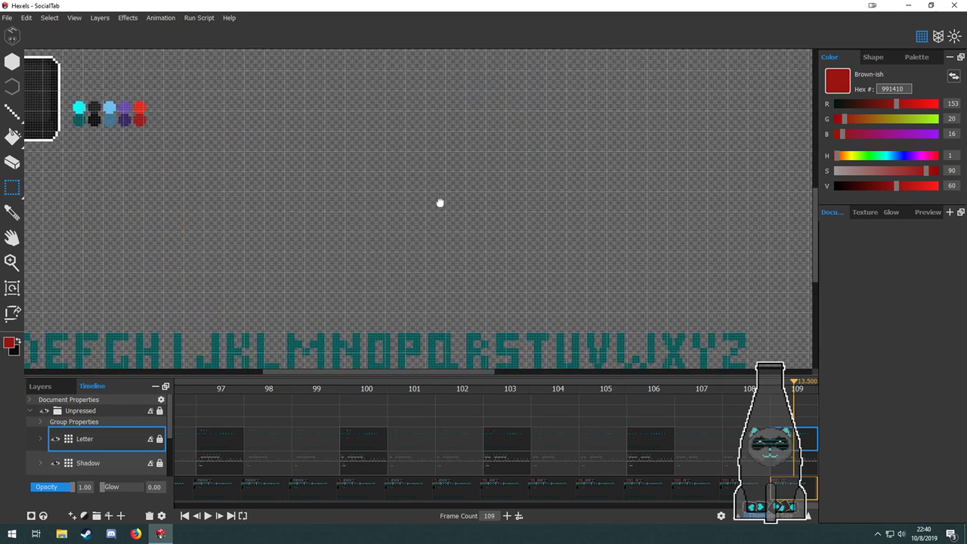
drag(439, 203, 475, 369)
drag(379, 192, 520, 322)
scroll(306, 182, up, 2)
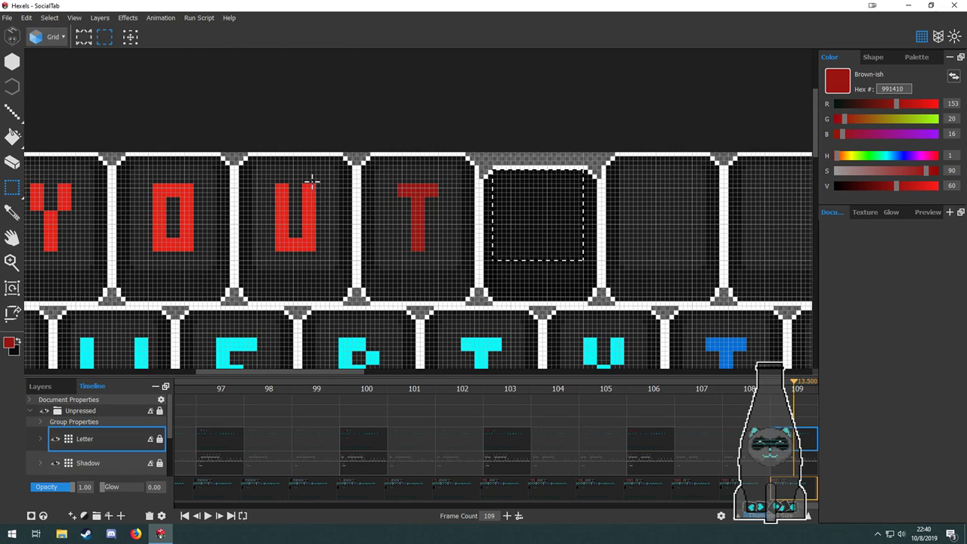
drag(325, 179, 562, 244)
key(ctrl+c)
key(ctrl+v)
scroll(561, 245, up, 3)
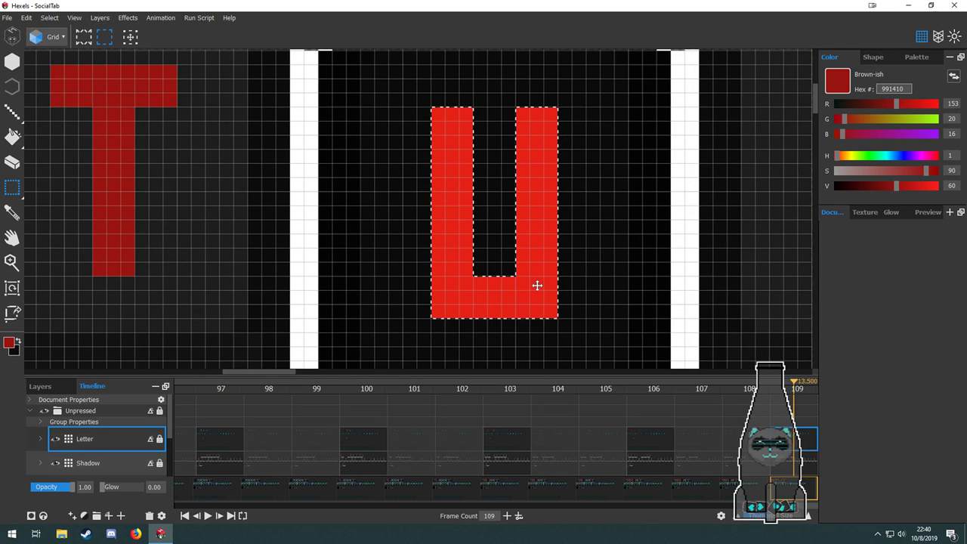
drag(589, 321, 566, 263)
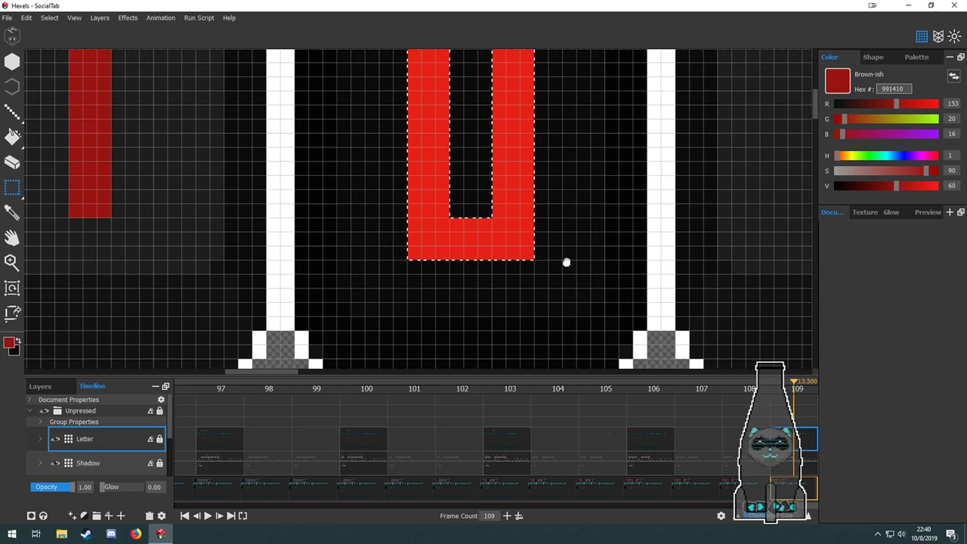
drag(579, 183, 564, 358)
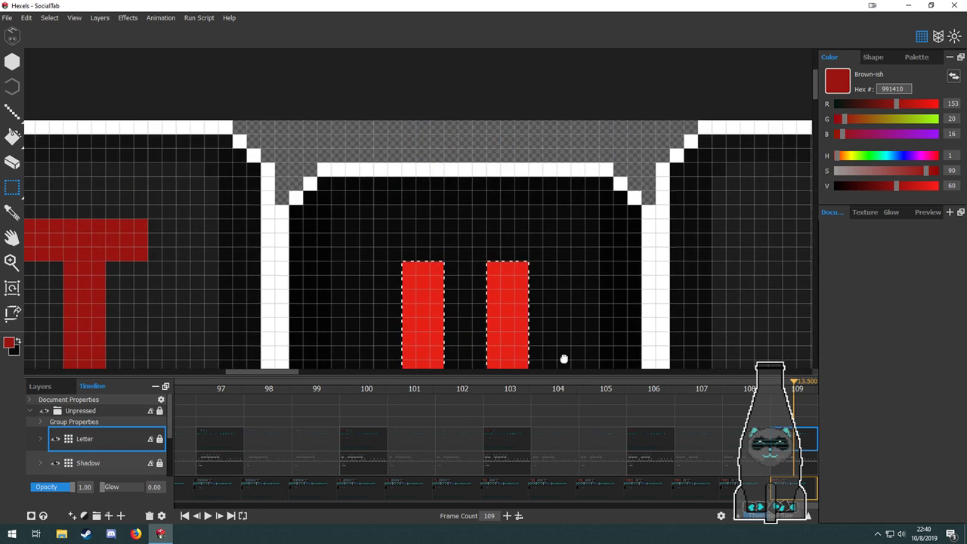
scroll(563, 356, down, 4)
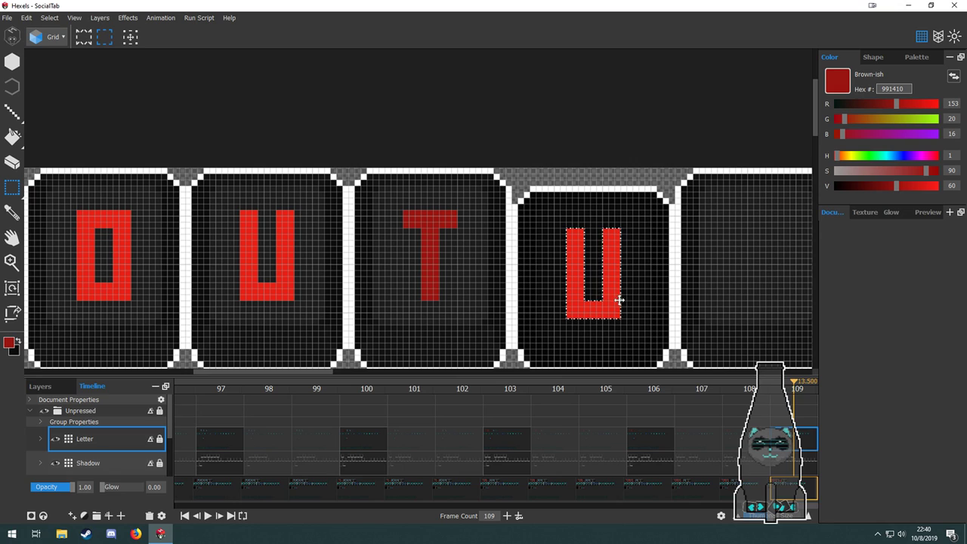
Fill the copied U on the pressed fifth key in frame 109 with dark red 991410.
click(641, 439)
click(807, 438)
key(g)
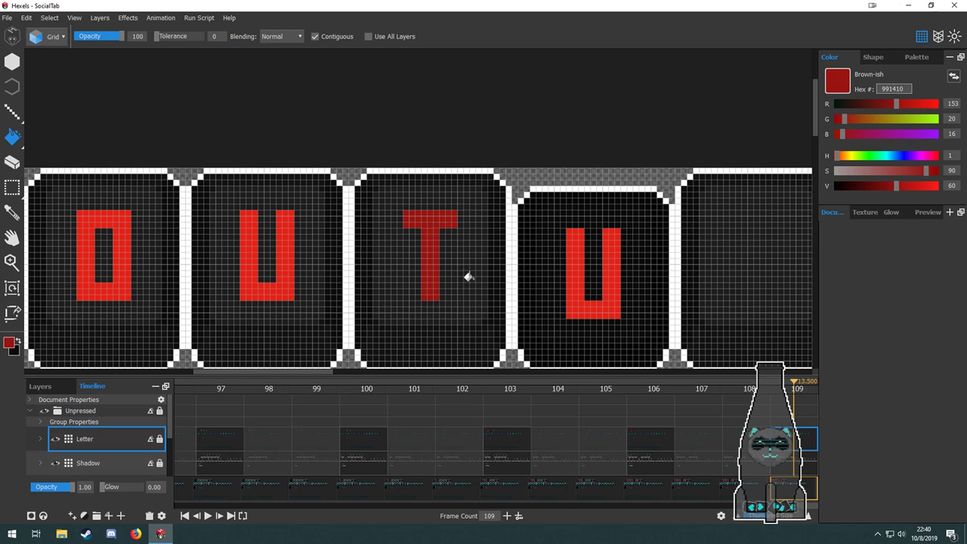
click(596, 306)
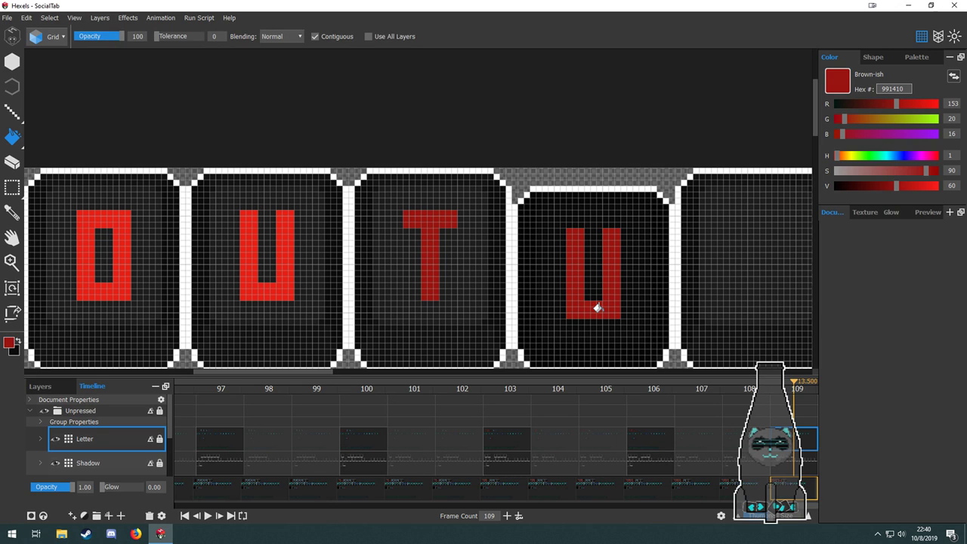
Sample the bright red e62117 from the third key's U and fill the T on the fourth key with it.
alt+click(267, 281)
click(427, 217)
scroll(418, 231, down, 3)
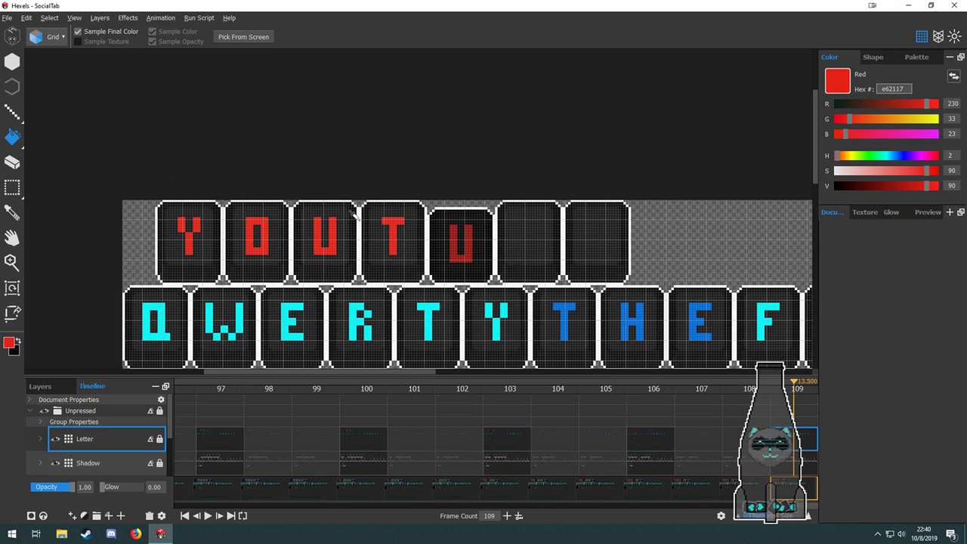
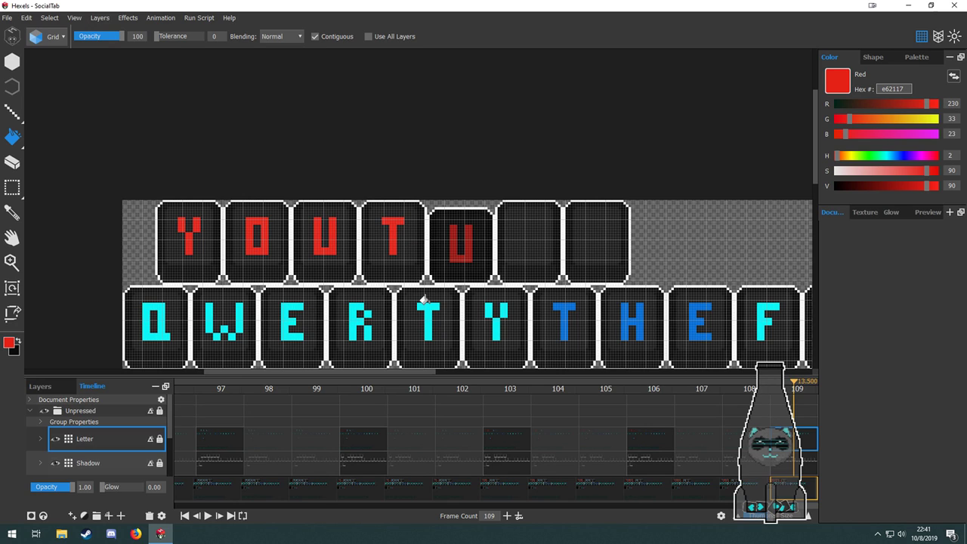
Add three frames to the end of the timeline, reaching frame 112.
scroll(440, 274, up, 3)
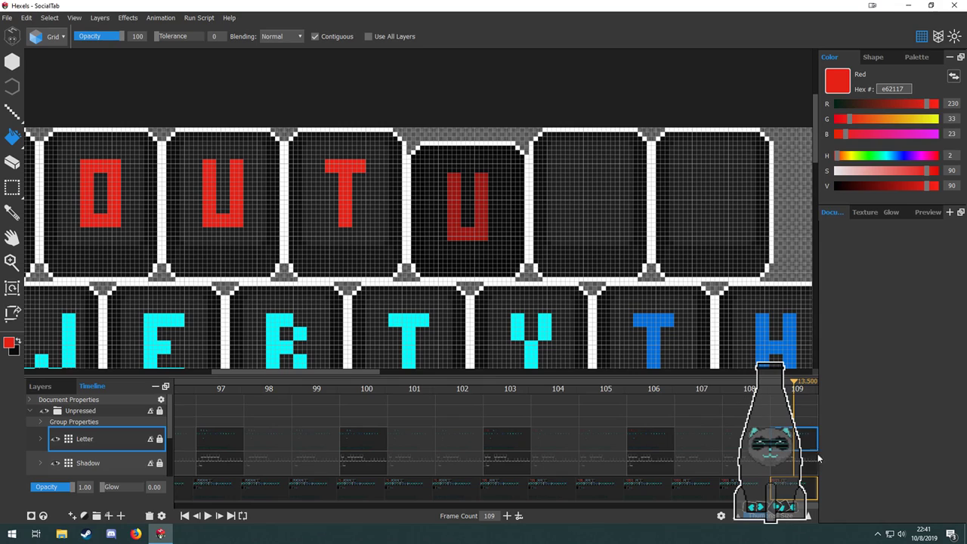
click(507, 517)
click(508, 516)
click(507, 517)
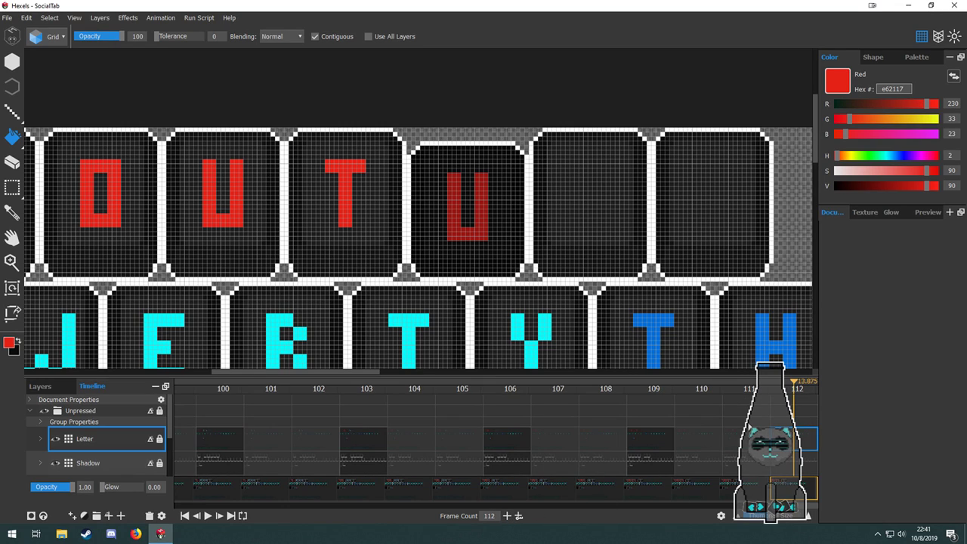
In frame 112, swap the fifth and sixth top-row keys on the Key and Shadow layers, leaving the sixth pressed.
scroll(803, 439, down, 3)
click(801, 429)
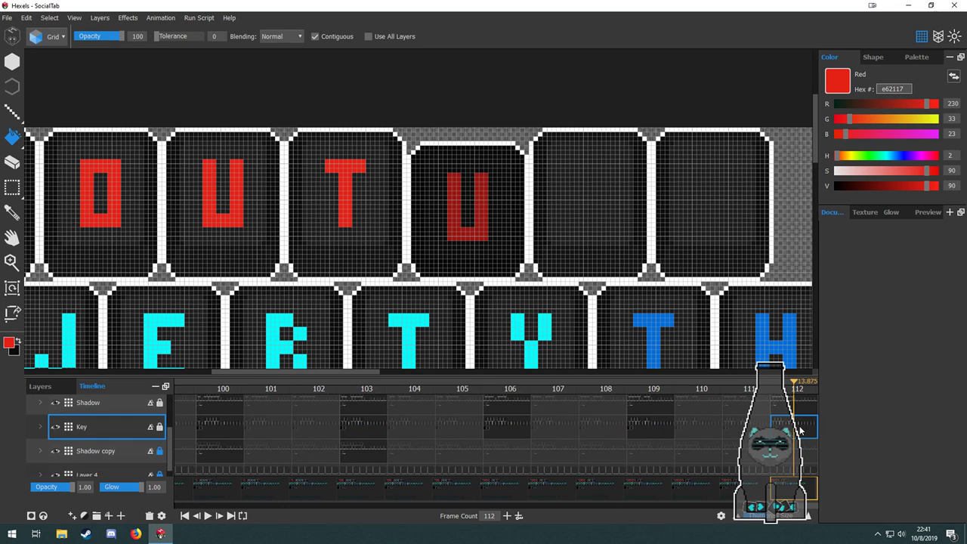
scroll(796, 416, up, 3)
drag(588, 236, 536, 265)
key(m)
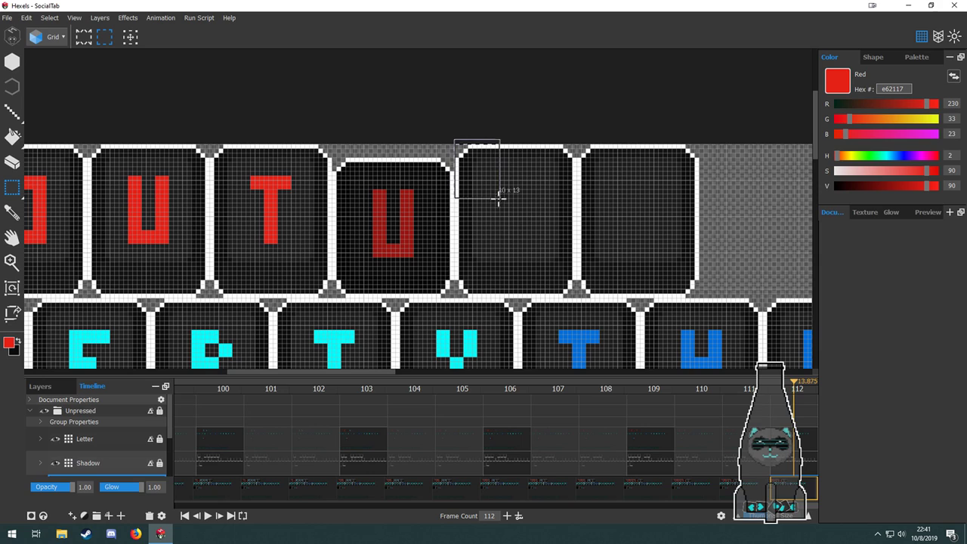
drag(499, 198, 577, 292)
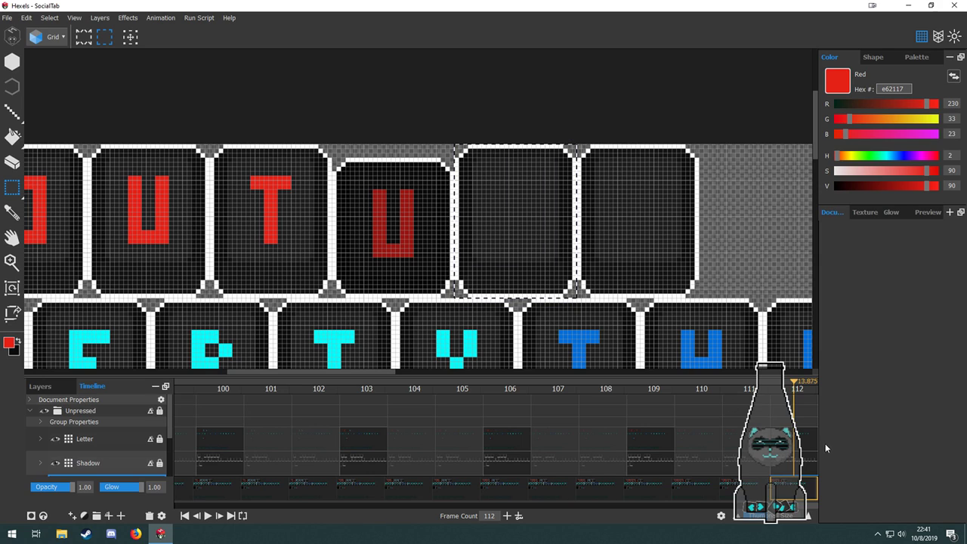
scroll(98, 446, down, 3)
click(83, 427)
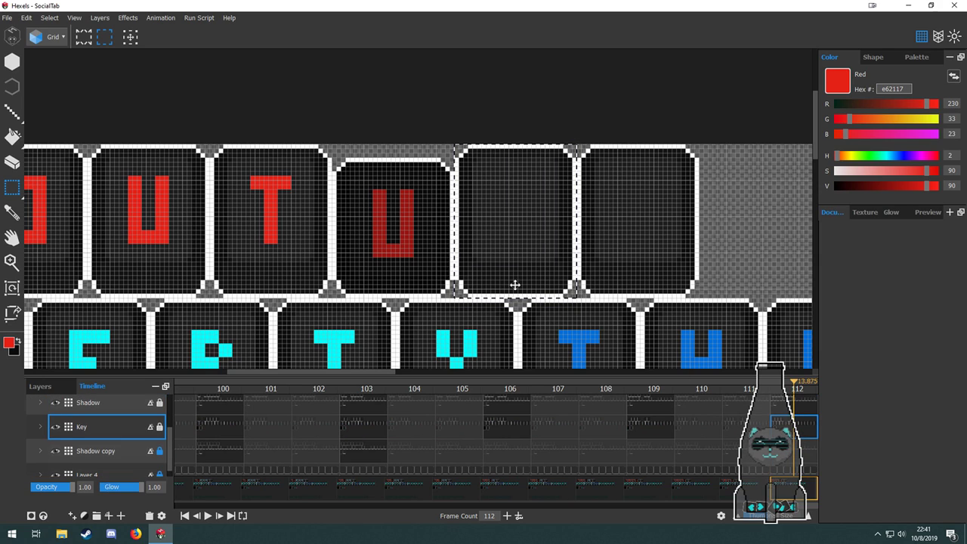
drag(528, 269, 408, 264)
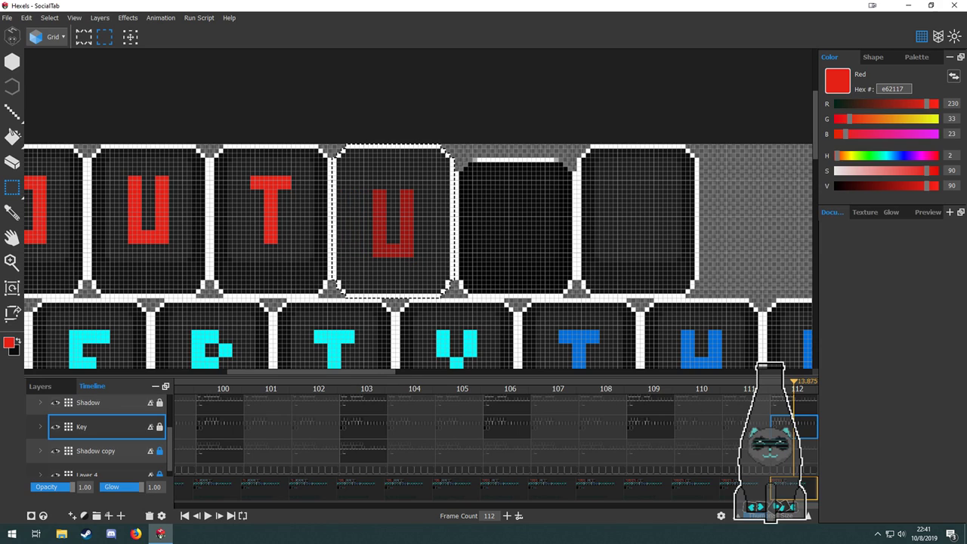
click(793, 410)
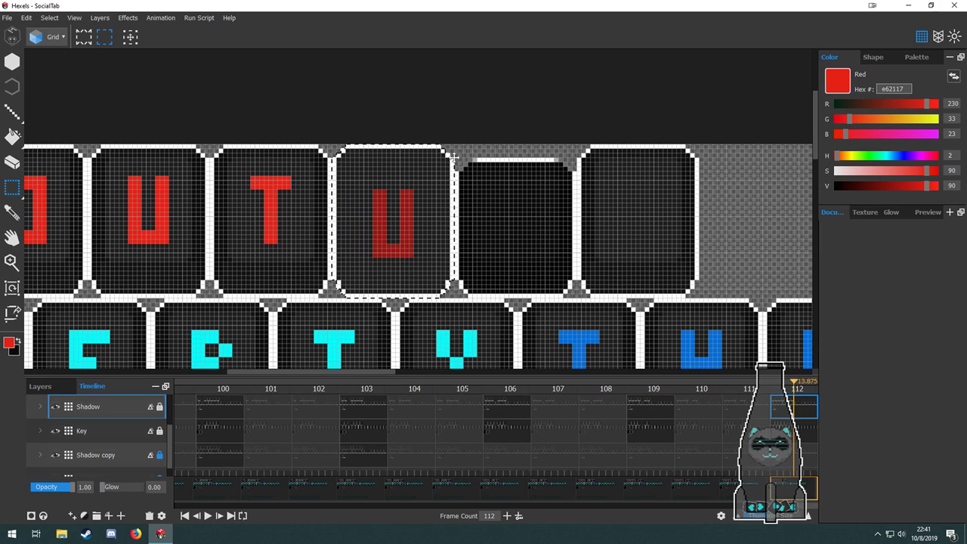
drag(455, 157, 429, 260)
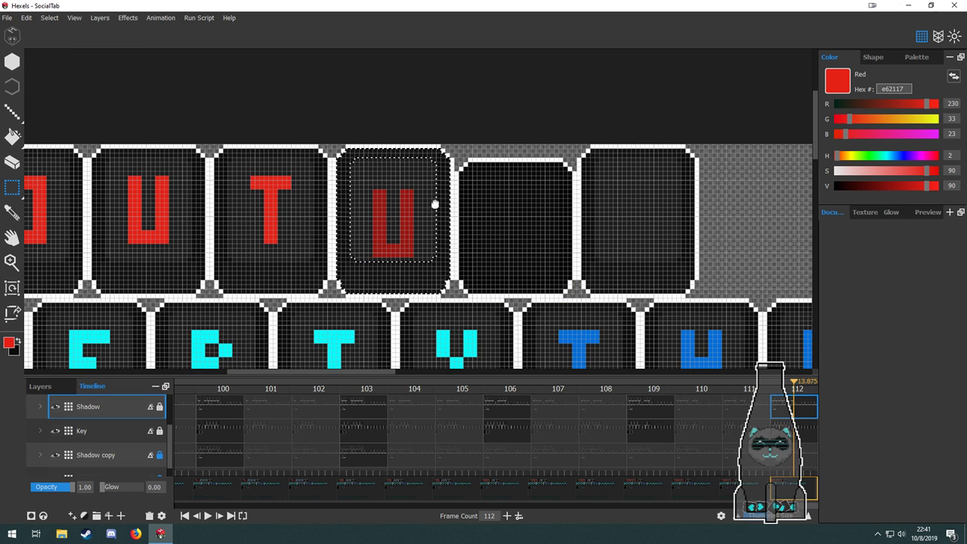
scroll(435, 204, down, 4)
scroll(410, 283, up, 3)
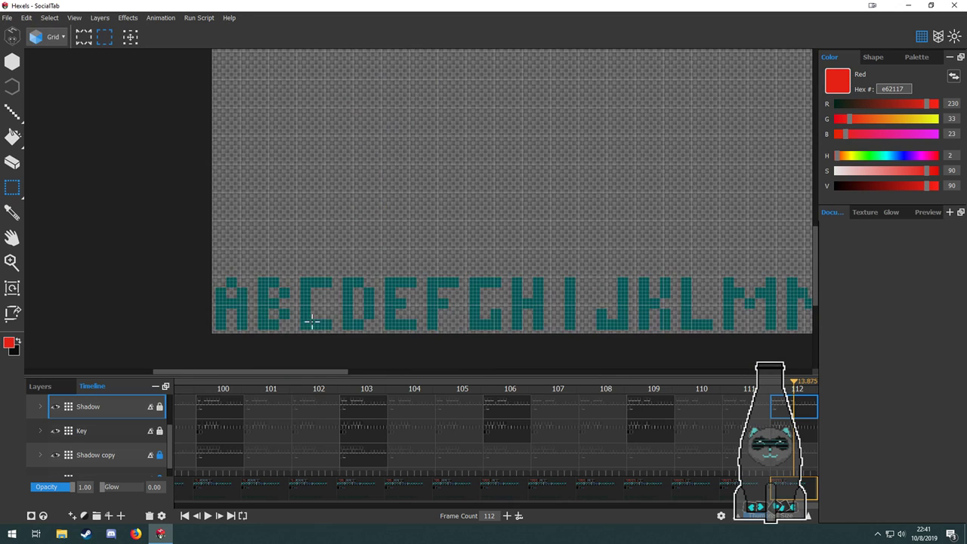
scroll(312, 321, up, 3)
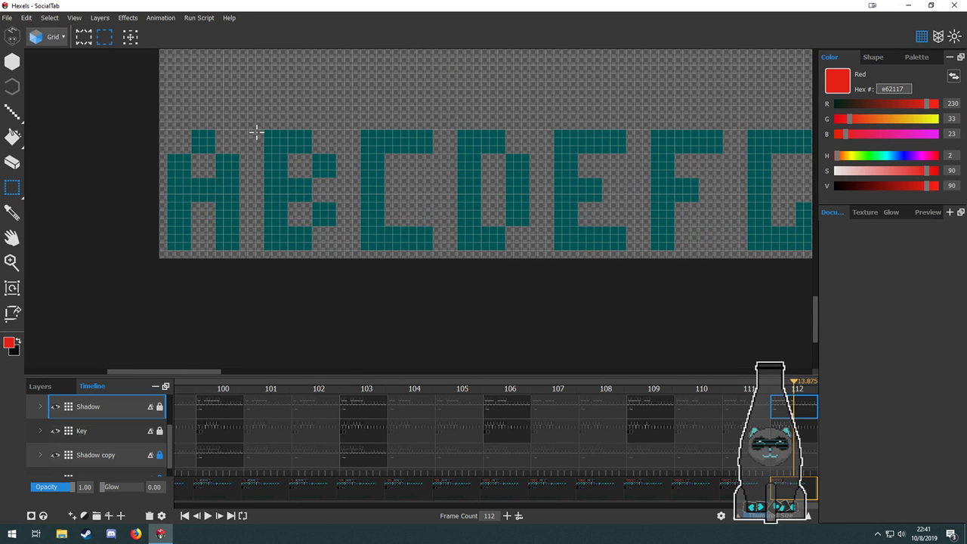
drag(259, 122, 335, 258)
click(362, 249)
scroll(360, 253, down, 3)
scroll(818, 456, up, 2)
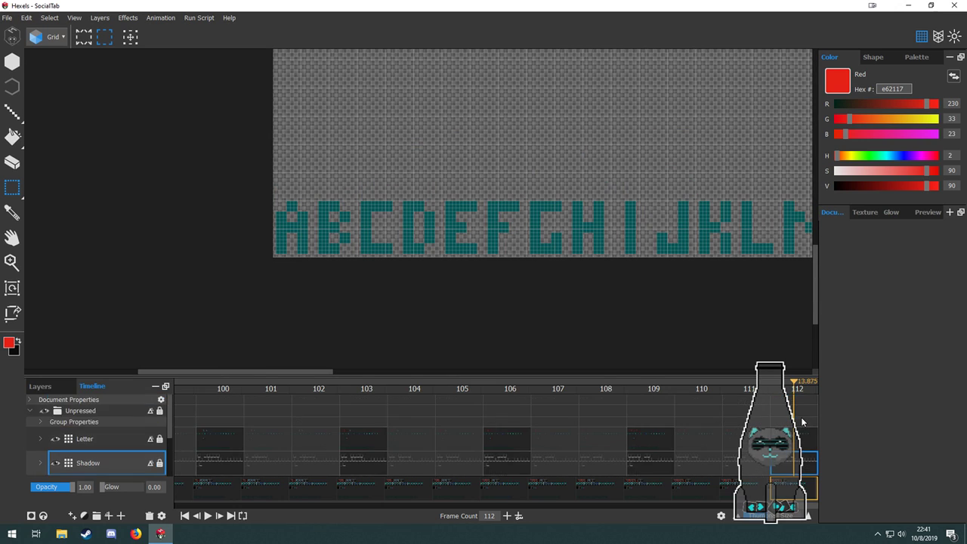
On the Letter layer, copy the teal B from the reference alphabet and place it centred on the pressed sixth key.
click(804, 436)
scroll(334, 247, up, 2)
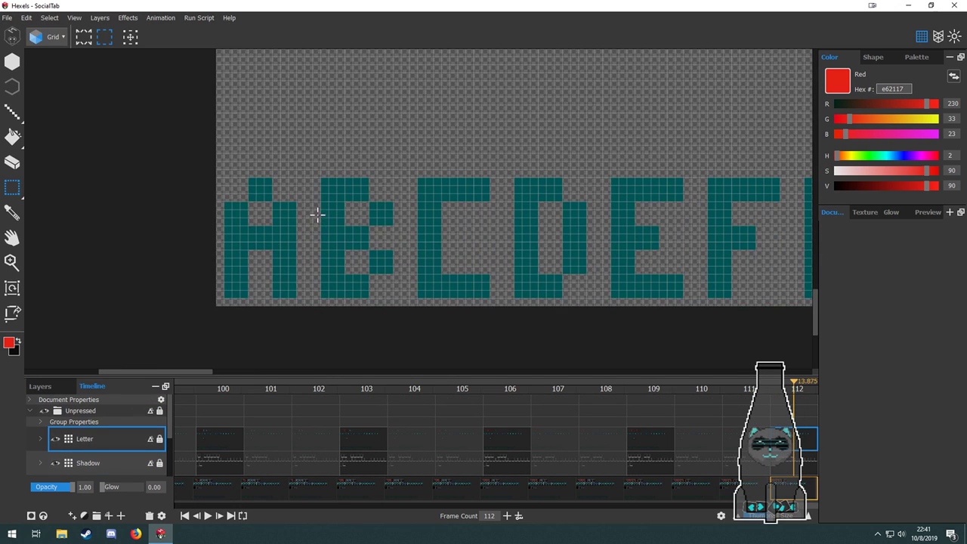
drag(399, 262, 384, 287)
click(376, 280)
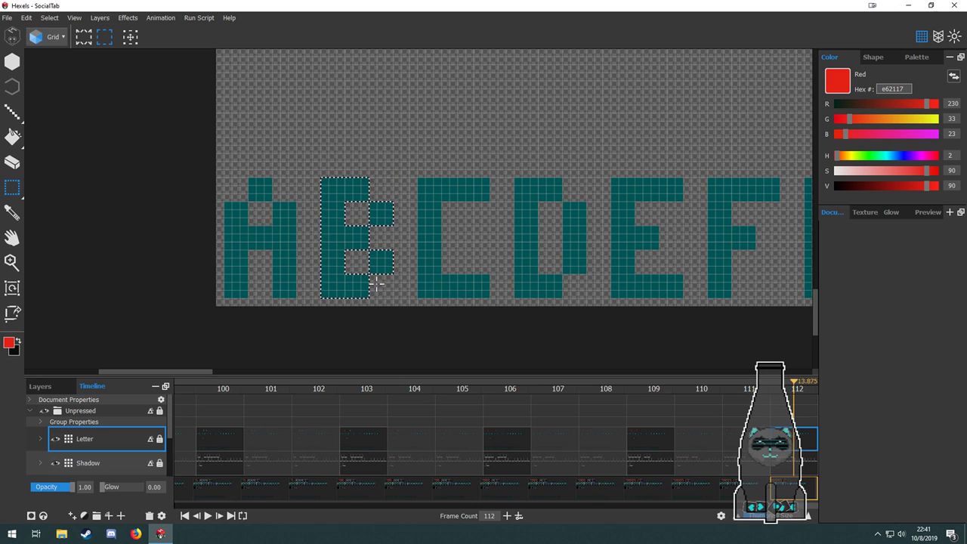
scroll(371, 280, down, 3)
drag(411, 254, 520, 148)
drag(585, 147, 515, 315)
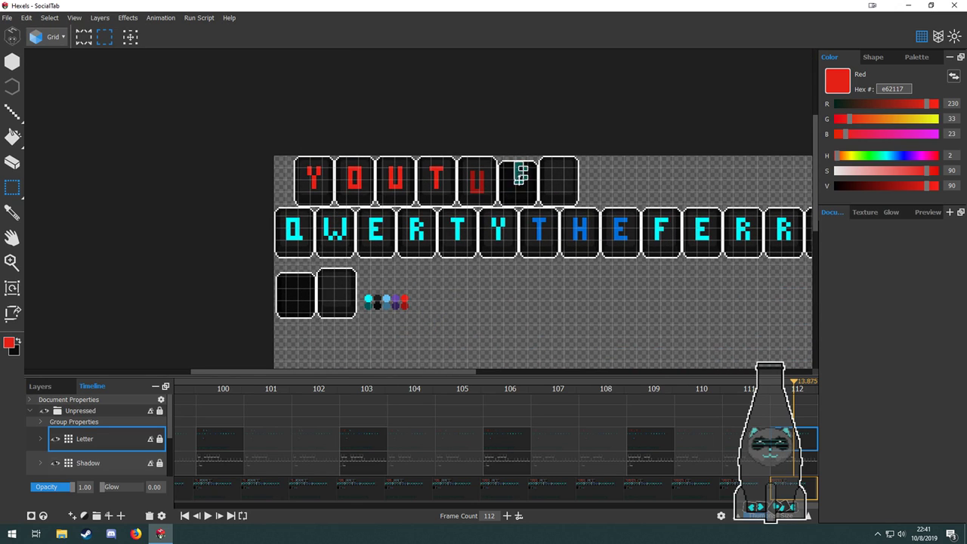
scroll(522, 174, up, 5)
drag(475, 177, 454, 257)
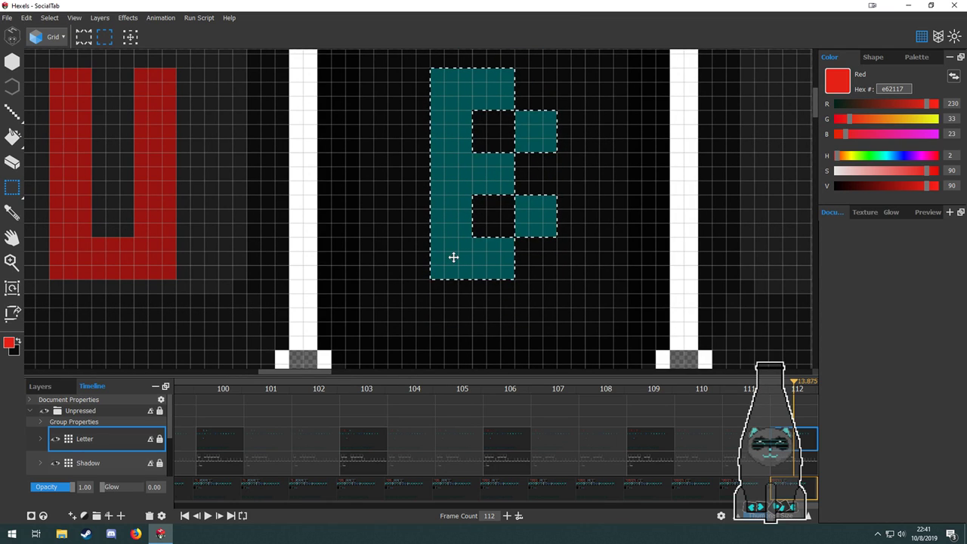
Raise the dark red U on the fifth key by three pixels on the Letter layer in frame 112.
scroll(492, 263, down, 5)
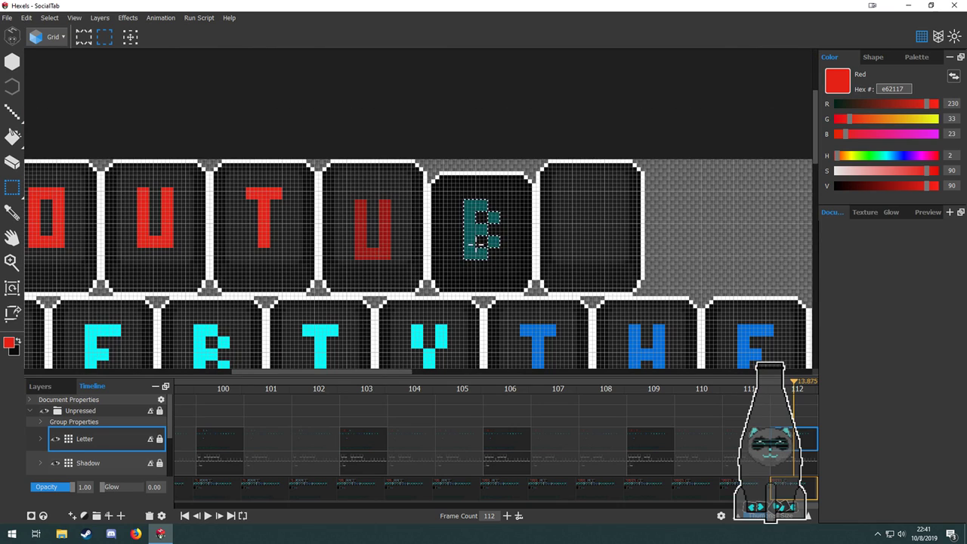
scroll(361, 217, up, 2)
drag(327, 177, 386, 214)
scroll(400, 269, up, 4)
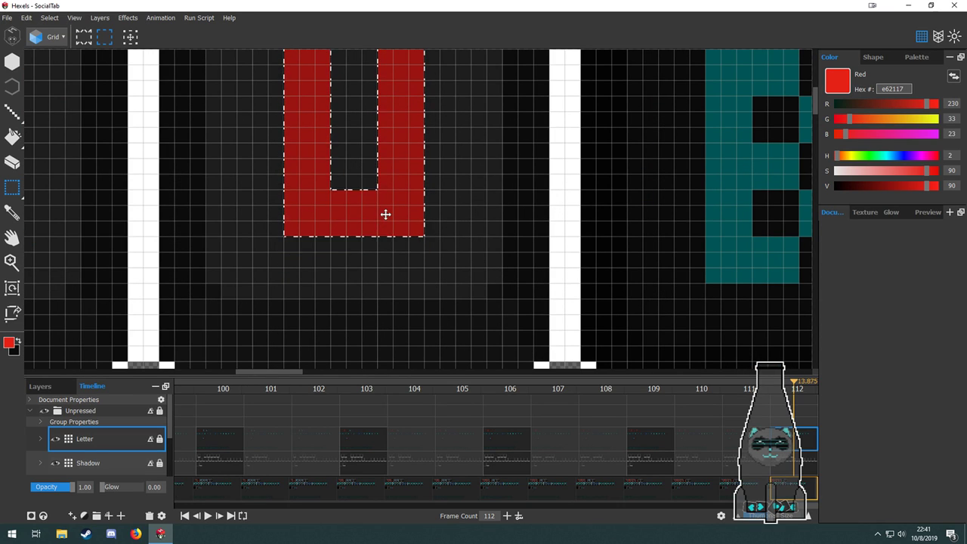
In frame 112, fill the B on the sixth key with dark red 991410 and the U on the fifth key with bright red e62117.
drag(475, 238, 495, 301)
scroll(457, 264, down, 5)
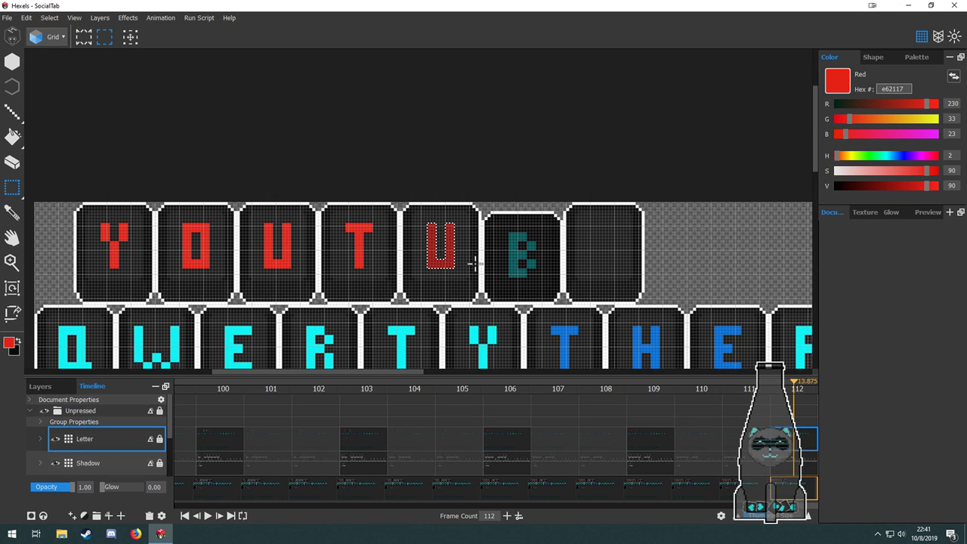
key(f)
click(514, 254)
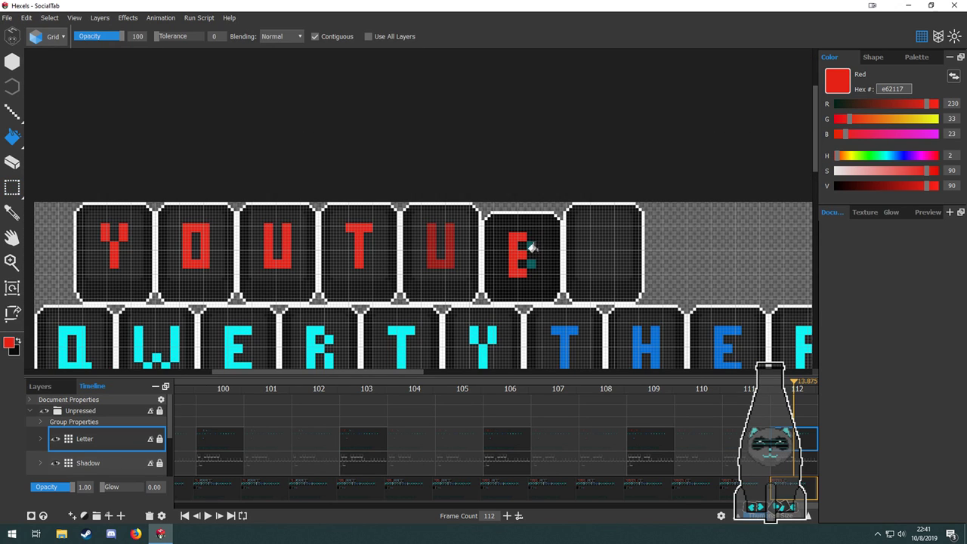
alt+click(433, 252)
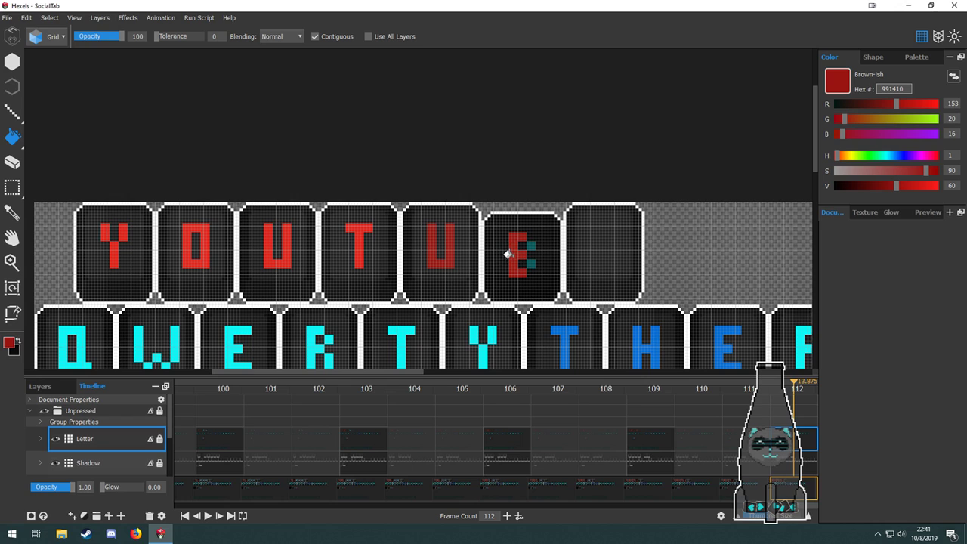
alt+click(360, 246)
click(431, 245)
drag(595, 325, 480, 254)
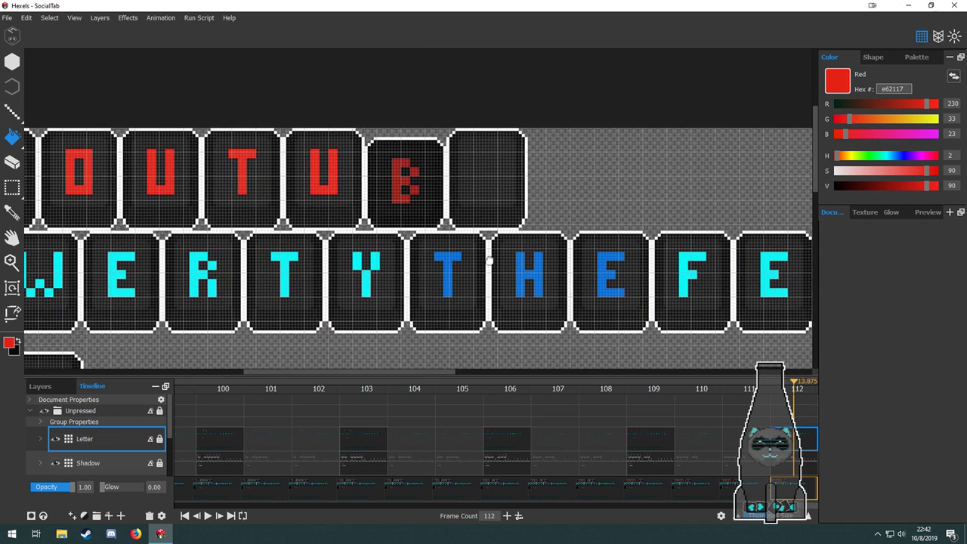
Compare the top-row keys in frames 109 and 112 on the Letter layer.
click(649, 442)
click(793, 440)
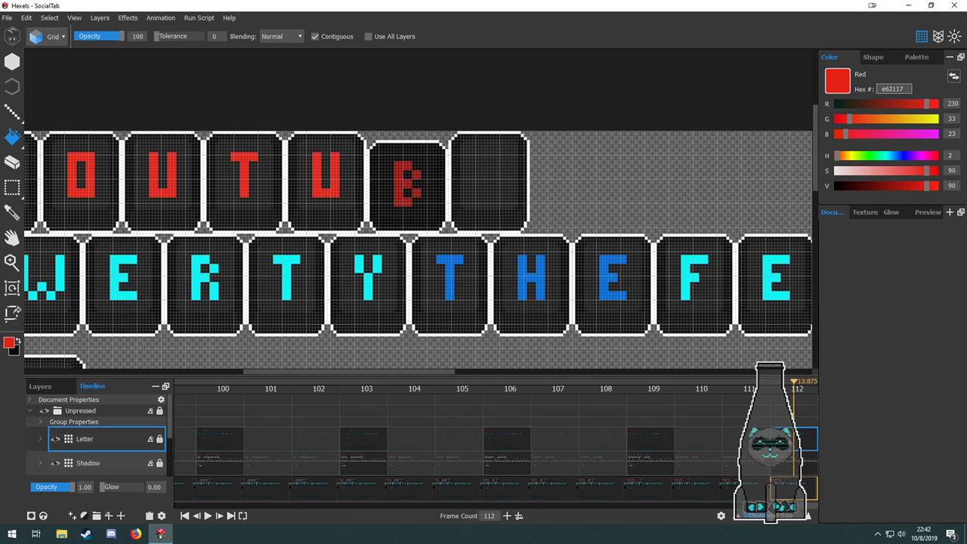
click(662, 434)
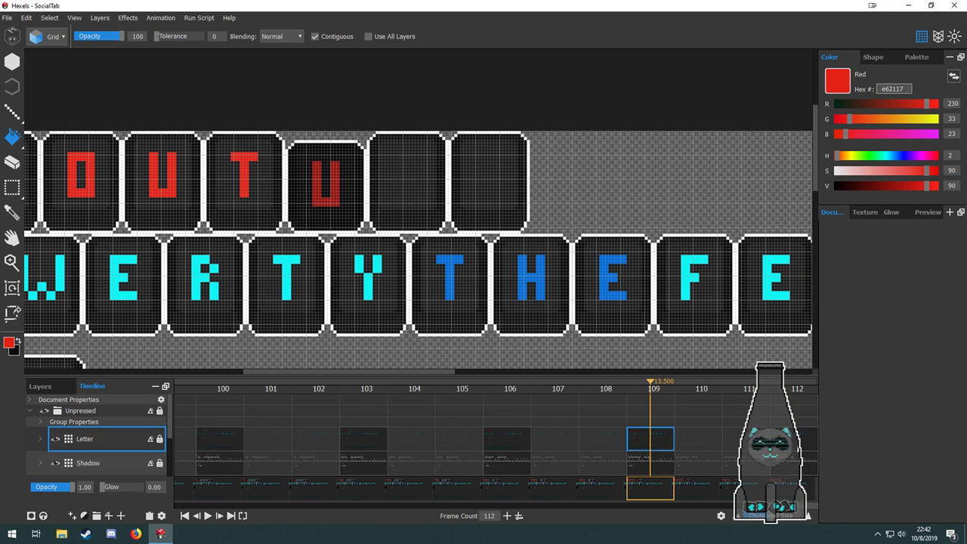
click(795, 441)
click(649, 437)
click(795, 443)
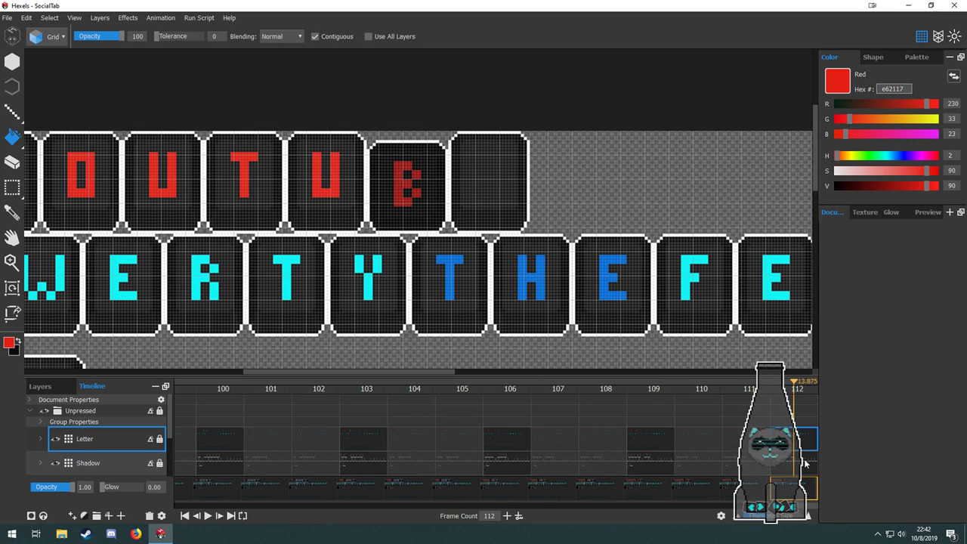
scroll(806, 464, down, 2)
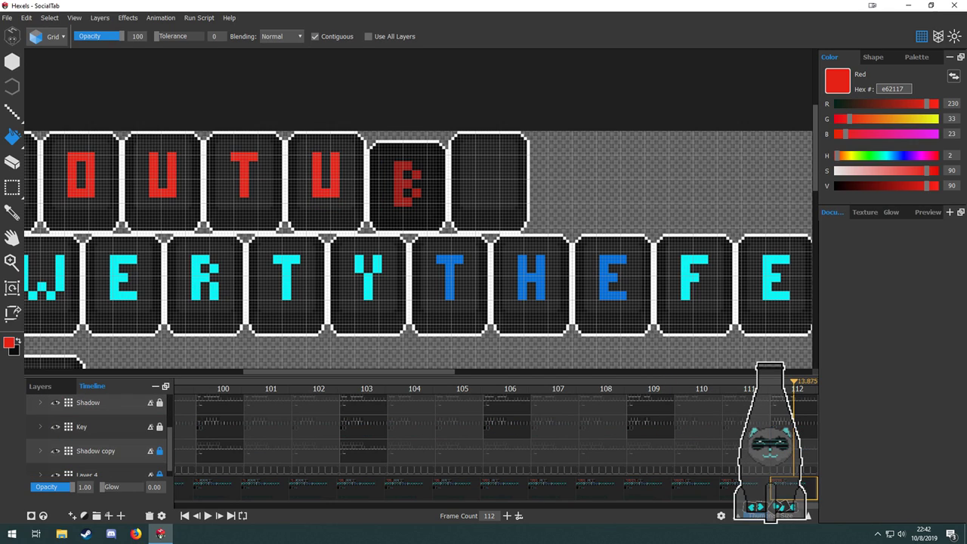
Add three frames to the end of the timeline, reaching frame 115.
click(507, 517)
click(507, 517)
click(507, 517)
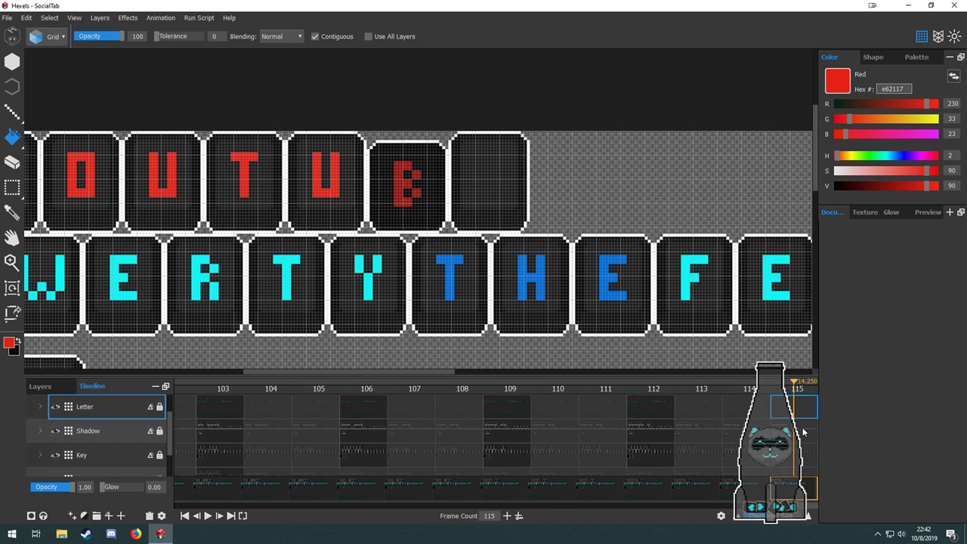
Make frame 115 a keyframe on the Letter, Shadow and Key layers.
scroll(804, 432, up, 2)
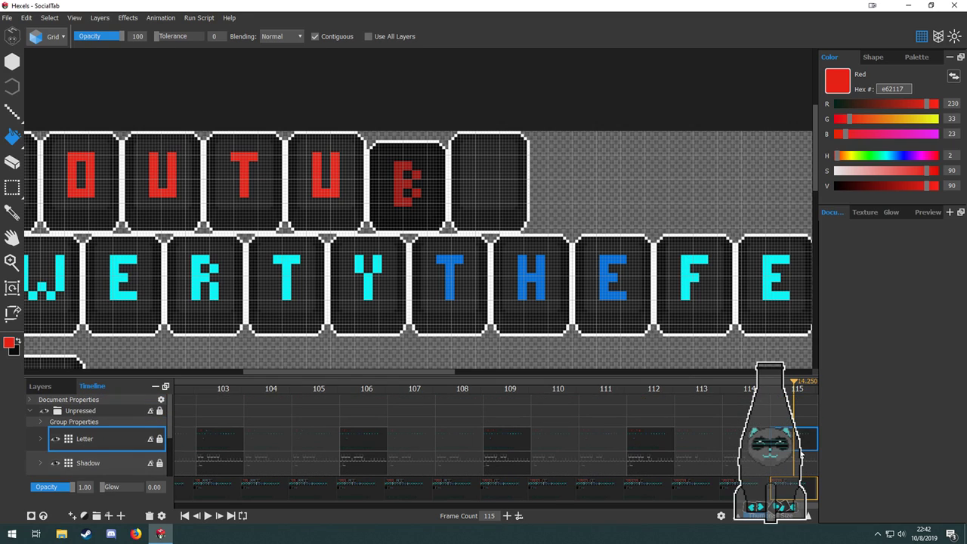
click(802, 460)
scroll(803, 458, down, 2)
click(804, 430)
scroll(804, 429, up, 2)
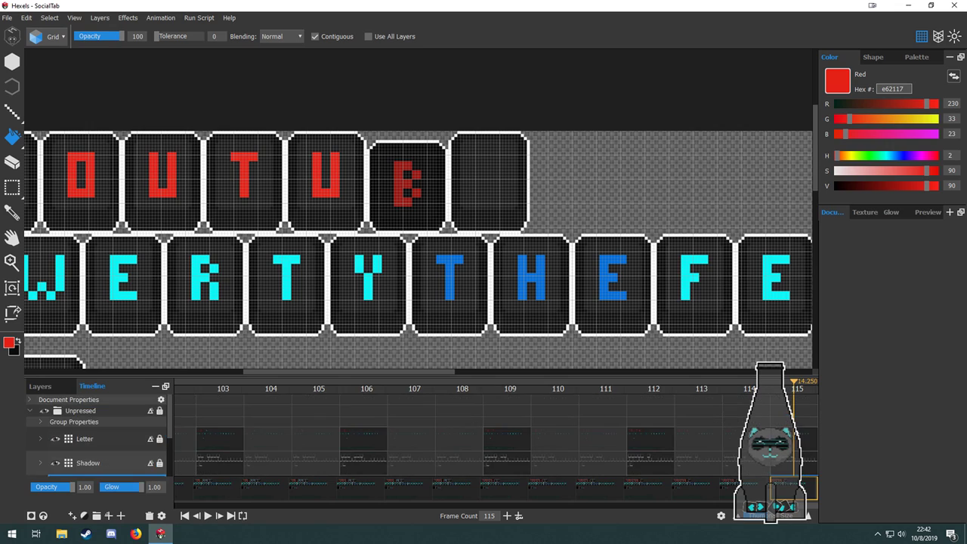
scroll(806, 463, down, 2)
click(793, 427)
scroll(796, 454, up, 2)
click(797, 462)
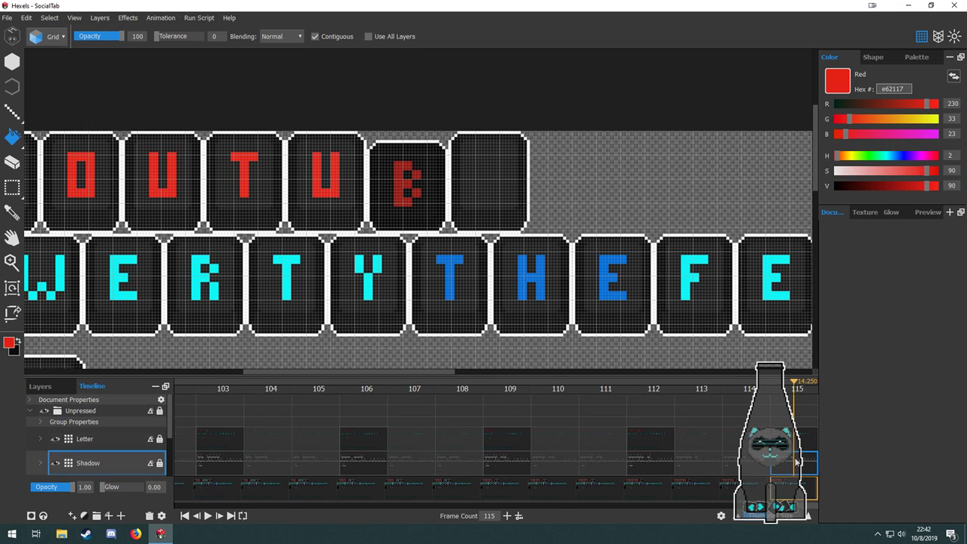
In frame 115, swap the sixth and seventh top-row keys on the Key and Shadow layers, leaving the seventh pressed.
scroll(786, 453, down, 2)
click(778, 424)
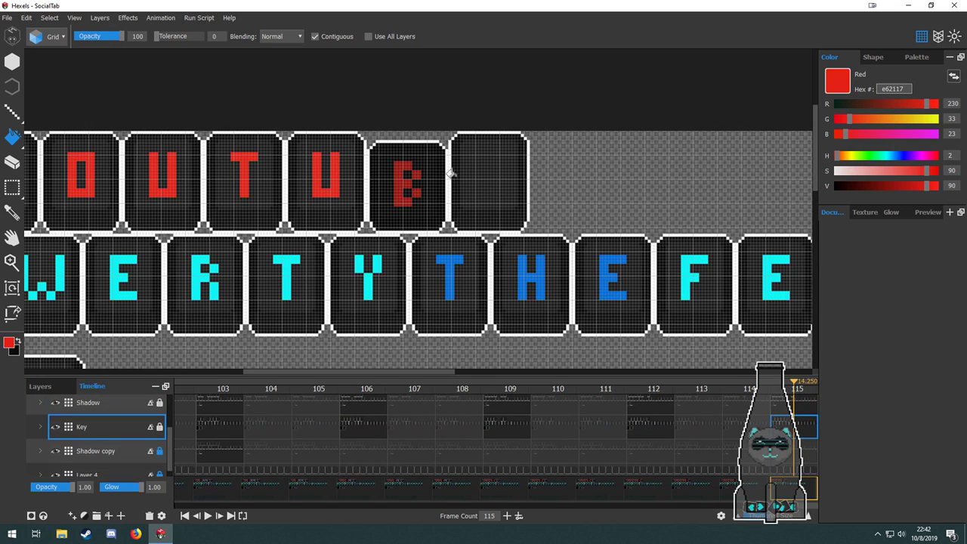
key(m)
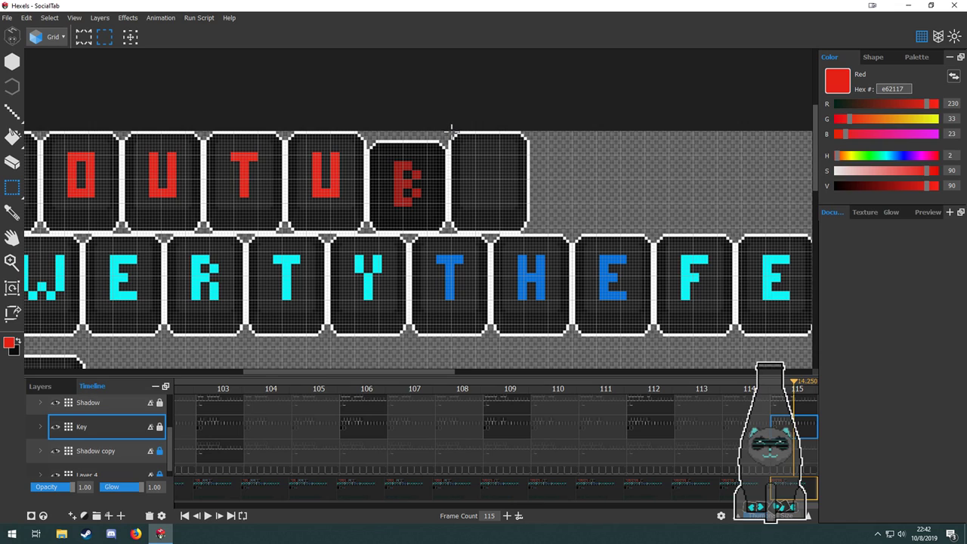
drag(504, 190, 437, 206)
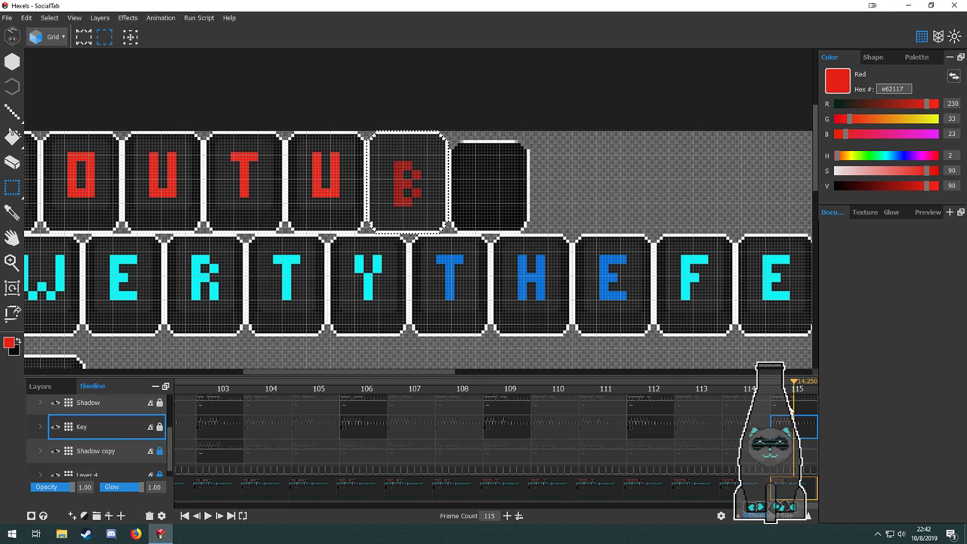
click(790, 407)
drag(483, 189, 542, 232)
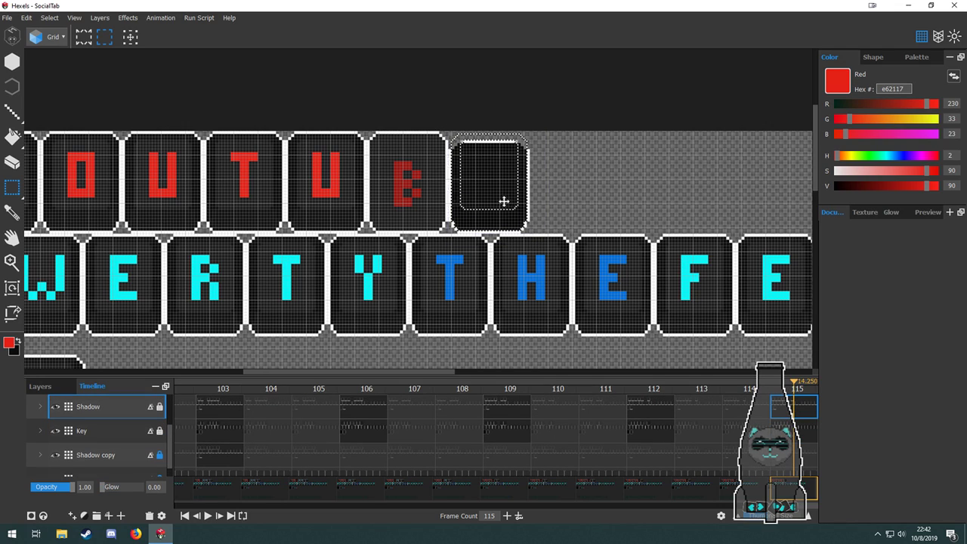
drag(505, 202, 428, 196)
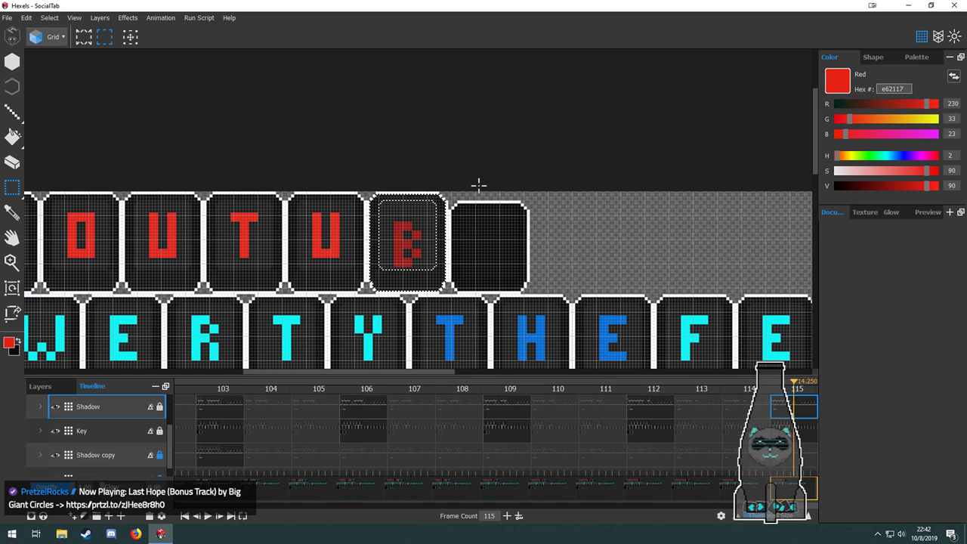
Raise the dark red B on the sixth key by three pixels on the Letter layer in frame 115.
scroll(481, 193, up, 2)
scroll(479, 185, down, 1)
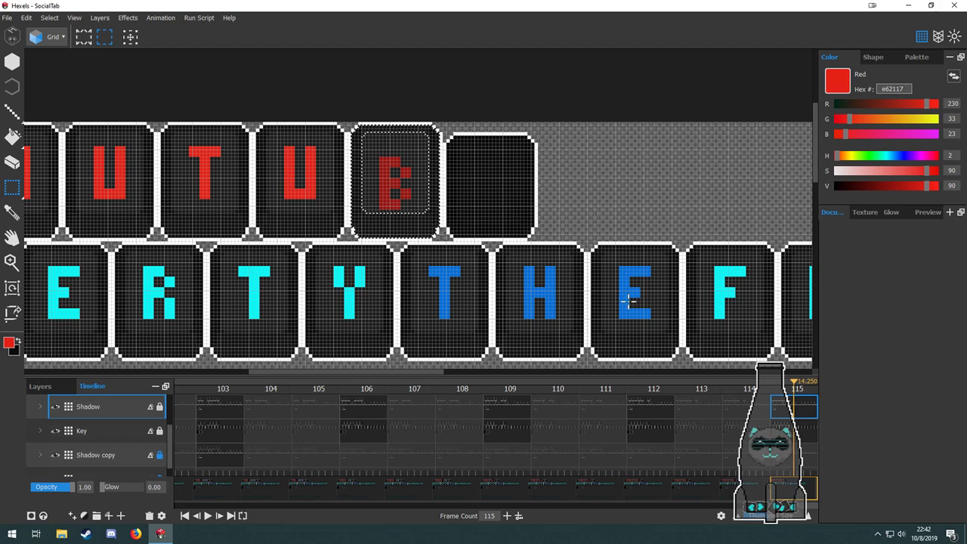
key(e)
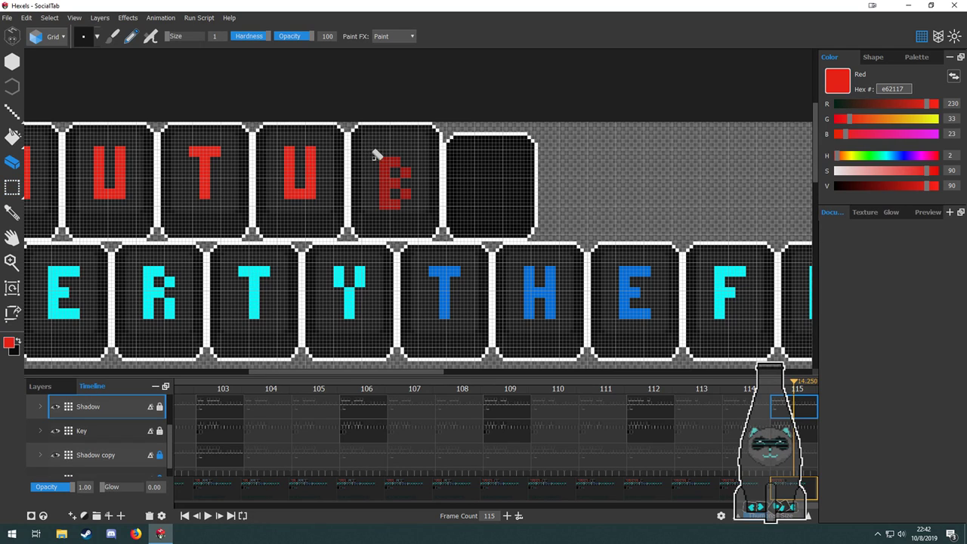
key(m)
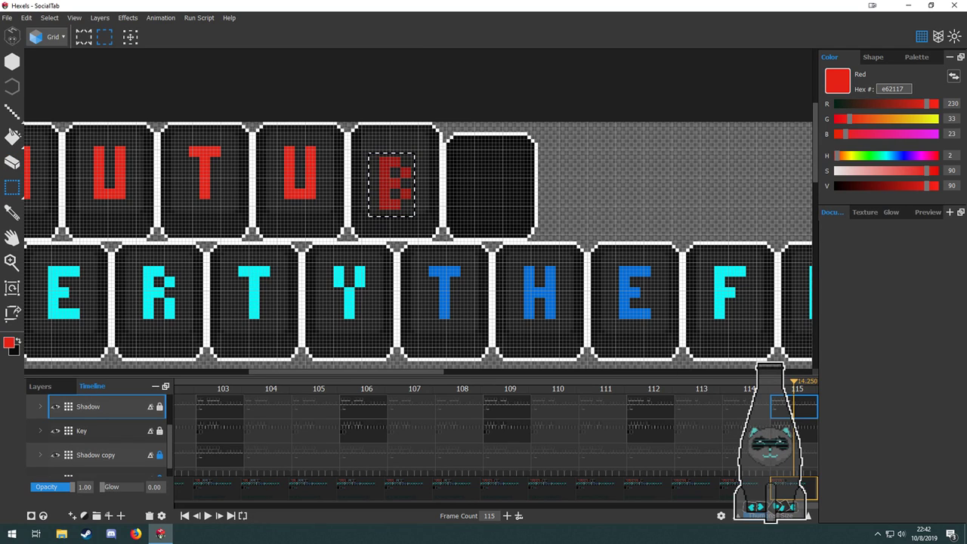
scroll(99, 440, up, 2)
click(99, 439)
scroll(383, 205, up, 5)
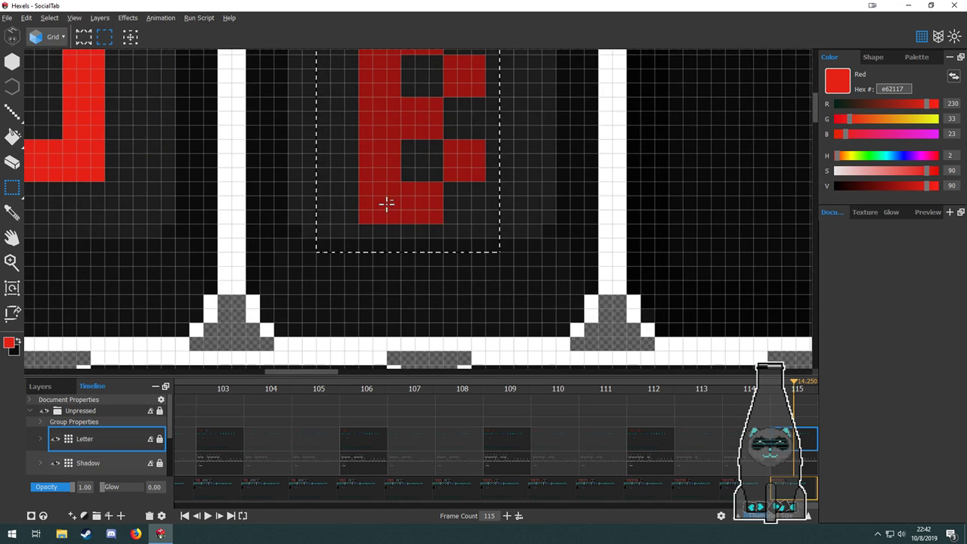
drag(398, 196, 401, 166)
On the Letter layer, copy the teal E from the reference alphabet onto the pressed seventh top-row key.
scroll(412, 201, down, 5)
drag(574, 204, 505, 40)
scroll(538, 225, down, 3)
drag(393, 246, 531, 26)
scroll(479, 252, up, 5)
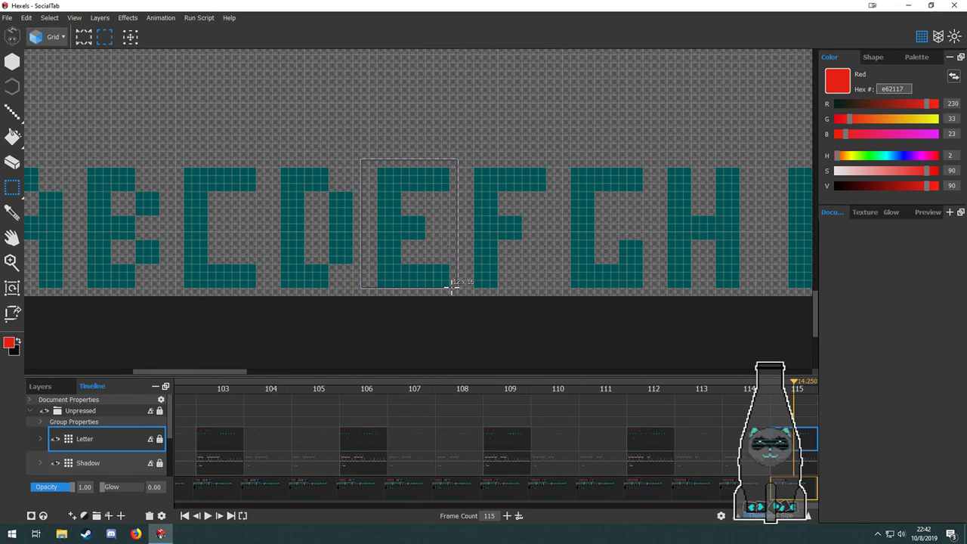
drag(451, 286, 530, 186)
scroll(452, 278, down, 5)
drag(594, 201, 473, 293)
drag(396, 310, 477, 161)
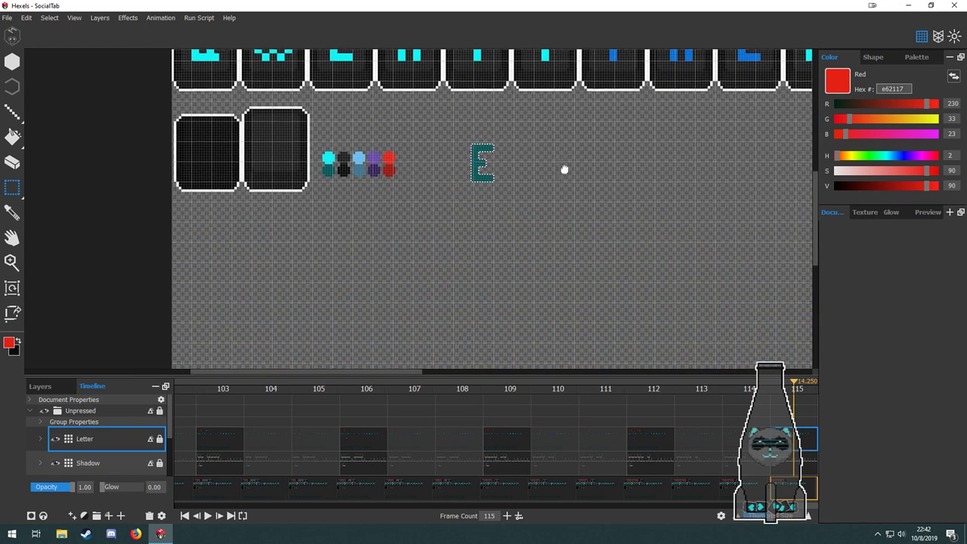
drag(565, 168, 446, 326)
drag(353, 319, 529, 109)
scroll(531, 102, up, 5)
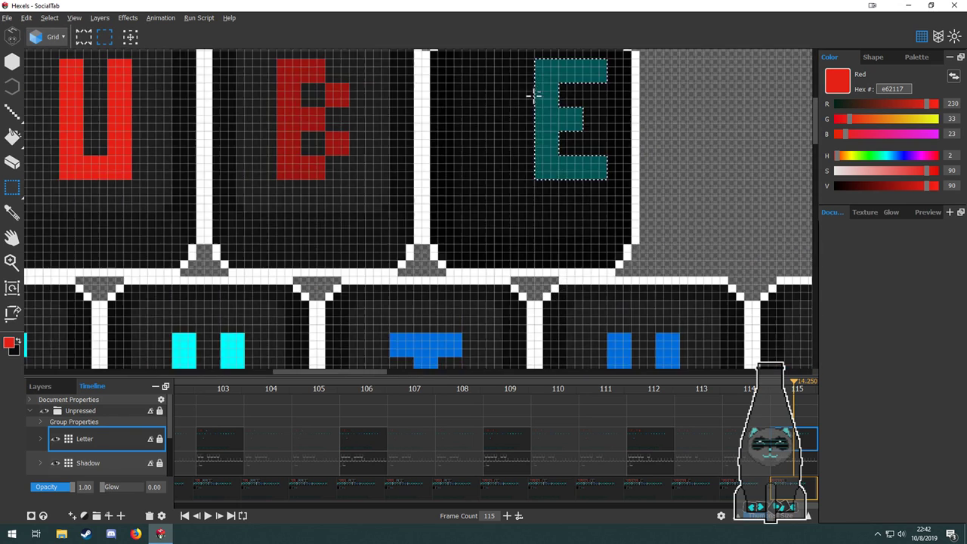
Centre the teal E on the pressed seventh key, with its base three pixels lower than the B's.
drag(557, 162, 496, 243)
drag(578, 304, 557, 159)
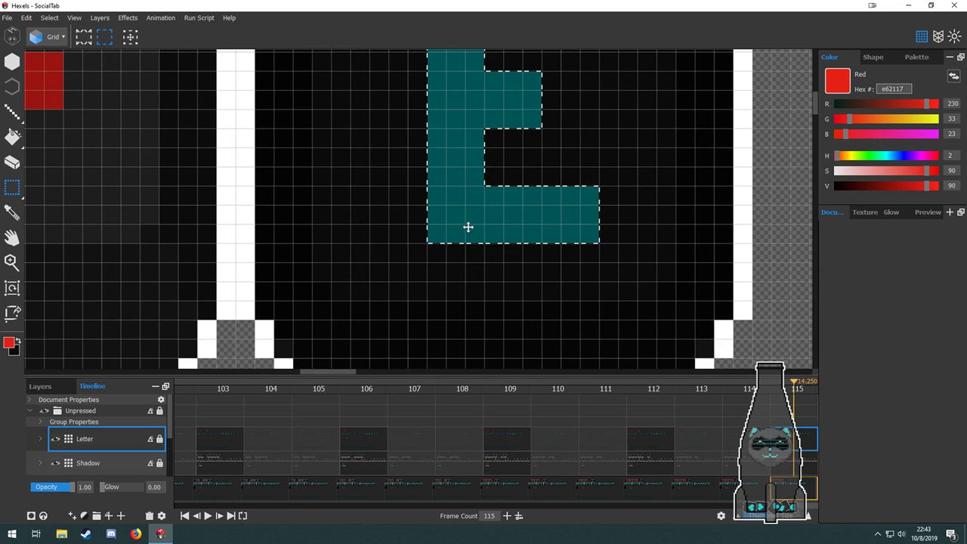
drag(469, 229, 491, 211)
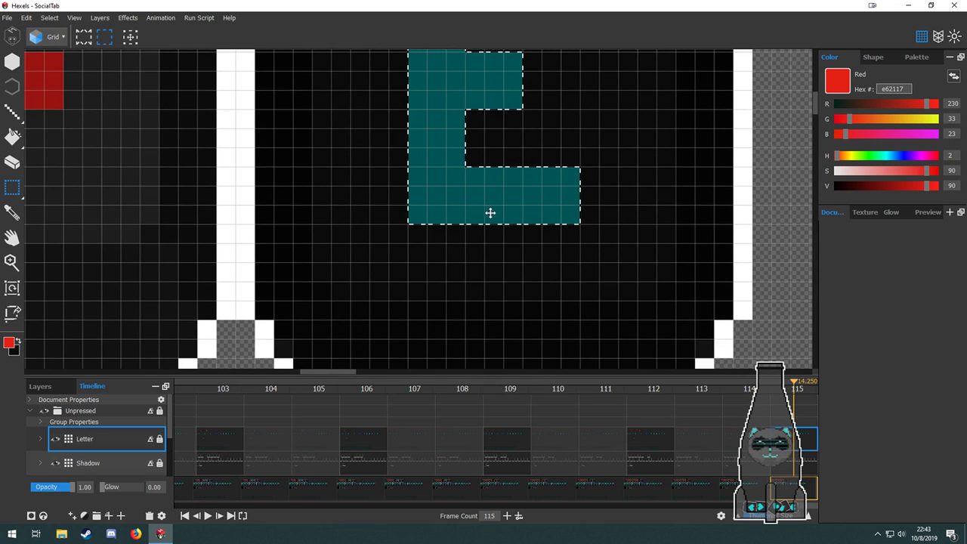
scroll(487, 213, down, 5)
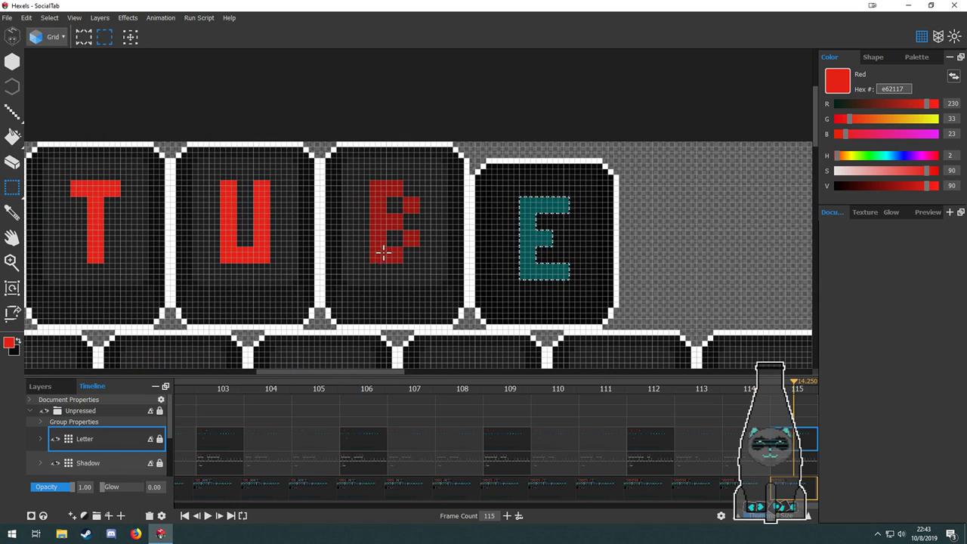
Fill the E on the seventh key with dark red 991410 and the B on the sixth key with bright red e62117.
key(i)
click(402, 243)
click(527, 243)
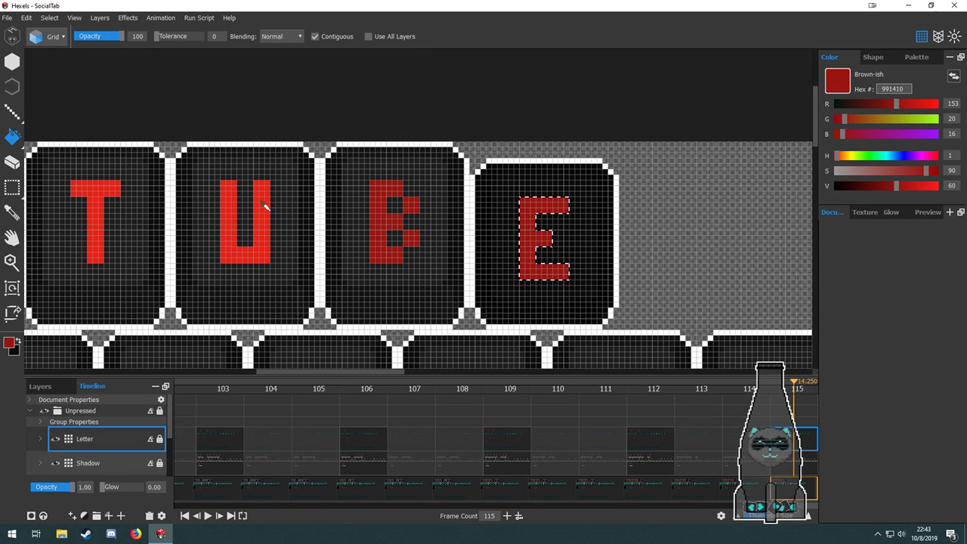
key(i)
click(254, 239)
key(ctrl+d)
click(402, 234)
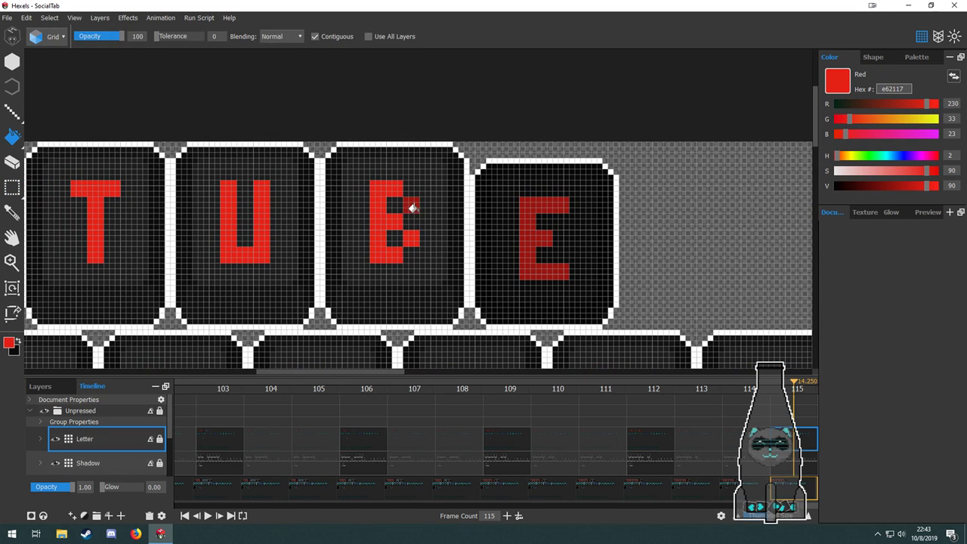
Add three frames, reaching frame 118, and make that frame a keyframe on the Shadow, Letter and Key layers.
click(507, 516)
click(507, 516)
click(507, 516)
double_click(801, 464)
double_click(801, 441)
scroll(802, 439, down, 2)
double_click(801, 431)
In frame 118, replace the pressed seventh key with a copy of the unpressed sixth key on the Key and Shadow layers.
drag(605, 265, 525, 234)
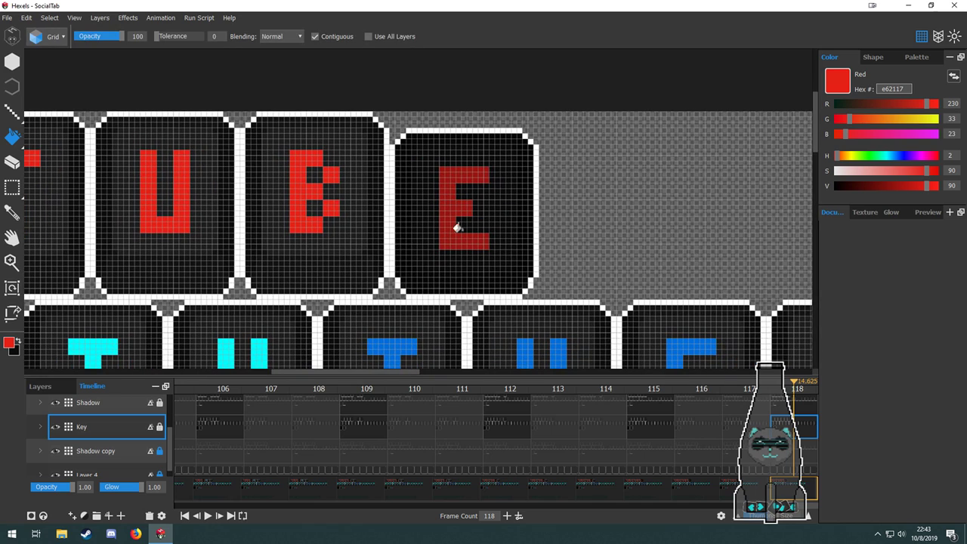
key(m)
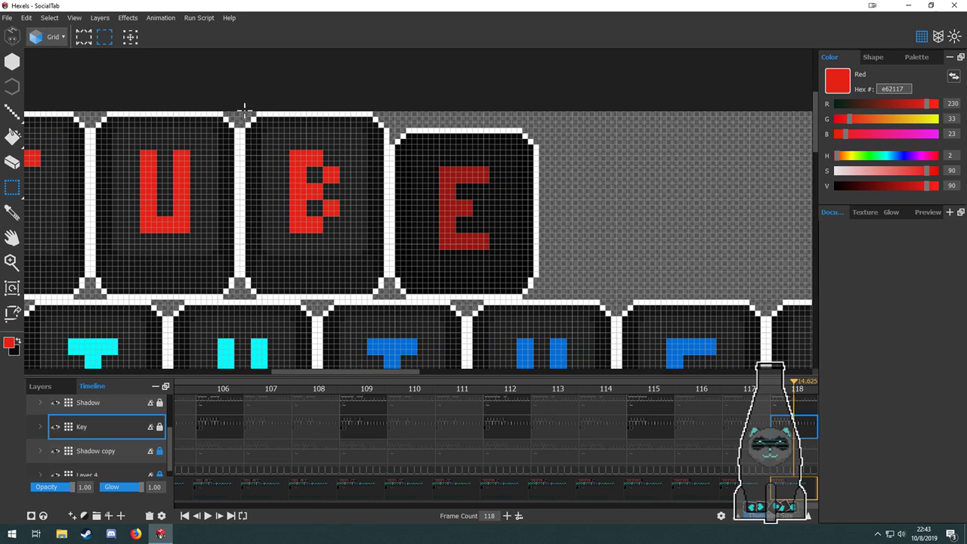
drag(243, 110, 533, 265)
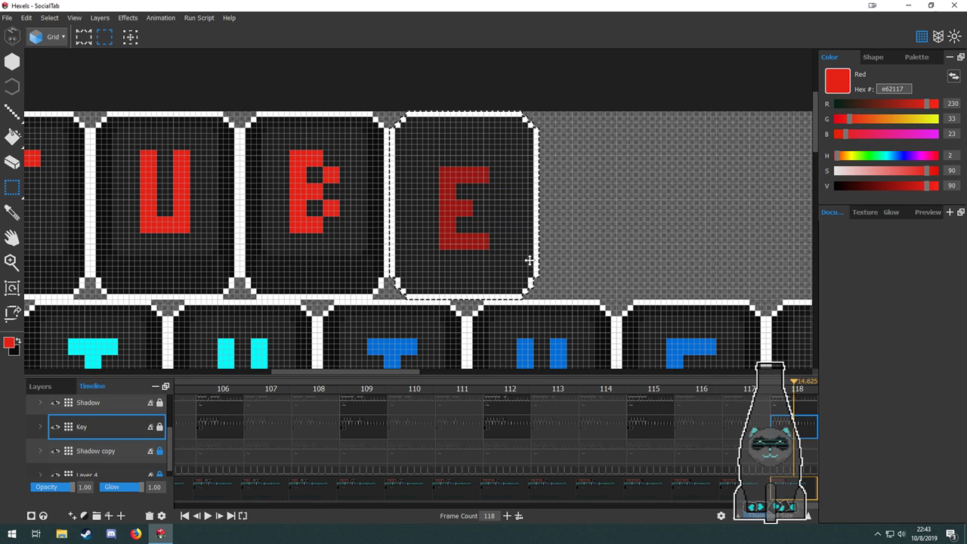
click(803, 414)
drag(249, 113, 505, 268)
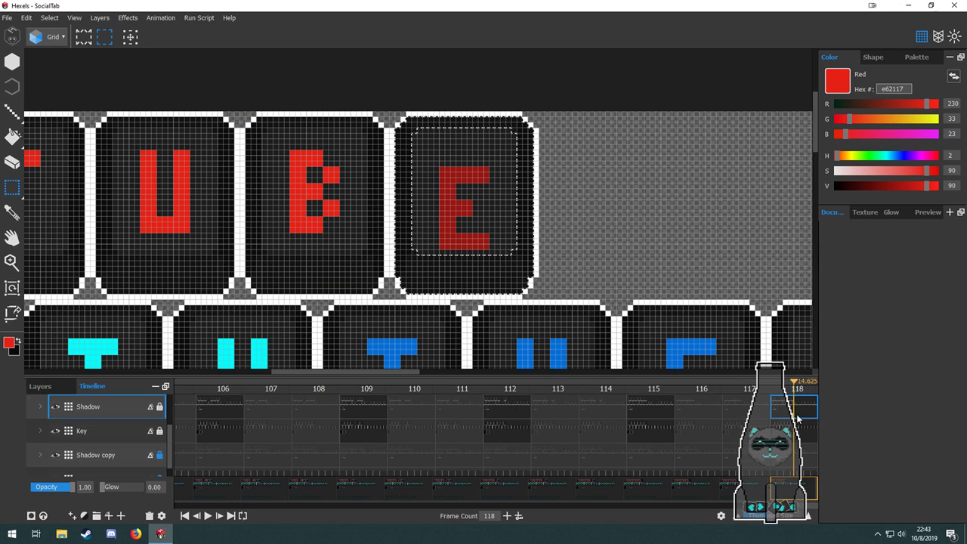
On the Letter layer in frame 118, raise the E by three pixels and fill it with bright red e62117.
scroll(806, 438, up, 2)
click(807, 438)
drag(439, 161, 463, 219)
key(f)
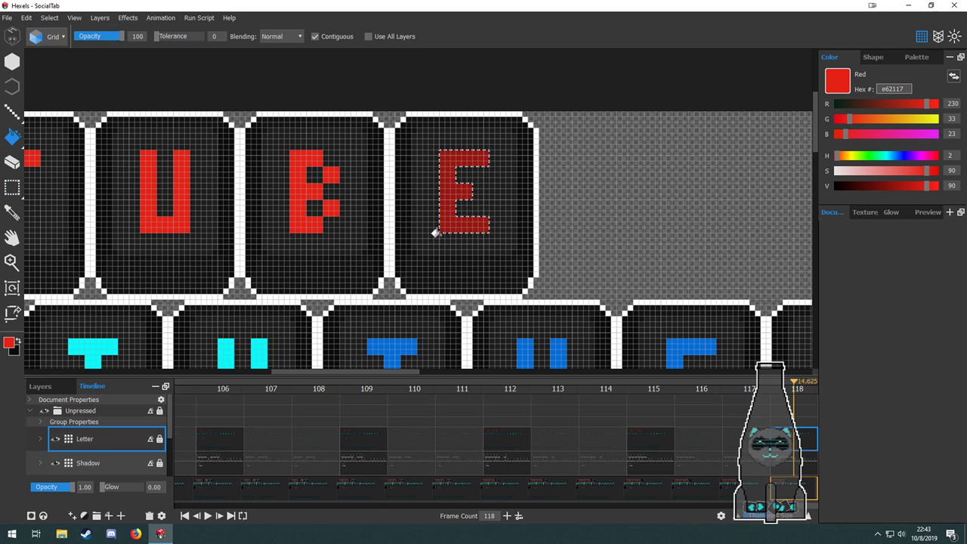
click(449, 224)
key(ctrl+d)
scroll(449, 236, up, 7)
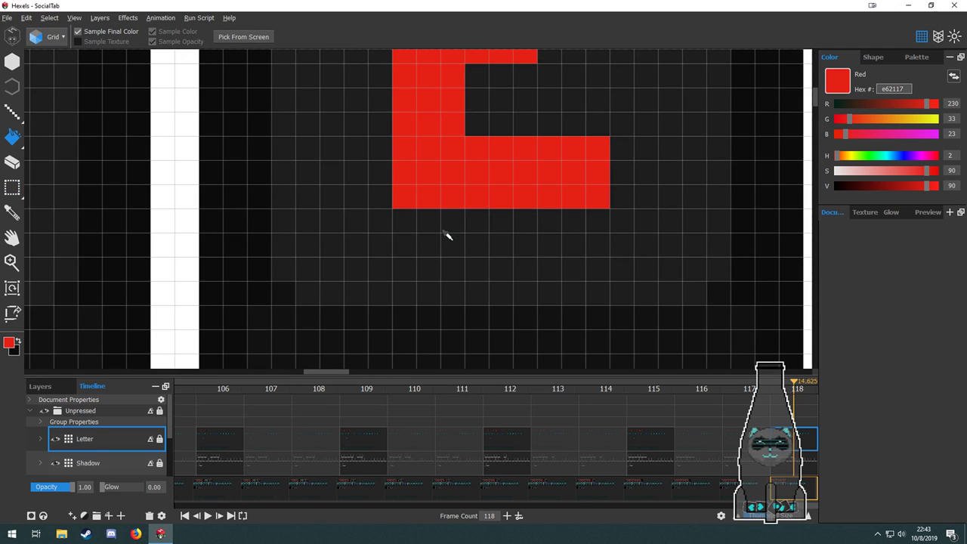
Extend the animation to a frame count of 144.
scroll(448, 235, down, 10)
drag(406, 207, 579, 195)
scroll(422, 226, down, 2)
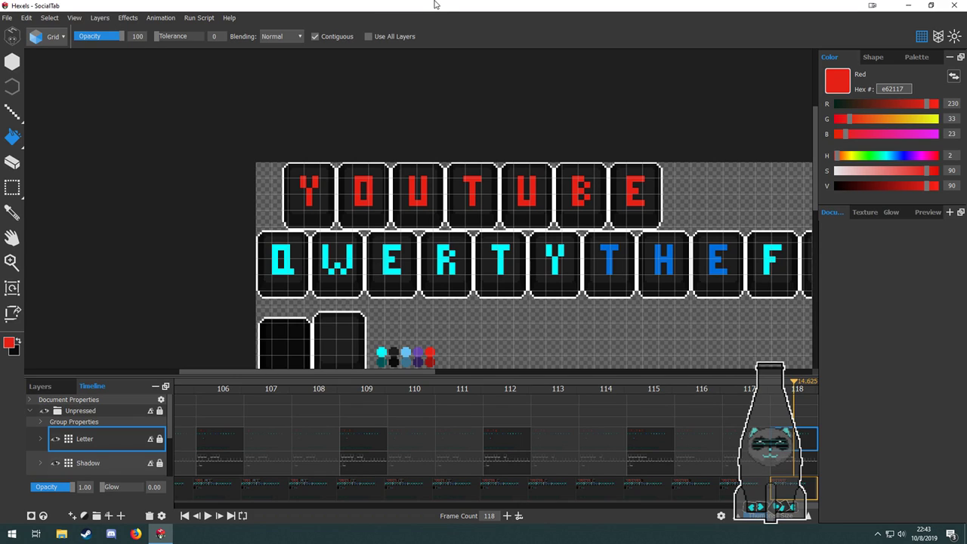
key(alt)
double_click(491, 515)
key(Return)
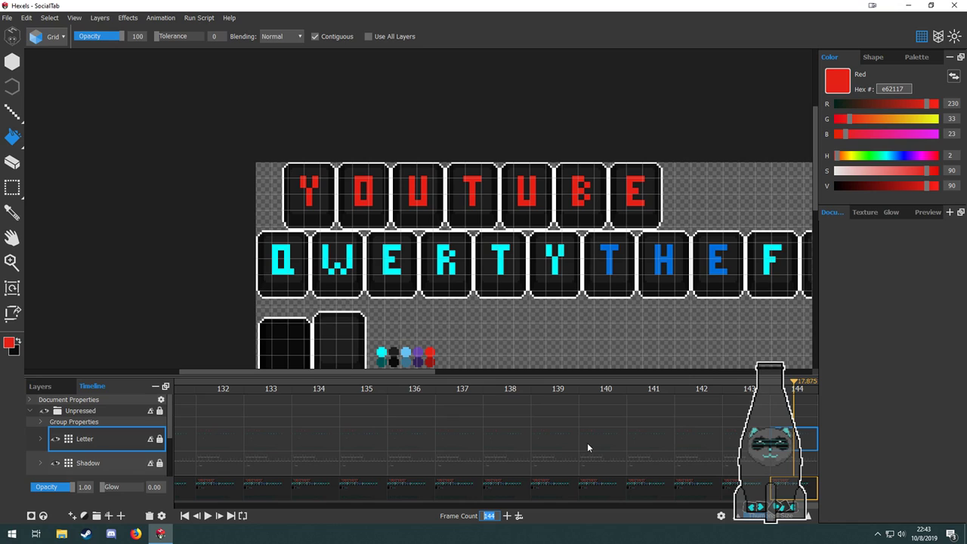
Check the animation settings for the export duration and play the animation from the first frame.
click(184, 517)
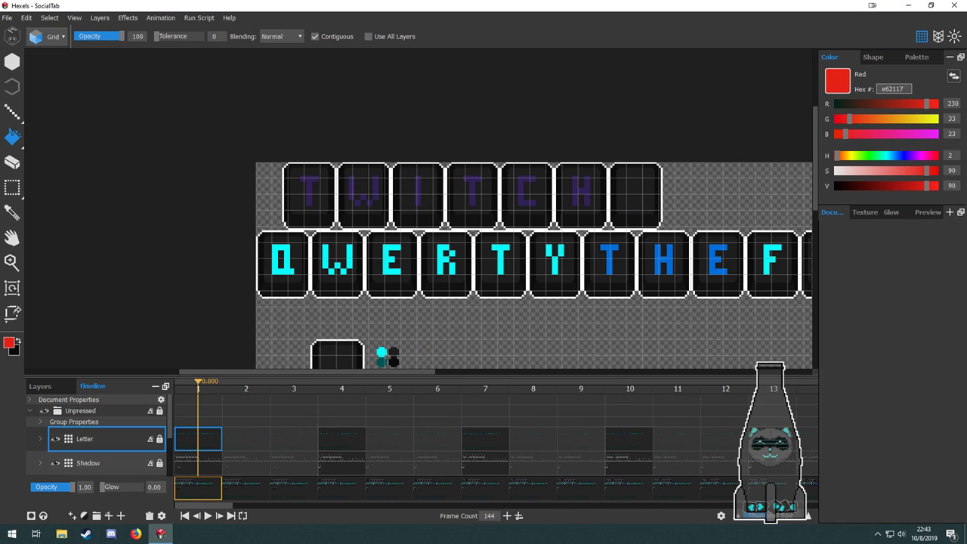
click(719, 515)
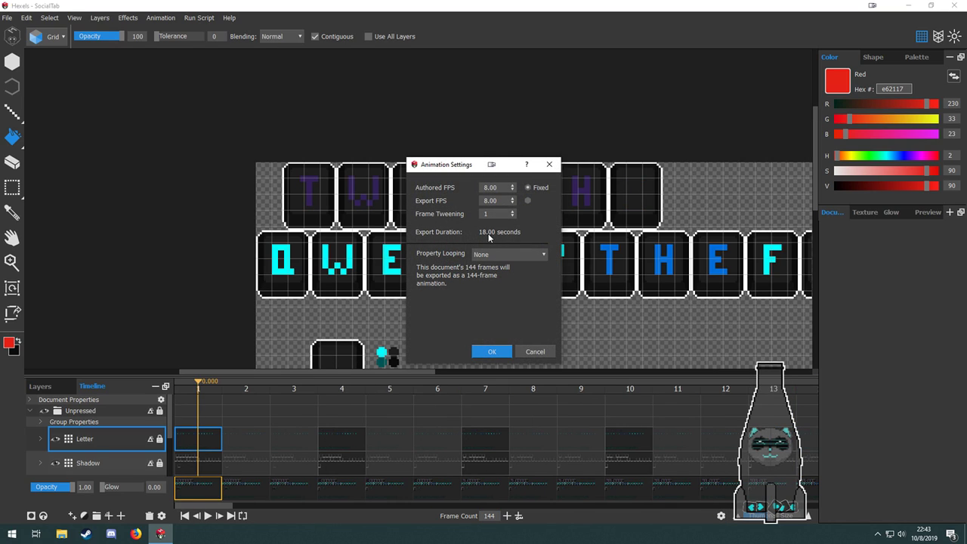
click(540, 354)
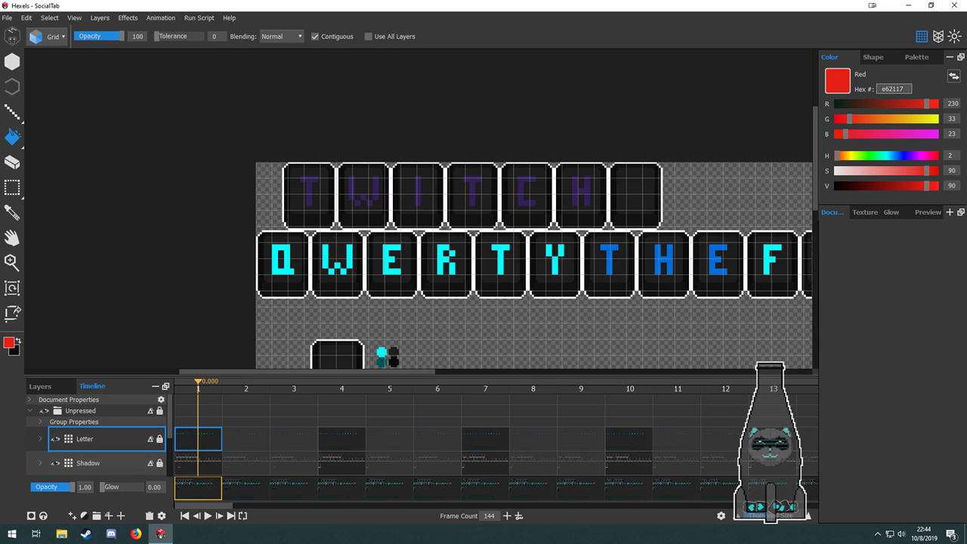
click(207, 516)
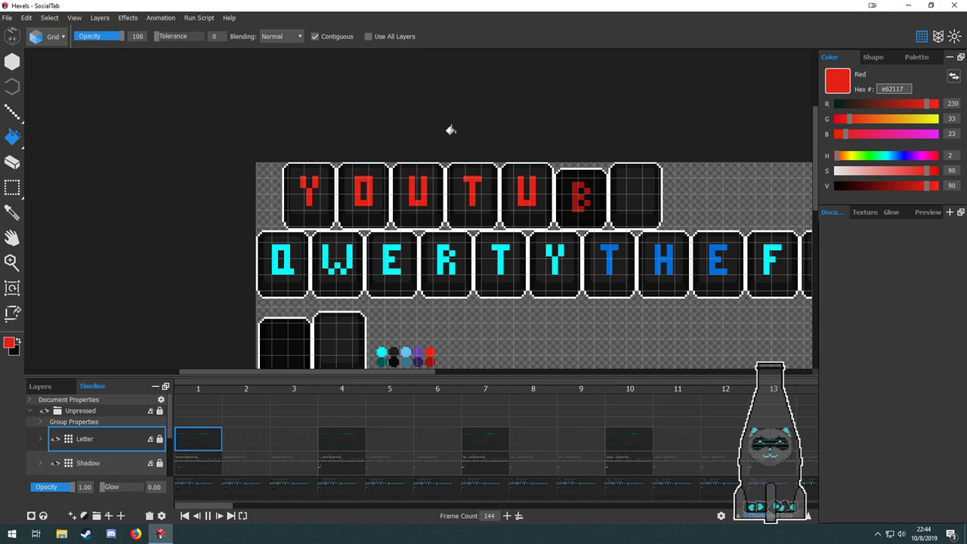
drag(233, 504, 843, 537)
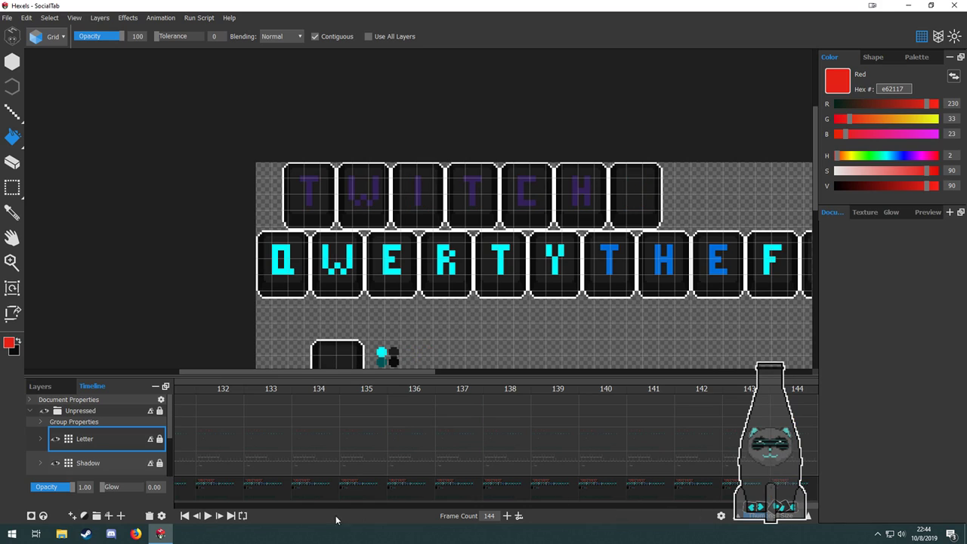
Add frame 145 at the end and make it a keyframe on the Shadow, Key and Letter layers.
click(230, 515)
drag(637, 334, 481, 314)
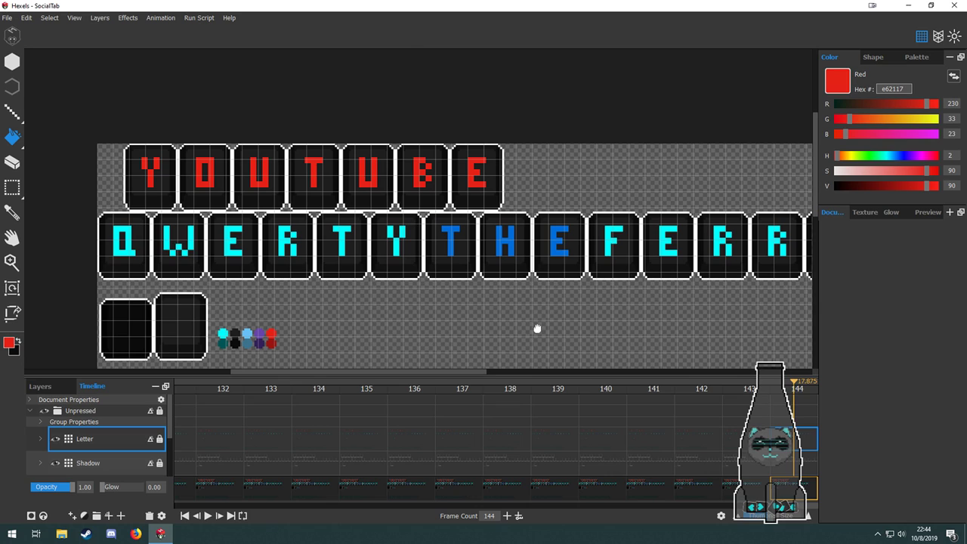
mouse_move(536, 328)
mouse_down()
mouse_move(536, 346)
mouse_move(534, 326)
mouse_up()
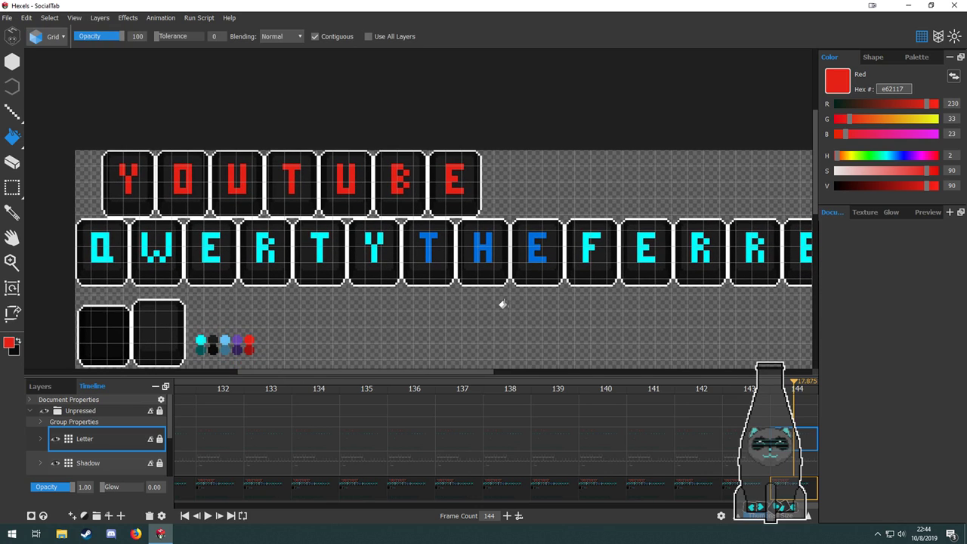
scroll(481, 290, up, 1)
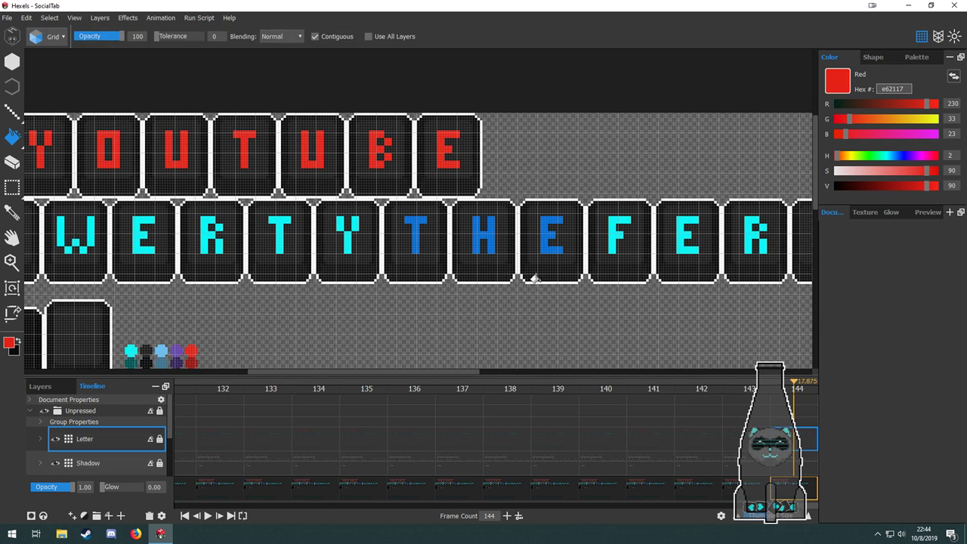
drag(534, 279, 667, 262)
drag(397, 220, 494, 246)
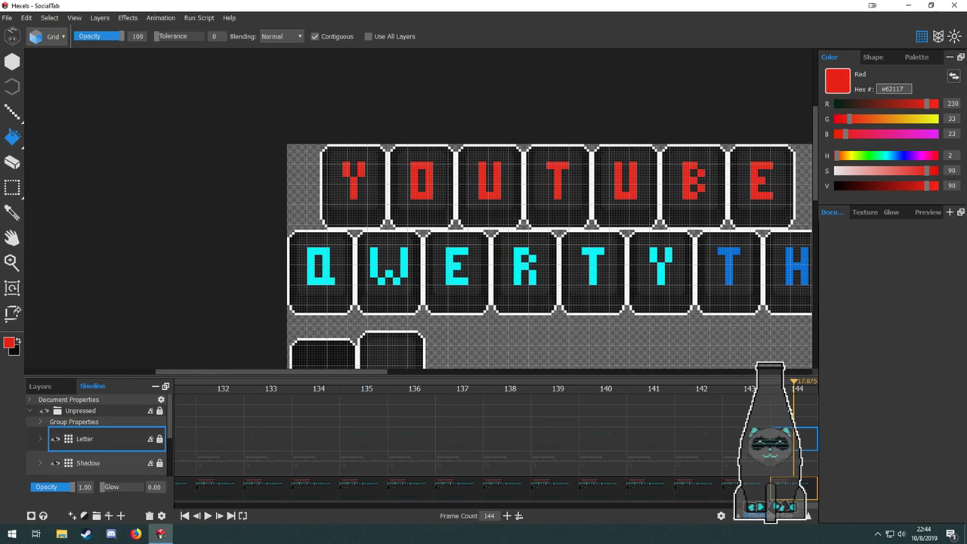
click(507, 516)
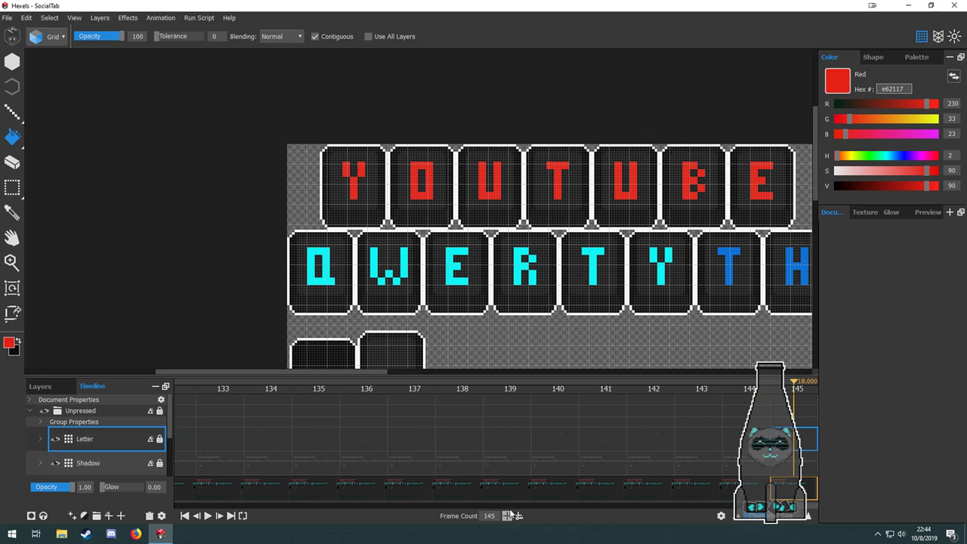
click(791, 460)
scroll(794, 454, down, 2)
click(795, 427)
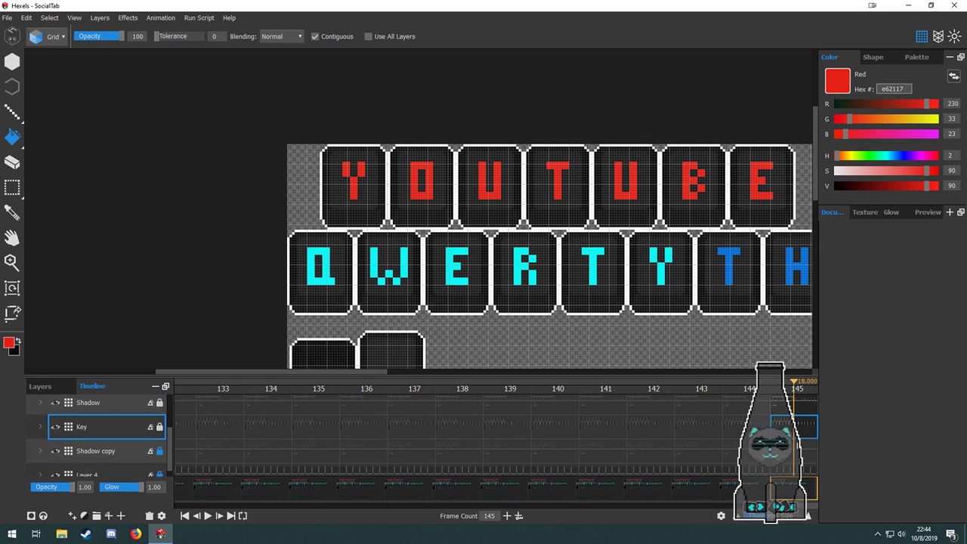
scroll(792, 454, up, 2)
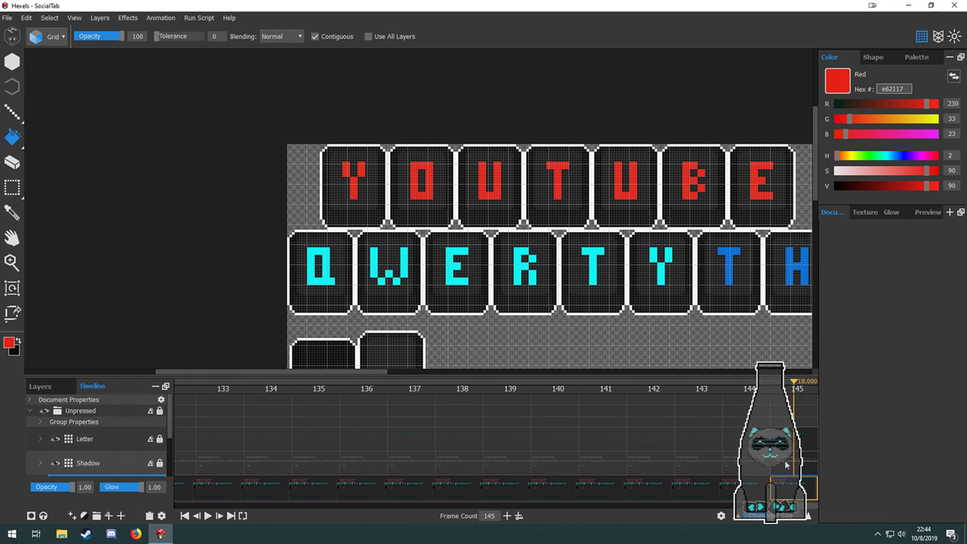
click(793, 440)
In frame 145, replace the first key of the YOUTUBE row with its pressed version on the Key layer.
drag(588, 309, 516, 277)
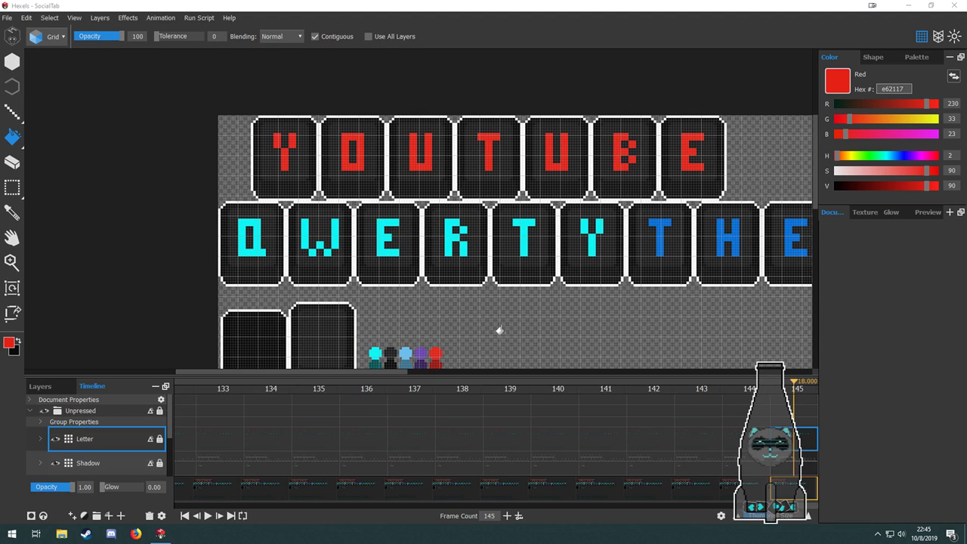
click(789, 466)
scroll(790, 467, down, 2)
click(799, 433)
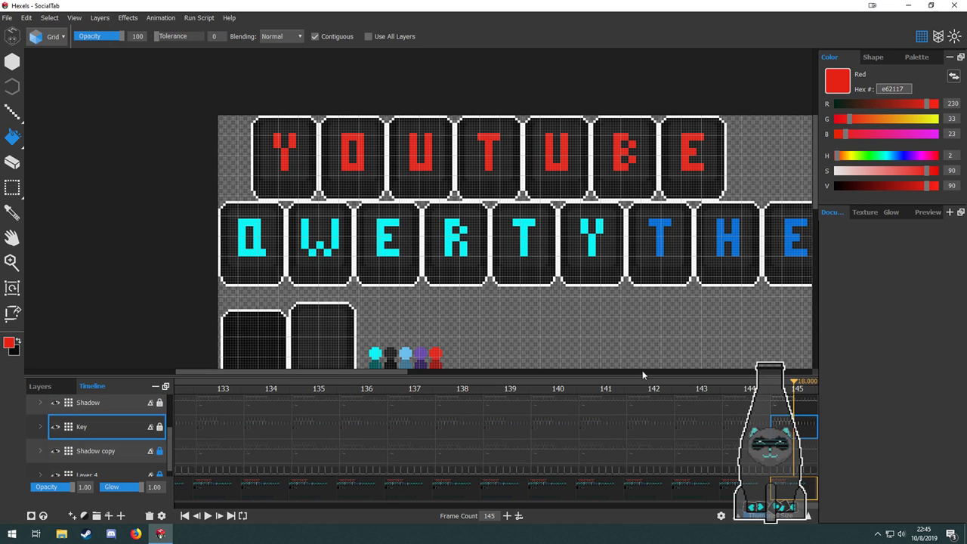
scroll(269, 178, up, 3)
drag(233, 84, 302, 149)
drag(276, 100, 416, 268)
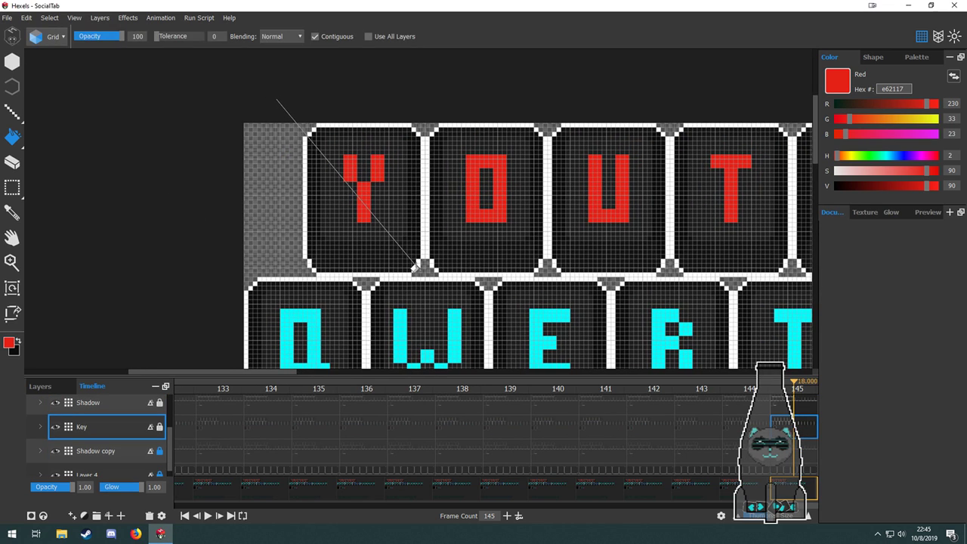
key(alt)
scroll(321, 229, down, 3)
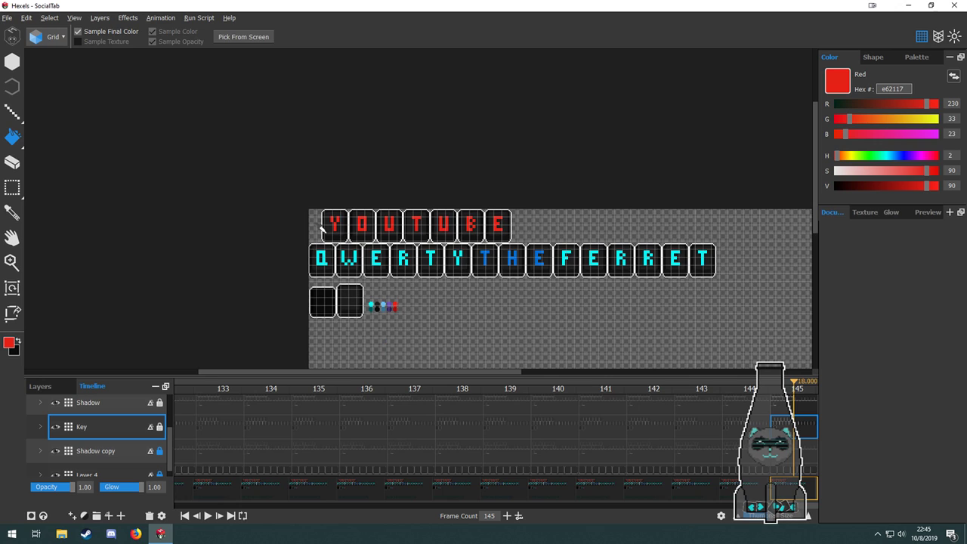
scroll(322, 229, up, 4)
key(m)
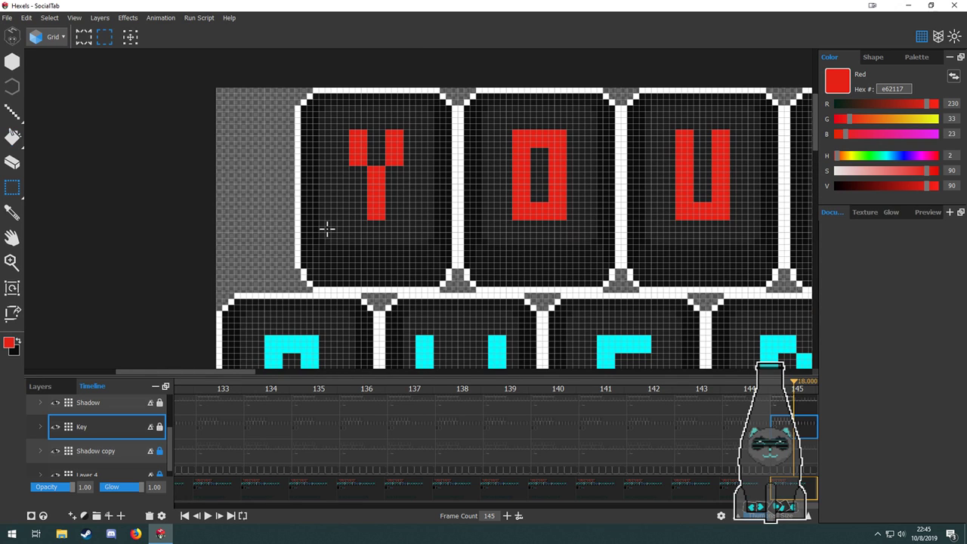
scroll(324, 219, down, 3)
scroll(342, 205, up, 2)
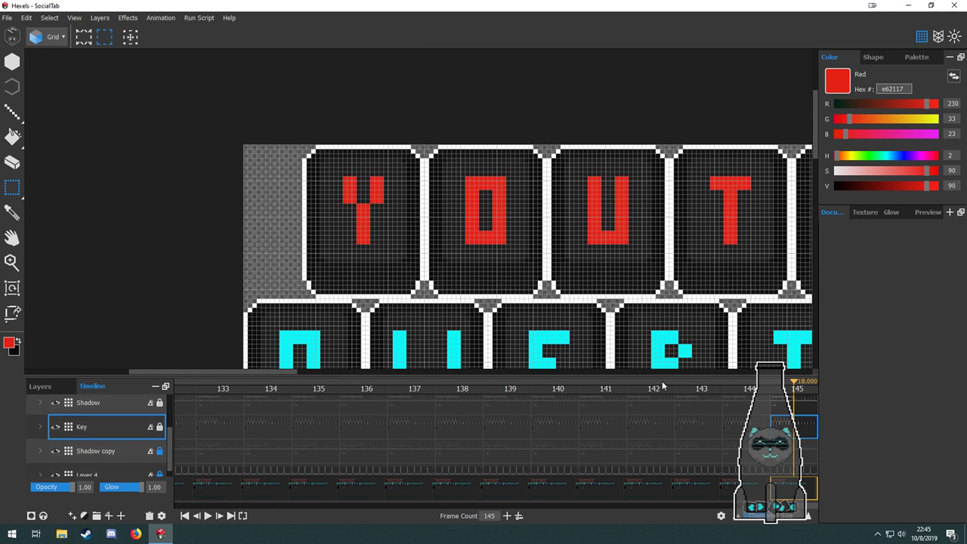
drag(280, 132, 423, 291)
scroll(378, 238, down, 3)
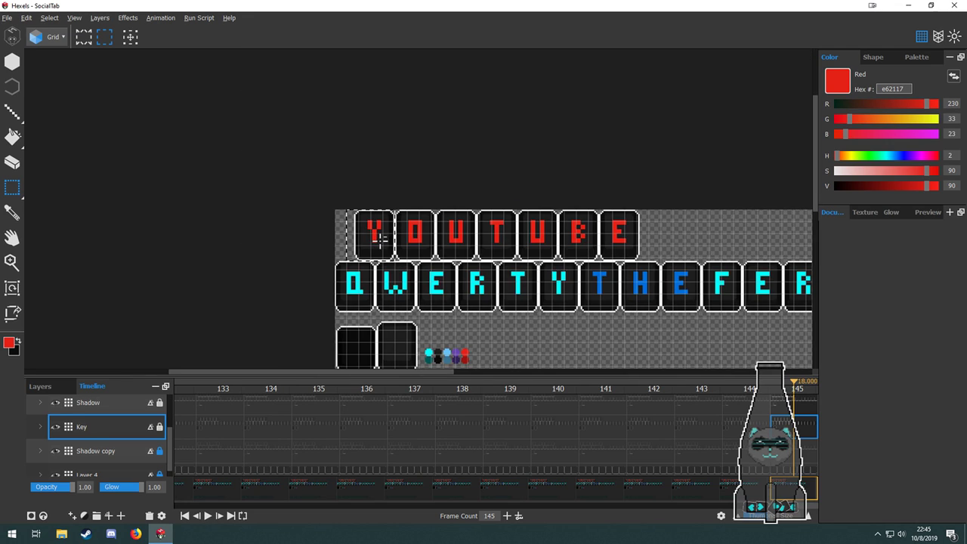
scroll(380, 236, up, 3)
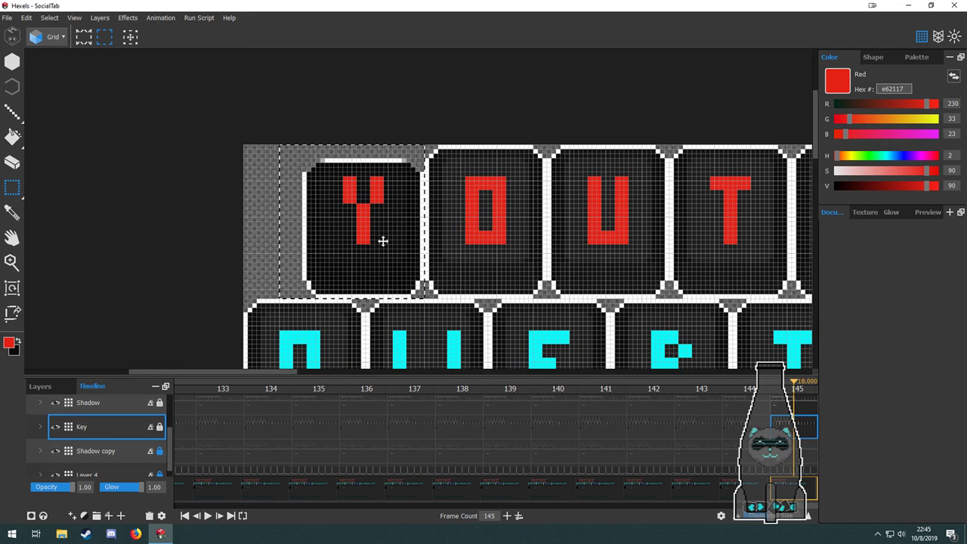
Delete the Y from the first key on the Letter layer and replace the key's shadow with the pressed version.
scroll(492, 436, up, 2)
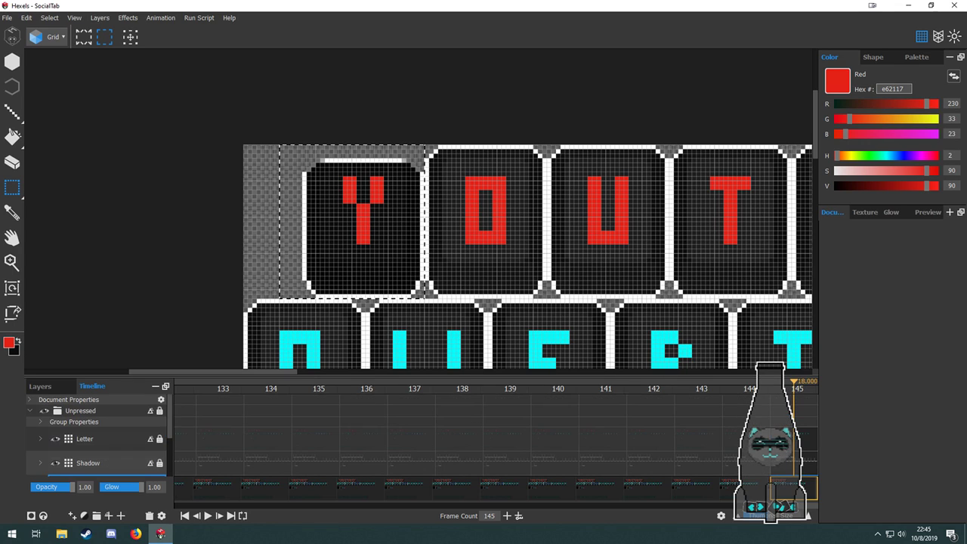
click(793, 430)
scroll(771, 438, down, 2)
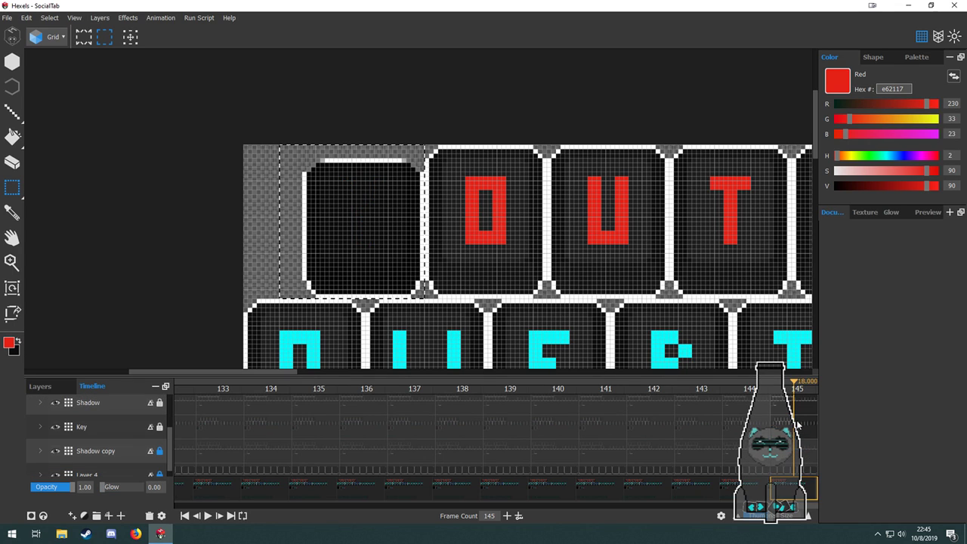
click(802, 409)
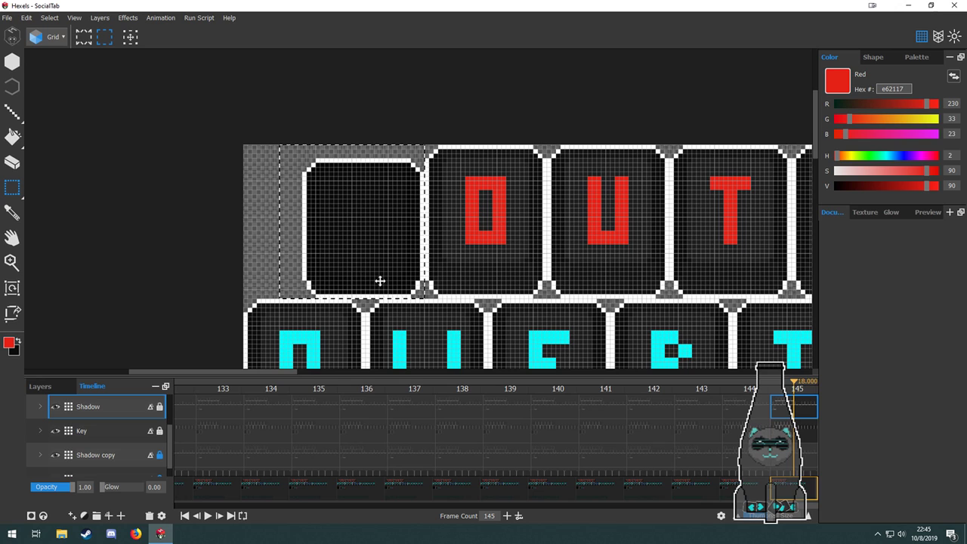
On the Letter layer in frame 145, place a copy of the blue T from the QWERTYTHEFERRET row on the pressed first key.
scroll(792, 437, down, 1)
scroll(793, 435, up, 3)
click(800, 430)
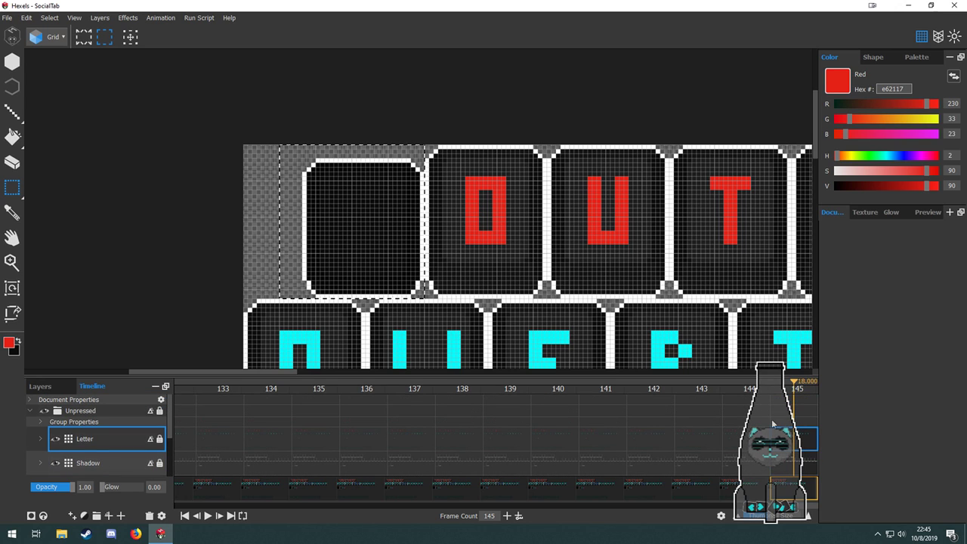
scroll(488, 288, down, 3)
key(space)
drag(602, 317, 394, 267)
scroll(325, 189, up, 4)
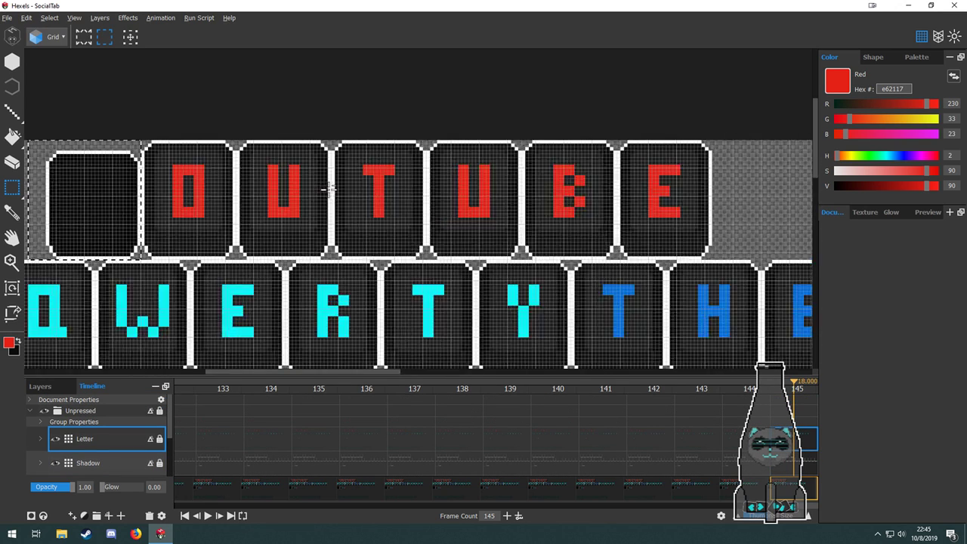
key(space)
drag(533, 292, 402, 216)
mouse_move(539, 232)
mouse_down()
mouse_move(609, 305)
mouse_move(249, 213)
mouse_move(602, 308)
mouse_up()
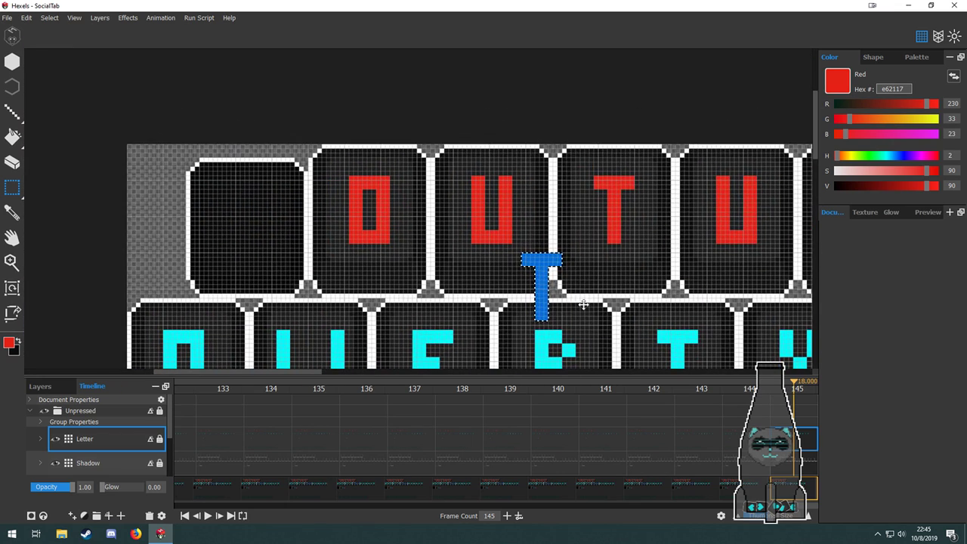
drag(539, 293, 252, 239)
scroll(244, 224, up, 6)
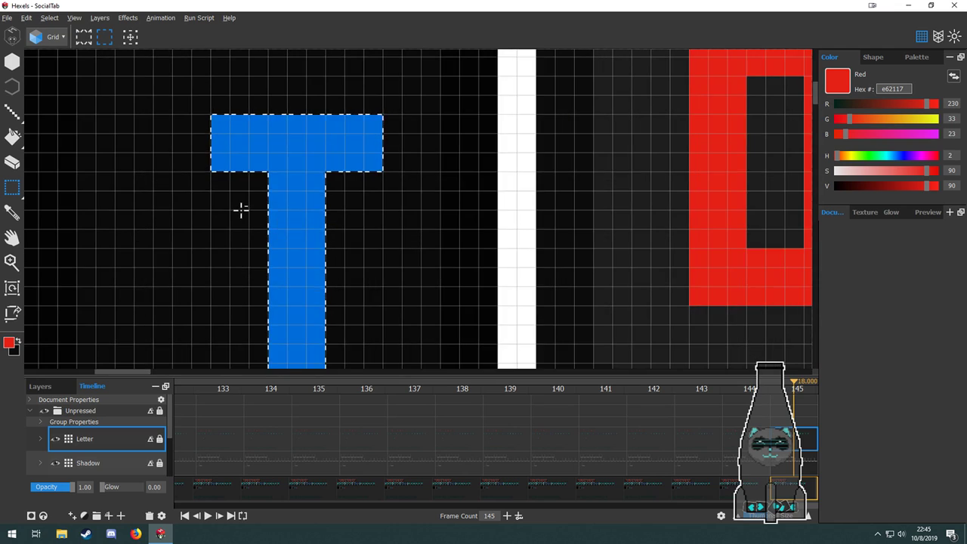
Center the copied T horizontally on the pressed first key.
key(space)
drag(447, 159, 594, 288)
drag(443, 255, 385, 161)
key(space)
drag(413, 130, 404, 266)
key(space)
drag(442, 309, 447, 81)
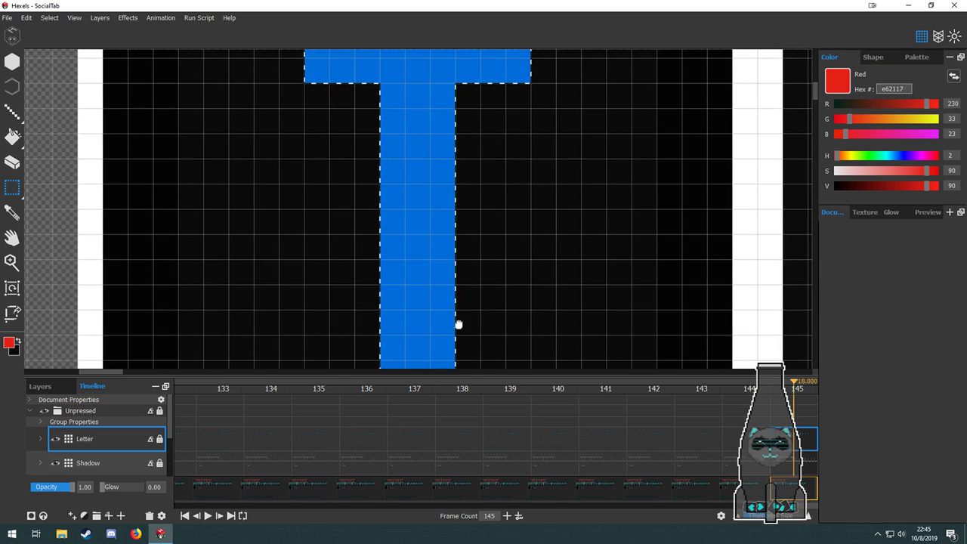
drag(458, 324, 452, 116)
scroll(443, 199, down, 3)
key(space)
drag(504, 197, 512, 283)
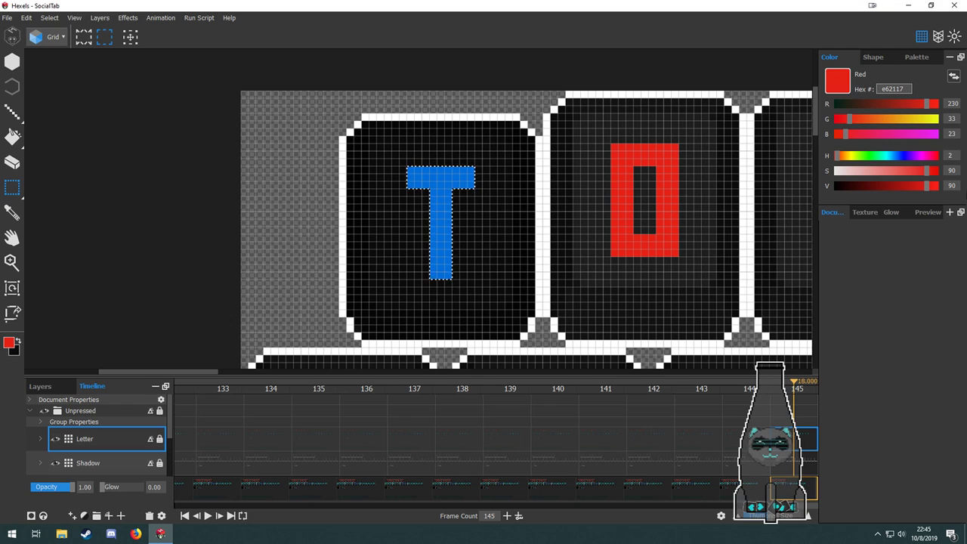
Set the active color to light blue 08a0e9 and switch to the fill tool.
double_click(892, 89)
text(d)
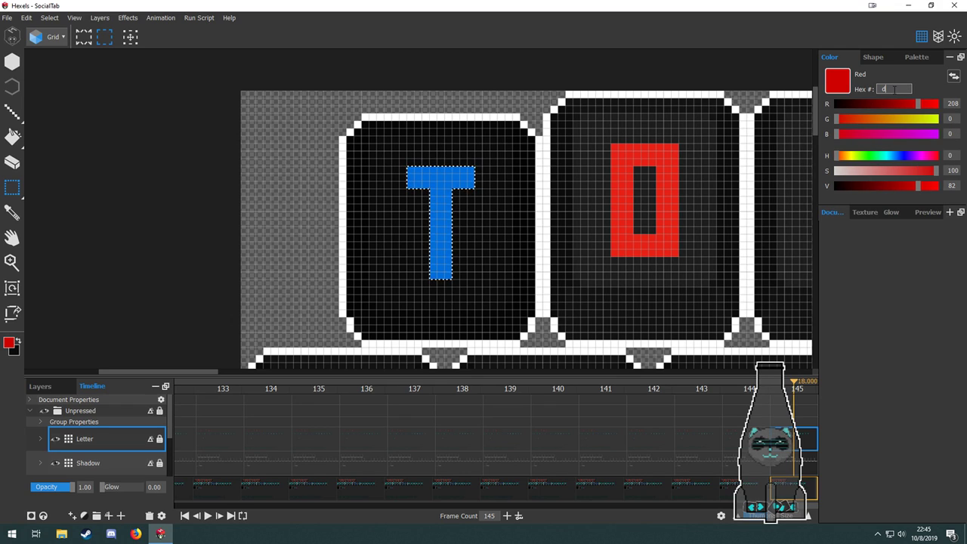
key(BackSpace)
text(08)
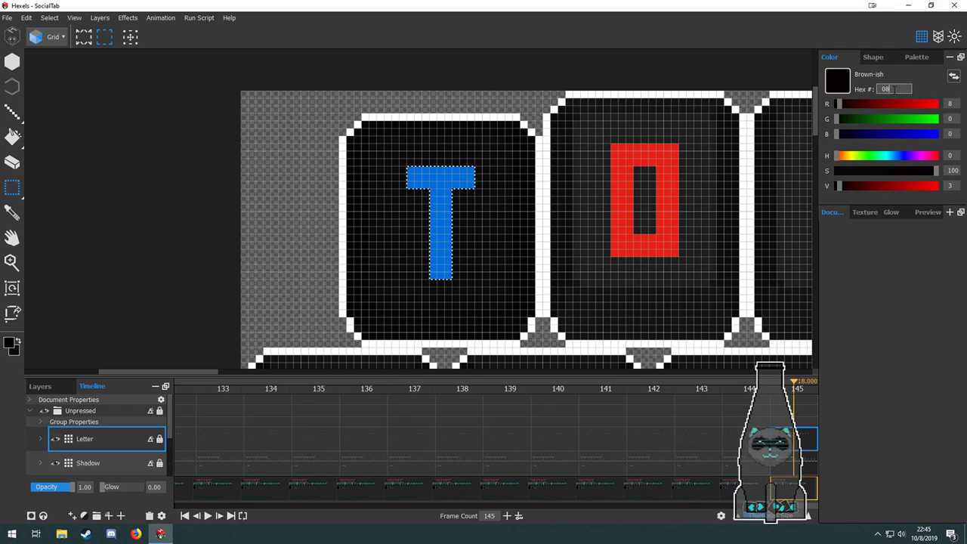
text(a0)
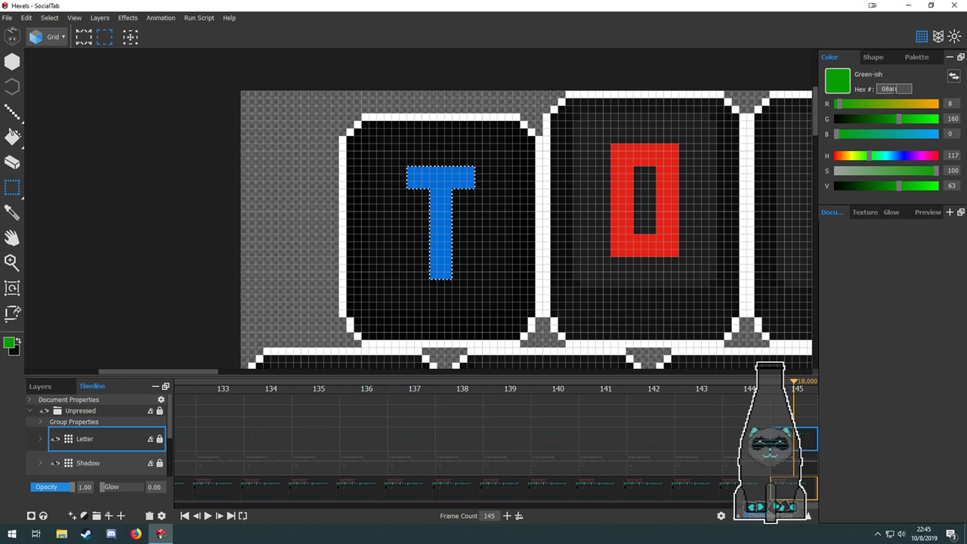
text(e)
text(f)
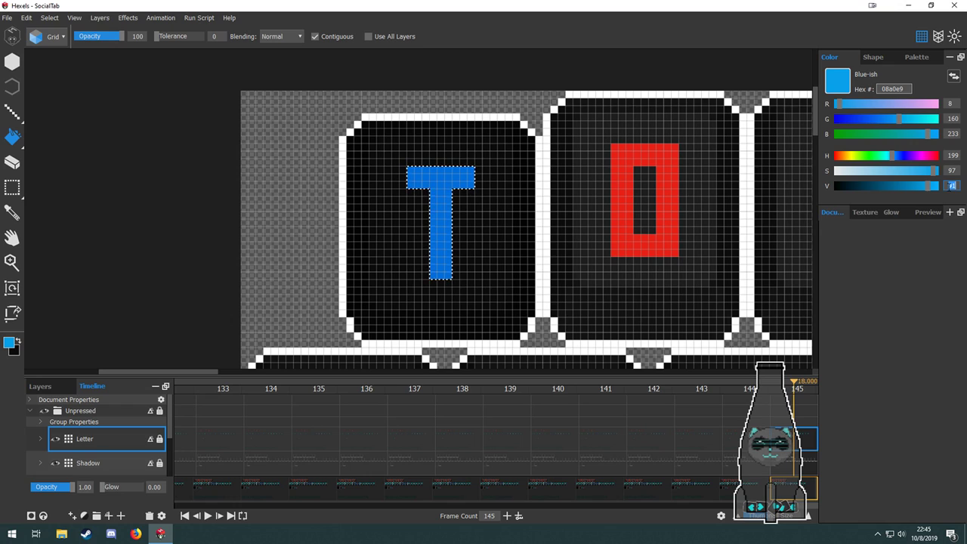
Lower the active blue's brightness value to 61 and fill the T on the pressed first key with it.
text(61)
key(Return)
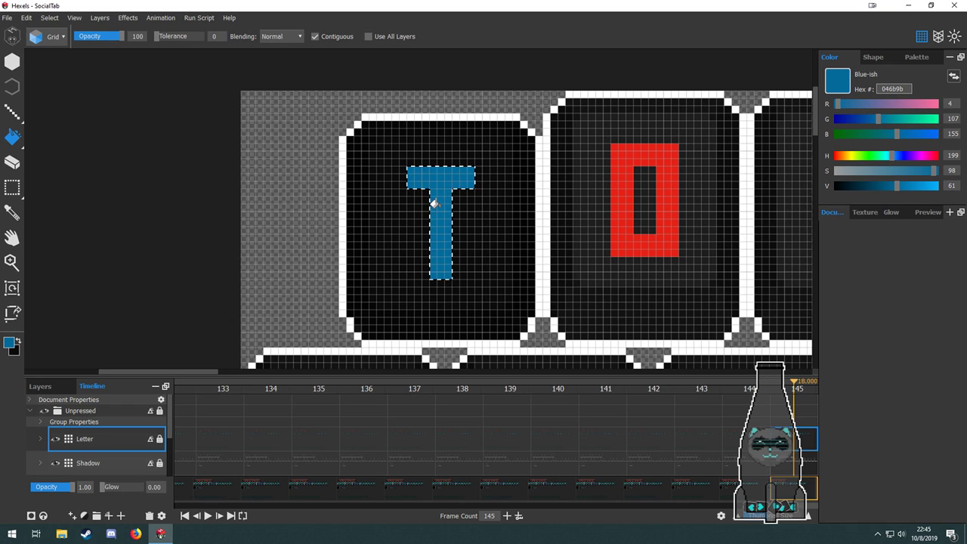
scroll(434, 202, down, 4)
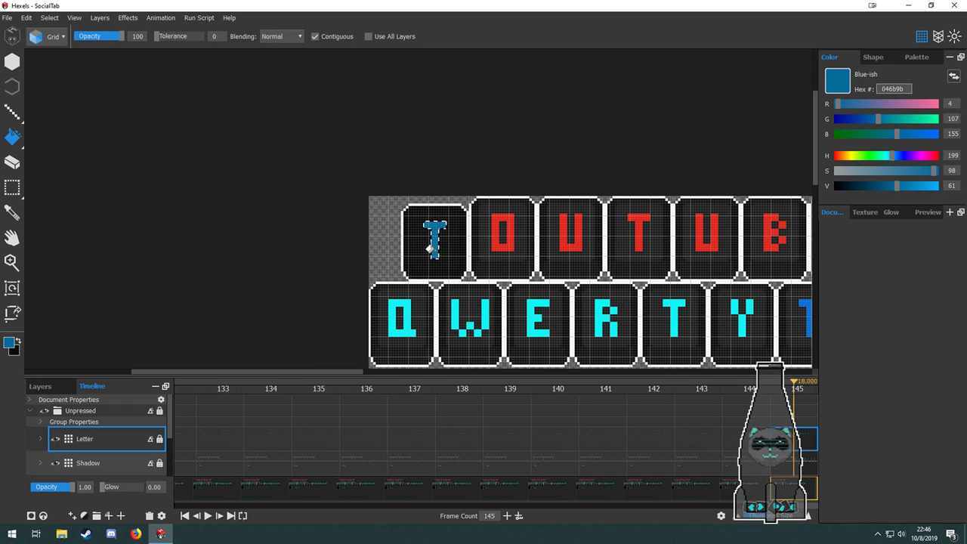
scroll(430, 248, up, 1)
drag(584, 271, 378, 225)
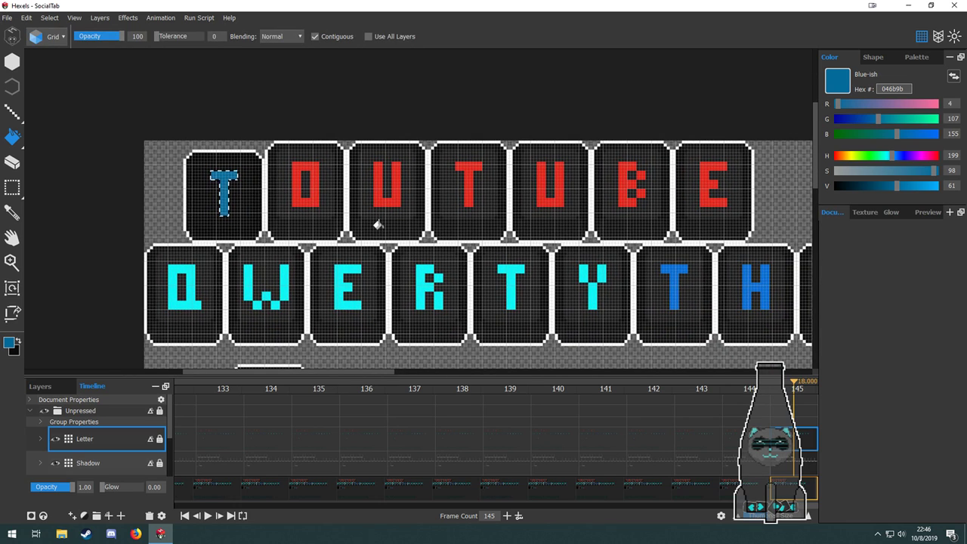
scroll(353, 286, down, 2)
drag(274, 226, 292, 239)
scroll(311, 255, up, 1)
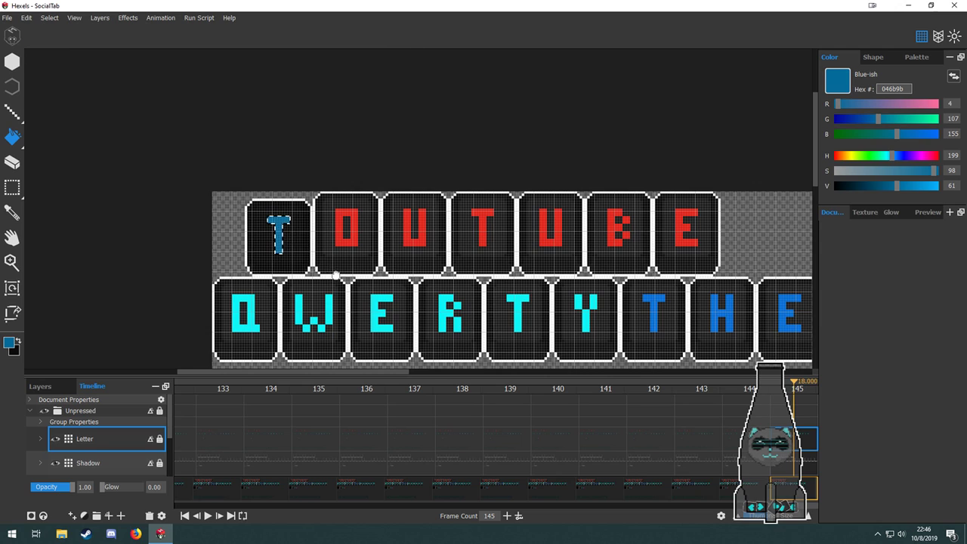
drag(339, 289, 353, 259)
drag(555, 248, 607, 263)
scroll(473, 279, up, 2)
scroll(376, 216, down, 2)
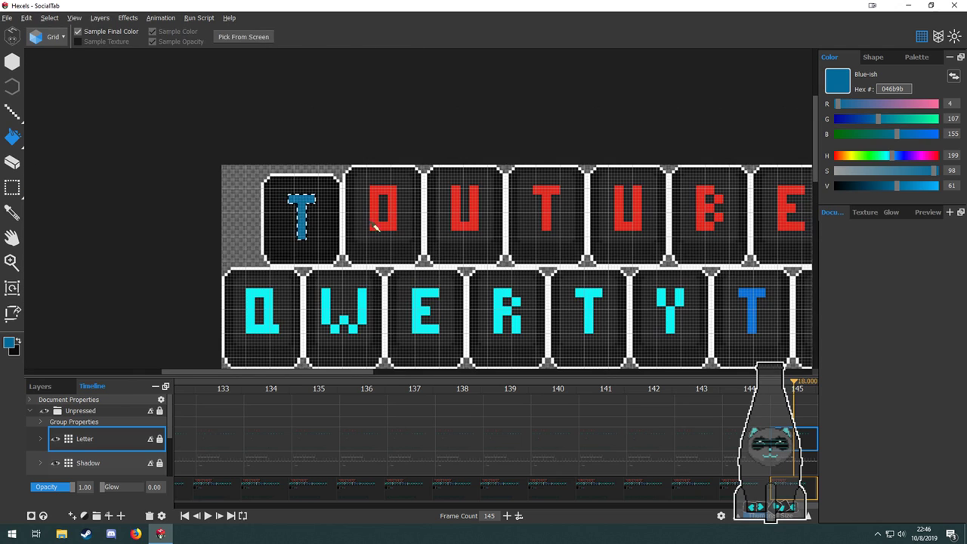
scroll(375, 216, up, 1)
Extend the animation by three frames to 148 and target frame 148 on the Key, Shadow and Letter layers.
click(519, 516)
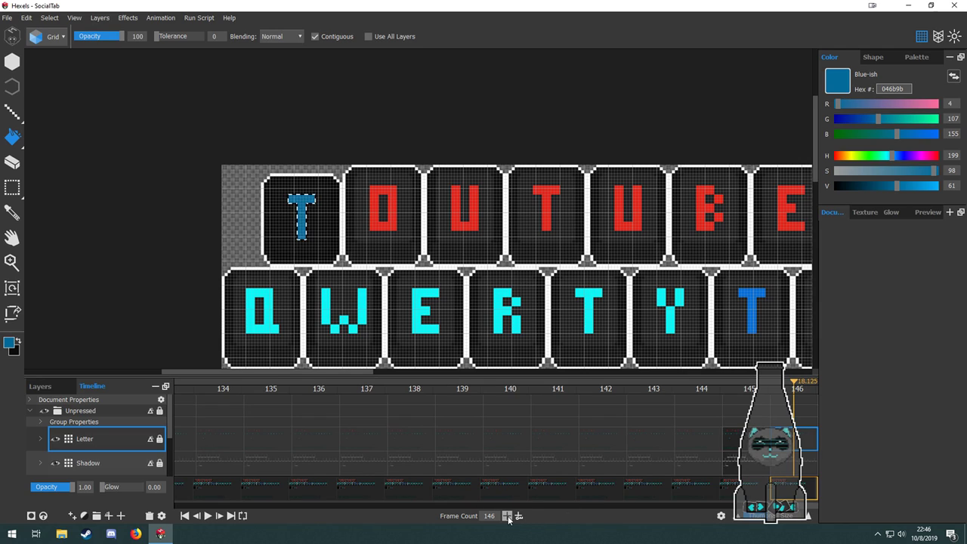
click(519, 516)
click(518, 516)
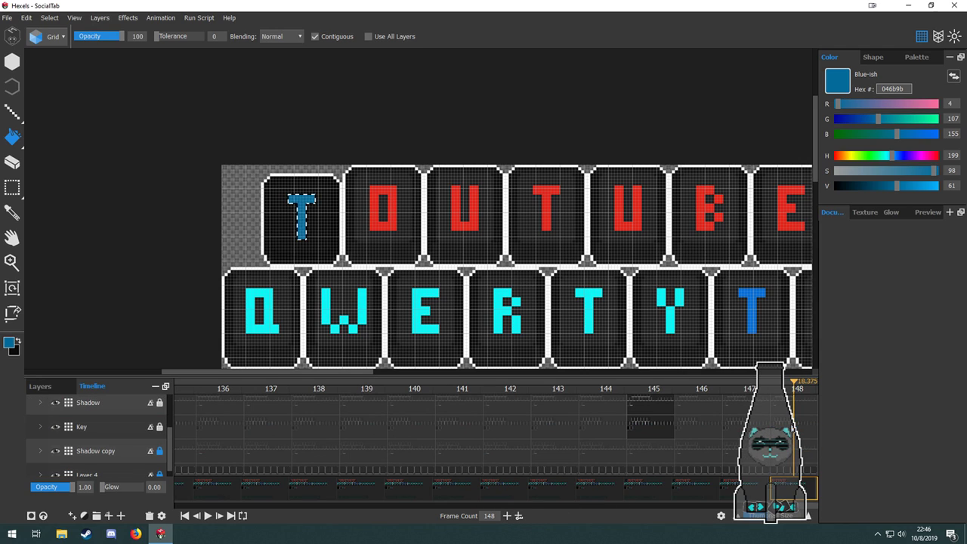
click(792, 426)
click(796, 403)
scroll(798, 417, up, 2)
click(795, 448)
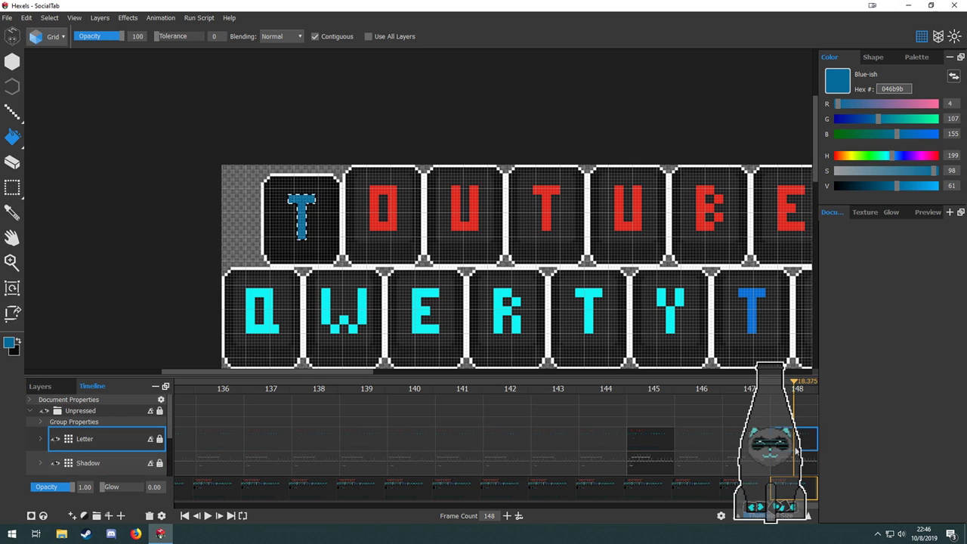
scroll(291, 223, up, 1)
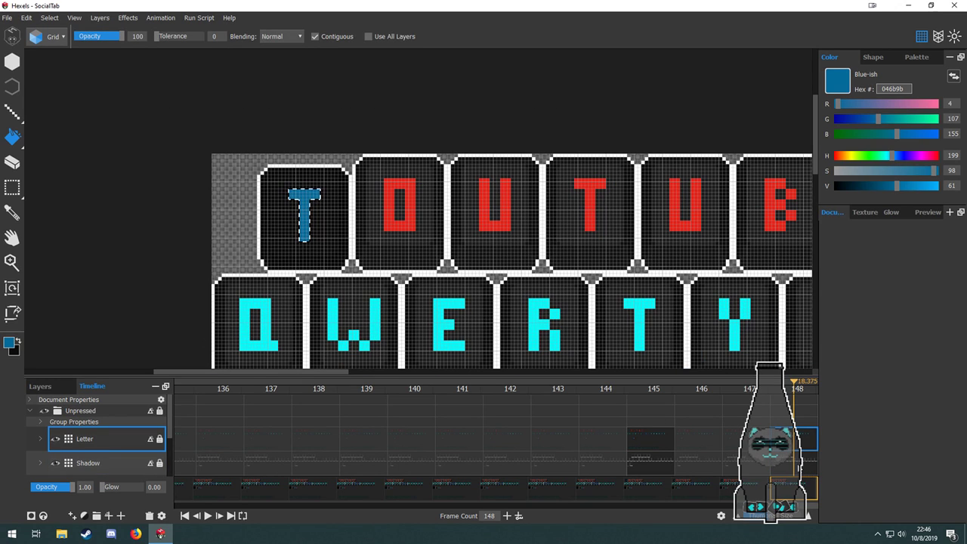
click(796, 467)
On the Key layer in frame 148, swap the first two key shapes so the first is raised and the second pressed.
scroll(798, 452, down, 2)
click(797, 432)
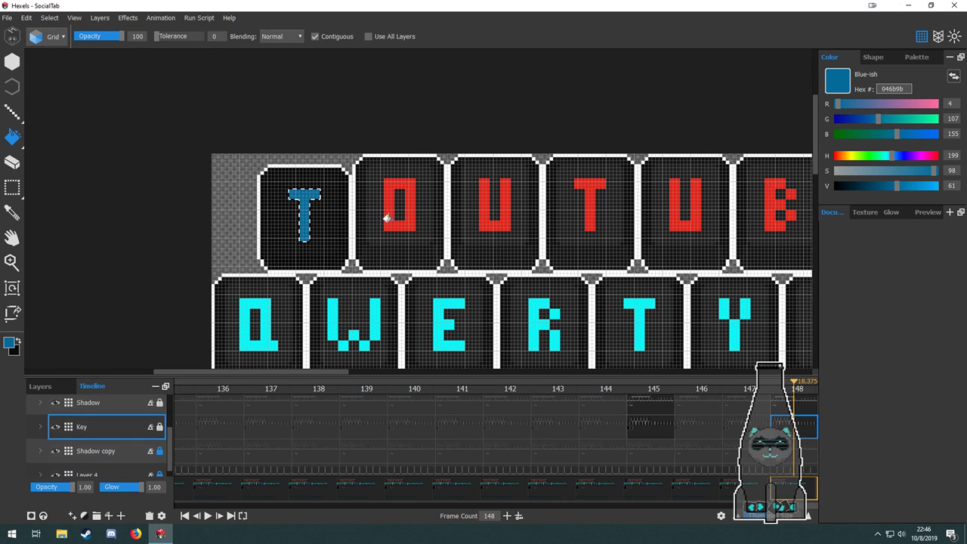
key(m)
scroll(351, 175, up, 1)
drag(349, 143, 346, 281)
On the Shadow layer in frame 148, move the second key's shadow onto the raised first key.
click(794, 408)
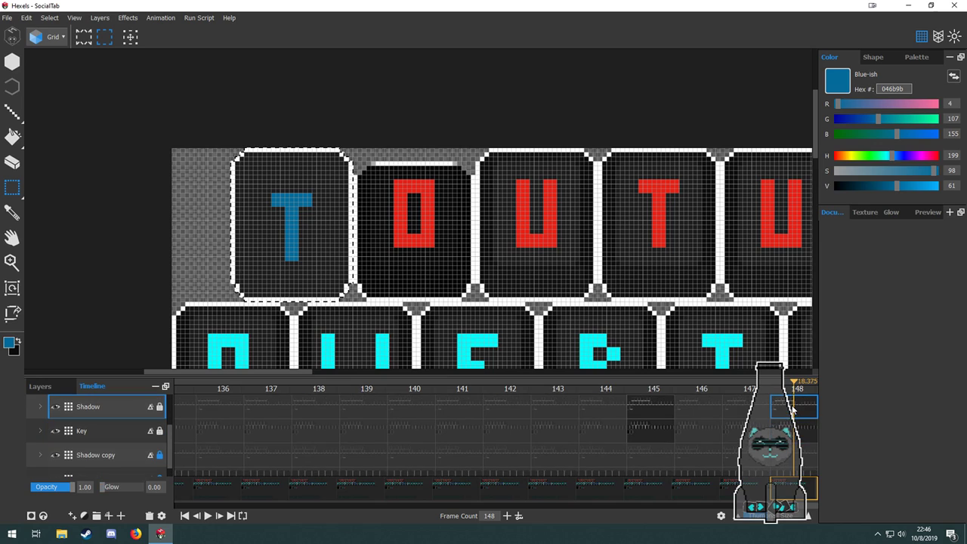
drag(353, 149, 476, 298)
drag(458, 266, 335, 264)
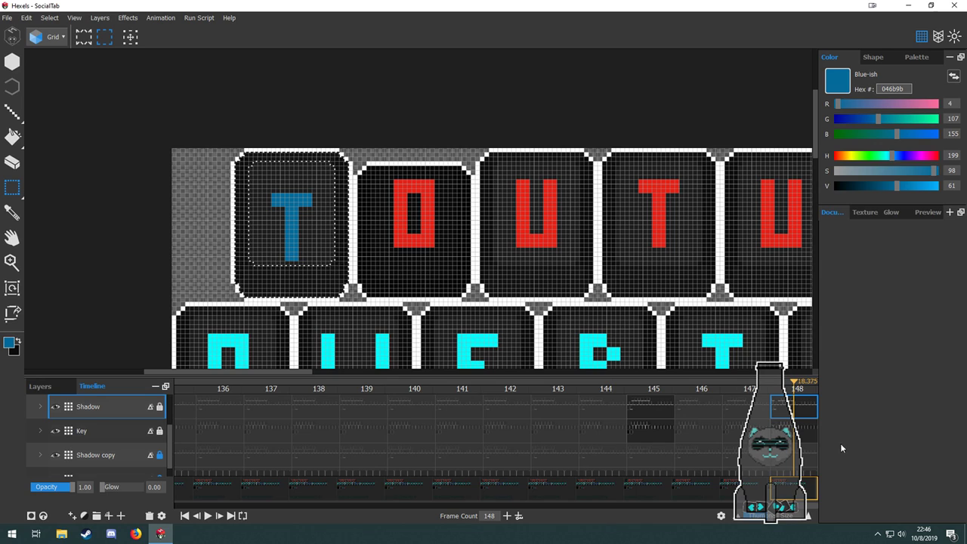
On the Letter layer, move the blue T up on the first key to line up with the raised keys' letters.
scroll(98, 438, up, 3)
click(90, 438)
click(270, 187)
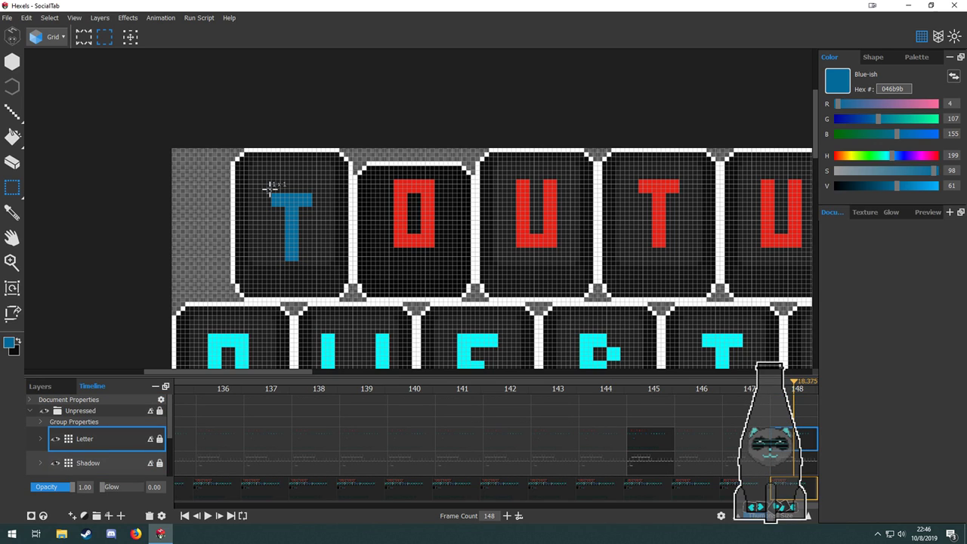
drag(270, 188, 314, 266)
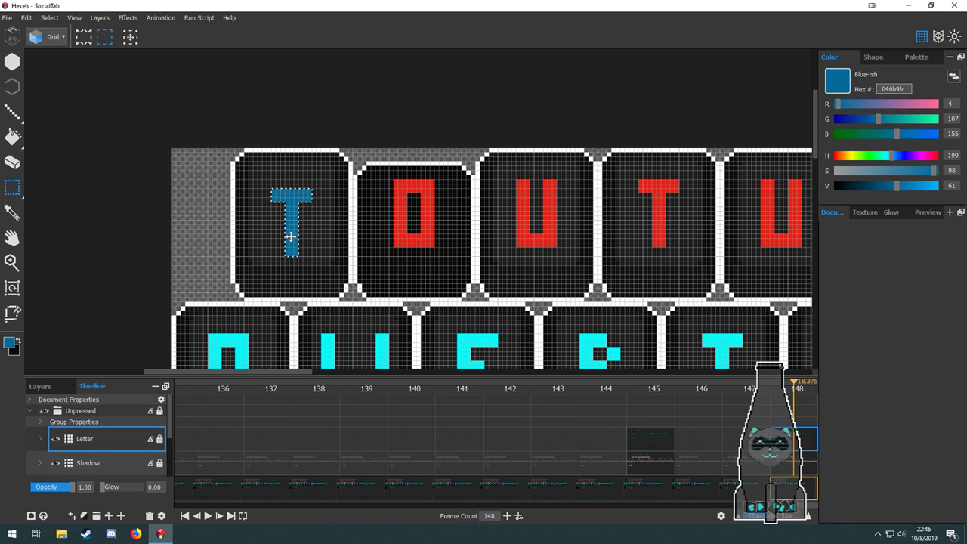
scroll(289, 219, up, 3)
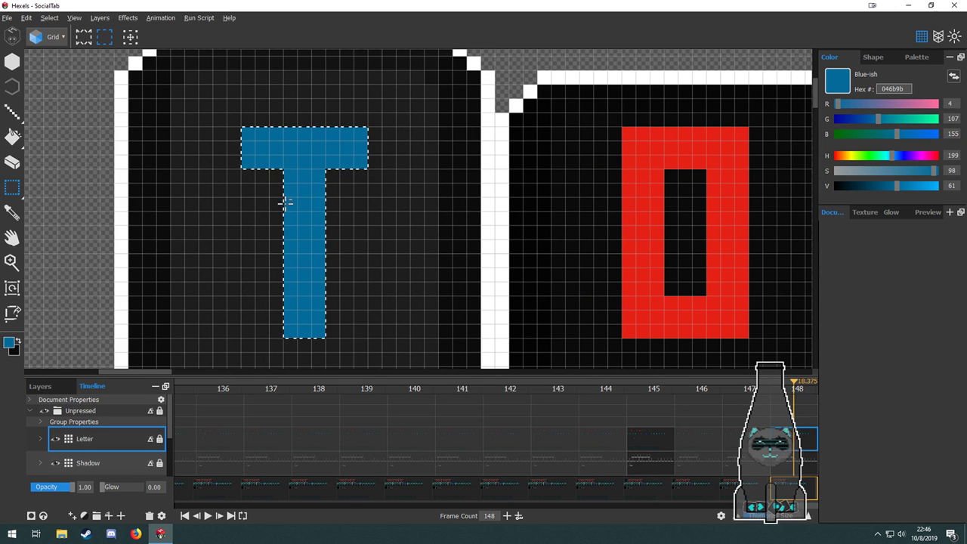
key(space)
drag(351, 158, 337, 170)
drag(388, 248, 290, 149)
Delete the red O from the pressed second key on the Letter layer.
scroll(335, 256, down, 2)
key(space)
drag(453, 261, 348, 244)
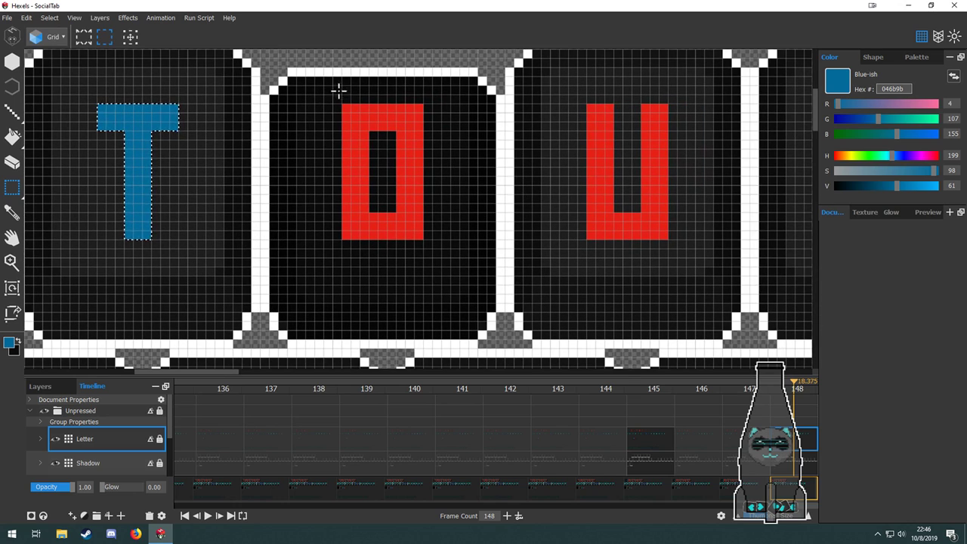
drag(339, 91, 436, 261)
key(Delete)
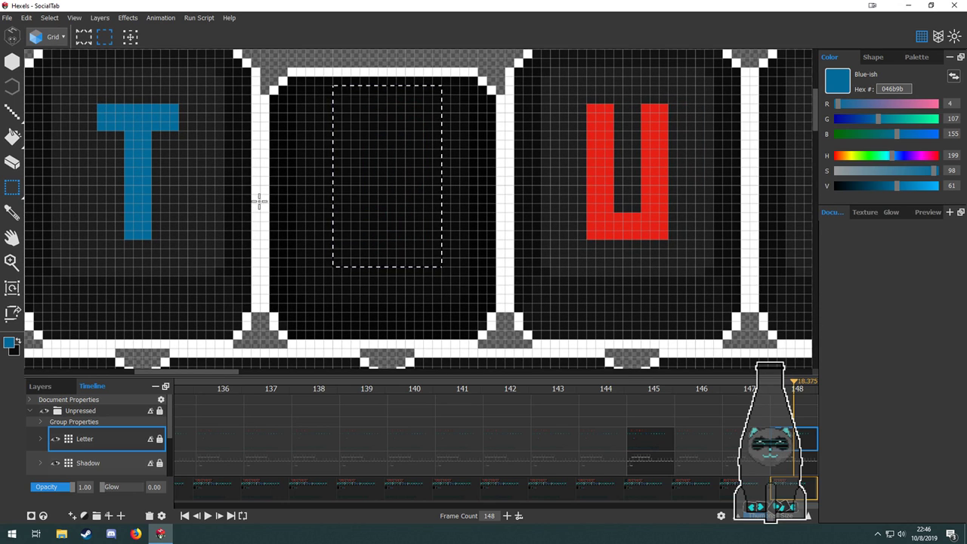
Place a copy of the W from the QWERTYTHEFERRET row on the pressed second key.
scroll(259, 202, down, 5)
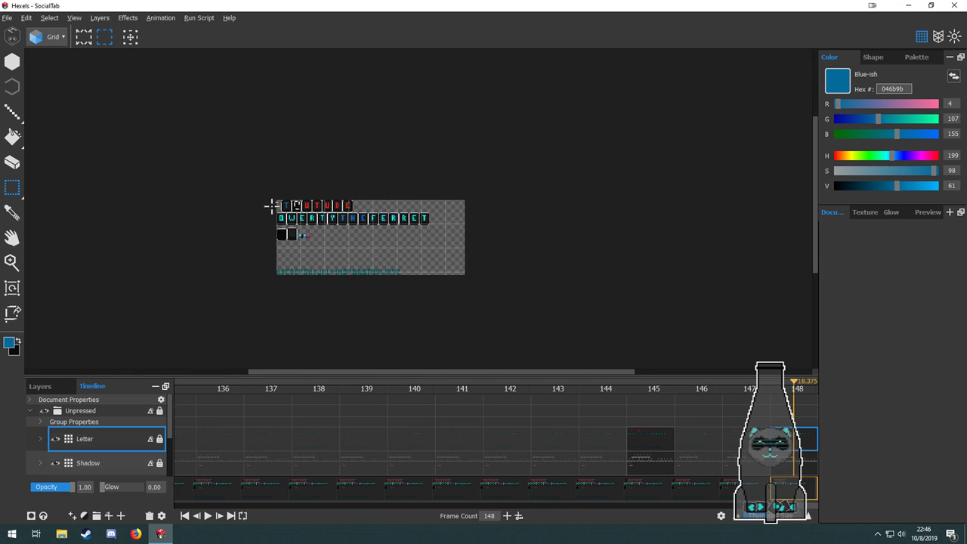
scroll(270, 205, up, 5)
drag(282, 158, 380, 275)
key(ctrl+c)
key(ctrl+v)
drag(386, 198, 434, 123)
Adjust the copied W's vertical position on the second key to the pressed letter height.
scroll(435, 123, up, 5)
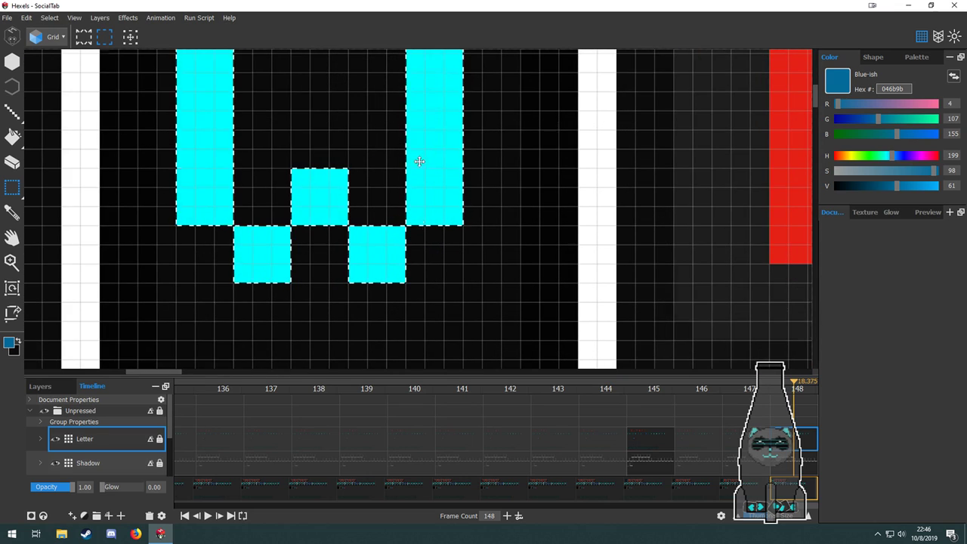
scroll(419, 162, down, 2)
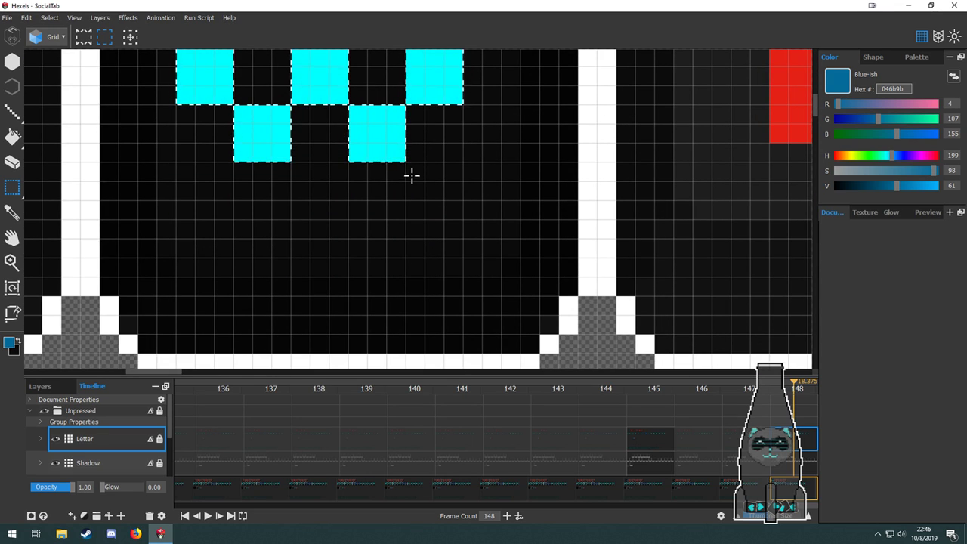
drag(388, 147, 404, 198)
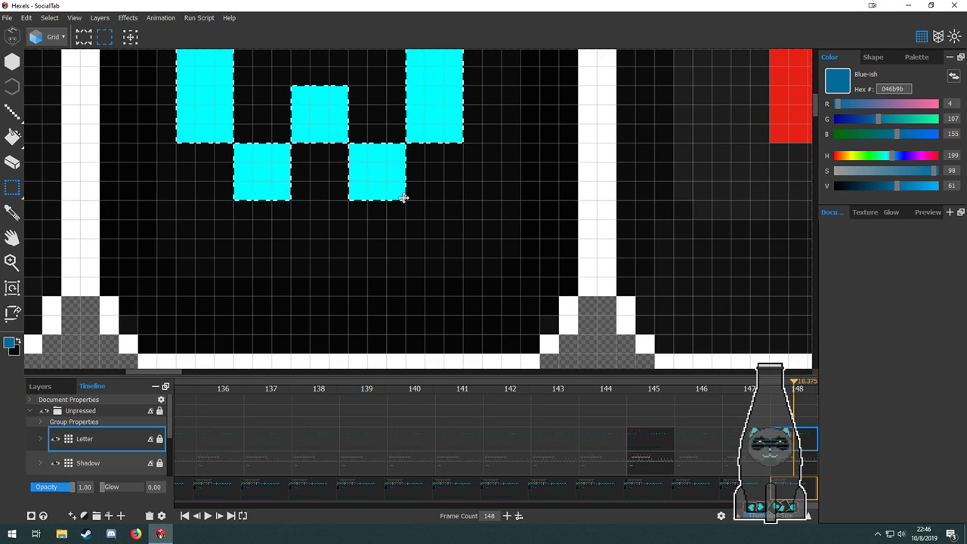
key(space)
drag(462, 110, 490, 209)
key(space)
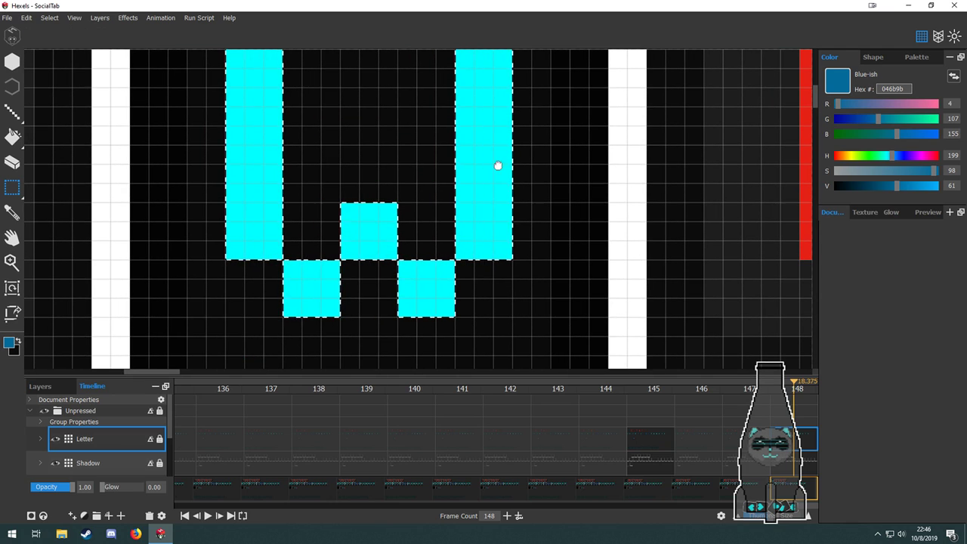
scroll(498, 166, down, 2)
scroll(441, 197, down, 2)
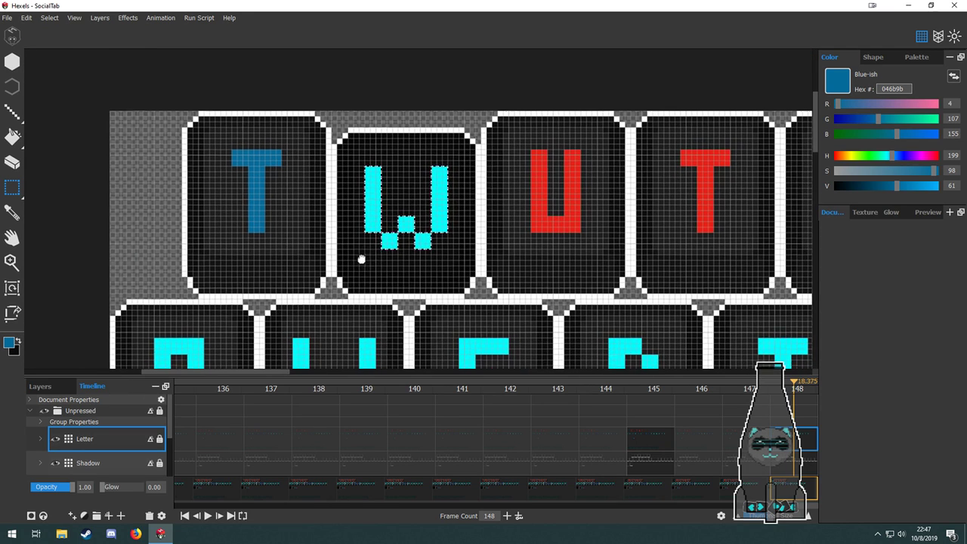
Fill both halves of the W on the second key with dark blue 046b9b.
key(f)
click(375, 219)
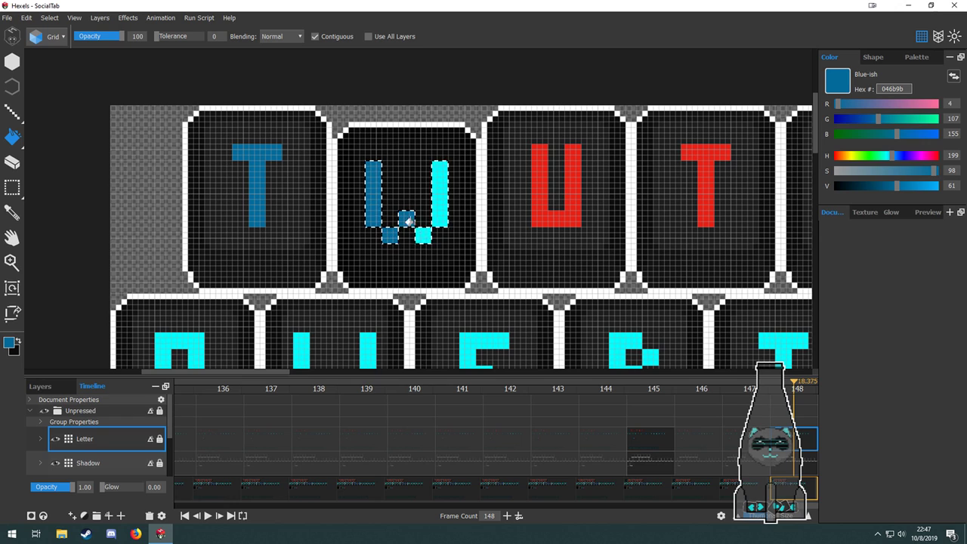
click(441, 215)
Paint a dark blue 046b9b swatch beside the dark red one and a light blue 08a0e9 swatch above it.
drag(455, 178, 440, 53)
key(b)
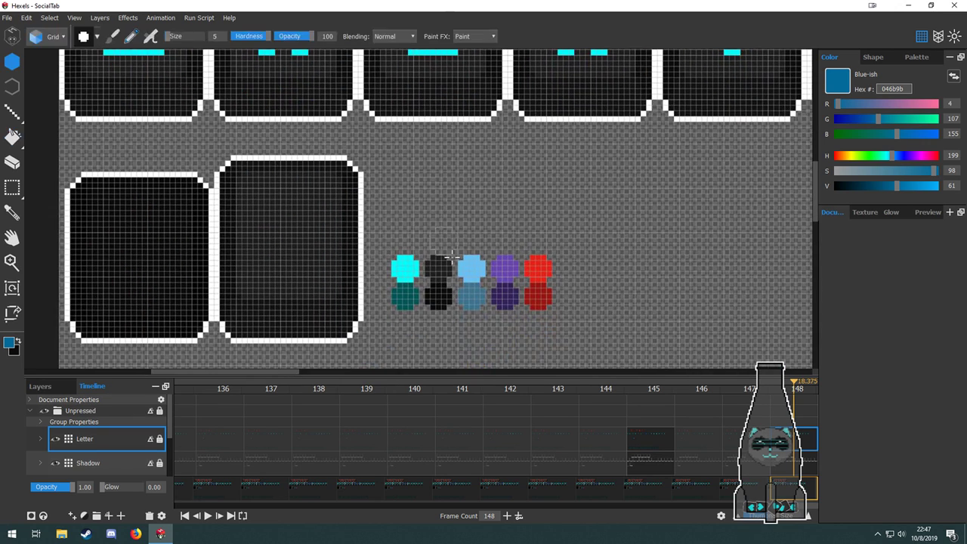
drag(533, 294, 404, 247)
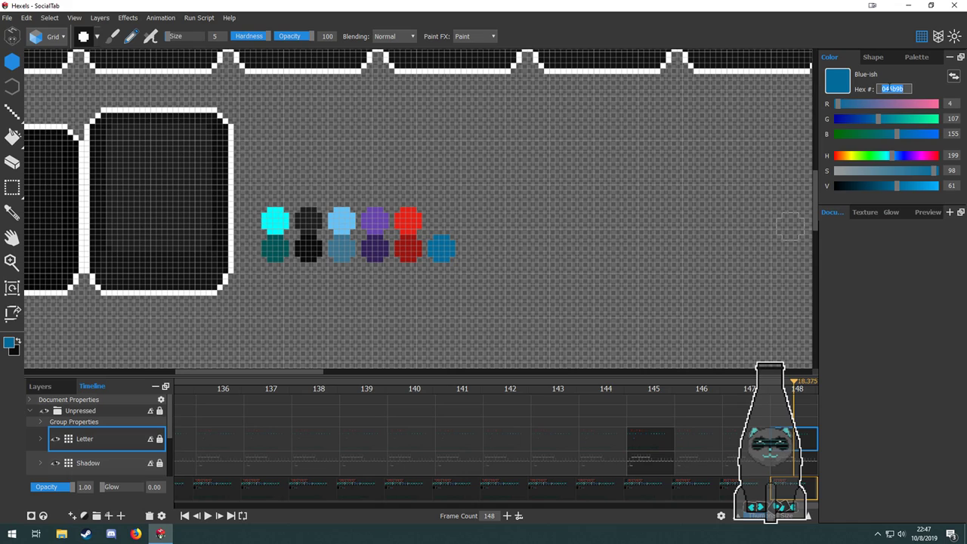
text(08a)
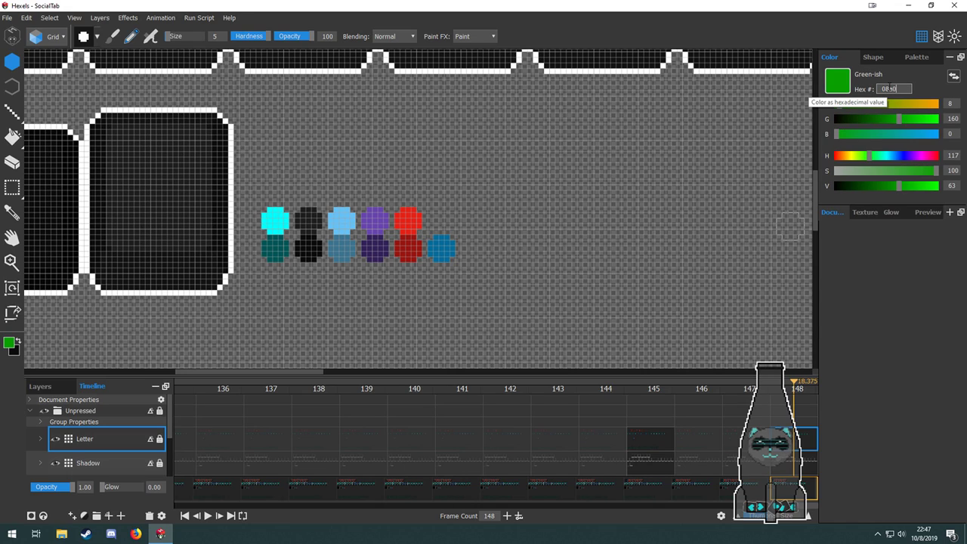
text(0e9)
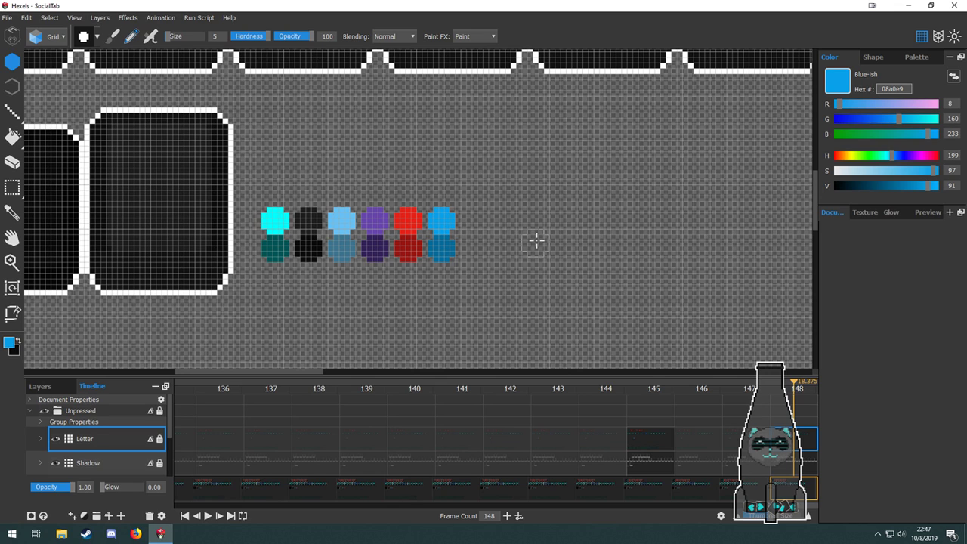
Fill the T on the raised first key with light blue 08a0e9 and compare frame 148 with frame 145.
scroll(448, 187, down, 3)
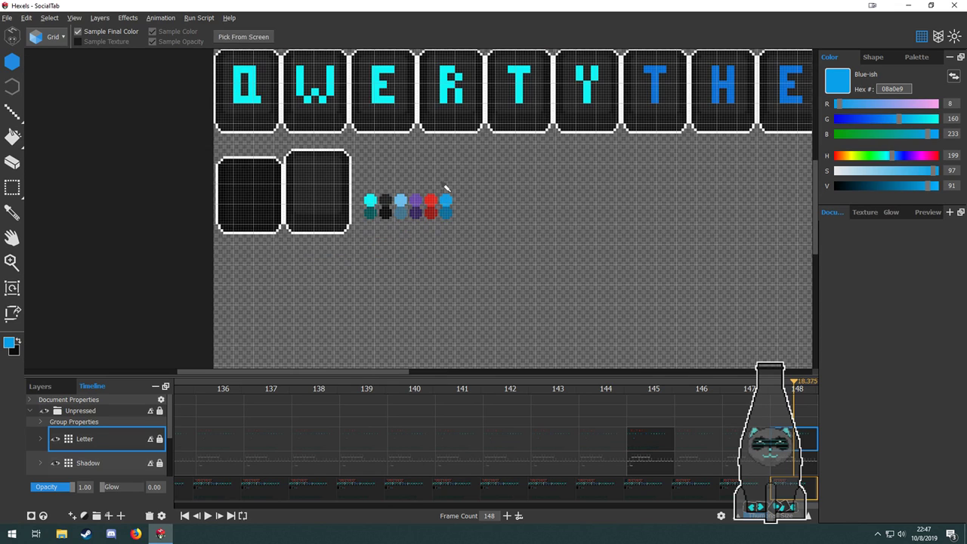
drag(452, 213, 452, 293)
mouse_move(418, 251)
mouse_down()
mouse_move(419, 268)
mouse_move(412, 263)
mouse_up()
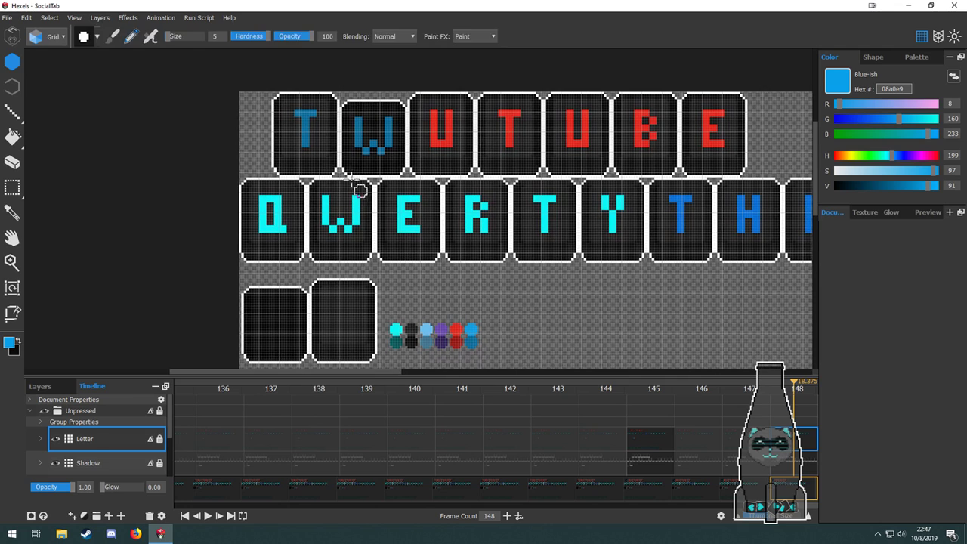
key(g)
scroll(347, 158, up, 3)
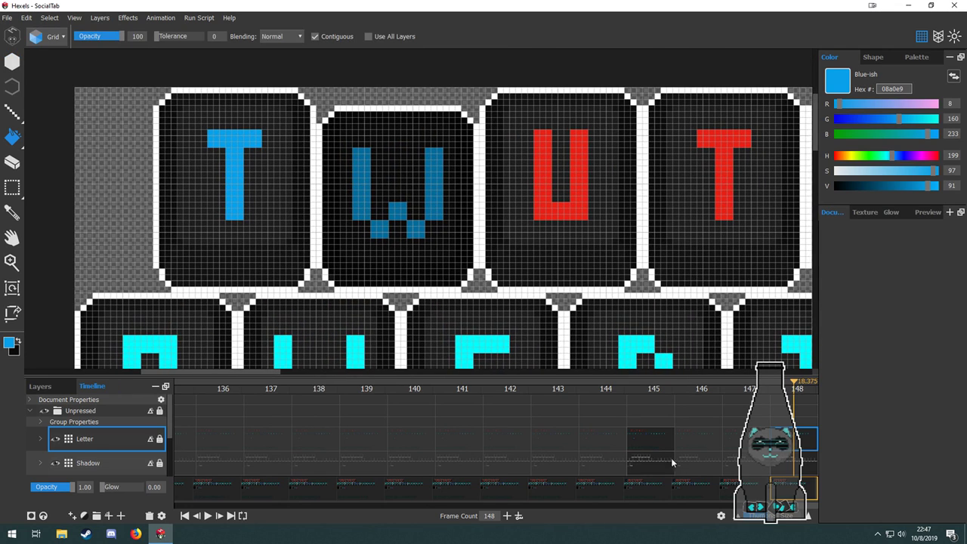
click(650, 445)
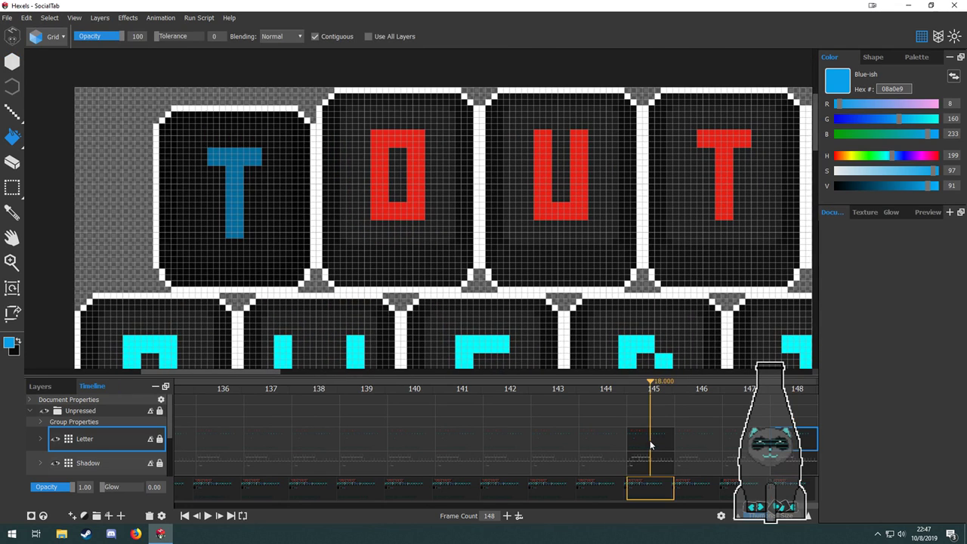
click(791, 442)
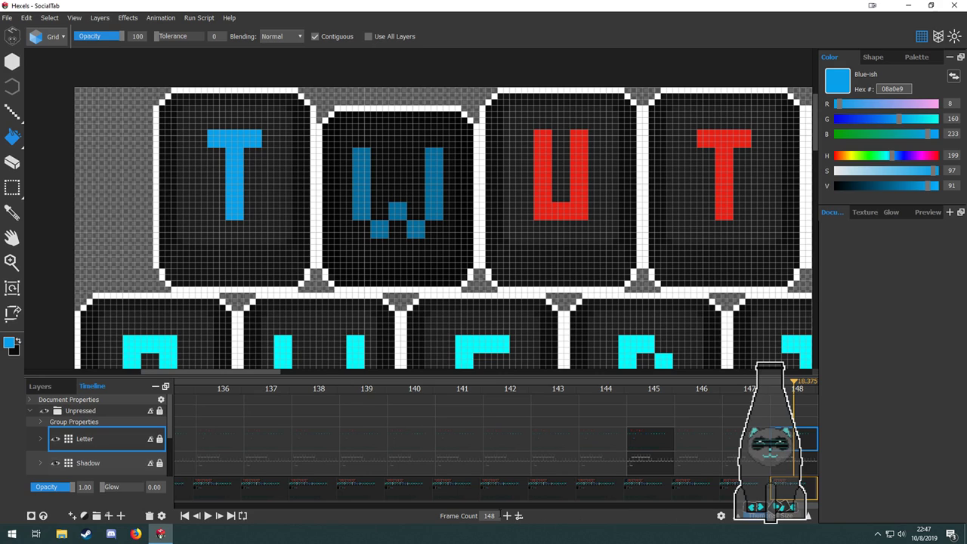
Extend the animation by three frames to 151.
click(507, 516)
click(507, 517)
click(507, 516)
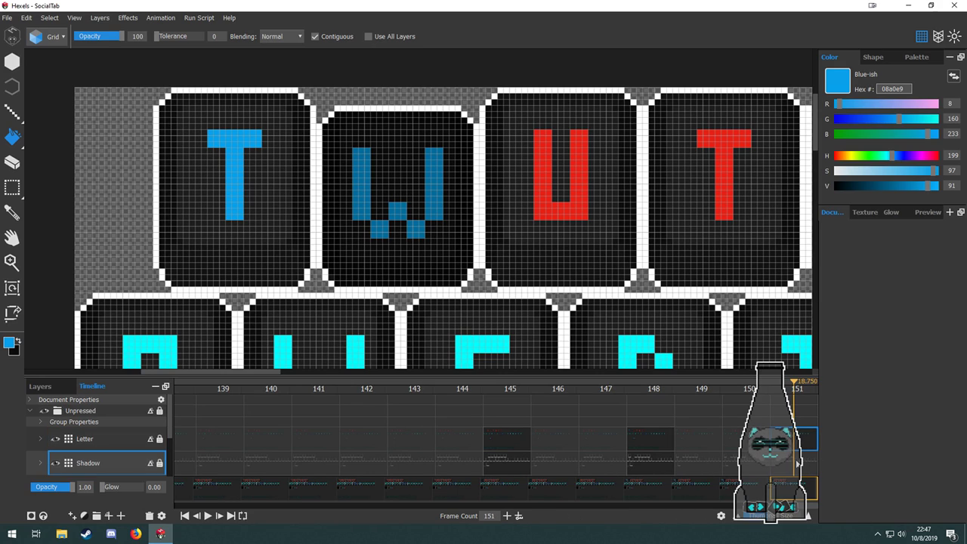
scroll(797, 463, down, 2)
On the Key layer in frame 151, swap the second and third key shapes so the second is raised and the third pressed.
click(791, 424)
drag(462, 221, 418, 226)
key(m)
drag(442, 91, 424, 272)
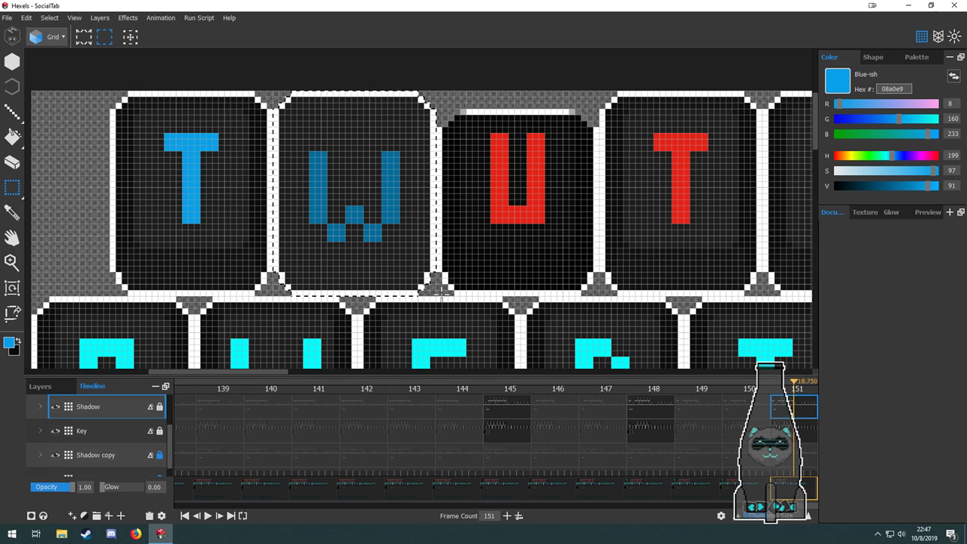
Move the third key's raised shading onto the second key on the Shadow layer, and raise the W three cells on the Letter layer.
drag(437, 296, 606, 90)
drag(570, 206, 418, 201)
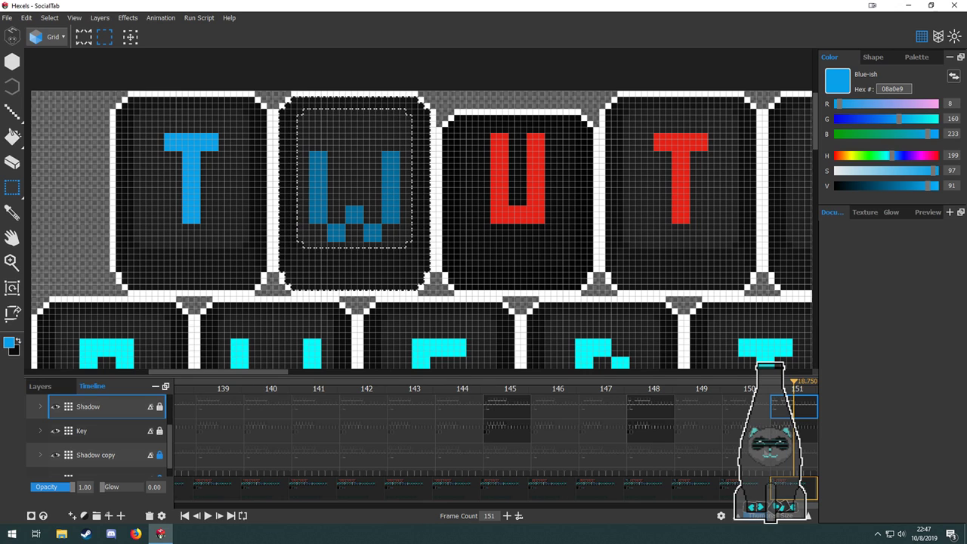
scroll(800, 427, up, 3)
click(801, 437)
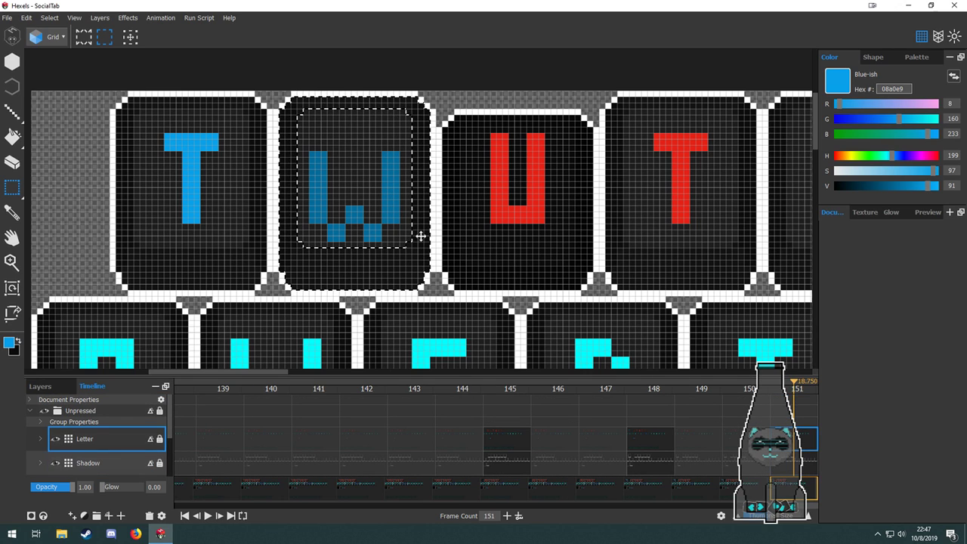
mouse_move(304, 145)
mouse_down()
mouse_move(412, 241)
mouse_move(369, 217)
mouse_up()
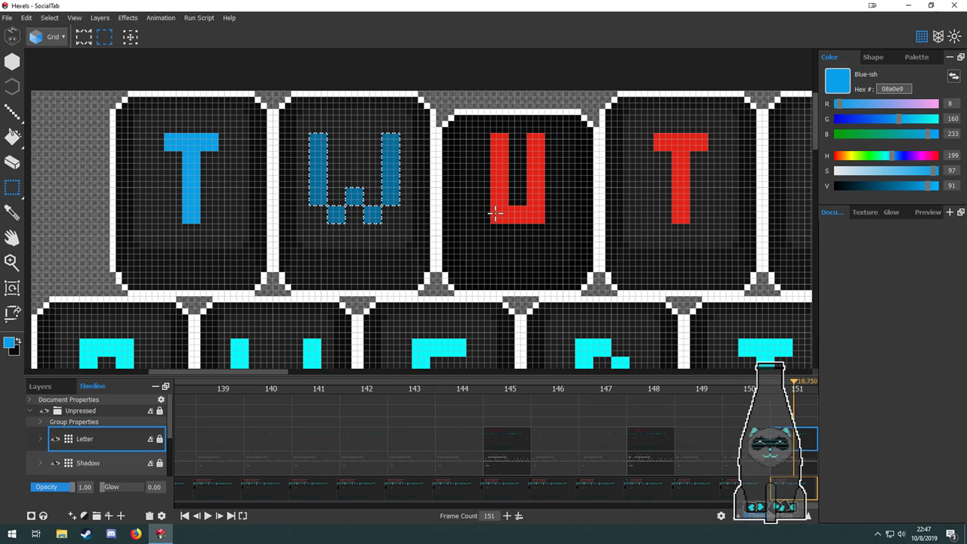
Delete the red U from the pressed third key on the Letter layer.
drag(564, 212, 501, 201)
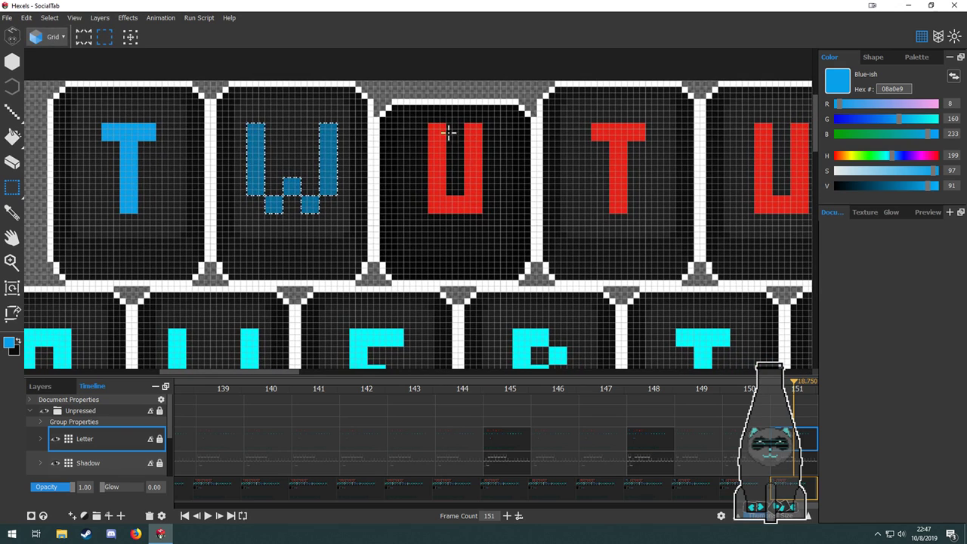
drag(422, 110, 376, 123)
key(Delete)
Bring the letter I from the spare alphabet at the canvas bottom onto the pressed third key and centre it.
scroll(419, 183, down, 5)
scroll(407, 339, up, 4)
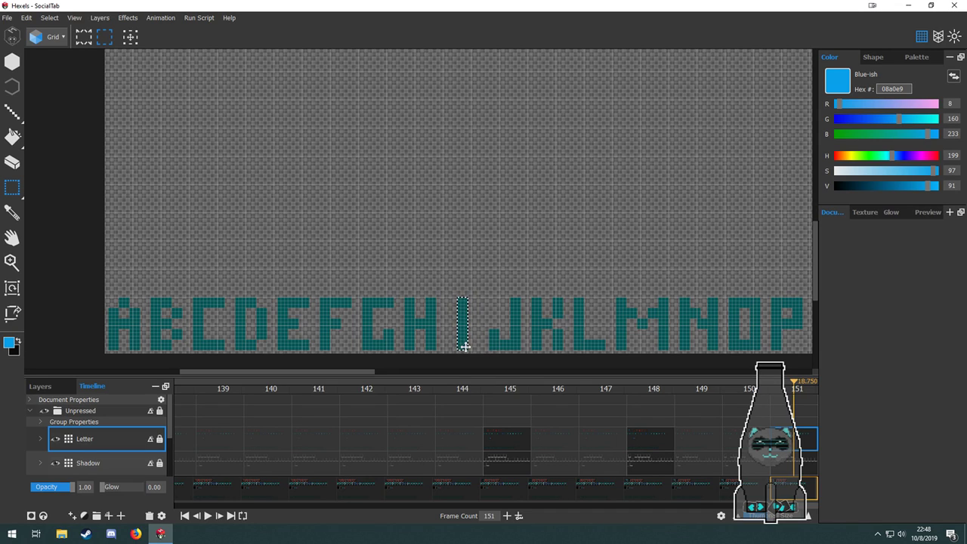
drag(465, 346, 378, 173)
scroll(431, 361, up, 3)
drag(372, 336, 453, 122)
drag(516, 182, 511, 332)
drag(404, 163, 423, 215)
scroll(401, 229, up, 3)
drag(488, 216, 483, 282)
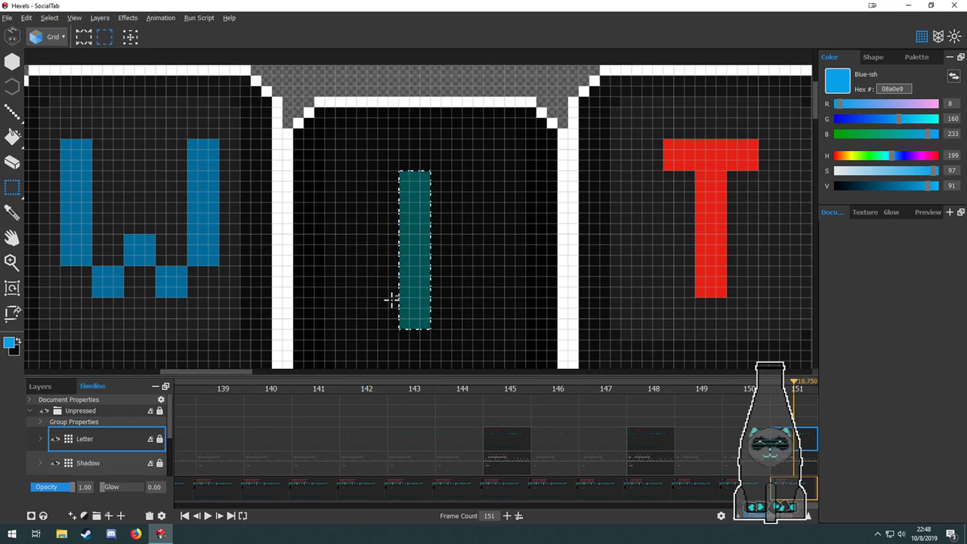
scroll(391, 300, up, 2)
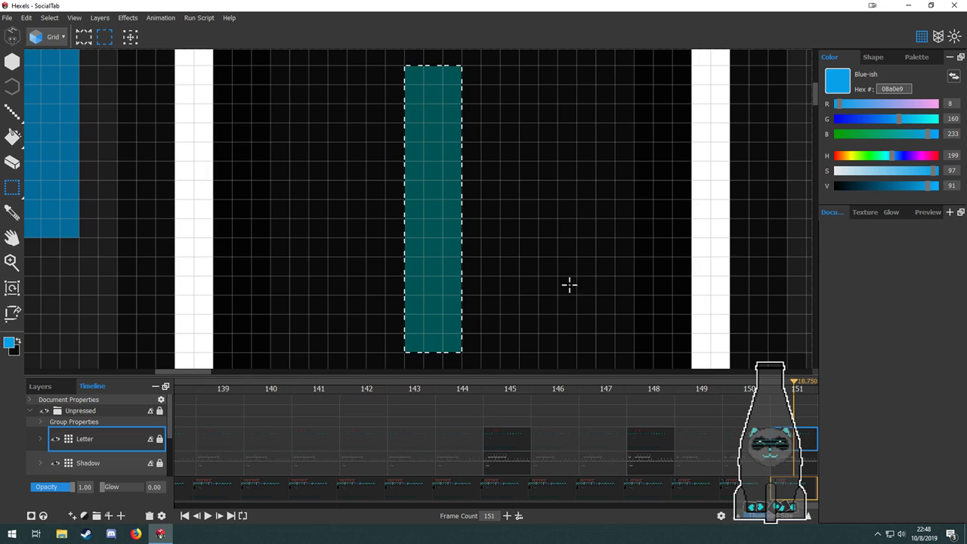
drag(431, 279, 486, 277)
scroll(446, 281, down, 1)
scroll(446, 281, down, 2)
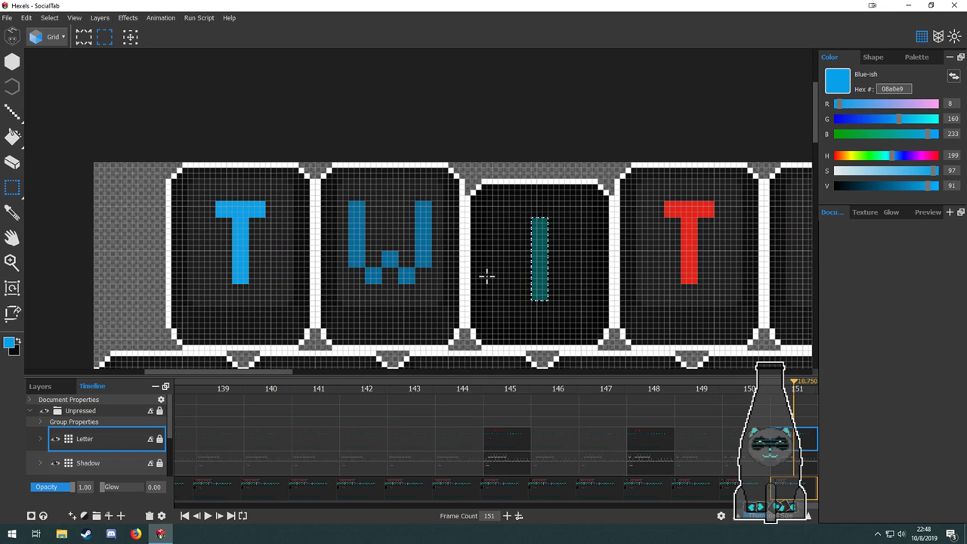
Fill the I on the pressed third key with the W's dark blue 046b9b.
key(g)
click(532, 274)
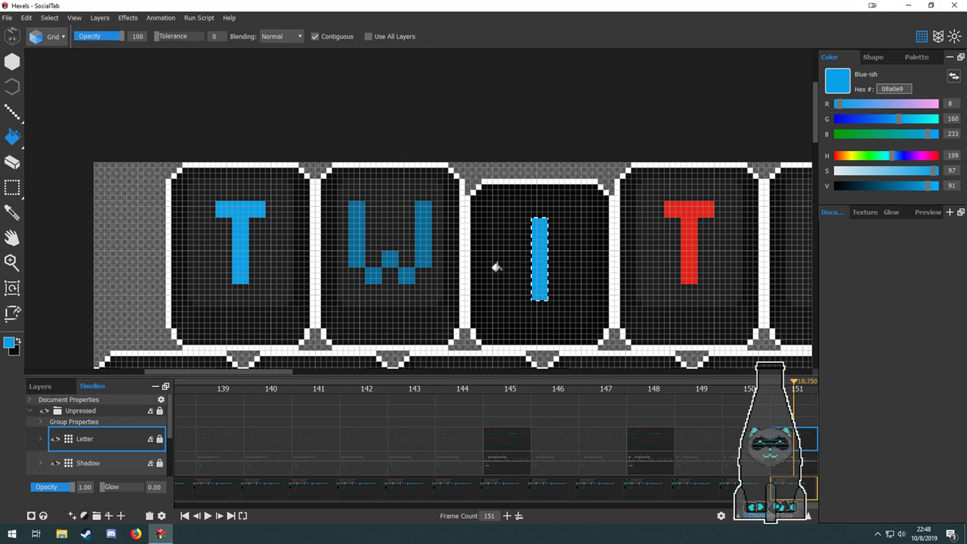
alt+click(422, 247)
alt+click(421, 247)
click(534, 261)
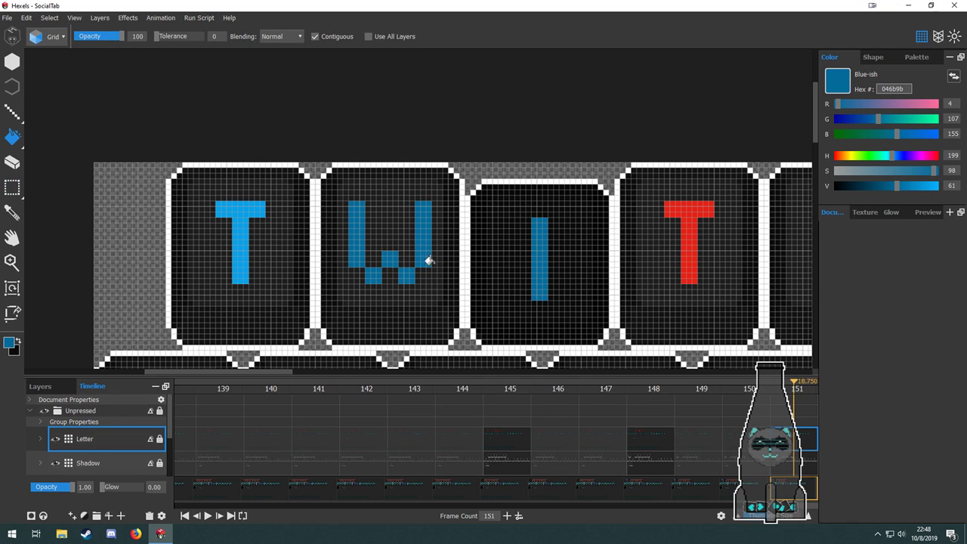
Fill all parts of the W on the raised second key with light blue 08a0e9.
alt+click(228, 220)
click(353, 249)
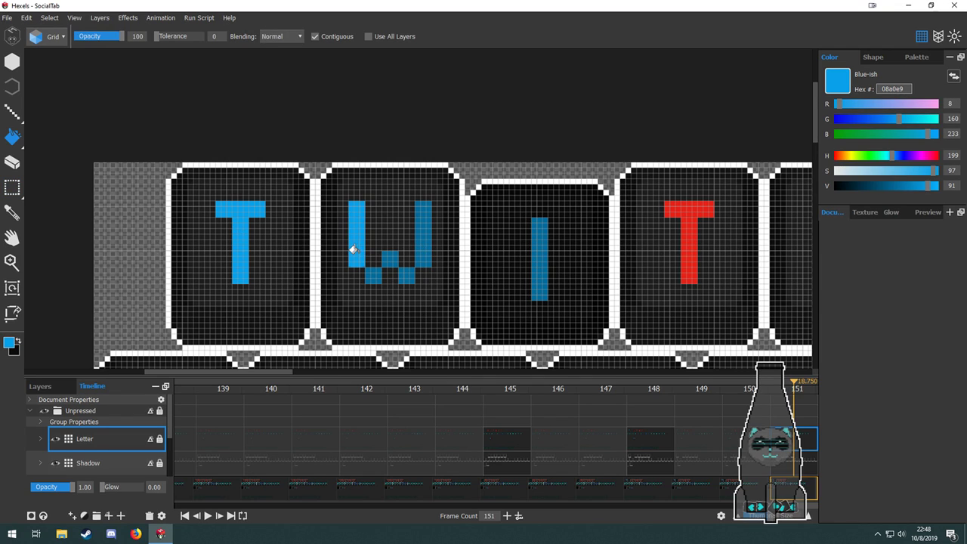
click(404, 273)
click(424, 245)
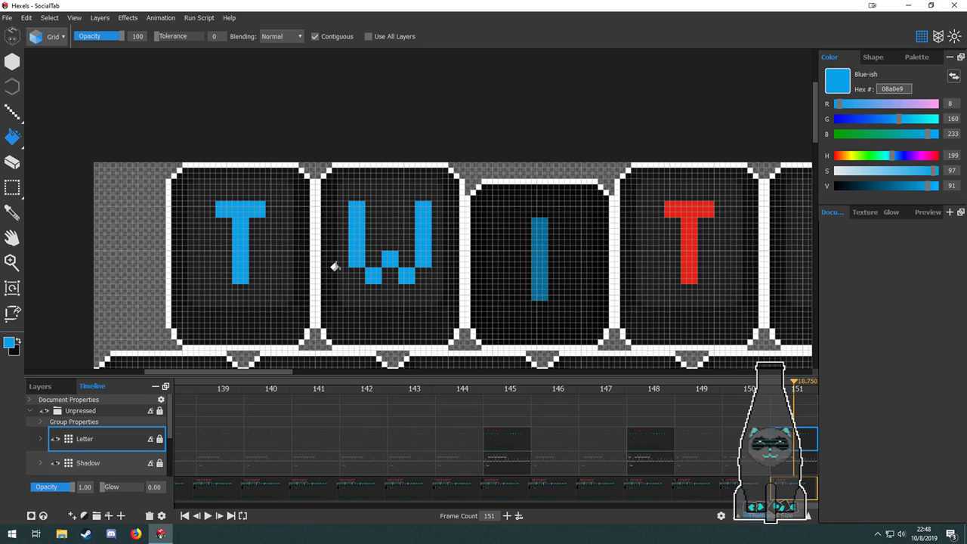
Compare the top row of keys in frame 148 with frame 151.
scroll(347, 279, down, 2)
drag(460, 309, 373, 267)
scroll(380, 270, down, 1)
drag(506, 300, 473, 262)
drag(344, 243, 454, 253)
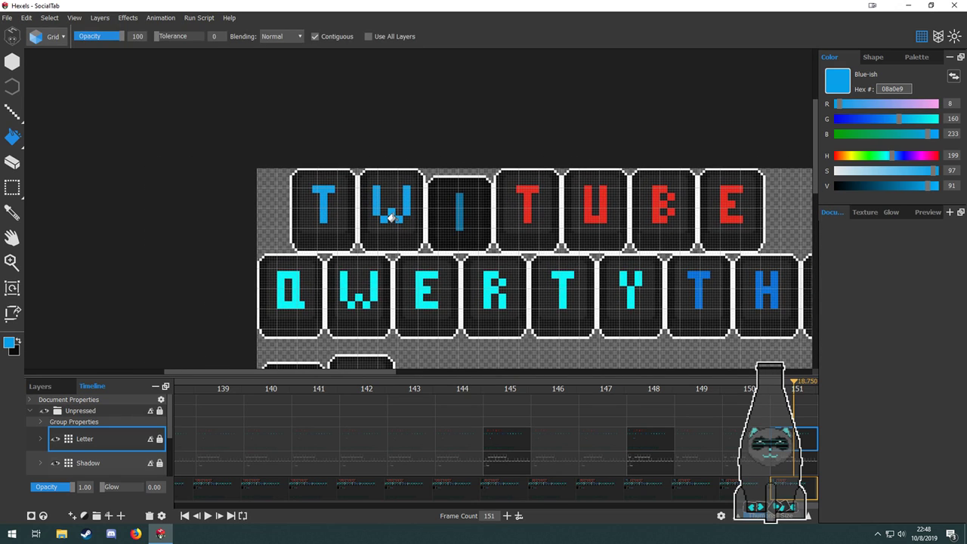
click(638, 440)
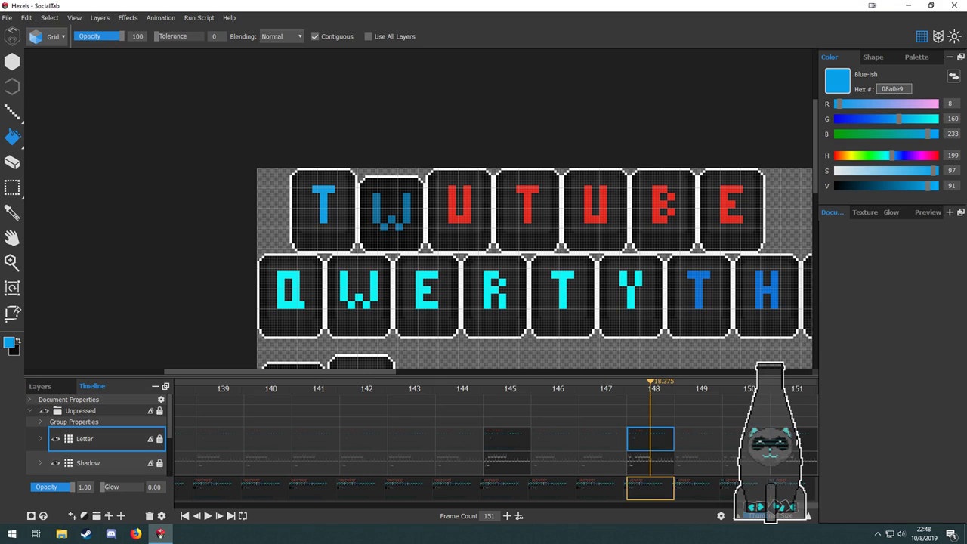
click(791, 440)
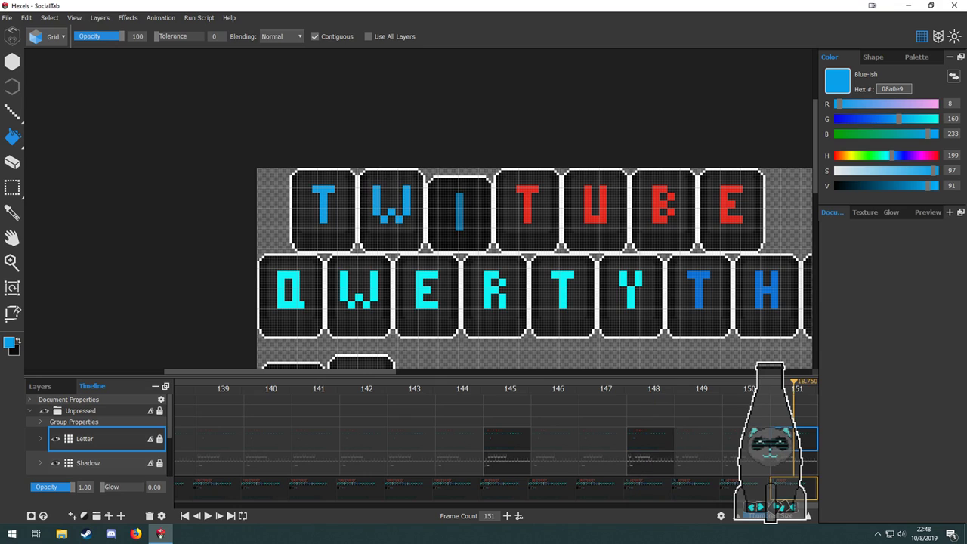
Extend the animation by three frames to 154 and key the Shadow, Key and Letter layers in frame 154.
click(509, 517)
click(509, 516)
click(509, 517)
click(802, 462)
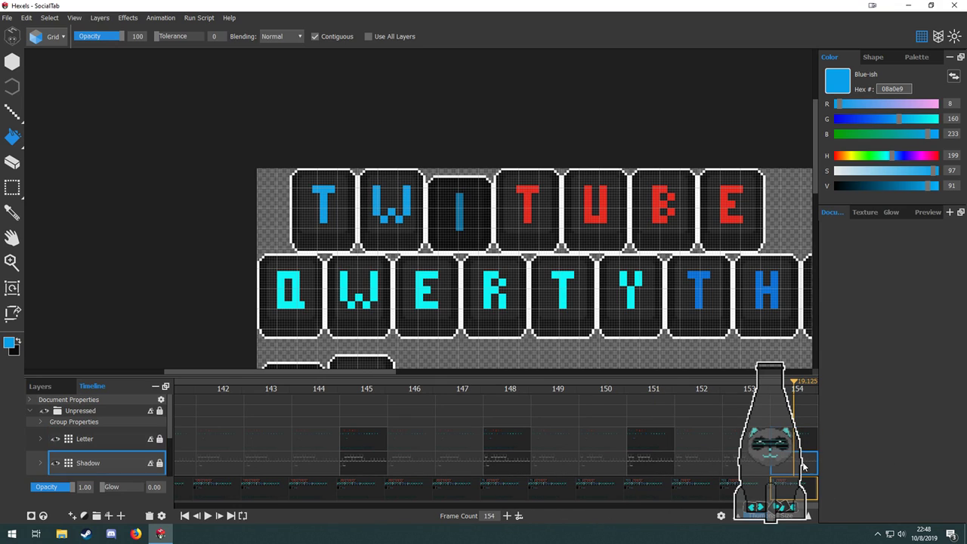
scroll(802, 454, down, 3)
click(796, 417)
scroll(797, 423, up, 3)
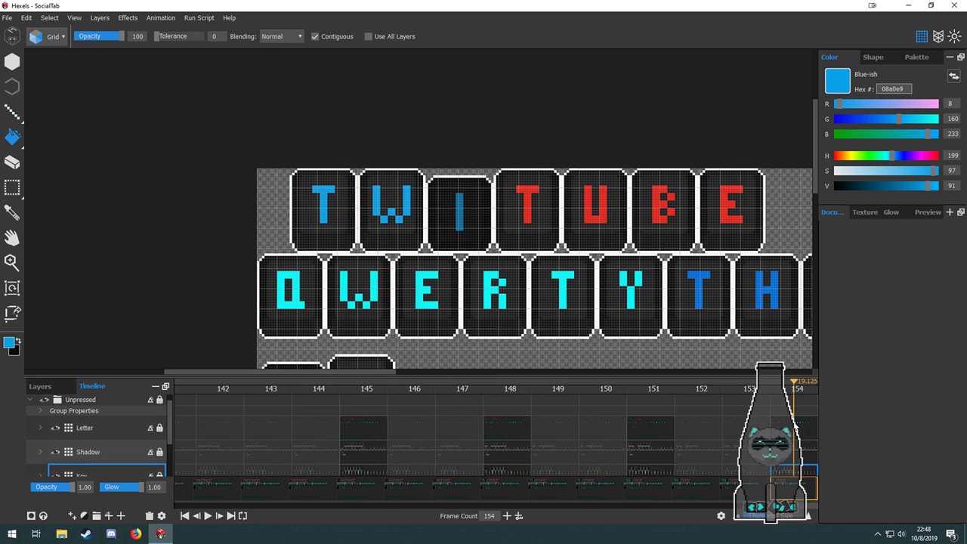
click(794, 428)
On the Key layer in frame 154, swap the third and fourth key shapes so the third is raised and the fourth pressed.
scroll(533, 226, up, 3)
drag(536, 227, 469, 263)
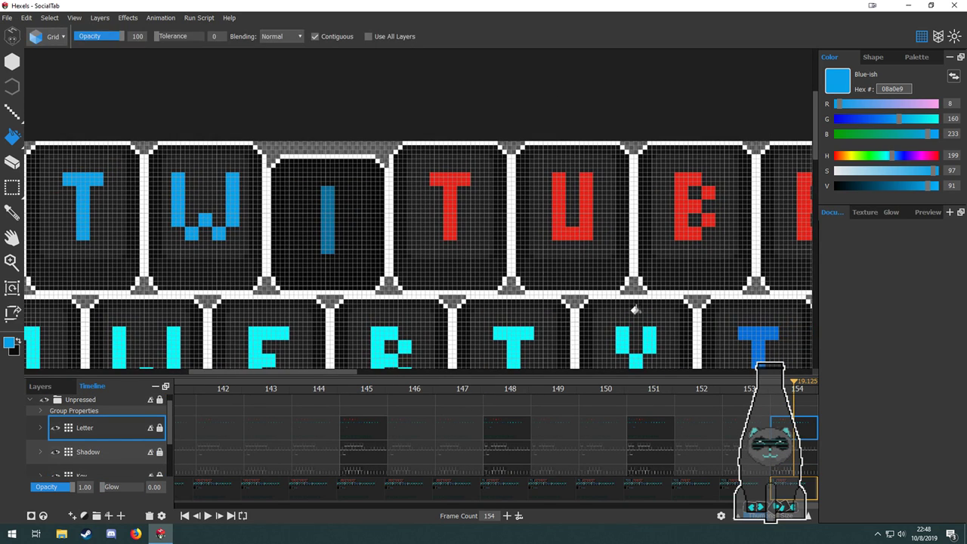
scroll(794, 457, down, 1)
click(794, 442)
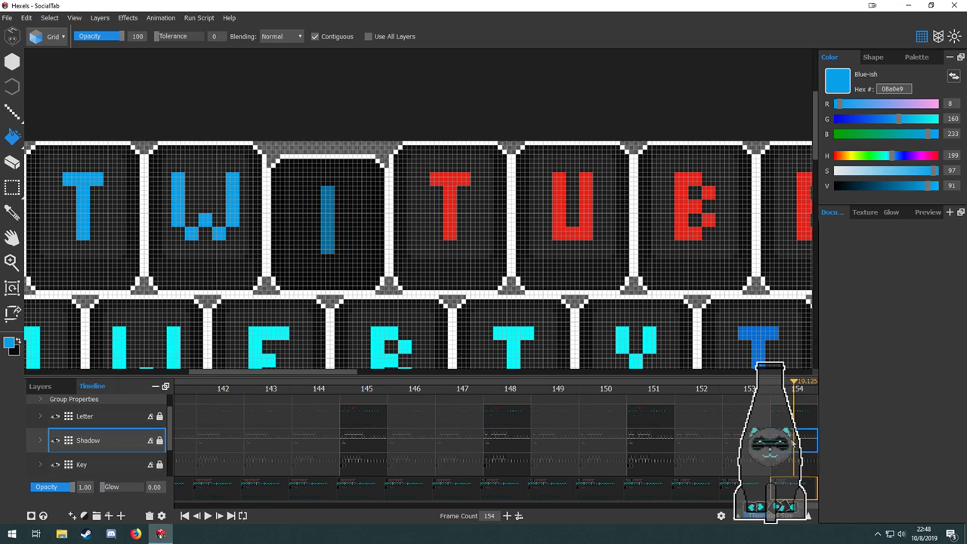
click(790, 459)
key(m)
drag(390, 142, 506, 286)
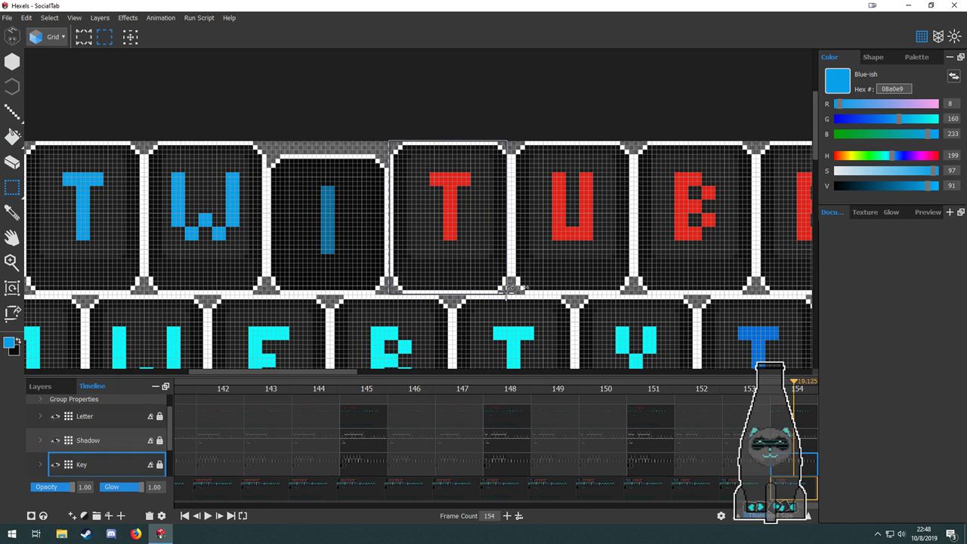
drag(503, 266, 384, 269)
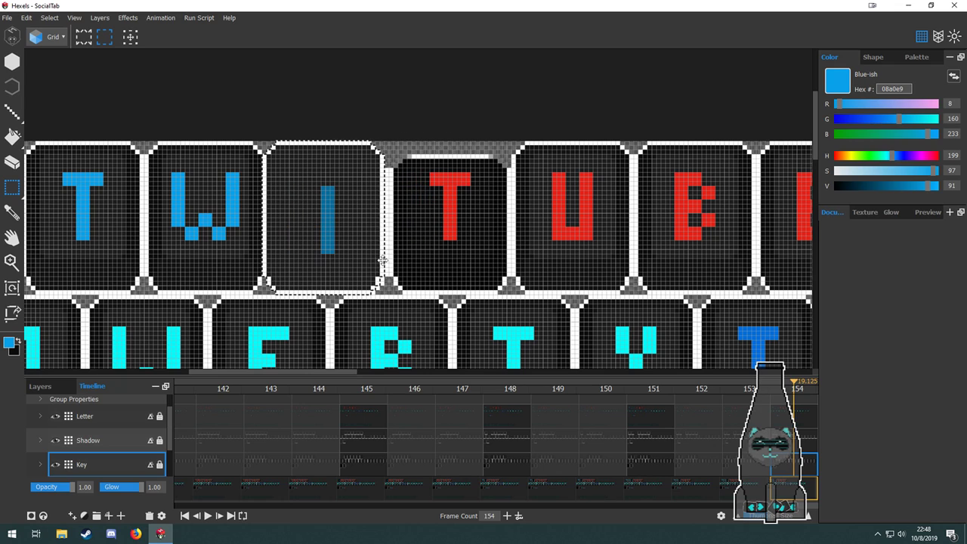
key(ctrl+z)
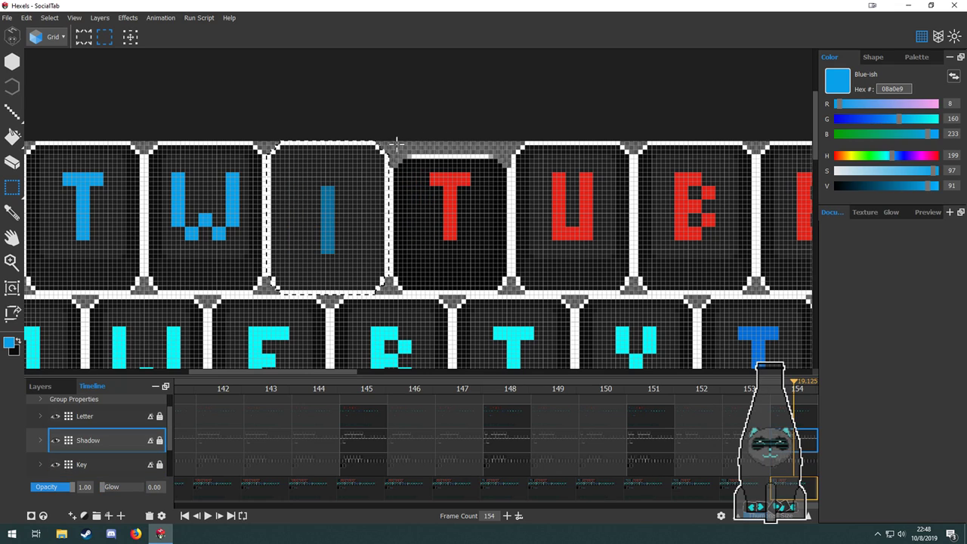
Move the fourth key's raised shading onto the third key on the Shadow layer, and raise the I three cells on the Letter layer.
drag(389, 133, 379, 264)
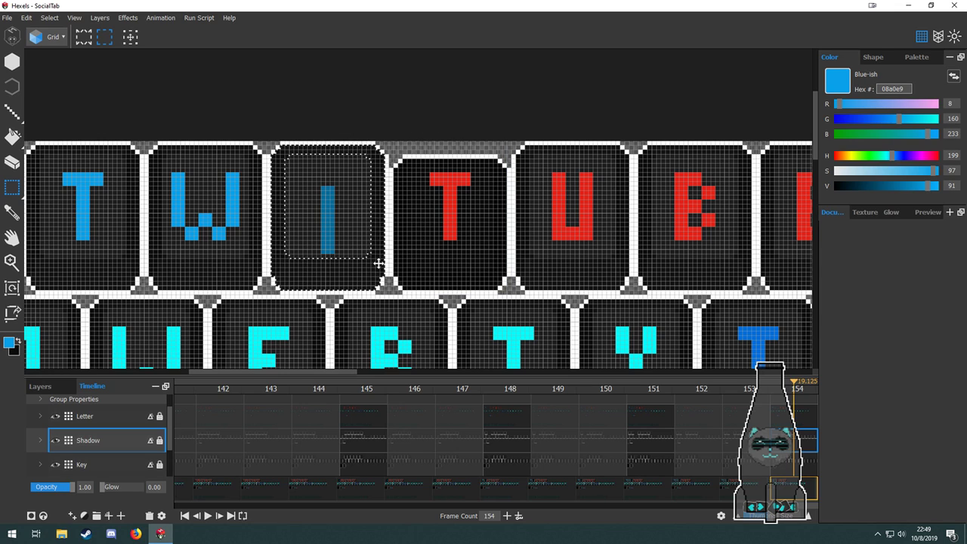
click(806, 423)
drag(307, 177, 344, 238)
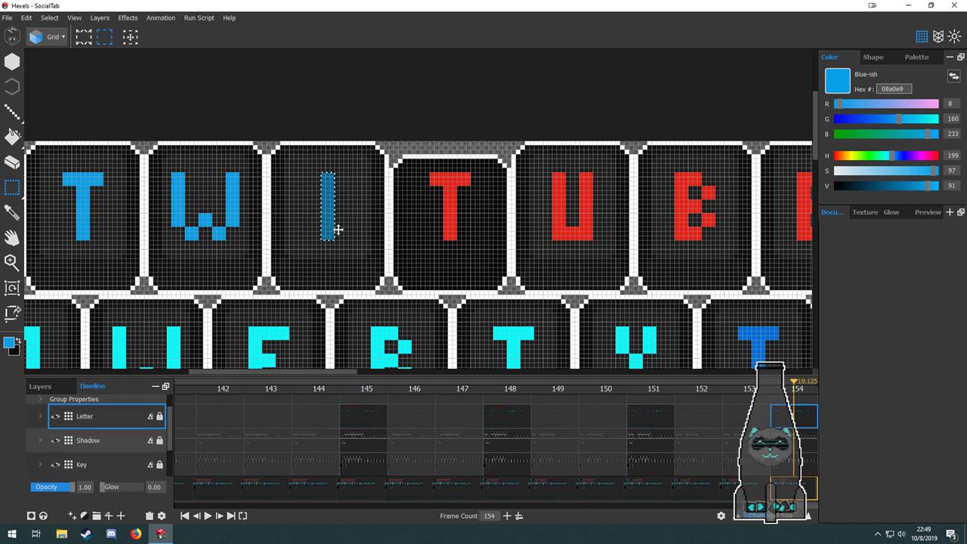
Lower the red T on the pressed fourth key by three cells.
drag(424, 163, 455, 223)
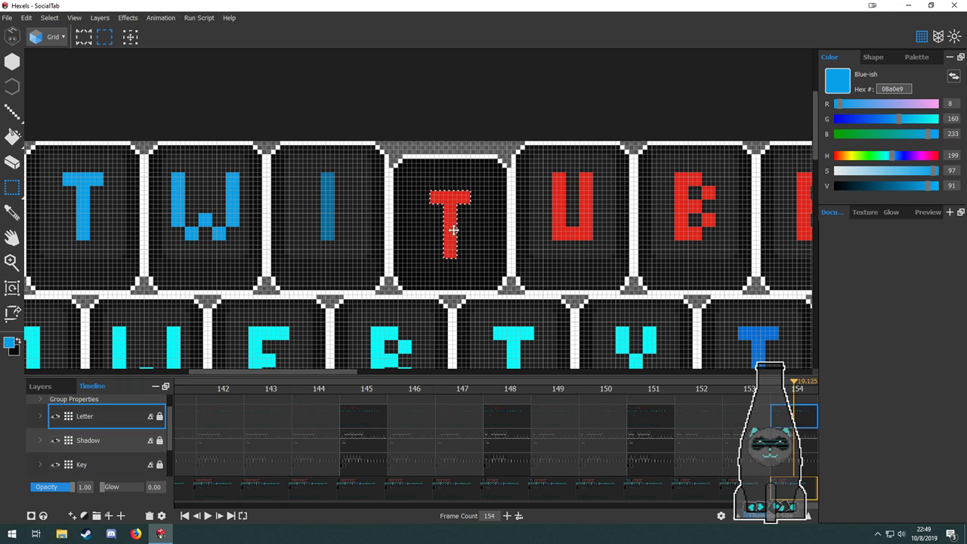
scroll(452, 227, up, 5)
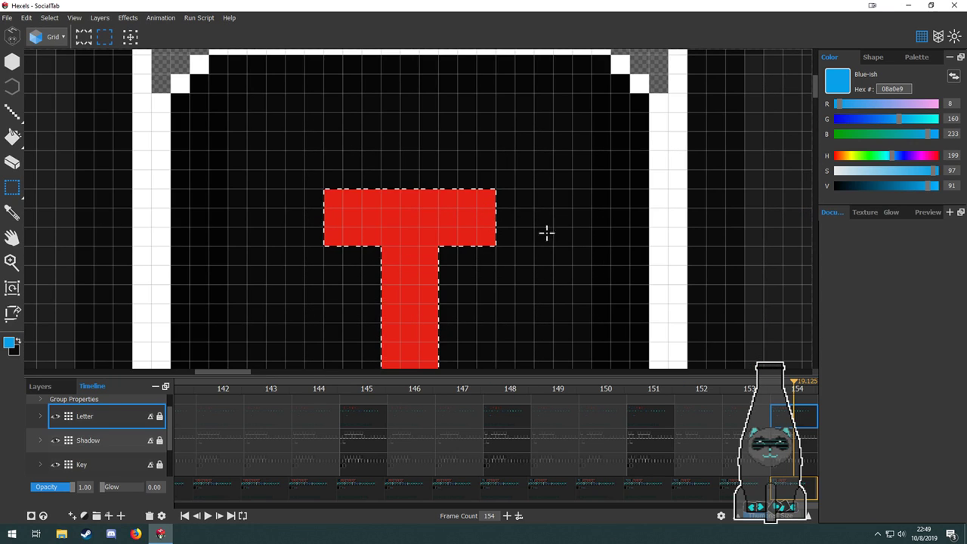
drag(458, 167, 434, 79)
drag(421, 308, 426, 154)
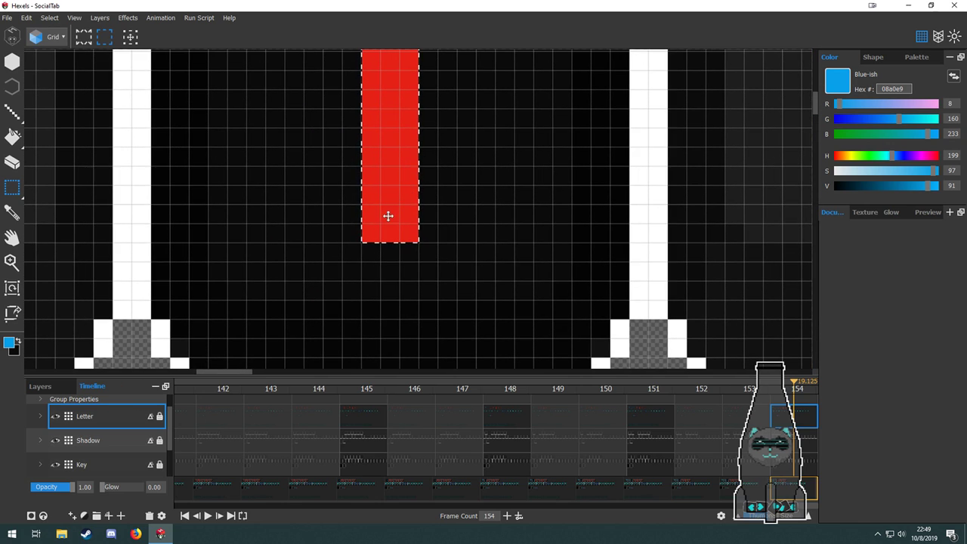
drag(389, 216, 391, 200)
drag(464, 133, 516, 332)
drag(488, 158, 624, 162)
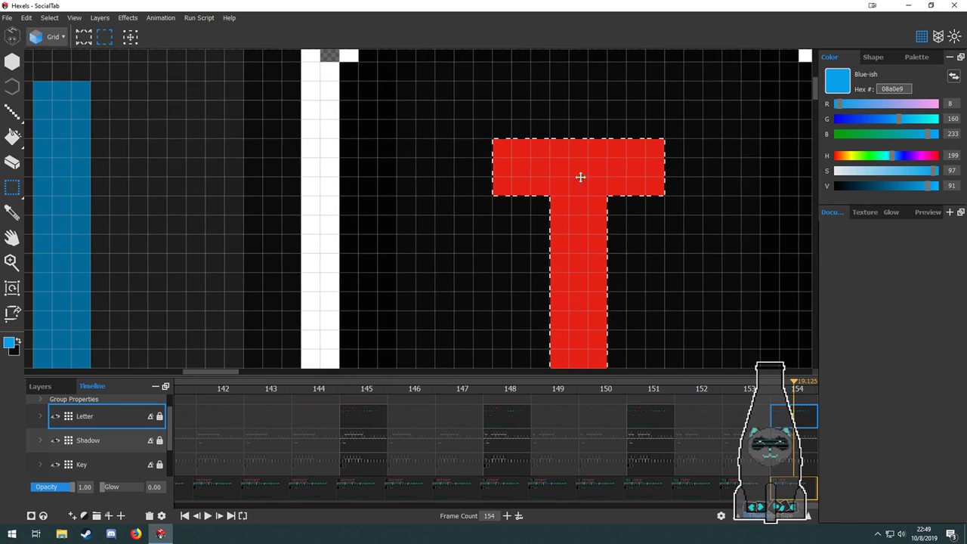
Fill the T on the fourth key with dark blue 046b9b and the I on the third key with light blue 08a0e9.
scroll(454, 225, down, 5)
scroll(461, 210, up, 1)
key(f)
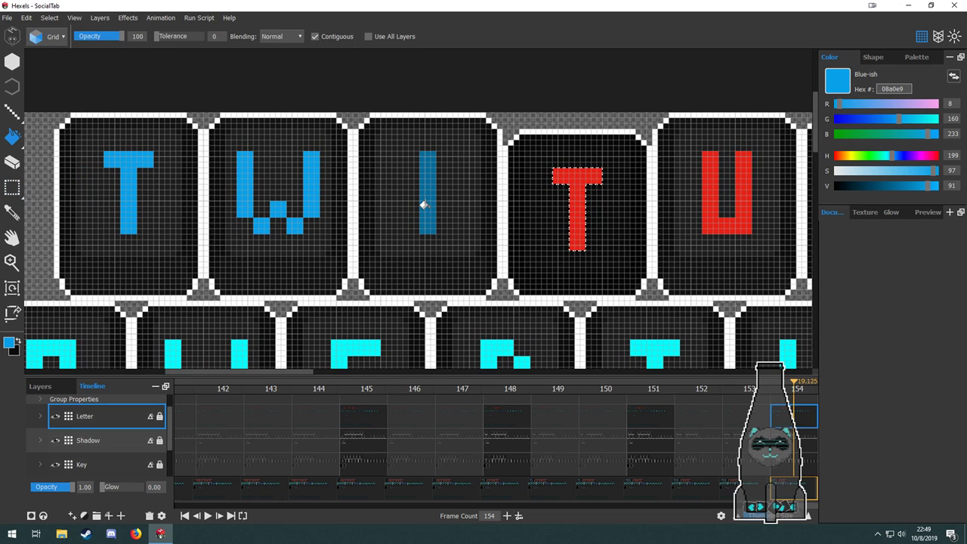
alt+click(428, 199)
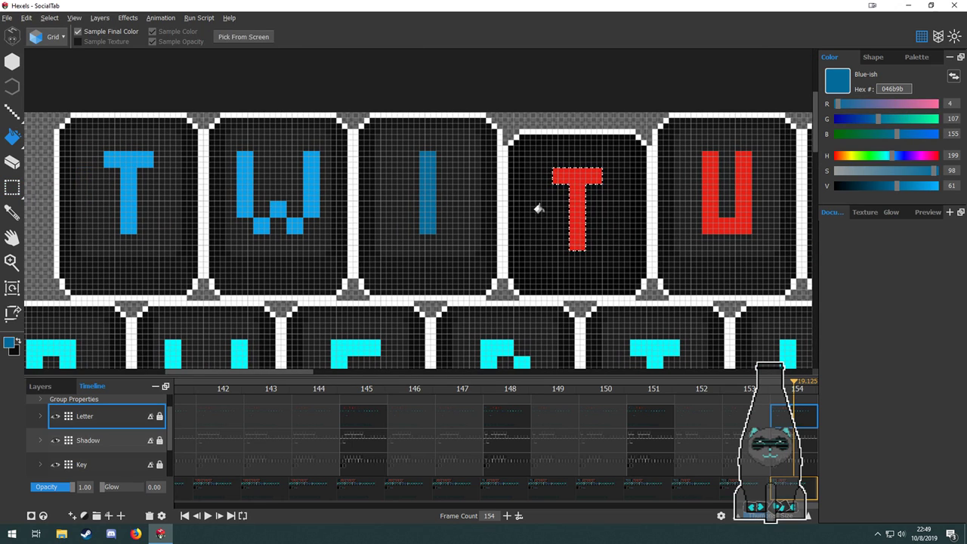
click(577, 197)
alt+click(315, 184)
click(422, 206)
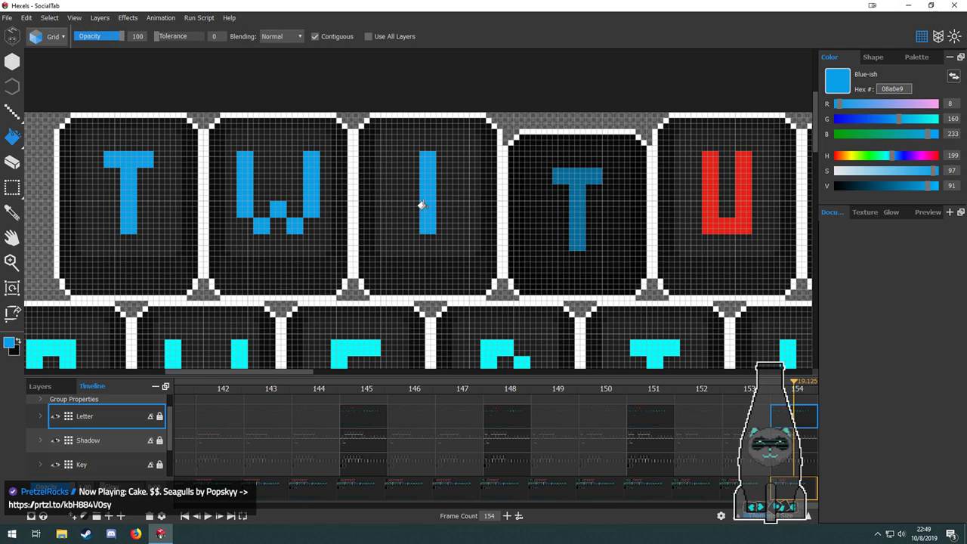
Extend the animation by three frames to 157 and key the Letter, Shadow and Key layers in frame 157.
drag(591, 239, 512, 233)
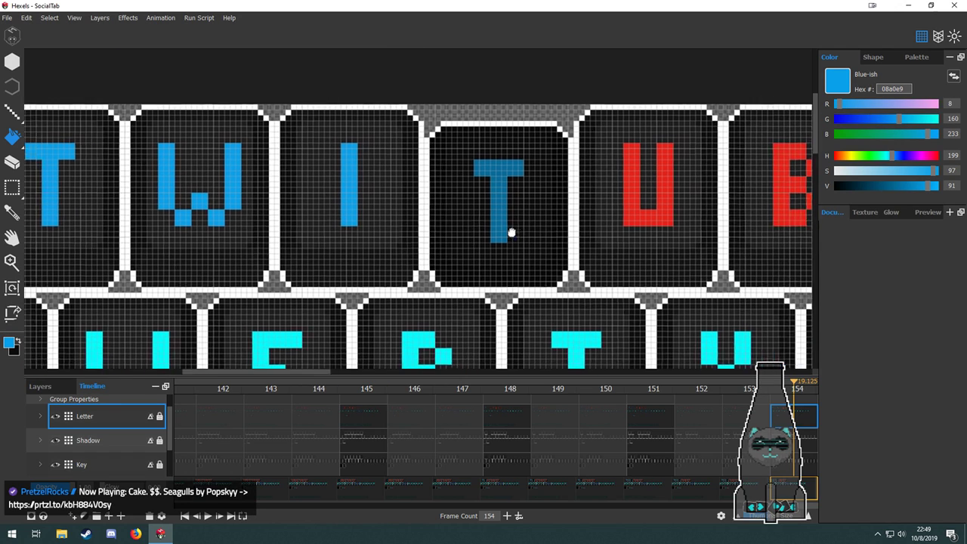
drag(633, 260, 522, 257)
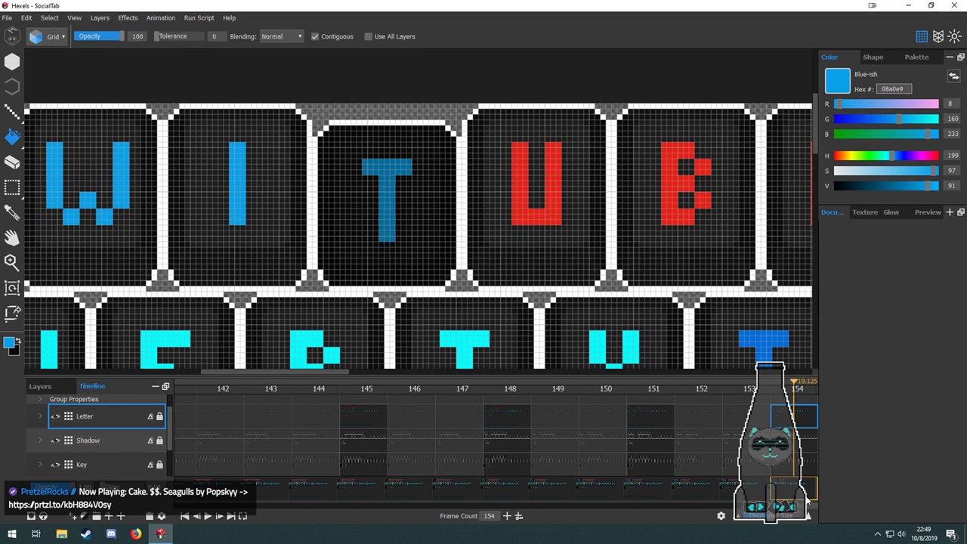
click(507, 516)
click(507, 516)
click(507, 516)
double_click(798, 419)
double_click(794, 440)
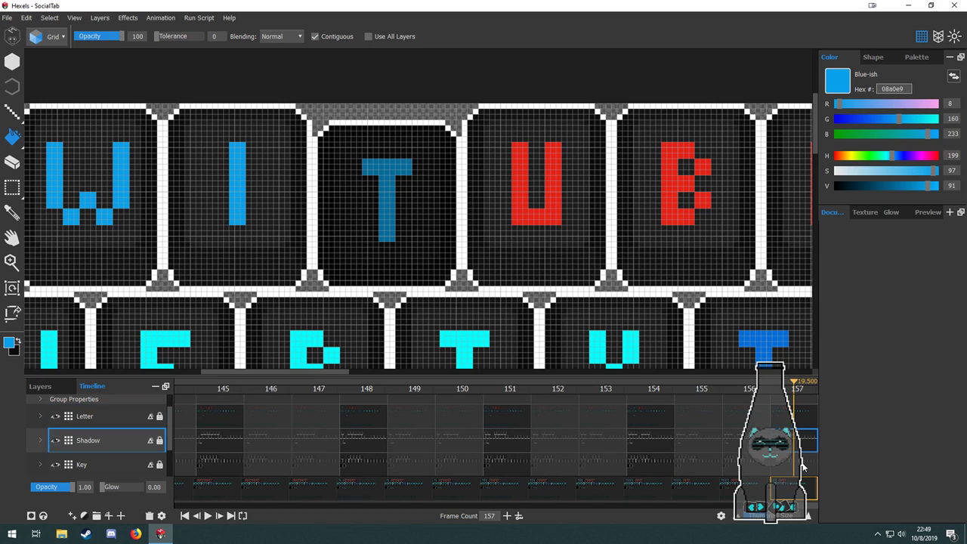
double_click(802, 464)
scroll(801, 463, down, 2)
scroll(787, 459, up, 2)
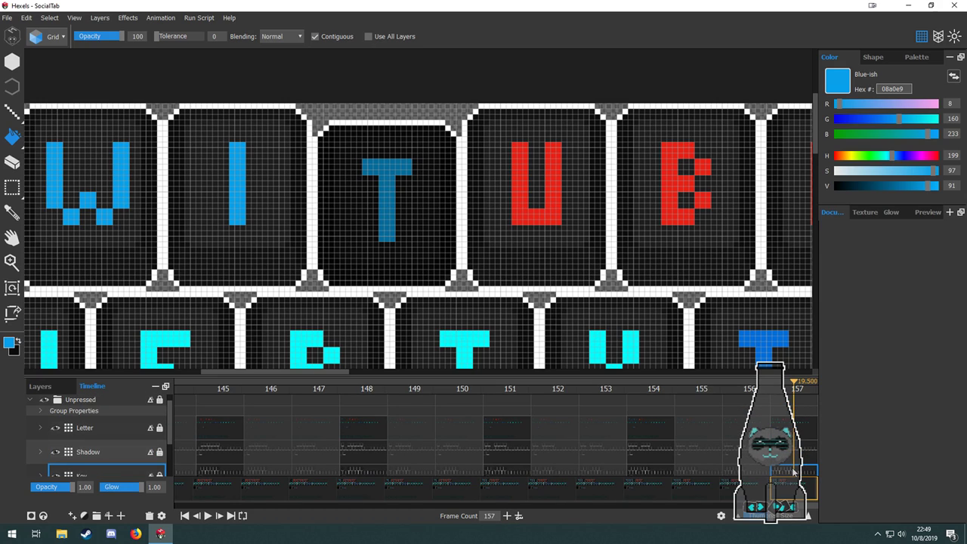
In frame 157, move the fifth key's raised outline and shading onto the fourth key on the Key and Shadow layers.
scroll(441, 244, right, 2)
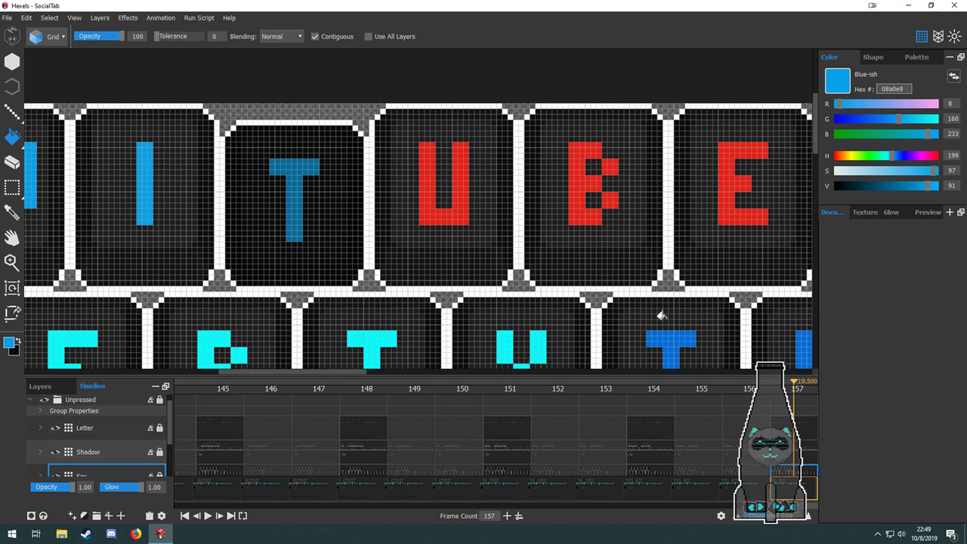
key(m)
drag(363, 92, 511, 284)
click(416, 192)
drag(372, 100, 519, 284)
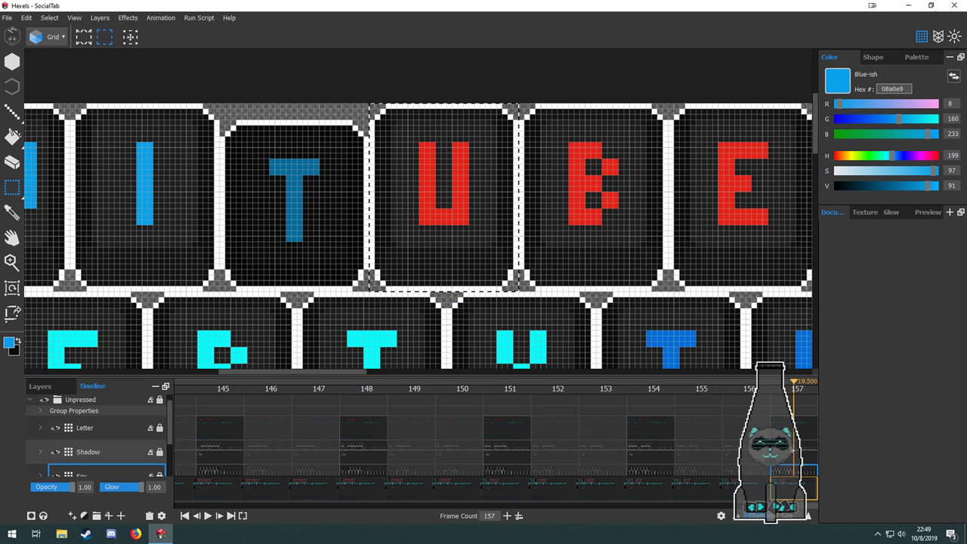
drag(445, 264, 343, 255)
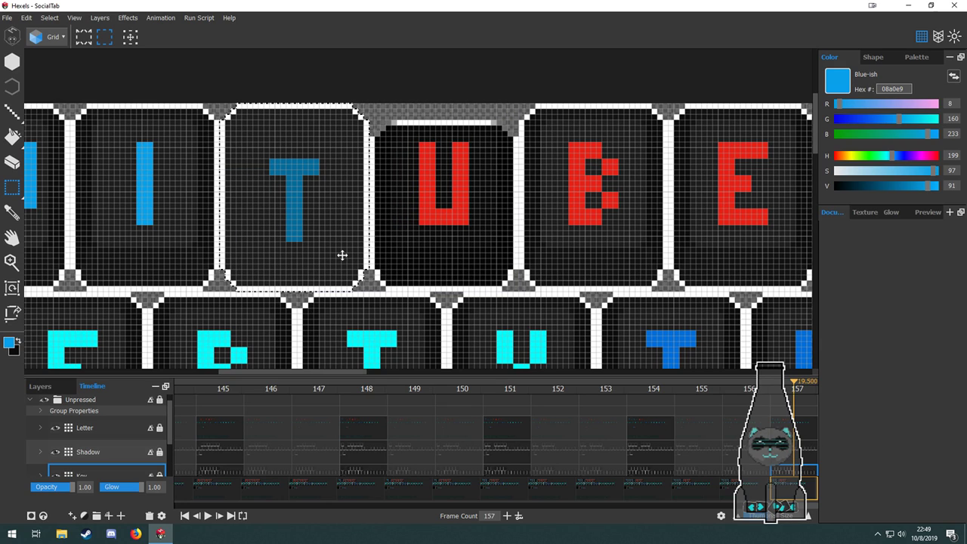
click(787, 454)
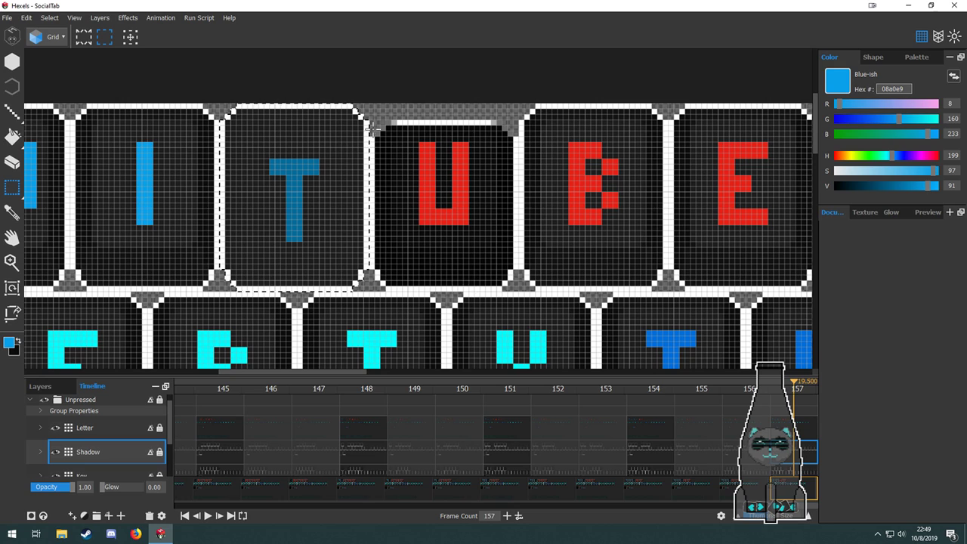
drag(370, 104, 356, 247)
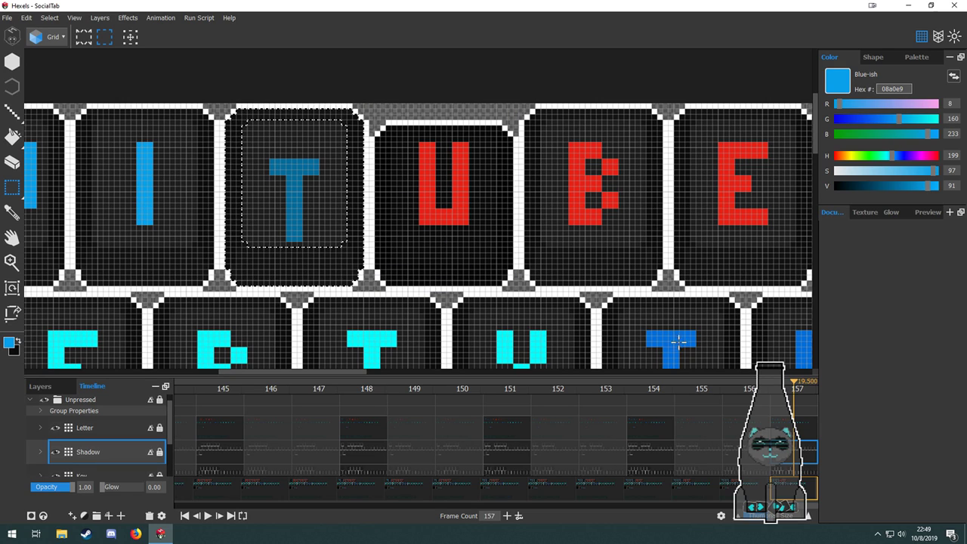
On the Letter layer, delete the red U from the fifth key and copy the dark blue T onto it.
click(806, 433)
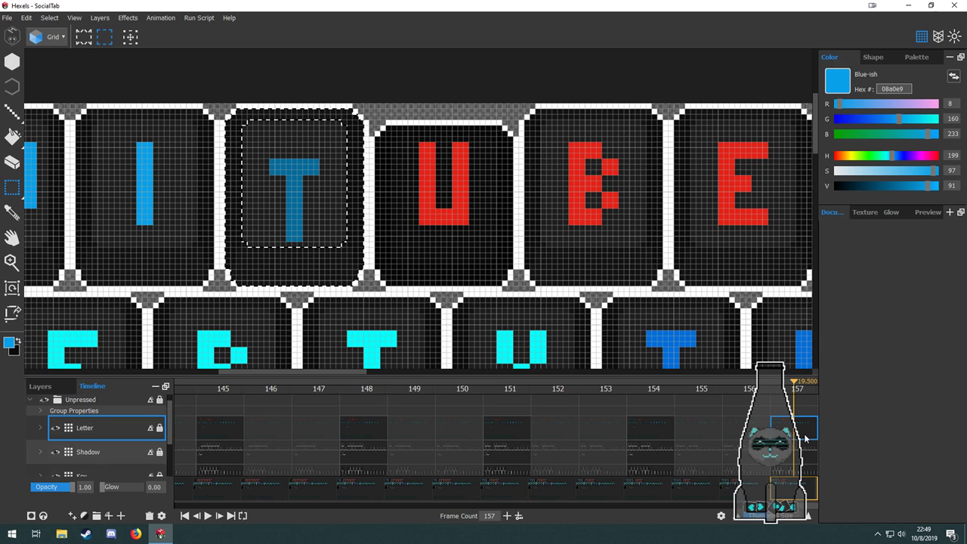
drag(481, 142, 436, 181)
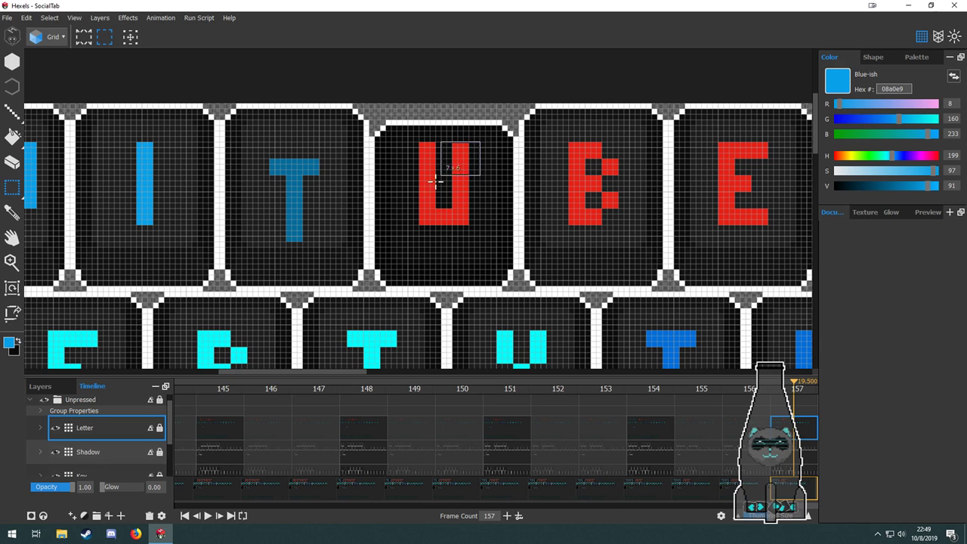
drag(404, 229, 405, 229)
key(Delete)
drag(336, 149, 445, 219)
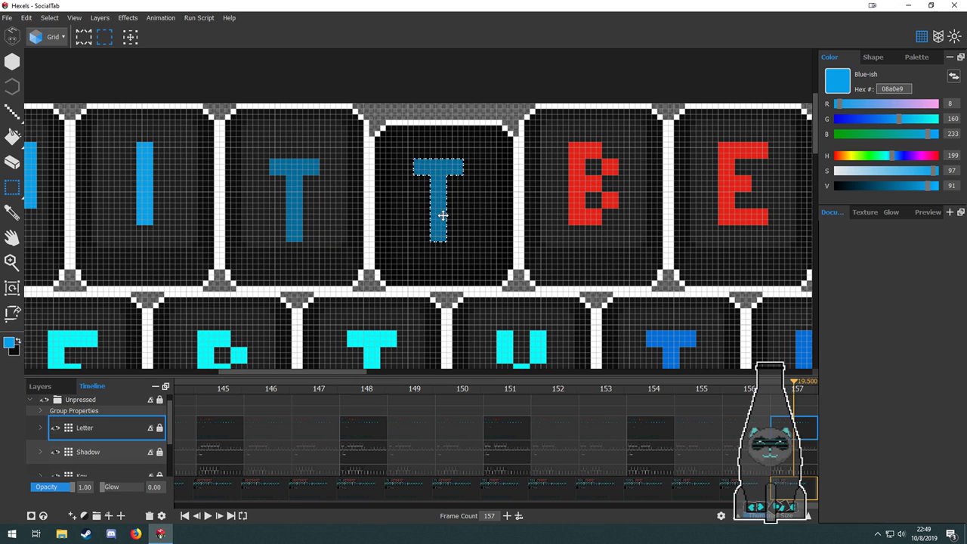
Examine the copied T's centring against the fifth key's edges, toggling the grid to compare.
scroll(446, 210, up, 5)
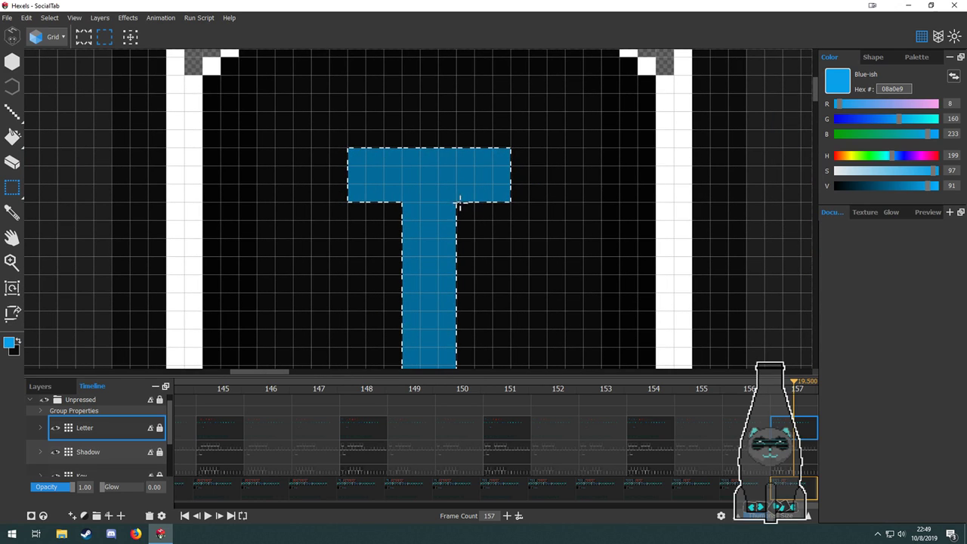
drag(464, 142, 468, 210)
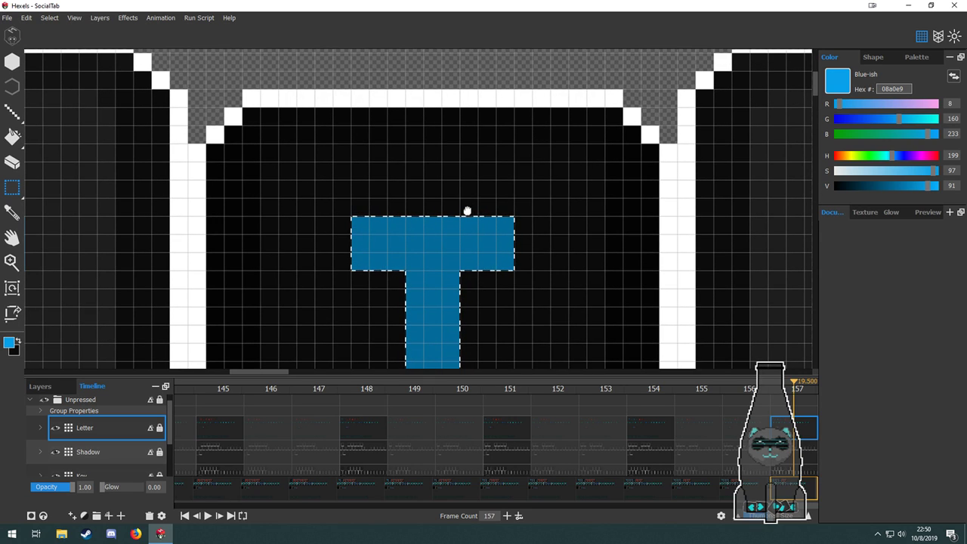
click(925, 37)
click(926, 37)
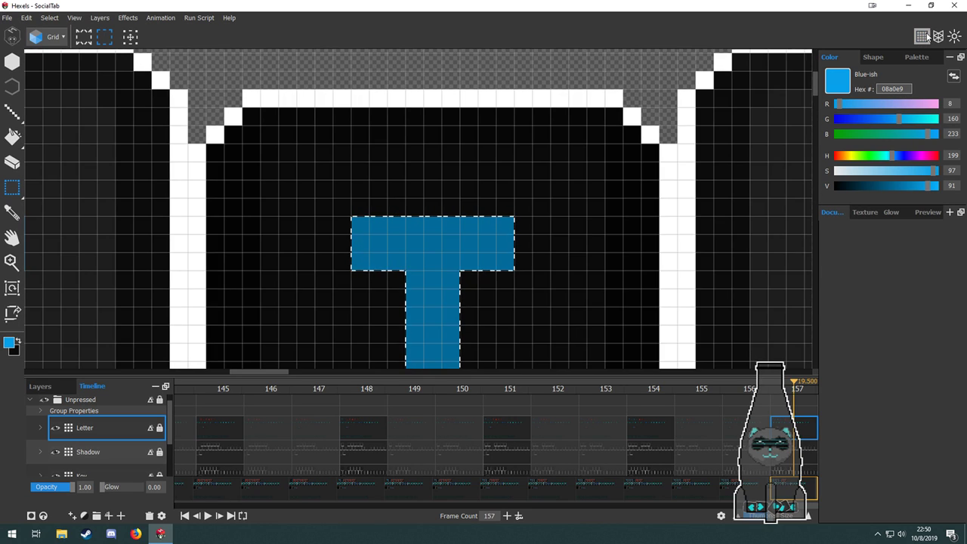
click(926, 37)
click(926, 37)
drag(470, 354, 517, 171)
scroll(514, 169, down, 2)
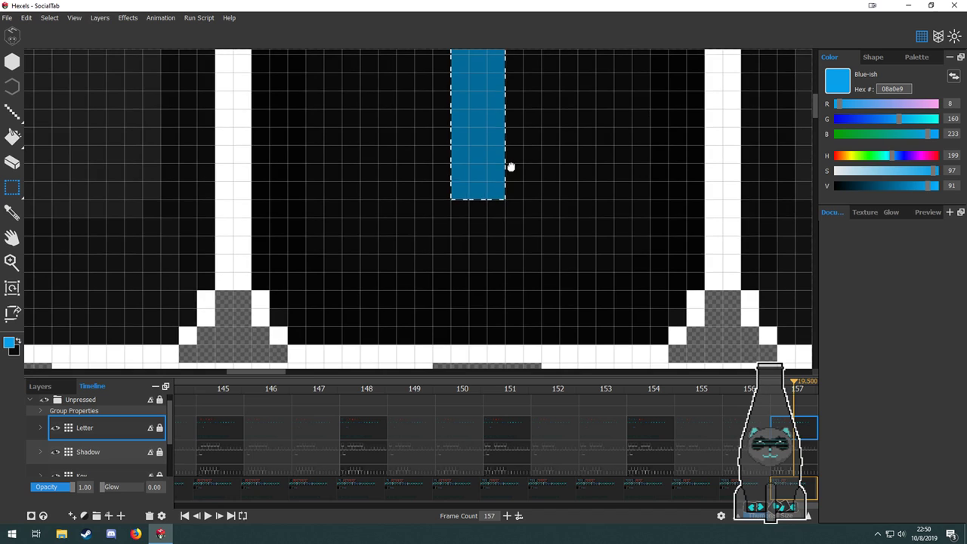
scroll(510, 175, down, 2)
Raise the T on the fourth key by three cells and fill it with light blue 08a0e9.
drag(459, 208, 561, 239)
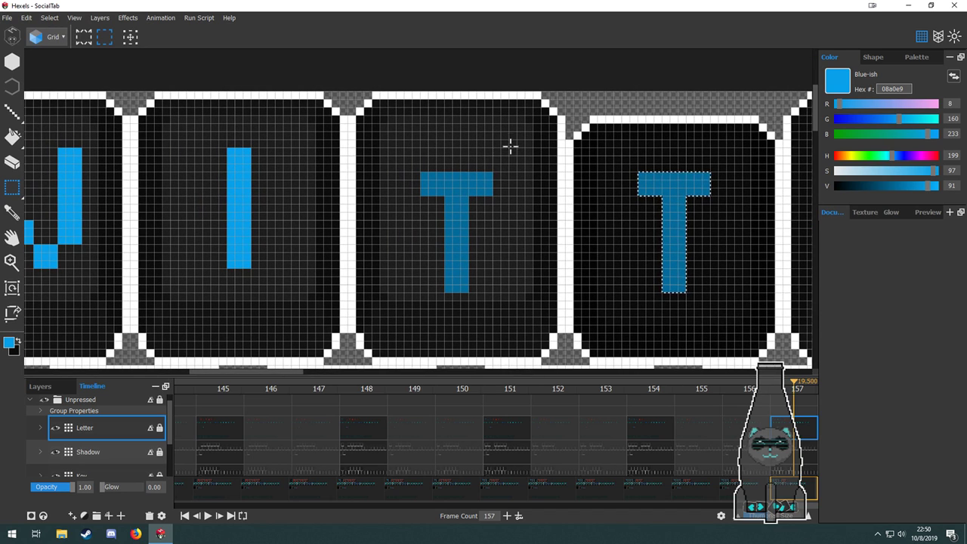
drag(513, 144, 412, 293)
drag(460, 269, 467, 240)
key(g)
click(397, 213)
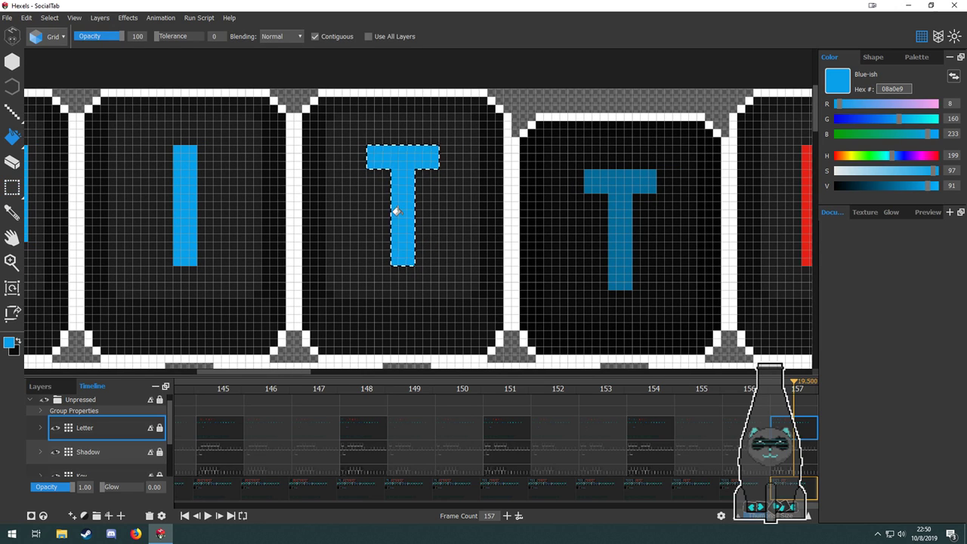
Extend the animation by three frames to 160 and key the Key, Shadow and Letter layers in frame 160.
scroll(489, 254, down, 4)
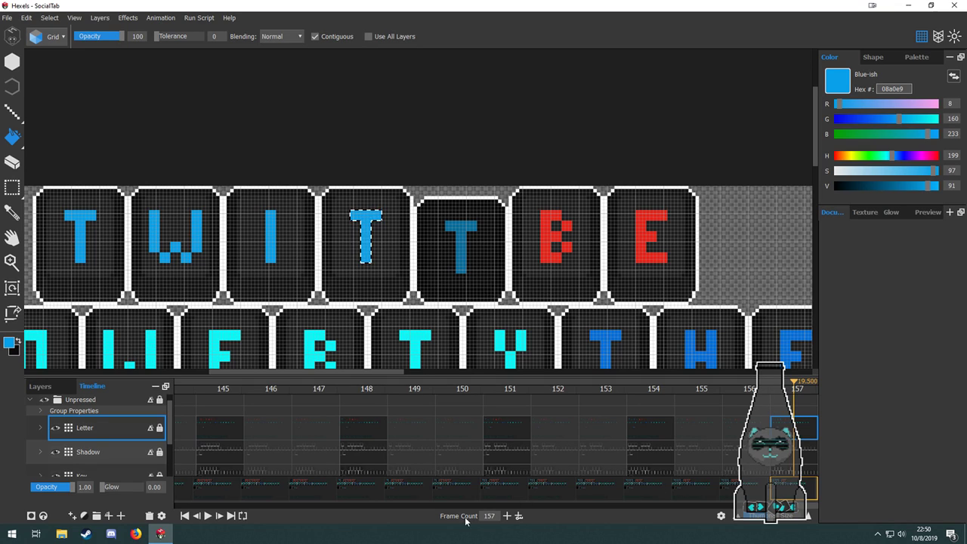
click(506, 517)
click(507, 517)
click(506, 517)
drag(657, 301, 578, 285)
click(793, 470)
click(792, 444)
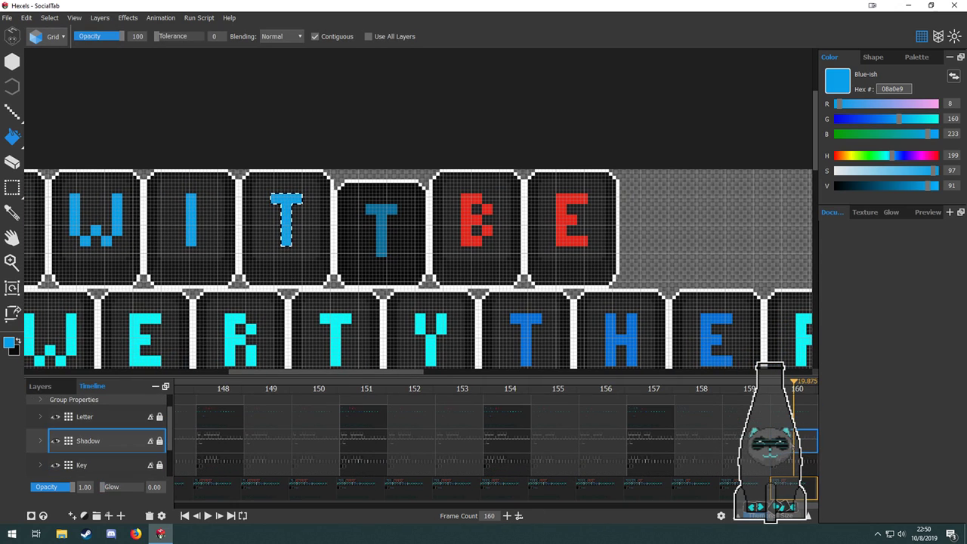
click(797, 421)
click(803, 467)
In frame 160, move the sixth key's raised outline and shading onto the fifth key on the Key and Shadow layers.
scroll(423, 230, up, 2)
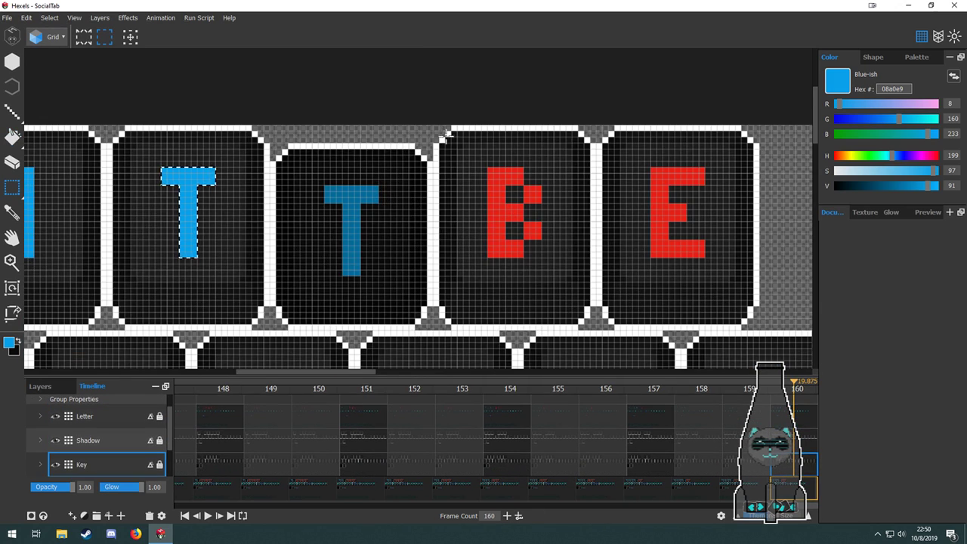
drag(433, 112, 423, 291)
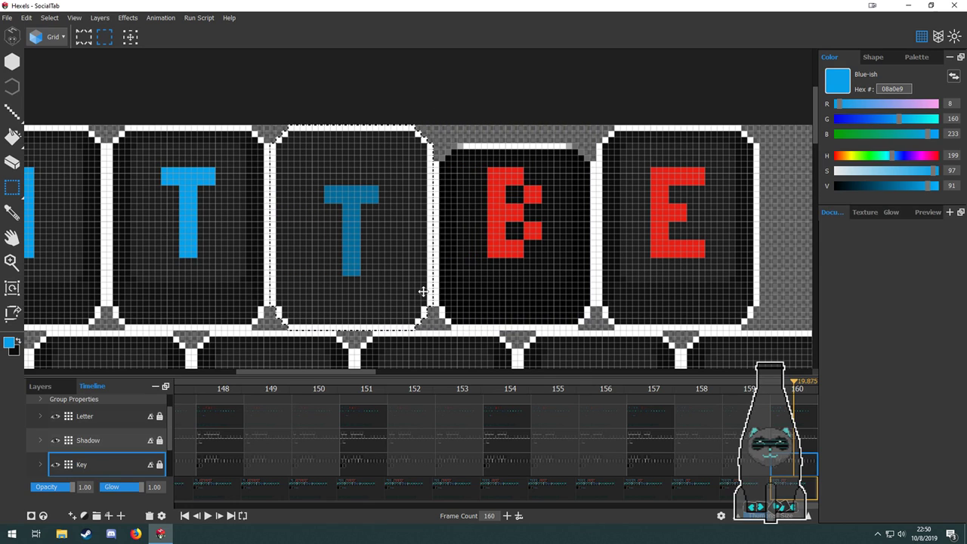
click(783, 440)
drag(442, 133, 511, 313)
drag(597, 326, 439, 138)
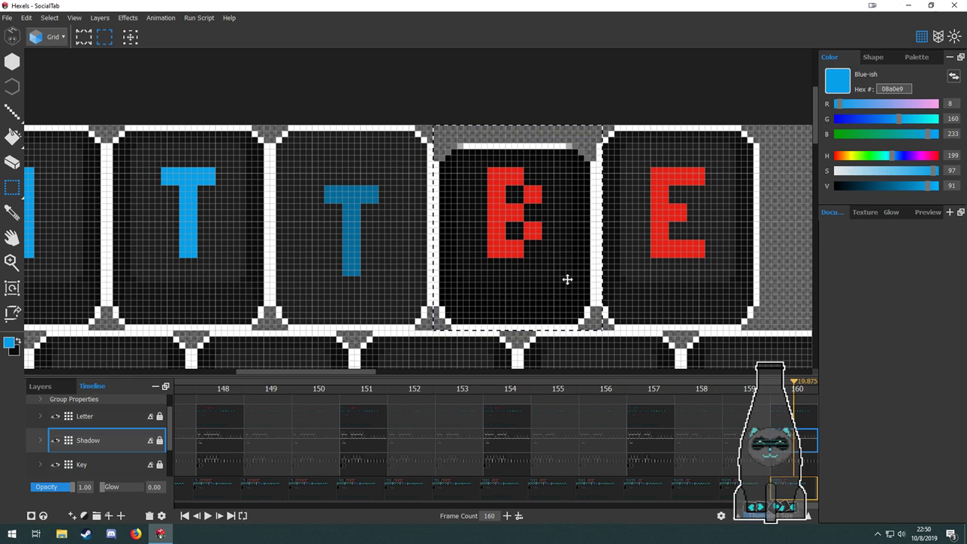
drag(567, 280, 404, 270)
On the Letter layer, raise the fifth key's T by three cells and fill it with light blue 08a0e9.
click(803, 415)
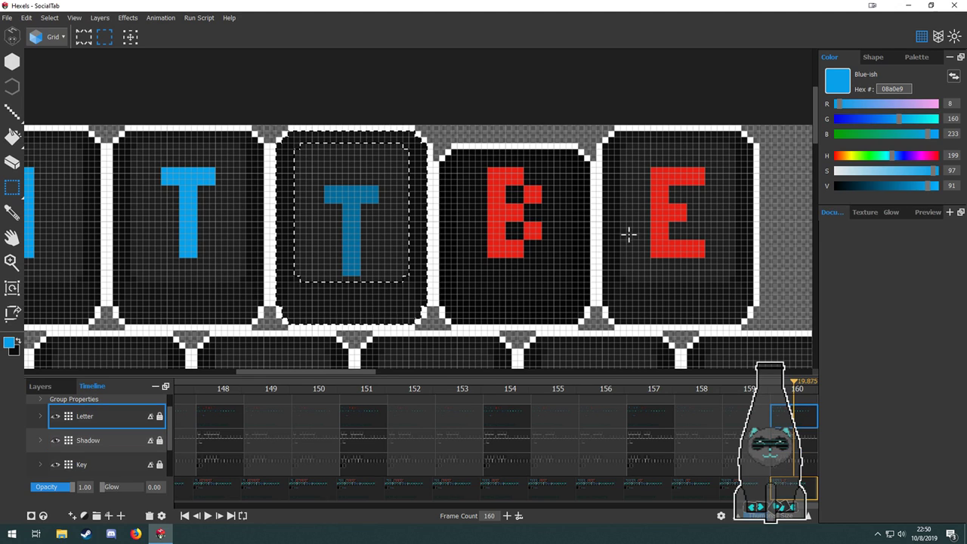
mouse_move(386, 173)
mouse_down()
mouse_move(325, 275)
mouse_move(350, 262)
mouse_move(351, 249)
mouse_up()
key(f)
click(347, 245)
Replace the red B on the sixth key with a copy of the seventh key's E, lowered three cells and centred.
drag(471, 248, 433, 222)
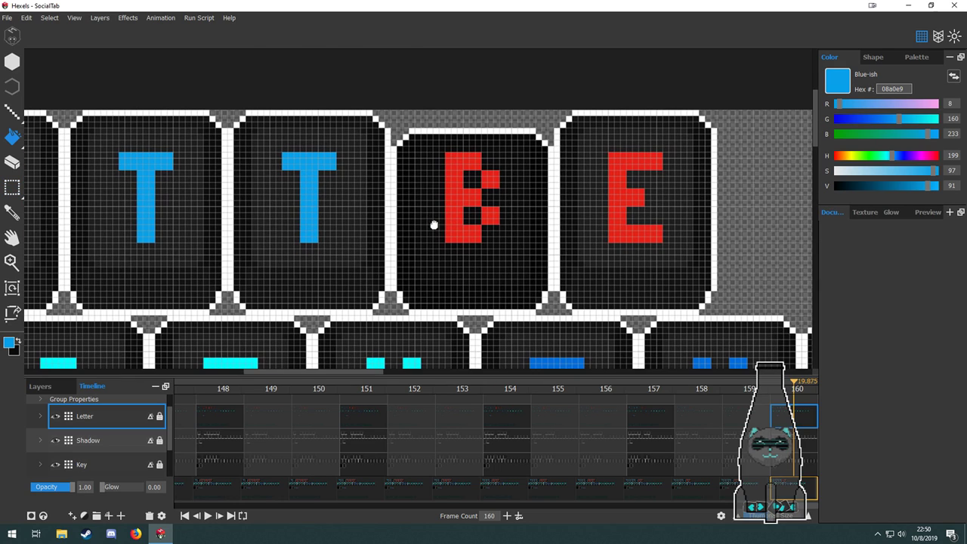
key(m)
drag(442, 142, 511, 239)
key(Delete)
drag(593, 150, 438, 215)
scroll(471, 261, up, 4)
scroll(470, 259, down, 1)
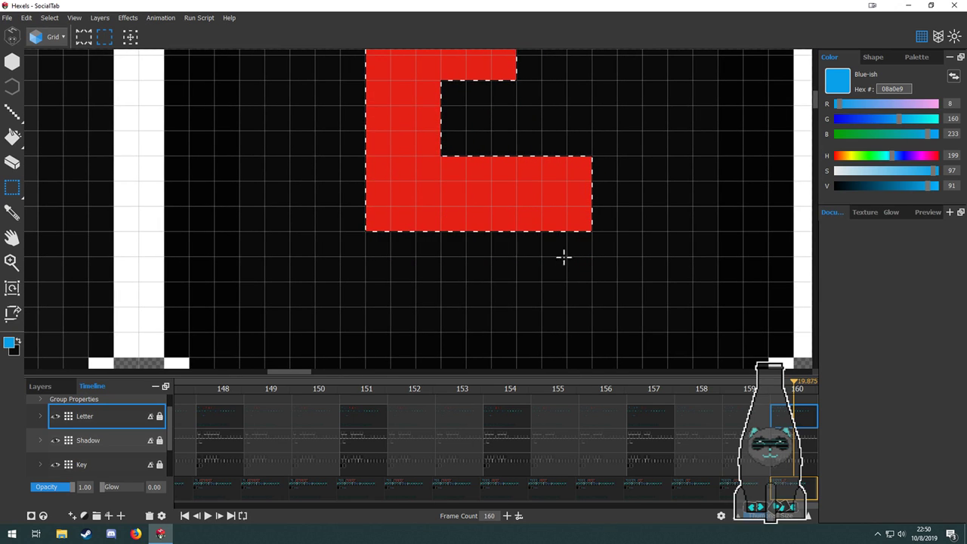
scroll(664, 289, up, 3)
scroll(664, 289, down, 5)
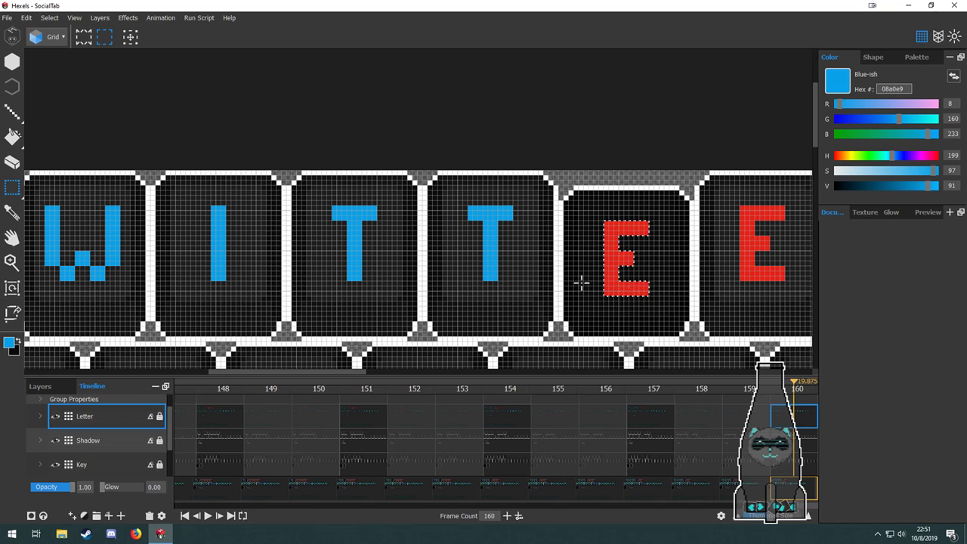
Sample dark blue 056b9b from the colour swatches and fill the E on the pressed sixth key with it.
key(f)
drag(499, 310, 624, 111)
drag(484, 285, 614, 70)
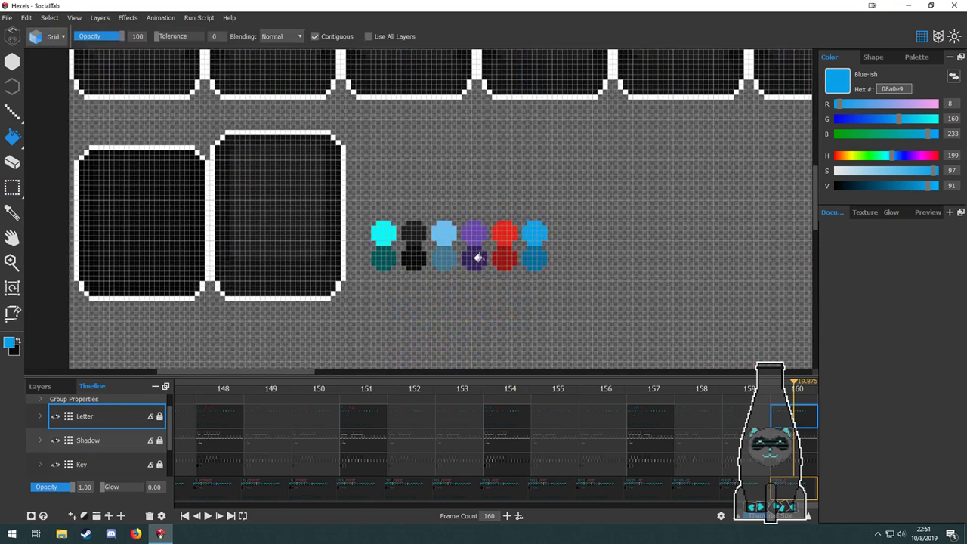
alt+click(532, 256)
drag(638, 106, 459, 277)
drag(642, 75, 535, 221)
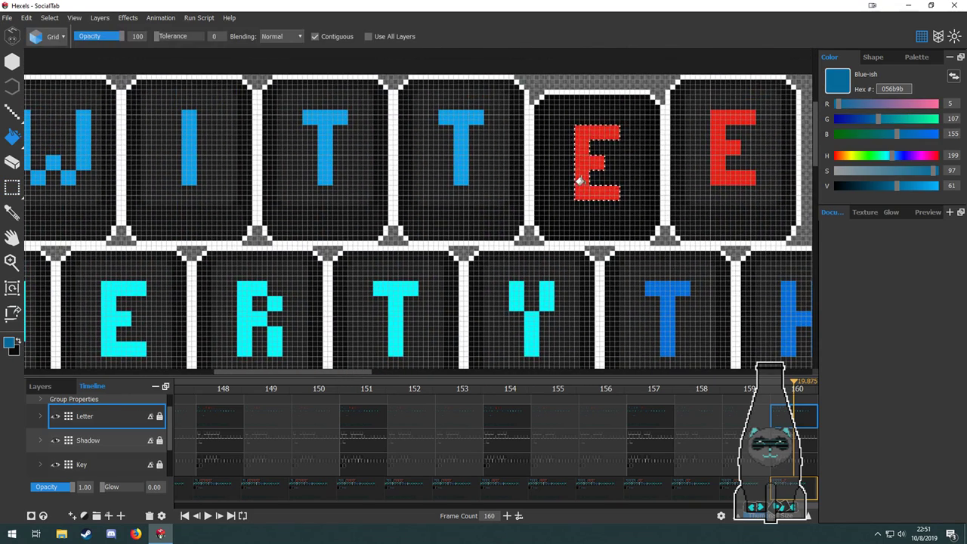
click(579, 182)
drag(590, 182, 469, 225)
key(alt)
scroll(479, 249, down, 5)
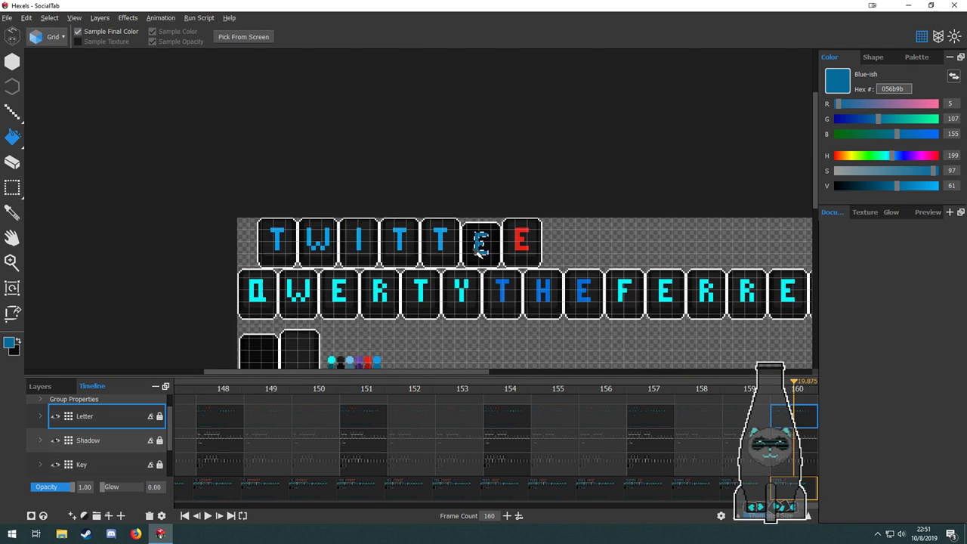
scroll(426, 317, up, 6)
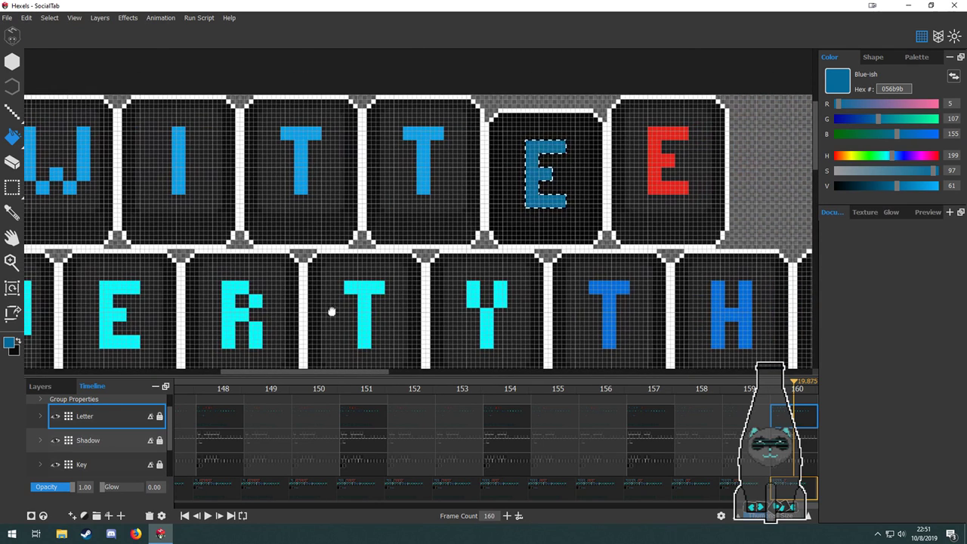
Extend the animation by three frames to 163 and key the Letter, Shadow and Key layers in frame 163.
scroll(516, 260, right, 2)
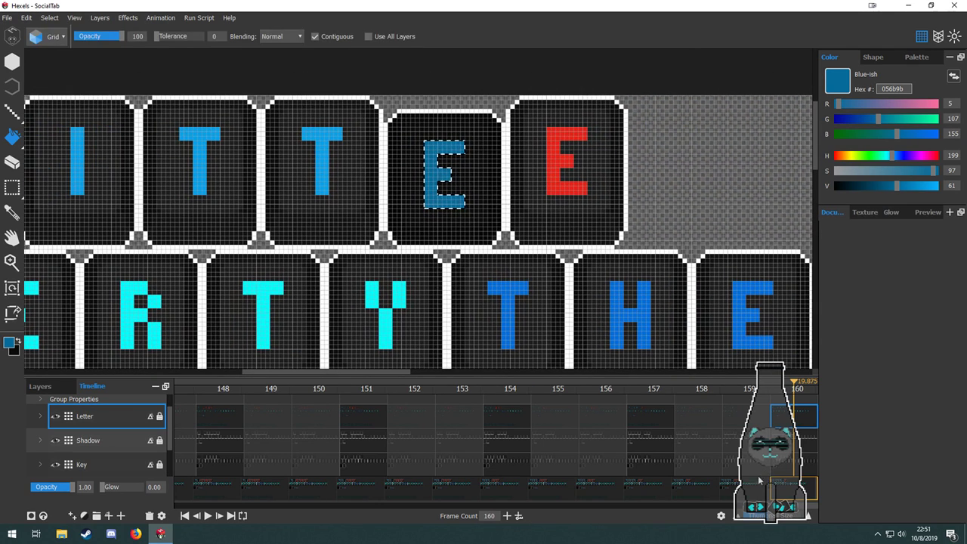
click(506, 517)
click(506, 516)
click(507, 517)
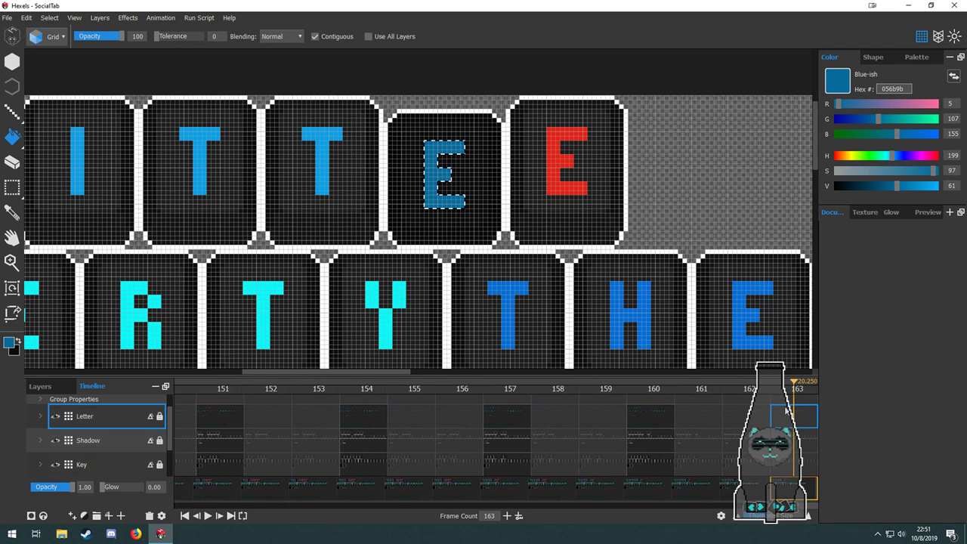
click(802, 441)
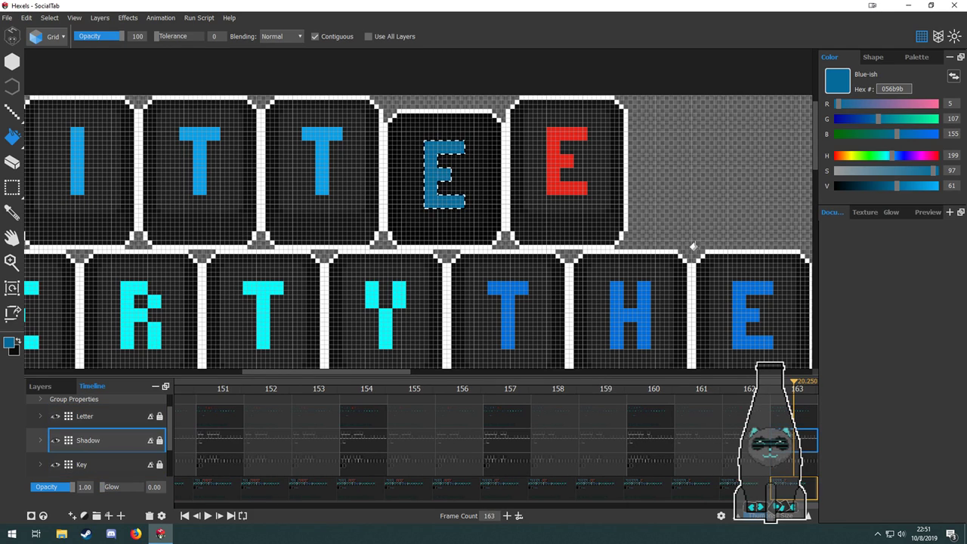
In frame 163, move the seventh key's raised outline and shading onto the sixth key on their layers, and save the document.
key(m)
drag(641, 92, 511, 240)
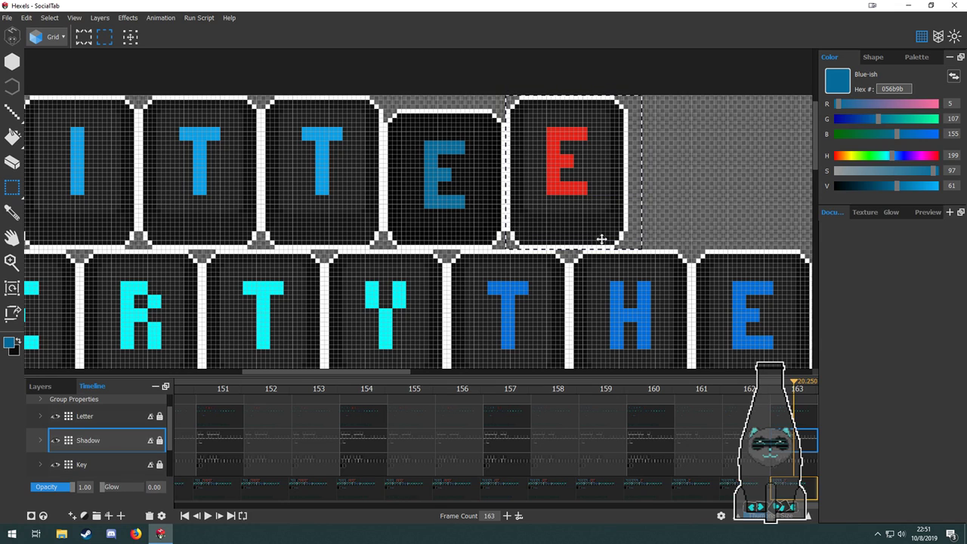
click(803, 464)
drag(654, 83, 508, 245)
drag(591, 241, 465, 240)
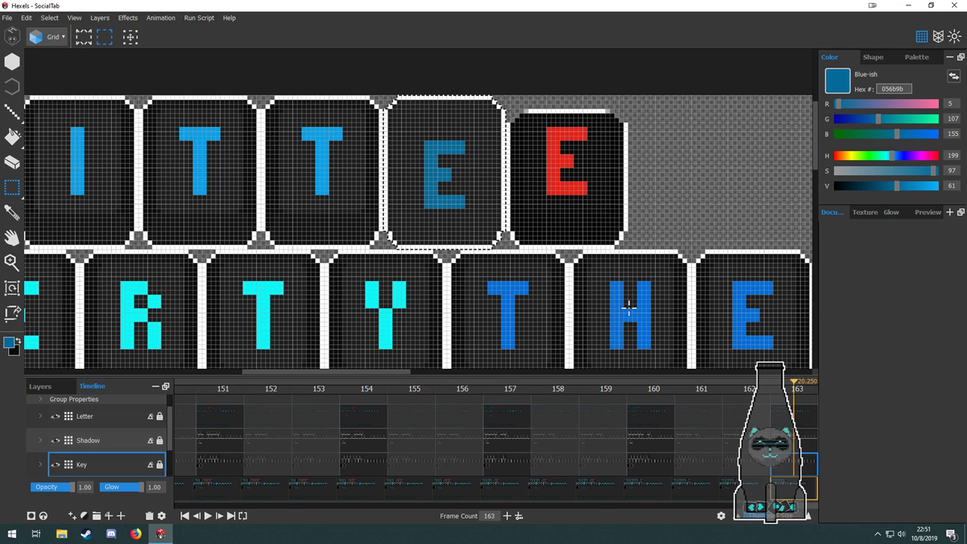
click(795, 435)
drag(678, 72, 505, 248)
drag(592, 240, 479, 222)
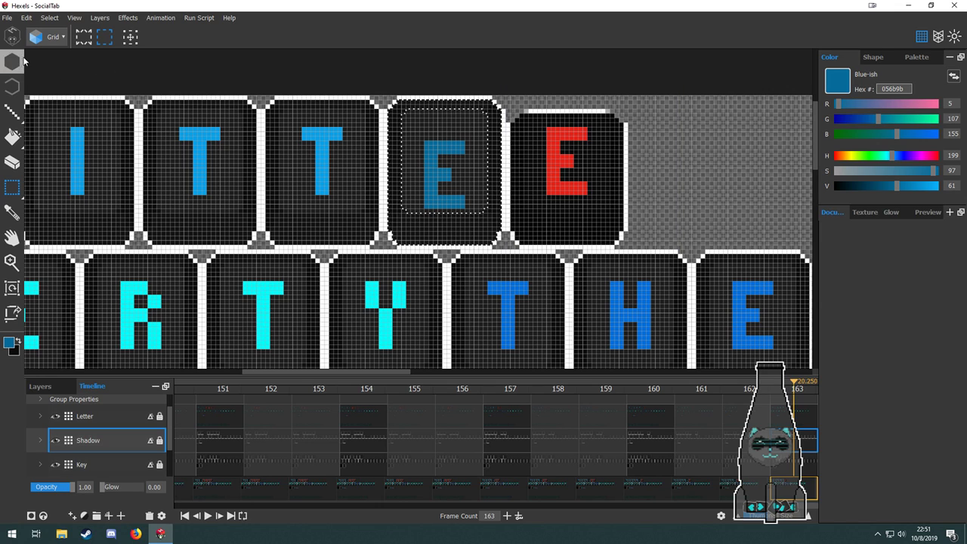
click(7, 17)
click(31, 80)
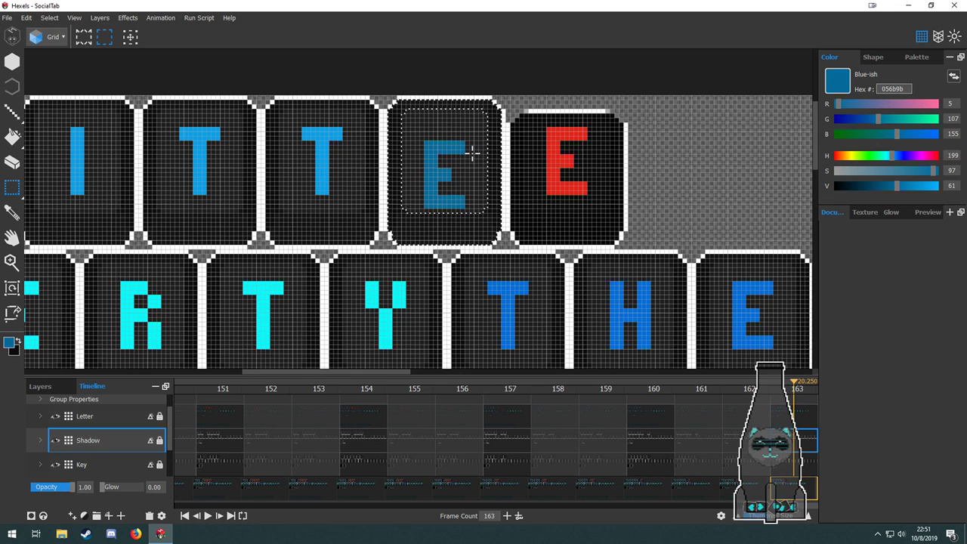
On the Letter layer, raise the dark blue E on the sixth key by three cells.
key(e)
key(m)
mouse_move(475, 136)
mouse_down()
mouse_move(429, 178)
mouse_move(415, 214)
mouse_move(435, 184)
mouse_up()
scroll(435, 199, up, 4)
scroll(435, 201, down, 3)
drag(528, 168, 491, 232)
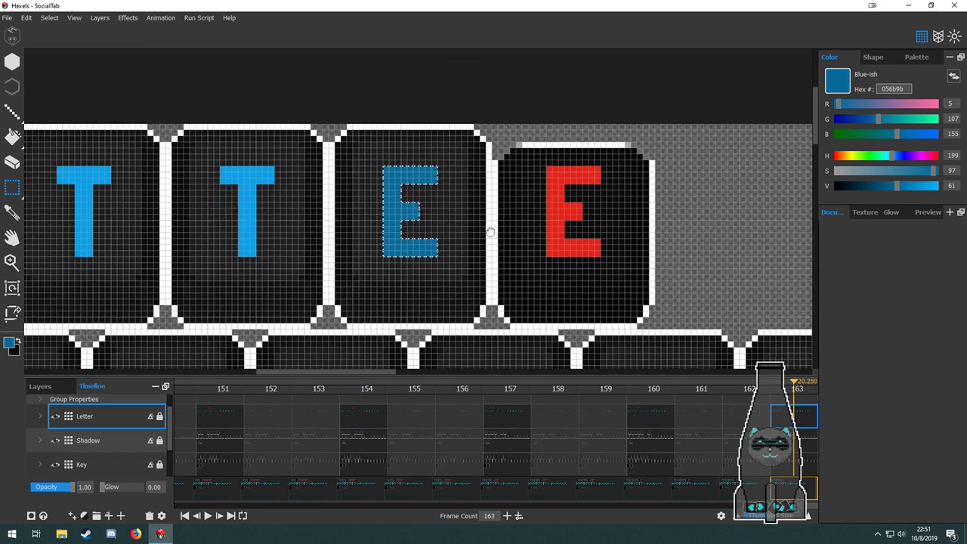
Delete the red E from the seventh key on the Letter layer in frame 163.
scroll(491, 232, right, 2)
drag(474, 159, 534, 256)
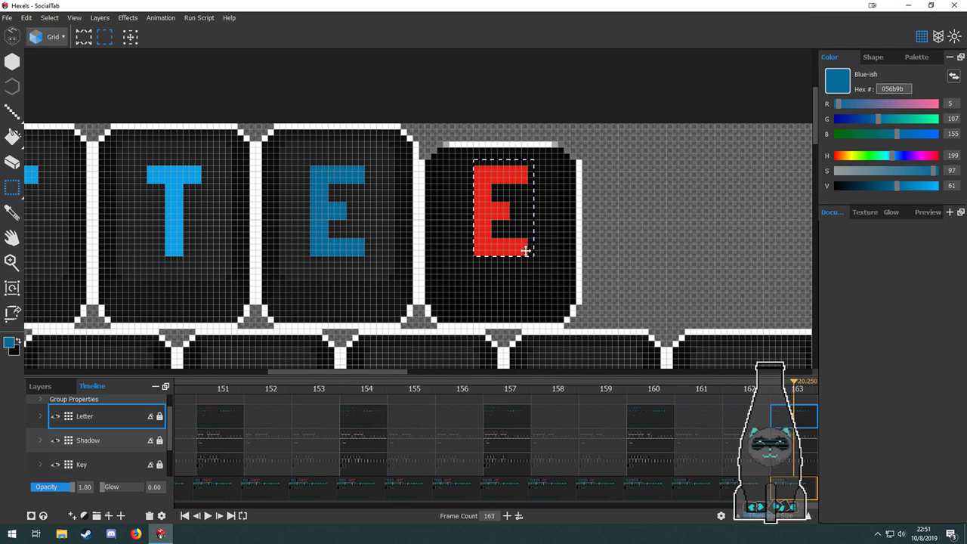
key(Delete)
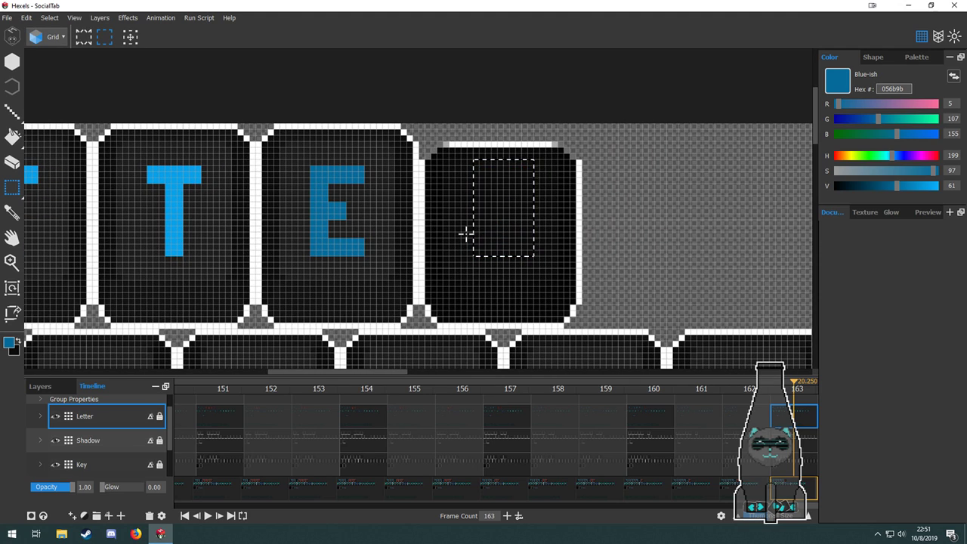
On the Shadow layer in frame 163, move the leftover raised shading from the seventh key onto the sixth key.
click(792, 449)
click(790, 457)
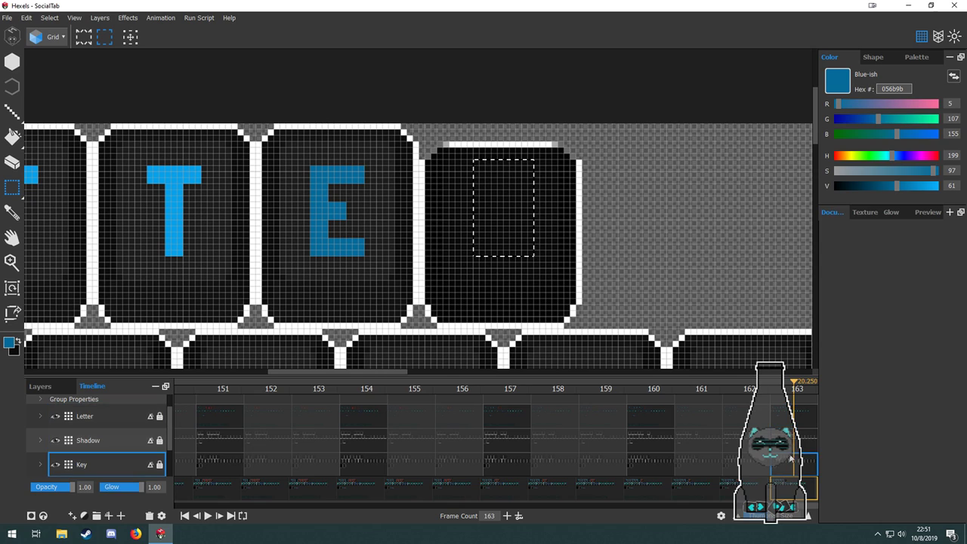
click(791, 446)
drag(425, 114, 596, 321)
drag(517, 300, 374, 297)
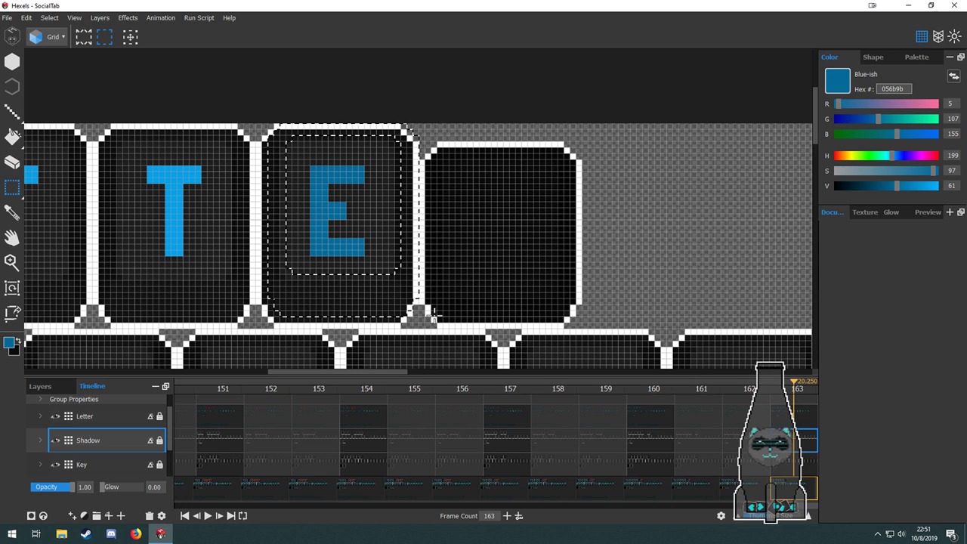
click(446, 306)
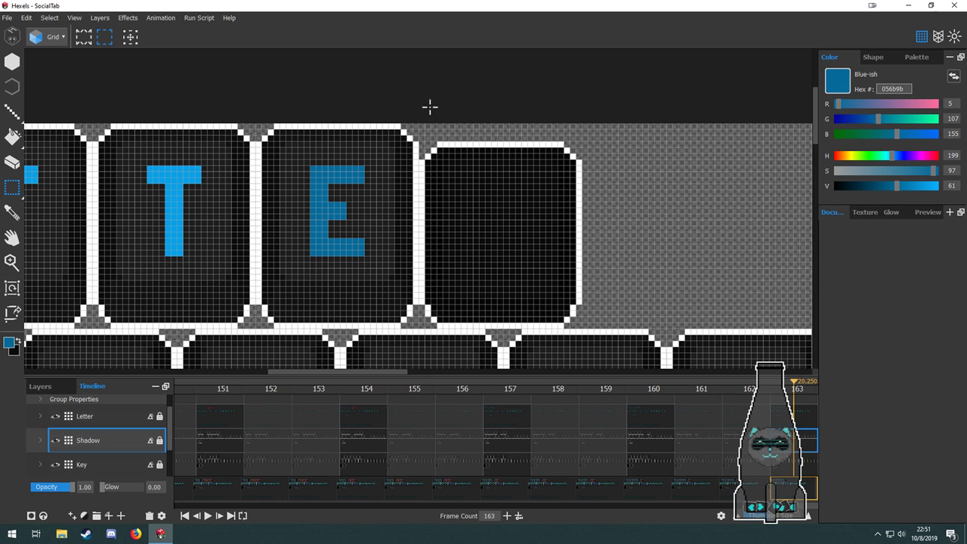
drag(422, 118, 605, 320)
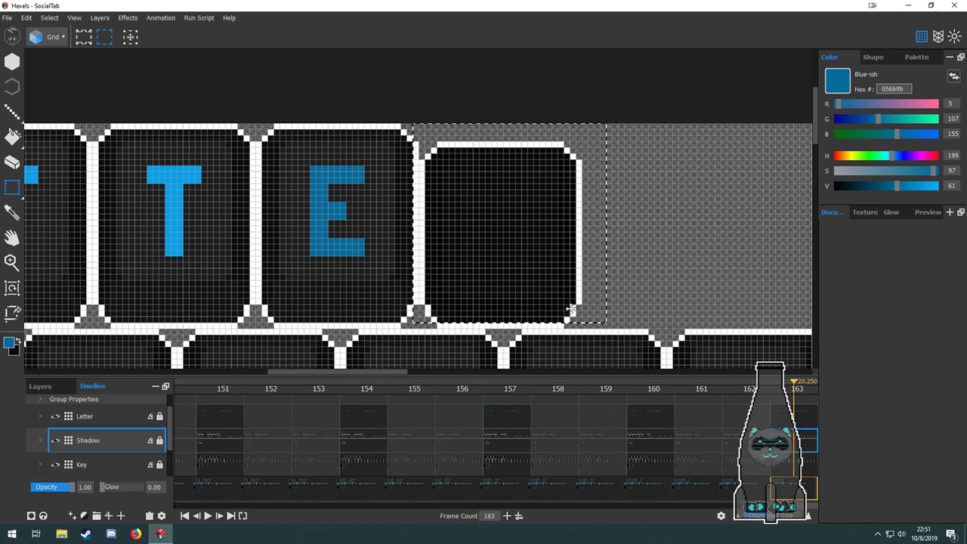
click(530, 299)
drag(622, 271, 662, 176)
On the Letter layer, copy the cyan R from the QWERTY row and centre it horizontally on the blank seventh key.
scroll(527, 239, down, 5)
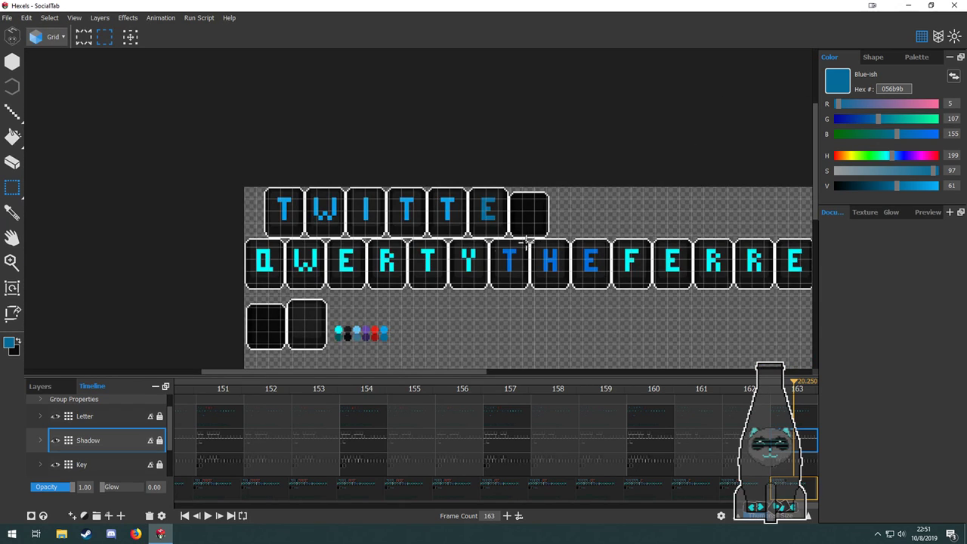
scroll(360, 255, up, 4)
drag(403, 224, 451, 293)
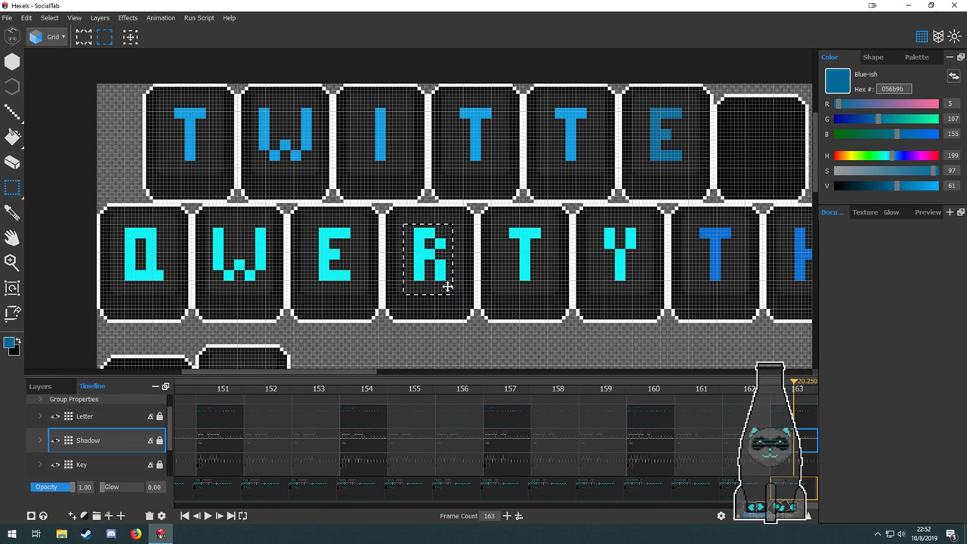
click(789, 411)
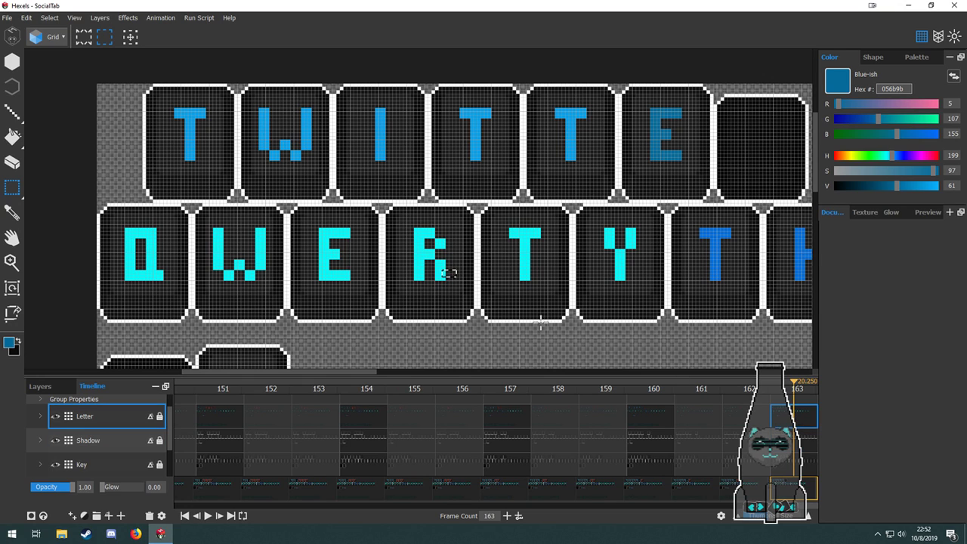
drag(418, 227, 763, 175)
scroll(763, 162, up, 3)
drag(649, 188, 537, 178)
scroll(533, 180, up, 2)
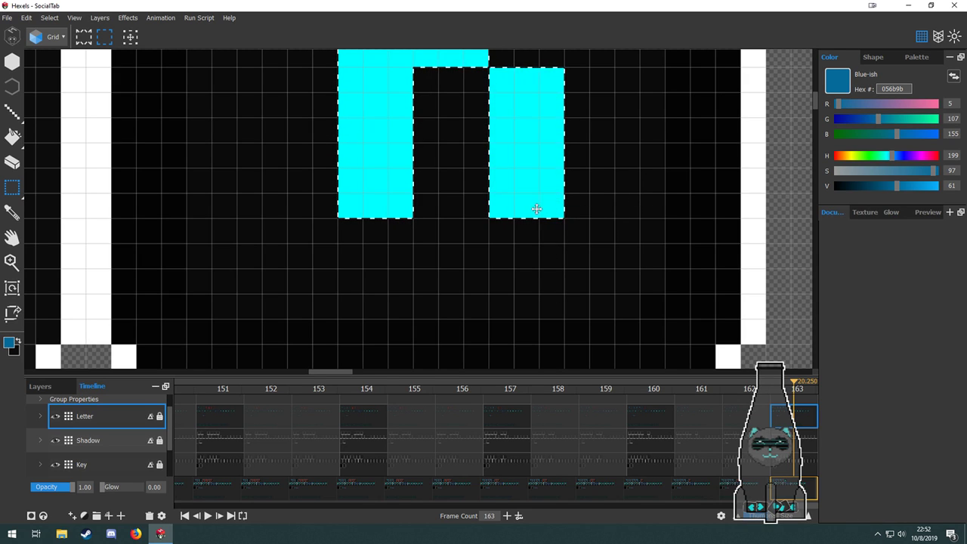
drag(526, 206, 503, 205)
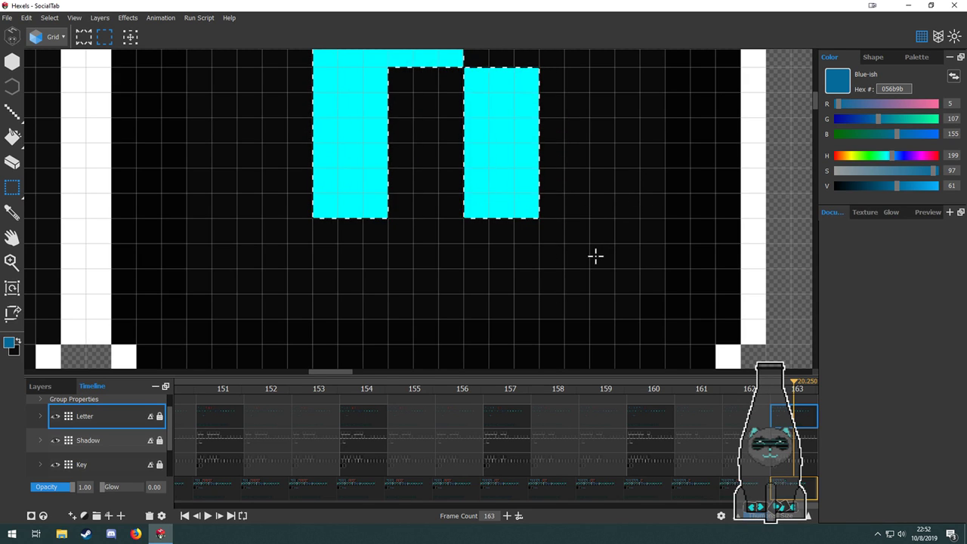
scroll(596, 257, down, 2)
mouse_move(522, 301)
mouse_down()
mouse_move(573, 68)
mouse_move(547, 302)
mouse_up()
Fill the R on the seventh key with dark blue 056b9b and the E on the sixth key with light blue 08a0e9.
key(g)
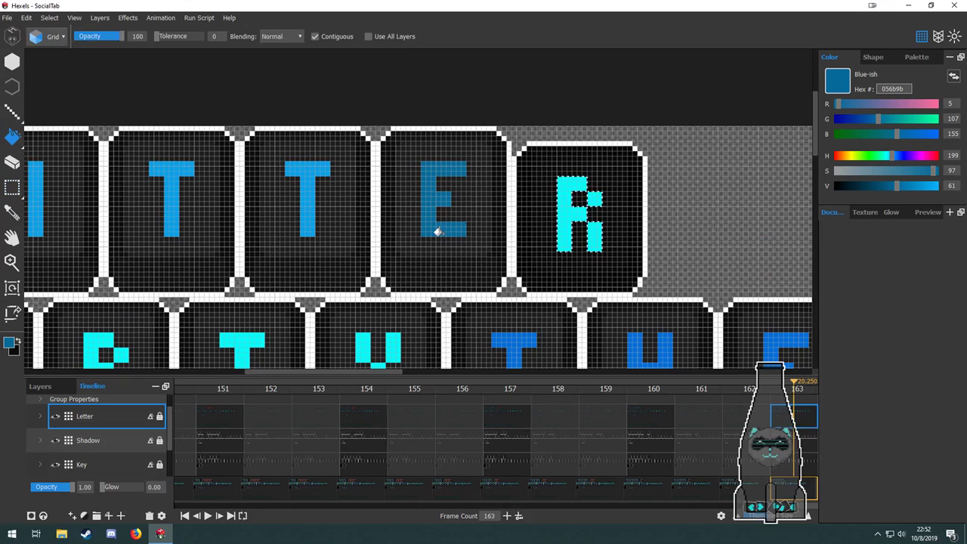
key(alt)
click(565, 211)
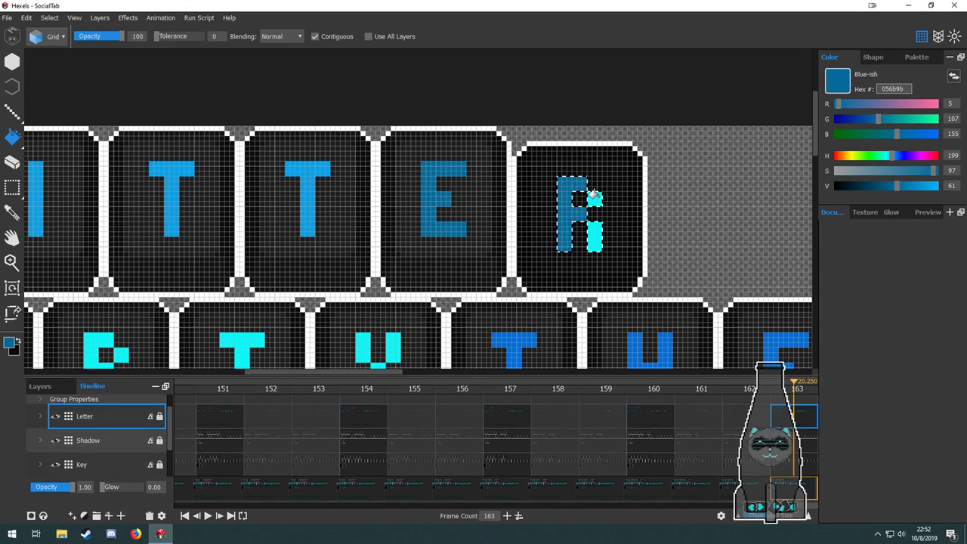
click(587, 231)
alt+click(295, 192)
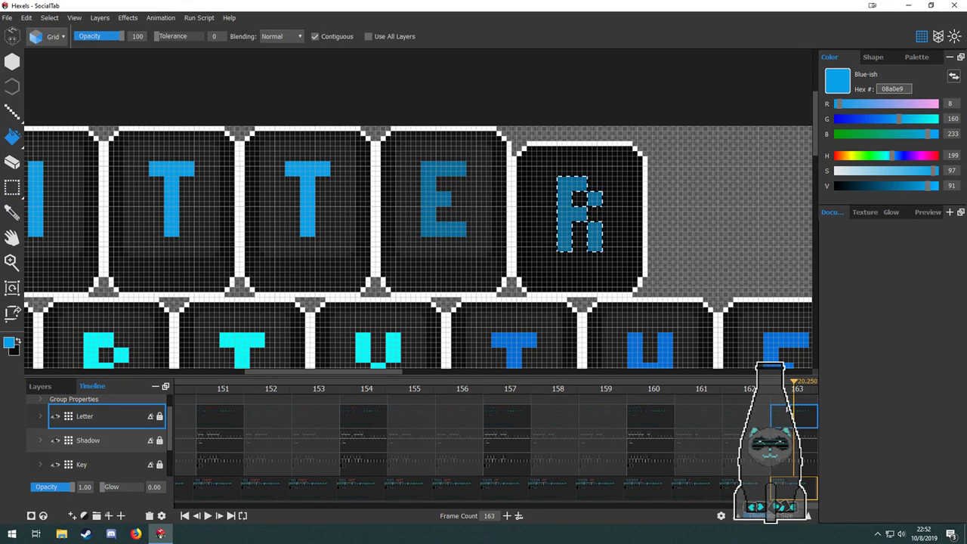
click(436, 197)
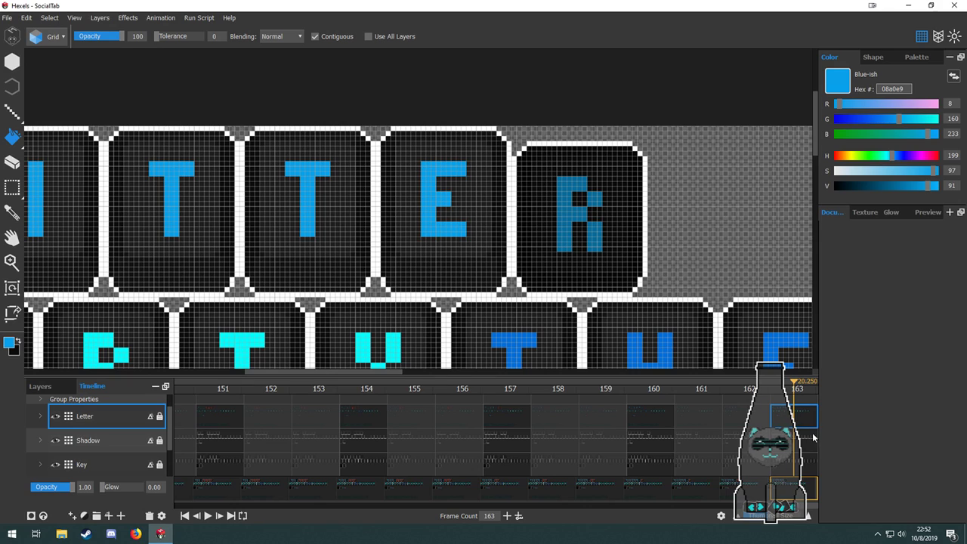
Extend the animation by three frames to 166 and key the Letter, Shadow and Key layers in frame 166.
click(505, 516)
click(505, 516)
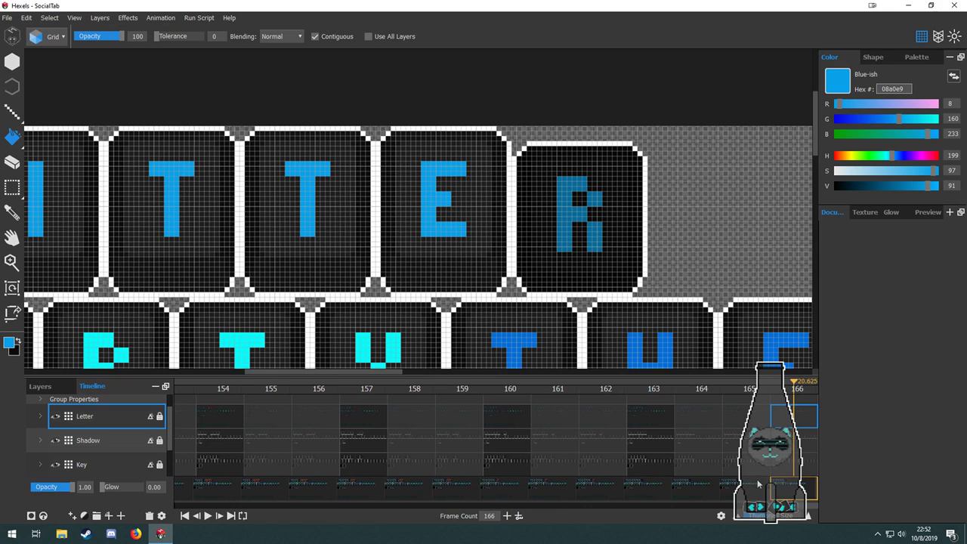
click(796, 440)
click(795, 462)
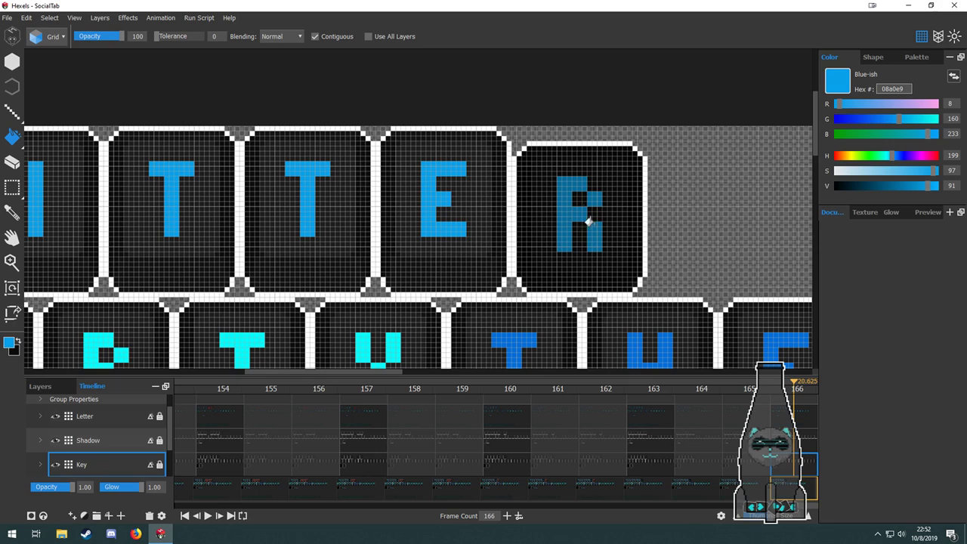
In frame 166, copy the sixth key's raised outline and shading onto the seventh key on the Key and Shadow layers.
key(m)
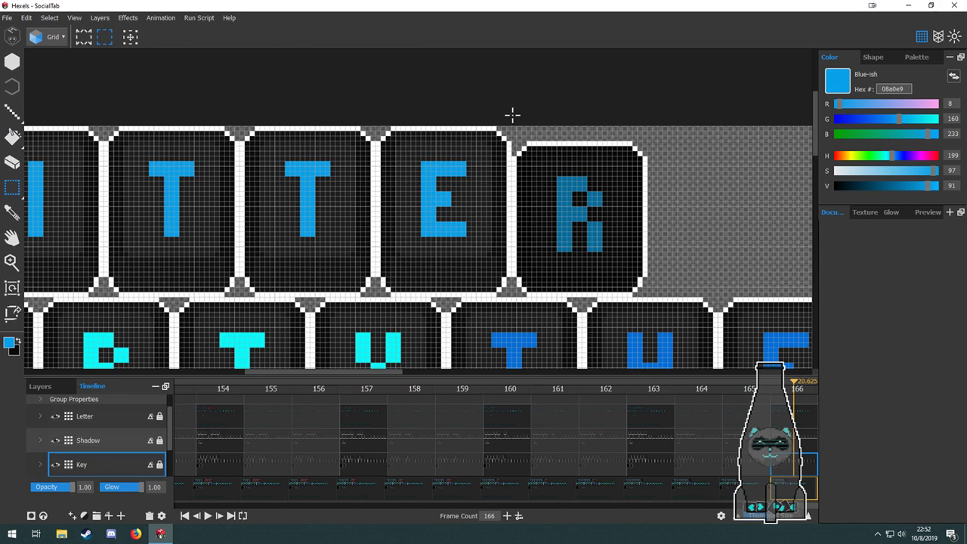
drag(517, 111, 379, 291)
drag(469, 274, 604, 278)
click(796, 440)
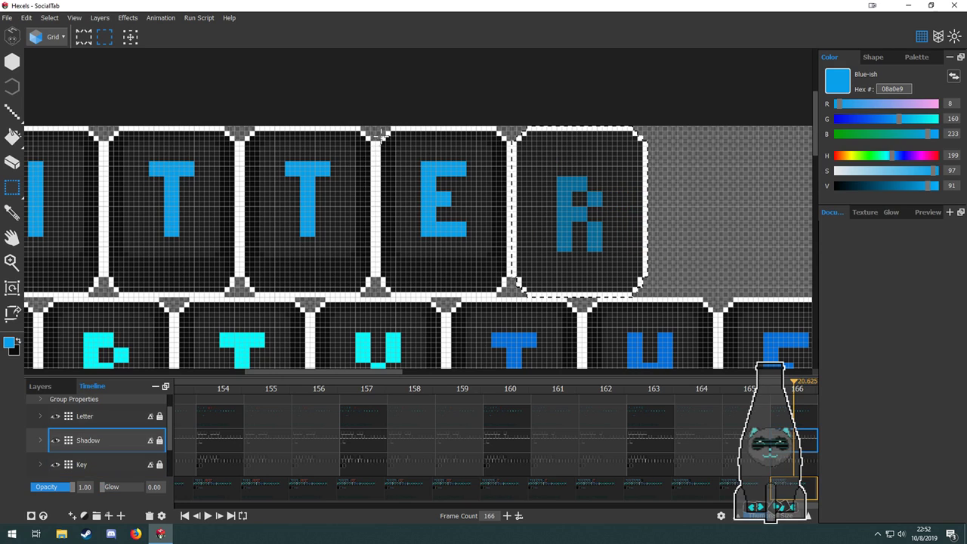
drag(377, 127, 627, 270)
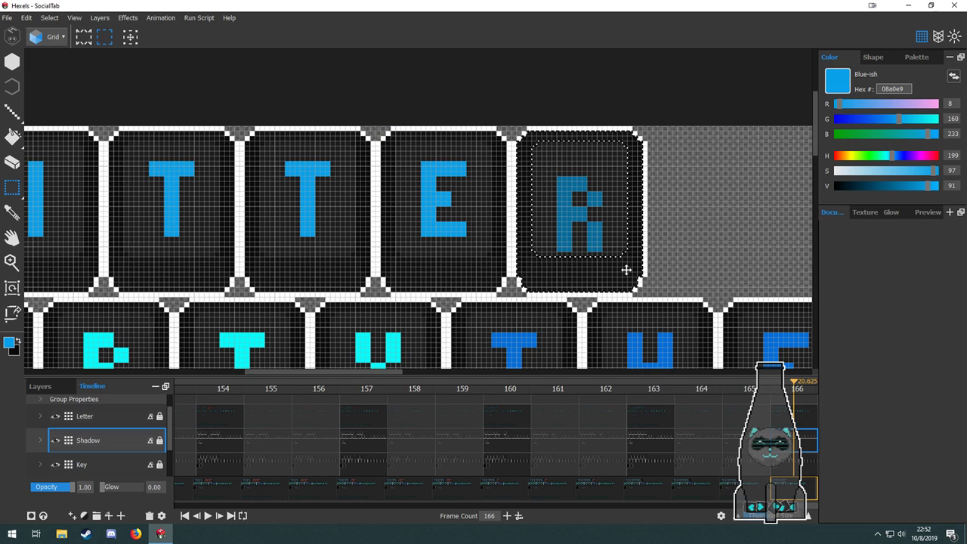
On the Letter layer, raise the seventh key's R by three cells and fill all its parts with light blue 08a0e9.
click(804, 418)
mouse_move(553, 178)
mouse_down()
mouse_move(615, 251)
mouse_move(592, 221)
mouse_move(611, 242)
mouse_move(547, 245)
mouse_up()
scroll(543, 224, up, 5)
key(space)
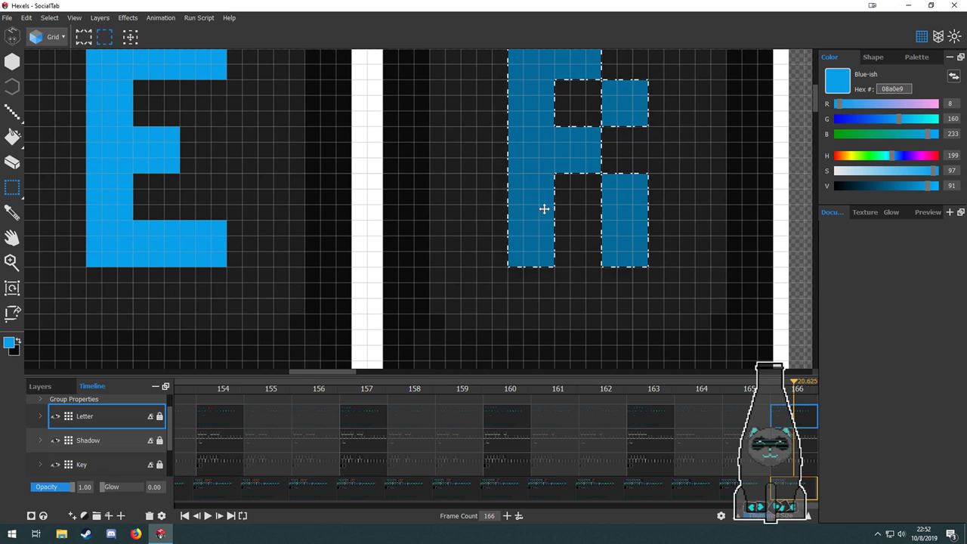
key(g)
click(545, 205)
click(625, 205)
click(627, 113)
scroll(639, 227, down, 4)
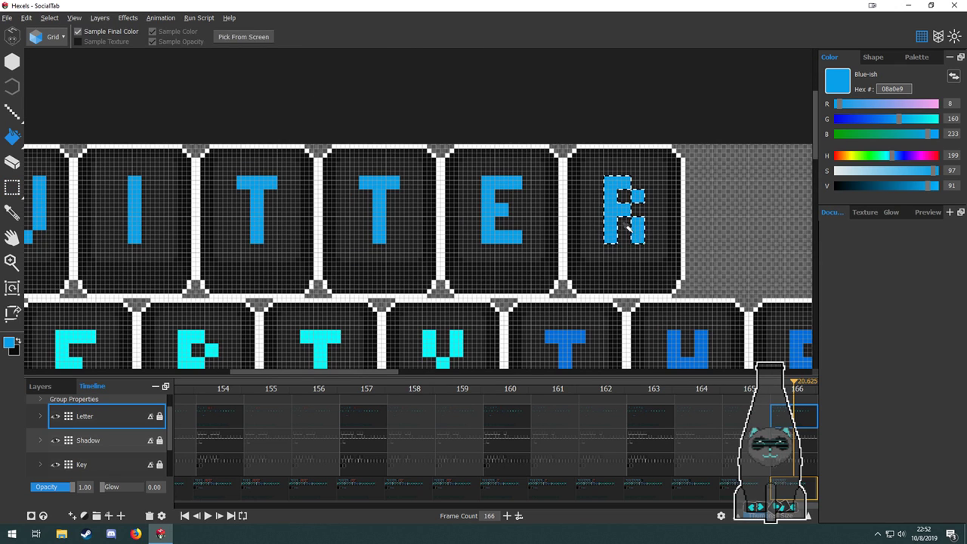
Set the animation's frame count to 192 and play it back.
scroll(627, 259, down, 3)
scroll(468, 259, up, 1)
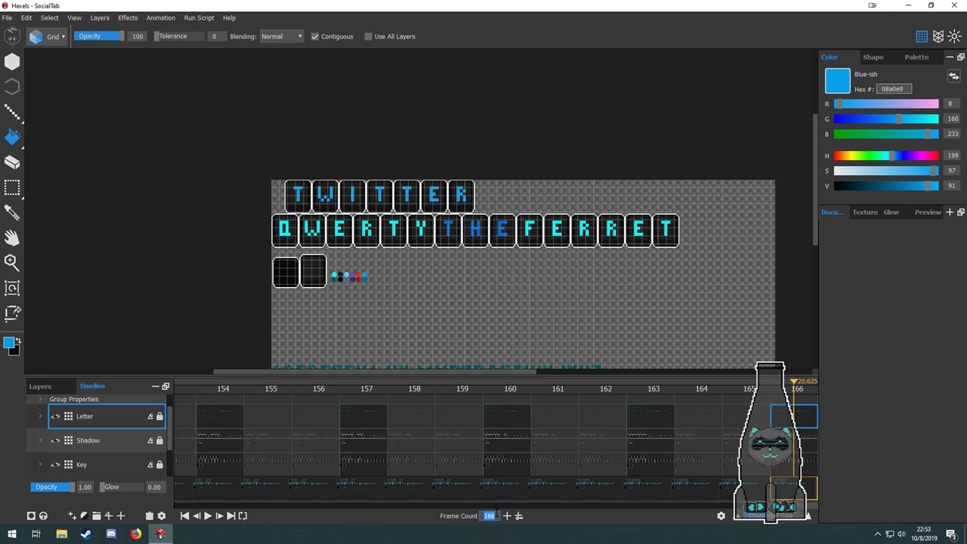
key(Return)
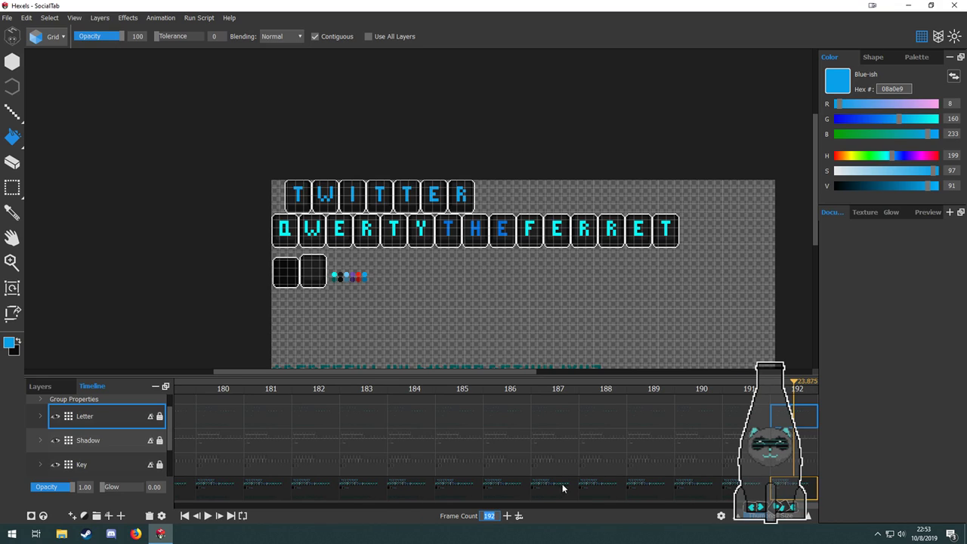
click(208, 516)
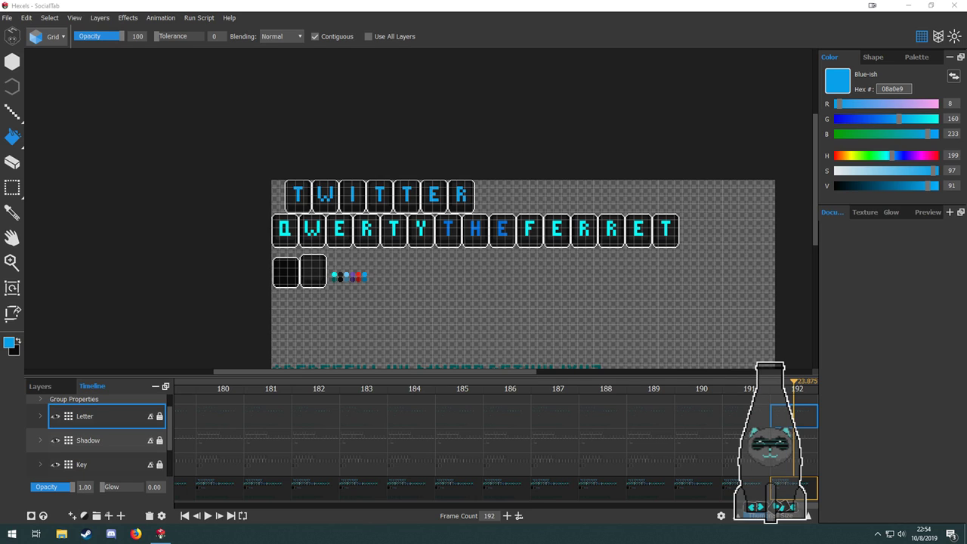
Try filling the empty canvas area with light blue 08a0e9 and undo the last changes.
scroll(468, 286, up, 2)
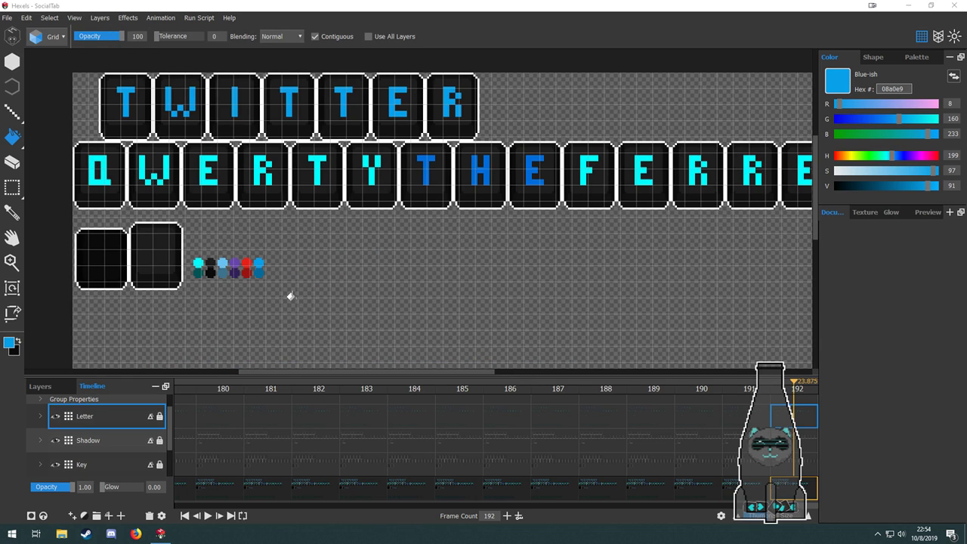
click(291, 295)
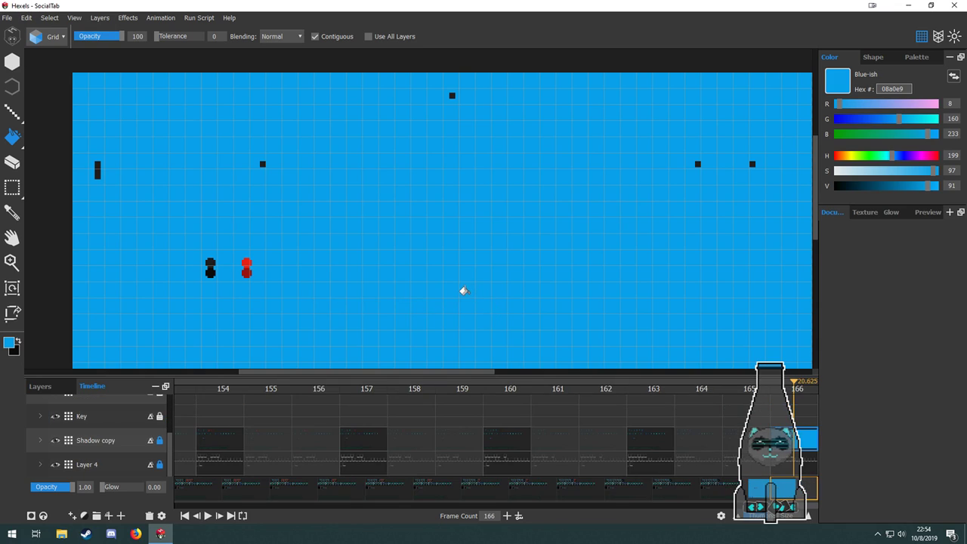
key(ctrl+z)
key(ctrl+z)
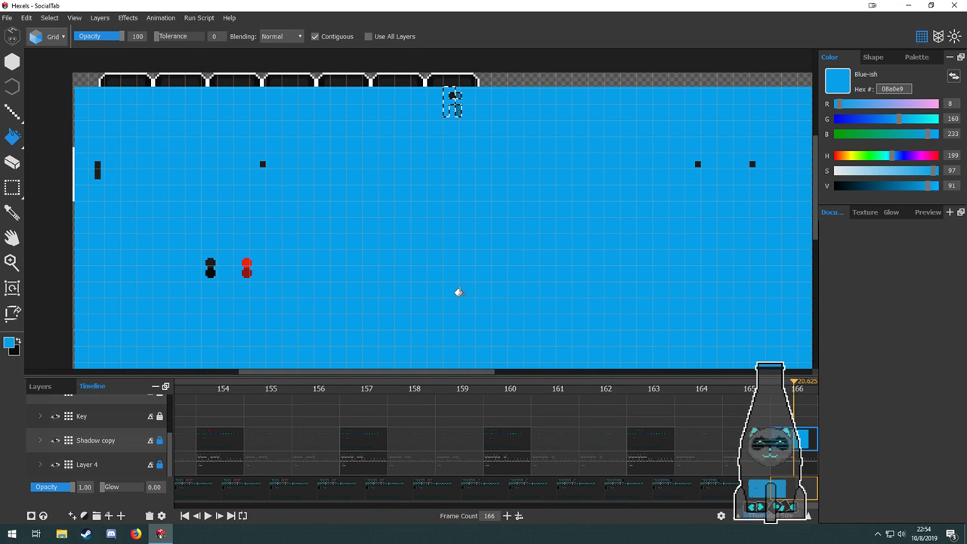
Examine the light blue flood across the canvas in frame 166 and how far it extends.
scroll(362, 269, down, 1)
scroll(352, 262, down, 4)
scroll(352, 262, up, 5)
scroll(347, 298, down, 6)
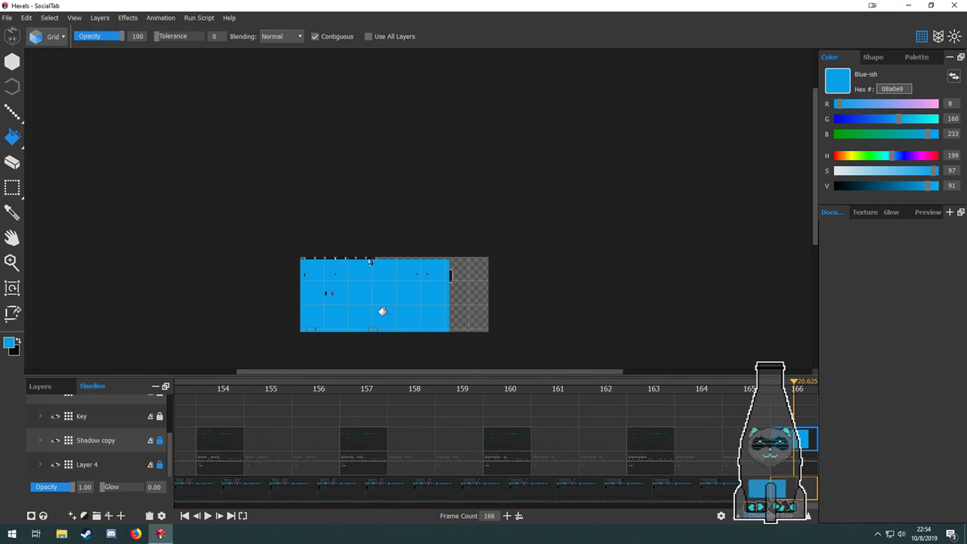
drag(382, 311, 302, 249)
scroll(255, 265, up, 2)
scroll(388, 269, up, 2)
scroll(388, 270, down, 3)
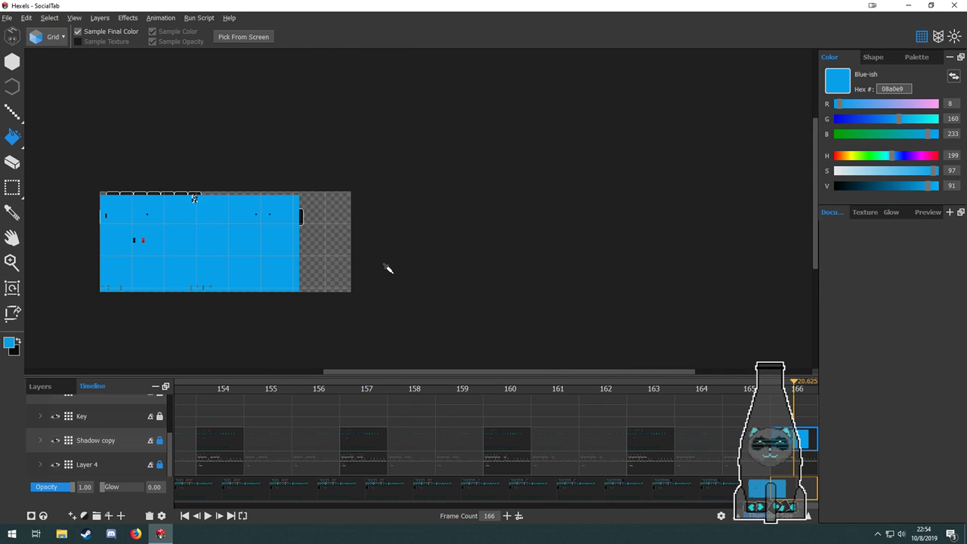
drag(389, 270, 547, 280)
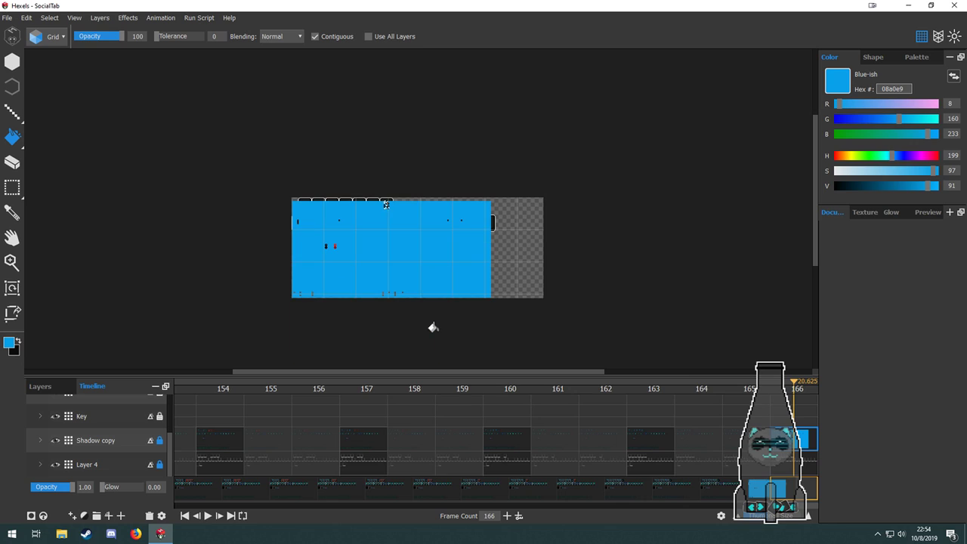
key(alt)
scroll(345, 270, up, 2)
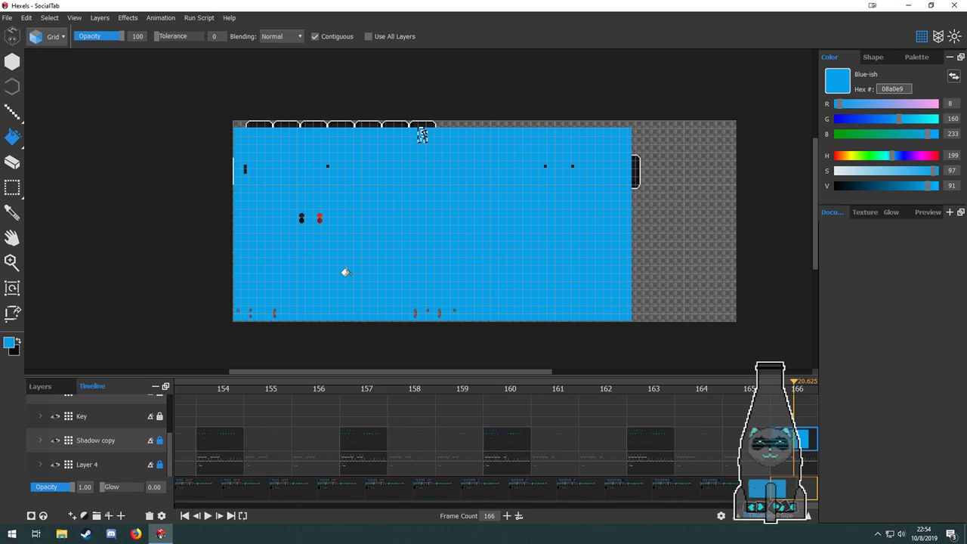
Compare the Letter cels of frames 163, 165 and 166 to trace where the blue flood occurs.
click(660, 442)
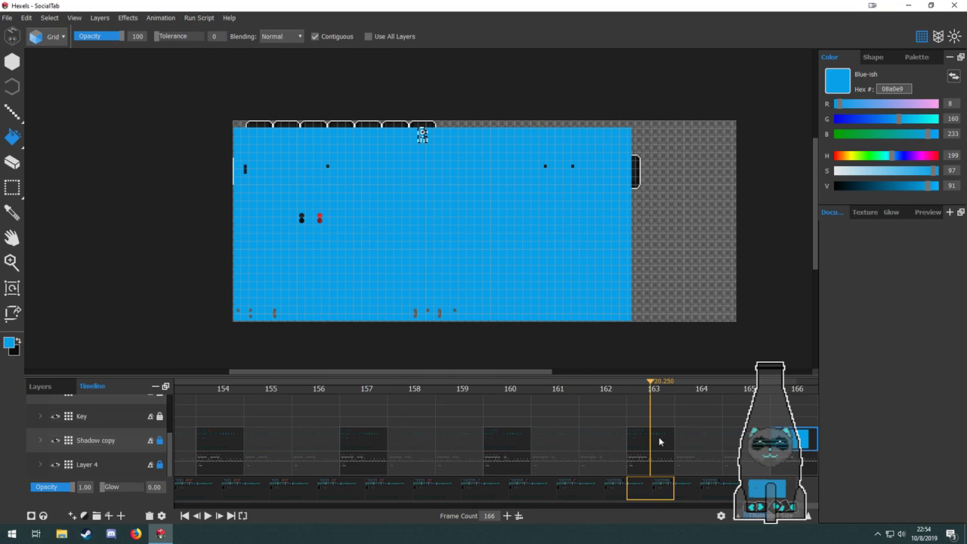
click(800, 440)
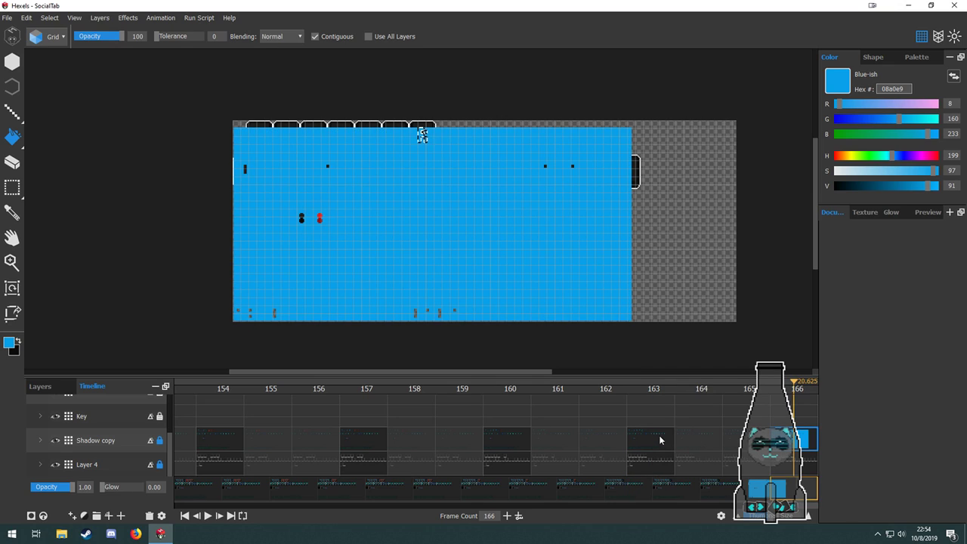
click(660, 440)
click(799, 441)
click(660, 442)
right_click(660, 440)
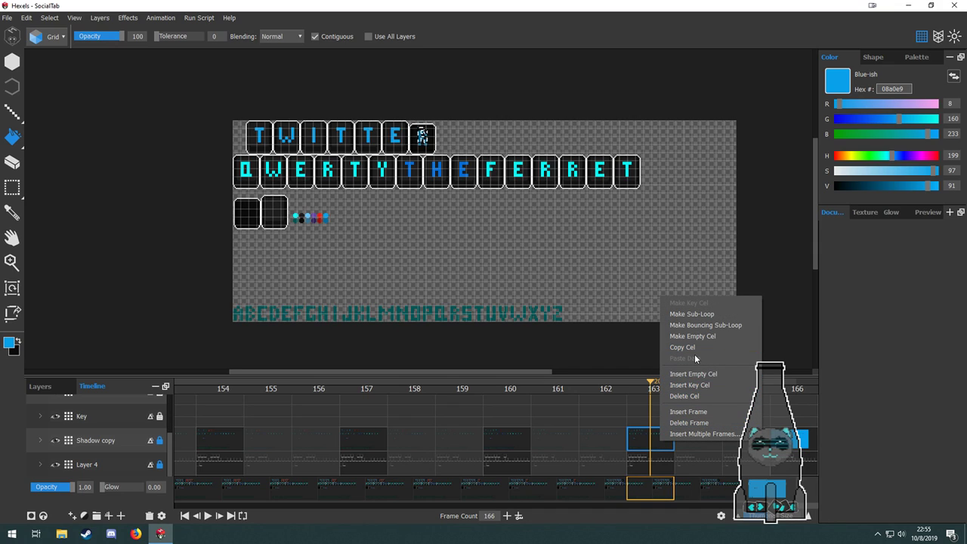
click(709, 397)
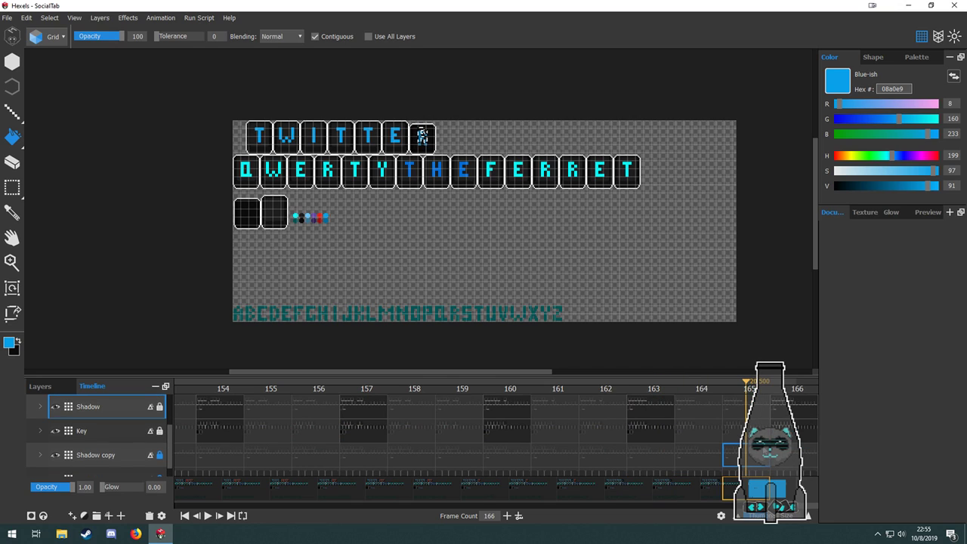
click(756, 435)
click(422, 136)
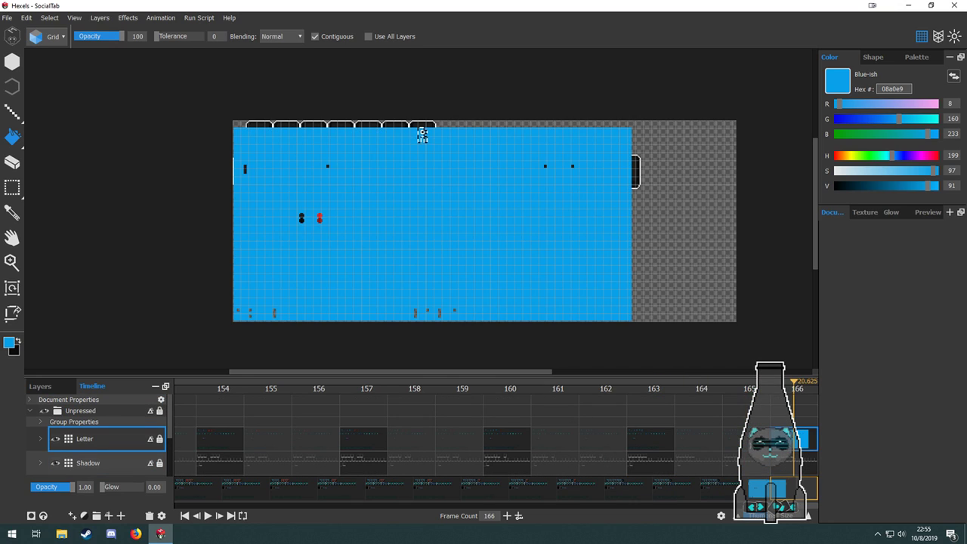
key(ctrl+z)
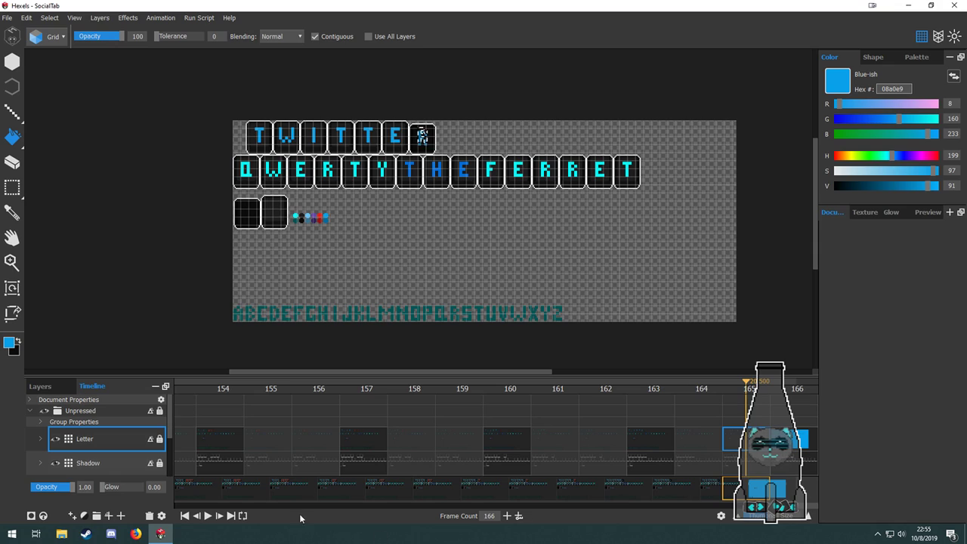
Extend the animation to 167 frames and delete the flooded last frame.
click(507, 515)
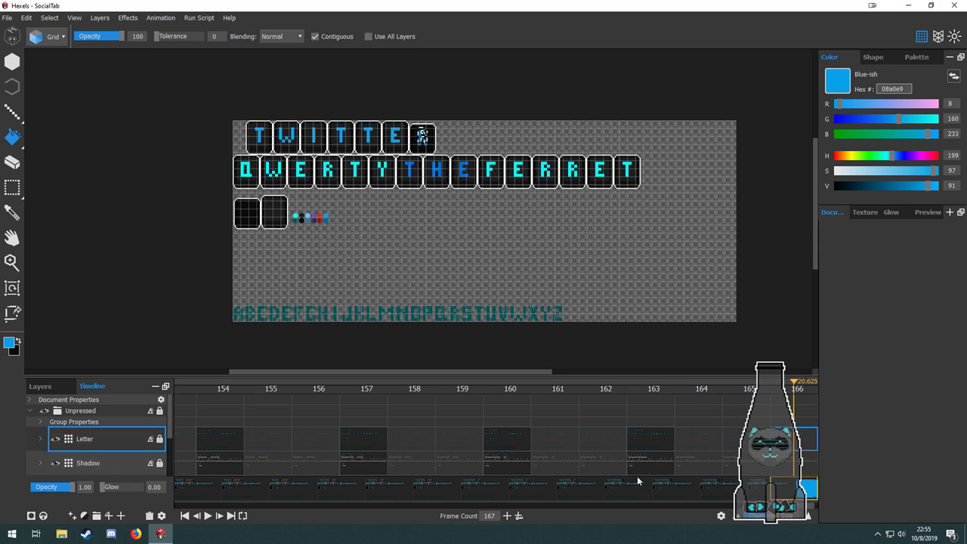
drag(805, 504, 814, 502)
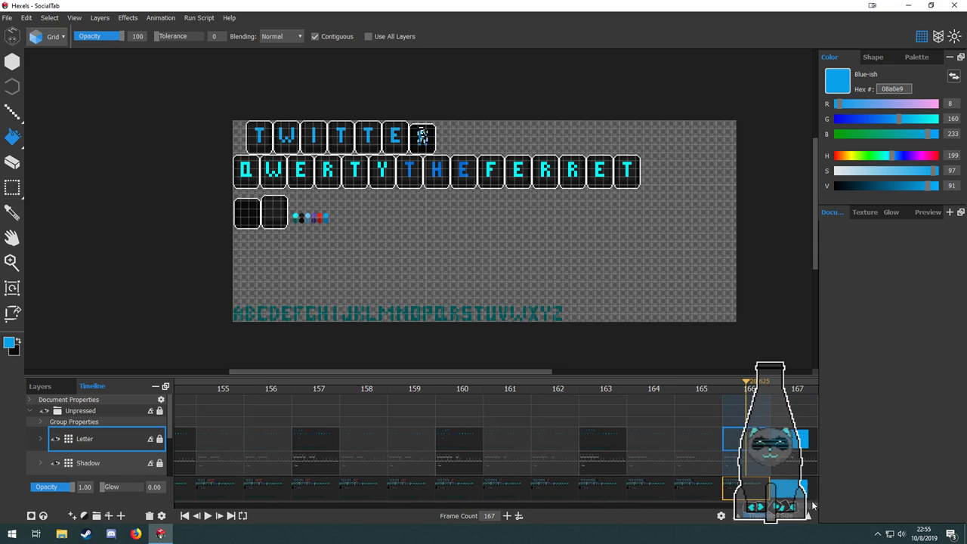
click(803, 453)
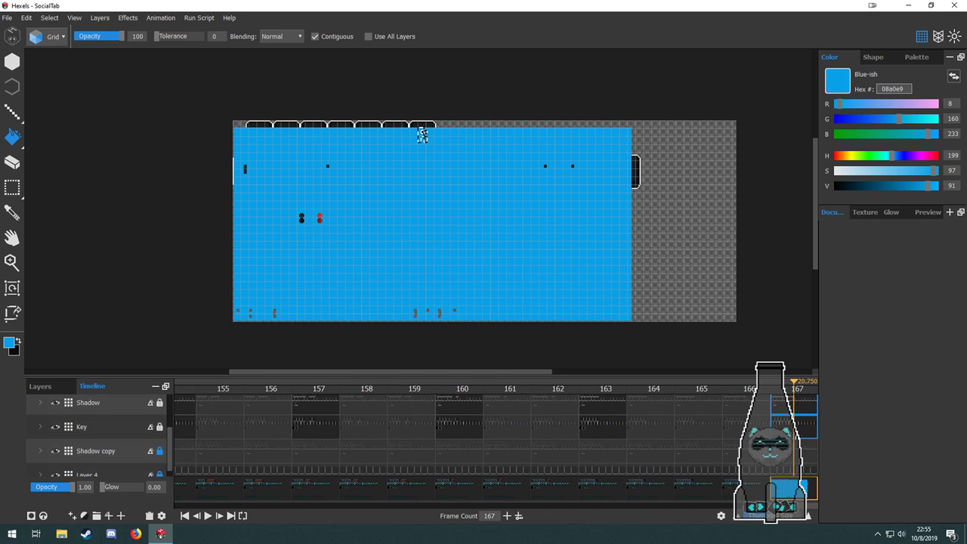
right_click(801, 406)
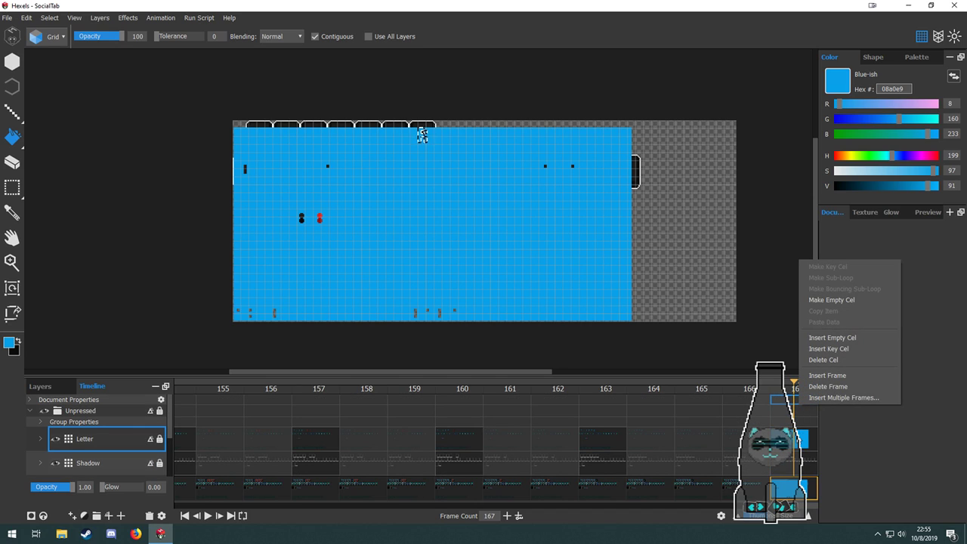
click(828, 387)
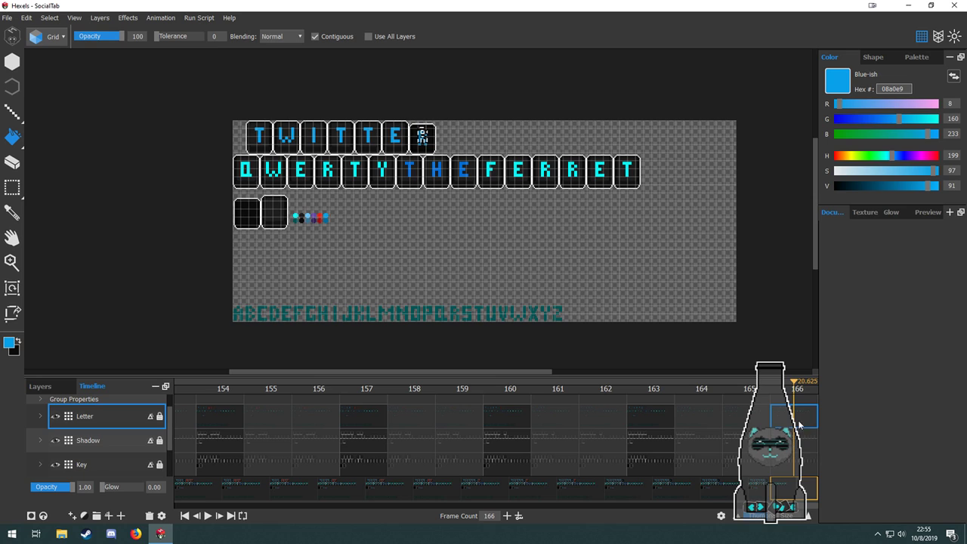
On frame 166's Key layer, replace the pressed seventh key with a copy of the raised E key.
scroll(428, 192, up, 2)
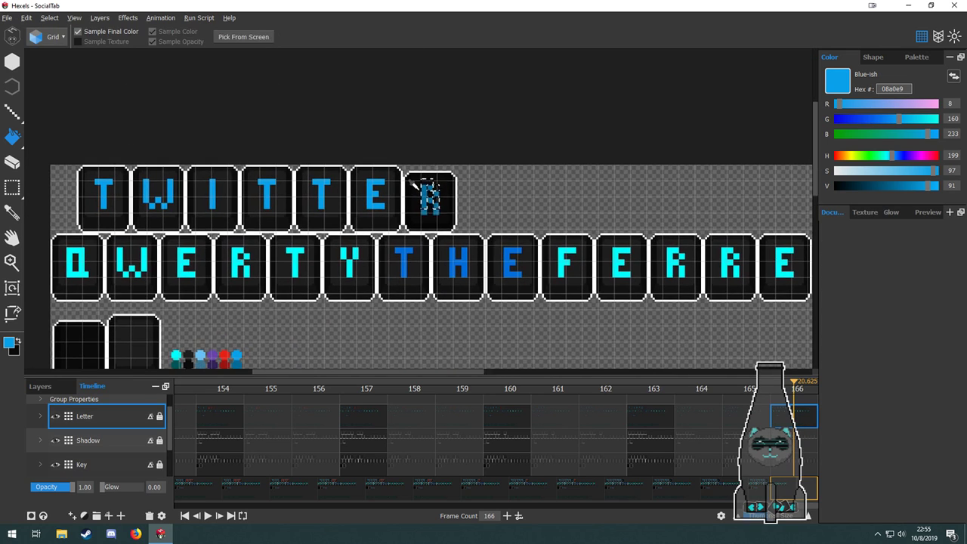
click(792, 446)
click(794, 459)
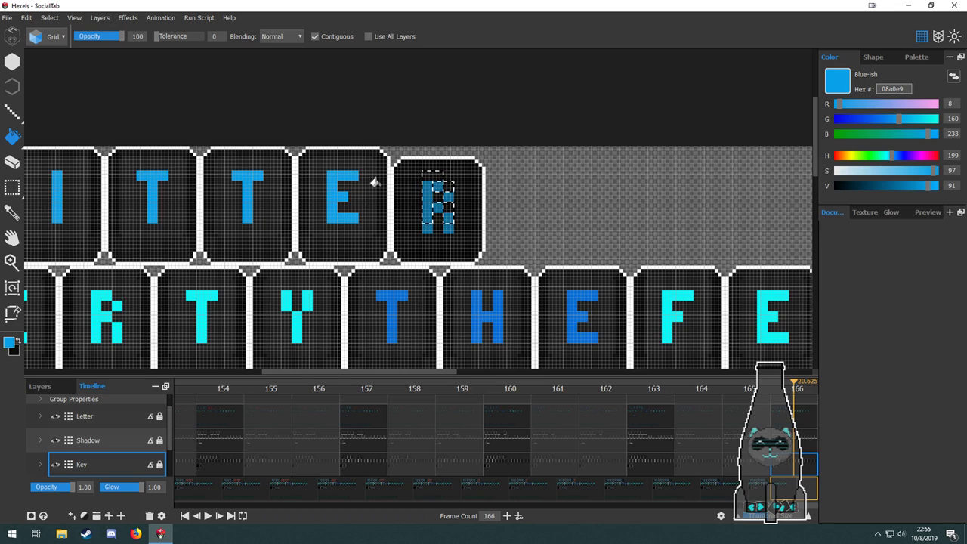
key(m)
drag(294, 148, 376, 246)
click(296, 150)
drag(296, 148, 475, 251)
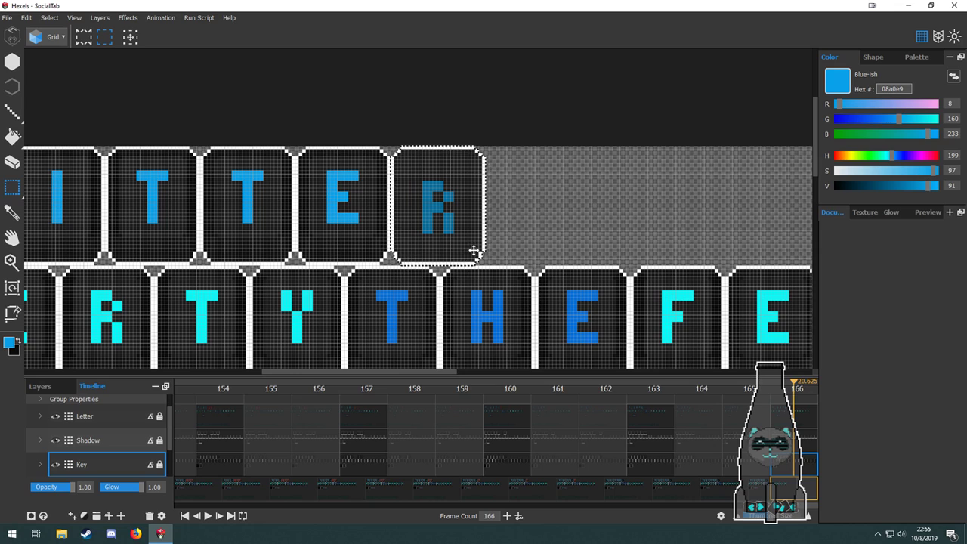
On frame 166's Shadow layer, copy the E key's shading onto the seventh key.
click(809, 435)
drag(302, 142, 477, 250)
key(ctrl+c)
key(ctrl+v)
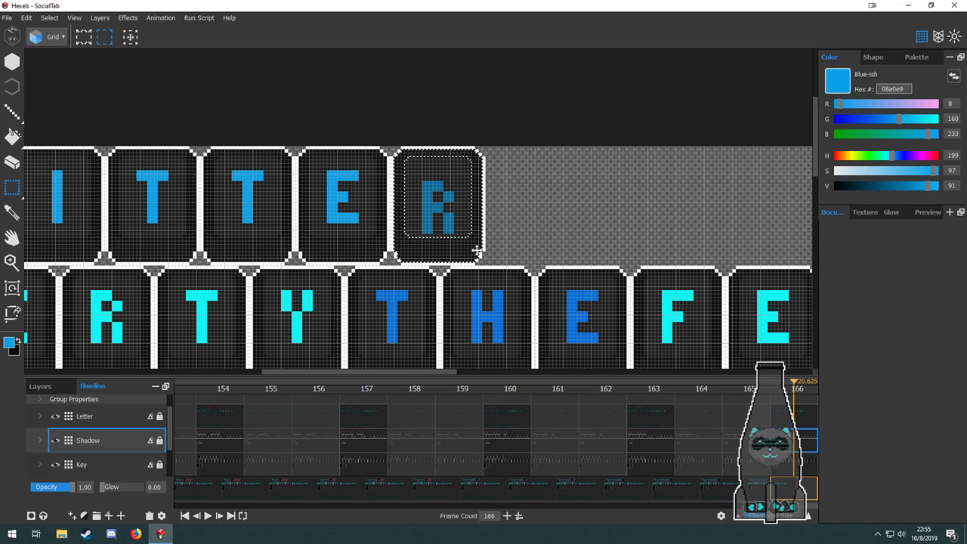
On frame 166's Letter layer, raise the seventh key's R by three cells and fill all its parts with light blue 08a0e9.
click(805, 422)
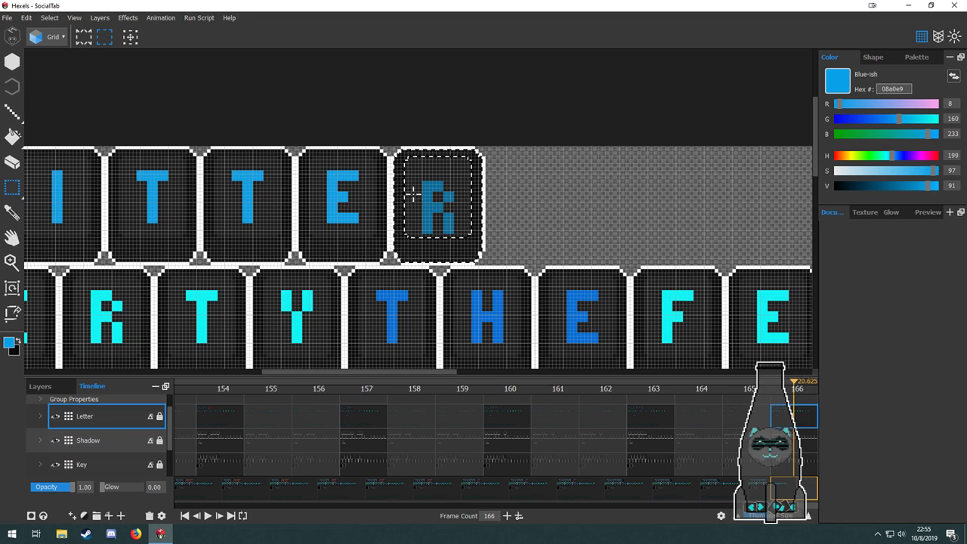
drag(419, 175, 452, 227)
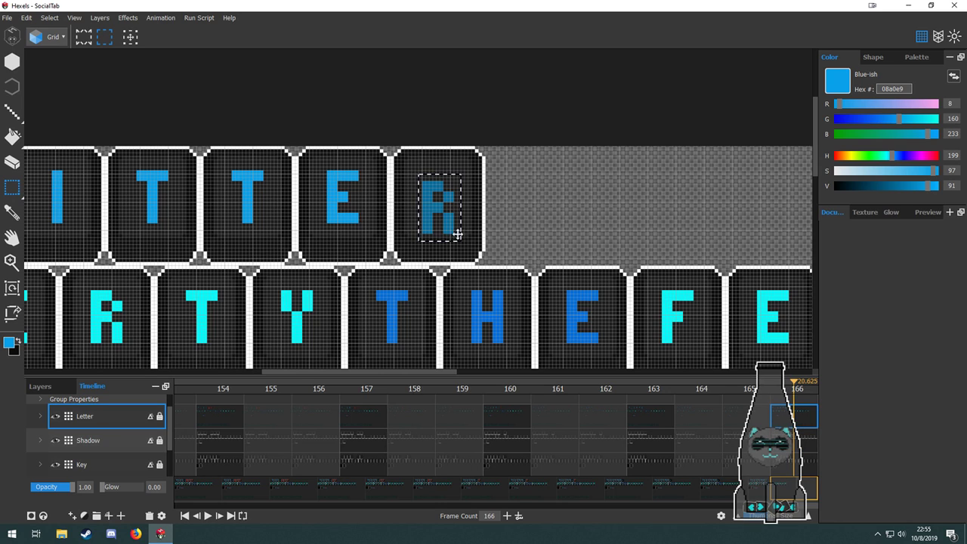
scroll(452, 227, up, 2)
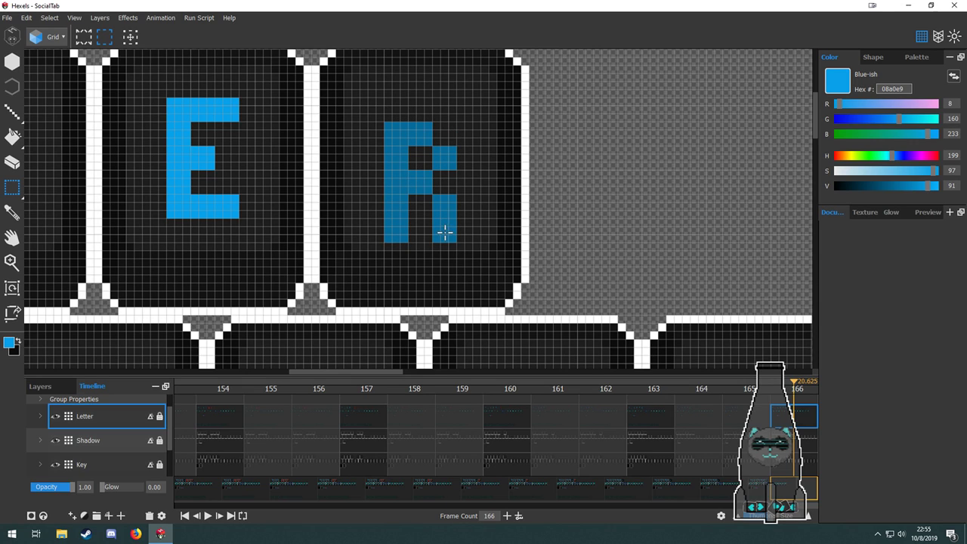
drag(457, 98, 377, 243)
drag(433, 234, 447, 199)
key(g)
click(429, 175)
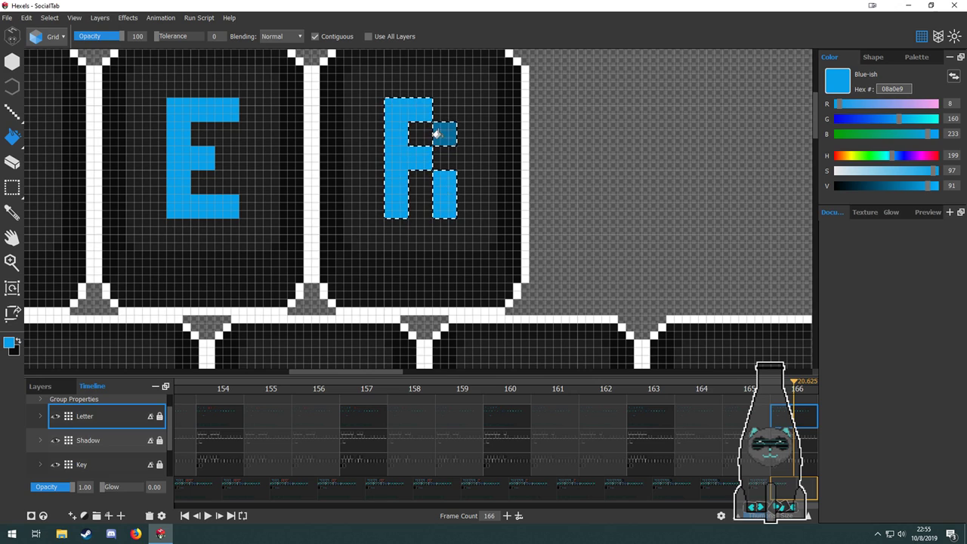
scroll(516, 242, down, 3)
scroll(531, 262, down, 2)
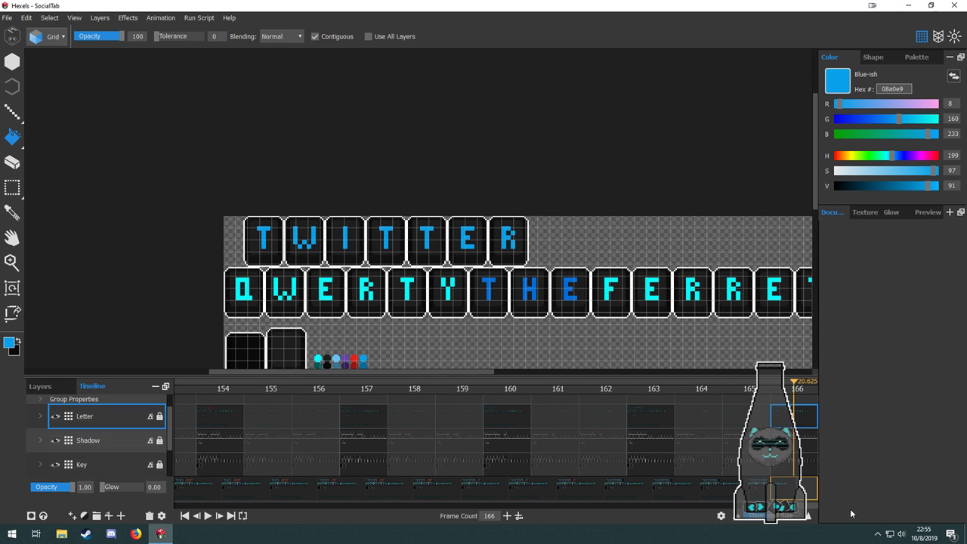
Set the animation's frame count to 192.
drag(774, 508, 816, 509)
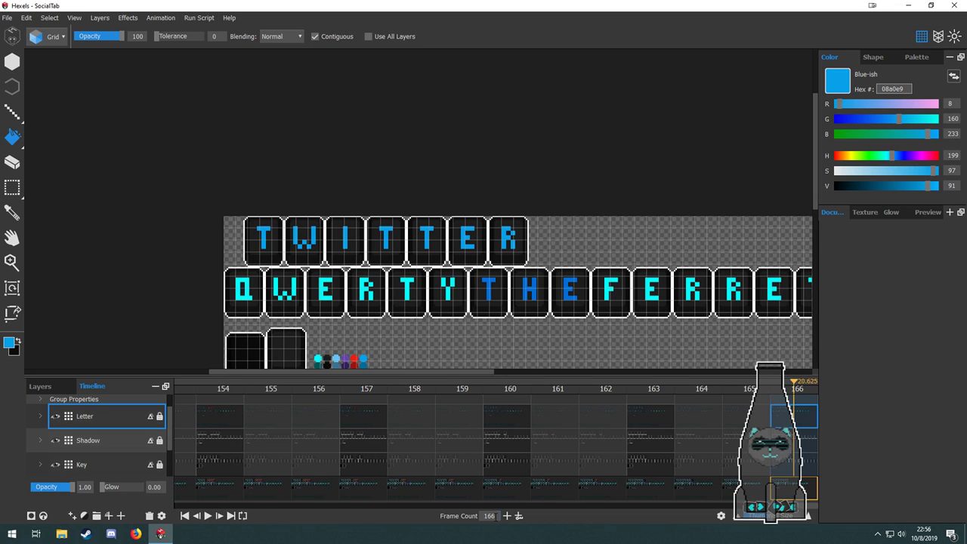
double_click(496, 516)
text(195)
key(Return)
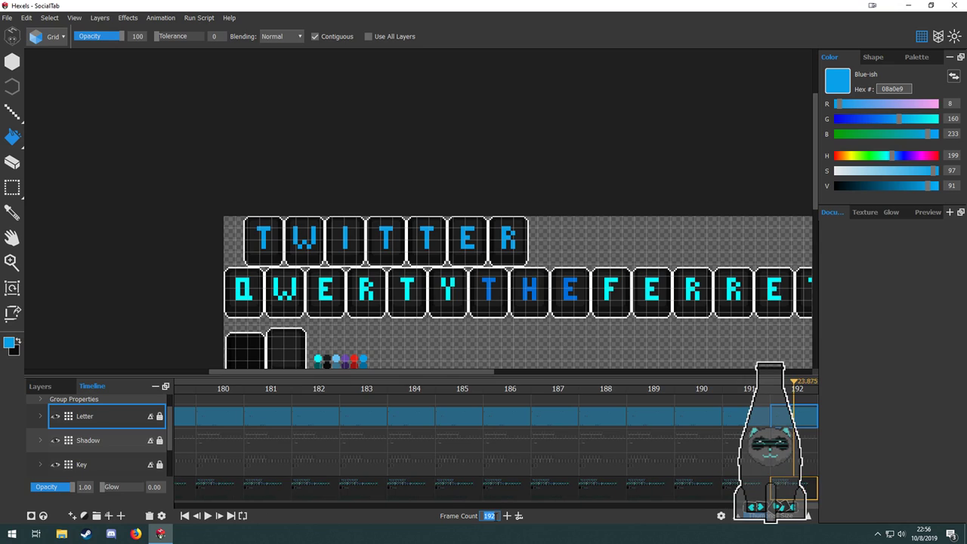
Check the Letter layer's cels at frames 190 and 189 and from frame 166 to 169.
click(683, 422)
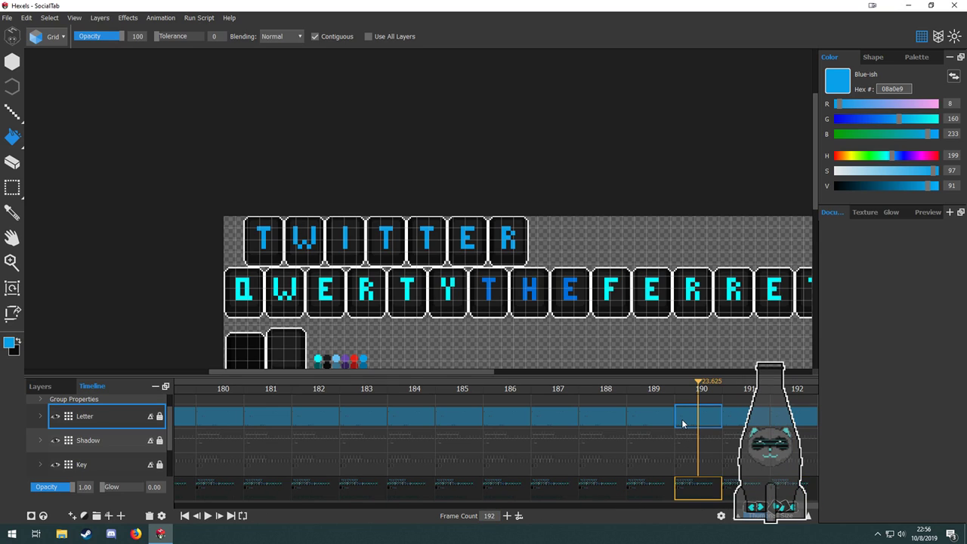
click(668, 422)
drag(784, 505, 718, 490)
click(490, 411)
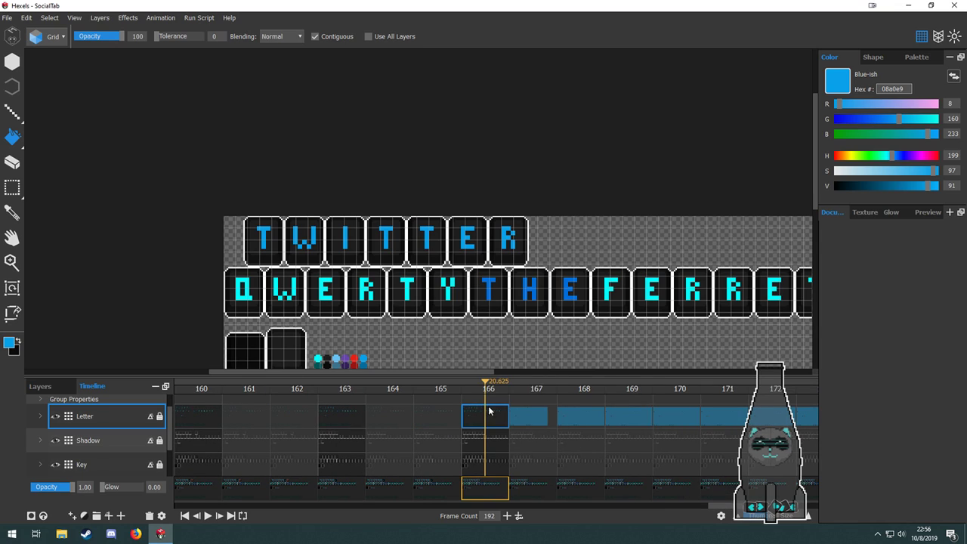
click(533, 414)
click(579, 415)
click(640, 416)
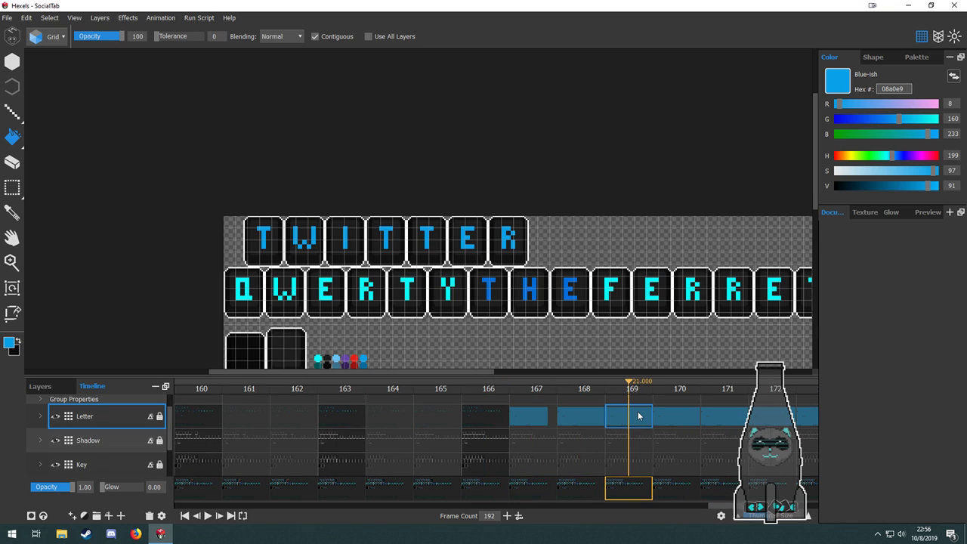
Save the document and reopen the SocialTab file from the Templates folder.
click(15, 18)
click(35, 79)
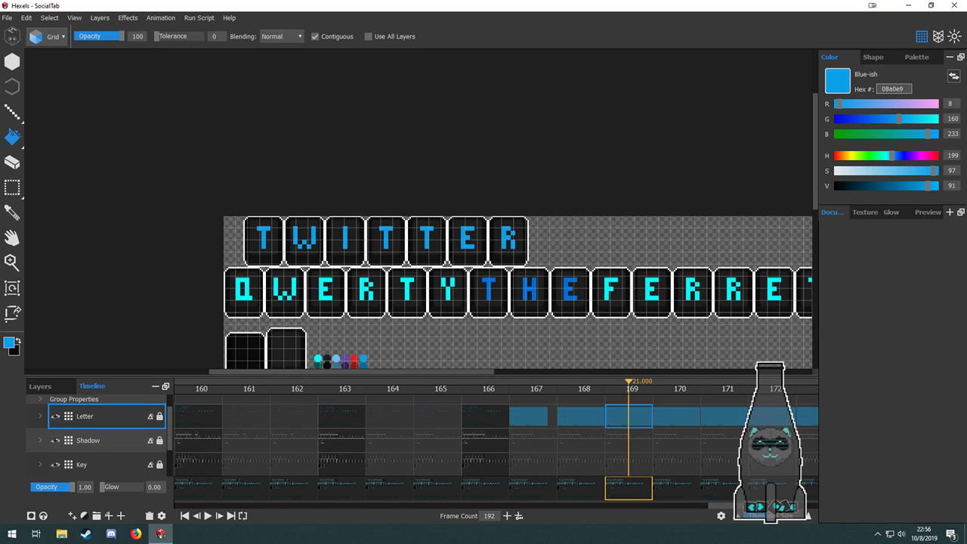
click(7, 18)
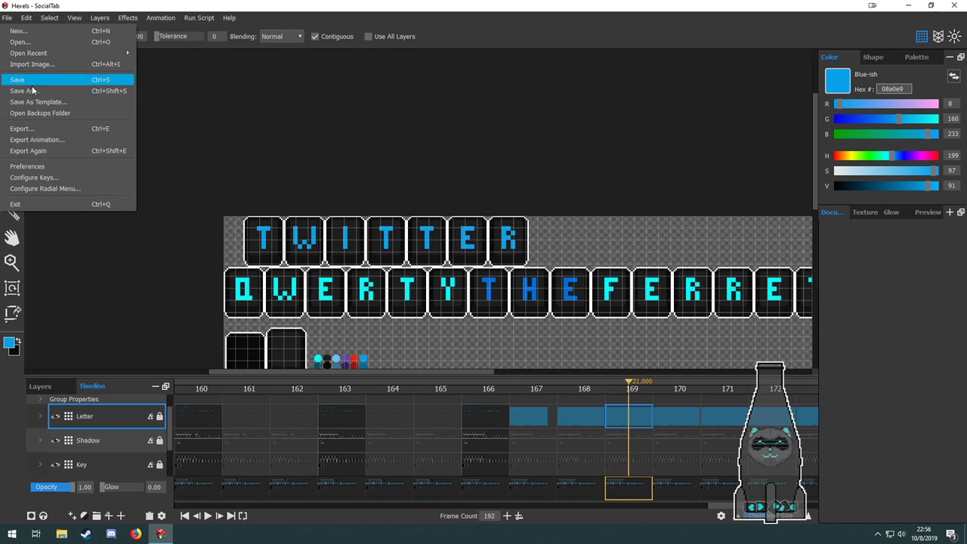
click(20, 41)
scroll(151, 165, down, 10)
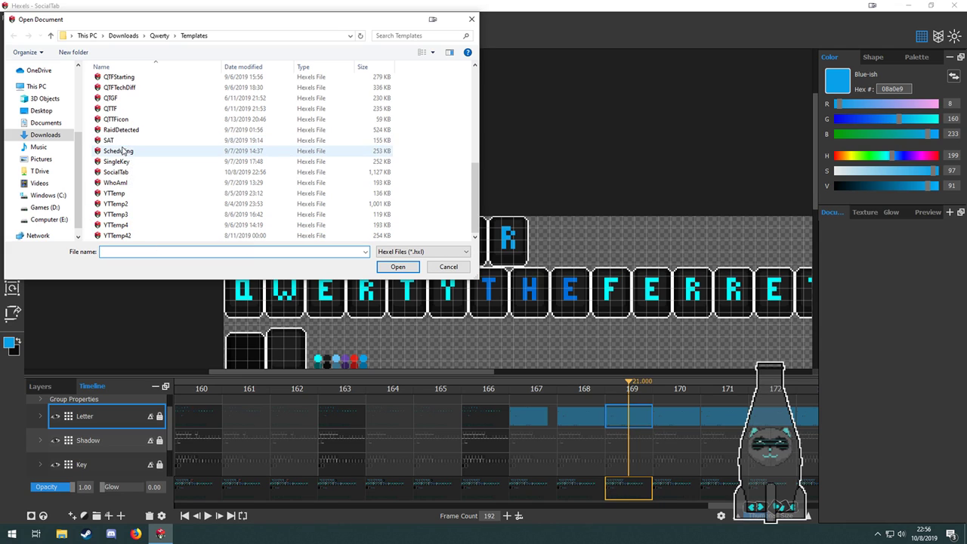
click(126, 173)
double_click(126, 173)
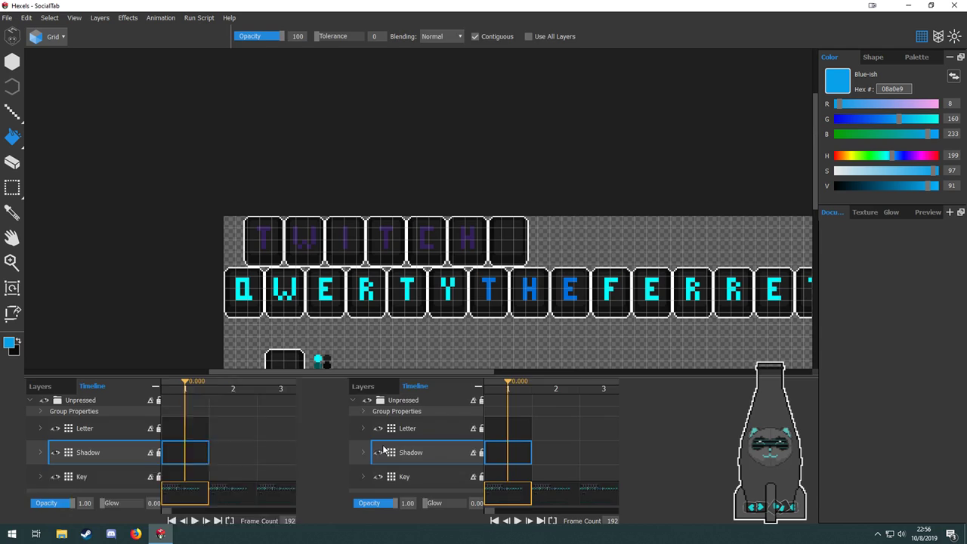
Compare frames 163 and 166 in the reopened animation and check the last frame, 192.
drag(205, 507, 727, 505)
click(514, 423)
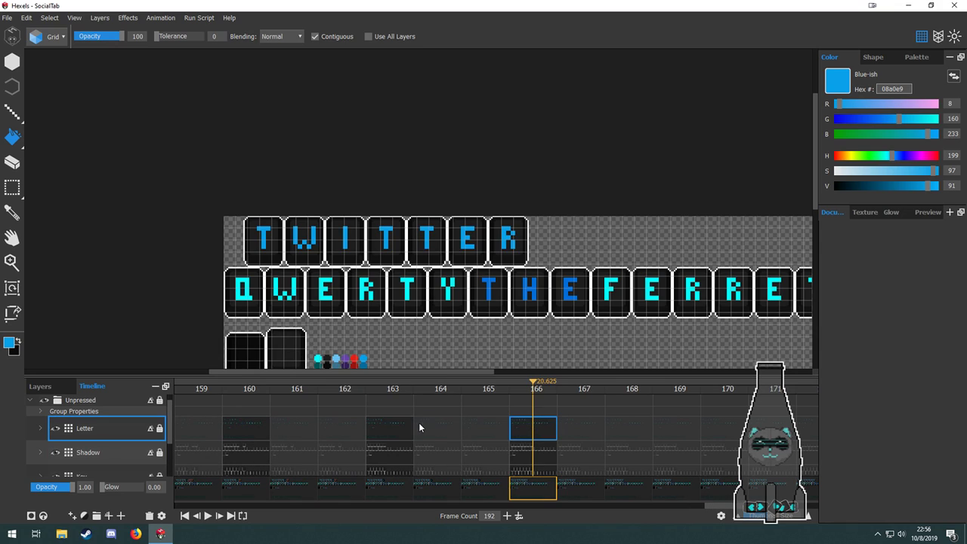
click(387, 425)
click(546, 437)
scroll(444, 285, up, 3)
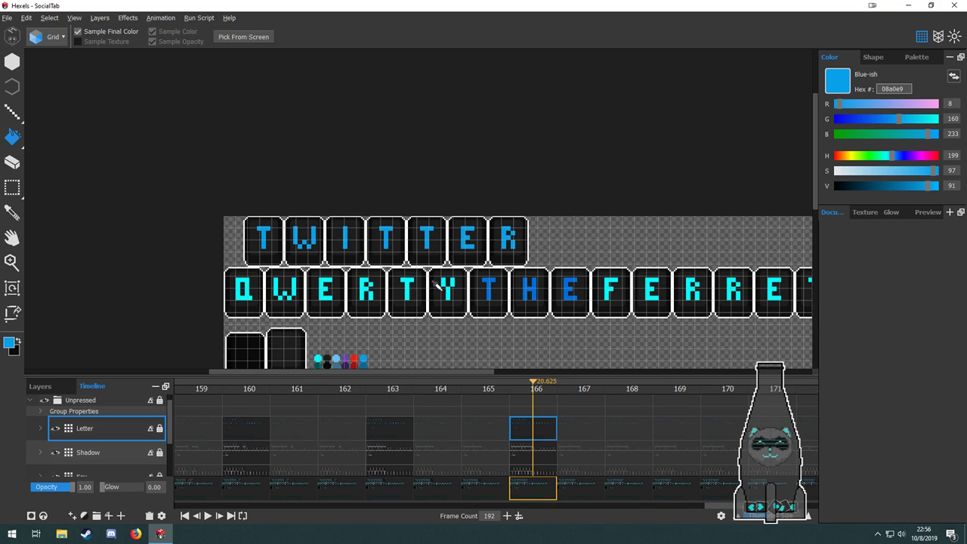
drag(443, 285, 464, 202)
scroll(464, 202, down, 2)
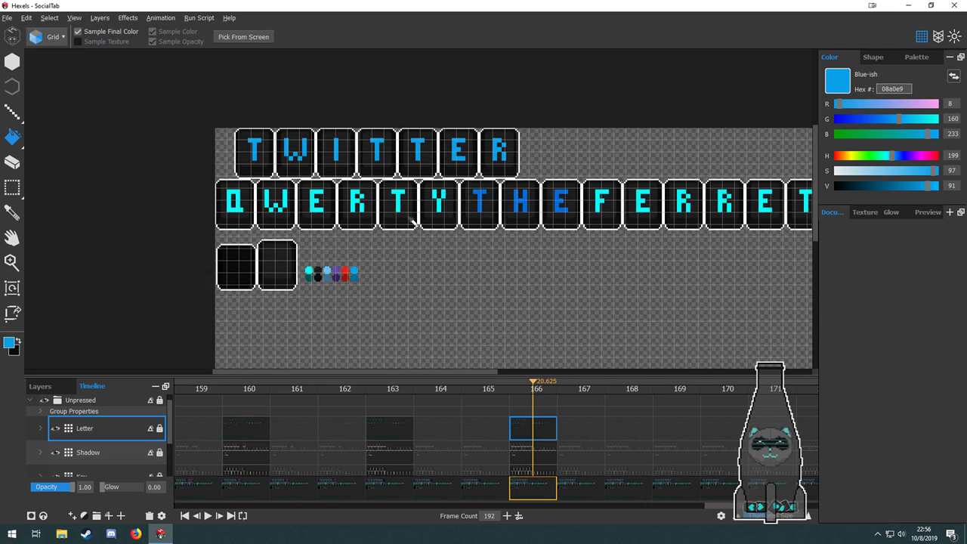
scroll(414, 265, down, 1)
click(396, 430)
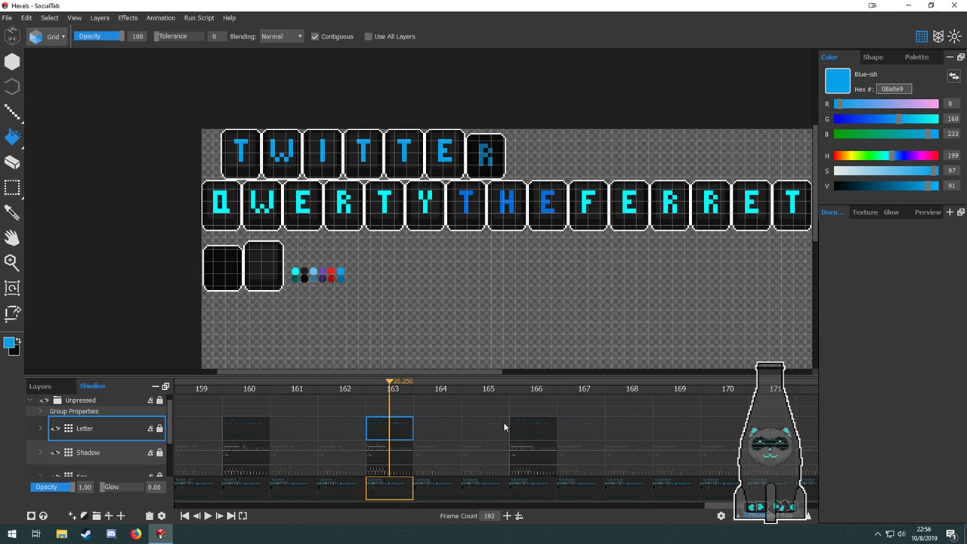
click(545, 431)
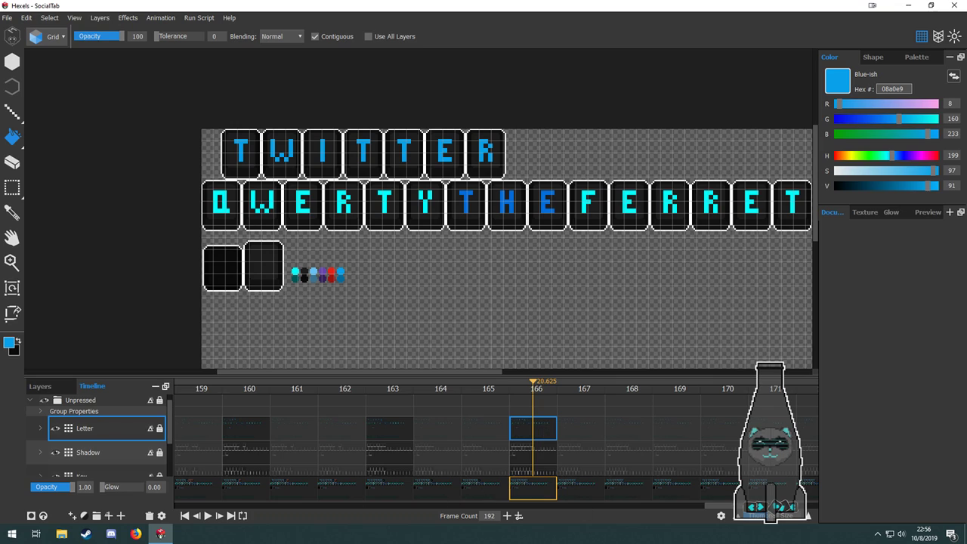
drag(718, 506, 852, 506)
click(808, 470)
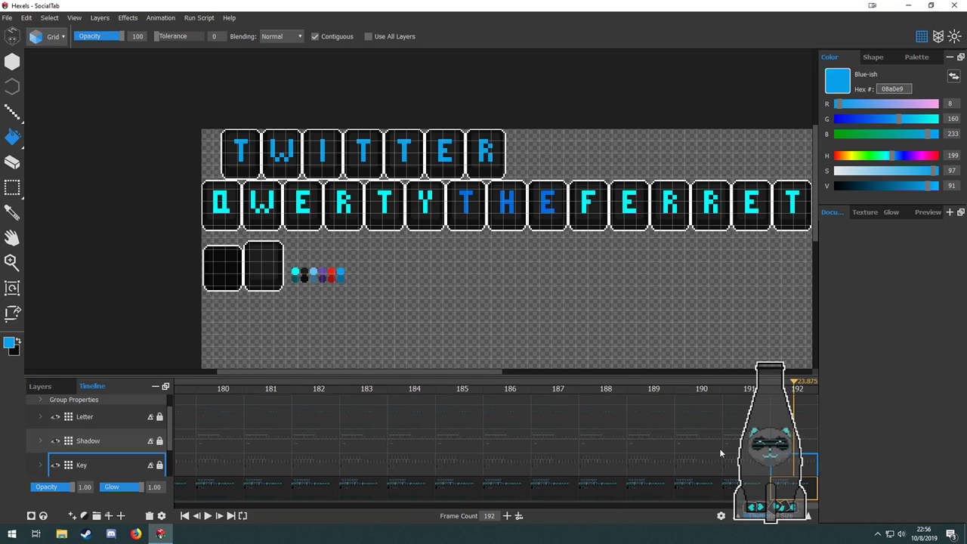
Compare the keys on the Letter layer between the last frame, 192, and frame 1.
scroll(726, 451, up, 1)
click(84, 438)
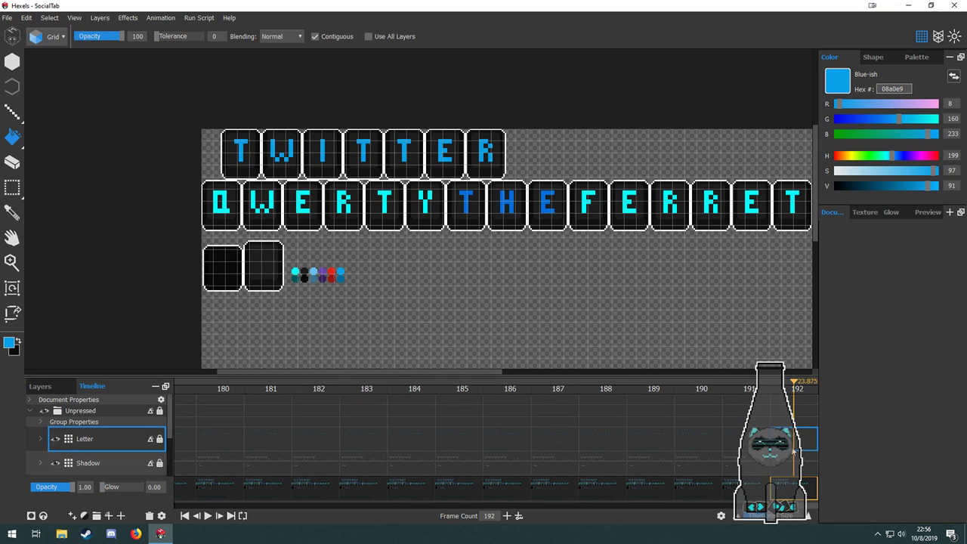
scroll(497, 310, down, 3)
scroll(415, 300, up, 1)
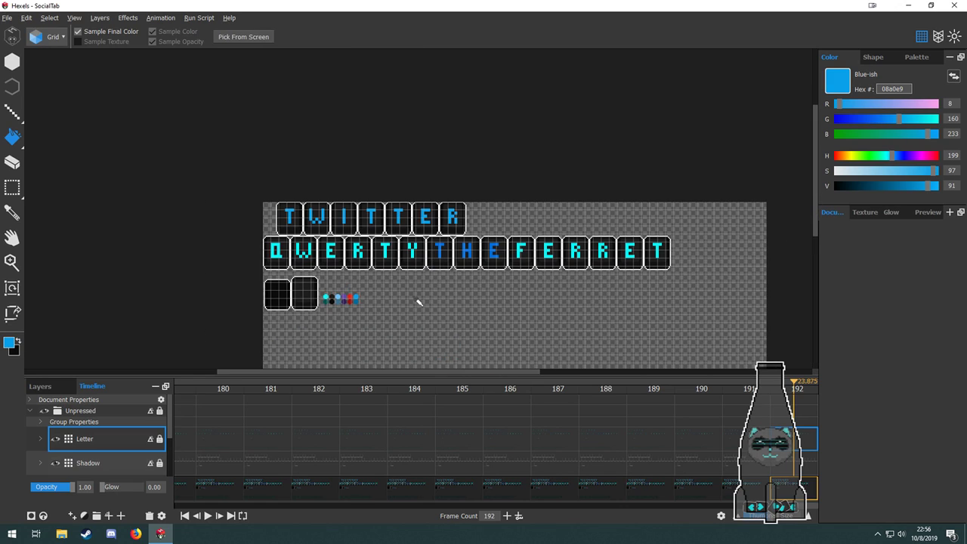
key(alt)
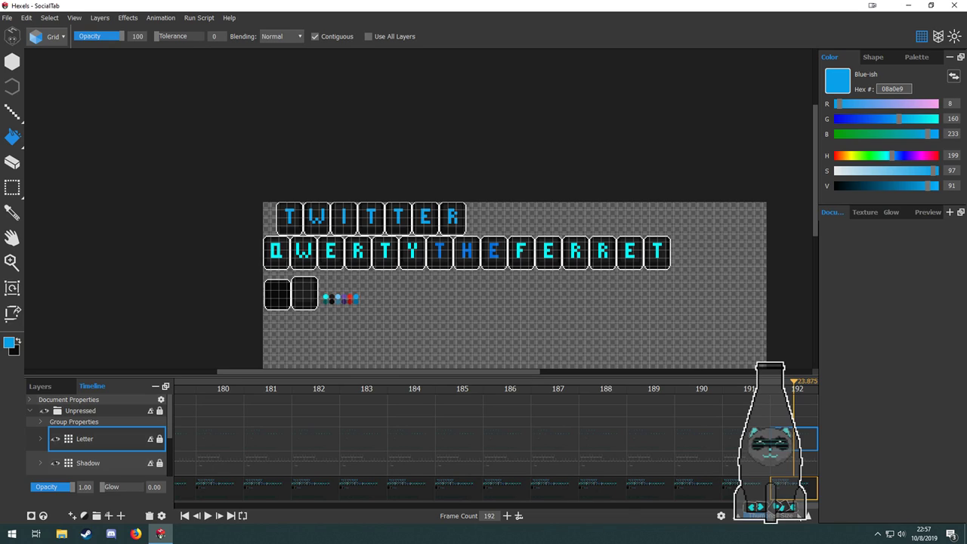
drag(779, 500, 178, 493)
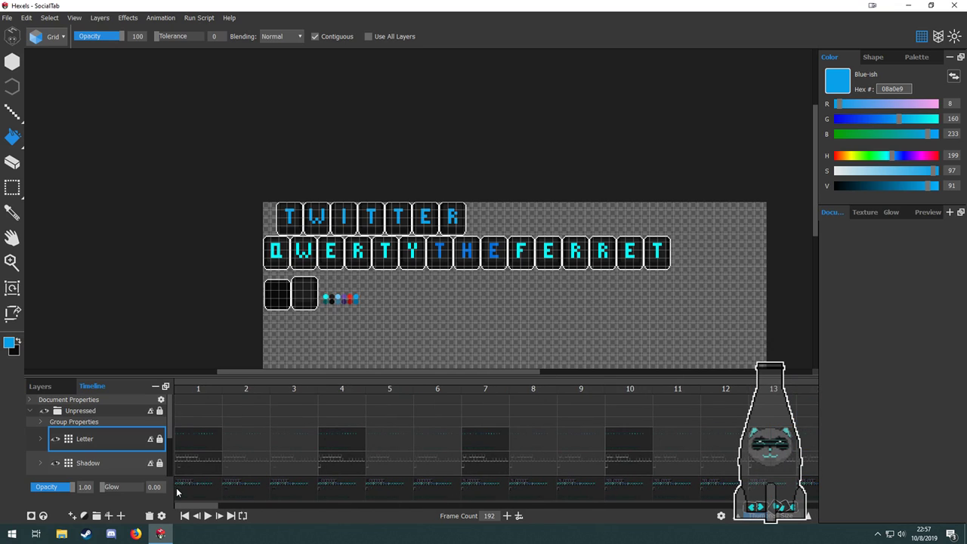
click(194, 437)
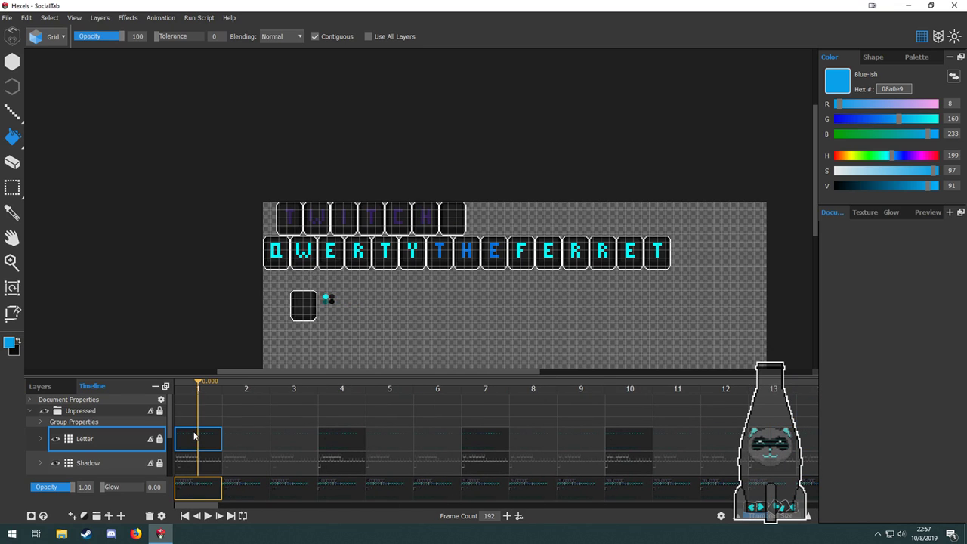
Check the last frame's cels again on the Letter and Shadow layers against frame 1.
drag(214, 505, 327, 478)
click(796, 472)
scroll(326, 478, up, 7)
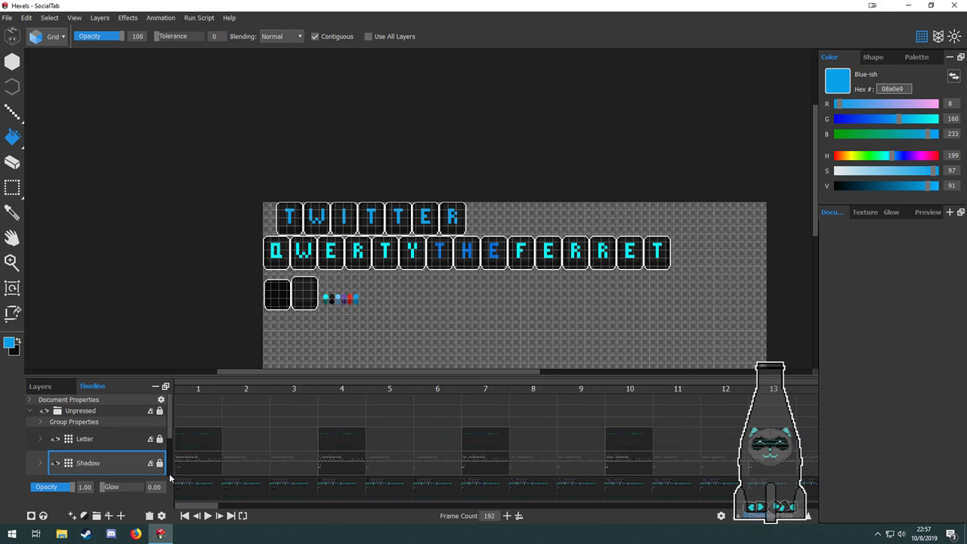
click(198, 439)
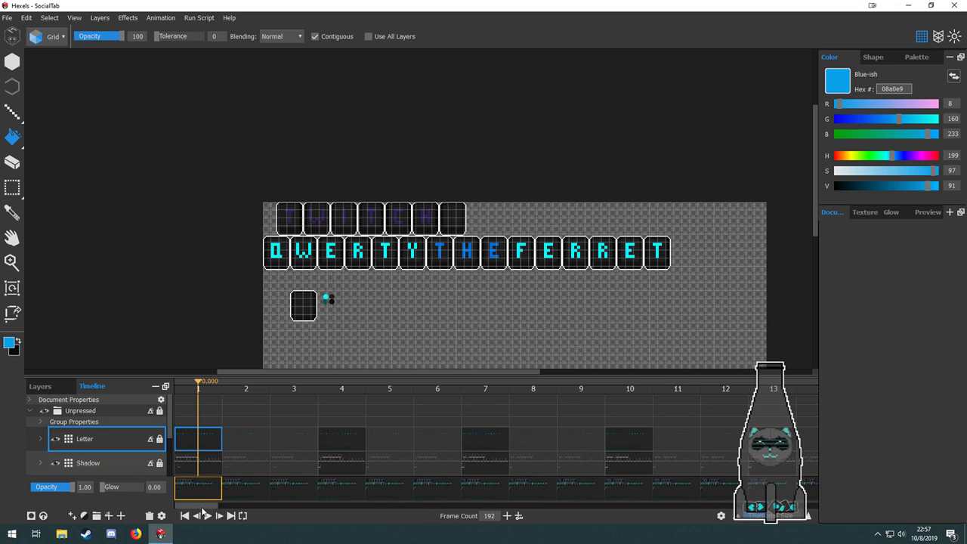
drag(203, 505, 820, 494)
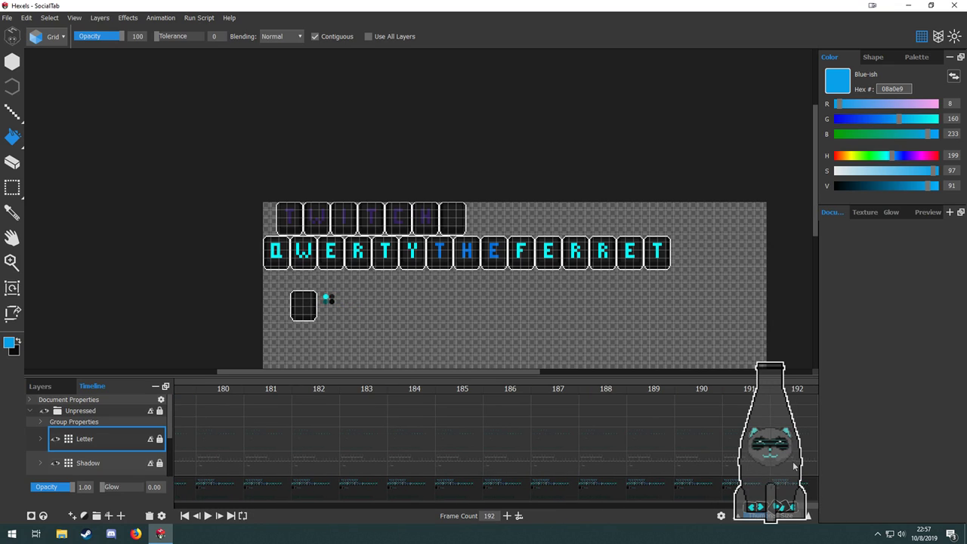
click(796, 462)
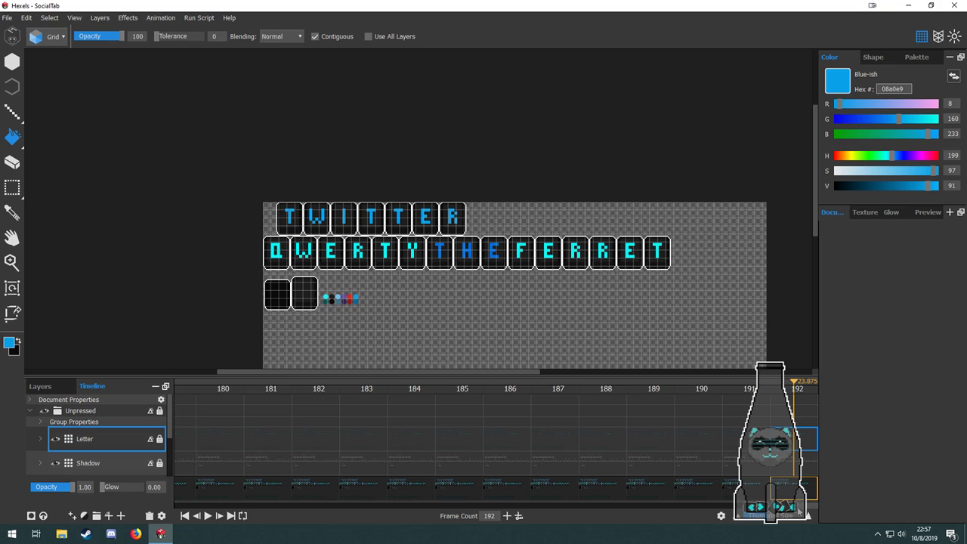
Play the animation from frame 1, compare its first and last frames, and inspect the TWITCH keys up close.
drag(778, 505, 175, 505)
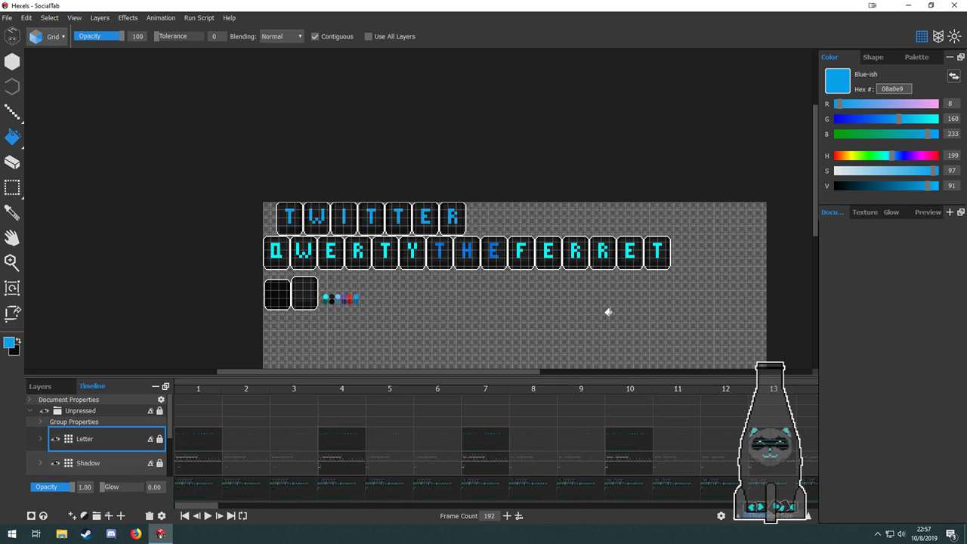
click(183, 438)
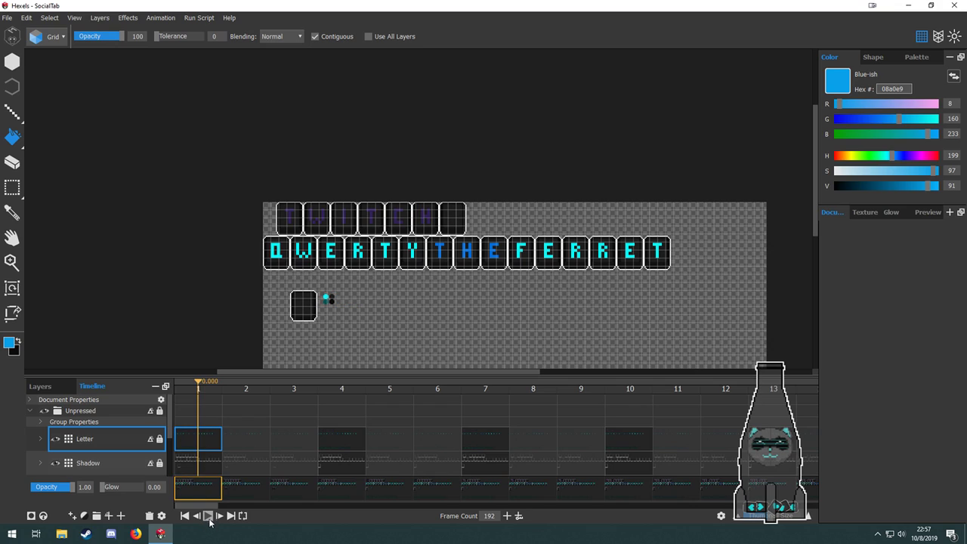
click(208, 515)
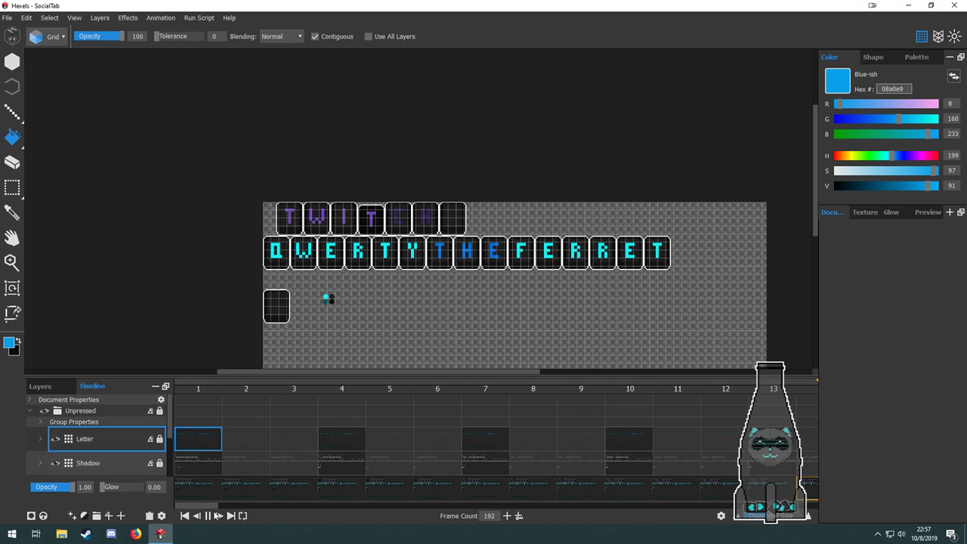
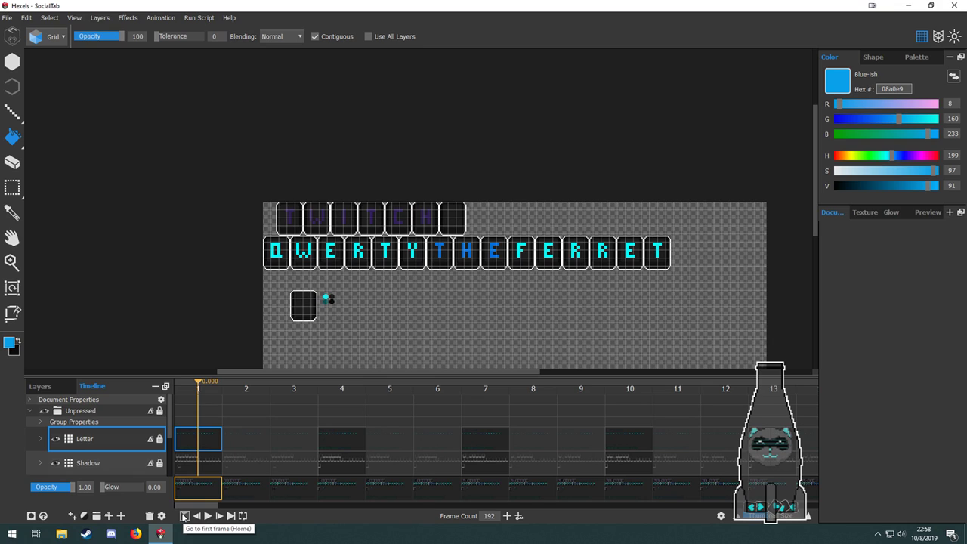
click(230, 516)
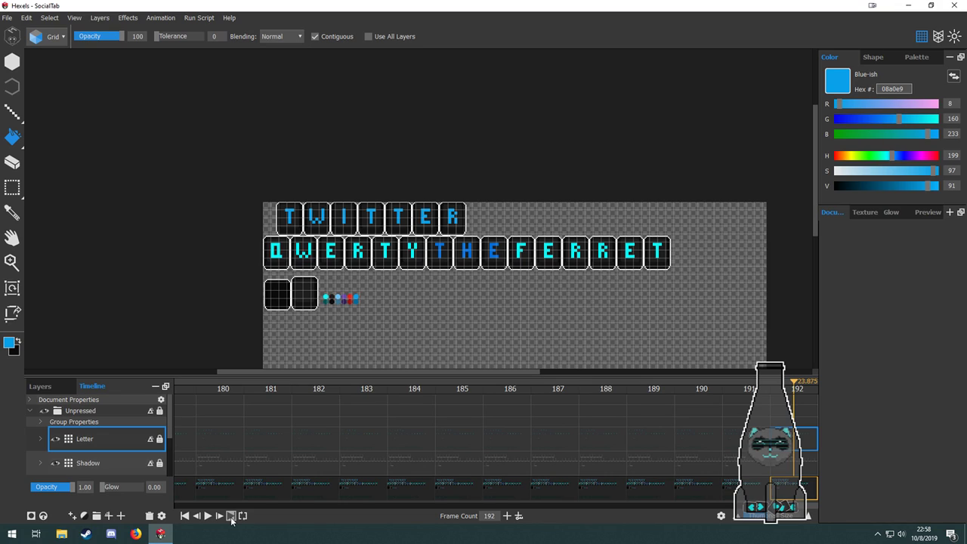
click(185, 517)
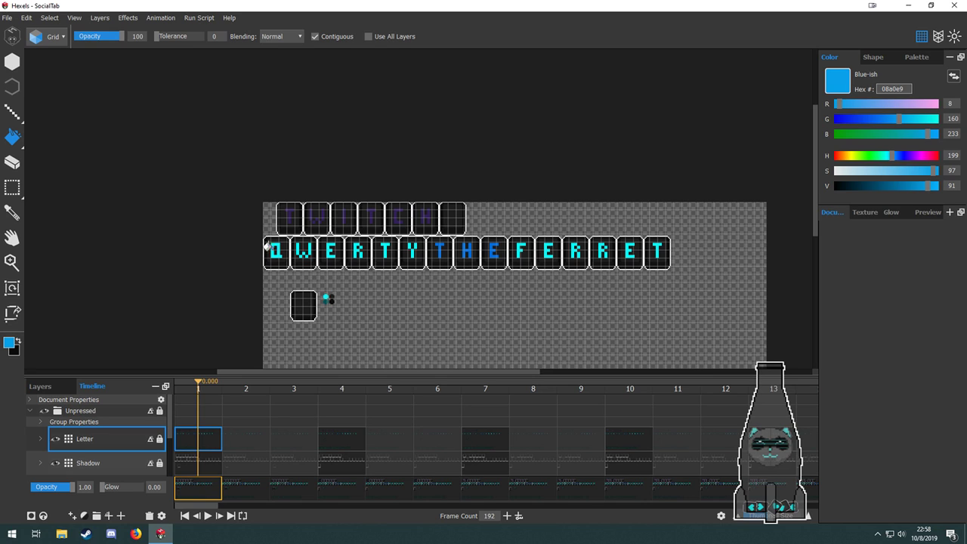
scroll(278, 262, up, 1)
drag(332, 301, 278, 314)
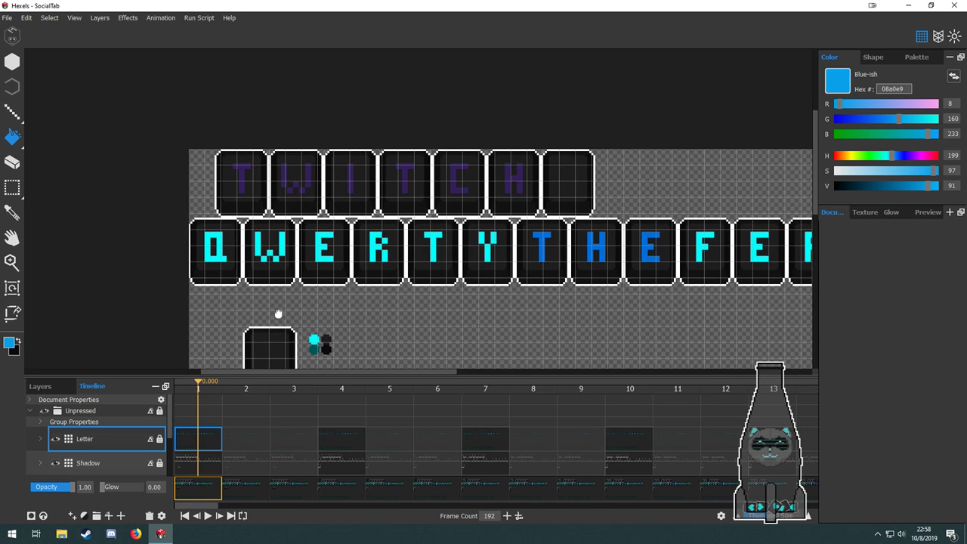
drag(462, 309, 415, 244)
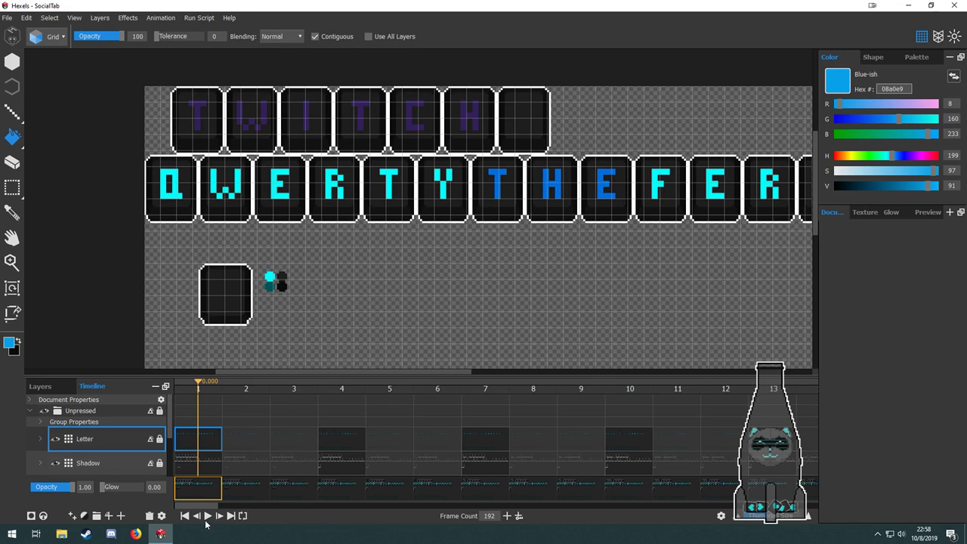
Insert a frame after frame 1 and try moving it to the start of the timeline.
click(506, 515)
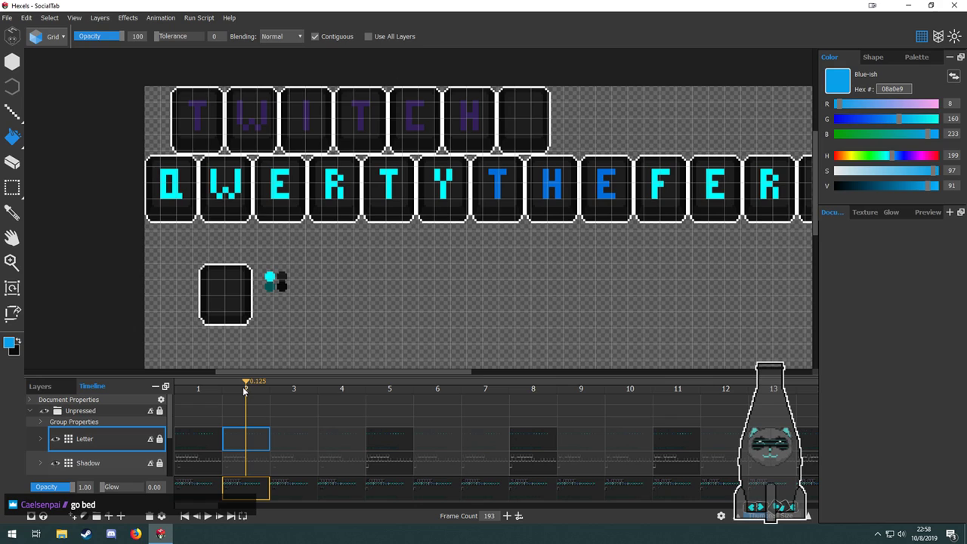
click(218, 389)
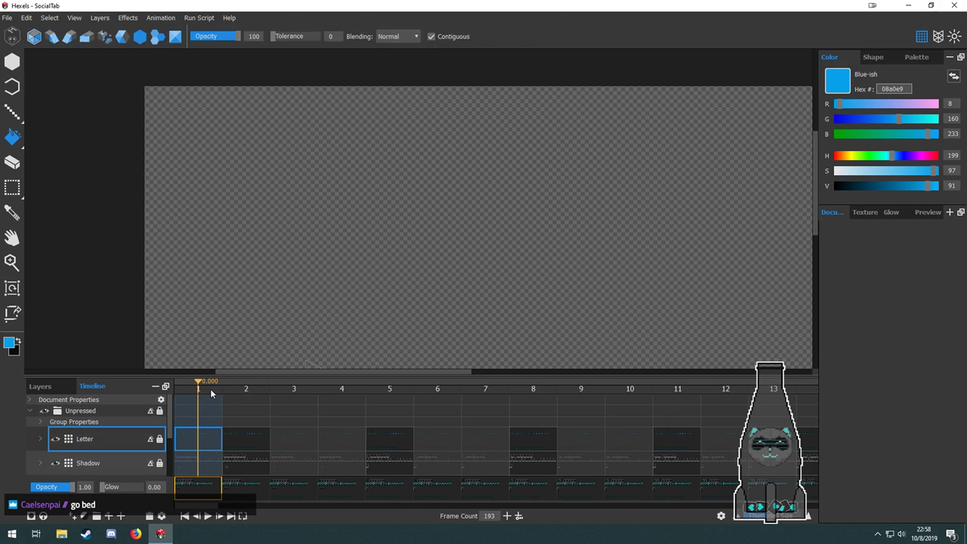
scroll(201, 461, down, 3)
scroll(201, 460, up, 3)
scroll(201, 460, down, 3)
click(202, 461)
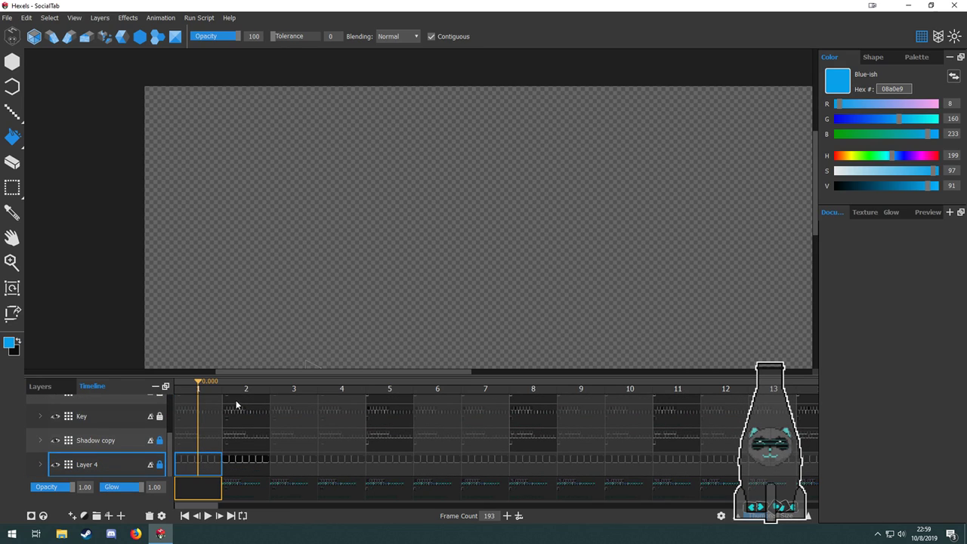
scroll(235, 405, up, 4)
key(ctrl+z)
key(ctrl+z)
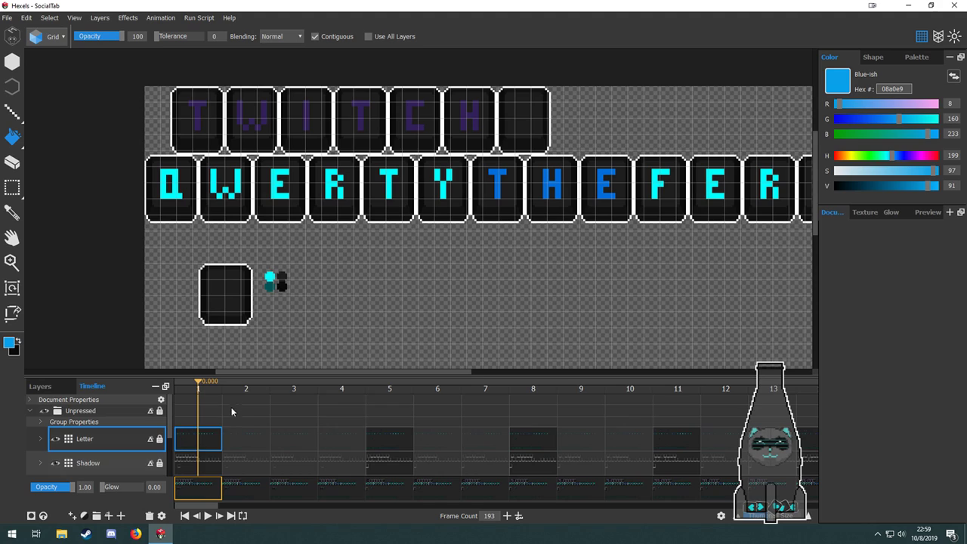
Remove the added frame near the start so the animation has 192 frames.
scroll(232, 412, down, 3)
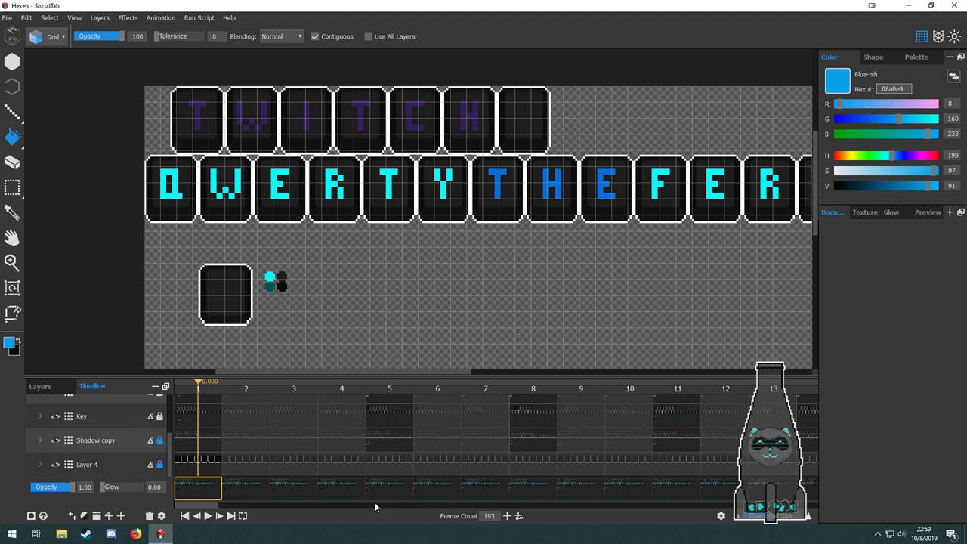
click(518, 517)
key(Left)
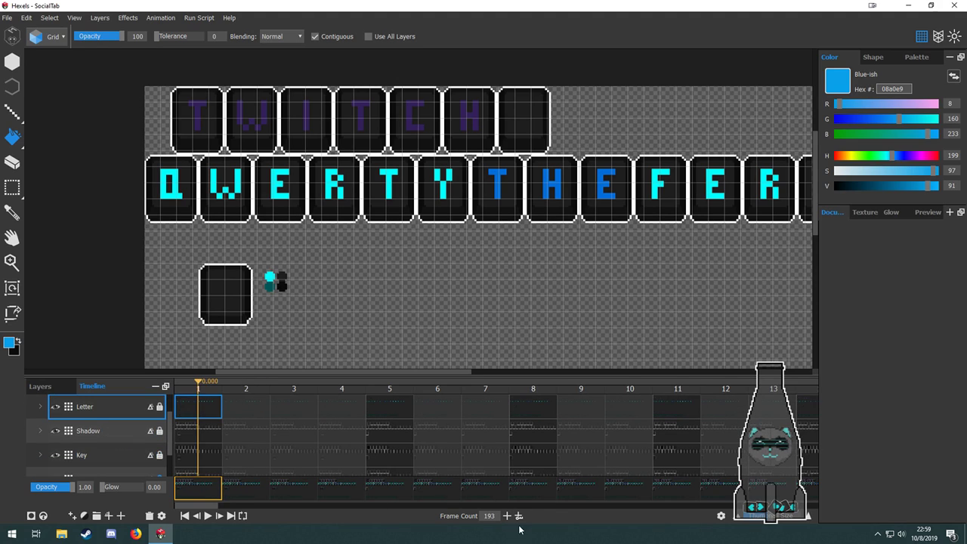
key(Right)
key(Left)
drag(204, 505, 179, 516)
click(794, 486)
click(233, 449)
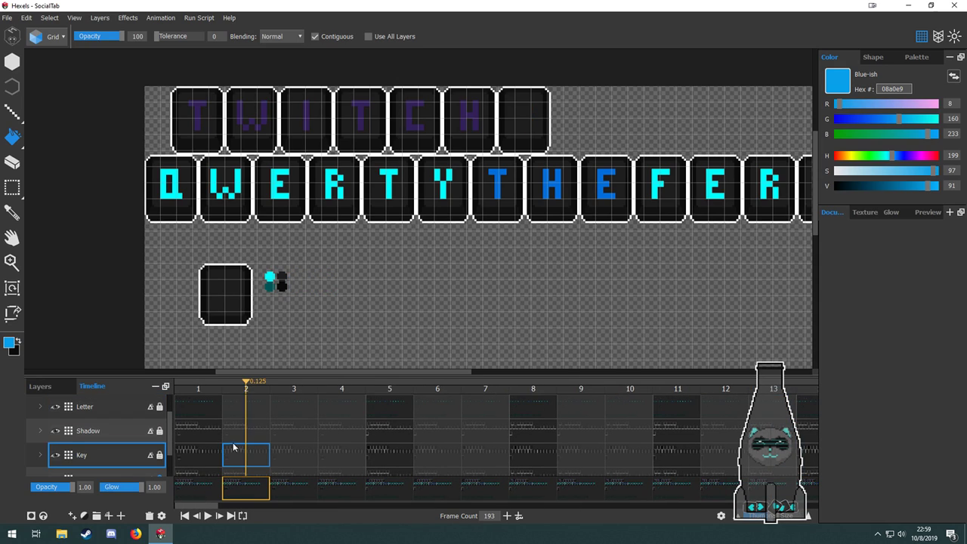
click(254, 400)
click(239, 429)
scroll(245, 462, up, 2)
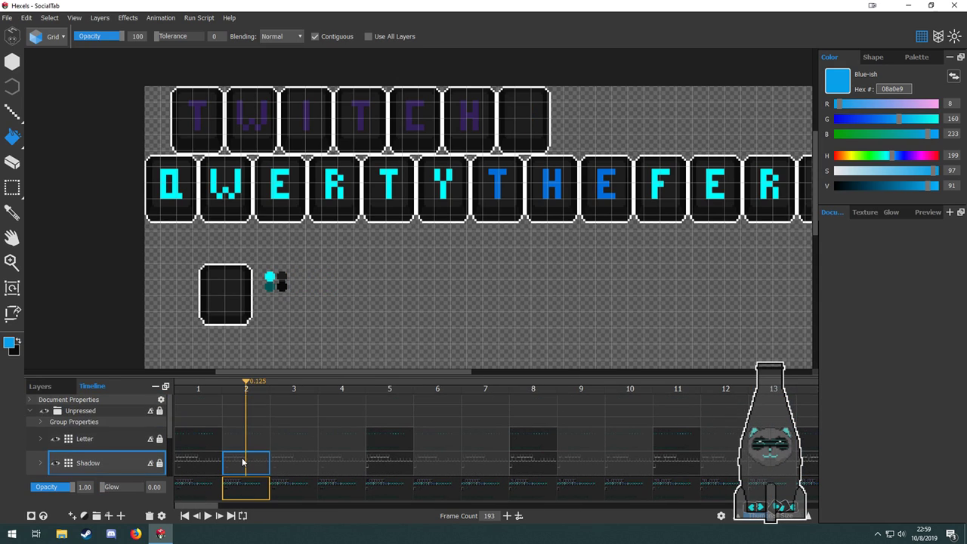
key(Delete)
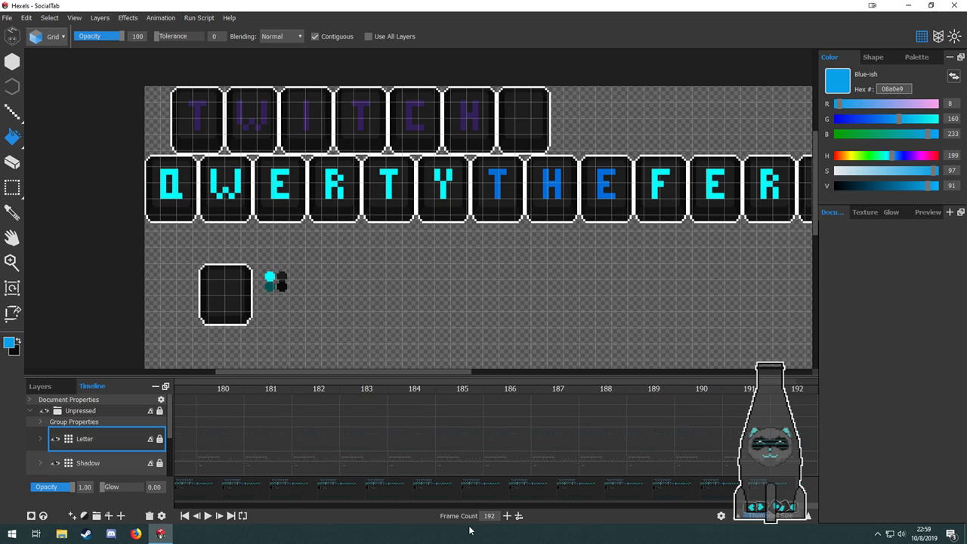
Try copying the Shadow layer's cel in frame 1 and inserting a key cel there.
click(185, 516)
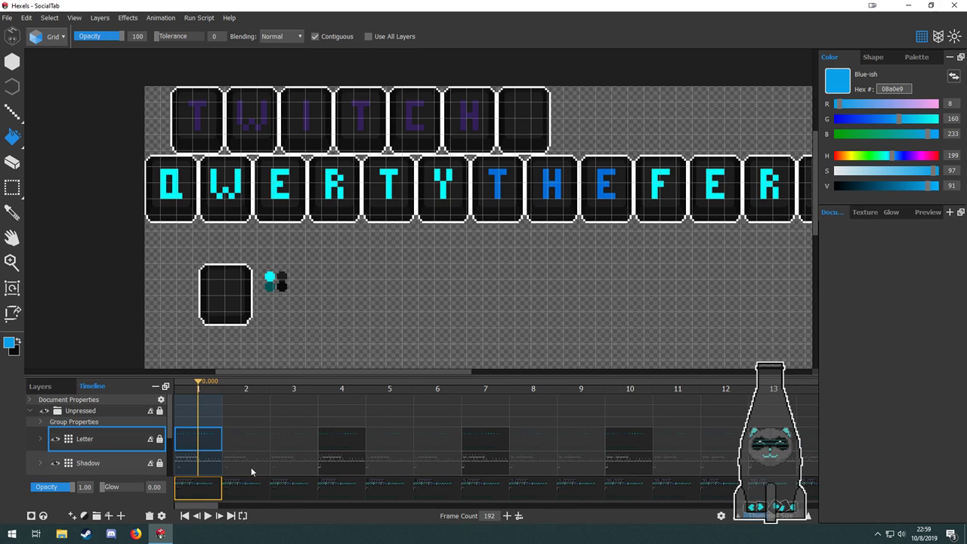
right_click(211, 459)
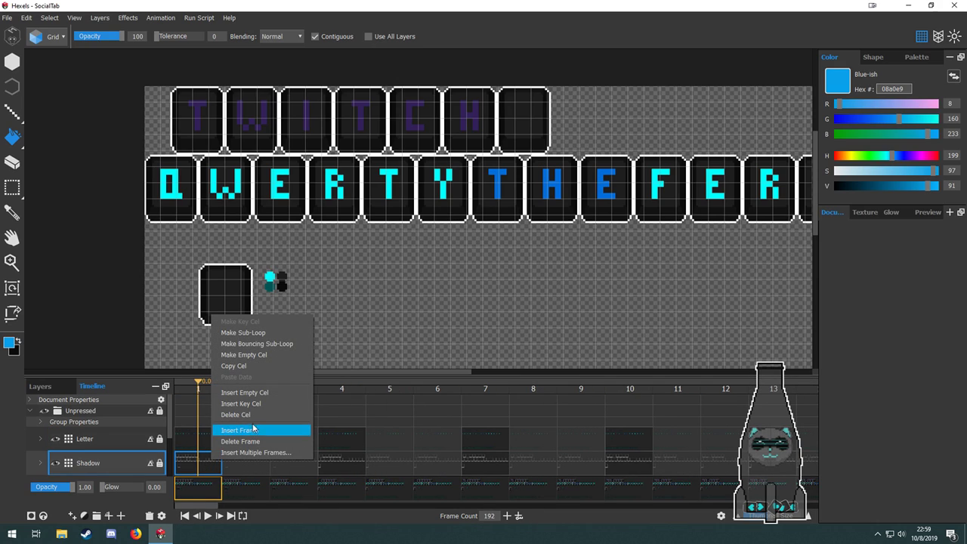
click(269, 367)
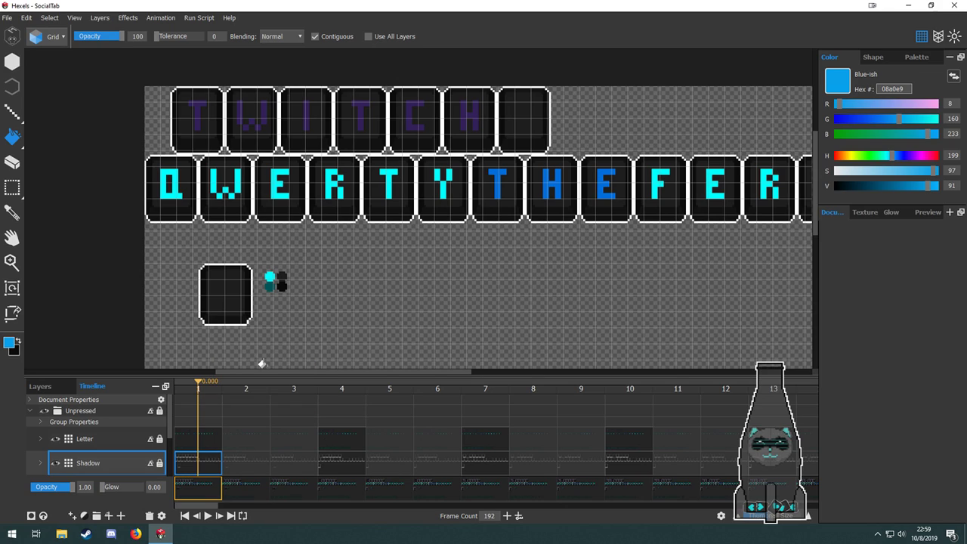
right_click(202, 463)
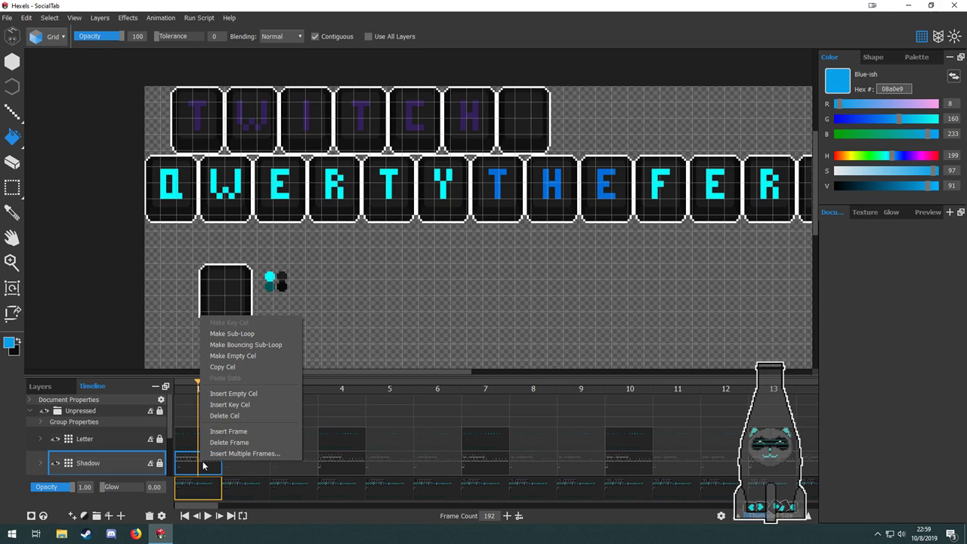
click(252, 408)
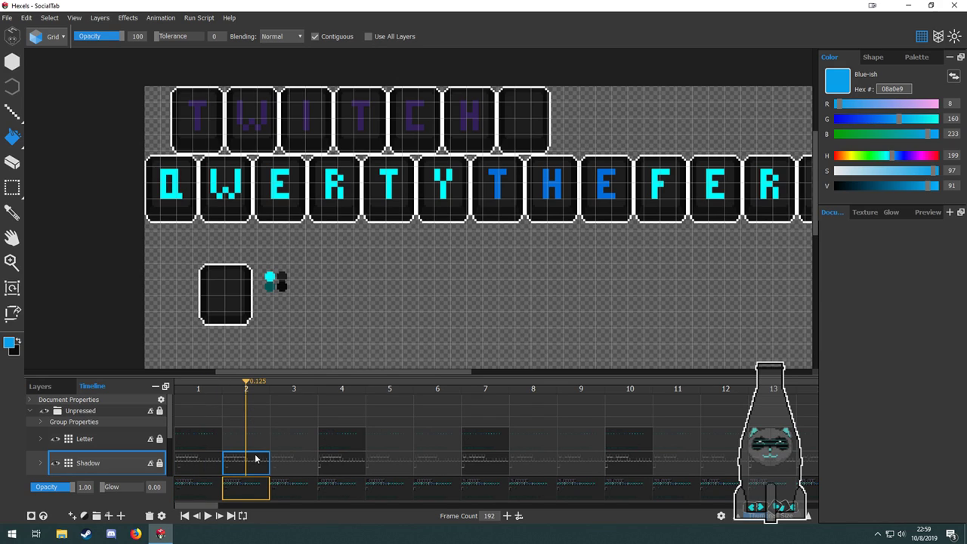
Try moving frame 2 ahead of frame 1 in the timeline, and select frame 3.
scroll(256, 458, down, 3)
scroll(254, 455, up, 3)
drag(249, 390, 207, 393)
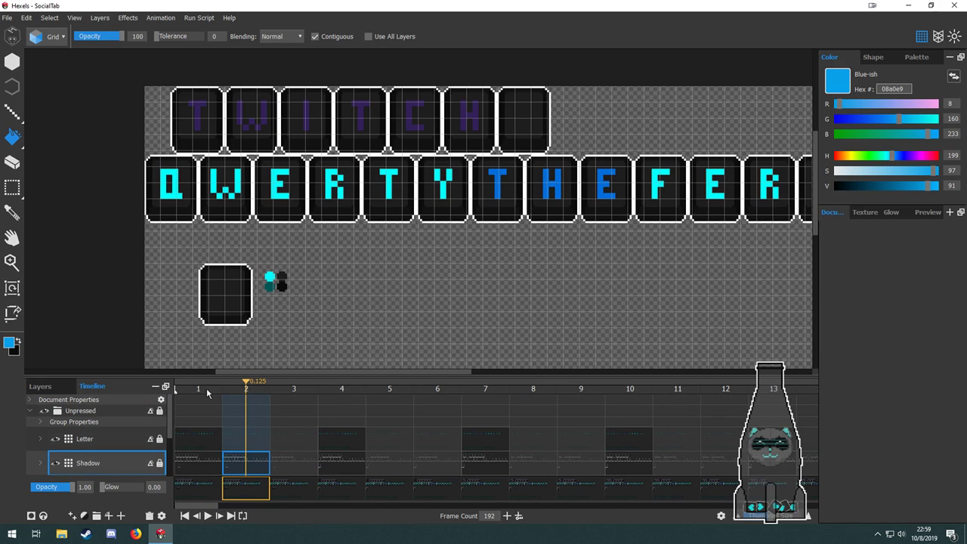
click(199, 389)
scroll(235, 439, down, 3)
scroll(235, 439, up, 3)
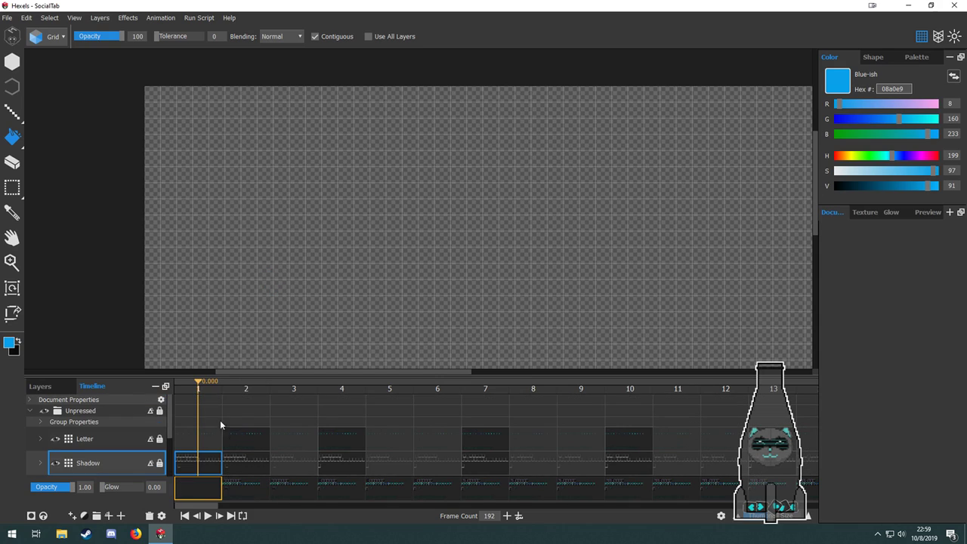
click(202, 389)
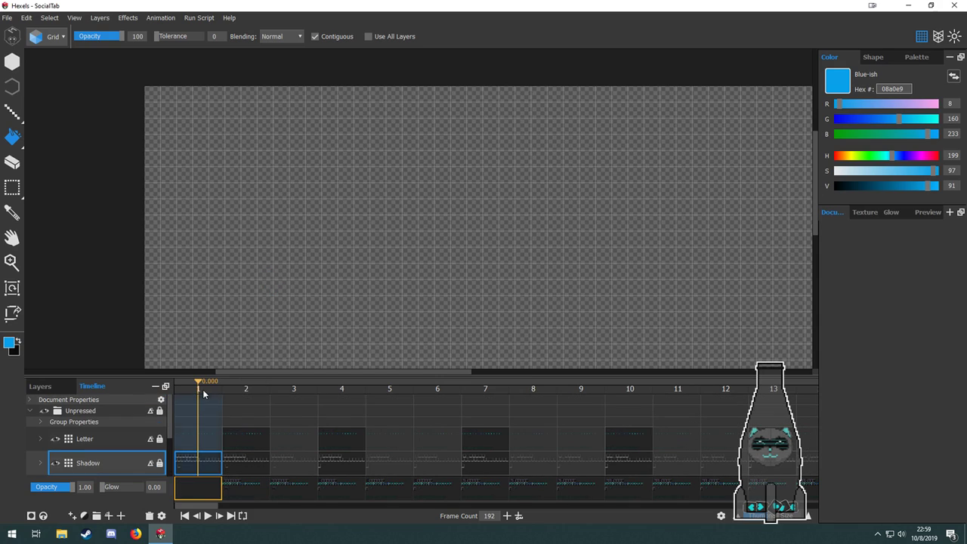
click(274, 388)
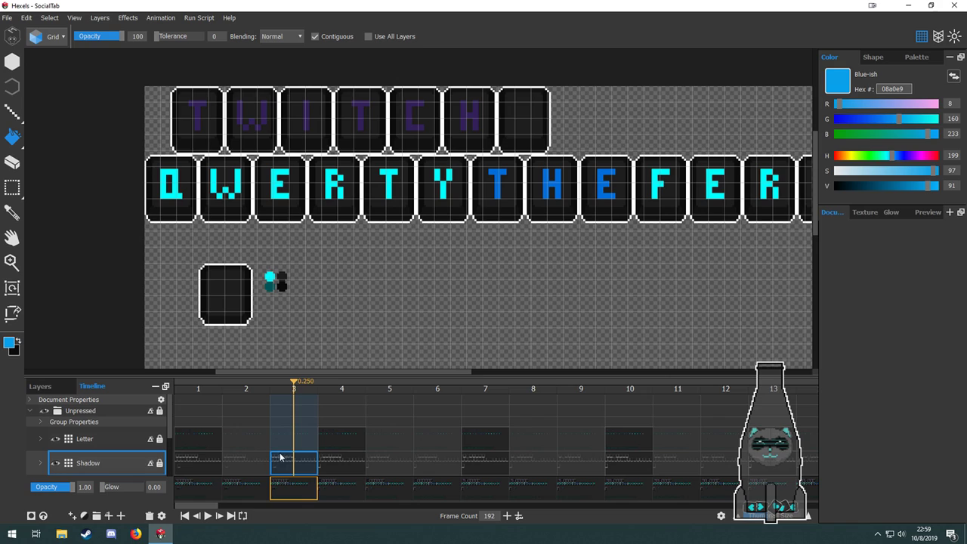
Undo the last two timeline changes and select frame 1.
key(ctrl+z)
key(ctrl+z)
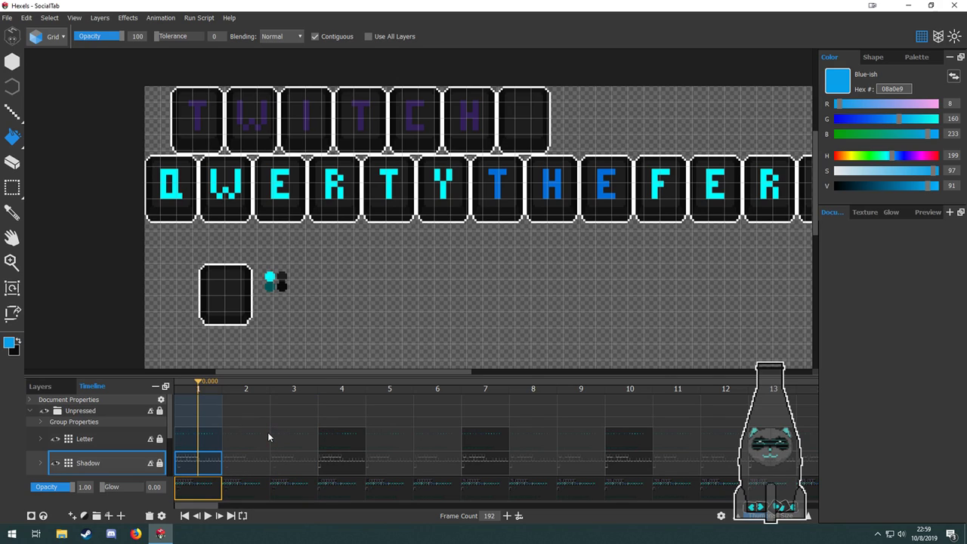
scroll(267, 432, down, 3)
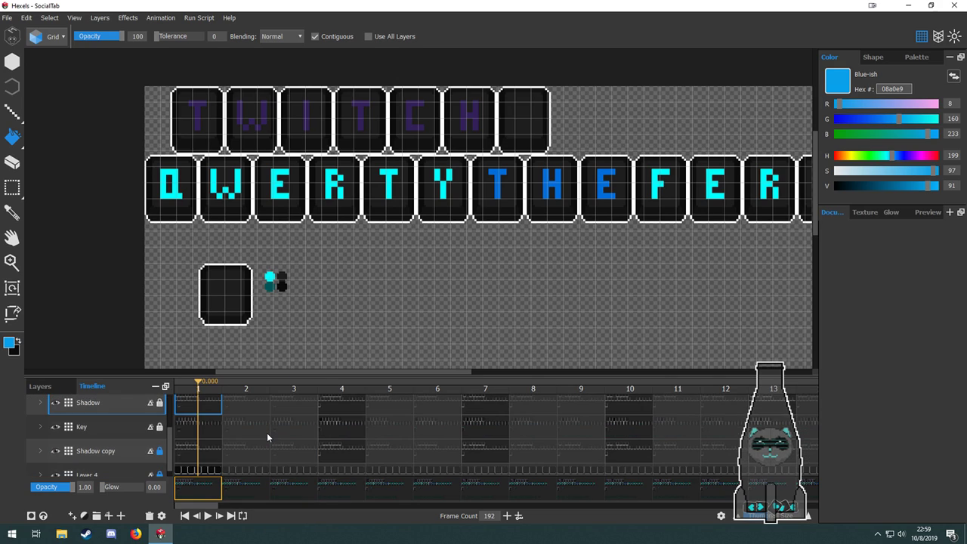
scroll(265, 434, up, 3)
scroll(263, 436, down, 3)
click(204, 393)
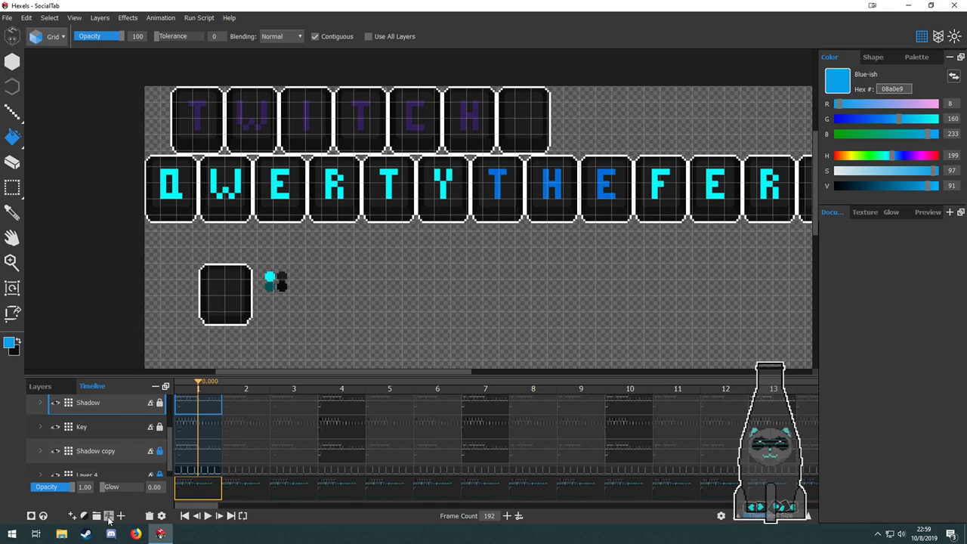
Insert a frame after frame 1 and add key cels to its Letter, Shadow, Key, Shadow copy and Layer 4 layers.
click(507, 520)
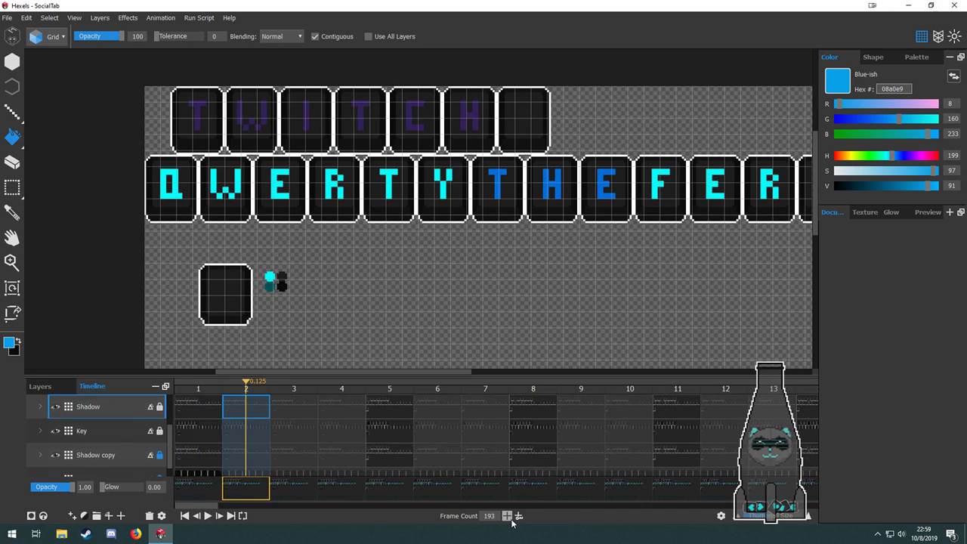
click(259, 436)
click(250, 458)
scroll(249, 459, down, 1)
click(250, 459)
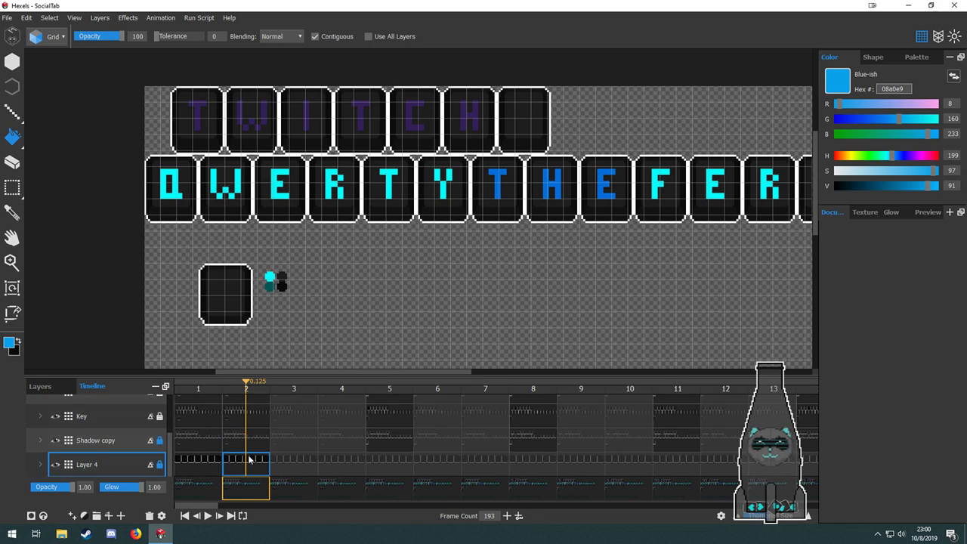
scroll(249, 458, up, 2)
click(248, 439)
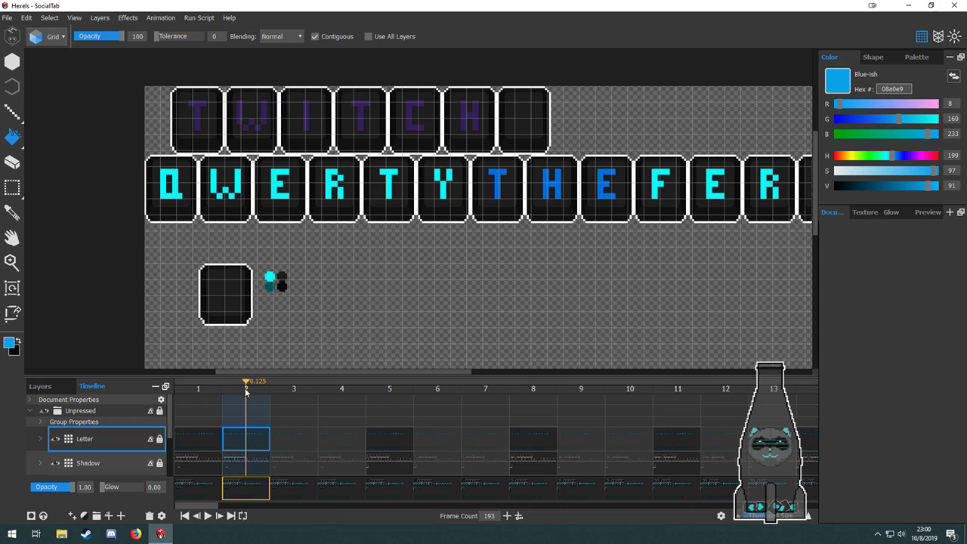
Try inserting a frame after frame 1 on the Letter layer only, and undo it.
click(201, 391)
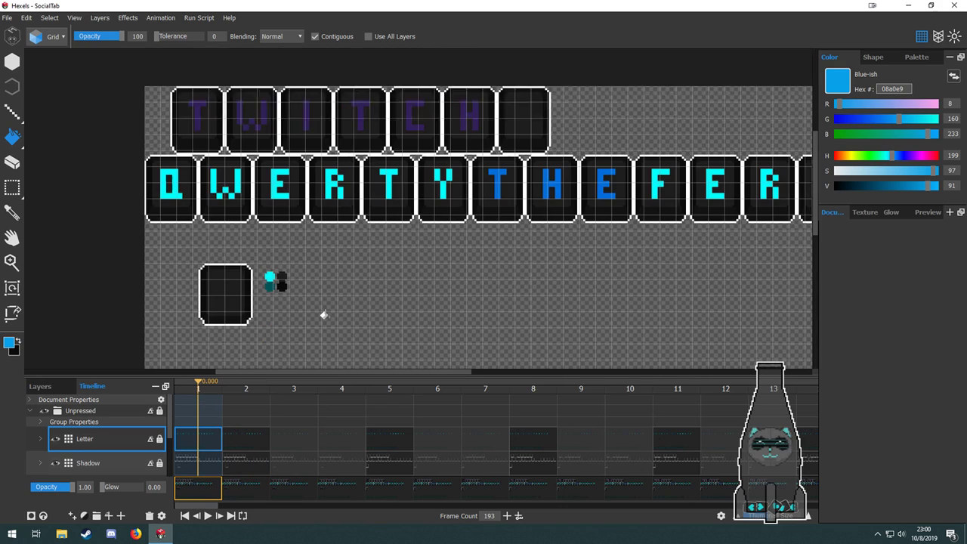
scroll(325, 316, down, 3)
drag(426, 315, 381, 275)
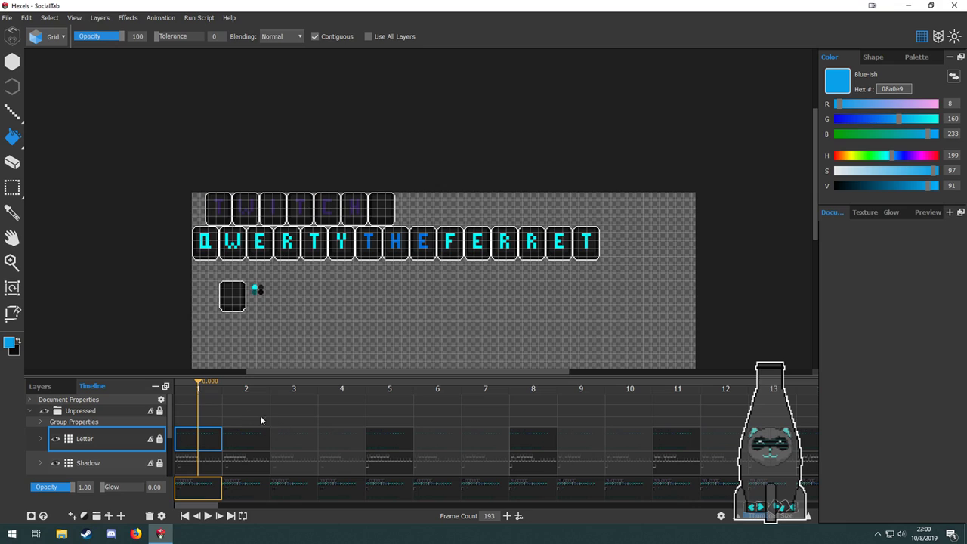
click(518, 515)
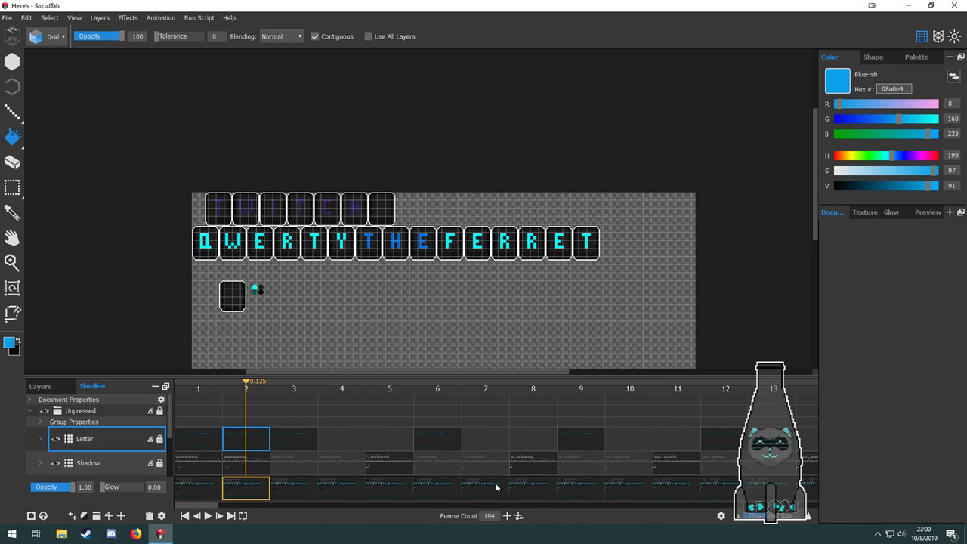
scroll(263, 455, down, 3)
key(ctrl+z)
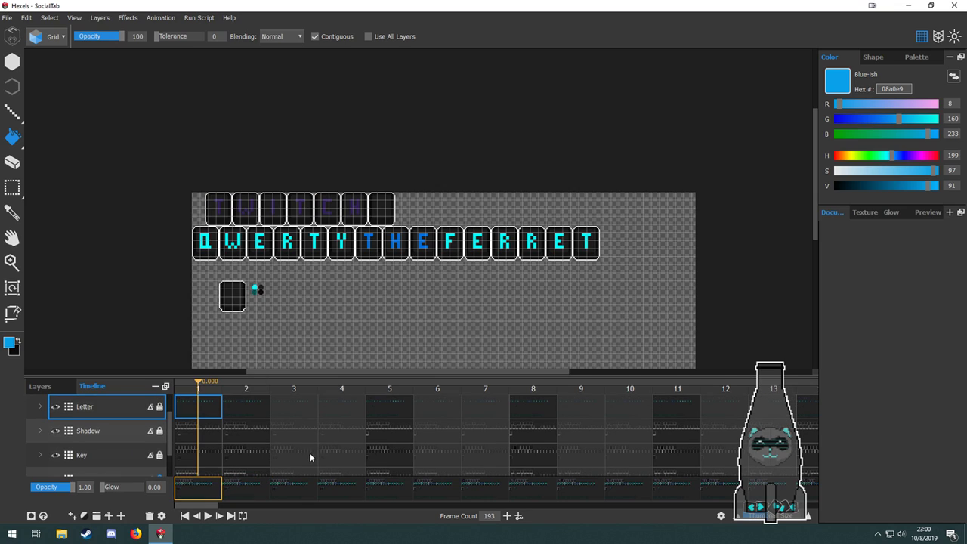
scroll(302, 458, down, 2)
scroll(280, 449, up, 3)
scroll(266, 444, down, 3)
scroll(231, 432, up, 3)
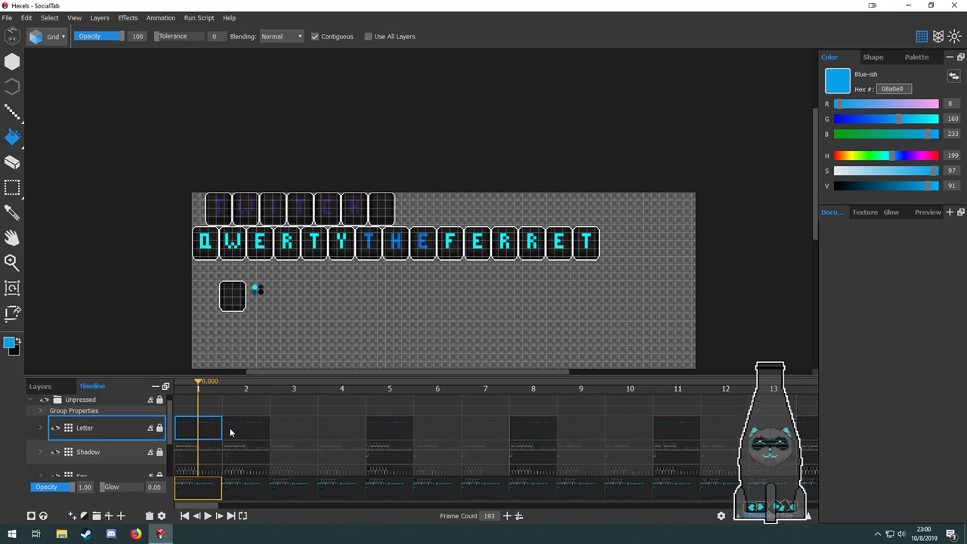
Insert frames one after another following frame 1 until the animation has 209 frames.
click(507, 516)
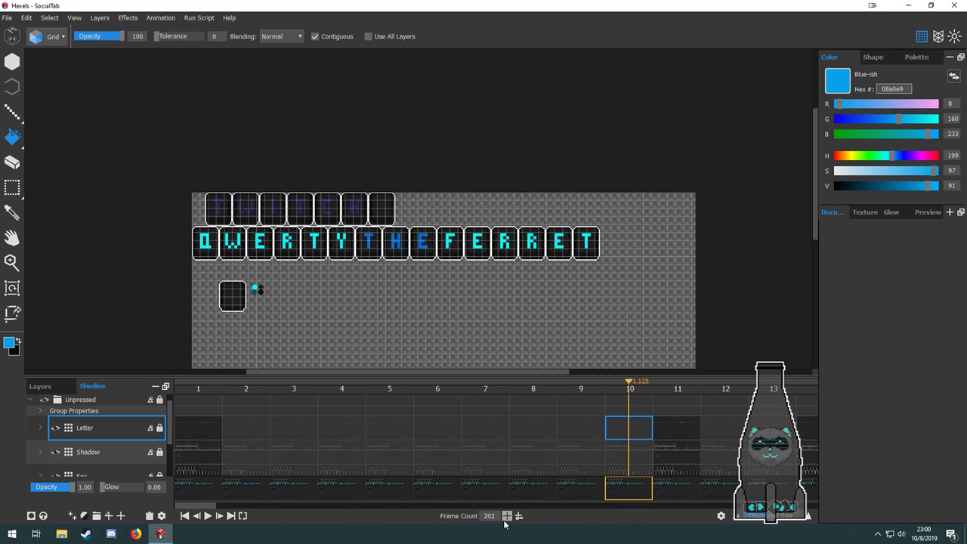
click(505, 520)
click(505, 520)
click(505, 520)
click(505, 520)
click(505, 520)
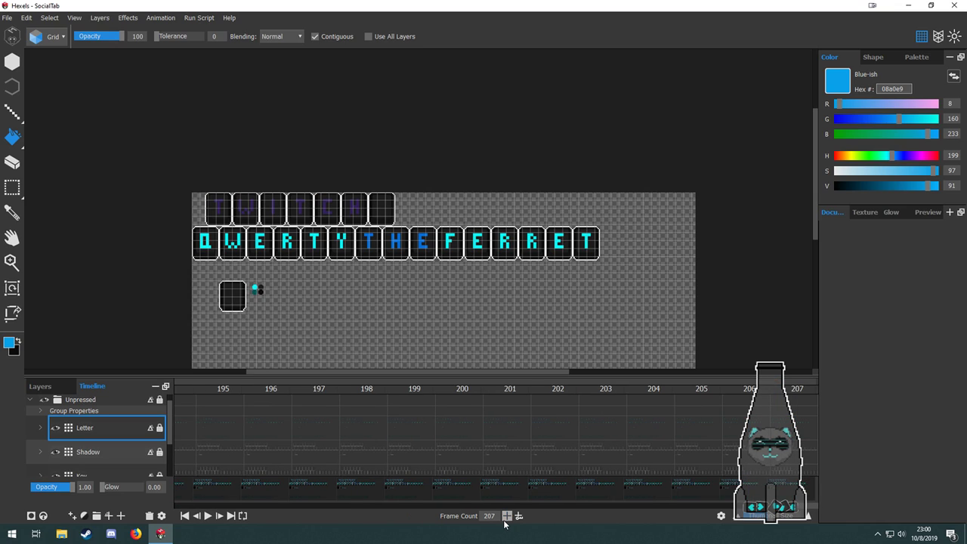
drag(798, 509, 218, 529)
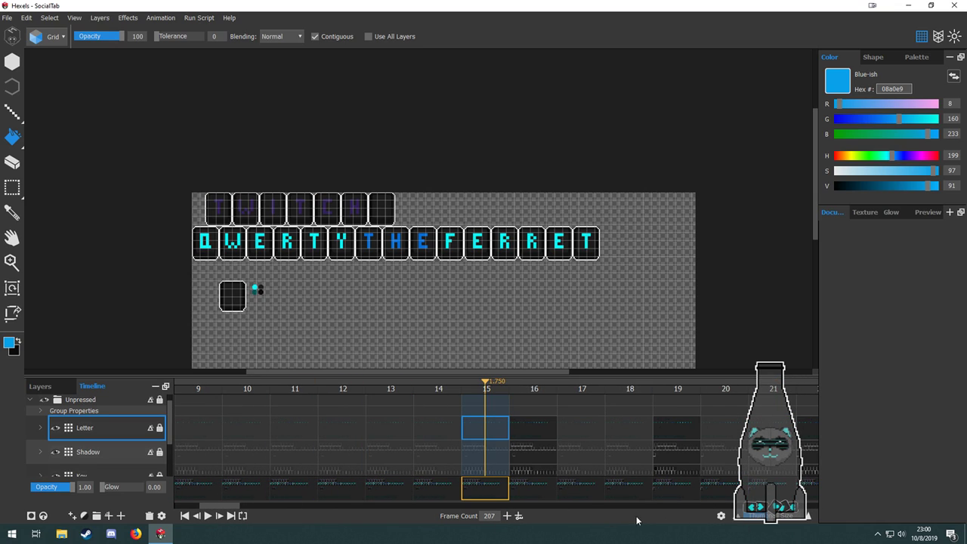
click(507, 516)
click(507, 517)
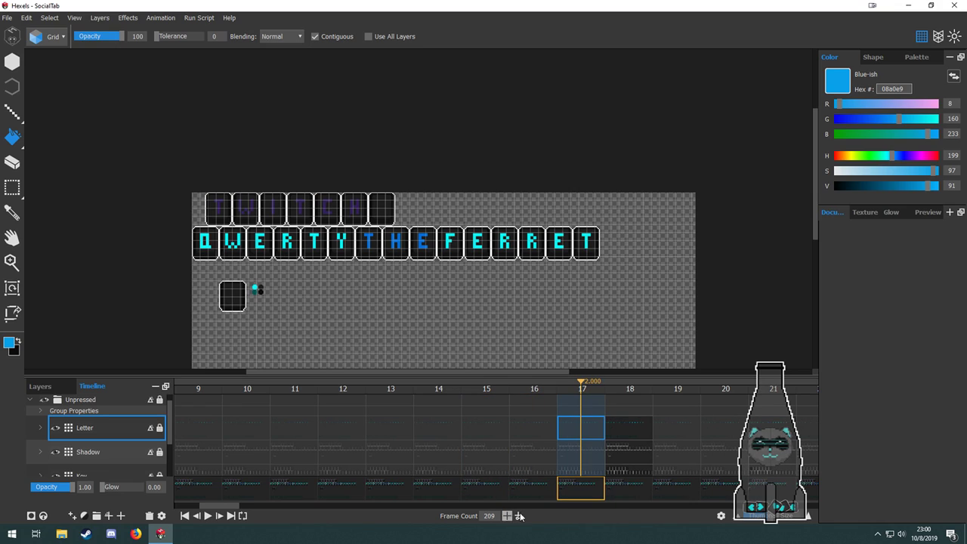
Insert one frame after frame 1 and move it ahead of frame 1 in the timeline.
drag(226, 507, 133, 508)
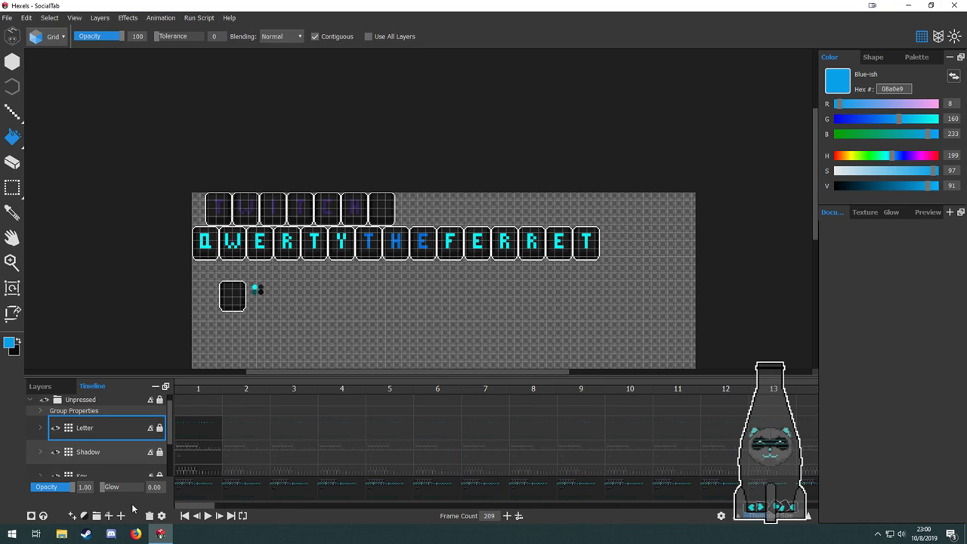
click(205, 432)
scroll(257, 223, up, 3)
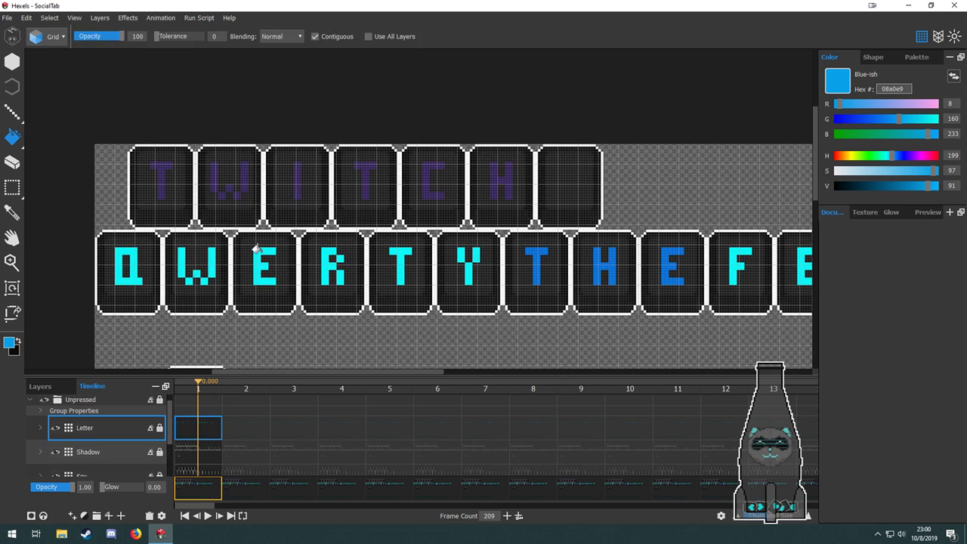
drag(319, 267, 248, 219)
scroll(257, 234, down, 2)
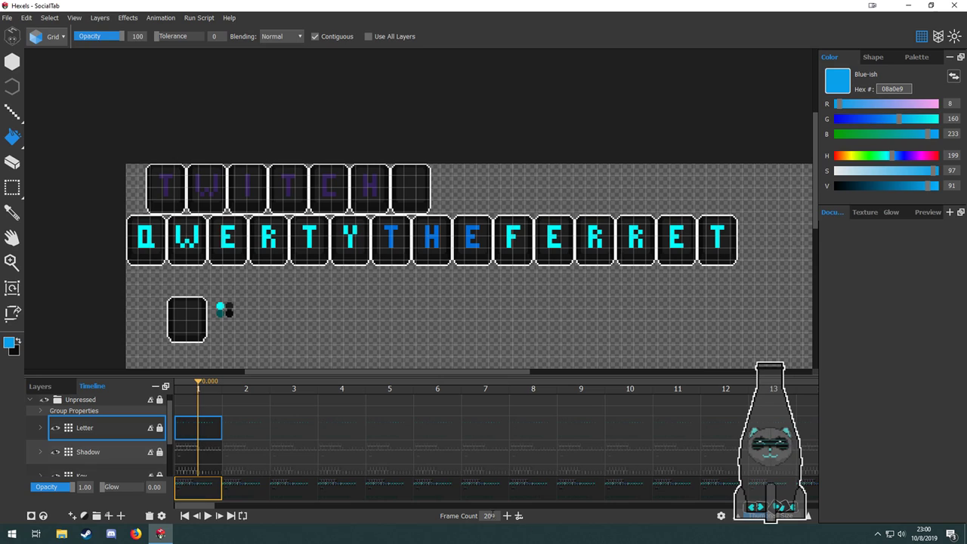
click(506, 517)
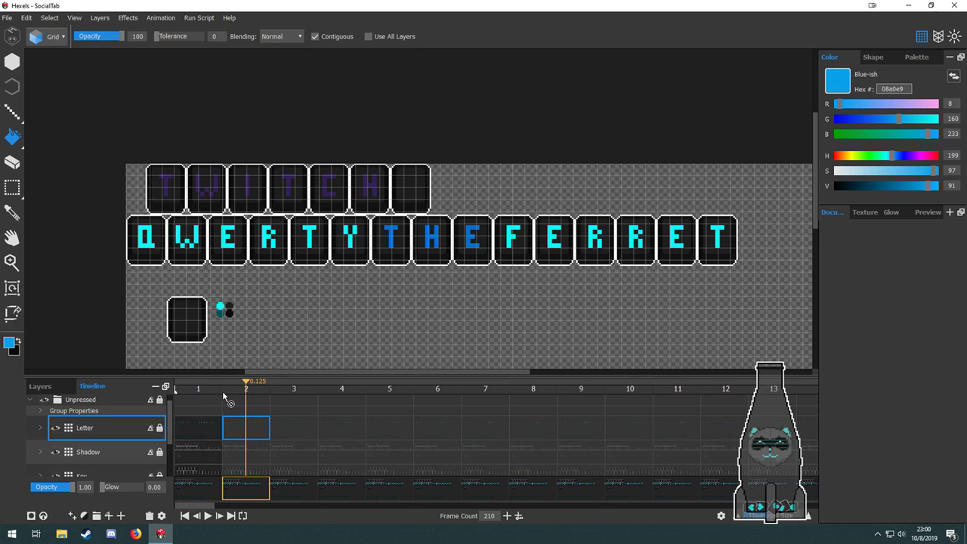
click(191, 396)
click(249, 414)
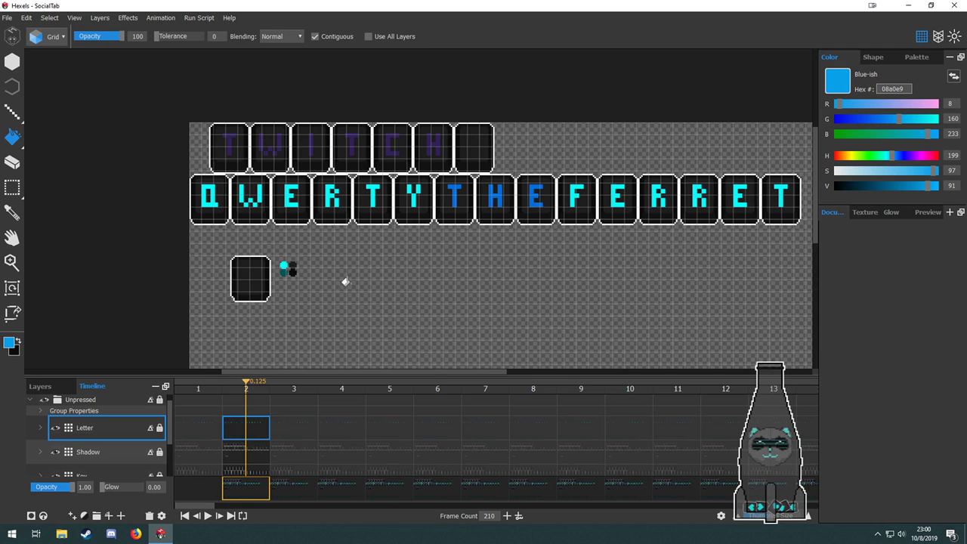
Marquee-select the whole lower row of keys except the Q, from the W to just past the final T.
drag(362, 302, 370, 325)
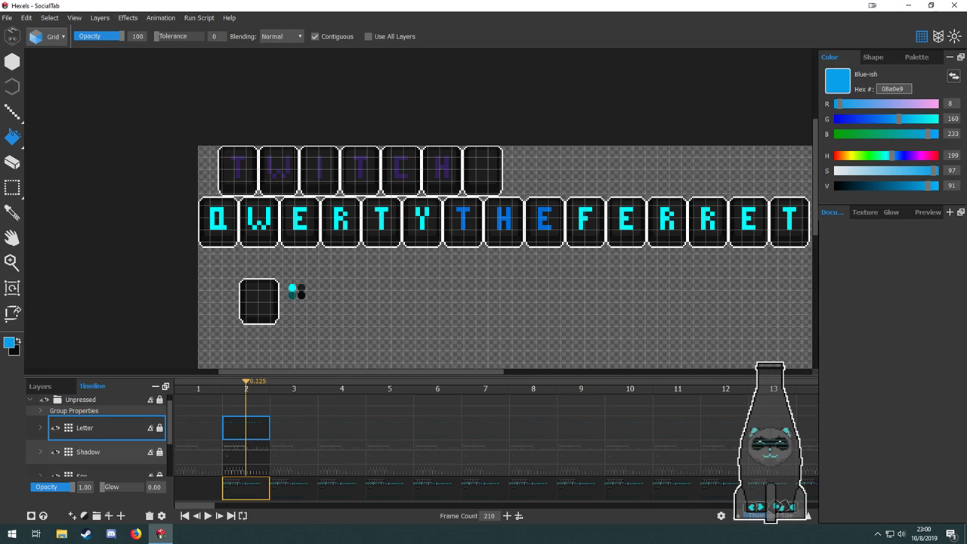
click(14, 188)
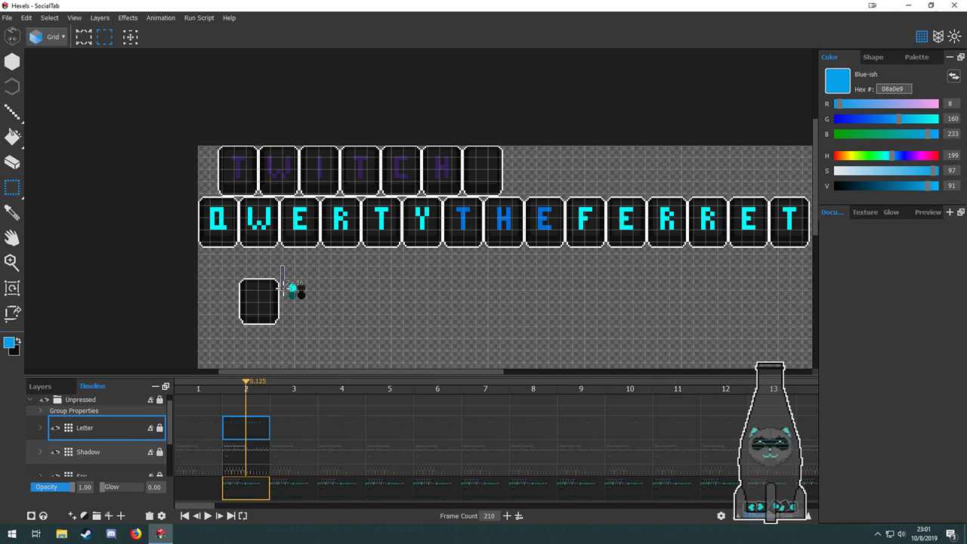
drag(282, 264, 313, 268)
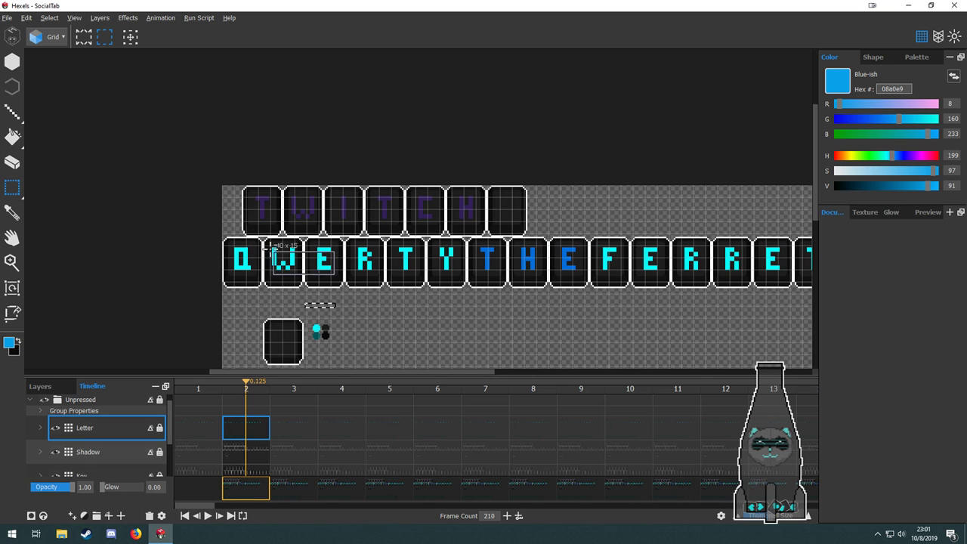
scroll(265, 270, right, 4)
scroll(259, 269, down, 3)
scroll(173, 239, up, 1)
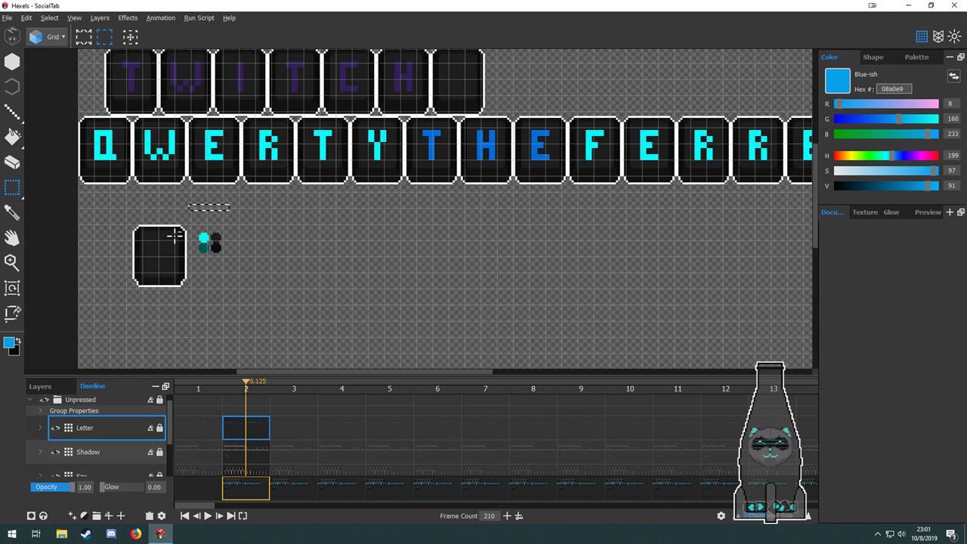
scroll(154, 238, down, 1)
drag(223, 236, 199, 261)
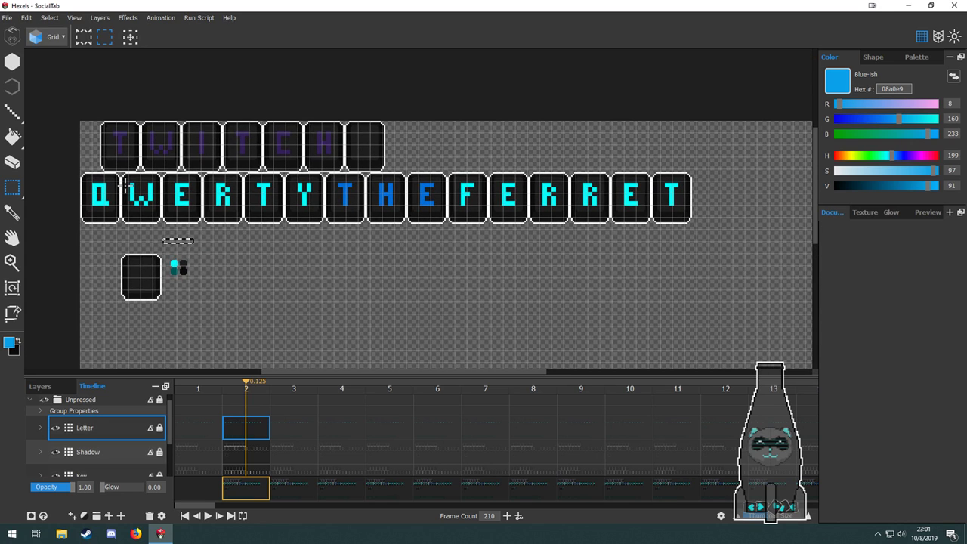
drag(119, 172, 744, 224)
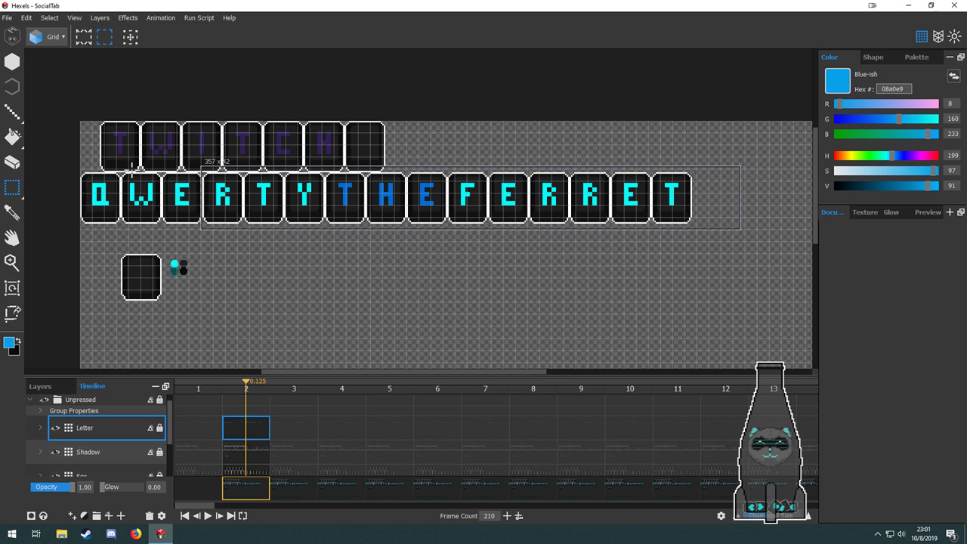
drag(131, 167, 119, 173)
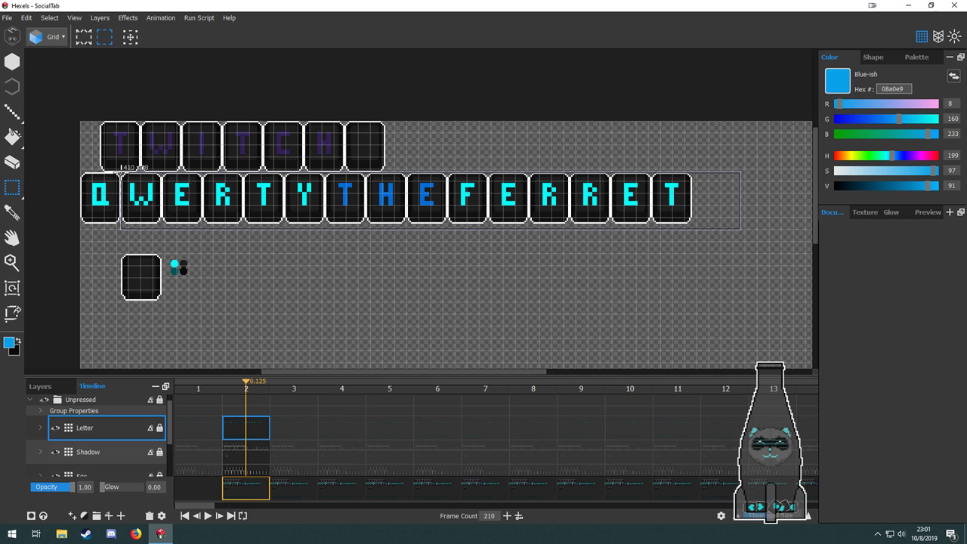
scroll(120, 174, up, 2)
scroll(257, 225, down, 2)
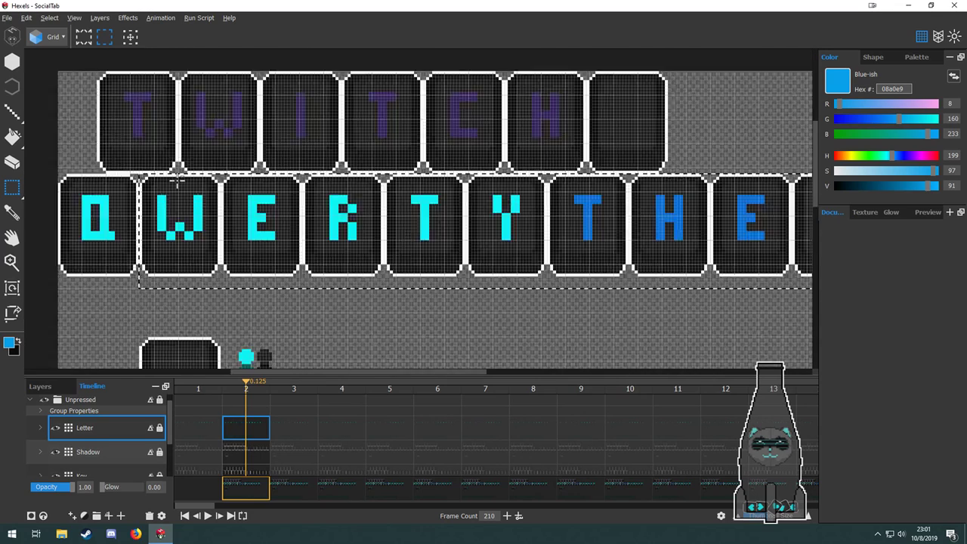
Try clearing the selected area on the Letter, Shadow and Key layers in frame 2, and undo the deletions.
scroll(242, 450, down, 3)
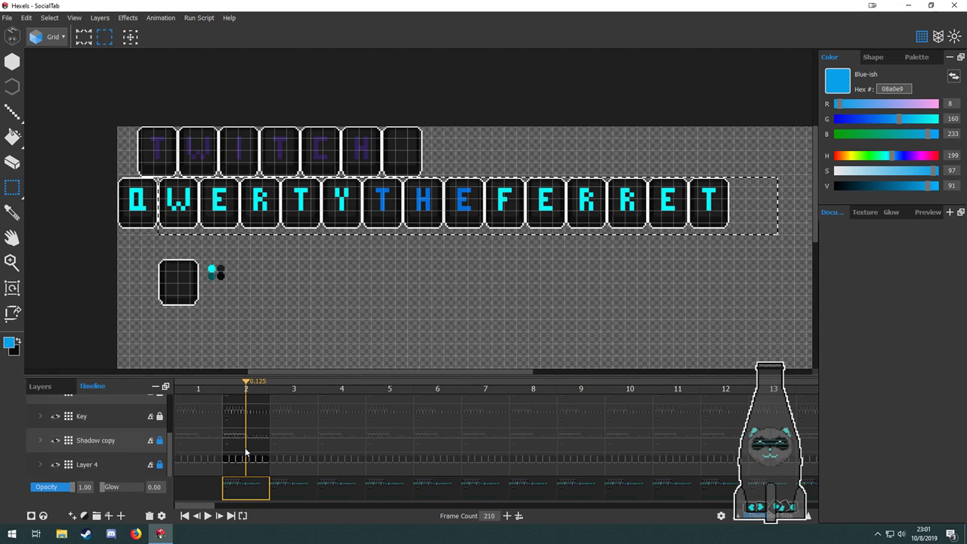
scroll(240, 452, up, 3)
scroll(237, 454, down, 3)
scroll(253, 431, up, 3)
click(252, 452)
key(Delete)
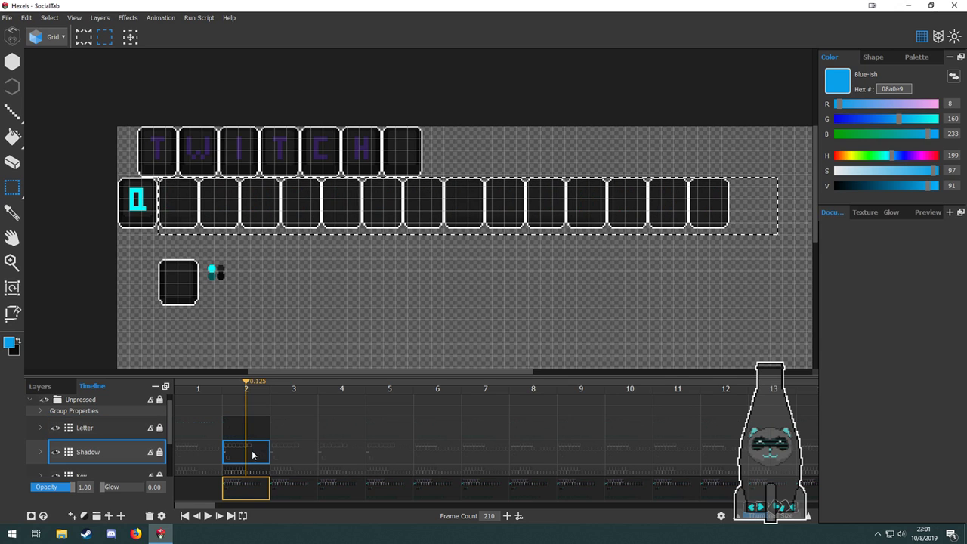
click(254, 473)
key(Delete)
scroll(254, 473, down, 2)
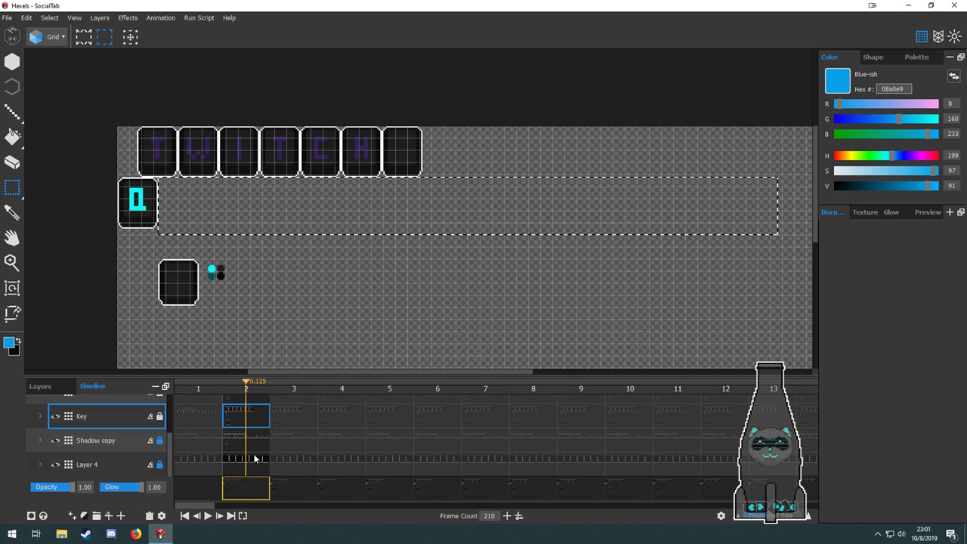
scroll(298, 443, up, 2)
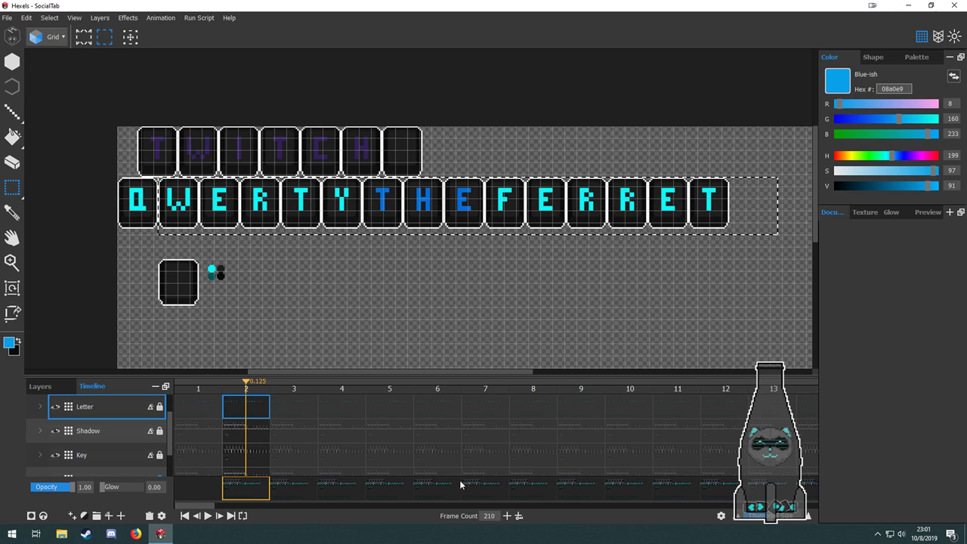
Turn the held cells in frame 18 into keyframes on the Letter, Shadow, Key, Shadow copy and Layer 4 layers.
click(229, 503)
drag(185, 509, 231, 516)
click(486, 432)
click(529, 436)
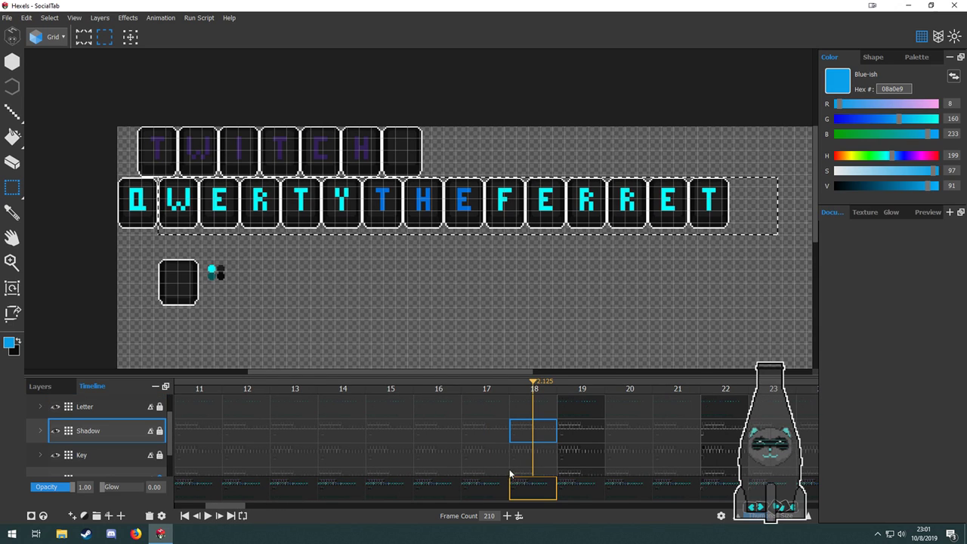
double_click(535, 439)
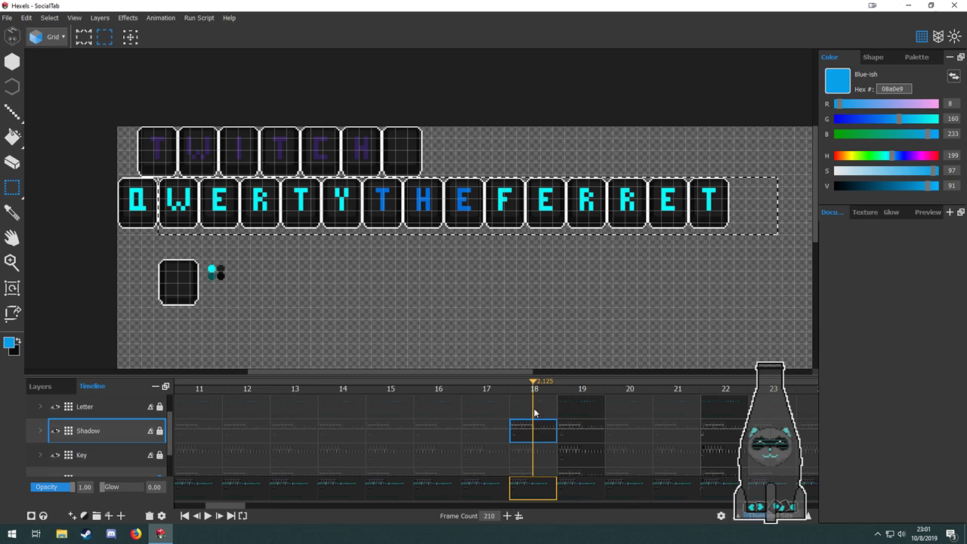
double_click(535, 412)
double_click(521, 457)
scroll(524, 458, down, 1)
double_click(528, 441)
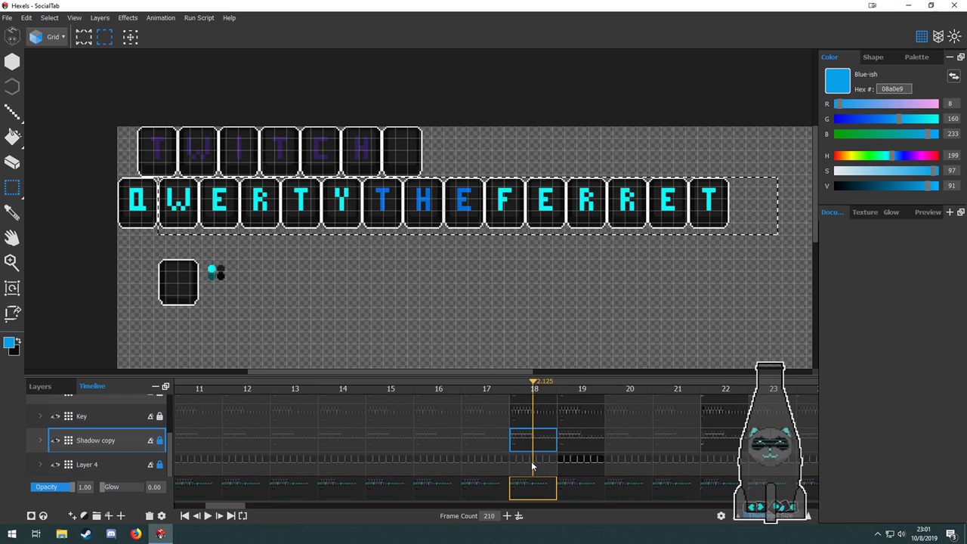
double_click(532, 462)
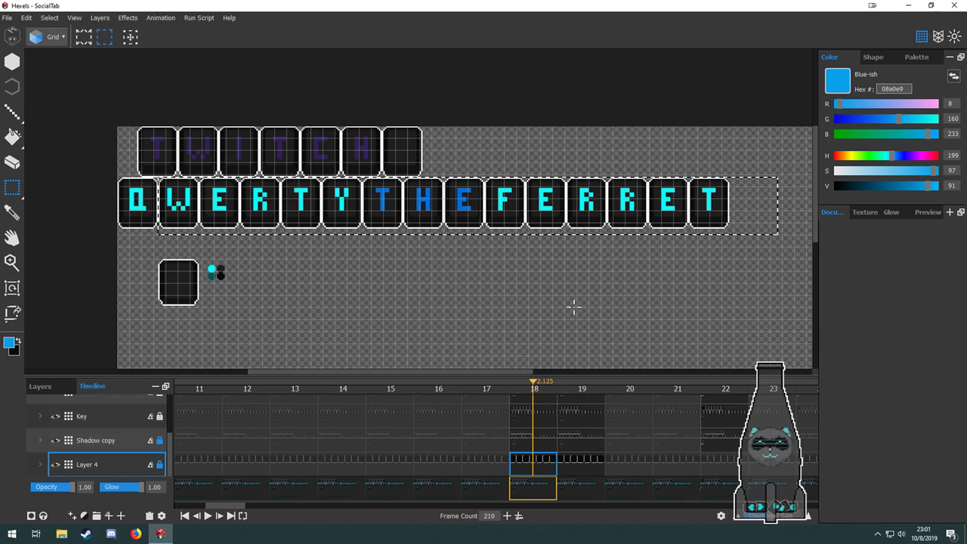
Try to delete the selected keys on Layer 4 in the last frame, and return to frame 2.
drag(612, 307, 482, 330)
key(End)
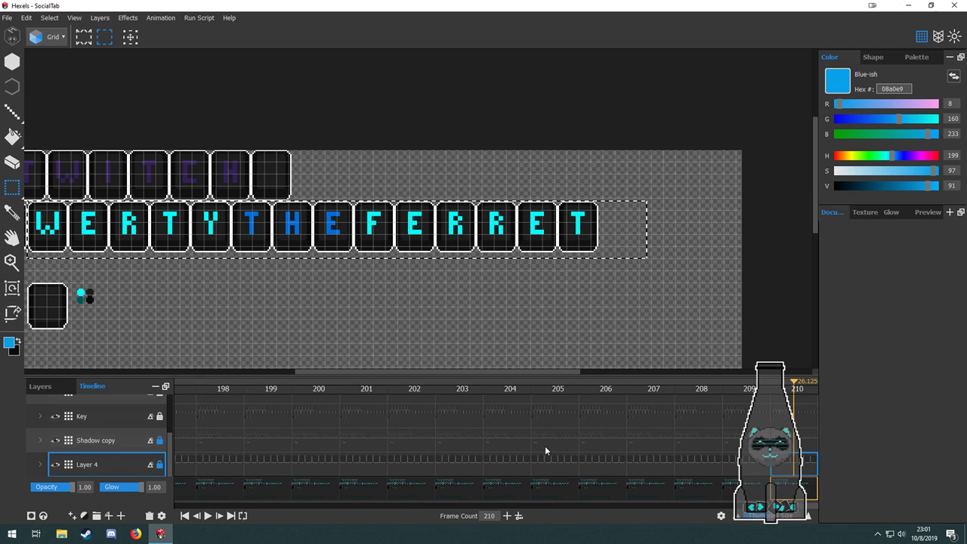
key(Delete)
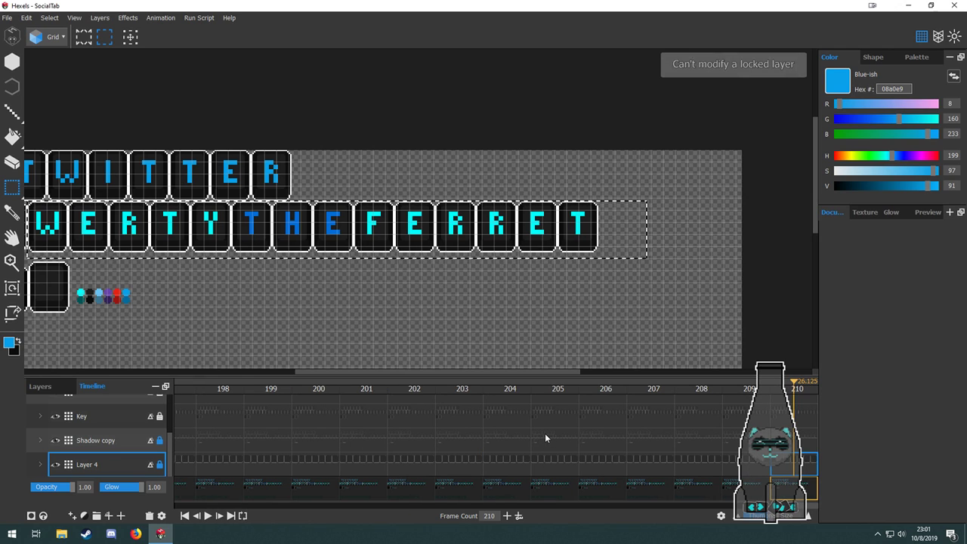
click(185, 515)
click(241, 458)
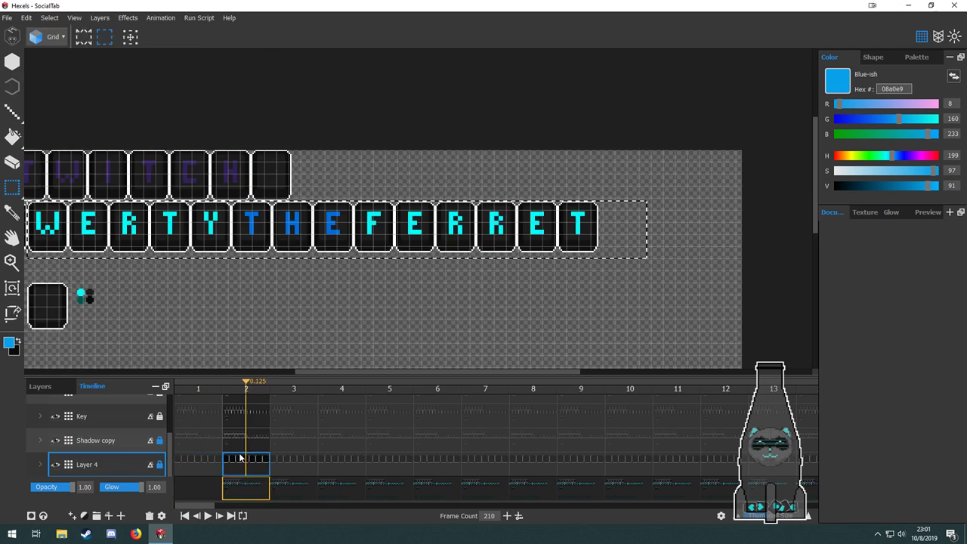
Compare the contents of frames 18, 19 and 22 on the Key, Shadow copy and Layer 4 layers.
drag(212, 507, 253, 509)
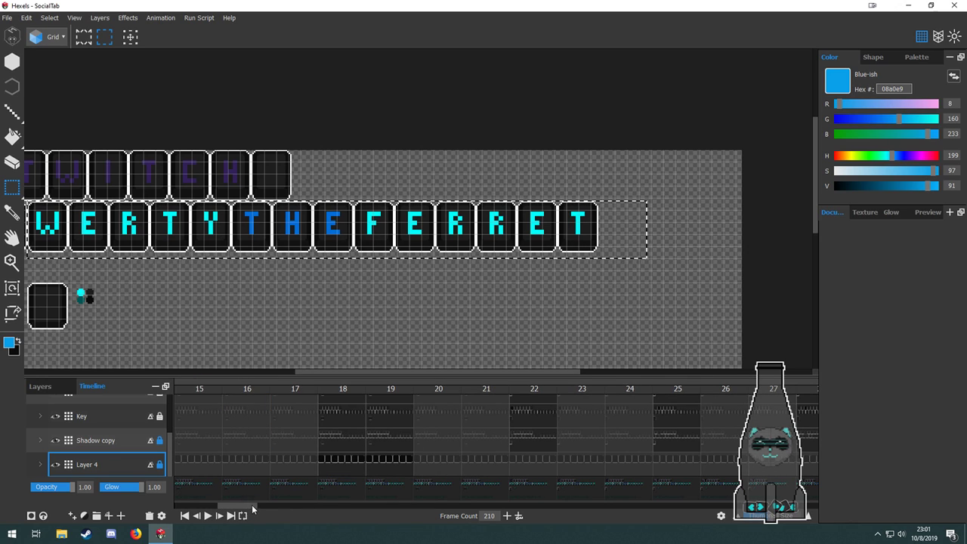
click(341, 459)
click(341, 445)
click(342, 427)
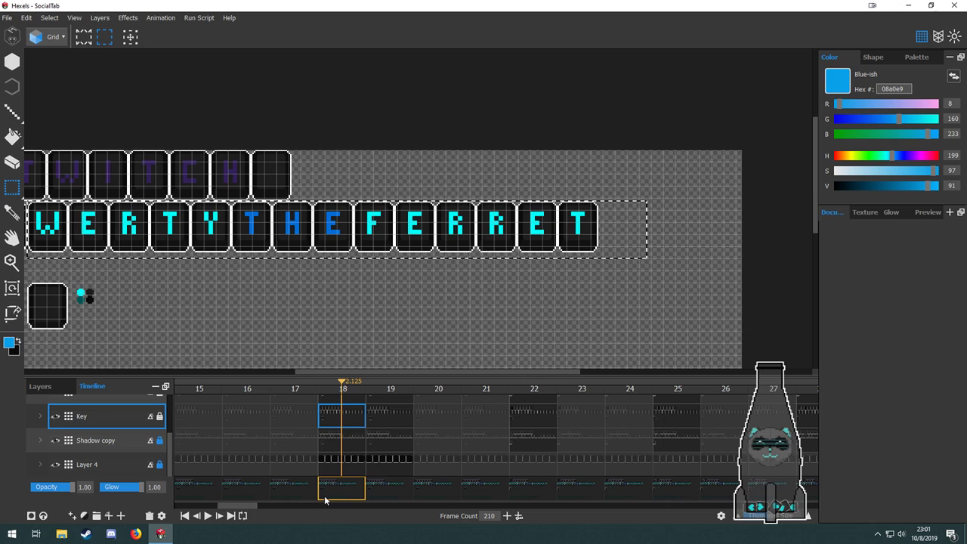
mouse_move(236, 511)
mouse_down()
mouse_move(178, 513)
mouse_move(239, 514)
mouse_up()
click(492, 464)
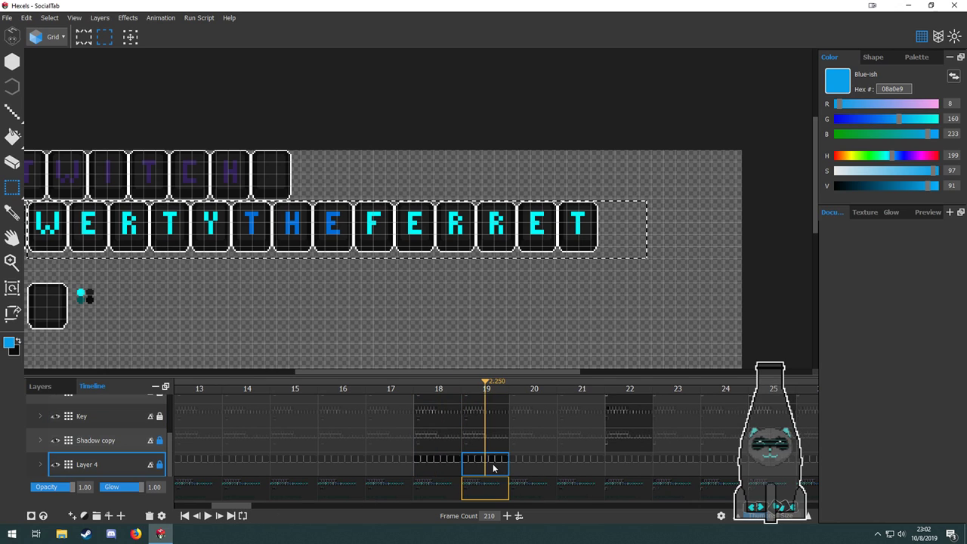
click(490, 439)
click(489, 412)
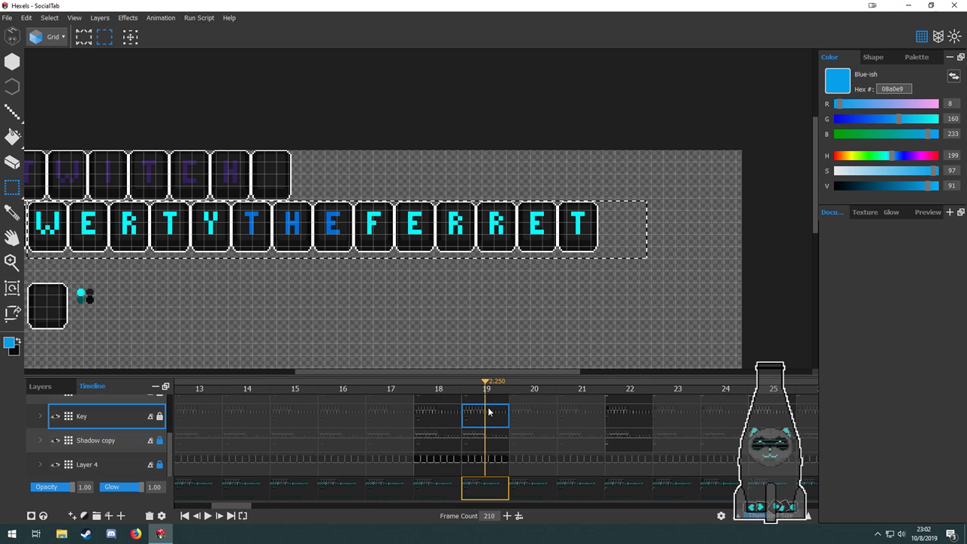
click(443, 416)
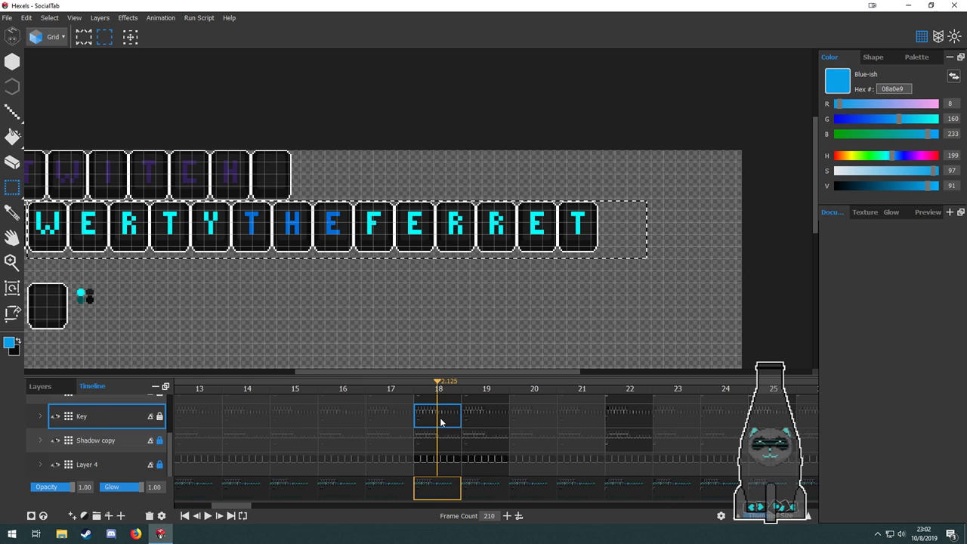
click(481, 426)
click(622, 429)
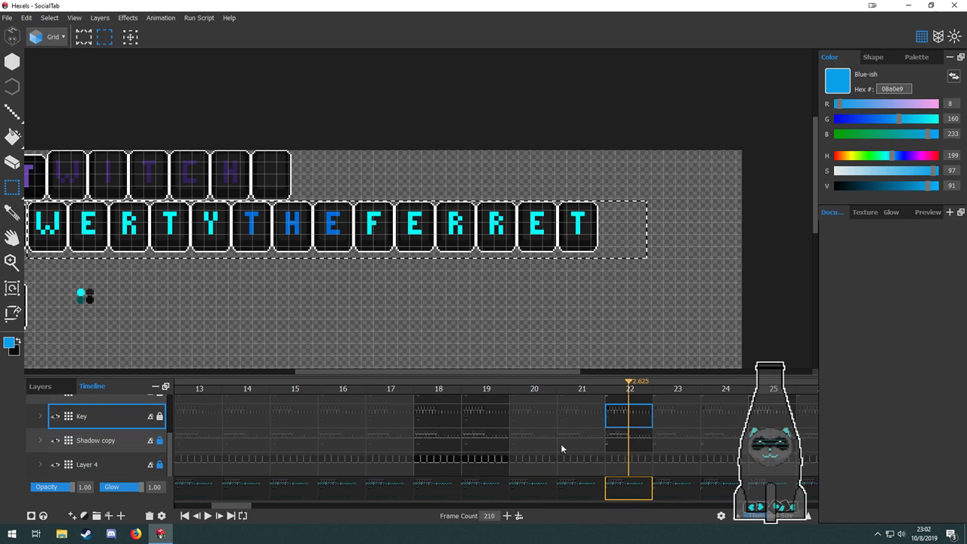
click(486, 432)
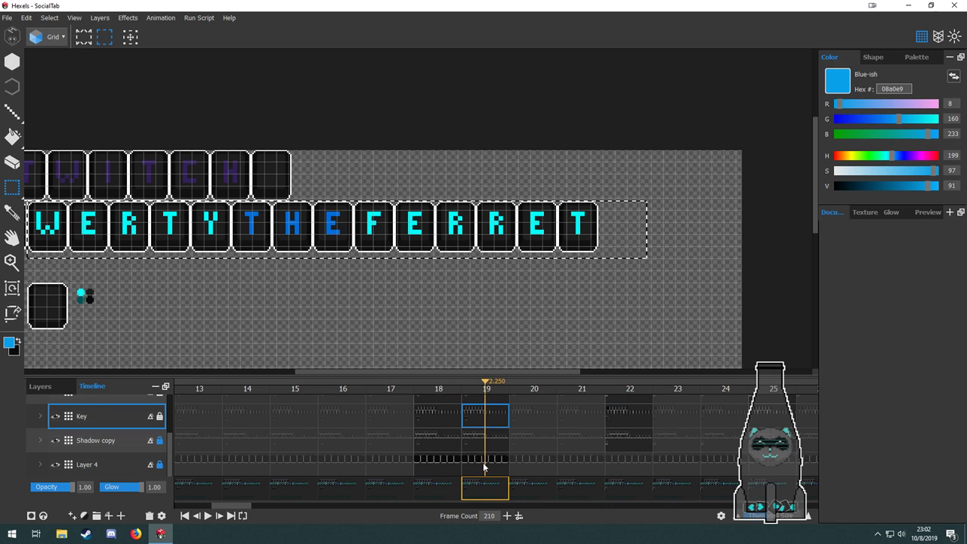
Marquee-select the final T key of the lower row in frame 18 with the Letter layer active.
click(442, 440)
scroll(444, 437, up, 3)
click(447, 433)
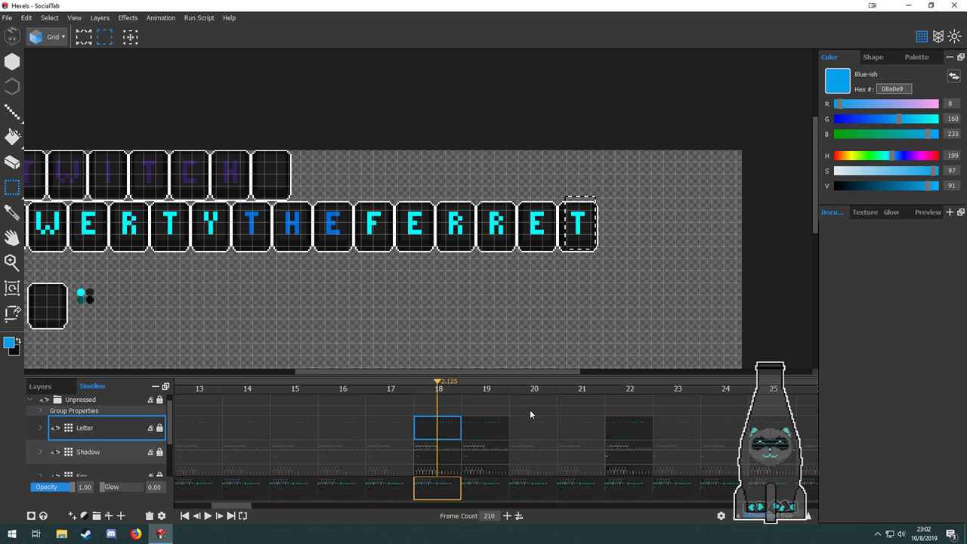
Create keyframes in frame 17 on the Letter, Shadow, Key, Shadow copy and Layer 4 layers.
click(396, 432)
click(397, 452)
scroll(402, 428, down, 3)
click(397, 417)
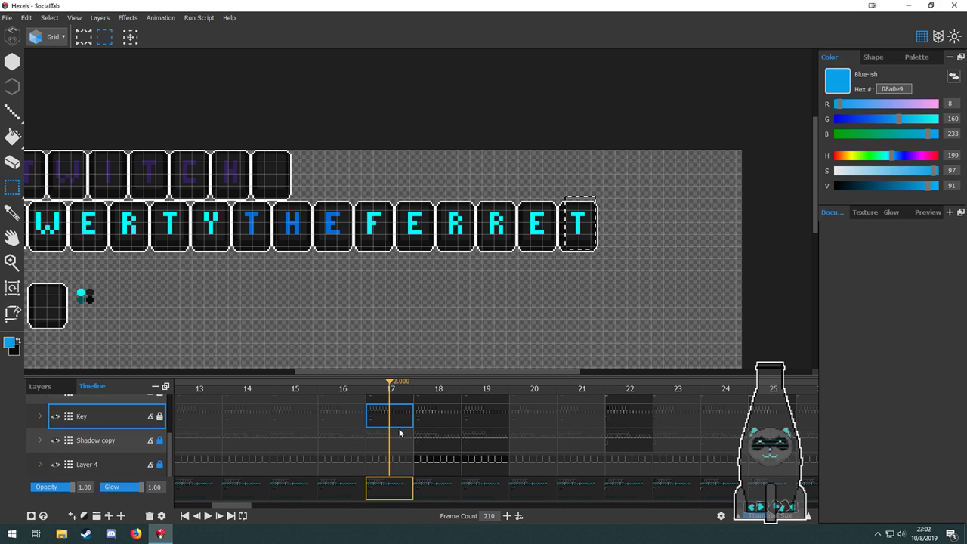
click(395, 440)
click(384, 462)
Create keyframes in frame 16 on Layer 4, Shadow copy, Key, Shadow and Letter.
click(342, 462)
click(342, 443)
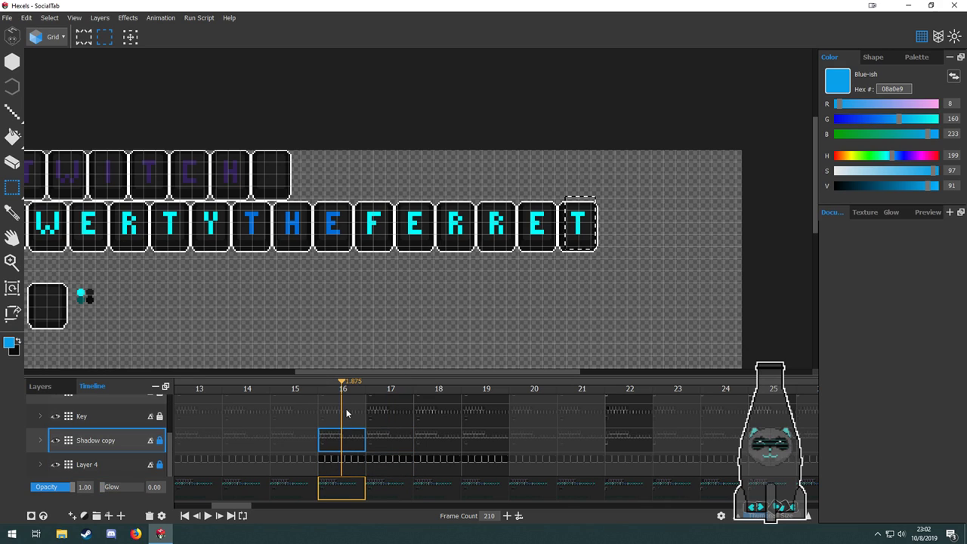
click(347, 415)
click(355, 403)
scroll(346, 432, up, 2)
click(345, 437)
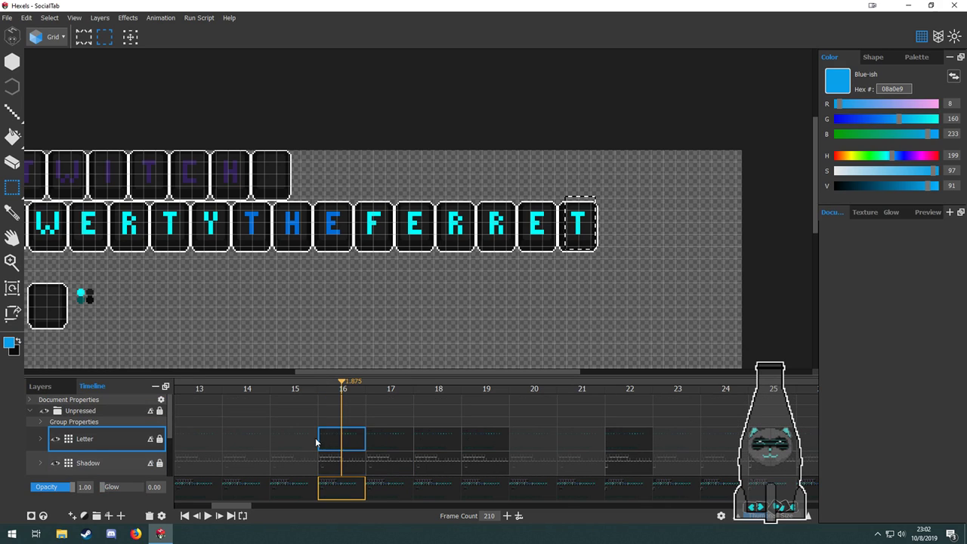
Create keyframes in frame 15 on the Letter, Shadow, Key, Shadow copy and Layer 4 layers.
click(295, 438)
click(295, 463)
scroll(304, 428, down, 2)
click(304, 429)
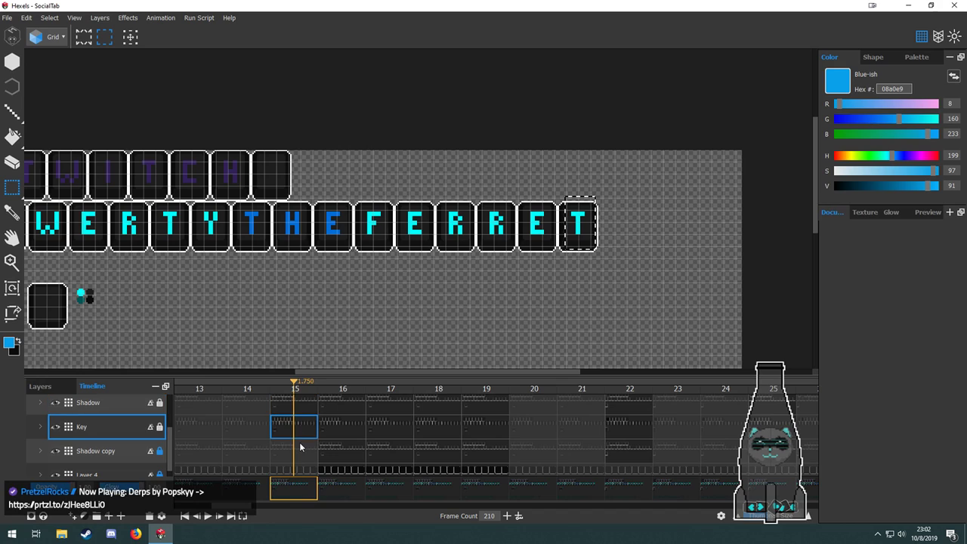
click(301, 448)
scroll(300, 447, down, 1)
click(295, 461)
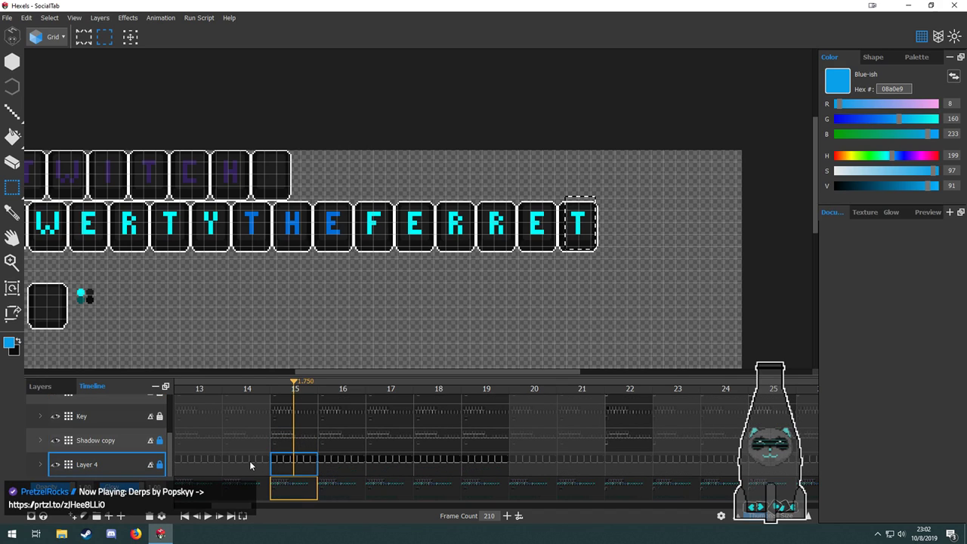
Create keyframes in frame 14 on Layer 4, Shadow copy, Key, Shadow and Letter.
click(250, 460)
click(252, 446)
click(254, 420)
scroll(257, 412, up, 3)
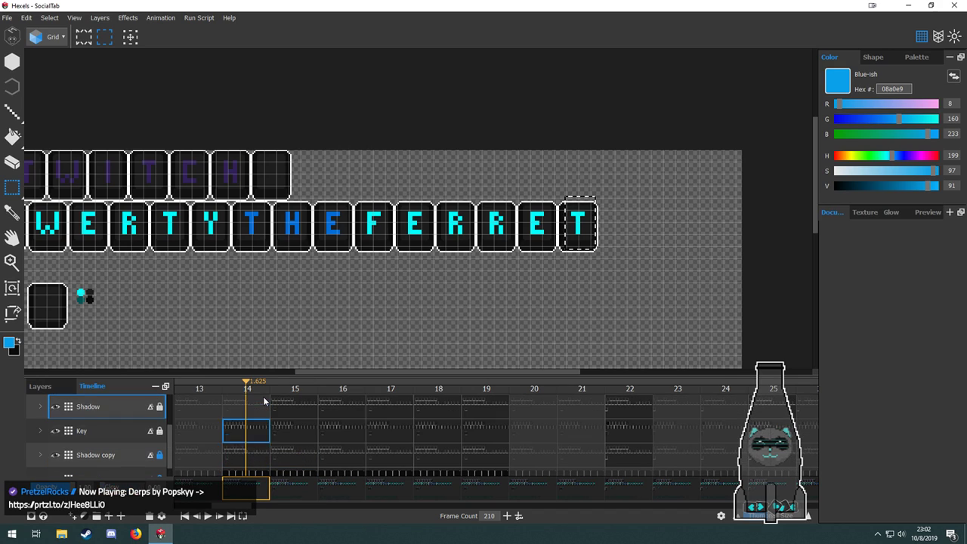
click(249, 439)
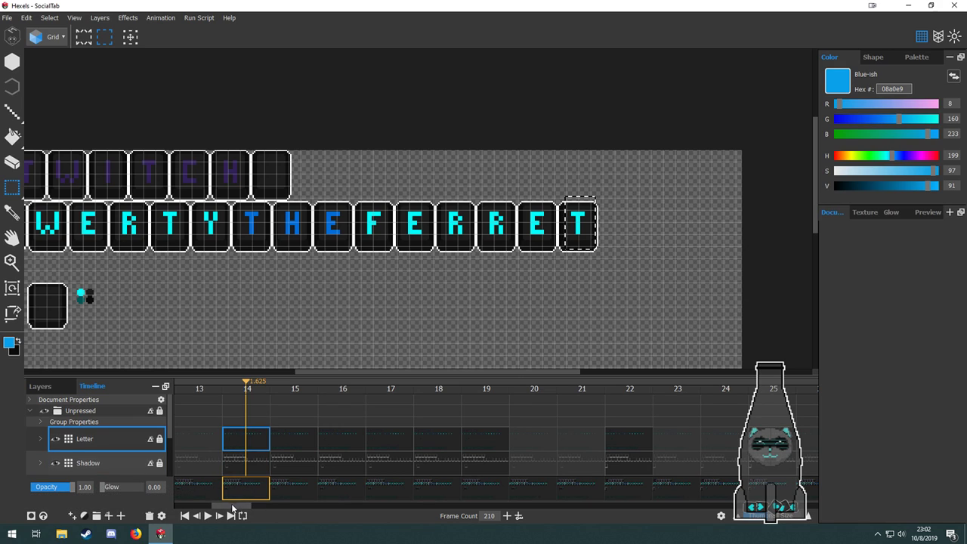
Create keyframes on the Letter and Shadow layers in frames 13 back to 9.
drag(232, 506, 196, 507)
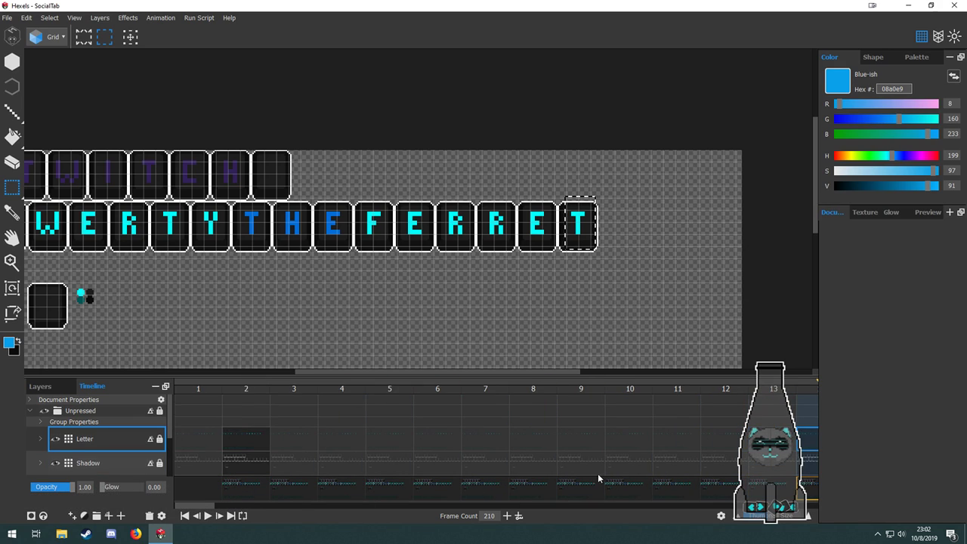
double_click(762, 447)
double_click(759, 466)
double_click(716, 467)
double_click(715, 447)
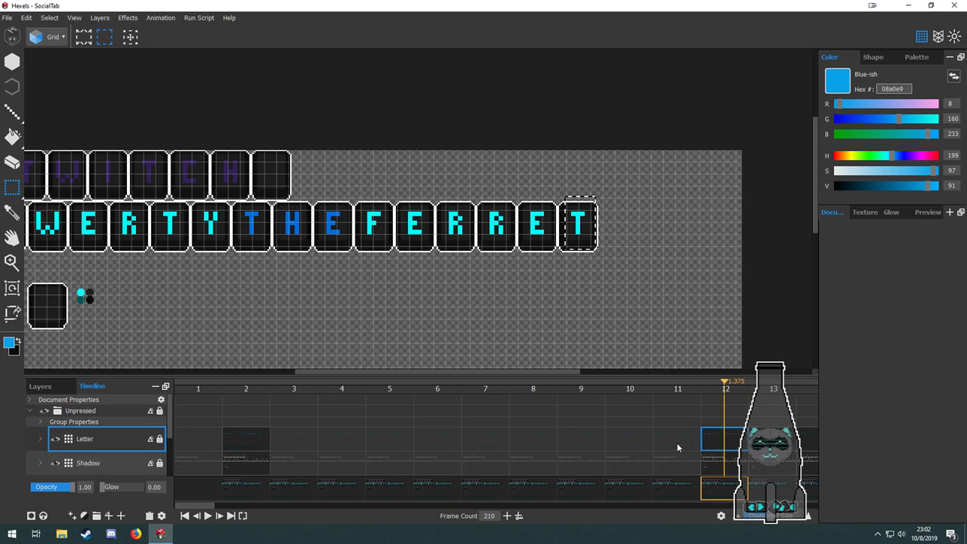
double_click(677, 444)
double_click(663, 466)
double_click(622, 465)
double_click(623, 438)
double_click(581, 443)
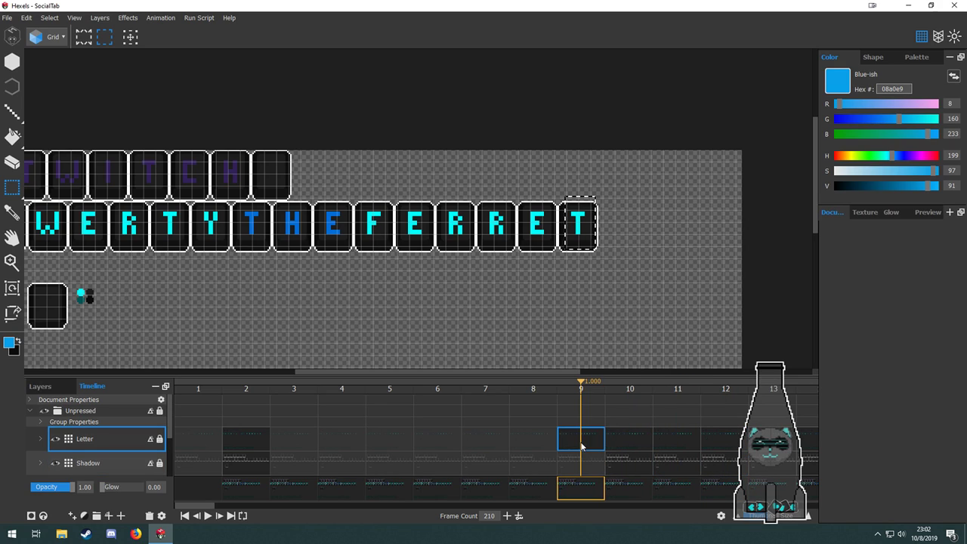
Create keyframes on the Letter and Shadow layers in frames 8 back to 5.
click(546, 464)
click(537, 442)
click(491, 446)
click(474, 461)
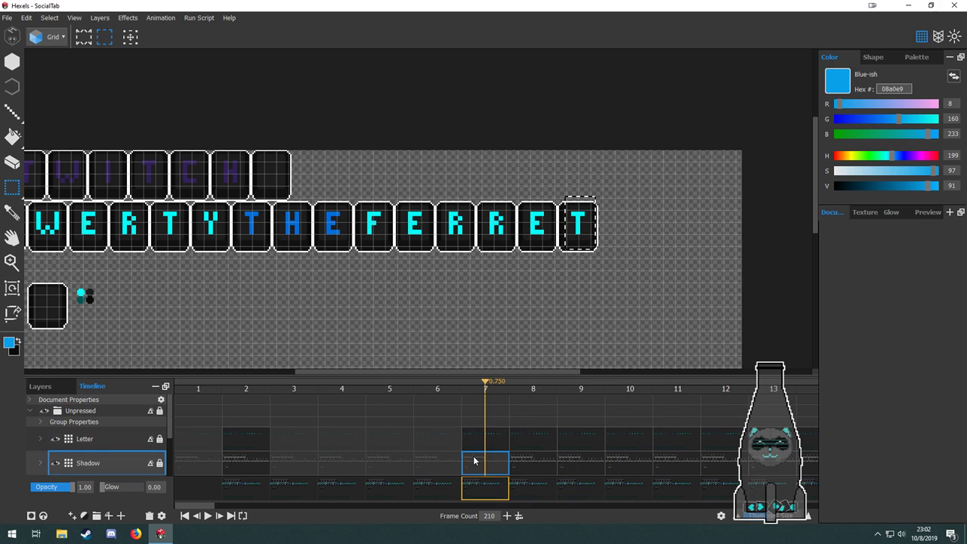
click(443, 463)
click(437, 443)
click(394, 444)
click(390, 462)
Create keyframes on the Letter and Shadow layers in frames 4 and 3.
click(346, 464)
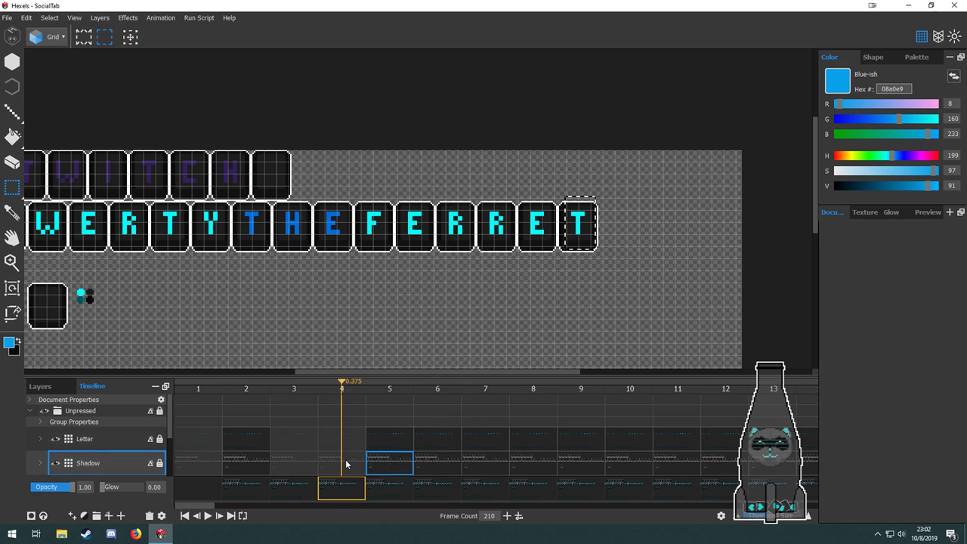
click(348, 444)
click(305, 457)
click(305, 440)
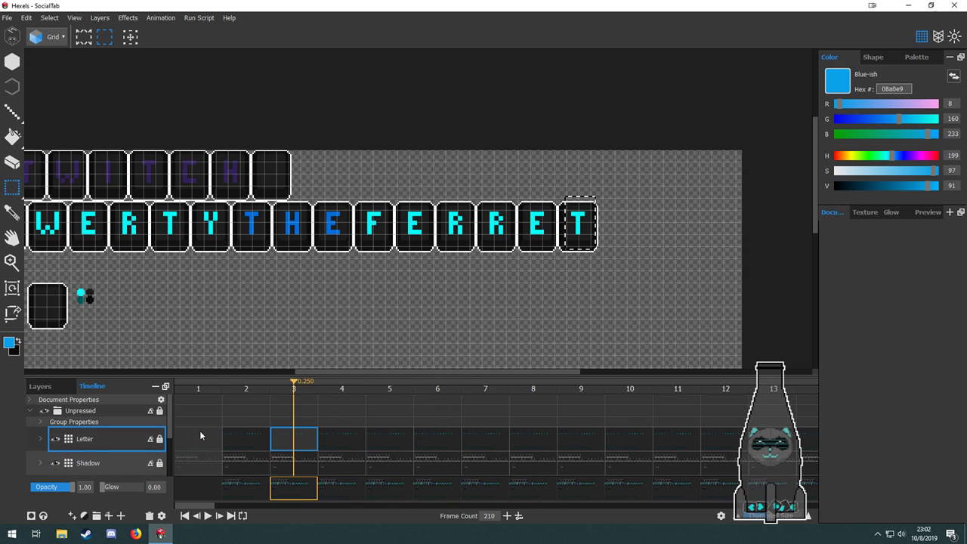
click(199, 438)
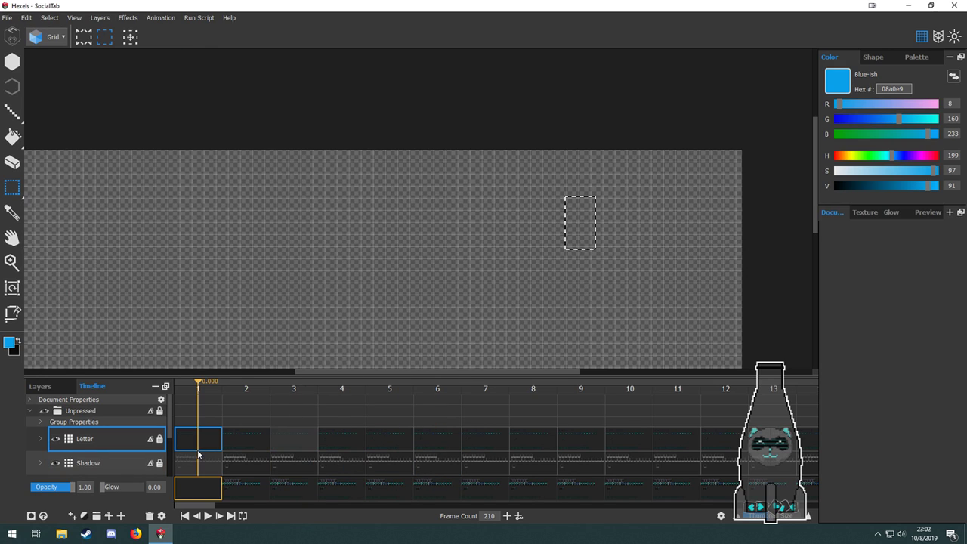
click(305, 445)
Create keyframes on the Key and Shadow copy layers in frames 3 to 5.
scroll(310, 453, down, 3)
click(299, 427)
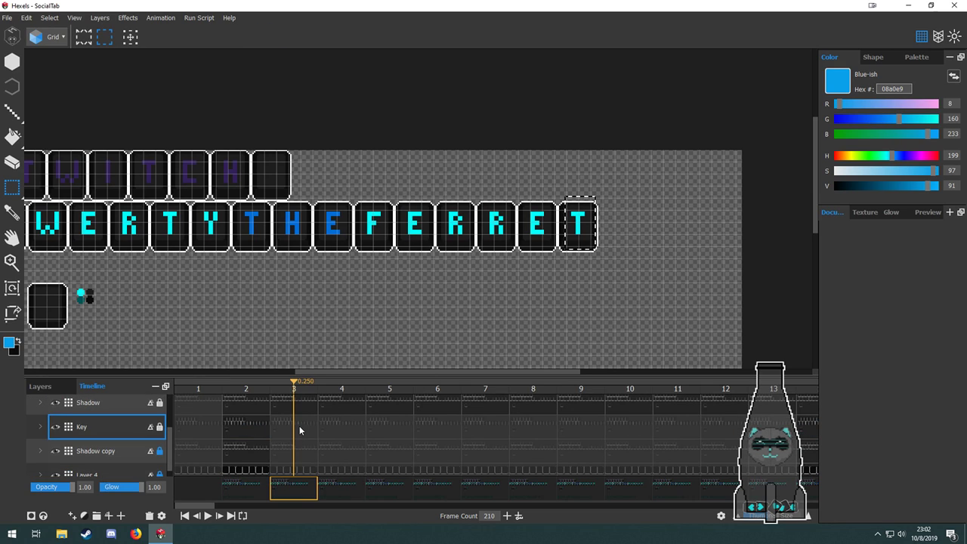
click(294, 451)
click(342, 452)
click(397, 427)
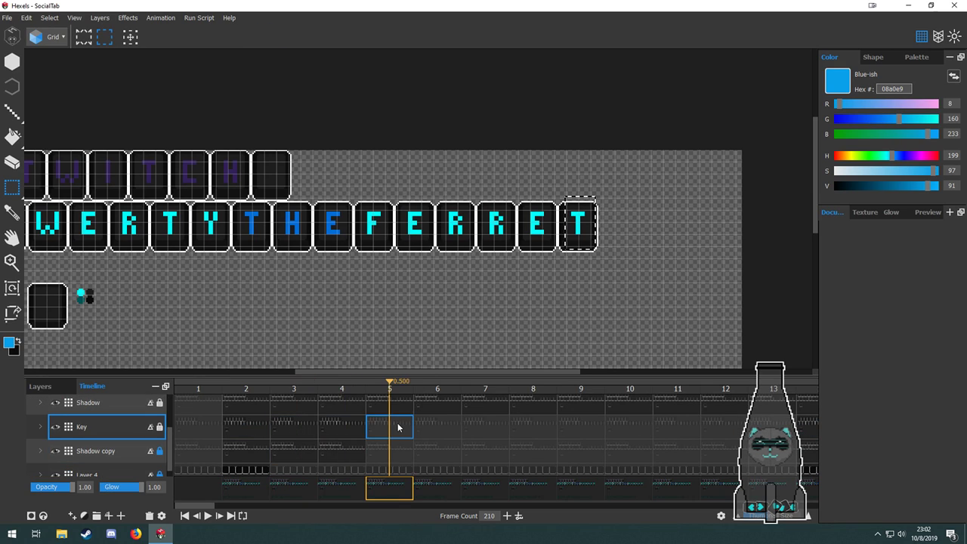
click(401, 449)
Create keyframes on the Key and Shadow copy layers in frames 6 to 8.
click(442, 448)
click(442, 431)
click(468, 437)
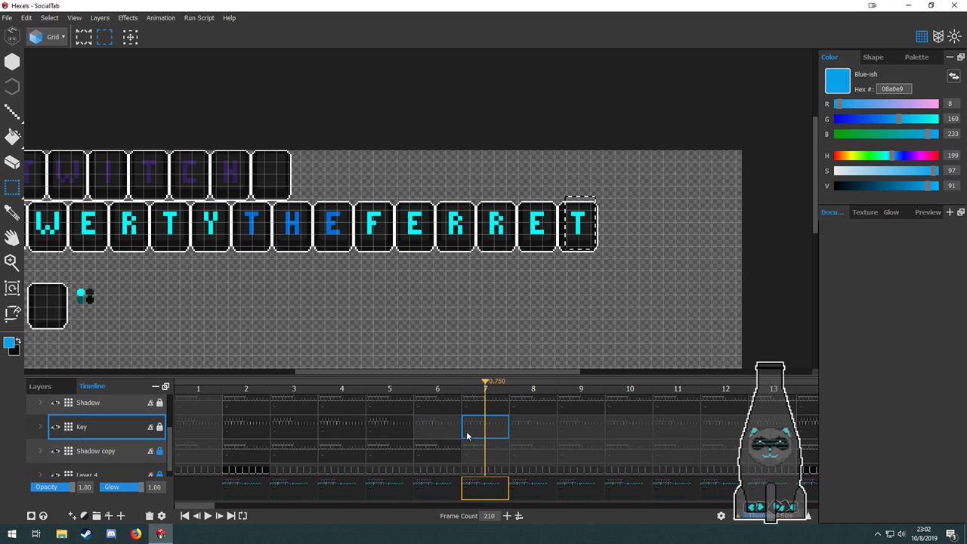
click(434, 431)
click(464, 449)
click(542, 449)
click(549, 426)
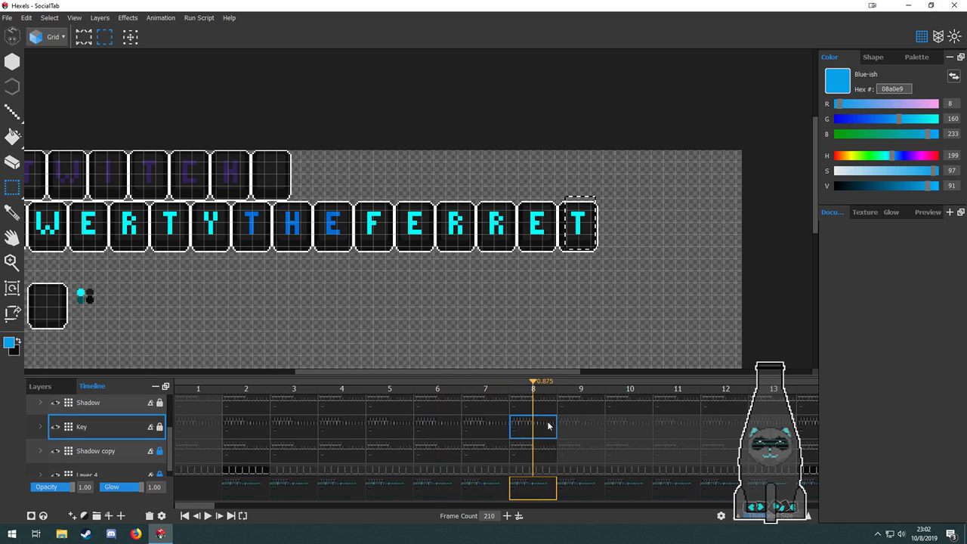
Create keyframes on the Key and Shadow copy layers in frames 9 to 13.
click(574, 428)
click(594, 451)
click(635, 452)
click(658, 428)
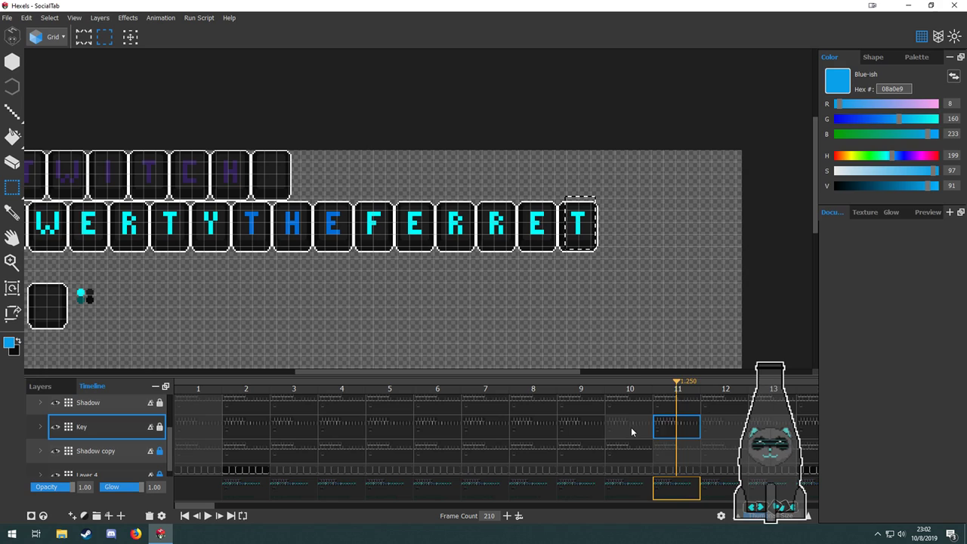
click(631, 427)
click(668, 449)
click(722, 427)
click(771, 427)
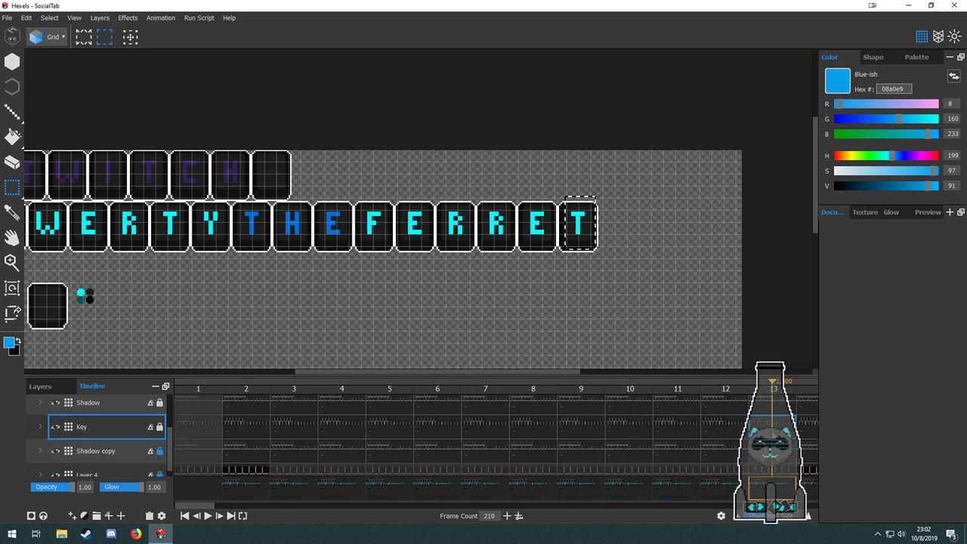
click(771, 451)
Create keyframes on Layer 4 in frames 13 back to 3.
scroll(771, 452, down, 1)
click(767, 465)
click(722, 465)
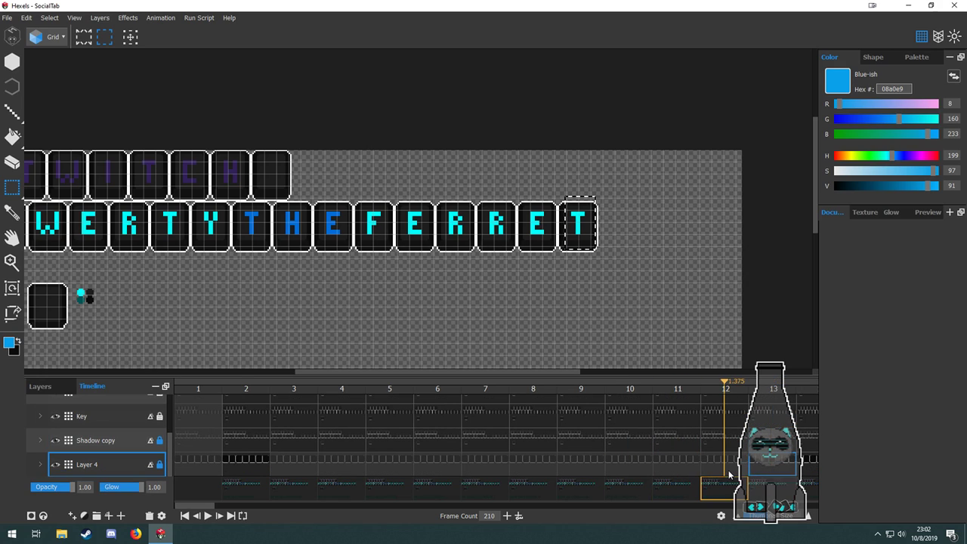
click(677, 465)
click(627, 465)
click(574, 467)
click(529, 466)
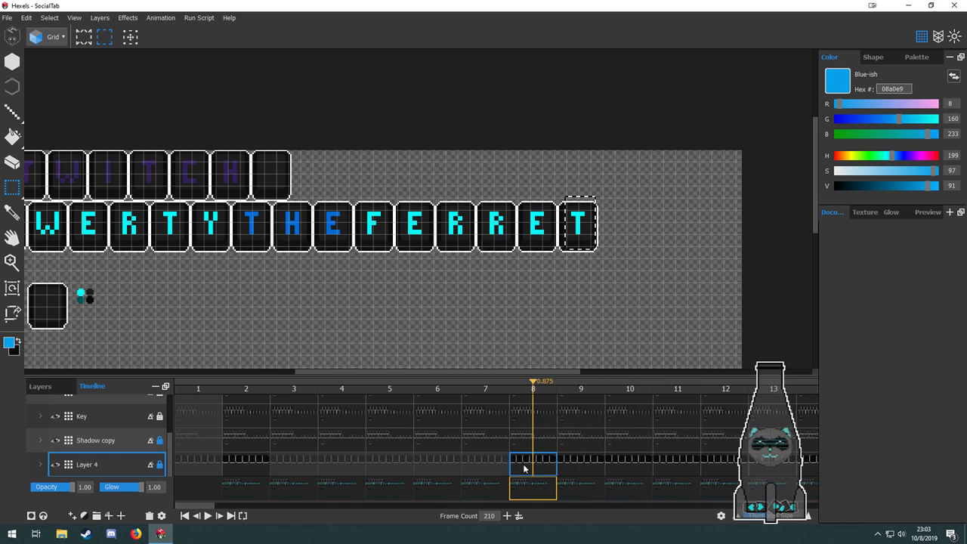
click(480, 465)
click(432, 463)
click(385, 463)
click(349, 465)
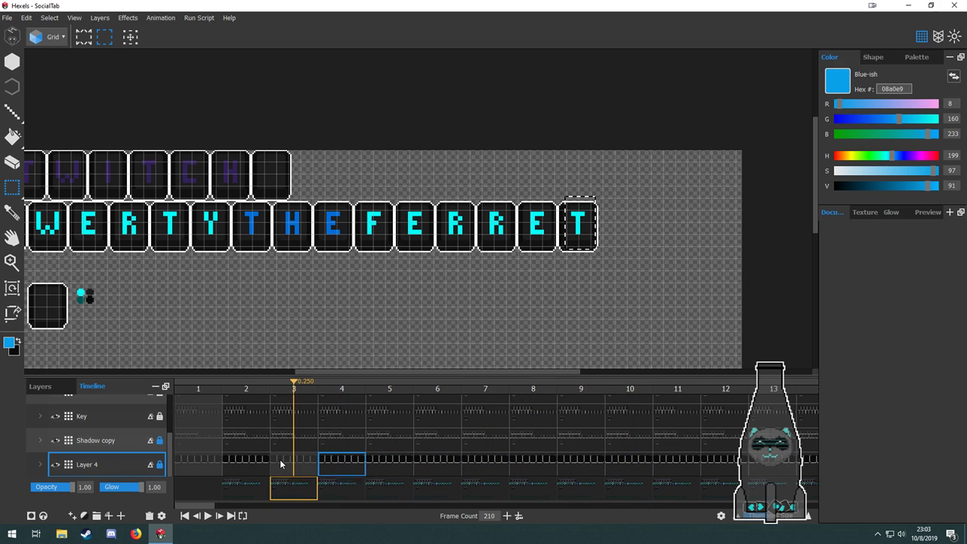
click(281, 460)
On the Letter layer in frame 2, marquee-select the QWERTYTHEFERRET row from the W key onward, leaving out the Q key.
scroll(239, 433, up, 3)
click(239, 433)
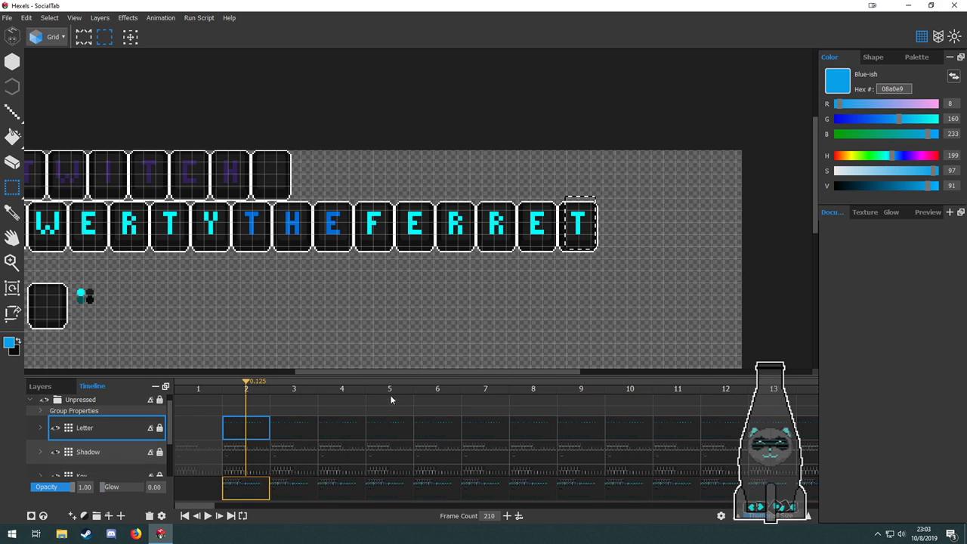
drag(518, 297, 604, 285)
drag(700, 247, 118, 189)
scroll(117, 189, up, 2)
scroll(121, 185, up, 1)
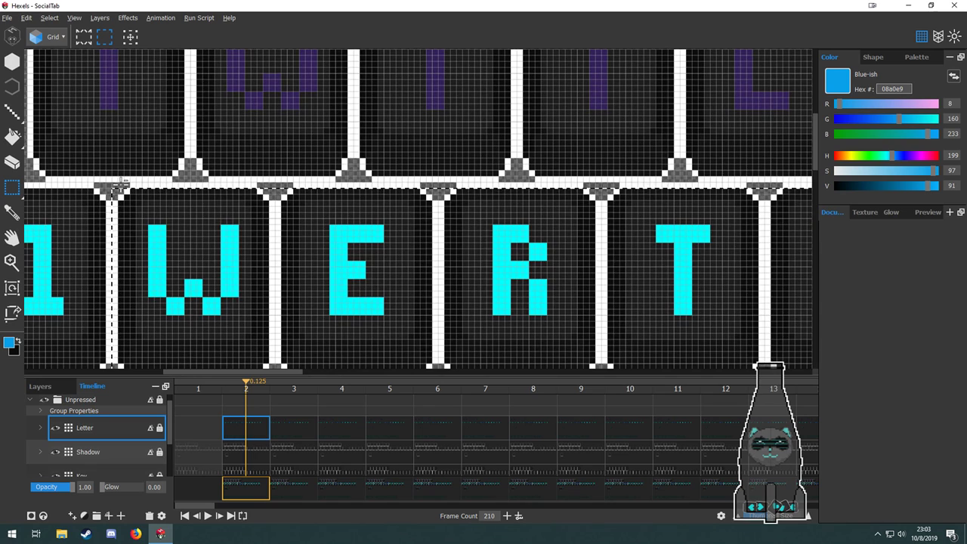
scroll(121, 185, down, 3)
drag(119, 186, 888, 294)
scroll(545, 282, down, 2)
scroll(626, 275, down, 1)
scroll(737, 266, up, 1)
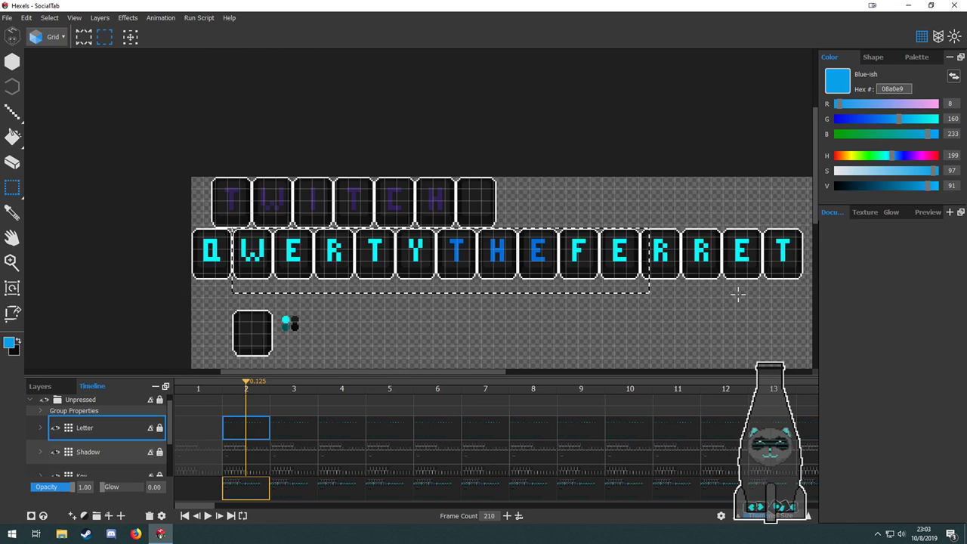
Delete every letter after the Q in the lower key row on the Letter layer of frame 2.
drag(719, 290, 587, 267)
drag(93, 205, 94, 205)
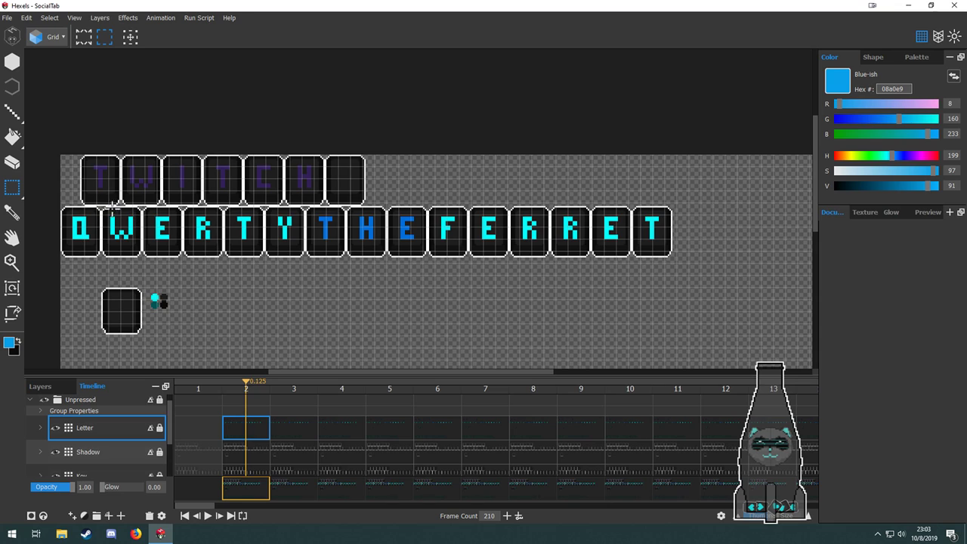
drag(129, 222, 703, 258)
key(Delete)
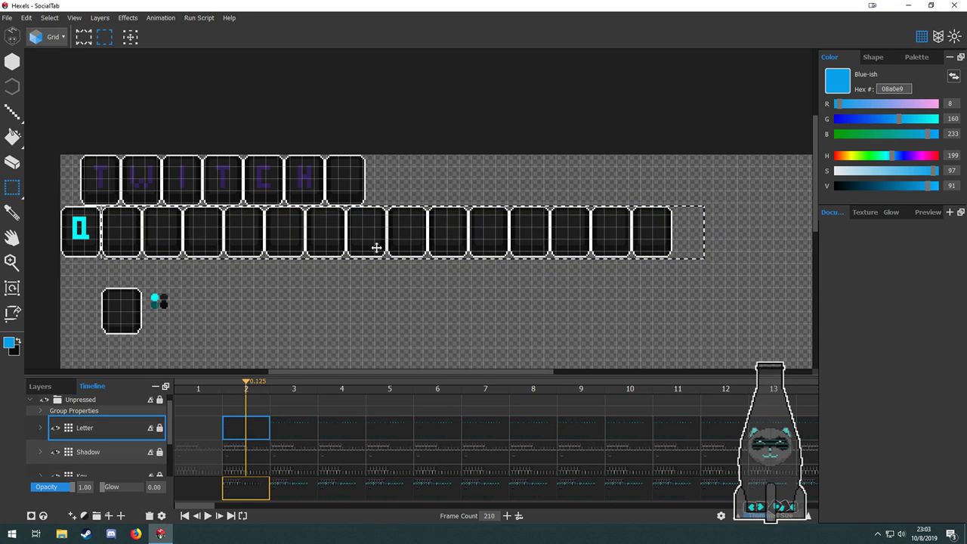
Delete the shadows and key shapes after the Q key in the lower row of frame 2.
scroll(276, 440, down, 3)
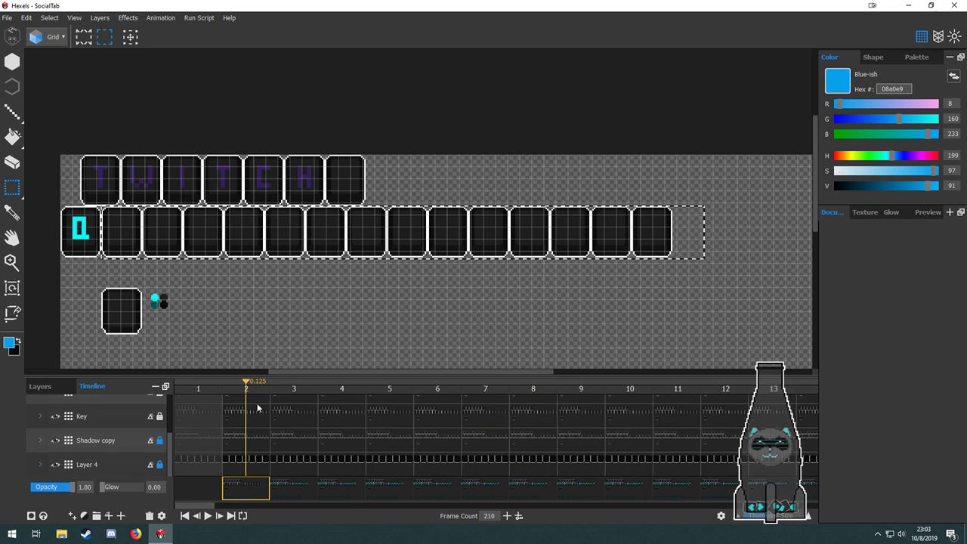
scroll(257, 408, up, 3)
click(255, 449)
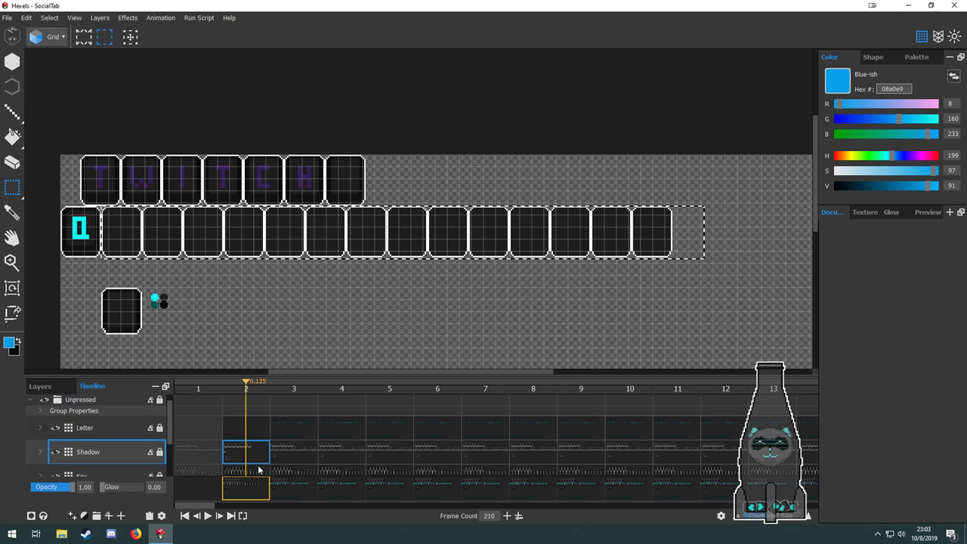
key(Delete)
scroll(257, 465, down, 3)
click(265, 440)
key(Delete)
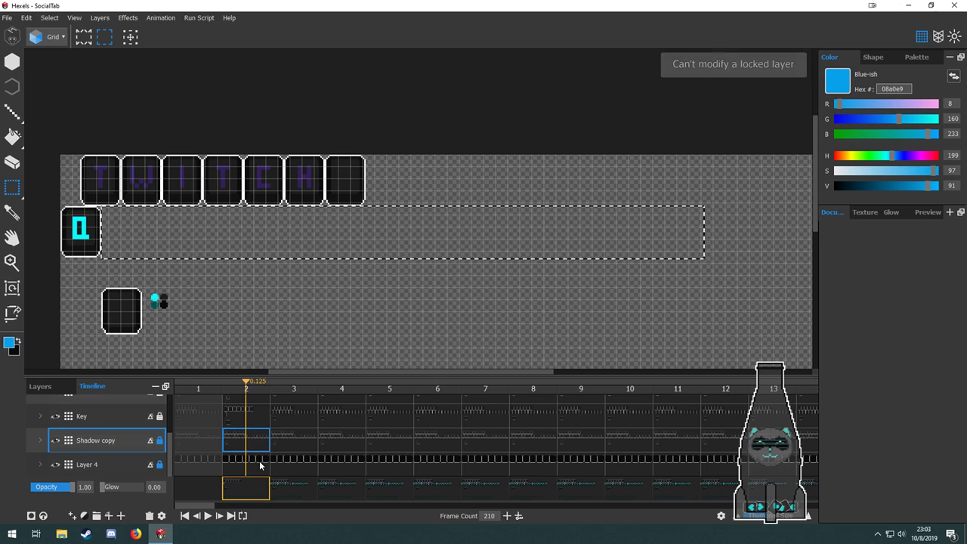
click(259, 462)
Sample the dark teal swatch (005555) and fill the letter Q with it on the Letter layer of frame 2.
scroll(79, 229, up, 2)
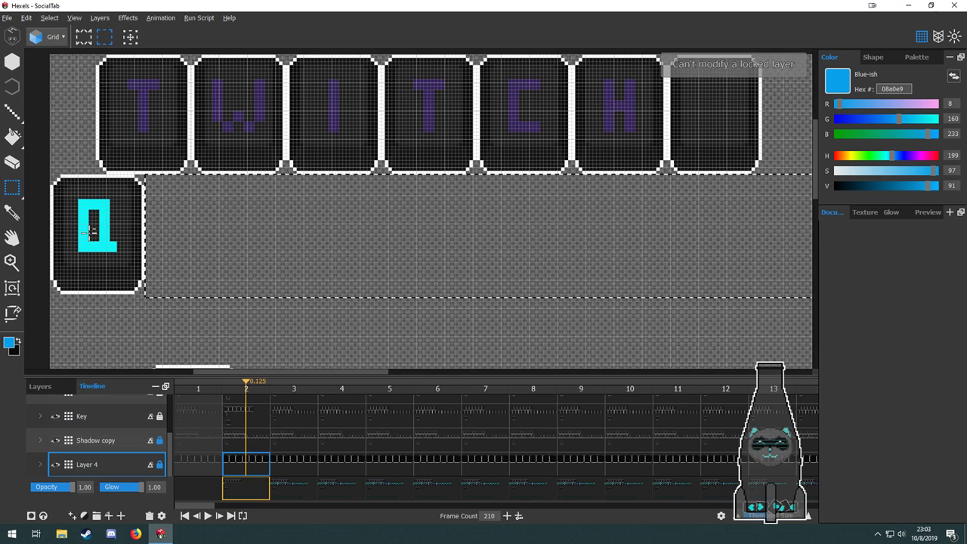
scroll(91, 233, up, 1)
scroll(91, 233, down, 2)
scroll(91, 233, down, 2)
drag(194, 251, 354, 259)
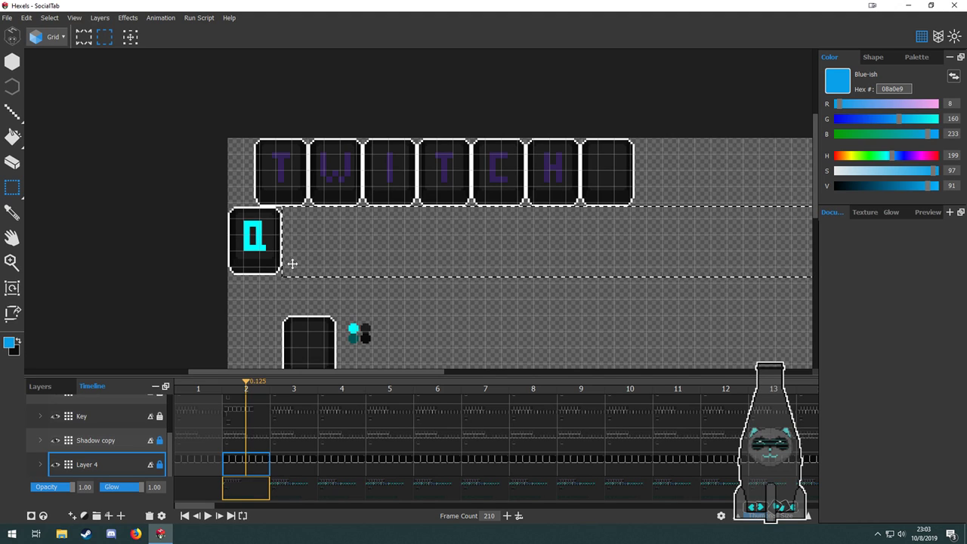
drag(292, 263, 384, 249)
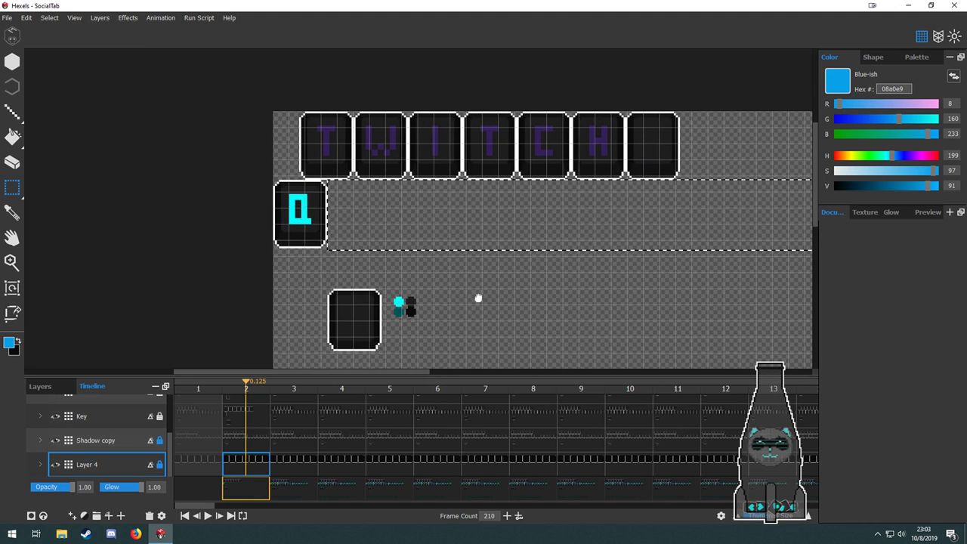
key(b)
key(alt)
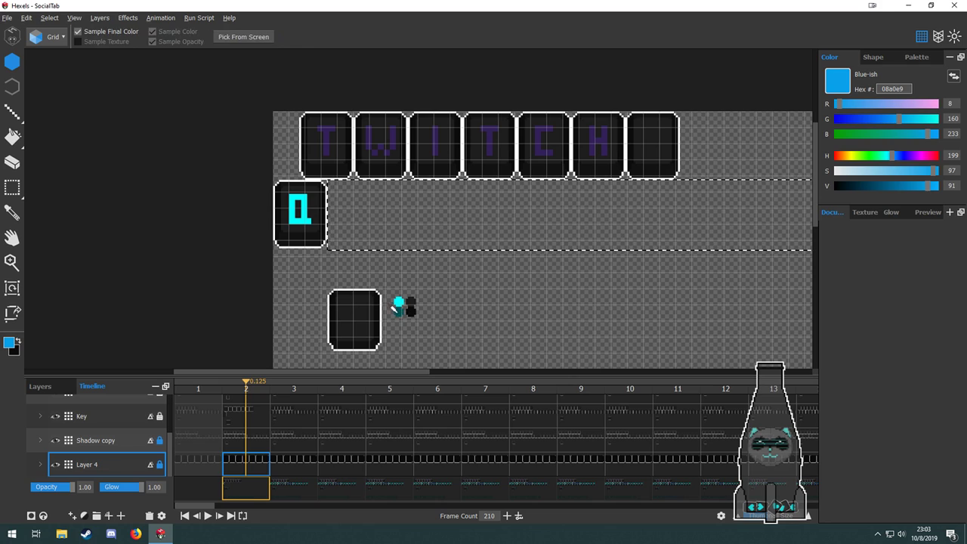
key(g)
key(alt)
alt+click(396, 310)
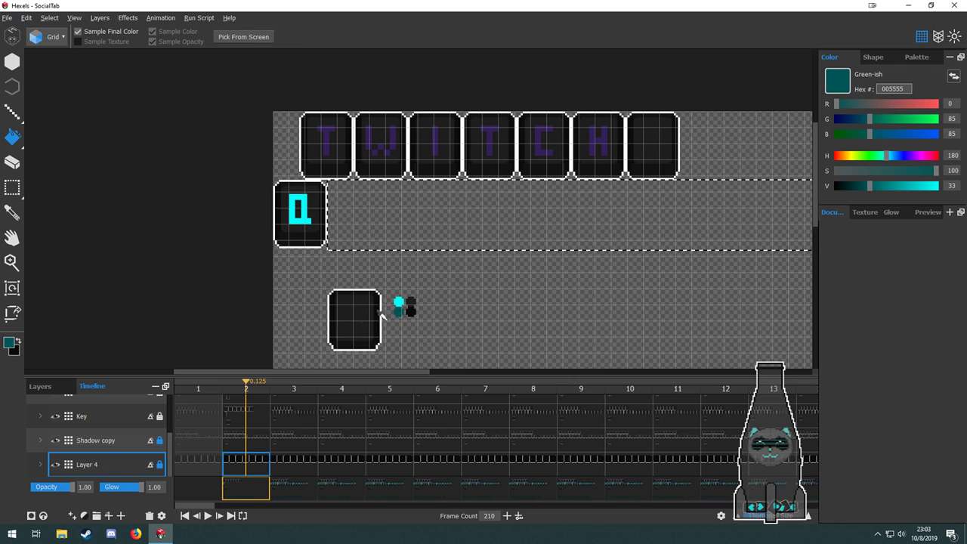
scroll(251, 433, up, 3)
click(252, 434)
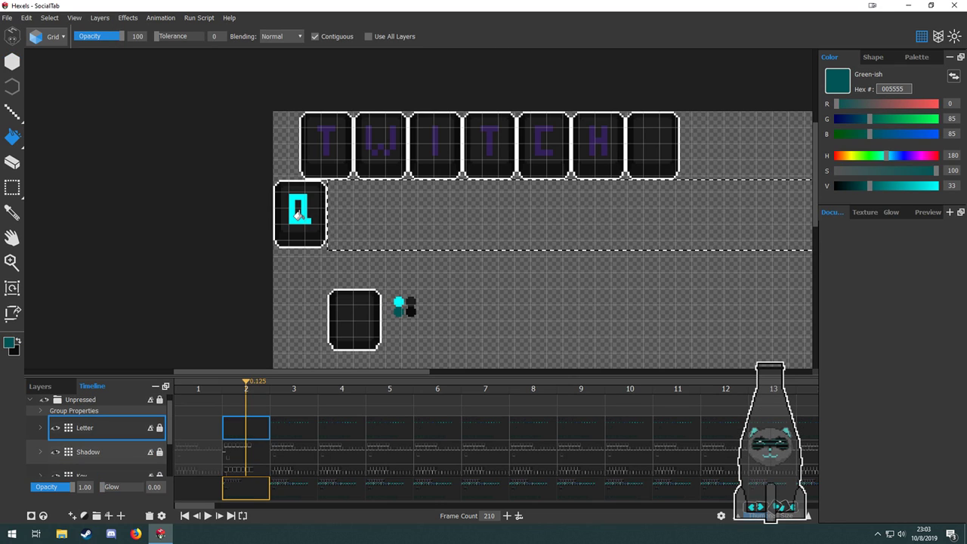
drag(338, 229, 325, 247)
Select the TWITCH keys after the first T and delete their shadows and letters in frame 2.
drag(409, 250, 346, 295)
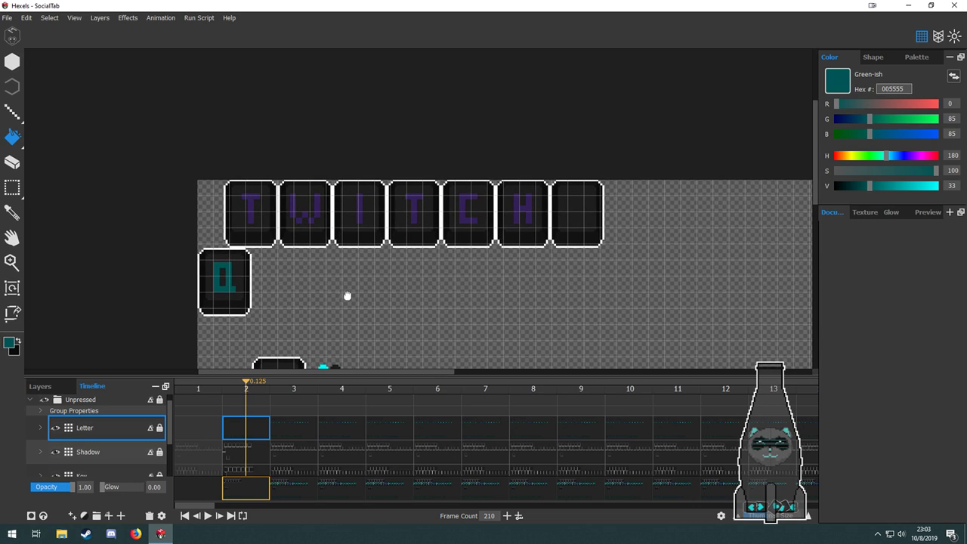
key(m)
drag(279, 251, 697, 167)
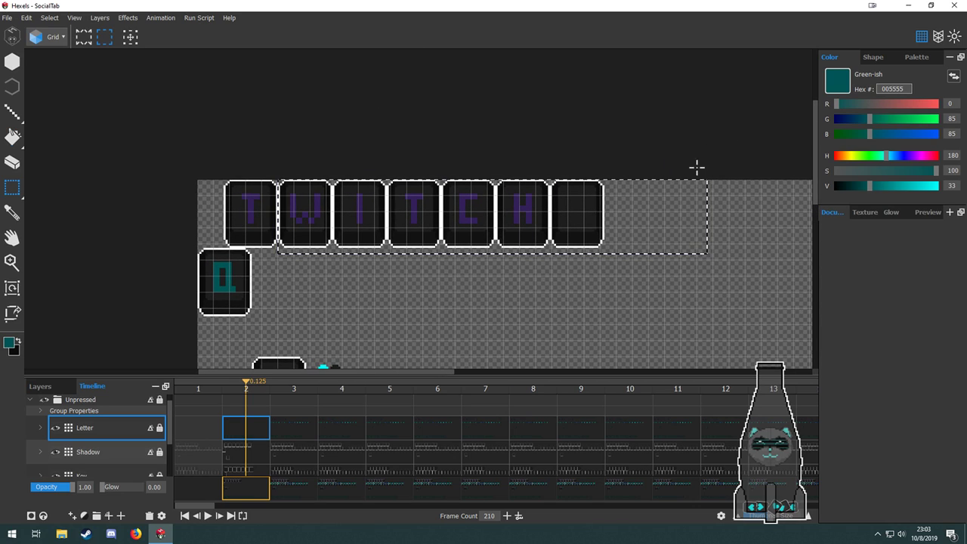
click(248, 453)
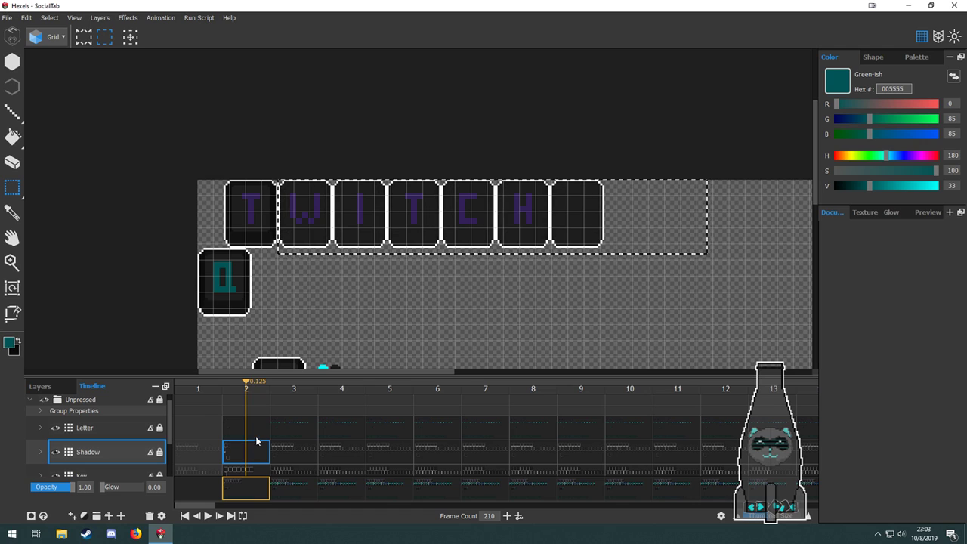
click(256, 429)
key(Delete)
Delete the selected key shapes after the T on the Key layer of frame 2.
scroll(254, 428, down, 3)
click(254, 449)
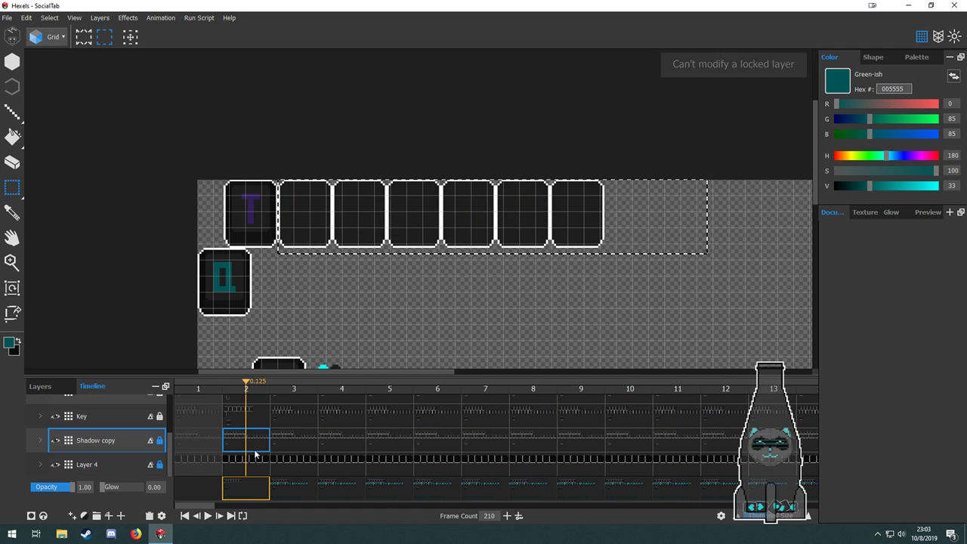
click(254, 458)
click(249, 415)
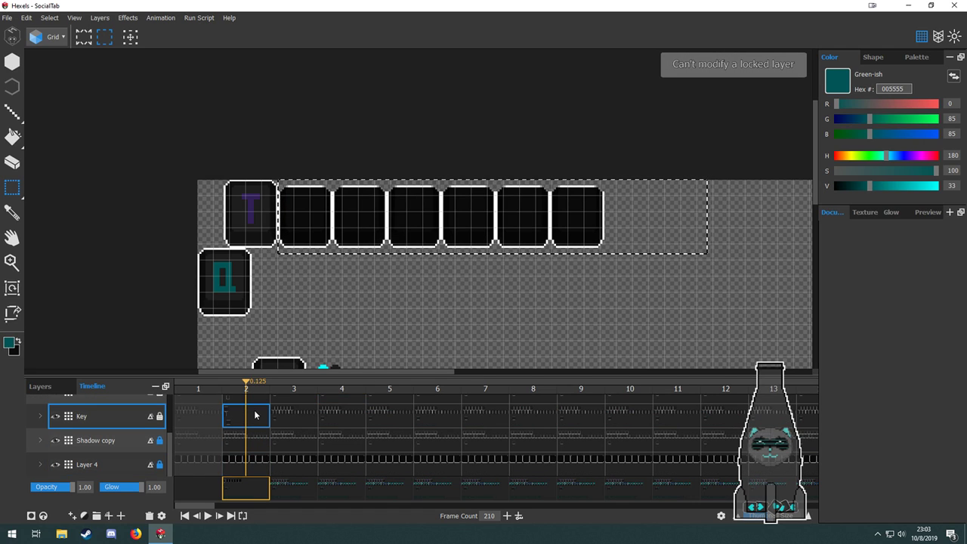
Unlock the Shadow copy layer and Layer 4, and delete the remaining pressed keys after the T in frame 2.
scroll(249, 431, up, 3)
click(253, 454)
scroll(251, 457, down, 3)
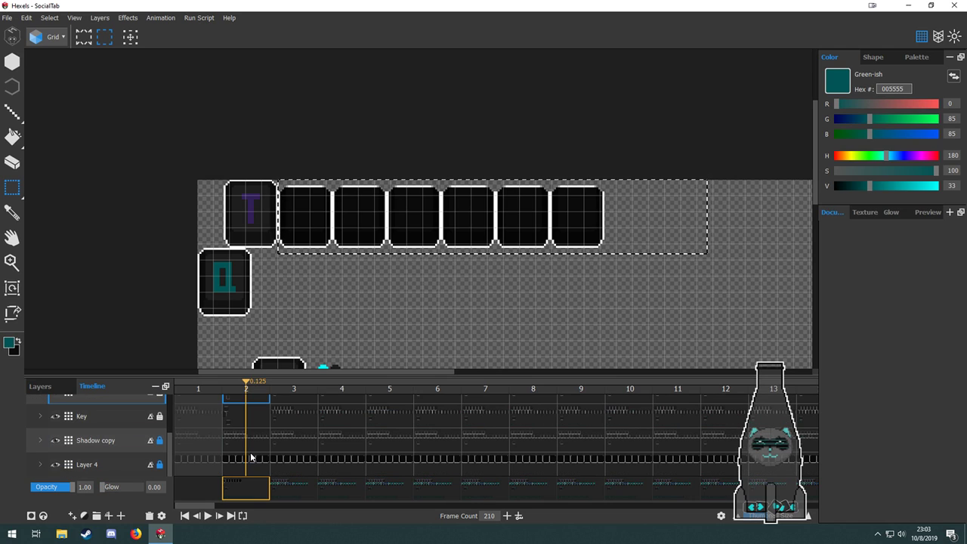
click(159, 442)
click(164, 462)
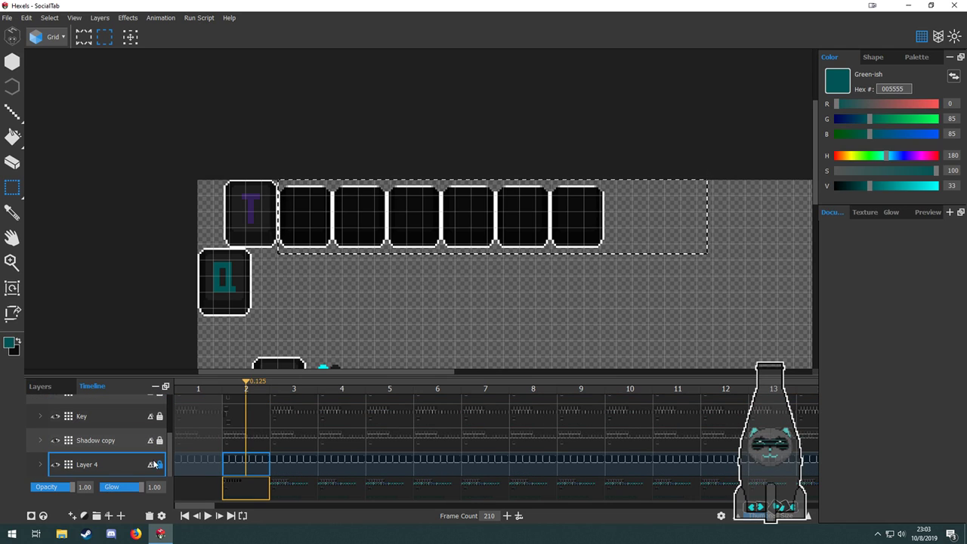
click(236, 444)
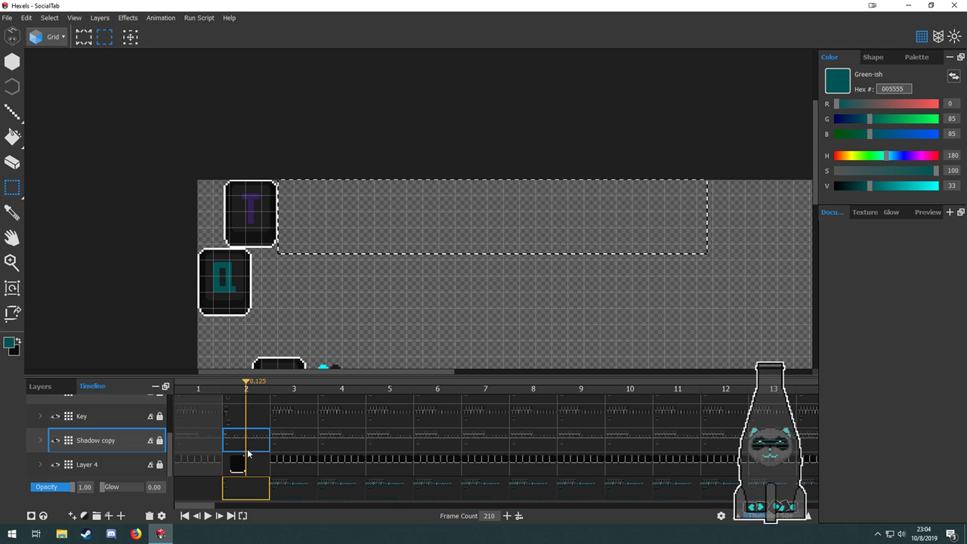
Compare the key rows of frame 2 with those of frame 3.
drag(338, 344, 363, 240)
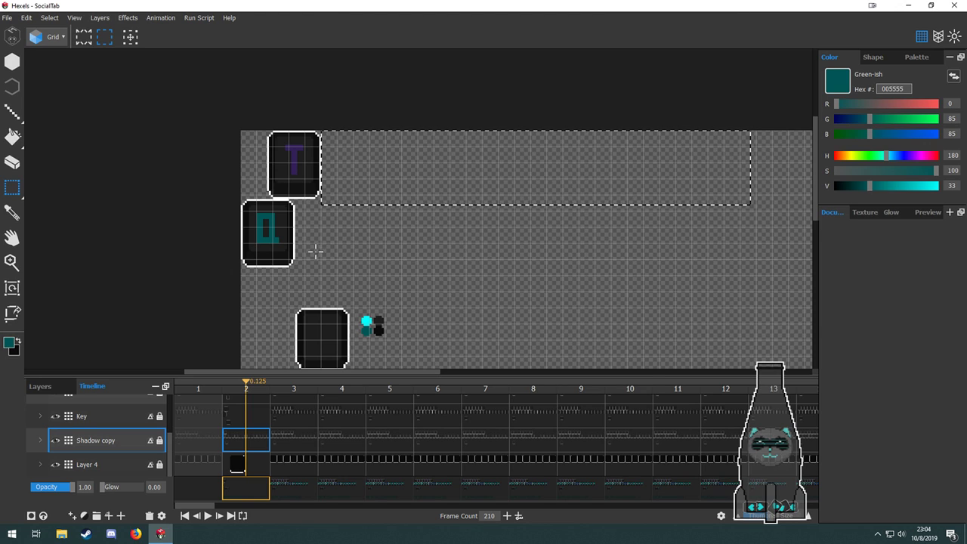
key(space)
drag(424, 289, 422, 264)
scroll(317, 224, up, 1)
key(space)
drag(342, 220, 347, 271)
click(304, 431)
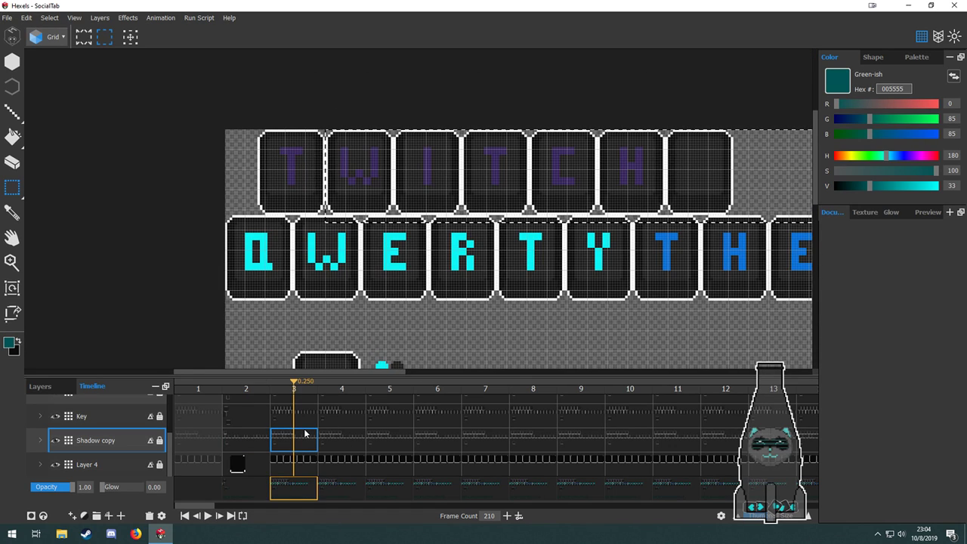
scroll(313, 277, down, 2)
scroll(319, 324, down, 1)
scroll(321, 314, up, 1)
key(space)
drag(337, 298, 339, 316)
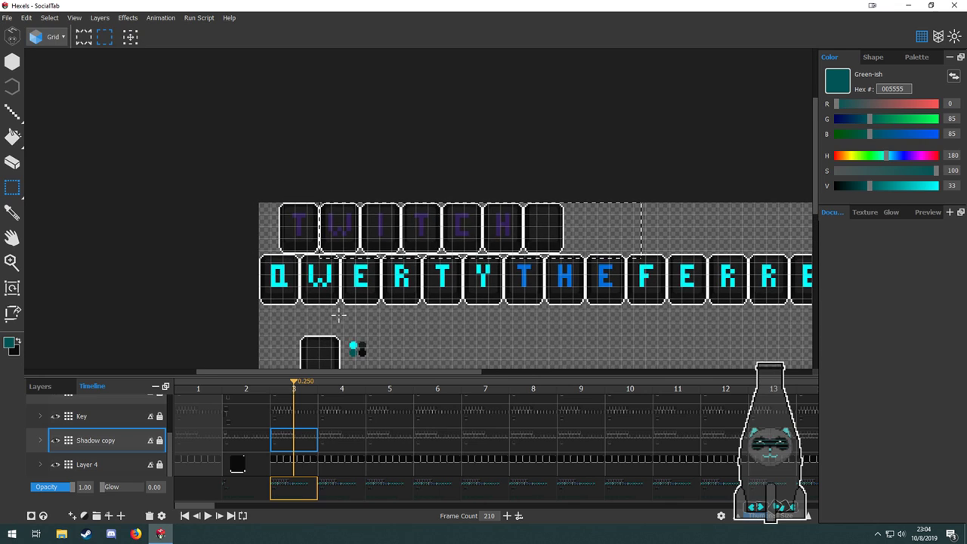
scroll(338, 316, up, 1)
click(253, 433)
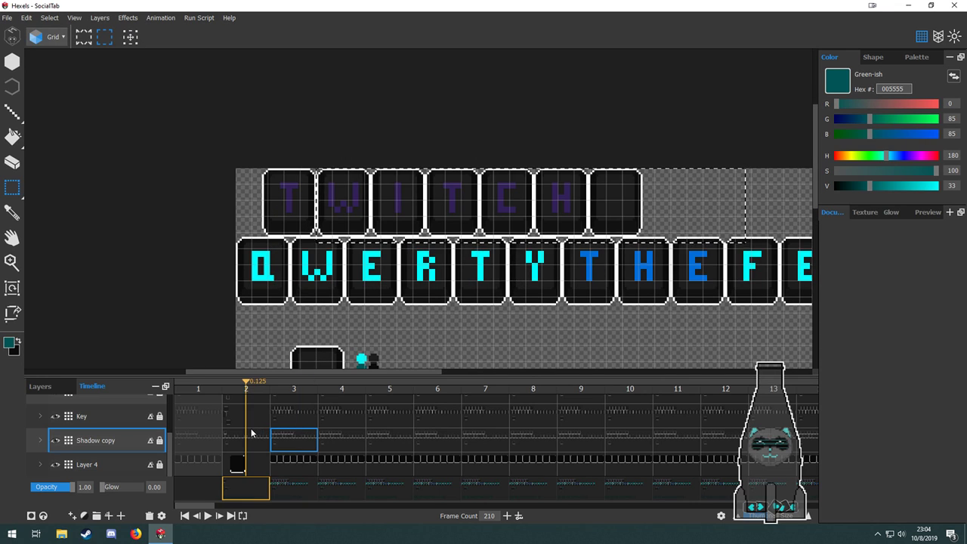
click(295, 442)
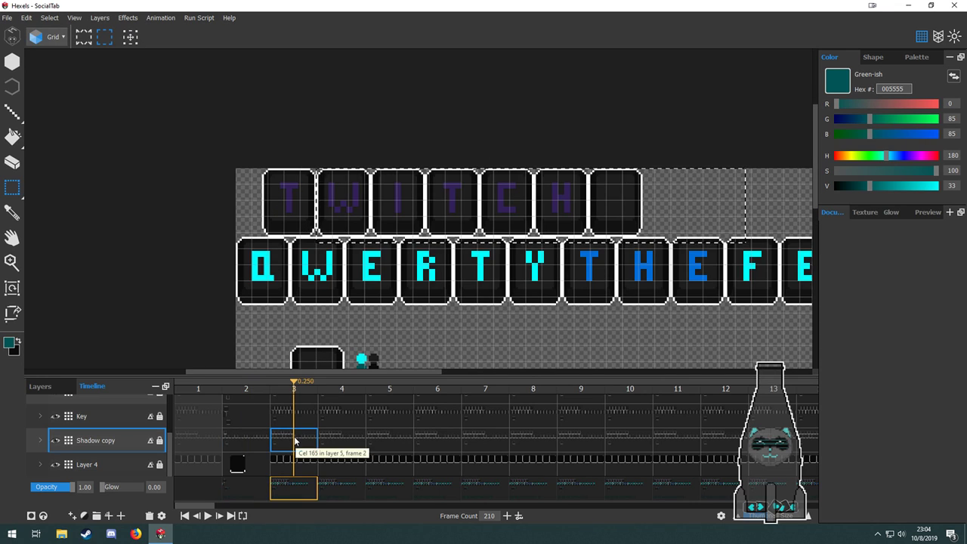
click(255, 445)
click(289, 440)
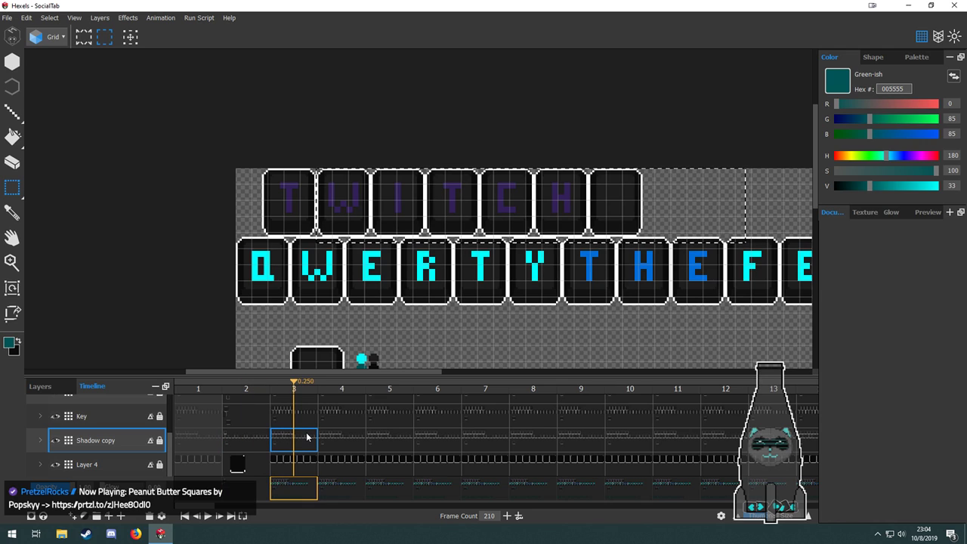
Delete every letter after the W in the lower key row on the Letter layer of frame 3.
drag(372, 269, 330, 218)
drag(351, 302, 303, 313)
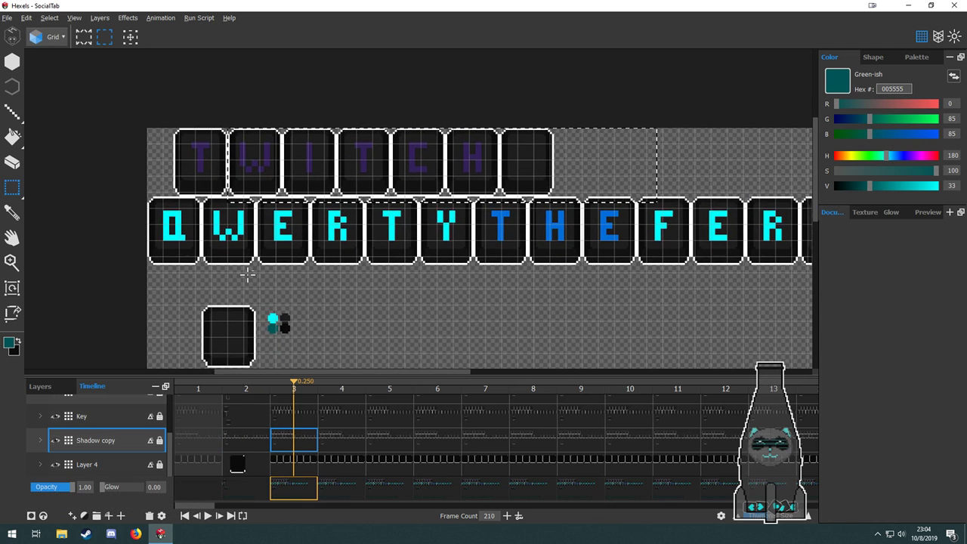
scroll(249, 275, down, 2)
drag(300, 254, 221, 274)
scroll(180, 287, up, 2)
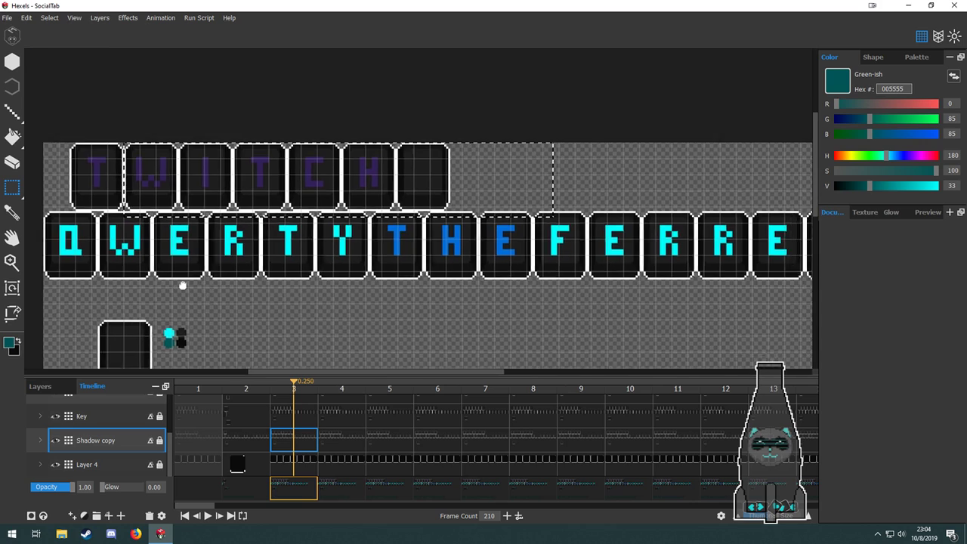
scroll(353, 437, up, 3)
click(294, 428)
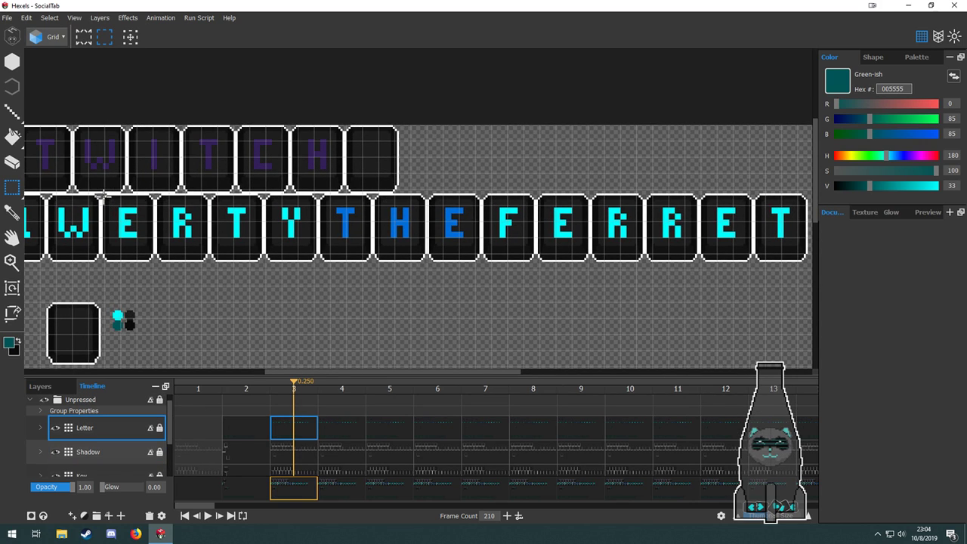
drag(140, 219, 877, 275)
key(Delete)
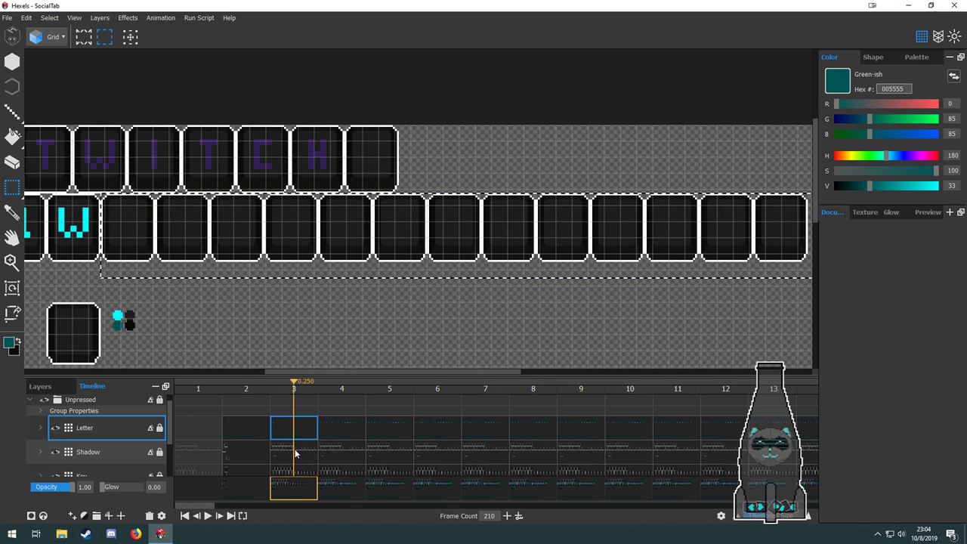
Delete the shadows and key shapes after the W key in the lower row of frame 3.
click(294, 464)
key(Delete)
scroll(307, 470, down, 2)
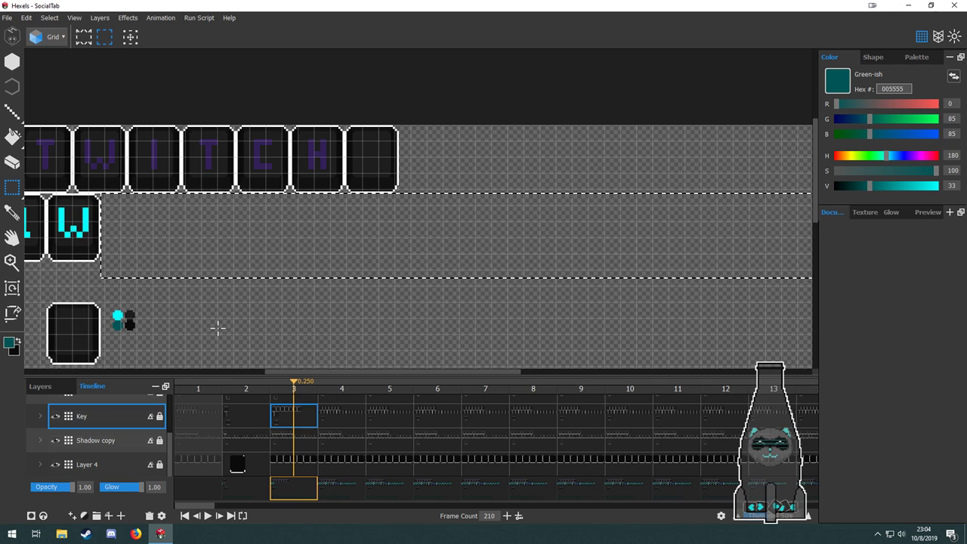
Fill the letters W and Q with dark teal (005555) on the Letter layer of frame 3.
drag(216, 328, 356, 306)
drag(292, 259, 349, 260)
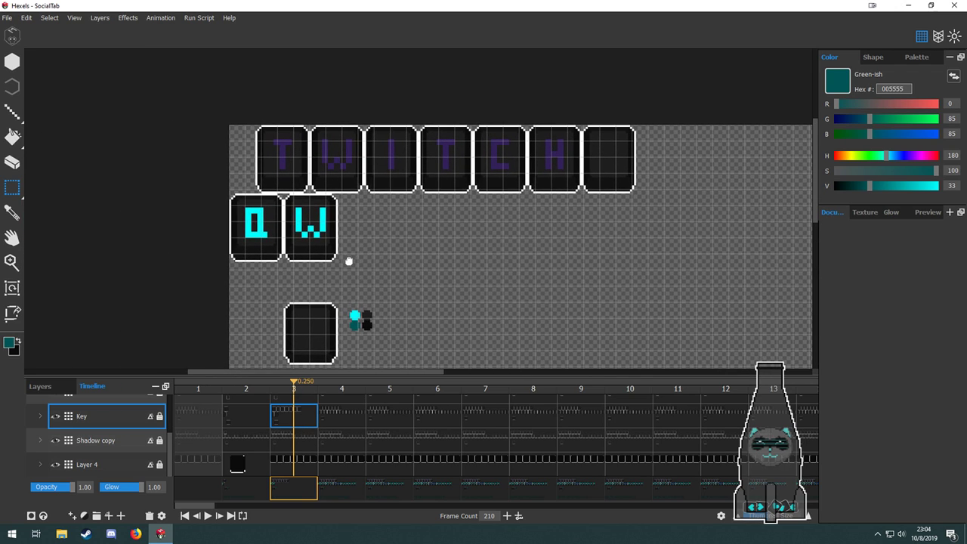
scroll(257, 238, up, 3)
drag(331, 295, 317, 266)
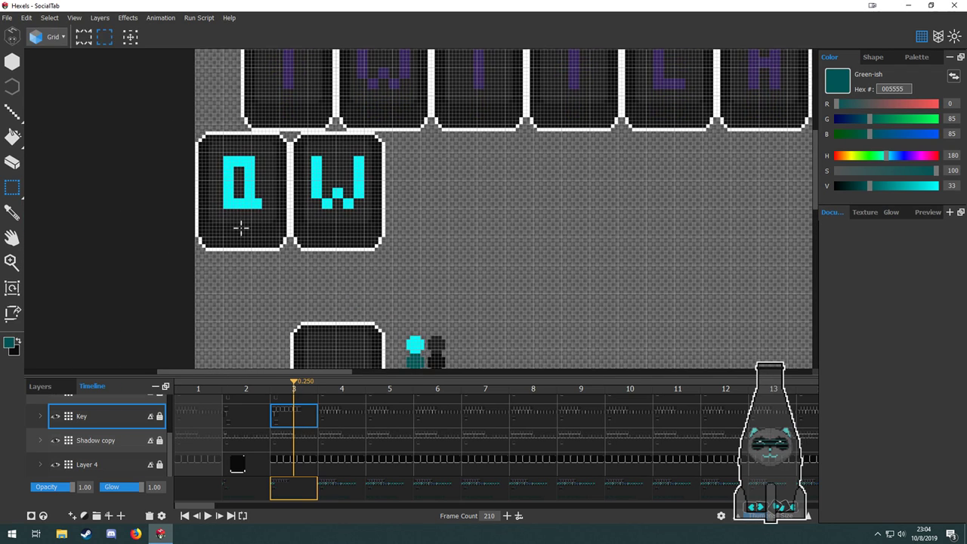
key(g)
click(316, 184)
key(ctrl+z)
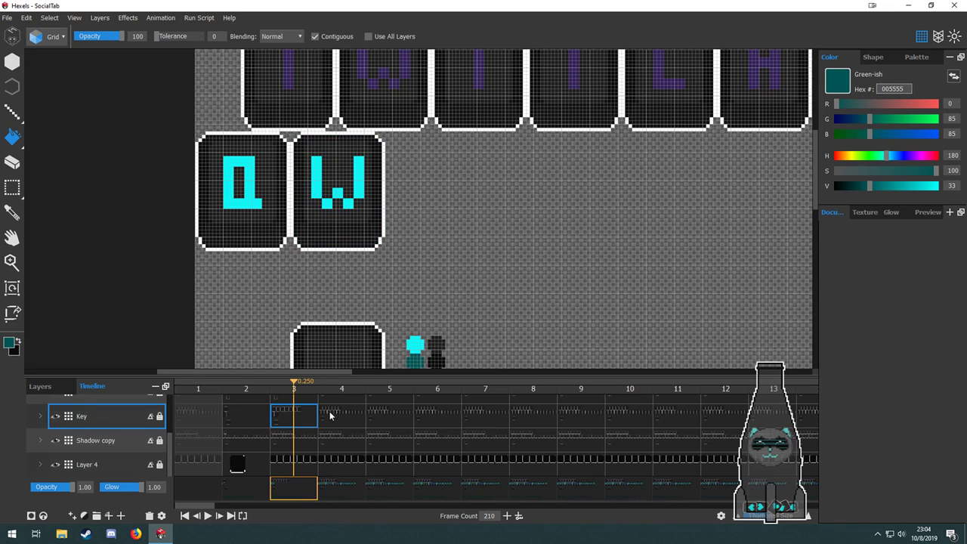
scroll(302, 436, up, 2)
click(301, 434)
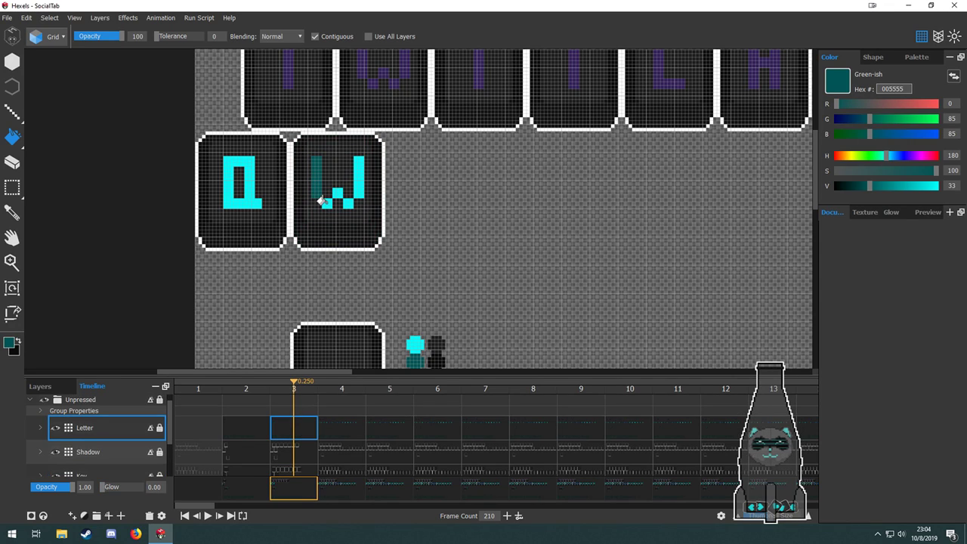
click(229, 198)
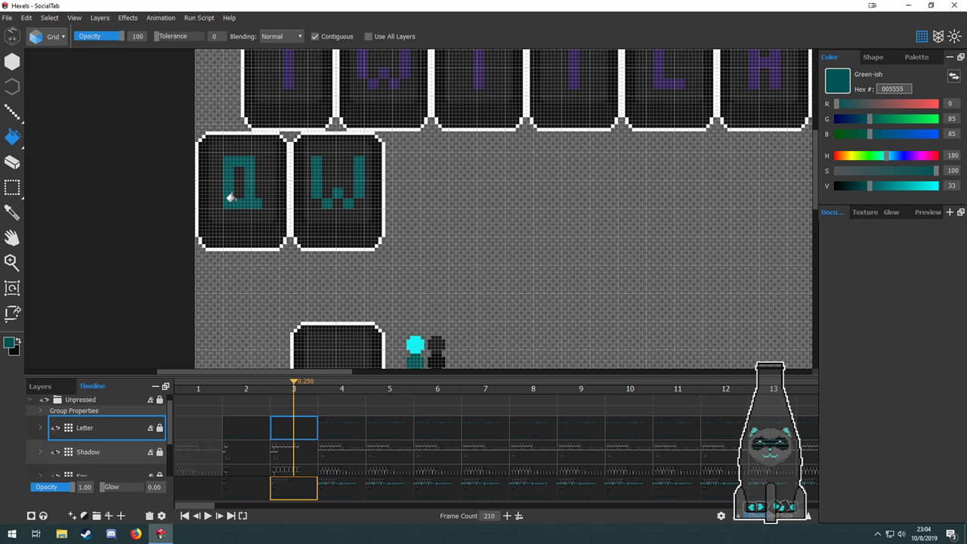
drag(339, 292, 397, 296)
scroll(296, 212, up, 3)
scroll(376, 250, down, 2)
scroll(378, 251, down, 2)
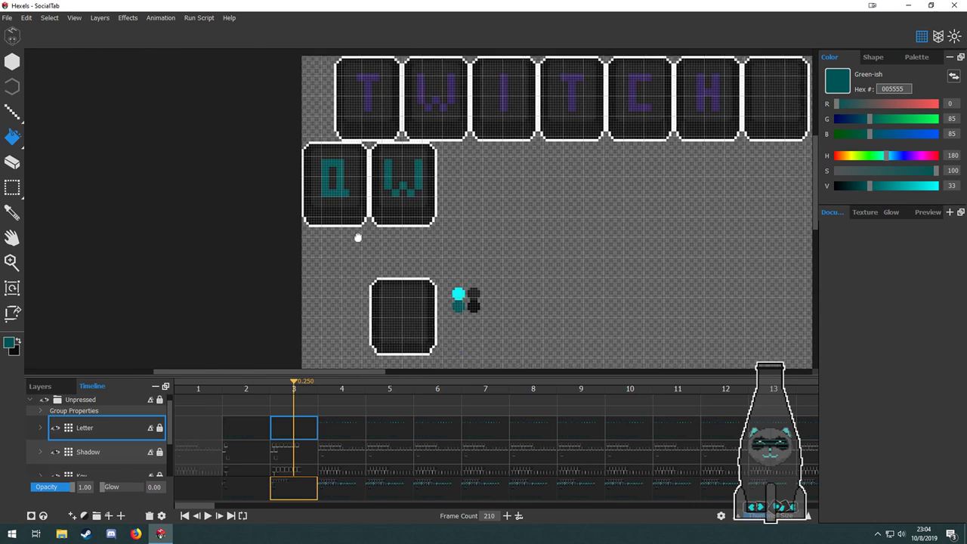
scroll(359, 234, up, 2)
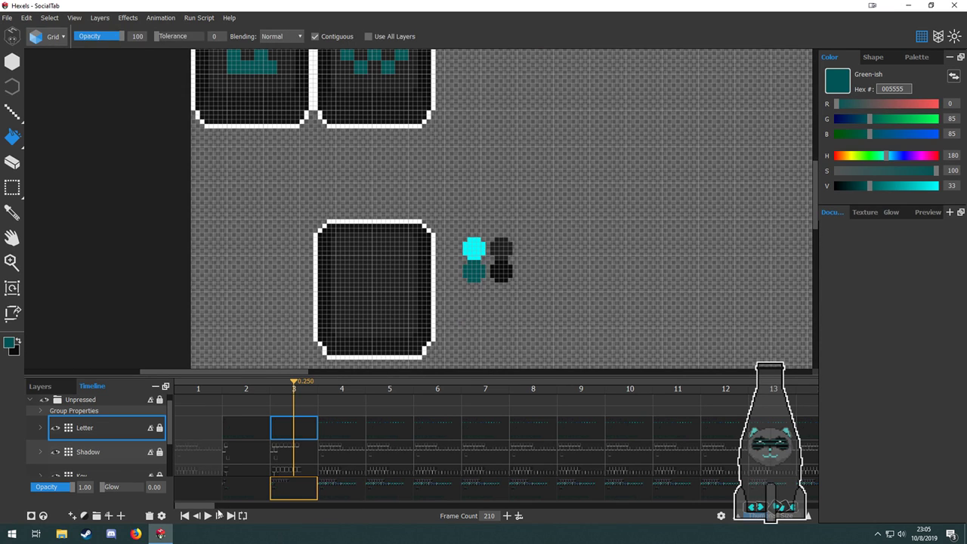
drag(219, 514, 467, 523)
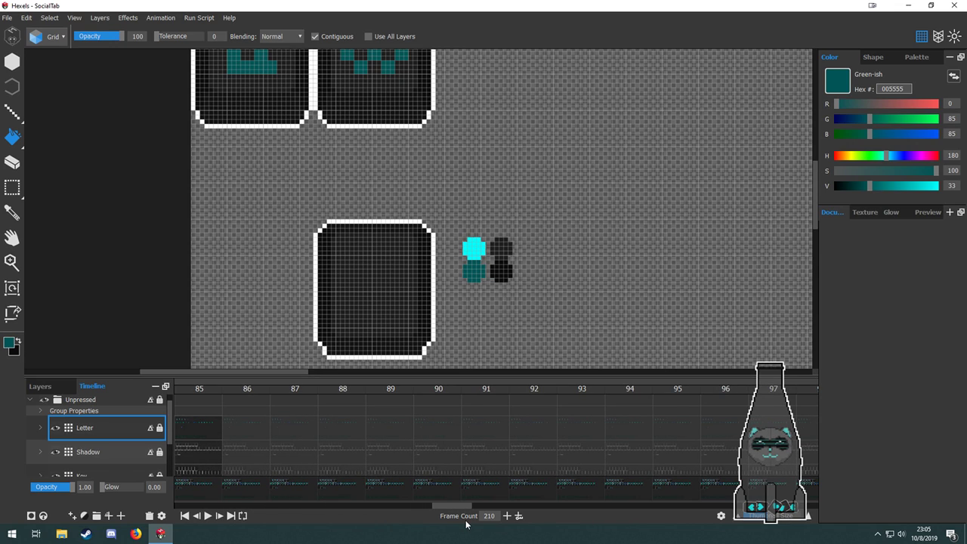
drag(466, 524, 428, 527)
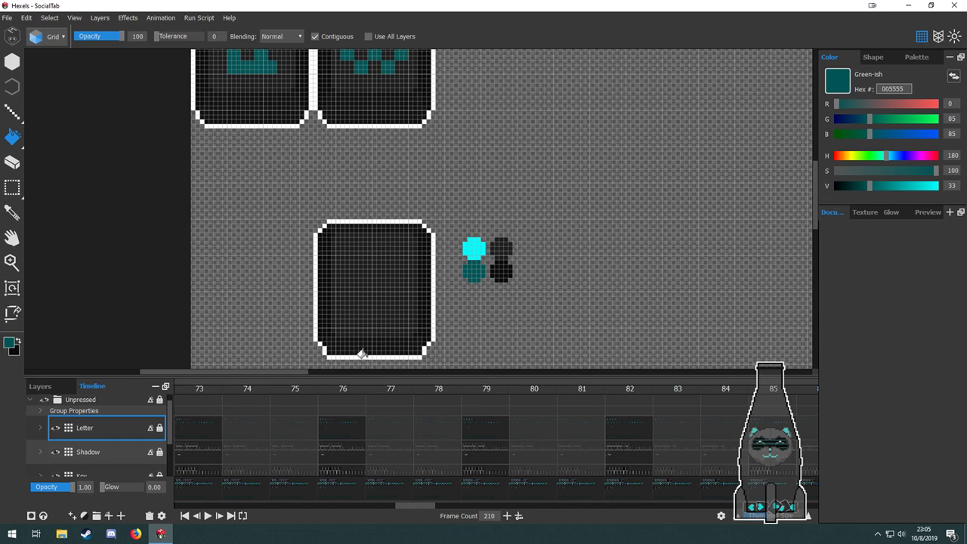
Copy the blank sample key on the Key layer of frame 3 and place the copy directly below the Q key.
key(m)
drag(309, 215, 440, 353)
click(443, 351)
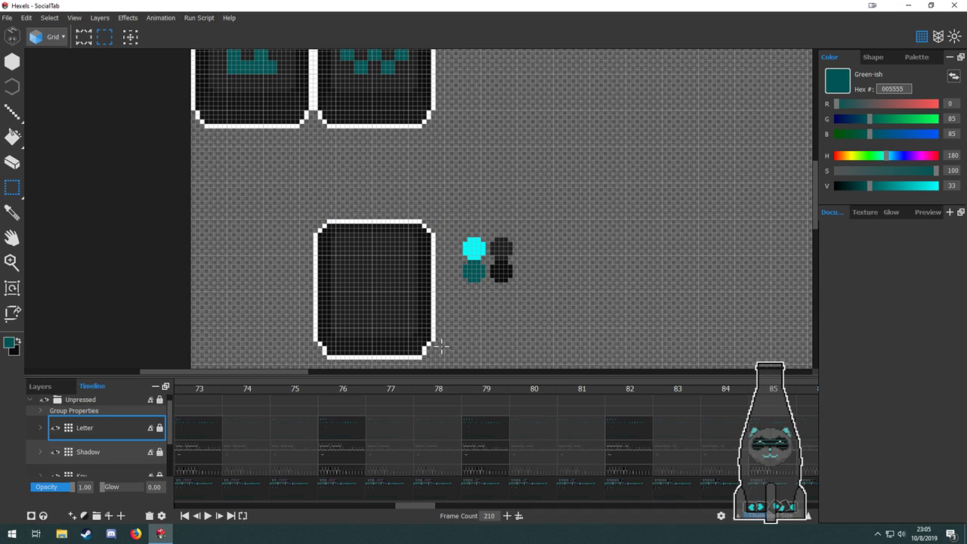
drag(401, 507, 211, 511)
click(295, 463)
click(295, 468)
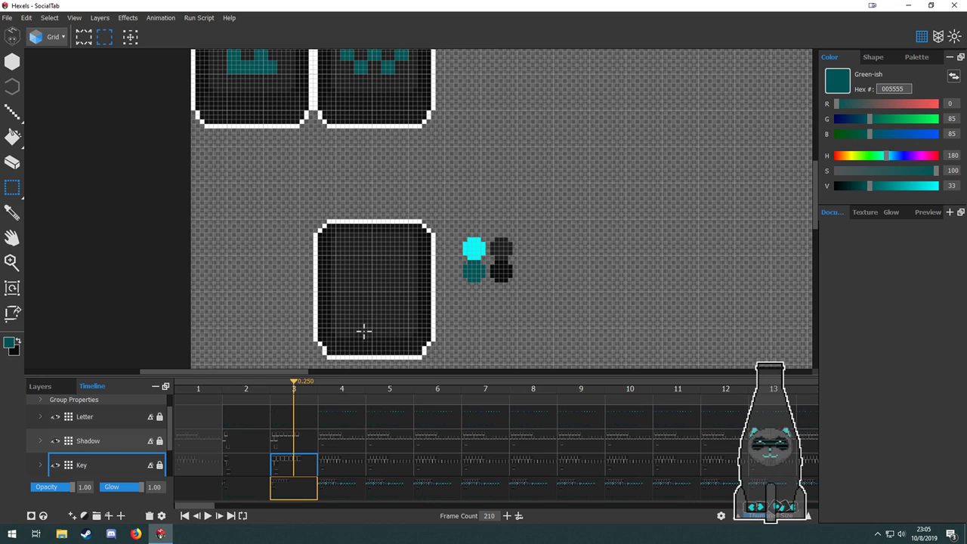
drag(290, 205, 432, 362)
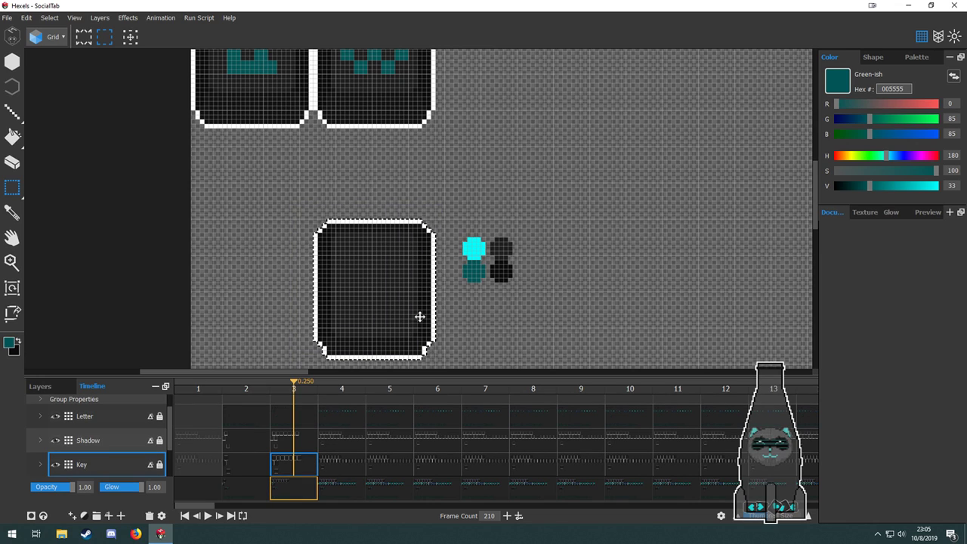
drag(421, 318, 302, 229)
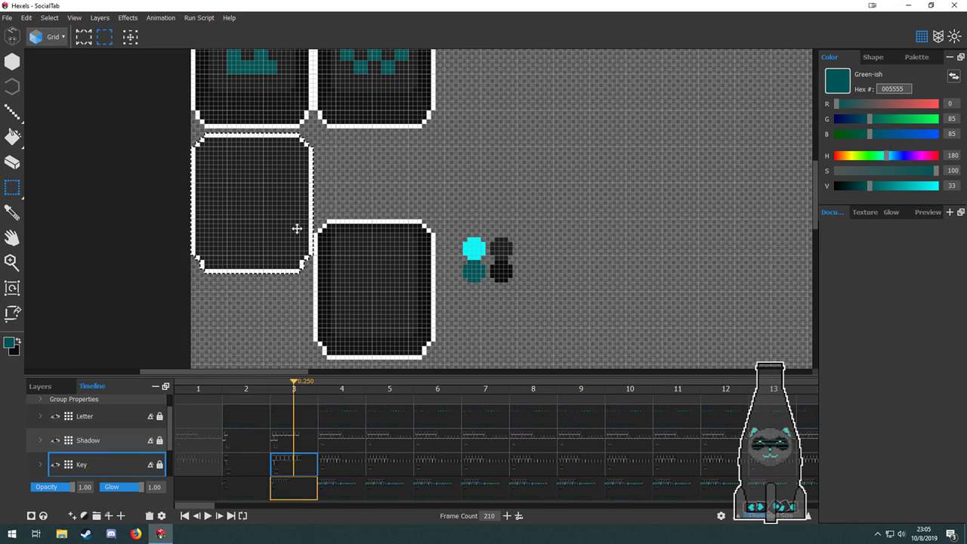
Delete the Q key's shape on the Key layer of frame 3 and move the copied blank key into its place.
drag(334, 199, 377, 243)
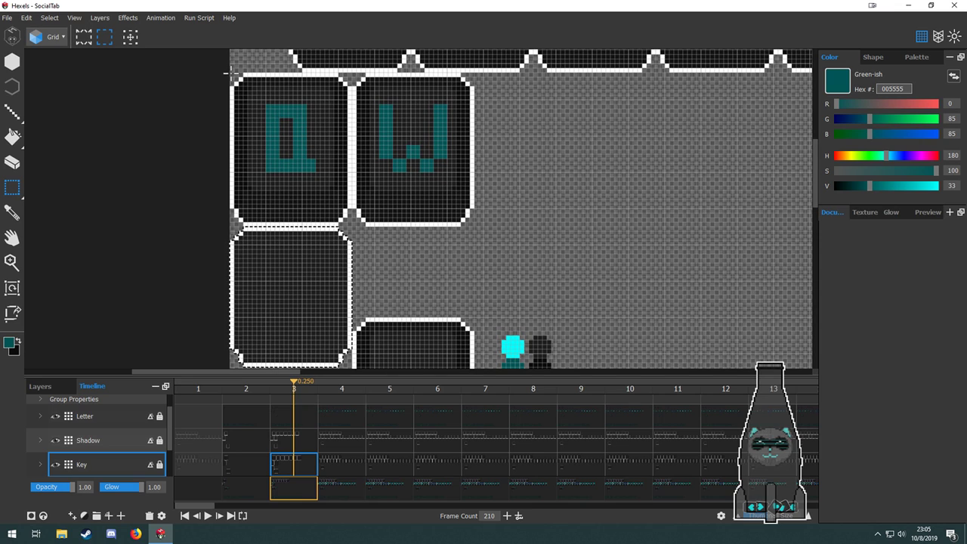
drag(231, 73, 349, 222)
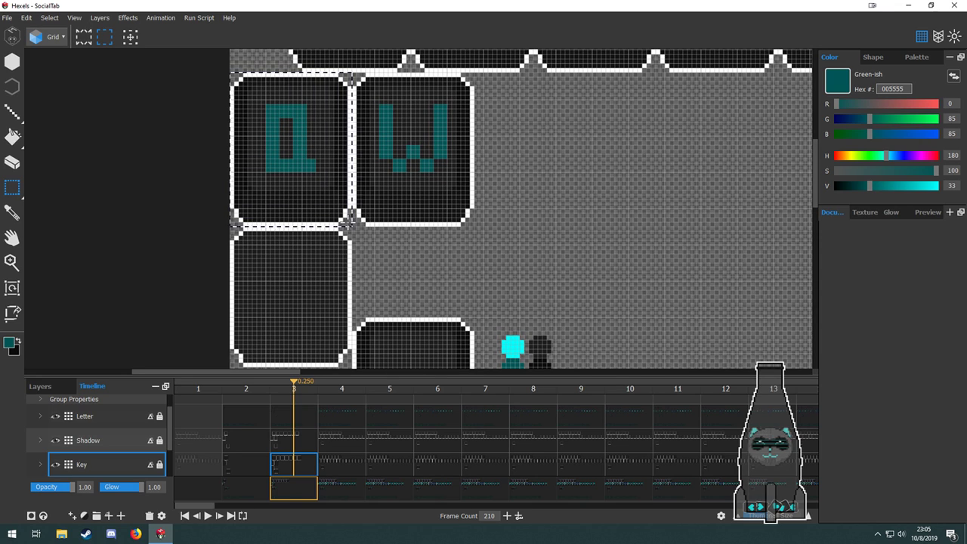
key(Delete)
drag(383, 288, 395, 242)
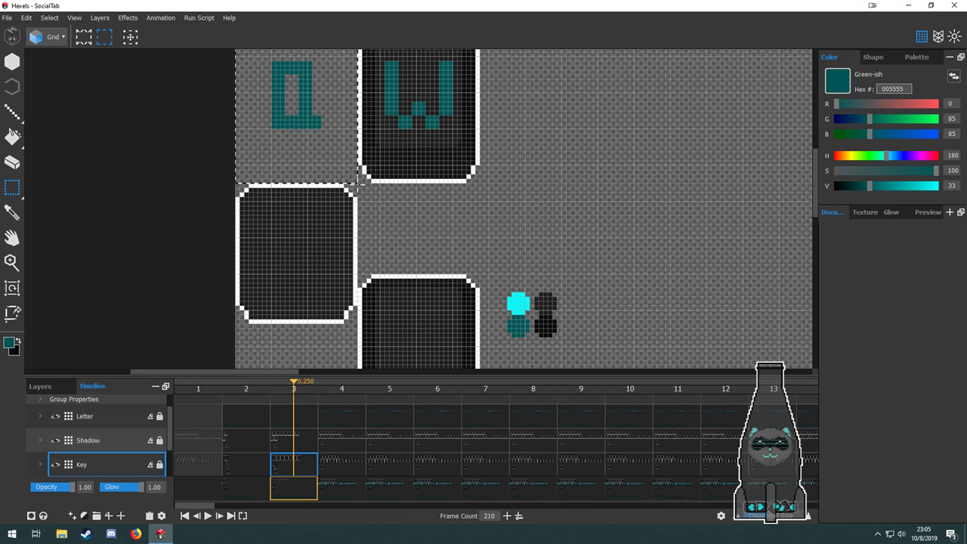
drag(359, 186, 249, 274)
drag(236, 183, 339, 314)
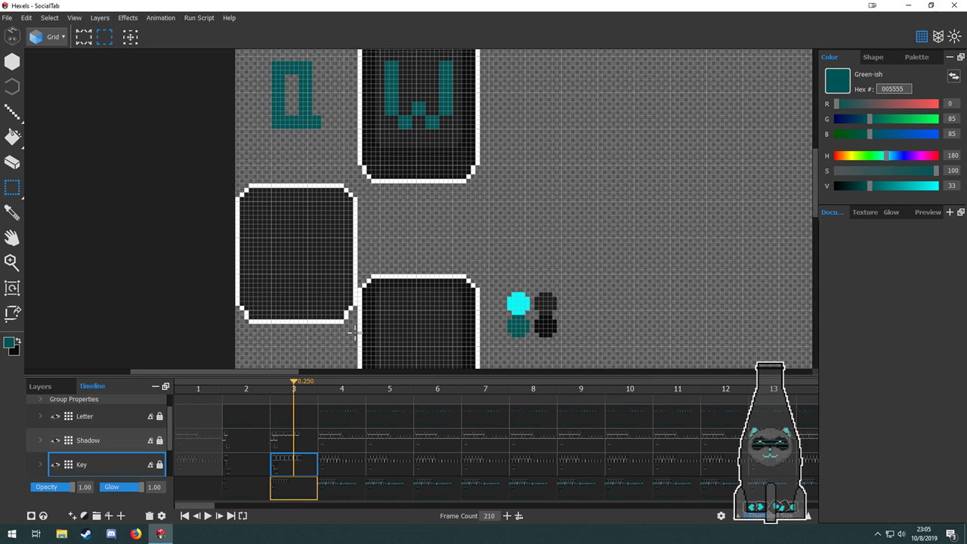
drag(298, 272, 299, 128)
drag(371, 202, 394, 272)
mouse_move(337, 228)
mouse_down()
mouse_move(338, 240)
mouse_move(340, 231)
mouse_up()
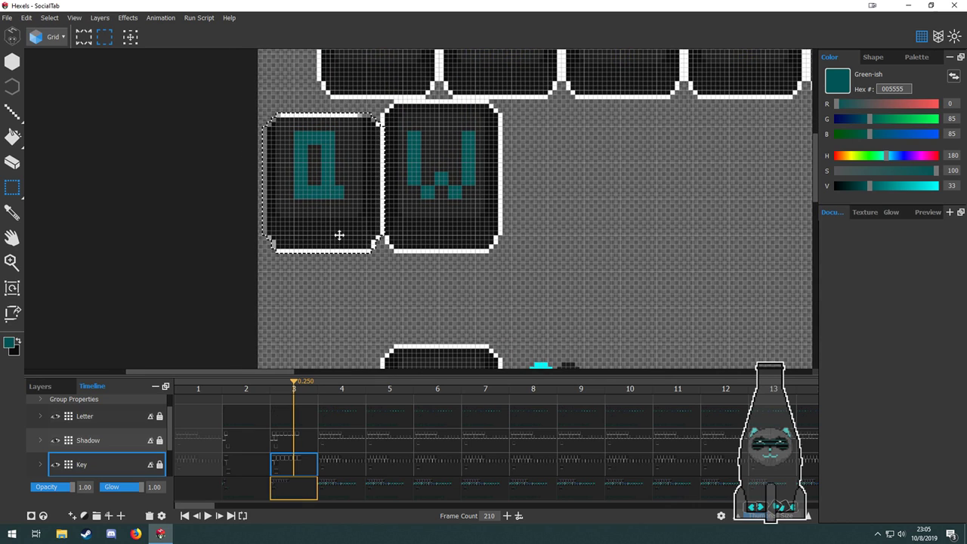
Delete the Q key's shadow on the Shadow layer of frame 3.
click(283, 439)
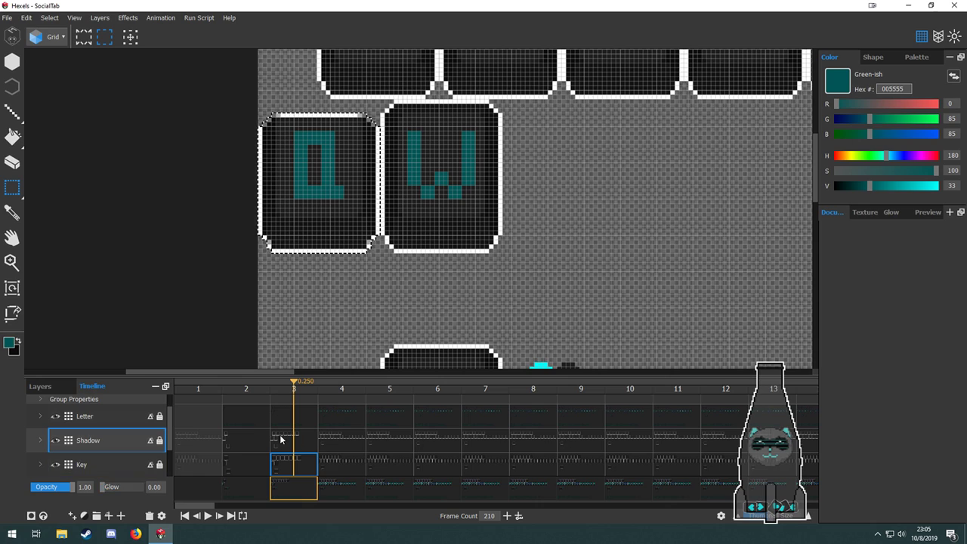
drag(246, 99, 379, 266)
key(Delete)
drag(417, 334, 361, 161)
drag(343, 156, 482, 355)
drag(467, 315, 390, 219)
key(ctrl+z)
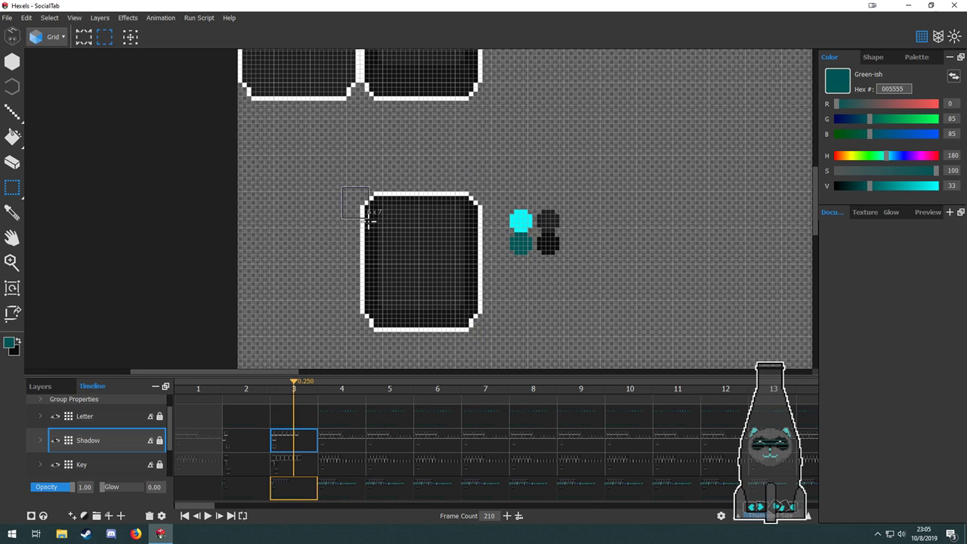
Copy the blank sample key's shadow on the Shadow layer onto the Q key and clear the selection.
drag(343, 187, 395, 215)
click(473, 311)
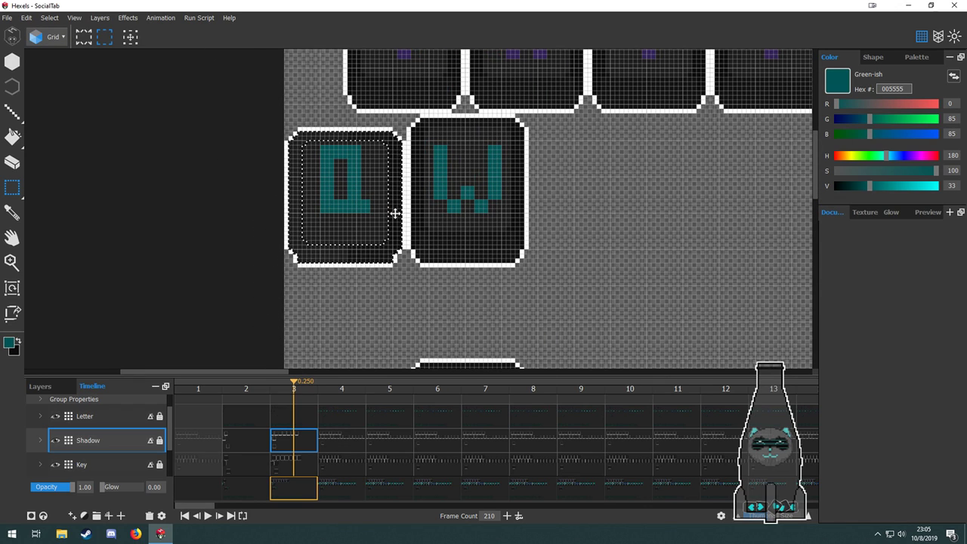
key(ctrl+d)
Move the letter Q three cells down on the Letter layer of frame 3.
scroll(339, 204, up, 2)
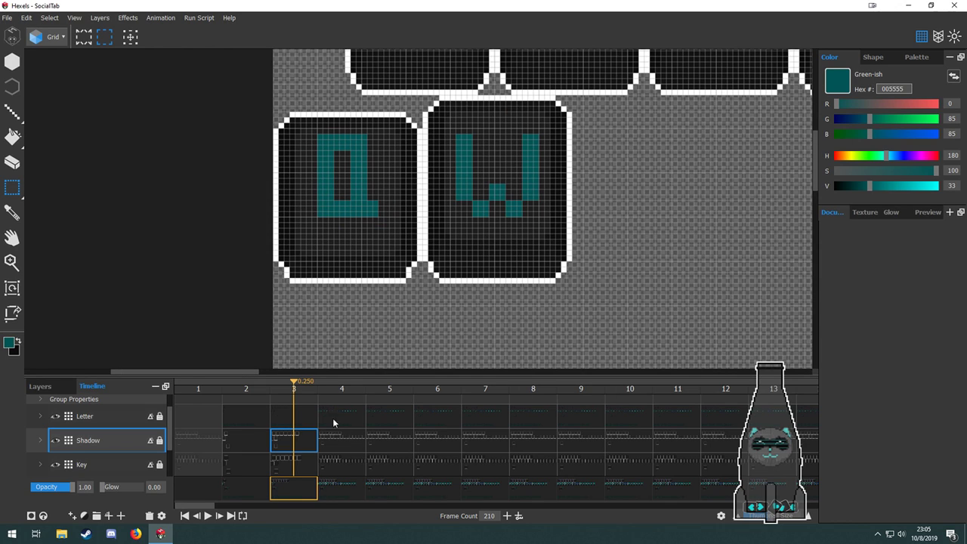
click(294, 418)
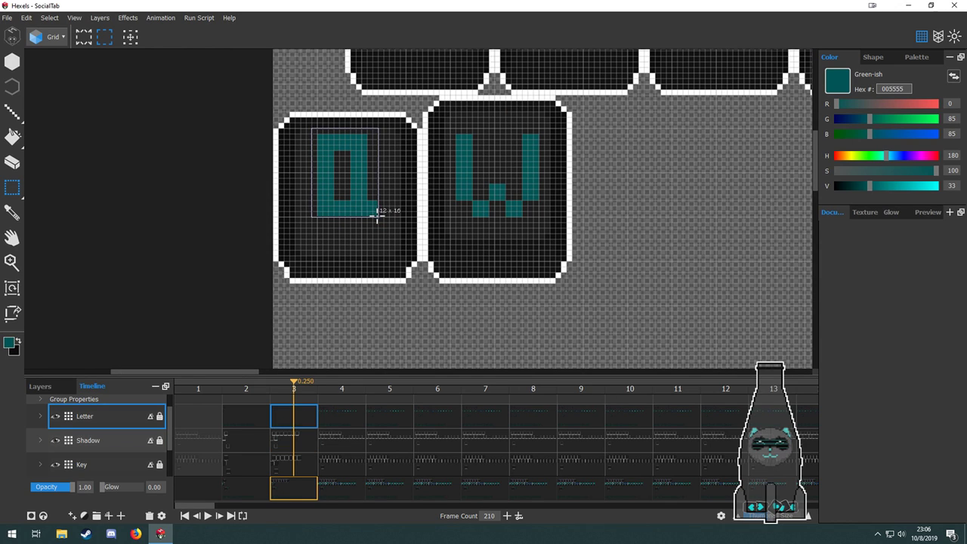
drag(365, 204, 365, 221)
scroll(341, 190, up, 3)
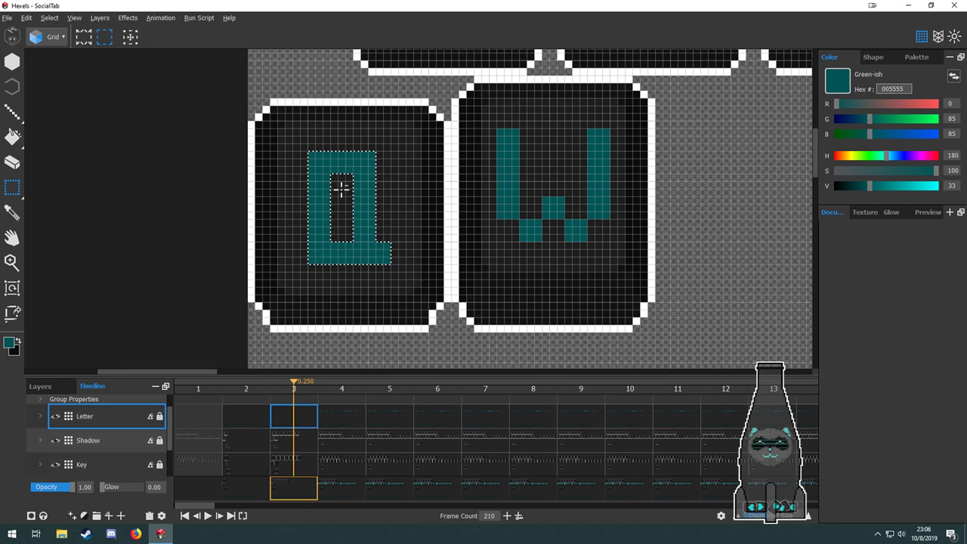
Fill the letter Q with bright cyan (00ffff) sampled from the swatches beside the blank key.
scroll(341, 189, down, 4)
drag(464, 317, 382, 149)
key(g)
alt+click(511, 254)
drag(313, 101, 424, 304)
click(367, 207)
scroll(390, 295, down, 2)
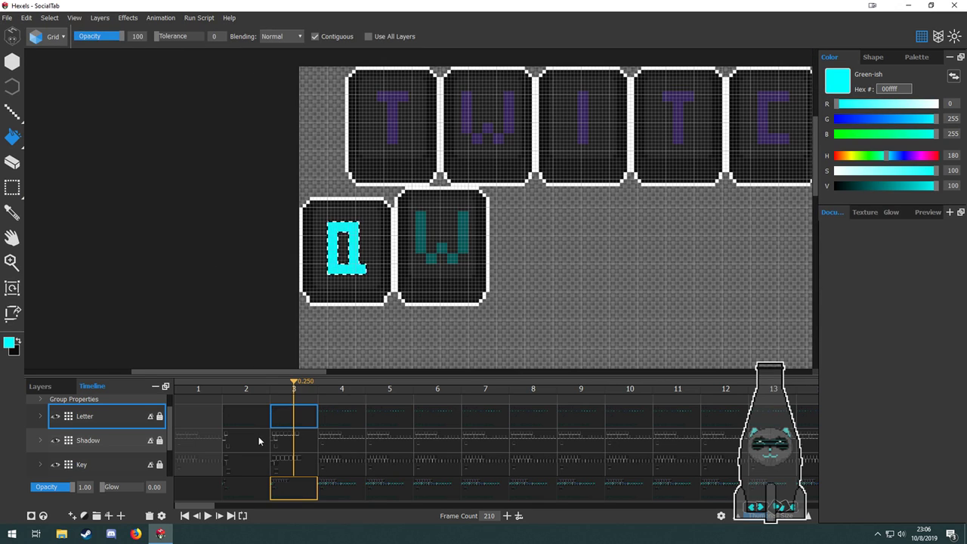
click(259, 437)
click(292, 425)
Delete everything after the W key in the upper row on the Shadow copy layer and Layer 4 of frame 3.
drag(469, 298, 279, 334)
scroll(329, 441, down, 1)
scroll(329, 441, up, 1)
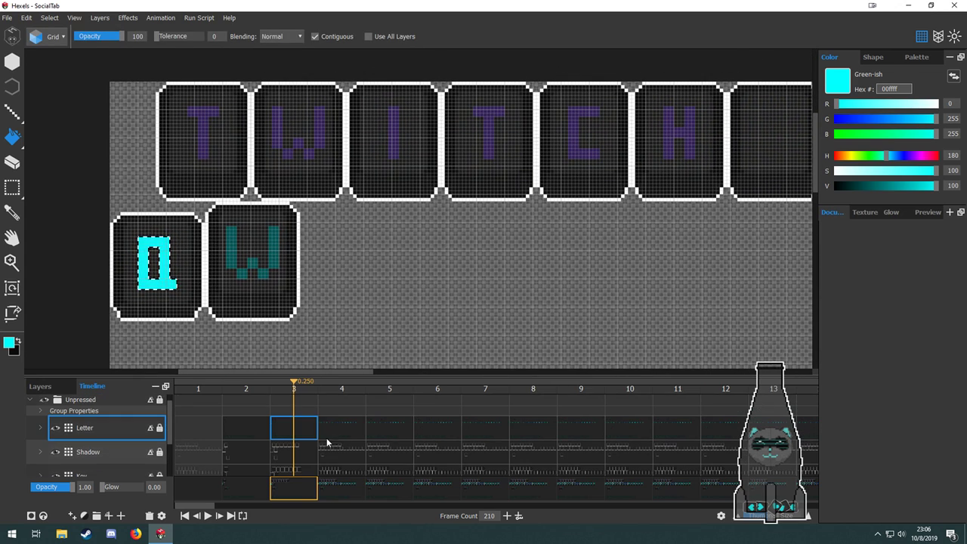
click(297, 454)
click(298, 465)
scroll(302, 458, down, 1)
click(301, 449)
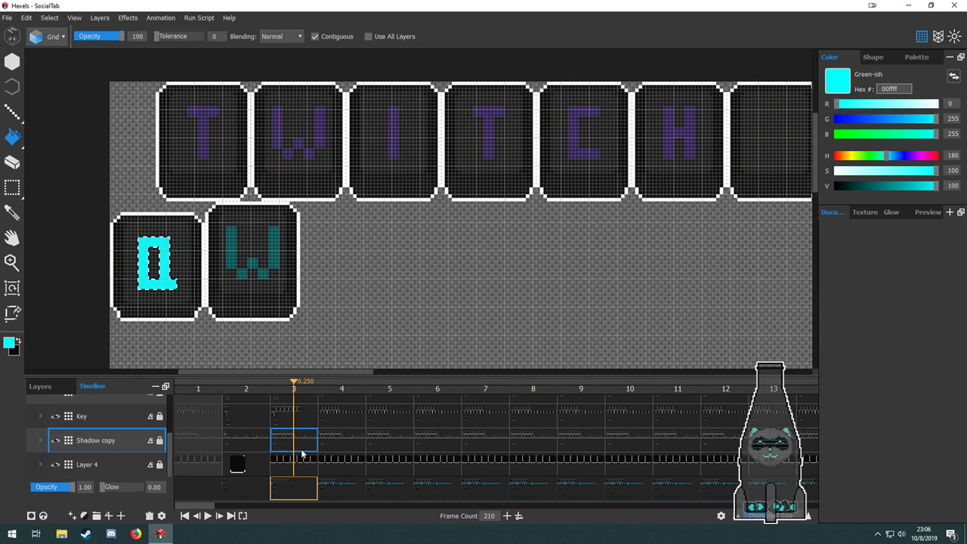
scroll(355, 288, down, 2)
drag(408, 282, 356, 304)
key(m)
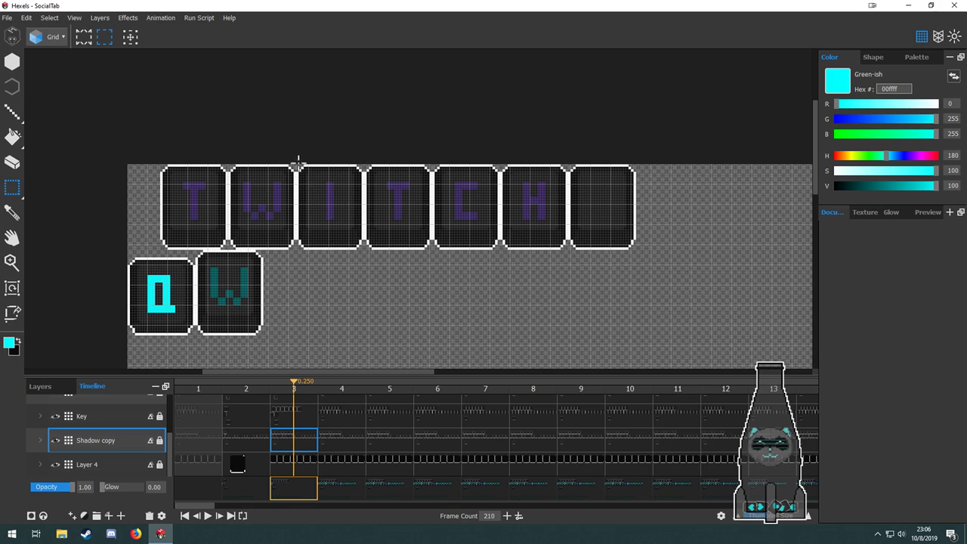
drag(339, 234, 644, 250)
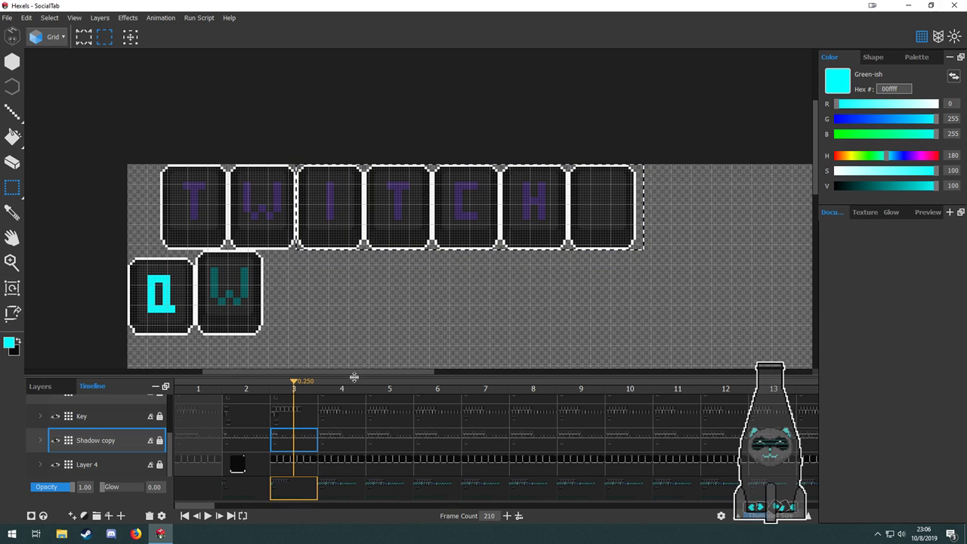
click(305, 460)
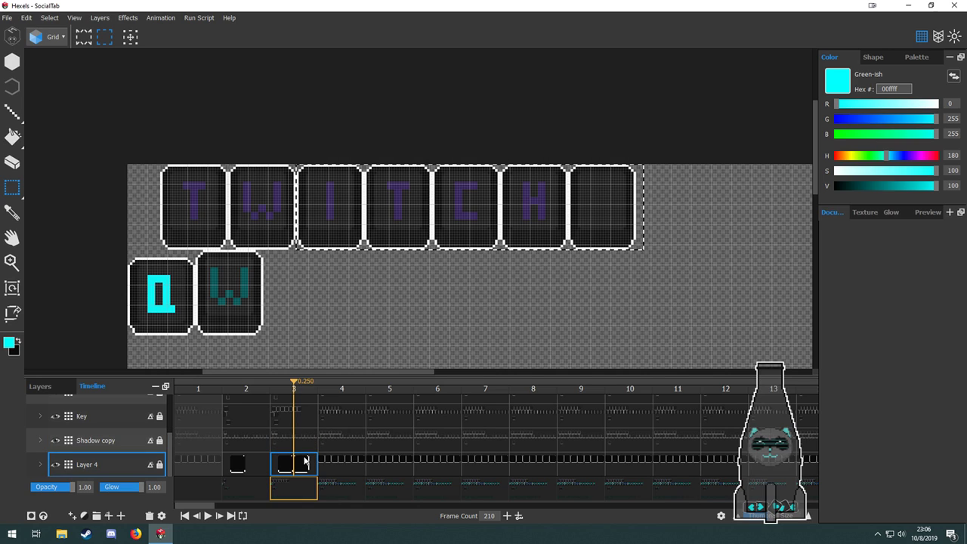
Delete the key shapes, shadows and letters after the upper W on the Key, Shadow and Letter layers of frame 3.
click(305, 412)
scroll(305, 409, up, 2)
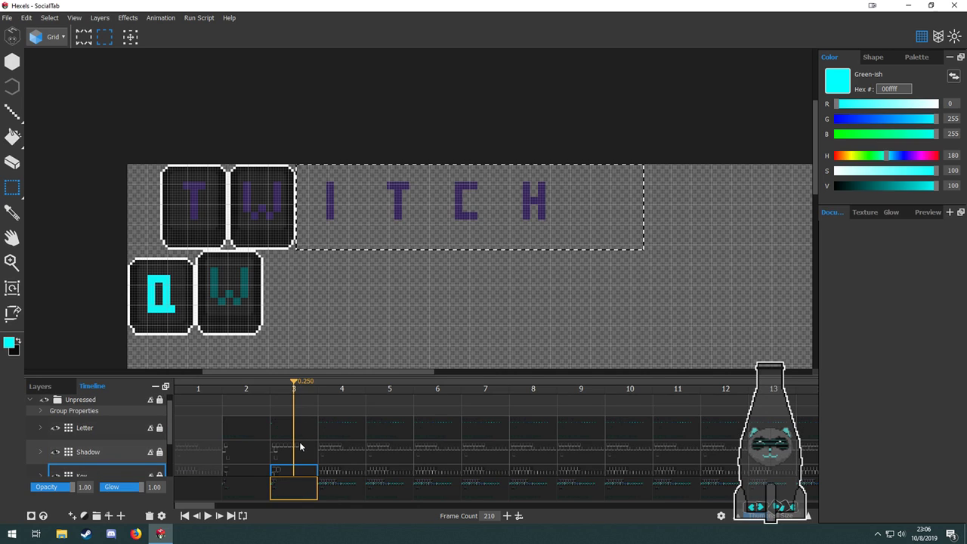
click(301, 445)
key(Delete)
click(306, 436)
key(Delete)
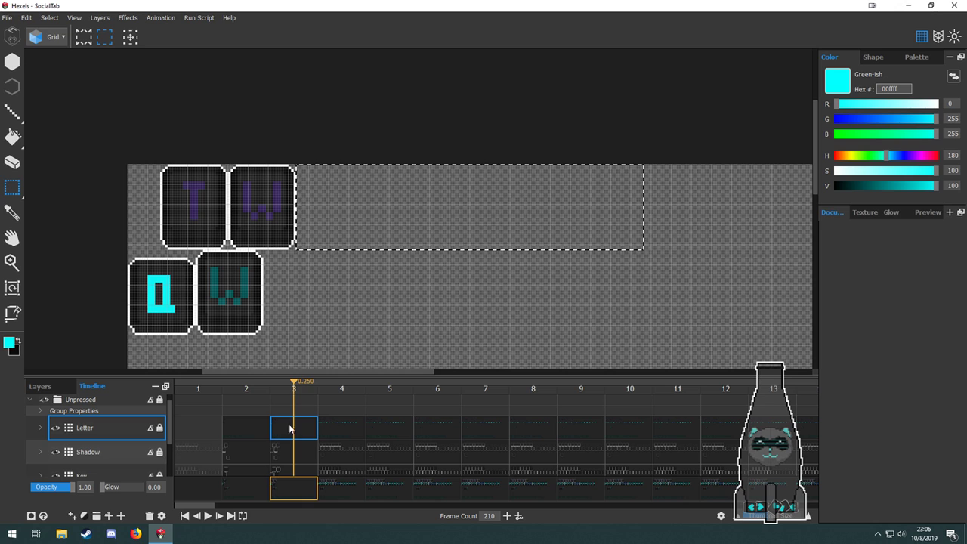
Delete the upper T key's shadow and key shape on the Shadow and Key layers of frame 3.
scroll(416, 328, up, 3)
drag(443, 293, 500, 334)
click(251, 435)
click(316, 430)
scroll(290, 430, down, 2)
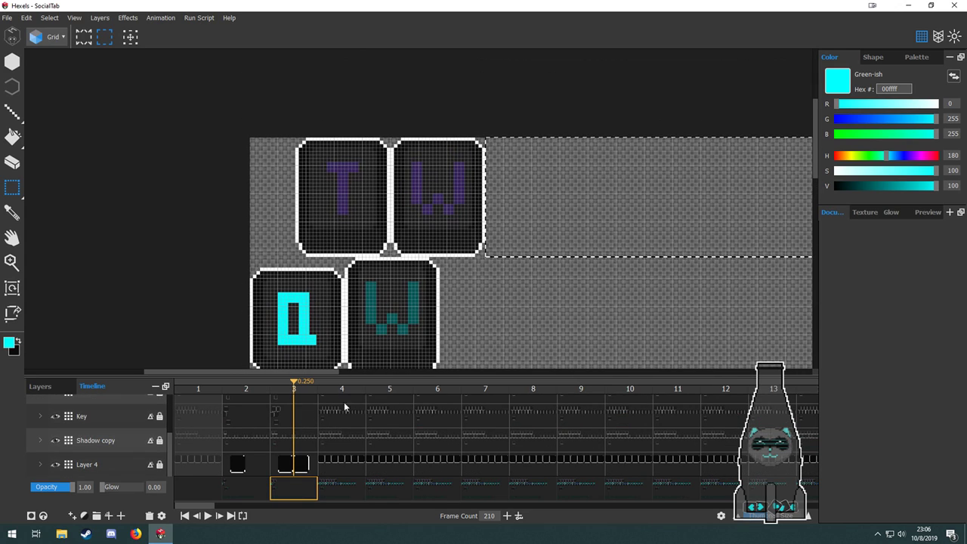
scroll(303, 452, up, 2)
click(287, 449)
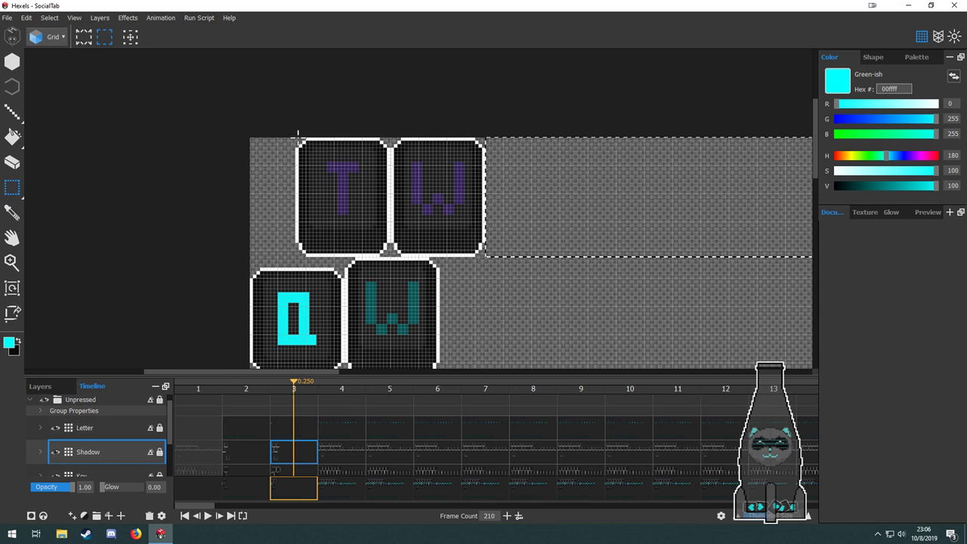
drag(293, 137, 384, 249)
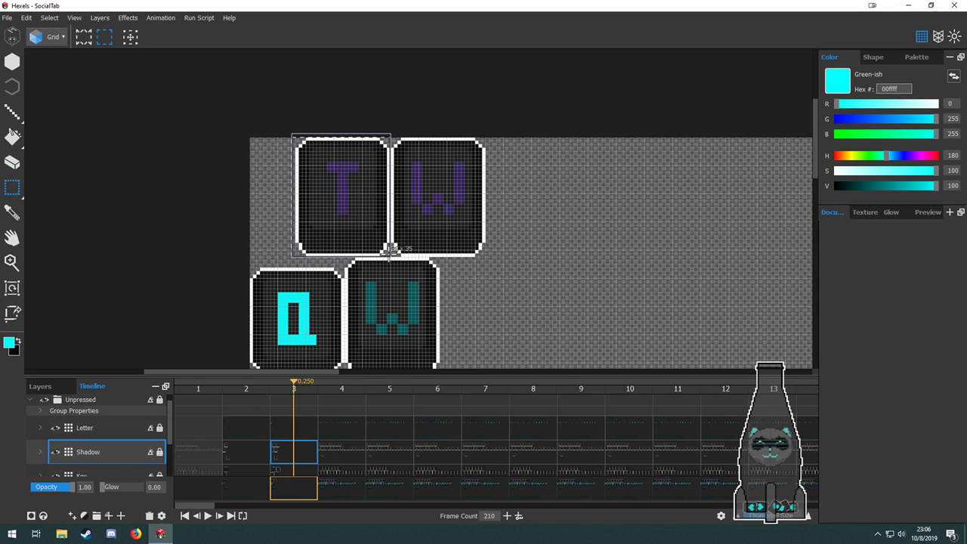
click(302, 472)
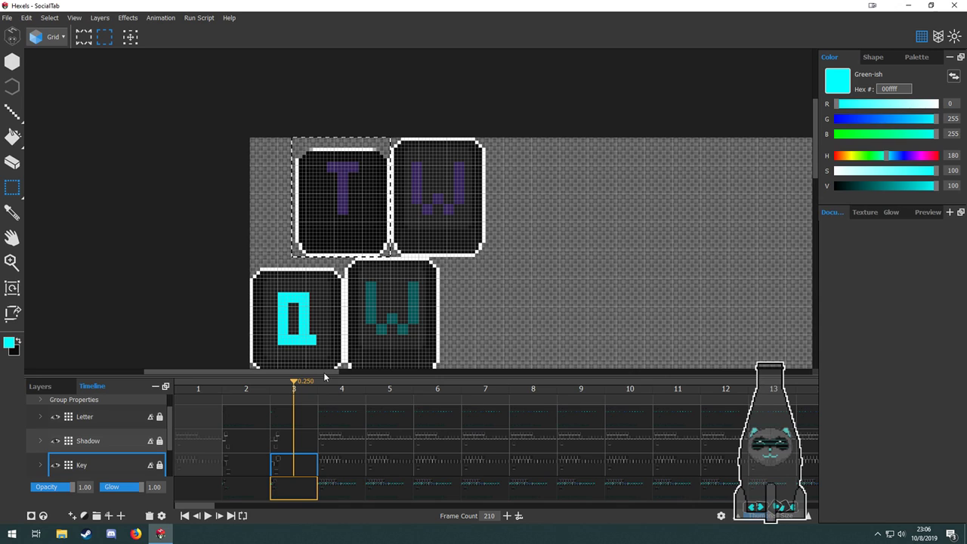
Delete the leftover shadow around the upper T key on the Shadow copy layer of frame 3.
scroll(305, 444, down, 2)
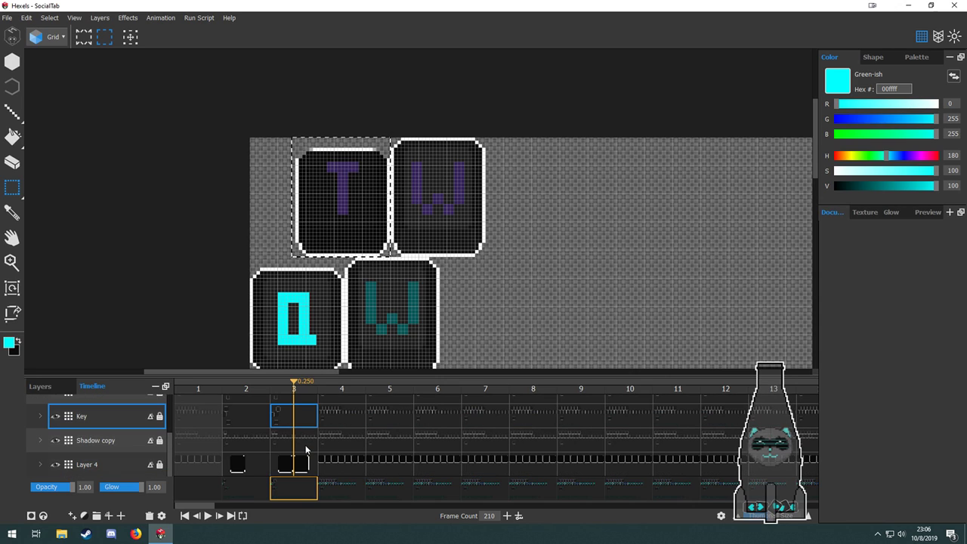
scroll(287, 167, up, 2)
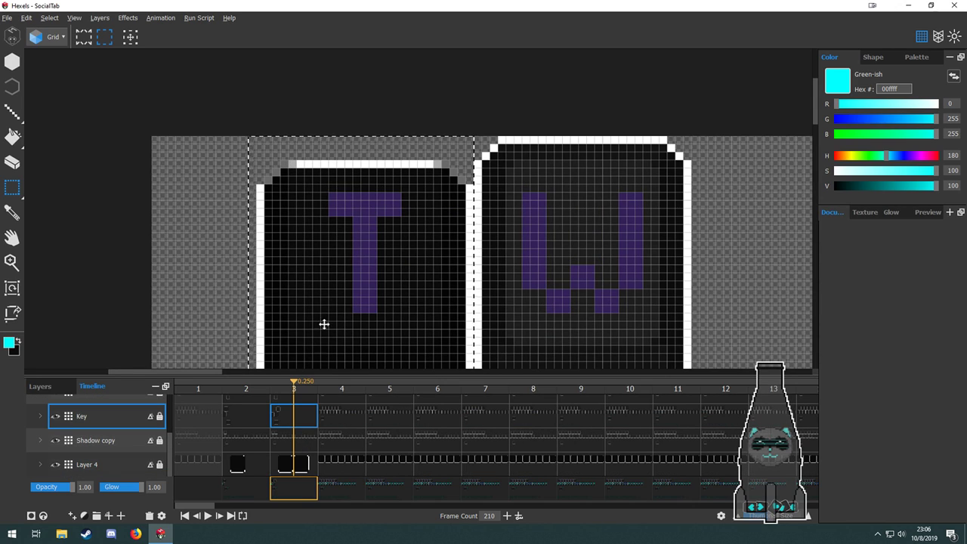
scroll(298, 428, up, 3)
click(292, 447)
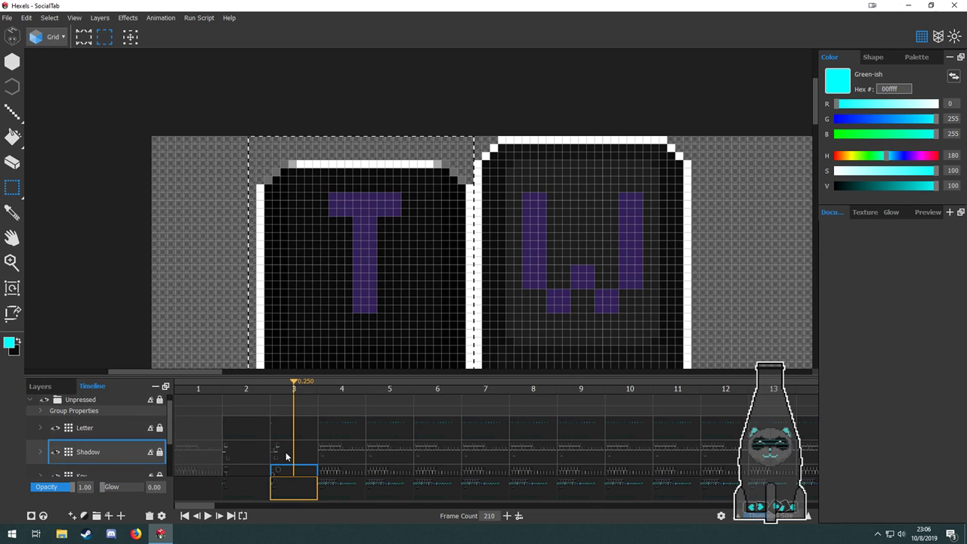
drag(458, 189, 434, 209)
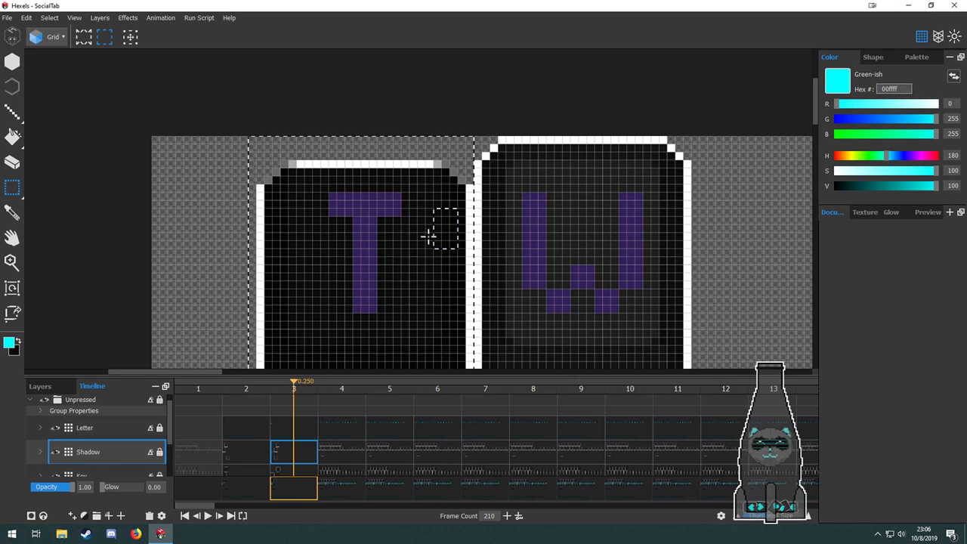
key(ctrl+d)
drag(413, 304, 445, 241)
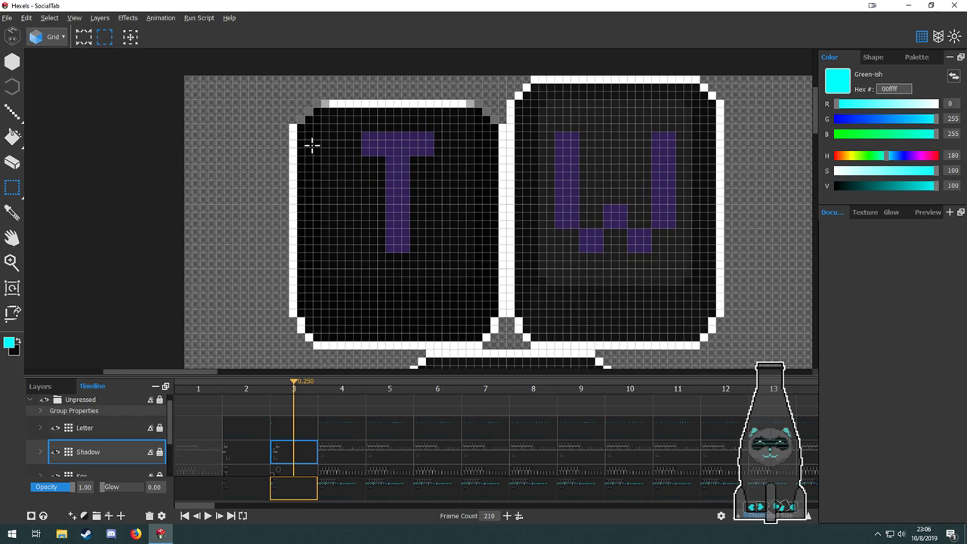
scroll(311, 146, down, 1)
drag(273, 81, 446, 286)
scroll(250, 459, down, 2)
click(298, 446)
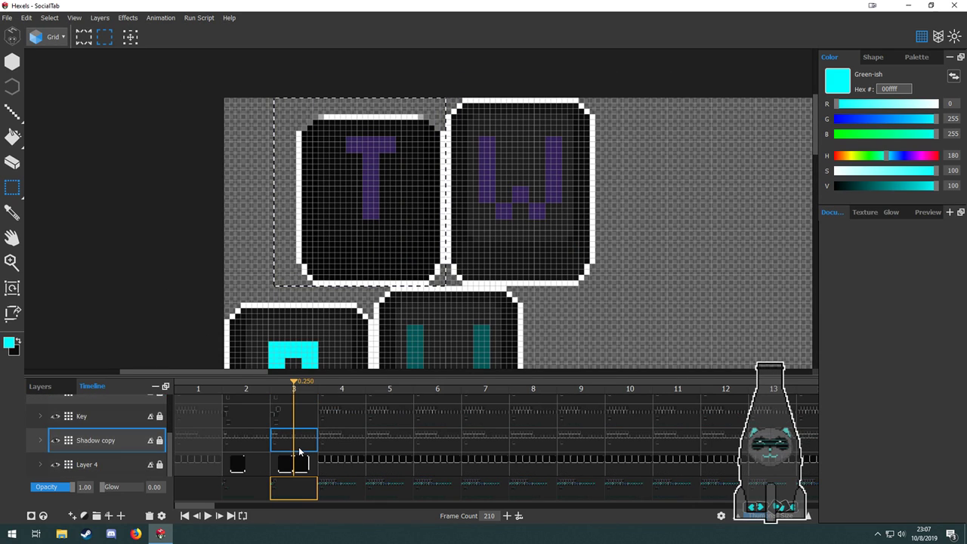
scroll(432, 221, down, 5)
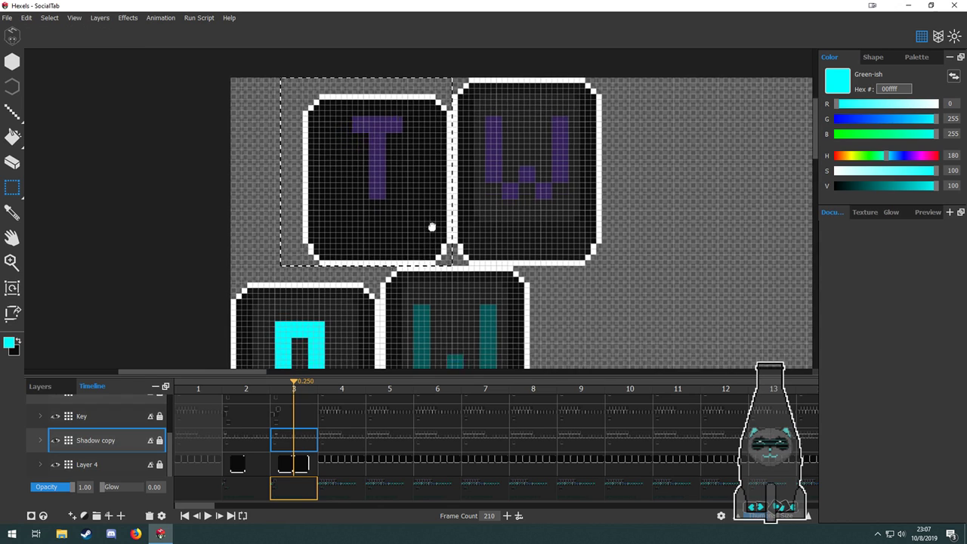
Try to place a pressed-key shadow on the upper T key on the Shadow copy layer of frame 3.
drag(239, 190, 437, 155)
key(space)
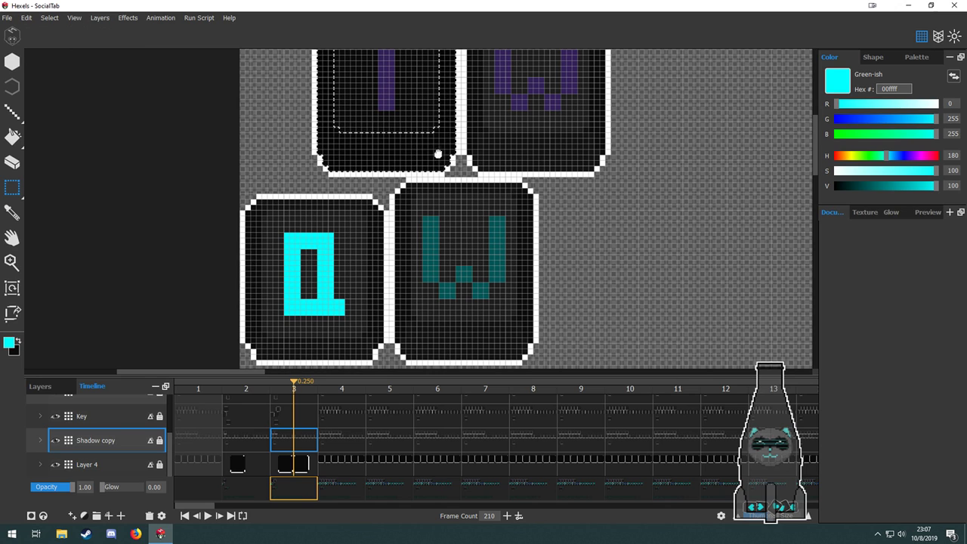
drag(470, 126, 492, 244)
key(ctrl+z)
key(space)
drag(471, 307, 470, 186)
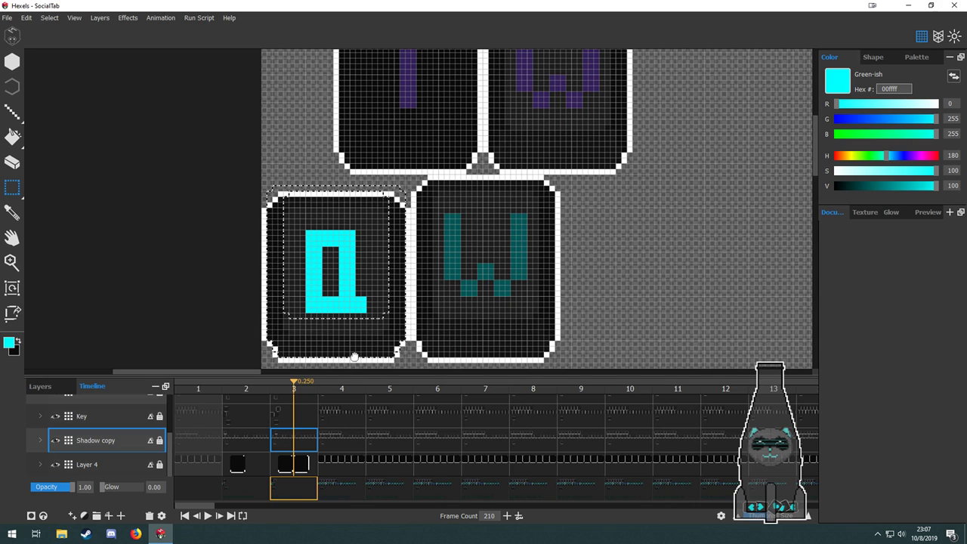
key(ctrl+z)
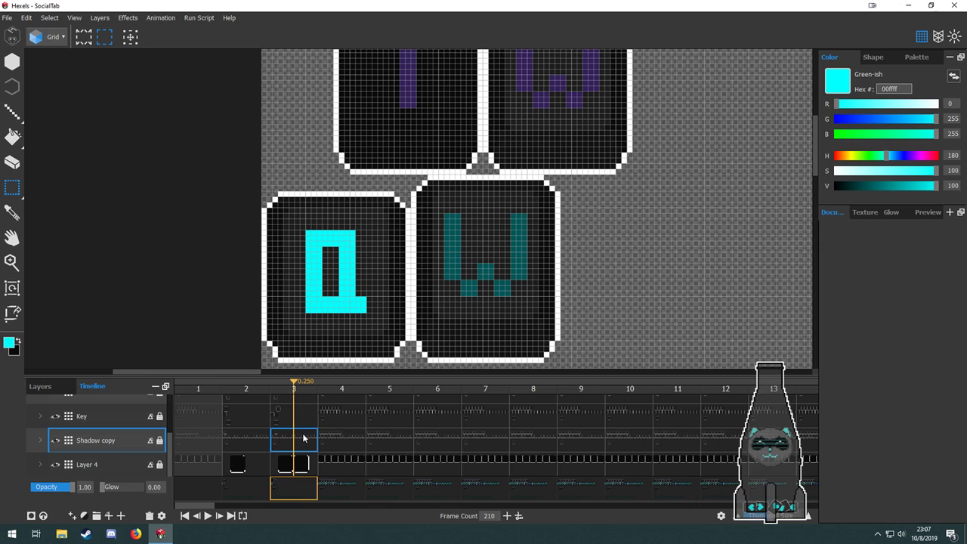
Place the pressed-key shadow over the upper T key on the Shadow layer of frame 3.
scroll(378, 292, down, 6)
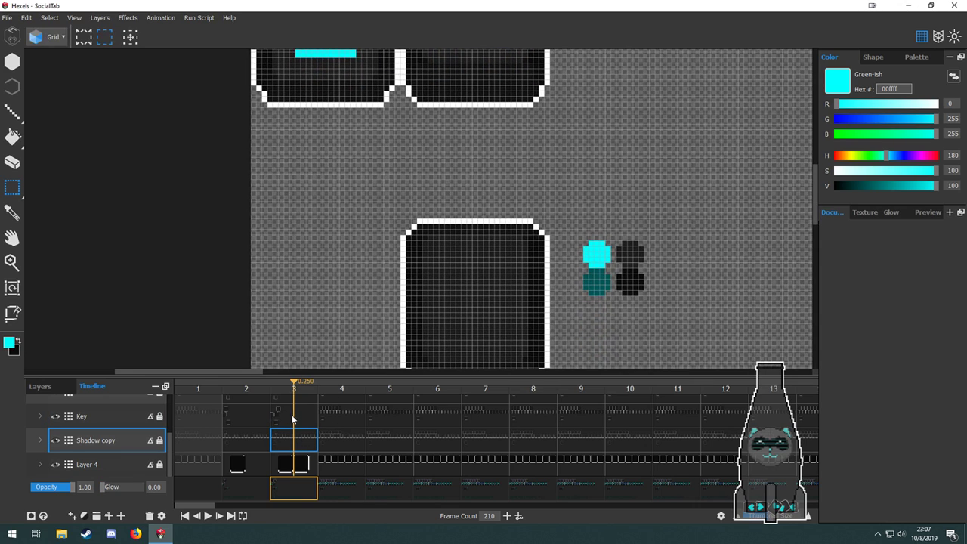
click(295, 420)
scroll(304, 430, up, 3)
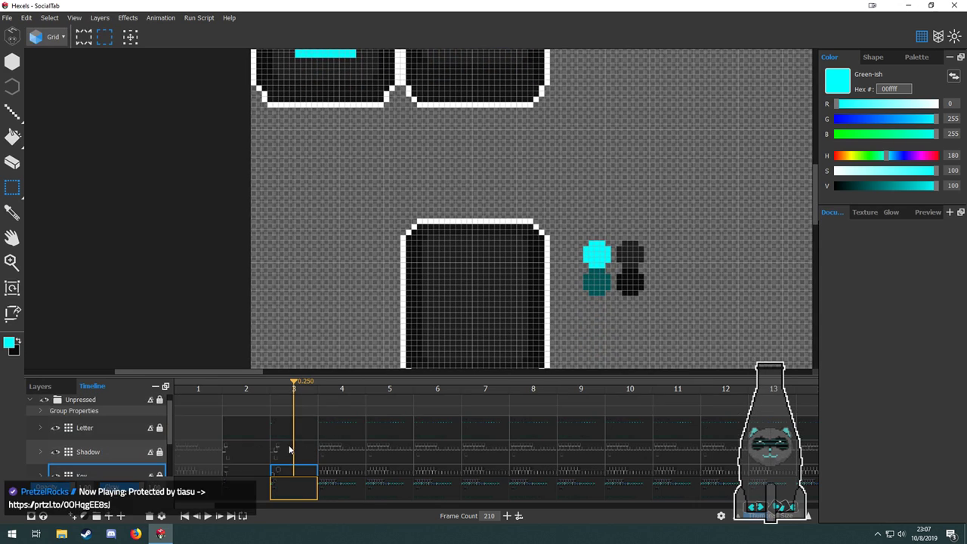
click(290, 450)
key(space)
drag(356, 283, 349, 235)
drag(390, 143, 389, 183)
key(space)
drag(448, 179, 478, 364)
key(space)
drag(425, 302, 507, 165)
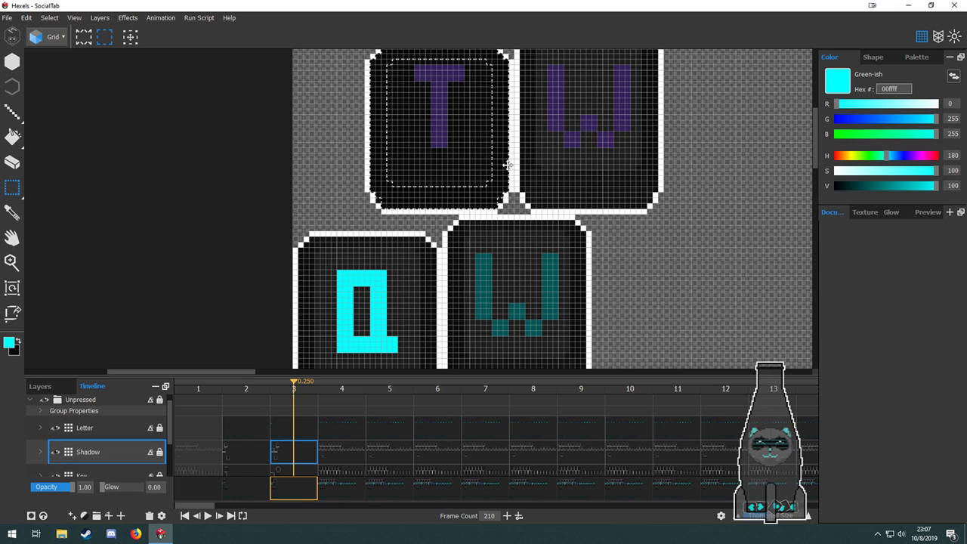
click(507, 233)
key(space)
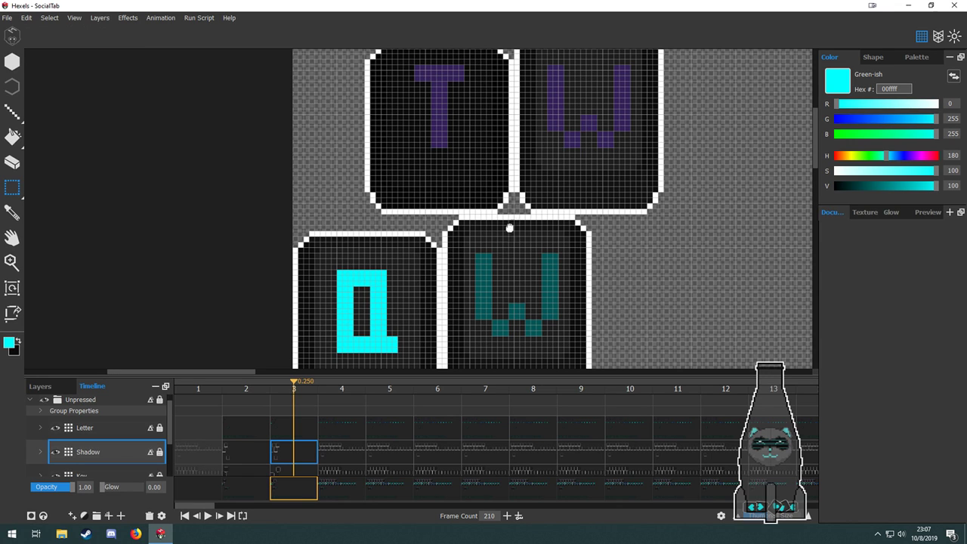
drag(509, 229, 481, 293)
mouse_move(489, 253)
mouse_down()
mouse_move(473, 232)
mouse_move(477, 250)
mouse_up()
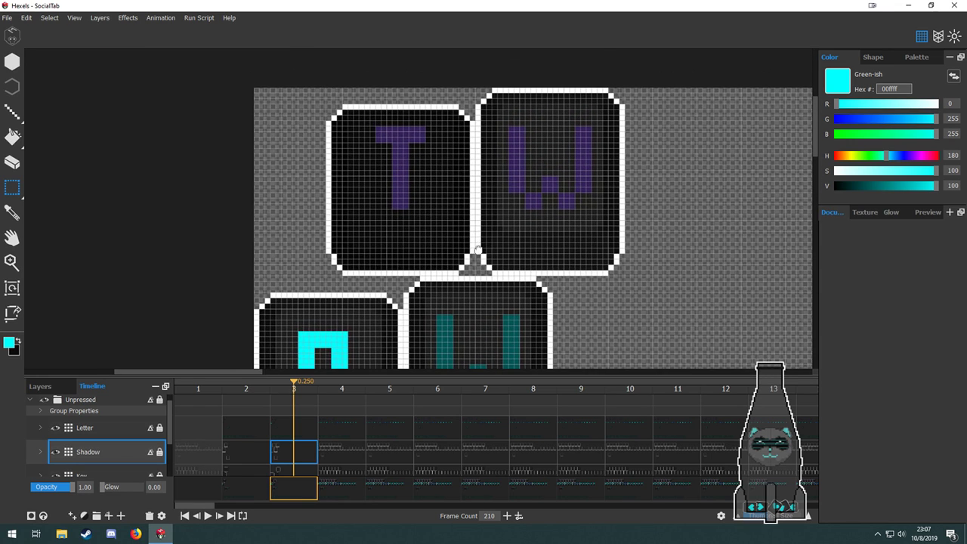
Select the purple letter T on the Letter layer of frame 3 and move it slightly down on its key.
click(293, 433)
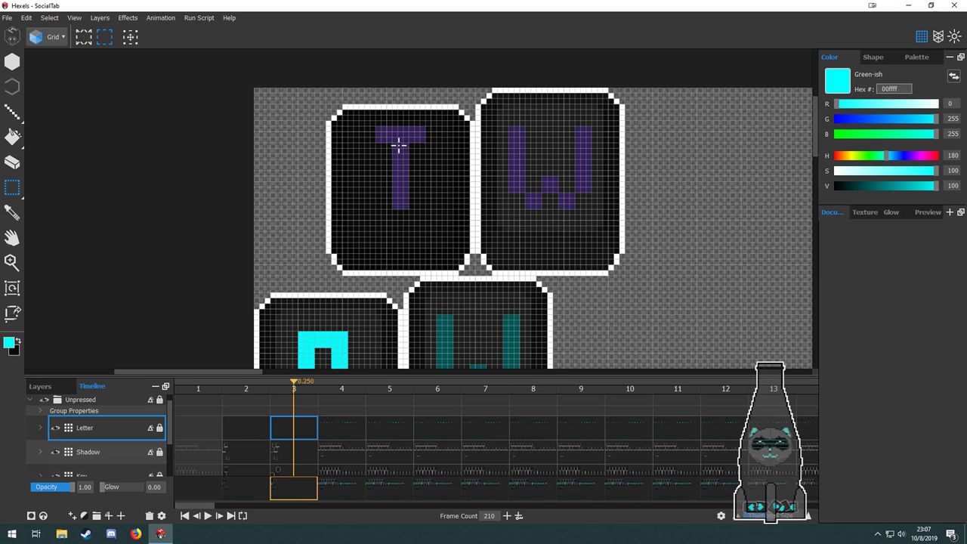
drag(378, 123, 424, 195)
scroll(424, 219, up, 4)
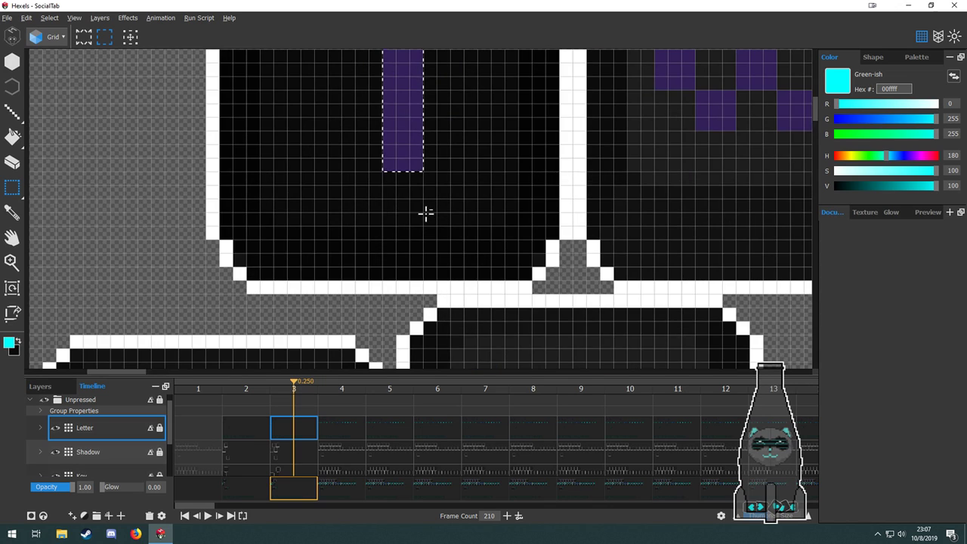
drag(442, 131, 402, 110)
scroll(408, 179, down, 4)
drag(446, 240, 426, 110)
scroll(489, 272, down, 1)
drag(530, 294, 442, 324)
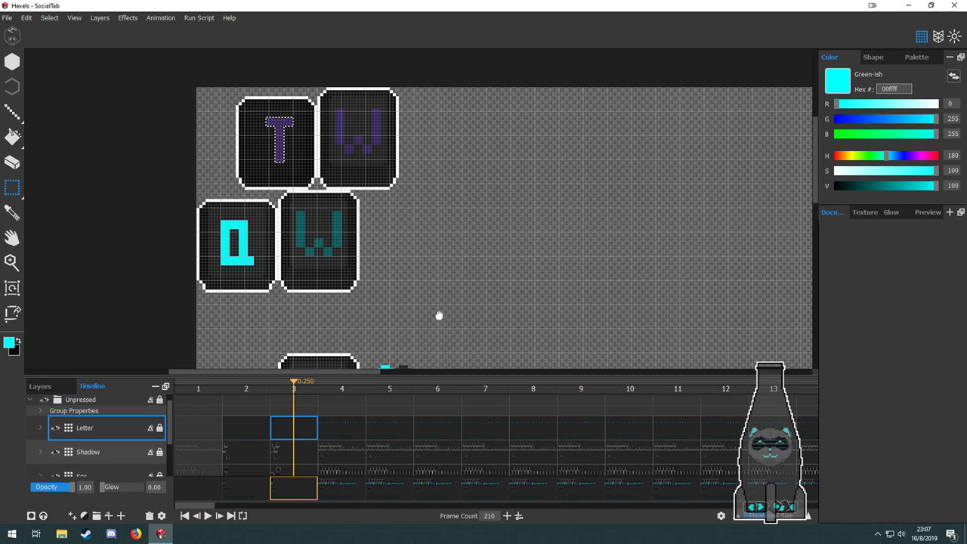
key(space)
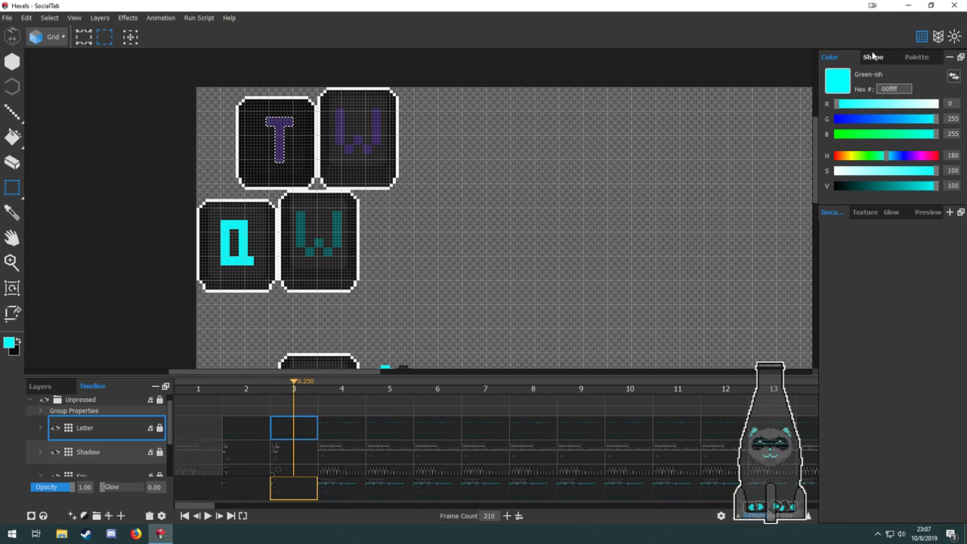
Choose the purple 6844ae from the palette as the drawing colour.
click(917, 57)
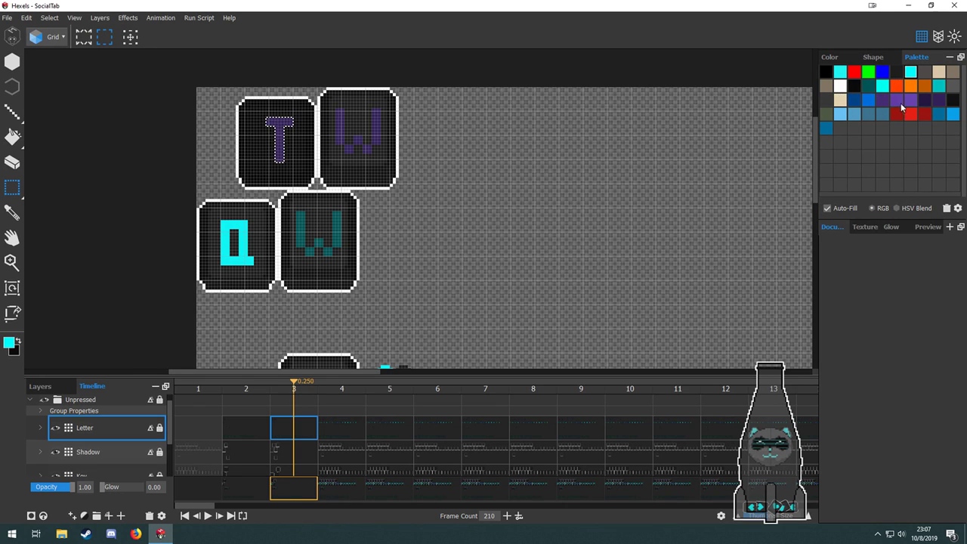
click(837, 60)
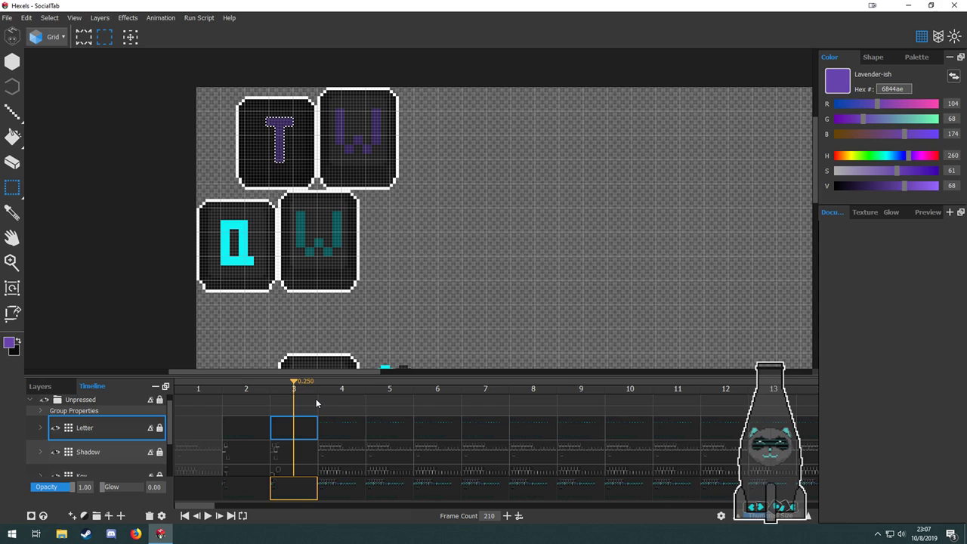
drag(350, 213, 446, 257)
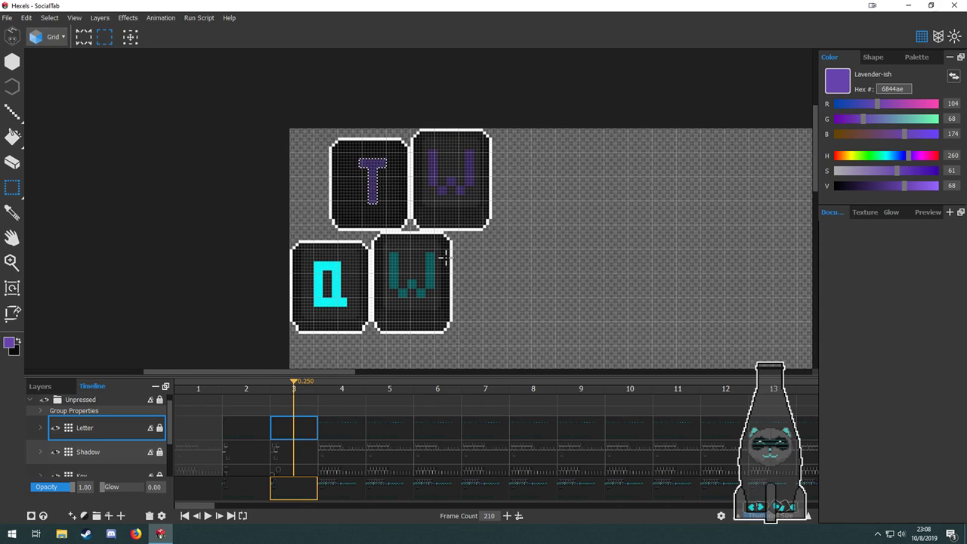
drag(430, 201, 426, 192)
Undo the edits to the upper T key in frame 3 and delete the letters after the upper W on the Letter layer again.
key(Down)
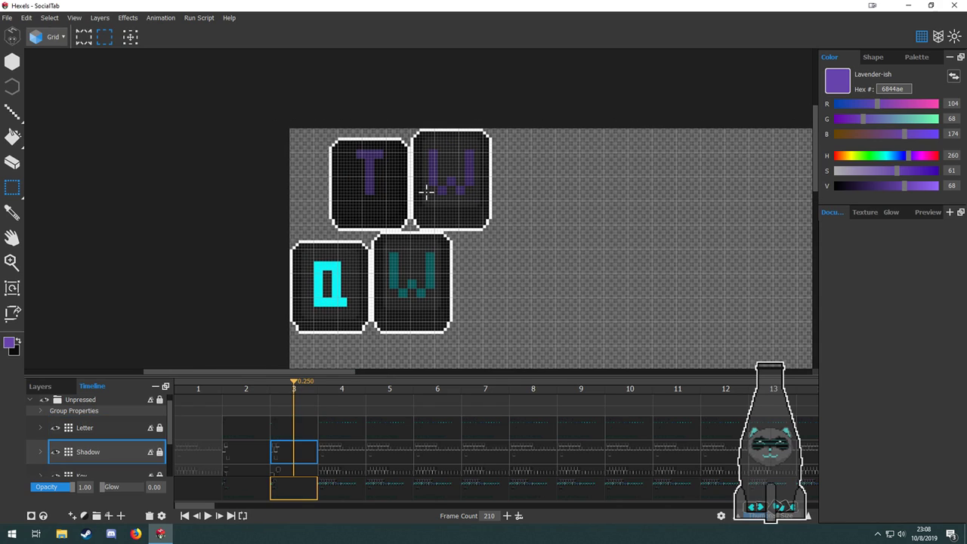
key(Down)
key(Down)
key(ctrl+z)
key(ctrl+z)
key(ctrl+z)
key(ctrl+z)
key(ctrl+z)
key(ctrl+z)
key(ctrl+z)
key(ctrl+z)
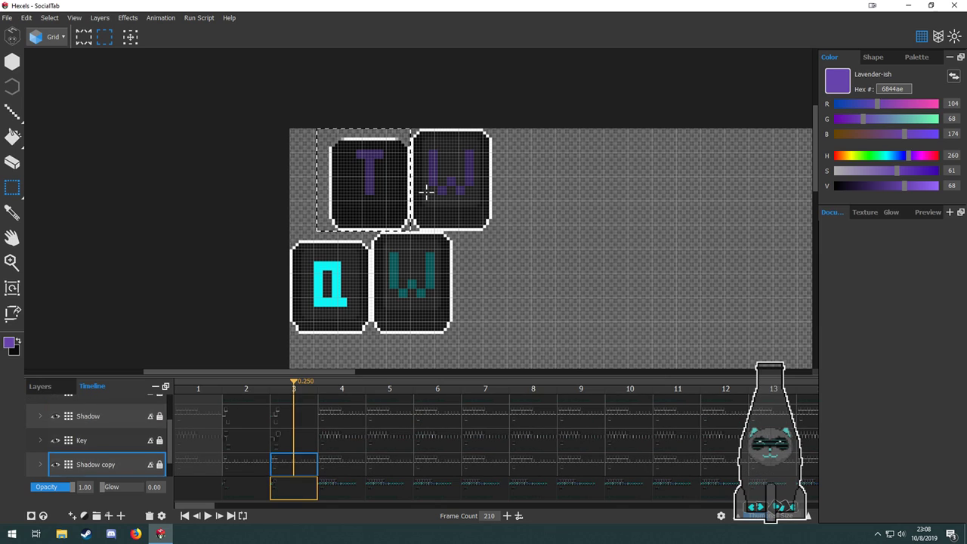
key(alt+Up)
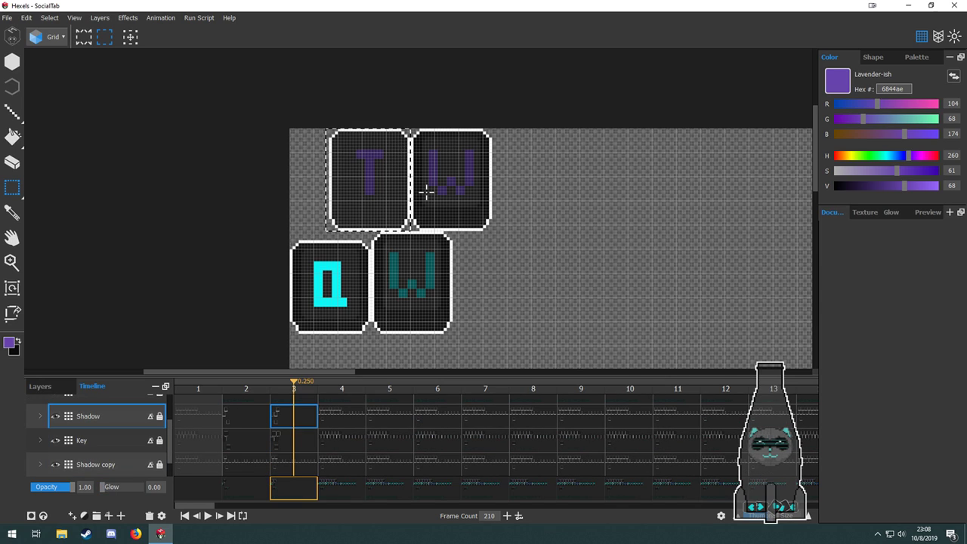
key(alt+Up)
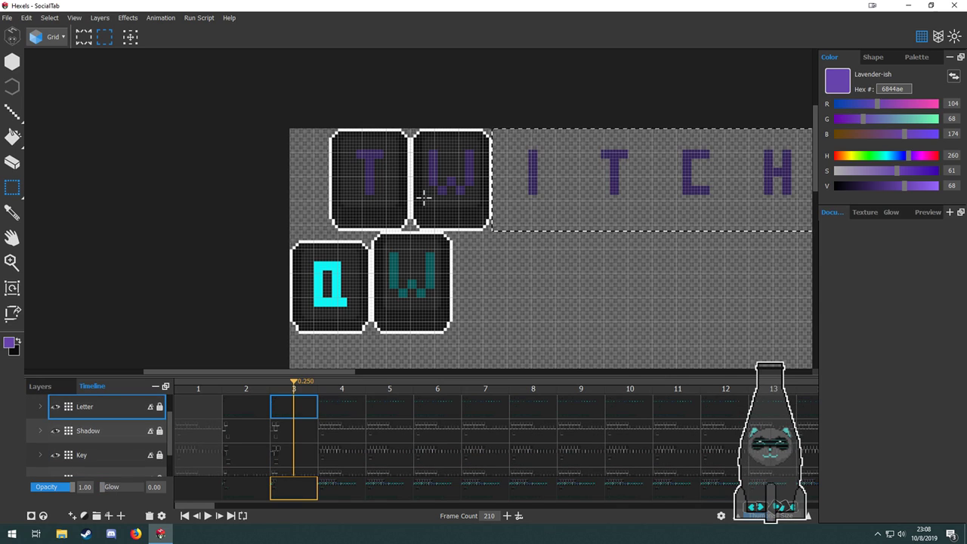
key(Delete)
Try to delete the letters and shadows after the upper W key on the Letter and Shadow layers of frame 4.
drag(492, 285, 430, 207)
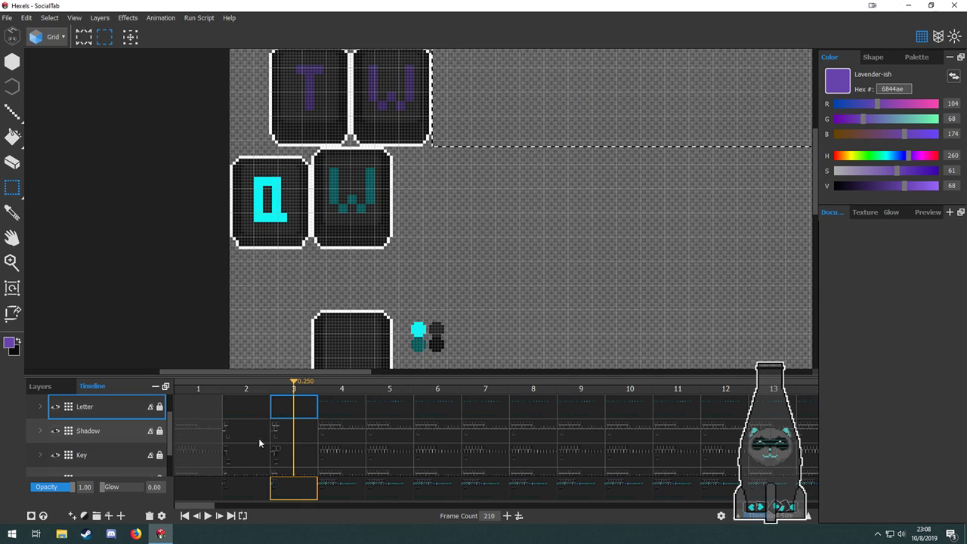
click(239, 421)
click(350, 404)
scroll(419, 299, down, 2)
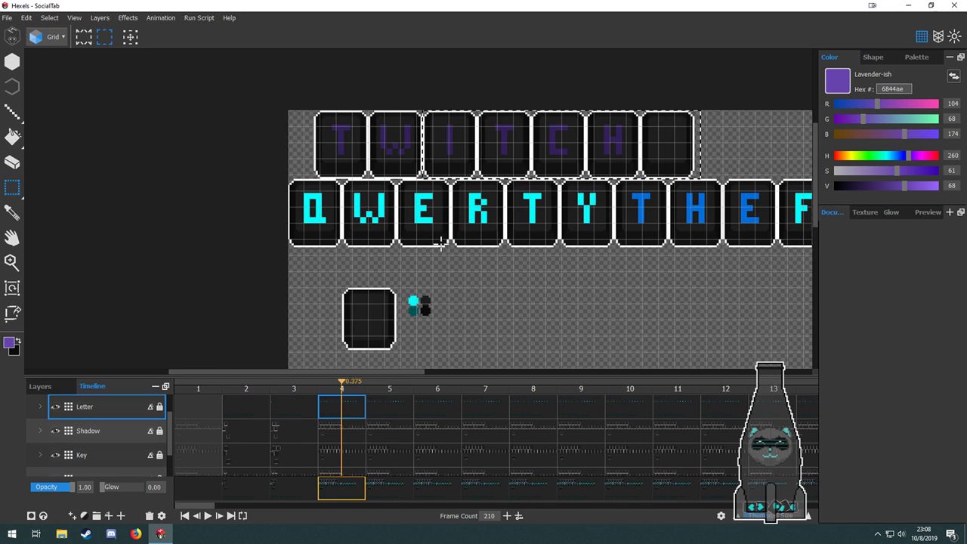
click(350, 431)
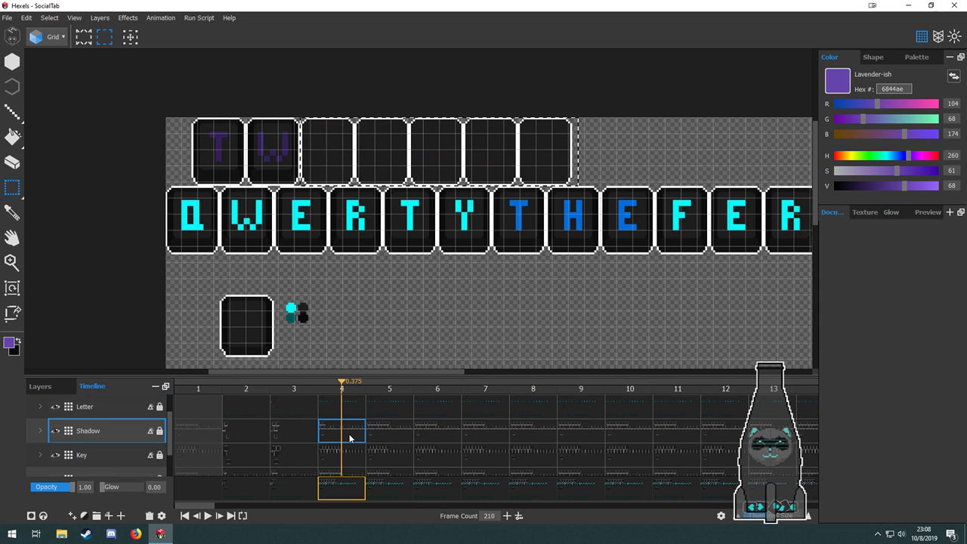
key(ctrl+z)
key(ctrl+z)
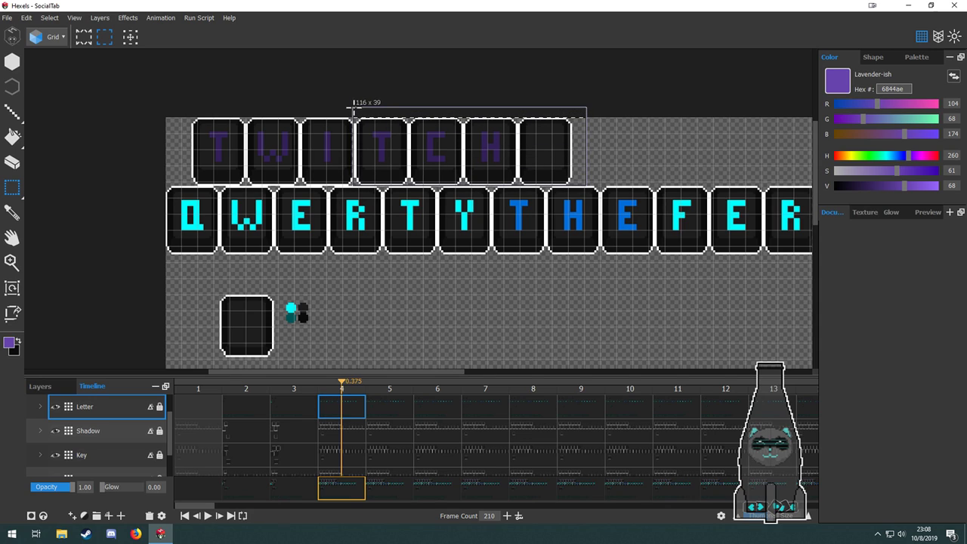
Delete the letters, shadows and key shapes after the upper I key on all key layers of frame 4, including Shadow copy and Layer 4.
click(351, 438)
key(Delete)
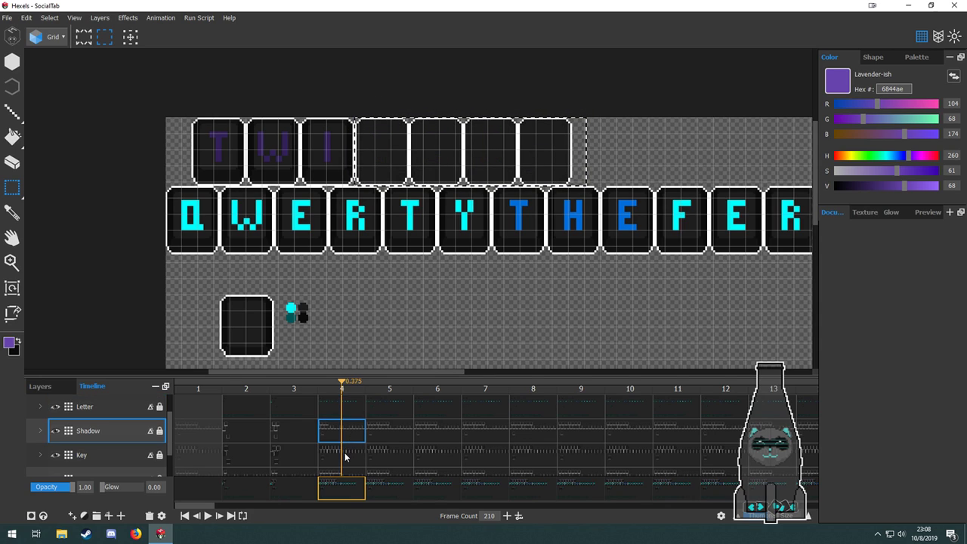
click(346, 457)
key(Delete)
scroll(347, 457, down, 2)
click(352, 440)
key(Delete)
click(353, 461)
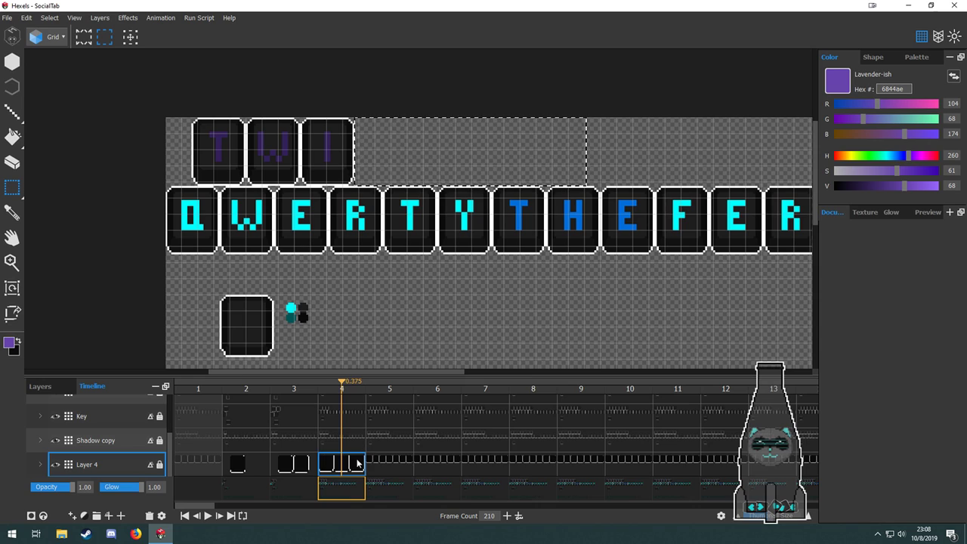
scroll(381, 441, up, 2)
Delete the letters, shadows and key shapes after the lower E key on all key layers of frame 4.
scroll(381, 441, down, 2)
drag(434, 284, 748, 155)
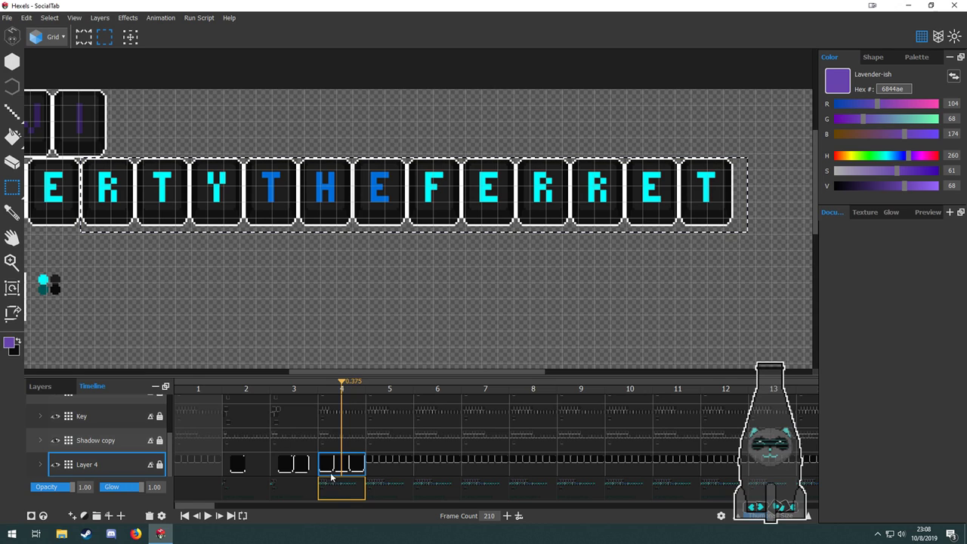
click(343, 438)
key(Delete)
click(346, 420)
key(Delete)
scroll(346, 427, up, 3)
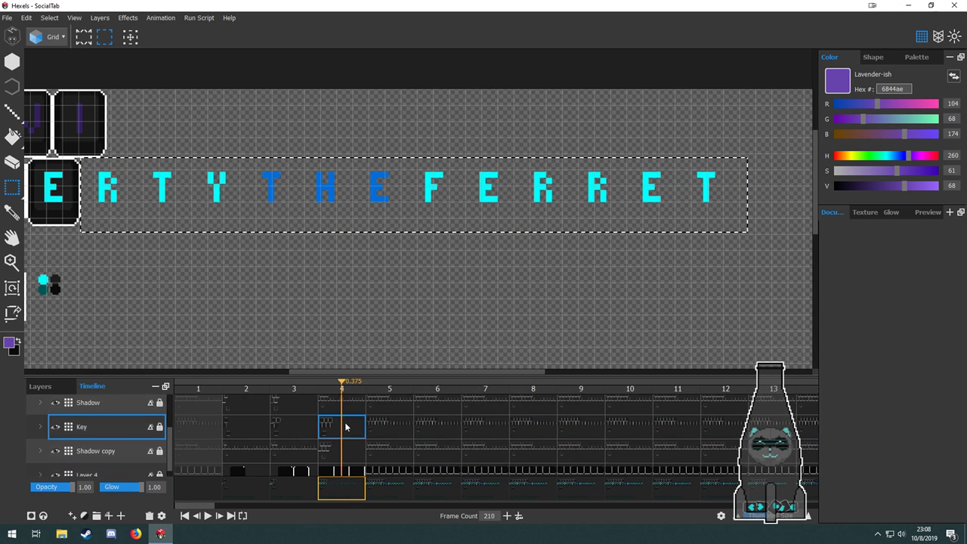
click(341, 459)
click(346, 438)
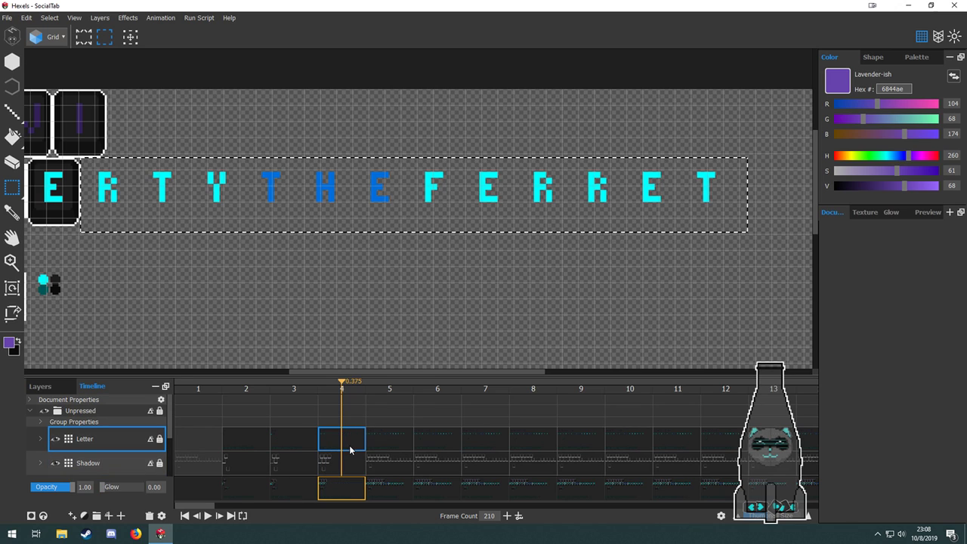
key(Delete)
scroll(504, 288, up, 4)
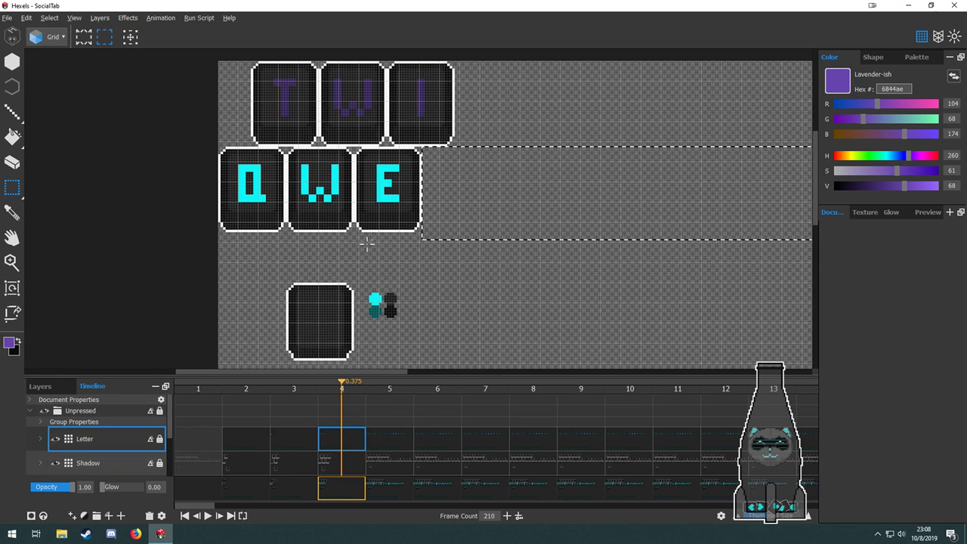
Sample the dark teal 005555 from the unlit W in frame 3 as the fill colour.
click(296, 445)
click(236, 436)
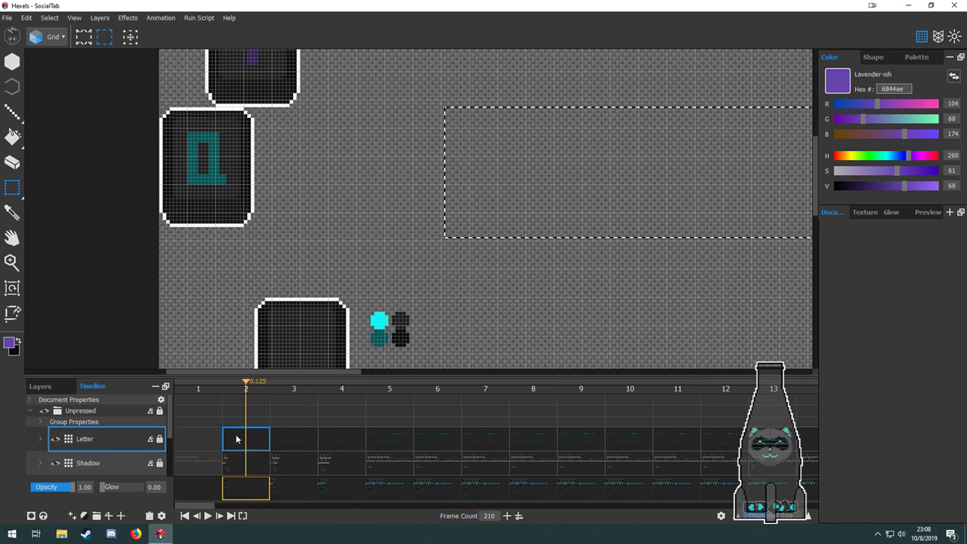
click(286, 443)
click(341, 445)
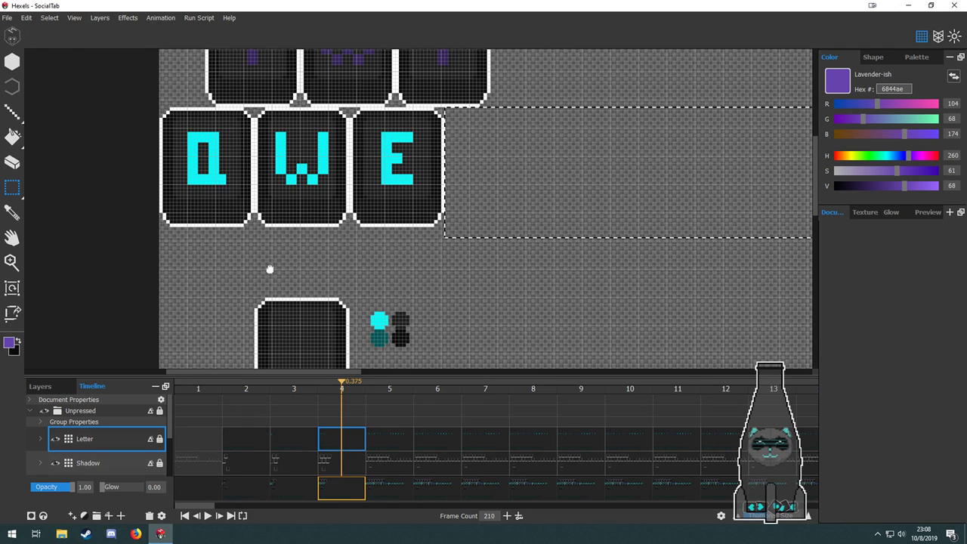
drag(267, 267, 313, 288)
click(294, 439)
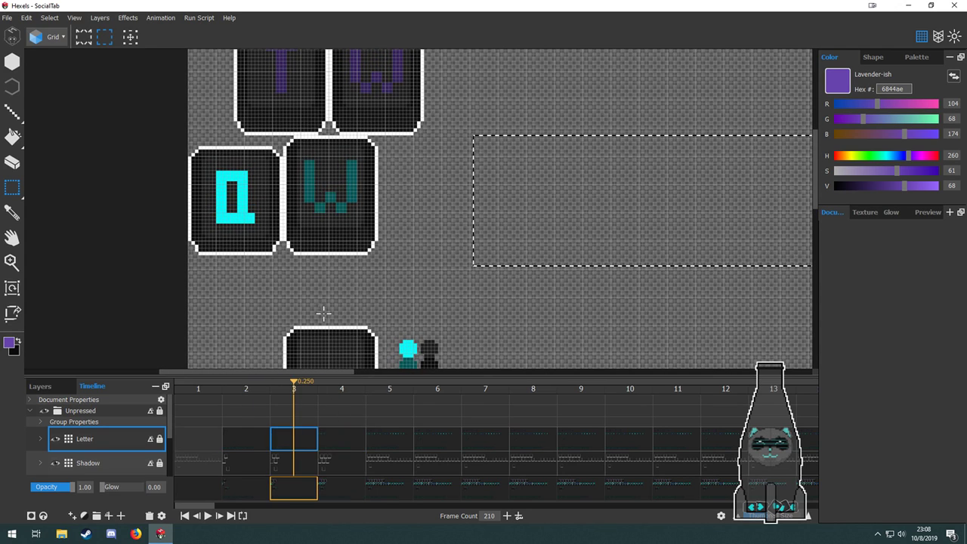
key(b)
key(g)
alt+click(306, 184)
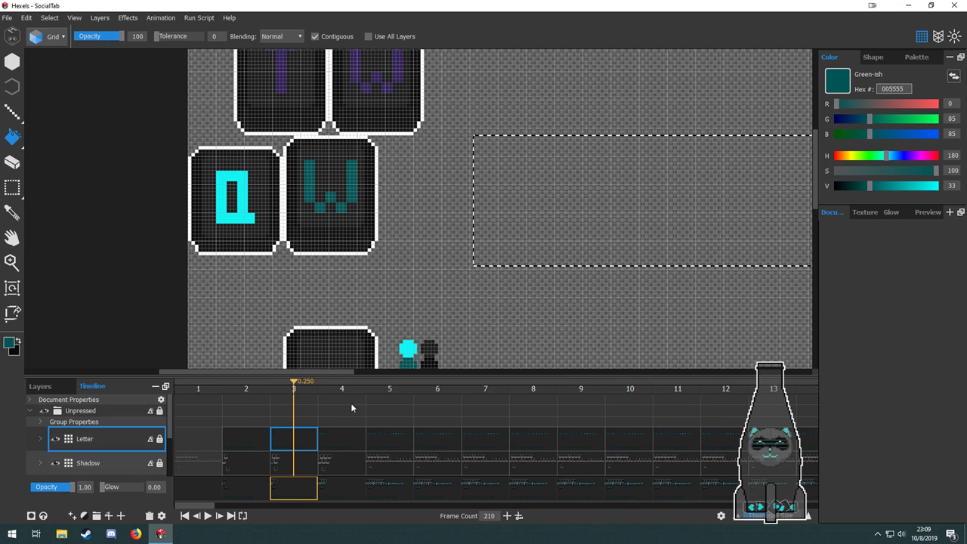
Clear the selection and fill the lower E on frame 4's Letter layer with the dark teal.
click(343, 436)
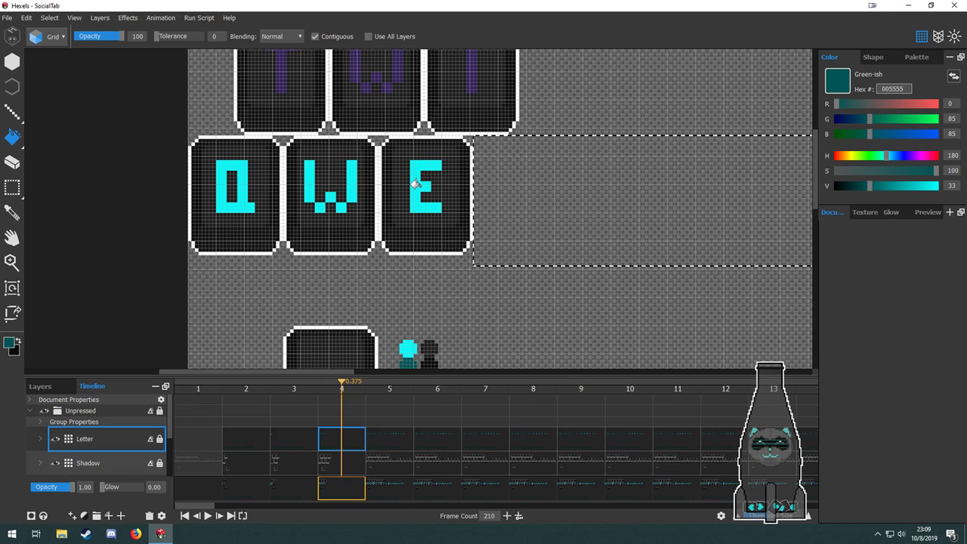
scroll(340, 450, down, 2)
scroll(340, 444, up, 2)
key(ctrl+d)
click(409, 182)
drag(424, 283, 465, 279)
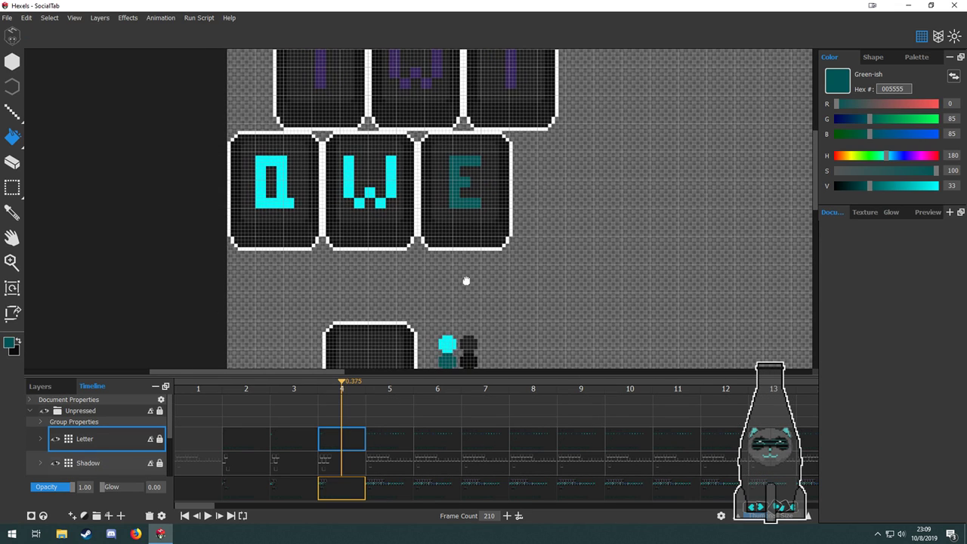
click(320, 458)
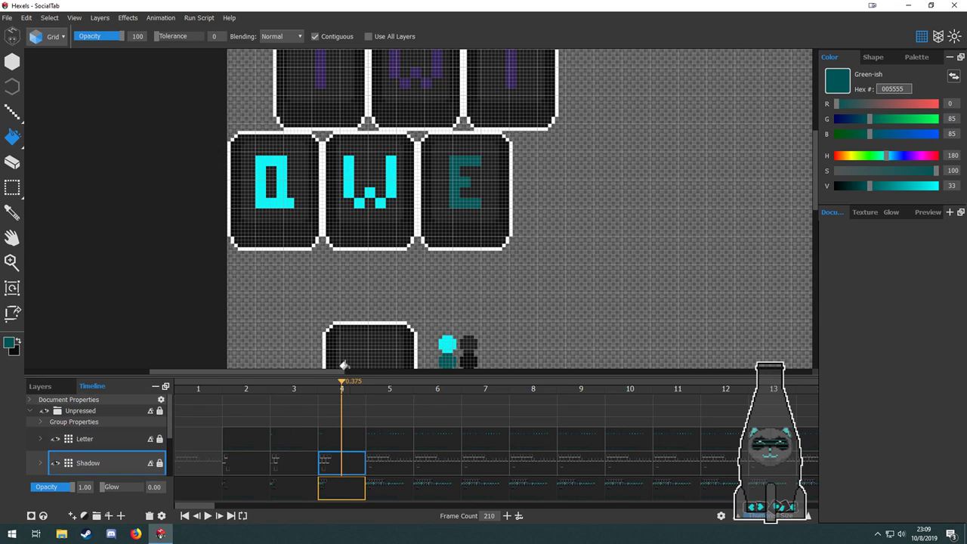
key(m)
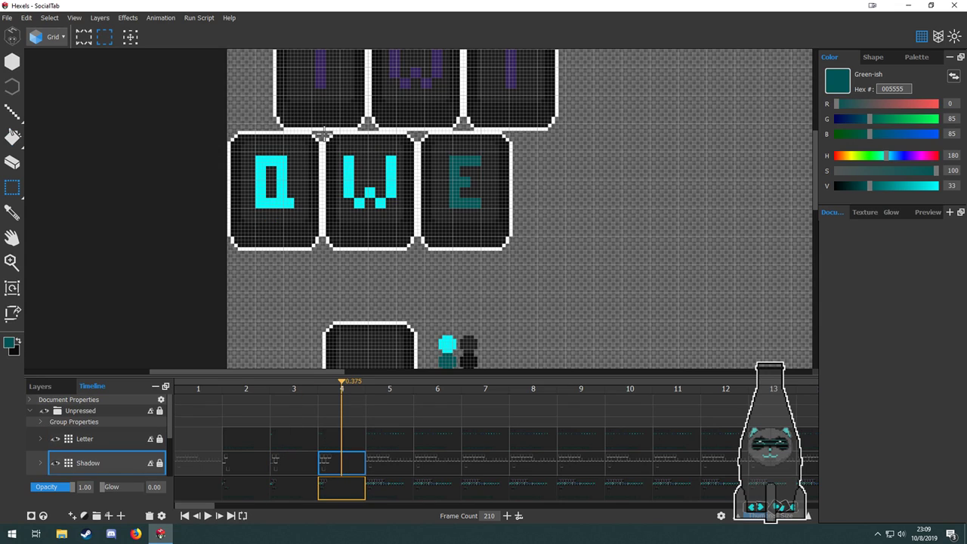
click(338, 161)
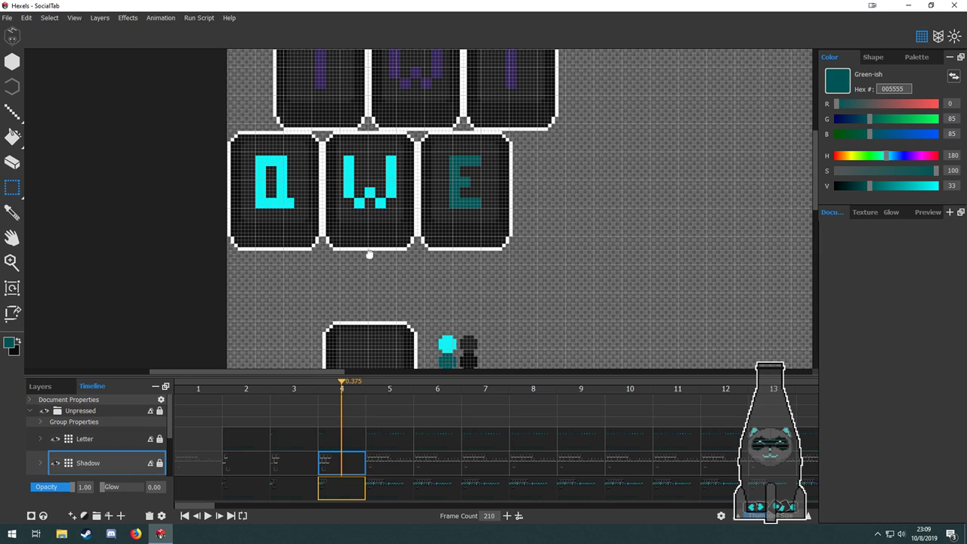
drag(368, 255, 239, 143)
drag(260, 100, 359, 238)
scroll(338, 459, down, 3)
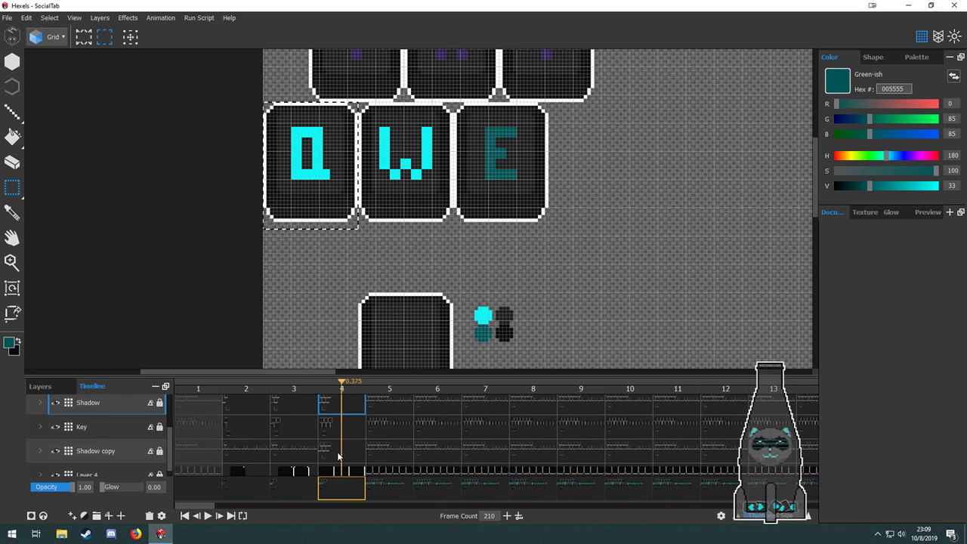
scroll(358, 286, up, 1)
scroll(359, 286, down, 1)
Select the area around the blank pressed key below the rows in frame 4.
click(283, 423)
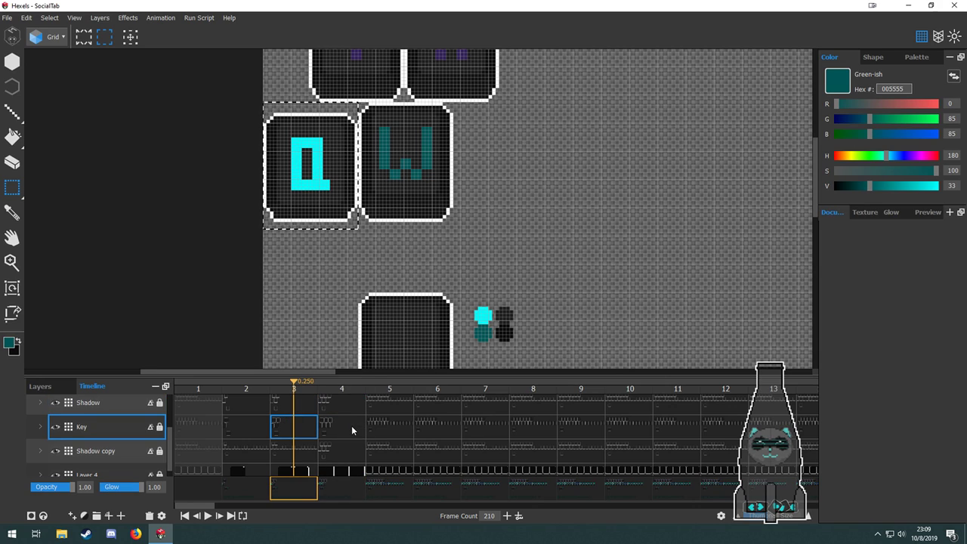
drag(400, 257, 403, 192)
click(329, 423)
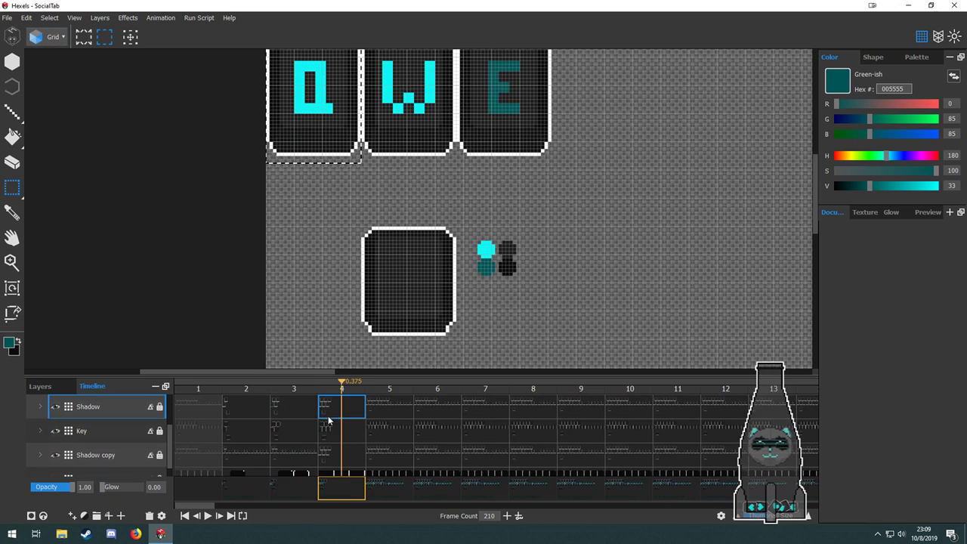
drag(344, 216, 456, 354)
drag(464, 157, 442, 205)
Compare the lower row's key shapes across frames 2, 3 and 4 on the Key layer.
click(296, 431)
click(328, 436)
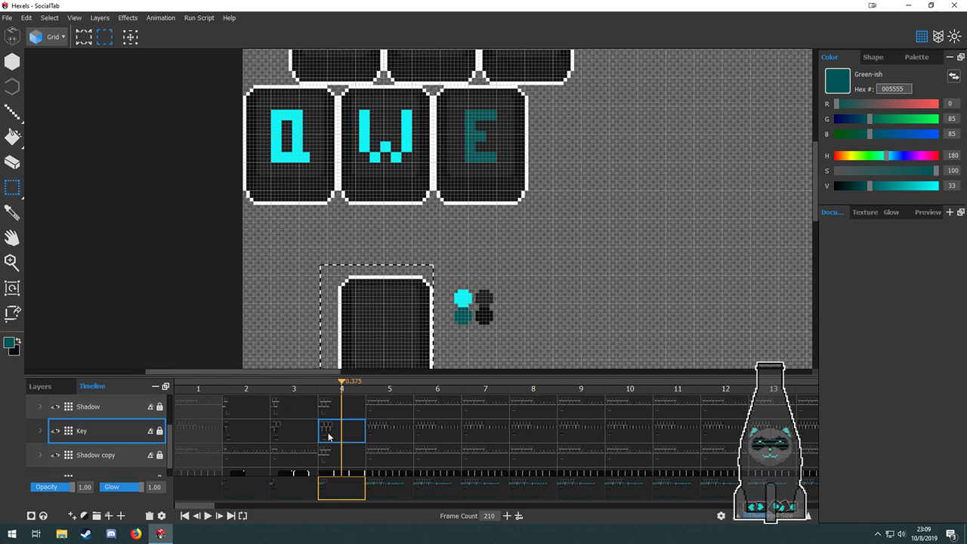
click(296, 434)
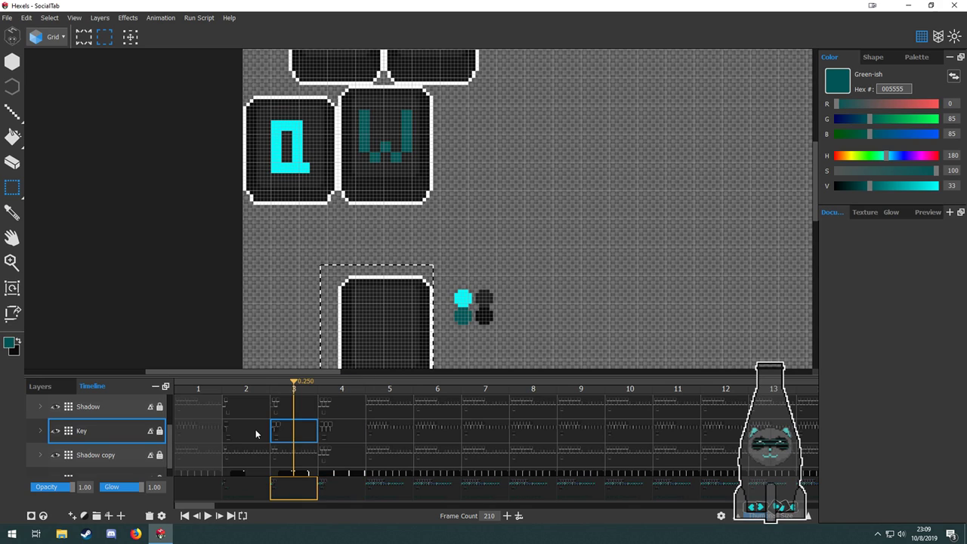
click(254, 432)
click(300, 434)
click(330, 439)
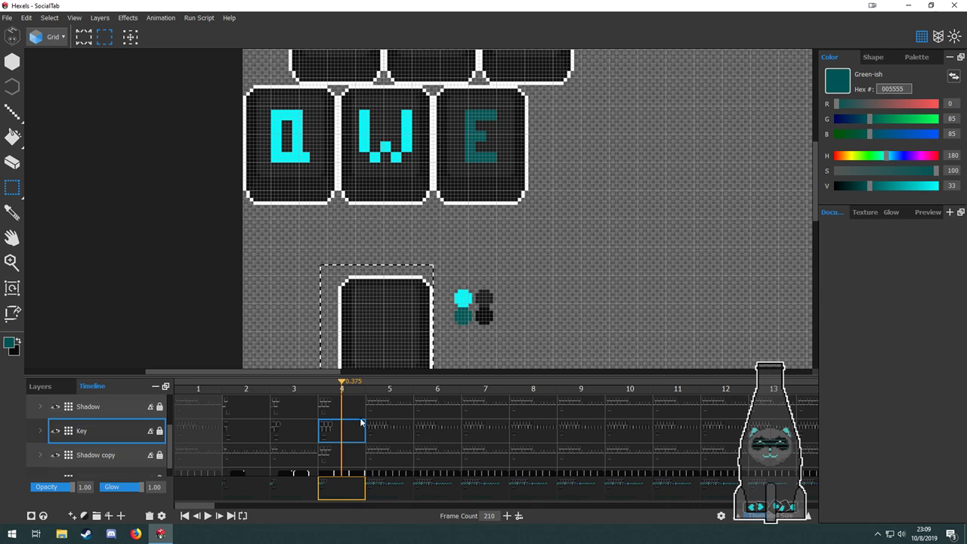
click(296, 431)
click(339, 435)
drag(396, 242, 394, 293)
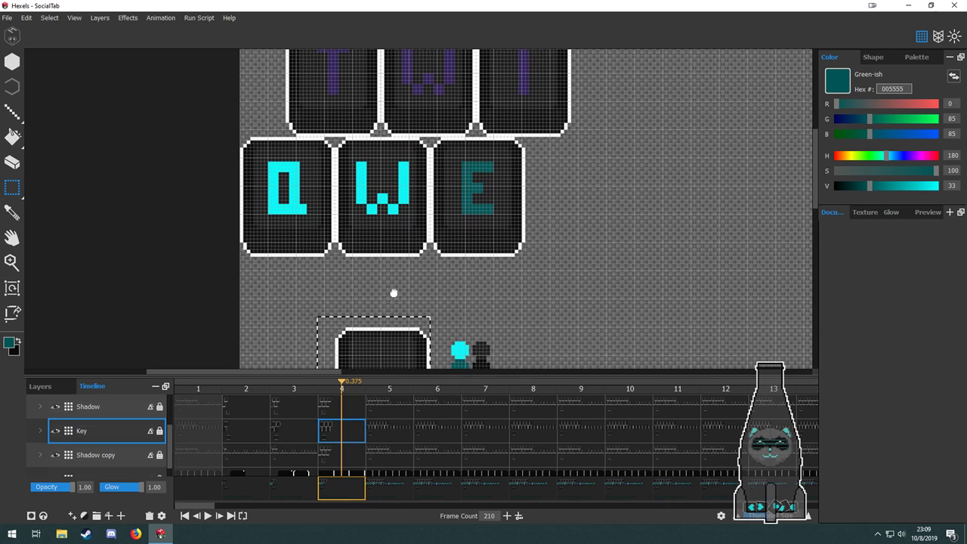
Copy the blank pressed key's shape on the Key layer of frame 4 and paste it.
scroll(361, 438, up, 3)
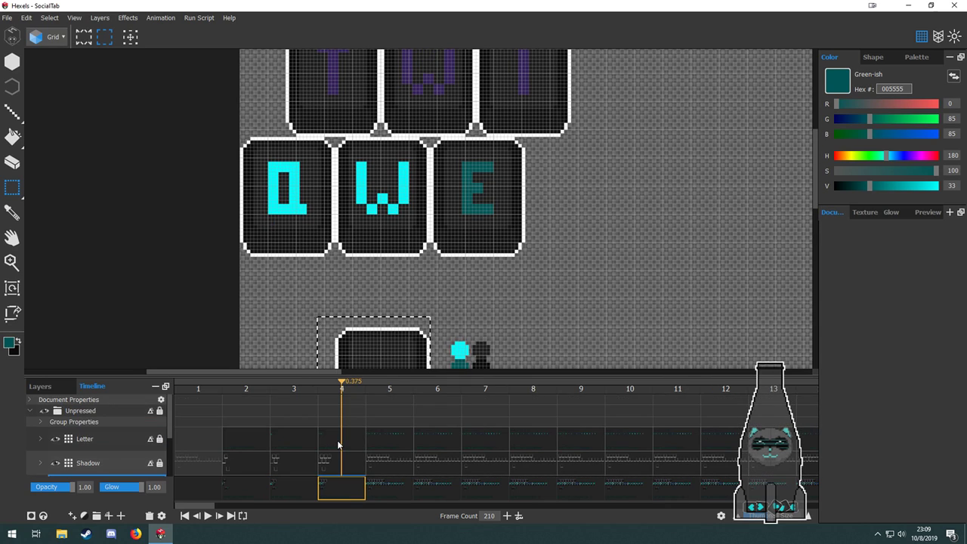
click(337, 440)
key(g)
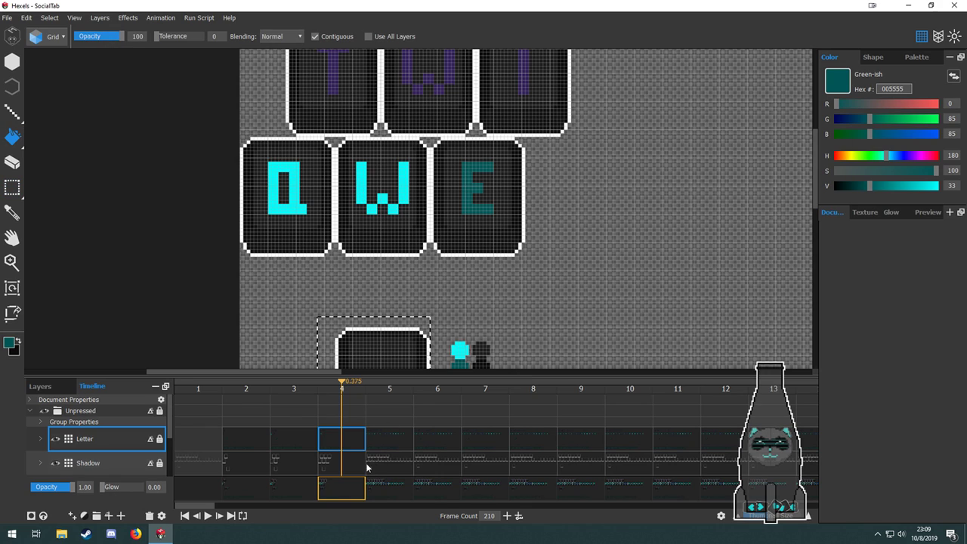
click(360, 463)
click(372, 405)
scroll(374, 452, down, 2)
click(333, 434)
click(336, 452)
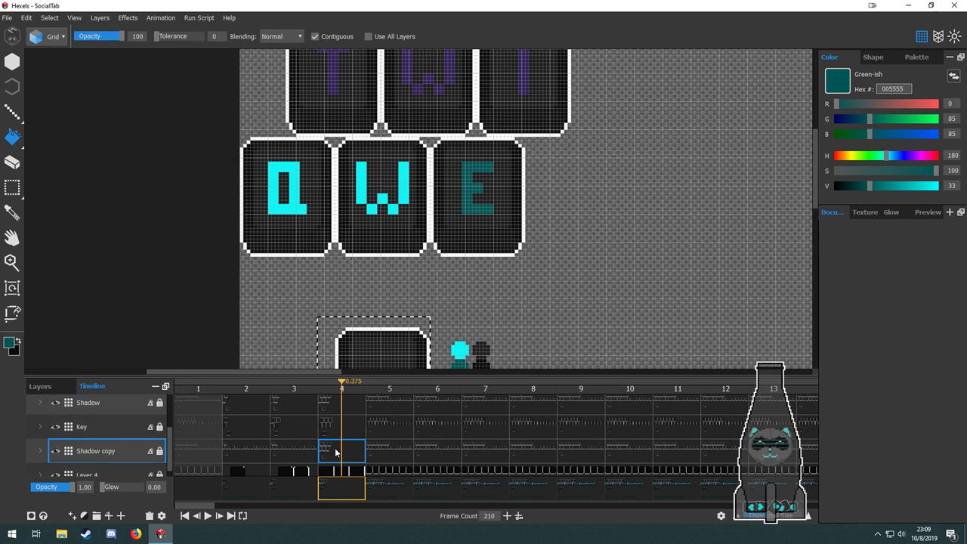
click(343, 436)
scroll(344, 436, up, 2)
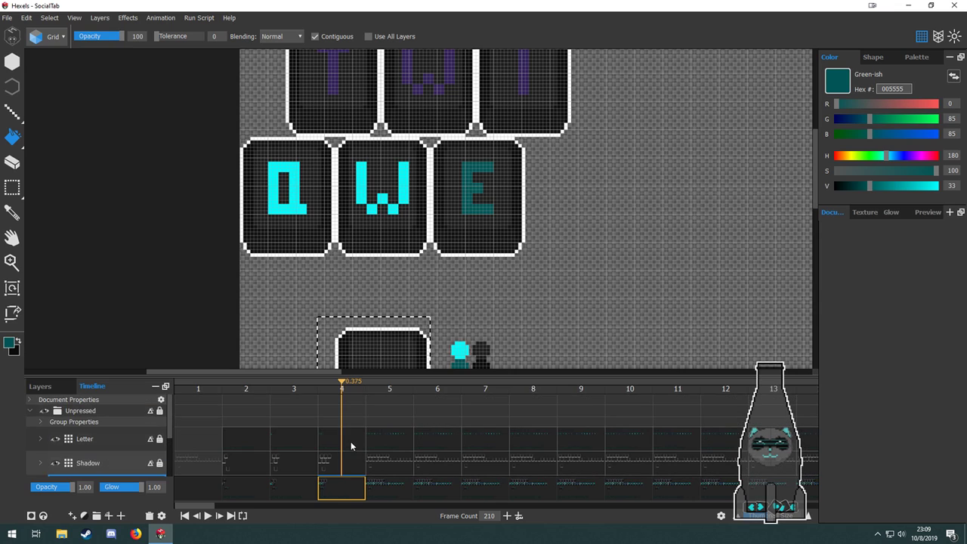
scroll(410, 263, down, 5)
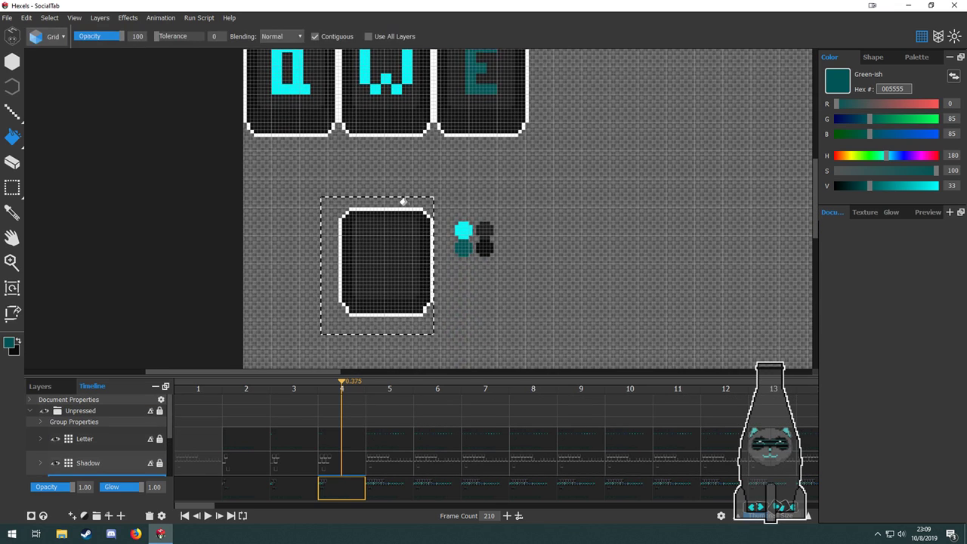
key(ctrl+v)
drag(430, 176, 423, 243)
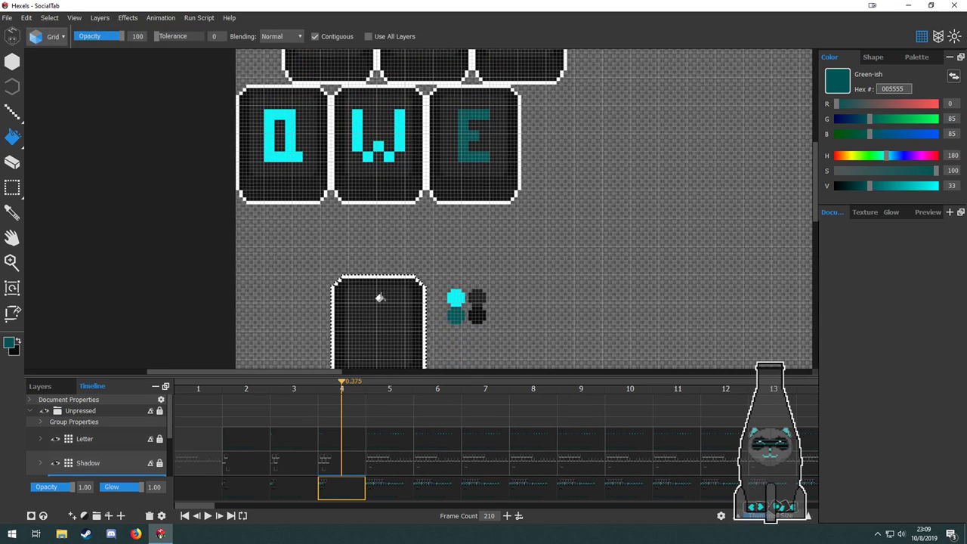
Replace the lower W's key shape in frame 4 with the copied pressed key shape.
key(m)
mouse_move(333, 87)
mouse_down()
mouse_move(392, 199)
mouse_move(427, 221)
mouse_up()
key(Delete)
scroll(444, 207, down, 2)
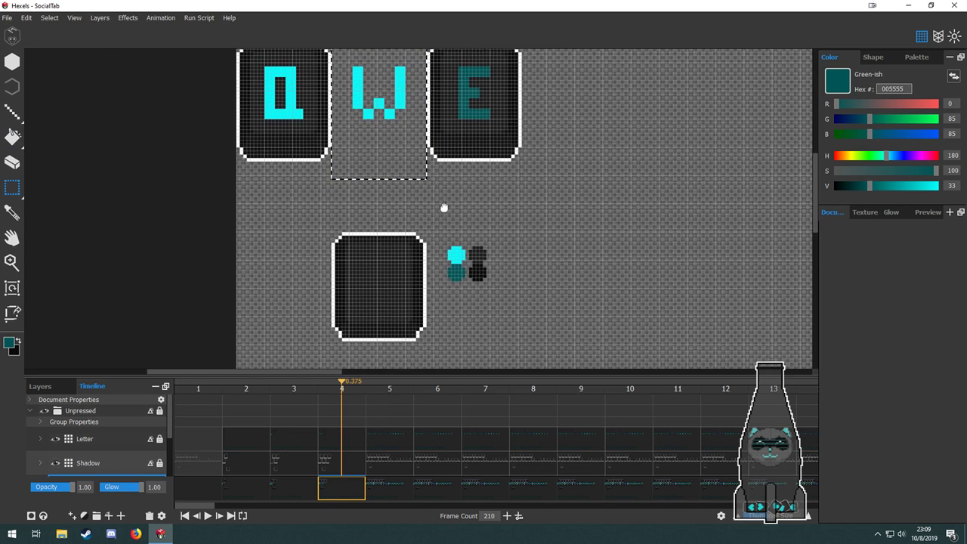
drag(324, 209, 406, 148)
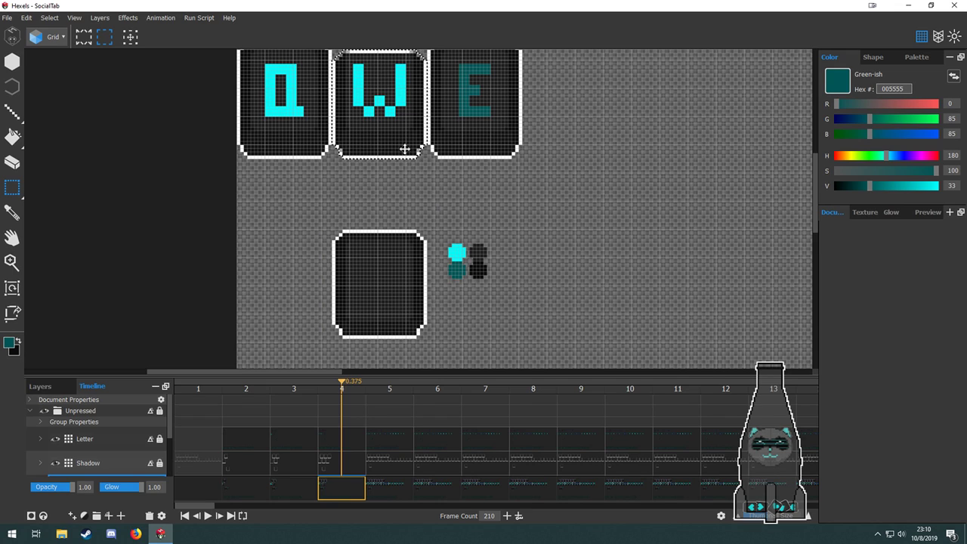
scroll(405, 148, up, 2)
Replace the lower W key's shading on frame 4's Shadow layer with the blank pressed key's shading.
click(328, 459)
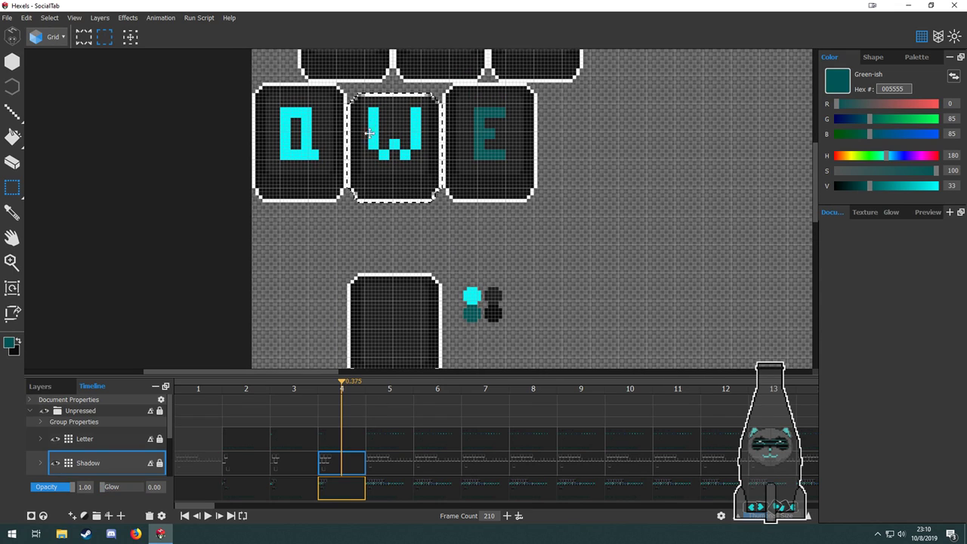
drag(346, 80, 425, 186)
key(space)
drag(340, 190, 414, 146)
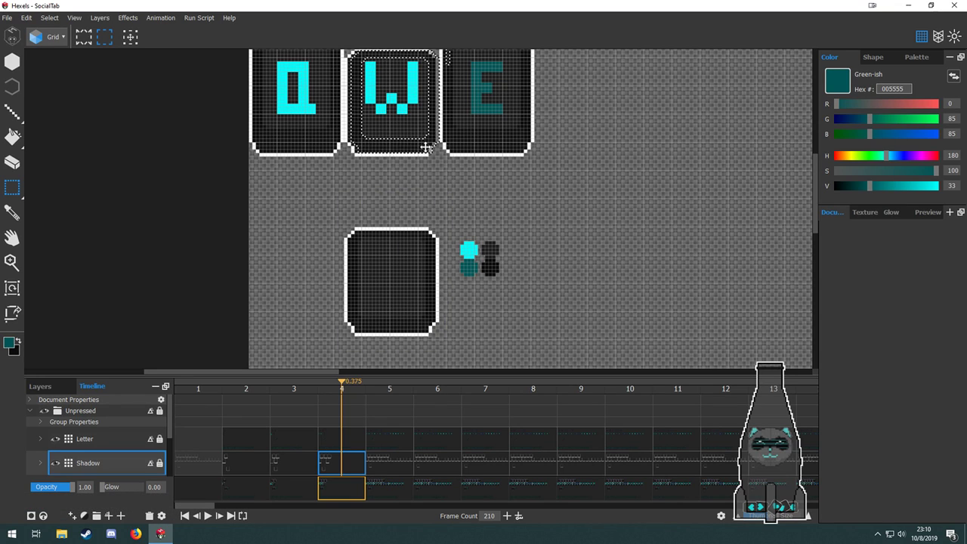
key(space)
drag(436, 182, 431, 234)
Move the lower W letter down on frame 4's Letter layer to match the pressed key, and compare it with frame 3.
click(344, 440)
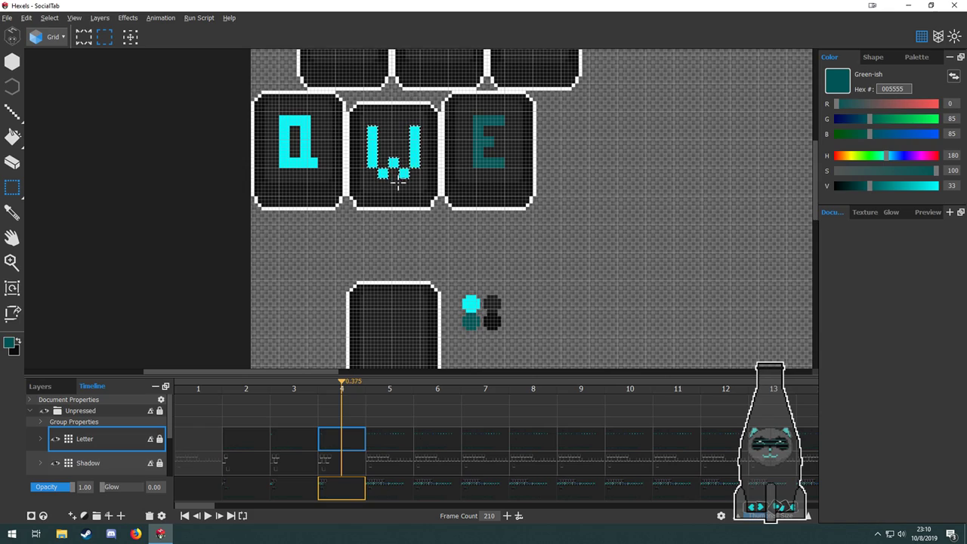
scroll(398, 183, up, 5)
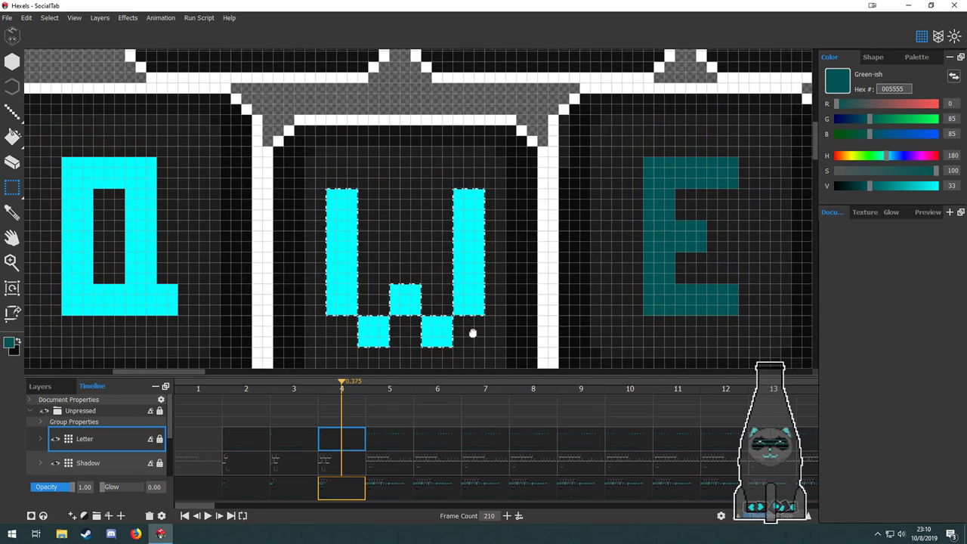
drag(472, 334, 431, 197)
drag(431, 282, 336, 220)
click(299, 441)
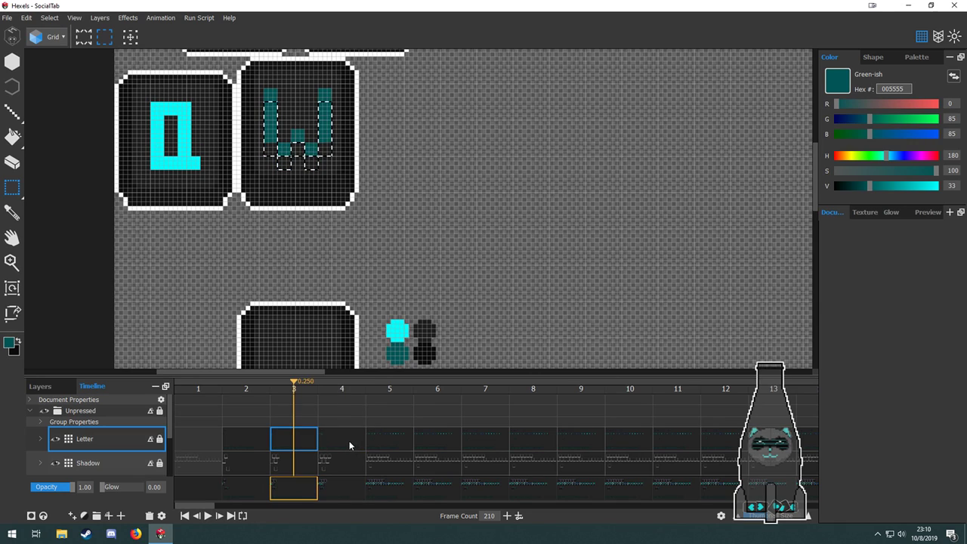
click(349, 441)
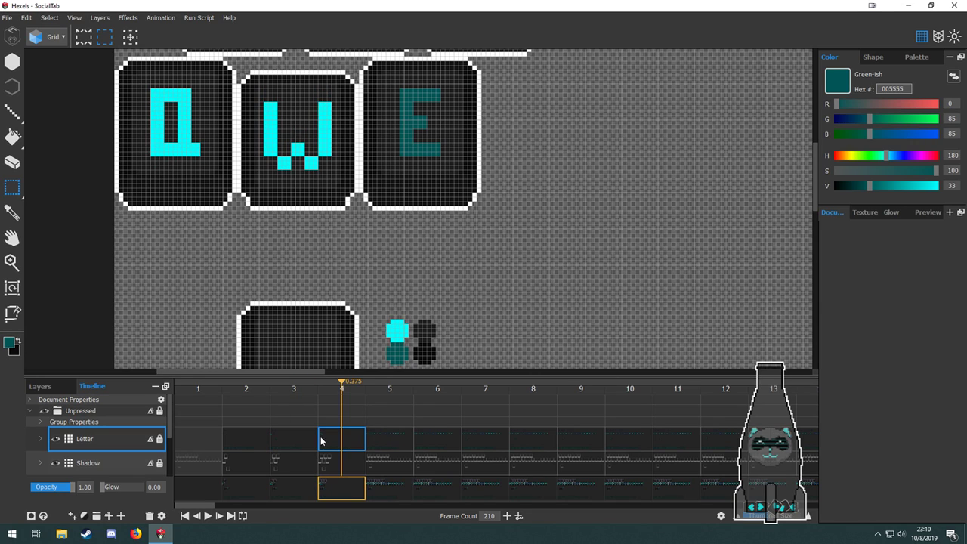
click(296, 438)
click(341, 438)
drag(478, 226, 480, 293)
scroll(480, 293, down, 2)
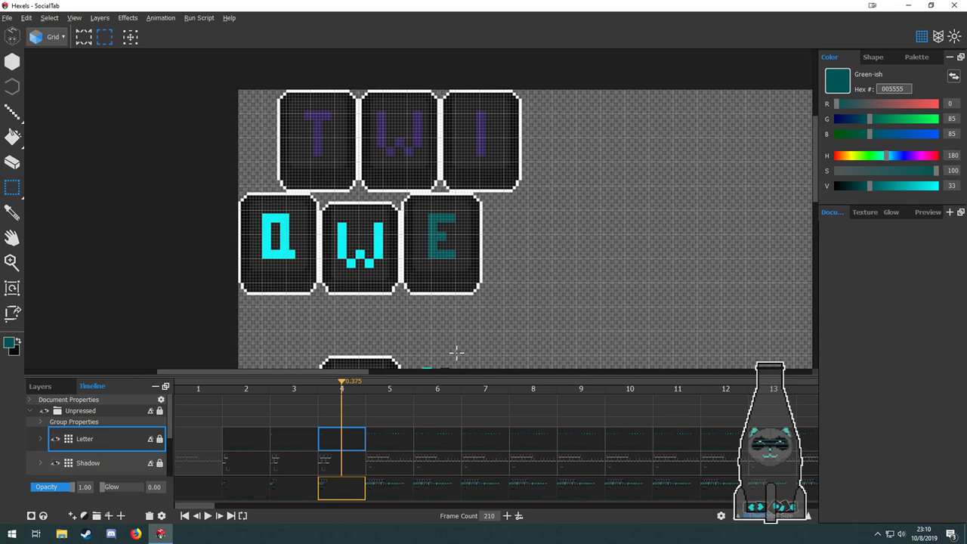
Compare frames 3, 4 and 5 on the Letter layer to check which lower-row keys belong in frame 5.
click(306, 444)
click(339, 445)
click(389, 444)
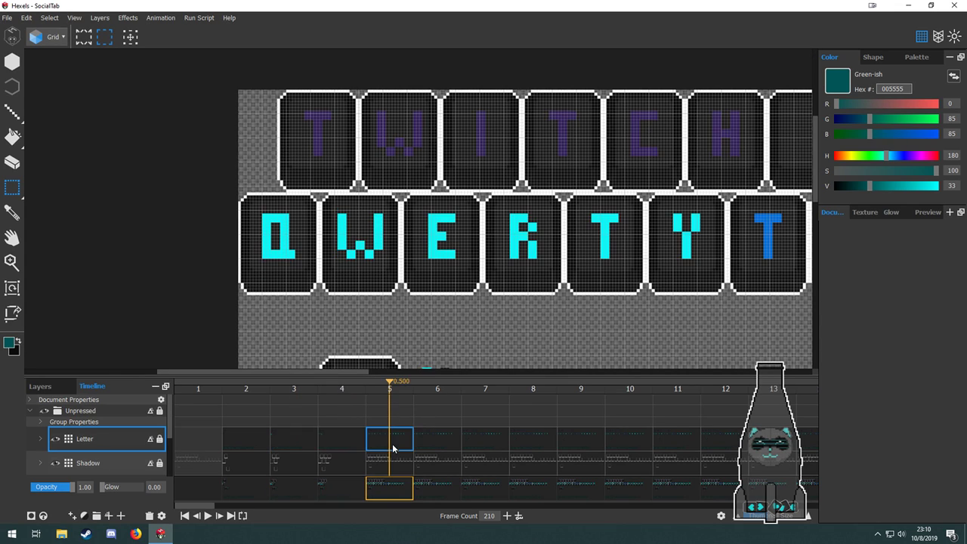
drag(509, 319, 300, 289)
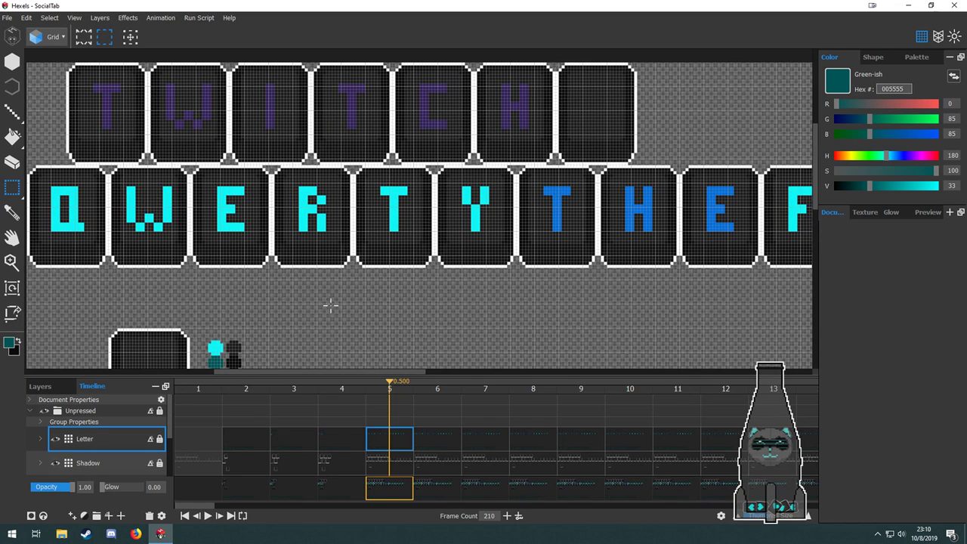
scroll(330, 305, down, 1)
scroll(281, 280, down, 1)
click(340, 441)
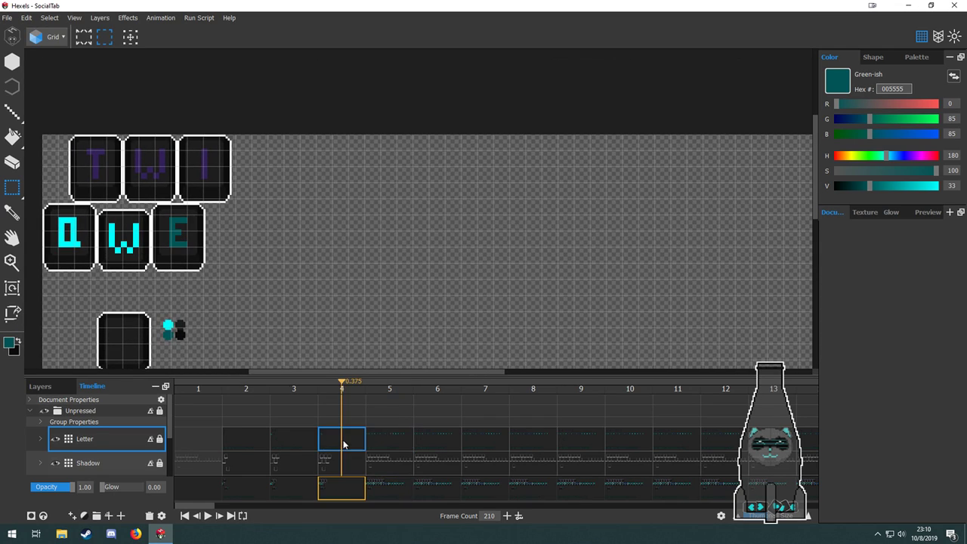
click(392, 439)
Try to delete all lower-row keys after E from frame 5's Letter, Shadow, Key and Shadow copy layers.
scroll(211, 277, up, 2)
key(b)
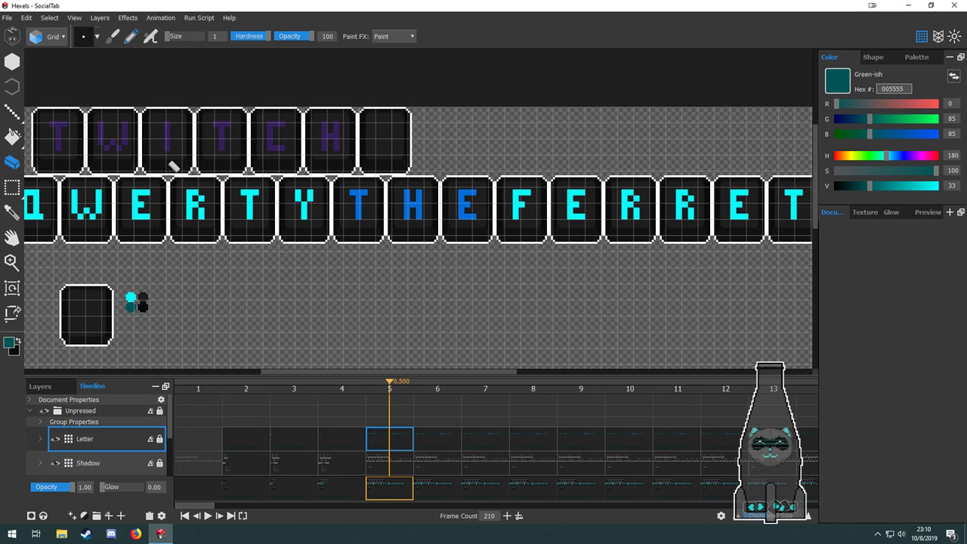
key(m)
drag(174, 181, 651, 270)
click(170, 178)
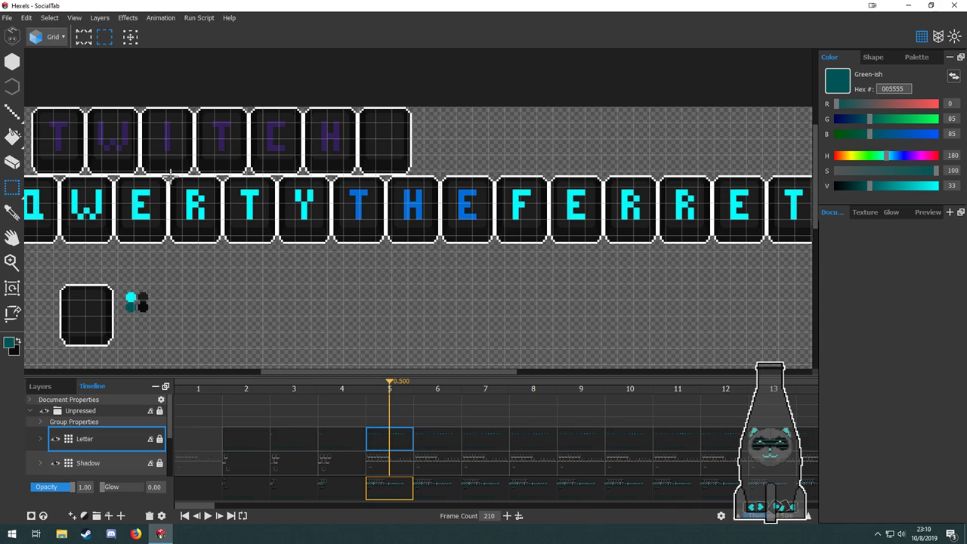
drag(333, 237, 537, 262)
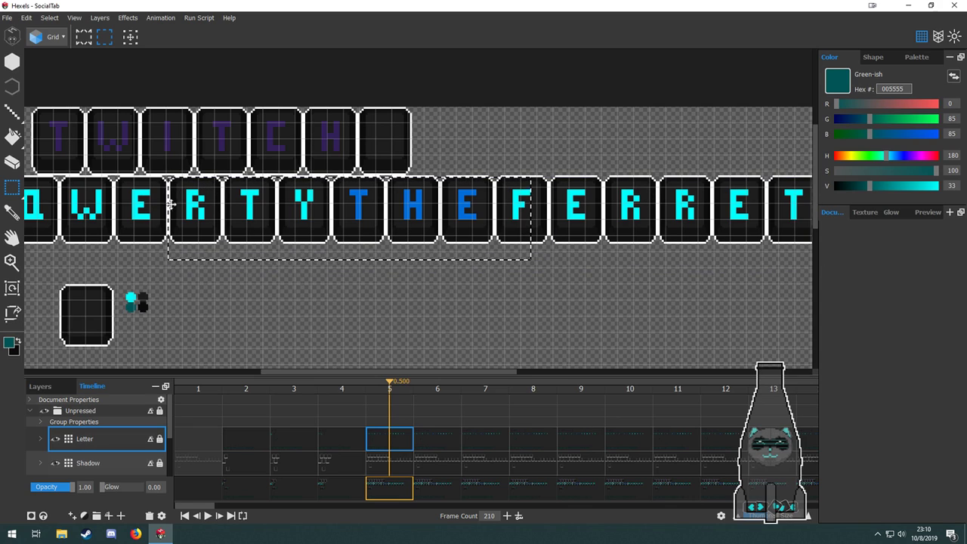
click(171, 178)
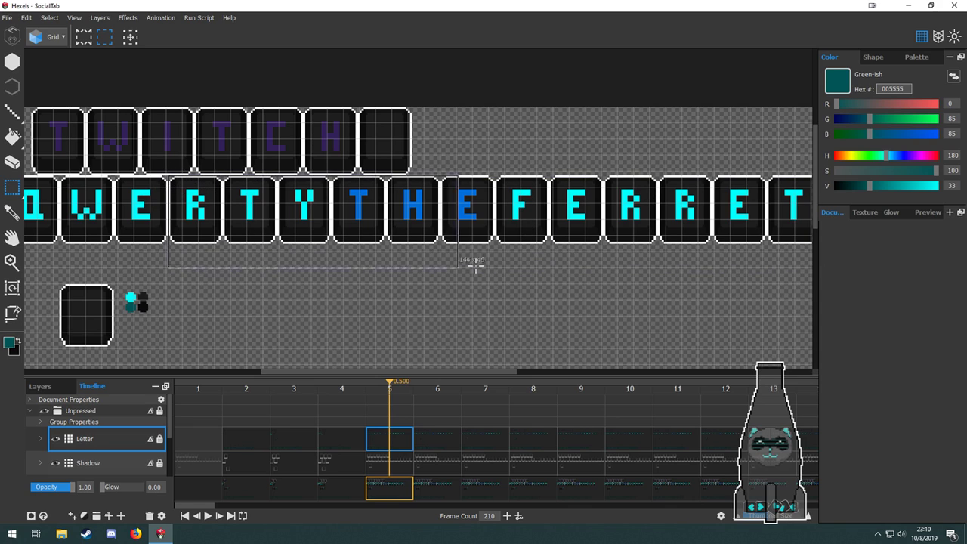
scroll(529, 265, down, 1)
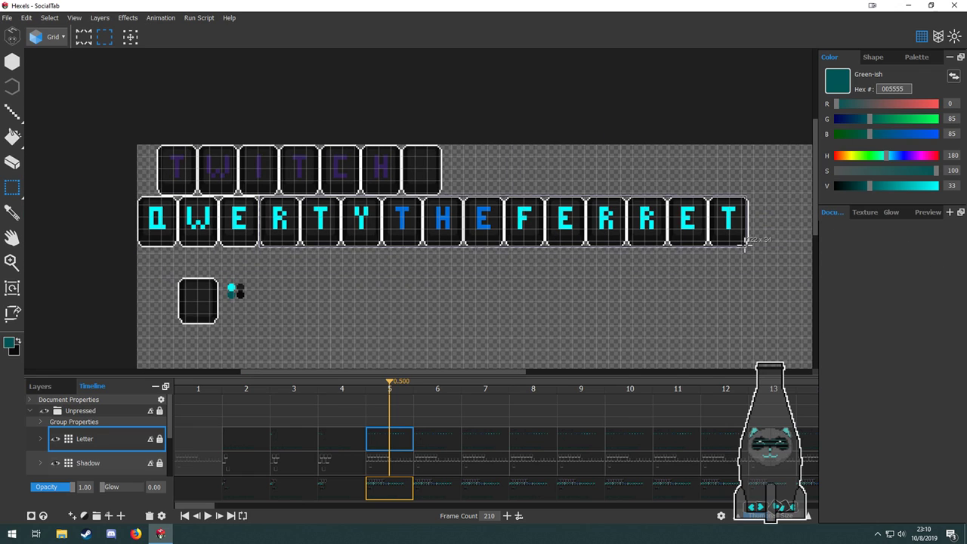
scroll(407, 449, down, 2)
scroll(401, 438, up, 2)
click(401, 460)
scroll(399, 459, down, 2)
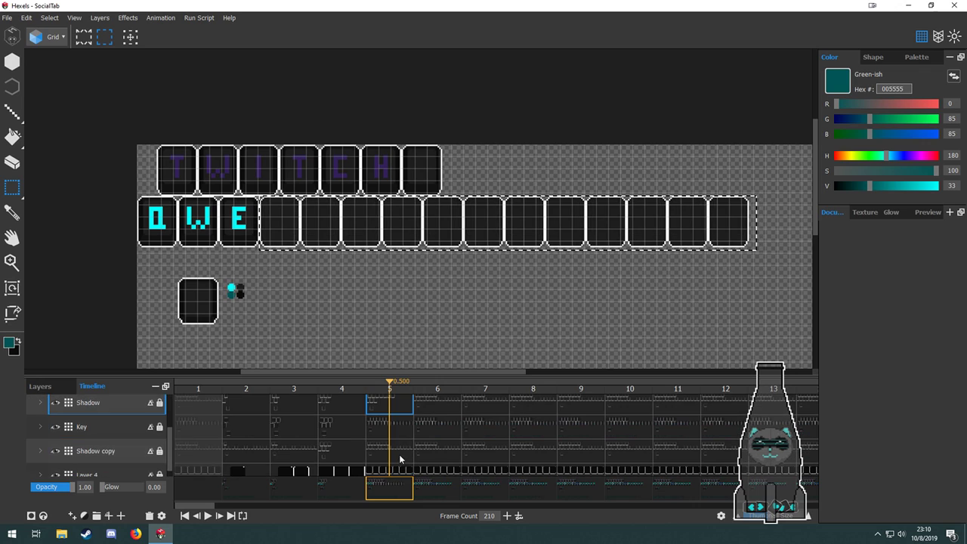
click(396, 425)
click(398, 454)
scroll(402, 446, down, 1)
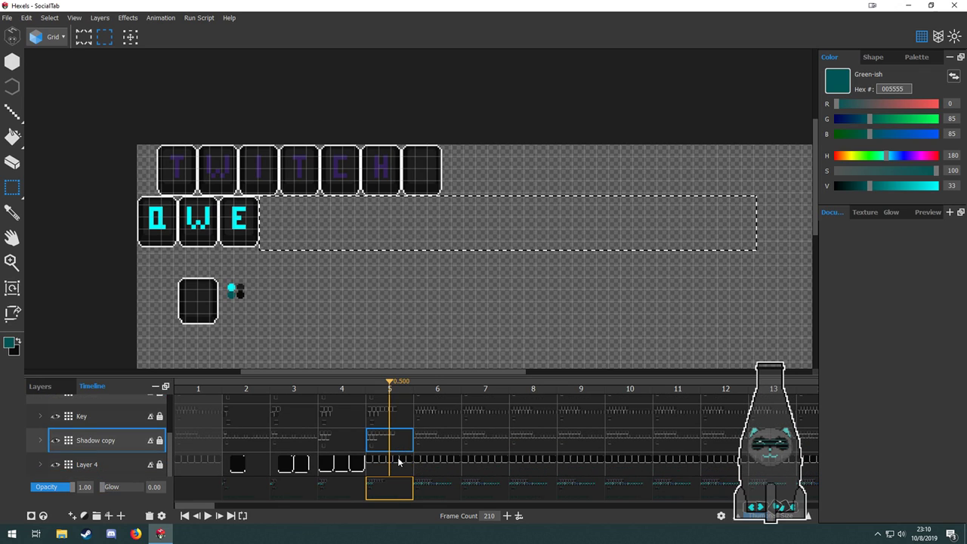
click(399, 461)
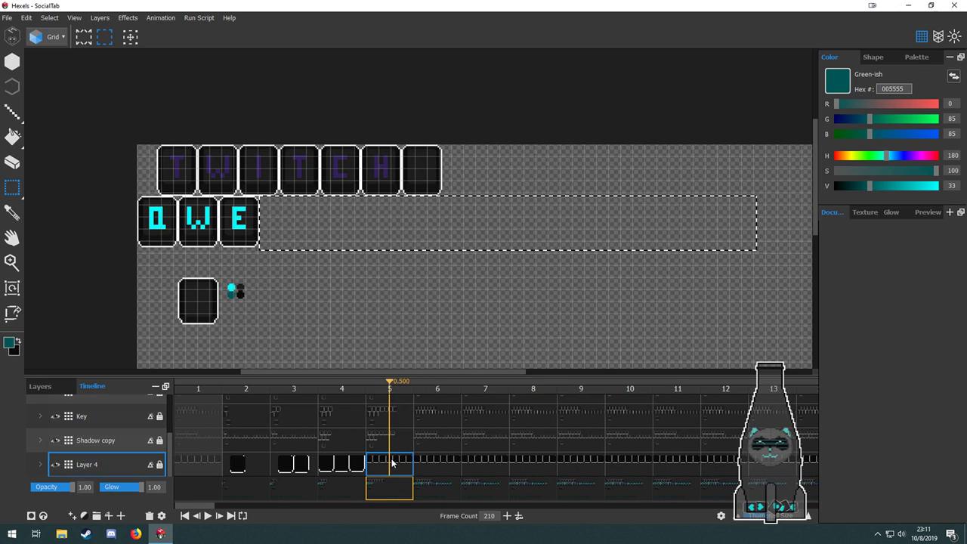
Step through frames 2 to 5 to compare how many keys each frame shows and which one is pressed.
scroll(392, 444, up, 3)
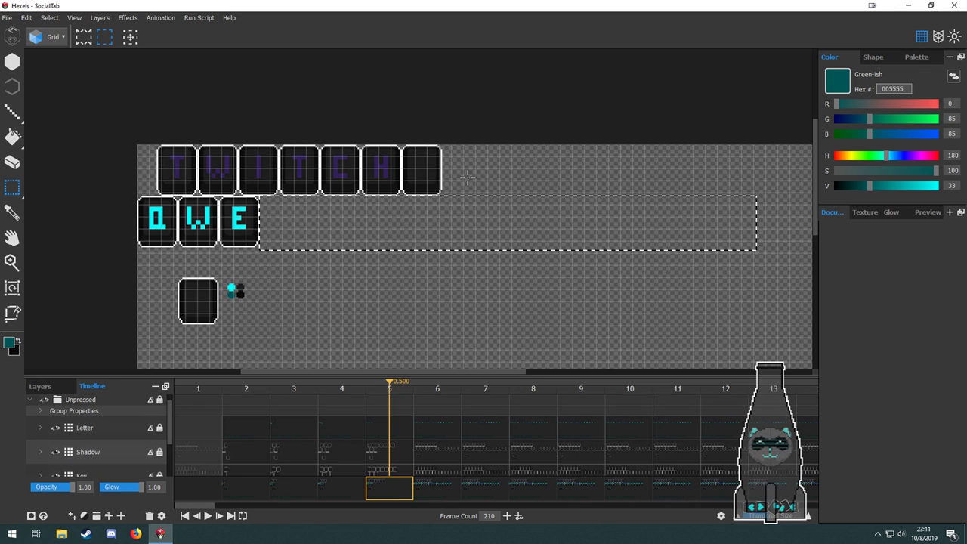
click(352, 458)
click(382, 458)
key(space)
drag(340, 273, 345, 229)
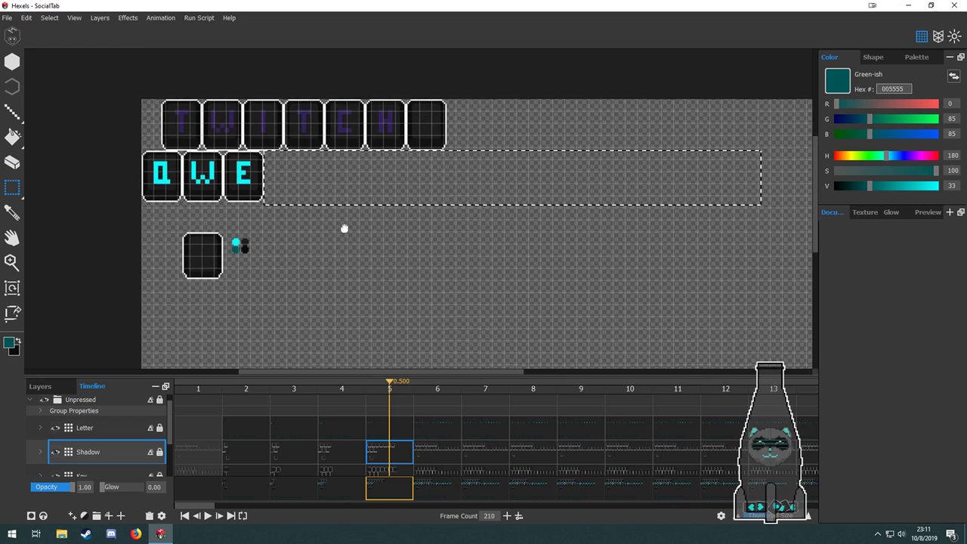
click(344, 457)
click(297, 456)
click(348, 457)
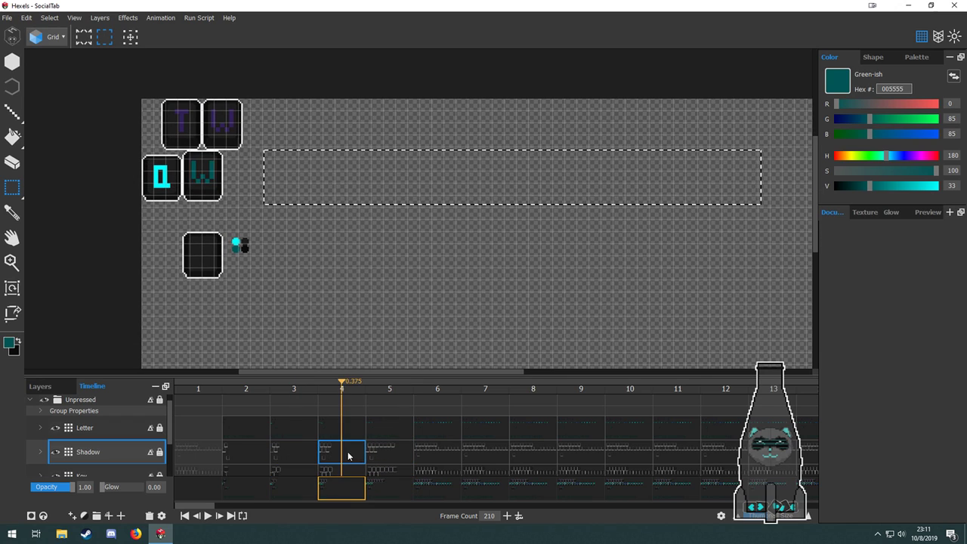
click(256, 457)
click(309, 454)
click(355, 453)
click(389, 455)
Undo the deletion of the lower-row keys after E in frame 5.
key(ctrl+z)
key(ctrl+z)
key(ctrl+z)
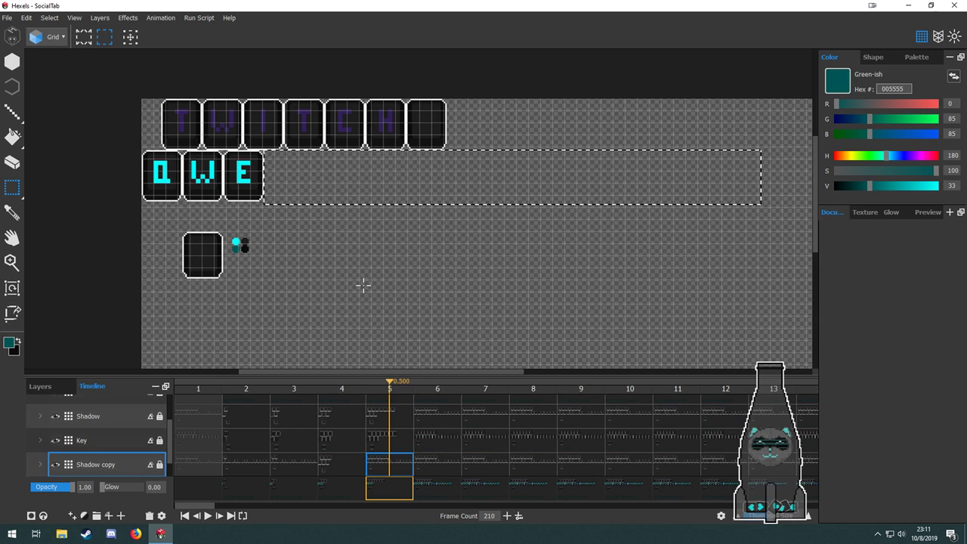
key(Up)
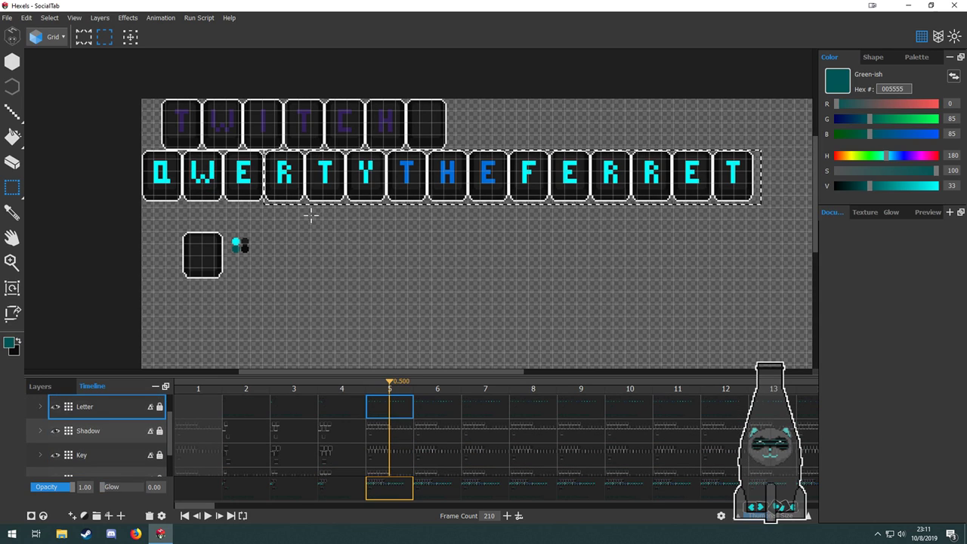
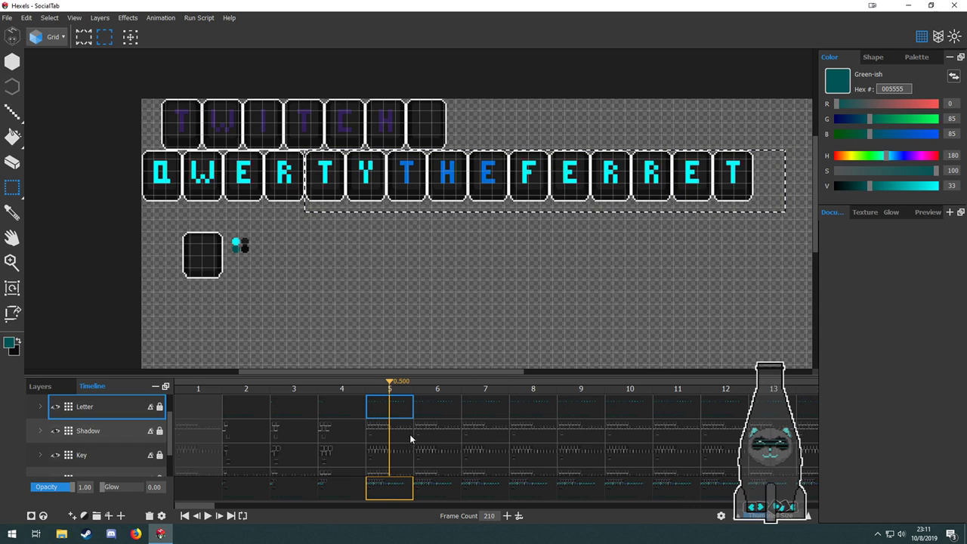
Delete all lower-row keys after R from frame 5's Letter, Shadow, Key and Shadow copy layers.
key(Down)
key(Down)
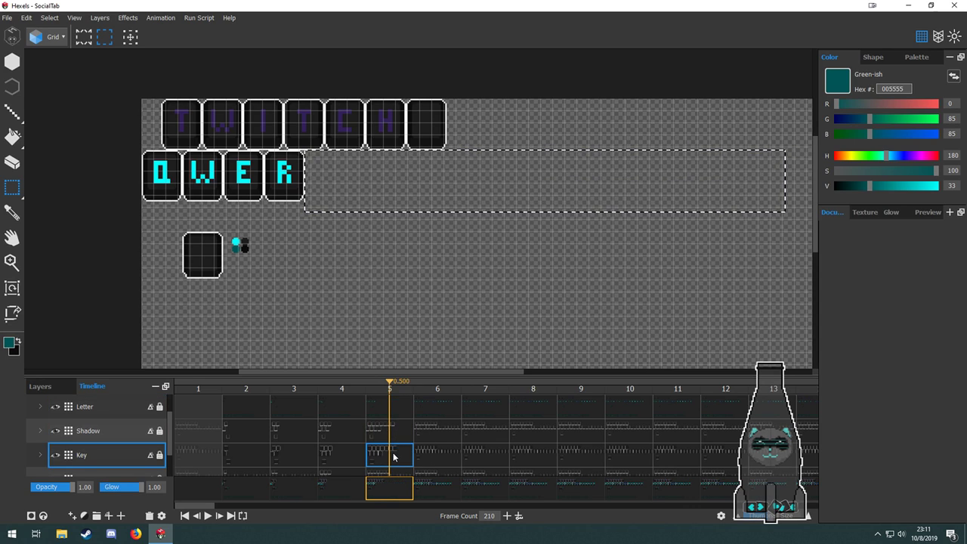
key(Down)
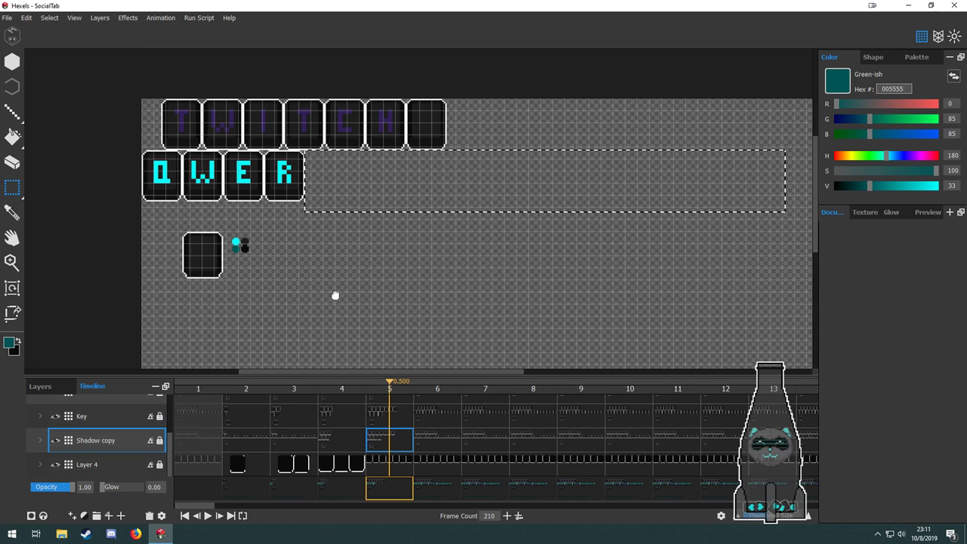
Compare frames 3, 4 and 5 up close to check which lower-row key should be pressed in frame 5.
scroll(325, 272, up, 3)
drag(315, 247, 424, 274)
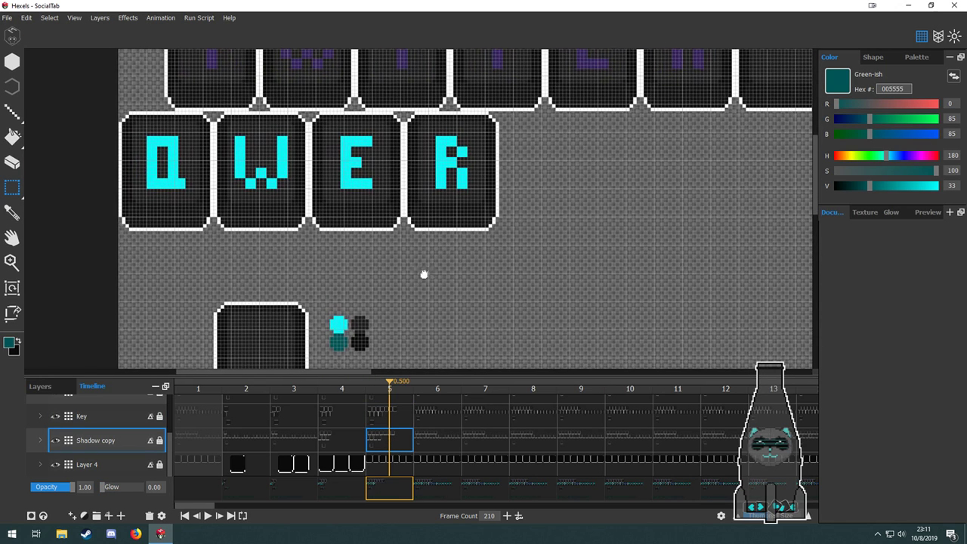
click(333, 445)
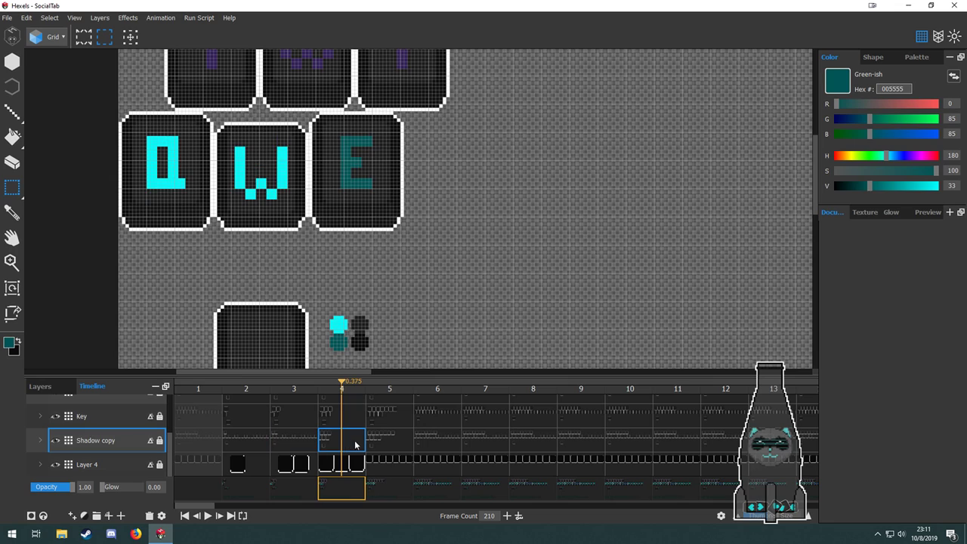
click(386, 445)
click(328, 435)
click(303, 440)
click(344, 440)
click(398, 443)
key(e)
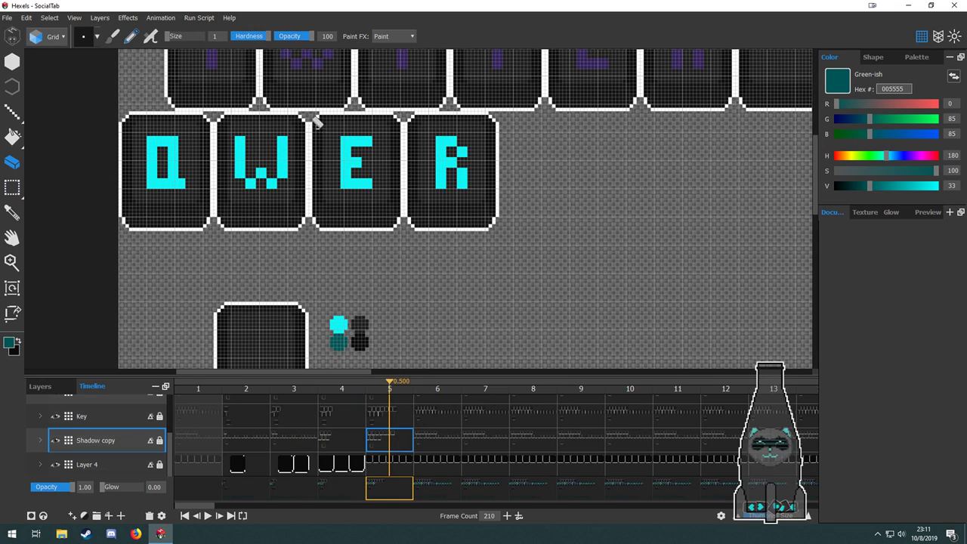
click(331, 443)
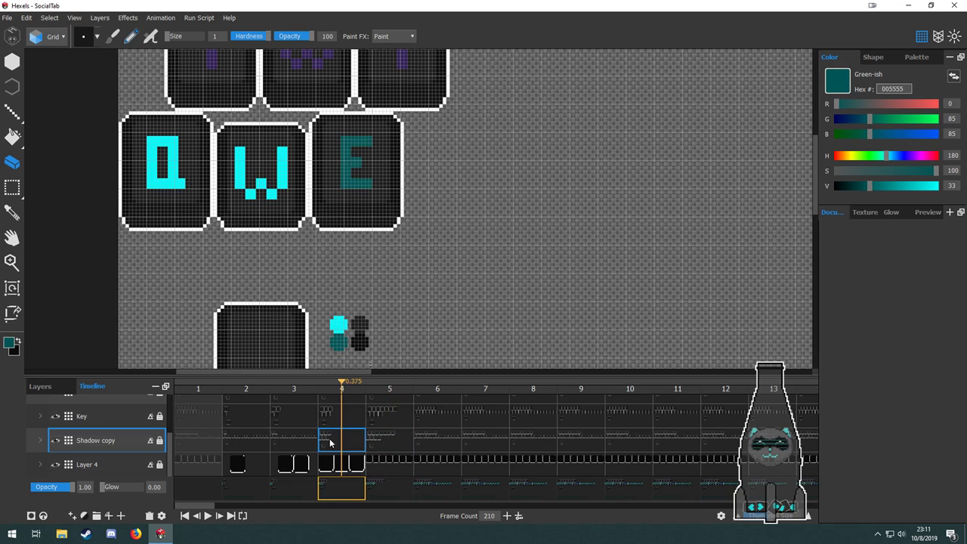
click(372, 446)
Delete the unpressed key shape and shading around the lower E in frame 5, keeping the letter.
key(m)
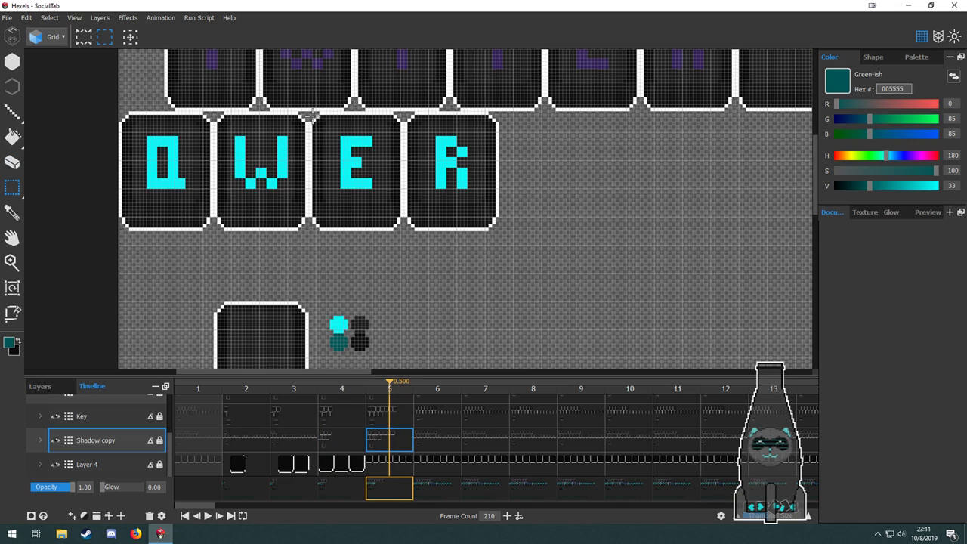
mouse_move(310, 115)
mouse_down()
mouse_move(371, 174)
mouse_move(402, 241)
mouse_move(389, 198)
mouse_move(308, 112)
mouse_up()
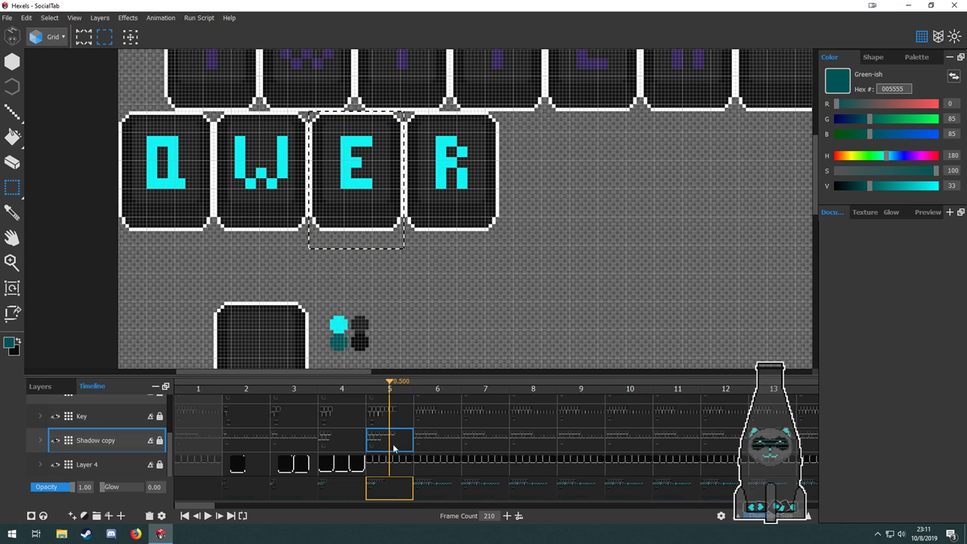
click(392, 415)
key(Delete)
scroll(395, 432, up, 2)
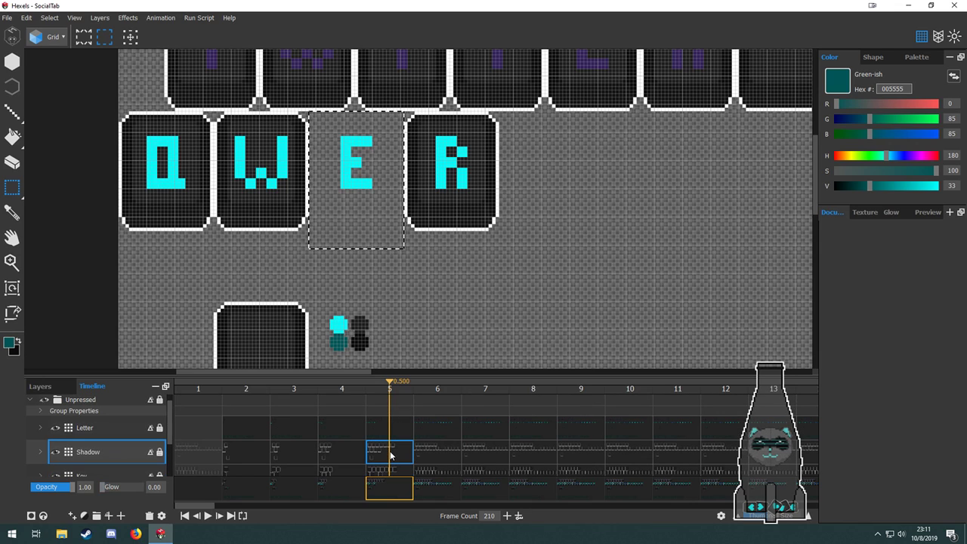
Copy the blank pressed key's shape on frame 5's Key layer and place it behind the lower E.
scroll(397, 458, down, 3)
scroll(393, 456, up, 3)
scroll(387, 452, down, 3)
drag(382, 253, 415, 178)
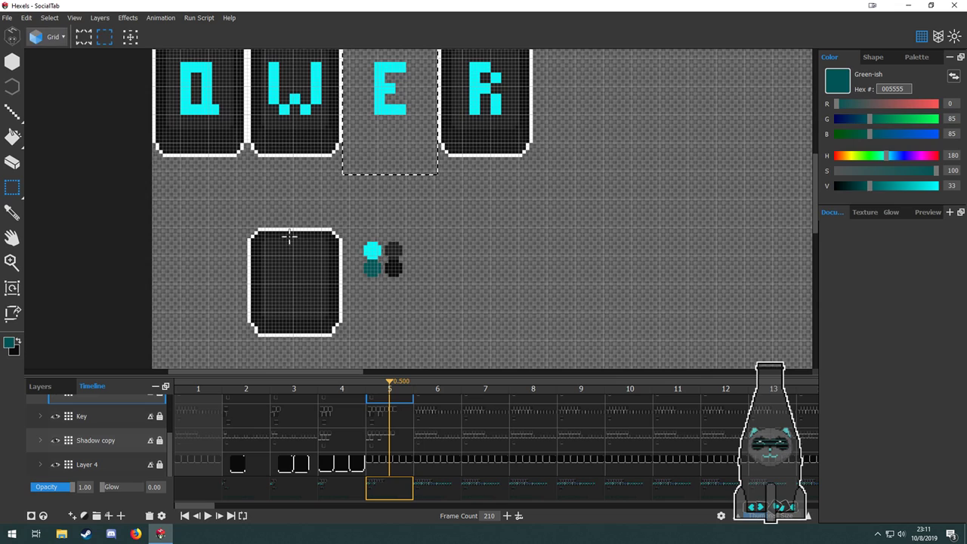
drag(240, 211, 343, 351)
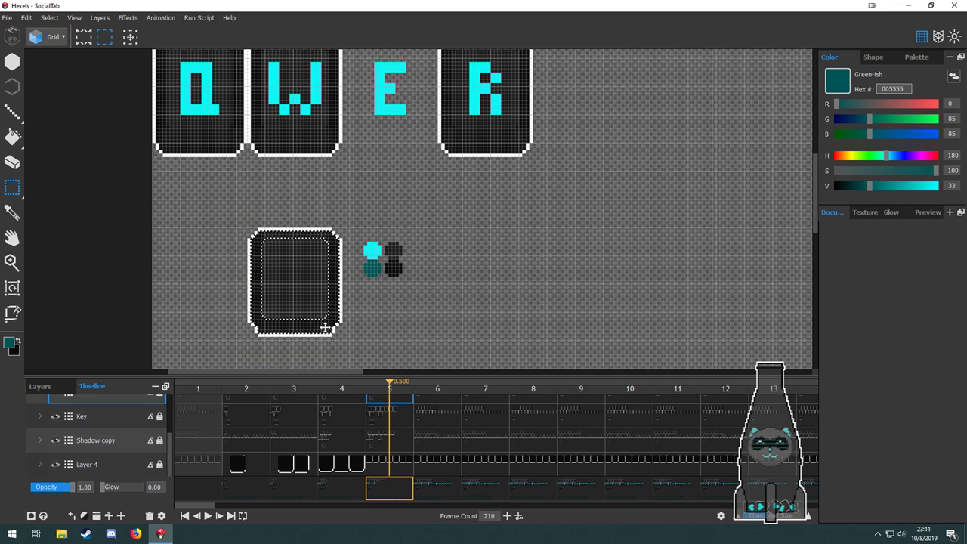
click(391, 447)
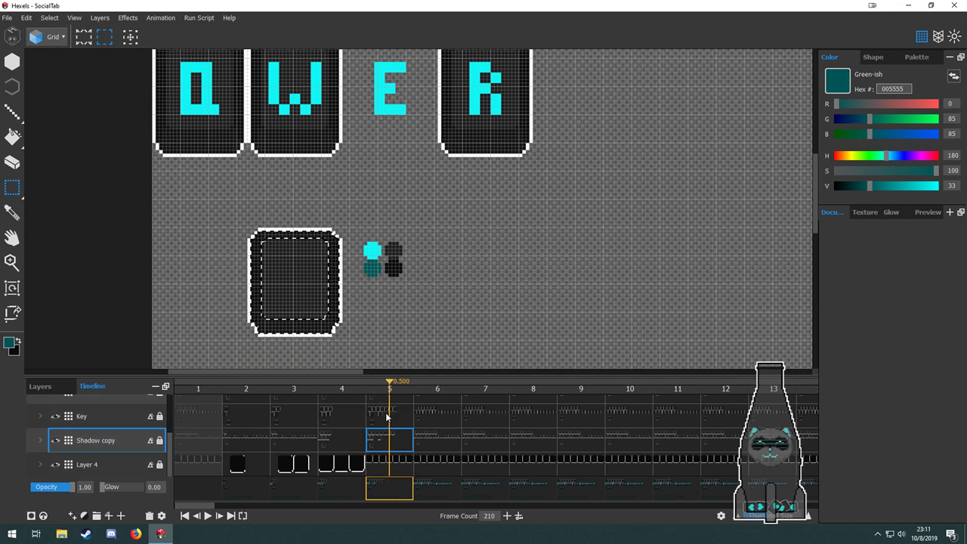
click(387, 416)
drag(225, 213, 422, 142)
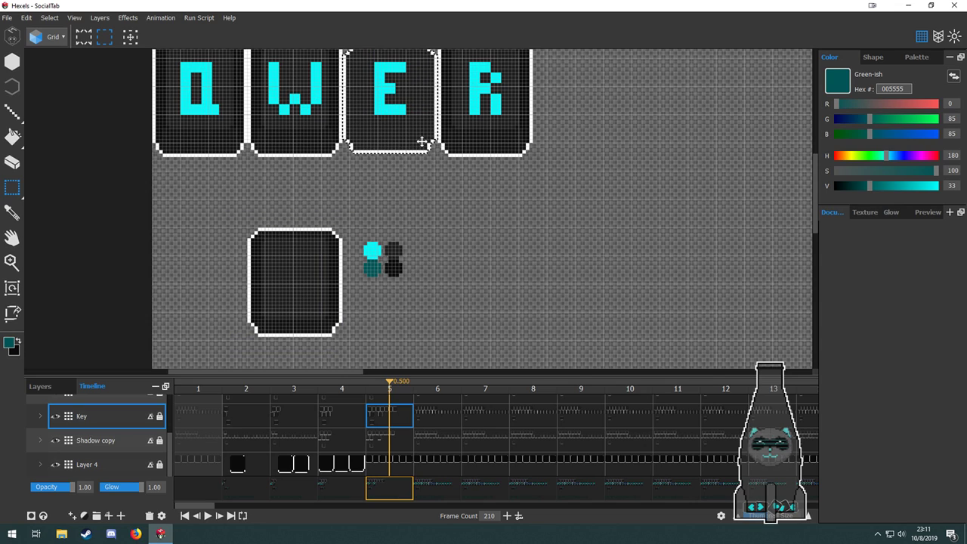
Copy the blank pressed key's shading on frame 5's Shadow copy layer and place it over the lower E key.
click(401, 440)
drag(217, 214, 341, 348)
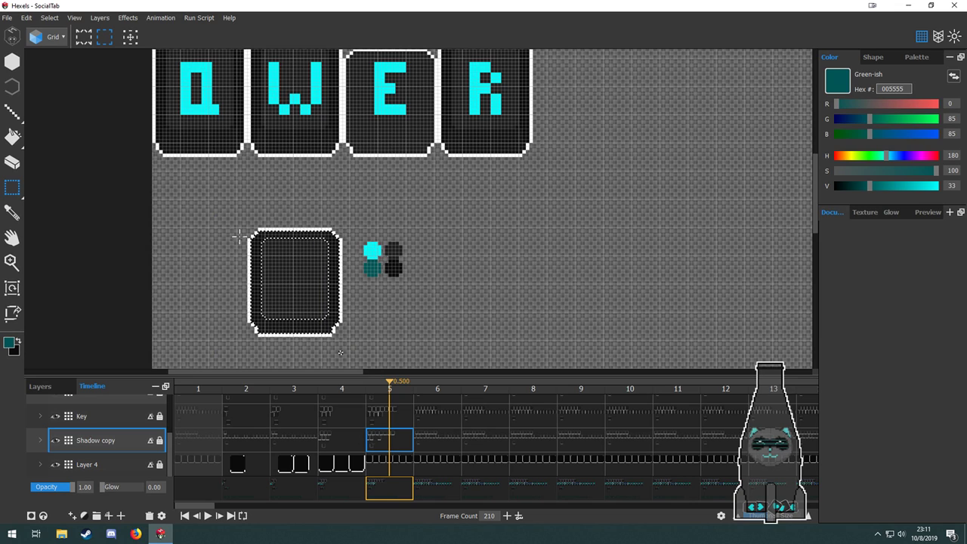
drag(227, 217, 340, 345)
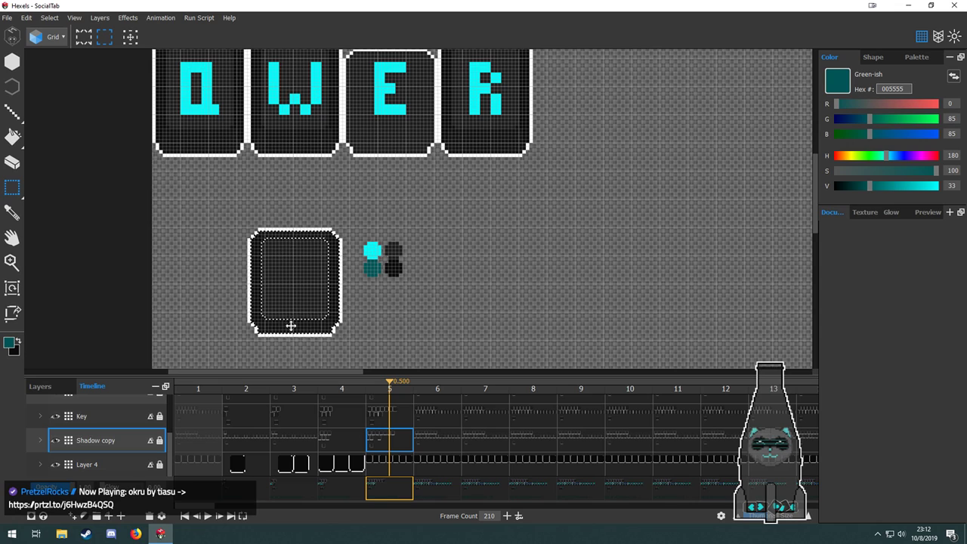
drag(291, 325, 388, 146)
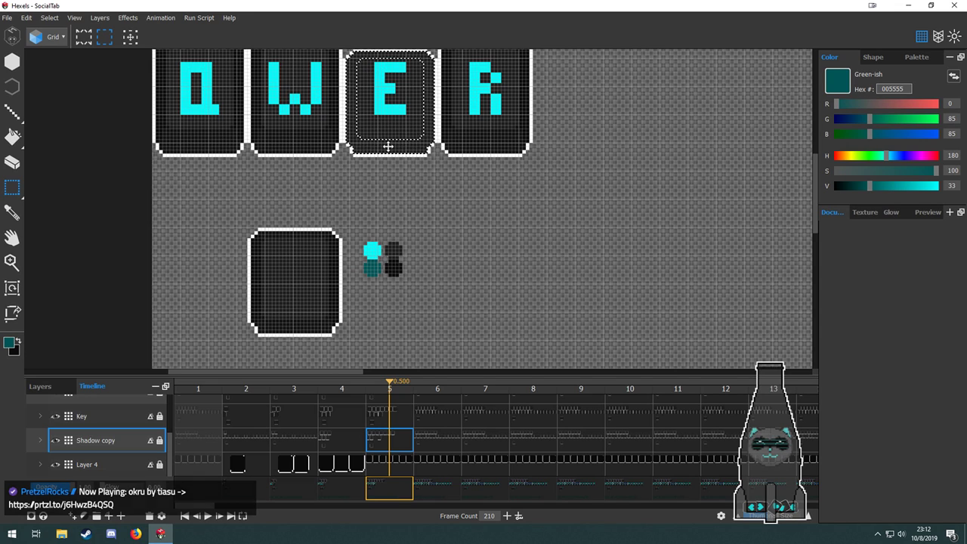
key(space)
drag(448, 218, 412, 298)
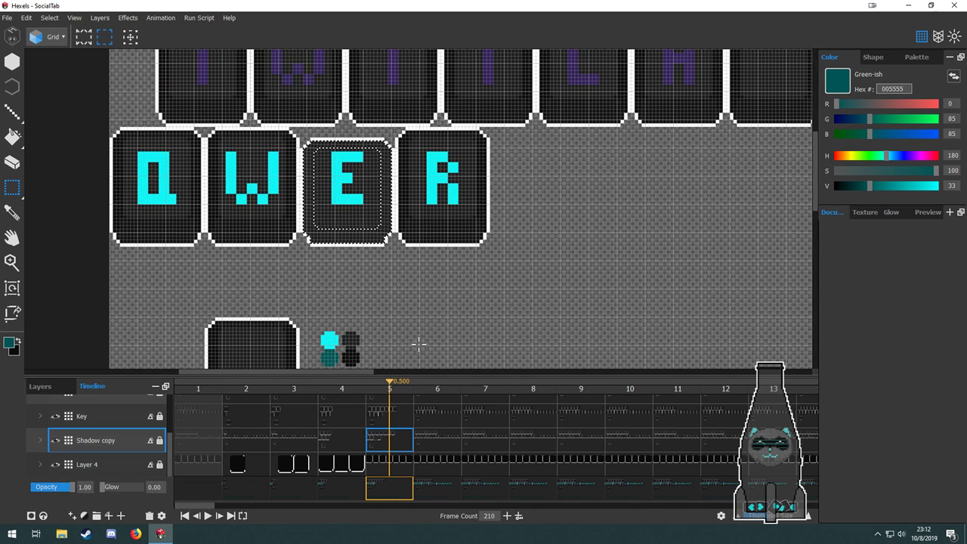
Delete the shading just placed on the lower E key and clear the selection.
key(Delete)
key(ctrl+d)
scroll(347, 229, up, 2)
scroll(349, 229, down, 2)
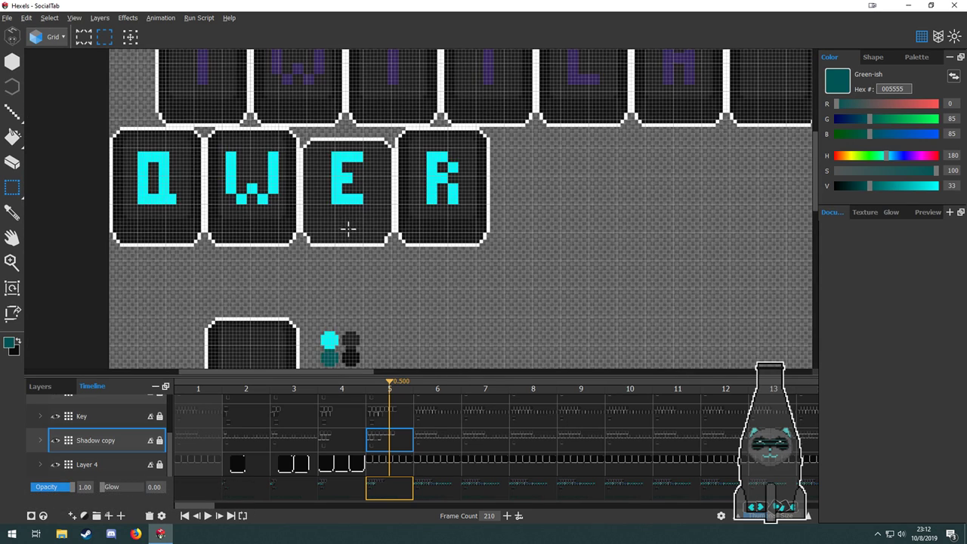
Copy the blank pressed key's shading on frame 5's Shadow layer and place it over the lower E key.
scroll(476, 177, down, 4)
scroll(475, 177, left, 1)
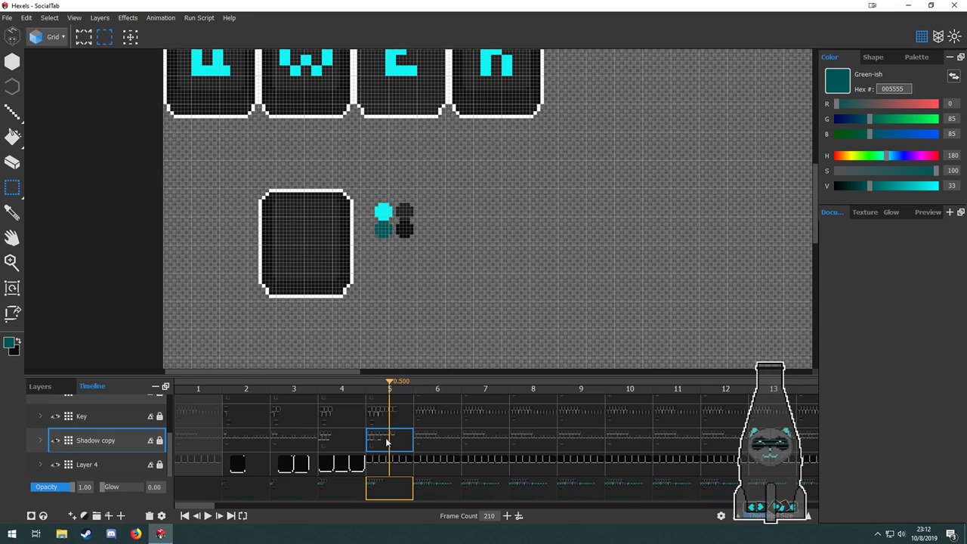
click(392, 417)
scroll(384, 440, up, 2)
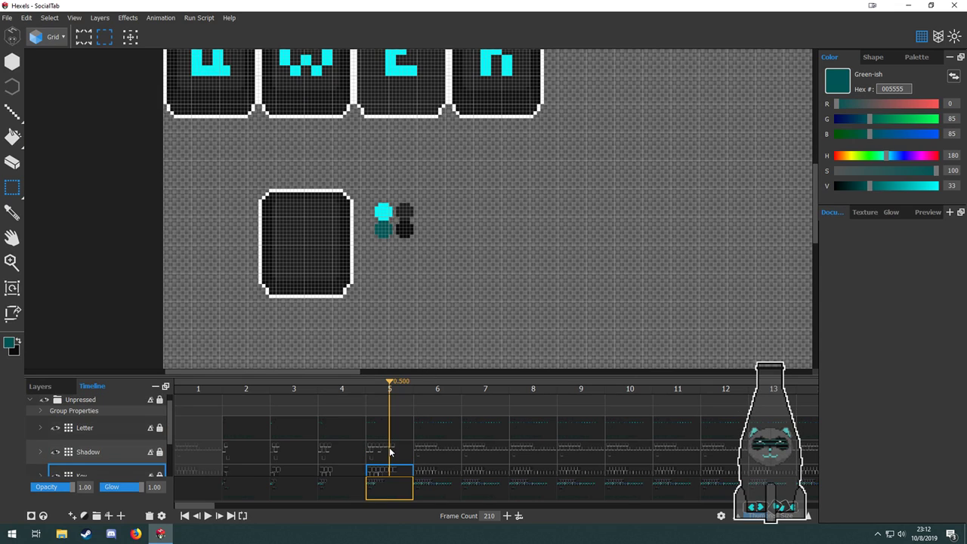
click(390, 452)
mouse_move(243, 180)
mouse_down()
mouse_move(345, 315)
mouse_move(375, 247)
mouse_up()
key(ctrl+z)
mouse_move(238, 185)
mouse_down()
mouse_move(341, 271)
mouse_move(349, 297)
mouse_move(374, 211)
mouse_move(427, 101)
mouse_move(420, 109)
mouse_up()
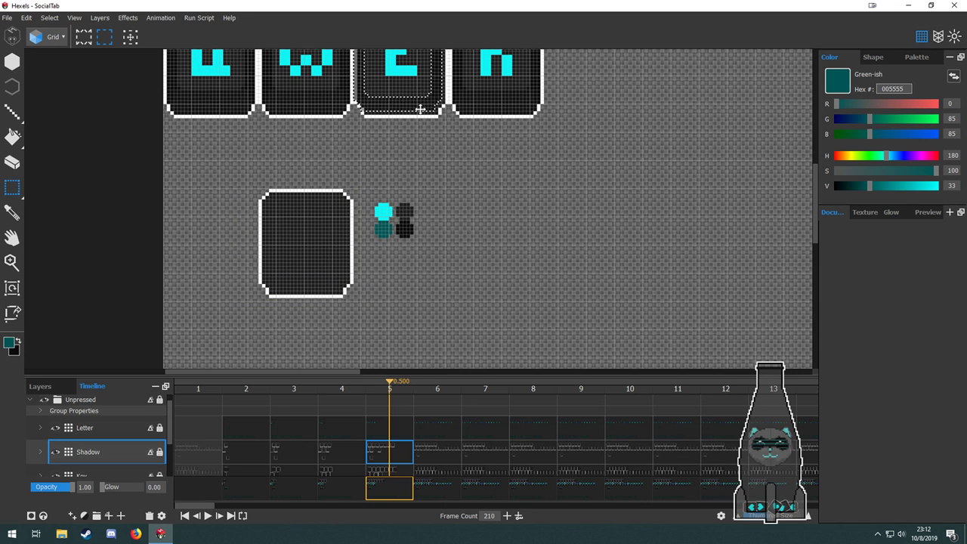
scroll(476, 285, up, 3)
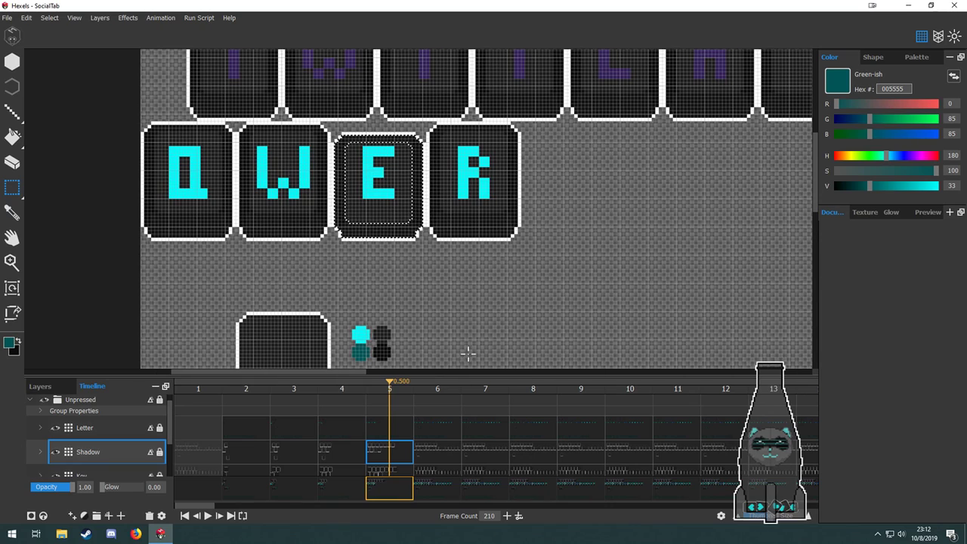
Move the lower E on frame 5's Letter layer down three pixels so it sits on the pressed key.
click(391, 431)
drag(357, 147, 360, 149)
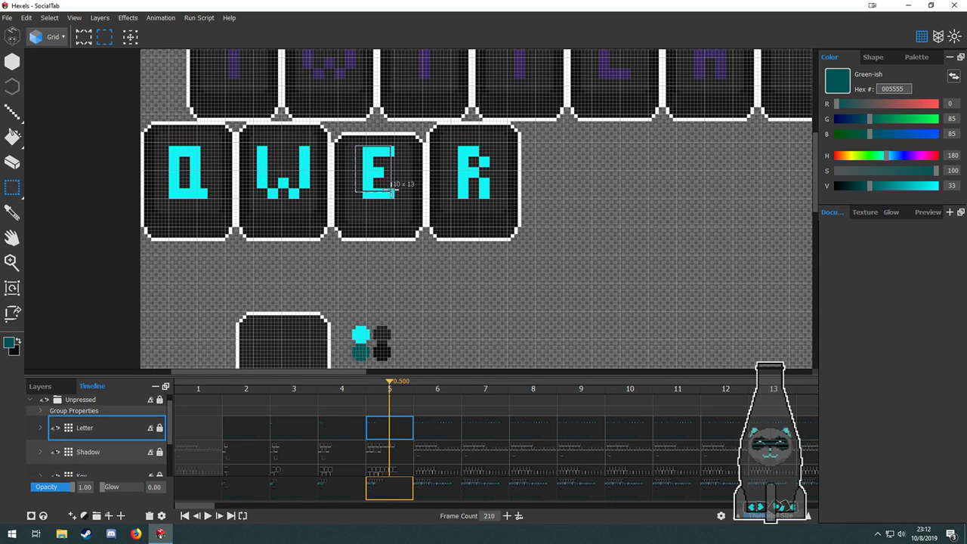
drag(391, 189, 397, 195)
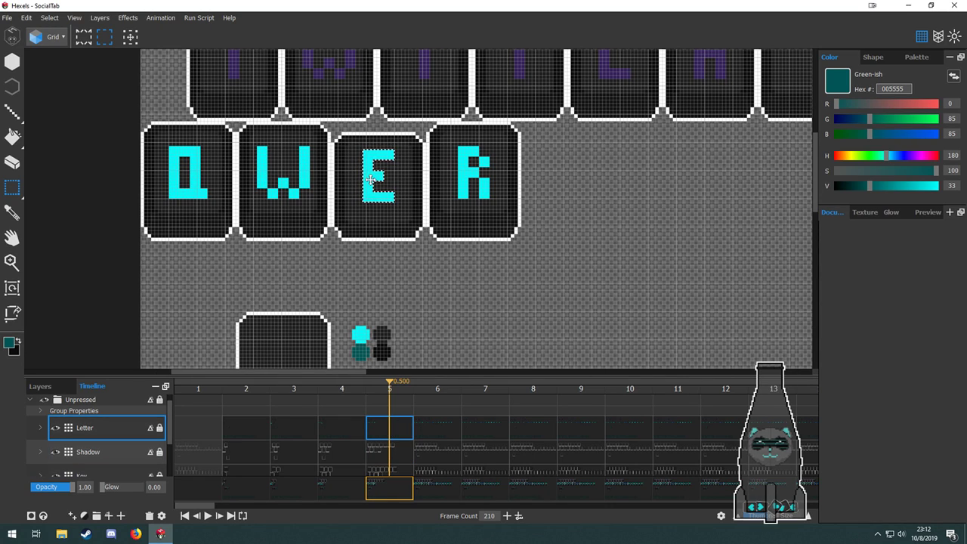
scroll(390, 218, up, 2)
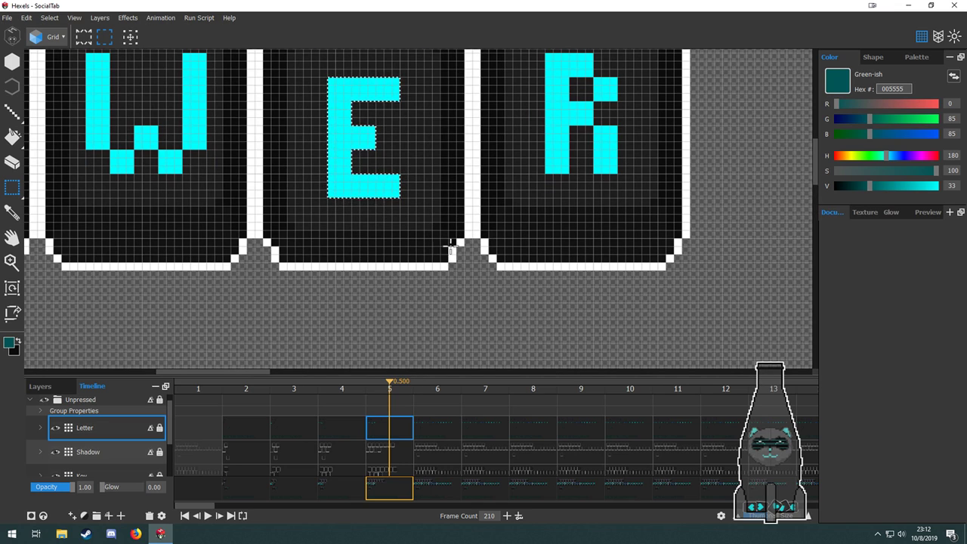
scroll(385, 215, down, 3)
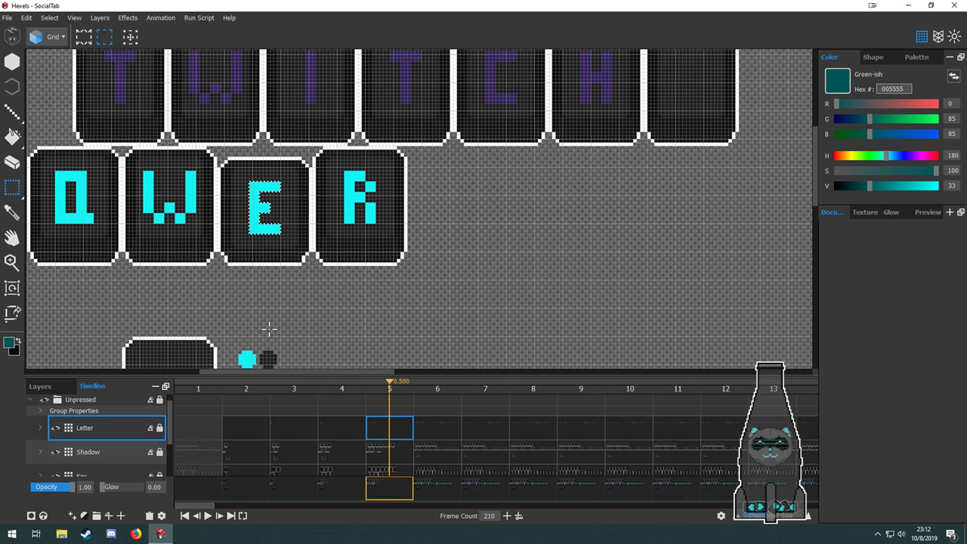
Clear the selection and fill the lower R in frame 5 with the dark teal 005555.
key(f)
key(ctrl+d)
click(355, 189)
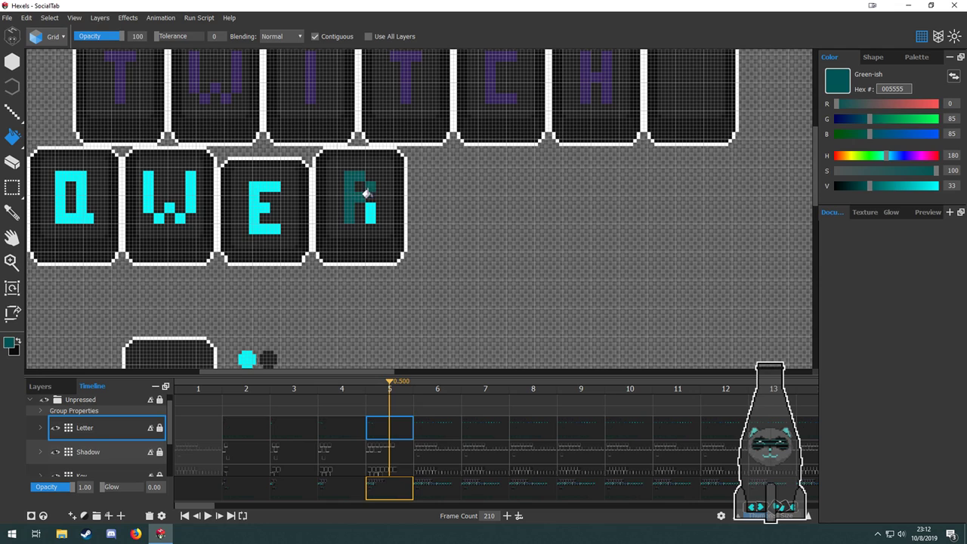
Step through frames 1 to 5 to check the order in which the keys appear, press and light up.
click(340, 426)
click(298, 430)
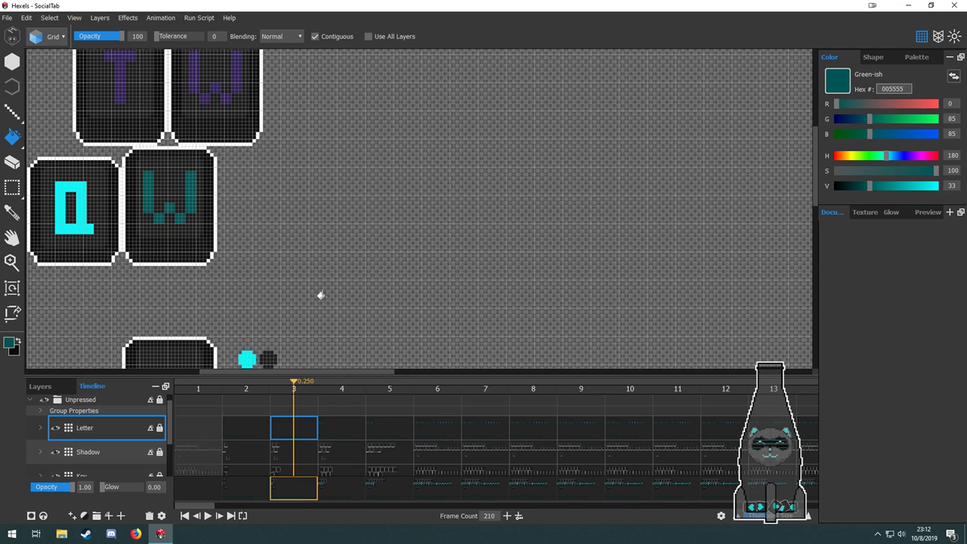
scroll(325, 264, down, 3)
key(Left)
key(Left)
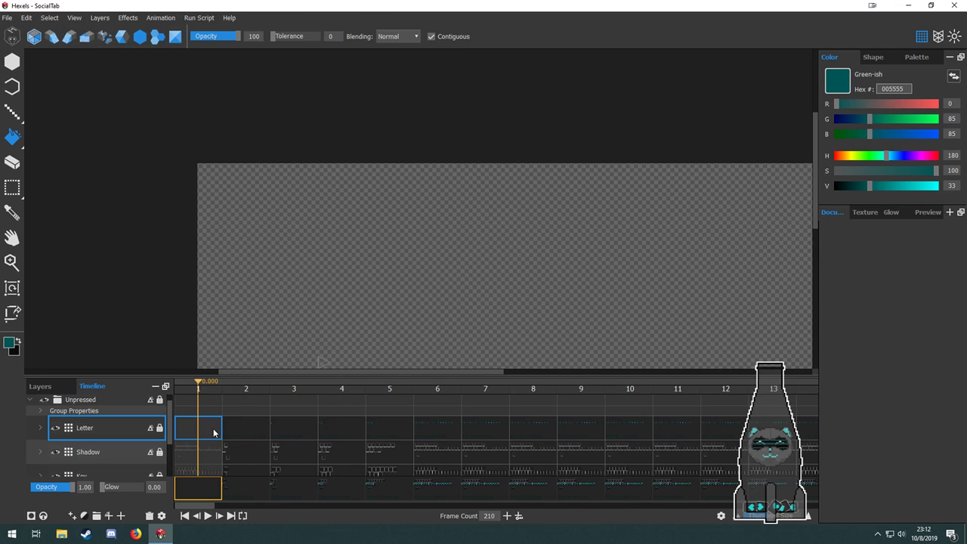
click(242, 434)
click(335, 447)
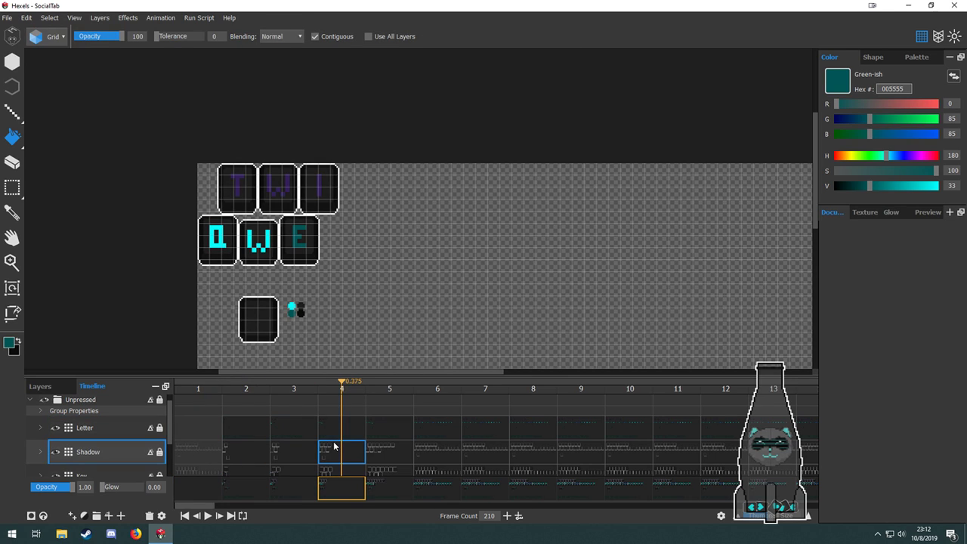
click(380, 451)
Select the lower-row keys from Y onward in frame 6 and delete their Shadow layer shading and letters.
click(438, 456)
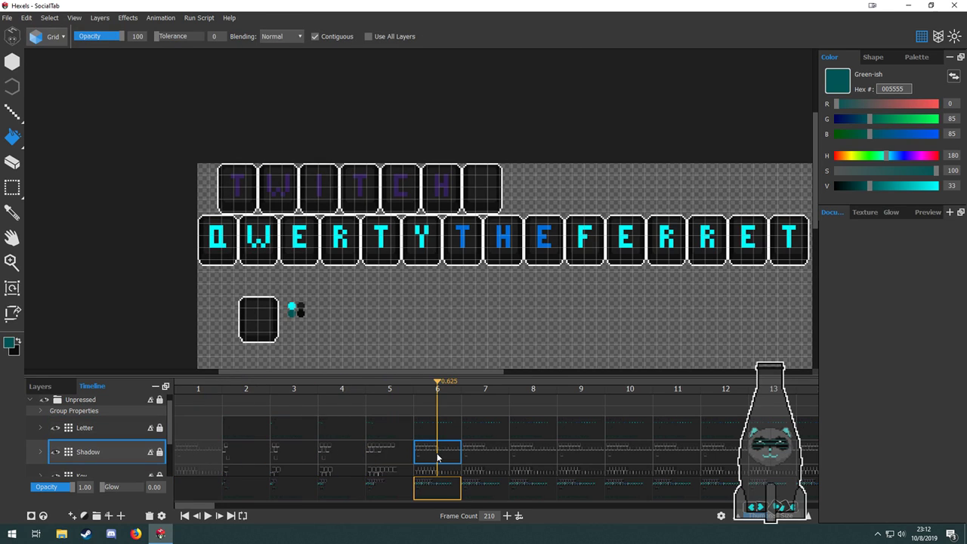
drag(413, 304, 325, 305)
key(m)
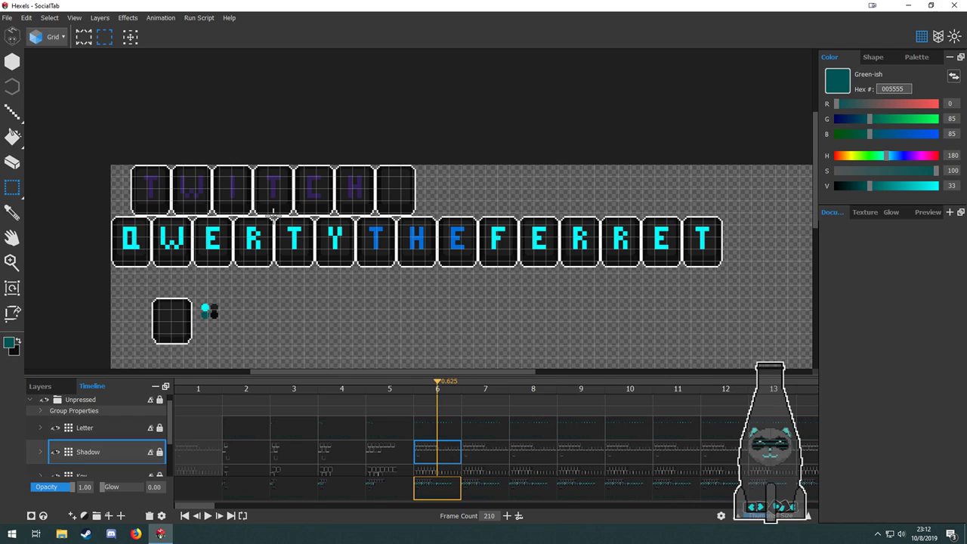
click(383, 458)
click(427, 455)
click(370, 454)
click(434, 455)
mouse_move(316, 217)
mouse_down()
mouse_move(641, 274)
mouse_move(739, 278)
mouse_move(570, 229)
mouse_move(314, 217)
mouse_up()
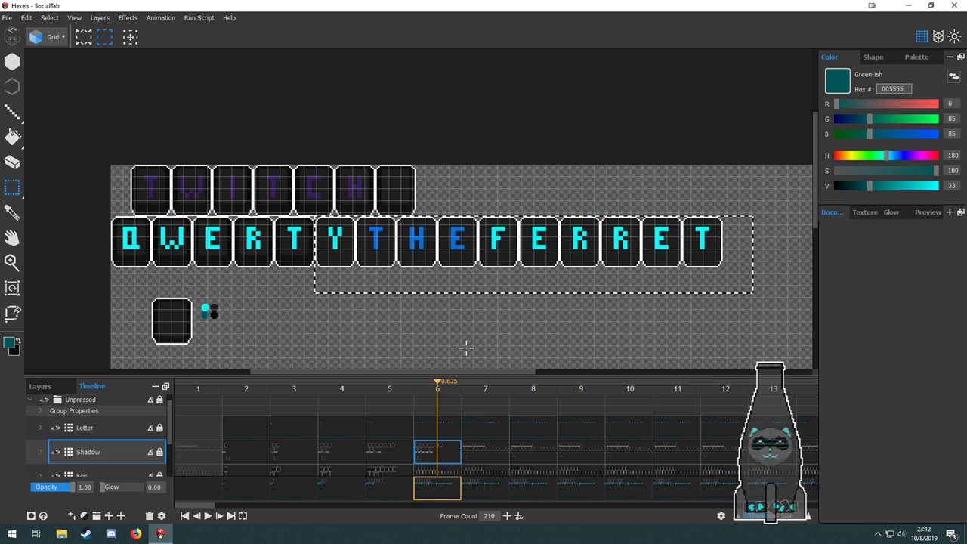
click(439, 429)
key(Delete)
Delete the Shadow copy shading and Key layer shapes of the selected keys from Y onward in frame 6.
scroll(436, 437, down, 2)
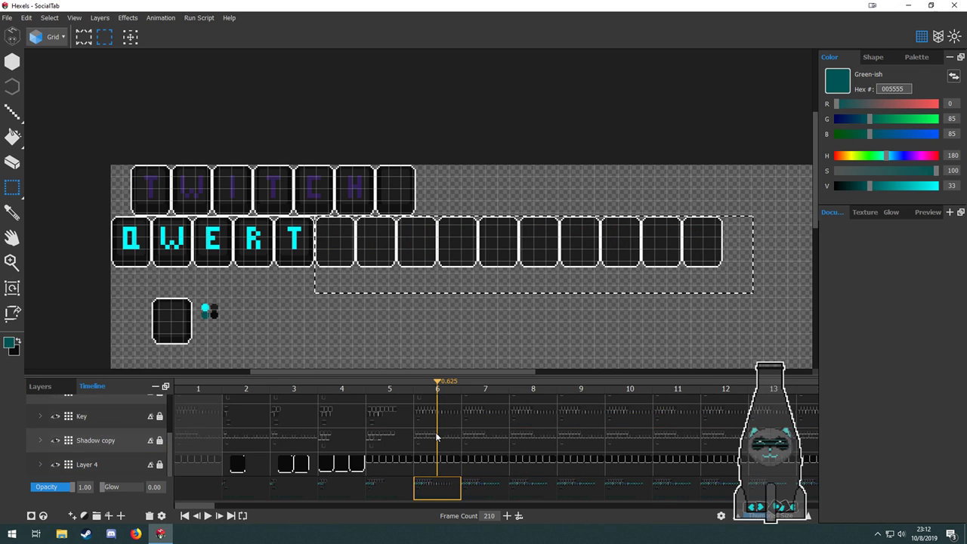
click(436, 438)
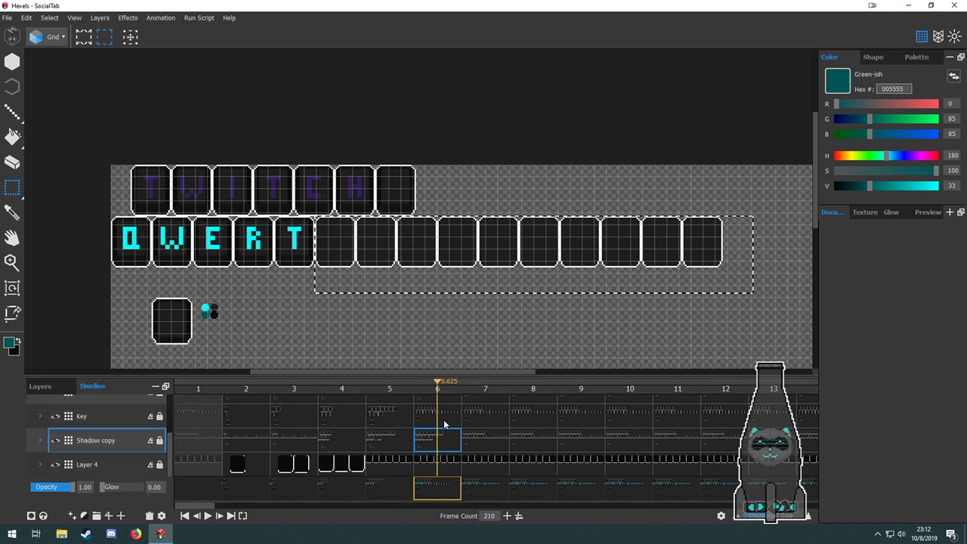
click(444, 424)
key(Delete)
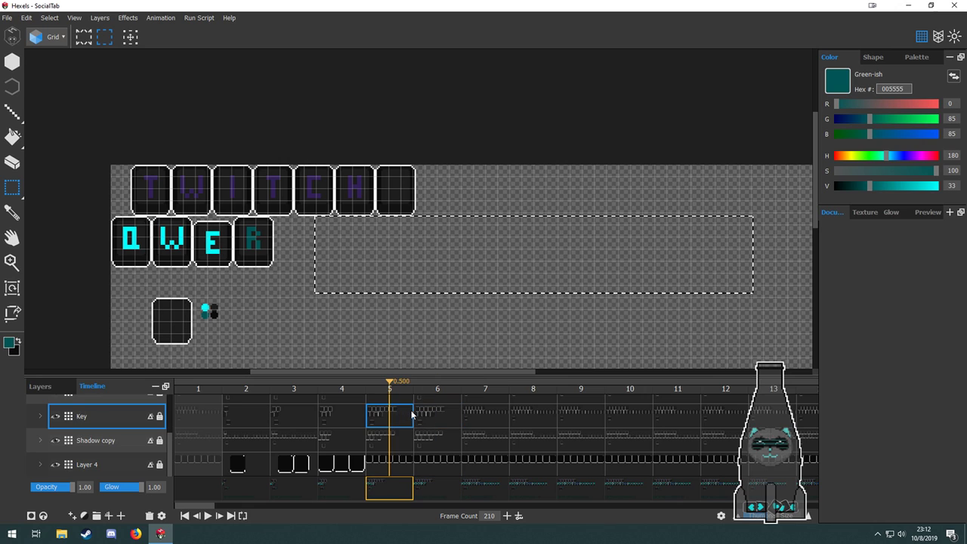
Delete the unpressed key shape and shading around the lower R in frame 6, keeping the letter.
scroll(343, 295, up, 3)
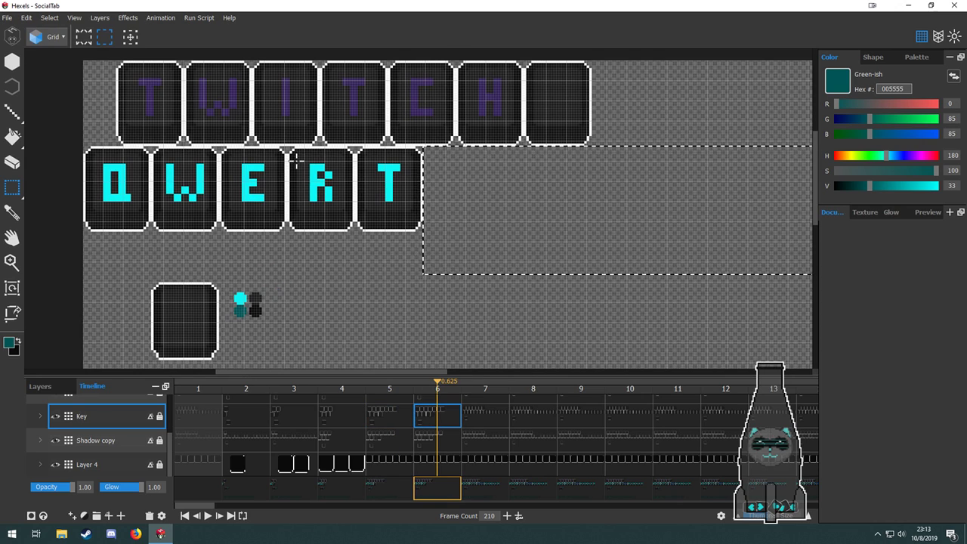
drag(287, 146, 354, 254)
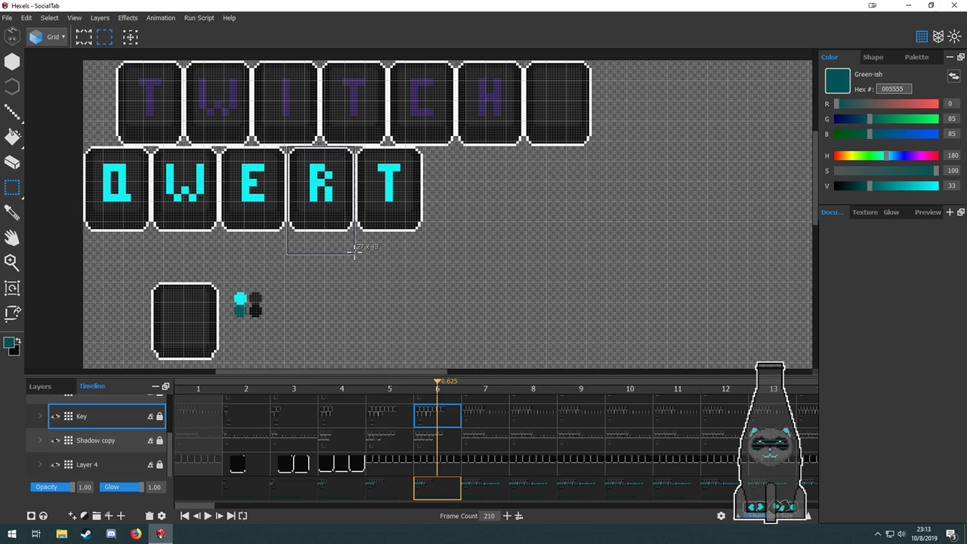
key(Delete)
click(447, 447)
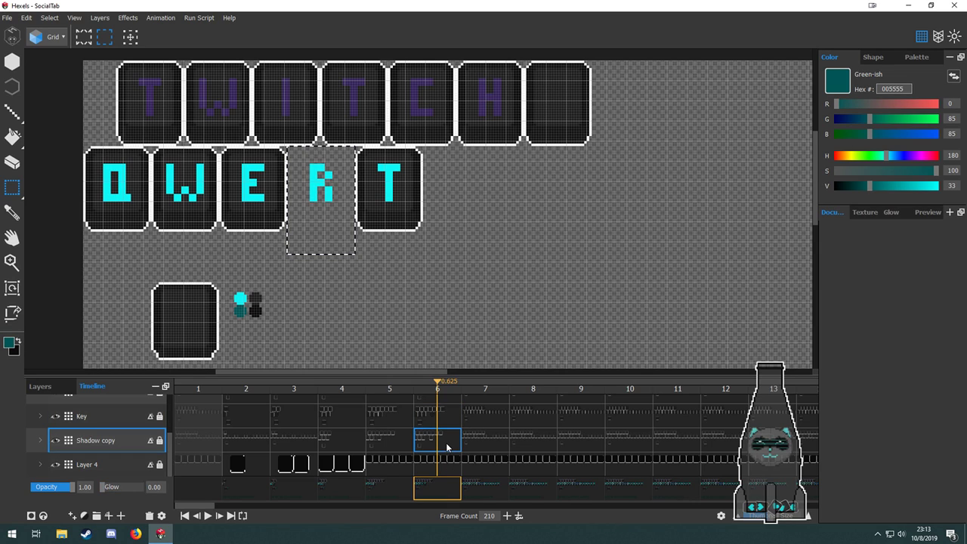
Copy the blank pressed key's shape on frame 6's Key layer and place it behind the lower R.
drag(254, 327, 292, 294)
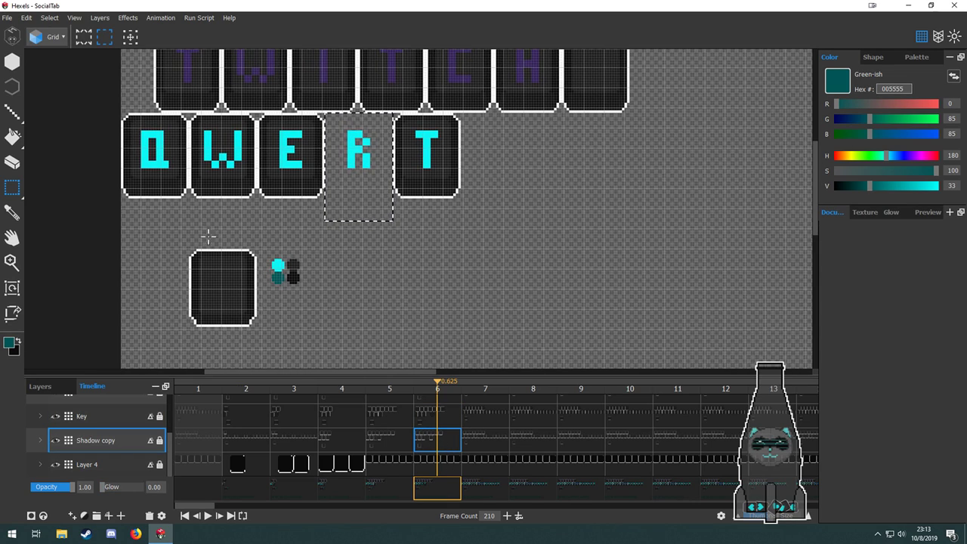
drag(184, 236, 371, 181)
click(445, 421)
key(ctrl+c)
key(ctrl+v)
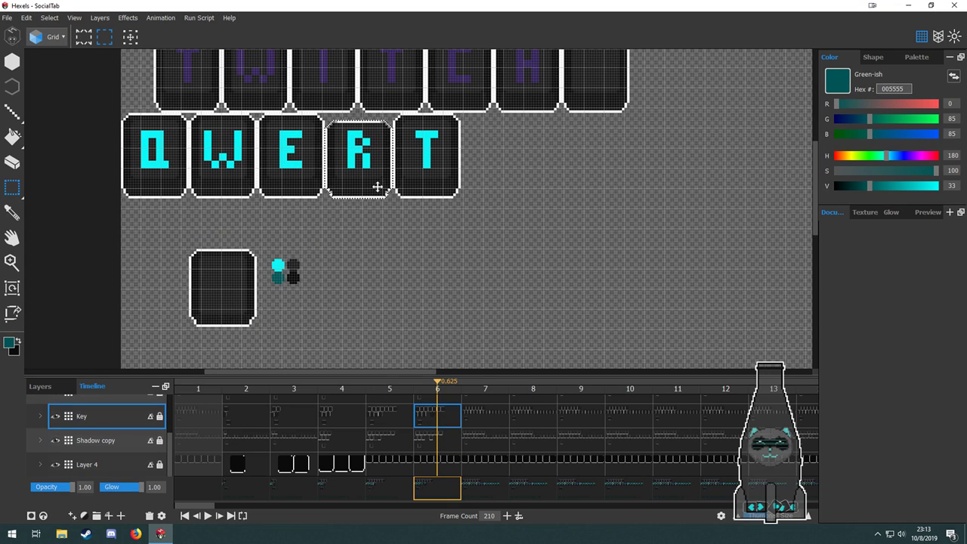
click(449, 437)
scroll(443, 328, up, 2)
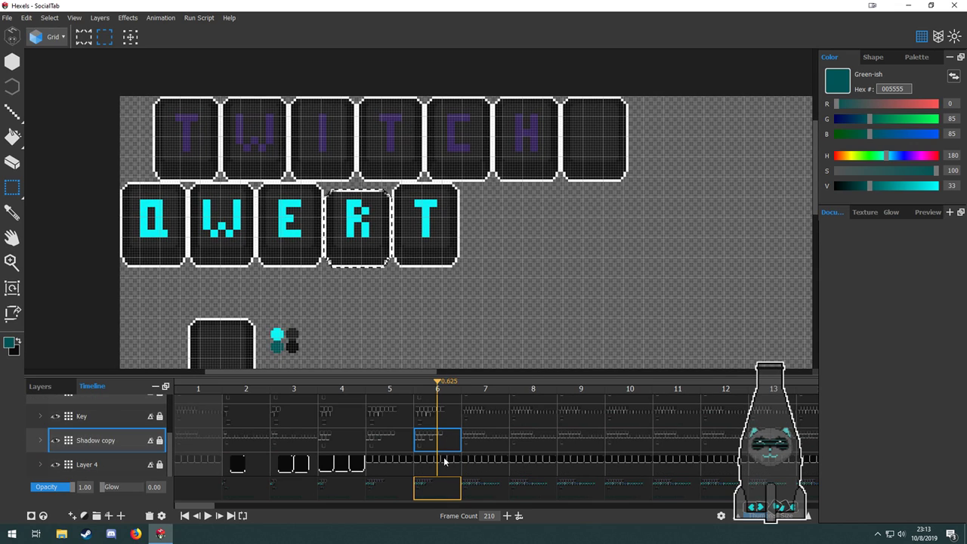
click(443, 421)
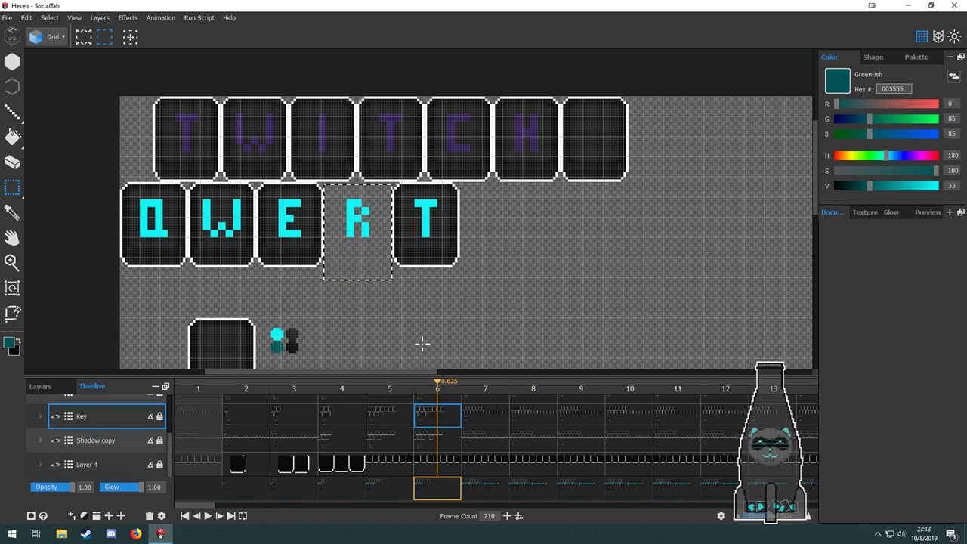
click(435, 444)
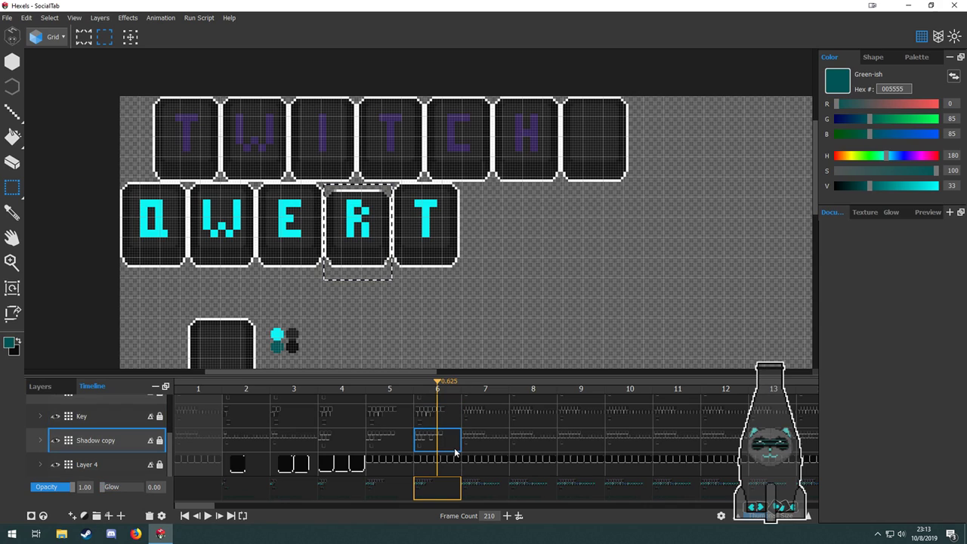
Copy the blank pressed key's shading on frame 6's Shadow layer and place it over the lower R key.
click(441, 399)
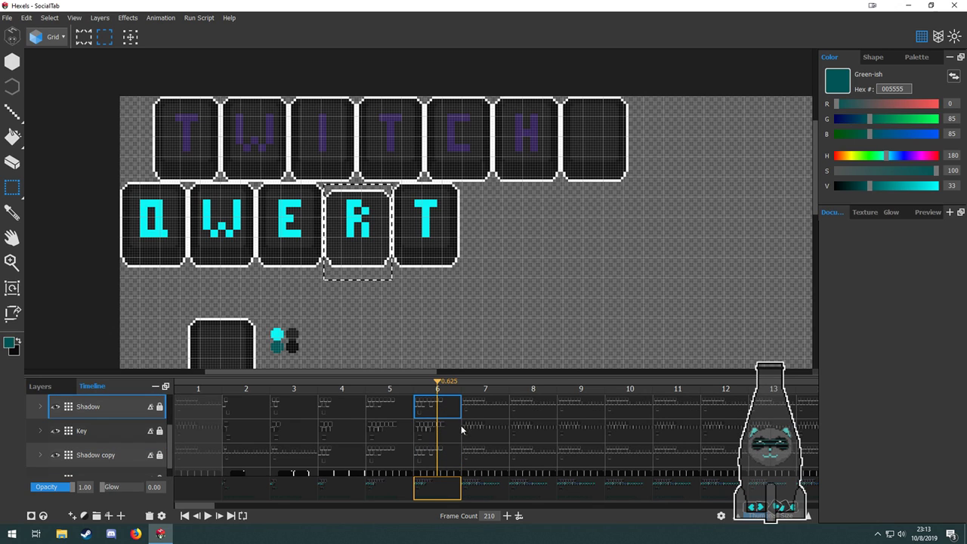
drag(412, 335, 460, 268)
drag(223, 229, 428, 190)
drag(497, 242, 424, 291)
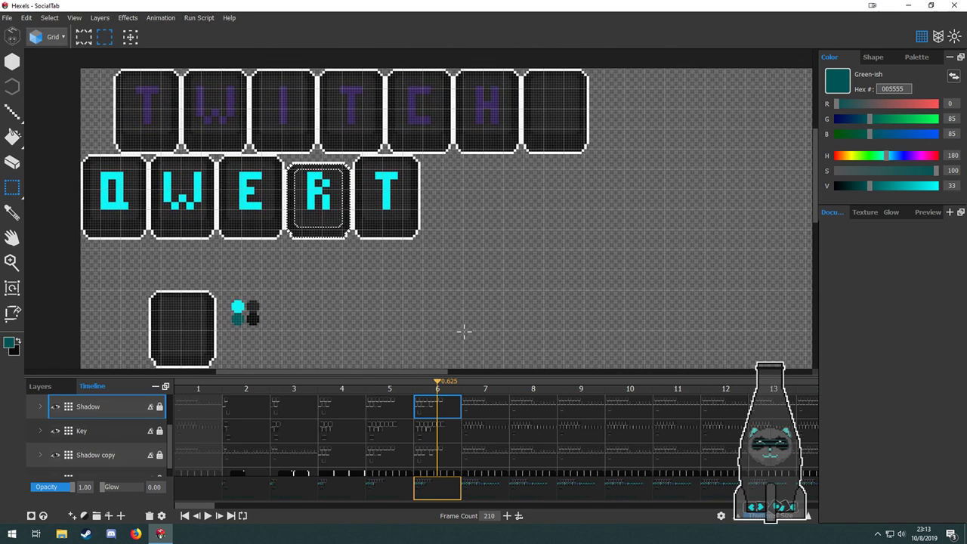
Move the lower R on frame 6's Letter layer down three pixels so it sits on the pressed key.
scroll(450, 416, up, 2)
click(437, 446)
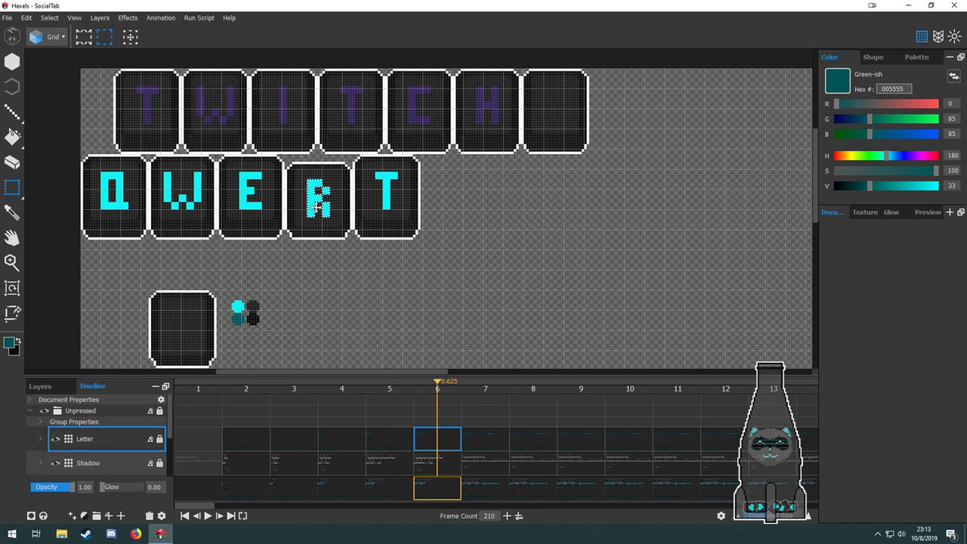
scroll(316, 207, up, 3)
drag(313, 209, 322, 264)
scroll(337, 346, up, 1)
scroll(322, 264, down, 3)
drag(454, 286, 448, 246)
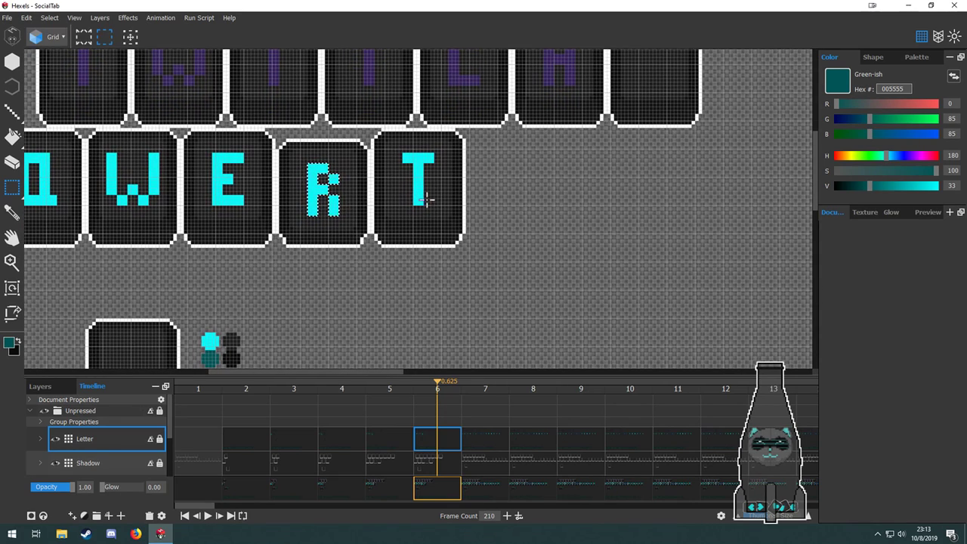
Fill the first T of the lower row in frame 6 with the dark teal 005555.
key(f)
click(416, 173)
scroll(416, 173, down, 3)
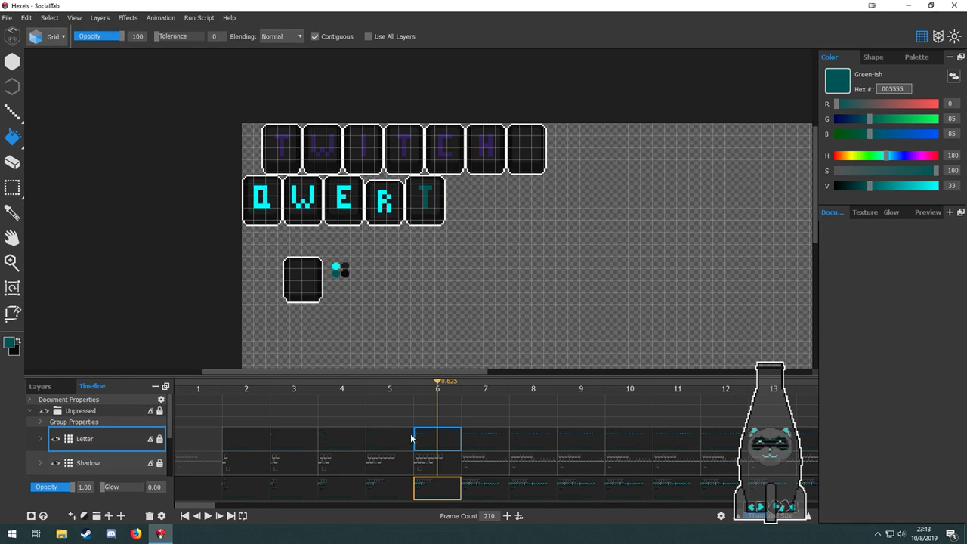
Flip back and forth between the finished frames, mainly 4 and 5, to compare the key press transitions.
click(389, 437)
click(315, 433)
drag(269, 424, 446, 446)
click(390, 445)
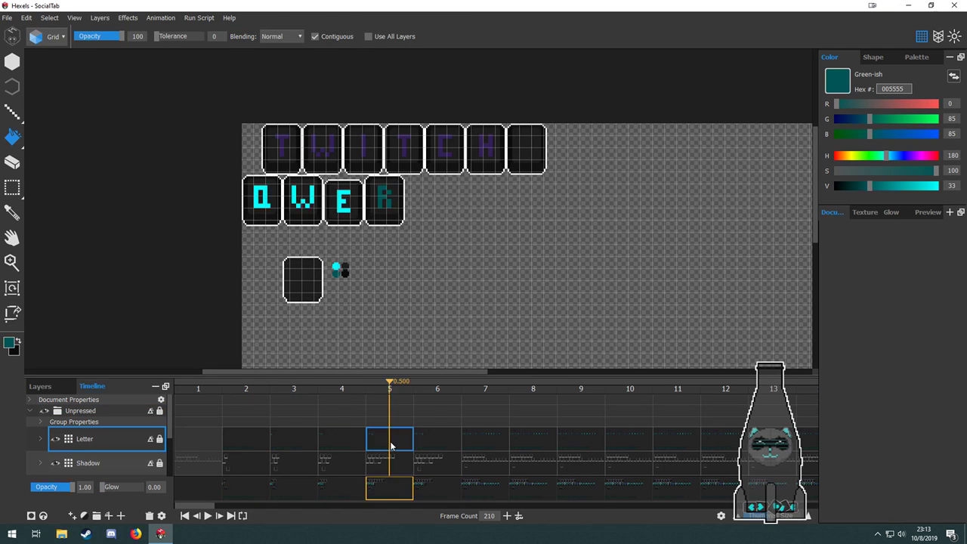
click(343, 440)
click(386, 446)
drag(462, 266, 418, 289)
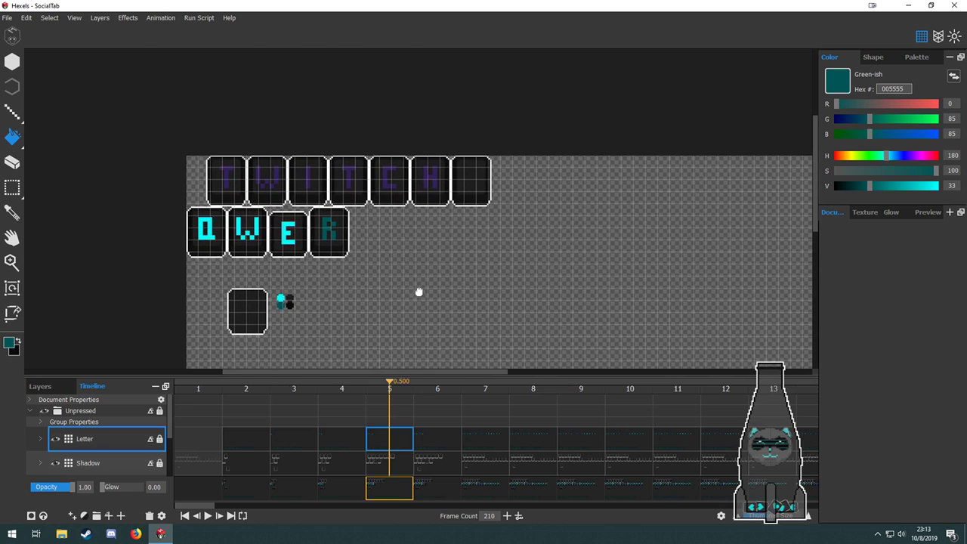
click(343, 445)
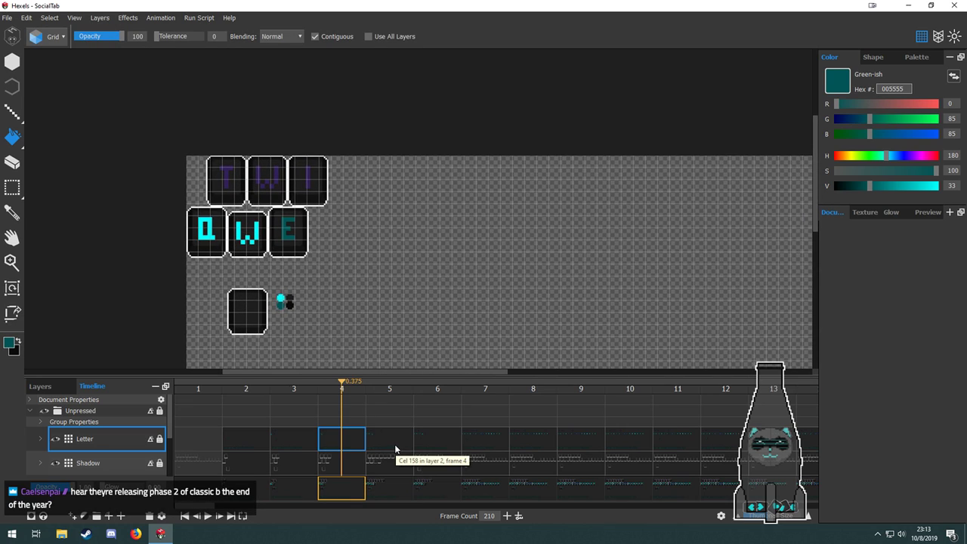
click(390, 446)
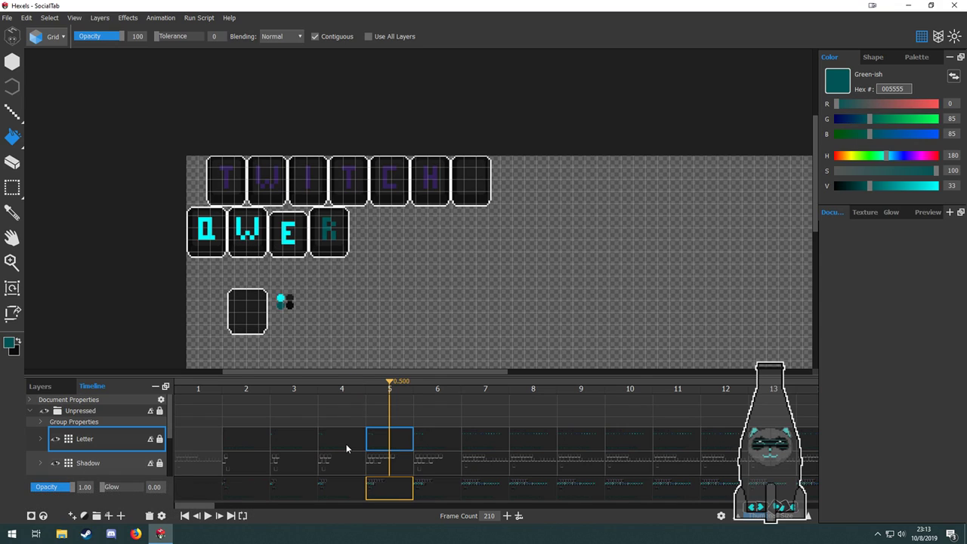
Compare which upper-row keys are shown in frames 3 to 6 against the lower-row key presses.
click(349, 446)
click(294, 446)
click(342, 446)
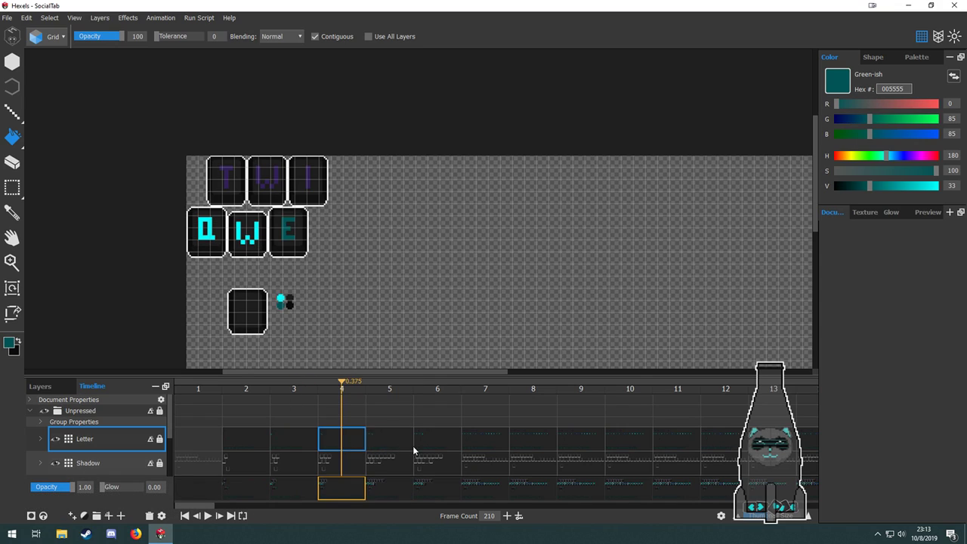
click(437, 446)
click(399, 447)
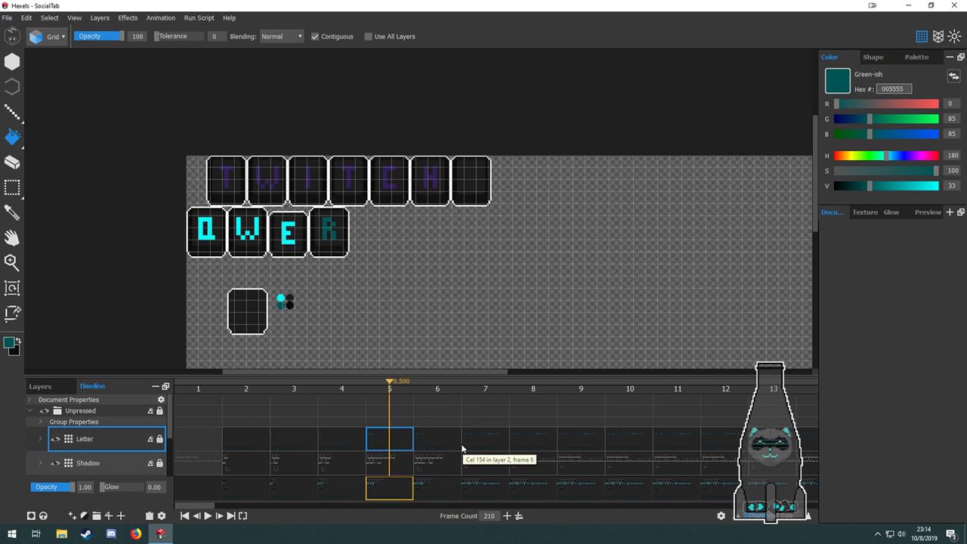
click(350, 447)
click(393, 447)
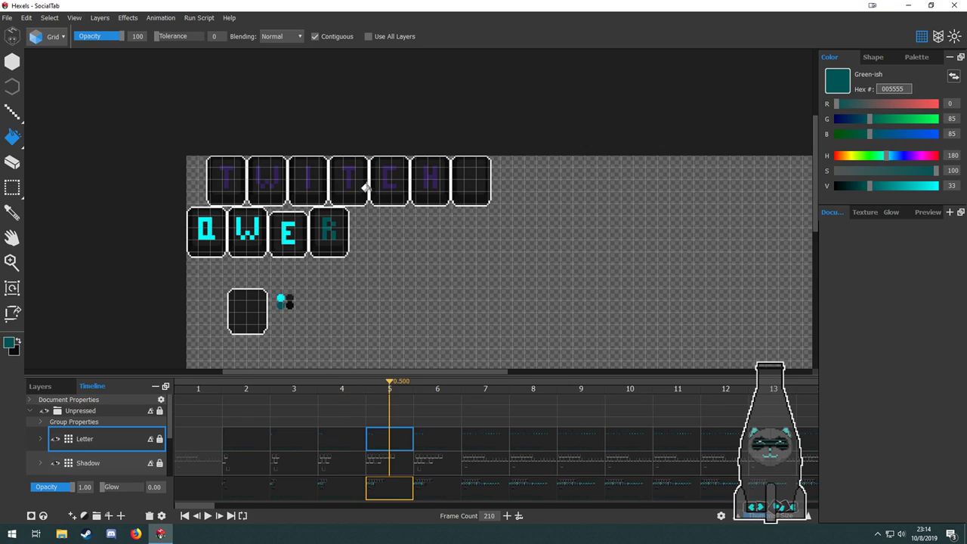
Delete the upper row's C, H and blank keys from frame 5 on the Letter, Shadow, Key, Shadow copy and Layer 4 layers.
key(m)
drag(442, 160, 540, 146)
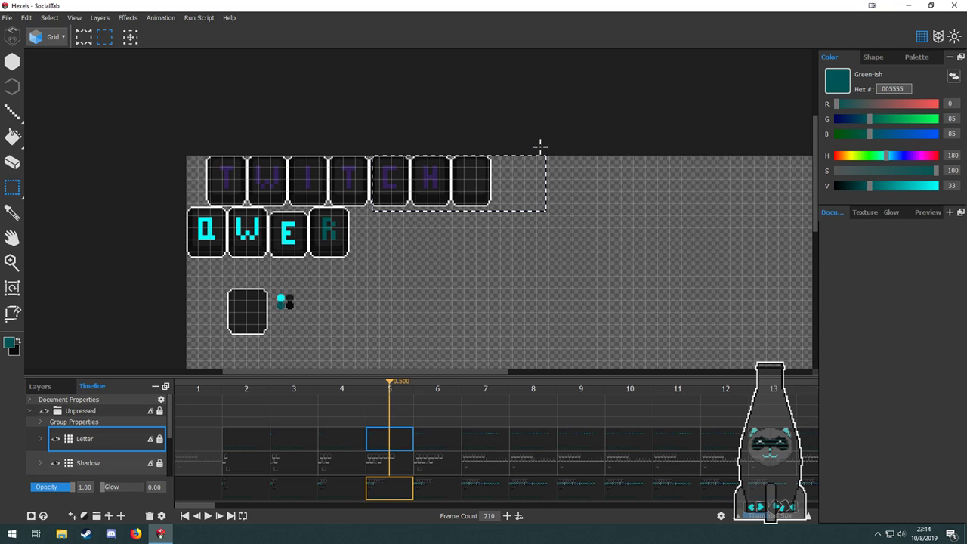
click(384, 463)
key(Delete)
scroll(397, 454, down, 2)
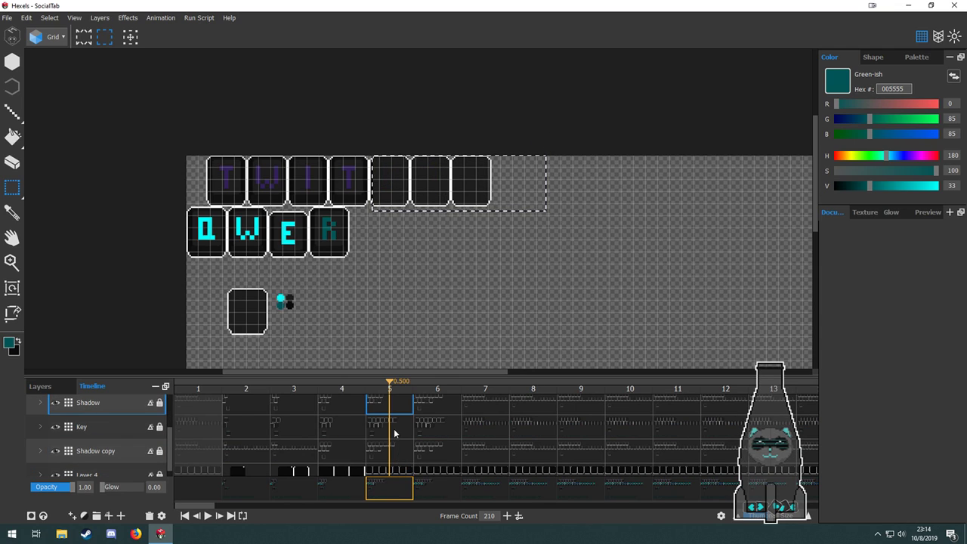
click(395, 432)
key(Delete)
click(395, 455)
key(Delete)
click(393, 475)
key(Delete)
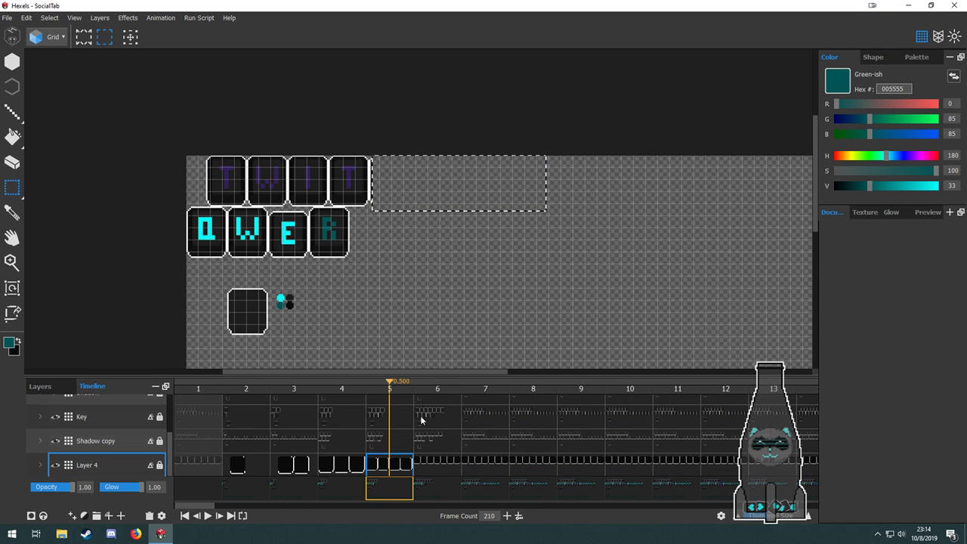
Clear the leftover edge pixels beside frame 5's second upper T key on Layer 4 and the Shadow copy and Key layers.
drag(431, 235, 370, 151)
key(Delete)
click(393, 441)
key(Delete)
click(393, 419)
key(Delete)
scroll(393, 424, up, 2)
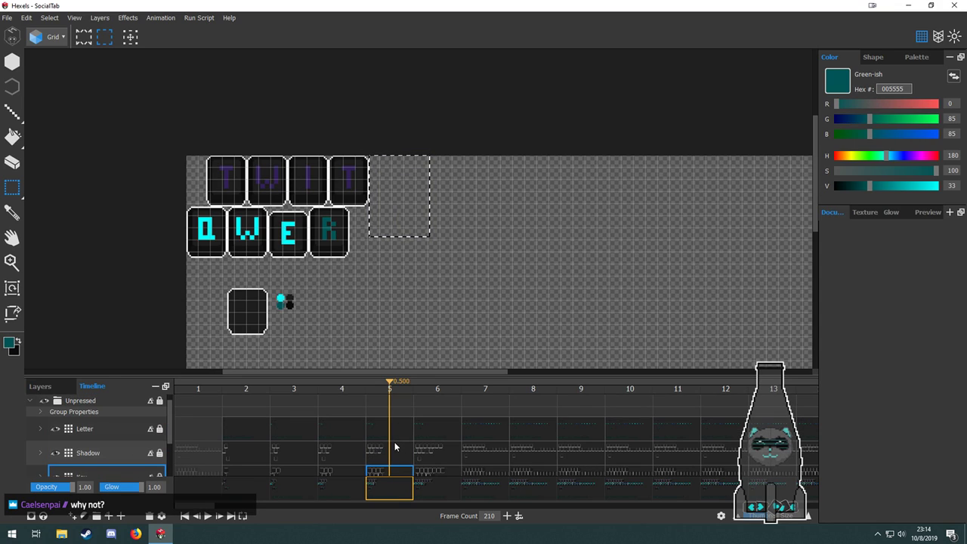
click(395, 448)
click(396, 429)
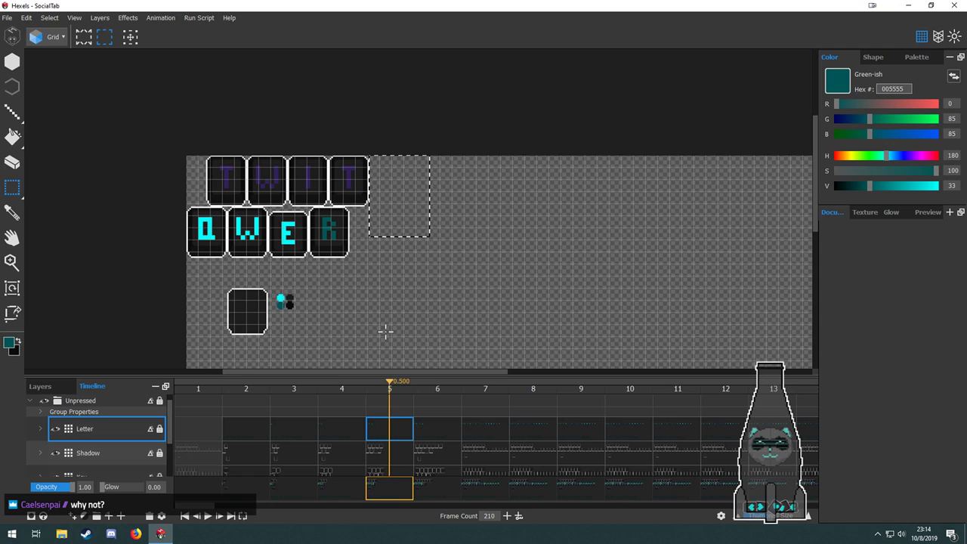
Flip through frames 3 to 7, mainly 5 and 6, to check how the upper row grows from frame to frame.
drag(380, 275, 398, 272)
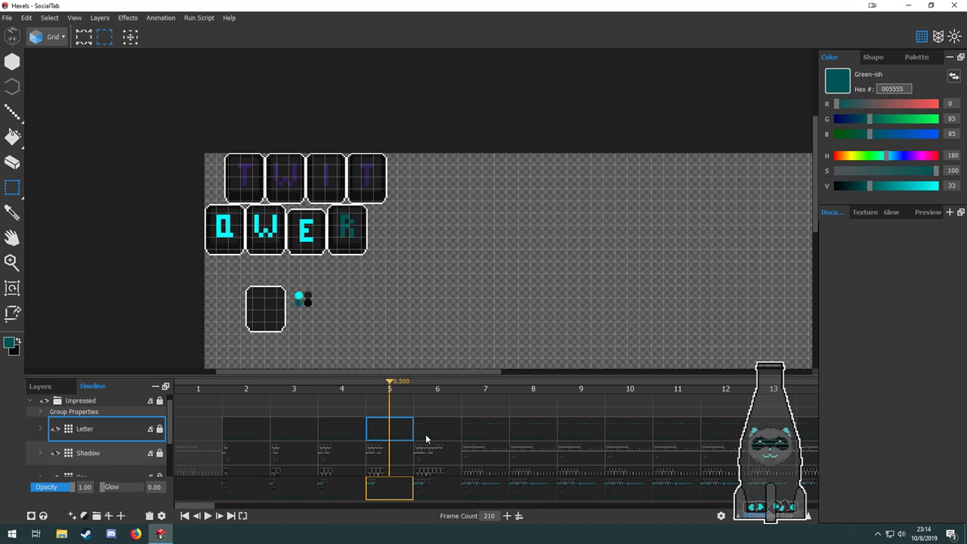
click(454, 433)
drag(484, 292, 430, 300)
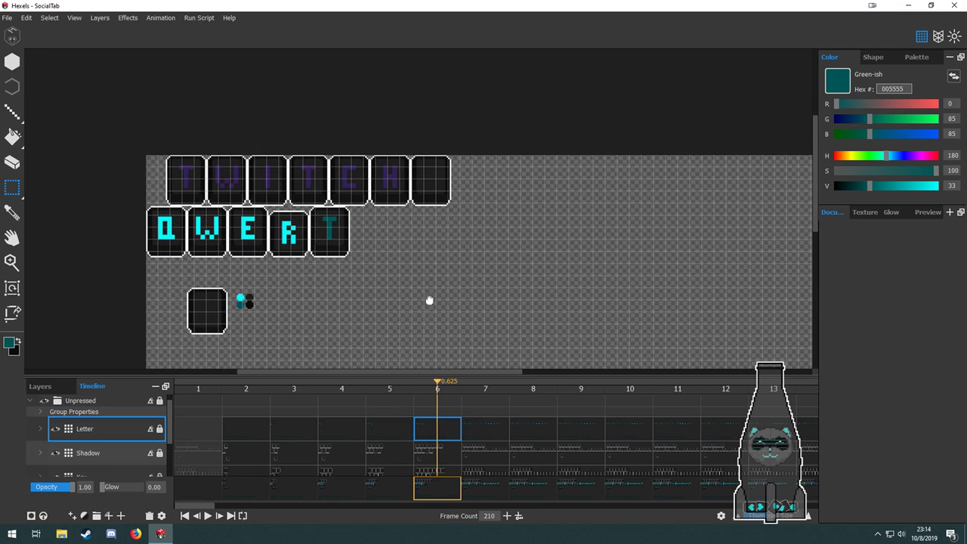
click(396, 433)
click(361, 424)
click(395, 425)
click(464, 429)
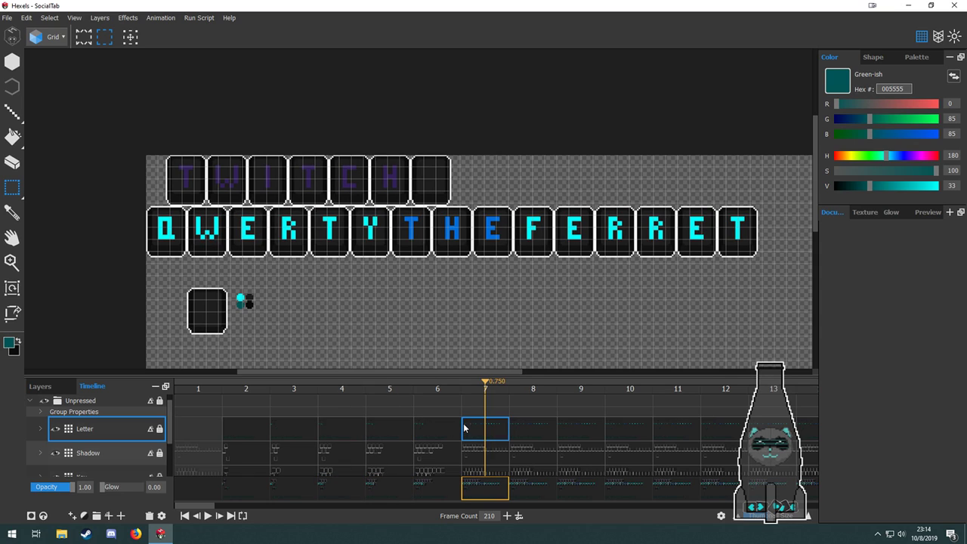
click(399, 429)
click(311, 413)
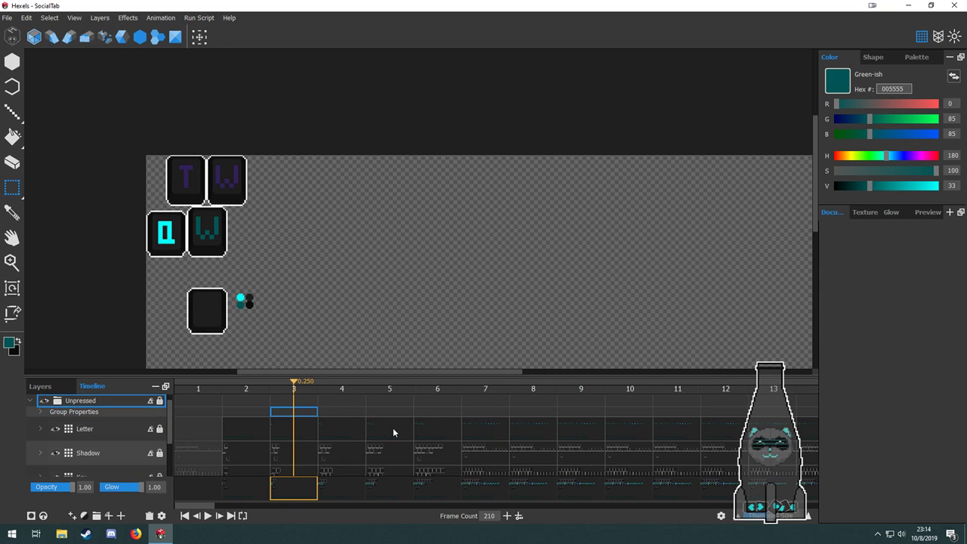
click(344, 429)
click(384, 431)
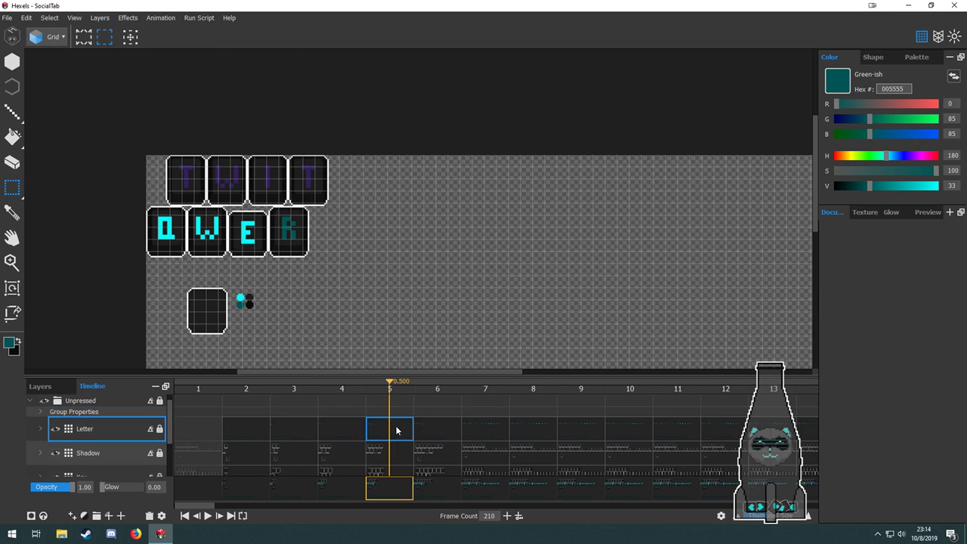
click(418, 432)
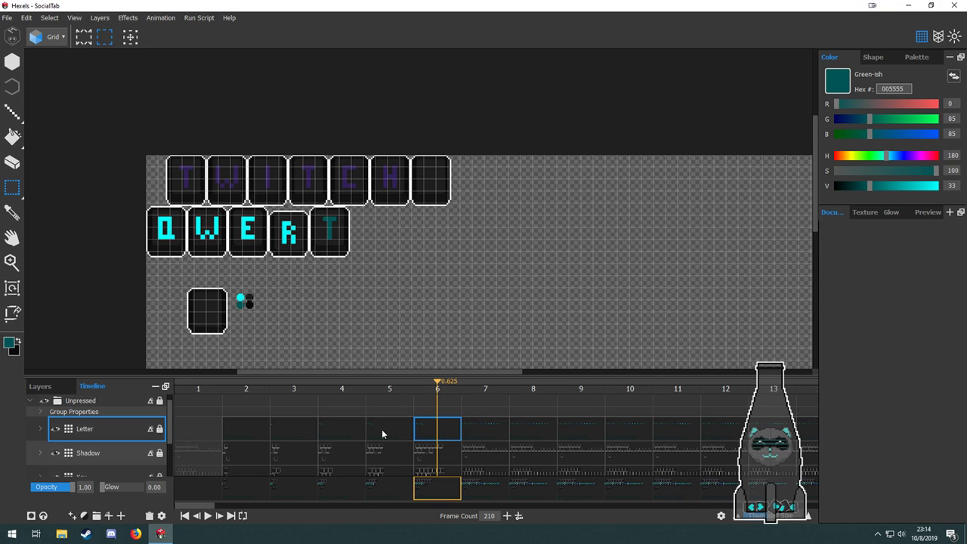
click(397, 434)
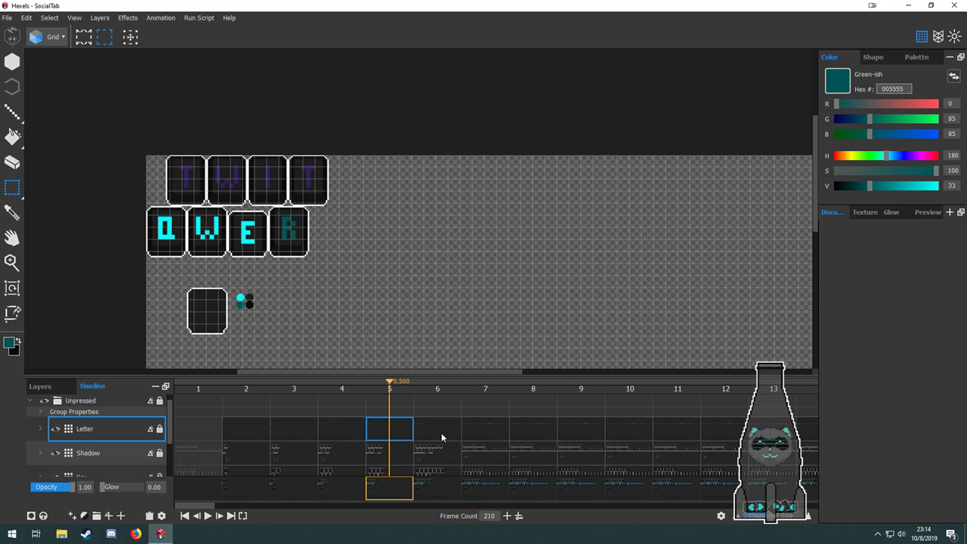
click(441, 433)
click(402, 433)
click(448, 437)
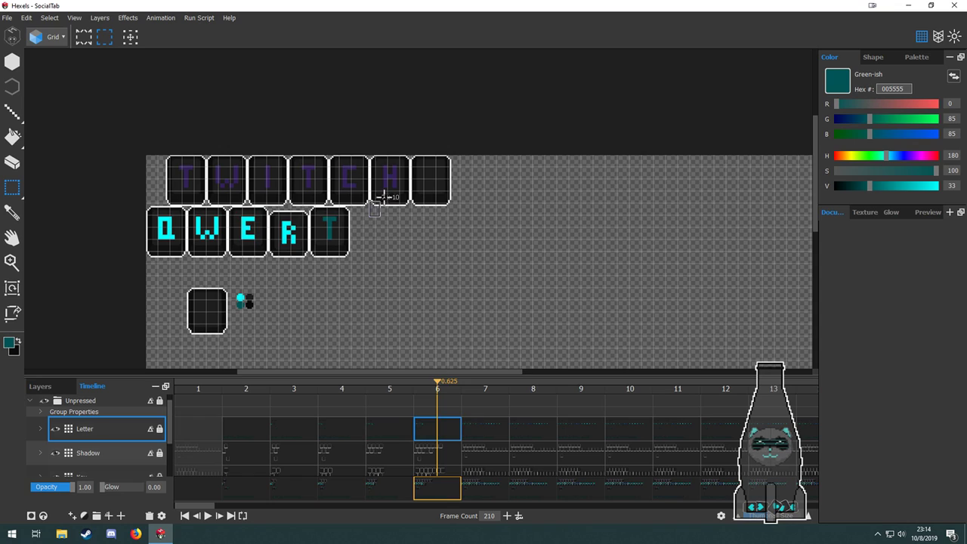
Delete the upper row's H and blank keys from all the key layers of frame 6.
click(440, 459)
key(Delete)
click(442, 473)
key(Delete)
scroll(446, 460, down, 2)
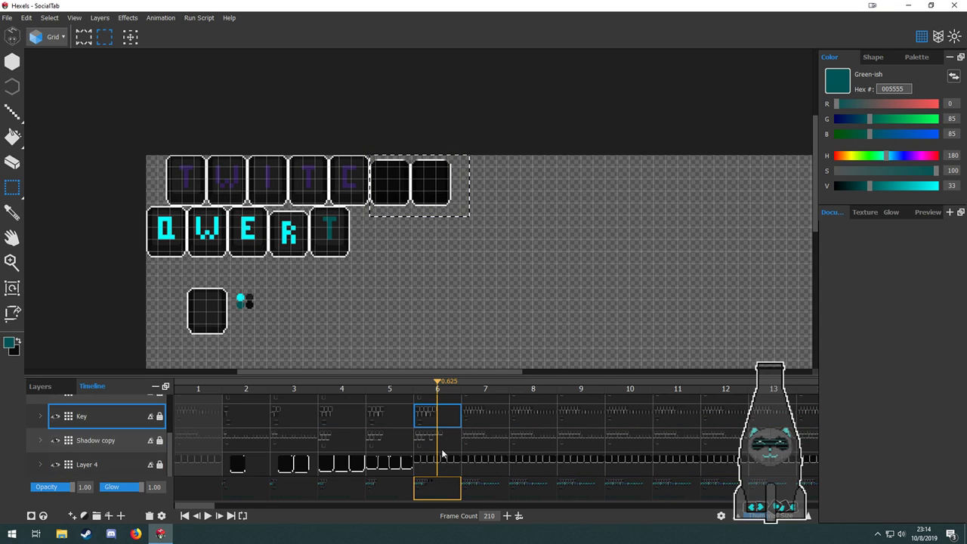
click(444, 462)
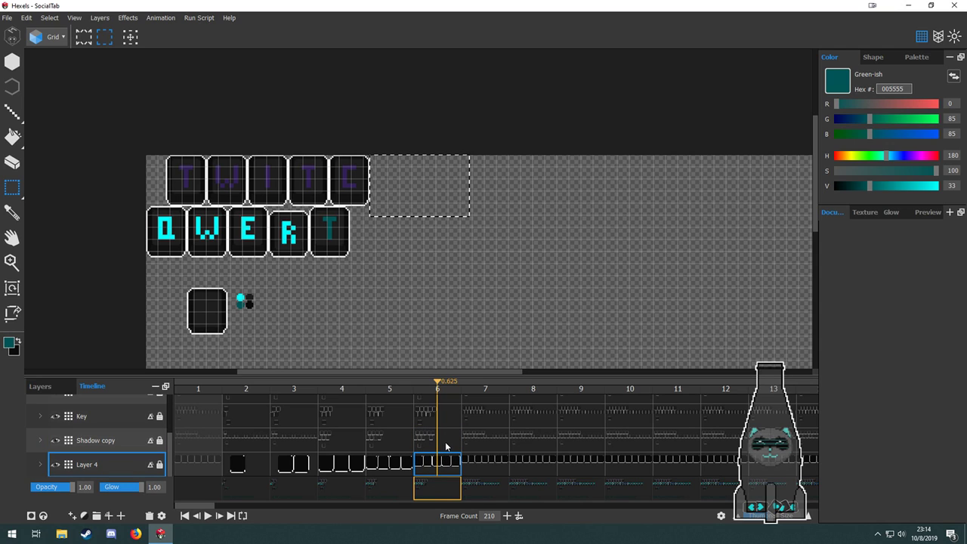
click(446, 441)
click(443, 419)
scroll(430, 438, up, 1)
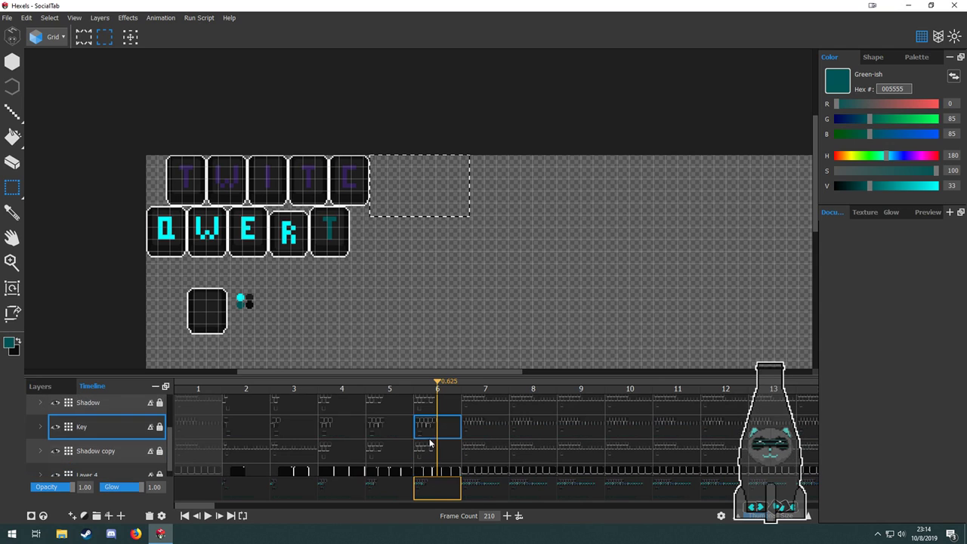
Review frames 2 to 6 in sequence to check that both rows gain one key per frame.
click(390, 428)
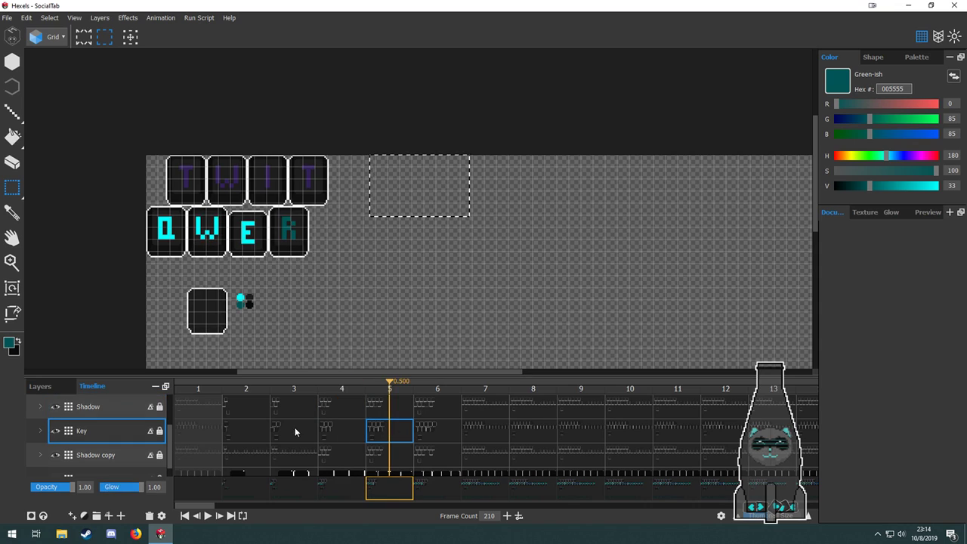
click(449, 450)
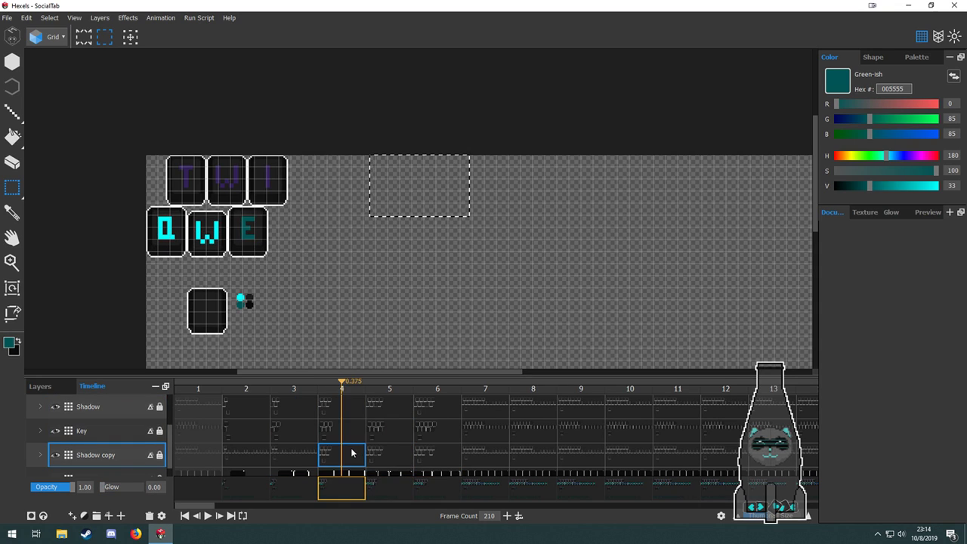
click(394, 469)
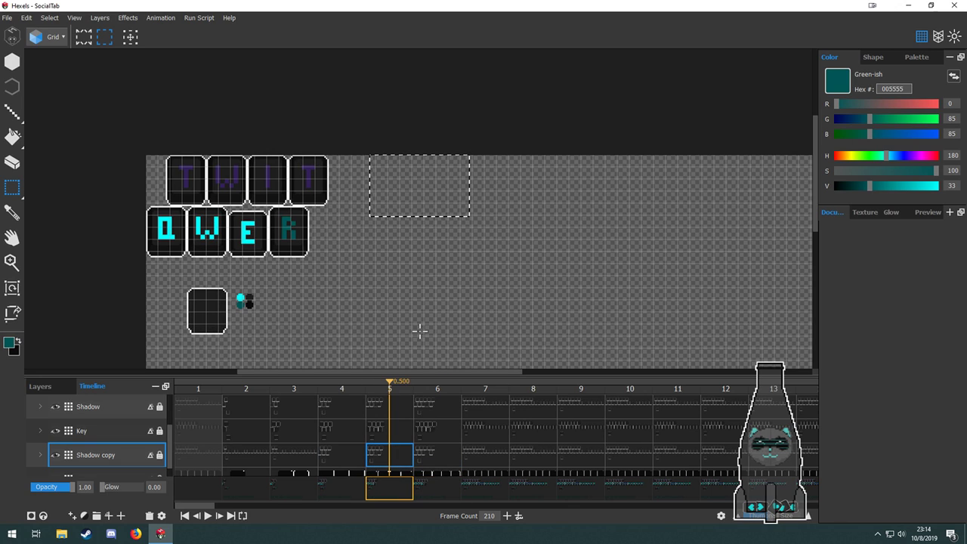
scroll(435, 323, up, 3)
click(266, 454)
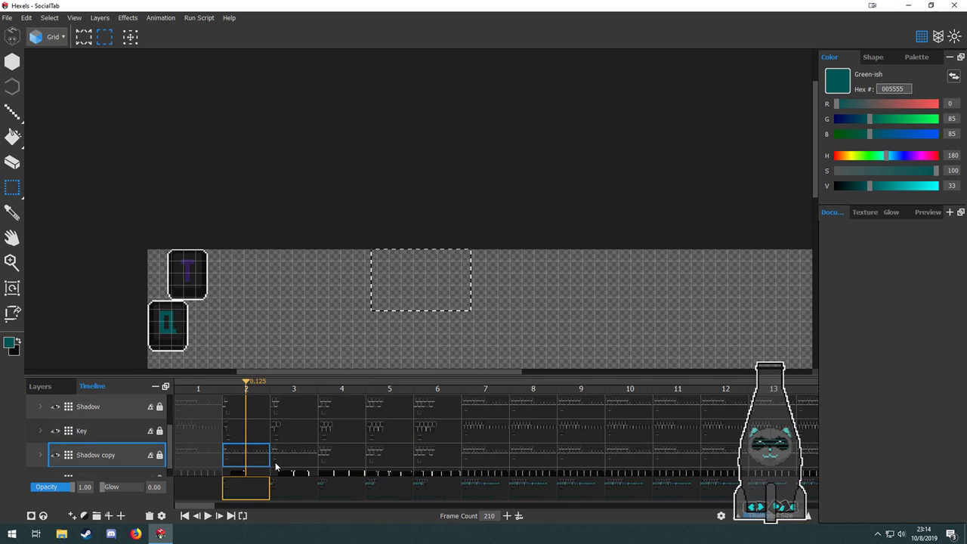
click(312, 460)
click(345, 471)
click(378, 469)
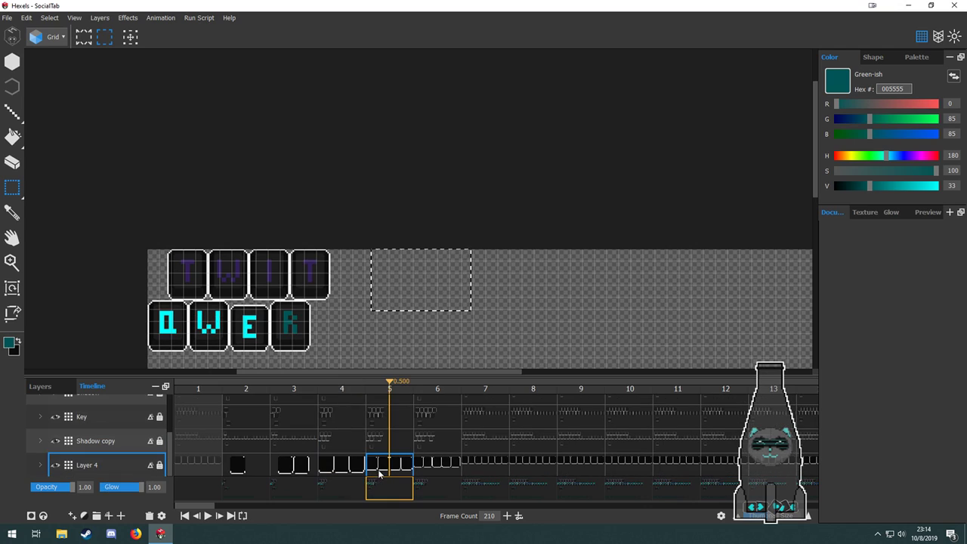
click(440, 444)
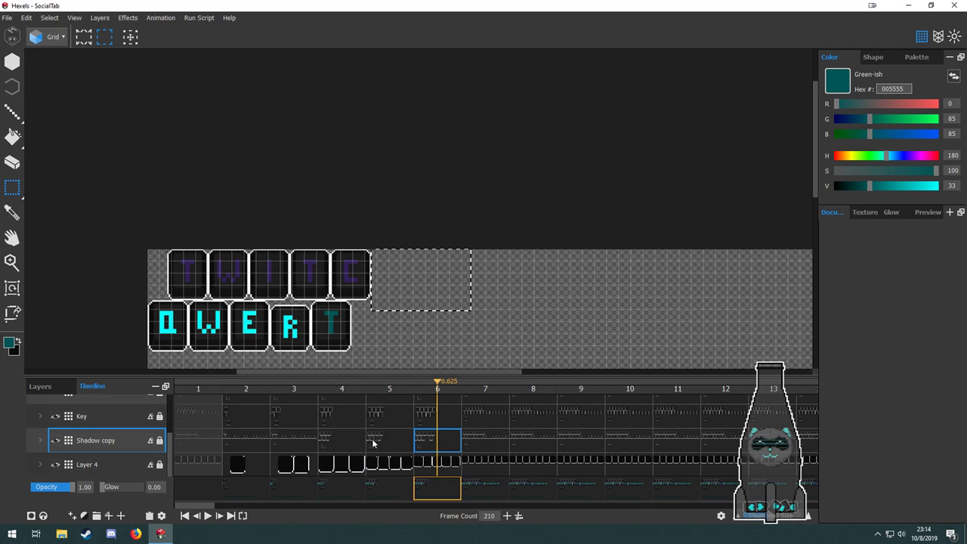
click(373, 444)
click(444, 452)
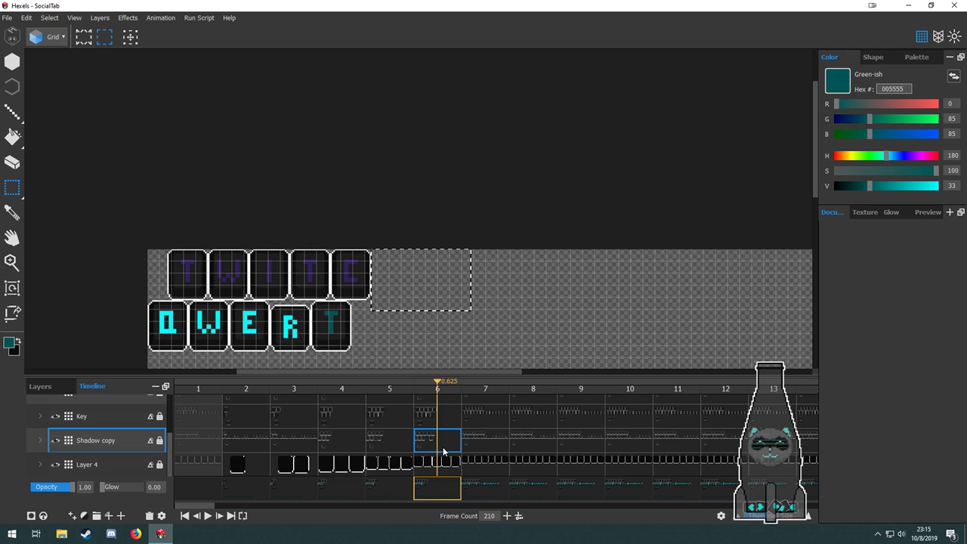
Compare the upper and lower key rows of frame 7 with those of frame 6.
click(489, 445)
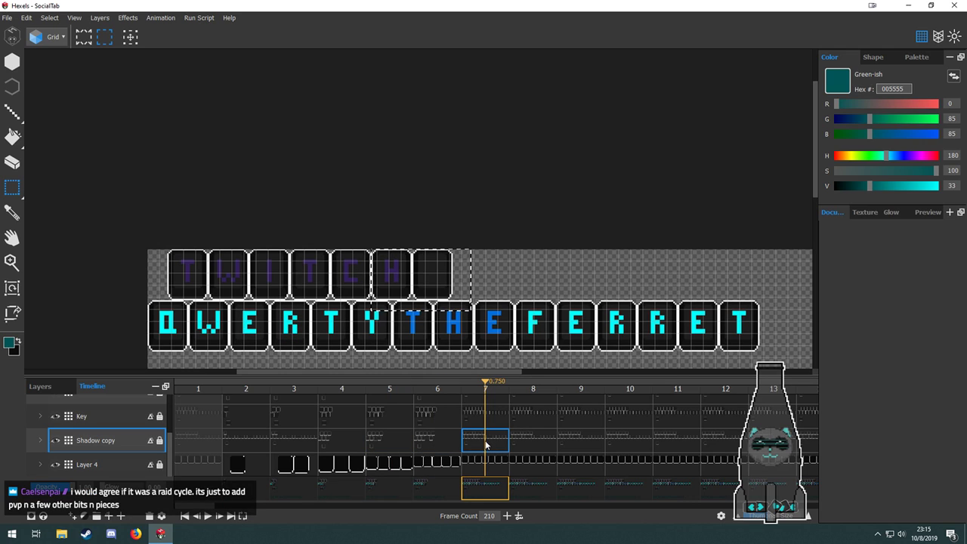
drag(409, 292, 312, 183)
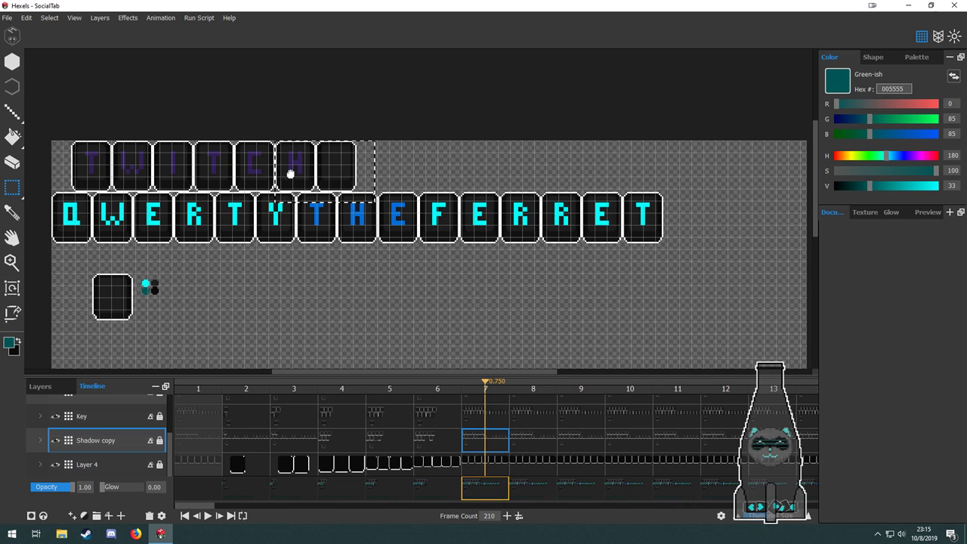
click(438, 426)
click(489, 432)
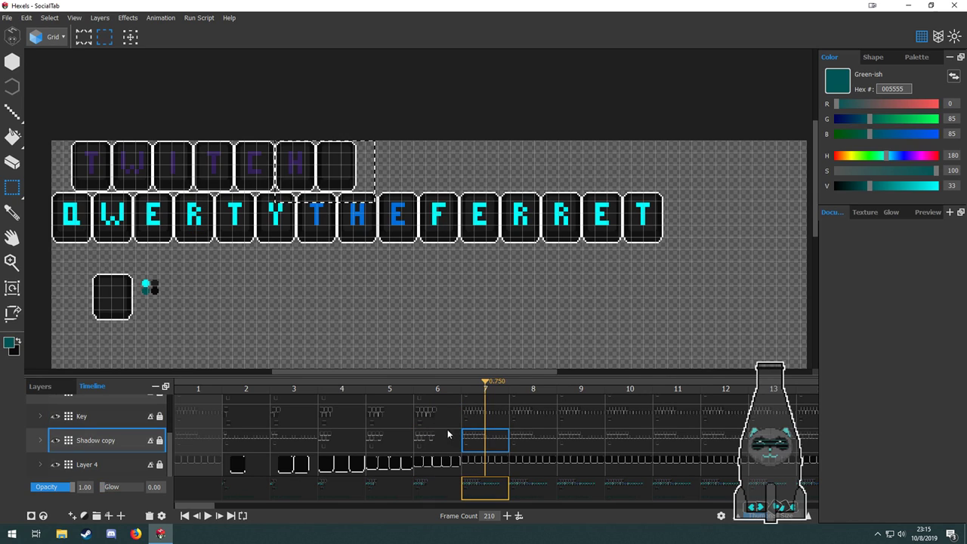
click(448, 433)
click(495, 433)
click(438, 415)
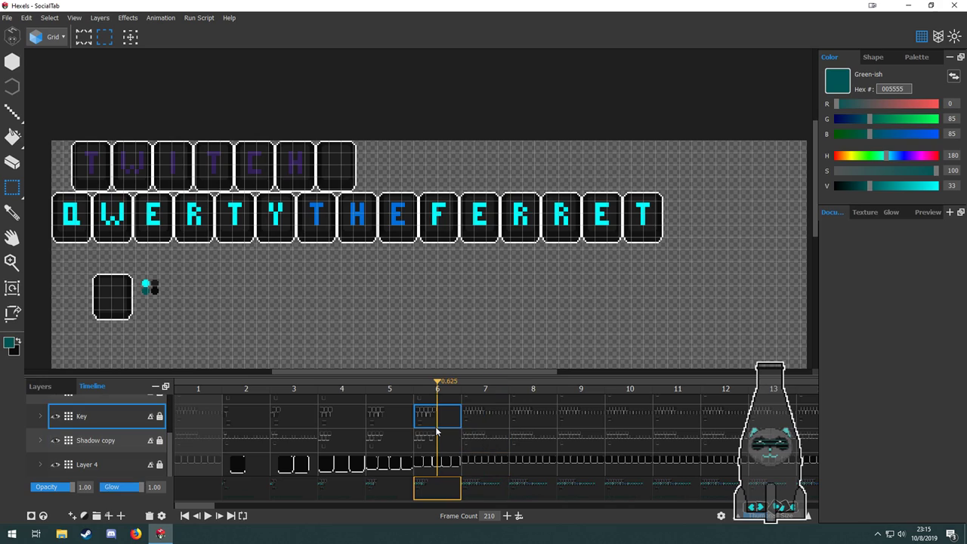
Delete the blank key after the upper row's H from all the key layers of frame 7.
click(481, 414)
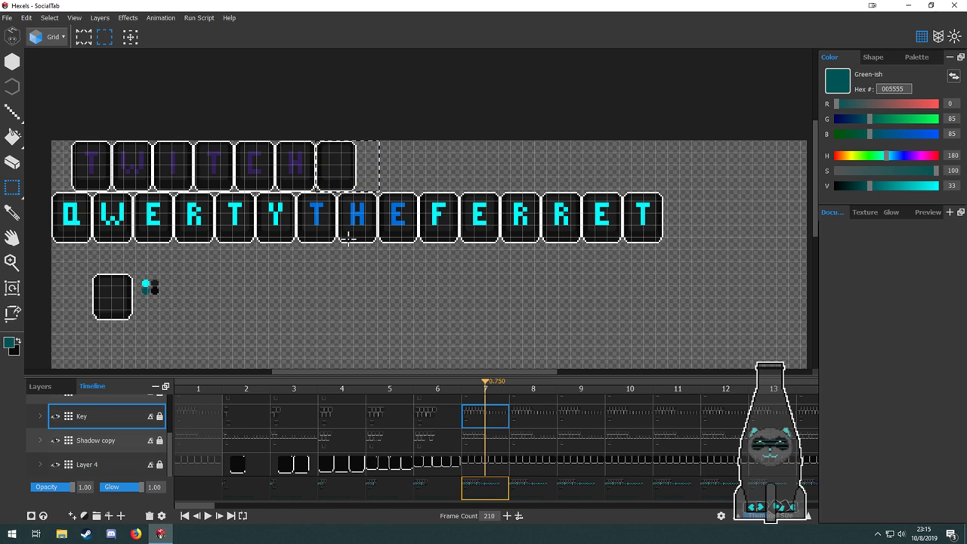
scroll(323, 174, up, 3)
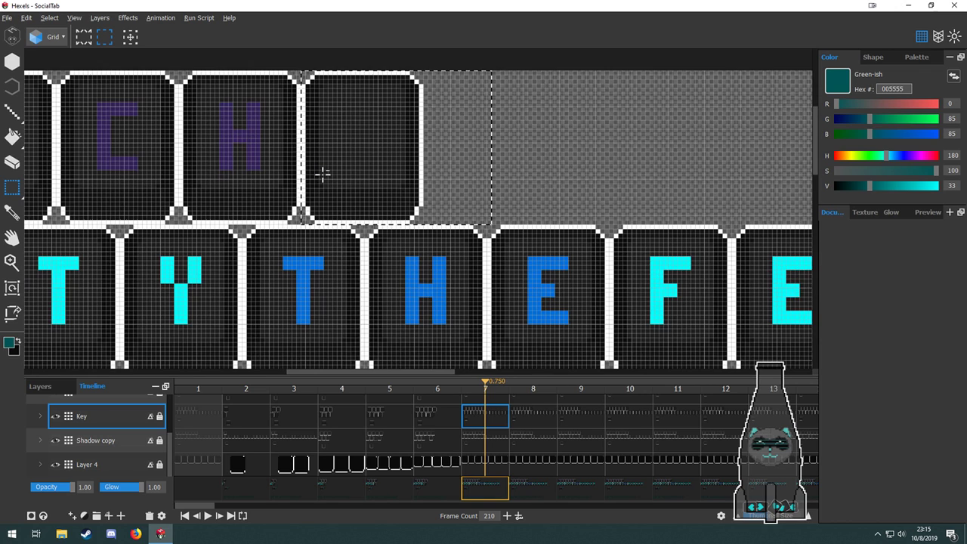
click(494, 462)
click(496, 445)
click(498, 423)
scroll(501, 429, up, 2)
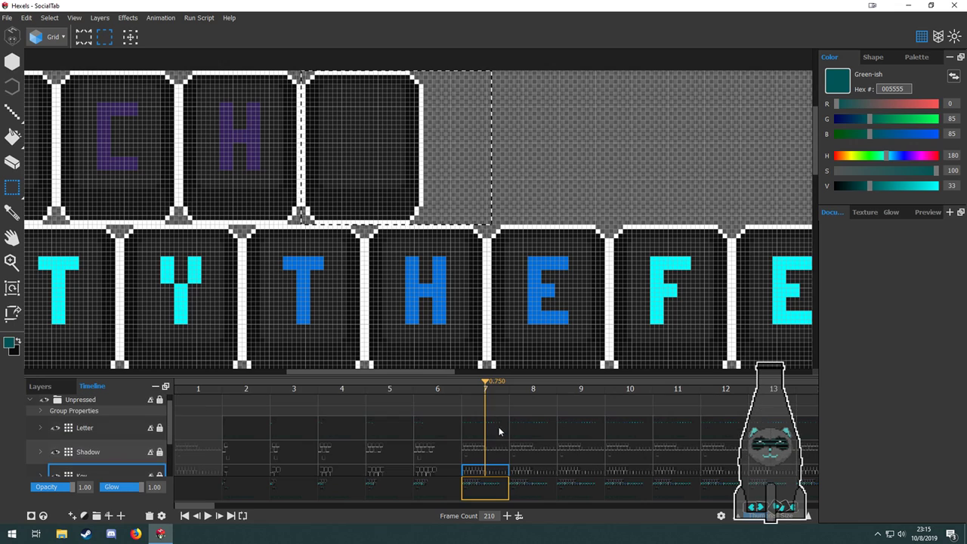
key(Delete)
click(493, 432)
click(490, 449)
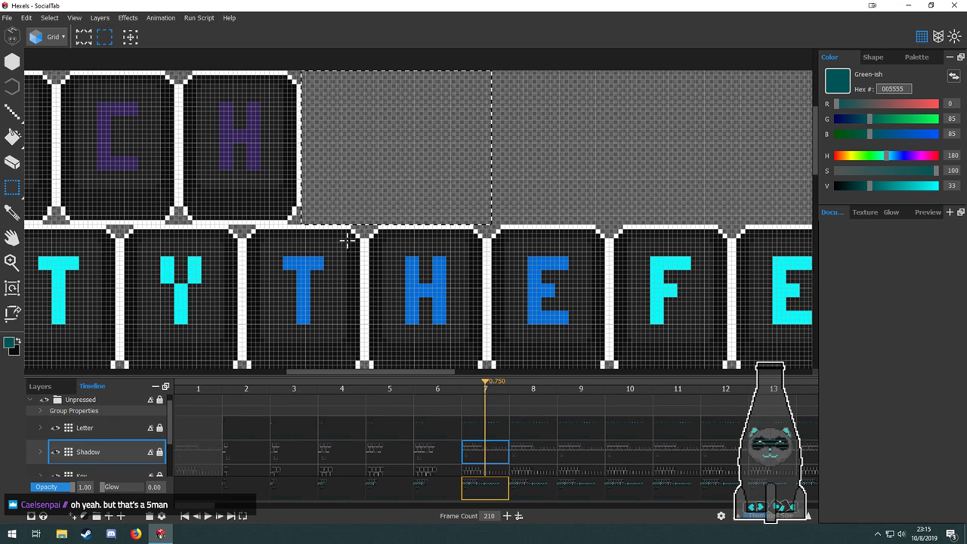
scroll(371, 244, down, 2)
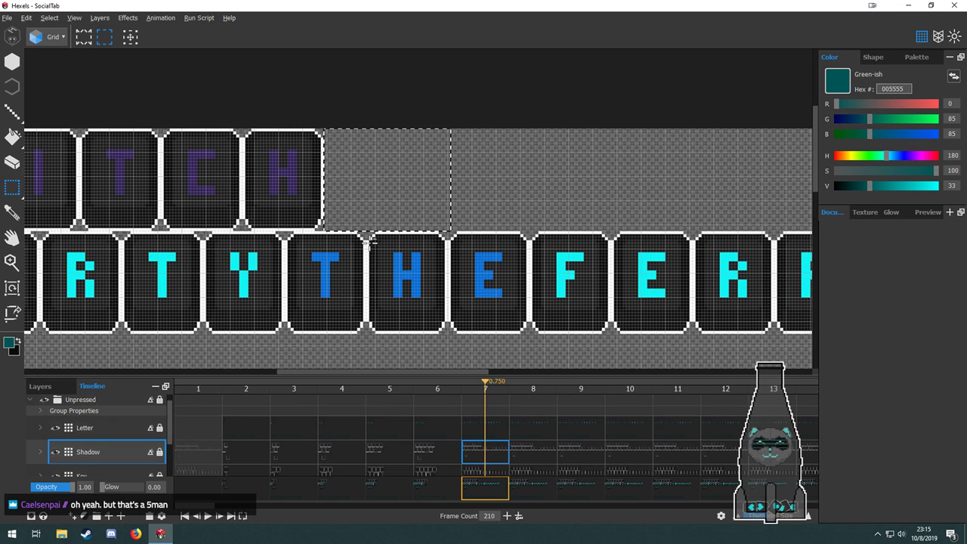
Delete the lower row's THE FERRET keys after the Y from all the key layers of frame 7.
drag(398, 215, 536, 204)
click(451, 452)
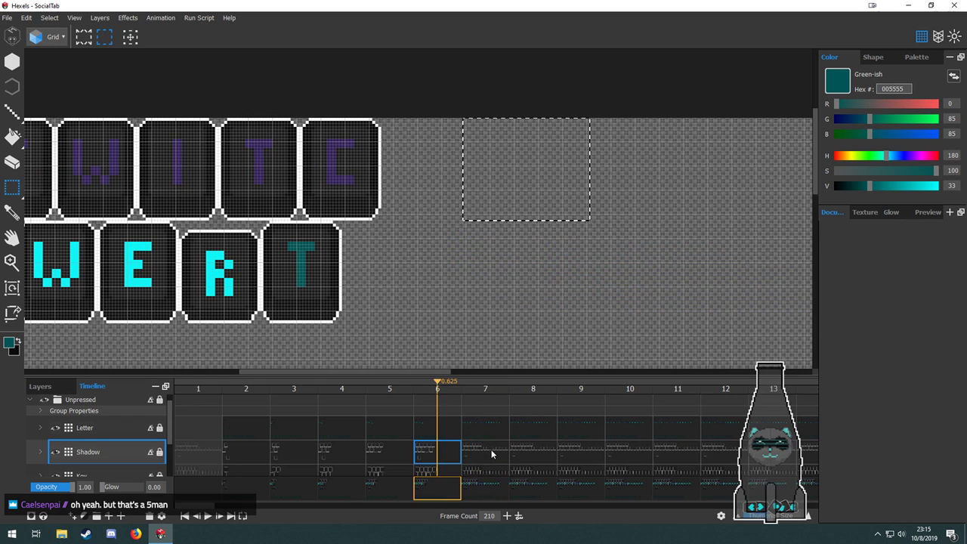
click(492, 452)
drag(551, 299, 397, 247)
scroll(303, 280, down, 2)
drag(352, 296, 254, 294)
drag(186, 202, 680, 306)
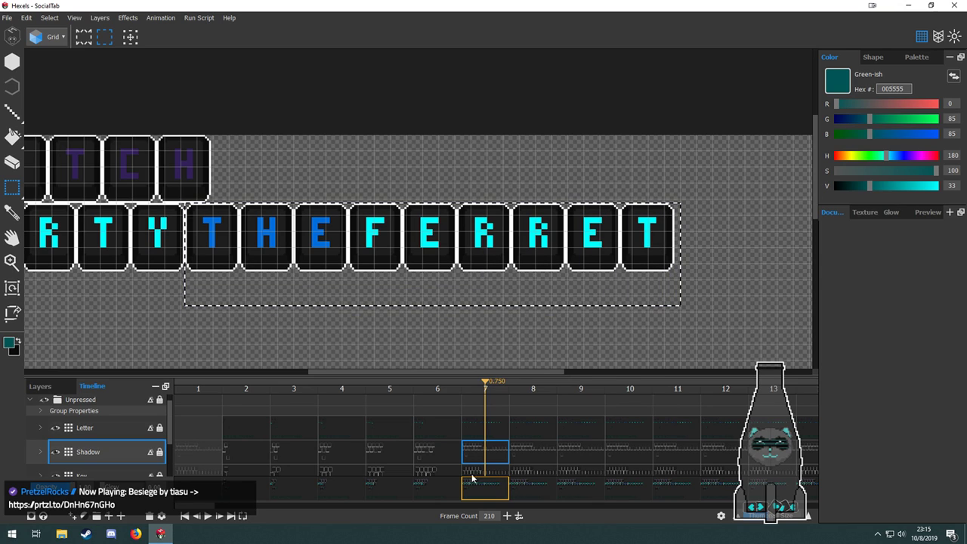
scroll(492, 464, down, 2)
click(495, 461)
key(Delete)
click(492, 443)
key(Delete)
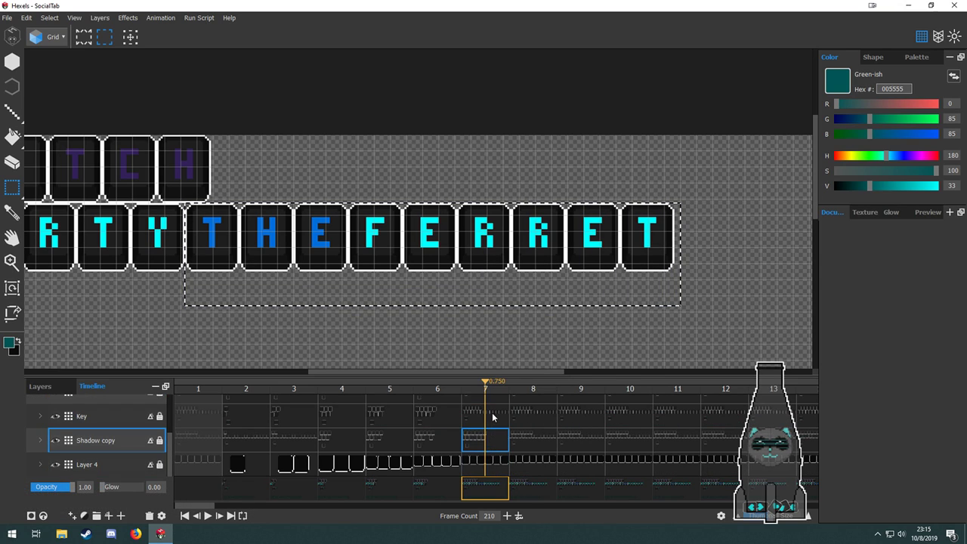
click(492, 416)
key(Delete)
scroll(496, 426, up, 2)
click(488, 448)
click(488, 428)
key(Delete)
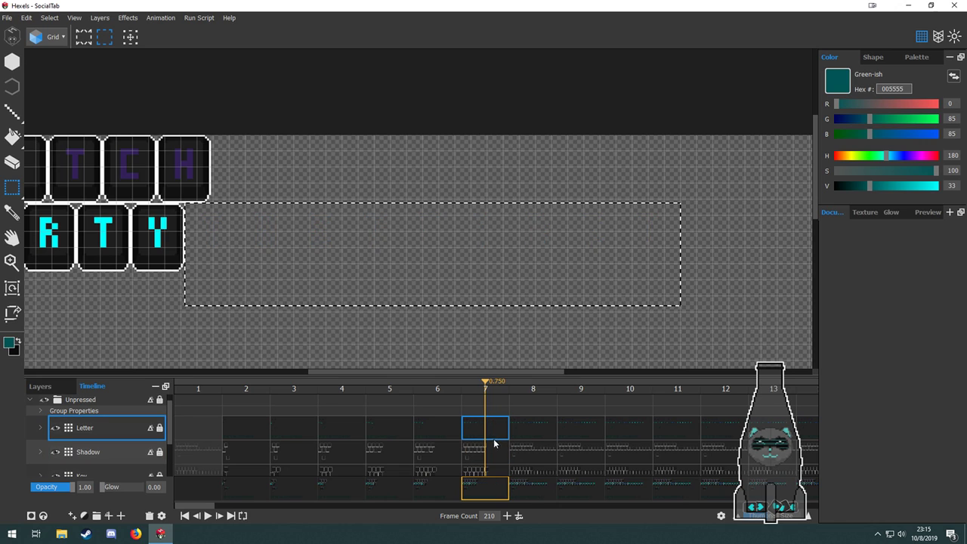
Compare both key rows of frame 7 with those of frames 5 and 6.
drag(270, 260, 519, 253)
click(442, 431)
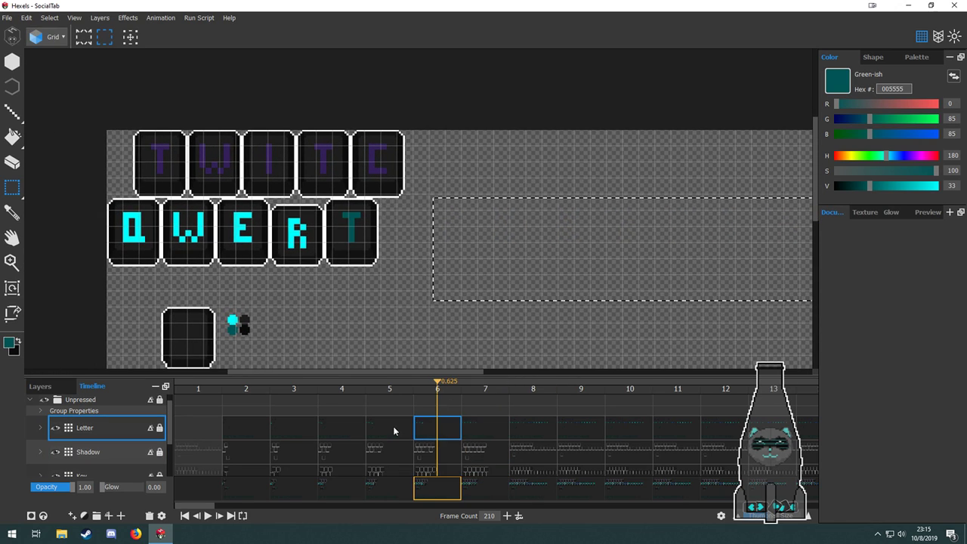
click(391, 430)
click(447, 428)
click(484, 431)
drag(400, 309, 420, 281)
scroll(344, 179, up, 2)
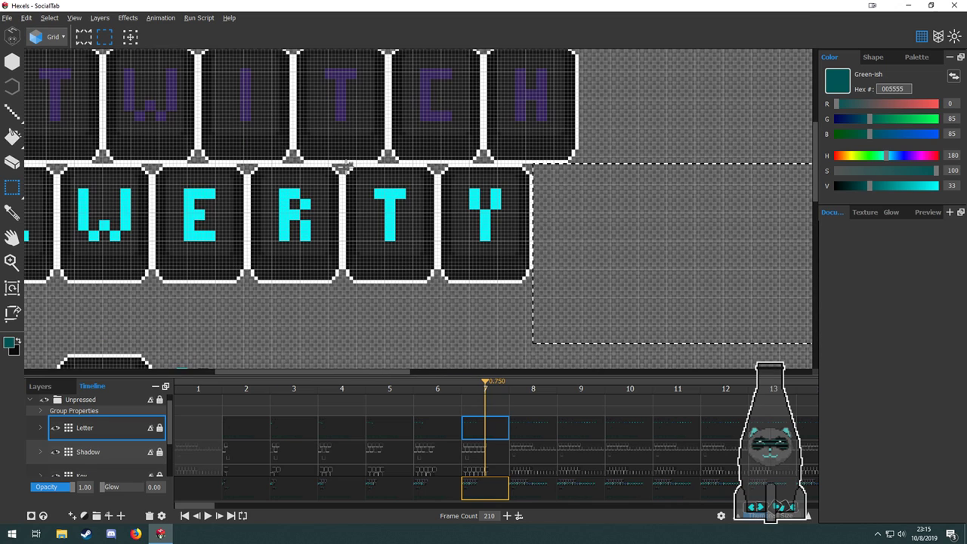
drag(342, 167, 436, 300)
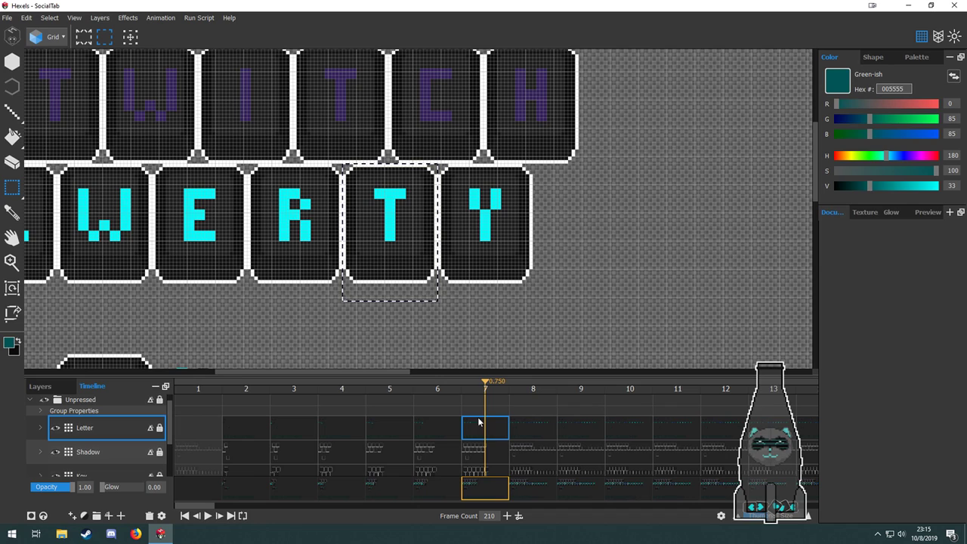
key(Delete)
click(494, 454)
click(495, 471)
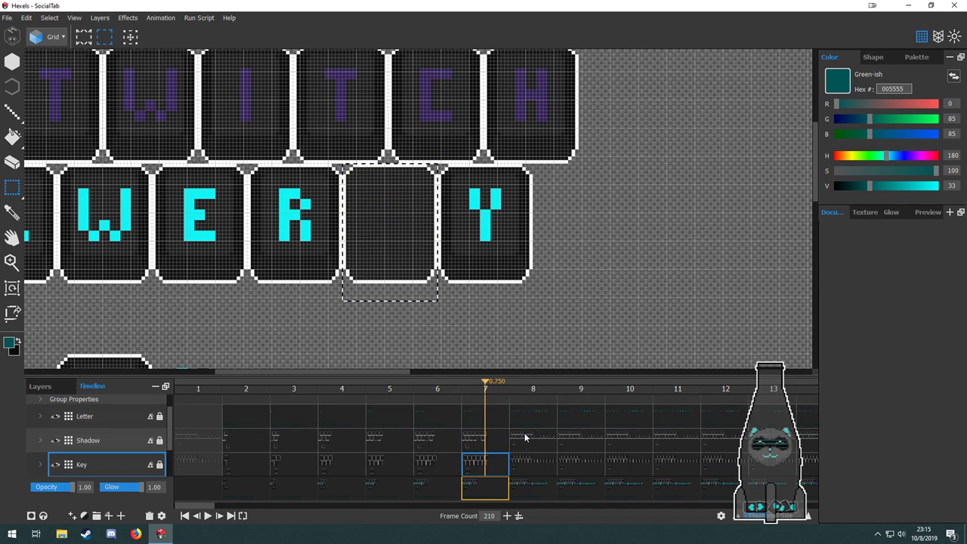
key(ctrl+z)
key(ctrl+z)
key(ctrl+z)
Delete the body of QWERTY's T key from the shadow and key layers of frame 7, keeping its letter.
click(503, 445)
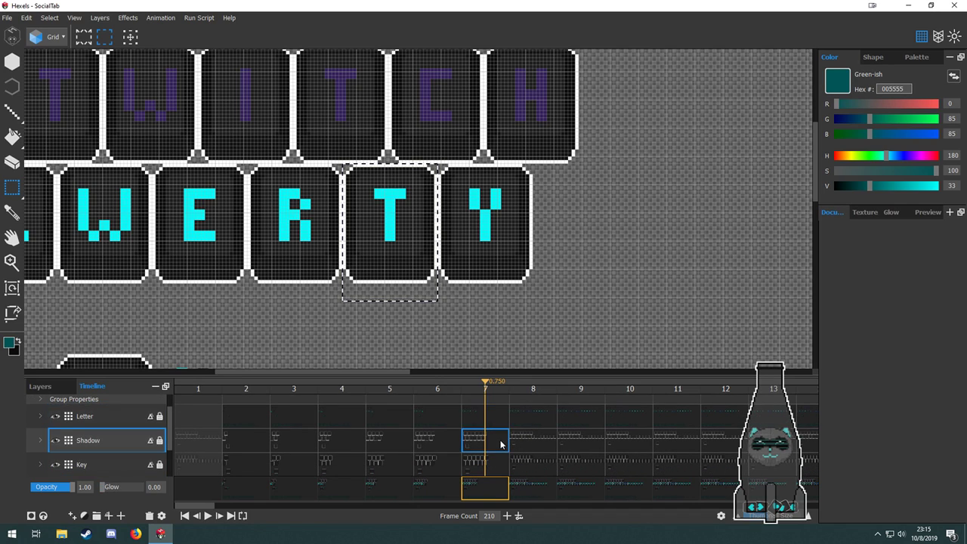
key(Delete)
click(503, 466)
key(Delete)
scroll(502, 463, down, 1)
click(493, 446)
click(487, 459)
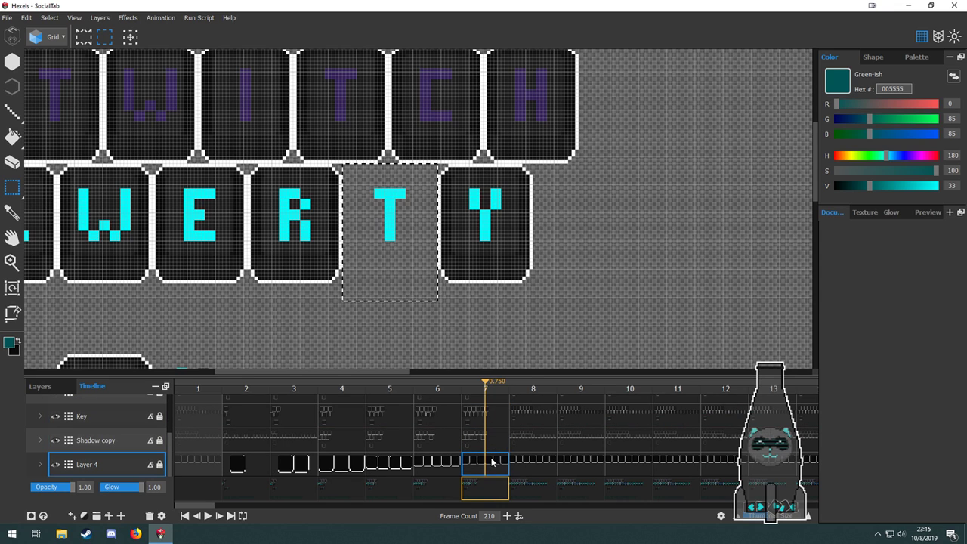
Copy the blank pressed key's outline from below the rows onto the T's place in frame 7's Key layer.
mouse_move(221, 355)
mouse_down()
mouse_move(335, 275)
mouse_move(365, 210)
mouse_up()
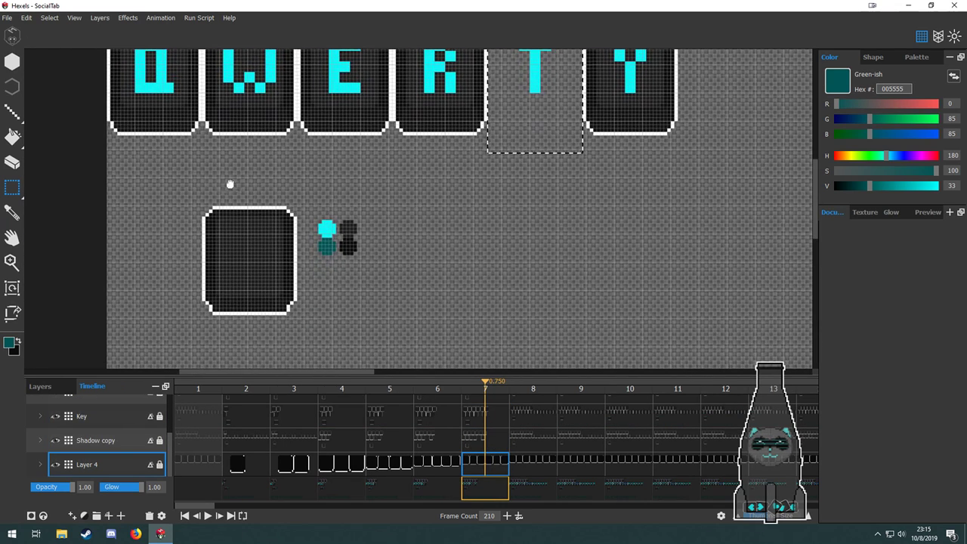
mouse_move(191, 177)
mouse_down()
mouse_move(302, 306)
mouse_move(301, 326)
mouse_up()
click(478, 432)
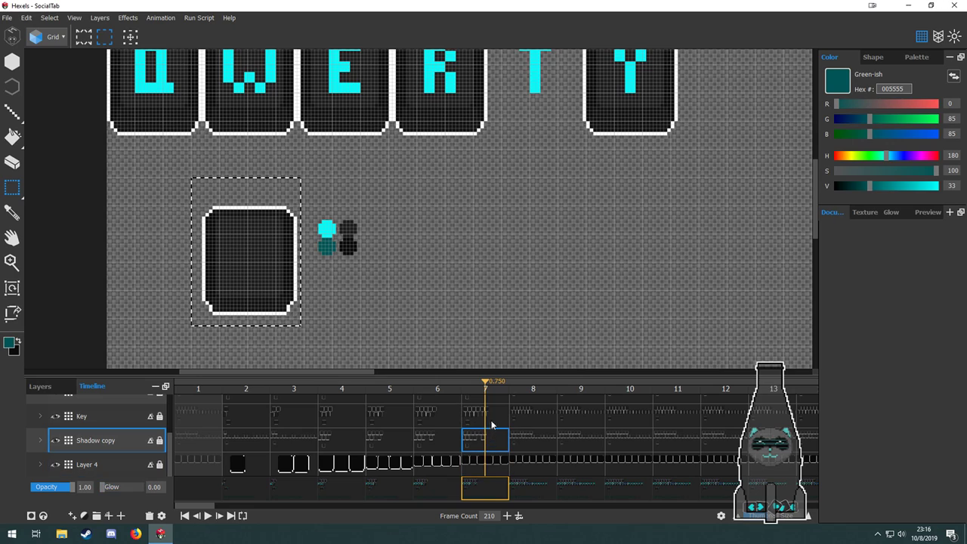
click(487, 416)
drag(253, 297, 549, 126)
Copy the blank pressed key's shading onto the T key in frame 7's Shadow copy layer.
click(485, 440)
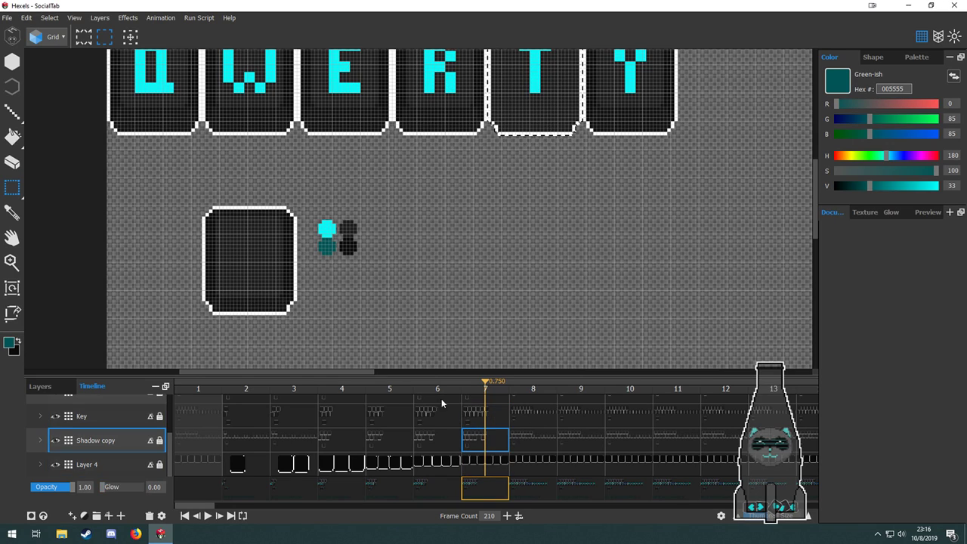
drag(183, 183, 306, 342)
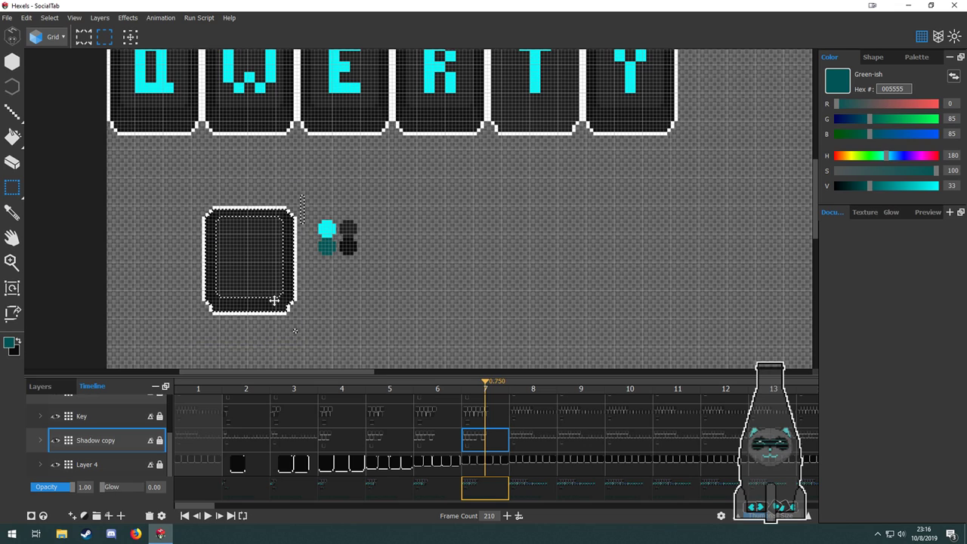
drag(191, 182, 568, 113)
key(ctrl+c)
key(ctrl+v)
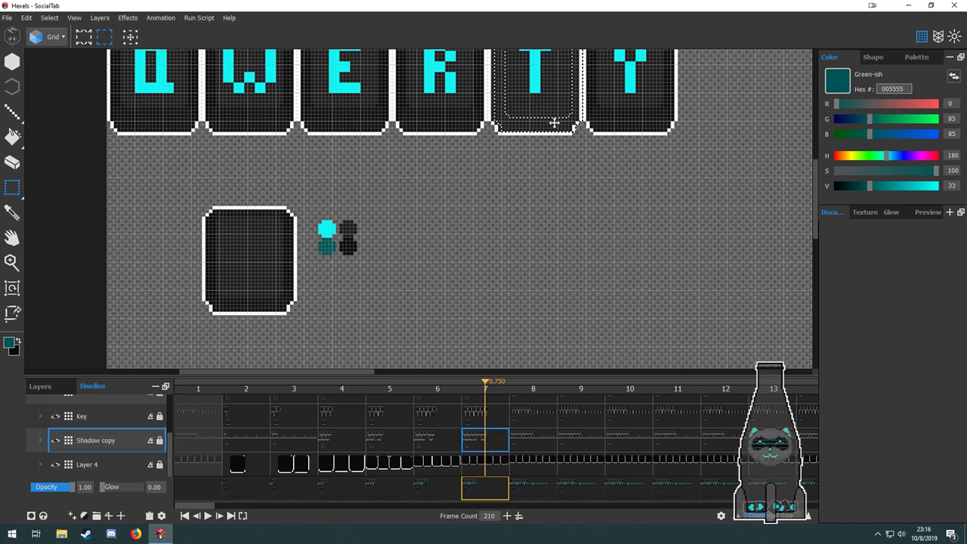
key(space)
drag(564, 207, 458, 369)
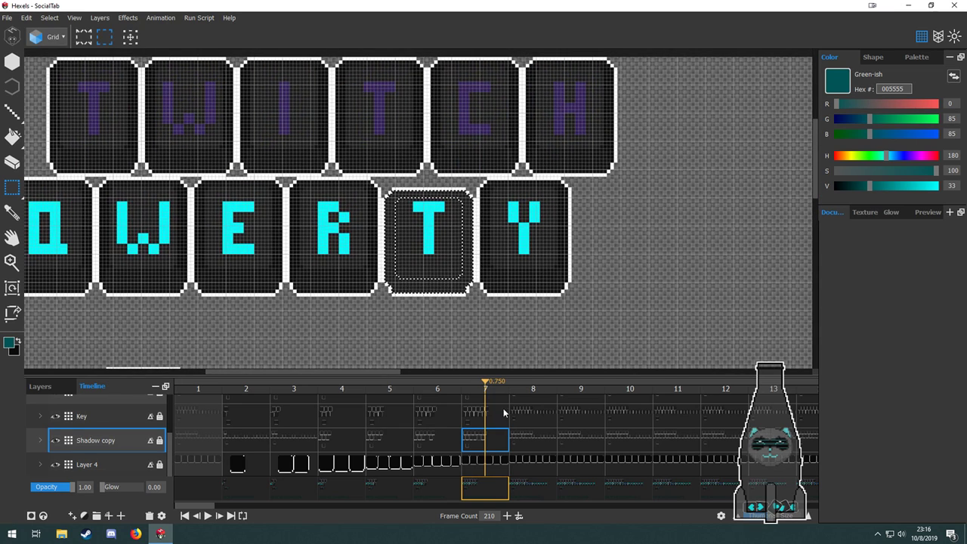
Copy the blank pressed key's shading onto the T key in frame 7's Shadow layer.
drag(411, 335, 544, 231)
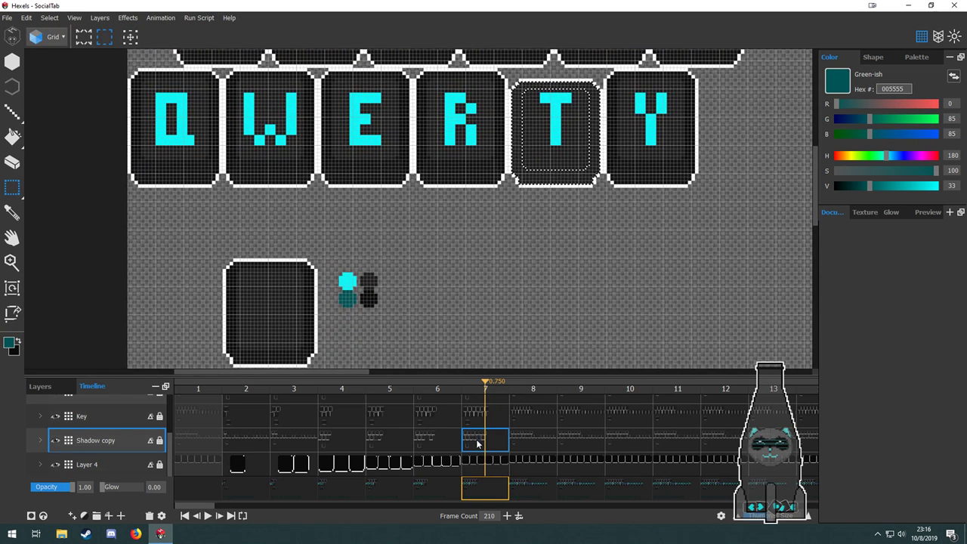
scroll(491, 435, up, 2)
scroll(496, 437, down, 2)
click(493, 399)
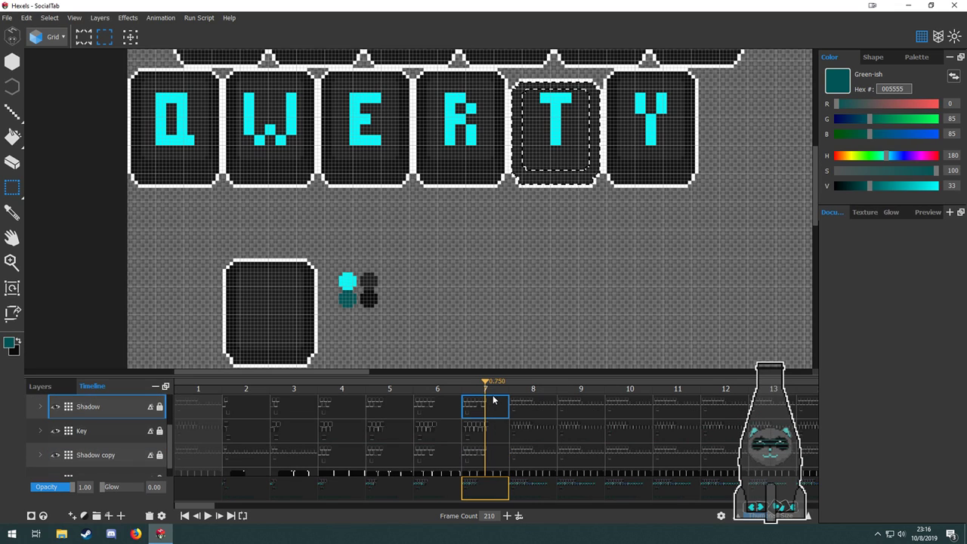
key(space)
drag(385, 264, 415, 222)
drag(243, 188, 621, 128)
key(space)
drag(622, 182, 516, 308)
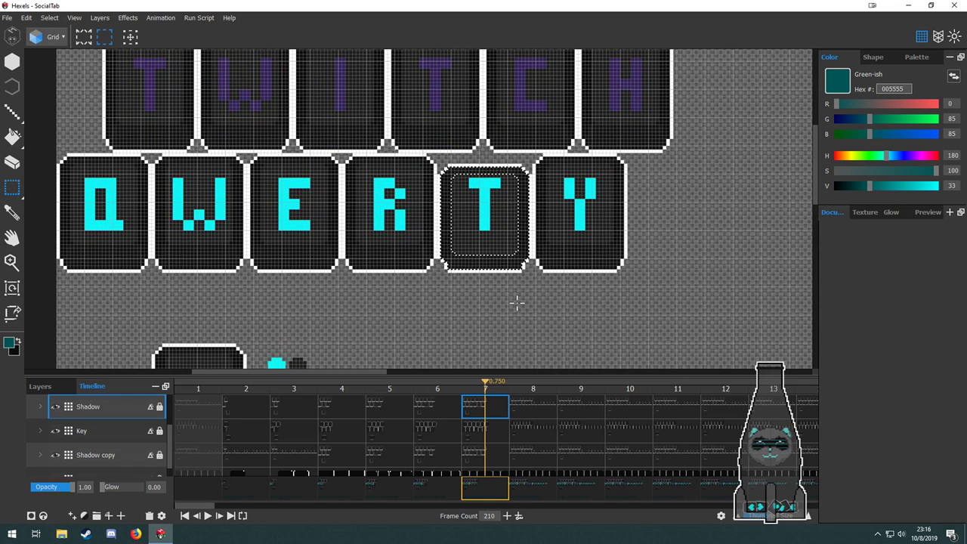
Move the lower row's letter T down three grid cells on its pressed key in frame 7, checking against frame 6.
click(441, 408)
scroll(526, 329, down, 3)
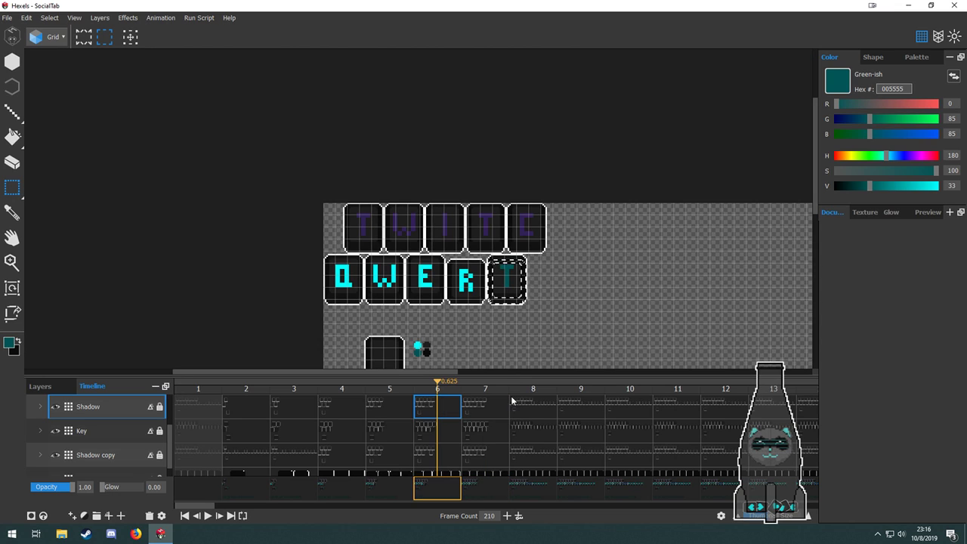
click(486, 408)
scroll(436, 268, up, 2)
scroll(433, 271, up, 2)
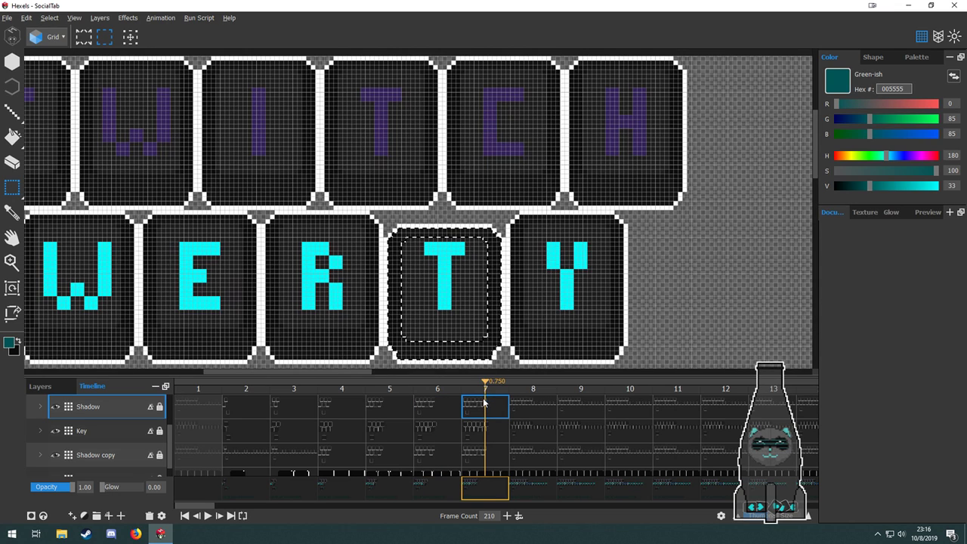
scroll(486, 413, up, 2)
click(485, 436)
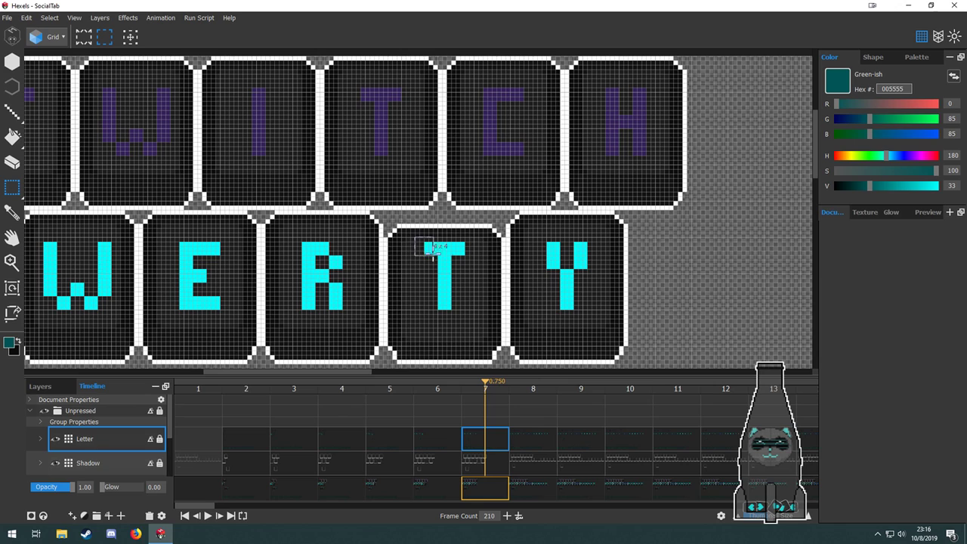
scroll(464, 308, up, 2)
scroll(494, 270, up, 2)
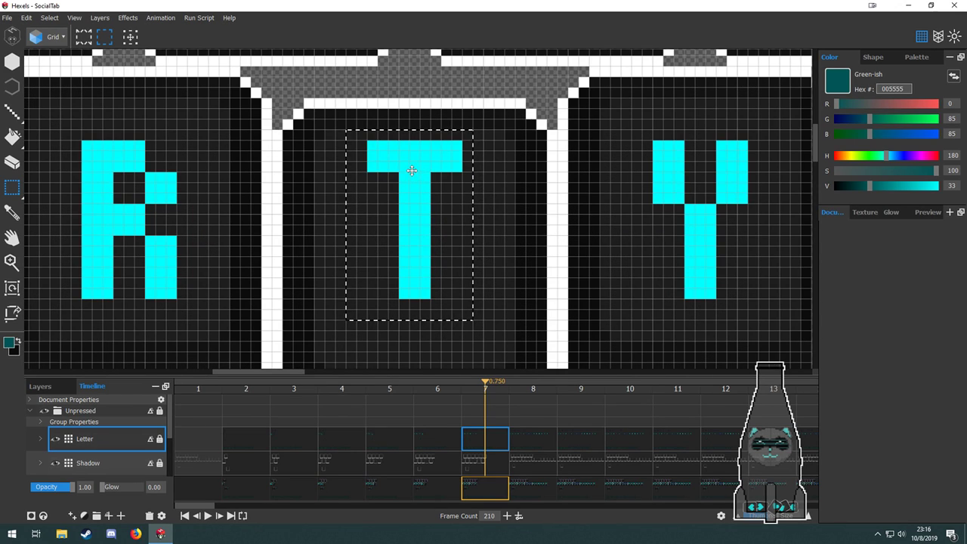
drag(412, 171, 411, 197)
drag(462, 262, 470, 204)
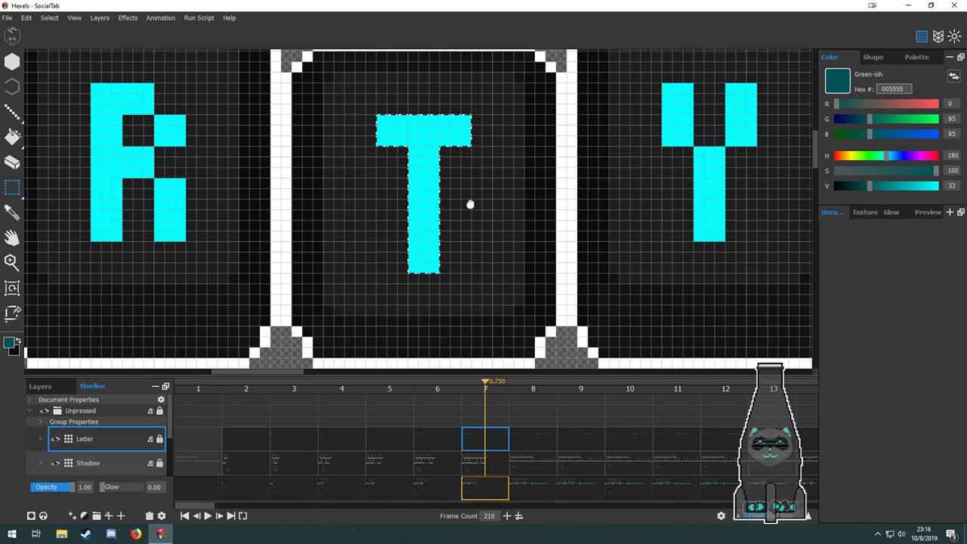
scroll(449, 247, down, 2)
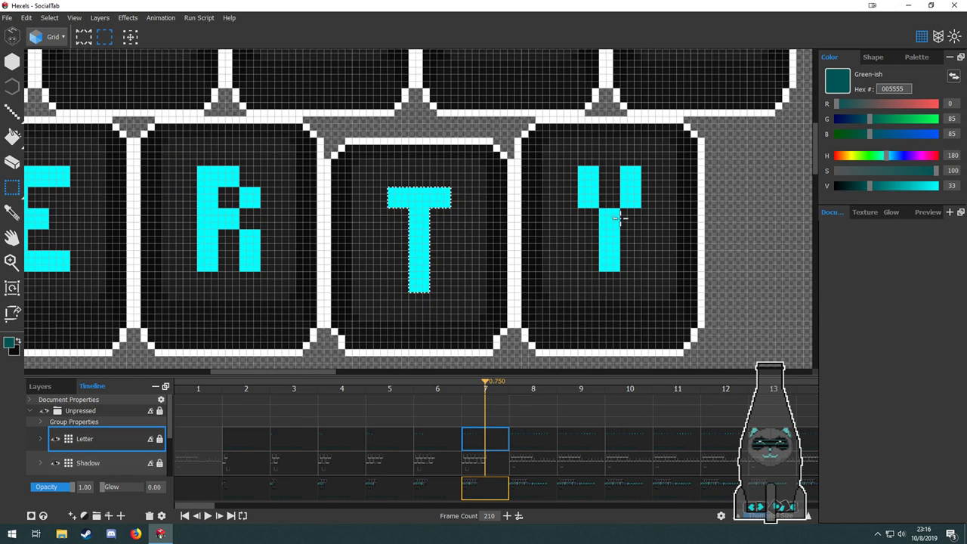
Fill the lower row's letter Y in frame 7 with the dark teal 005555.
key(g)
click(584, 193)
click(605, 224)
click(615, 196)
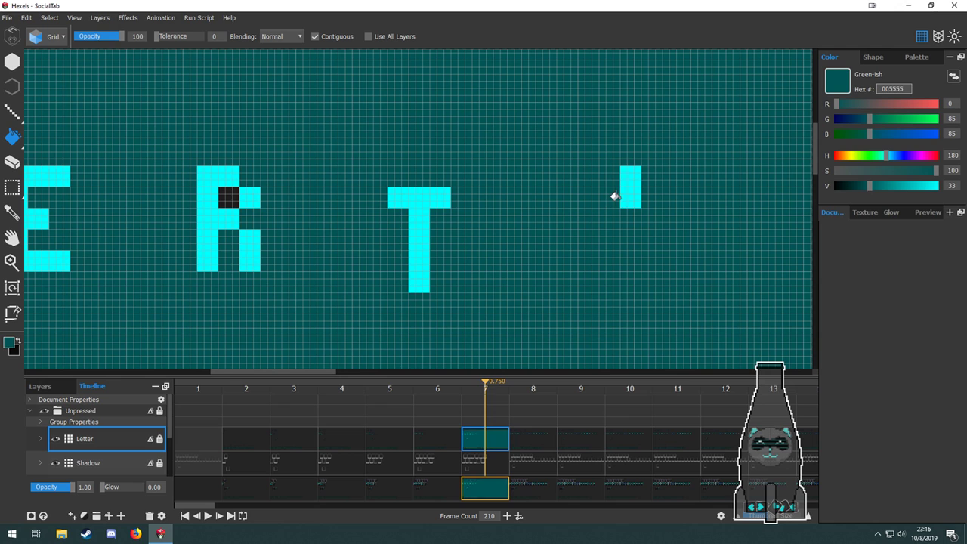
key(ctrl+z)
click(620, 195)
scroll(492, 253, down, 3)
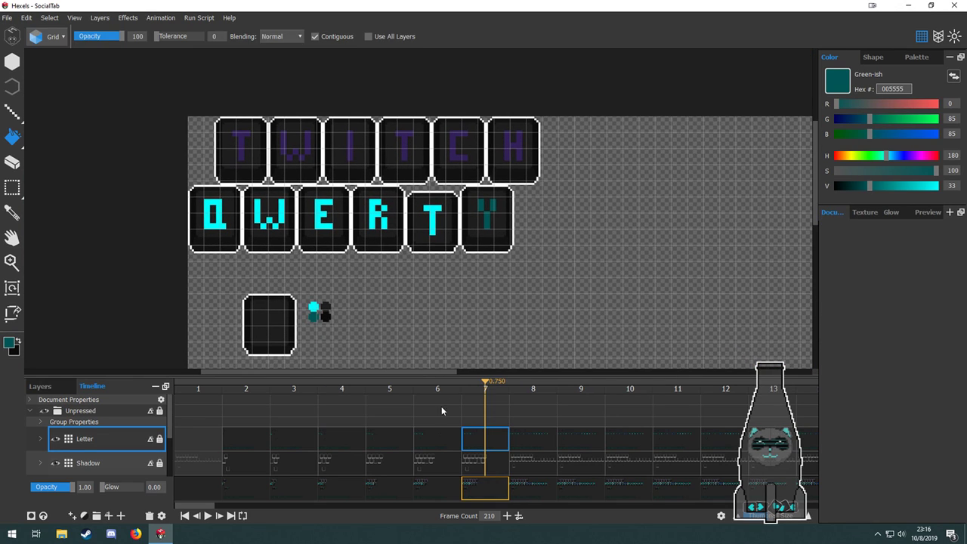
Check the key progression across frames 5, 6 and 7, and open frame 8.
click(446, 438)
click(389, 436)
click(452, 437)
click(487, 437)
drag(491, 289, 367, 251)
click(540, 435)
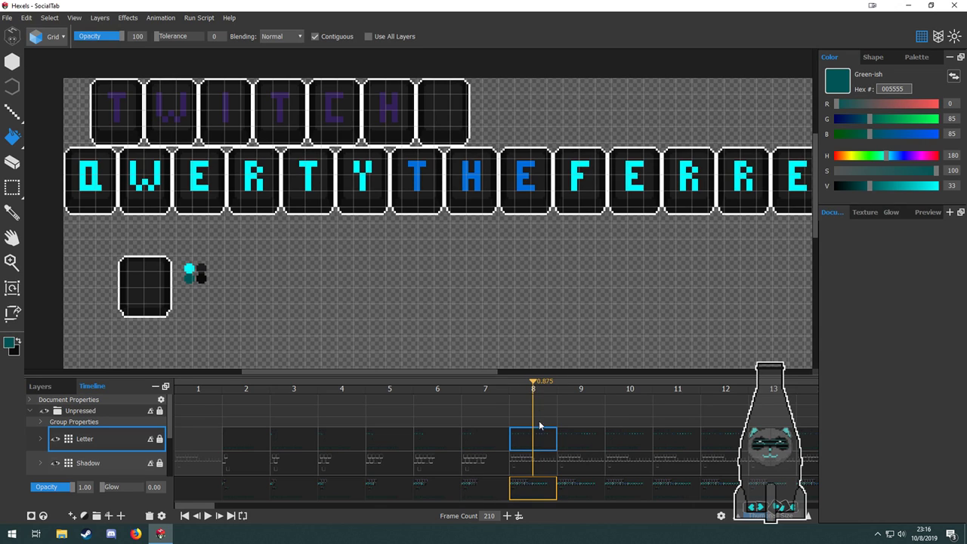
Delete the letters HE FERRET after the blue T from the Letter layer of frame 8.
drag(514, 292, 430, 315)
drag(405, 259, 339, 270)
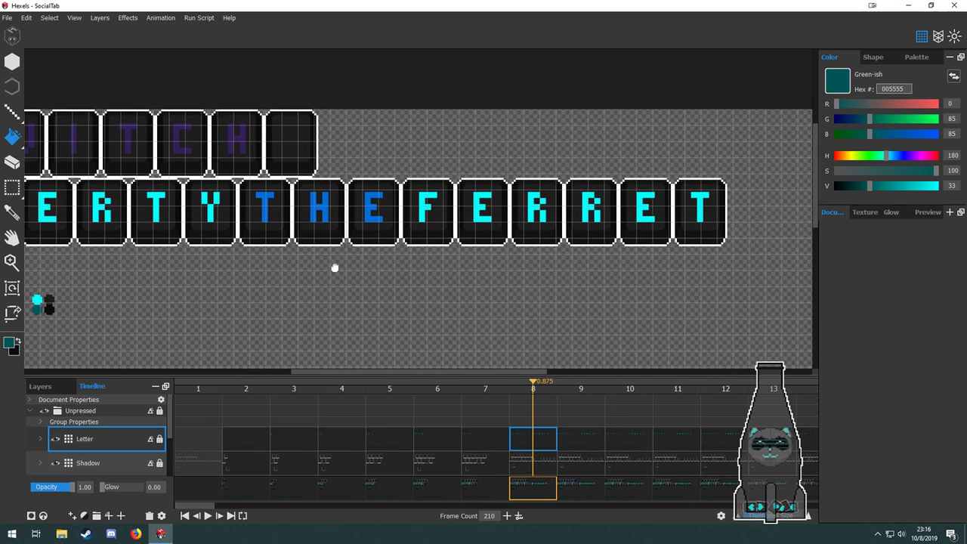
drag(348, 211, 496, 254)
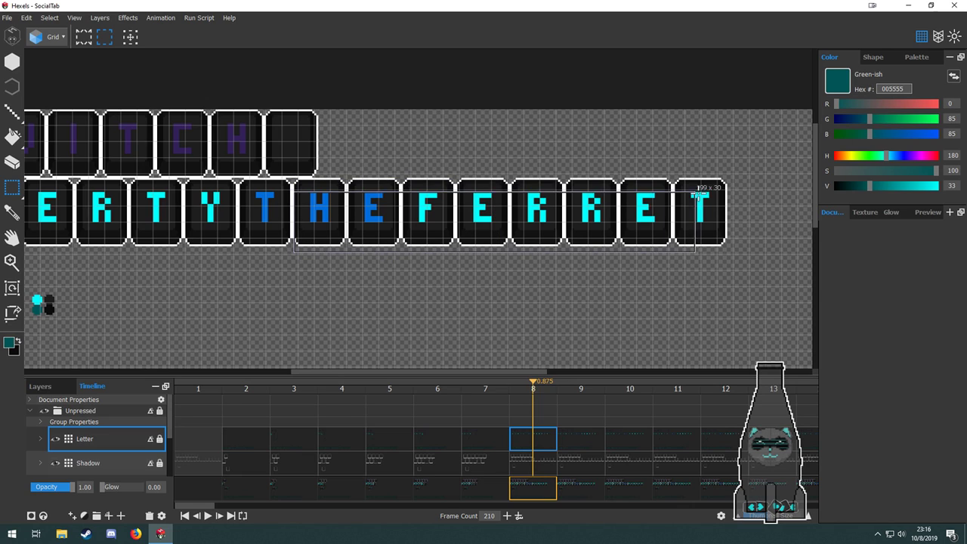
drag(742, 180, 348, 291)
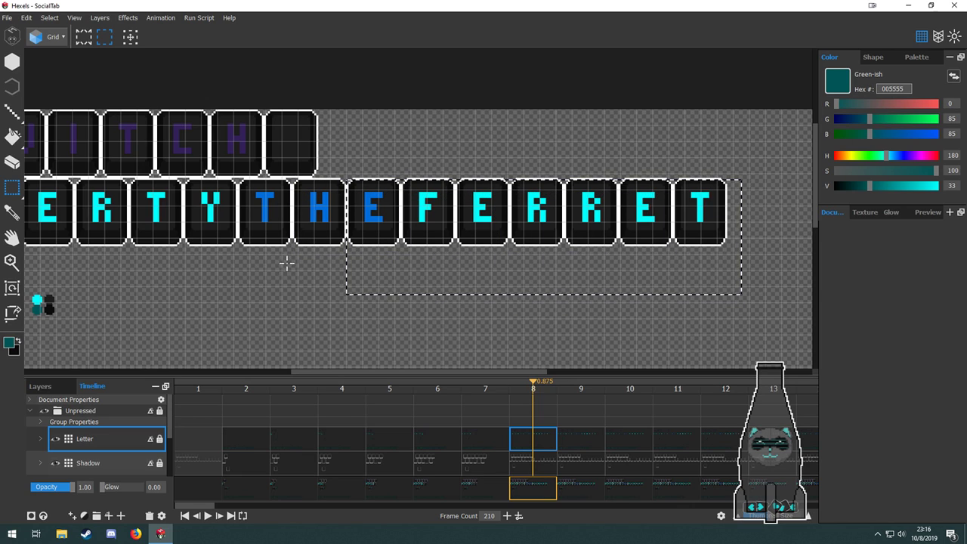
drag(294, 256, 344, 218)
mouse_move(700, 197)
mouse_down()
mouse_move(576, 251)
mouse_move(293, 271)
mouse_up()
key(Delete)
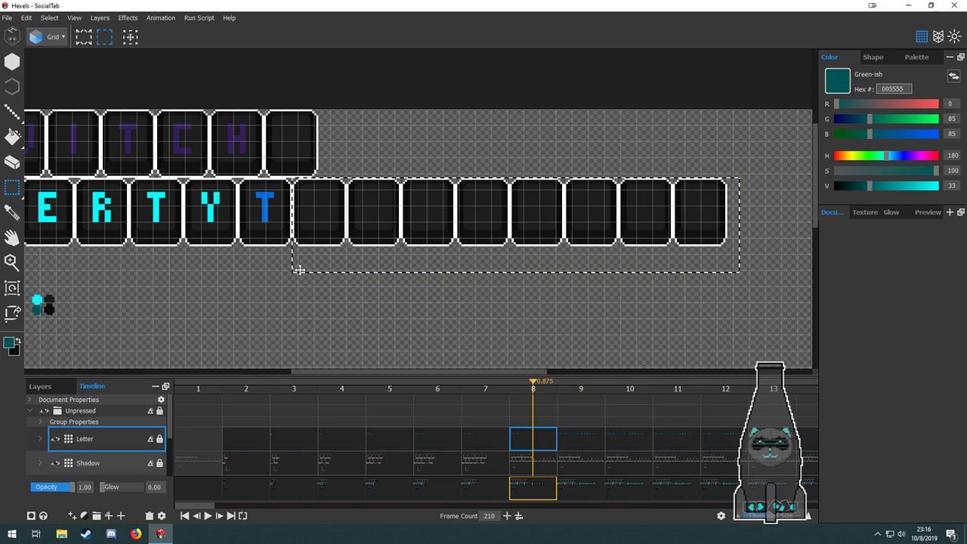
Delete the emptied keys after the lower row's blue T from the shadow and key layers of frame 8.
click(529, 465)
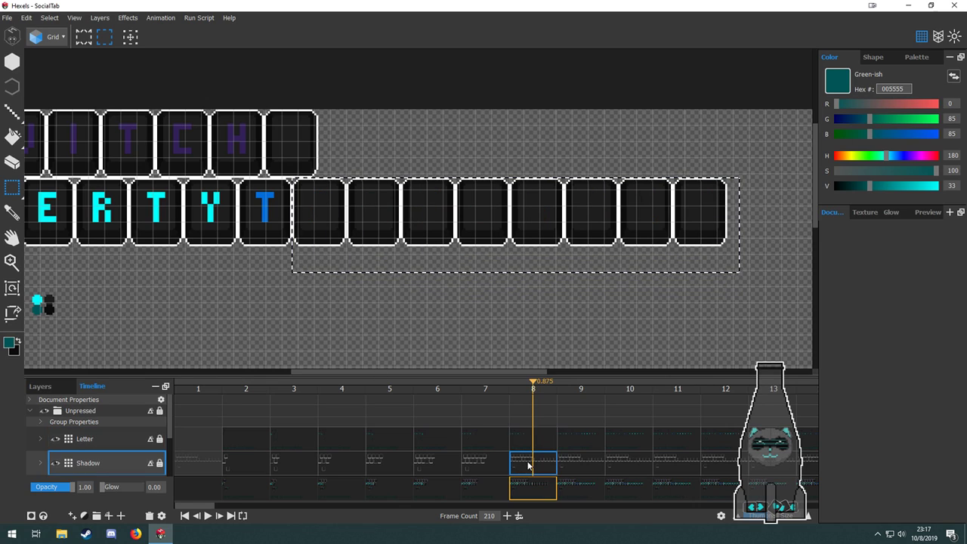
scroll(528, 465, down, 2)
key(Delete)
click(542, 451)
scroll(541, 451, down, 1)
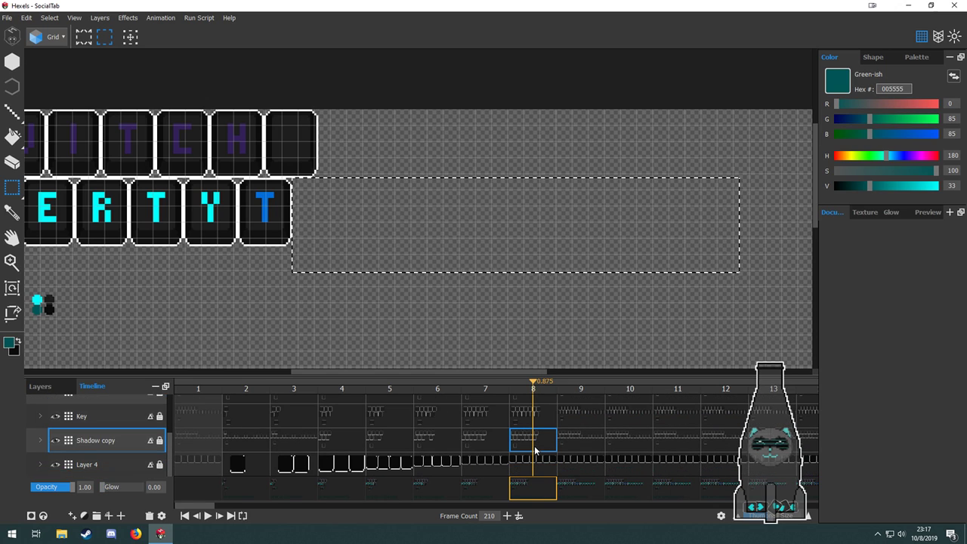
click(534, 461)
drag(318, 312, 467, 282)
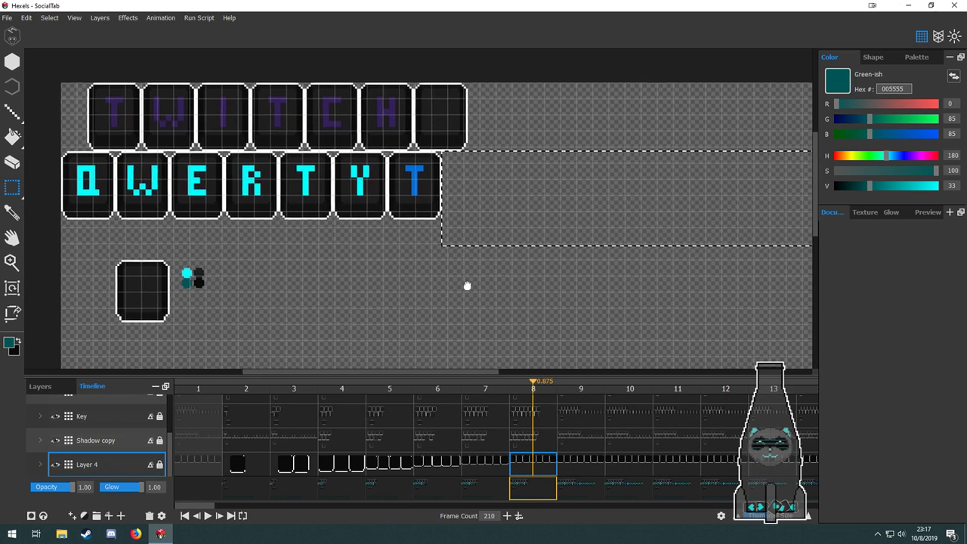
Delete the lower row's Y key, with its shading, from the Key, Shadow copy and Shadow layers of frame 8.
click(499, 463)
click(535, 466)
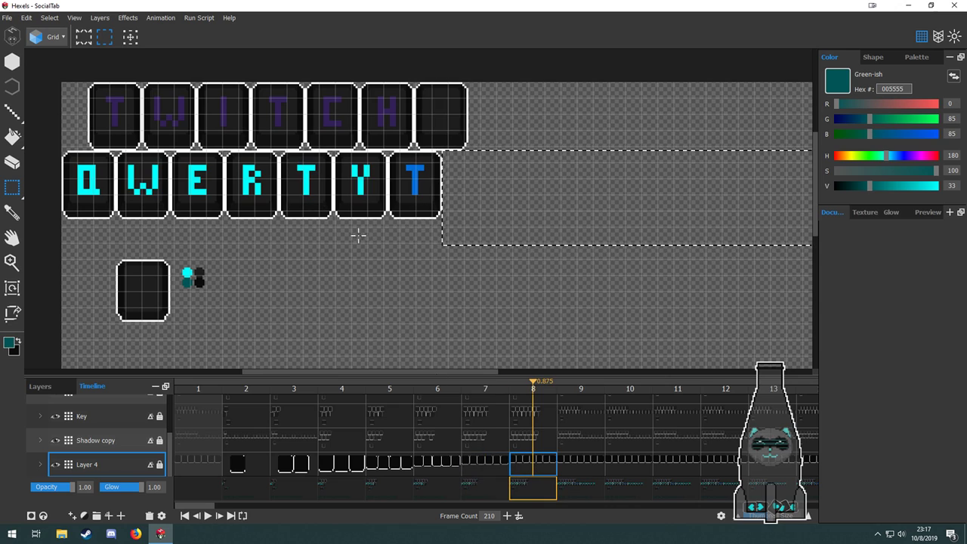
scroll(349, 147, up, 2)
drag(316, 167, 439, 329)
click(533, 415)
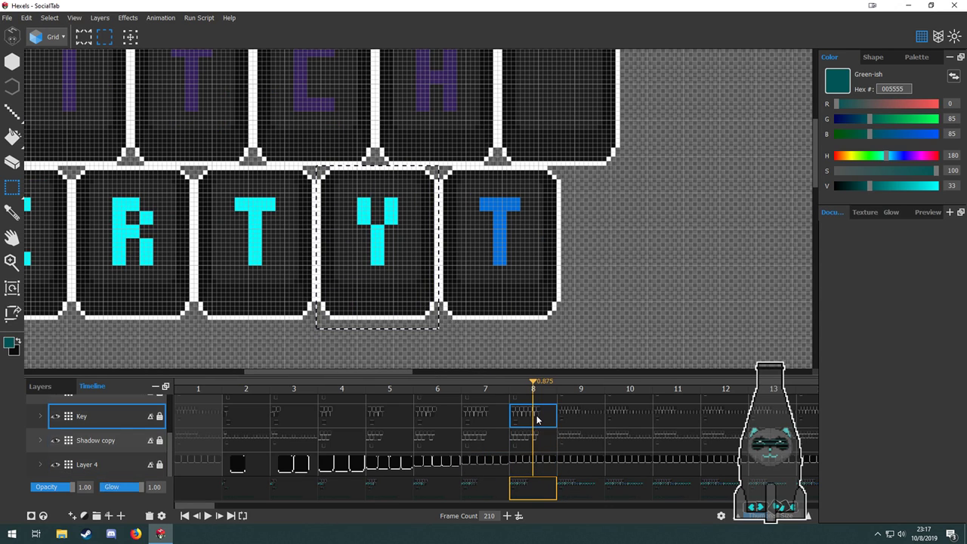
key(Delete)
scroll(543, 427, up, 3)
click(535, 461)
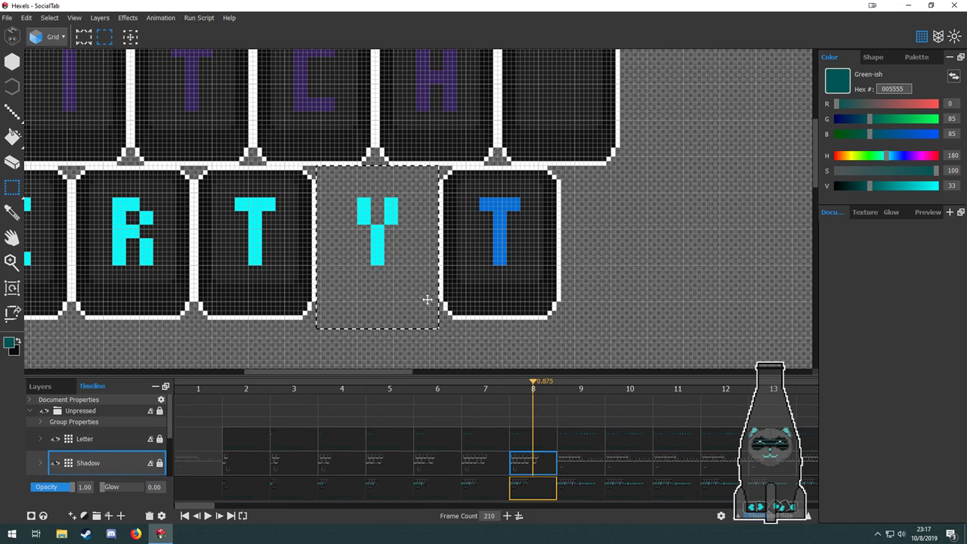
Copy the blank template key's outline on frame 8's Key layer into the empty spot behind the letter Y, aligned to the row's lower edge.
scroll(430, 287, down, 2)
scroll(424, 288, down, 1)
scroll(418, 291, down, 1)
drag(410, 325, 525, 294)
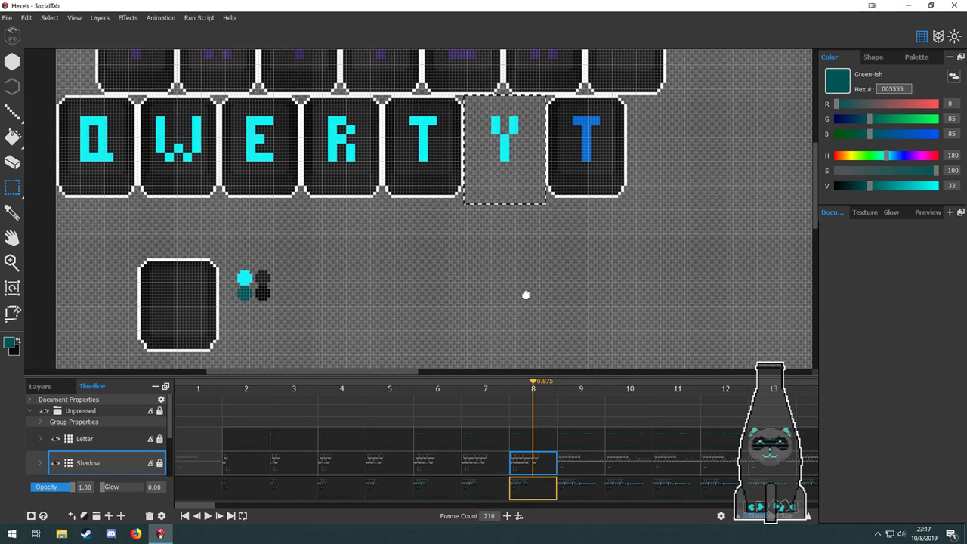
key(m)
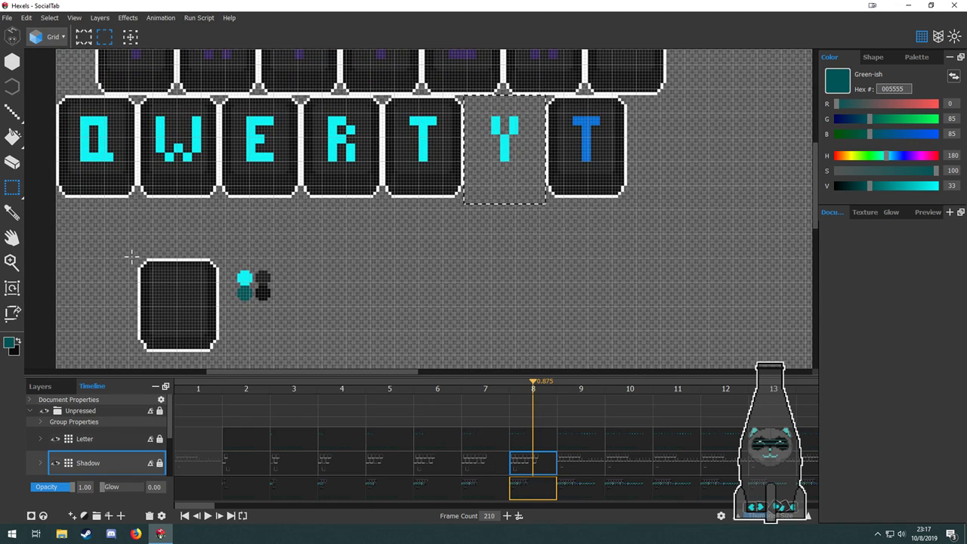
drag(130, 257, 237, 359)
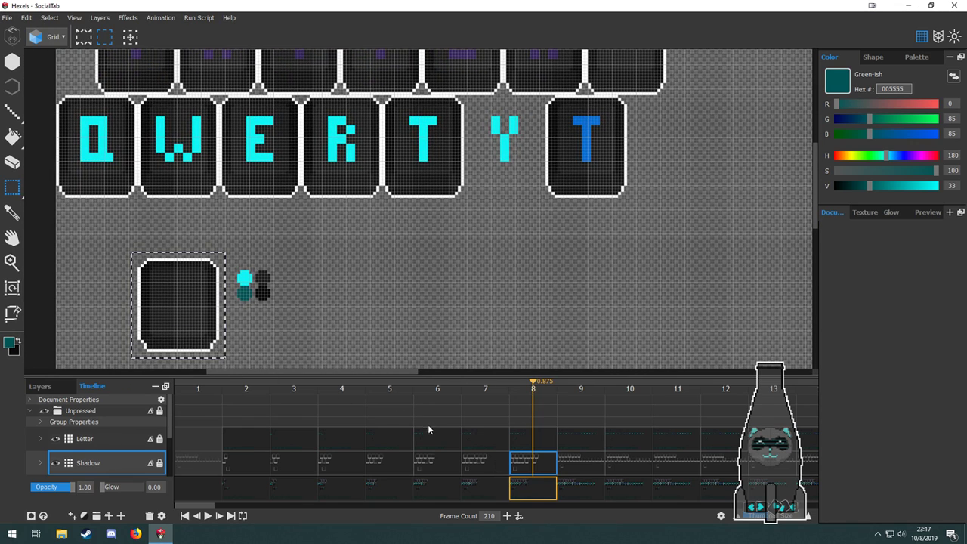
scroll(550, 468, down, 3)
click(532, 429)
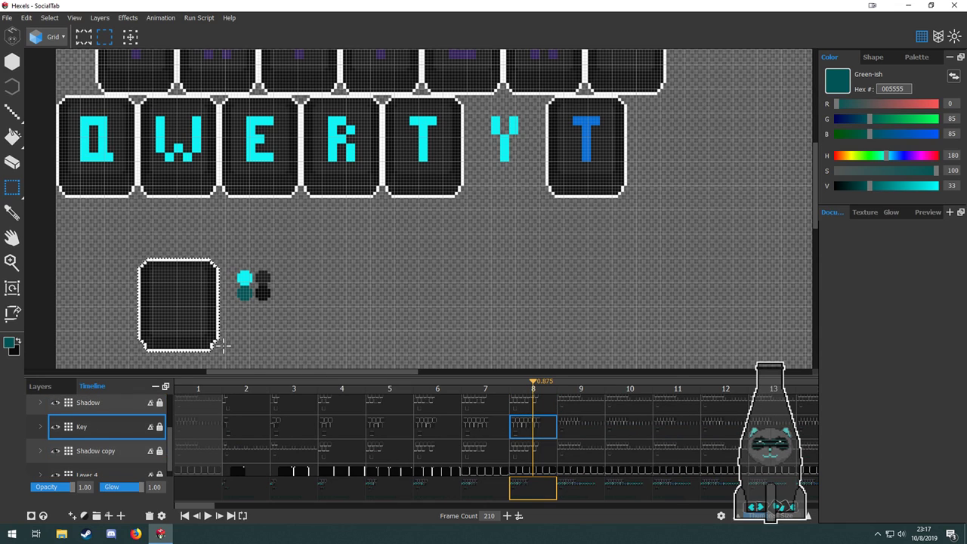
drag(201, 341, 524, 188)
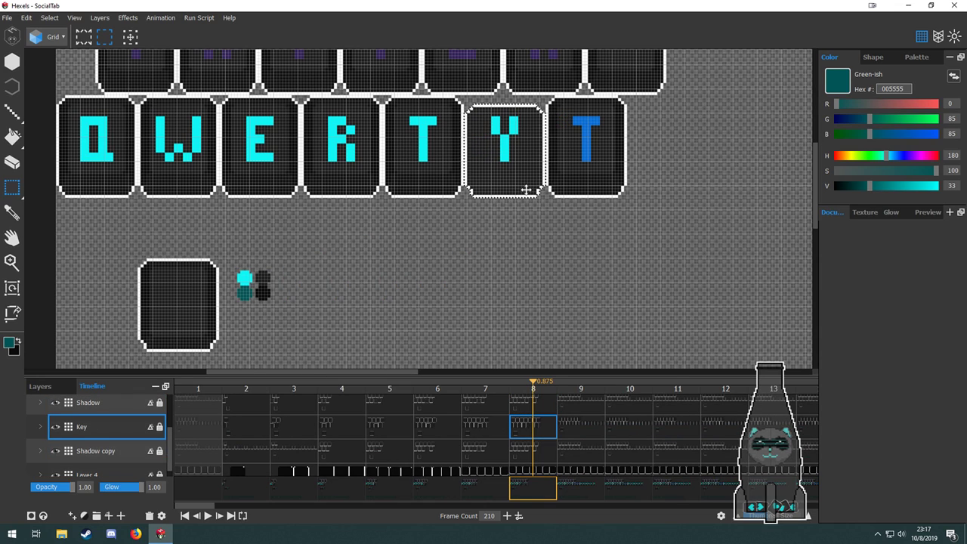
Copy the template key's shading from the Shadow copy and Shadow layers of frame 8 onto the pressed Y key.
click(542, 452)
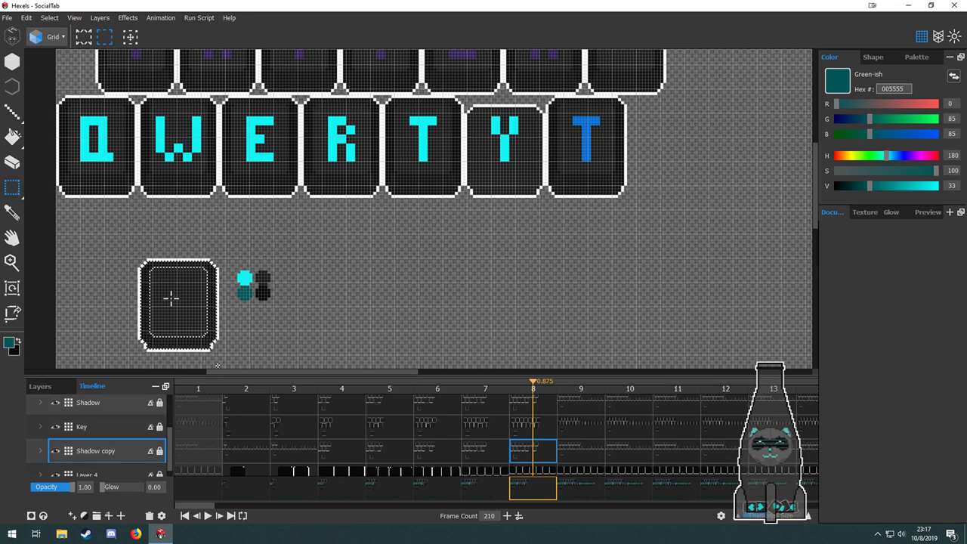
drag(119, 237, 525, 189)
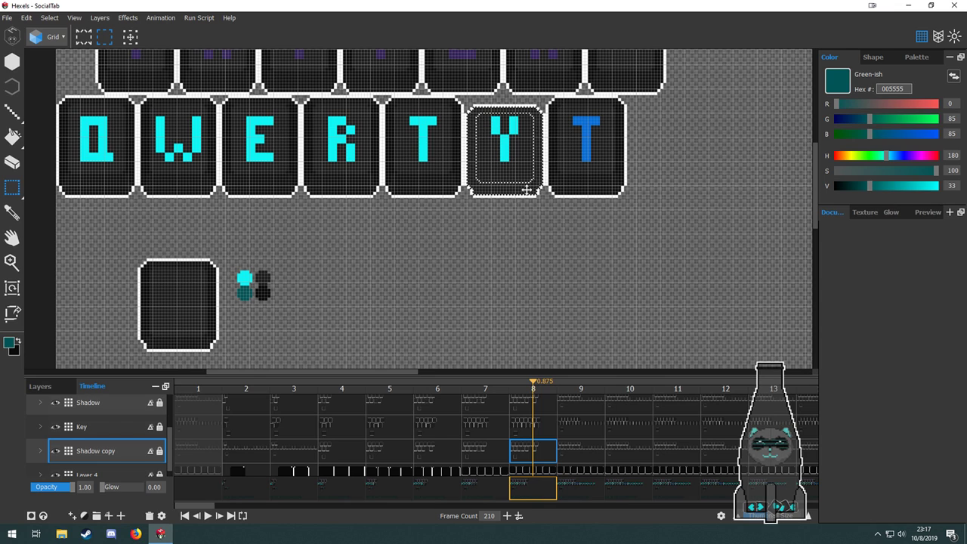
drag(501, 259, 531, 245)
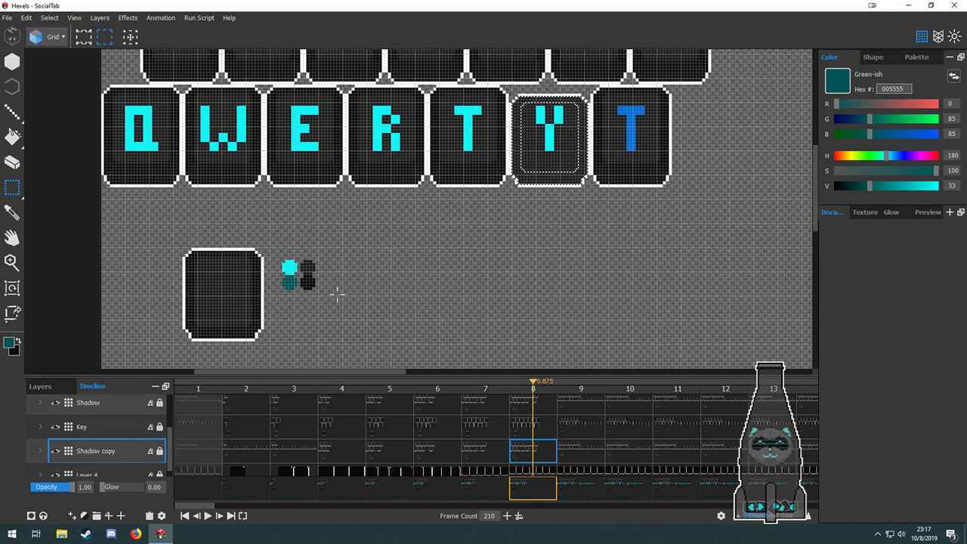
click(532, 408)
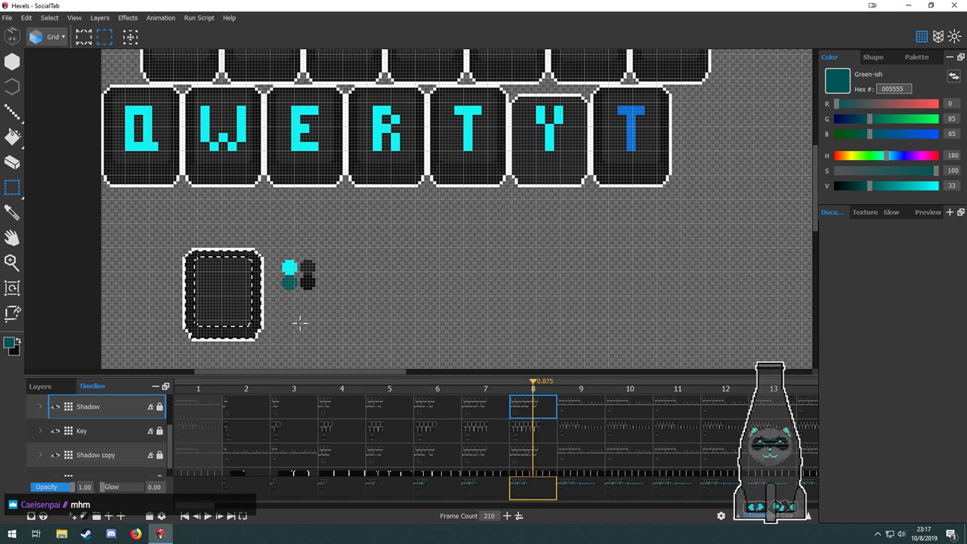
drag(240, 331, 560, 166)
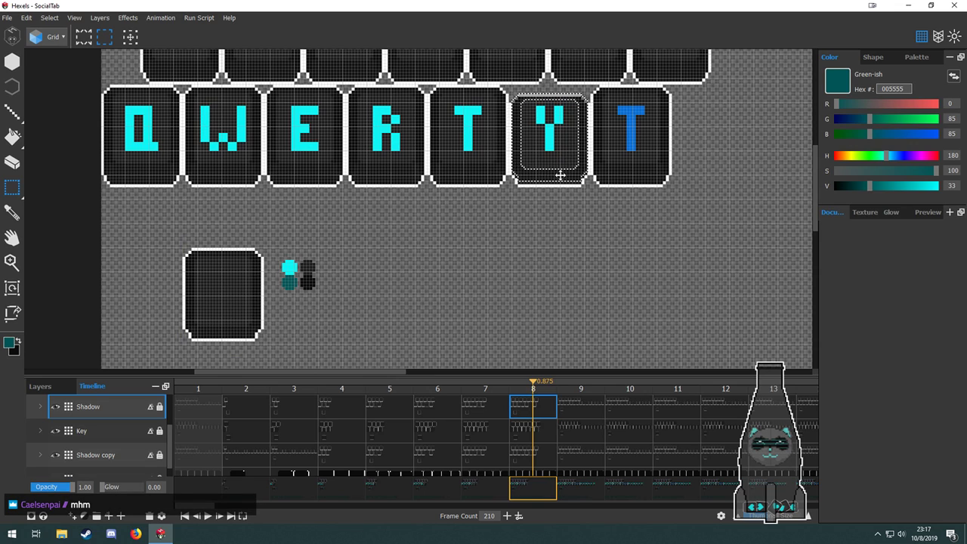
Move the letter Y down two grid cells on frame 8's Letter layer to match its pressed key.
drag(526, 236, 393, 320)
scroll(410, 210, up, 3)
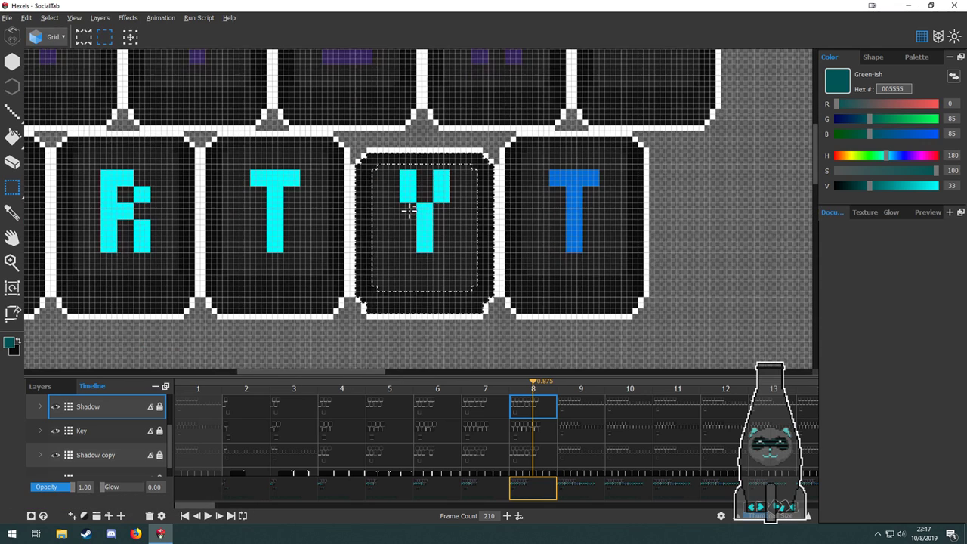
scroll(541, 415, up, 2)
click(533, 440)
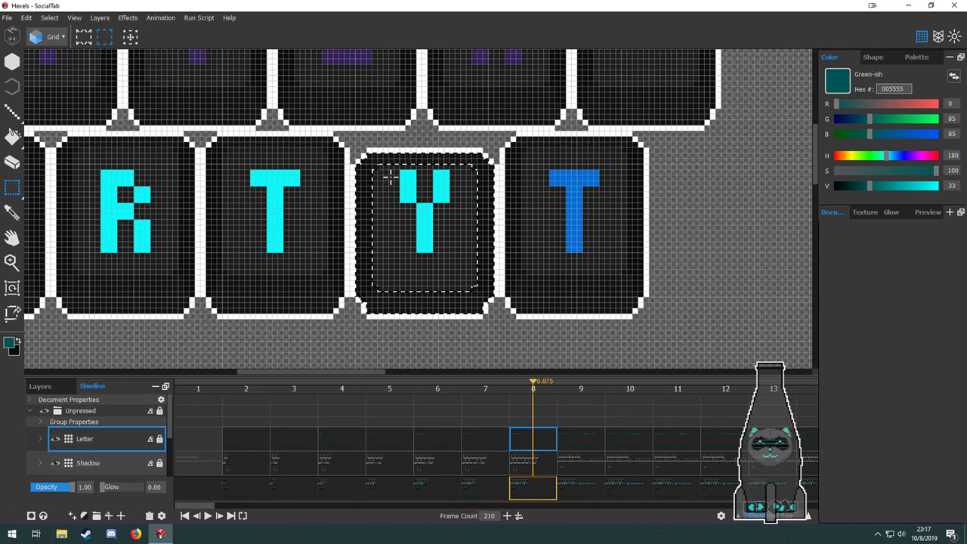
drag(393, 172, 436, 216)
click(426, 236)
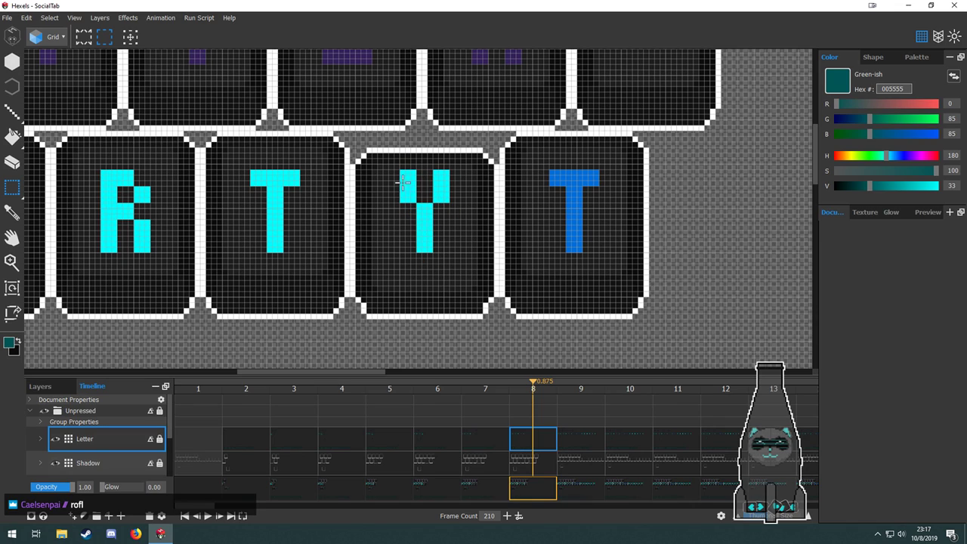
drag(409, 185, 433, 245)
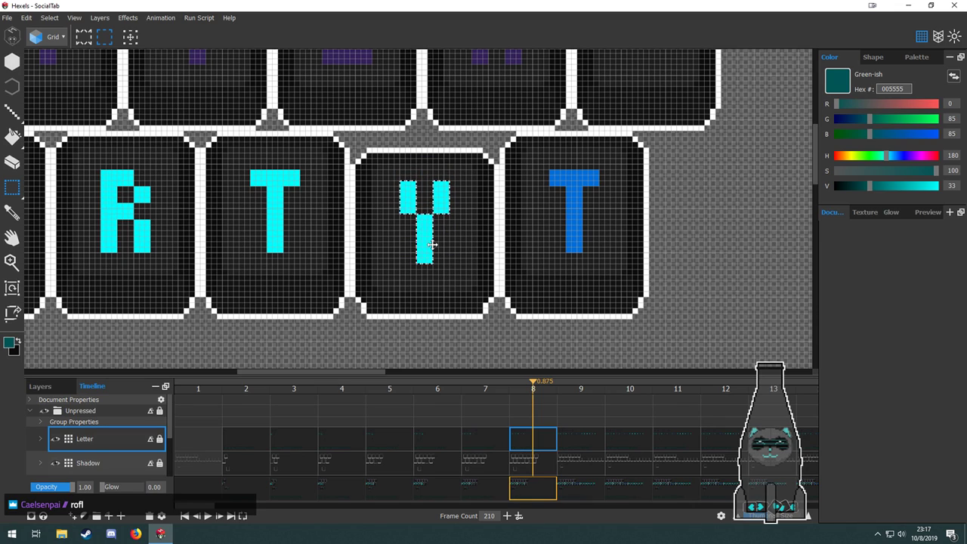
scroll(431, 250, up, 4)
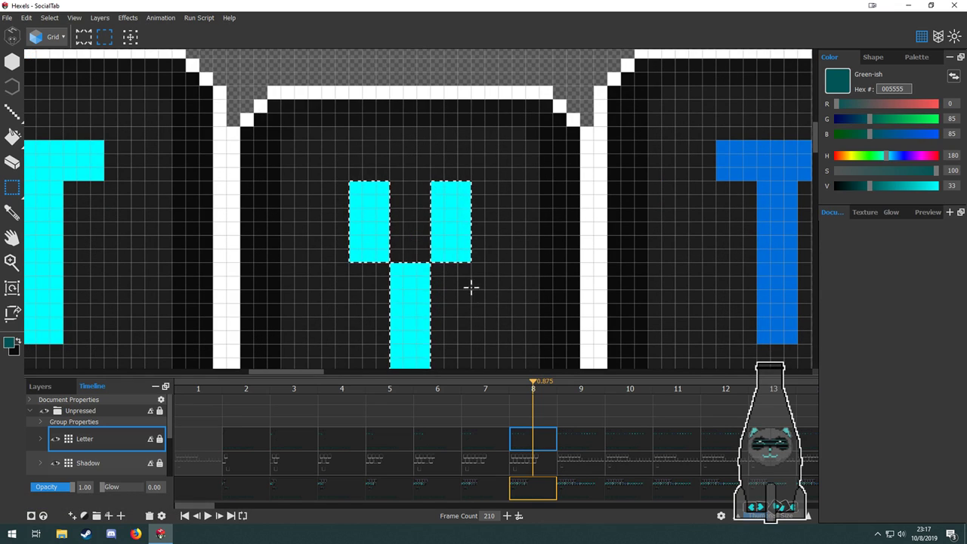
scroll(478, 254, down, 3)
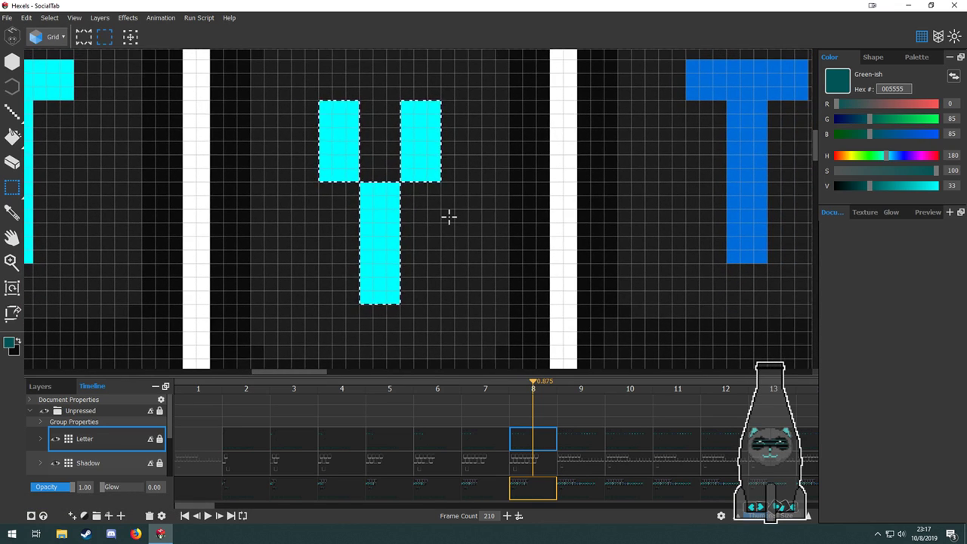
scroll(446, 229, down, 3)
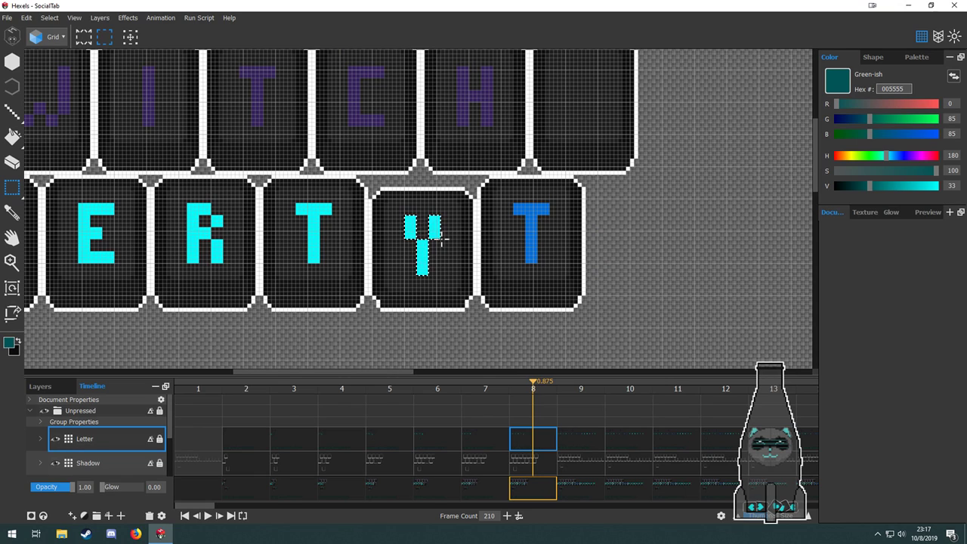
scroll(356, 248, down, 2)
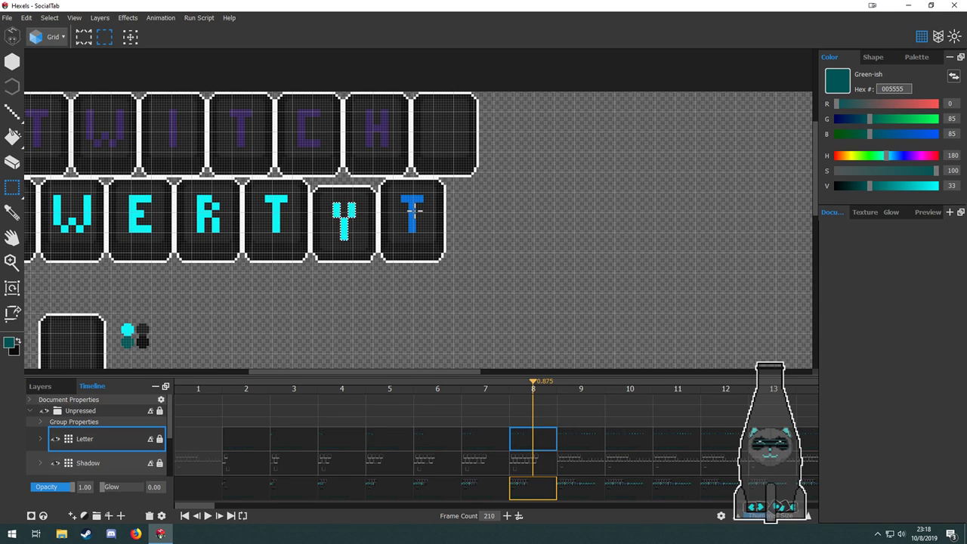
Sample the bright cyan and dark teal swatches in frame 7 to compare their colour values, and return to frame 8.
click(482, 443)
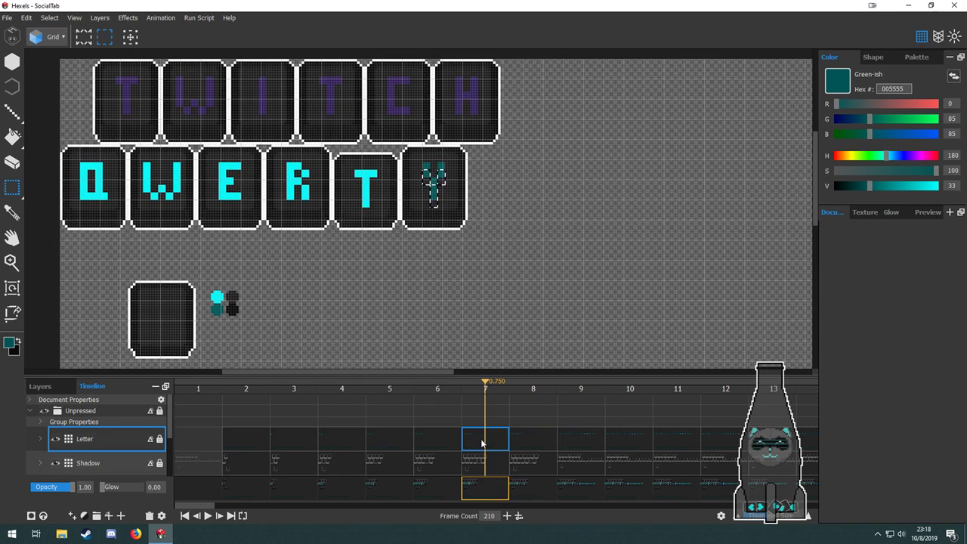
key(g)
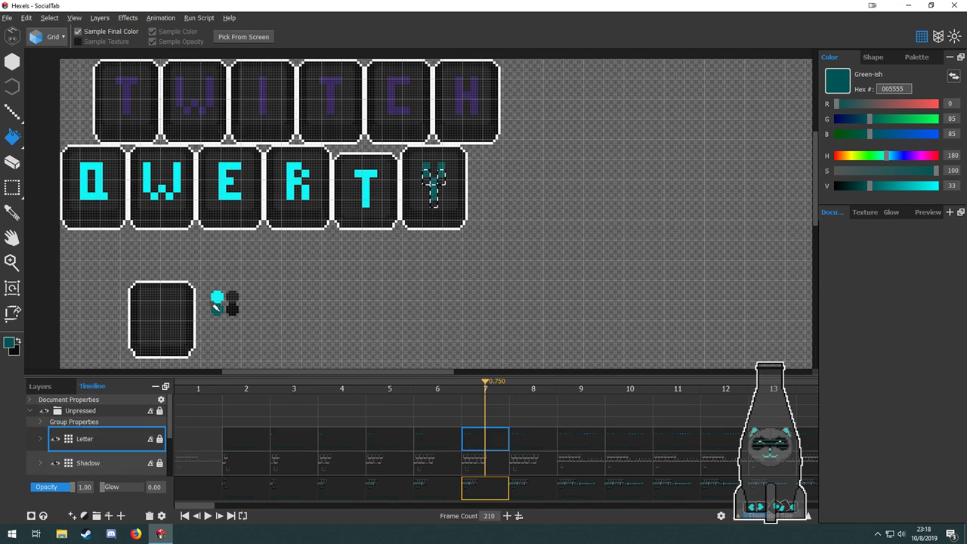
alt+click(214, 294)
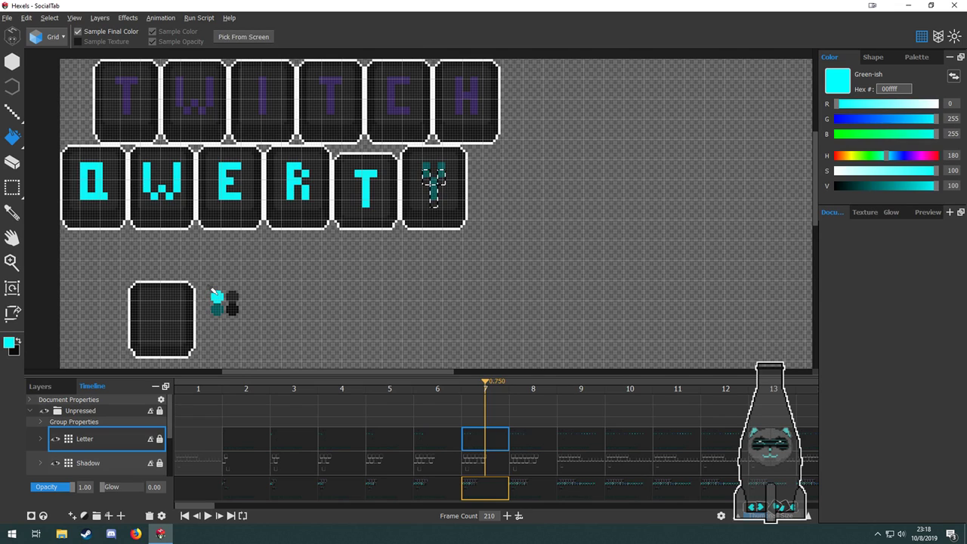
alt+click(215, 309)
drag(450, 251, 357, 254)
click(518, 438)
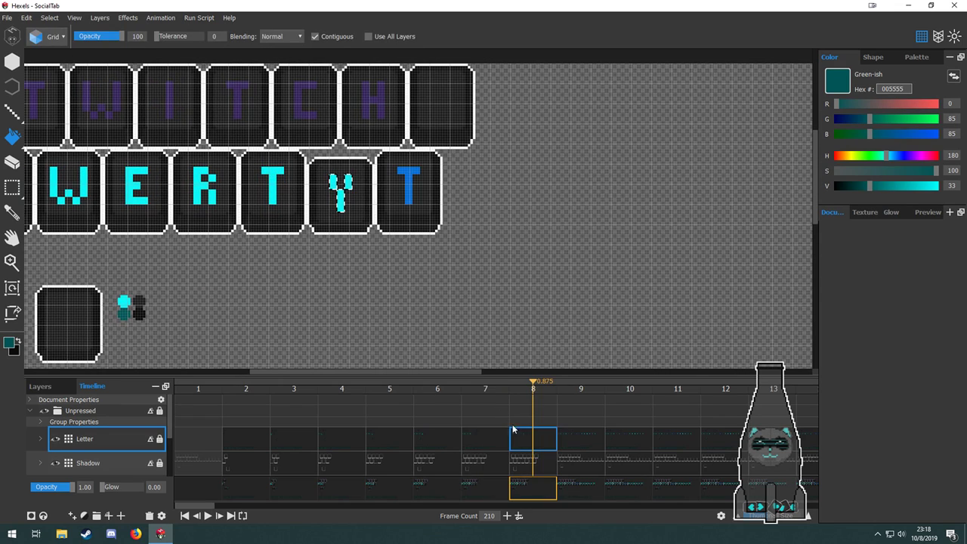
Fill frame 8's blue letter T with a darkened version of its own colour, trying value 55 and settling on 35 (002c59).
alt+click(407, 175)
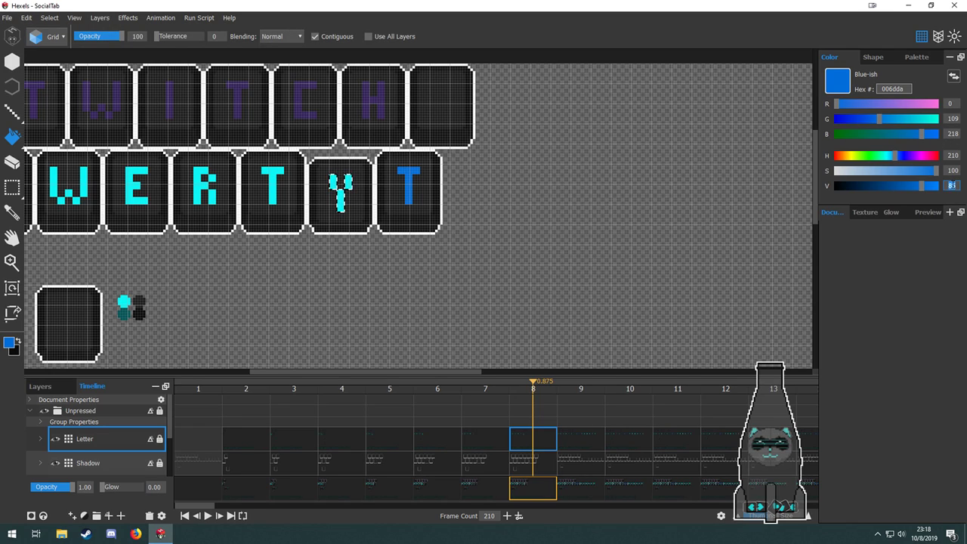
text(55)
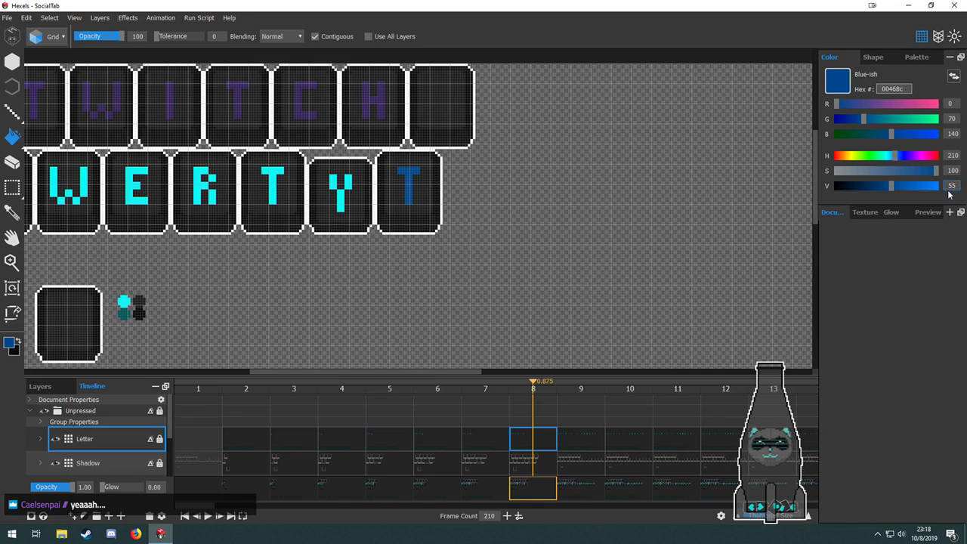
text(35)
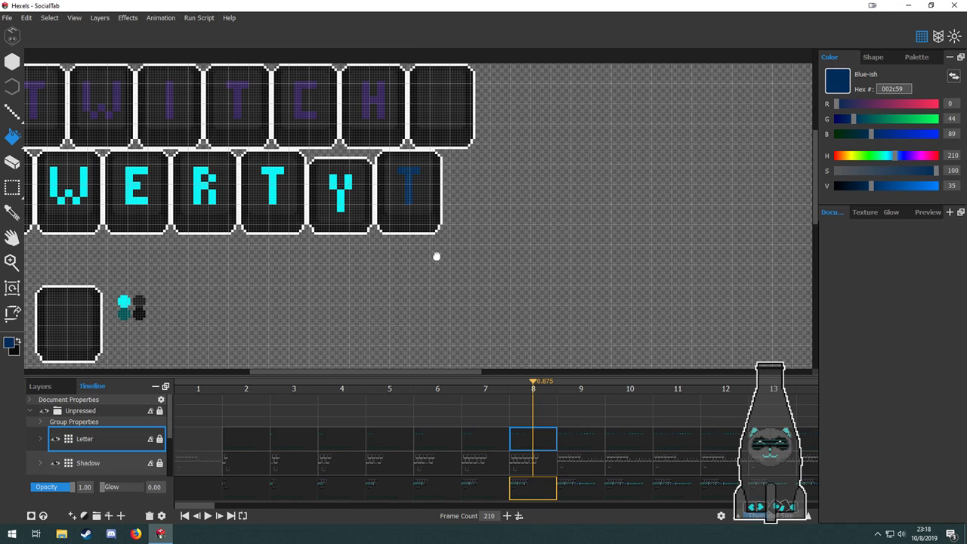
drag(438, 257, 523, 277)
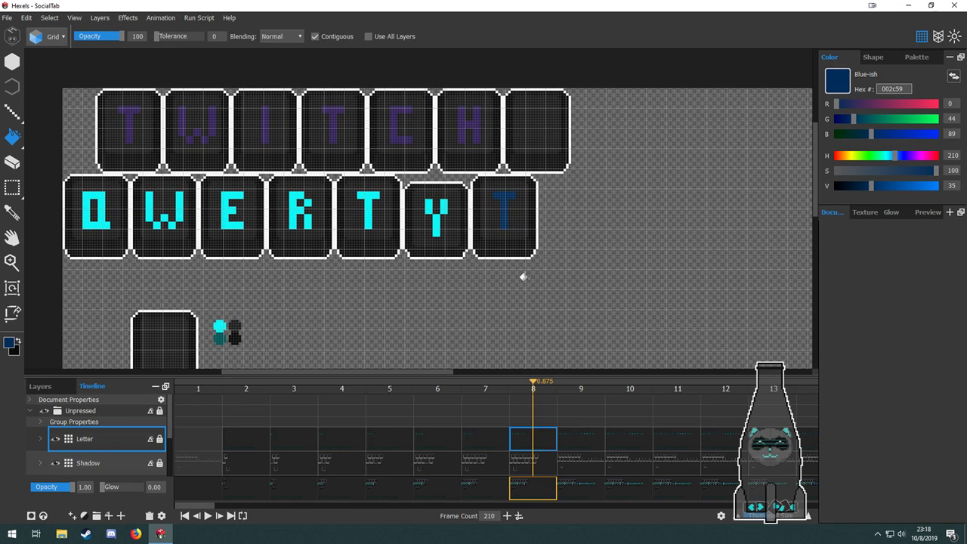
Check the key progression across frames 6, 7 and 8, and open frame 9.
drag(523, 277, 393, 257)
click(477, 440)
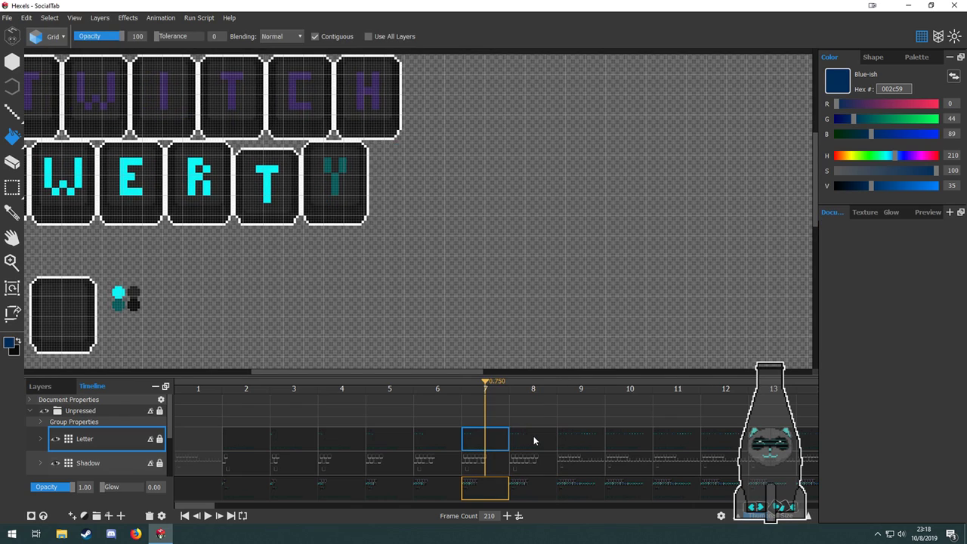
click(534, 441)
click(470, 438)
click(430, 435)
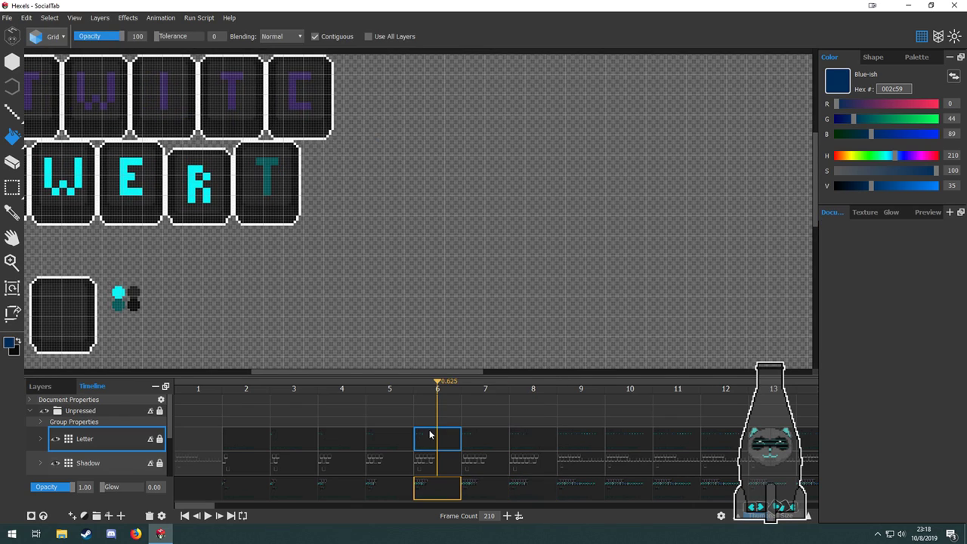
click(482, 440)
click(573, 456)
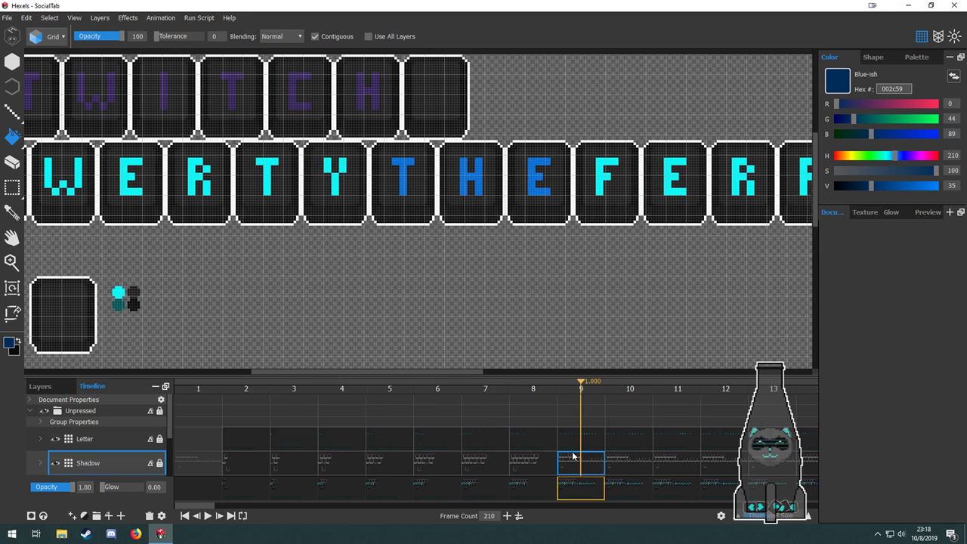
Compare frame 2 with the animation's last frame, and return to the first frame.
click(232, 438)
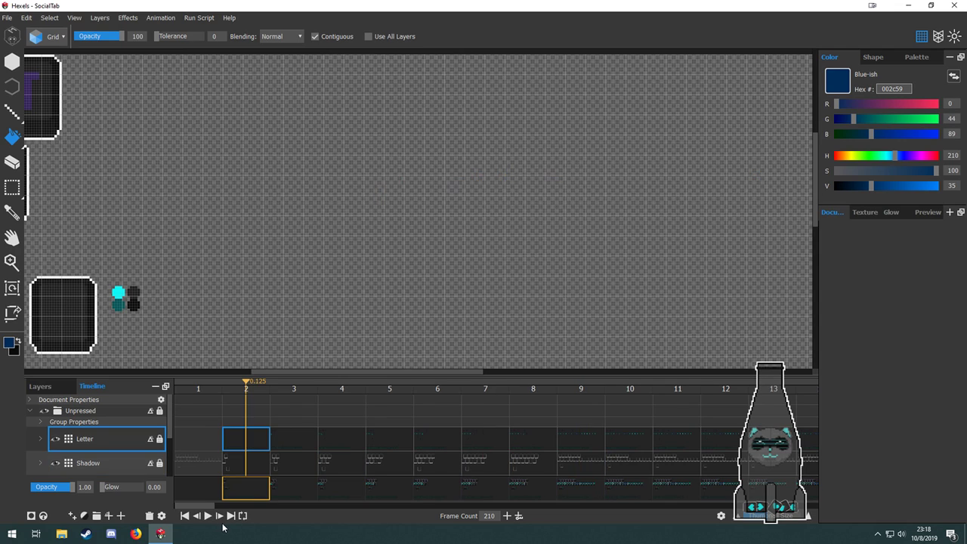
click(230, 516)
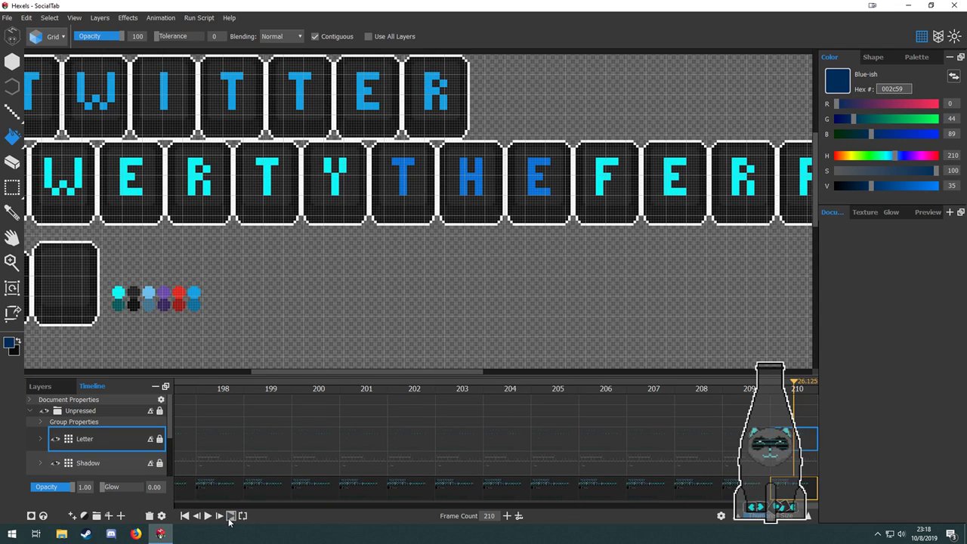
click(184, 516)
drag(184, 352, 287, 335)
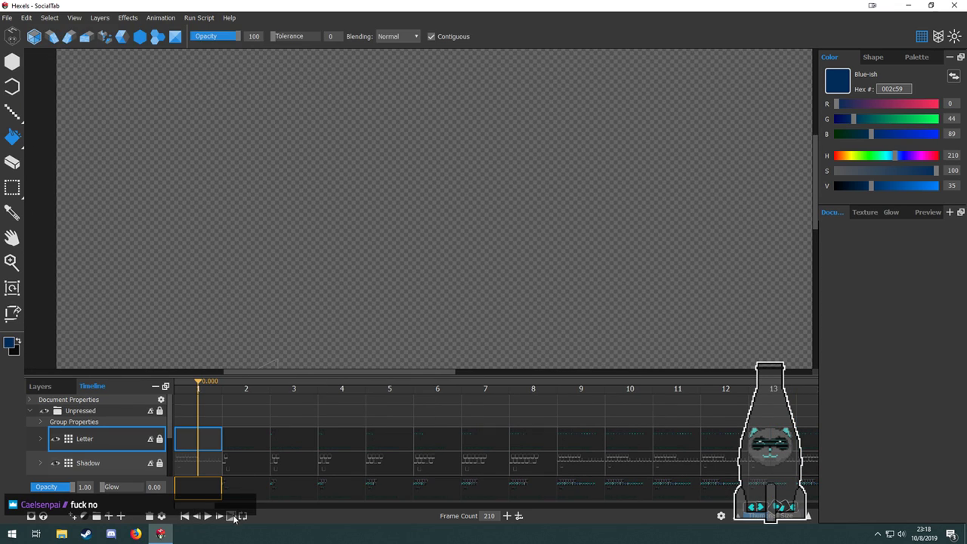
Step through the animation from the first frame to frame 9 to check the order in which the keys appear.
click(220, 517)
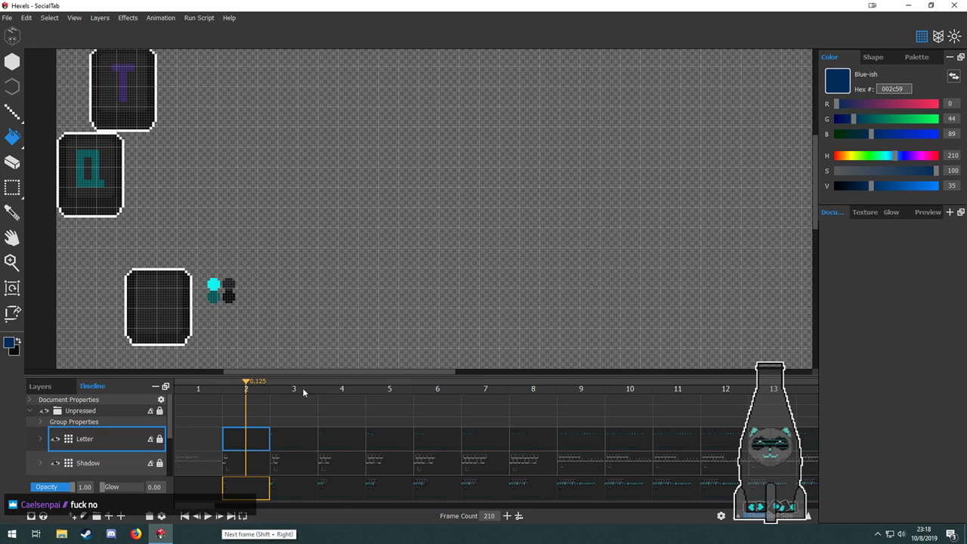
drag(315, 323, 320, 400)
drag(328, 258, 328, 290)
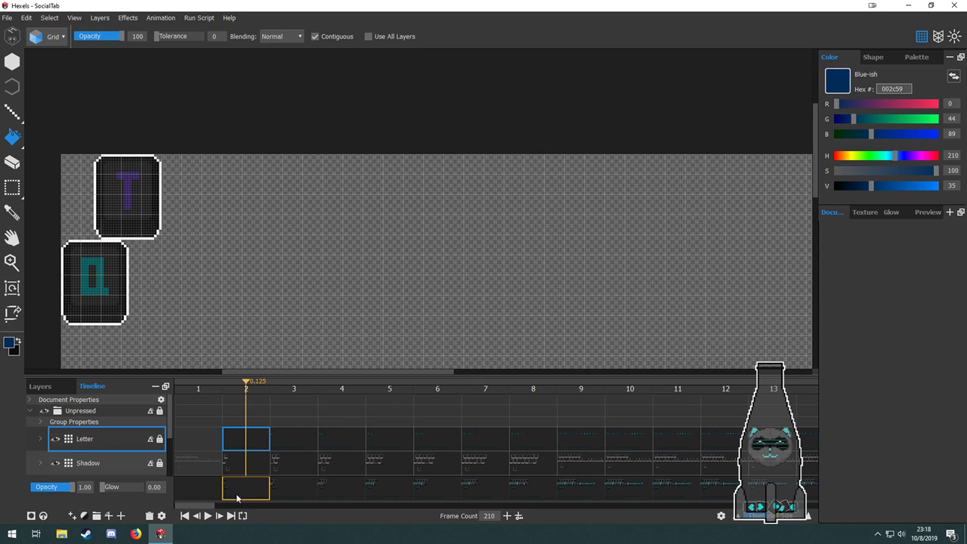
click(197, 516)
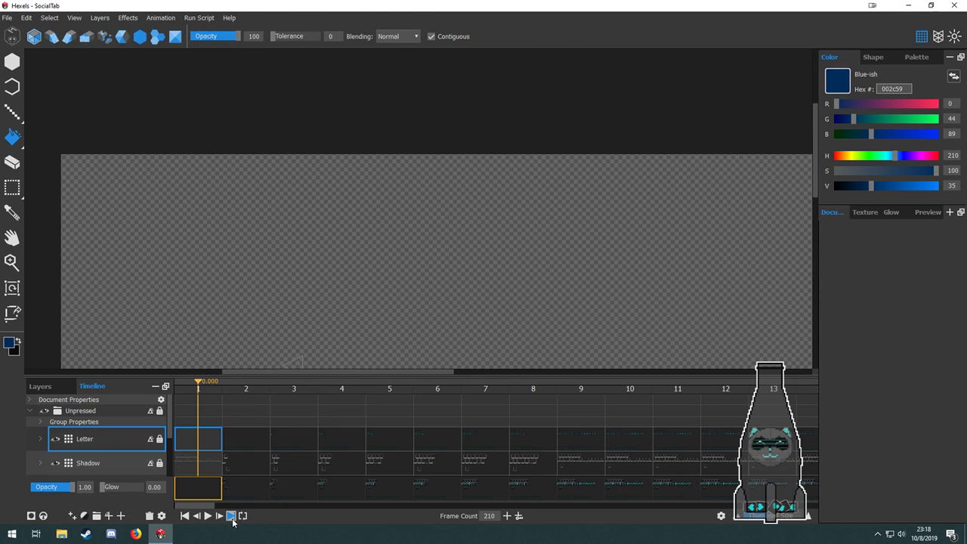
click(231, 517)
click(186, 517)
click(220, 516)
click(220, 516)
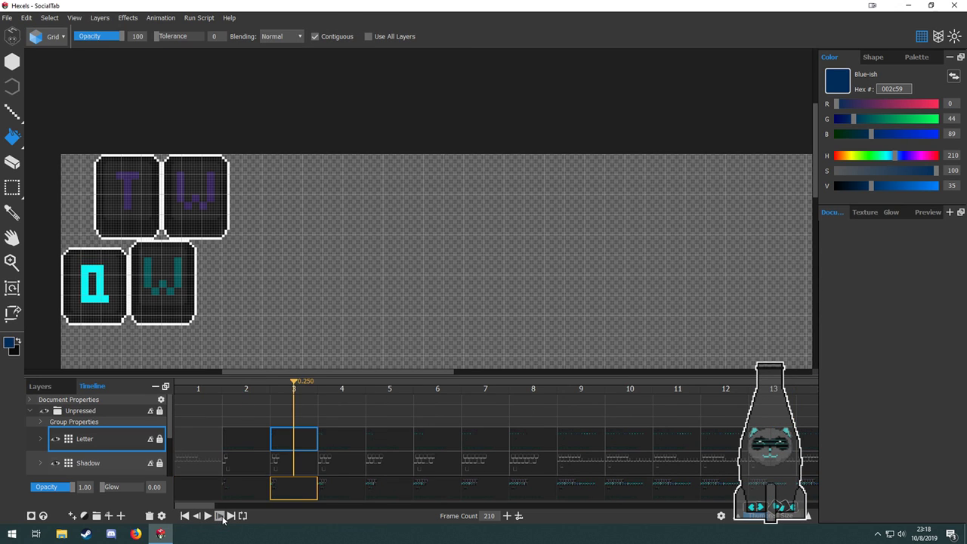
click(220, 517)
click(220, 516)
click(220, 516)
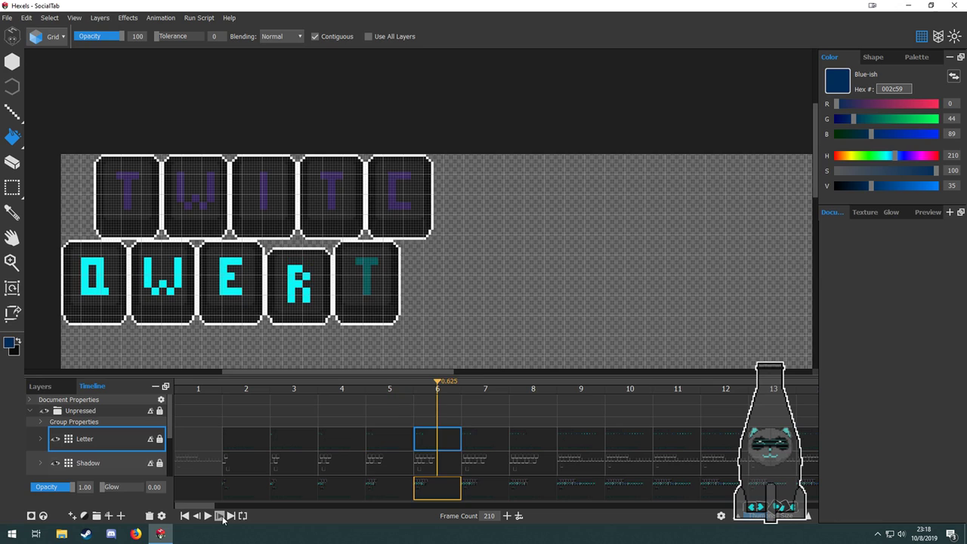
click(219, 516)
click(220, 516)
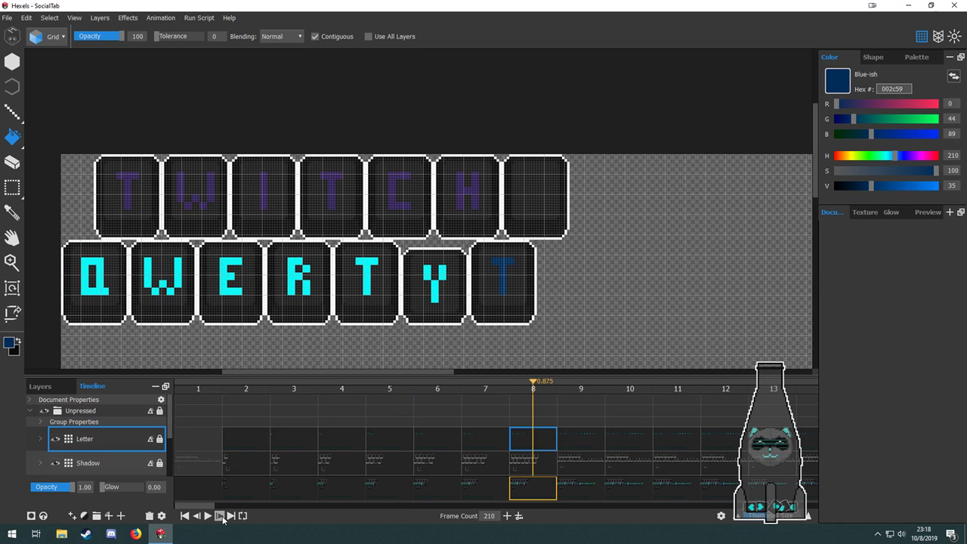
click(220, 517)
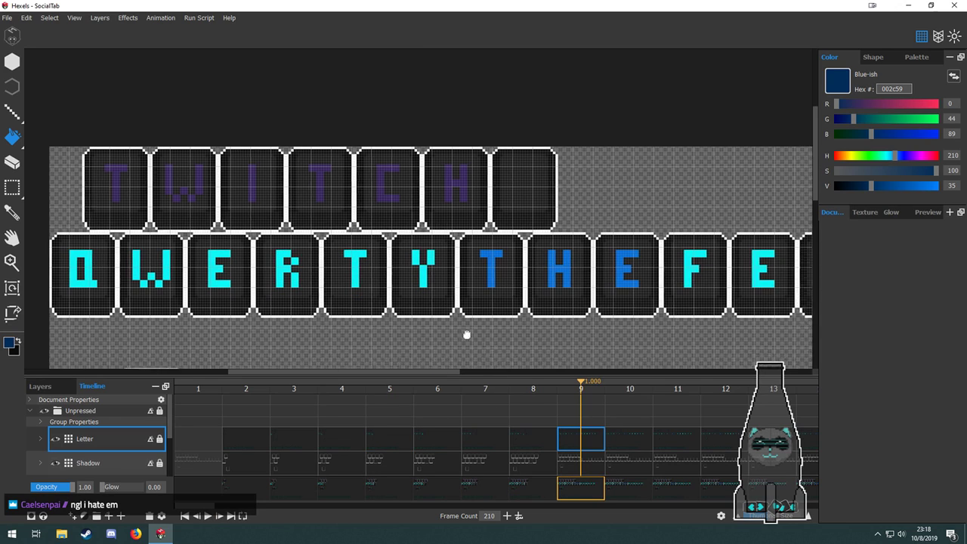
Compare the QWERTY THE FERRET row between frames 8 and 9, ending on frame 9's Shadow copy layer.
drag(464, 335, 264, 298)
drag(309, 319, 164, 290)
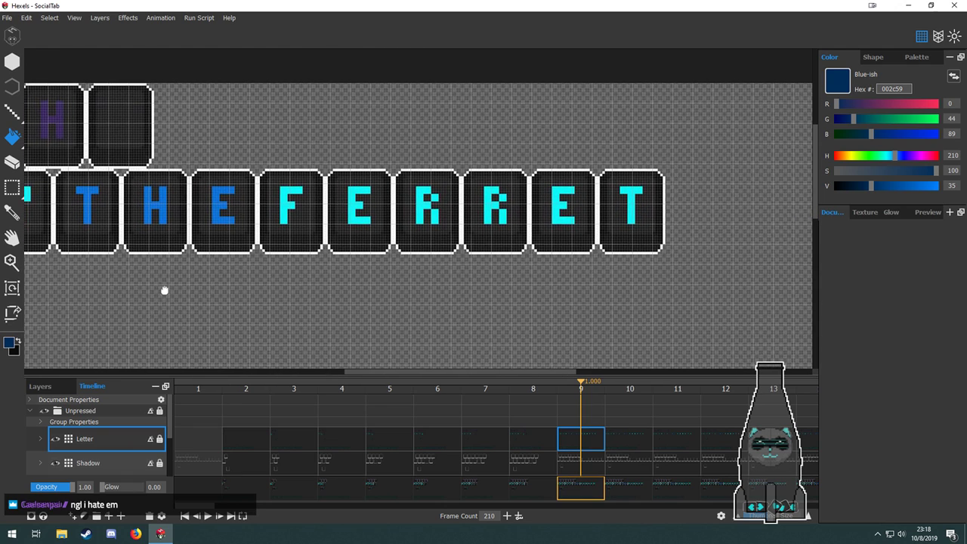
key(m)
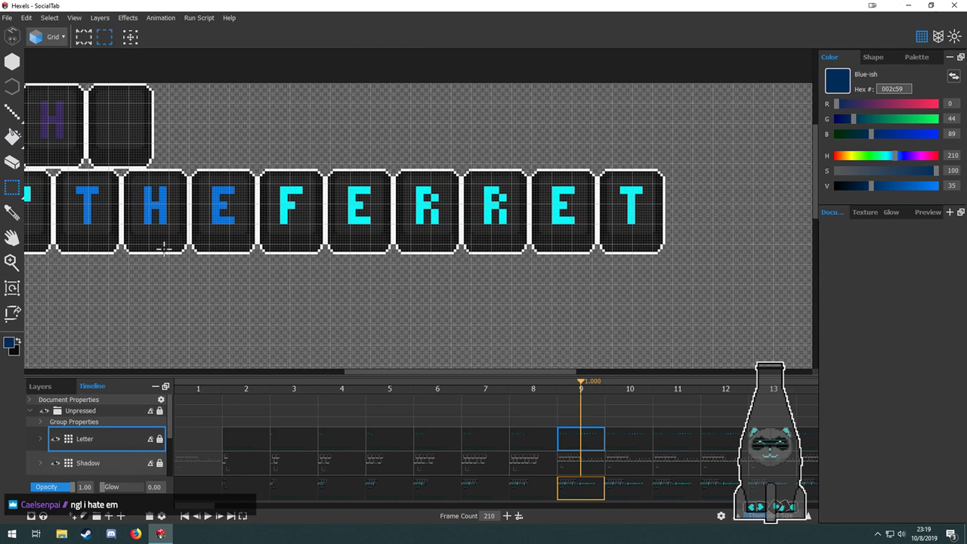
drag(158, 233, 301, 243)
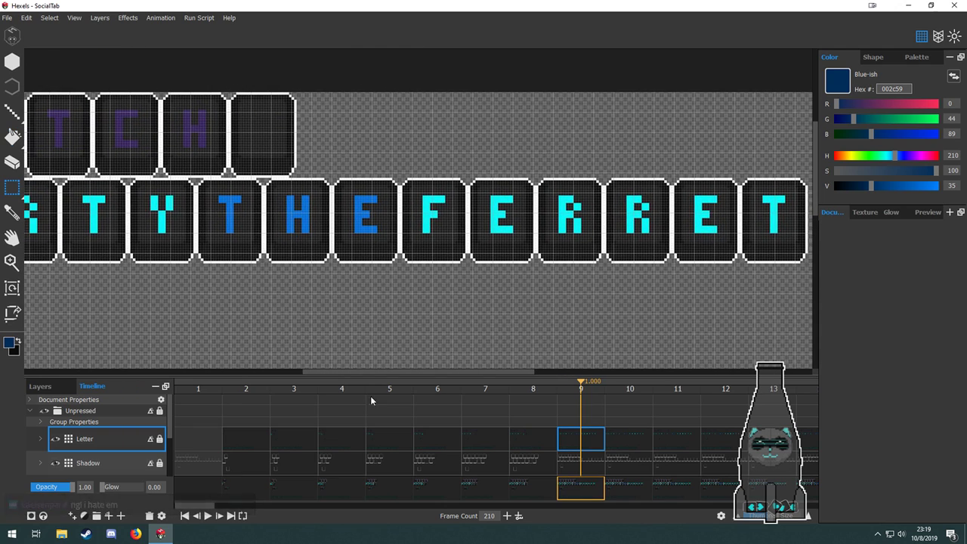
scroll(541, 445, down, 2)
click(538, 445)
click(584, 446)
click(549, 448)
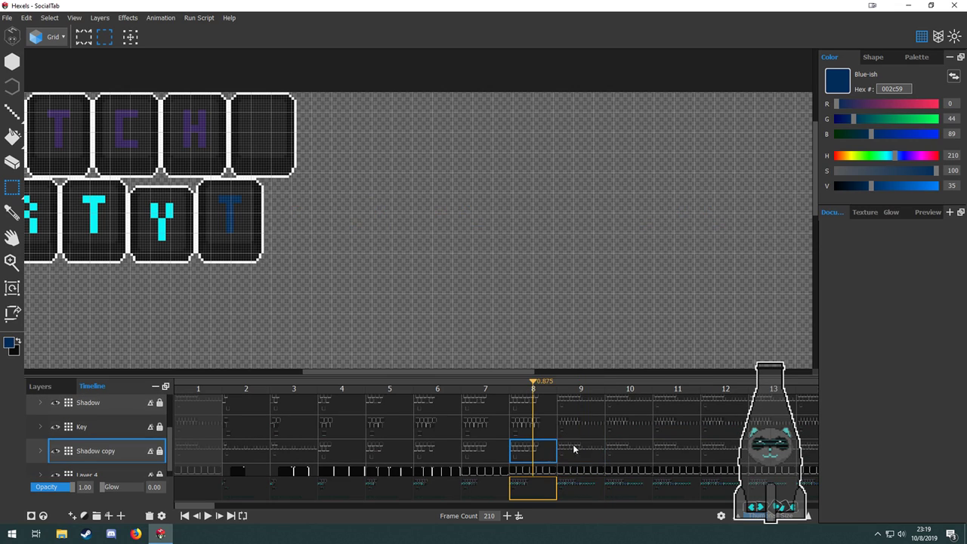
click(574, 449)
Select every key after the H in frame 9's lower row and delete them from the Key, Shadow and Letter layers.
drag(366, 253, 320, 229)
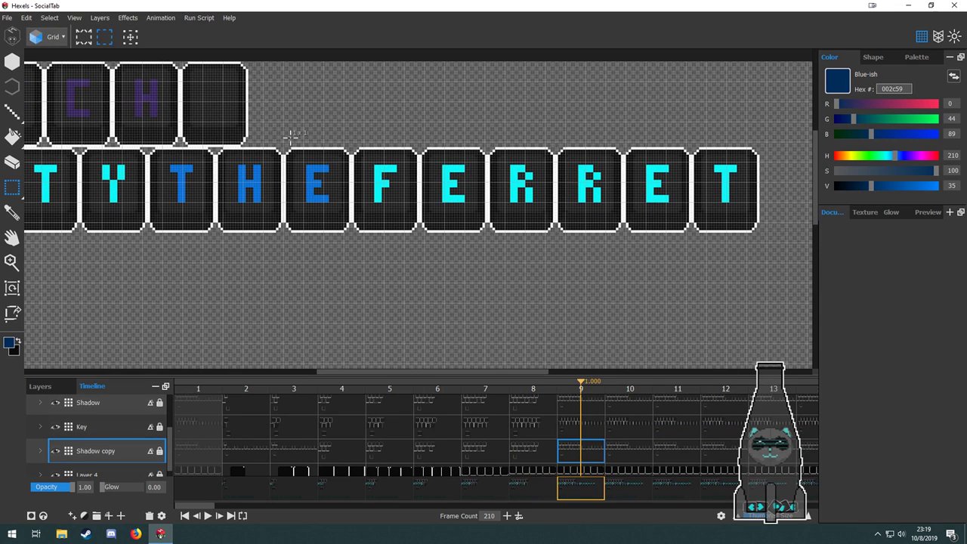
drag(792, 281, 285, 117)
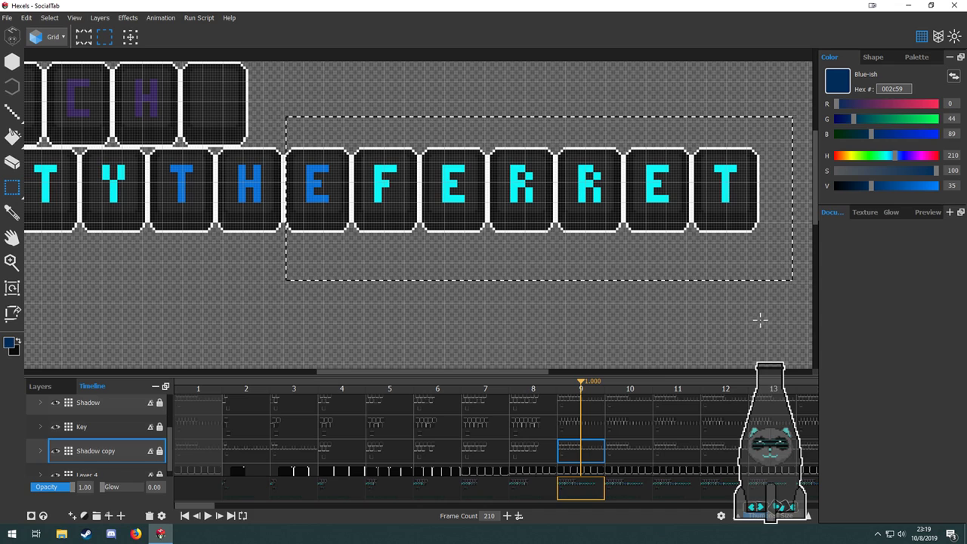
drag(774, 312, 284, 130)
scroll(599, 451, down, 1)
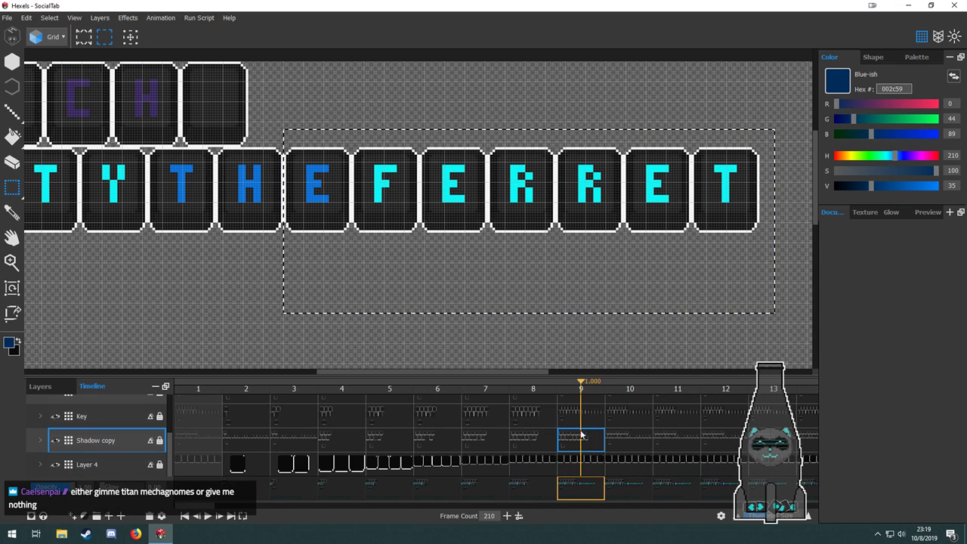
click(583, 420)
key(Delete)
scroll(591, 439, up, 1)
click(591, 448)
key(Delete)
click(586, 433)
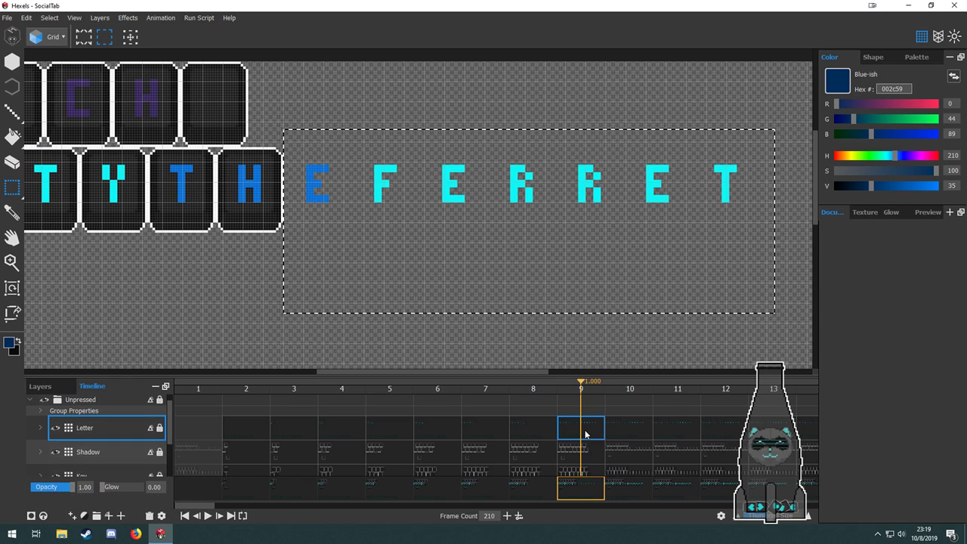
key(Delete)
scroll(586, 432, down, 2)
Compare the Key and Shadow copy layers of frames 8 and 9, ending on frame 9.
click(591, 460)
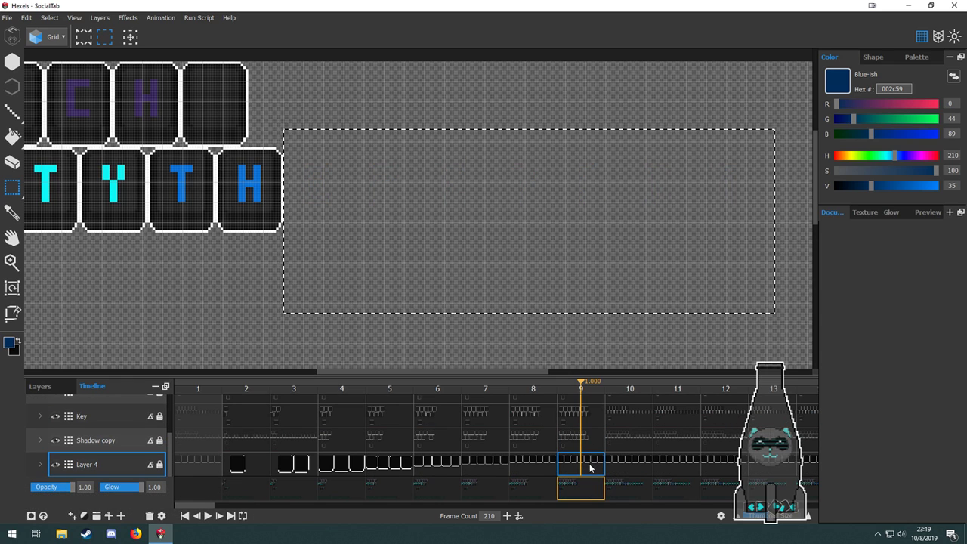
drag(231, 244, 313, 248)
click(584, 443)
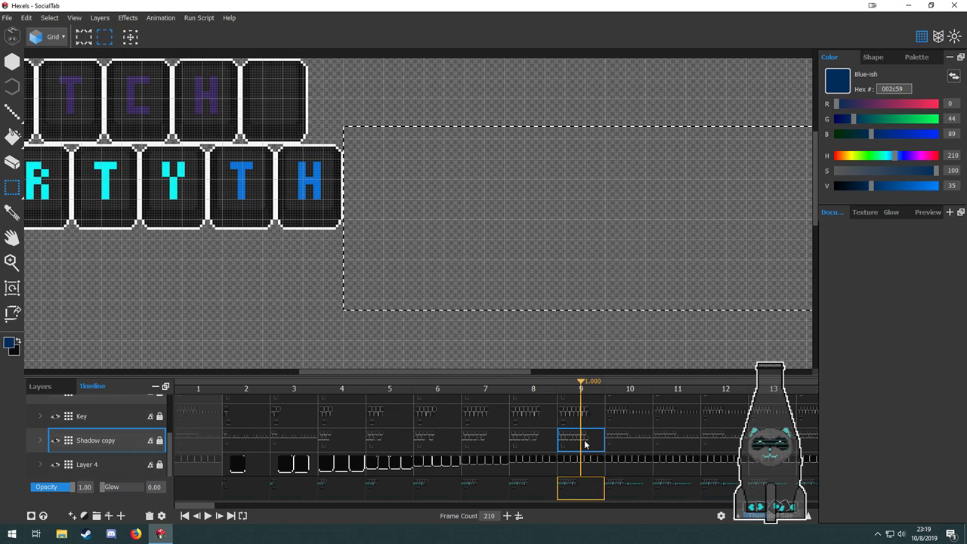
click(581, 415)
click(534, 414)
click(581, 440)
drag(297, 251, 378, 255)
click(534, 440)
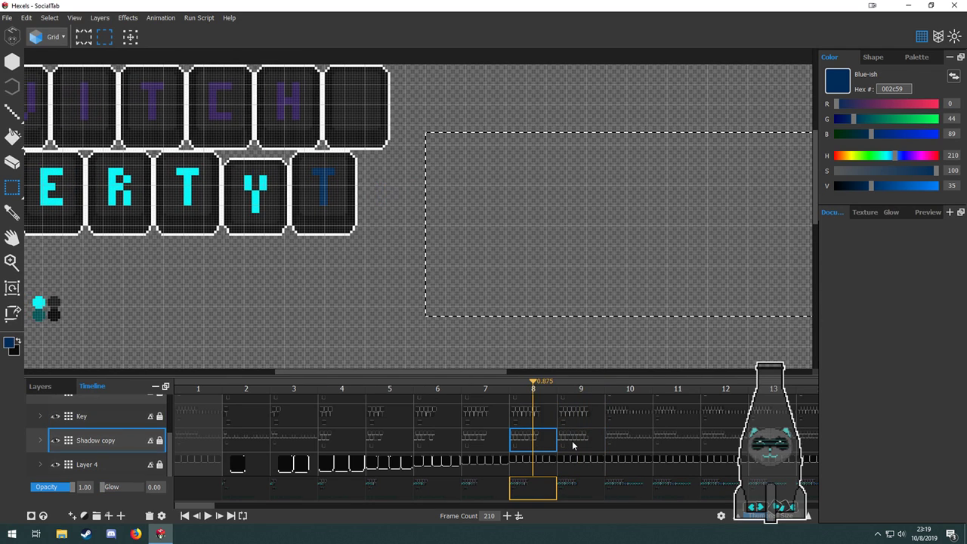
click(573, 444)
click(543, 445)
click(579, 447)
drag(380, 297, 509, 251)
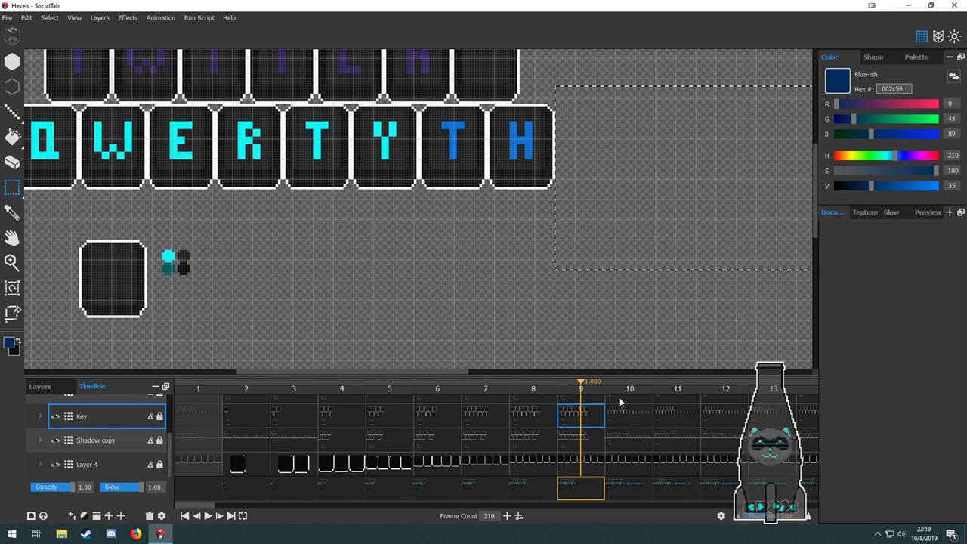
Delete the blue T's unpressed key from the Key and Shadow layers of frame 9, keeping its letter.
scroll(579, 462, up, 2)
click(582, 461)
click(582, 471)
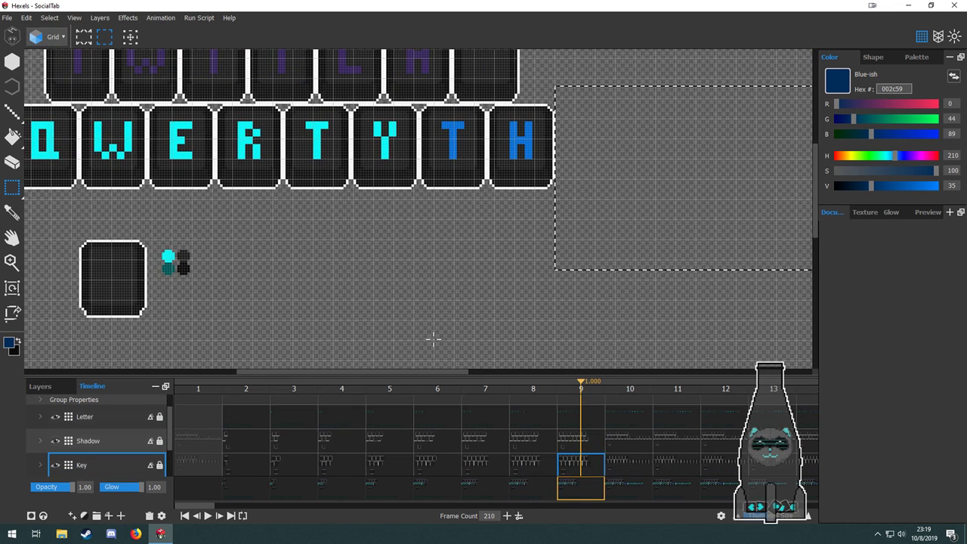
drag(345, 256, 473, 235)
drag(186, 206, 275, 304)
drag(576, 231, 373, 262)
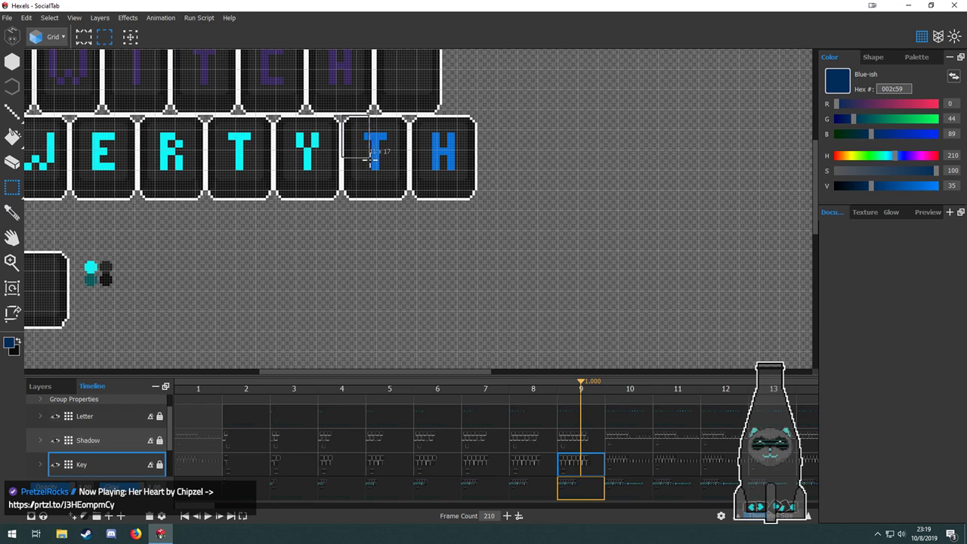
drag(371, 159, 409, 203)
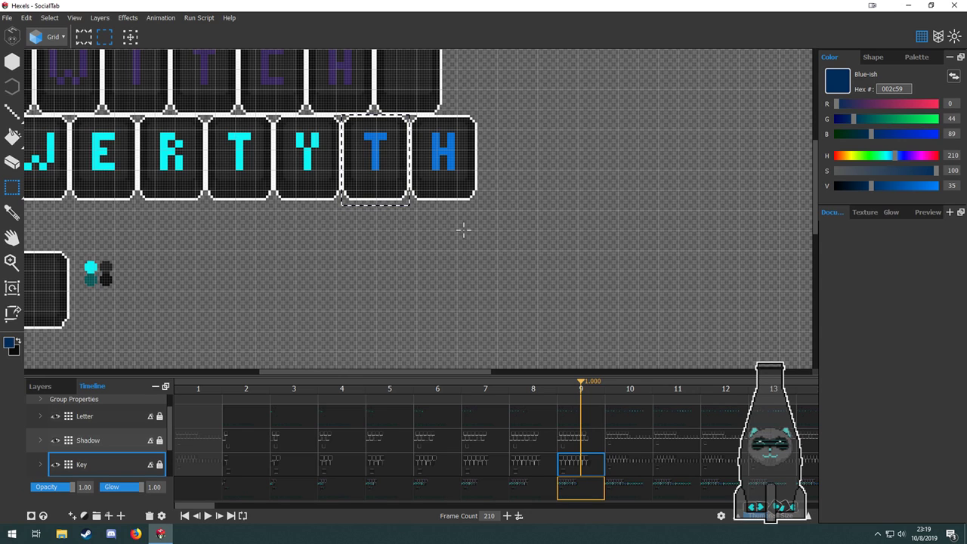
key(Delete)
click(591, 443)
drag(262, 217, 475, 197)
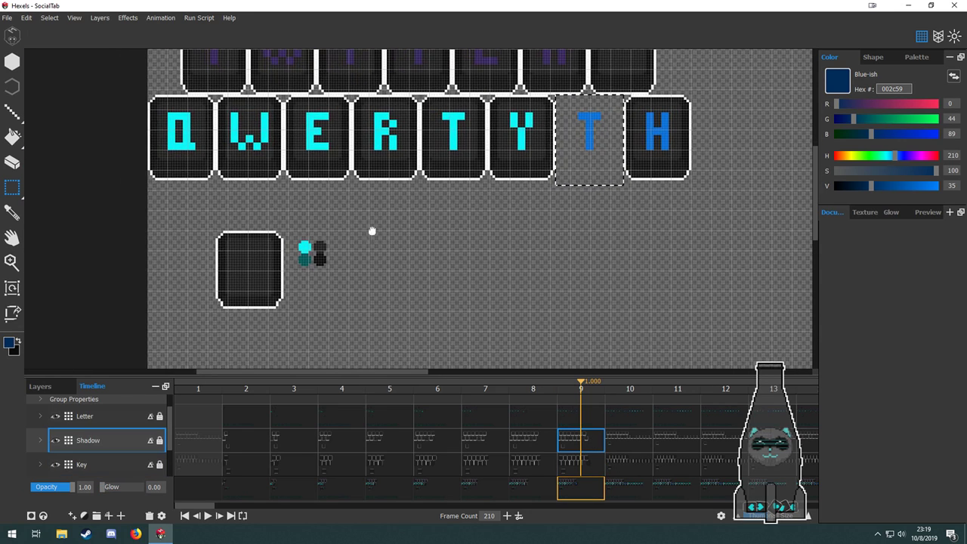
Copy the blank pressed key's Key and Shadow artwork into the gap behind frame 9's blue T.
drag(195, 206, 287, 323)
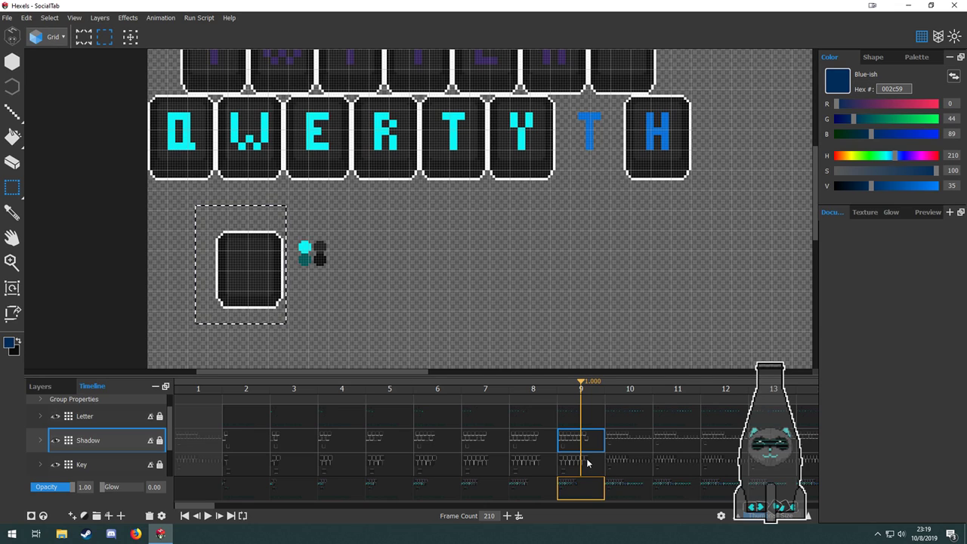
click(588, 462)
drag(254, 283, 597, 160)
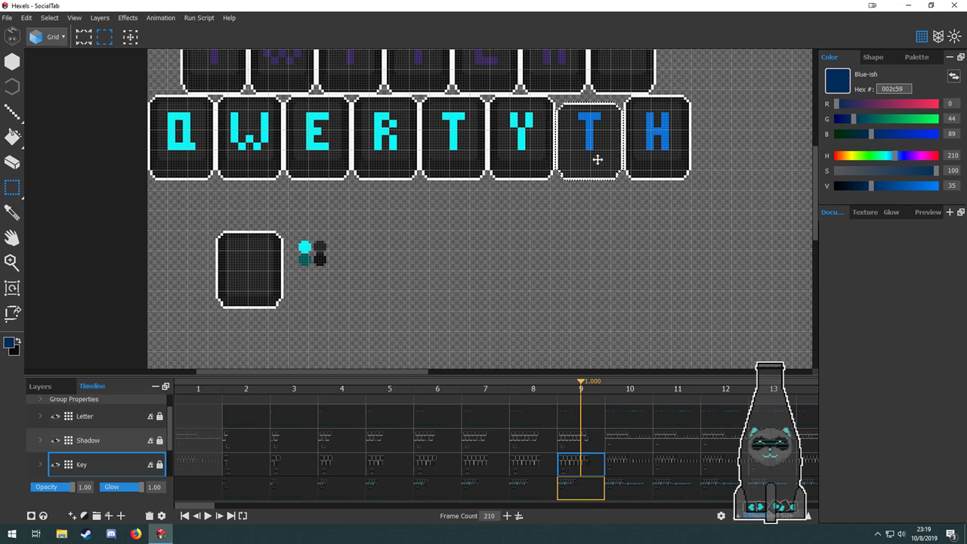
click(592, 434)
drag(186, 199, 282, 319)
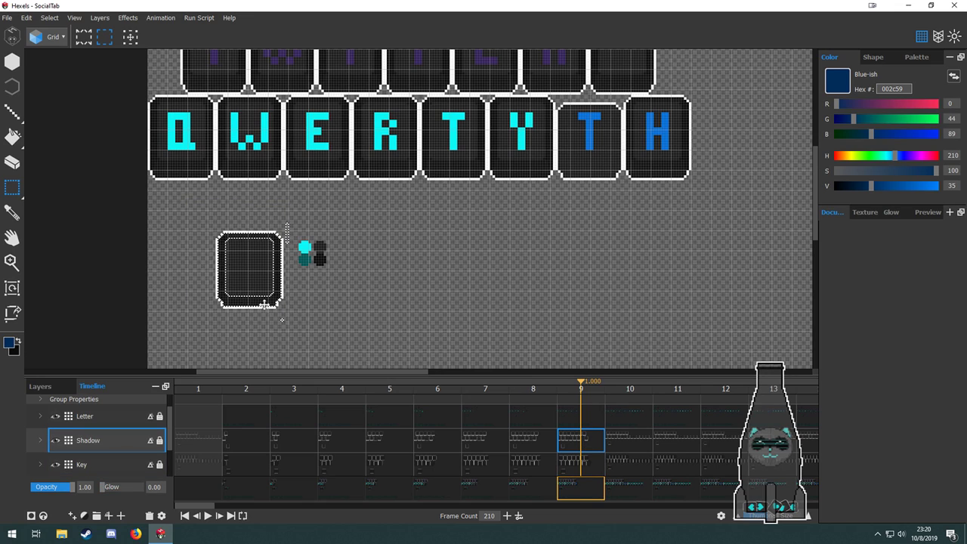
drag(201, 220, 604, 170)
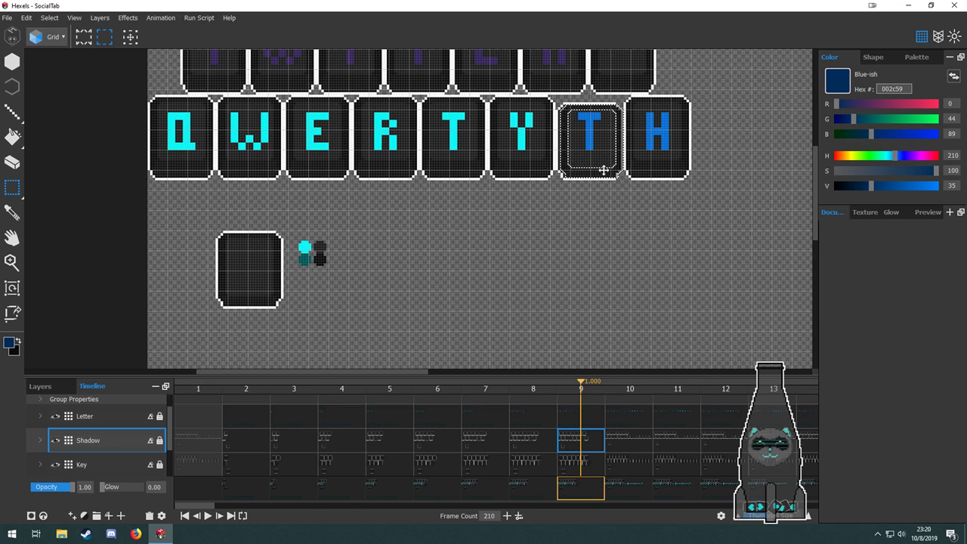
Move the blue letter T down on frame 9's Letter layer to sit correctly on its pressed key.
drag(613, 237, 530, 402)
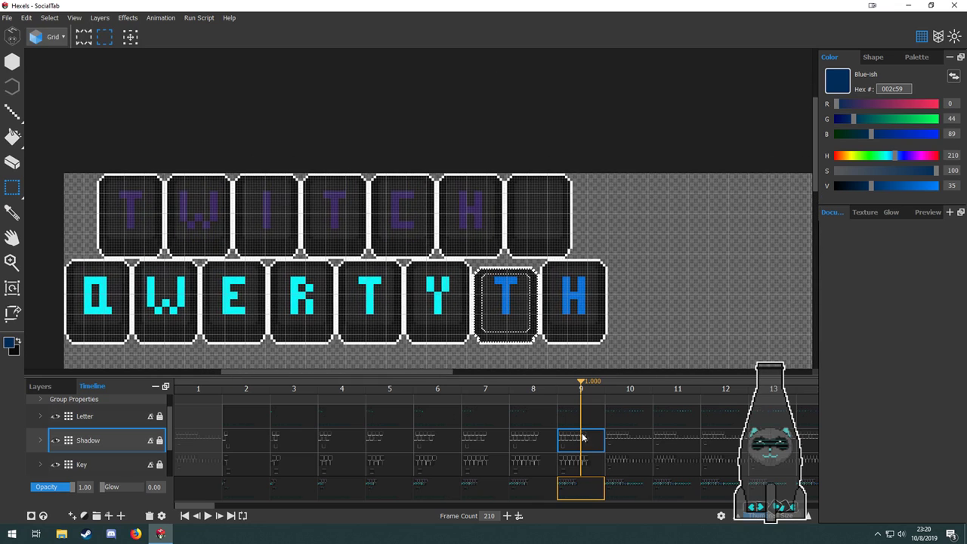
click(580, 418)
scroll(552, 371, up, 4)
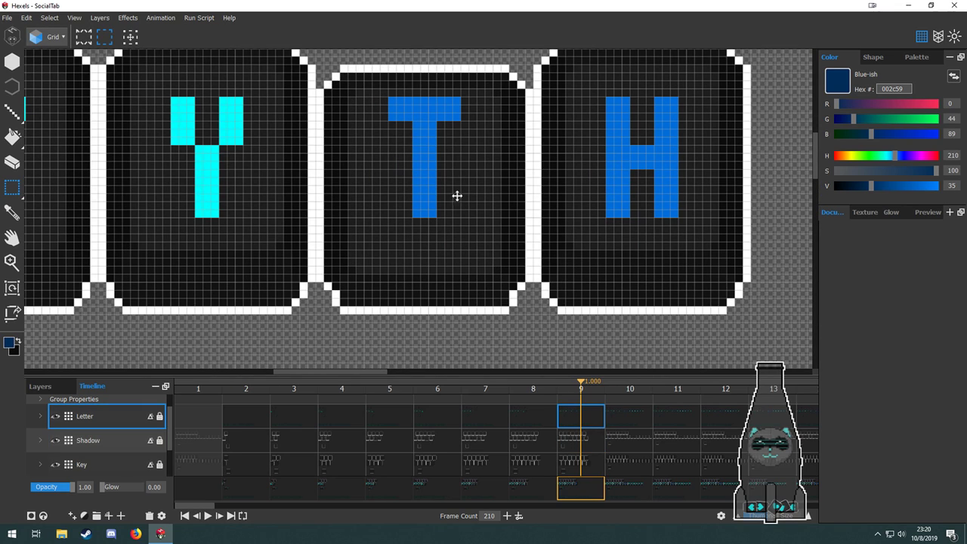
drag(379, 83, 469, 225)
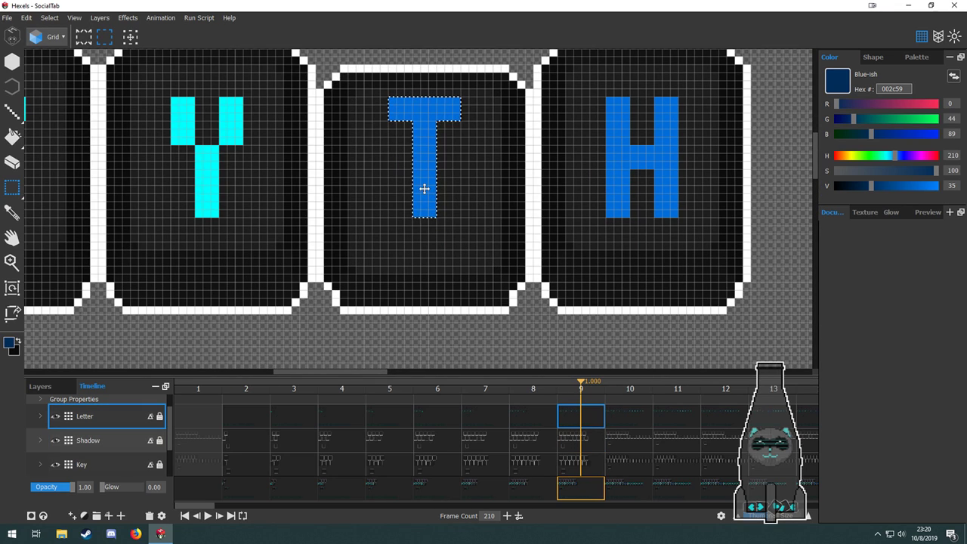
drag(367, 83, 479, 227)
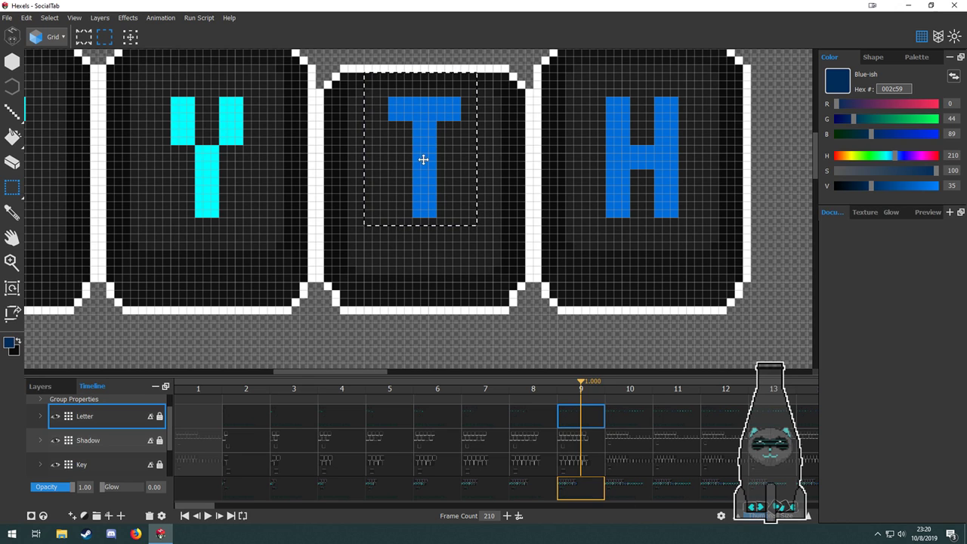
drag(423, 158, 425, 176)
scroll(441, 179, down, 4)
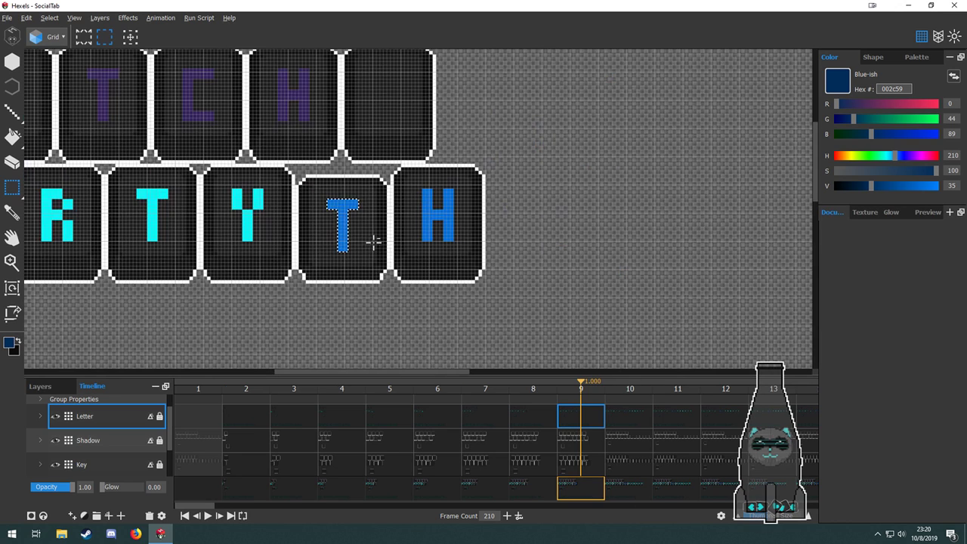
scroll(418, 242, down, 2)
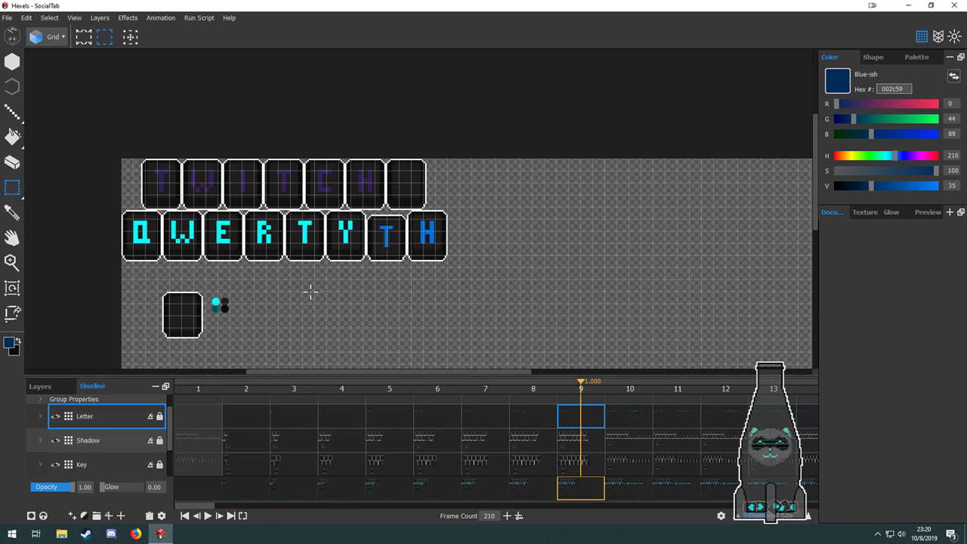
Fill the H on frame 9's Letter layer with the dark blue 002c59 so it looks unlit.
click(524, 416)
key(g)
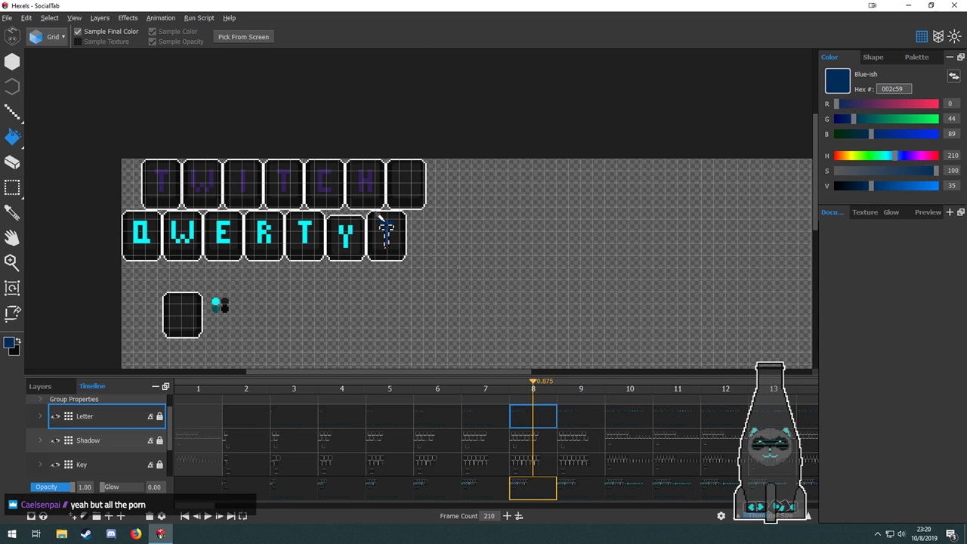
click(580, 413)
scroll(446, 251, up, 3)
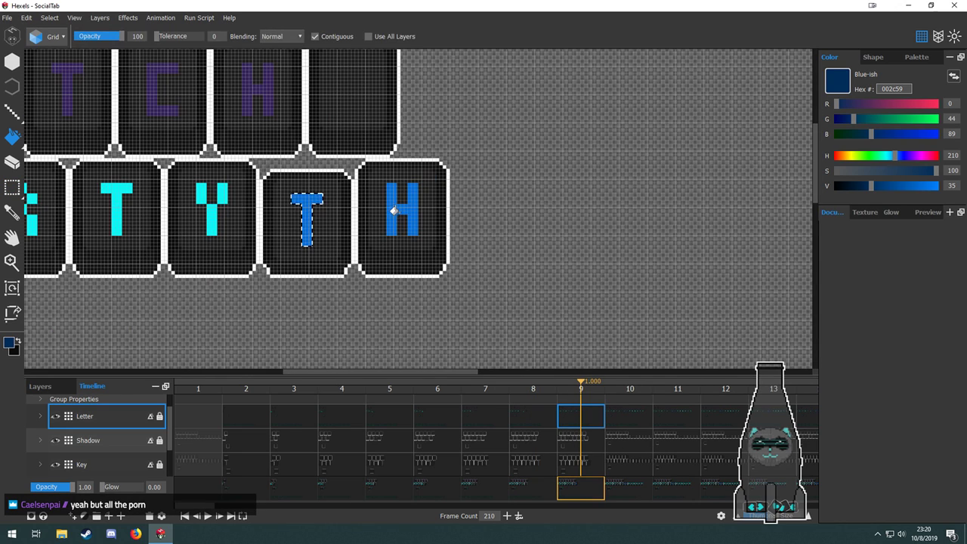
click(393, 211)
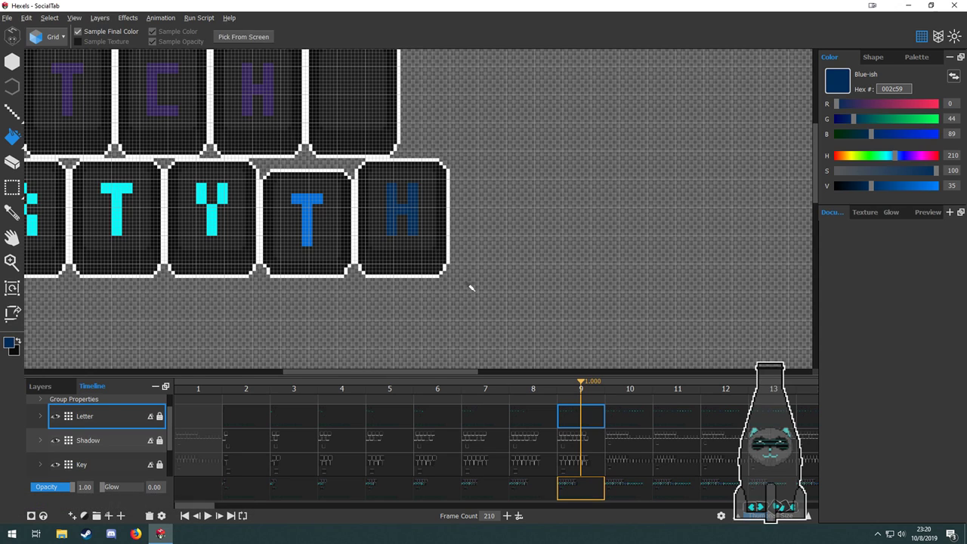
Compare the key states of frames 8 and 9, ending on frame 10.
scroll(494, 296, down, 2)
drag(423, 285, 551, 166)
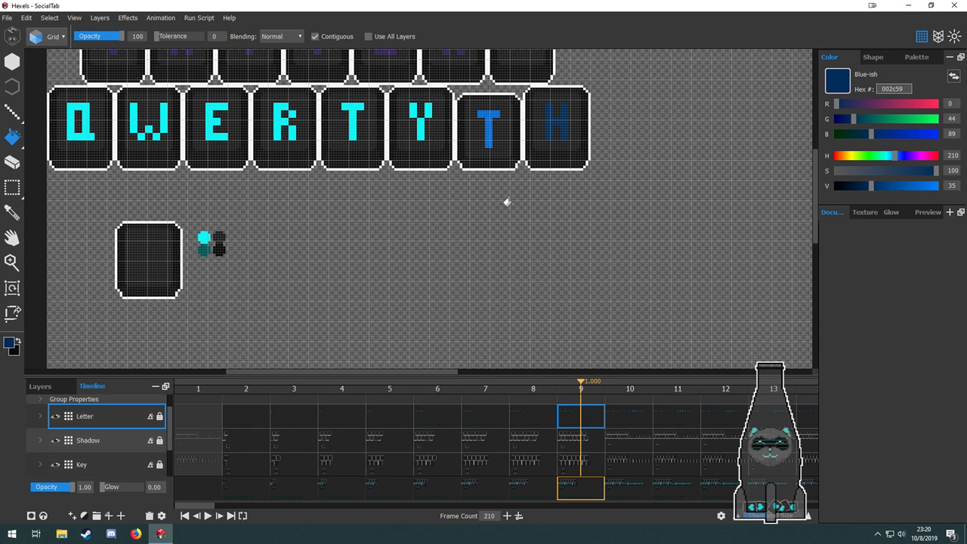
scroll(491, 219, up, 3)
key(alt)
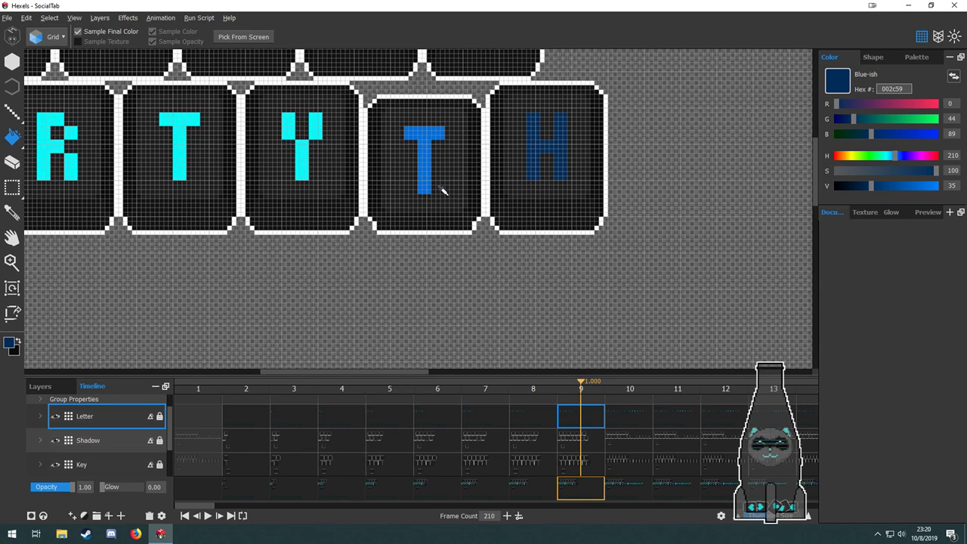
scroll(445, 191, down, 4)
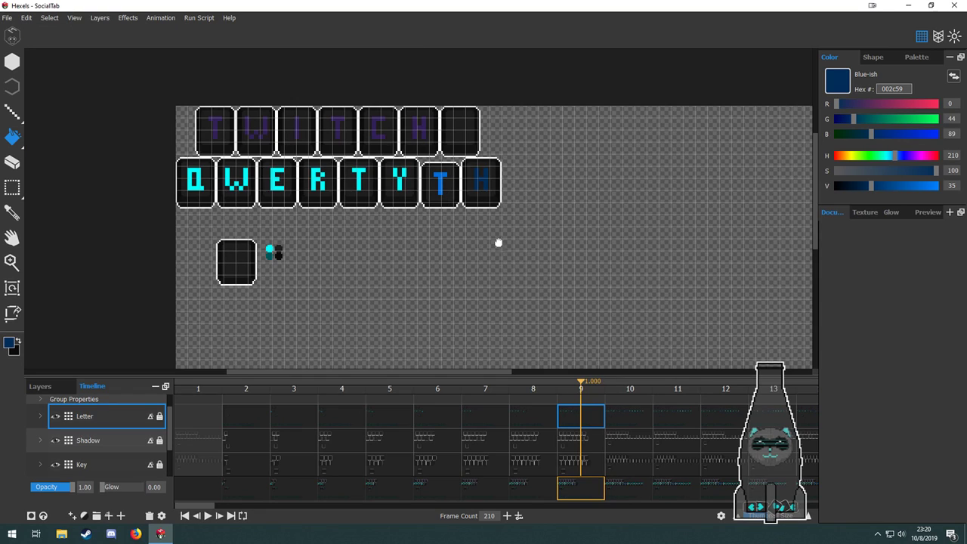
drag(497, 242, 443, 261)
click(532, 413)
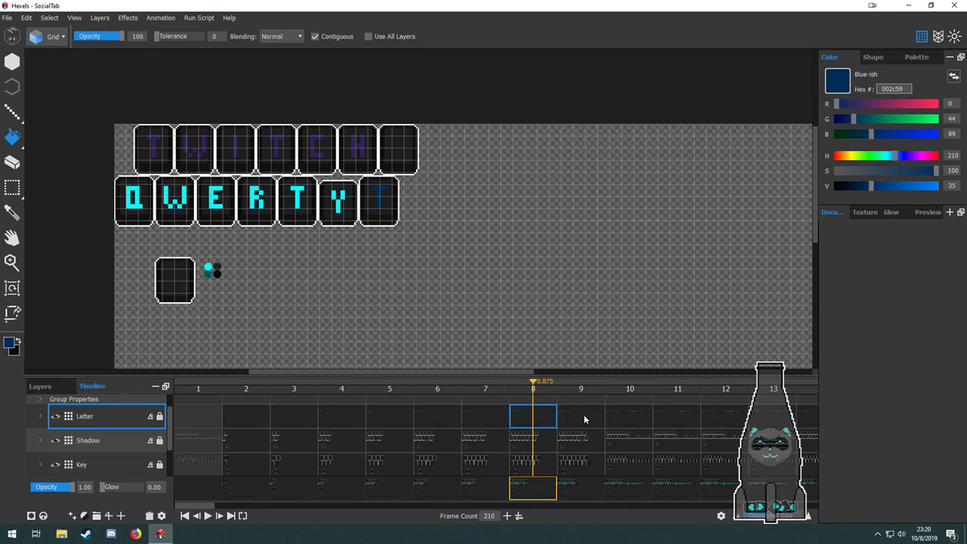
click(585, 418)
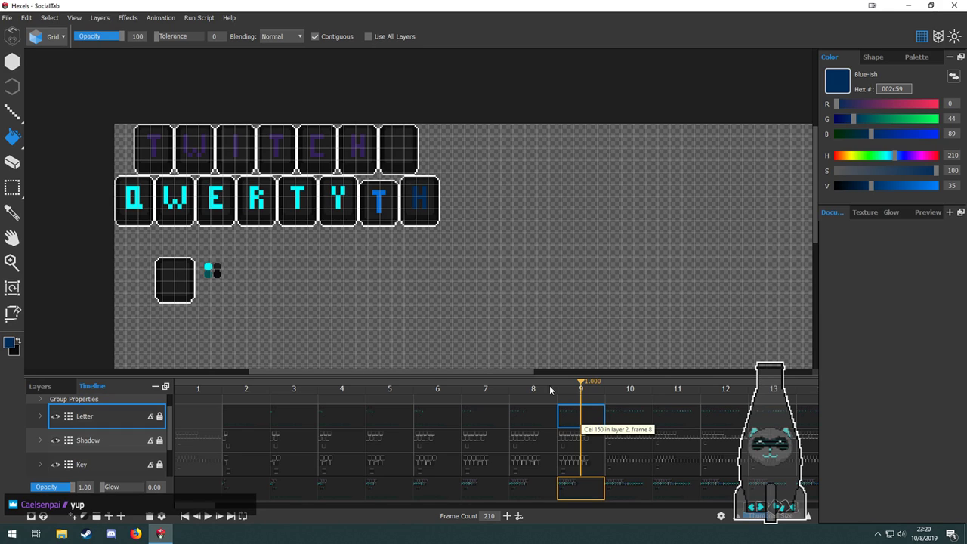
drag(477, 236, 436, 240)
click(540, 417)
click(588, 417)
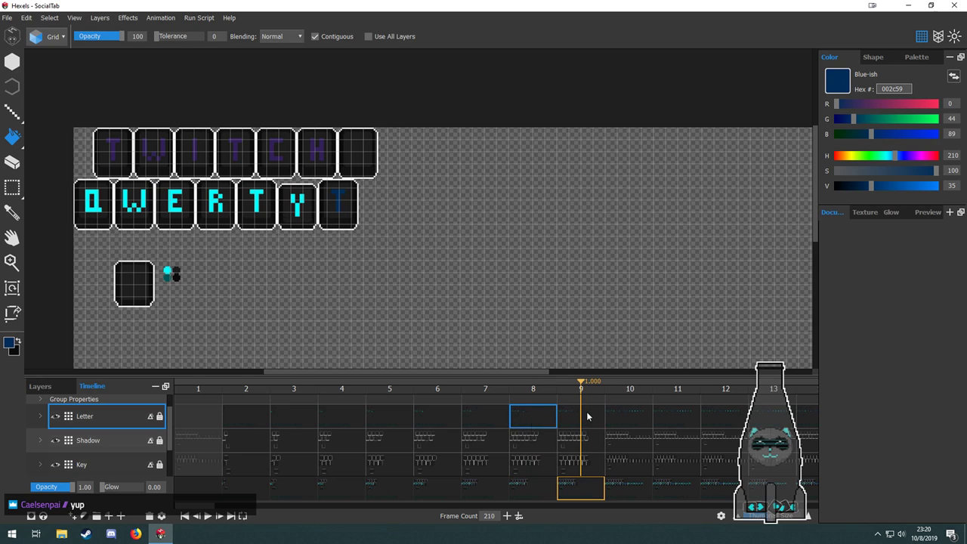
click(588, 417)
click(634, 416)
drag(476, 317, 433, 315)
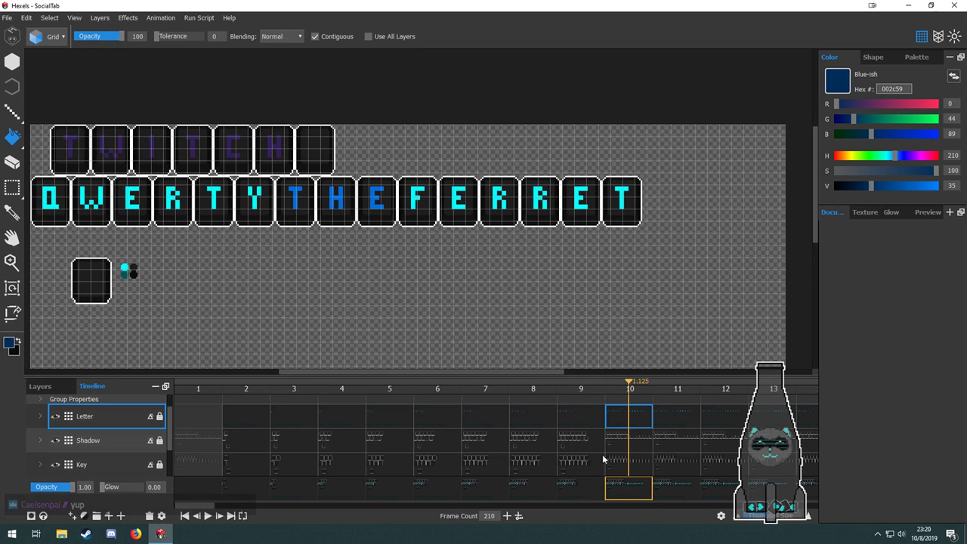
Delete the FERRET letters and keys from frame 10's Letter, Shadow, Key and Shadow copy layers.
click(597, 425)
click(622, 394)
key(e)
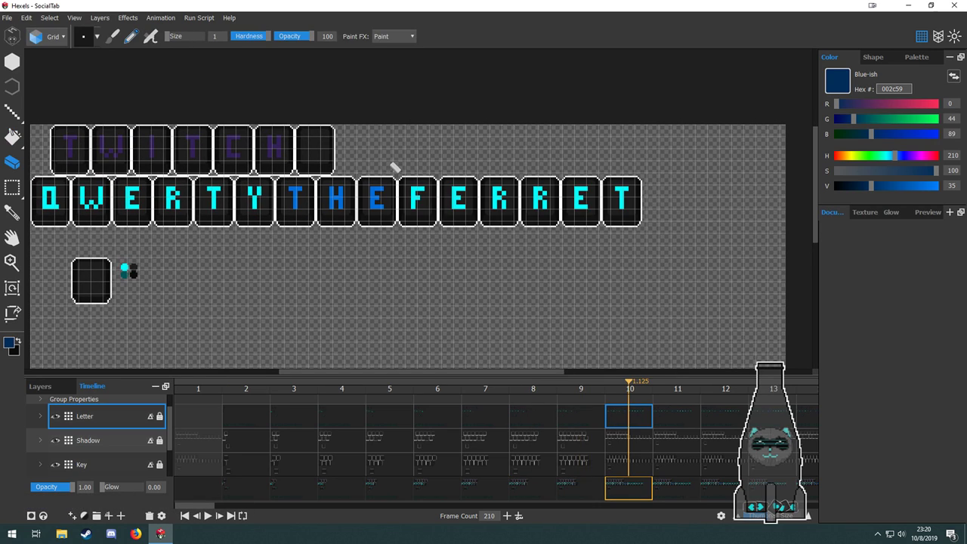
key(m)
drag(398, 170, 653, 268)
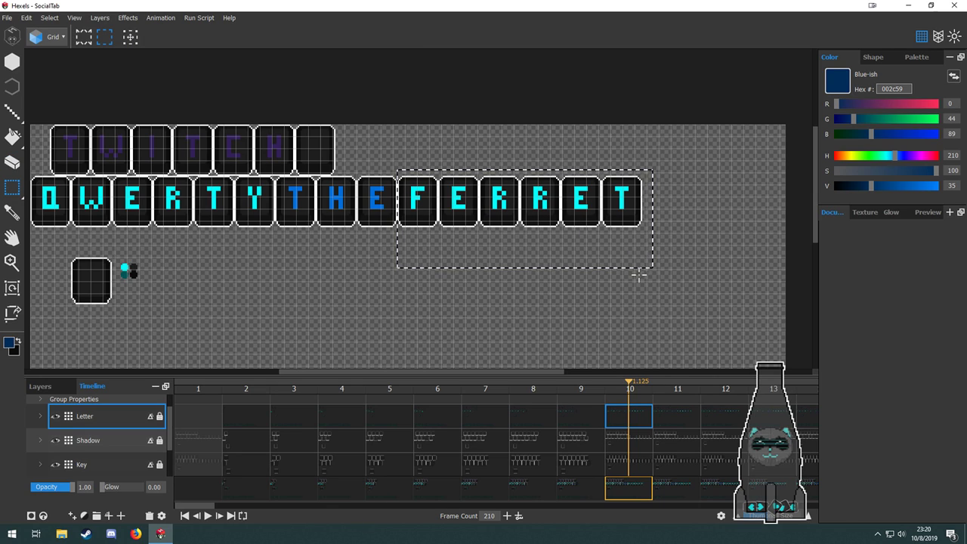
key(Delete)
click(635, 449)
key(Delete)
click(637, 470)
key(Delete)
scroll(635, 469, down, 2)
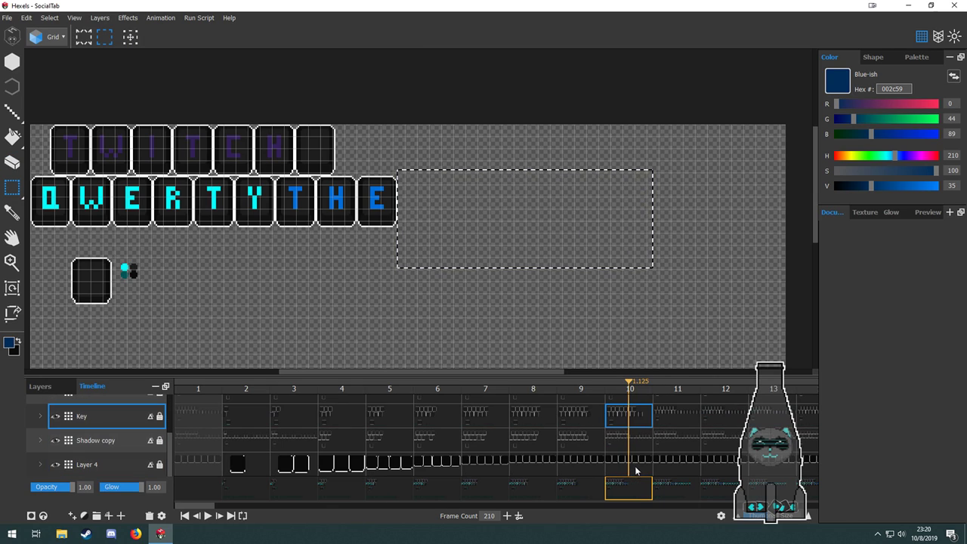
click(633, 448)
key(Delete)
click(629, 462)
Delete the blue H's unpressed key and its shading from frame 10, keeping the letter.
scroll(386, 264, up, 3)
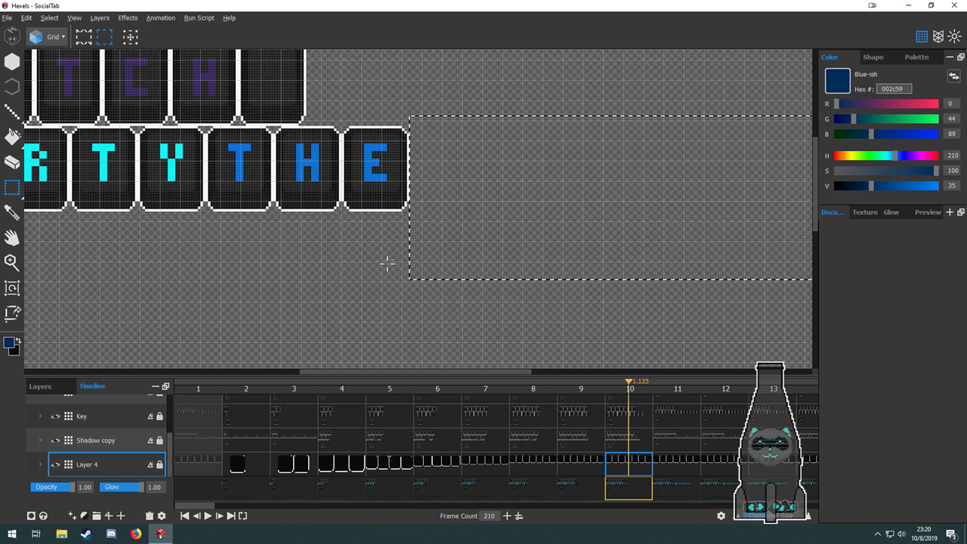
click(582, 442)
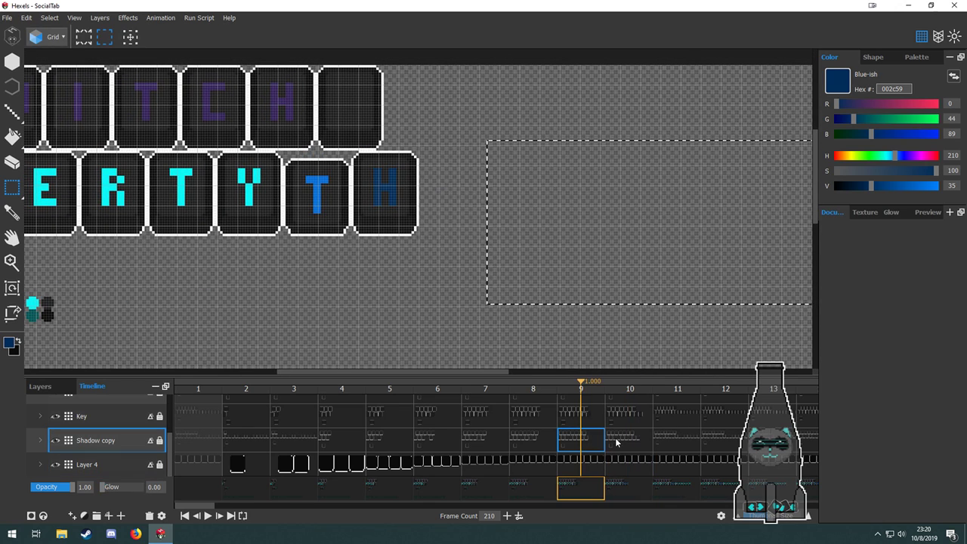
click(629, 440)
scroll(421, 275, up, 3)
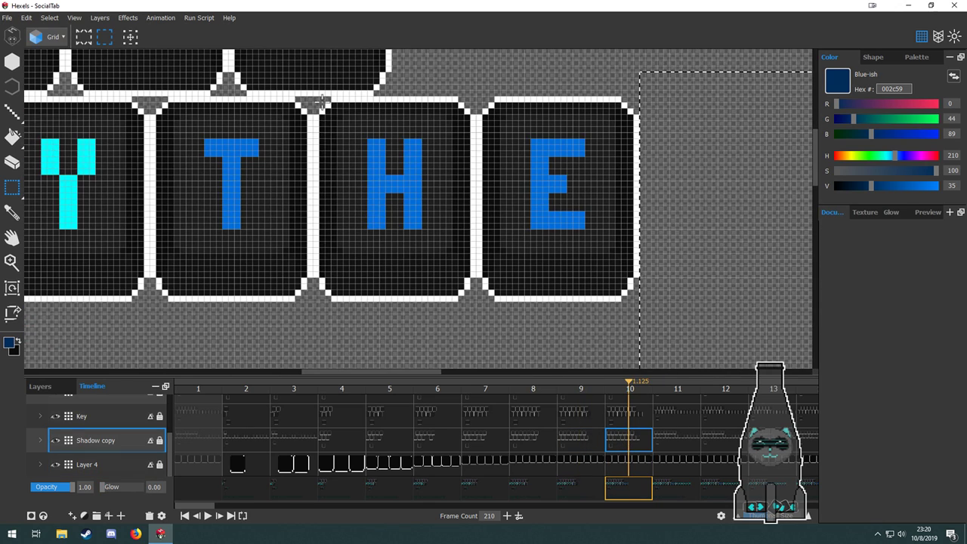
drag(323, 102, 475, 302)
scroll(492, 341, down, 1)
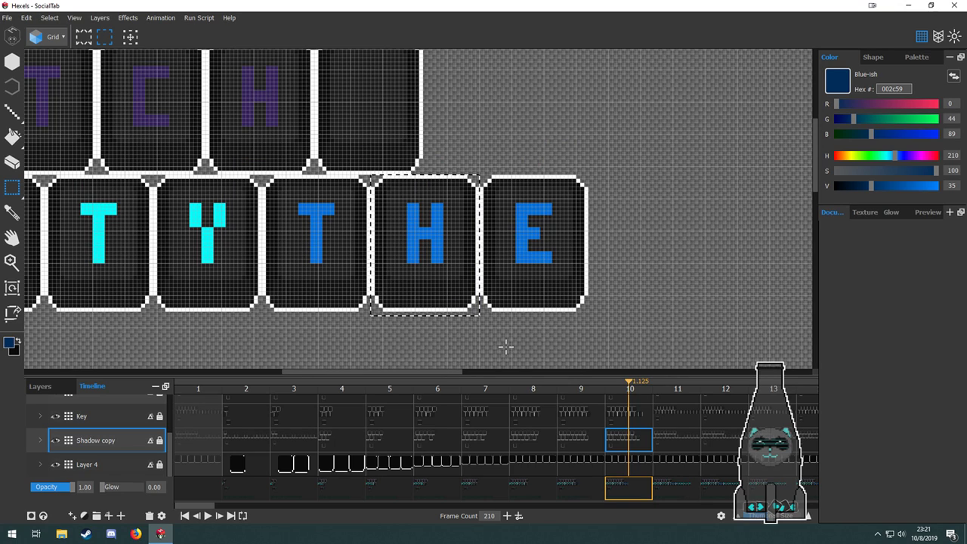
click(640, 422)
key(Delete)
scroll(633, 427, up, 1)
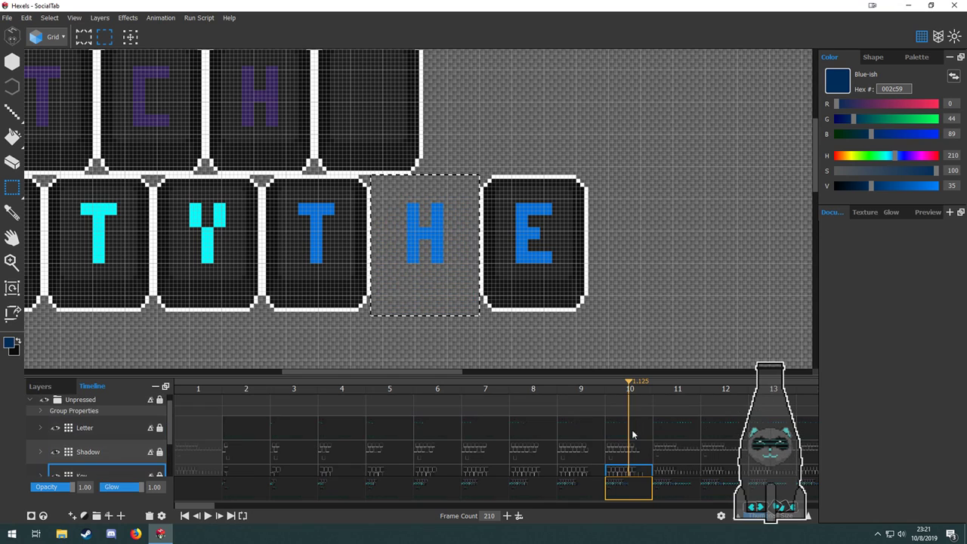
click(629, 450)
scroll(629, 448, down, 1)
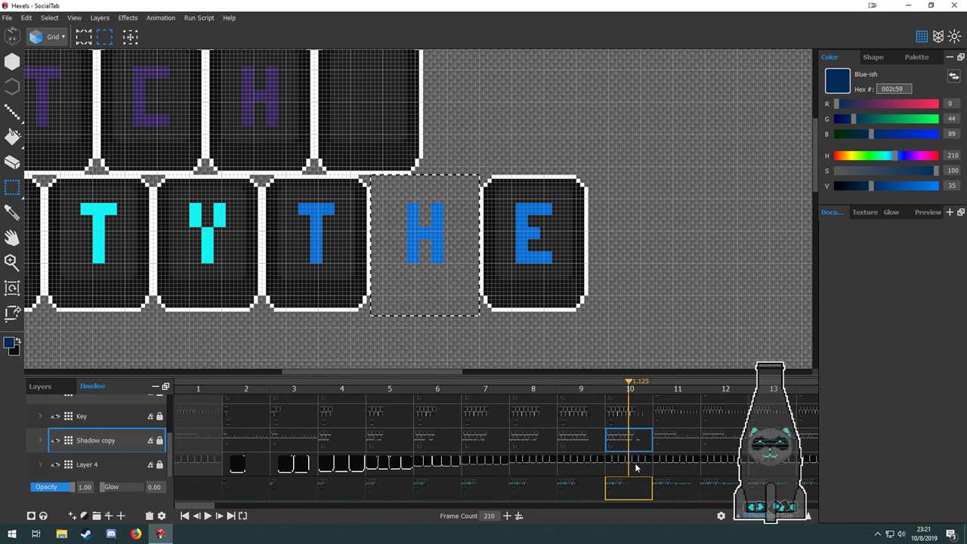
click(636, 466)
Copy the blank pressed key's artwork on frame 10's Key layer into the gap behind the blue H.
drag(462, 283, 642, 118)
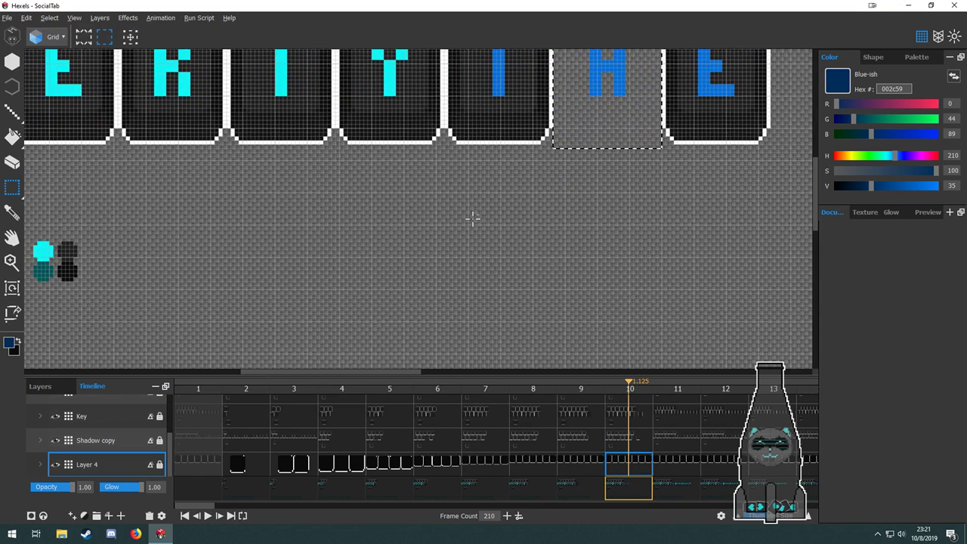
scroll(474, 218, down, 2)
drag(388, 246, 506, 229)
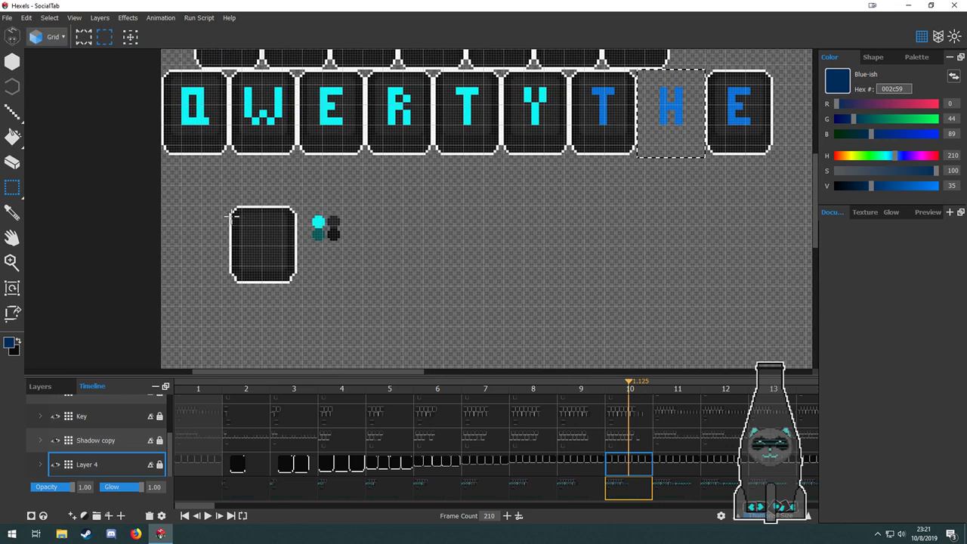
click(628, 416)
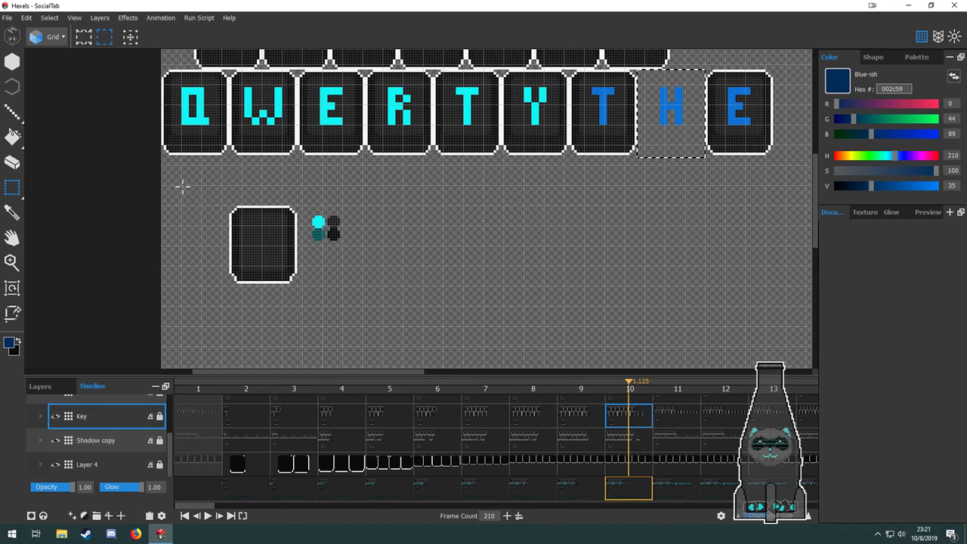
drag(207, 199, 680, 147)
key(ctrl+c)
key(ctrl+v)
drag(636, 202, 466, 287)
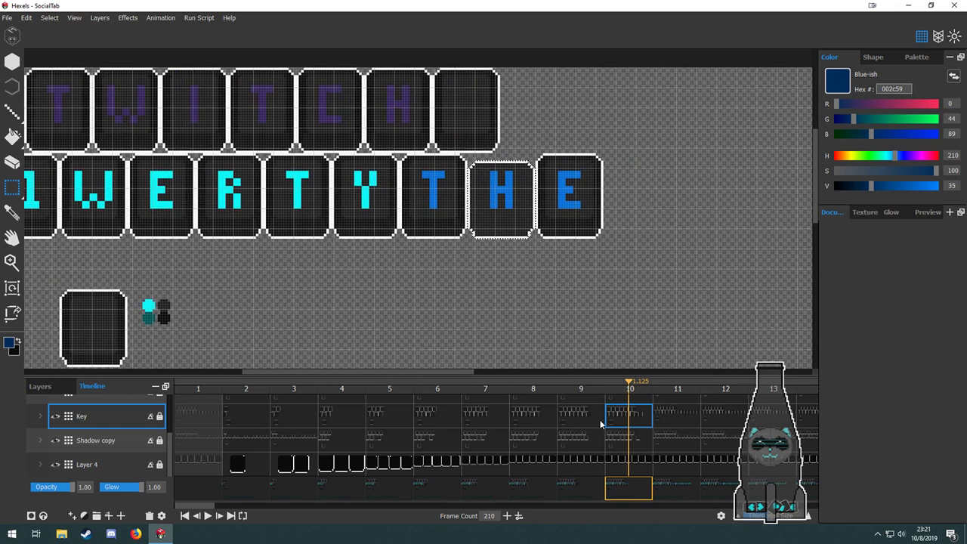
Try to move the blue letter H down on frame 10's Letter layer.
scroll(634, 446, up, 2)
click(619, 428)
scroll(471, 164, up, 3)
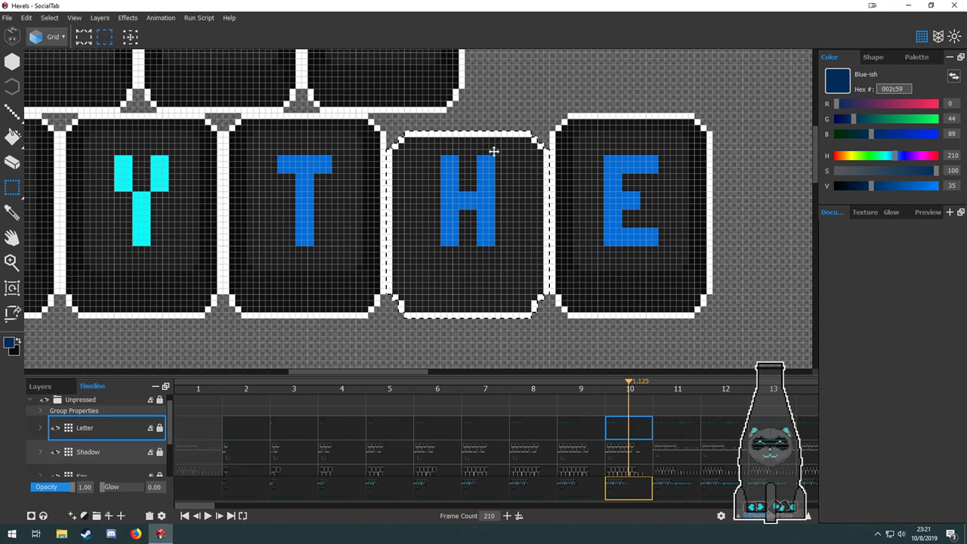
drag(495, 152, 469, 224)
key(ctrl+z)
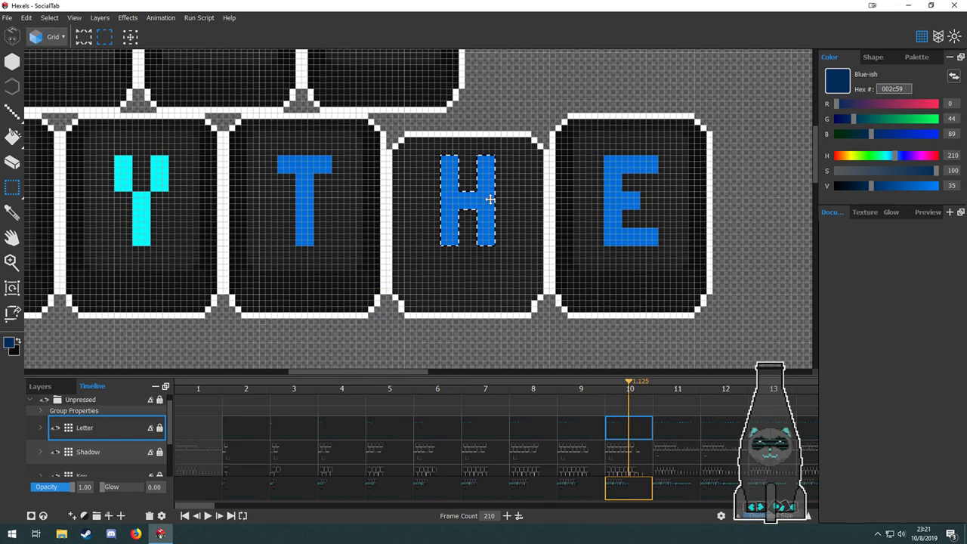
Copy the blank pressed key's artwork on frame 10's Shadow layer onto the pressed key behind the H.
drag(382, 239, 572, 139)
scroll(573, 139, down, 2)
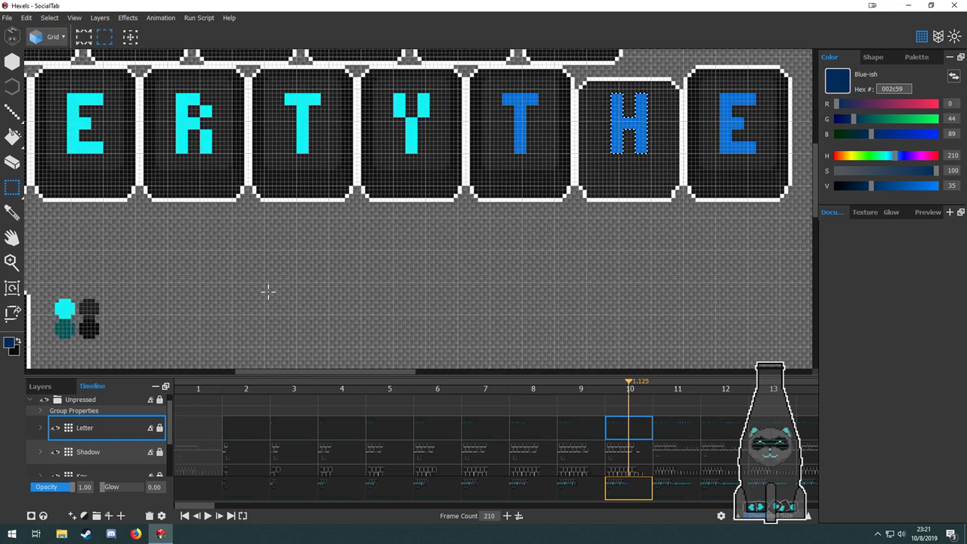
drag(204, 314, 461, 229)
drag(126, 176, 291, 337)
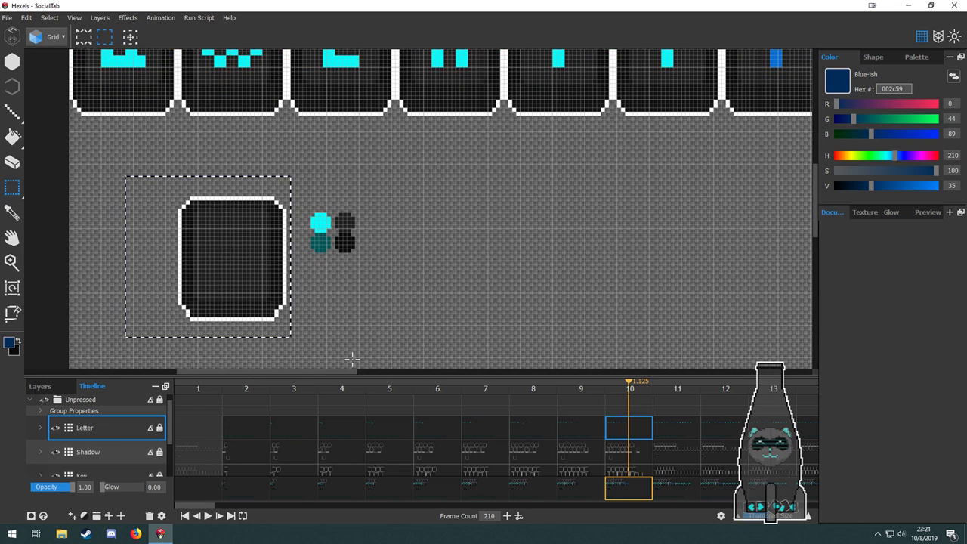
click(635, 457)
key(ctrl+c)
key(ctrl+v)
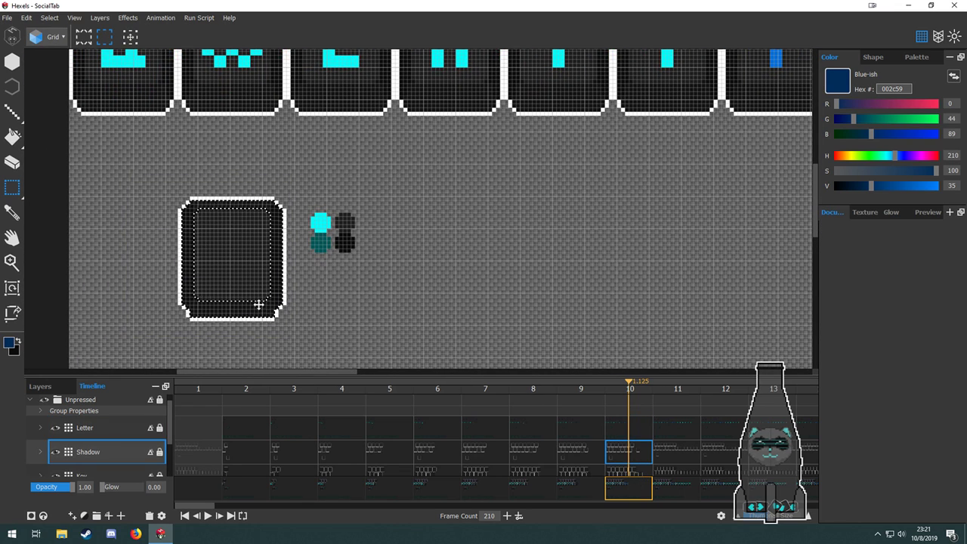
drag(259, 304, 626, 218)
drag(706, 246, 280, 342)
drag(207, 324, 473, 259)
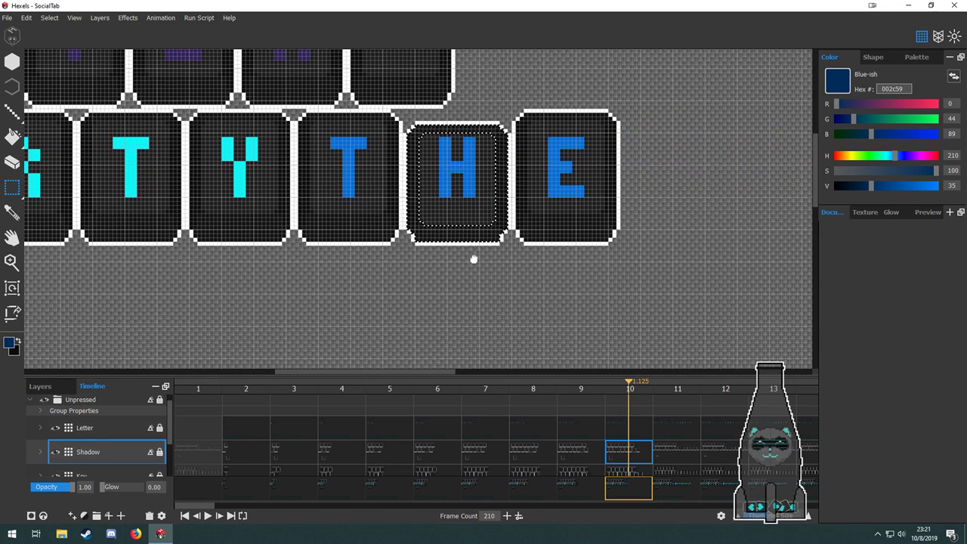
Move the blue letter H down on frame 10's Letter layer to sit correctly on its pressed key.
click(631, 430)
drag(437, 137, 465, 183)
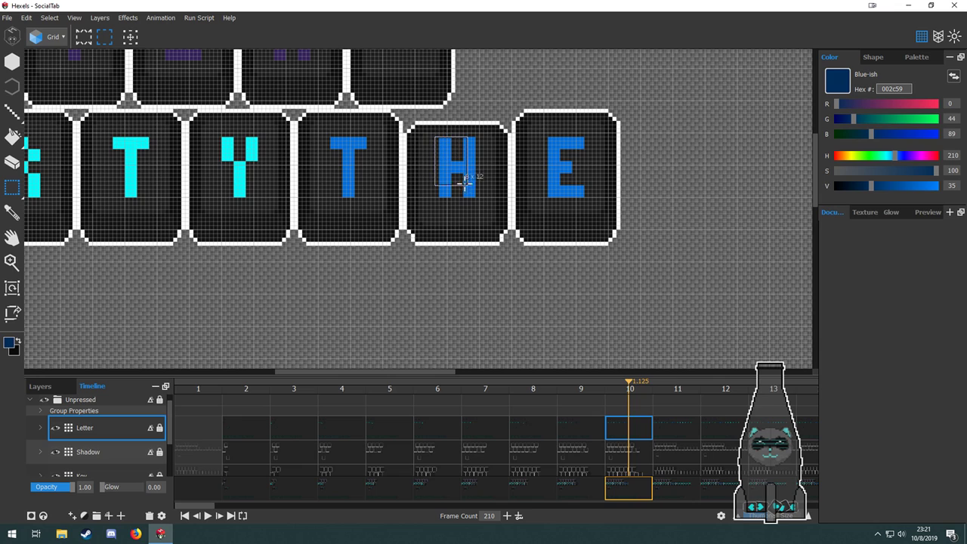
scroll(485, 203, up, 3)
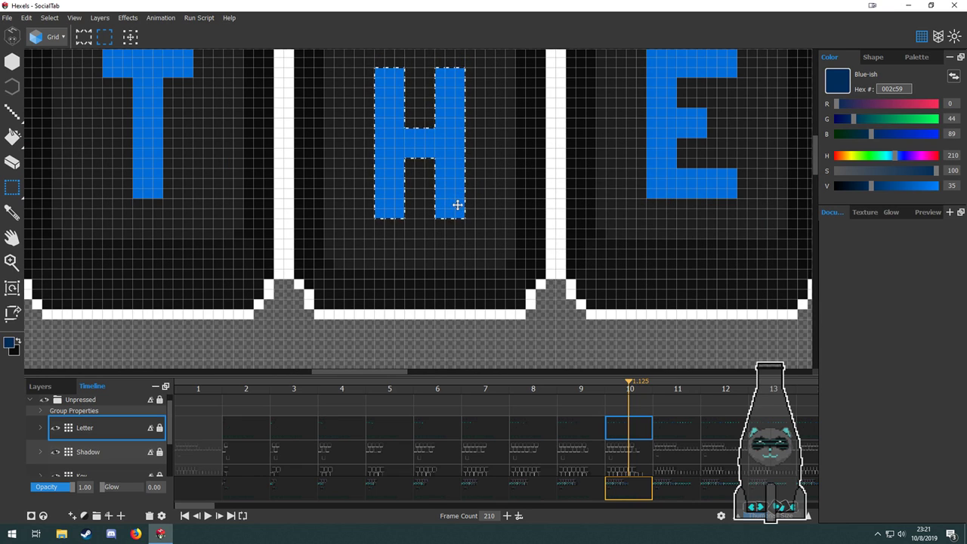
scroll(493, 191, down, 2)
scroll(514, 252, down, 3)
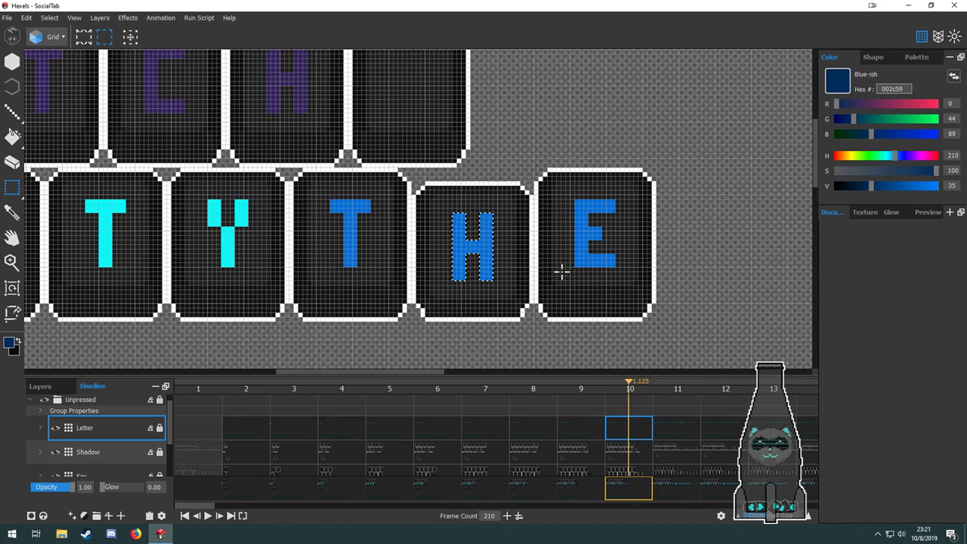
key(ctrl+d)
Fill the blue E on frame 10's Letter layer with the dark blue 002c59.
key(g)
click(507, 229)
drag(534, 288, 499, 262)
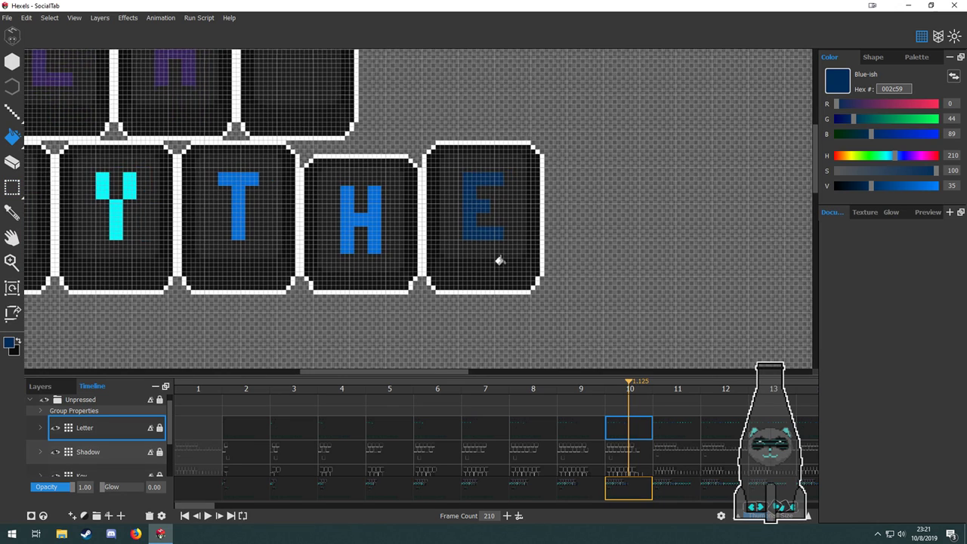
Return to frame 1 of the animation with the whole keyboard area in view.
scroll(489, 262, down, 2)
scroll(488, 263, down, 4)
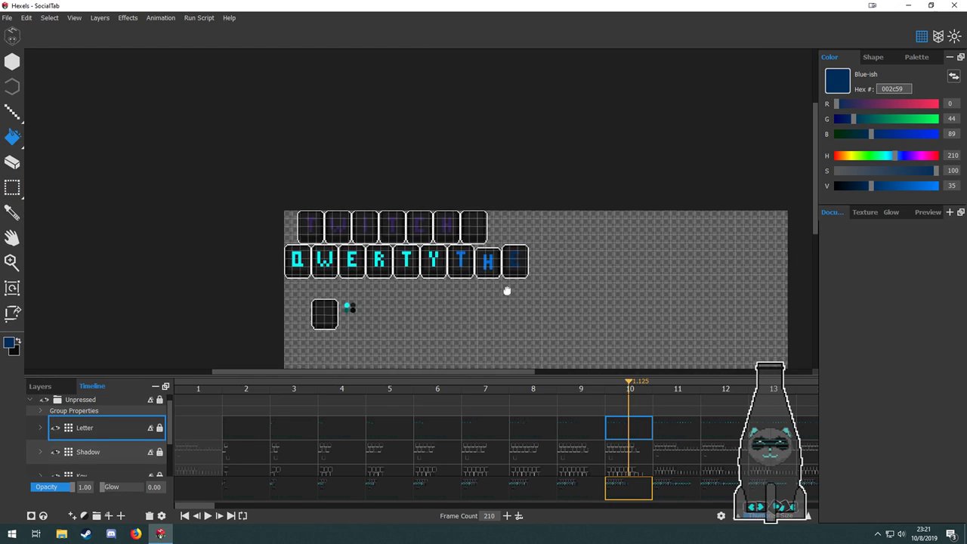
click(197, 395)
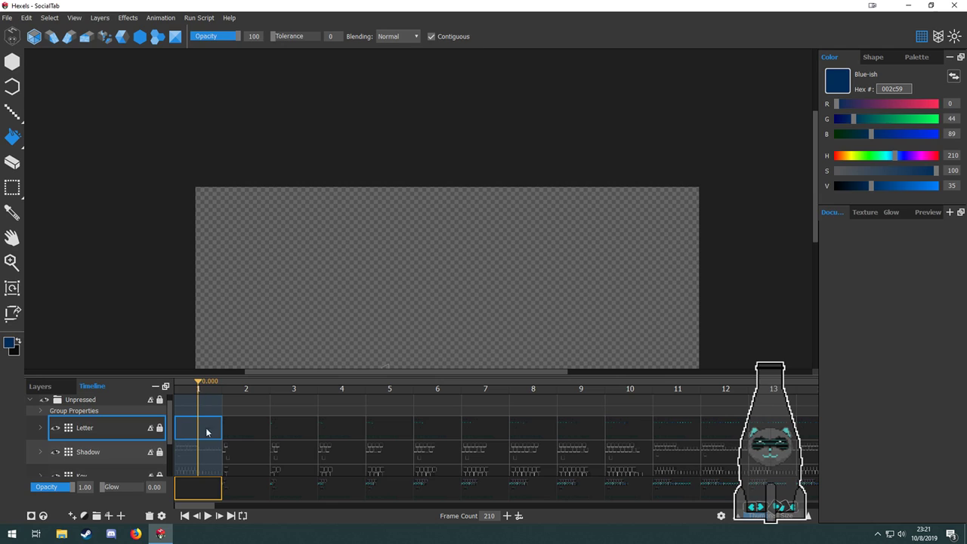
Step forward to frame 11 and compare its keys with those on frame 10.
click(219, 516)
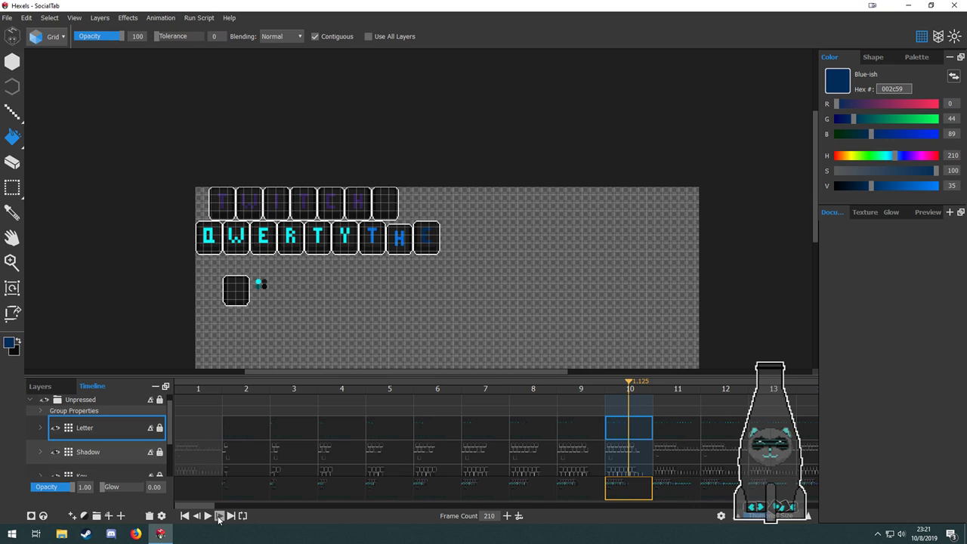
scroll(469, 280, up, 2)
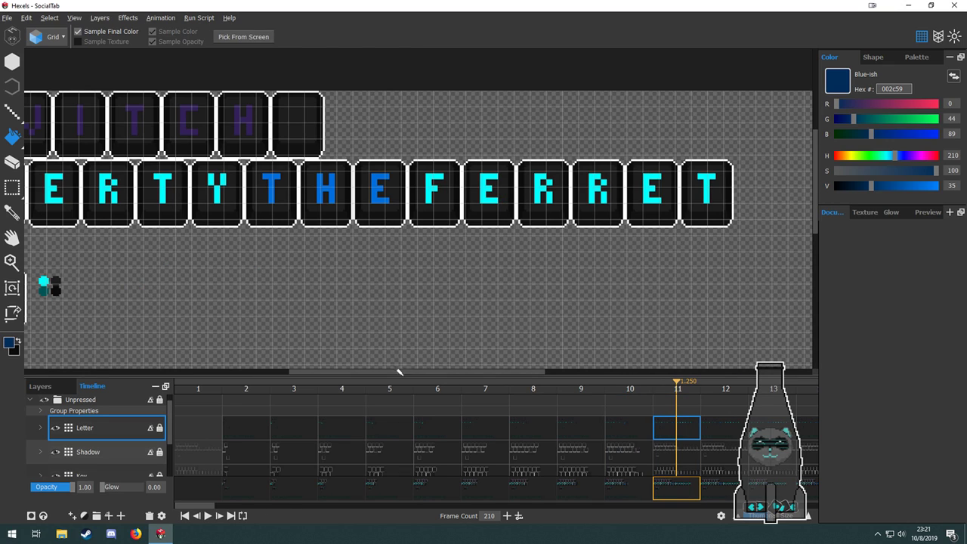
click(197, 518)
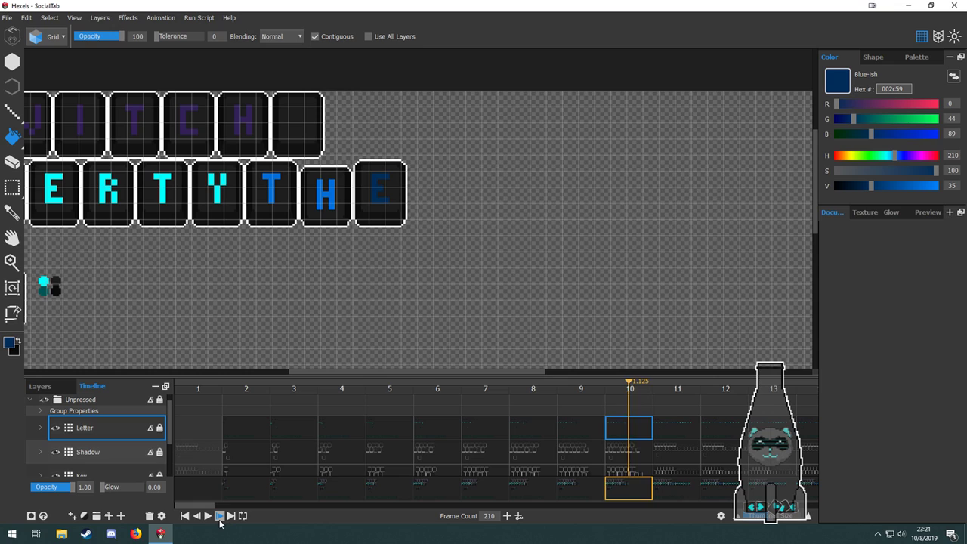
click(220, 518)
scroll(341, 343, down, 2)
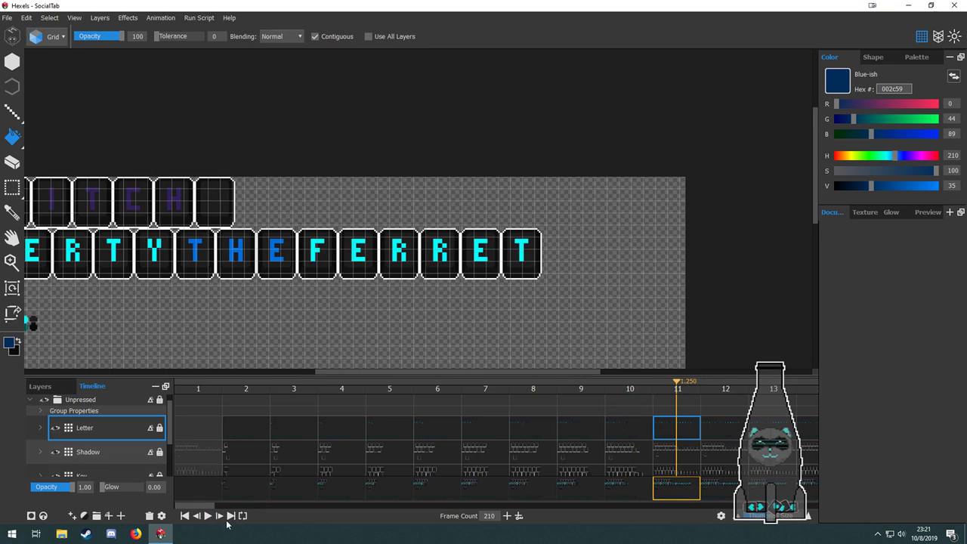
click(198, 516)
click(219, 516)
Select the last five keys, ERRET, on frame 11 and delete their artwork from the Letter and Shadow layers.
key(m)
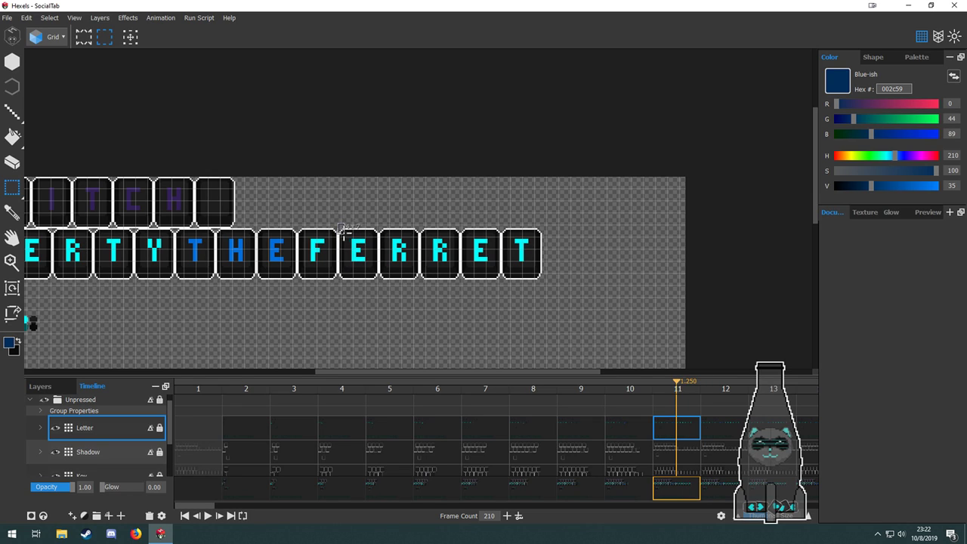
drag(340, 228, 558, 288)
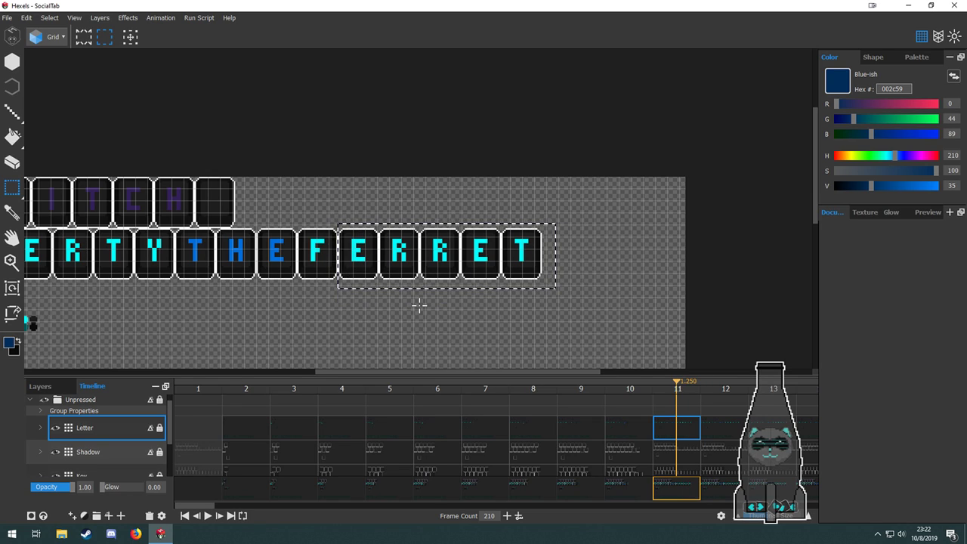
key(Delete)
key(Delete)
Delete the five blank keys after the F from frame 11's Key, Shadow copy and Layer 4 layers, then reselect the Letter layer.
click(691, 469)
scroll(690, 468, down, 2)
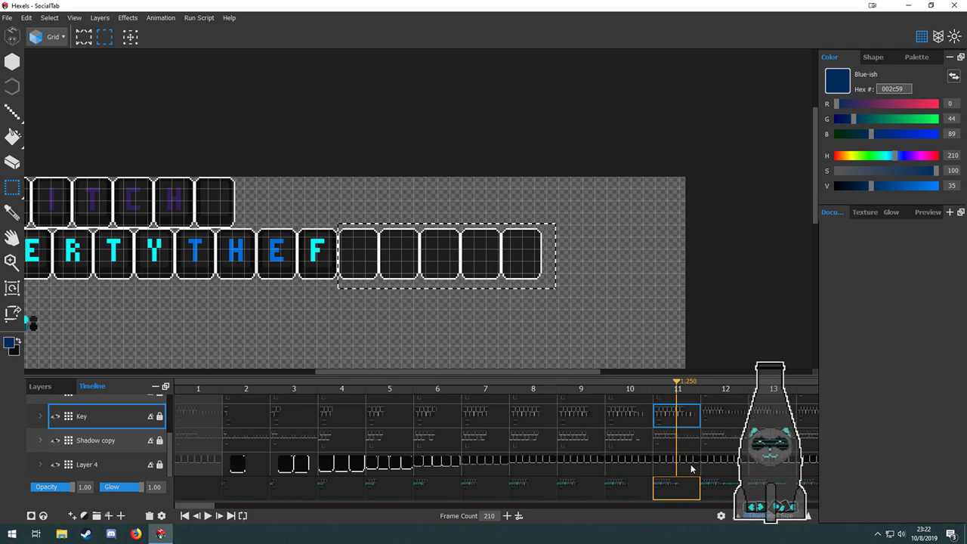
key(Delete)
click(688, 441)
key(Delete)
click(689, 467)
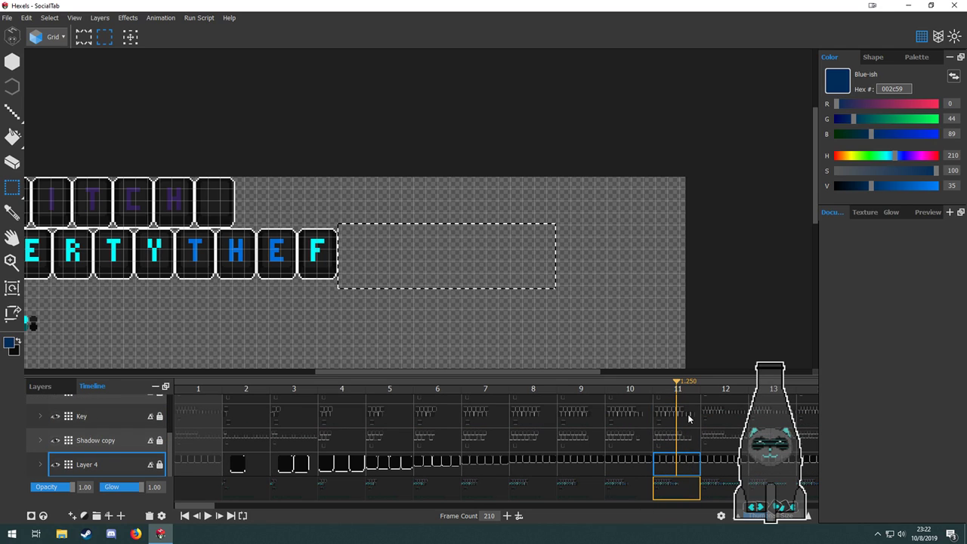
scroll(690, 418, up, 2)
click(683, 425)
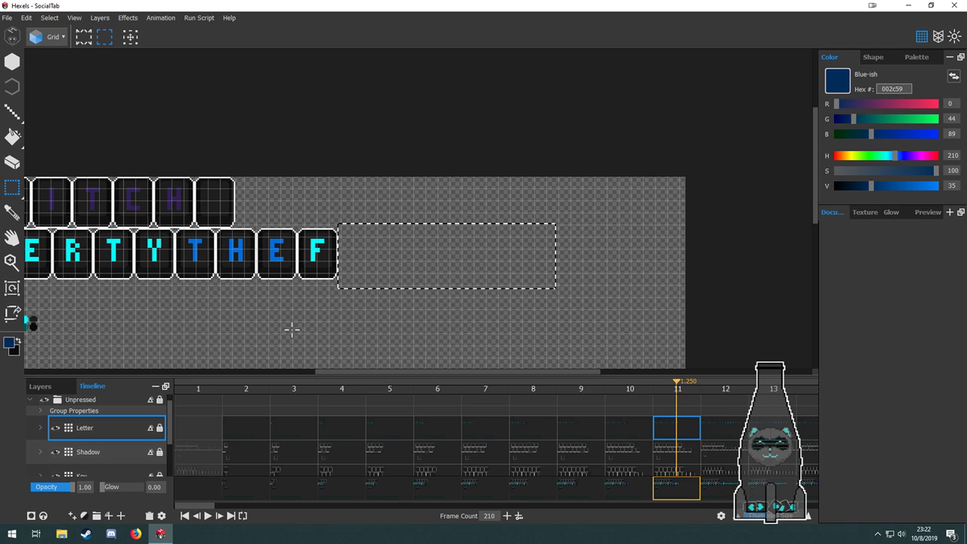
Compare the key row in frames 10 and 11 of the Letter layer.
scroll(292, 330, up, 2)
drag(270, 279, 354, 295)
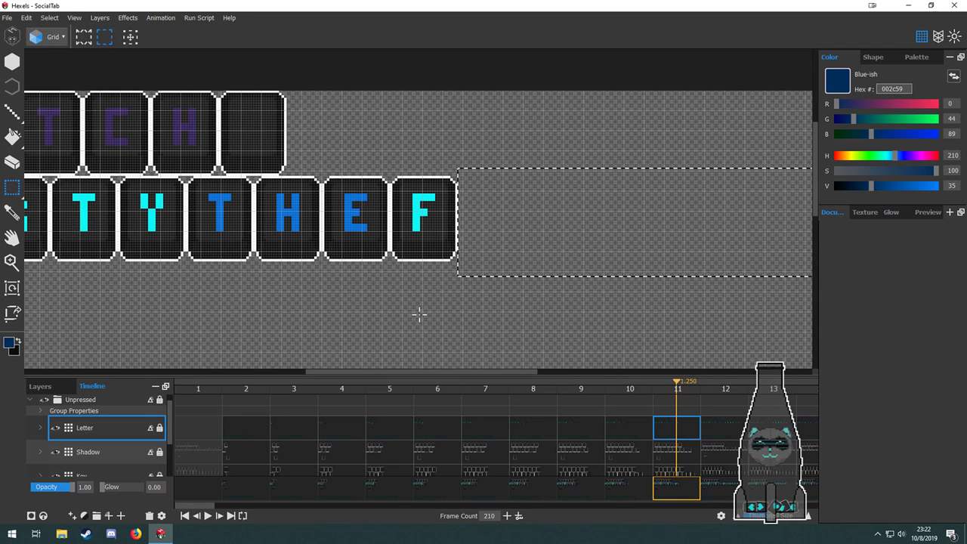
click(642, 428)
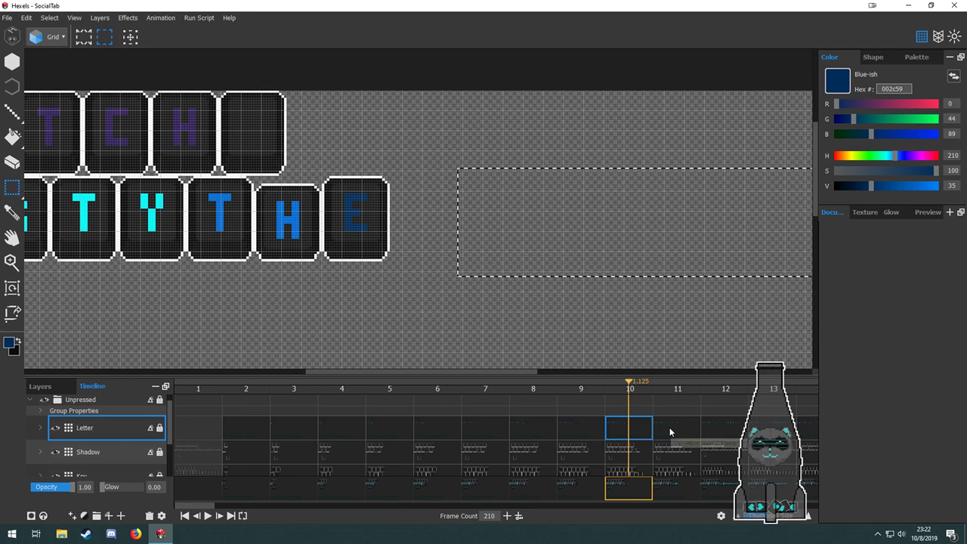
click(670, 432)
drag(358, 289, 471, 278)
Try to delete the blue E key together with its letter across the layers of frame 11.
drag(436, 161, 437, 161)
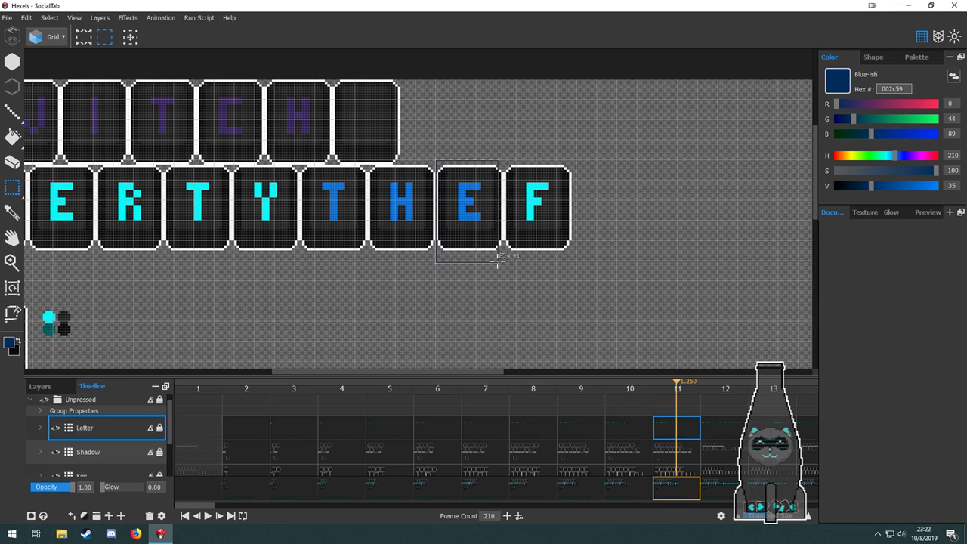
scroll(664, 458, down, 2)
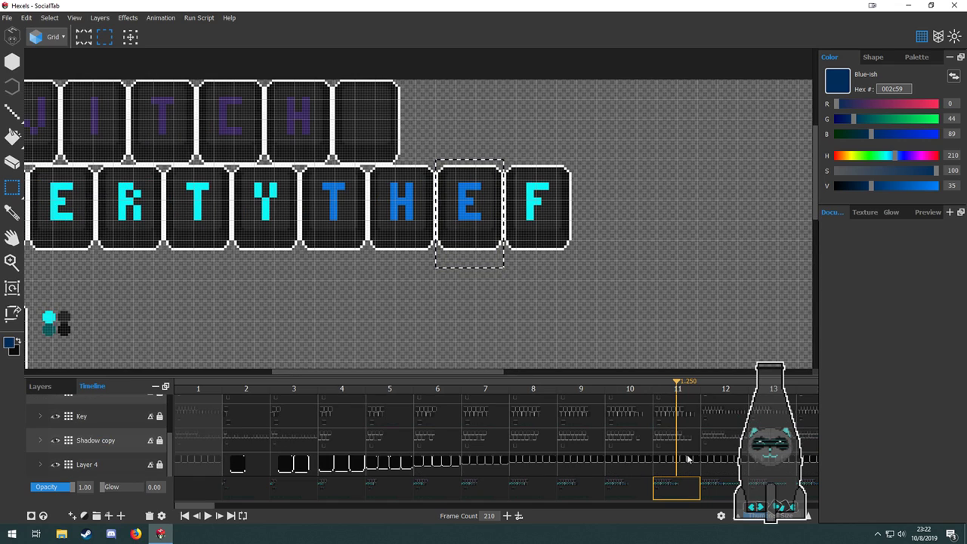
click(679, 441)
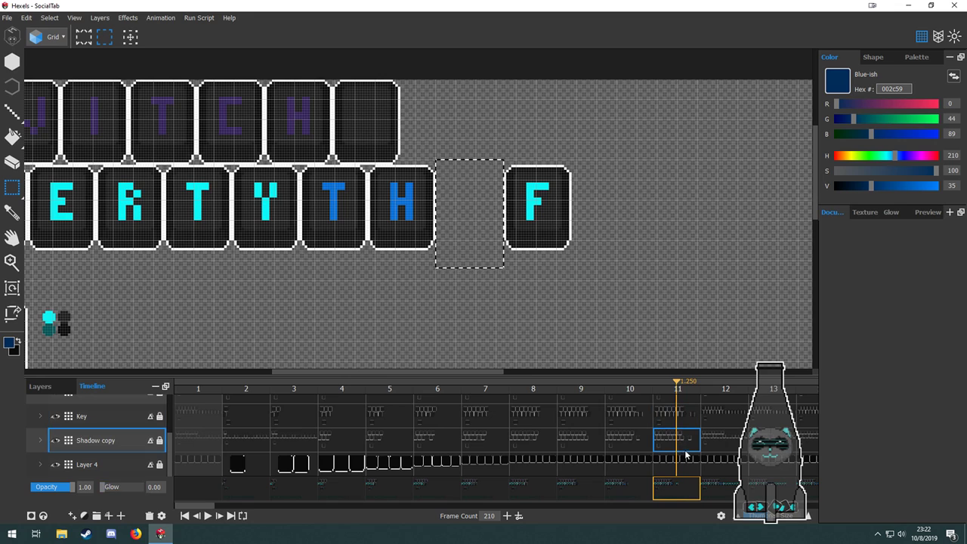
click(684, 458)
scroll(682, 446, up, 2)
click(682, 454)
key(space)
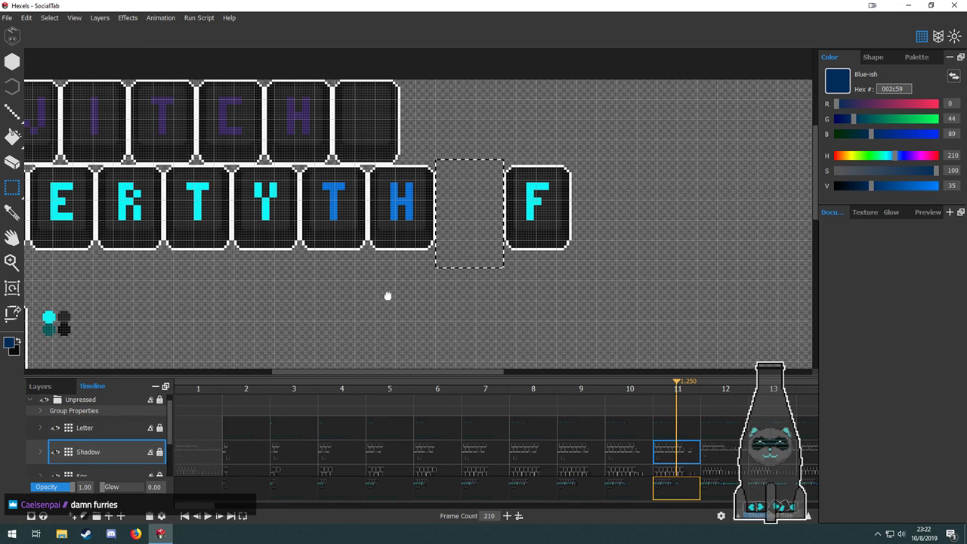
drag(387, 296, 566, 257)
key(Down)
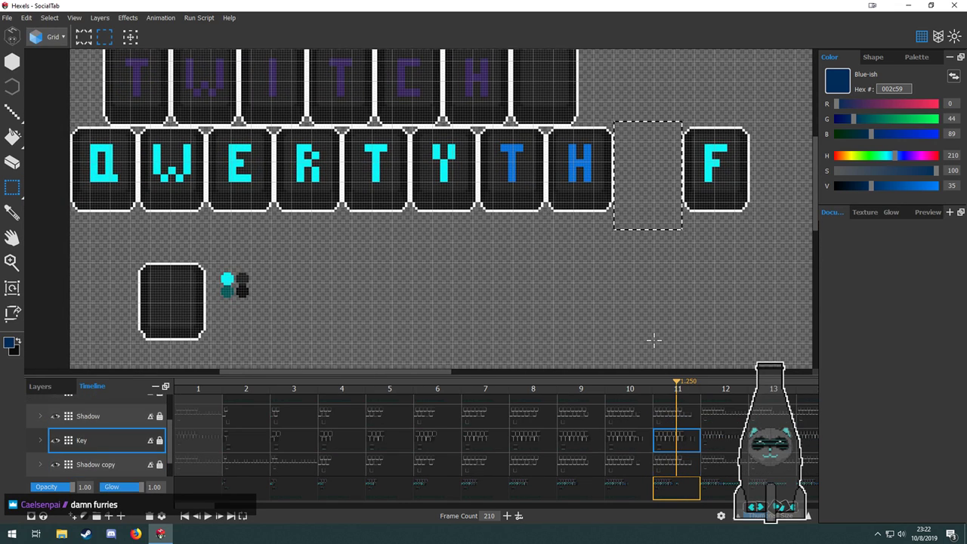
key(Up)
key(Up)
Delete the blue E key's body from the Shadow, Key, Shadow copy and Layer 4 layers in frame 11, keeping its letter.
key(space)
drag(653, 292, 522, 305)
drag(484, 132, 550, 258)
click(687, 437)
key(Delete)
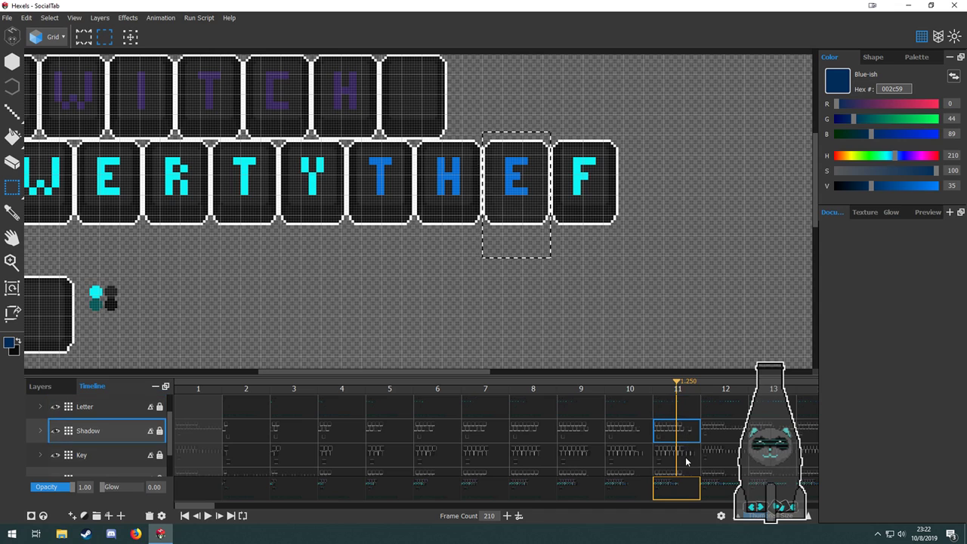
click(687, 458)
key(Delete)
scroll(687, 459, down, 2)
click(689, 446)
click(692, 460)
Copy the blank template key on the Key layer into the gap behind the blue E in frame 11.
key(space)
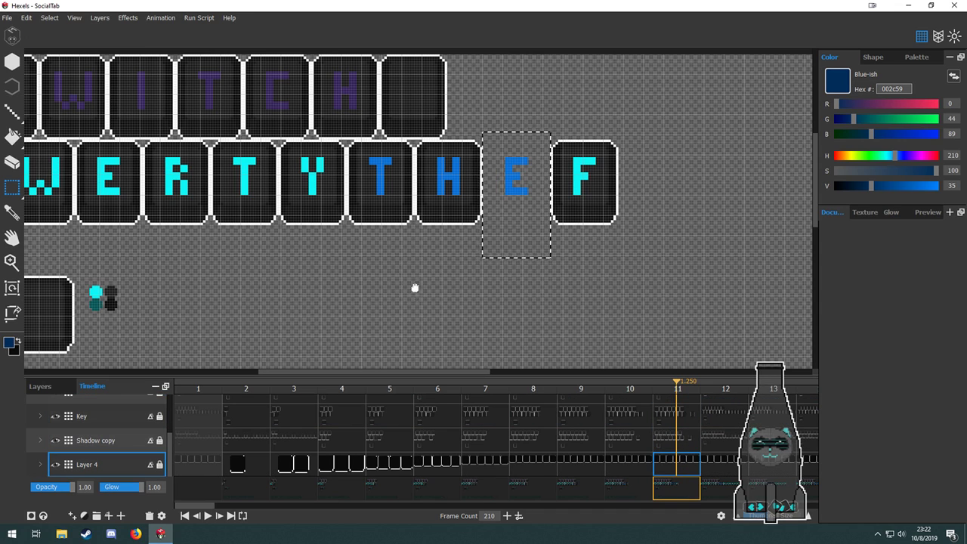
drag(415, 288, 599, 259)
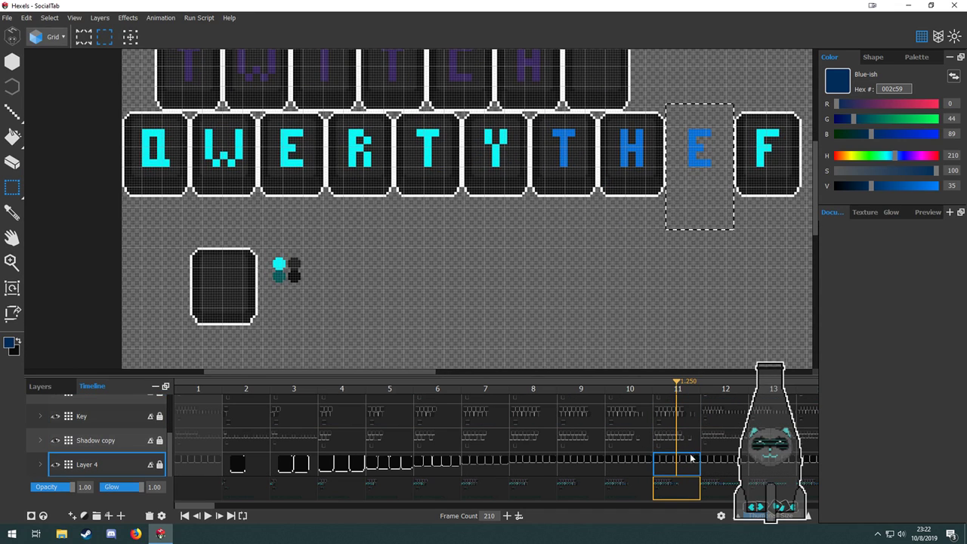
click(678, 417)
mouse_move(173, 220)
mouse_down()
mouse_move(266, 331)
mouse_move(709, 248)
mouse_move(719, 191)
mouse_up()
key(ctrl+c)
key(ctrl+v)
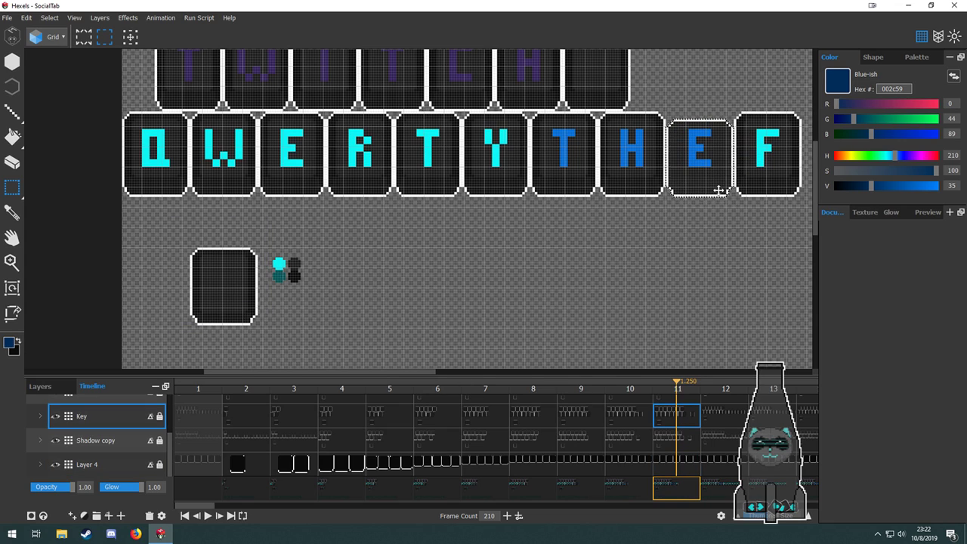
Copy the template key's artwork on the Shadow copy layer onto the pressed E key in frame 11.
click(689, 440)
drag(272, 332, 271, 333)
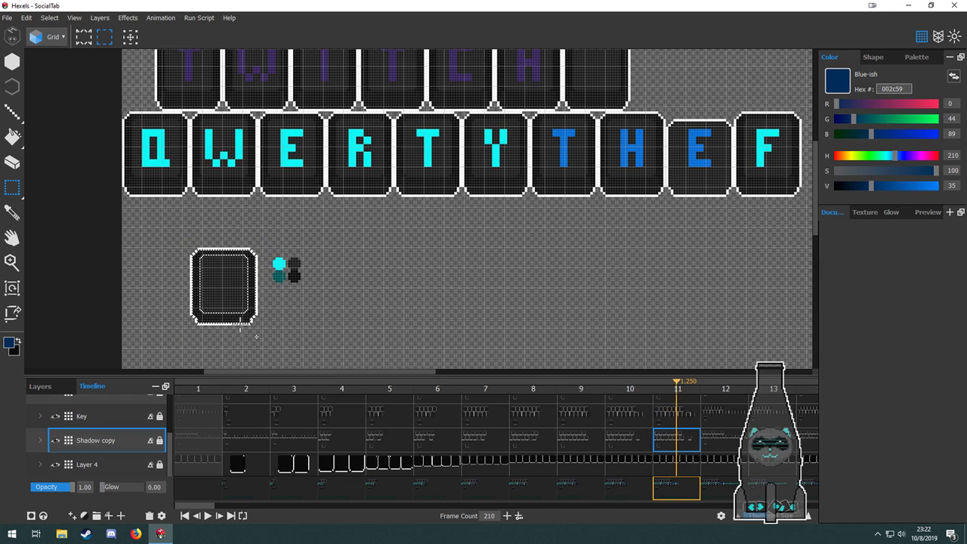
click(170, 277)
drag(195, 256, 711, 183)
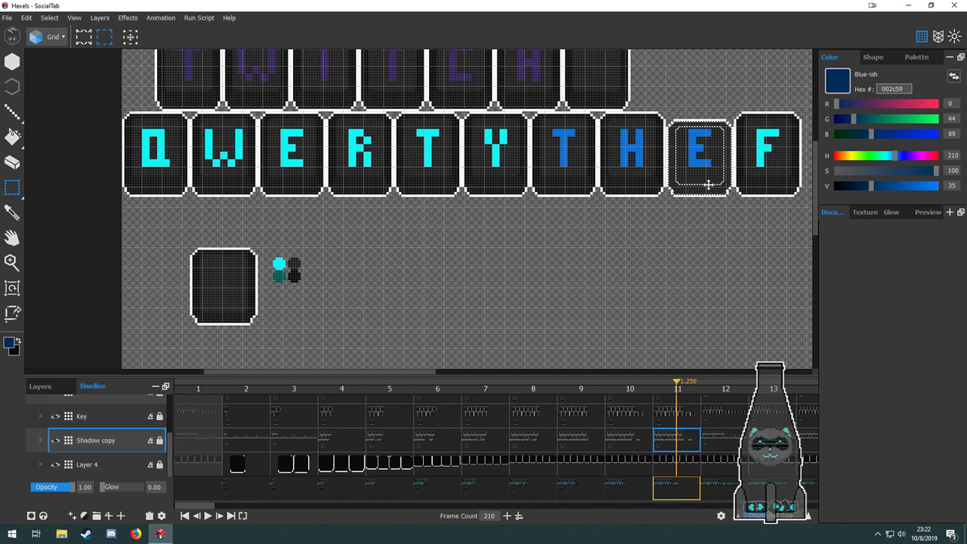
Copy the template key's artwork on the Shadow layer onto the pressed E key in frame 11.
key(space)
drag(749, 235, 479, 315)
scroll(458, 276, up, 3)
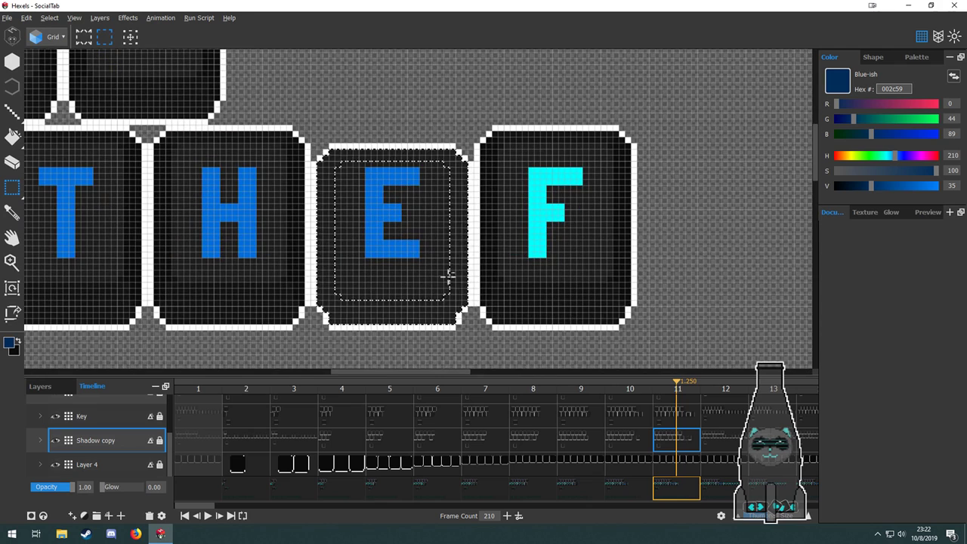
scroll(435, 318, down, 5)
key(space)
drag(326, 319, 468, 268)
click(393, 328)
scroll(393, 328, up, 4)
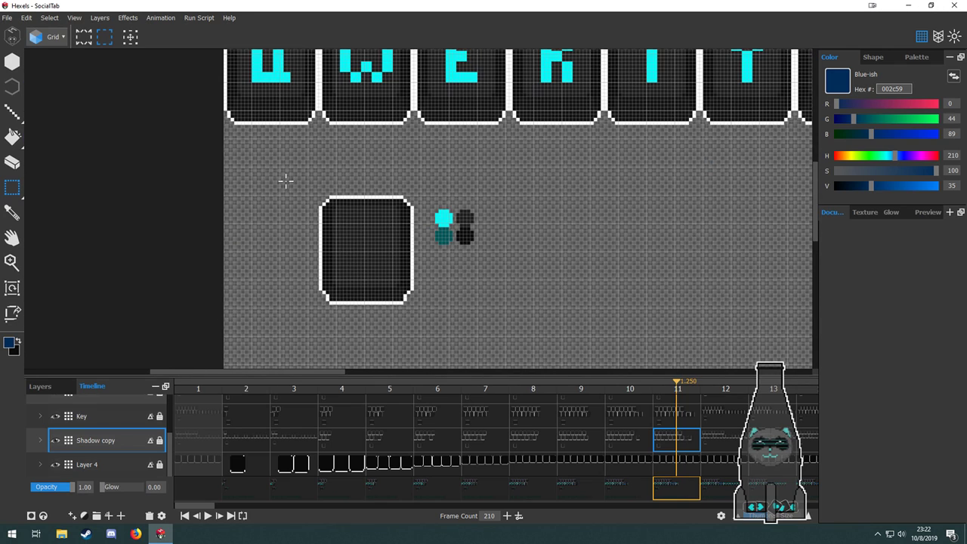
drag(291, 179, 745, 238)
scroll(715, 429, up, 3)
key(space)
drag(775, 285, 437, 345)
drag(383, 304, 710, 172)
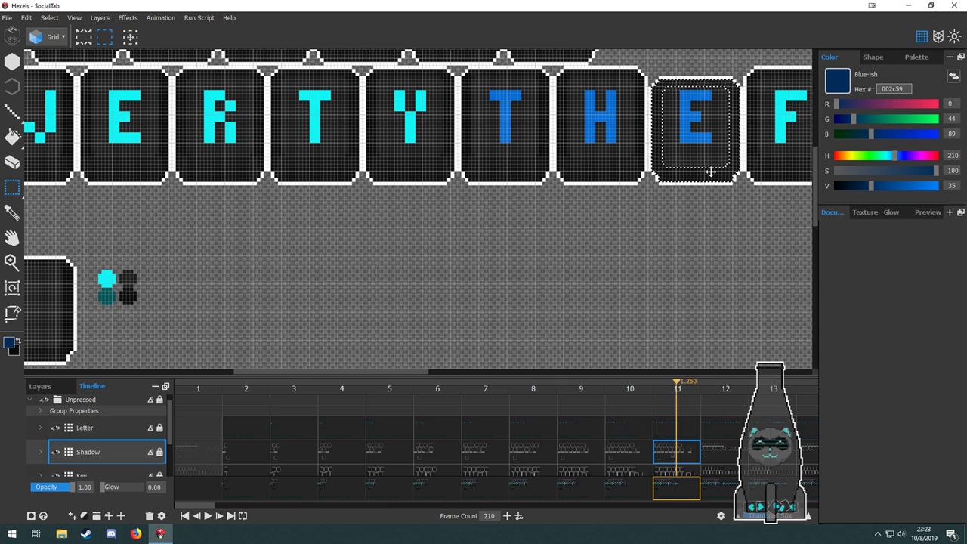
Move the blue E on the Letter layer down about three cells to match its pressed key.
key(space)
drag(715, 219, 524, 341)
scroll(526, 248, up, 3)
click(686, 433)
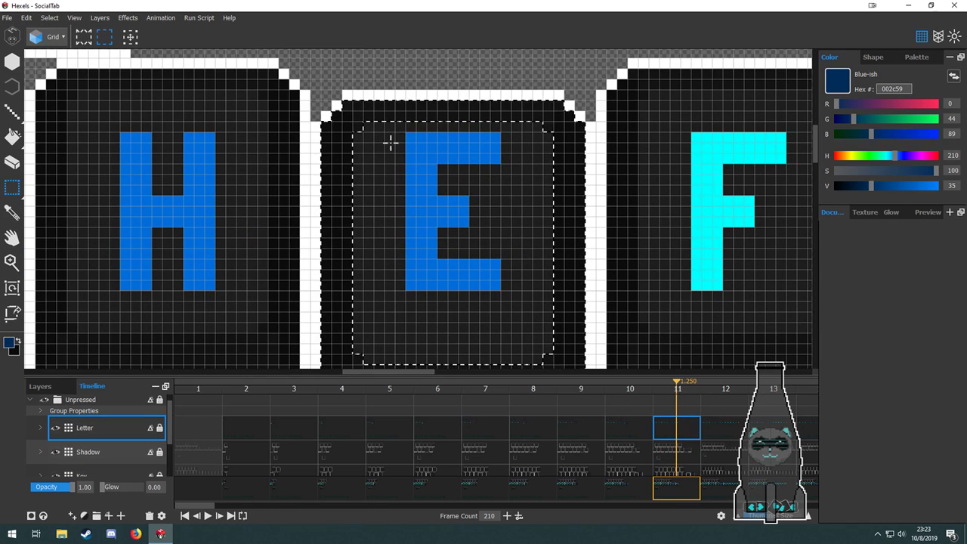
mouse_move(395, 131)
mouse_down()
mouse_move(438, 171)
mouse_move(512, 301)
mouse_up()
drag(456, 278, 458, 310)
scroll(545, 273, down, 3)
Sample the dark teal 005555 from the palette swatches and fill the letter F with it in frame 11.
key(space)
drag(551, 298, 672, 164)
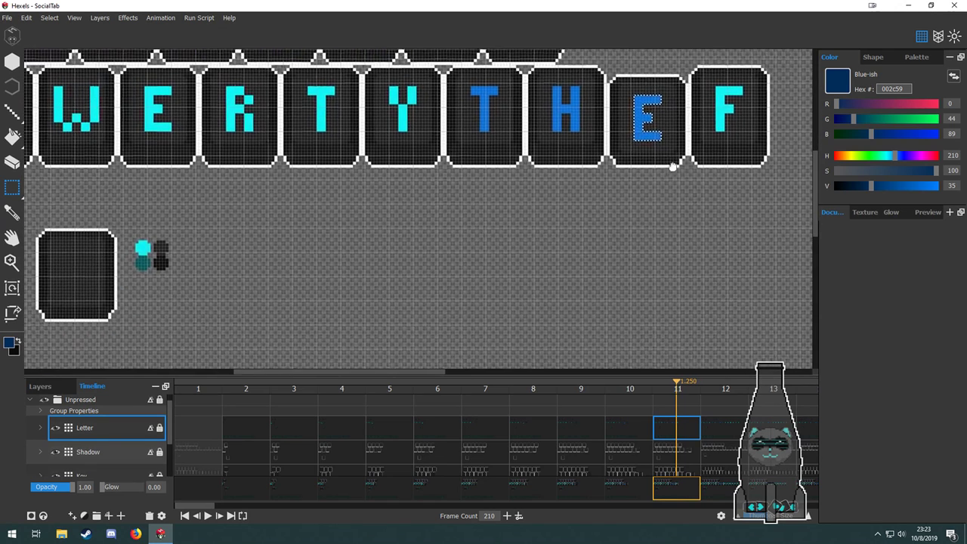
key(space)
drag(291, 228, 500, 197)
key(g)
alt+click(349, 233)
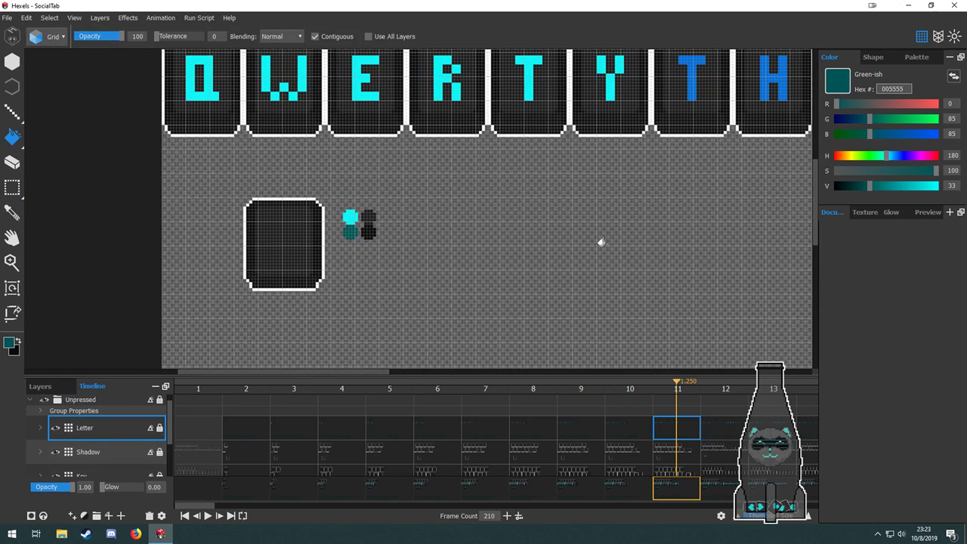
key(space)
mouse_move(600, 241)
mouse_down()
mouse_move(162, 299)
mouse_move(562, 266)
mouse_up()
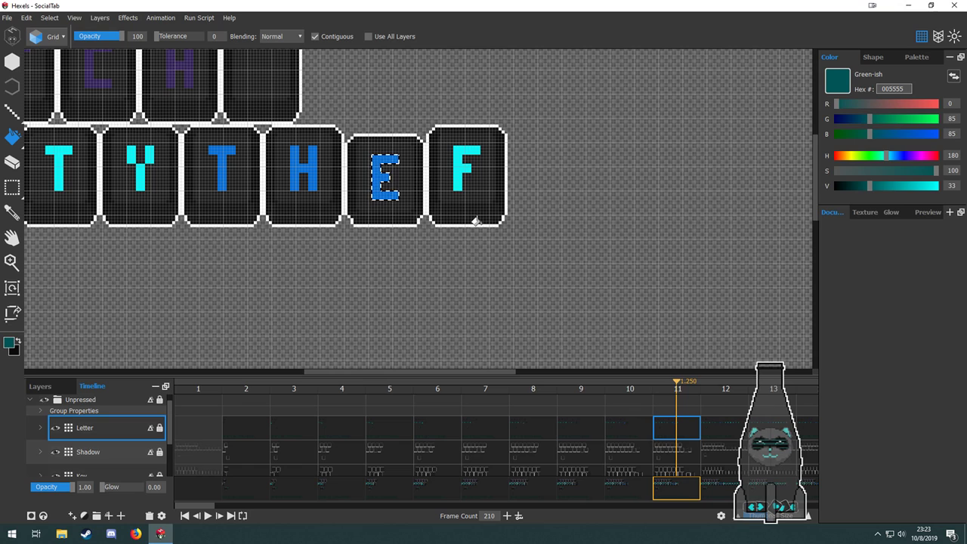
scroll(434, 279, down, 5)
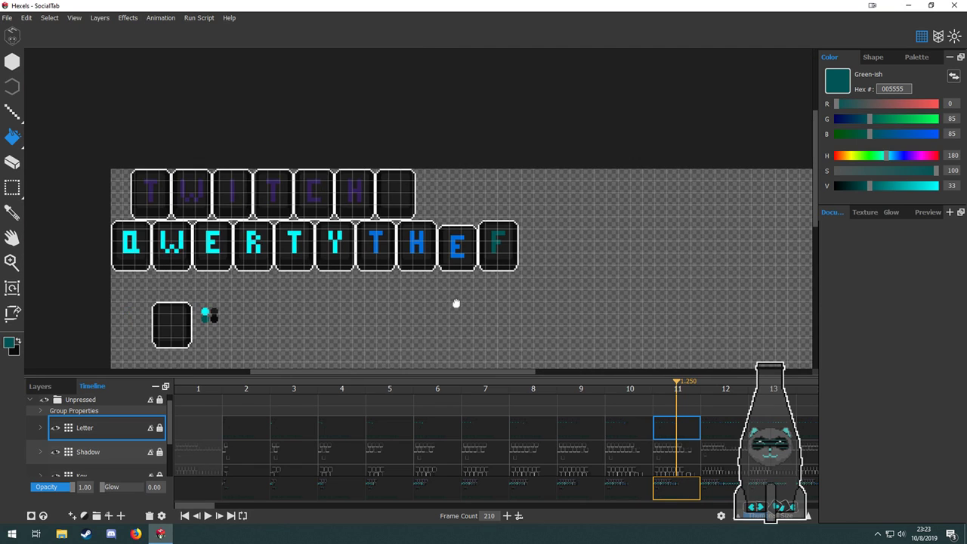
drag(457, 304, 522, 279)
scroll(526, 277, up, 1)
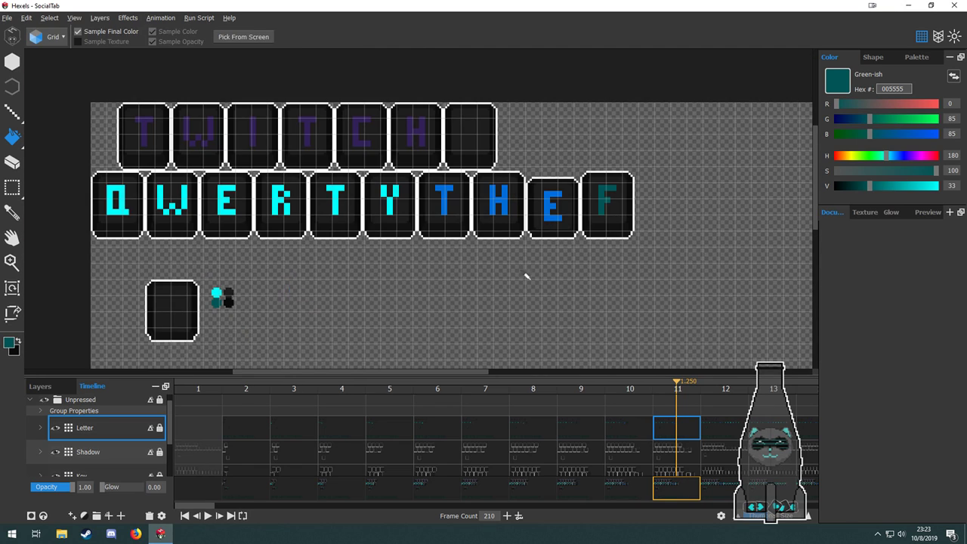
Delete the last four keys, R, R, E and T, from the Letter, Shadow, Key, Shadow copy and Layer 4 layers in frame 12.
drag(656, 298, 581, 291)
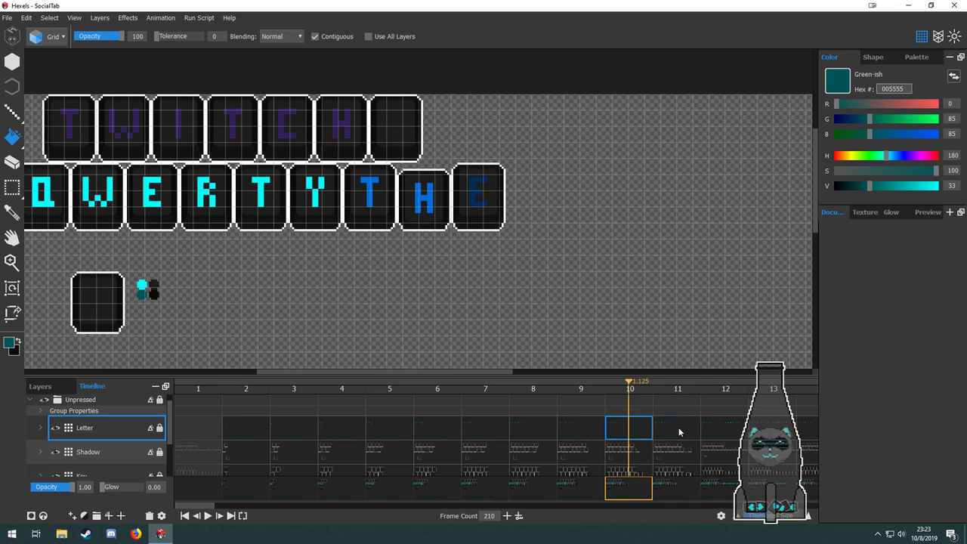
click(679, 429)
click(722, 435)
drag(647, 263, 307, 277)
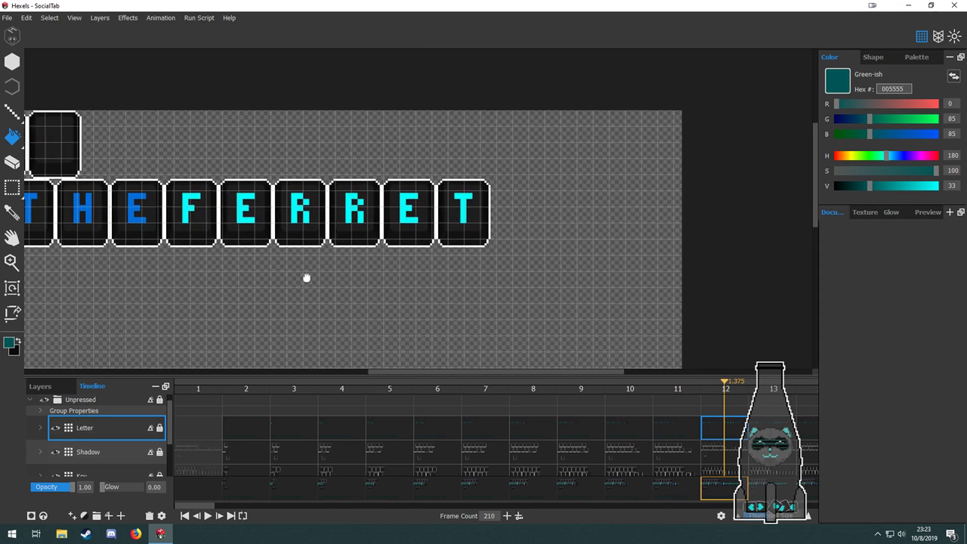
key(m)
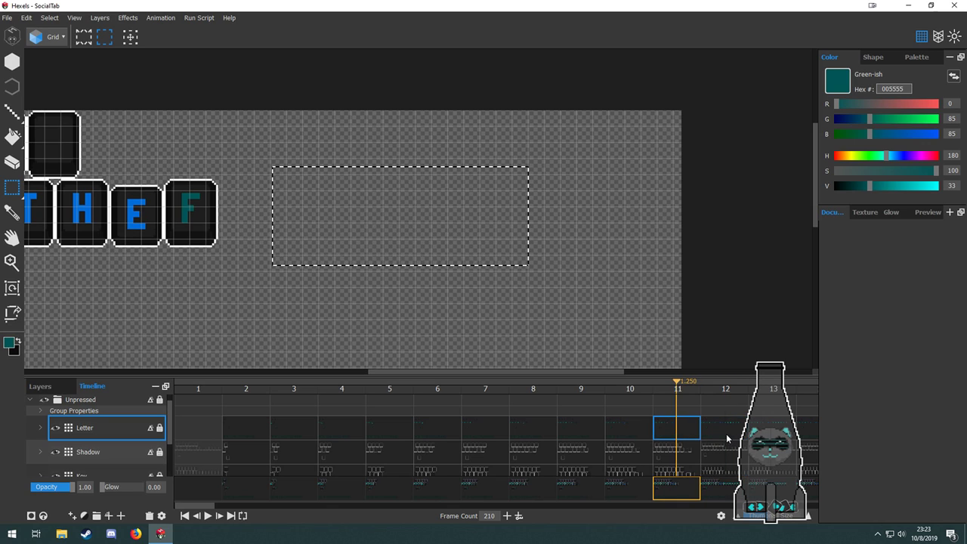
key(Delete)
click(724, 461)
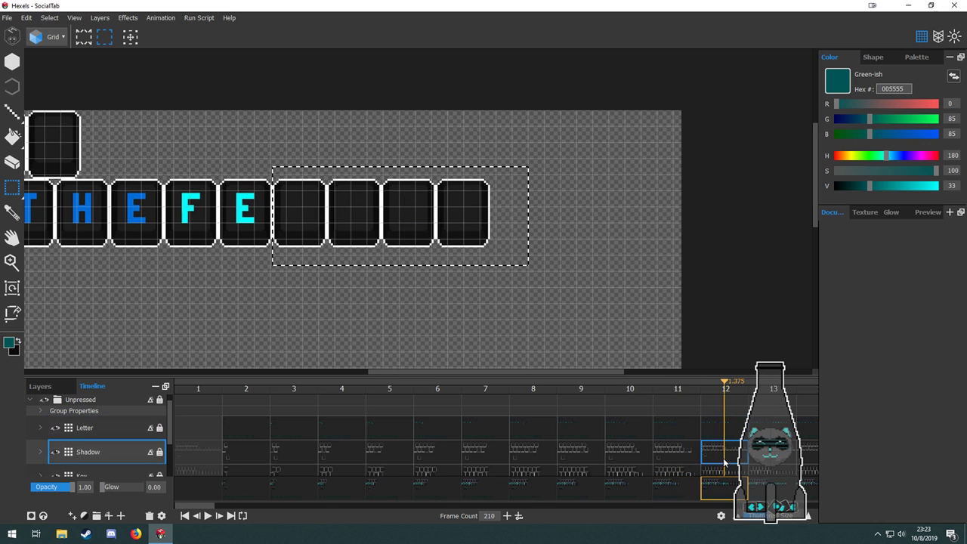
key(Delete)
click(723, 473)
key(Delete)
scroll(730, 470, down, 2)
click(725, 447)
click(725, 461)
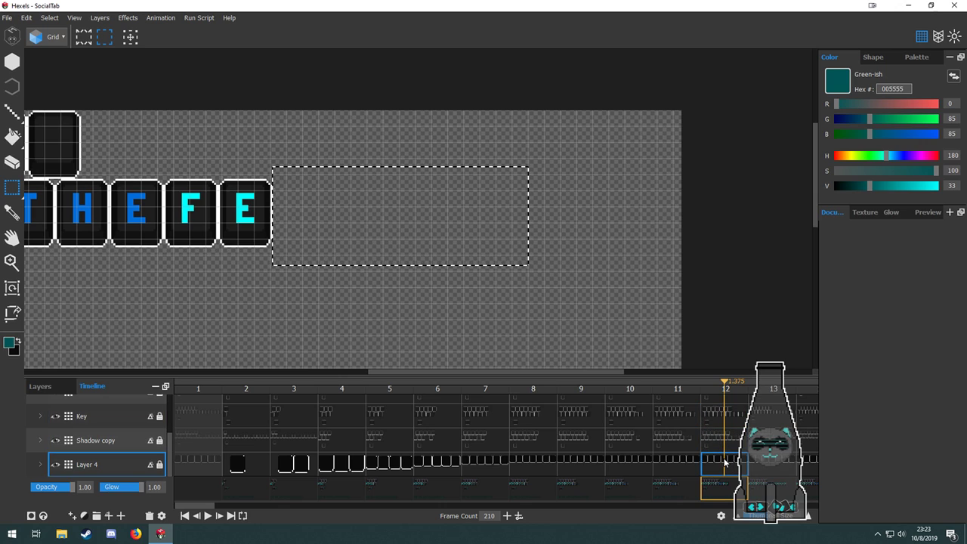
Fill the last E on the Letter layer of frame 12 with dark teal 005555.
drag(395, 285, 611, 270)
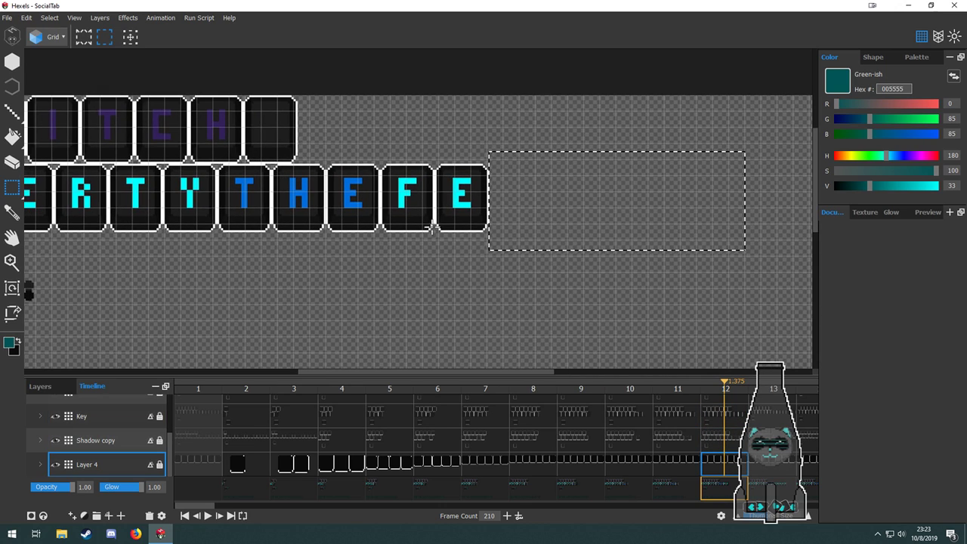
scroll(437, 219, up, 1)
drag(439, 220, 422, 248)
scroll(421, 247, up, 2)
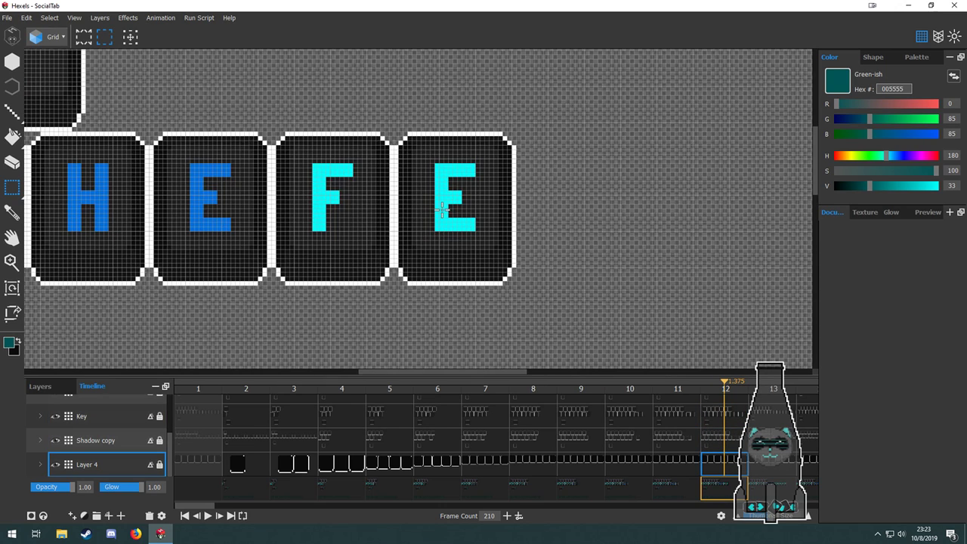
key(f)
click(422, 225)
key(ctrl+z)
scroll(729, 427, up, 3)
click(728, 435)
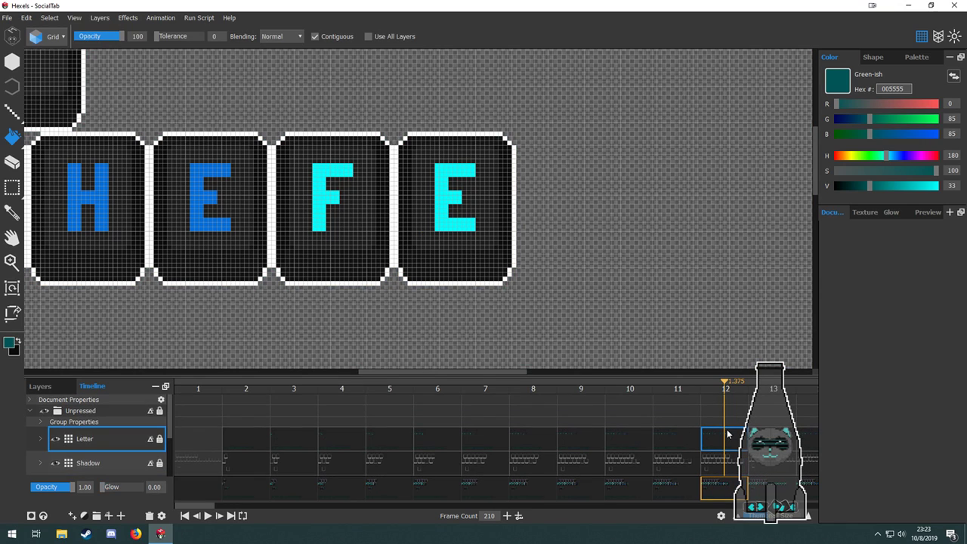
click(458, 225)
scroll(514, 242, left, 3)
key(alt)
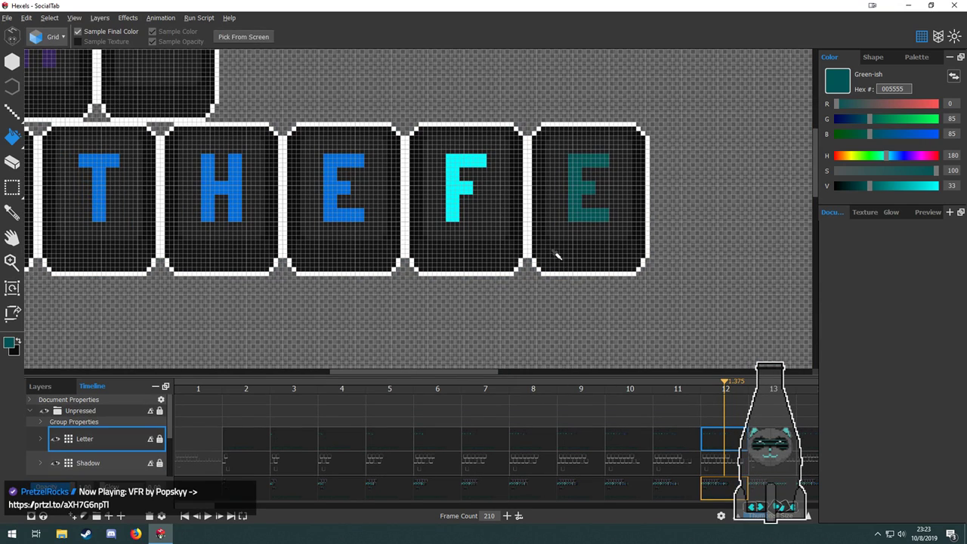
Delete the F key's body from the layers below Letter in frame 12, keeping the letter itself.
key(m)
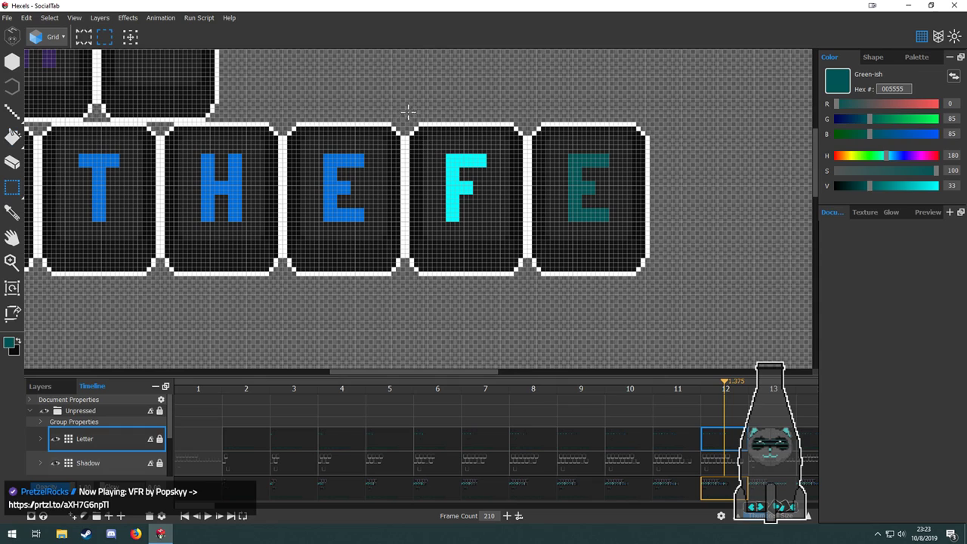
drag(464, 208, 473, 225)
drag(405, 95, 527, 301)
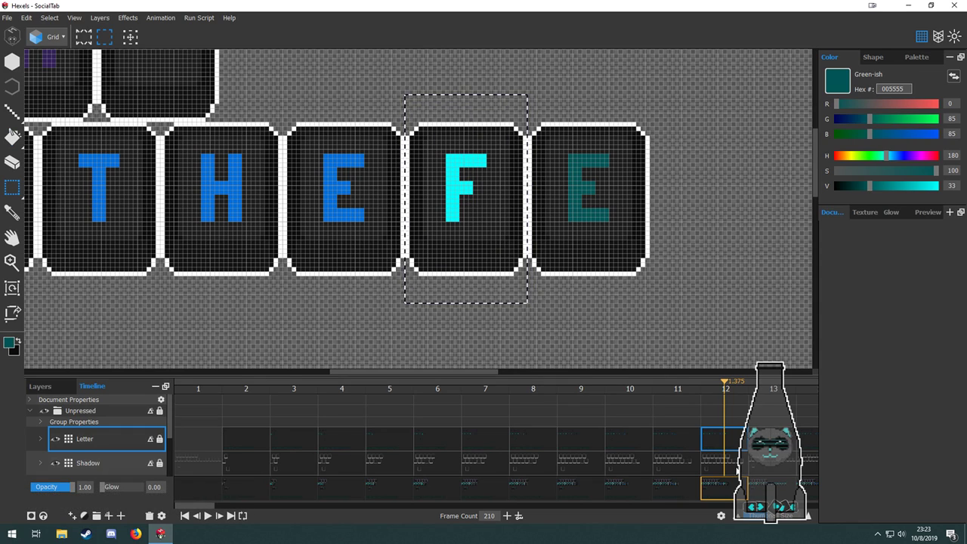
click(728, 462)
key(Delete)
scroll(730, 460, down, 2)
click(731, 433)
key(Delete)
click(731, 446)
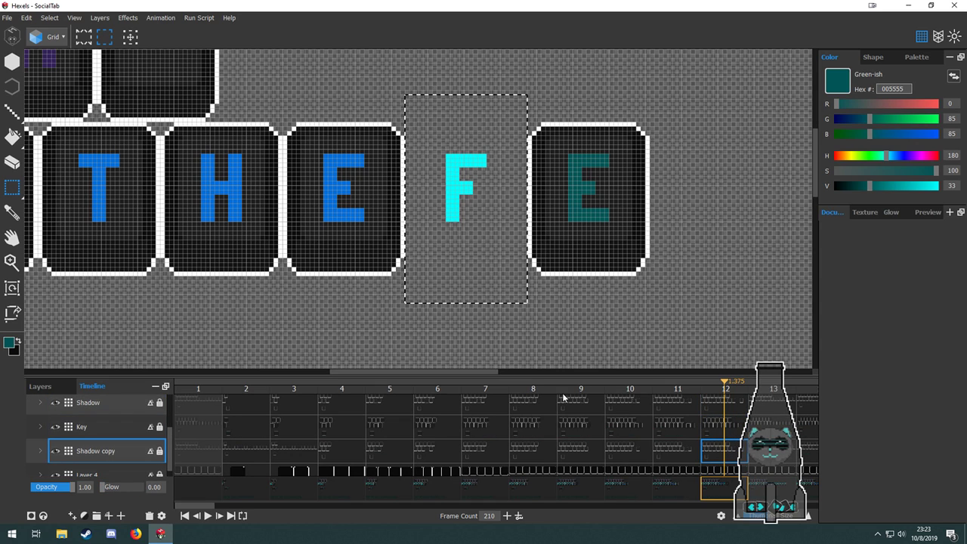
Copy the spare blank key's body on the Key layer of frame 12 into the gap behind the letter F.
scroll(443, 316, down, 2)
drag(313, 180, 383, 265)
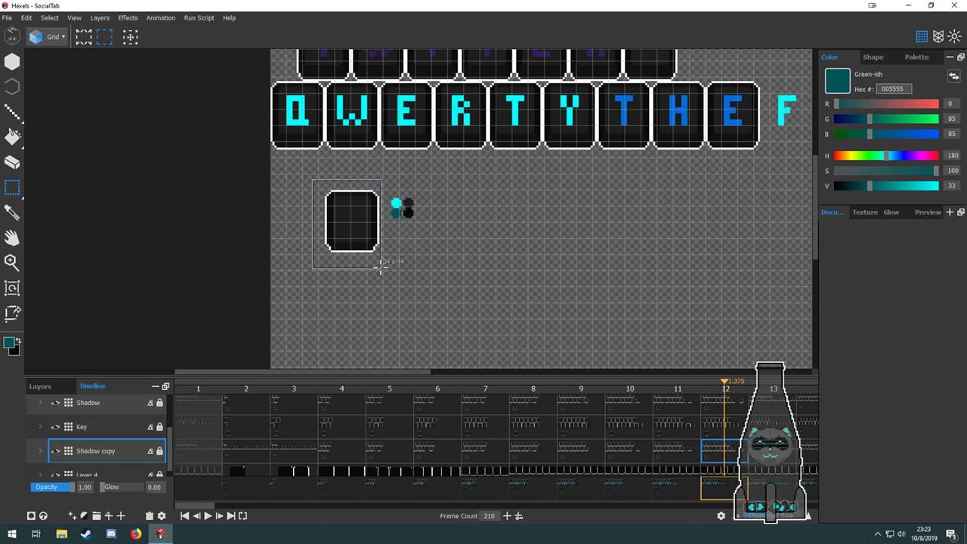
click(719, 427)
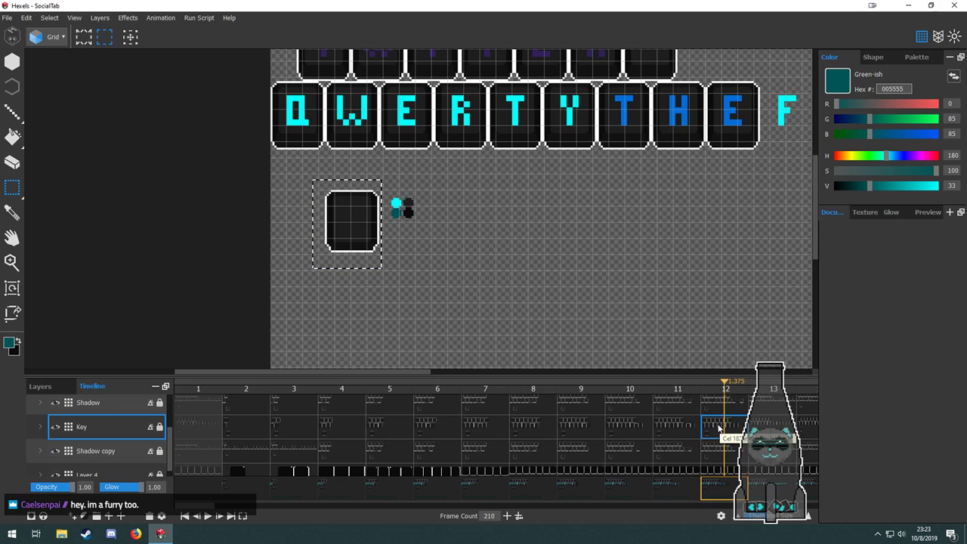
scroll(725, 427, up, 2)
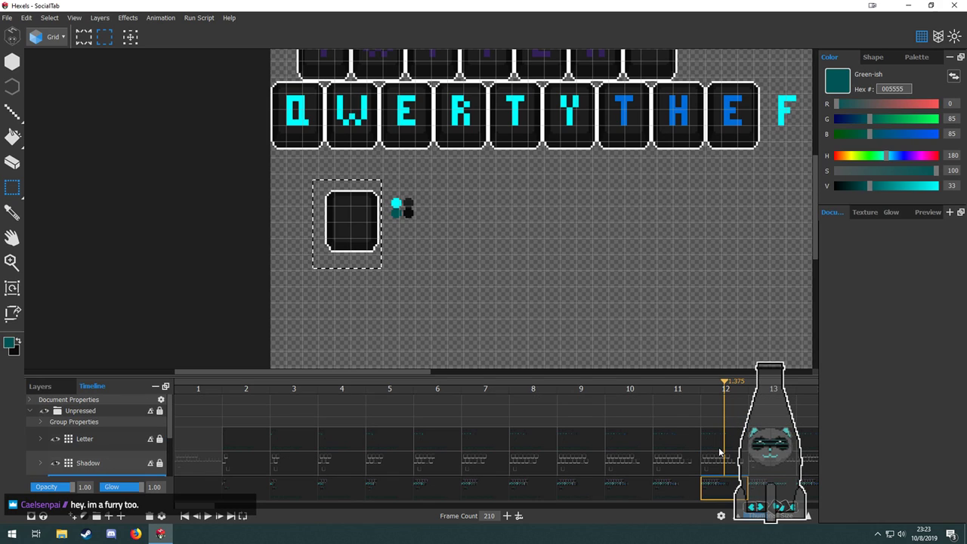
click(726, 458)
key(ctrl+v)
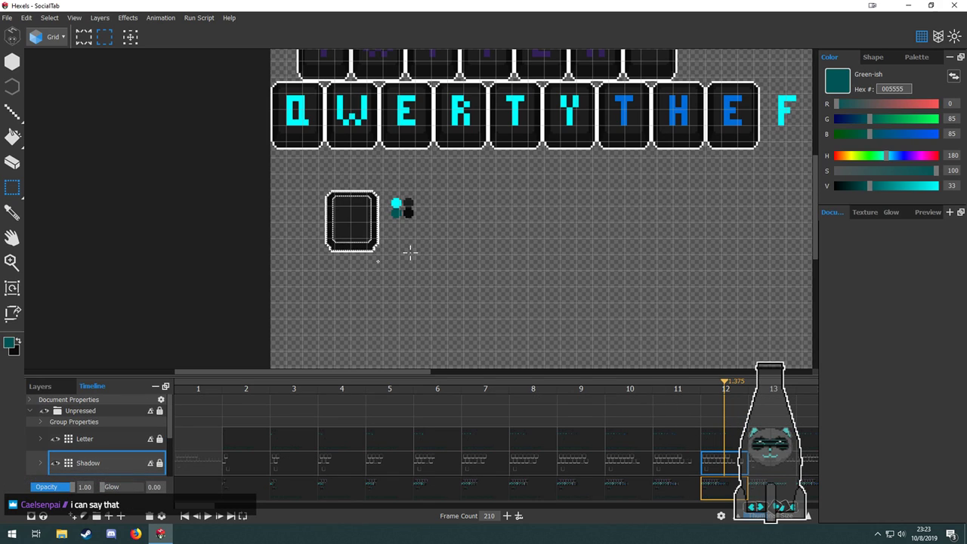
scroll(731, 461, down, 2)
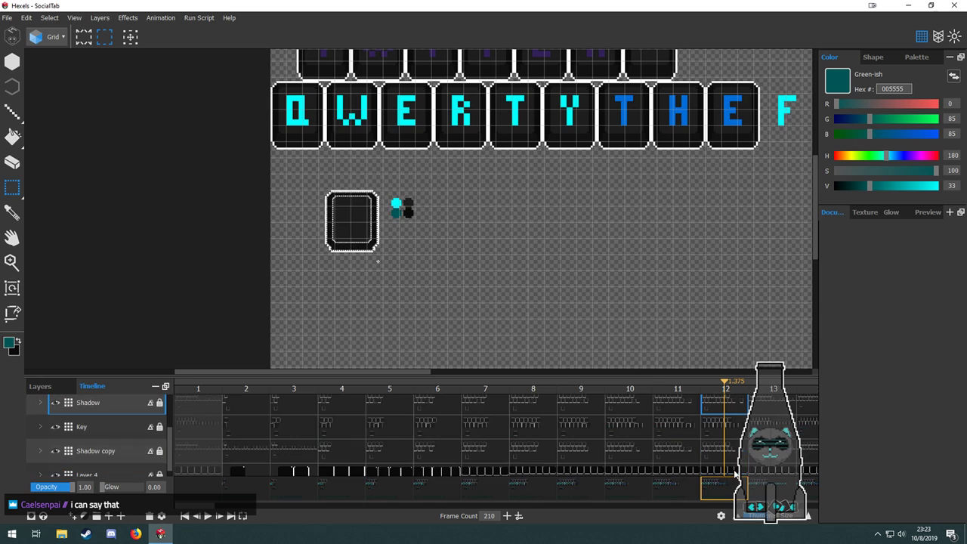
click(726, 437)
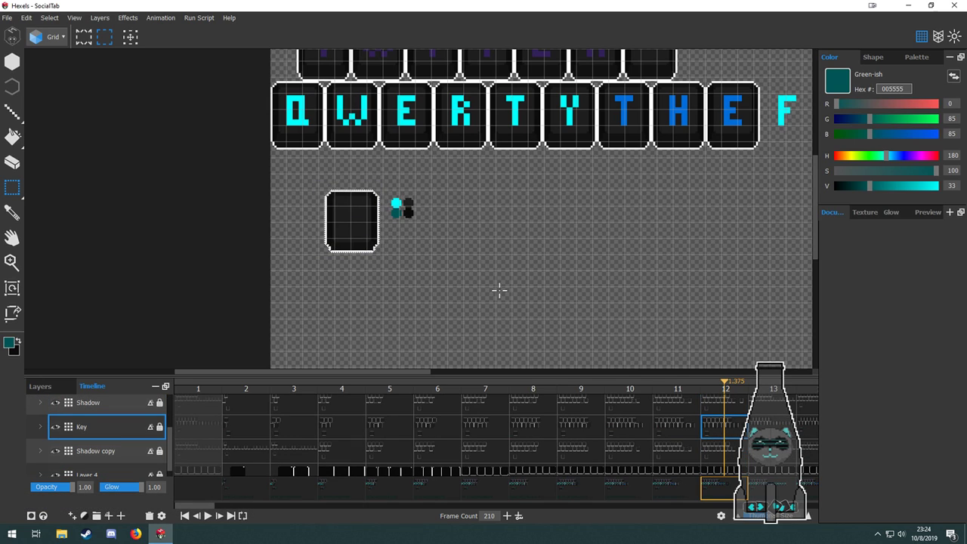
drag(523, 287, 388, 316)
drag(210, 275, 646, 169)
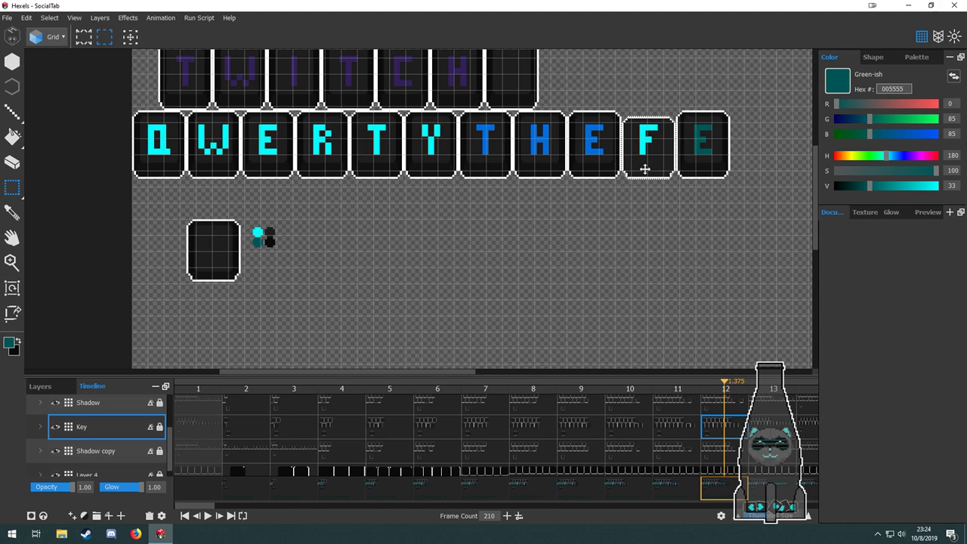
Copy the spare blank key's shading on the Shadow layer of frame 12 onto the F key's body.
click(741, 454)
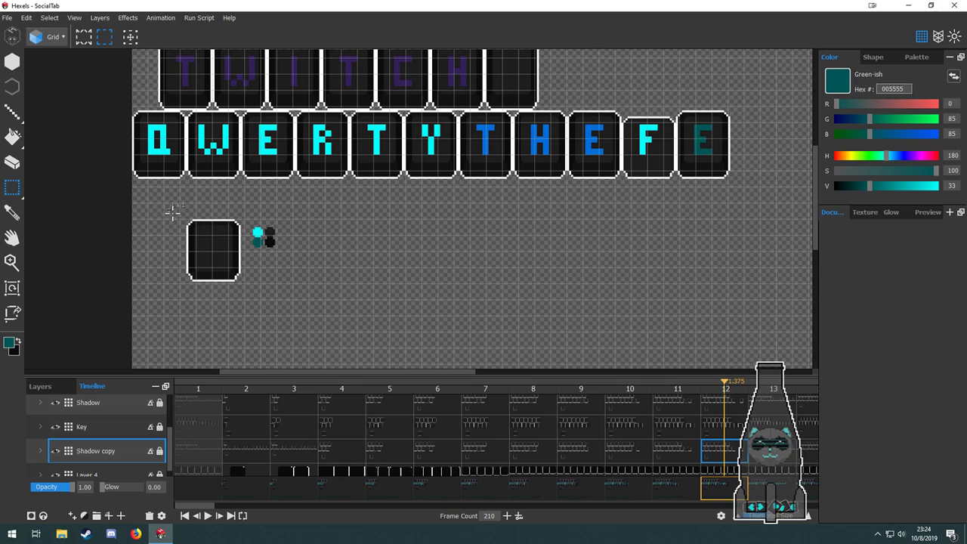
drag(173, 213, 242, 281)
click(725, 408)
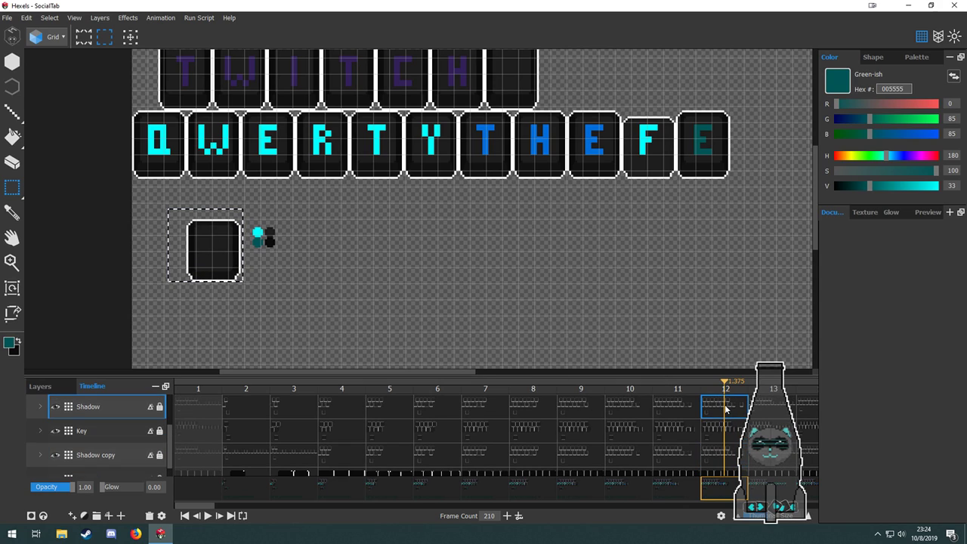
click(264, 269)
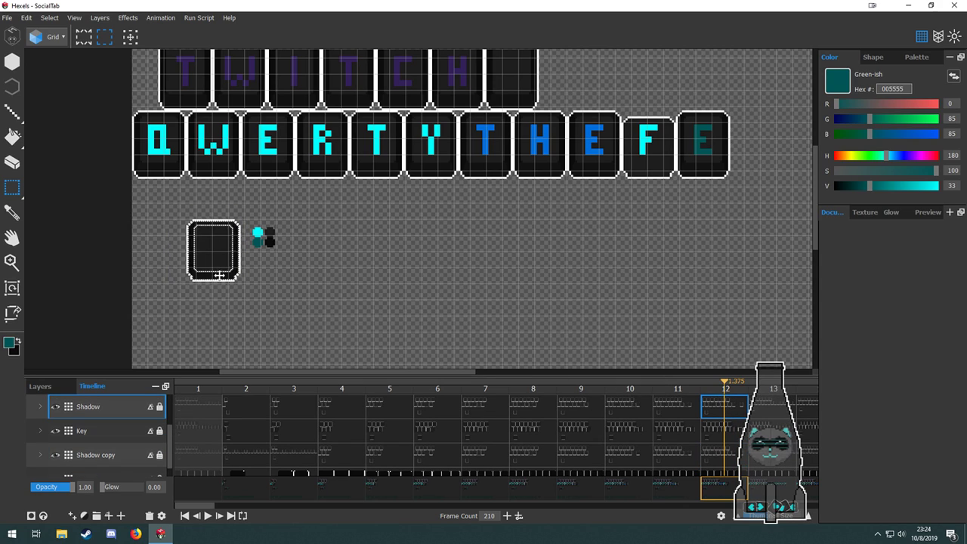
drag(652, 170, 654, 174)
Move the letter F down three pixels on the Letter layer of frame 12 to match its pressed key.
scroll(640, 122, up, 3)
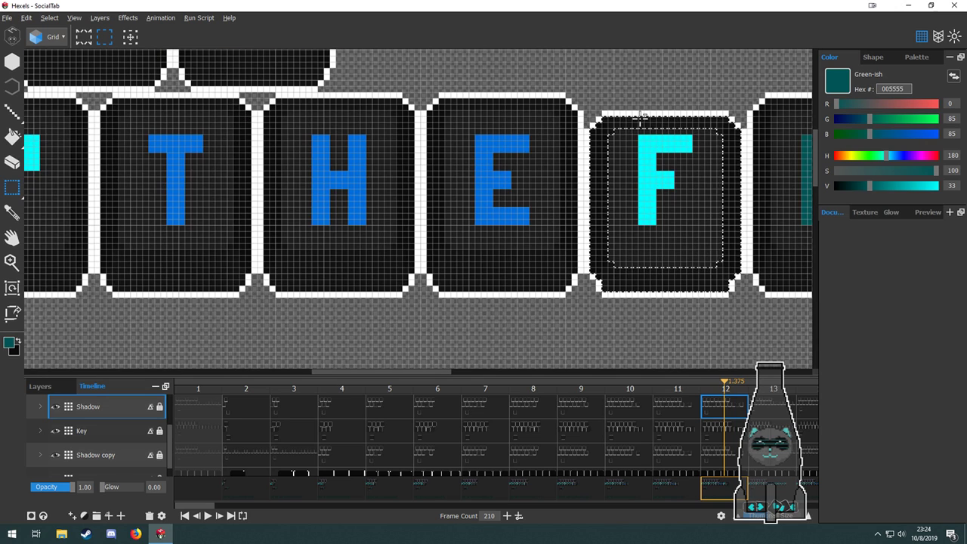
drag(671, 217, 566, 238)
scroll(576, 208, up, 1)
scroll(710, 405, up, 2)
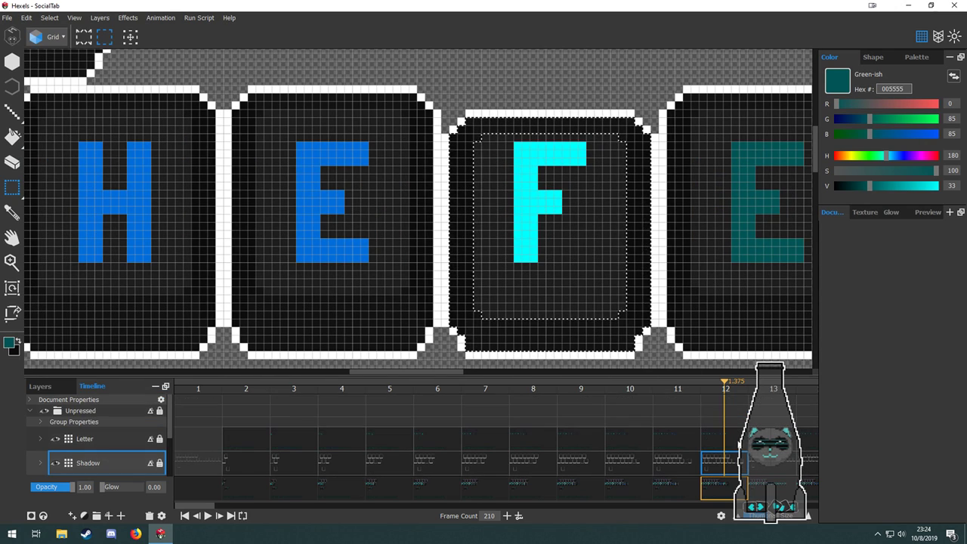
click(723, 441)
drag(572, 293, 518, 271)
drag(454, 118, 551, 248)
drag(484, 198, 483, 211)
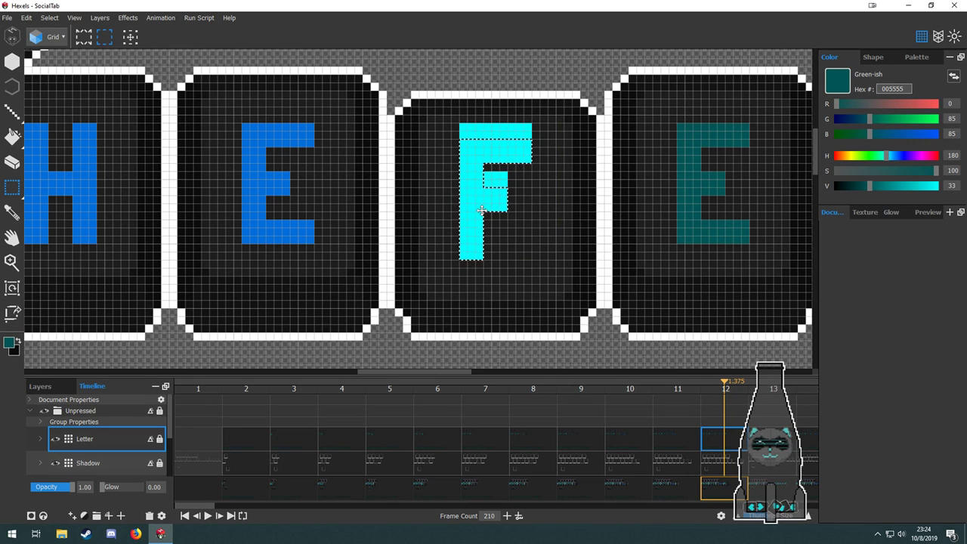
key(ctrl+z)
mouse_move(451, 115)
mouse_down()
mouse_move(540, 216)
mouse_move(548, 250)
mouse_up()
drag(477, 166, 479, 189)
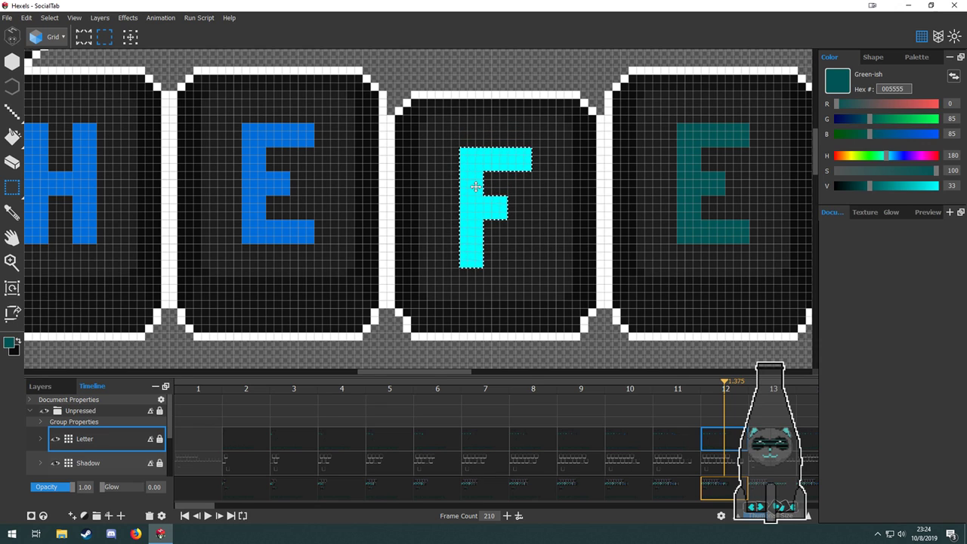
Step through the animation frame by frame from frame 2 to frame 13.
scroll(528, 260, down, 5)
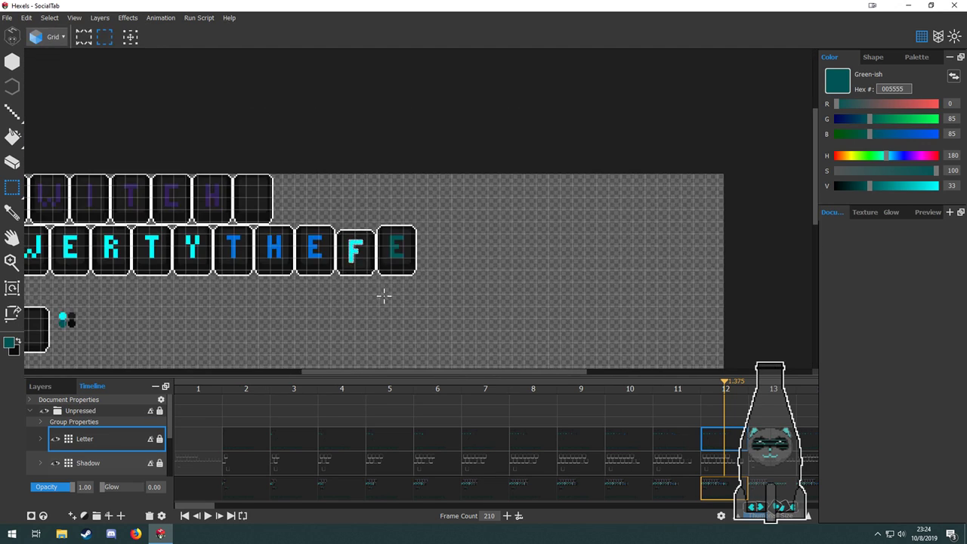
click(247, 496)
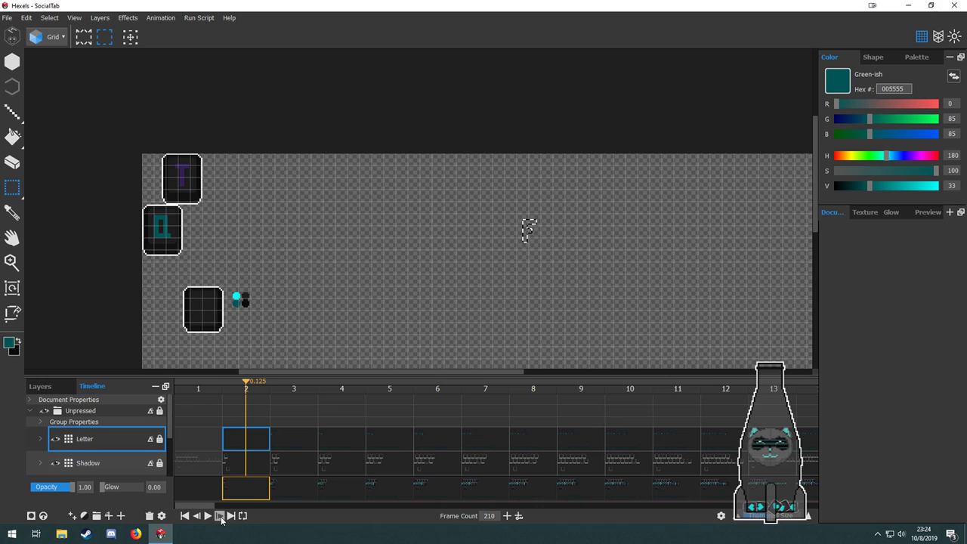
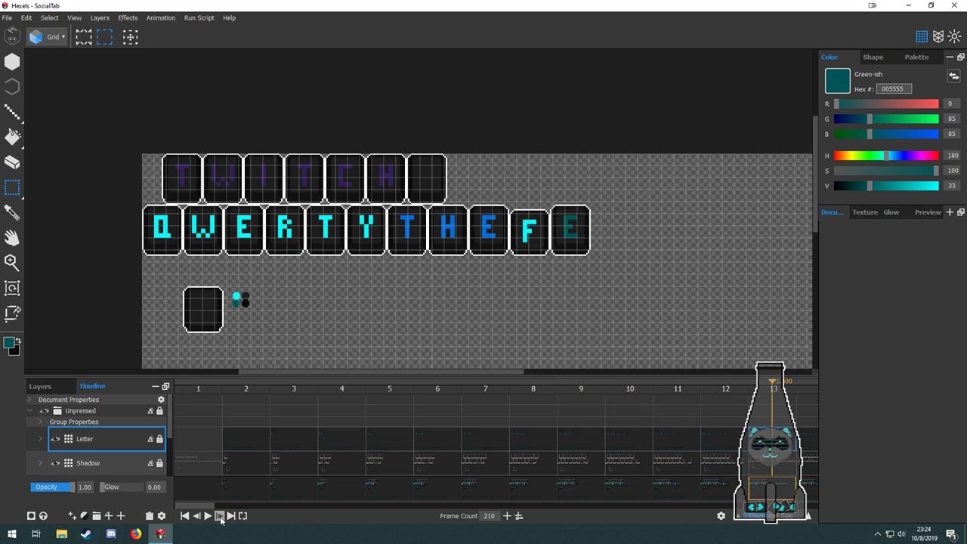
drag(595, 301, 392, 297)
scroll(404, 236, up, 2)
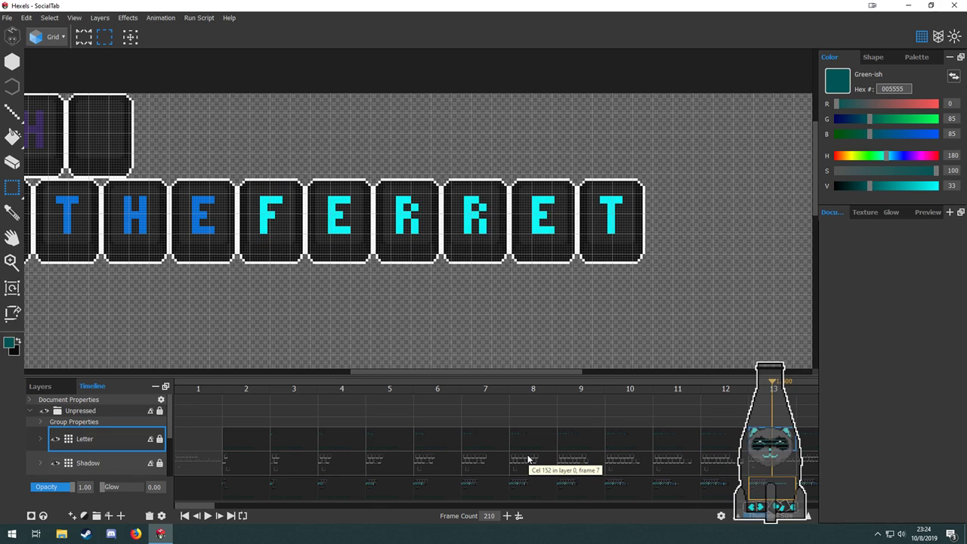
Delete the last three keys, R, E and T, from the Letter, Shadow, Key, Shadow copy and Layer 4 layers in frame 13.
drag(444, 171, 702, 286)
click(95, 463)
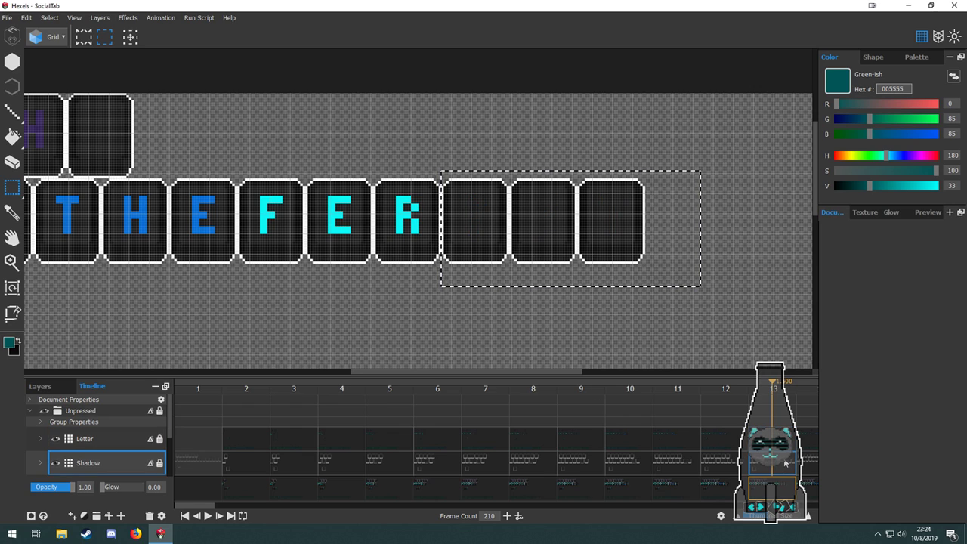
key(Delete)
scroll(94, 453, down, 2)
click(95, 428)
key(Delete)
key(Down)
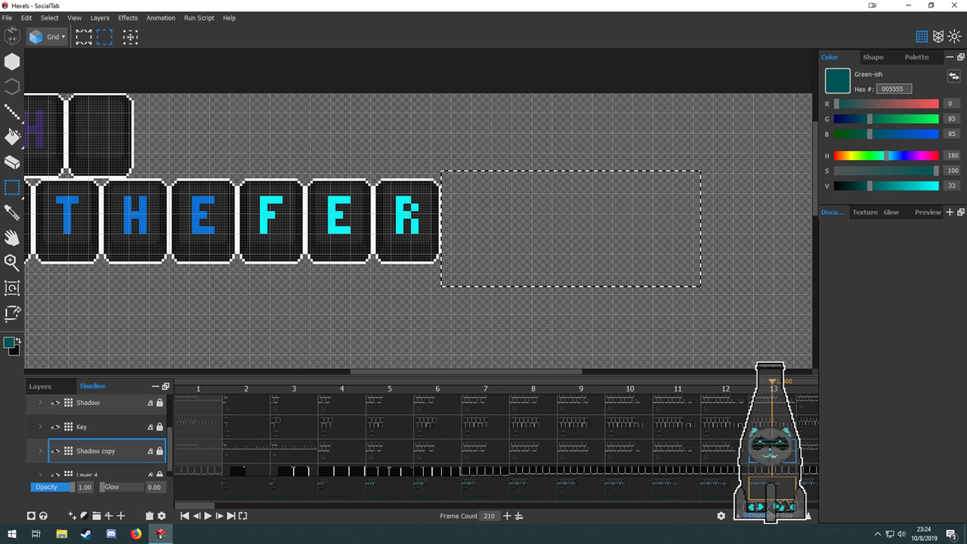
scroll(95, 451, down, 1)
click(94, 465)
Clear the selection around the deleted keys and activate the fill tool.
drag(290, 201, 404, 200)
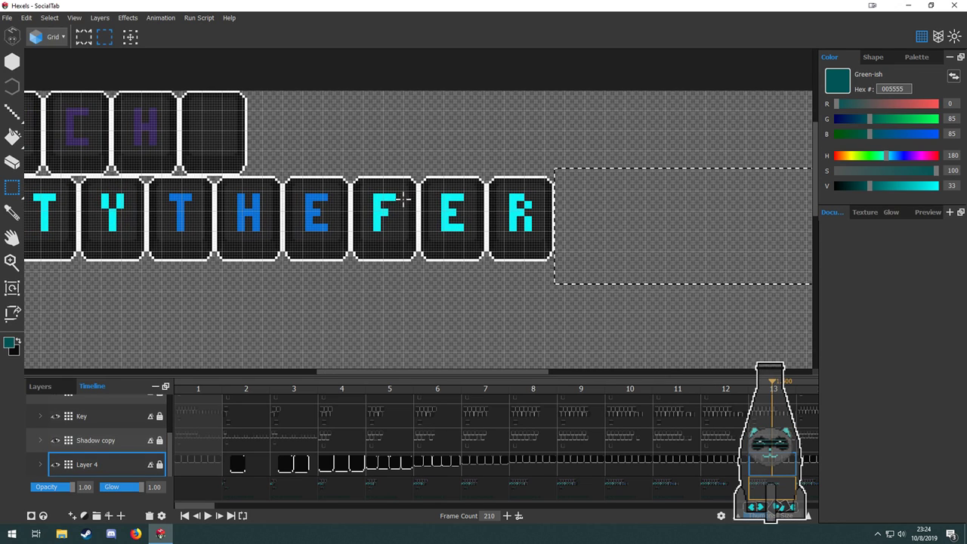
key(ctrl+d)
key(g)
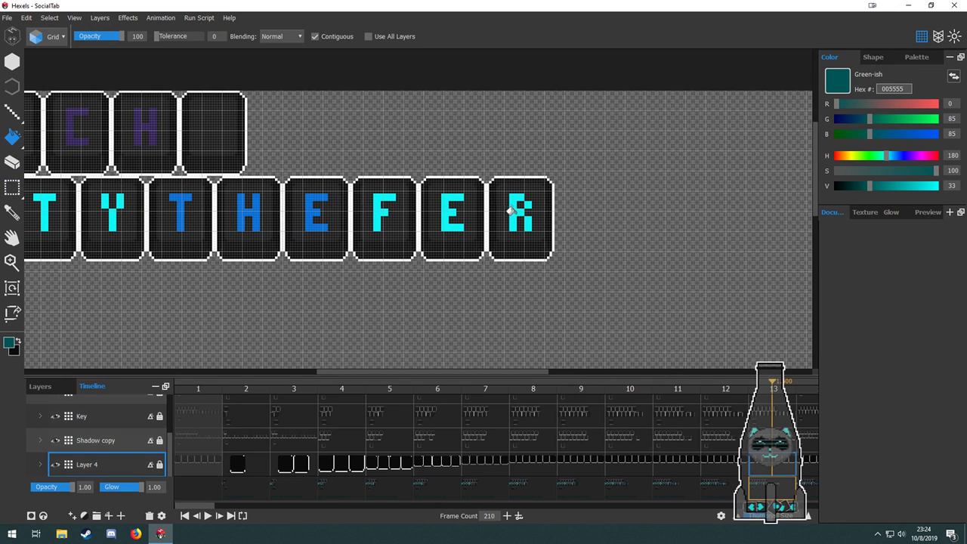
click(511, 212)
key(ctrl+z)
click(623, 302)
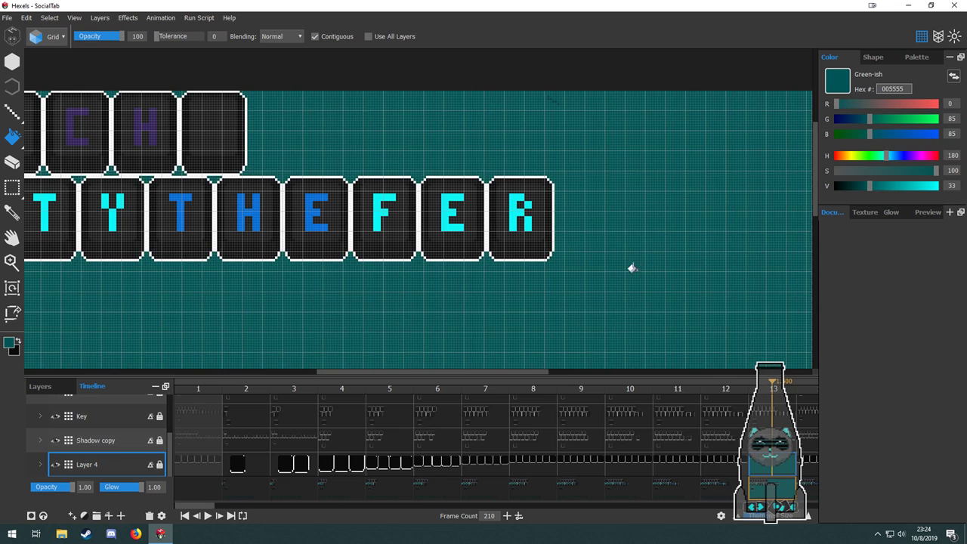
scroll(625, 268, down, 3)
scroll(625, 270, up, 5)
drag(633, 273, 598, 279)
key(ctrl+z)
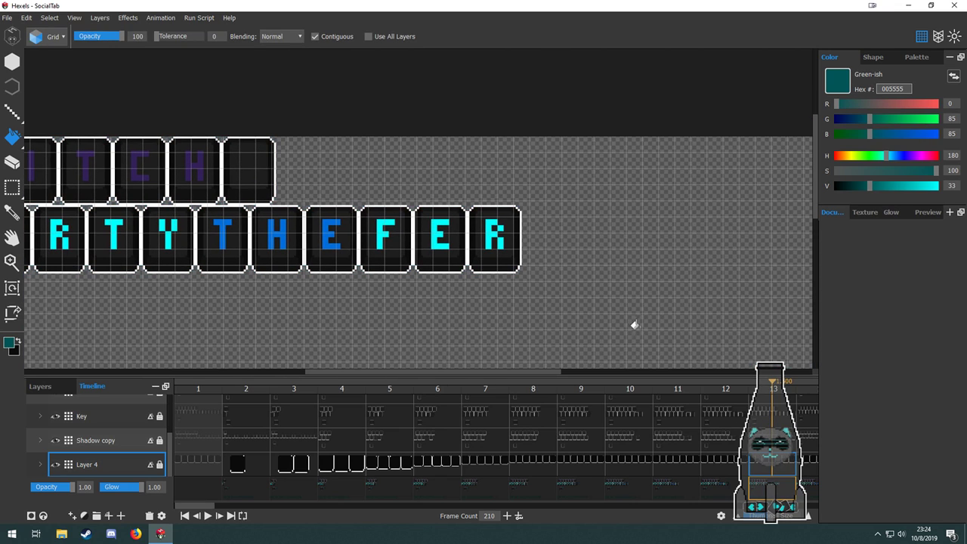
Fill the last R on the Letter layer of frame 13 with dark teal 005555.
scroll(98, 451, up, 4)
click(98, 452)
drag(576, 335, 579, 301)
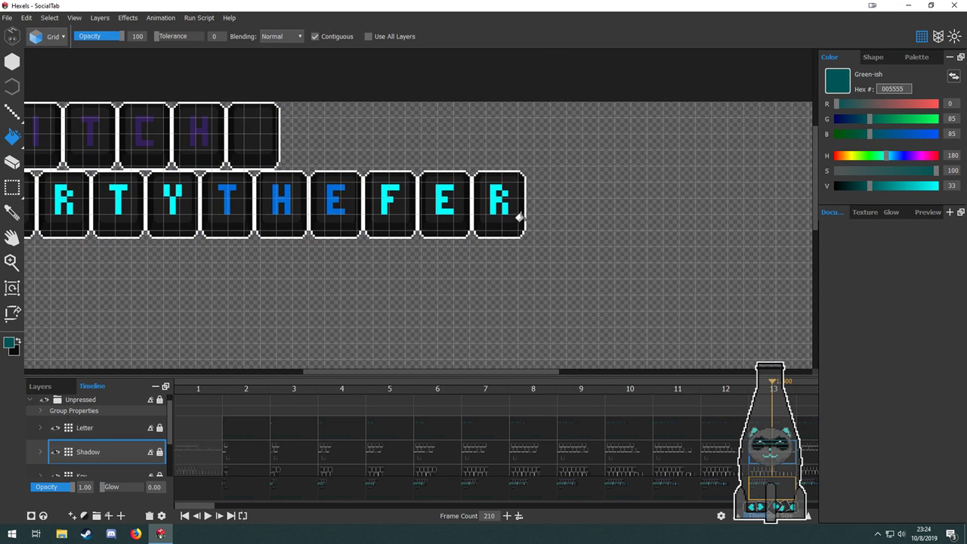
click(98, 429)
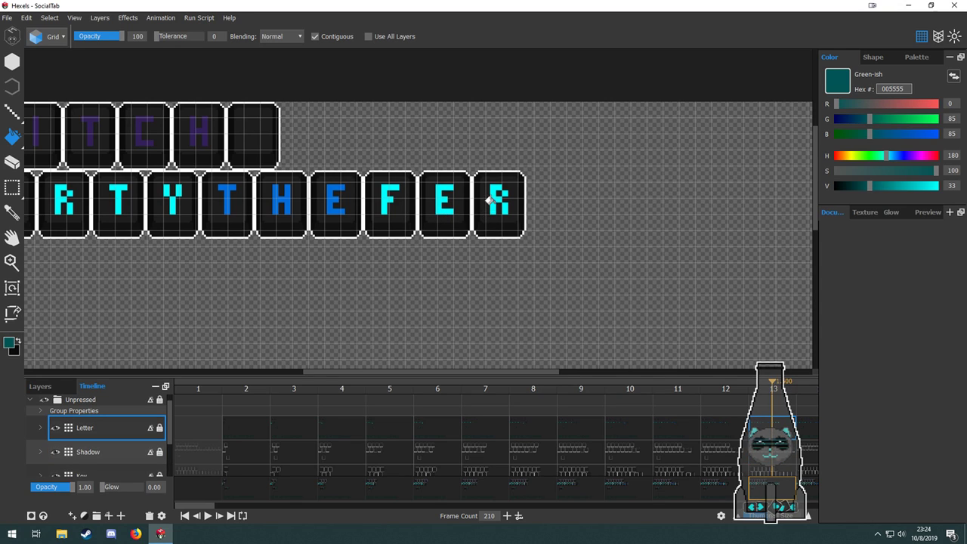
scroll(511, 255, up, 2)
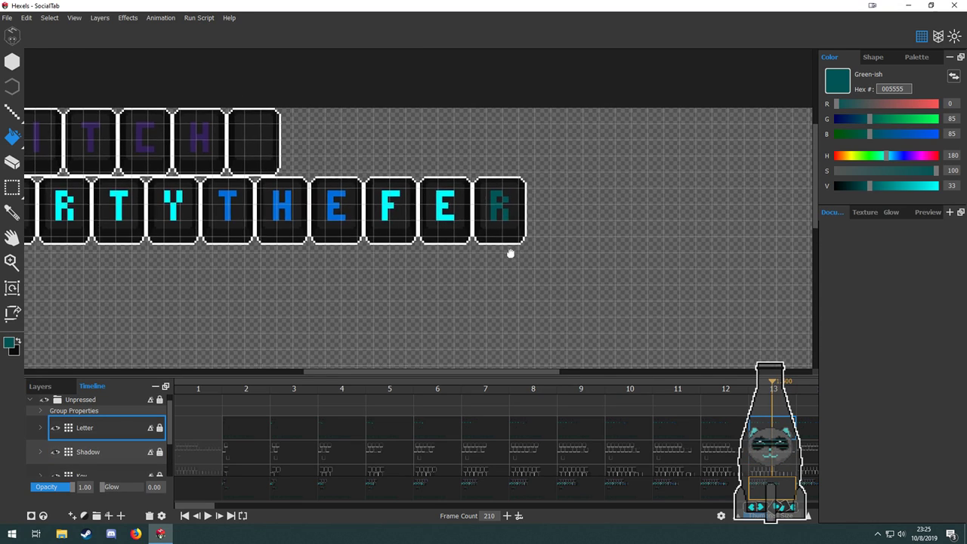
Delete the body of the E key beside the dimmed R from the layers below Letter in frame 13, keeping the letter.
click(783, 472)
key(m)
scroll(397, 187, up, 2)
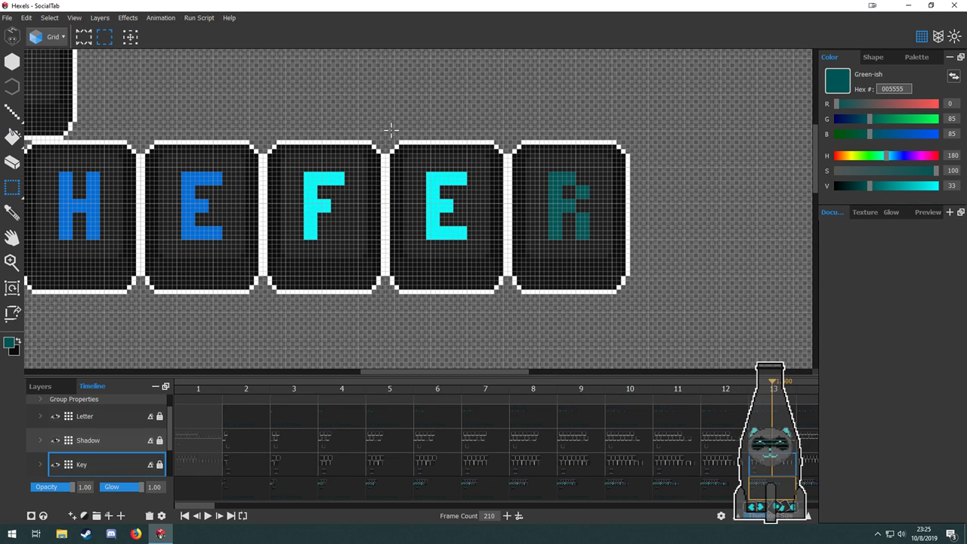
drag(390, 130, 461, 274)
drag(385, 121, 508, 312)
key(Delete)
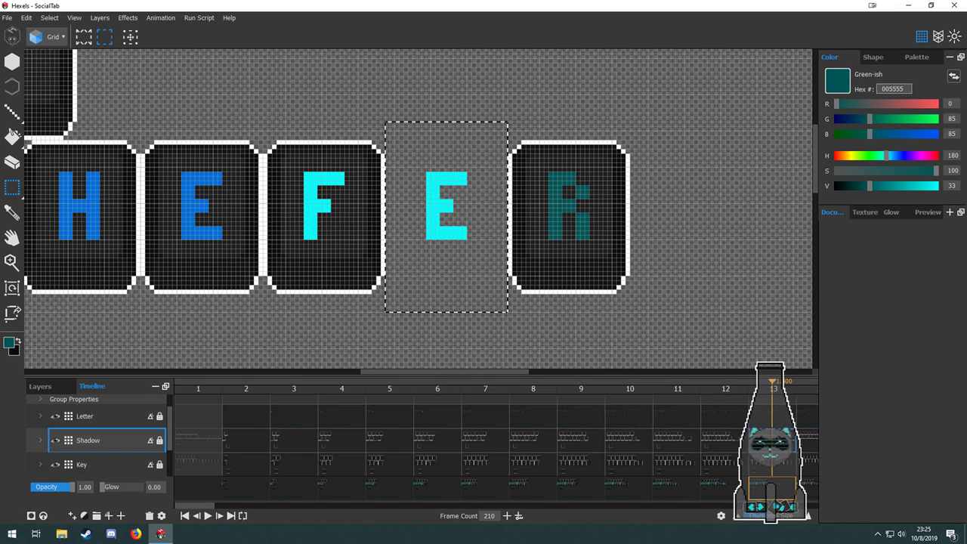
scroll(96, 440, down, 2)
click(95, 440)
click(90, 465)
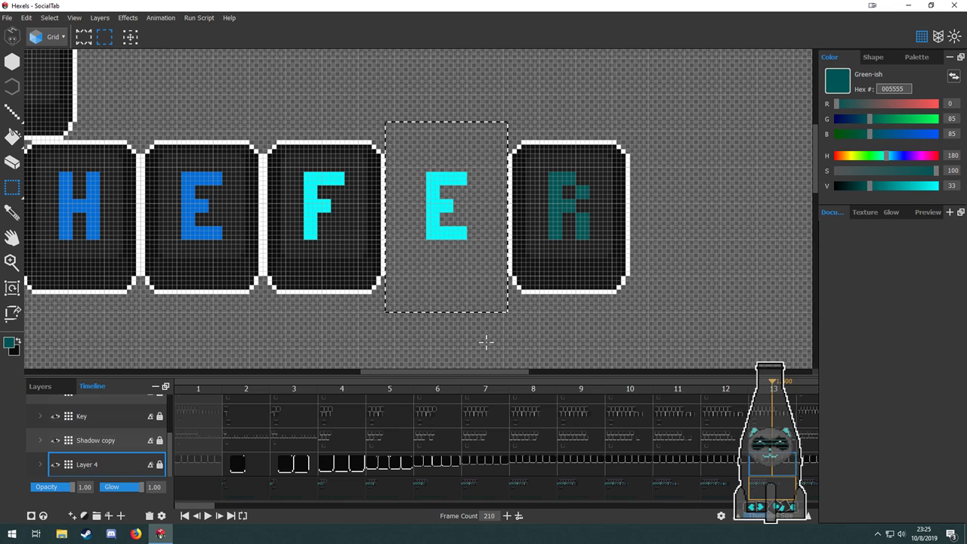
Copy the spare blank key's body on the Key layer of frame 13 into the gap behind the letter E.
drag(453, 319, 587, 258)
scroll(587, 259, down, 2)
drag(406, 279, 612, 225)
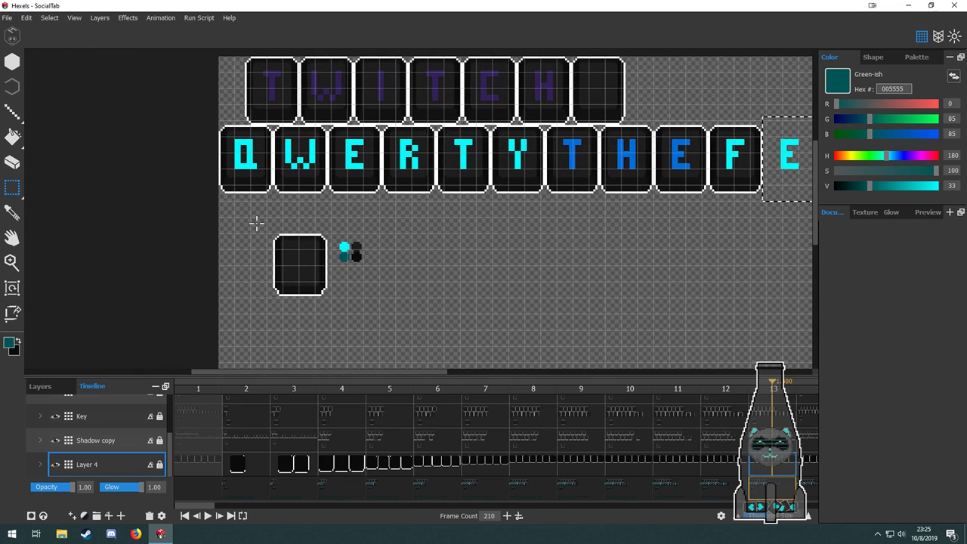
scroll(95, 452, up, 2)
click(95, 452)
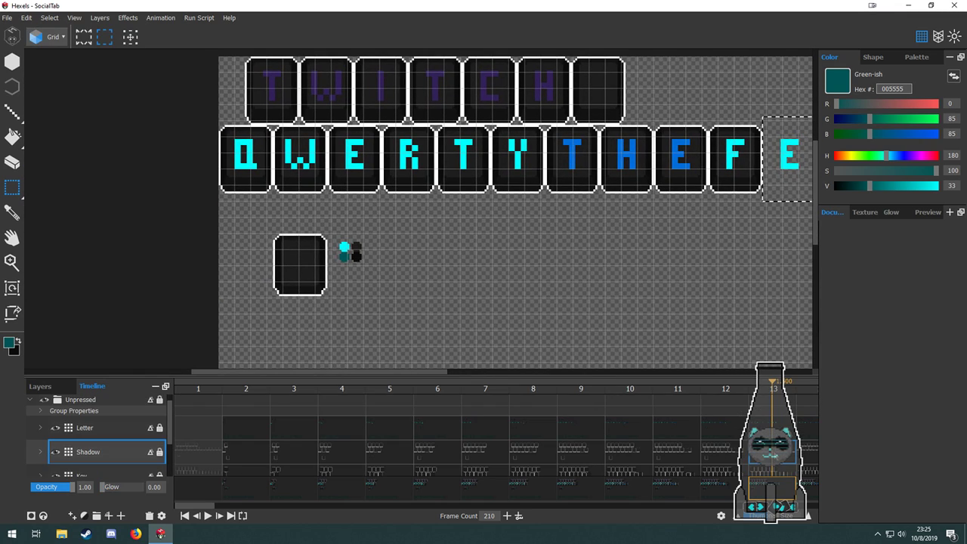
key(Down)
drag(252, 216, 577, 277)
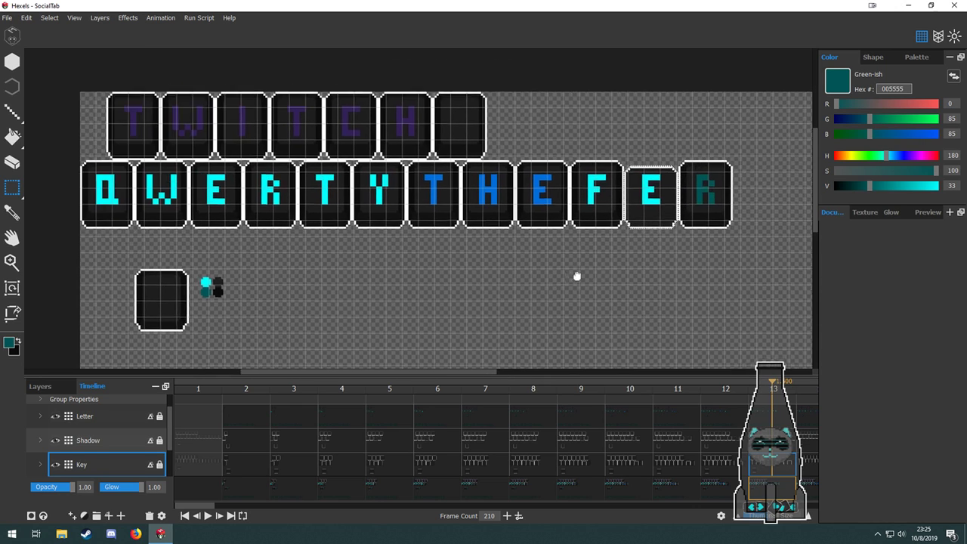
Copy the spare blank key's shading on the Shadow layer of frame 13 onto the pressed E key beside the dimmed R.
scroll(609, 227, up, 3)
scroll(421, 302, down, 4)
scroll(406, 279, up, 1)
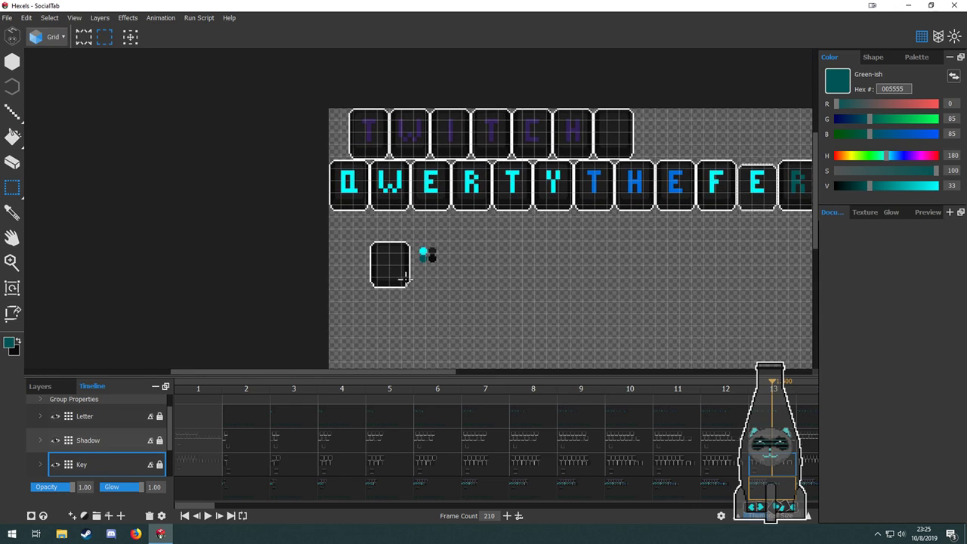
drag(365, 239, 416, 295)
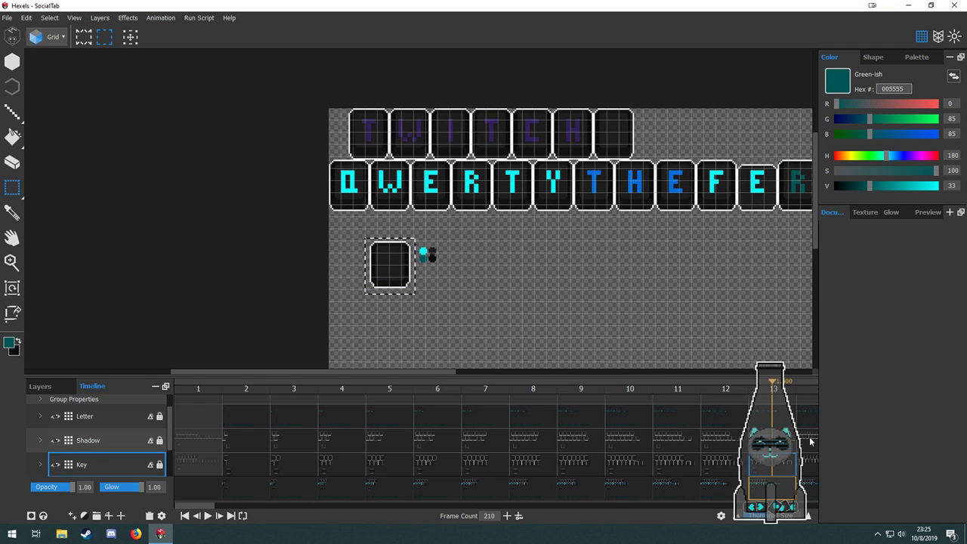
click(88, 440)
key(ctrl+x)
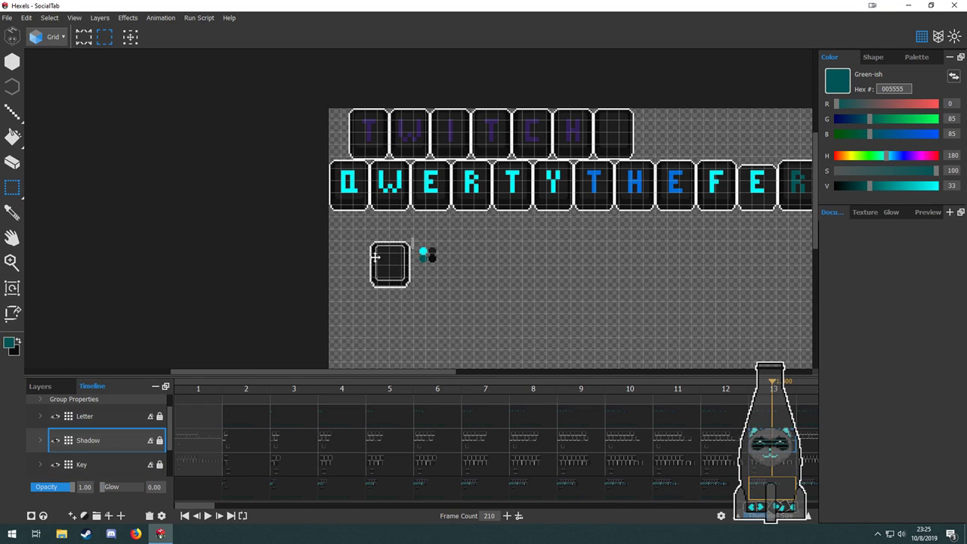
drag(386, 257, 455, 133)
scroll(495, 264, up, 3)
scroll(464, 312, up, 3)
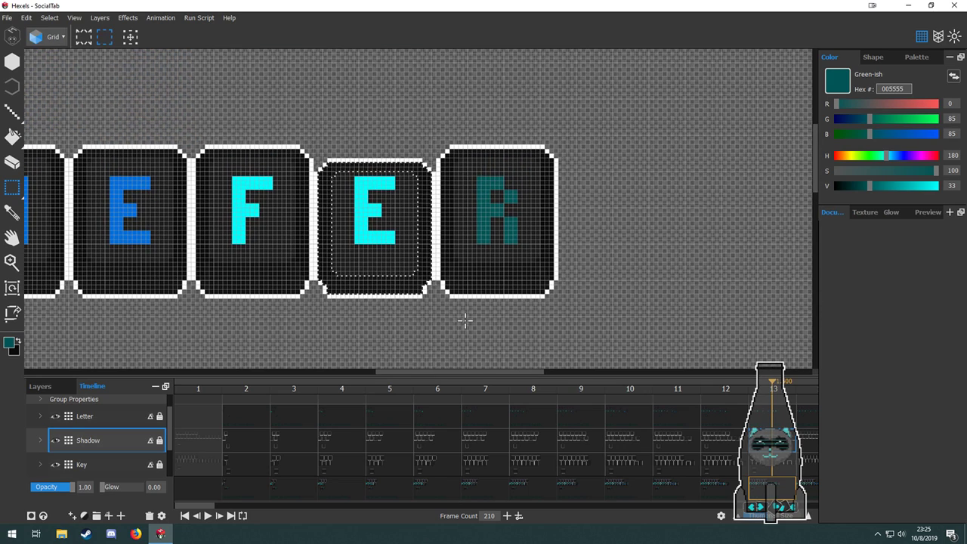
Move the letter E beside the dimmed R down about three pixels on the Letter layer of frame 13.
click(784, 418)
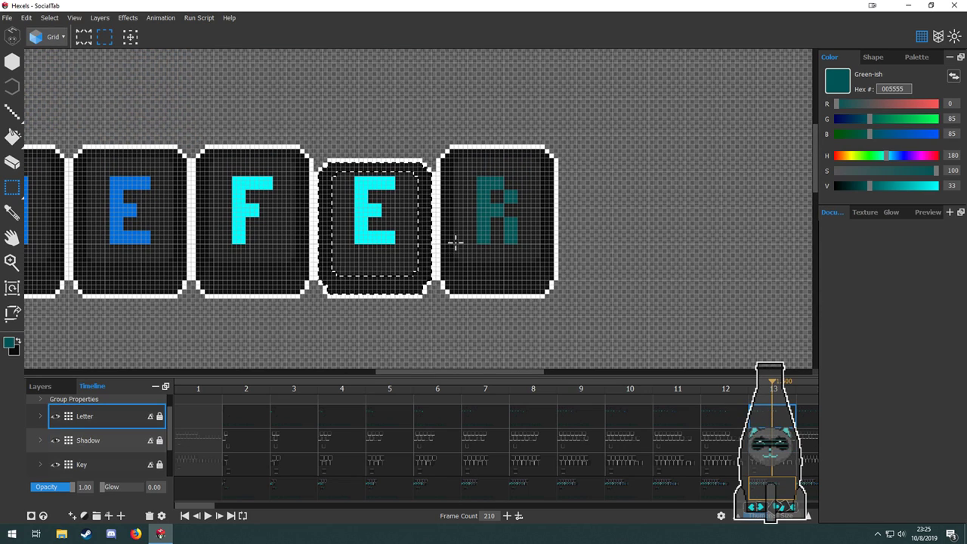
drag(352, 178, 403, 244)
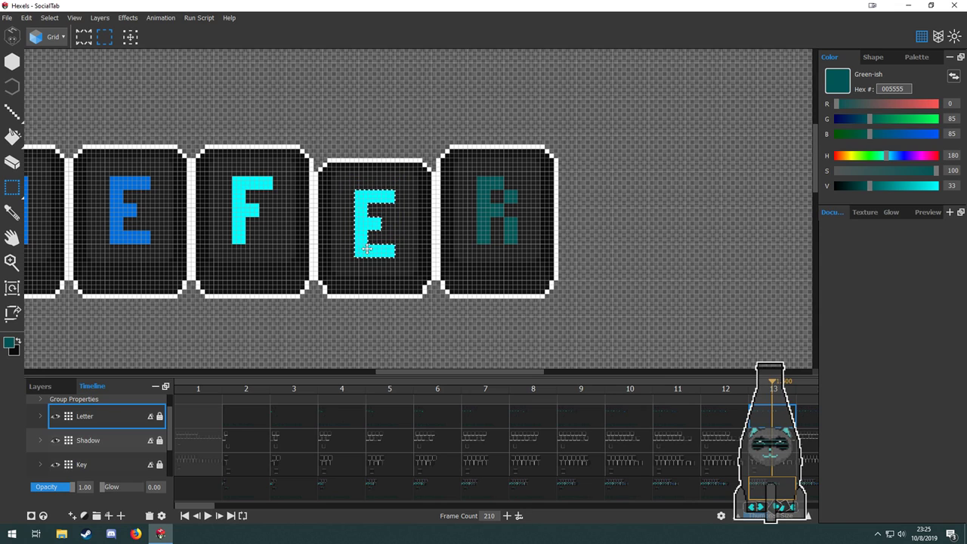
scroll(401, 274, up, 5)
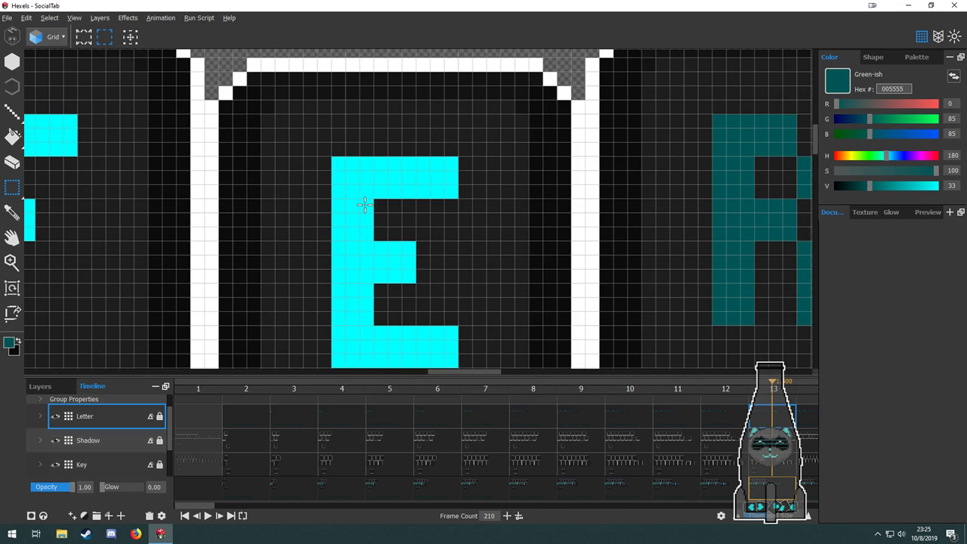
scroll(364, 205, down, 5)
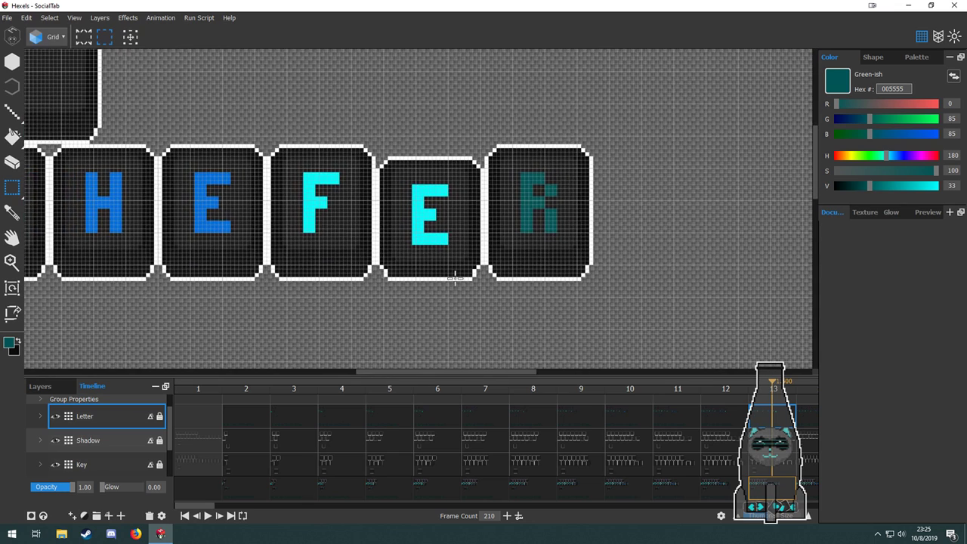
Step back through the previous frames and play the animation to check the key press sequence.
key(Left)
key(Left)
key(Left)
key(Left)
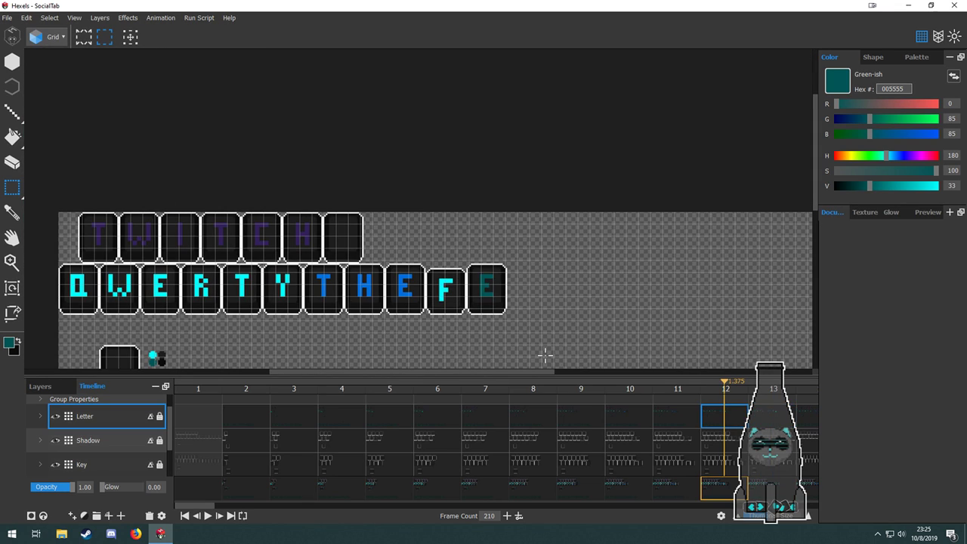
key(space)
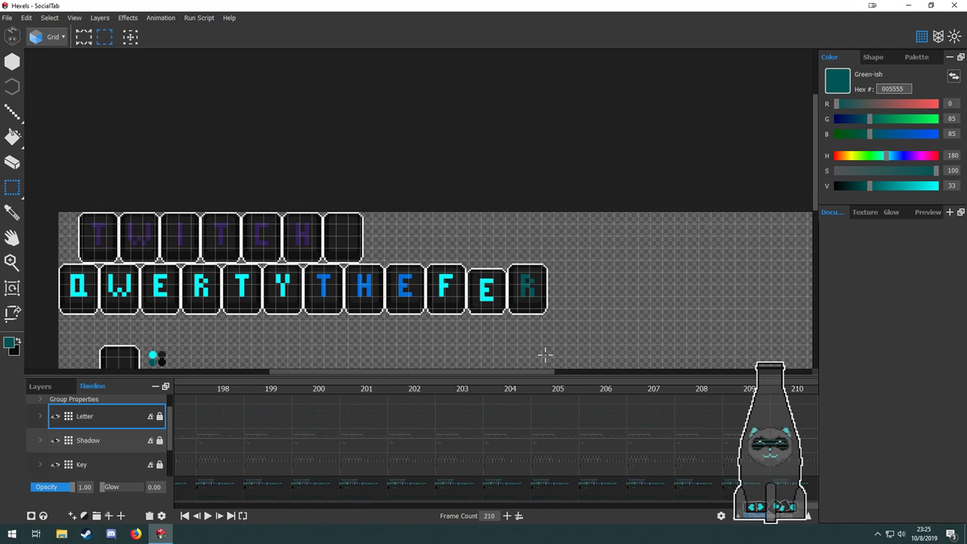
Select the area around the final E and T keys and delete their bodies from the key and shadow layers of frame 14.
drag(606, 312, 514, 290)
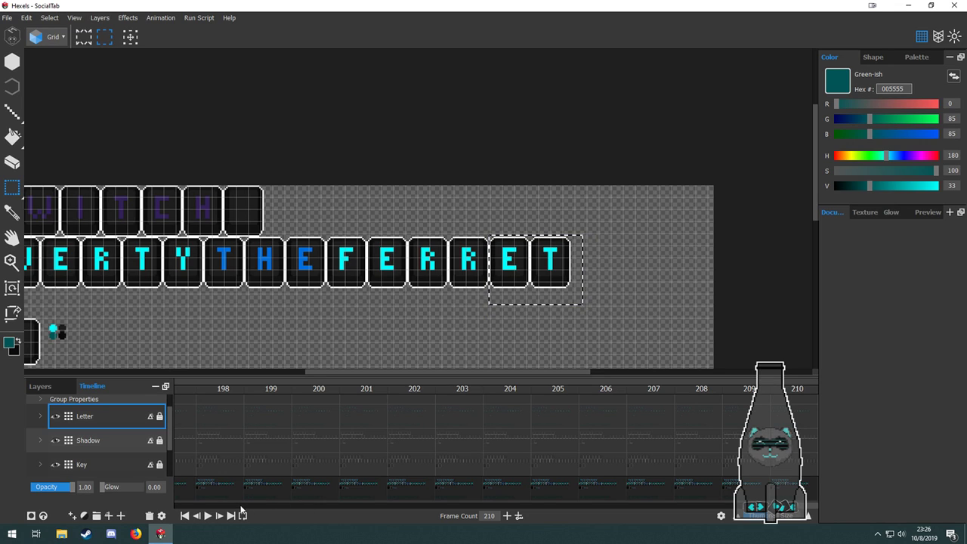
click(186, 519)
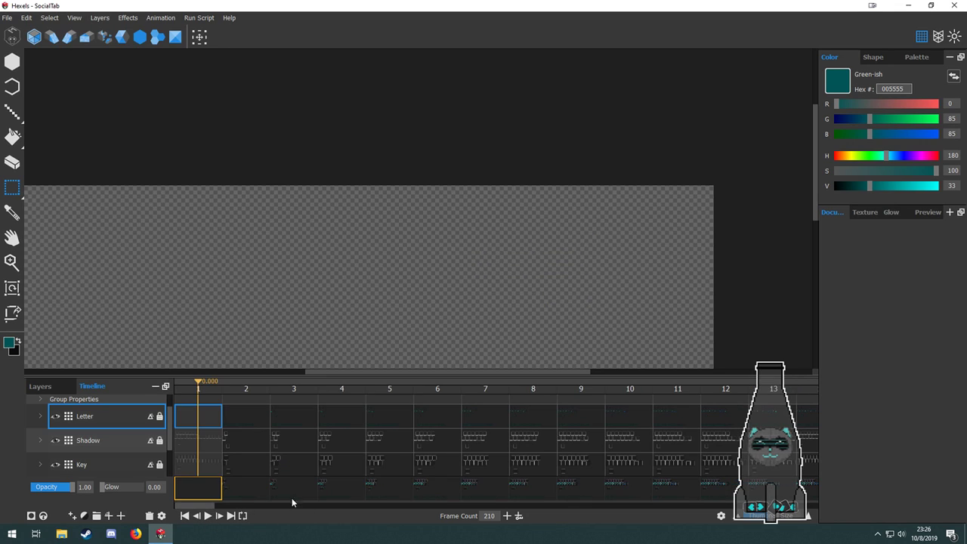
click(603, 473)
drag(204, 508, 225, 515)
click(331, 439)
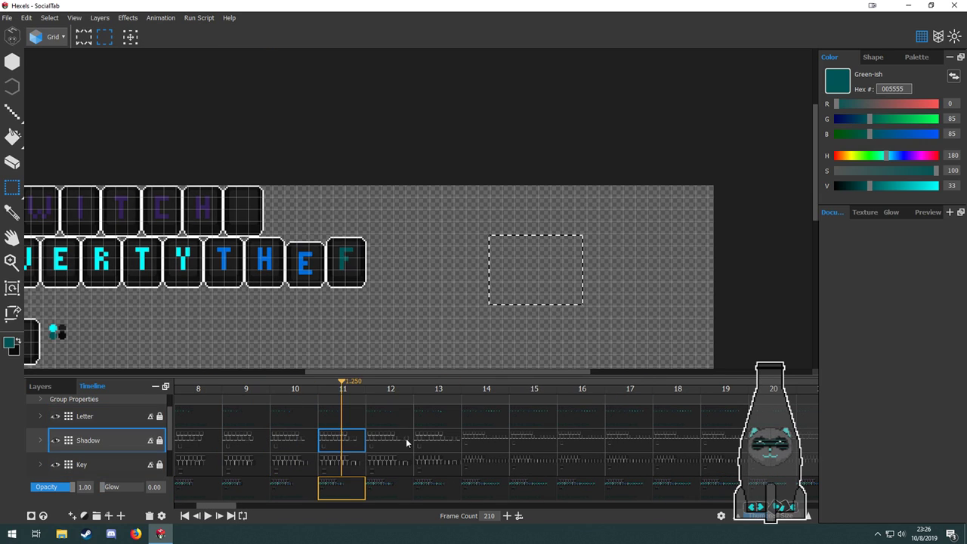
click(406, 439)
click(476, 444)
click(428, 439)
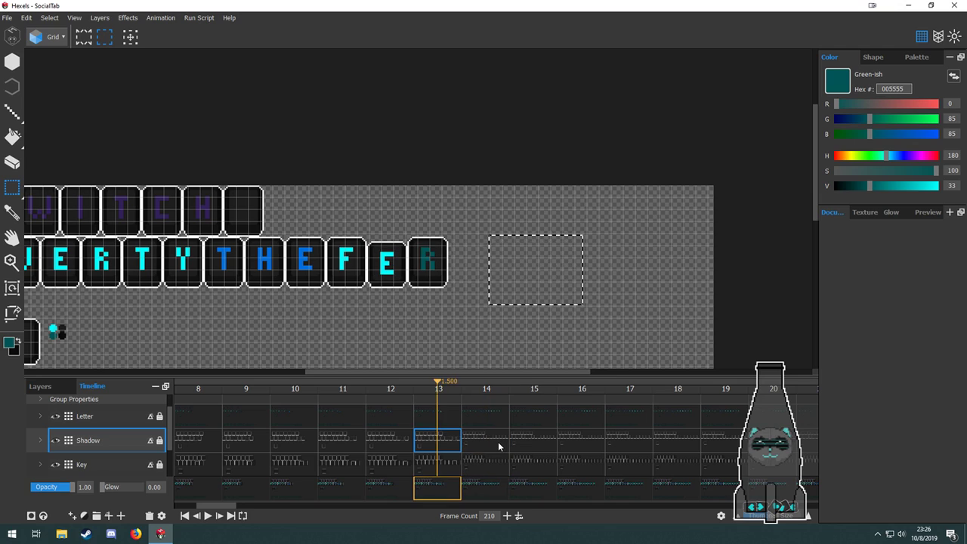
click(499, 443)
click(490, 465)
key(Delete)
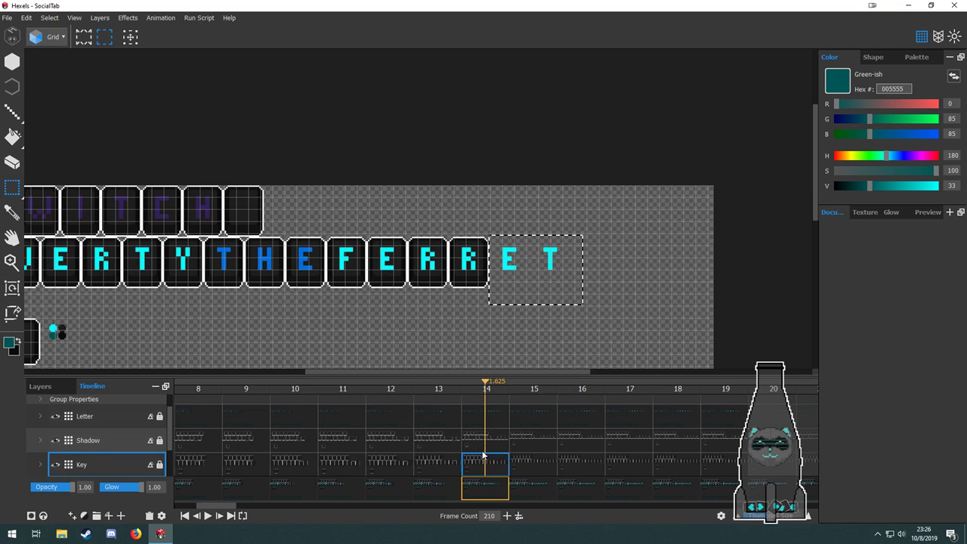
Delete the final letters E and T from the Letter layer of frame 14 and clear the same area on the remaining layers.
scroll(494, 450, down, 2)
click(490, 440)
scroll(487, 435, up, 2)
click(484, 414)
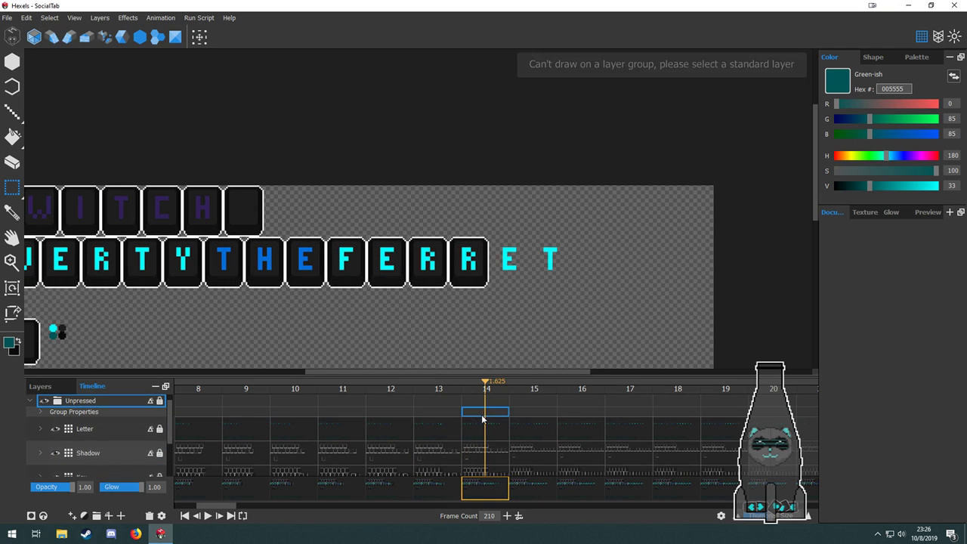
click(478, 431)
scroll(499, 446, down, 3)
click(488, 465)
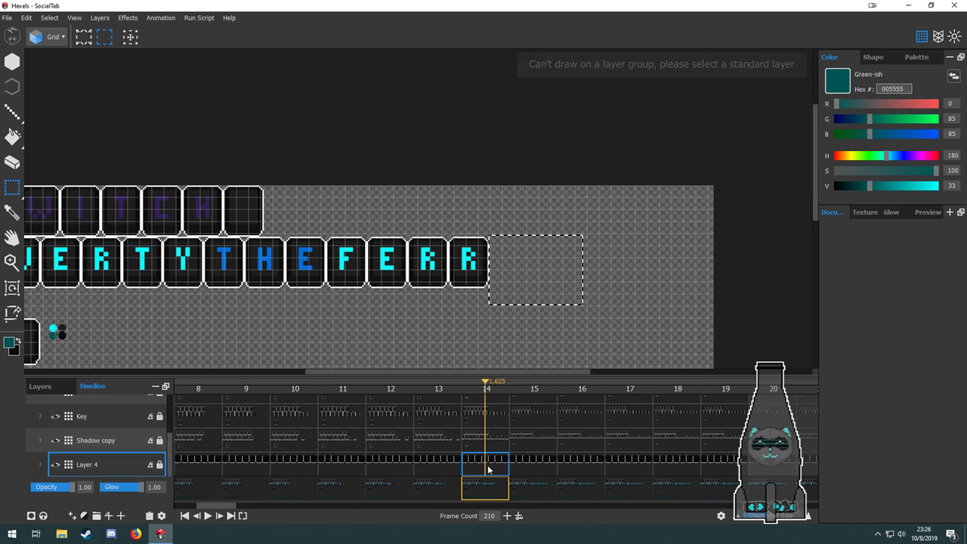
Delete the body of the second-to-last R key from the layers below Letter in frame 14, keeping its letter.
scroll(488, 304, up, 2)
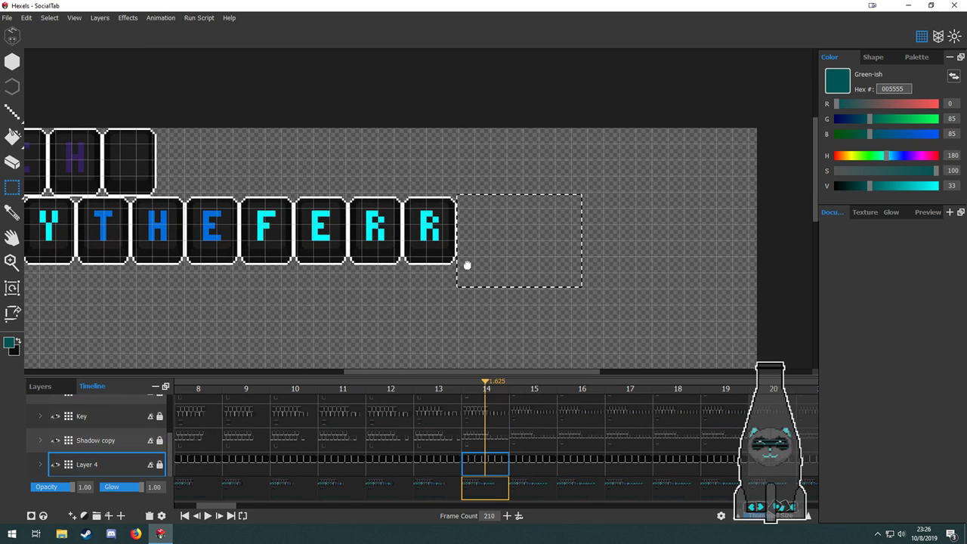
click(496, 441)
click(490, 416)
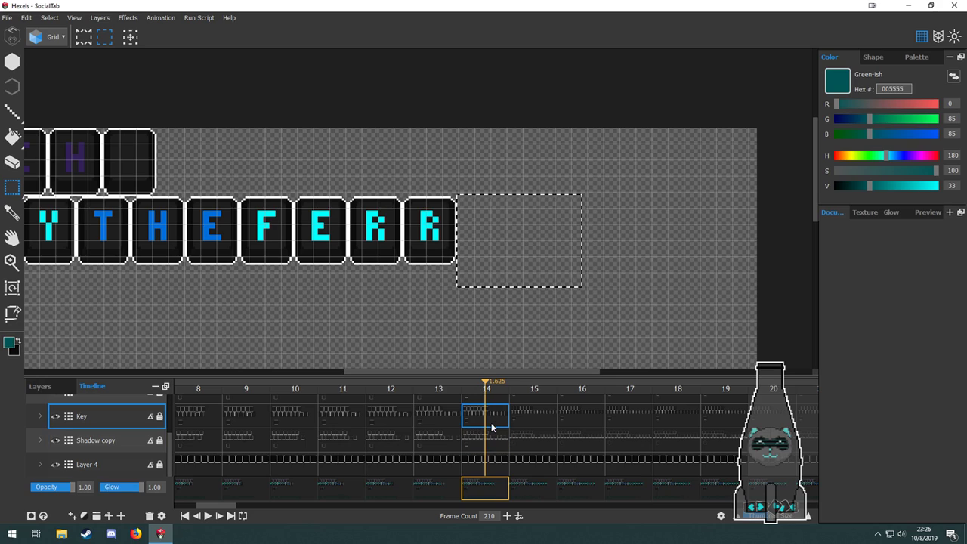
click(441, 232)
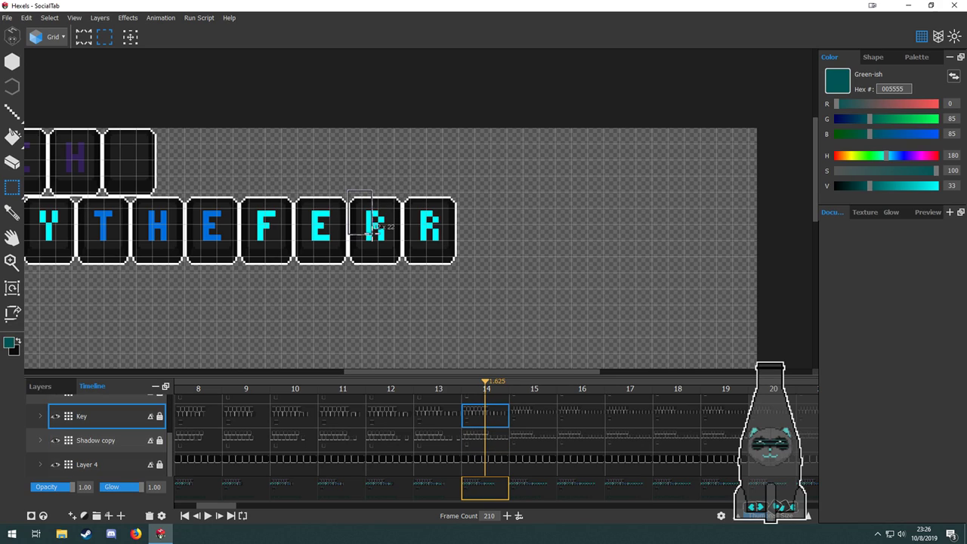
drag(373, 232, 402, 275)
click(487, 449)
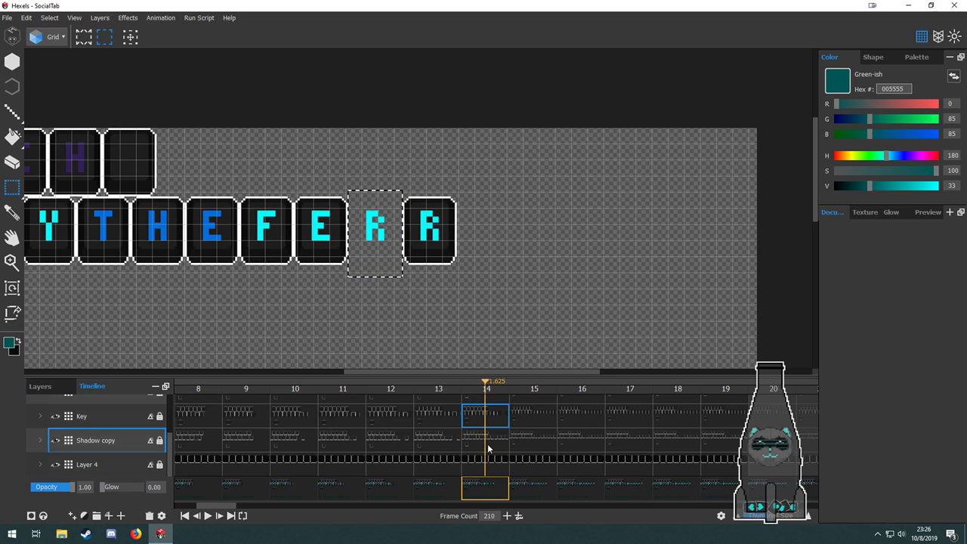
click(489, 449)
click(494, 458)
scroll(493, 457, up, 3)
click(486, 436)
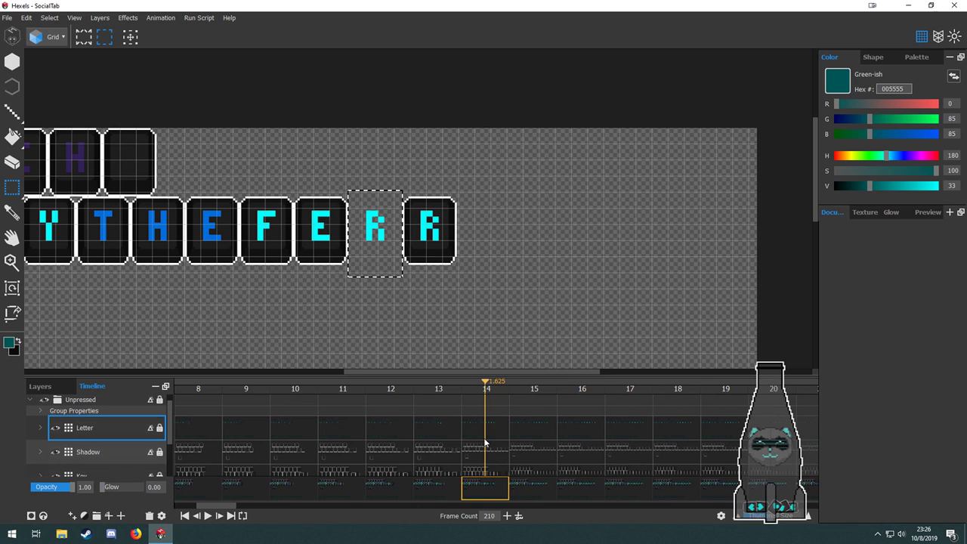
key(Delete)
Copy the spare blank key's body on the Key layer of frame 14 into the gap behind the second-to-last letter R.
click(490, 449)
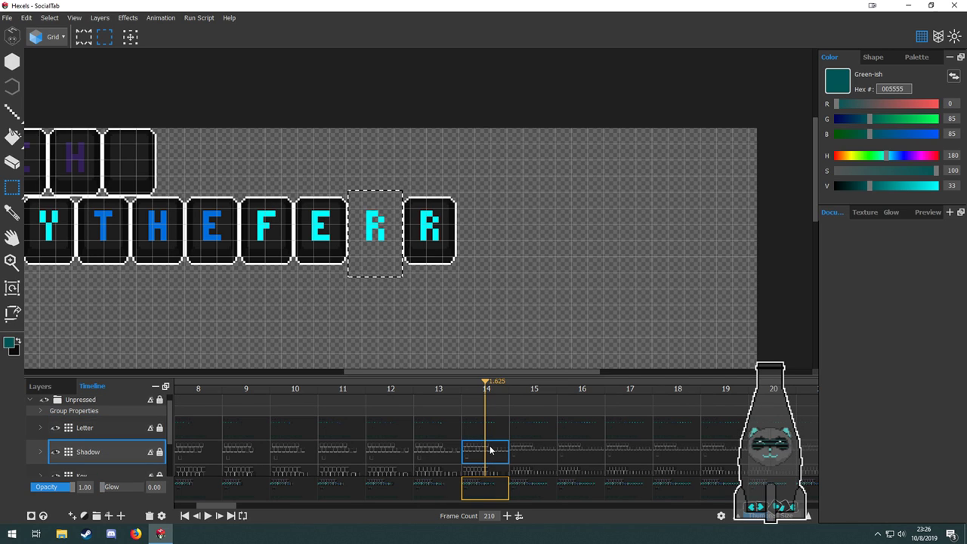
drag(341, 291, 689, 161)
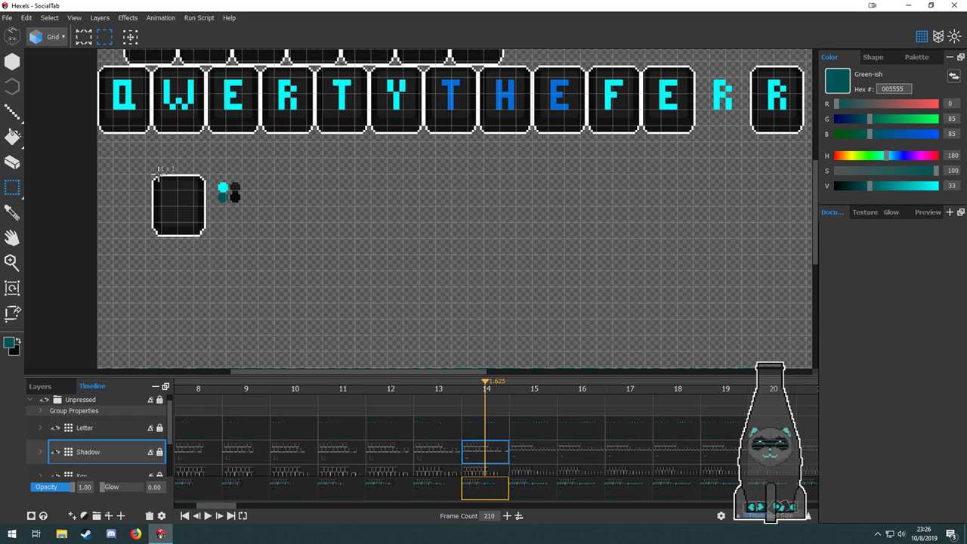
drag(158, 176, 204, 234)
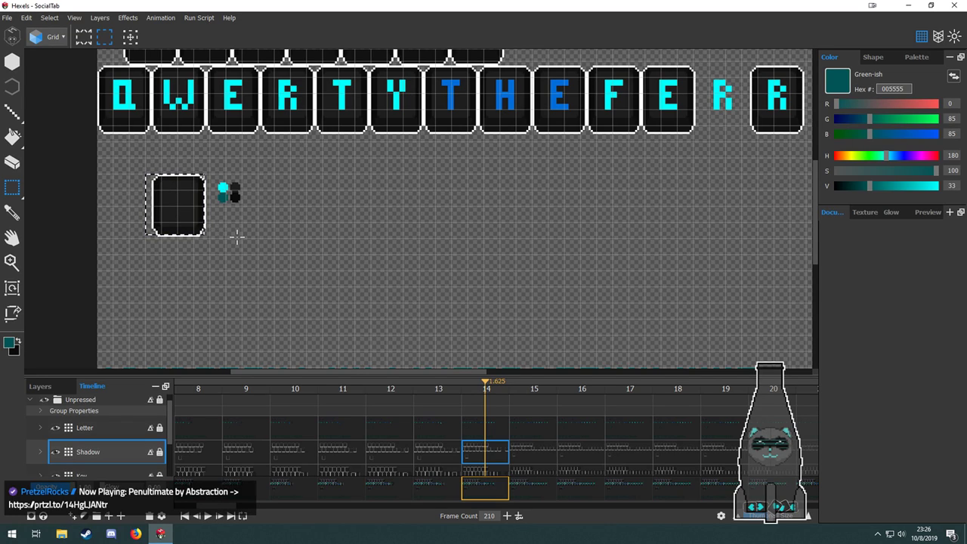
drag(128, 164, 195, 237)
scroll(495, 458, down, 3)
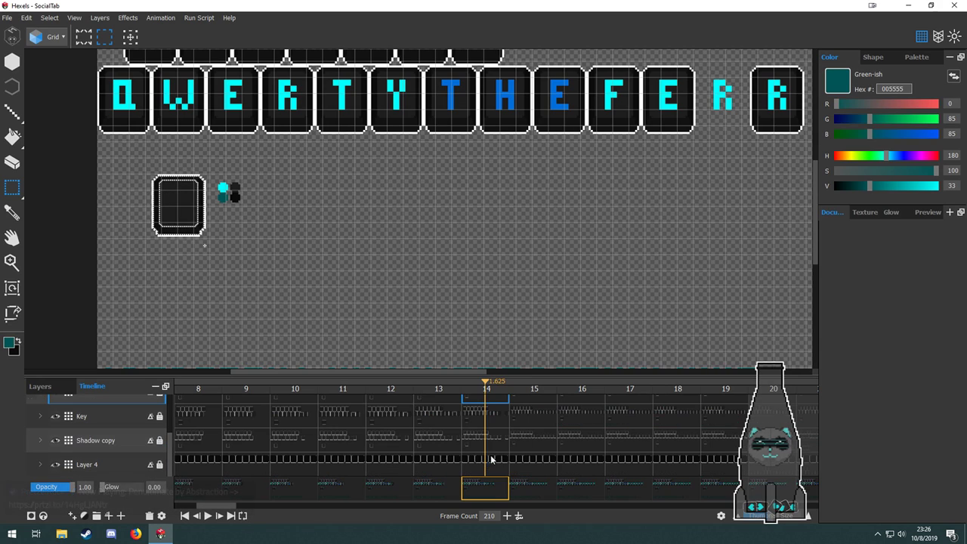
click(487, 441)
scroll(495, 444, up, 3)
click(487, 428)
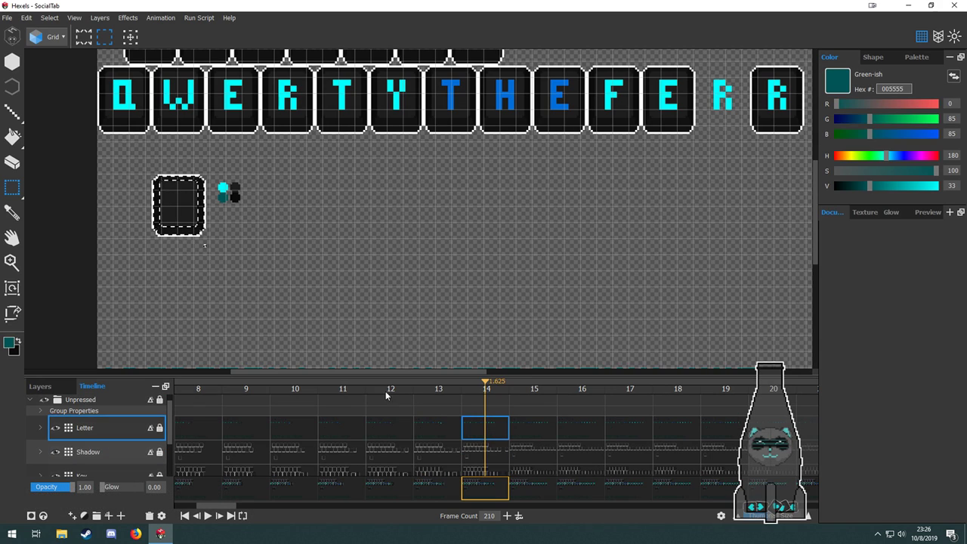
scroll(474, 449, down, 2)
click(486, 455)
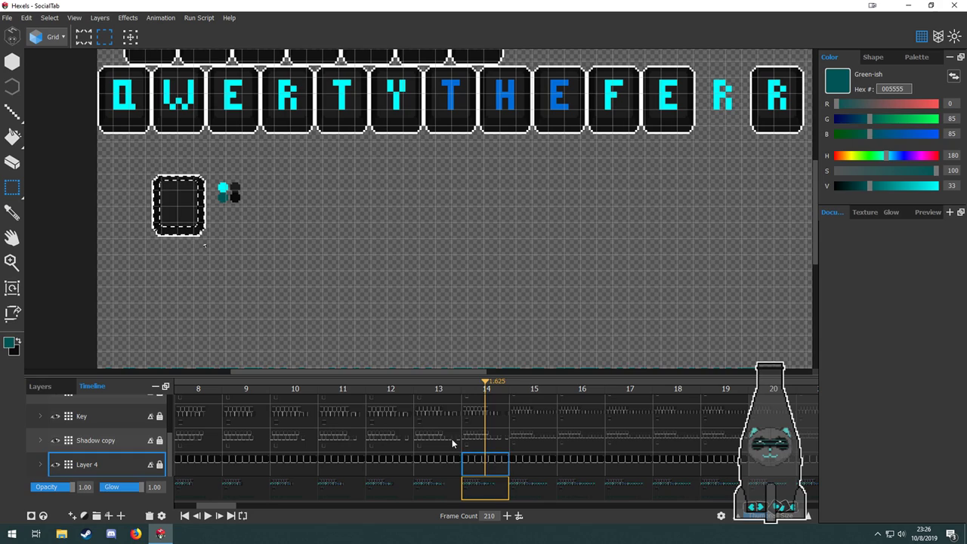
click(488, 442)
click(472, 421)
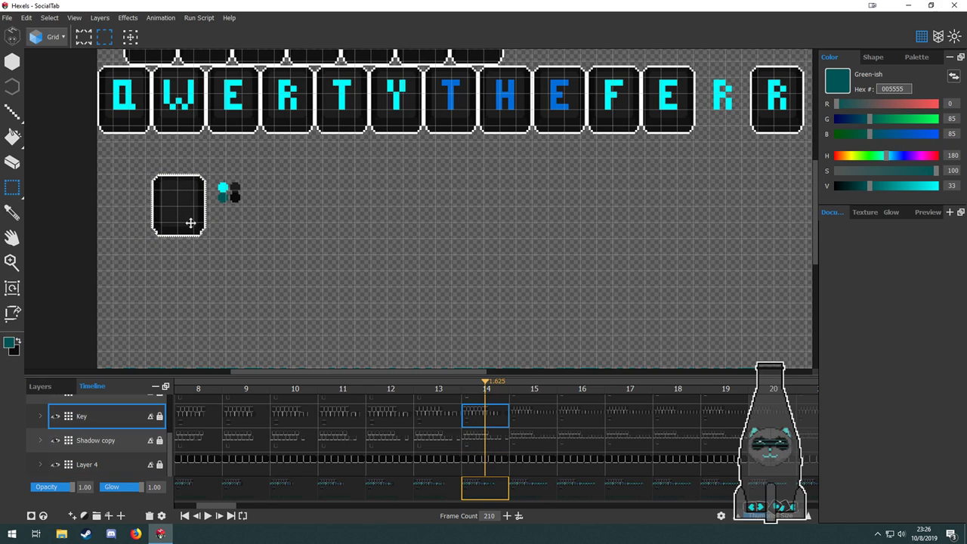
drag(191, 223, 735, 121)
drag(456, 242, 386, 263)
Copy the spare blank key's shading on the Shadow copy layer of frame 14 onto the pressed R key.
click(502, 441)
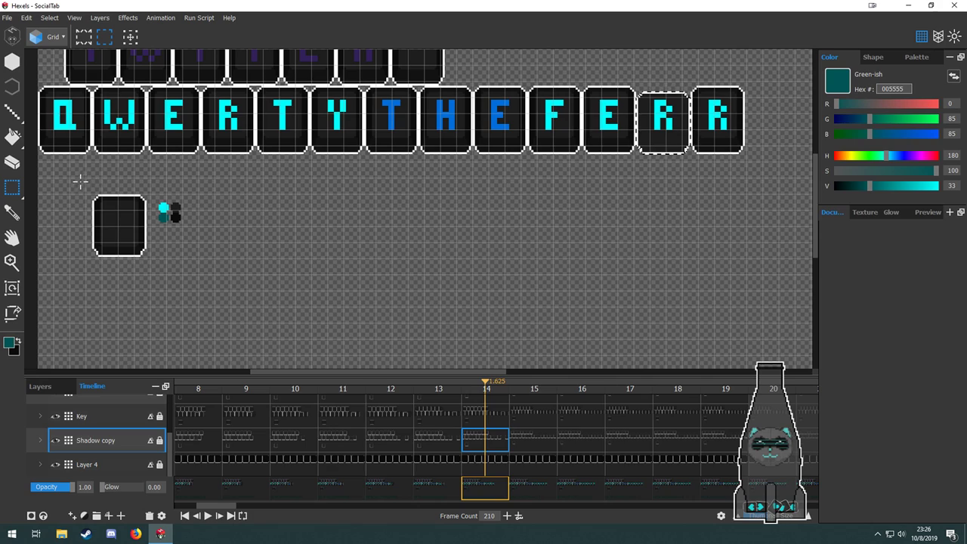
drag(77, 183, 677, 149)
key(ctrl+c)
key(ctrl+v)
drag(644, 195, 516, 271)
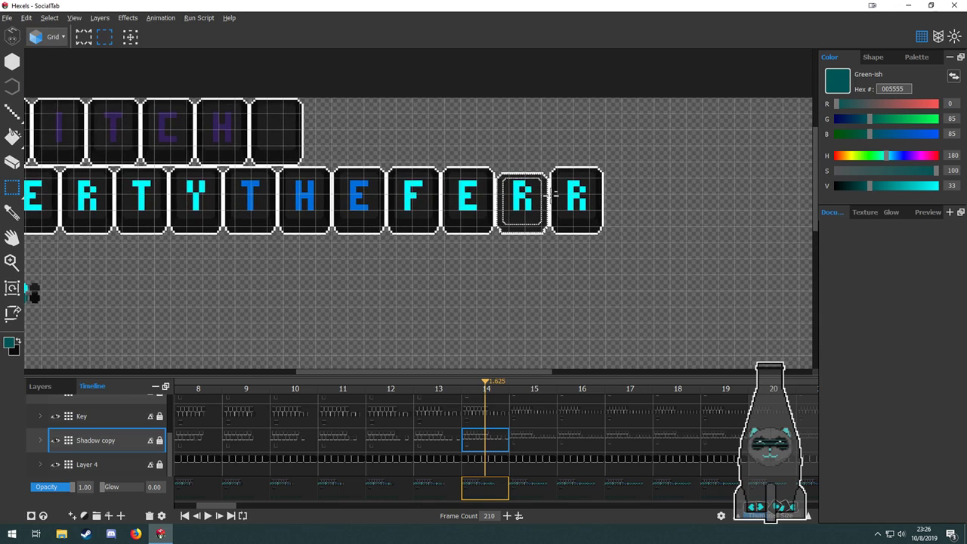
scroll(554, 194, up, 5)
drag(328, 287, 613, 194)
Copy the spare blank key's shading on the Shadow layer of frame 14 onto the pressed R key.
scroll(605, 196, down, 4)
scroll(499, 225, down, 2)
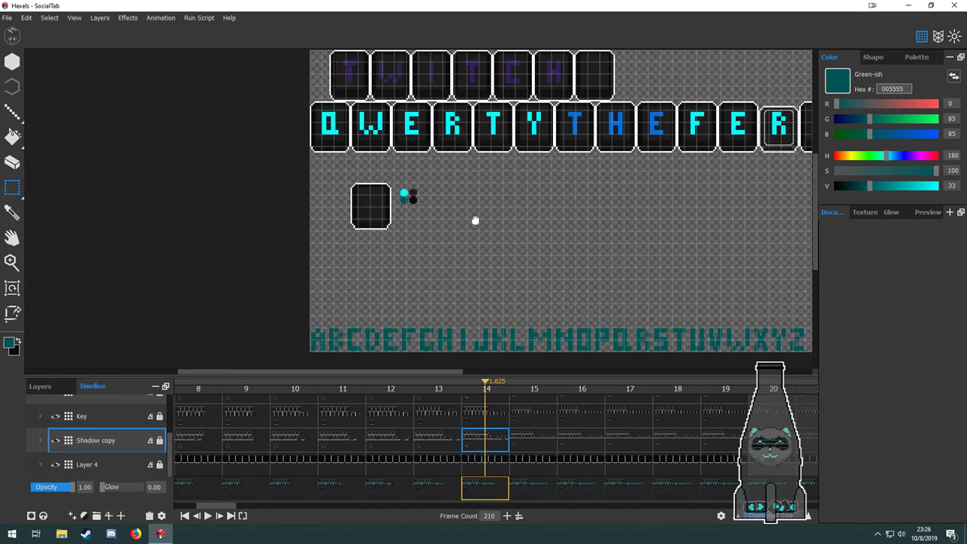
drag(335, 170, 387, 244)
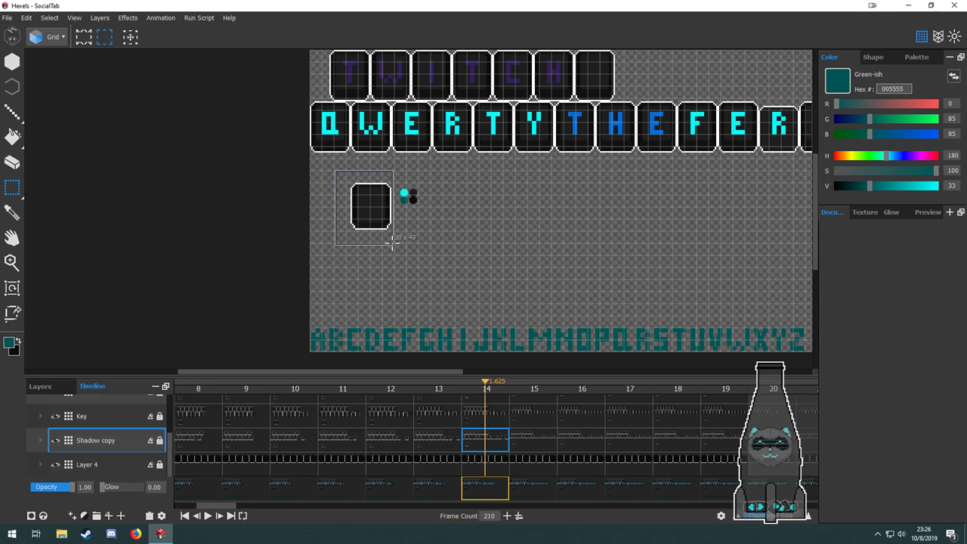
scroll(502, 436, up, 3)
click(488, 455)
key(ctrl+c)
key(ctrl+v)
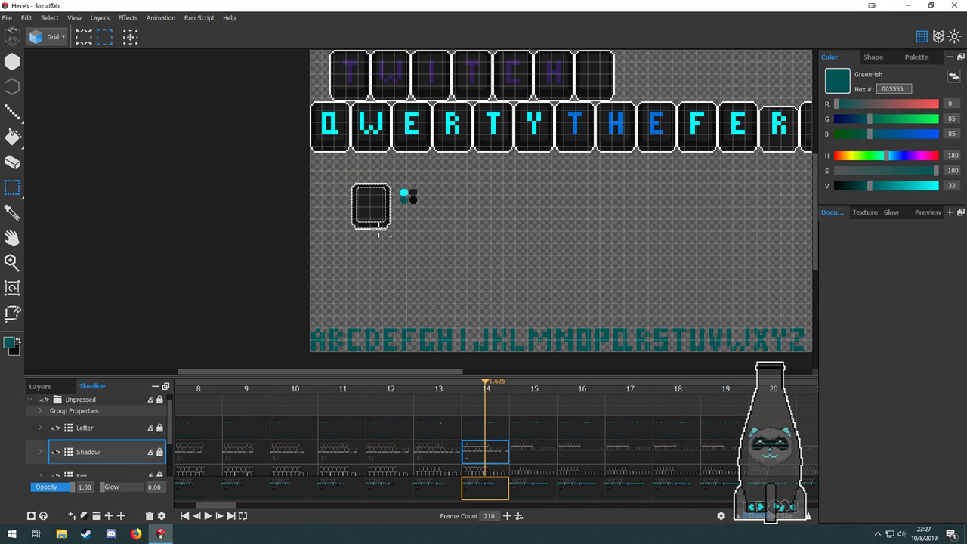
drag(337, 161, 388, 233)
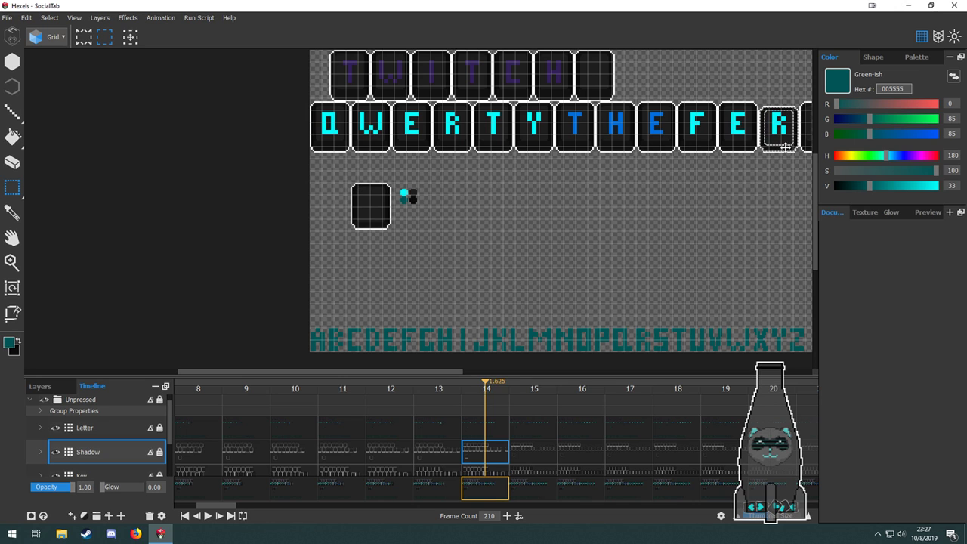
Fill the last R on the Letter layer of frame 14 with the dark teal 005555.
drag(769, 189, 530, 267)
scroll(554, 225, up, 3)
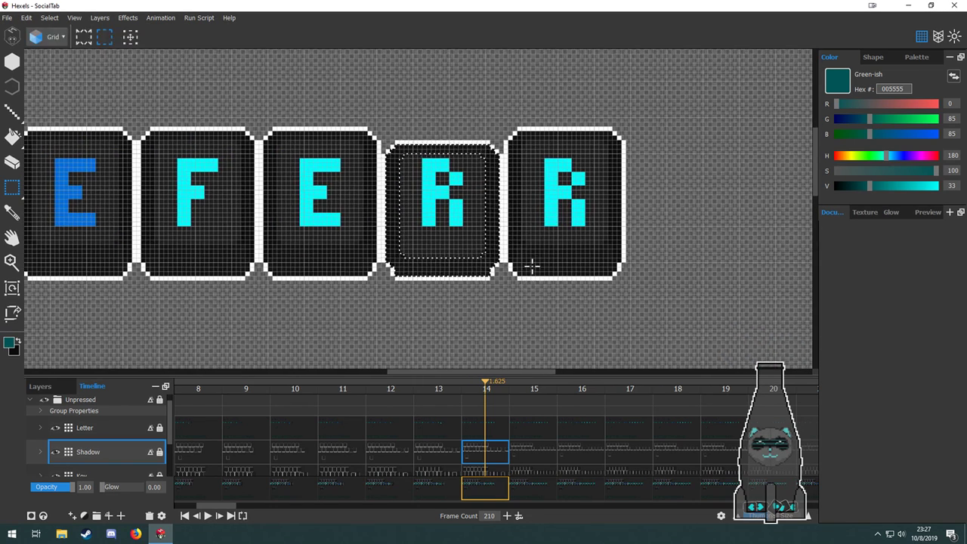
key(f)
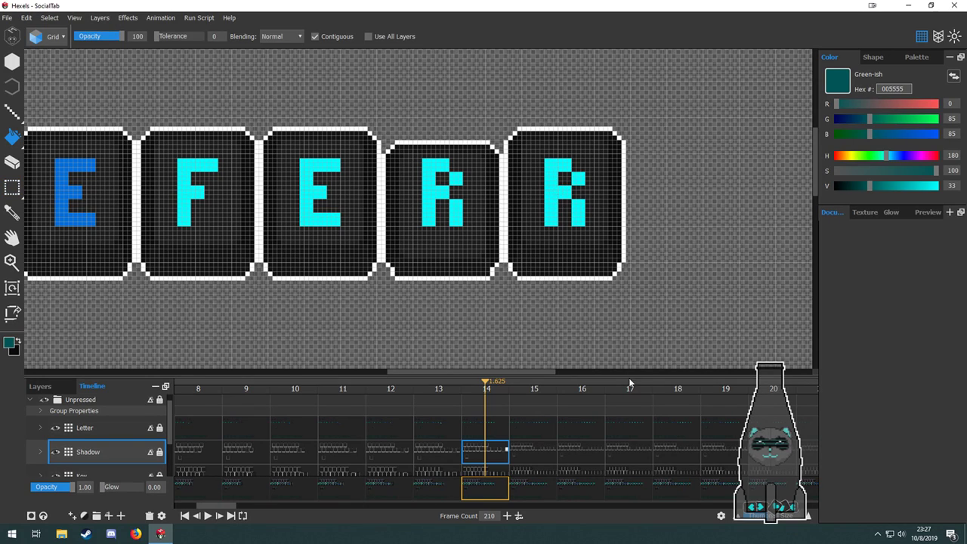
click(484, 428)
click(484, 451)
click(486, 428)
click(542, 196)
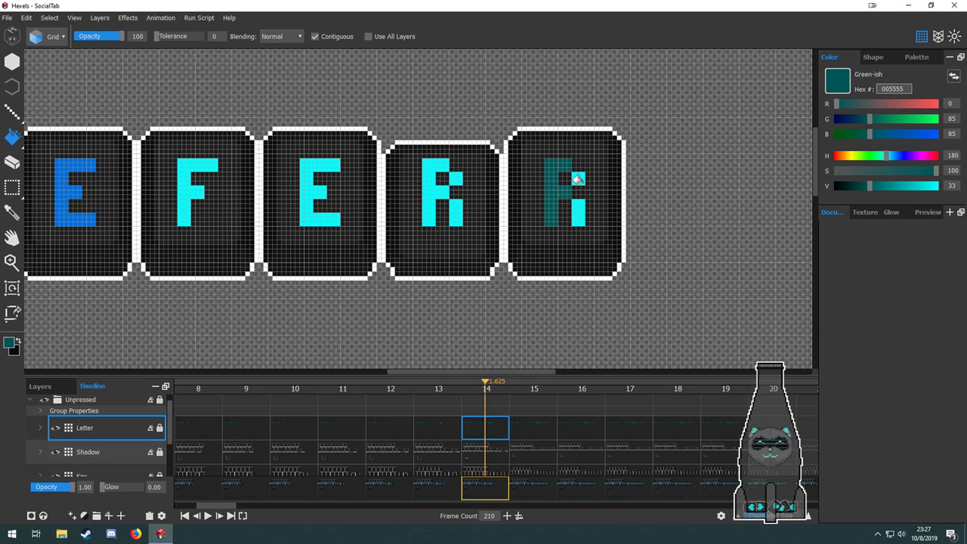
click(574, 217)
Move the second-to-last R on the Letter layer of frame 14 down three pixels to sit on its pressed key.
drag(470, 277, 411, 270)
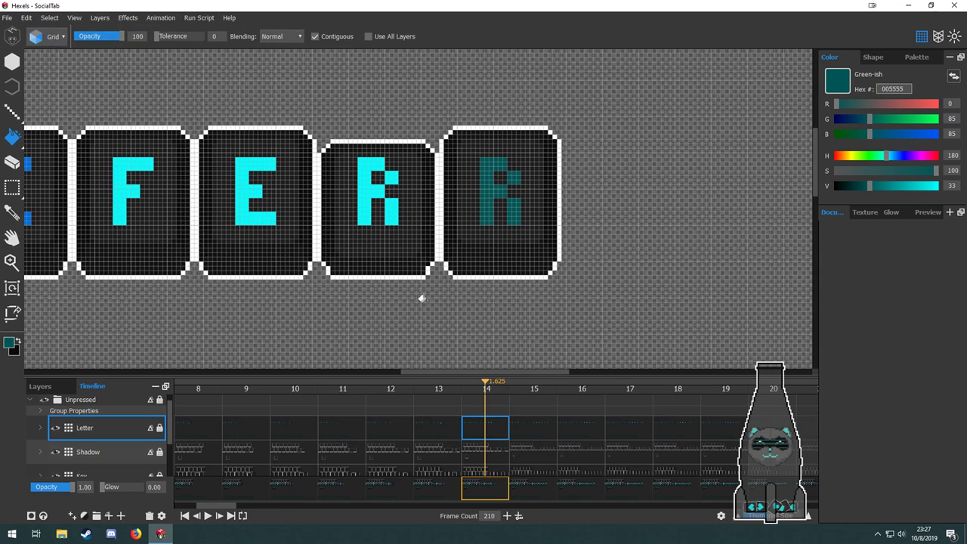
key(m)
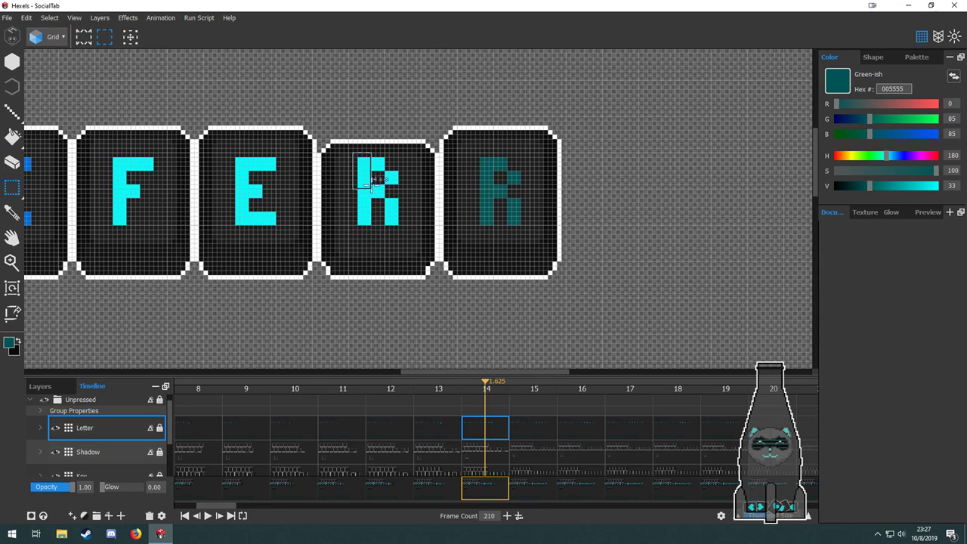
drag(378, 194, 375, 209)
scroll(371, 255, up, 3)
scroll(453, 235, down, 3)
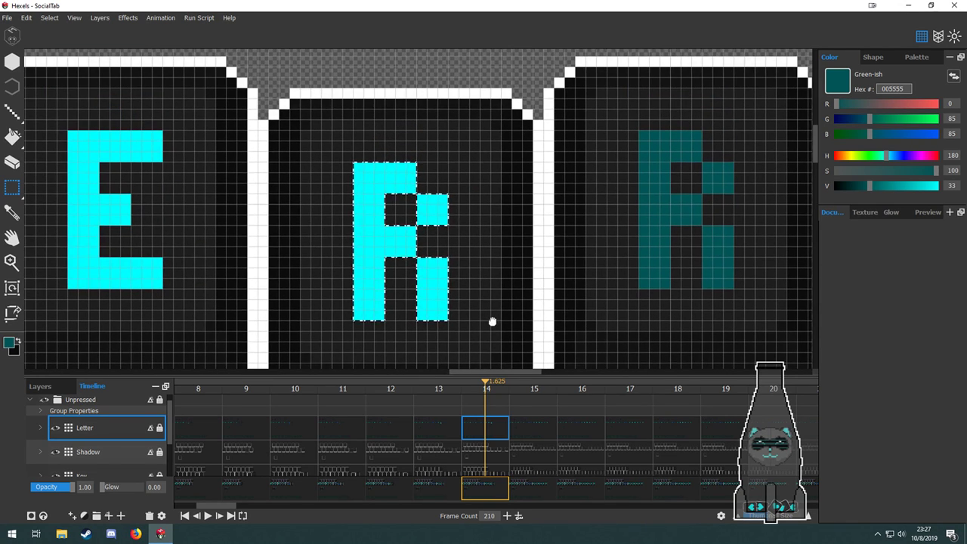
scroll(473, 282, down, 3)
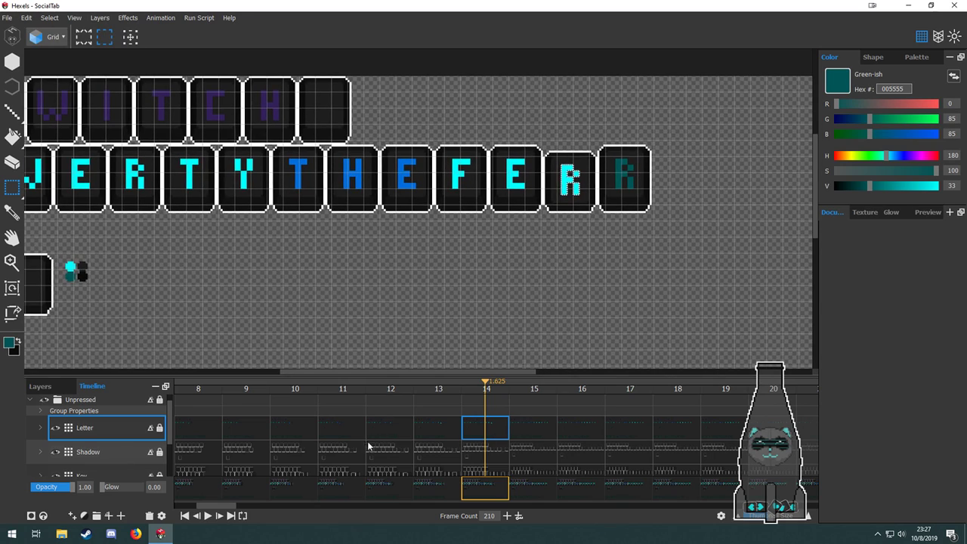
Review the key-press sequence across frames 11 to 14.
key(Left)
key(Left)
key(Left)
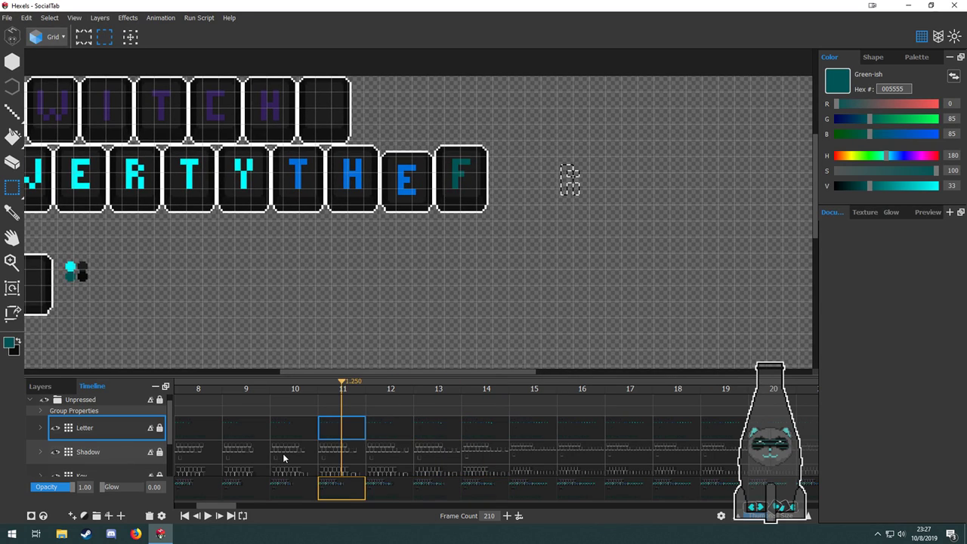
key(Right)
key(Right)
key(Right)
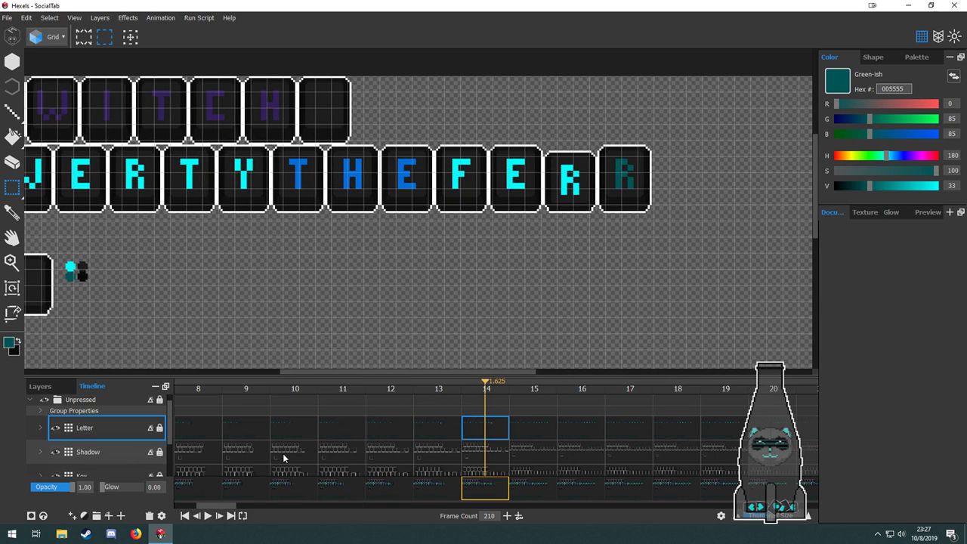
Delete the final T key from all layers of frame 15 and save the file.
key(Right)
drag(665, 273, 417, 271)
key(e)
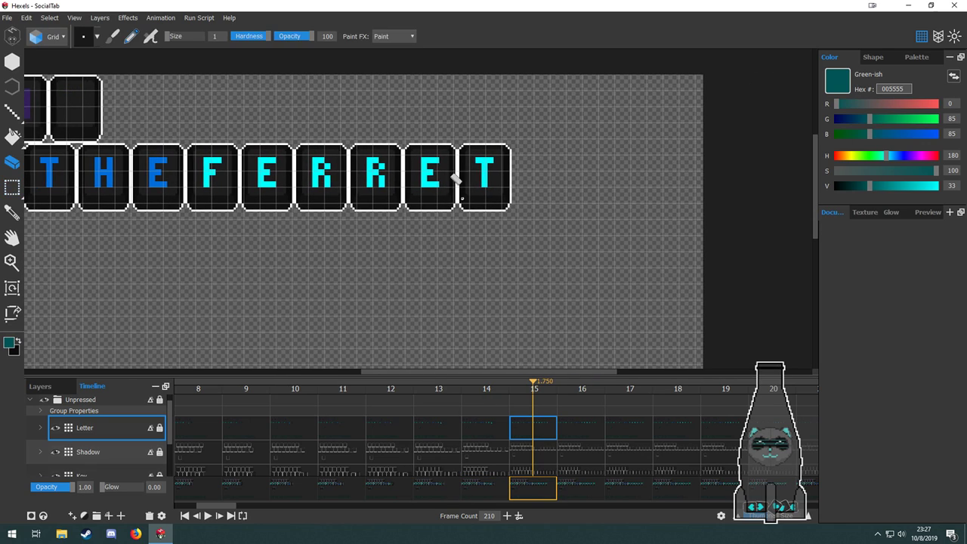
key(m)
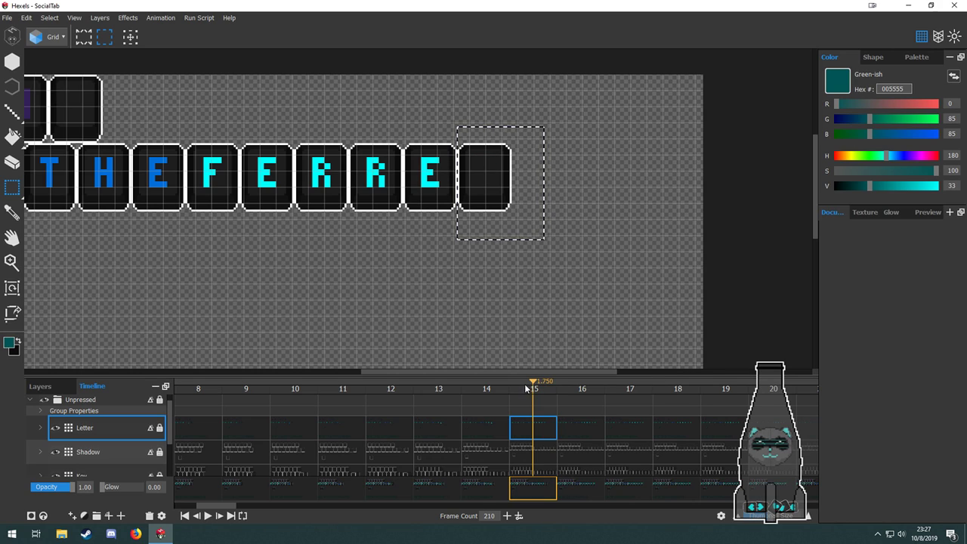
click(538, 455)
scroll(539, 452, down, 3)
click(540, 424)
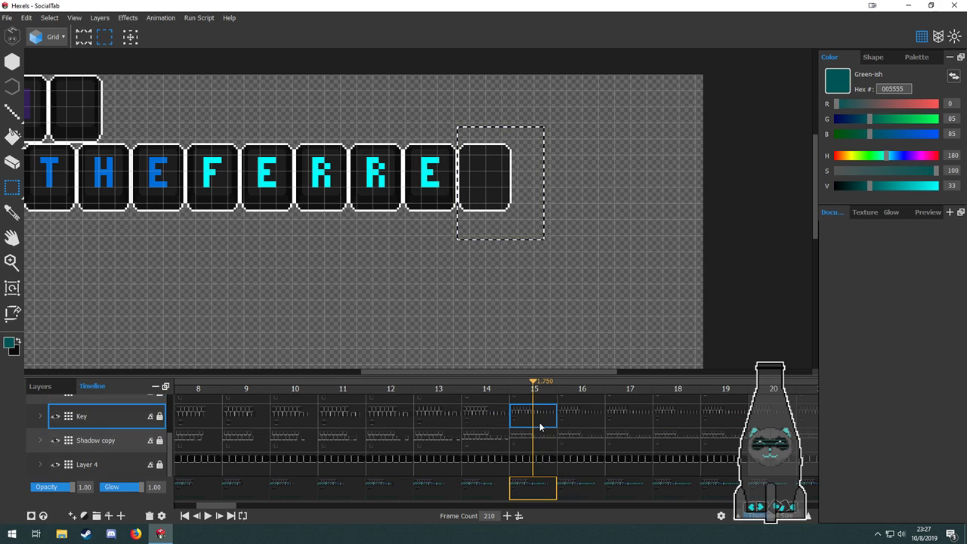
click(540, 436)
click(538, 463)
click(11, 17)
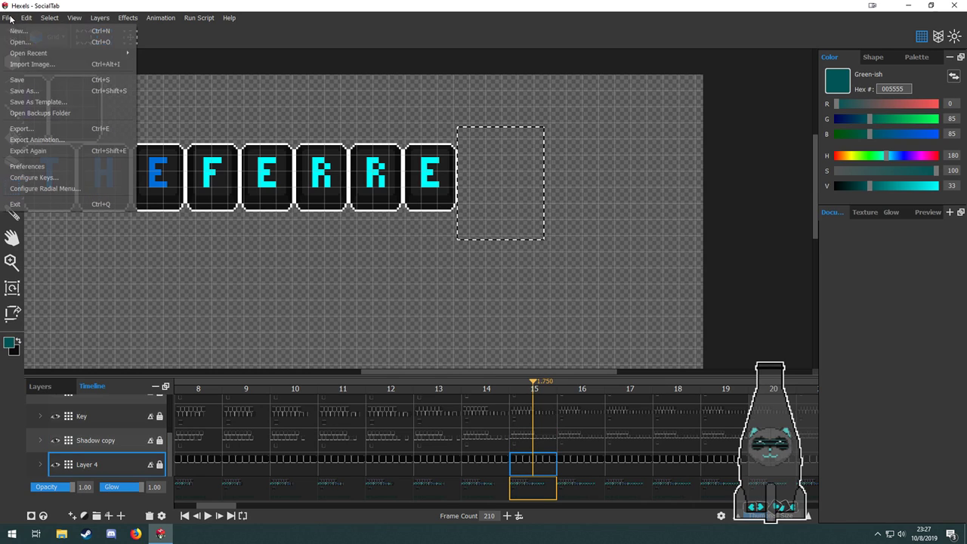
click(33, 81)
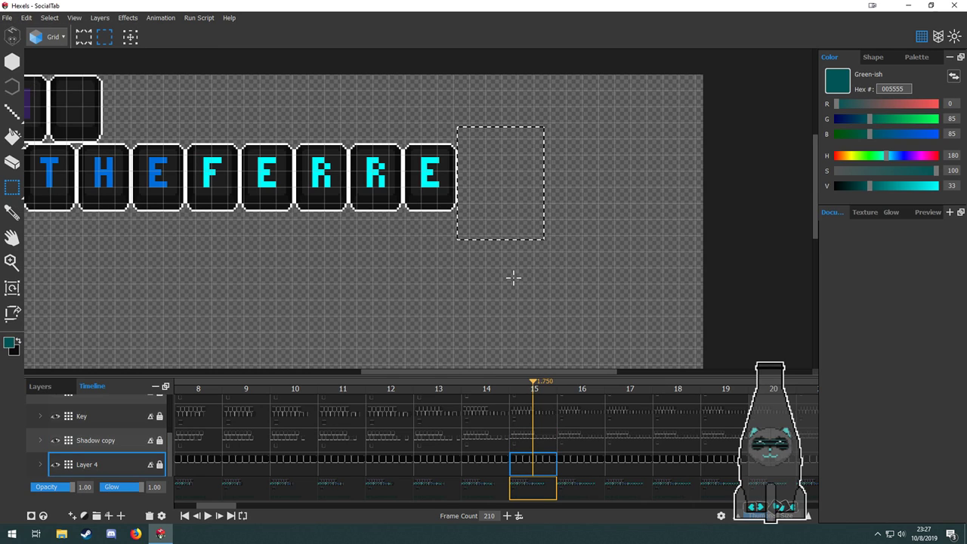
Fill the last E on the Letter layer of frame 15 with the dark teal 005555.
scroll(504, 441, up, 3)
click(537, 453)
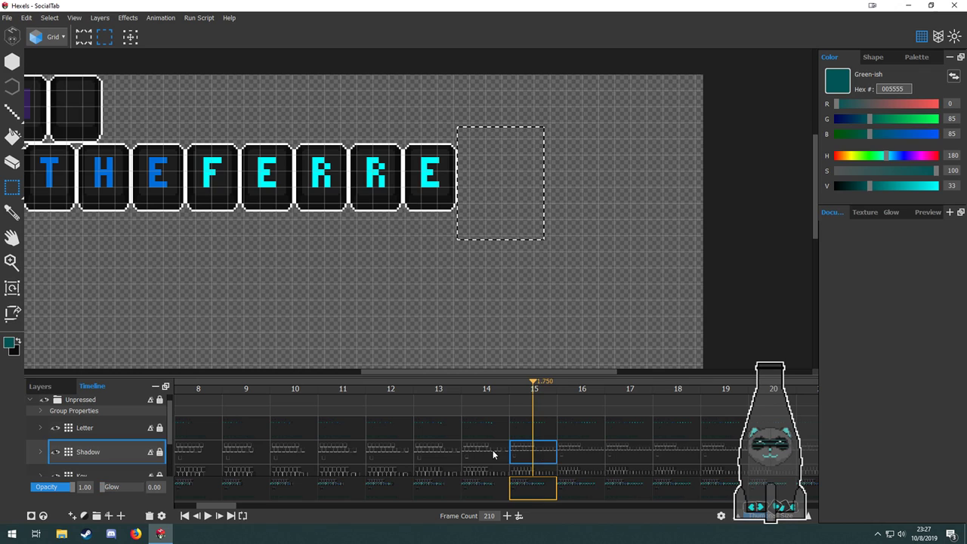
click(500, 454)
click(531, 454)
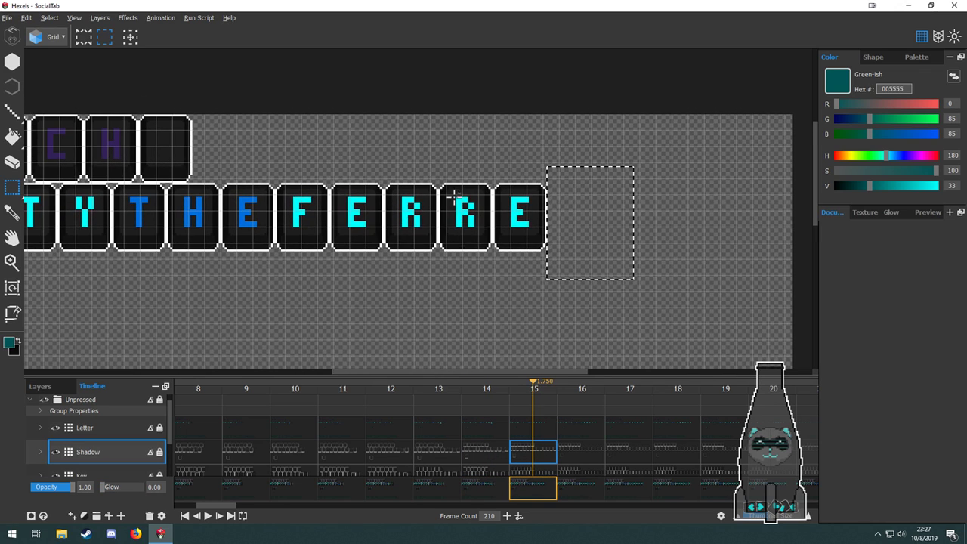
scroll(469, 199, up, 2)
key(f)
key(ctrl+d)
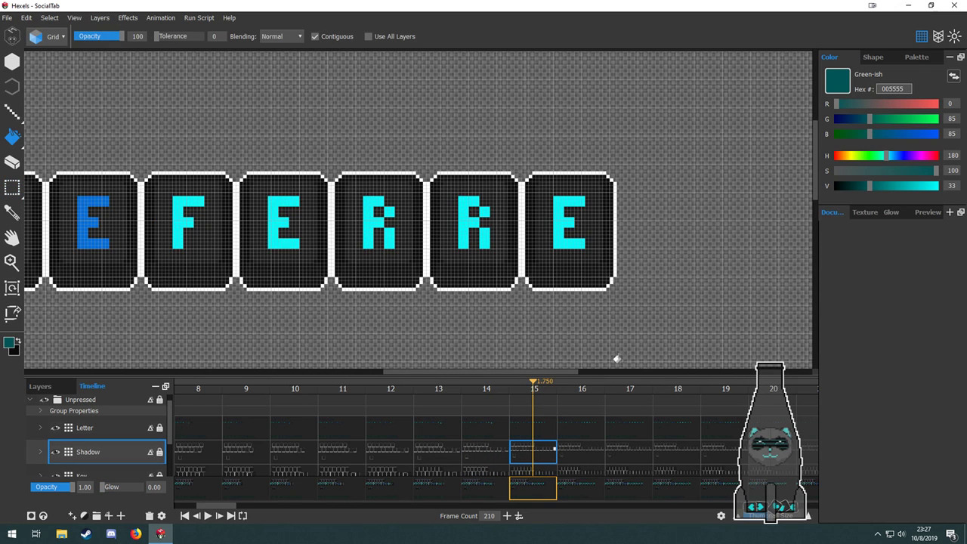
click(536, 428)
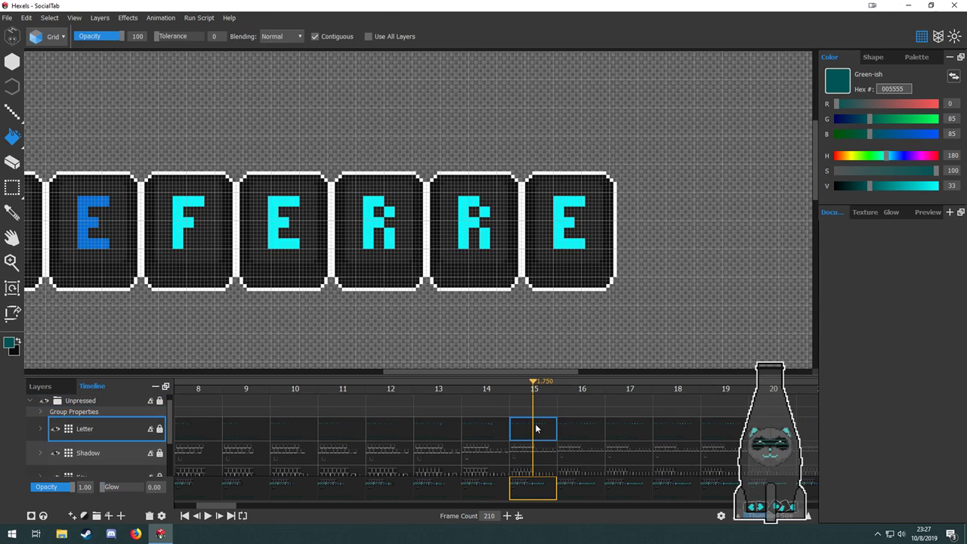
click(551, 229)
Delete the body of the last R key from the layers below Letter in frame 15, keeping its letter.
scroll(507, 283, down, 2)
key(m)
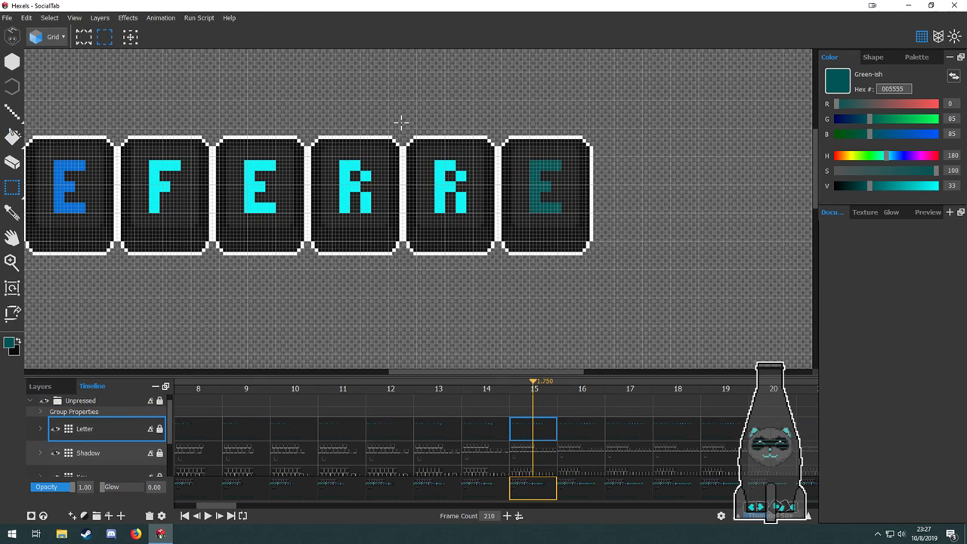
drag(436, 218, 498, 269)
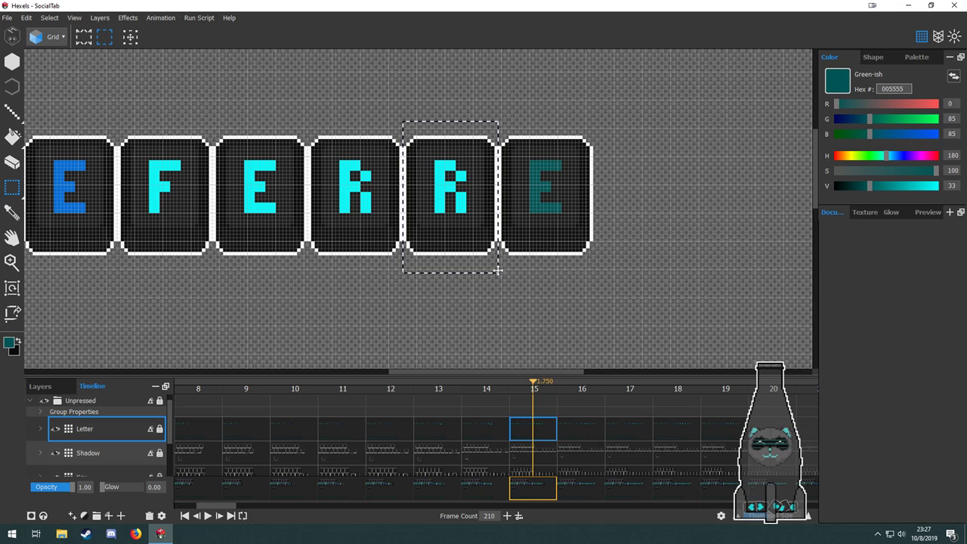
key(Delete)
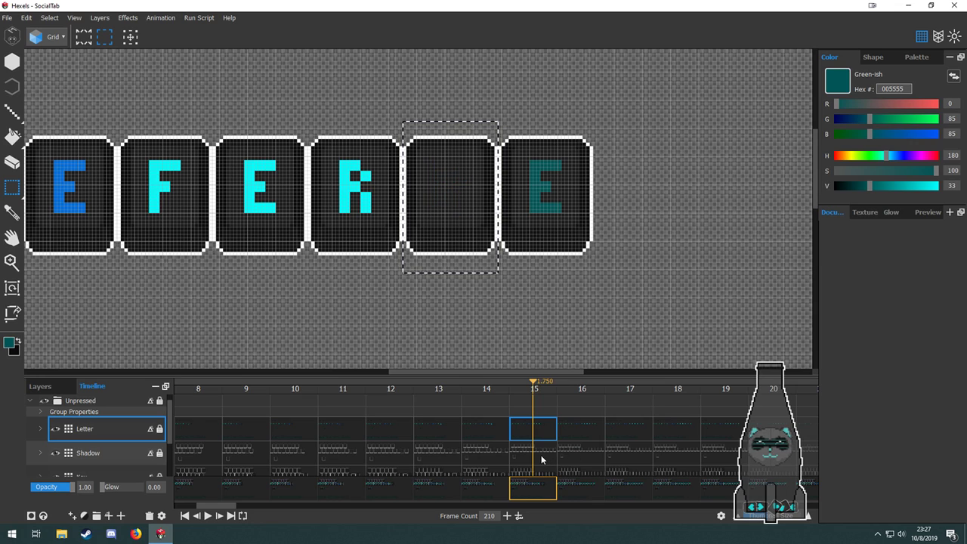
key(ctrl+z)
scroll(542, 455, down, 2)
click(540, 428)
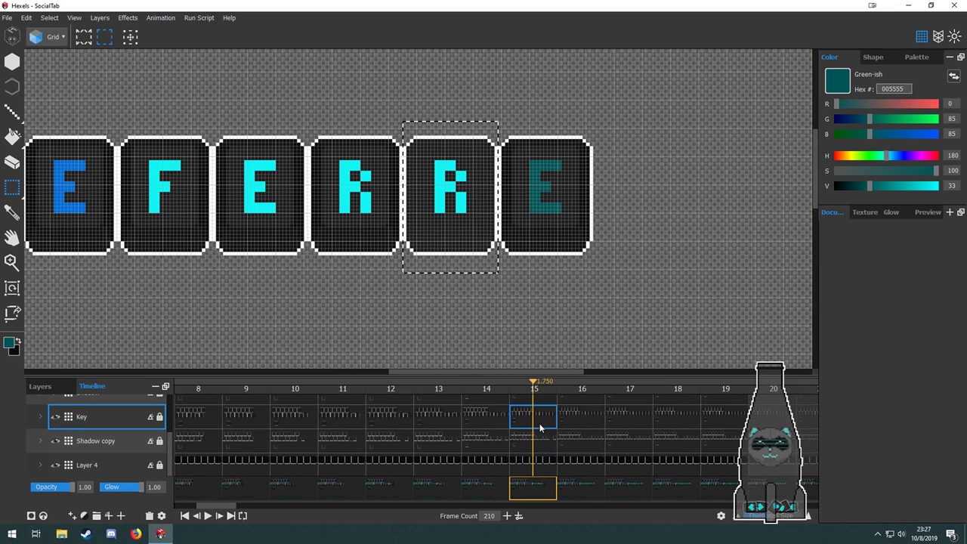
click(545, 461)
Copy the spare blank key's body on the Key layer of frame 15 into the gap behind the last letter R.
scroll(454, 330, down, 3)
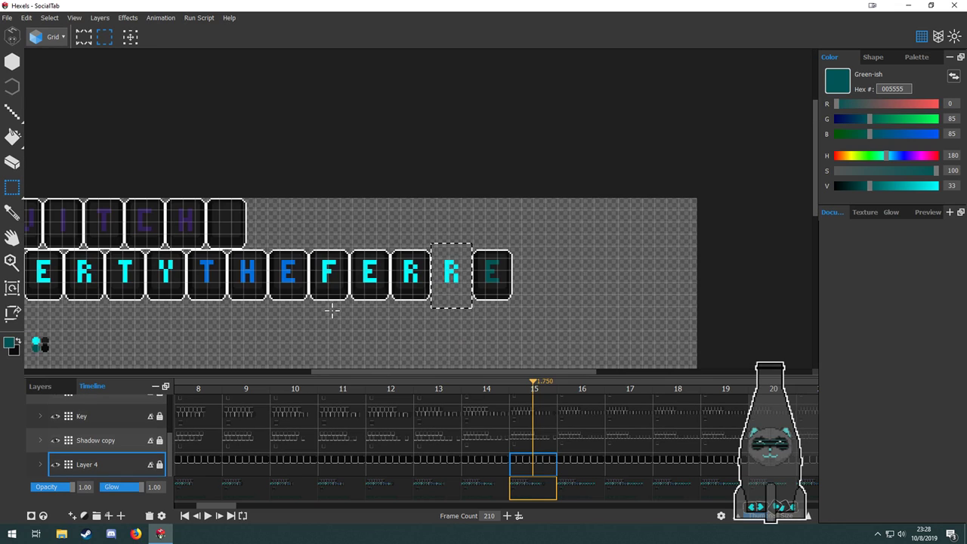
drag(77, 292, 490, 137)
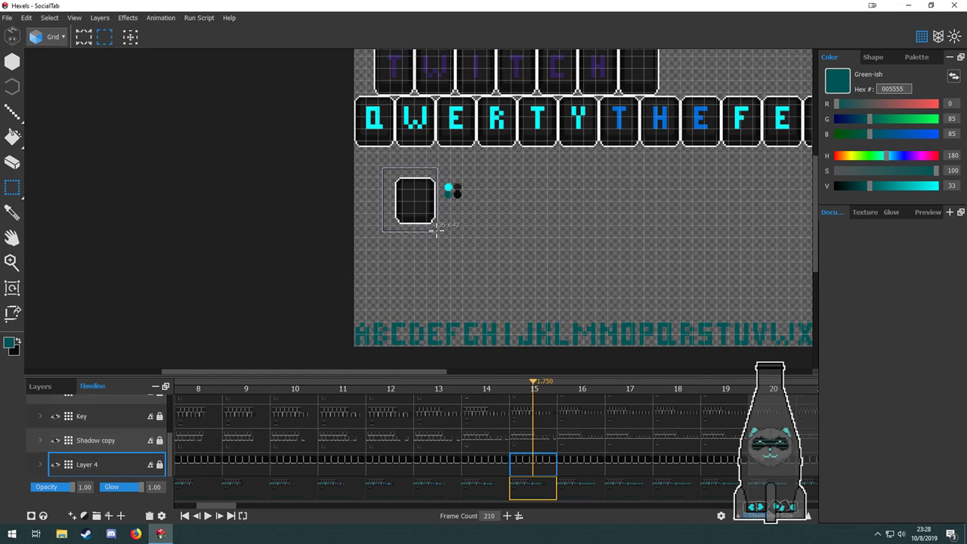
click(531, 443)
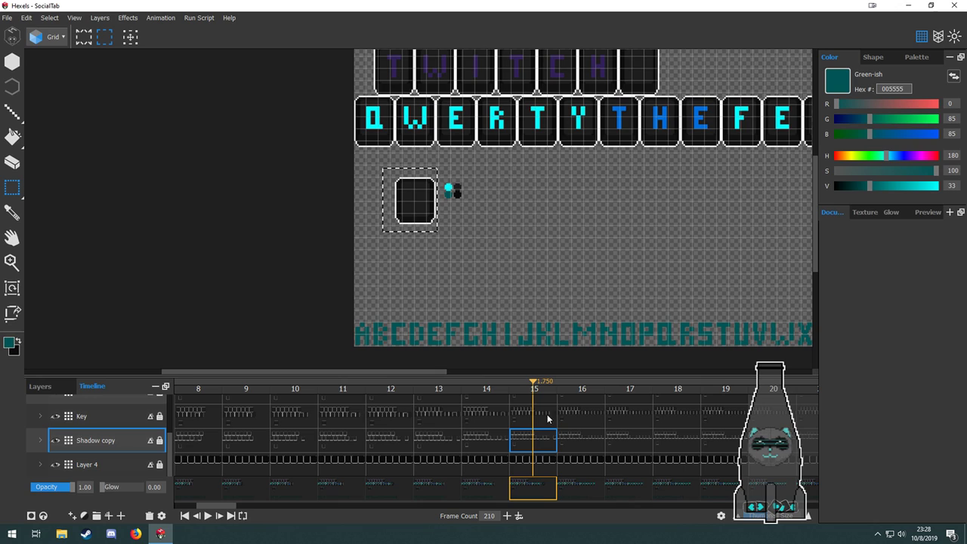
click(520, 415)
drag(404, 214, 593, 214)
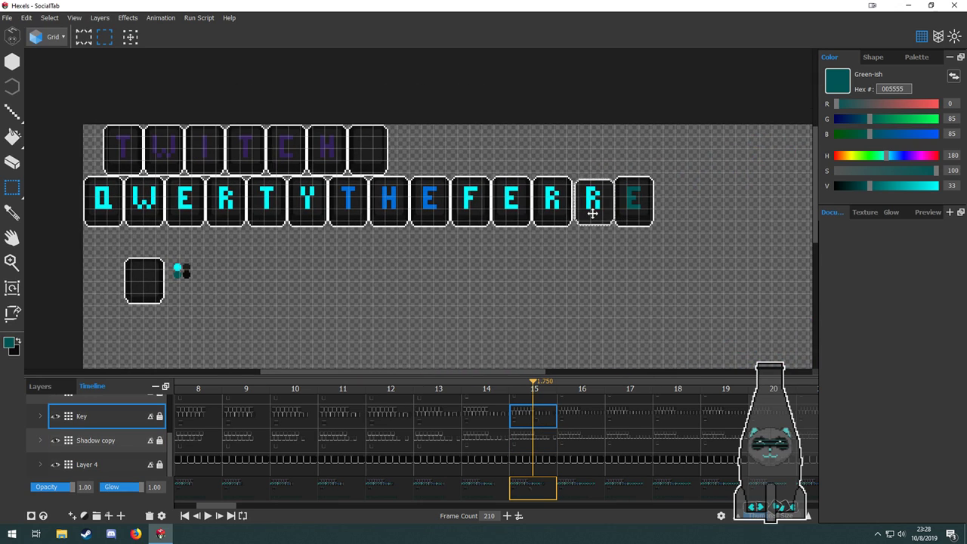
scroll(600, 229, up, 3)
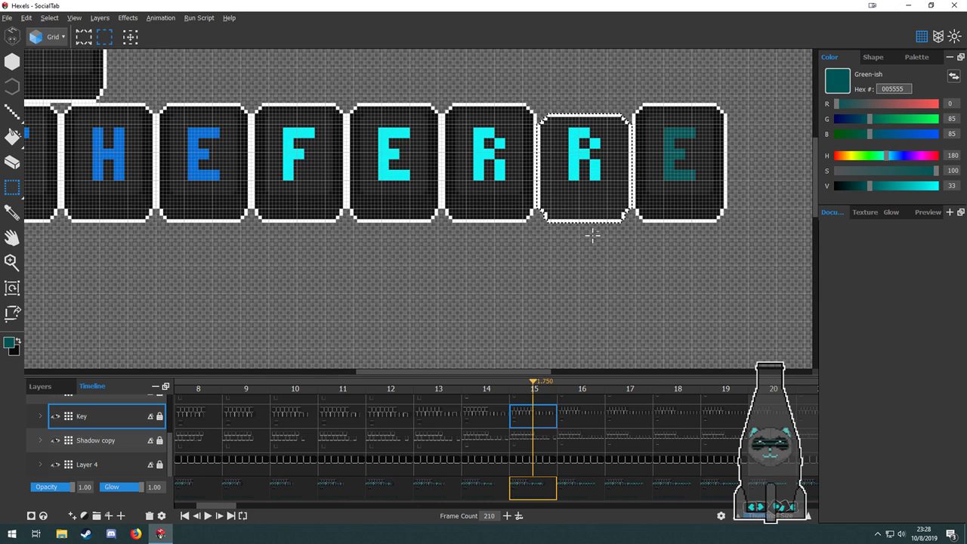
Copy the spare blank key's shading on the Shadow copy layer of frame 15 onto the pressed R key.
drag(272, 344, 657, 244)
drag(293, 254, 719, 226)
drag(277, 162, 713, 231)
click(536, 437)
drag(648, 252, 714, 182)
Copy the spare blank key's shading on the Shadow layer of frame 15 onto the pressed R key.
drag(75, 360, 601, 205)
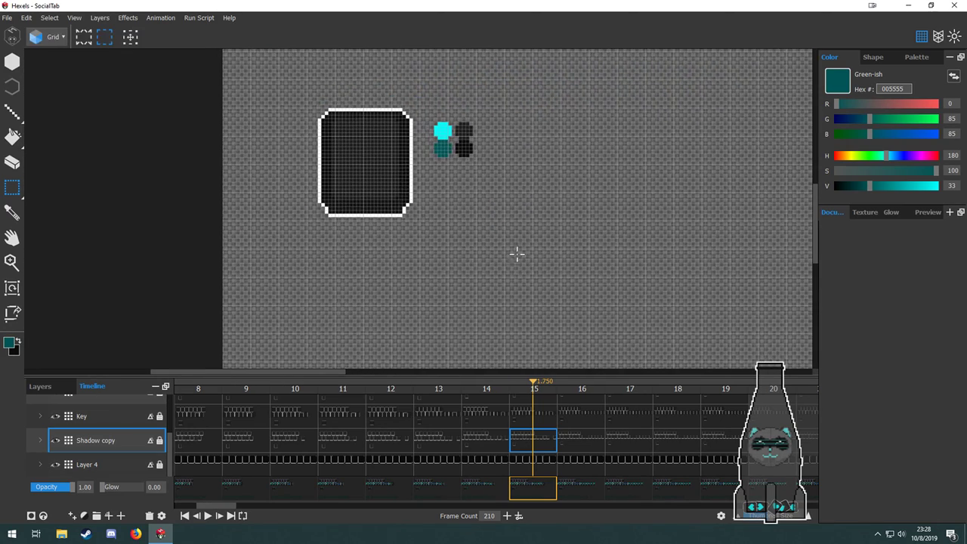
scroll(540, 424, up, 3)
click(511, 439)
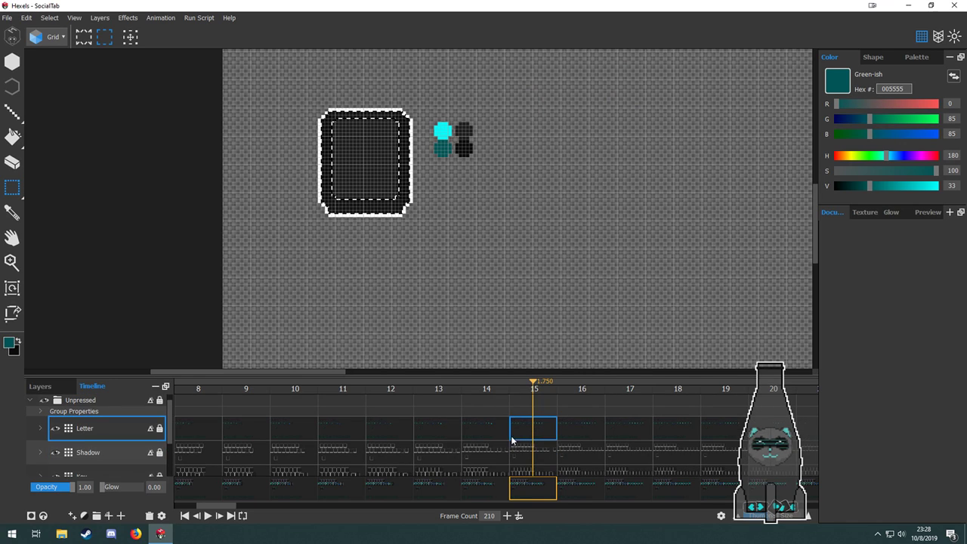
click(534, 453)
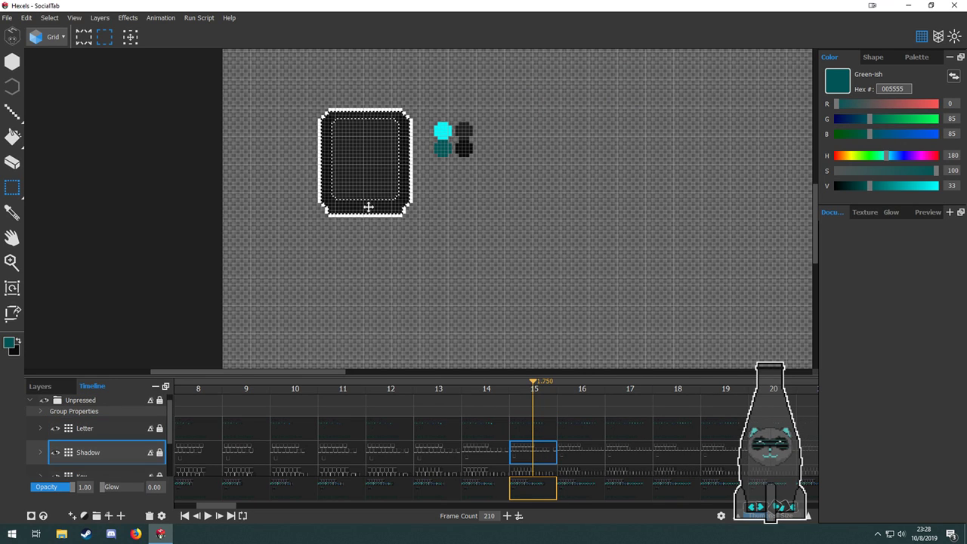
key(space)
drag(707, 260, 357, 384)
drag(576, 324, 347, 344)
key(space)
drag(763, 269, 450, 211)
Move the last R on the Letter layer of frame 15 down three pixels to sit on its pressed key.
scroll(432, 226, up, 5)
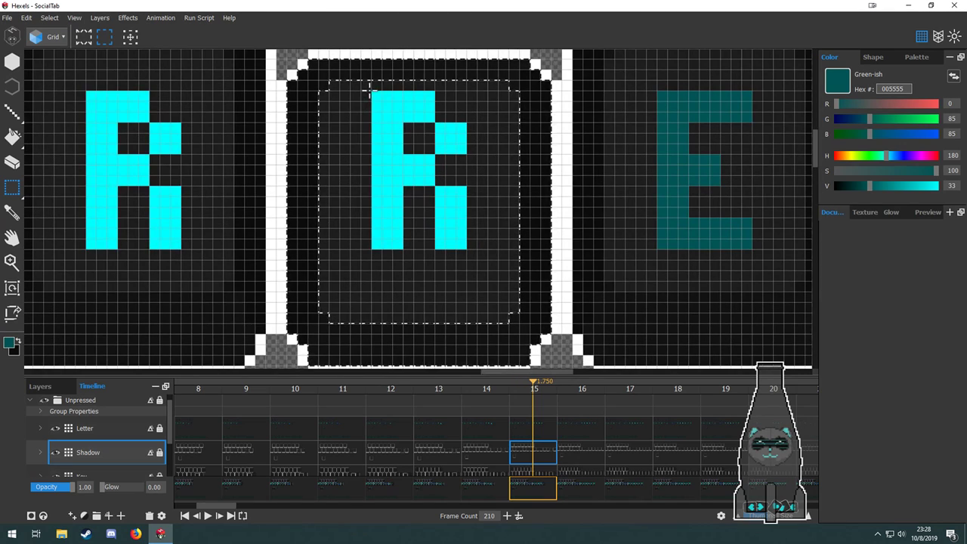
drag(367, 90, 471, 254)
click(450, 228)
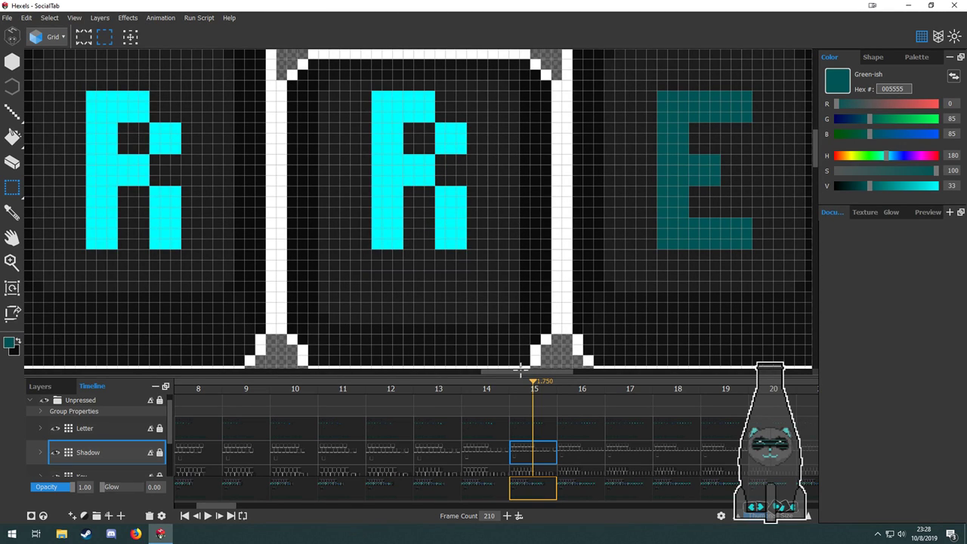
click(536, 424)
drag(382, 112, 455, 266)
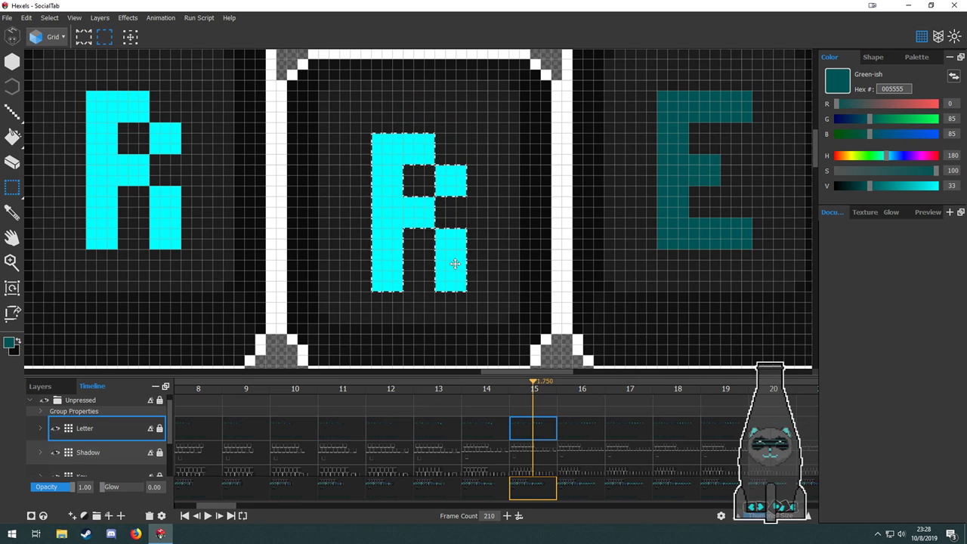
drag(390, 202, 390, 194)
scroll(401, 226, down, 4)
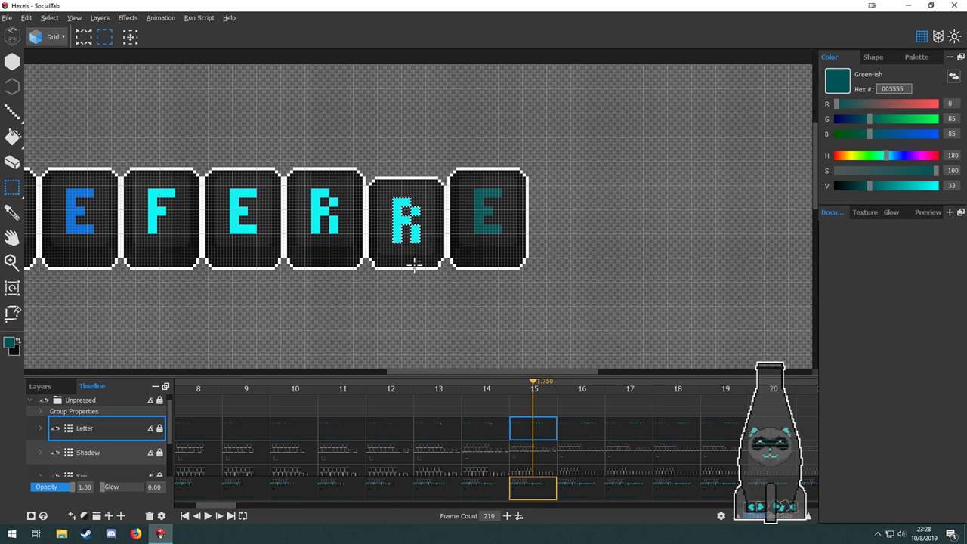
Compare the pressed and raised key poses across frames 13 to 16 of the Letter layer.
click(487, 436)
click(451, 431)
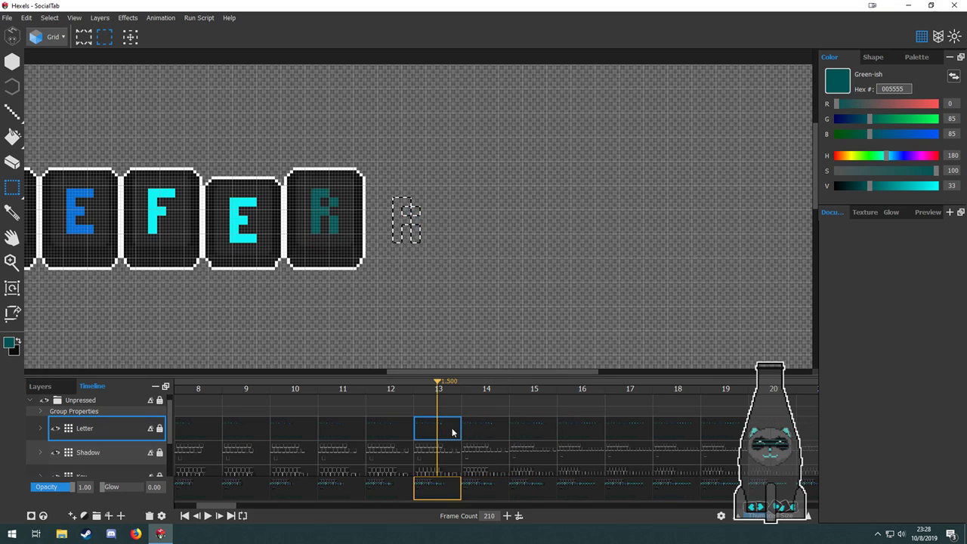
click(484, 432)
click(535, 432)
drag(576, 342, 433, 333)
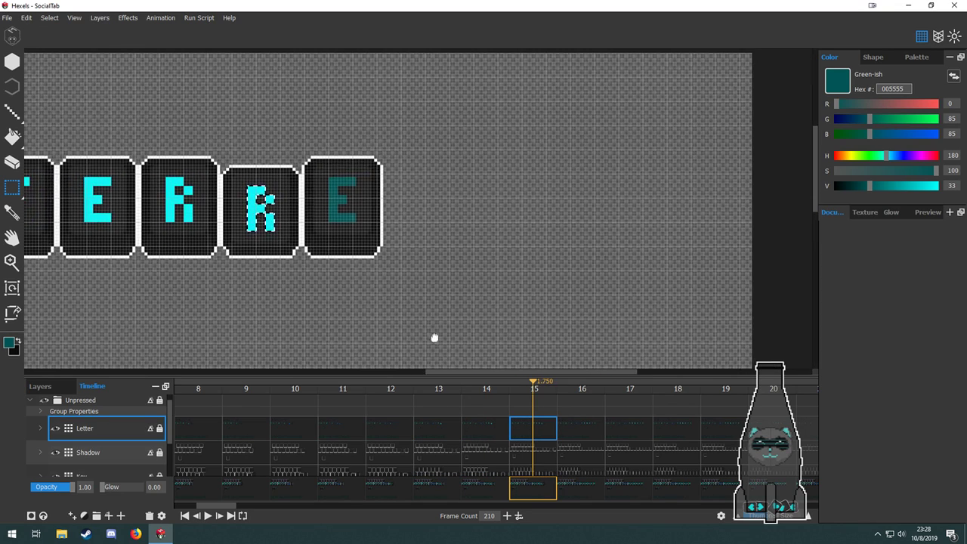
click(590, 431)
click(534, 429)
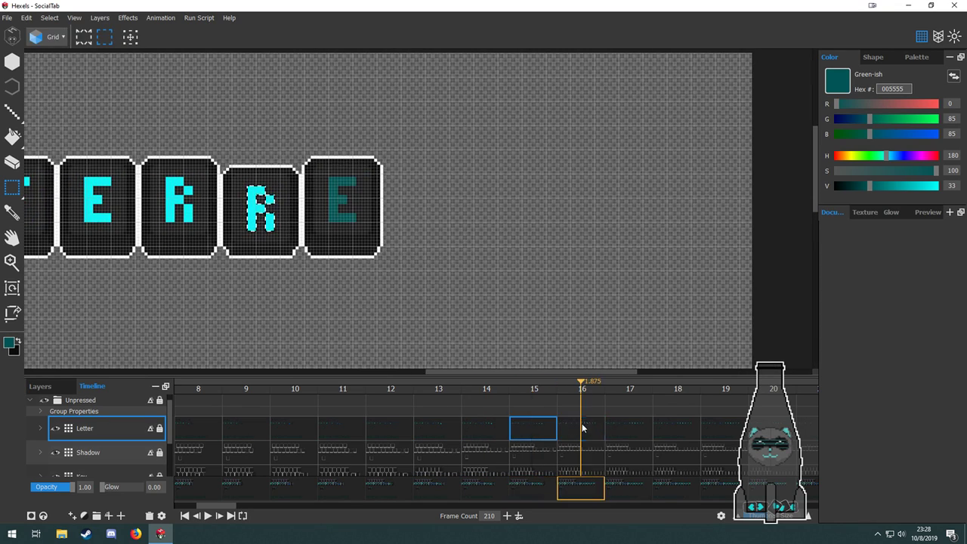
click(549, 432)
click(533, 433)
click(582, 438)
Delete the last E key's shading and body on the Shadow and Key layers of frame 16.
drag(381, 214, 426, 197)
key(ctrl+d)
key(g)
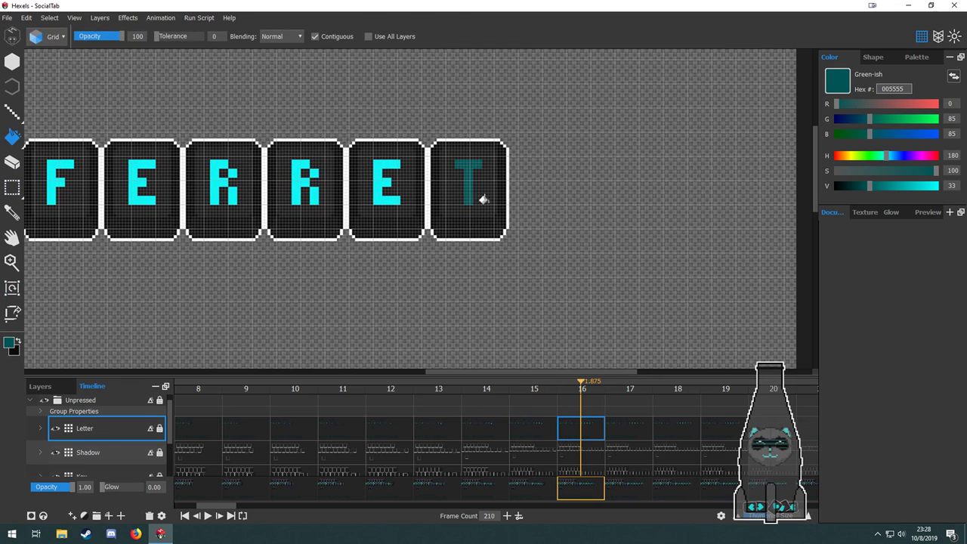
key(m)
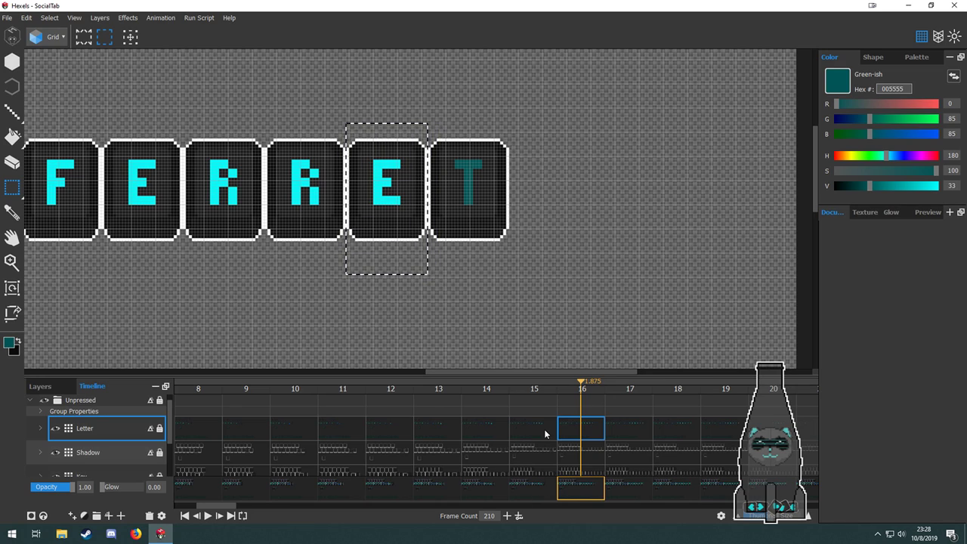
click(586, 454)
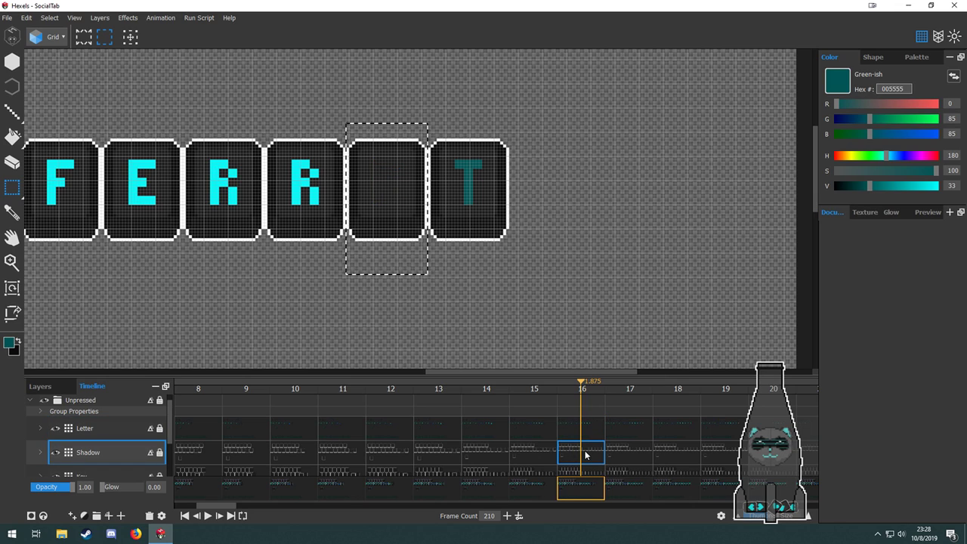
key(Up)
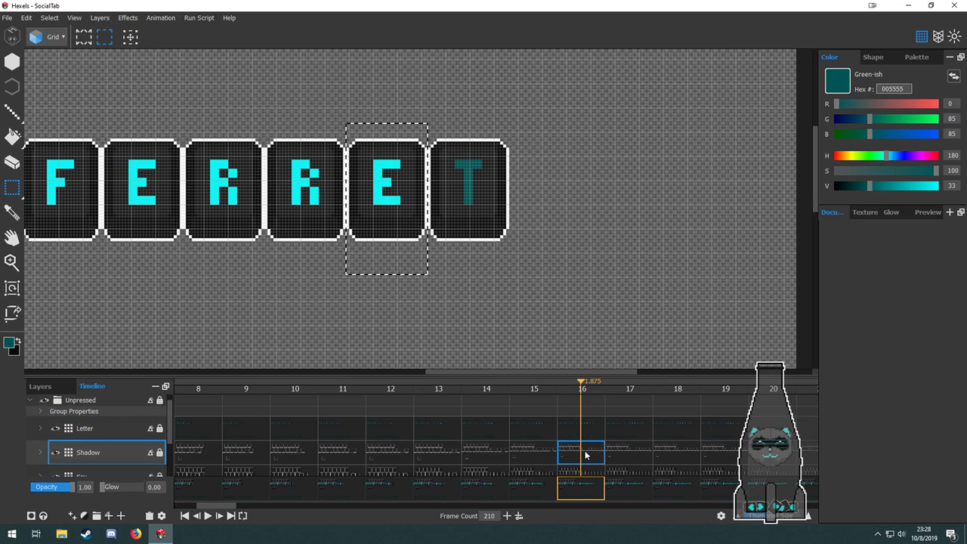
scroll(586, 455, down, 3)
key(Delete)
click(586, 422)
key(Delete)
click(588, 441)
click(583, 465)
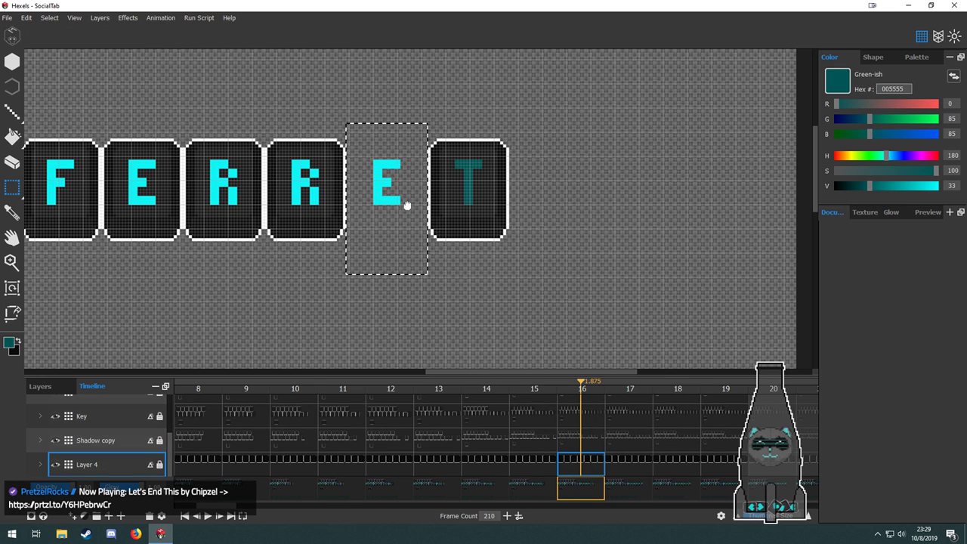
Copy the spare blank key's body on the Key layer of frame 16 into the gap behind the last E.
drag(406, 205, 724, 111)
scroll(438, 238, down, 2)
drag(324, 281, 604, 238)
scroll(326, 220, up, 3)
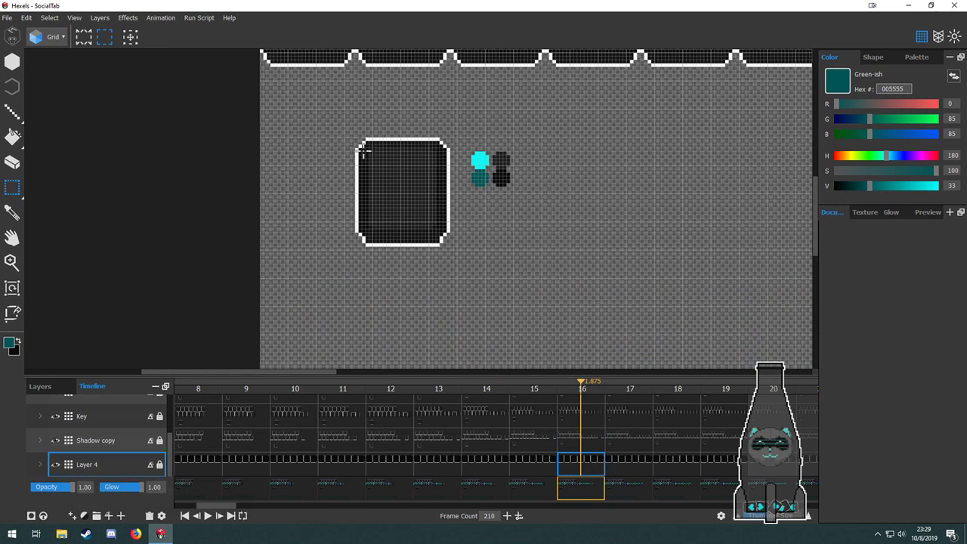
click(588, 442)
click(580, 422)
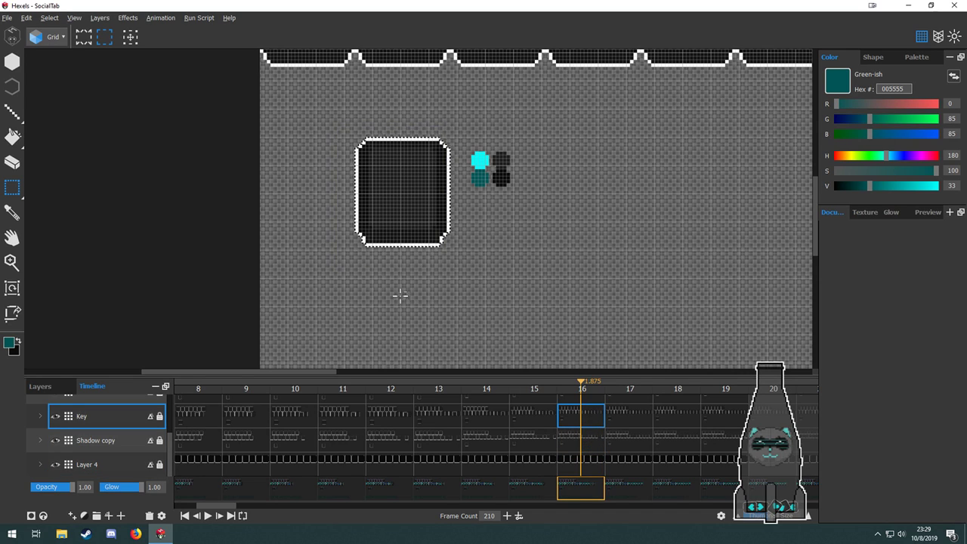
scroll(401, 296, down, 3)
drag(456, 294, 365, 312)
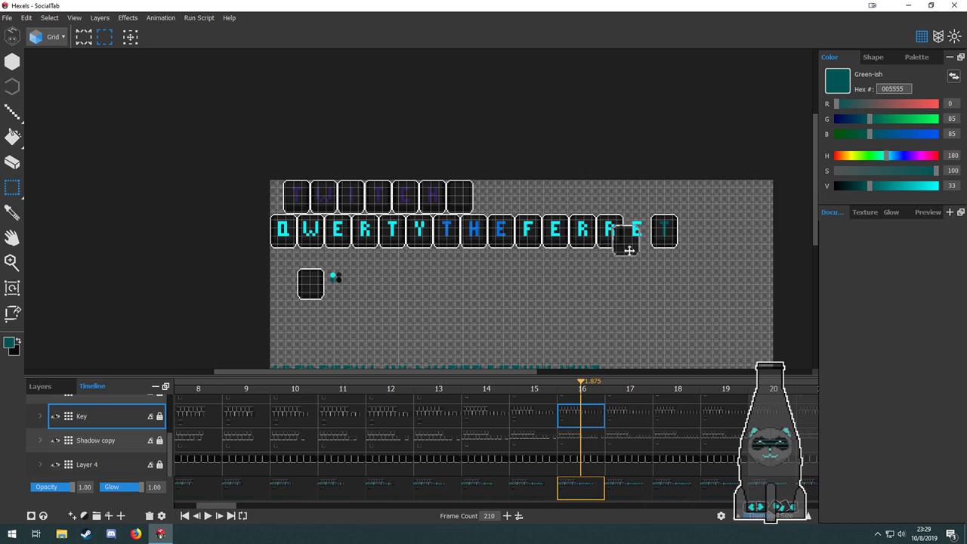
scroll(638, 243, up, 5)
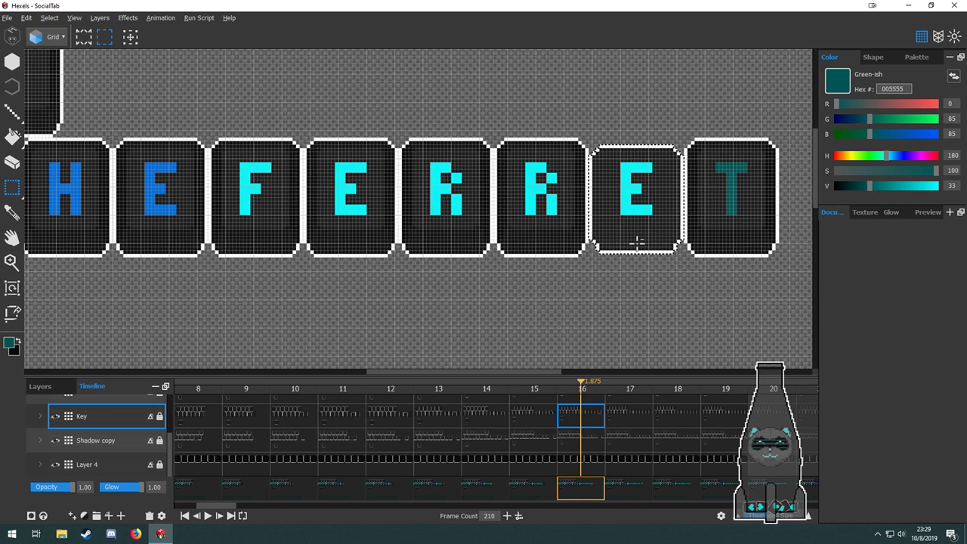
Copy the spare blank key's shading on the Shadow layer of frame 16 onto the pressed E key.
scroll(624, 259, down, 5)
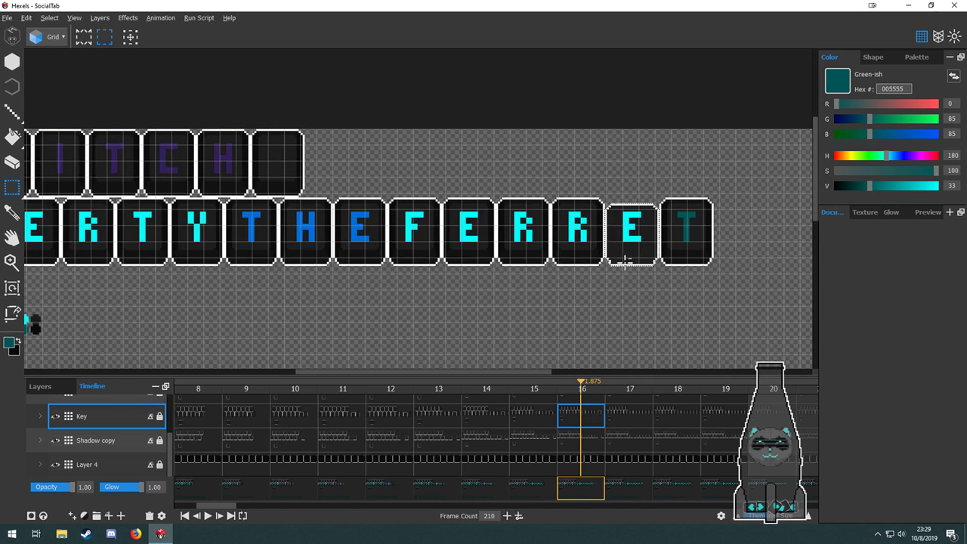
scroll(589, 275, down, 1)
drag(427, 321, 681, 215)
scroll(396, 214, up, 2)
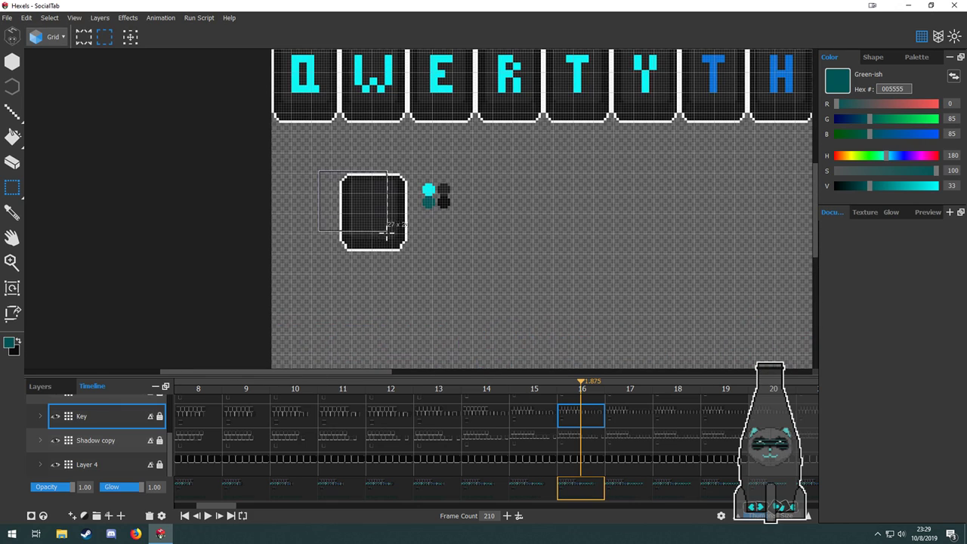
drag(387, 234, 408, 254)
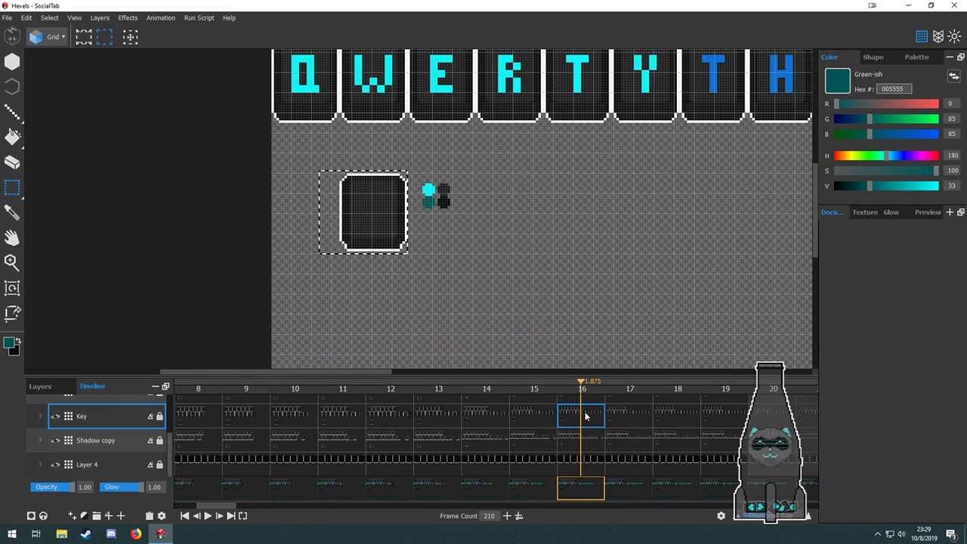
click(582, 437)
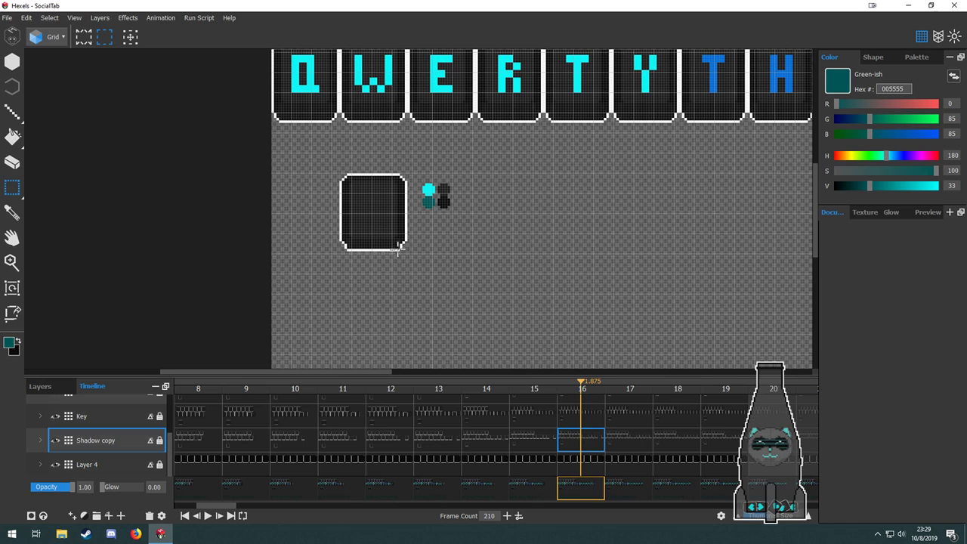
scroll(589, 448, up, 2)
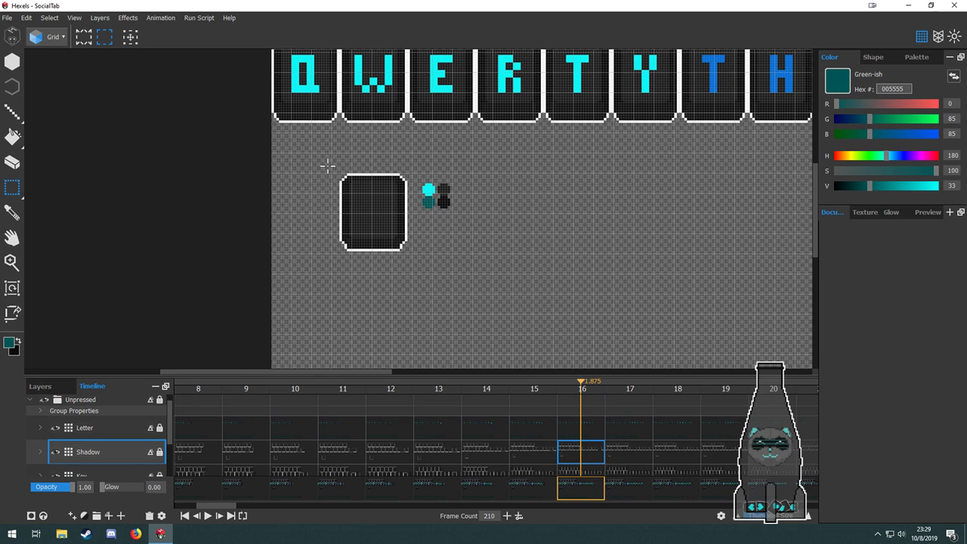
drag(325, 169, 408, 268)
click(407, 263)
drag(508, 294, 362, 316)
drag(160, 169, 688, 250)
drag(648, 292, 356, 305)
drag(698, 270, 350, 307)
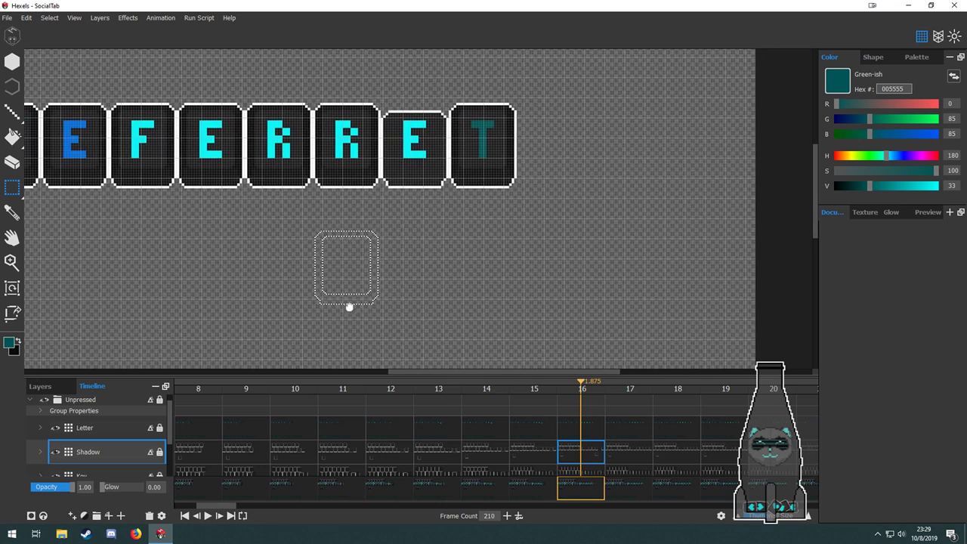
drag(511, 186, 418, 181)
key(ctrl+d)
scroll(424, 174, up, 3)
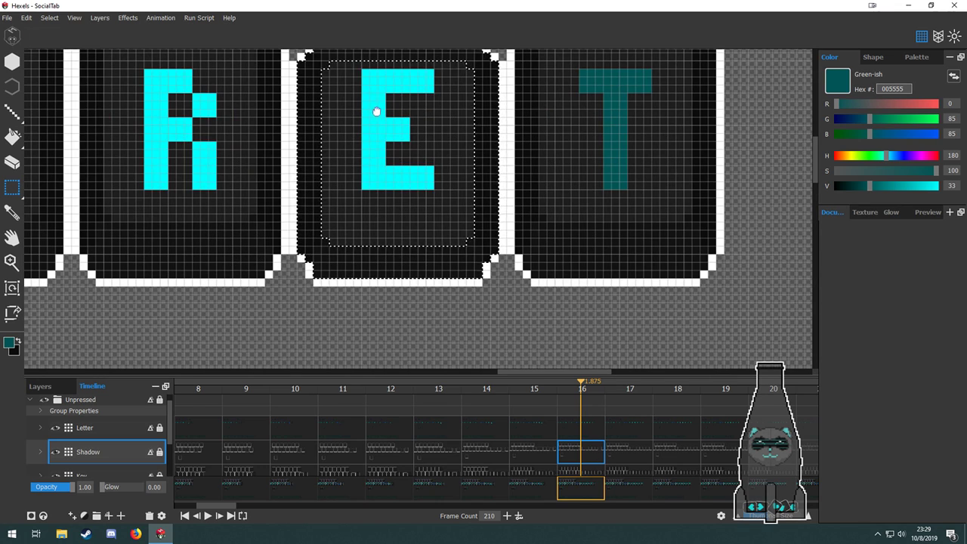
Move the last E on the Letter layer of frame 16 down three pixels to sit on its pressed key.
scroll(378, 110, up, 2)
click(579, 428)
mouse_move(379, 157)
mouse_down()
mouse_move(434, 214)
mouse_move(475, 285)
mouse_up()
drag(421, 264, 358, 274)
scroll(436, 268, down, 4)
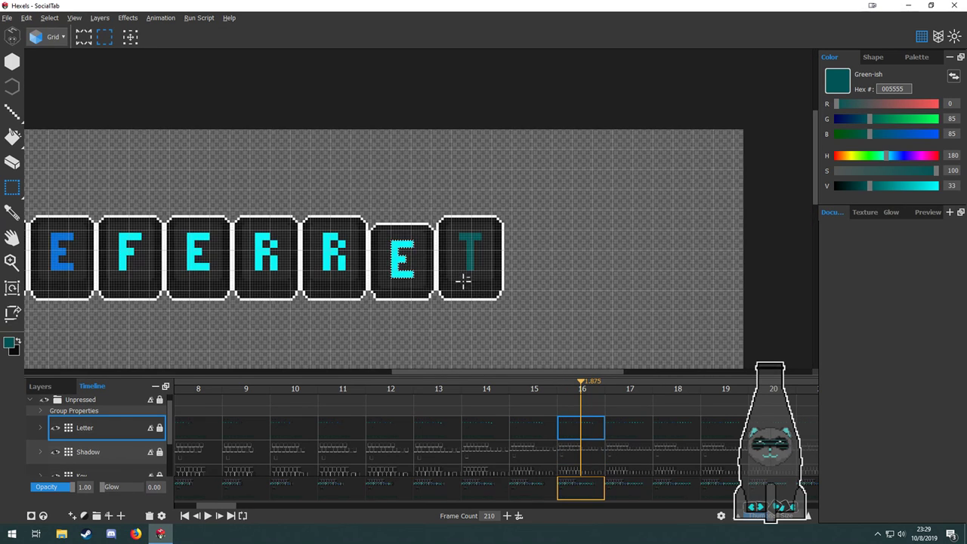
click(538, 431)
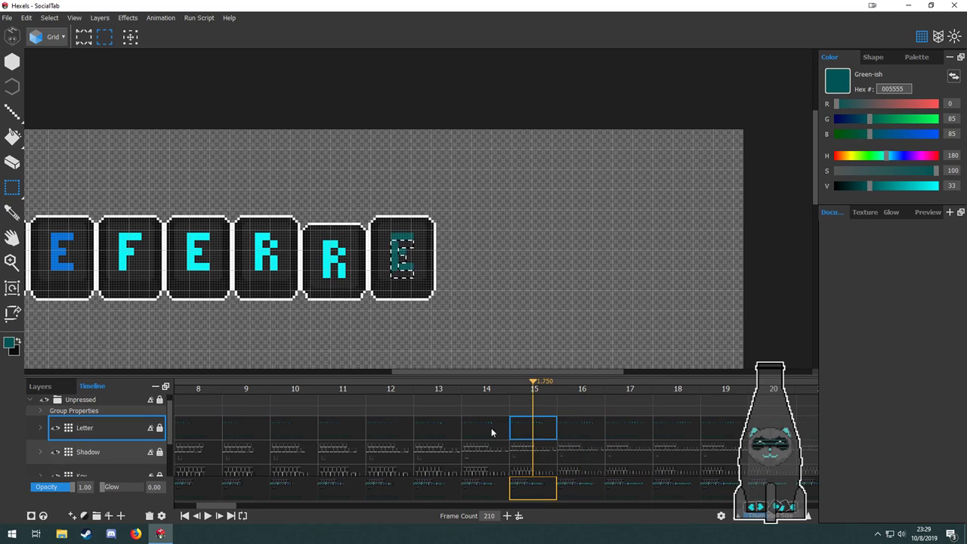
click(570, 434)
Delete the final T key's shading and body on the Shadow and Key layers of frame 17.
click(614, 431)
scroll(523, 287, up, 2)
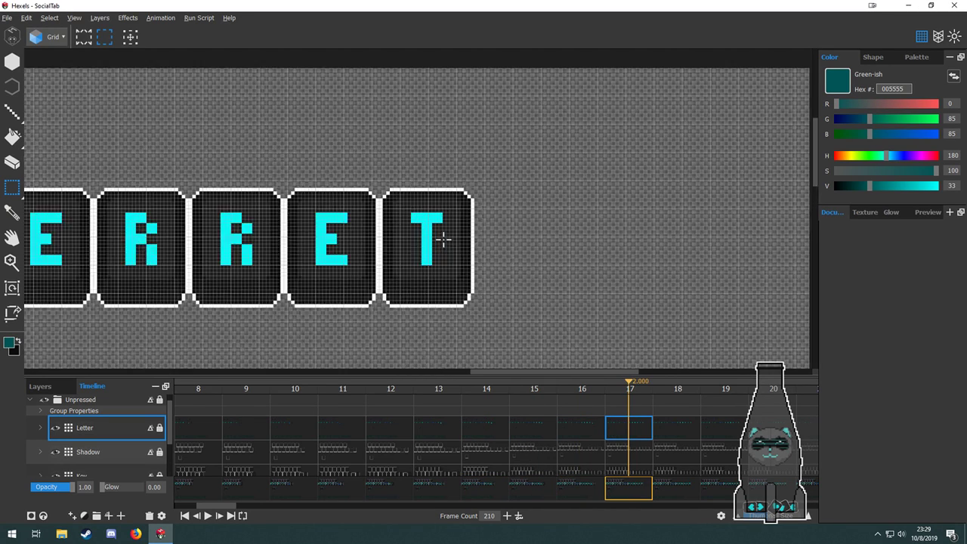
scroll(443, 239, up, 2)
drag(521, 132, 334, 361)
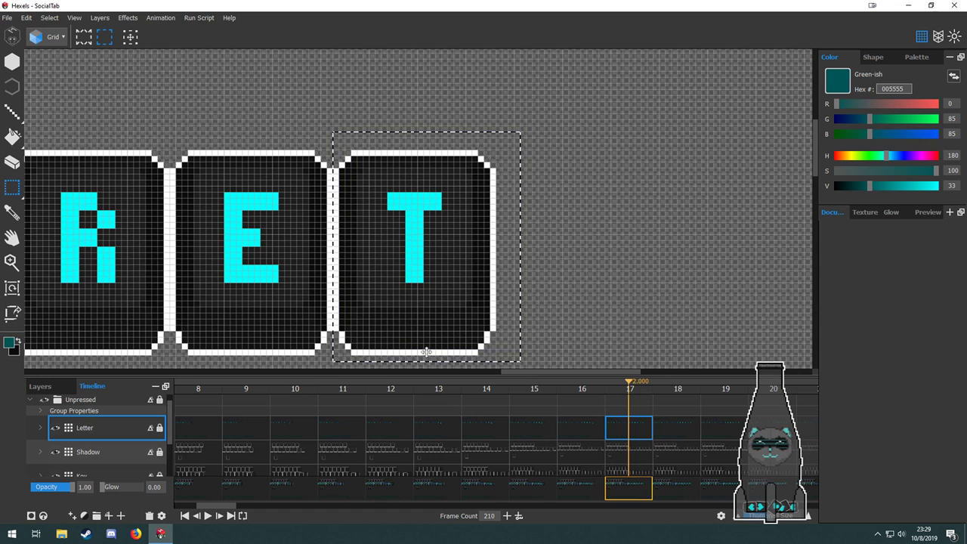
click(628, 451)
key(Delete)
click(642, 469)
key(Delete)
scroll(641, 469, down, 2)
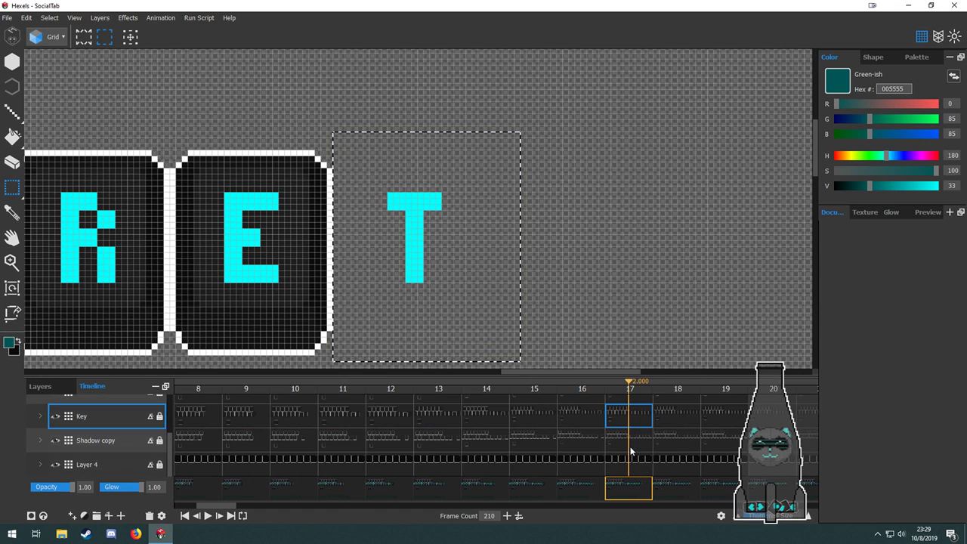
click(630, 447)
click(630, 461)
scroll(630, 453, up, 2)
scroll(635, 450, down, 2)
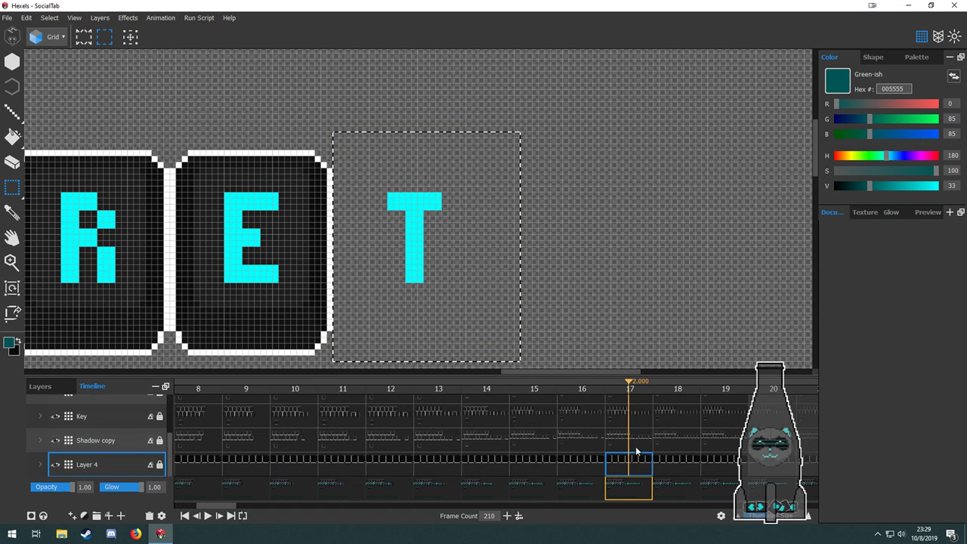
Copy the spare blank key's body on the Key layer of frame 17 into the gap behind the final T.
scroll(572, 292, down, 4)
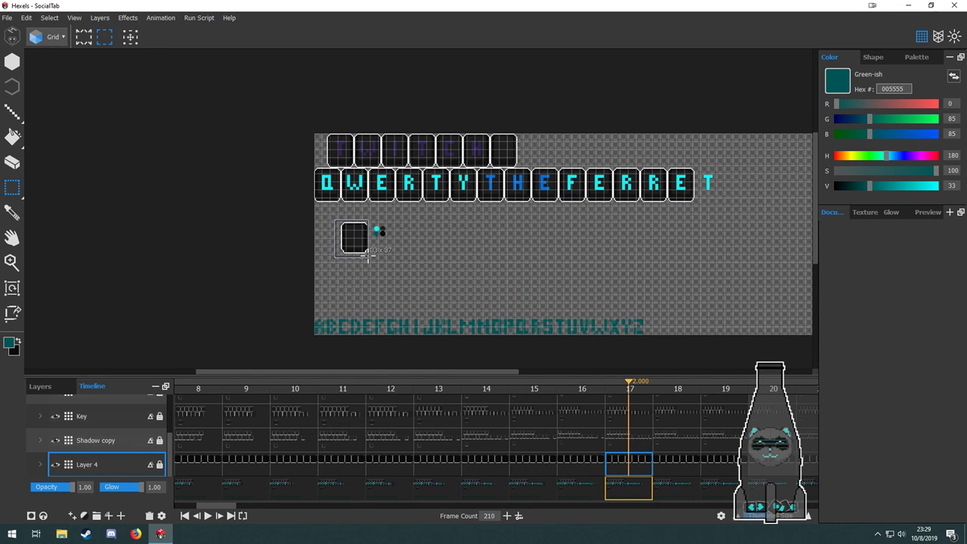
scroll(623, 414, up, 1)
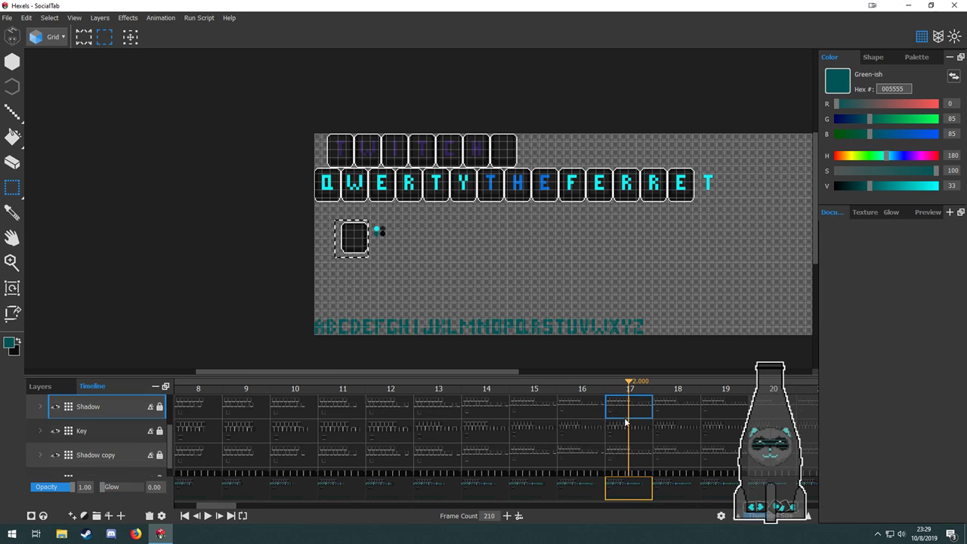
click(626, 426)
drag(356, 249, 720, 201)
scroll(707, 216, up, 5)
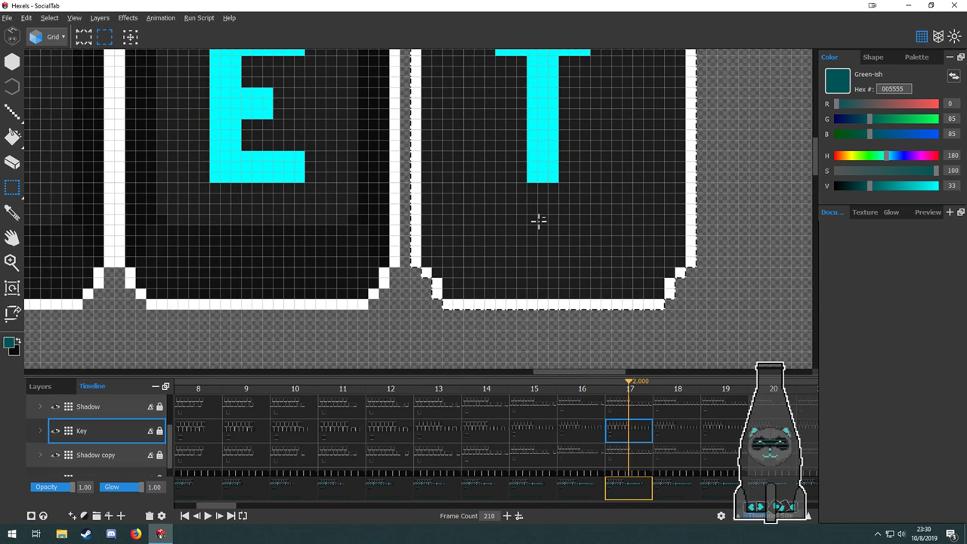
Copy the spare blank key's shading on the Shadow layer of frame 17 onto the pressed T key.
scroll(537, 229, down, 5)
scroll(554, 250, down, 2)
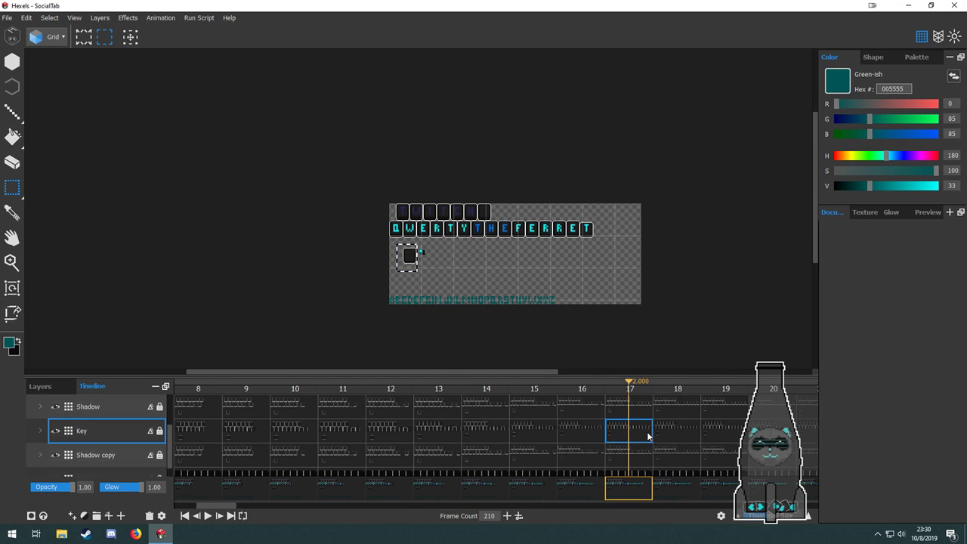
click(624, 406)
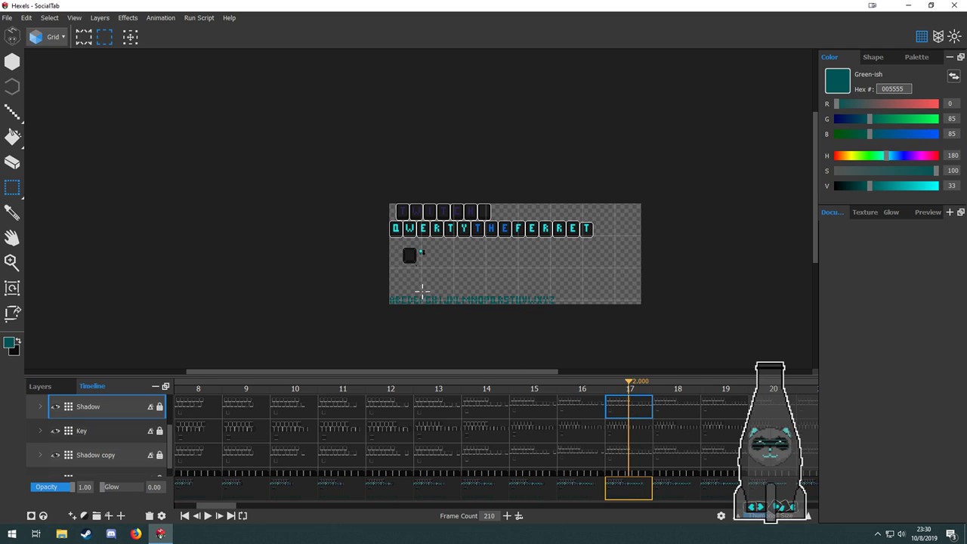
scroll(422, 289, up, 5)
drag(358, 173, 431, 248)
scroll(355, 257, down, 4)
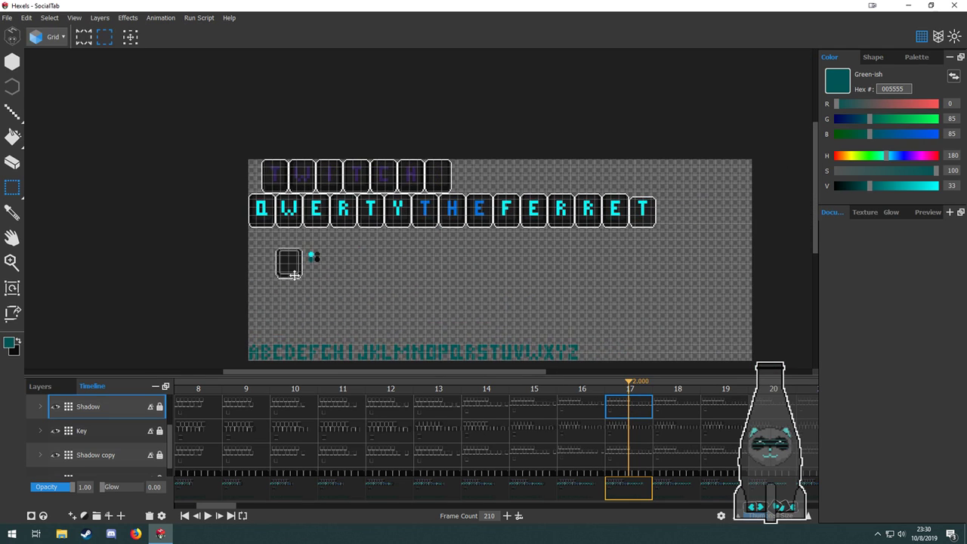
drag(556, 265, 677, 217)
scroll(676, 181, up, 6)
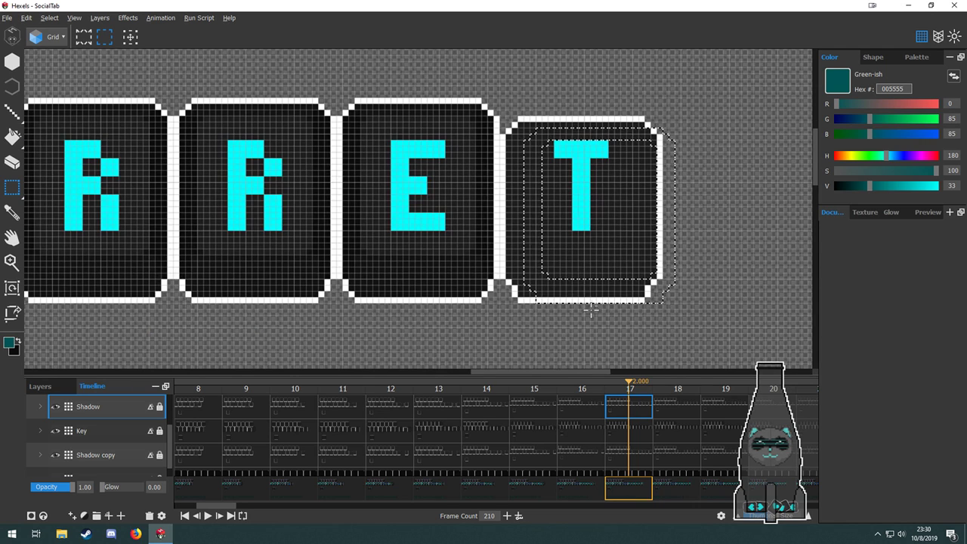
drag(572, 291, 571, 285)
drag(667, 319, 628, 330)
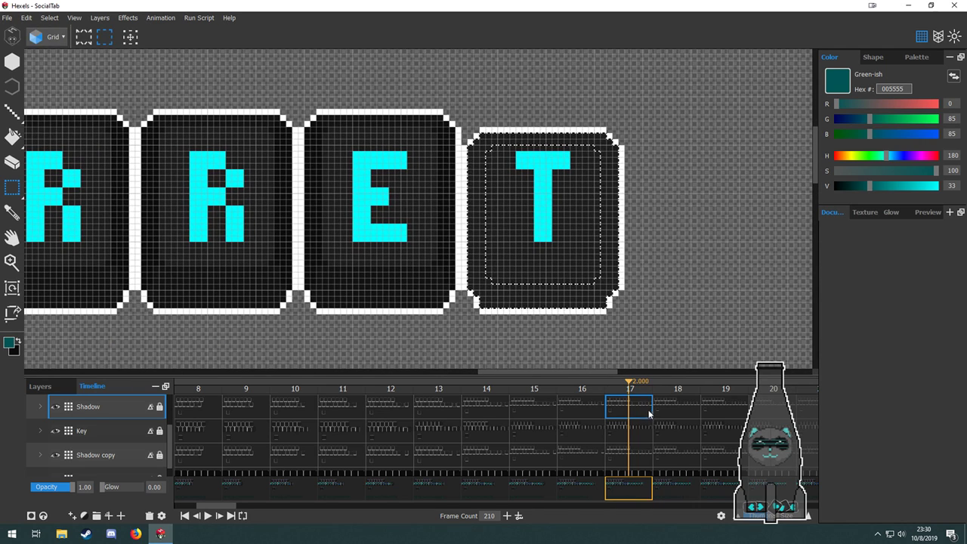
Move the final T on the Letter layer of frame 17 down three pixels to sit on its pressed key.
scroll(643, 425, up, 3)
click(633, 434)
drag(510, 151, 557, 206)
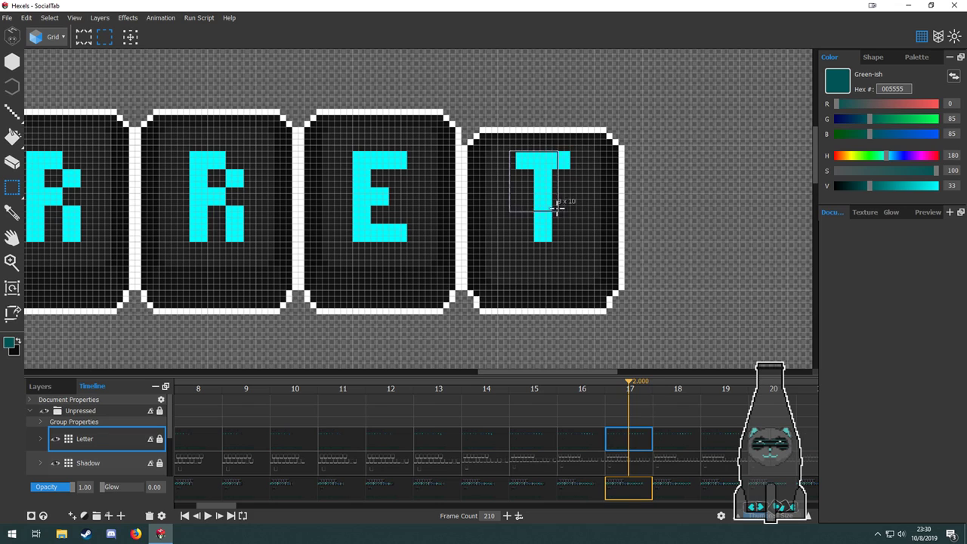
drag(573, 242, 575, 246)
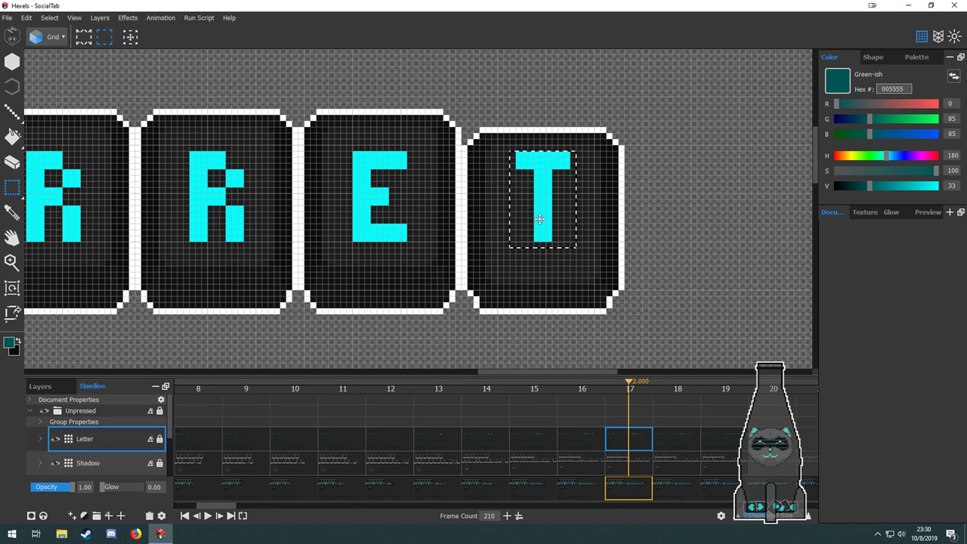
drag(540, 220, 537, 243)
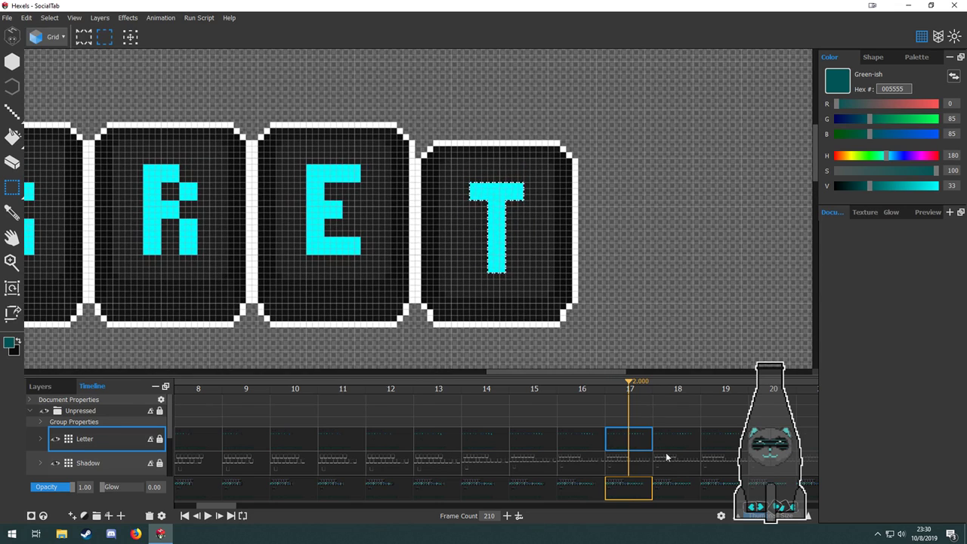
Check frames 18 to 20, return to frame 1 and play the animation from there.
click(684, 445)
click(718, 441)
scroll(659, 297, down, 7)
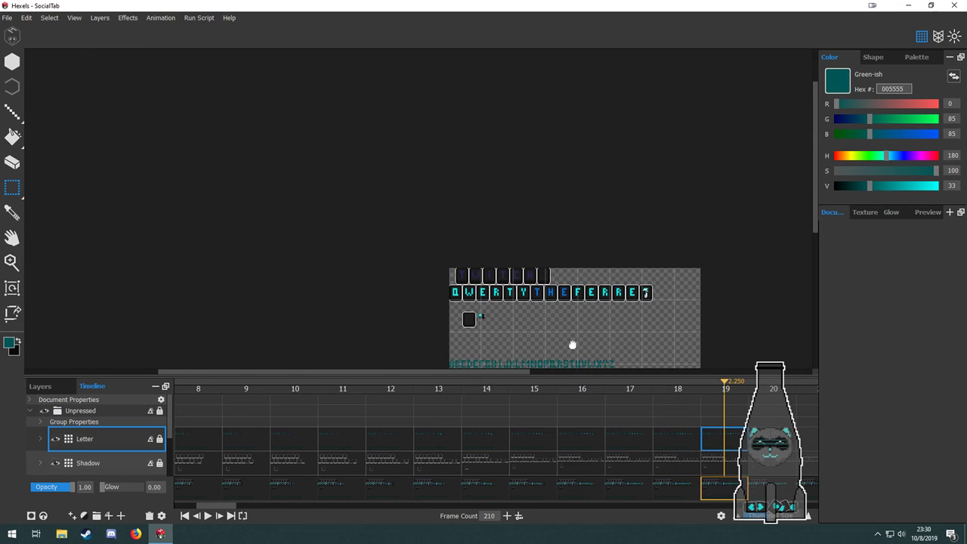
scroll(573, 345, up, 3)
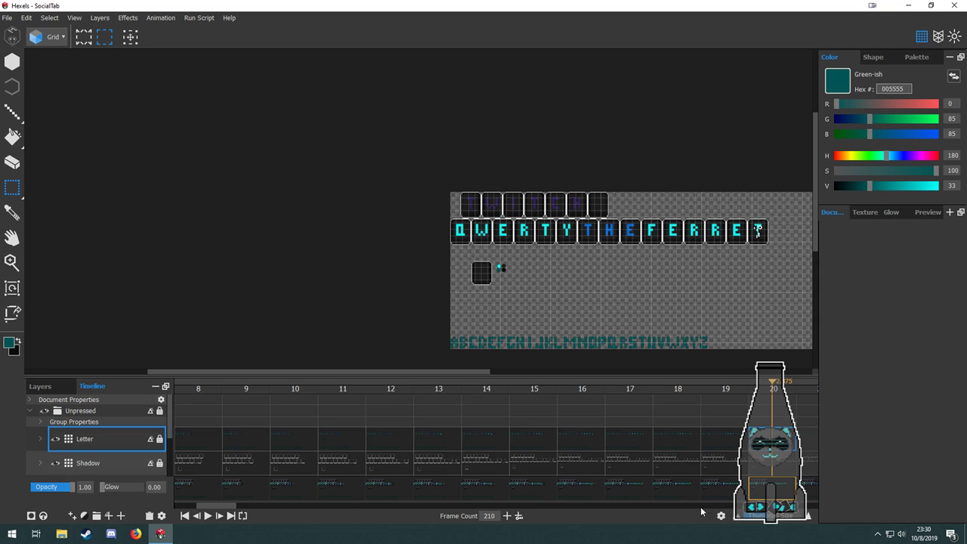
click(197, 439)
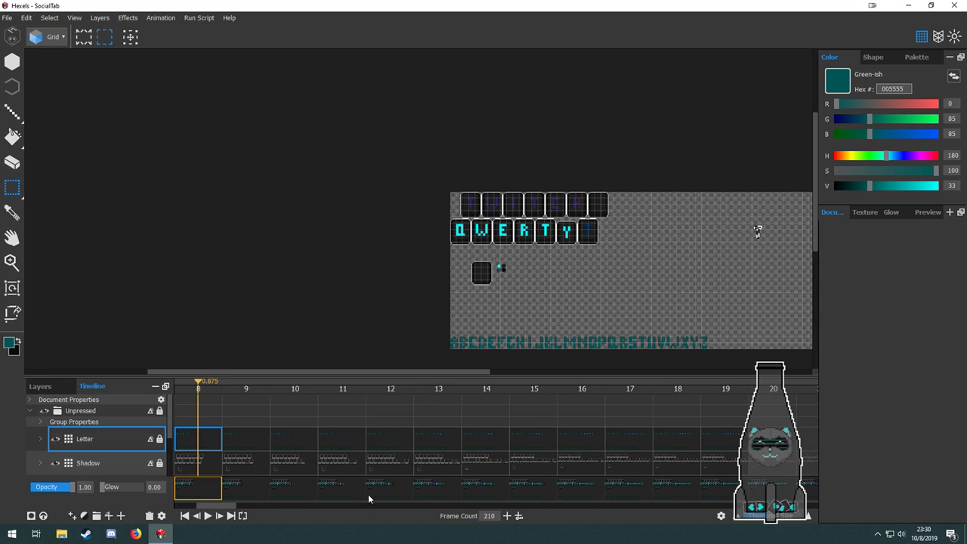
drag(231, 505, 183, 504)
click(204, 411)
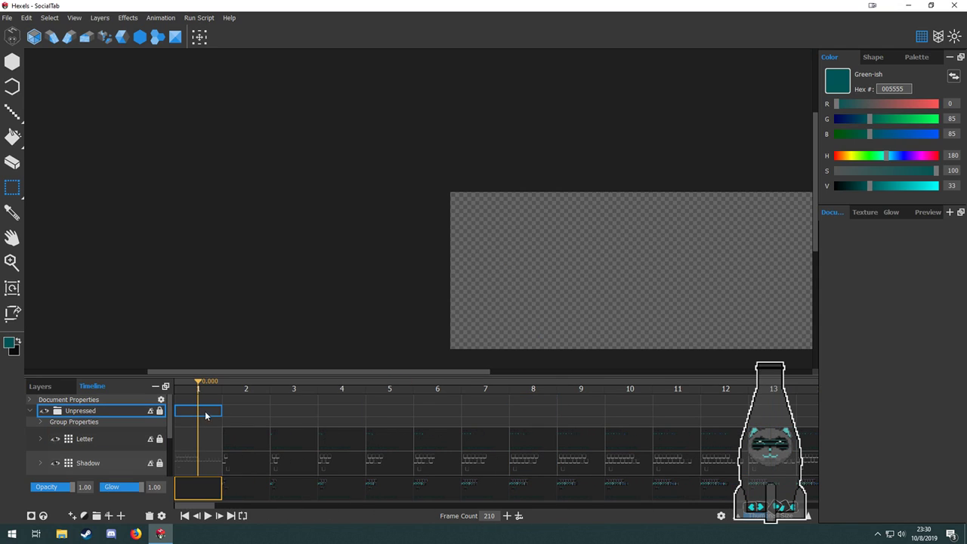
drag(553, 319, 380, 301)
scroll(414, 221, up, 3)
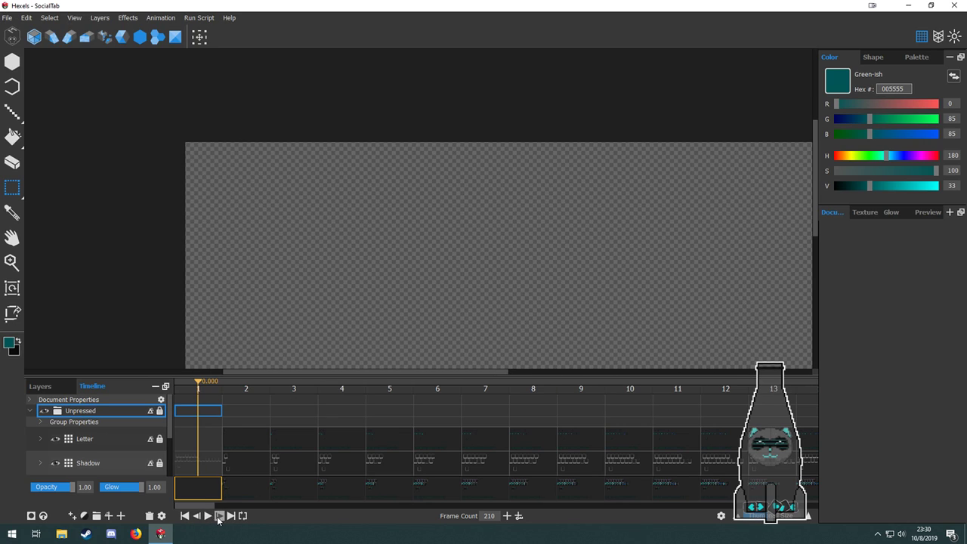
click(209, 519)
click(209, 516)
Compare individual frames between 2 and 11 to examine how the keys appear and get pressed.
click(245, 468)
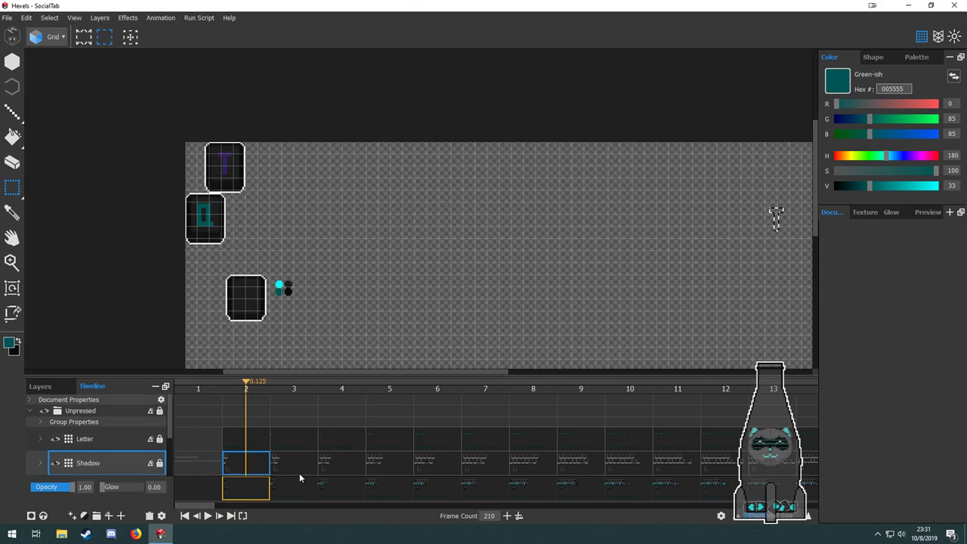
click(299, 469)
click(369, 464)
click(496, 461)
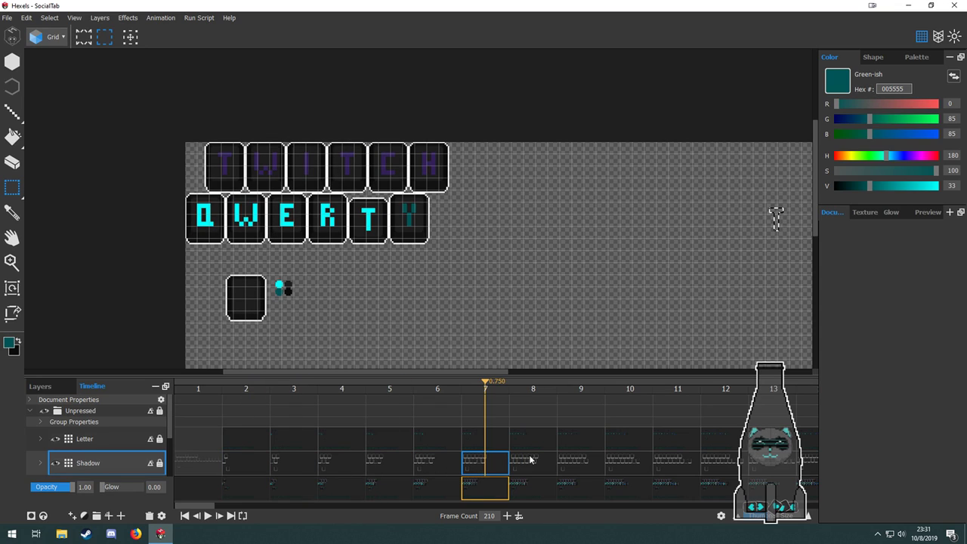
click(532, 460)
click(669, 461)
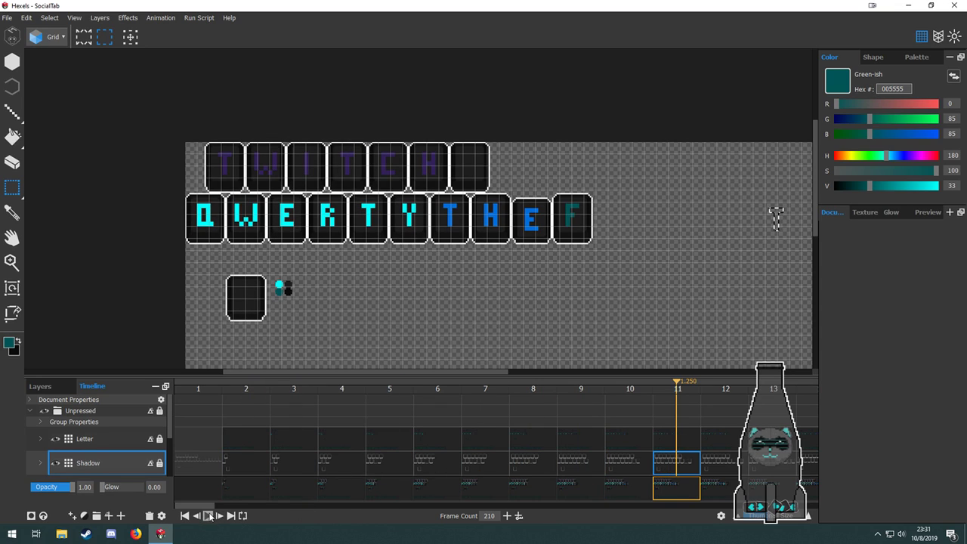
click(438, 459)
click(482, 463)
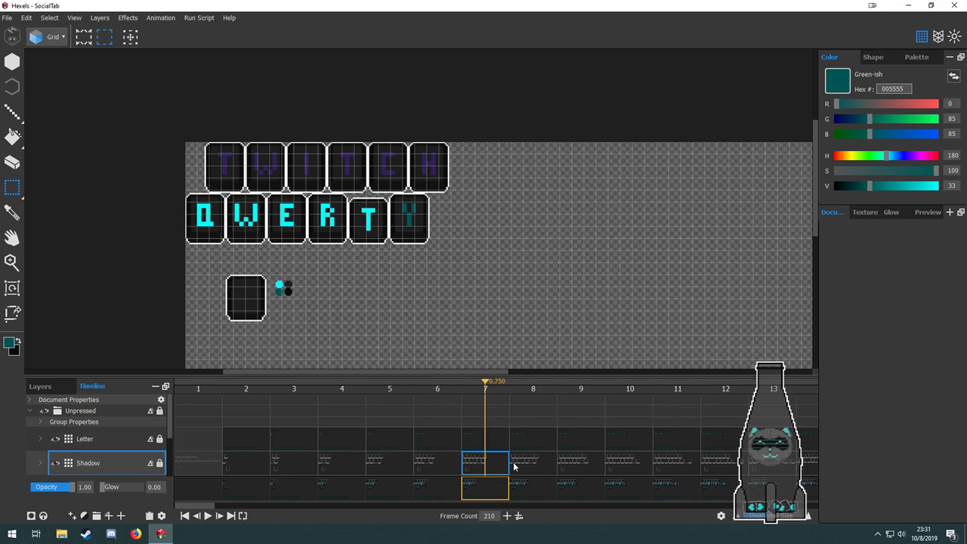
Step forward through the animation from frame 2 and inspect the key rows on the last frame, 210.
click(240, 449)
key(Right)
key(Right)
key(Right)
key(Right)
key(Right)
key(Right)
key(Right)
key(Right)
key(Right)
key(Right)
key(Right)
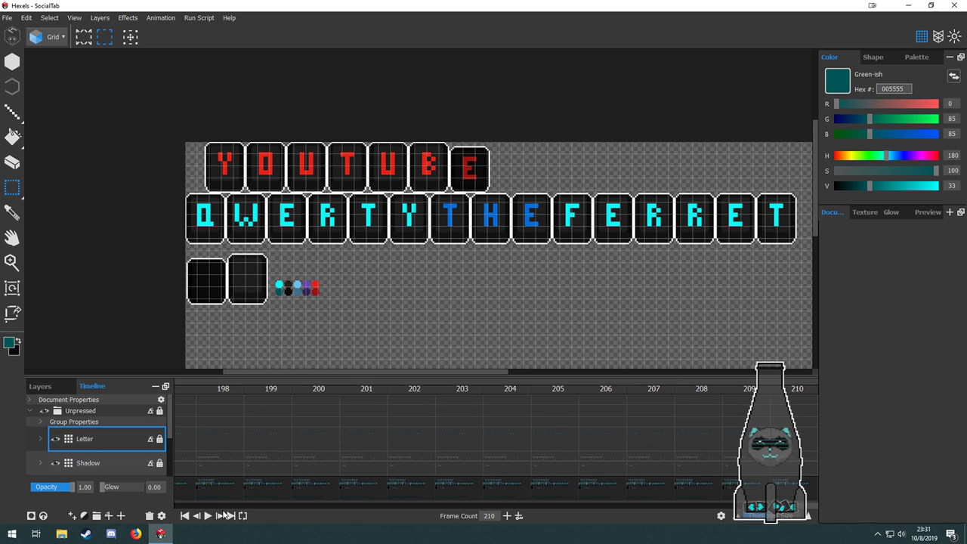
scroll(380, 327, down, 4)
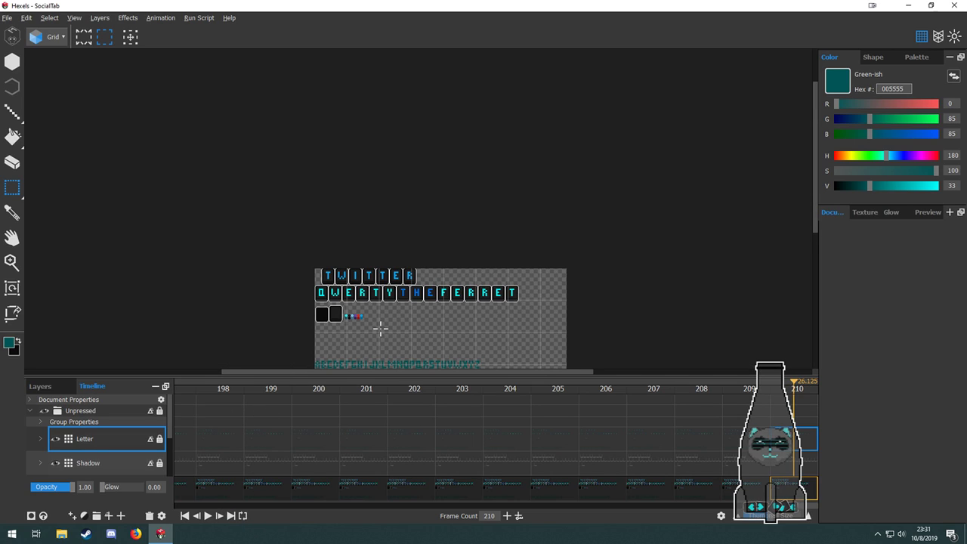
scroll(380, 327, up, 8)
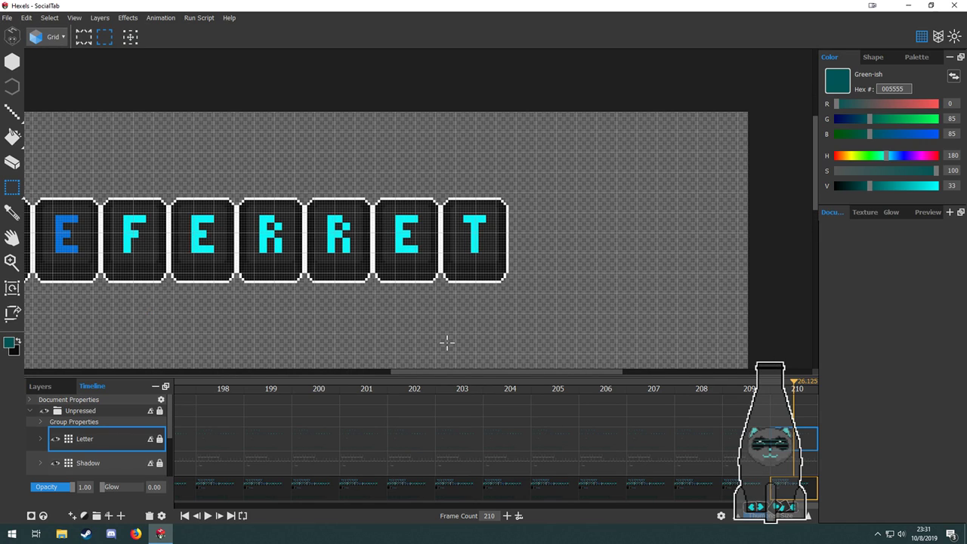
click(519, 516)
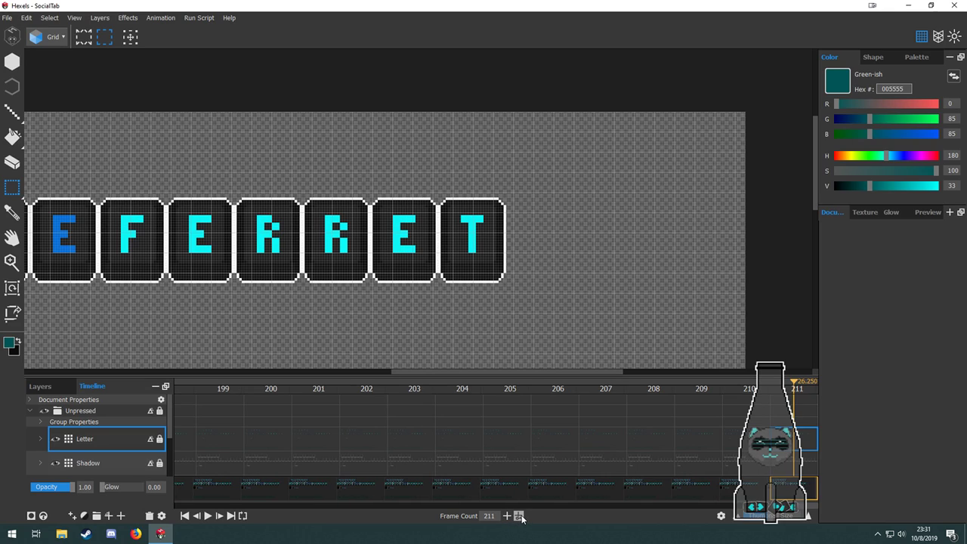
click(520, 517)
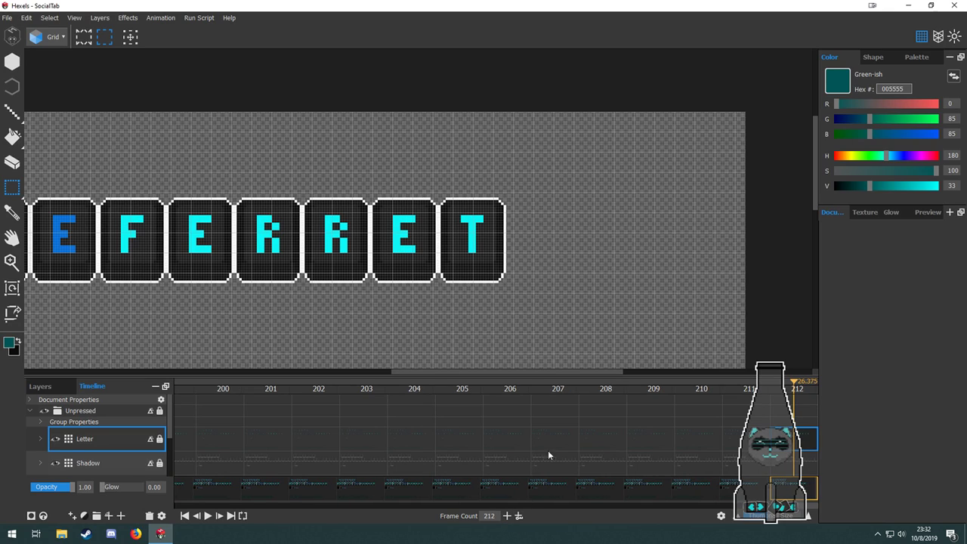
key(ctrl+z)
key(ctrl+z)
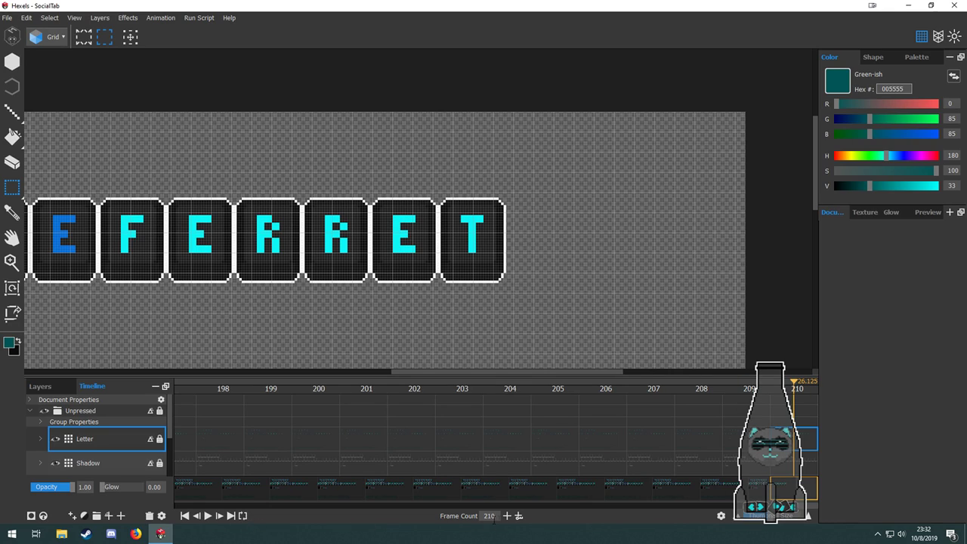
Append a duplicate of the last frame as frame 211 and delete the final T key's part on Layer 4.
click(519, 516)
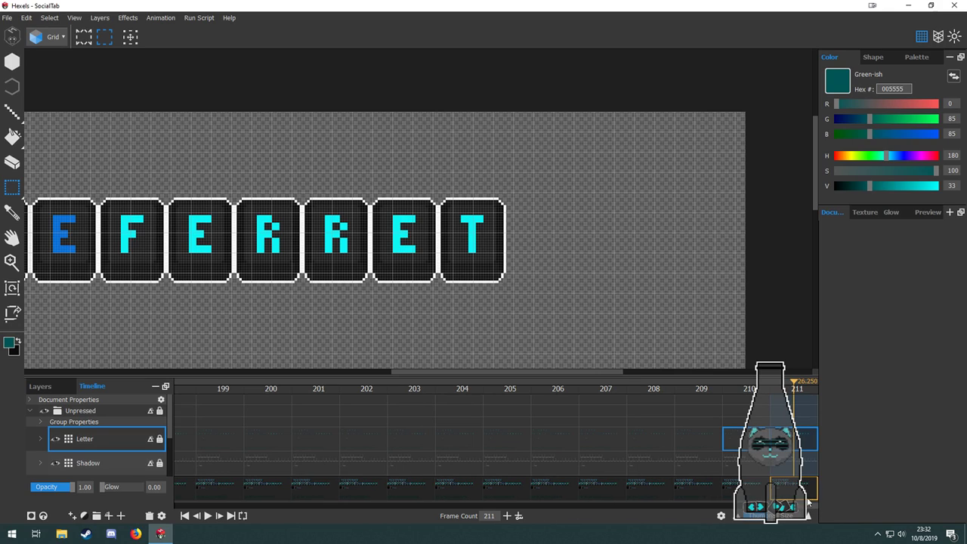
click(798, 427)
click(803, 452)
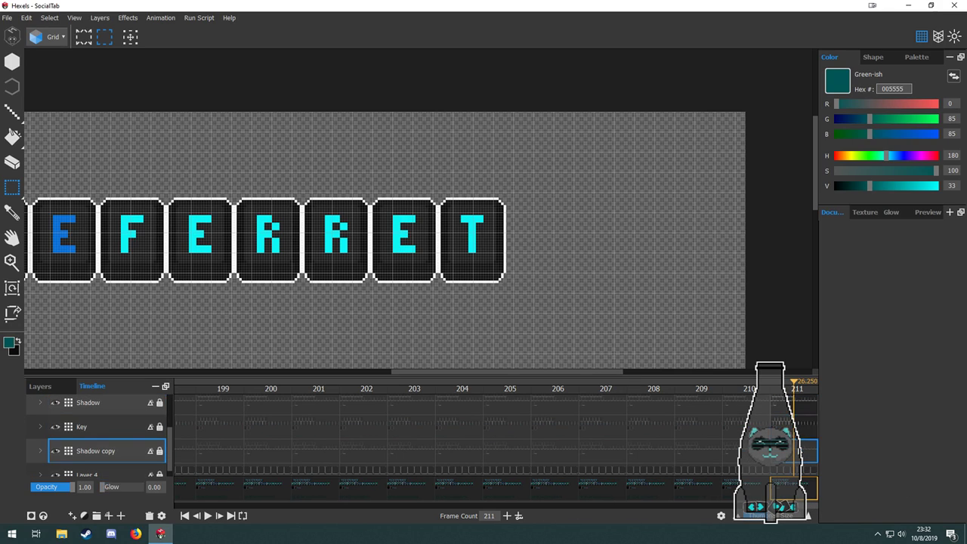
scroll(803, 446, down, 1)
click(790, 458)
key(space)
drag(466, 291, 527, 317)
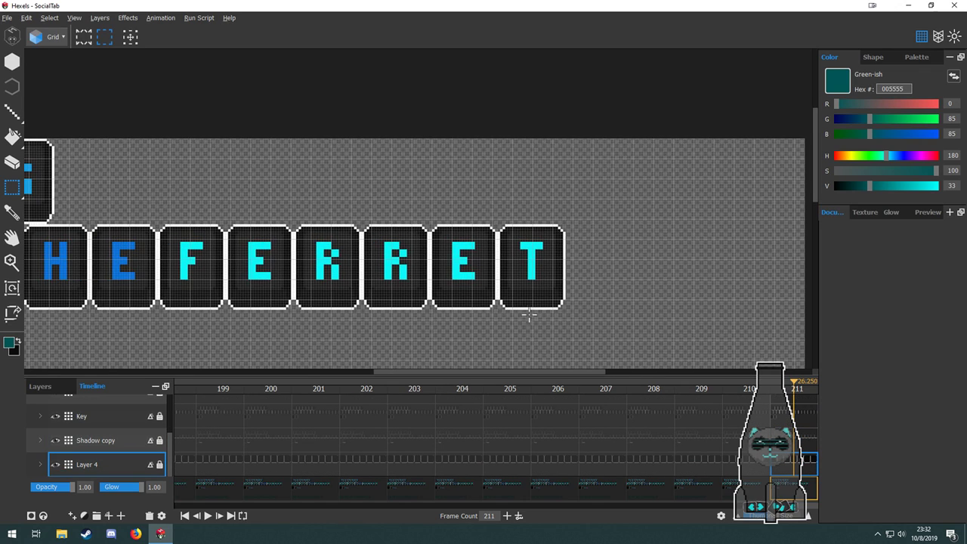
scroll(532, 310, down, 1)
scroll(561, 290, up, 2)
drag(555, 189, 444, 336)
key(Delete)
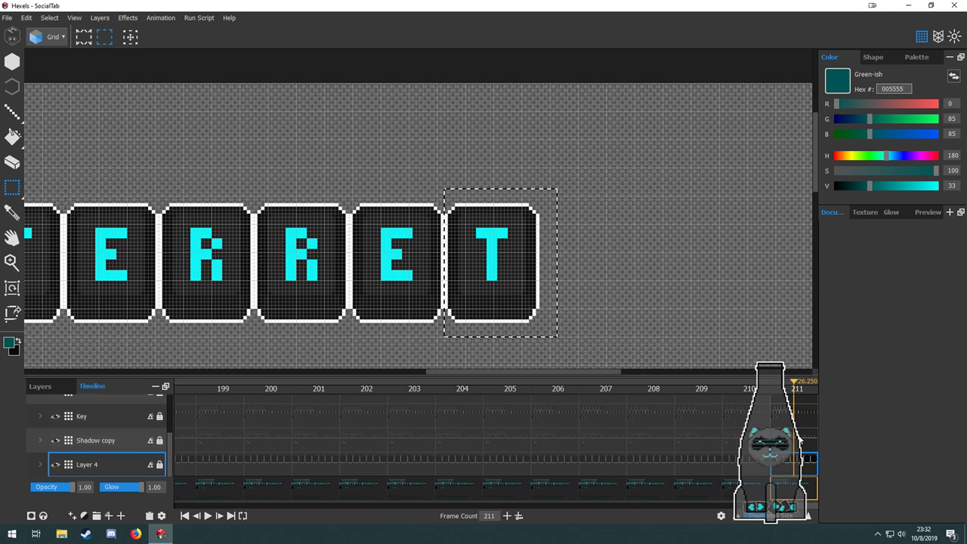
Delete the rest of the final T key on the Shadow copy, Key, Shadow and Letter layers of frame 211.
click(803, 441)
key(Delete)
click(801, 421)
key(Delete)
scroll(801, 427, up, 1)
key(Up)
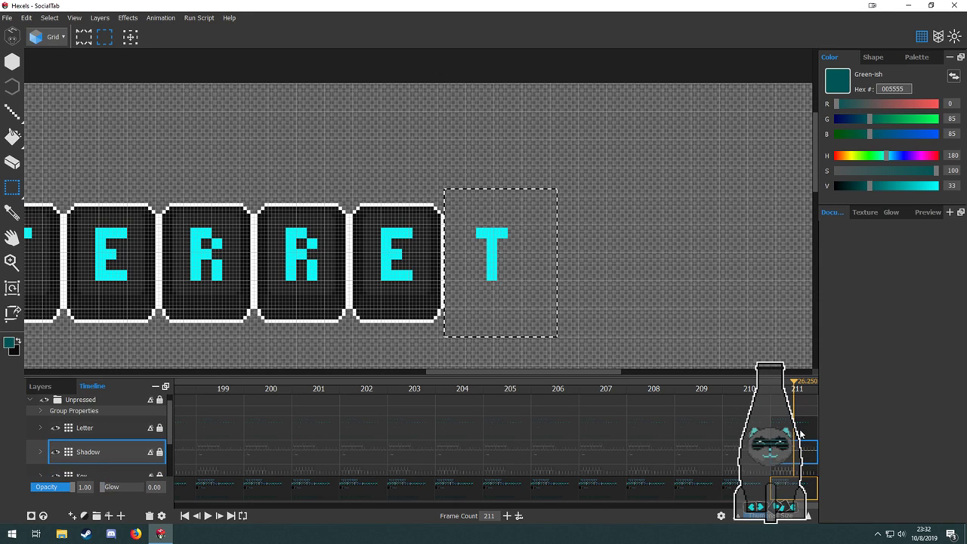
key(Up)
key(Delete)
Append a duplicate of frame 211 as frame 212 and make its Letter layer active.
scroll(523, 333, down, 2)
scroll(528, 332, down, 2)
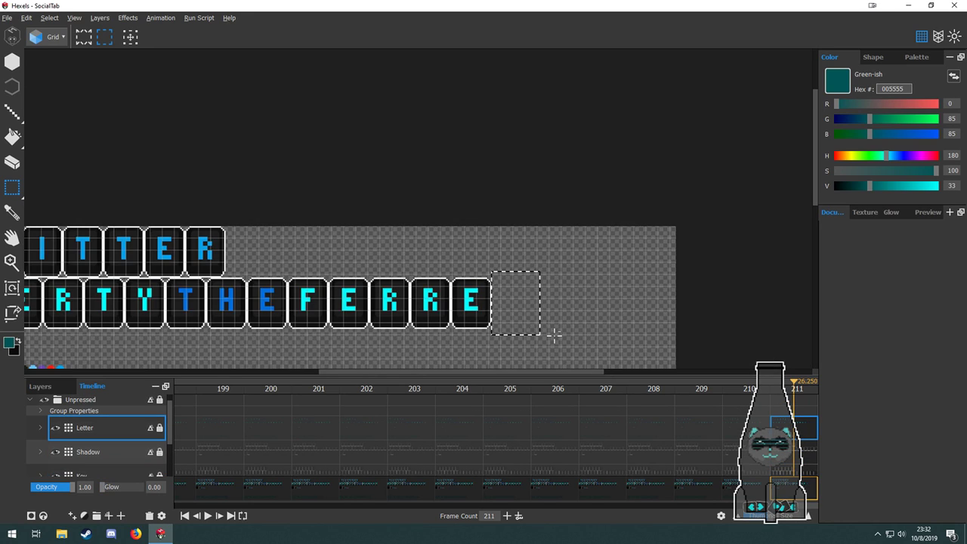
key(space)
drag(409, 327, 464, 293)
key(space)
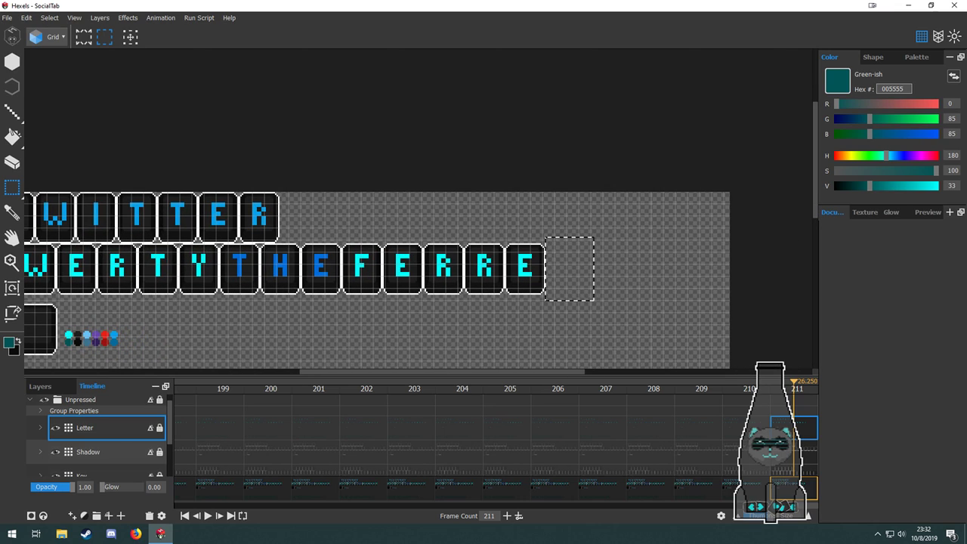
click(520, 516)
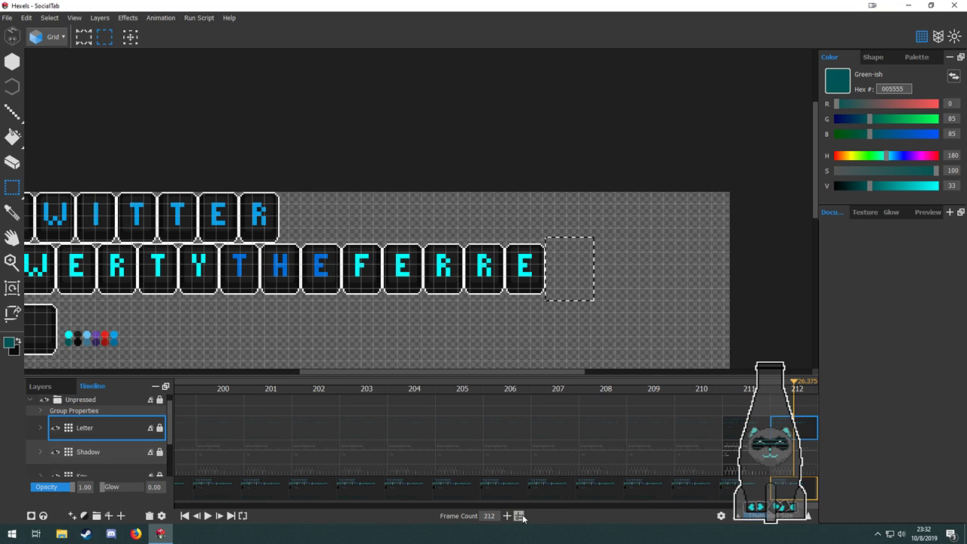
click(796, 456)
click(796, 469)
scroll(797, 466, down, 2)
click(797, 444)
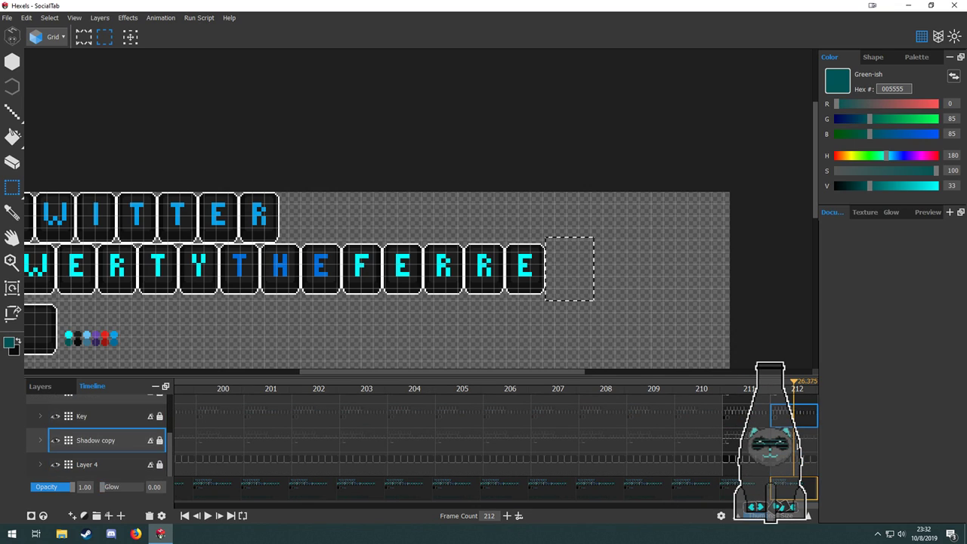
click(798, 462)
double_click(801, 463)
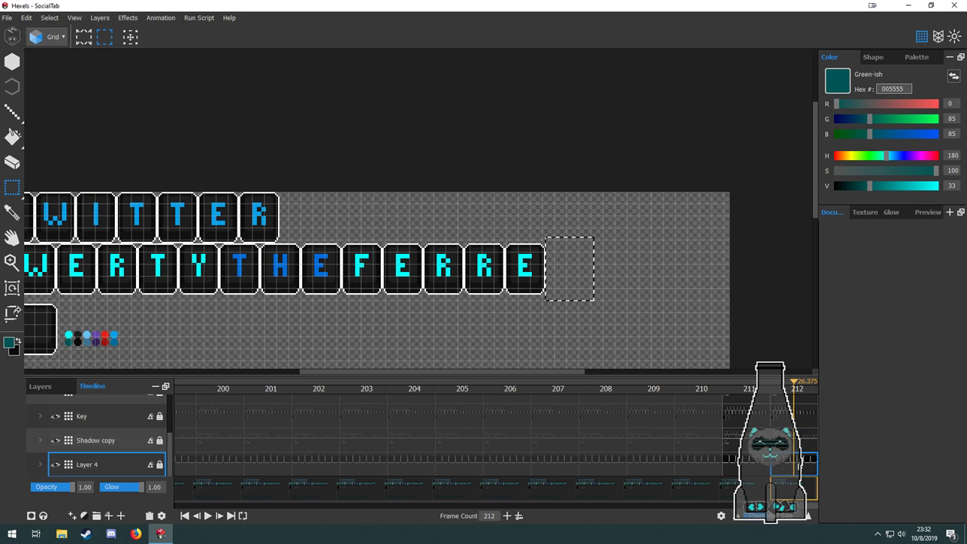
key(Up)
key(Up)
key(Up)
key(Up)
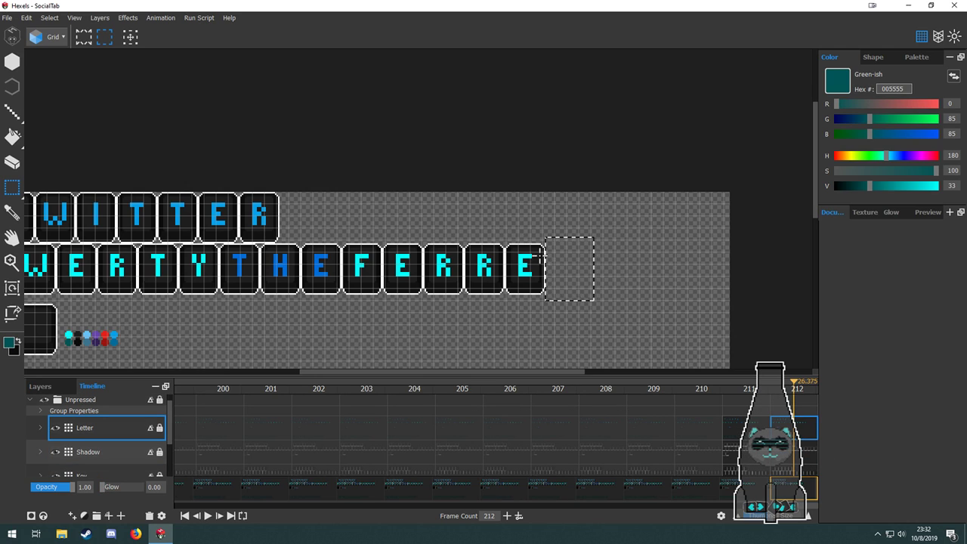
Delete the last E key with its letter, shading, body and outline from the layers of frame 212.
scroll(539, 256, up, 3)
mouse_move(458, 195)
mouse_down()
mouse_move(535, 315)
mouse_move(592, 363)
mouse_up()
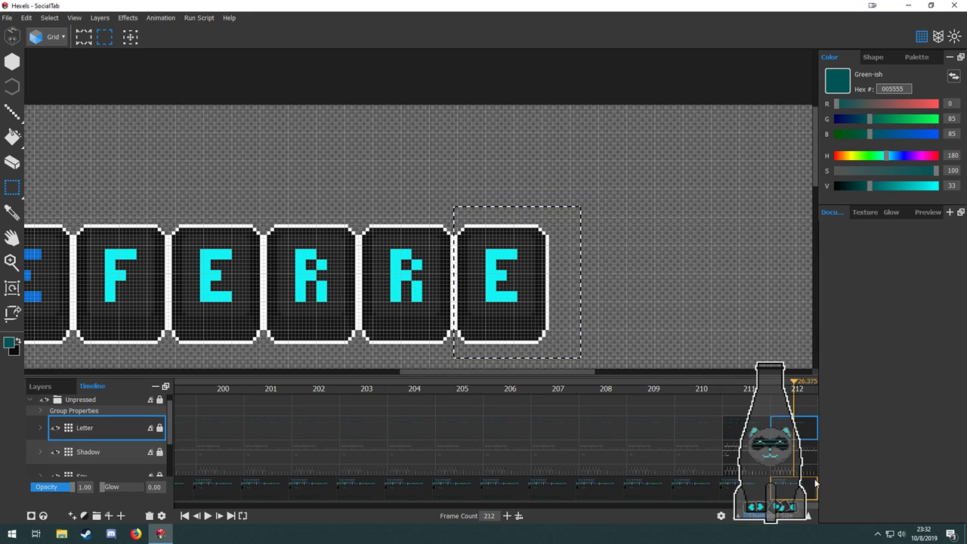
key(Delete)
click(791, 454)
key(Delete)
scroll(795, 452, down, 1)
click(788, 424)
key(Delete)
click(806, 450)
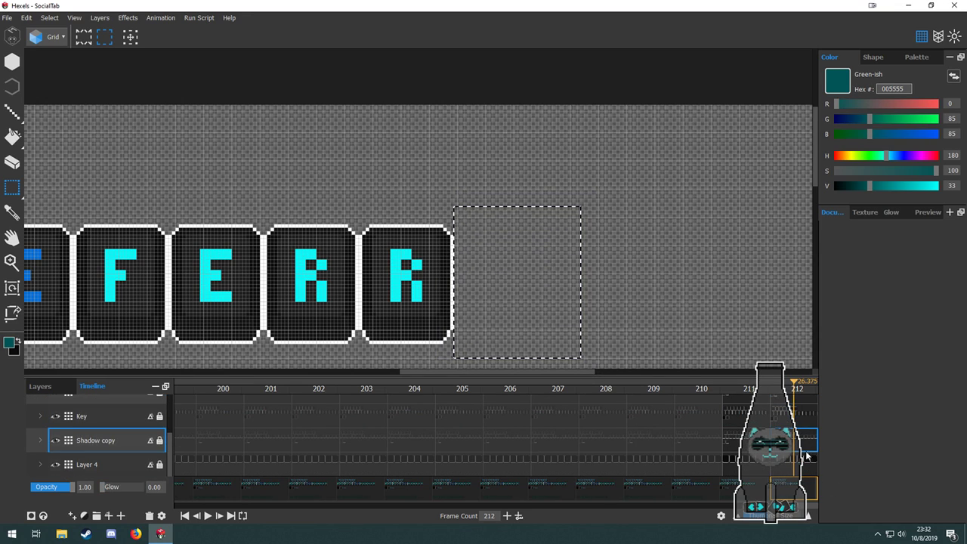
key(Down)
scroll(808, 465, up, 4)
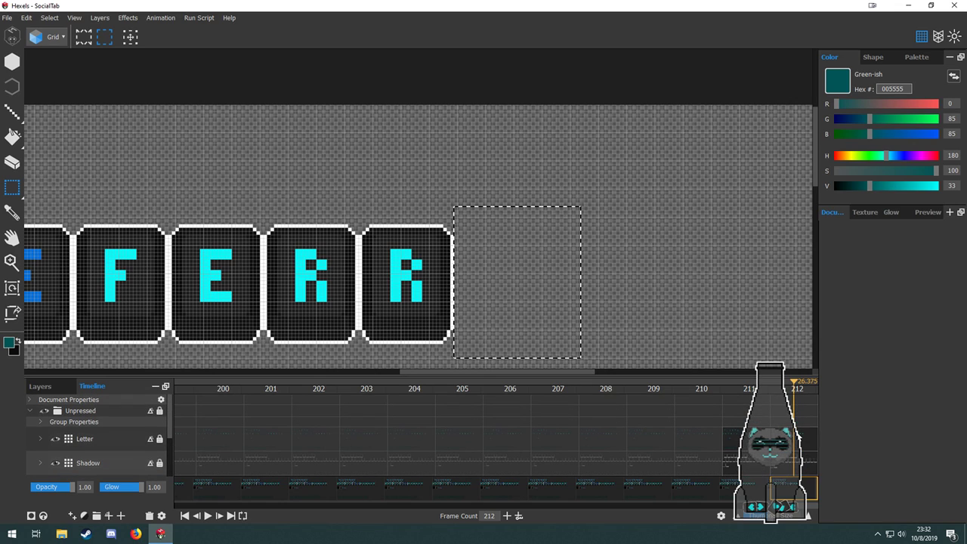
scroll(801, 441, down, 3)
scroll(801, 441, up, 3)
scroll(801, 440, down, 3)
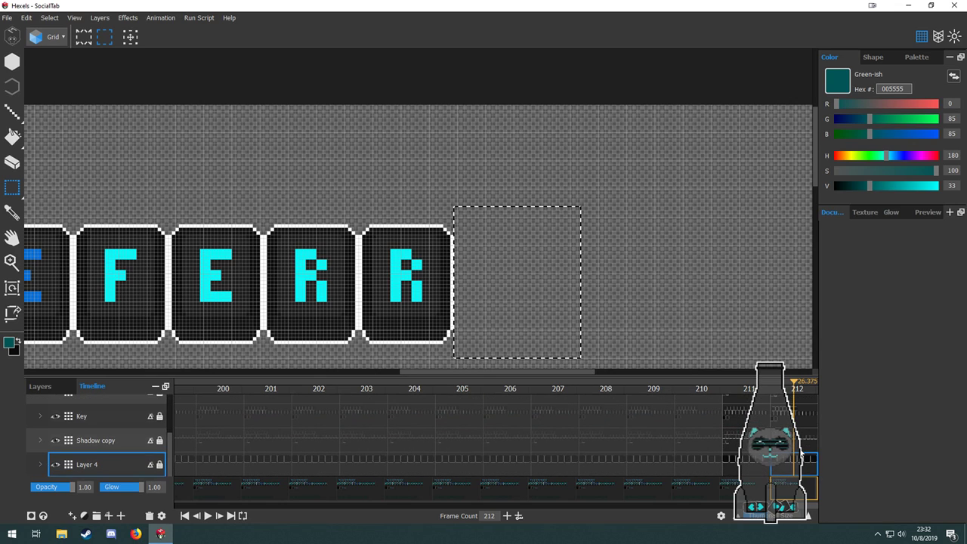
scroll(801, 441, up, 2)
scroll(802, 441, up, 2)
scroll(801, 441, down, 3)
scroll(801, 440, up, 3)
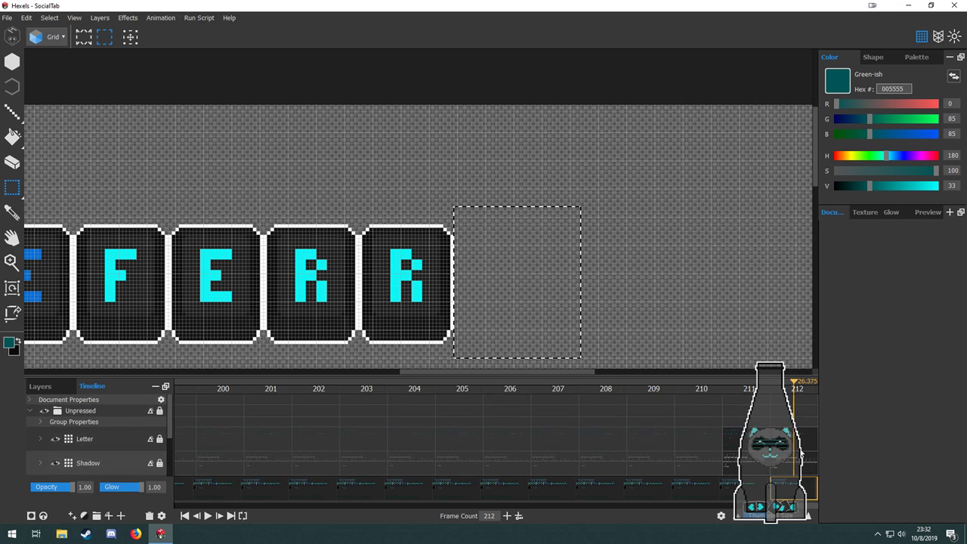
scroll(801, 441, down, 3)
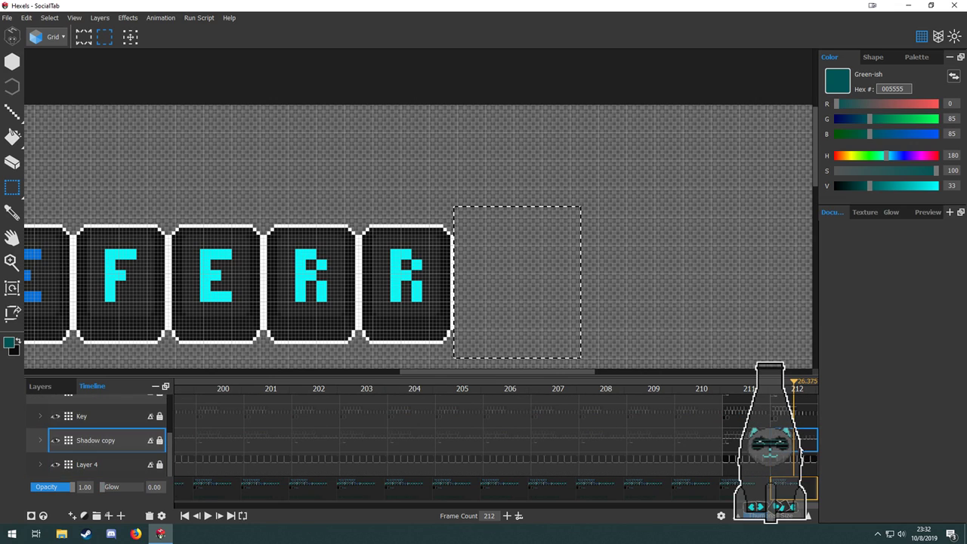
Append a duplicate of frame 212 as frame 213 with its Letter layer active.
scroll(771, 446, up, 3)
click(796, 463)
click(796, 468)
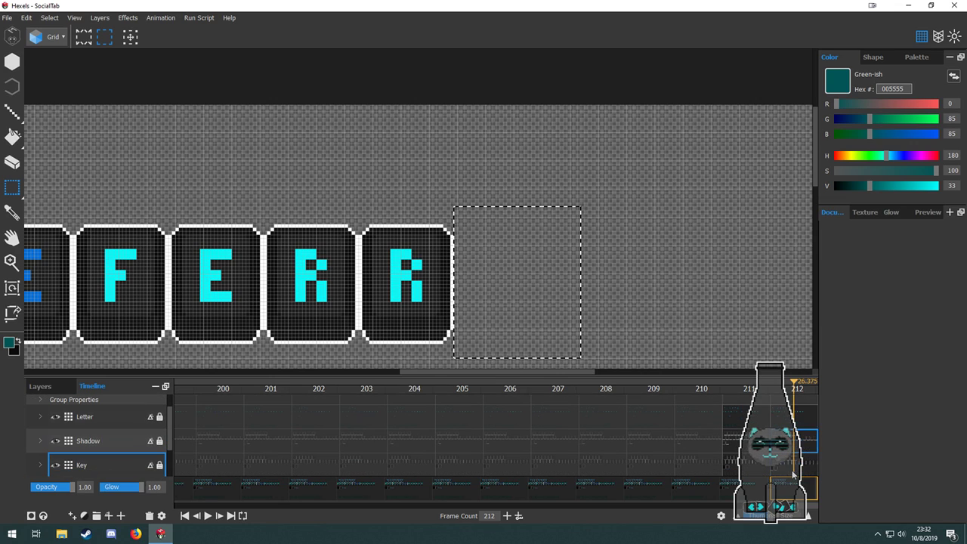
click(797, 425)
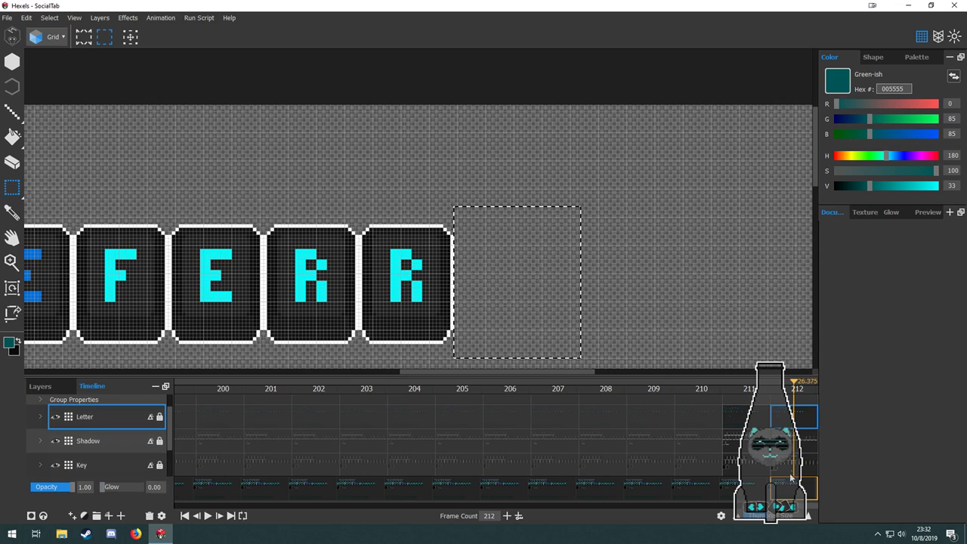
click(517, 515)
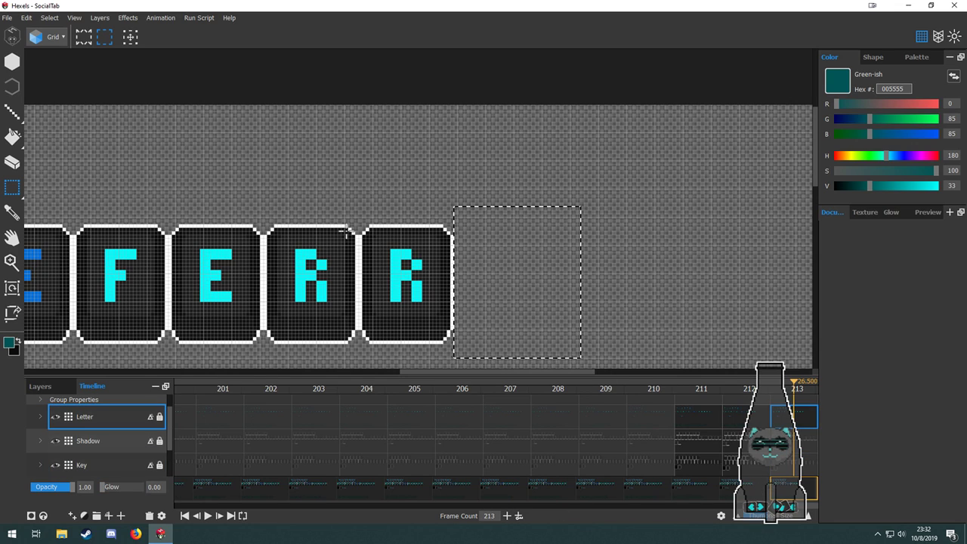
Select the last R key on frame 213 and delete its letter, shading and body from the Letter, Shadow and Key layers.
drag(360, 213, 482, 352)
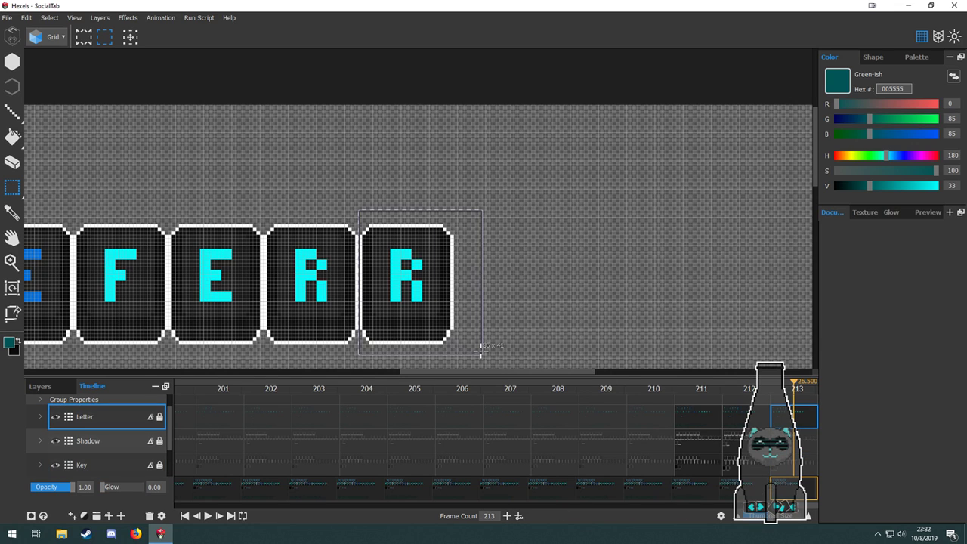
click(804, 442)
click(803, 465)
key(Delete)
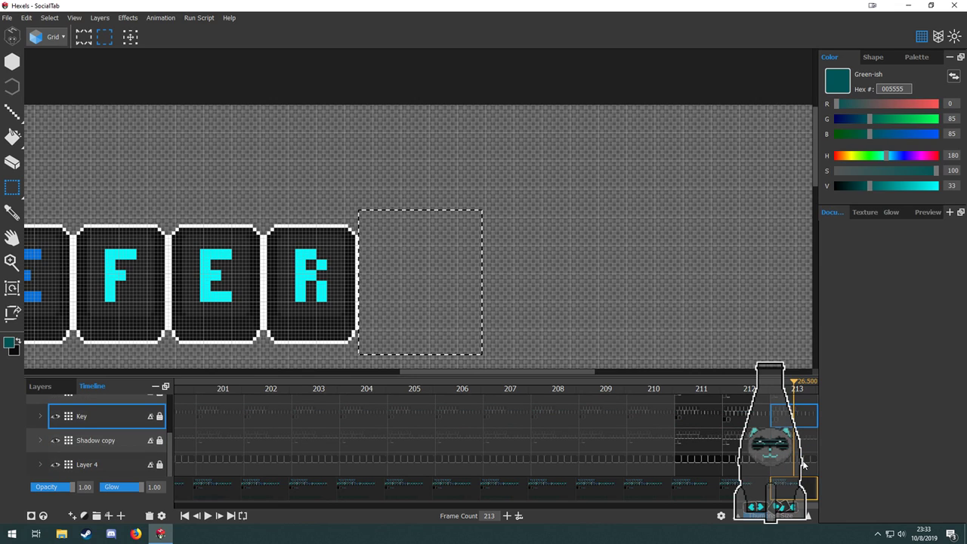
Undo the deletions of the last R key's body and shading on frame 213 and return to the Letter layer.
key(ctrl+z)
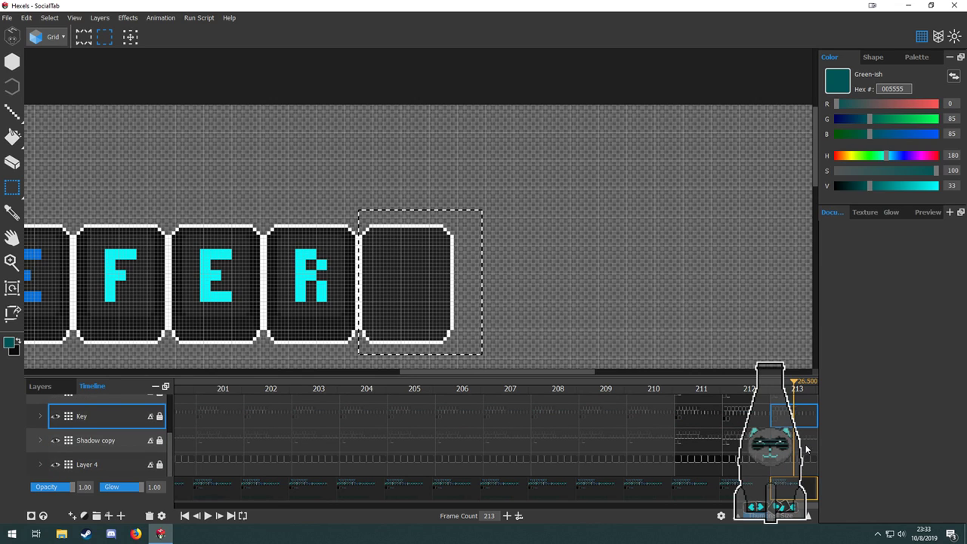
scroll(804, 457, up, 2)
click(803, 453)
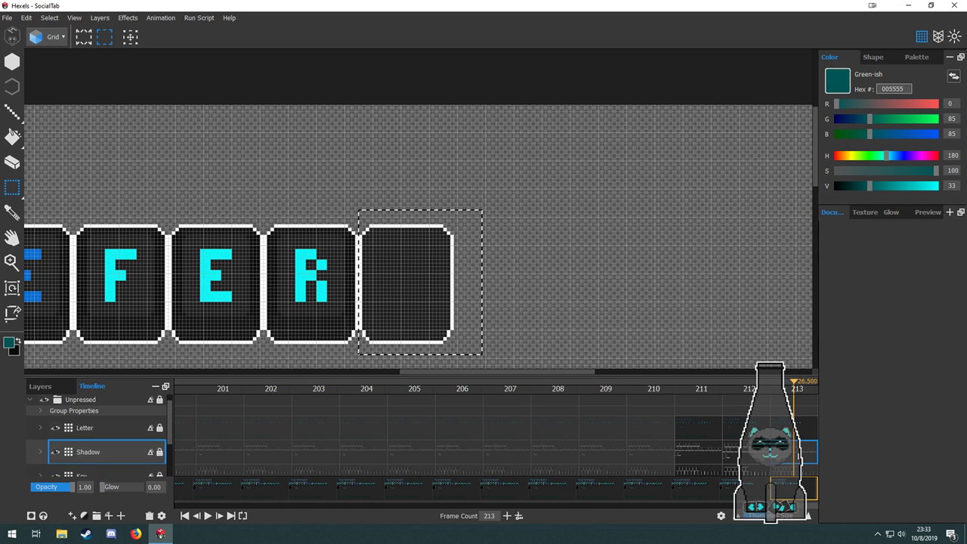
key(ctrl+z)
click(804, 429)
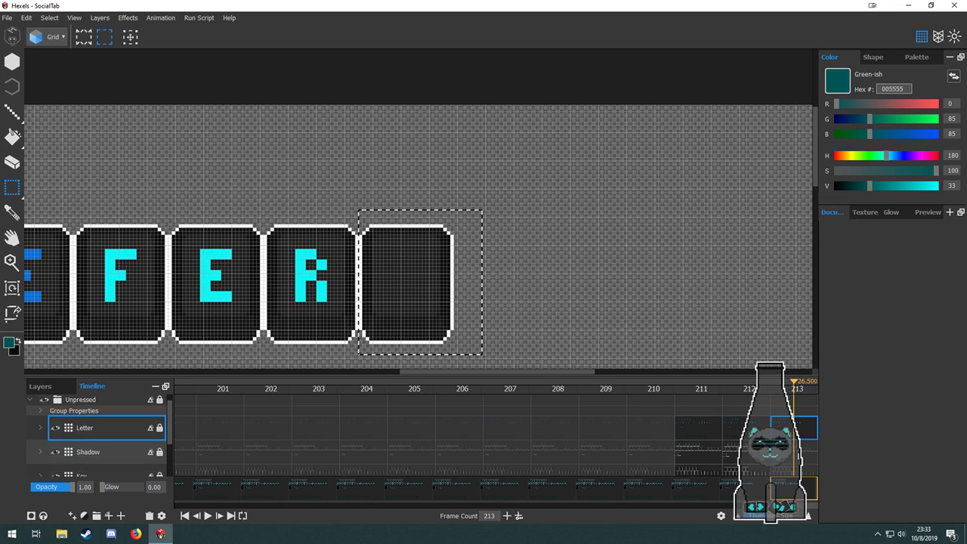
Delete the blank last key from the Shadow, Key, Shadow copy and Layer 4 layers of frame 213.
click(795, 452)
click(804, 471)
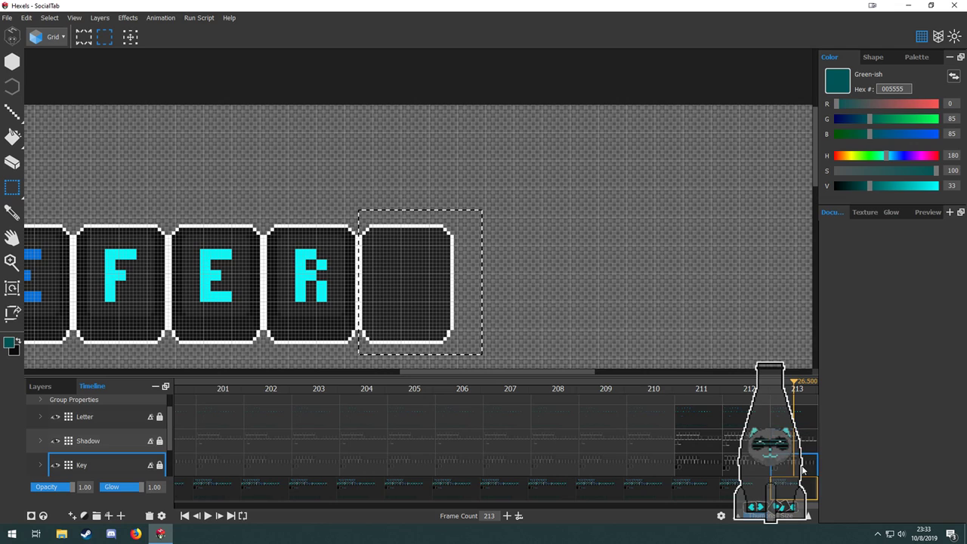
scroll(804, 470, down, 2)
click(795, 440)
click(793, 462)
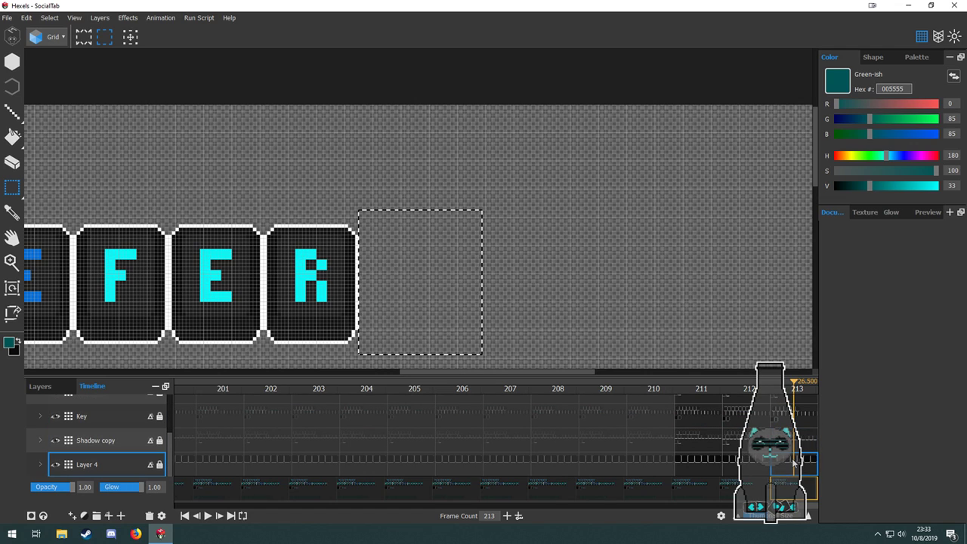
Append a duplicate of frame 213 as frame 214 with its Letter layer active.
scroll(794, 462, up, 3)
scroll(794, 463, down, 2)
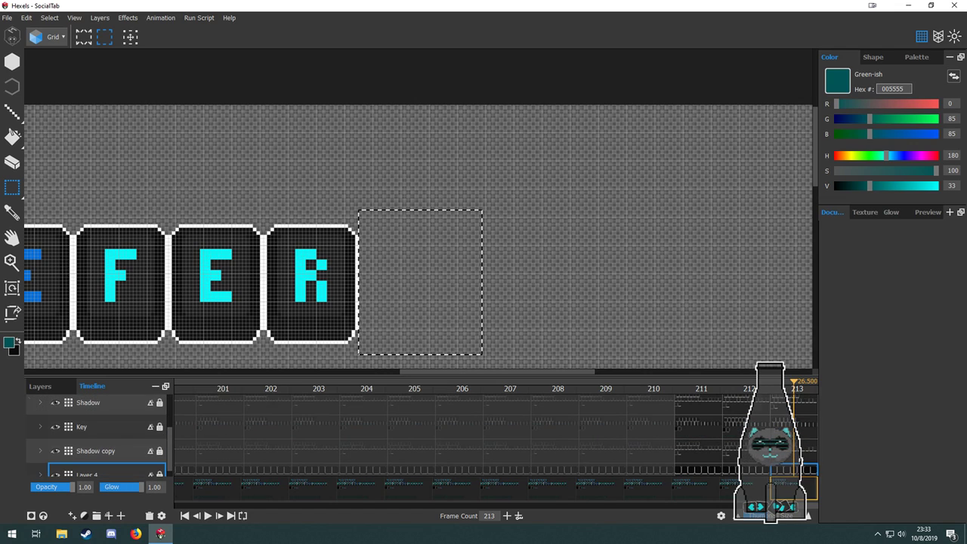
scroll(793, 438, up, 3)
click(794, 438)
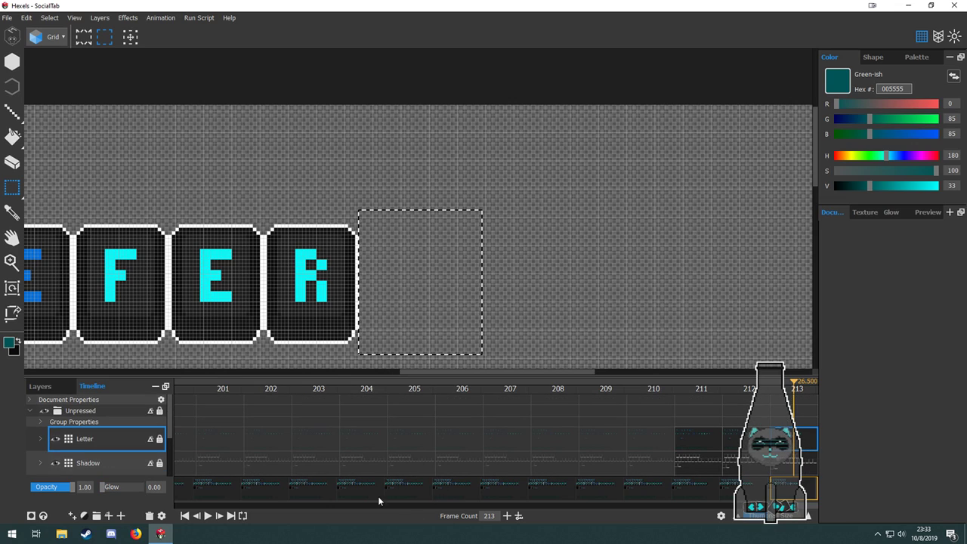
click(519, 515)
Select the remaining R key on frame 214 and delete it from the Letter, Shadow, Key, Shadow copy and Layer 4 layers.
drag(414, 181, 263, 368)
key(Delete)
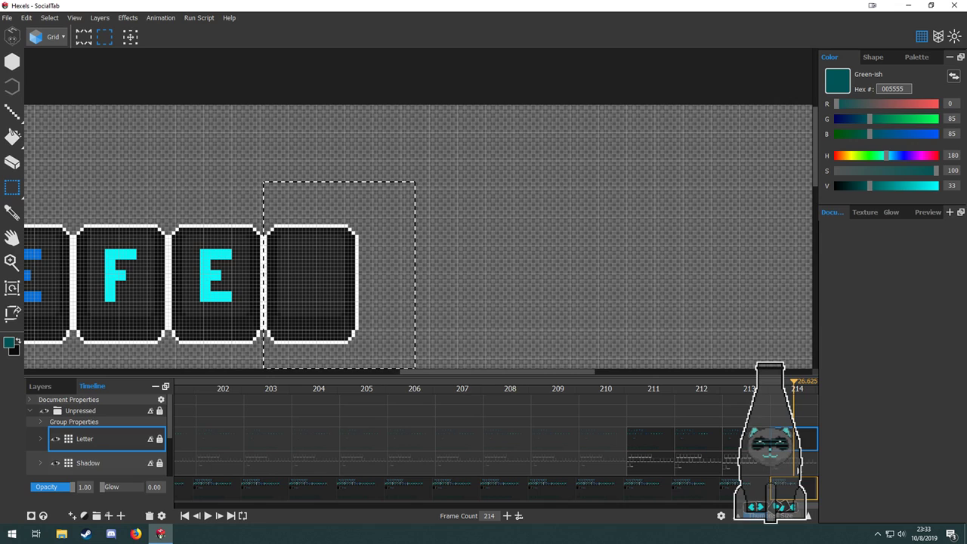
click(792, 462)
key(Delete)
scroll(793, 454, down, 2)
click(792, 428)
key(Delete)
click(795, 452)
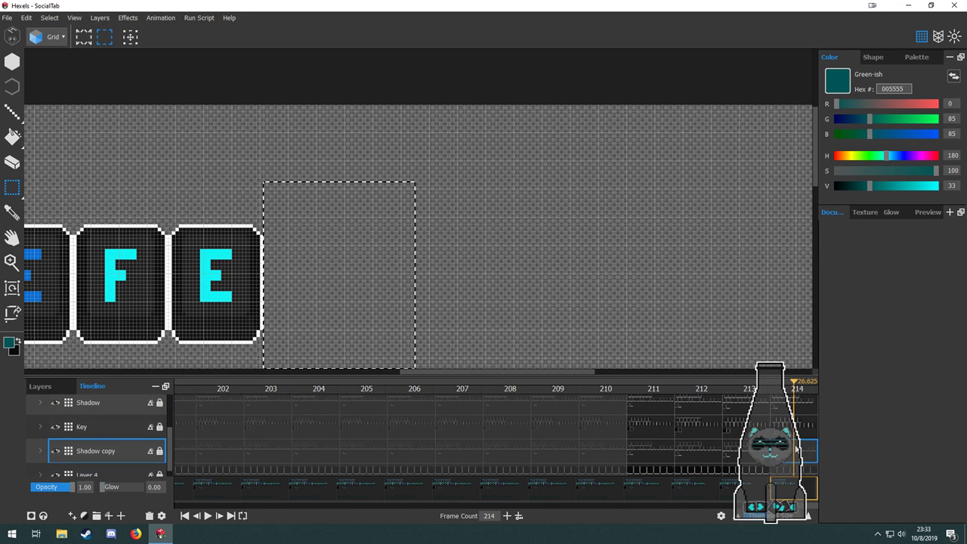
key(Delete)
scroll(795, 452, down, 1)
click(795, 460)
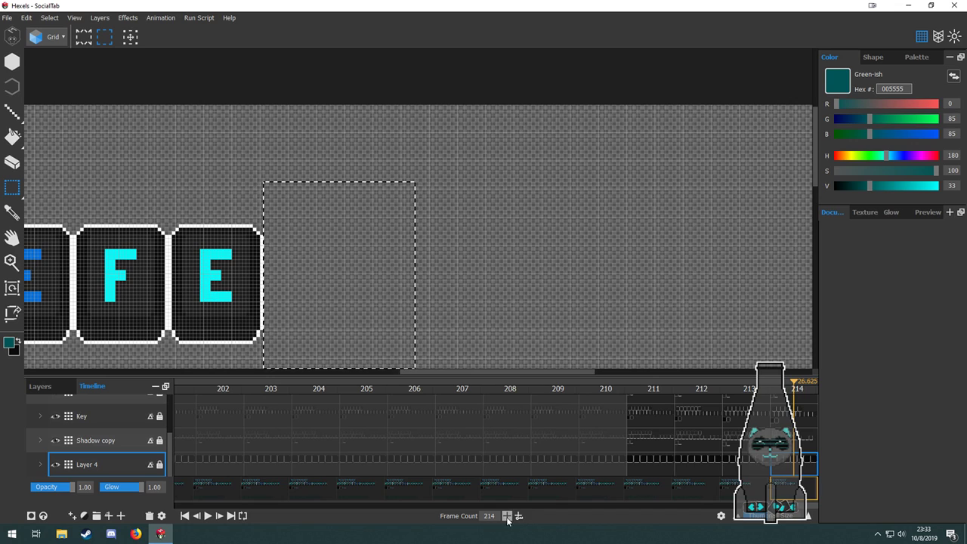
Append a duplicate of frame 214 as frame 215 with its Letter layer active.
key(Up)
key(Up)
key(Up)
key(Up)
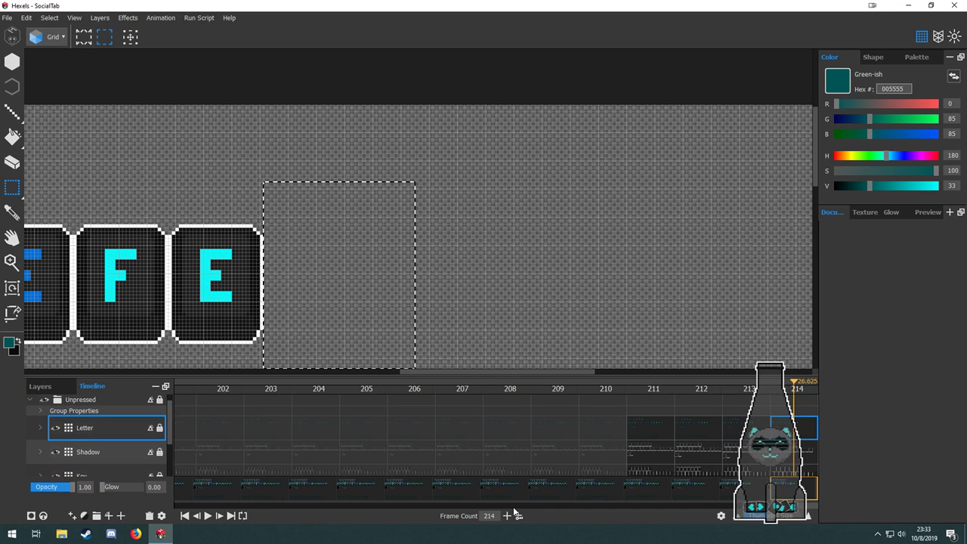
click(508, 517)
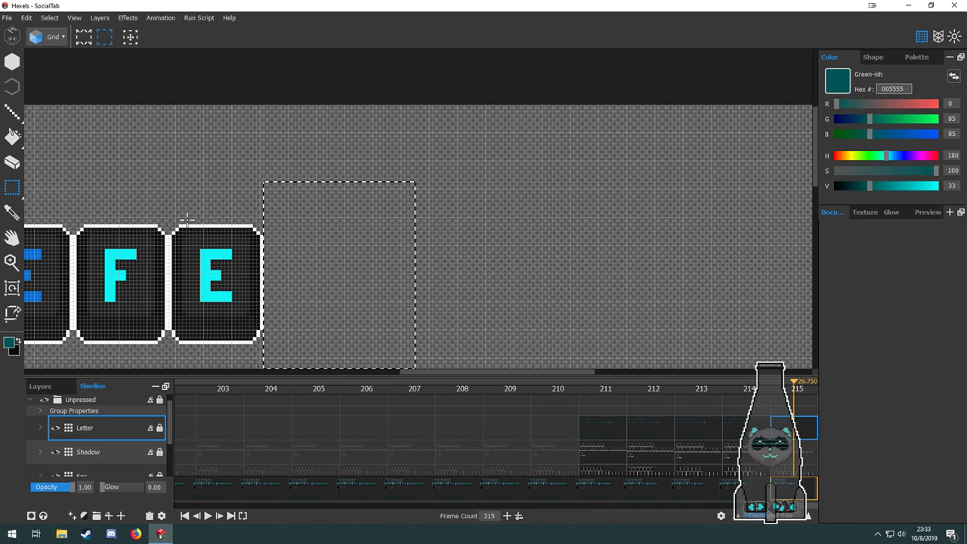
Select the E key after the F on frame 215 and delete it from every layer down to Layer 4.
drag(168, 206, 341, 368)
key(Delete)
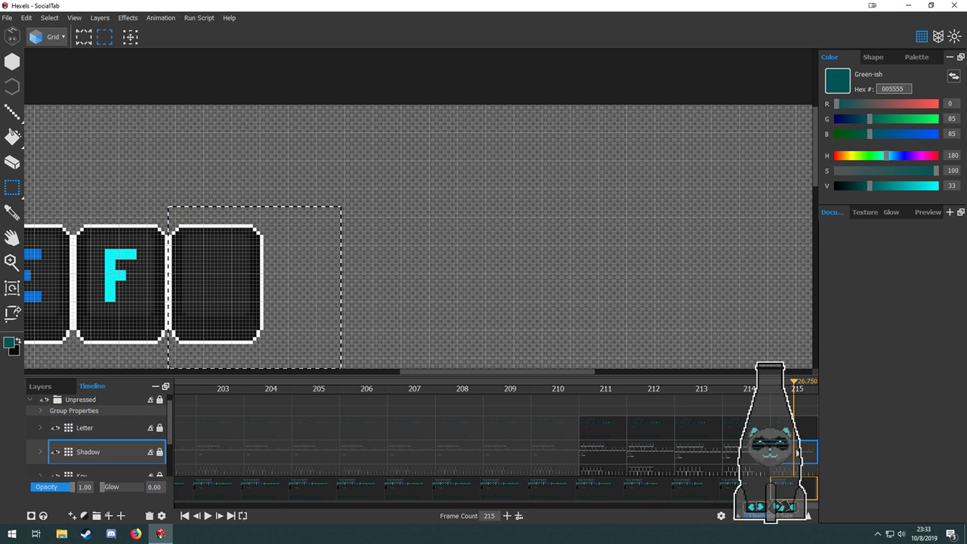
key(Down)
key(Down)
key(Down)
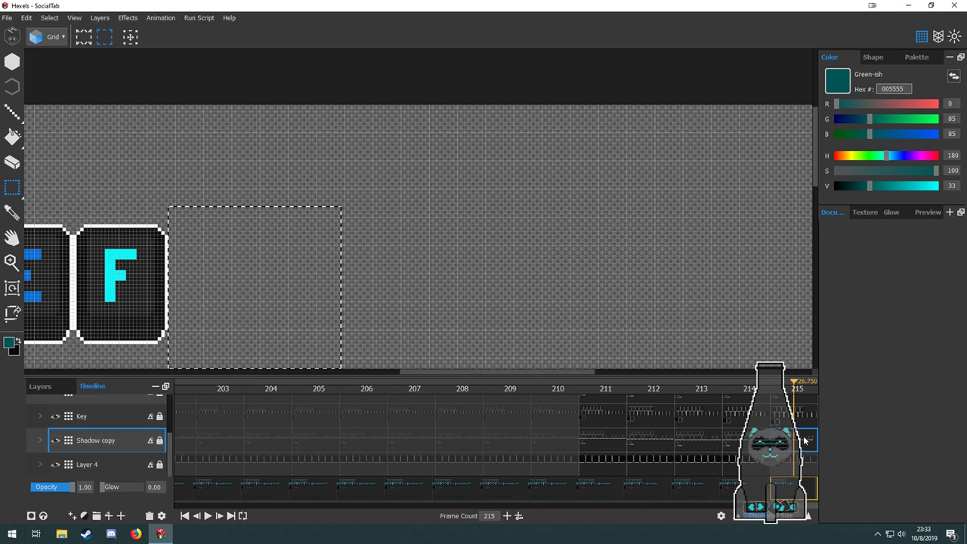
key(Down)
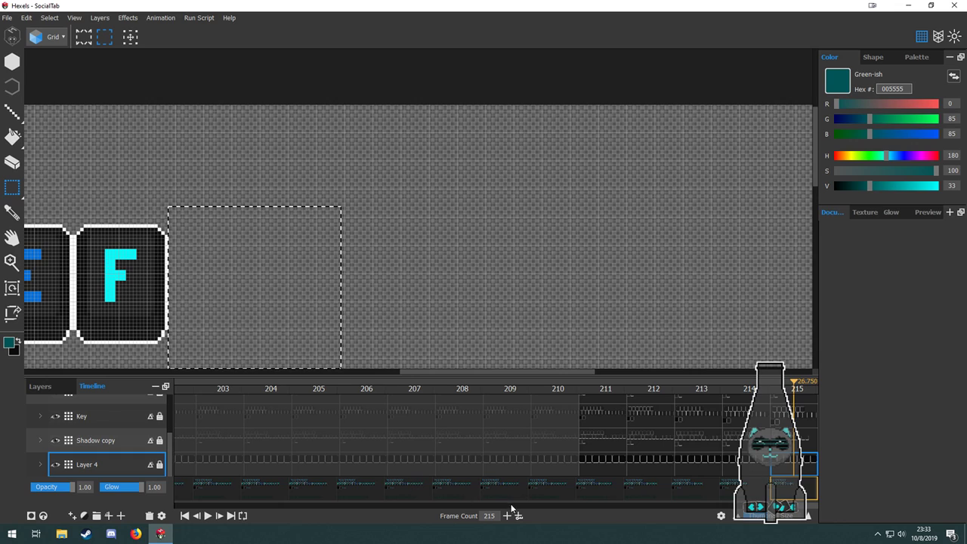
Append a duplicate of frame 215 as frame 216 with its Letter layer active.
scroll(98, 435, up, 2)
click(786, 429)
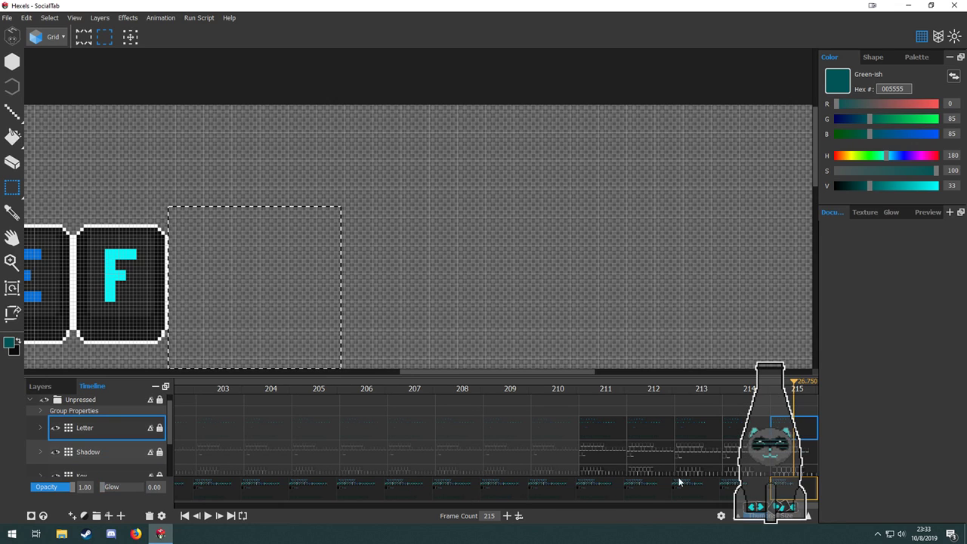
click(519, 516)
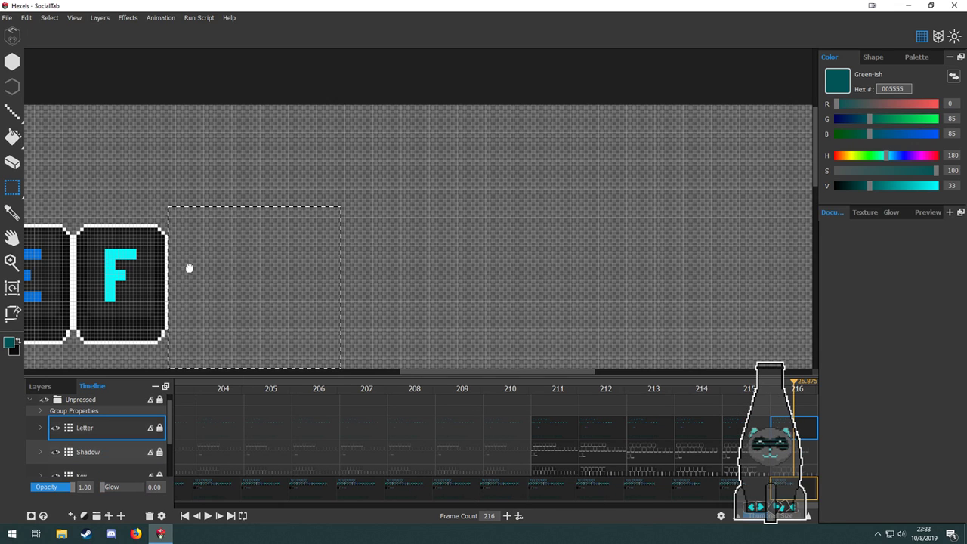
Select the F key on frame 216 and delete it from every layer, from Letter down to Layer 4.
drag(180, 263, 514, 228)
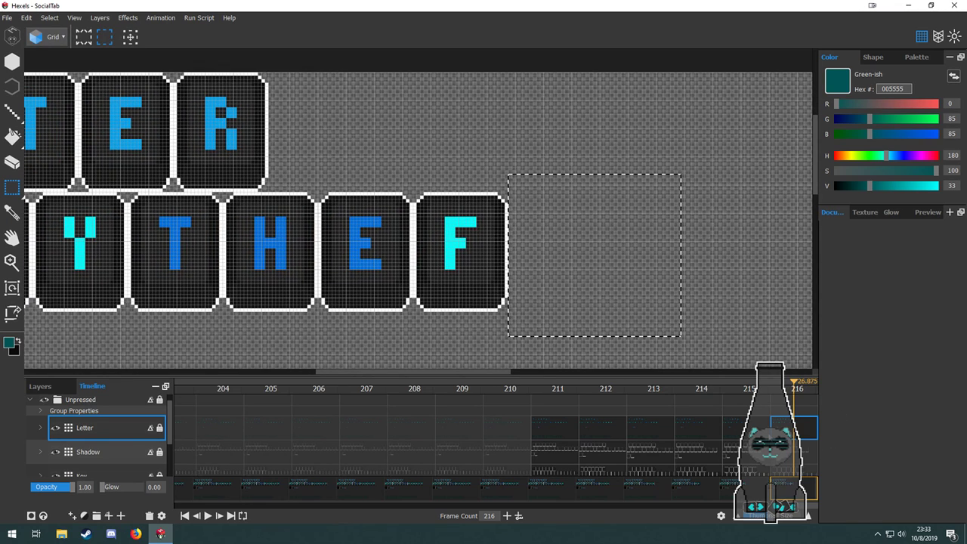
drag(413, 171, 551, 336)
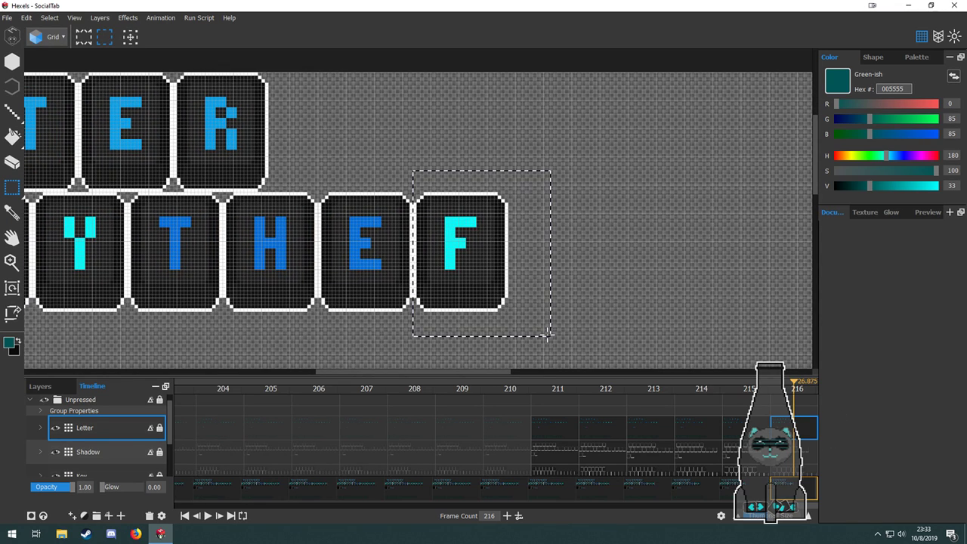
key(Delete)
click(814, 452)
click(801, 414)
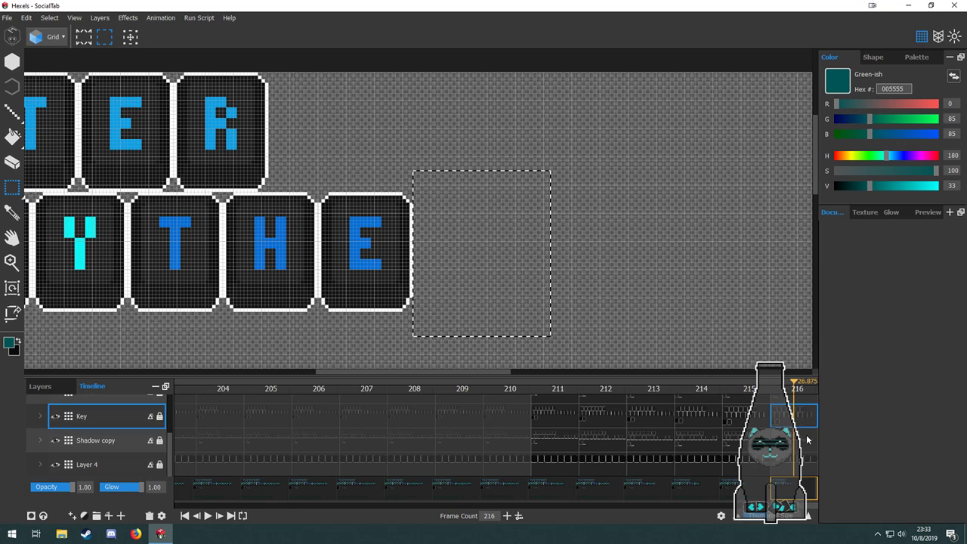
click(804, 440)
click(804, 464)
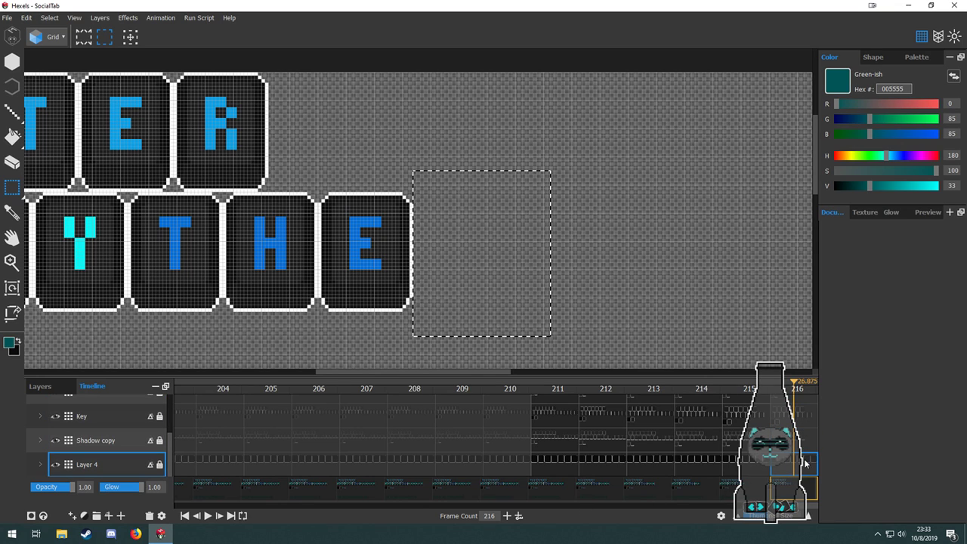
Undo the F key's deletions on frame 216 back to its Letter layer.
key(ctrl+z)
key(ctrl+z)
key(ctrl+z)
key(ctrl+z)
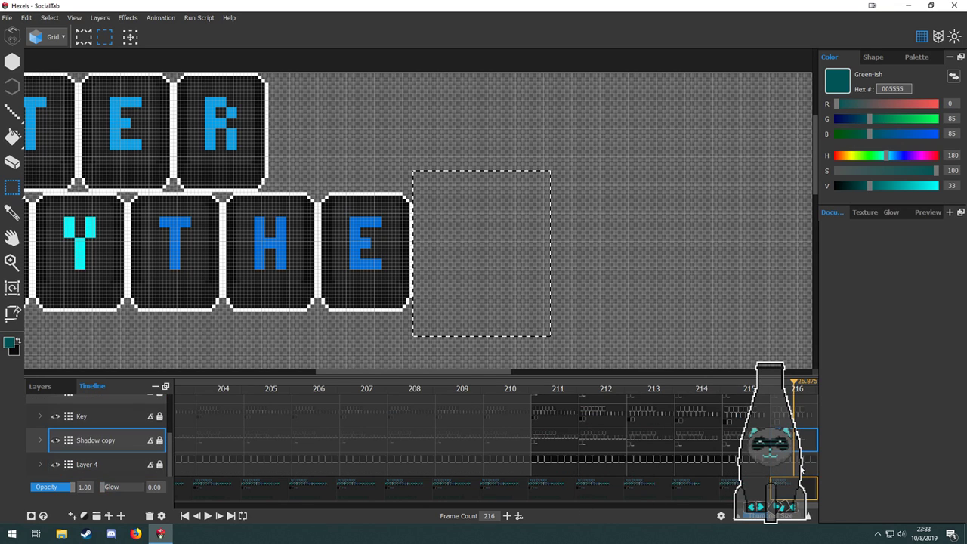
key(ctrl+z)
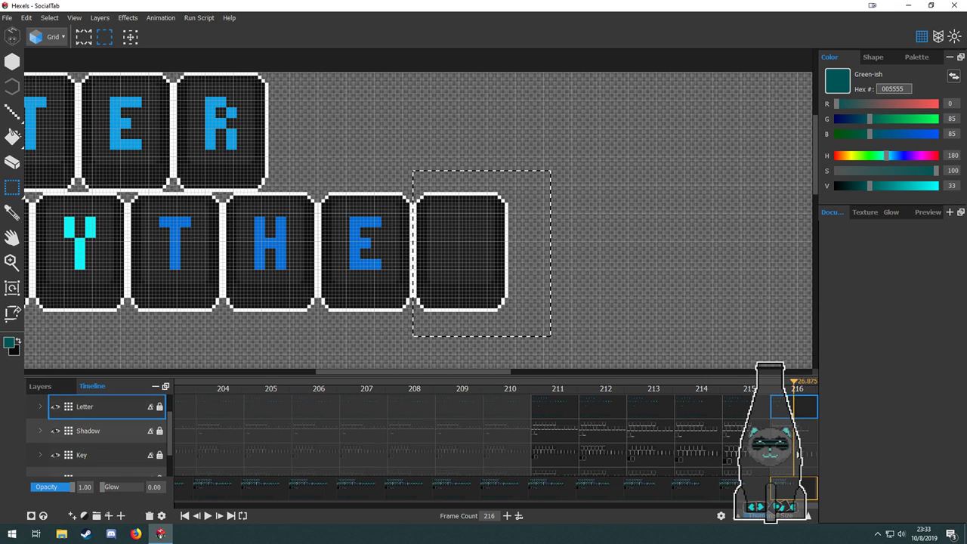
Delete the blank F key from the Shadow, Key, Shadow copy and Layer 4 layers of frame 216.
key(Down)
key(Down)
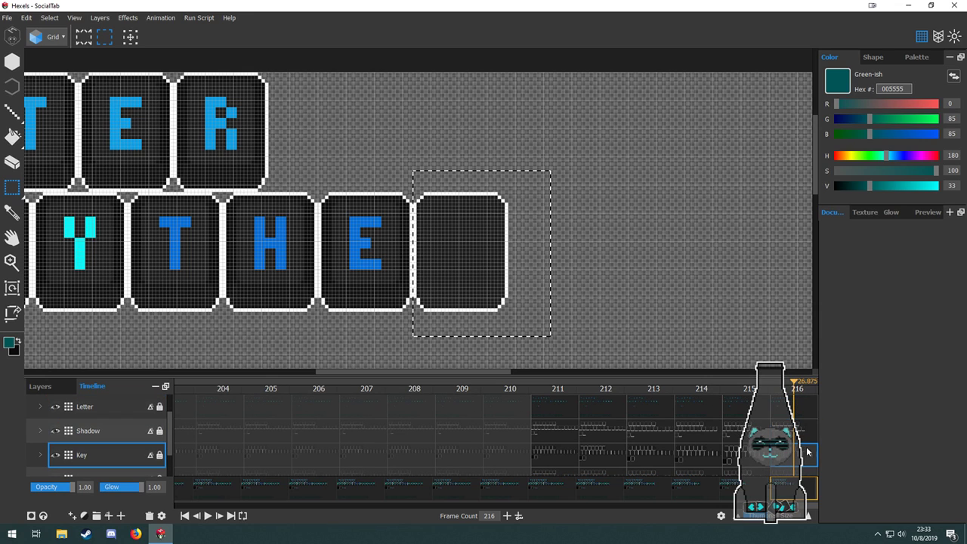
key(Down)
key(Down)
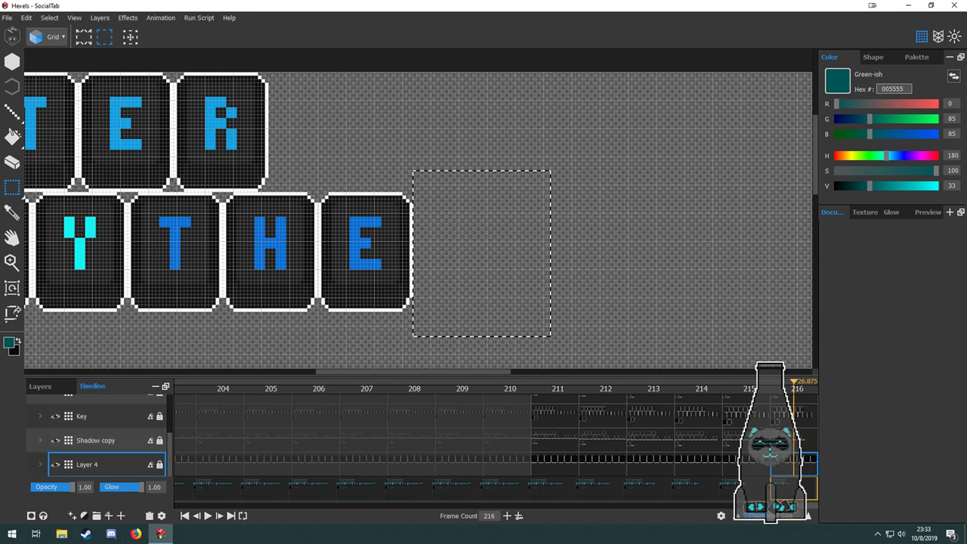
Step back to frame 211 and forward to frame 216 to check the key-by-key disappearance.
key(Left)
key(Left)
key(Left)
key(Left)
key(Left)
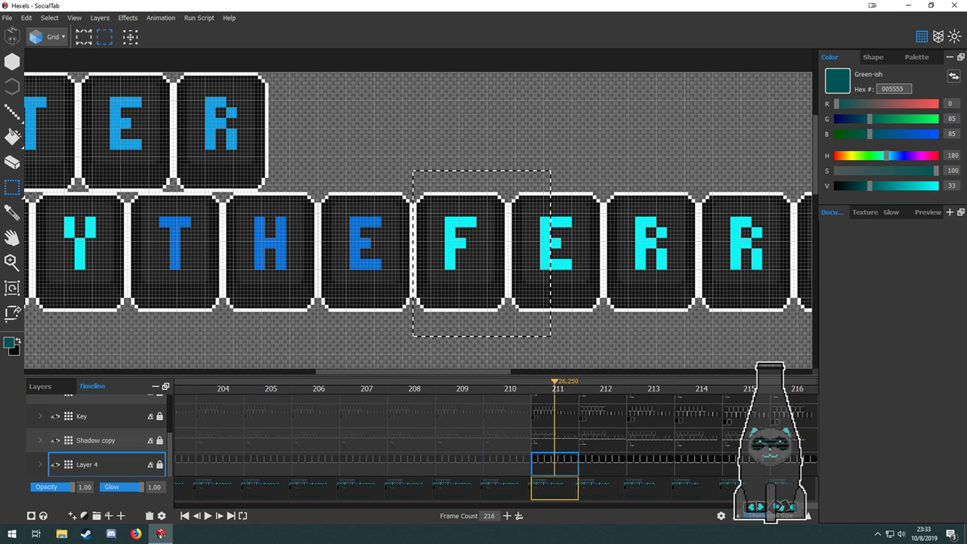
key(Right)
key(Right)
key(Right)
key(Right)
key(Right)
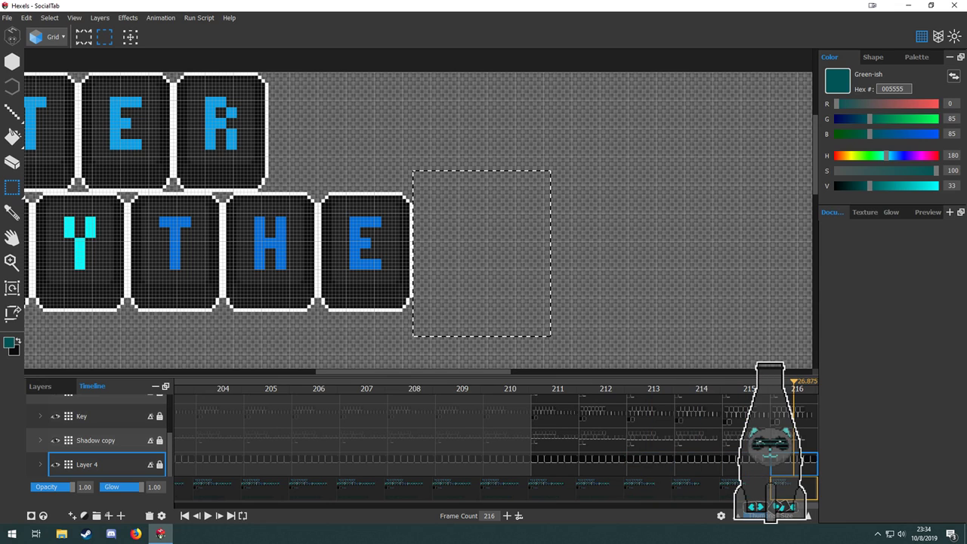
Append a duplicate of frame 216 as frame 217 and make its Key layer active.
scroll(788, 456, up, 3)
click(789, 432)
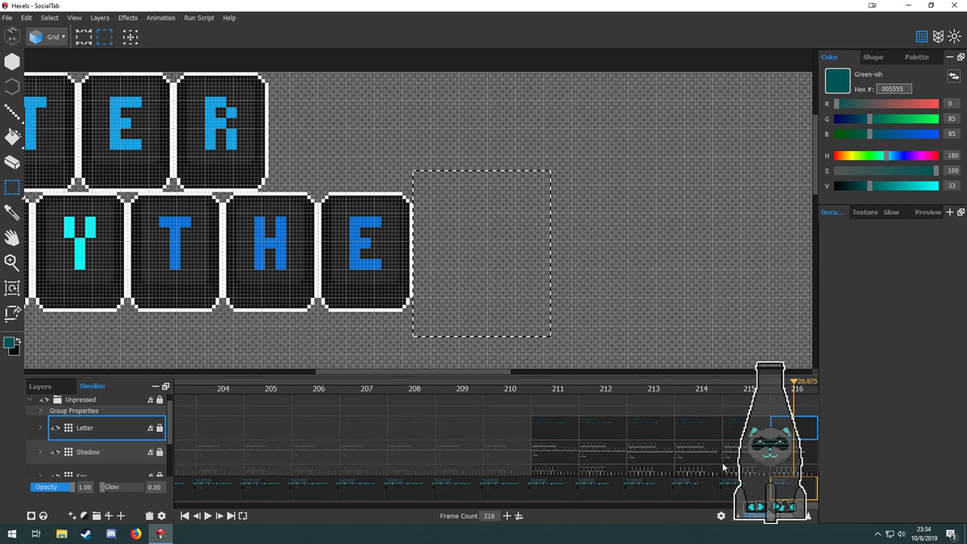
click(519, 516)
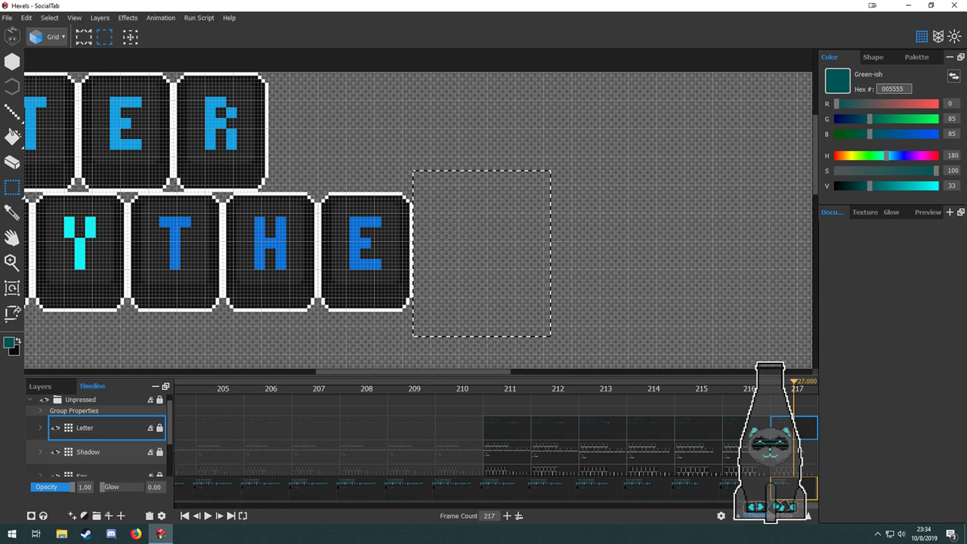
key(Down)
click(798, 471)
scroll(797, 473, down, 2)
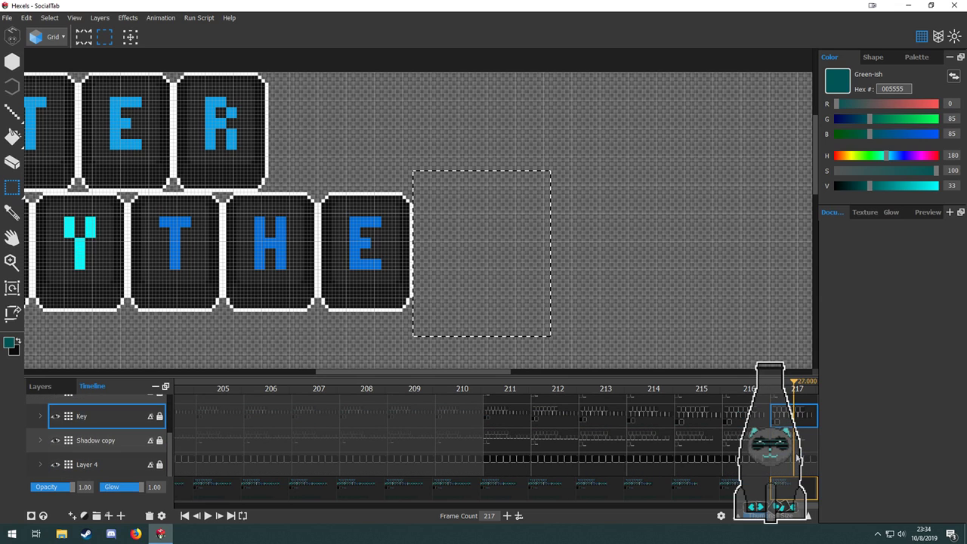
Delete the E key at the end of the second row from the Letter layer down through Layer 4 on frame 217.
click(798, 445)
click(803, 461)
key(Up)
key(Up)
key(Up)
key(Up)
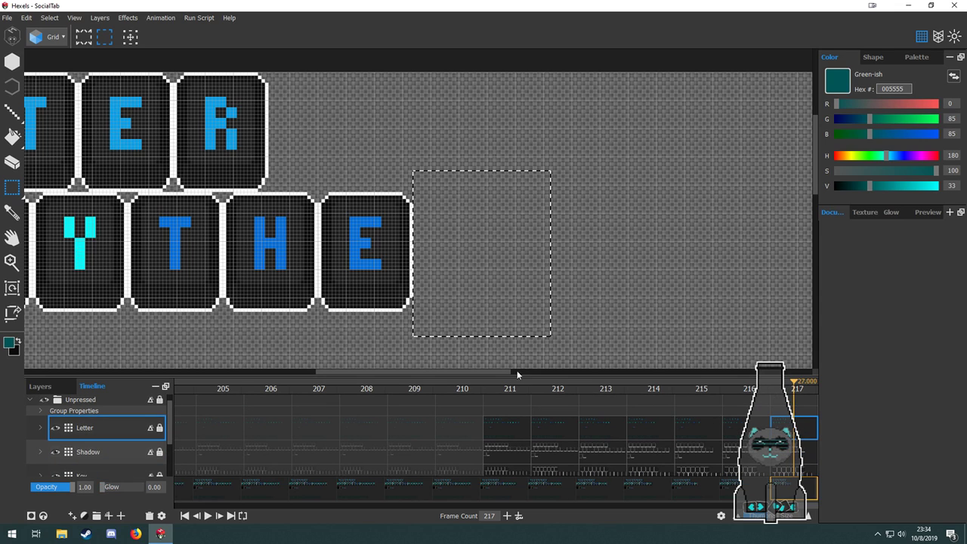
drag(335, 272, 480, 244)
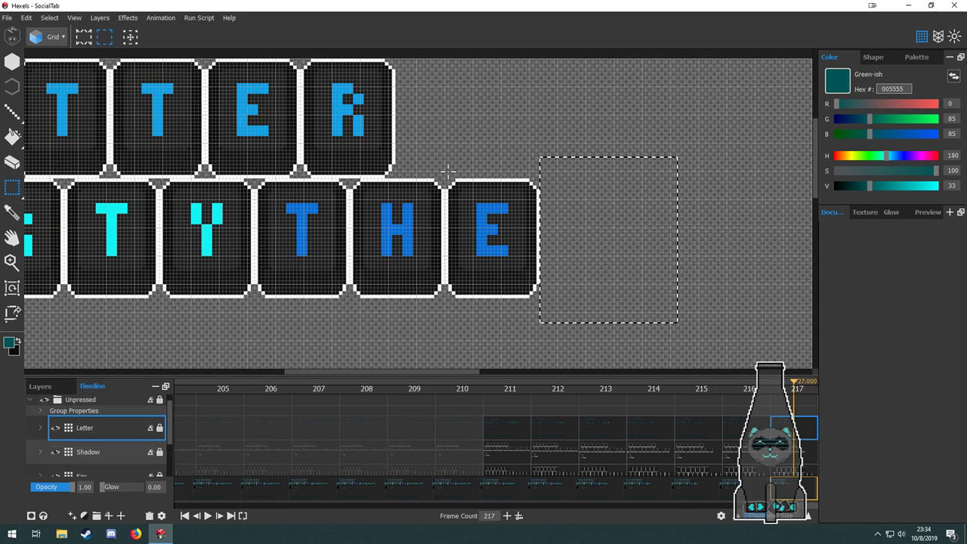
drag(445, 173, 582, 329)
key(Down)
key(Down)
key(Down)
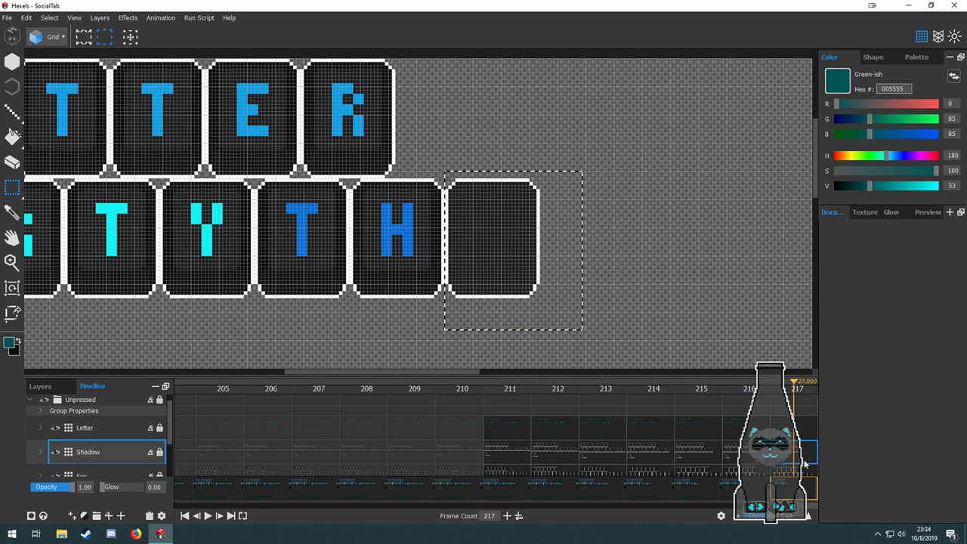
key(Delete)
key(Down)
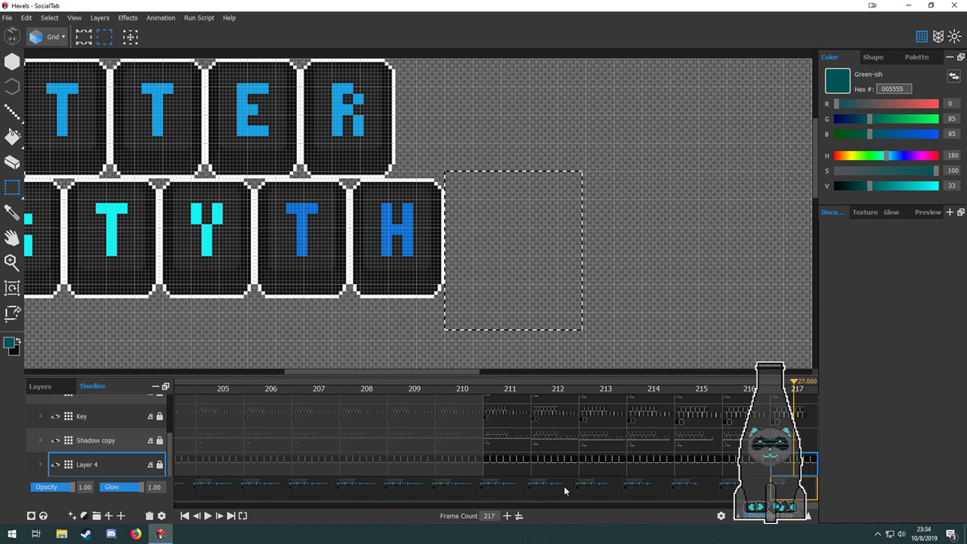
Append a duplicate of frame 217 as frame 218 and delete the R and H keys ending the two rows from all its layers.
click(519, 517)
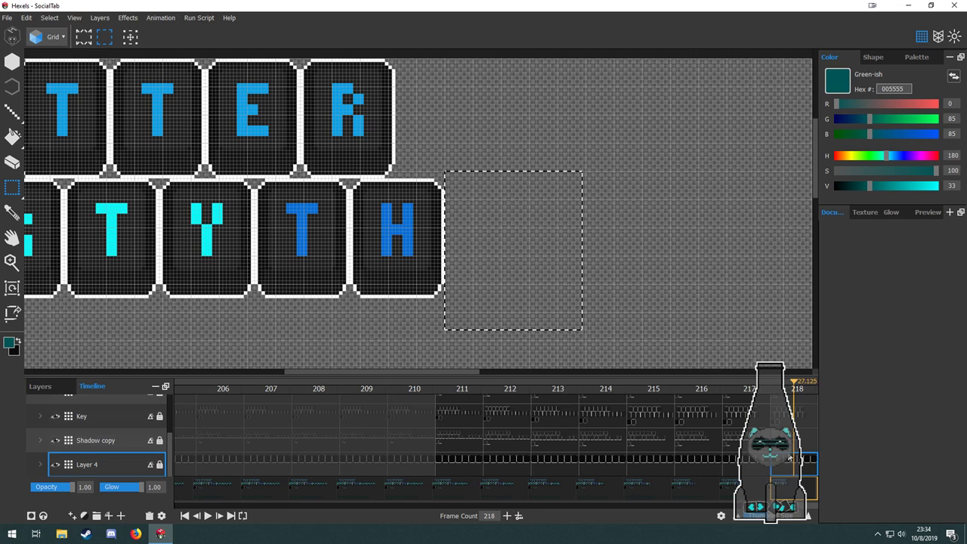
drag(438, 241, 531, 265)
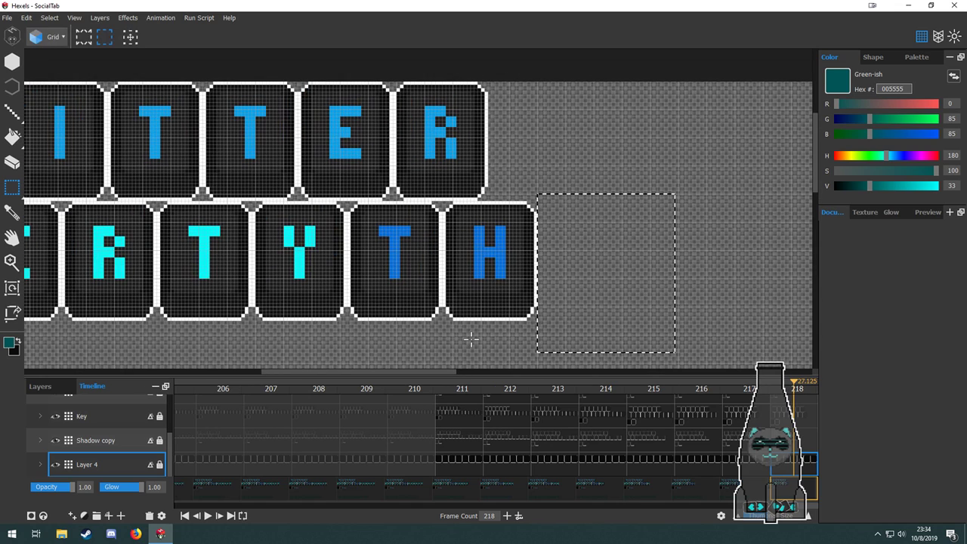
drag(447, 330, 476, 287)
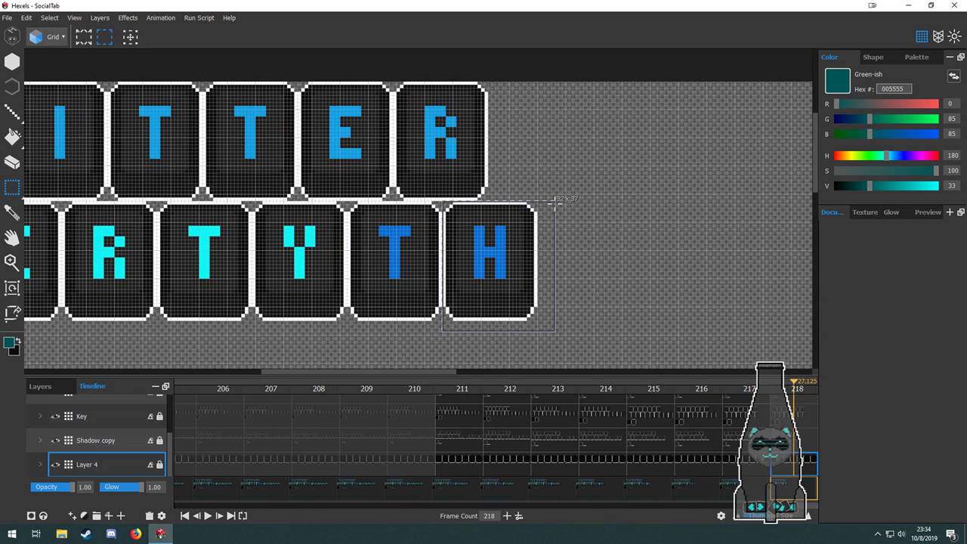
drag(394, 79, 524, 201)
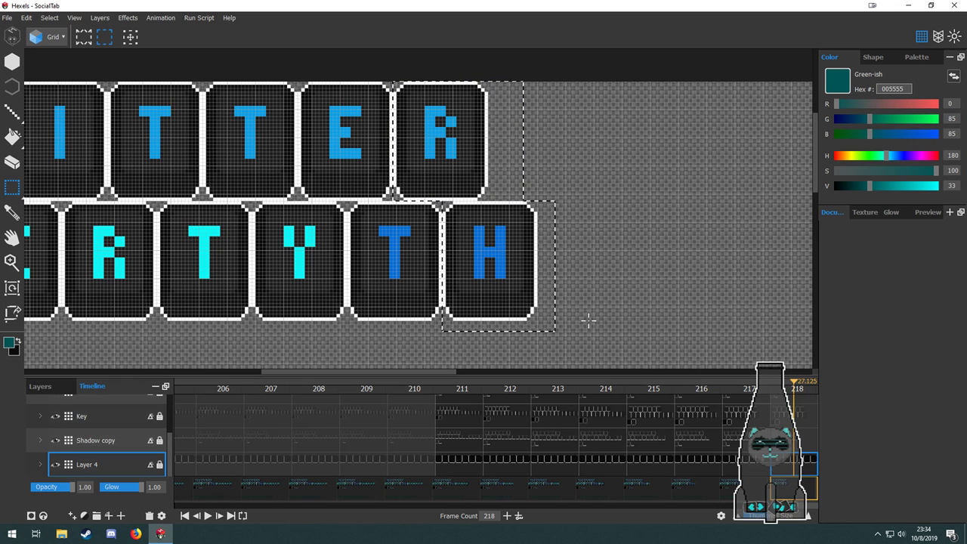
click(789, 442)
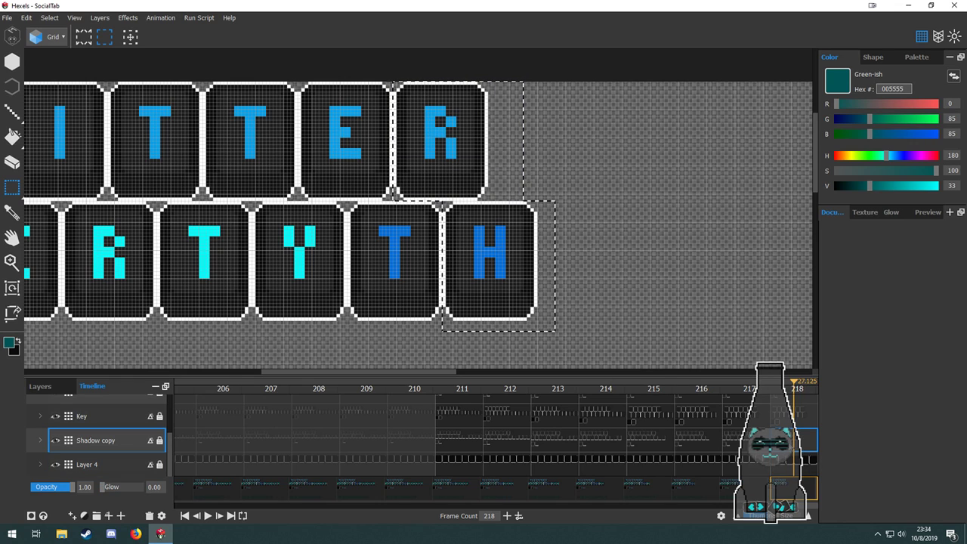
click(786, 418)
key(Delete)
scroll(786, 423, up, 5)
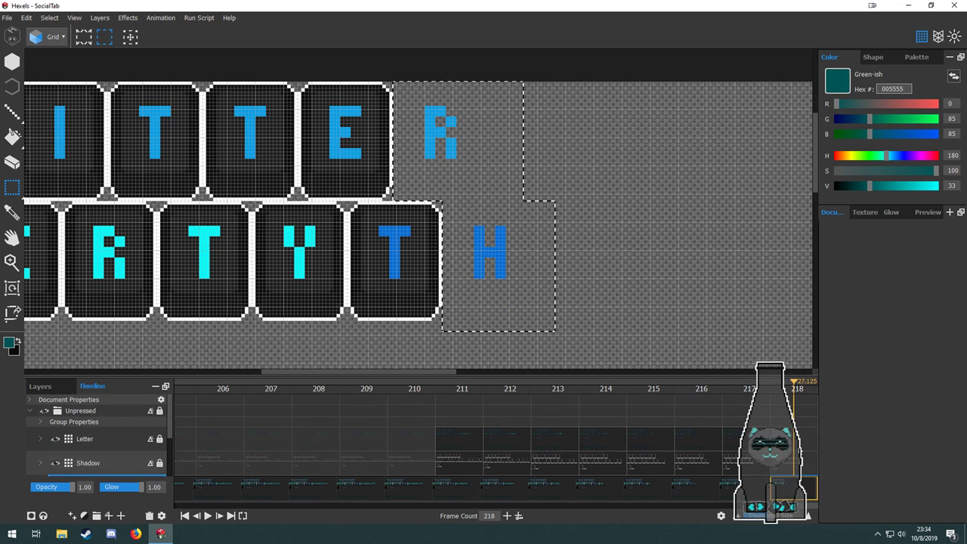
click(87, 463)
click(85, 438)
key(Delete)
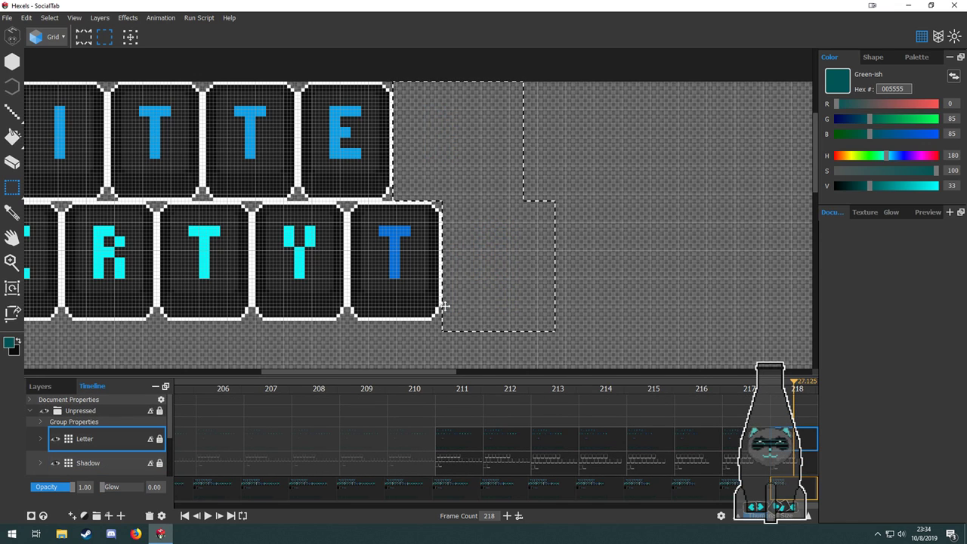
Append a duplicate of frame 218 as frame 219, make its Layer 4 active and clear the old selection.
drag(445, 306, 595, 316)
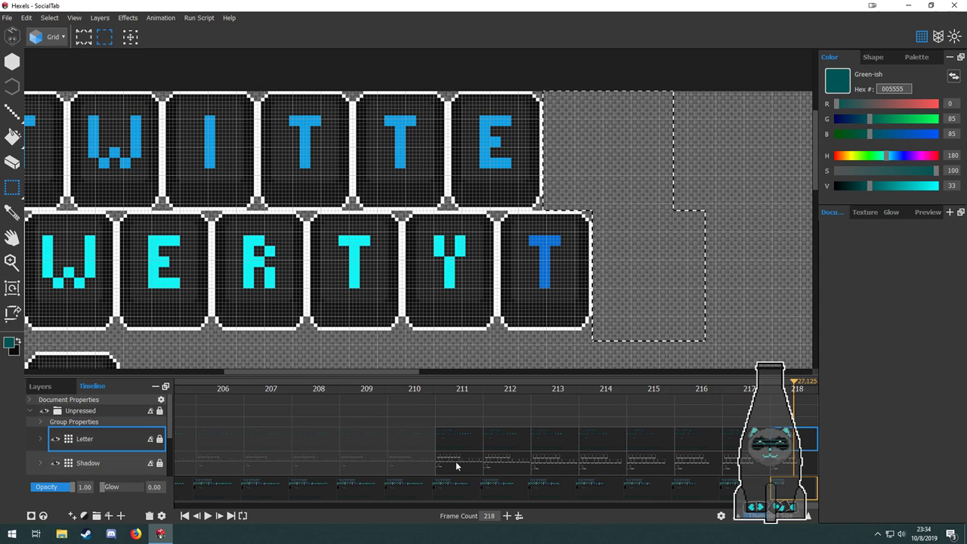
click(507, 516)
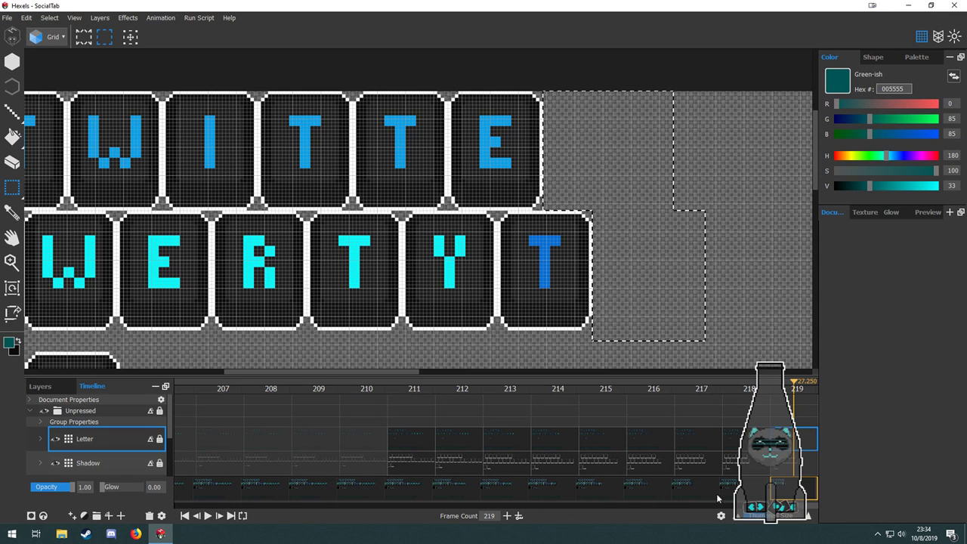
click(792, 463)
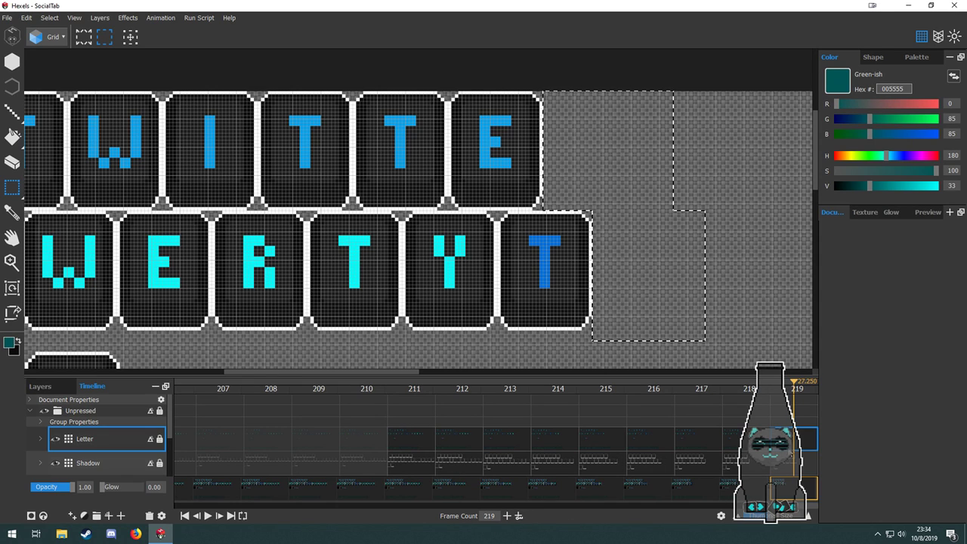
scroll(792, 464, down, 1)
click(793, 431)
click(794, 452)
scroll(793, 454, down, 1)
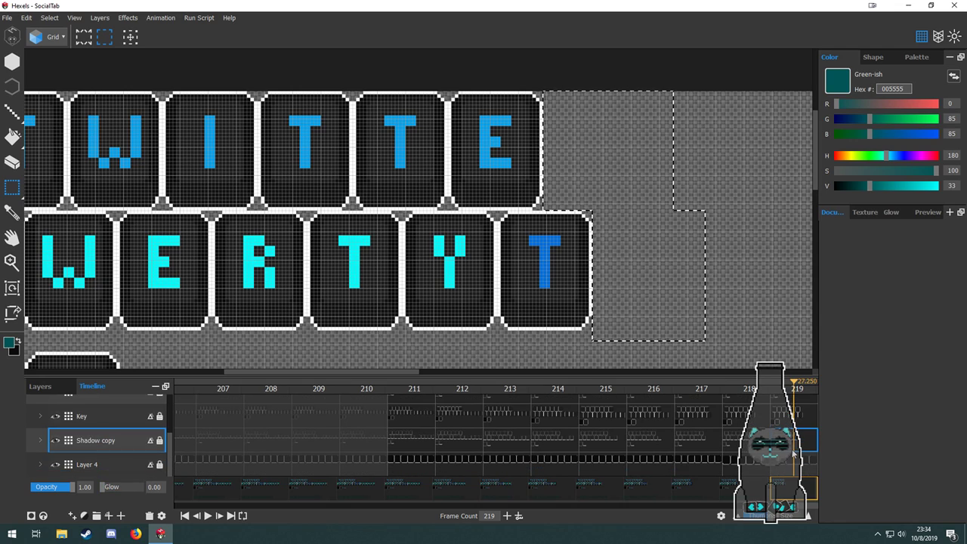
click(794, 460)
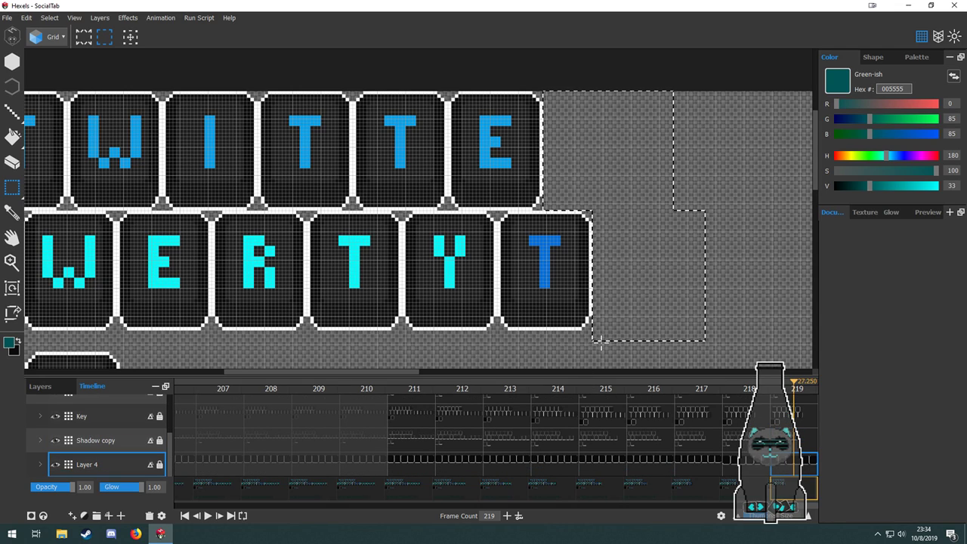
key(ctrl+d)
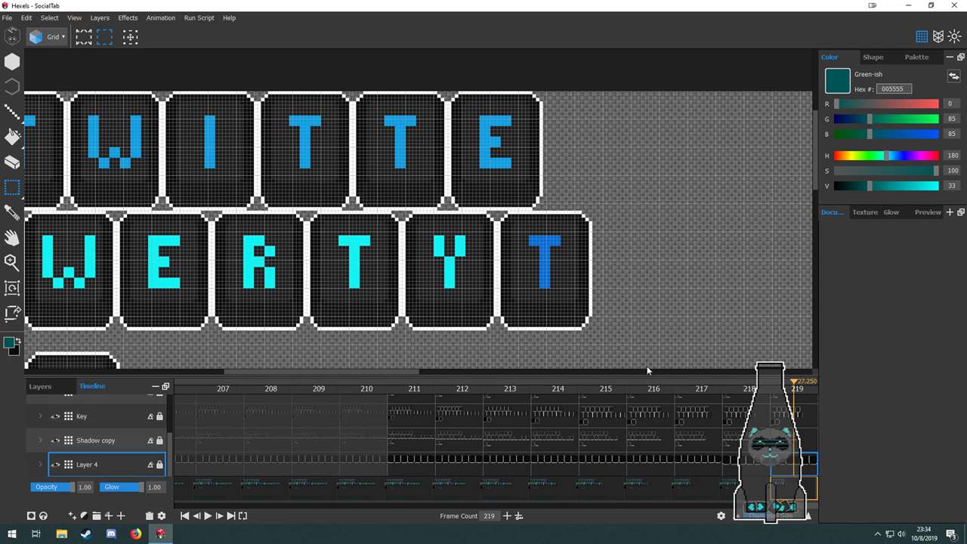
Delete the E key ending the first row and the T key ending the second row from all layers of frame 219.
drag(625, 351, 497, 211)
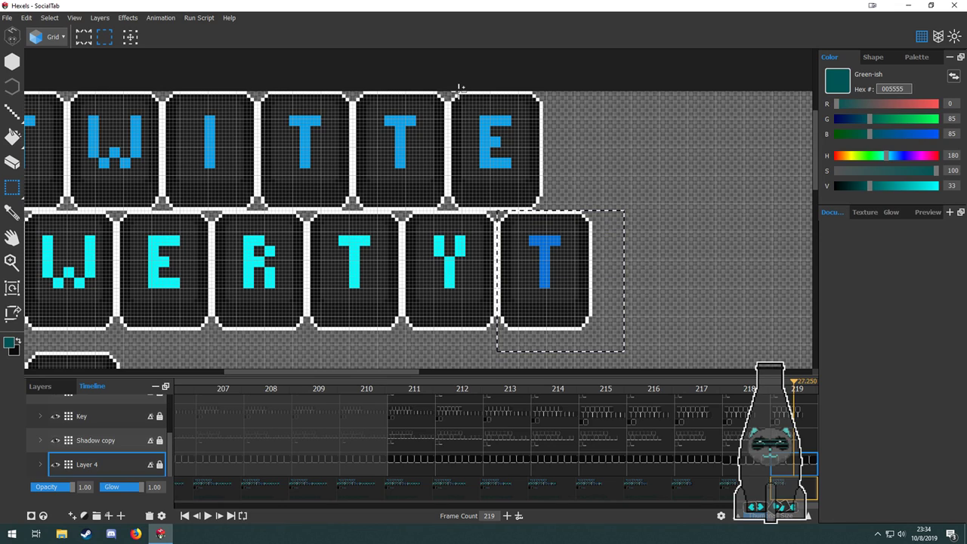
drag(450, 89, 588, 208)
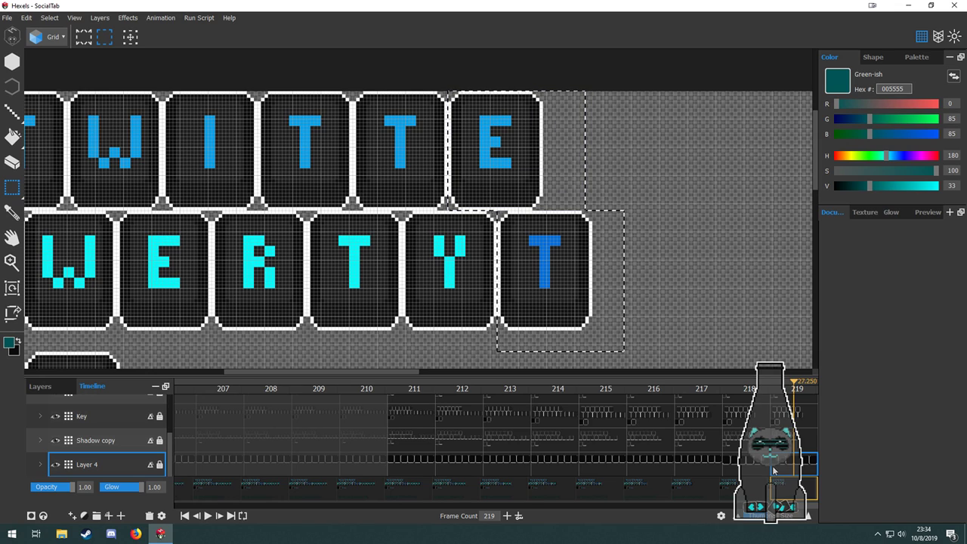
key(Up)
key(Up)
key(Delete)
key(Up)
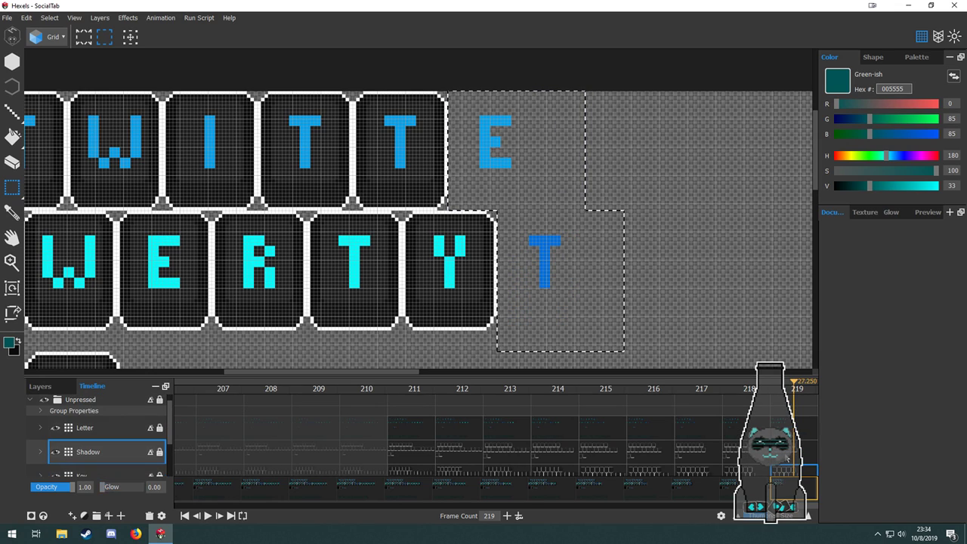
key(Up)
key(Delete)
Append a duplicate of frame 219 as frame 220 and make its Layer 4 active.
drag(460, 287, 587, 253)
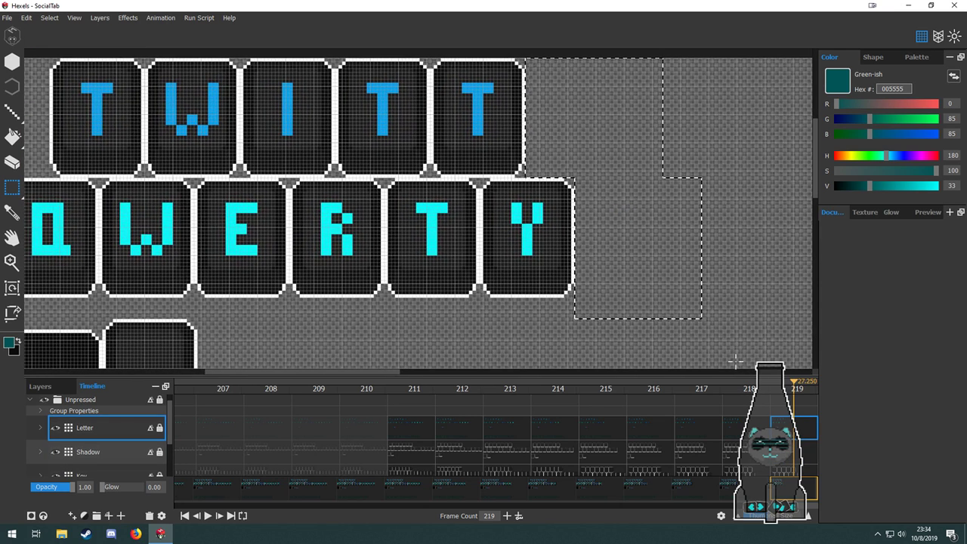
click(519, 516)
click(808, 450)
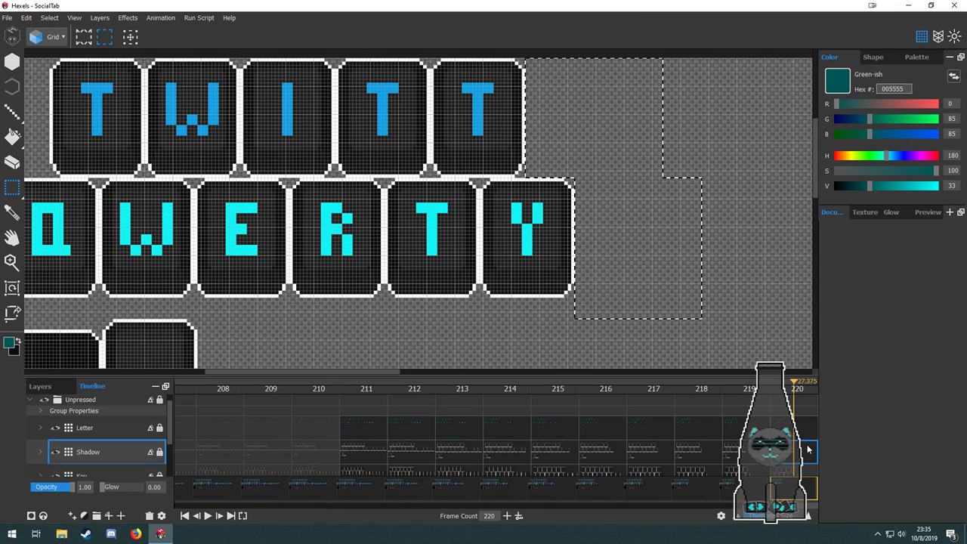
scroll(808, 449, down, 1)
click(803, 418)
click(804, 442)
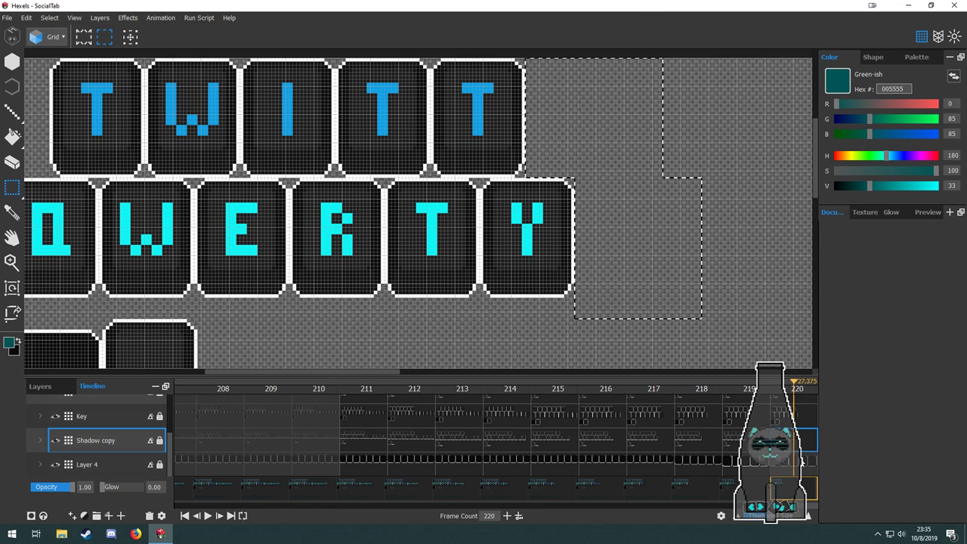
click(803, 464)
Delete the last T key of the first row and the Y key of the second row from all layers of frame 220.
drag(534, 279, 484, 309)
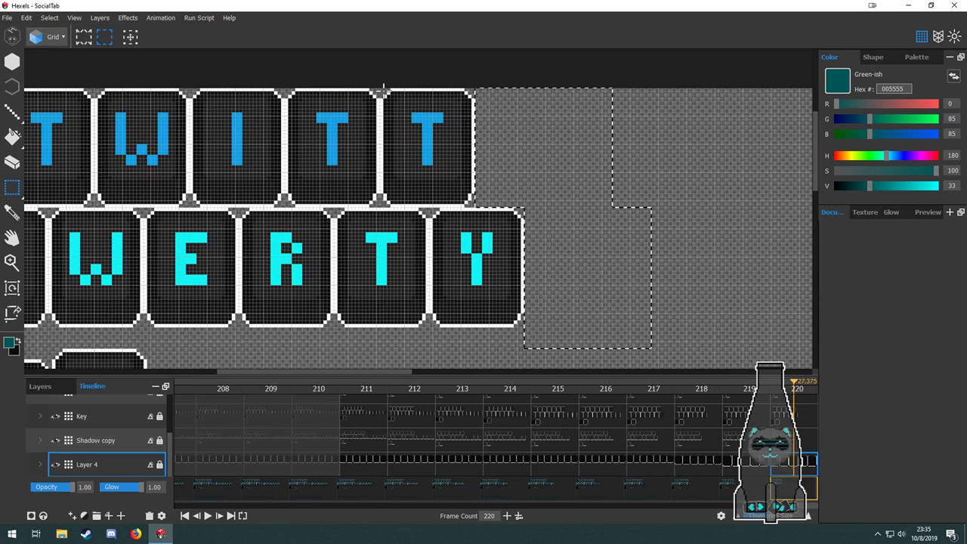
drag(382, 90, 550, 352)
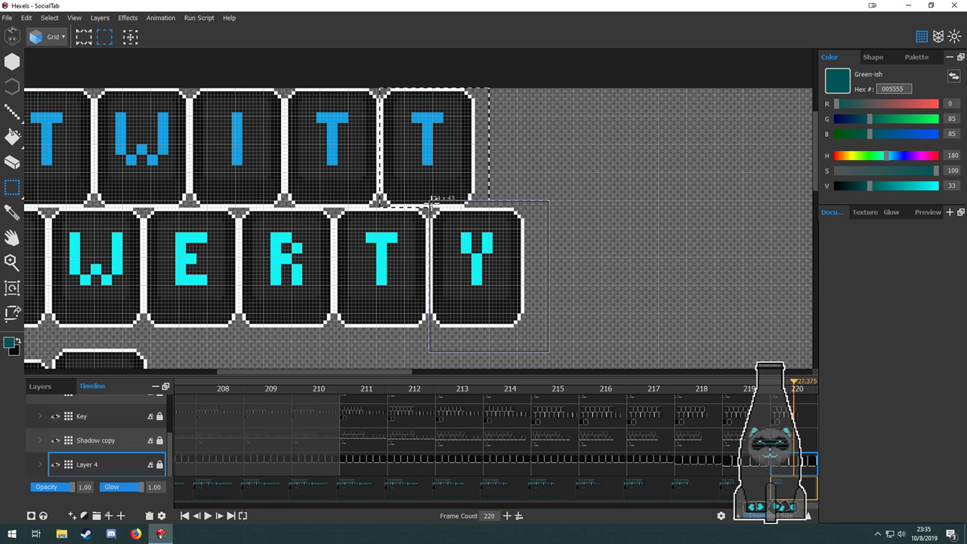
key(Delete)
click(796, 441)
key(Delete)
click(796, 418)
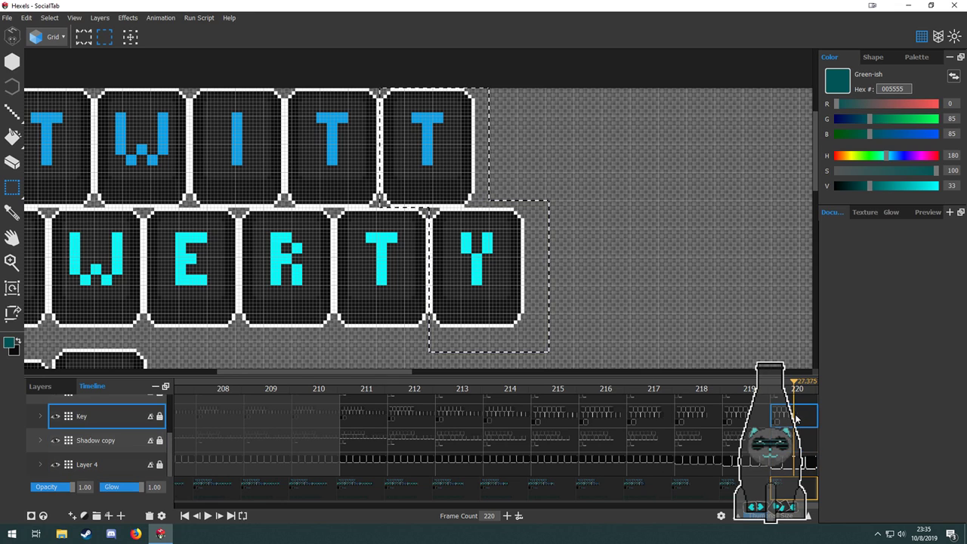
key(Delete)
scroll(800, 435, up, 2)
click(802, 447)
click(802, 433)
key(Delete)
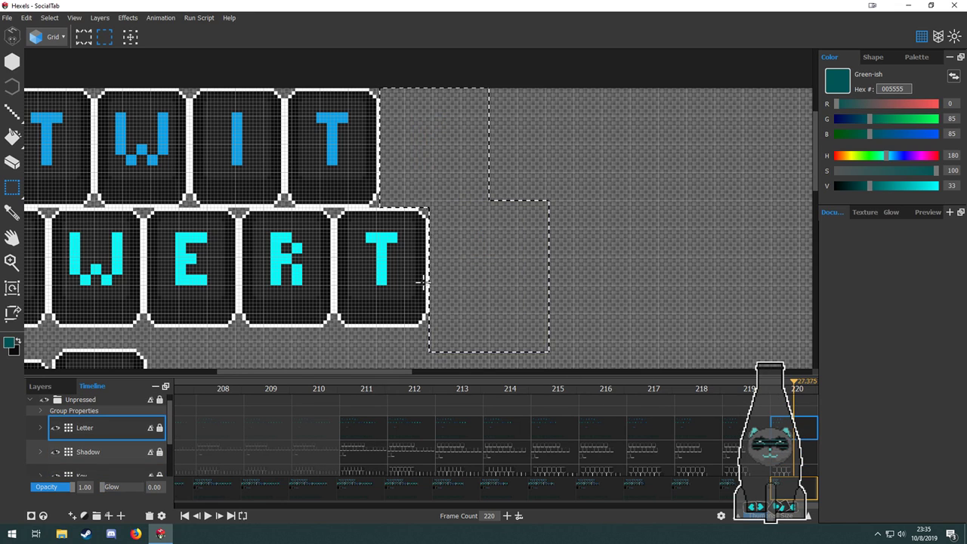
Step back to frame 218 and forward to frame 220 to check how the keys disappear.
drag(405, 270, 649, 291)
click(726, 458)
key(Left)
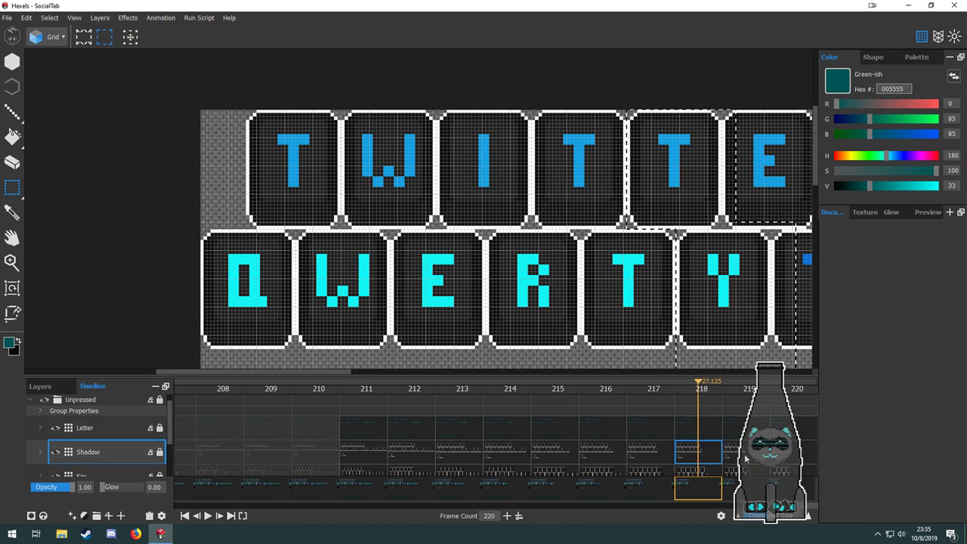
key(Right)
key(Right)
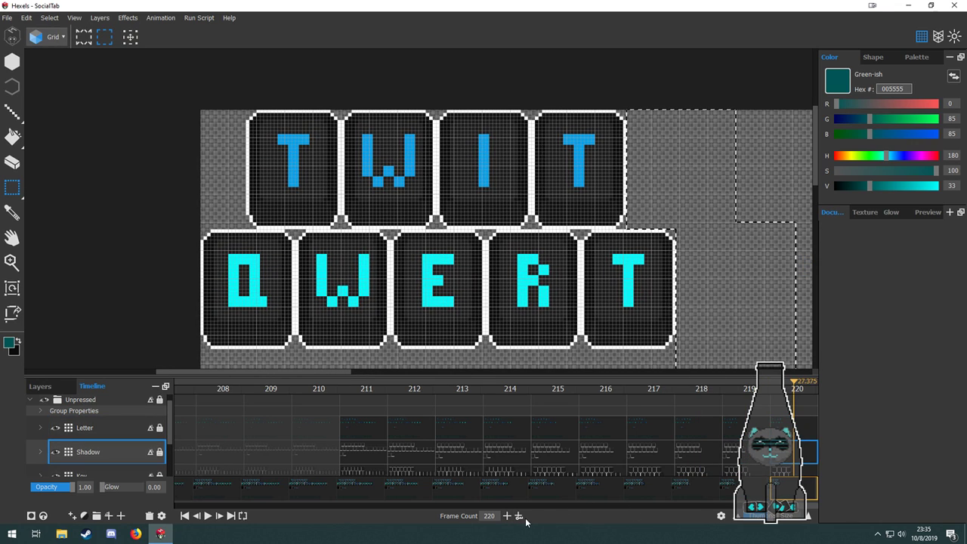
Append a duplicate of frame 220 as frame 221 and make its Letter layer active.
key(Up)
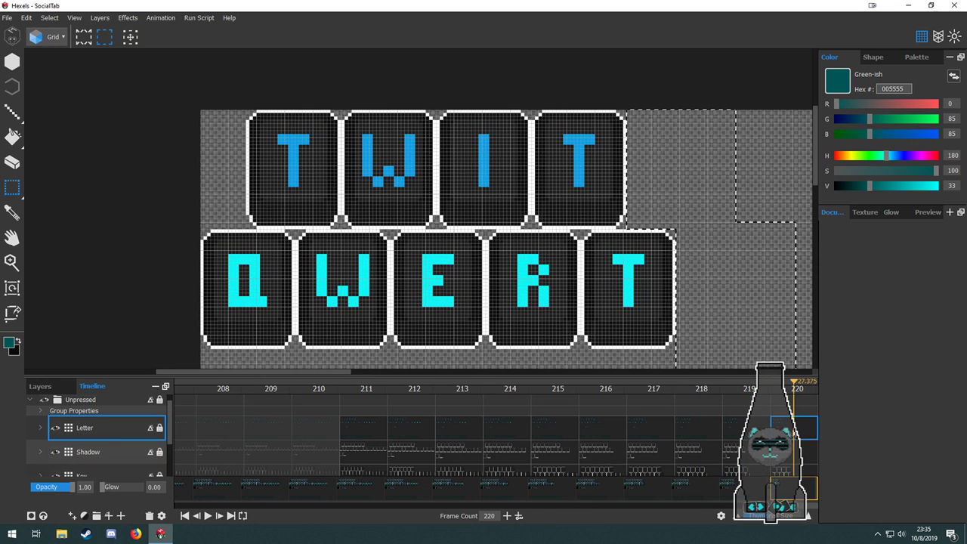
click(508, 516)
click(793, 456)
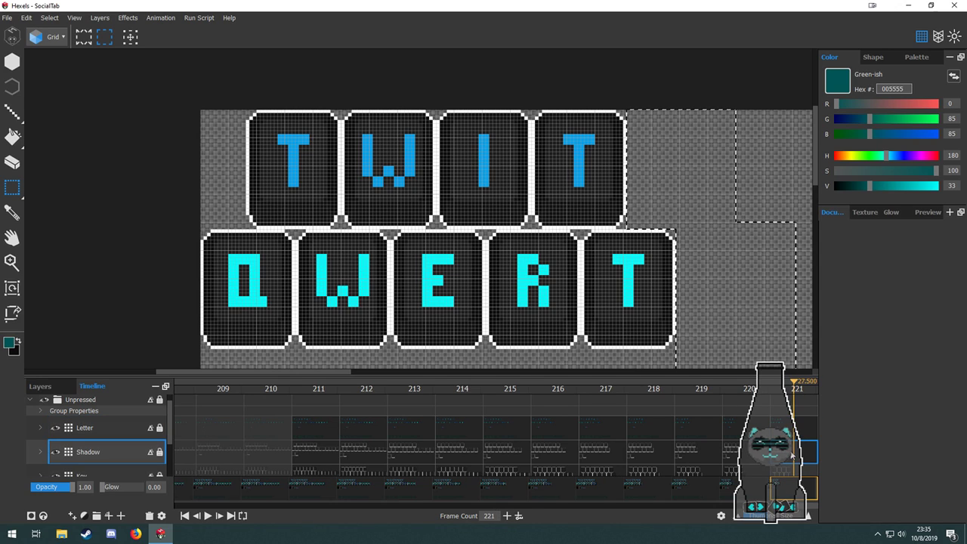
click(793, 472)
scroll(792, 471, down, 2)
click(798, 443)
click(805, 459)
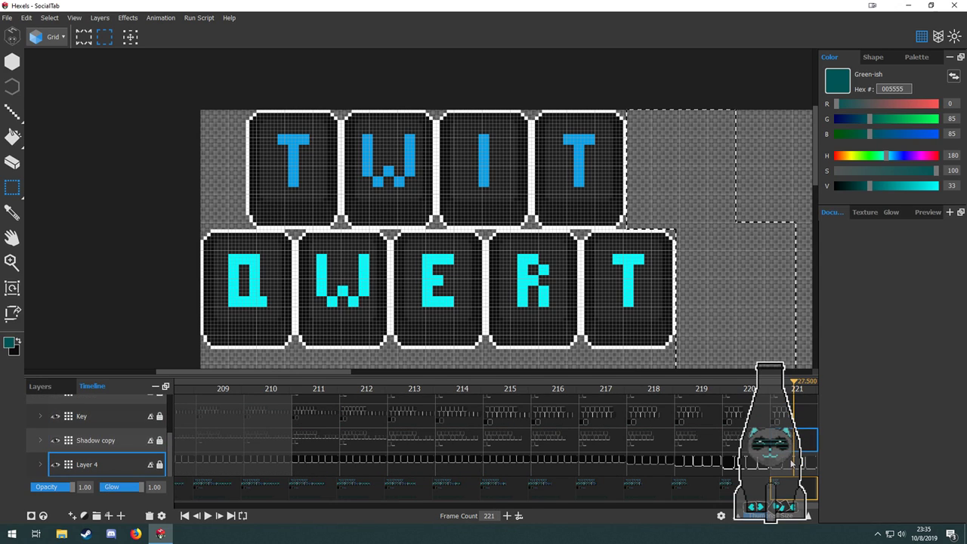
scroll(808, 454, up, 2)
click(807, 431)
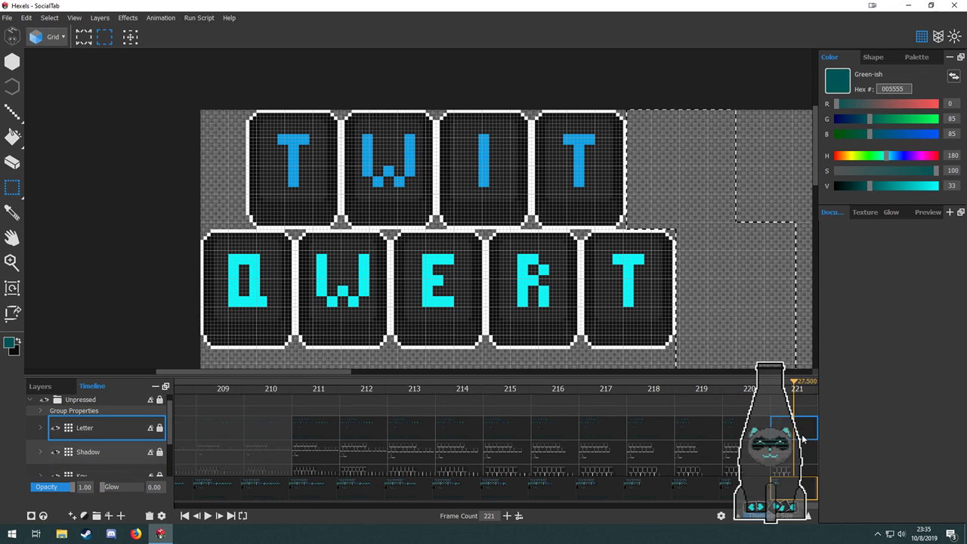
Delete the last T key of the first row and the T key of the second row from all layers of frame 221.
drag(565, 184, 496, 171)
drag(463, 97, 514, 337)
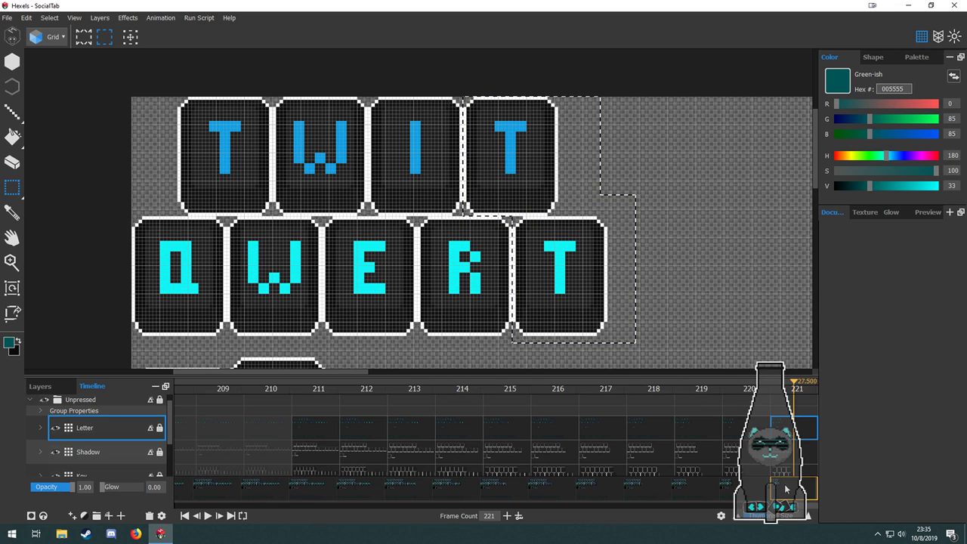
key(Delete)
scroll(795, 457, down, 2)
click(790, 417)
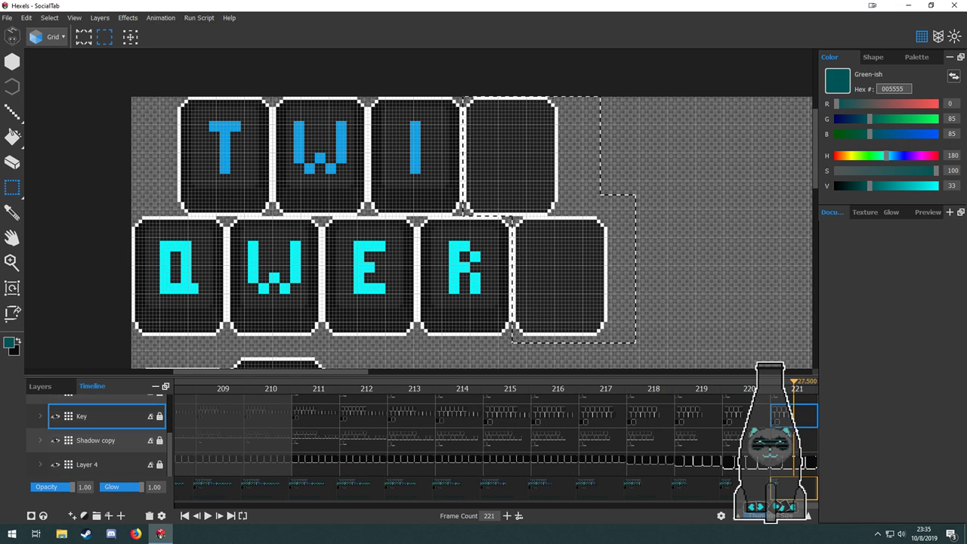
key(Delete)
click(788, 442)
click(784, 465)
key(Delete)
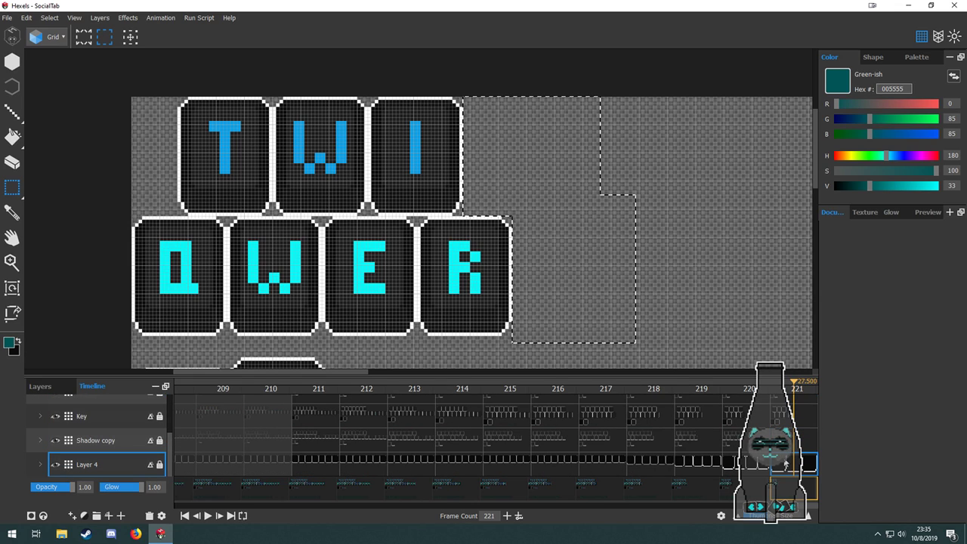
Append a duplicate of frame 221 as frame 222, make its Letter layer active and clear the old selection.
drag(502, 248, 560, 239)
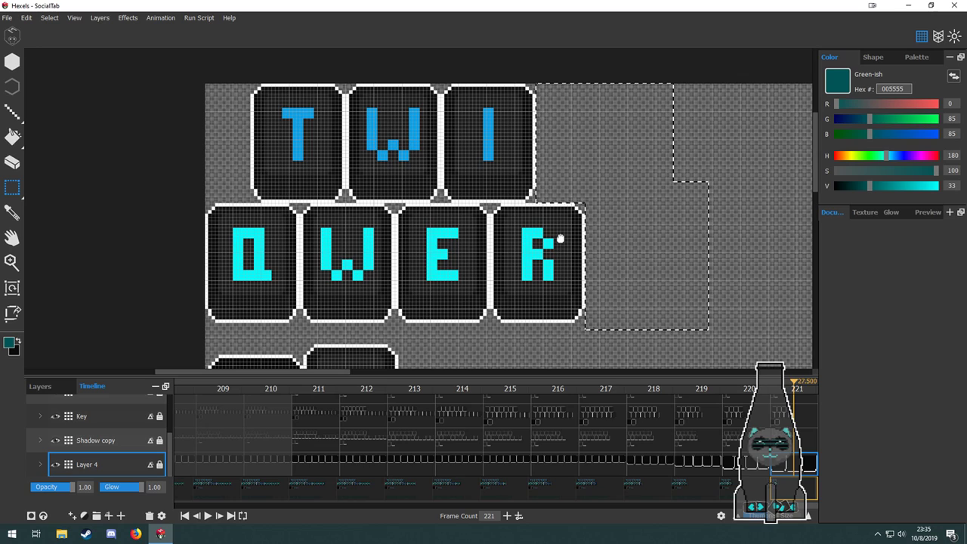
scroll(810, 438, up, 3)
click(795, 440)
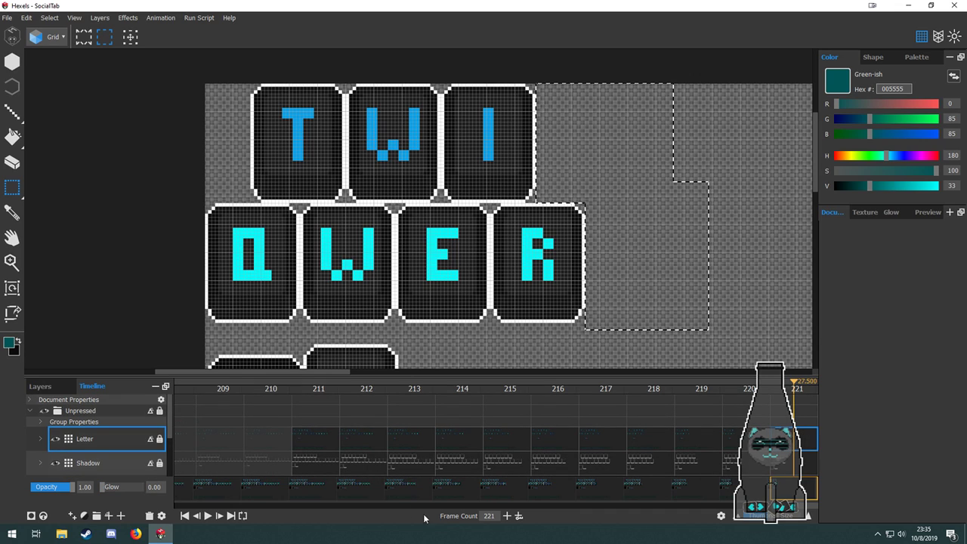
click(508, 517)
click(790, 460)
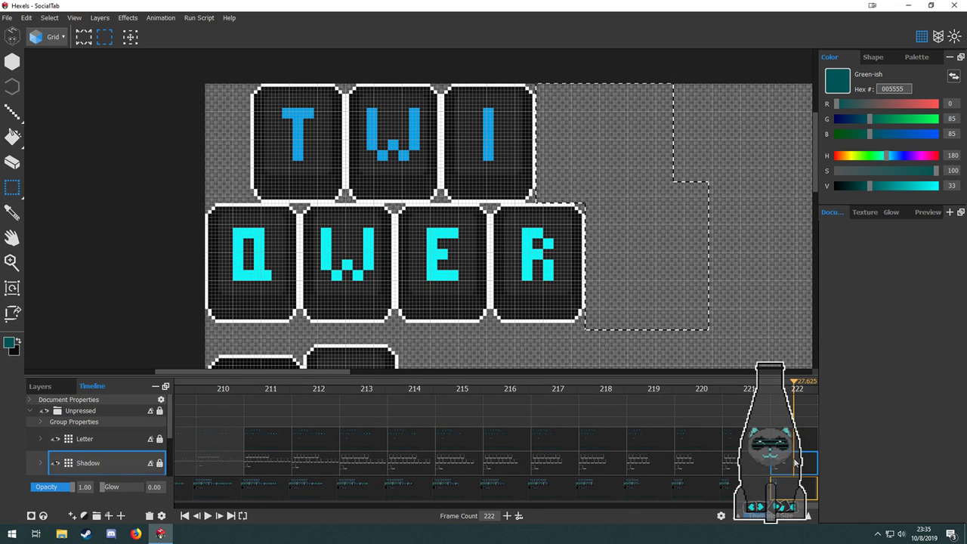
scroll(790, 458, down, 3)
click(798, 419)
click(802, 444)
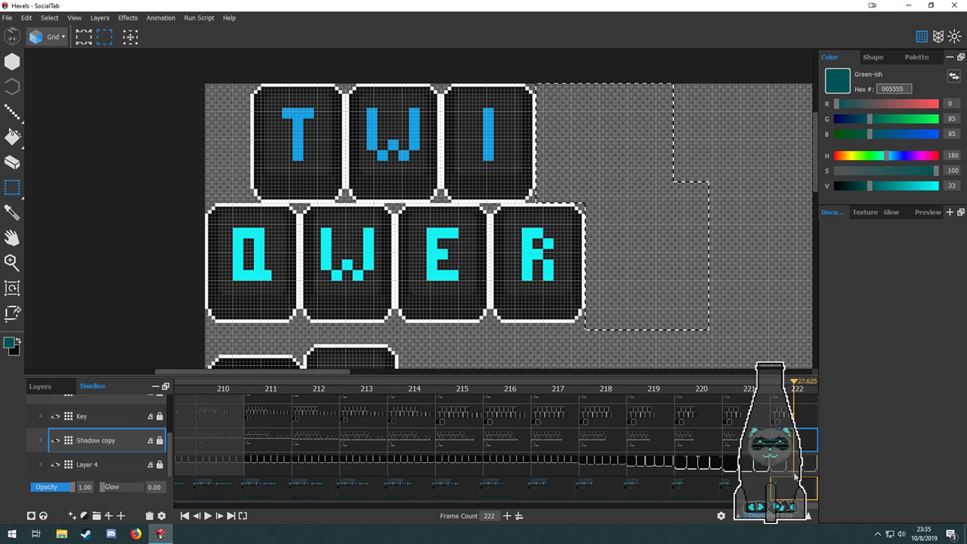
click(795, 475)
scroll(795, 464, up, 3)
click(794, 441)
click(650, 351)
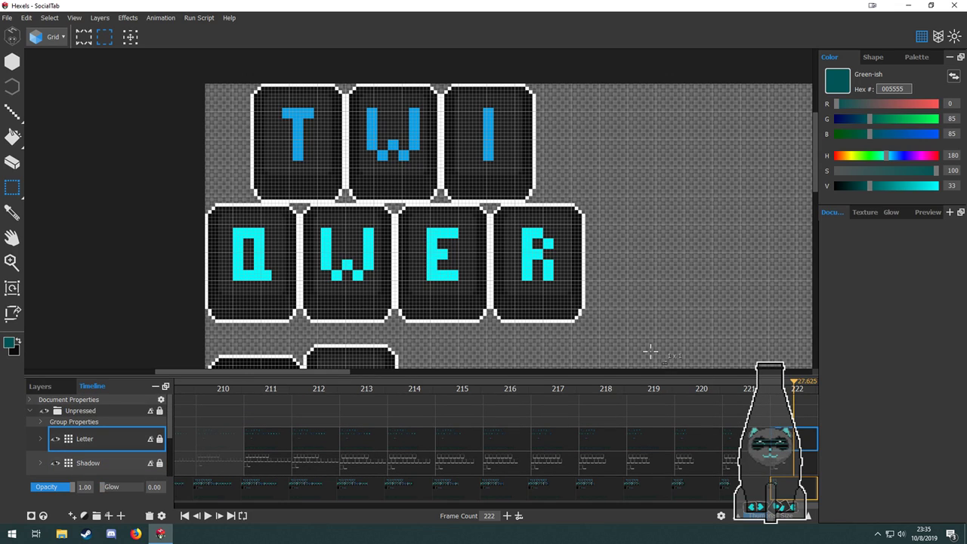
Delete the I key of the first row and the R key of the second row from all layers of frame 222.
drag(627, 340, 441, 224)
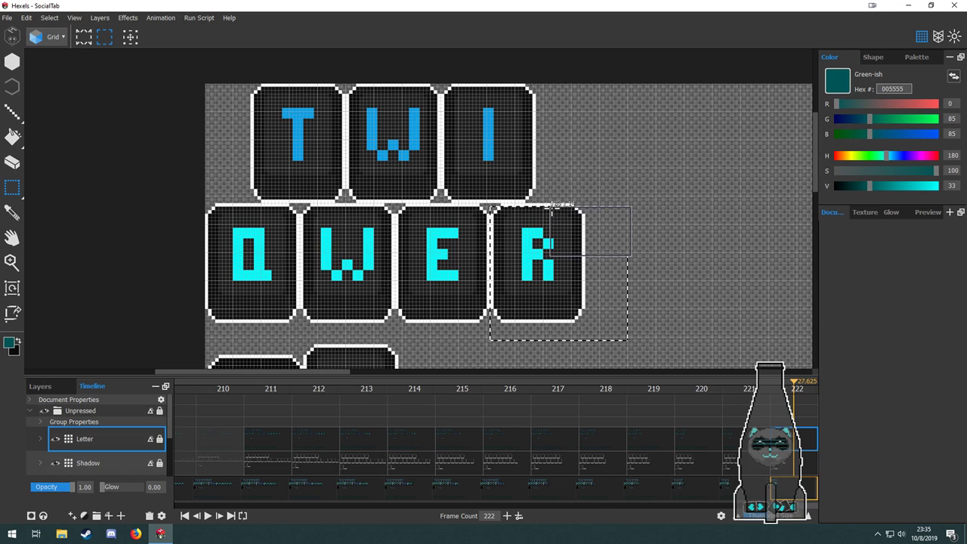
drag(505, 193, 493, 194)
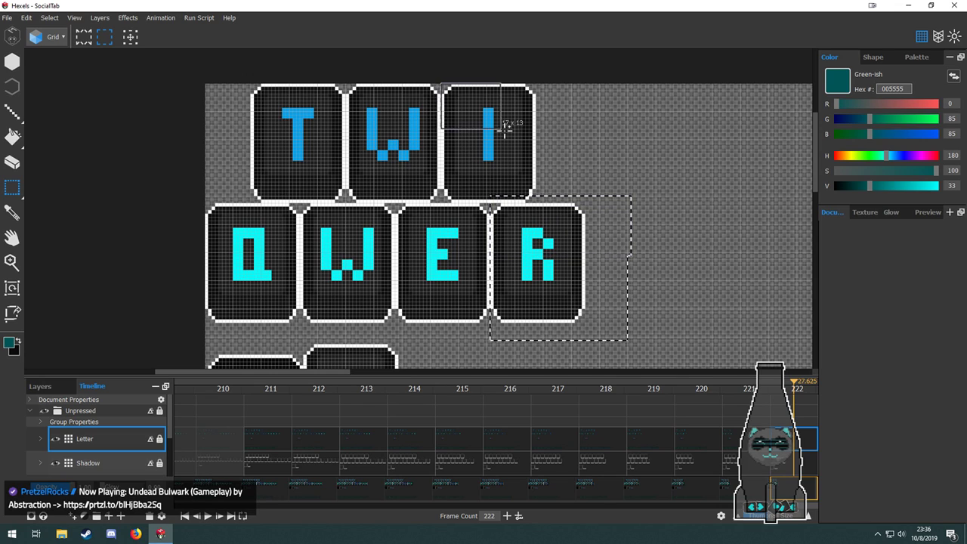
drag(549, 200, 549, 200)
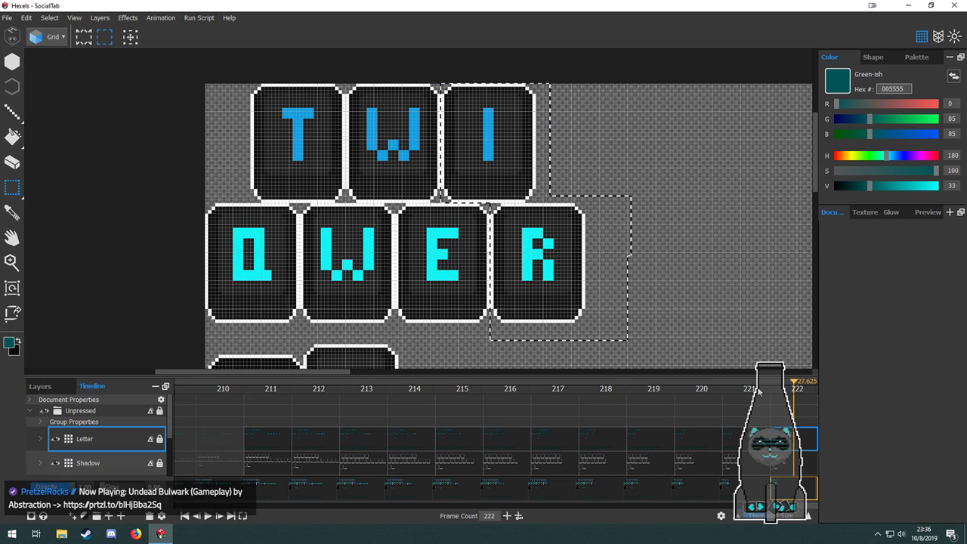
key(Delete)
scroll(98, 452, down, 3)
click(99, 417)
key(Delete)
click(98, 440)
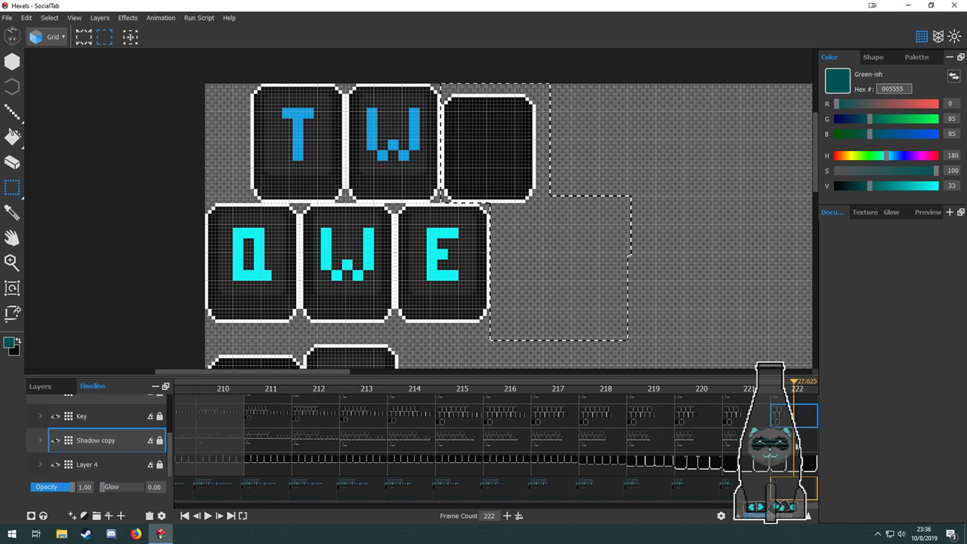
click(795, 463)
key(Delete)
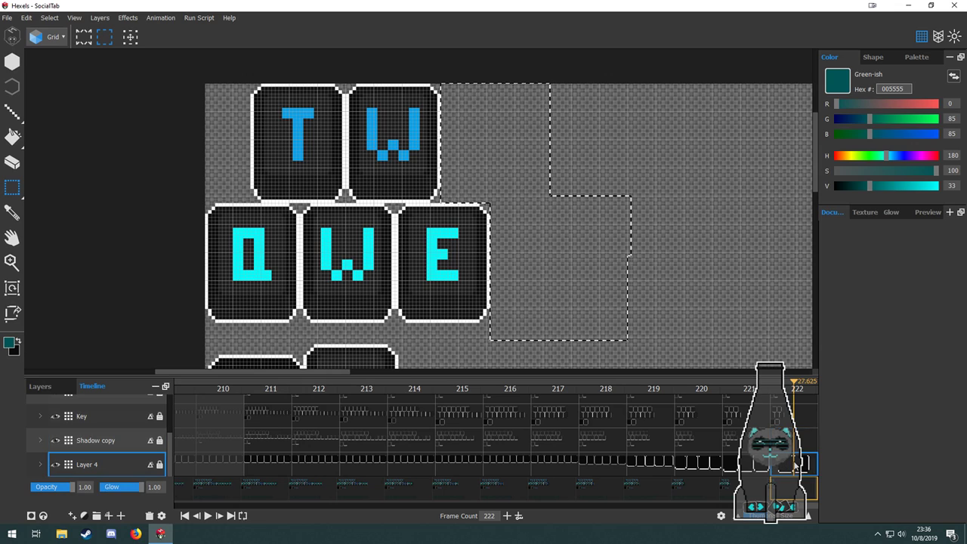
Append a duplicate of frame 222 as frame 223 and make its Layer 4 active.
scroll(728, 468, up, 3)
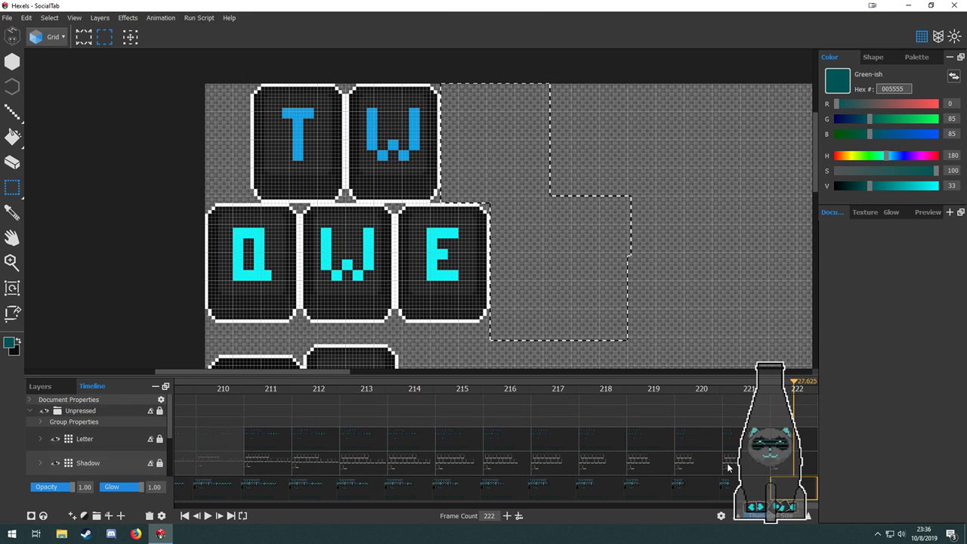
scroll(732, 467, down, 3)
scroll(788, 459, up, 3)
click(795, 445)
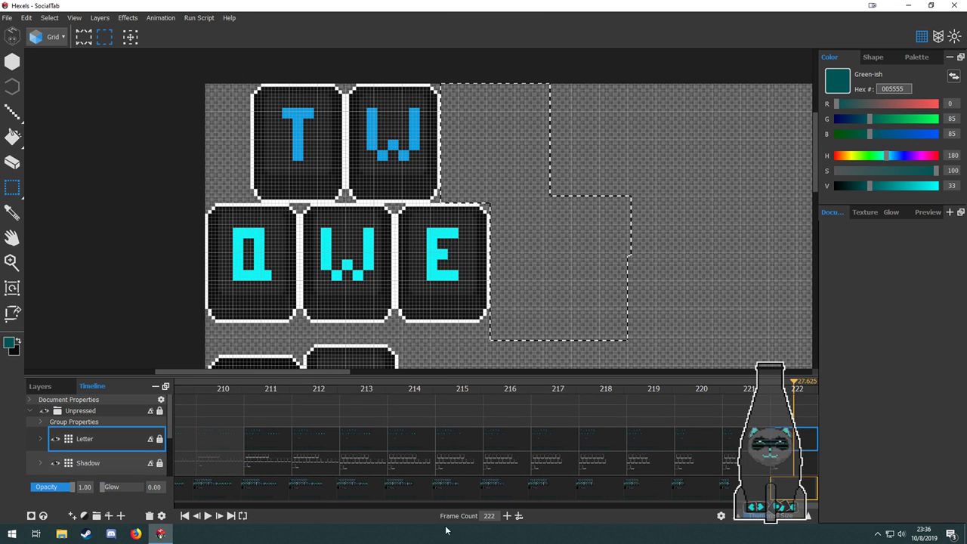
click(524, 512)
scroll(803, 432, down, 3)
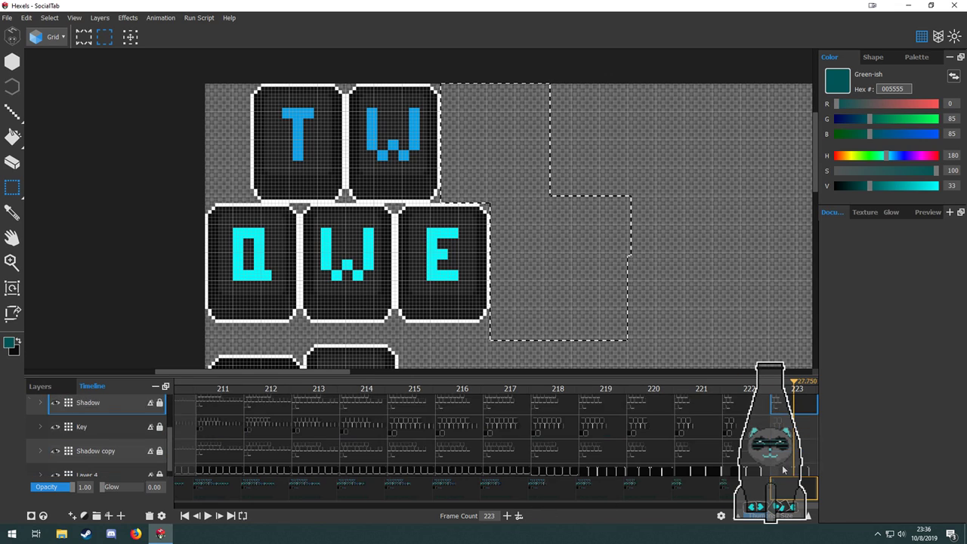
click(795, 464)
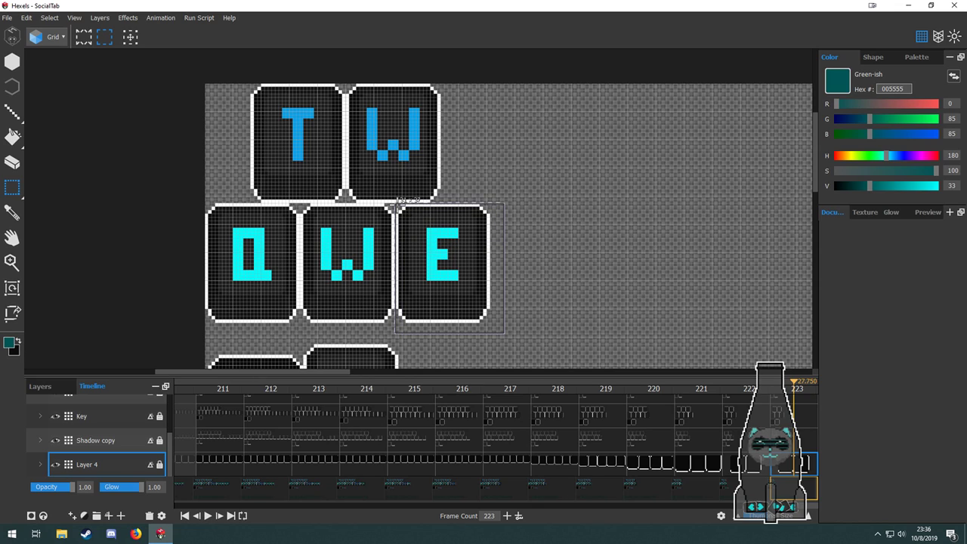
Delete the W key of the first row and the E key of the second row from all layers of frame 223.
drag(346, 83, 458, 199)
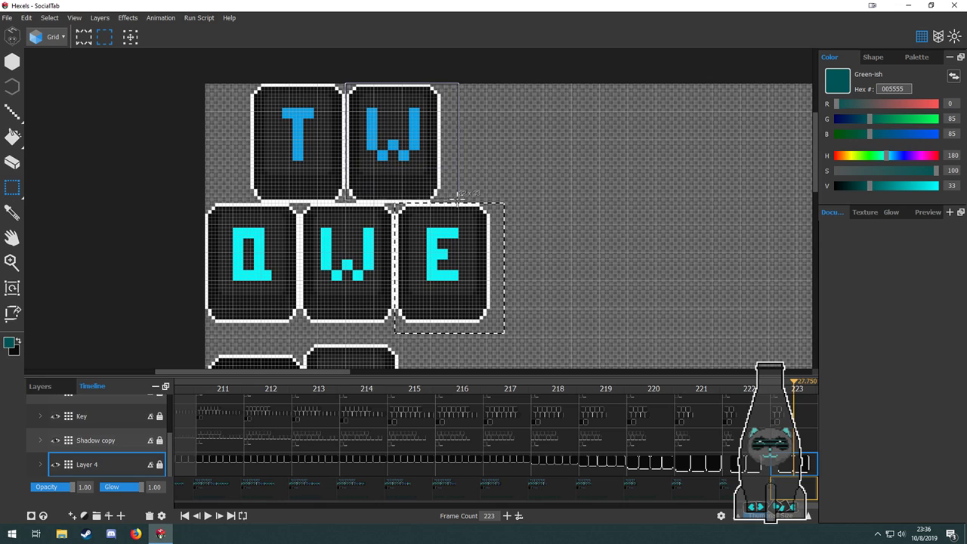
click(801, 445)
click(801, 421)
key(Delete)
scroll(800, 436, up, 2)
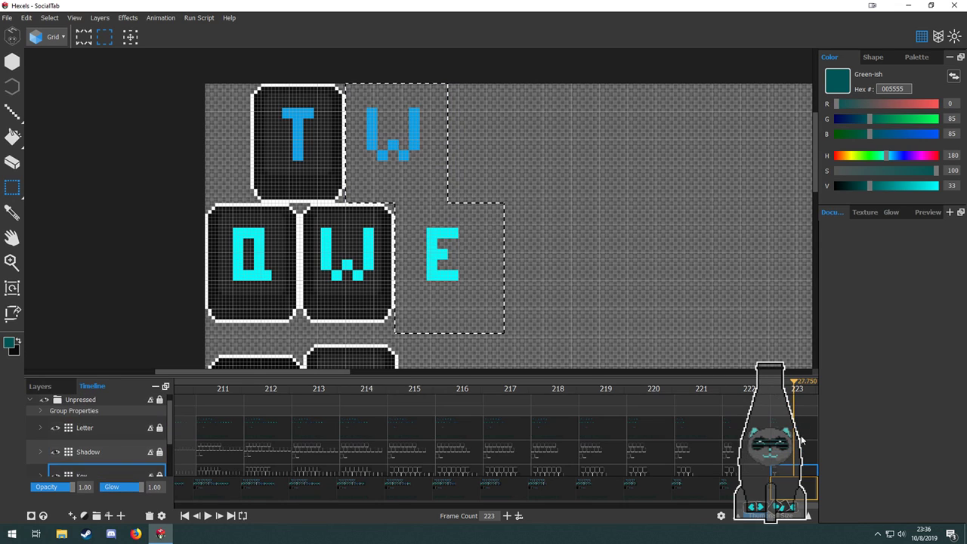
click(798, 453)
click(801, 436)
key(Delete)
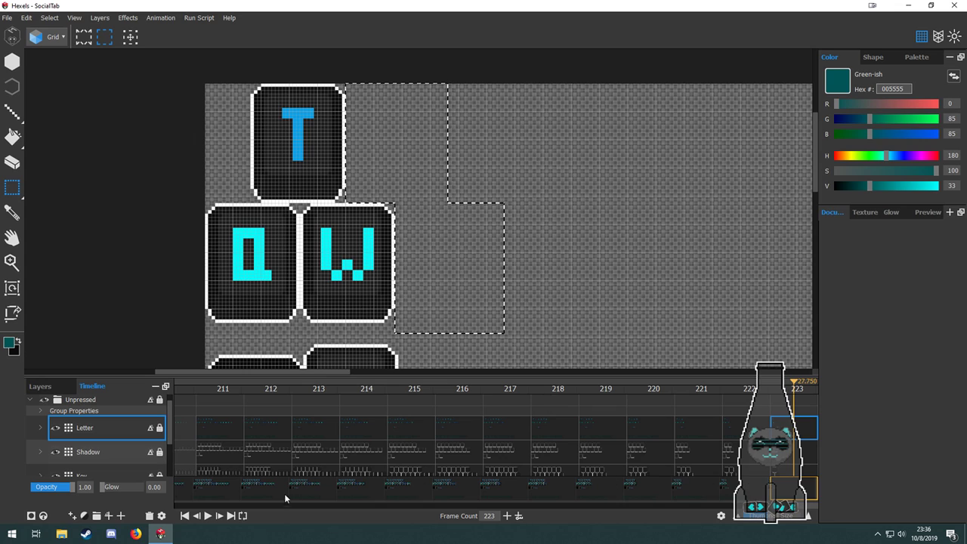
Append a duplicate of frame 223 as frame 224 and make its Layer 4 active.
click(520, 517)
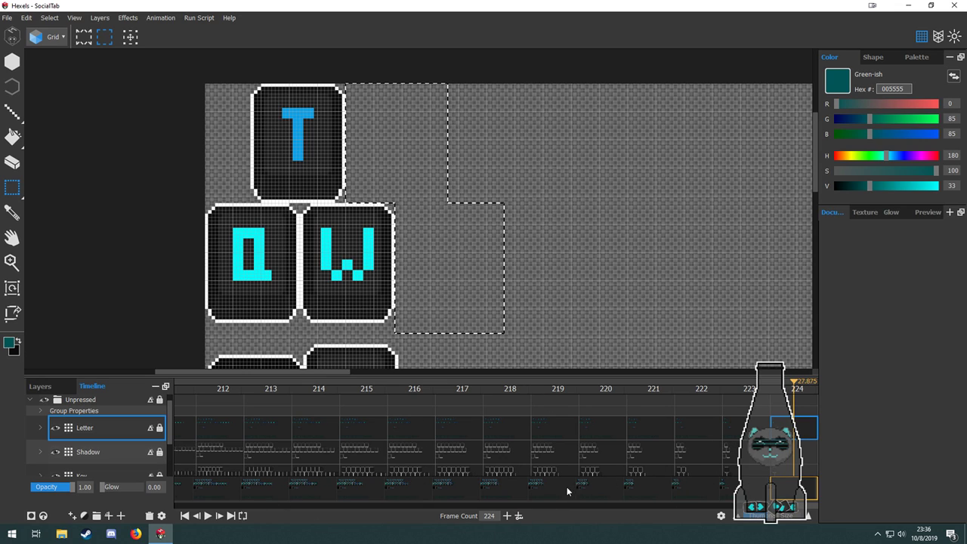
click(799, 452)
scroll(799, 452, down, 2)
click(799, 418)
click(799, 441)
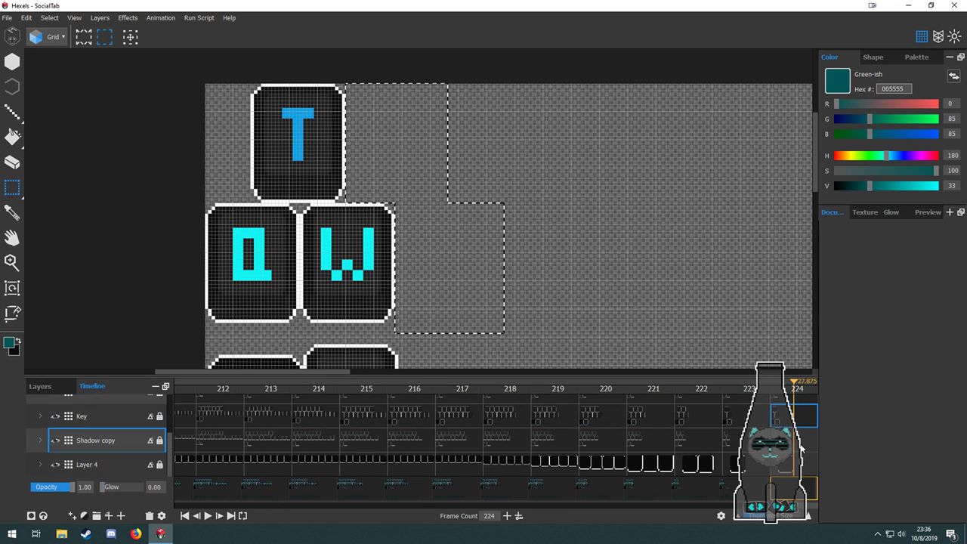
click(799, 463)
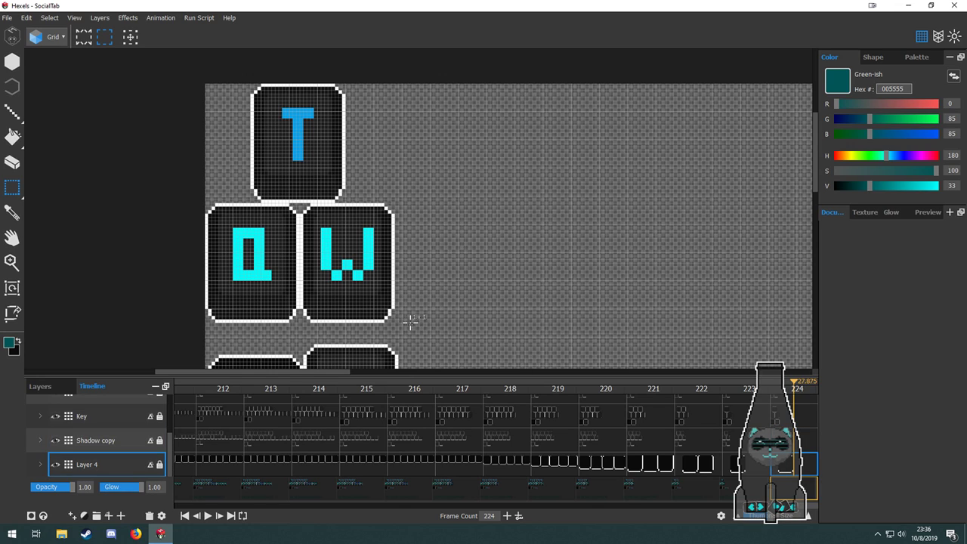
Delete the remaining T key of the first row and the W key of the second row from all layers of frame 224.
drag(412, 326, 276, 142)
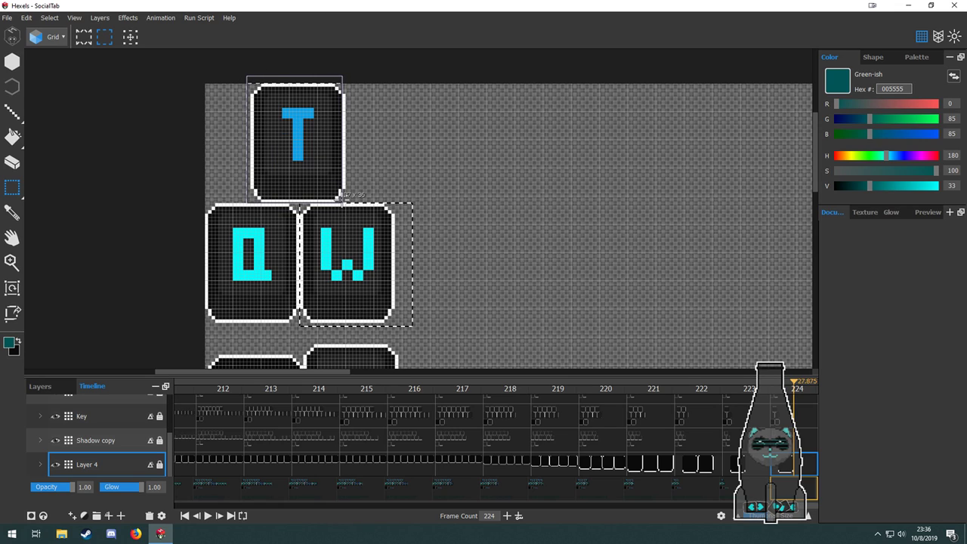
key(Delete)
click(795, 446)
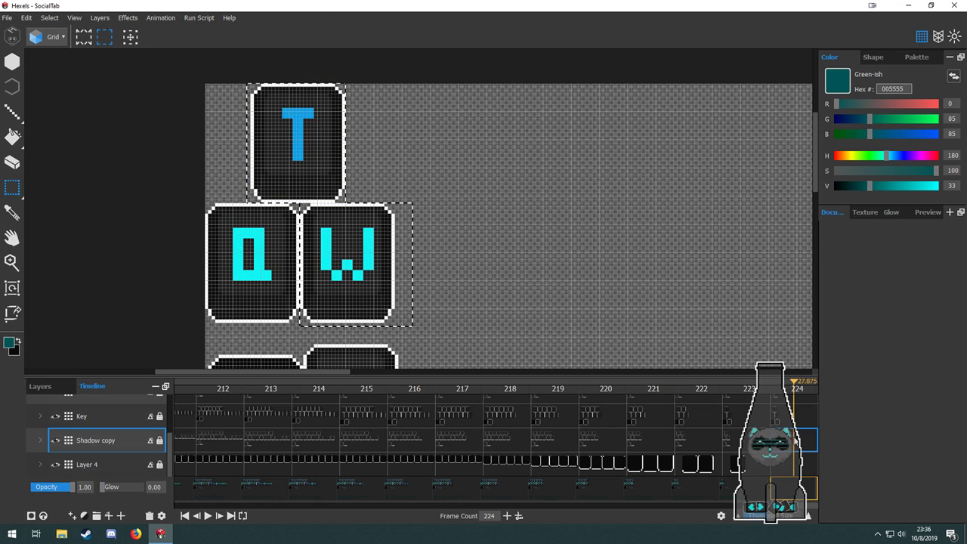
key(Delete)
click(797, 422)
key(Delete)
scroll(798, 422, up, 2)
click(796, 459)
key(Up)
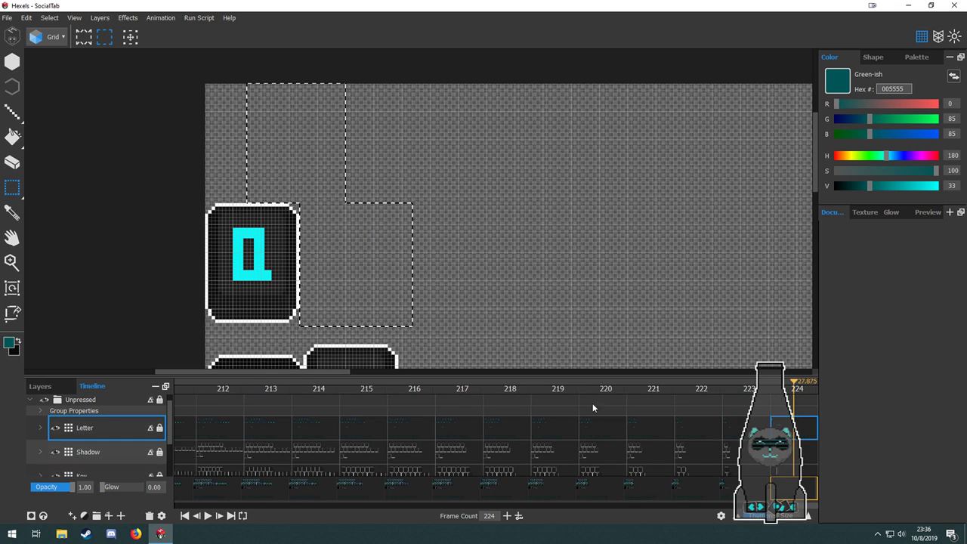
Append a duplicate of frame 224 as frame 225 and make its Layer 4 active.
key(Down)
key(Down)
key(Down)
key(Down)
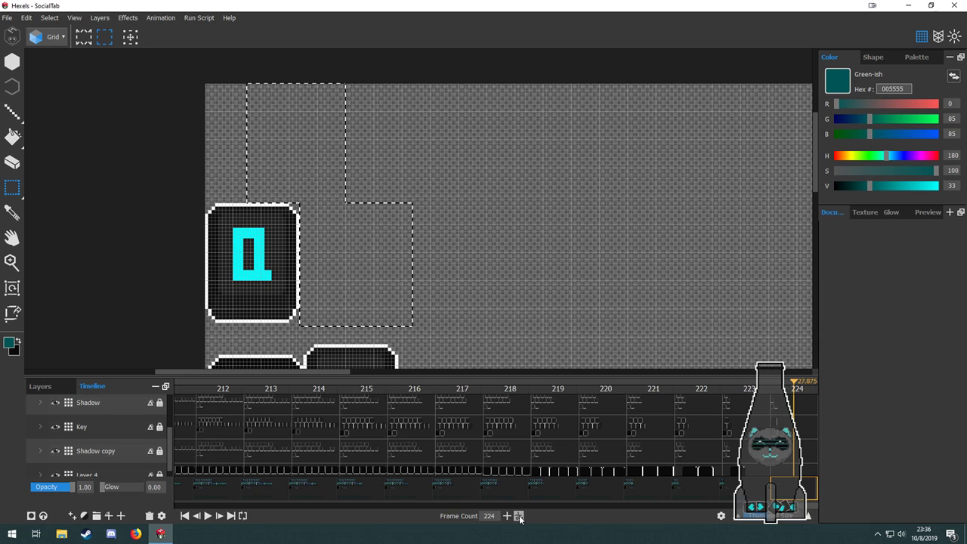
key(Up)
key(Up)
key(Up)
key(Up)
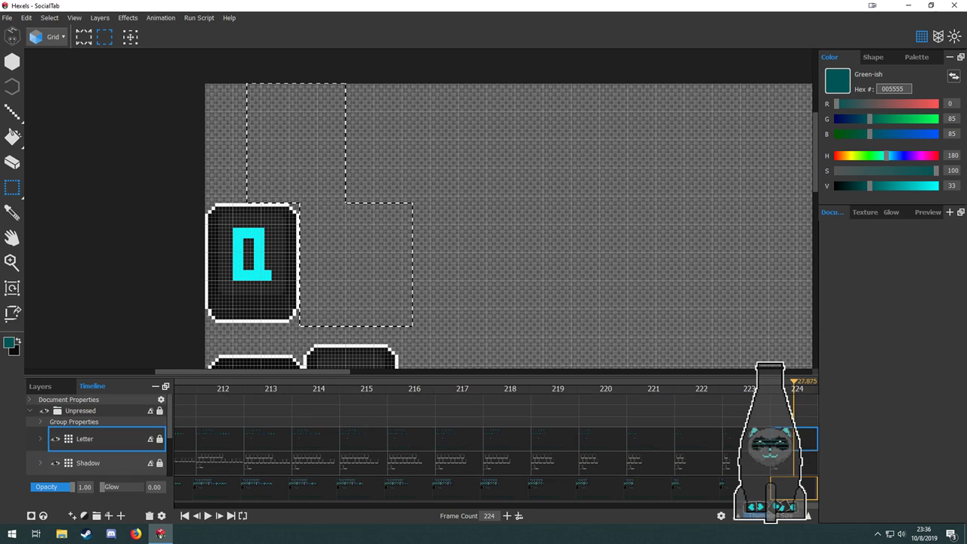
click(520, 516)
key(Down)
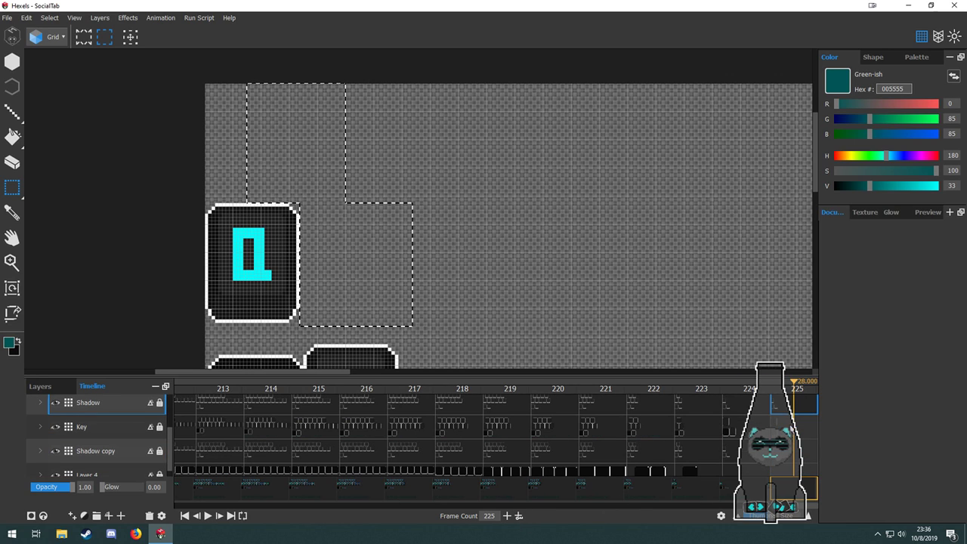
key(Down)
key(Down)
key(Down)
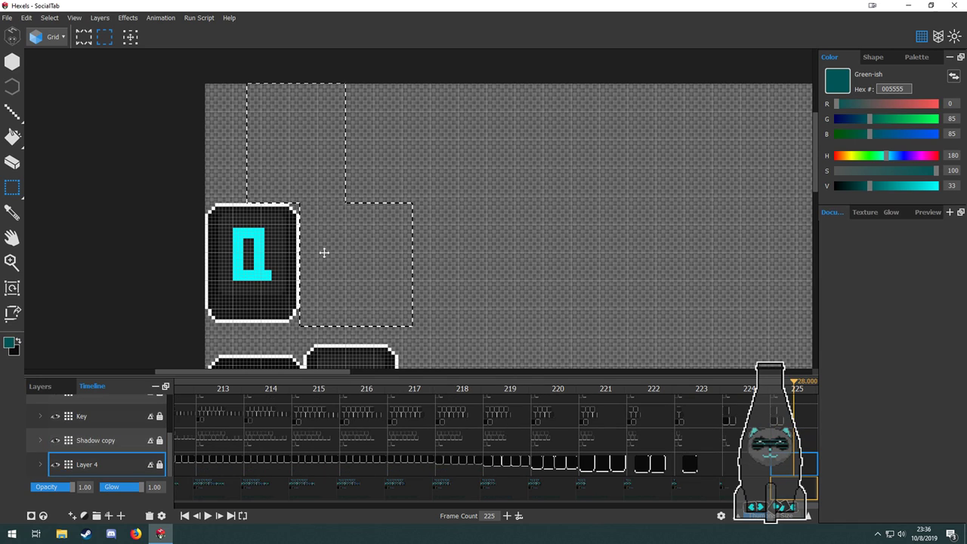
Delete the remaining Q key of the second row from all layers of frame 225, ending on Layer 4.
drag(452, 341, 141, 72)
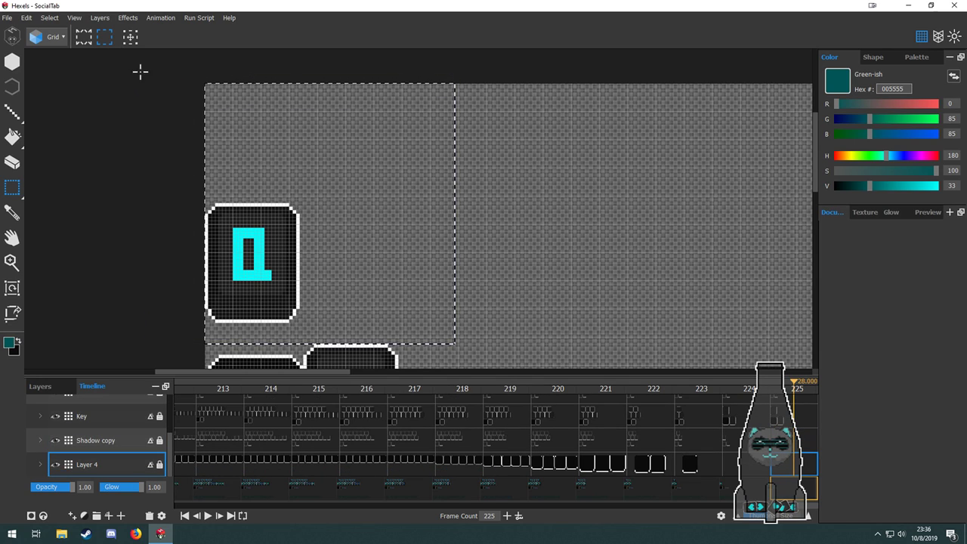
key(Up)
key(Up)
key(Up)
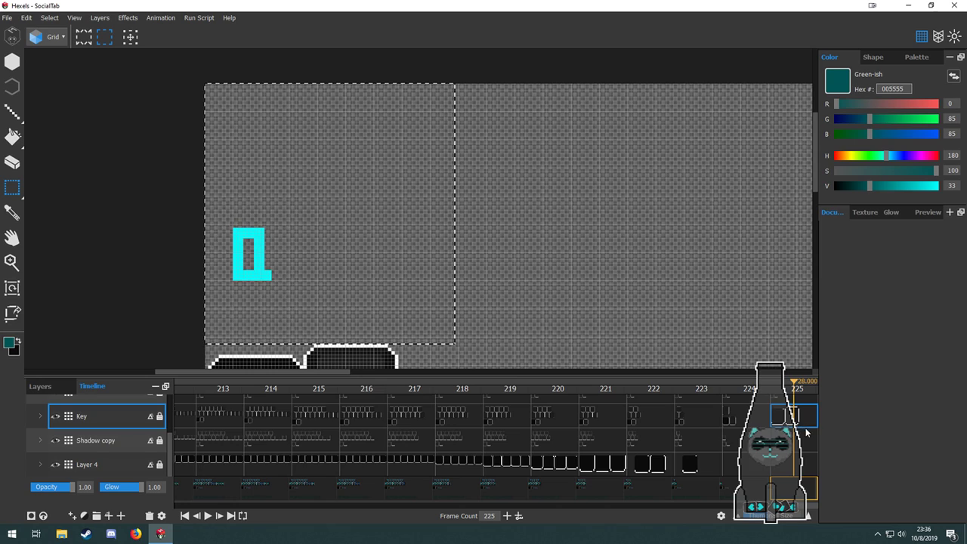
click(802, 438)
key(Delete)
scroll(806, 454, down, 2)
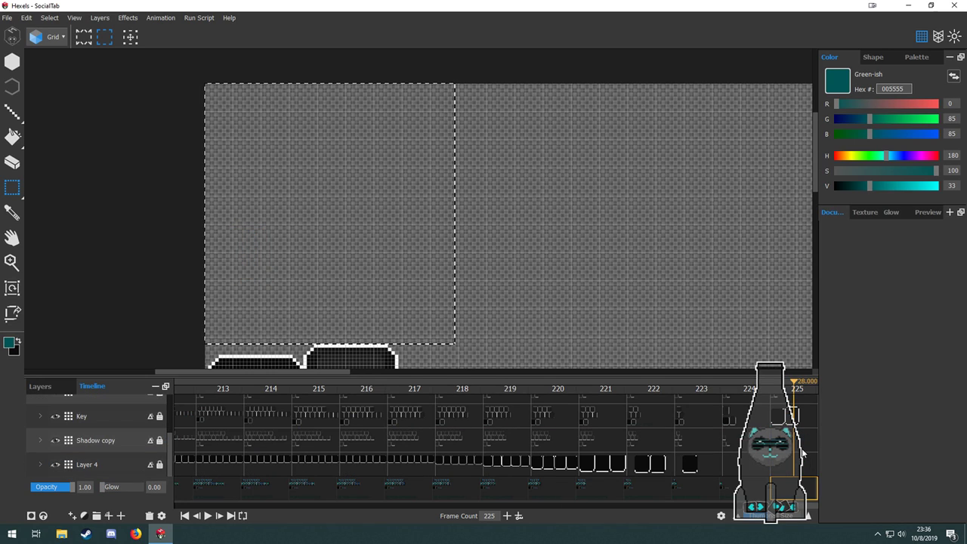
scroll(814, 450, up, 2)
click(809, 464)
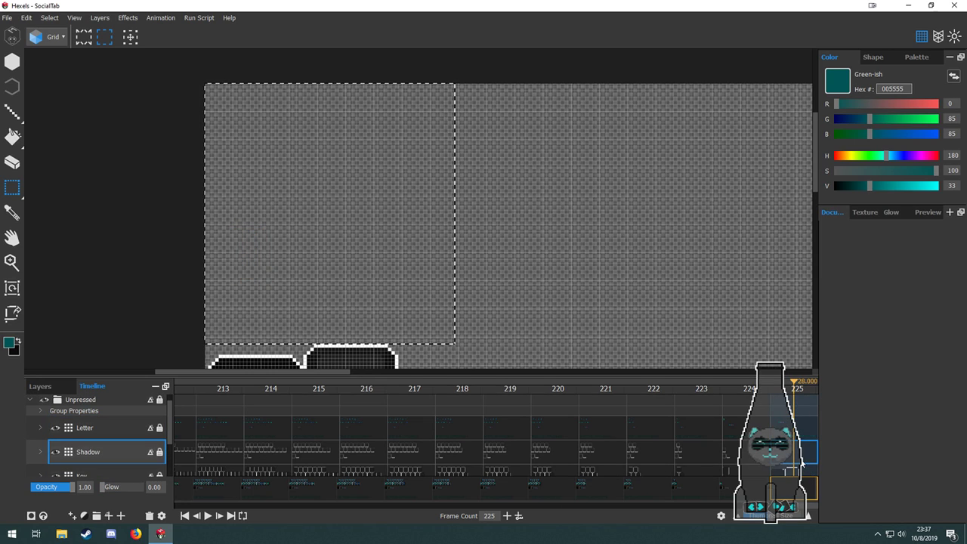
key(Down)
key(Down)
key(Down)
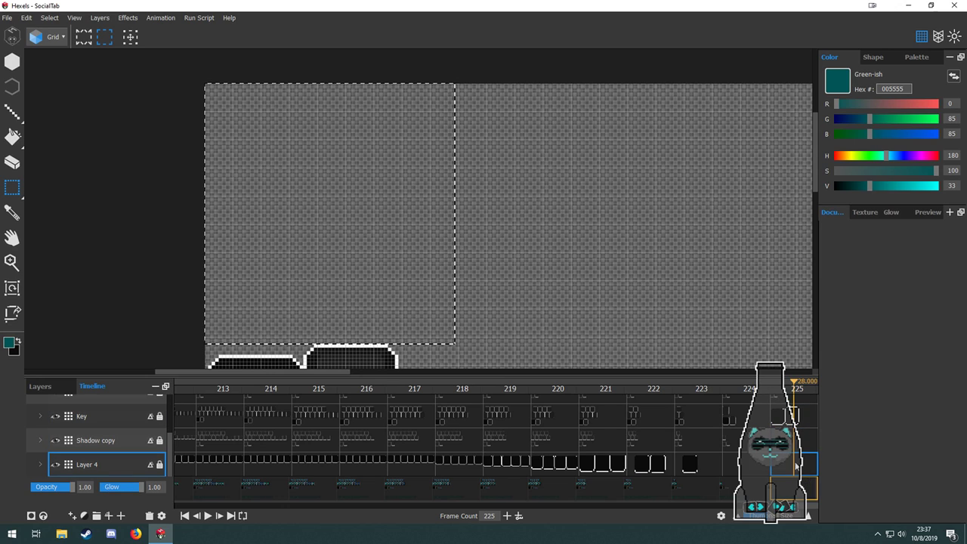
Try authored frame rates of 6, 8 and 10 FPS in the animation settings, and cancel the changes.
drag(483, 297, 387, 245)
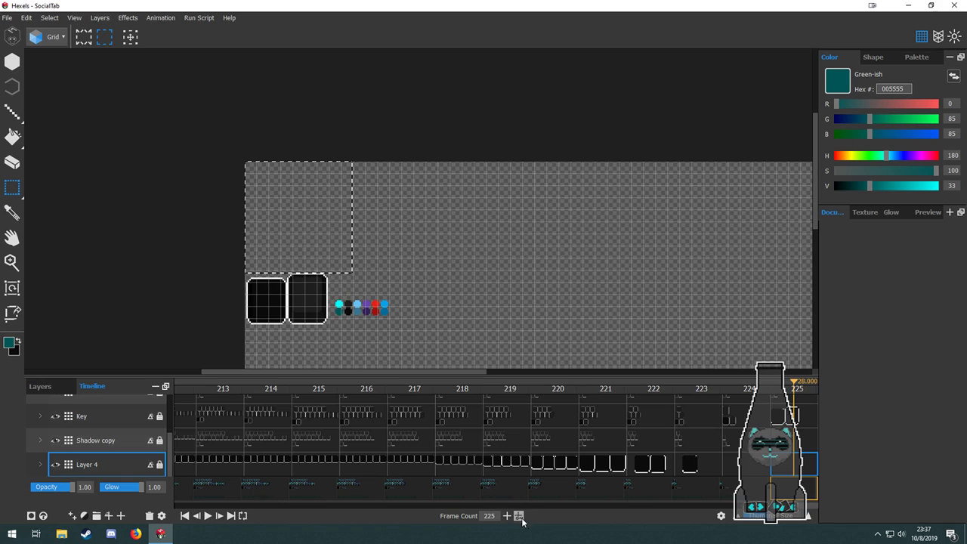
double_click(490, 516)
click(721, 515)
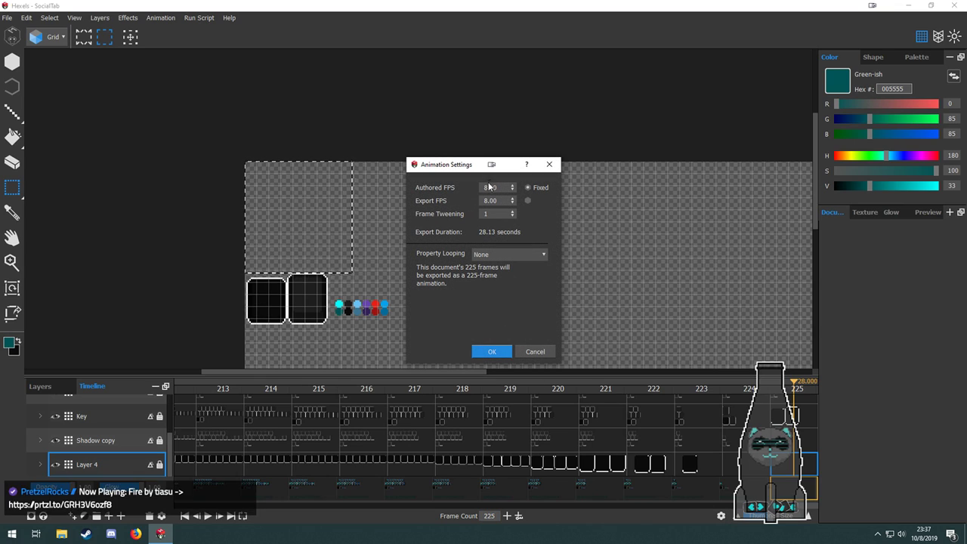
key(BackSpace)
text(6)
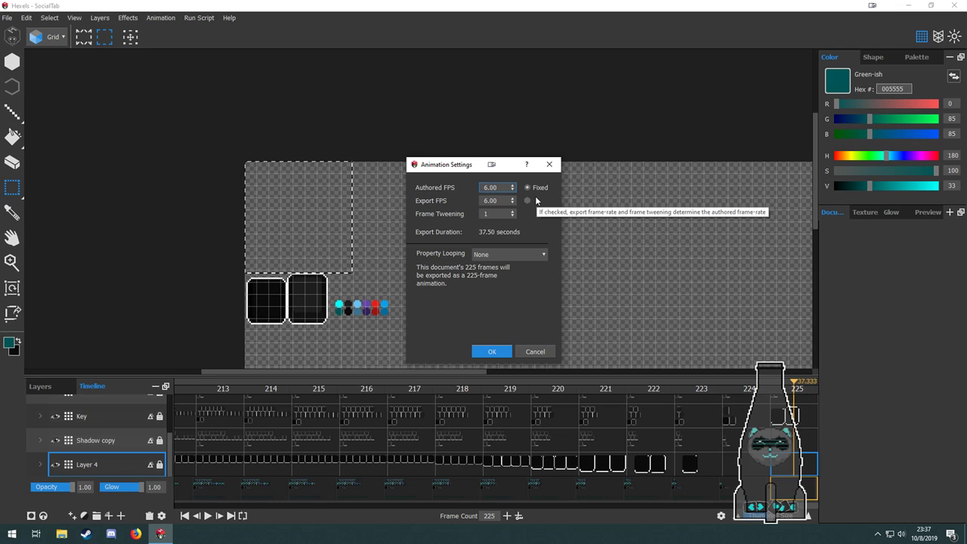
key(BackSpace)
text(8)
key(BackSpace)
text(10)
click(533, 352)
Play back the animation with the key rows in view, and check the export duration in the animation settings.
click(208, 515)
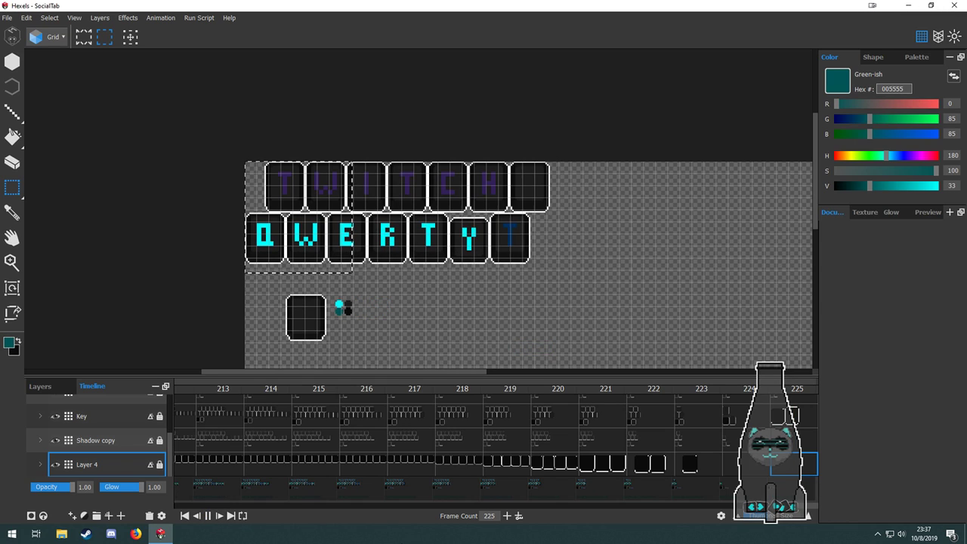
key(space)
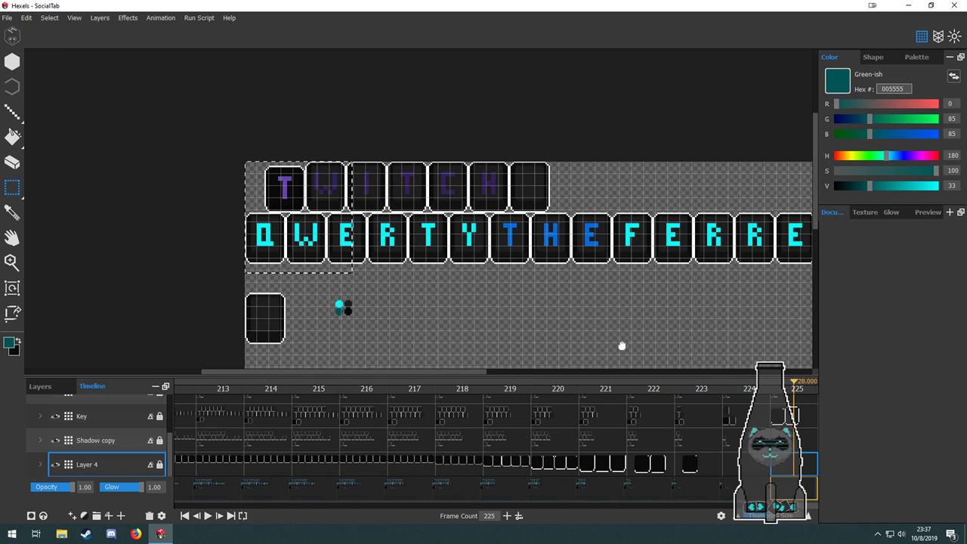
scroll(489, 337, down, 3)
drag(569, 320, 545, 317)
scroll(446, 294, up, 5)
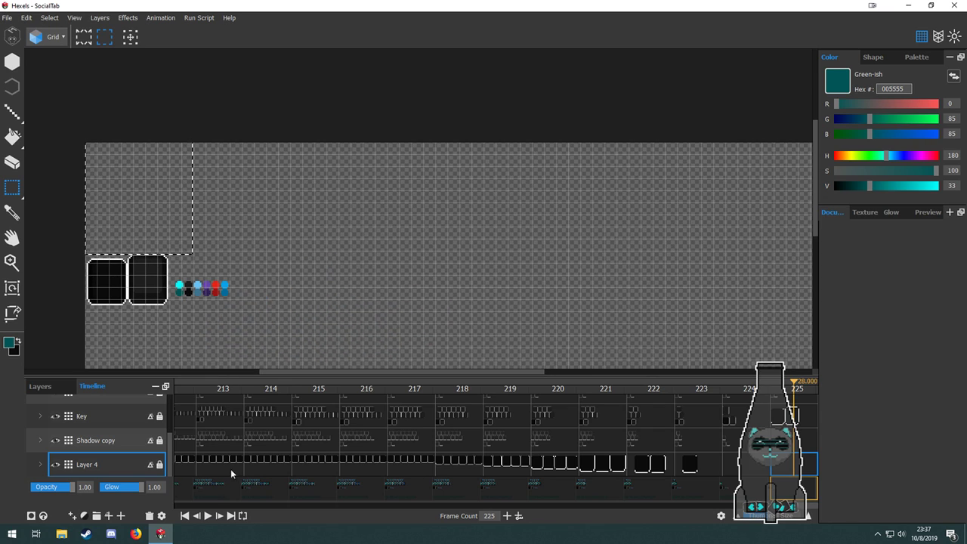
click(209, 517)
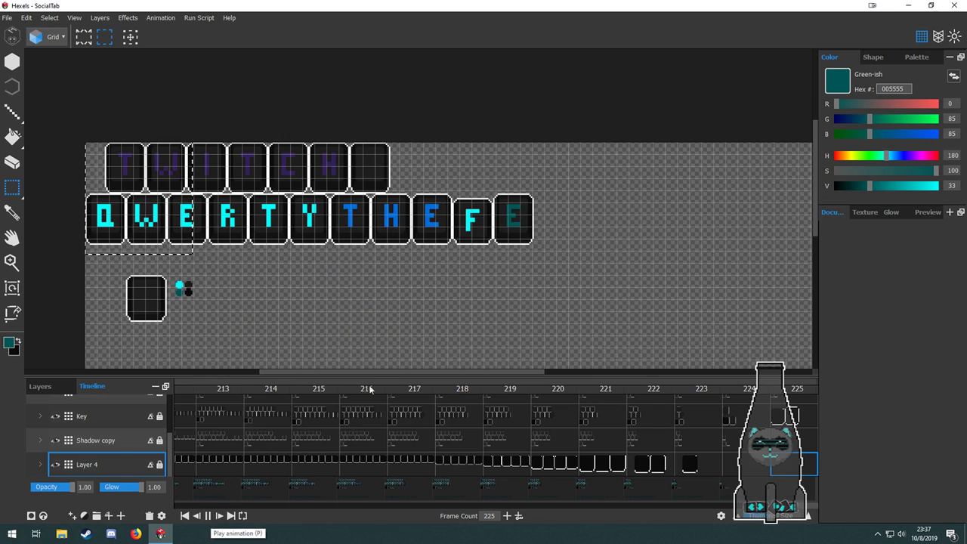
click(209, 517)
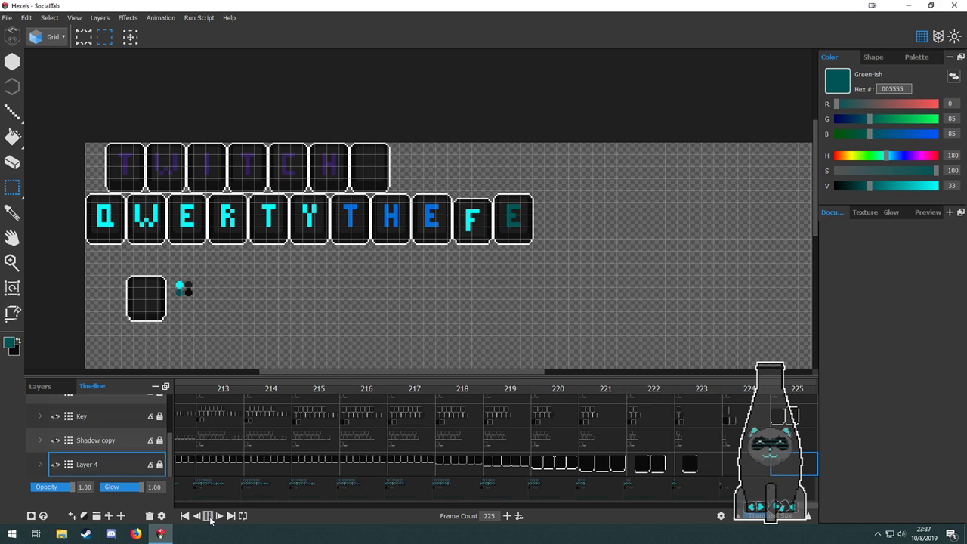
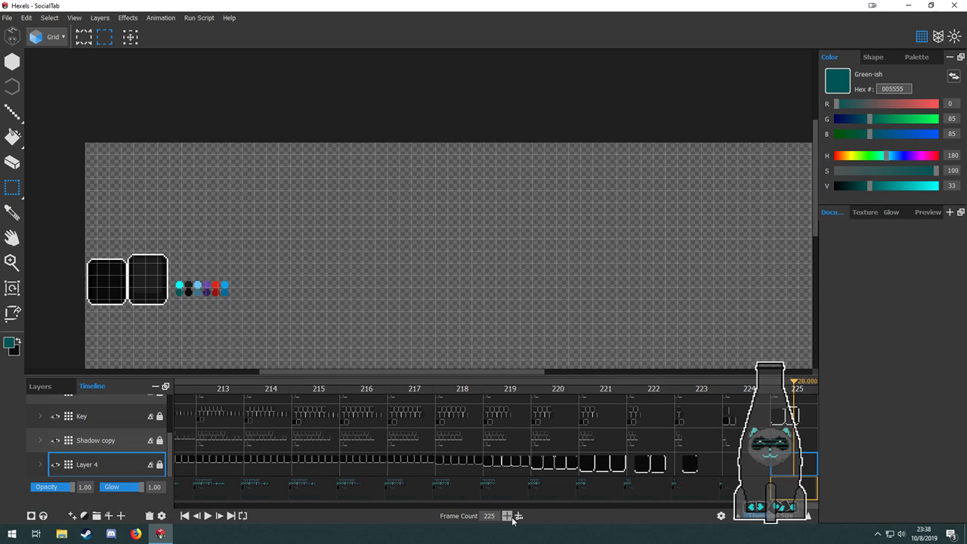
click(722, 515)
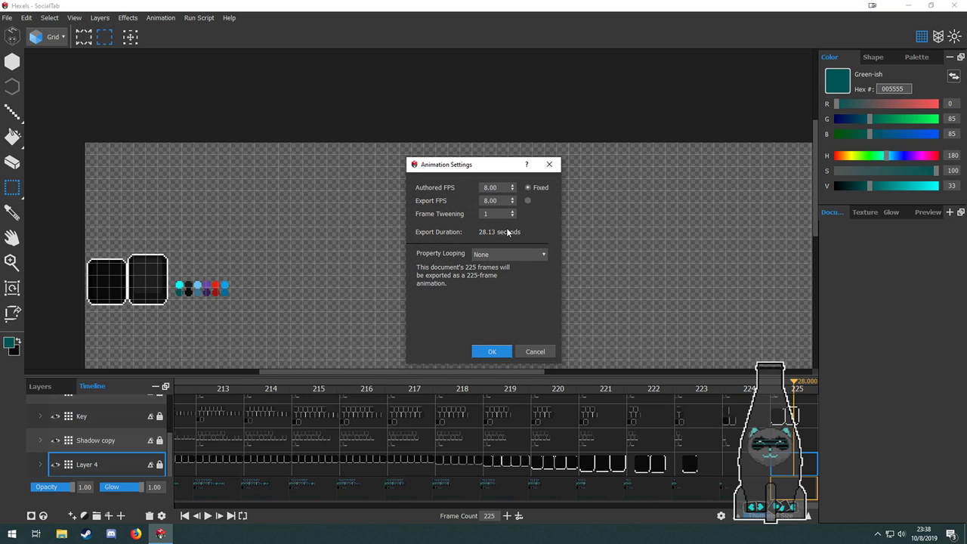
click(533, 352)
Review the animation in playback, and restart it from the first frame.
click(209, 516)
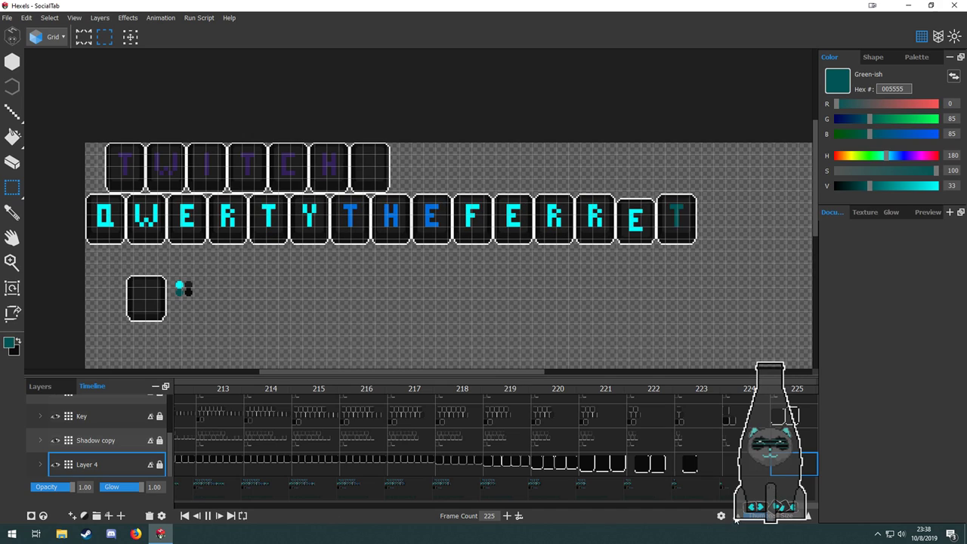
click(721, 516)
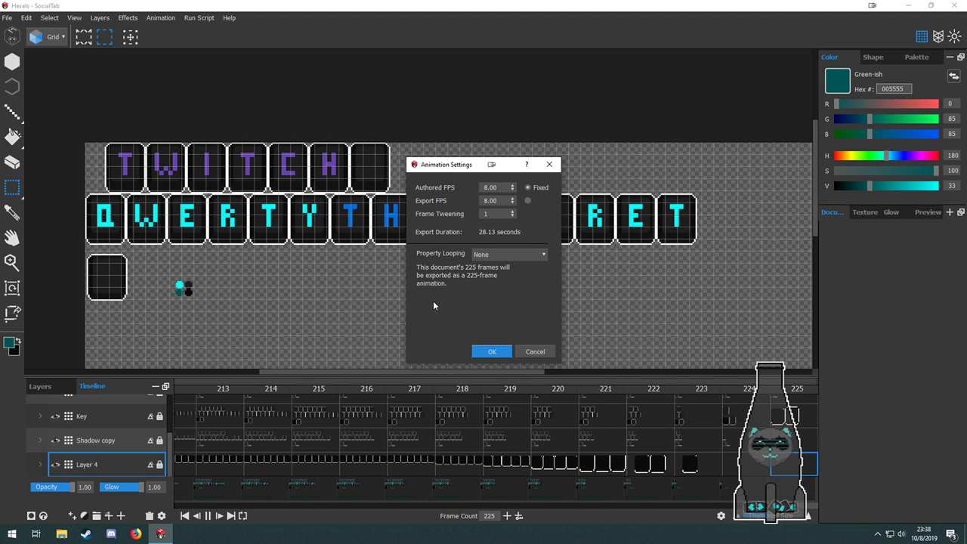
double_click(482, 188)
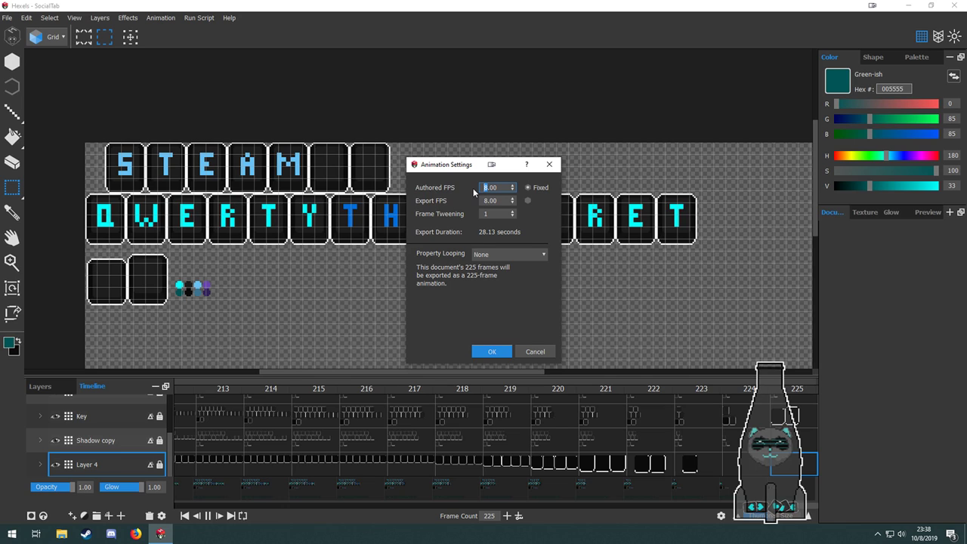
click(498, 351)
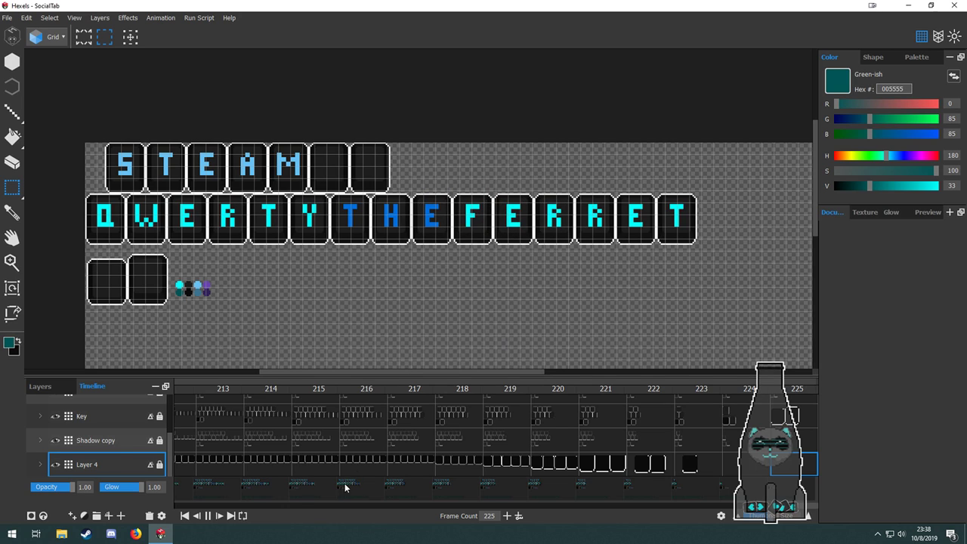
click(188, 517)
click(208, 515)
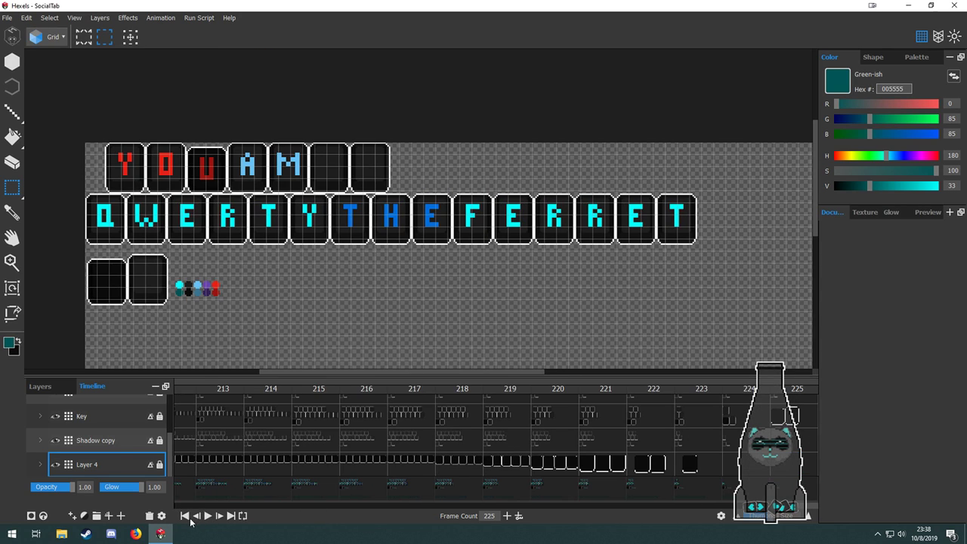
click(185, 516)
click(208, 517)
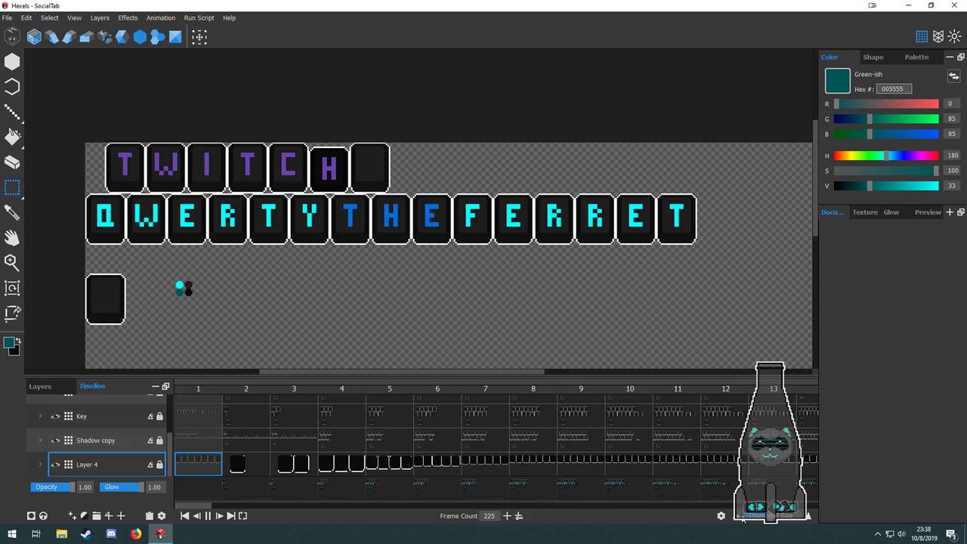
Set the authored frame rate to 10 FPS and watch the playback at that speed.
click(722, 517)
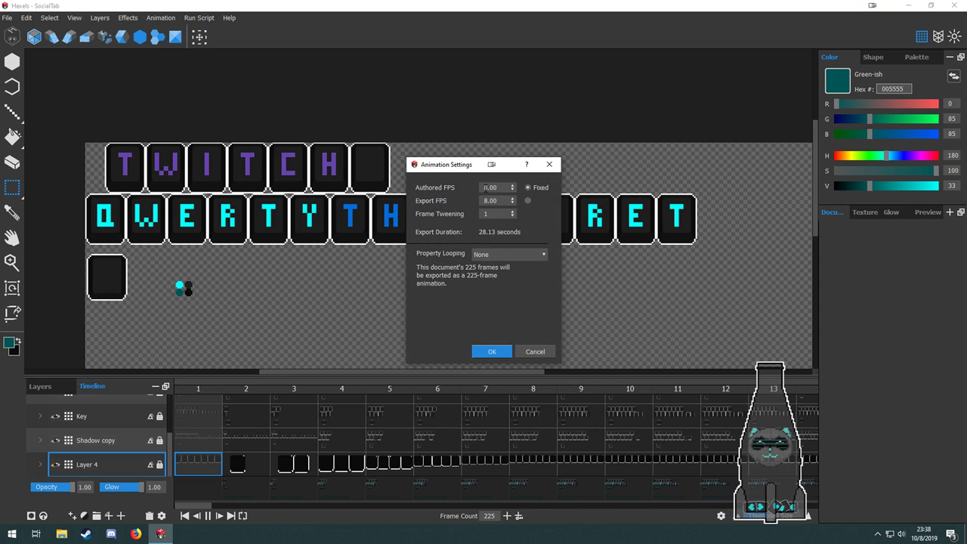
key(Delete)
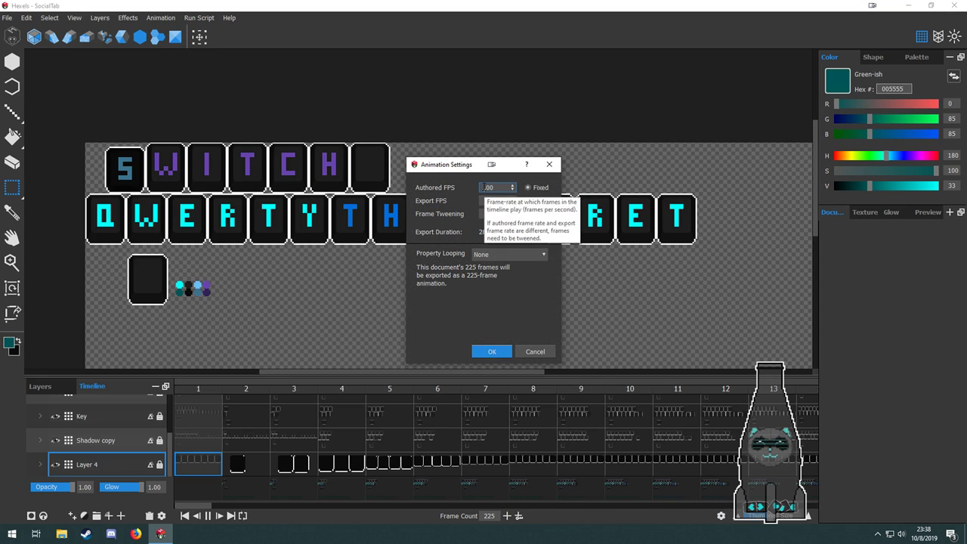
text(10)
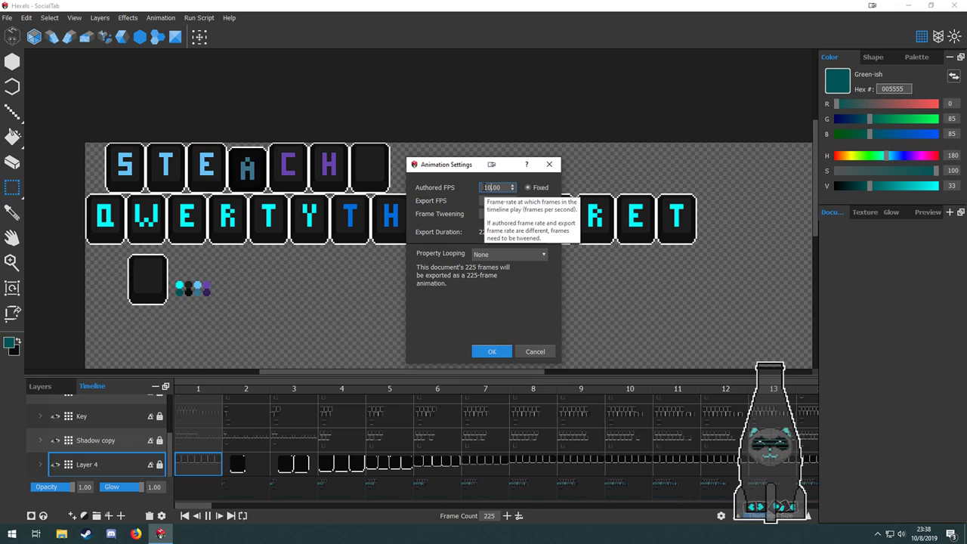
click(492, 352)
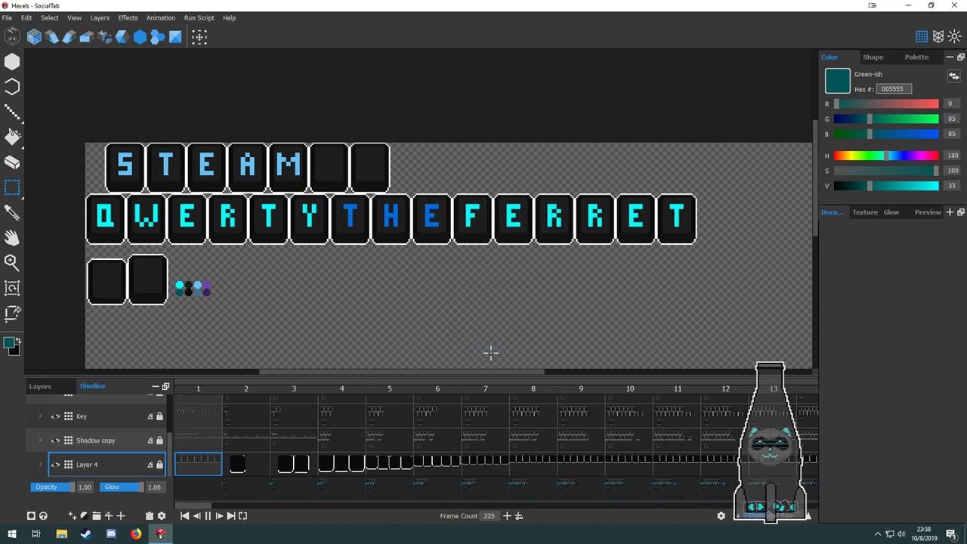
click(195, 516)
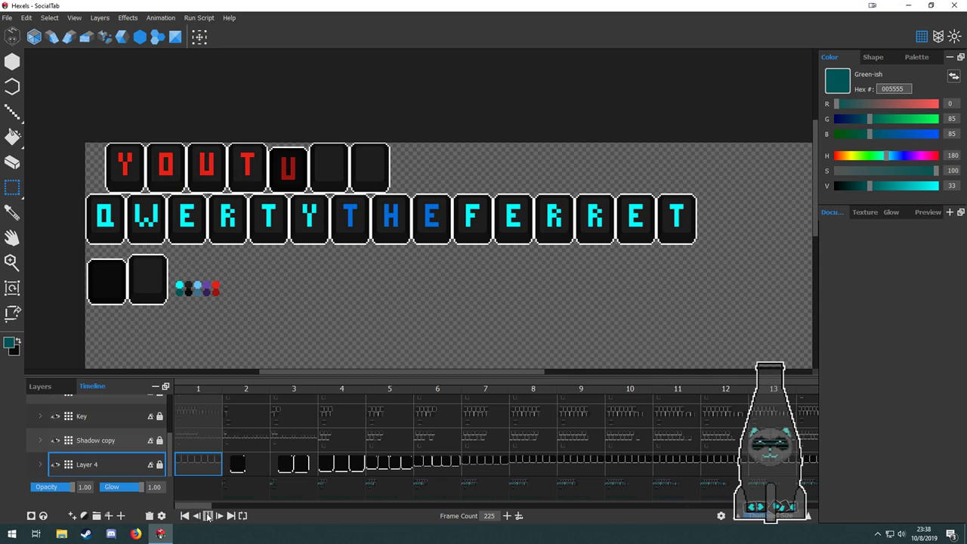
click(208, 517)
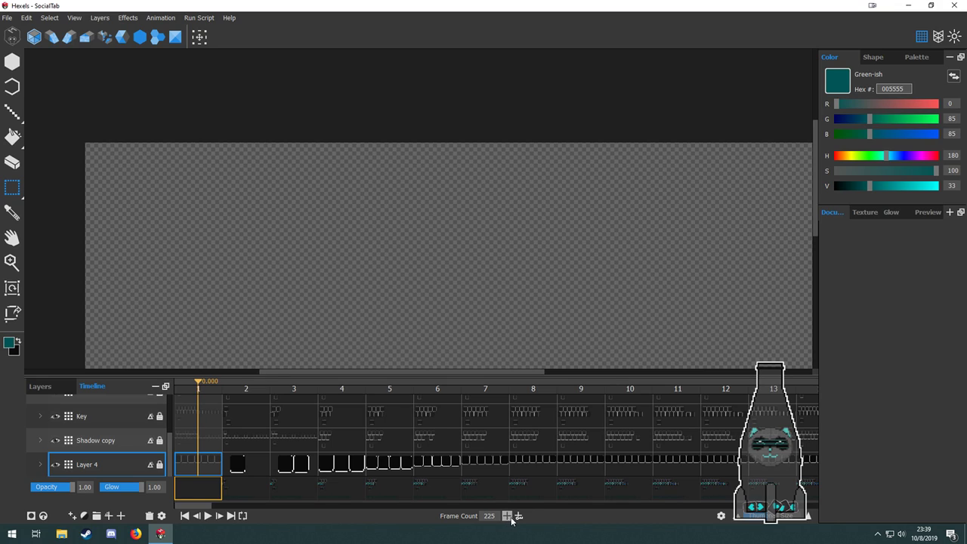
Check the export duration in the animation settings, and extend the frame count to 300.
click(722, 515)
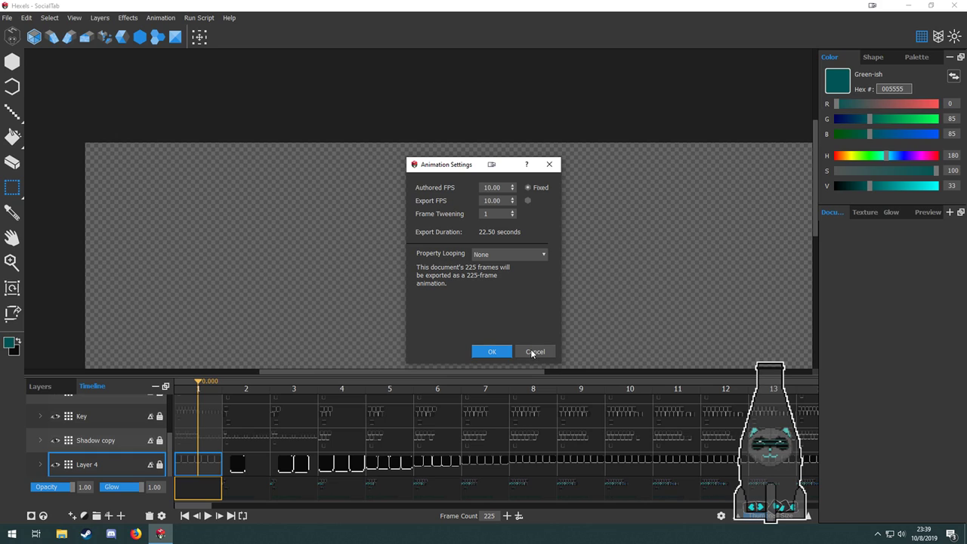
click(533, 353)
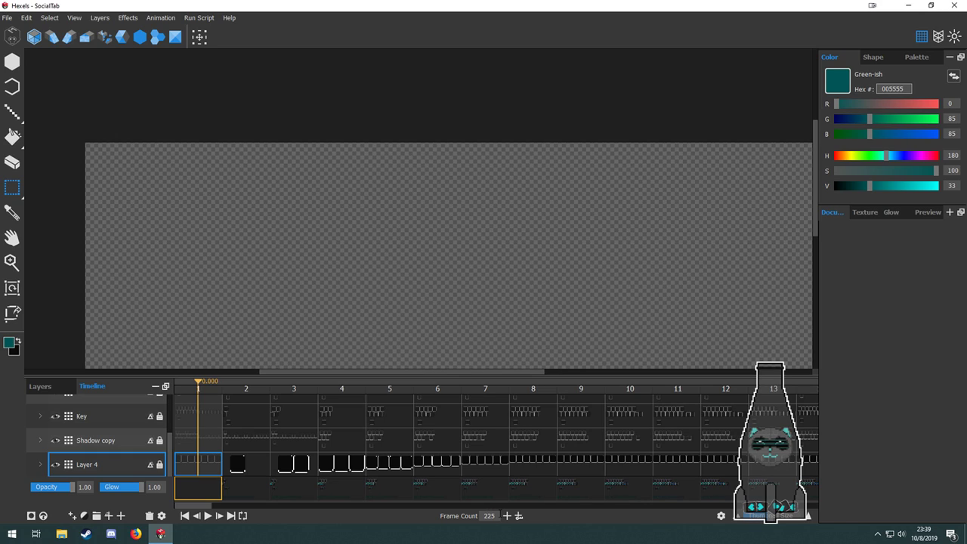
double_click(489, 516)
text(300)
drag(200, 507, 305, 507)
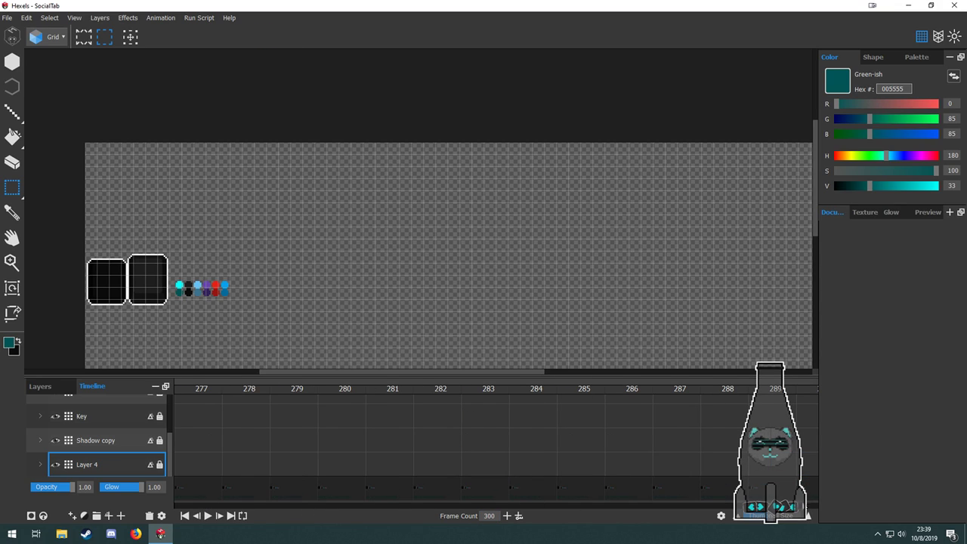
drag(794, 506, 820, 499)
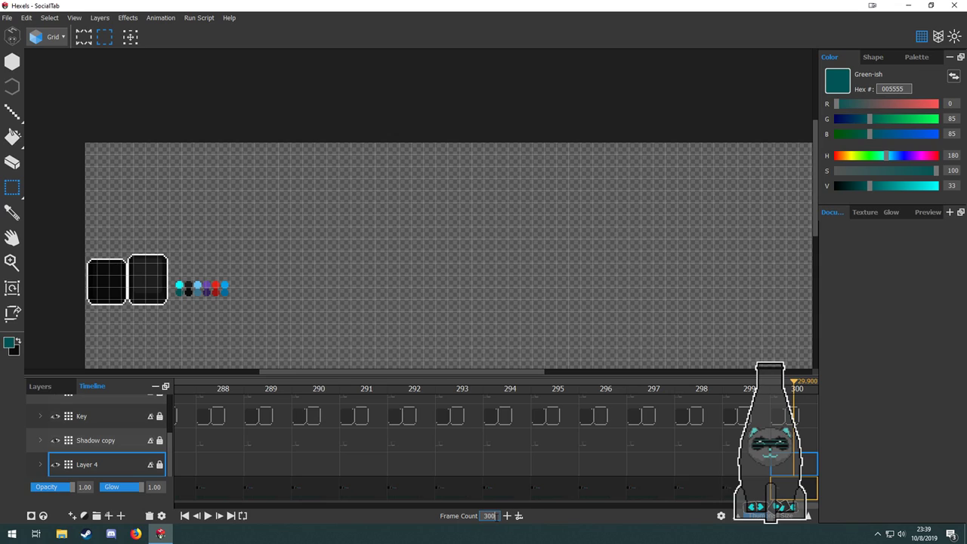
Reduce the animation's frame count to 225.
double_click(498, 518)
text(225)
key(Return)
key(Return)
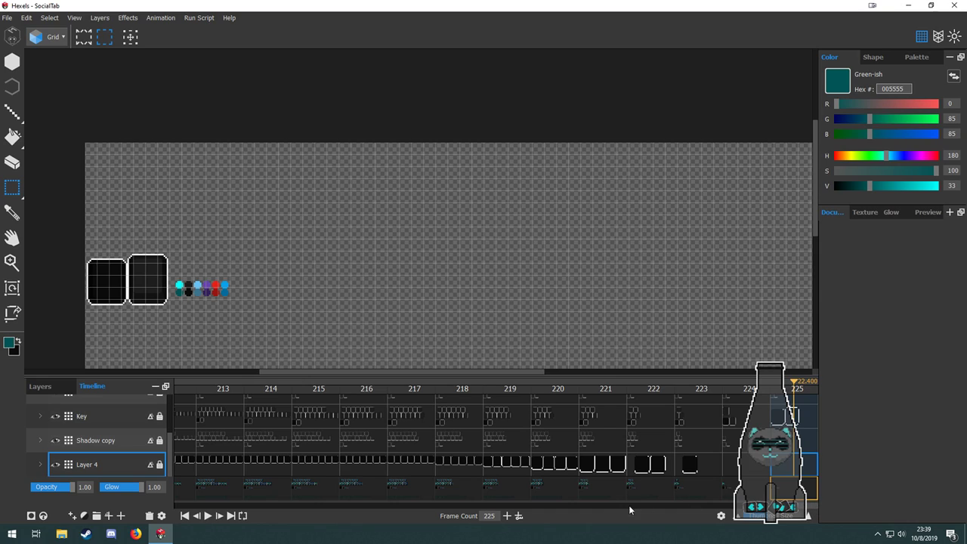
Set the frame count to 300 and check the resulting export duration in the animation settings.
double_click(490, 515)
text(300)
key(Return)
click(722, 517)
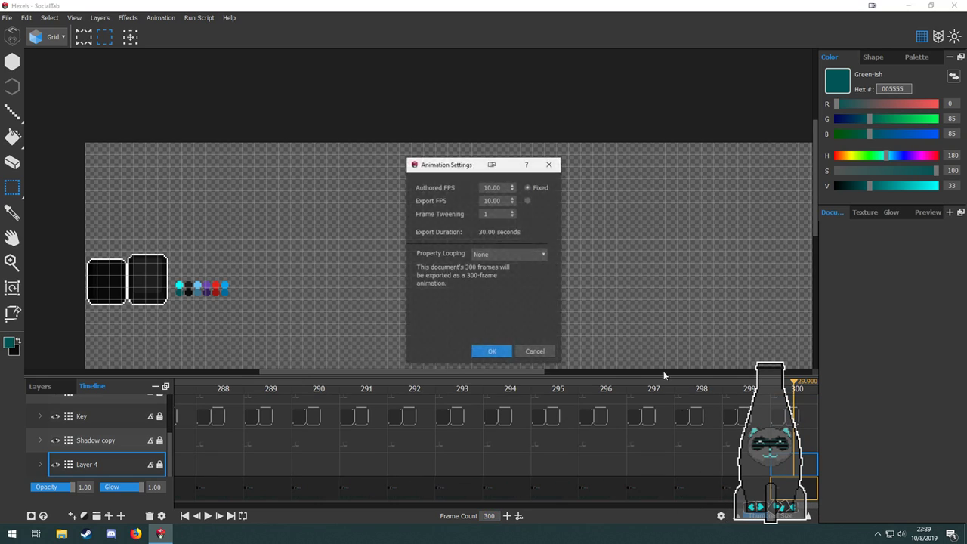
click(538, 352)
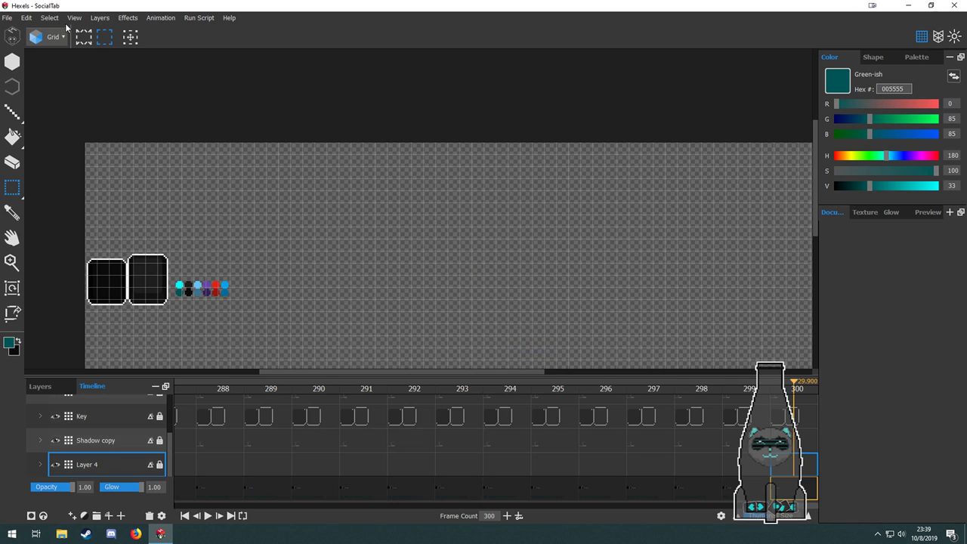
click(7, 18)
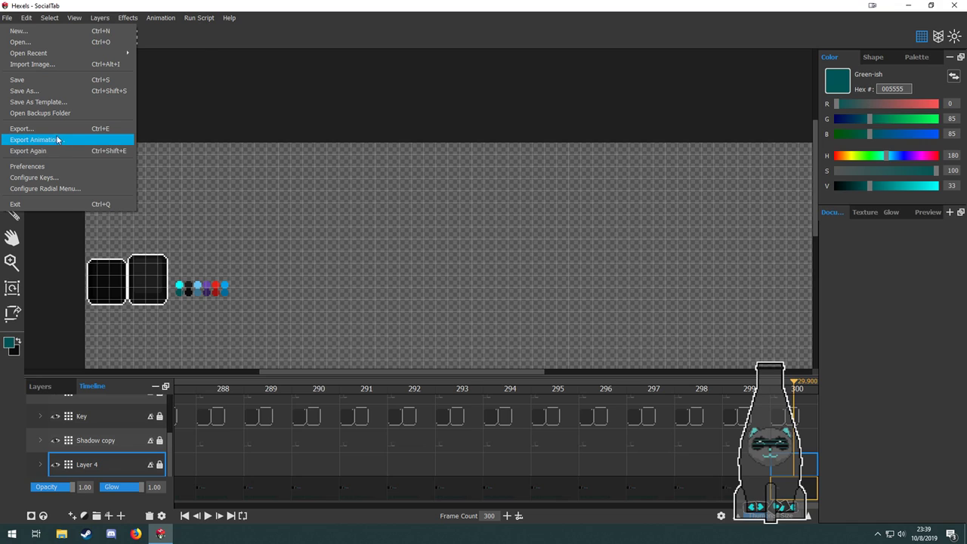
click(8, 15)
click(7, 18)
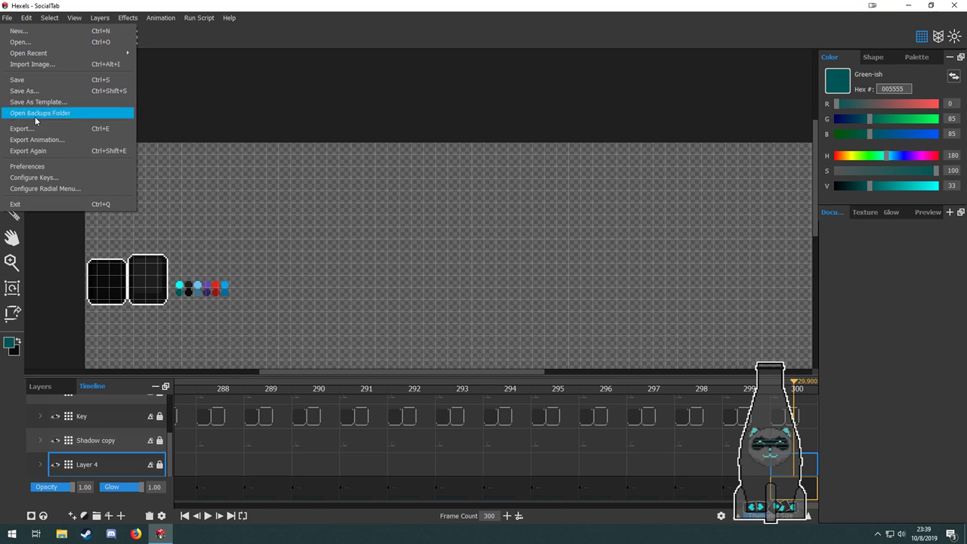
click(47, 137)
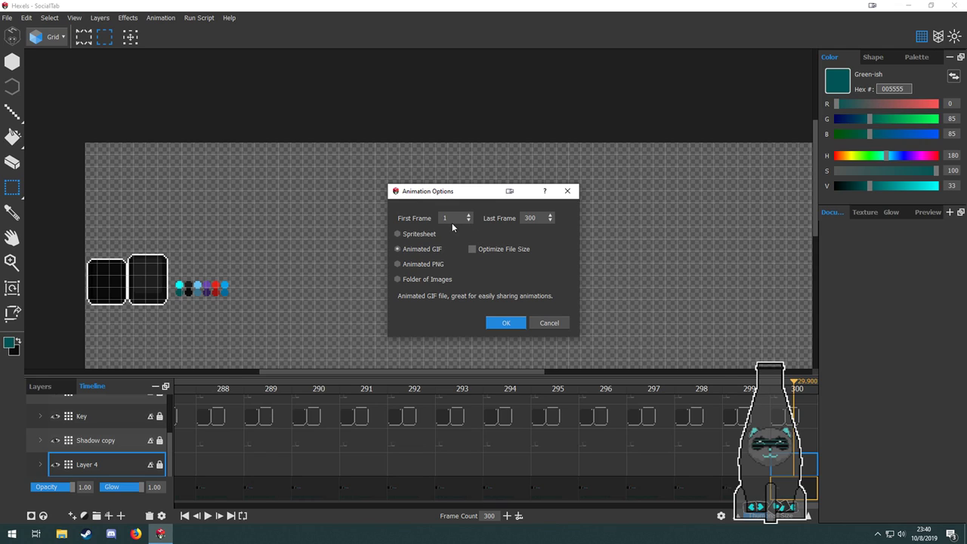
click(550, 325)
Go to frame 147 on the Key layer and draw a free framing area about 816 × 139 px reaching the end of the QWERTYTHEFERRET row.
click(179, 506)
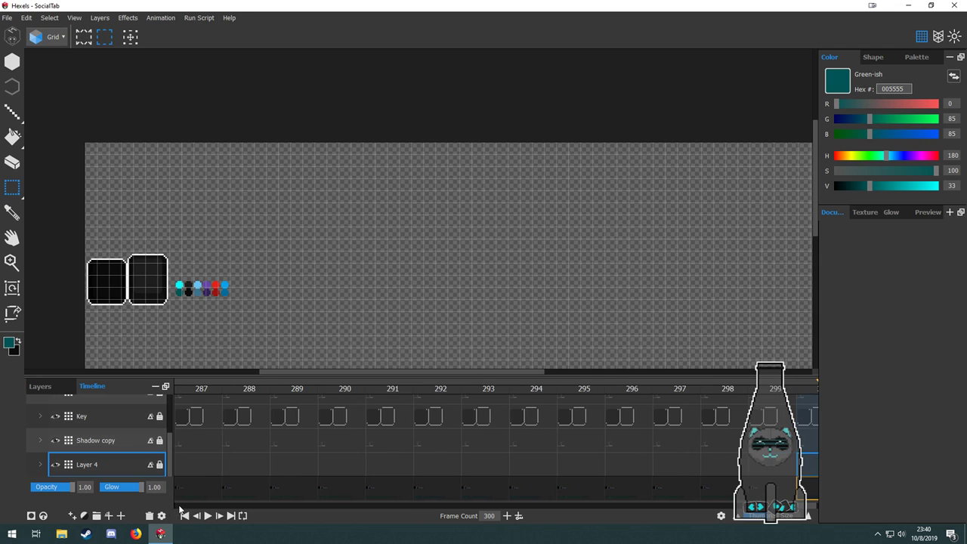
scroll(269, 505, up, 6)
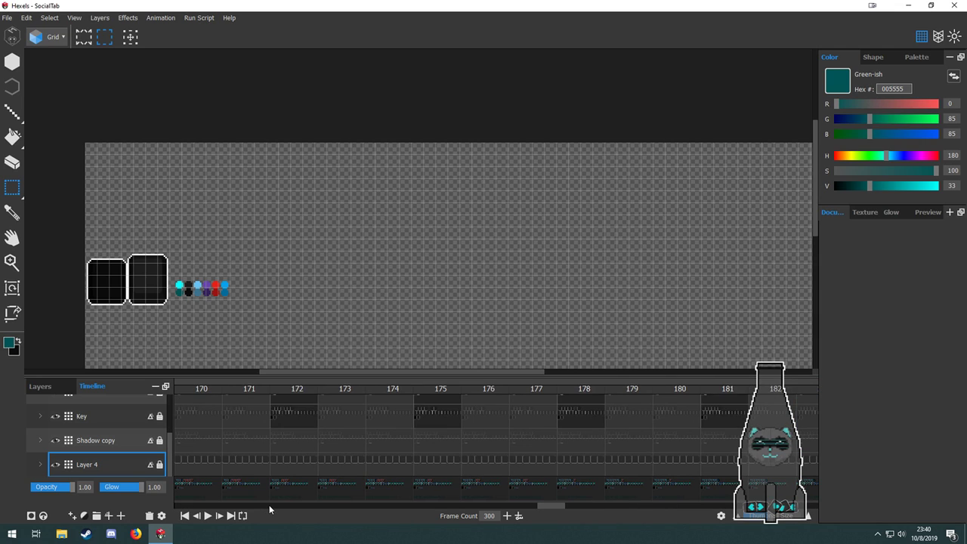
click(321, 428)
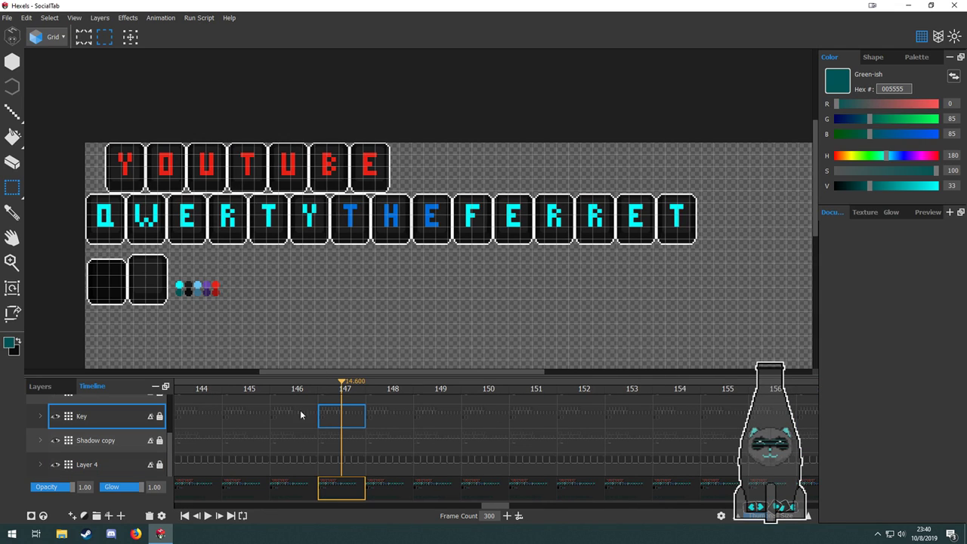
key(c)
drag(82, 141, 624, 231)
scroll(704, 249, up, 3)
scroll(742, 247, up, 2)
scroll(657, 320, down, 8)
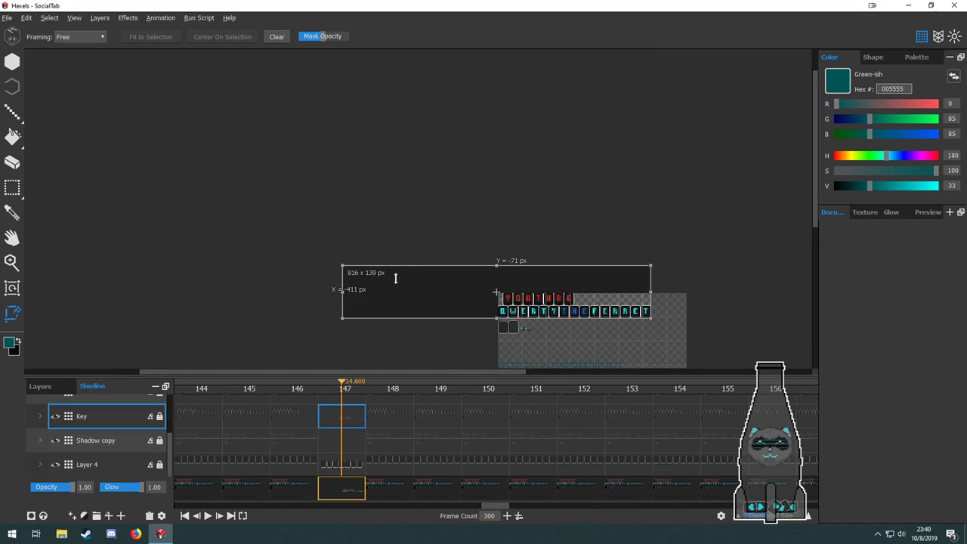
Tighten the framing area to 405 × 68 px around the YOUTUBE and QWERTYTHEFERRET key rows.
scroll(395, 277, up, 2)
drag(422, 296, 300, 230)
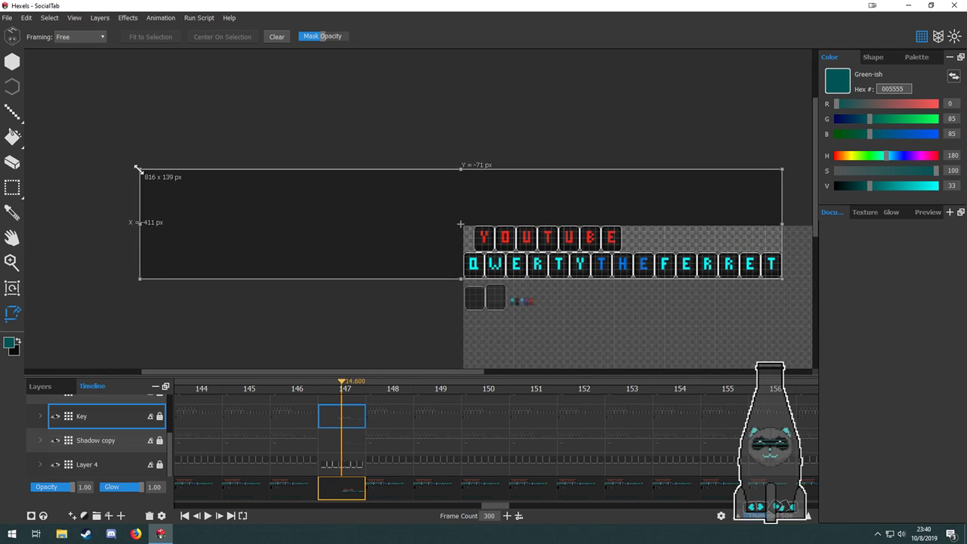
drag(134, 164, 466, 231)
scroll(467, 231, up, 5)
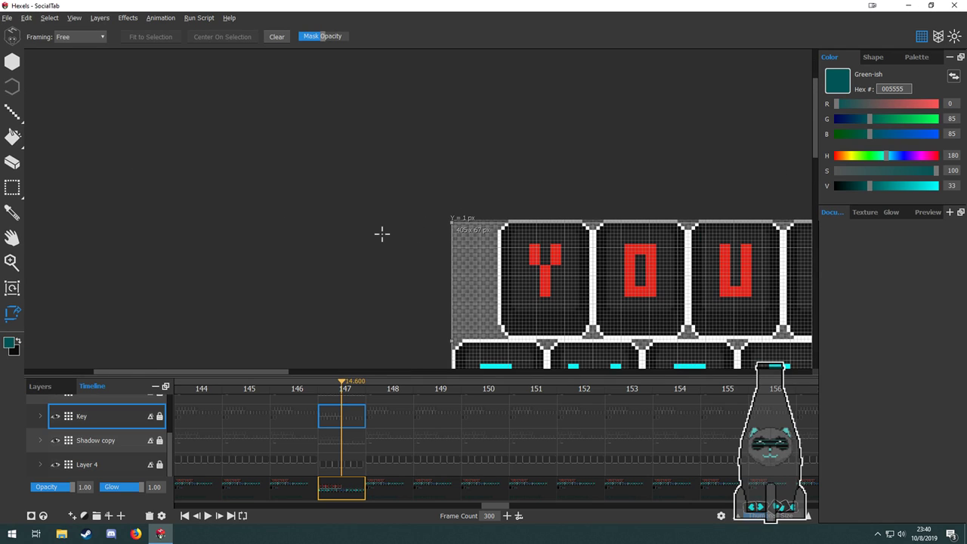
drag(469, 221, 469, 214)
scroll(306, 175, down, 6)
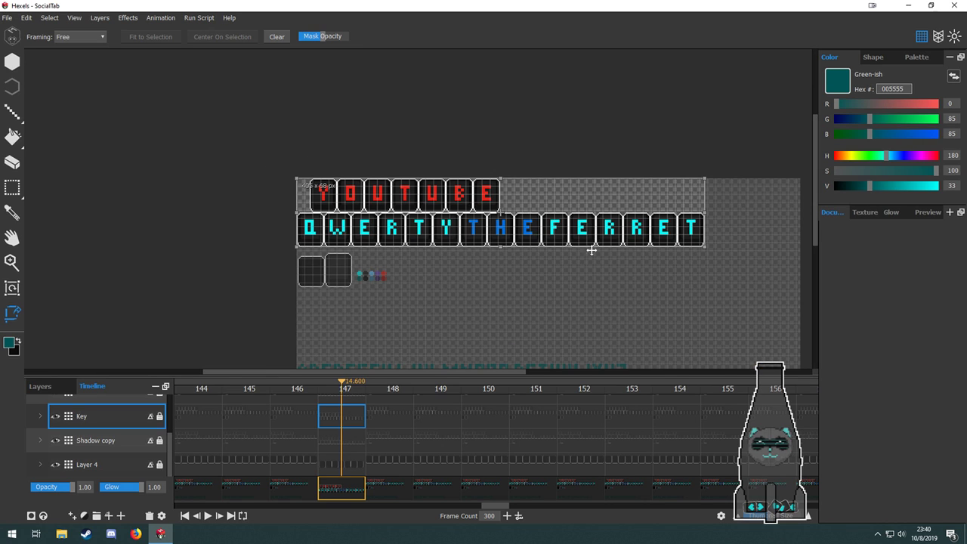
drag(580, 265, 511, 284)
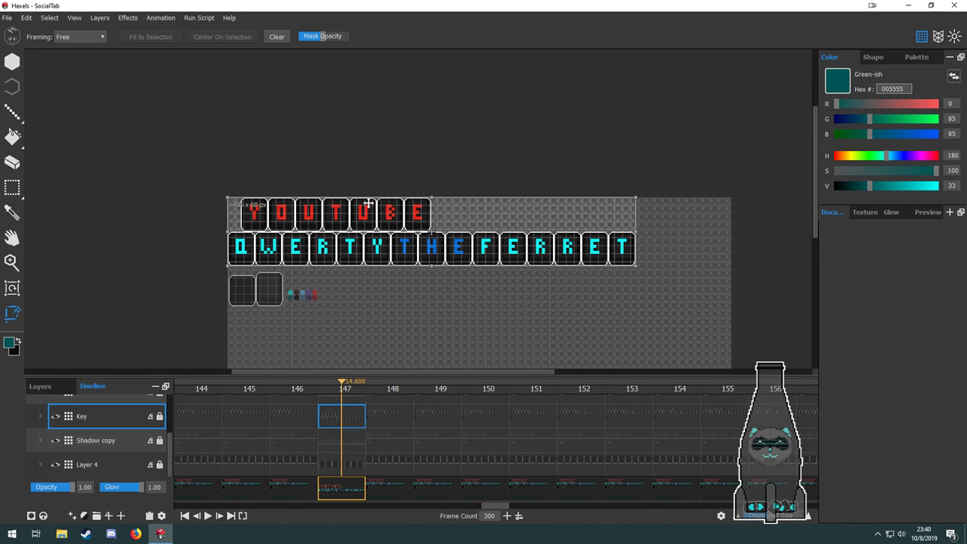
Export frames 1 to 300 at full size as an animated GIF named SocialTab in the Stream folder.
click(9, 17)
click(53, 140)
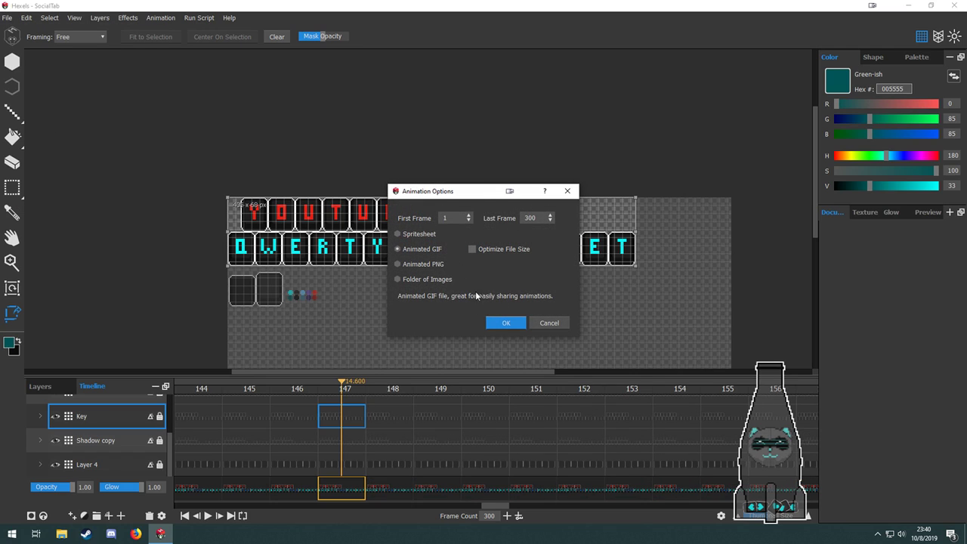
click(500, 320)
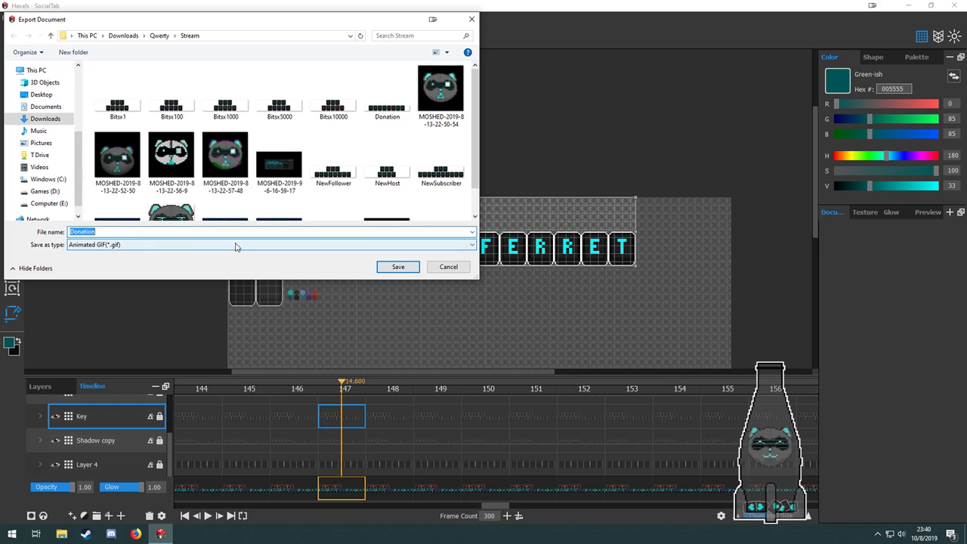
text(SocialTab)
key(Return)
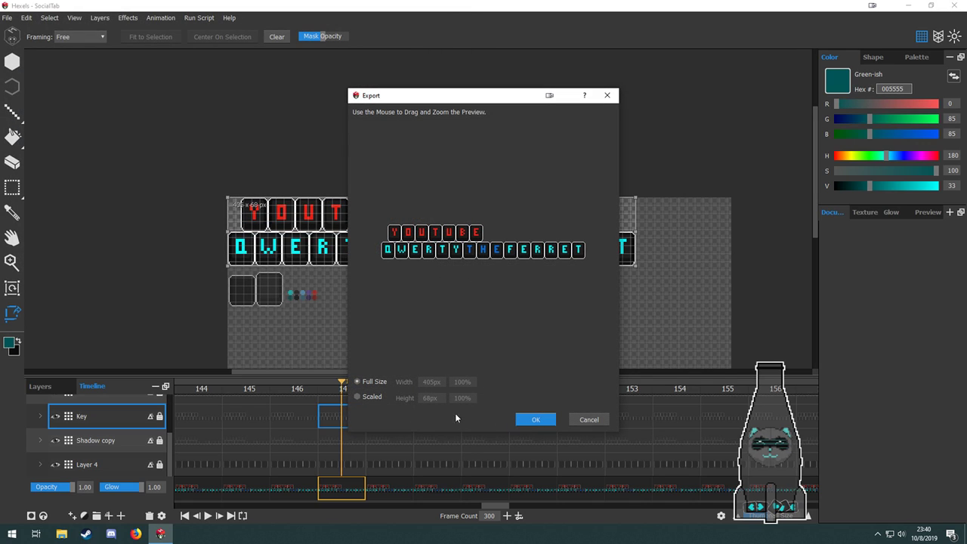
click(538, 419)
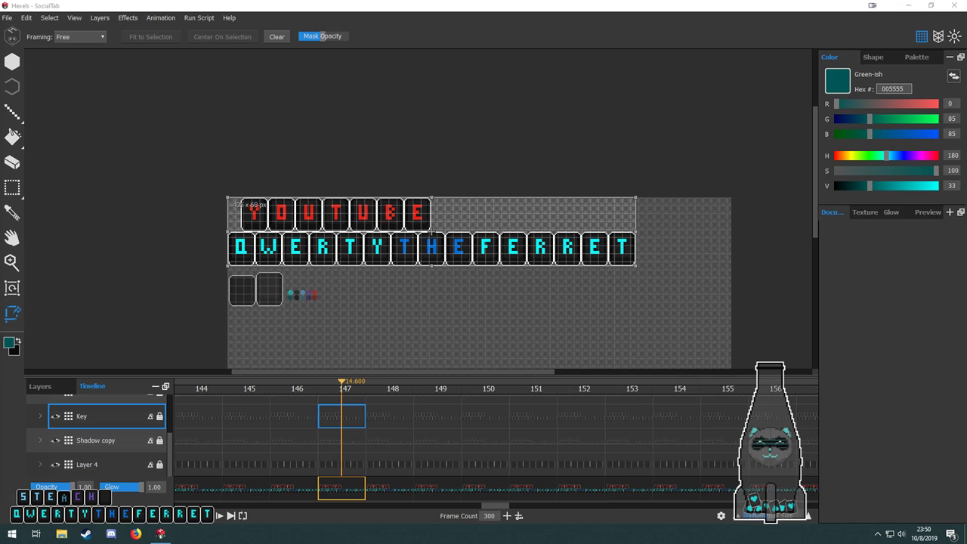
Begin a new animated GIF export of frames 1 to 300, replacing the existing SocialTab file.
click(26, 18)
mouse_move(7, 17)
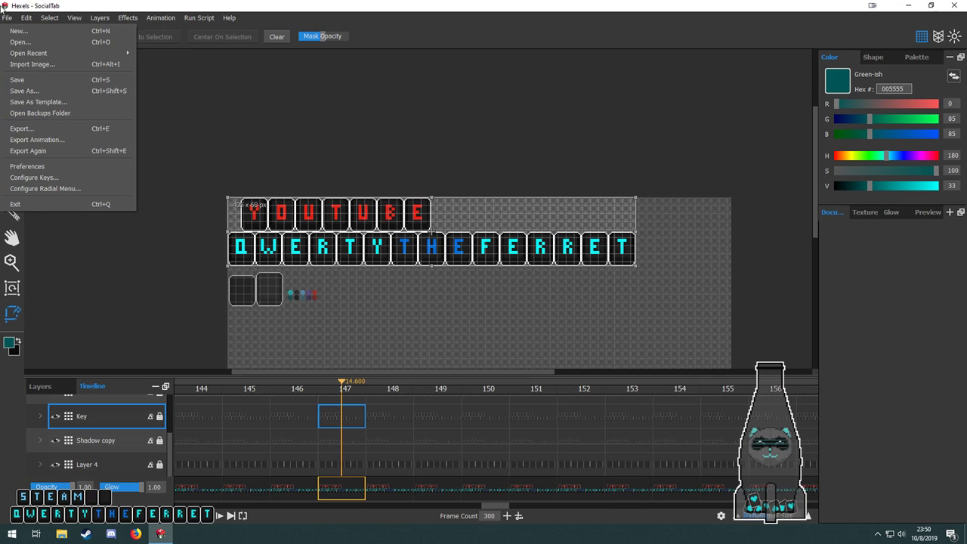
click(46, 141)
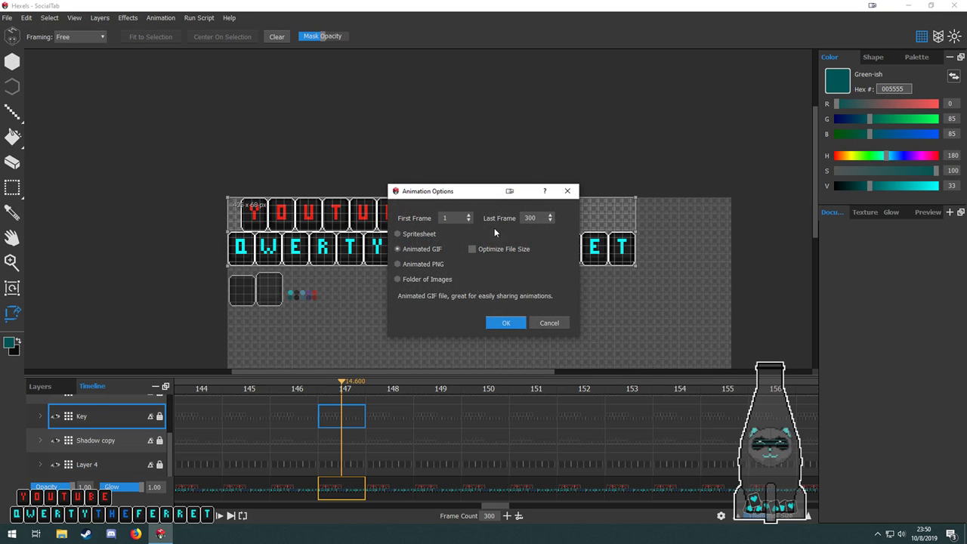
click(506, 323)
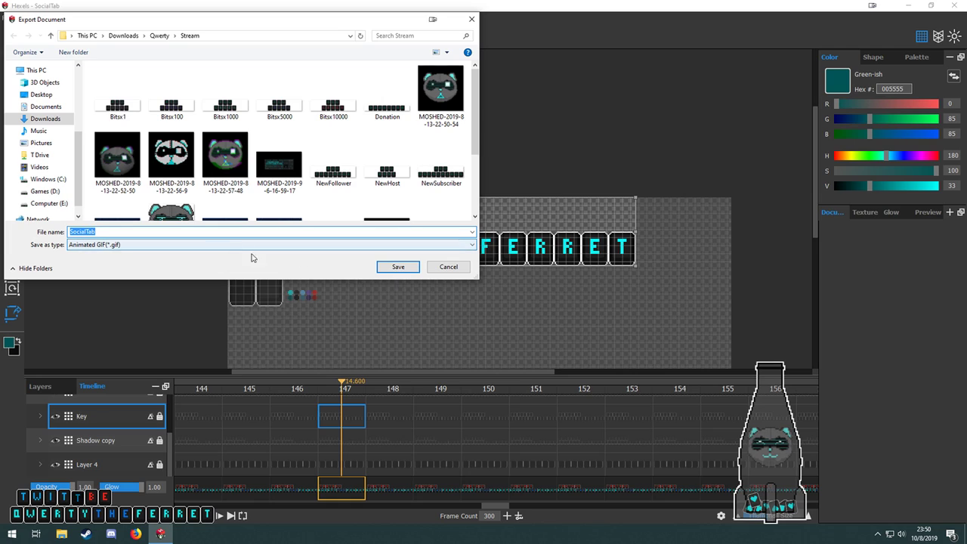
click(381, 266)
click(514, 269)
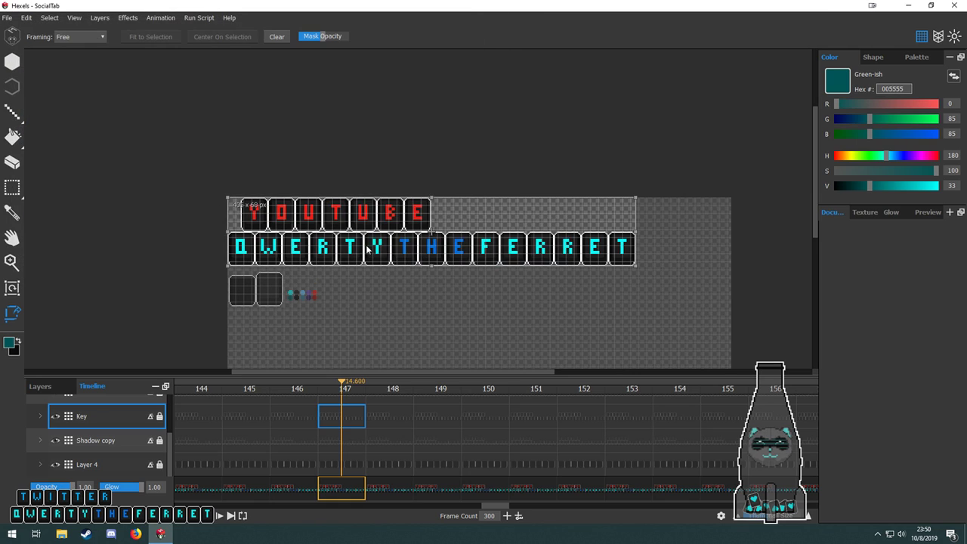
Switch the export size to Scaled at 125% and run the export.
click(357, 397)
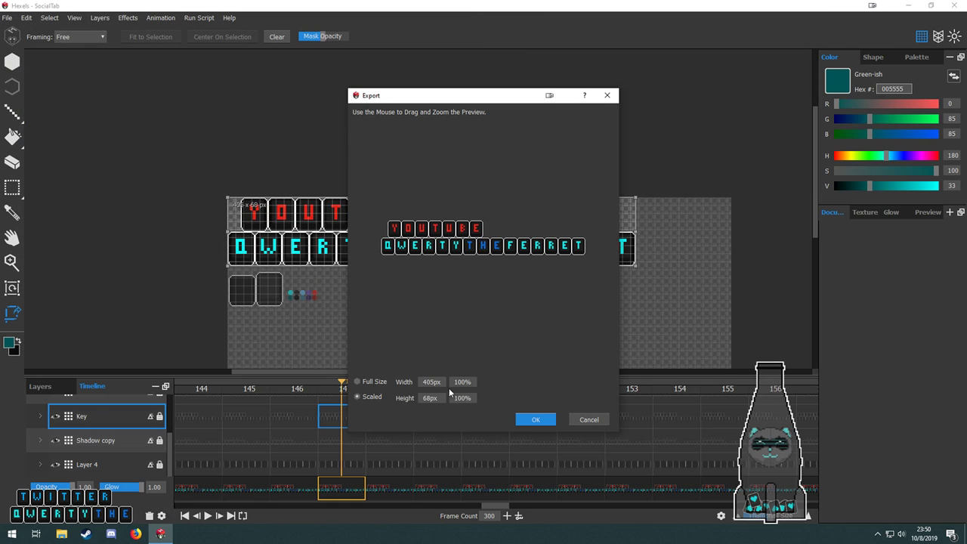
drag(453, 382, 476, 383)
text(150)
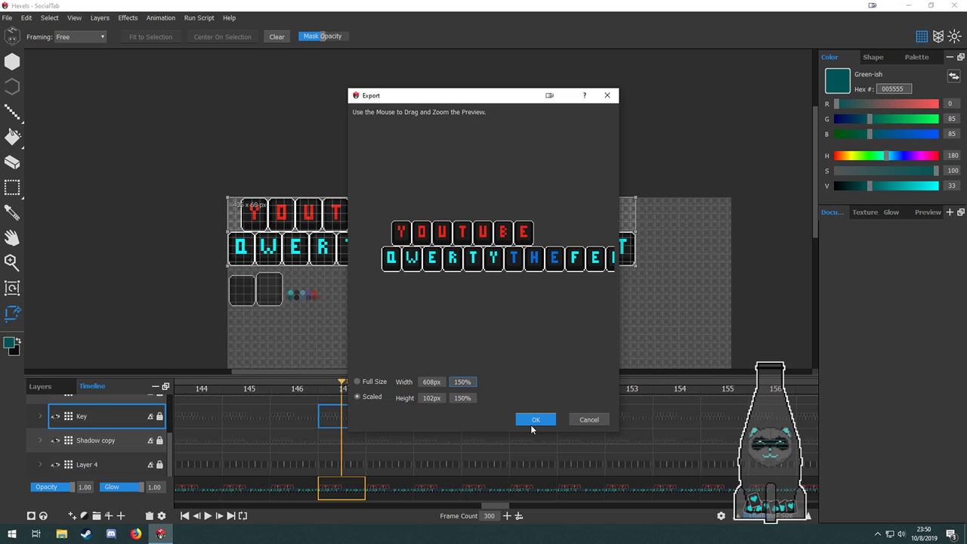
key(BackSpace)
key(BackSpace)
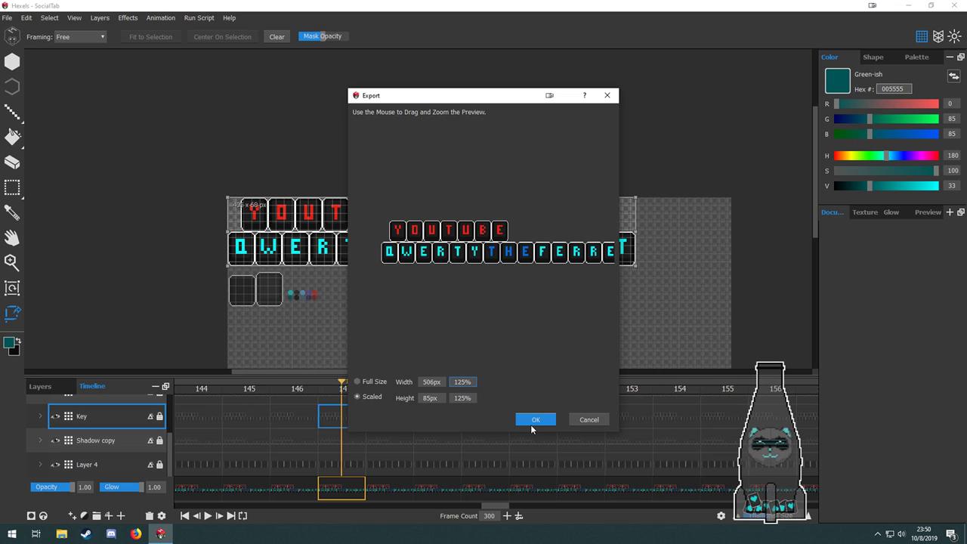
click(532, 424)
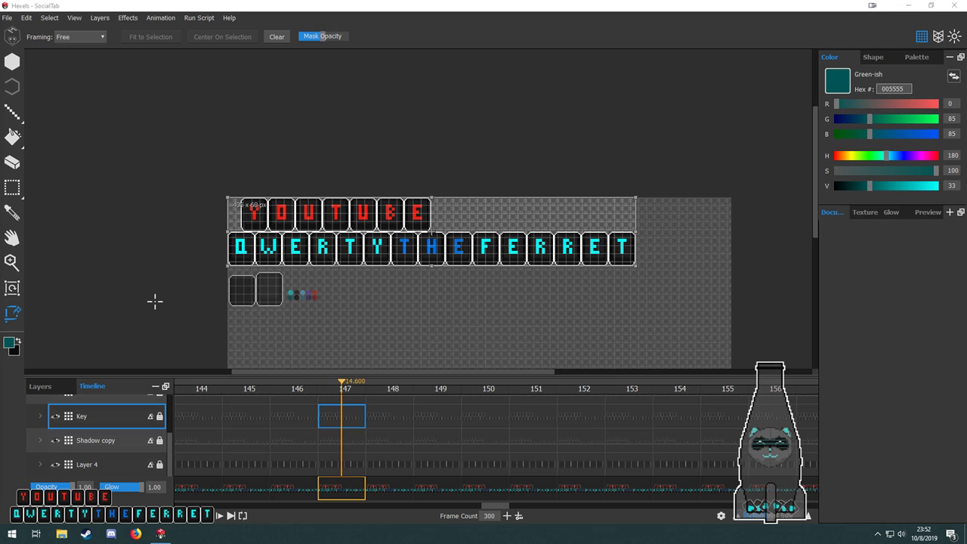
click(12, 16)
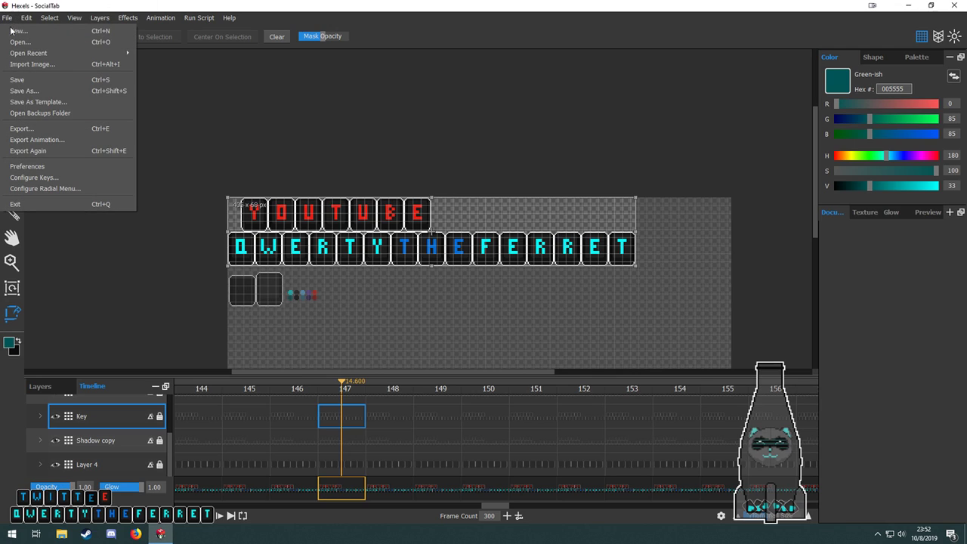
click(44, 140)
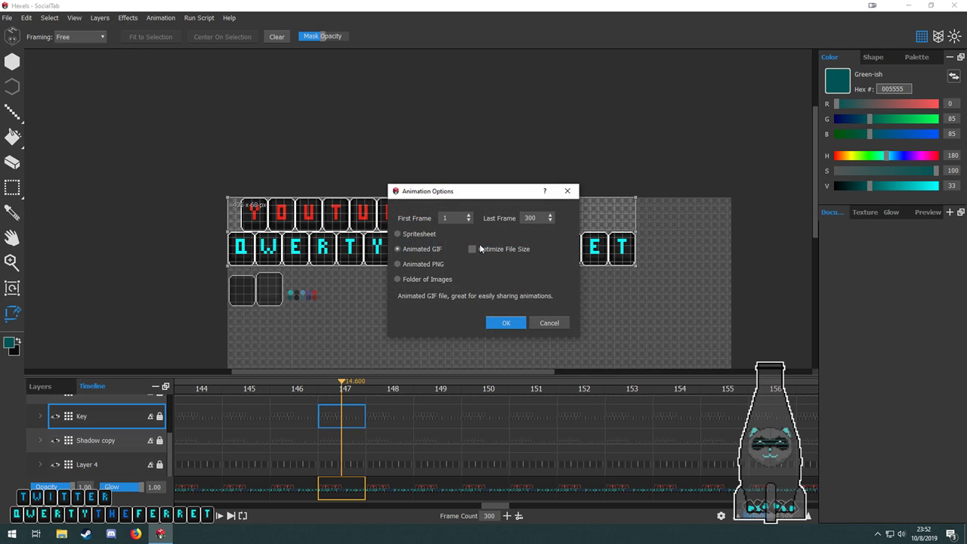
click(505, 325)
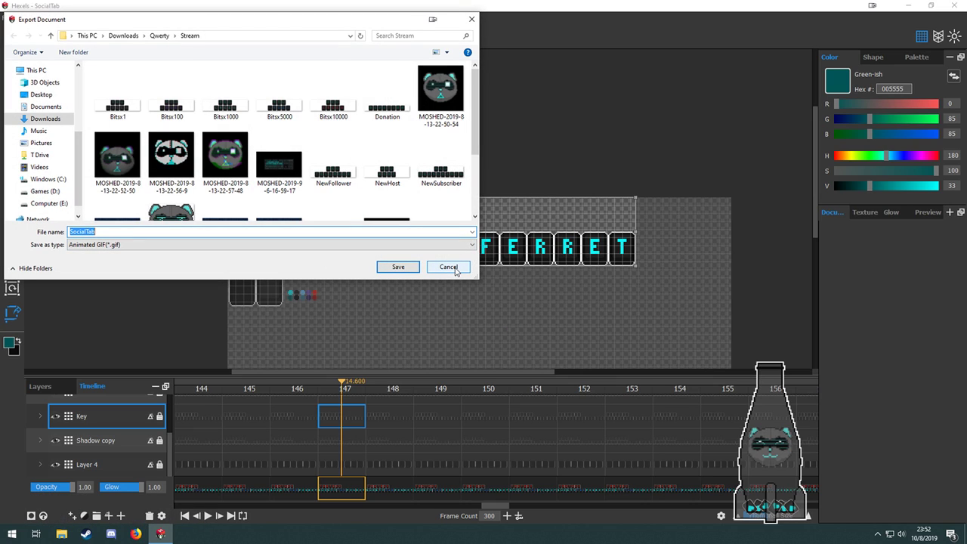
click(449, 268)
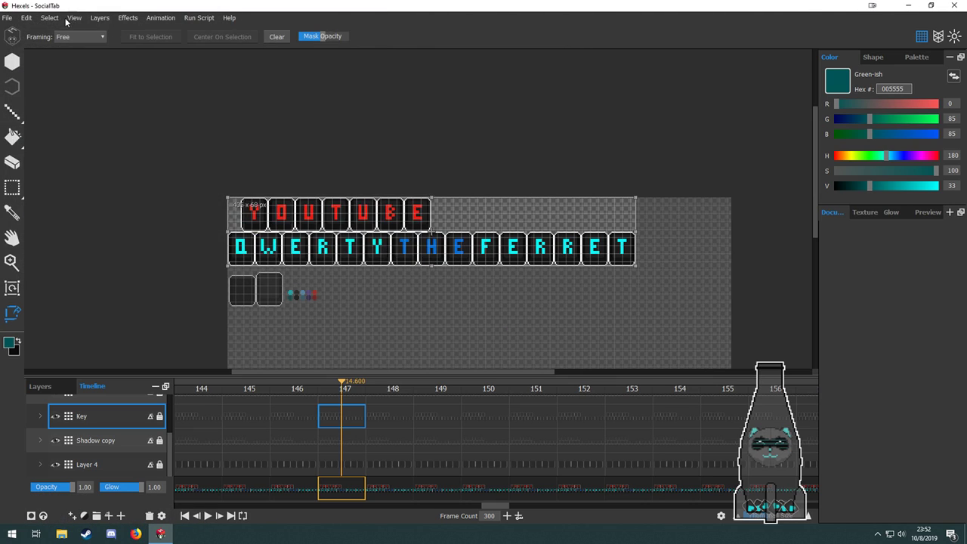
Prepare another SocialTab animated GIF export scaled to 506 × 85 px, and cancel the export dialog.
click(11, 17)
click(57, 134)
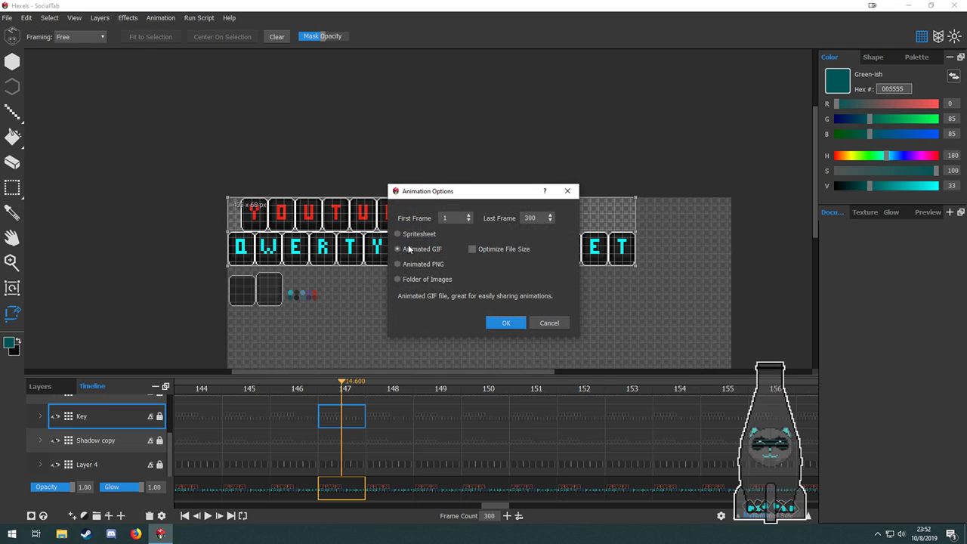
click(505, 322)
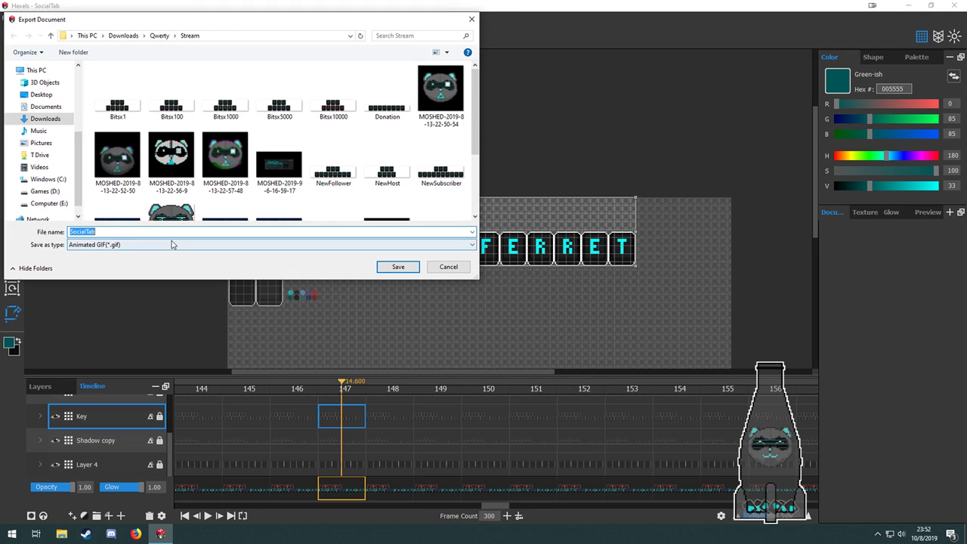
click(173, 232)
click(398, 267)
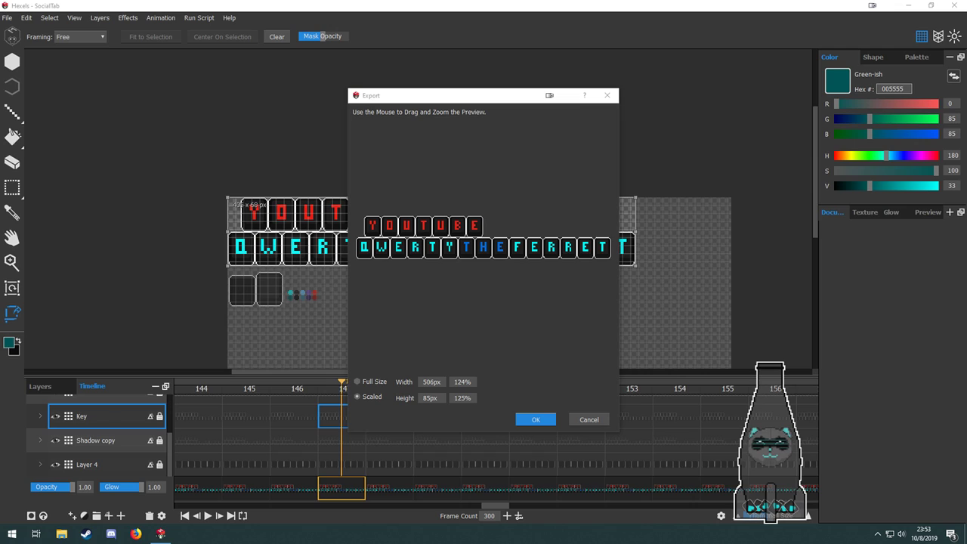
click(590, 421)
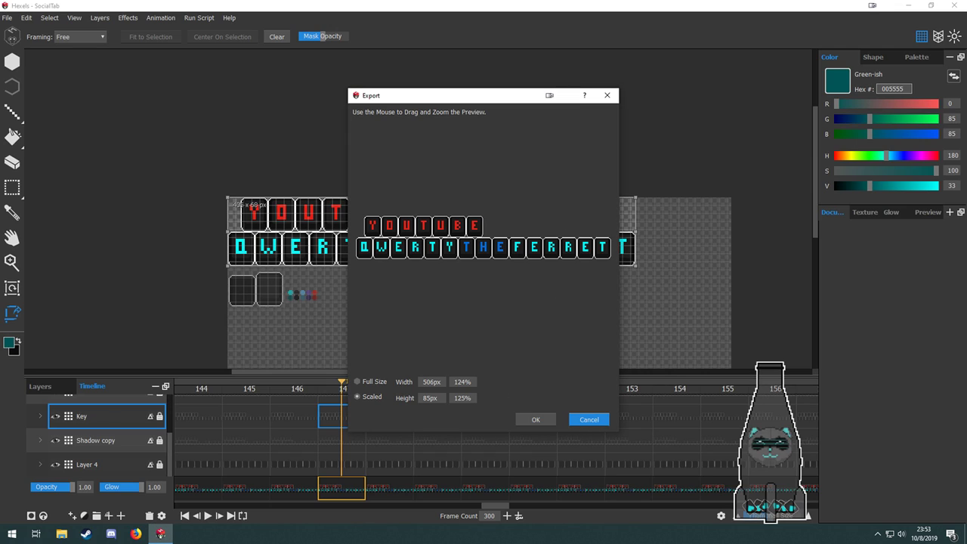
click(536, 420)
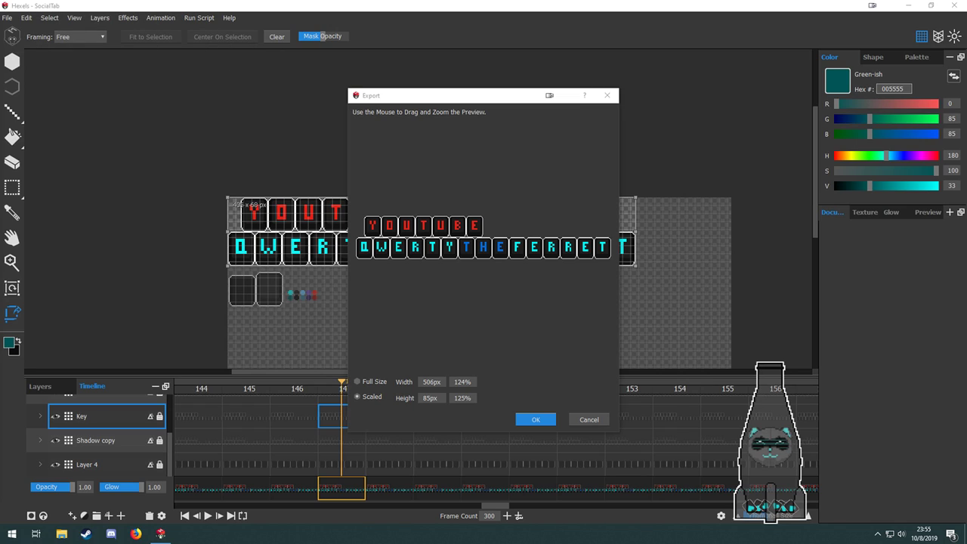
click(589, 419)
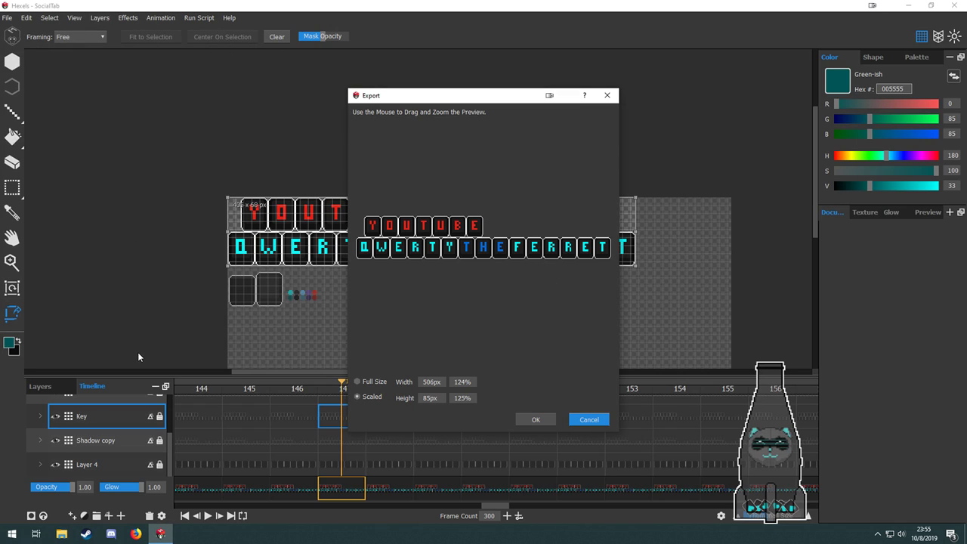
click(597, 421)
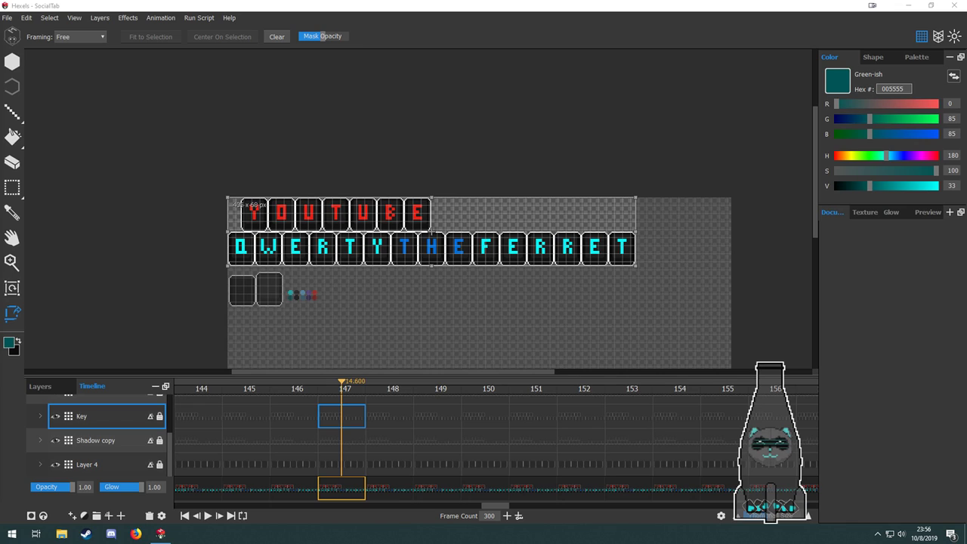
key(q)
key(w)
key(e)
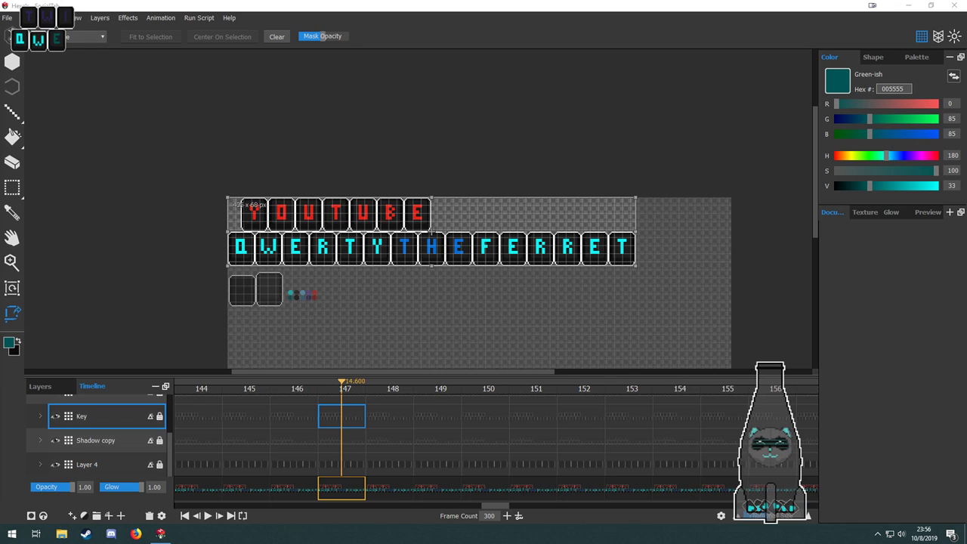
key(r)
key(t)
key(y)
key(t)
key(h)
key(e)
key(f)
key(e)
key(r)
key(r)
key(e)
key(t)
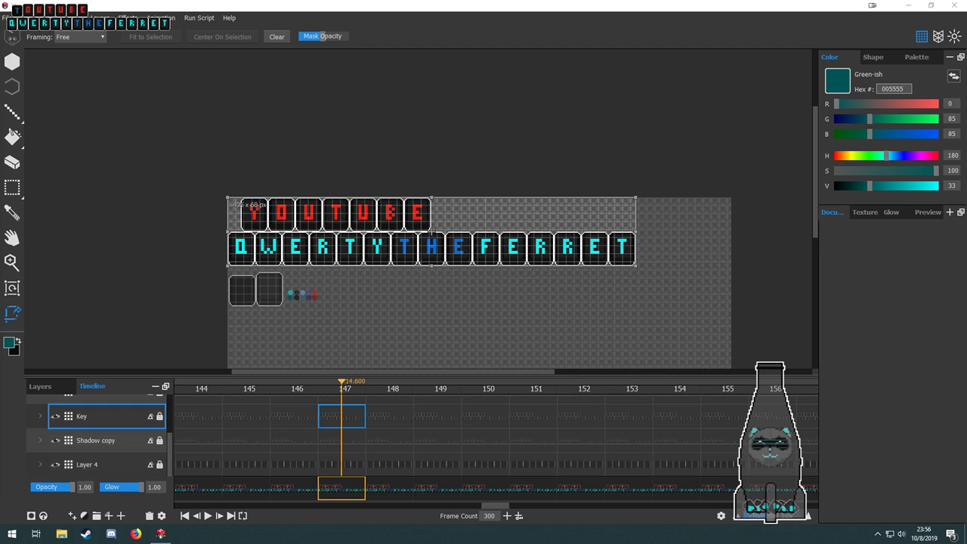
Show the document's canvas settings and switch the canvas from Pixel Mode to Vector Mode.
click(867, 213)
click(832, 213)
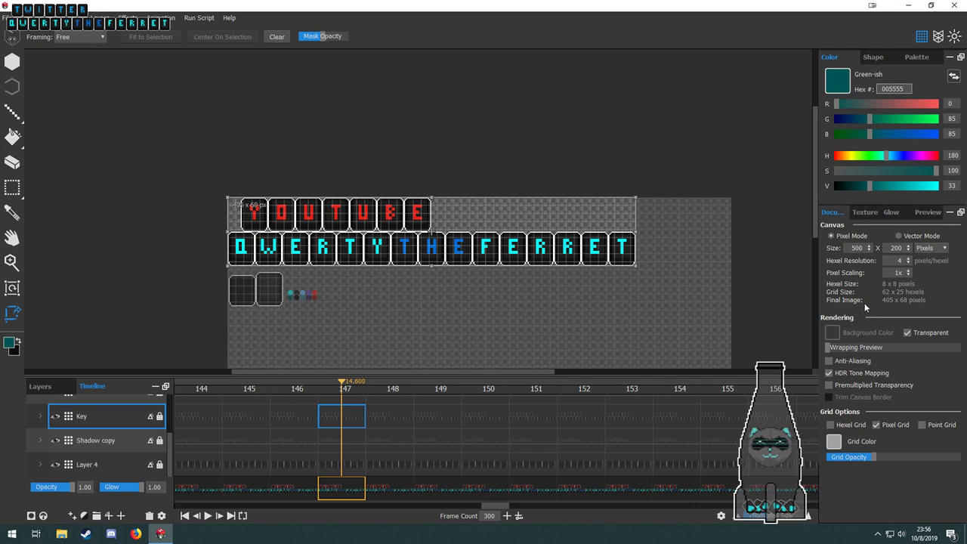
click(899, 237)
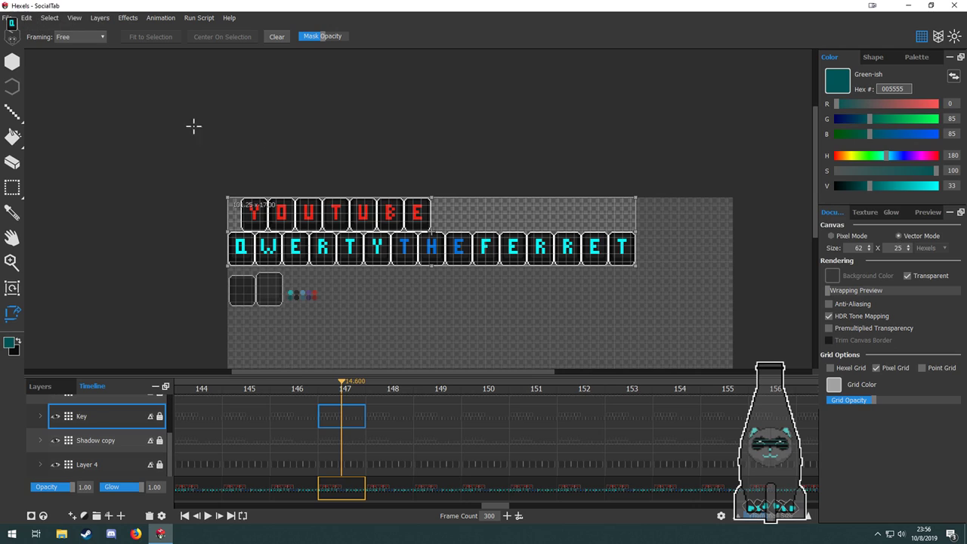
Start an animated GIF export of frames 1 to 300 and name the output file SocialTab2.
click(9, 18)
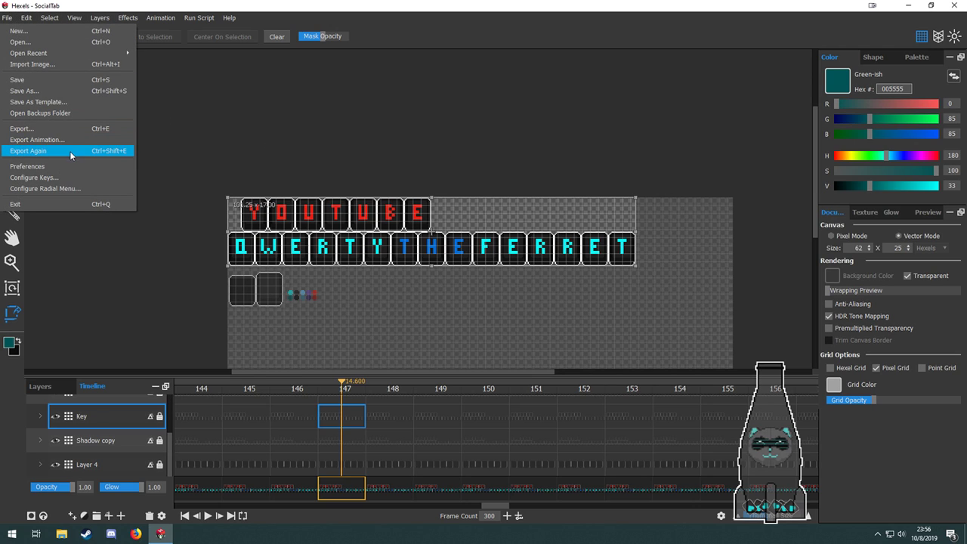
click(34, 140)
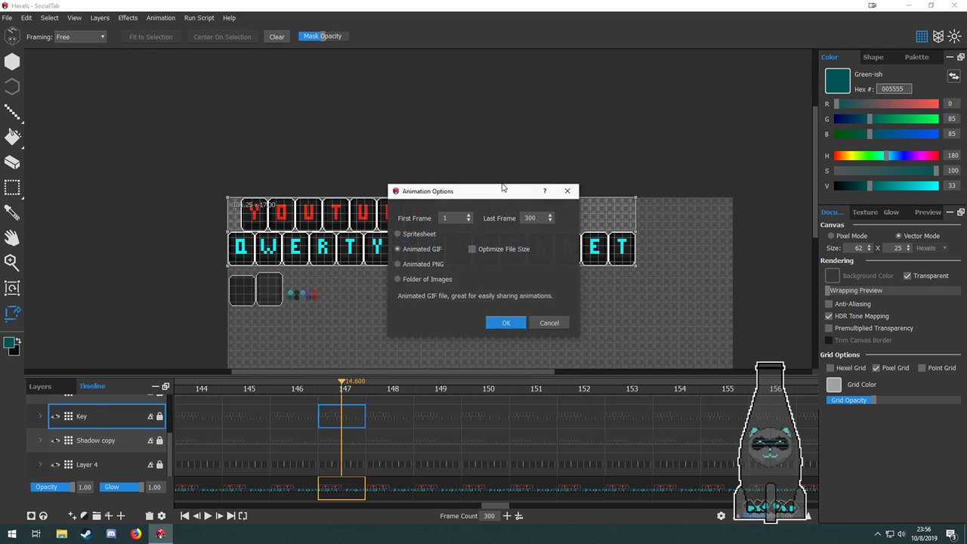
click(505, 323)
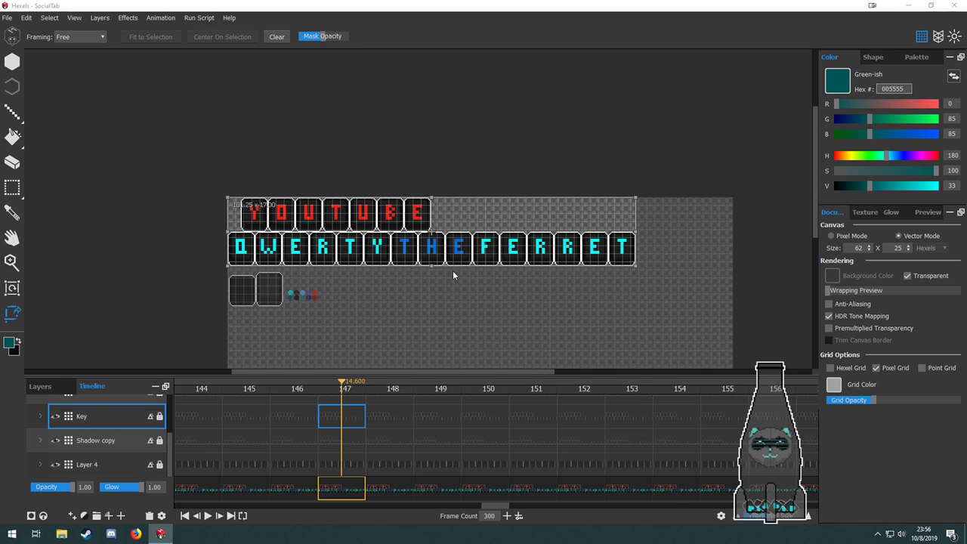
click(176, 231)
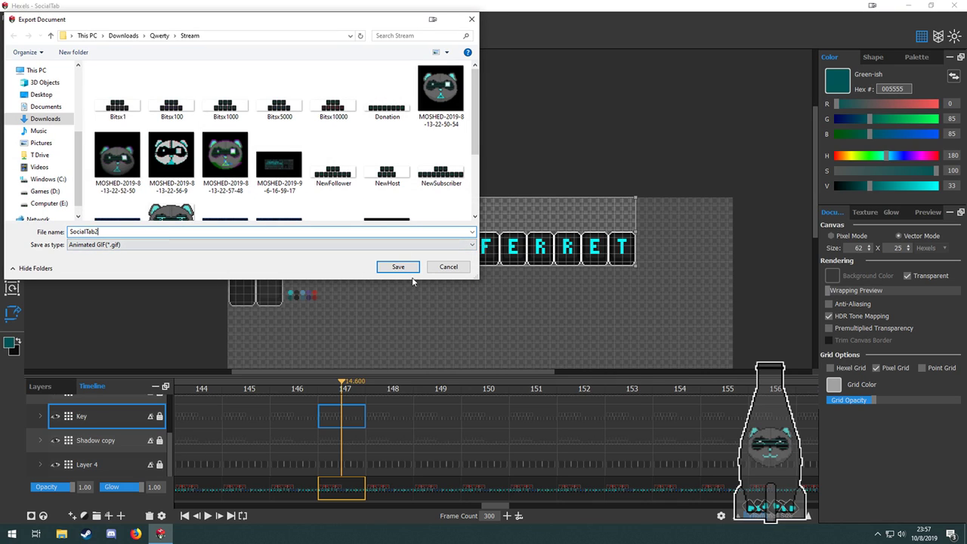
click(409, 269)
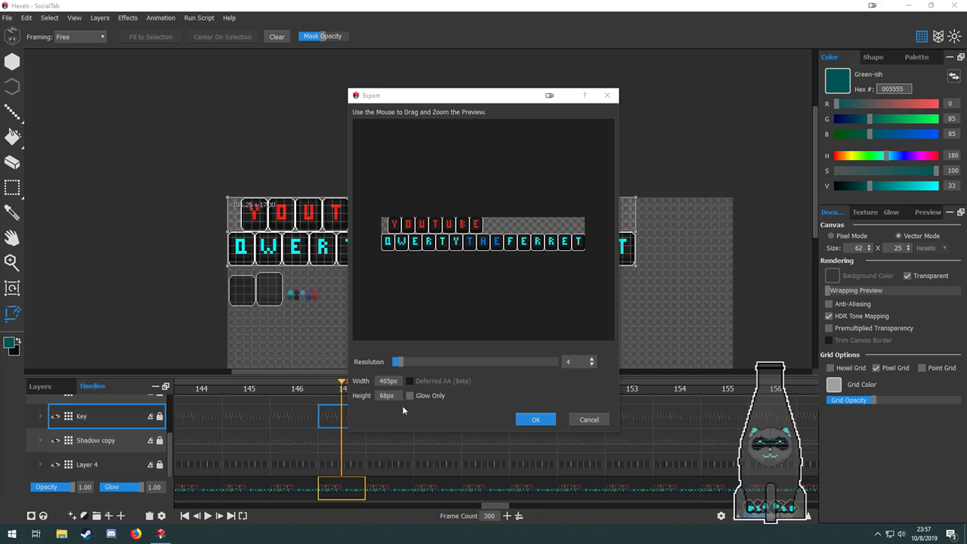
Set the GIF export width to 500 px and run the export.
double_click(381, 381)
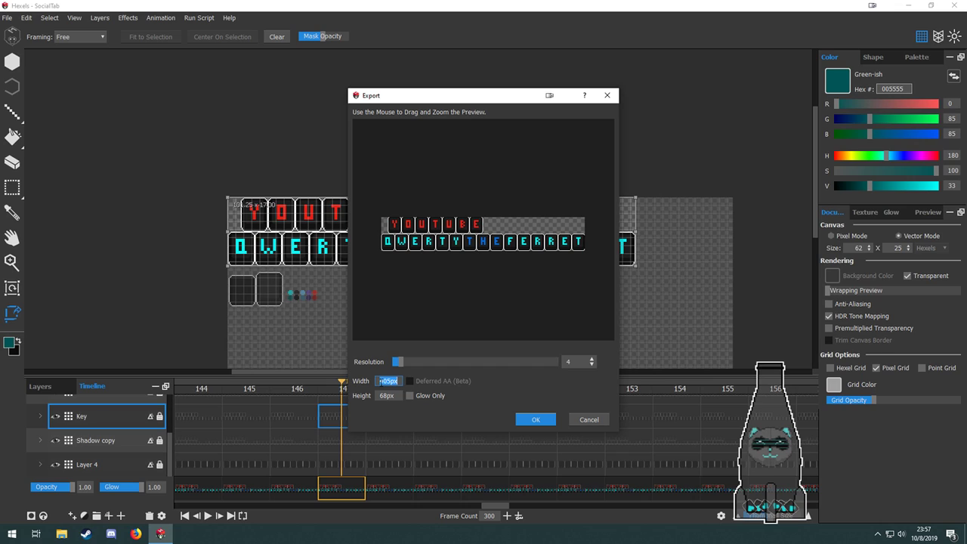
text(500)
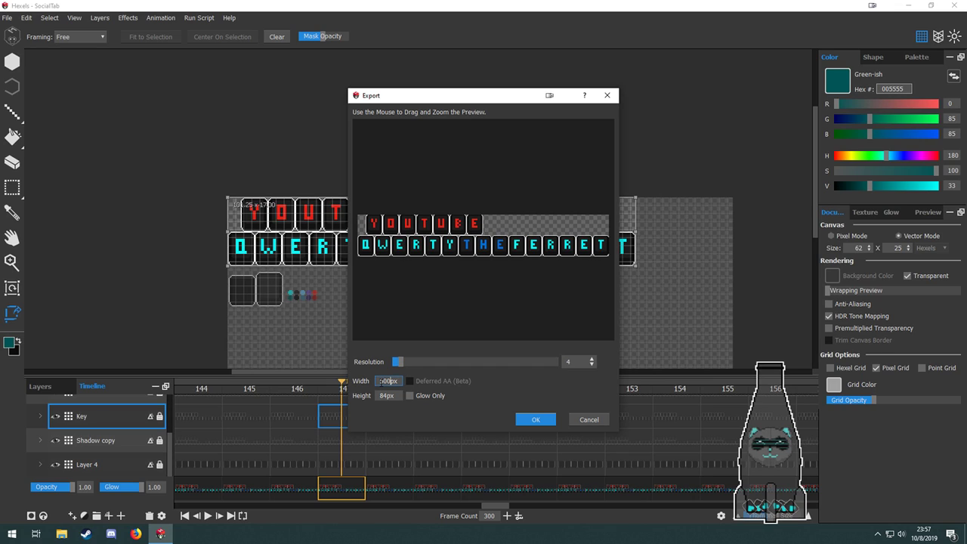
click(541, 420)
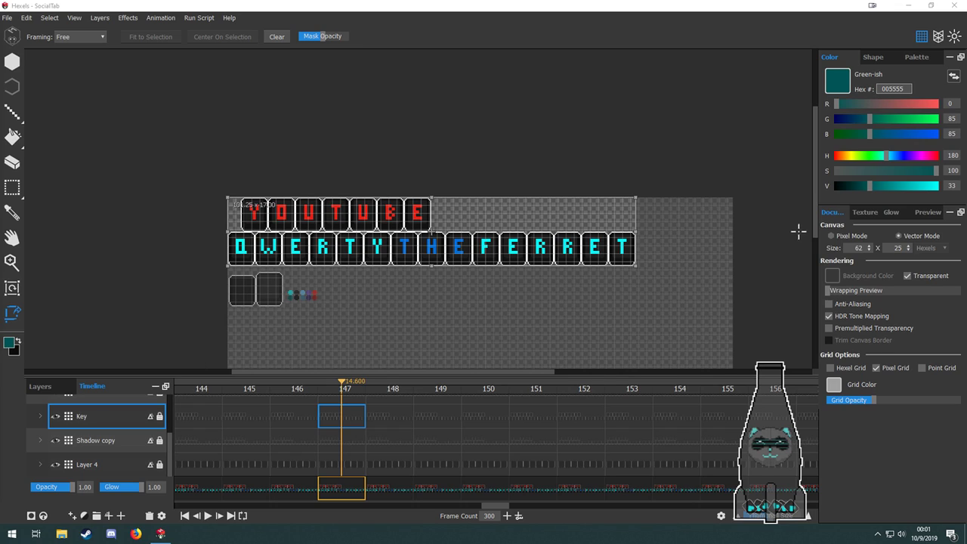
Save the SocialTab document and close the program.
click(10, 18)
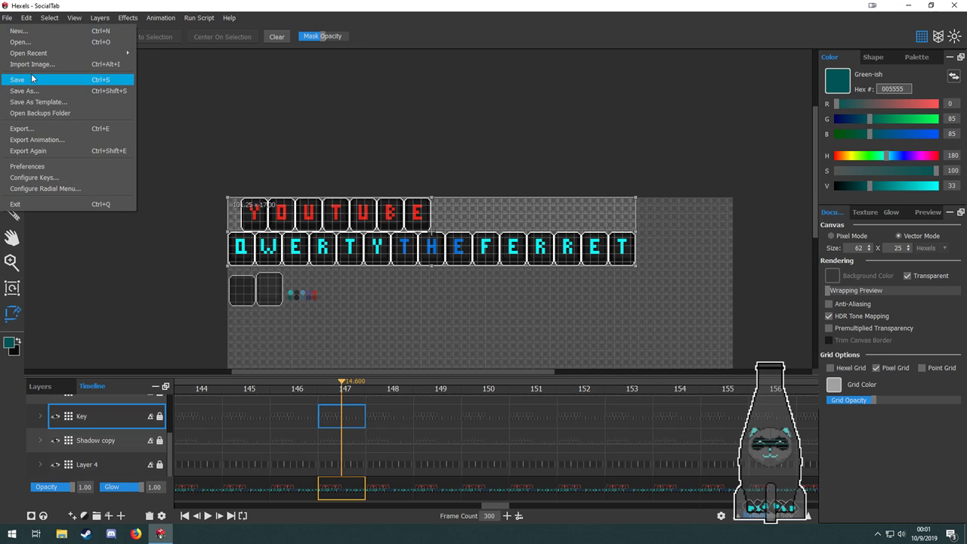
click(32, 79)
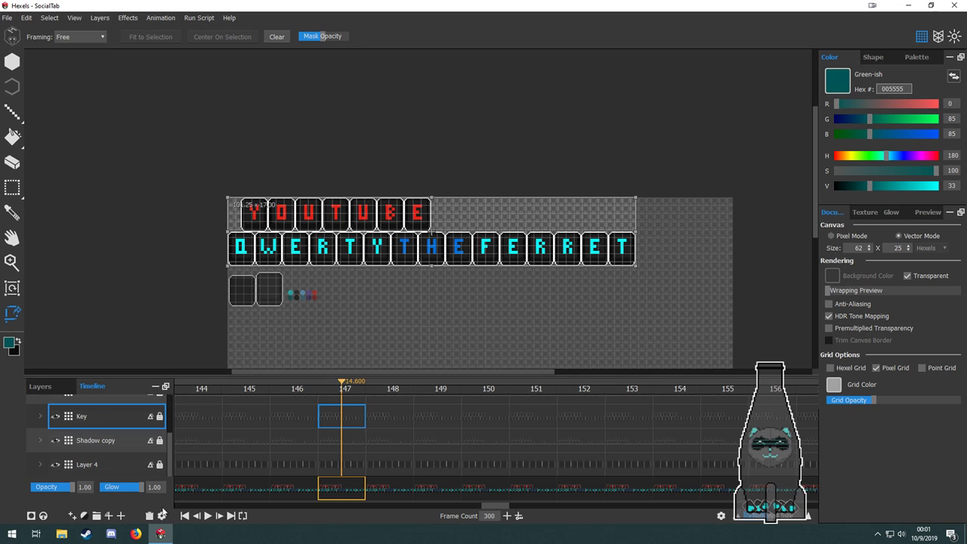
click(956, 6)
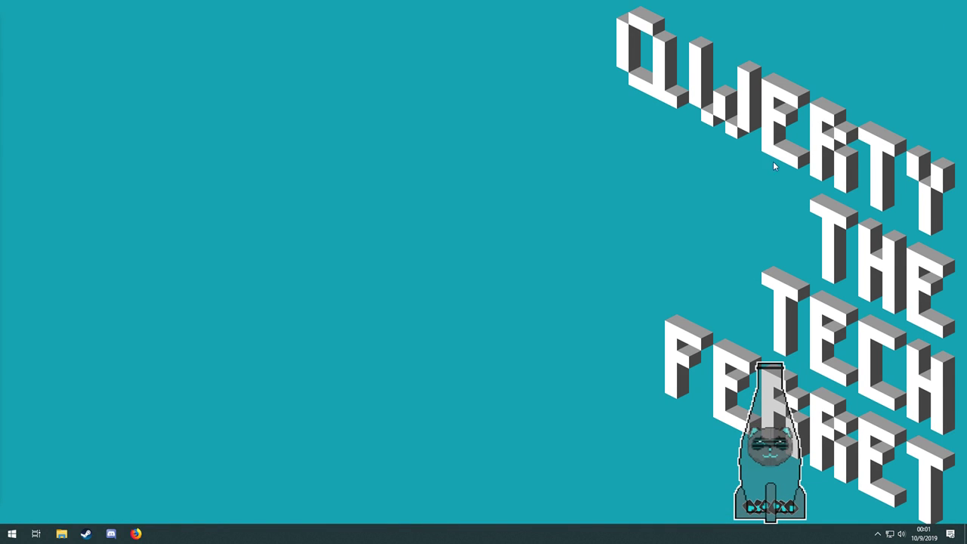